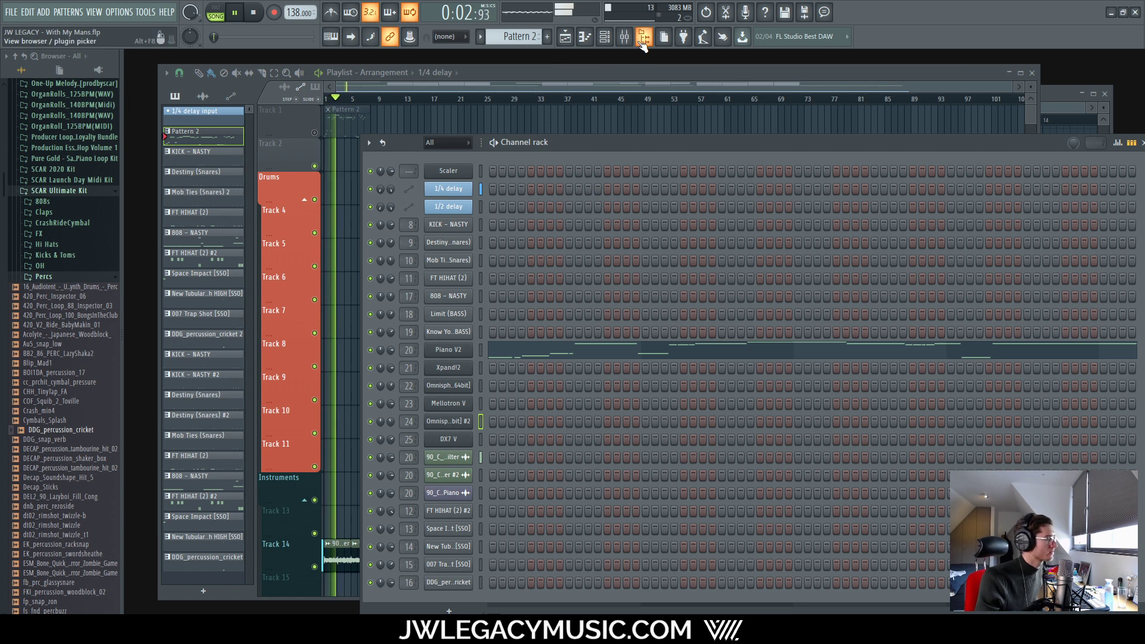
Step: In the Mixer, open the Keys insert's MRhythmizer effect to inspect it, then close it
{"action": "left_click", "coordinate": [624, 36]}
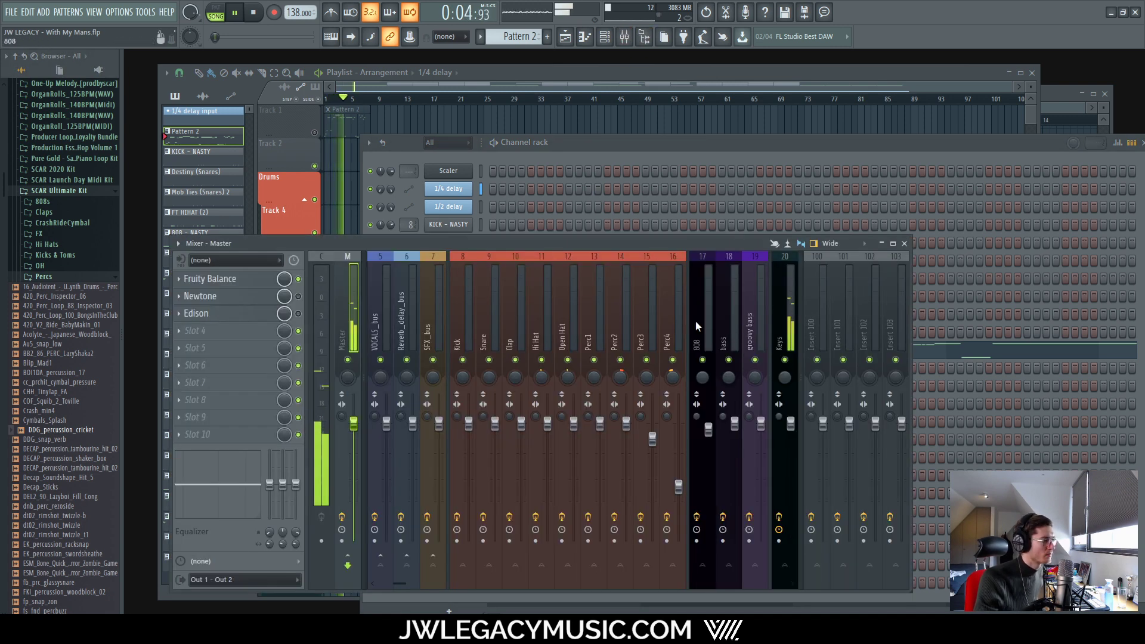
{"action": "left_click", "coordinate": [784, 322]}
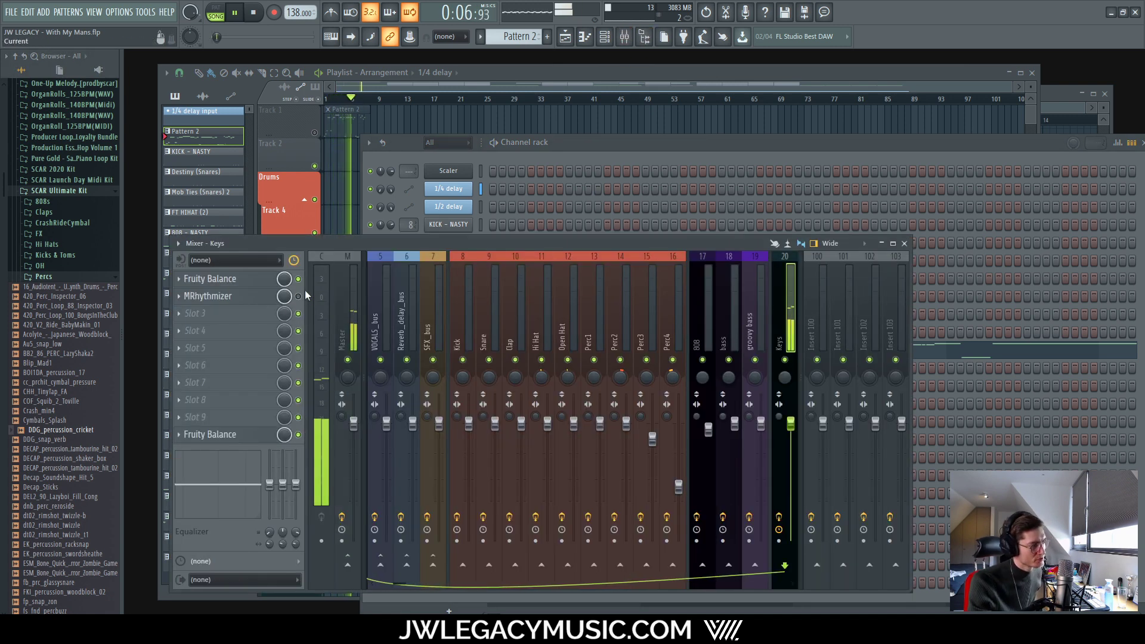
{"action": "left_click", "coordinate": [228, 299]}
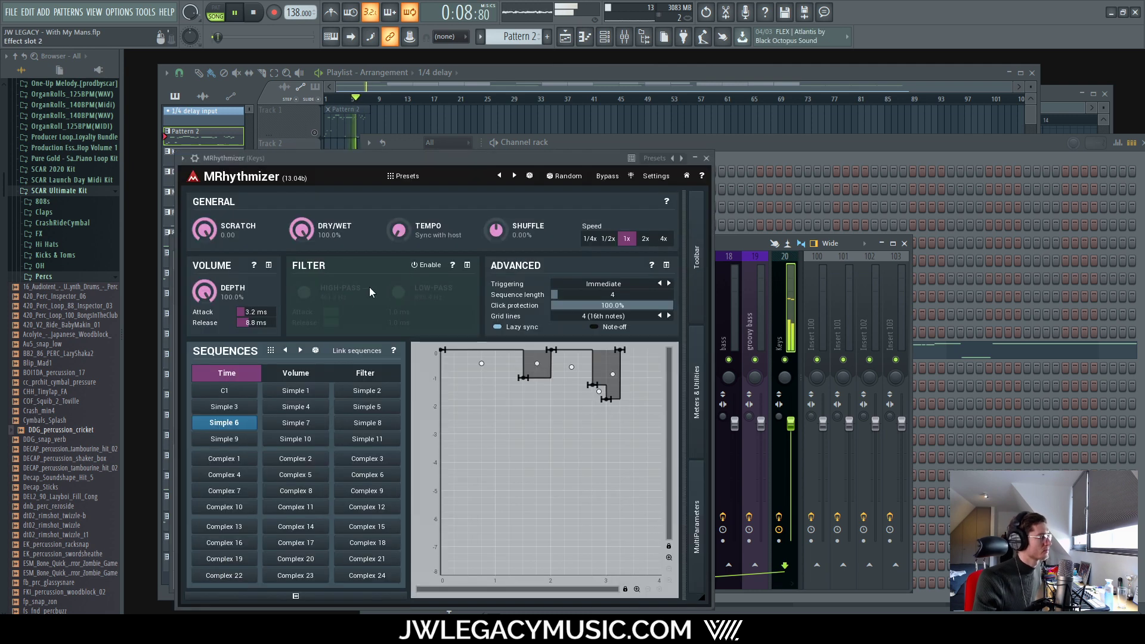
{"action": "left_click", "coordinate": [710, 158]}
Step: Stop playback, zoom the Playlist, and play the arrangement from bar 9
{"action": "left_click", "coordinate": [620, 76]}
{"action": "key", "text": "space"}
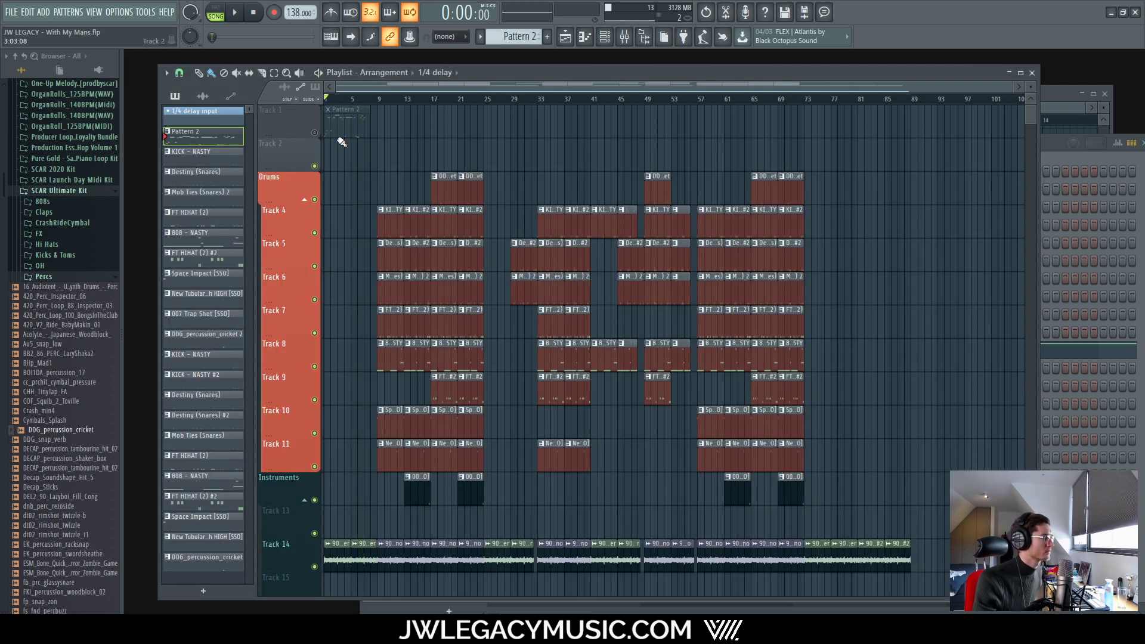
{"action": "scroll", "coordinate": [346, 137], "scroll_direction": "up", "scroll_amount": 6}
{"action": "scroll", "coordinate": [610, 113], "scroll_direction": "up", "scroll_amount": 4}
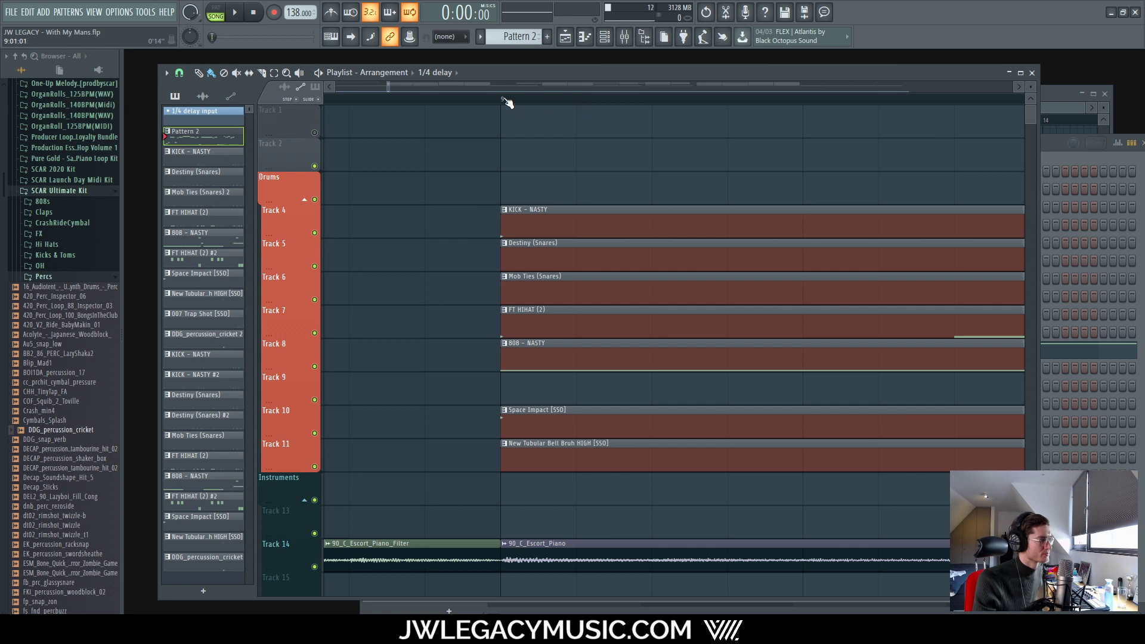
{"action": "left_click", "coordinate": [504, 99]}
{"action": "scroll", "coordinate": [583, 191], "scroll_direction": "down", "scroll_amount": 10}
{"action": "key", "text": "space"}
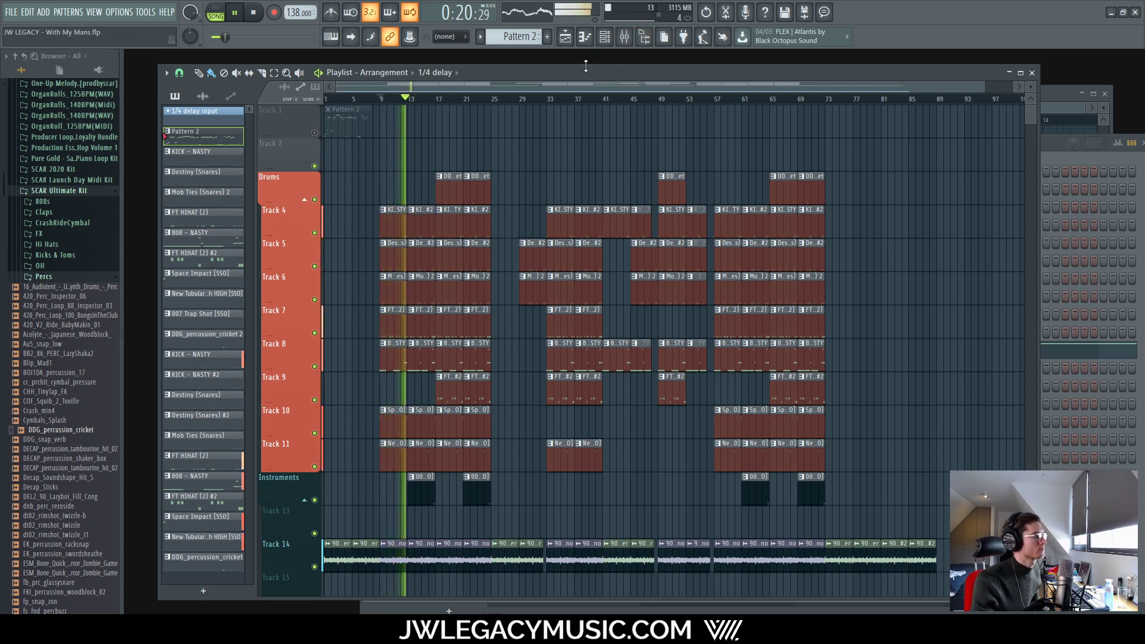
Step: Reopen the MRhythmizer effect from the Keys insert's effect slot in the Mixer
{"action": "left_click", "coordinate": [604, 36]}
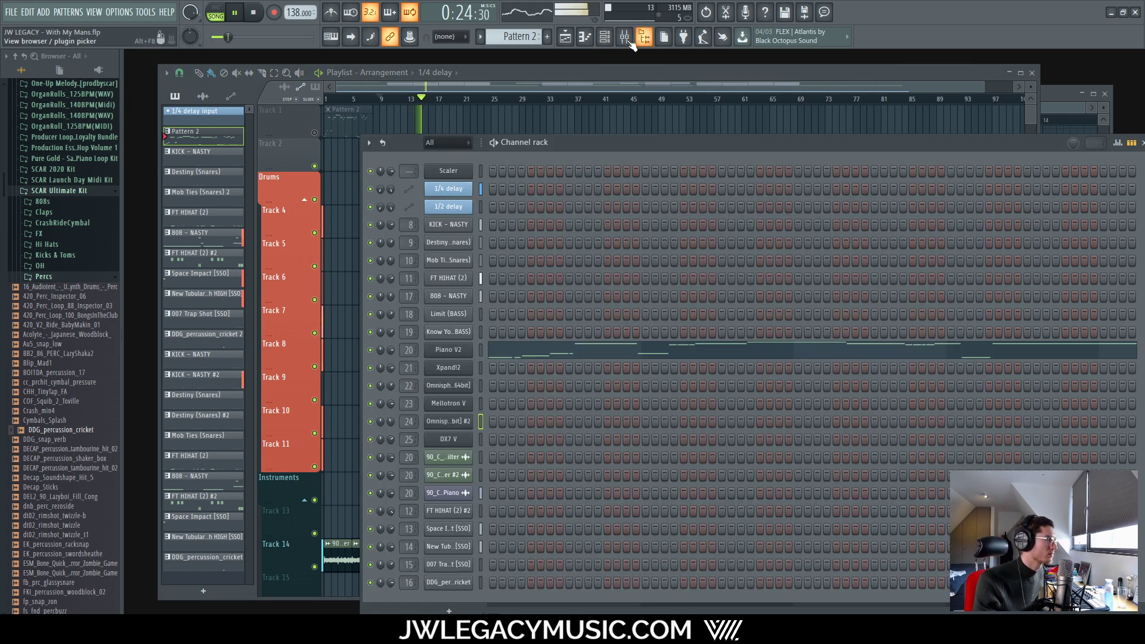
{"action": "left_click", "coordinate": [624, 36]}
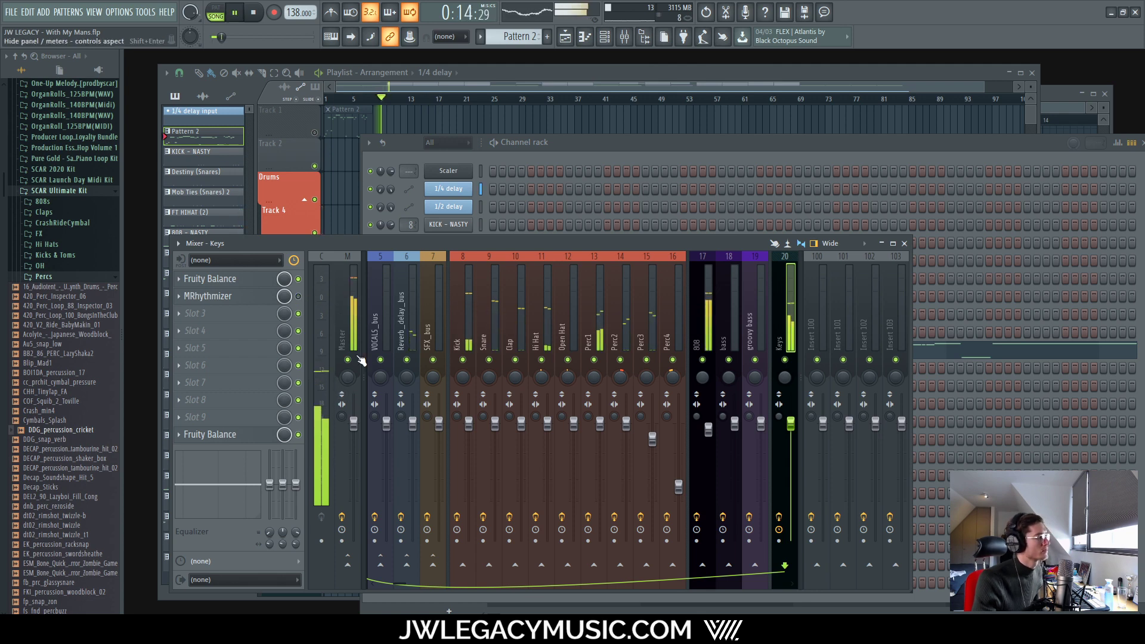
{"action": "left_click", "coordinate": [249, 296]}
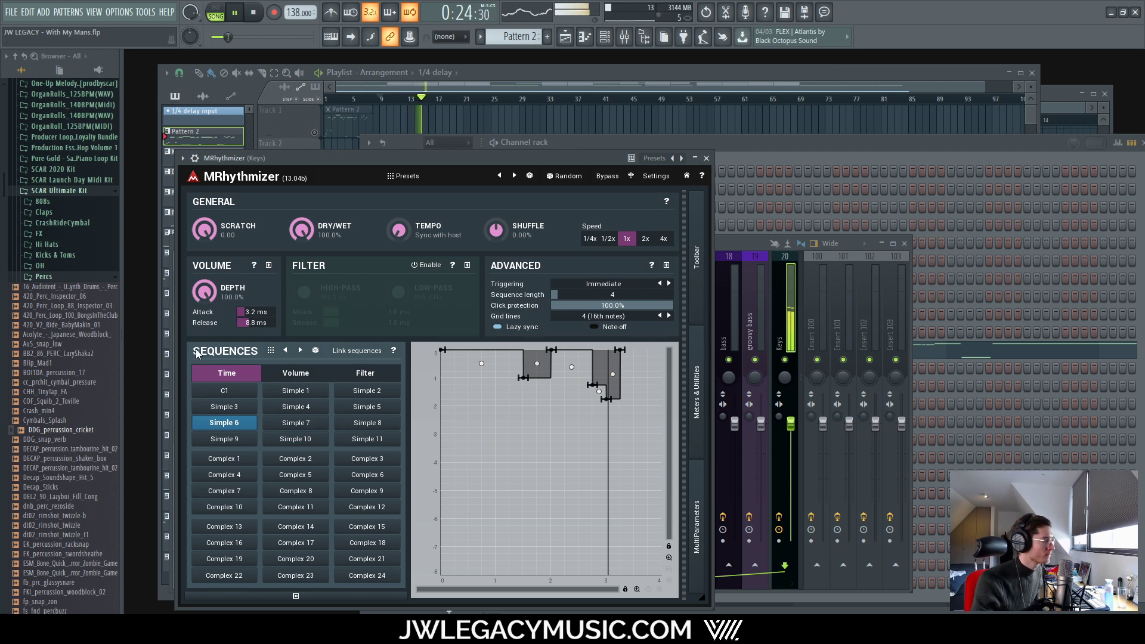
Step: Audition the 2nd beat 16, Syncopation 3rd 2 and 2nd beat 4 filter gates, then reset the filter sequence
{"action": "left_click", "coordinate": [322, 374]}
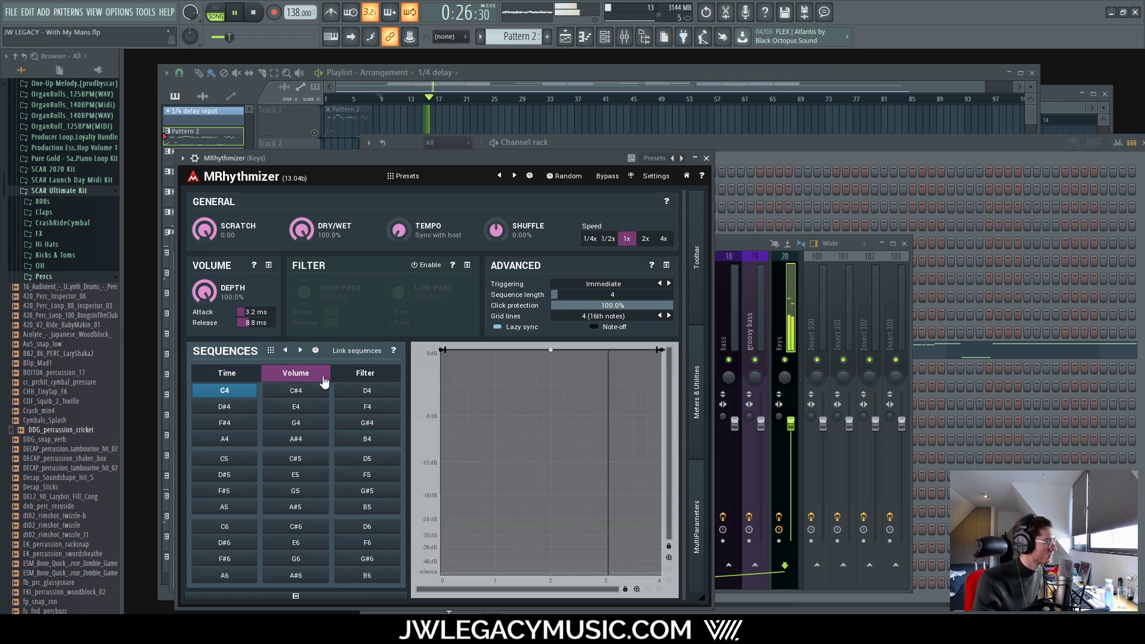
{"action": "left_click", "coordinate": [365, 374]}
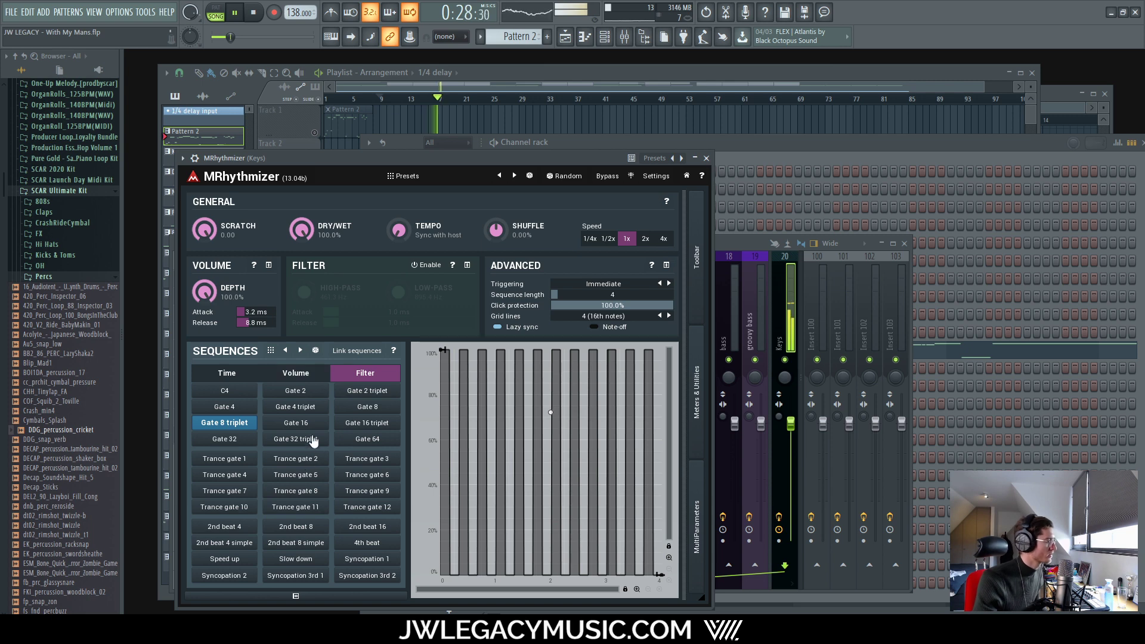
{"action": "left_click", "coordinate": [367, 528]}
{"action": "left_click", "coordinate": [366, 575]}
{"action": "left_click", "coordinate": [240, 527]}
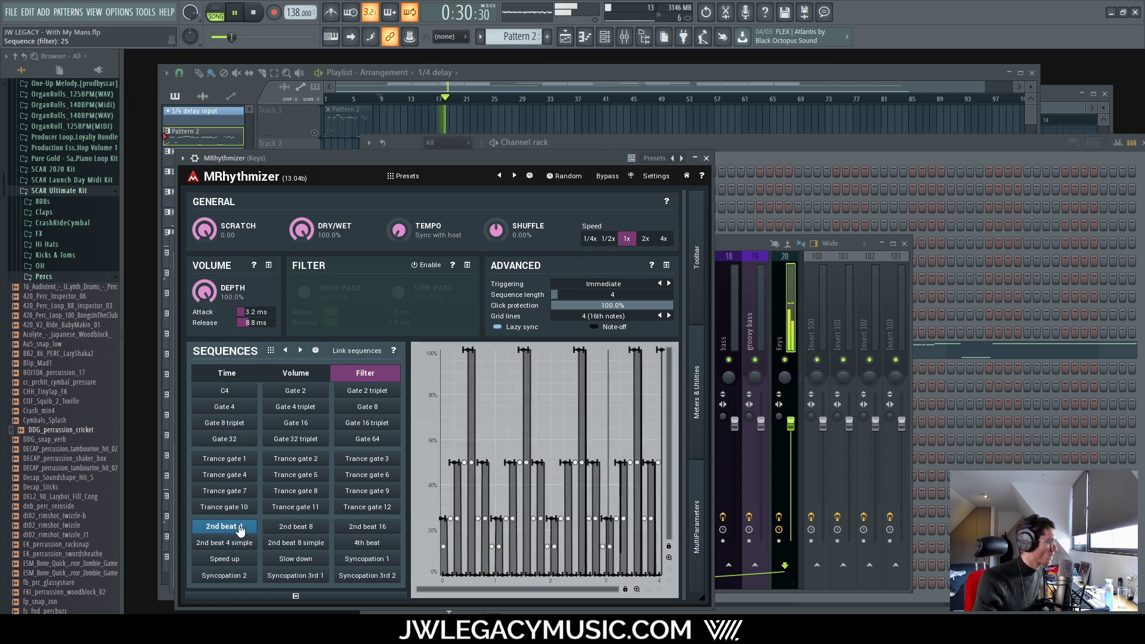
{"action": "left_click", "coordinate": [230, 391]}
Step: Try the C1, Simple 1, 2, 5, 3 and 6 time sequences
{"action": "left_click", "coordinate": [295, 374]}
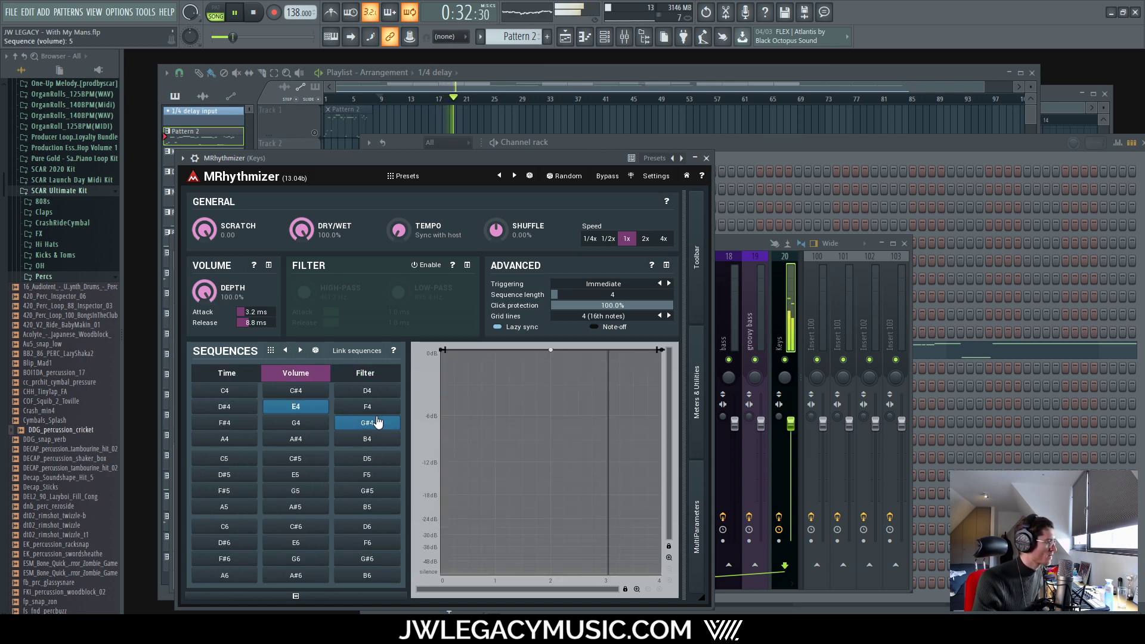
{"action": "left_click", "coordinate": [226, 374]}
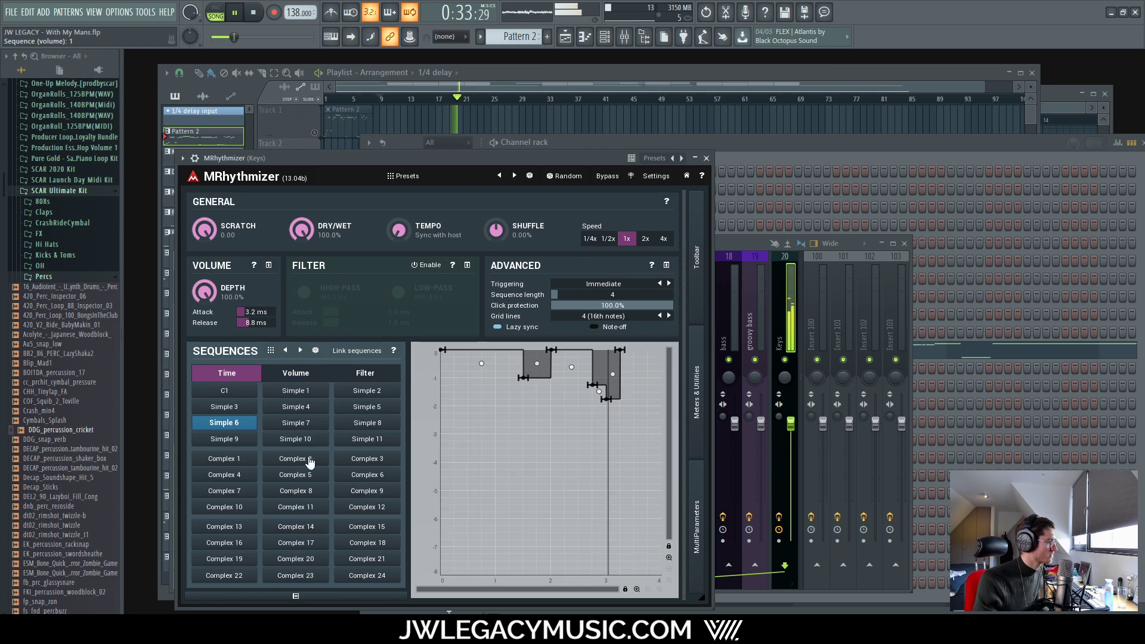
{"action": "left_click", "coordinate": [225, 391]}
{"action": "left_click", "coordinate": [296, 391]}
{"action": "left_click", "coordinate": [366, 391]}
{"action": "left_click", "coordinate": [367, 406]}
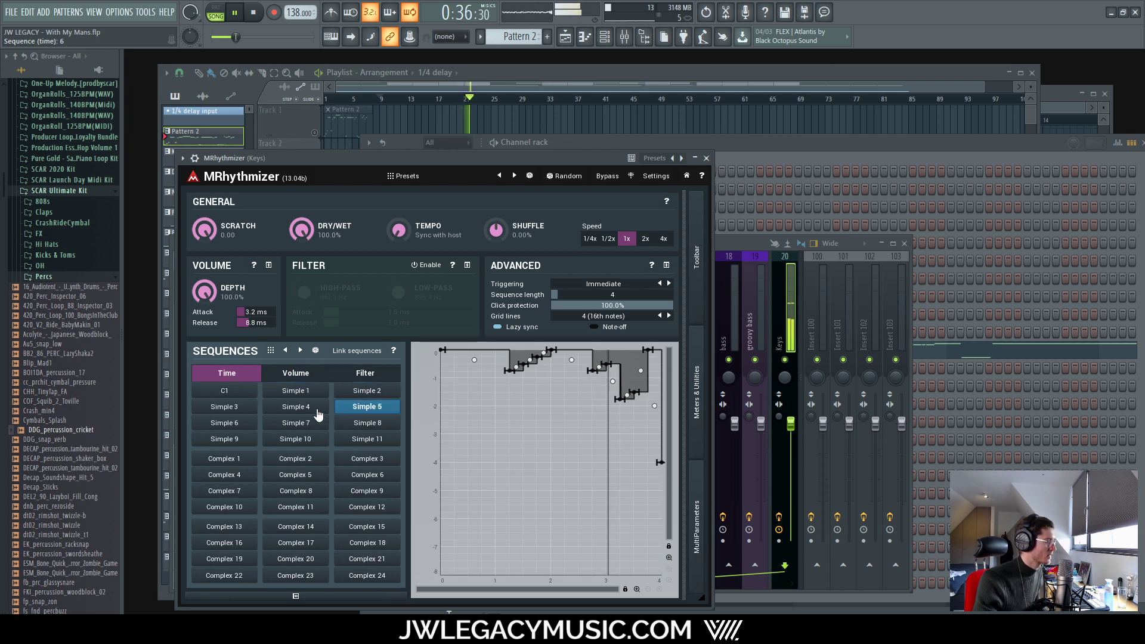
{"action": "left_click", "coordinate": [224, 406]}
{"action": "left_click", "coordinate": [224, 422]}
Step: Try Simple 7 through 11 and Complex 1–2 time sequences, then show the sequence presets list
{"action": "left_click", "coordinate": [295, 423]}
{"action": "left_click", "coordinate": [368, 422]}
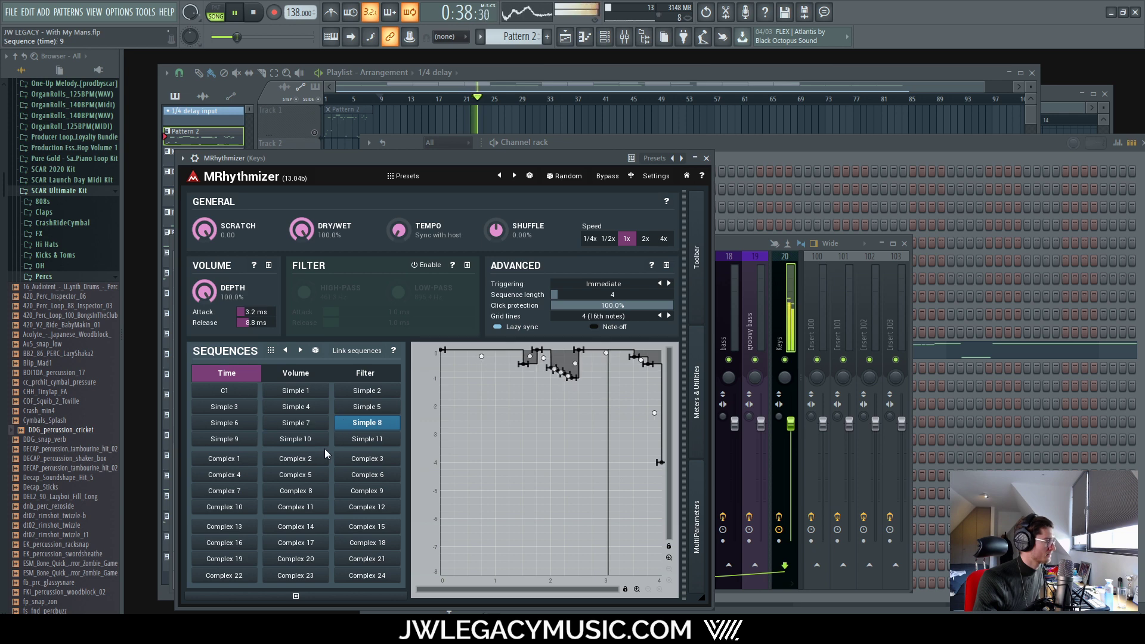
{"action": "left_click", "coordinate": [367, 439]}
{"action": "left_click", "coordinate": [287, 440]}
{"action": "left_click", "coordinate": [243, 443]}
{"action": "left_click", "coordinate": [239, 460]}
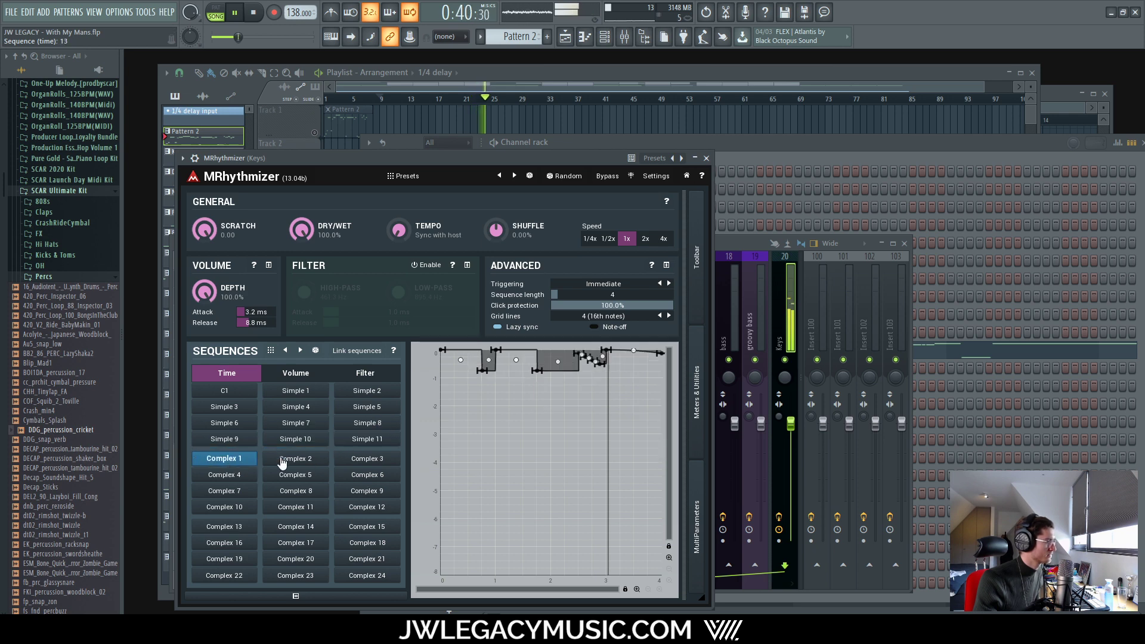
{"action": "left_click", "coordinate": [289, 459]}
{"action": "left_click", "coordinate": [273, 351]}
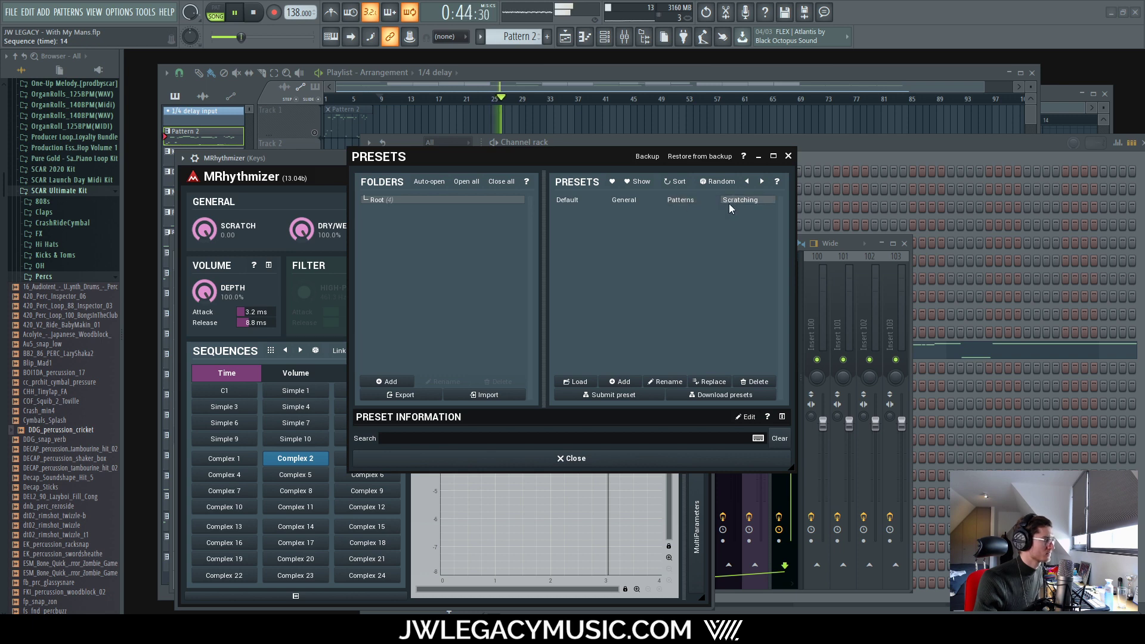
Step: Load the Scratching sequence preset and try Simple 1, 2 and 5, settling back on Simple 2
{"action": "double_click", "coordinate": [750, 201]}
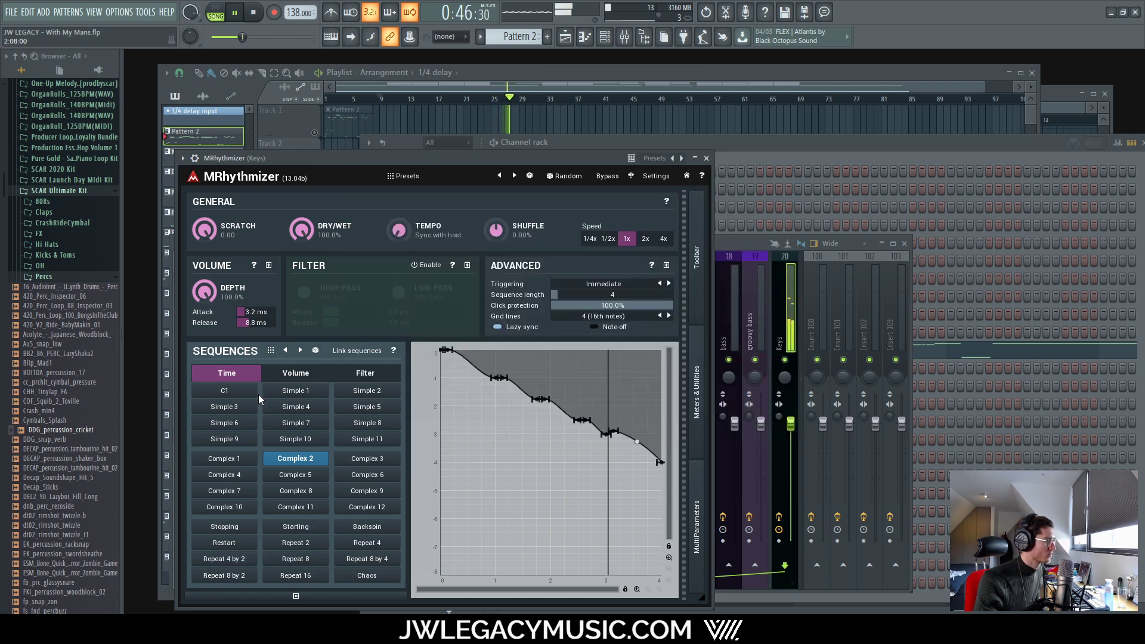
{"action": "left_click", "coordinate": [292, 392]}
{"action": "left_click", "coordinate": [365, 393]}
{"action": "left_click", "coordinate": [367, 412]}
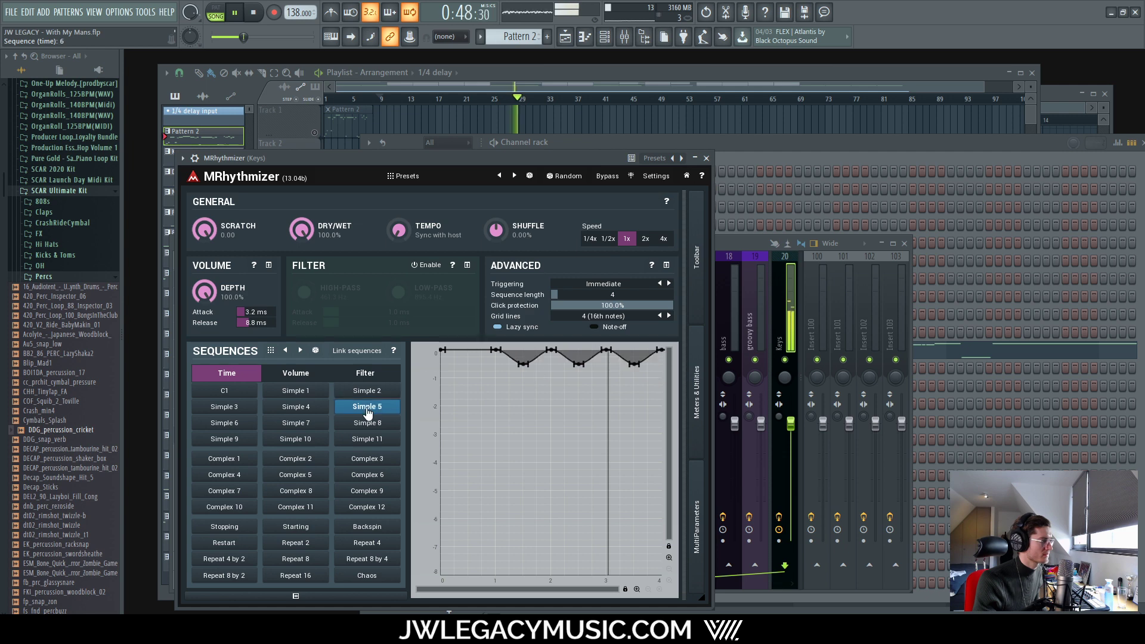
{"action": "left_click", "coordinate": [367, 394]}
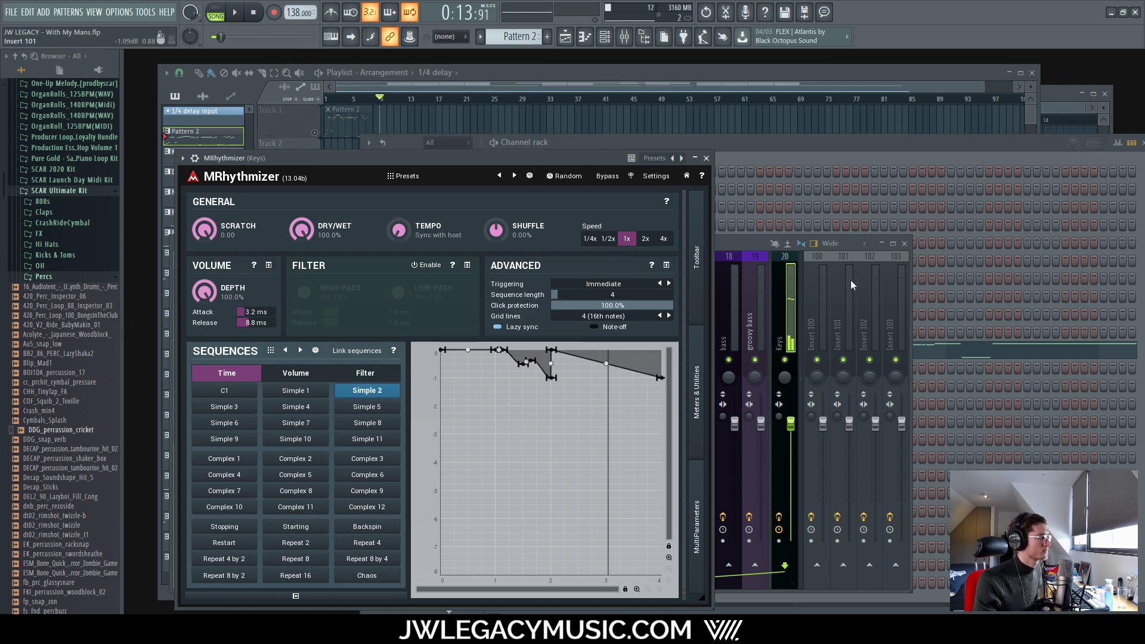
Step: Start playback and audition the Simple 1, 3, 4, 5, 8, 7 and 6 time sequences
{"action": "left_click", "coordinate": [748, 246]}
{"action": "left_click", "coordinate": [391, 202]}
{"action": "key", "text": "space"}
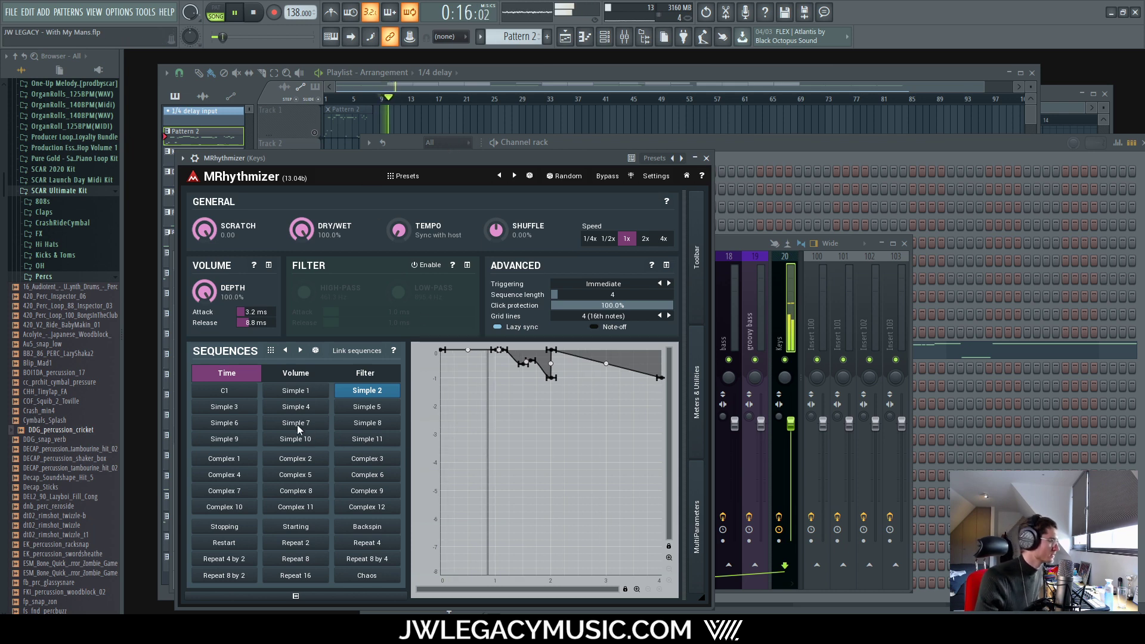
{"action": "left_click", "coordinate": [300, 394]}
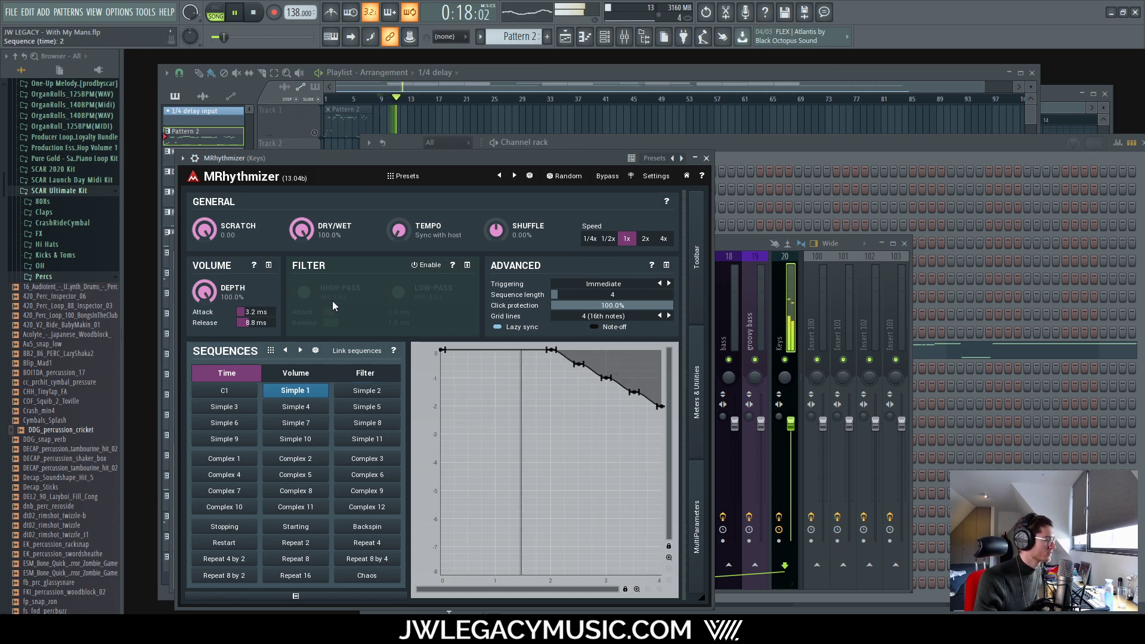
{"action": "left_click", "coordinate": [224, 406]}
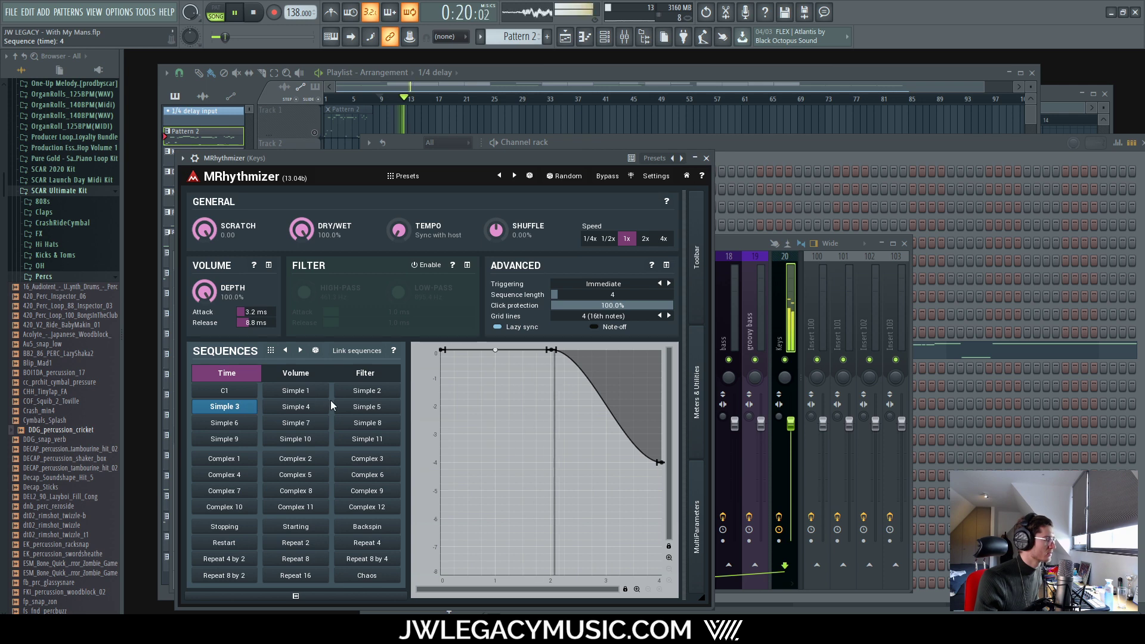
{"action": "left_click", "coordinate": [309, 409]}
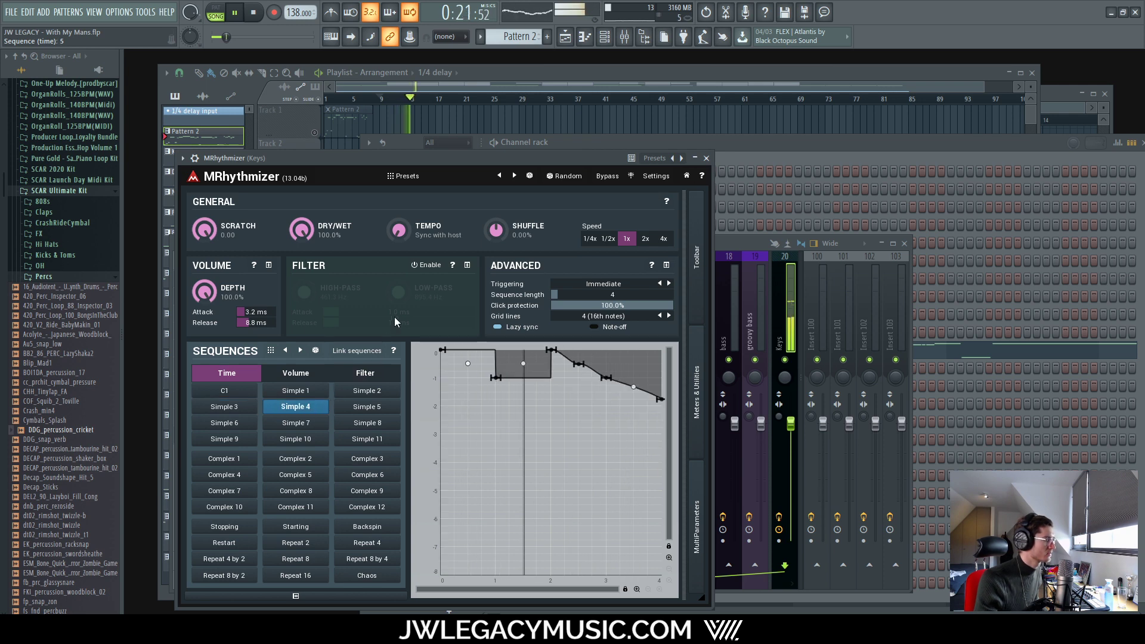
{"action": "left_click", "coordinate": [386, 410]}
{"action": "left_click", "coordinate": [367, 422]}
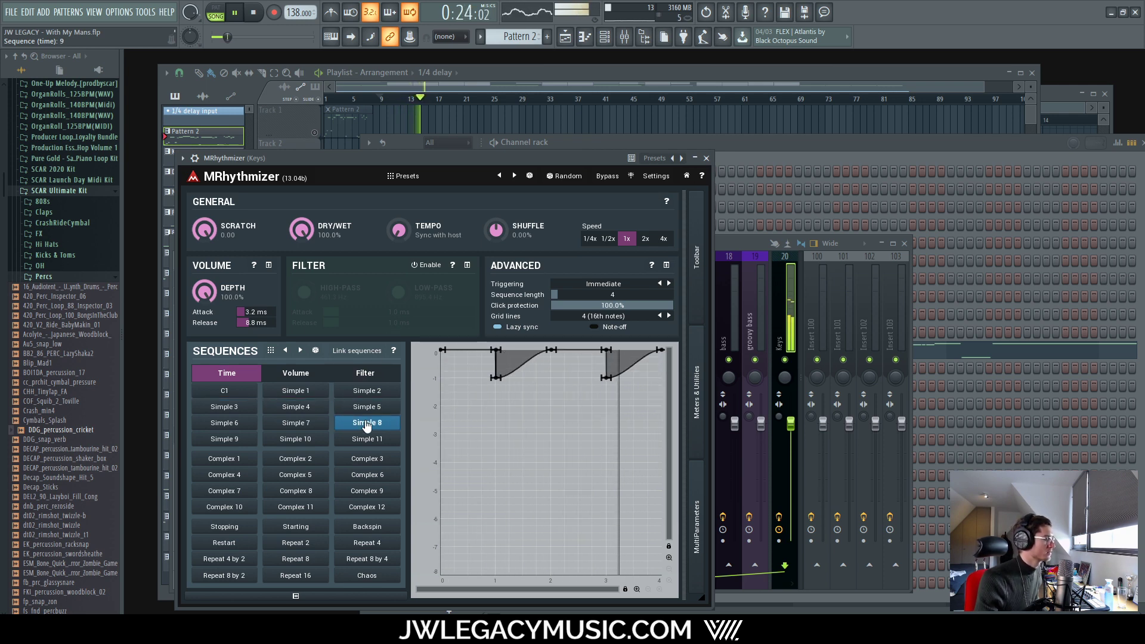
{"action": "left_click", "coordinate": [301, 424]}
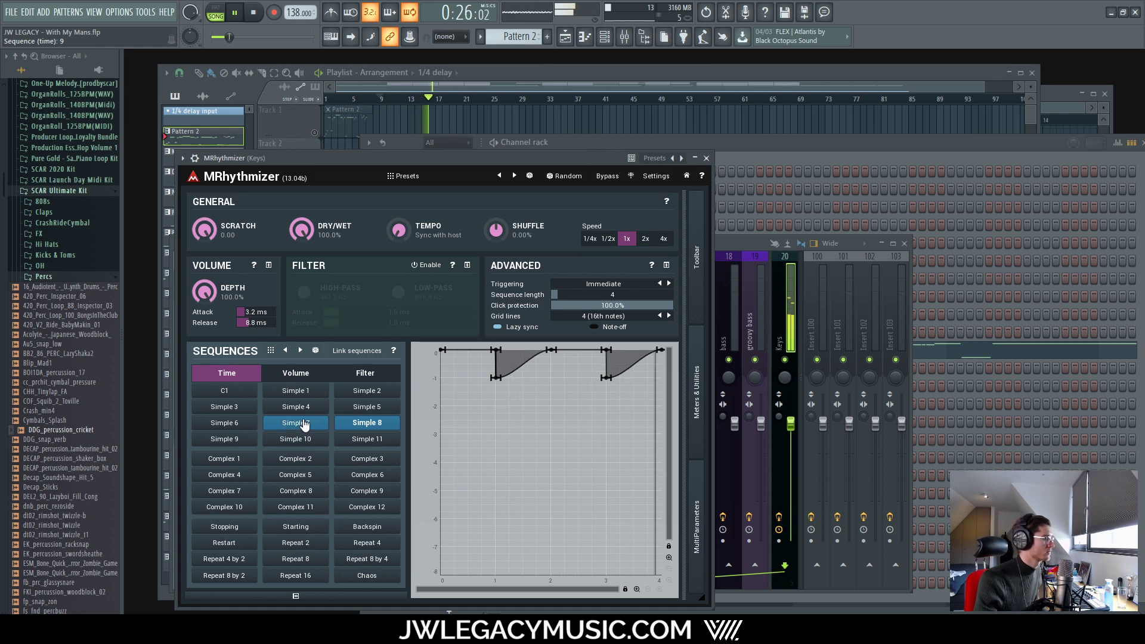
{"action": "left_click", "coordinate": [250, 424]}
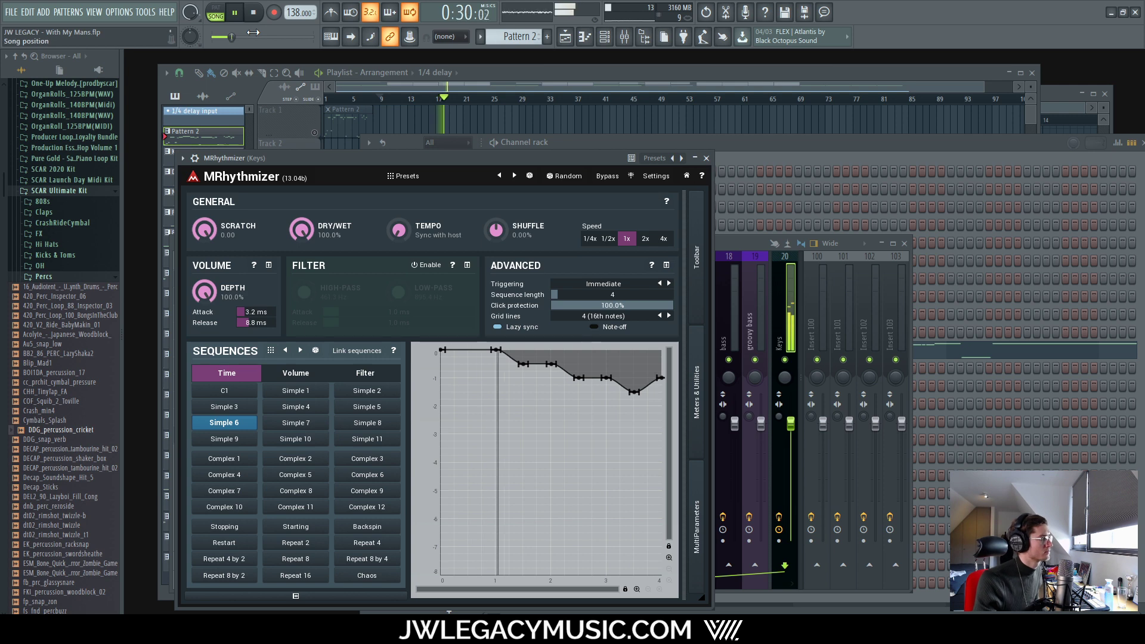
Step: Stop playback, try Simple 11, 10, 9, Complex 2, Backspin and Starting, and finish on Stopping
{"action": "left_click", "coordinate": [256, 14]}
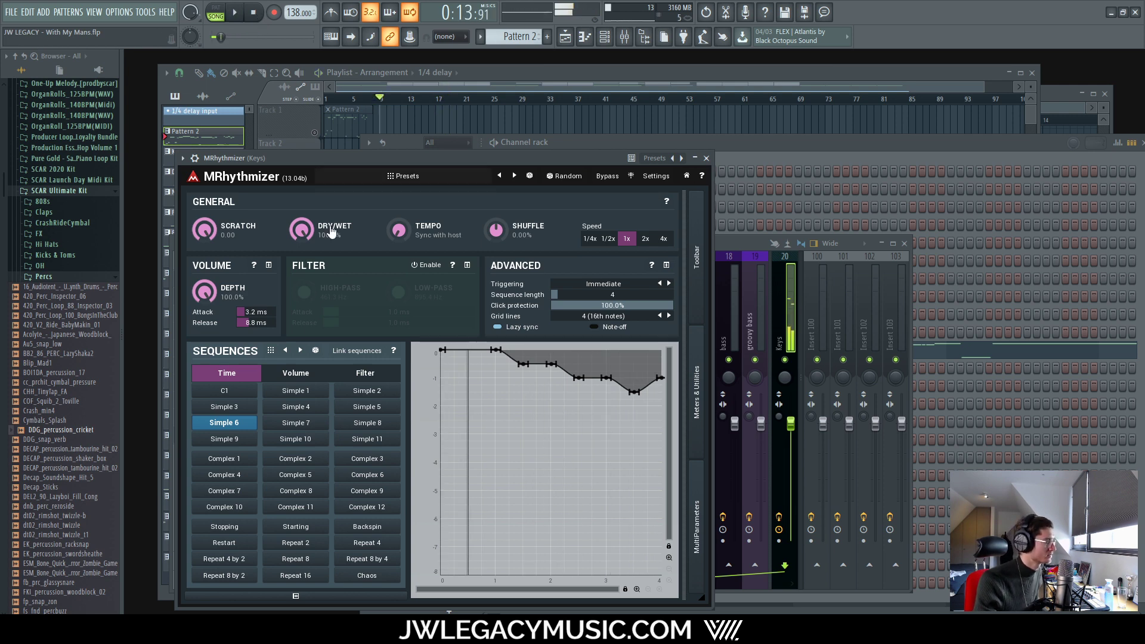
{"action": "left_click", "coordinate": [367, 439]}
{"action": "left_click", "coordinate": [312, 438]}
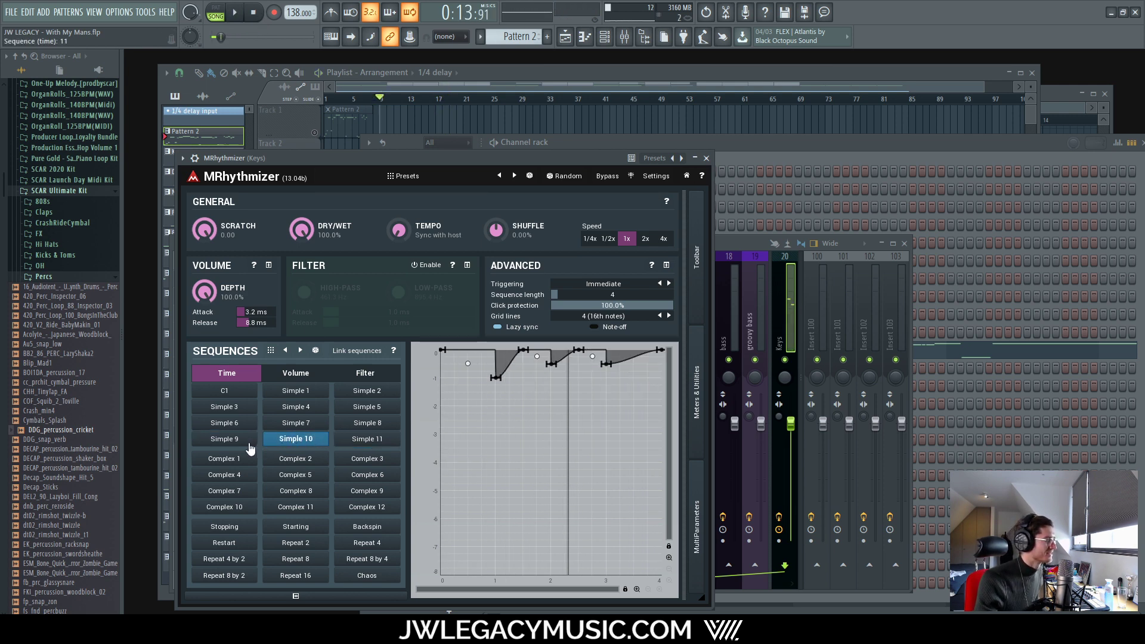
{"action": "left_click", "coordinate": [250, 444]}
{"action": "left_click", "coordinate": [321, 461]}
{"action": "left_click", "coordinate": [364, 526]}
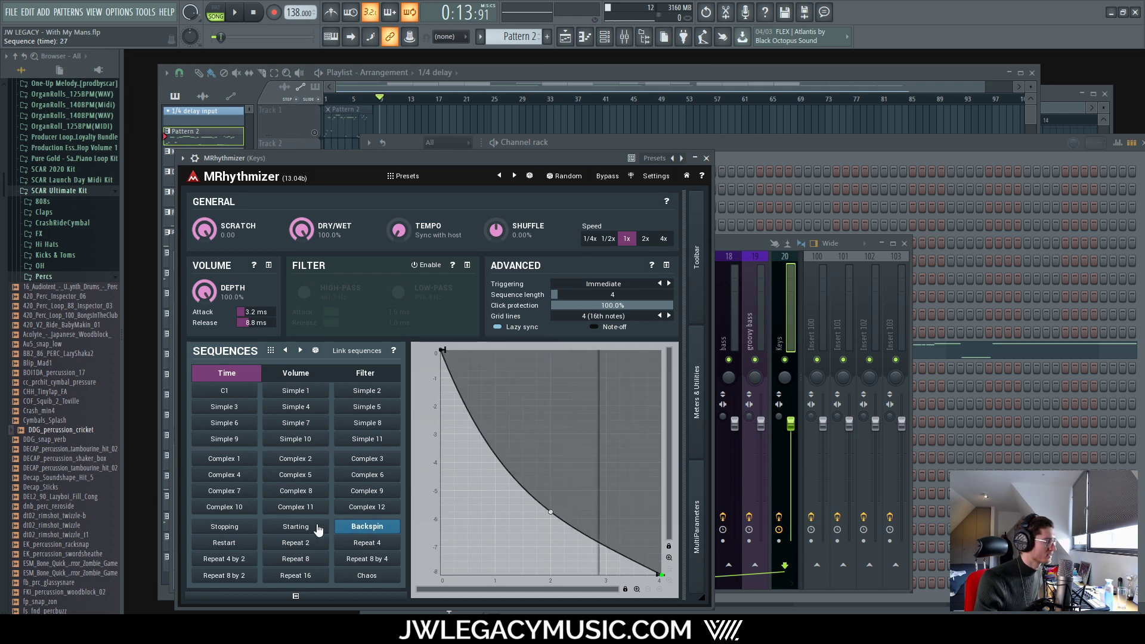
{"action": "left_click", "coordinate": [298, 526]}
{"action": "left_click", "coordinate": [251, 524]}
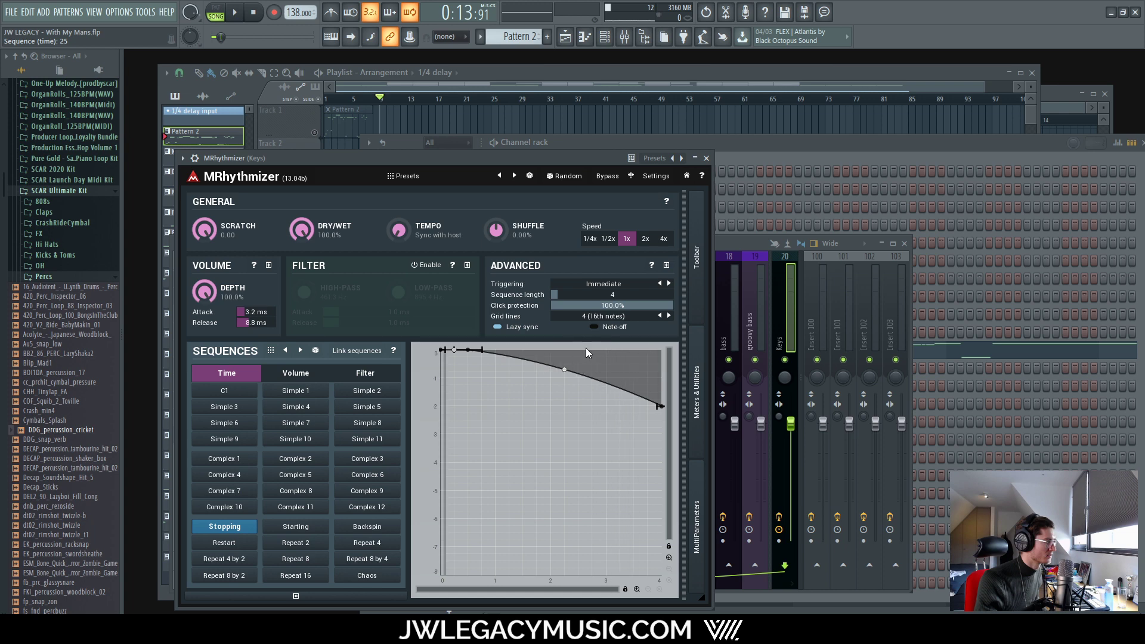
Step: Stretch the Stopping curve's flat top toward beat 4, then pull the bend back to about 2.50 while auditioning
{"action": "left_click_drag", "start_coordinate": [459, 351], "coordinate": [620, 350]}
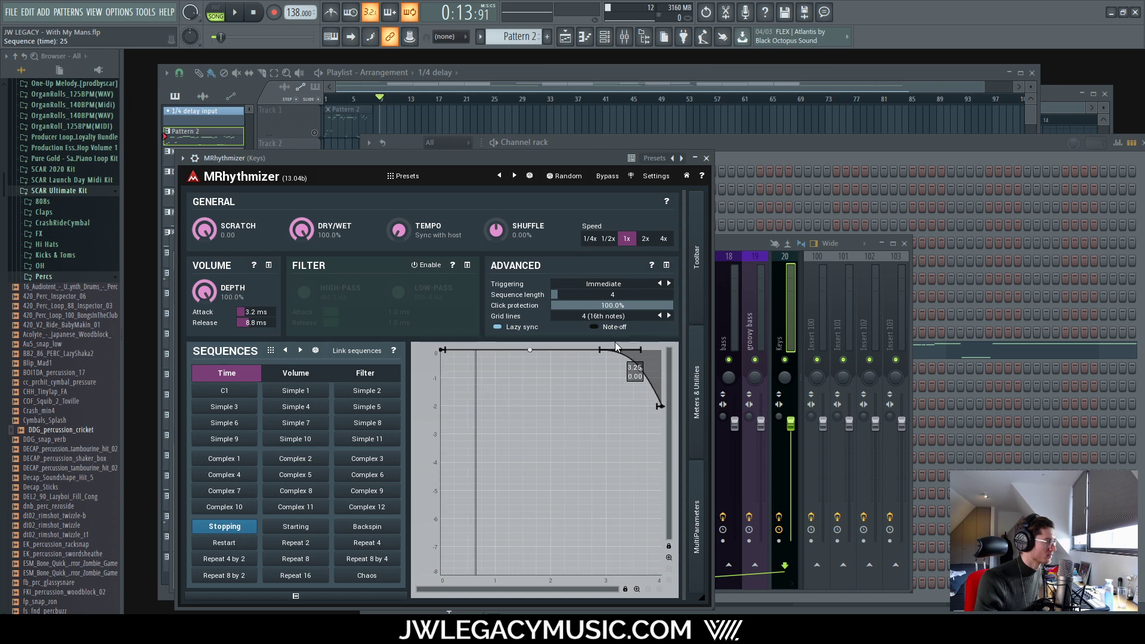
{"action": "key", "text": "space"}
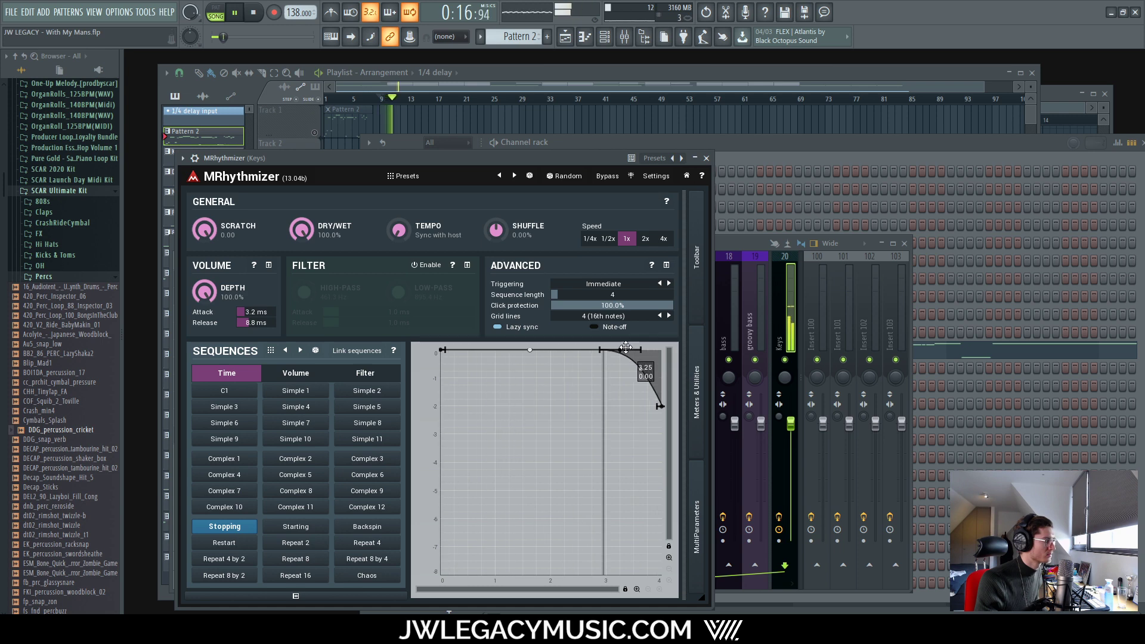
{"action": "left_click_drag", "start_coordinate": [621, 350], "coordinate": [629, 441]}
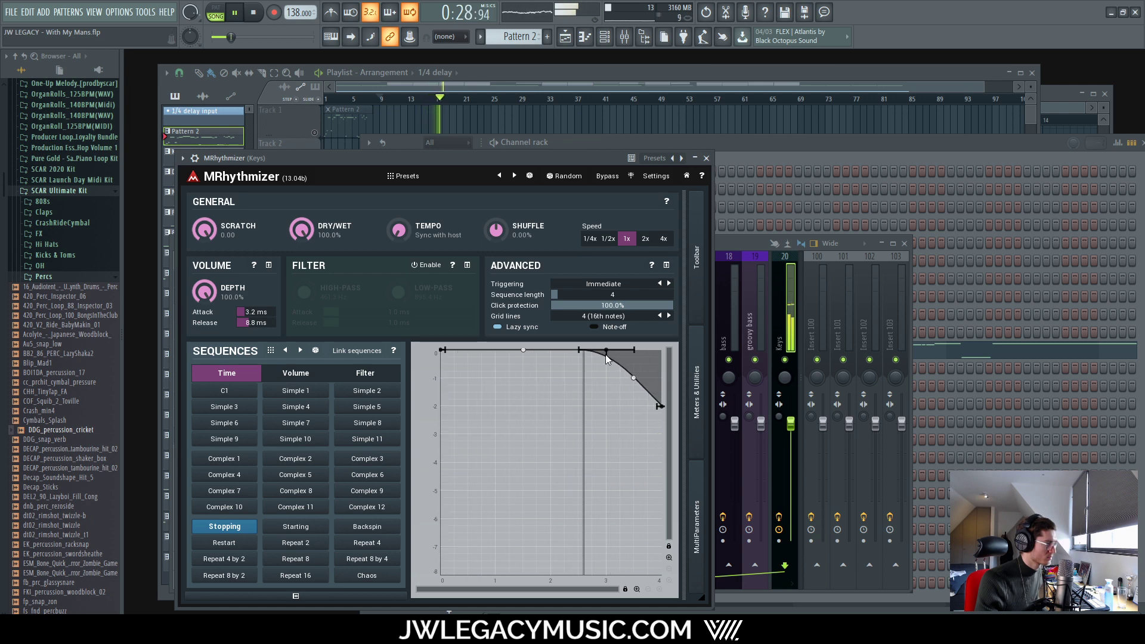
{"action": "mouse_move", "coordinate": [606, 354]}
{"action": "left_mouse_down"}
{"action": "mouse_move", "coordinate": [563, 352]}
{"action": "mouse_move", "coordinate": [599, 351]}
{"action": "mouse_move", "coordinate": [606, 337]}
{"action": "left_mouse_up"}
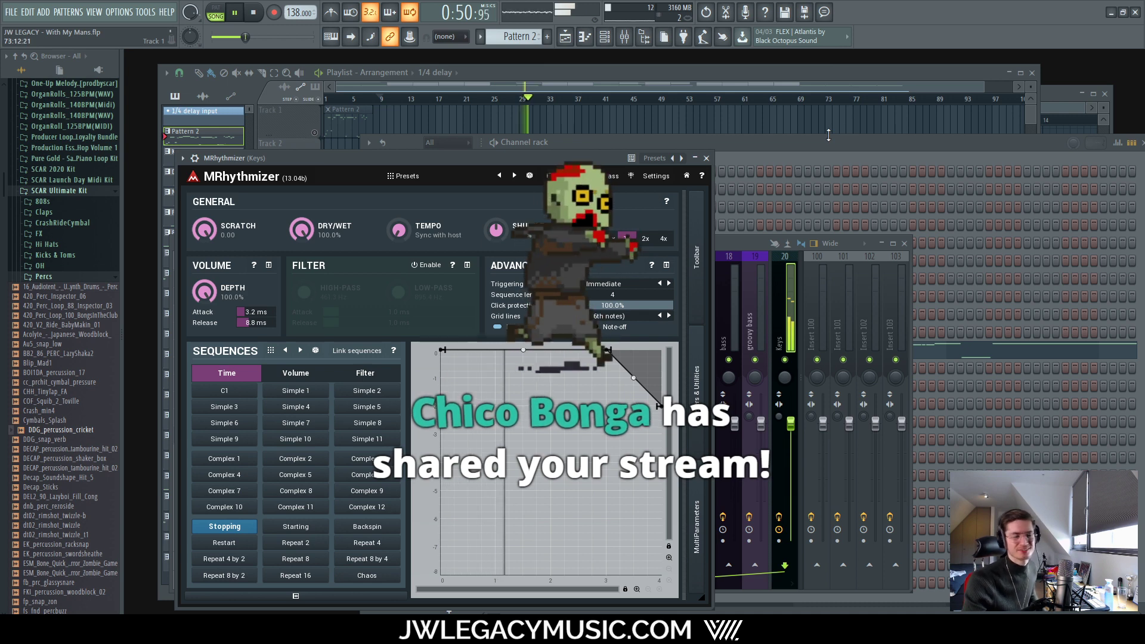
{"action": "left_click", "coordinate": [253, 13]}
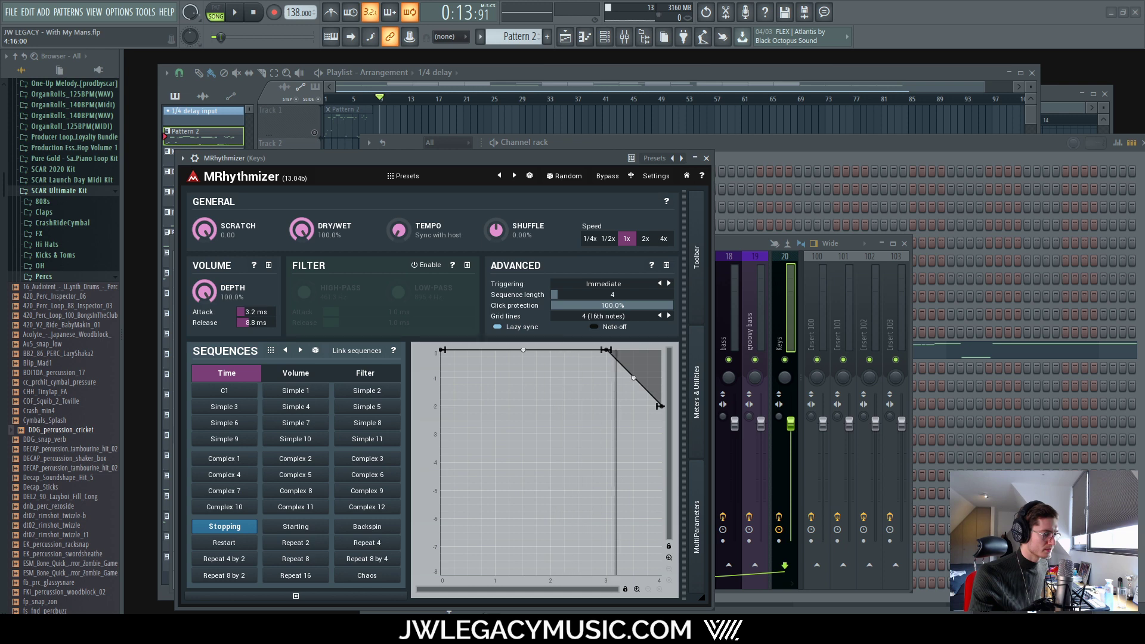
Step: Set ASIO Link Pro's driver to Universal Audio Thunderbolt and confirm
{"action": "left_click", "coordinate": [981, 615]}
{"action": "left_click_drag", "start_coordinate": [1043, 197], "coordinate": [718, 105]}
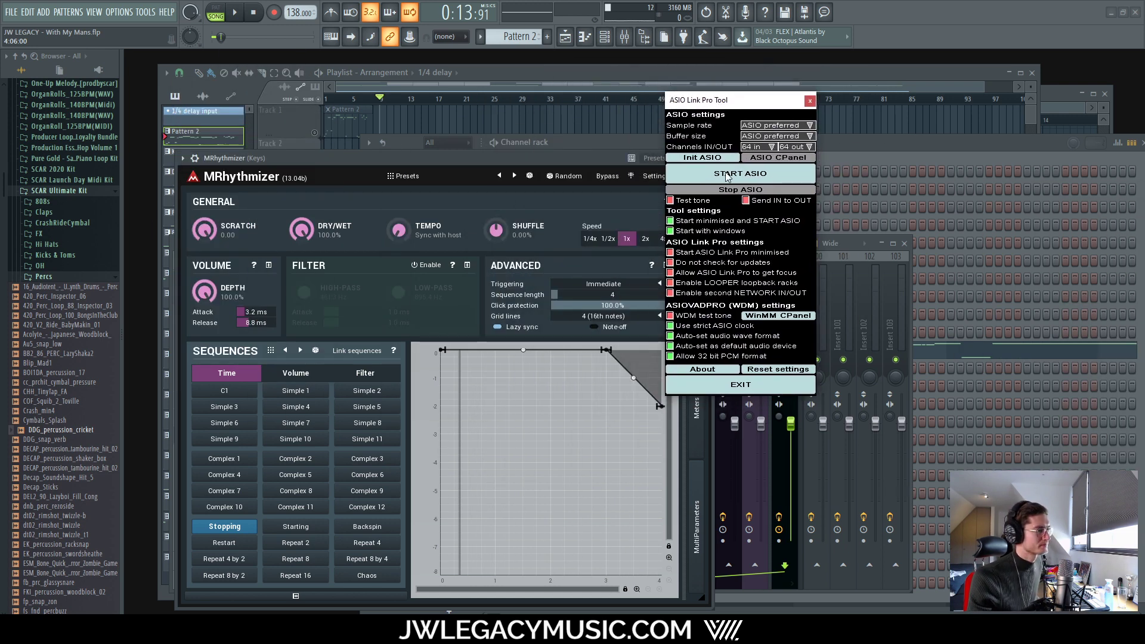
{"action": "left_click", "coordinate": [754, 175]}
{"action": "left_click", "coordinate": [564, 285]}
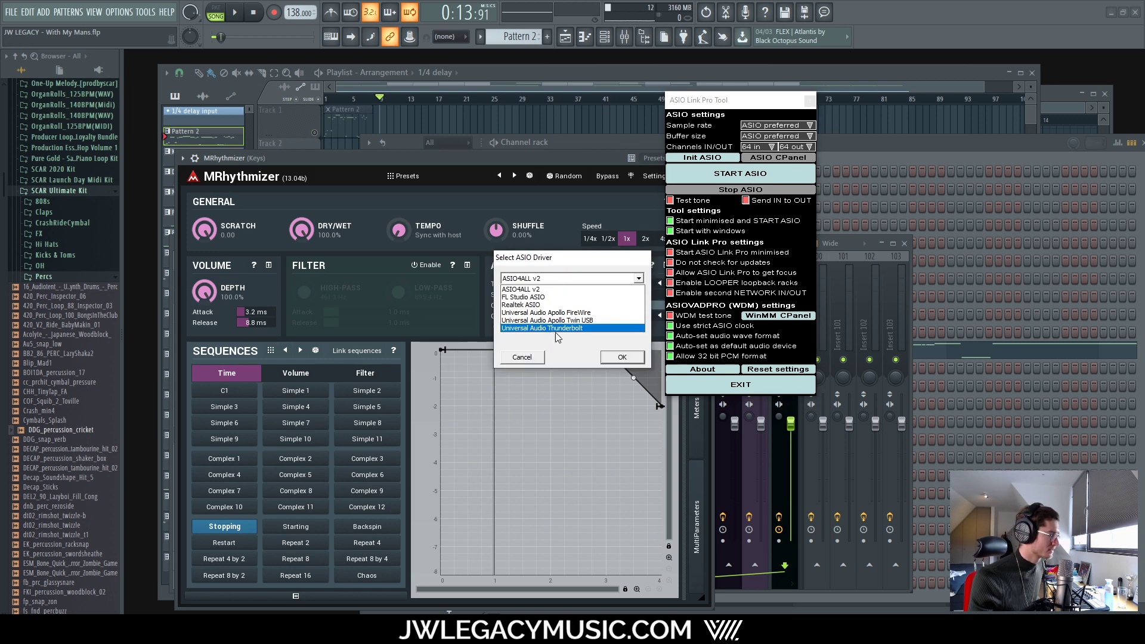
{"action": "left_click", "coordinate": [560, 327]}
{"action": "left_click", "coordinate": [623, 357]}
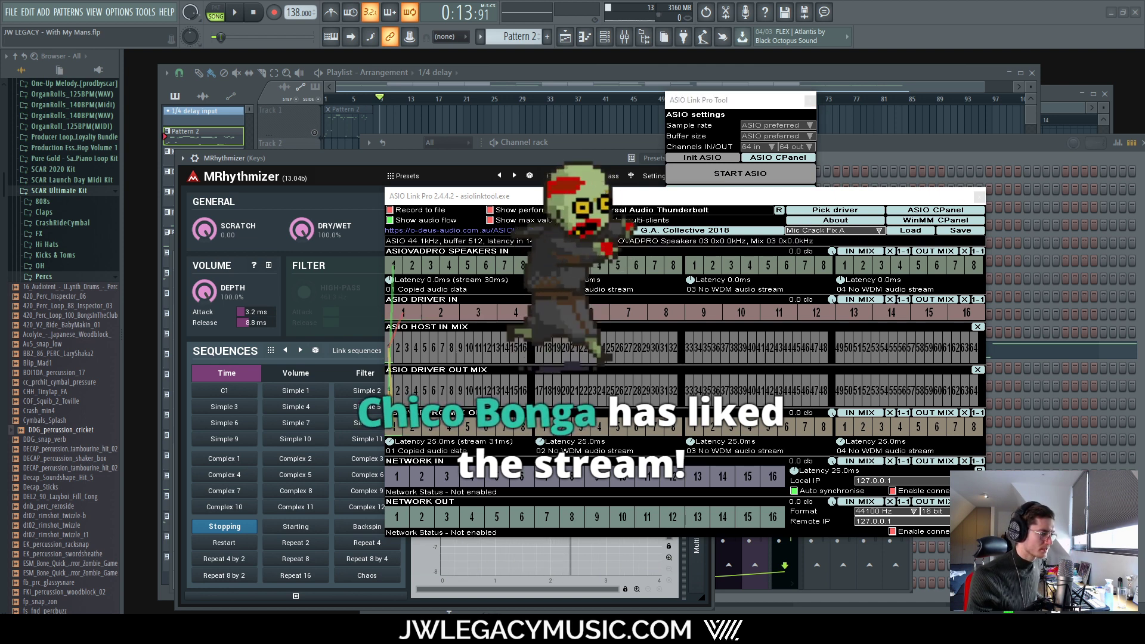
Step: Set Sonarworks Reference 4 output to the Thunderbolt speakers, then close ASIO Link Pro and Sonarworks
{"action": "left_click", "coordinate": [1032, 618]}
{"action": "left_click", "coordinate": [339, 203]}
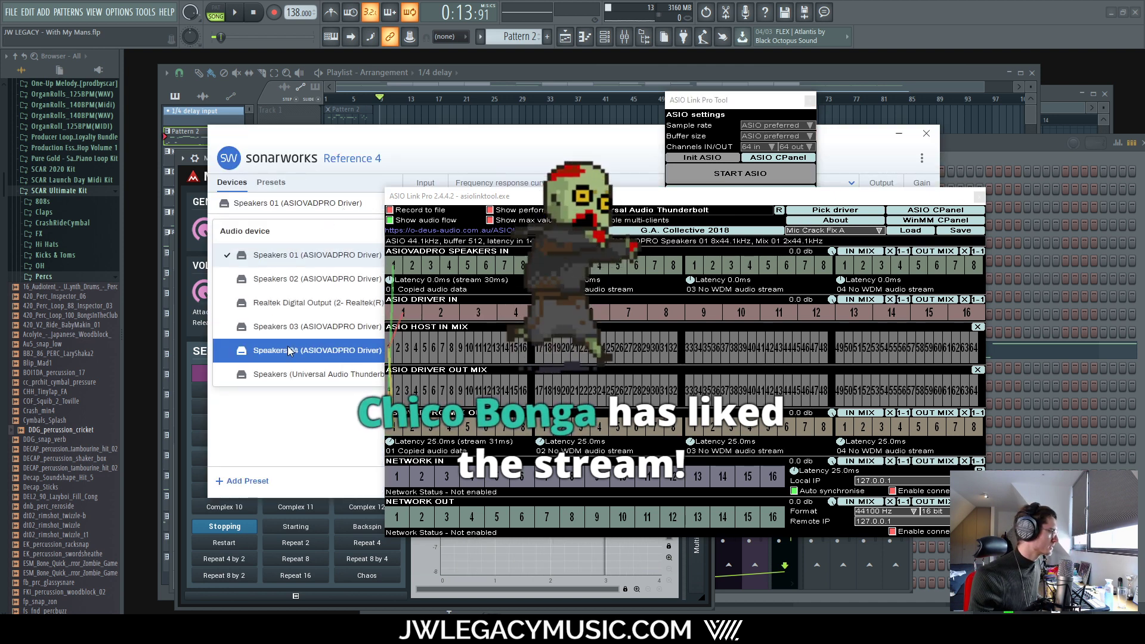
{"action": "left_click", "coordinate": [310, 369]}
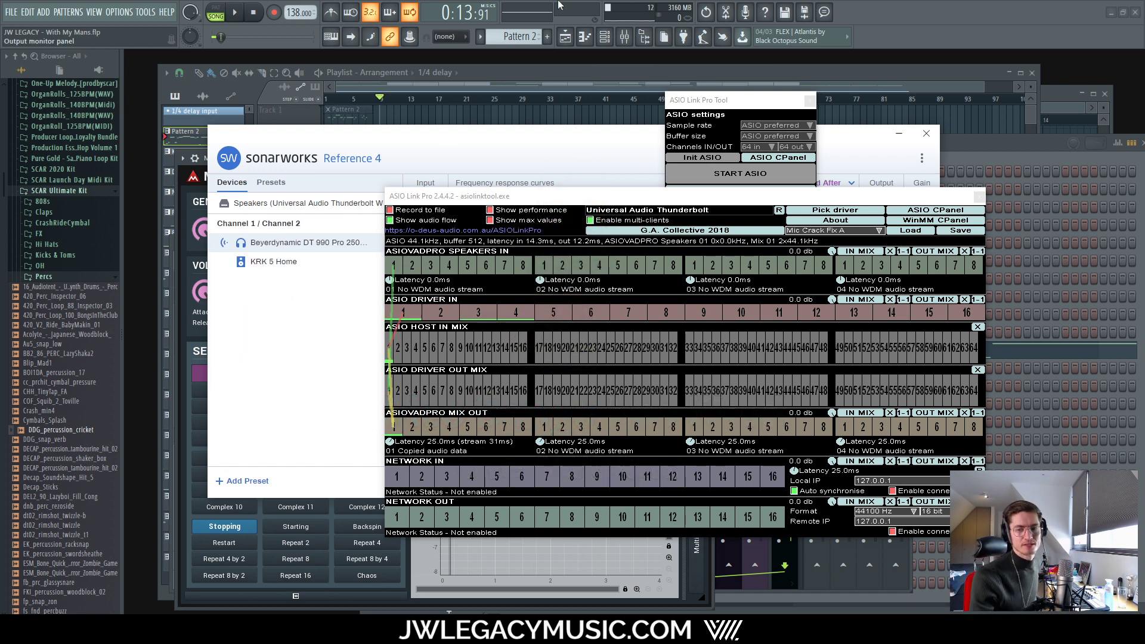
{"action": "left_click", "coordinate": [979, 196]}
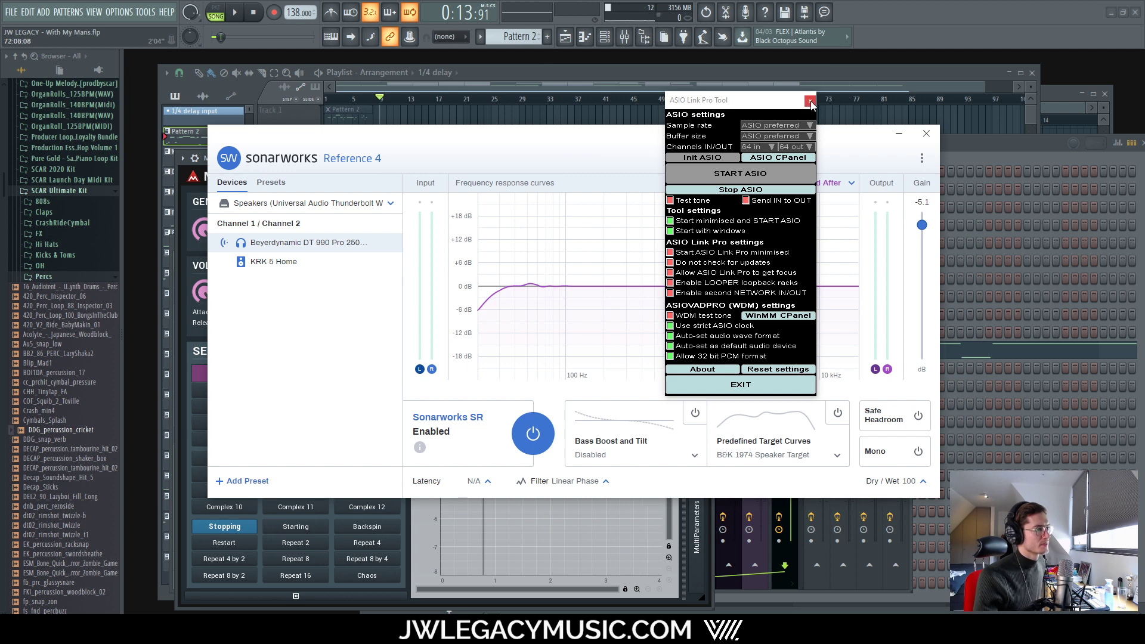
{"action": "left_click", "coordinate": [809, 101]}
{"action": "left_click", "coordinate": [925, 134]}
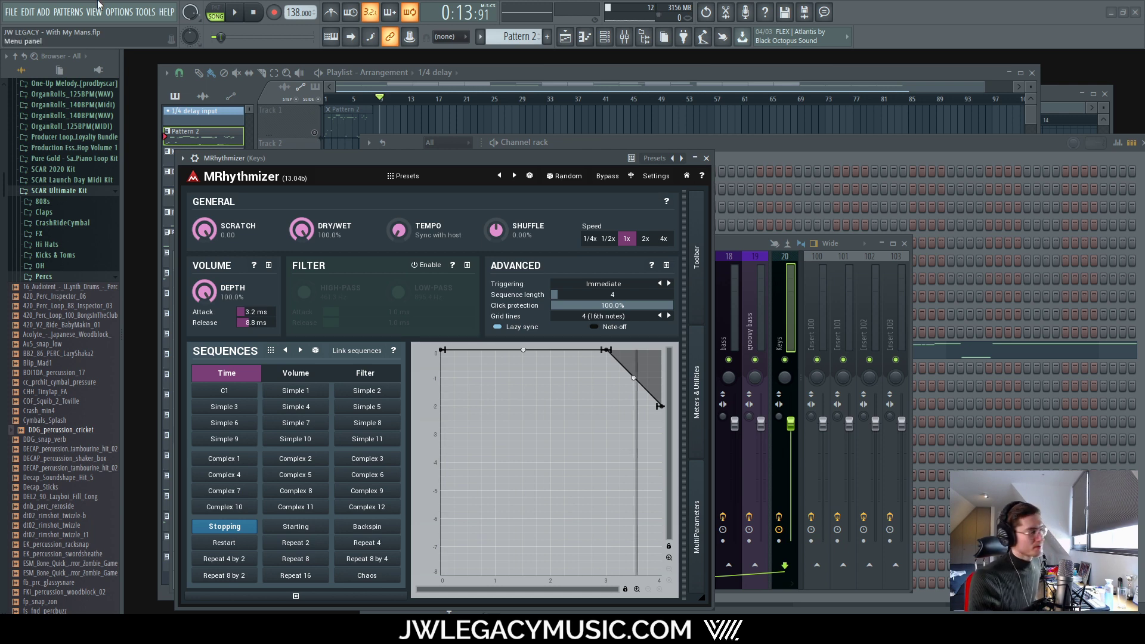
Step: Play the song with the MRhythmizer window open to hear the reshaped Stopping curve
{"action": "key", "text": "space"}
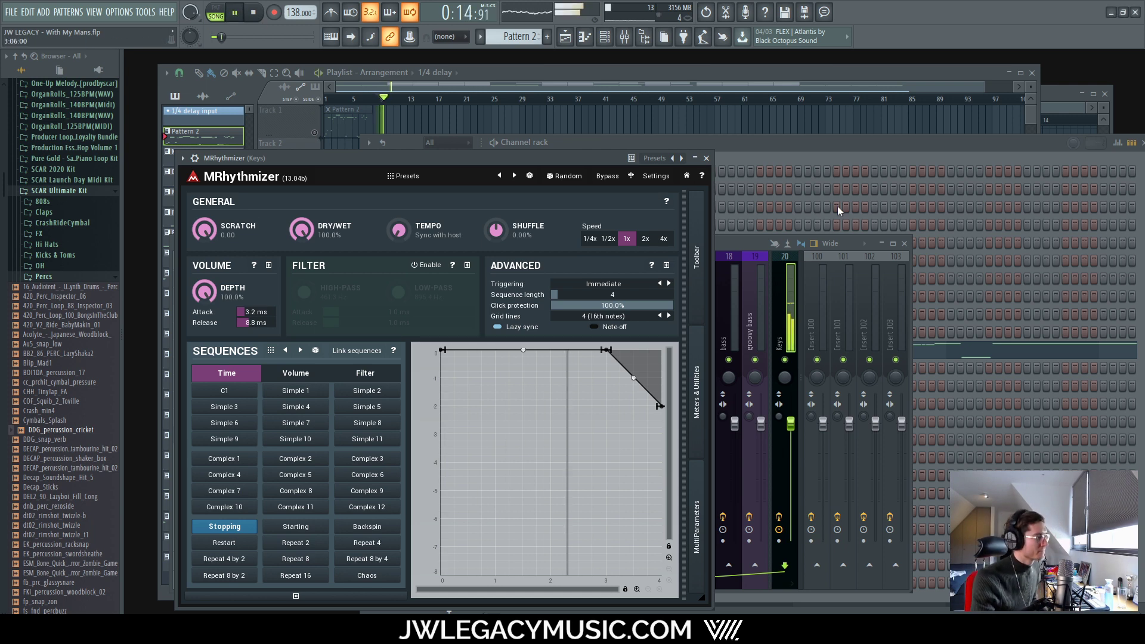
Step: Close MRhythmizer, bring the Playlist forward, scroll through the tracks and stop playback
{"action": "left_click", "coordinate": [707, 158]}
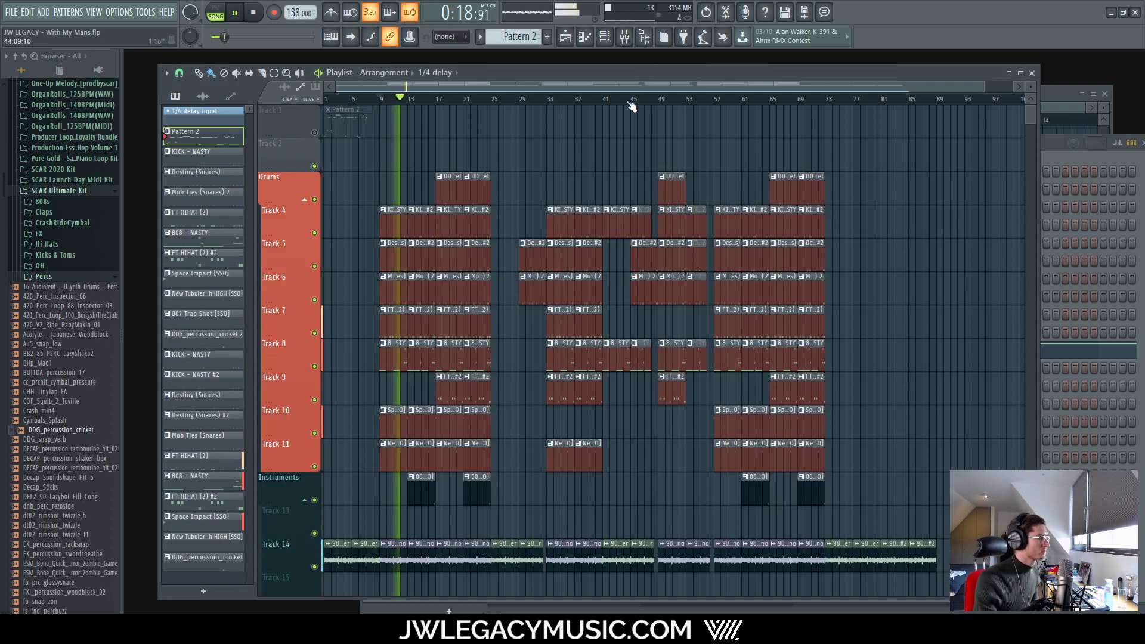
{"action": "left_click", "coordinate": [641, 69]}
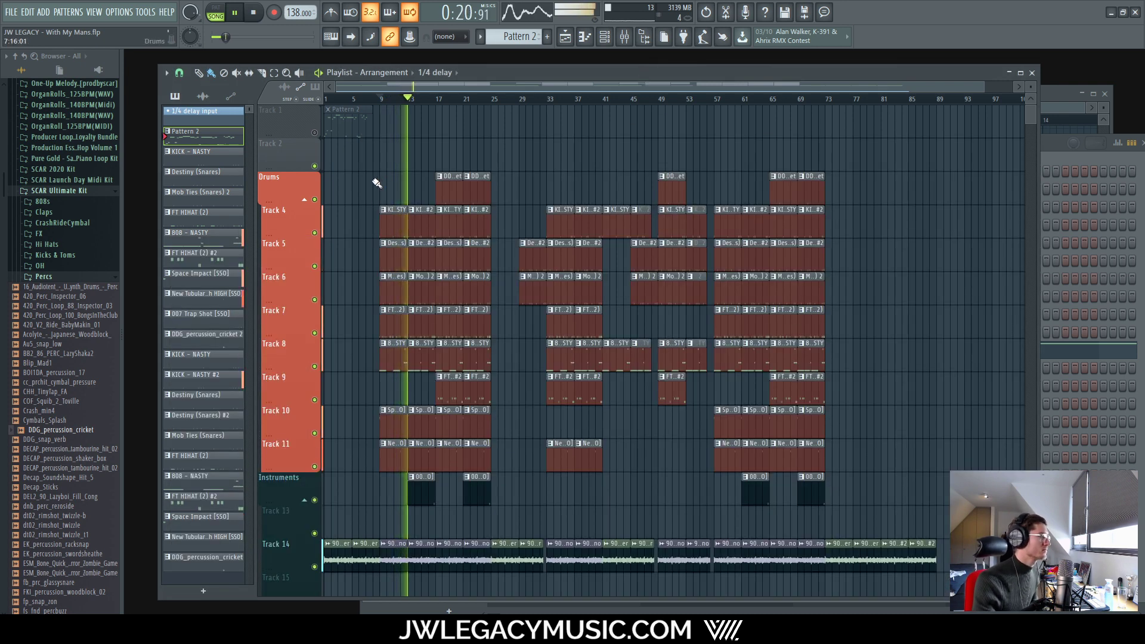
{"action": "scroll", "coordinate": [363, 340], "scroll_direction": "down", "scroll_amount": 3}
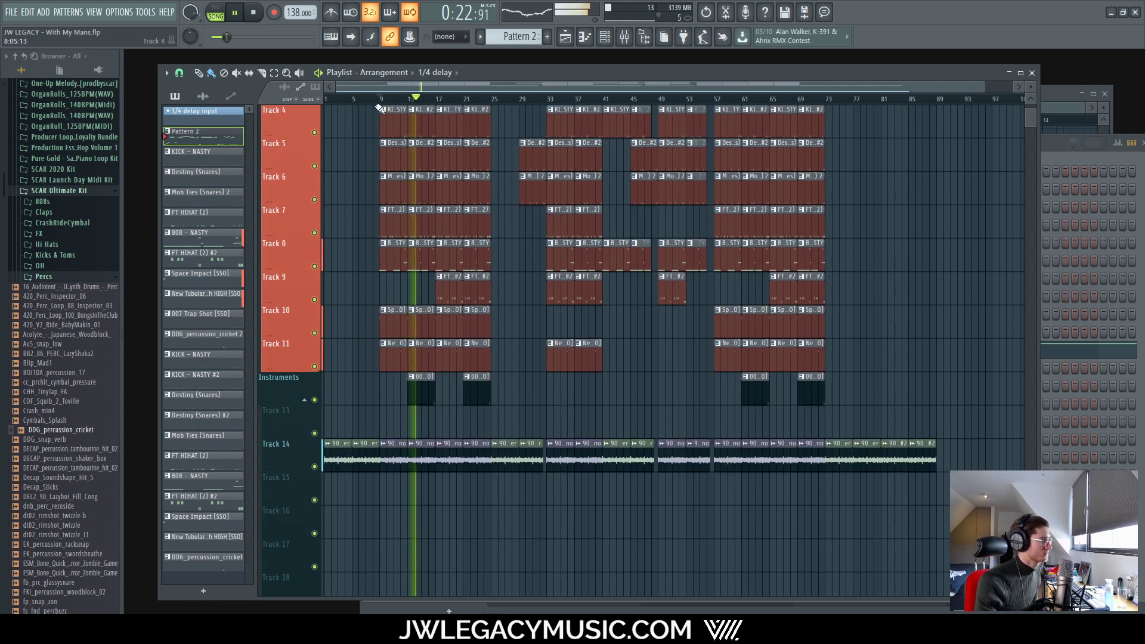
{"action": "key", "text": "space"}
{"action": "key", "text": "space"}
{"action": "scroll", "coordinate": [334, 136], "scroll_direction": "up", "scroll_amount": 3}
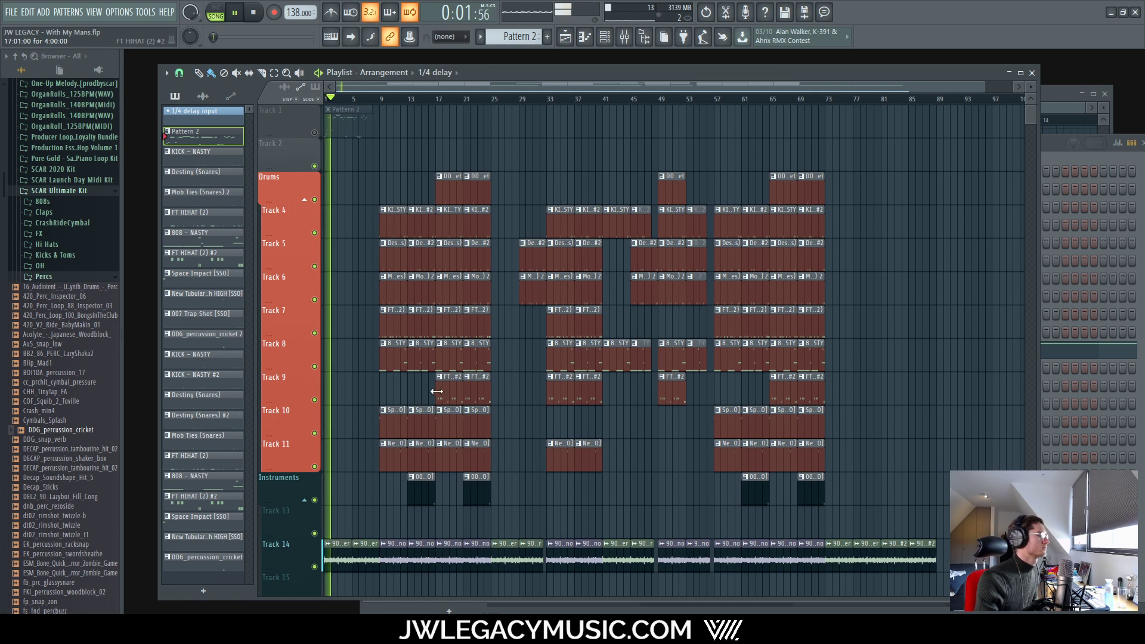
Step: Stop playback and create an automation clip for the Keys insert's MRhythmizer mix level
{"action": "left_click", "coordinate": [624, 36]}
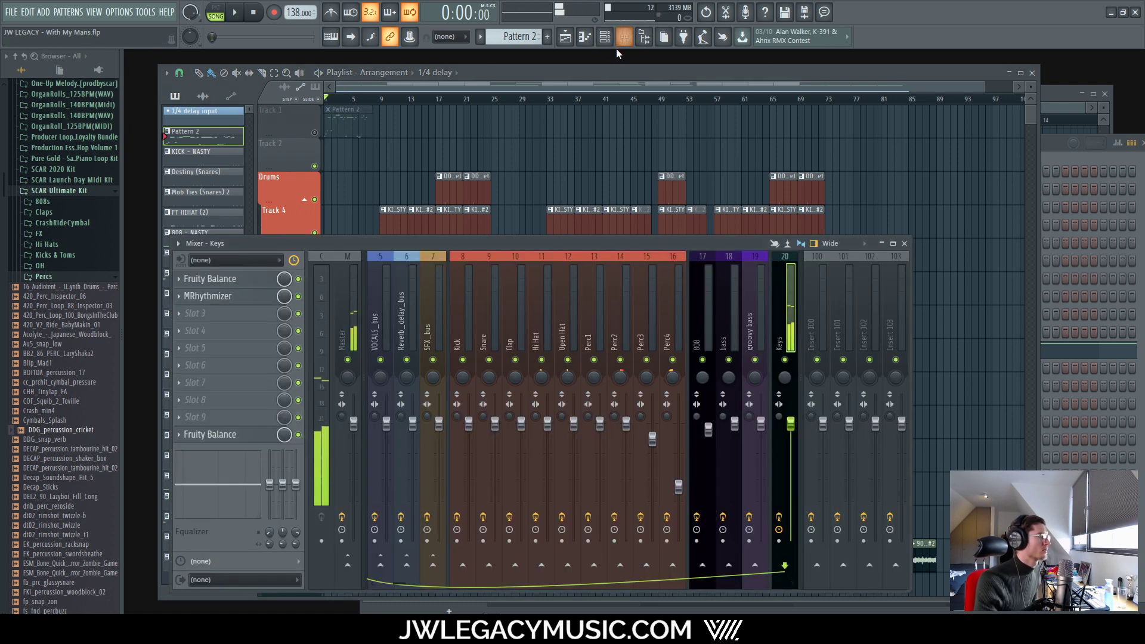
{"action": "key", "text": "space"}
{"action": "right_click", "coordinate": [281, 297]}
{"action": "left_click", "coordinate": [285, 298]}
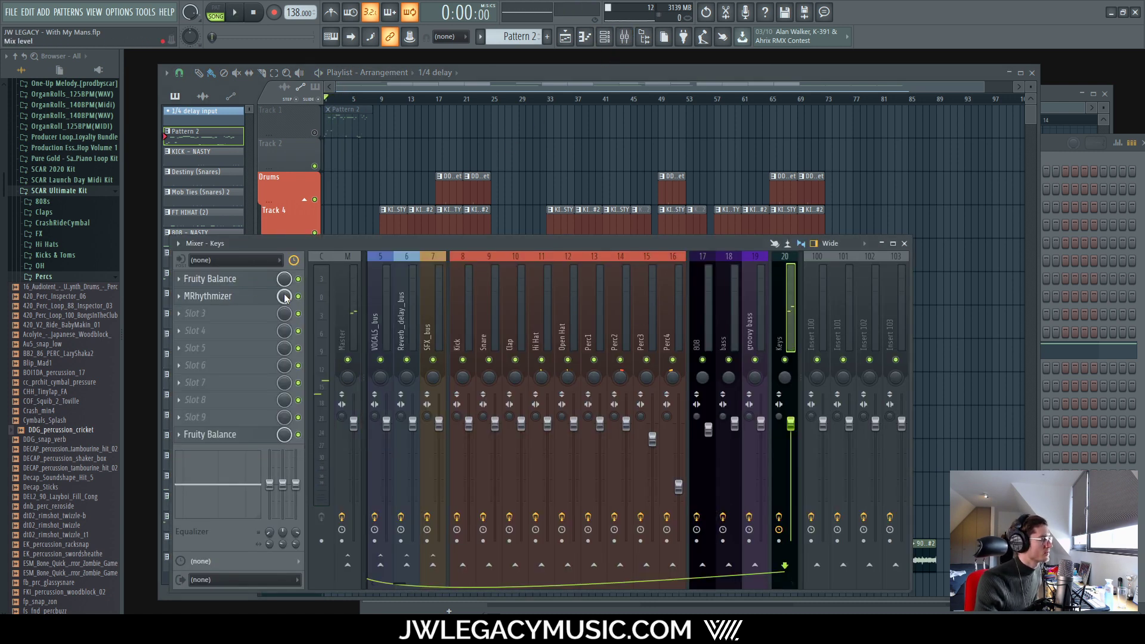
{"action": "right_click", "coordinate": [285, 297]}
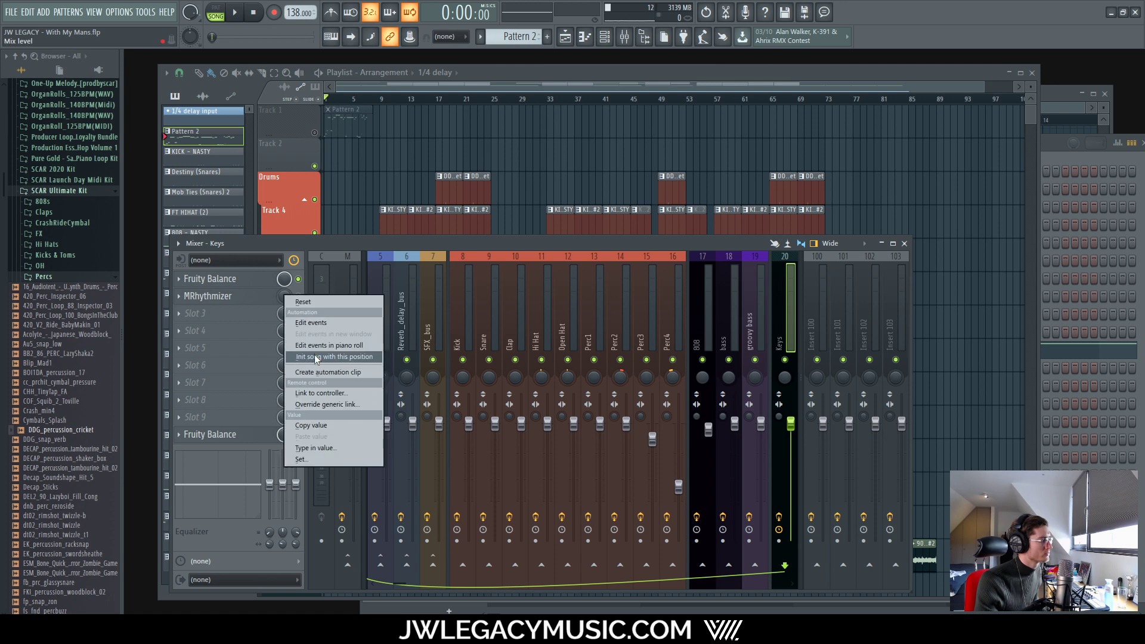
{"action": "left_click", "coordinate": [316, 359]}
{"action": "right_click", "coordinate": [285, 297]}
{"action": "left_click", "coordinate": [328, 372]}
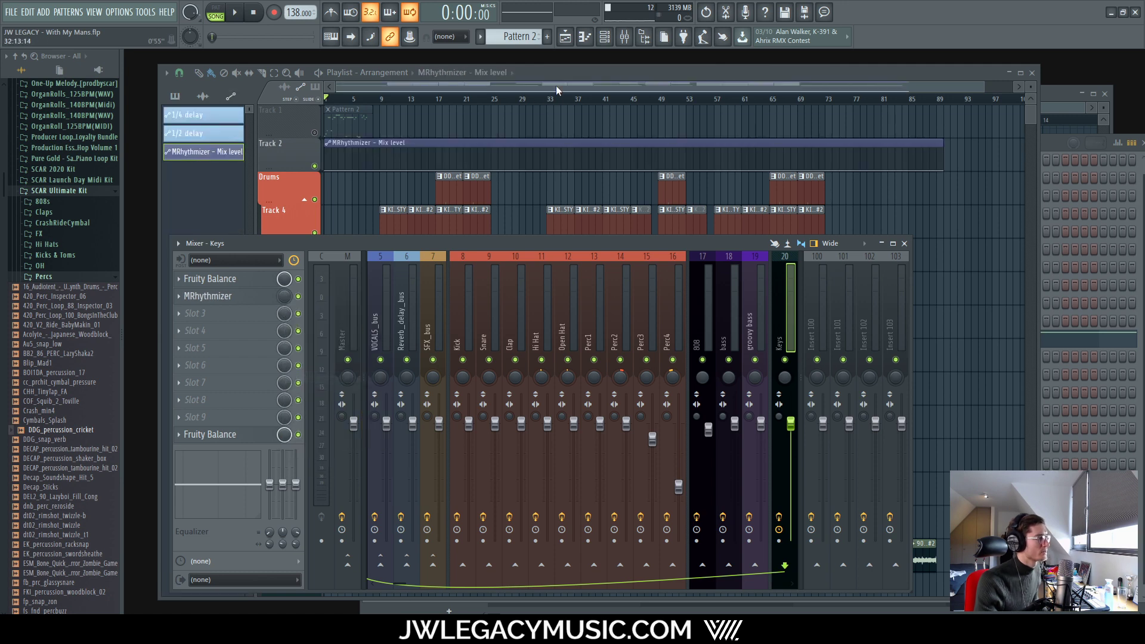
Step: Move the Mix level clip to Track 15, jumping to full at bar 17 and back to zero at bar 25
{"action": "left_click", "coordinate": [555, 86]}
{"action": "left_click_drag", "start_coordinate": [500, 146], "coordinate": [186, 385]}
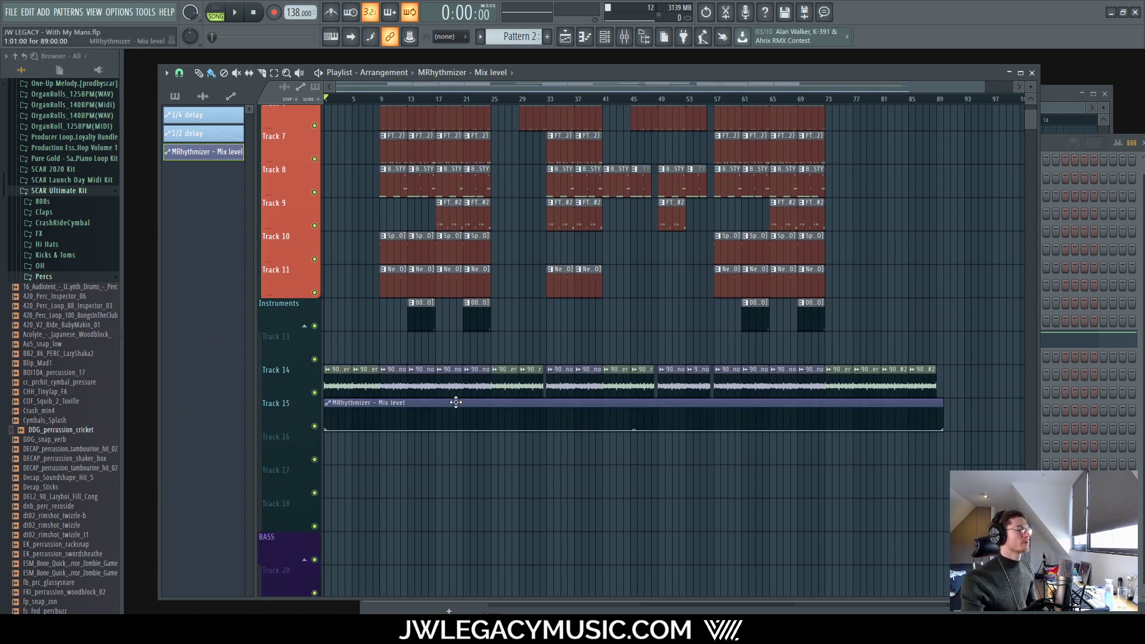
{"action": "scroll", "coordinate": [634, 454], "scroll_direction": "up", "scroll_amount": 5}
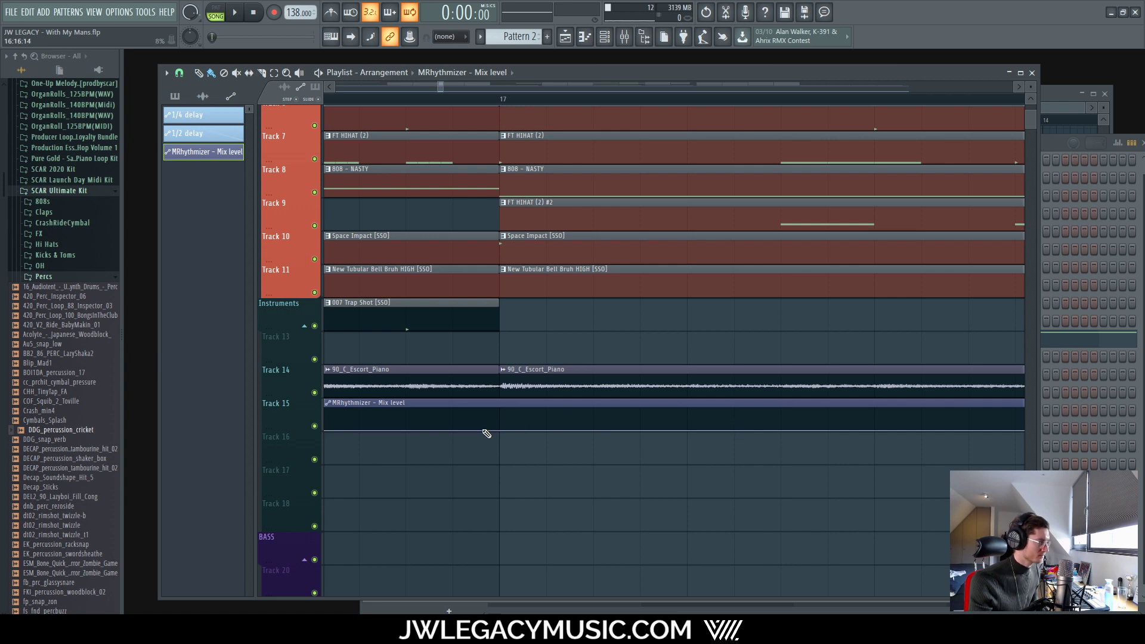
{"action": "left_click_drag", "start_coordinate": [499, 429], "coordinate": [476, 229]}
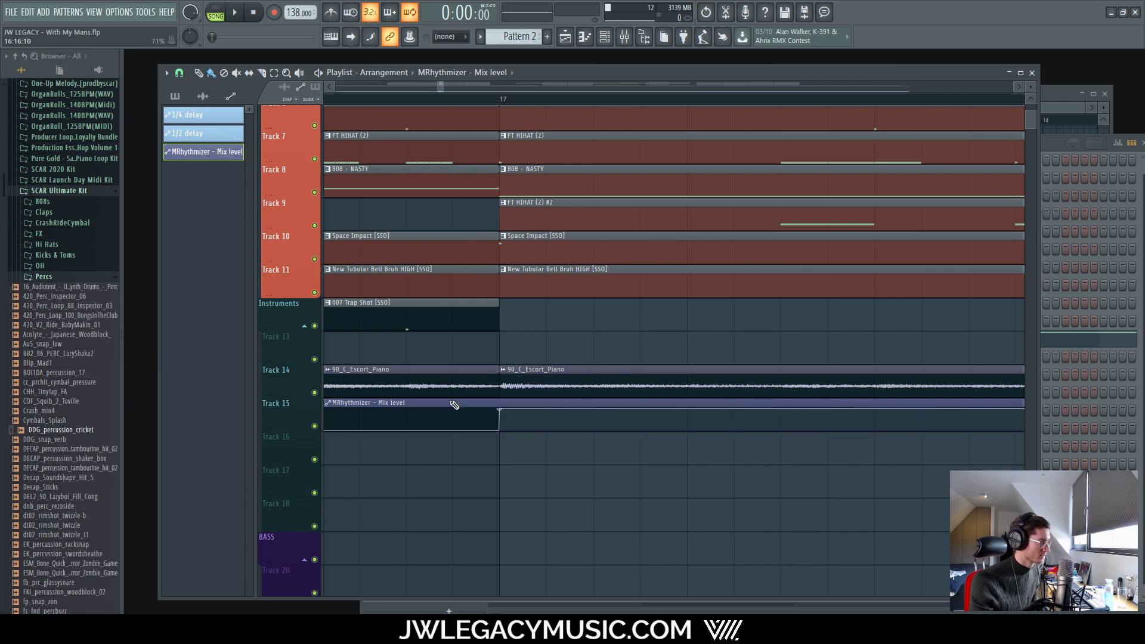
{"action": "scroll", "coordinate": [528, 429], "scroll_direction": "down", "scroll_amount": 5}
{"action": "scroll", "coordinate": [572, 421], "scroll_direction": "up", "scroll_amount": 7}
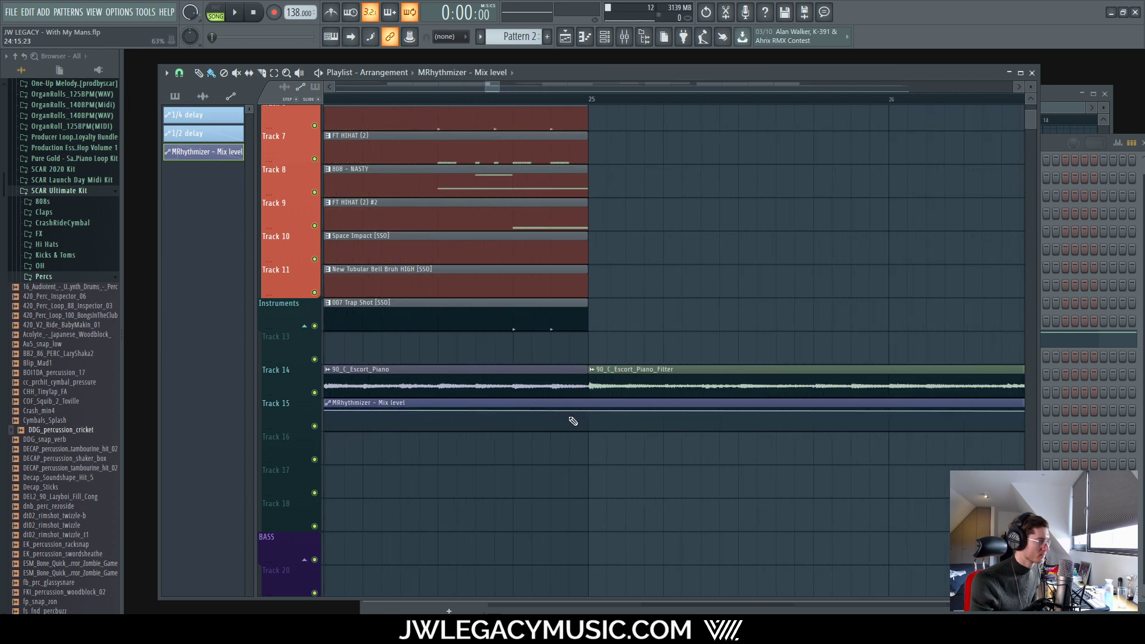
{"action": "left_click_drag", "start_coordinate": [584, 404], "coordinate": [593, 493]}
{"action": "scroll", "coordinate": [775, 426], "scroll_direction": "down", "scroll_amount": 7}
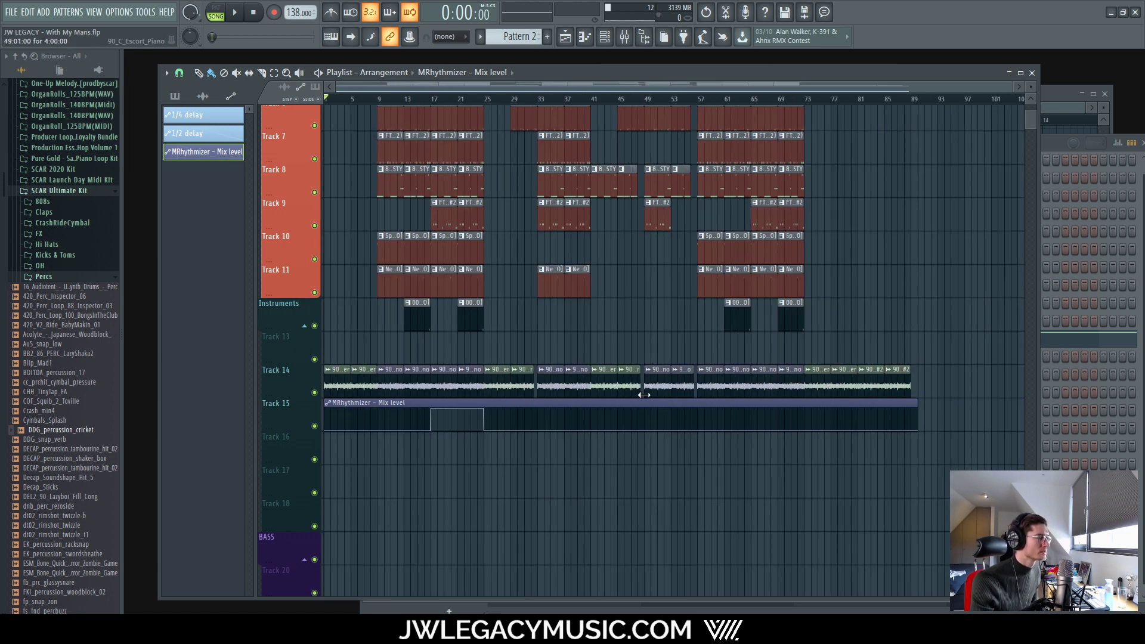
{"action": "scroll", "coordinate": [644, 394], "scroll_direction": "up", "scroll_amount": 2}
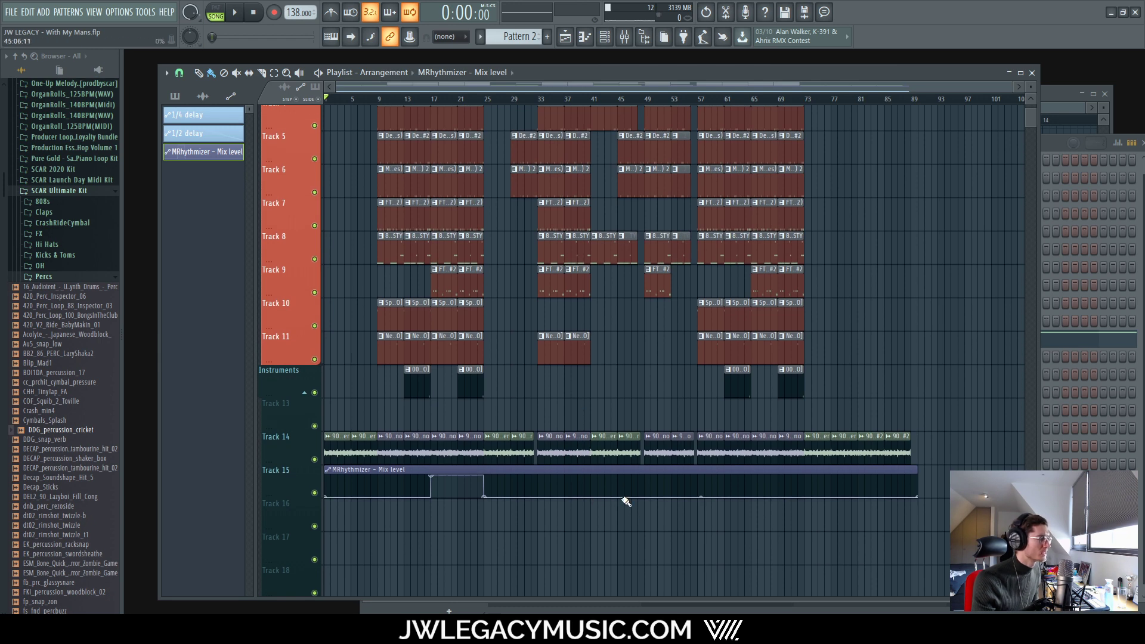
{"action": "scroll", "coordinate": [607, 497], "scroll_direction": "up", "scroll_amount": 5}
{"action": "scroll", "coordinate": [452, 496], "scroll_direction": "down", "scroll_amount": 5}
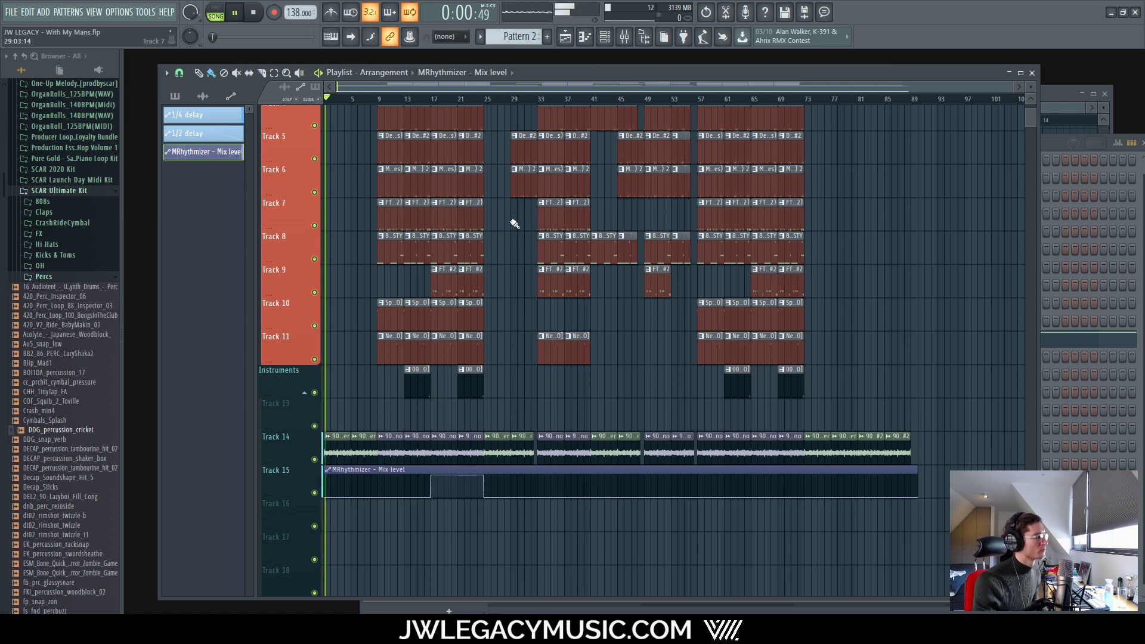
Step: Play back from bar 25 to hear the automation, then stop
{"action": "left_click", "coordinate": [484, 99]}
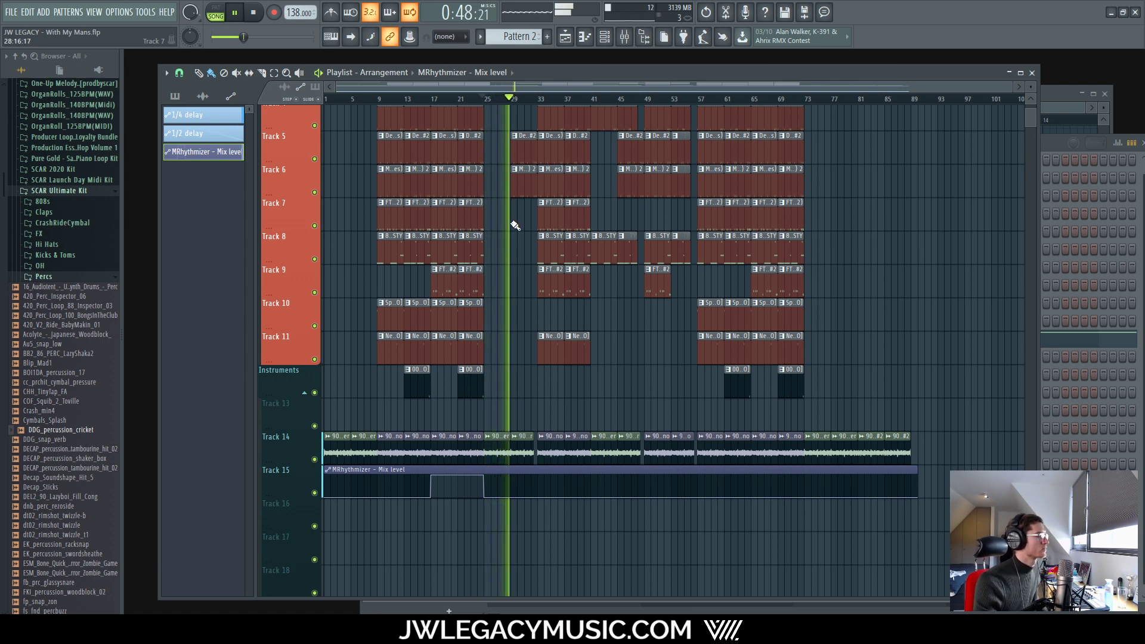
{"action": "key", "text": "space"}
{"action": "scroll", "coordinate": [623, 439], "scroll_direction": "up", "scroll_amount": 5}
{"action": "scroll", "coordinate": [428, 491], "scroll_direction": "up", "scroll_amount": 4}
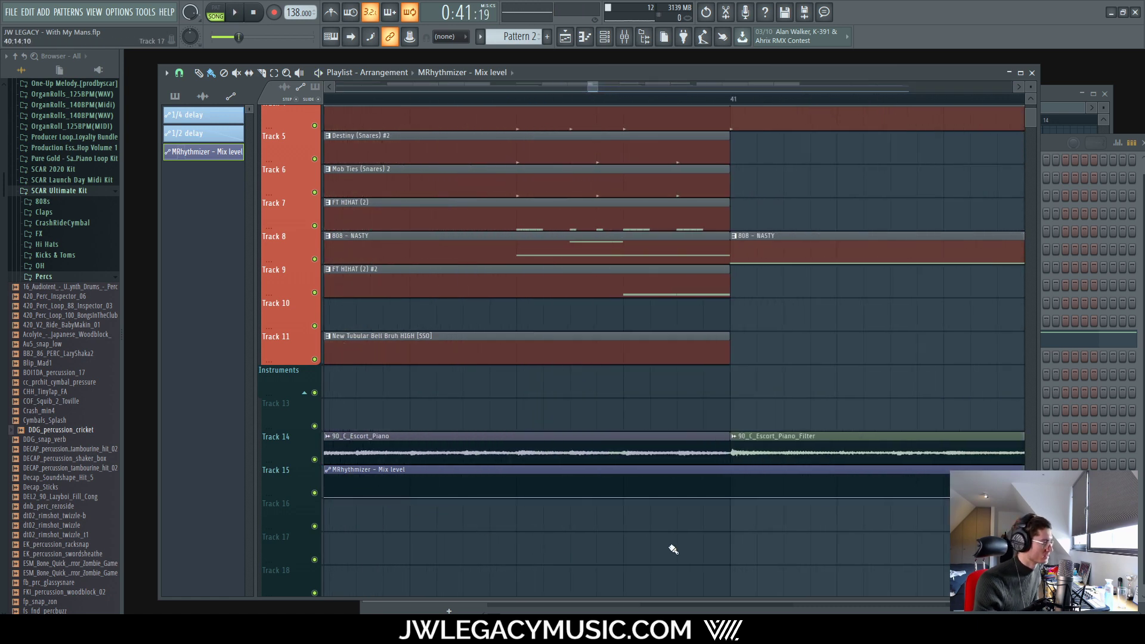
{"action": "scroll", "coordinate": [739, 497], "scroll_direction": "up", "scroll_amount": 3}
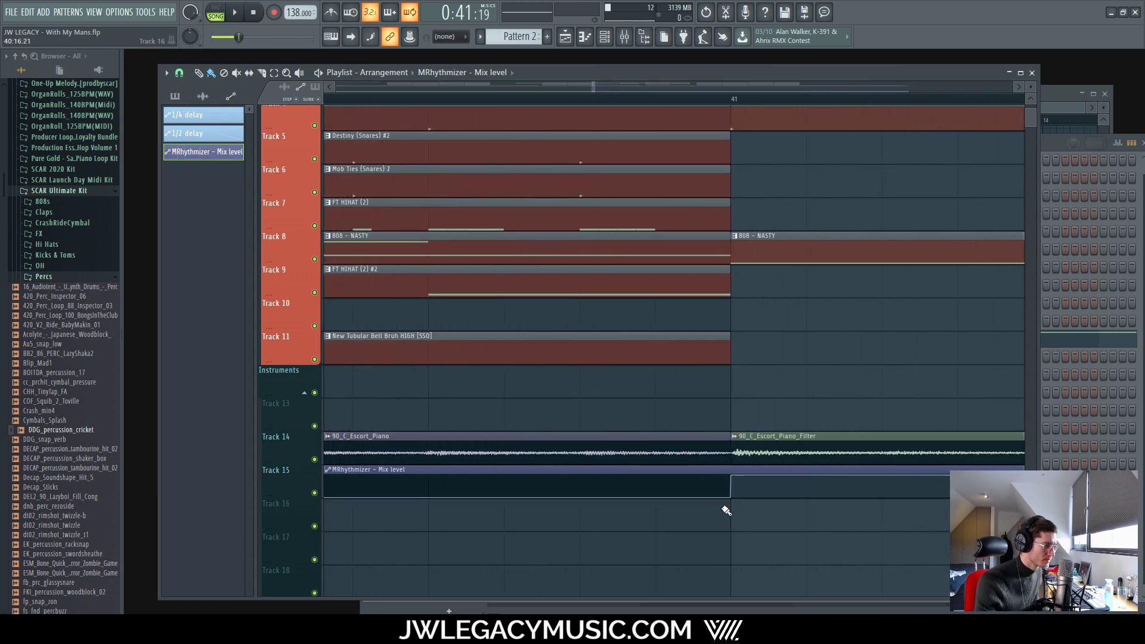
{"action": "scroll", "coordinate": [731, 506], "scroll_direction": "down", "scroll_amount": 8}
{"action": "scroll", "coordinate": [755, 481], "scroll_direction": "up", "scroll_amount": 5}
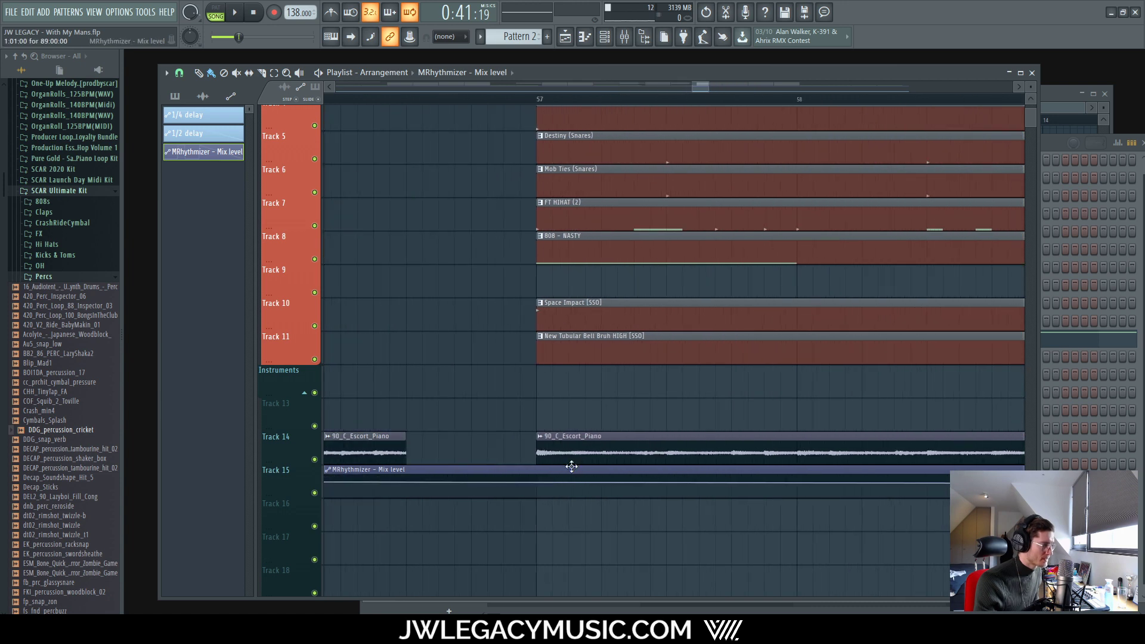
Step: Add two automation points at bar 57 and drag one down so the mix level steps down
{"action": "right_click", "coordinate": [412, 482]}
{"action": "right_click", "coordinate": [417, 478]}
{"action": "left_click_drag", "start_coordinate": [417, 478], "coordinate": [417, 543]}
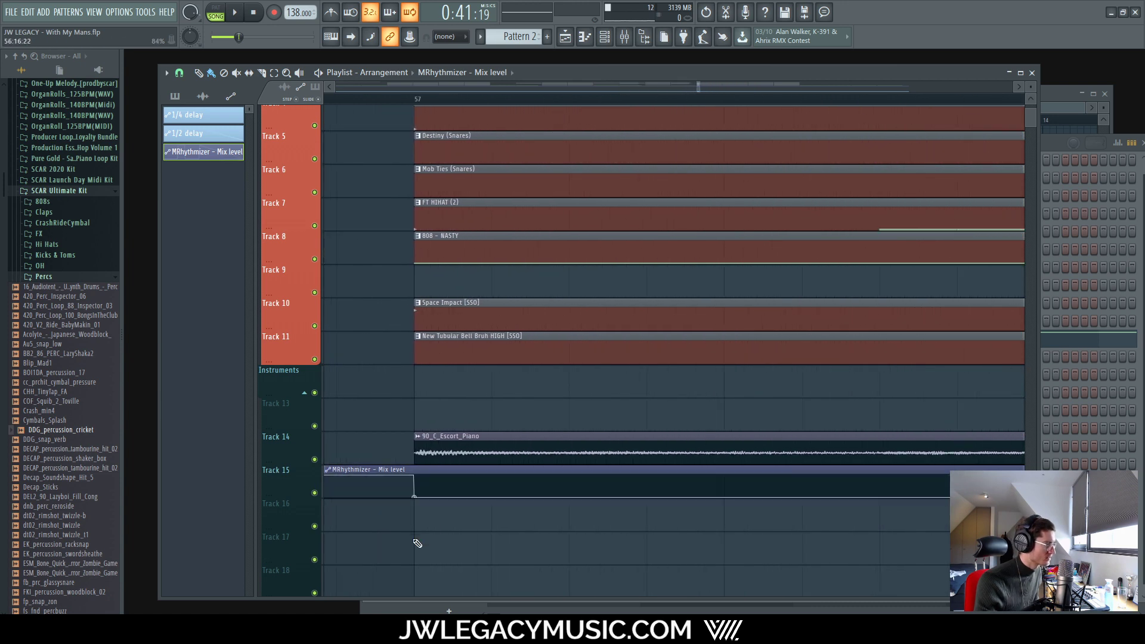
{"action": "scroll", "coordinate": [468, 478], "scroll_direction": "down", "scroll_amount": 7}
{"action": "scroll", "coordinate": [713, 488], "scroll_direction": "down", "scroll_amount": 5}
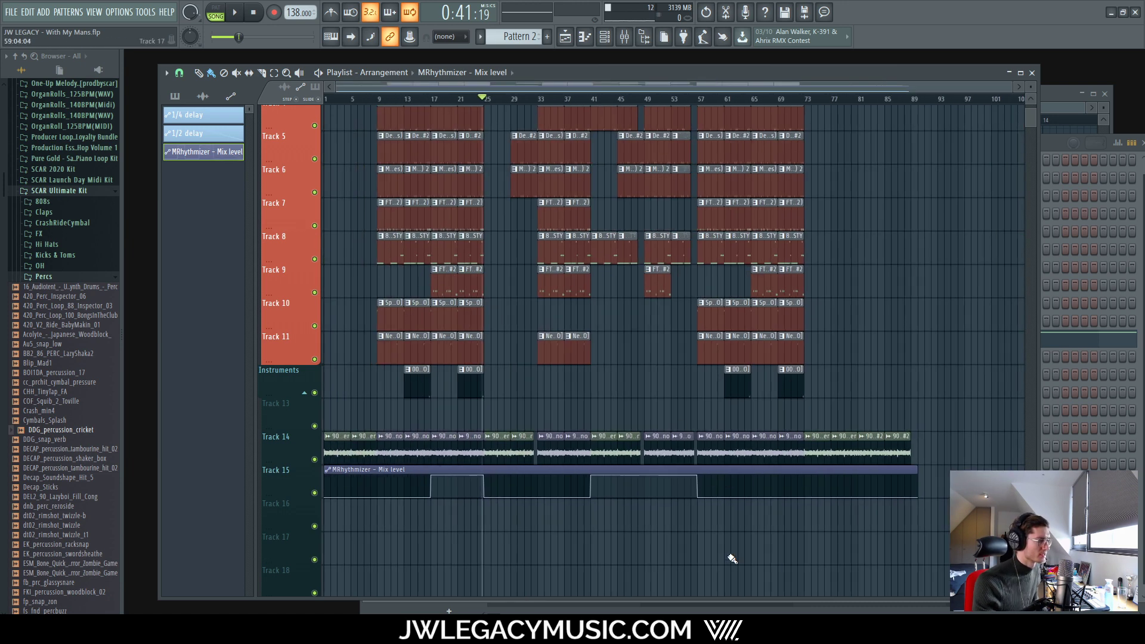
{"action": "scroll", "coordinate": [781, 489], "scroll_direction": "up", "scroll_amount": 10}
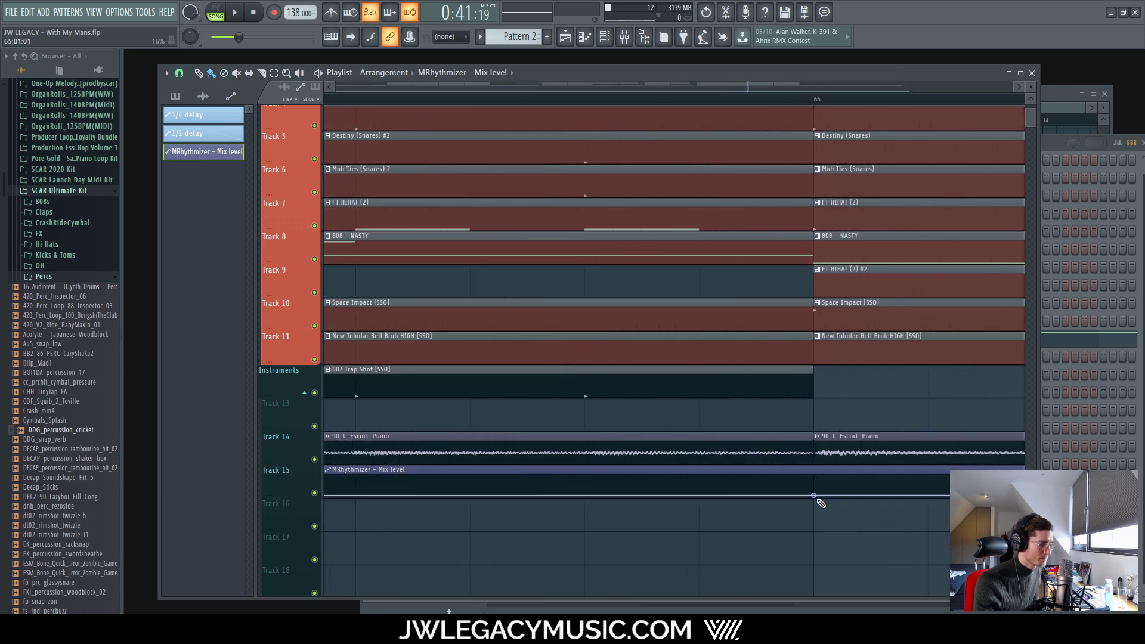
{"action": "scroll", "coordinate": [847, 485], "scroll_direction": "down", "scroll_amount": 3}
{"action": "scroll", "coordinate": [823, 485], "scroll_direction": "up", "scroll_amount": 5}
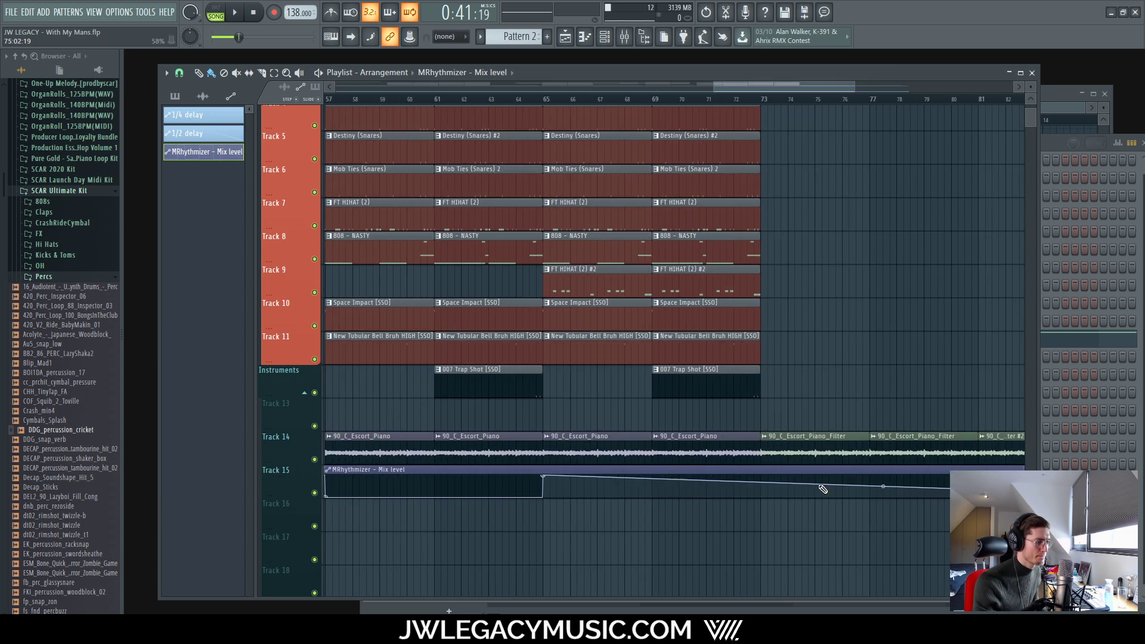
{"action": "scroll", "coordinate": [717, 482], "scroll_direction": "up", "scroll_amount": 1}
Step: Add two automation points at bar 73 for the second drop-off
{"action": "right_click", "coordinate": [655, 488]}
{"action": "right_click", "coordinate": [663, 484]}
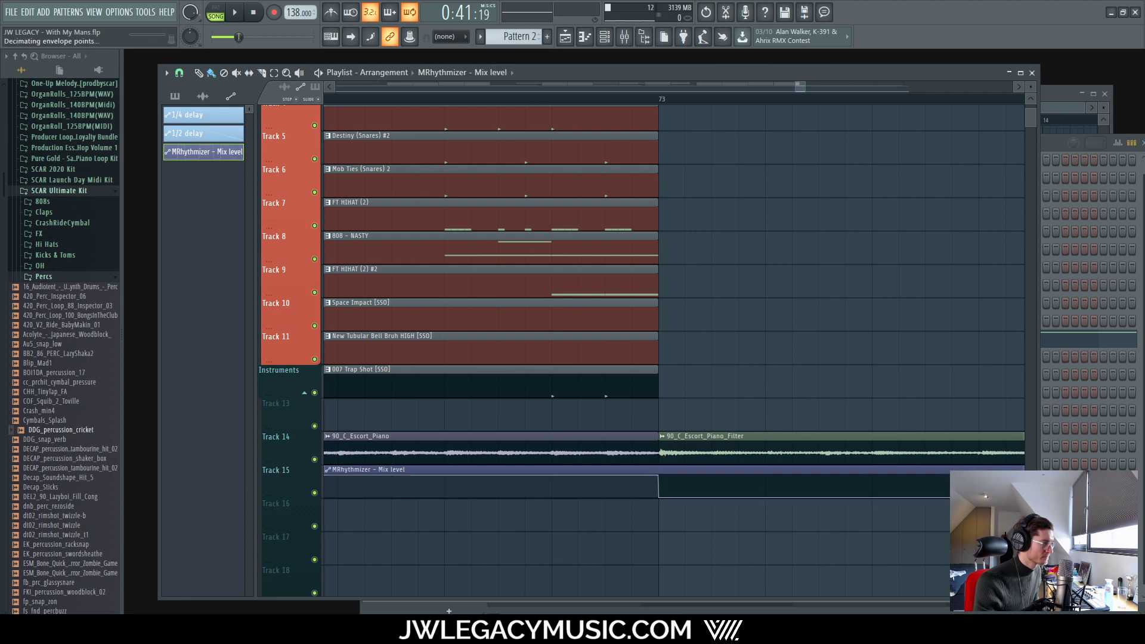
{"action": "key", "text": "1"}
{"action": "scroll", "coordinate": [660, 551], "scroll_direction": "down", "scroll_amount": 5}
{"action": "scroll", "coordinate": [660, 551], "scroll_direction": "down", "scroll_amount": 3}
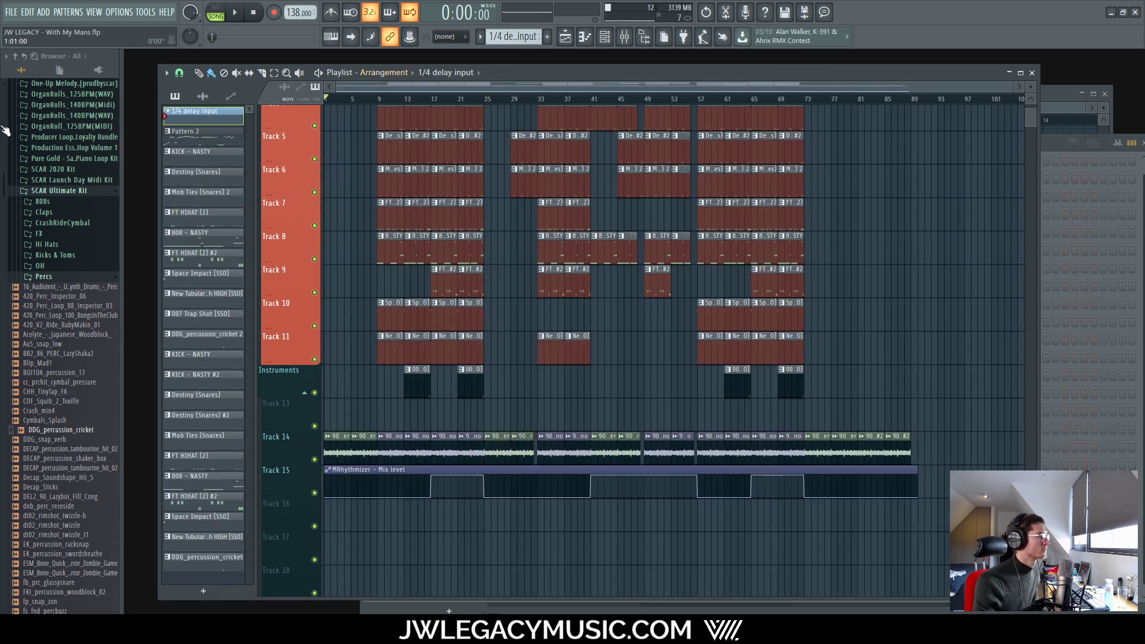
Step: Play the arrangement from the start, then show the mixer with the Keys effect chain
{"action": "key", "text": "space"}
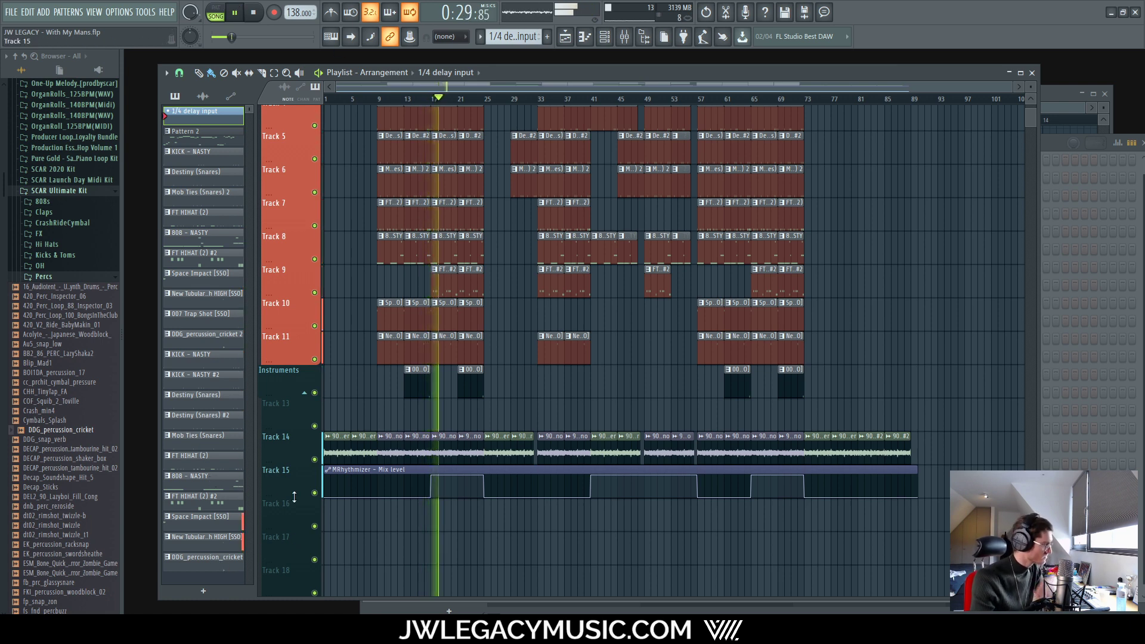
{"action": "scroll", "coordinate": [410, 489], "scroll_direction": "up", "scroll_amount": 3}
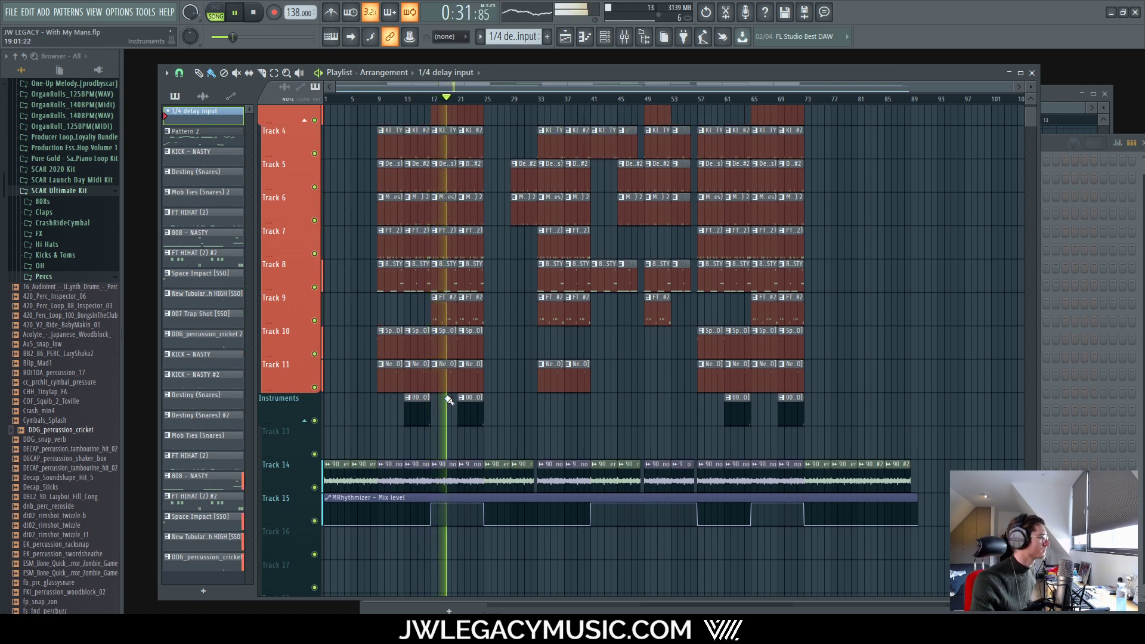
{"action": "scroll", "coordinate": [410, 489], "scroll_direction": "up", "scroll_amount": 4, "text": "ctrl"}
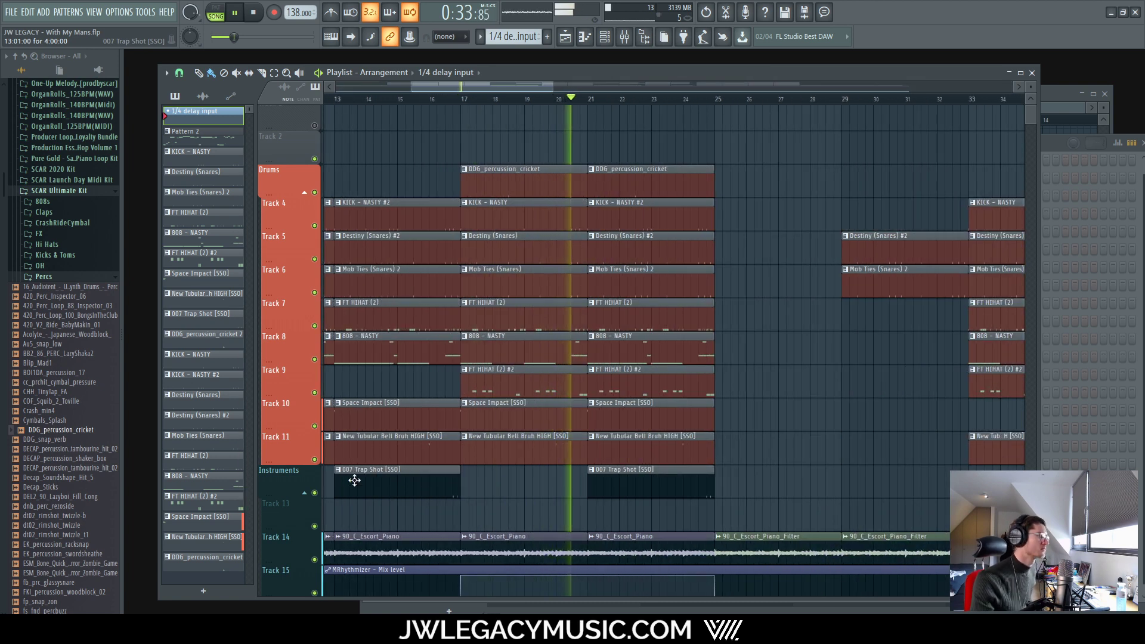
{"action": "scroll", "coordinate": [354, 437], "scroll_direction": "down", "scroll_amount": 4, "text": "ctrl"}
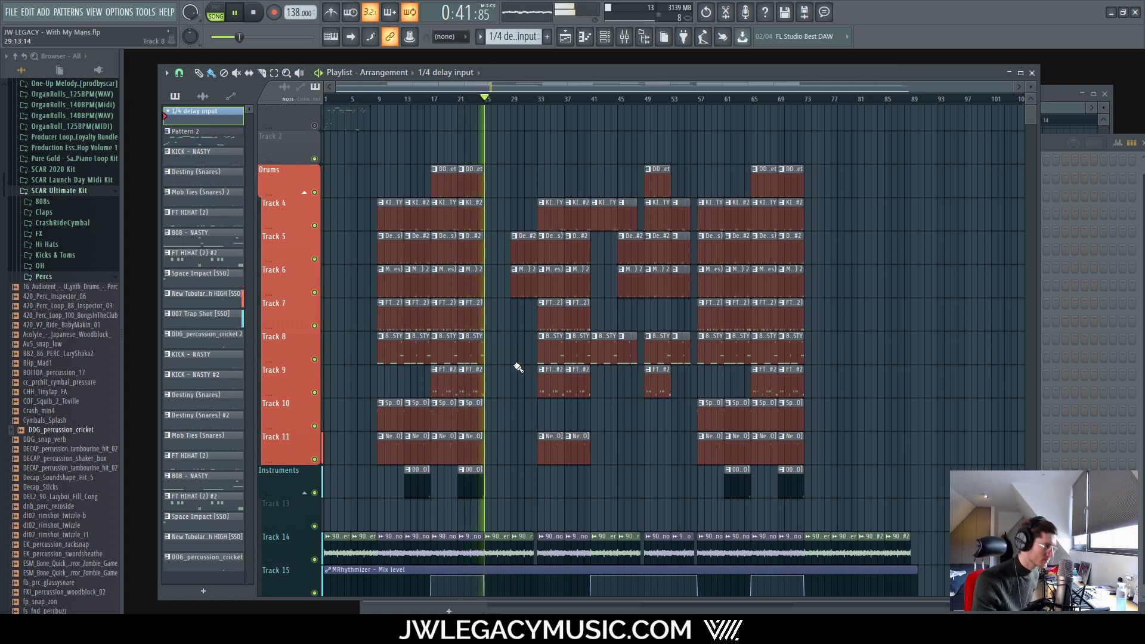
{"action": "scroll", "coordinate": [506, 365], "scroll_direction": "down", "scroll_amount": 2}
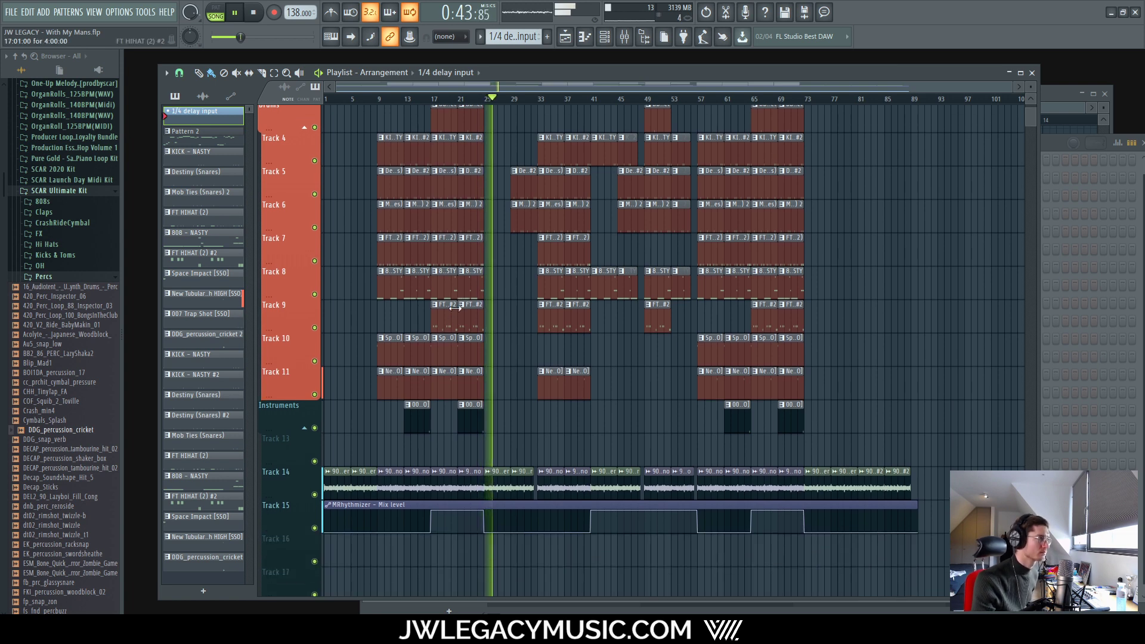
{"action": "left_click", "coordinate": [622, 37]}
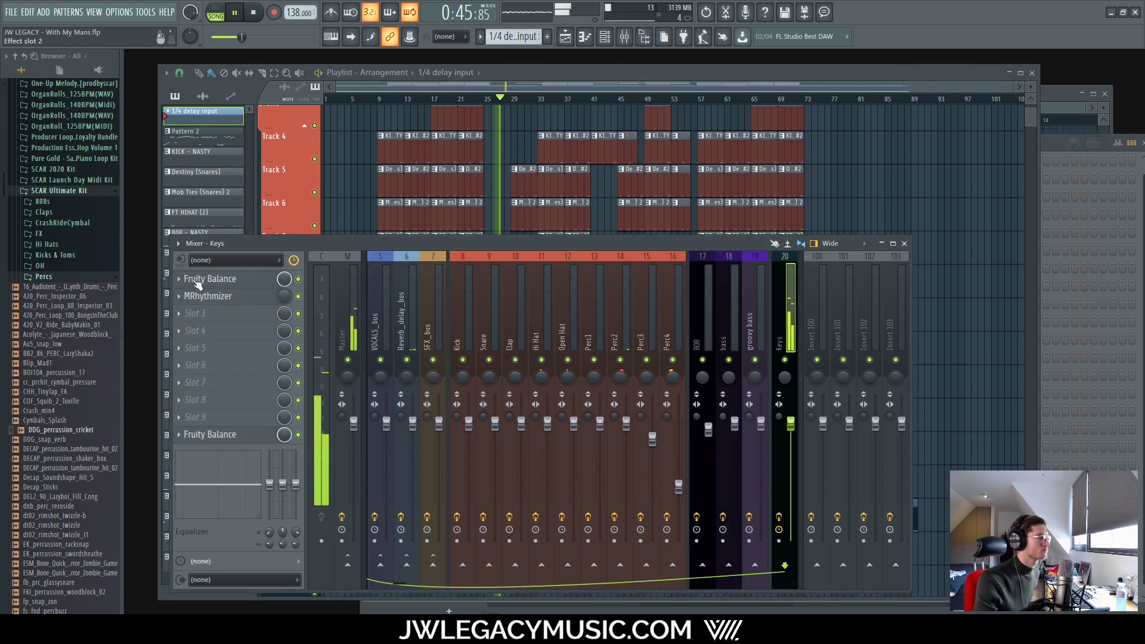
Step: Open MRhythmizer on the Keys insert and add a level time-curve point at beat 2.00
{"action": "left_click", "coordinate": [212, 297]}
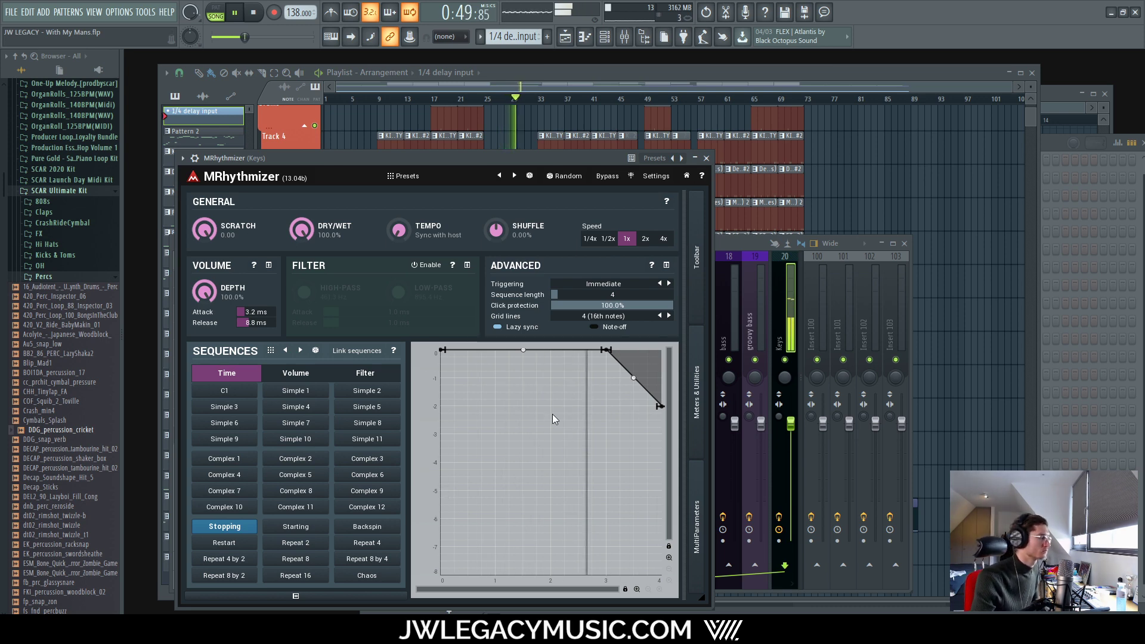
{"action": "right_click", "coordinate": [549, 350]}
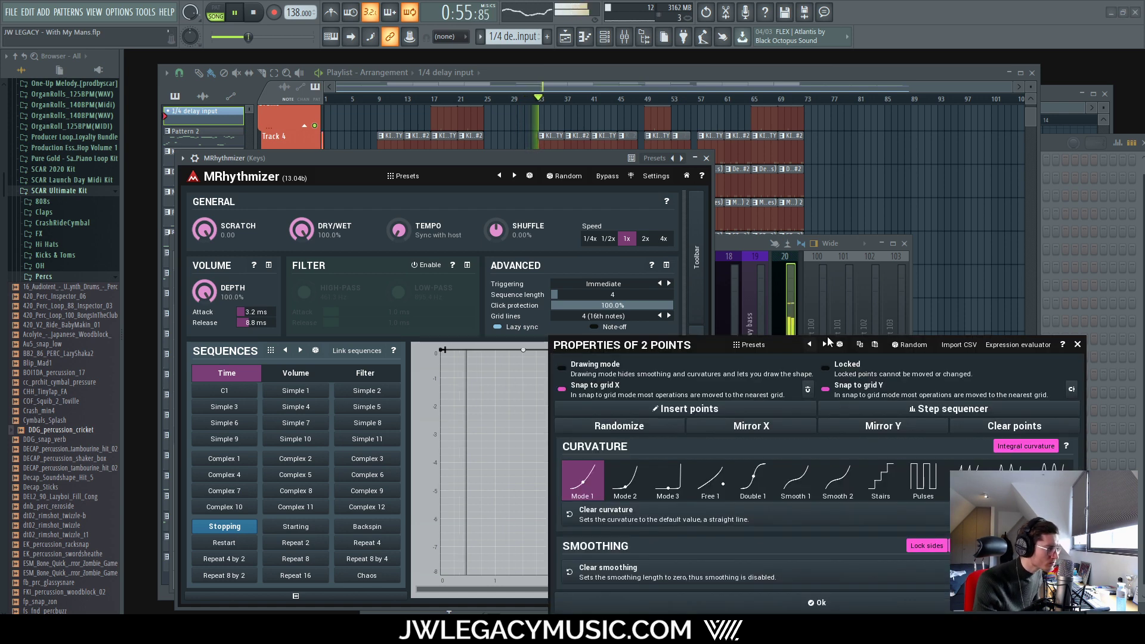
{"action": "left_click", "coordinate": [1077, 345]}
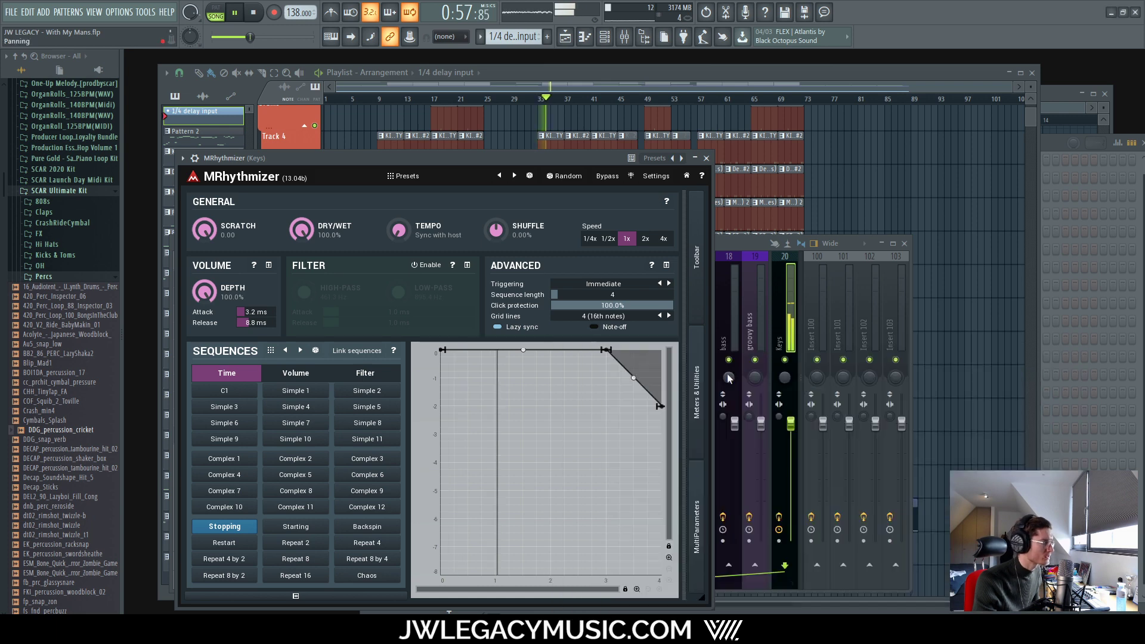
{"action": "double_click", "coordinate": [550, 355]}
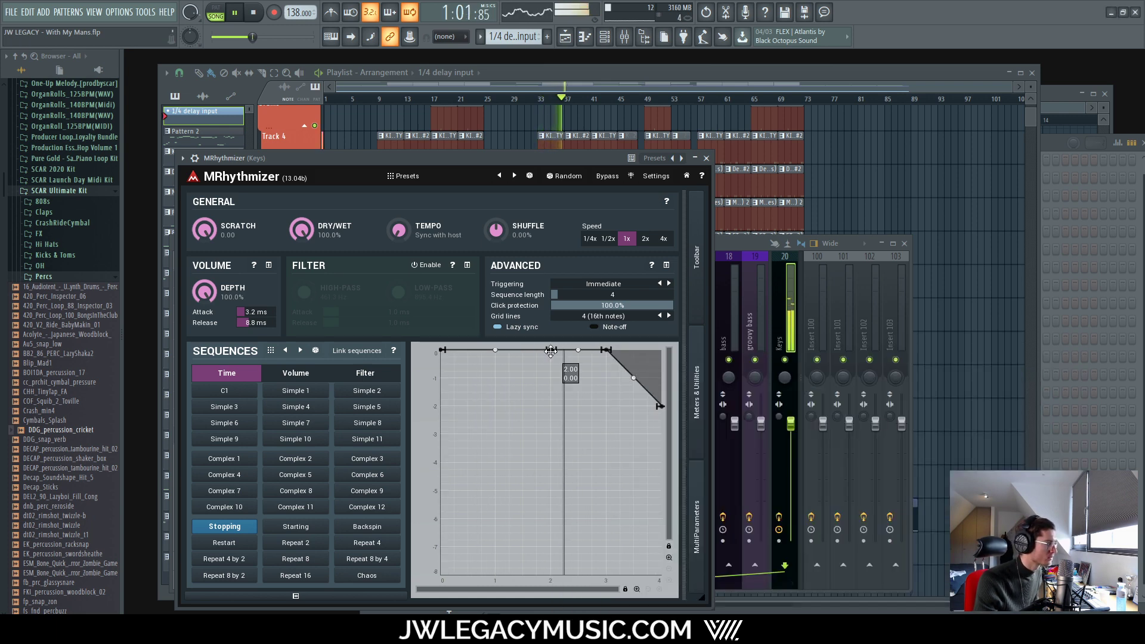
{"action": "mouse_move", "coordinate": [550, 359]}
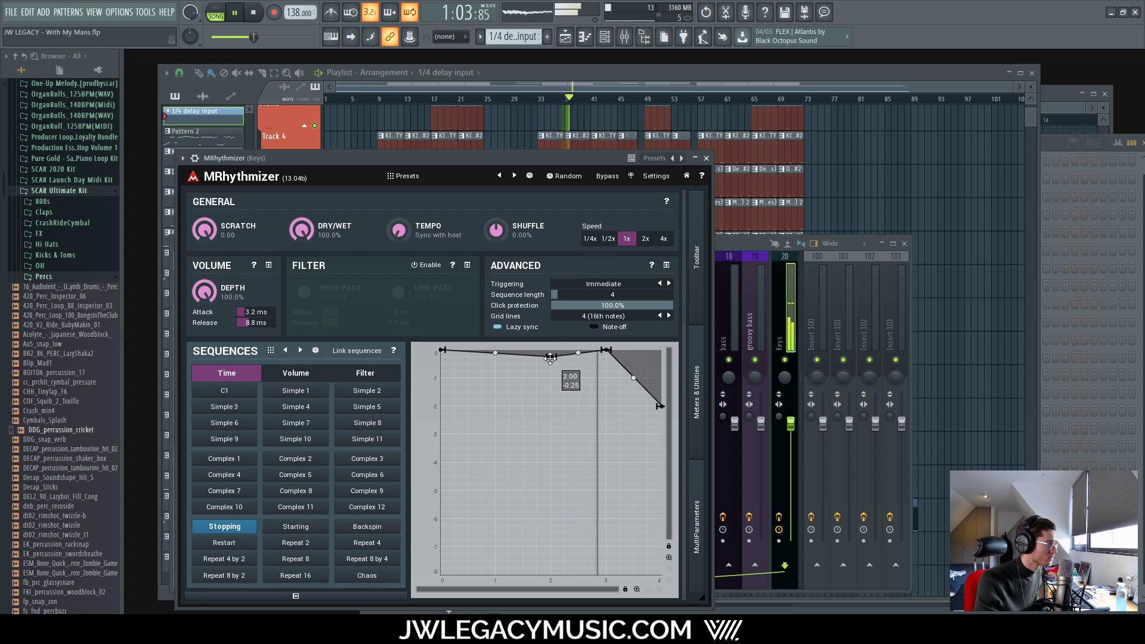
{"action": "left_click_drag", "start_coordinate": [550, 357], "coordinate": [548, 365]}
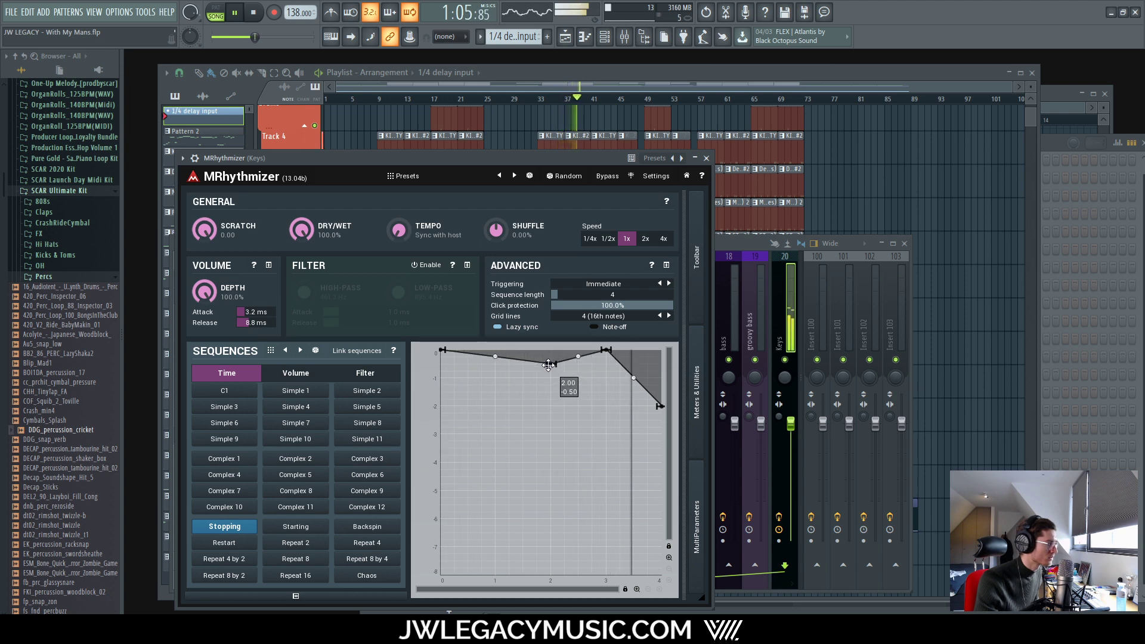
{"action": "left_click_drag", "start_coordinate": [550, 364], "coordinate": [550, 349]}
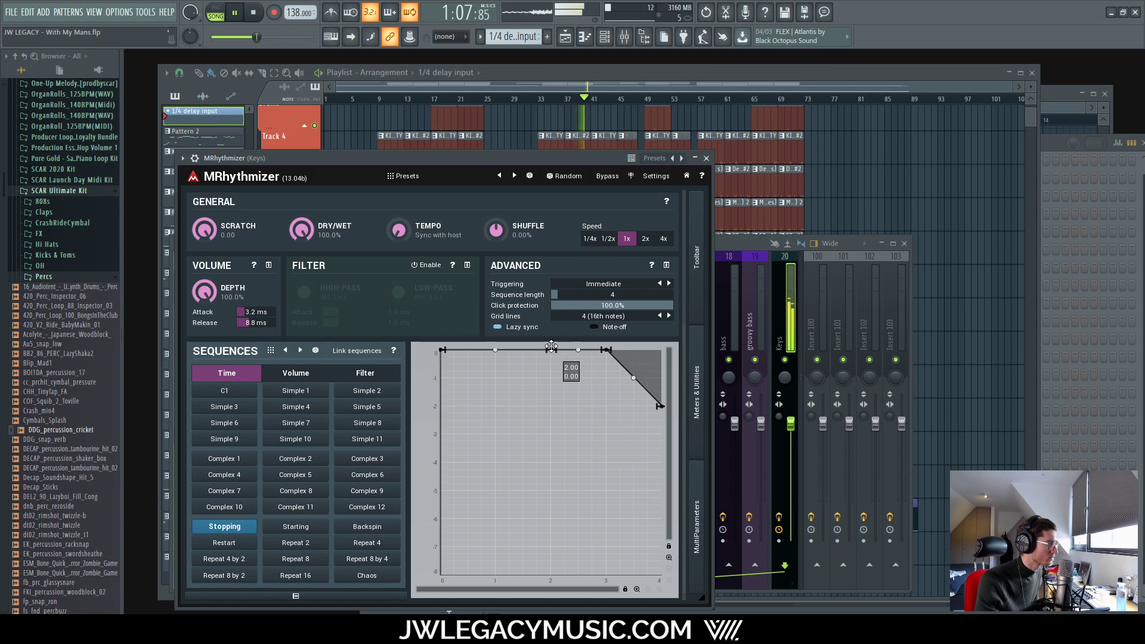
Step: Add a point at 2.50 and try dropping the curve to -1 around beats 2 to 2.5
{"action": "left_click", "coordinate": [577, 349]}
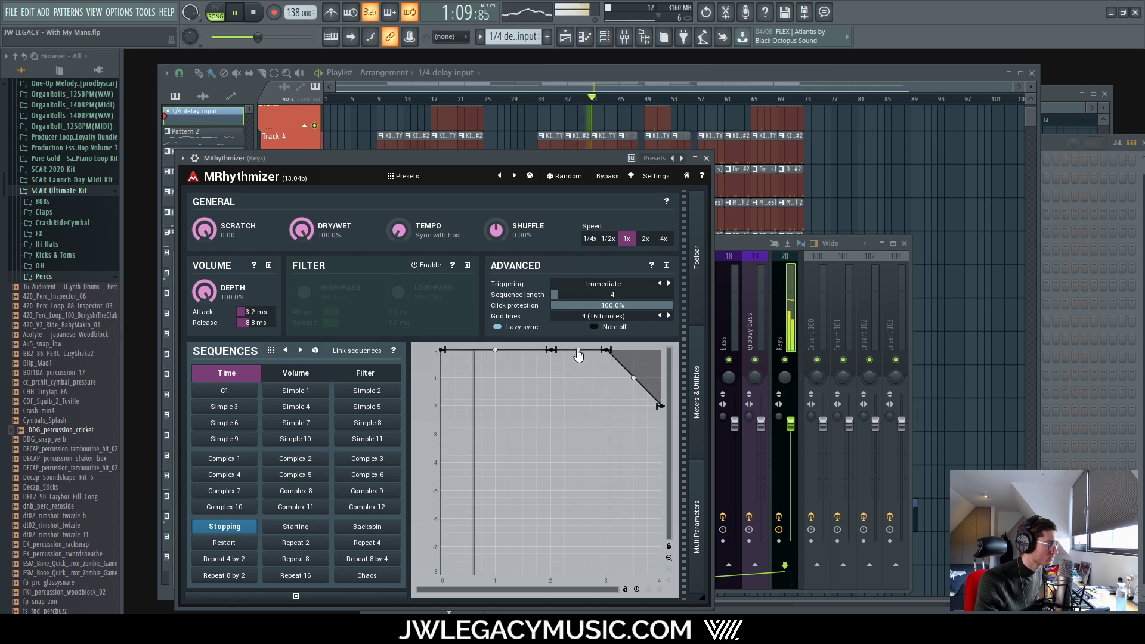
{"action": "left_click_drag", "start_coordinate": [577, 349], "coordinate": [579, 377]}
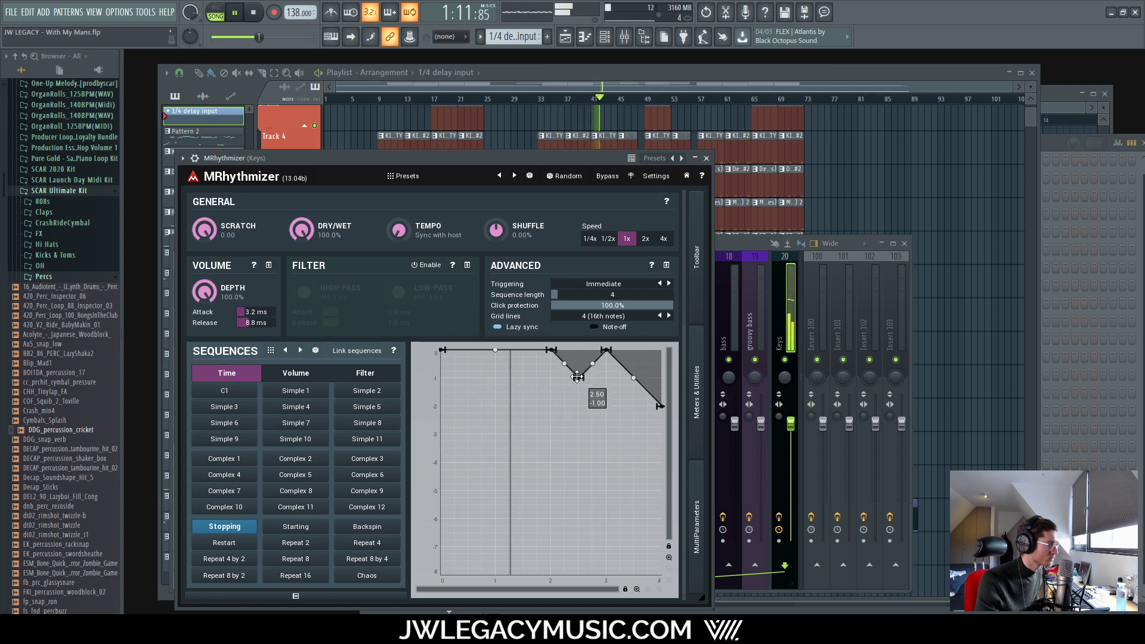
{"action": "left_click_drag", "start_coordinate": [551, 350], "coordinate": [551, 377]}
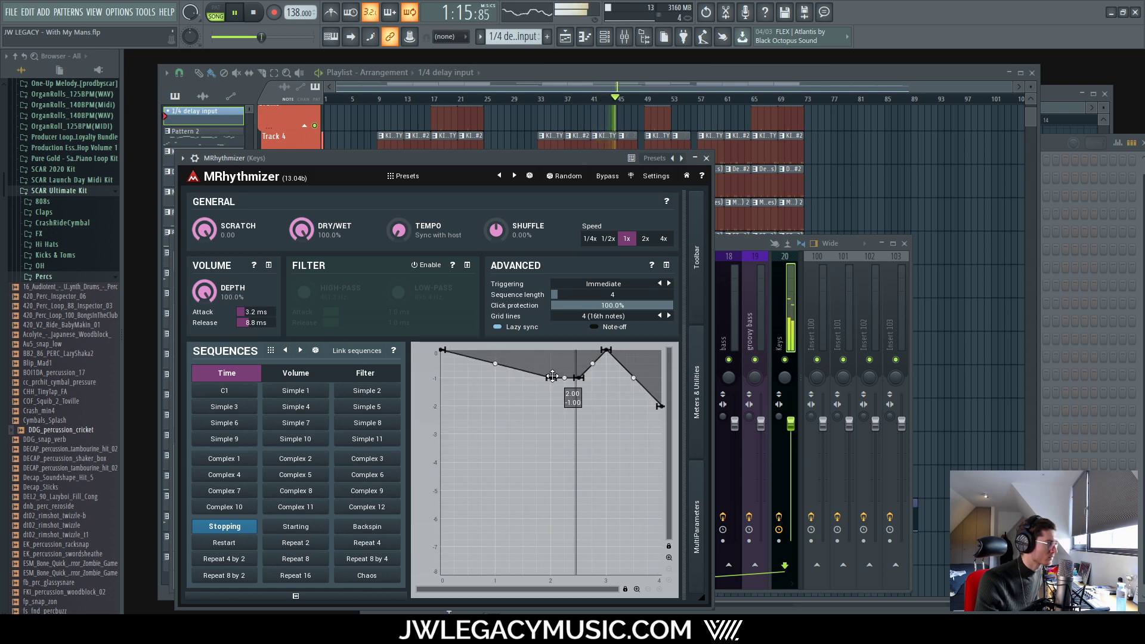
{"action": "left_click_drag", "start_coordinate": [552, 377], "coordinate": [551, 377]}
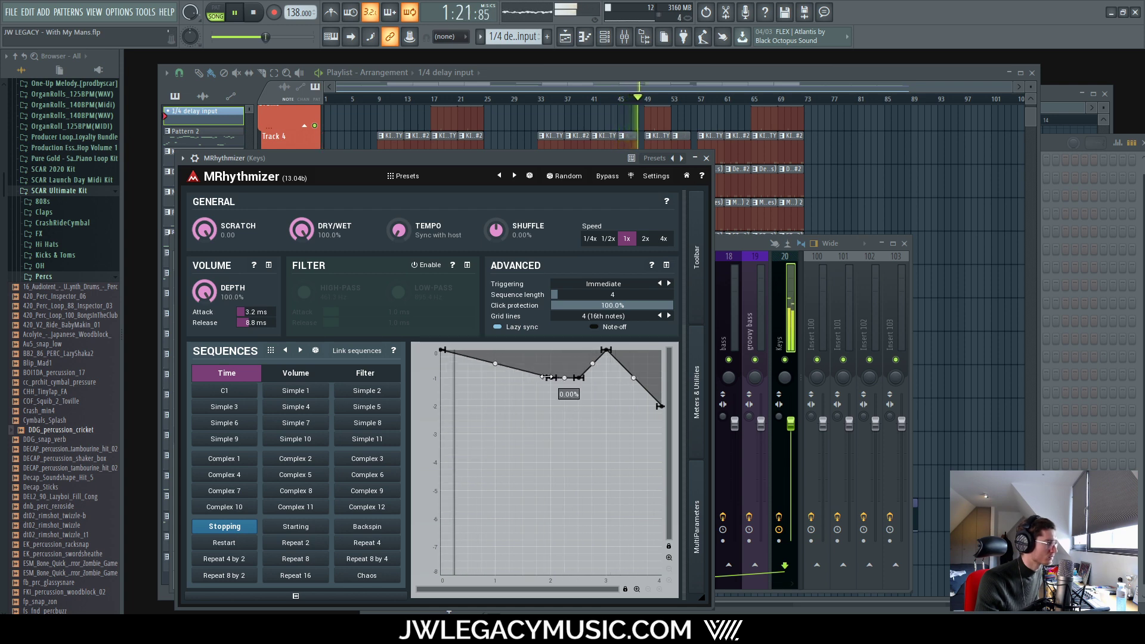
{"action": "left_click_drag", "start_coordinate": [547, 378], "coordinate": [549, 350]}
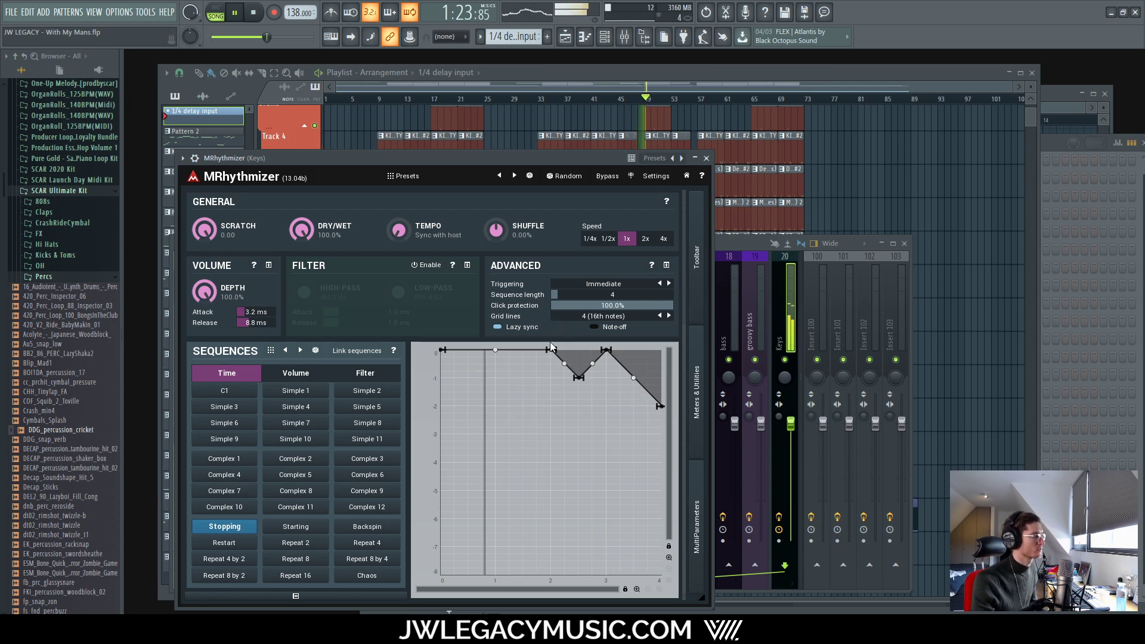
Step: Stop playback, lower the 2.00 point to -0.75 and reshape the dip, then load Simple 1
{"action": "key", "text": "space"}
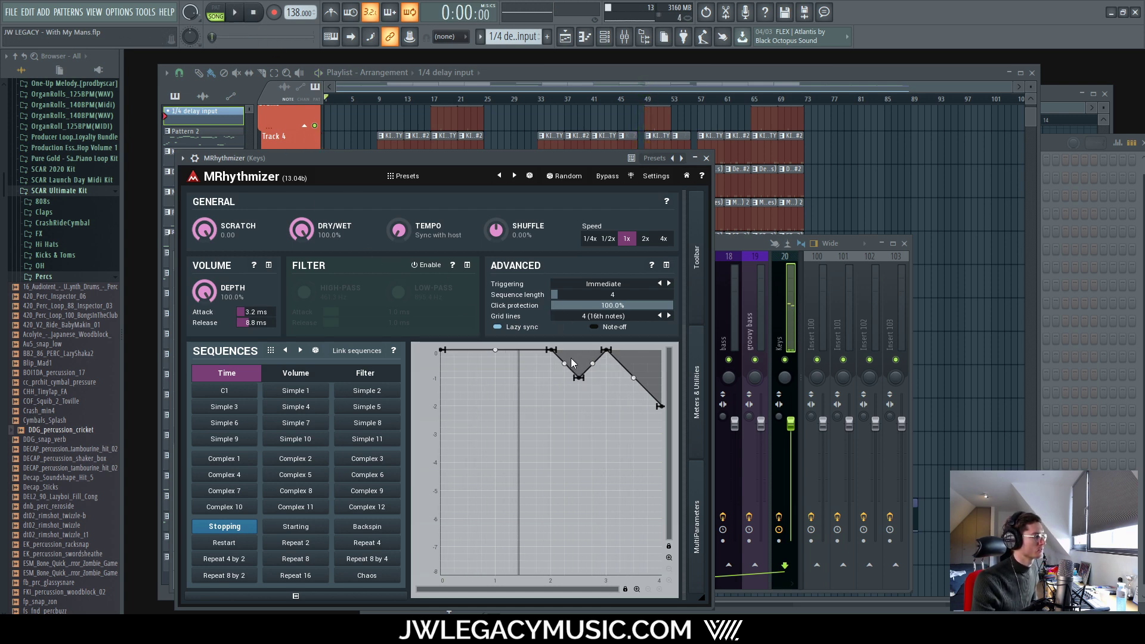
{"action": "left_click_drag", "start_coordinate": [547, 353], "coordinate": [550, 378]}
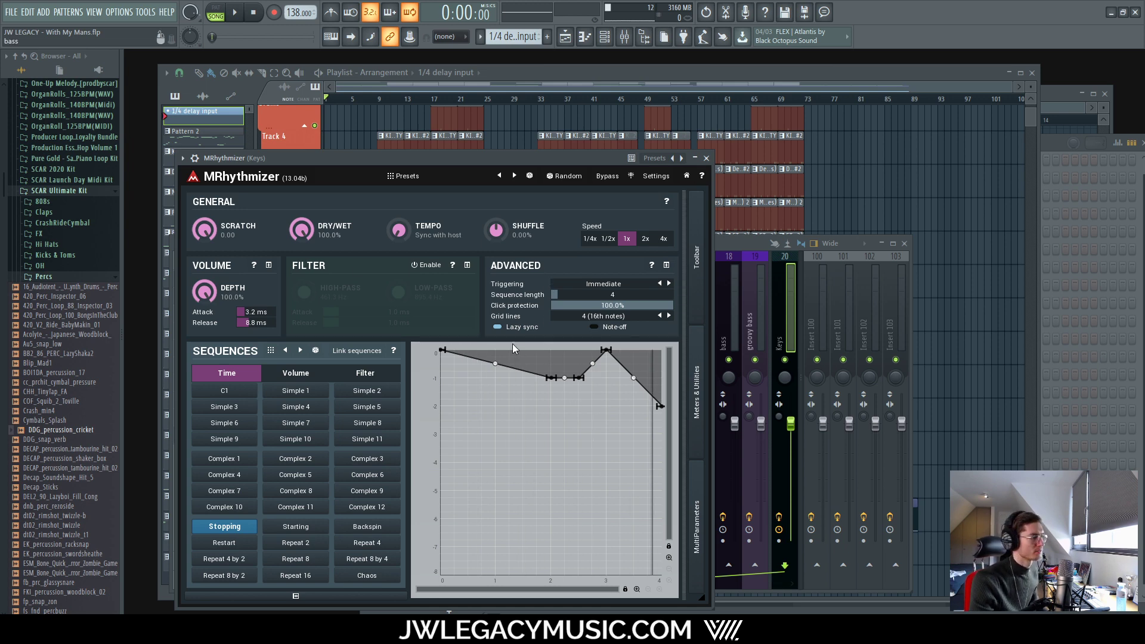
{"action": "double_click", "coordinate": [537, 353]}
{"action": "mouse_move", "coordinate": [551, 378]}
{"action": "left_mouse_down"}
{"action": "mouse_move", "coordinate": [546, 346]}
{"action": "mouse_move", "coordinate": [545, 380]}
{"action": "left_mouse_up"}
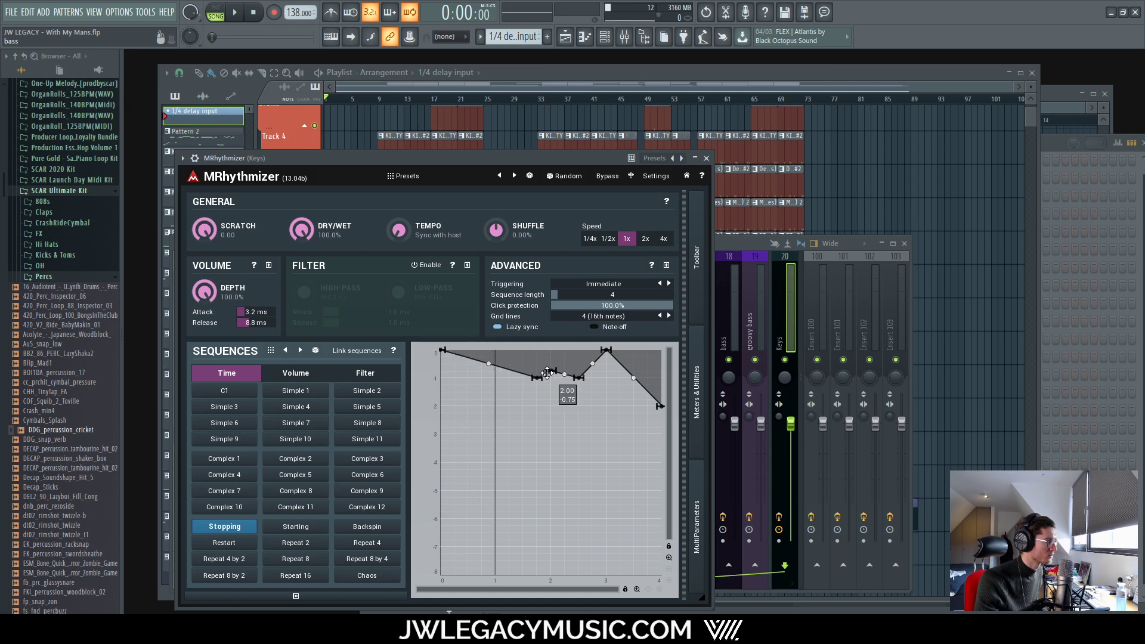
{"action": "left_click", "coordinate": [302, 391]}
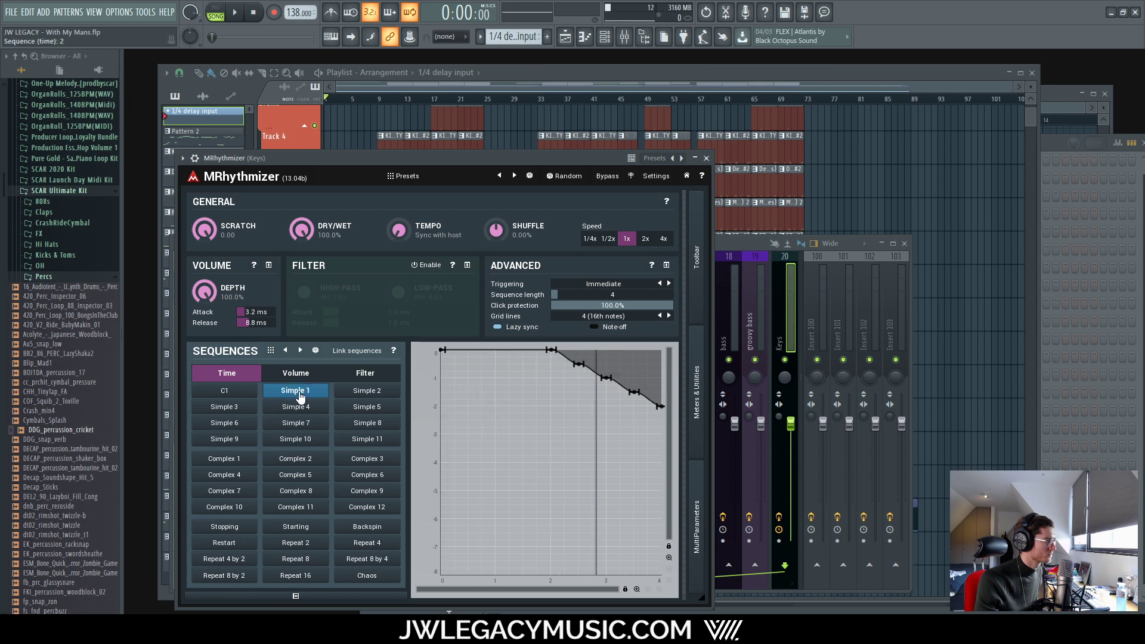
Step: Browse the General sequence set and try the Repeat 8 and Syncopes 8 time sequences
{"action": "left_click", "coordinate": [271, 353]}
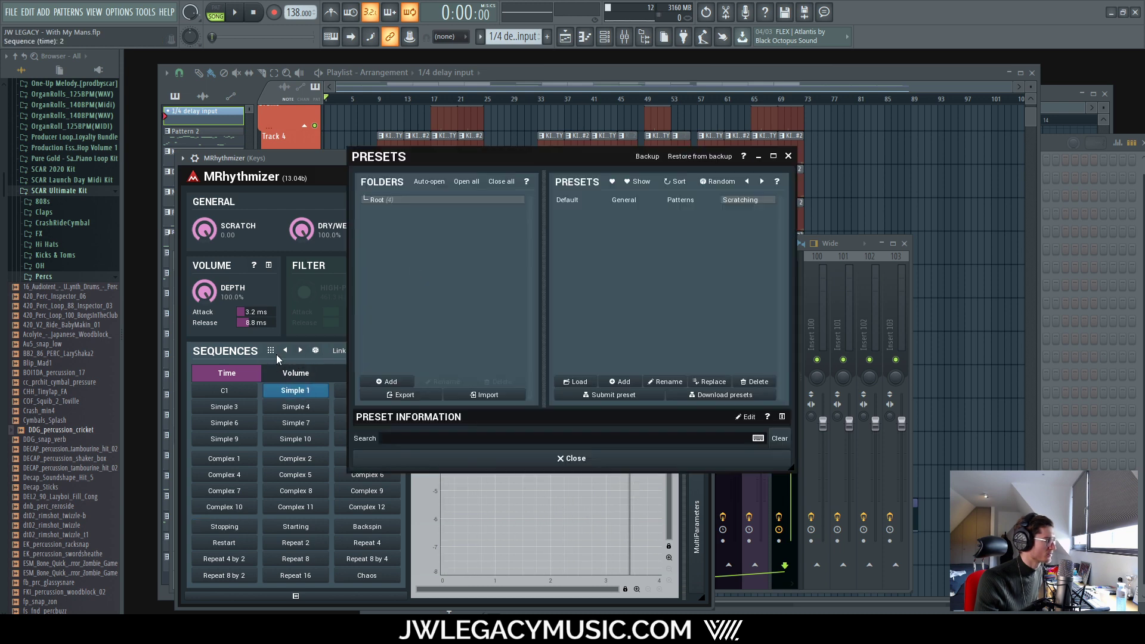
{"action": "left_click", "coordinate": [624, 201]}
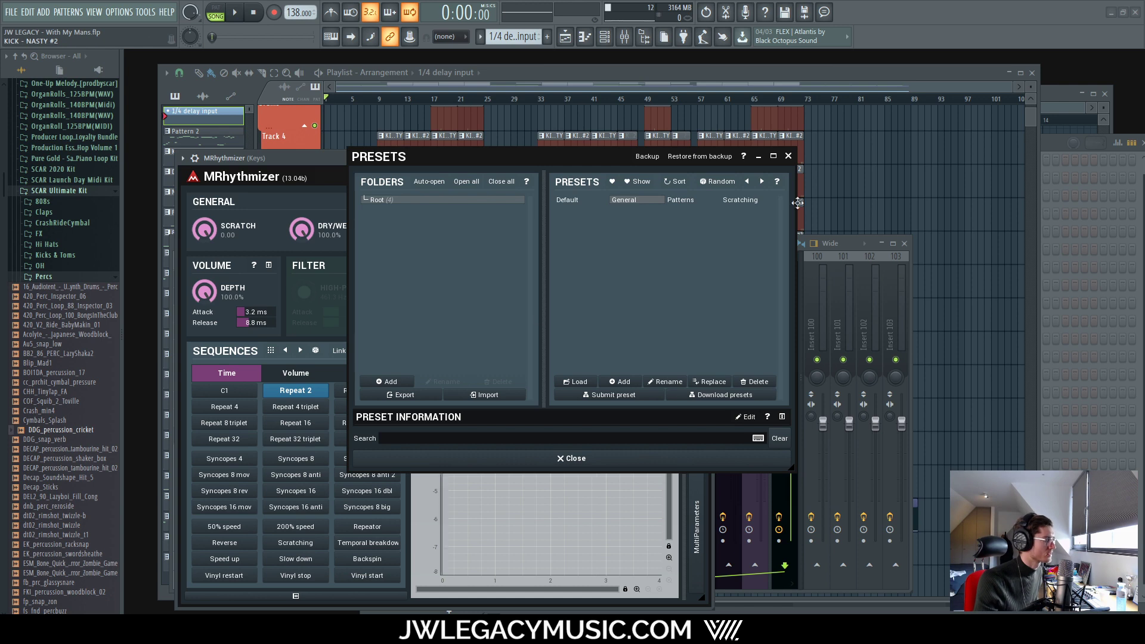
{"action": "left_click", "coordinate": [786, 158]}
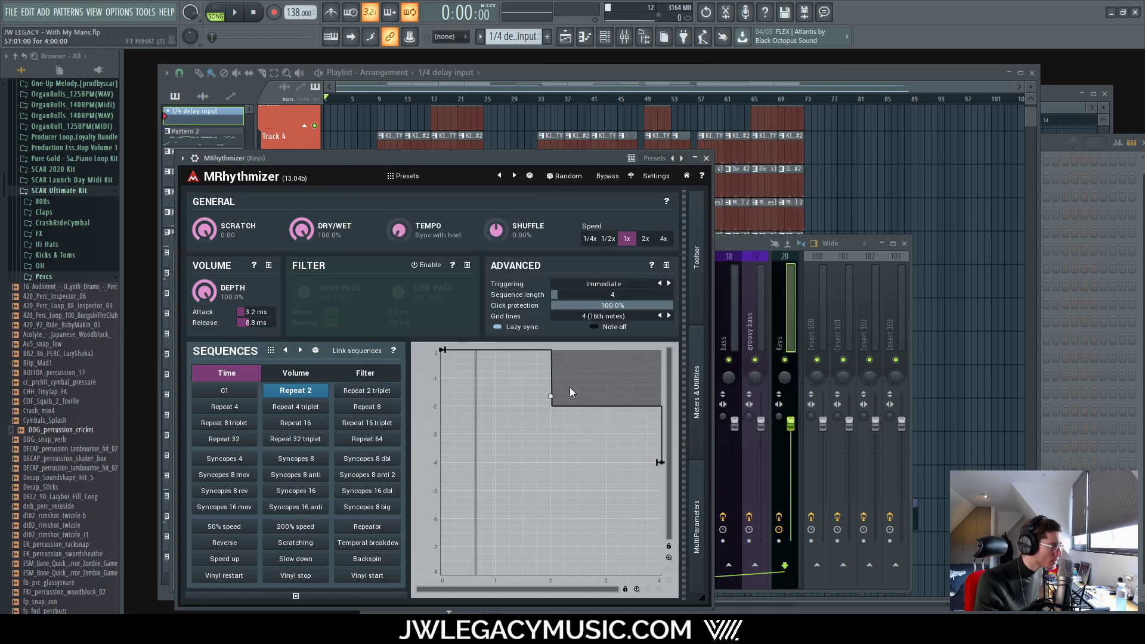
{"action": "left_click", "coordinate": [365, 406]}
{"action": "left_click", "coordinate": [296, 459]}
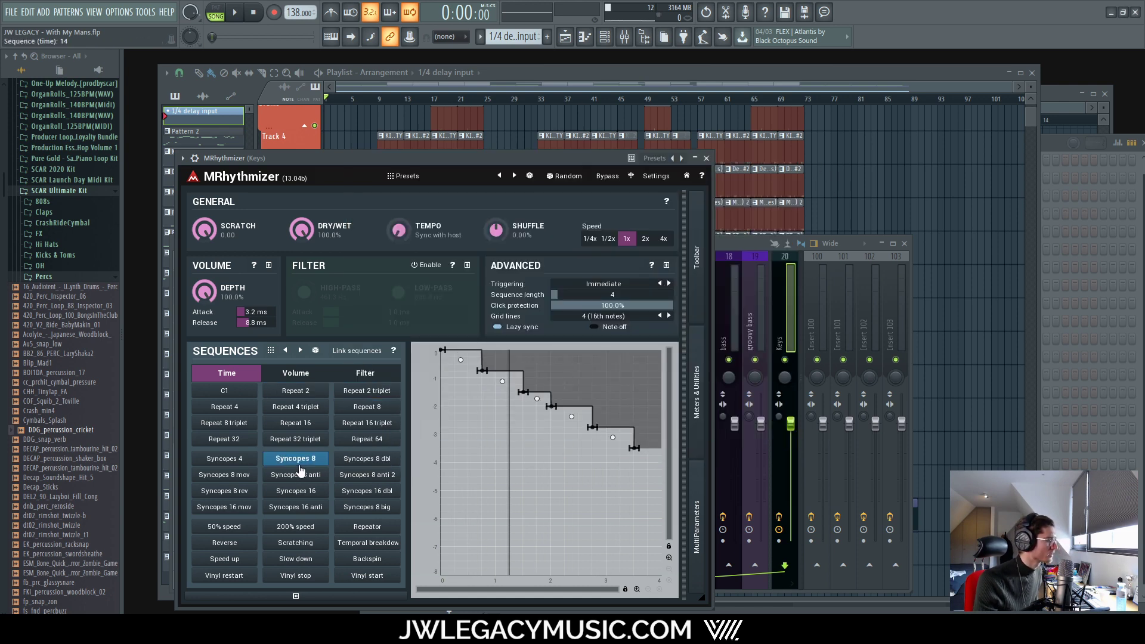
Step: Load the Patterns sequence set, audition Simple 1, 5, 4 and 3, then reset to flat C1
{"action": "left_click", "coordinate": [271, 351]}
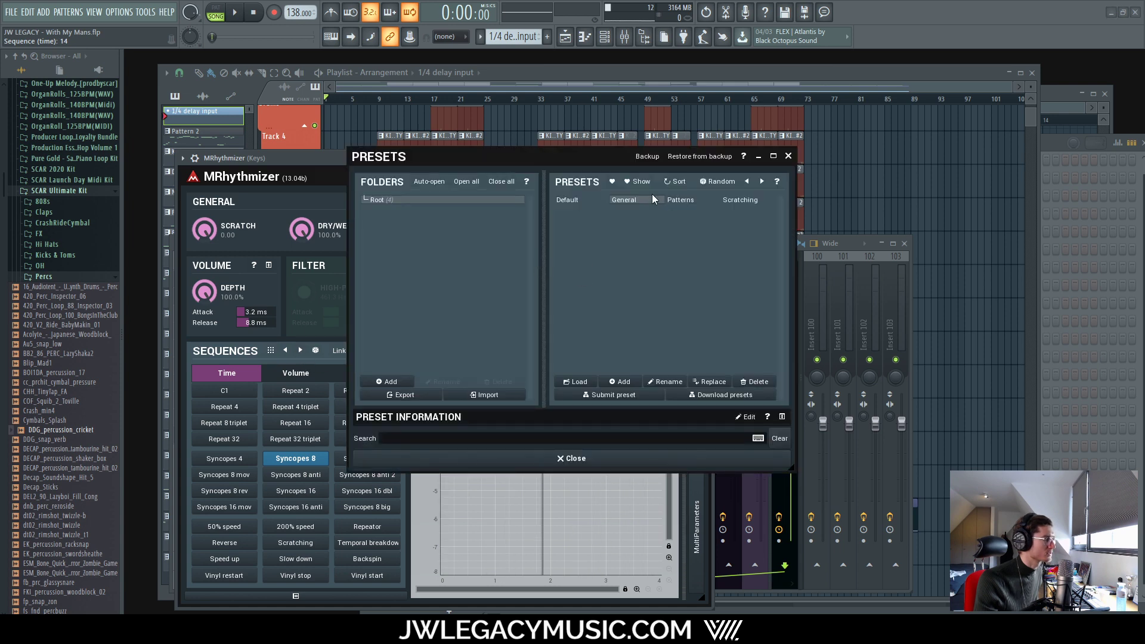
{"action": "left_click", "coordinate": [681, 200]}
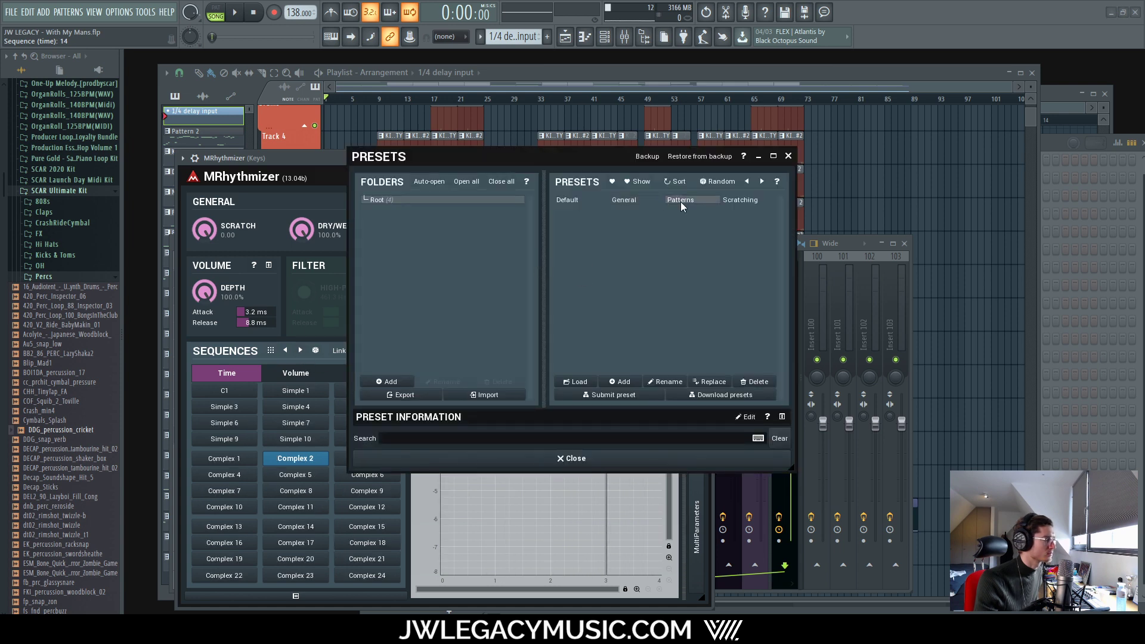
{"action": "left_click", "coordinate": [788, 157]}
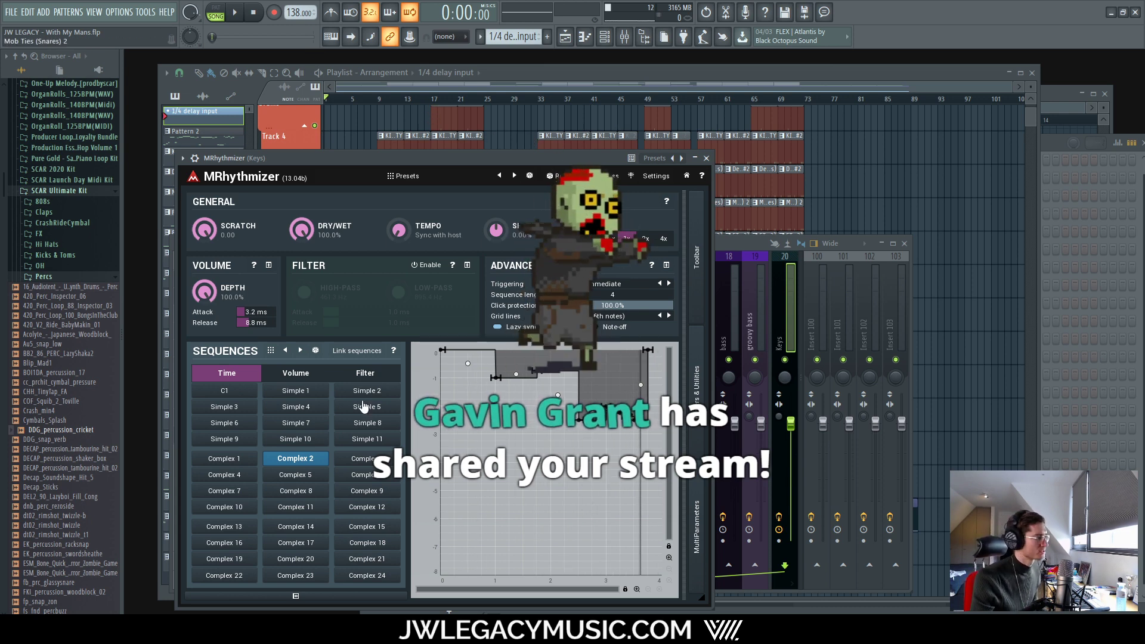
{"action": "left_click", "coordinate": [295, 390]}
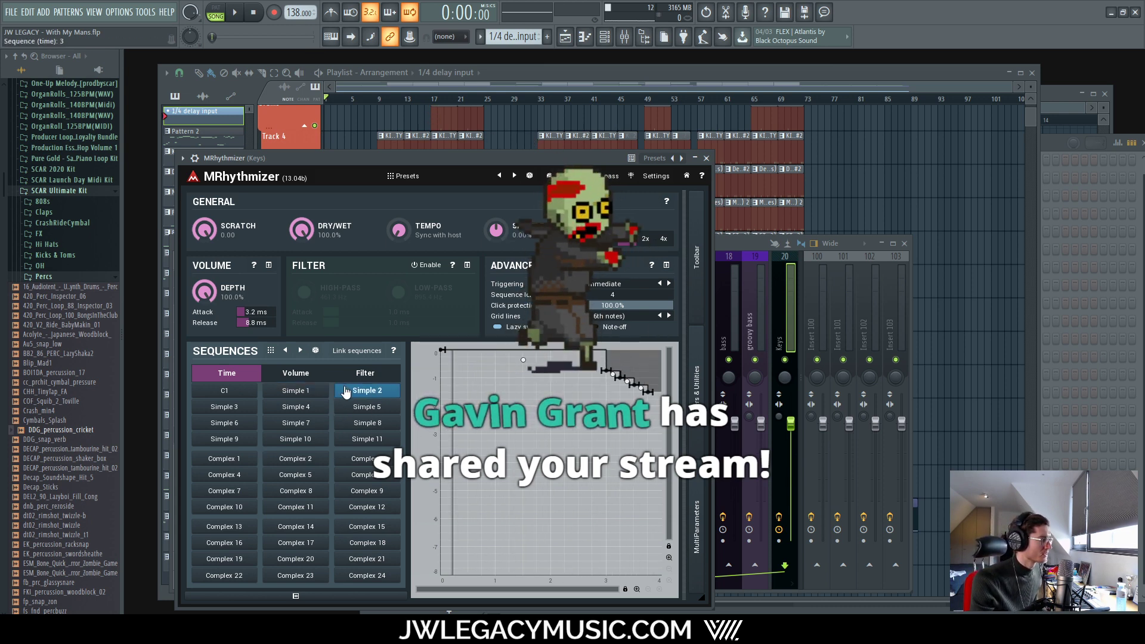
{"action": "left_click", "coordinate": [356, 408]}
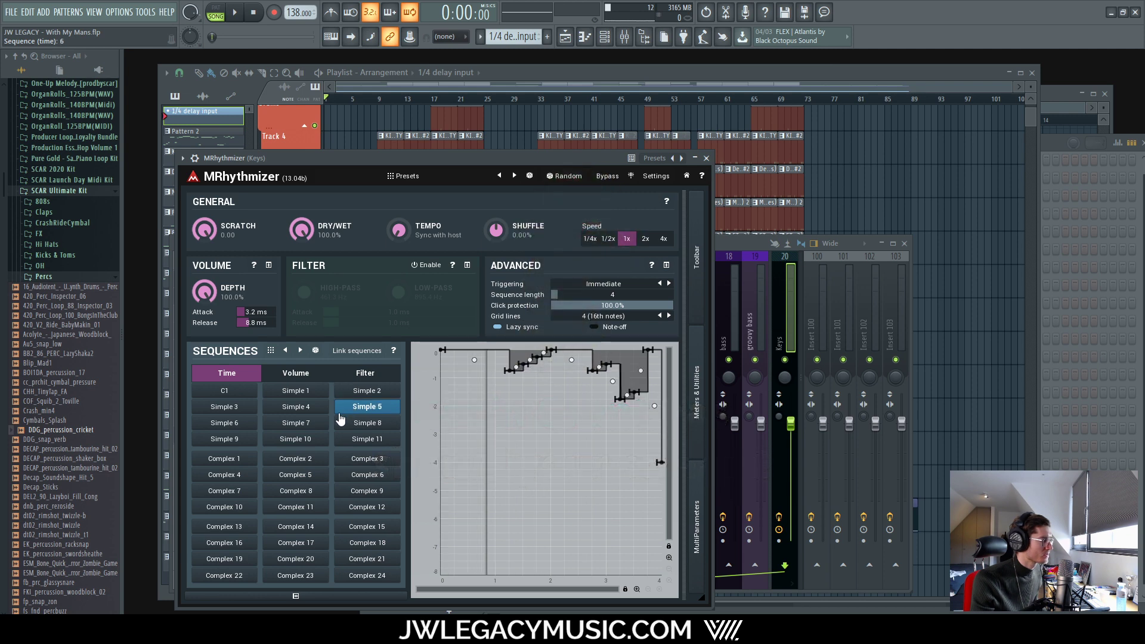
{"action": "left_click", "coordinate": [303, 408]}
{"action": "left_click", "coordinate": [246, 409]}
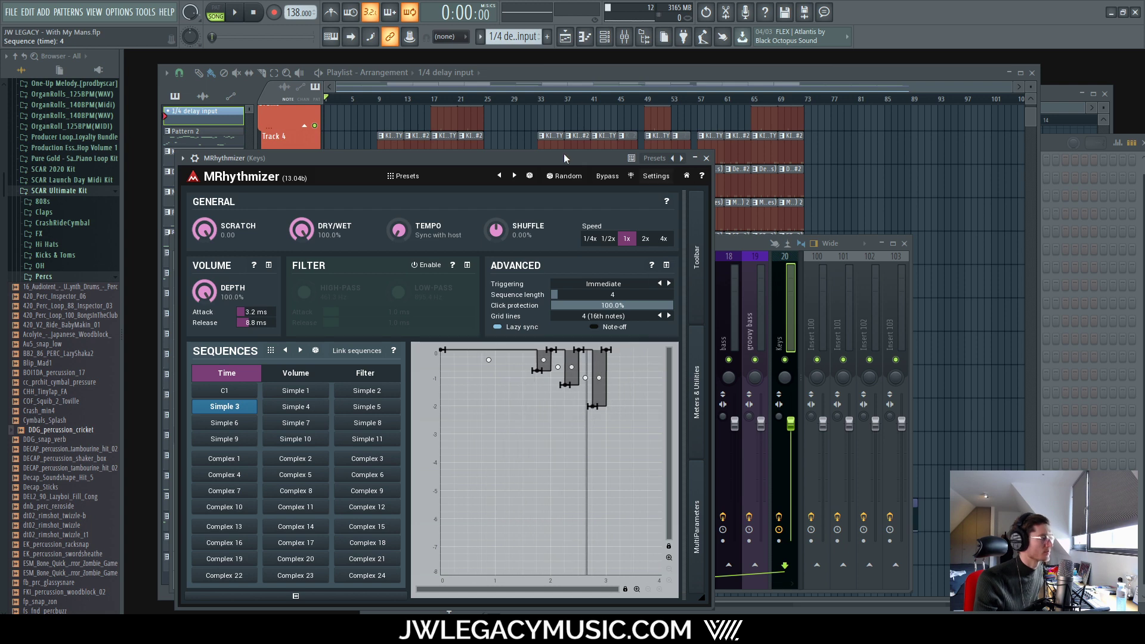
{"action": "left_click", "coordinate": [225, 391]}
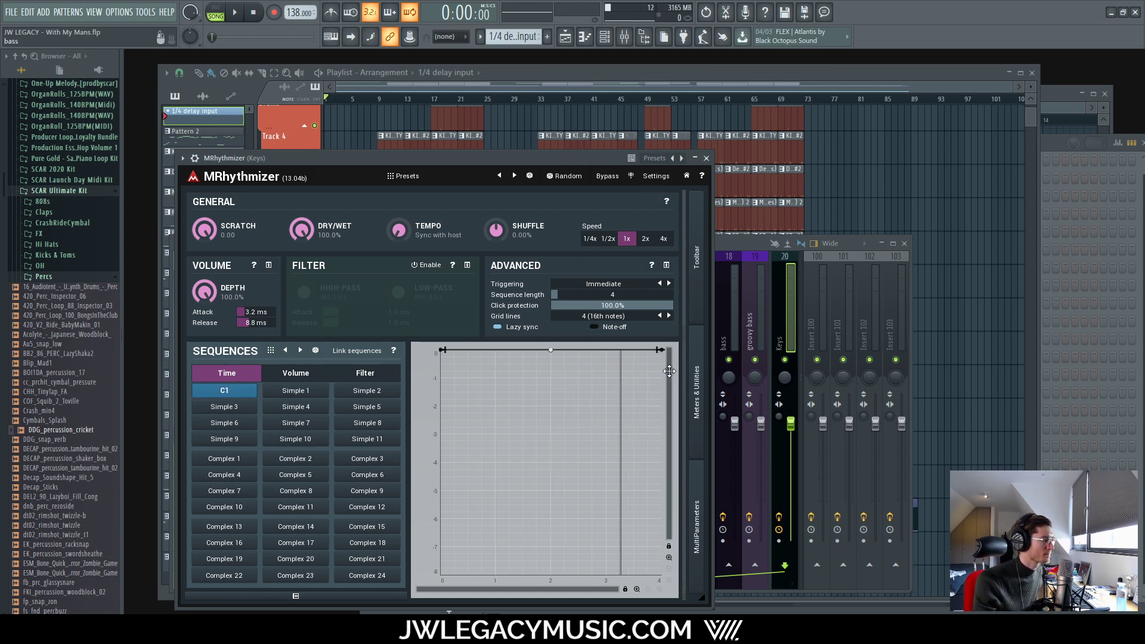
{"action": "left_click", "coordinate": [270, 350]}
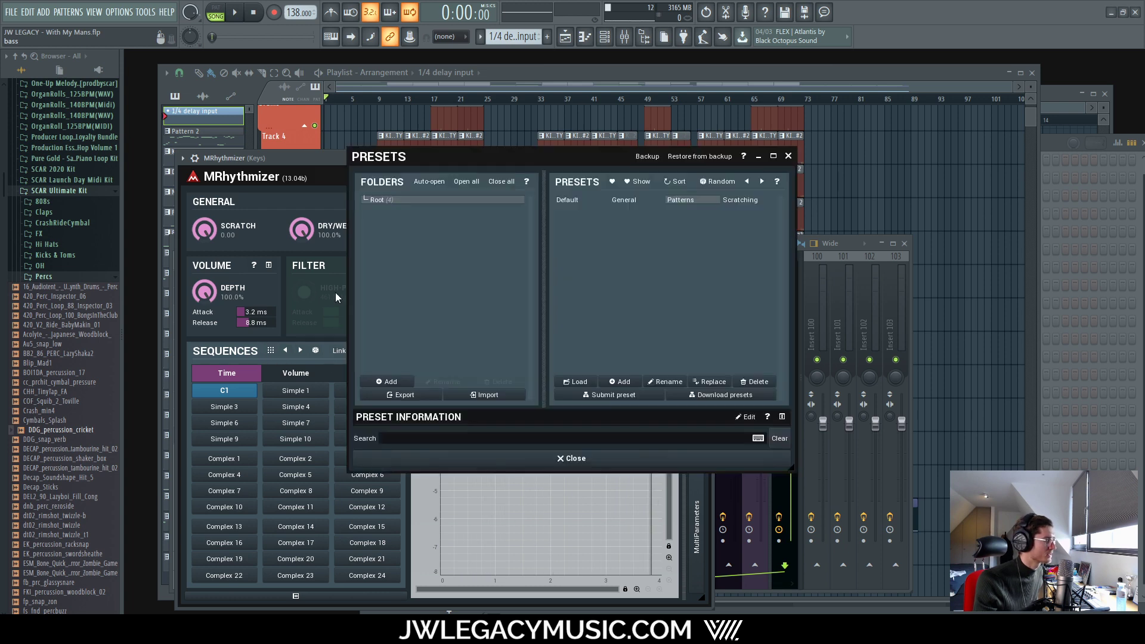
Step: Add a time-curve node at beat 3 with the end pulled to -1, and audition it briefly
{"action": "left_click", "coordinate": [788, 155]}
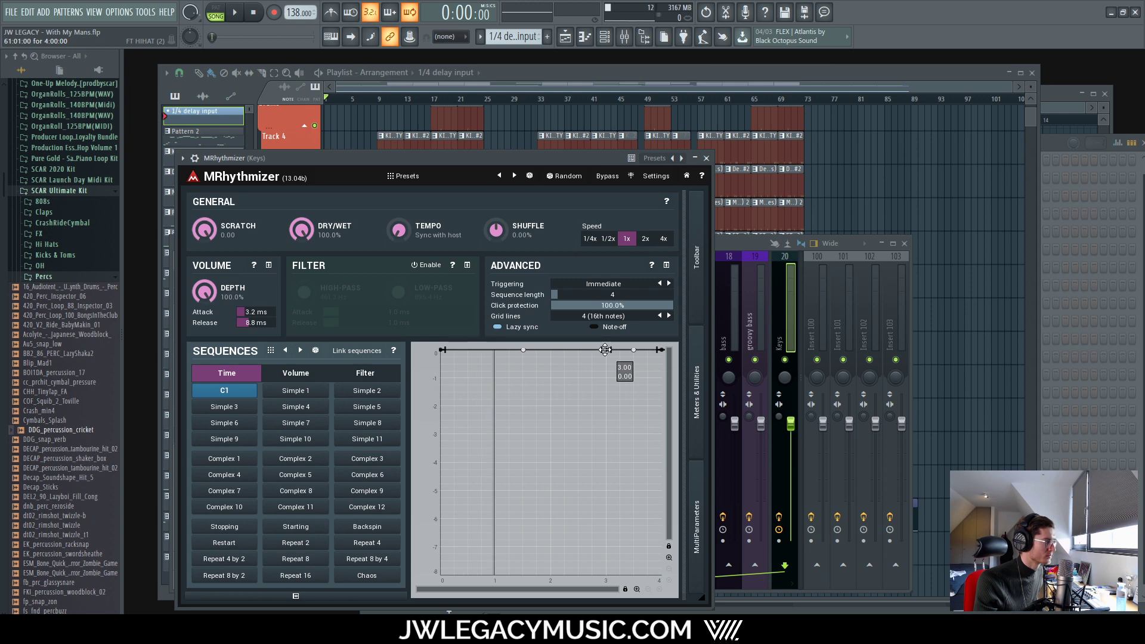
{"action": "left_click", "coordinate": [605, 350]}
{"action": "left_click_drag", "start_coordinate": [658, 349], "coordinate": [661, 406]}
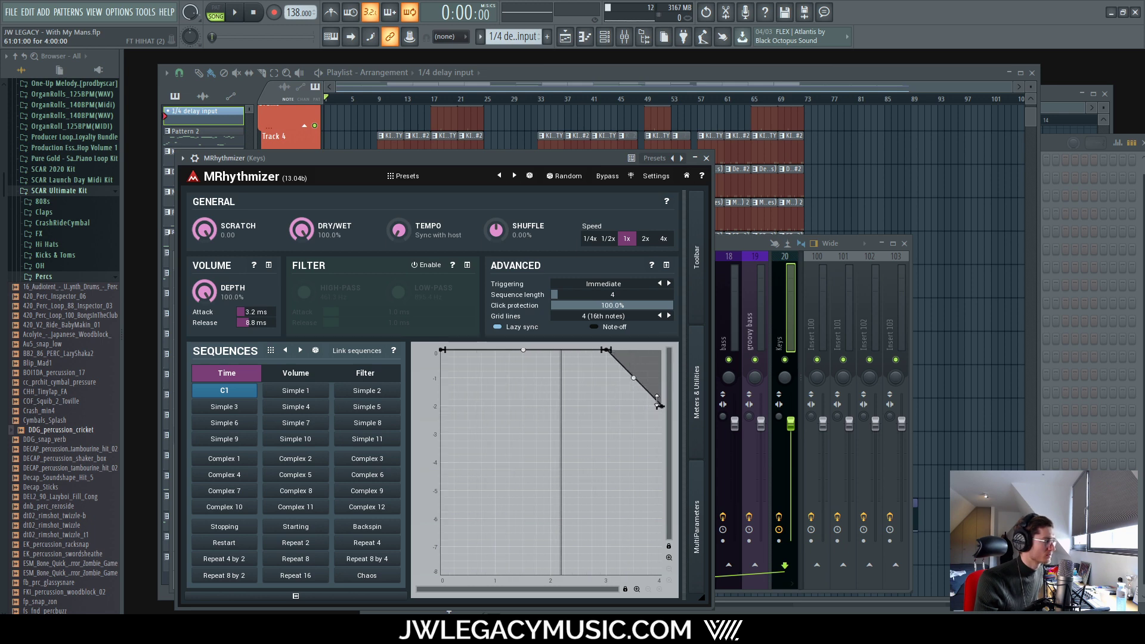
{"action": "left_click", "coordinate": [622, 75]}
{"action": "scroll", "coordinate": [575, 281], "scroll_direction": "up", "scroll_amount": 10}
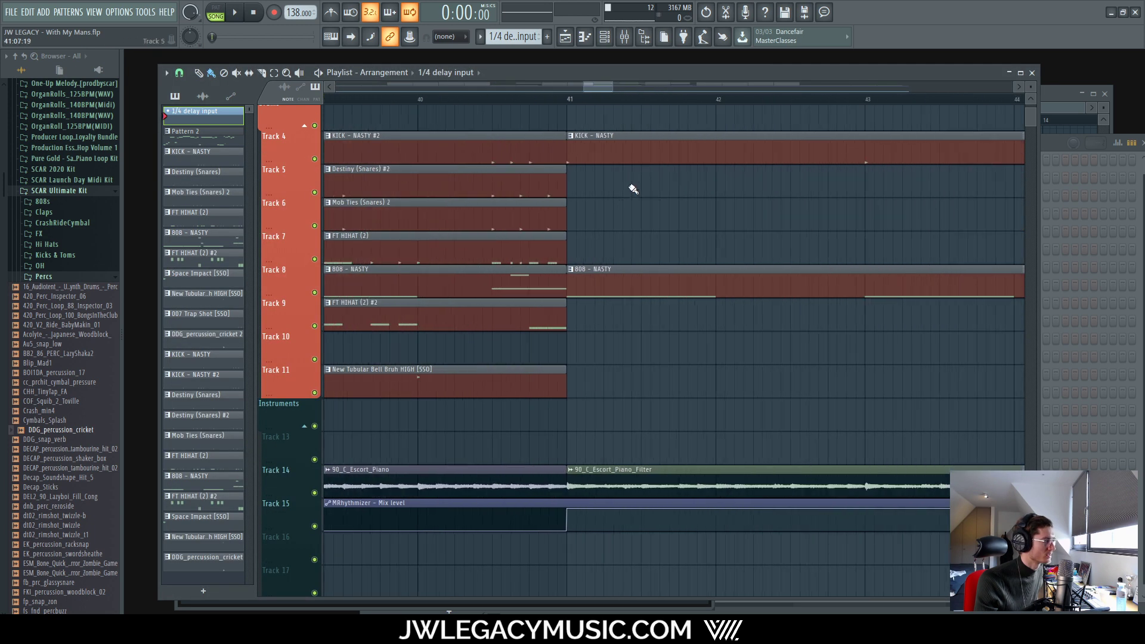
{"action": "key", "text": "space"}
{"action": "left_click", "coordinate": [623, 37]}
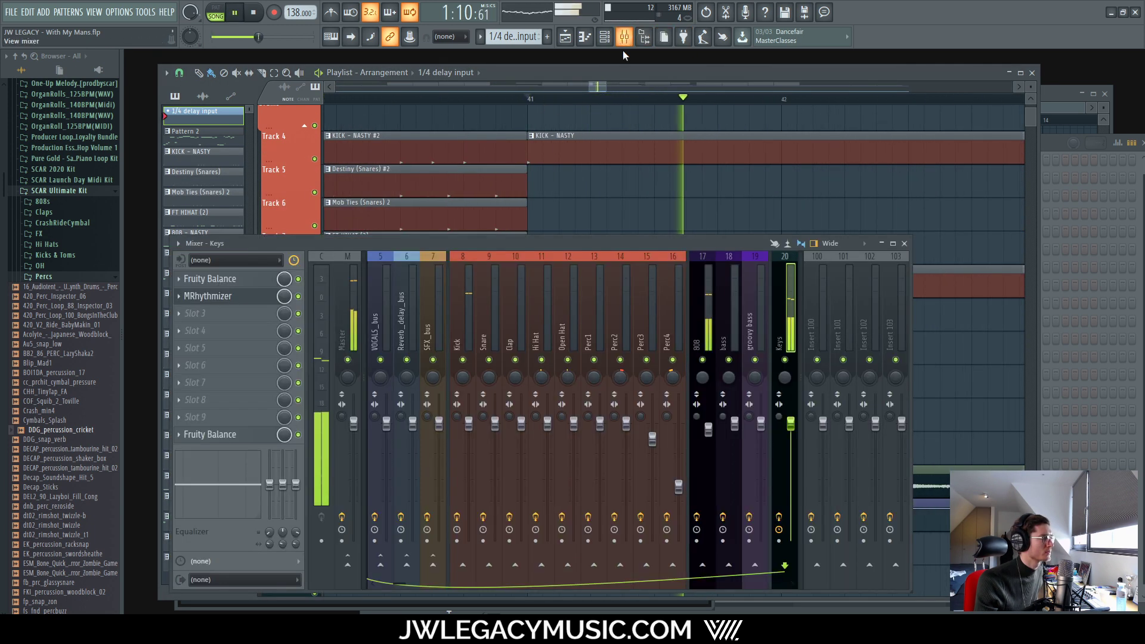
{"action": "key", "text": "space"}
{"action": "left_click", "coordinate": [208, 296]}
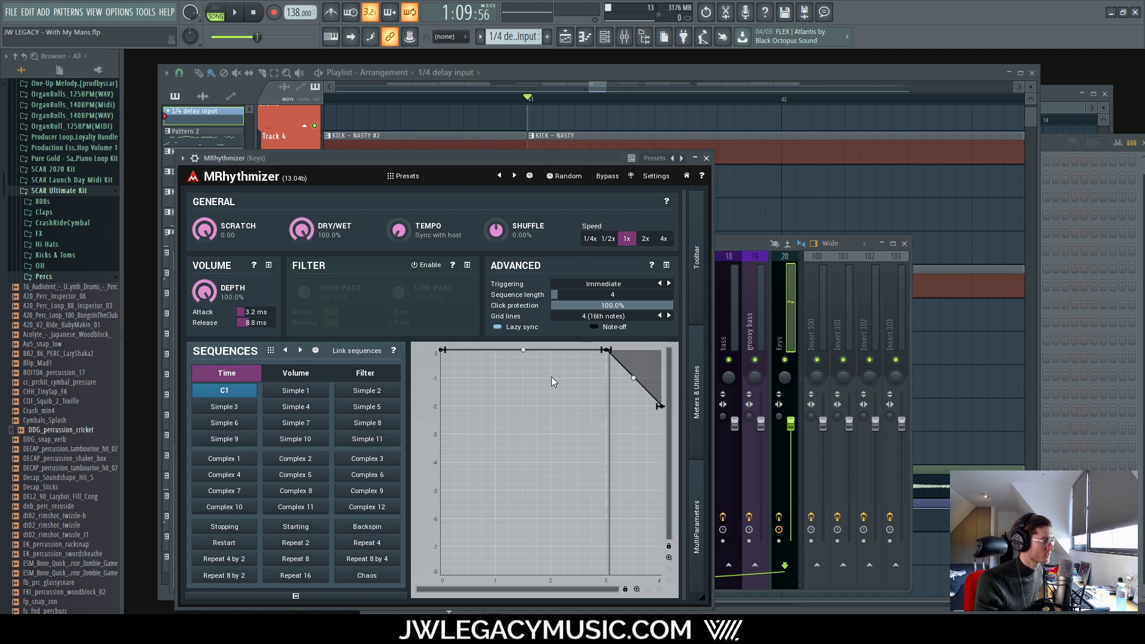
Step: Add a dip at beat 2 and a node at 2.5, undo the last tweak, then load Transceiver Error
{"action": "left_click_drag", "start_coordinate": [553, 350], "coordinate": [551, 377]}
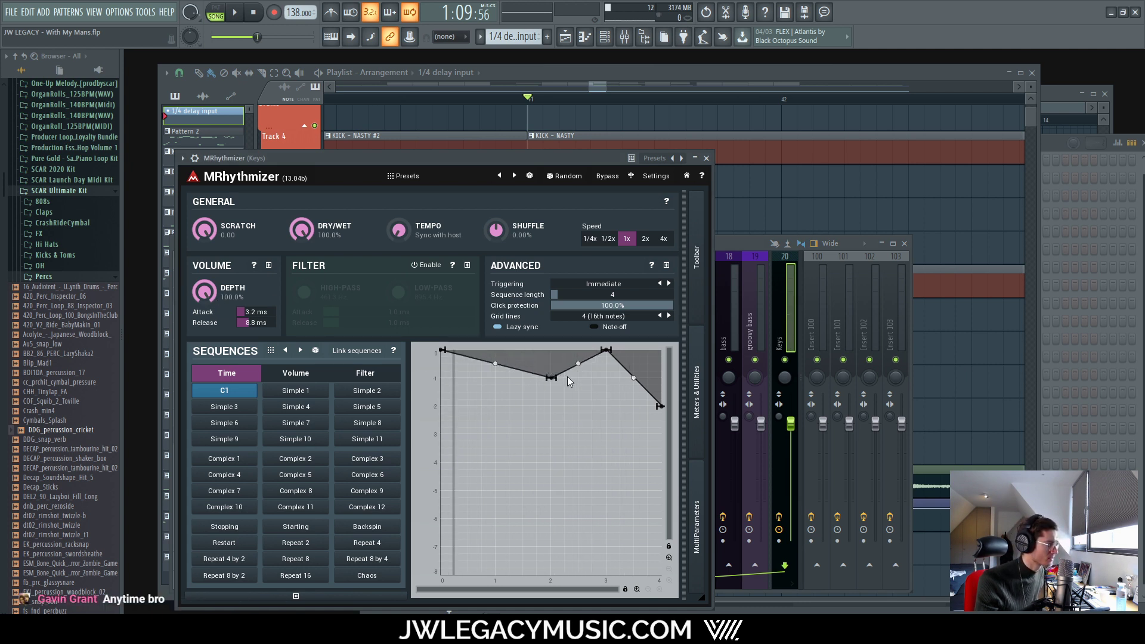
{"action": "double_click", "coordinate": [578, 352]}
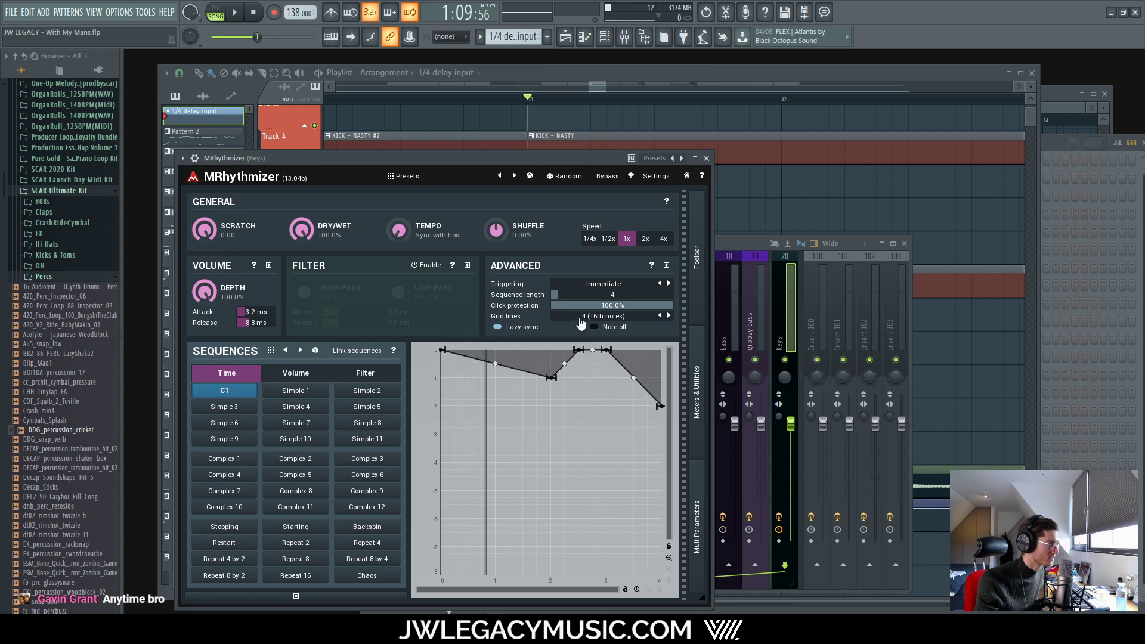
{"action": "mouse_move", "coordinate": [564, 365]}
{"action": "left_mouse_down"}
{"action": "mouse_move", "coordinate": [556, 493]}
{"action": "mouse_move", "coordinate": [506, 545]}
{"action": "mouse_move", "coordinate": [566, 351]}
{"action": "left_mouse_up"}
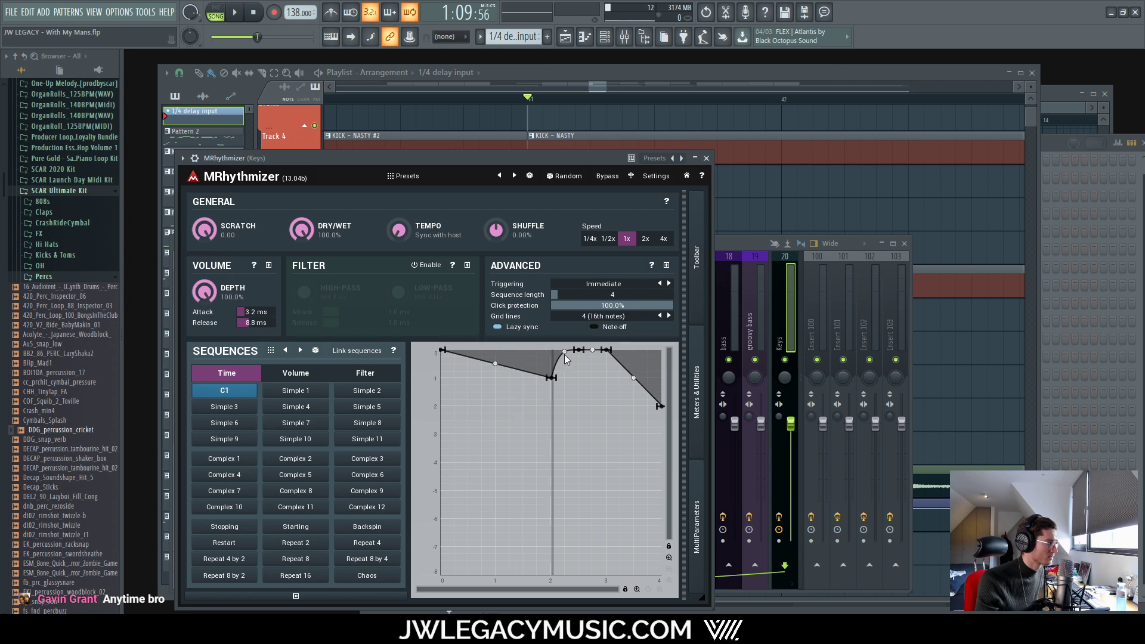
{"action": "key", "text": "ctrl+z"}
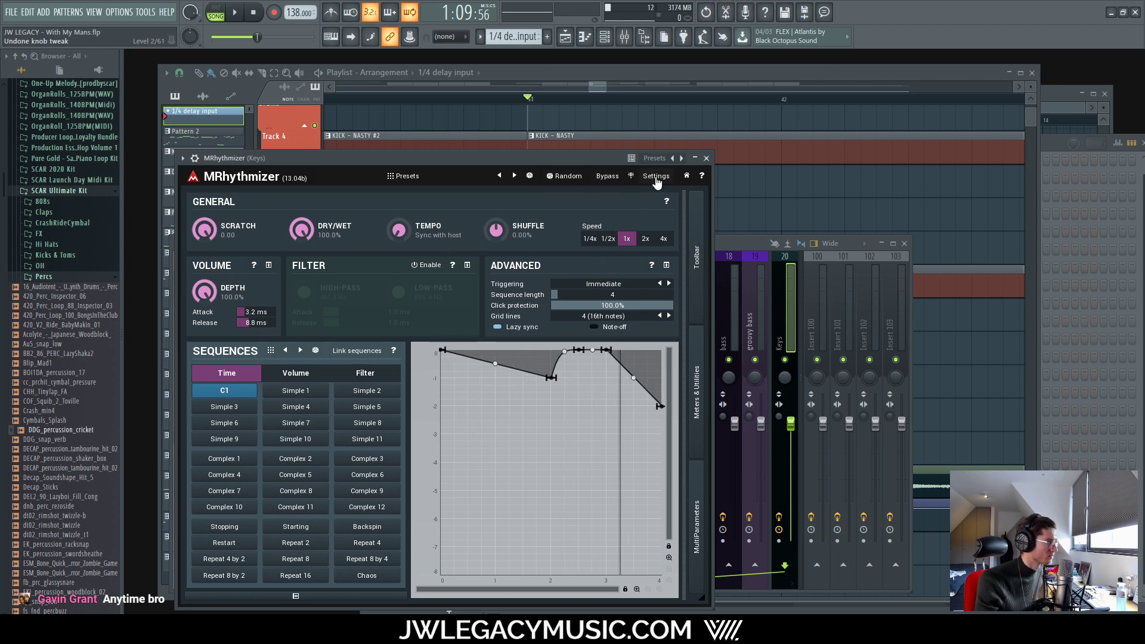
{"action": "left_click", "coordinate": [500, 176]}
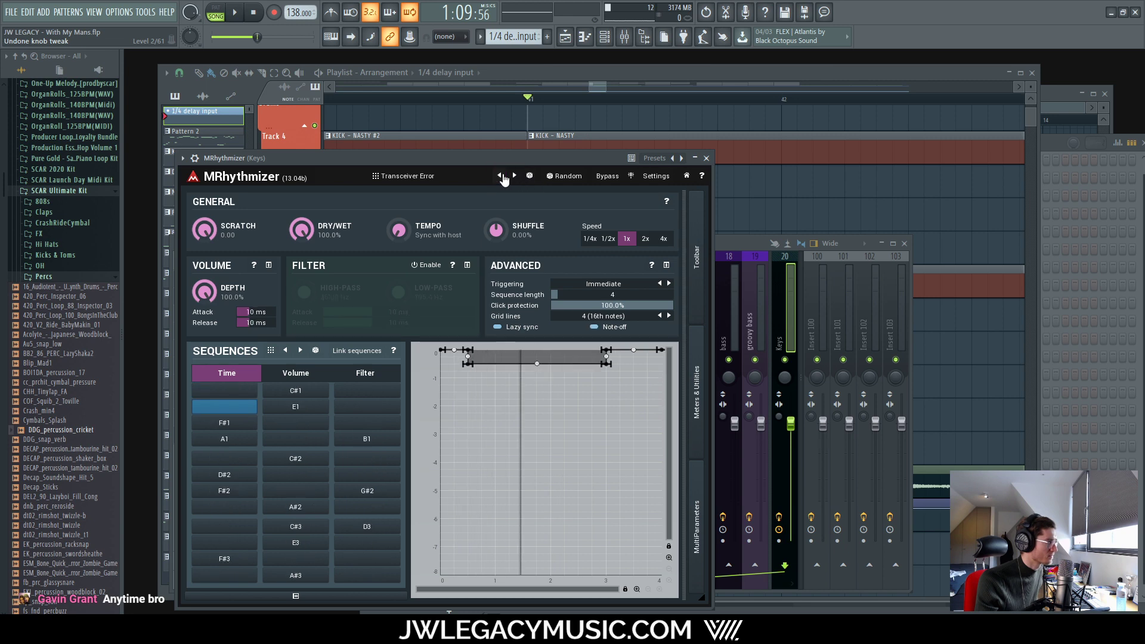
Step: Load the Autoscratch preset, try the Stopping sequence, then reset the time sequence to flat C1
{"action": "left_click", "coordinate": [515, 175]}
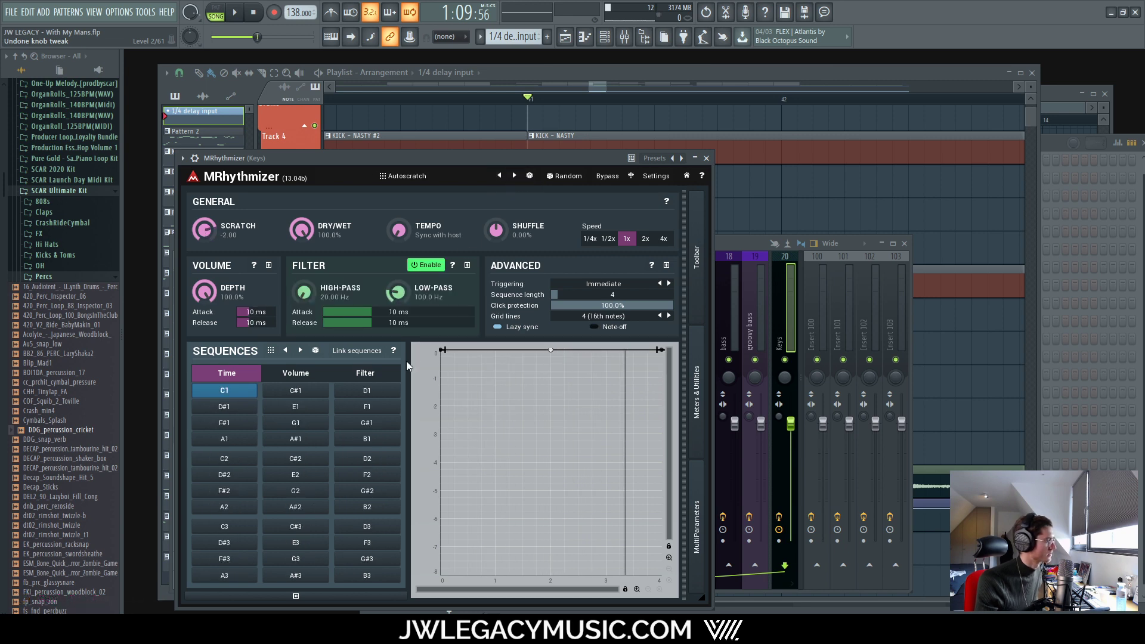
{"action": "left_click", "coordinate": [271, 350]}
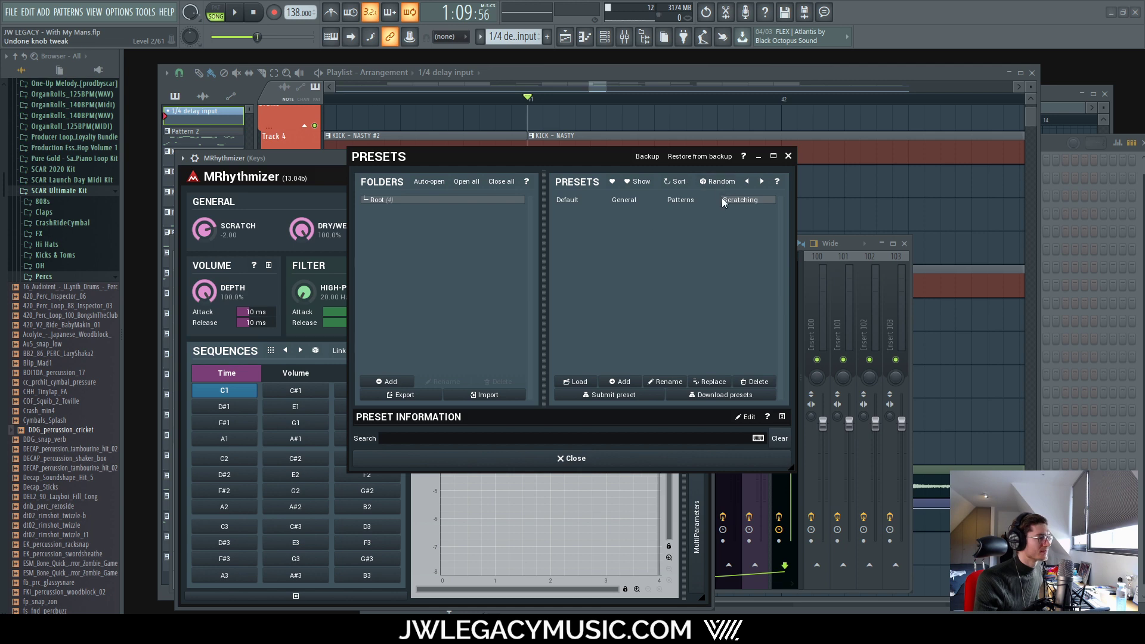
{"action": "left_click", "coordinate": [787, 156]}
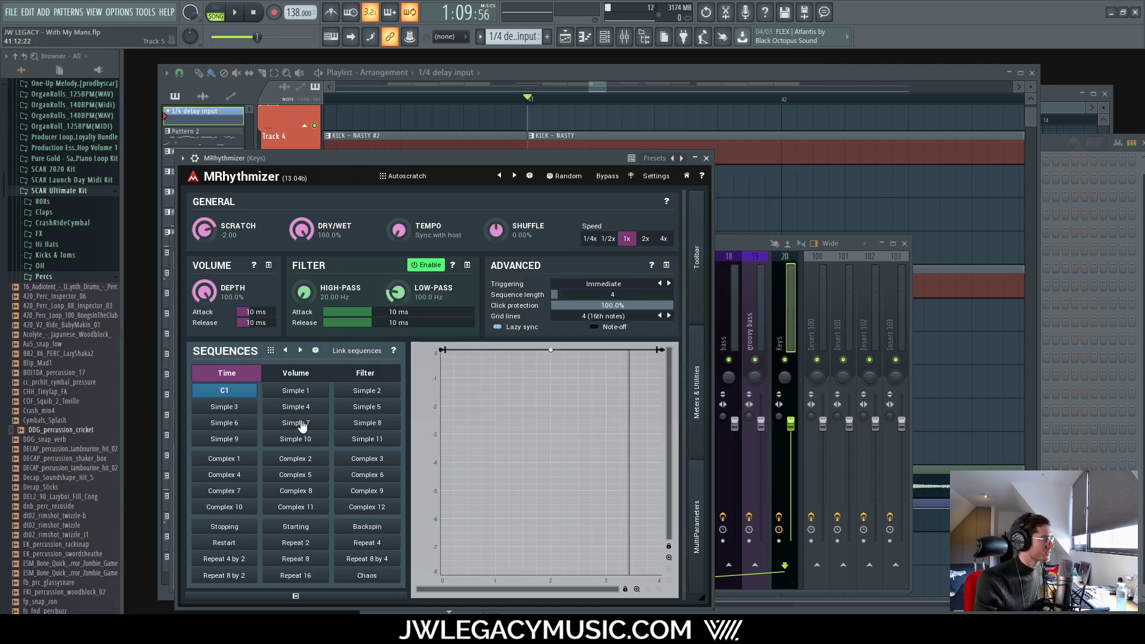
{"action": "left_click", "coordinate": [217, 528]}
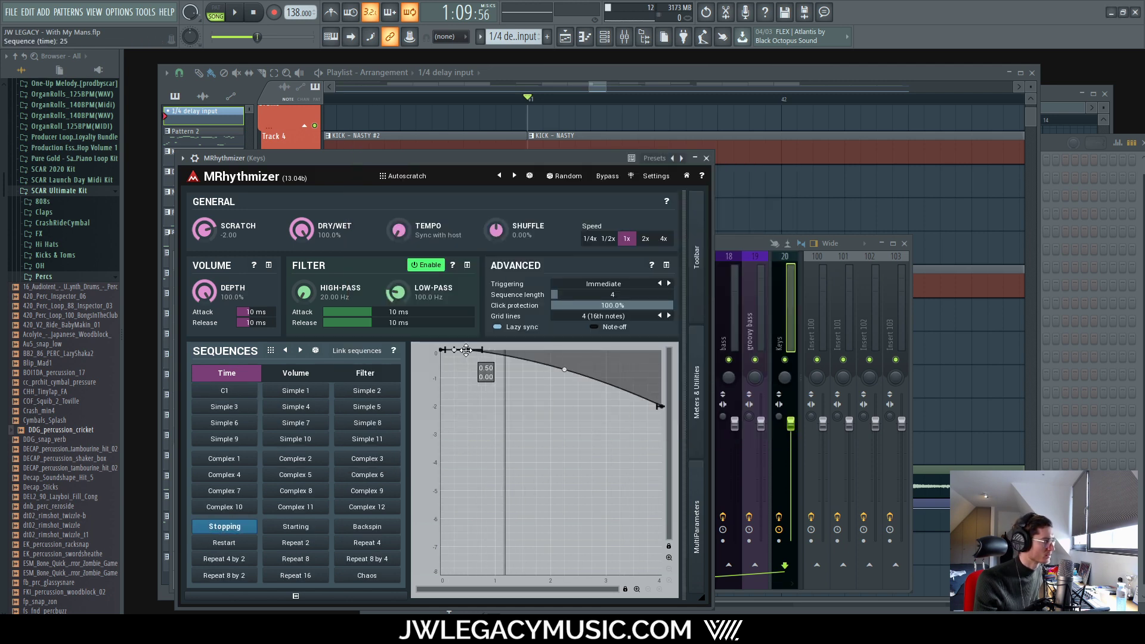
{"action": "left_click", "coordinate": [230, 394]}
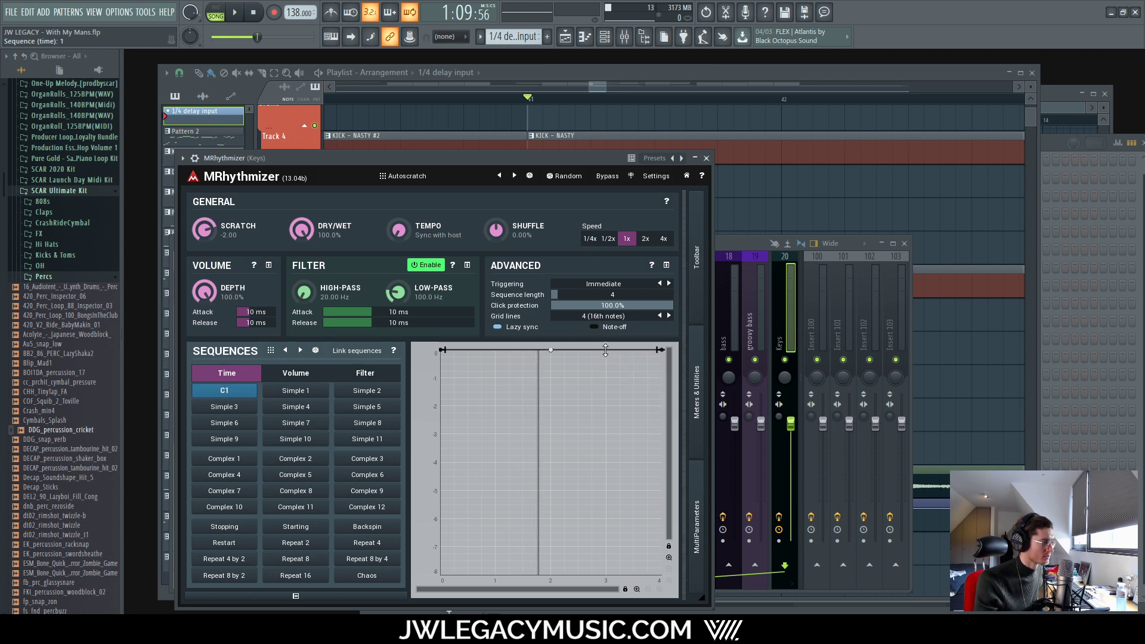
Step: Add a node at beat 3, drop the curve end to about -2, and place a level node at 2
{"action": "left_click", "coordinate": [605, 350]}
{"action": "left_click_drag", "start_coordinate": [666, 352], "coordinate": [660, 406]}
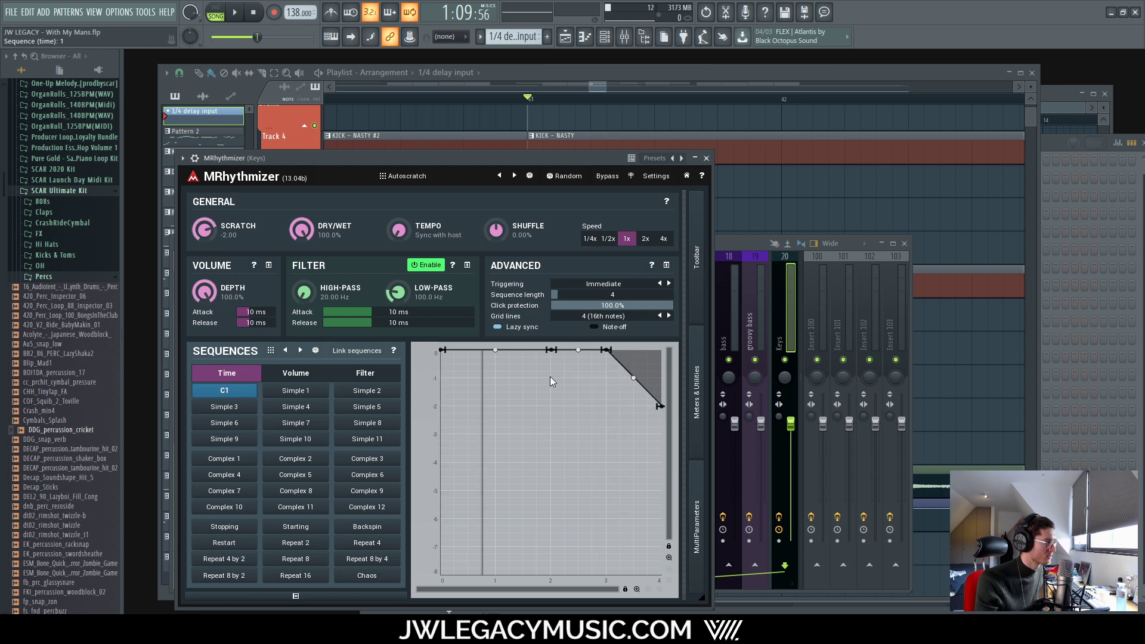
{"action": "left_click", "coordinate": [550, 377]}
{"action": "left_click_drag", "start_coordinate": [549, 377], "coordinate": [551, 350]}
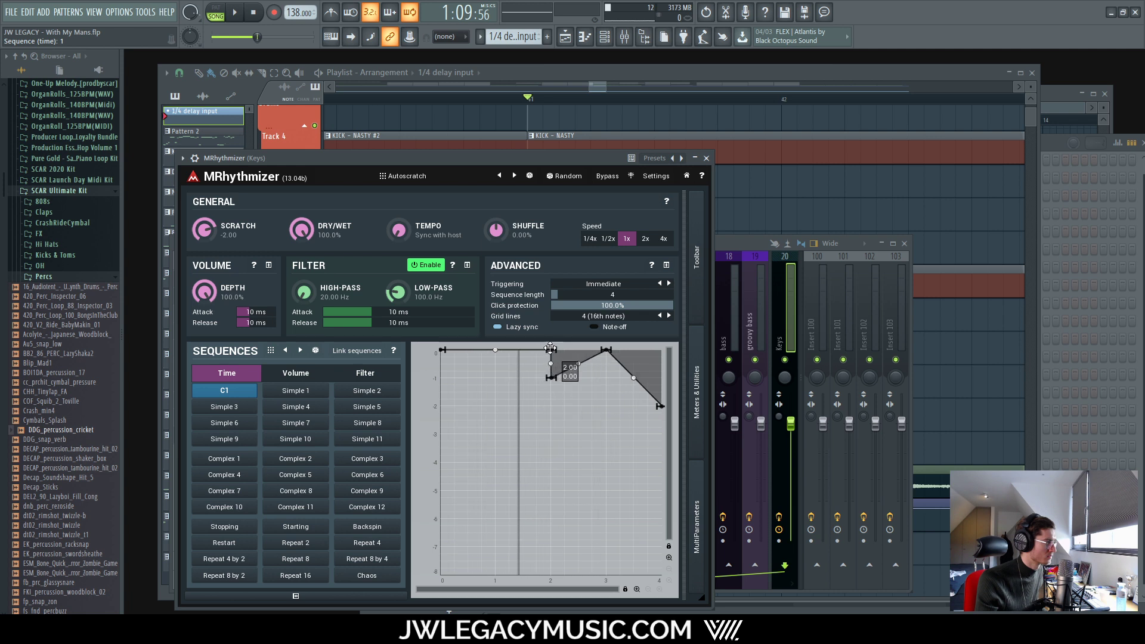
Step: Add nodes at 2.5, pull one down to -1.25, and restart playback to audition the curve
{"action": "mouse_move", "coordinate": [571, 353]}
{"action": "left_mouse_down"}
{"action": "mouse_move", "coordinate": [582, 377]}
{"action": "mouse_move", "coordinate": [592, 350]}
{"action": "left_mouse_up"}
{"action": "double_click", "coordinate": [582, 349]}
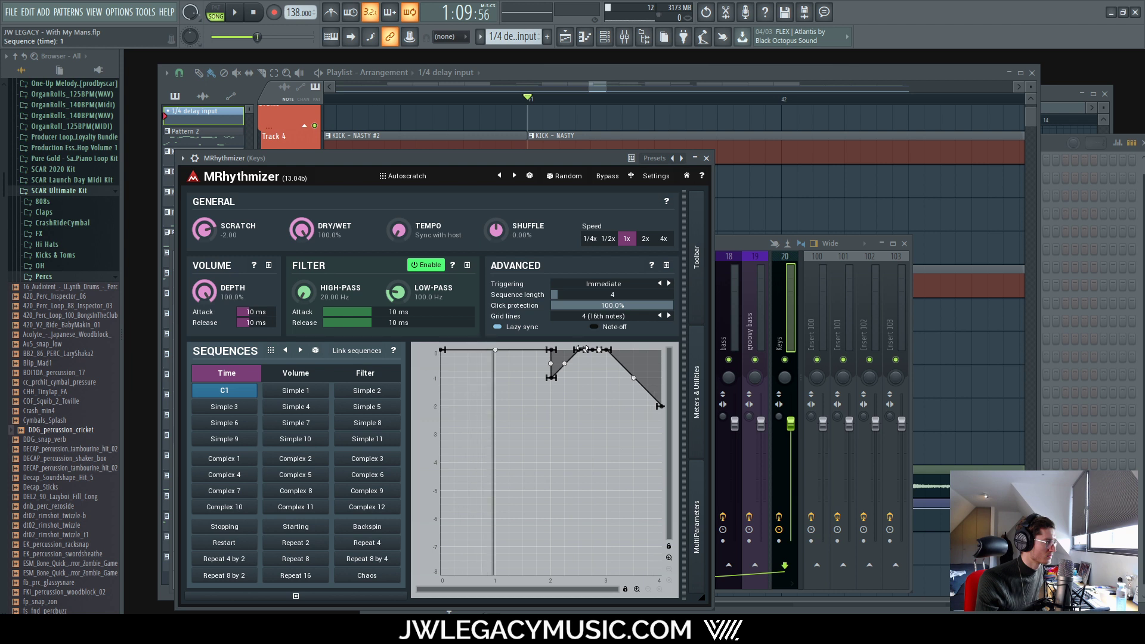
{"action": "mouse_move", "coordinate": [582, 350]}
{"action": "left_mouse_down"}
{"action": "mouse_move", "coordinate": [580, 383]}
{"action": "mouse_move", "coordinate": [589, 349]}
{"action": "mouse_move", "coordinate": [579, 349]}
{"action": "left_mouse_up"}
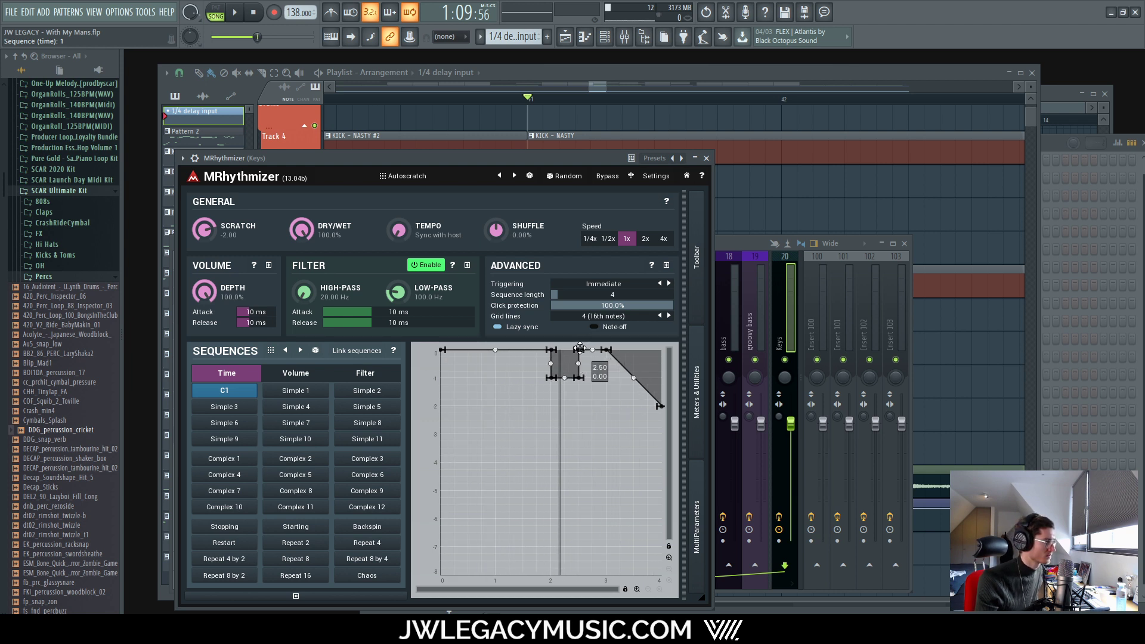
{"action": "left_click", "coordinate": [250, 13]}
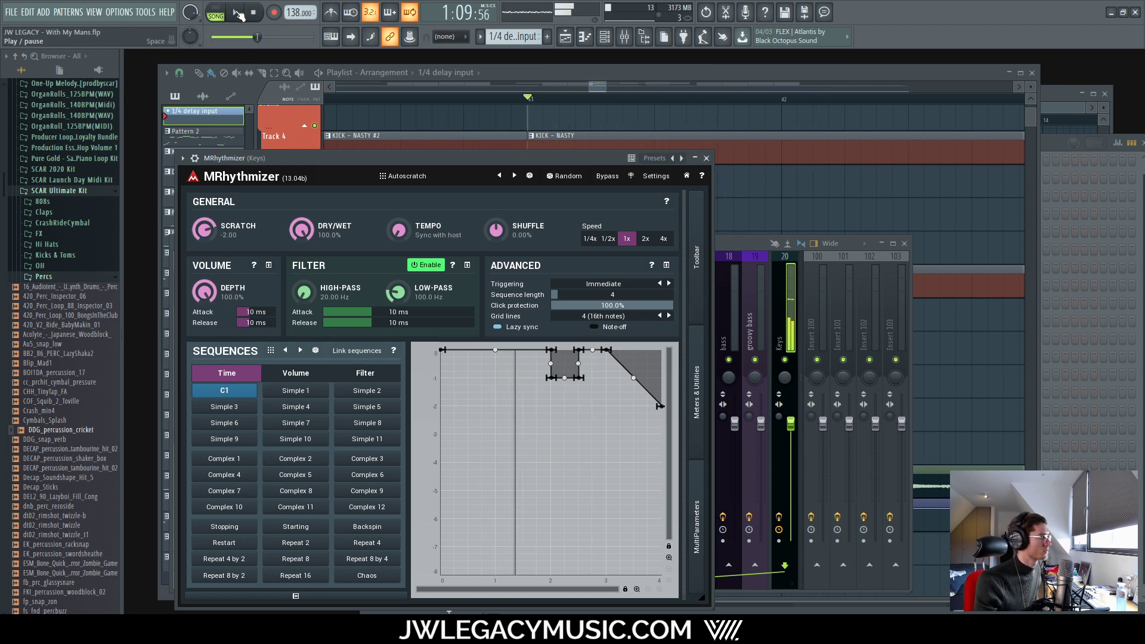
{"action": "left_click", "coordinate": [238, 13]}
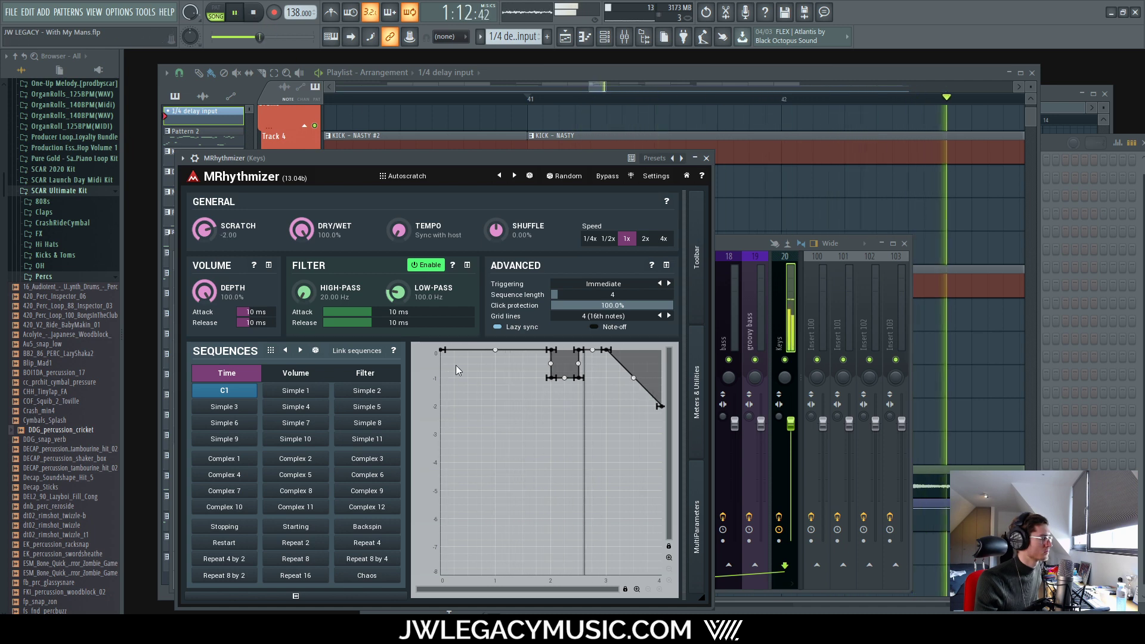
Step: Stop playback and reopen MRhythmizer from the Keys mixer channel
{"action": "left_click", "coordinate": [599, 78]}
{"action": "key", "text": "space"}
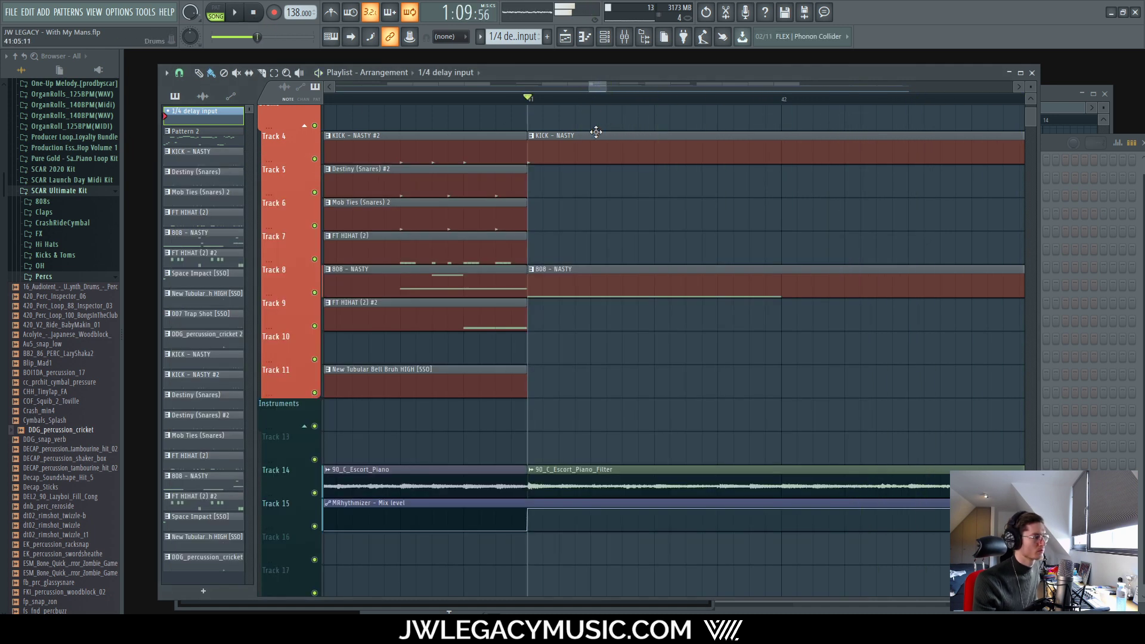
{"action": "scroll", "coordinate": [592, 362], "scroll_direction": "down", "scroll_amount": 8}
{"action": "scroll", "coordinate": [549, 329], "scroll_direction": "up", "scroll_amount": 4}
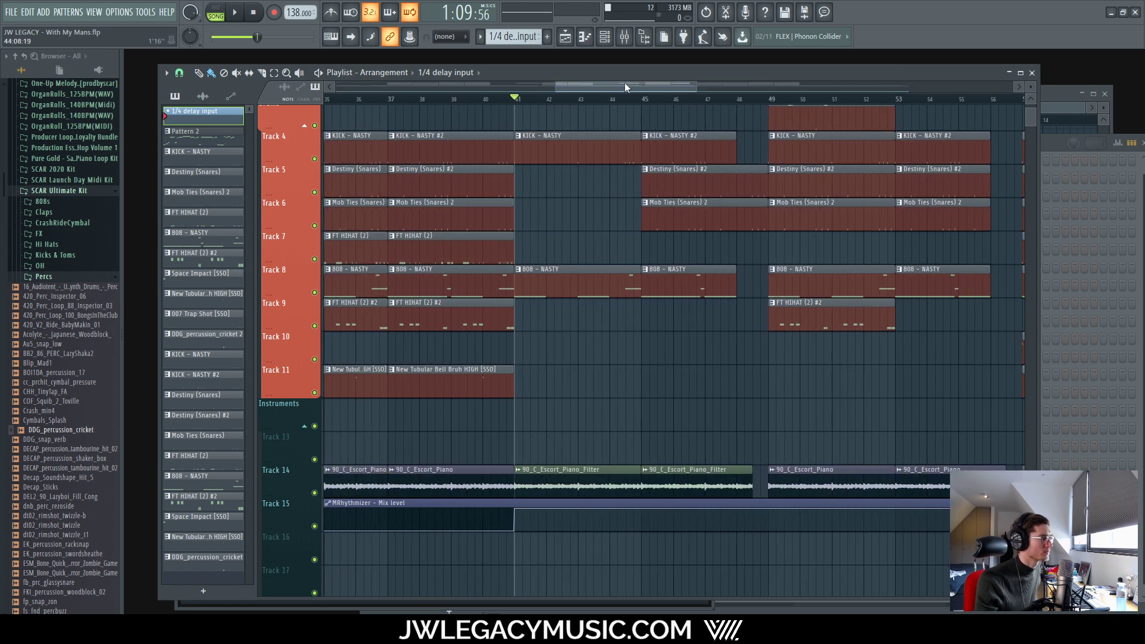
{"action": "left_click", "coordinate": [624, 36]}
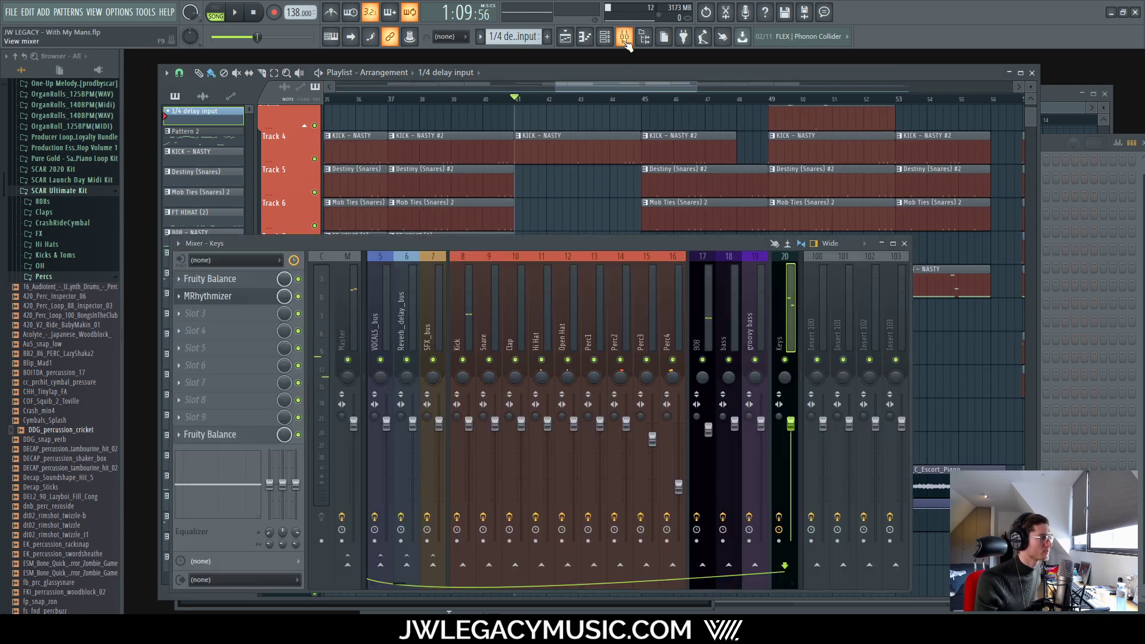
{"action": "left_click", "coordinate": [245, 294]}
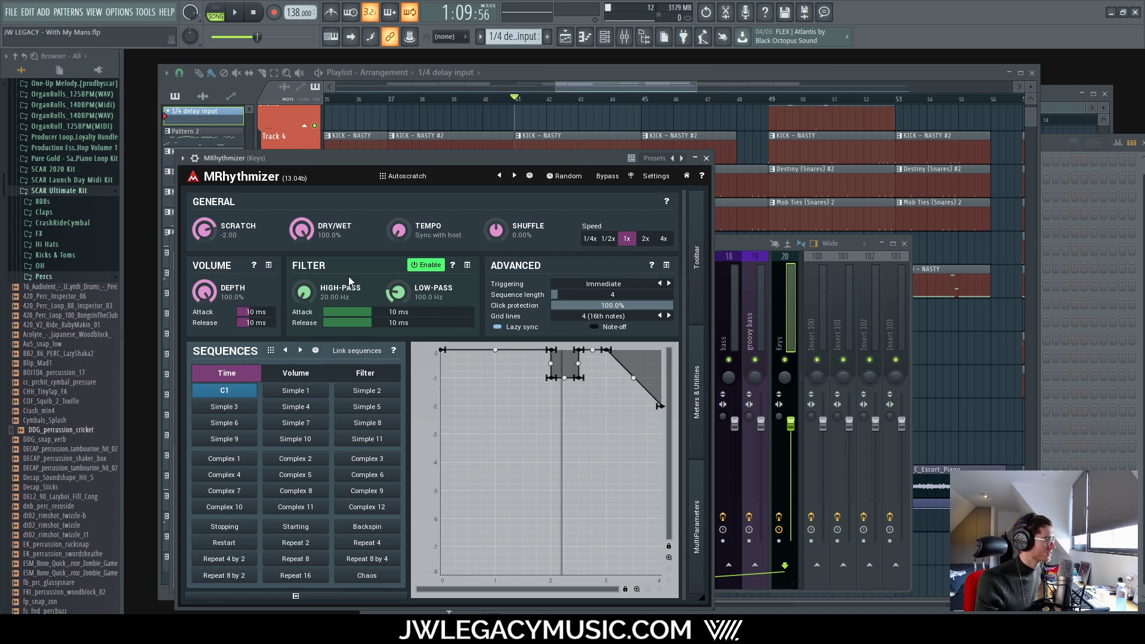
Step: Look over the filter and volume sequences, switch the filter section off, and audition briefly
{"action": "left_click", "coordinate": [387, 375]}
{"action": "left_click", "coordinate": [286, 374]}
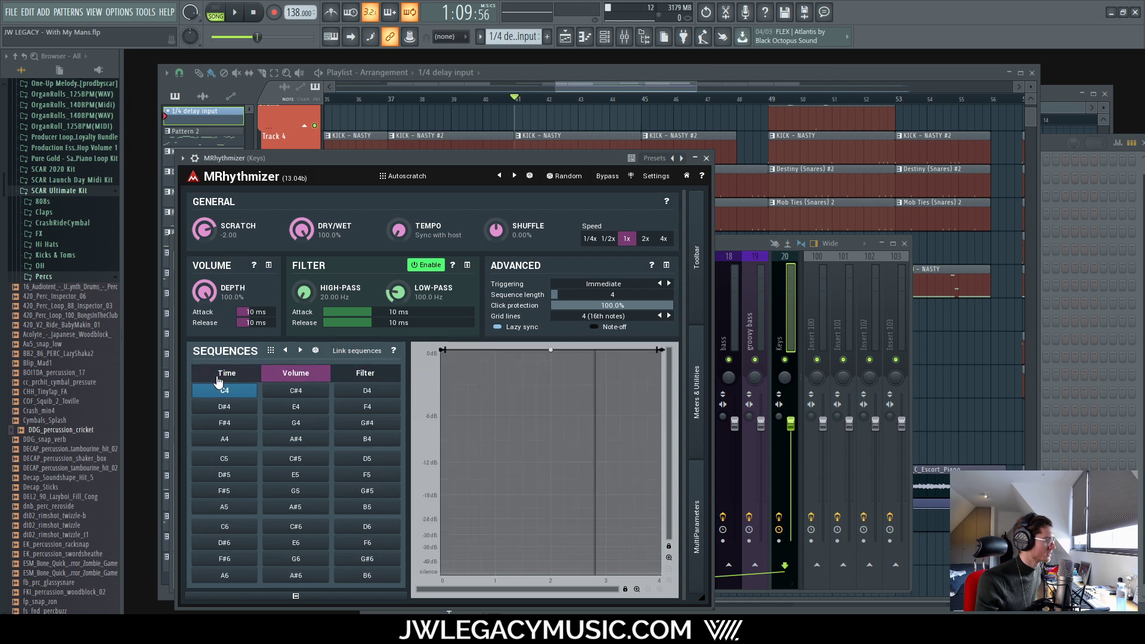
{"action": "left_click", "coordinate": [227, 373]}
{"action": "left_click", "coordinate": [341, 267]}
{"action": "left_click", "coordinate": [234, 12]}
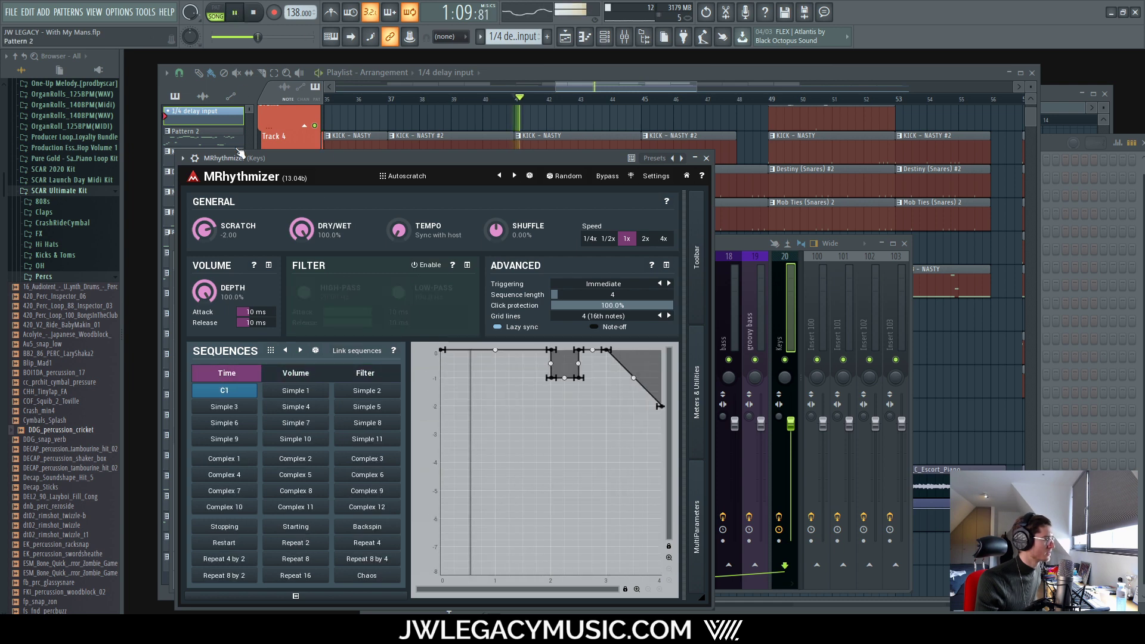
{"action": "left_click", "coordinate": [254, 11]}
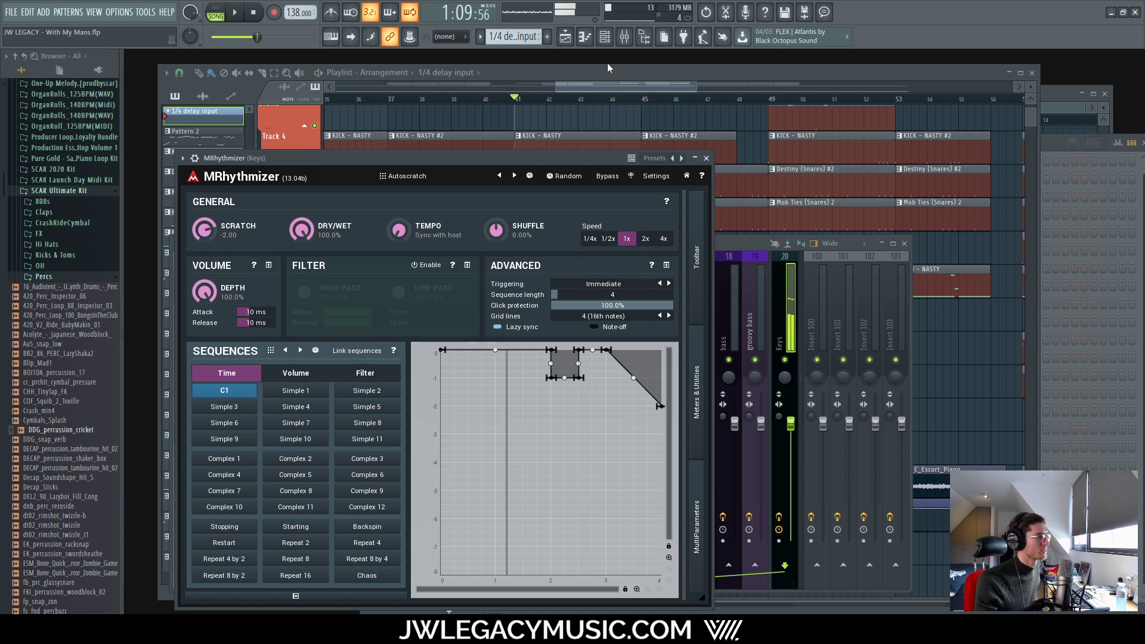
Step: Start playback from bar 37 in the playlist and reopen MRhythmizer on the Keys channel
{"action": "left_click", "coordinate": [605, 37]}
{"action": "left_click", "coordinate": [514, 75]}
{"action": "scroll", "coordinate": [363, 117], "scroll_direction": "up", "scroll_amount": 2}
{"action": "scroll", "coordinate": [362, 117], "scroll_direction": "up", "scroll_amount": 3}
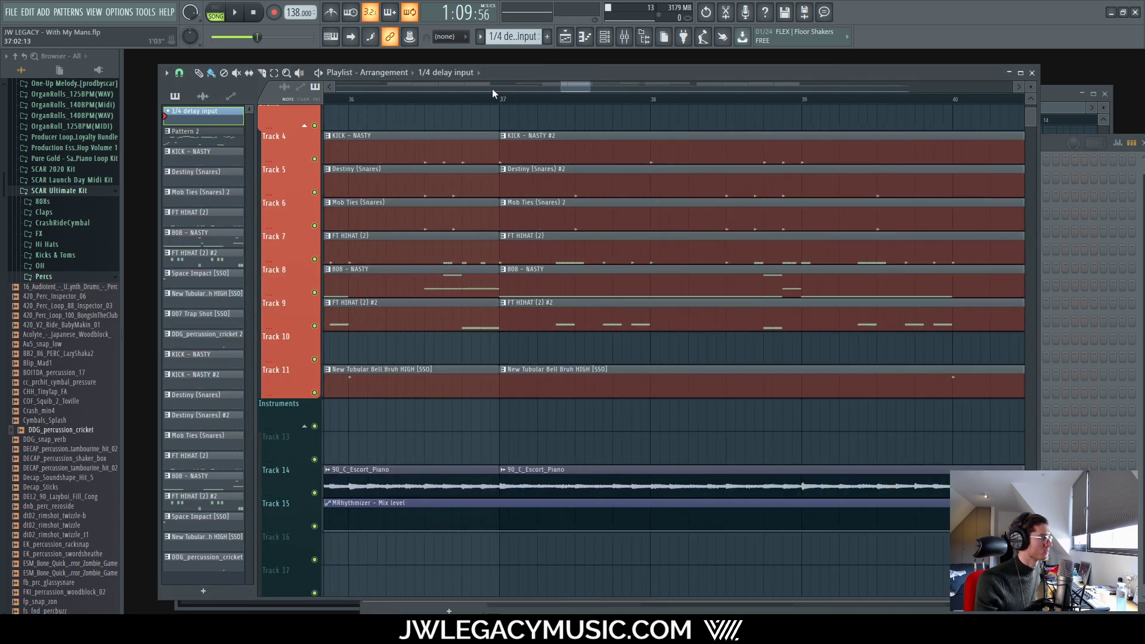
{"action": "left_click", "coordinate": [502, 102]}
{"action": "key", "text": "space"}
{"action": "scroll", "coordinate": [628, 402], "scroll_direction": "down", "scroll_amount": 8}
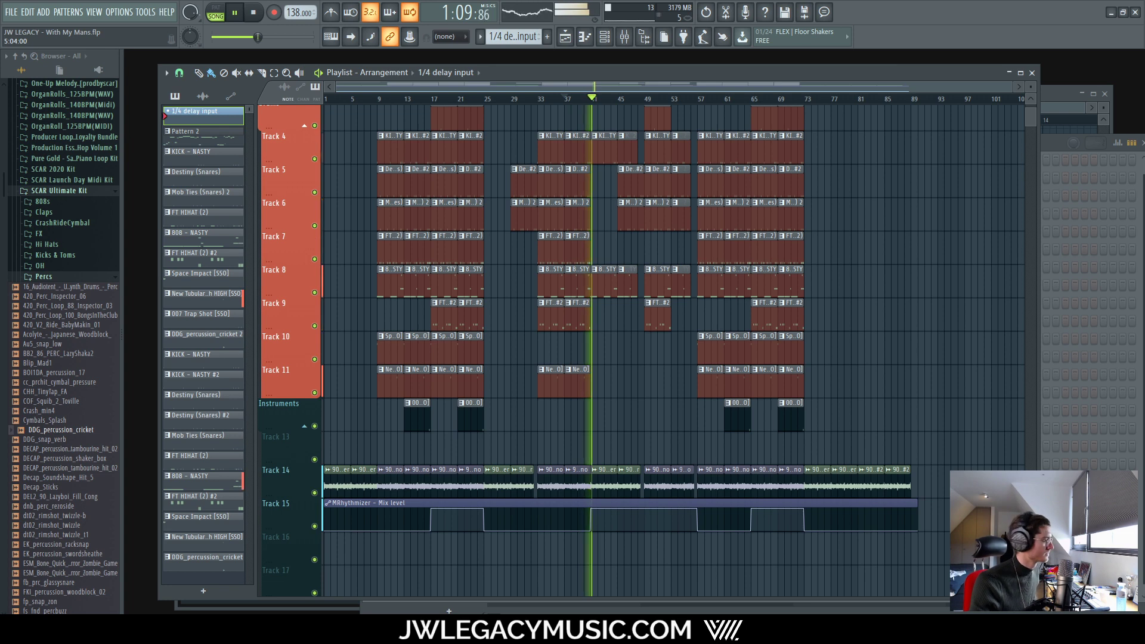
{"action": "left_click", "coordinate": [624, 36]}
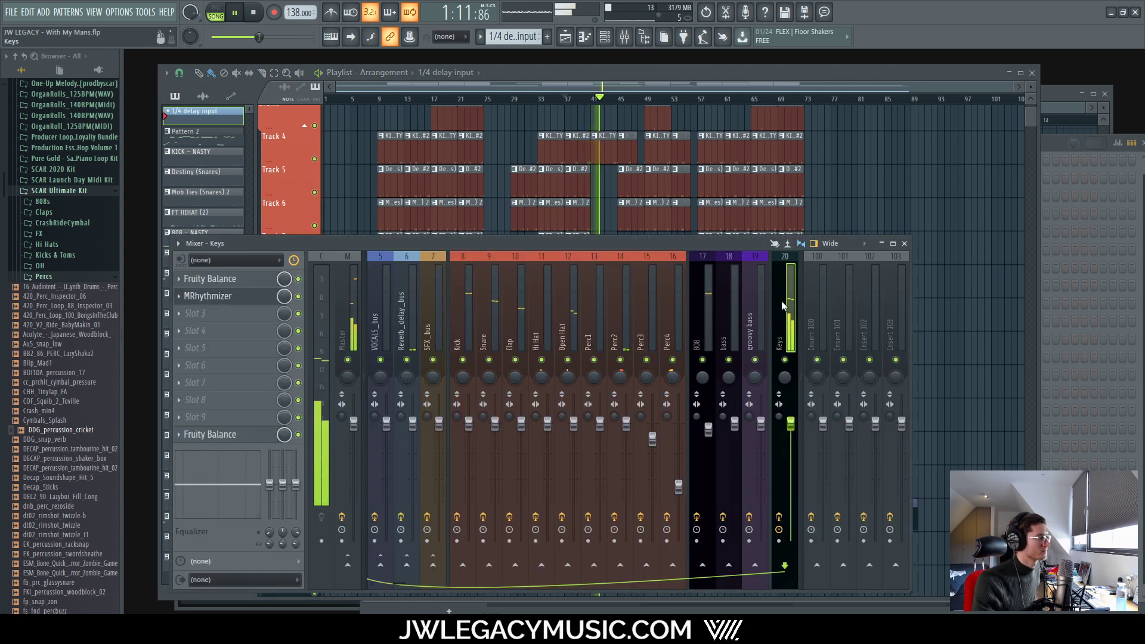
{"action": "left_click", "coordinate": [208, 296]}
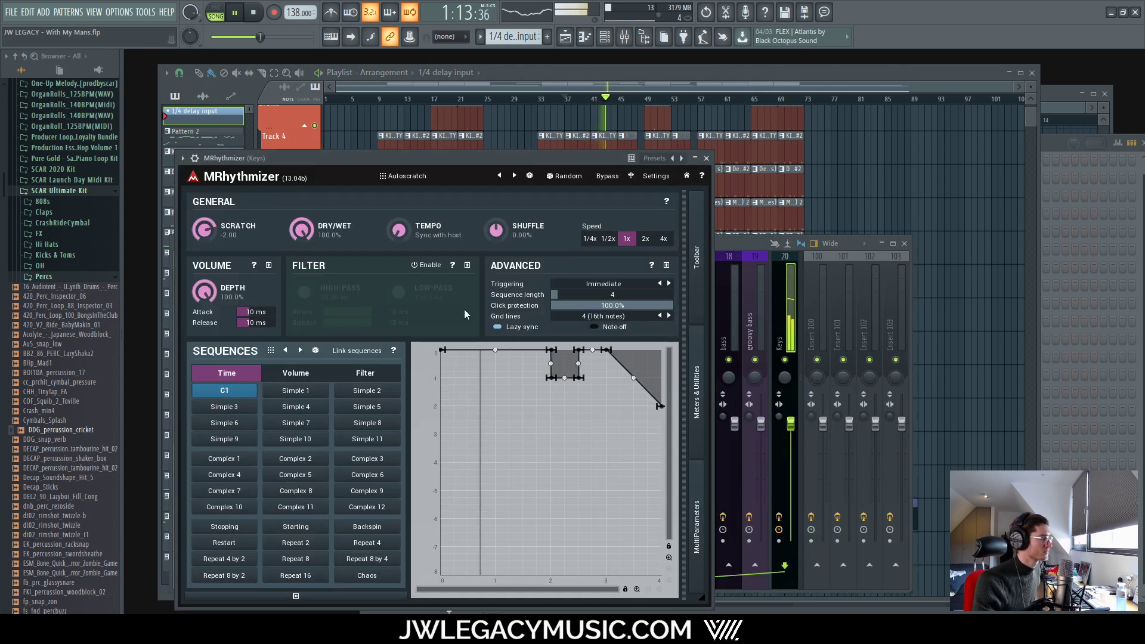
Step: Stop playback and inspect the step-point properties of MRhythmizer's time sequence
{"action": "left_click", "coordinate": [289, 374]}
{"action": "left_click", "coordinate": [227, 372]}
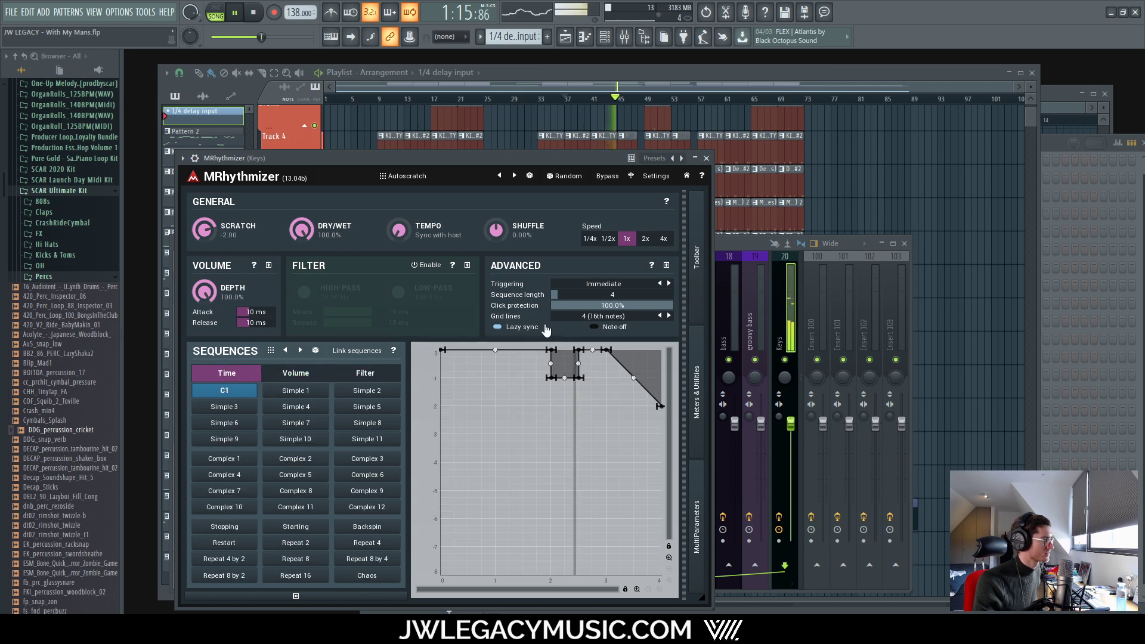
{"action": "key", "text": "space"}
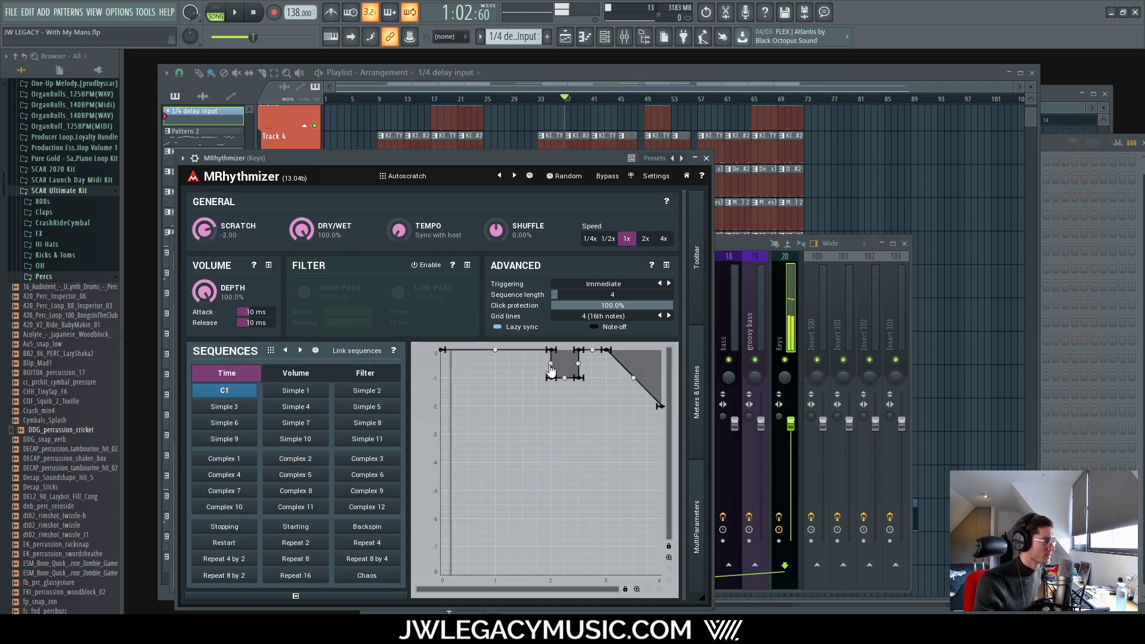
{"action": "right_click", "coordinate": [550, 371]}
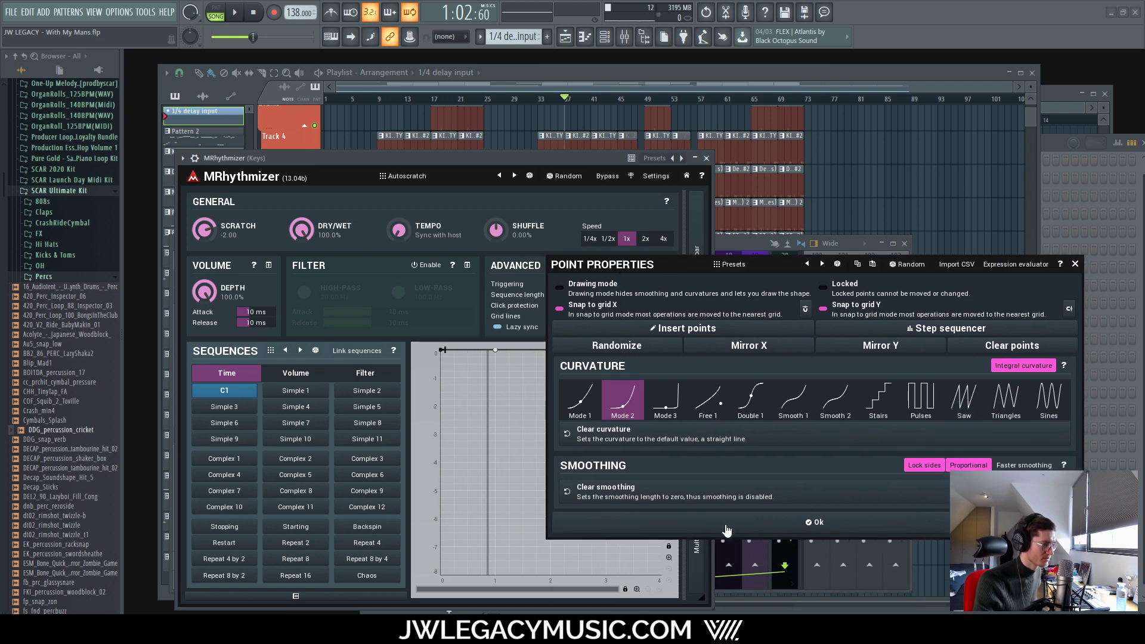
{"action": "left_click", "coordinate": [727, 530]}
{"action": "right_click", "coordinate": [550, 350]}
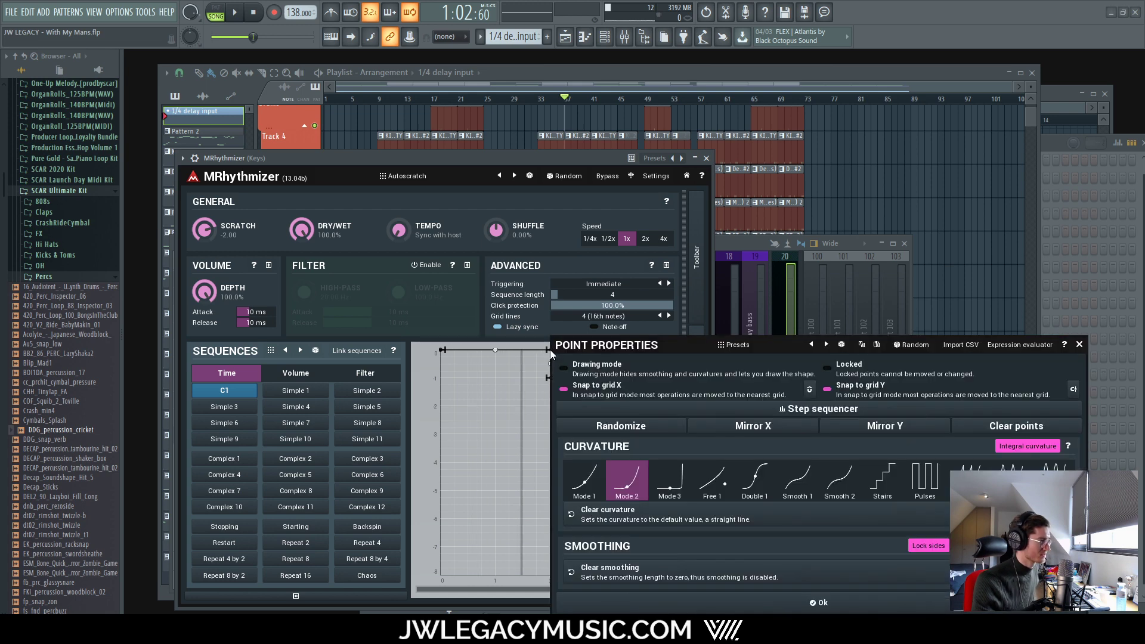
{"action": "left_click", "coordinate": [1079, 346]}
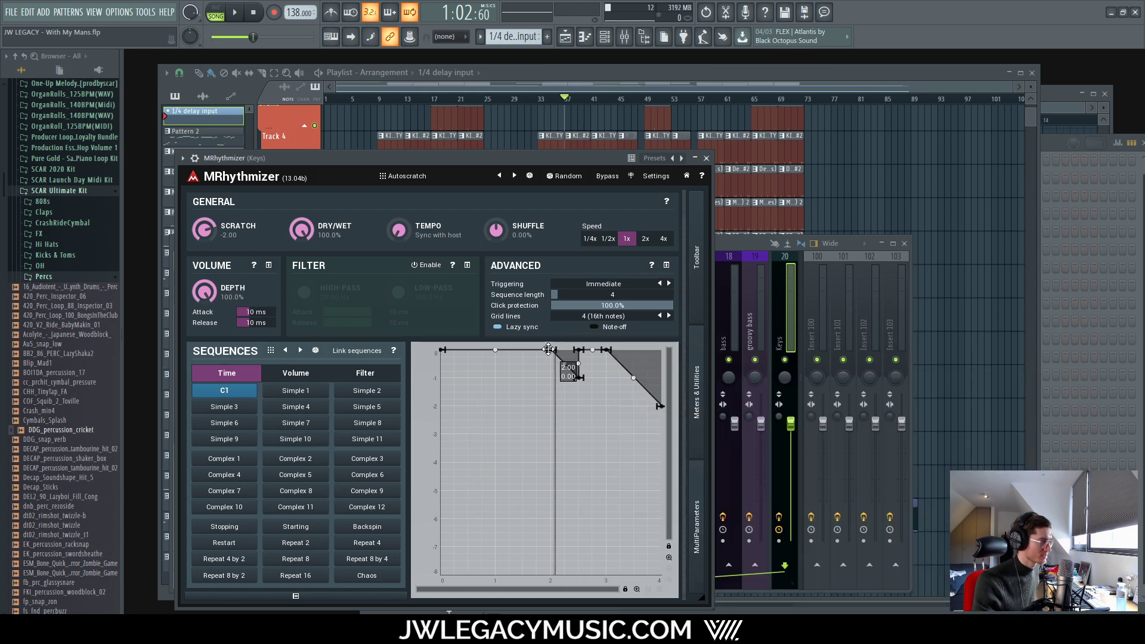
Step: Delete the step point near beat 2.5 and draw level points along the top of the C1 curve
{"action": "double_click", "coordinate": [578, 350]}
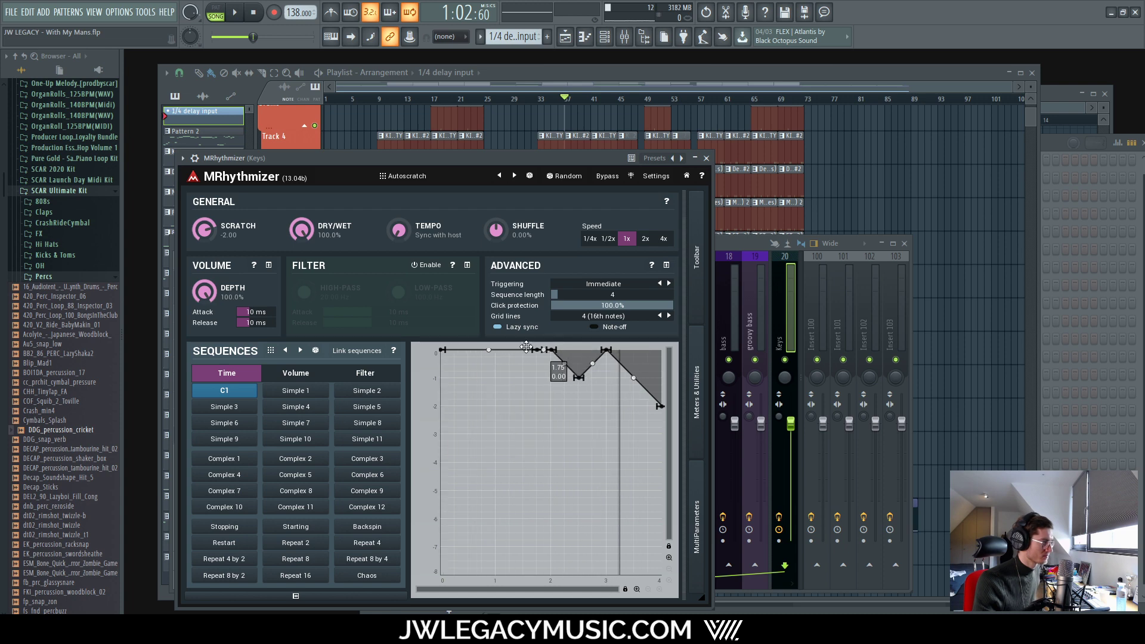
{"action": "mouse_move", "coordinate": [543, 349]}
{"action": "left_mouse_down"}
{"action": "mouse_move", "coordinate": [397, 336]}
{"action": "mouse_move", "coordinate": [623, 345]}
{"action": "left_mouse_up"}
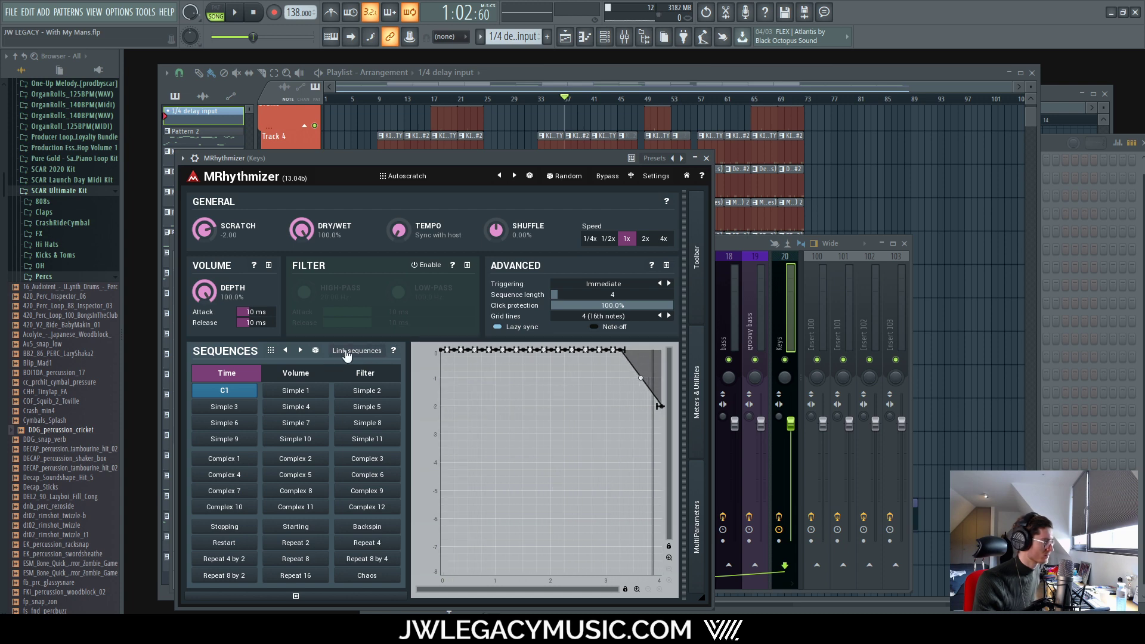
{"action": "left_click", "coordinate": [294, 391]}
{"action": "left_click", "coordinate": [251, 393]}
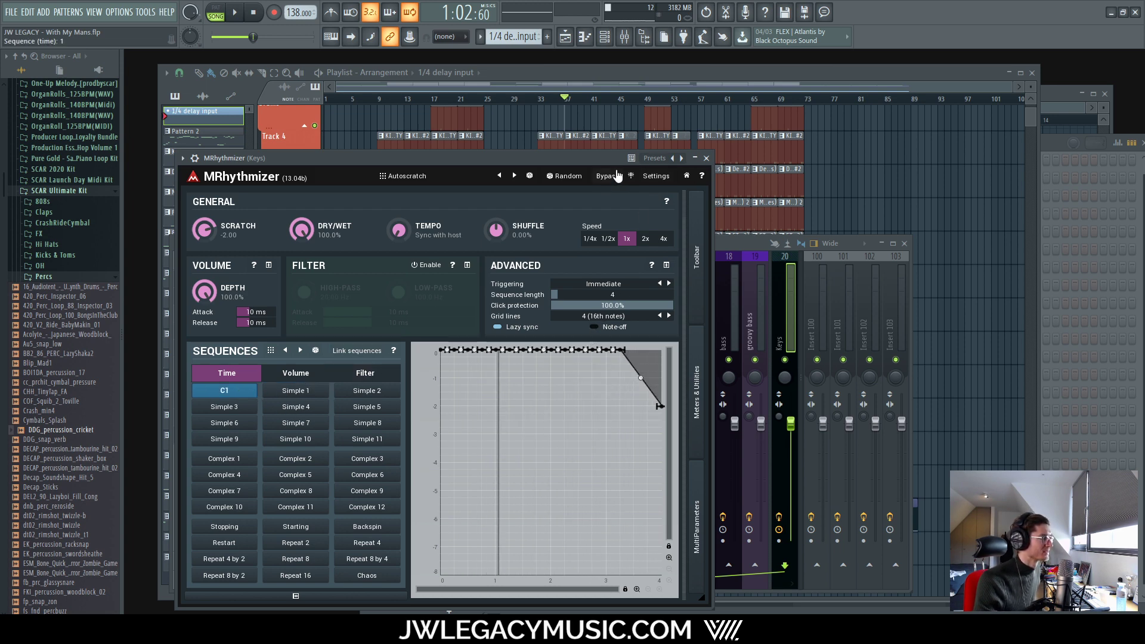
Step: Load MRhythmizer's Default preset, drop the curve end to -2 holding level until beat 3, then close it
{"action": "left_click", "coordinate": [443, 178]}
{"action": "left_click", "coordinate": [578, 200]}
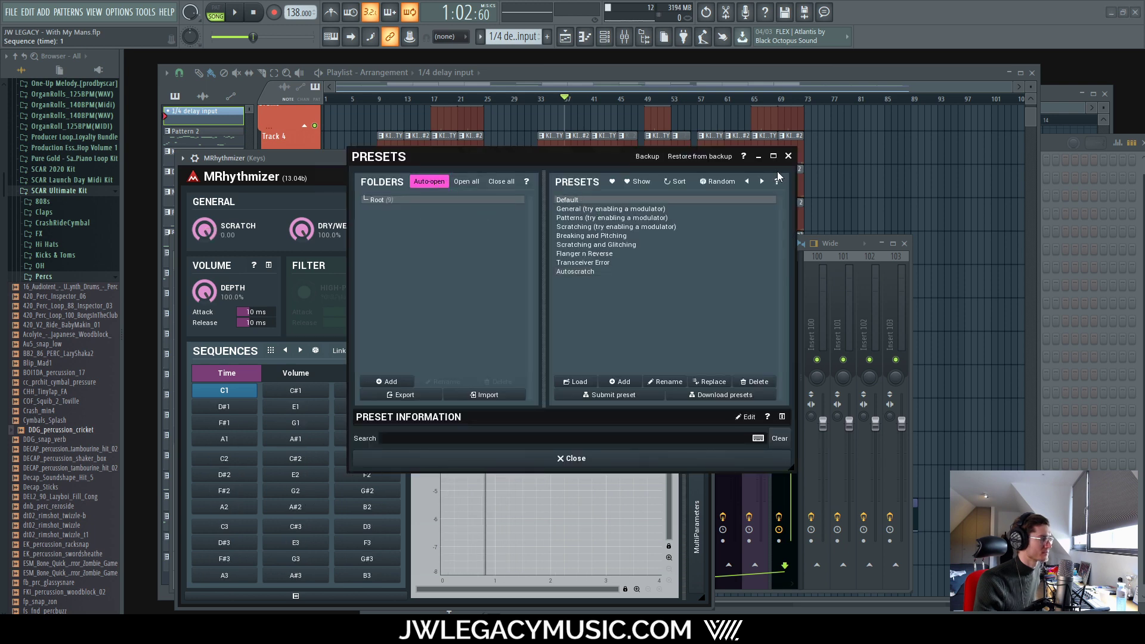
{"action": "left_click", "coordinate": [788, 156]}
{"action": "left_click_drag", "start_coordinate": [659, 350], "coordinate": [659, 406]}
{"action": "left_click", "coordinate": [604, 350]}
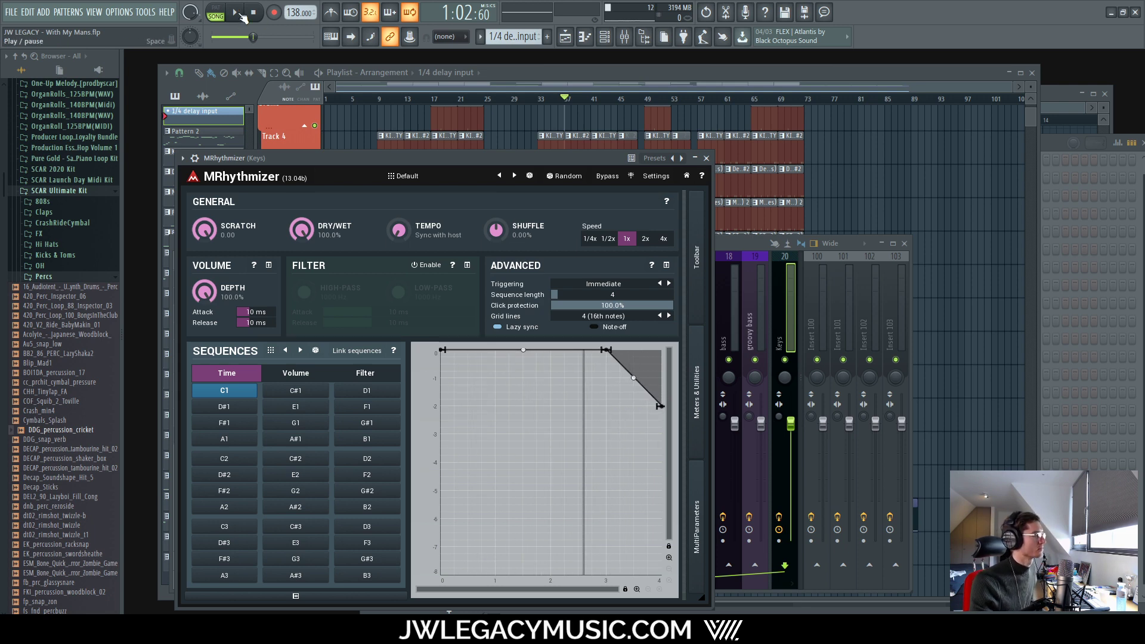
{"action": "key", "text": "space"}
{"action": "left_click", "coordinate": [706, 159]}
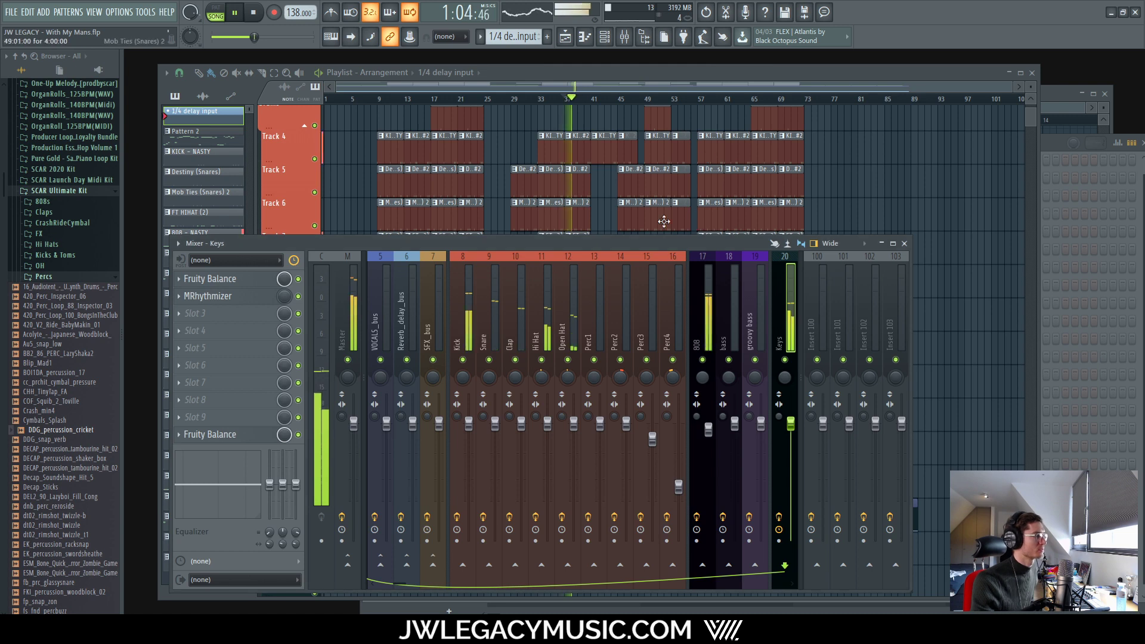
Step: Scroll through the playlist tracks while the song plays, then show the channel rack
{"action": "left_click", "coordinate": [639, 74]}
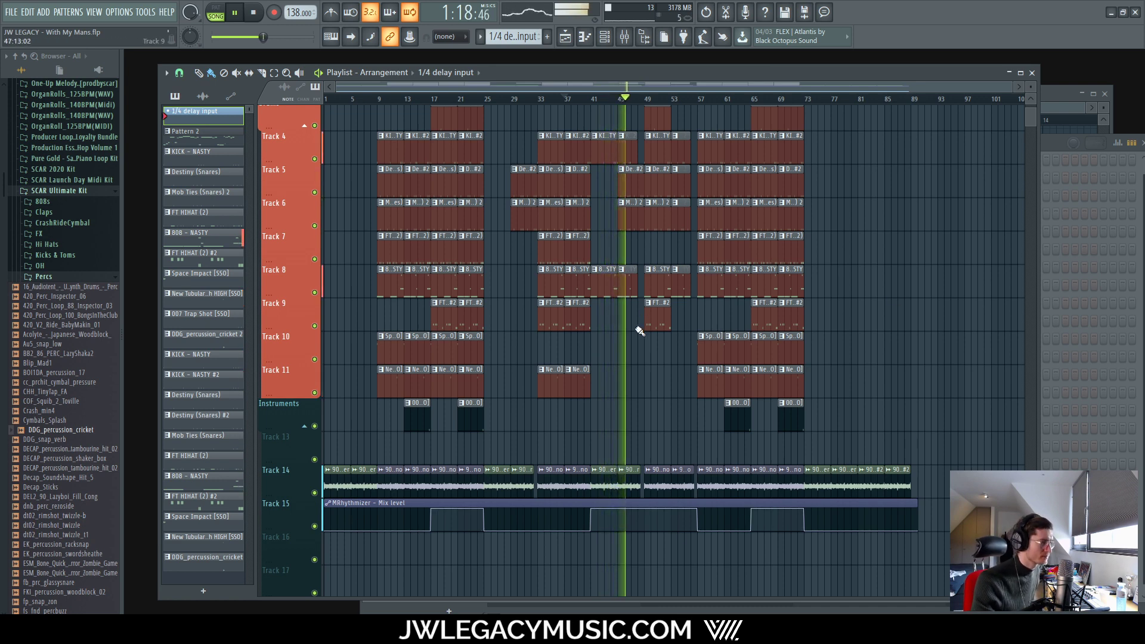
{"action": "scroll", "coordinate": [640, 331], "scroll_direction": "down", "scroll_amount": 2}
{"action": "scroll", "coordinate": [612, 370], "scroll_direction": "up", "scroll_amount": 3}
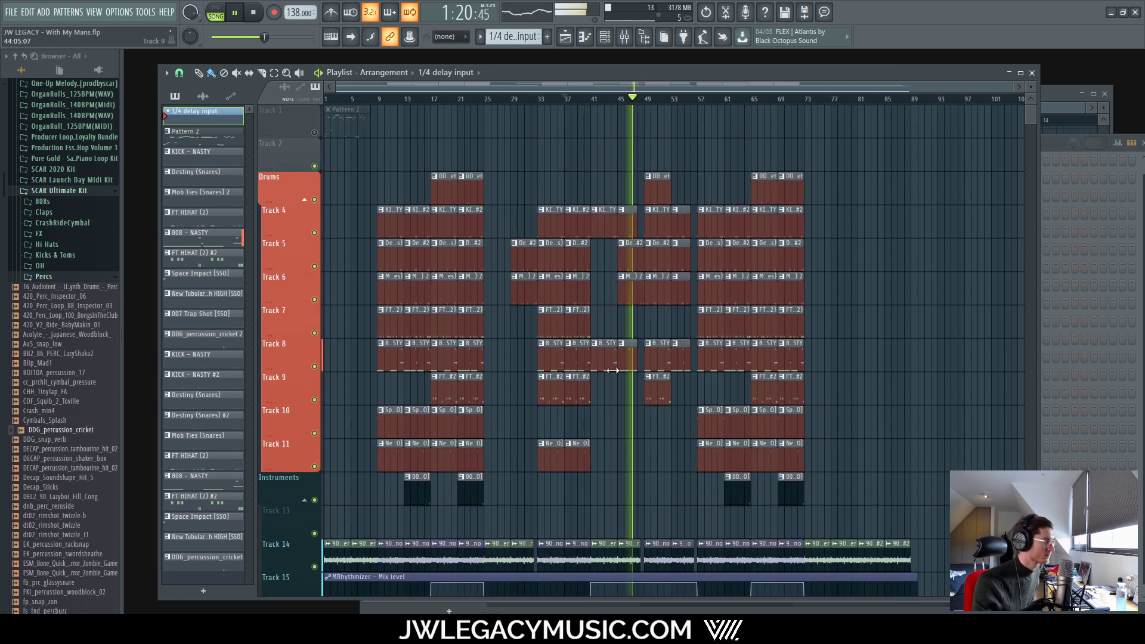
{"action": "scroll", "coordinate": [668, 350], "scroll_direction": "down", "scroll_amount": 4}
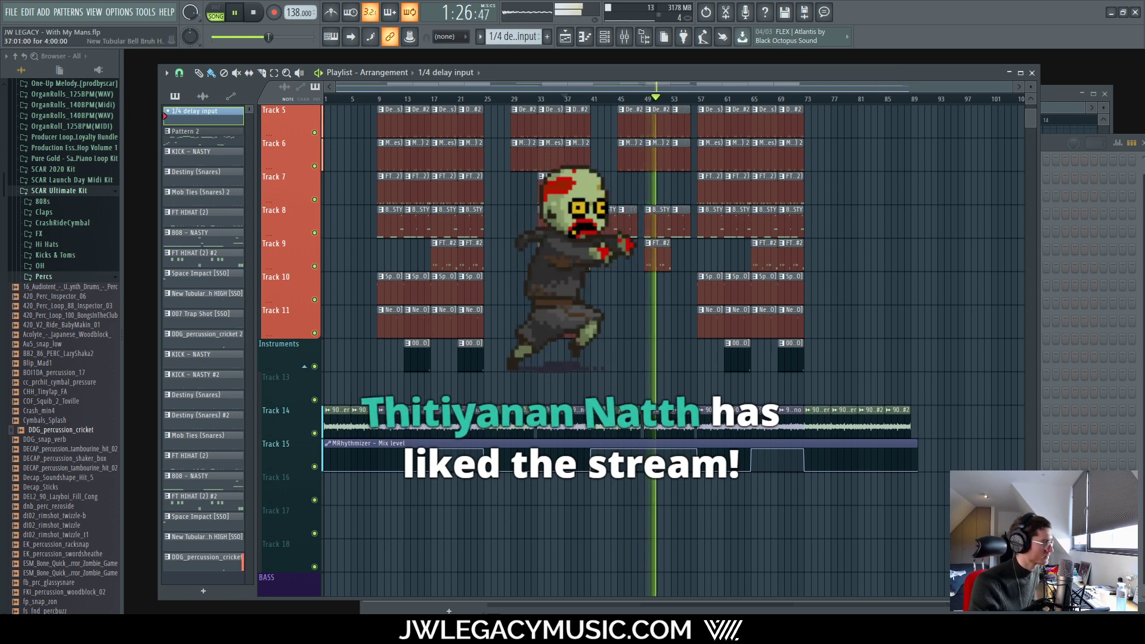
{"action": "scroll", "coordinate": [292, 222], "scroll_direction": "up", "scroll_amount": 4}
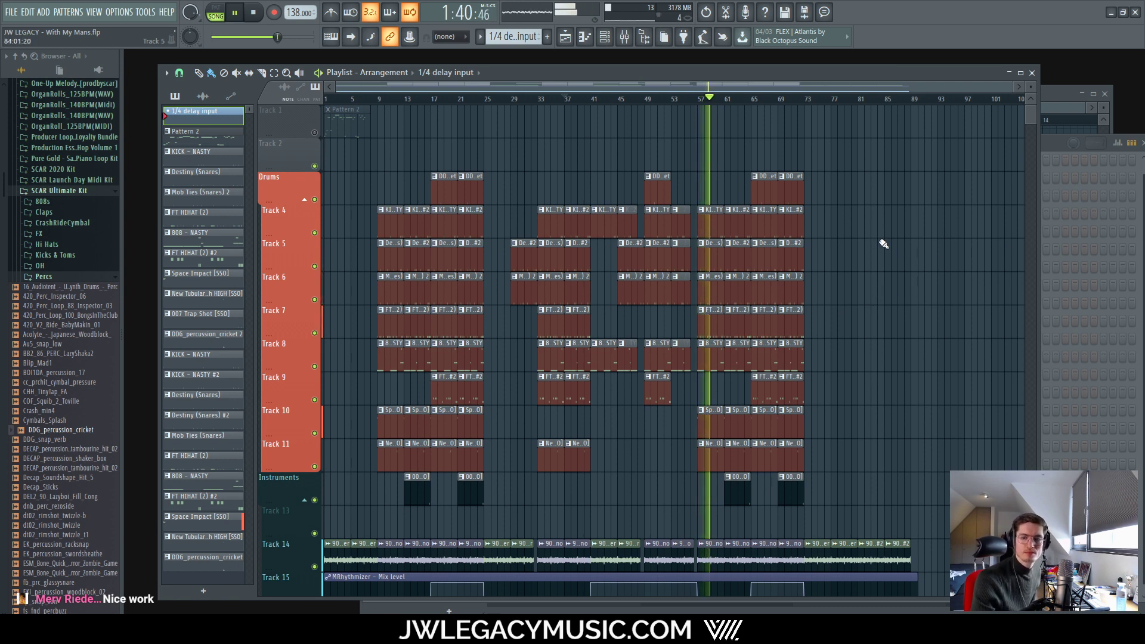
{"action": "scroll", "coordinate": [875, 218], "scroll_direction": "down", "scroll_amount": 1}
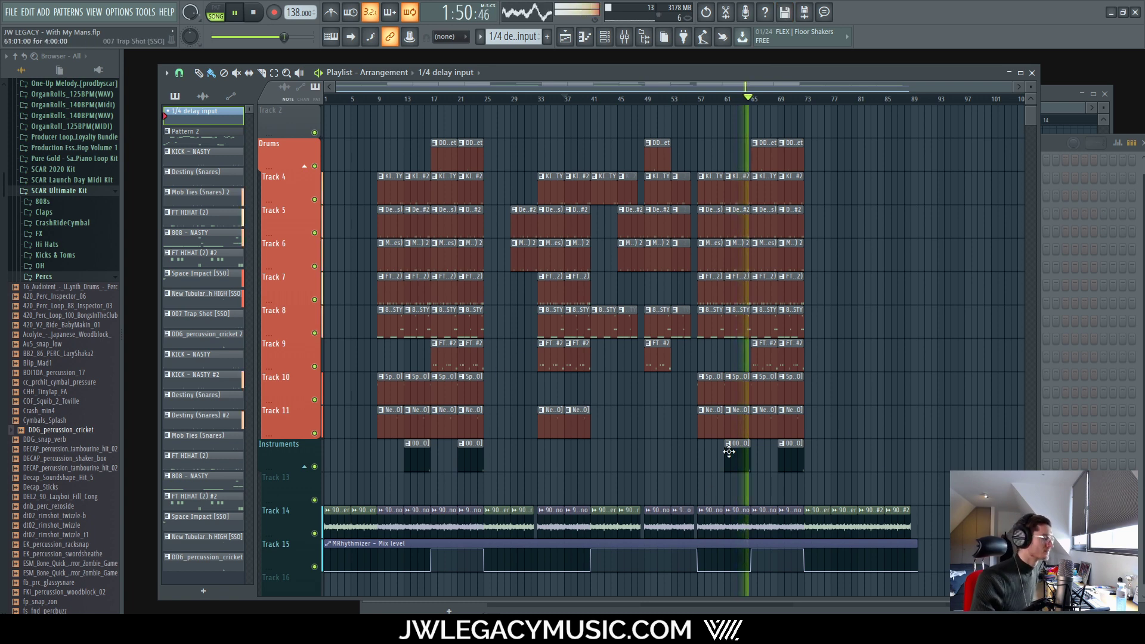
{"action": "scroll", "coordinate": [715, 453], "scroll_direction": "down", "scroll_amount": 5}
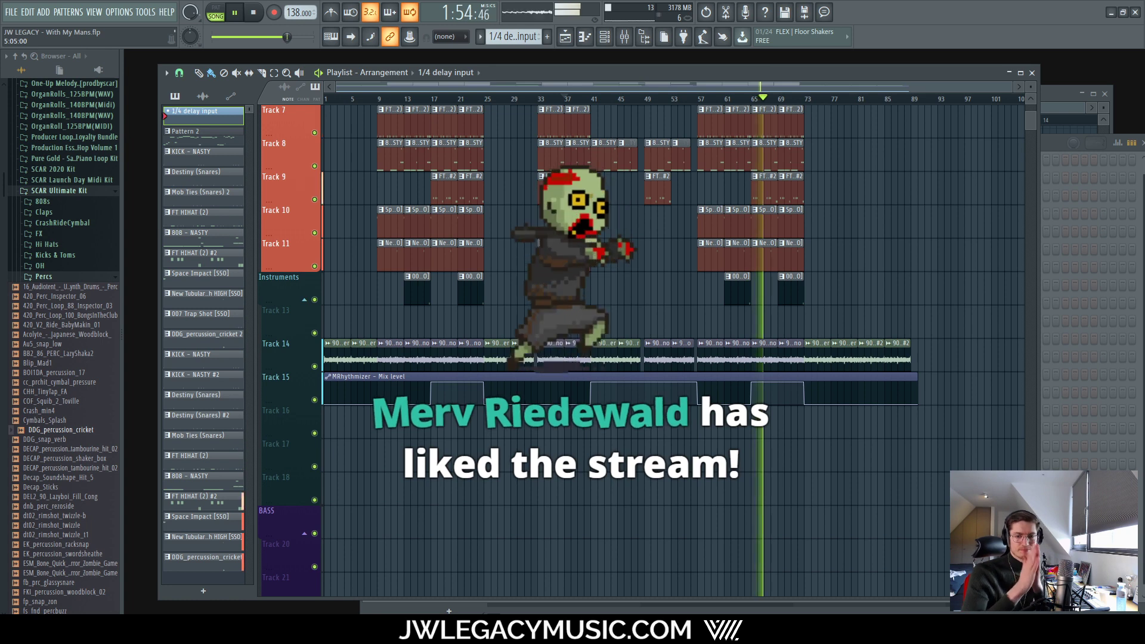
{"action": "scroll", "coordinate": [886, 339], "scroll_direction": "up", "scroll_amount": 3}
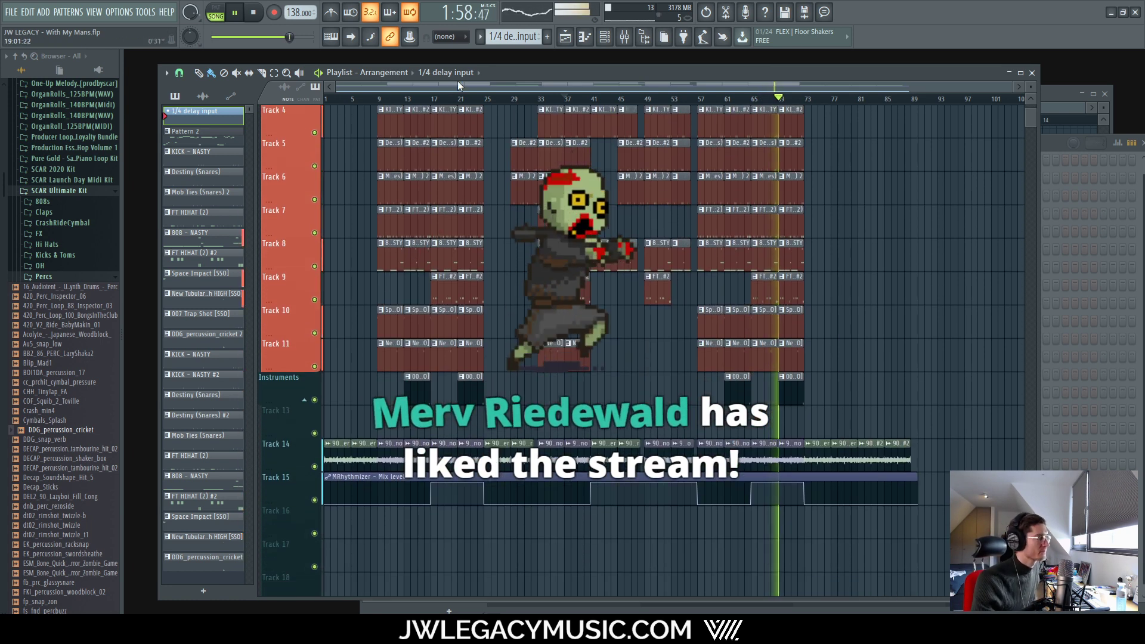
{"action": "left_click", "coordinate": [621, 37]}
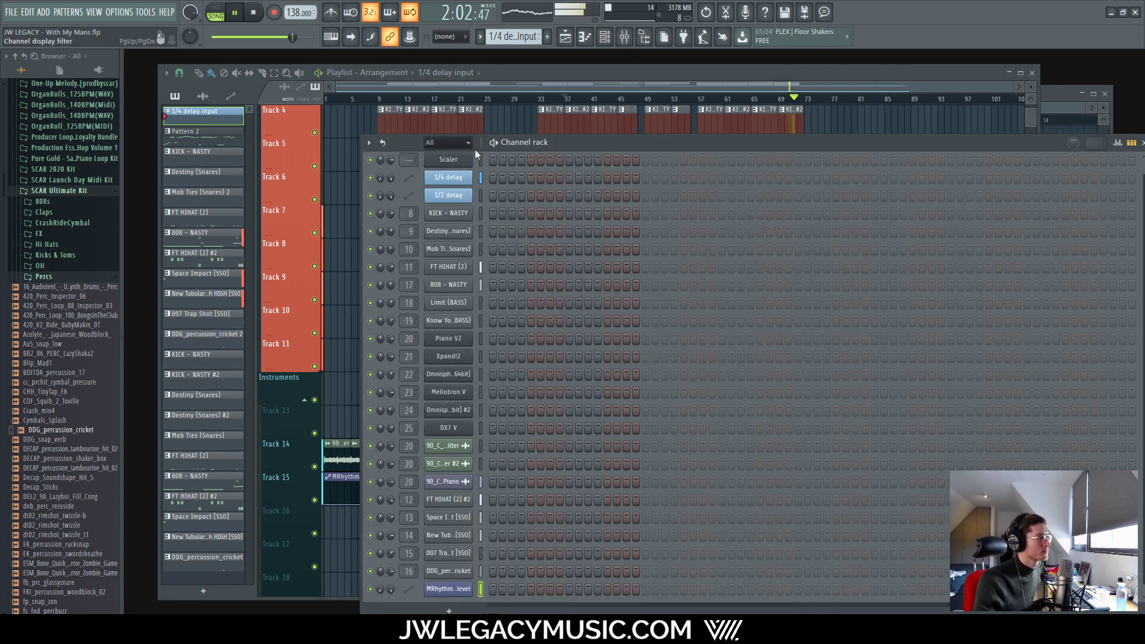
Step: Stop playback around bar 37 and put the Playlist back in front of the channel rack
{"action": "scroll", "coordinate": [643, 349], "scroll_direction": "down", "scroll_amount": 1}
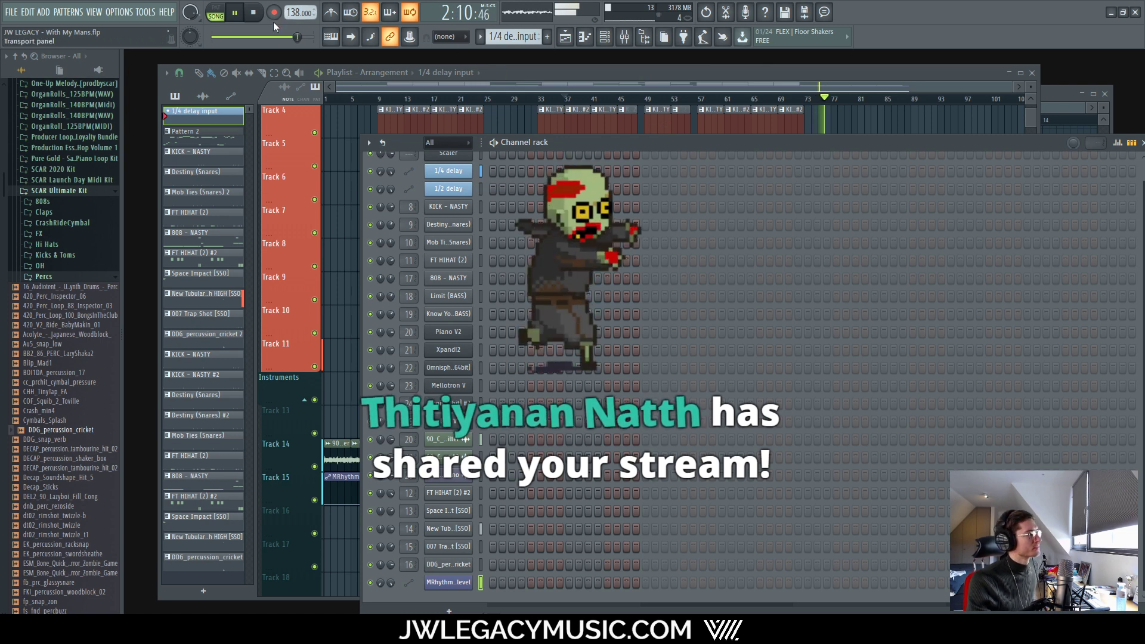
{"action": "key", "text": "space"}
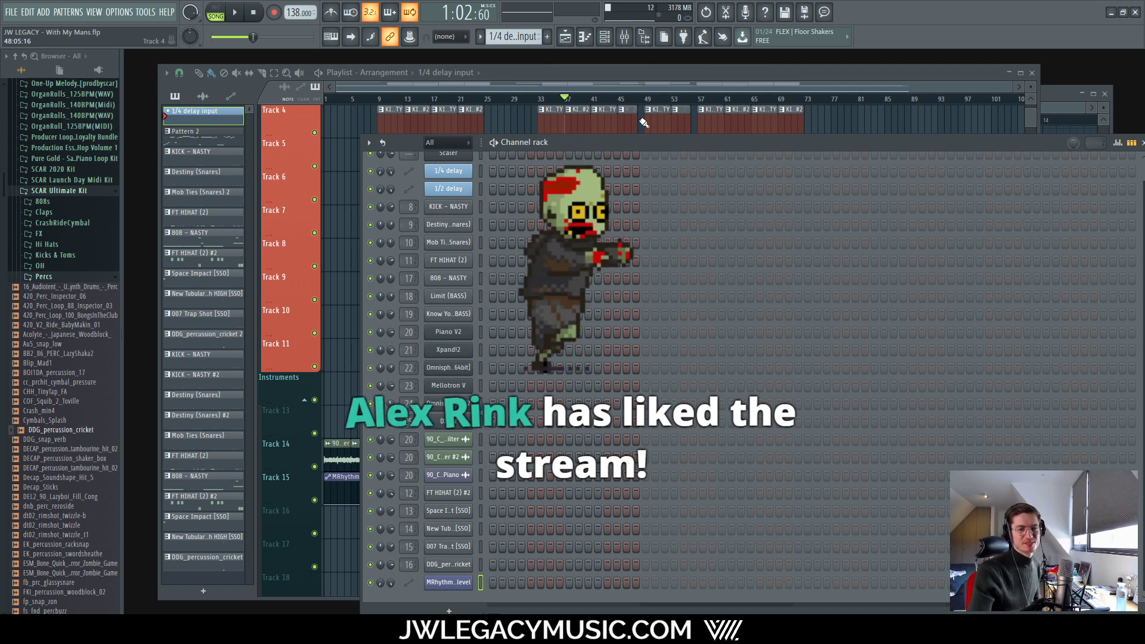
{"action": "left_click", "coordinate": [472, 122]}
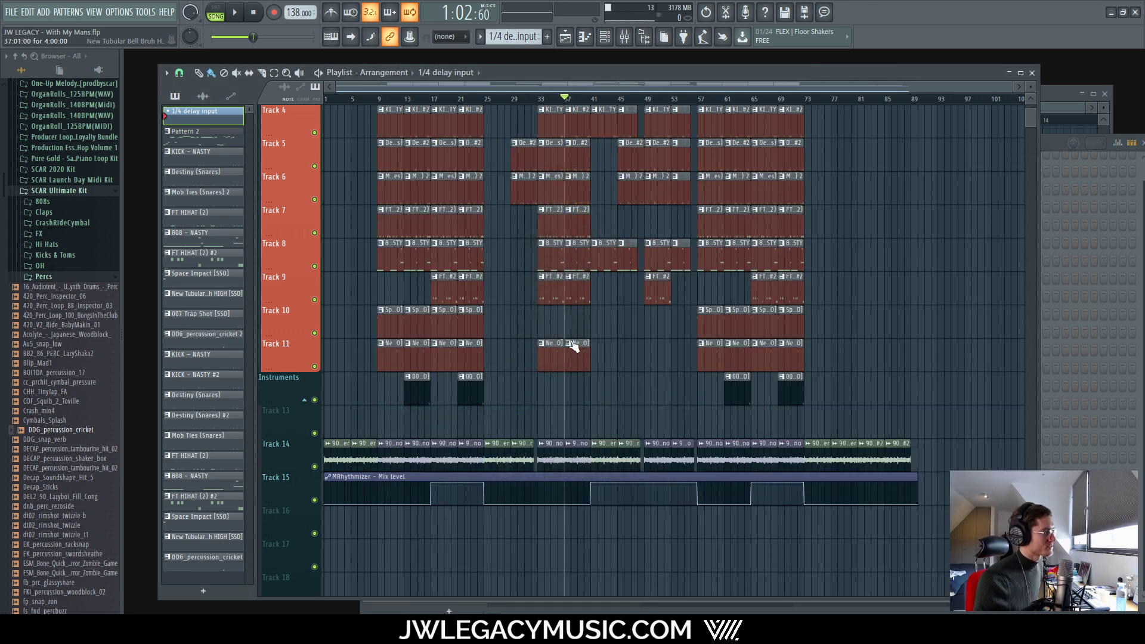
{"action": "scroll", "coordinate": [560, 318], "scroll_direction": "up", "scroll_amount": 3}
{"action": "scroll", "coordinate": [503, 318], "scroll_direction": "down", "scroll_amount": 3}
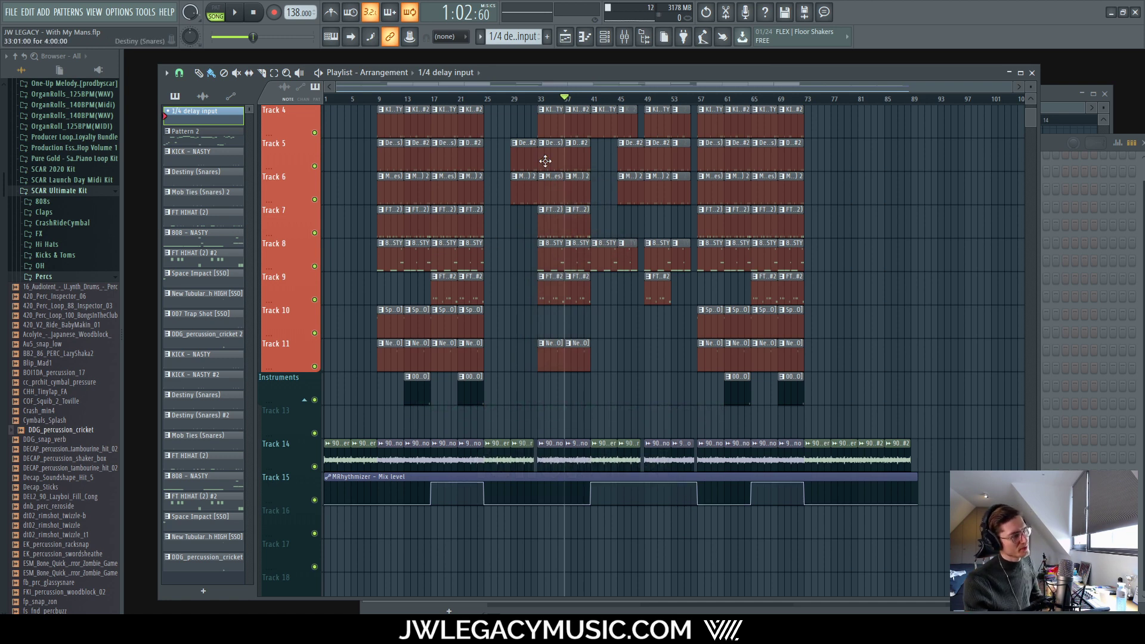
{"action": "left_click", "coordinate": [595, 37]}
{"action": "left_click", "coordinate": [602, 38]}
{"action": "left_click", "coordinate": [624, 37]}
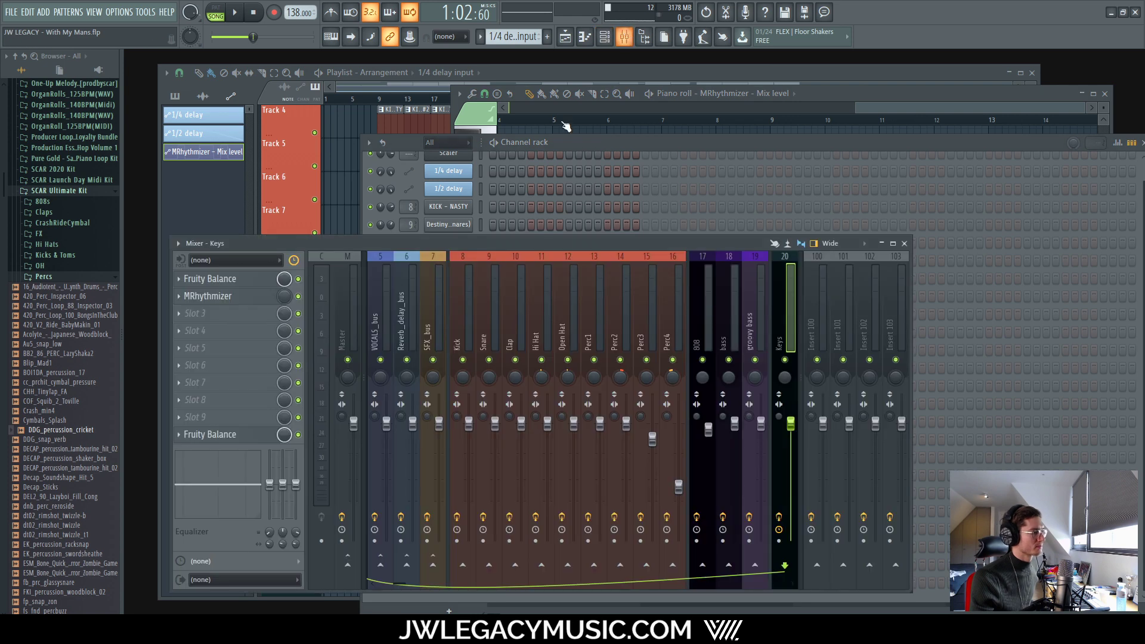
{"action": "left_click", "coordinate": [528, 79]}
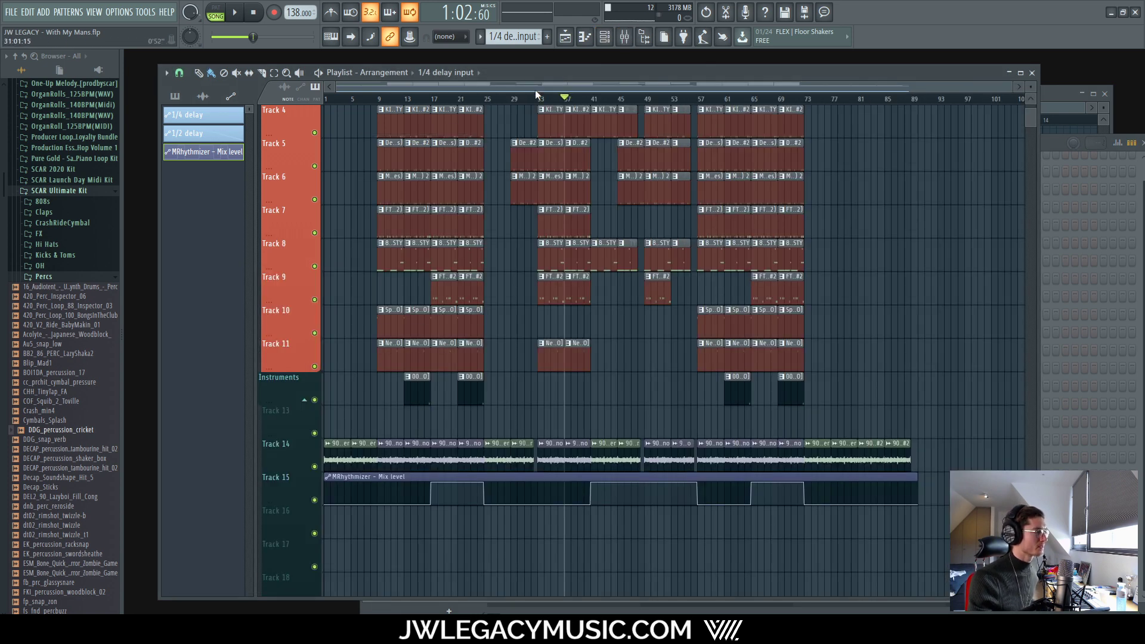
{"action": "left_click_drag", "start_coordinate": [563, 99], "coordinate": [377, 106]}
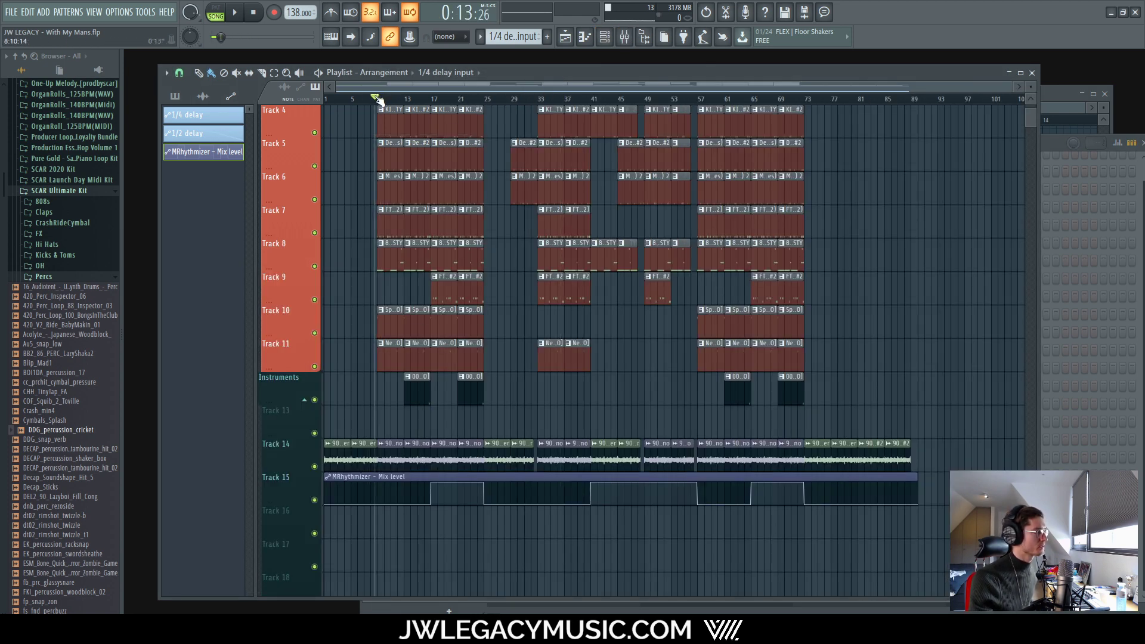
{"action": "scroll", "coordinate": [377, 110], "scroll_direction": "up", "scroll_amount": 5}
{"action": "scroll", "coordinate": [381, 112], "scroll_direction": "down", "scroll_amount": 5}
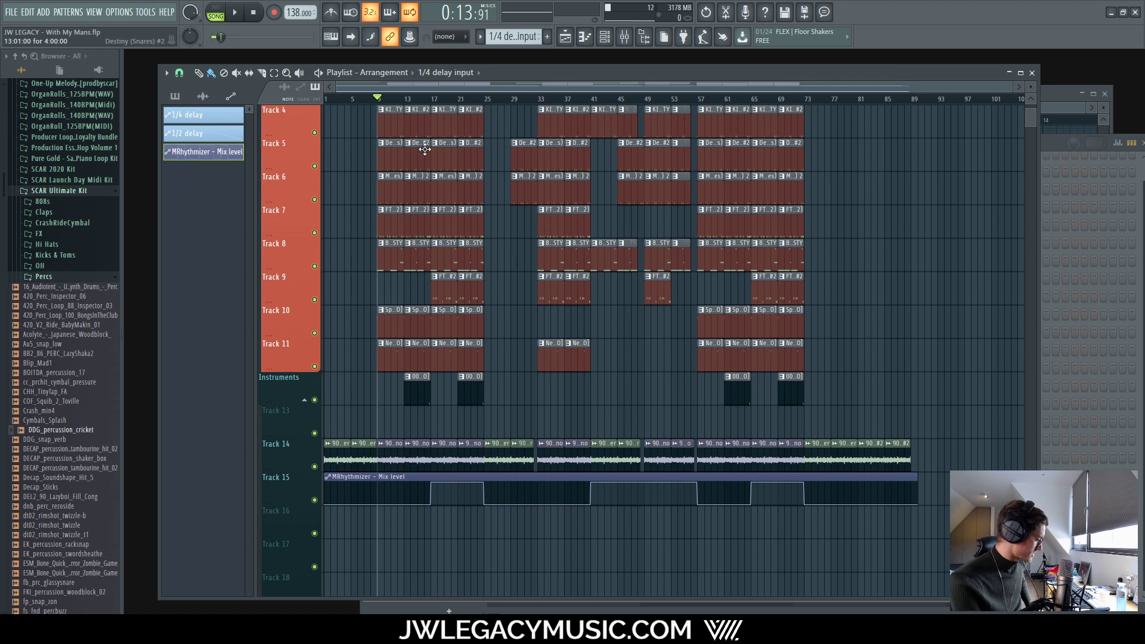
{"action": "key", "text": "space"}
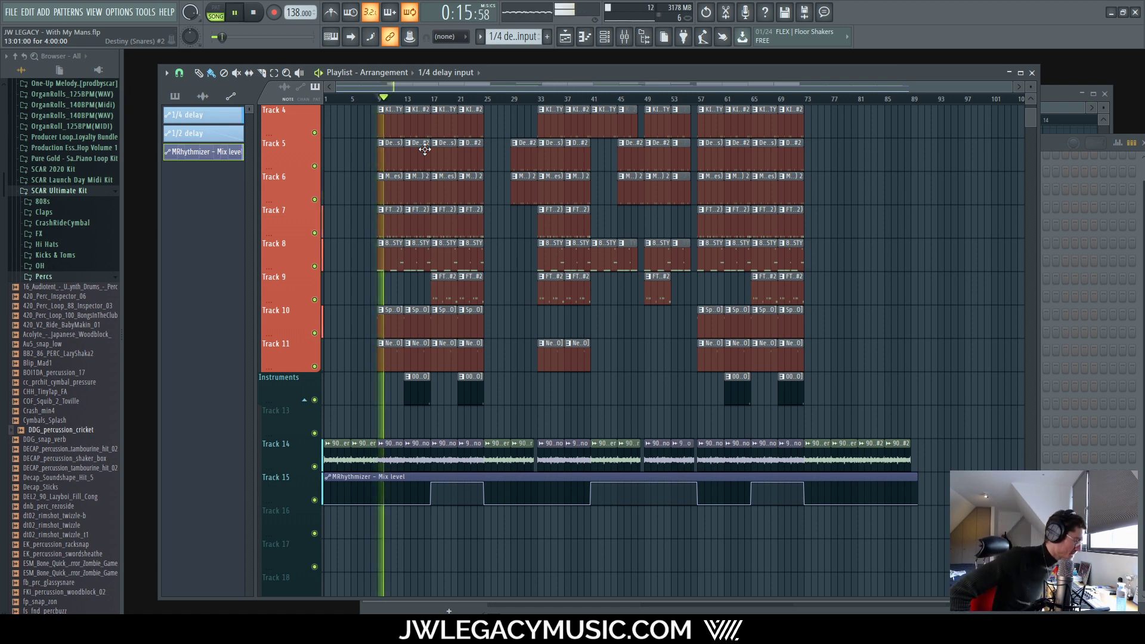
{"action": "left_click", "coordinate": [624, 36]}
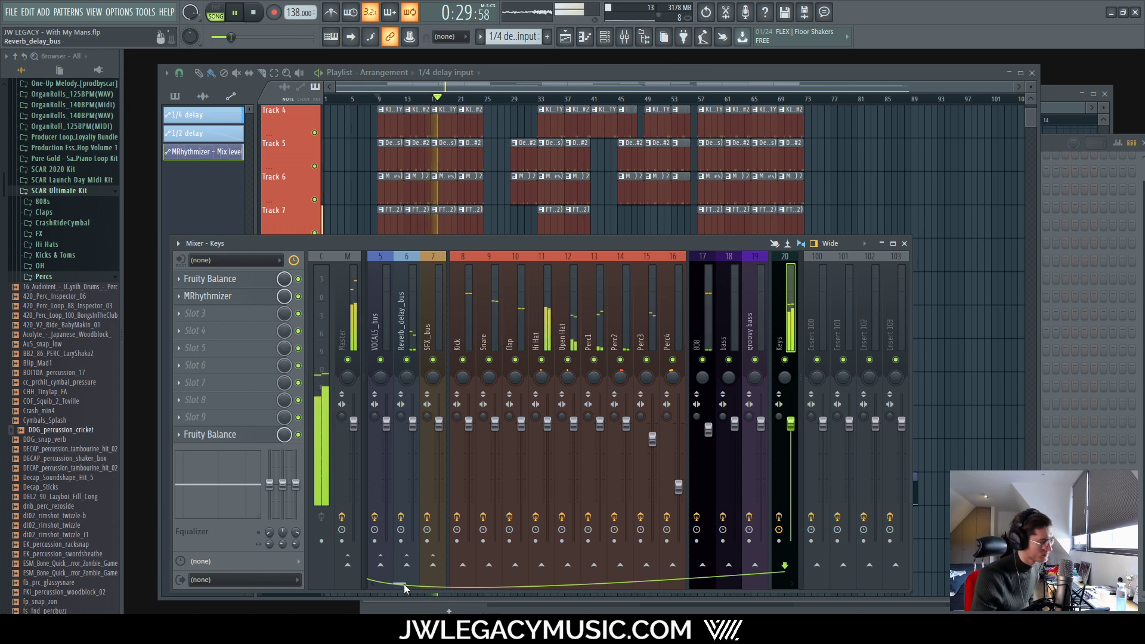
{"action": "left_click_drag", "start_coordinate": [399, 581], "coordinate": [437, 582]}
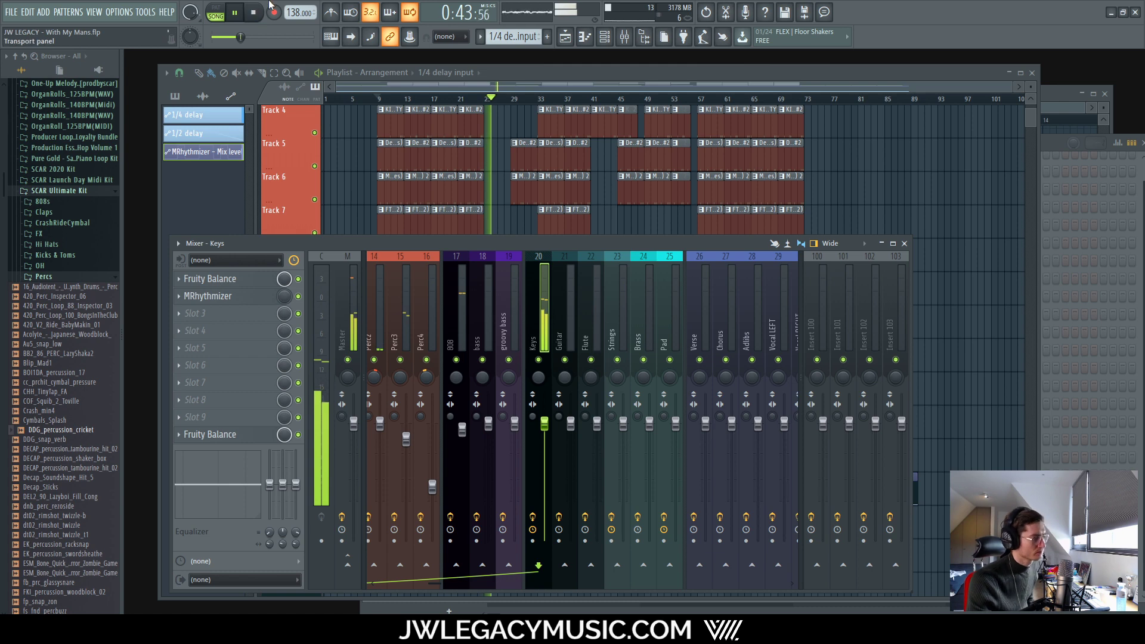
{"action": "key", "text": "space"}
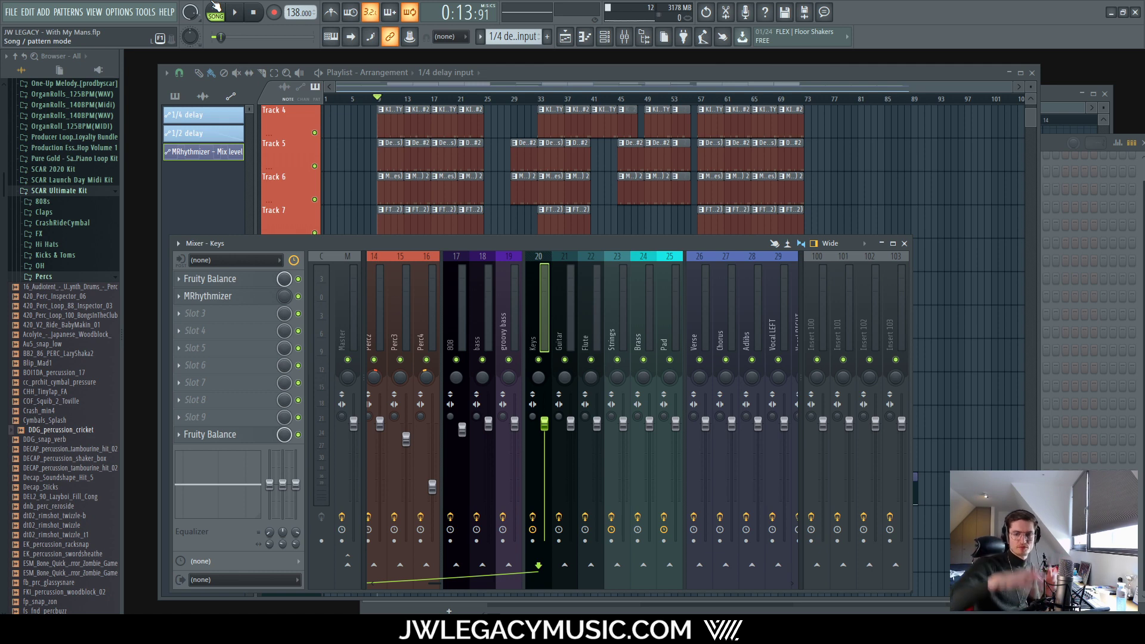
{"action": "left_click", "coordinate": [575, 72]}
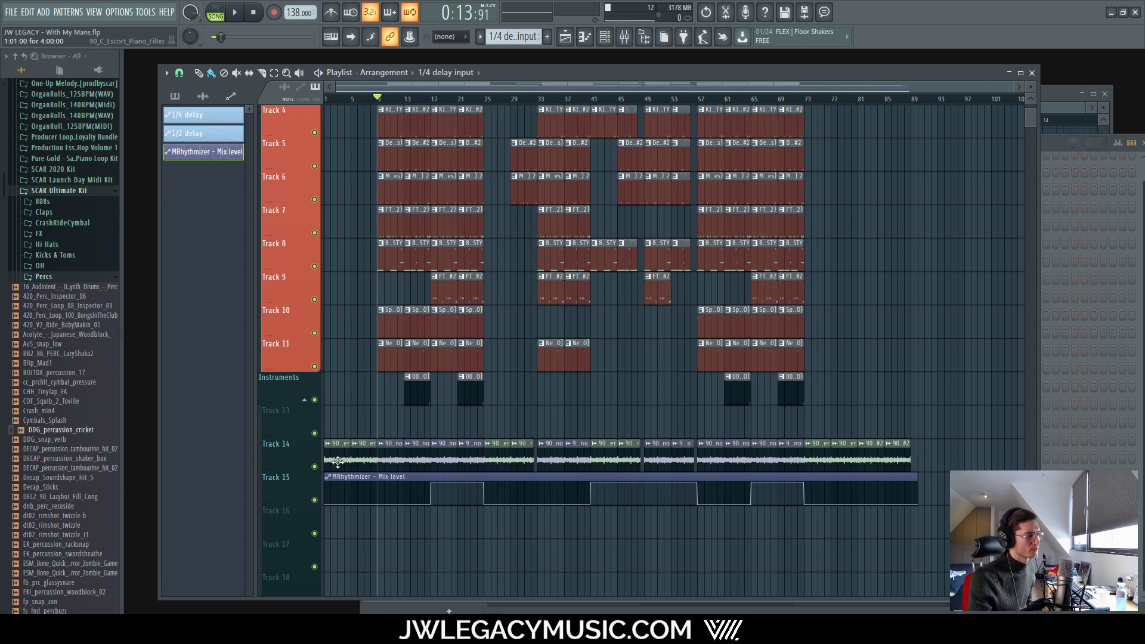
{"action": "scroll", "coordinate": [406, 409], "scroll_direction": "up", "scroll_amount": 5}
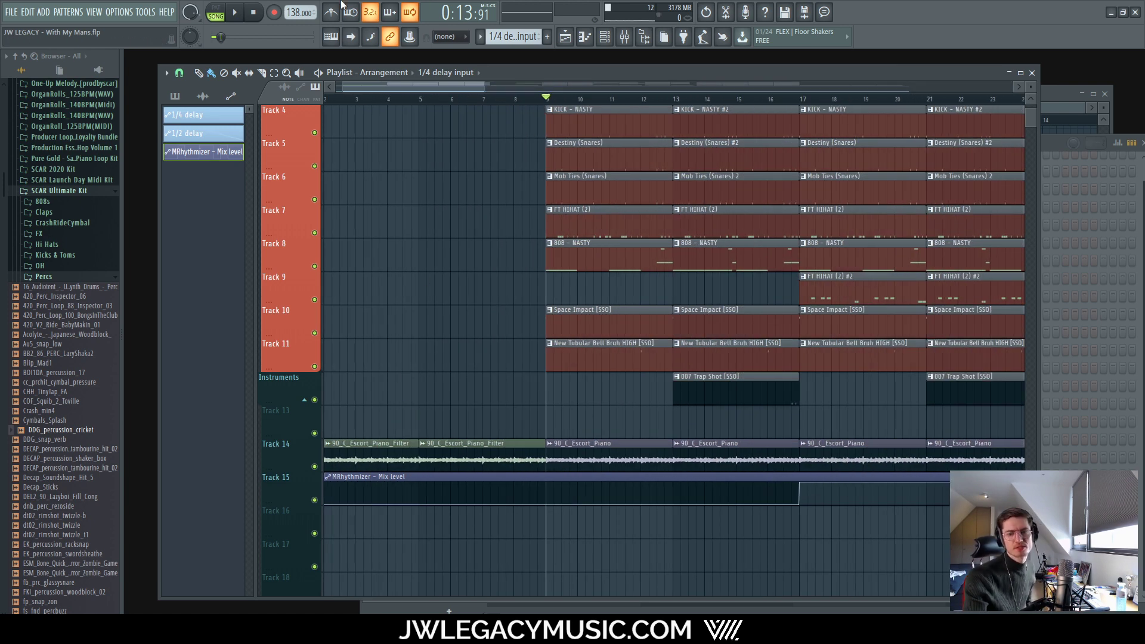
{"action": "scroll", "coordinate": [497, 306], "scroll_direction": "down", "scroll_amount": 5}
{"action": "scroll", "coordinate": [476, 235], "scroll_direction": "down", "scroll_amount": 1}
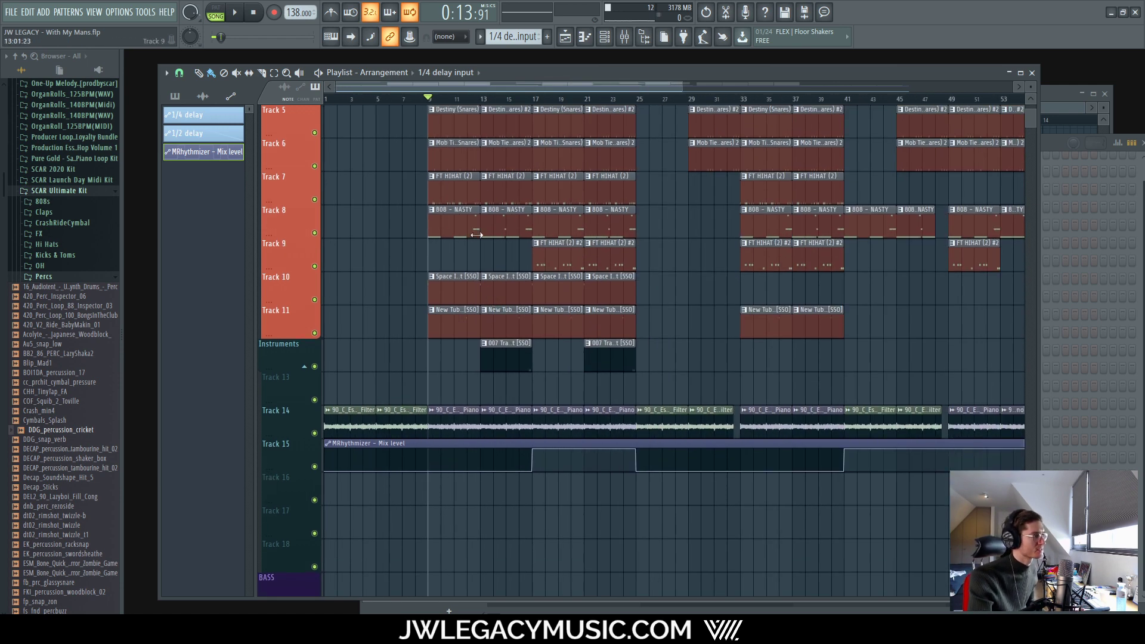
{"action": "left_click", "coordinate": [623, 38]}
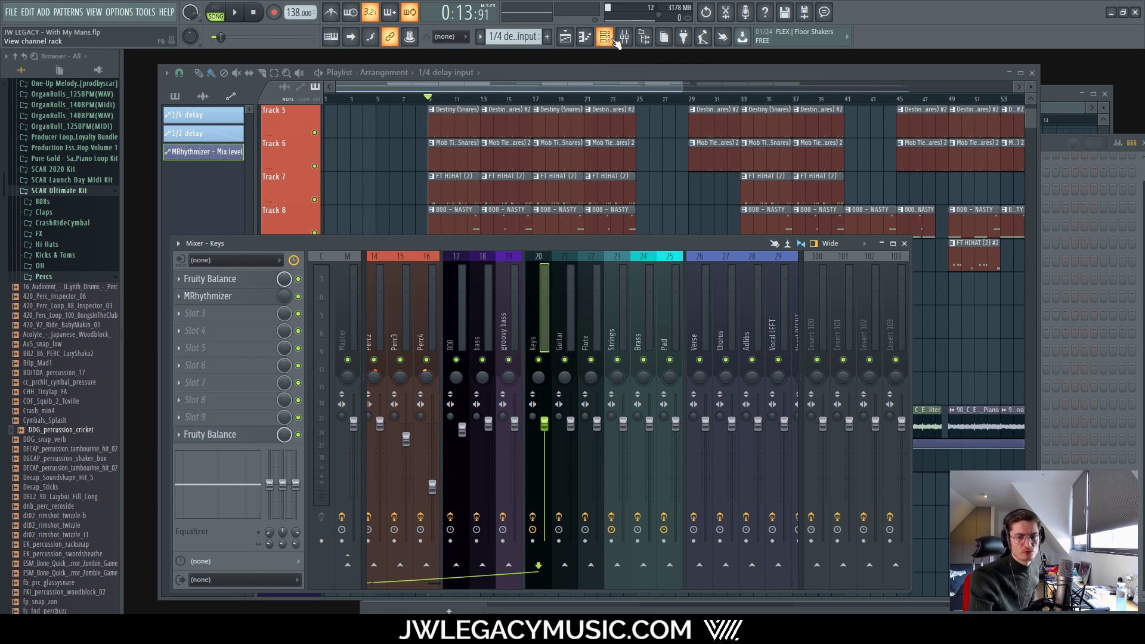
Step: Replace the Mellotron V channel's instrument with OrchestralCompanionStrings from the plugin list
{"action": "left_click", "coordinate": [615, 40]}
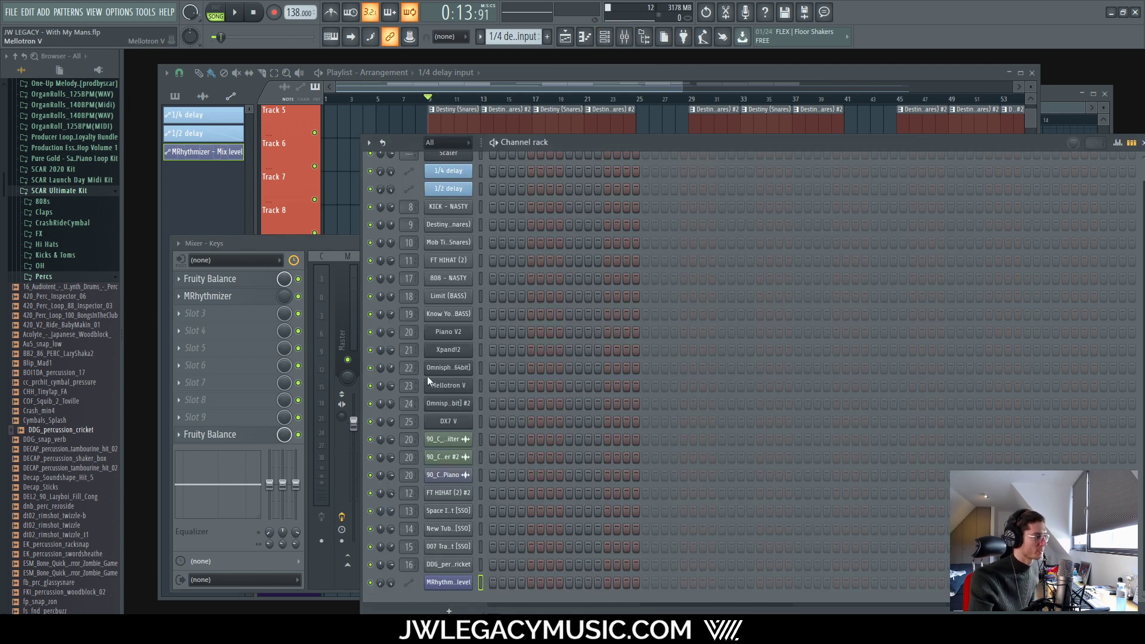
{"action": "right_click", "coordinate": [436, 384]}
{"action": "mouse_move", "coordinate": [525, 478]}
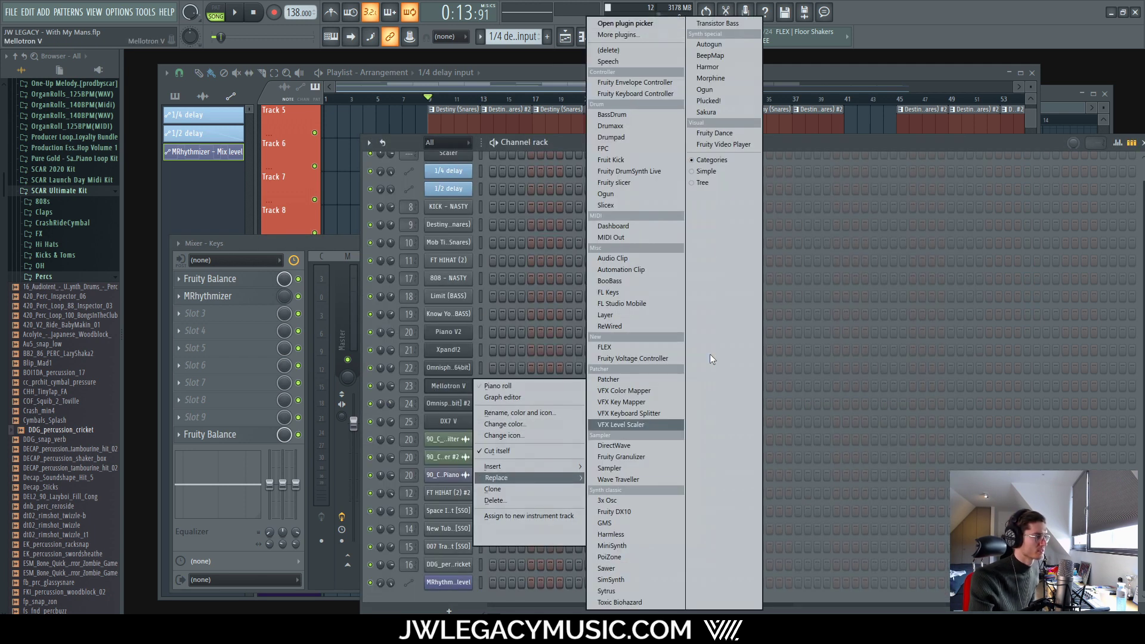
{"action": "left_click", "coordinate": [632, 34]}
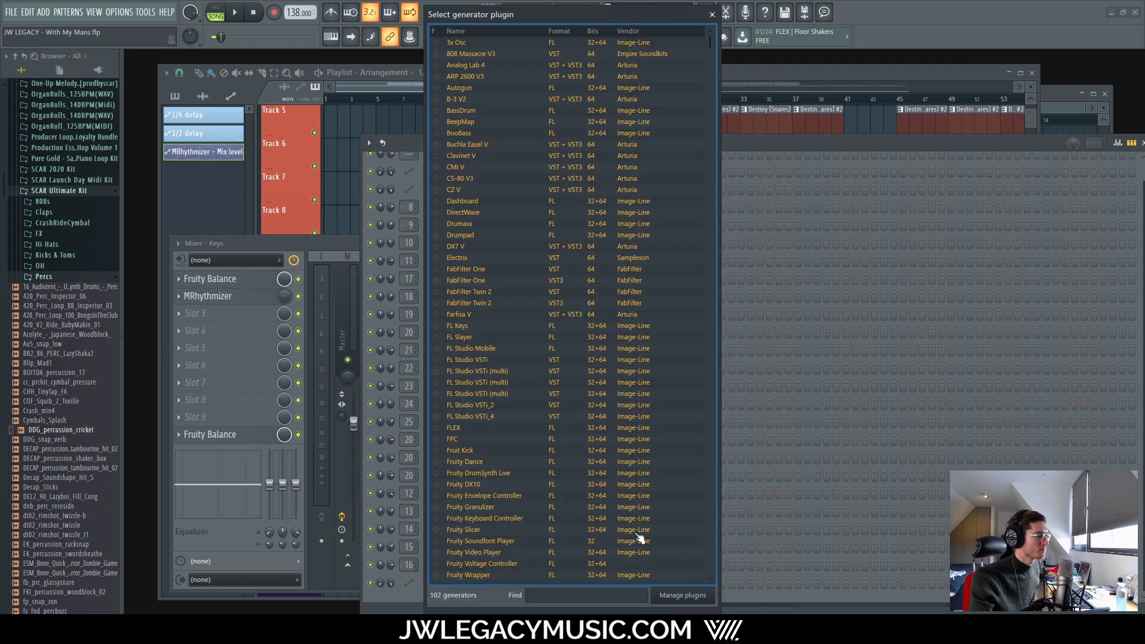
{"action": "scroll", "coordinate": [494, 375], "scroll_direction": "down", "scroll_amount": 15}
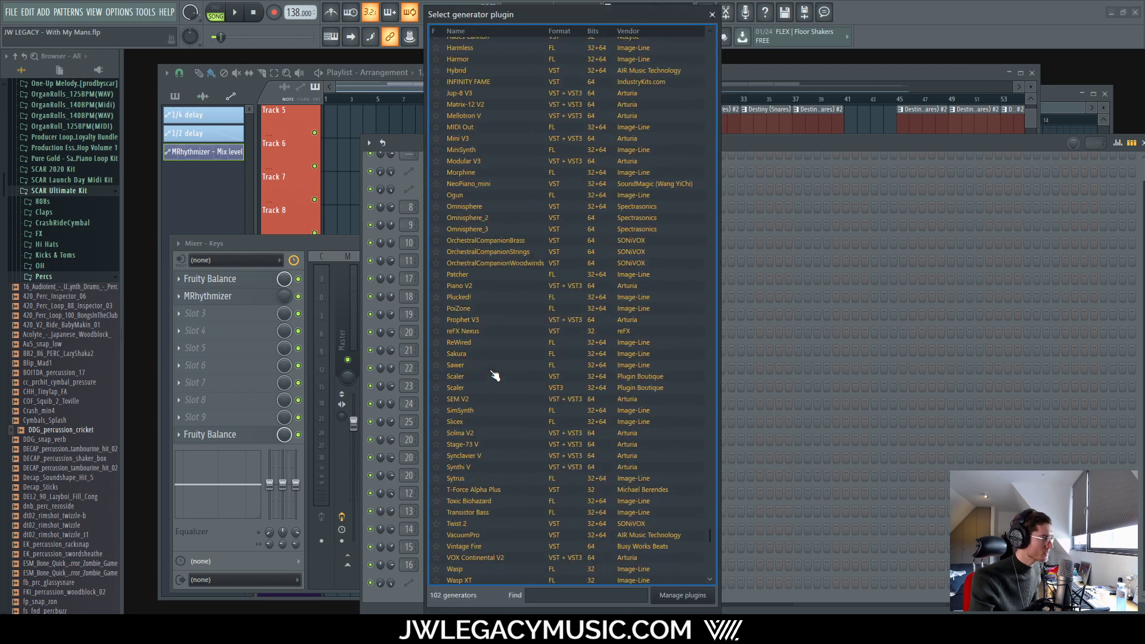
{"action": "double_click", "coordinate": [494, 253]}
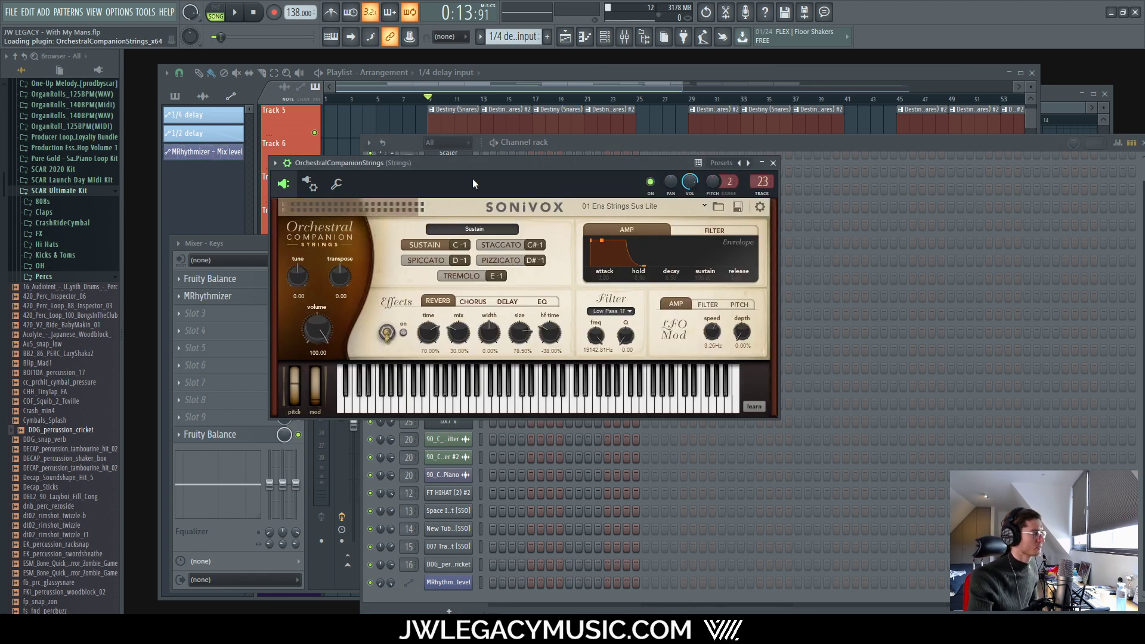
Step: Reposition the strings window beside the channel rack and dismiss the stray File Explorer window
{"action": "left_click_drag", "start_coordinate": [476, 165], "coordinate": [495, 192]}
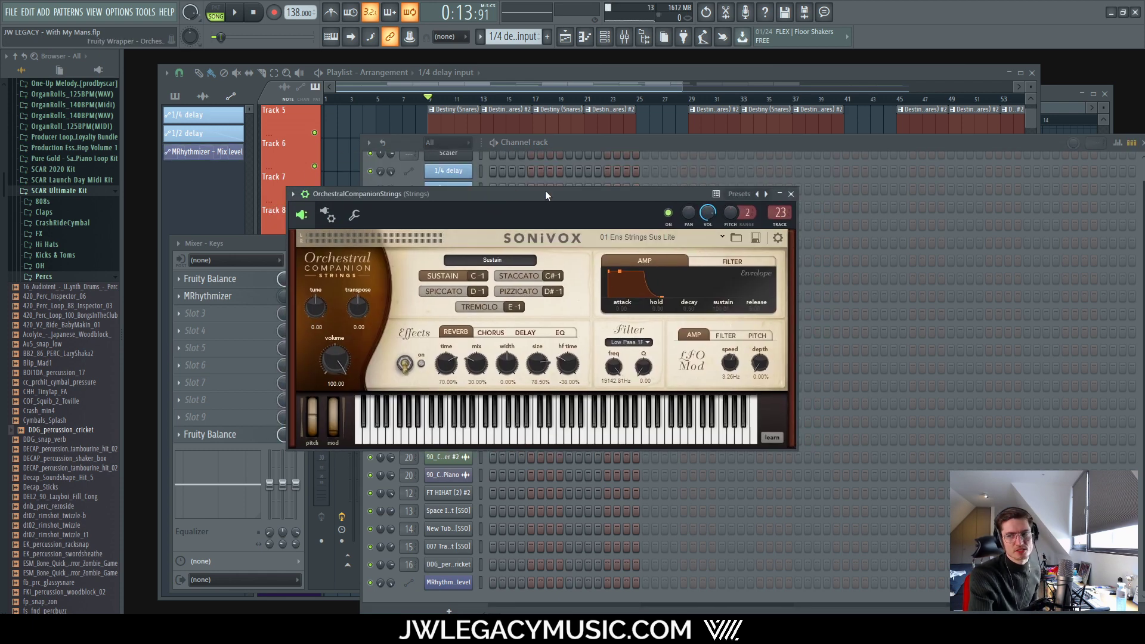
{"action": "left_click", "coordinate": [599, 138]}
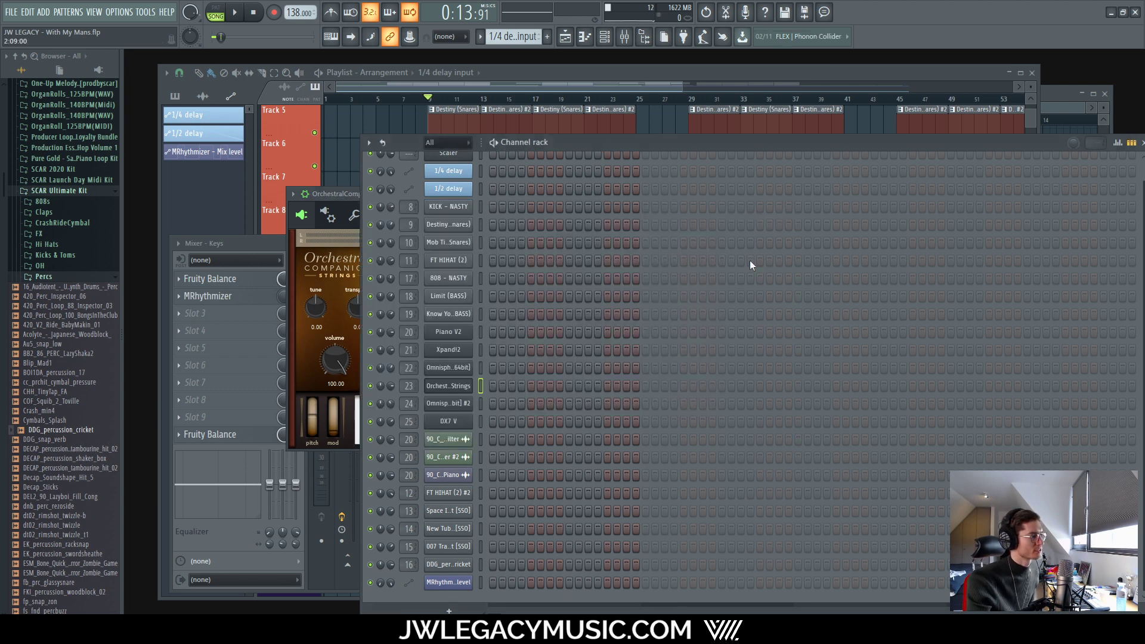
{"action": "left_click_drag", "start_coordinate": [353, 193], "coordinate": [350, 205]}
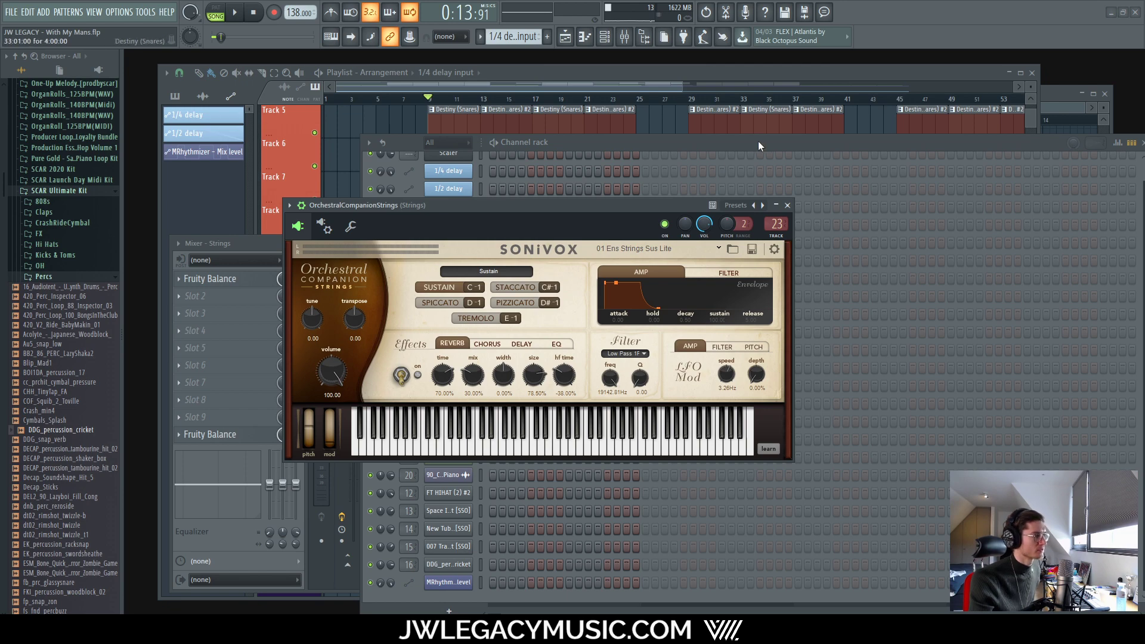
{"action": "key", "text": "super+e"}
{"action": "left_click_drag", "start_coordinate": [731, 149], "coordinate": [1144, 122]}
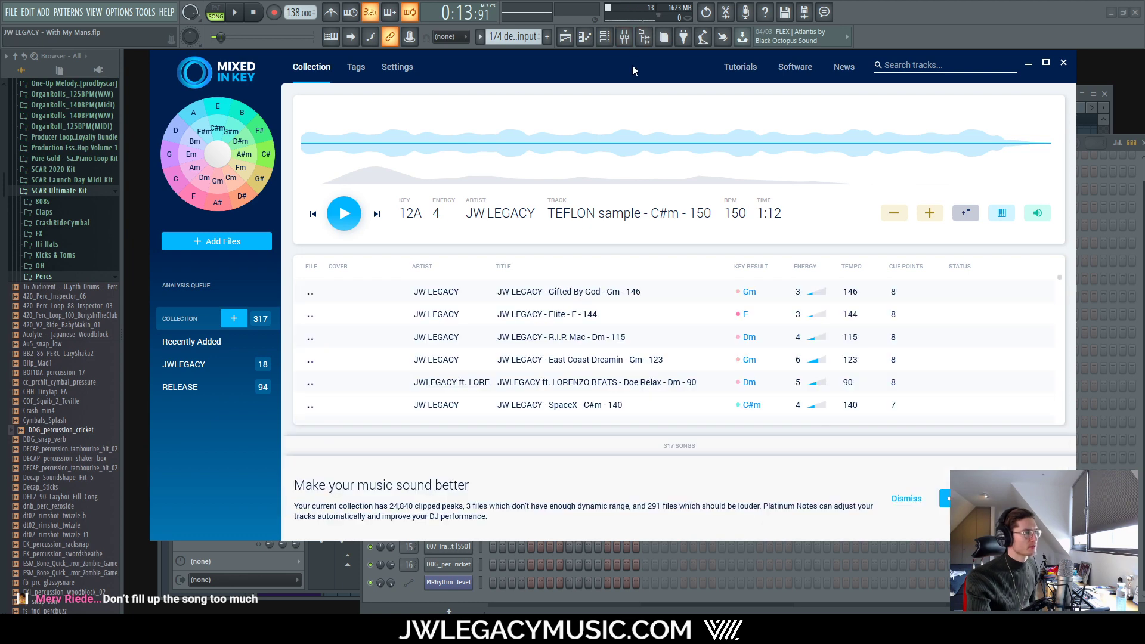
{"action": "left_click_drag", "start_coordinate": [634, 69], "coordinate": [647, 1]}
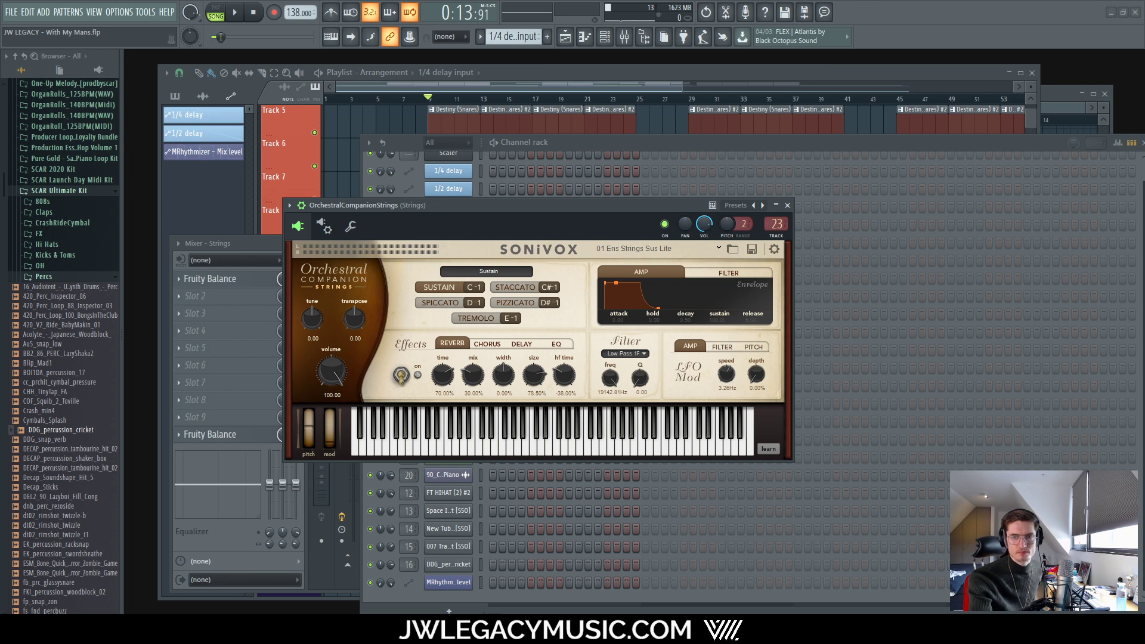
Step: Open the piano roll for the strings channel from its channel menu
{"action": "left_click", "coordinate": [610, 38]}
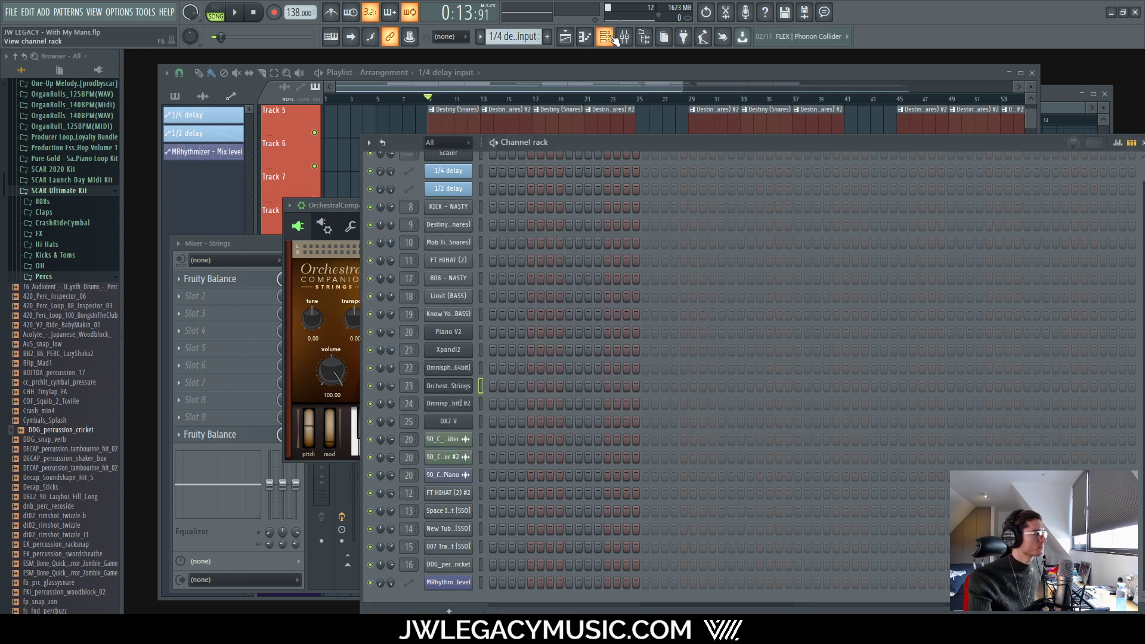
{"action": "left_click", "coordinate": [605, 38]}
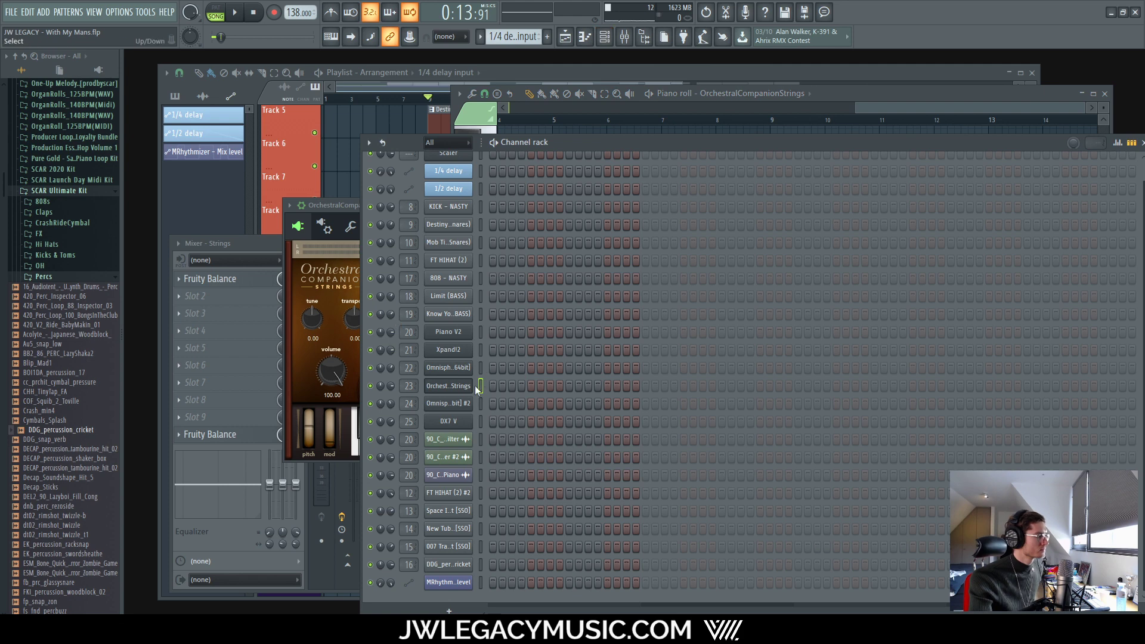
{"action": "right_click", "coordinate": [459, 385]}
{"action": "left_click", "coordinate": [496, 386]}
{"action": "right_click", "coordinate": [459, 386]}
{"action": "left_click", "coordinate": [496, 386]}
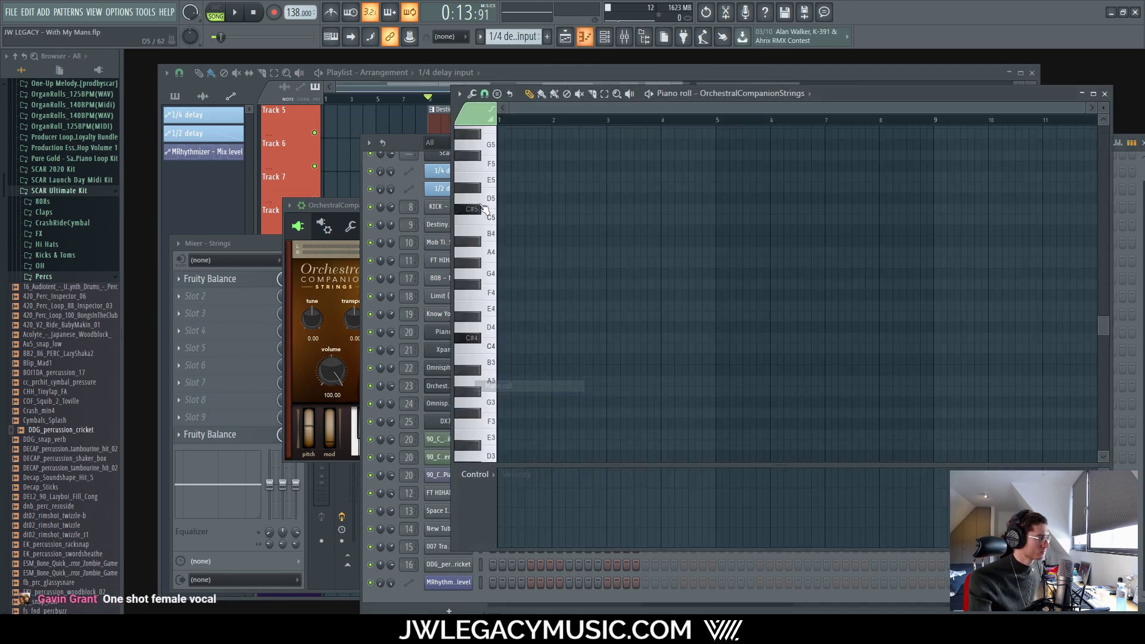
Step: Turn on C# Minor Harmonic scale highlighting in the piano roll's helper options
{"action": "left_click", "coordinate": [458, 94]}
{"action": "mouse_move", "coordinate": [503, 166]}
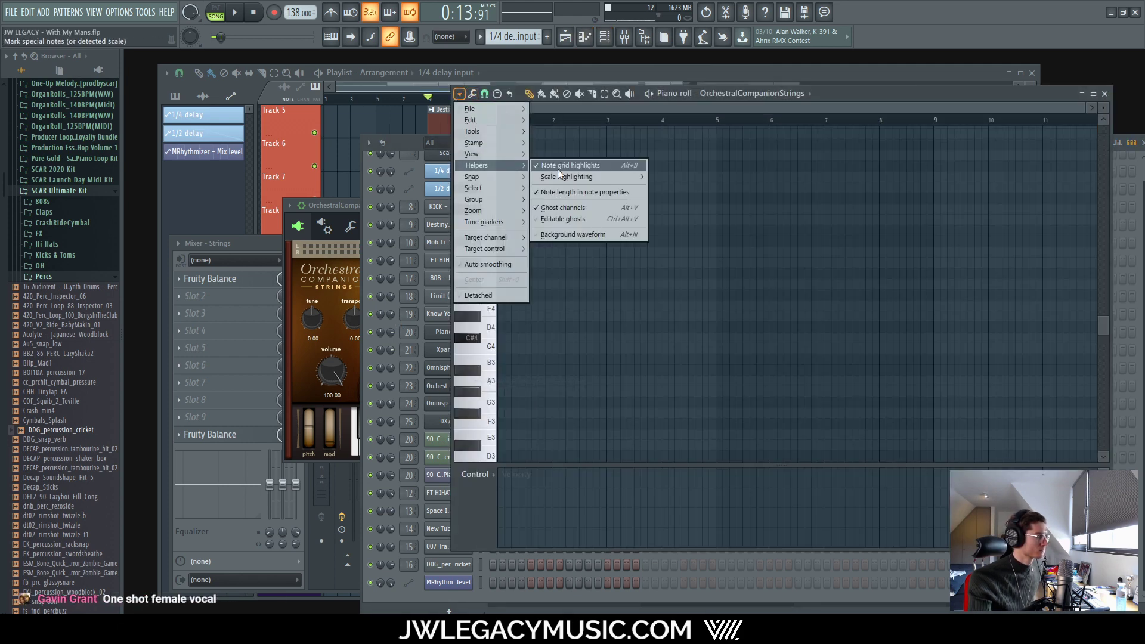
{"action": "mouse_move", "coordinate": [565, 177]}
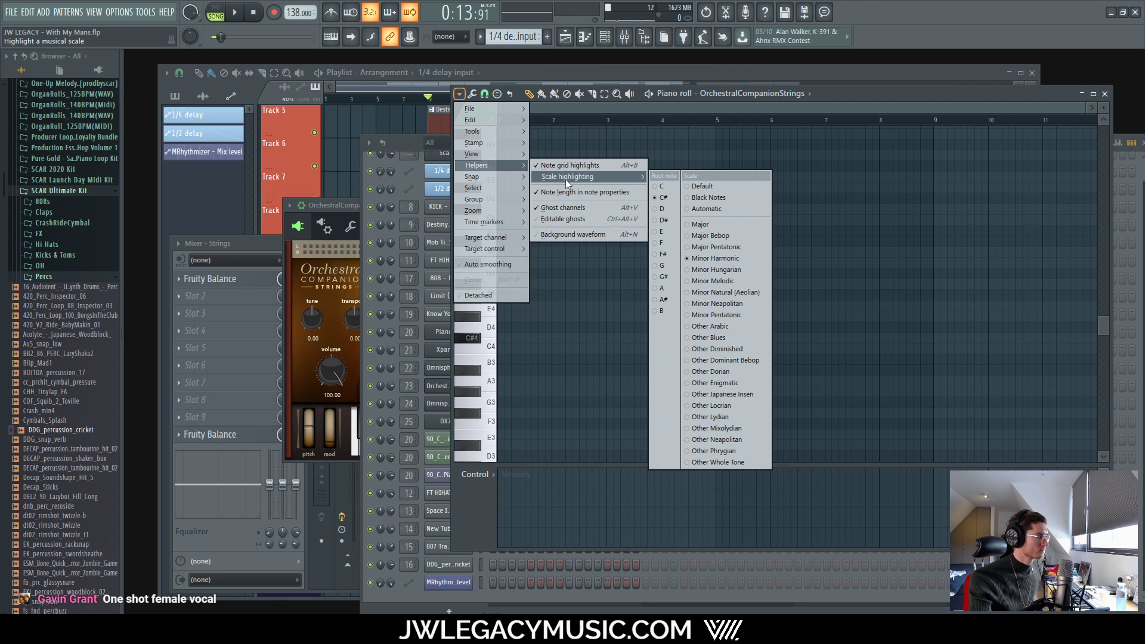
{"action": "left_click", "coordinate": [739, 256]}
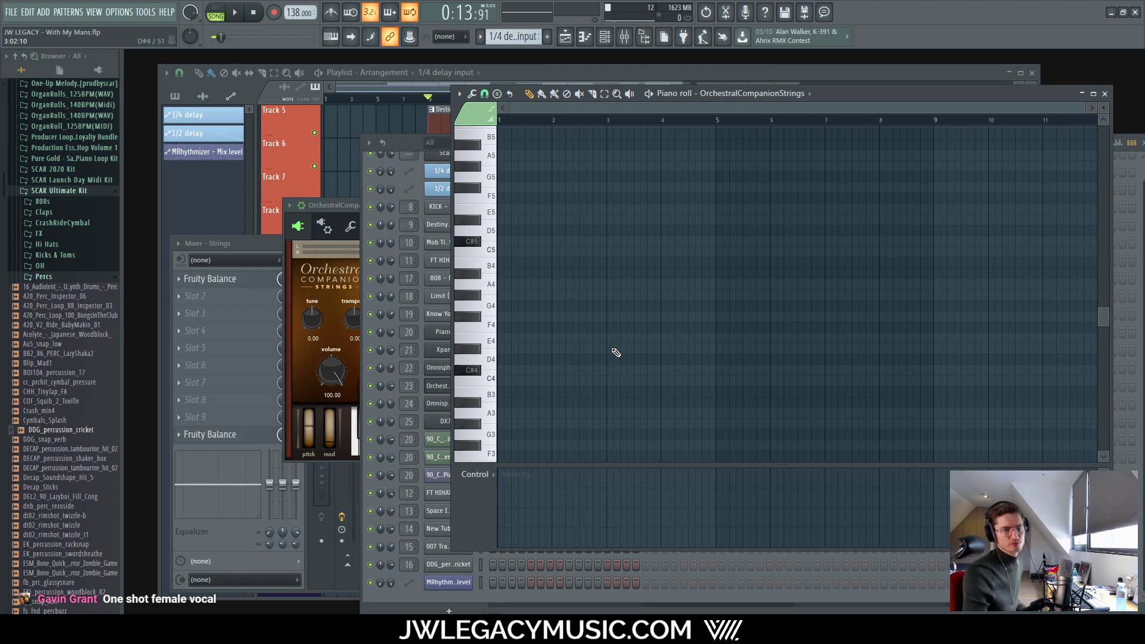
Step: Play and stop the arrangement playlist, then bring the Splice sample library over it
{"action": "left_click", "coordinate": [546, 69]}
{"action": "key", "text": "space"}
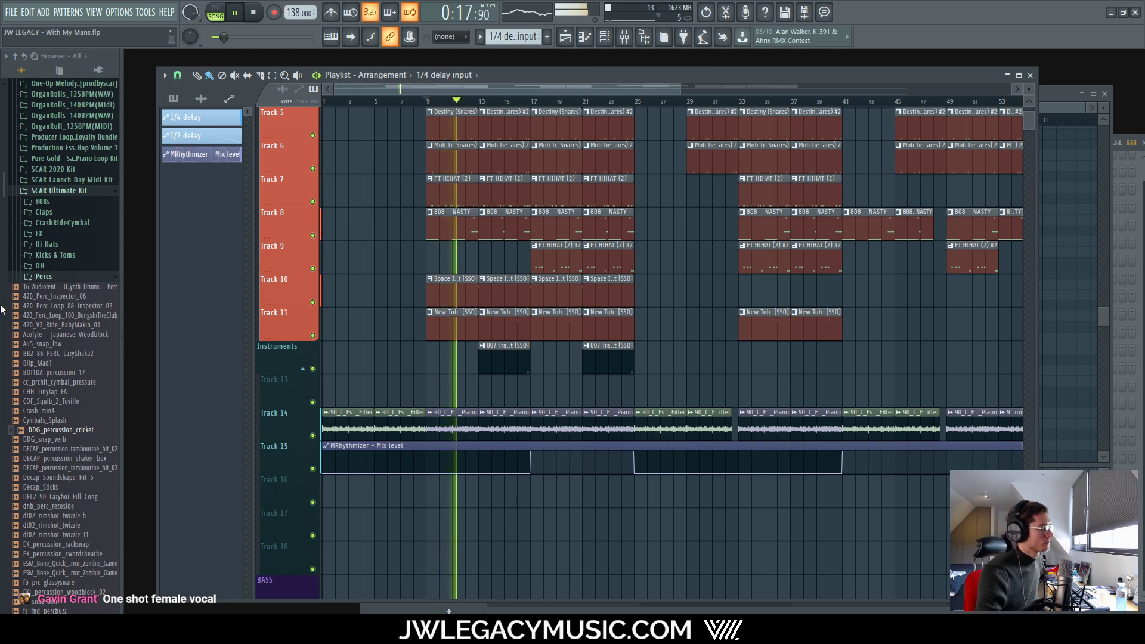
{"action": "key", "text": "space"}
{"action": "mouse_move", "coordinate": [190, 635]}
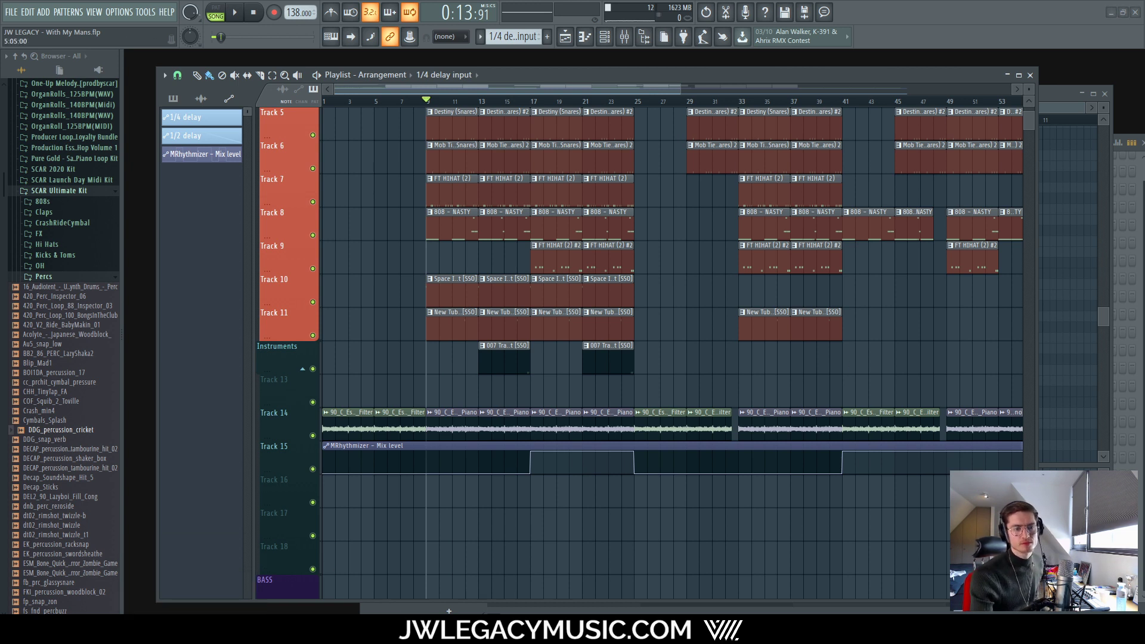
{"action": "left_click_drag", "start_coordinate": [1144, 86], "coordinate": [440, 82]}
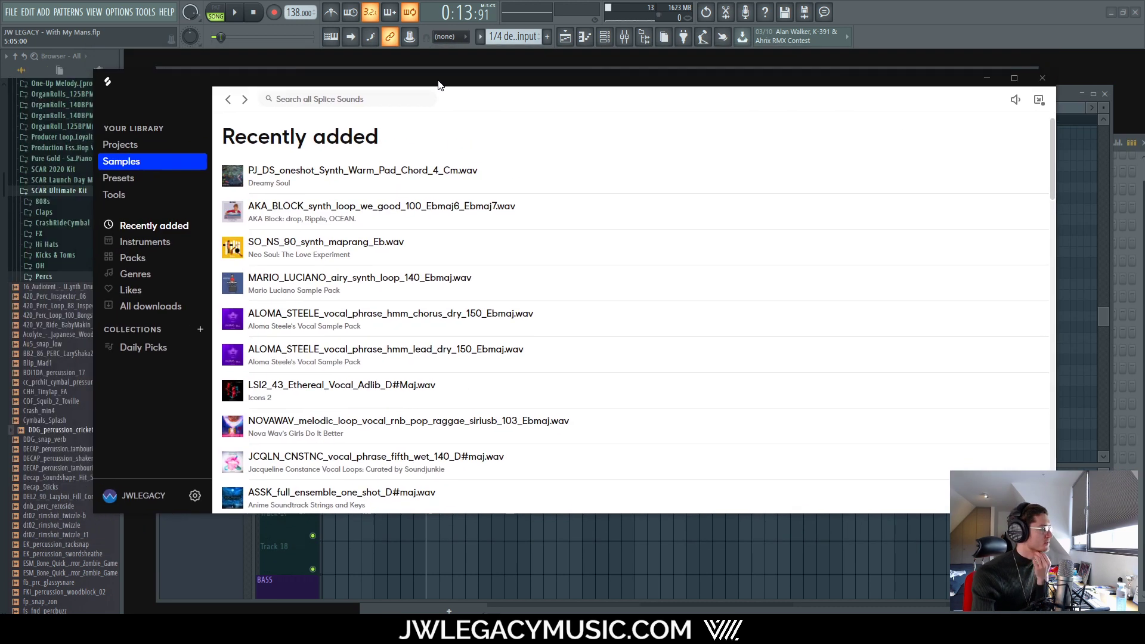
Step: Filter Splice's Vocals category to the female tag and the key of C#
{"action": "left_click", "coordinate": [159, 244]}
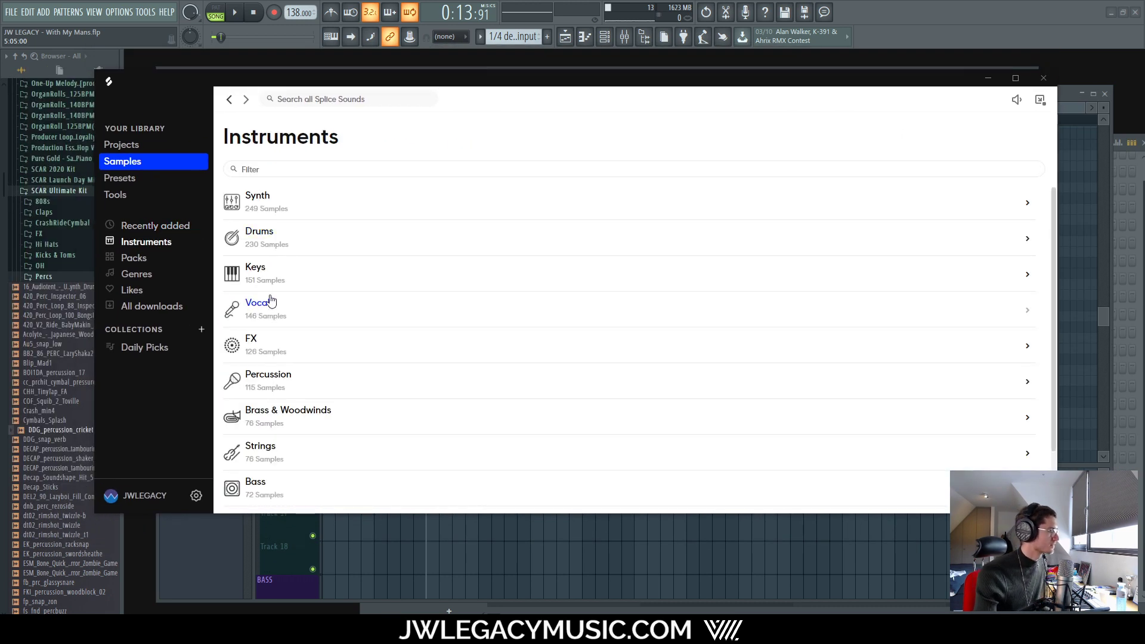
{"action": "left_click", "coordinate": [271, 299]}
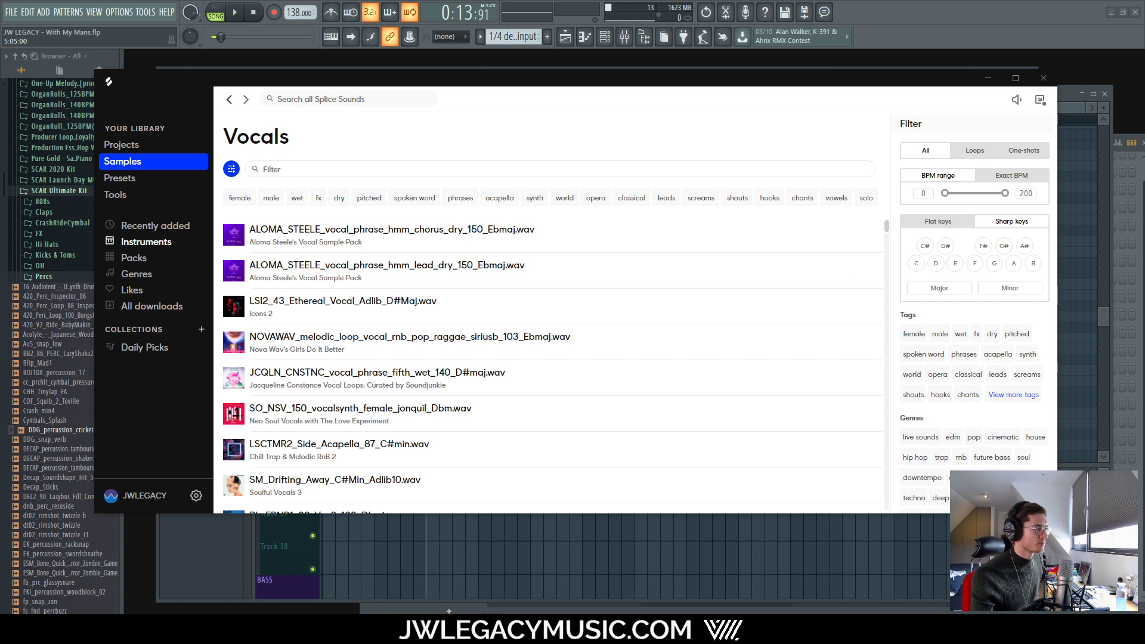
{"action": "left_click", "coordinate": [913, 334]}
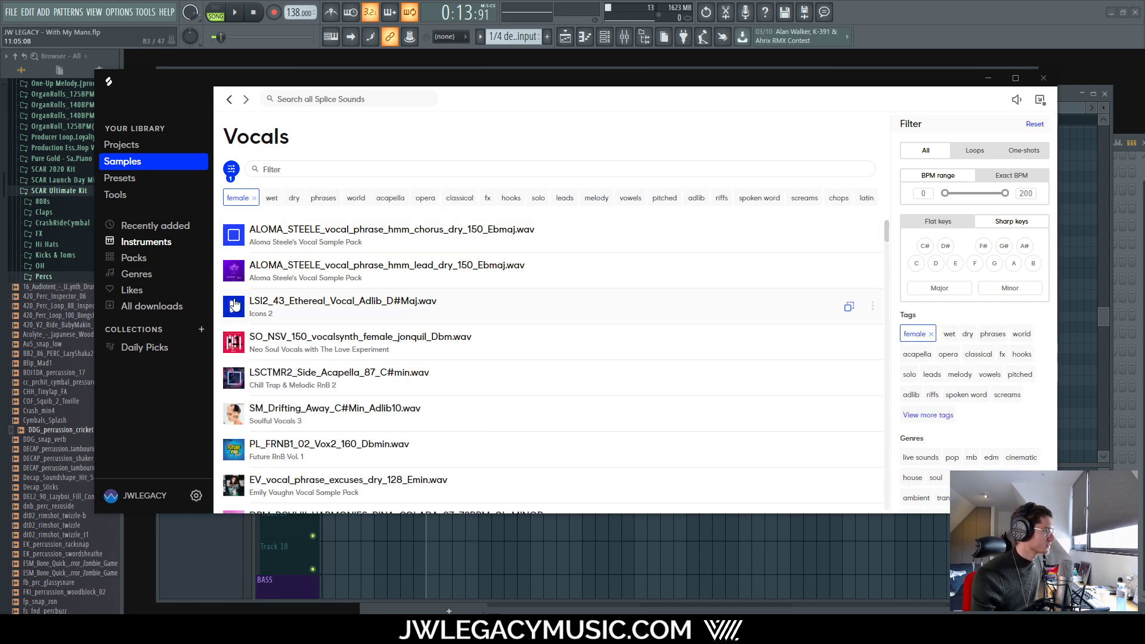
{"action": "left_click", "coordinate": [932, 246]}
{"action": "left_click_drag", "start_coordinate": [848, 73], "coordinate": [871, 118]}
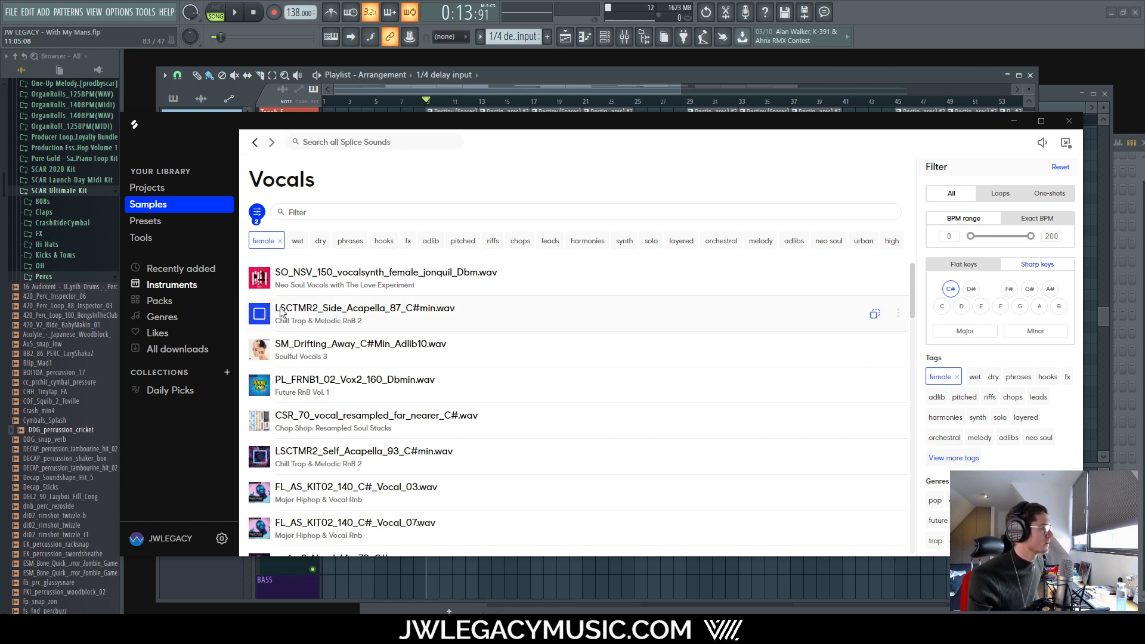
Step: Restrict the list to one-shots while previewing two C# minor vocal samples
{"action": "mouse_move", "coordinate": [1036, 148]}
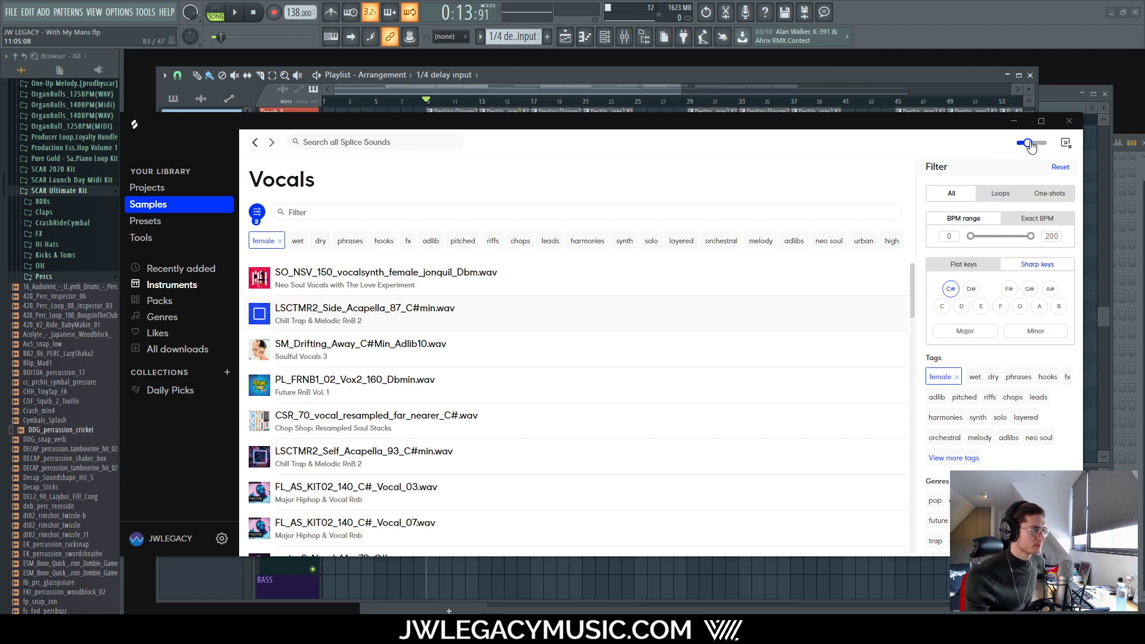
{"action": "left_click", "coordinate": [259, 350]}
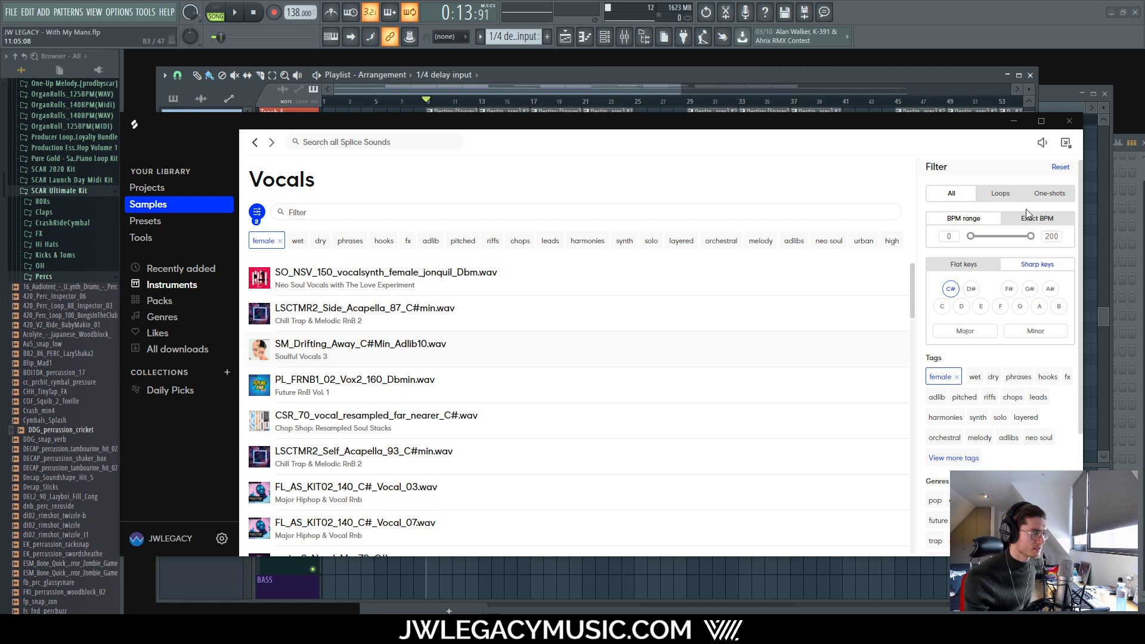
{"action": "left_click", "coordinate": [1048, 193]}
{"action": "left_click", "coordinate": [258, 278]}
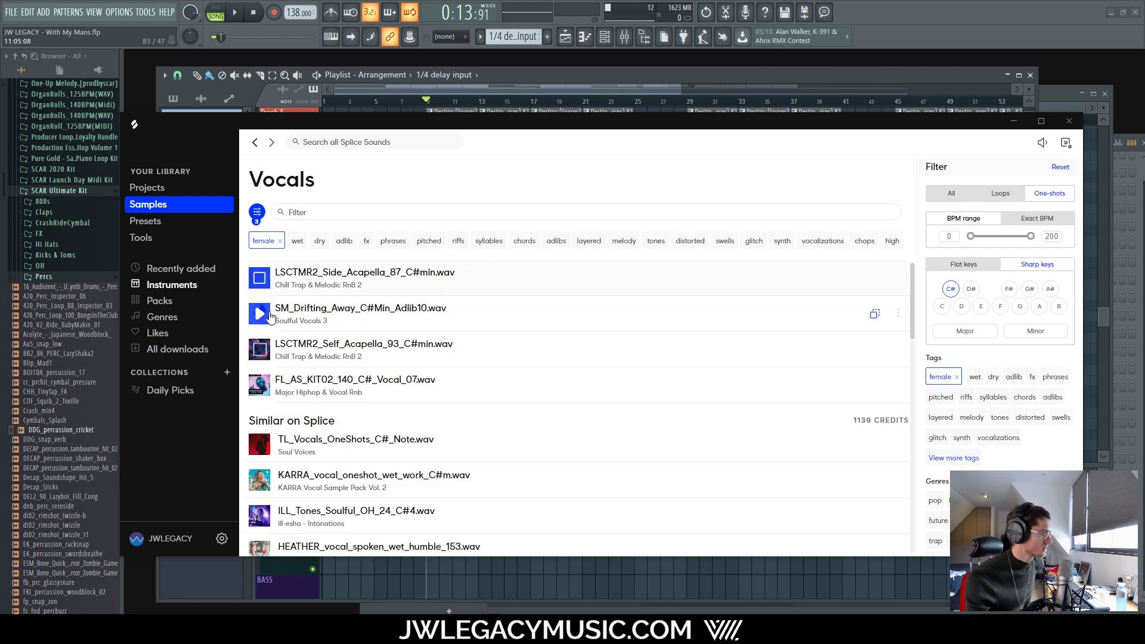
Step: Preview several C# vocals and download TL_Vocals_OneShots_C#_Note for one credit
{"action": "left_click", "coordinate": [261, 316]}
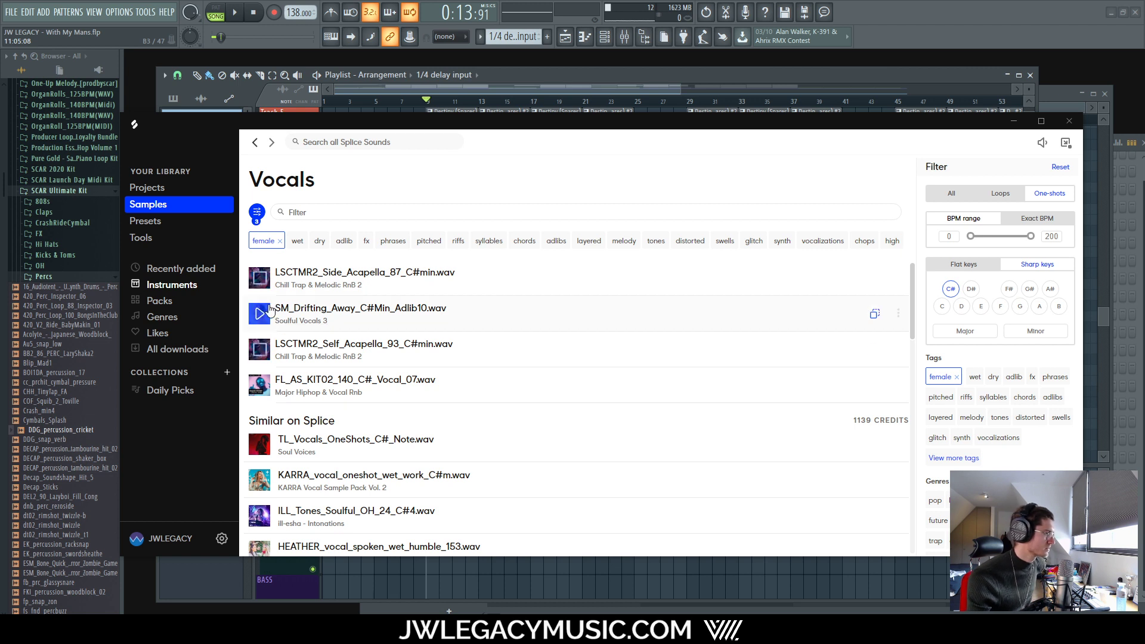
{"action": "left_click", "coordinate": [260, 352]}
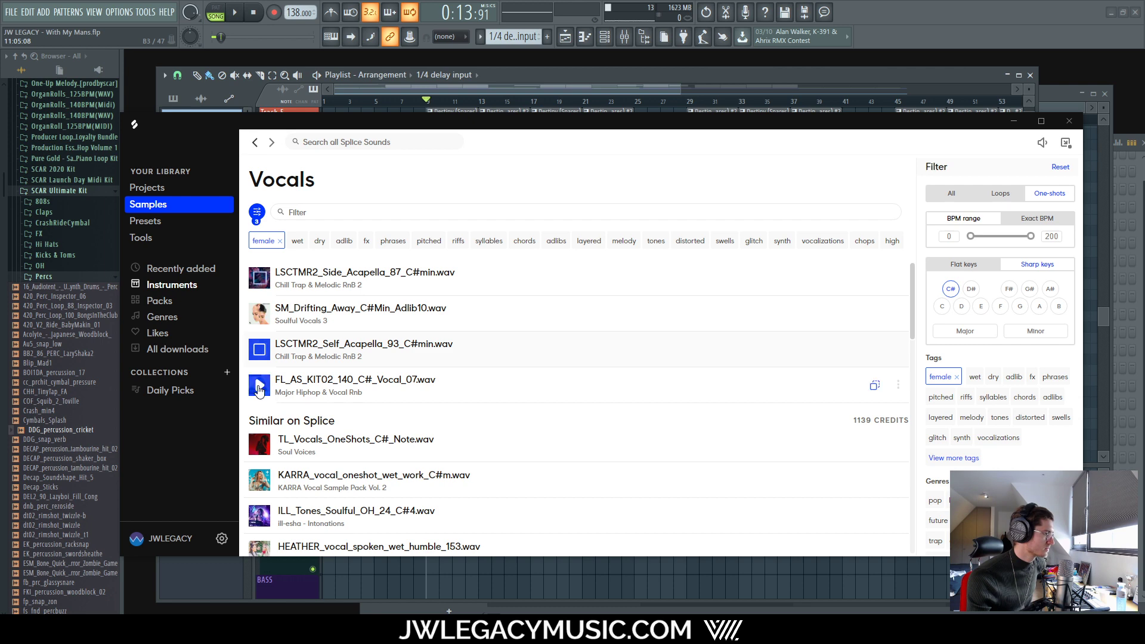
{"action": "scroll", "coordinate": [263, 382], "scroll_direction": "down", "scroll_amount": 3}
{"action": "scroll", "coordinate": [274, 340], "scroll_direction": "up", "scroll_amount": 3}
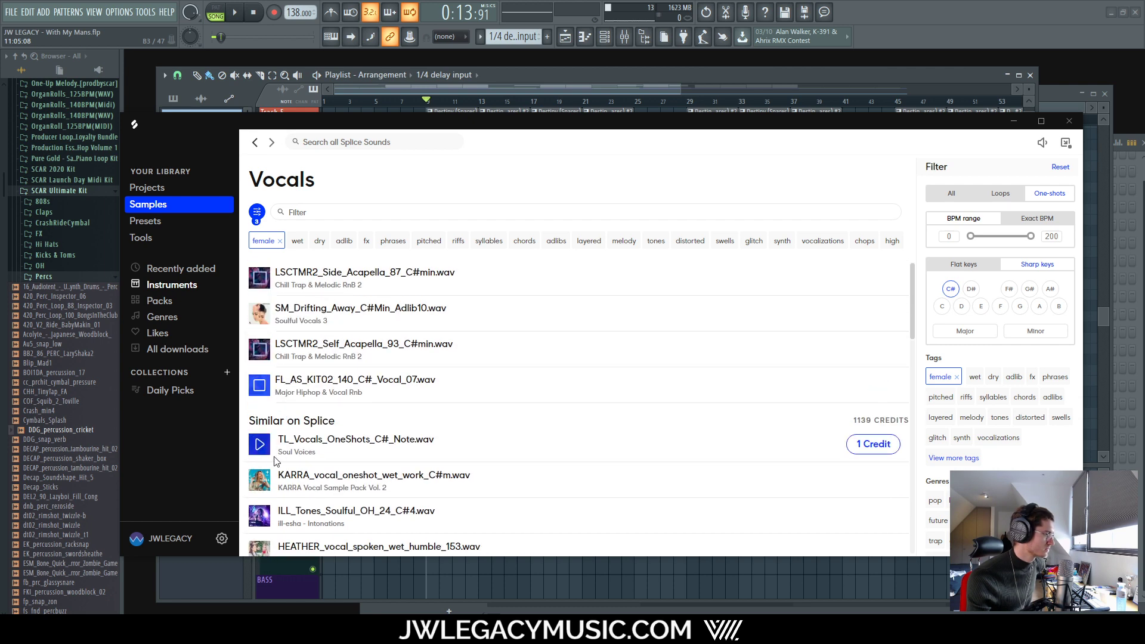
{"action": "left_click", "coordinate": [259, 444]}
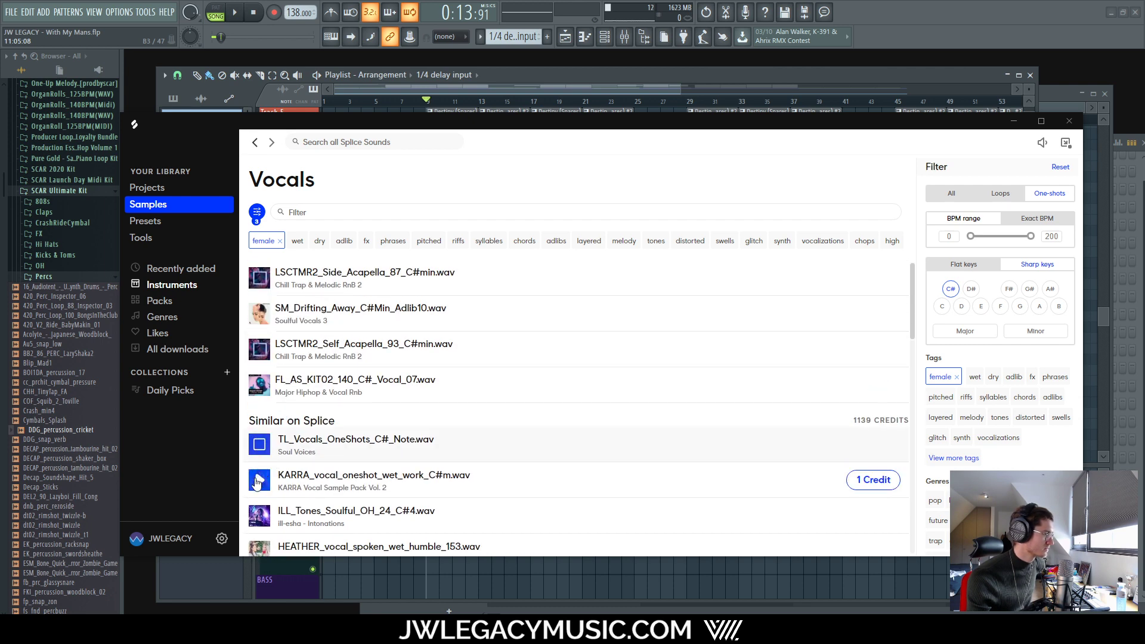
{"action": "left_click", "coordinate": [874, 444]}
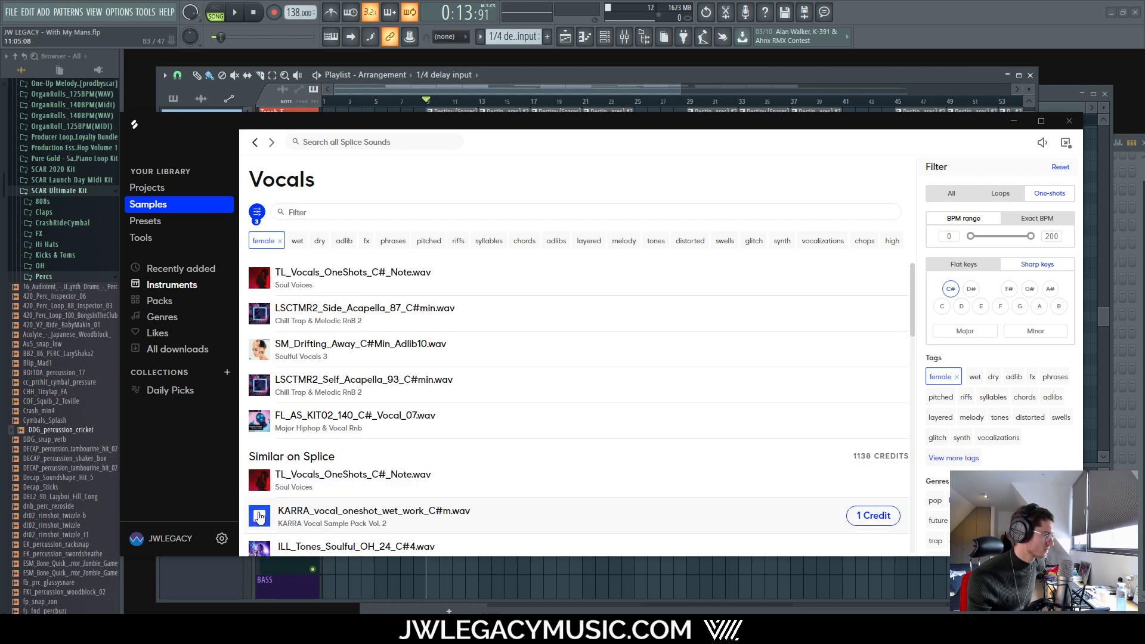
Step: Audition ILL_Tones_Soulful, HEATHER, ELISA_COIA, the zebra riff and ILL_Tones_Staccato one-shots
{"action": "left_click", "coordinate": [259, 545]}
{"action": "scroll", "coordinate": [285, 455], "scroll_direction": "down", "scroll_amount": 3}
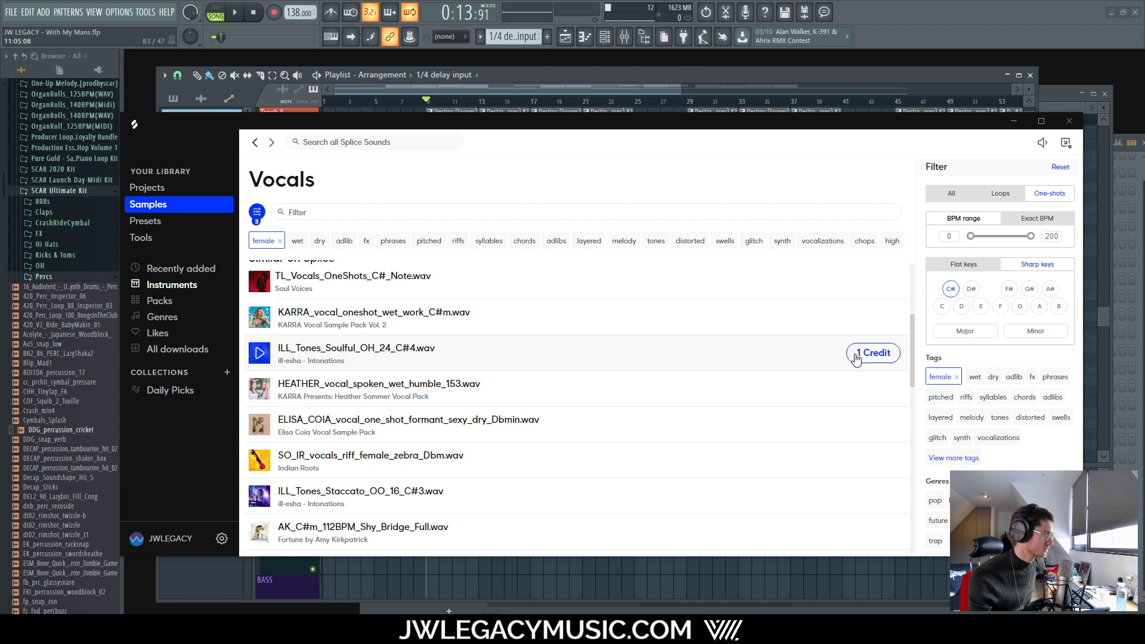
{"action": "left_click", "coordinate": [267, 390]}
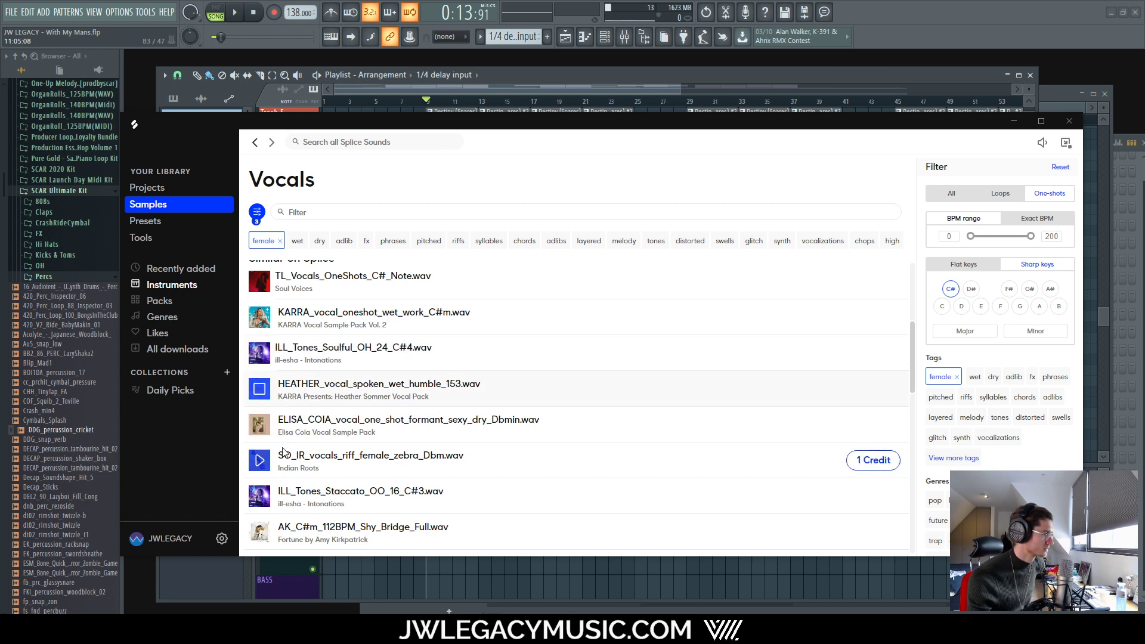
{"action": "left_click", "coordinate": [262, 426]}
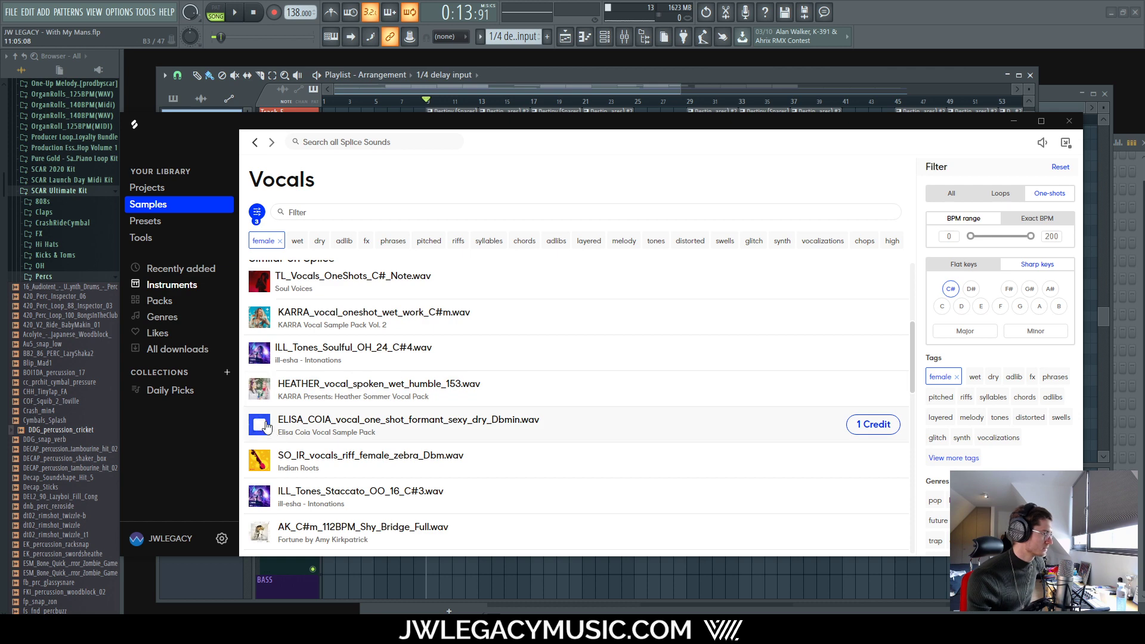
{"action": "left_click", "coordinate": [255, 463]}
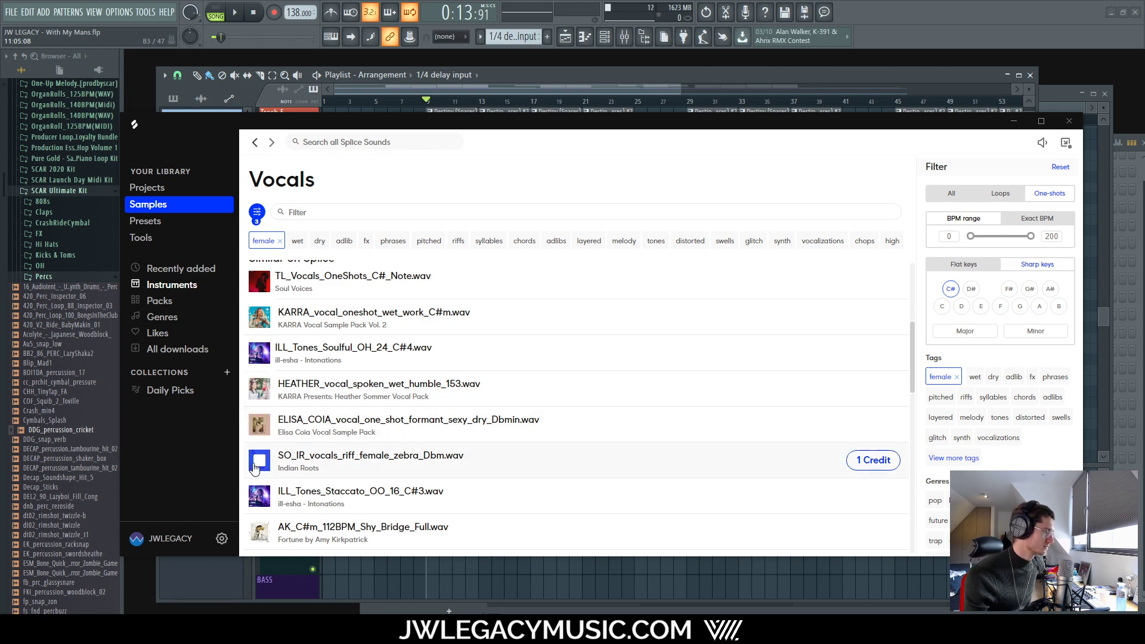
{"action": "left_click", "coordinate": [263, 499]}
{"action": "scroll", "coordinate": [265, 501], "scroll_direction": "down", "scroll_amount": 3}
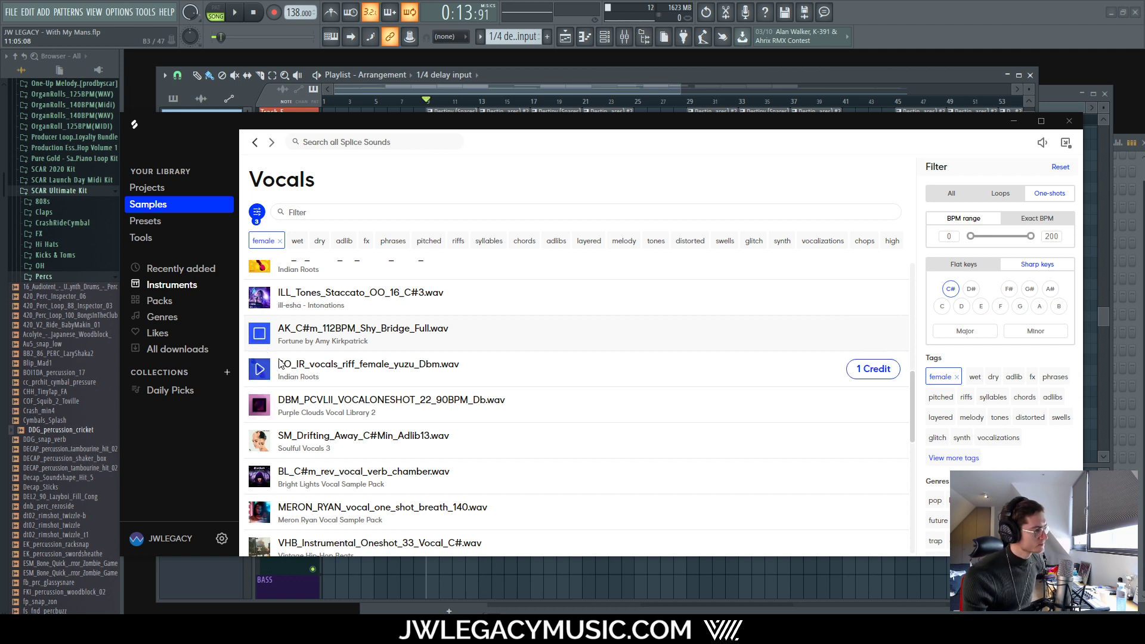
Step: Download DBM_PCVLII_VOCALONESHOT_22_90BPM_Db, then preview Adlib13 and BL_C#m_rev_vocal_verb_chamber
{"action": "left_click", "coordinate": [259, 404]}
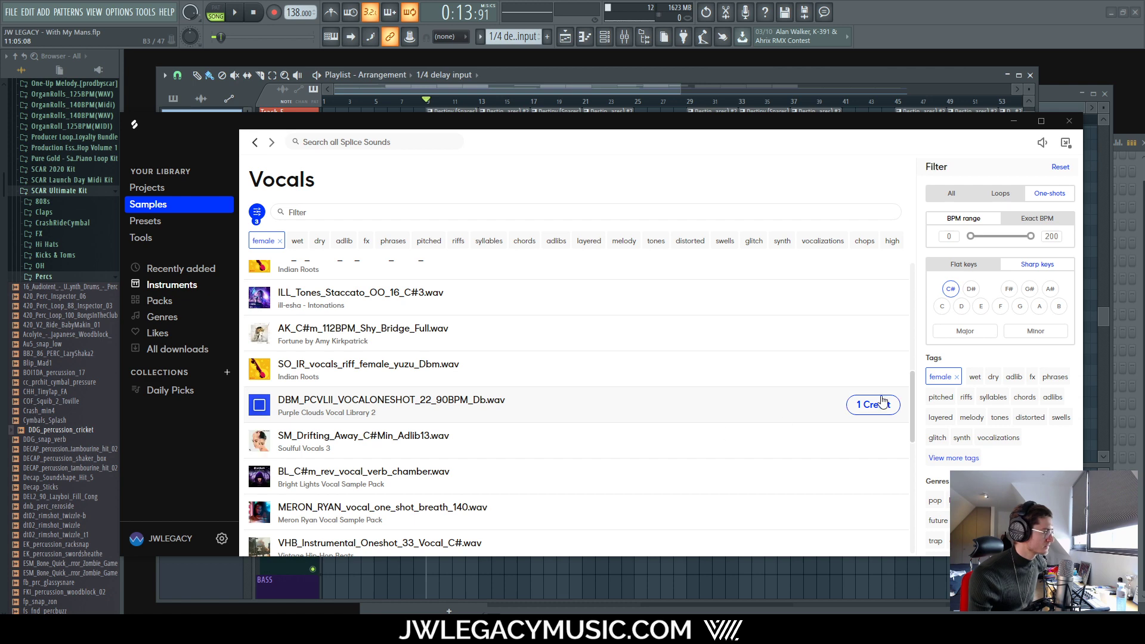
{"action": "left_click", "coordinate": [872, 404]}
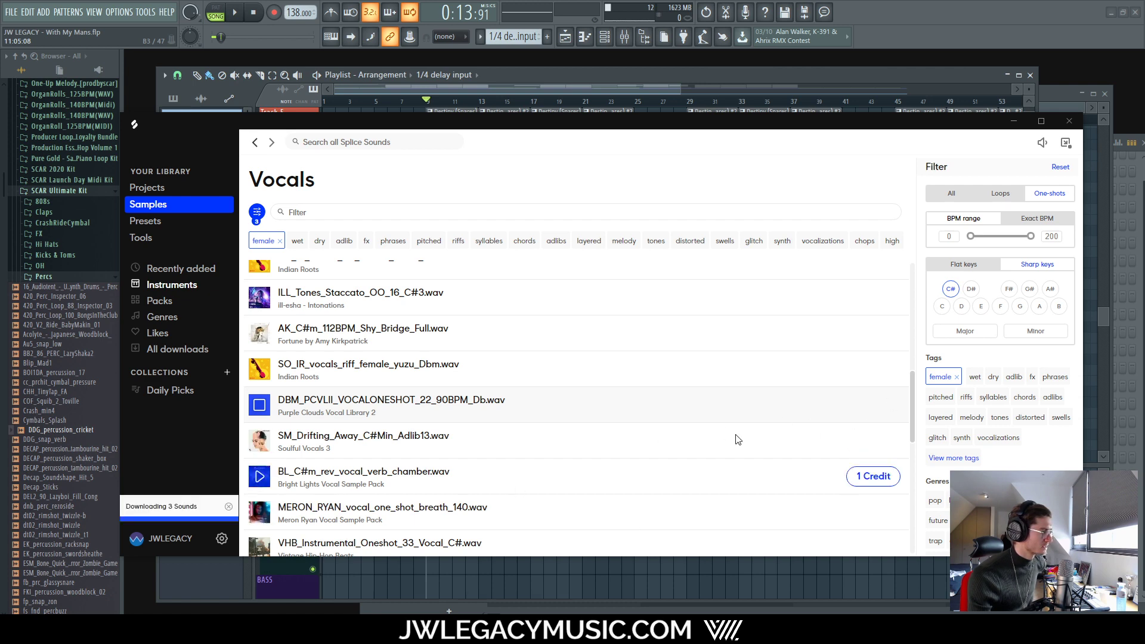
{"action": "left_click", "coordinate": [259, 442]}
{"action": "scroll", "coordinate": [334, 411], "scroll_direction": "down", "scroll_amount": 3}
{"action": "scroll", "coordinate": [338, 401], "scroll_direction": "up", "scroll_amount": 3}
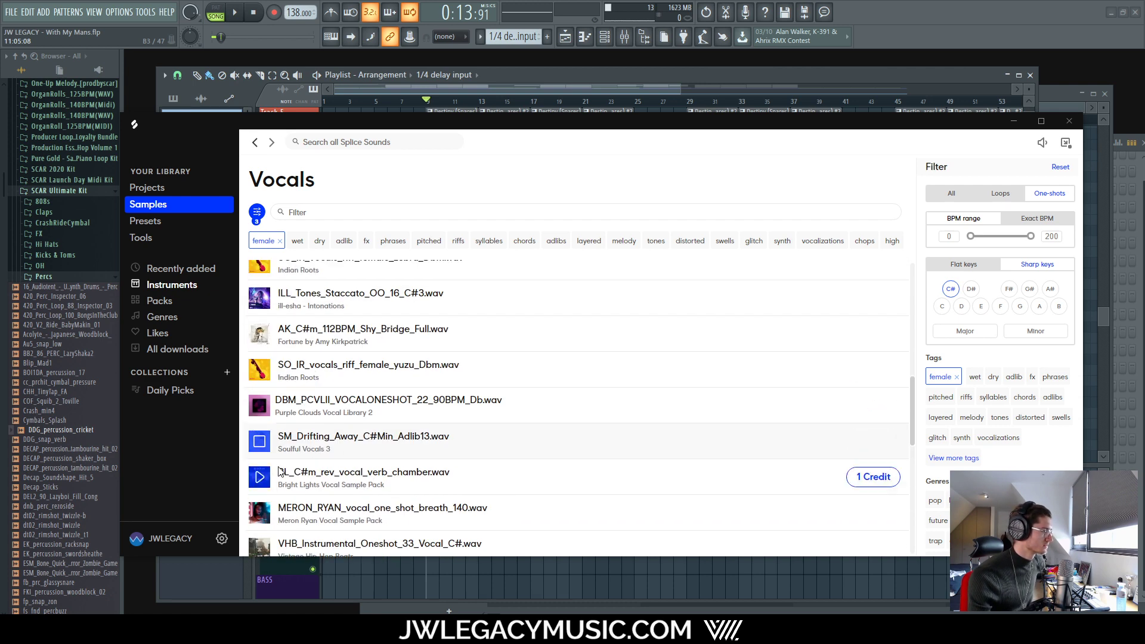
{"action": "left_click", "coordinate": [259, 477]}
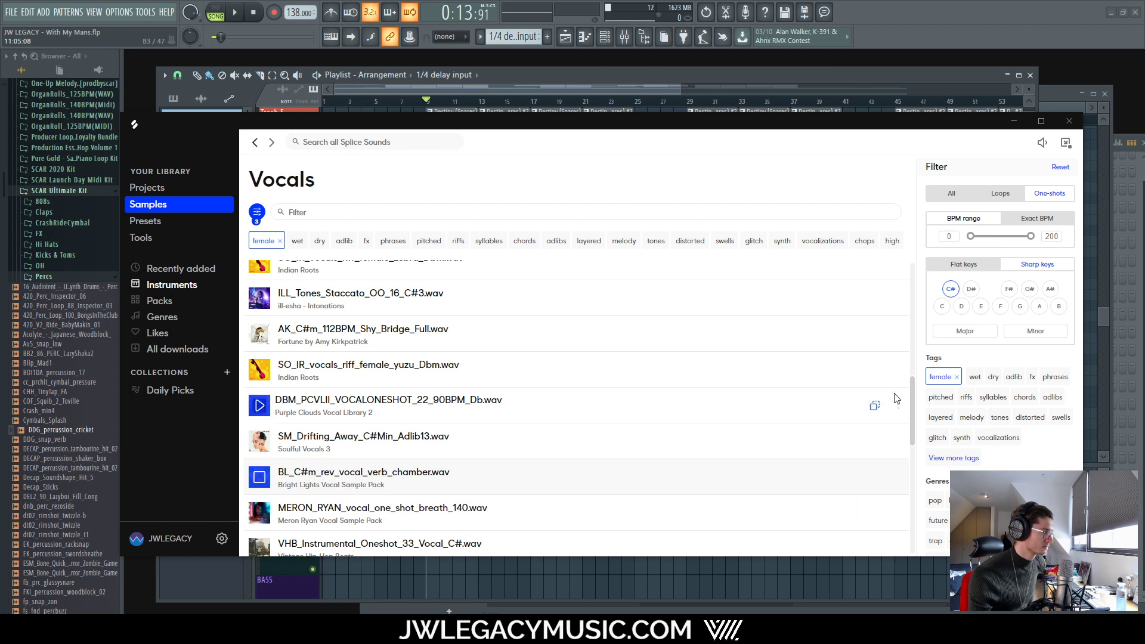
{"action": "left_click_drag", "start_coordinate": [913, 403], "coordinate": [891, 446]}
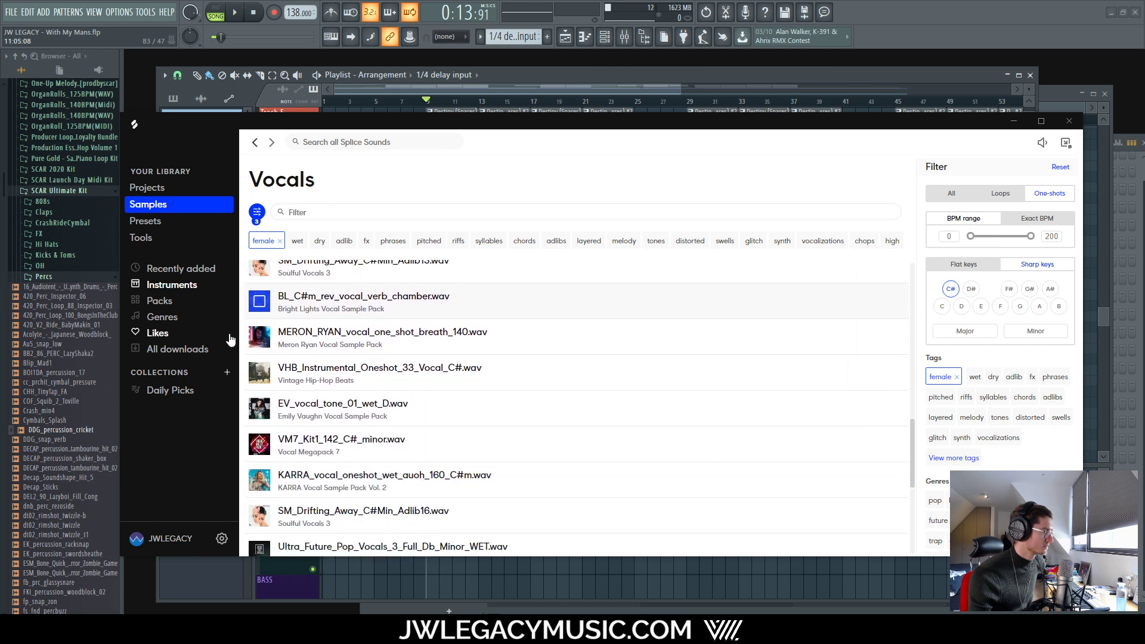
Step: Audition the VHB, EV_vocal_tone, VM7, KARRA and Adlib16 one-shots, then move Splice aside
{"action": "left_click", "coordinate": [261, 374]}
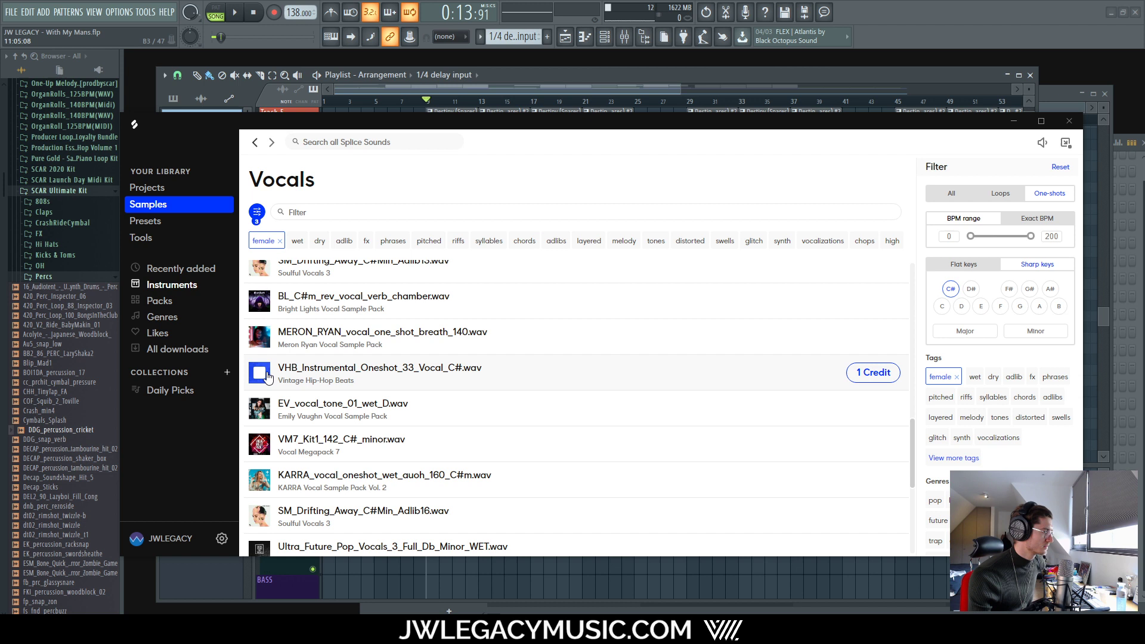
{"action": "left_click", "coordinate": [261, 411]}
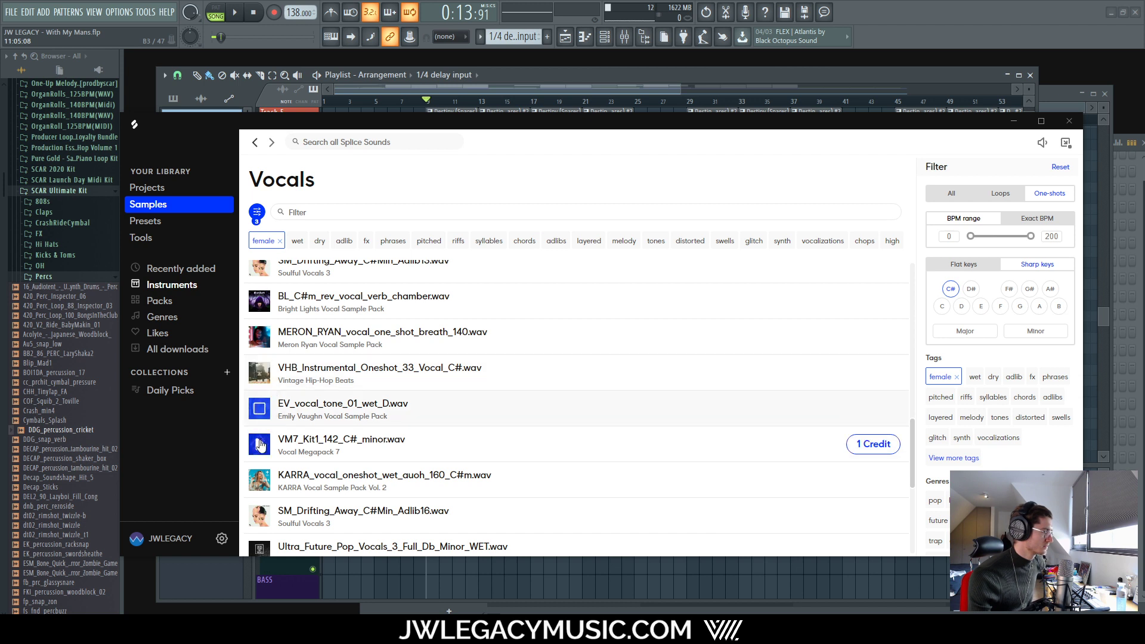
{"action": "left_click", "coordinate": [253, 446]}
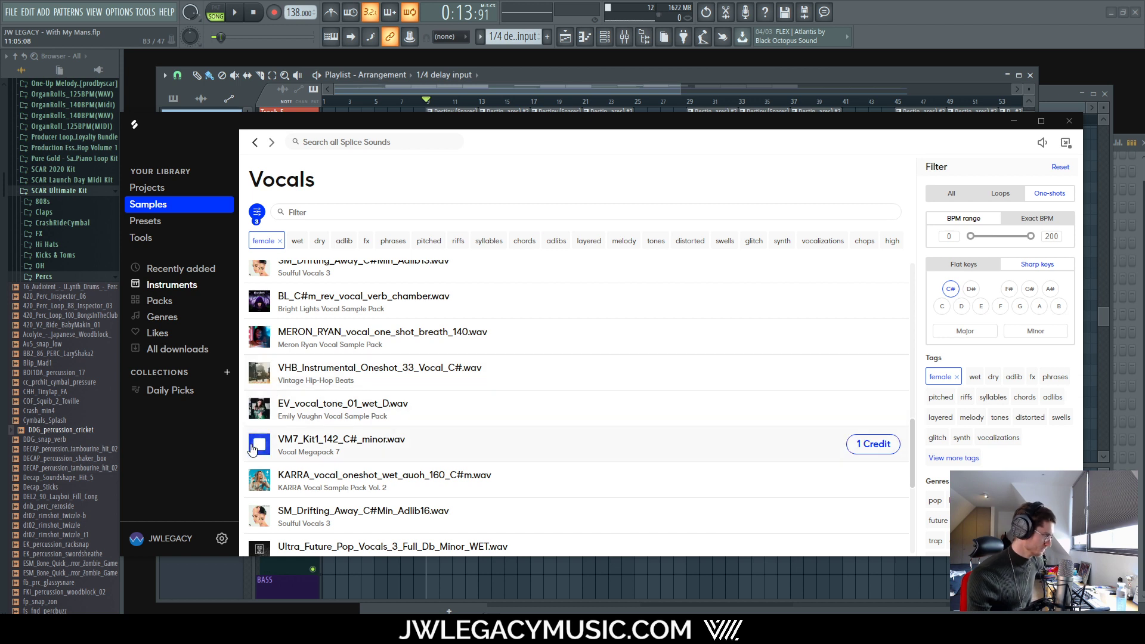
{"action": "left_click", "coordinate": [261, 478]}
{"action": "left_click", "coordinate": [260, 524]}
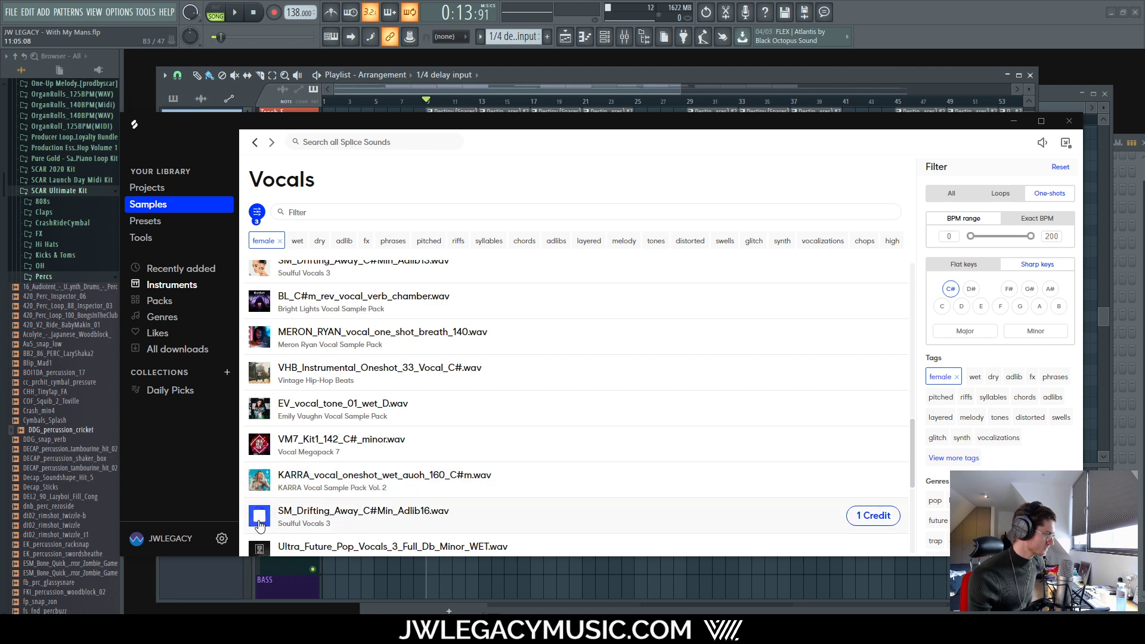
{"action": "scroll", "coordinate": [308, 524], "scroll_direction": "down", "scroll_amount": 3}
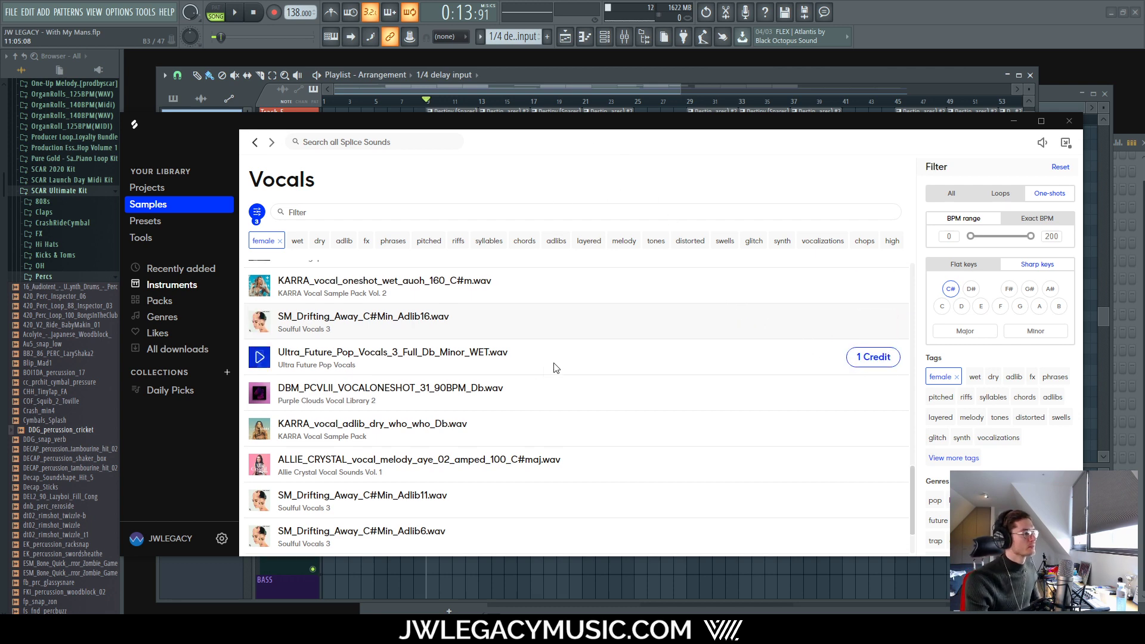
{"action": "scroll", "coordinate": [541, 350], "scroll_direction": "down", "scroll_amount": 4}
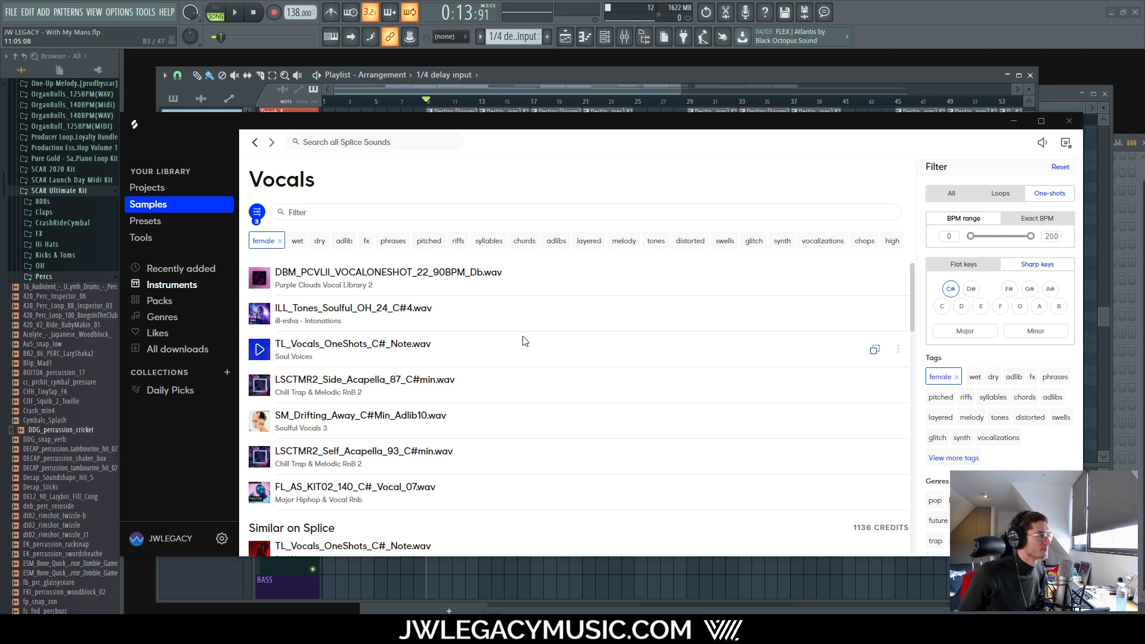
{"action": "left_click", "coordinate": [605, 38]}
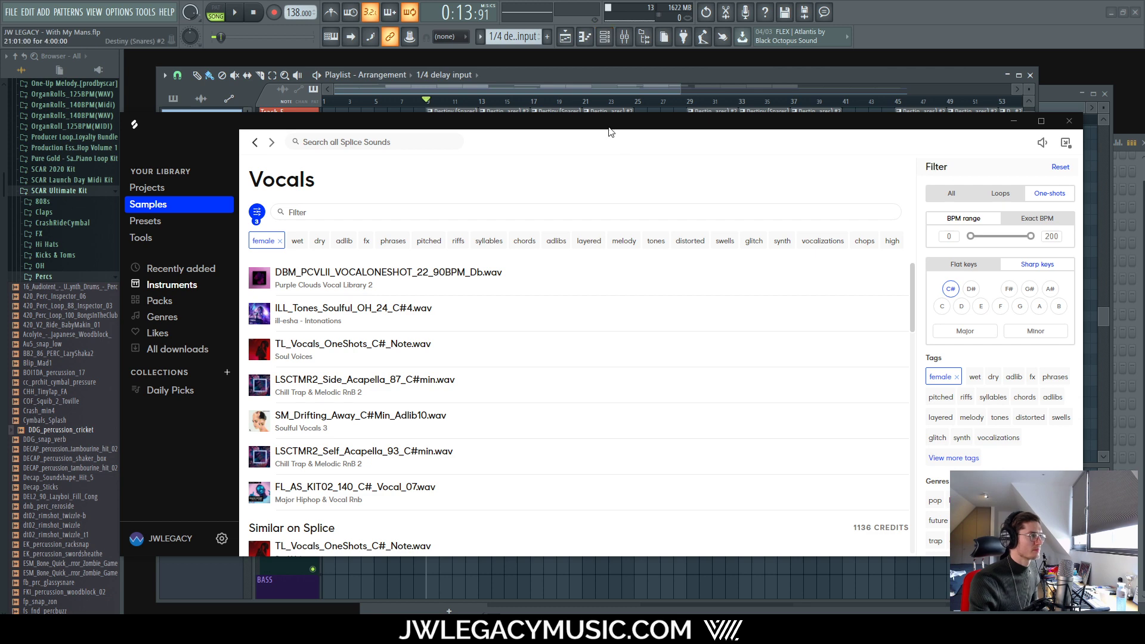
{"action": "left_click_drag", "start_coordinate": [614, 122], "coordinate": [1144, 143]}
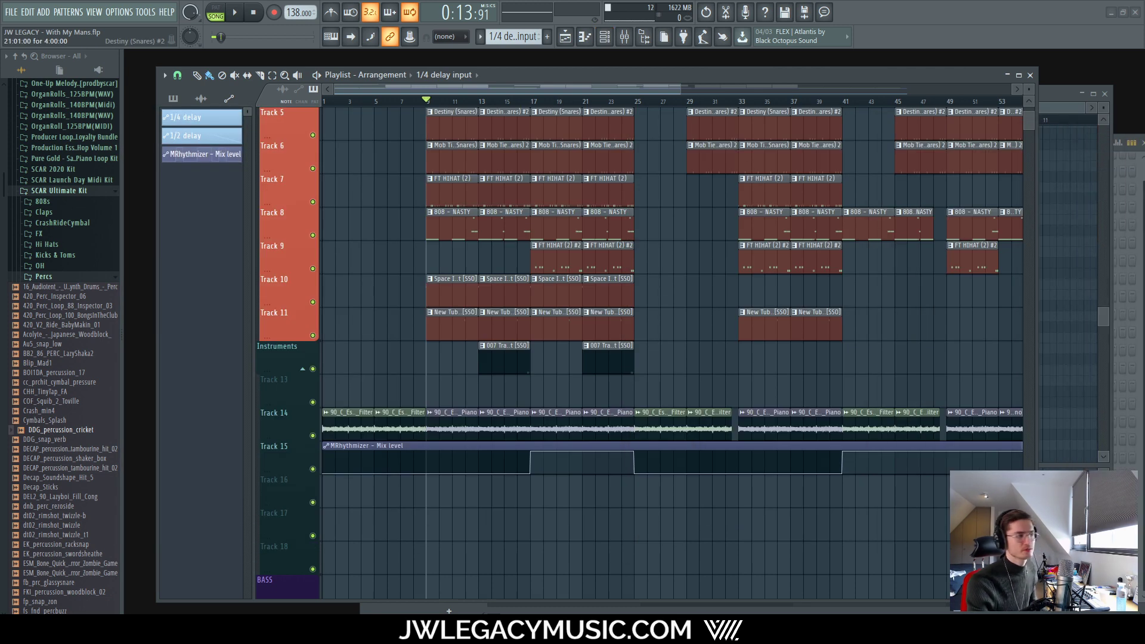
Step: Play the arrangement from bar 9 twice, then show the mixer with the Strings insert
{"action": "key", "text": "space"}
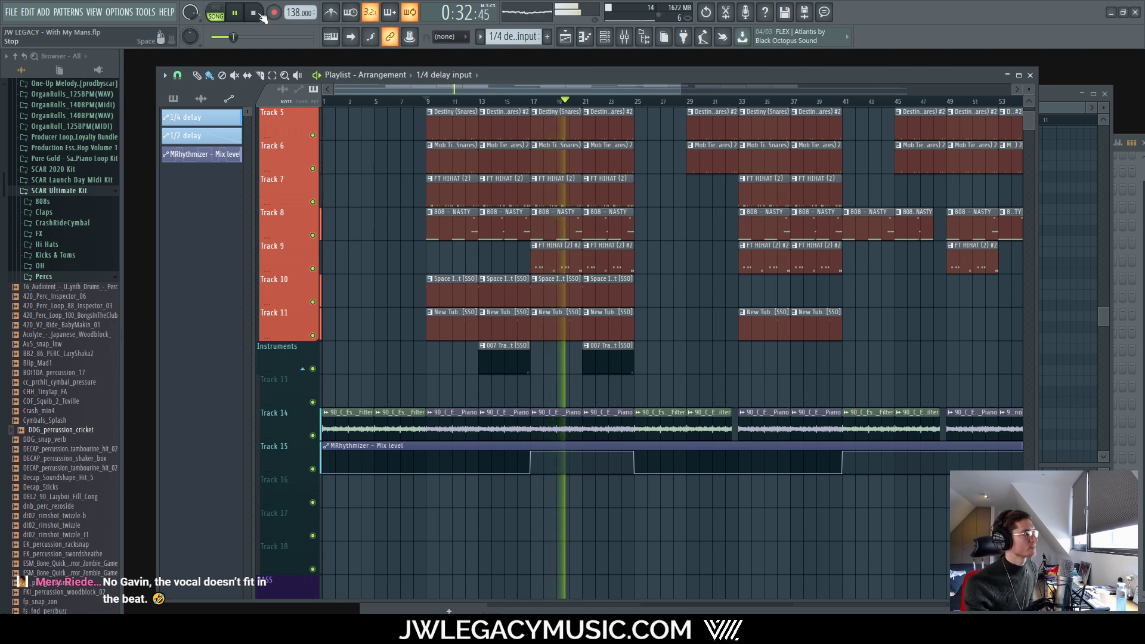
{"action": "key", "text": "space"}
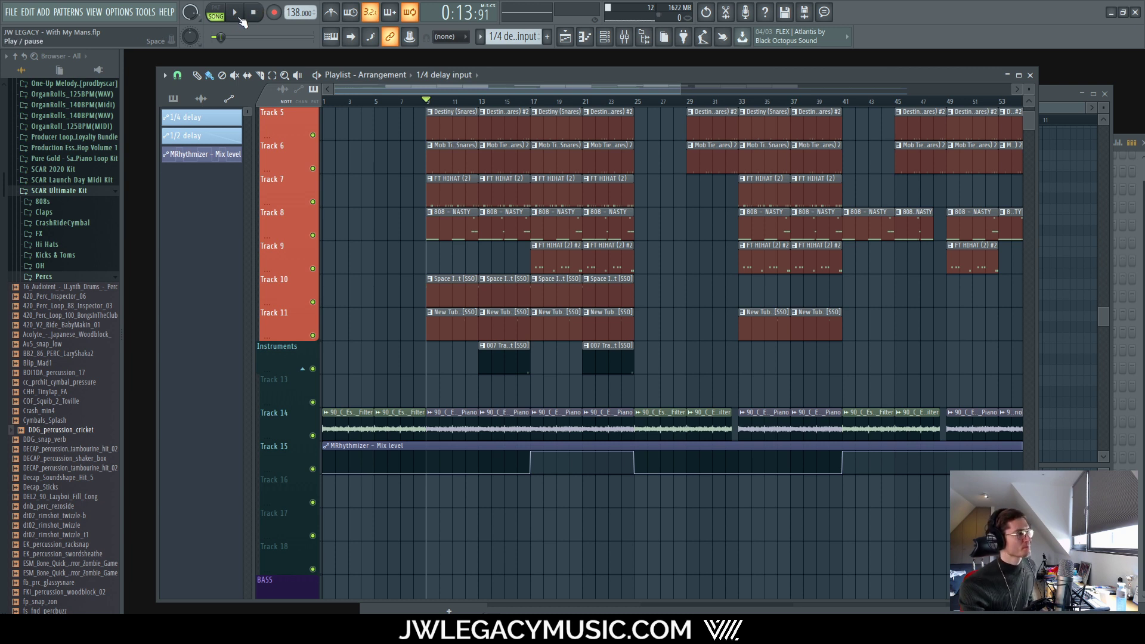
{"action": "key", "text": "space"}
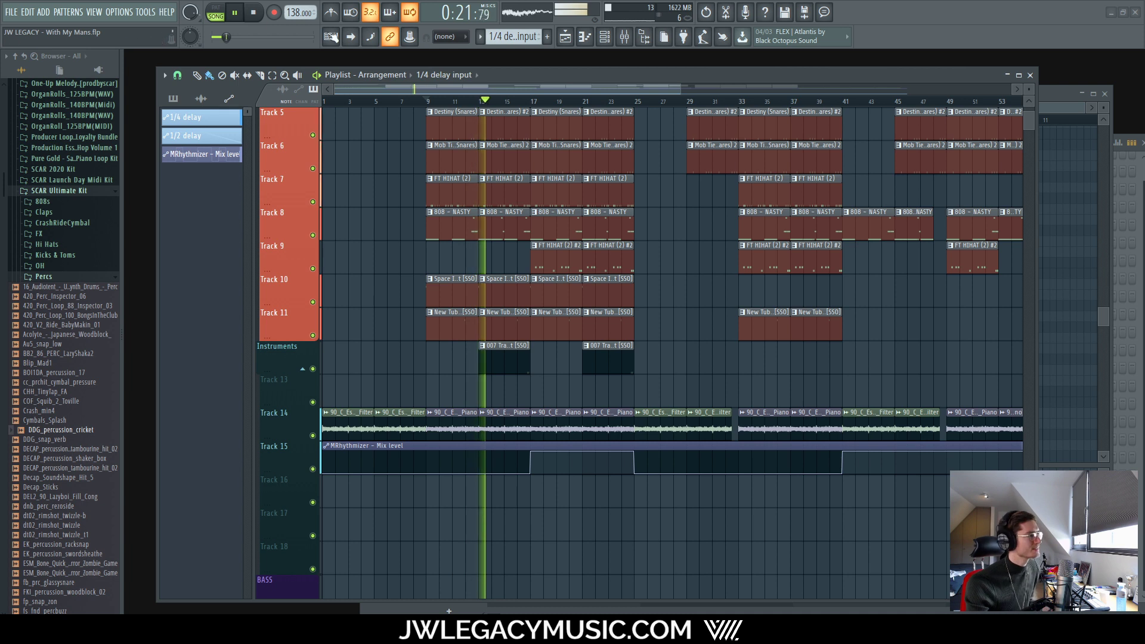
{"action": "key", "text": "space"}
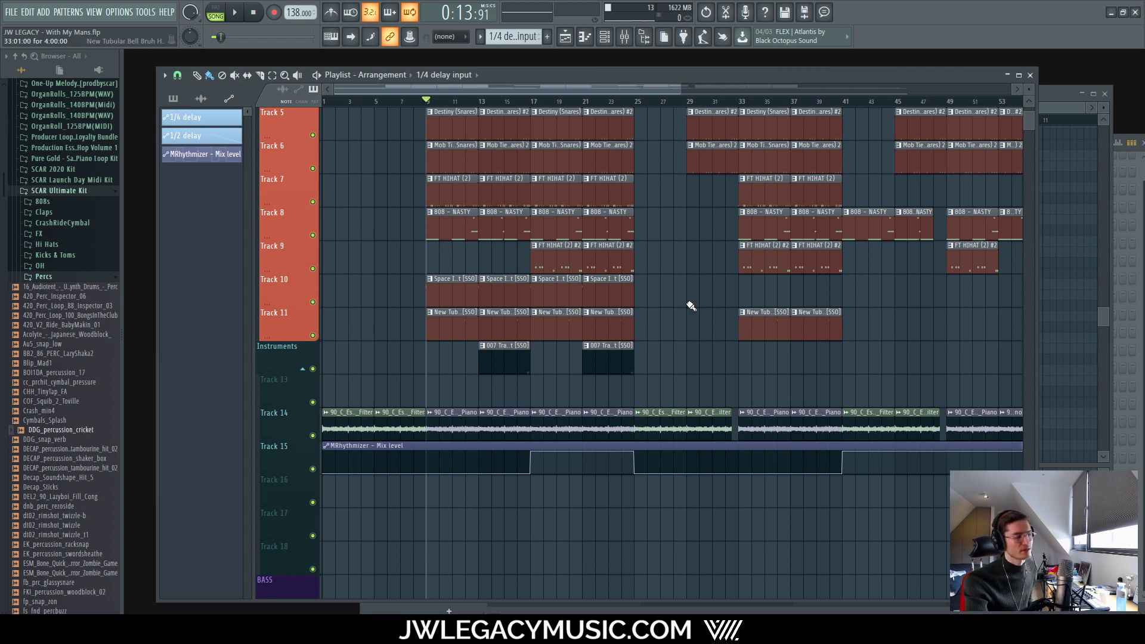
{"action": "left_click", "coordinate": [619, 38]}
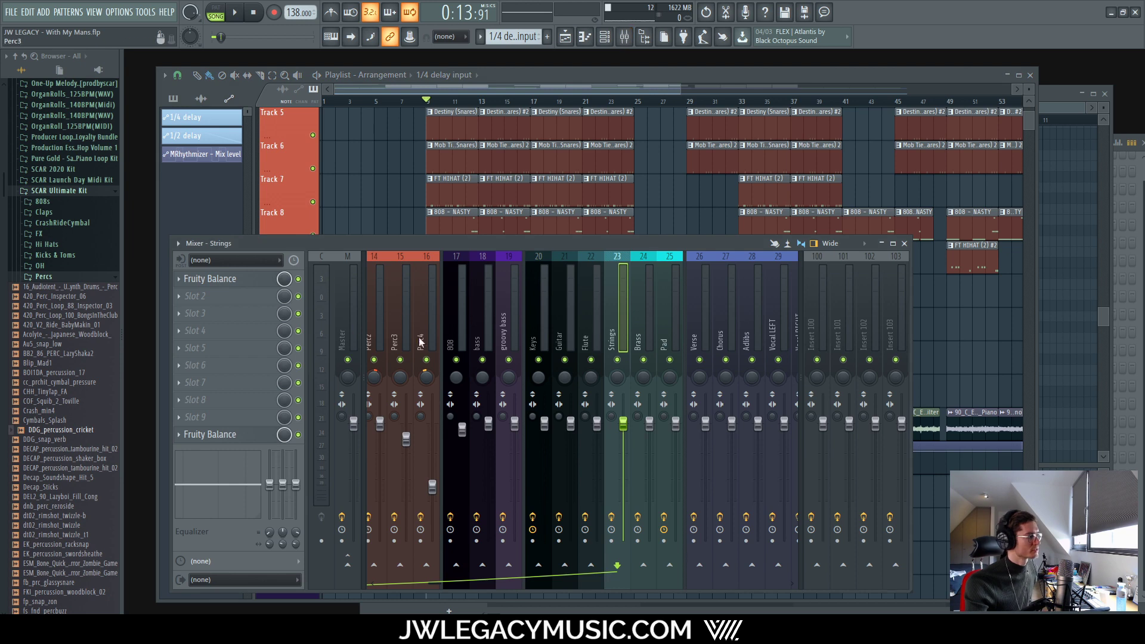
Step: Draw C#4, E4 and G#4 at bar 1 in the strings piano roll and stretch them one bar
{"action": "left_click", "coordinate": [604, 36]}
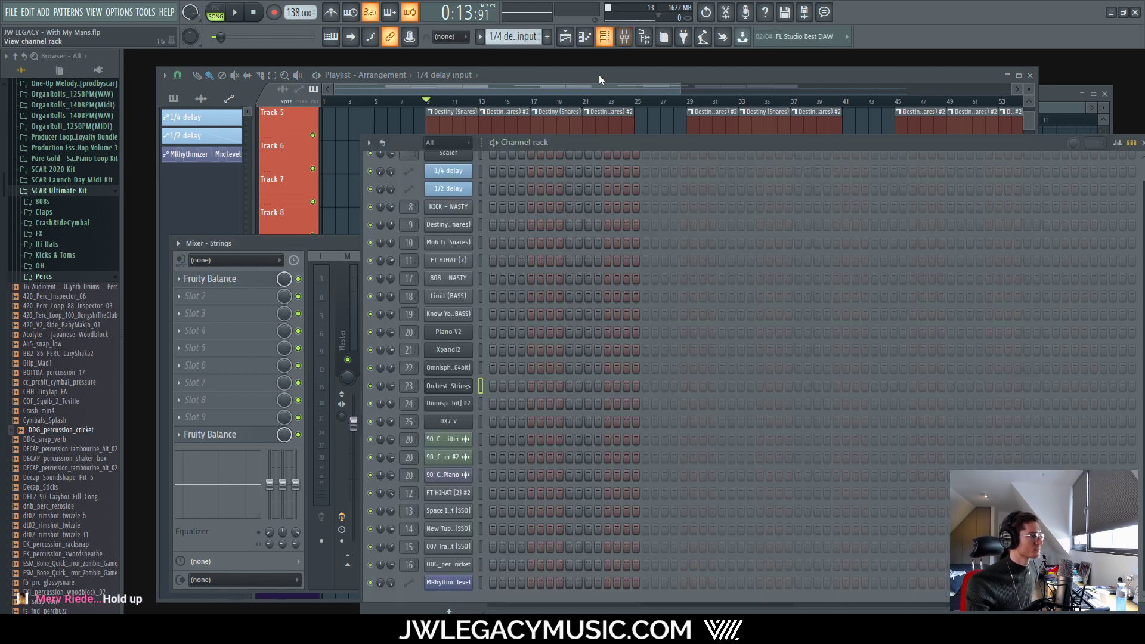
{"action": "right_click", "coordinate": [451, 389]}
{"action": "left_click", "coordinate": [498, 386]}
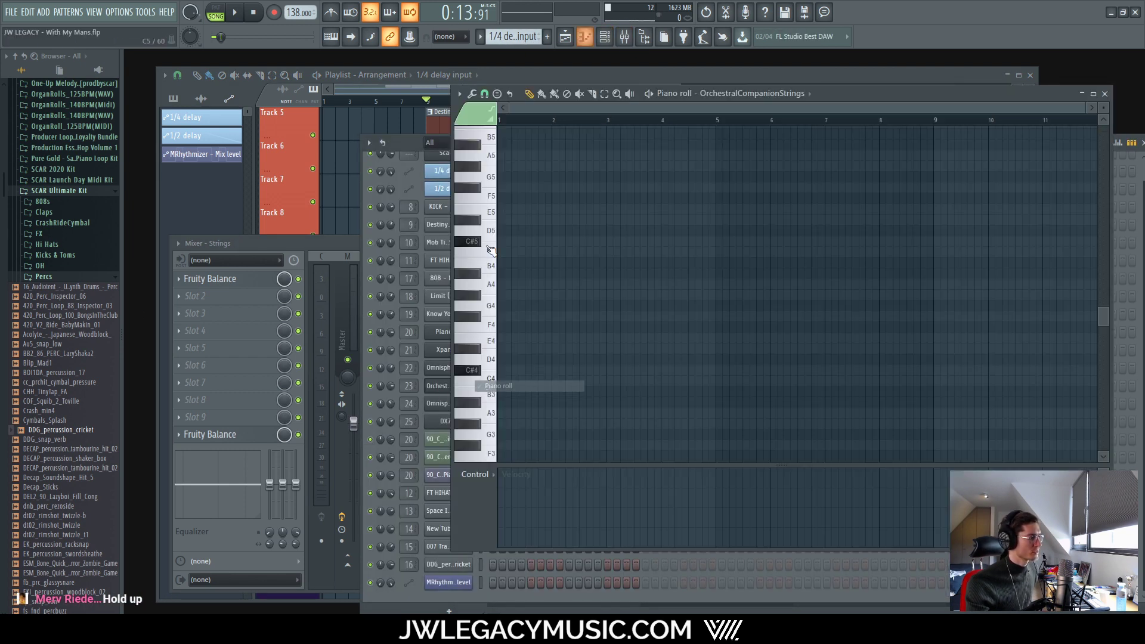
{"action": "left_click", "coordinate": [501, 370]}
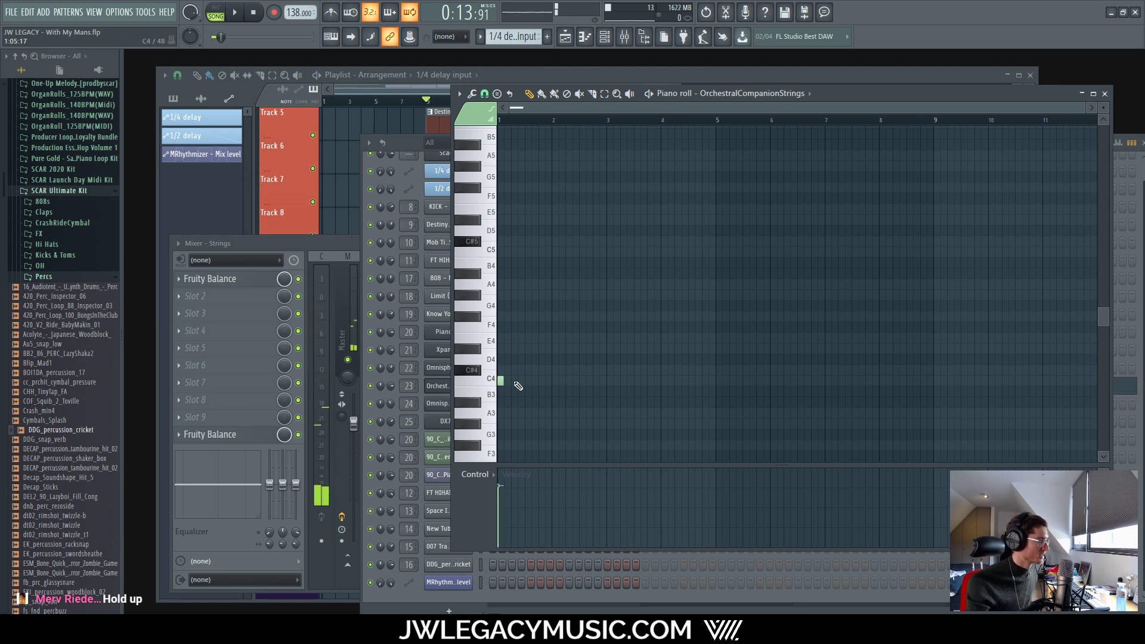
{"action": "left_click", "coordinate": [490, 370]}
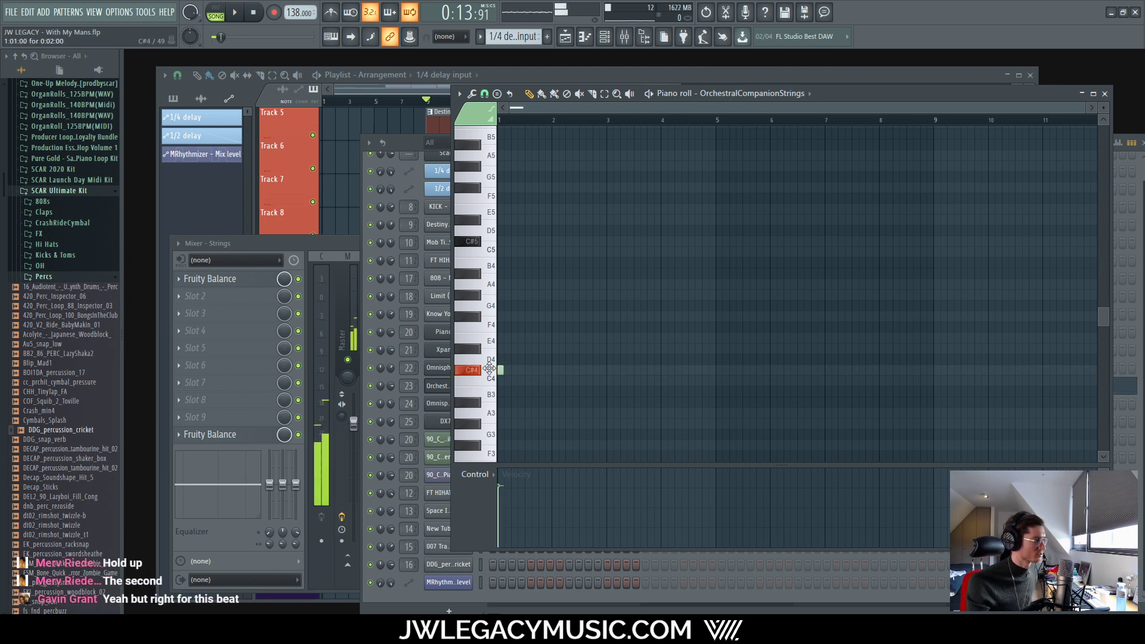
{"action": "left_click", "coordinate": [498, 338]}
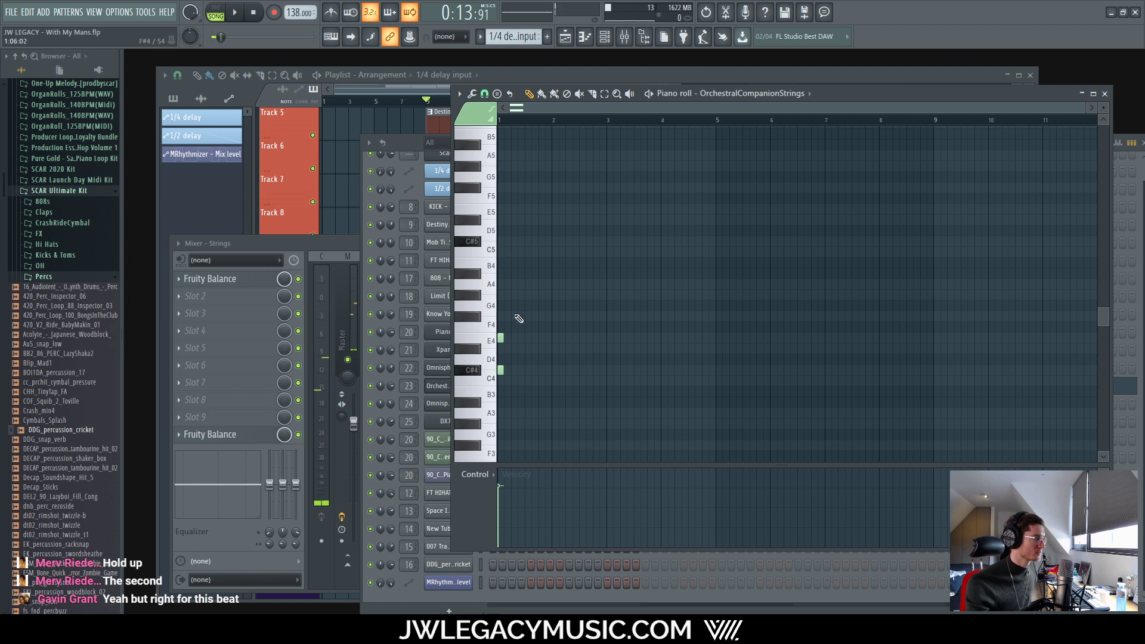
{"action": "left_click", "coordinate": [504, 293]}
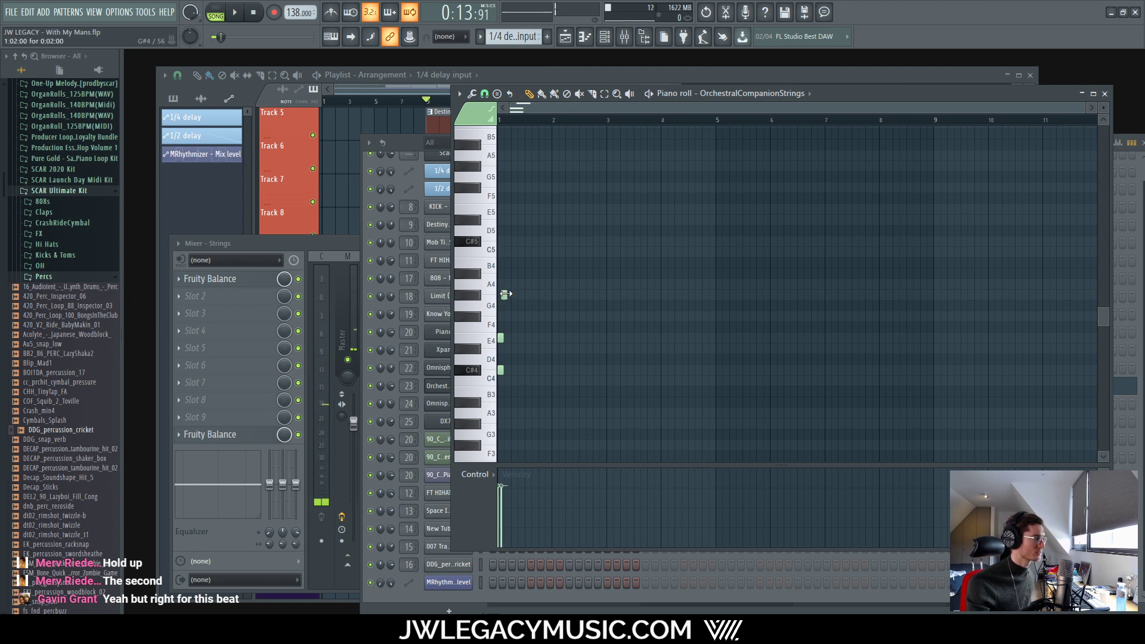
{"action": "left_click_drag", "start_coordinate": [505, 294], "coordinate": [555, 372]}
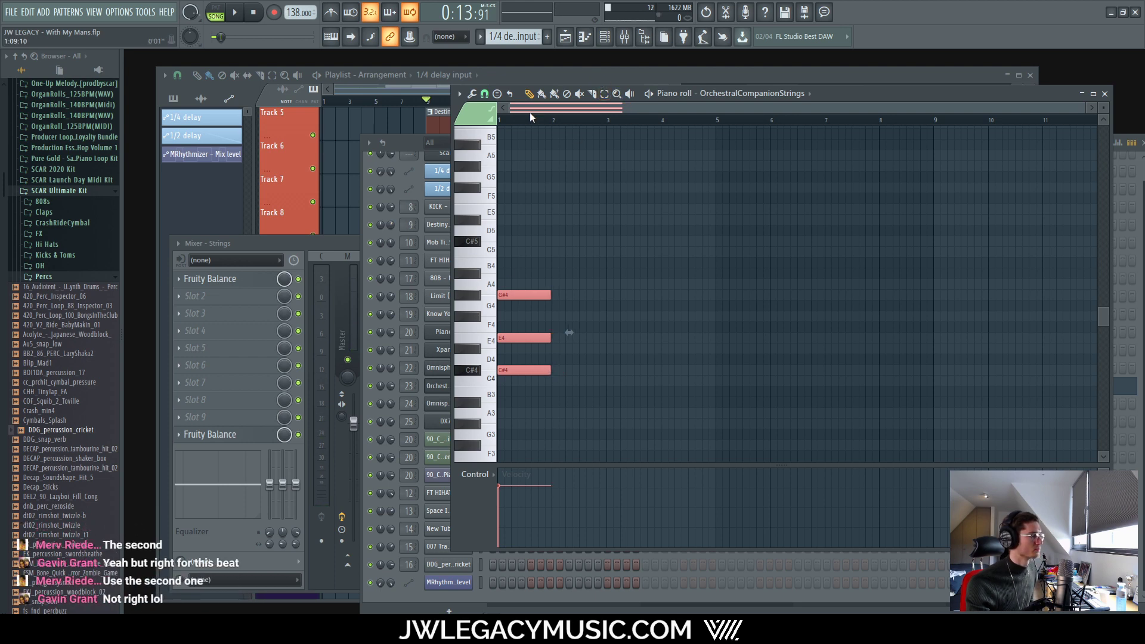
{"action": "left_click", "coordinate": [399, 143]}
Step: Cut the strings chord notes and paste them into Pattern 24
{"action": "right_click", "coordinate": [454, 386]}
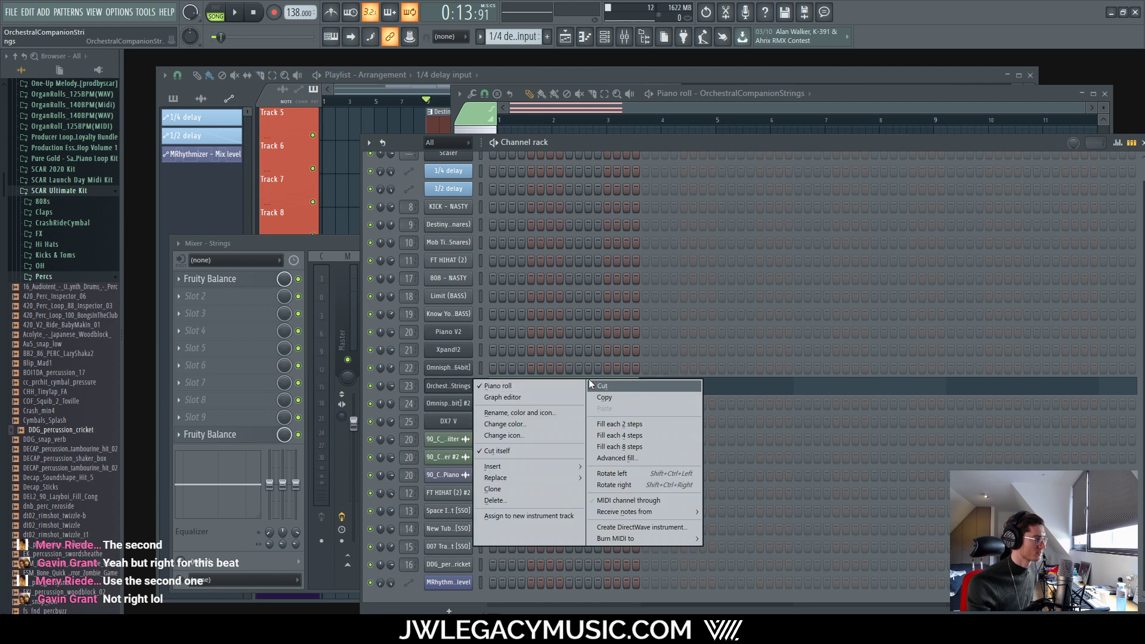
{"action": "left_click", "coordinate": [603, 385]}
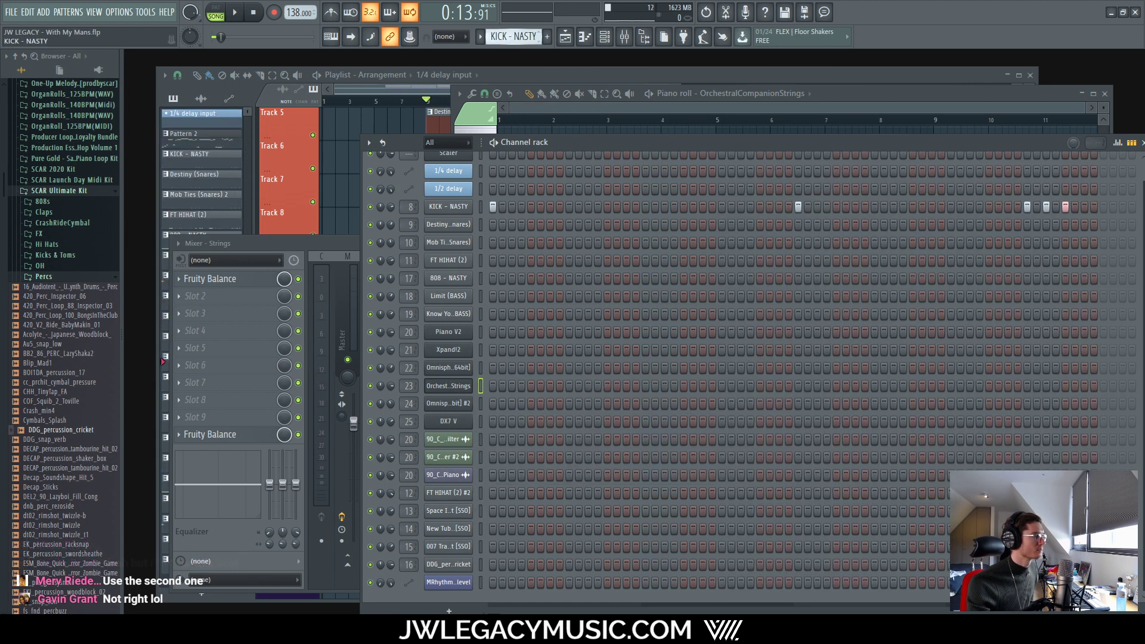
{"action": "key", "text": "KP_Add"}
{"action": "key", "text": "KP_Add"}
{"action": "key", "text": "KP_Add"}
{"action": "key", "text": "KP_Add"}
{"action": "key", "text": "KP_Add"}
{"action": "key", "text": "KP_Add"}
{"action": "key", "text": "KP_Add"}
{"action": "key", "text": "KP_Add"}
{"action": "key", "text": "KP_Add"}
{"action": "key", "text": "KP_Add"}
{"action": "key", "text": "KP_Add"}
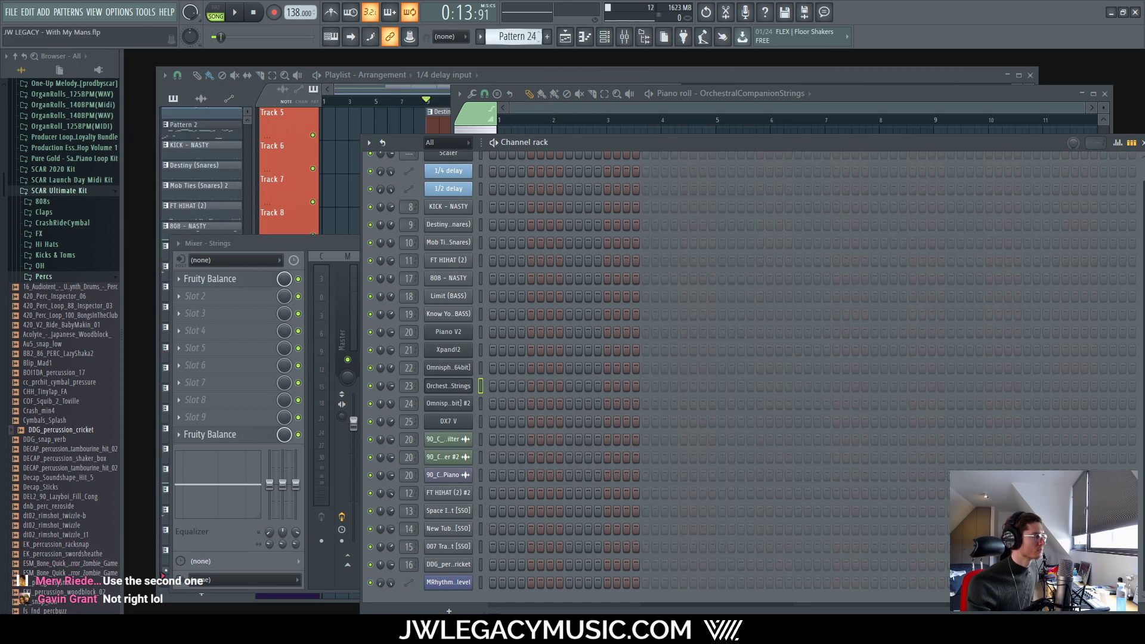
{"action": "key", "text": "KP_Subtract"}
{"action": "key", "text": "KP_Subtract"}
{"action": "key", "text": "KP_Add"}
{"action": "key", "text": "KP_Add"}
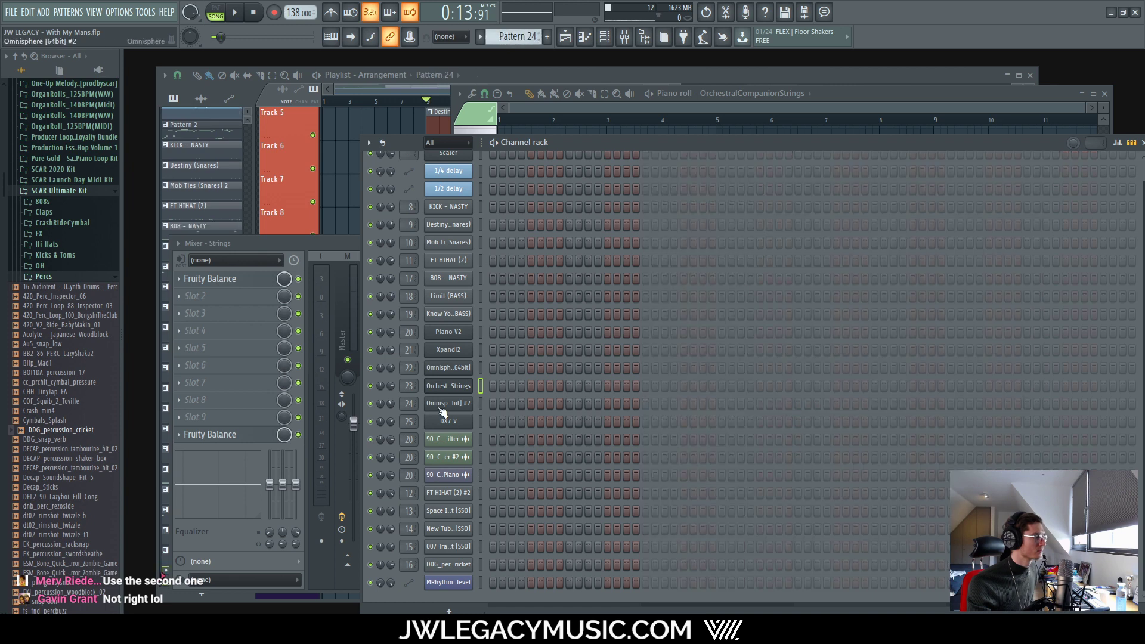
{"action": "right_click", "coordinate": [468, 386]}
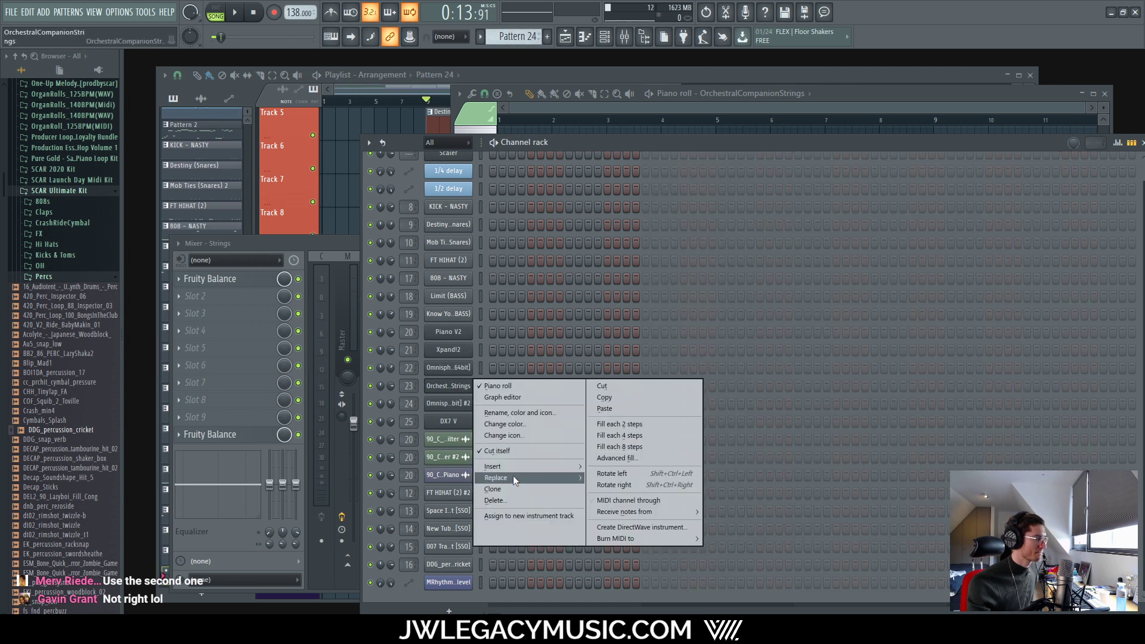
{"action": "left_click", "coordinate": [627, 78]}
Step: Place the Pattern 24 clip on Track 16, audition from bar 9 and shift it later
{"action": "left_click", "coordinate": [431, 493]}
{"action": "scroll", "coordinate": [402, 513], "scroll_direction": "up", "scroll_amount": 5}
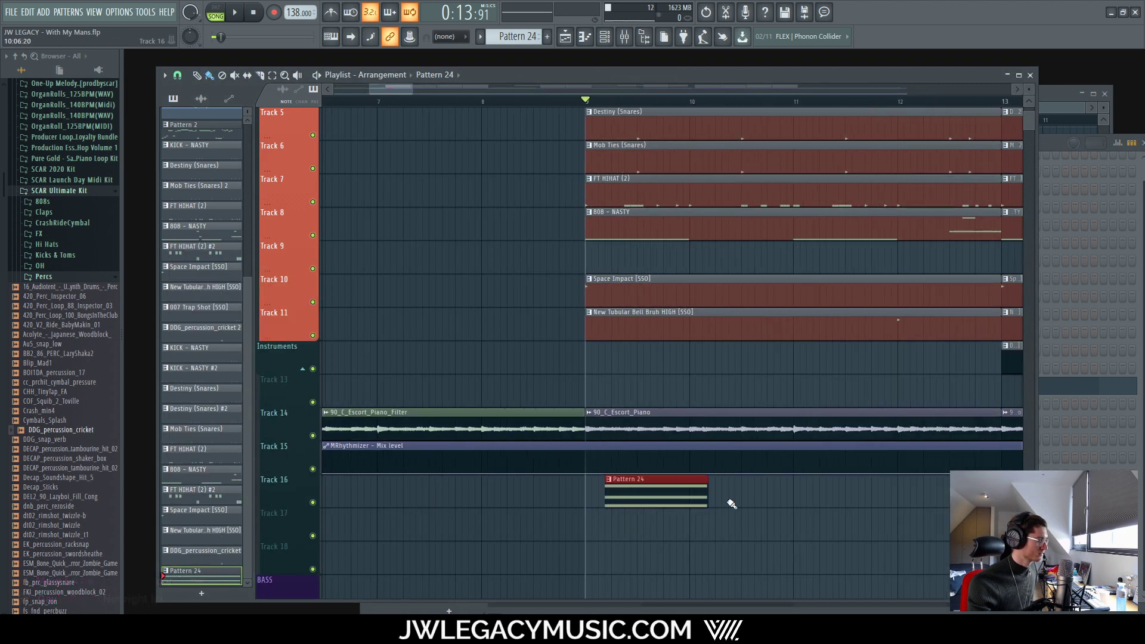
{"action": "left_click_drag", "start_coordinate": [651, 487], "coordinate": [631, 488]}
{"action": "scroll", "coordinate": [587, 490], "scroll_direction": "down", "scroll_amount": 5}
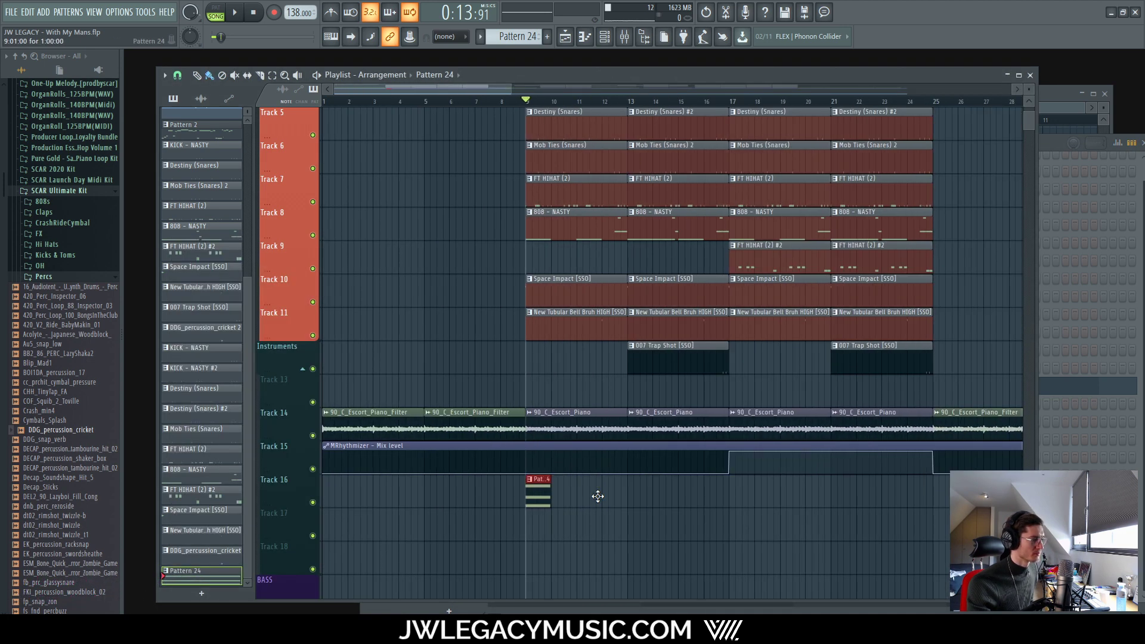
{"action": "key", "text": "space"}
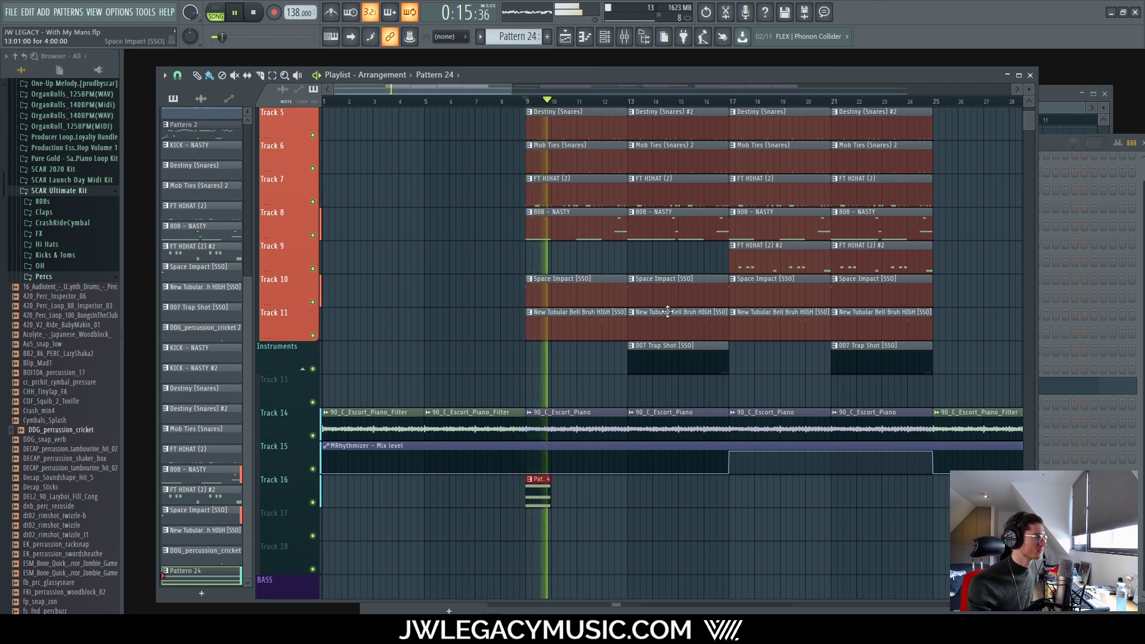
{"action": "key", "text": "space"}
{"action": "left_click_drag", "start_coordinate": [538, 480], "coordinate": [787, 480]}
Step: Mute Track 16 and drag the Pattern 24 clip back to bar 9
{"action": "scroll", "coordinate": [775, 481], "scroll_direction": "down", "scroll_amount": 4}
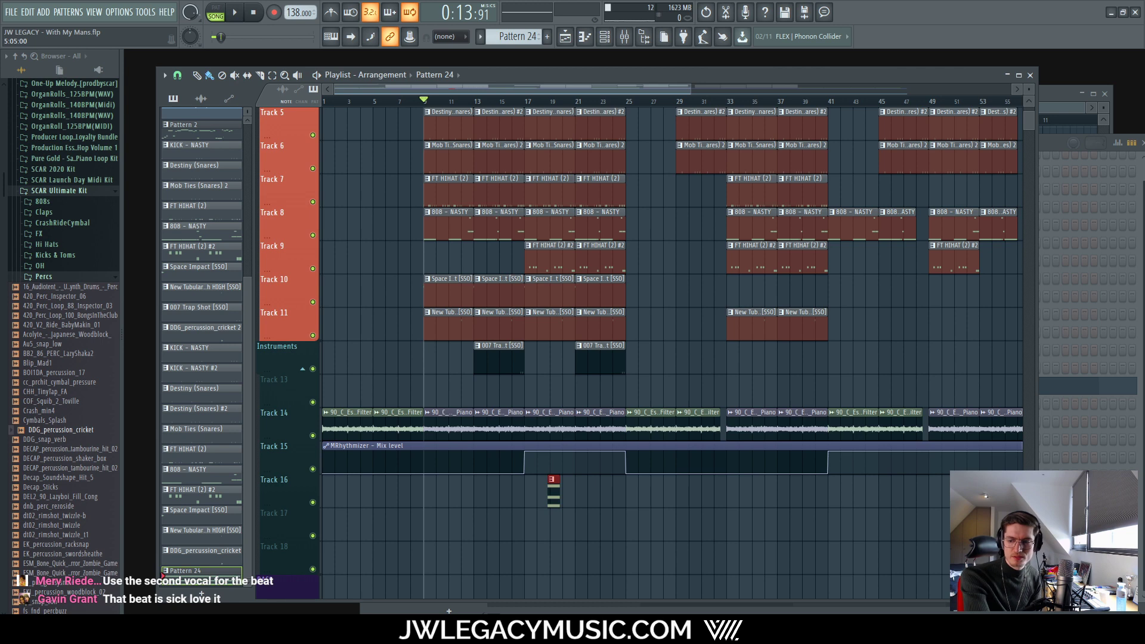
{"action": "left_click", "coordinate": [313, 502]}
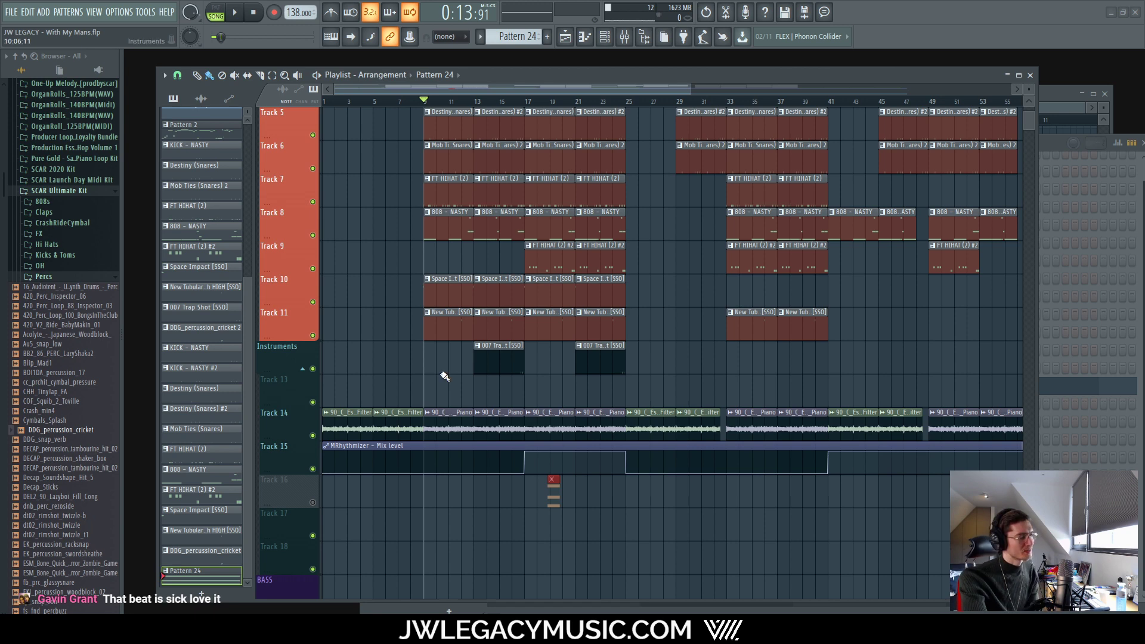
{"action": "scroll", "coordinate": [527, 515], "scroll_direction": "up", "scroll_amount": 2}
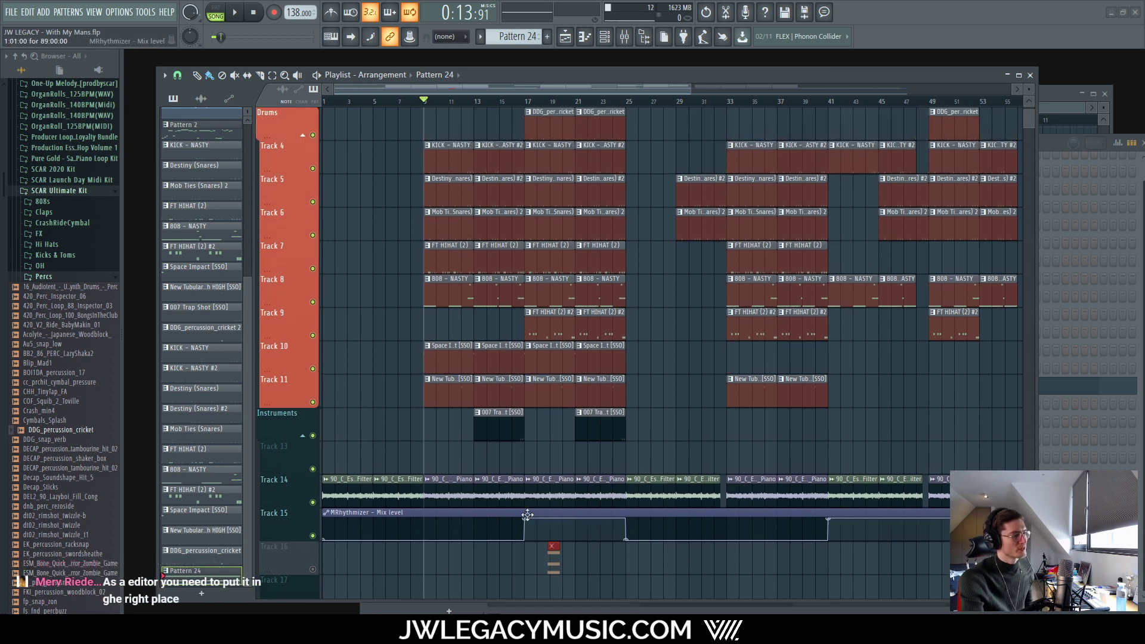
{"action": "scroll", "coordinate": [507, 530], "scroll_direction": "down", "scroll_amount": 2}
{"action": "scroll", "coordinate": [510, 524], "scroll_direction": "up", "scroll_amount": 4}
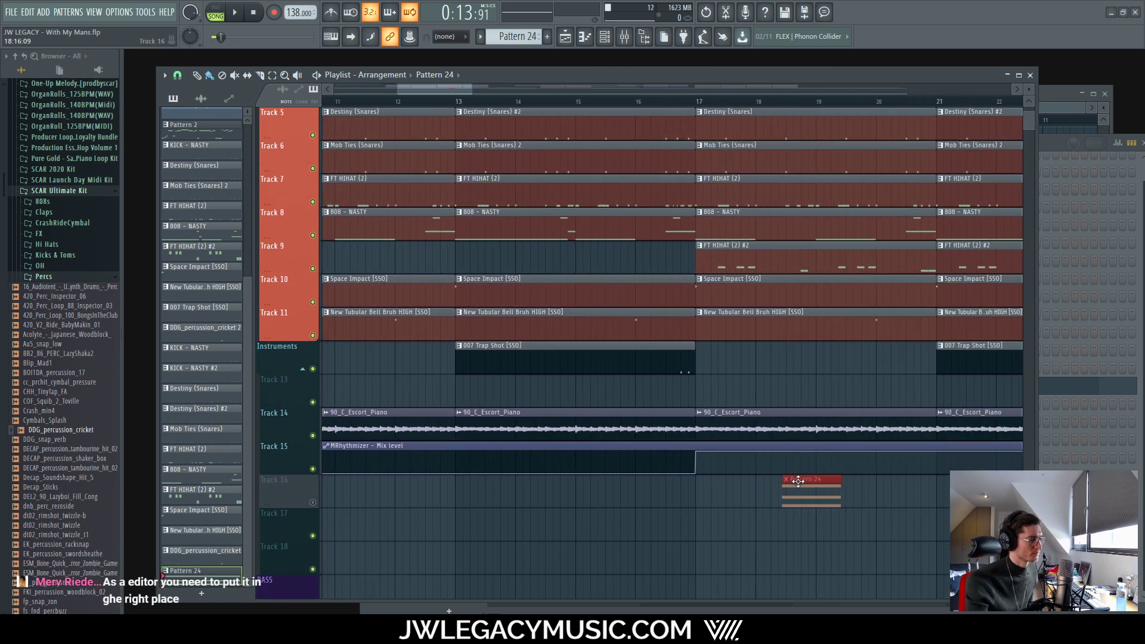
{"action": "left_click_drag", "start_coordinate": [798, 480], "coordinate": [582, 479]}
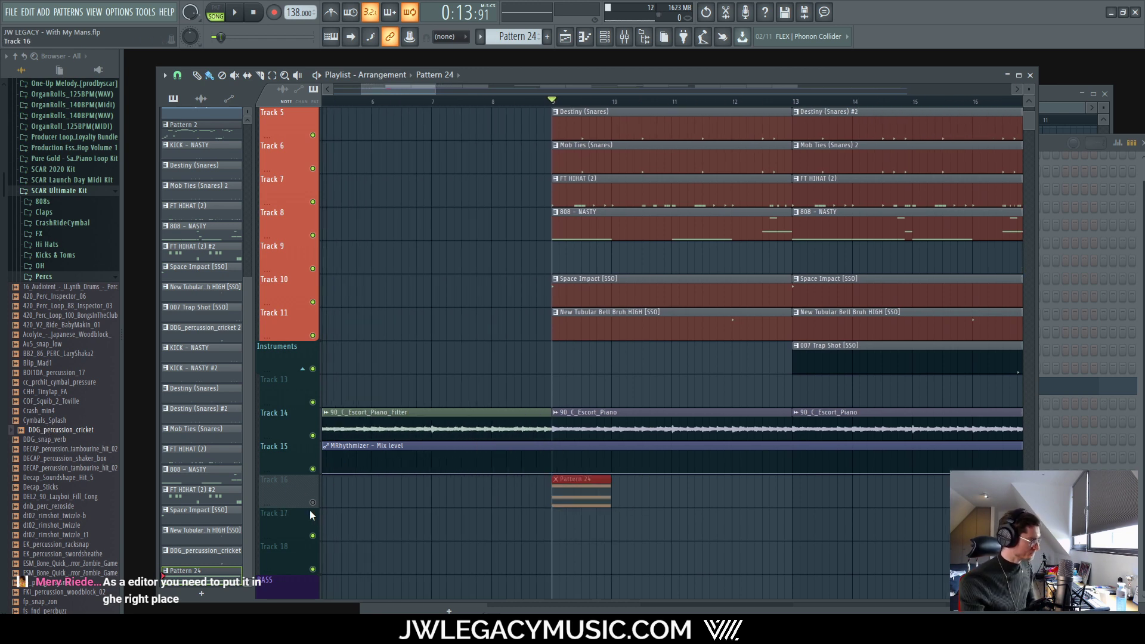
{"action": "left_click", "coordinate": [624, 36]}
Step: Lower the Strings mixer fader and cut its low-shelf EQ band during playback
{"action": "left_click_drag", "start_coordinate": [623, 424], "coordinate": [623, 491]}
{"action": "key", "text": "space"}
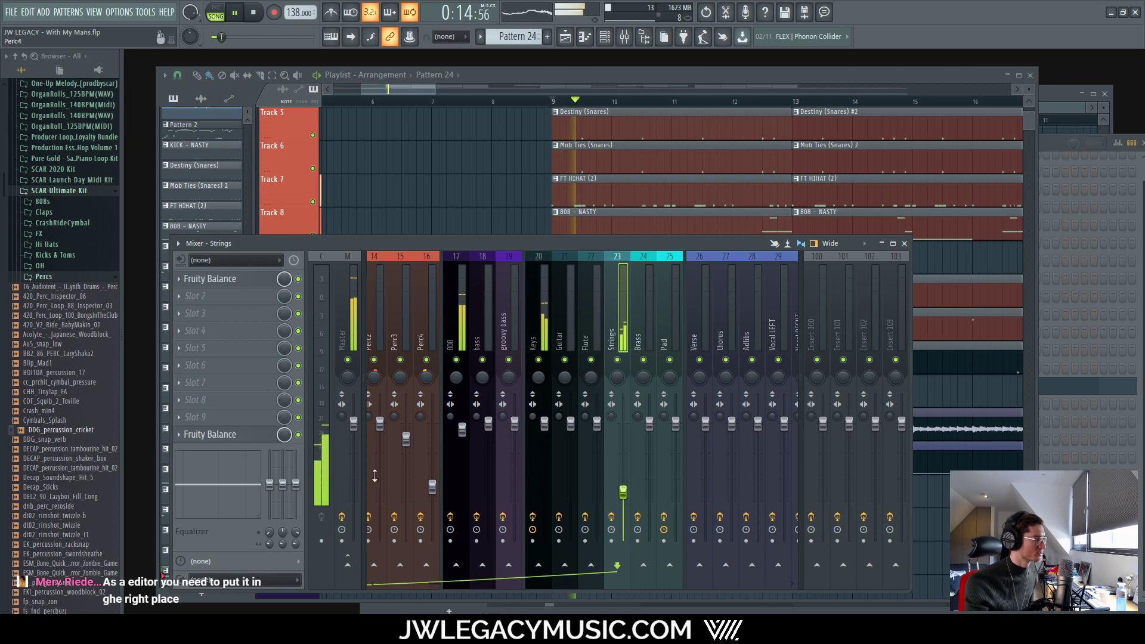
{"action": "left_click_drag", "start_coordinate": [269, 484], "coordinate": [270, 516]}
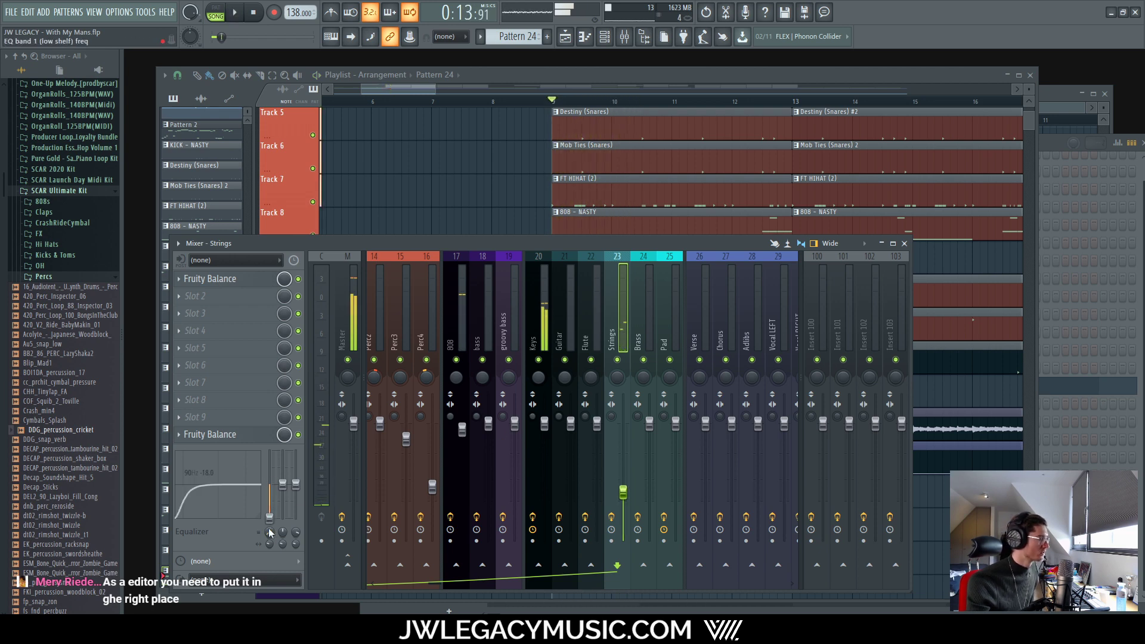
Step: Stop playback and move the Pattern 24 clip on Track 16 to bar 17
{"action": "left_click", "coordinate": [653, 74]}
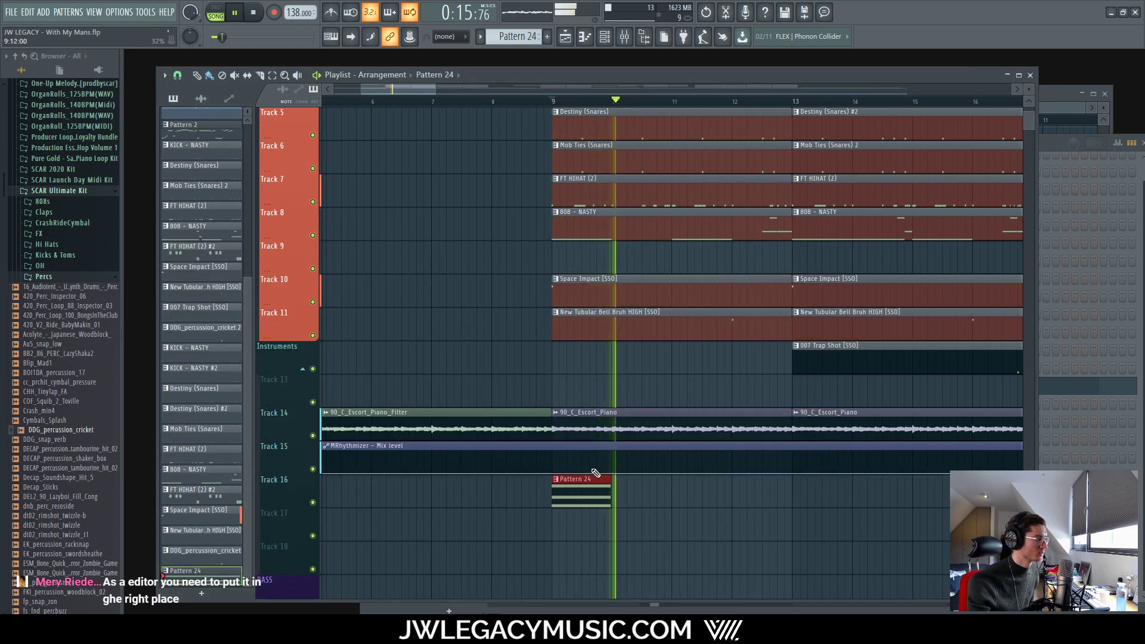
{"action": "scroll", "coordinate": [594, 472], "scroll_direction": "down", "scroll_amount": 3}
{"action": "key", "text": "space"}
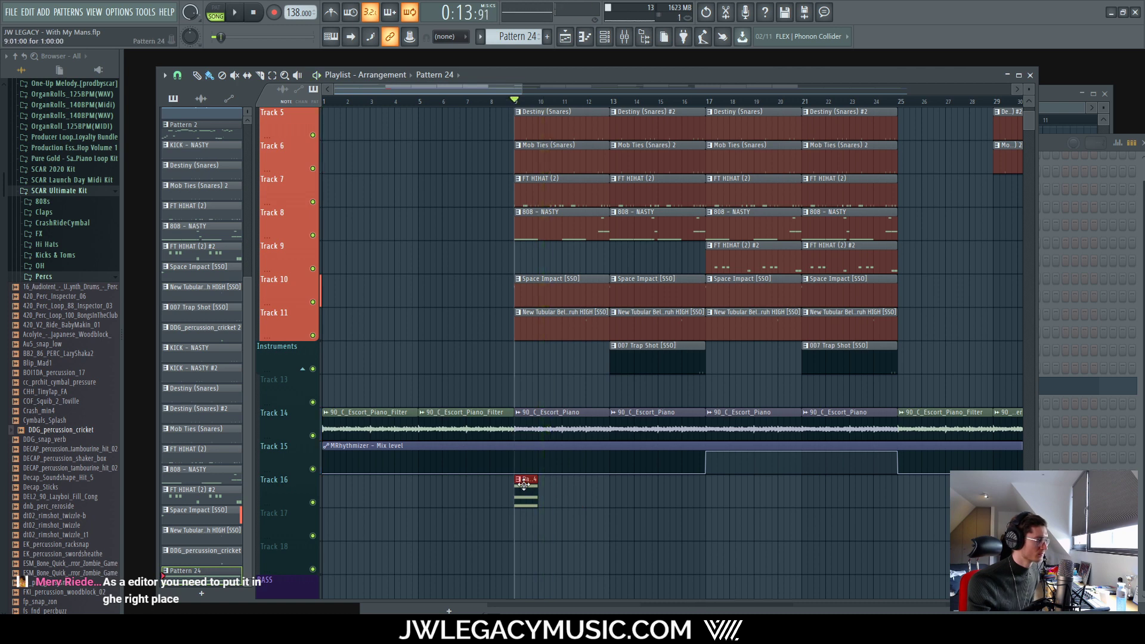
{"action": "left_click_drag", "start_coordinate": [526, 483], "coordinate": [720, 473]}
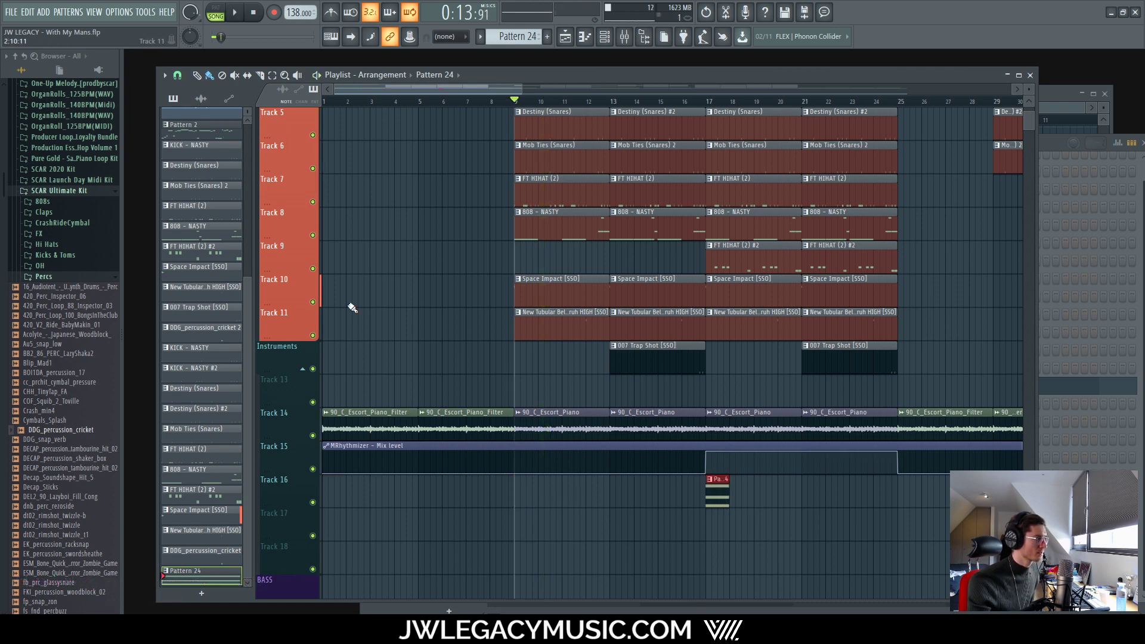
{"action": "scroll", "coordinate": [369, 304], "scroll_direction": "up", "scroll_amount": 4}
Step: Inspect the Pattern 2 piano melody notes in the Piano V2 editor, then close it
{"action": "double_click", "coordinate": [386, 115]}
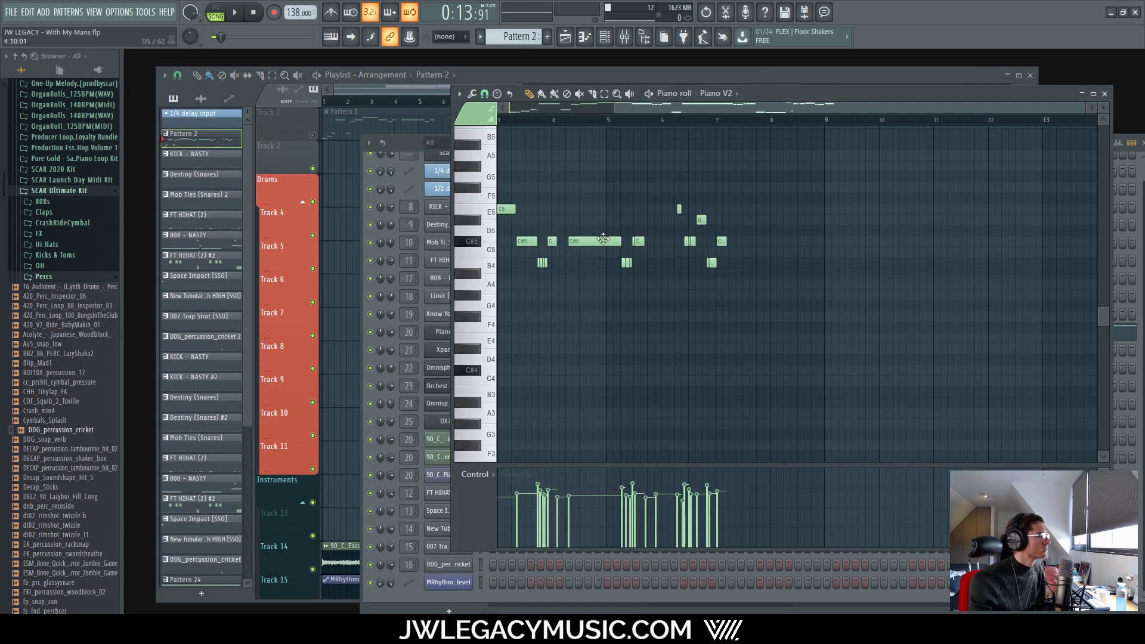
{"action": "scroll", "coordinate": [614, 274], "scroll_direction": "left", "scroll_amount": 2}
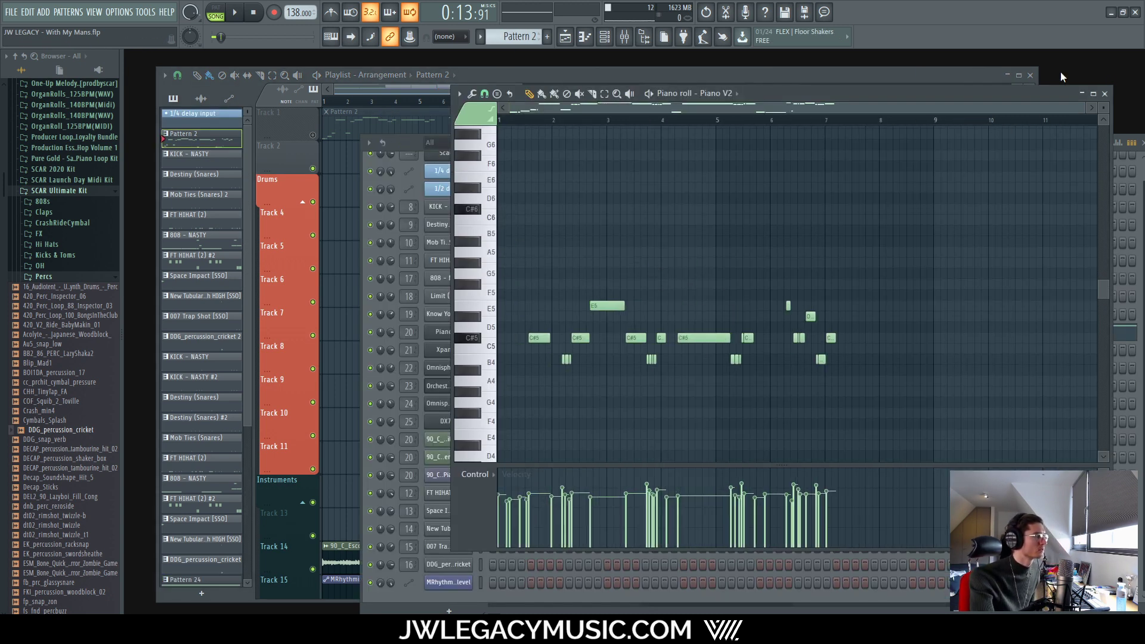
{"action": "left_click", "coordinate": [1105, 95]}
Step: Open Newtone on the Master, restart 90_C_Escort_Piano_Filter from bar 1, then close Newtone
{"action": "left_click", "coordinate": [624, 37]}
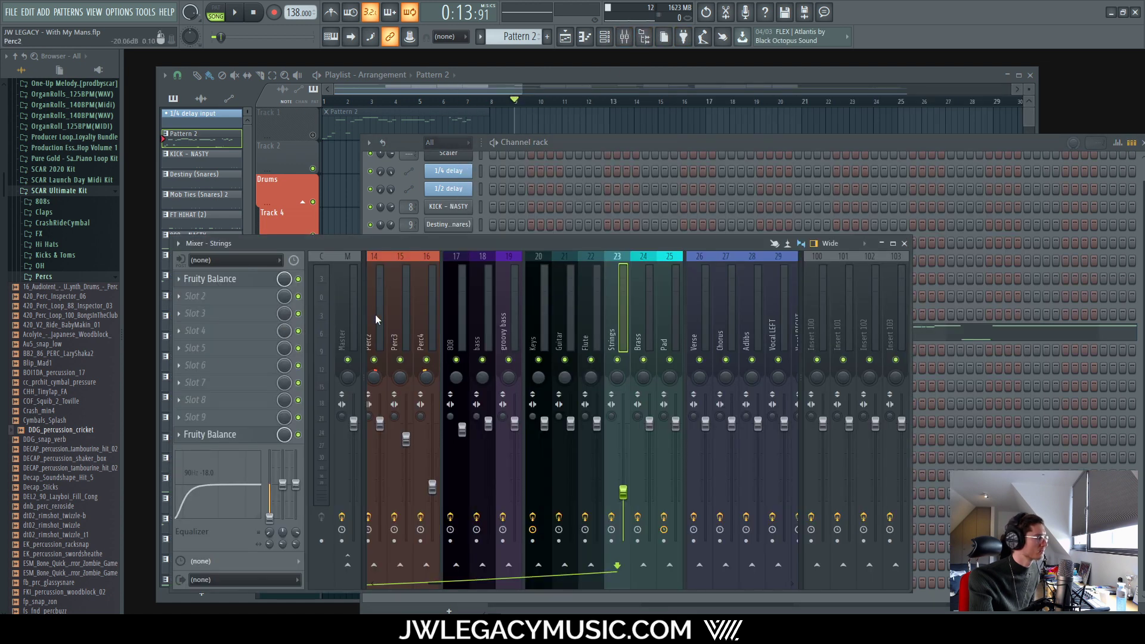
{"action": "left_click", "coordinate": [263, 303]}
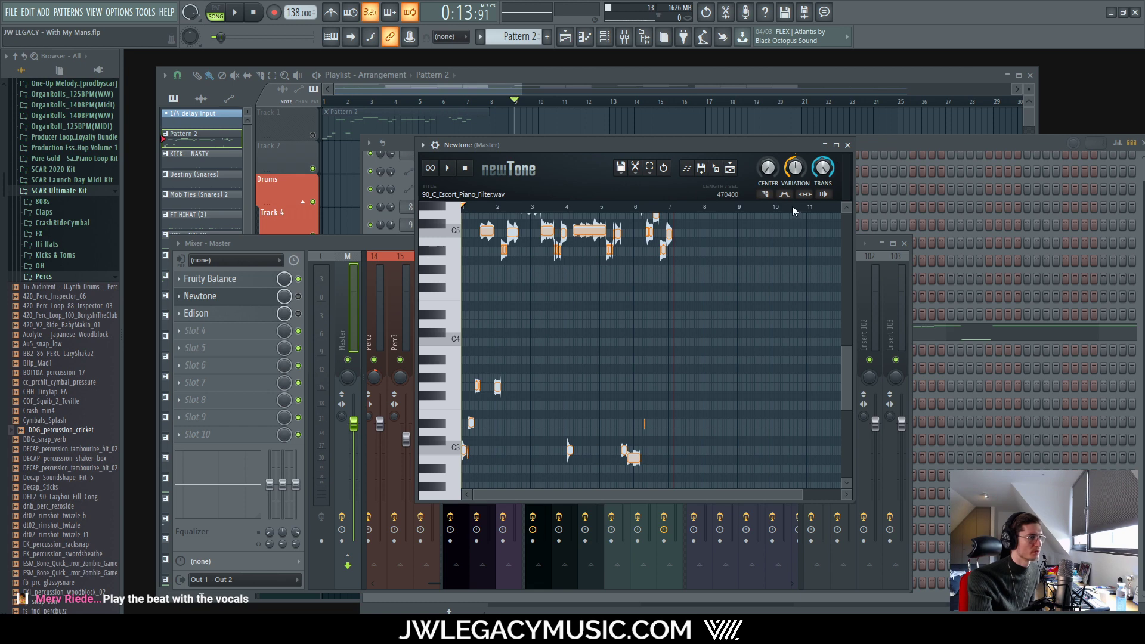
{"action": "scroll", "coordinate": [673, 222], "scroll_direction": "up", "scroll_amount": 5}
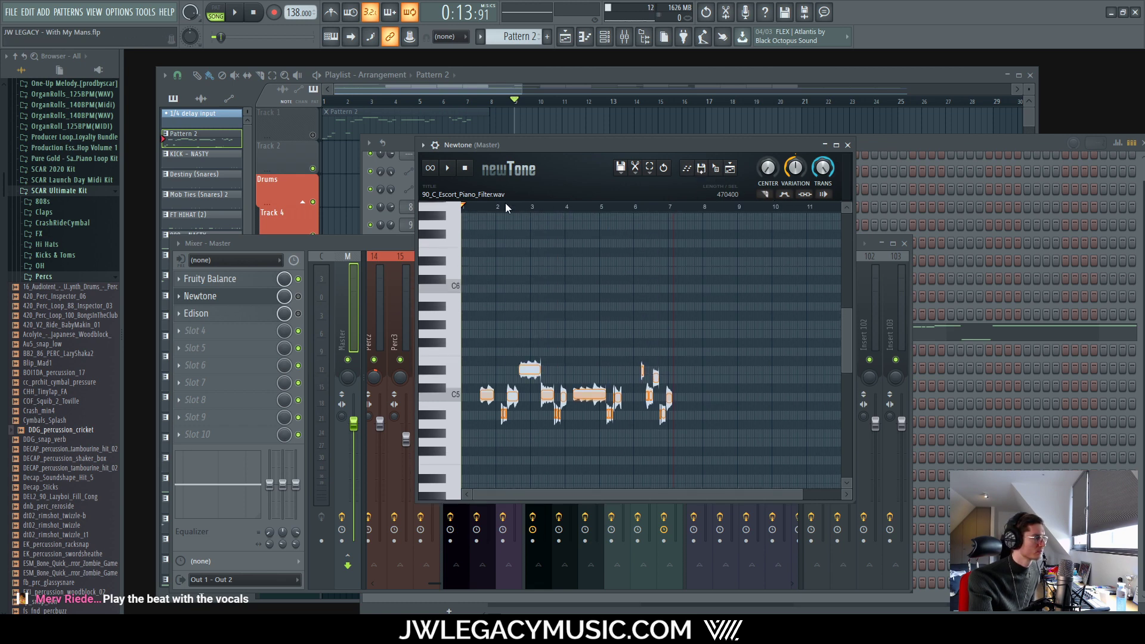
{"action": "scroll", "coordinate": [474, 360], "scroll_direction": "down", "scroll_amount": 1}
{"action": "left_click", "coordinate": [515, 206]}
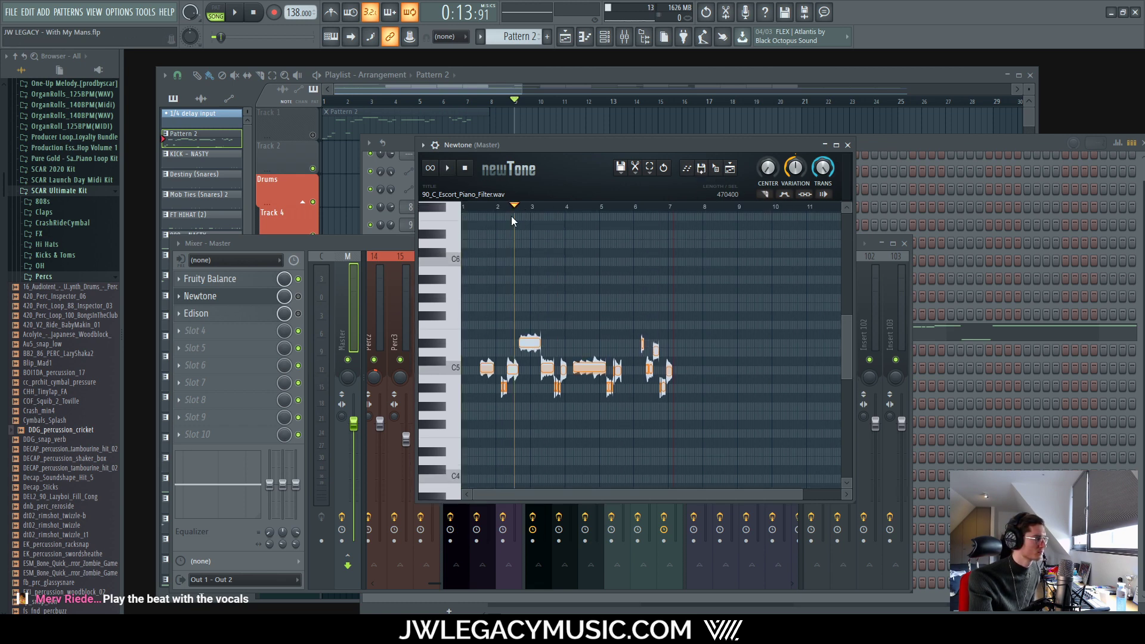
{"action": "left_click", "coordinate": [467, 207]}
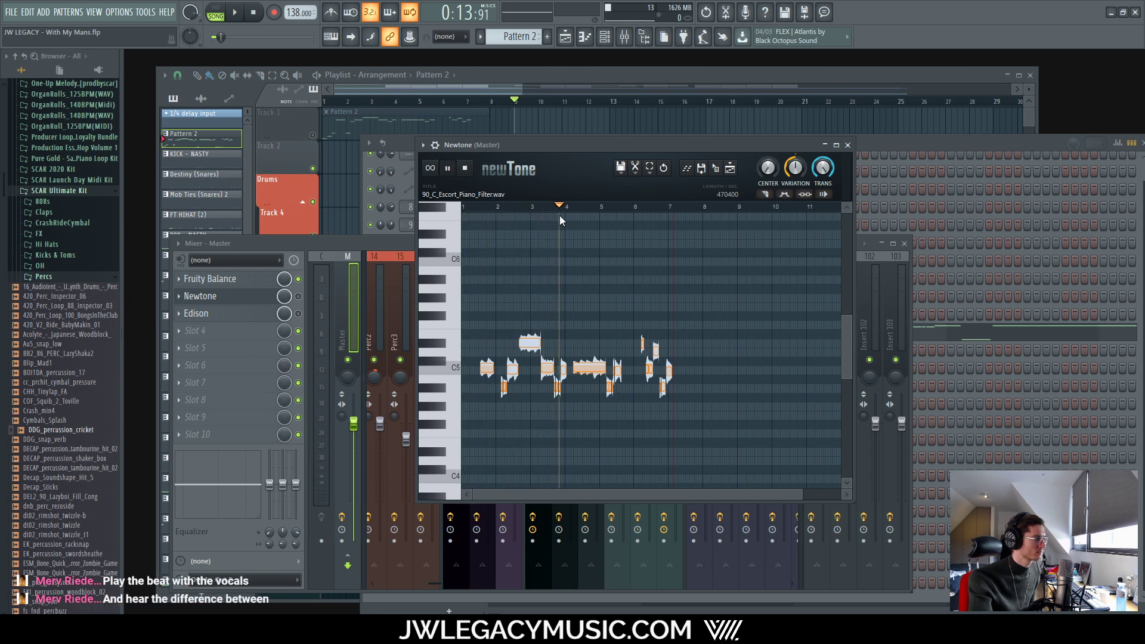
{"action": "scroll", "coordinate": [535, 302], "scroll_direction": "down", "scroll_amount": 5}
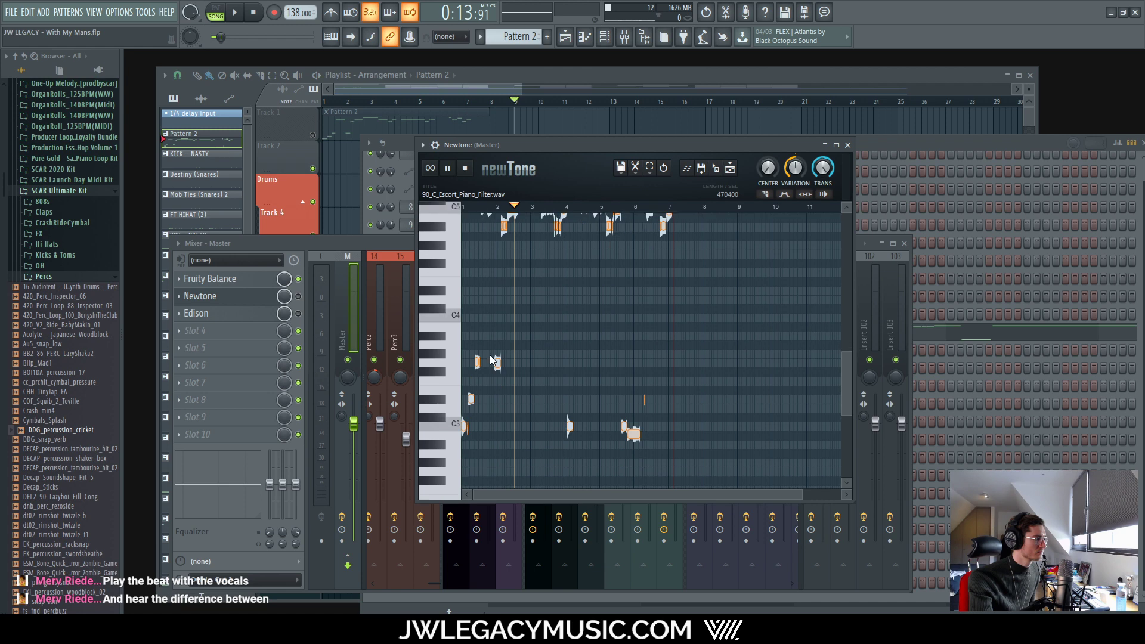
{"action": "scroll", "coordinate": [510, 337], "scroll_direction": "up", "scroll_amount": 2}
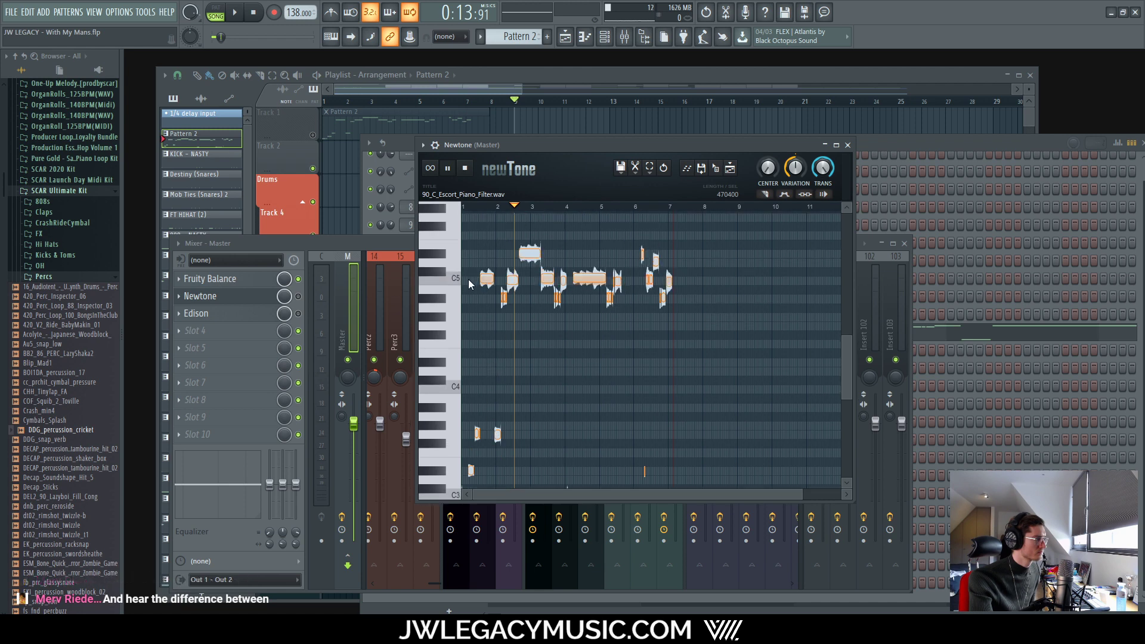
{"action": "left_click", "coordinate": [847, 145]}
Step: Play and stop the playlist from bar 9, then open Pattern 24 on track 16 in the piano roll
{"action": "left_click", "coordinate": [860, 138]}
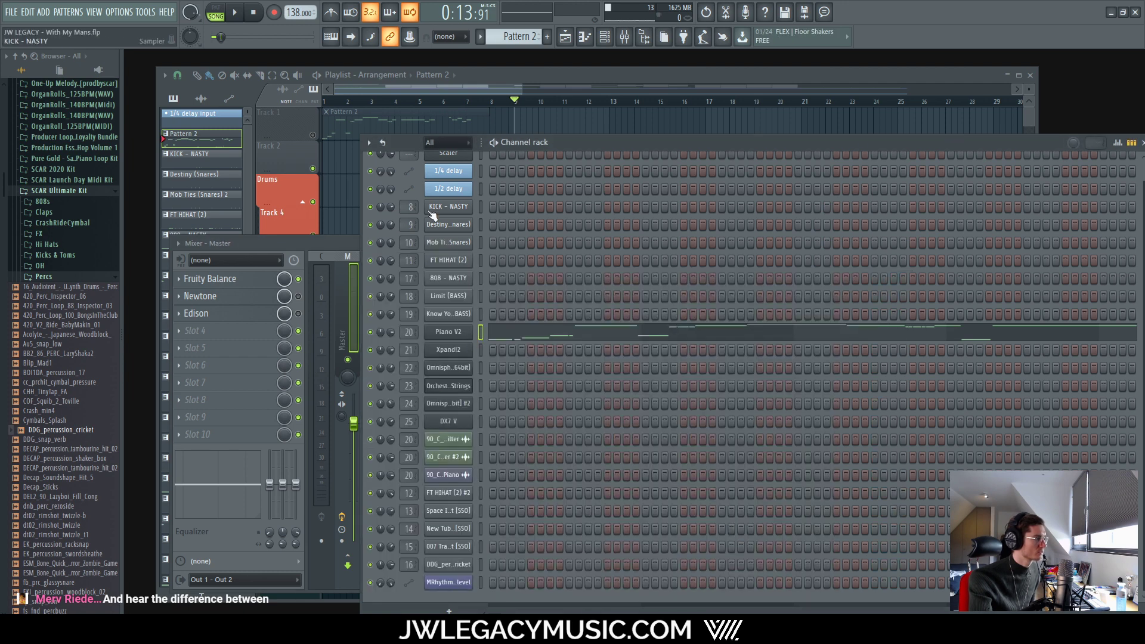
{"action": "left_click", "coordinate": [547, 76]}
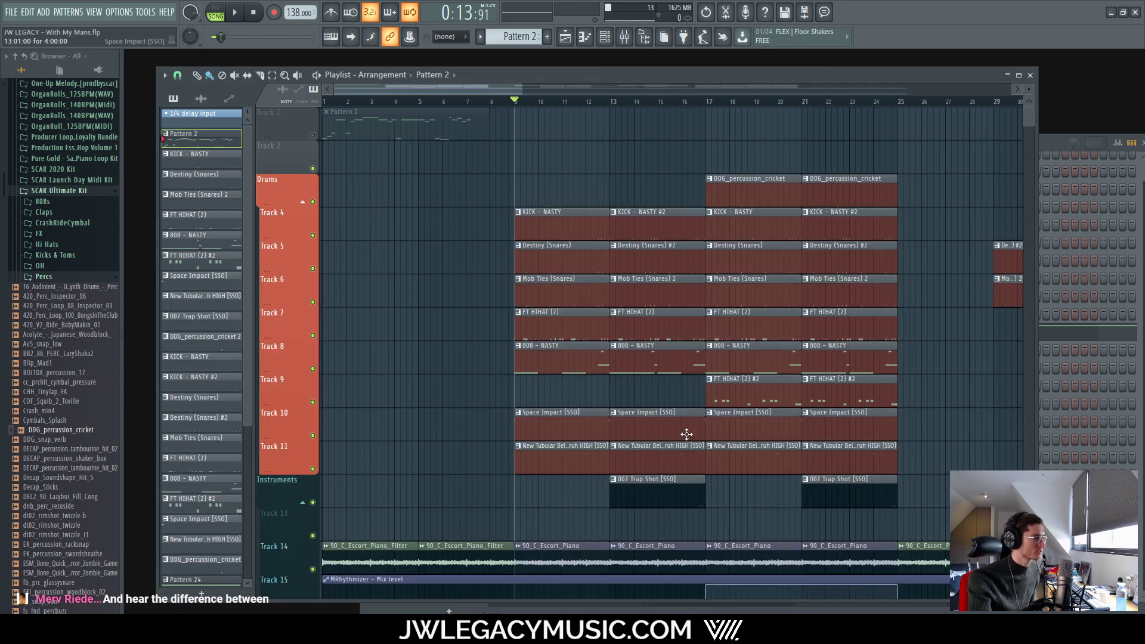
{"action": "scroll", "coordinate": [568, 405], "scroll_direction": "down", "scroll_amount": 2}
{"action": "key", "text": "space"}
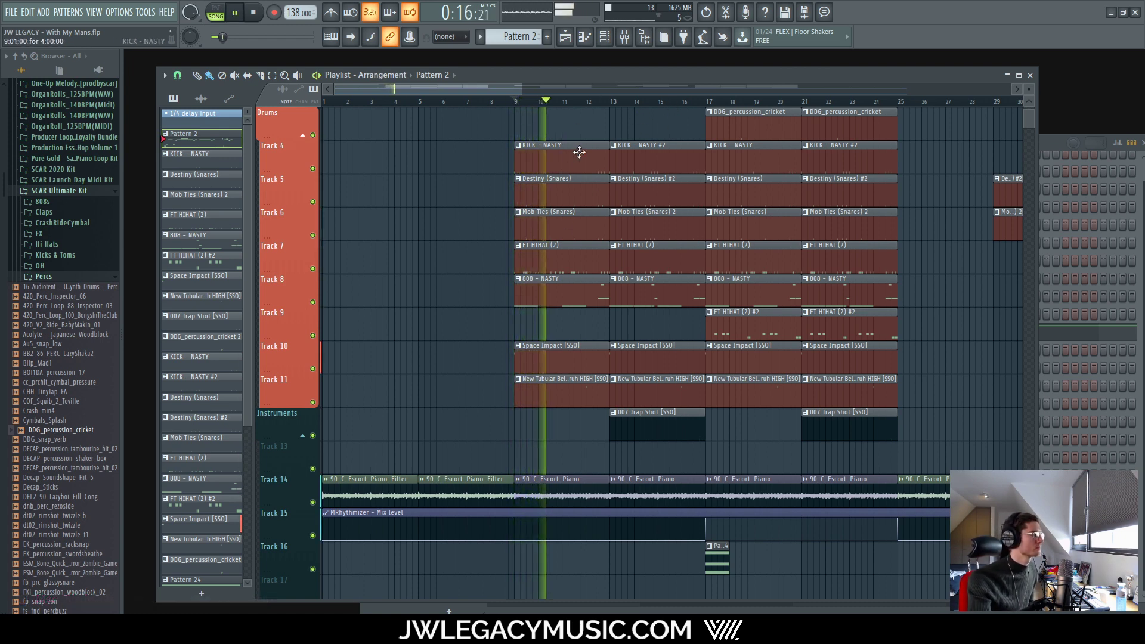
{"action": "key", "text": "space"}
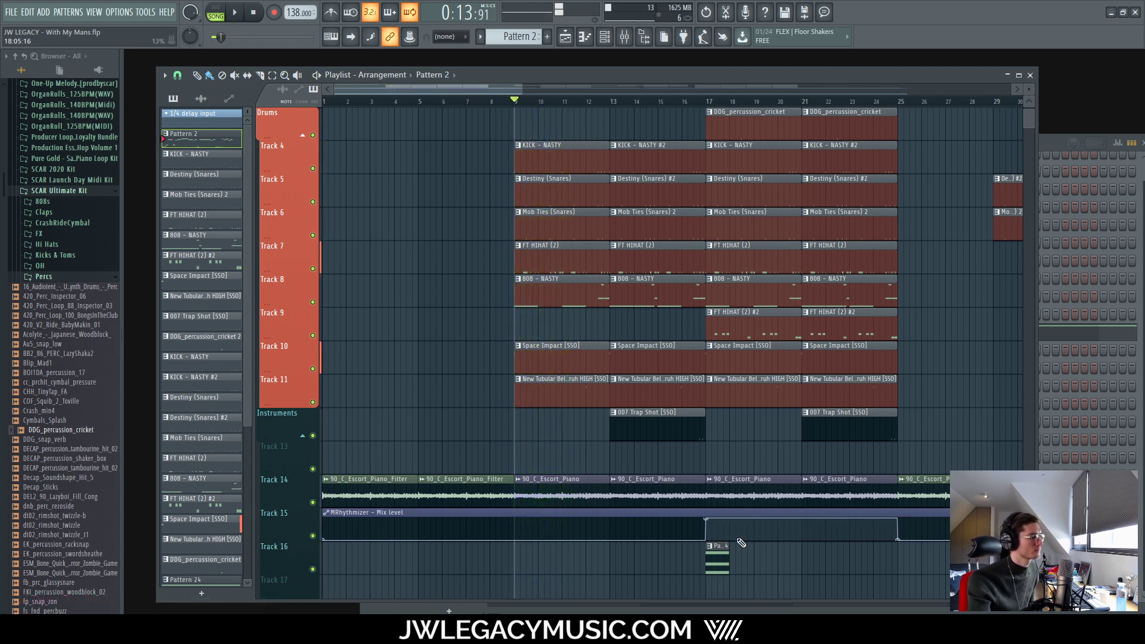
{"action": "scroll", "coordinate": [715, 544], "scroll_direction": "up", "scroll_amount": 3, "text": "ctrl"}
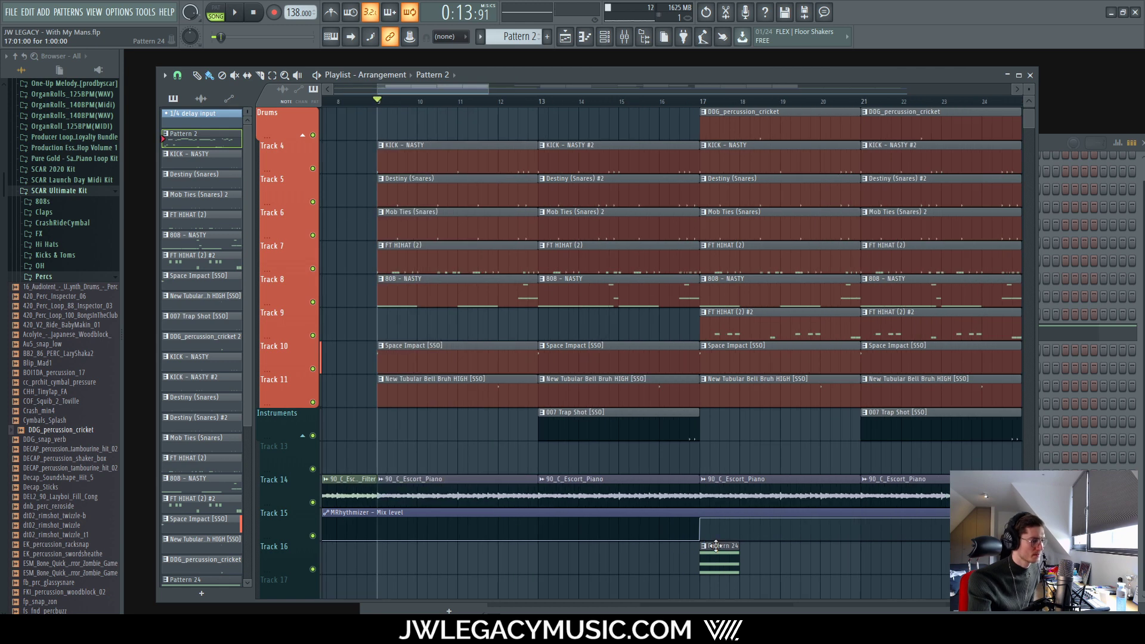
{"action": "double_click", "coordinate": [716, 545]}
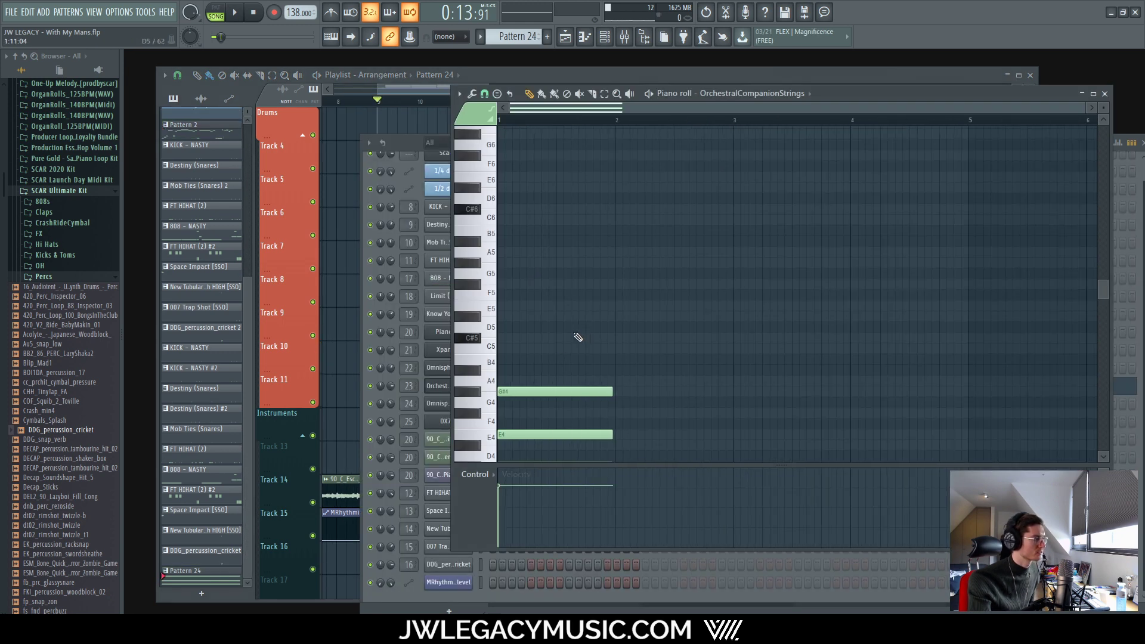
Step: Delete D#4 from the chord and lengthen the C#4–E4–G#4 notes to bar 3
{"action": "right_click", "coordinate": [644, 449]}
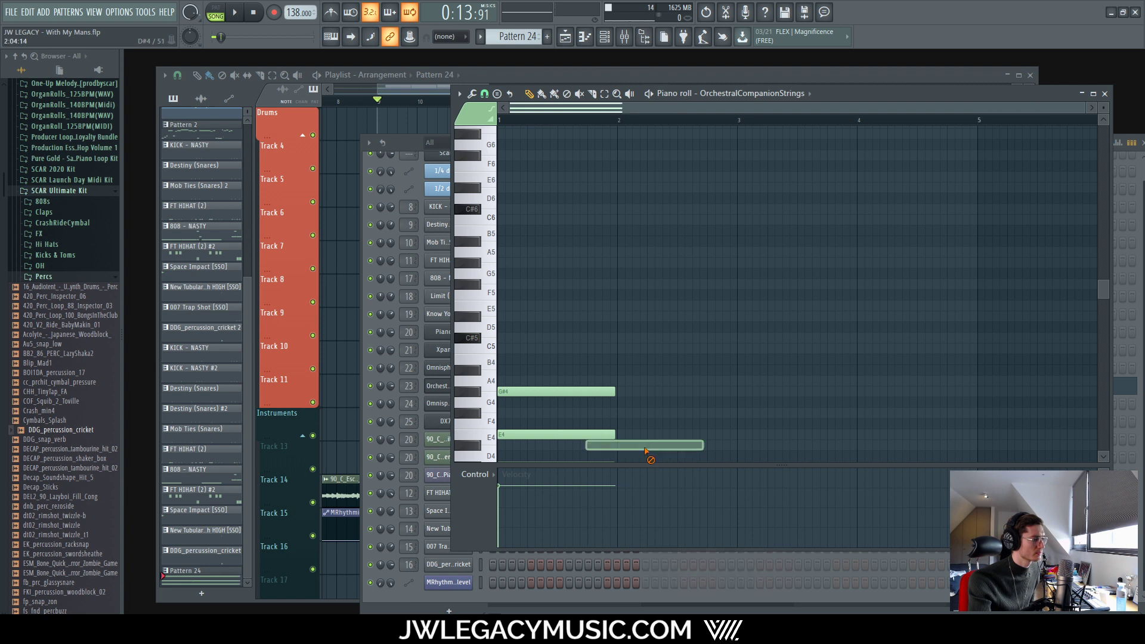
{"action": "scroll", "coordinate": [626, 345], "scroll_direction": "down", "scroll_amount": 4}
{"action": "left_click_drag", "start_coordinate": [660, 217], "coordinate": [560, 376], "text": "ctrl"}
{"action": "left_click_drag", "start_coordinate": [613, 338], "coordinate": [730, 332]}
Step: Duplicate the chord into bars 3–5, raise the copy three semitones, and play it back
{"action": "scroll", "coordinate": [721, 334], "scroll_direction": "down", "scroll_amount": 2}
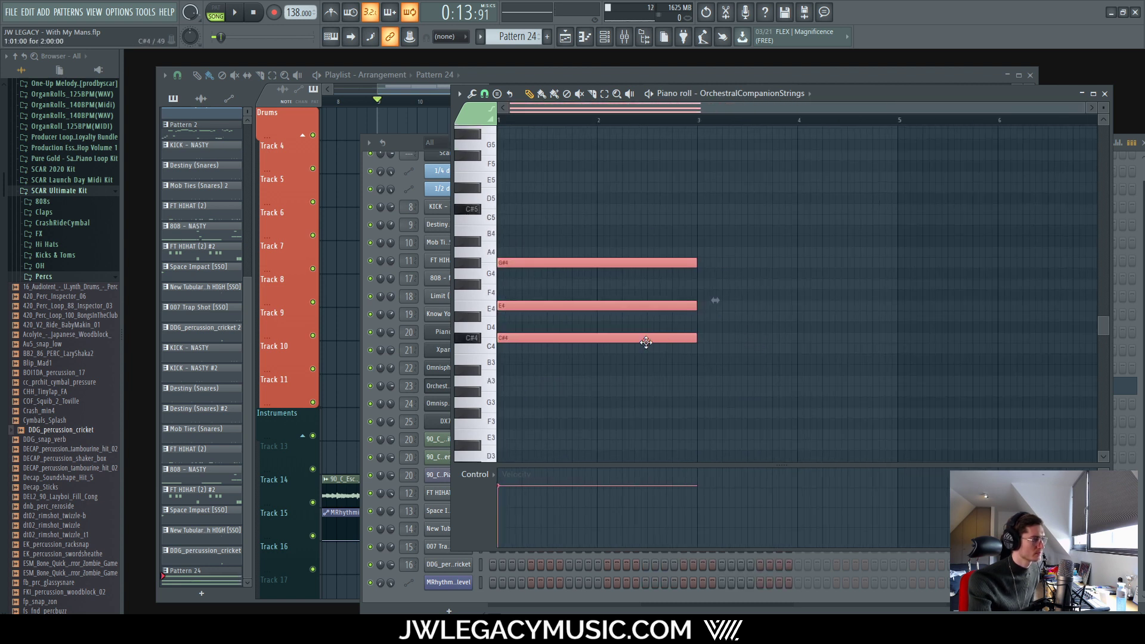
{"action": "key", "text": "ctrl+b"}
{"action": "key", "text": "shift+Up"}
{"action": "key", "text": "shift+Up"}
{"action": "key", "text": "shift+Up"}
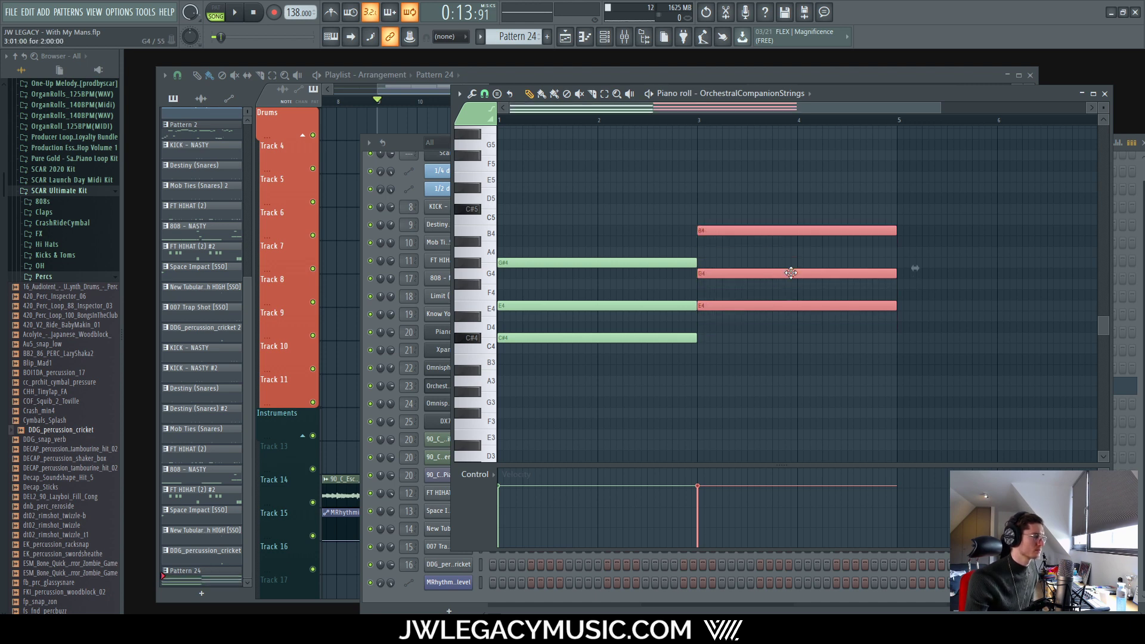
{"action": "key", "text": "space"}
Step: Raise the second chord's G4 to G#4 and B4 to C5, giving E4–G#4–C5
{"action": "left_click_drag", "start_coordinate": [742, 247], "coordinate": [756, 283], "text": "ctrl"}
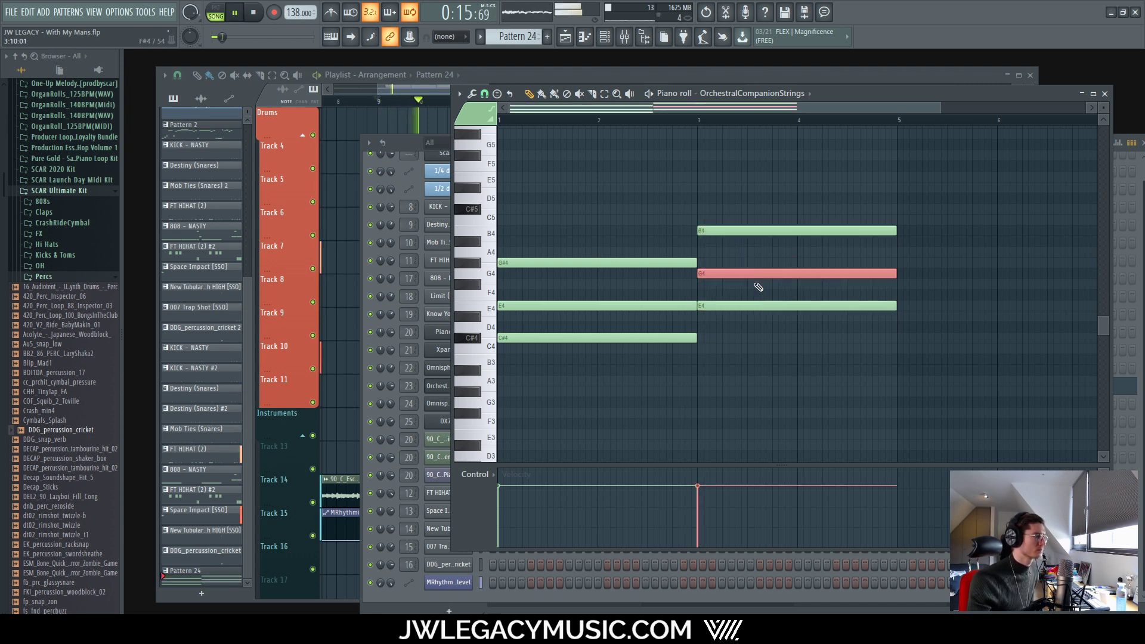
{"action": "key", "text": "shift+Up"}
{"action": "left_click_drag", "start_coordinate": [790, 187], "coordinate": [755, 255], "text": "ctrl"}
{"action": "key", "text": "shift+Up"}
{"action": "key", "text": "shift+Down"}
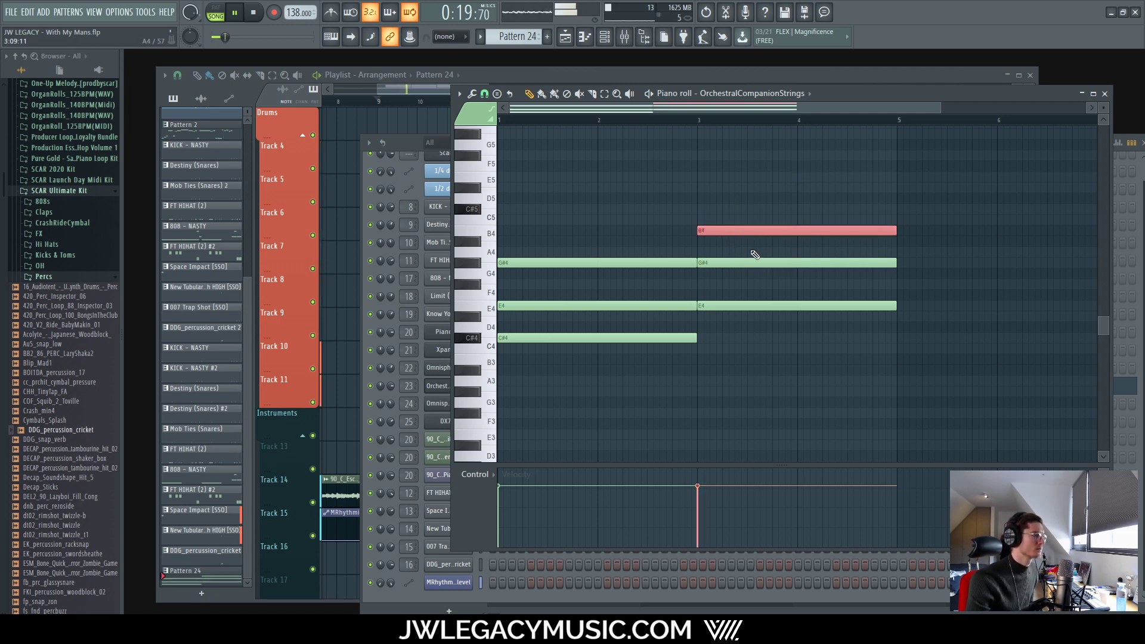
{"action": "key", "text": "shift+Up"}
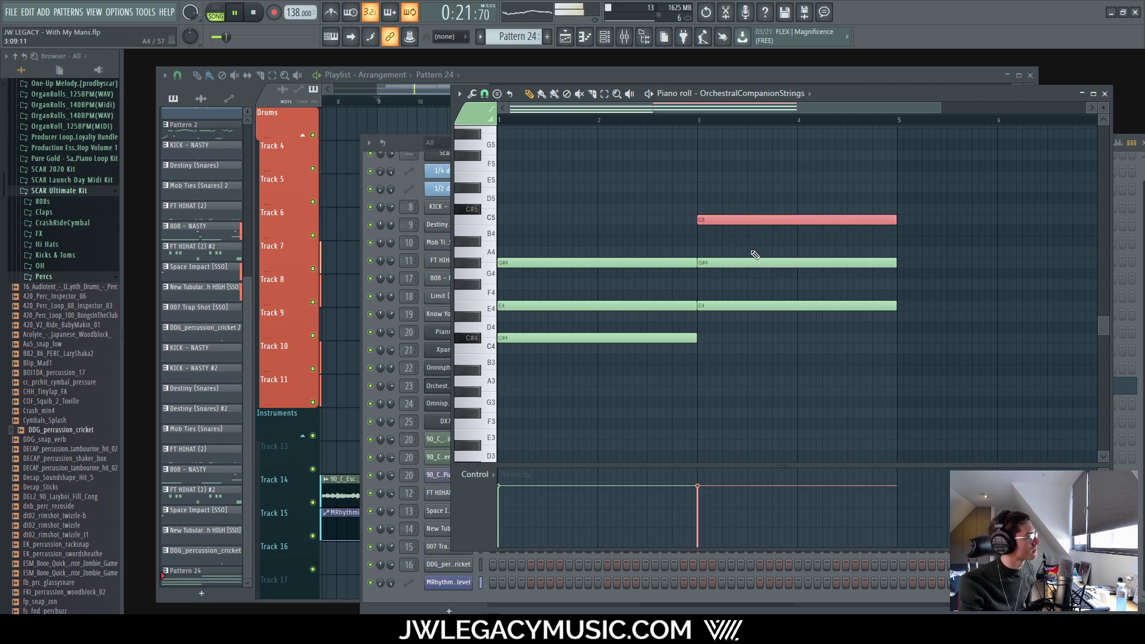
{"action": "left_click", "coordinate": [794, 386], "text": "ctrl"}
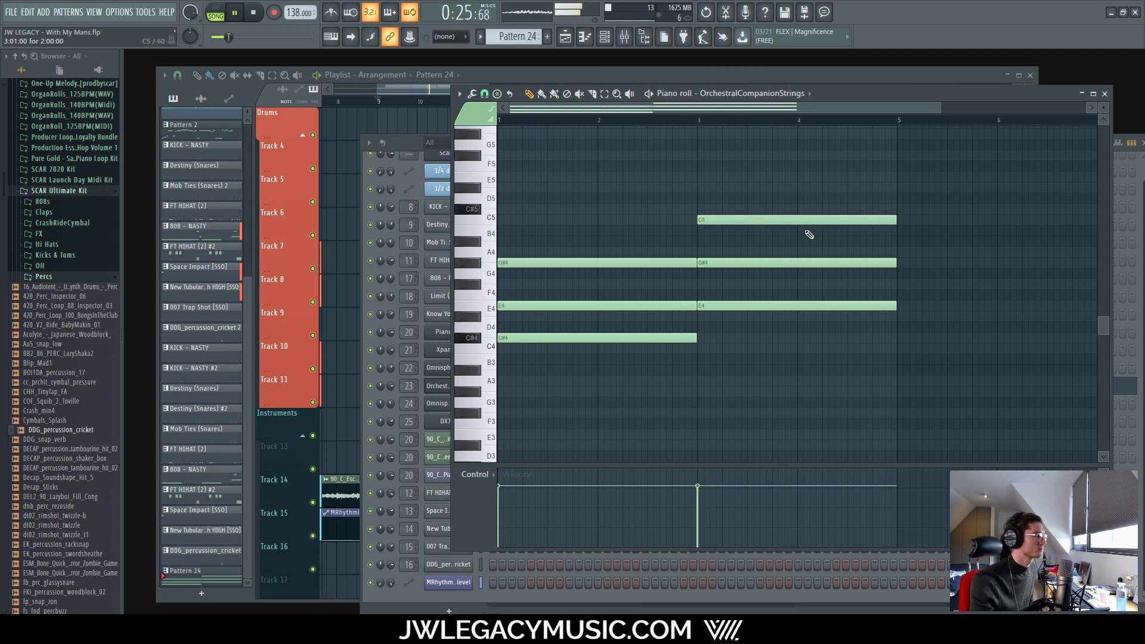
{"action": "left_click", "coordinate": [639, 71]}
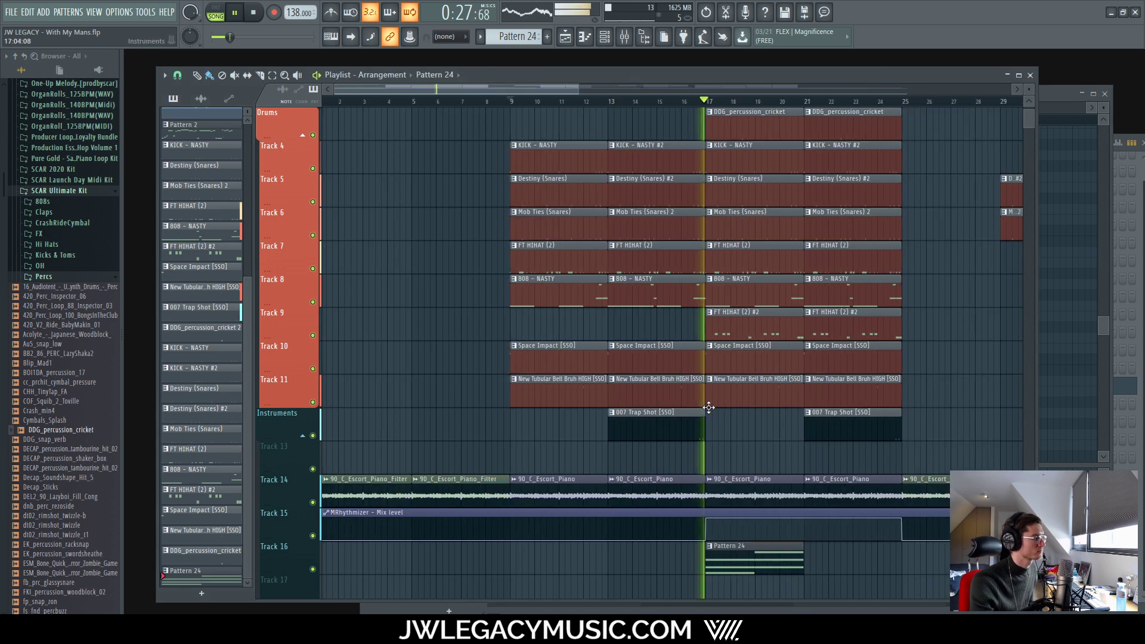
{"action": "left_click", "coordinate": [624, 36]}
Step: Raise the Strings insert 23 fader to -12.1 dB, stop playback, and reopen Pattern 24's notes
{"action": "left_click_drag", "start_coordinate": [623, 493], "coordinate": [622, 479]}
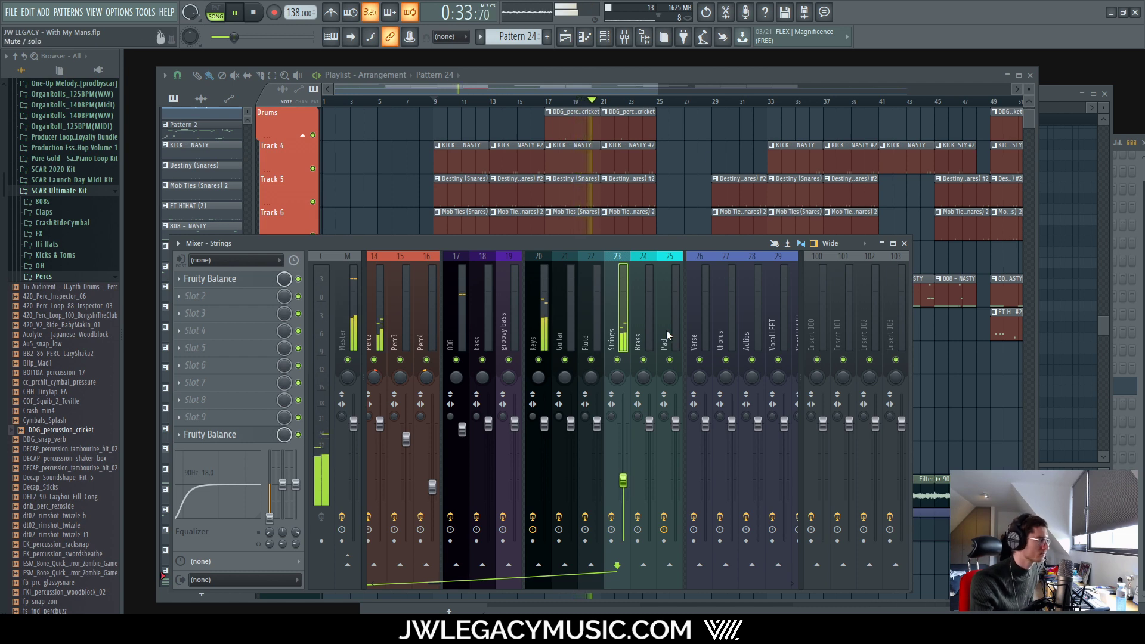
{"action": "key", "text": "F9"}
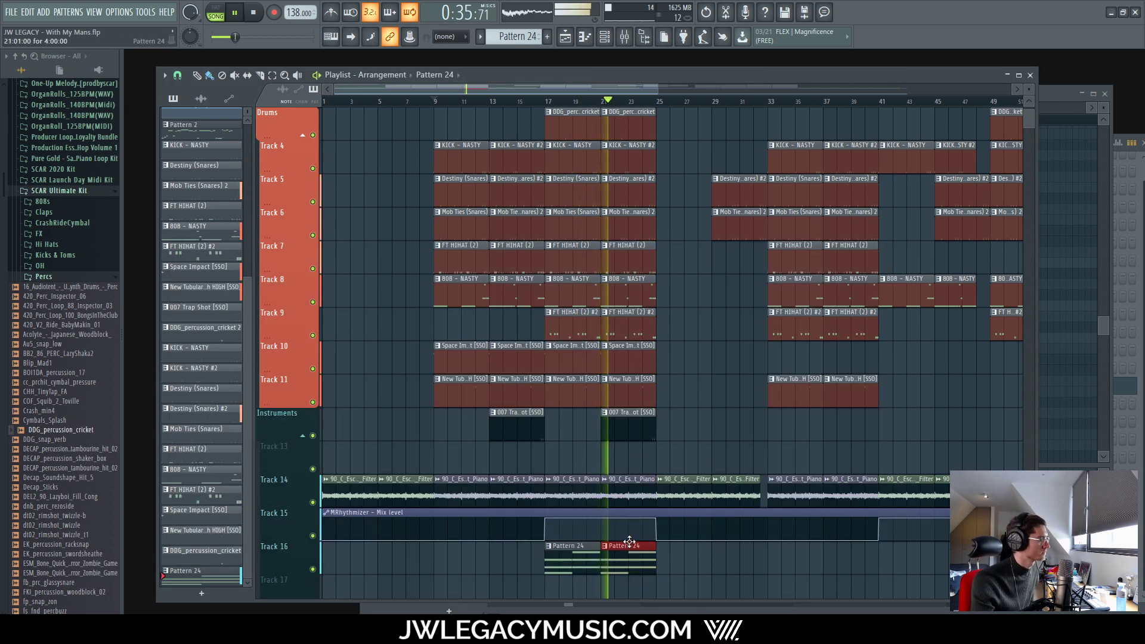
{"action": "left_click", "coordinate": [624, 36]}
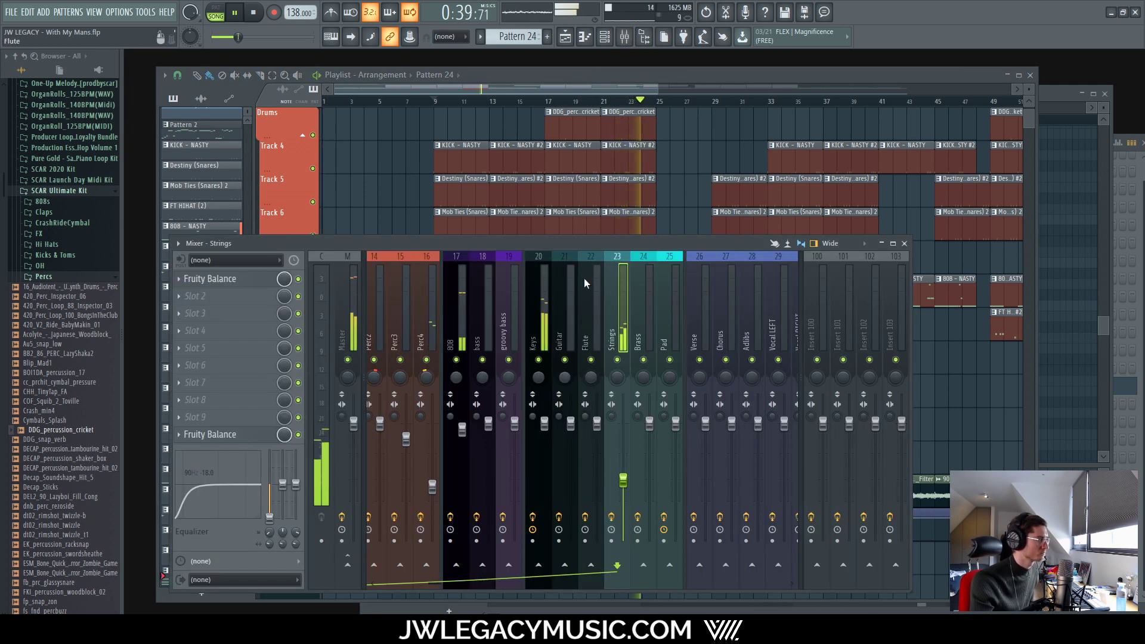
{"action": "key", "text": "space"}
{"action": "key", "text": "F9"}
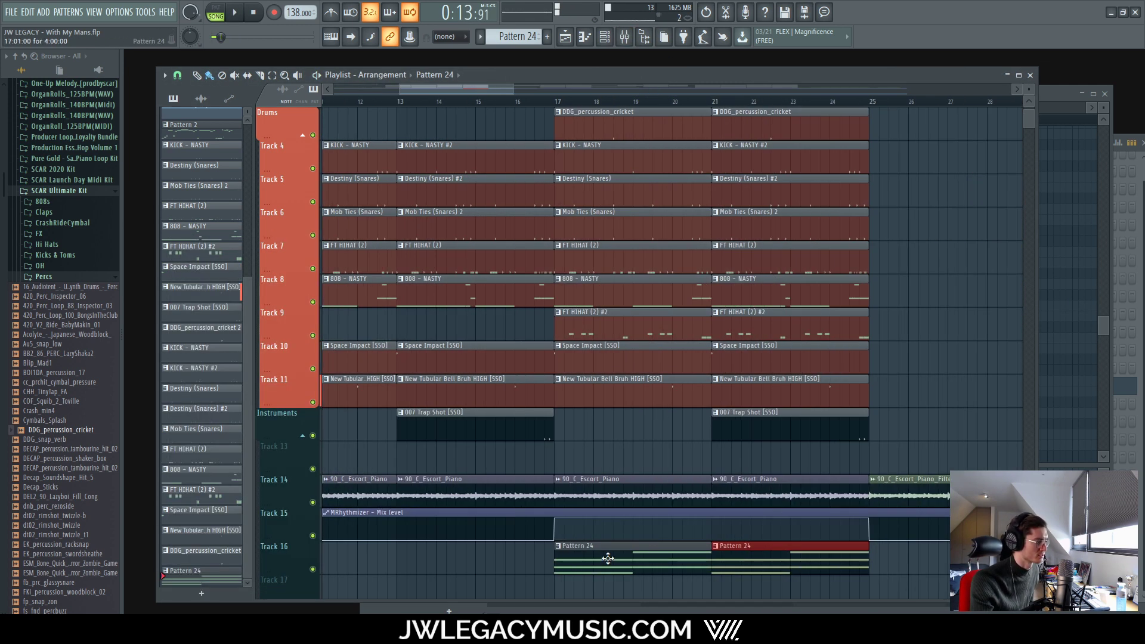
{"action": "double_click", "coordinate": [613, 548]}
Step: Raise the second chord's top note from C5 to C#5, making it E4–G#4–C#5
{"action": "right_click", "coordinate": [650, 177], "text": "ctrl"}
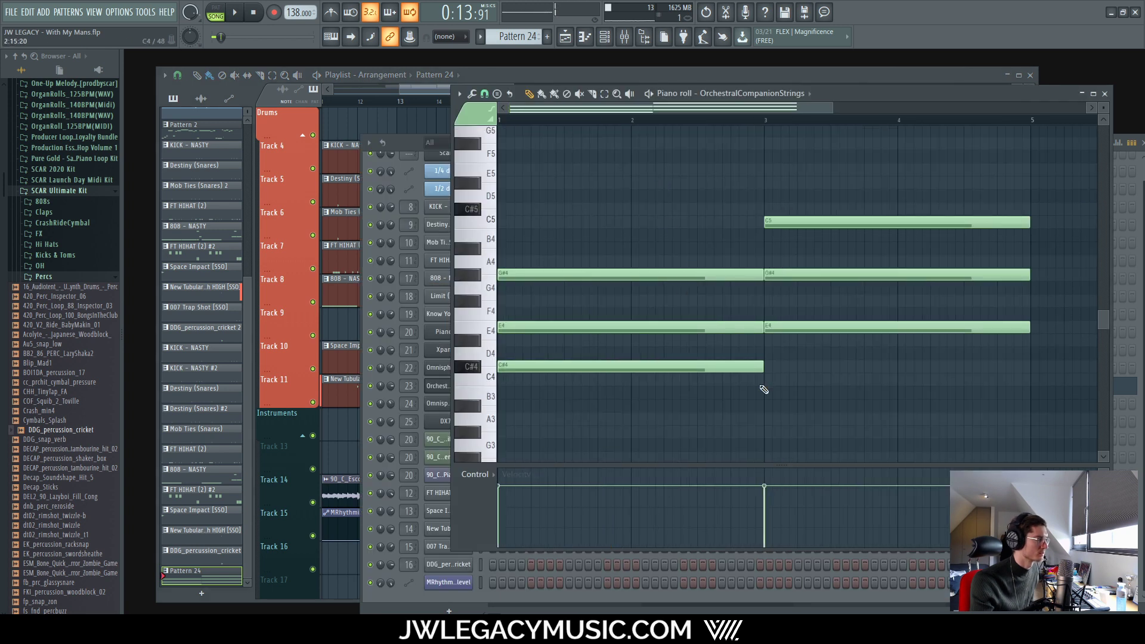
{"action": "scroll", "coordinate": [713, 289], "scroll_direction": "down", "scroll_amount": 3}
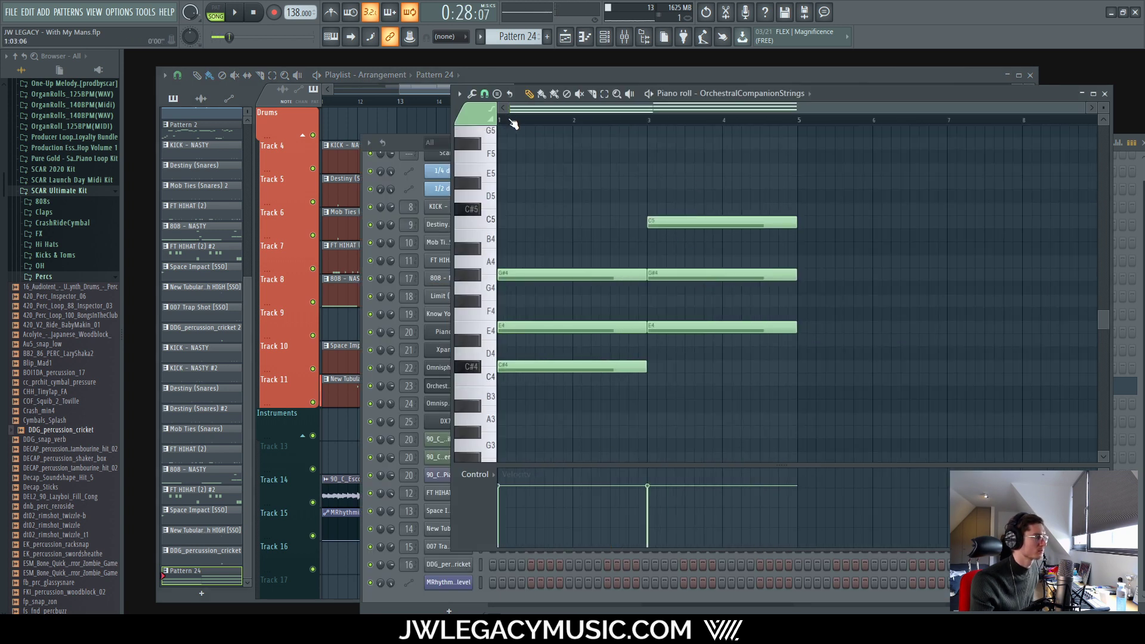
{"action": "key", "text": "space"}
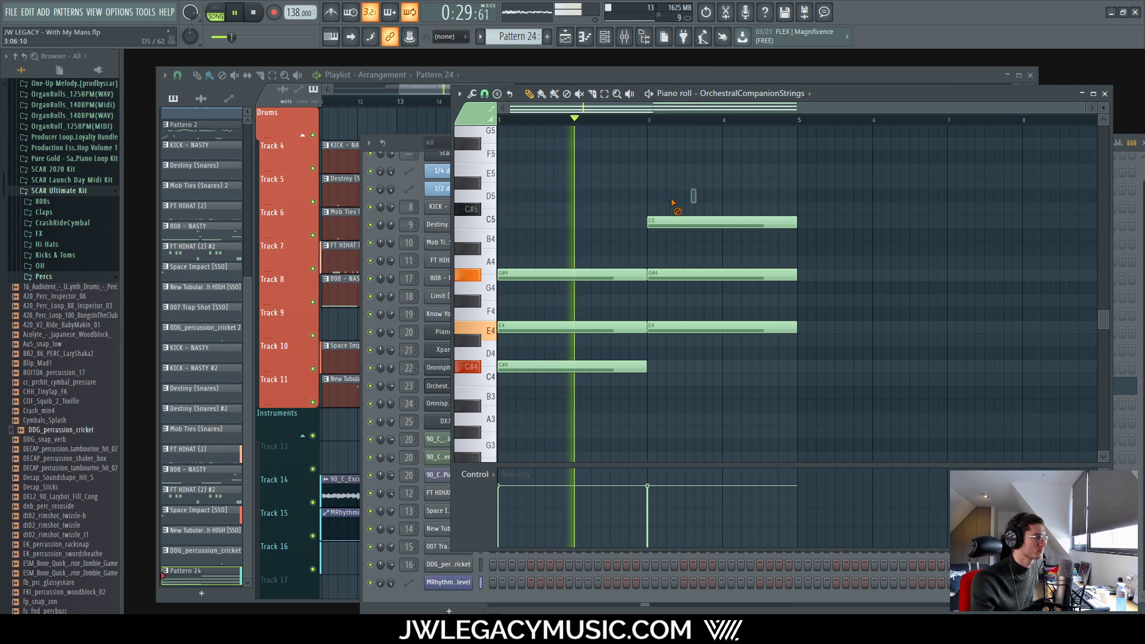
{"action": "left_click_drag", "start_coordinate": [672, 201], "coordinate": [710, 233], "text": "ctrl"}
{"action": "key", "text": "shift+Up"}
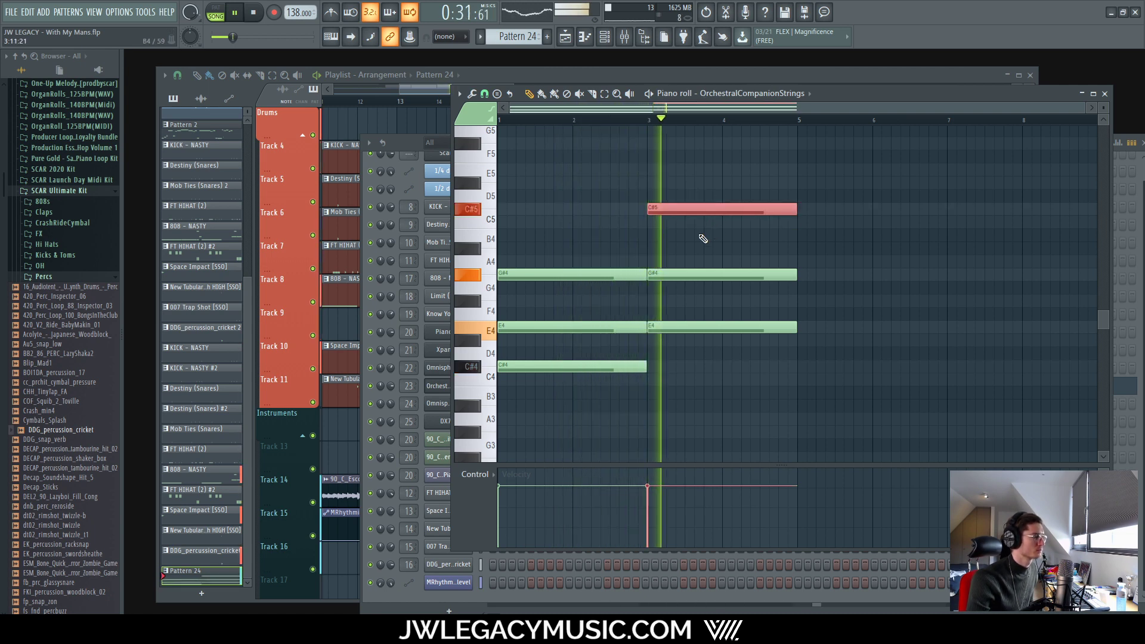
{"action": "key", "text": "ctrl+d"}
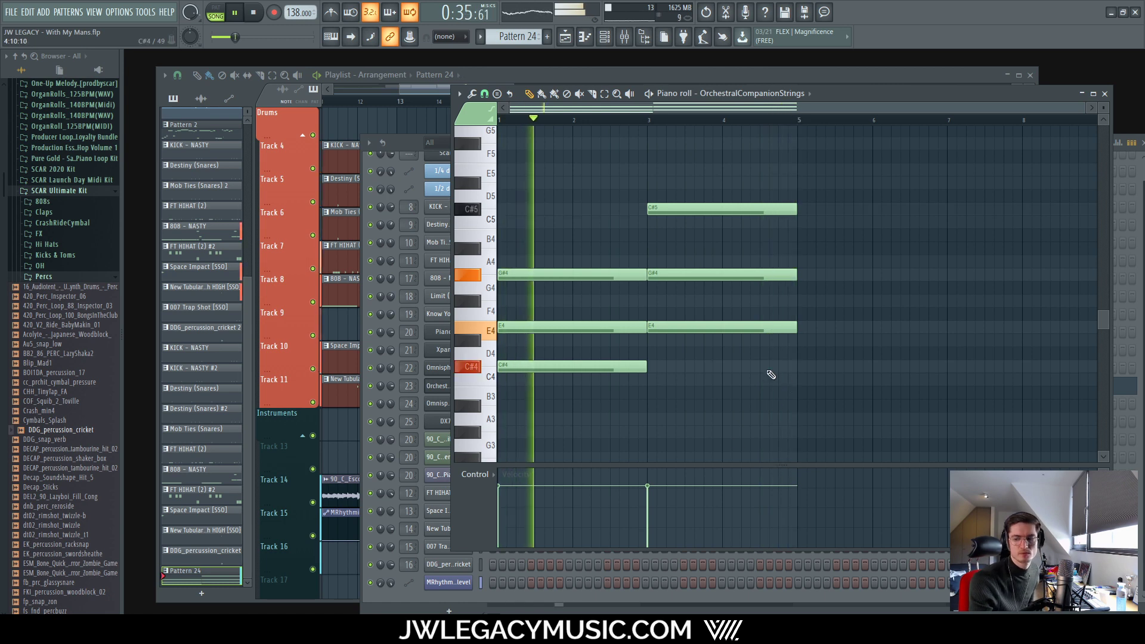
{"action": "key", "text": "space"}
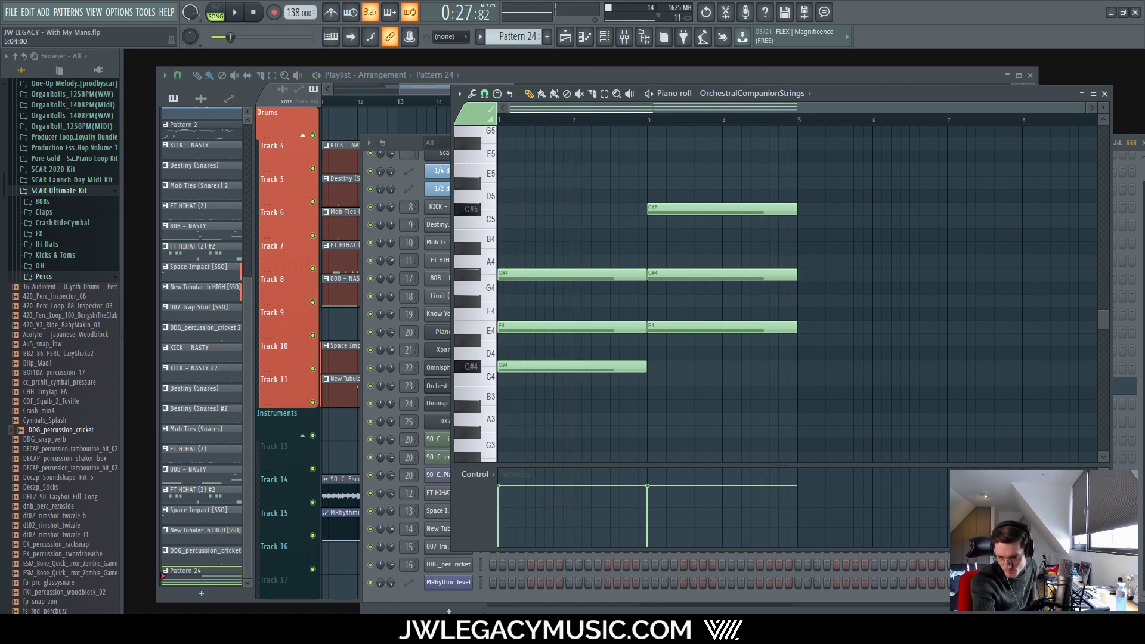
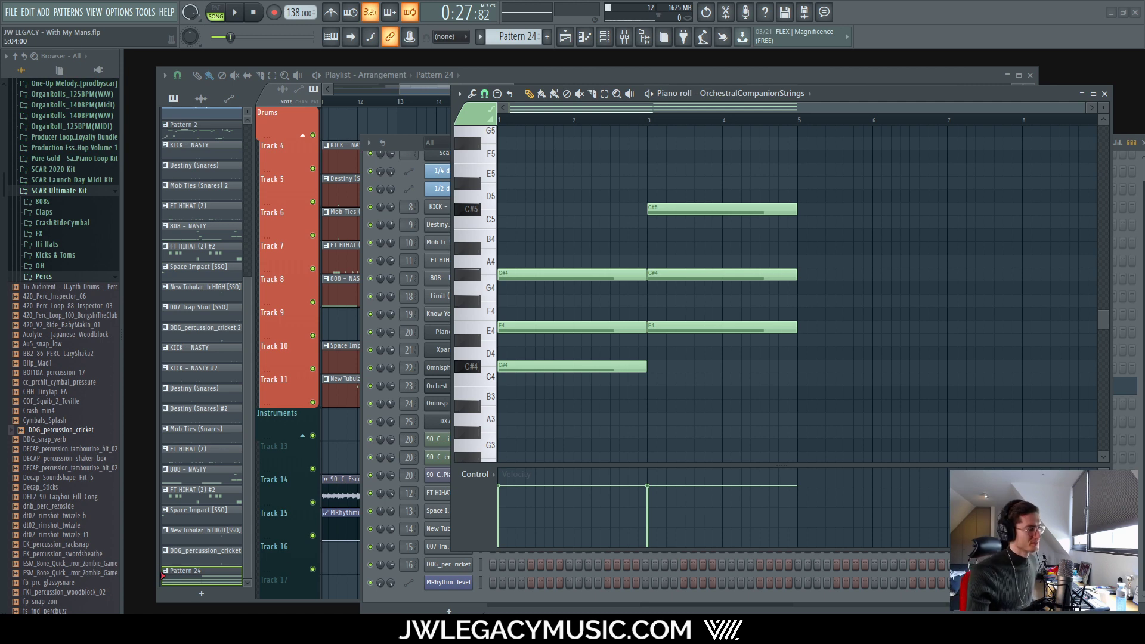
Step: Start the beat playing from the arrangement playlist
{"action": "left_click", "coordinate": [483, 75]}
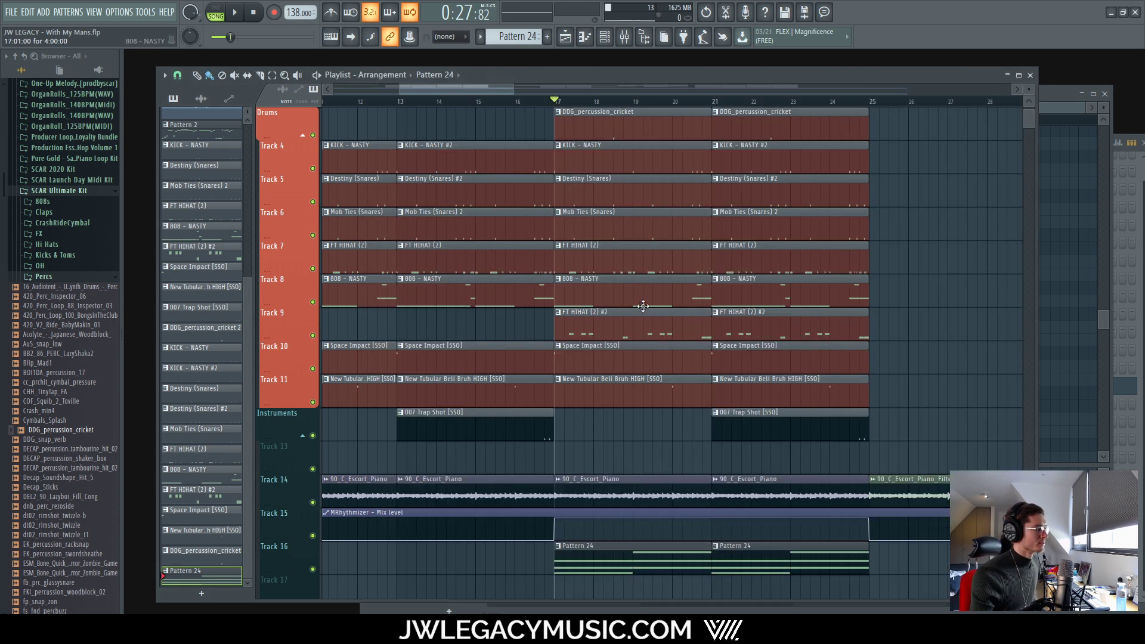
{"action": "scroll", "coordinate": [623, 388], "scroll_direction": "down", "scroll_amount": 1}
{"action": "scroll", "coordinate": [618, 397], "scroll_direction": "down", "scroll_amount": 2}
{"action": "scroll", "coordinate": [598, 440], "scroll_direction": "up", "scroll_amount": 4}
{"action": "key", "text": "space"}
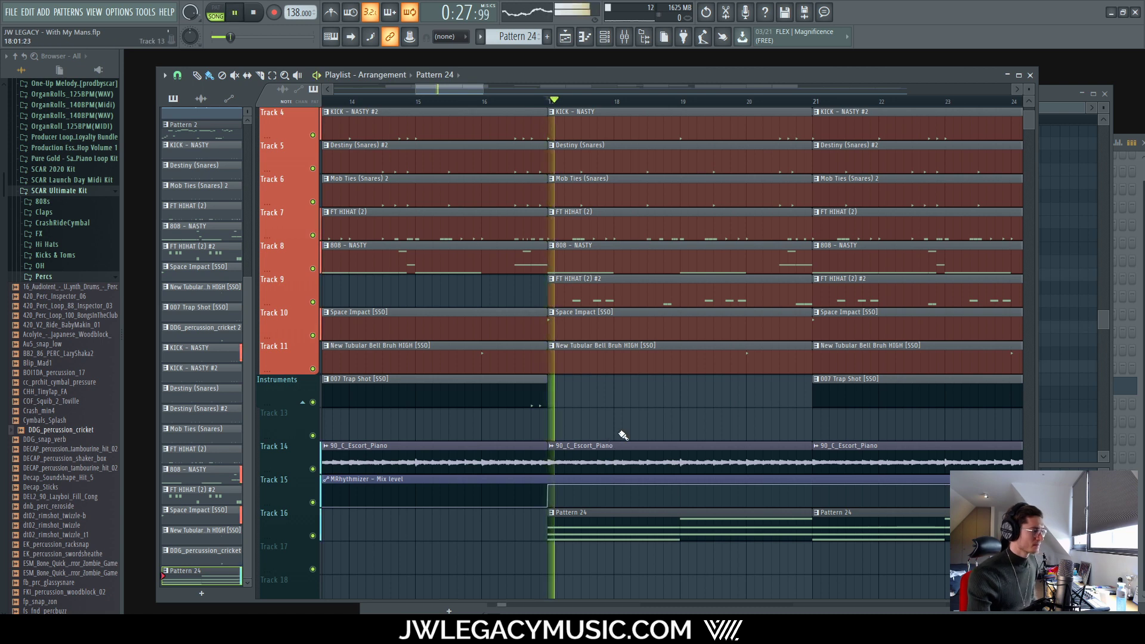
{"action": "scroll", "coordinate": [621, 435], "scroll_direction": "down", "scroll_amount": 2}
Step: Raise the Strings fader to -10 dB, drop its low EQ band to 56 Hz, then stop playback
{"action": "key", "text": "F9"}
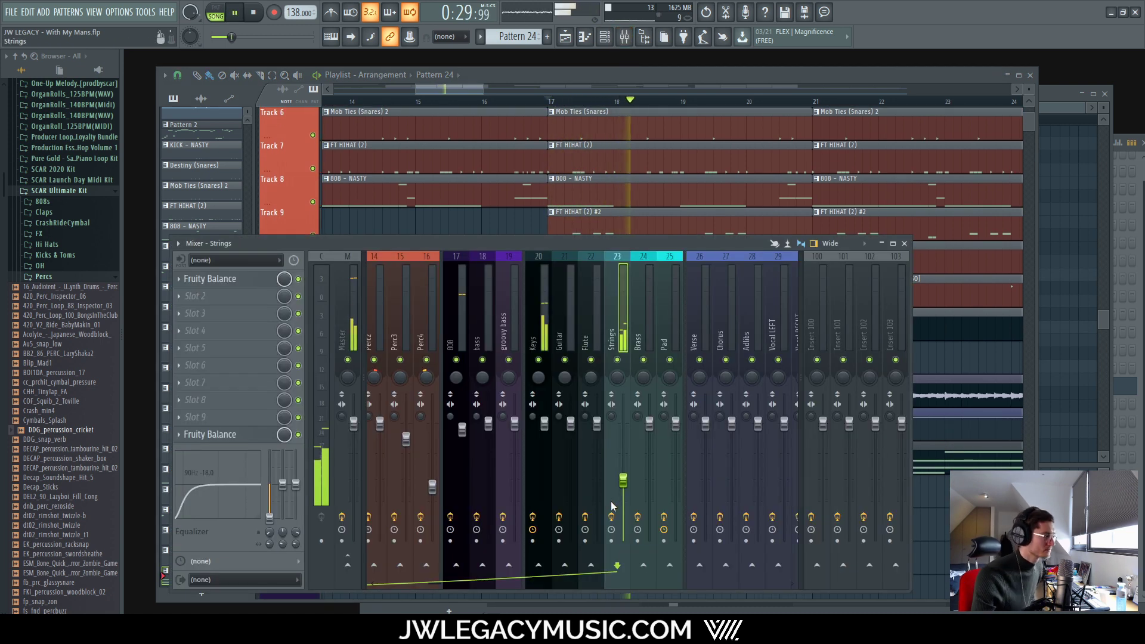
{"action": "left_click_drag", "start_coordinate": [623, 480], "coordinate": [623, 468]}
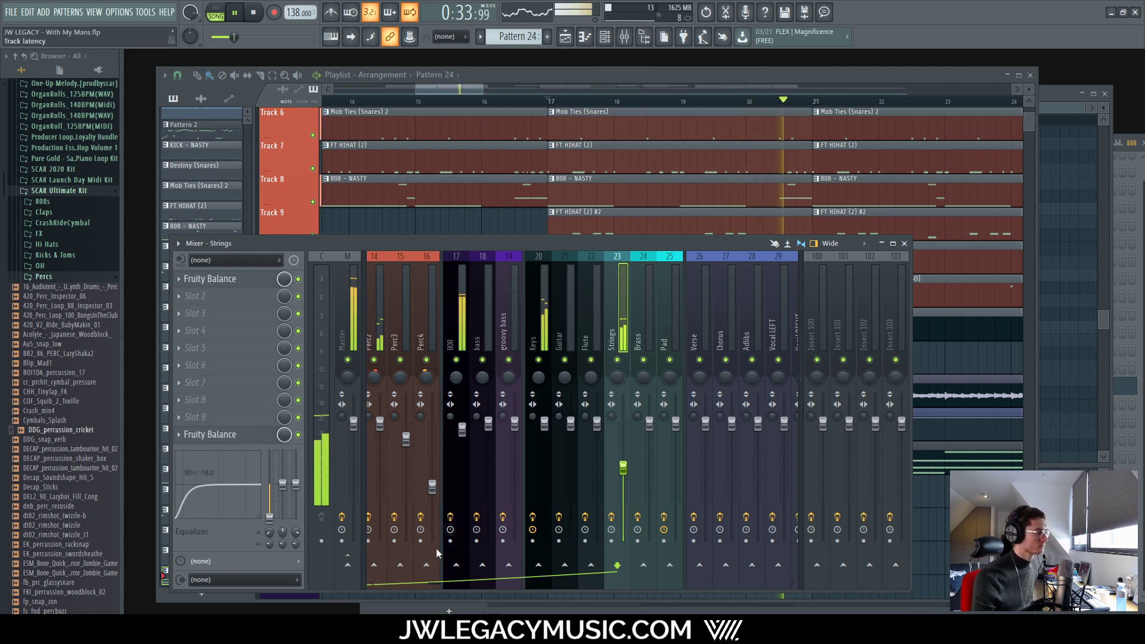
{"action": "left_click_drag", "start_coordinate": [270, 532], "coordinate": [270, 539]}
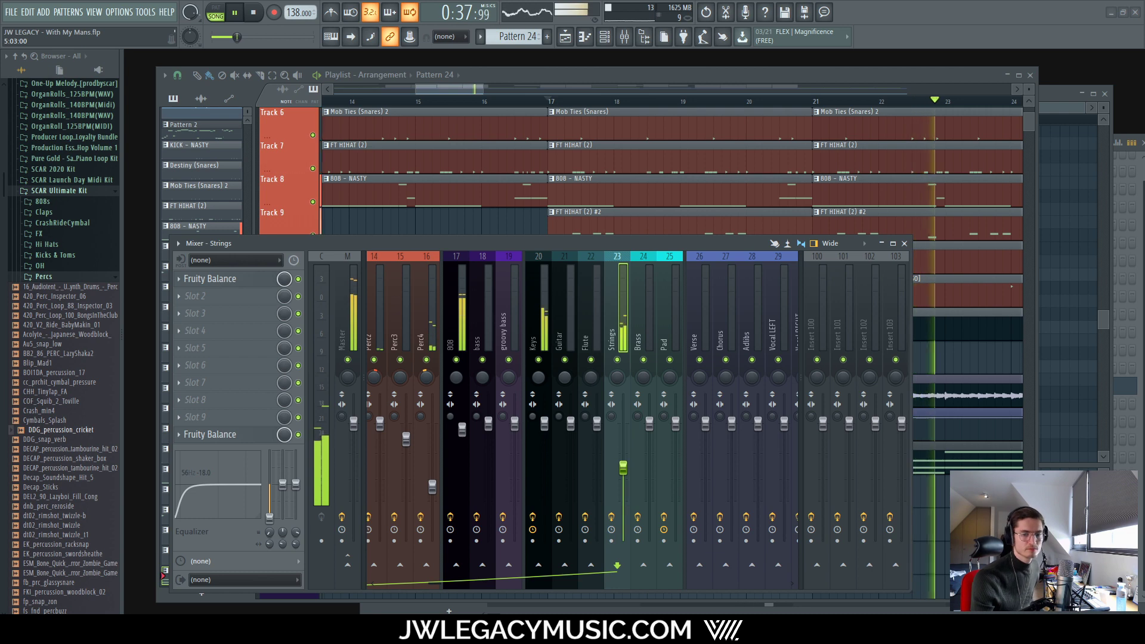
{"action": "left_click", "coordinate": [684, 71]}
{"action": "scroll", "coordinate": [535, 444], "scroll_direction": "down", "scroll_amount": 8}
{"action": "left_click", "coordinate": [253, 12]}
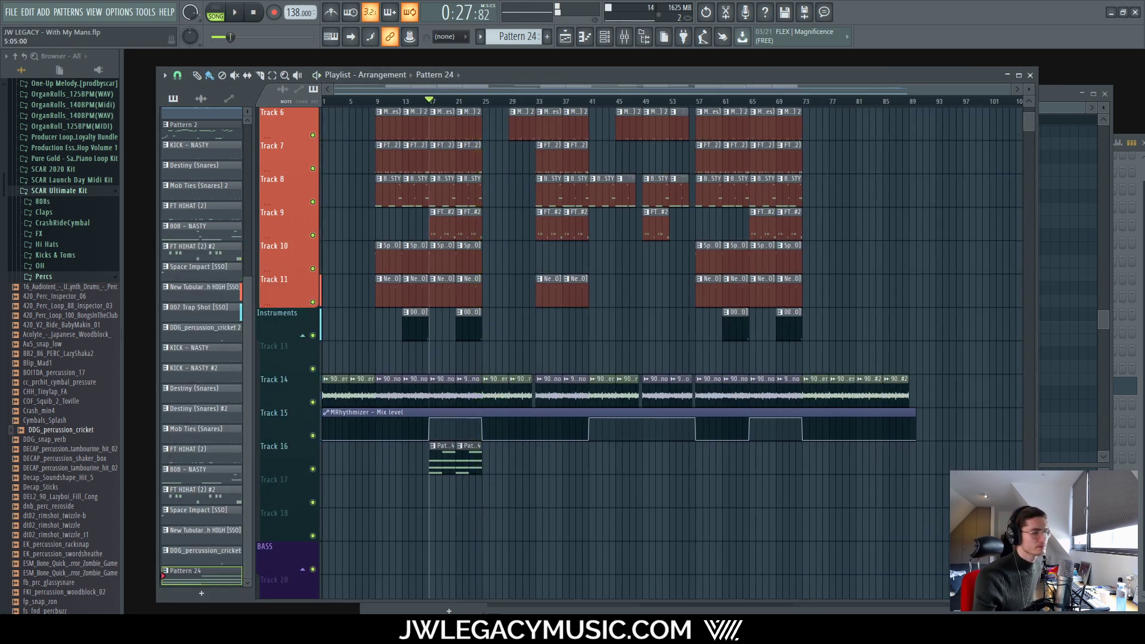
{"action": "scroll", "coordinate": [476, 521], "scroll_direction": "right", "scroll_amount": 2}
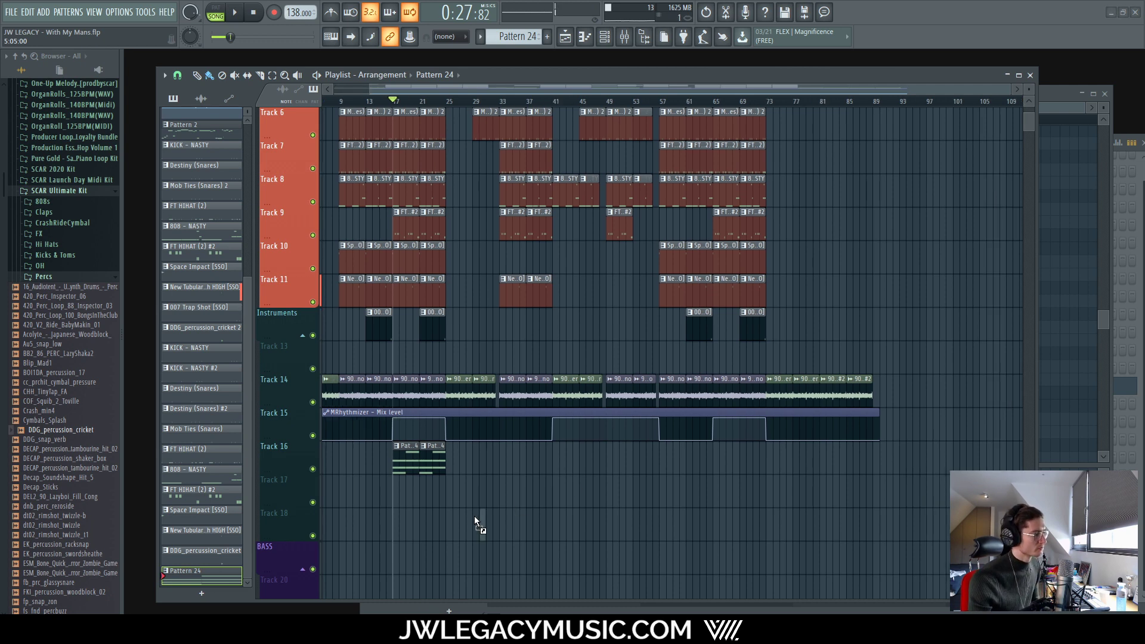
Step: Drop the ILL_Tones_Soulful_OH_24_C#4 sample onto Track 17 at bar 17 and mute Track 16
{"action": "left_click_drag", "start_coordinate": [391, 486], "coordinate": [391, 488]}
{"action": "scroll", "coordinate": [287, 514], "scroll_direction": "up", "scroll_amount": 6}
{"action": "scroll", "coordinate": [675, 472], "scroll_direction": "down", "scroll_amount": 3}
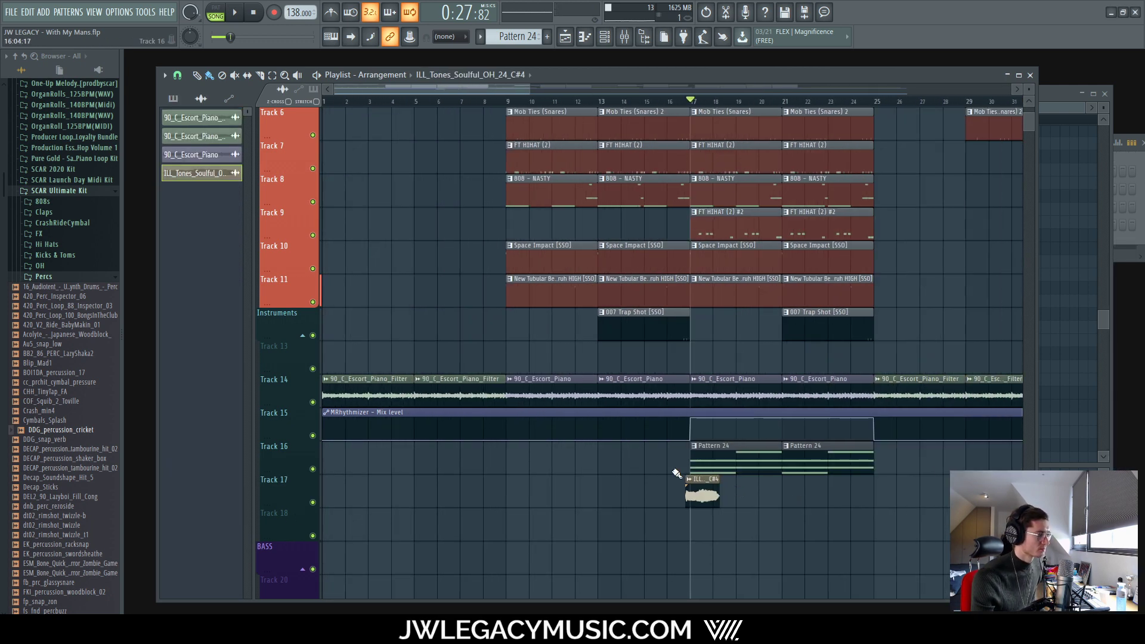
{"action": "scroll", "coordinate": [716, 489], "scroll_direction": "down", "scroll_amount": 2}
{"action": "scroll", "coordinate": [554, 483], "scroll_direction": "up", "scroll_amount": 4}
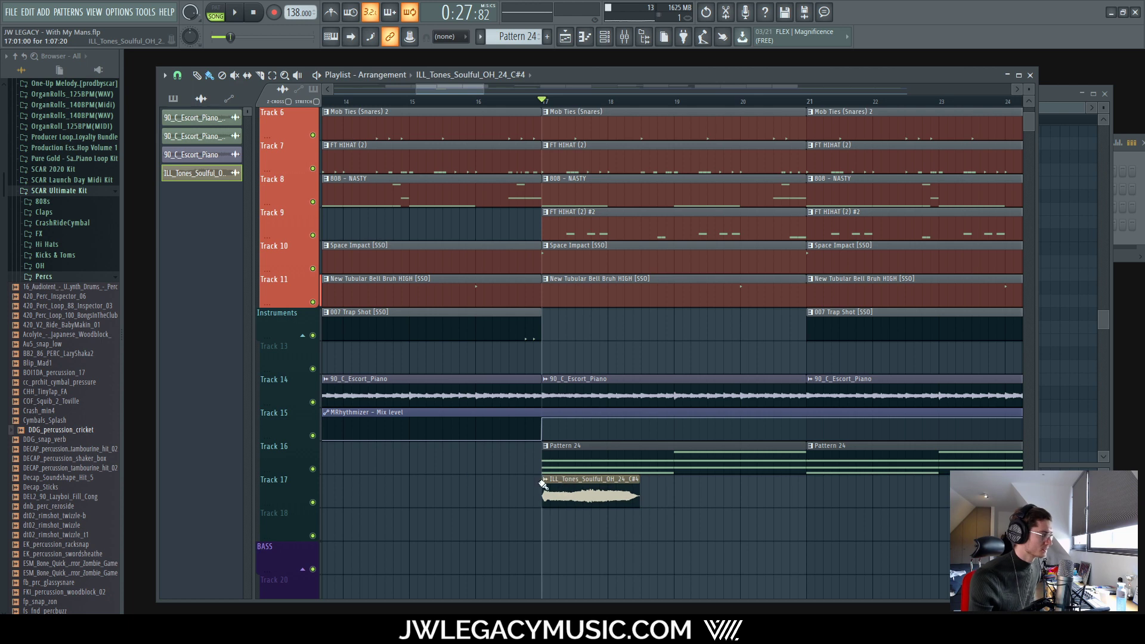
{"action": "left_click", "coordinate": [313, 469]}
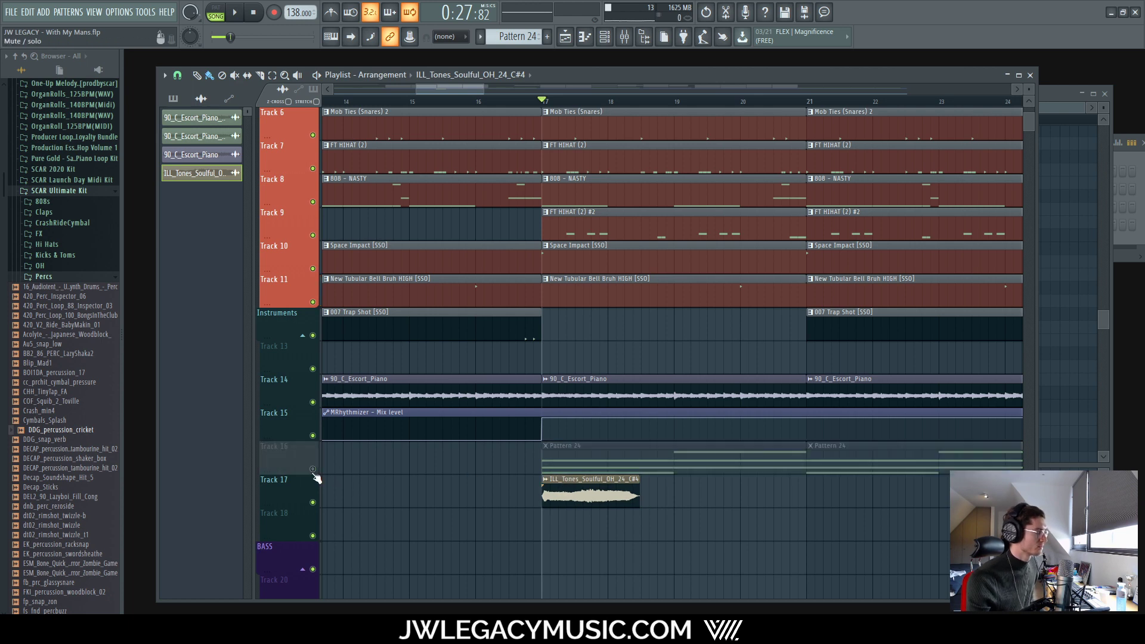
Step: Select the Mob Ties (Snares) 2 pattern and show all channels in the channel rack
{"action": "left_click", "coordinate": [624, 36]}
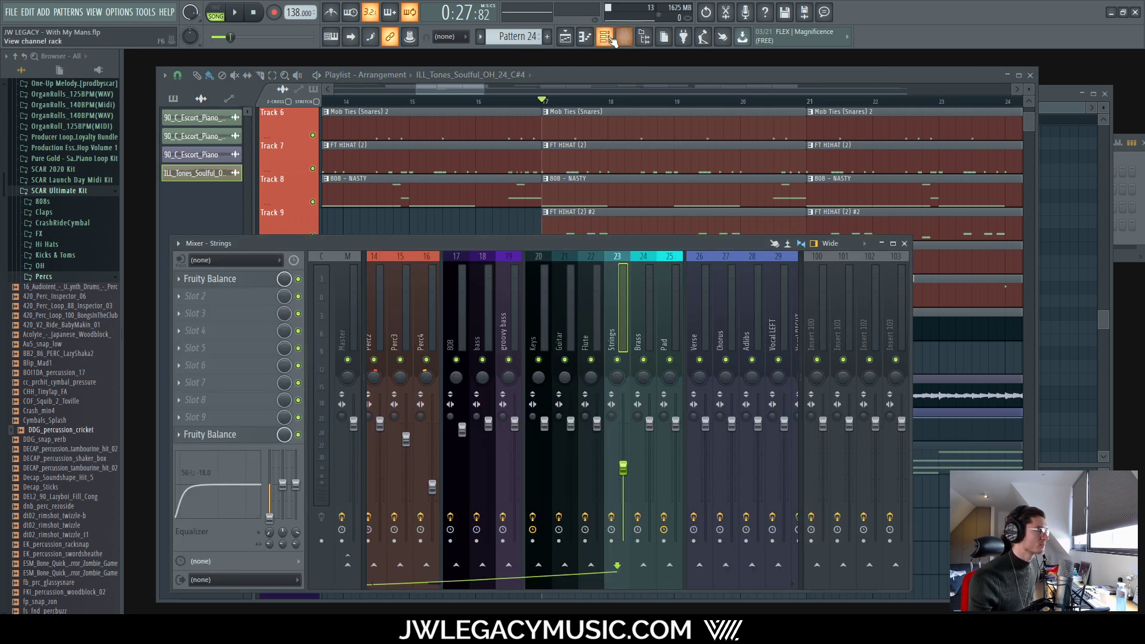
{"action": "left_click", "coordinate": [603, 36]}
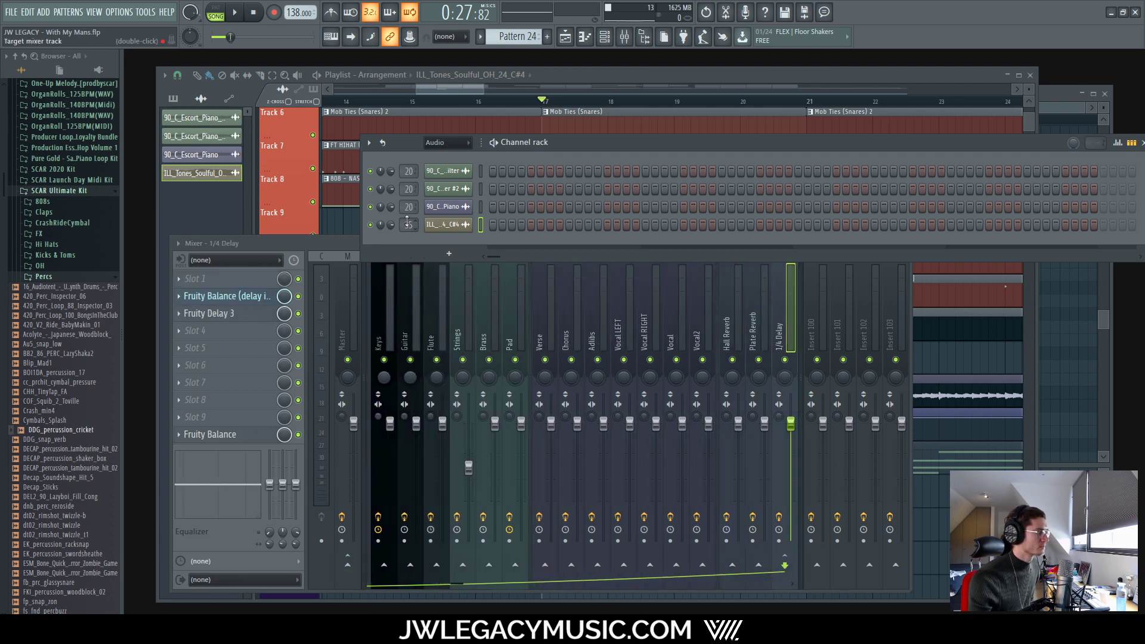
{"action": "left_click", "coordinate": [467, 128]}
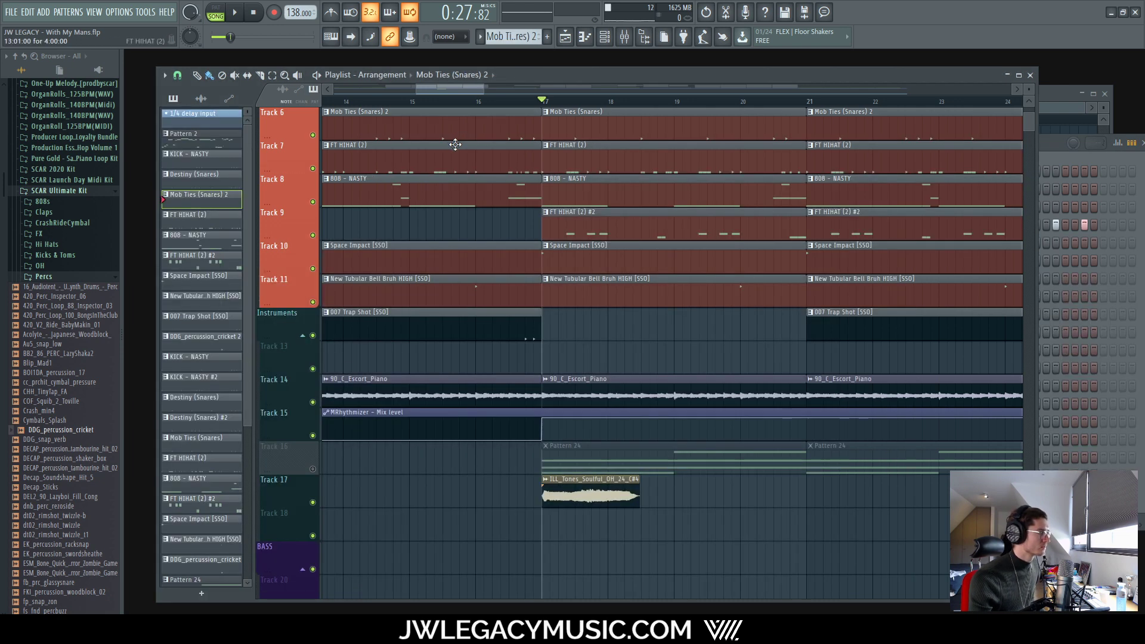
{"action": "left_click", "coordinate": [604, 37]}
{"action": "left_click", "coordinate": [446, 143]}
{"action": "scroll", "coordinate": [534, 188], "scroll_direction": "down", "scroll_amount": 2}
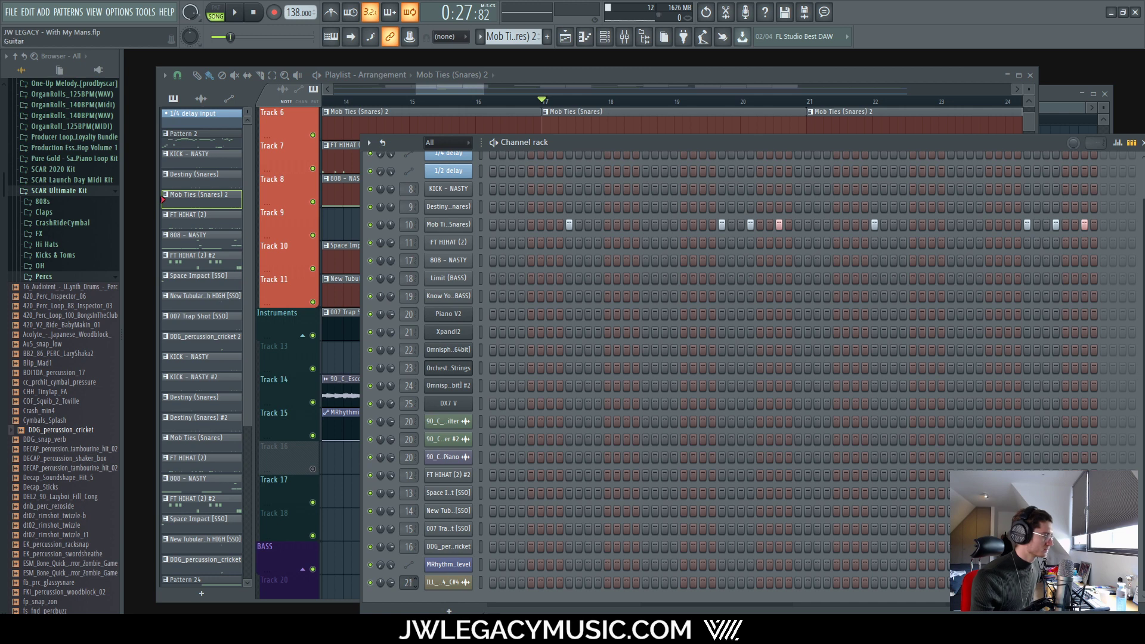
Step: Audition the beat, then move the ILL_Tones clip later on Track 17 to bar 20
{"action": "left_click", "coordinate": [626, 37]}
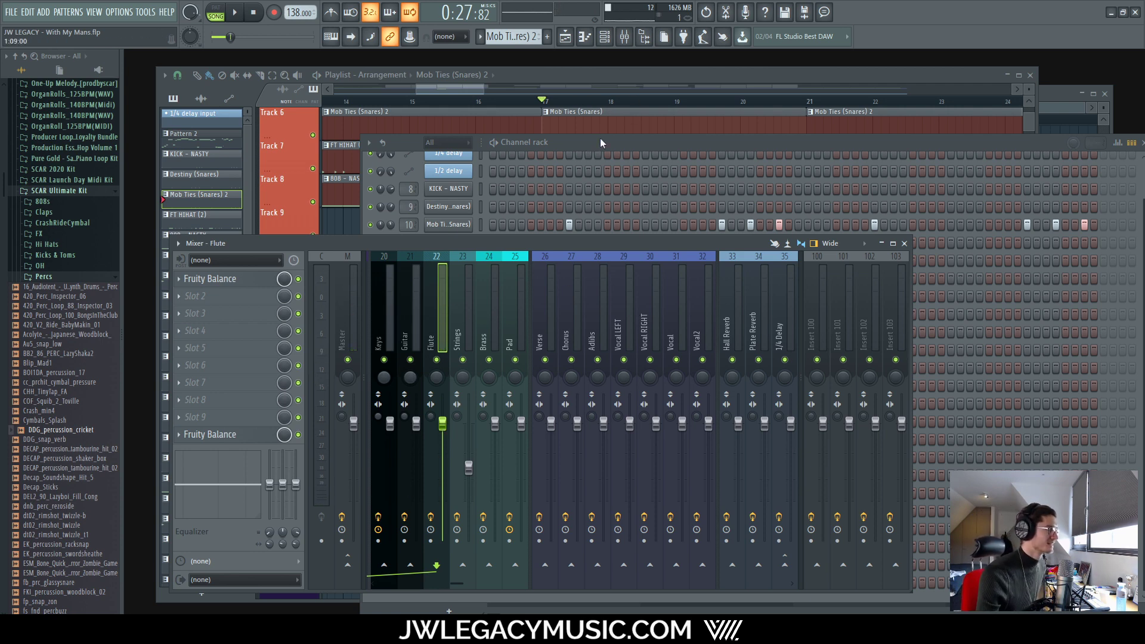
{"action": "left_click", "coordinate": [604, 36]}
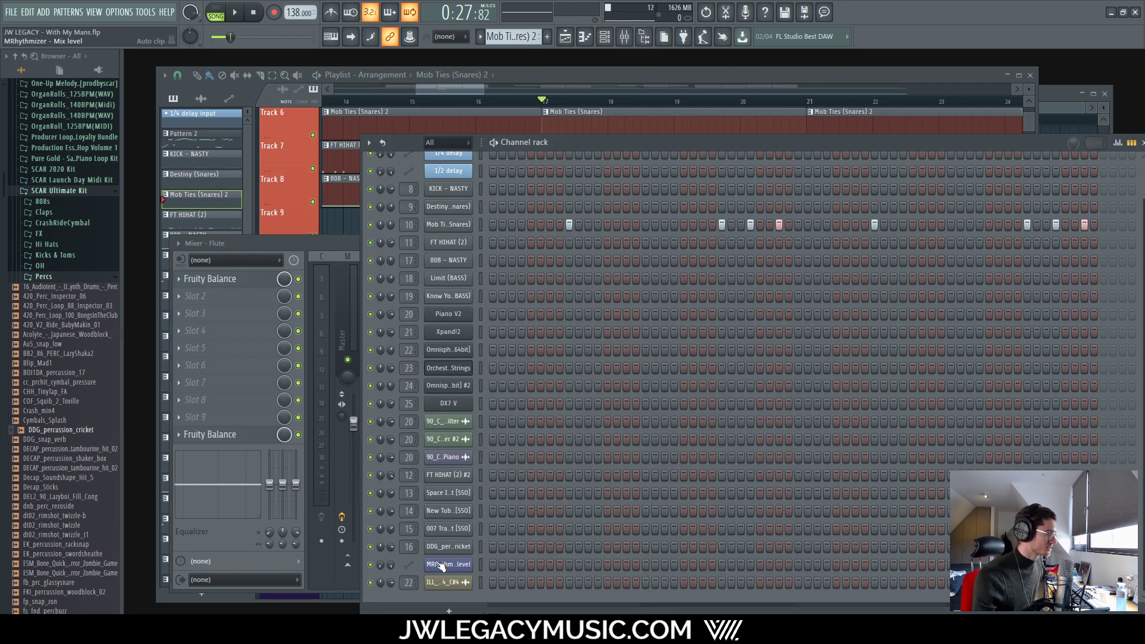
{"action": "key", "text": "space"}
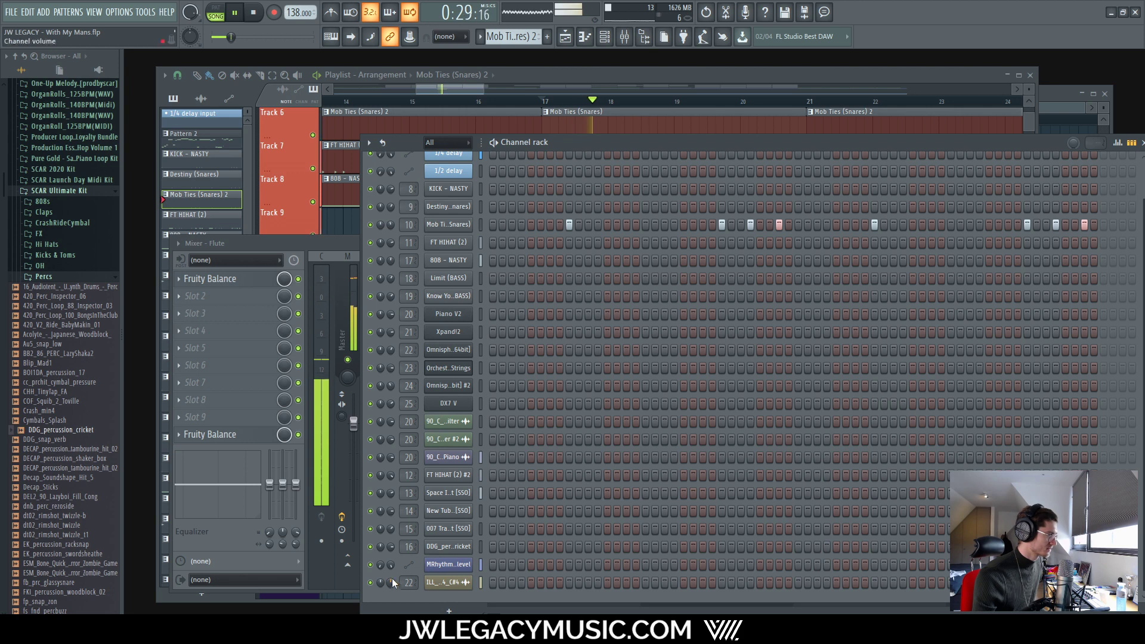
{"action": "left_click", "coordinate": [346, 267]}
{"action": "left_click", "coordinate": [712, 72]}
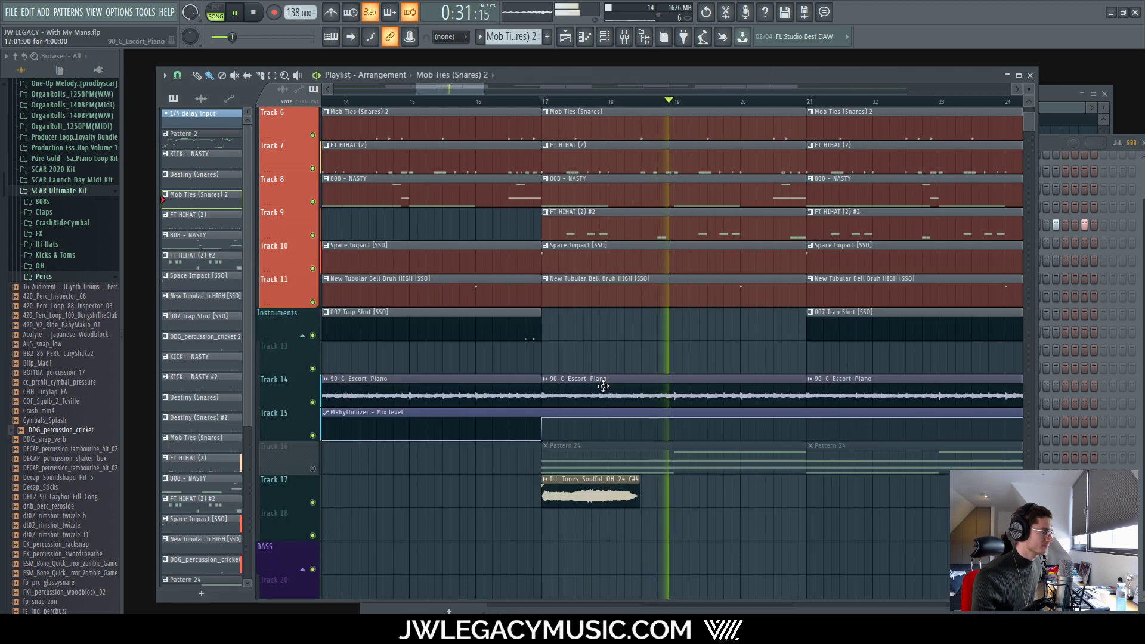
{"action": "key", "text": "space"}
{"action": "left_click_drag", "start_coordinate": [594, 484], "coordinate": [684, 479]}
{"action": "scroll", "coordinate": [650, 484], "scroll_direction": "up", "scroll_amount": 5}
Step: Set the ILL_Tones sample's time stretching mode to Auto
{"action": "double_click", "coordinate": [684, 479]}
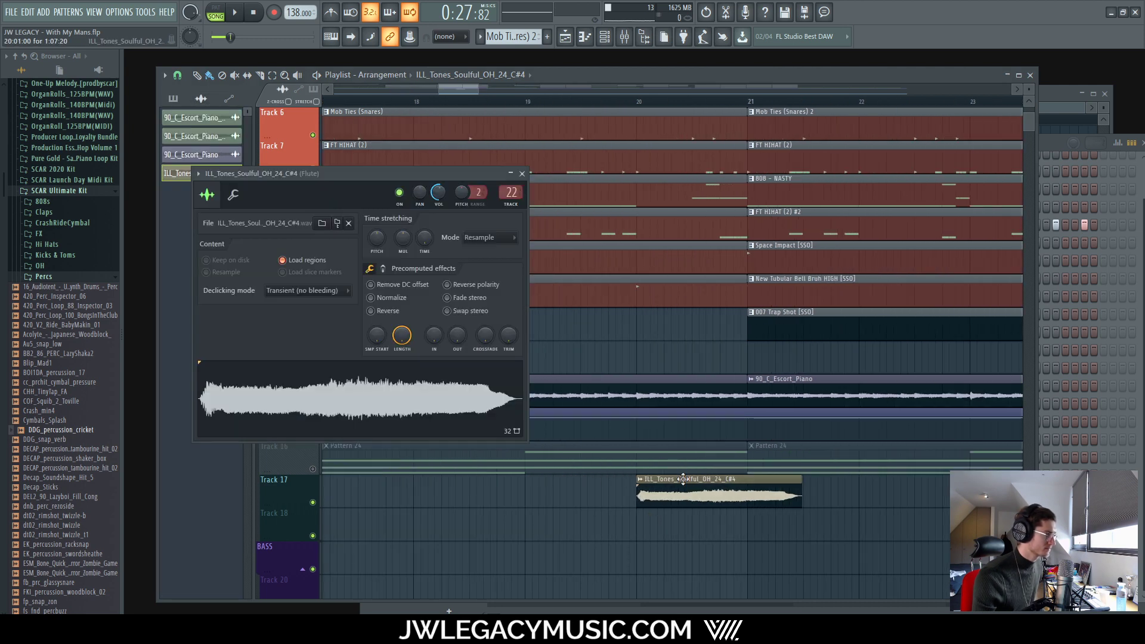
{"action": "left_click", "coordinate": [490, 241]}
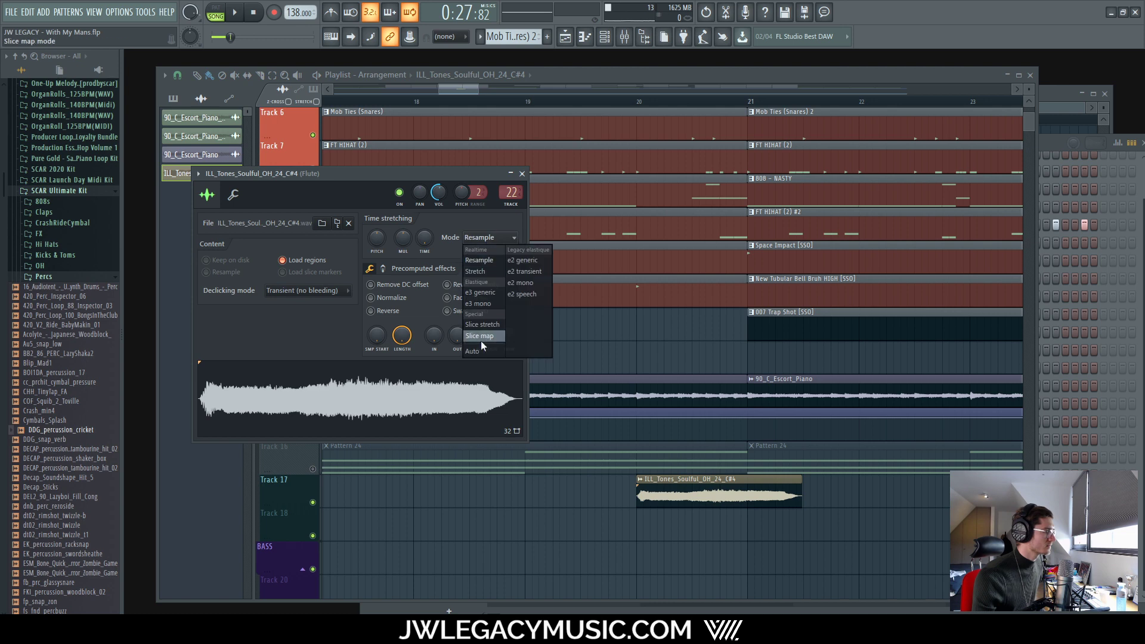
{"action": "left_click", "coordinate": [476, 237]}
Step: Turn the Flute channel down and cut its low EQ band by 18 dB
{"action": "left_click", "coordinate": [604, 36]}
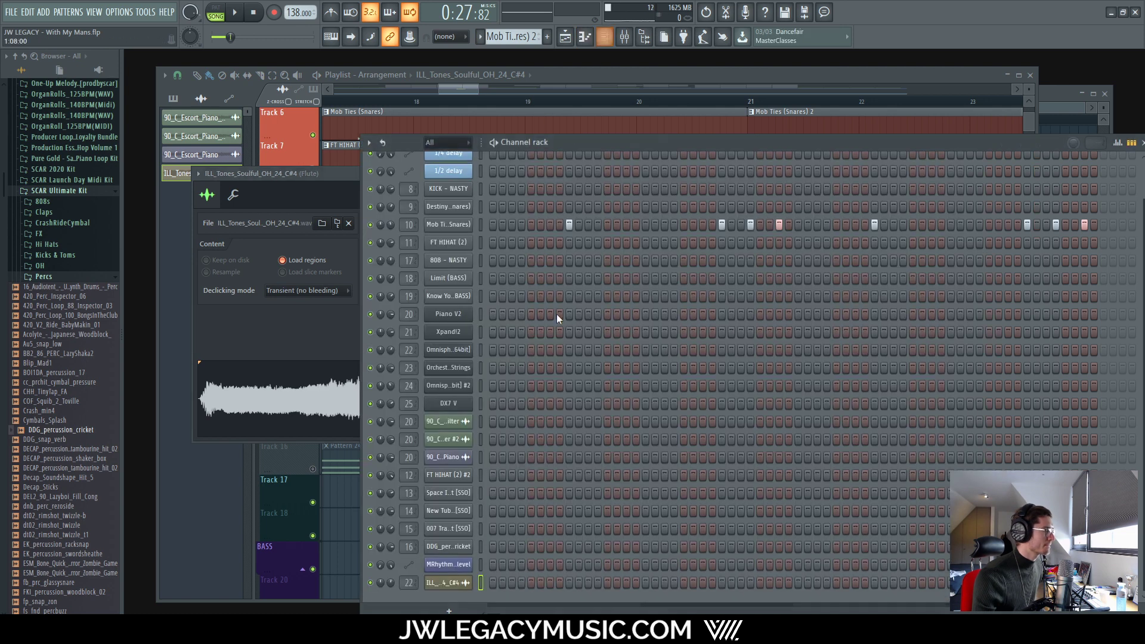
{"action": "left_click", "coordinate": [626, 36]}
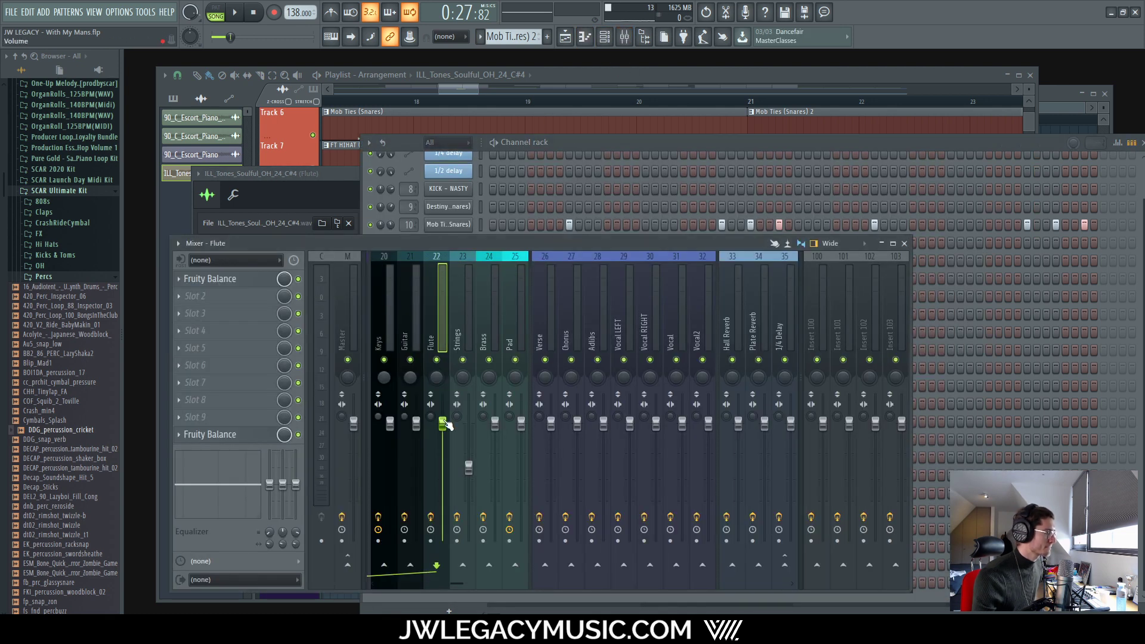
{"action": "left_click_drag", "start_coordinate": [442, 424], "coordinate": [442, 467]}
{"action": "key", "text": "space"}
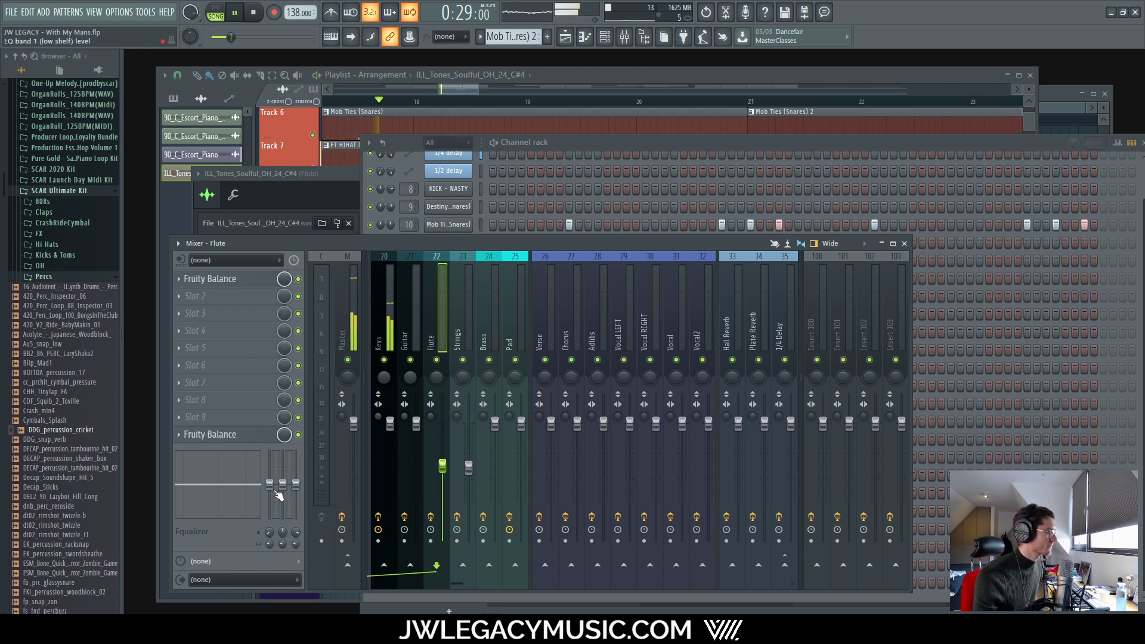
{"action": "left_click_drag", "start_coordinate": [270, 484], "coordinate": [296, 517]}
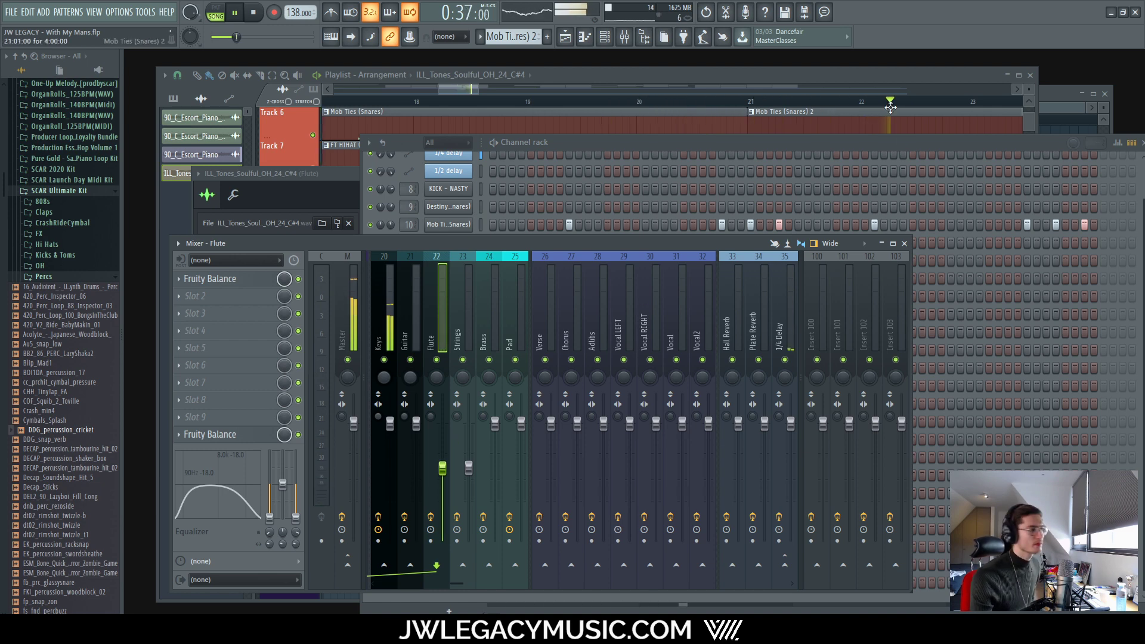
Step: Shorten the Track 17 ILL_Tones clip to one bar at bar 20
{"action": "left_click", "coordinate": [748, 80]}
{"action": "scroll", "coordinate": [800, 492], "scroll_direction": "up", "scroll_amount": 2}
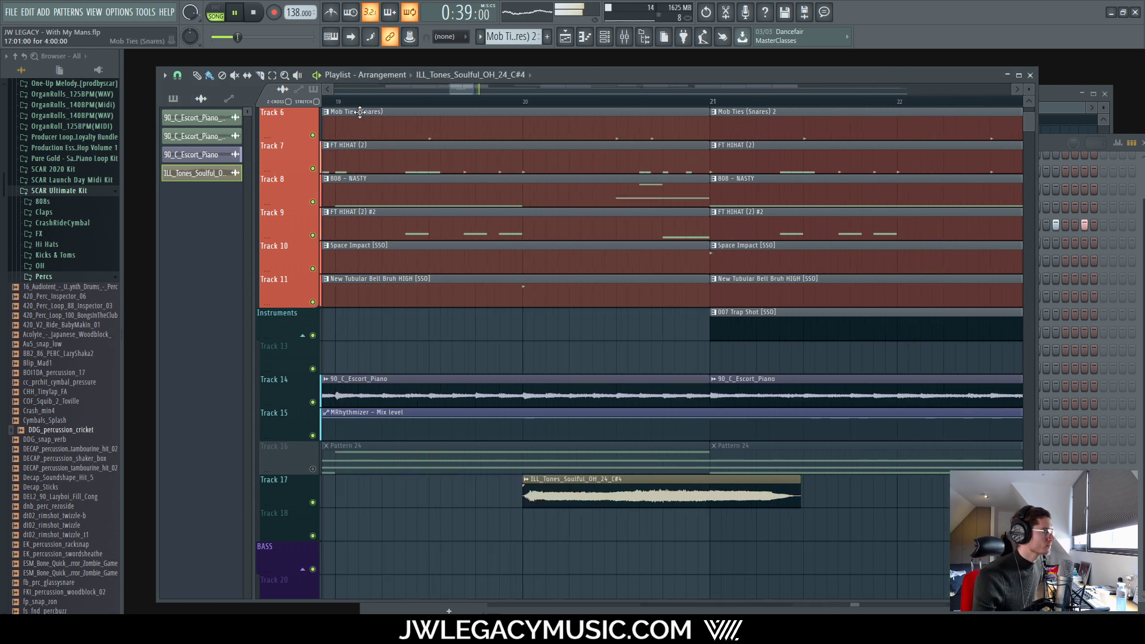
{"action": "left_click_drag", "start_coordinate": [794, 483], "coordinate": [713, 482]}
Step: Play the arrangement to hear the short ILL_Tones clip on Track 17 at bar 20
{"action": "scroll", "coordinate": [736, 503], "scroll_direction": "down", "scroll_amount": 6}
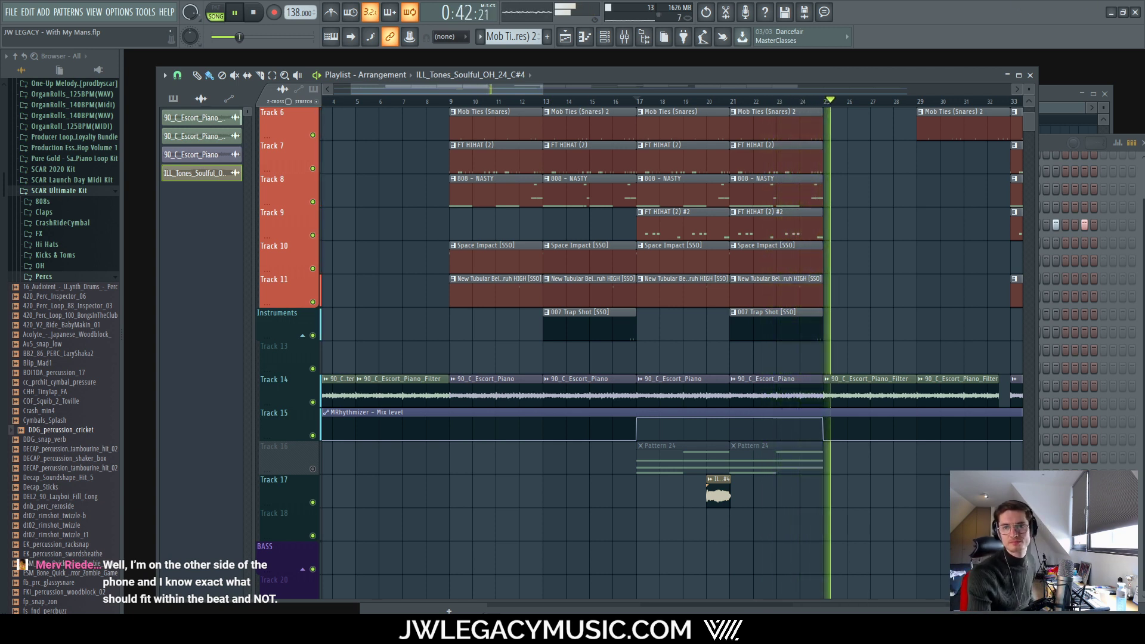
{"action": "key", "text": "space"}
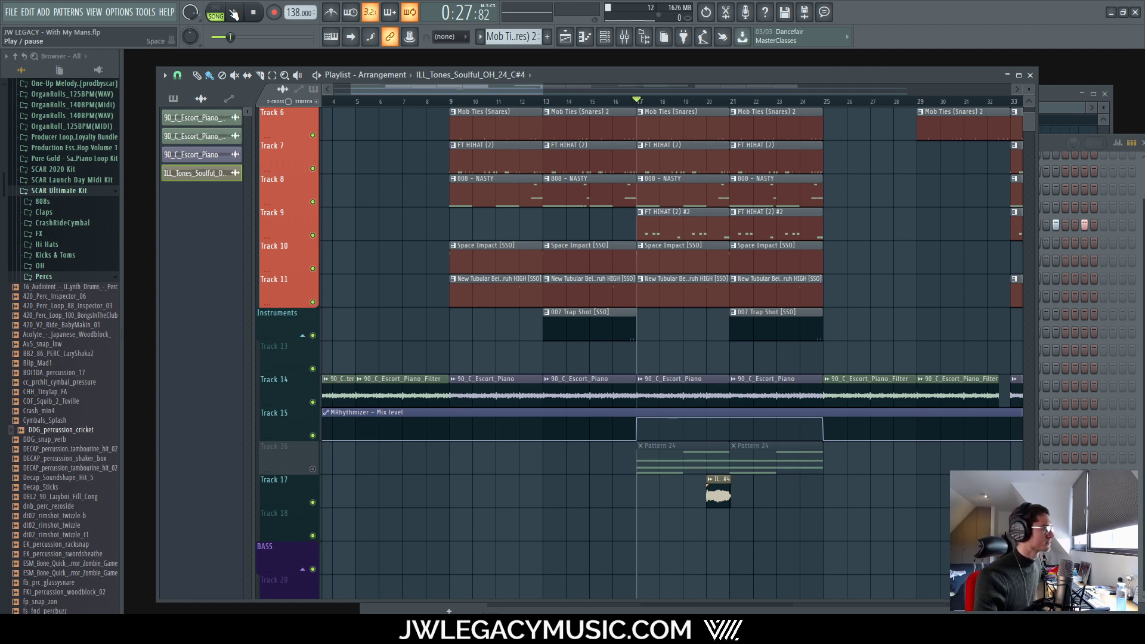
{"action": "left_click", "coordinate": [237, 13]}
{"action": "scroll", "coordinate": [569, 465], "scroll_direction": "up", "scroll_amount": 4}
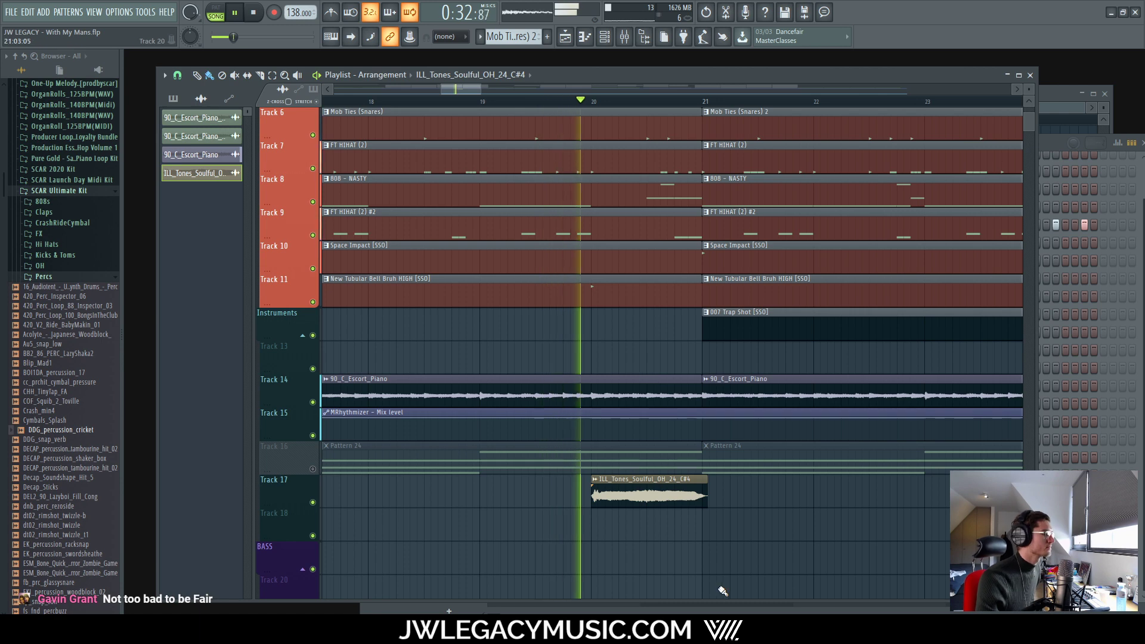
{"action": "scroll", "coordinate": [728, 495], "scroll_direction": "down", "scroll_amount": 4}
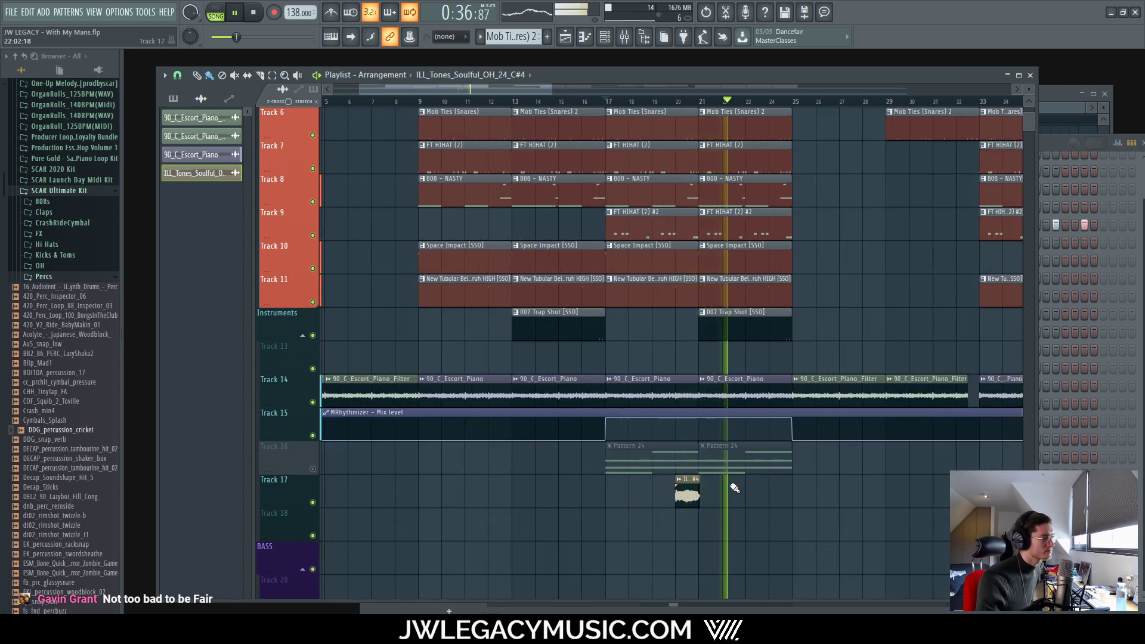
Step: Duplicate the Track 17 ILL_Tones clip so a second copy sits near bar 24
{"action": "left_click", "coordinate": [604, 37]}
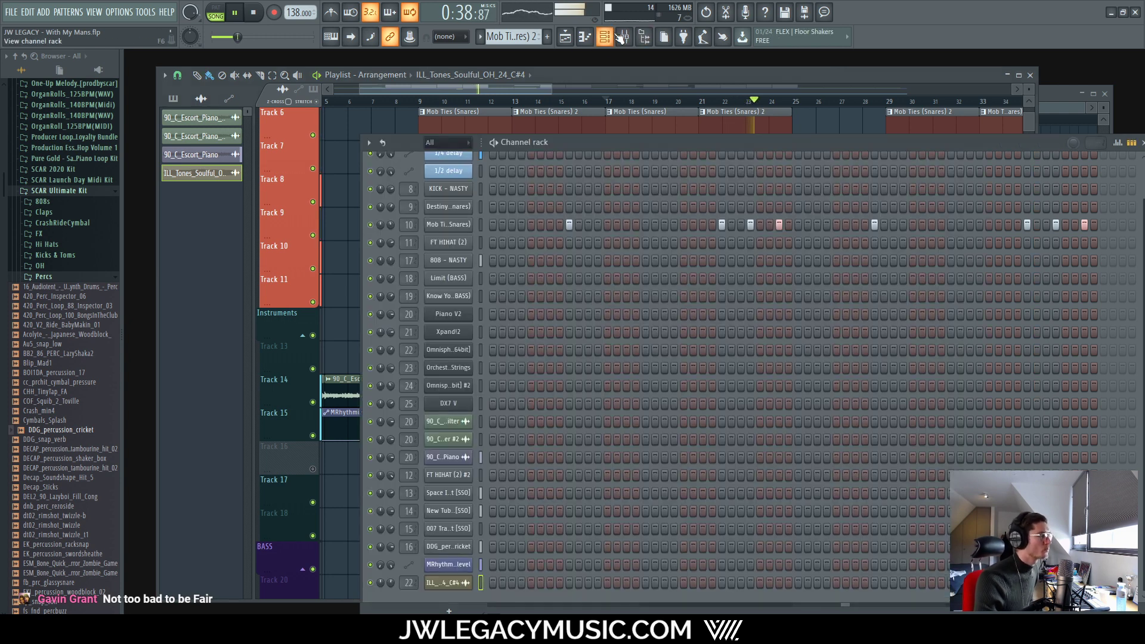
{"action": "left_click_drag", "start_coordinate": [290, 430], "coordinate": [297, 428]}
{"action": "left_click_drag", "start_coordinate": [723, 520], "coordinate": [774, 510]}
{"action": "key", "text": "ctrl+b"}
{"action": "scroll", "coordinate": [745, 507], "scroll_direction": "up", "scroll_amount": 3}
{"action": "key", "text": "space"}
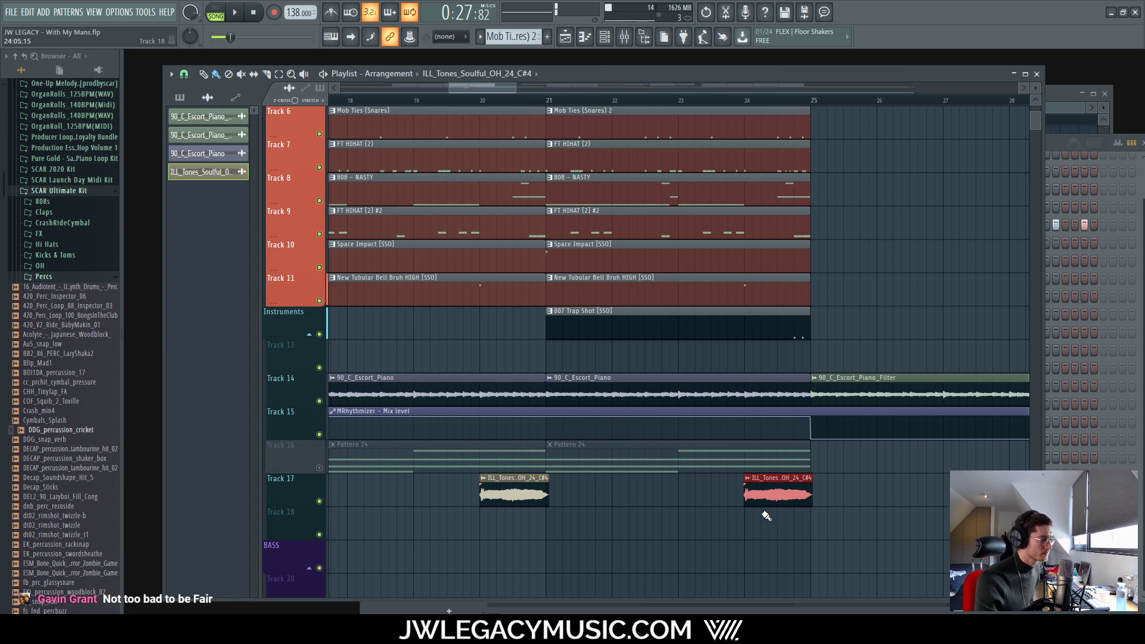
{"action": "scroll", "coordinate": [701, 502], "scroll_direction": "down", "scroll_amount": 5}
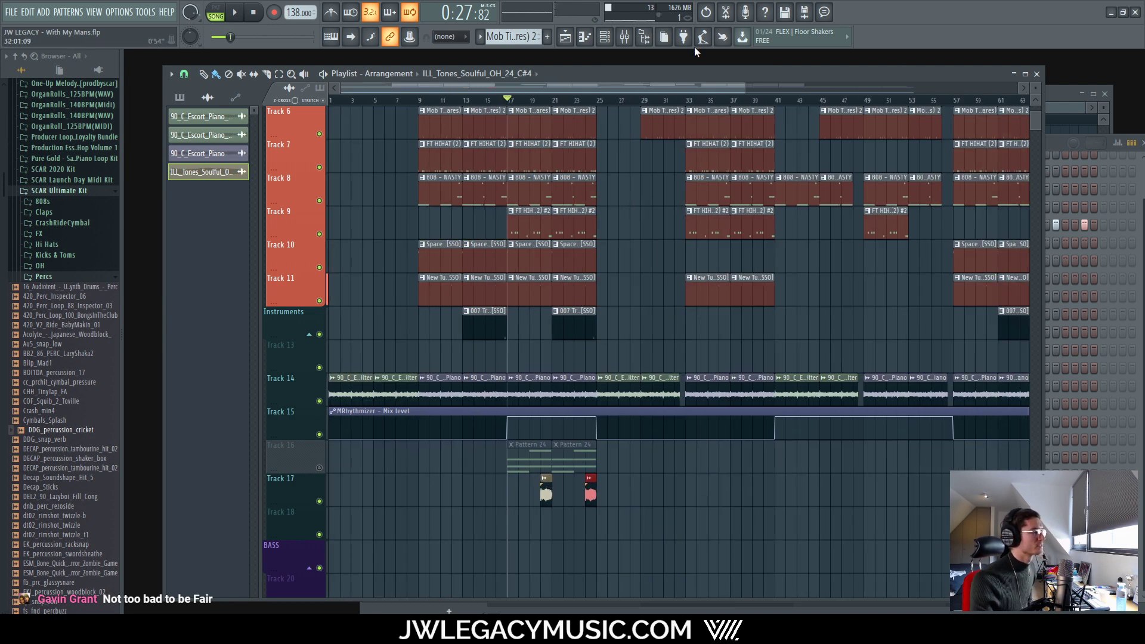
Step: Play the song and review the ILL_Tones sample's channel settings, then close them
{"action": "left_click", "coordinate": [624, 37]}
{"action": "key", "text": "space"}
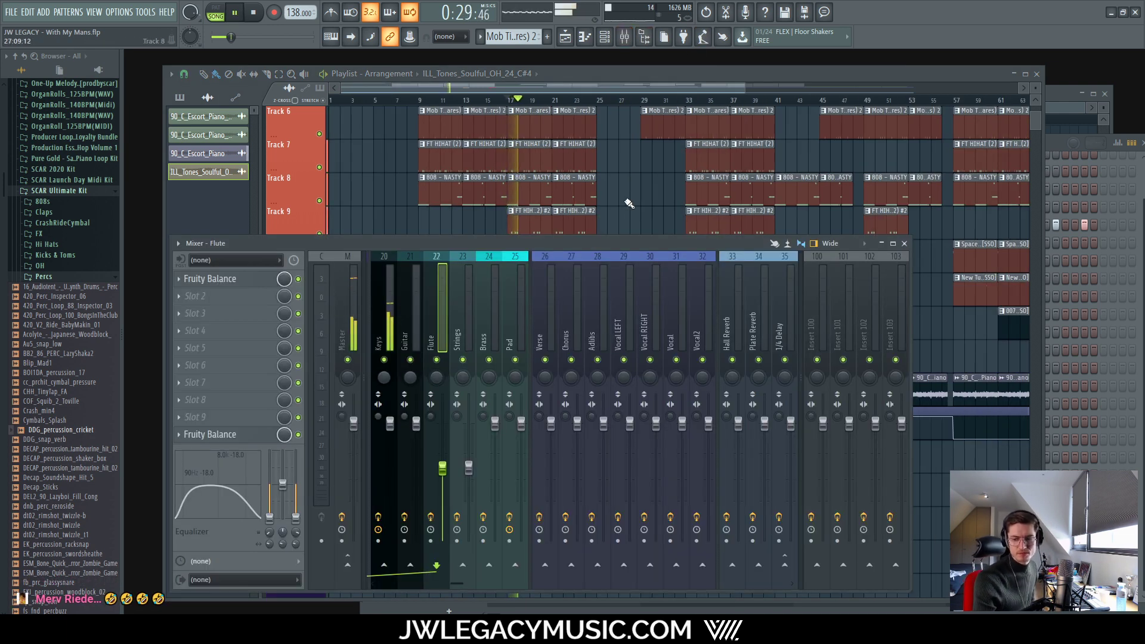
{"action": "left_click", "coordinate": [710, 76]}
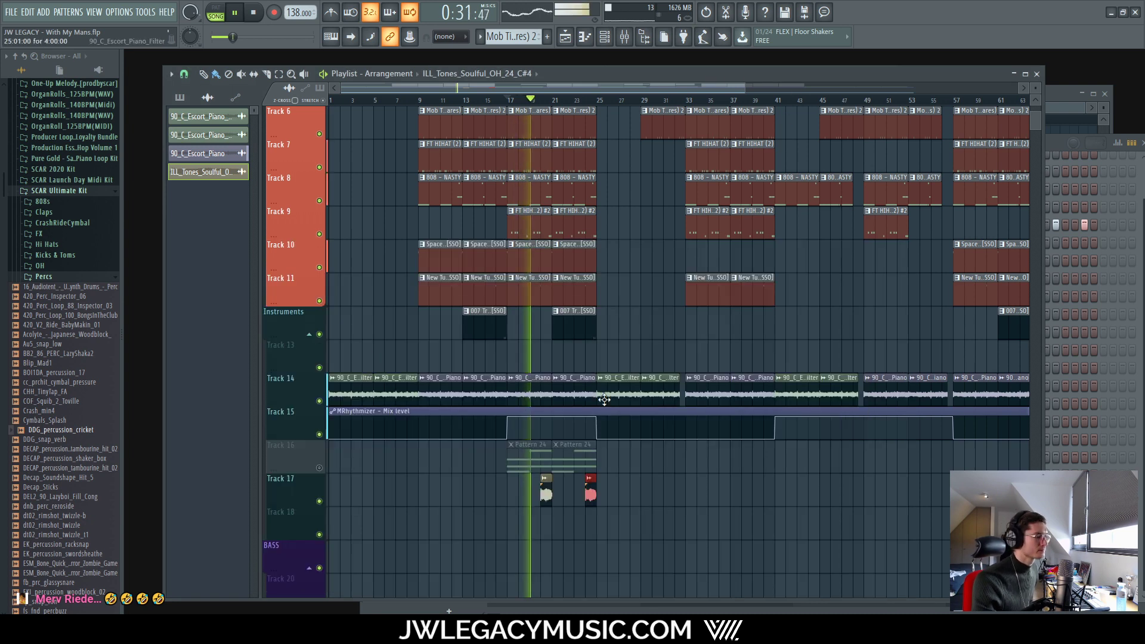
{"action": "scroll", "coordinate": [510, 464], "scroll_direction": "up", "scroll_amount": 3}
{"action": "scroll", "coordinate": [536, 467], "scroll_direction": "up", "scroll_amount": 2}
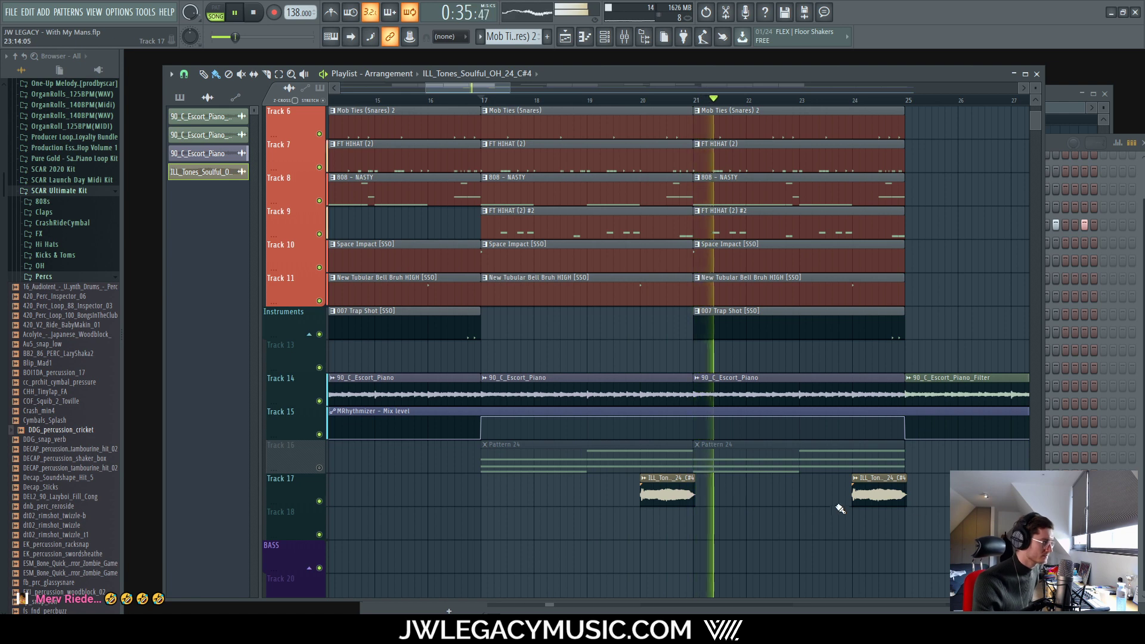
{"action": "double_click", "coordinate": [868, 484]}
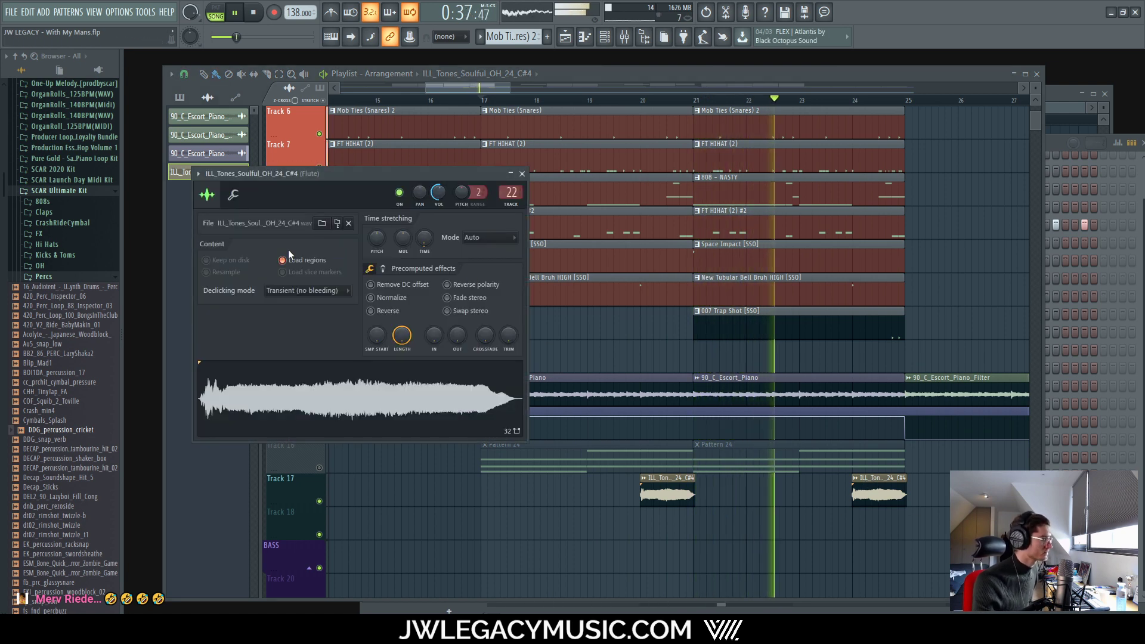
{"action": "left_click", "coordinate": [235, 195]}
{"action": "left_click", "coordinate": [207, 195]}
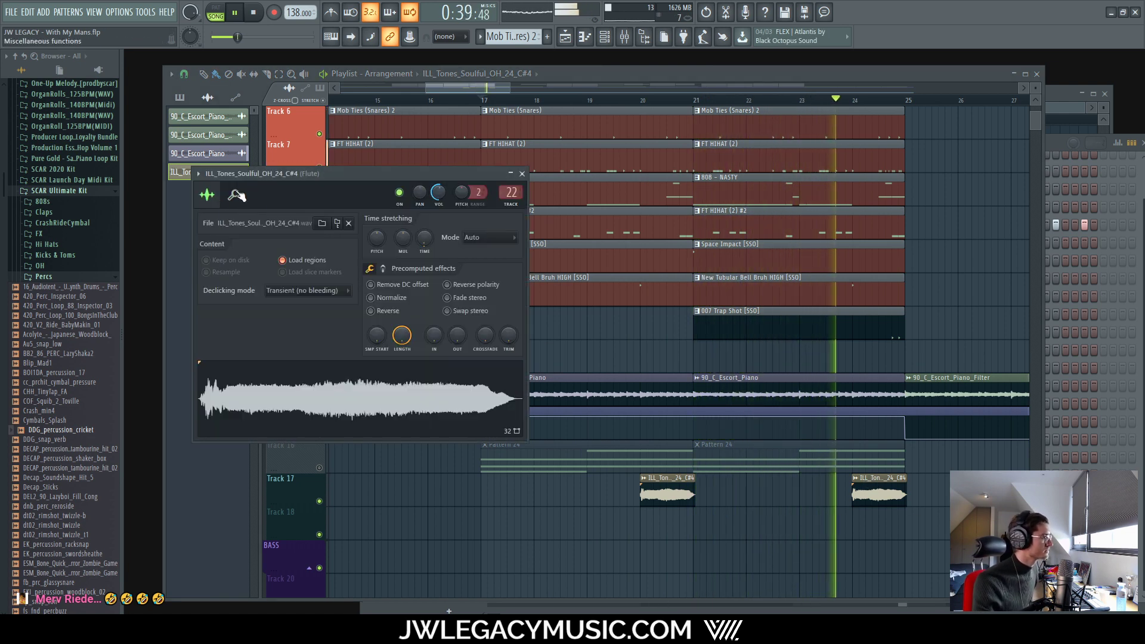
{"action": "left_click", "coordinate": [233, 195]}
{"action": "left_click", "coordinate": [207, 195]}
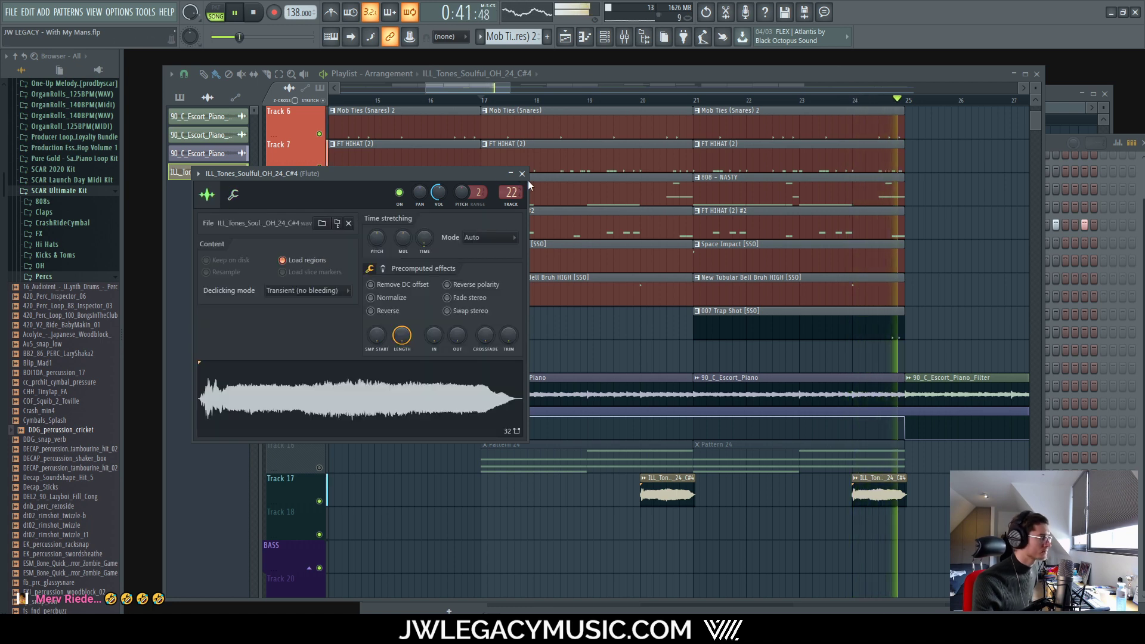
{"action": "left_click", "coordinate": [522, 174]}
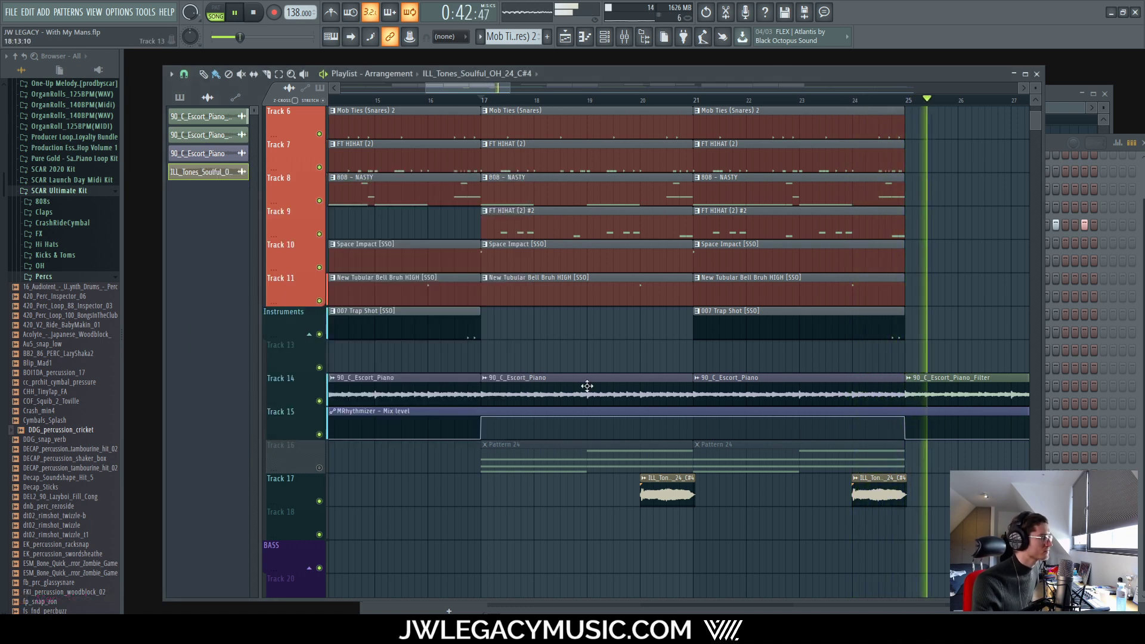
Step: Mute Track 17, unmute Track 16, and restart playback
{"action": "left_click", "coordinate": [319, 500]}
{"action": "key", "text": "space"}
{"action": "left_click", "coordinate": [319, 468]}
{"action": "key", "text": "space"}
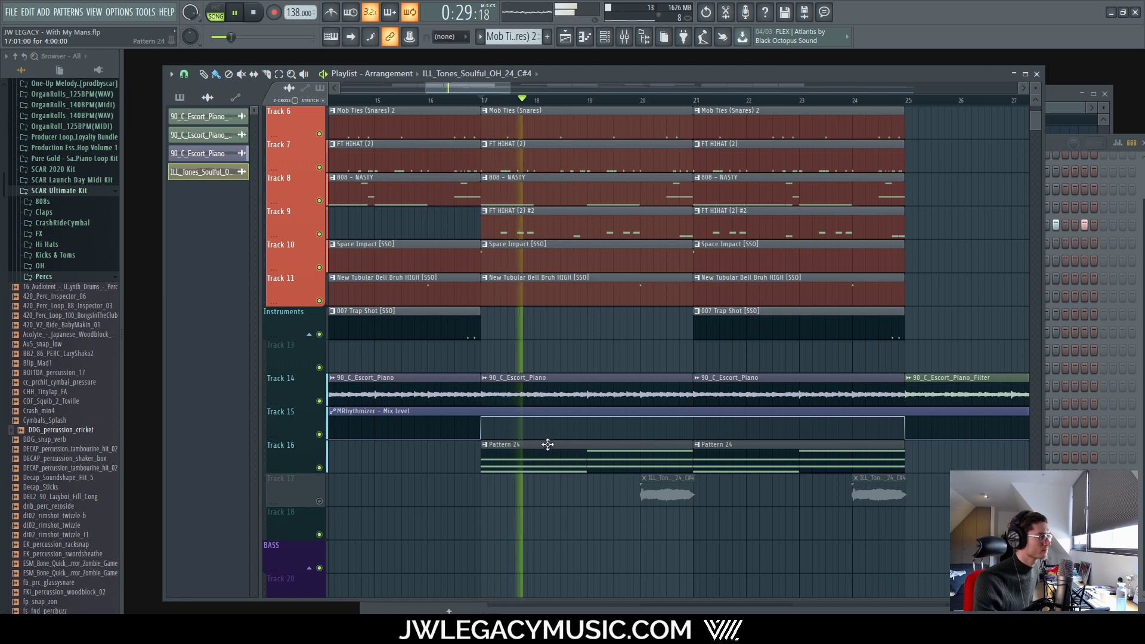
Step: Unmute Track 17 so its ILL_Tones clips play again
{"action": "scroll", "coordinate": [528, 493], "scroll_direction": "down", "scroll_amount": 3}
{"action": "scroll", "coordinate": [528, 494], "scroll_direction": "down", "scroll_amount": 2}
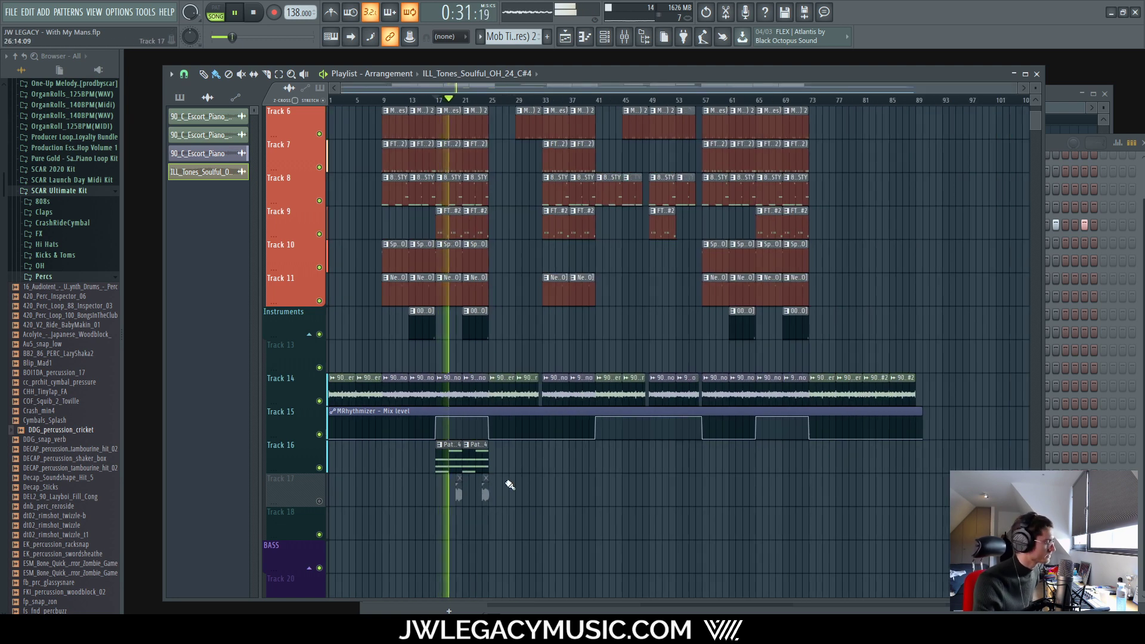
{"action": "left_click", "coordinate": [318, 501]}
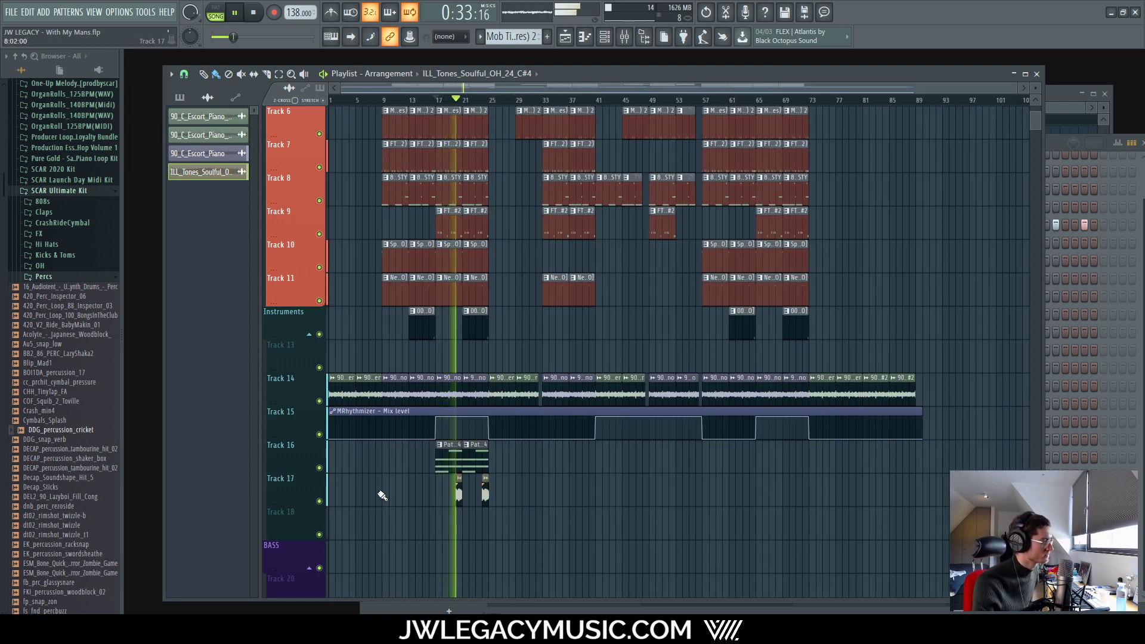
Step: Pull the Strings insert 23 fader down in the mixer
{"action": "left_click", "coordinate": [625, 36]}
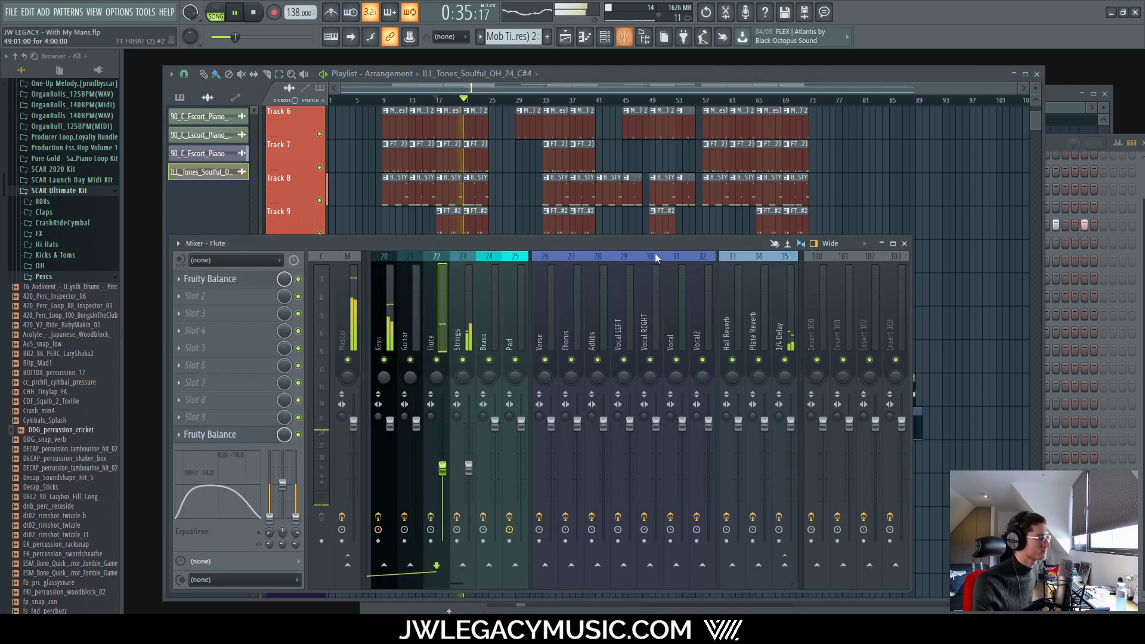
{"action": "left_click_drag", "start_coordinate": [469, 469], "coordinate": [474, 493]}
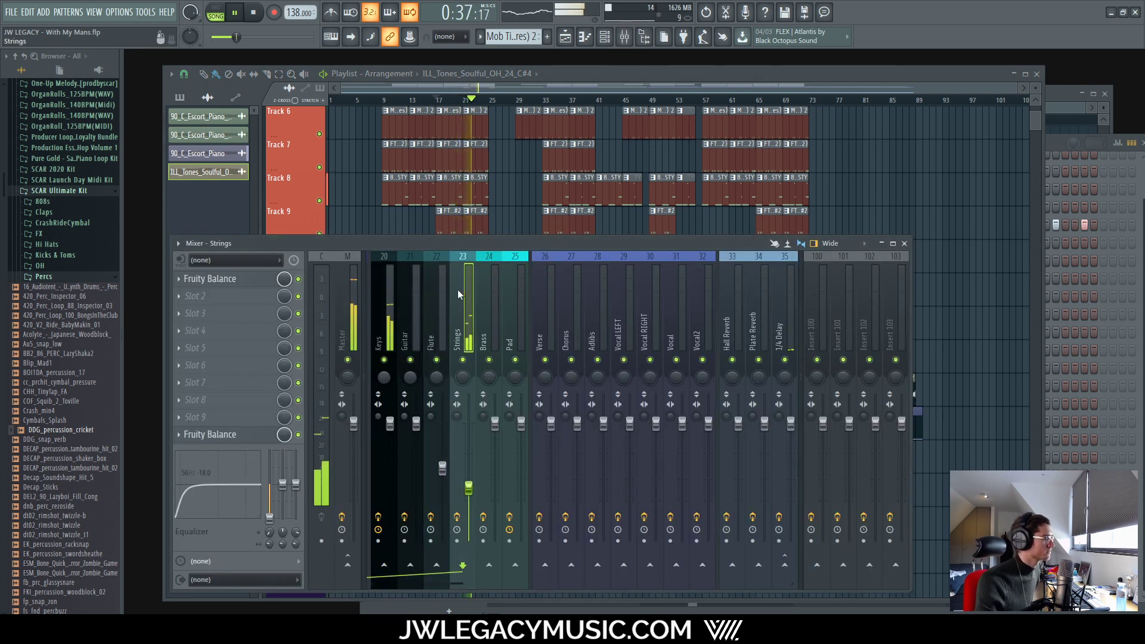
{"action": "left_click", "coordinate": [578, 75]}
{"action": "scroll", "coordinate": [417, 475], "scroll_direction": "up", "scroll_amount": 4}
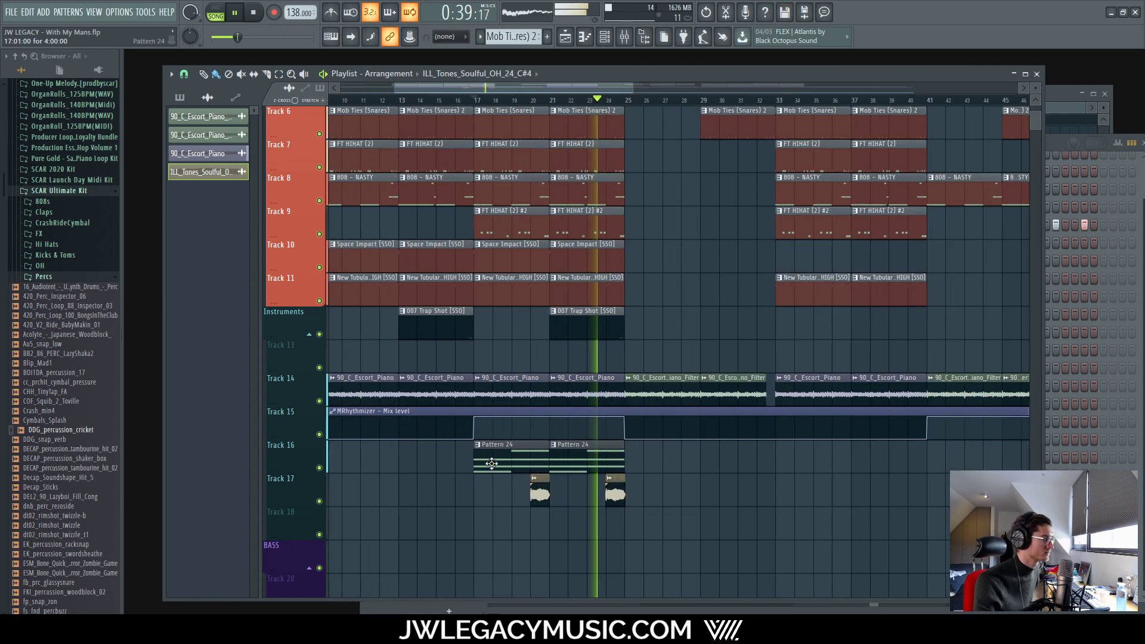
{"action": "double_click", "coordinate": [491, 464]}
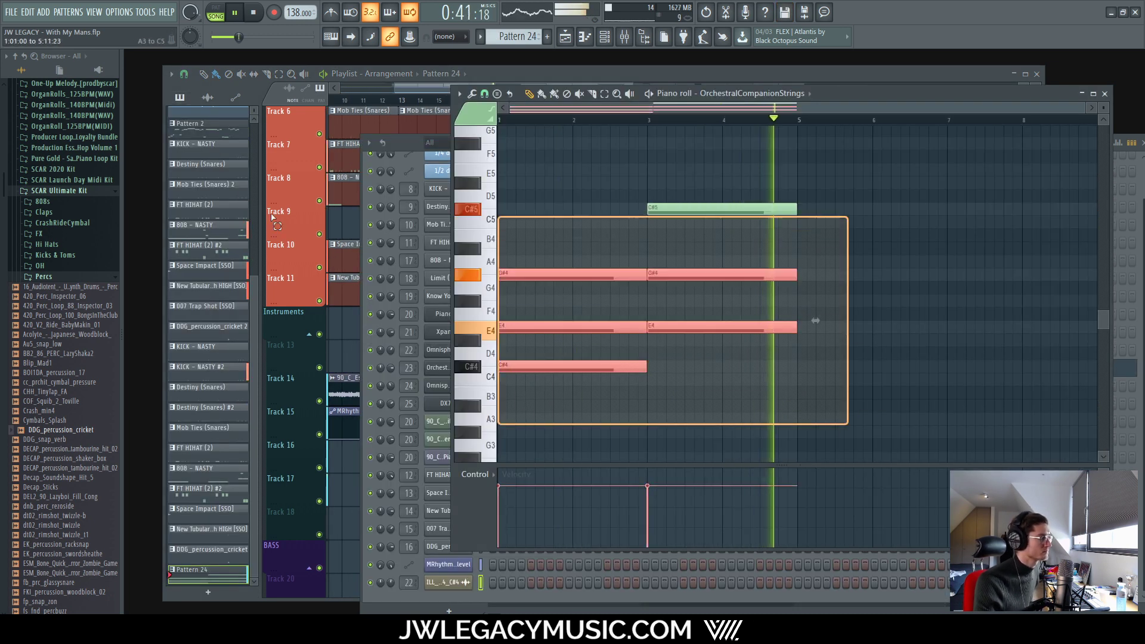
Step: Shift all Pattern 24 chord notes to one octave below the start, C#3–C#4
{"action": "key", "text": "ctrl+a"}
{"action": "scroll", "coordinate": [626, 314], "scroll_direction": "up", "scroll_amount": 3}
{"action": "key", "text": "ctrl+Up"}
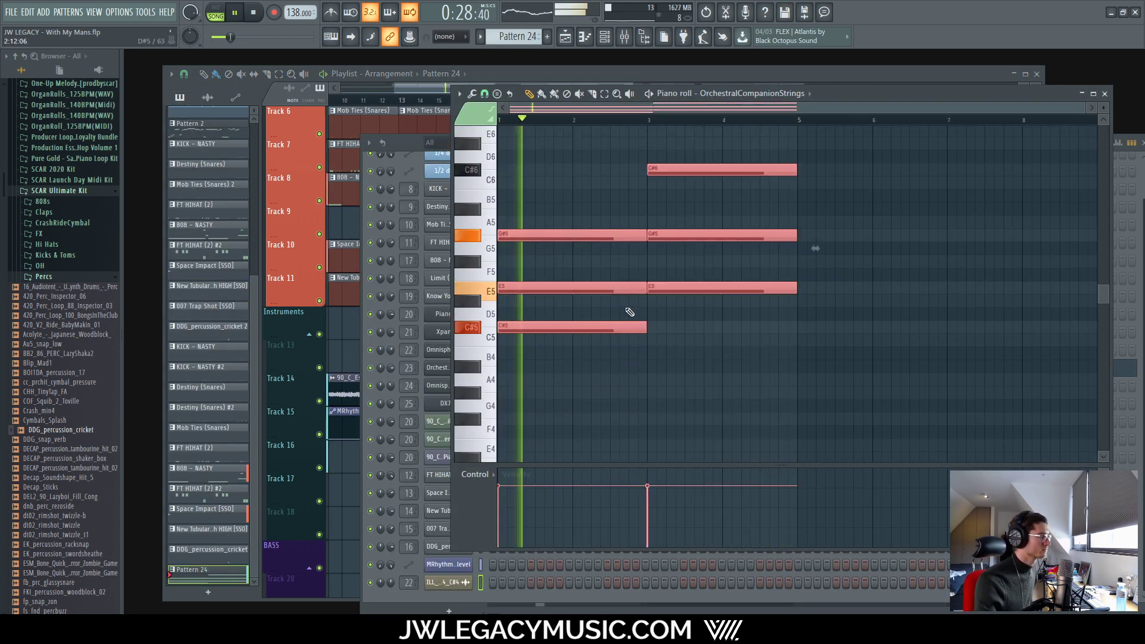
{"action": "scroll", "coordinate": [644, 313], "scroll_direction": "up", "scroll_amount": 2}
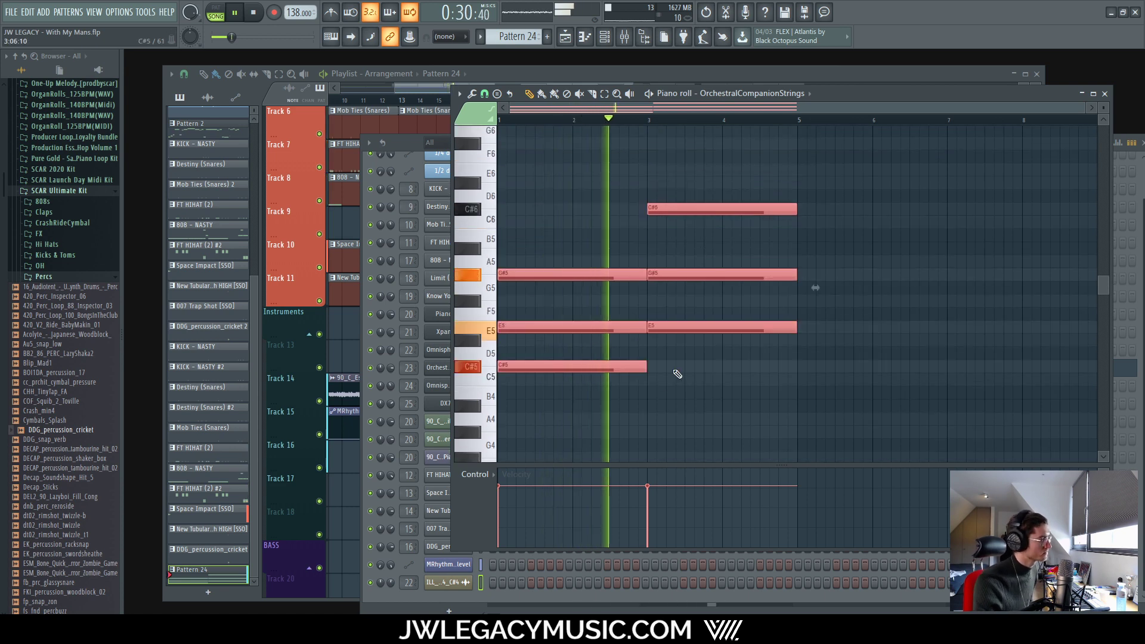
{"action": "key", "text": "space"}
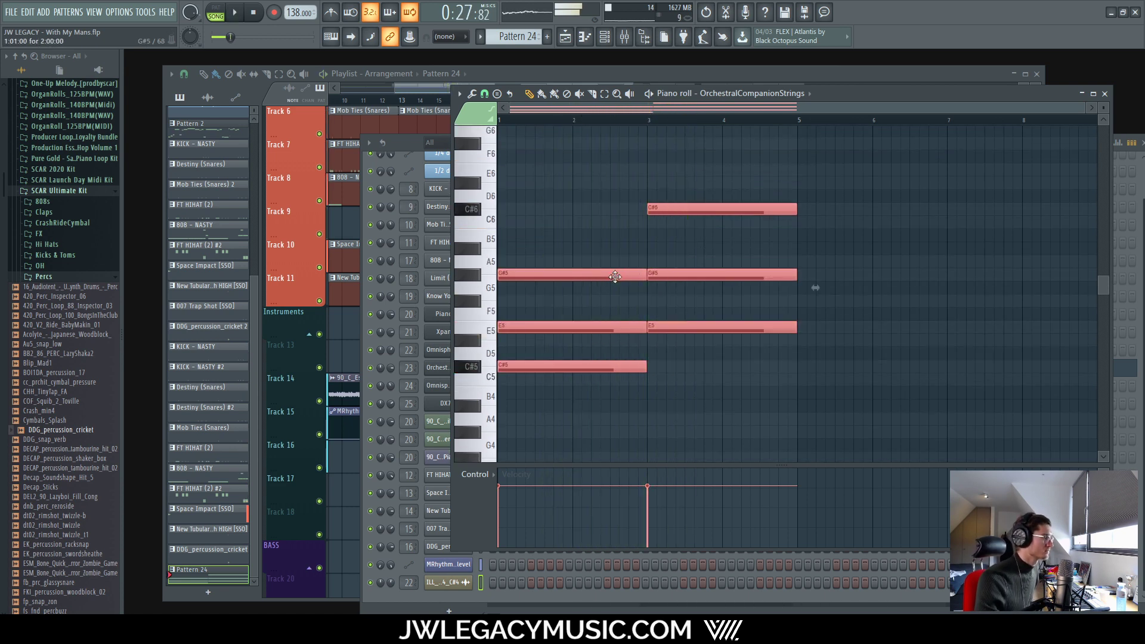
{"action": "key", "text": "ctrl+Down"}
{"action": "key", "text": "ctrl+Down"}
{"action": "key", "text": "space"}
{"action": "scroll", "coordinate": [597, 268], "scroll_direction": "down", "scroll_amount": 16}
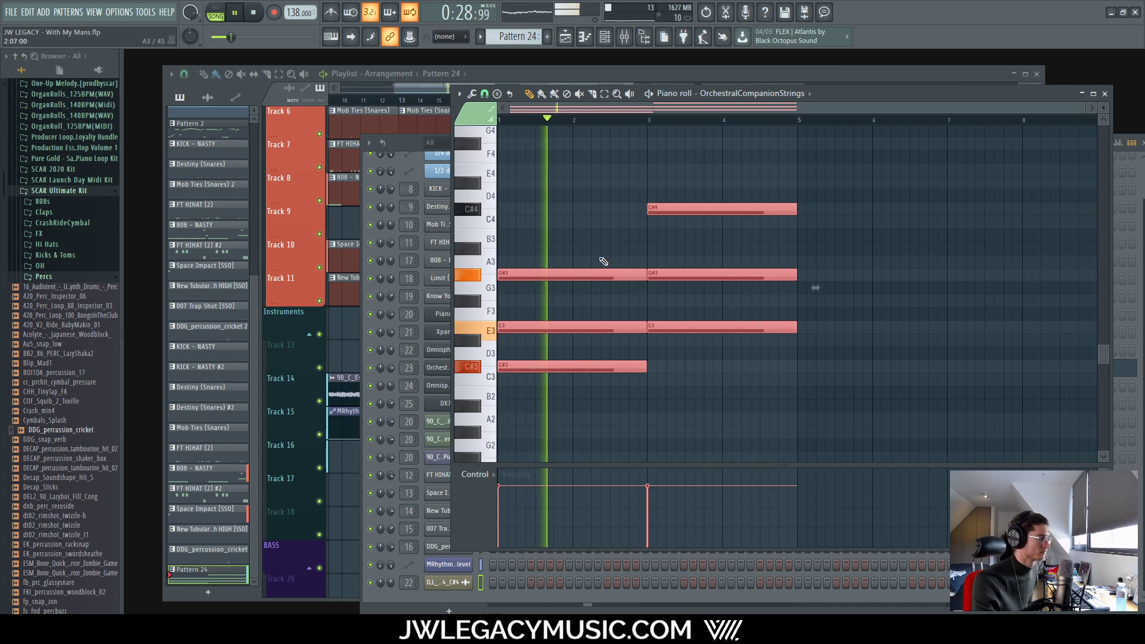
{"action": "left_click", "coordinate": [556, 76]}
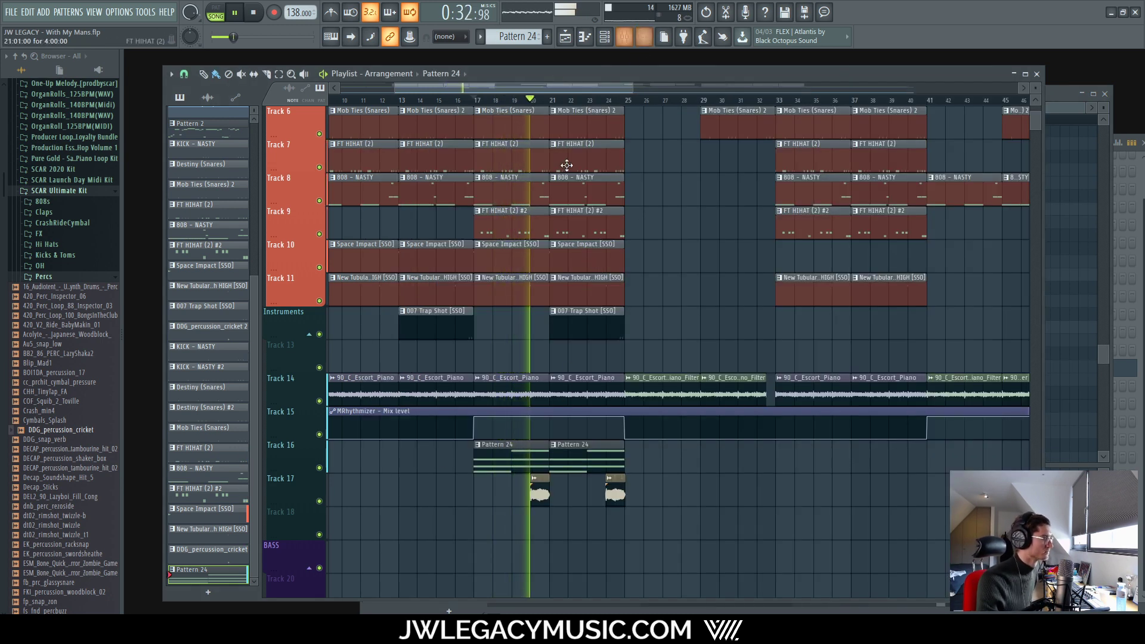
Step: Solo Track 16 to audition its chords alone, then release the solo
{"action": "right_click", "coordinate": [319, 468]}
{"action": "left_click", "coordinate": [320, 471]}
{"action": "key", "text": "space"}
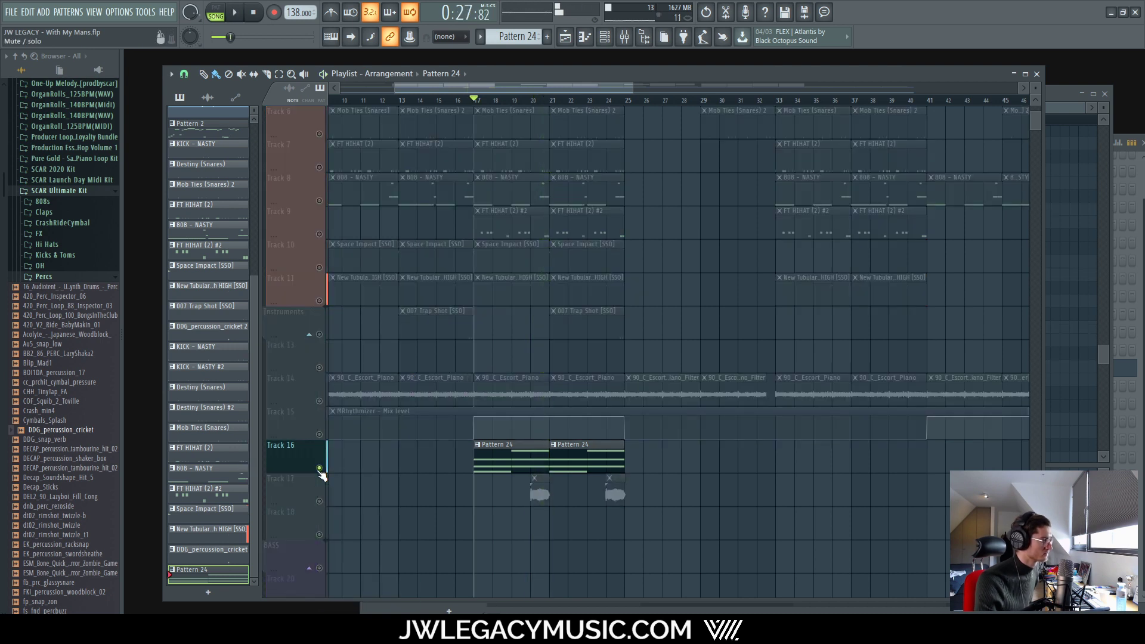
{"action": "key", "text": "space"}
{"action": "key", "text": "F9"}
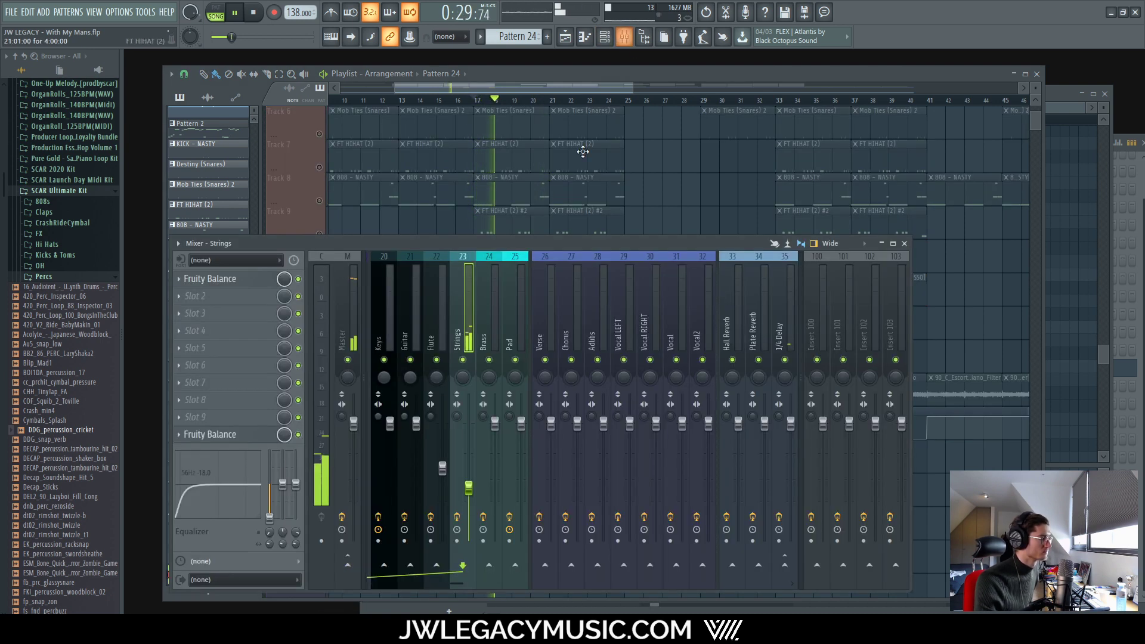
{"action": "key", "text": "F9"}
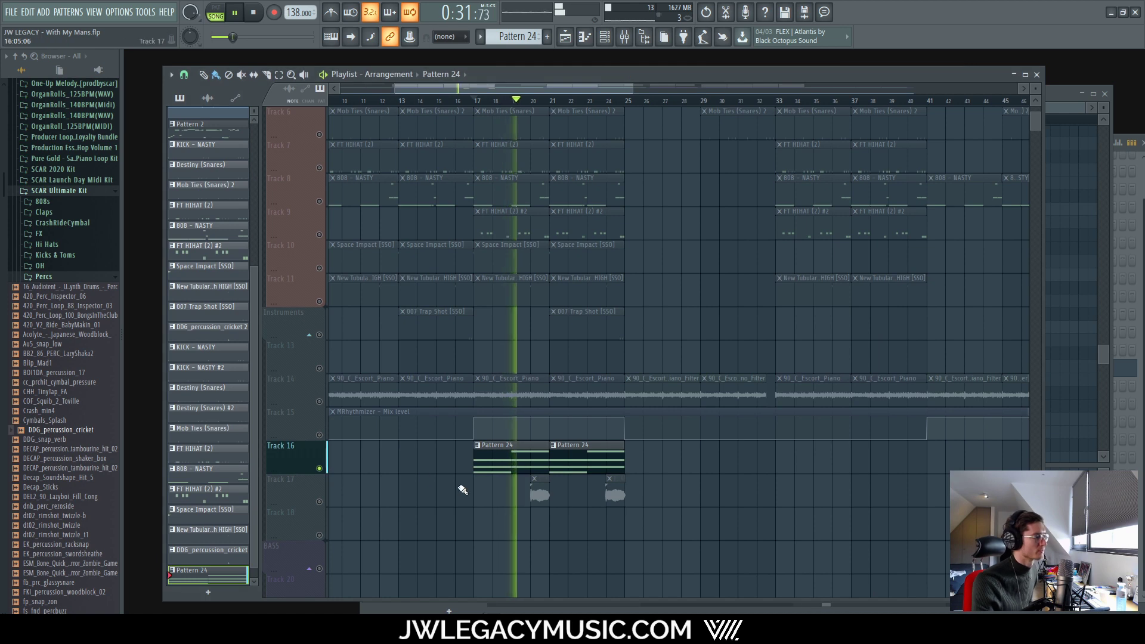
{"action": "right_click", "coordinate": [319, 468]}
{"action": "left_click", "coordinate": [321, 470]}
{"action": "key", "text": "space"}
{"action": "key", "text": "space"}
Step: Load the 11 Violins preset into the OrchestralCompanionStrings instrument
{"action": "left_click", "coordinate": [608, 37]}
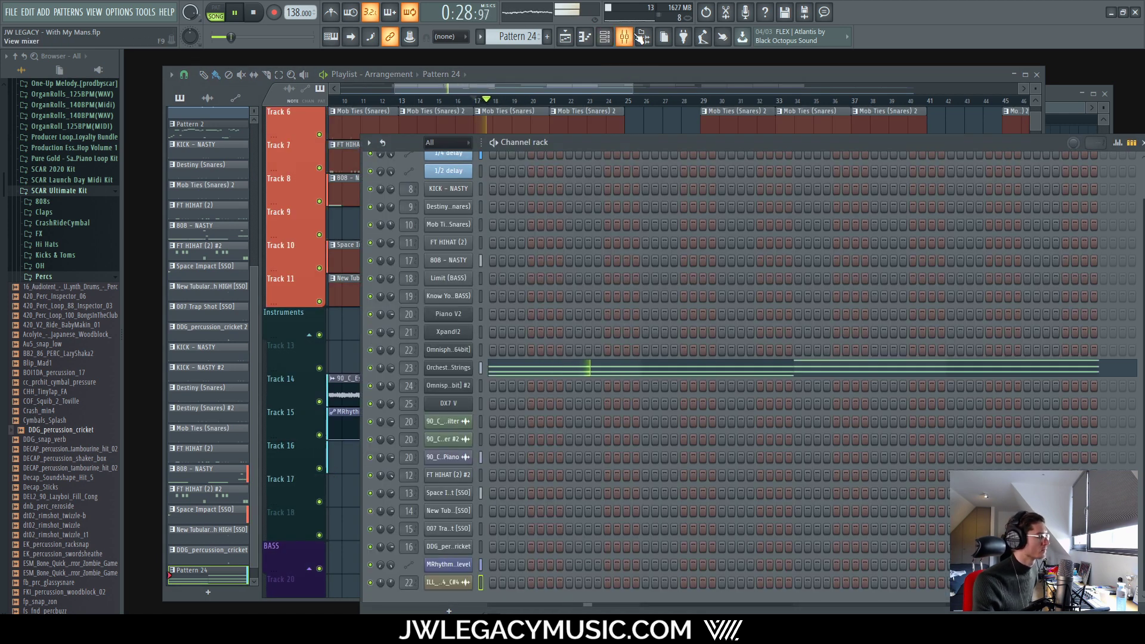
{"action": "left_click", "coordinate": [628, 37]}
{"action": "left_click", "coordinate": [567, 143]}
{"action": "left_click", "coordinate": [450, 367]}
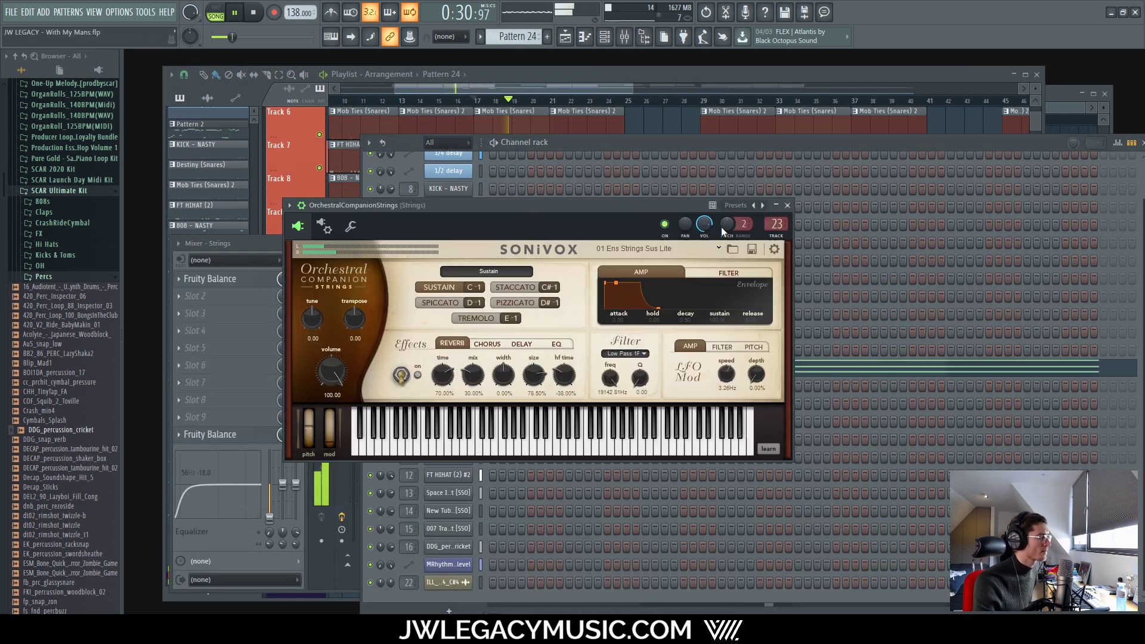
{"action": "key", "text": "space"}
{"action": "left_click", "coordinate": [657, 249]}
{"action": "mouse_move", "coordinate": [678, 280]}
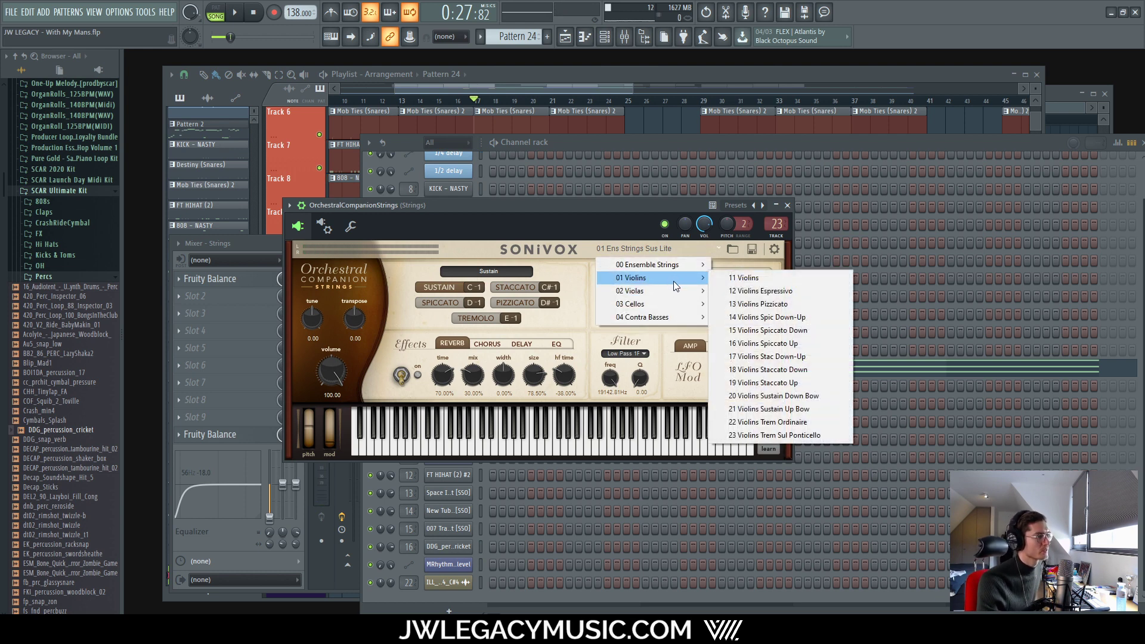
{"action": "left_click", "coordinate": [761, 281]}
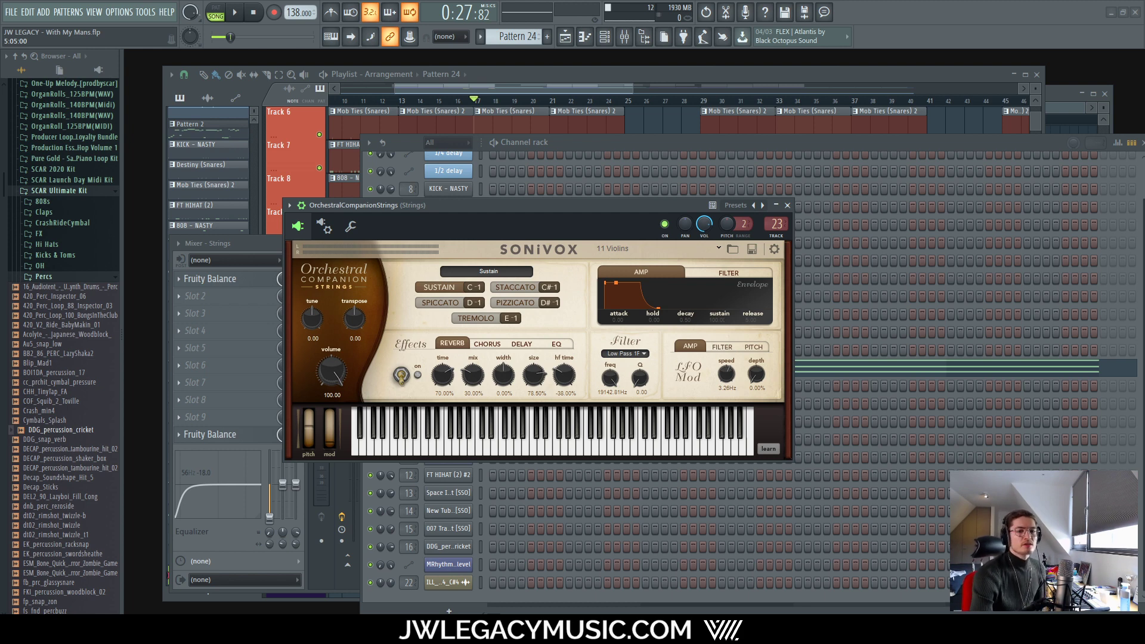
{"action": "left_click_drag", "start_coordinate": [663, 203], "coordinate": [716, 189]}
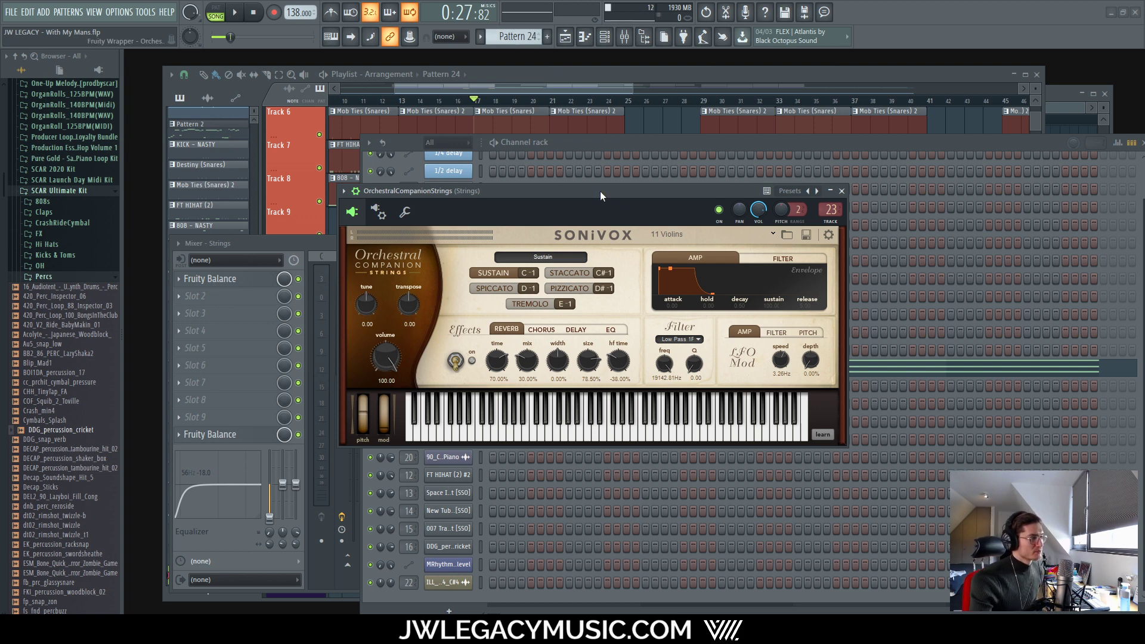
Step: Reposition the channel rack window and start playing the arrangement
{"action": "left_click", "coordinate": [614, 84]}
{"action": "scroll", "coordinate": [584, 522], "scroll_direction": "up", "scroll_amount": 3, "text": "ctrl"}
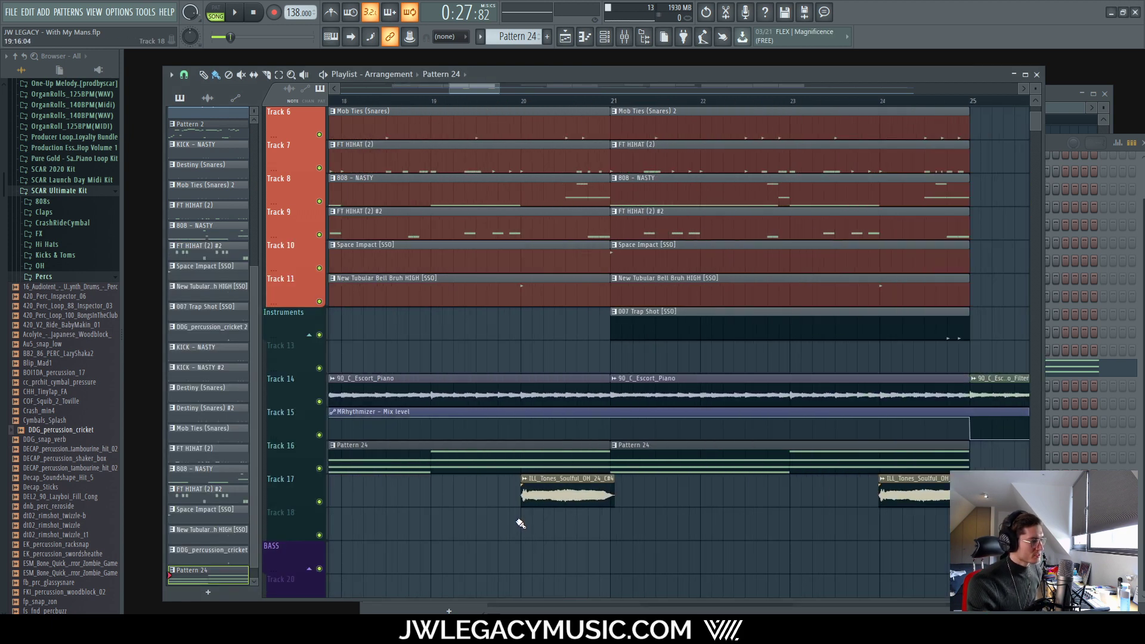
{"action": "scroll", "coordinate": [467, 524], "scroll_direction": "up", "scroll_amount": 3, "text": "ctrl"}
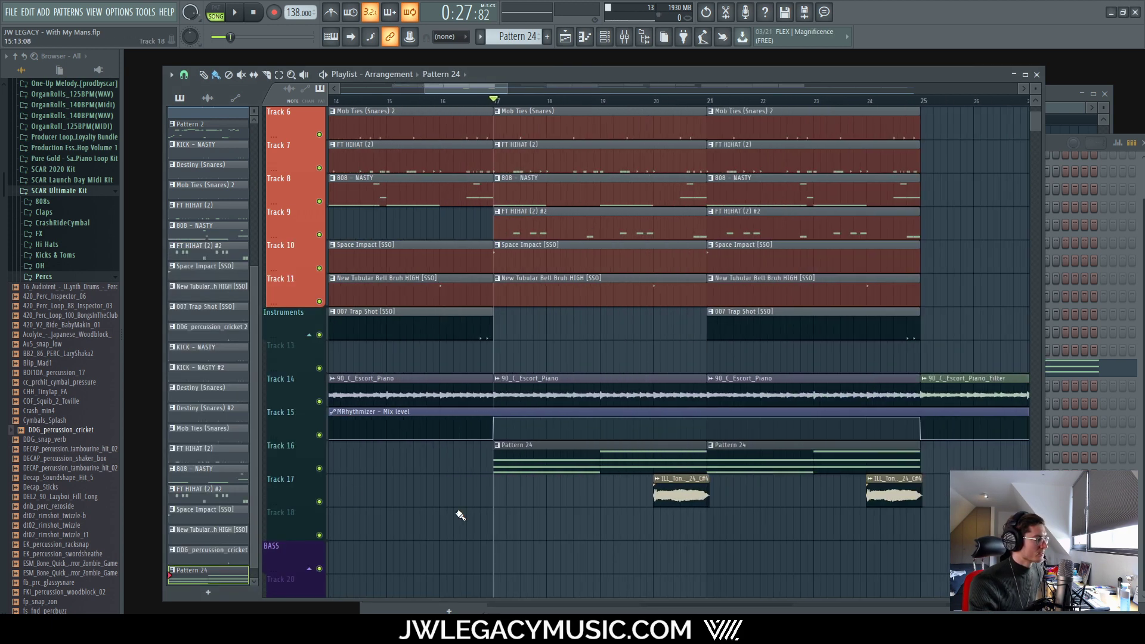
{"action": "left_click", "coordinate": [604, 36]}
{"action": "left_click_drag", "start_coordinate": [643, 125], "coordinate": [630, 116]}
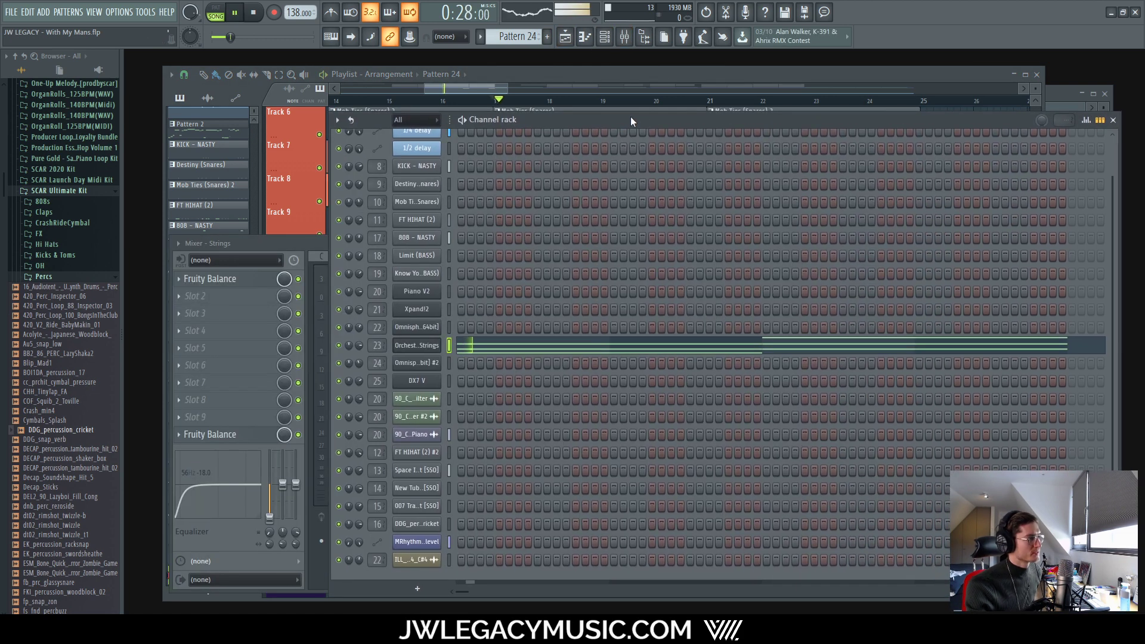
{"action": "key", "text": "space"}
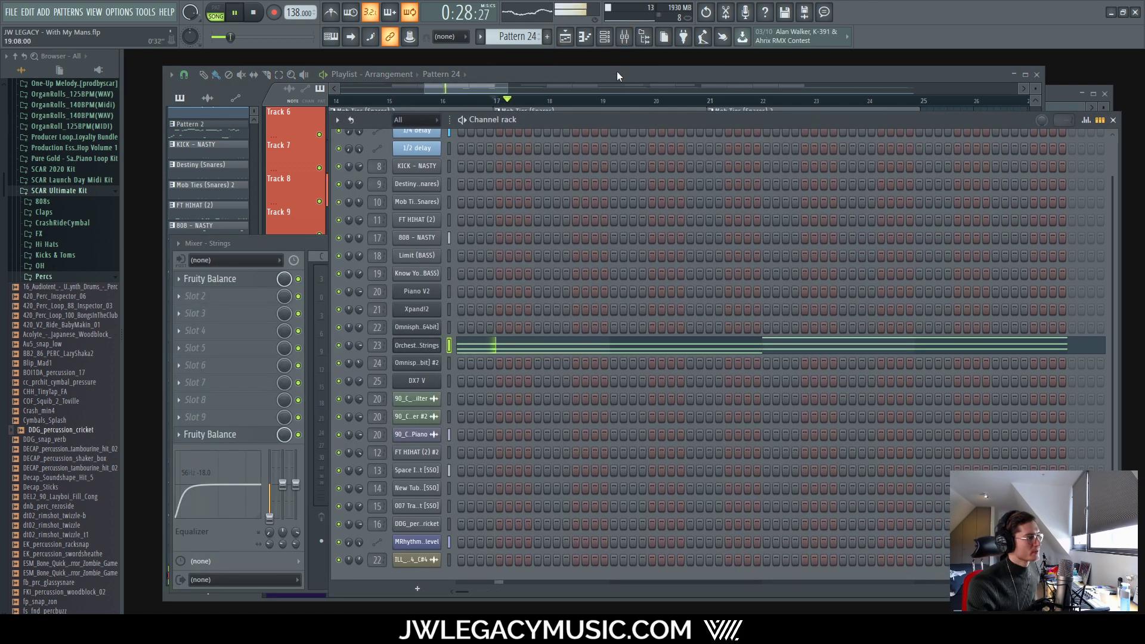
{"action": "left_click", "coordinate": [616, 70]}
Step: Select all Pattern 24 notes in the piano roll and zoom the playlist out to the whole song
{"action": "double_click", "coordinate": [567, 454]}
{"action": "scroll", "coordinate": [587, 405], "scroll_direction": "left", "scroll_amount": 1}
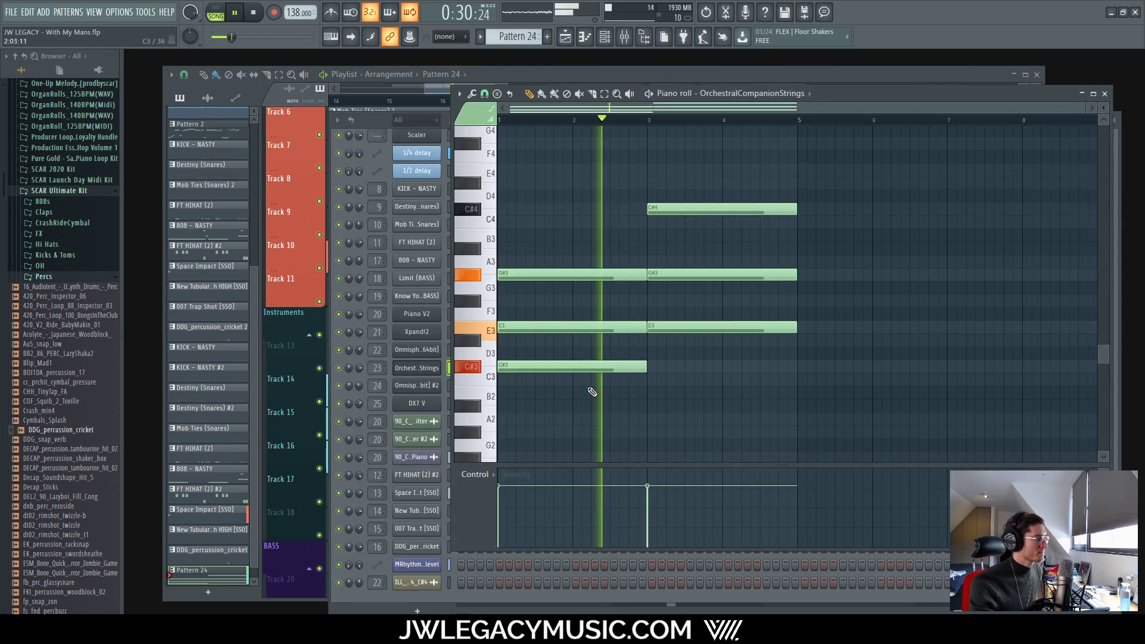
{"action": "left_click_drag", "start_coordinate": [799, 177], "coordinate": [513, 347]}
{"action": "key", "text": "ctrl+a"}
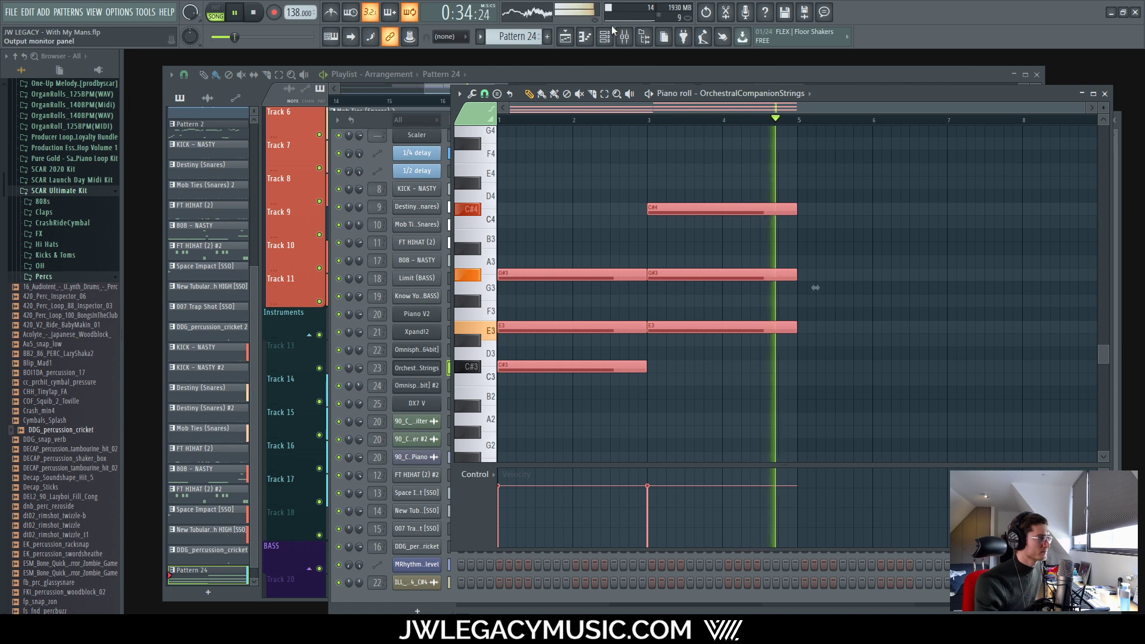
{"action": "key", "text": "F9"}
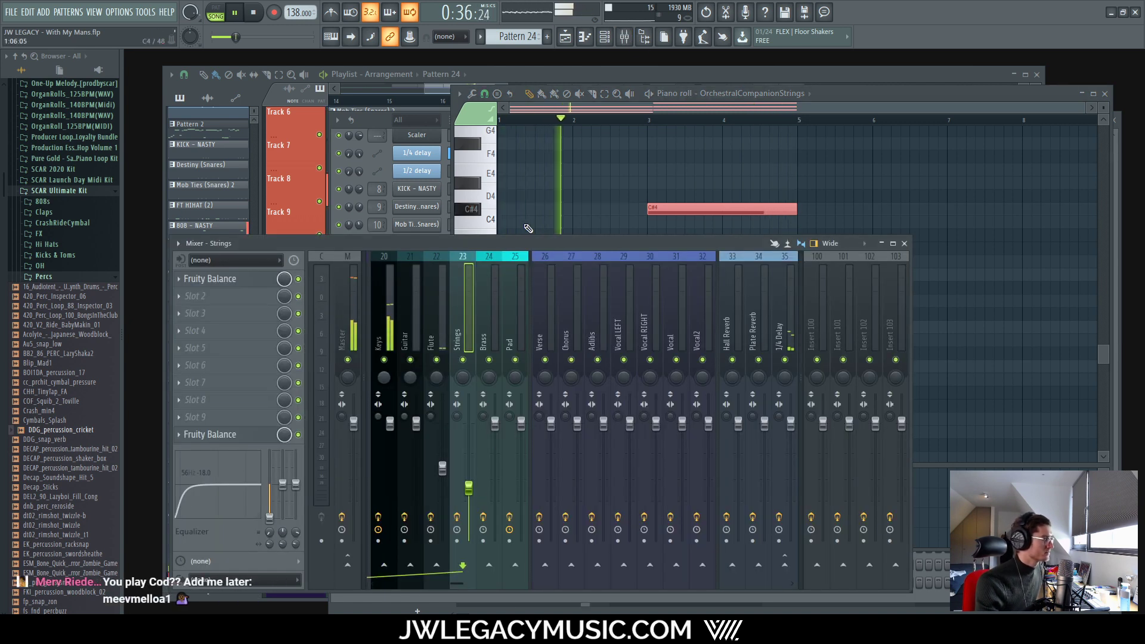
{"action": "left_click", "coordinate": [492, 77]}
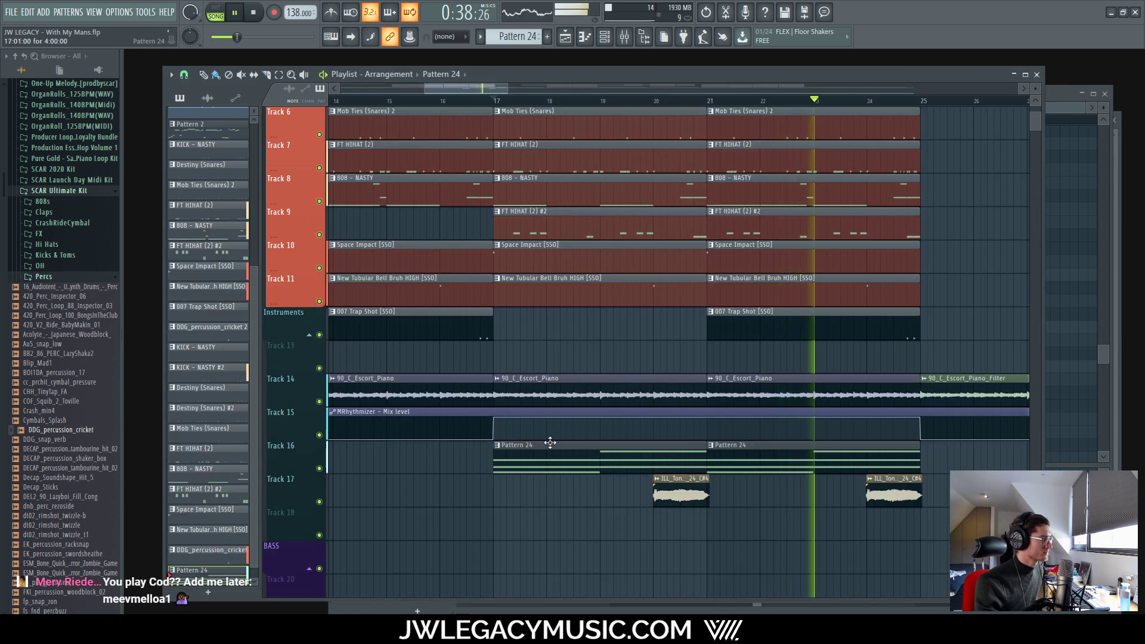
{"action": "right_click", "coordinate": [529, 477], "text": "ctrl"}
{"action": "key", "text": "space"}
{"action": "key", "text": "space"}
Step: Stop playback and open OrchestralCompanionStrings, still on 11 Violins, from the channel rack
{"action": "key", "text": "space"}
{"action": "left_click", "coordinate": [604, 37]}
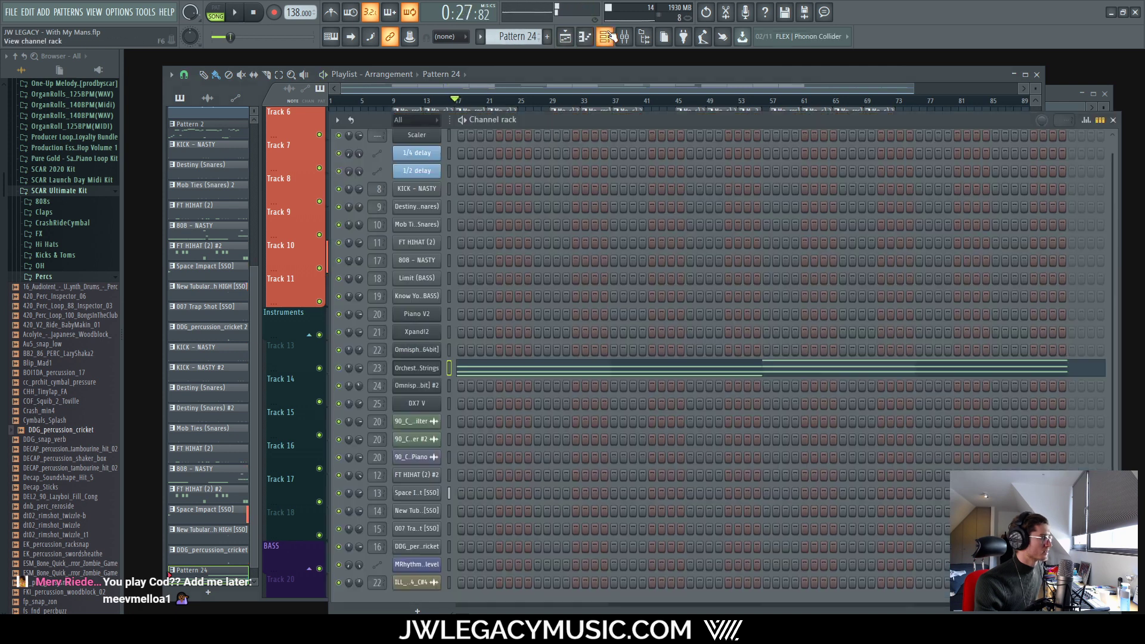
{"action": "left_click", "coordinate": [625, 37]}
{"action": "key", "text": "space"}
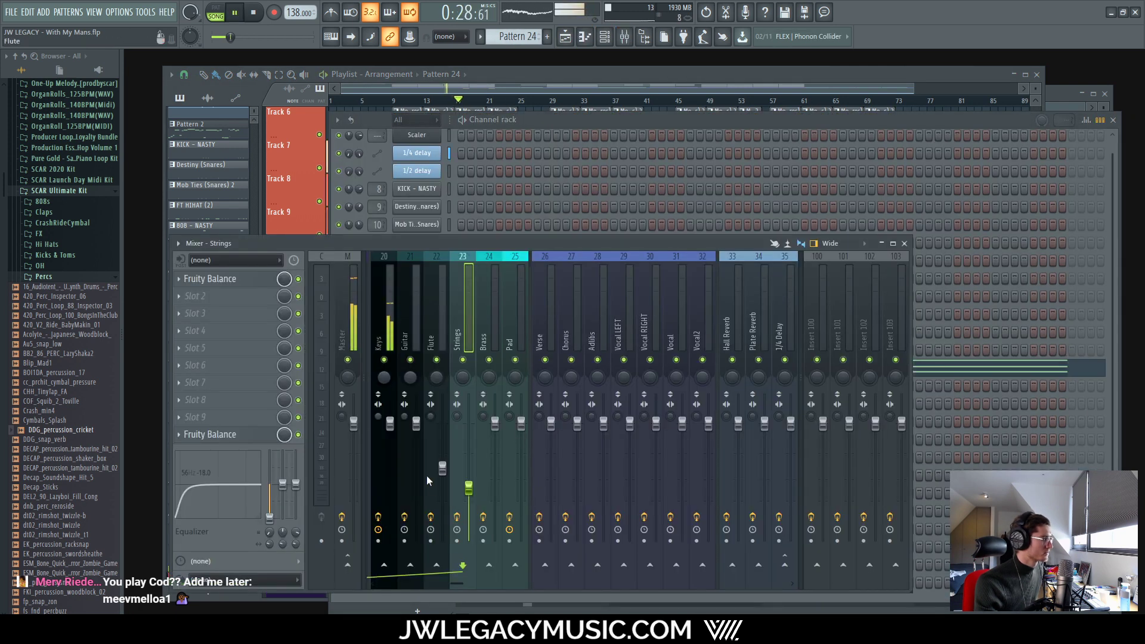
{"action": "left_click_drag", "start_coordinate": [456, 584], "coordinate": [445, 586]}
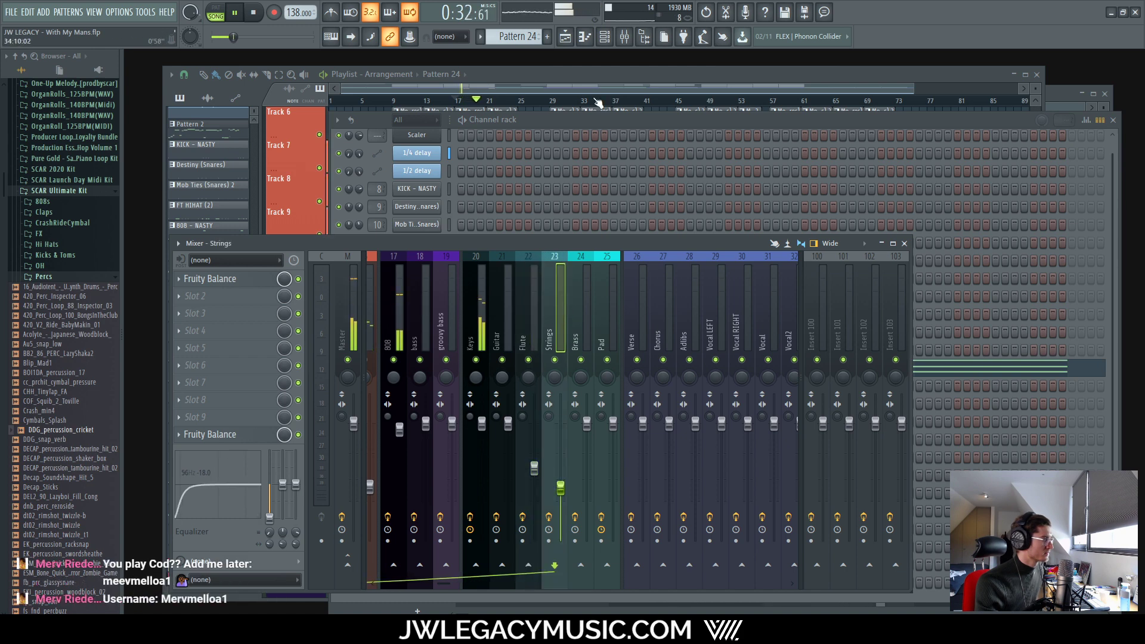
{"action": "left_click", "coordinate": [581, 123]}
{"action": "key", "text": "space"}
{"action": "left_click", "coordinate": [429, 371]}
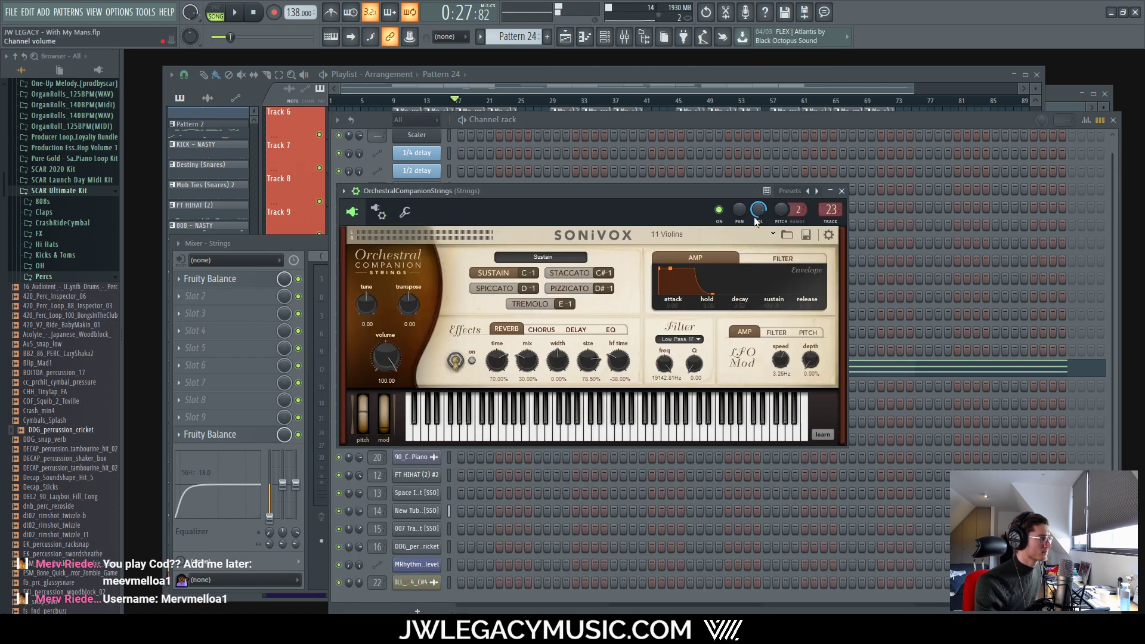
Step: Change the strings preset from 11 Violins to 24 Violas under 02 Violas
{"action": "left_click", "coordinate": [773, 234]}
{"action": "mouse_move", "coordinate": [704, 263]}
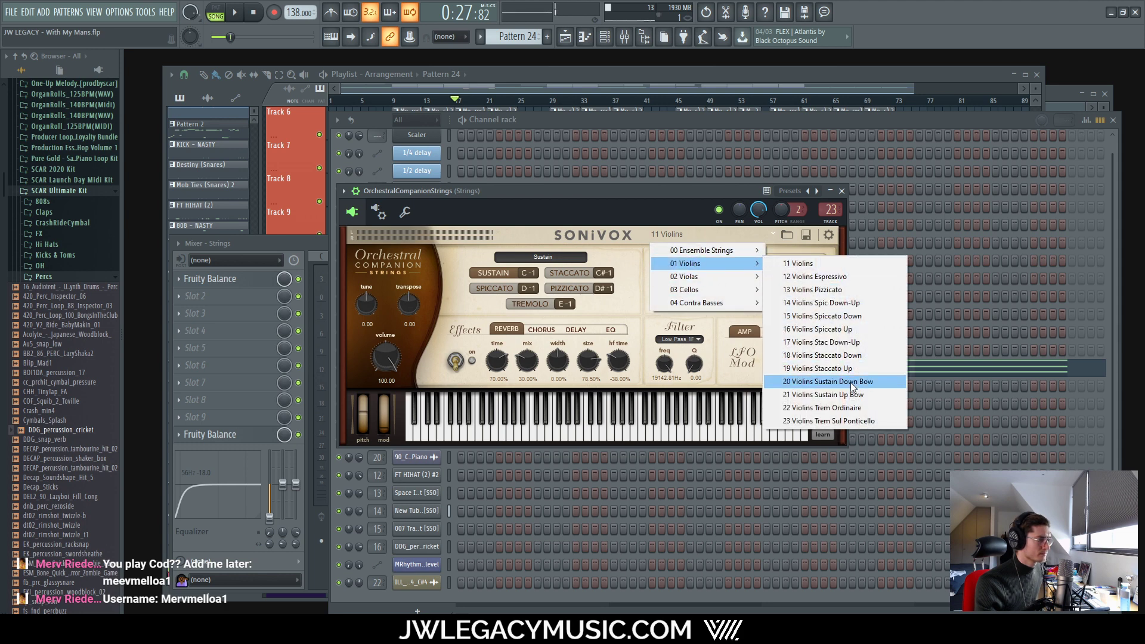
{"action": "left_click", "coordinate": [798, 263]}
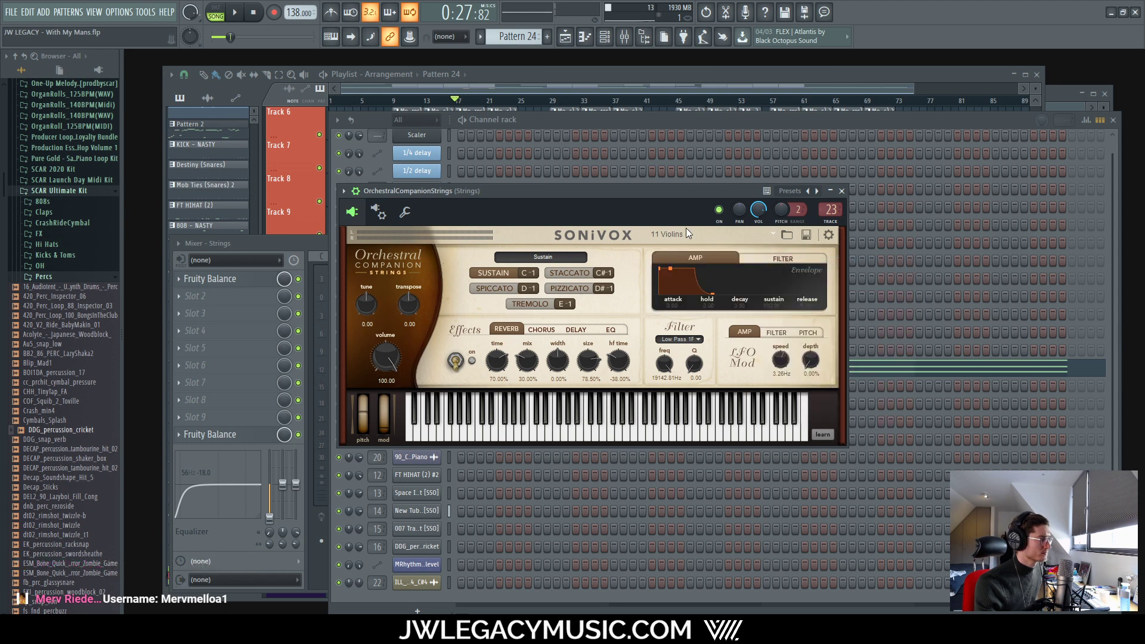
{"action": "left_click", "coordinate": [700, 237]}
{"action": "left_click", "coordinate": [677, 195]}
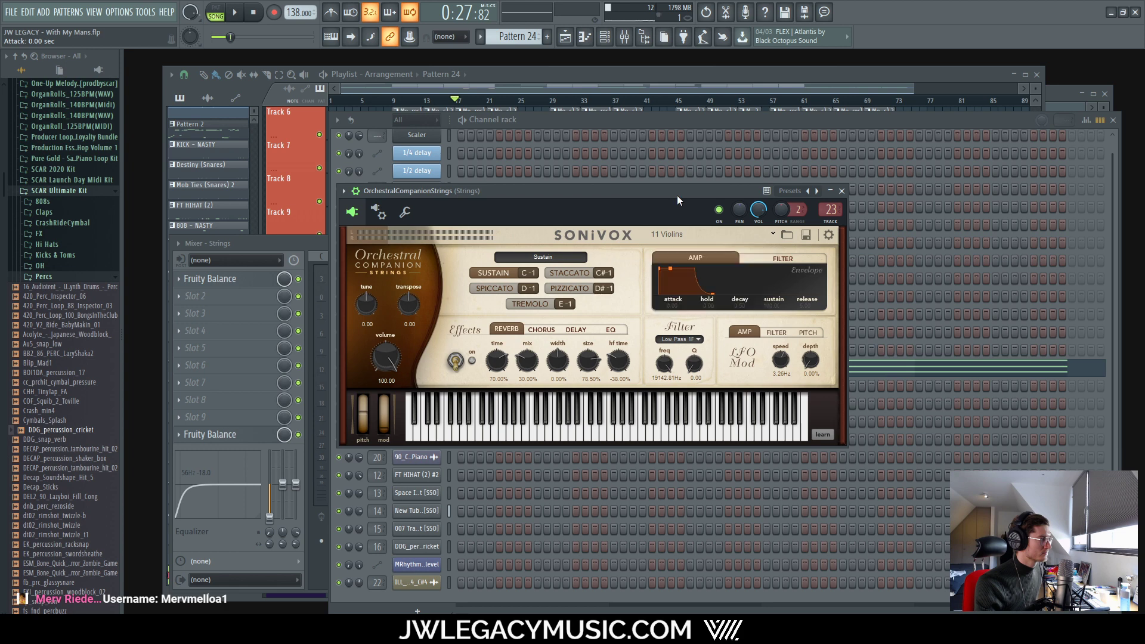
{"action": "left_click", "coordinate": [739, 238]}
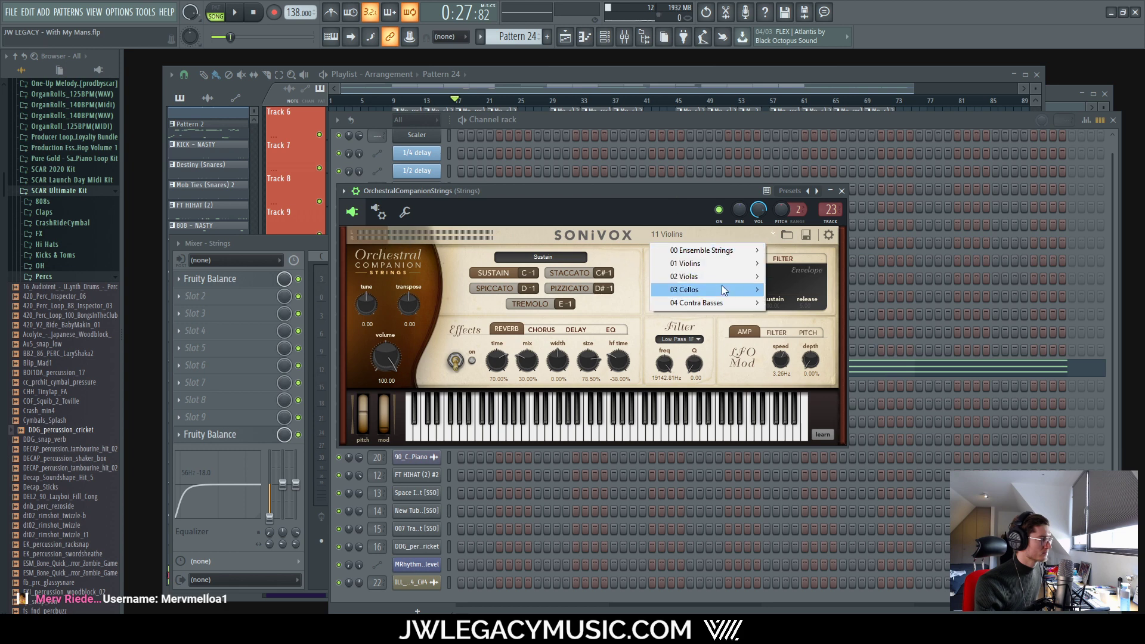
{"action": "mouse_move", "coordinate": [715, 277]}
{"action": "left_click", "coordinate": [793, 276]}
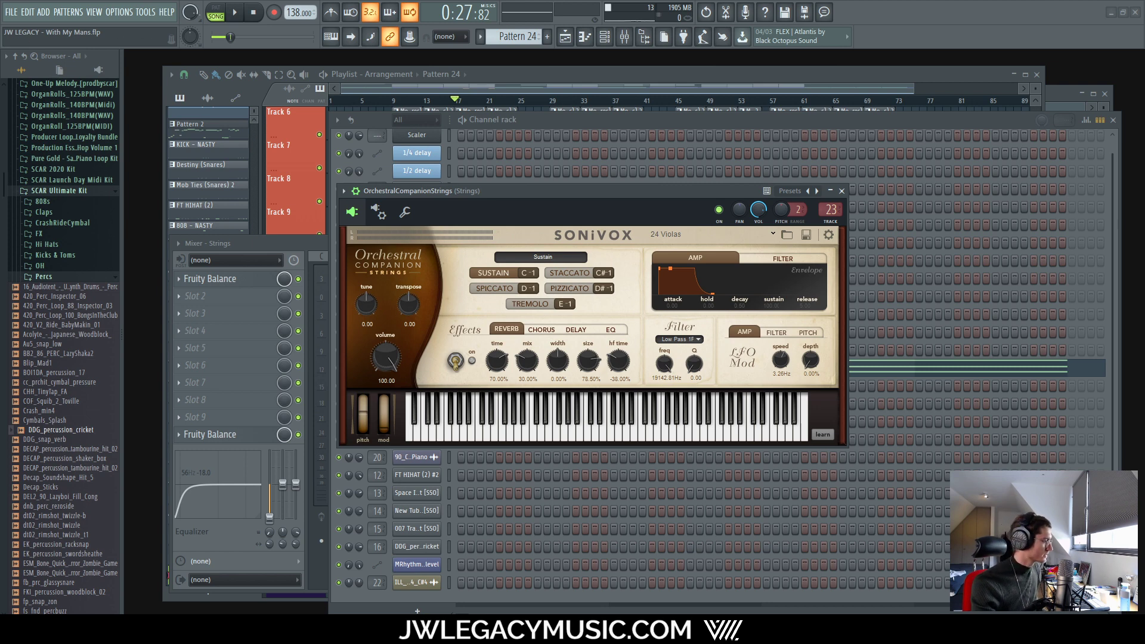
Step: Launch Notepad from the system search, type a text string, and switch back
{"action": "key", "text": "super"}
{"action": "key", "text": "Return"}
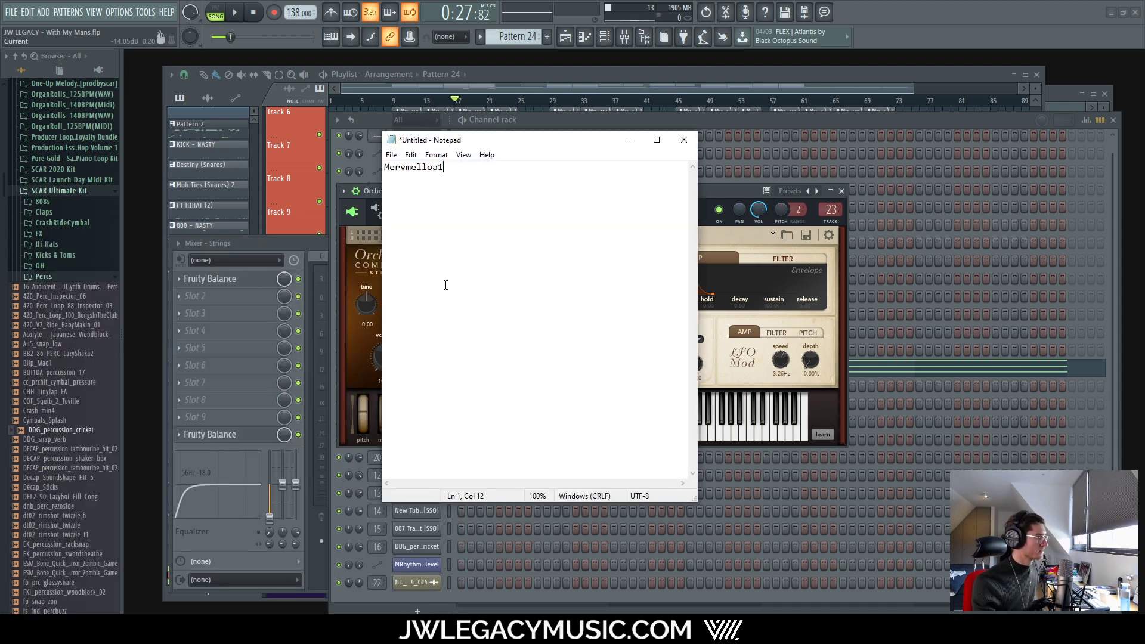
{"action": "key", "text": "alt+Tab"}
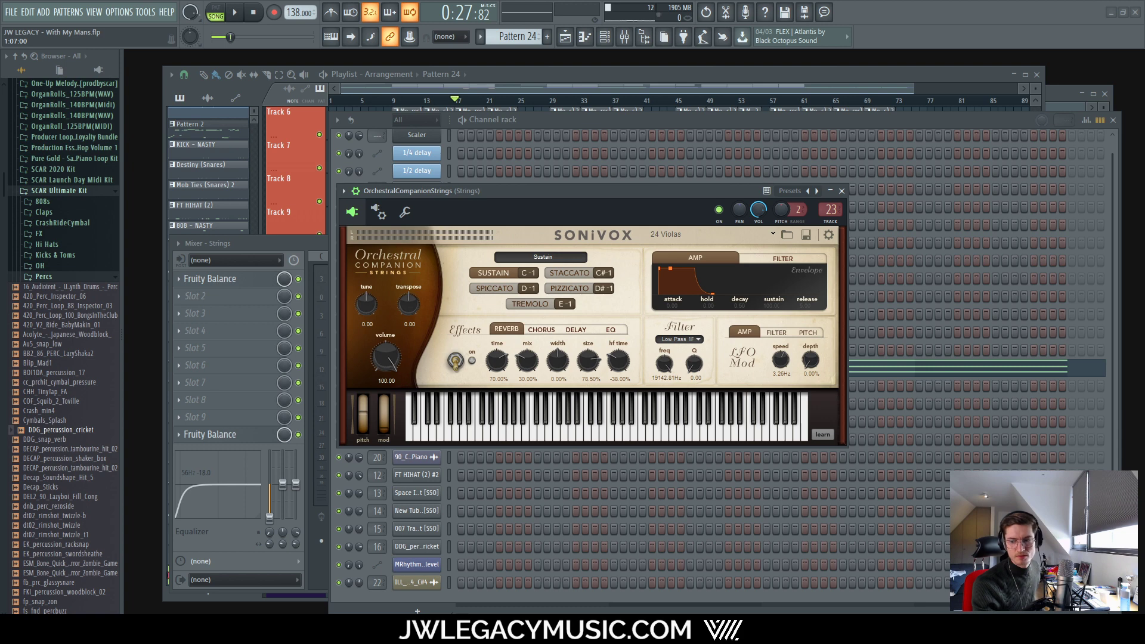
Step: Play the arrangement while bringing up the channel rack and mixer, then stop
{"action": "left_click", "coordinate": [585, 119]}
{"action": "key", "text": "space"}
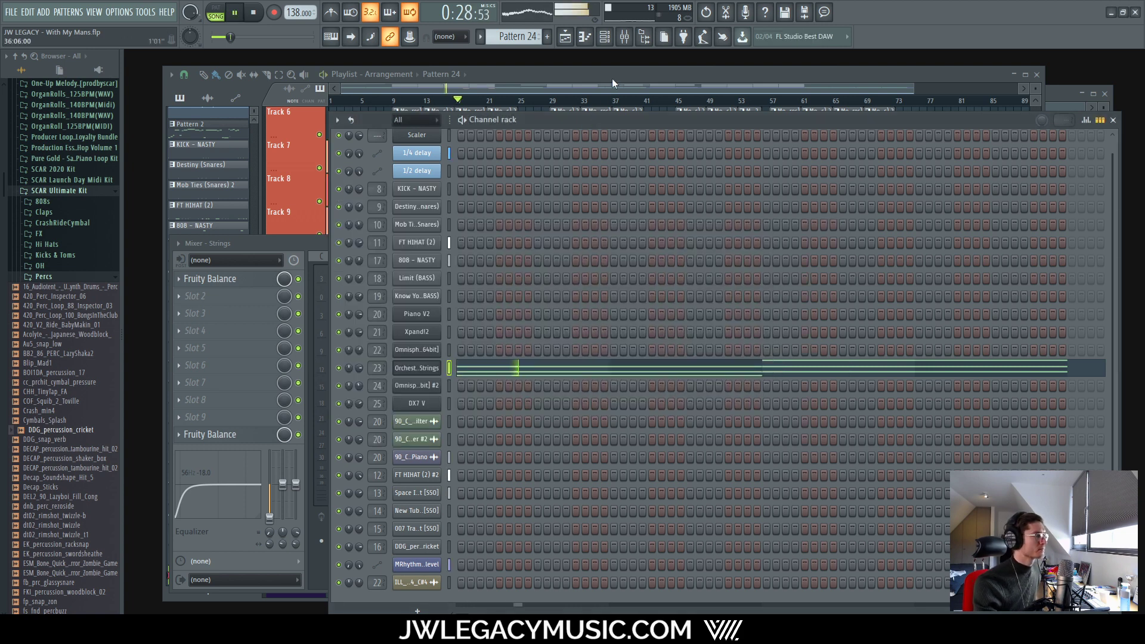
{"action": "left_click", "coordinate": [609, 81]}
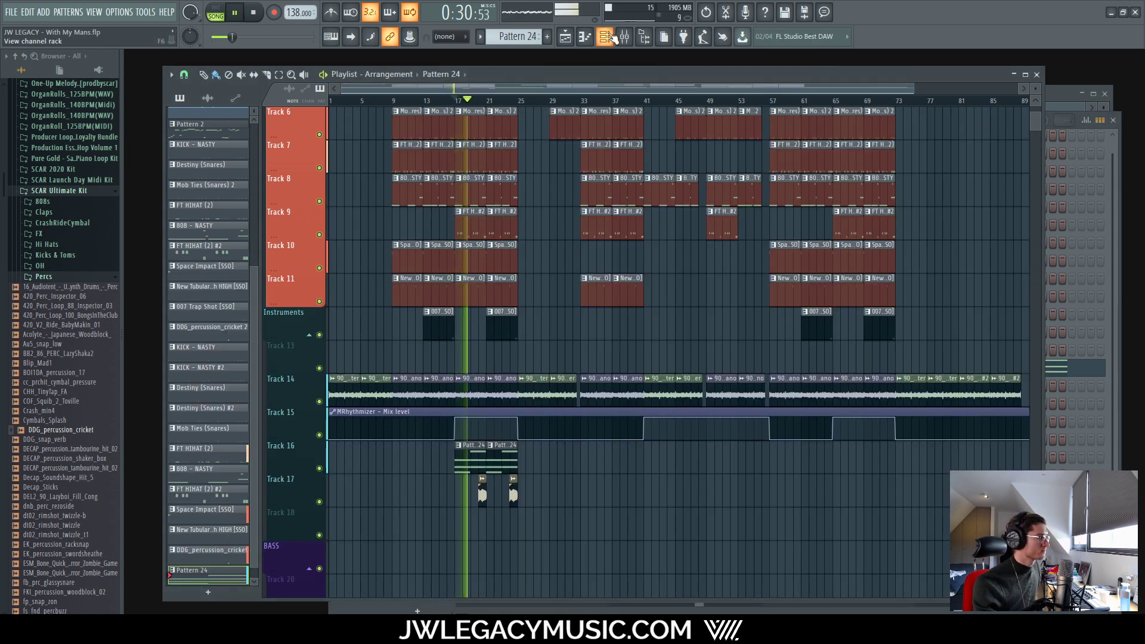
{"action": "key", "text": "F6"}
{"action": "key", "text": "F9"}
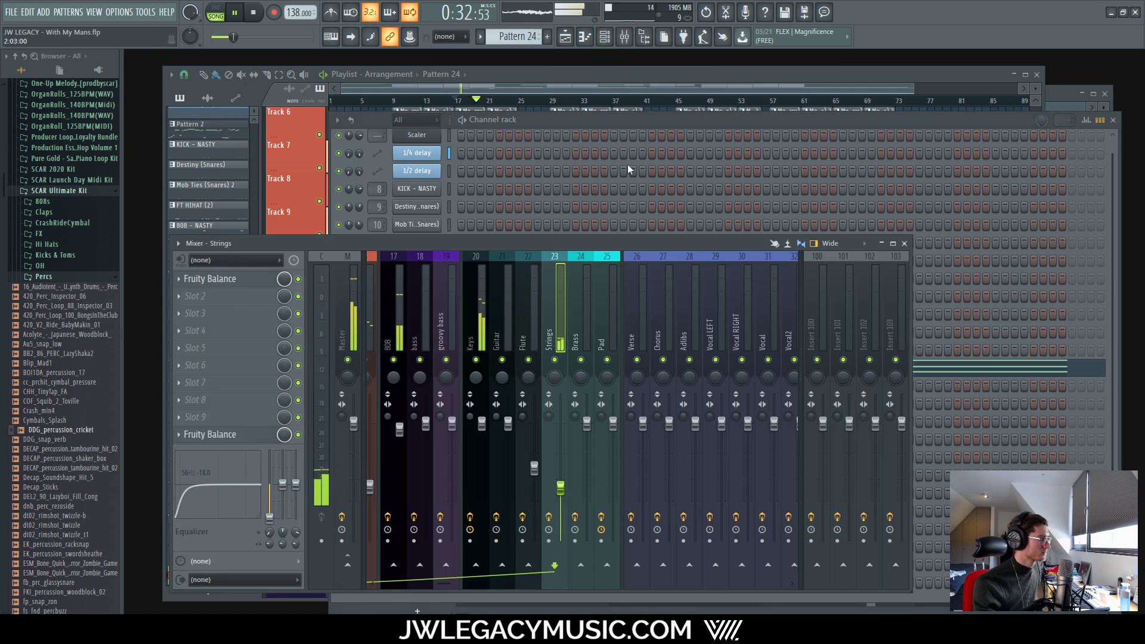
{"action": "left_click", "coordinate": [646, 75]}
{"action": "key", "text": "space"}
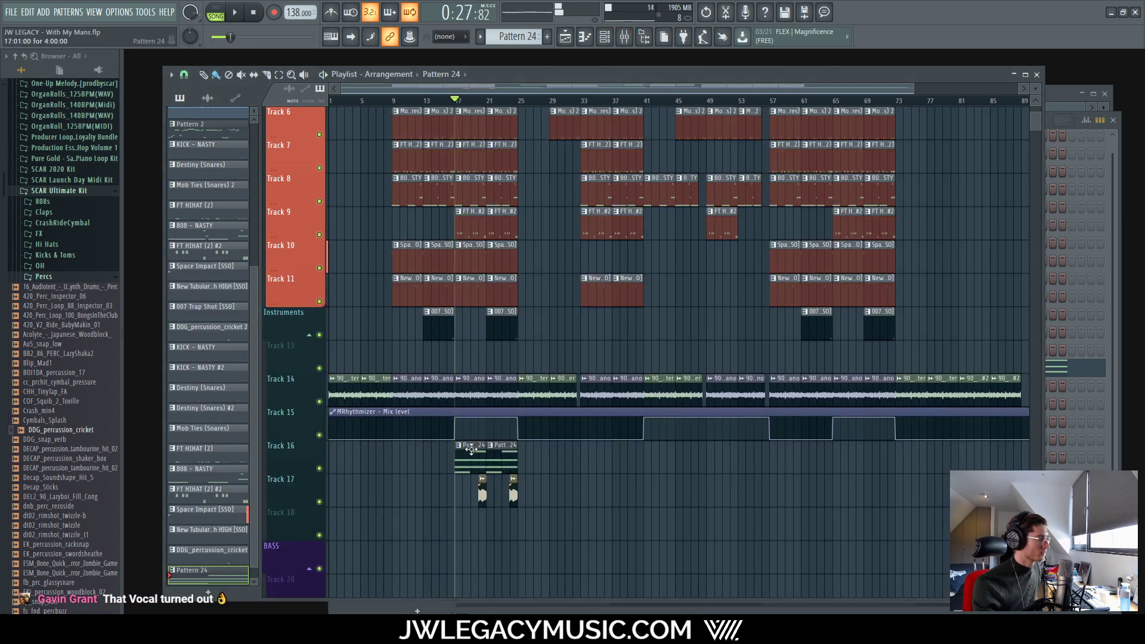
Step: Select all notes in Pattern 24 and raise them one octave
{"action": "double_click", "coordinate": [471, 450]}
{"action": "scroll", "coordinate": [802, 423], "scroll_direction": "left", "scroll_amount": 3}
{"action": "left_click_drag", "start_coordinate": [815, 431], "coordinate": [211, 147]}
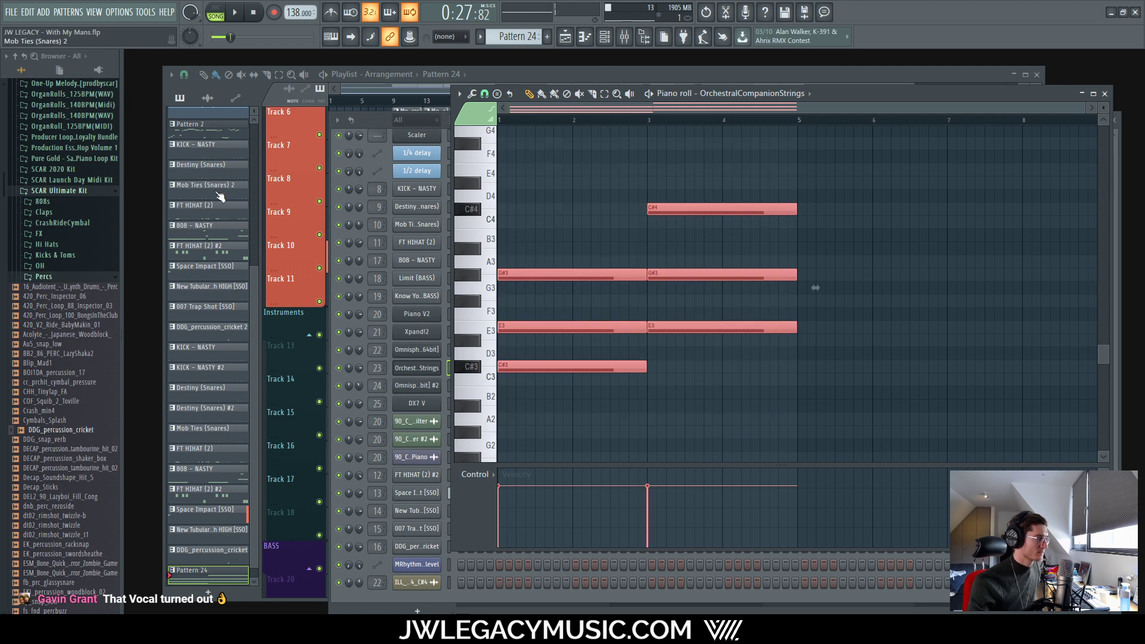
{"action": "key", "text": "ctrl+Up"}
{"action": "key", "text": "space"}
{"action": "scroll", "coordinate": [647, 412], "scroll_direction": "up", "scroll_amount": 4}
Step: Raise the Strings mixer fader to about -9.0 dB
{"action": "left_click", "coordinate": [630, 76]}
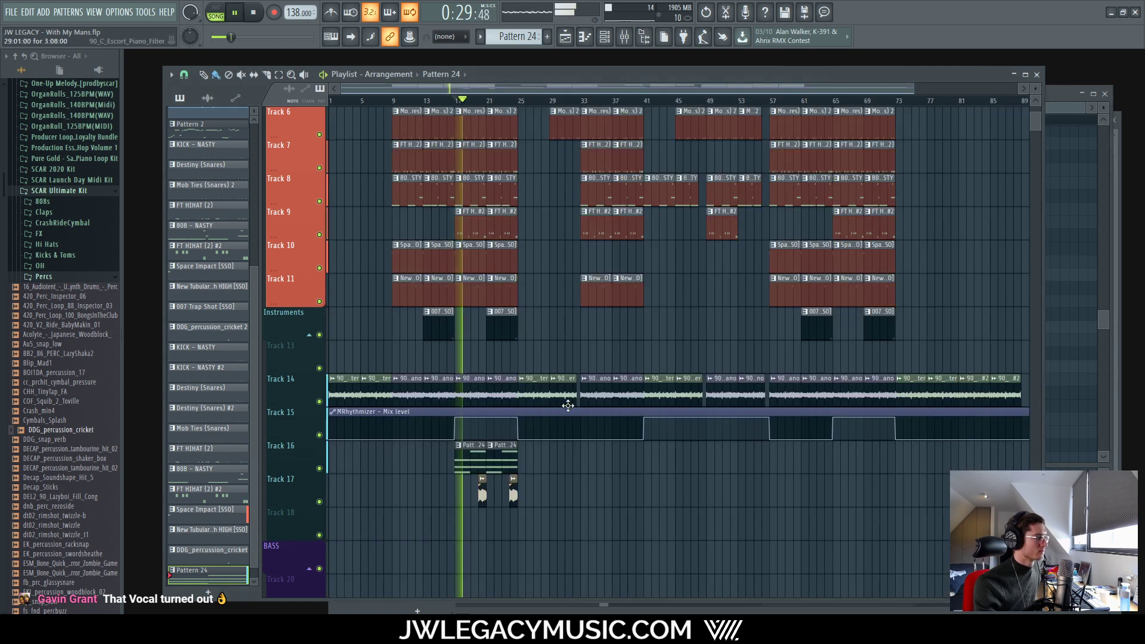
{"action": "left_click", "coordinate": [623, 39]}
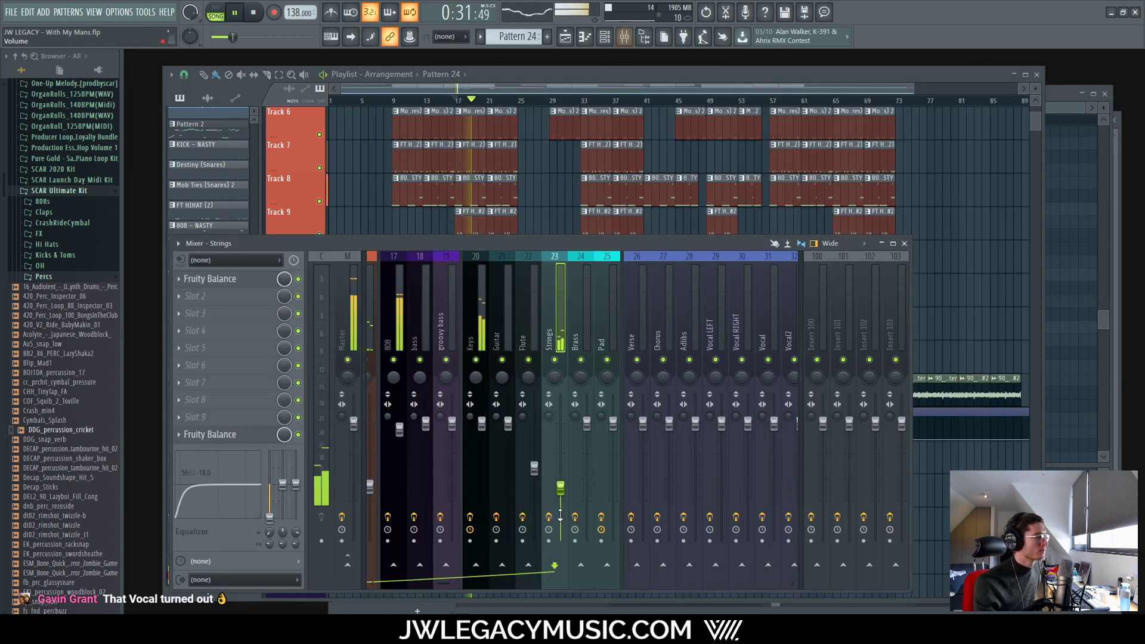
{"action": "left_click_drag", "start_coordinate": [561, 476], "coordinate": [561, 470]}
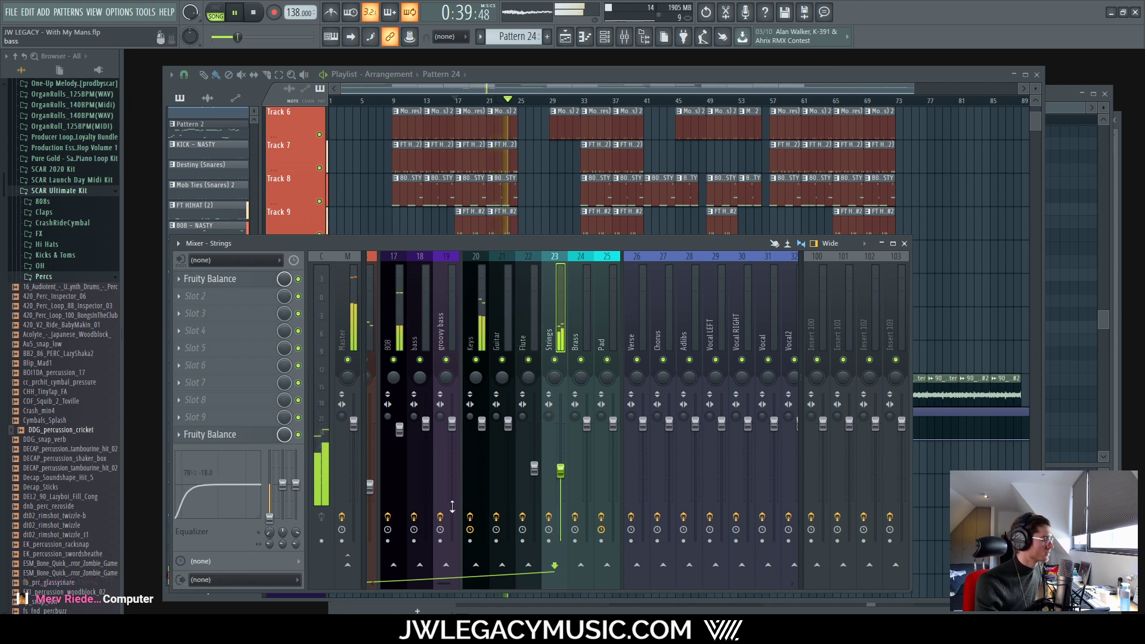
Step: Mute track 16 and audition the arrangement from bar 17
{"action": "left_click", "coordinate": [589, 75]}
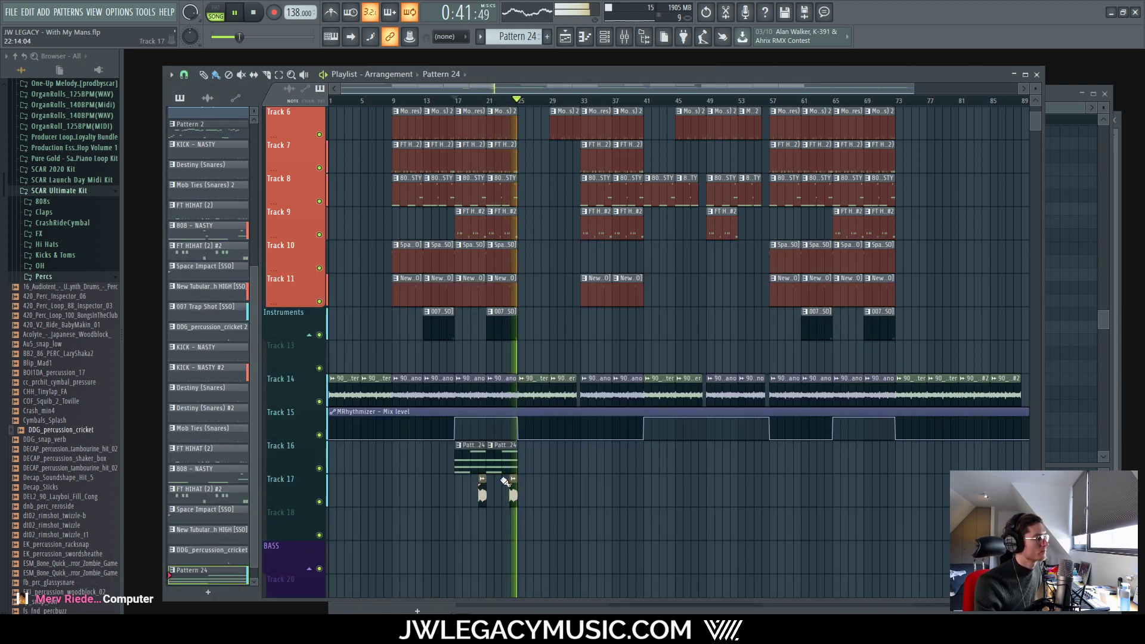
{"action": "key", "text": "space"}
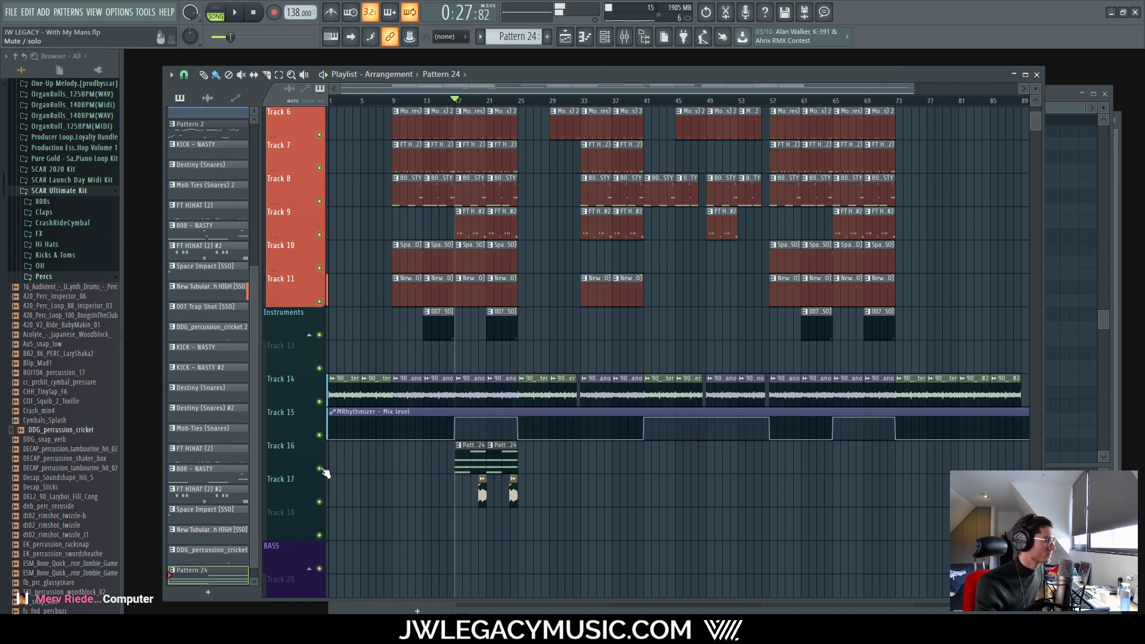
{"action": "left_click", "coordinate": [320, 469]}
{"action": "key", "text": "space"}
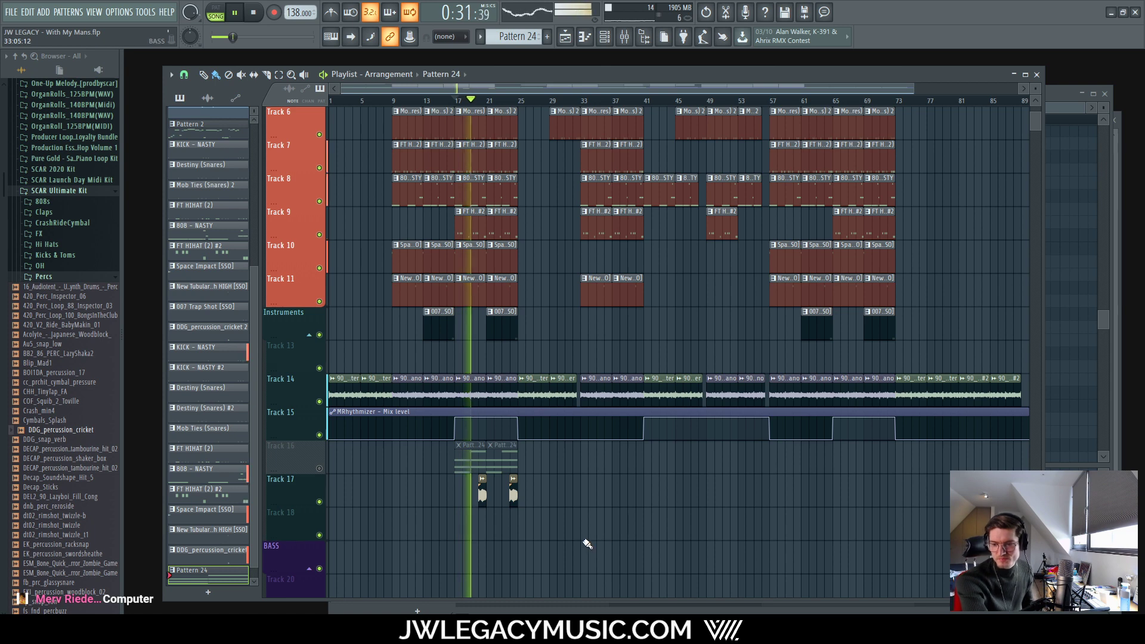
{"action": "key", "text": "space"}
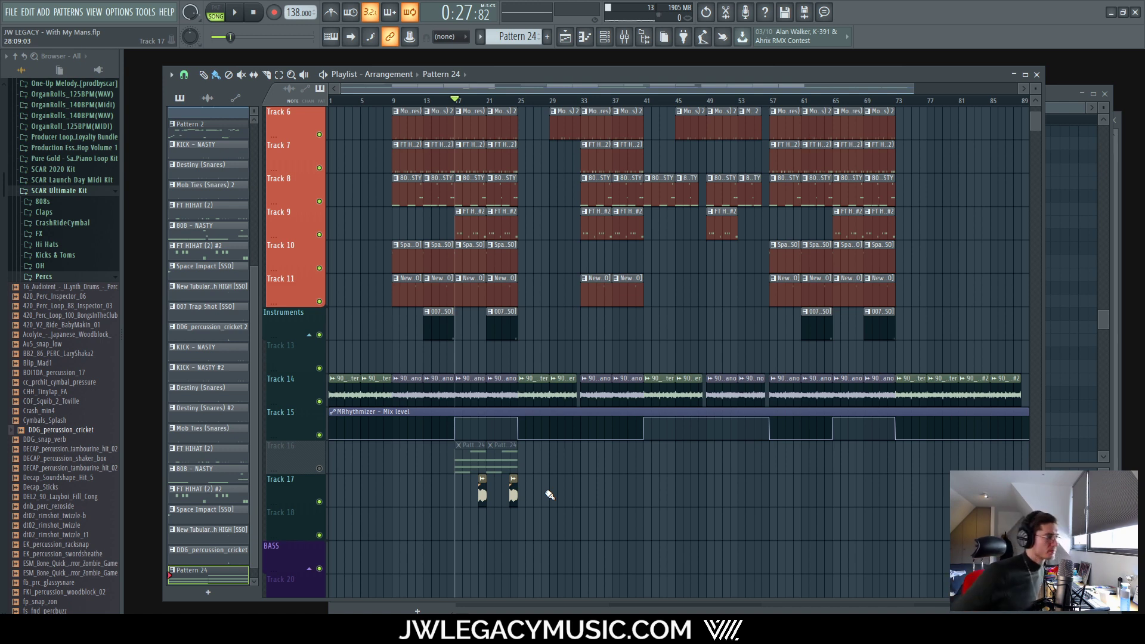
{"action": "key", "text": "space"}
{"action": "left_click", "coordinate": [624, 36]}
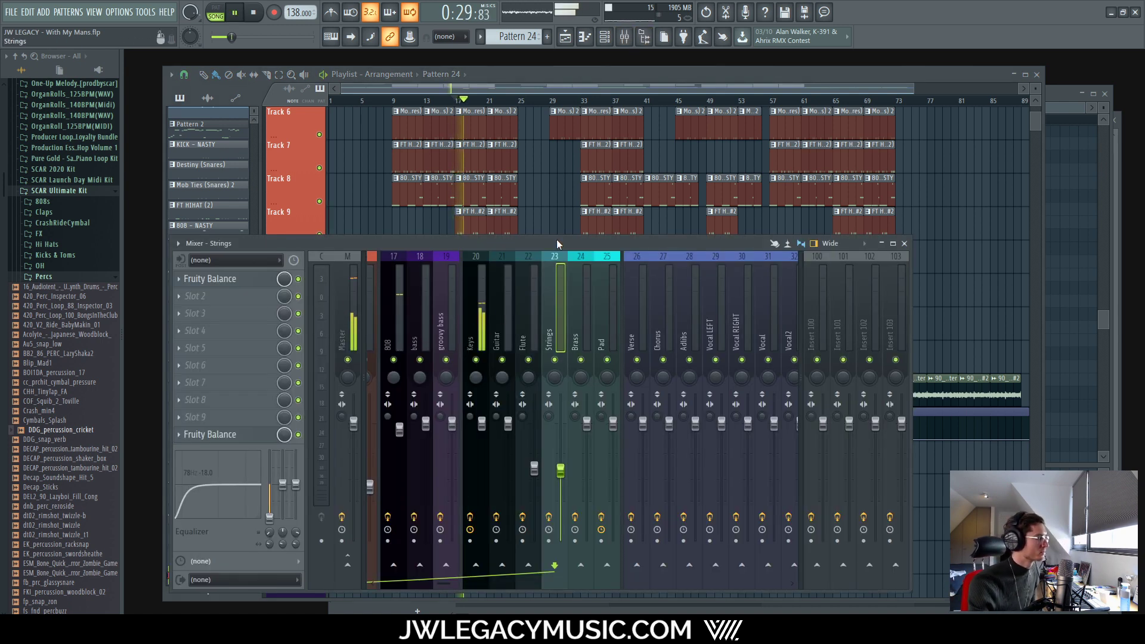
{"action": "key", "text": "F6"}
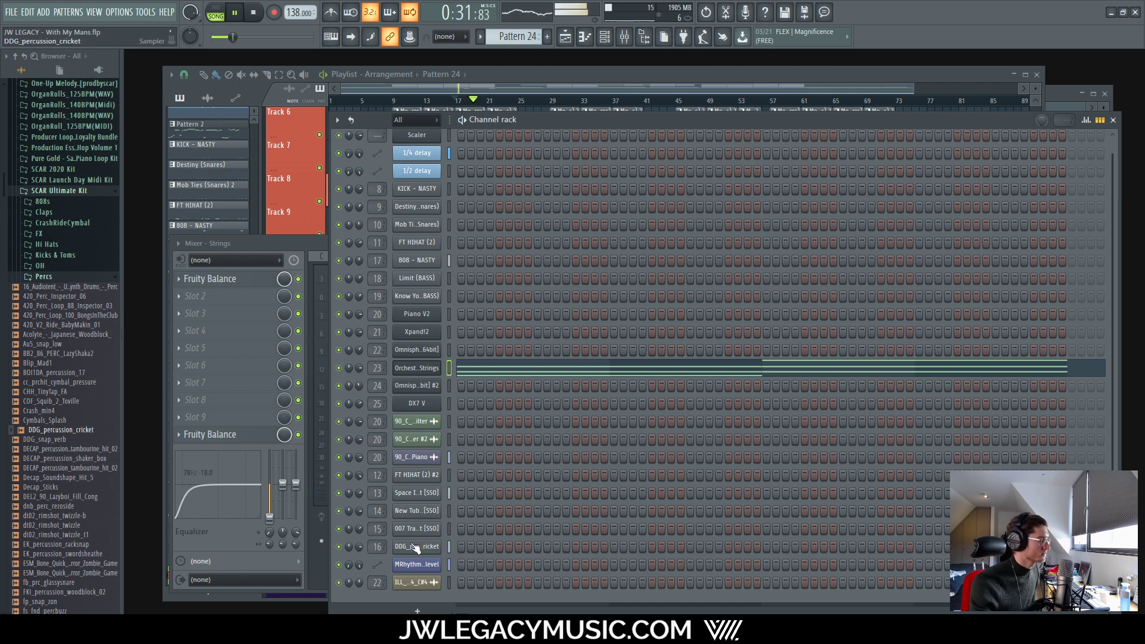
Step: Check the ILL_Tones_Soulful channel settings and locate its Flute mixer insert
{"action": "left_click", "coordinate": [414, 582]}
{"action": "left_click", "coordinate": [233, 195]}
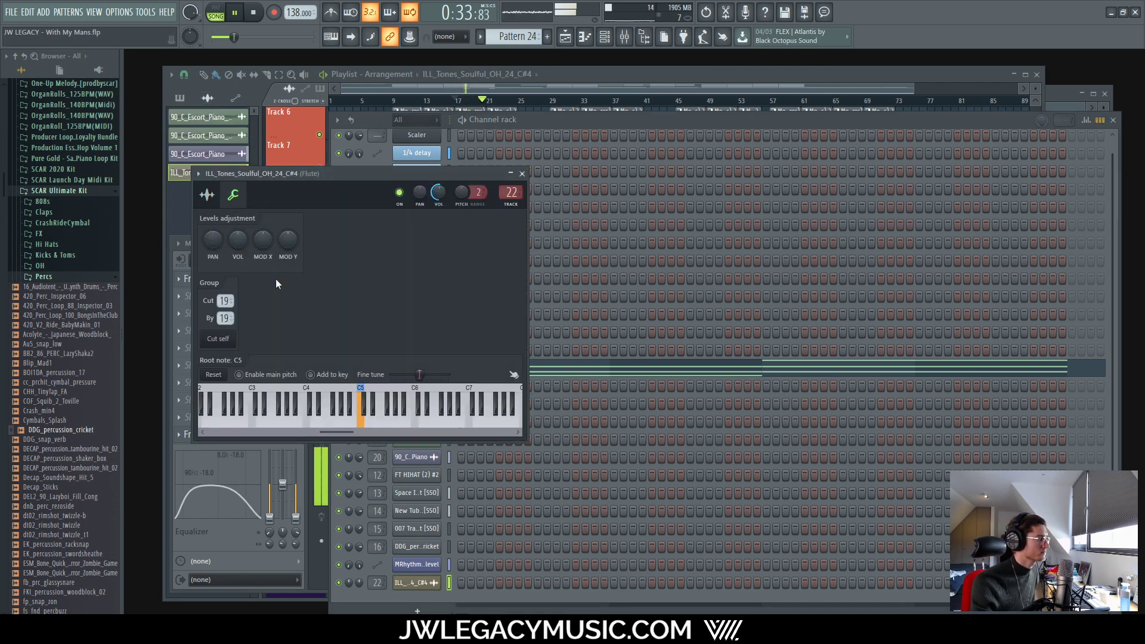
{"action": "left_click", "coordinate": [523, 174]}
{"action": "left_click", "coordinate": [608, 75]}
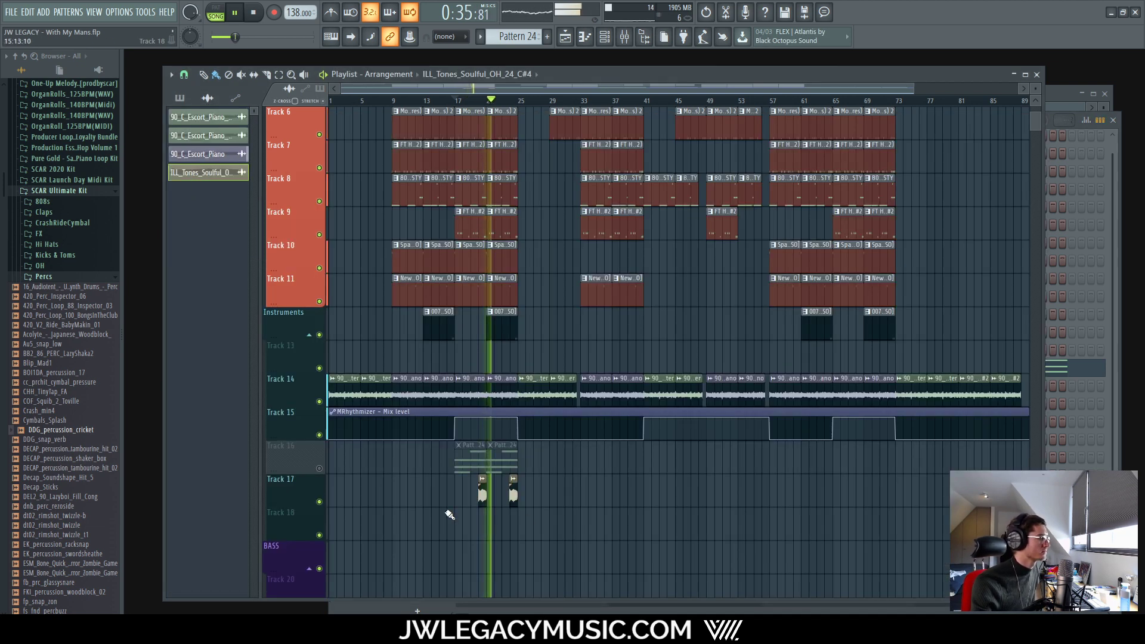
{"action": "scroll", "coordinate": [447, 511], "scroll_direction": "up", "scroll_amount": 3}
{"action": "left_click", "coordinate": [624, 37]}
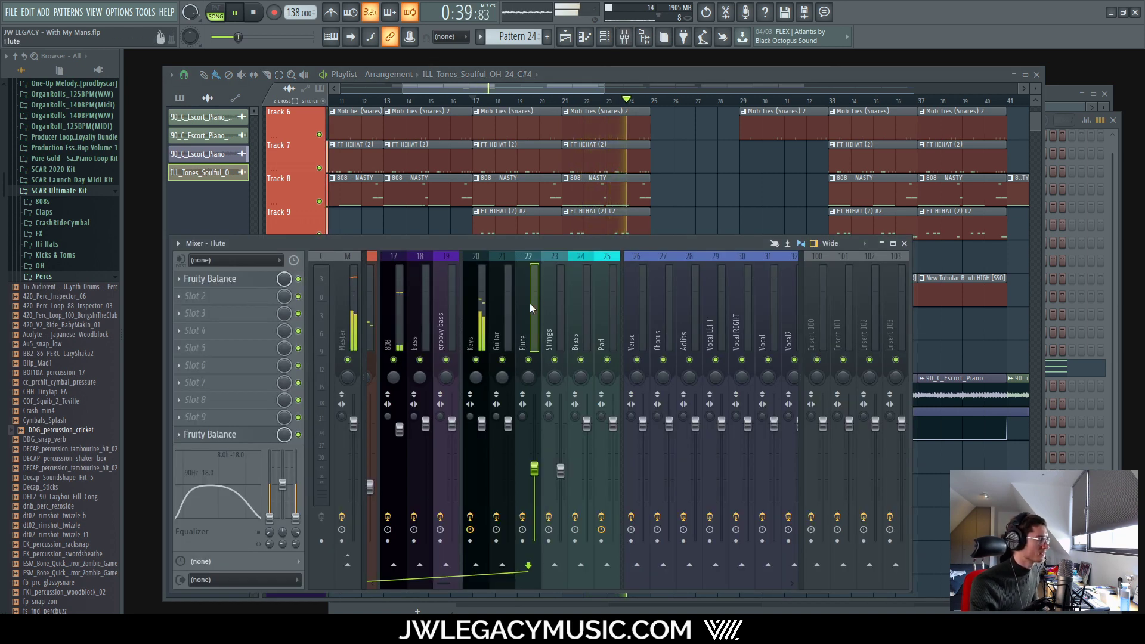
Step: Rename mixer insert 22 from Flute to Vocal
{"action": "right_click", "coordinate": [537, 255]}
{"action": "left_click", "coordinate": [570, 269]}
{"action": "type", "text": "Vocal"}
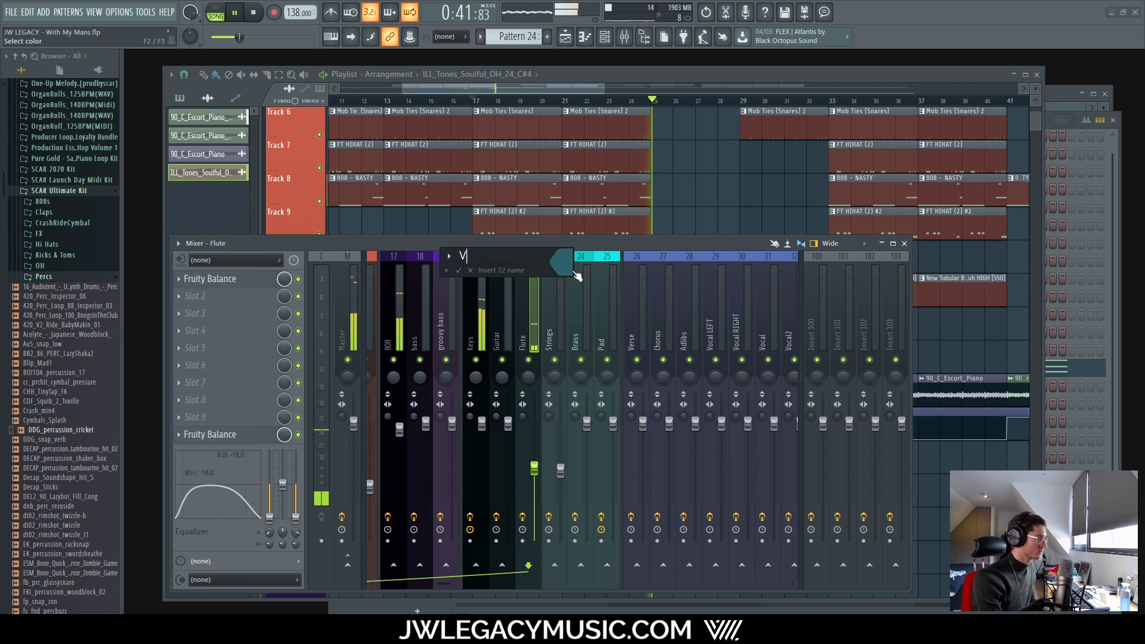
{"action": "key", "text": "Return"}
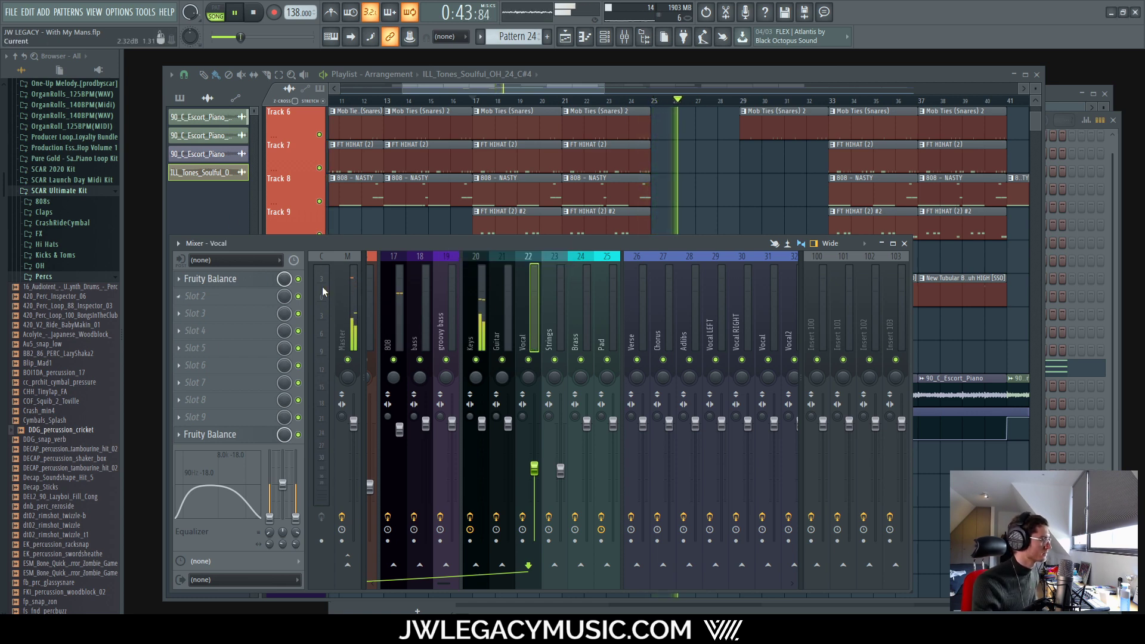
Step: Extend the insert name to Vocal_oneshot and stop playback
{"action": "right_click", "coordinate": [536, 310]}
{"action": "left_click", "coordinate": [574, 302]}
{"action": "key", "text": "End"}
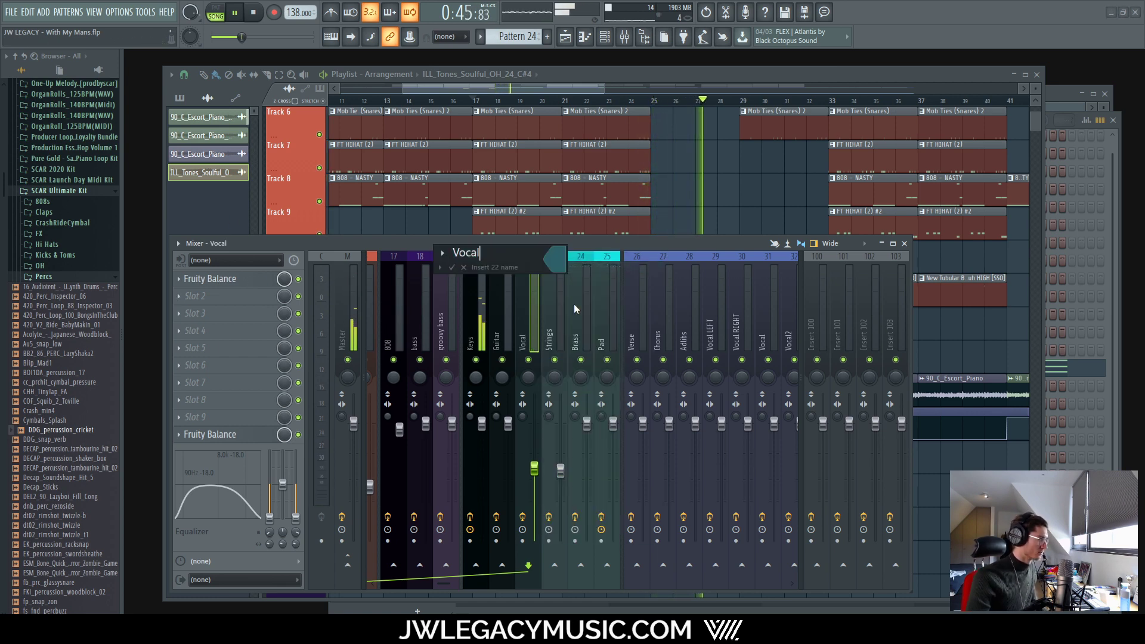
{"action": "type", "text": "_oneshot"}
{"action": "key", "text": "Return"}
{"action": "key", "text": "space"}
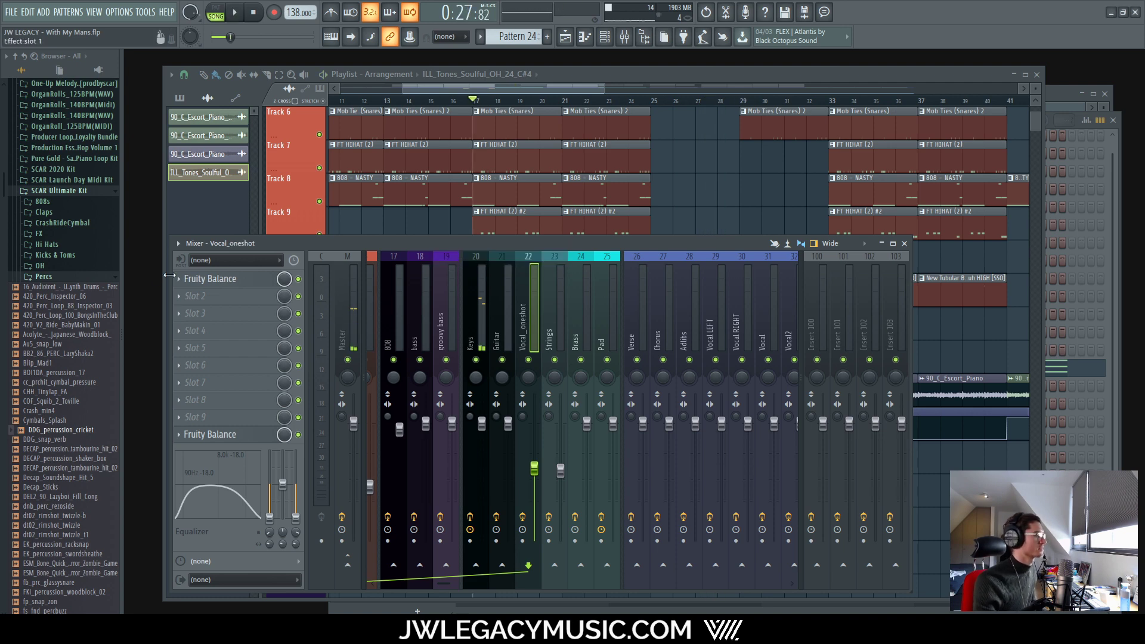
{"action": "left_click", "coordinate": [213, 301]}
Step: Load FabFilter Pro-R into slot 2 with the Large > Vocal Hall preset
{"action": "left_click", "coordinate": [345, 23]}
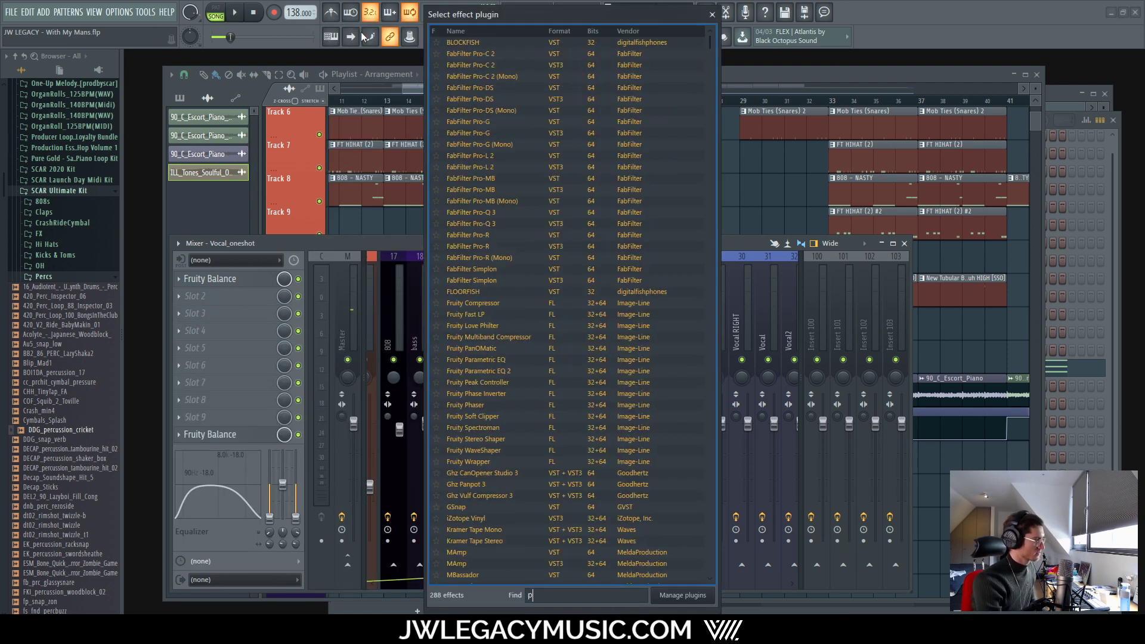
{"action": "type", "text": "pro"}
{"action": "double_click", "coordinate": [521, 233]}
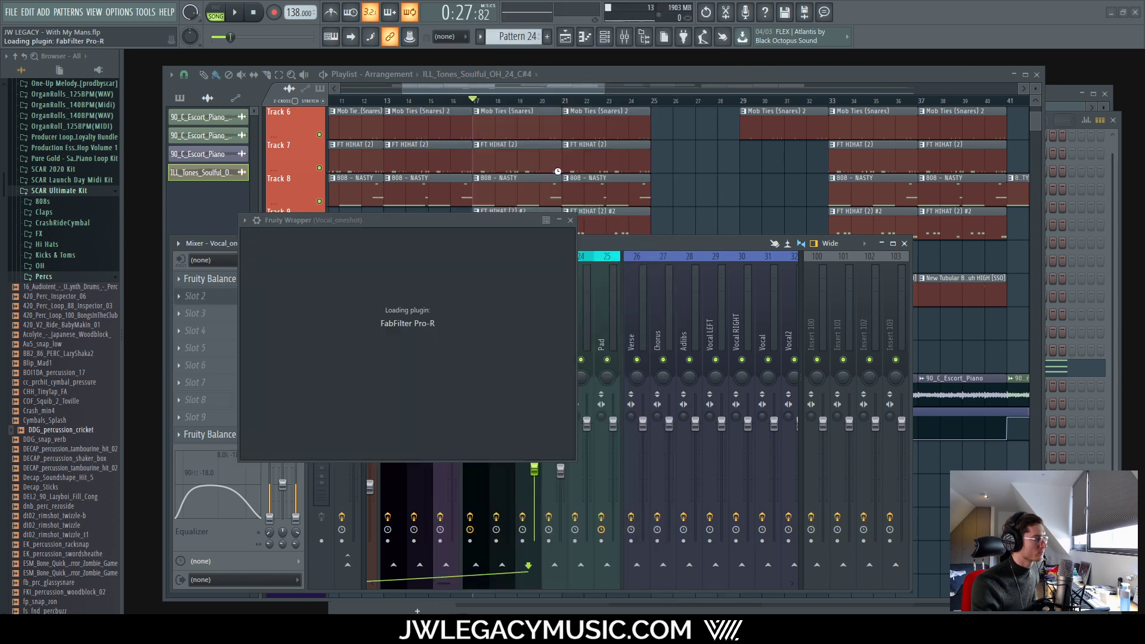
{"action": "left_click", "coordinate": [598, 239]}
{"action": "mouse_move", "coordinate": [567, 293]}
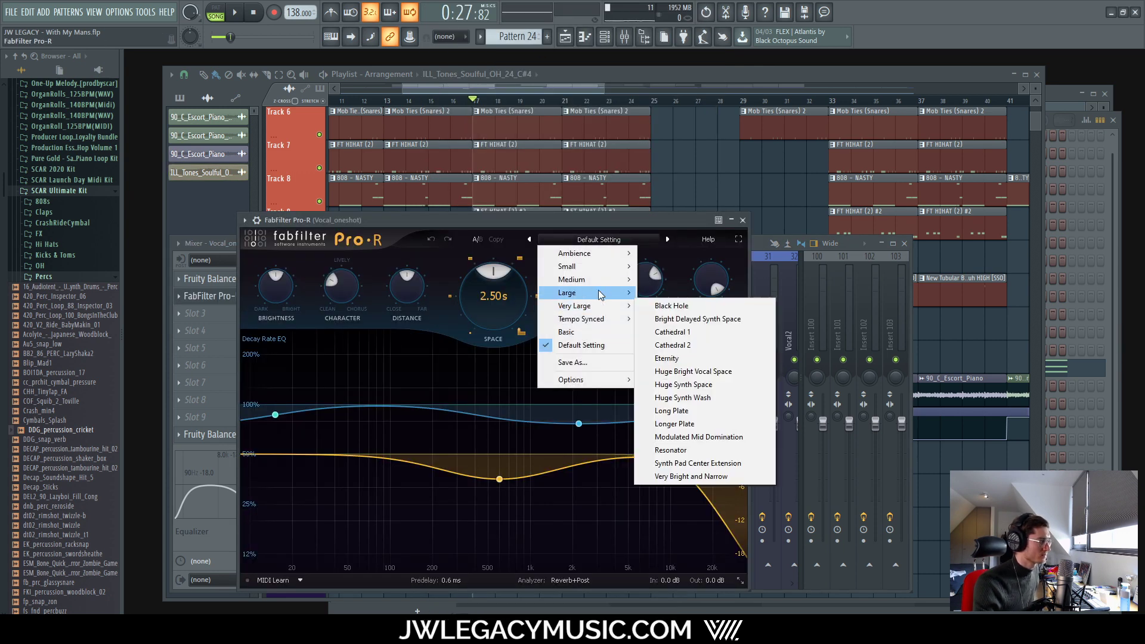
{"action": "left_click", "coordinate": [670, 609]}
{"action": "left_click_drag", "start_coordinate": [610, 220], "coordinate": [718, 171]}
Step: Audition the reverb and turn its mix down to about 45%
{"action": "left_click", "coordinate": [331, 245]}
{"action": "key", "text": "space"}
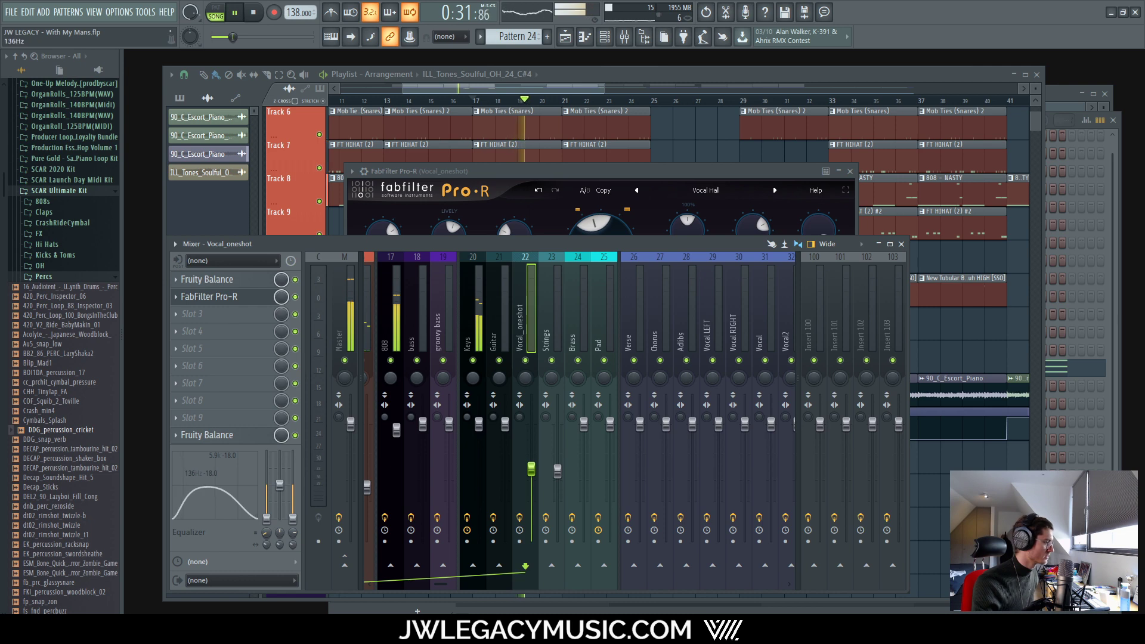
{"action": "left_click_drag", "start_coordinate": [617, 174], "coordinate": [598, 167]}
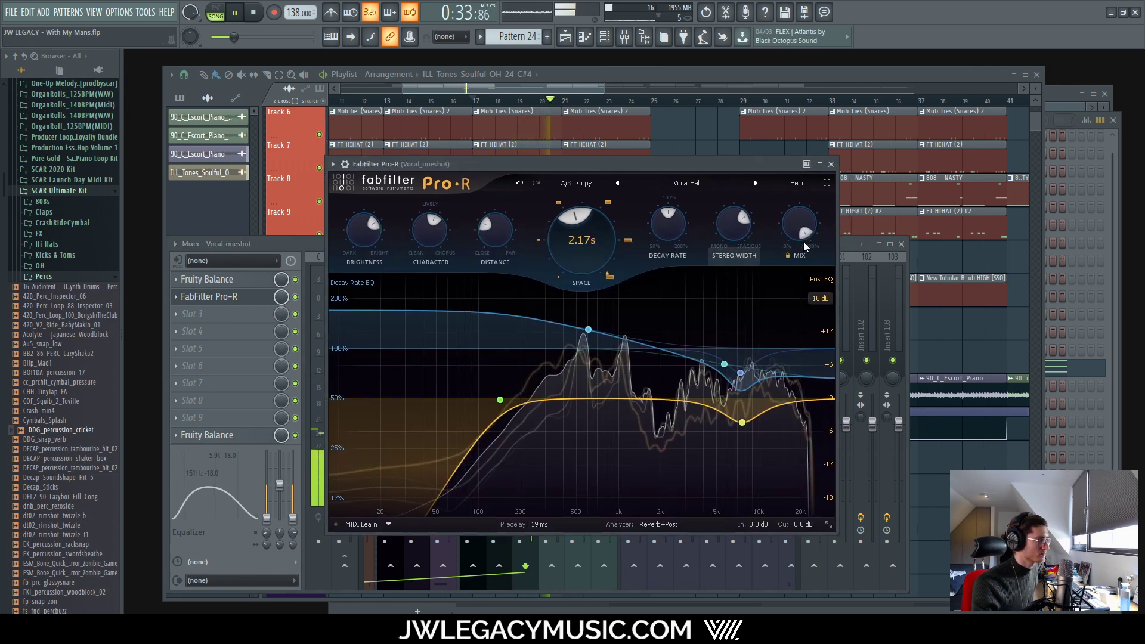
{"action": "left_click_drag", "start_coordinate": [803, 237], "coordinate": [797, 213]}
{"action": "key", "text": "space"}
{"action": "key", "text": "space"}
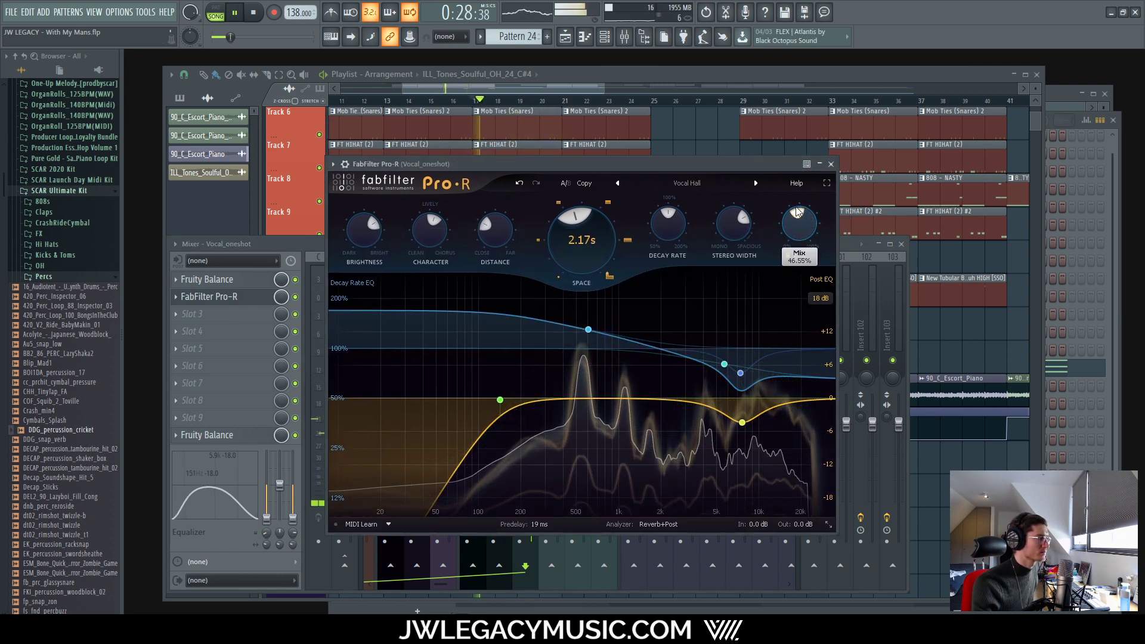
{"action": "left_click", "coordinate": [658, 71]}
{"action": "scroll", "coordinate": [544, 106], "scroll_direction": "up", "scroll_amount": 6}
{"action": "key", "text": "space"}
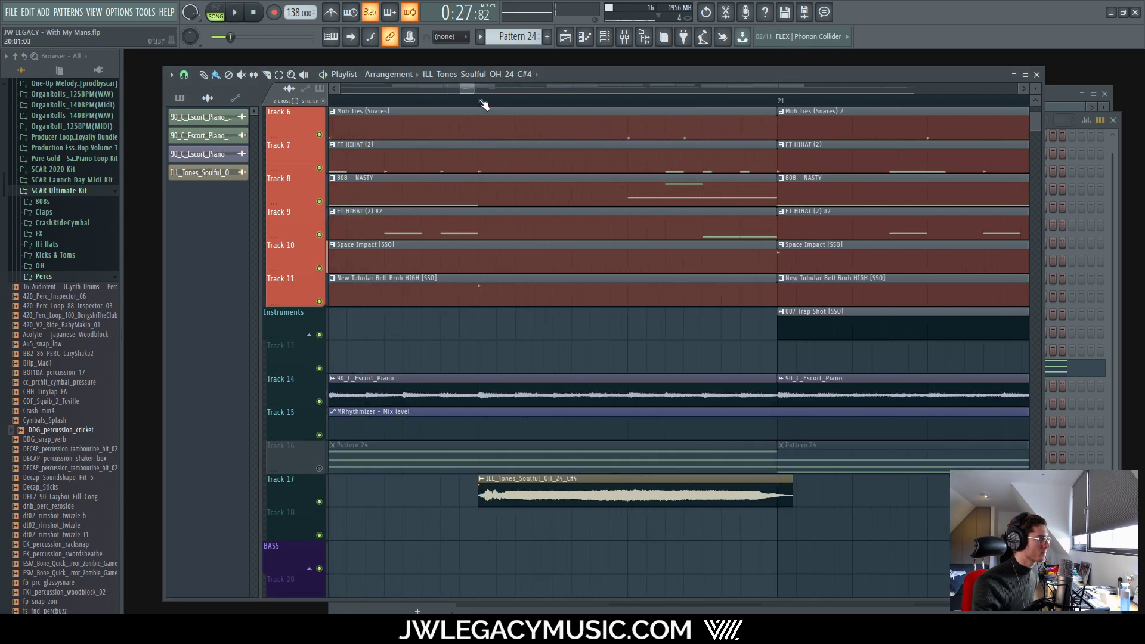
Step: Reopen Pro-R and raise the reverb mix to about 54%
{"action": "left_click", "coordinate": [603, 36]}
{"action": "left_click", "coordinate": [624, 37]}
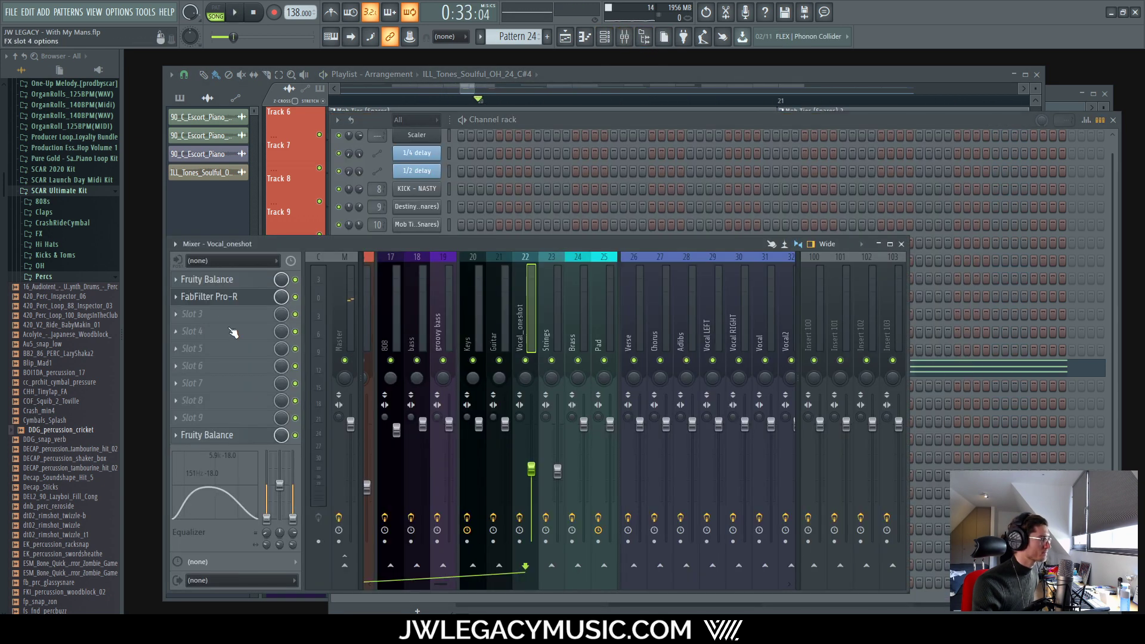
{"action": "left_click", "coordinate": [225, 301]}
{"action": "key", "text": "space"}
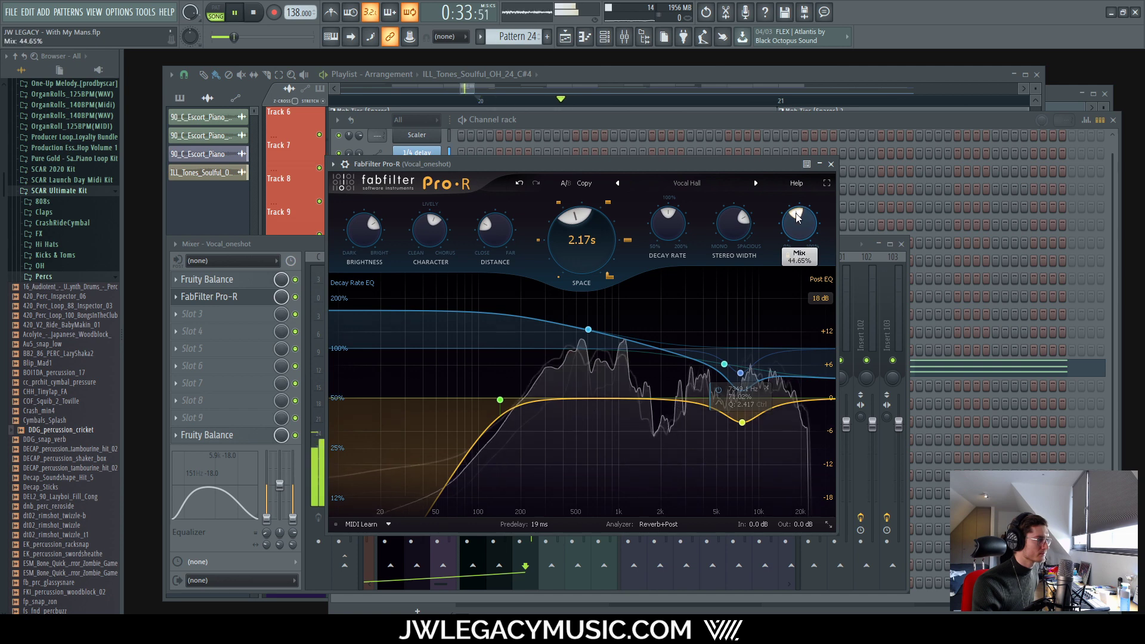
{"action": "left_click_drag", "start_coordinate": [796, 218], "coordinate": [806, 212]}
{"action": "key", "text": "space"}
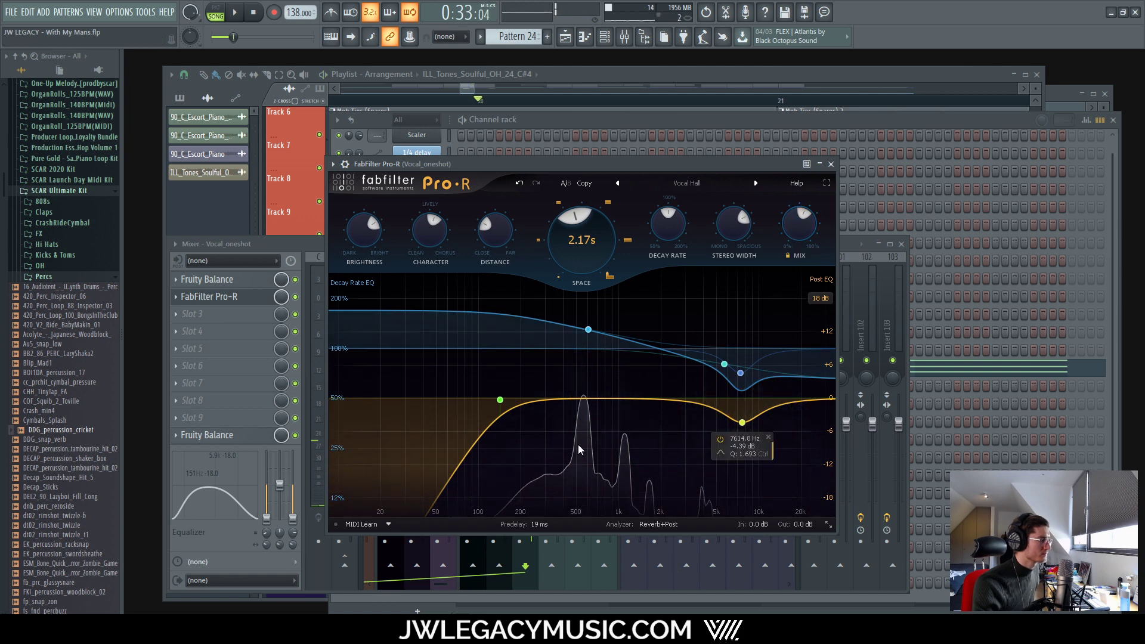
Step: Compare the vocal with Pro-R bypassed and re-enabled, then close the reverb window
{"action": "left_click_drag", "start_coordinate": [615, 161], "coordinate": [805, 152]}
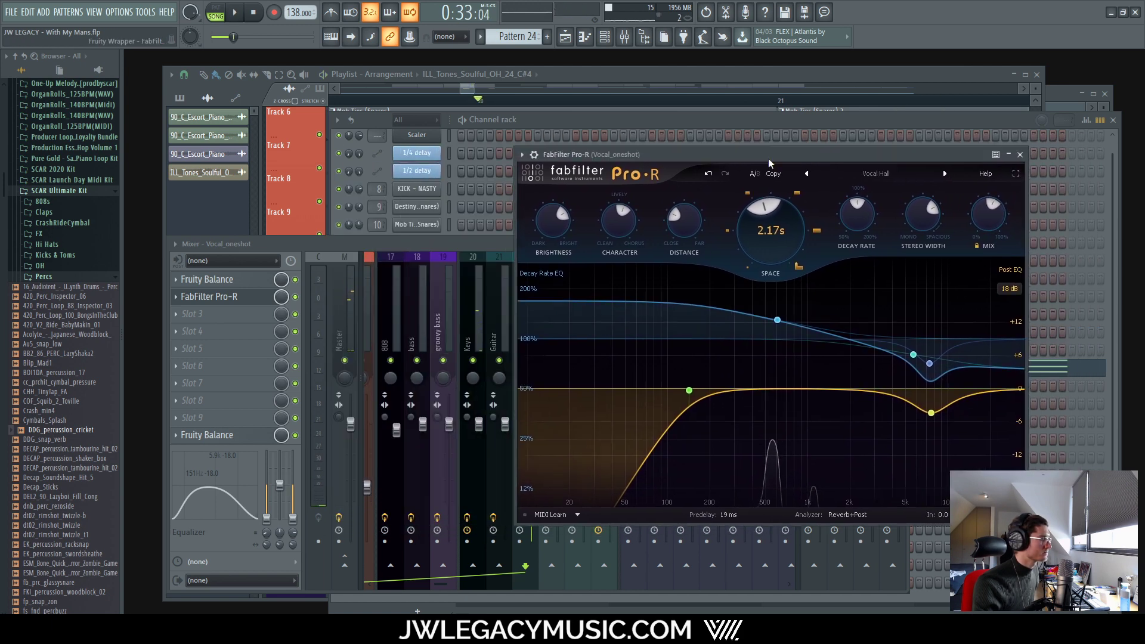
{"action": "left_click", "coordinate": [295, 296]}
{"action": "key", "text": "space"}
{"action": "left_click", "coordinate": [295, 297]}
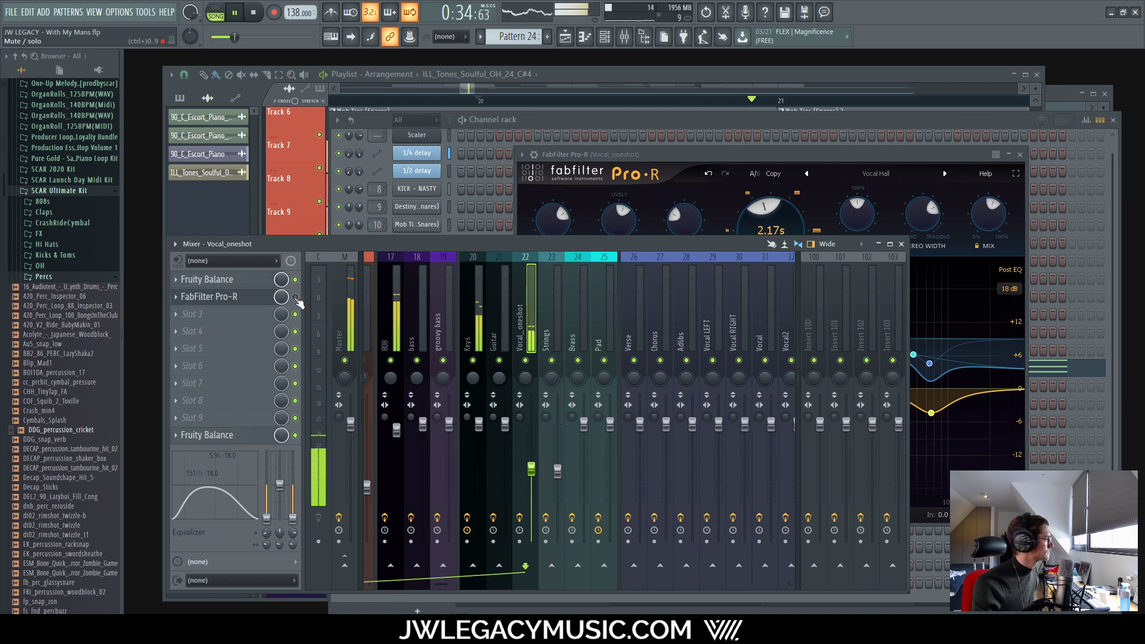
{"action": "key", "text": "space"}
{"action": "left_click_drag", "start_coordinate": [769, 157], "coordinate": [675, 116]}
{"action": "key", "text": "space"}
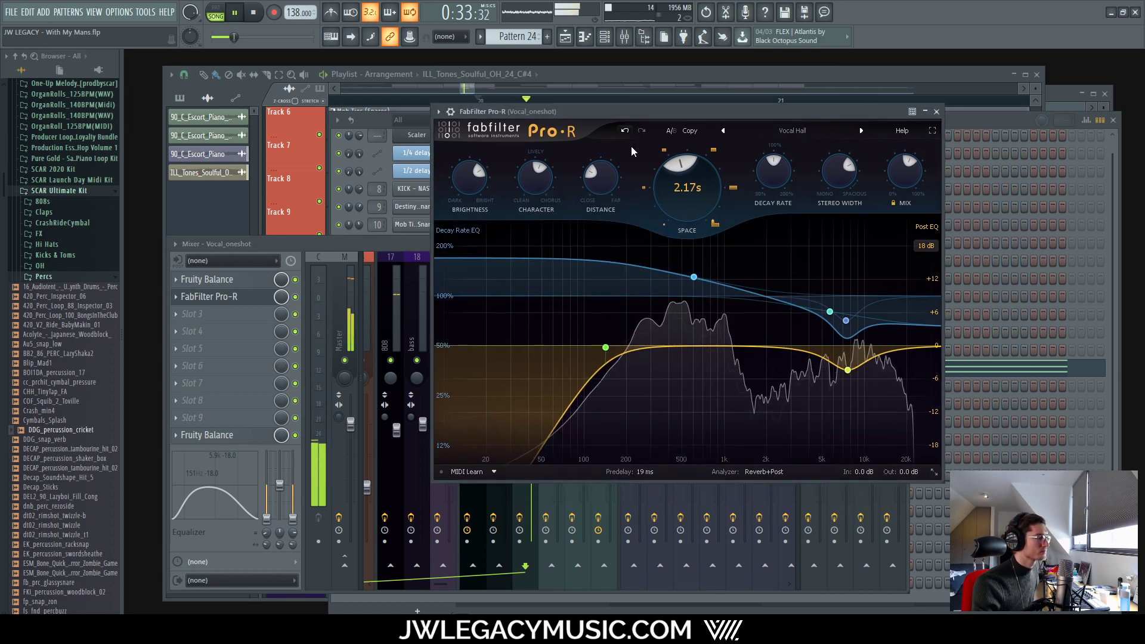
{"action": "key", "text": "space"}
{"action": "left_click", "coordinate": [936, 112]}
{"action": "left_click", "coordinate": [174, 299]}
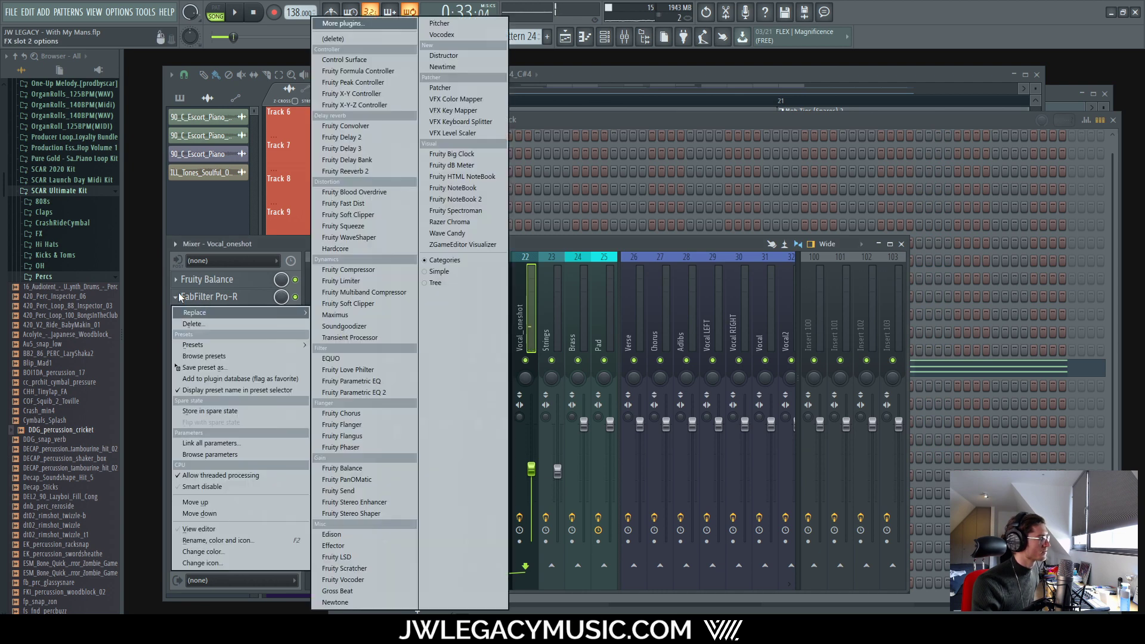
Step: Move Pro-R down to slot 3 and load StereoDelta into slot 2
{"action": "left_click", "coordinate": [177, 297]}
{"action": "scroll", "coordinate": [177, 299], "scroll_direction": "down", "scroll_amount": 1}
{"action": "left_click", "coordinate": [209, 304]}
{"action": "mouse_move", "coordinate": [301, 312]}
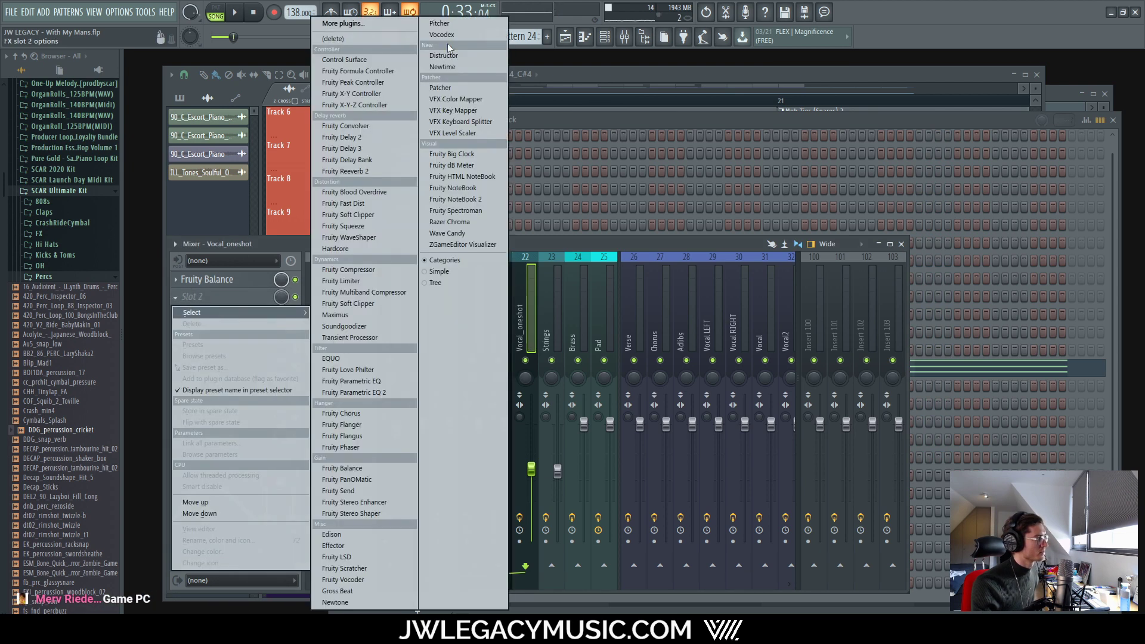
{"action": "left_click", "coordinate": [384, 22]}
{"action": "type", "text": "stere"}
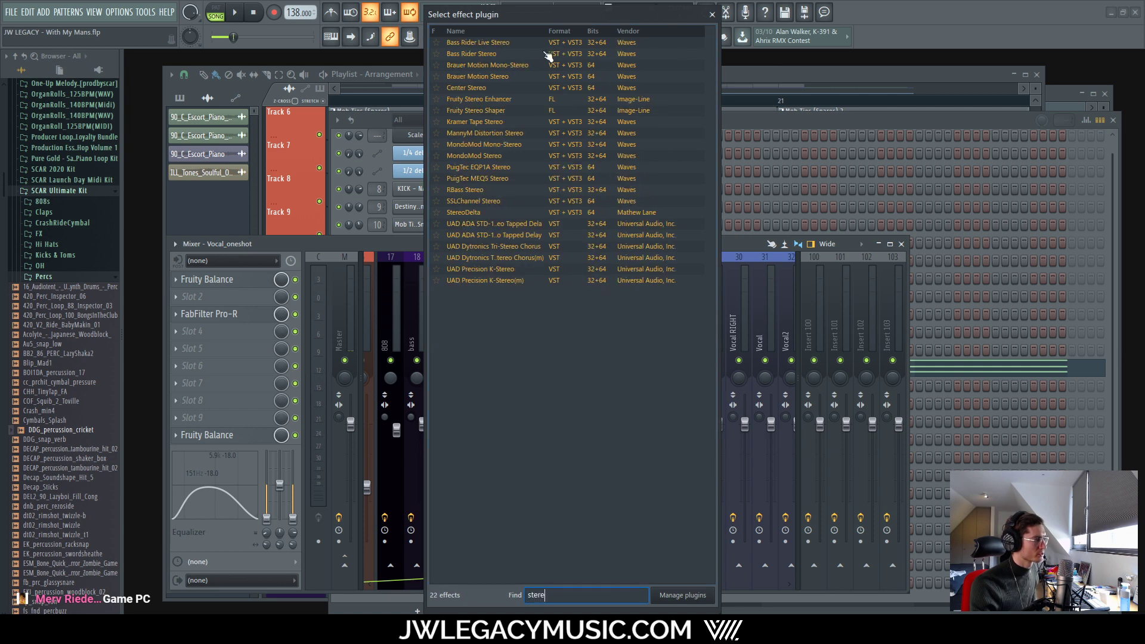
{"action": "double_click", "coordinate": [492, 212]}
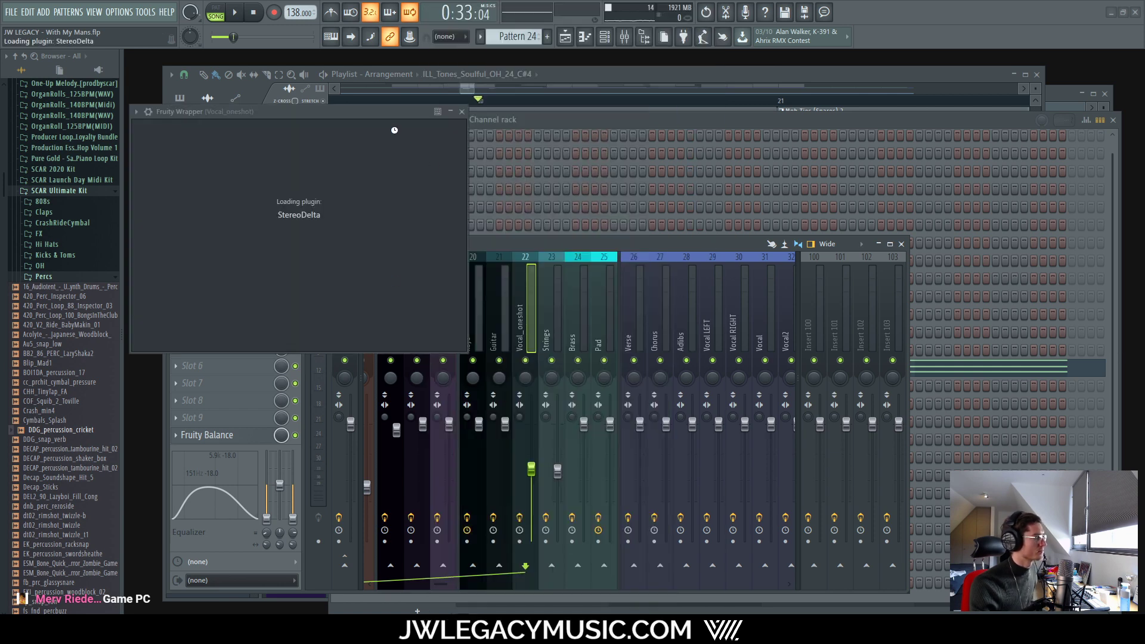
{"action": "left_click_drag", "start_coordinate": [230, 117], "coordinate": [453, 132]}
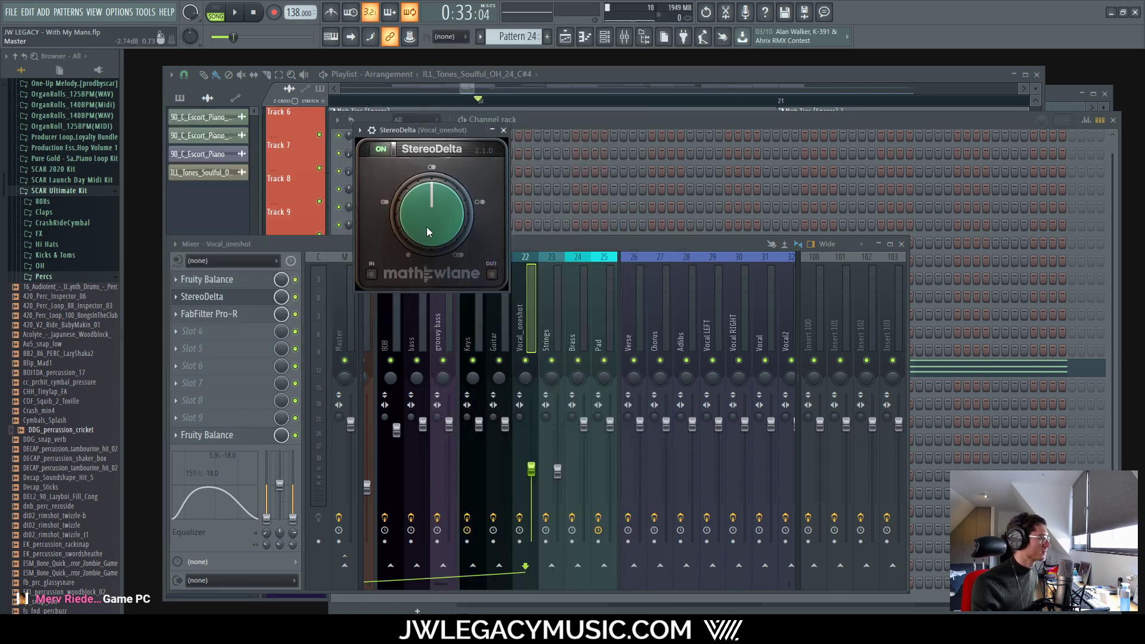
{"action": "left_click", "coordinate": [503, 131]}
{"action": "key", "text": "space"}
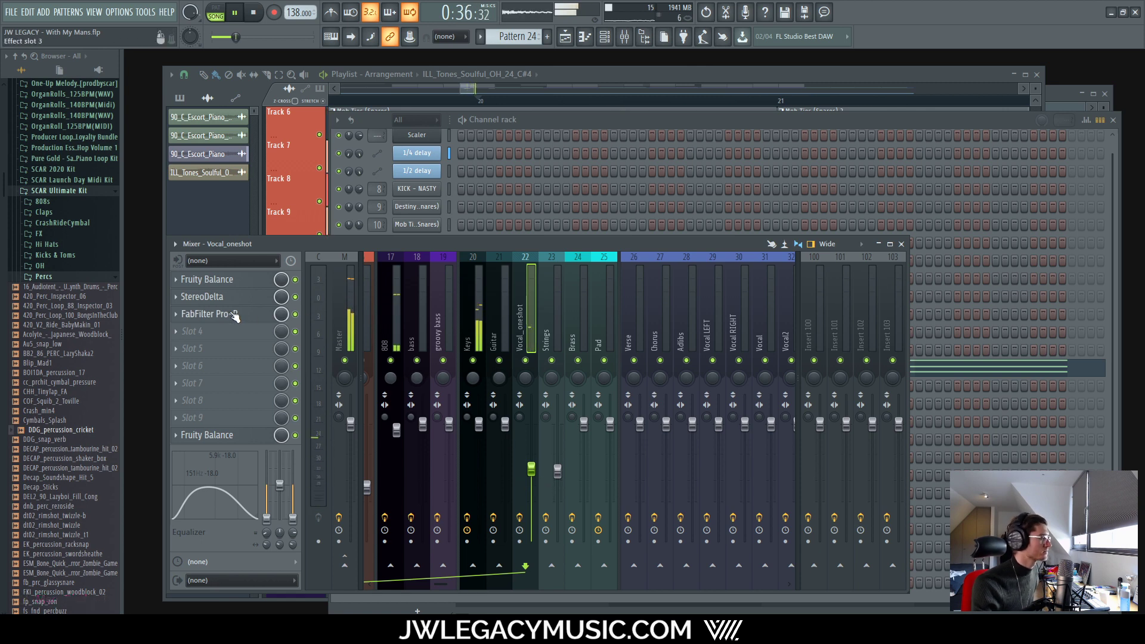
Step: Reopen Pro-R and lower its mix to 47.82%
{"action": "left_click", "coordinate": [301, 314]}
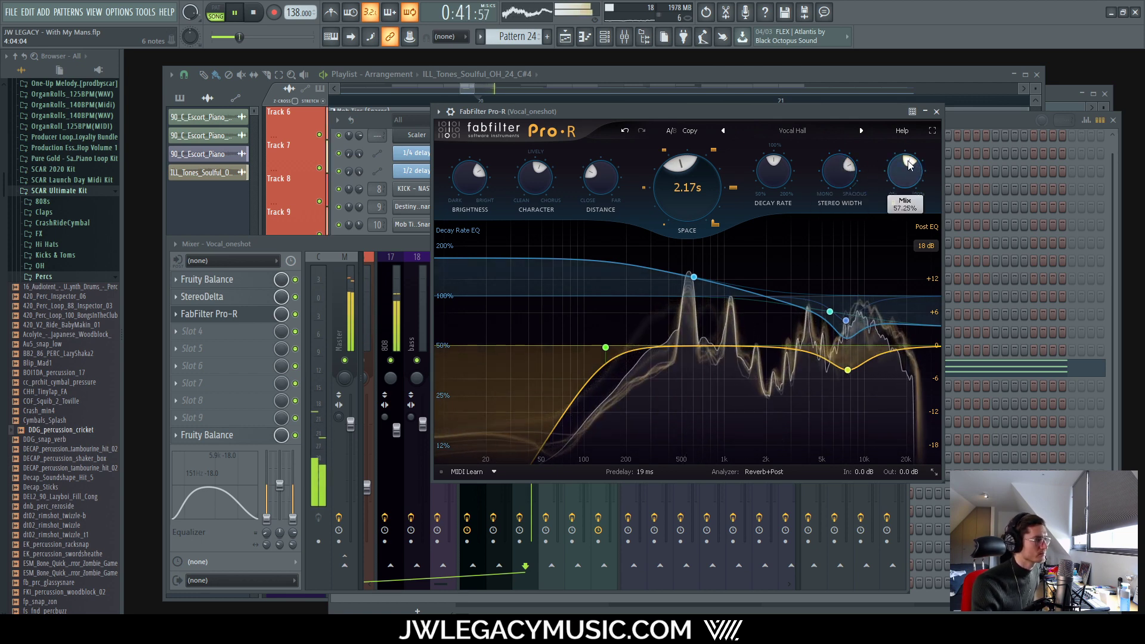
{"action": "left_click", "coordinate": [392, 245]}
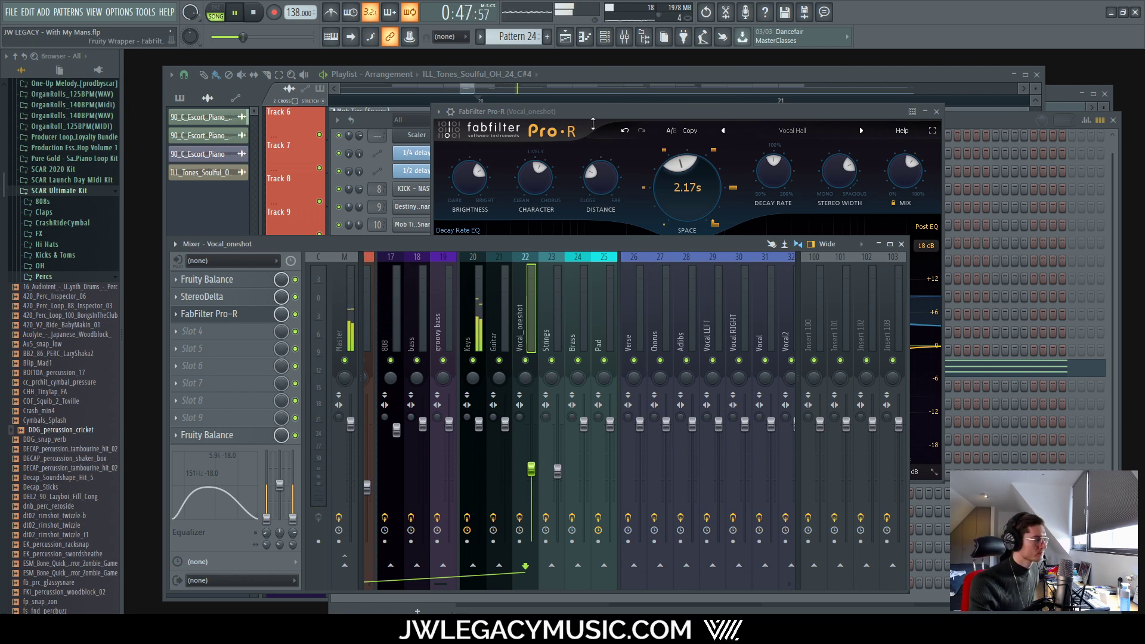
{"action": "left_click_drag", "start_coordinate": [761, 112], "coordinate": [775, 130]}
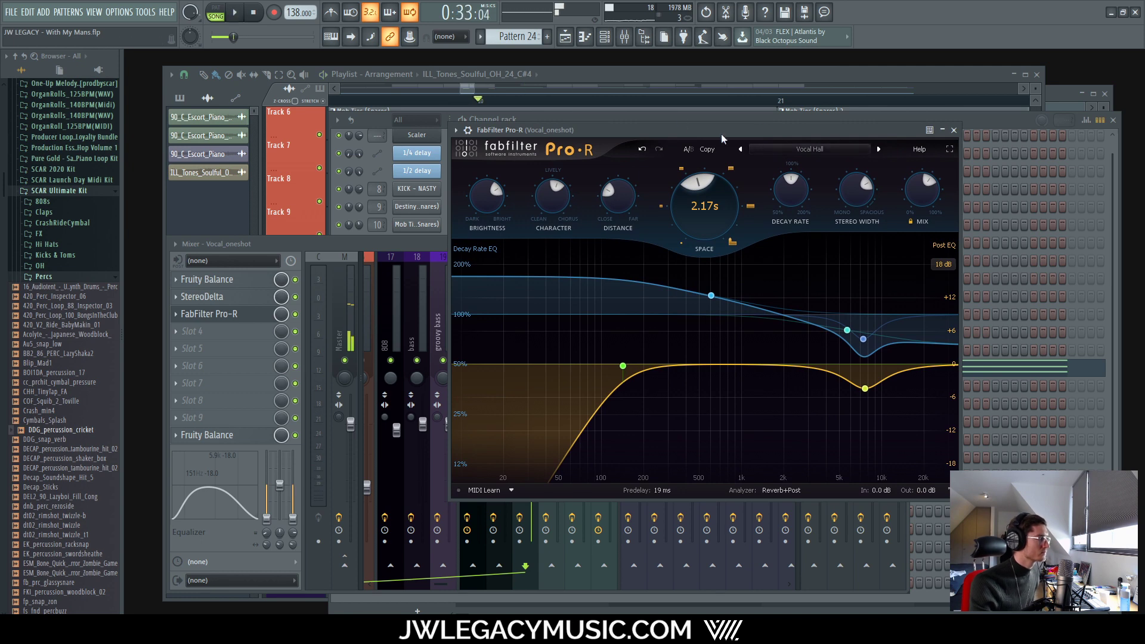
{"action": "key", "text": "space"}
{"action": "mouse_move", "coordinate": [932, 187]}
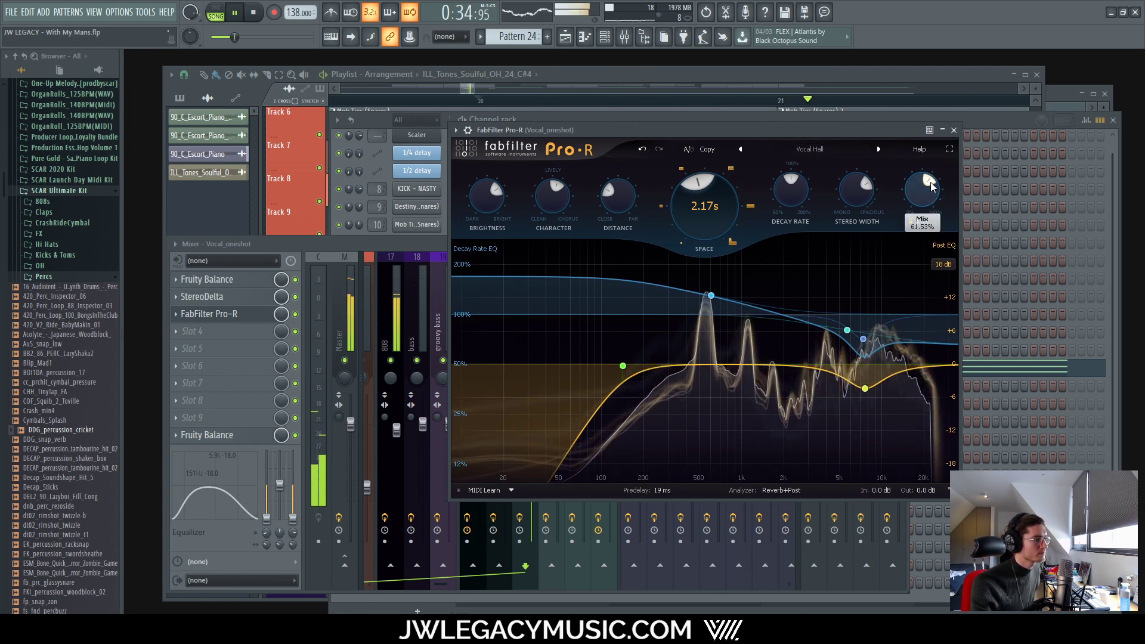
{"action": "left_click_drag", "start_coordinate": [932, 187], "coordinate": [920, 182]}
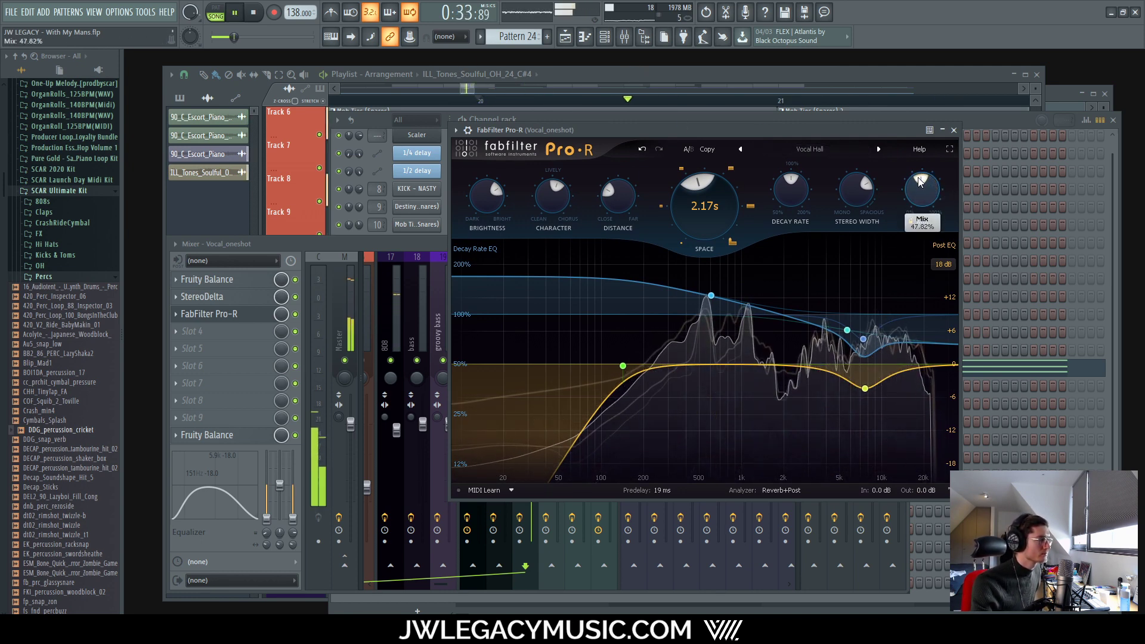
Step: Close Pro-R and select the two ILL_Tones one-shot clips on Track 17
{"action": "left_click", "coordinate": [954, 130]}
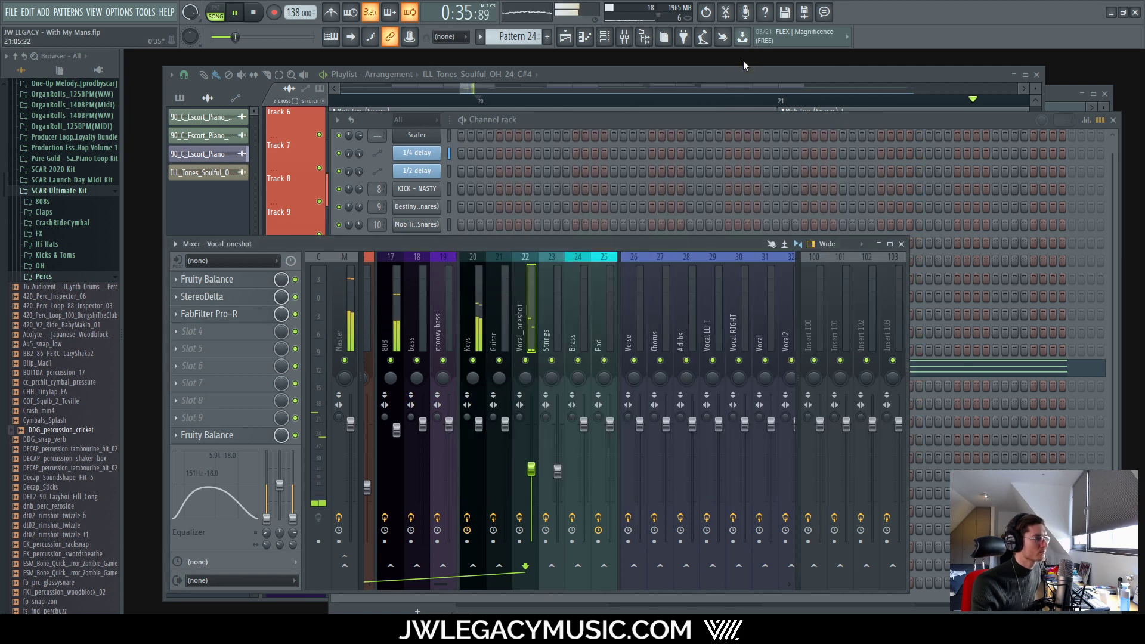
{"action": "left_click", "coordinate": [741, 73]}
{"action": "scroll", "coordinate": [615, 396], "scroll_direction": "down", "scroll_amount": 10}
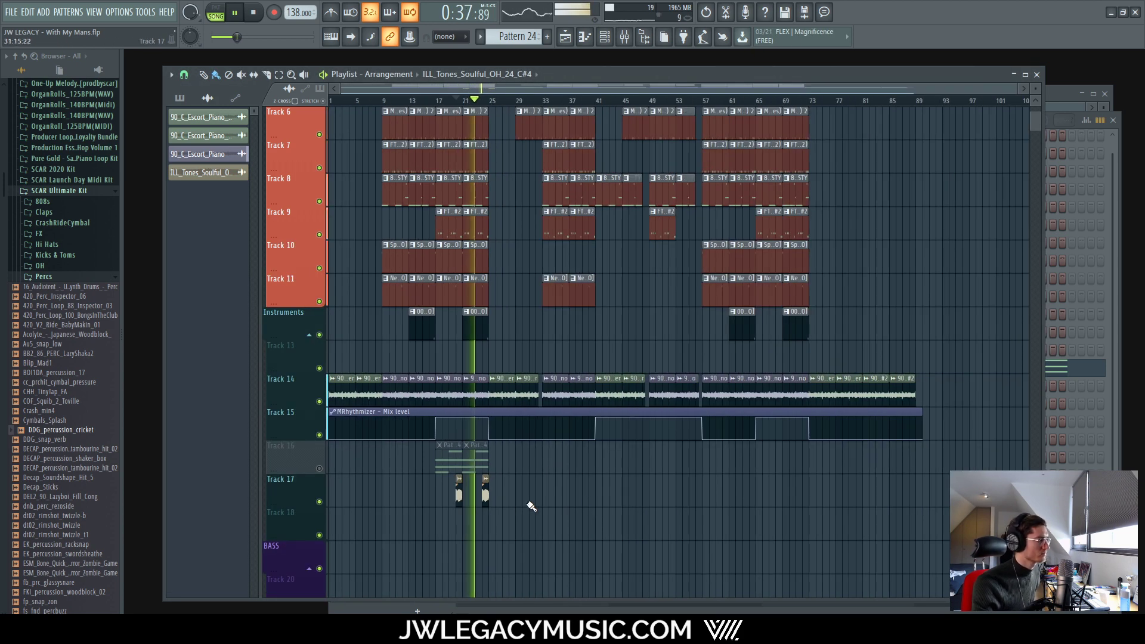
{"action": "left_click_drag", "start_coordinate": [527, 502], "coordinate": [409, 498]}
{"action": "scroll", "coordinate": [322, 475], "scroll_direction": "up", "scroll_amount": 5}
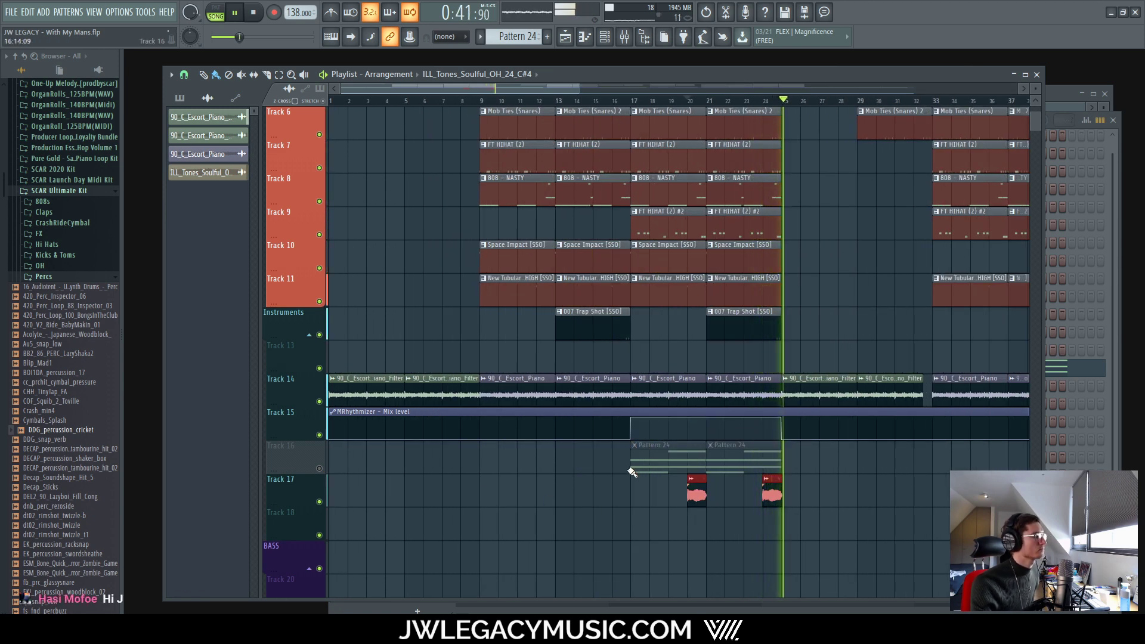
{"action": "key", "text": "space"}
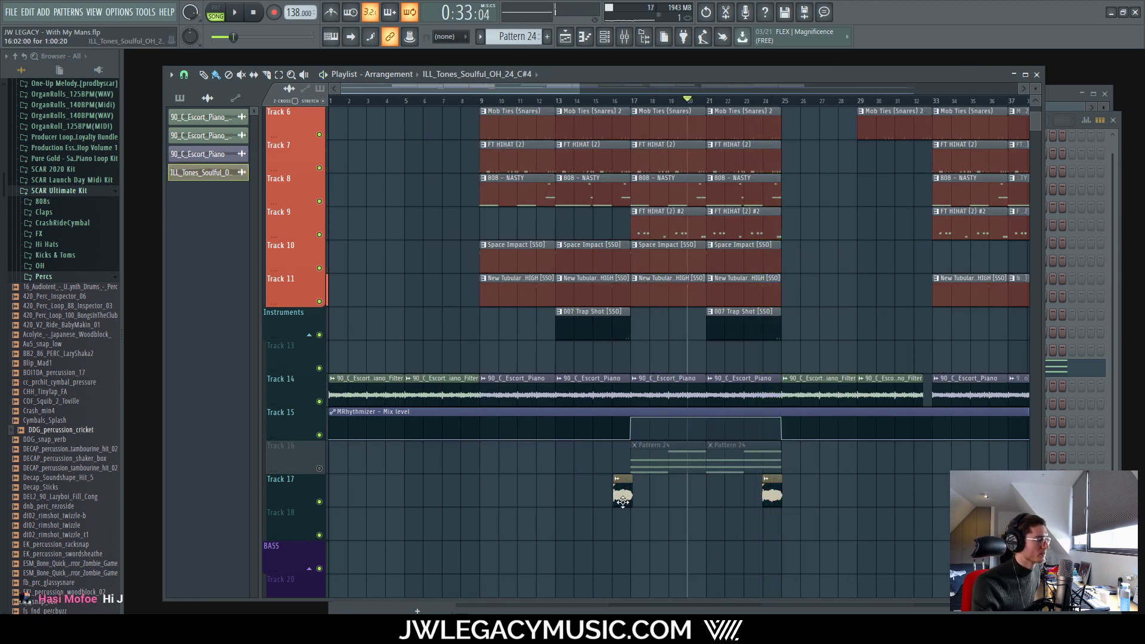
{"action": "scroll", "coordinate": [626, 497], "scroll_direction": "up", "scroll_amount": 8}
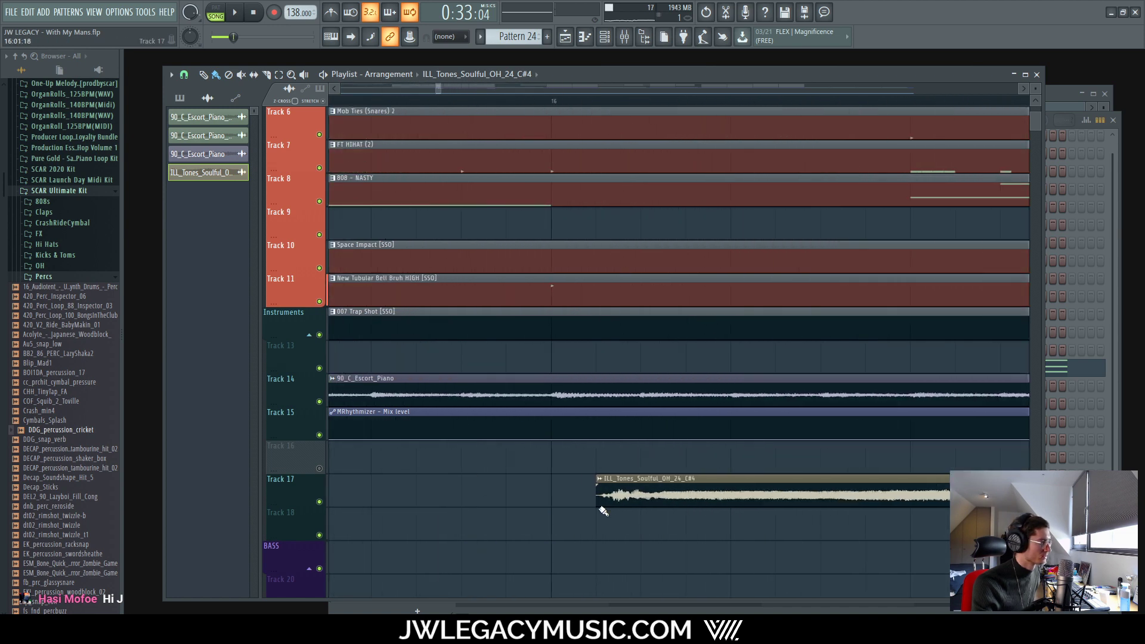
{"action": "scroll", "coordinate": [679, 505], "scroll_direction": "down", "scroll_amount": 8}
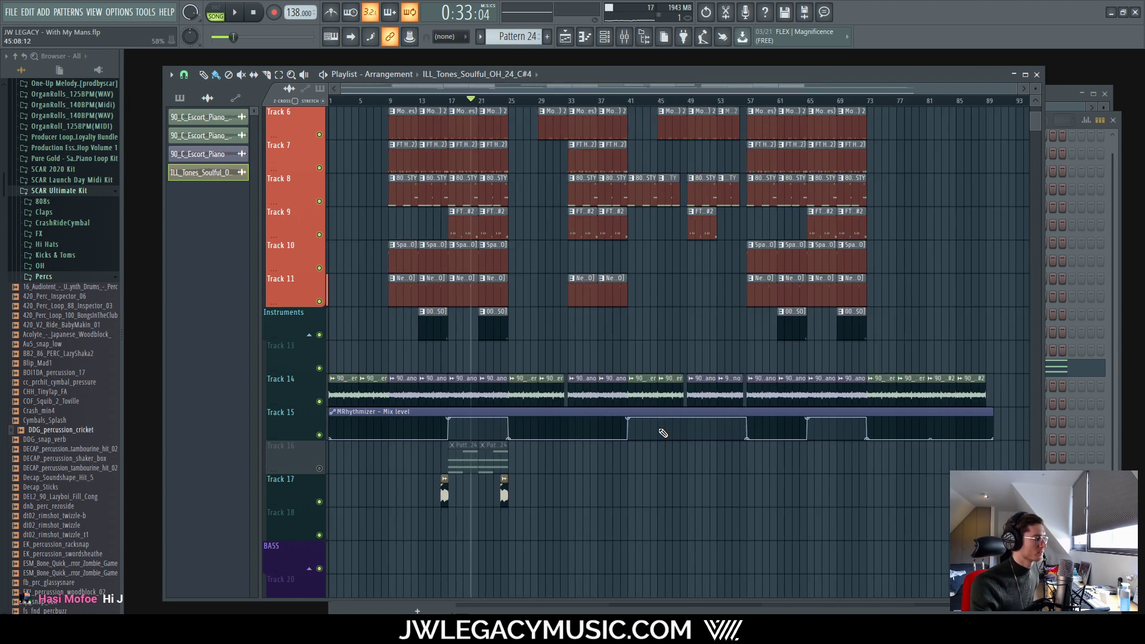
{"action": "scroll", "coordinate": [805, 519], "scroll_direction": "up", "scroll_amount": 6}
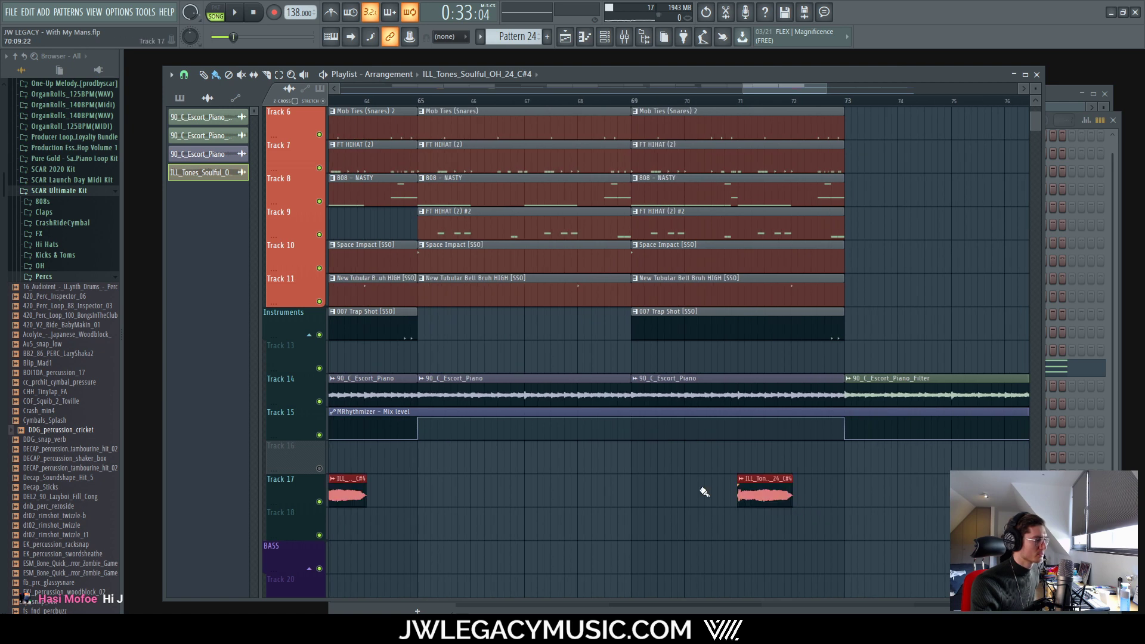
Step: Copy the clips to bars 64 and 72 and play the song to hear them
{"action": "left_click_drag", "start_coordinate": [349, 486], "coordinate": [393, 497]}
{"action": "scroll", "coordinate": [357, 496], "scroll_direction": "up", "scroll_amount": 4}
{"action": "scroll", "coordinate": [394, 498], "scroll_direction": "down", "scroll_amount": 9}
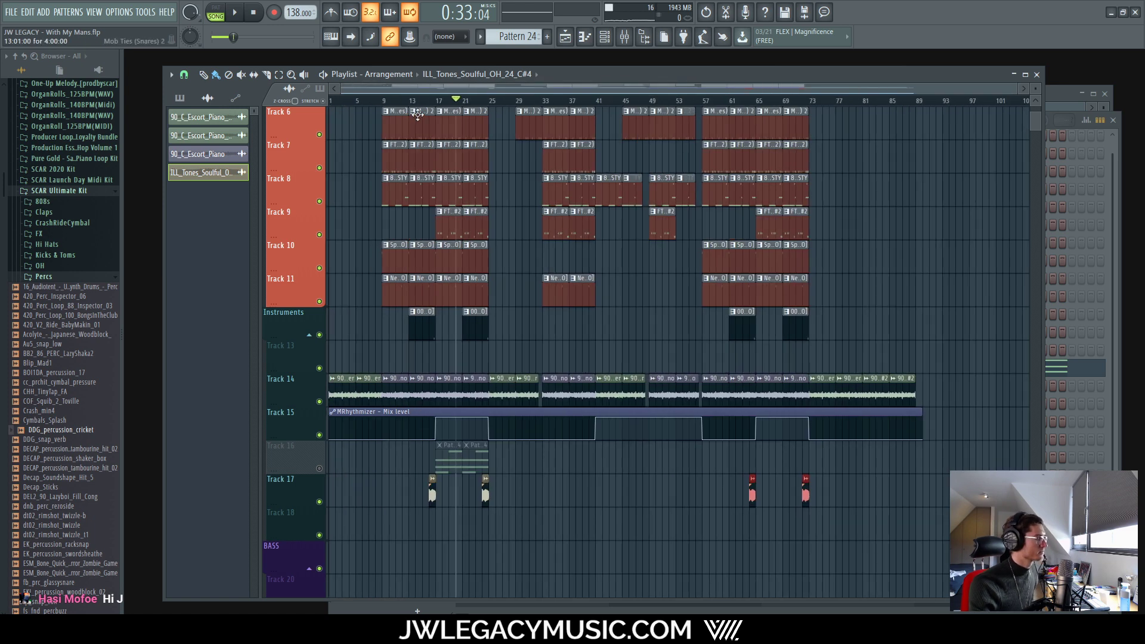
{"action": "key", "text": "space"}
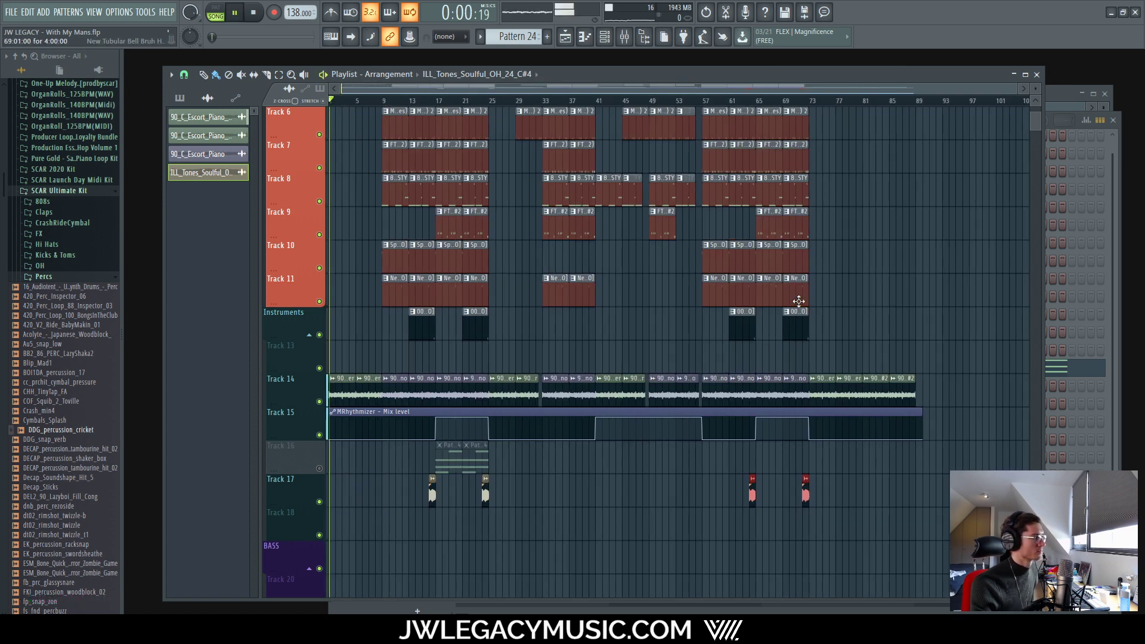
{"action": "left_click", "coordinate": [942, 215], "text": "ctrl"}
{"action": "key", "text": "space"}
{"action": "scroll", "coordinate": [322, 294], "scroll_direction": "up", "scroll_amount": 1}
{"action": "scroll", "coordinate": [327, 238], "scroll_direction": "up", "scroll_amount": 5}
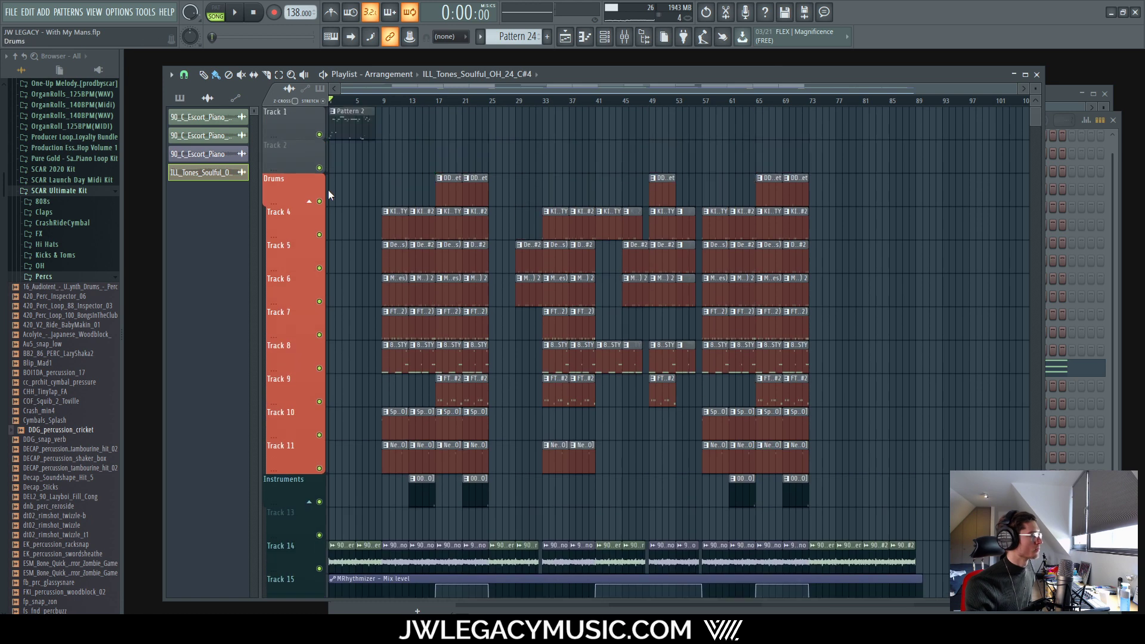
{"action": "key", "text": "space"}
{"action": "scroll", "coordinate": [664, 263], "scroll_direction": "down", "scroll_amount": 7}
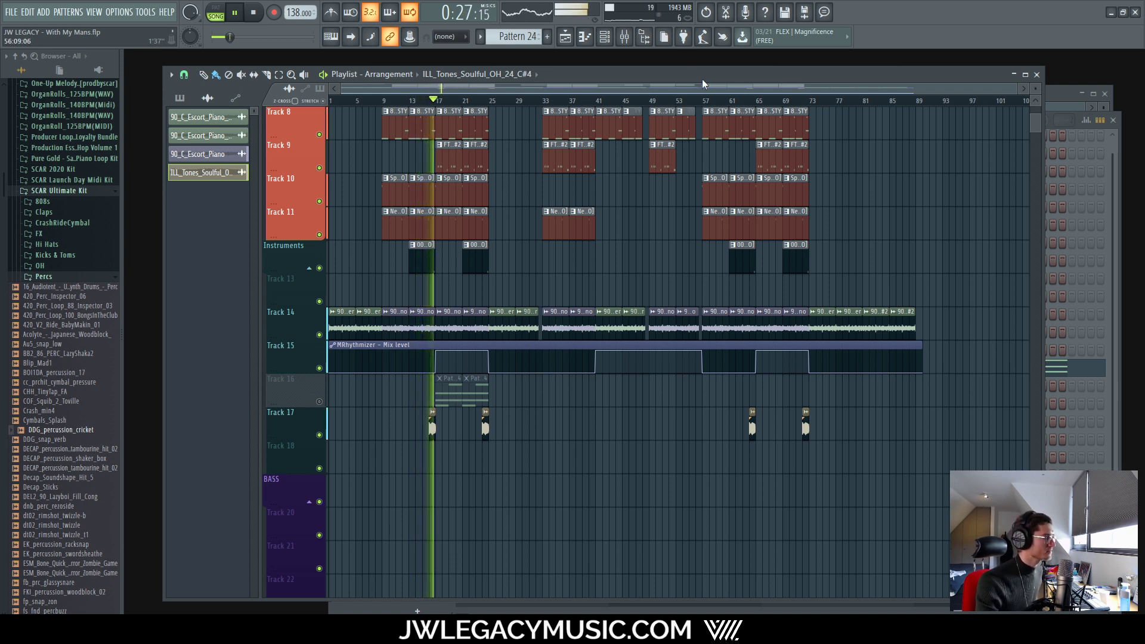
Step: Send Vocal_oneshot to the 1/4 Delay bus at roughly 56%, then stop playback
{"action": "left_click", "coordinate": [624, 37]}
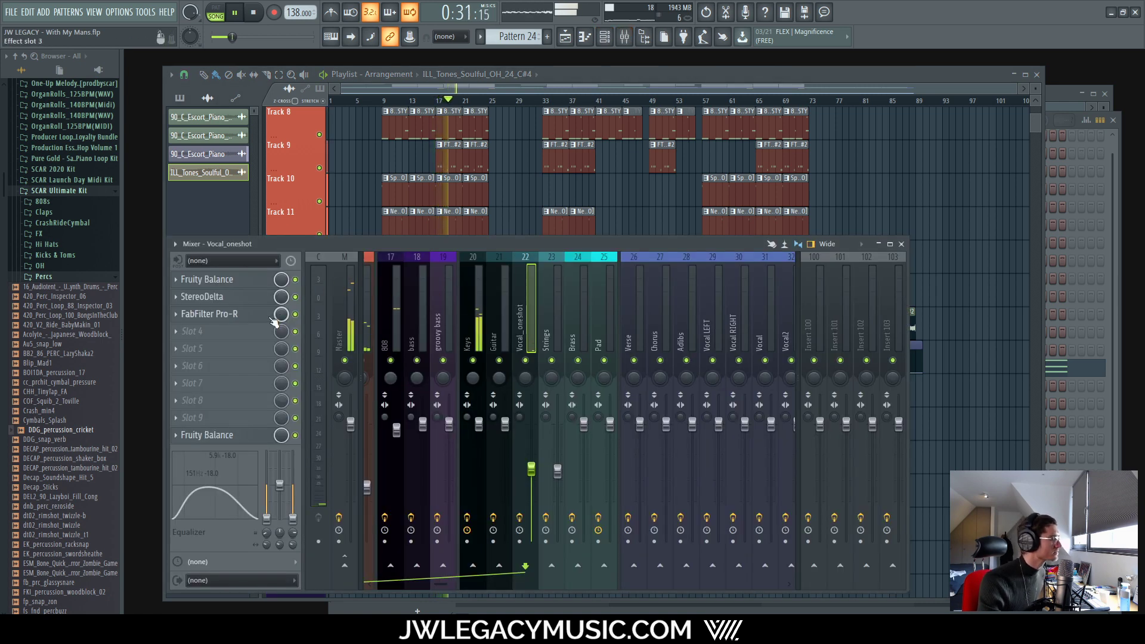
{"action": "left_click_drag", "start_coordinate": [439, 589], "coordinate": [498, 589]}
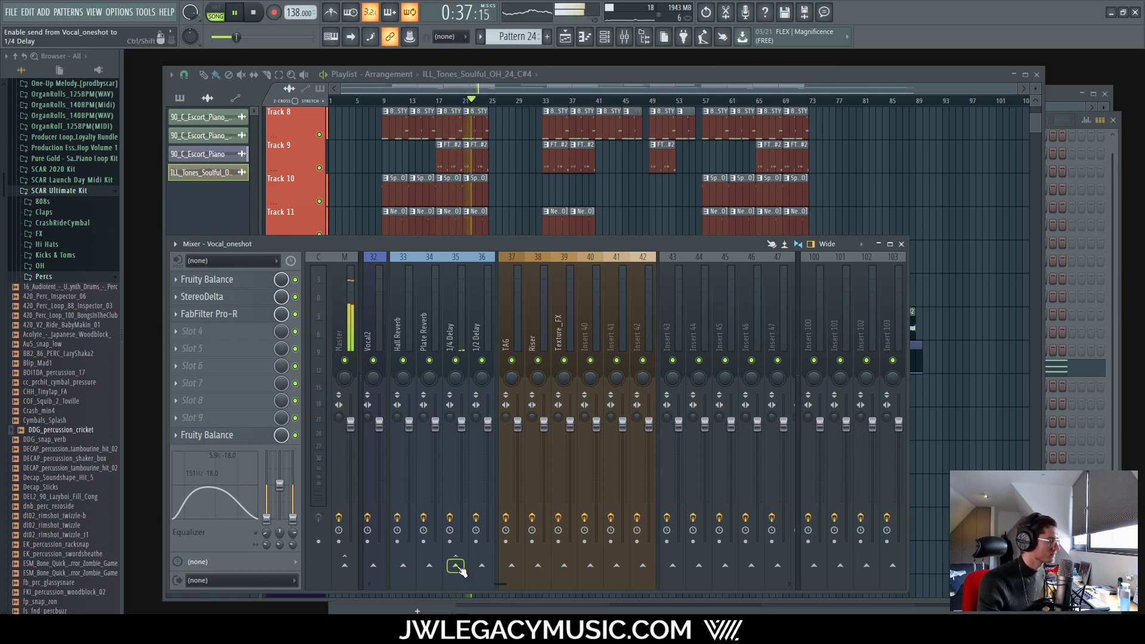
{"action": "left_click", "coordinate": [455, 566]}
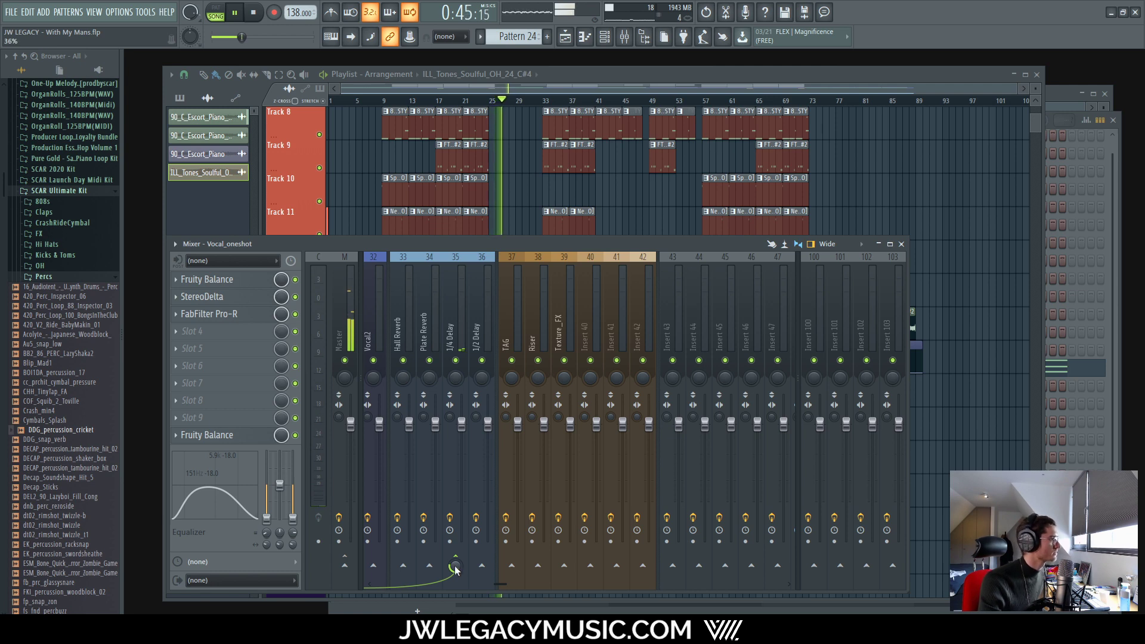
{"action": "left_click", "coordinate": [589, 78]}
{"action": "key", "text": "space"}
{"action": "scroll", "coordinate": [391, 113], "scroll_direction": "up", "scroll_amount": 10}
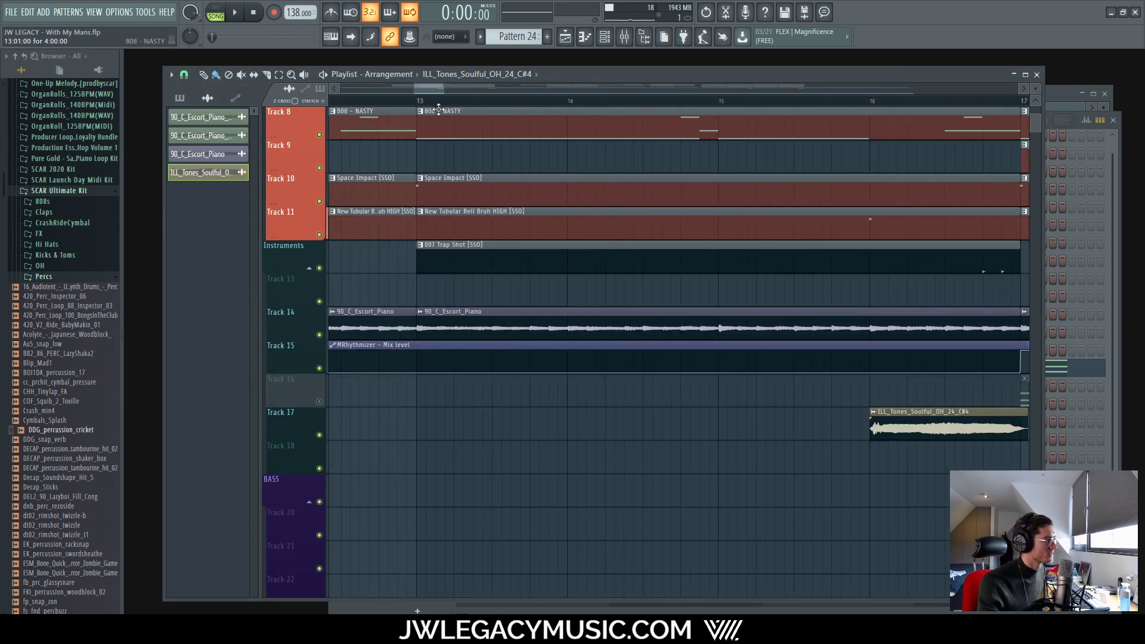
{"action": "key", "text": "space"}
{"action": "scroll", "coordinate": [425, 105], "scroll_direction": "down", "scroll_amount": 10}
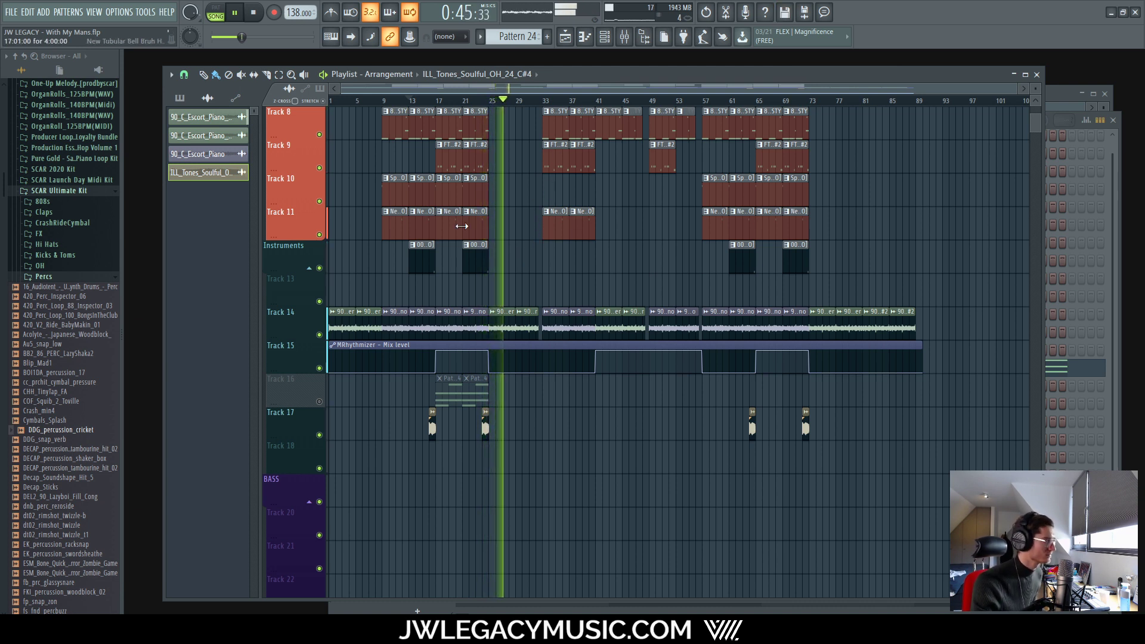
{"action": "scroll", "coordinate": [527, 322], "scroll_direction": "up", "scroll_amount": 4}
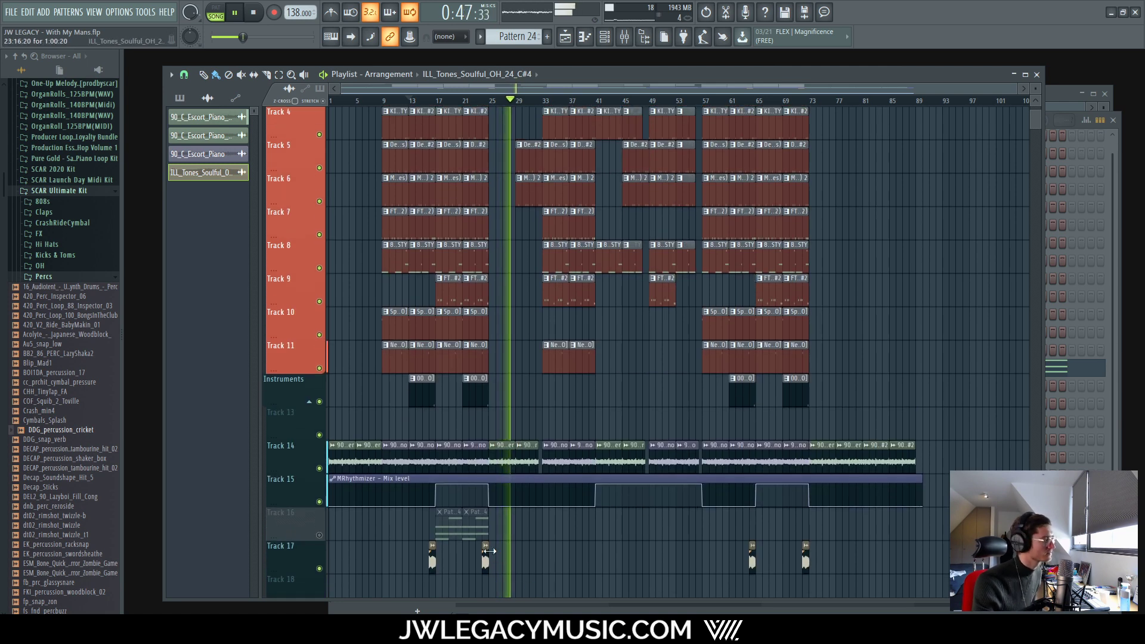
{"action": "scroll", "coordinate": [522, 507], "scroll_direction": "up", "scroll_amount": 3}
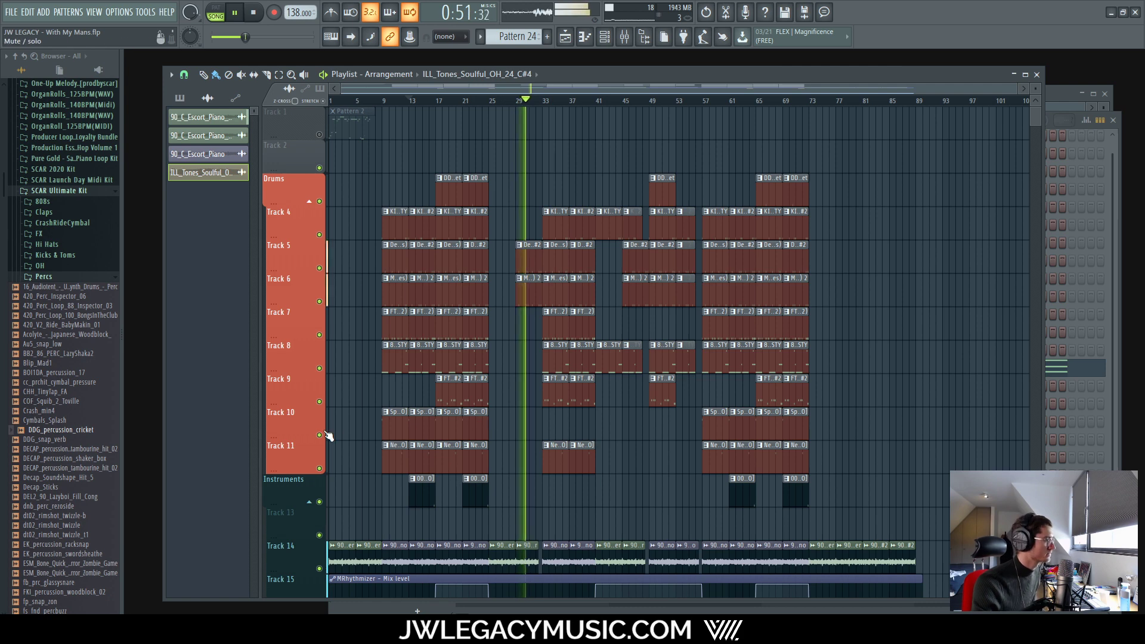
{"action": "scroll", "coordinate": [549, 475], "scroll_direction": "down", "scroll_amount": 3}
{"action": "scroll", "coordinate": [583, 465], "scroll_direction": "down", "scroll_amount": 3}
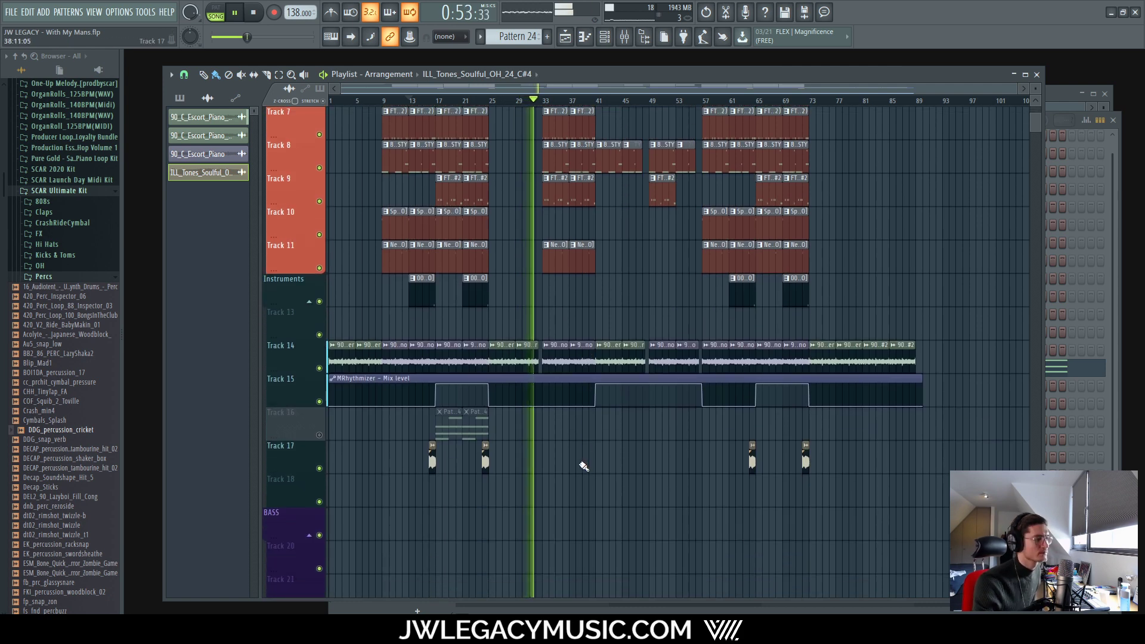
{"action": "scroll", "coordinate": [590, 463], "scroll_direction": "up", "scroll_amount": 3}
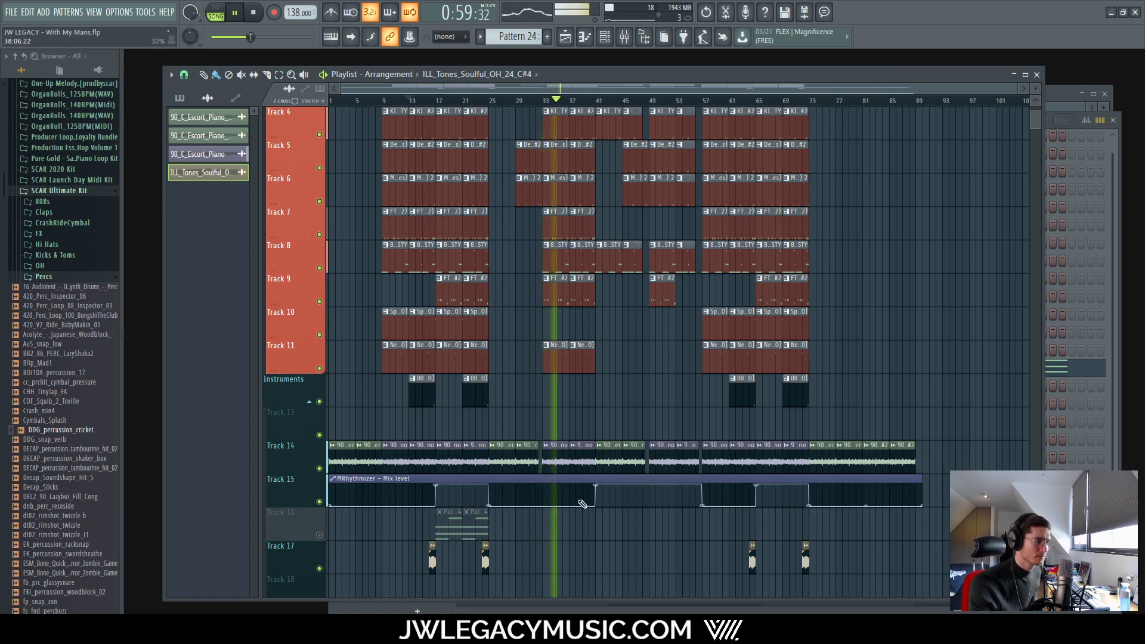
{"action": "mouse_move", "coordinate": [513, 557]}
{"action": "left_mouse_down"}
{"action": "mouse_move", "coordinate": [411, 558]}
{"action": "mouse_move", "coordinate": [532, 549]}
{"action": "mouse_move", "coordinate": [502, 549]}
{"action": "left_mouse_up"}
{"action": "scroll", "coordinate": [692, 572], "scroll_direction": "up", "scroll_amount": 5}
{"action": "scroll", "coordinate": [568, 570], "scroll_direction": "up", "scroll_amount": 3}
{"action": "scroll", "coordinate": [501, 549], "scroll_direction": "down", "scroll_amount": 6}
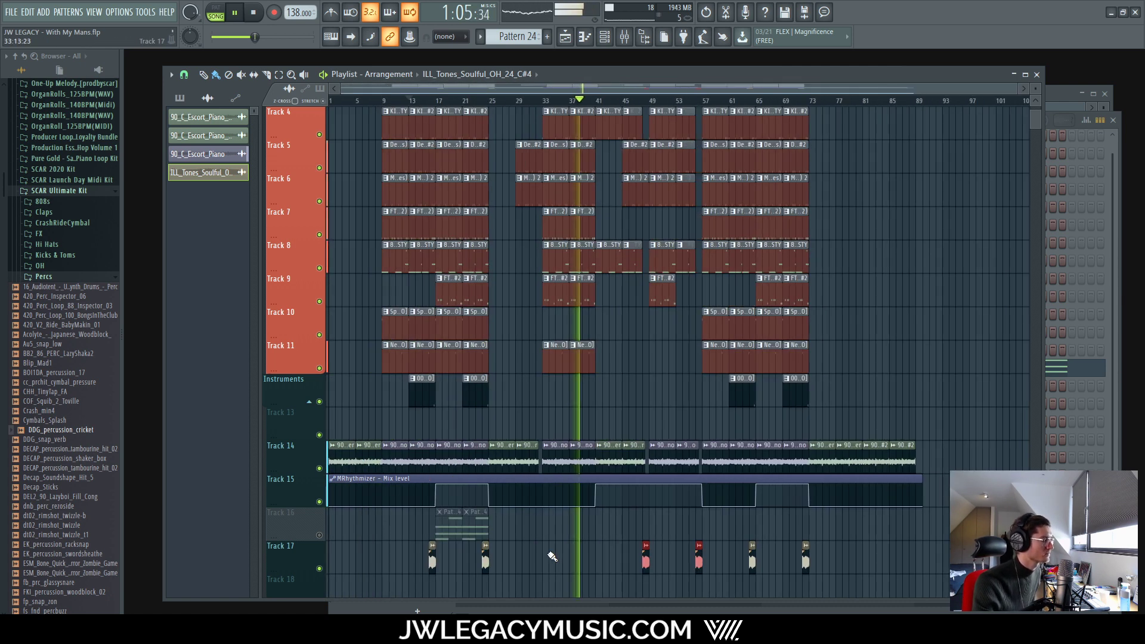
{"action": "scroll", "coordinate": [525, 537], "scroll_direction": "down", "scroll_amount": 3}
{"action": "scroll", "coordinate": [548, 509], "scroll_direction": "down", "scroll_amount": 2}
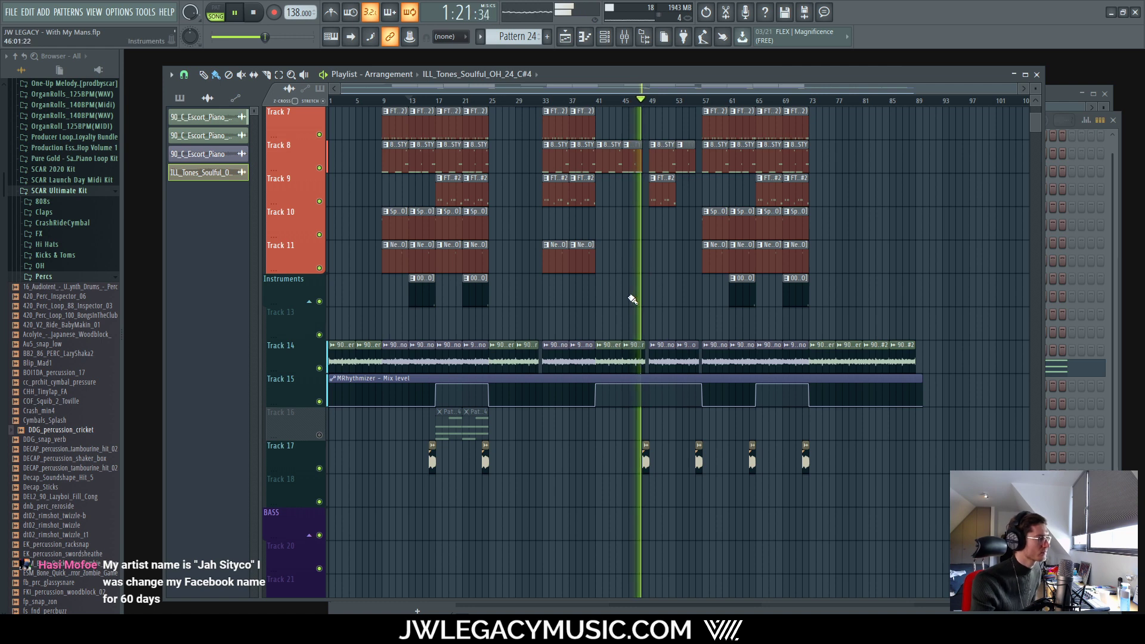
{"action": "scroll", "coordinate": [632, 299], "scroll_direction": "up", "scroll_amount": 5, "text": "ctrl"}
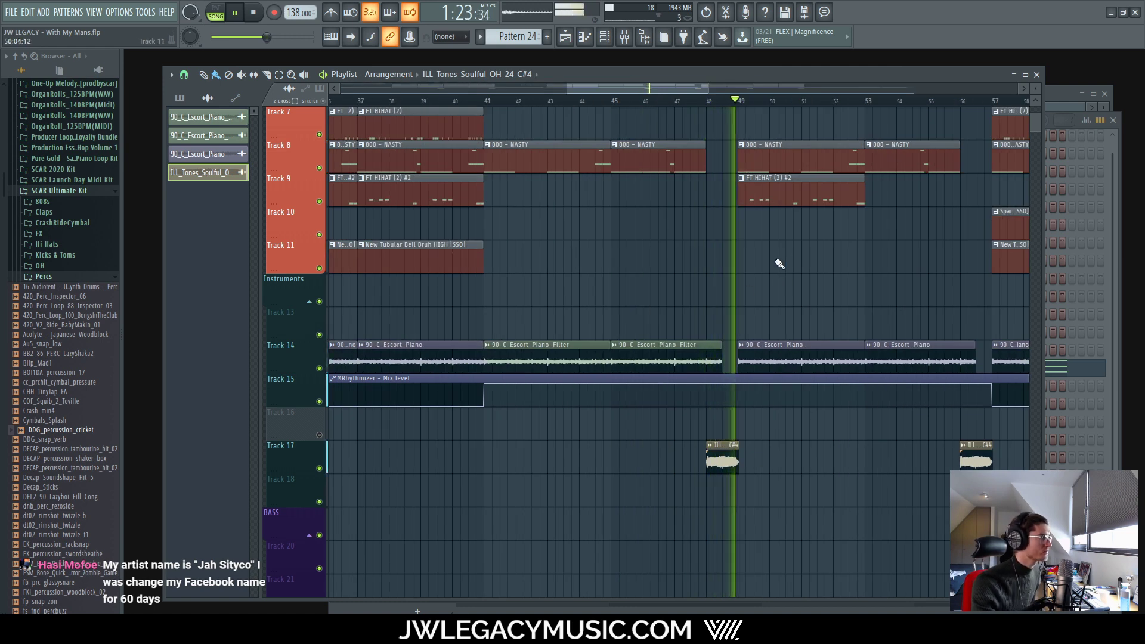
{"action": "scroll", "coordinate": [621, 238], "scroll_direction": "down", "scroll_amount": 5, "text": "ctrl"}
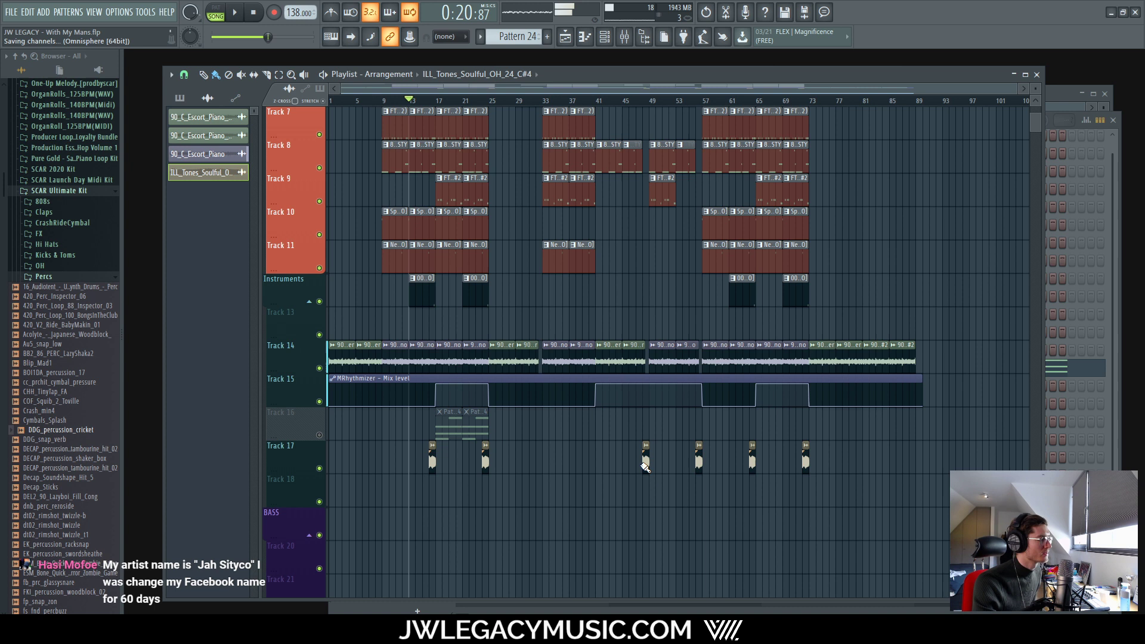
{"action": "right_click", "coordinate": [645, 461]}
{"action": "right_click", "coordinate": [699, 462]}
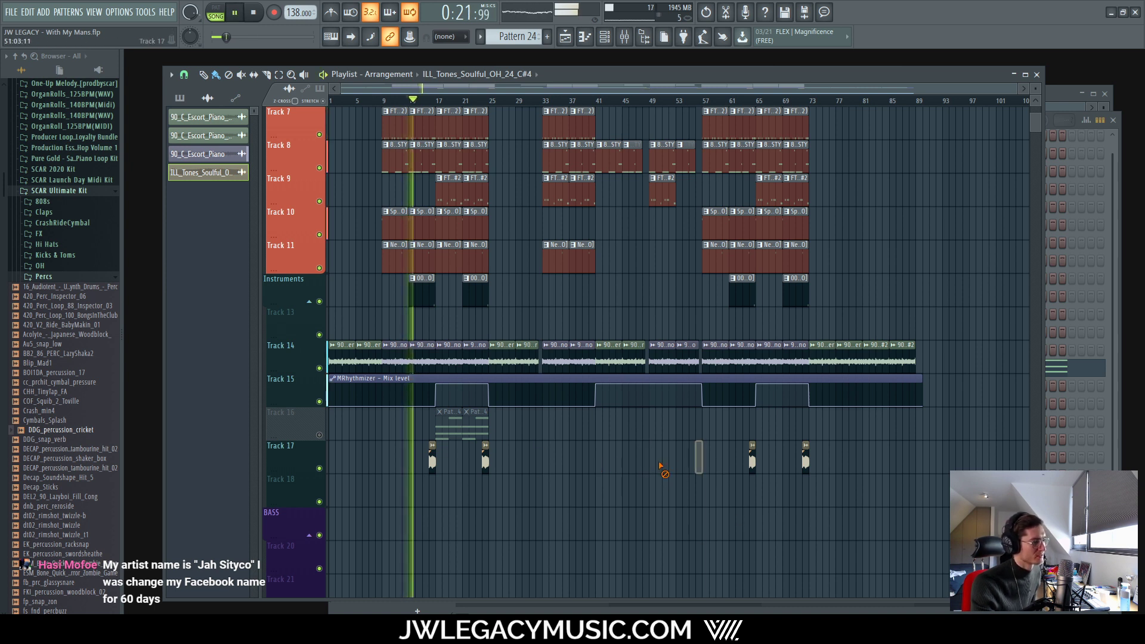
Step: Set the song position to bar 9 and play the arrangement to hear the drums
{"action": "left_click", "coordinate": [262, 13]}
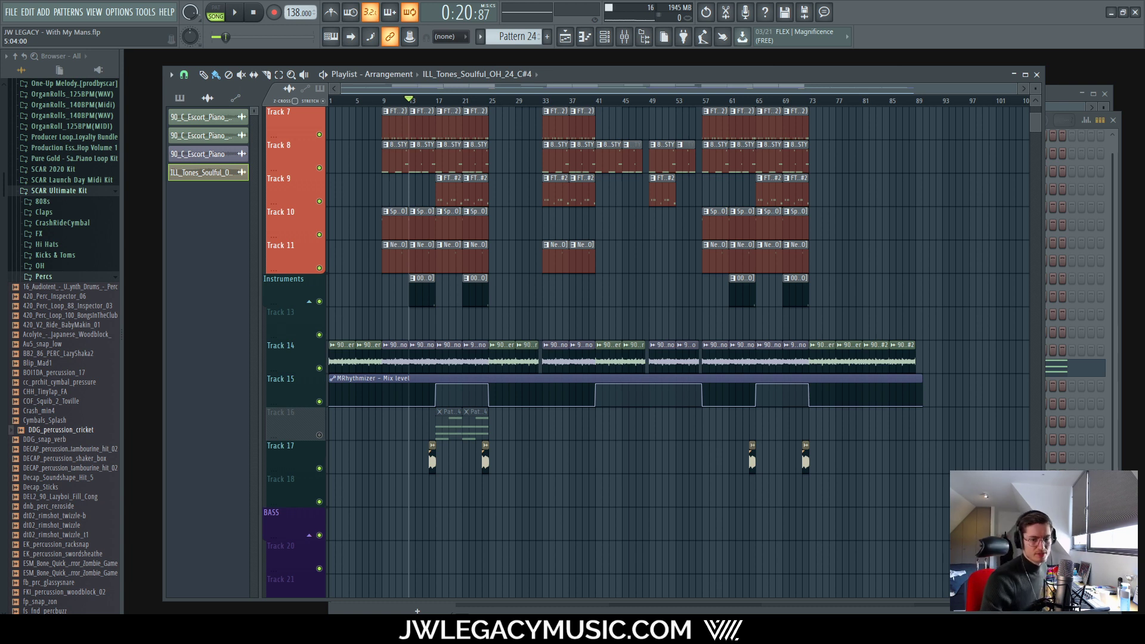
{"action": "key", "text": "space"}
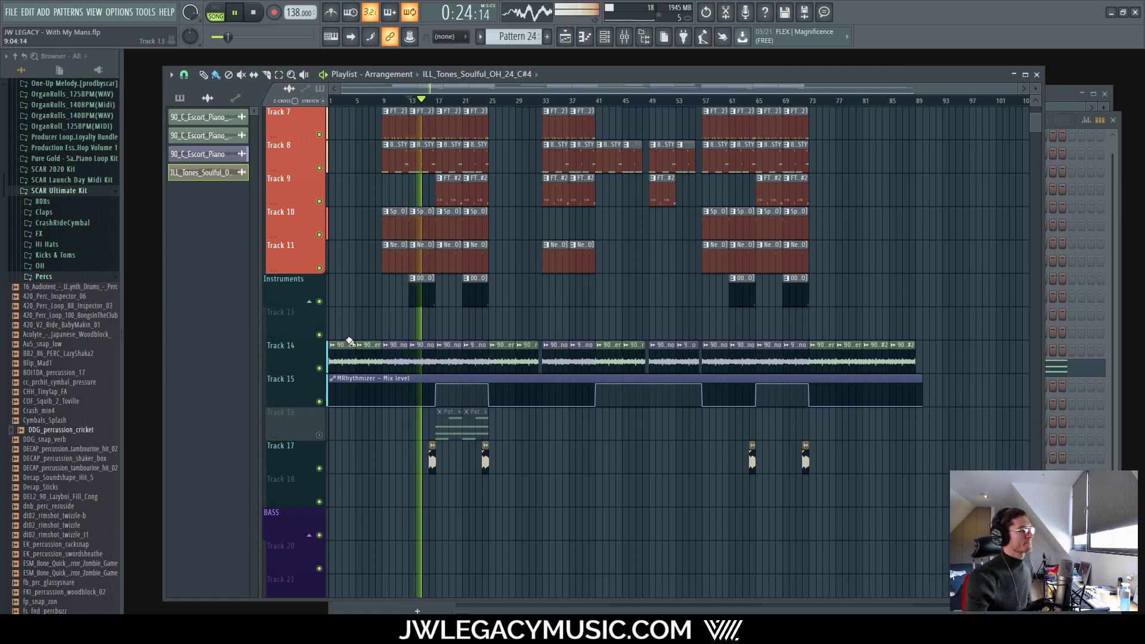
{"action": "key", "text": "space"}
{"action": "scroll", "coordinate": [372, 273], "scroll_direction": "up", "scroll_amount": 3}
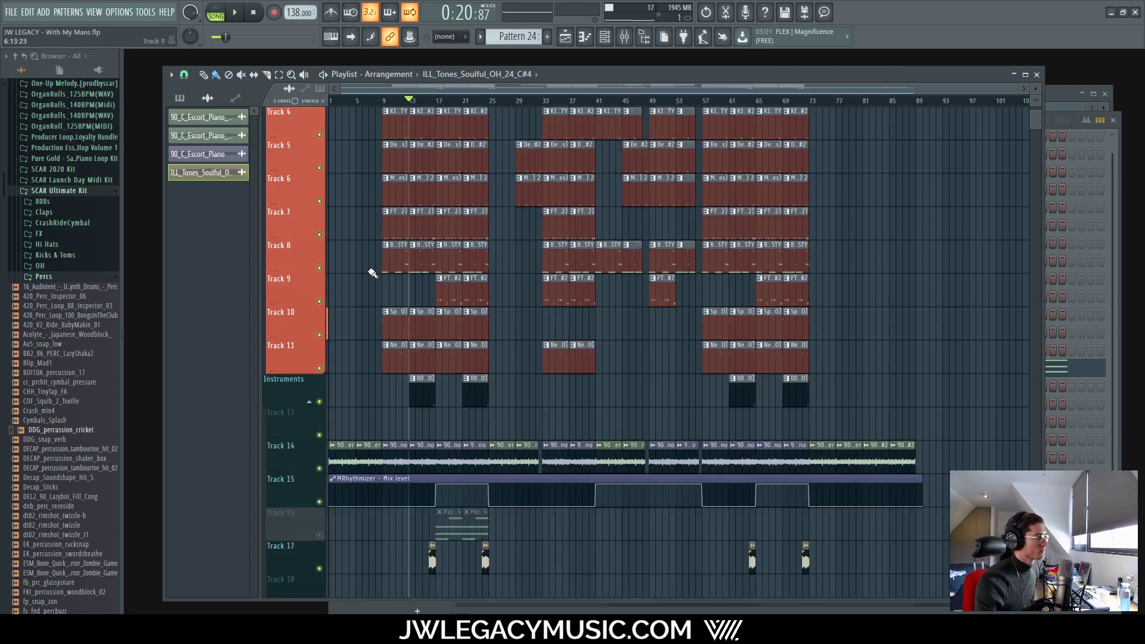
{"action": "left_click", "coordinate": [384, 102]}
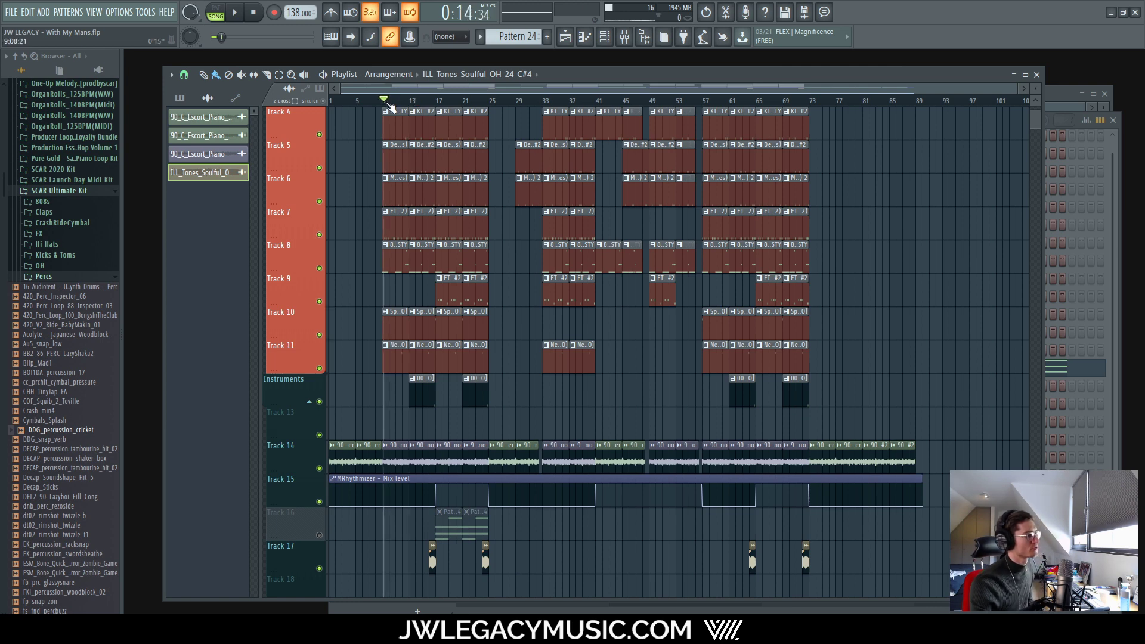
{"action": "scroll", "coordinate": [366, 123], "scroll_direction": "up", "scroll_amount": 7}
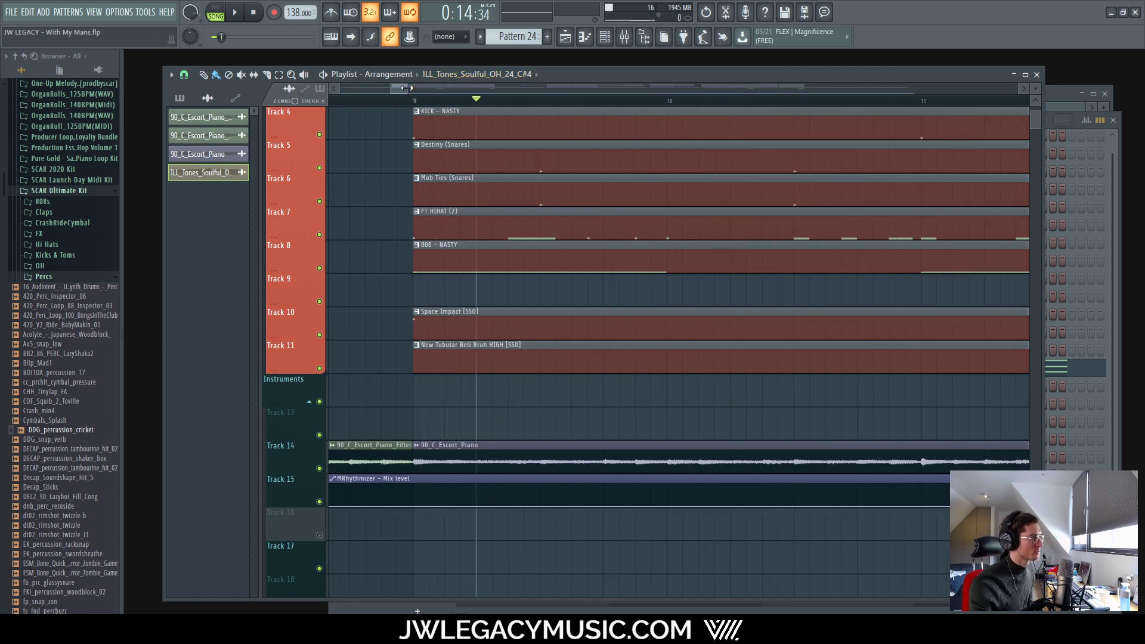
{"action": "left_click", "coordinate": [418, 101]}
{"action": "scroll", "coordinate": [552, 325], "scroll_direction": "down", "scroll_amount": 10}
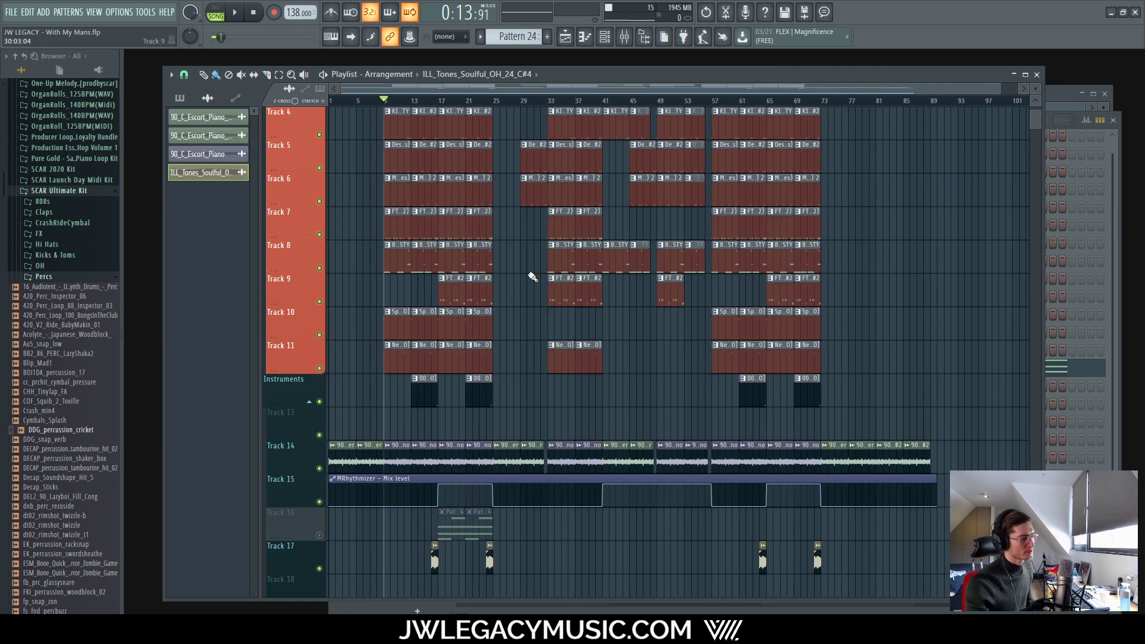
{"action": "scroll", "coordinate": [575, 330], "scroll_direction": "down", "scroll_amount": 2}
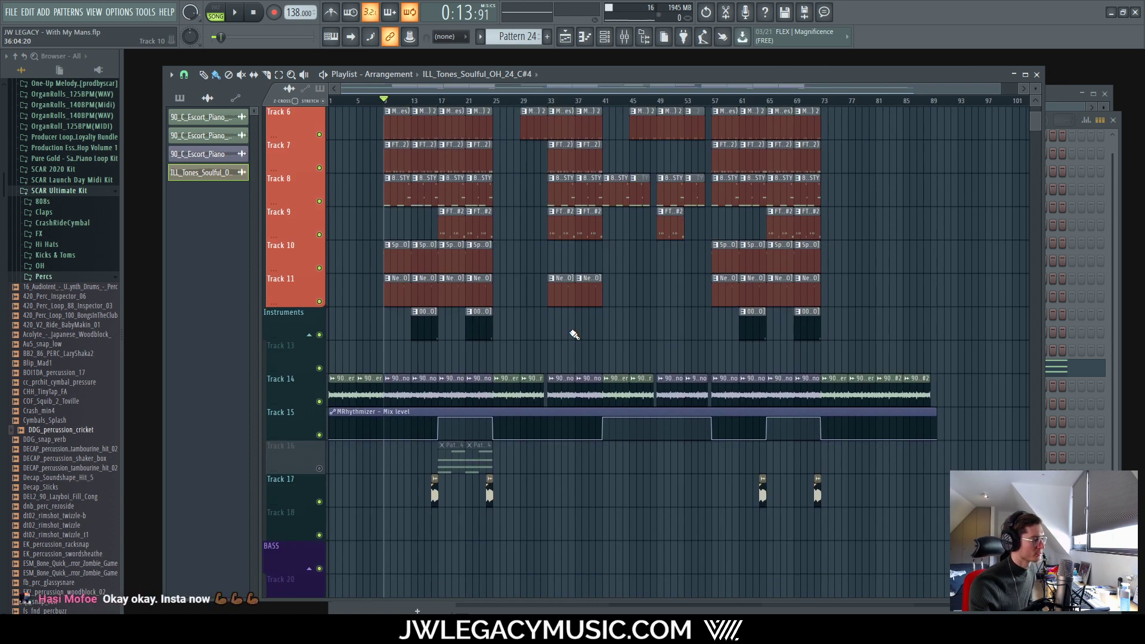
{"action": "key", "text": "space"}
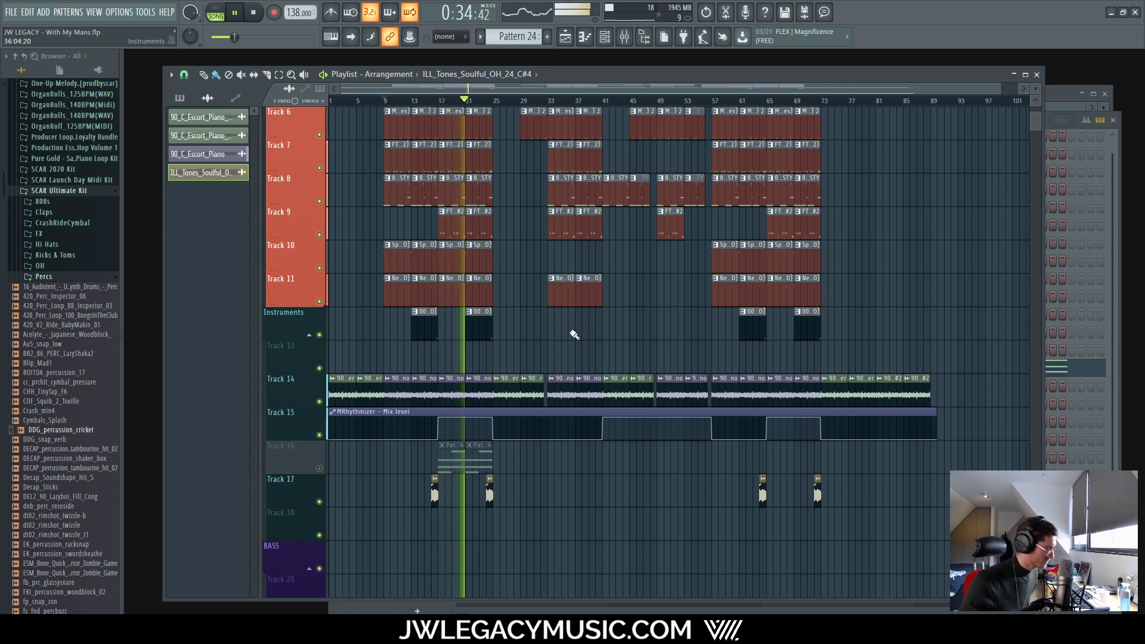
Step: Pull the Vocal_oneshot fader down to about -10.1 dB and stop playback
{"action": "left_click", "coordinate": [624, 37]}
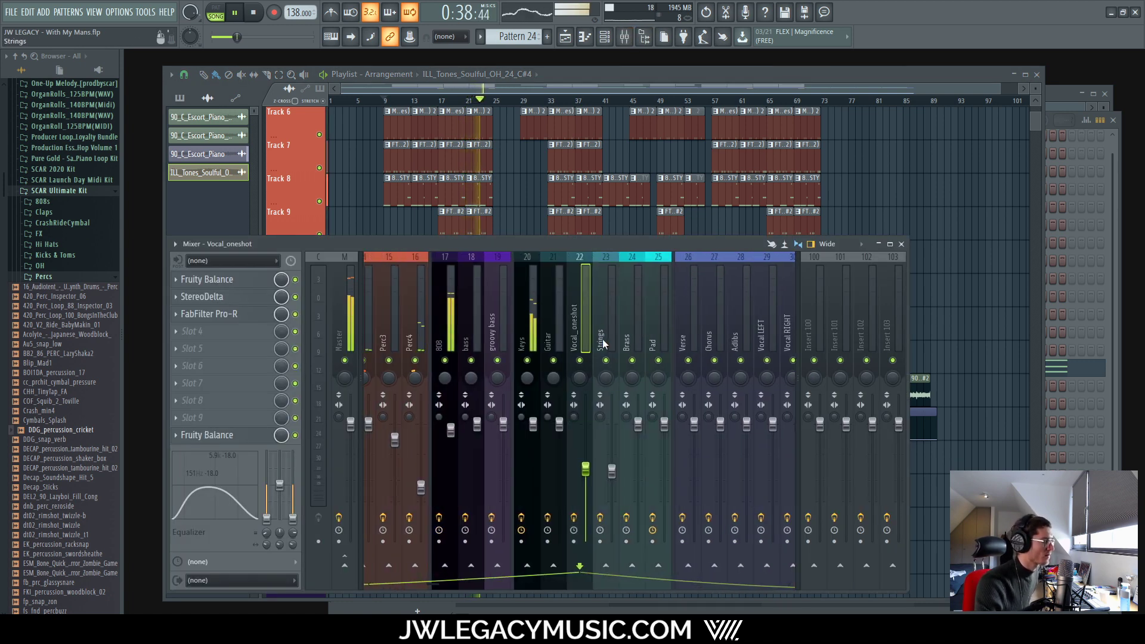
{"action": "left_click_drag", "start_coordinate": [587, 468], "coordinate": [585, 472]}
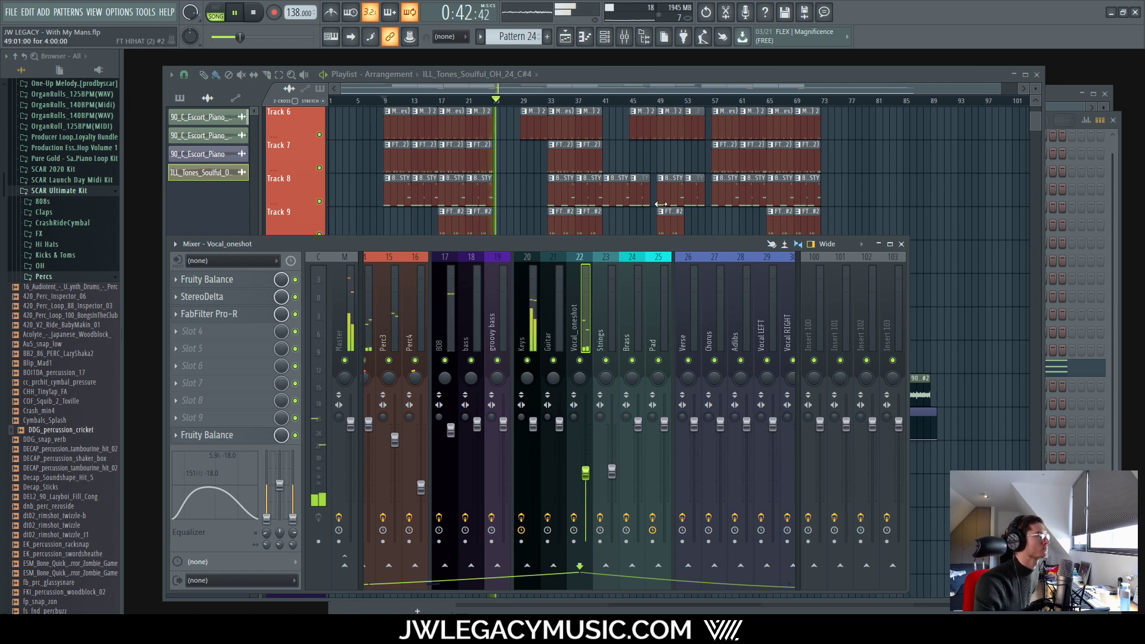
{"action": "left_click", "coordinate": [637, 77]}
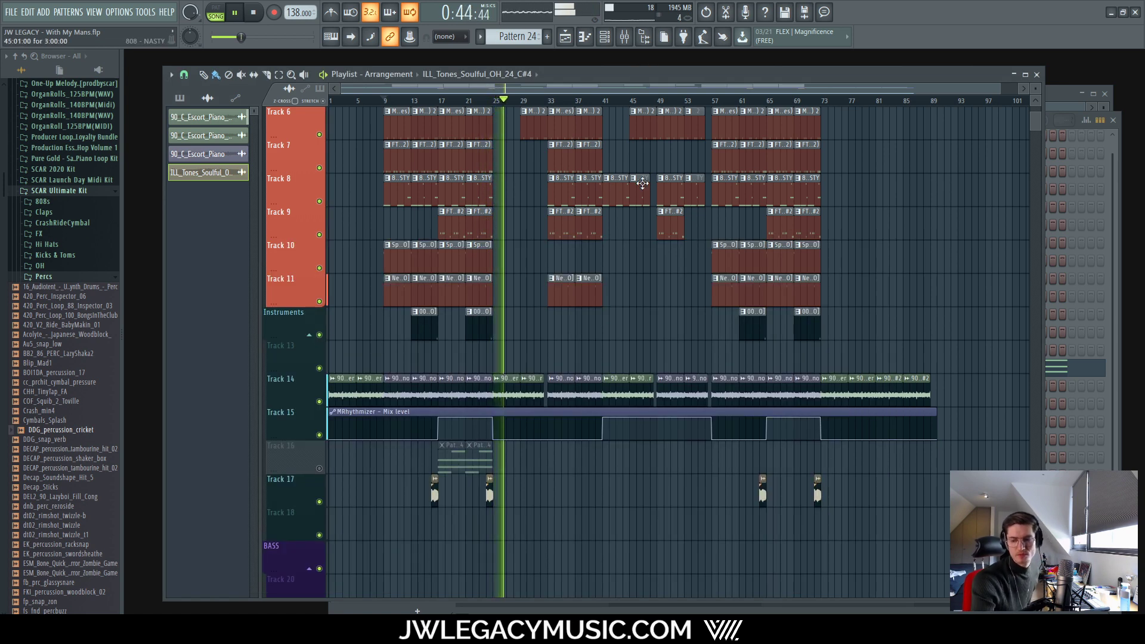
{"action": "key", "text": "space"}
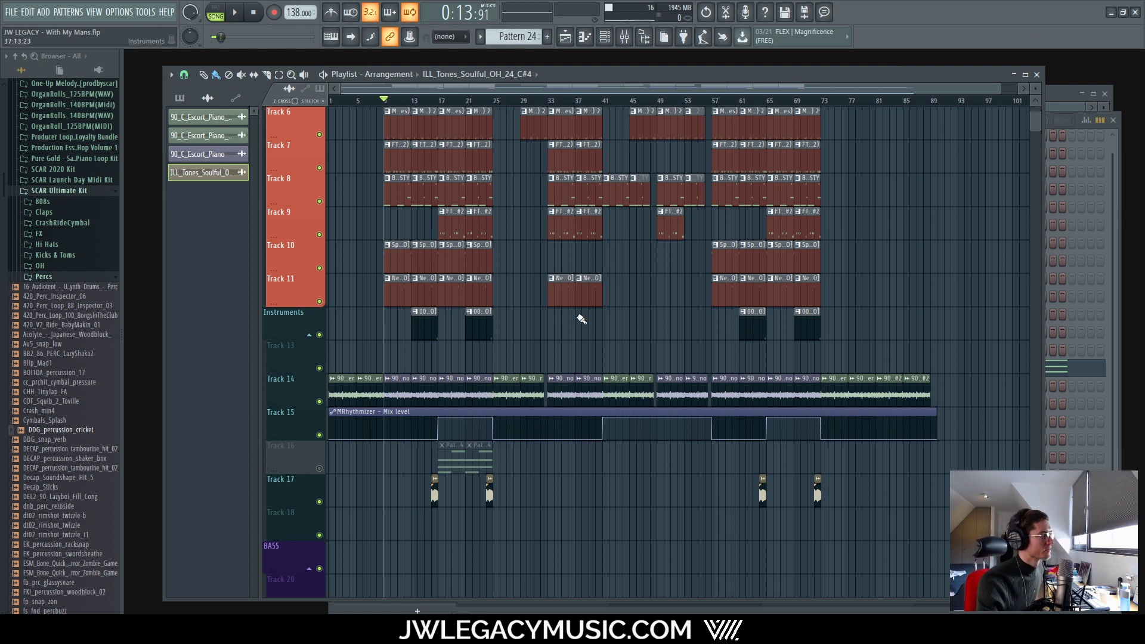
Step: Scroll through the playlist to inspect the snare, hi-hat, 808 and piano clips
{"action": "scroll", "coordinate": [545, 343], "scroll_direction": "up", "scroll_amount": 2}
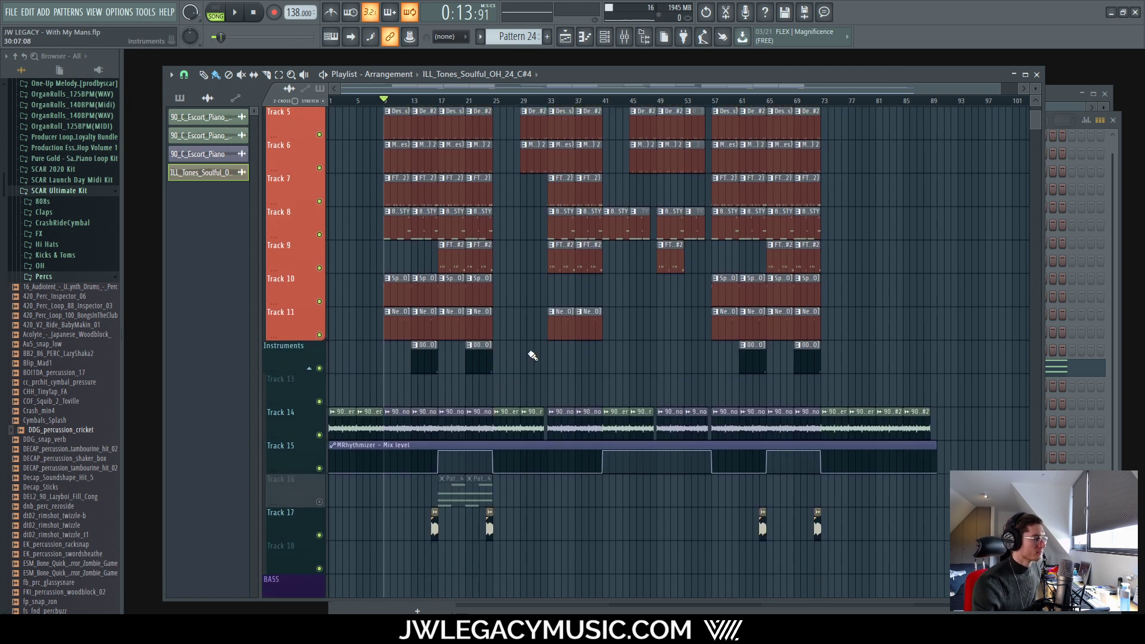
{"action": "scroll", "coordinate": [531, 349], "scroll_direction": "up", "scroll_amount": 5, "text": "ctrl"}
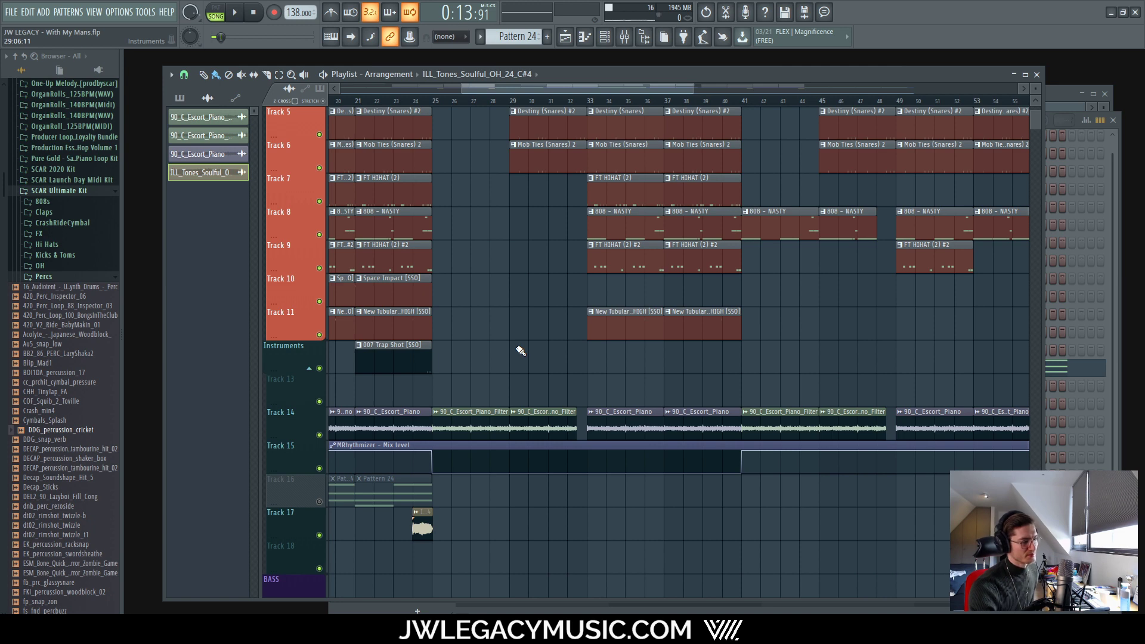
{"action": "scroll", "coordinate": [520, 350], "scroll_direction": "down", "scroll_amount": 5, "text": "ctrl"}
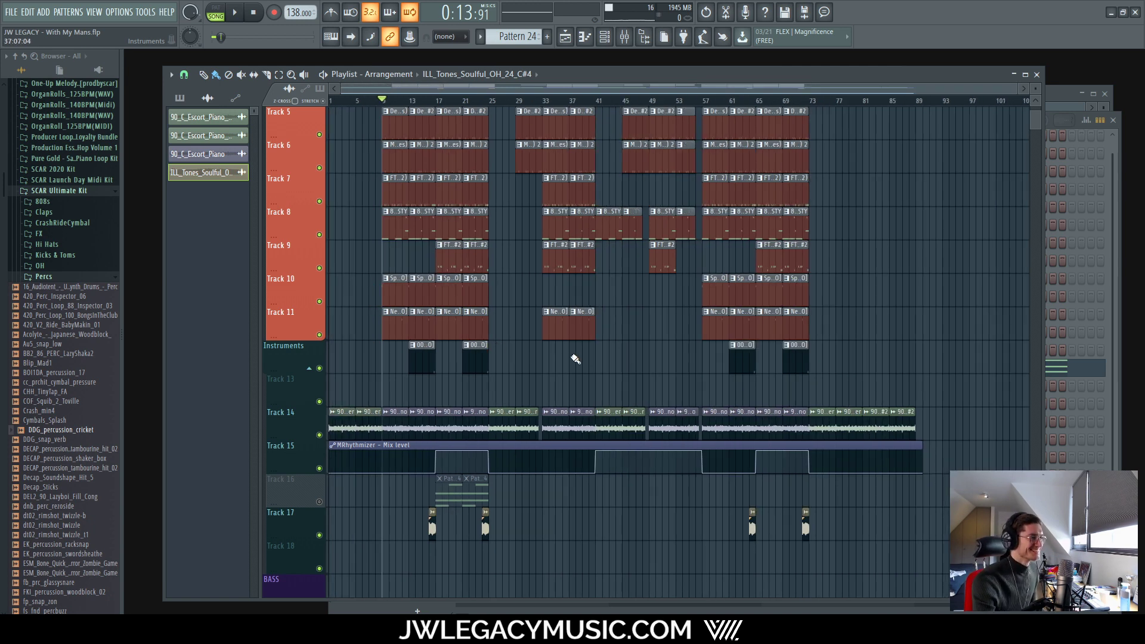
Step: Bring the playlist back over the channel rack and scroll up to the Drums track
{"action": "left_click", "coordinate": [604, 37]}
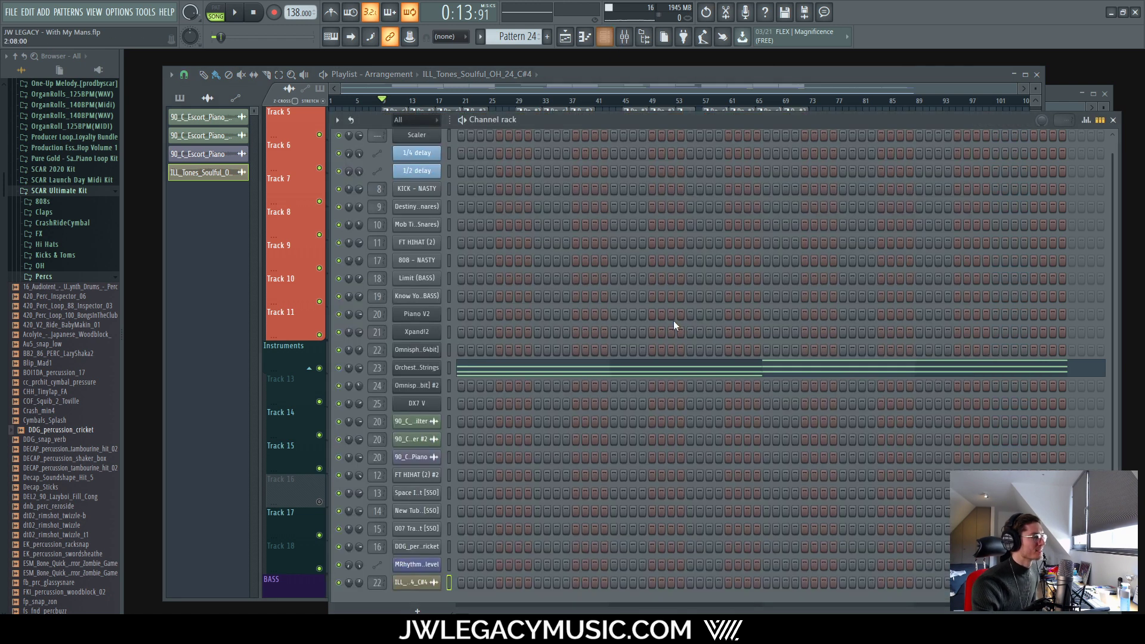
{"action": "left_click", "coordinate": [665, 74]}
{"action": "scroll", "coordinate": [545, 263], "scroll_direction": "up", "scroll_amount": 3}
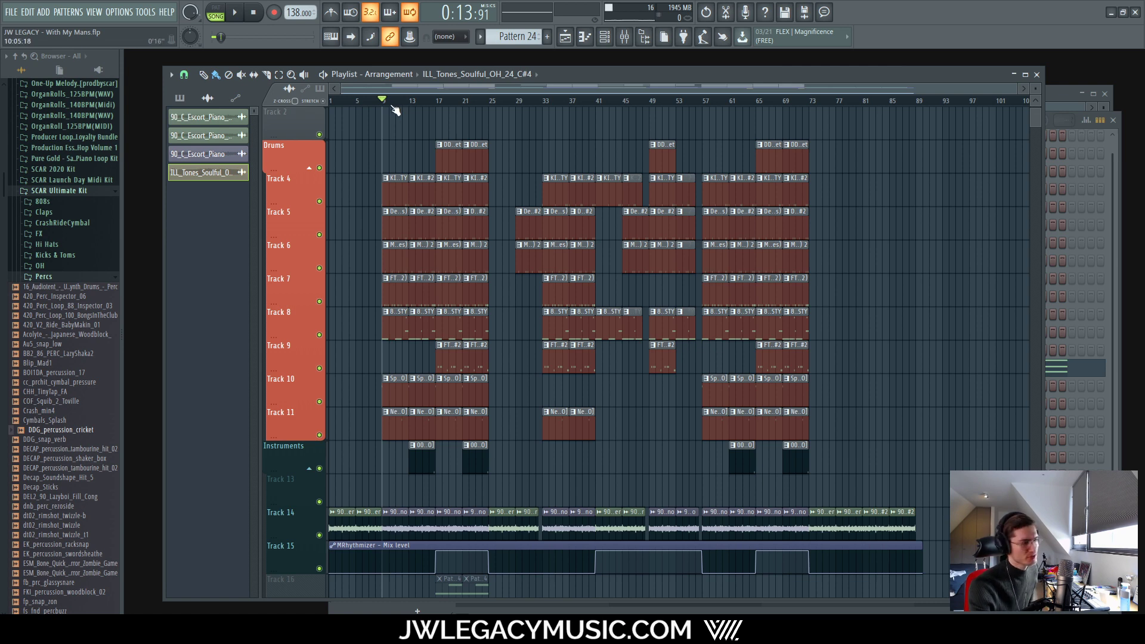
Step: Play the song from bar 1 and listen through the whole drum arrangement
{"action": "key", "text": "space"}
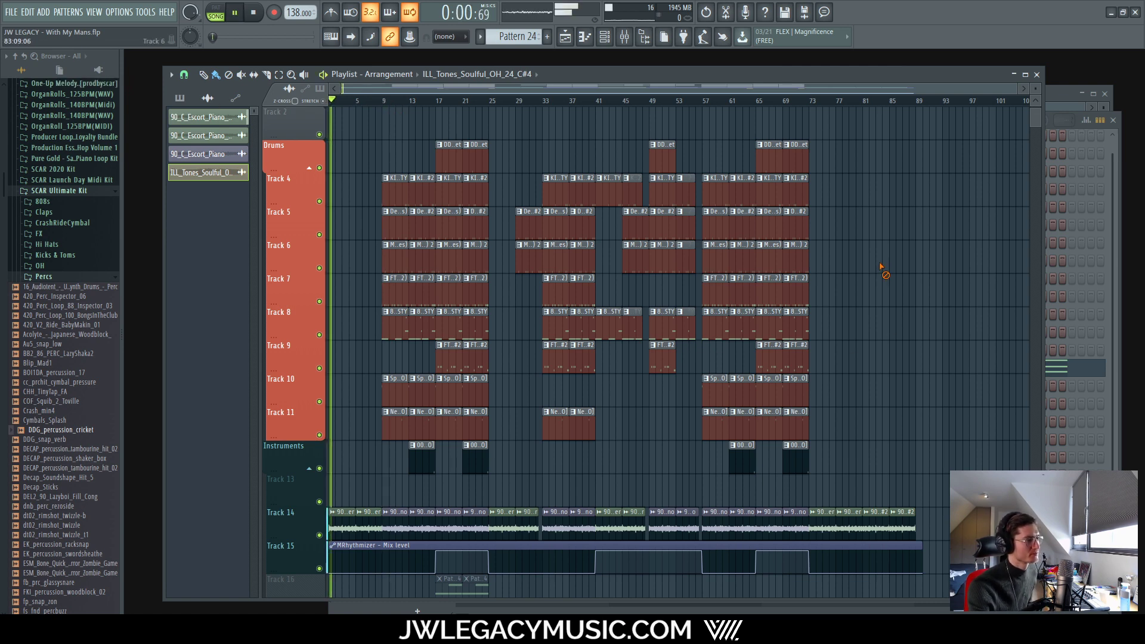
{"action": "scroll", "coordinate": [728, 422], "scroll_direction": "down", "scroll_amount": 1}
{"action": "scroll", "coordinate": [613, 327], "scroll_direction": "up", "scroll_amount": 2}
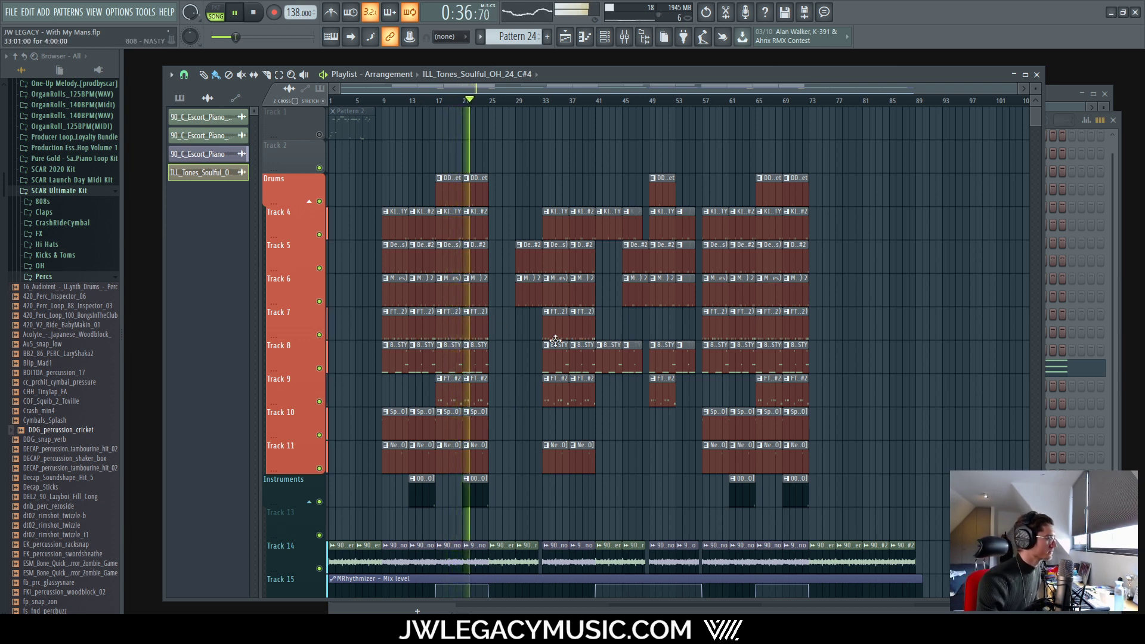
{"action": "scroll", "coordinate": [537, 393], "scroll_direction": "down", "scroll_amount": 3}
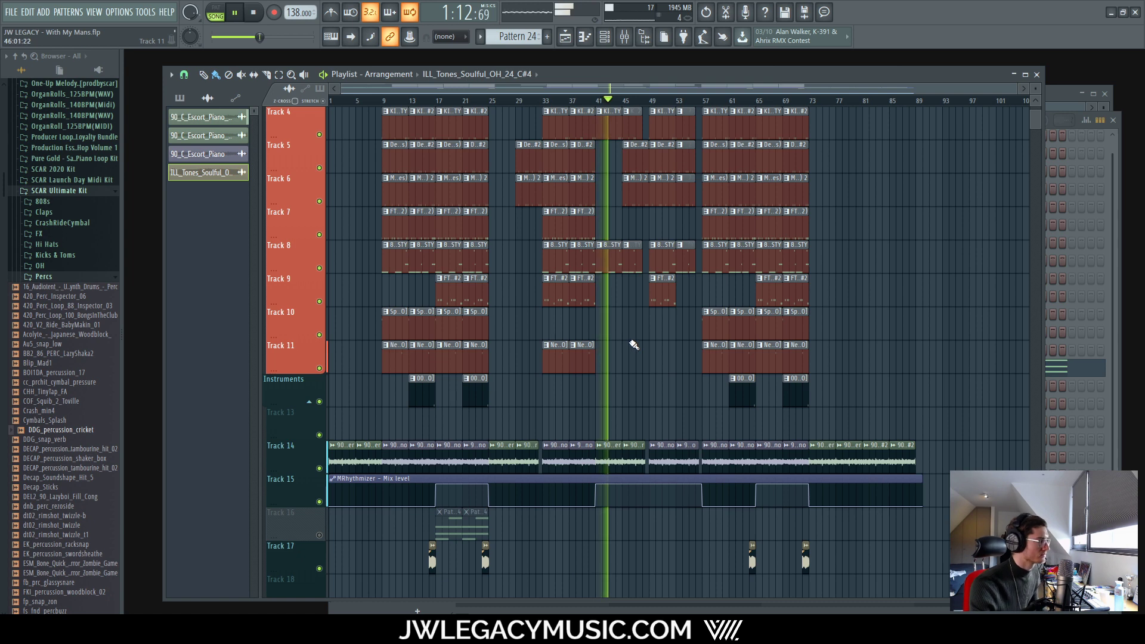
{"action": "scroll", "coordinate": [627, 339], "scroll_direction": "up", "scroll_amount": 3}
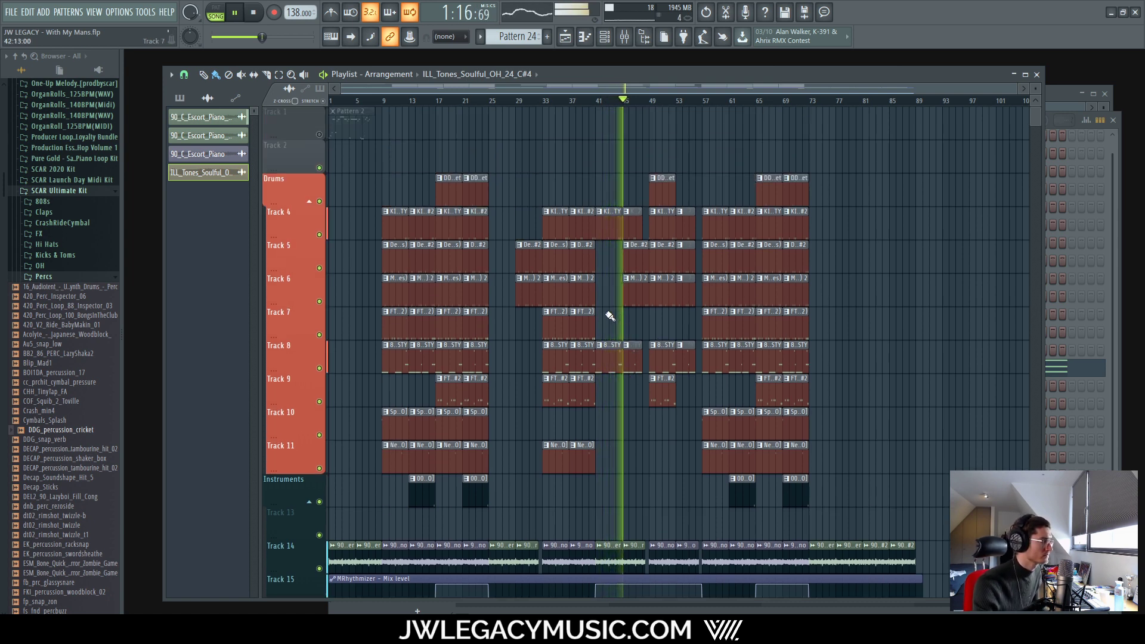
{"action": "scroll", "coordinate": [622, 330], "scroll_direction": "down", "scroll_amount": 5}
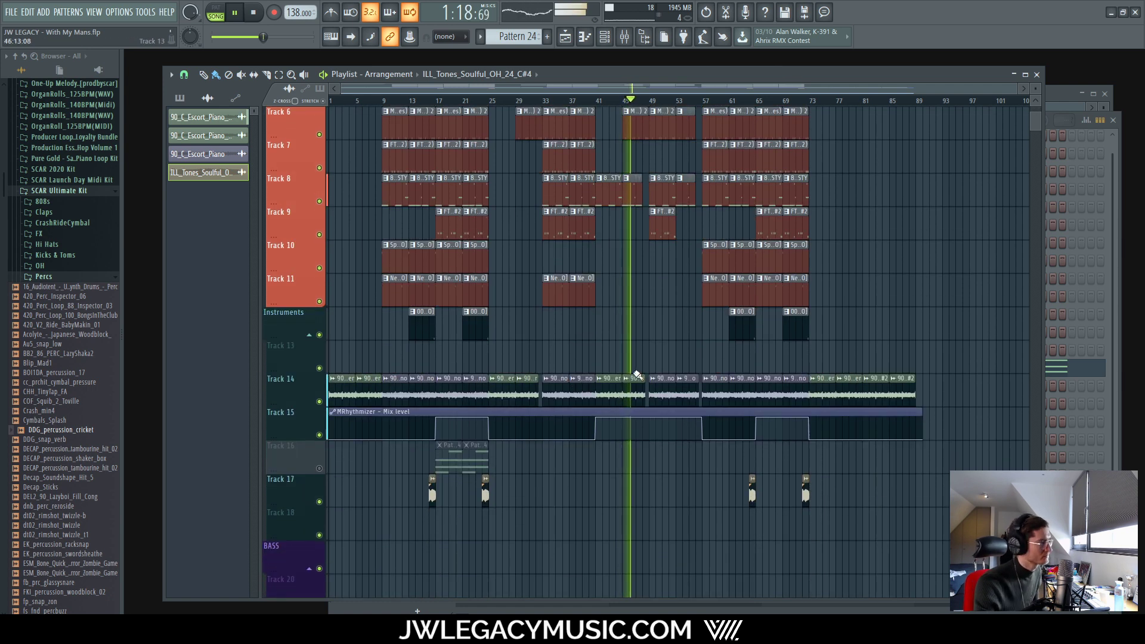
{"action": "scroll", "coordinate": [636, 375], "scroll_direction": "up", "scroll_amount": 4}
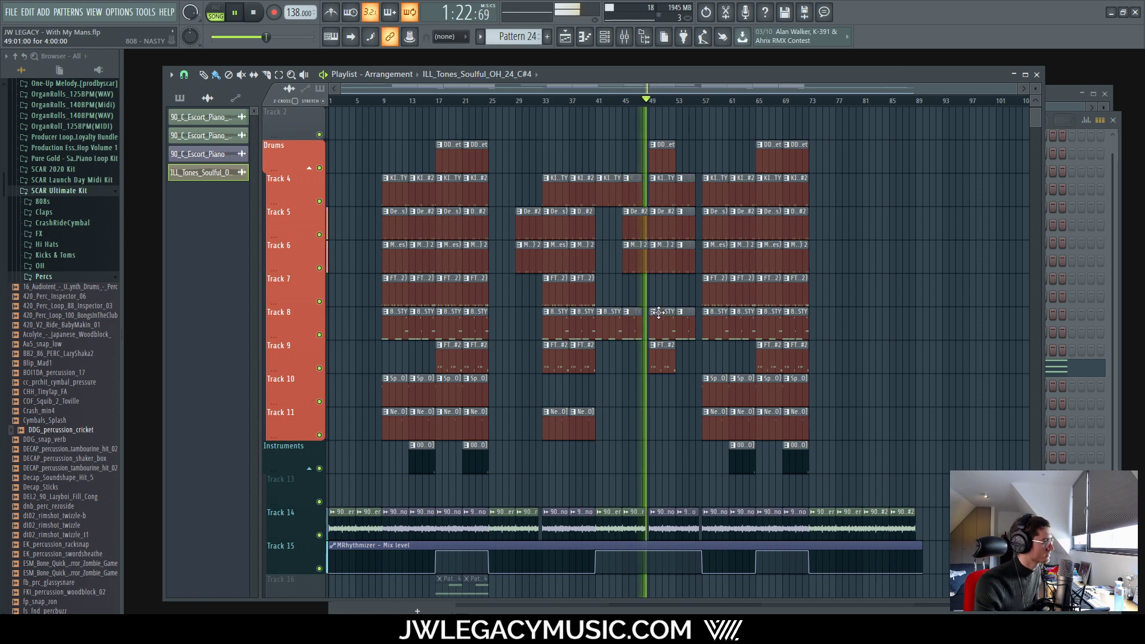
{"action": "scroll", "coordinate": [658, 312], "scroll_direction": "up", "scroll_amount": 4, "text": "ctrl"}
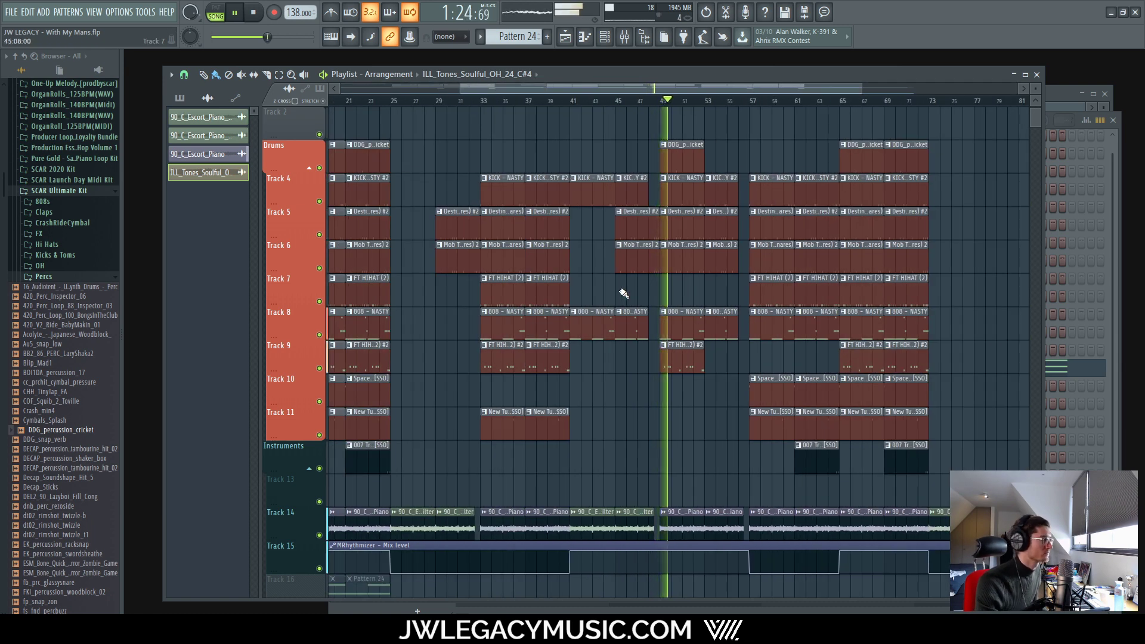
Step: Duplicate Track 7's two FT HIHAT (2) clips into bars 49–57 and select the later copy
{"action": "left_click_drag", "start_coordinate": [588, 296], "coordinate": [518, 288], "text": "ctrl"}
{"action": "key", "text": "space"}
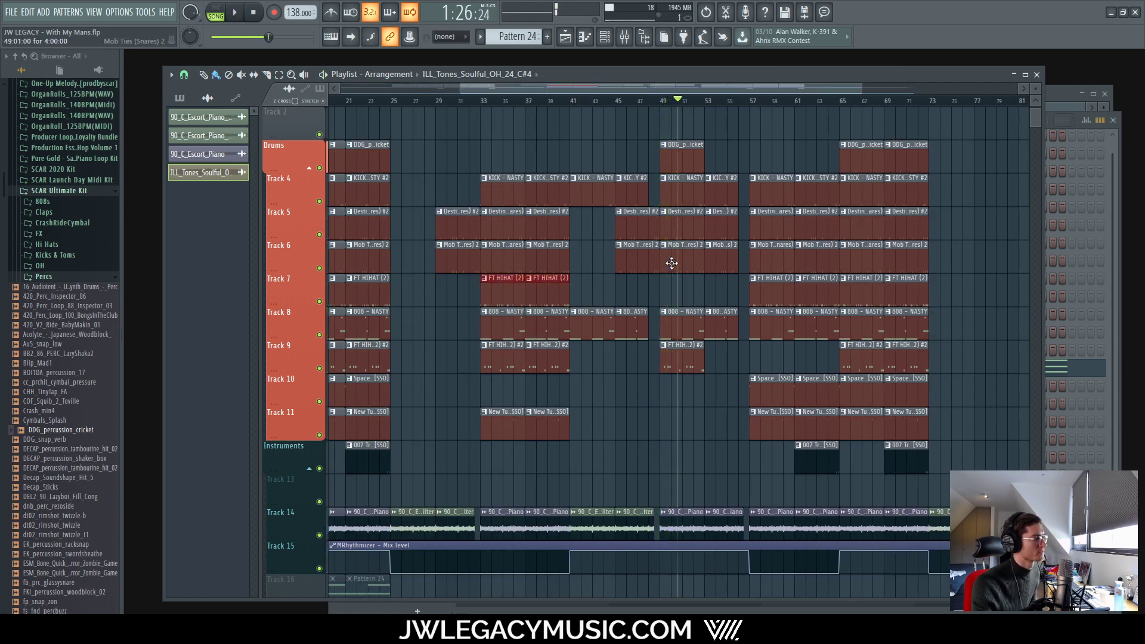
{"action": "key", "text": "ctrl+b"}
{"action": "key", "text": "ctrl+b"}
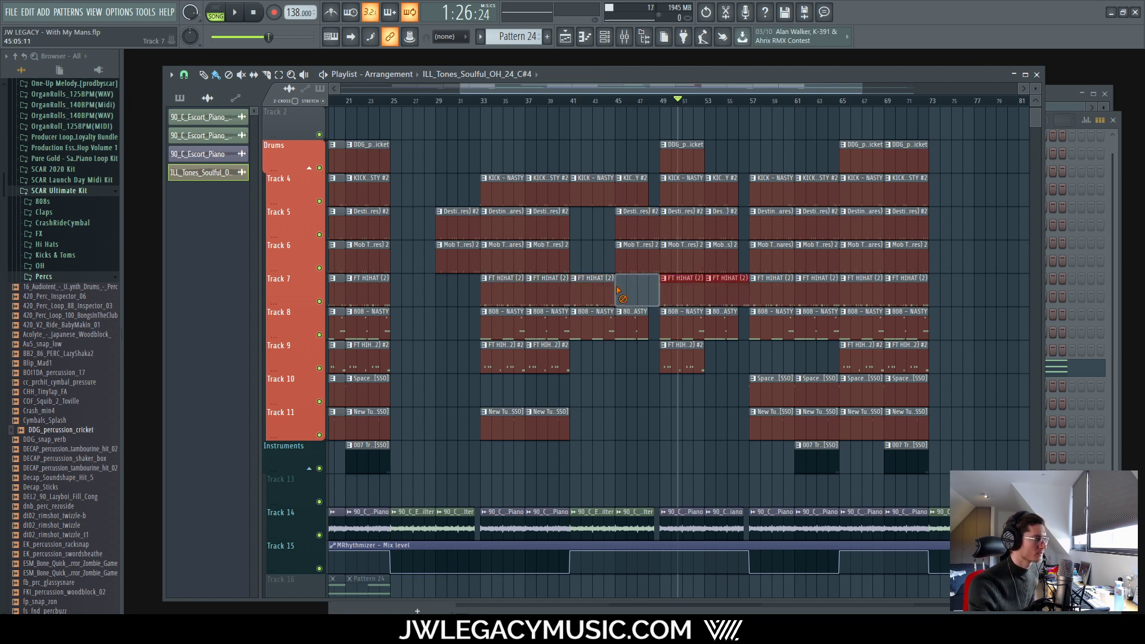
{"action": "scroll", "coordinate": [747, 281], "scroll_direction": "up", "scroll_amount": 5, "text": "ctrl"}
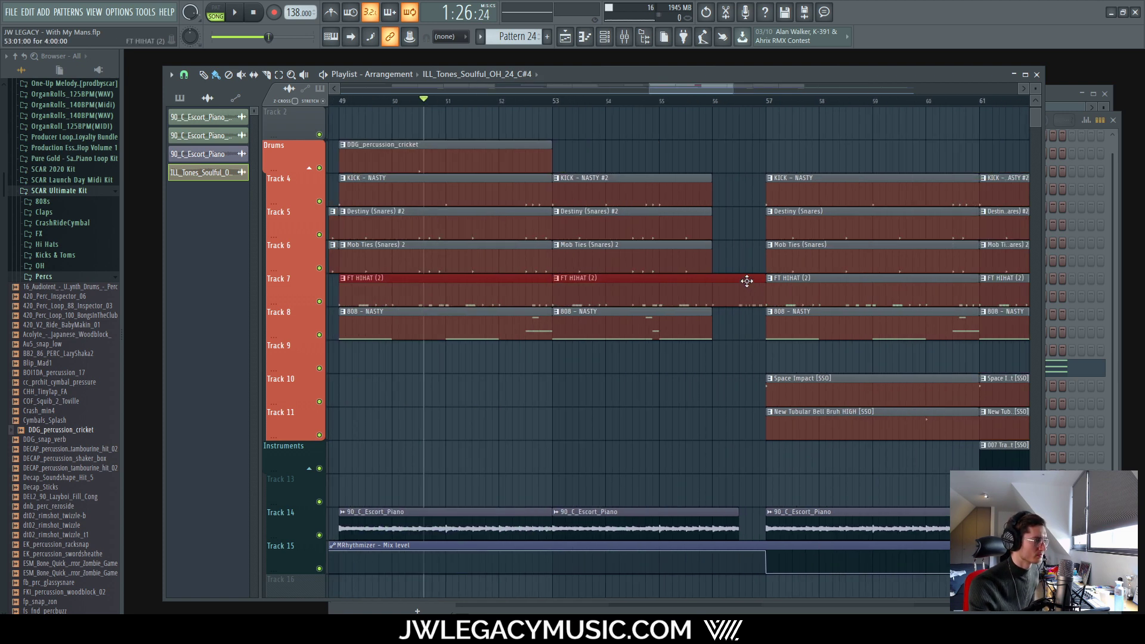
{"action": "left_click", "coordinate": [754, 291]}
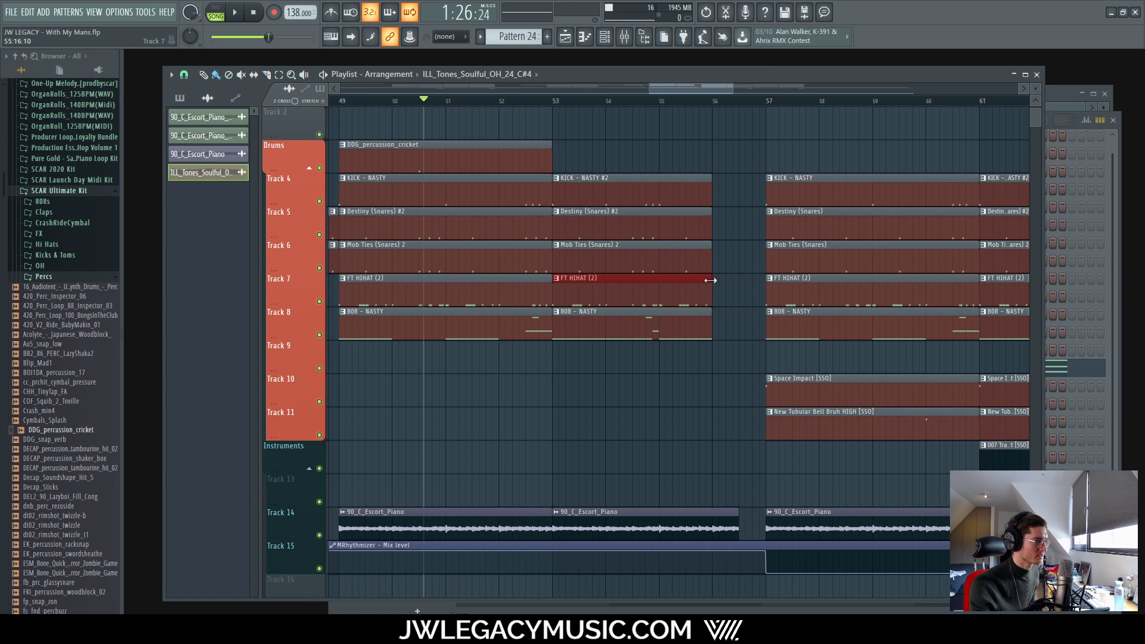
Step: Replay from bar 45 to hear the extended hi-hats
{"action": "scroll", "coordinate": [583, 225], "scroll_direction": "down", "scroll_amount": 3, "text": "ctrl"}
{"action": "scroll", "coordinate": [638, 158], "scroll_direction": "up", "scroll_amount": 4, "text": "ctrl"}
{"action": "left_click", "coordinate": [539, 101]}
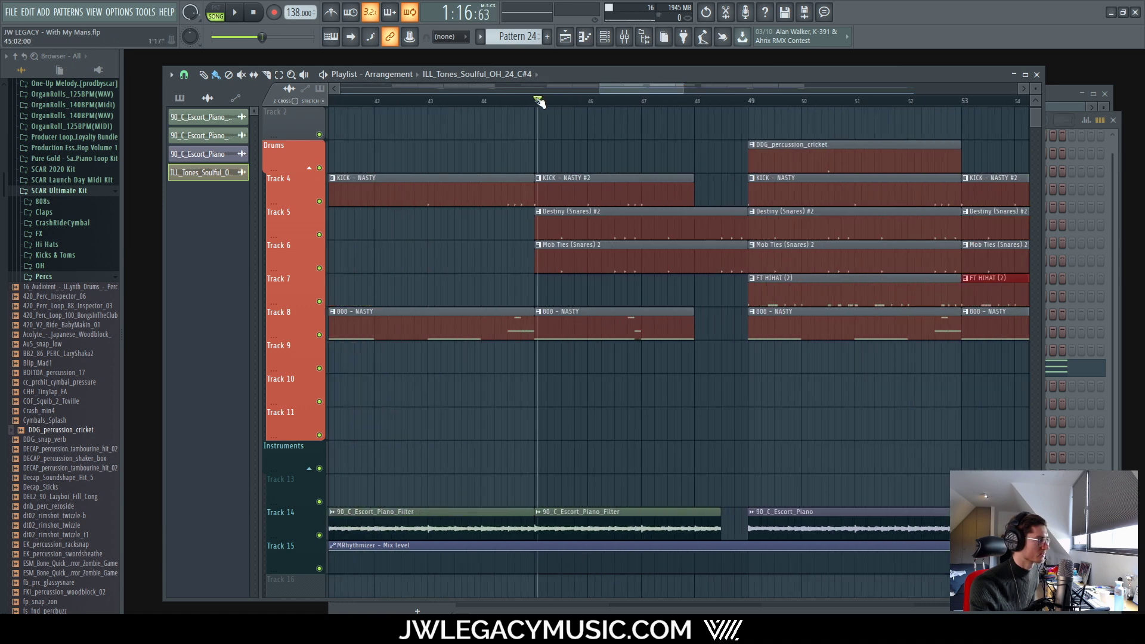
{"action": "key", "text": "space"}
{"action": "scroll", "coordinate": [605, 306], "scroll_direction": "down", "scroll_amount": 6, "text": "ctrl"}
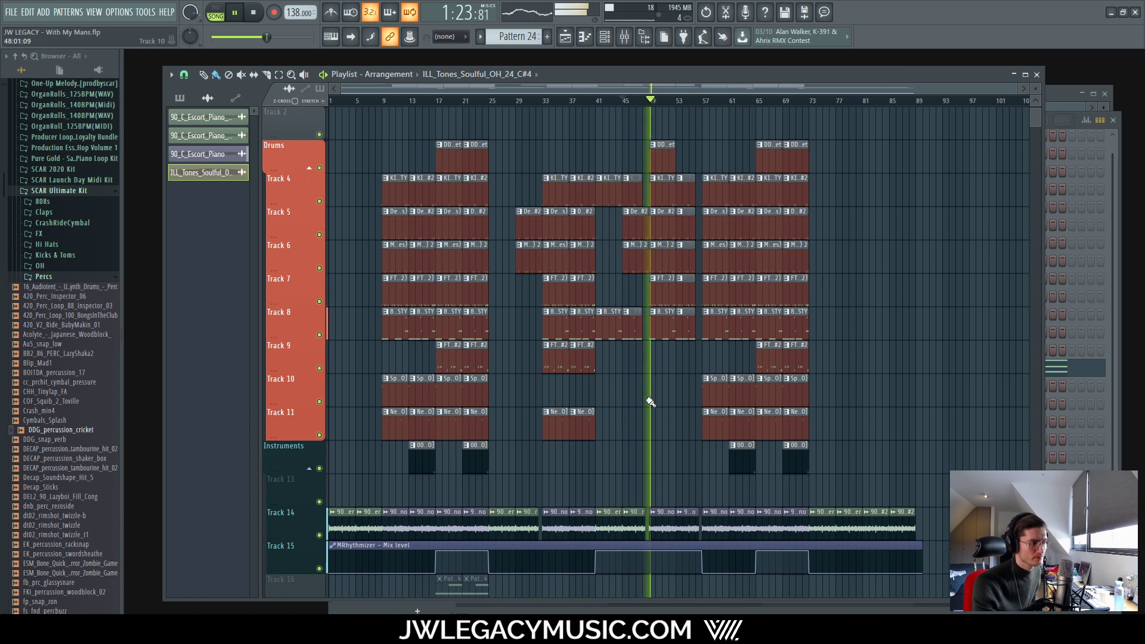
{"action": "scroll", "coordinate": [598, 409], "scroll_direction": "up", "scroll_amount": 1}
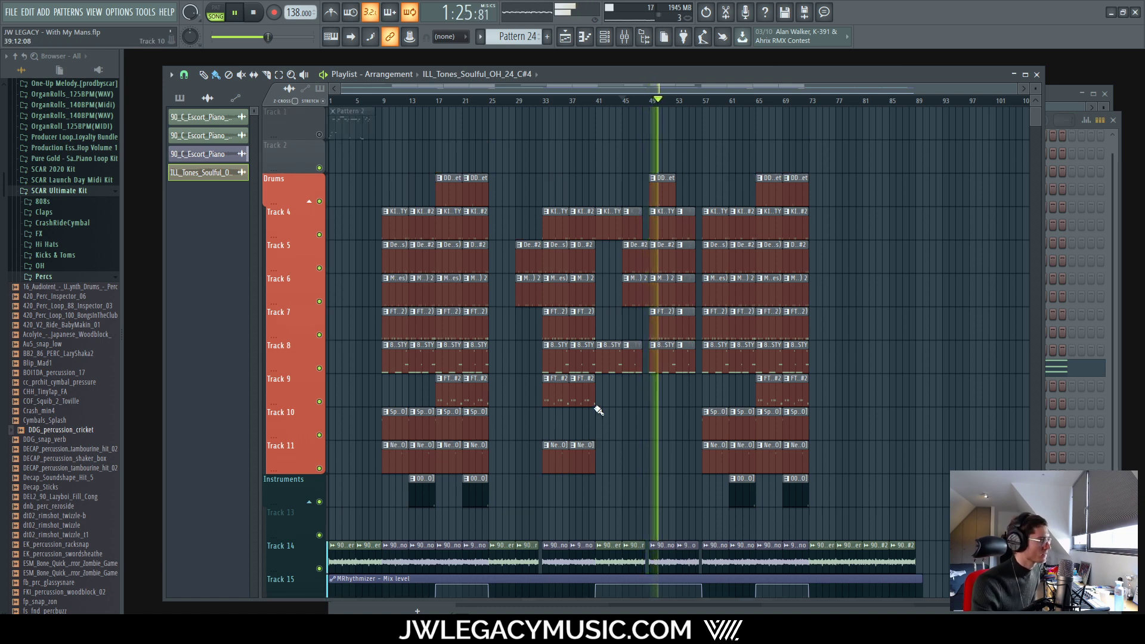
{"action": "scroll", "coordinate": [639, 289], "scroll_direction": "up", "scroll_amount": 4}
{"action": "scroll", "coordinate": [638, 179], "scroll_direction": "down", "scroll_amount": 4}
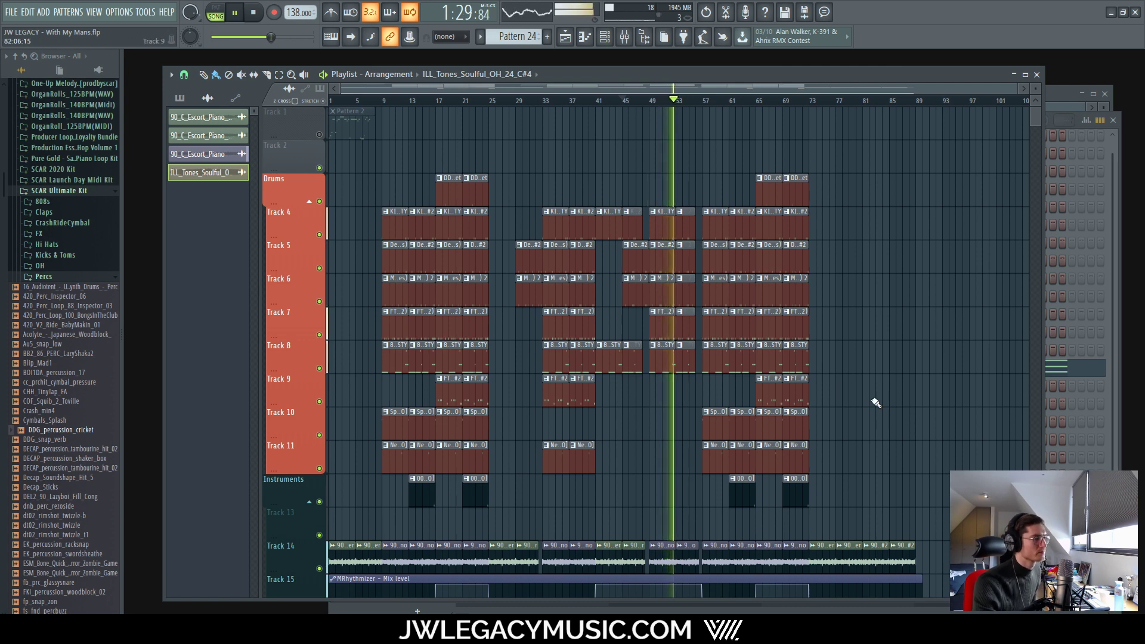
{"action": "scroll", "coordinate": [686, 423], "scroll_direction": "down", "scroll_amount": 3}
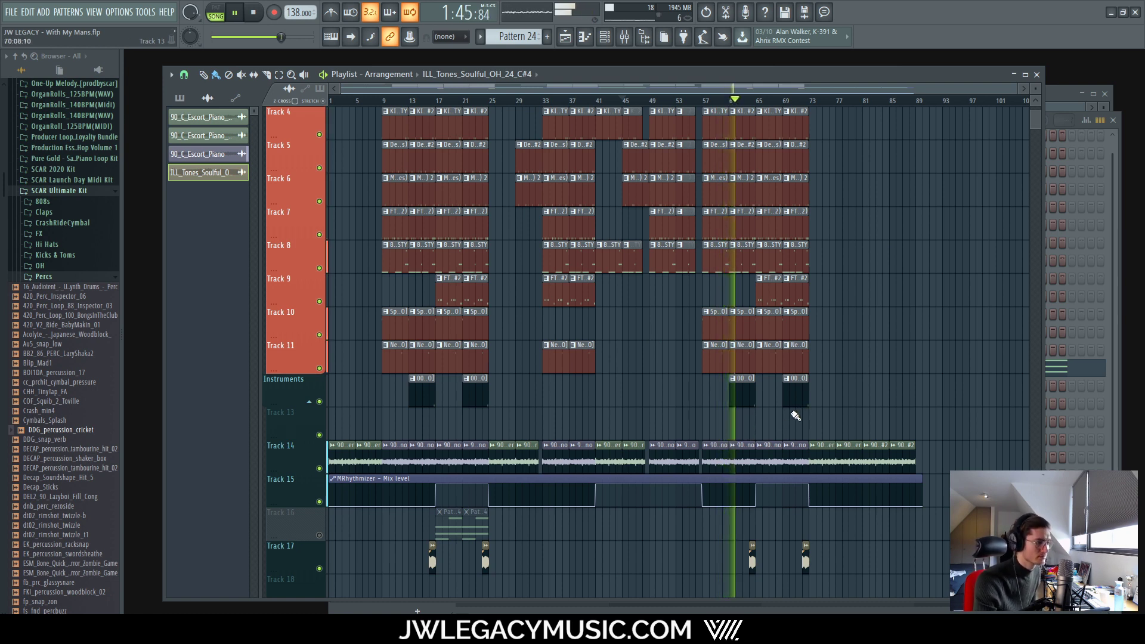
{"action": "scroll", "coordinate": [804, 400], "scroll_direction": "up", "scroll_amount": 3}
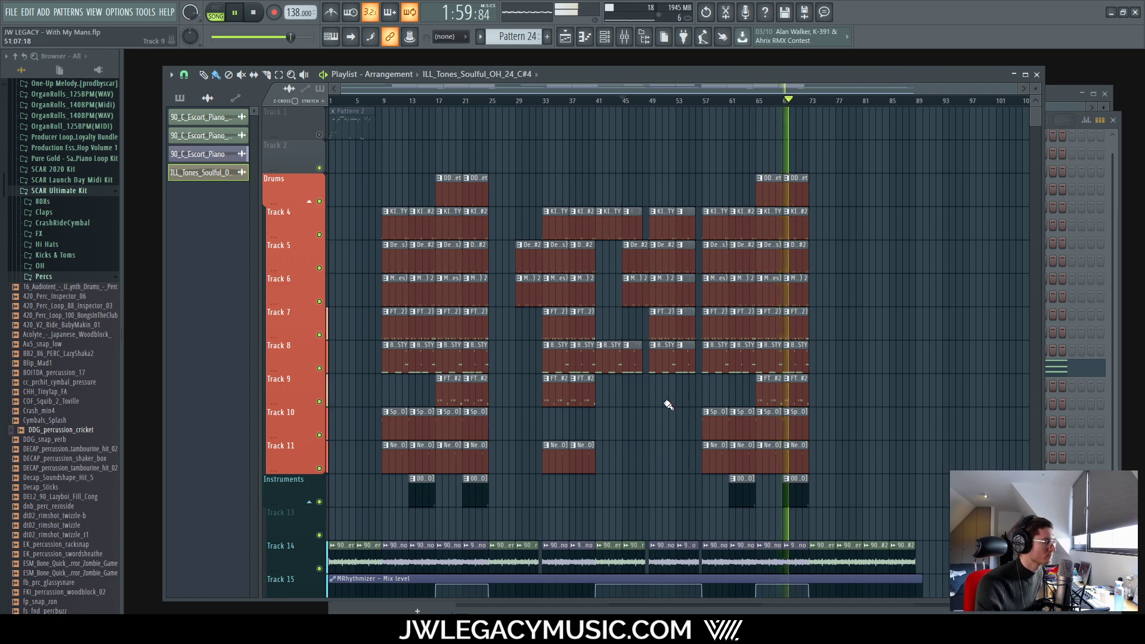
Step: Duplicate Track 9's two FT HIHAT (2) #2 hi-hat clips into bars 49–57
{"action": "scroll", "coordinate": [632, 392], "scroll_direction": "up", "scroll_amount": 3}
{"action": "left_click_drag", "start_coordinate": [603, 376], "coordinate": [440, 409]}
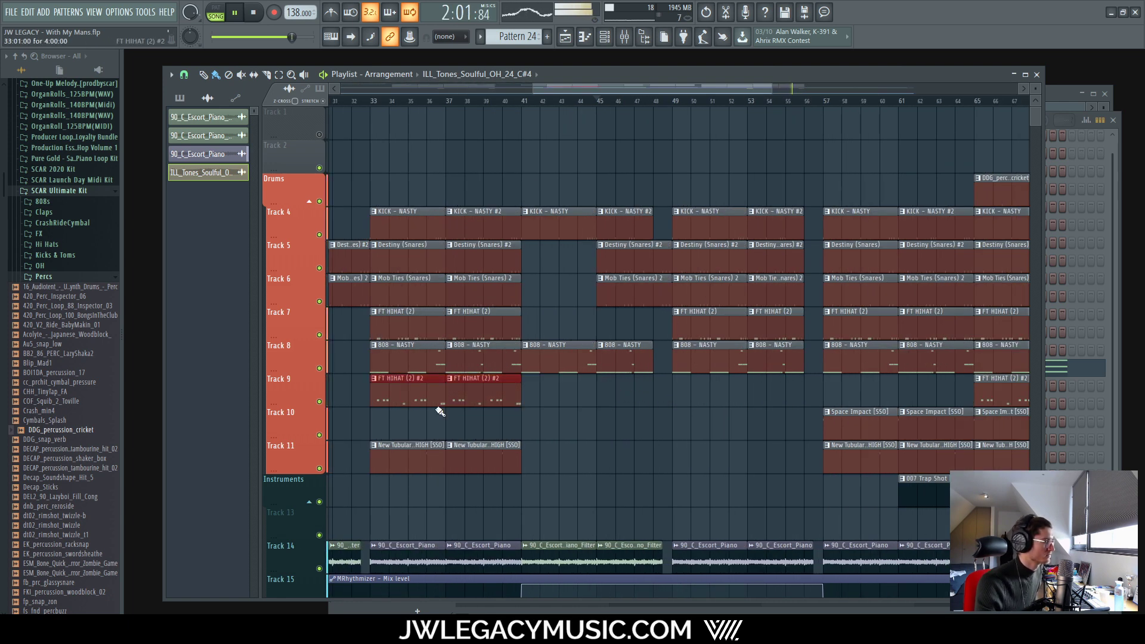
{"action": "scroll", "coordinate": [567, 427], "scroll_direction": "down", "scroll_amount": 3}
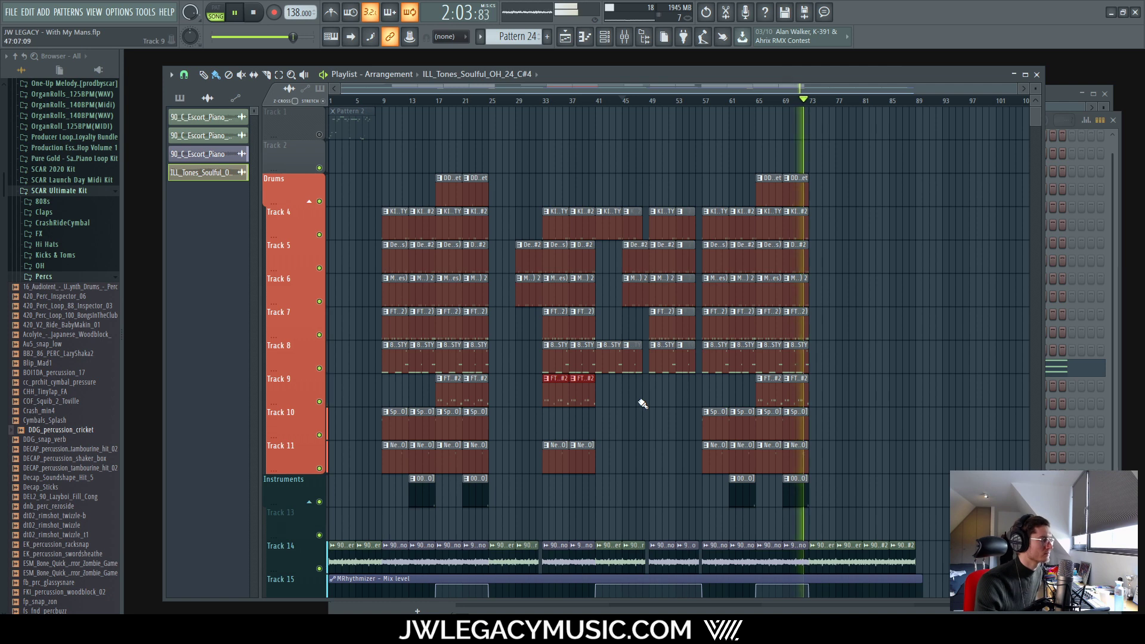
{"action": "key", "text": "ctrl+b"}
{"action": "scroll", "coordinate": [692, 413], "scroll_direction": "up", "scroll_amount": 2}
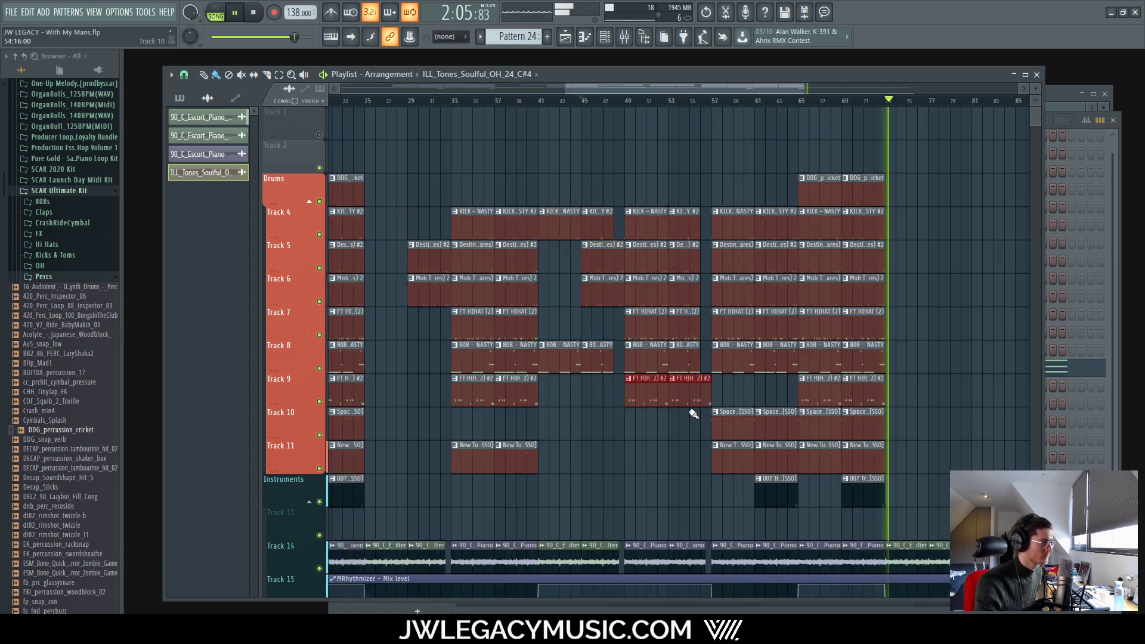
{"action": "scroll", "coordinate": [693, 413], "scroll_direction": "up", "scroll_amount": 3}
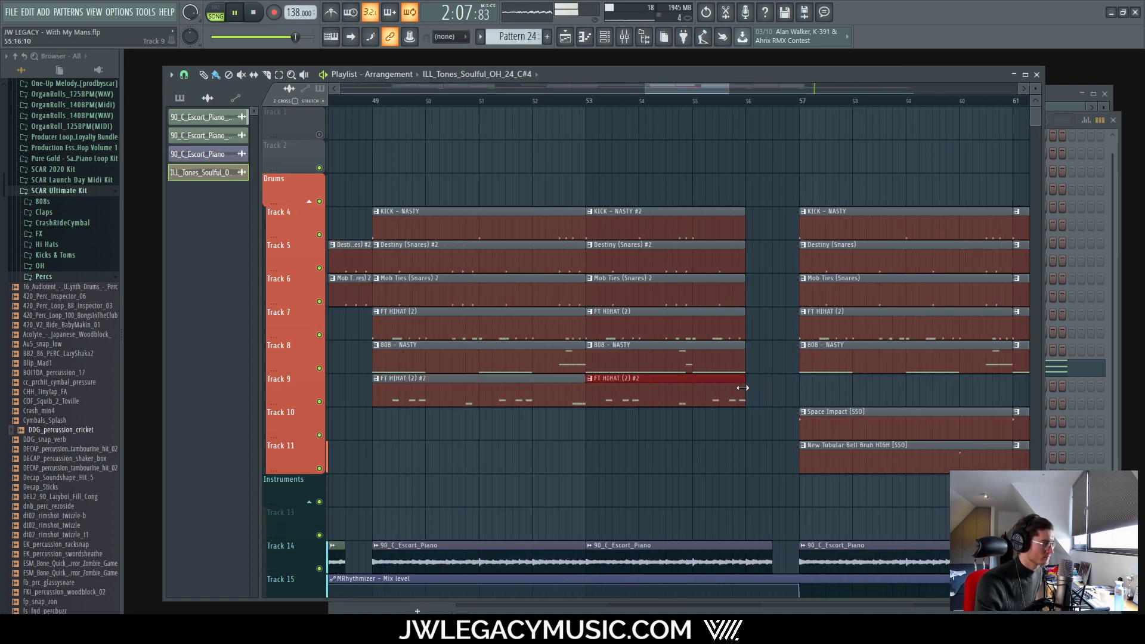
{"action": "scroll", "coordinate": [744, 389], "scroll_direction": "down", "scroll_amount": 4}
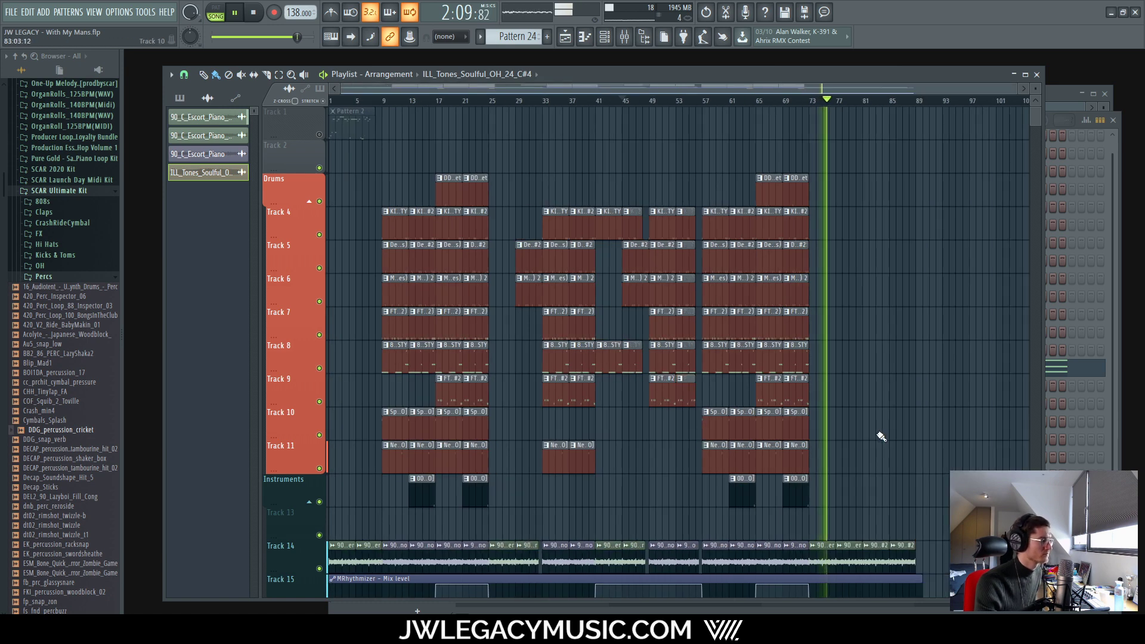
{"action": "scroll", "coordinate": [881, 430], "scroll_direction": "down", "scroll_amount": 3}
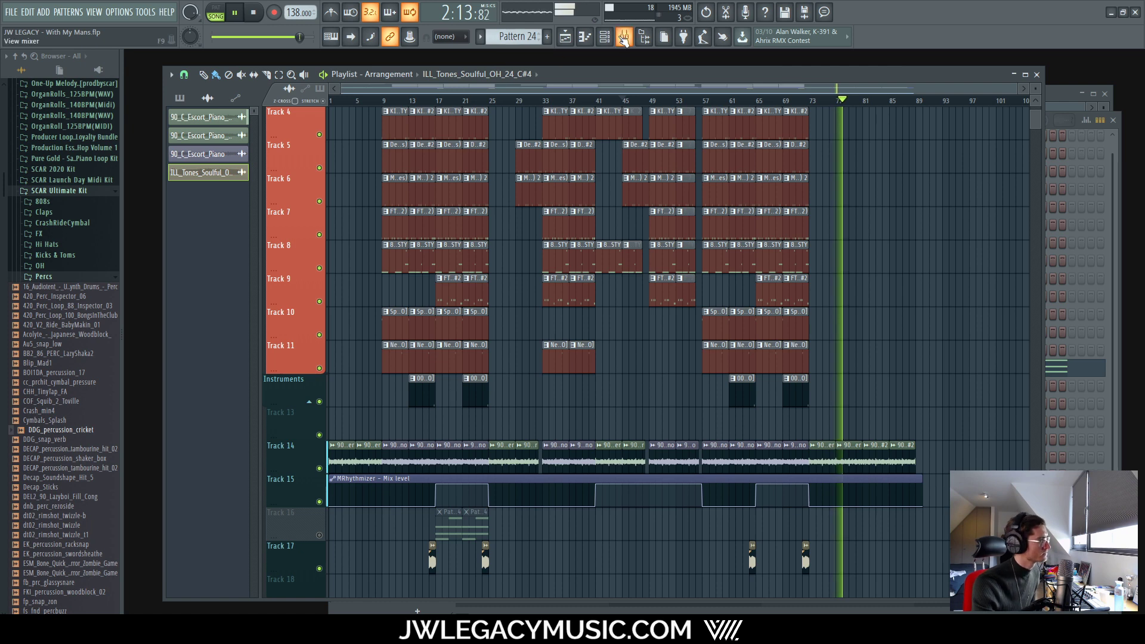
Step: Open the Mixer and Channel rack, select the Master strip, and bring the Playlist forward
{"action": "key", "text": "F9"}
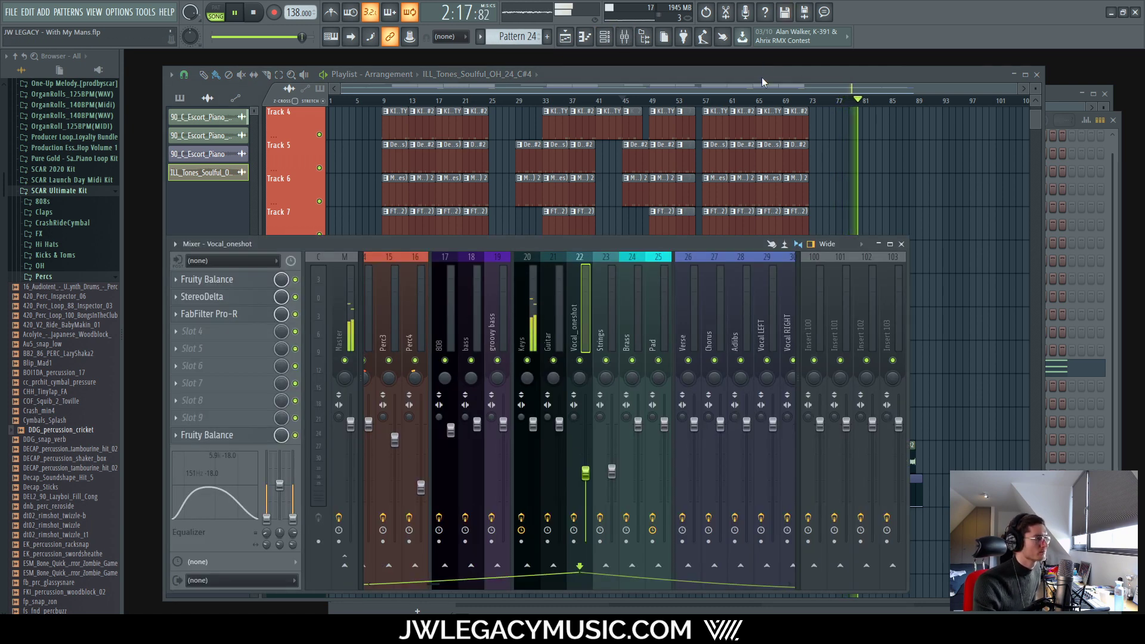
{"action": "left_click_drag", "start_coordinate": [761, 77], "coordinate": [784, 65]}
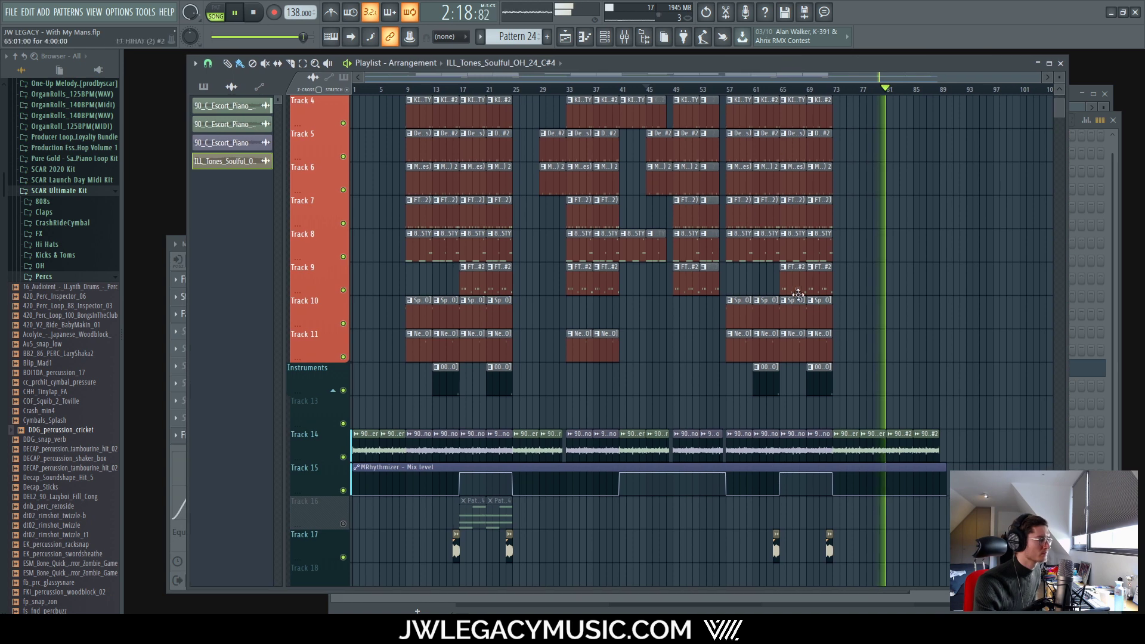
{"action": "left_click", "coordinate": [604, 35]}
{"action": "left_click", "coordinate": [624, 36]}
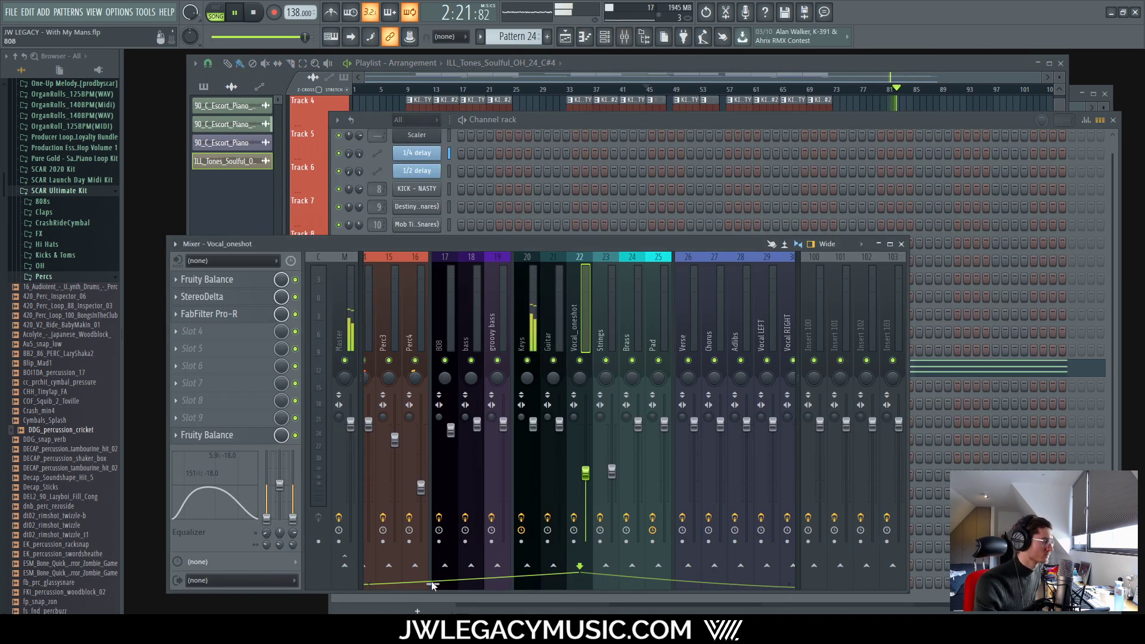
{"action": "left_click_drag", "start_coordinate": [432, 585], "coordinate": [376, 585]}
{"action": "left_click", "coordinate": [349, 322]}
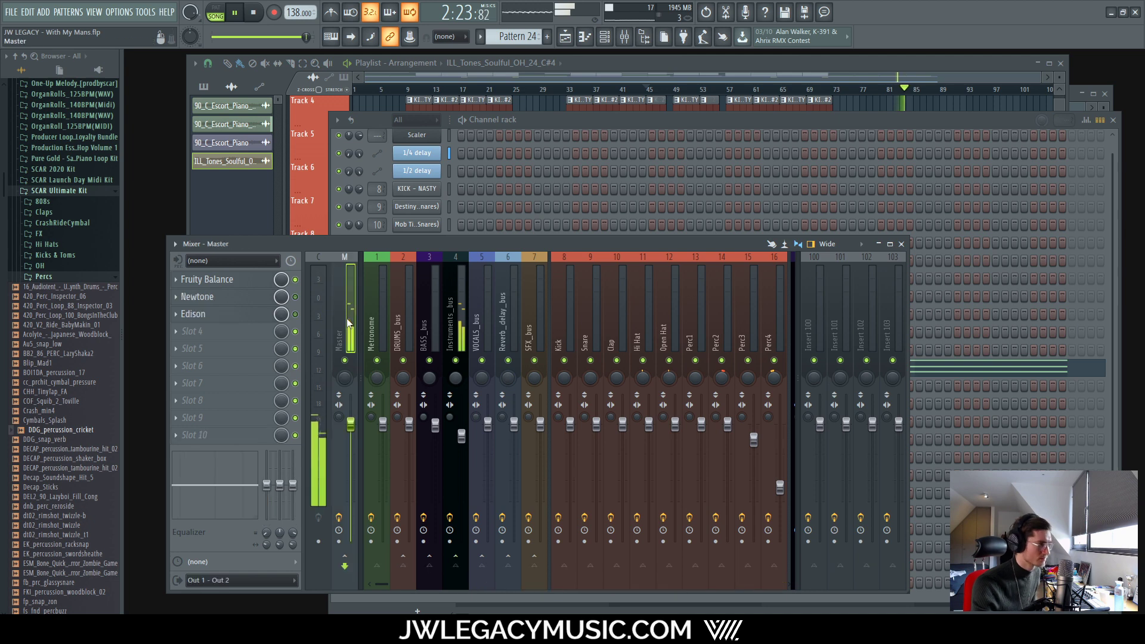
{"action": "left_click", "coordinate": [754, 76]}
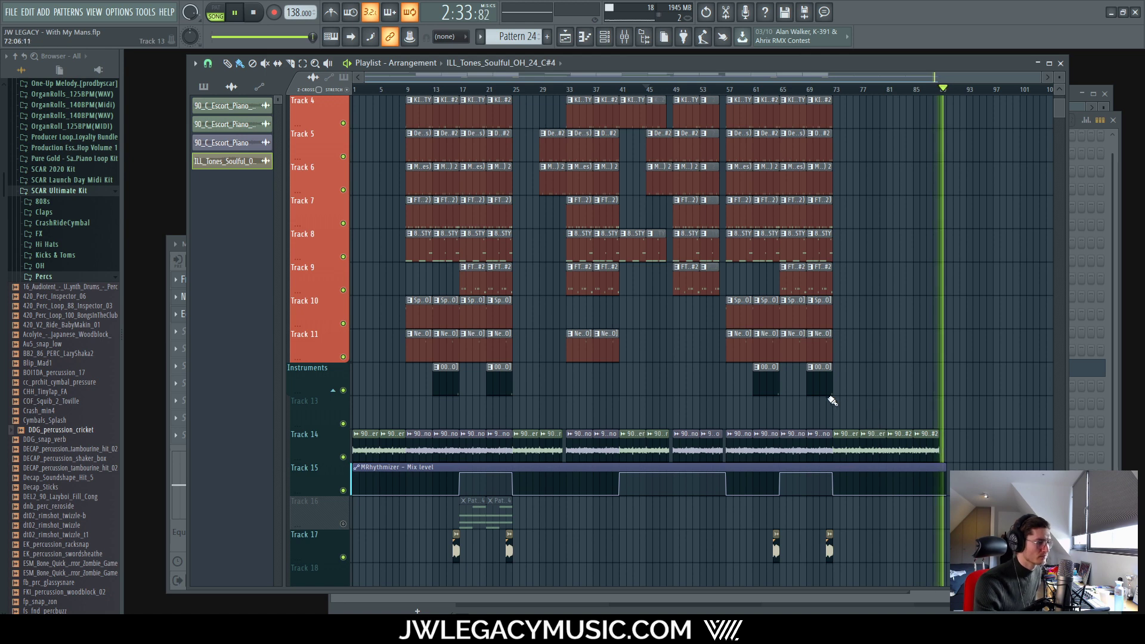
Step: Stop playback so the playhead jumps back to bar 45
{"action": "key", "text": "space"}
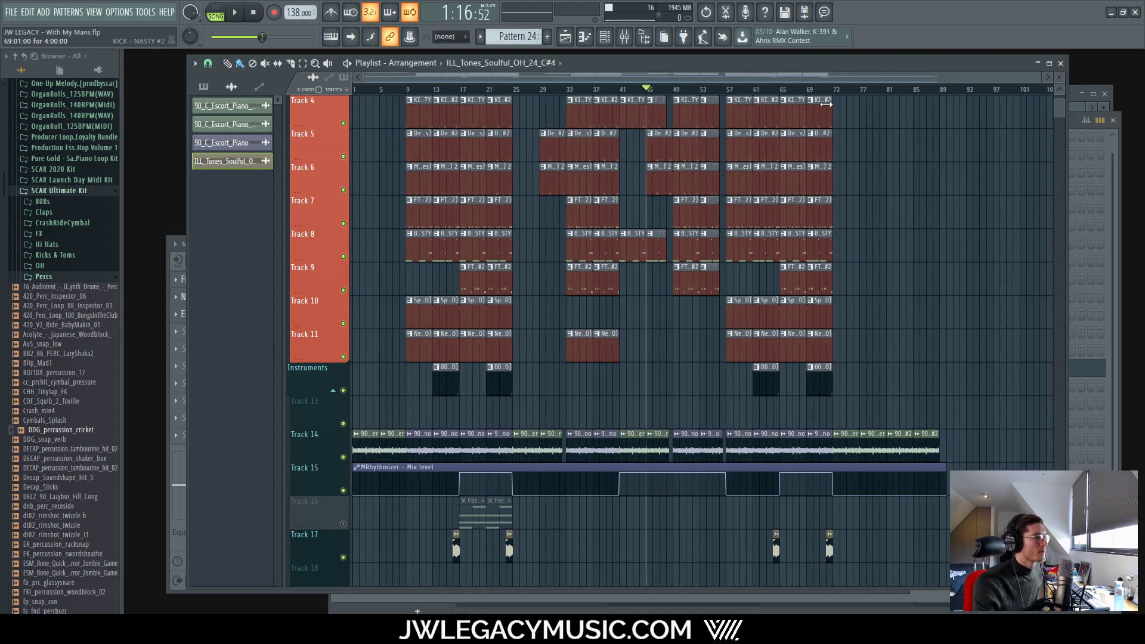
{"action": "scroll", "coordinate": [721, 341], "scroll_direction": "up", "scroll_amount": 3}
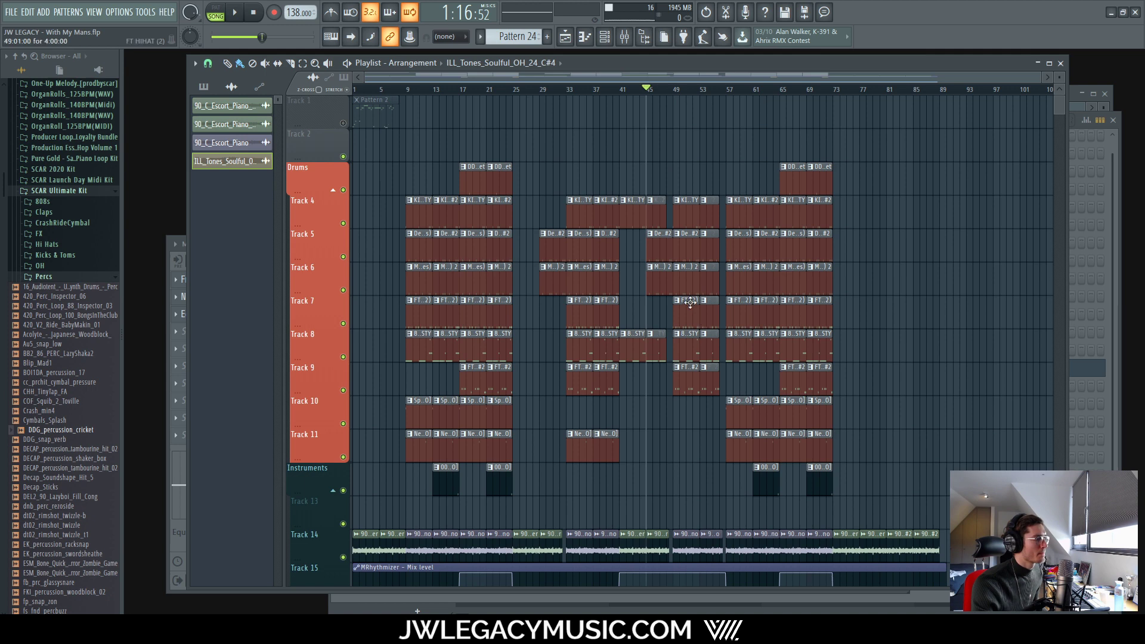
{"action": "scroll", "coordinate": [692, 304], "scroll_direction": "down", "scroll_amount": 3}
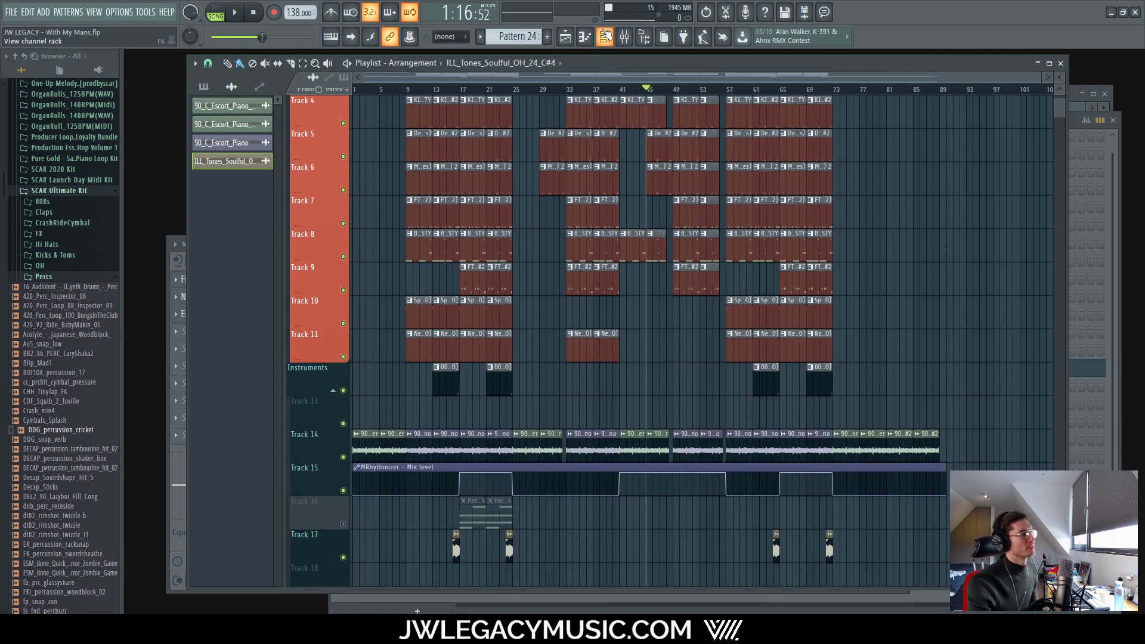
Step: Open the Mixer, start playback, and check routing on Instruments_bus, DRUMS_bus, Kick and Snare
{"action": "left_click", "coordinate": [624, 36]}
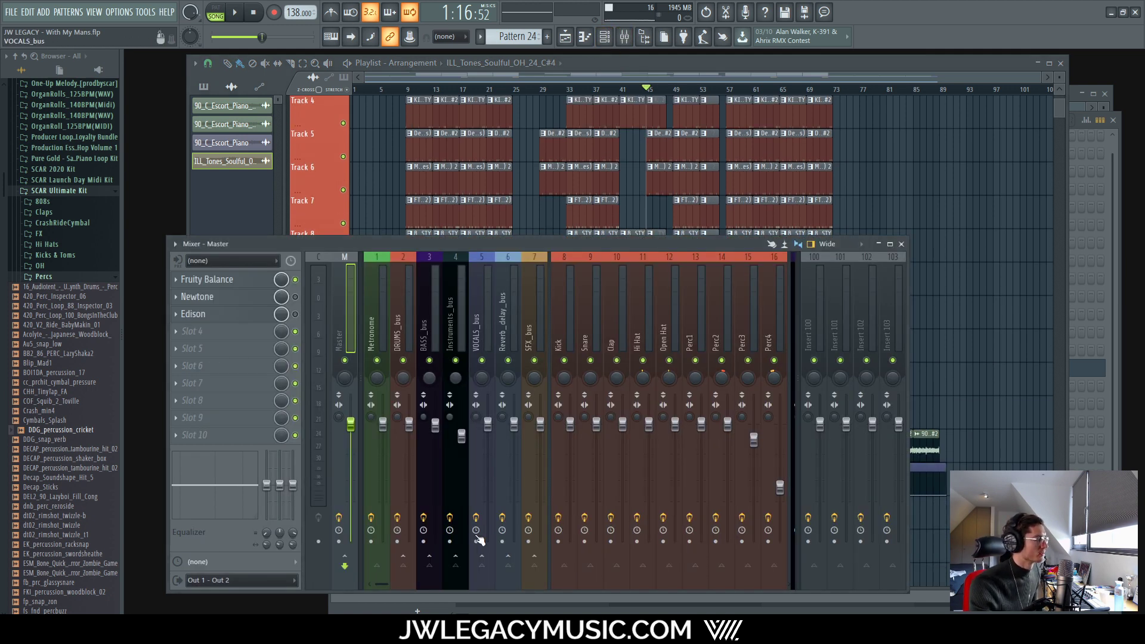
{"action": "left_click", "coordinate": [466, 303]}
{"action": "key", "text": "space"}
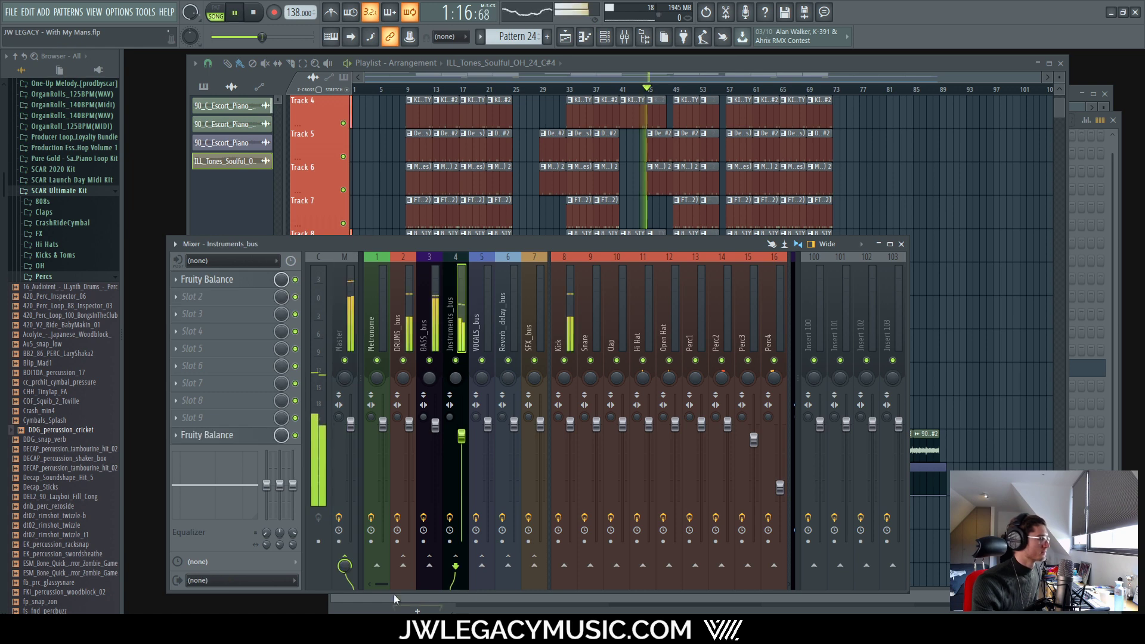
{"action": "left_click", "coordinate": [402, 307]}
{"action": "left_click", "coordinate": [569, 302]}
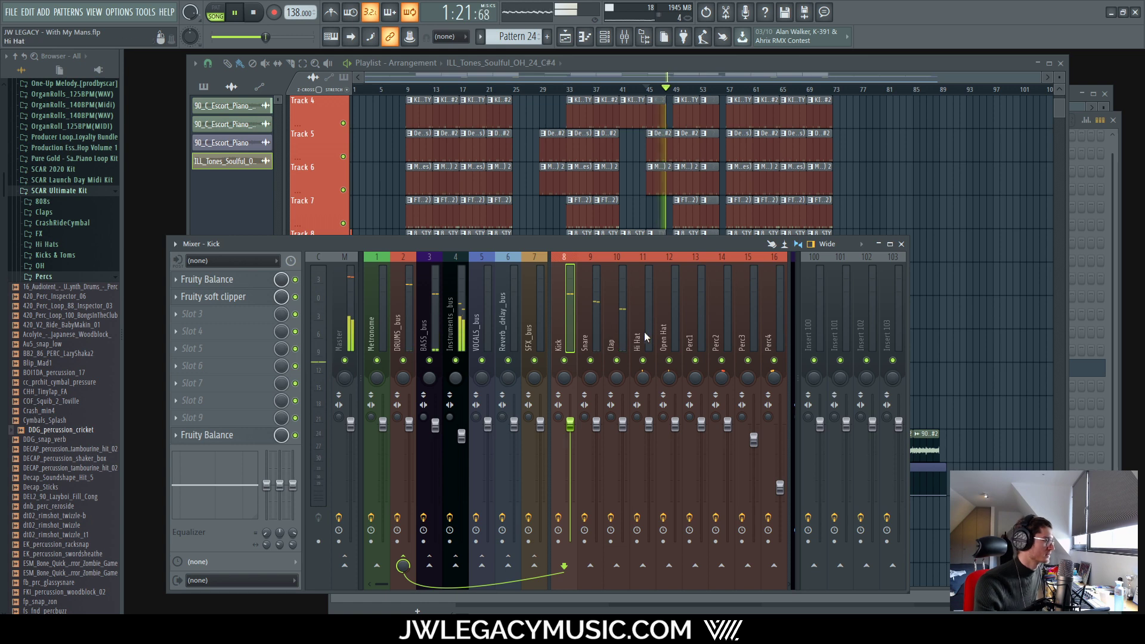
{"action": "left_click", "coordinate": [596, 316]}
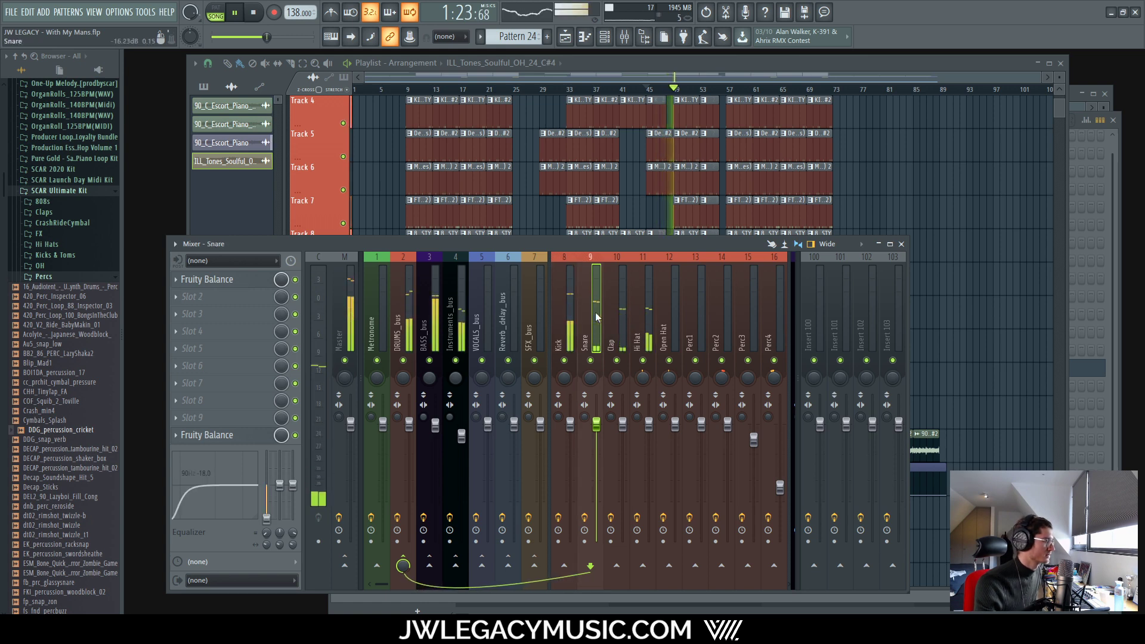
{"action": "left_click", "coordinate": [563, 308]}
{"action": "left_click", "coordinate": [408, 306]}
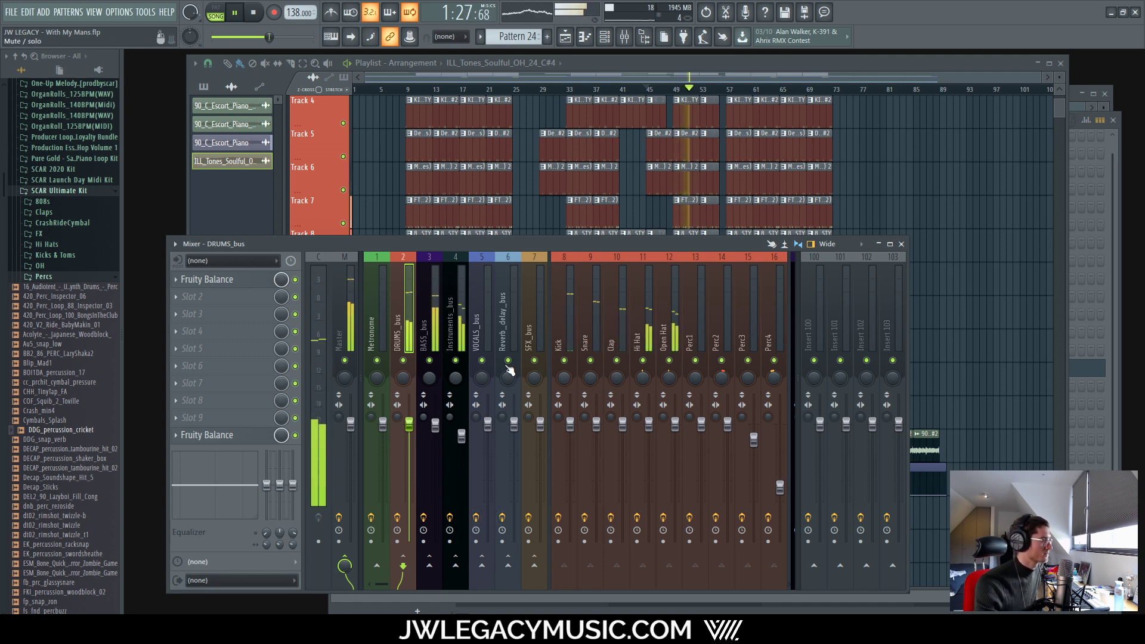
Step: Mute Instruments_bus and BASS_bus, solo Kick, and bring back Snare and Clap
{"action": "left_click", "coordinate": [455, 360]}
{"action": "left_click", "coordinate": [437, 358]}
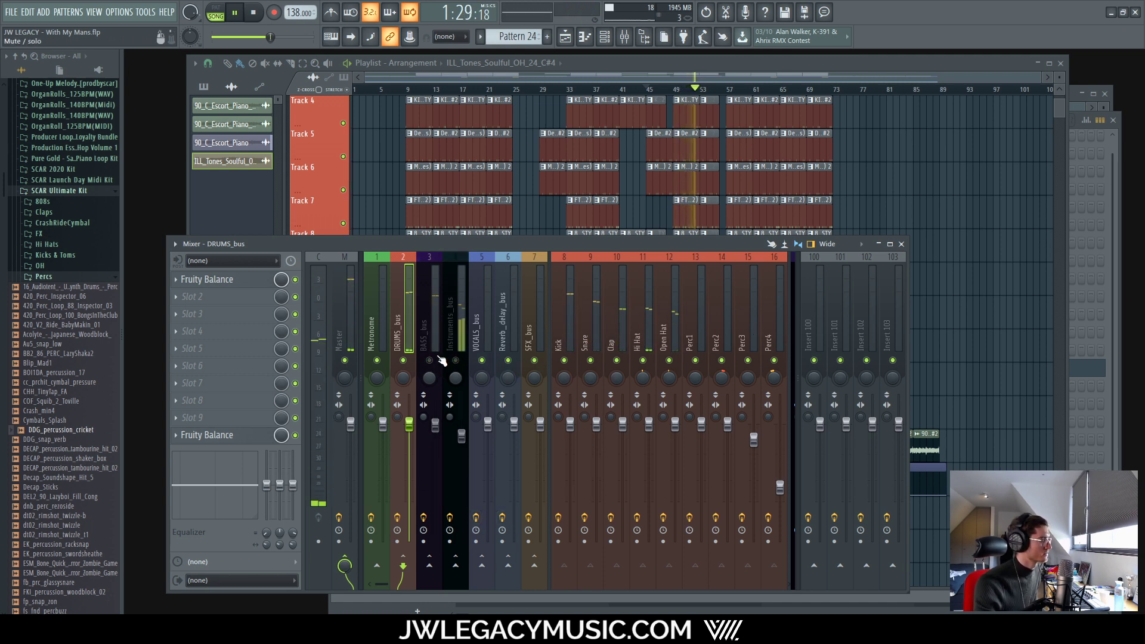
{"action": "left_click", "coordinate": [564, 360], "text": "ctrl"}
{"action": "left_click", "coordinate": [590, 360]}
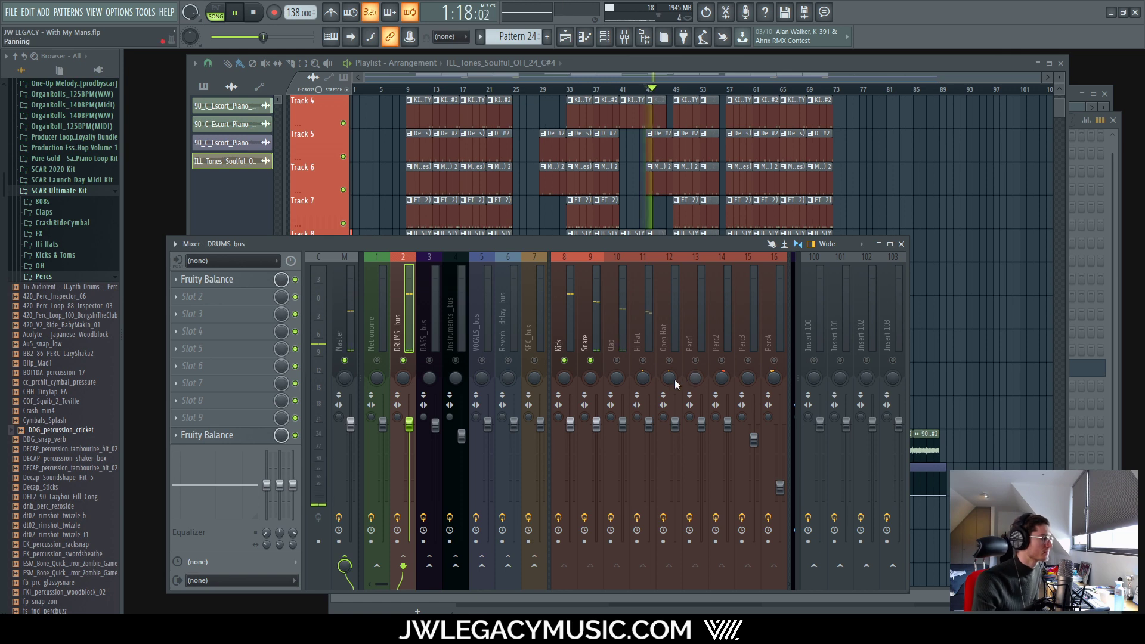
{"action": "left_click", "coordinate": [617, 360]}
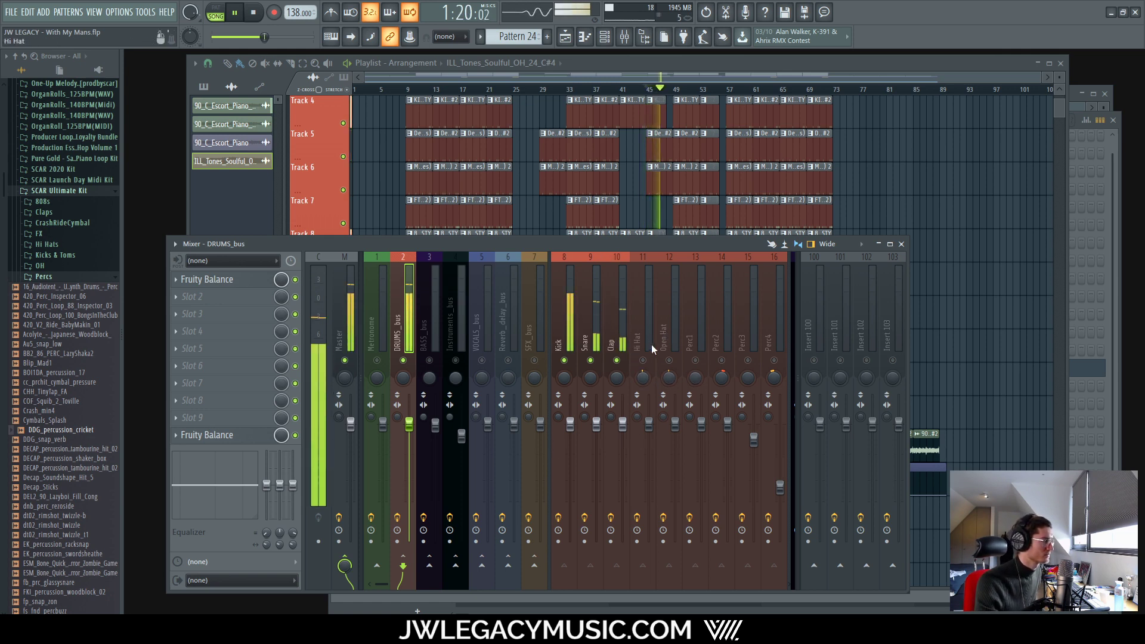
Step: Inspect the Kick's Fruity Balance, re-enable Hi Hat, Open Hat and percussion channels, then stop
{"action": "left_click", "coordinate": [564, 316]}
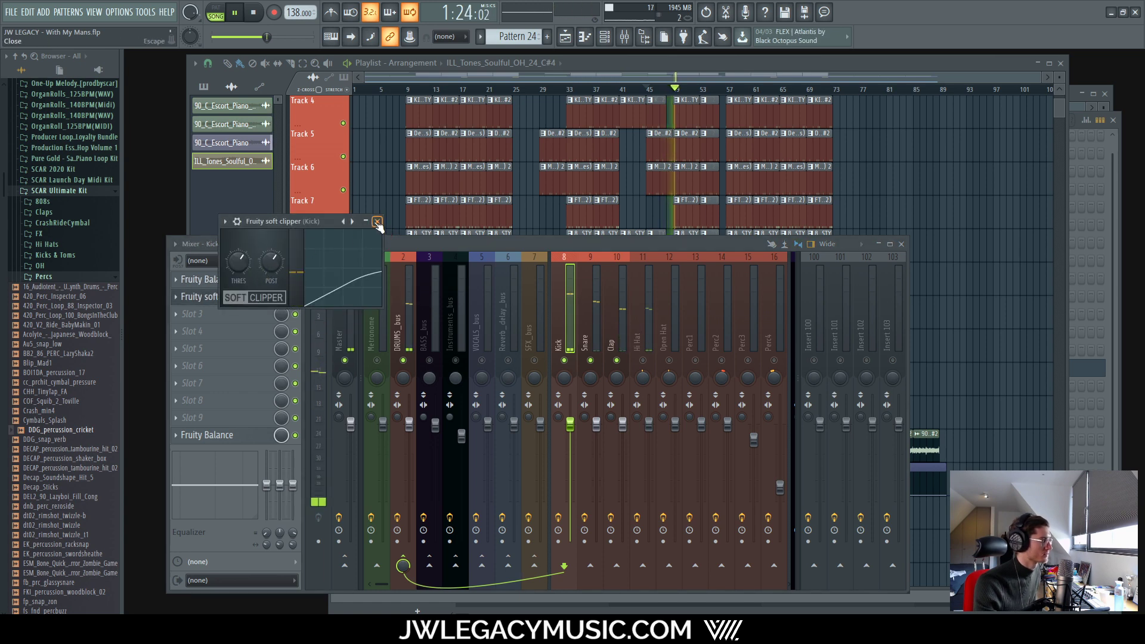
{"action": "left_click", "coordinate": [211, 433]}
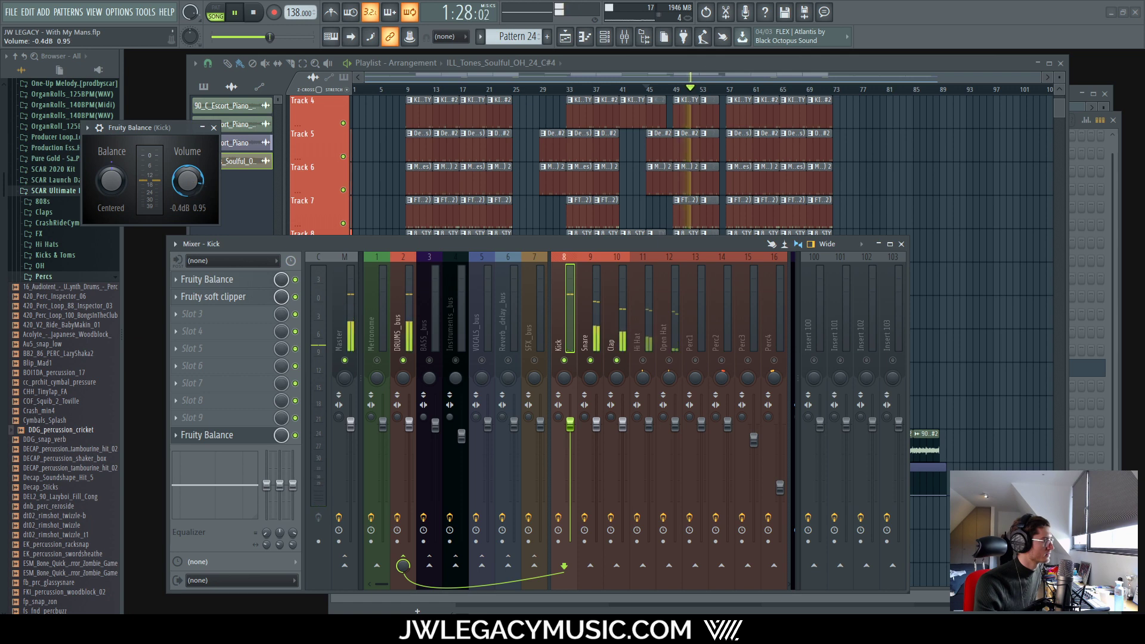
{"action": "left_click", "coordinate": [214, 127]}
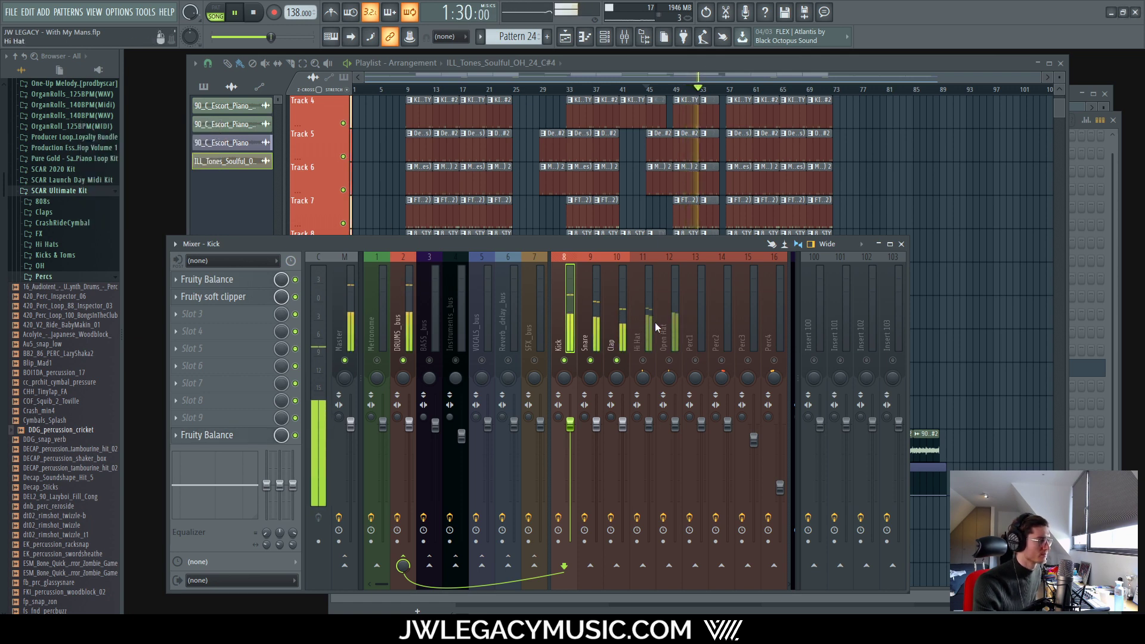
{"action": "left_click", "coordinate": [639, 341]}
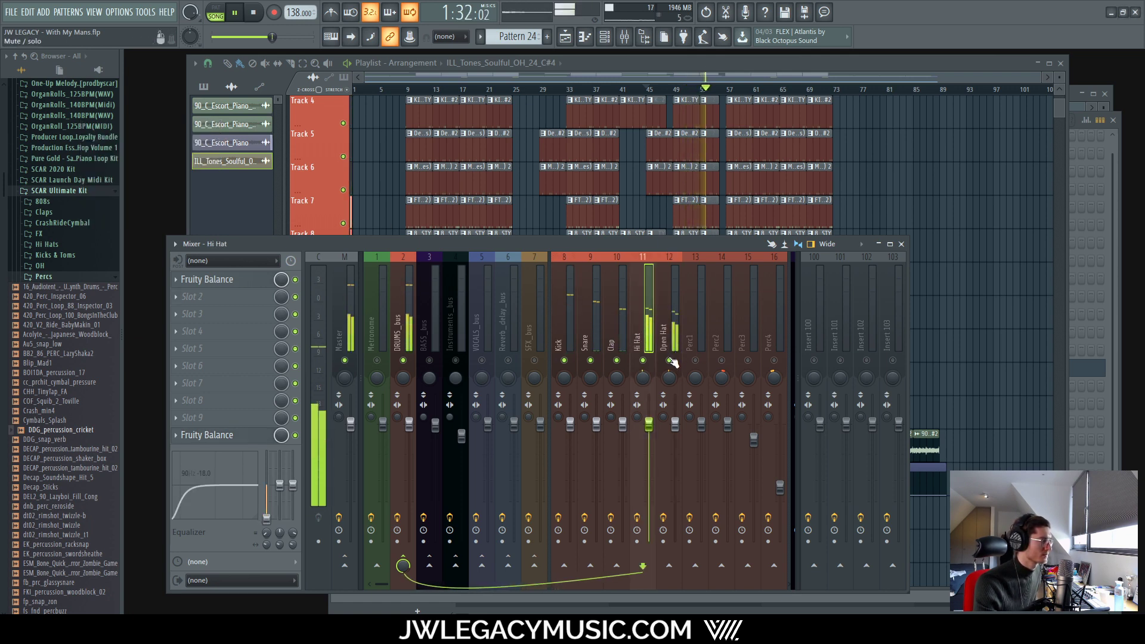
{"action": "left_click", "coordinate": [670, 332], "text": "ctrl"}
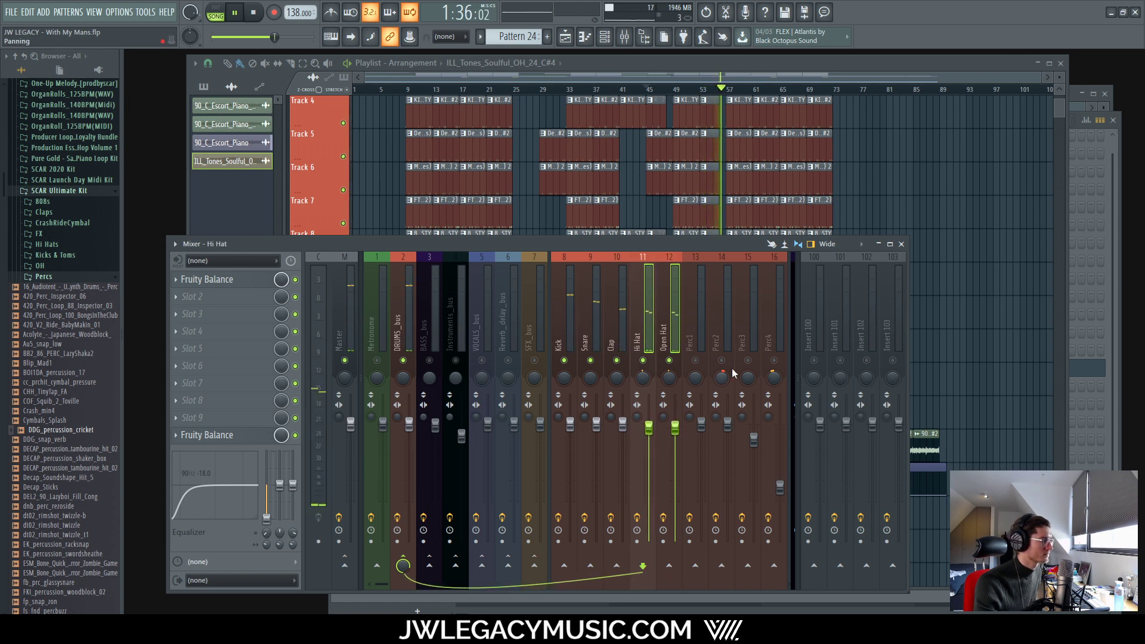
{"action": "left_click_drag", "start_coordinate": [723, 361], "coordinate": [776, 362]}
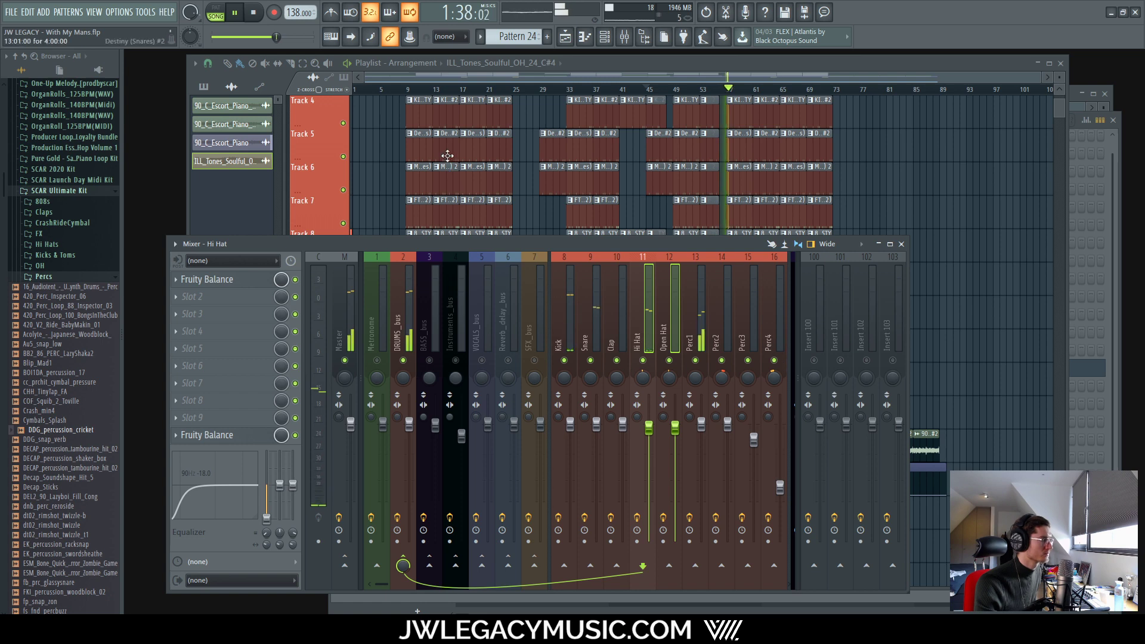
{"action": "key", "text": "space"}
{"action": "scroll", "coordinate": [458, 103], "scroll_direction": "up", "scroll_amount": 7}
Step: Play from bar 9, lower Perc1's volume slightly and raise its low EQ band to 161 Hz
{"action": "left_click", "coordinate": [611, 91]}
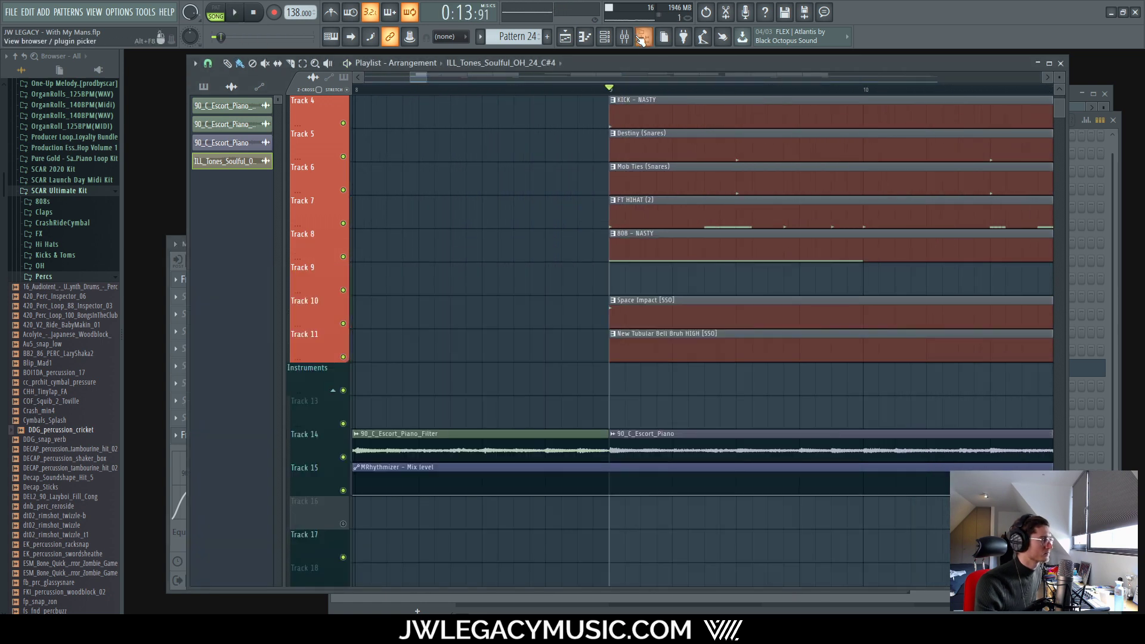
{"action": "left_click", "coordinate": [642, 37]}
{"action": "key", "text": "space"}
{"action": "left_click", "coordinate": [686, 301]}
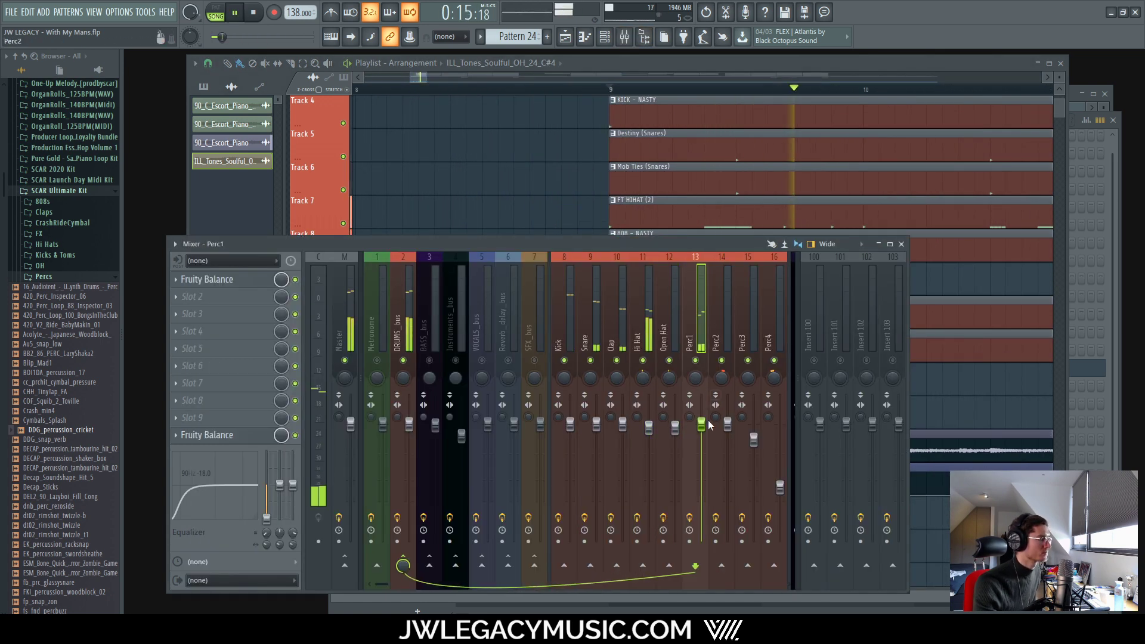
{"action": "left_click_drag", "start_coordinate": [702, 425], "coordinate": [703, 431]}
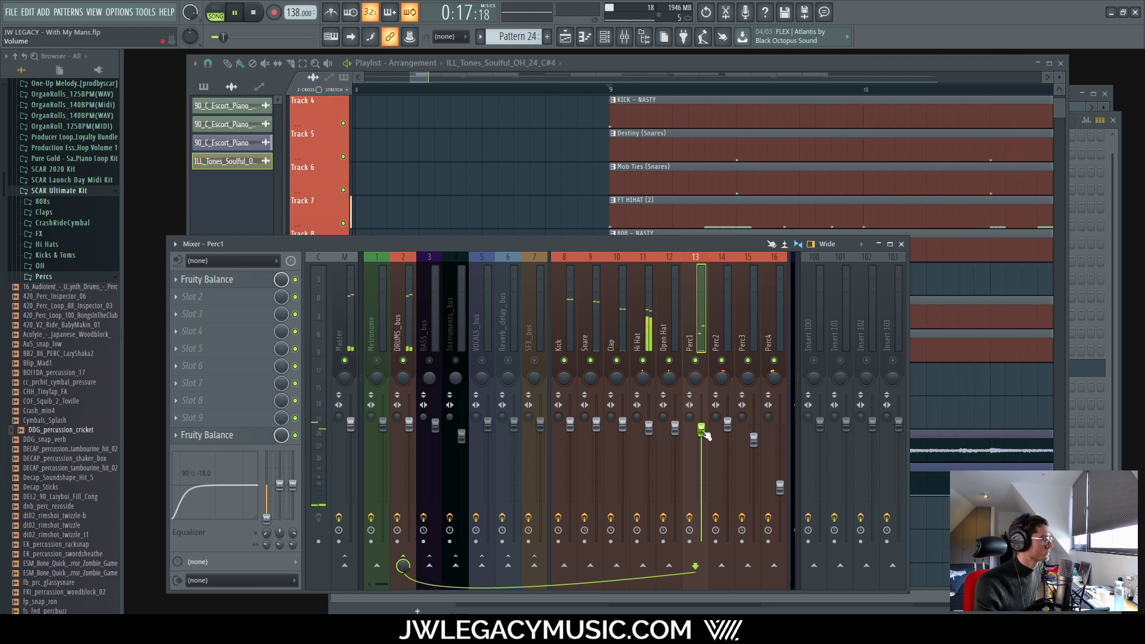
{"action": "left_click_drag", "start_coordinate": [381, 581], "coordinate": [401, 582]}
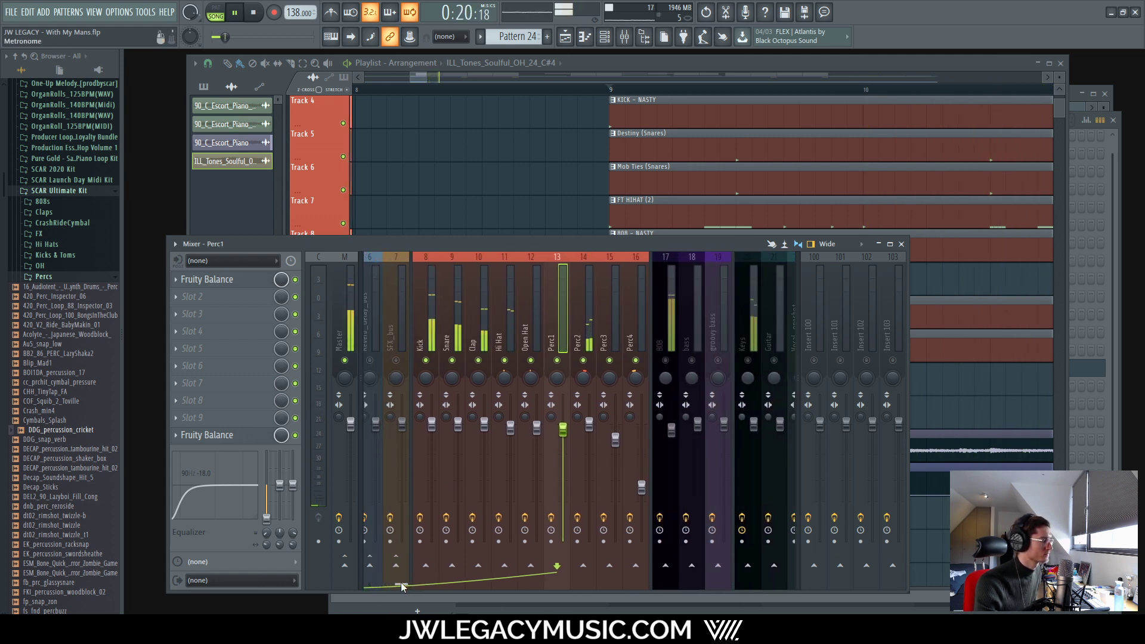
{"action": "left_click", "coordinate": [588, 322]}
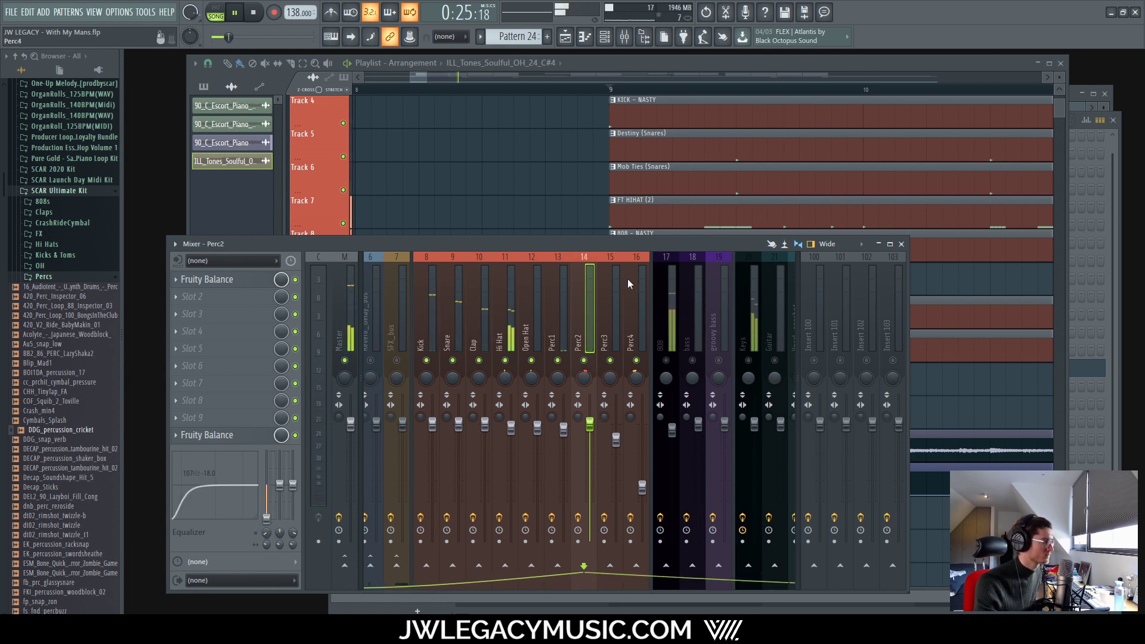
{"action": "left_click", "coordinate": [564, 321]}
{"action": "left_click_drag", "start_coordinate": [267, 533], "coordinate": [267, 526]}
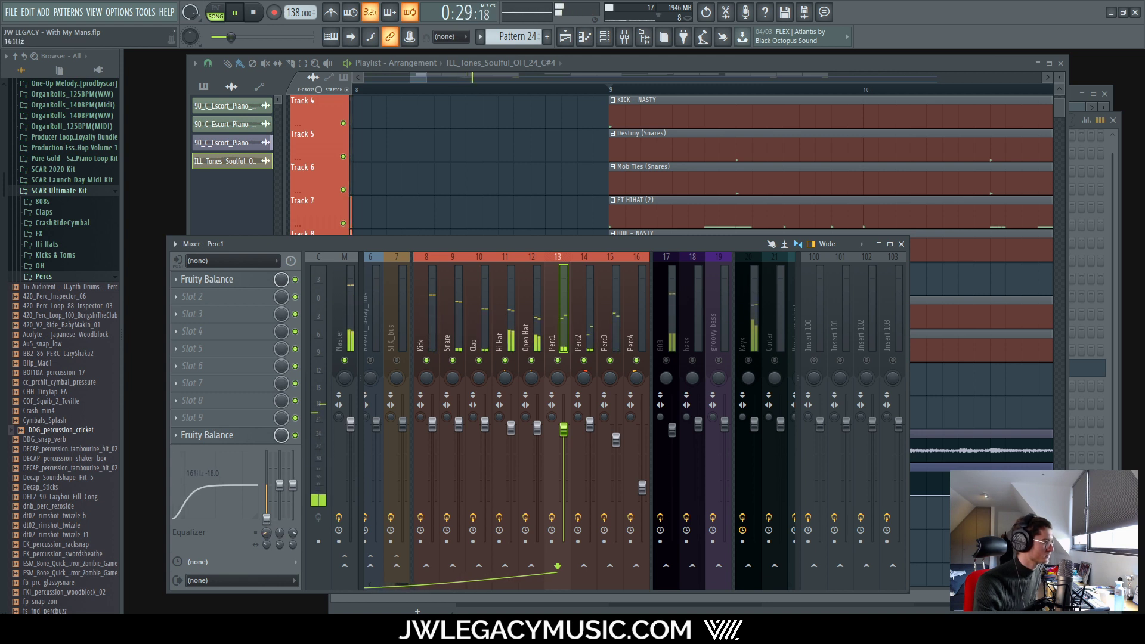
Step: Review Open Hat, Hi Hat, Clap, Kick and Perc4, raising the Snare's low EQ band to 151 Hz
{"action": "left_click", "coordinate": [533, 322]}
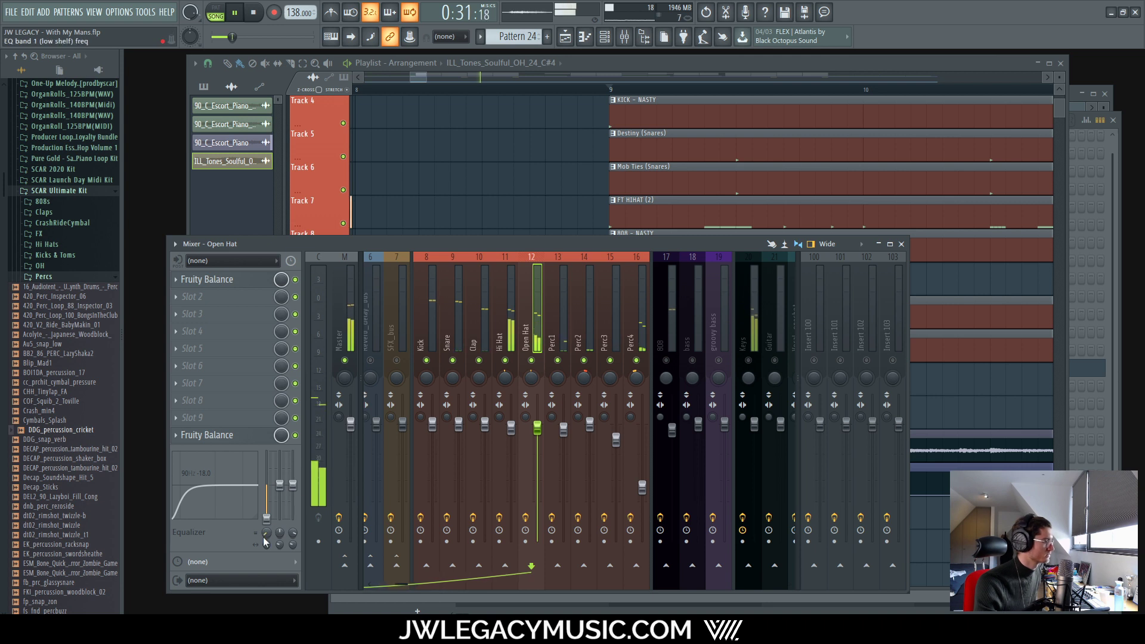
{"action": "left_click", "coordinate": [512, 330]}
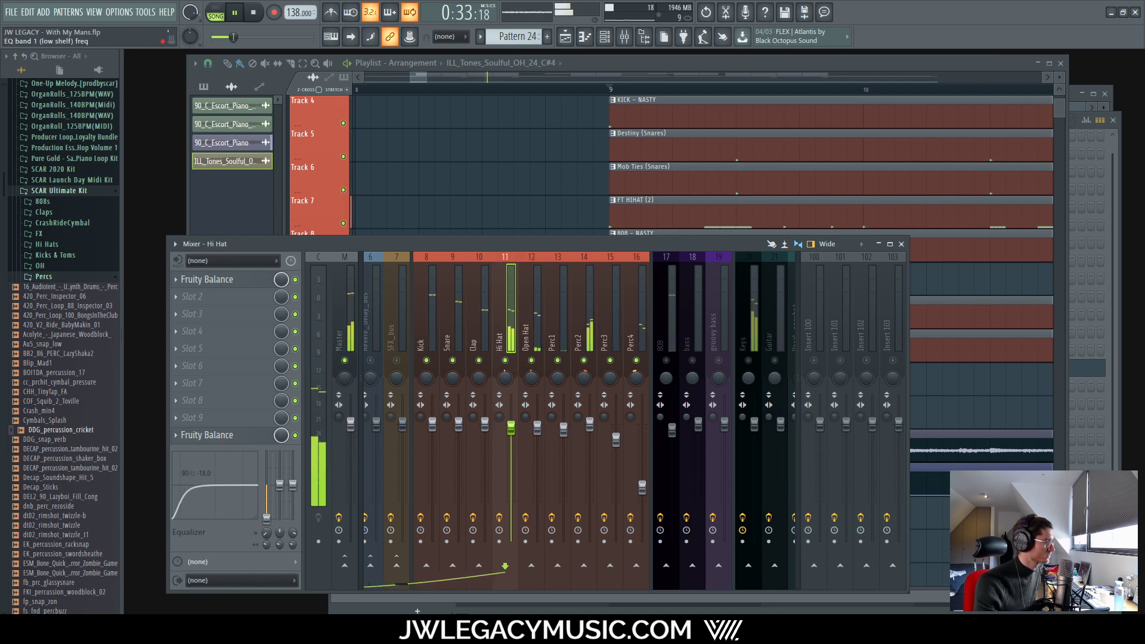
{"action": "left_click", "coordinate": [489, 330]}
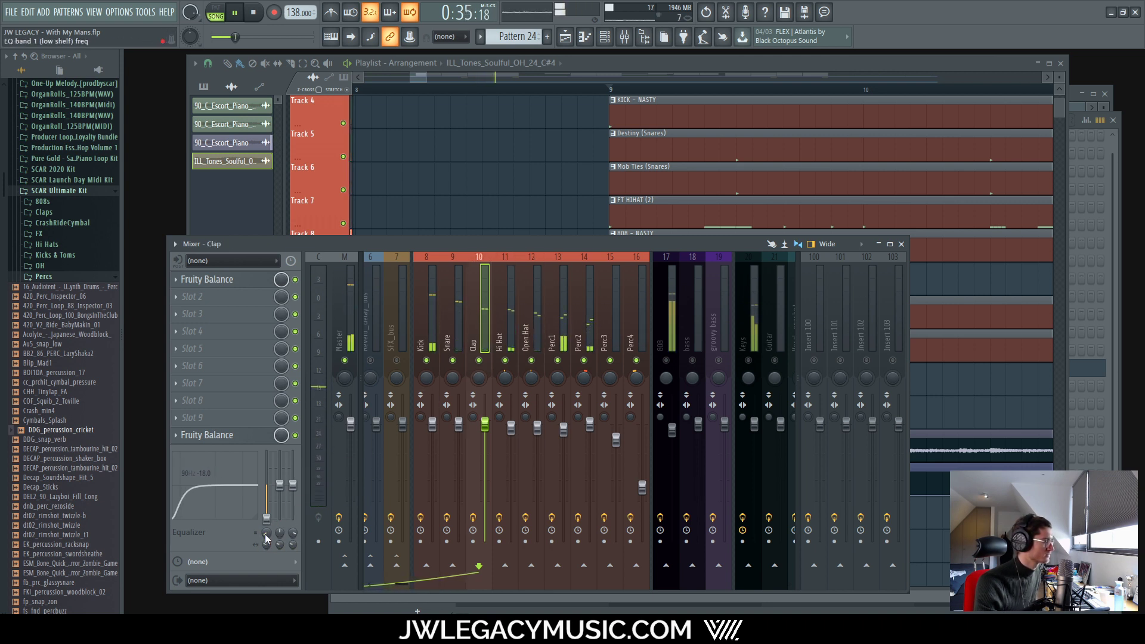
{"action": "left_click", "coordinate": [442, 343]}
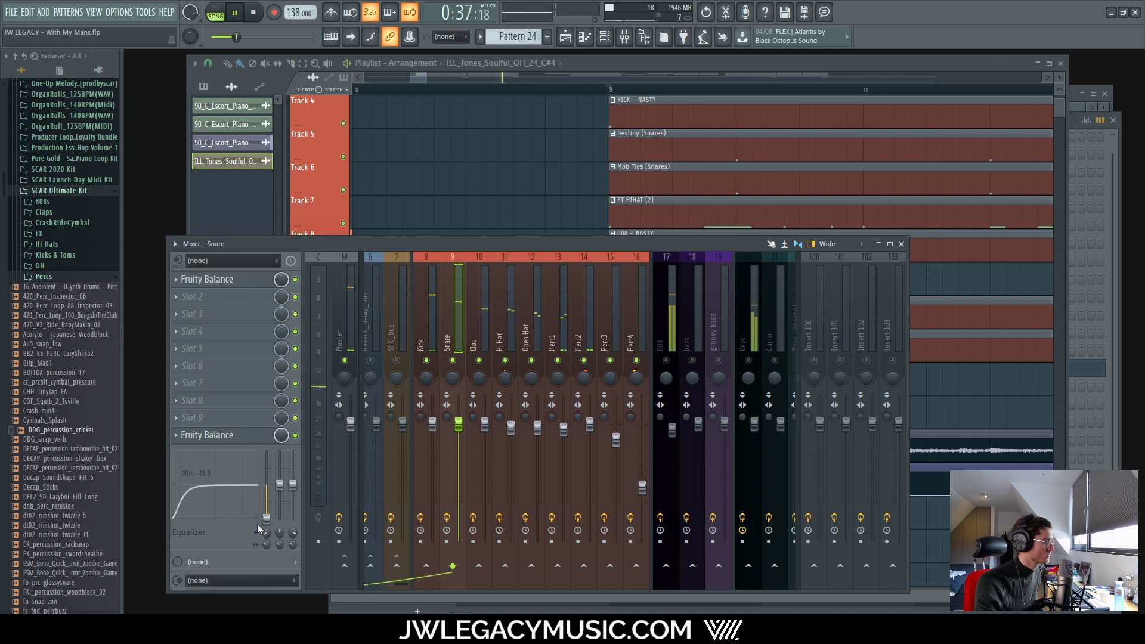
{"action": "left_click_drag", "start_coordinate": [267, 533], "coordinate": [266, 523]}
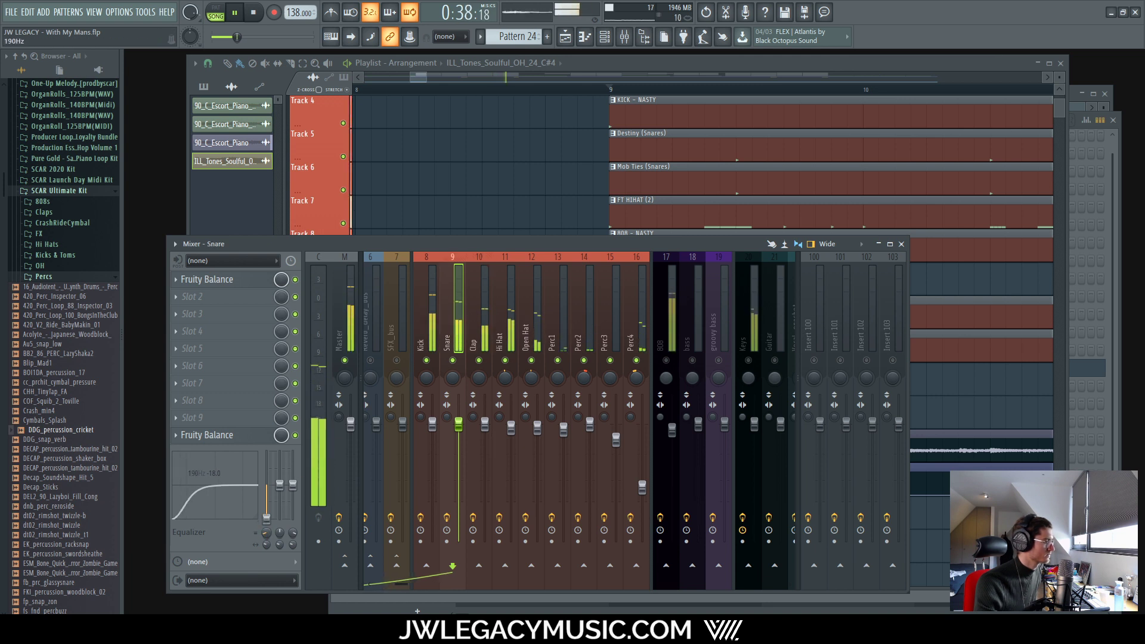
{"action": "left_click", "coordinate": [437, 326]}
{"action": "left_click", "coordinate": [646, 313]}
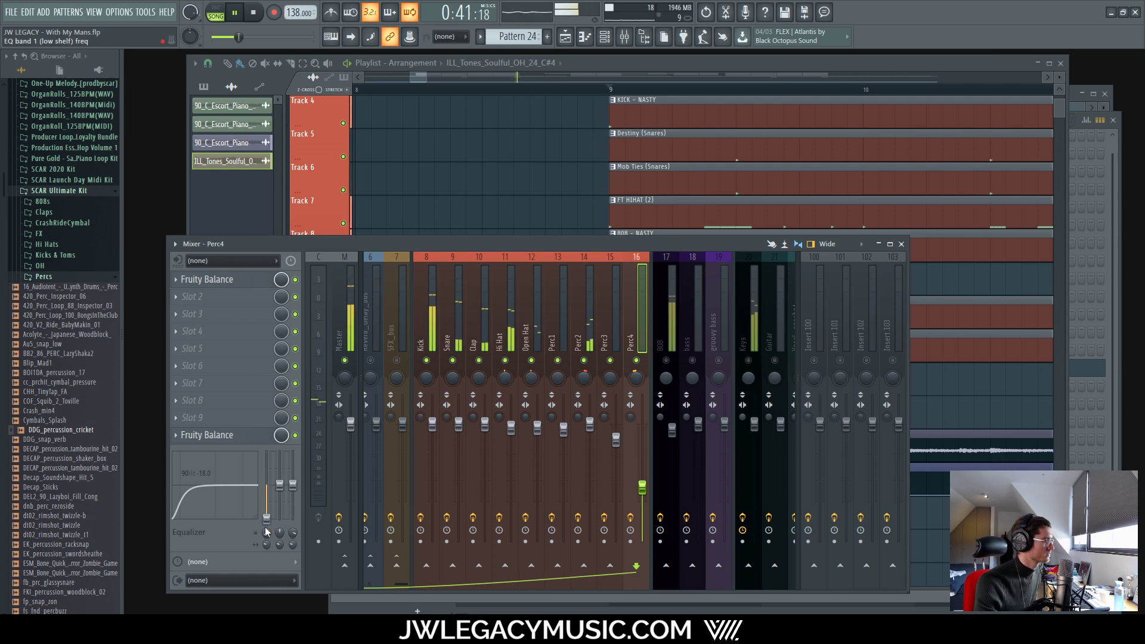
Step: Load Neutron 2 (VST3) into an empty Kick insert slot via a 'neu' plugin search
{"action": "key", "text": "space"}
{"action": "left_click", "coordinate": [436, 303]}
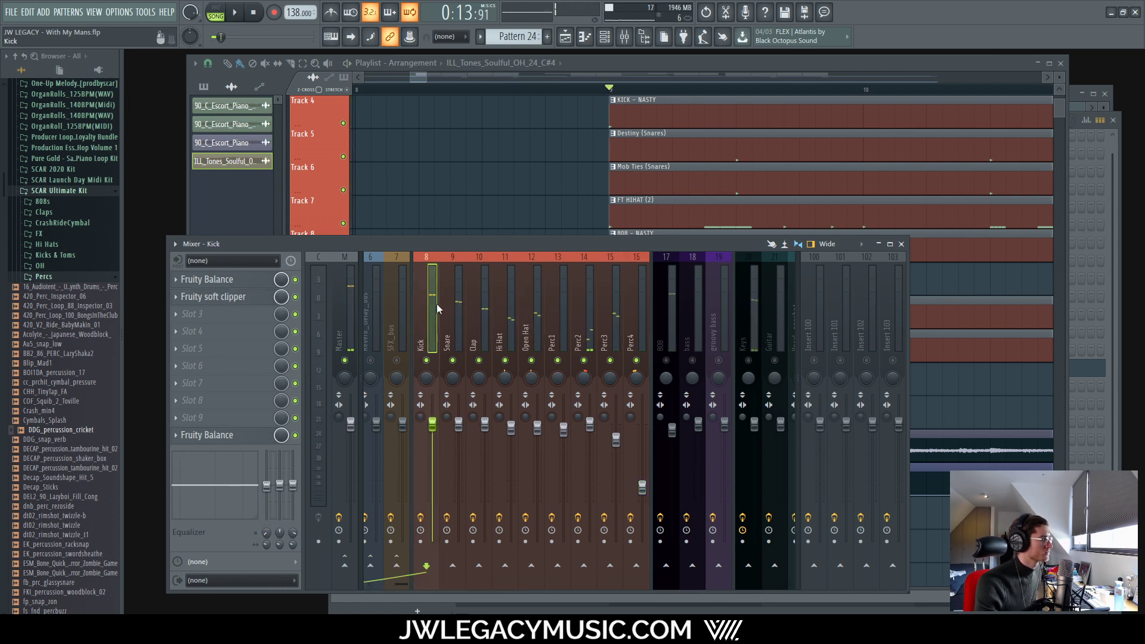
{"action": "left_click", "coordinate": [215, 316]}
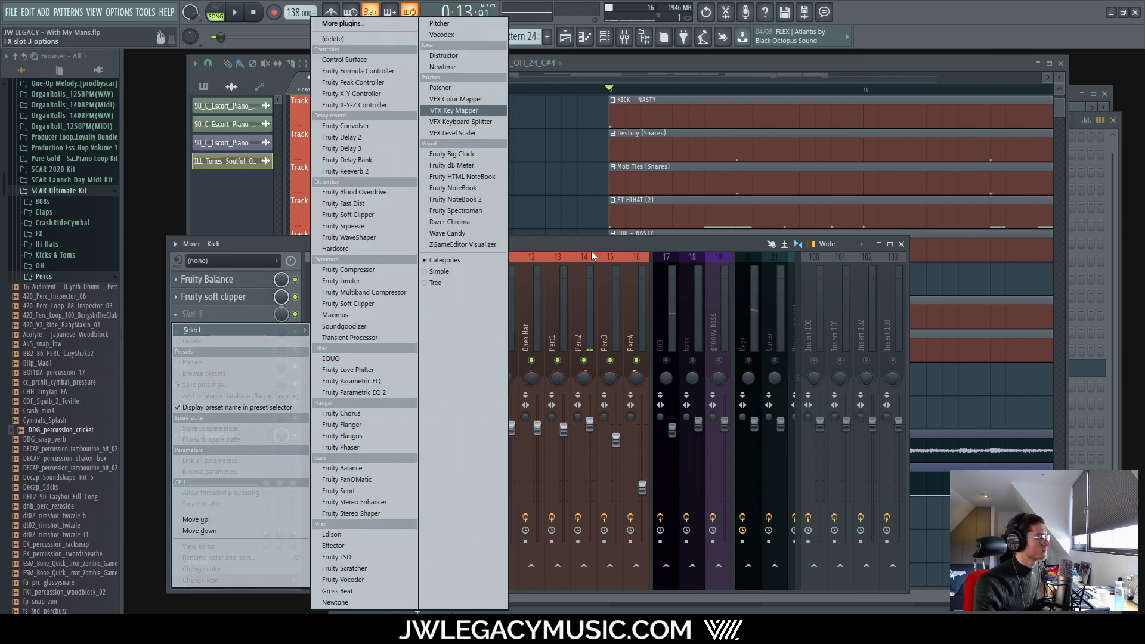
{"action": "key", "text": "Escape"}
{"action": "key", "text": "space"}
{"action": "key", "text": "space"}
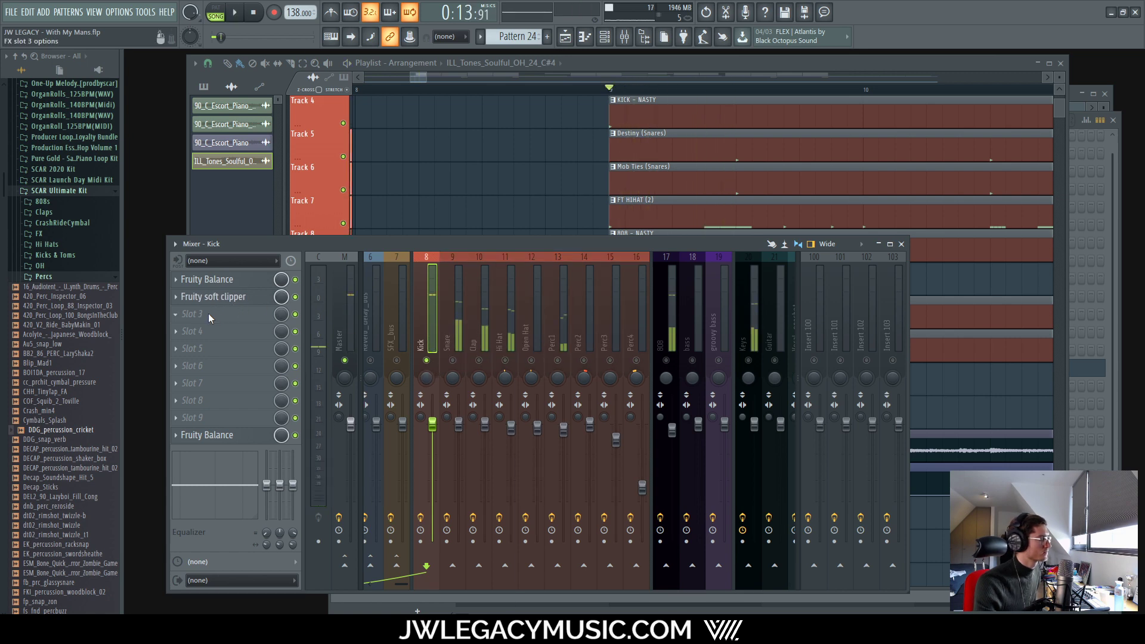
{"action": "left_click", "coordinate": [209, 313]}
{"action": "left_click", "coordinate": [348, 23]}
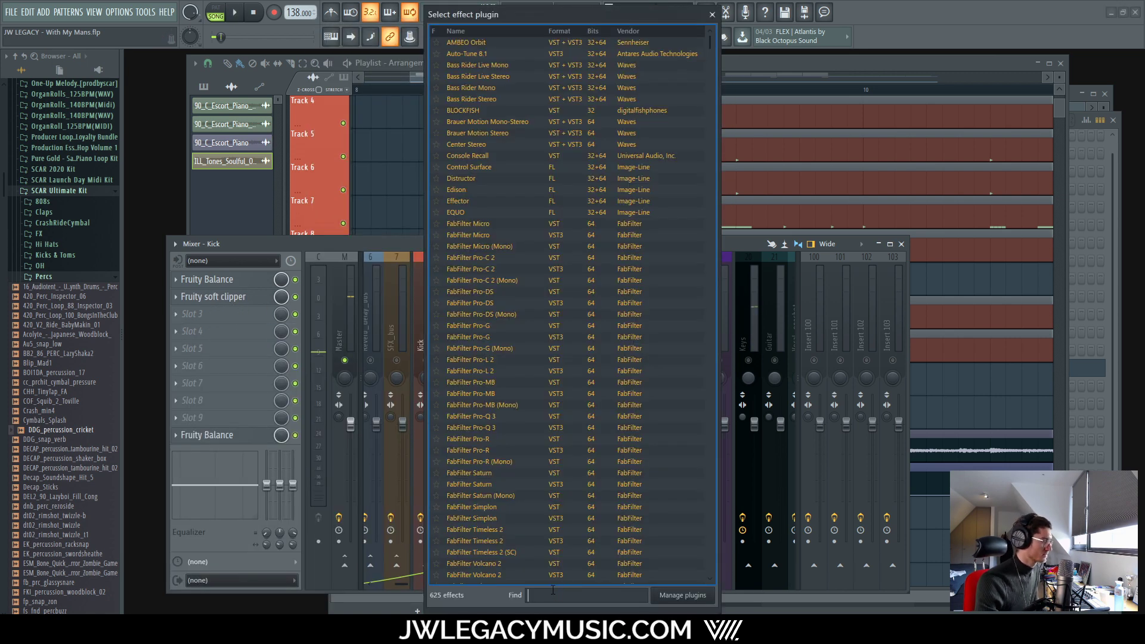
{"action": "type", "text": "neutr"}
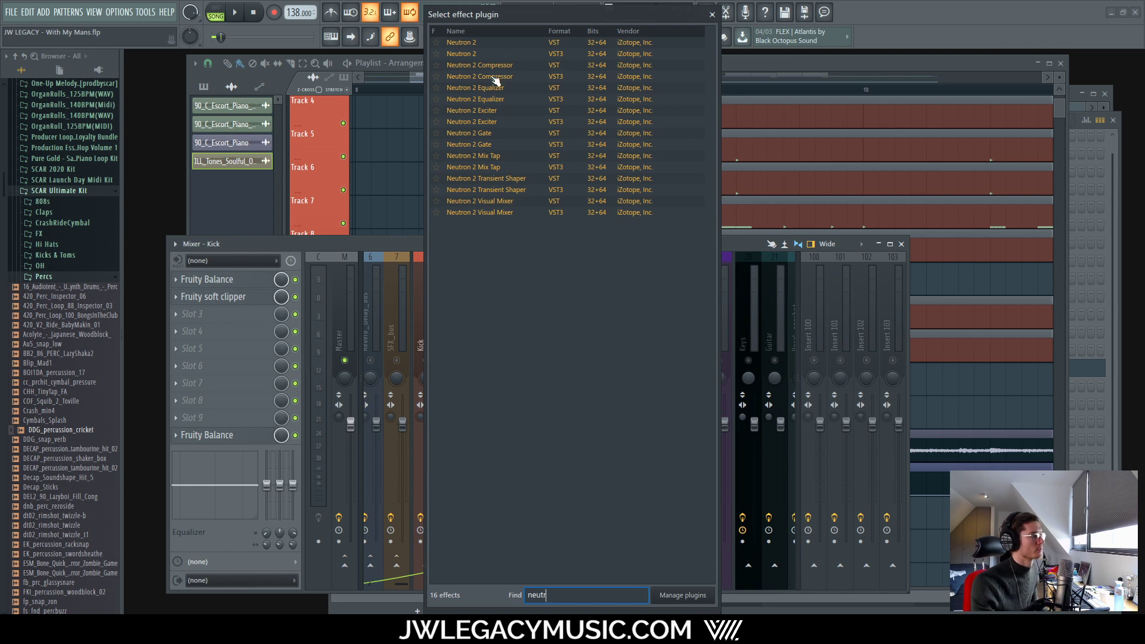
{"action": "double_click", "coordinate": [474, 53]}
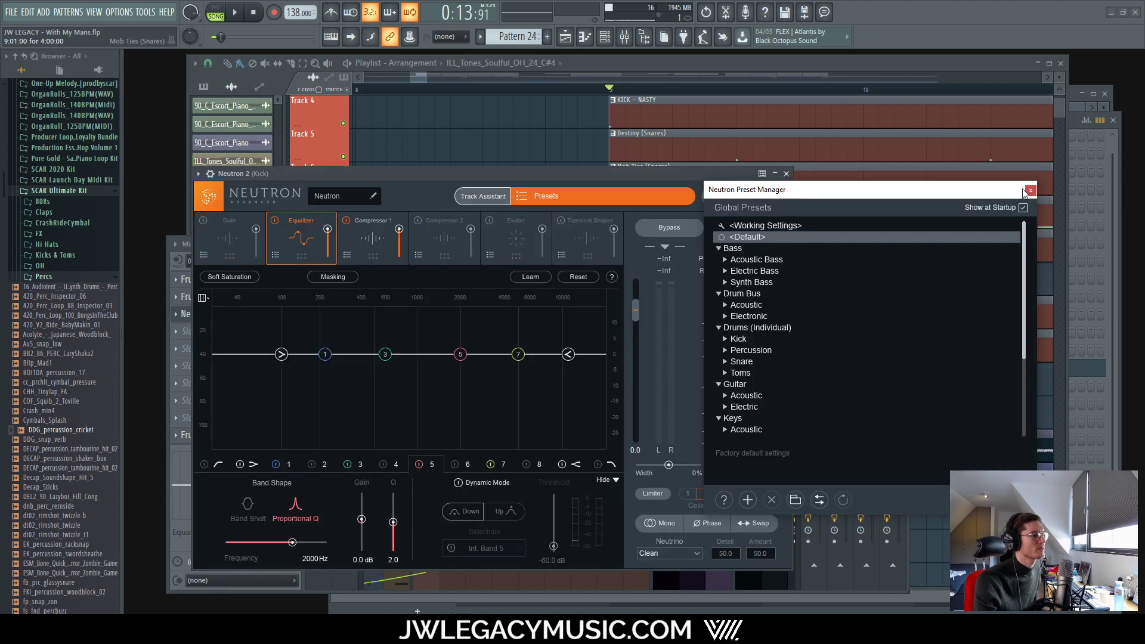
Step: Select the Drums (Individual) > Kick preset 'Clean Up and Fatten' in the Kick's Neutron 2
{"action": "left_click", "coordinate": [1030, 191]}
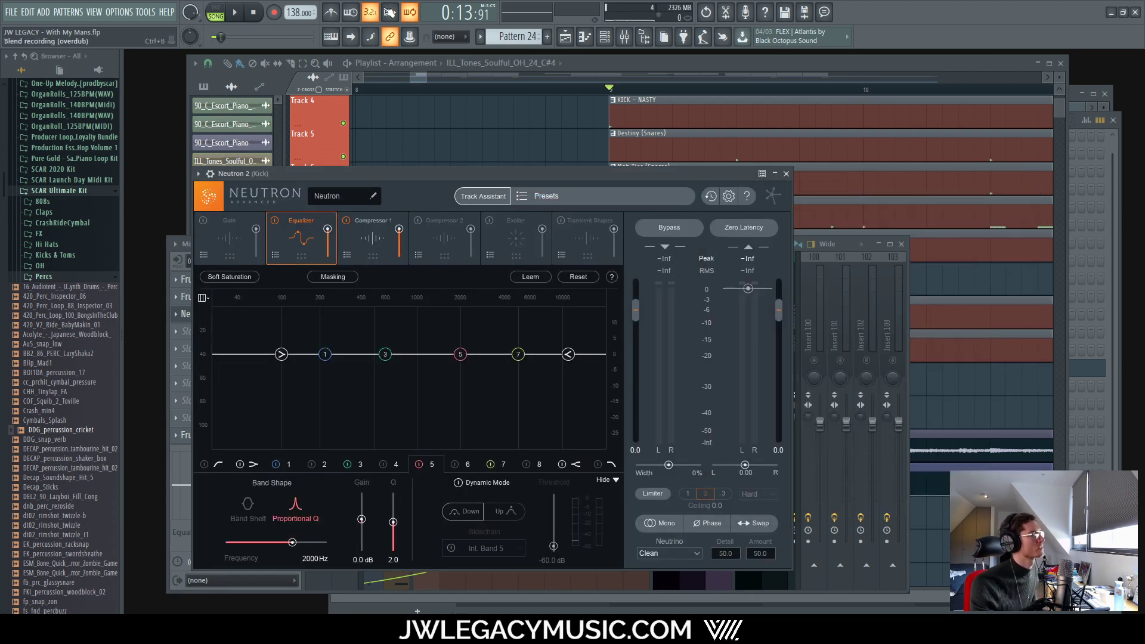
{"action": "left_click", "coordinate": [243, 10]}
{"action": "left_click_drag", "start_coordinate": [492, 172], "coordinate": [538, 167]}
{"action": "key", "text": "space"}
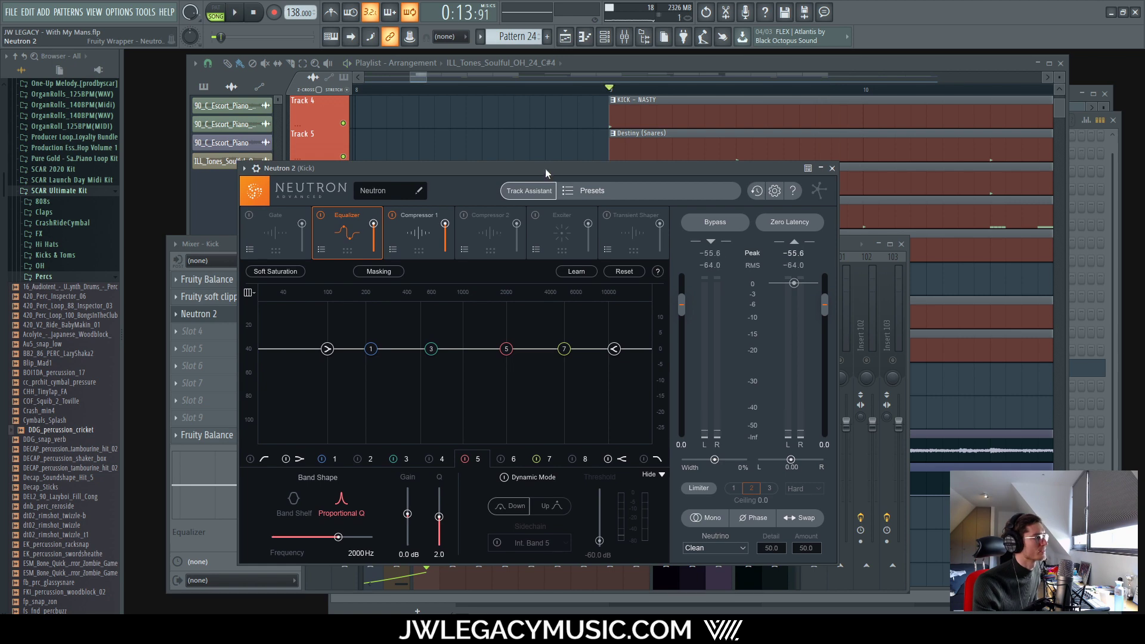
{"action": "left_click", "coordinate": [590, 191]}
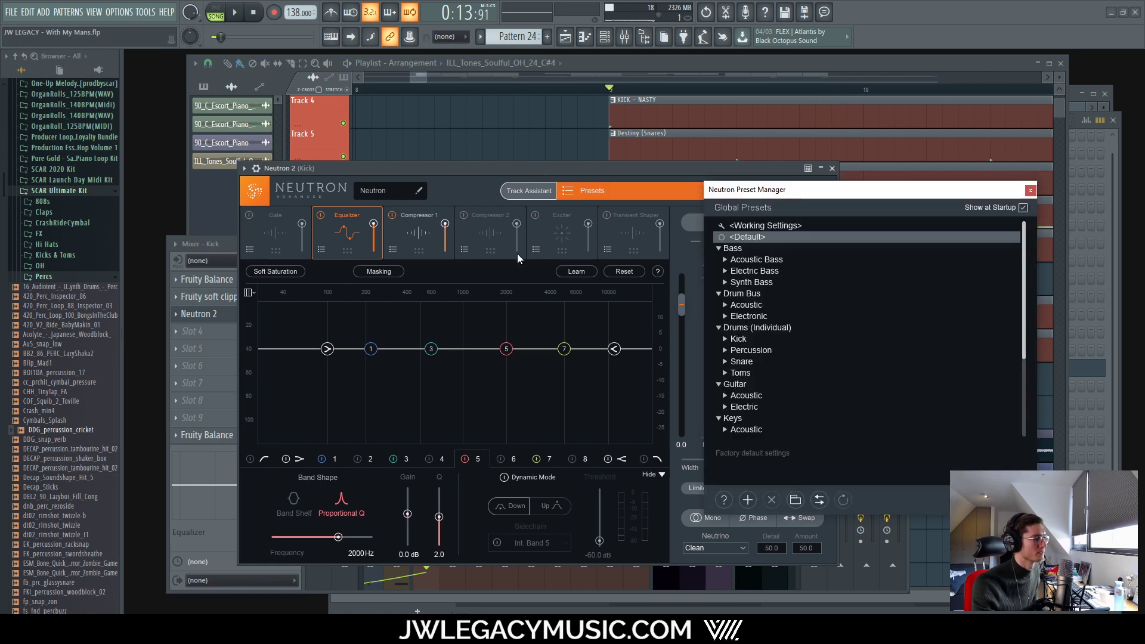
{"action": "left_click", "coordinate": [725, 340]}
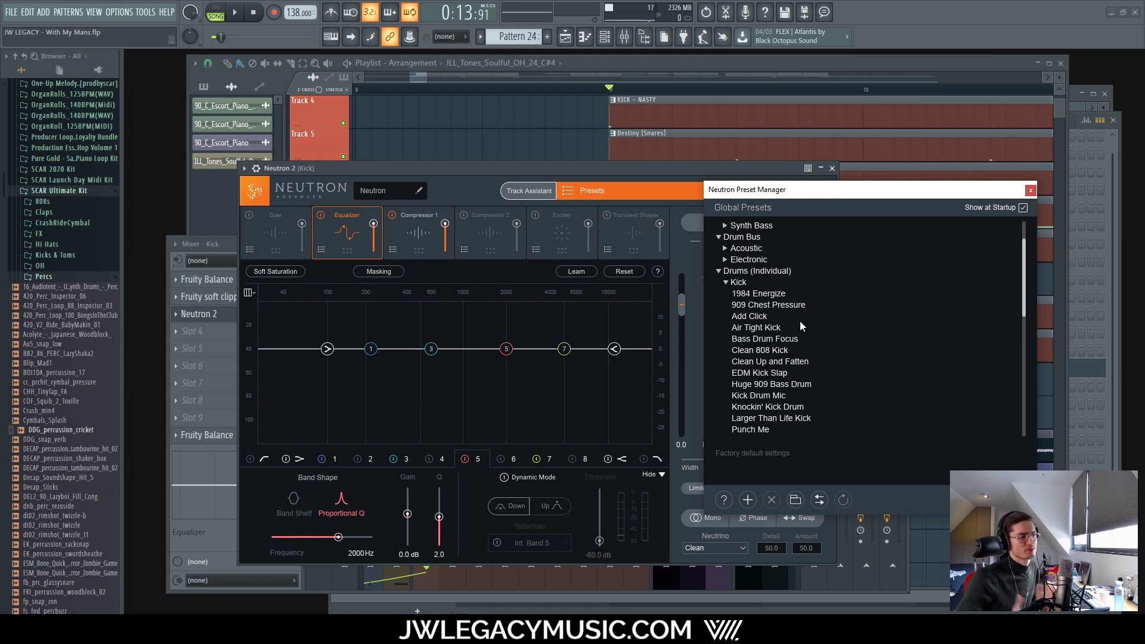
{"action": "left_click", "coordinate": [774, 361]}
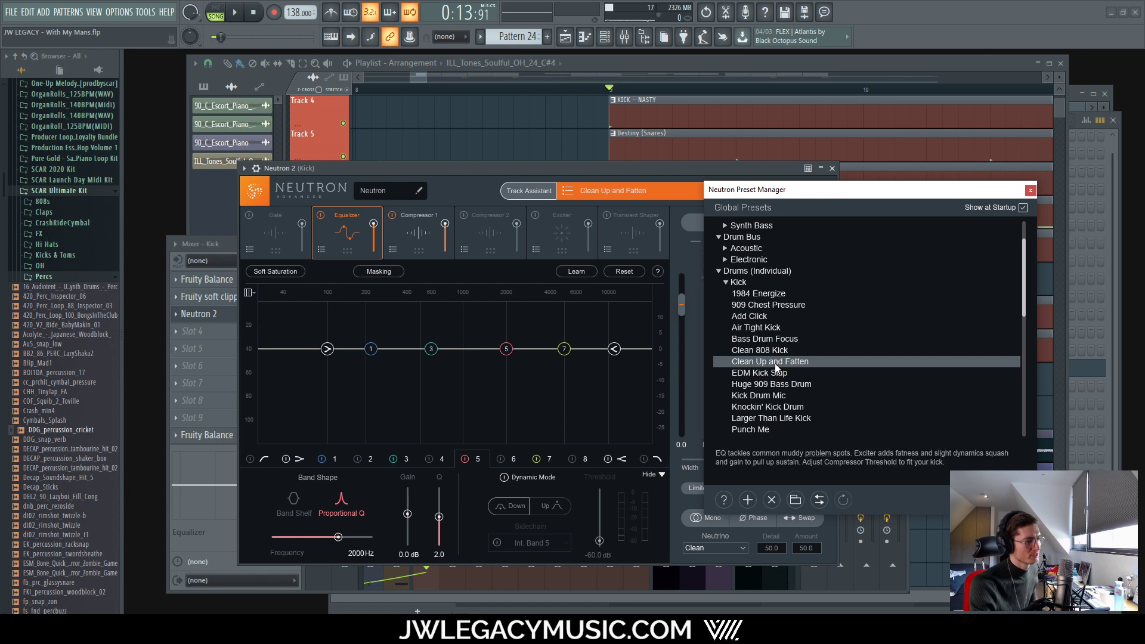
Step: Close the Preset Manager and A/B the Clean Up and Fatten preset using Neutron's Bypass
{"action": "left_click", "coordinate": [232, 17]}
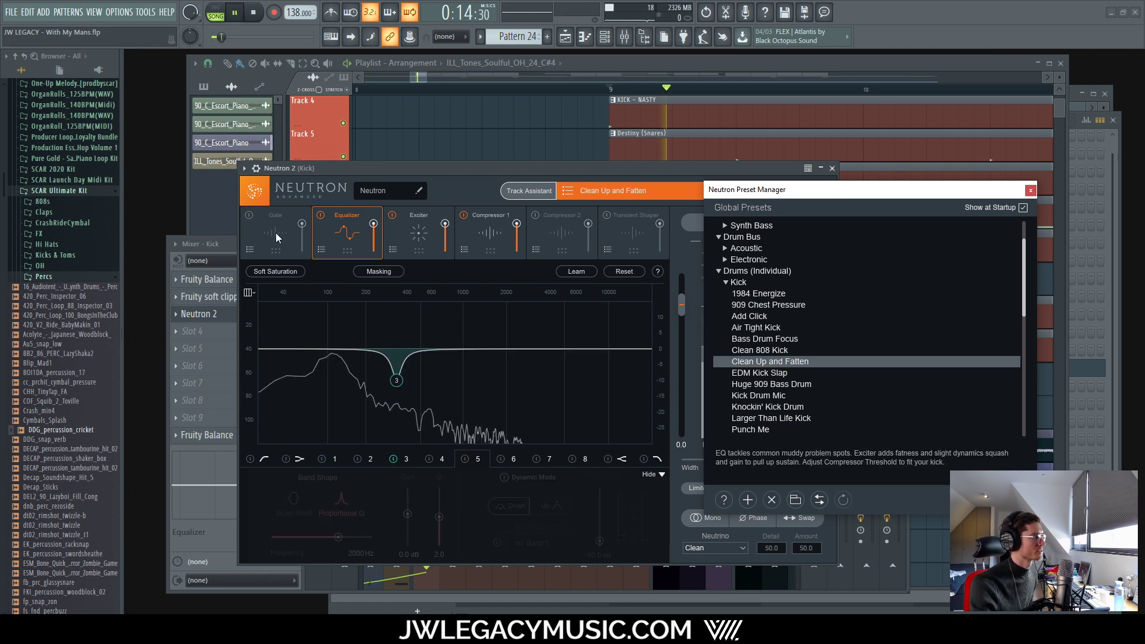
{"action": "left_click", "coordinate": [1030, 190]}
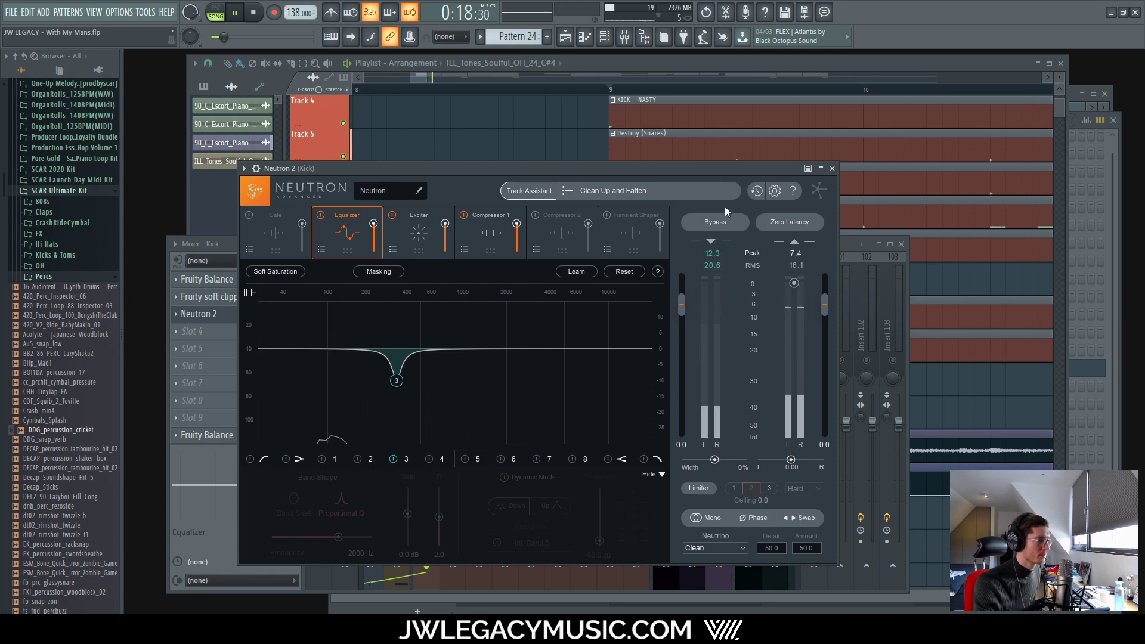
{"action": "key", "text": "space"}
{"action": "left_click", "coordinate": [715, 222]}
{"action": "key", "text": "space"}
{"action": "key", "text": "space"}
{"action": "left_click", "coordinate": [714, 222]}
{"action": "key", "text": "space"}
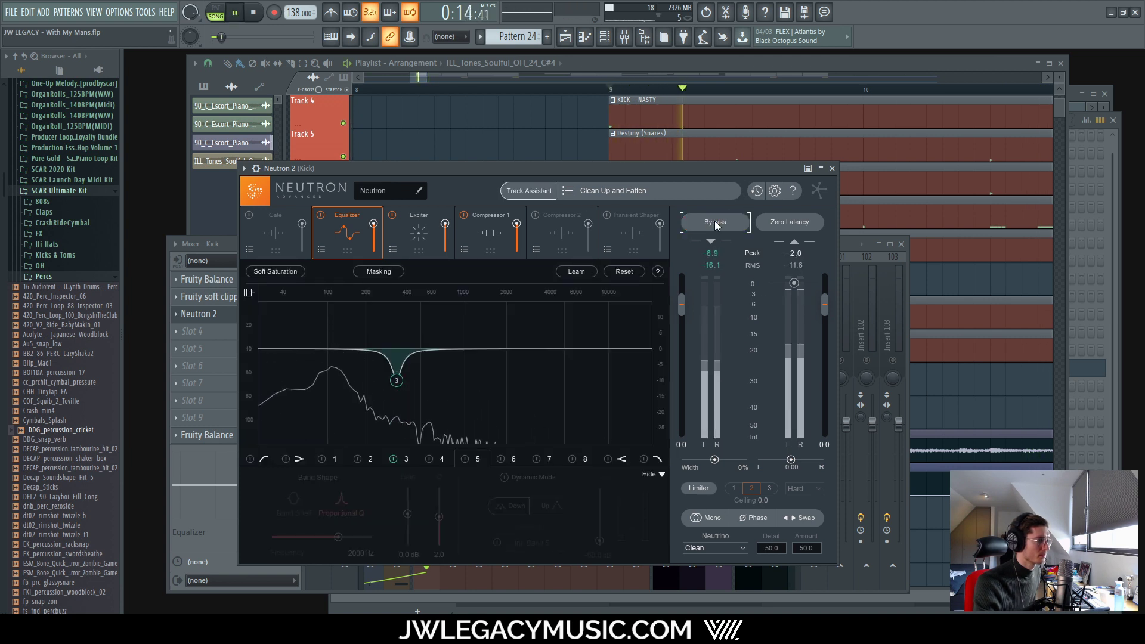
Step: In Compressor 1, drop band 1 gain from 5.0 to 0.0 dB, then A/B with Bypass
{"action": "left_click", "coordinate": [498, 228]}
{"action": "left_click", "coordinate": [353, 233]}
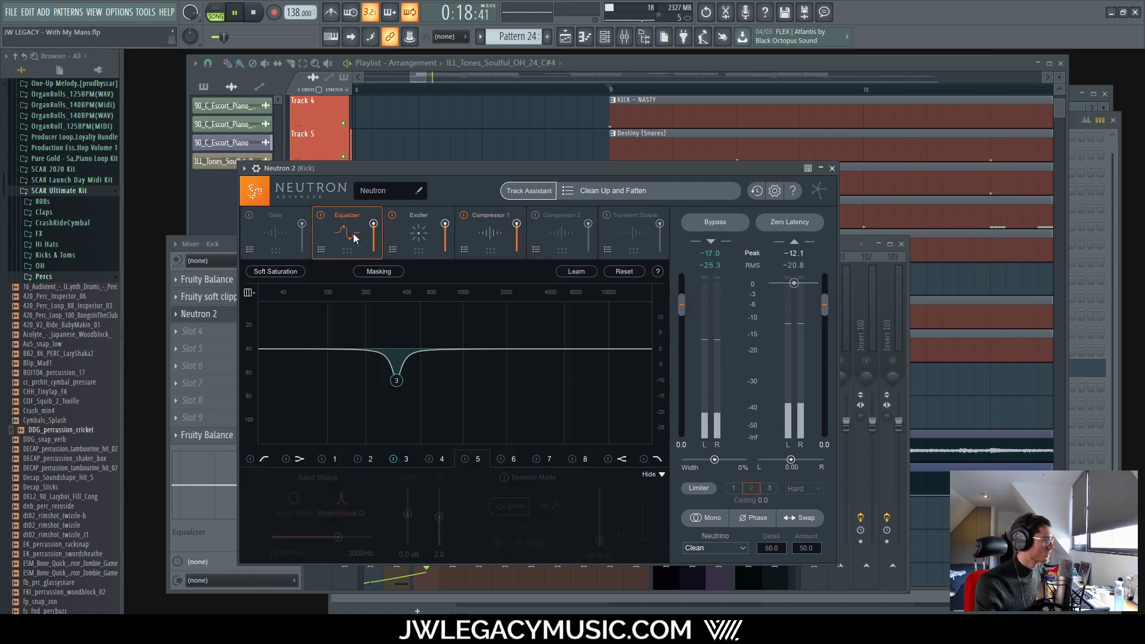
{"action": "left_click", "coordinate": [487, 238]}
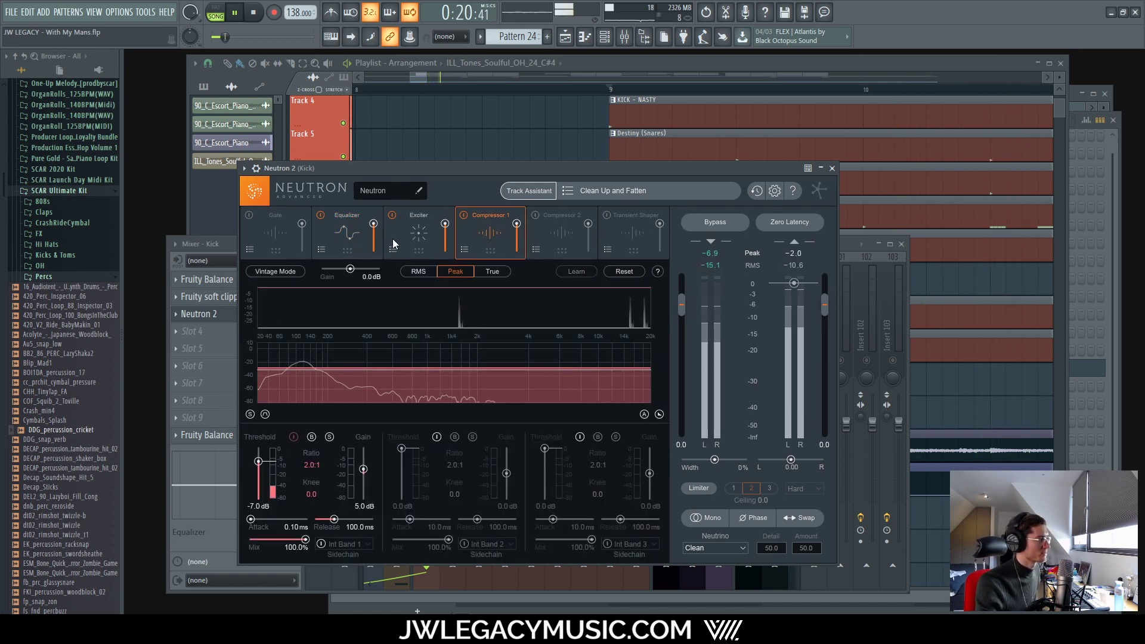
{"action": "left_click_drag", "start_coordinate": [707, 169], "coordinate": [899, 122]}
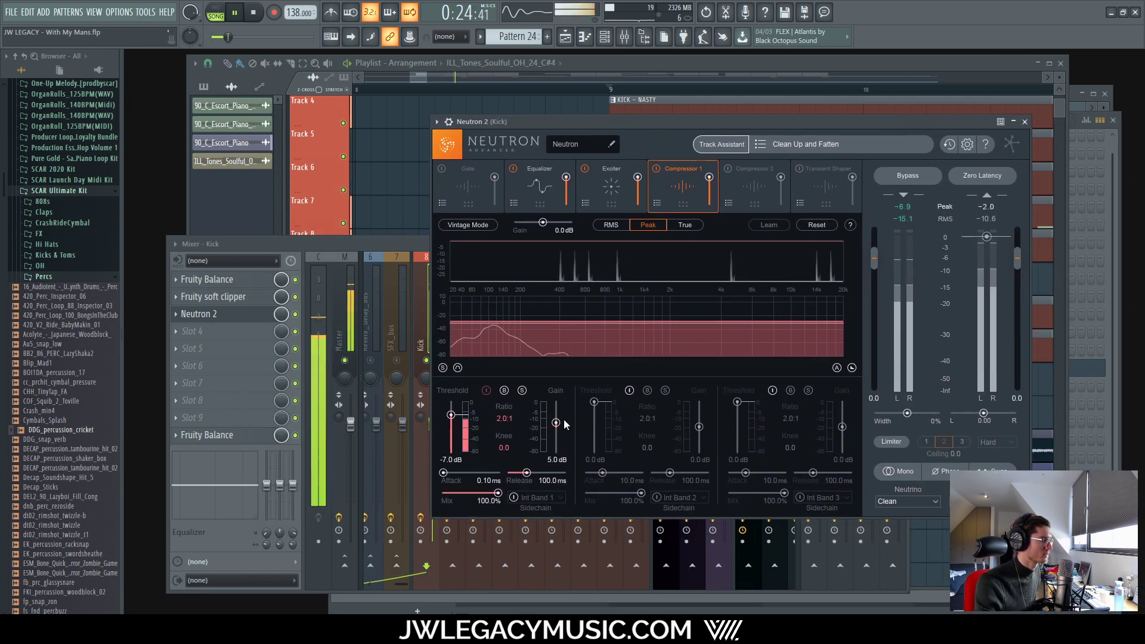
{"action": "left_click_drag", "start_coordinate": [556, 422], "coordinate": [557, 427]}
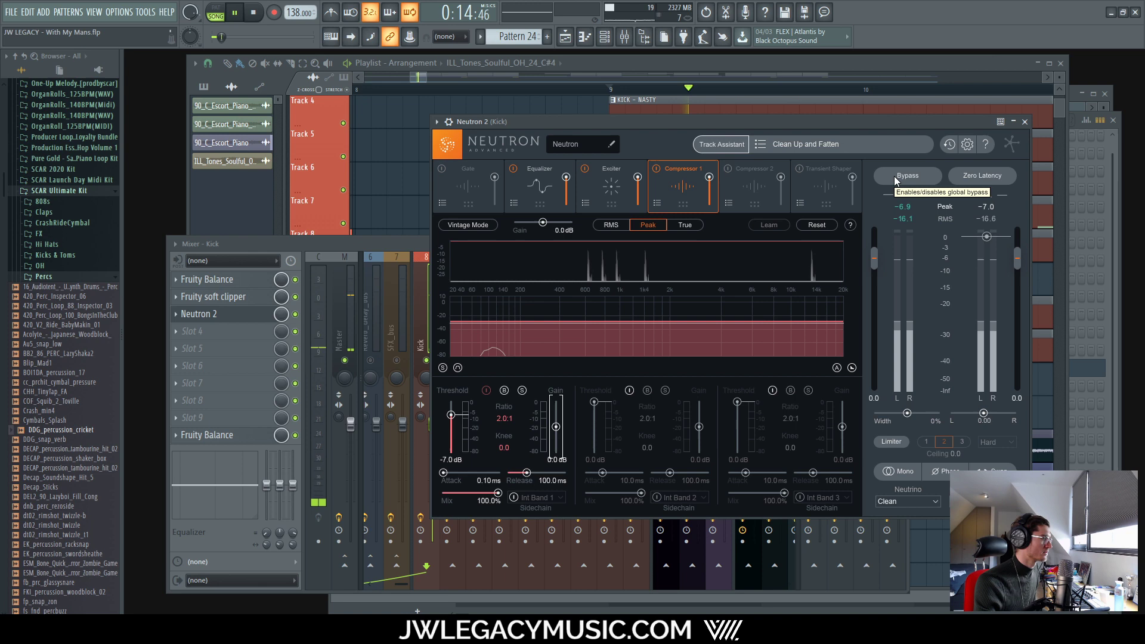
{"action": "left_click", "coordinate": [894, 176]}
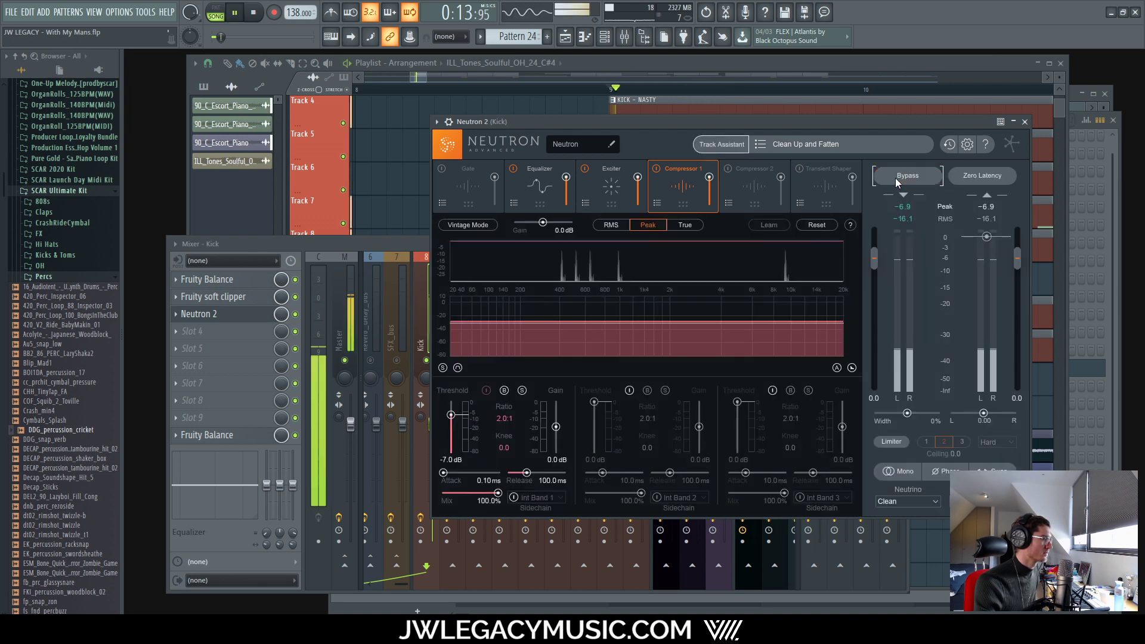
{"action": "left_click", "coordinate": [895, 178]}
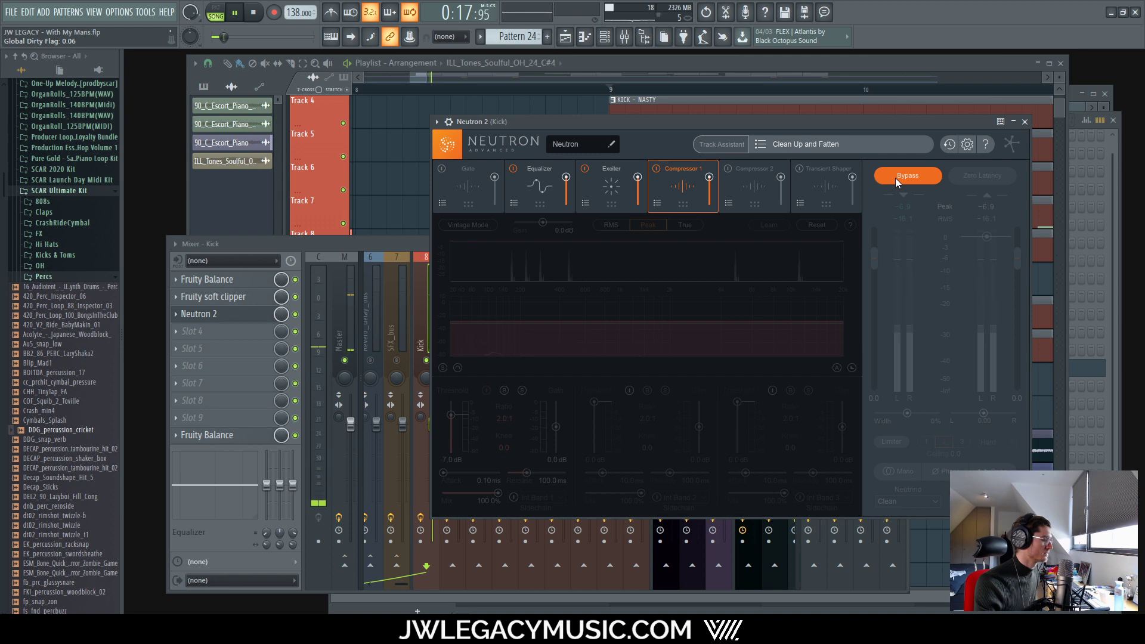
{"action": "left_click", "coordinate": [896, 178]}
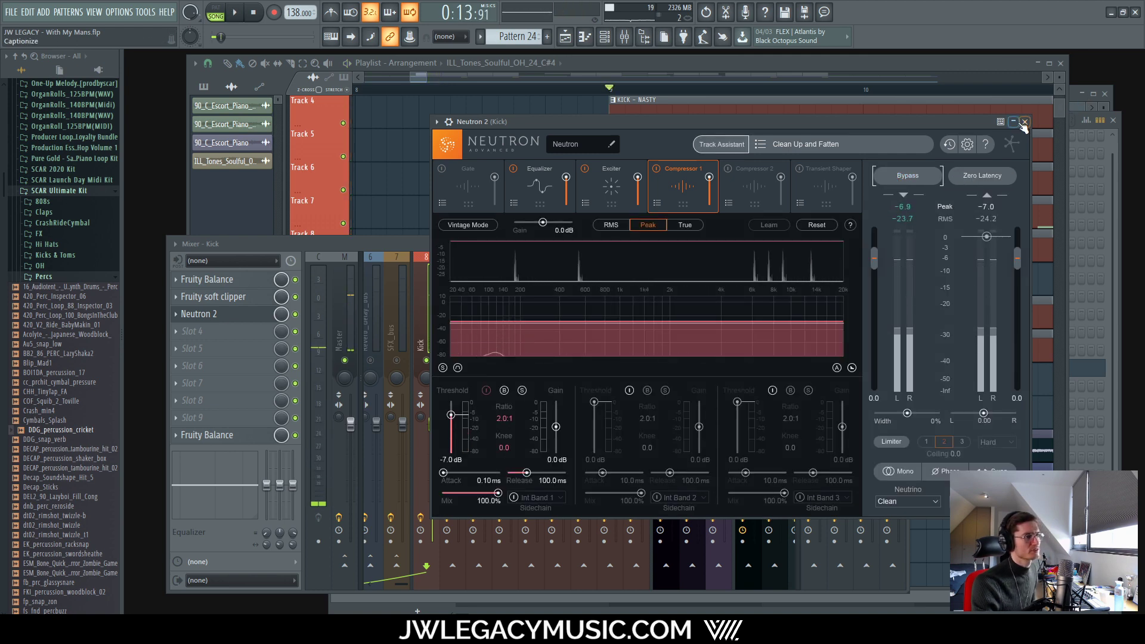
Step: Close the Neutron 2 window, start playback, and switch between the Snare and Clap channels
{"action": "left_click", "coordinate": [1025, 122]}
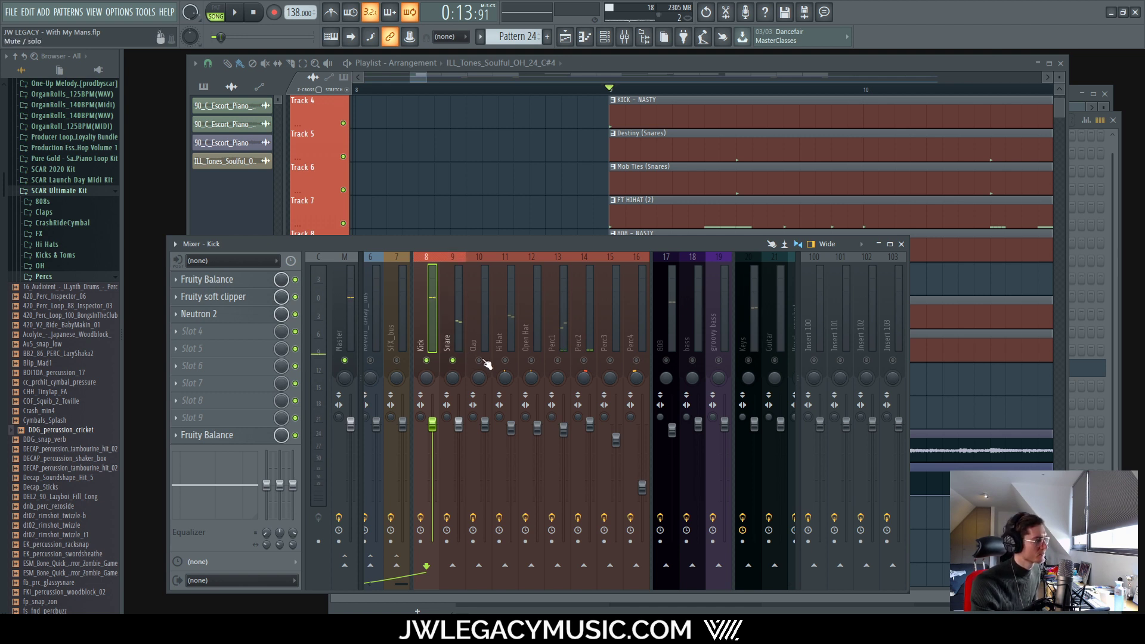
{"action": "key", "text": "space"}
{"action": "left_click", "coordinate": [459, 344]}
{"action": "left_click", "coordinate": [484, 325]}
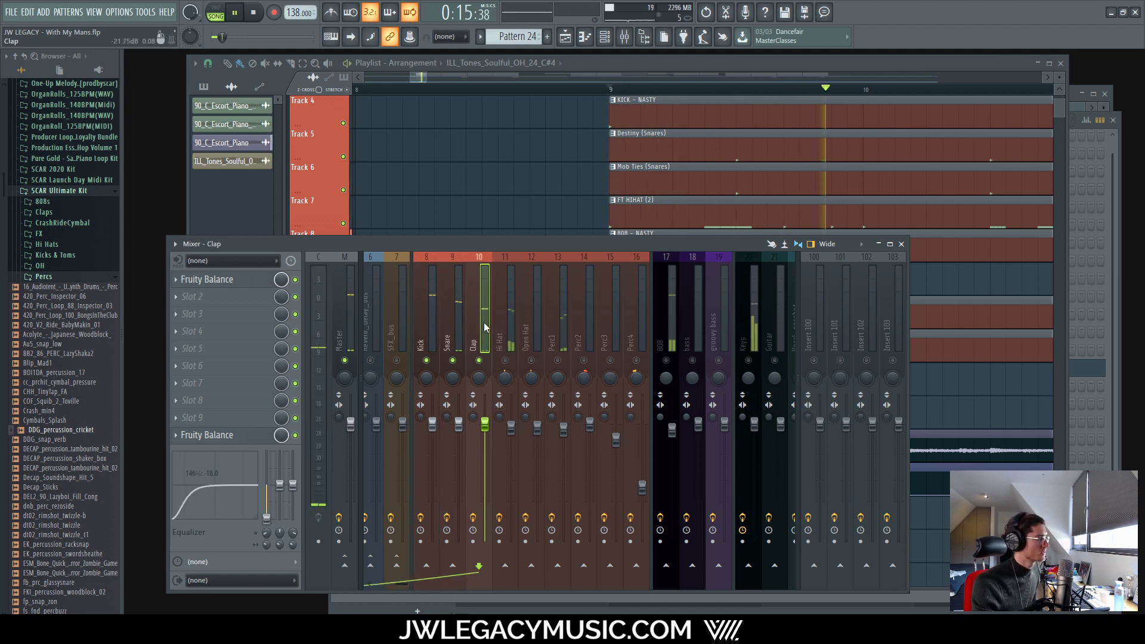
{"action": "left_click", "coordinate": [461, 327]}
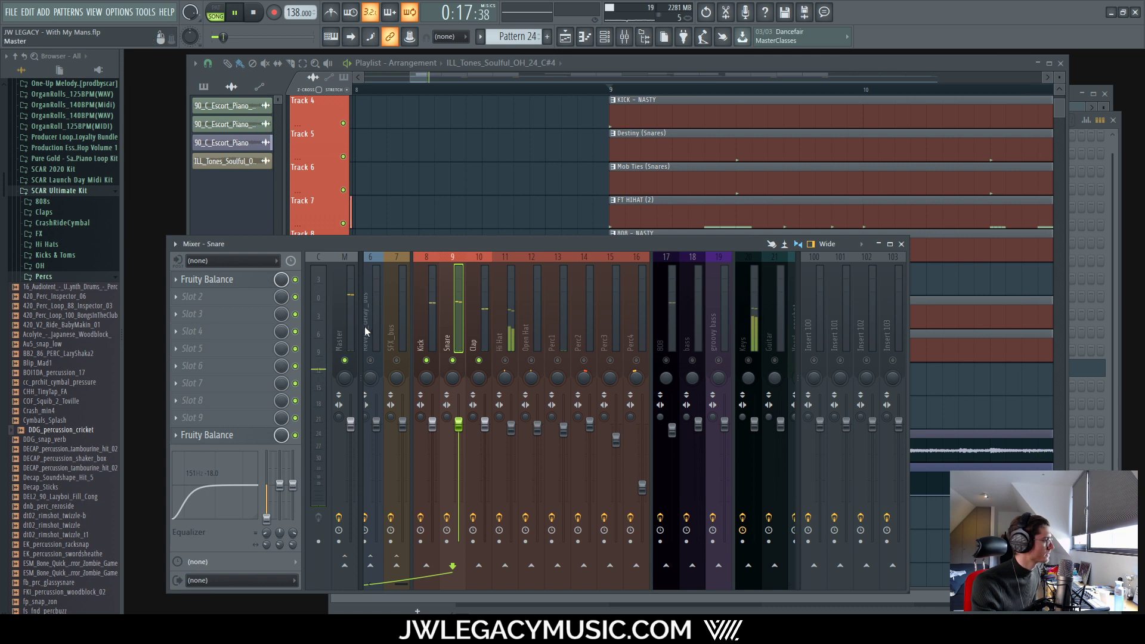
Step: Audition the snare solo and against the full drums, then stop playback on the Snare channel
{"action": "right_click", "coordinate": [477, 362]}
{"action": "right_click", "coordinate": [452, 362]}
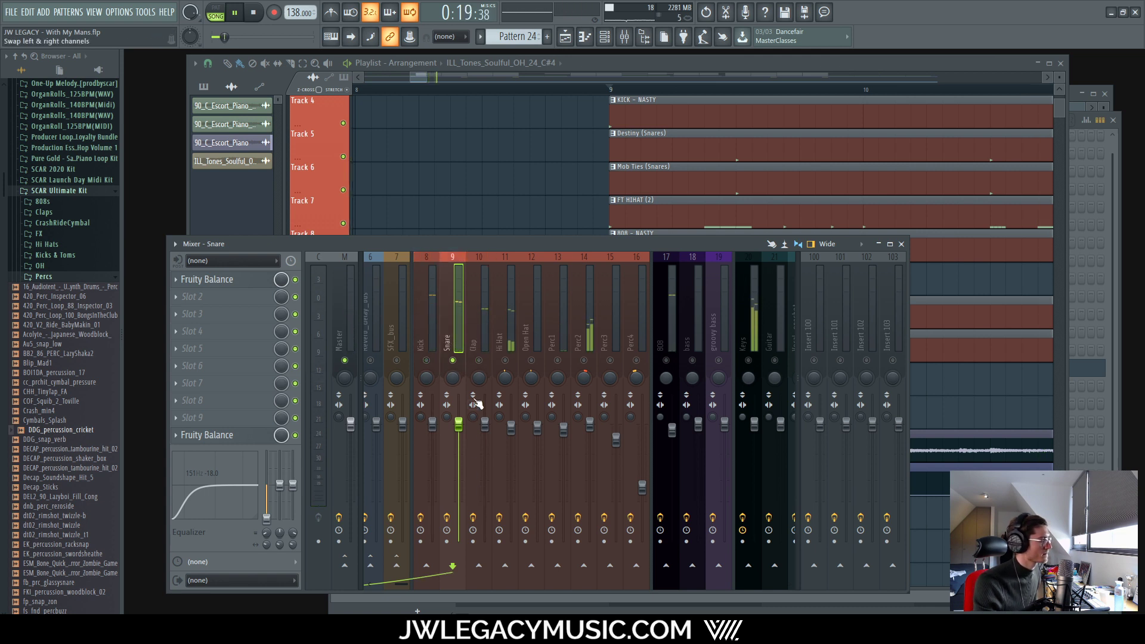
{"action": "right_click", "coordinate": [453, 362]}
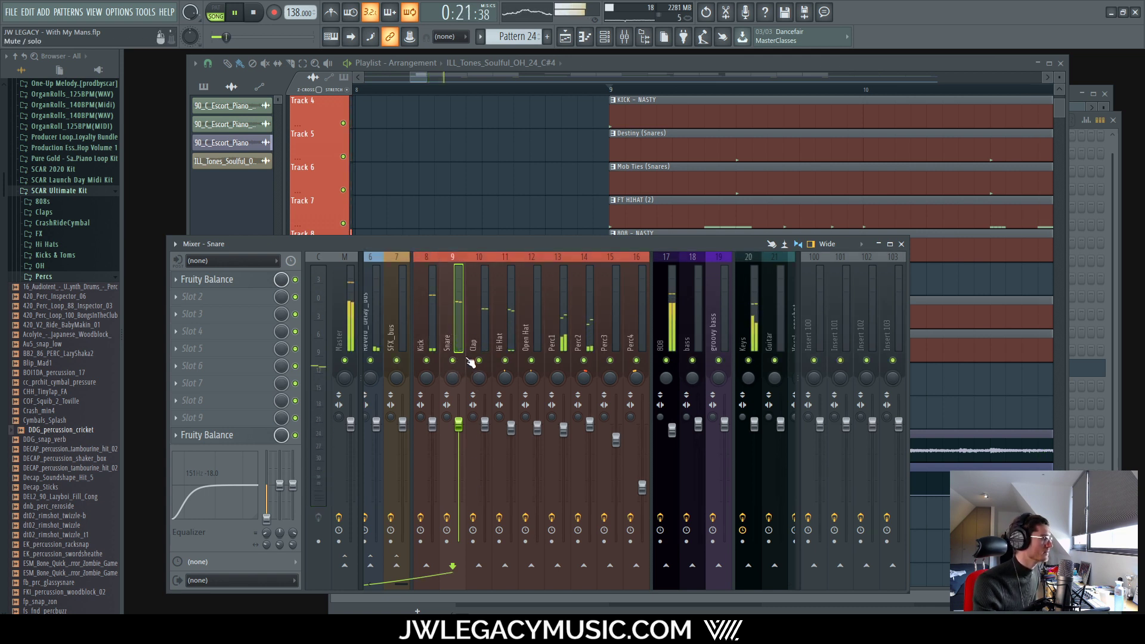
{"action": "right_click", "coordinate": [453, 362]}
{"action": "left_click", "coordinate": [478, 361]}
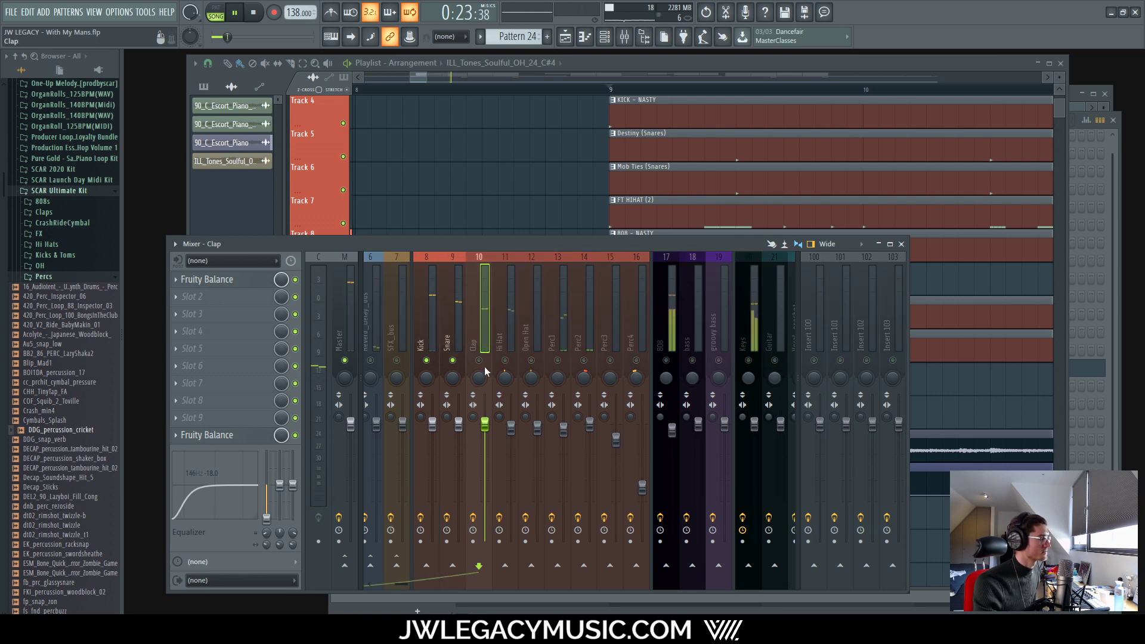
{"action": "left_click", "coordinate": [459, 336]}
{"action": "key", "text": "space"}
Step: Open the Snare's Slot 2 effect menu and choose More plugins
{"action": "left_click", "coordinate": [245, 297]}
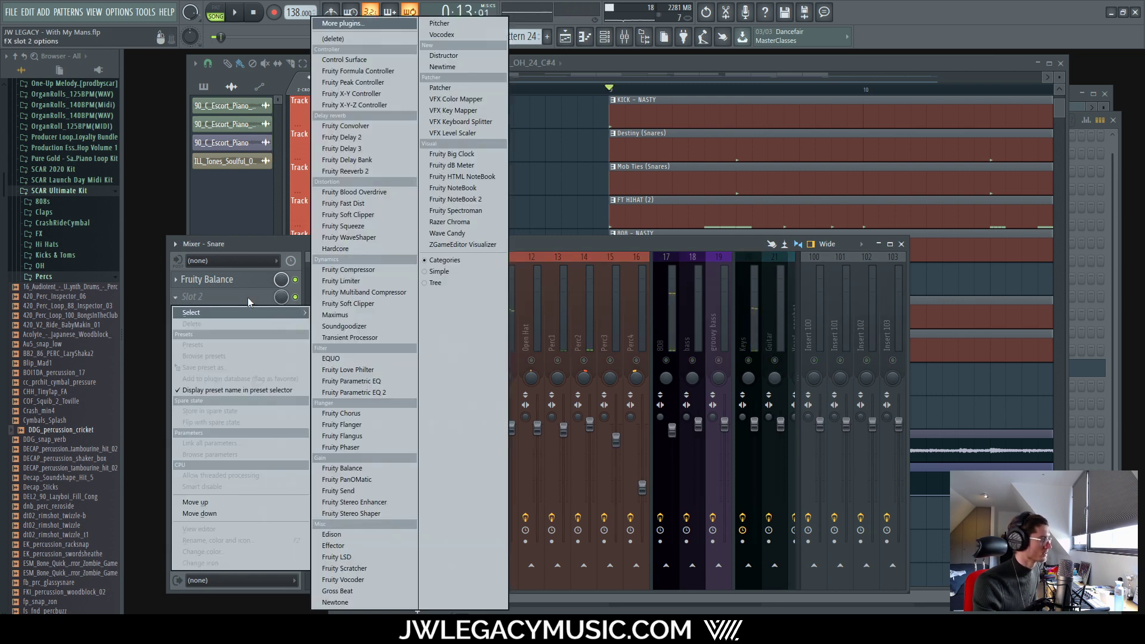
{"action": "left_click", "coordinate": [353, 25]}
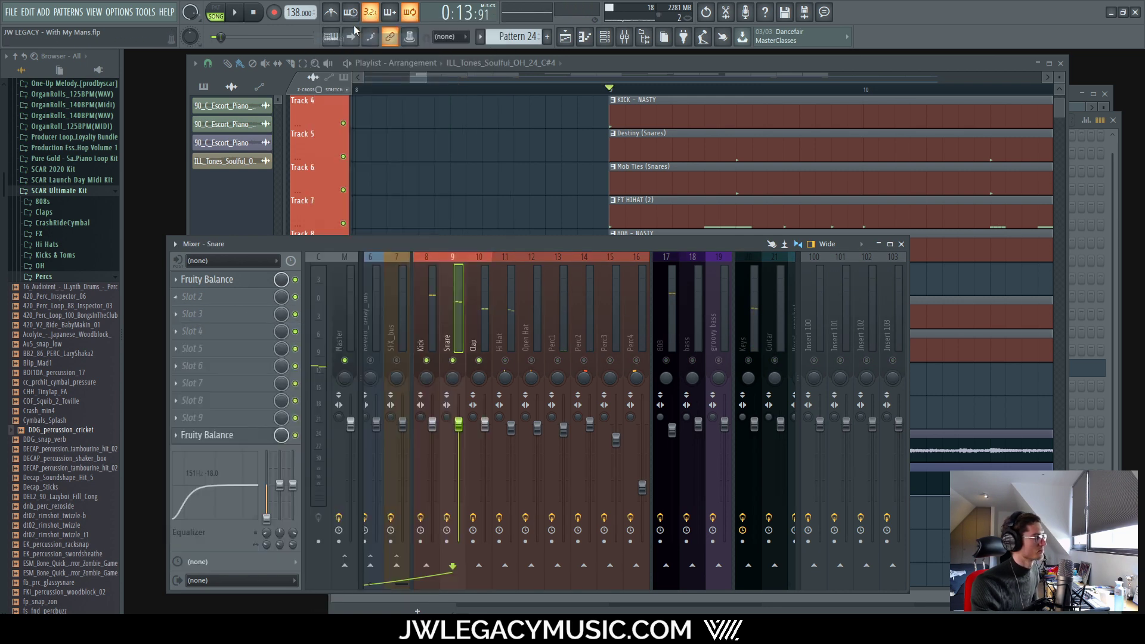
{"action": "left_click", "coordinate": [192, 300]}
Step: Find Neutron 2 with a 'neut' search and load it onto the Snare channel
{"action": "left_click", "coordinate": [353, 25]}
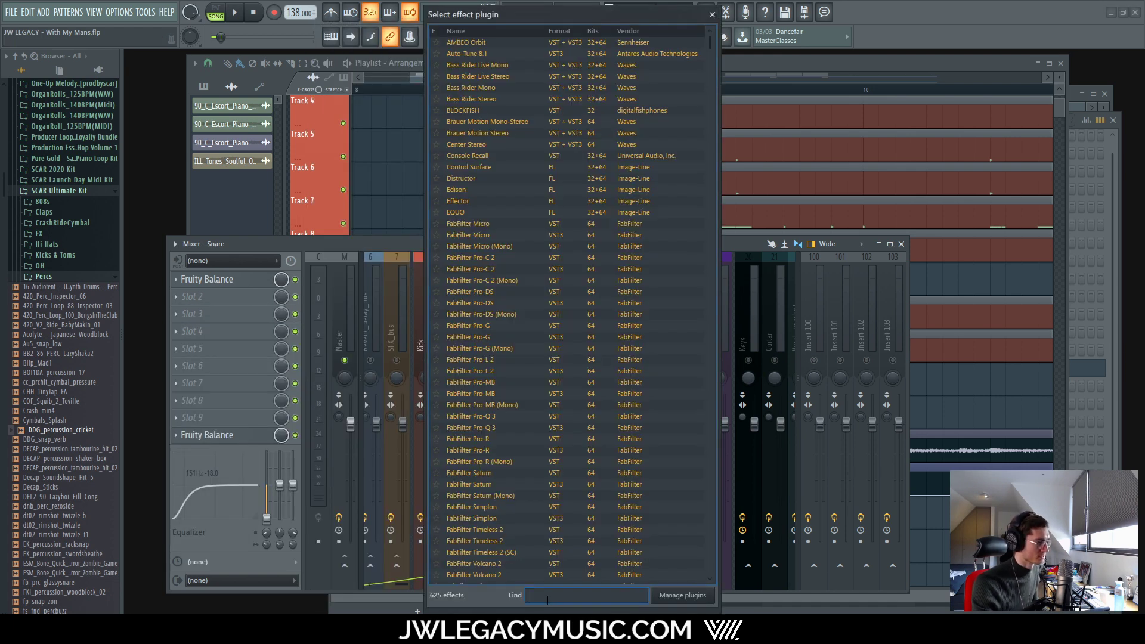
{"action": "type", "text": "neut"}
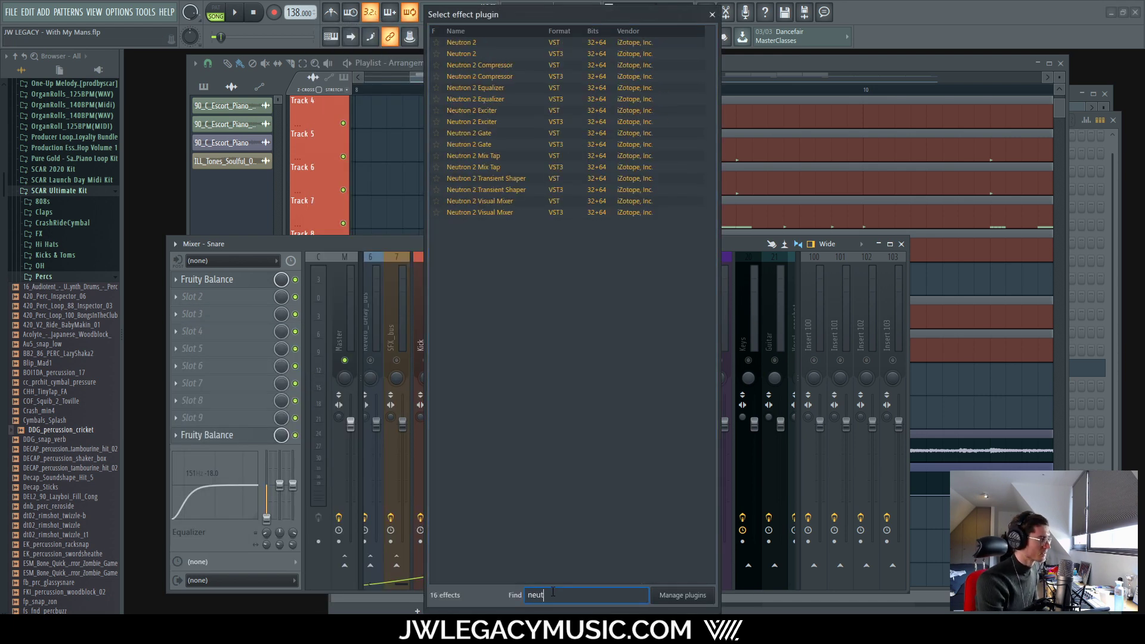
{"action": "double_click", "coordinate": [472, 54]}
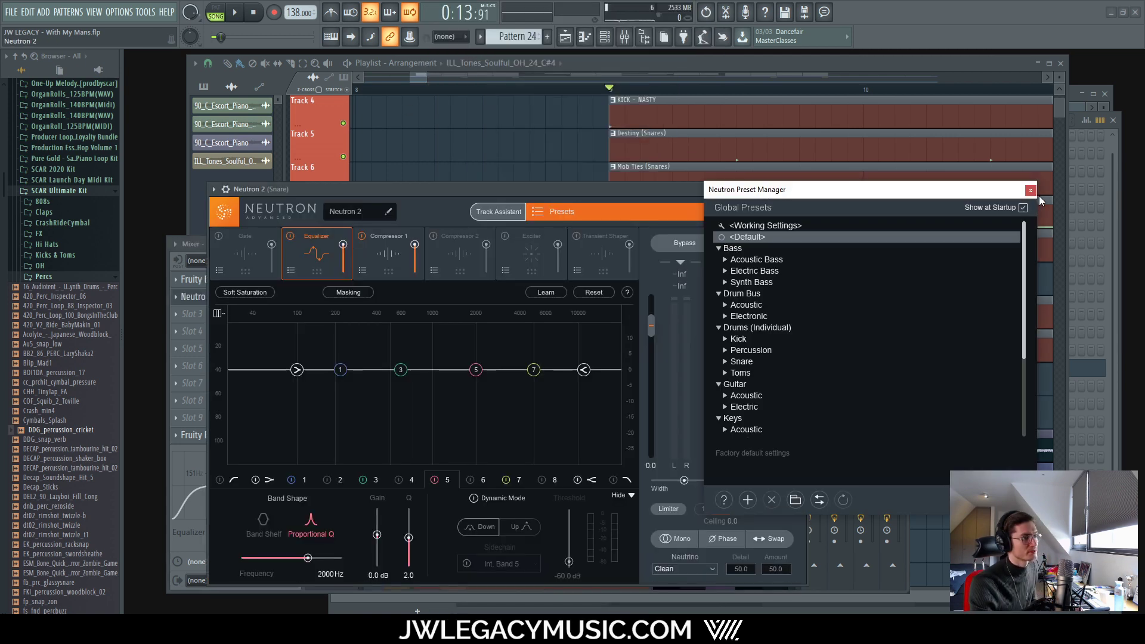
Step: Load the Drums > Snare 'Biting Snare' preset in Neutron 2 and play it back
{"action": "scroll", "coordinate": [715, 316], "scroll_direction": "down", "scroll_amount": 1}
{"action": "left_click", "coordinate": [725, 326]}
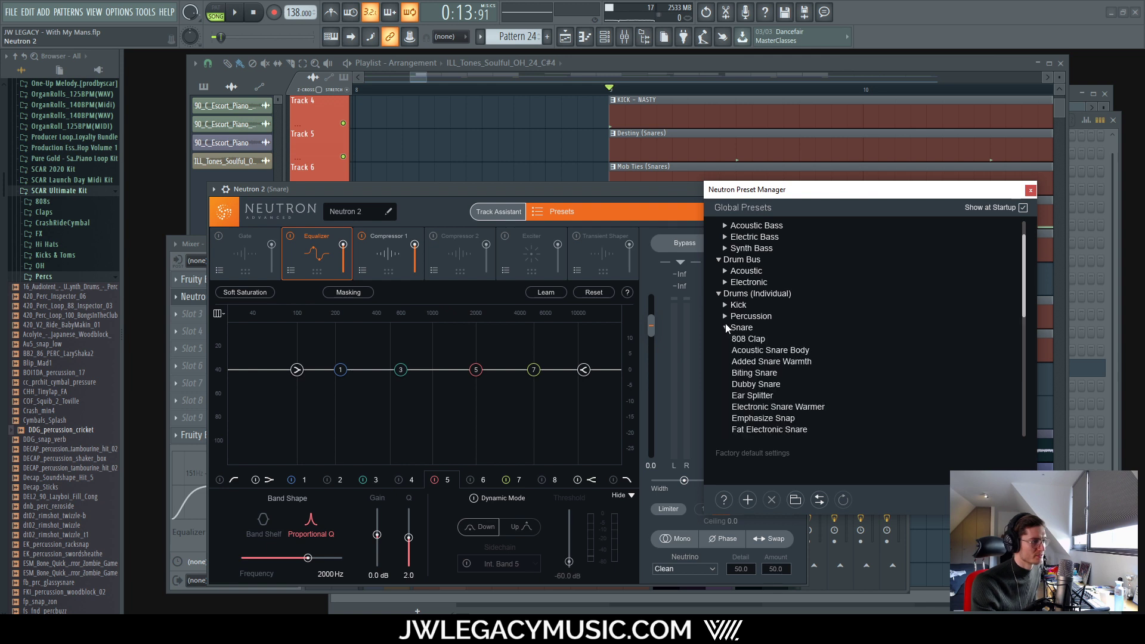
{"action": "scroll", "coordinate": [781, 364], "scroll_direction": "down", "scroll_amount": 1}
{"action": "left_click", "coordinate": [768, 342]}
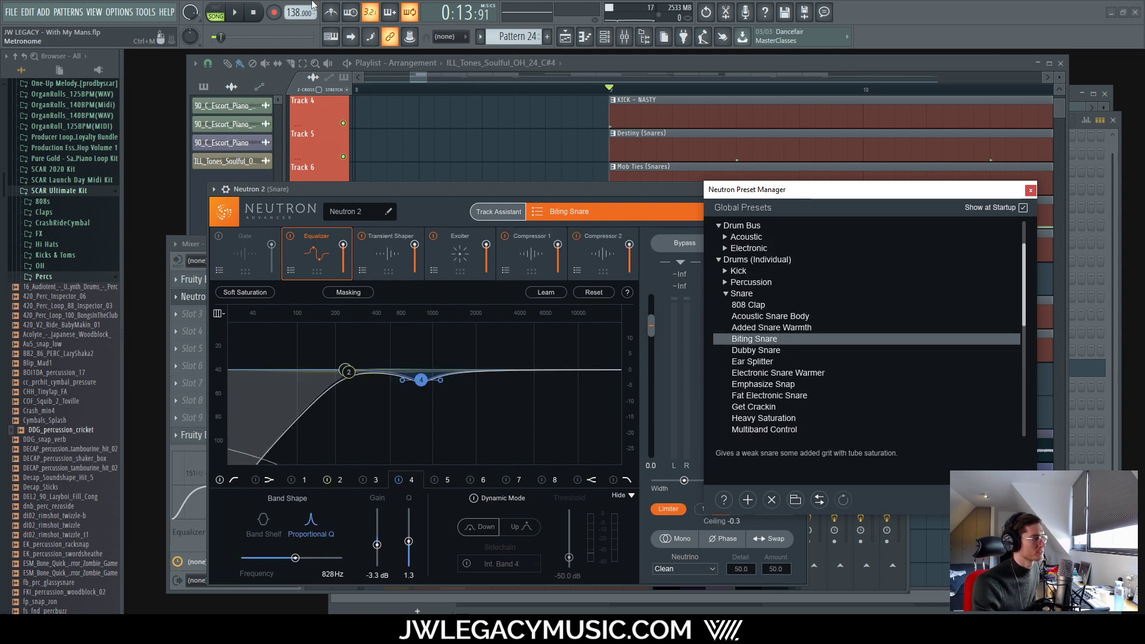
{"action": "left_click", "coordinate": [236, 13]}
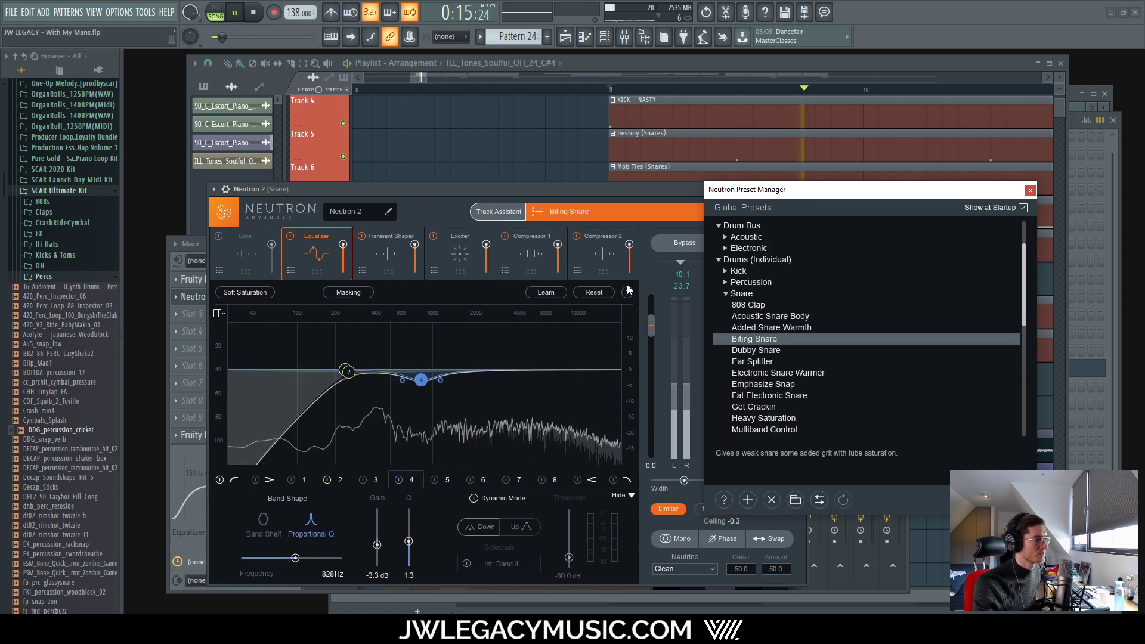
{"action": "left_click_drag", "start_coordinate": [502, 185], "coordinate": [715, 144]}
{"action": "left_click", "coordinate": [1030, 190]}
Step: A/B the snare with Neutron 2 bypassed and active during playback, leaving it active
{"action": "left_click", "coordinate": [899, 202]}
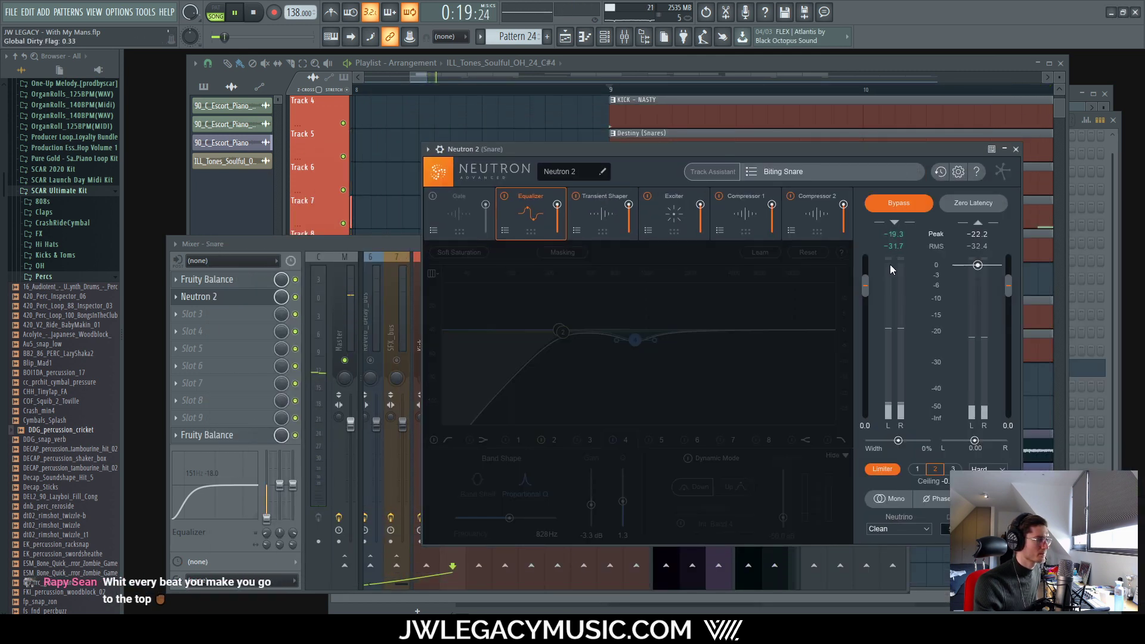
{"action": "left_click", "coordinate": [409, 245]}
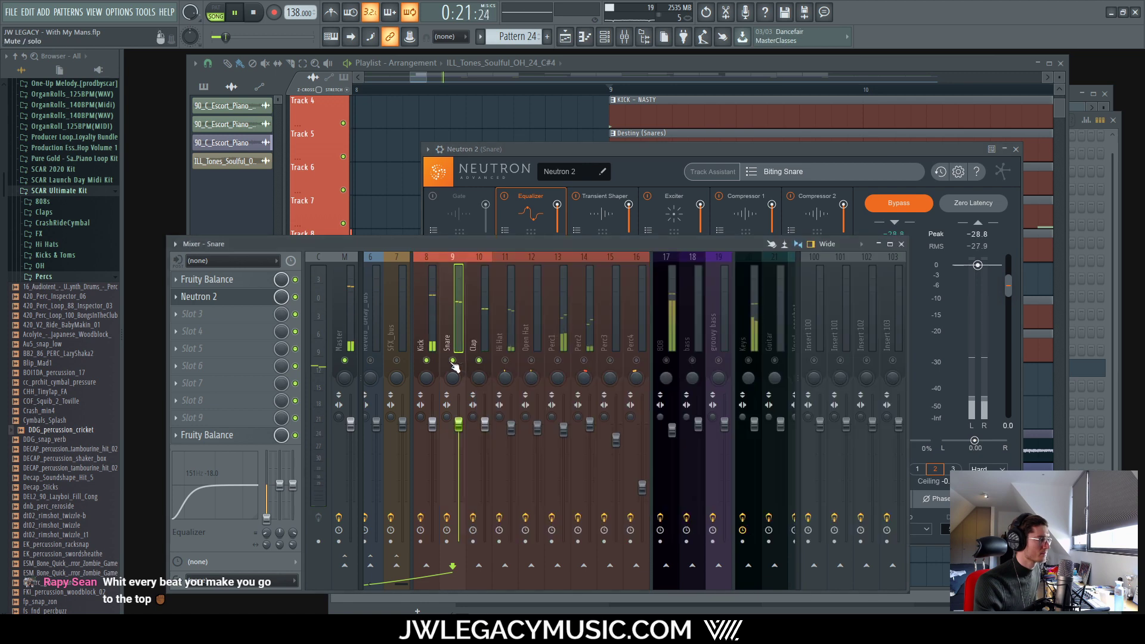
{"action": "left_click_drag", "start_coordinate": [664, 152], "coordinate": [627, 157]}
{"action": "key", "text": "space"}
{"action": "key", "text": "space"}
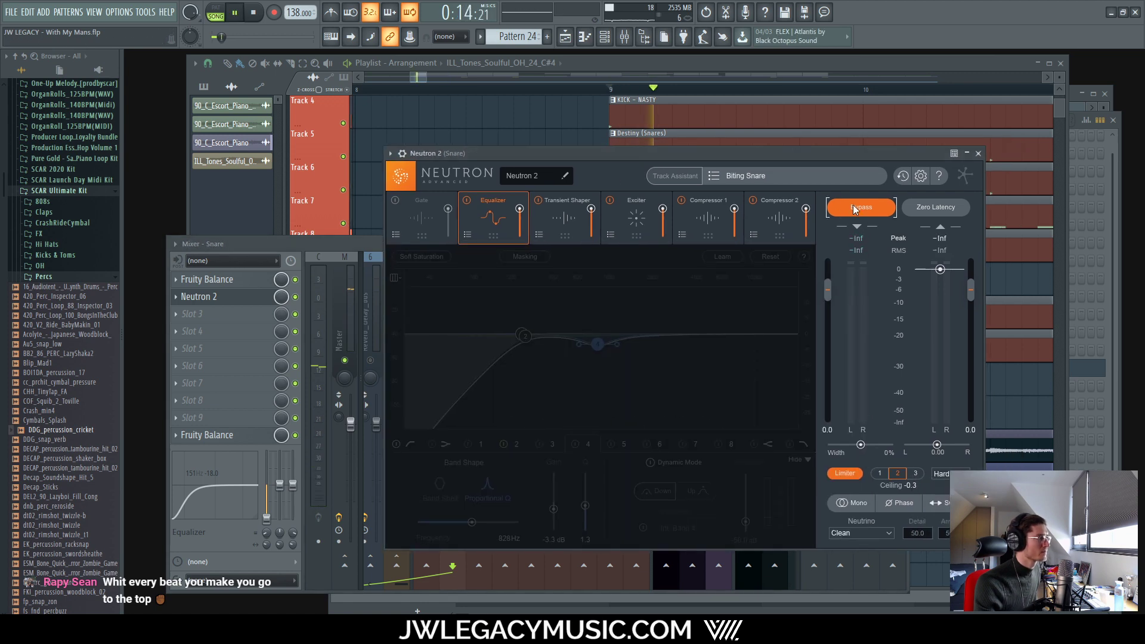
{"action": "left_click", "coordinate": [858, 209]}
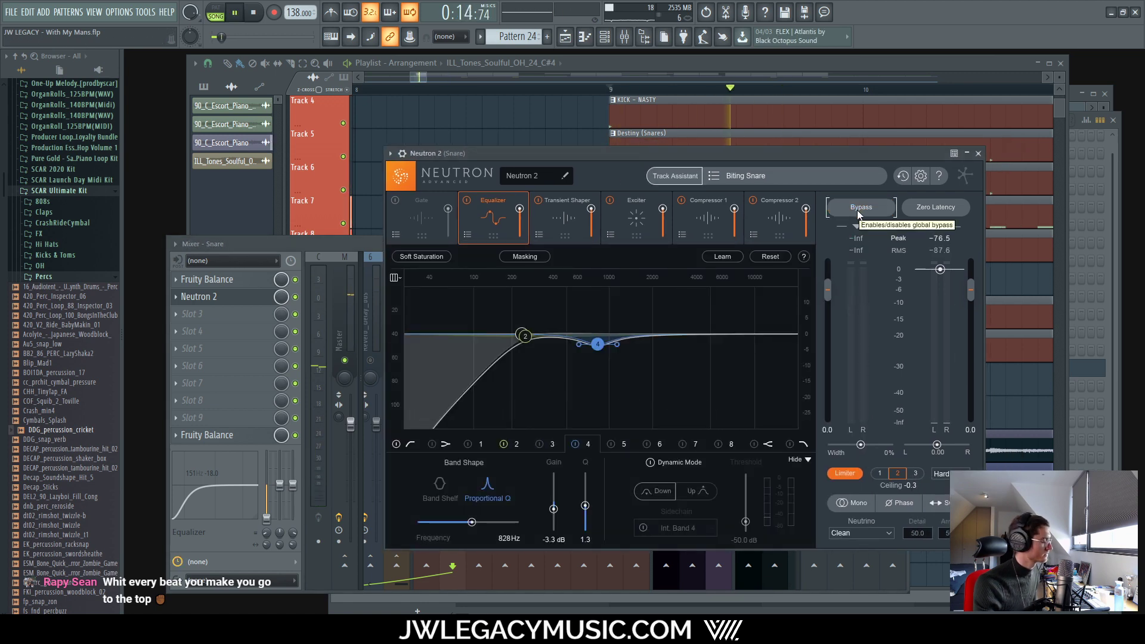
{"action": "left_click", "coordinate": [855, 209]}
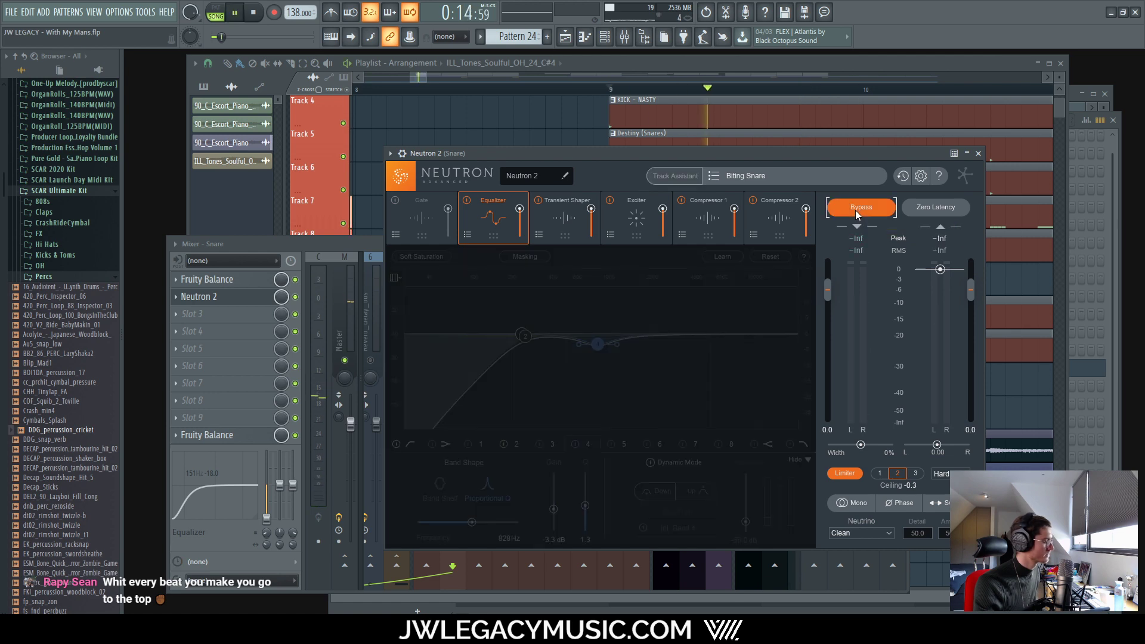
{"action": "left_click", "coordinate": [855, 208]}
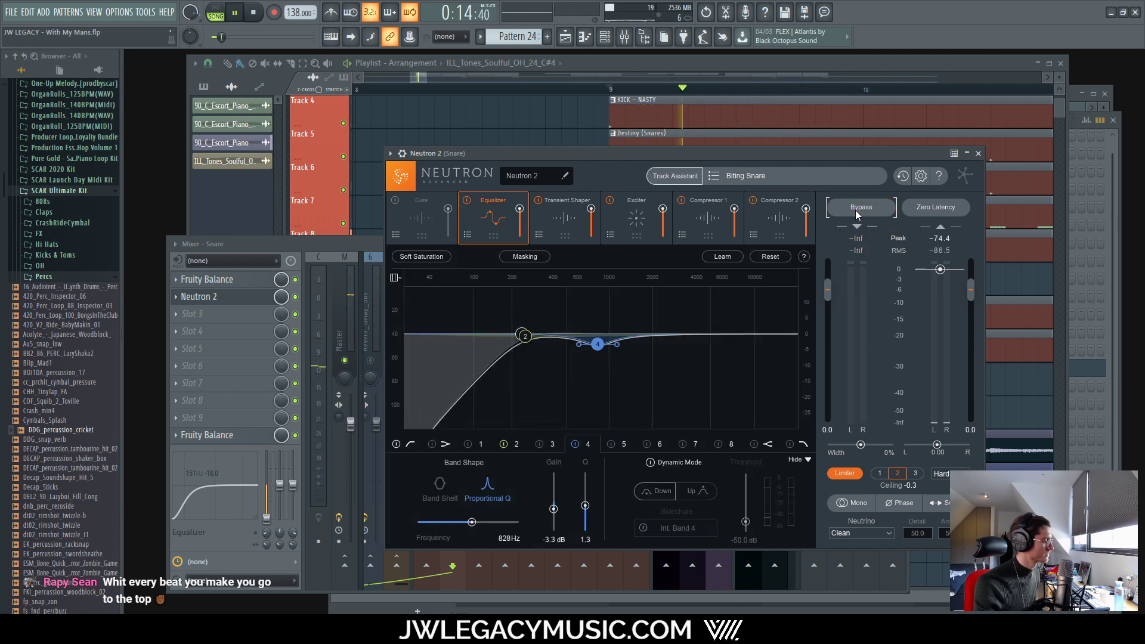
{"action": "key", "text": "space"}
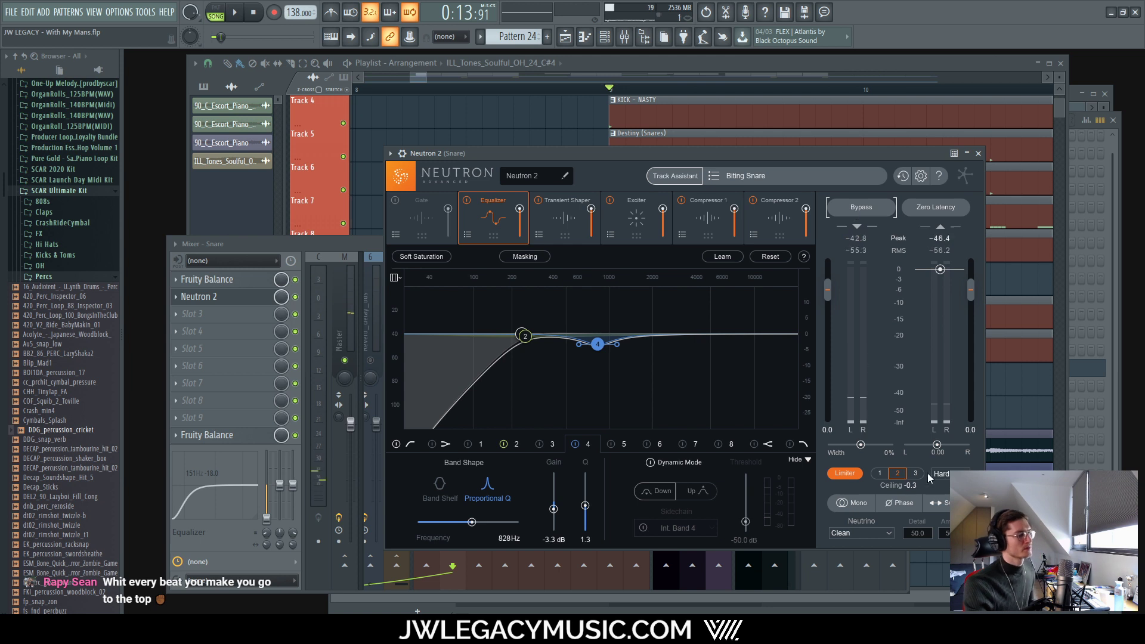
Step: Set Neutrino to Drums / Percussion, review the Neutron modules, and close the plugin
{"action": "left_click", "coordinate": [871, 530]}
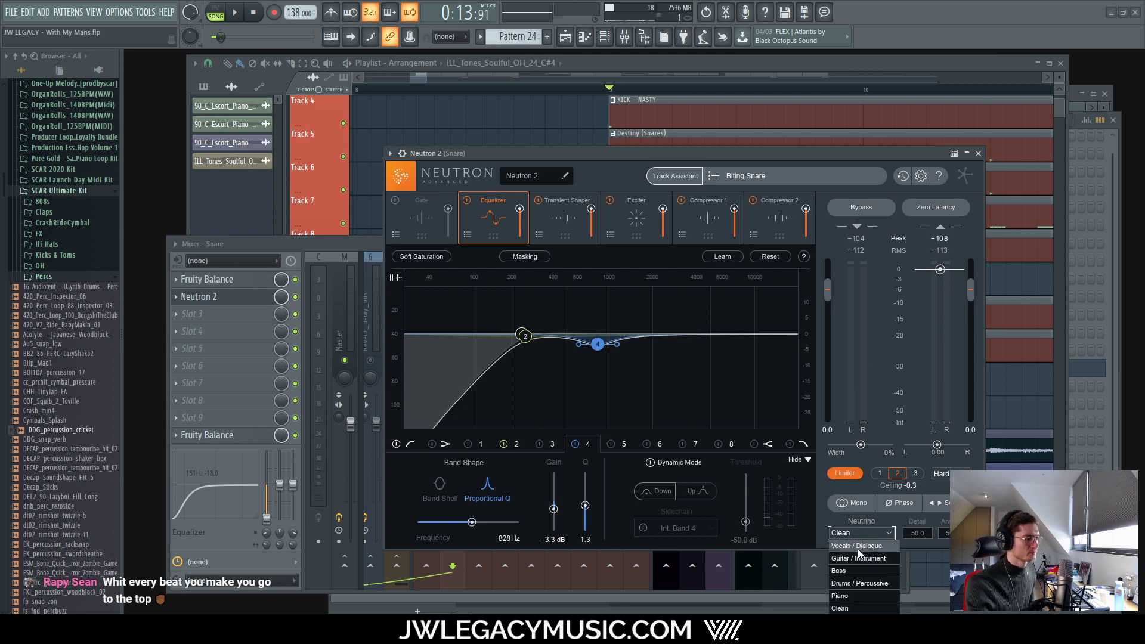
{"action": "left_click", "coordinate": [845, 577]}
{"action": "key", "text": "space"}
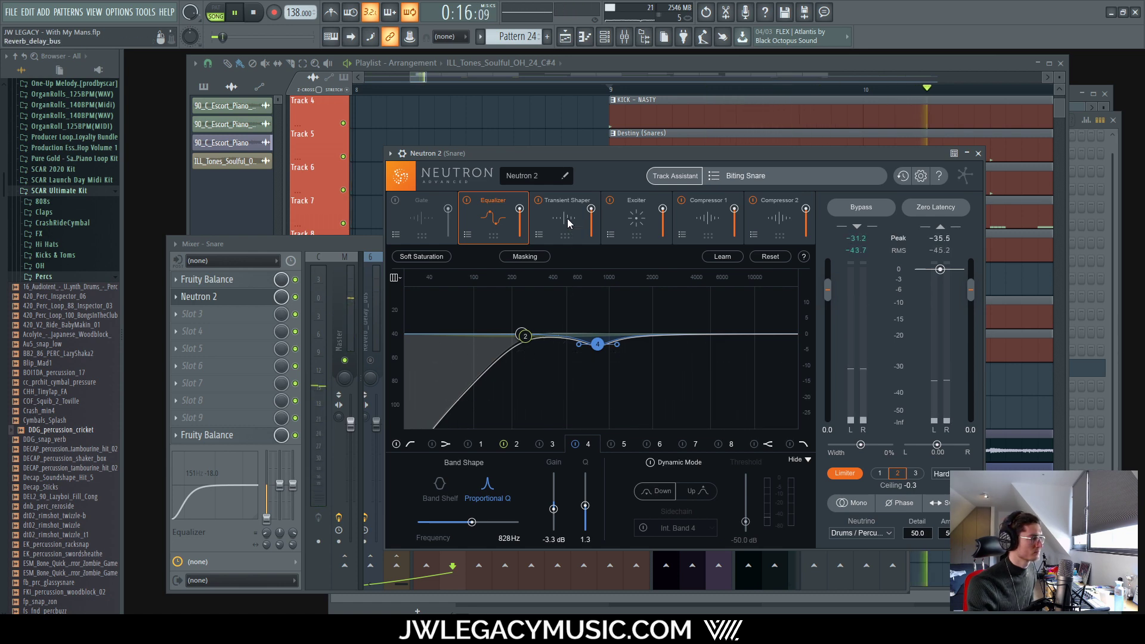
{"action": "left_click", "coordinate": [641, 224]}
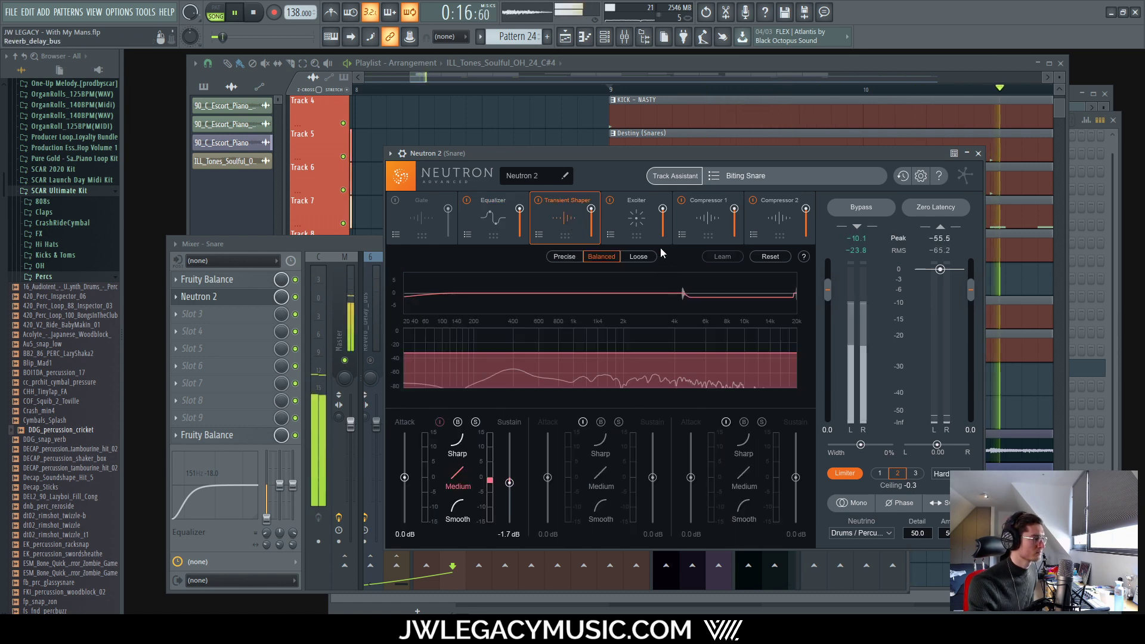
{"action": "left_click", "coordinate": [704, 215]}
{"action": "left_click", "coordinate": [563, 217]}
{"action": "left_click", "coordinate": [494, 209]}
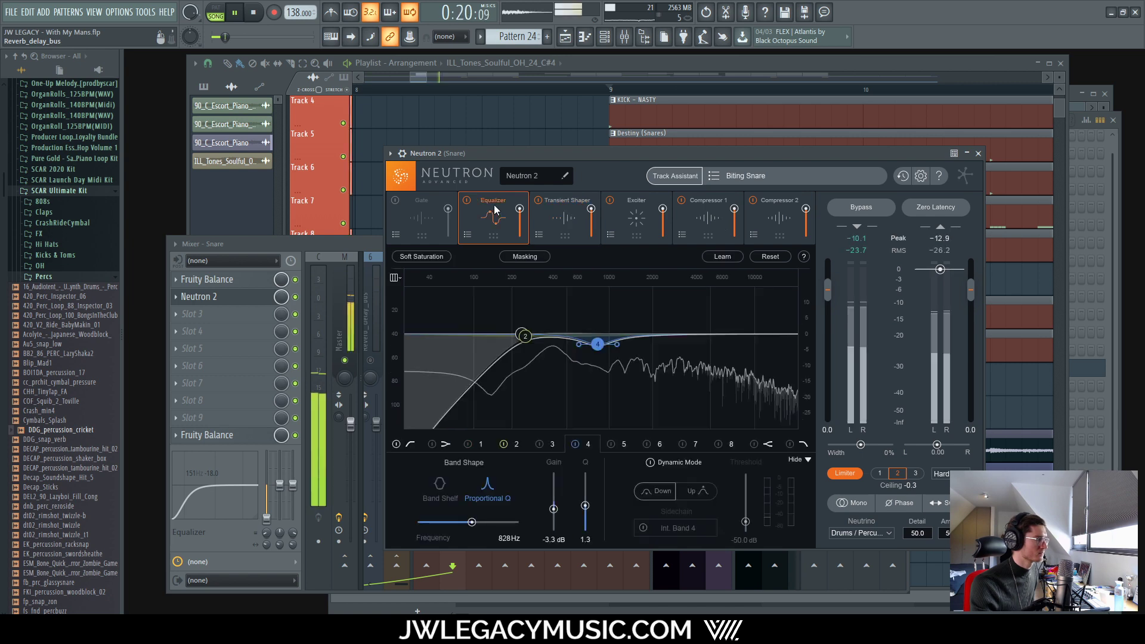
{"action": "left_click", "coordinate": [978, 153]}
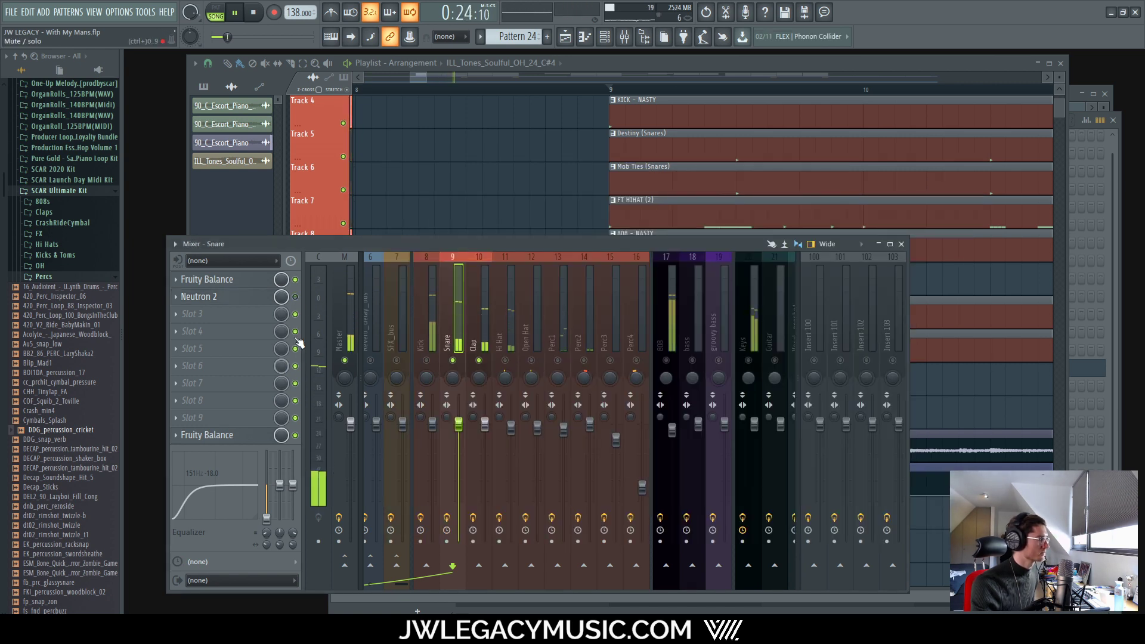
Step: A/B the snare's Neutron 2 slot, then unmute Kick, Hi Hat, Open Hat and Perc1–Perc4
{"action": "left_click", "coordinate": [296, 297]}
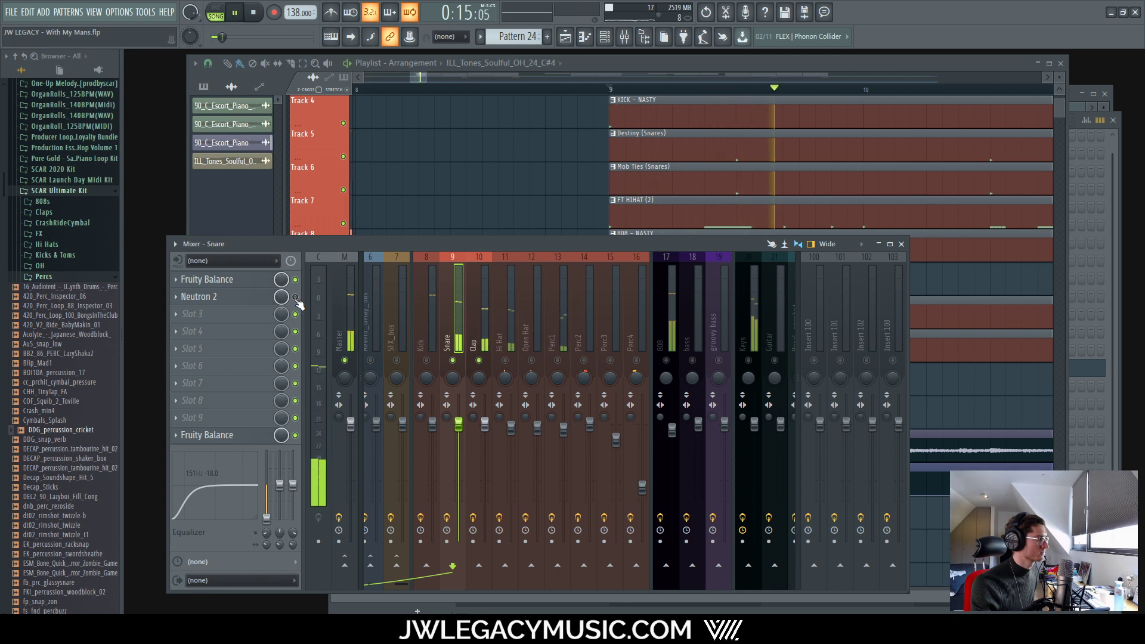
{"action": "left_click", "coordinate": [295, 296]}
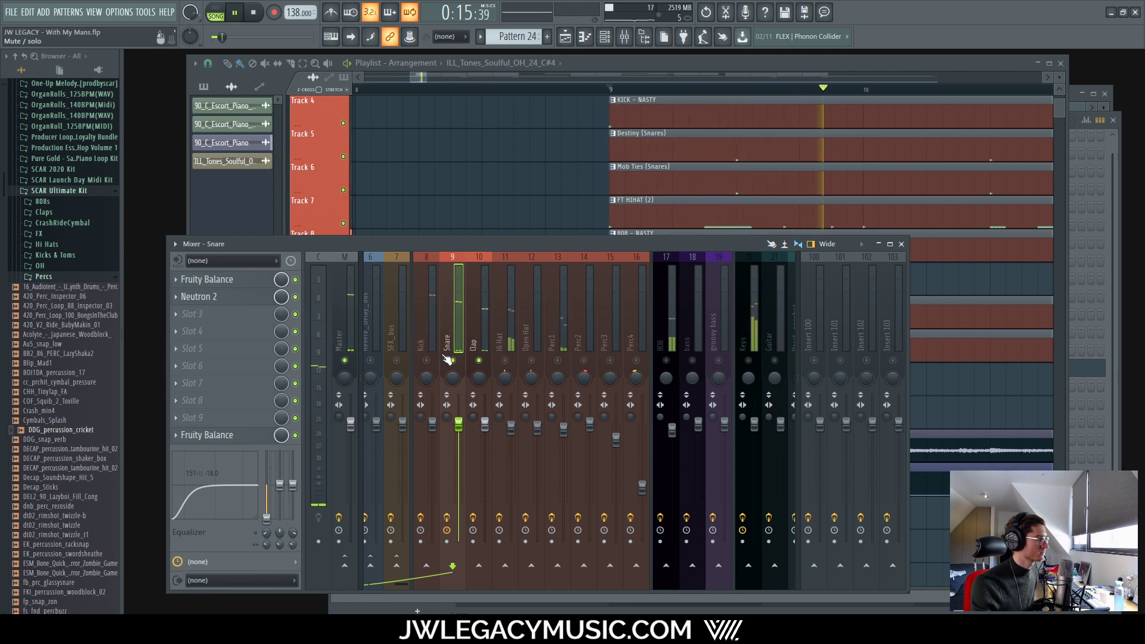
{"action": "left_click", "coordinate": [426, 360]}
{"action": "left_click", "coordinate": [505, 360]}
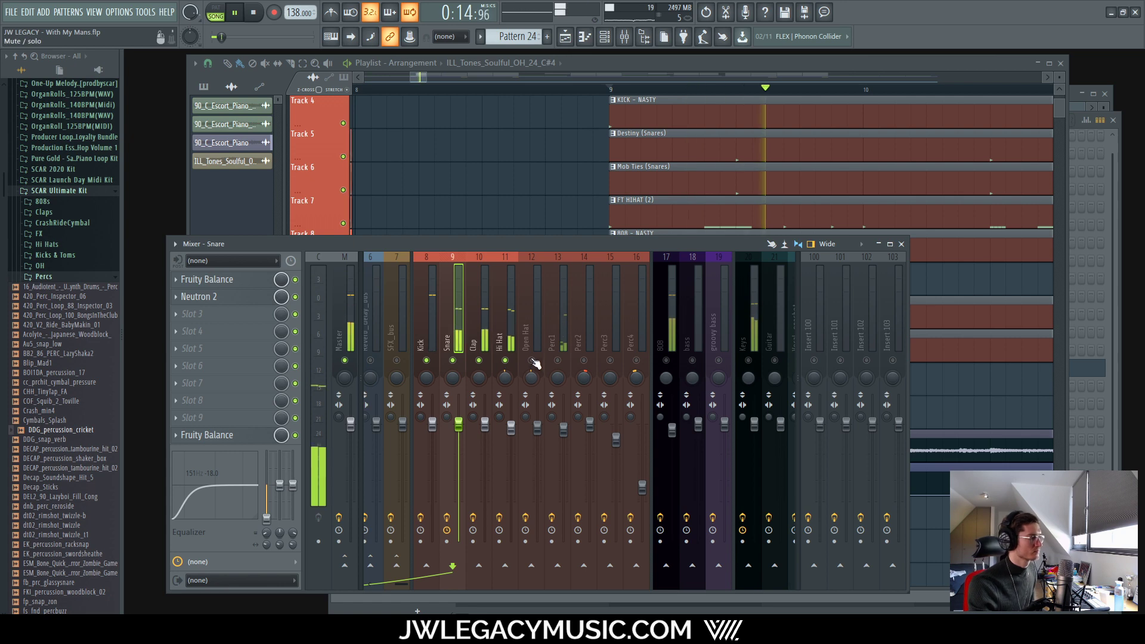
{"action": "left_click", "coordinate": [531, 360]}
{"action": "left_click", "coordinate": [558, 360]}
{"action": "left_click", "coordinate": [583, 360]}
{"action": "left_click", "coordinate": [610, 360]}
{"action": "left_click", "coordinate": [636, 360]}
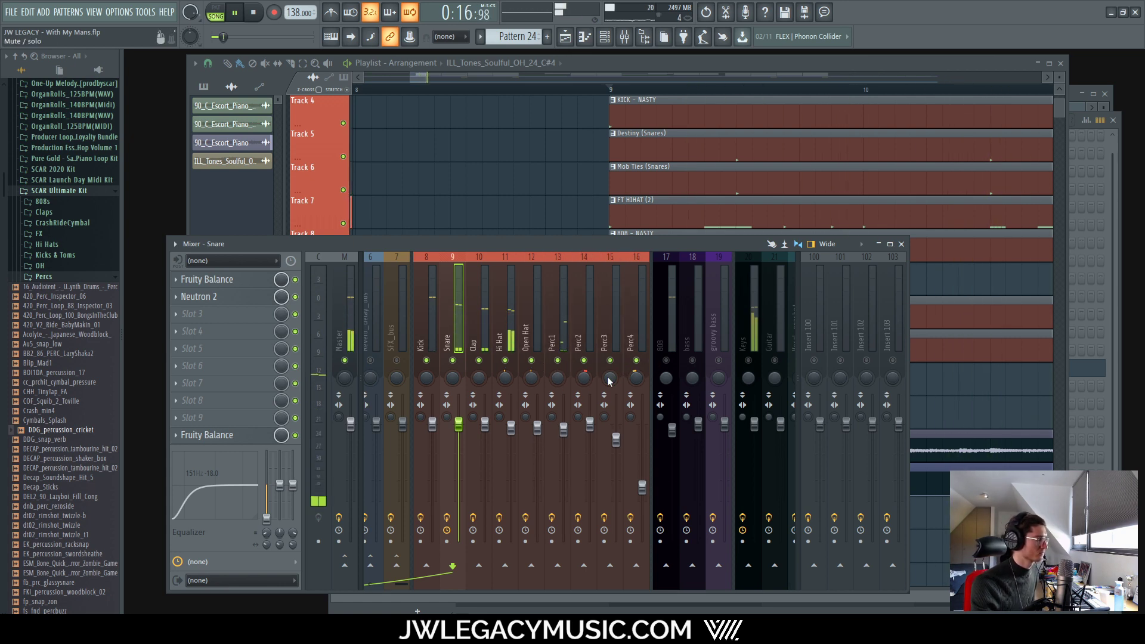
{"action": "left_click_drag", "start_coordinate": [403, 584], "coordinate": [347, 565]}
Step: Load UAD Fairchild 670 into DRUMS_bus Slot 2 using a 'fair' plugin search
{"action": "left_click", "coordinate": [405, 334]}
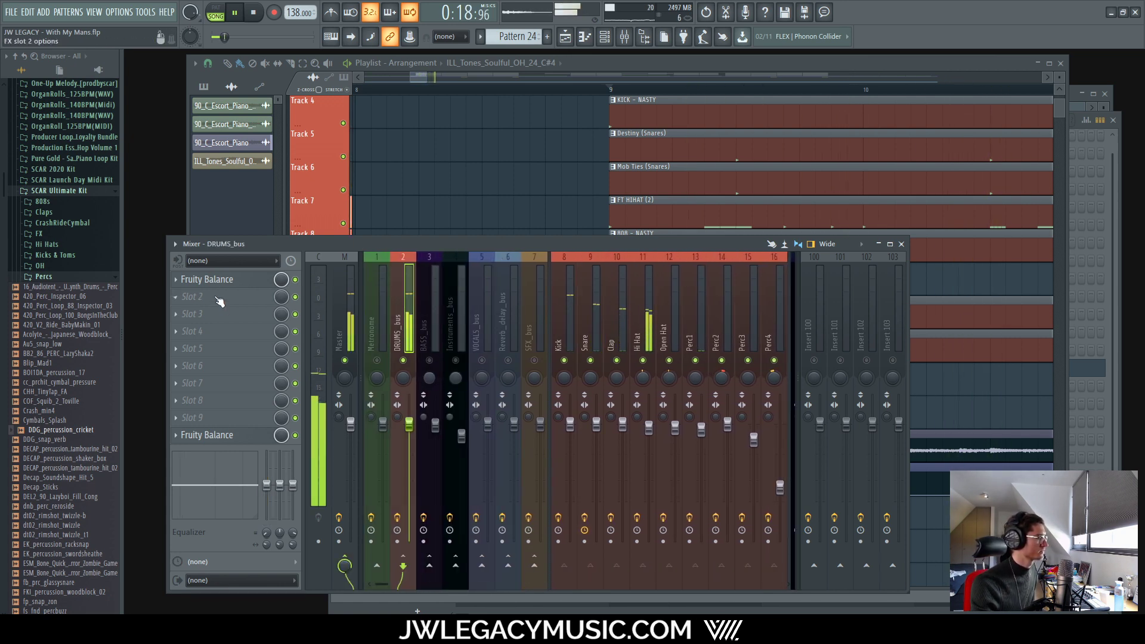
{"action": "left_click", "coordinate": [219, 302]}
{"action": "left_click", "coordinate": [522, 178]}
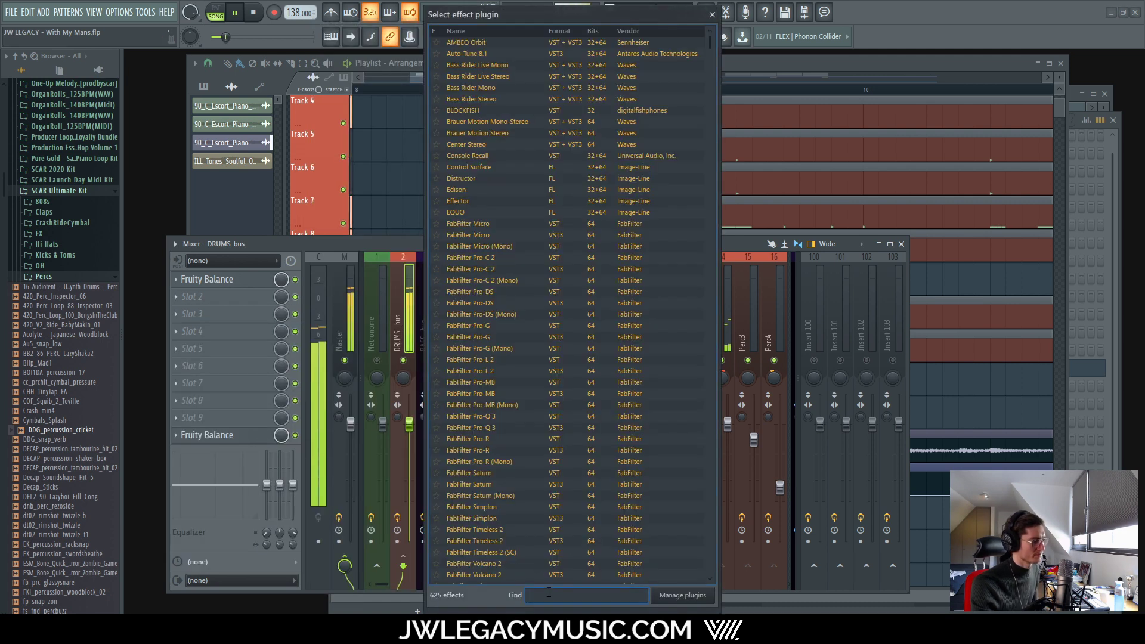
{"action": "type", "text": "fair"}
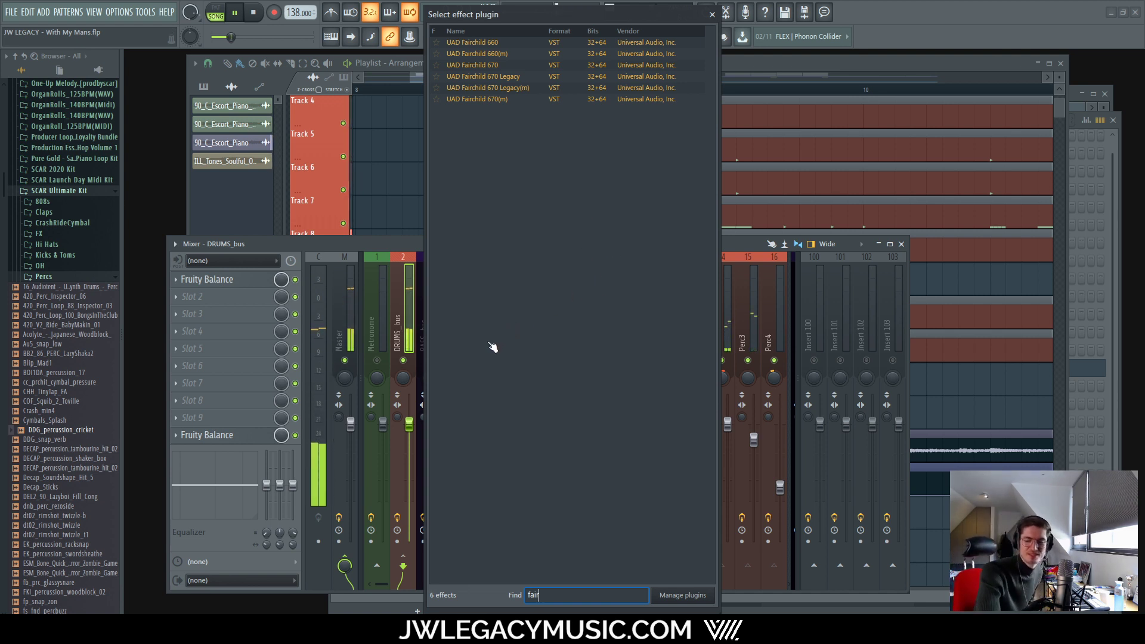
{"action": "double_click", "coordinate": [484, 66]}
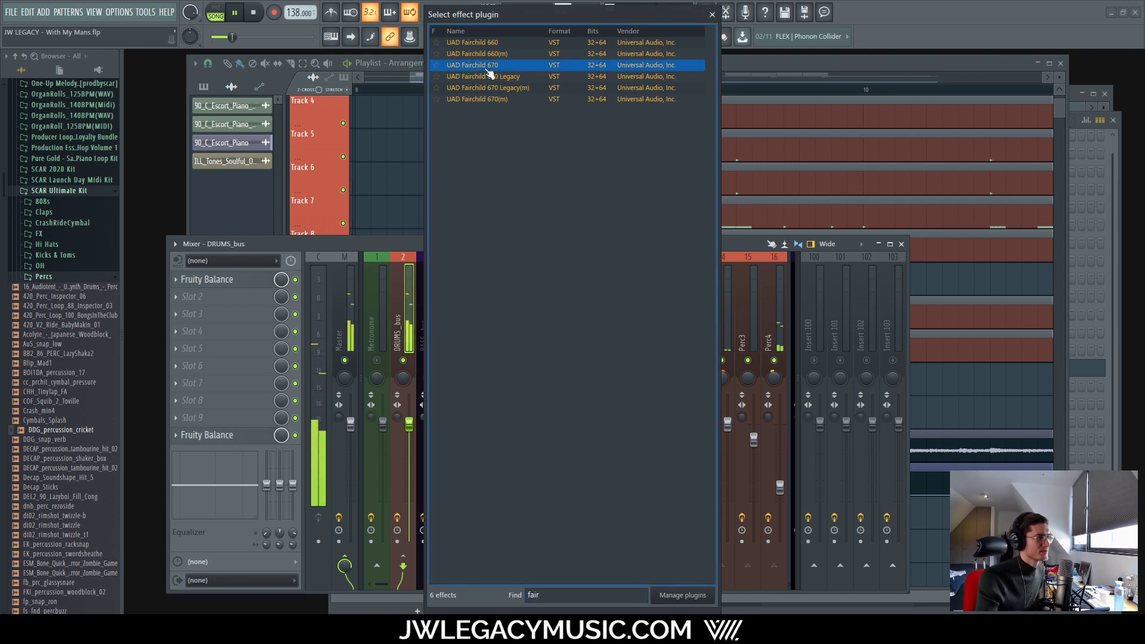
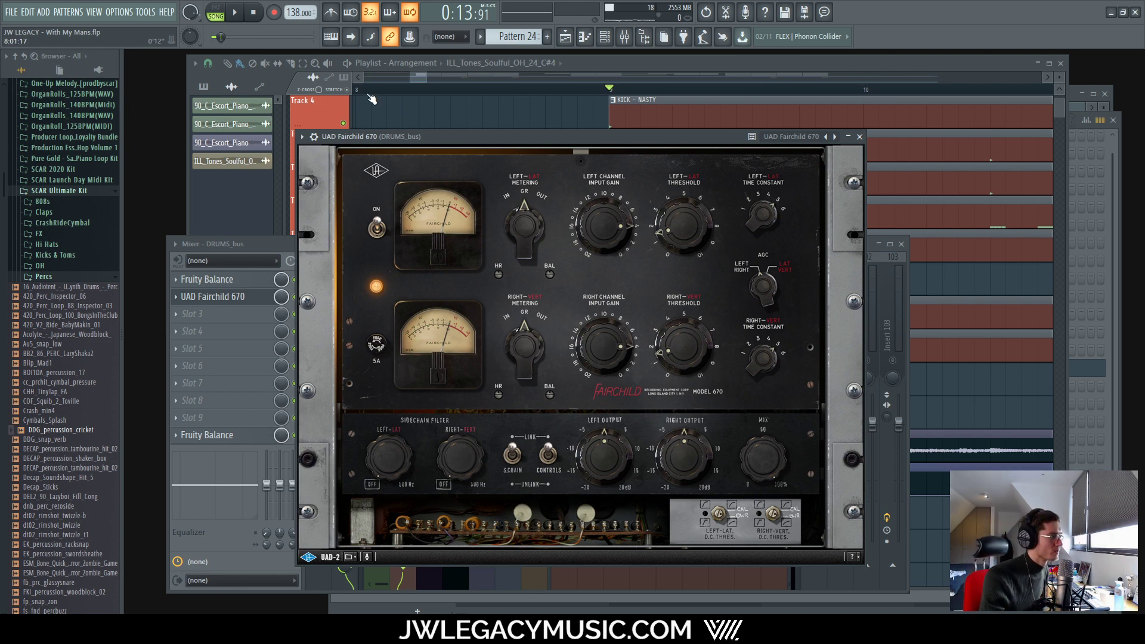
Step: With the beat playing, set the Fairchild 670 Time Constant to 2 and Threshold to 2.1, then close it
{"action": "key", "text": "space"}
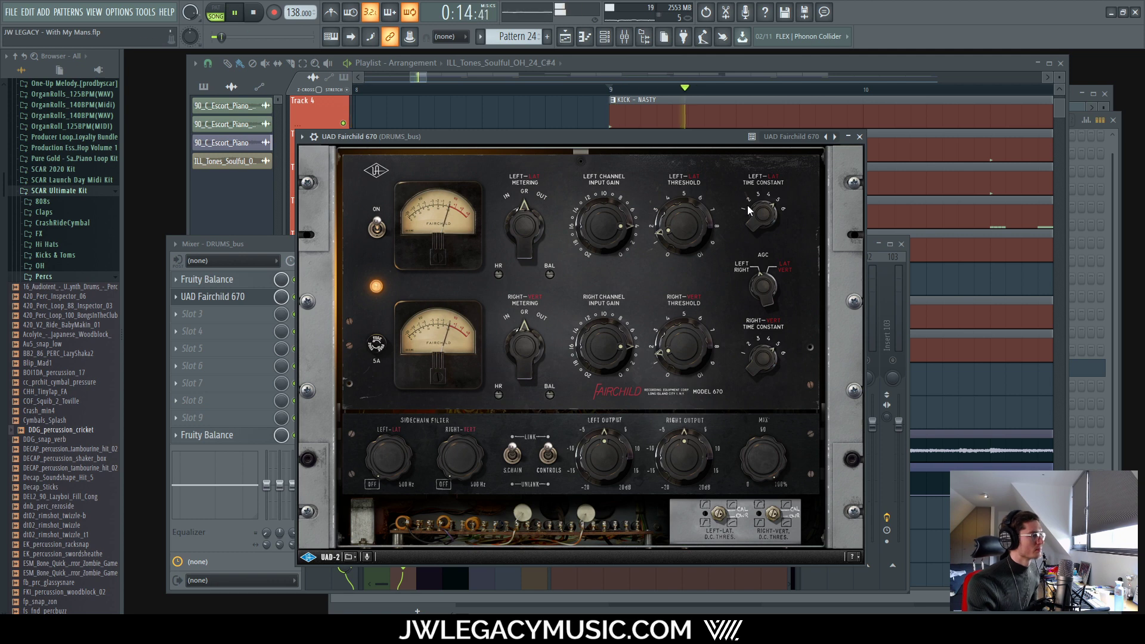
{"action": "left_click_drag", "start_coordinate": [770, 208], "coordinate": [742, 201]}
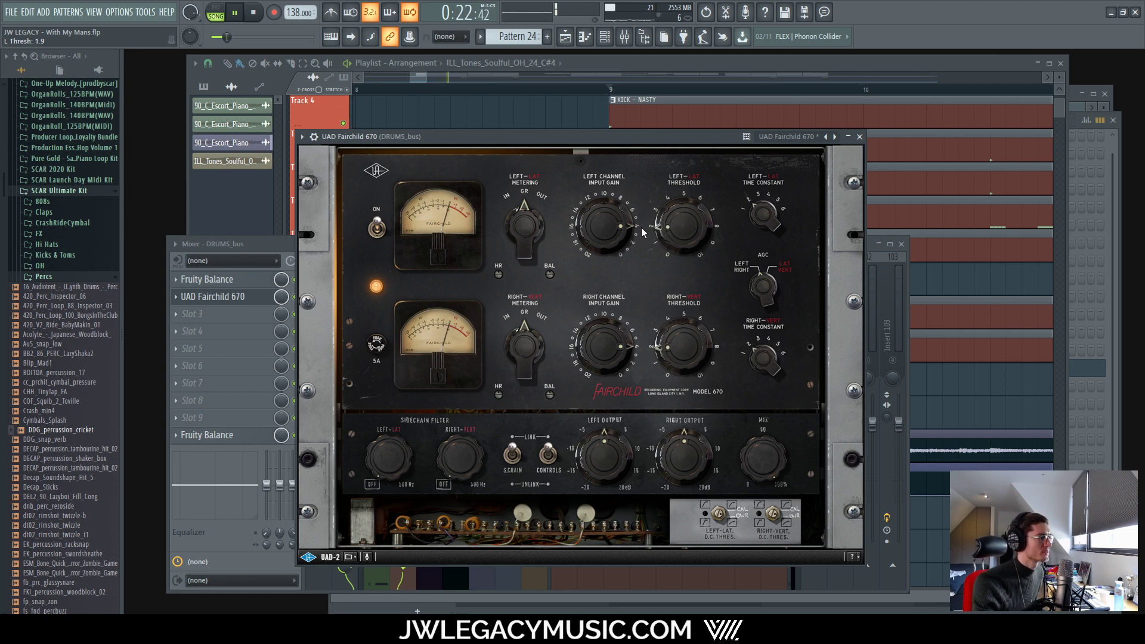
{"action": "left_click_drag", "start_coordinate": [642, 228], "coordinate": [639, 223]}
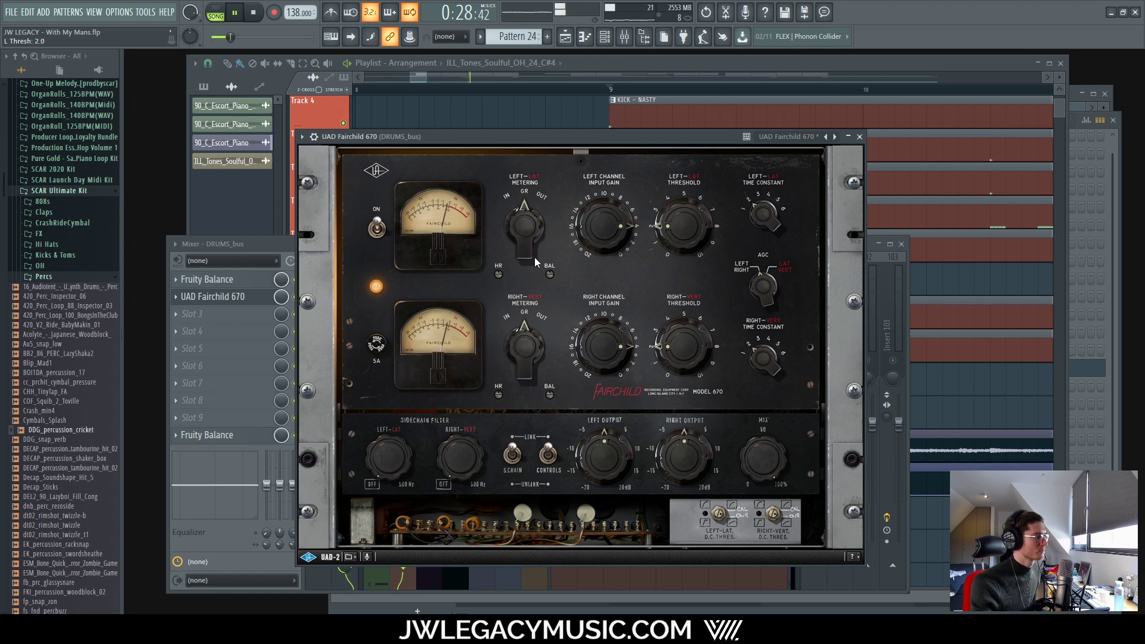
{"action": "left_click_drag", "start_coordinate": [567, 136], "coordinate": [678, 127]}
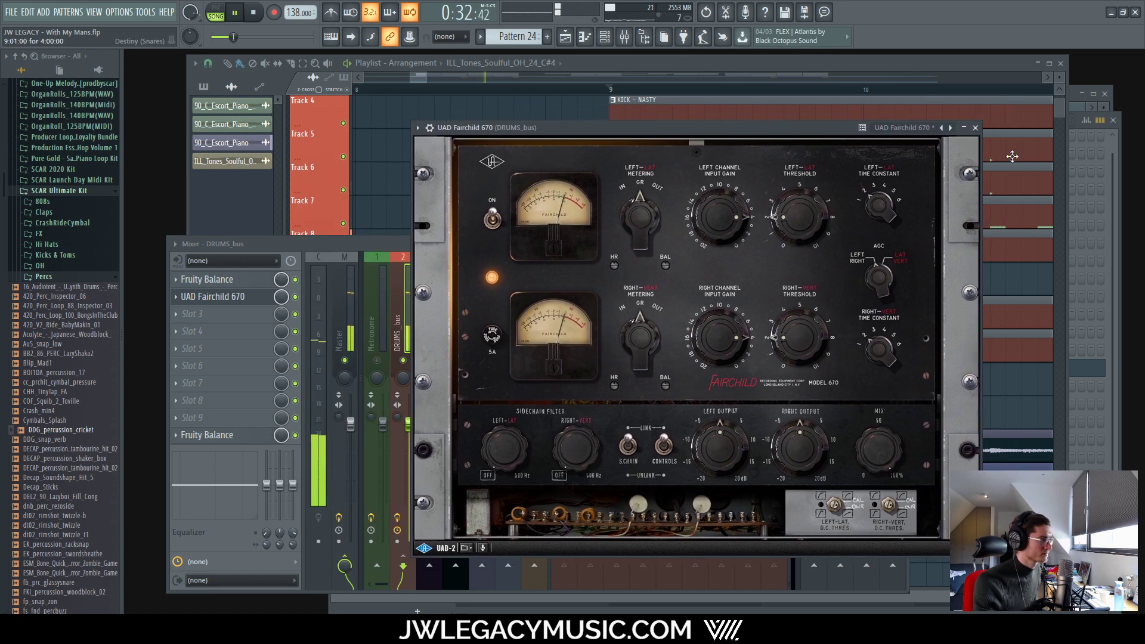
{"action": "left_click", "coordinate": [975, 128]}
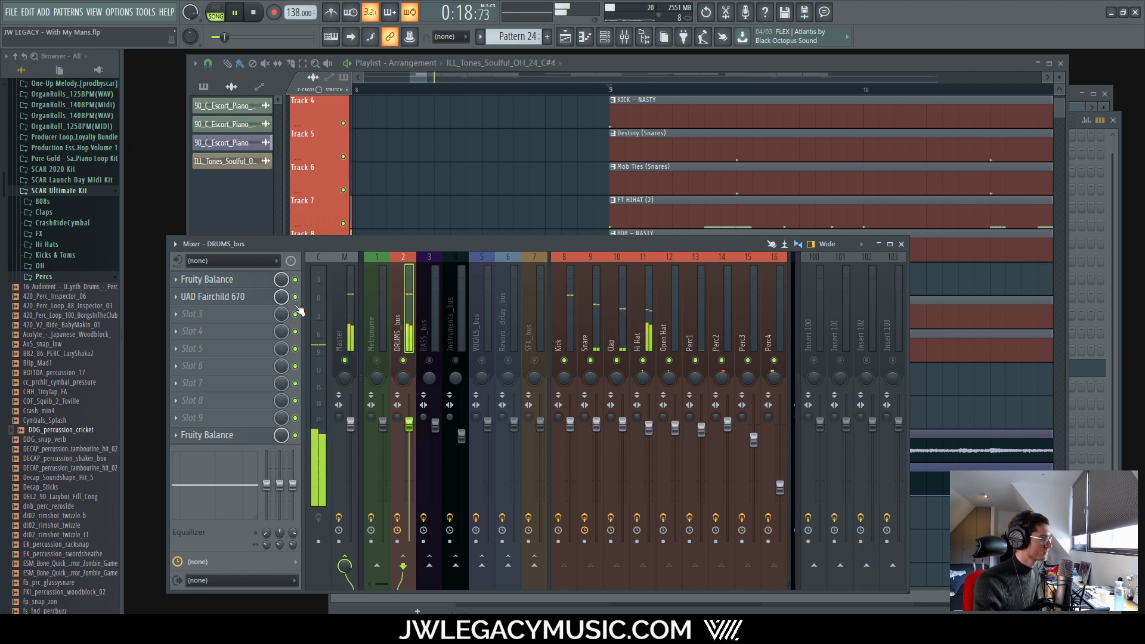
Step: Stop playback and select the BASS_bus mixer channel
{"action": "key", "text": "space"}
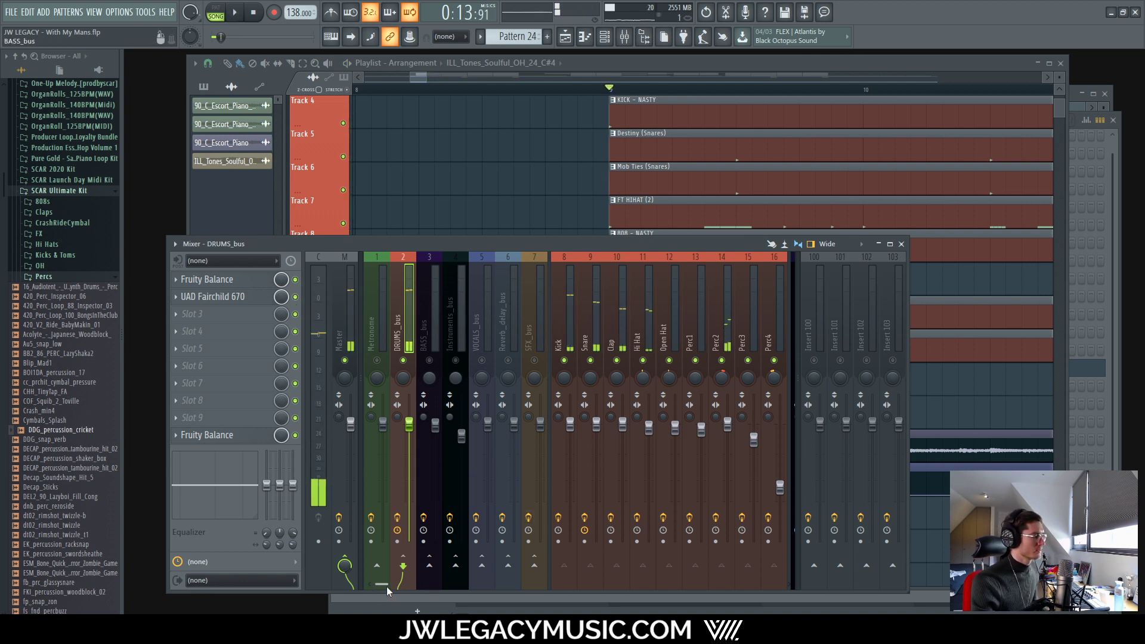
{"action": "left_click_drag", "start_coordinate": [386, 586], "coordinate": [398, 586]}
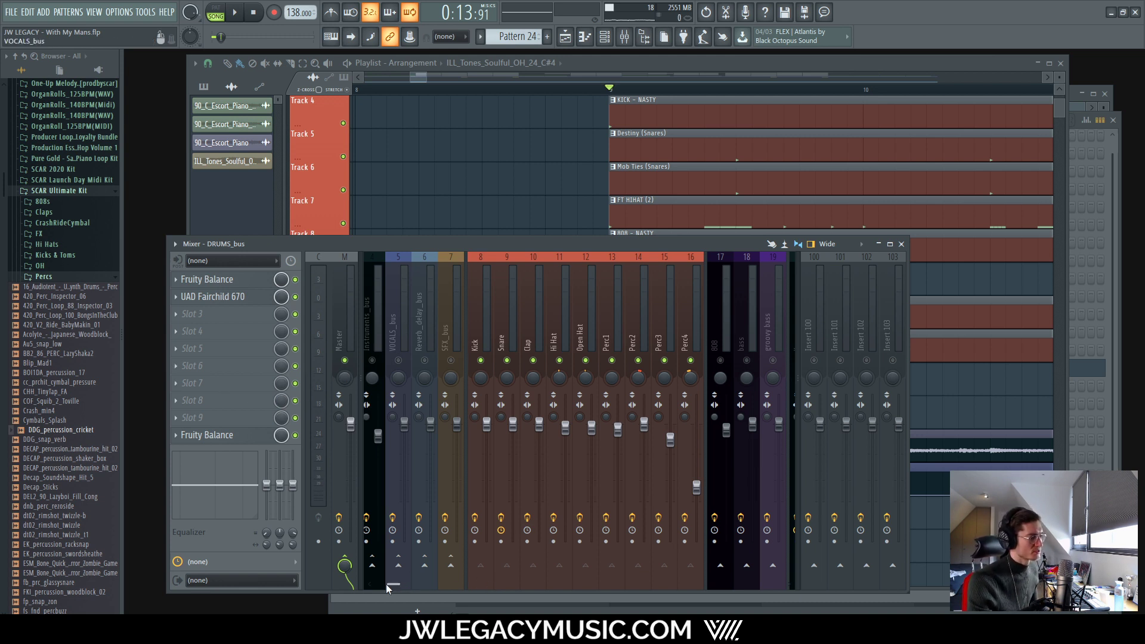
{"action": "left_click_drag", "start_coordinate": [385, 584], "coordinate": [424, 583]}
{"action": "left_click", "coordinate": [431, 334]}
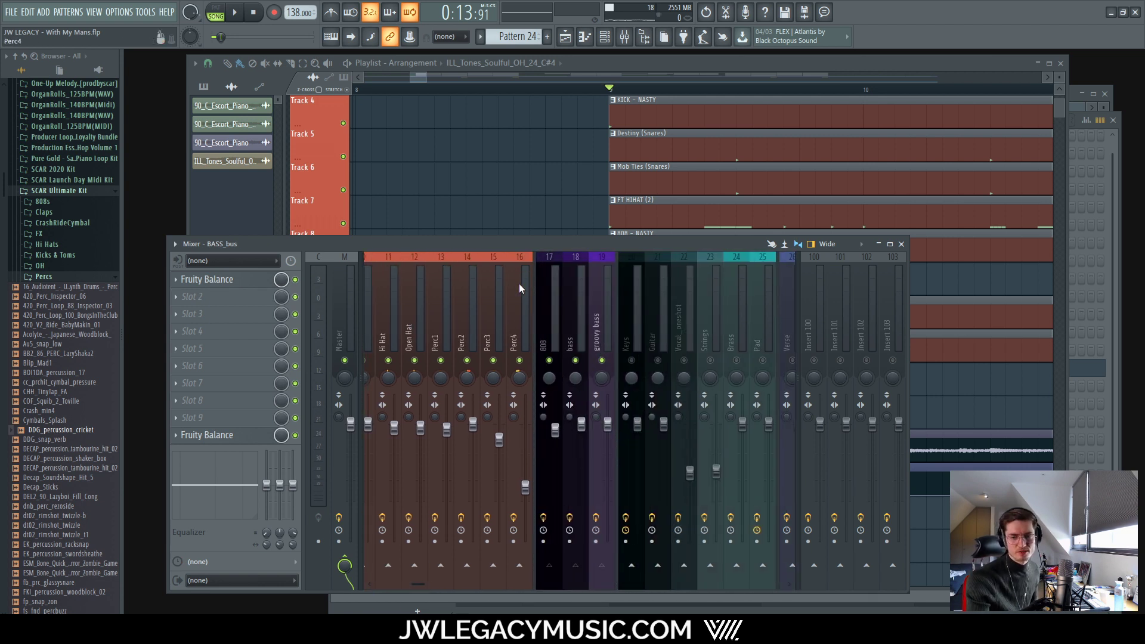
Step: Select the 808 channel, check its MTuner (reading D0), and bring up slot 2's plugin menu
{"action": "key", "text": "space"}
{"action": "left_click", "coordinate": [552, 301]}
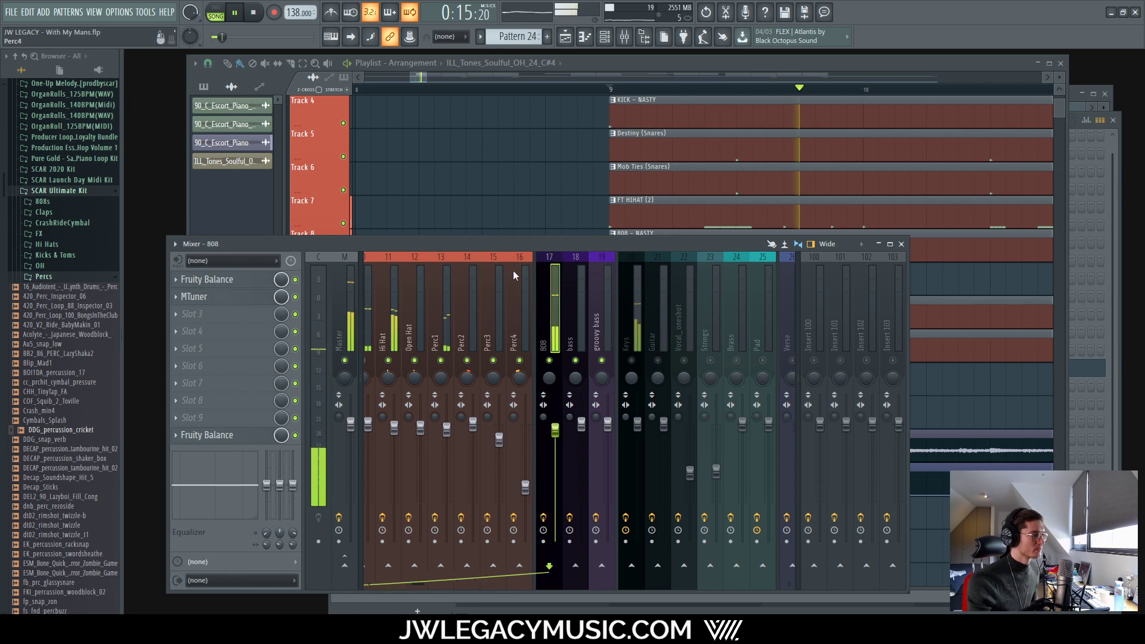
{"action": "left_click", "coordinate": [227, 300]}
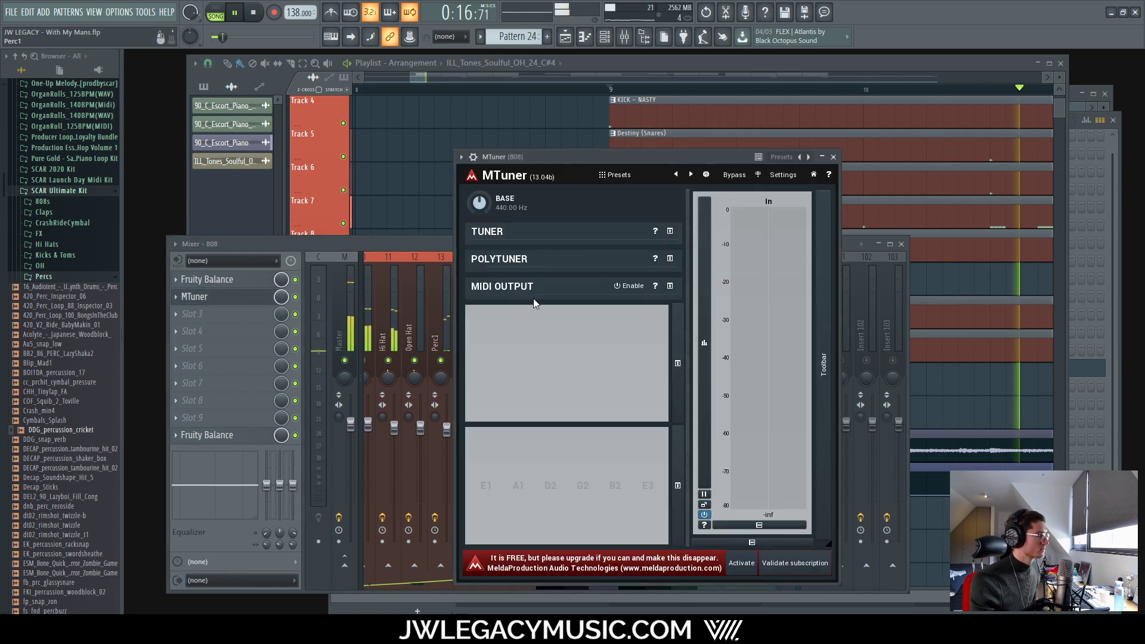
{"action": "left_click", "coordinate": [833, 156]}
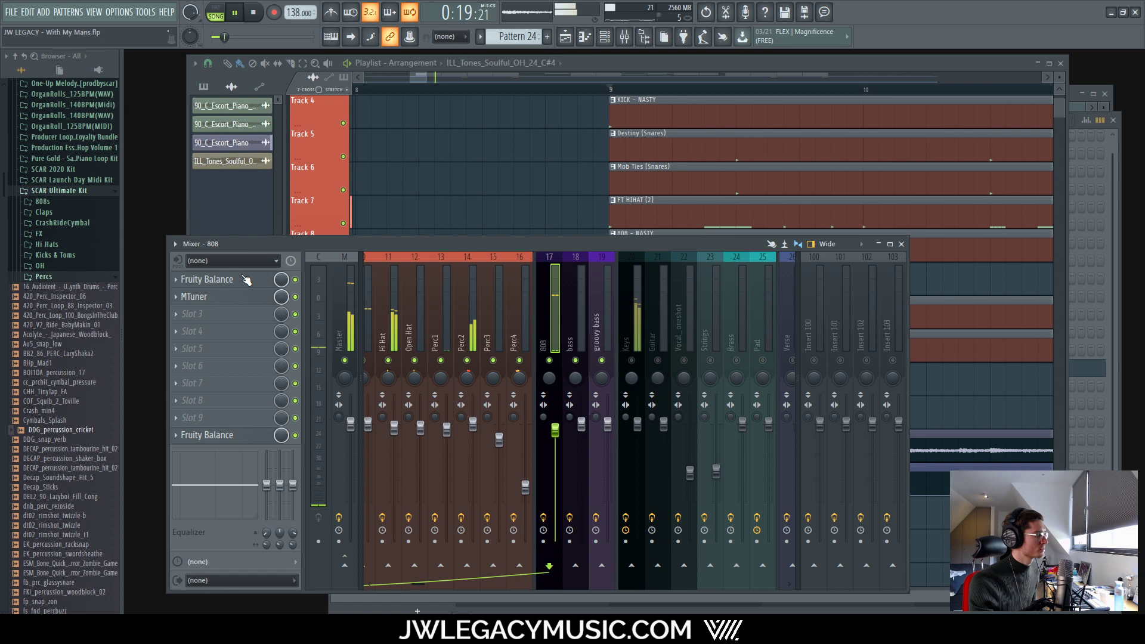
{"action": "left_click", "coordinate": [221, 298]}
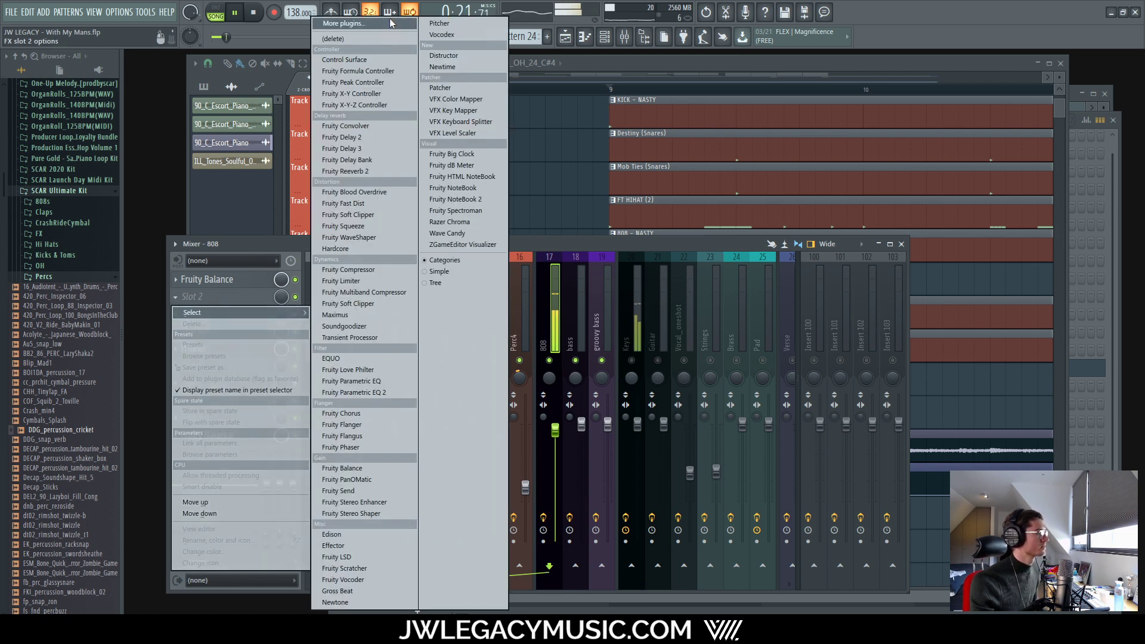
Step: Load UAD UA 1176 Rev A on the 808 channel via a '1176' plugin search
{"action": "left_click", "coordinate": [392, 22]}
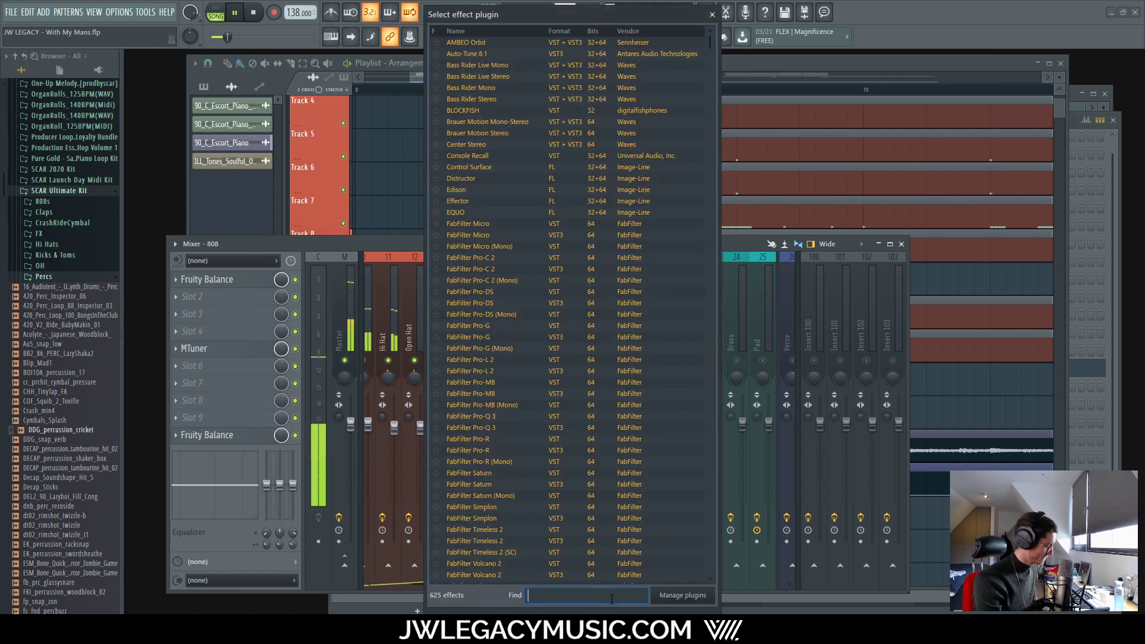
{"action": "type", "text": "1176"}
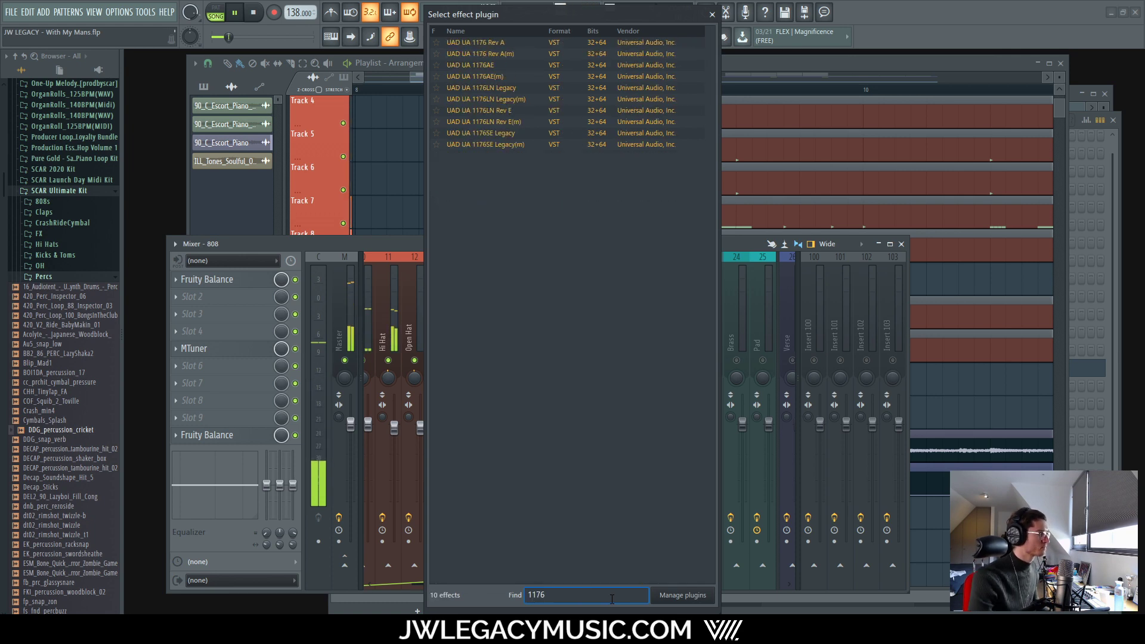
{"action": "double_click", "coordinate": [516, 43]}
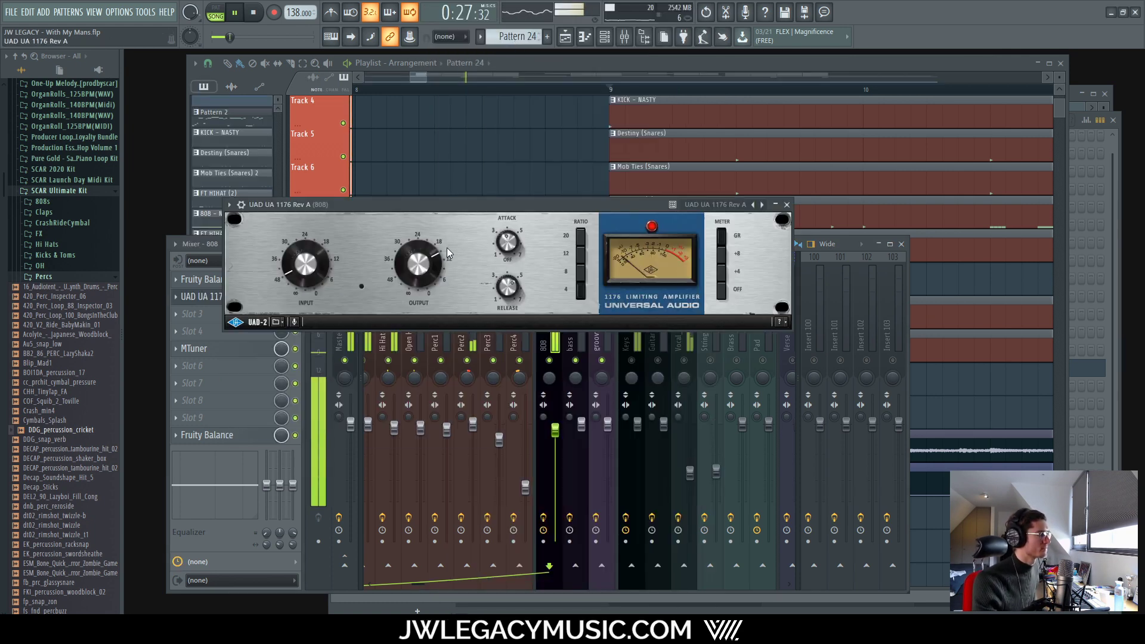
{"action": "left_click_drag", "start_coordinate": [517, 202], "coordinate": [614, 194]}
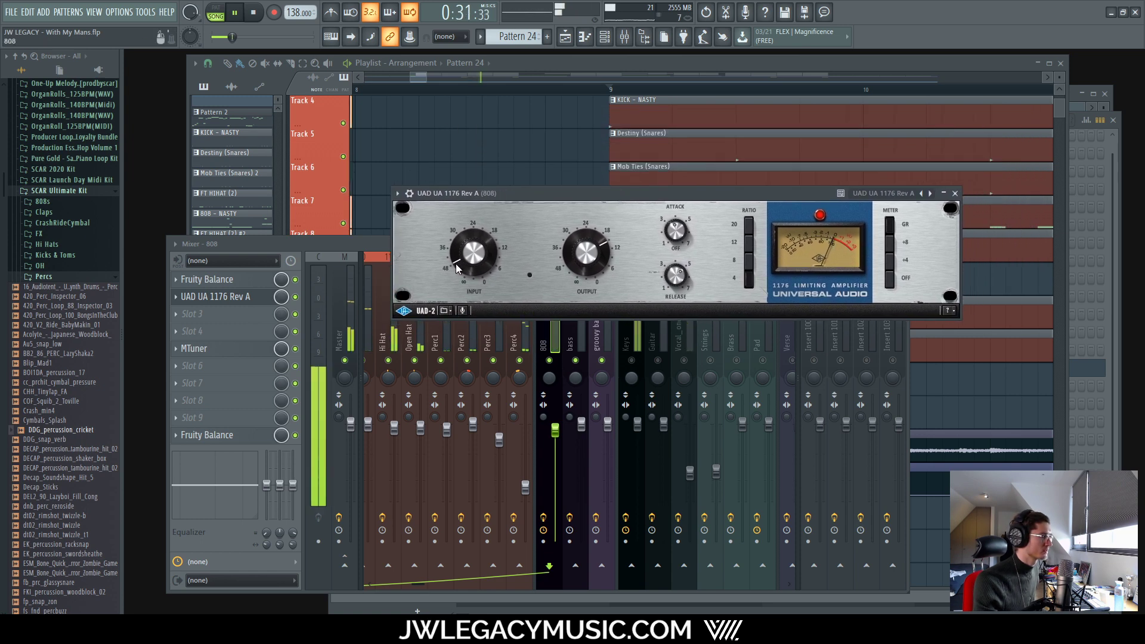
Step: Set the 1176 input to -50.06 dB, attack 4.81, release 4.66, meter to gain reduction, and close it
{"action": "left_click_drag", "start_coordinate": [456, 263], "coordinate": [458, 275]}
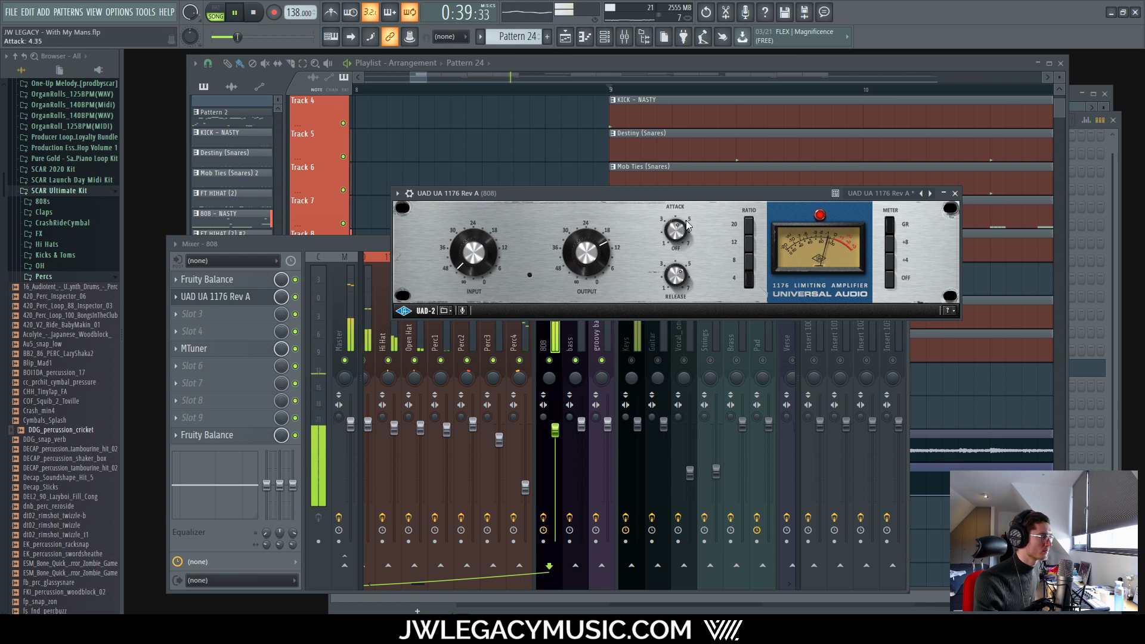
{"action": "left_click_drag", "start_coordinate": [687, 224], "coordinate": [692, 229]}
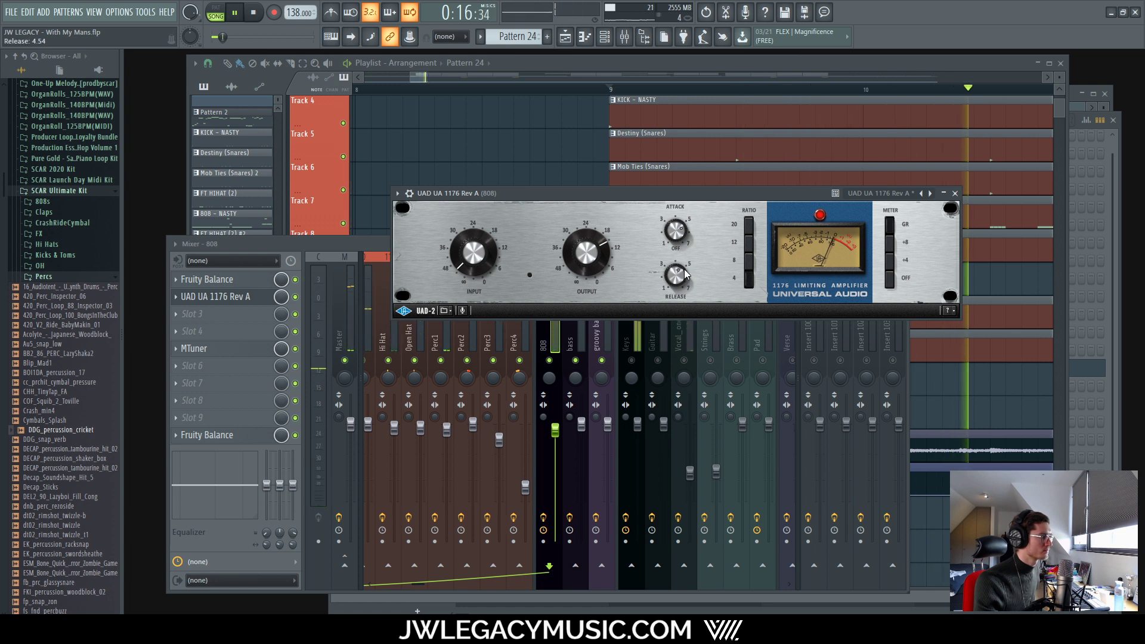
{"action": "left_click_drag", "start_coordinate": [685, 269], "coordinate": [688, 306]}
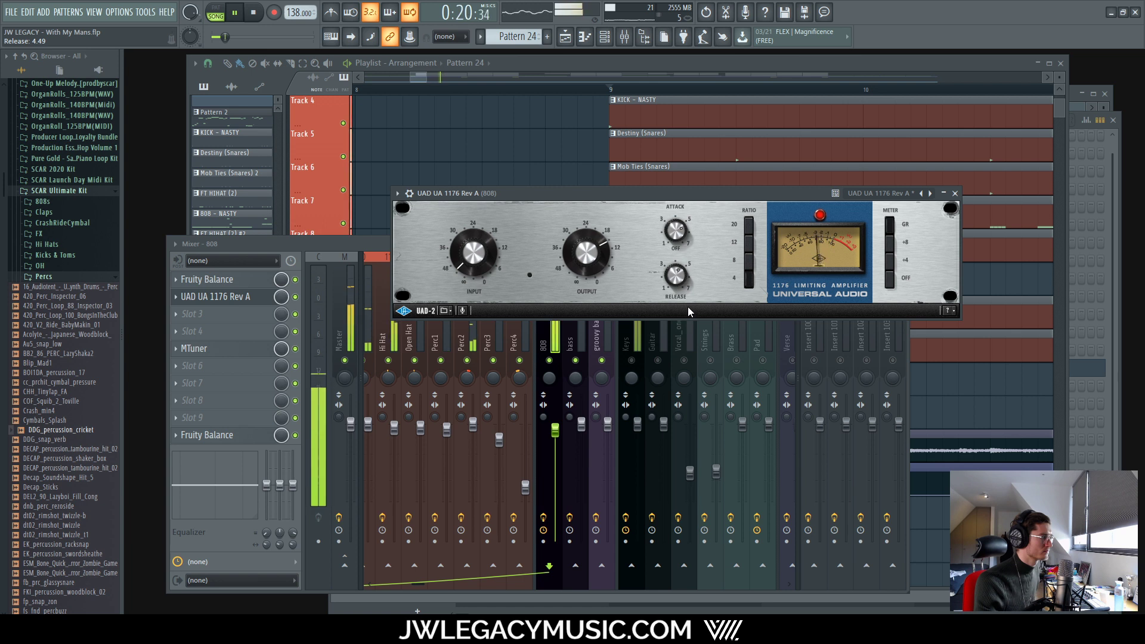
{"action": "left_click_drag", "start_coordinate": [688, 306], "coordinate": [687, 275]}
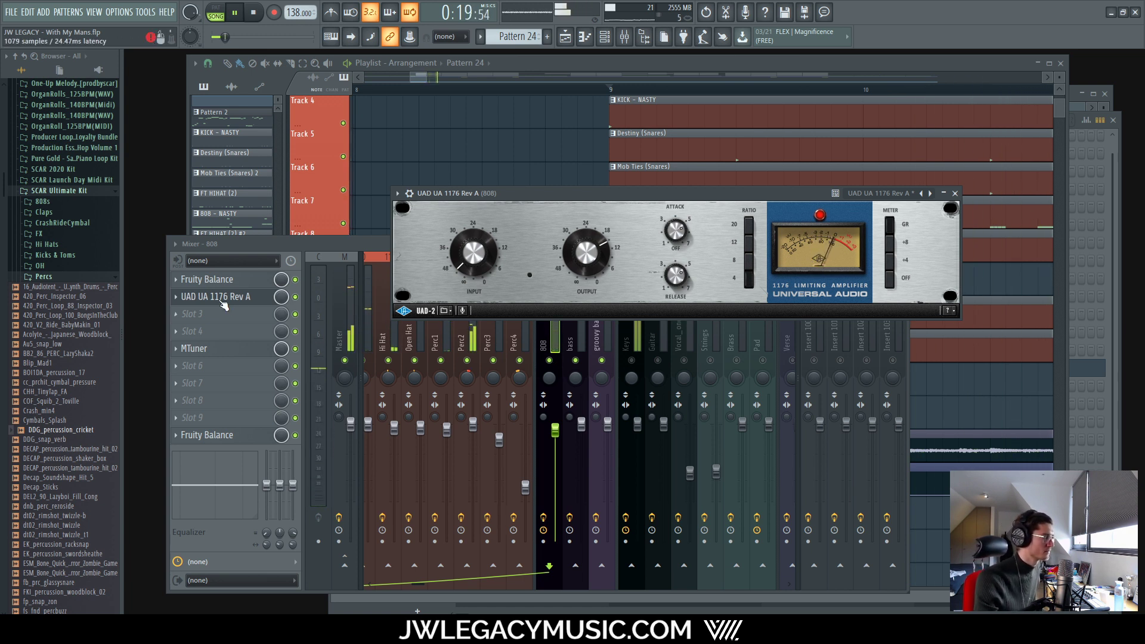
{"action": "left_click", "coordinate": [888, 281]}
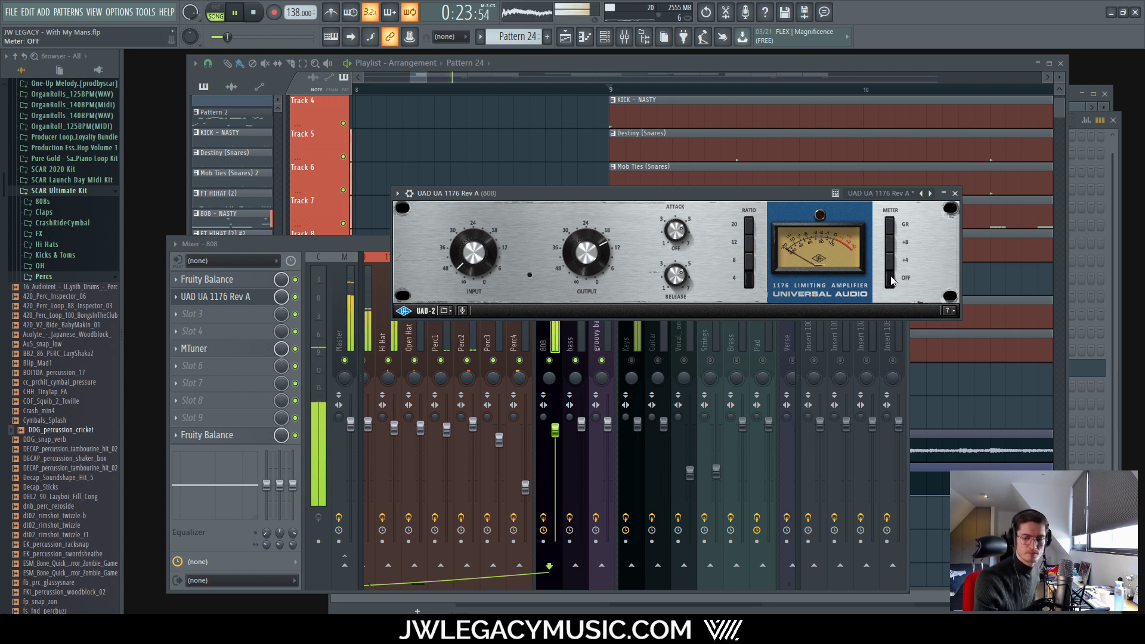
{"action": "left_click", "coordinate": [892, 227]}
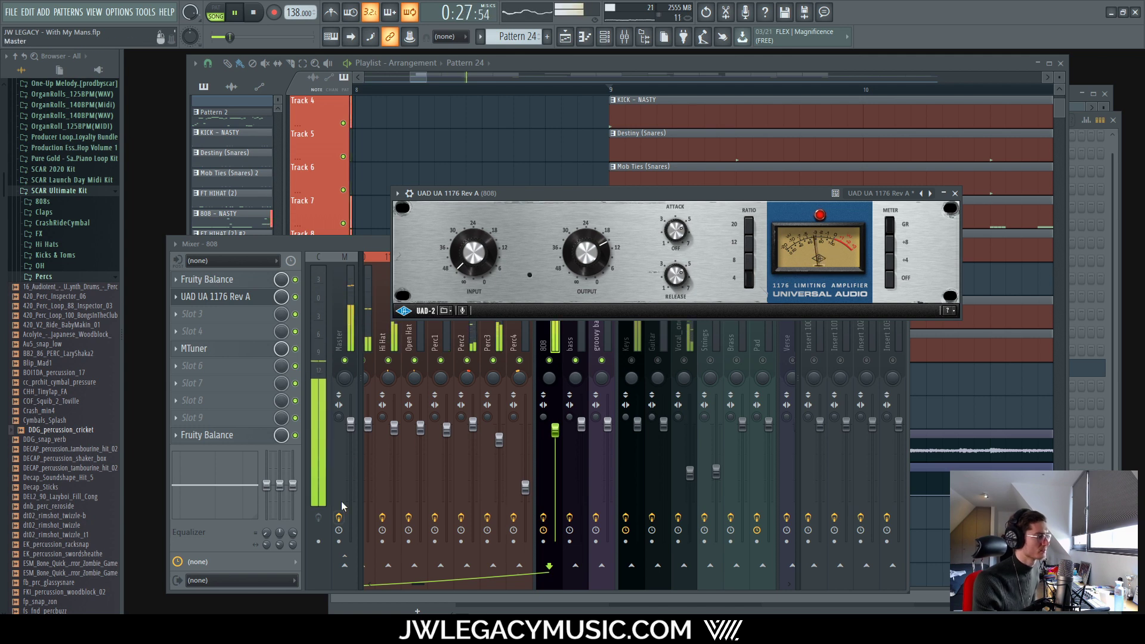
{"action": "left_click", "coordinate": [953, 193]}
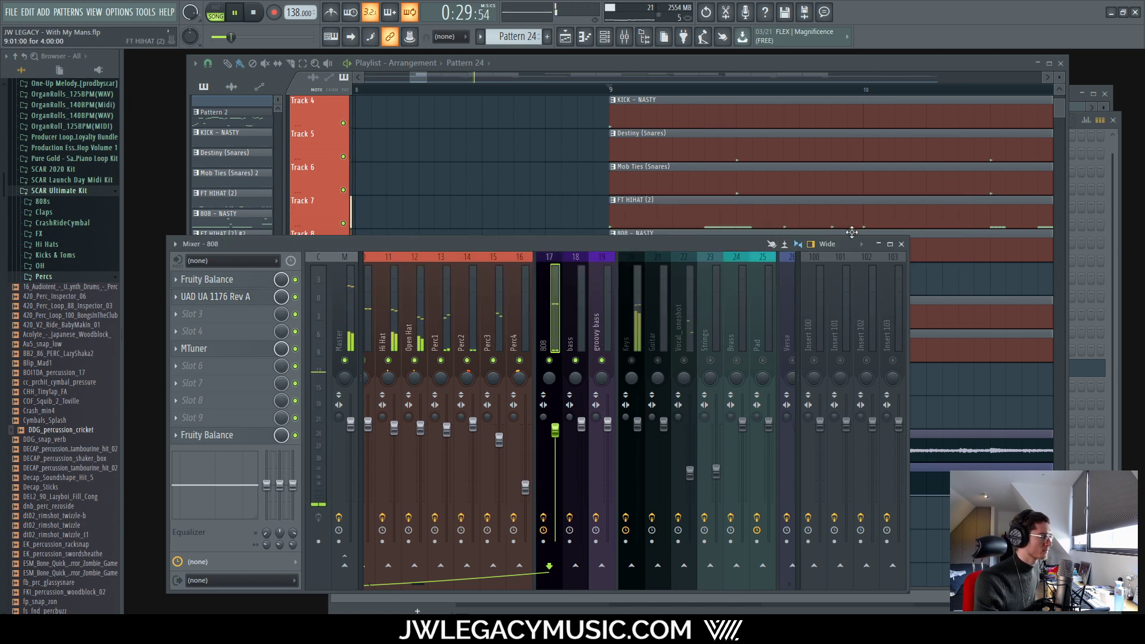
{"action": "key", "text": "space"}
{"action": "scroll", "coordinate": [225, 298], "scroll_direction": "down", "scroll_amount": 1}
{"action": "left_click", "coordinate": [224, 297]}
Step: Load FabFilter Saturn into the 808's second slot with the Allround Saturation 'Gentle Saturator O' preset
{"action": "left_click", "coordinate": [395, 23]}
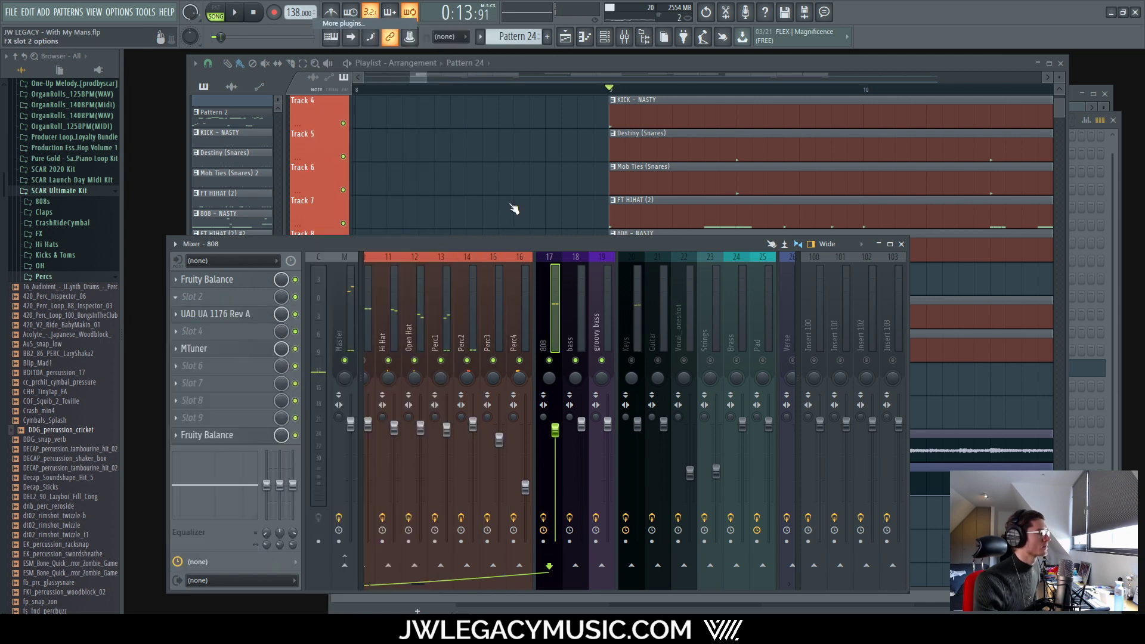
{"action": "type", "text": "saturn"}
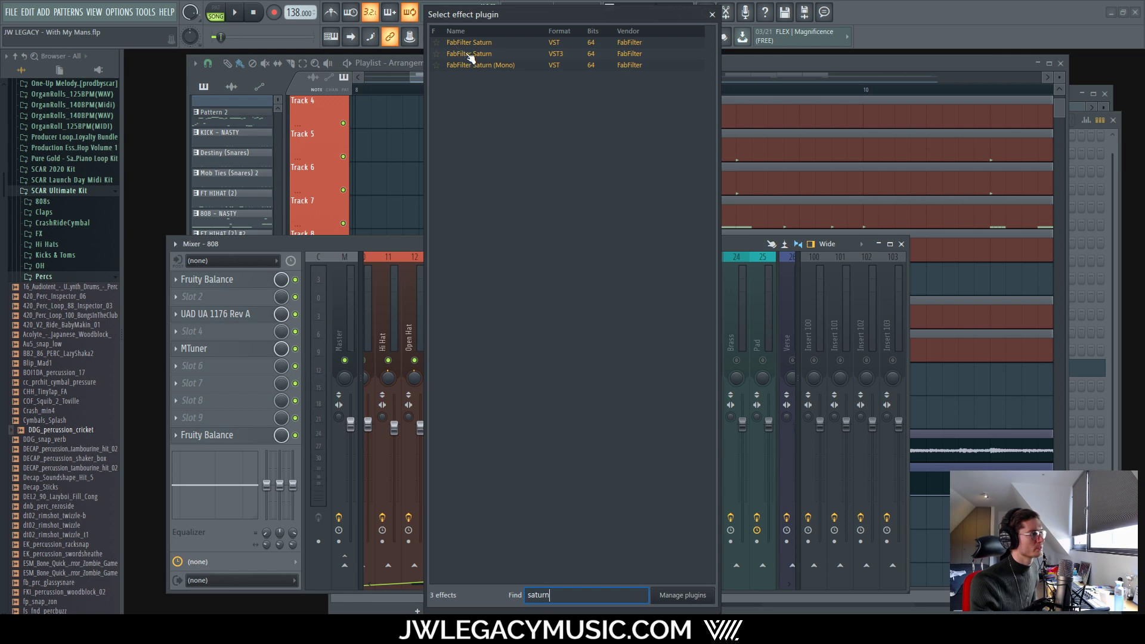
{"action": "double_click", "coordinate": [470, 55]}
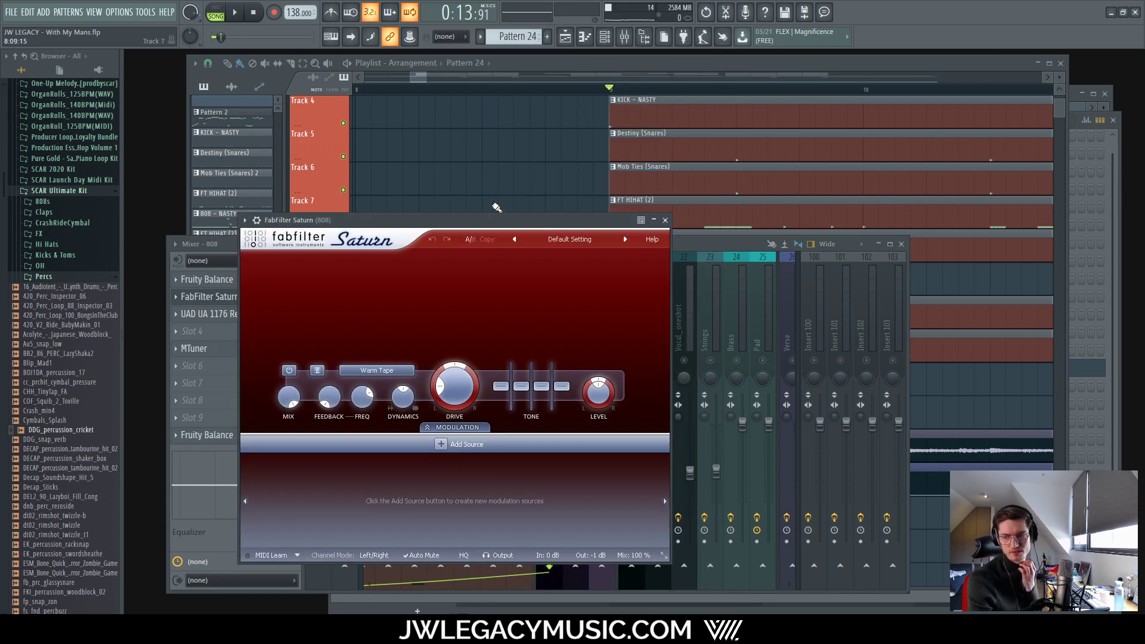
{"action": "left_click", "coordinate": [566, 239]}
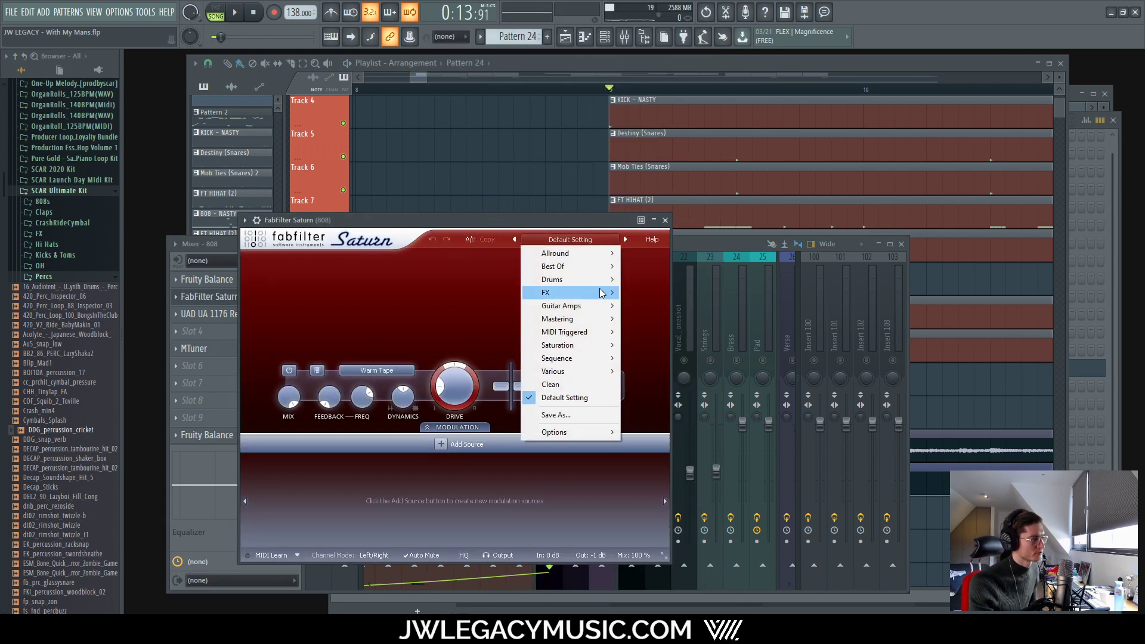
{"action": "mouse_move", "coordinate": [582, 256]}
{"action": "mouse_move", "coordinate": [668, 254]}
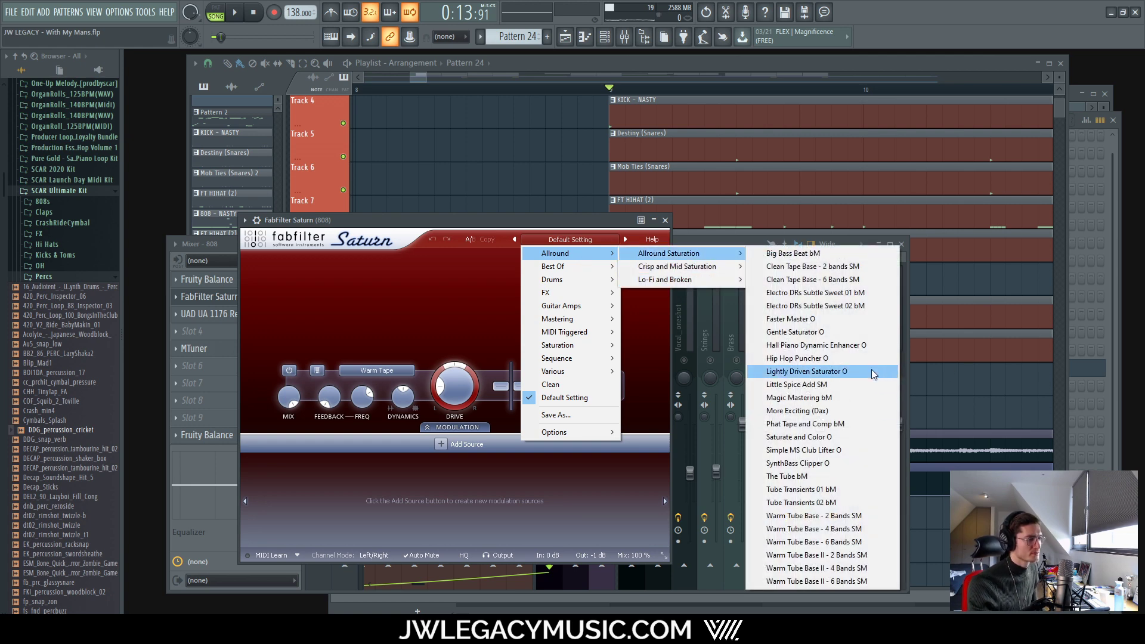
{"action": "left_click", "coordinate": [822, 332]}
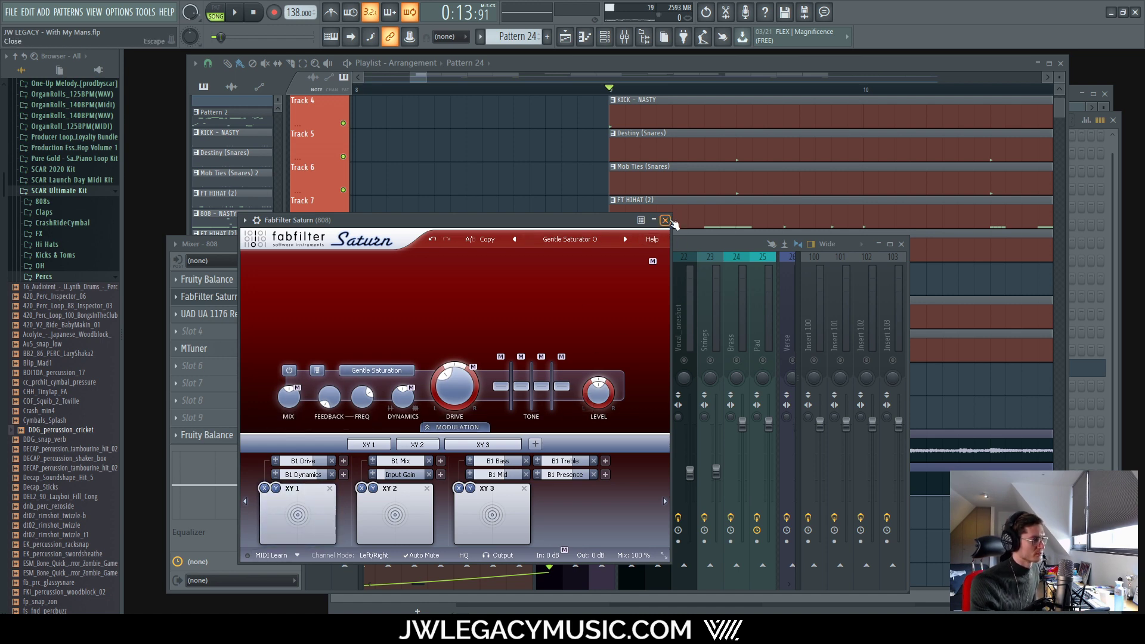
{"action": "left_click", "coordinate": [665, 220]}
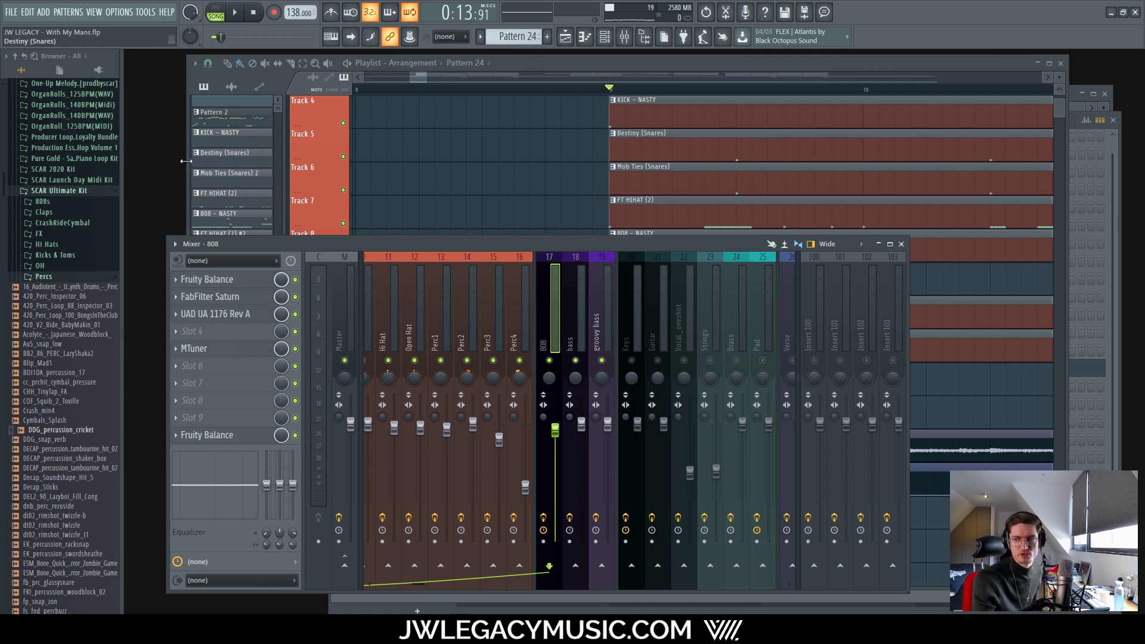
Step: A/B the 808's FabFilter Saturn against bypass during playback, leaving it enabled
{"action": "left_click", "coordinate": [295, 297]}
{"action": "key", "text": "space"}
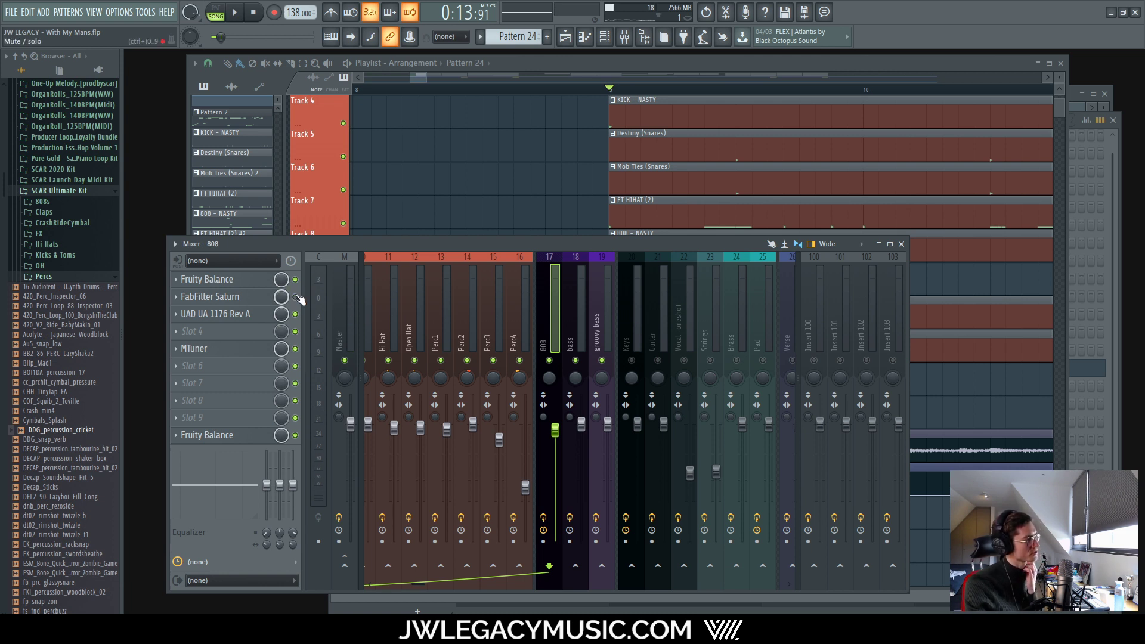
{"action": "key", "text": "space"}
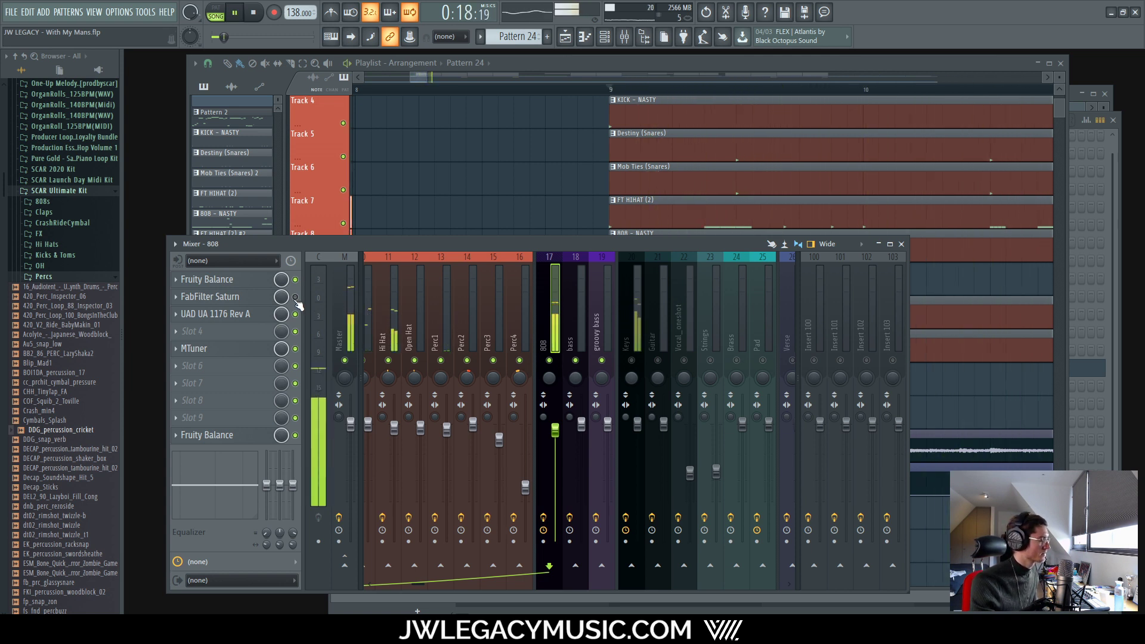
{"action": "left_click", "coordinate": [295, 296]}
{"action": "key", "text": "space"}
{"action": "key", "text": "space"}
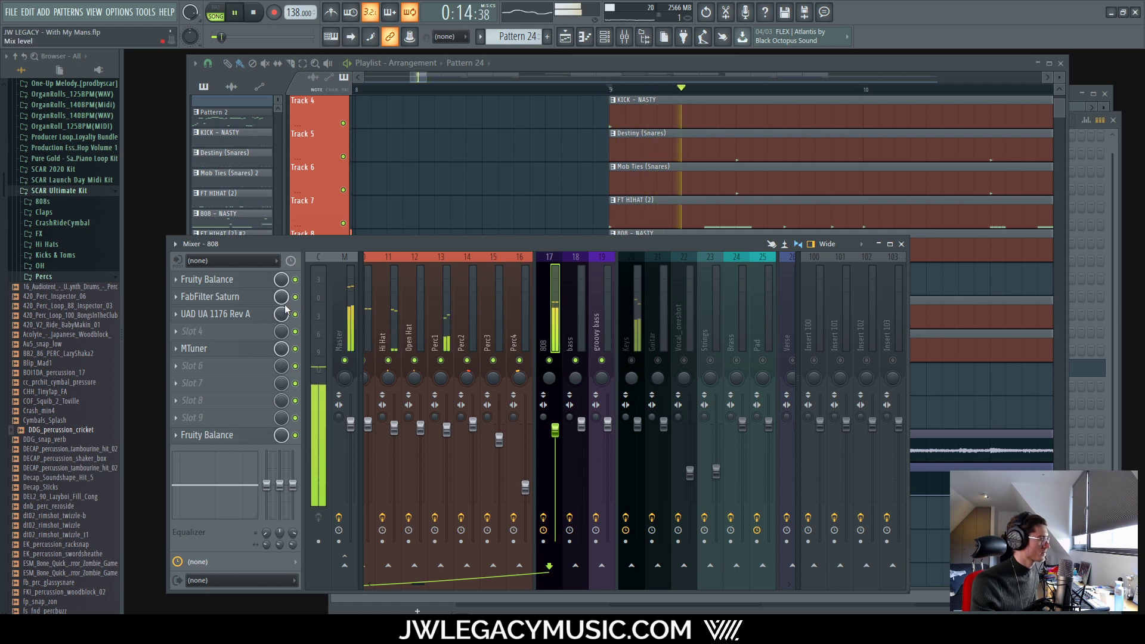
Step: Push the 808's Saturn drive to about 42% and compare it against bypass
{"action": "left_click", "coordinate": [210, 296]}
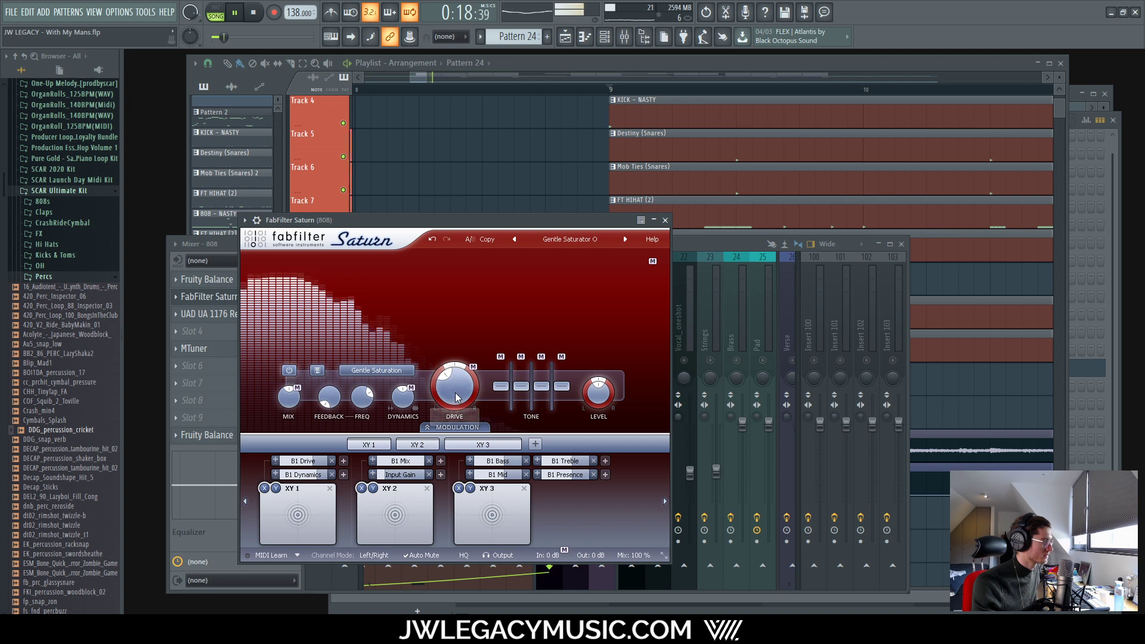
{"action": "left_click_drag", "start_coordinate": [451, 384], "coordinate": [451, 377]}
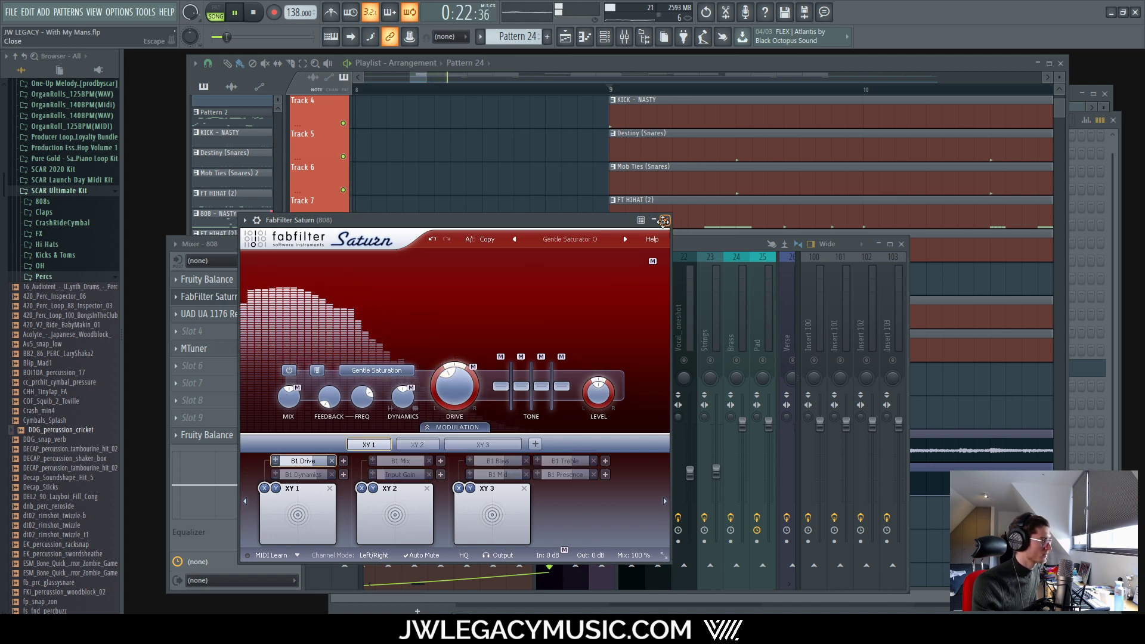
{"action": "left_click", "coordinate": [666, 221]}
{"action": "left_click", "coordinate": [295, 297]}
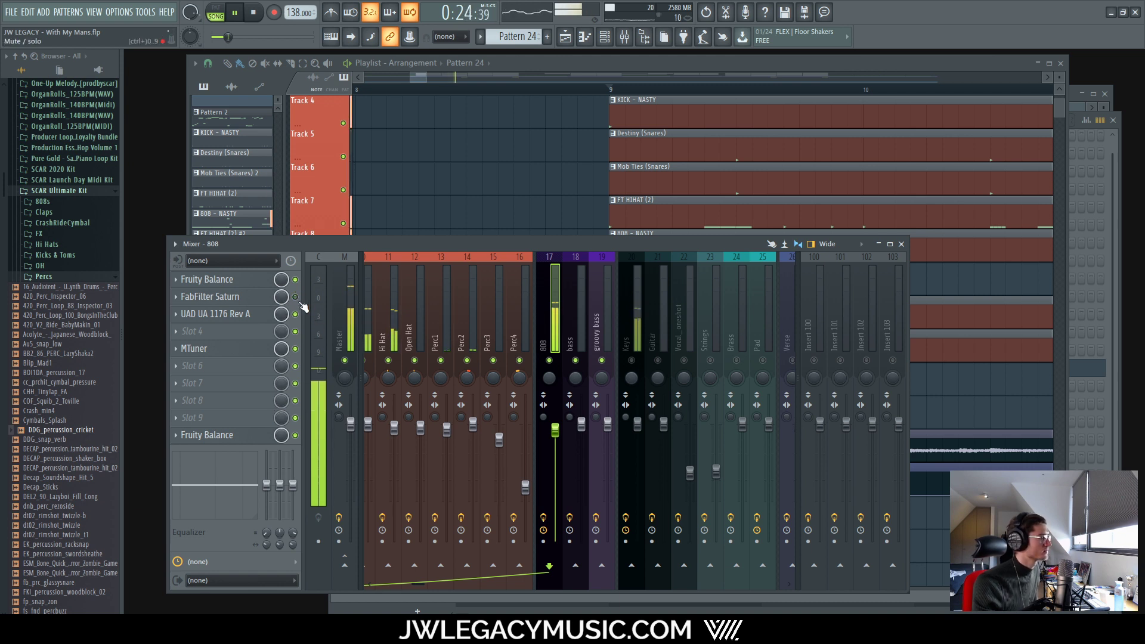
{"action": "key", "text": "space"}
{"action": "key", "text": "space"}
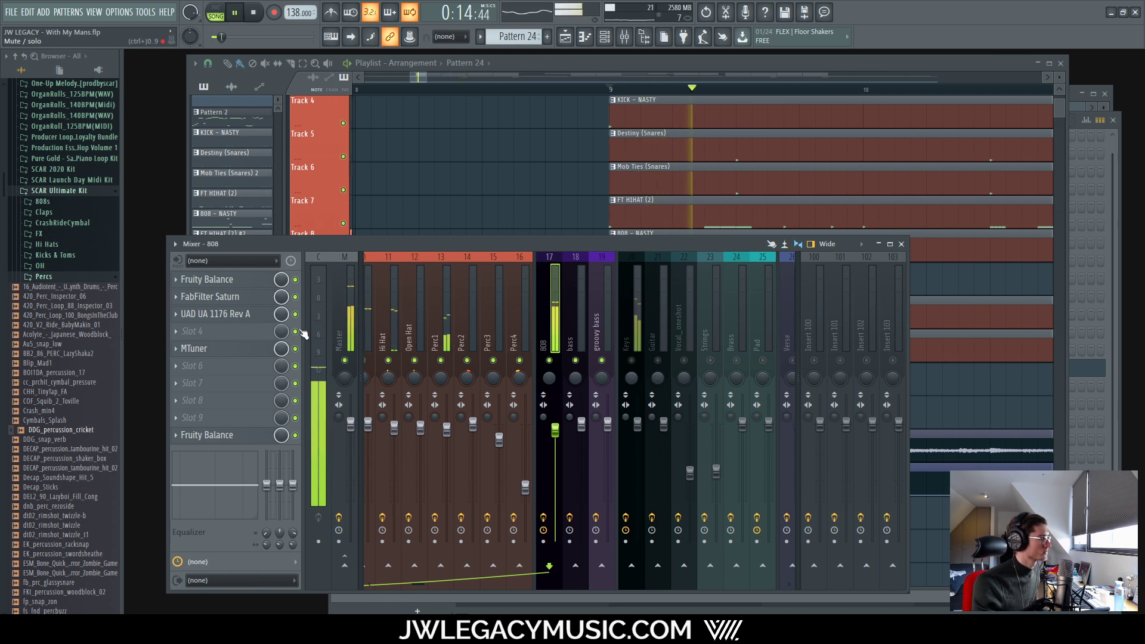
{"action": "key", "text": "space"}
{"action": "left_click", "coordinate": [295, 297]}
{"action": "key", "text": "space"}
{"action": "key", "text": "space"}
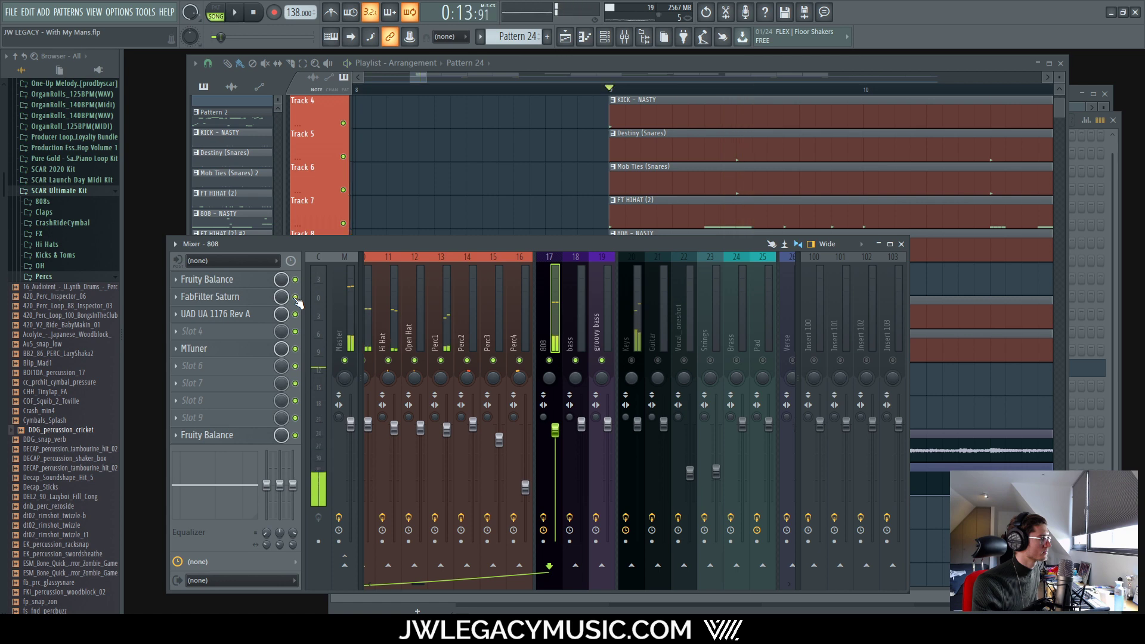
{"action": "key", "text": "space"}
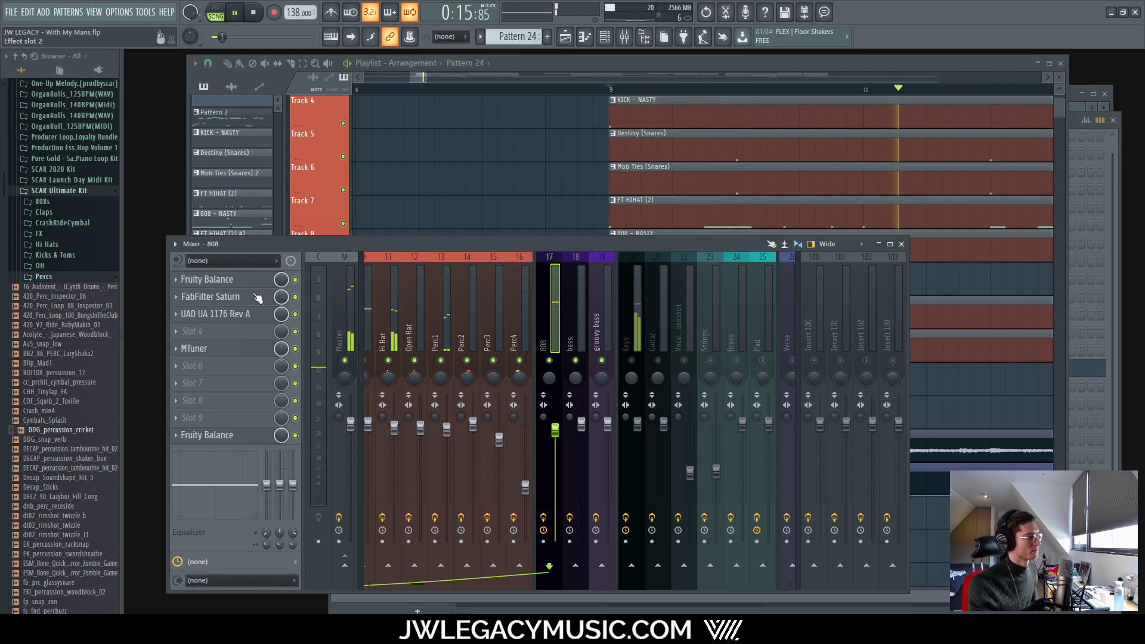
Step: Lower Saturn's Band 1 Drive to 27.07%
{"action": "left_click", "coordinate": [209, 296]}
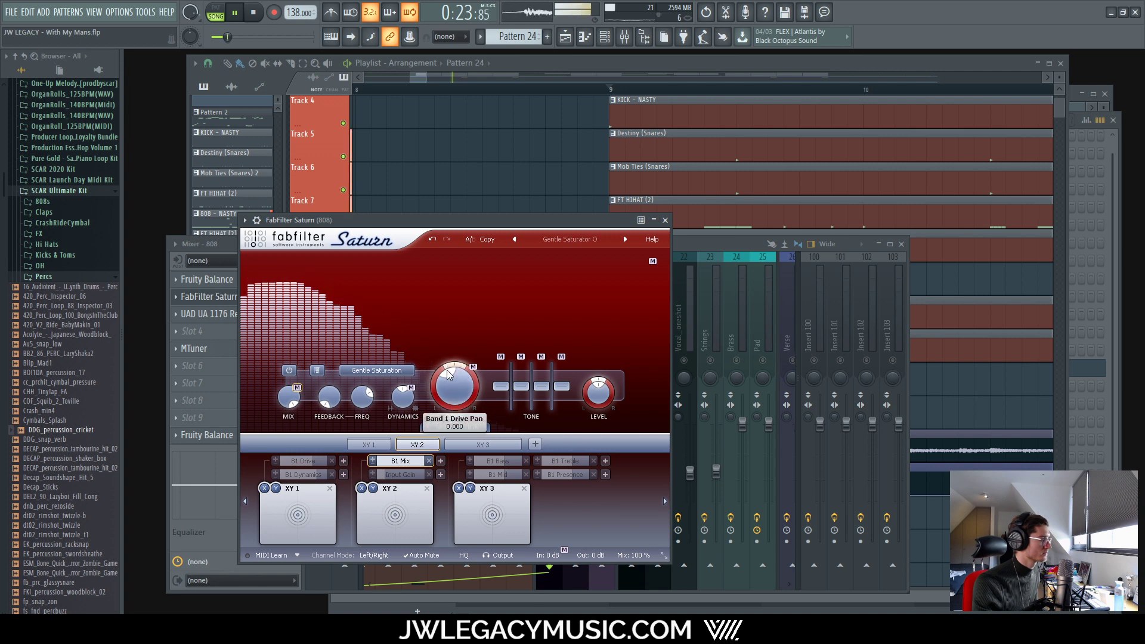
{"action": "left_click_drag", "start_coordinate": [444, 380], "coordinate": [441, 385]}
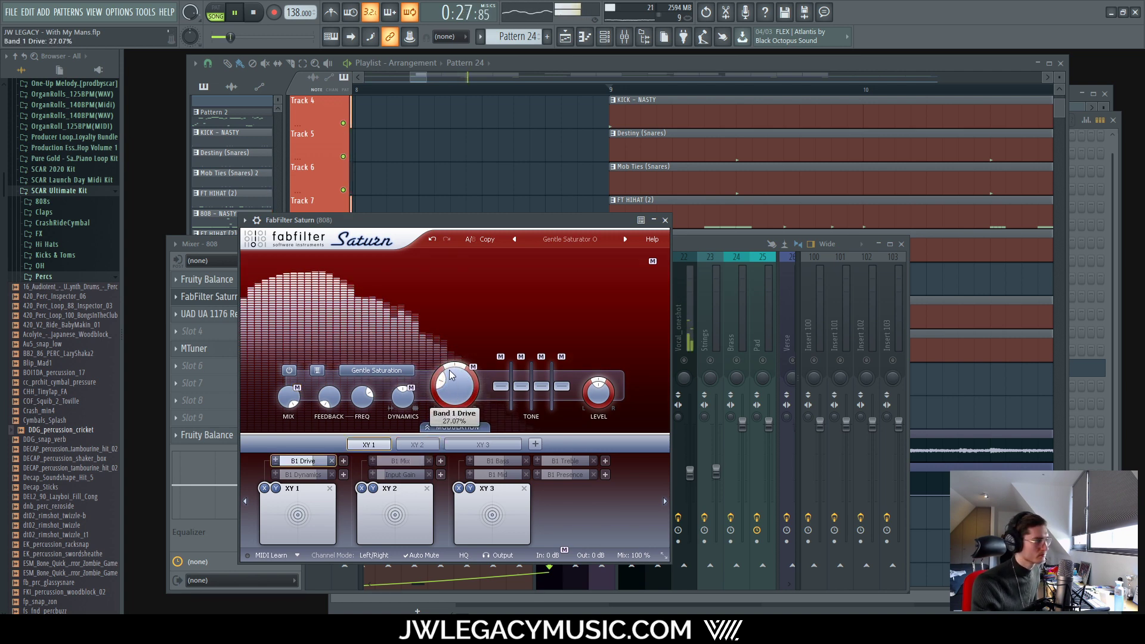
{"action": "left_click", "coordinate": [665, 220]}
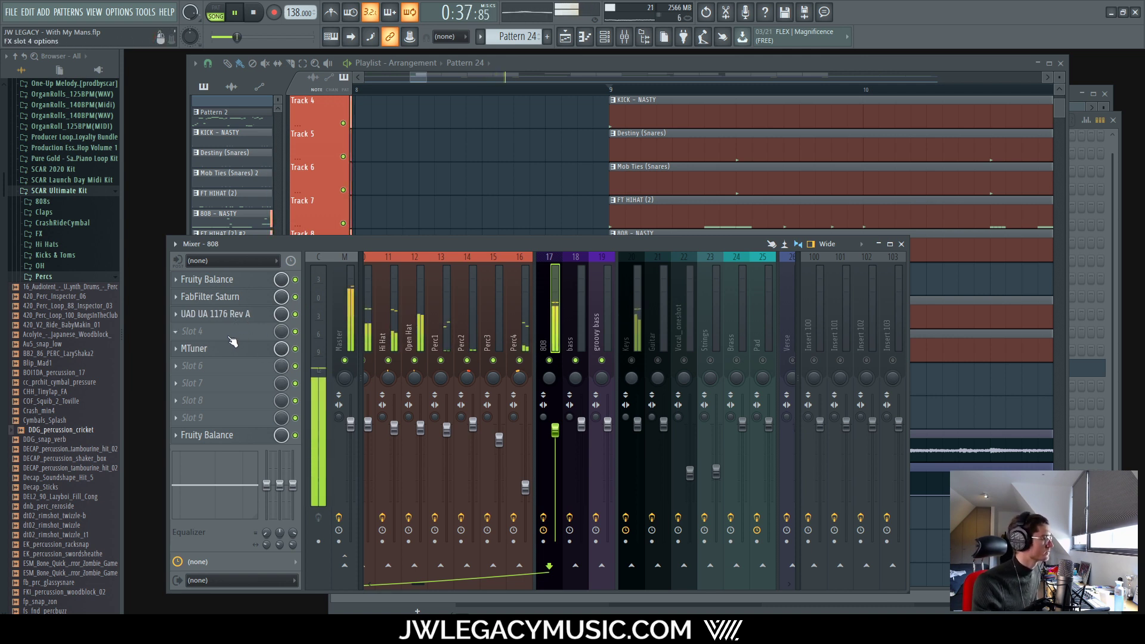
Step: Move the 808's MTuner up to slot 4 and select the Keys mixer track
{"action": "scroll", "coordinate": [223, 334], "scroll_direction": "down", "scroll_amount": 1}
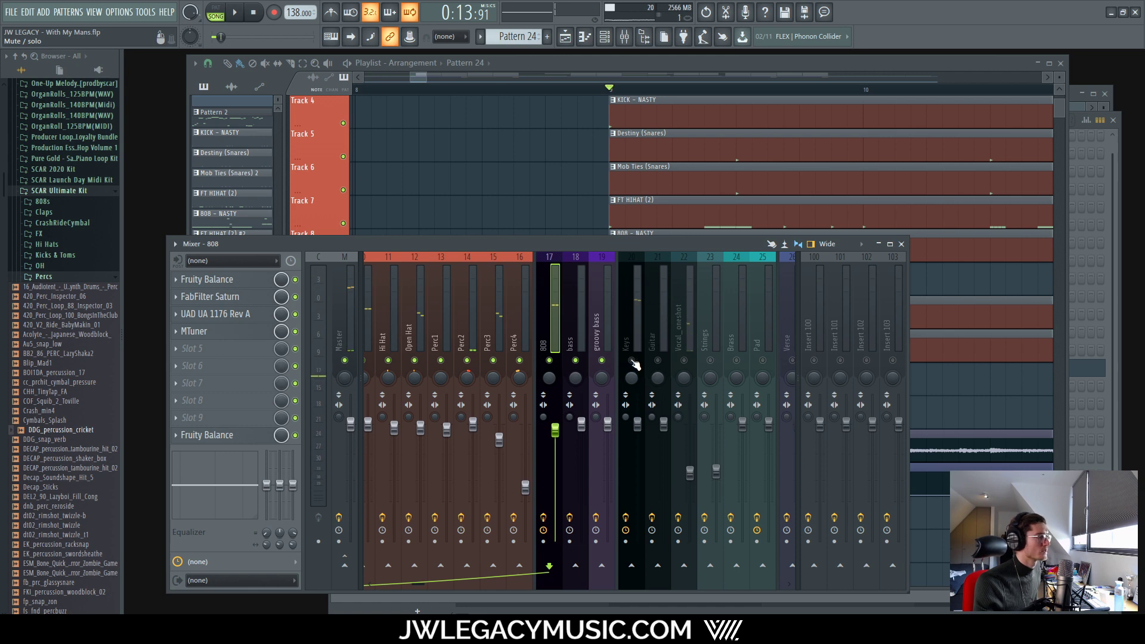
{"action": "left_click", "coordinate": [636, 311]}
{"action": "left_click", "coordinate": [756, 62]}
{"action": "scroll", "coordinate": [531, 363], "scroll_direction": "down", "scroll_amount": 5}
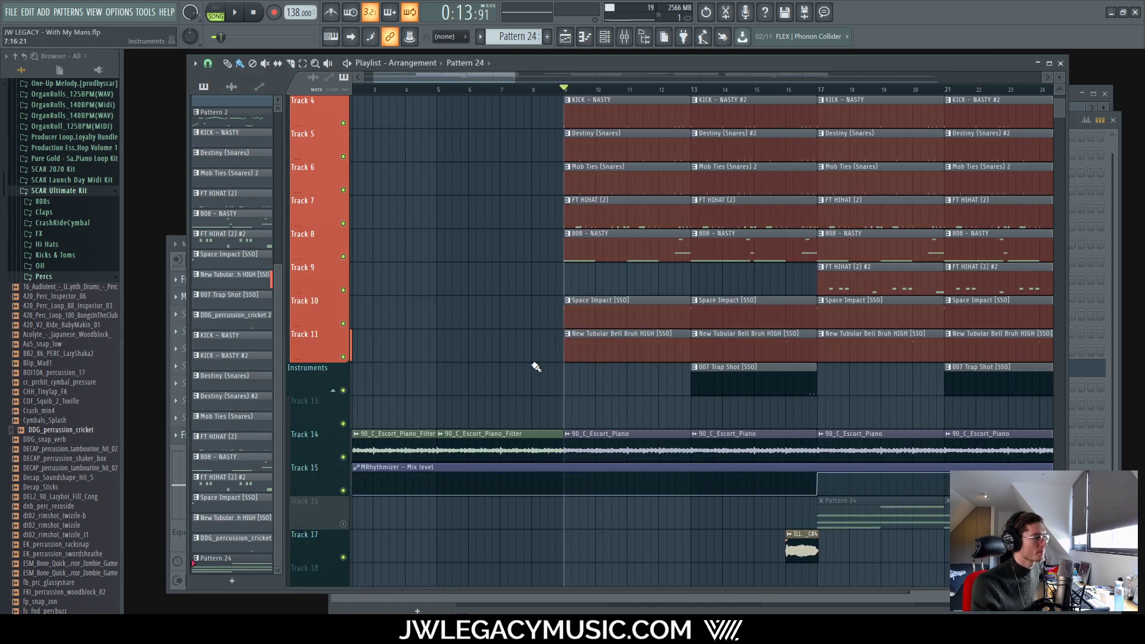
{"action": "scroll", "coordinate": [535, 366], "scroll_direction": "down", "scroll_amount": 3}
Step: Load UAD UA 610-B into the Keys track's third slot via an 'ua 61' plugin search
{"action": "key", "text": "F9"}
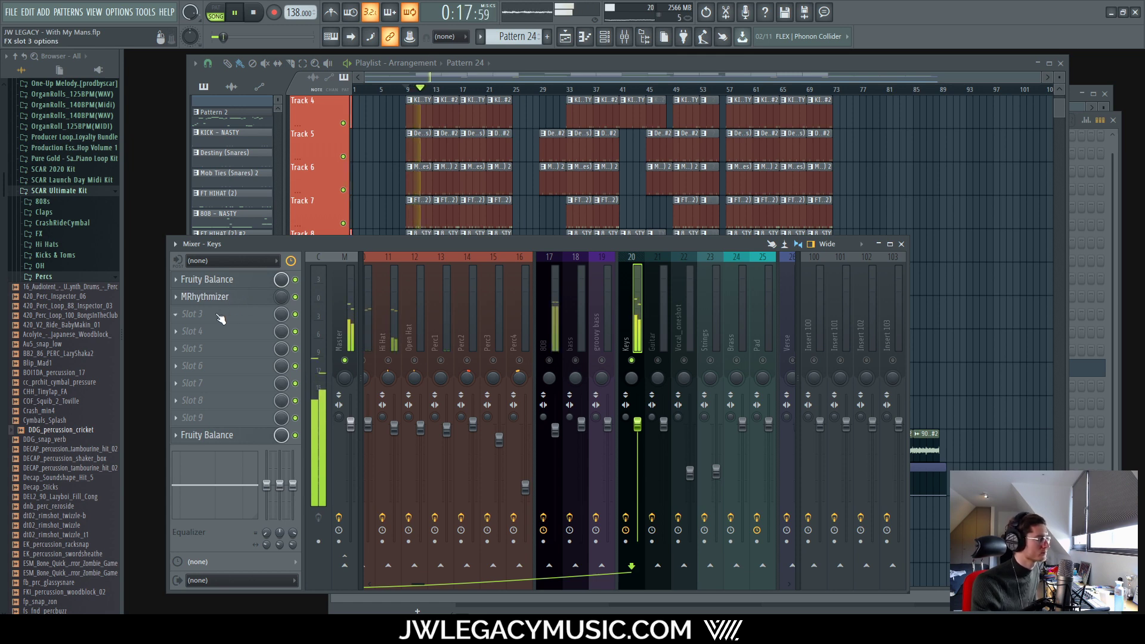
{"action": "scroll", "coordinate": [216, 299], "scroll_direction": "down", "scroll_amount": 1}
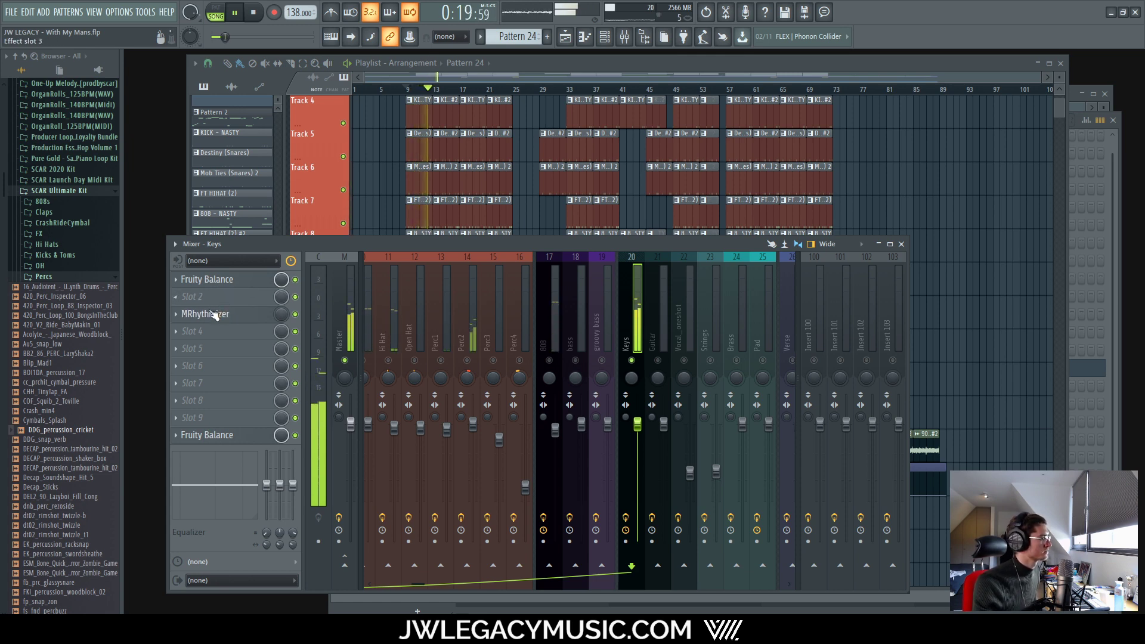
{"action": "key", "text": "space"}
{"action": "scroll", "coordinate": [239, 314], "scroll_direction": "up", "scroll_amount": 1}
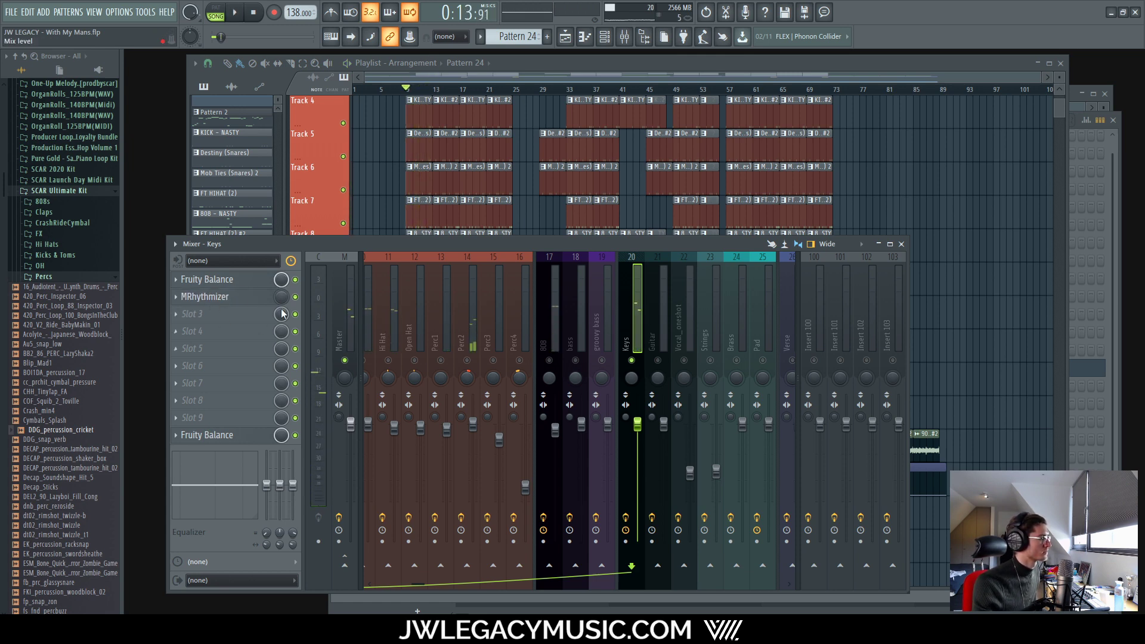
{"action": "left_click", "coordinate": [202, 314]}
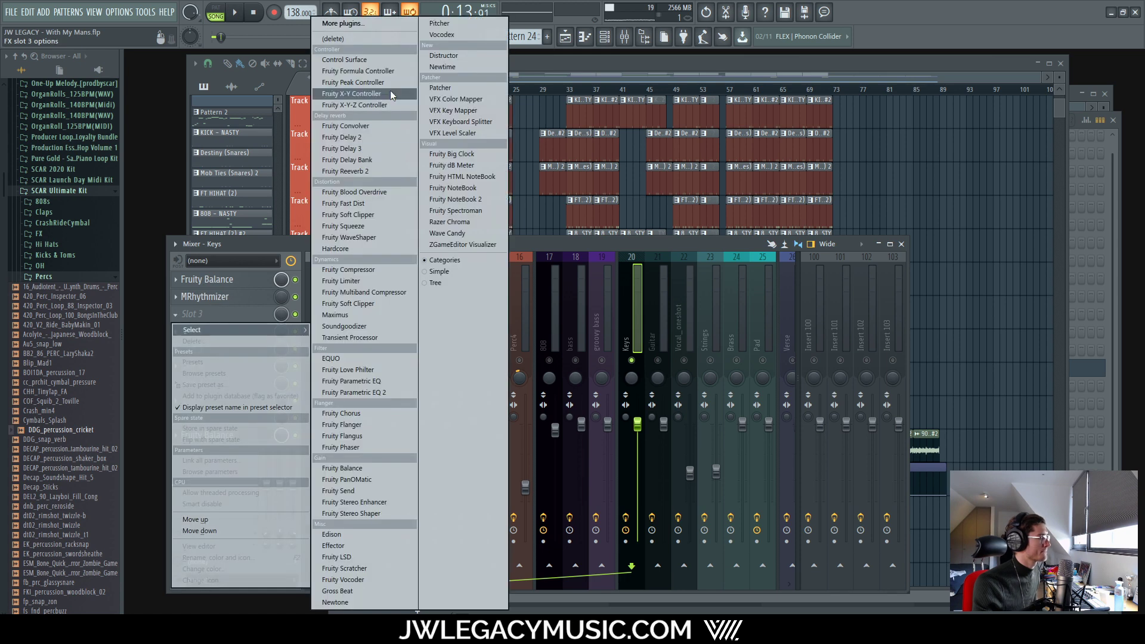
{"action": "left_click", "coordinate": [389, 25]}
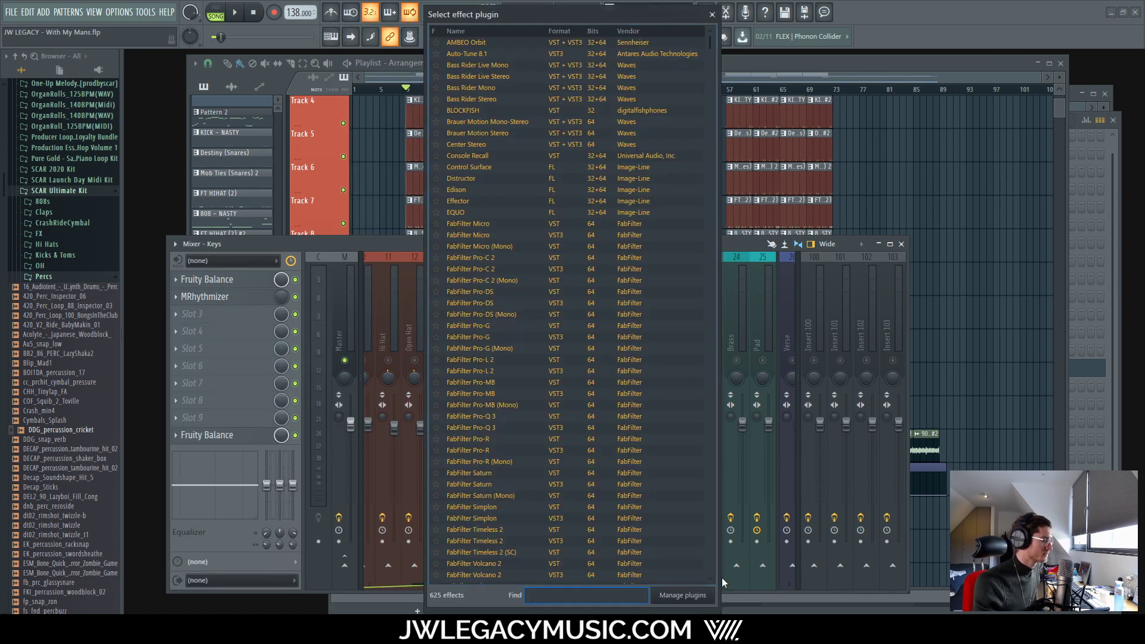
{"action": "type", "text": "ua"}
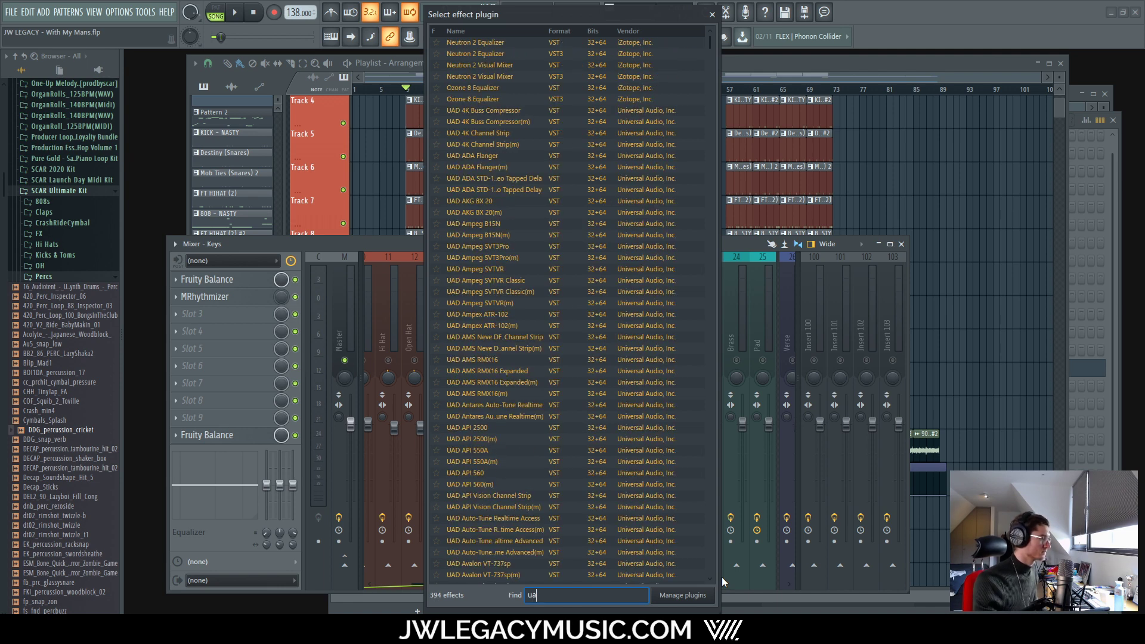
{"action": "type", "text": " 61"}
{"action": "double_click", "coordinate": [518, 68]}
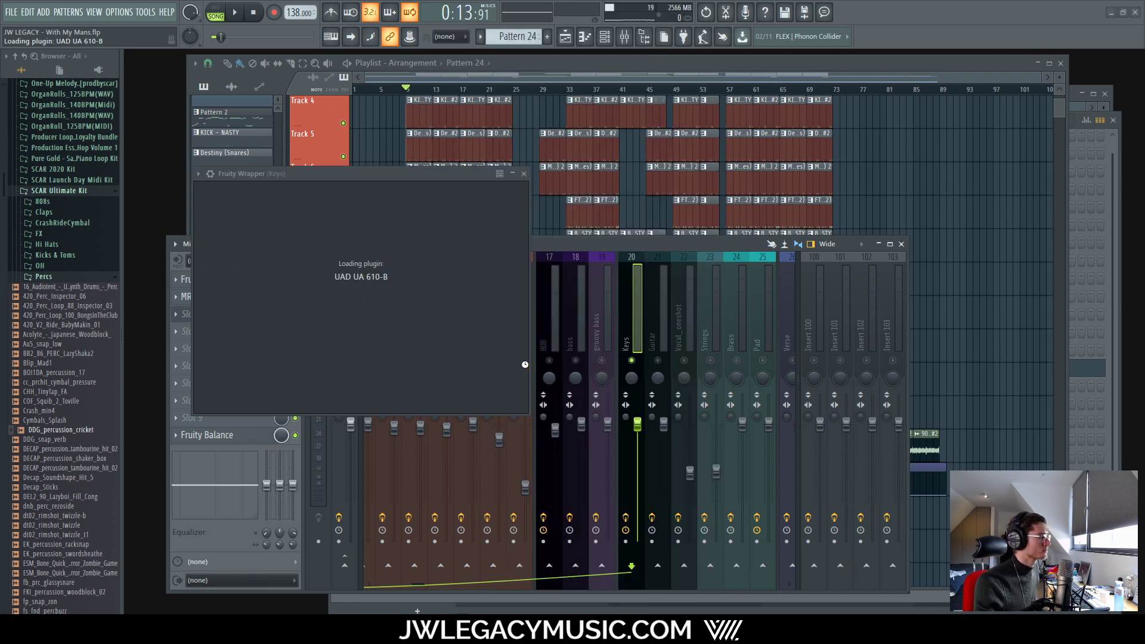
Step: Play the song and A/B the Keys track with the UA 610-B enabled and bypassed
{"action": "left_click_drag", "start_coordinate": [571, 102], "coordinate": [672, 160]}
{"action": "key", "text": "space"}
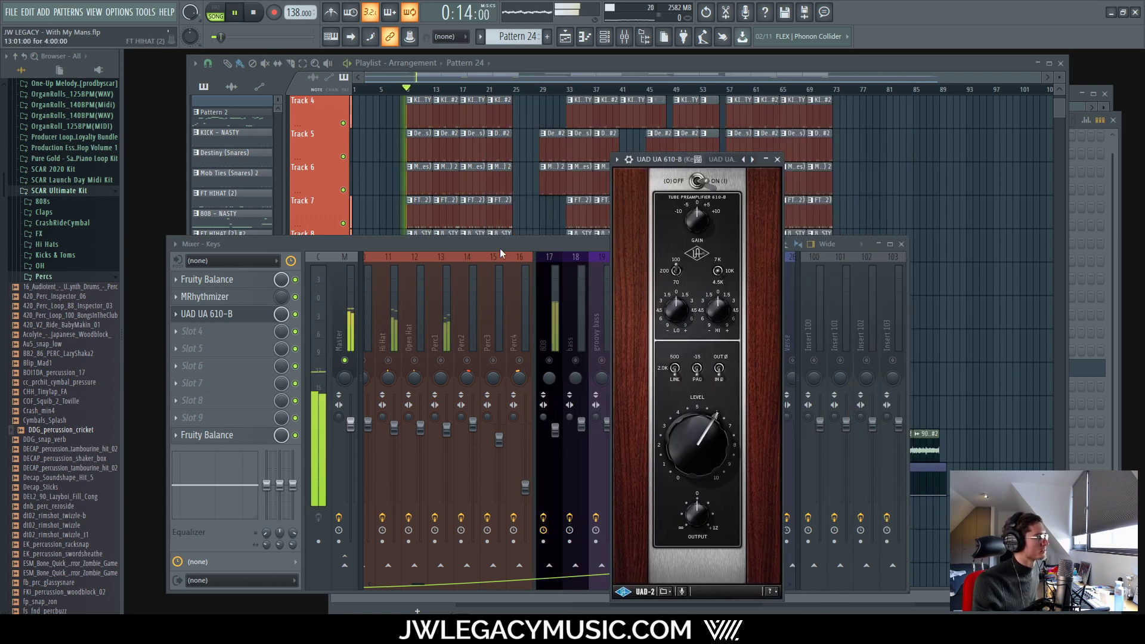
{"action": "left_click", "coordinate": [323, 423]}
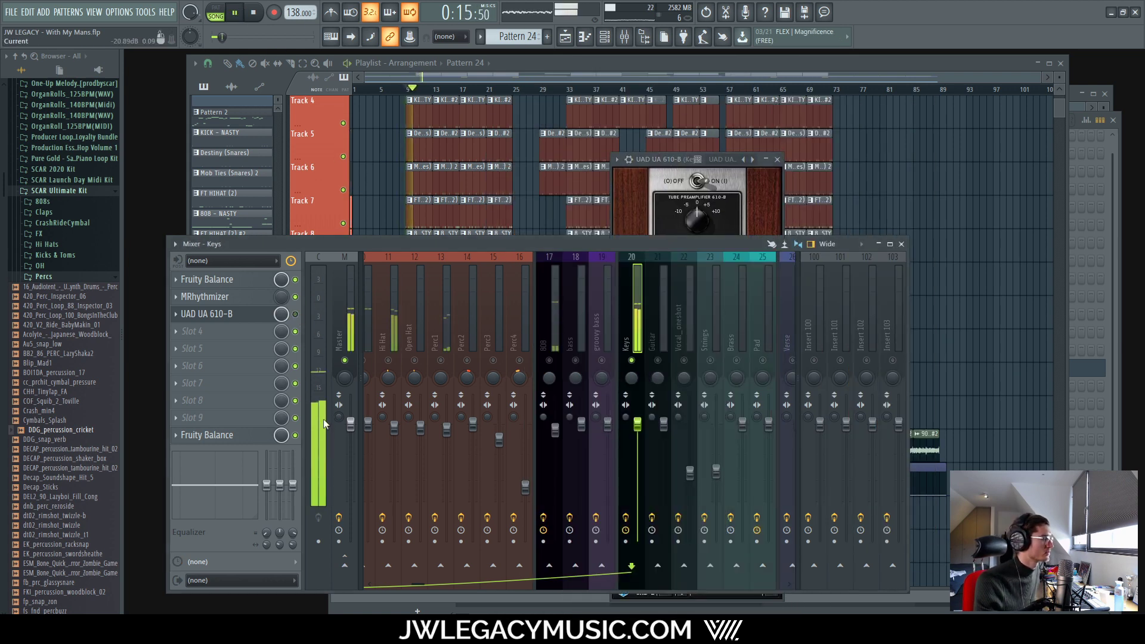
{"action": "left_click", "coordinate": [295, 315]}
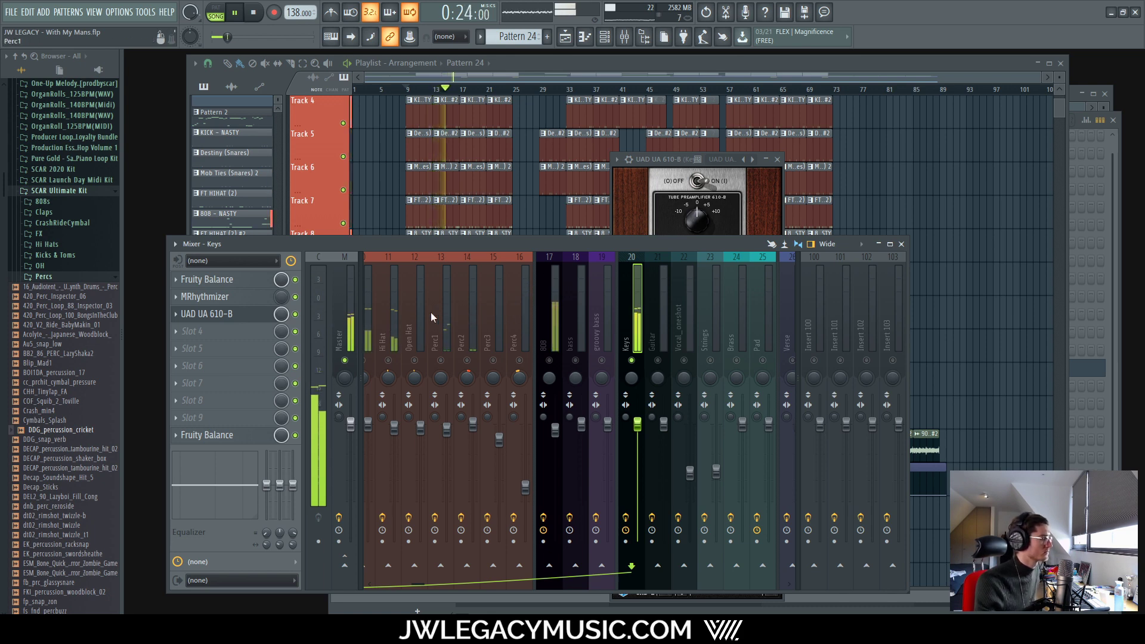
{"action": "left_click", "coordinate": [295, 314]}
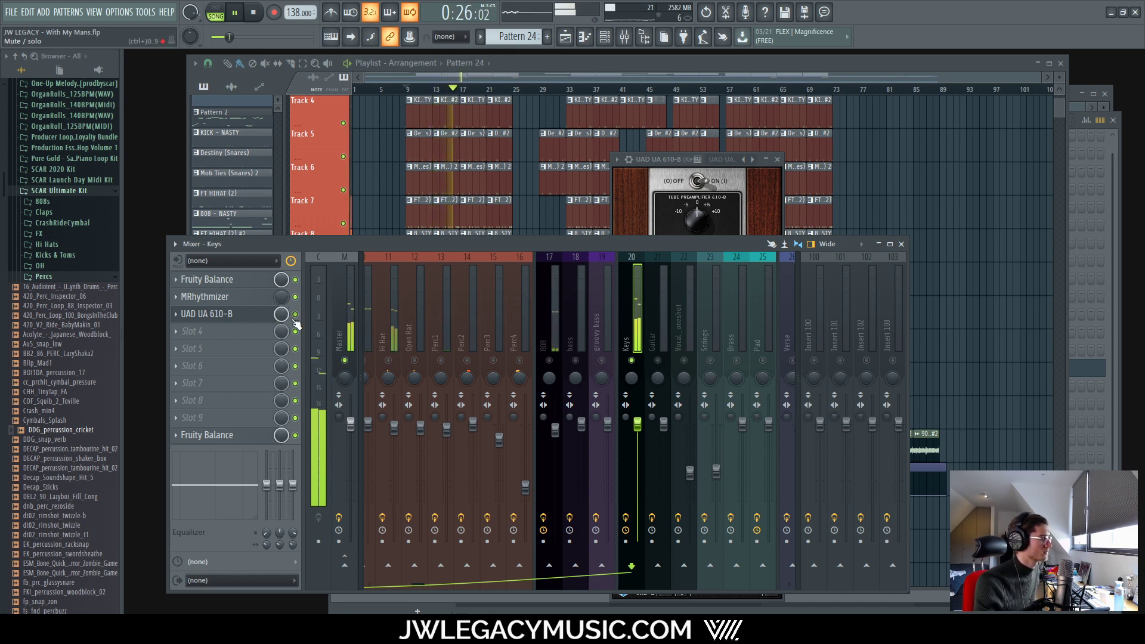
{"action": "left_click", "coordinate": [295, 314]}
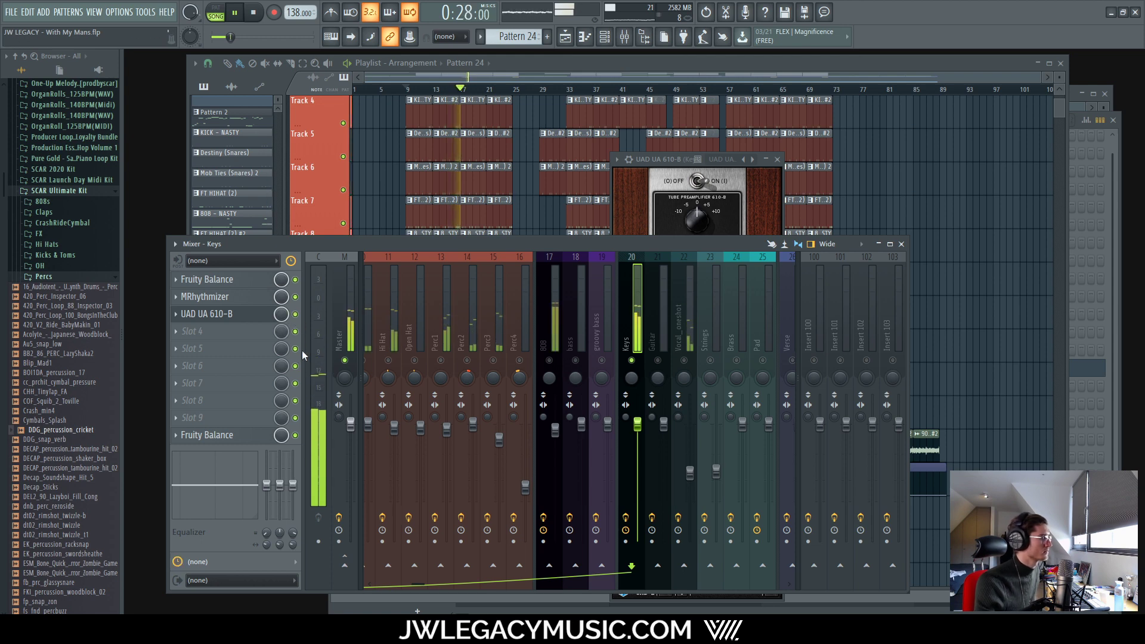
{"action": "left_click", "coordinate": [296, 315]}
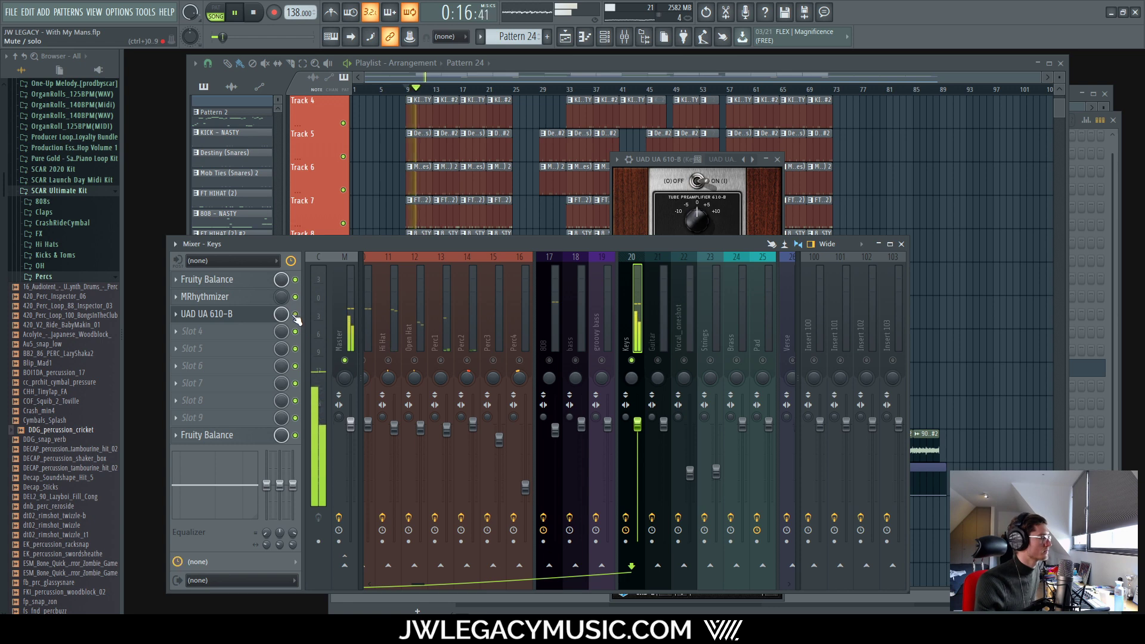
Step: Boost the UA 610-B HI EQ by +1.5 dB and close the plugin
{"action": "left_click_drag", "start_coordinate": [683, 159], "coordinate": [662, 140]}
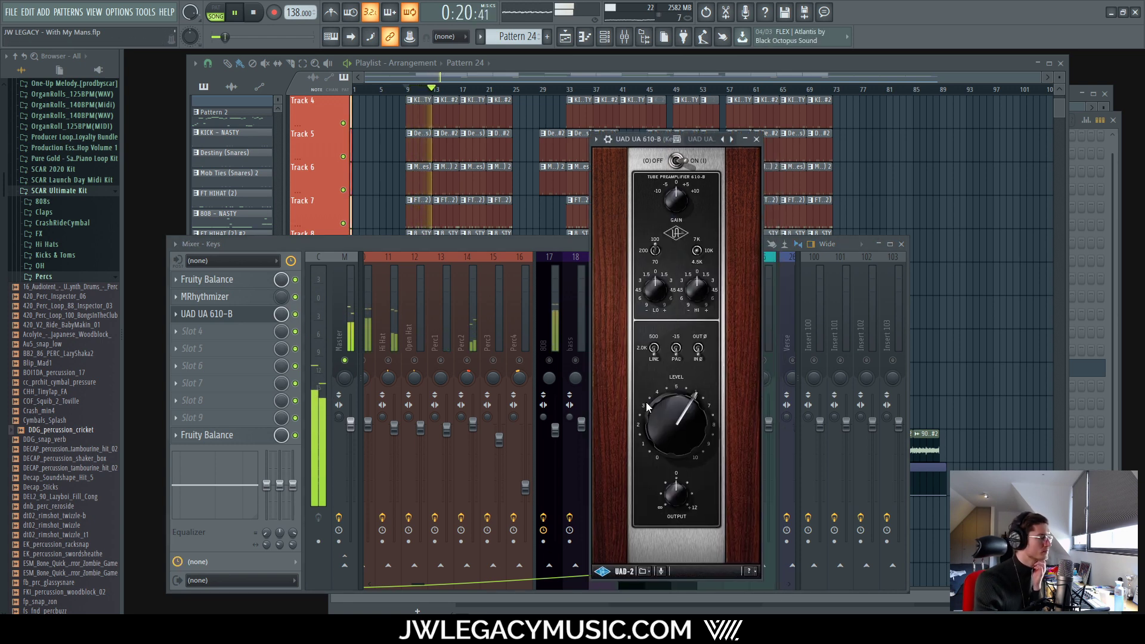
{"action": "left_click", "coordinate": [296, 315]}
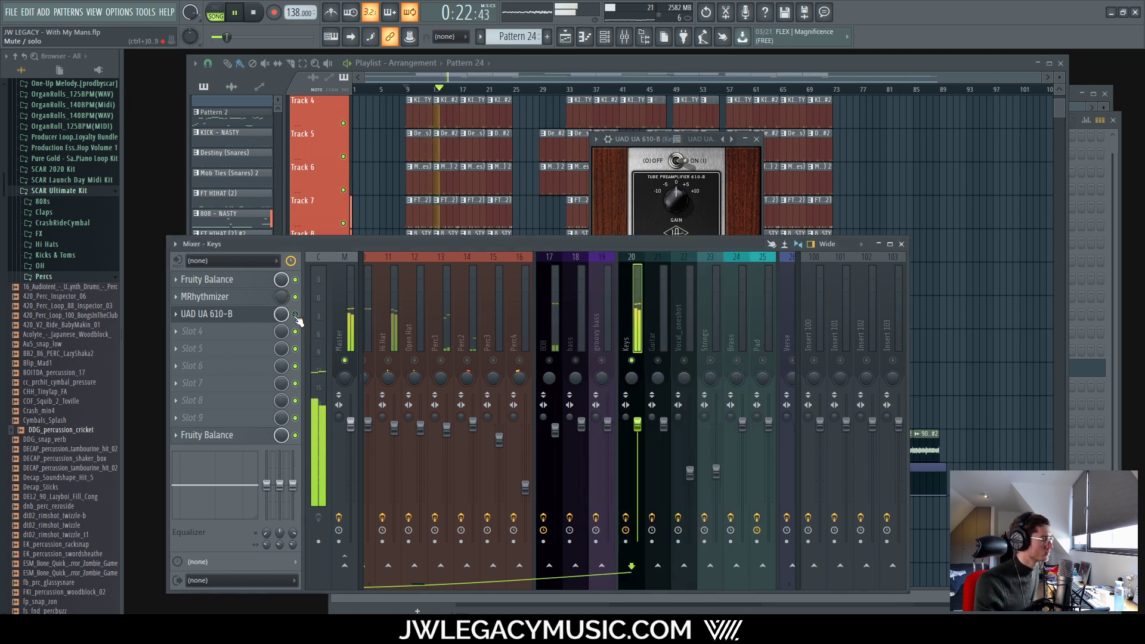
{"action": "left_click", "coordinate": [645, 138]}
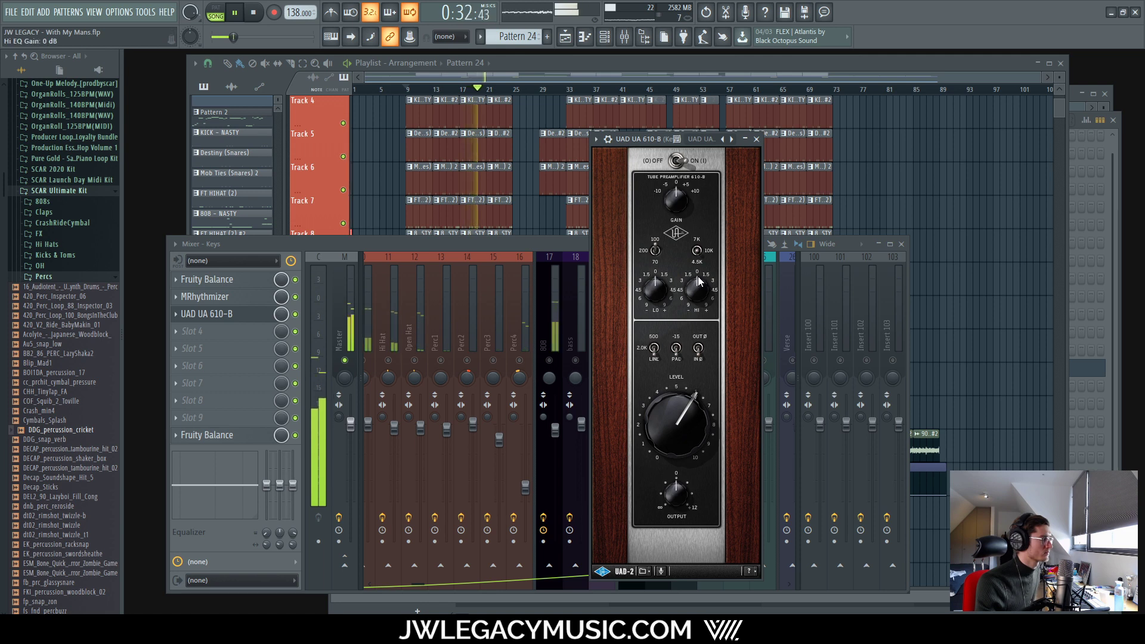
{"action": "left_click_drag", "start_coordinate": [698, 277], "coordinate": [711, 273]}
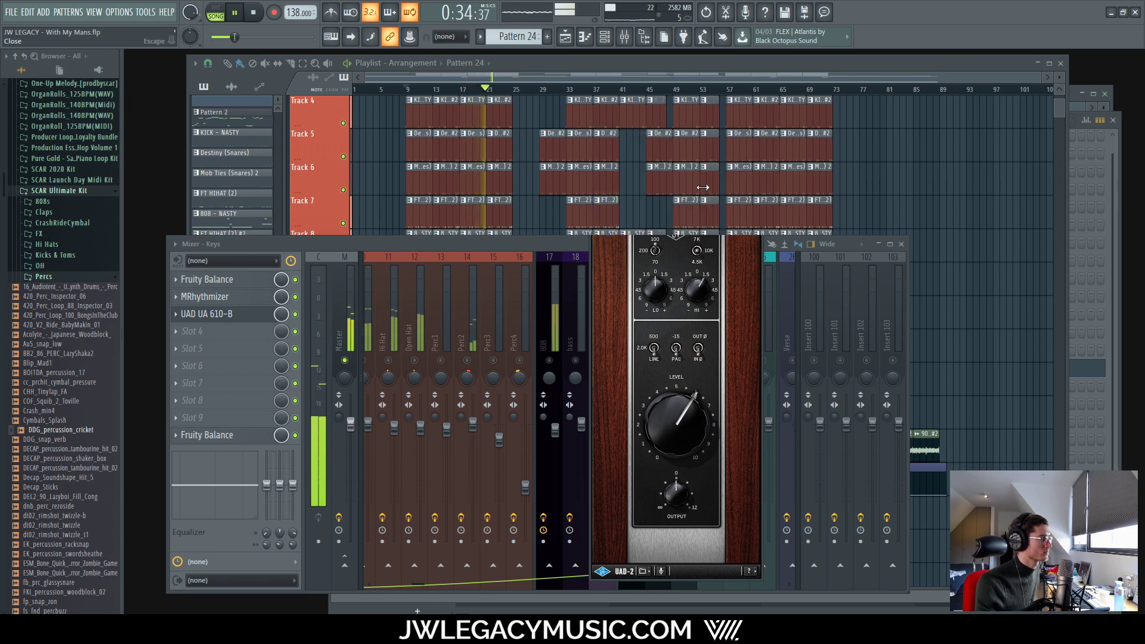
{"action": "left_click", "coordinate": [756, 139]}
Step: Load UAD UA 1176LN Rev E into the Keys channel's fourth slot via a '117' search
{"action": "left_click", "coordinate": [229, 334]}
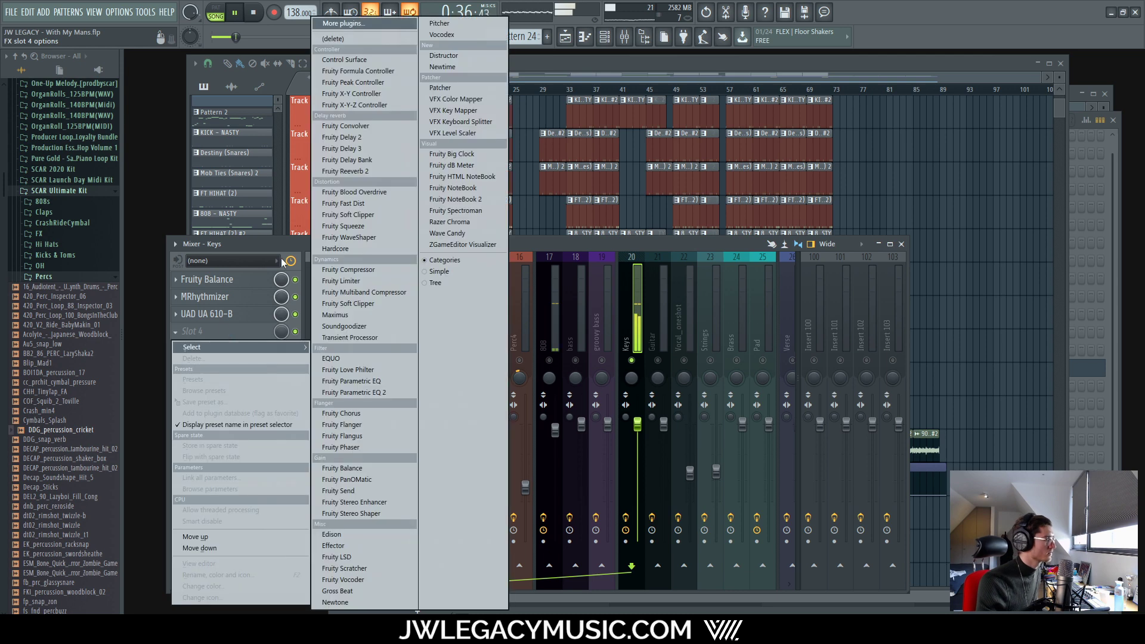
{"action": "left_click", "coordinate": [372, 27]}
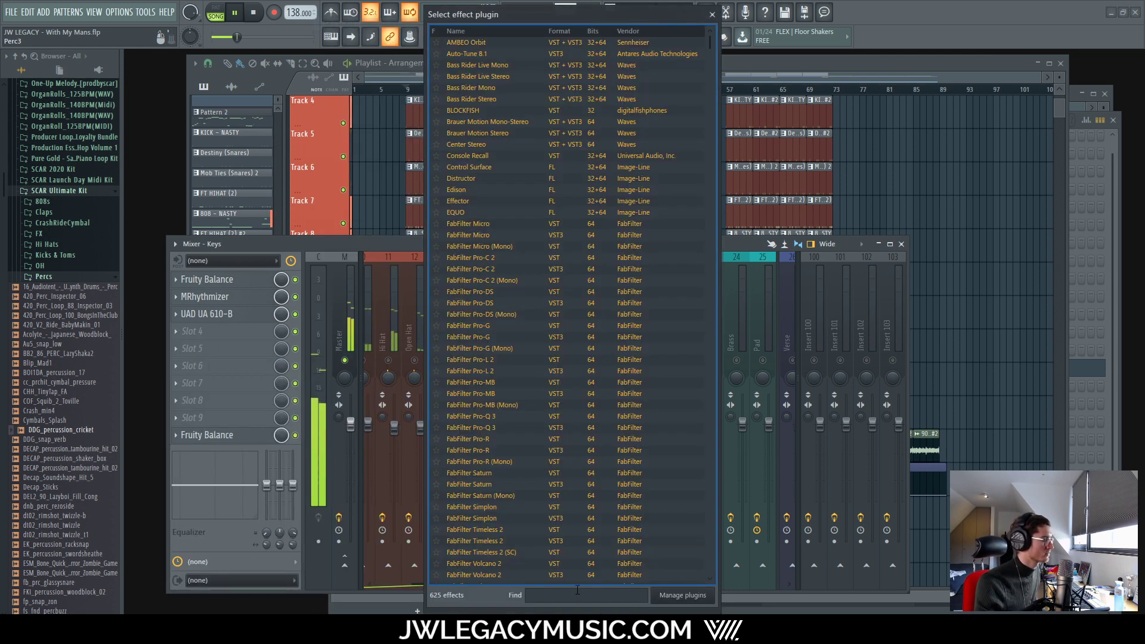
{"action": "type", "text": "117"}
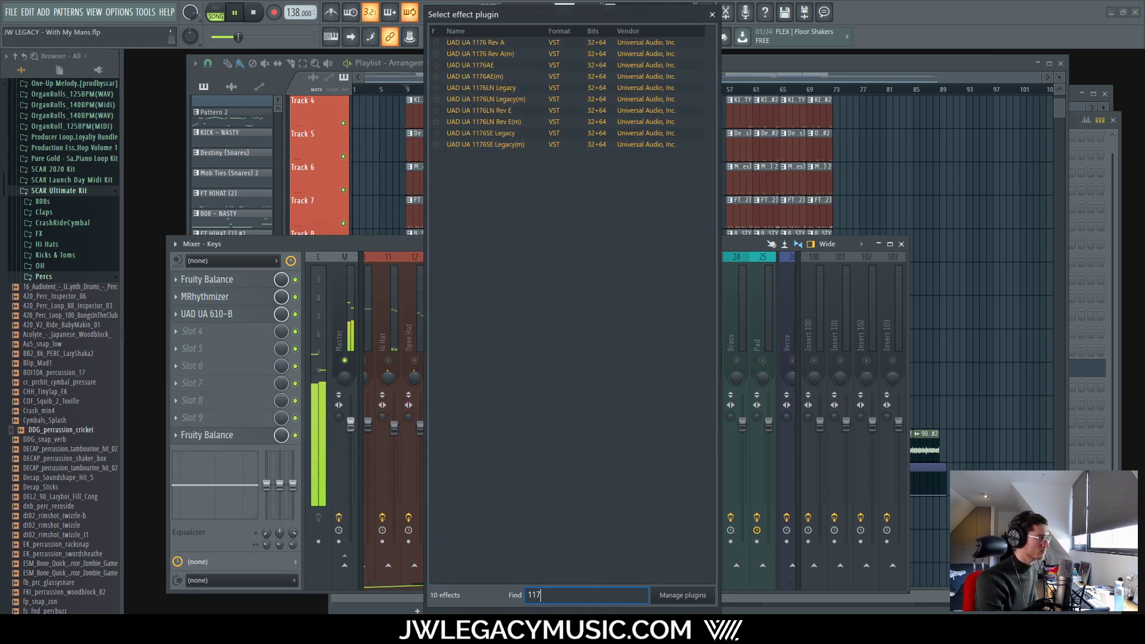
{"action": "left_click", "coordinate": [506, 111]}
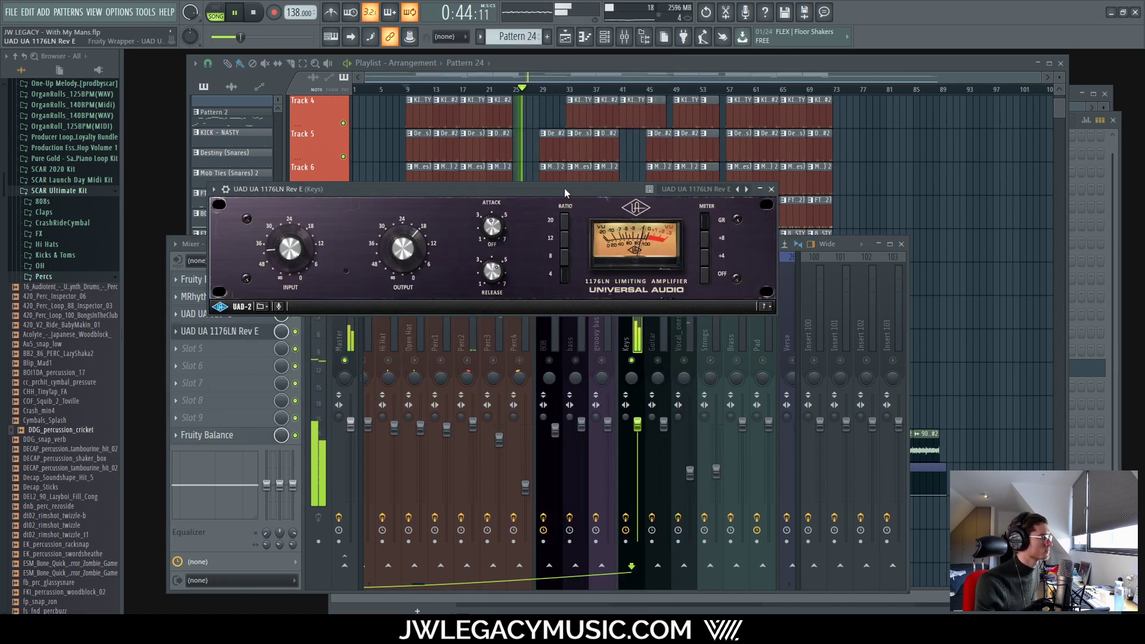
{"action": "left_click_drag", "start_coordinate": [563, 187], "coordinate": [576, 200]}
Step: During playback, nudge the 1176LN release and flip its meter to gain reduction and back off
{"action": "key", "text": "space"}
{"action": "key", "text": "space"}
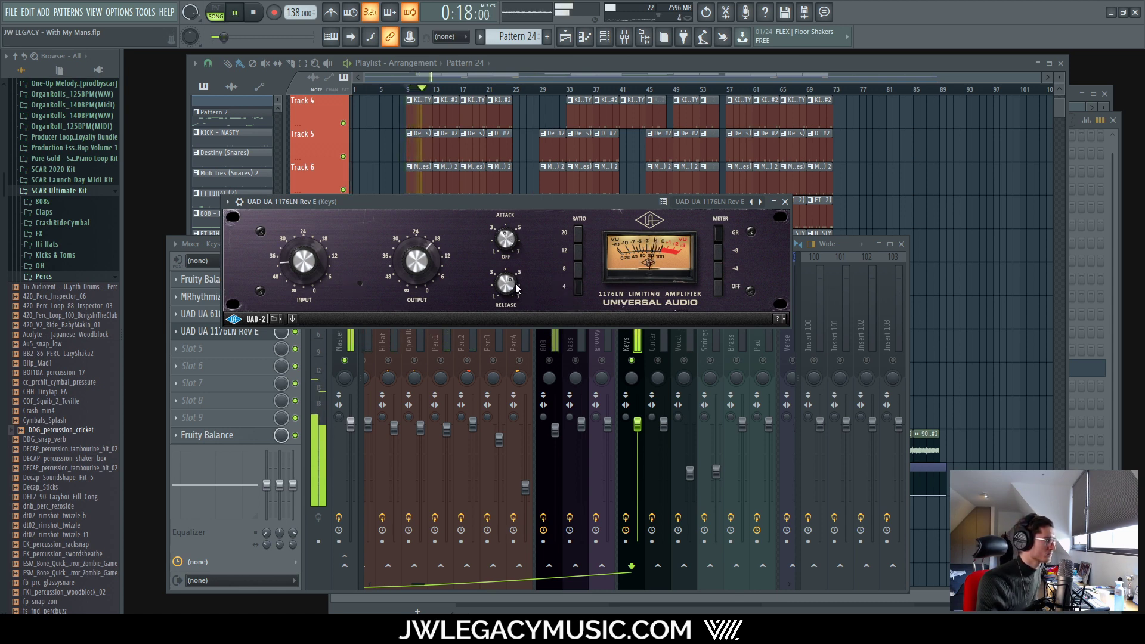
{"action": "left_click_drag", "start_coordinate": [516, 284], "coordinate": [516, 280]}
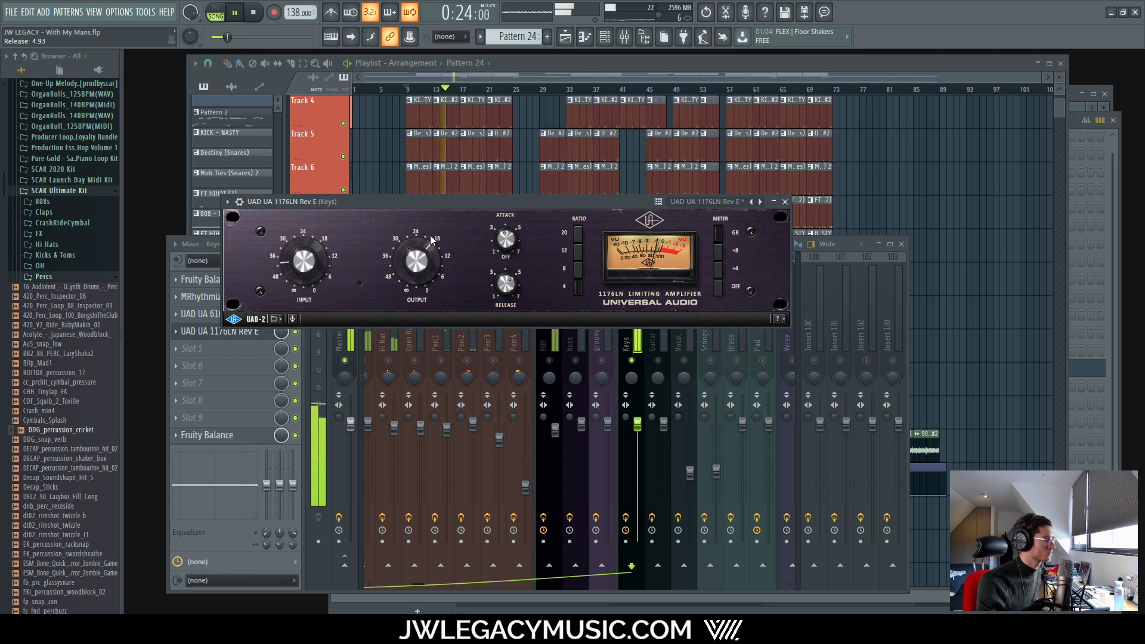
{"action": "left_click_drag", "start_coordinate": [604, 201], "coordinate": [731, 203]}
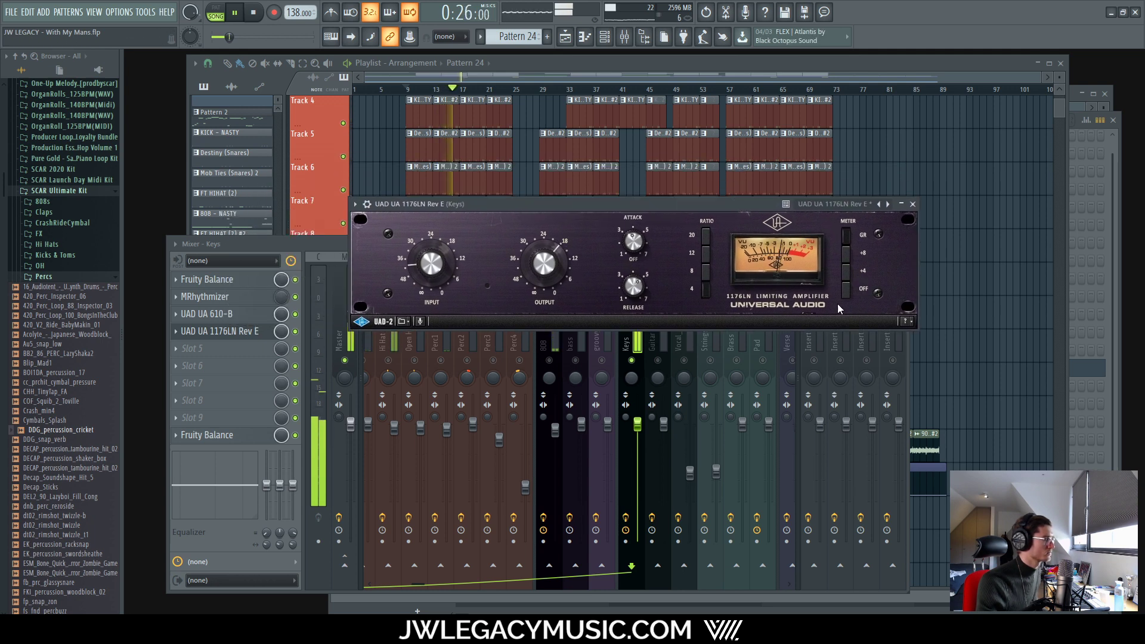
{"action": "left_click_drag", "start_coordinate": [842, 291], "coordinate": [845, 238]}
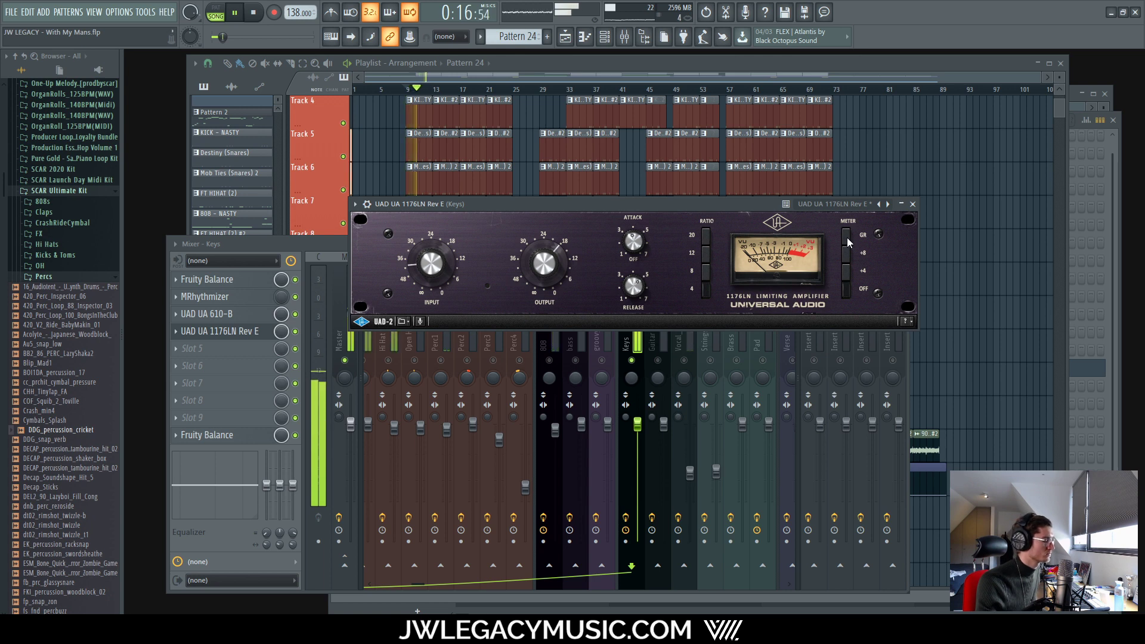
{"action": "left_click_drag", "start_coordinate": [847, 238], "coordinate": [849, 288]}
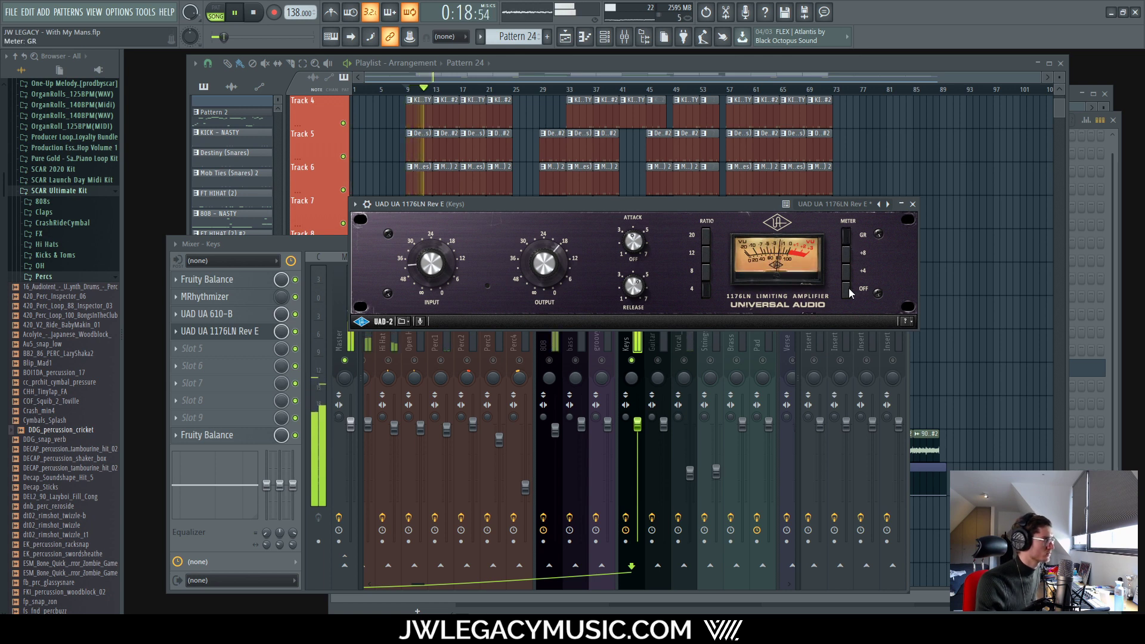
{"action": "key", "text": "space"}
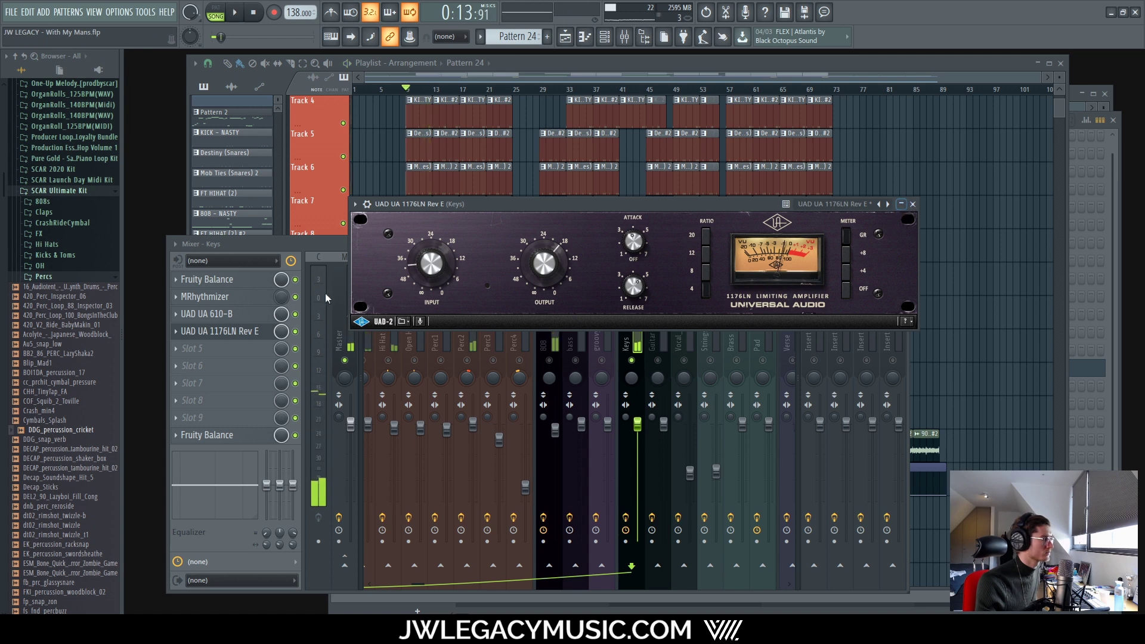
Step: Replace the Keys slot 4 compressor with FabFilter Pro-C 2
{"action": "left_click", "coordinate": [176, 331]}
{"action": "mouse_move", "coordinate": [239, 347]}
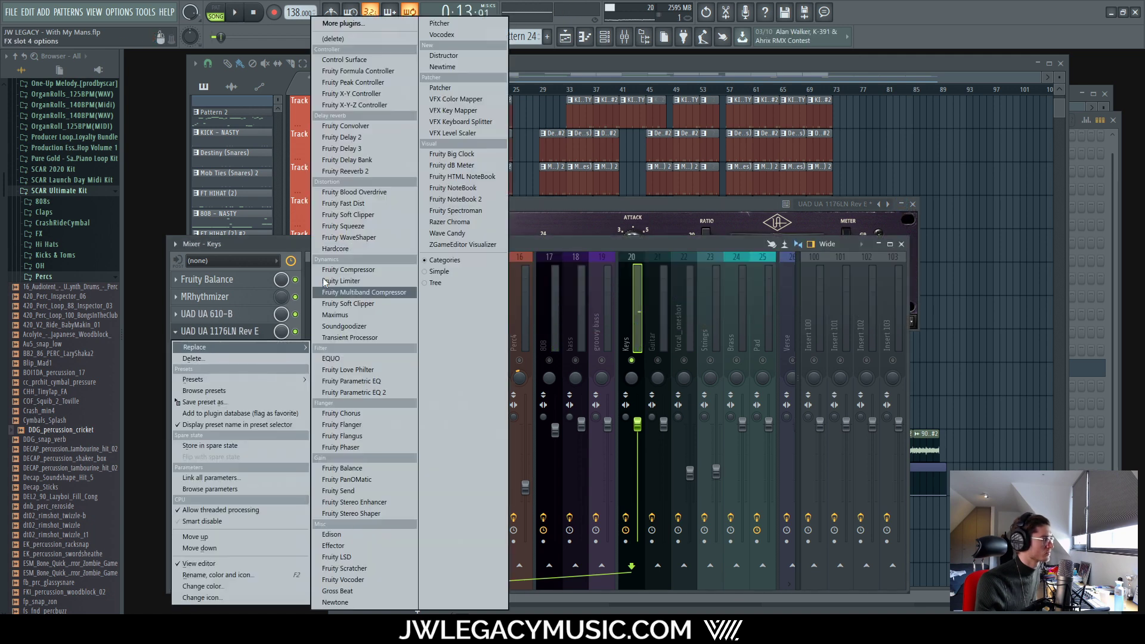
{"action": "left_click", "coordinate": [342, 24]}
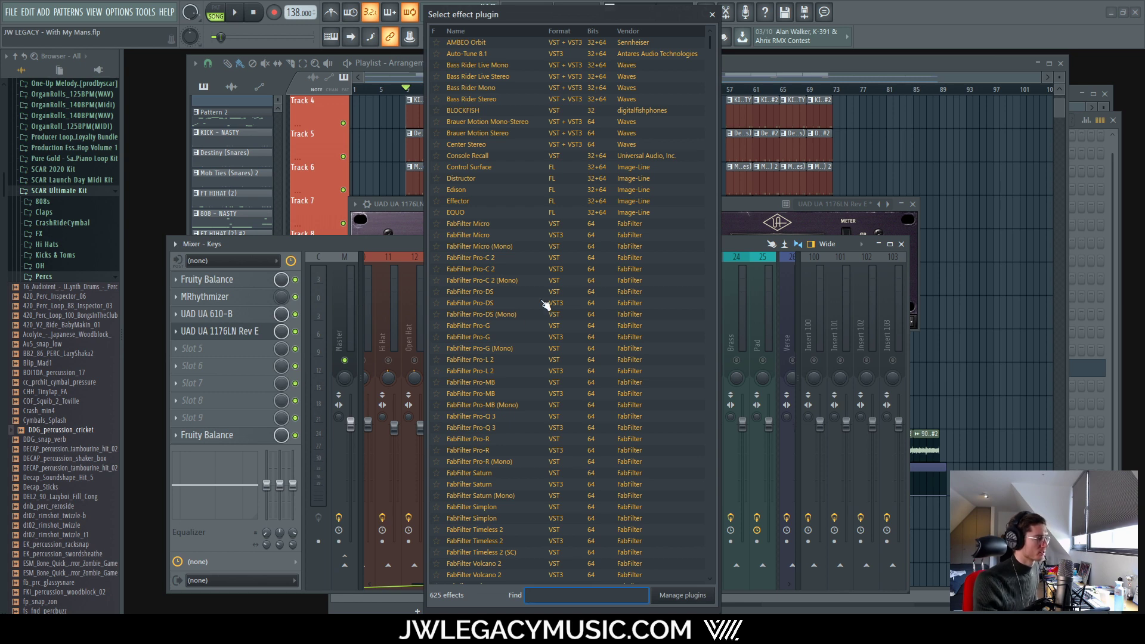
{"action": "double_click", "coordinate": [510, 277]}
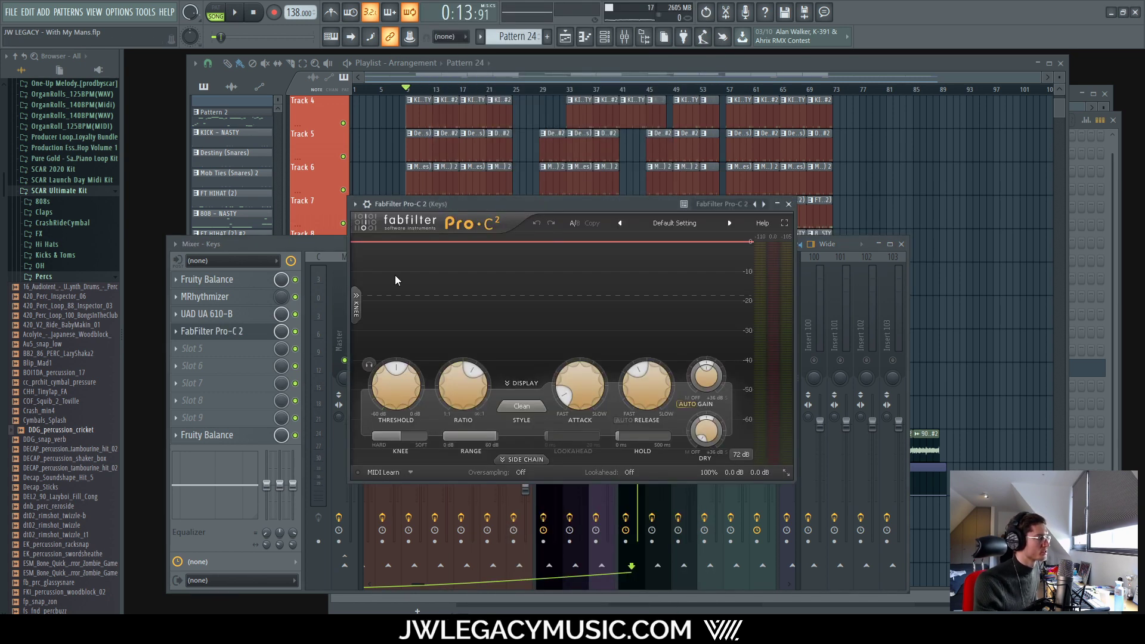
{"action": "key", "text": "space"}
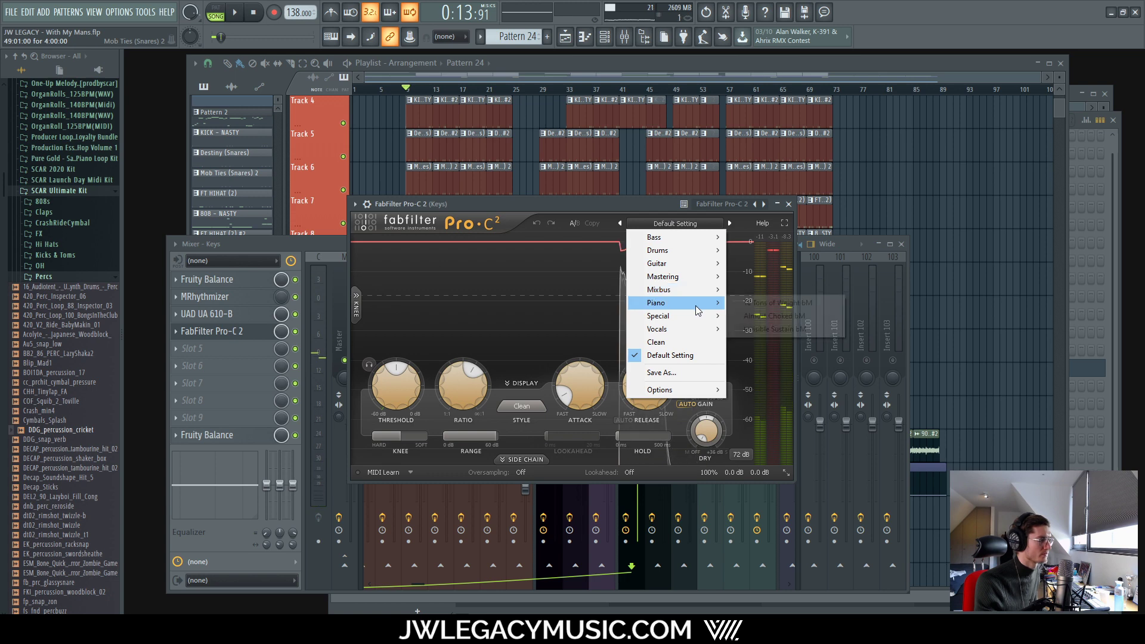
Step: Audition the Pro-C 2 '10 Tons of Weight bM' preset, comparing it against bypass
{"action": "mouse_move", "coordinate": [695, 304]}
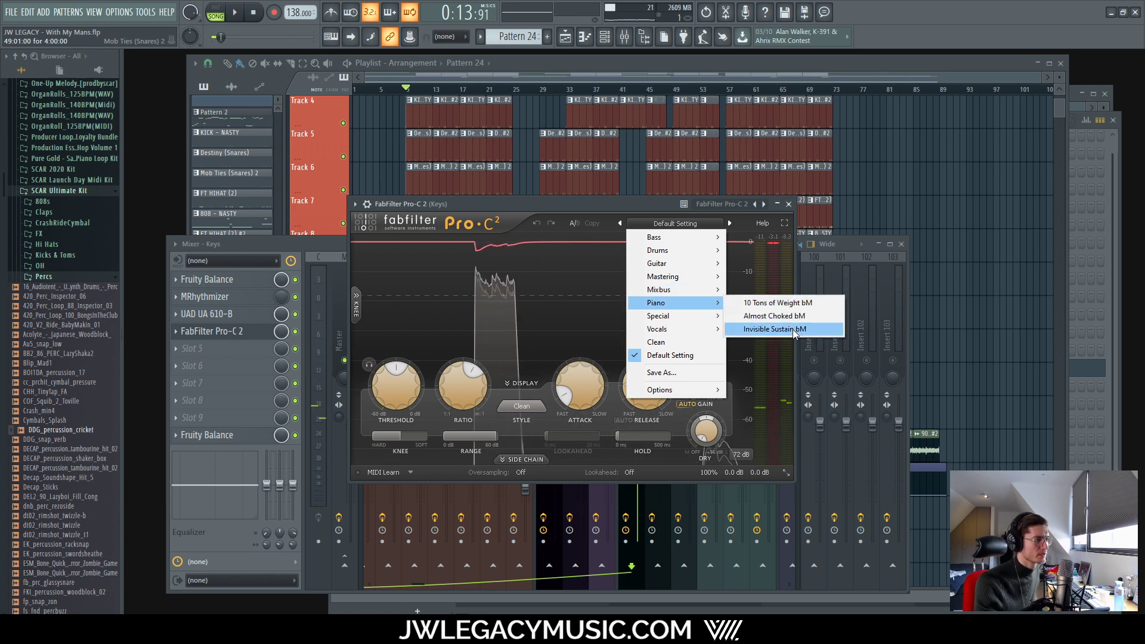
{"action": "left_click", "coordinate": [777, 303]}
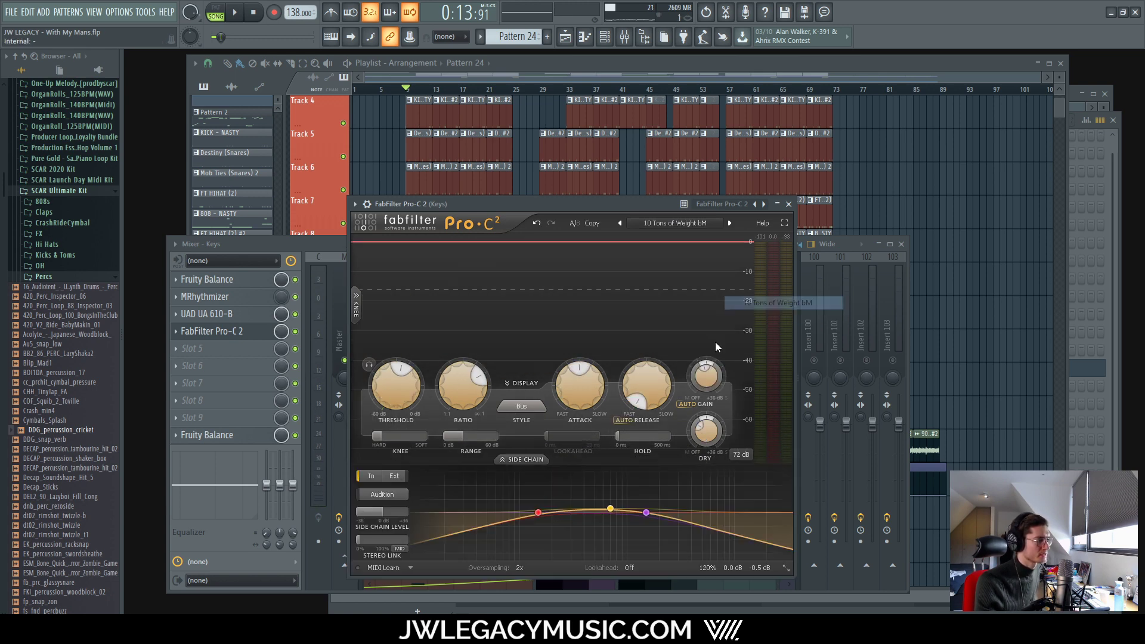
{"action": "key", "text": "space"}
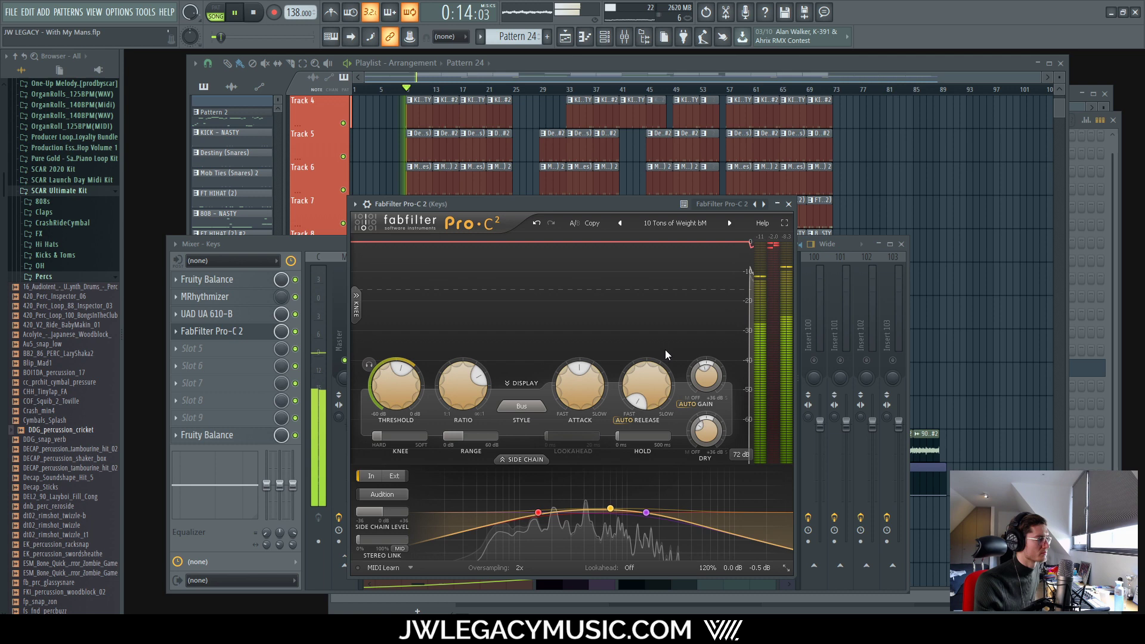
{"action": "left_click", "coordinate": [295, 331]}
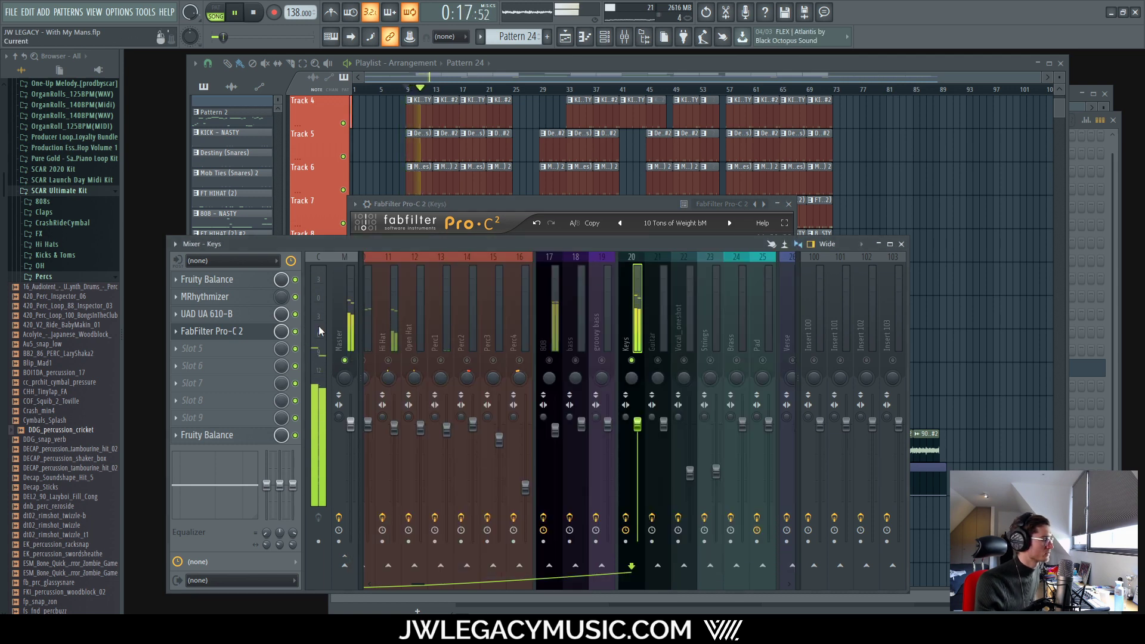
{"action": "key", "text": "space"}
{"action": "left_click_drag", "start_coordinate": [567, 207], "coordinate": [558, 192]}
Step: Try the 'Almost Choked bM' preset, settle on 'Invisible Sustain bM', then begin removing the slot
{"action": "left_click", "coordinate": [665, 209]}
{"action": "mouse_move", "coordinate": [645, 288]}
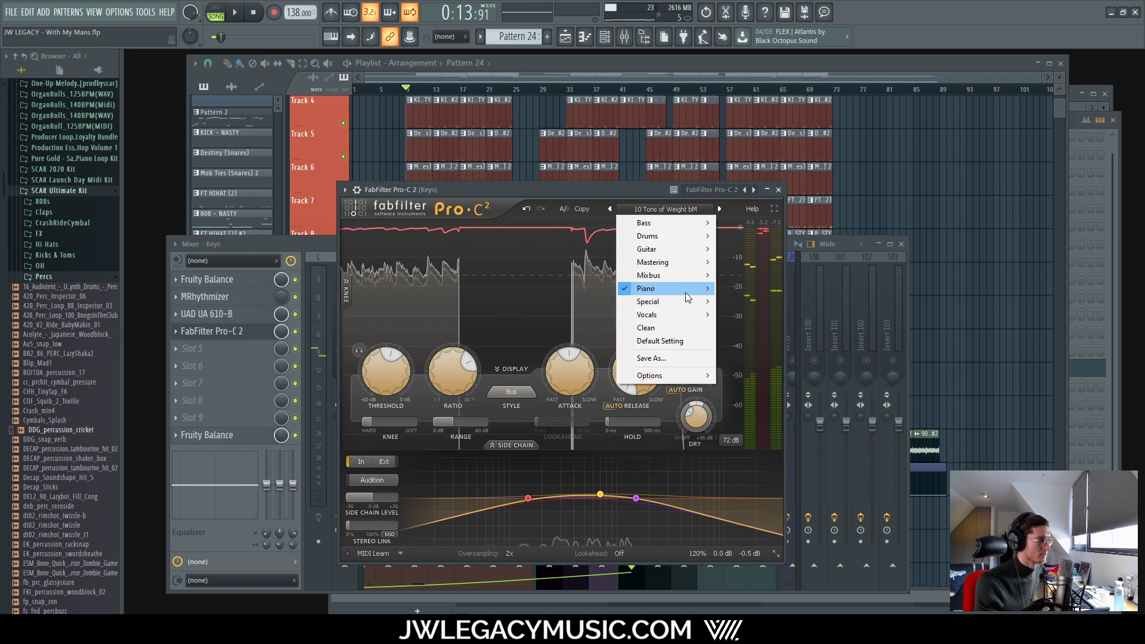
{"action": "left_click", "coordinate": [744, 302]}
{"action": "key", "text": "space"}
{"action": "left_click", "coordinate": [665, 208]}
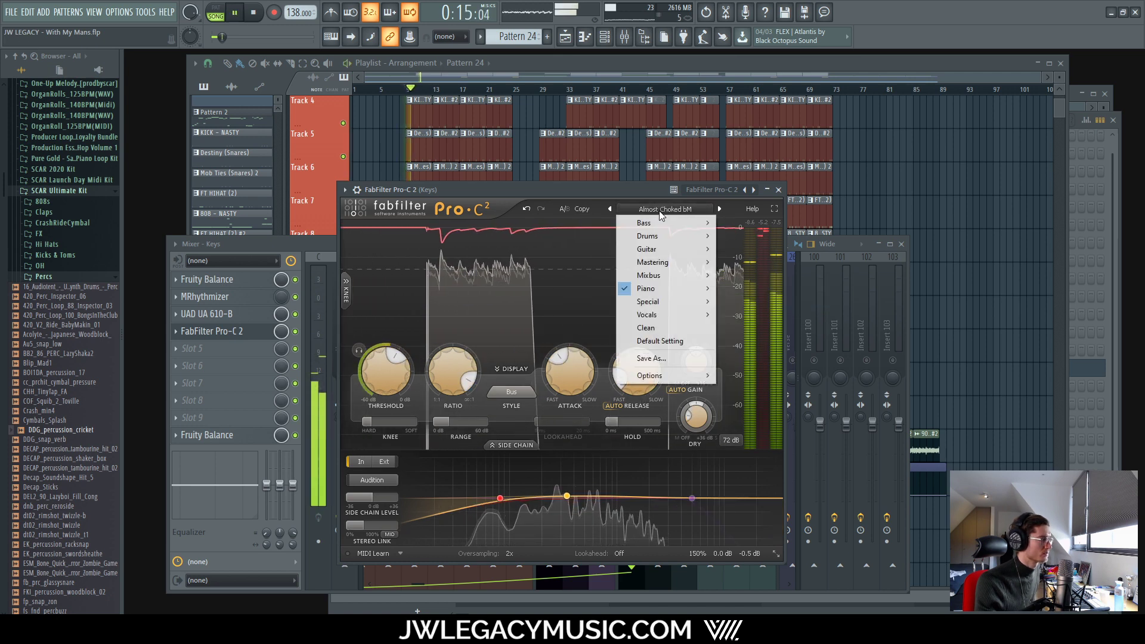
{"action": "left_click", "coordinate": [764, 314]}
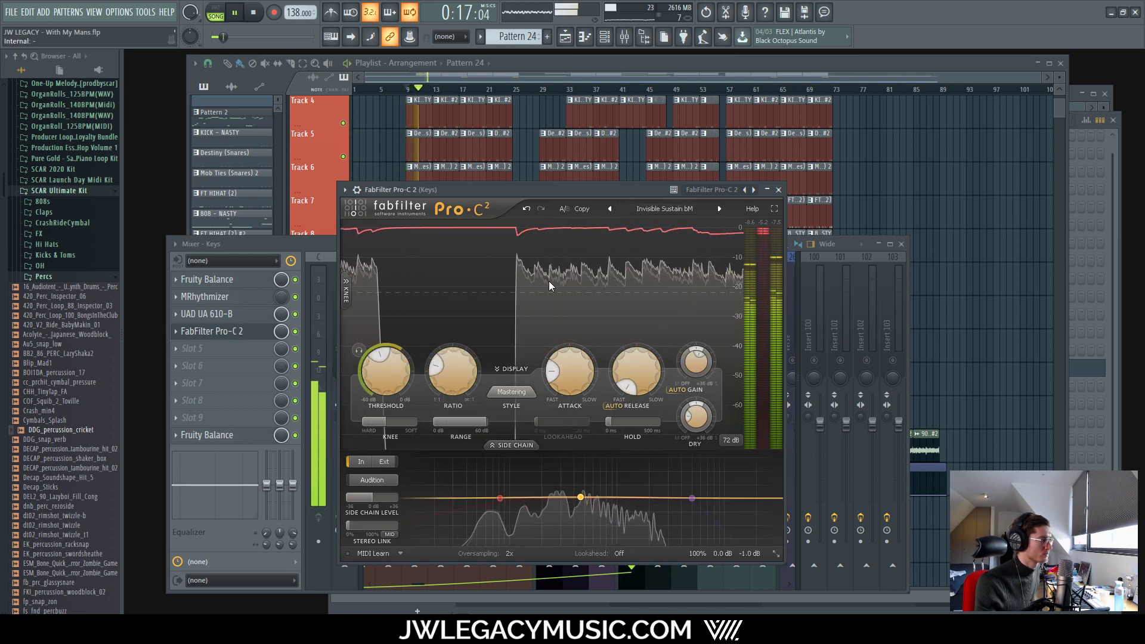
{"action": "left_click", "coordinate": [300, 335]}
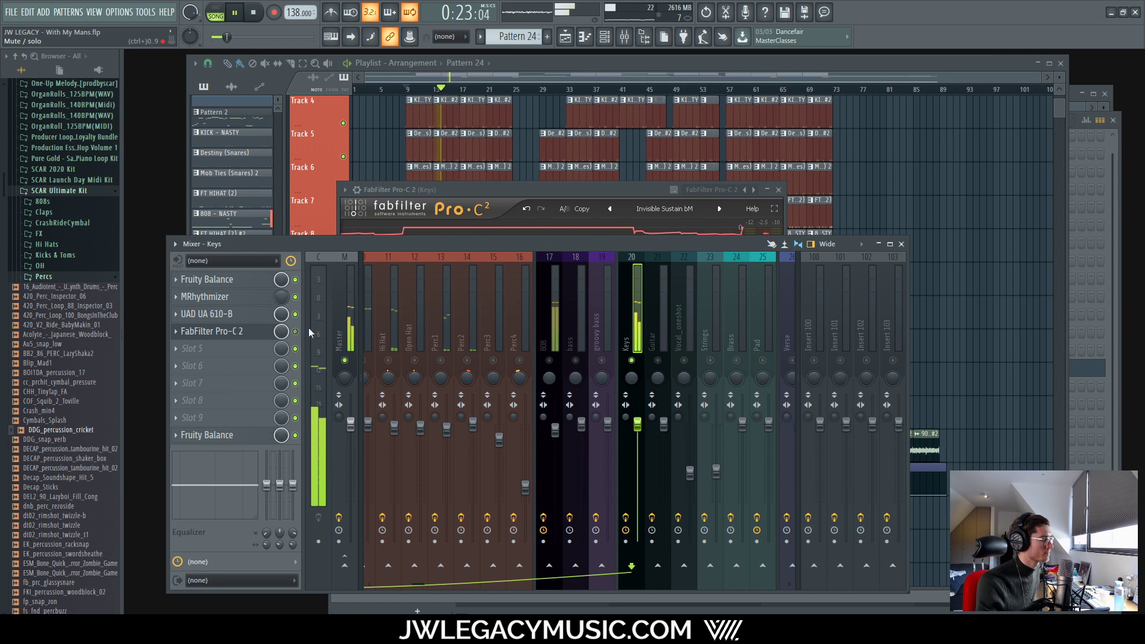
{"action": "right_click", "coordinate": [180, 338]}
Step: Delete Pro-C 2 from the Keys channel and load FabFilter Pro-Q 3 into slot 4 via a 'pro' search
{"action": "left_click", "coordinate": [200, 357]}
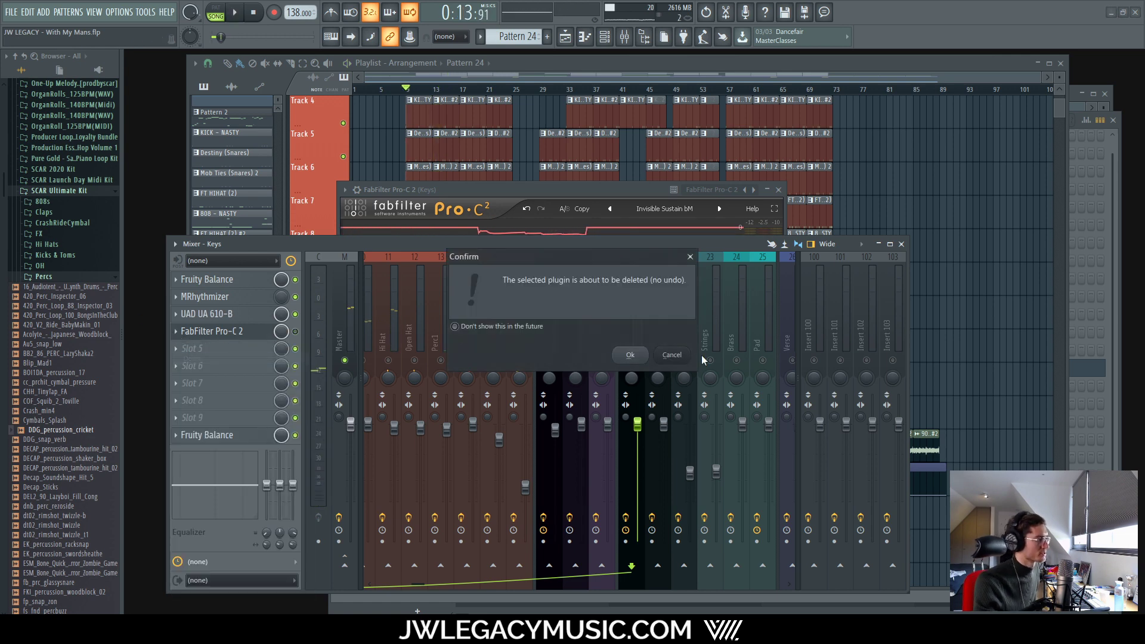
{"action": "left_click", "coordinate": [673, 356]}
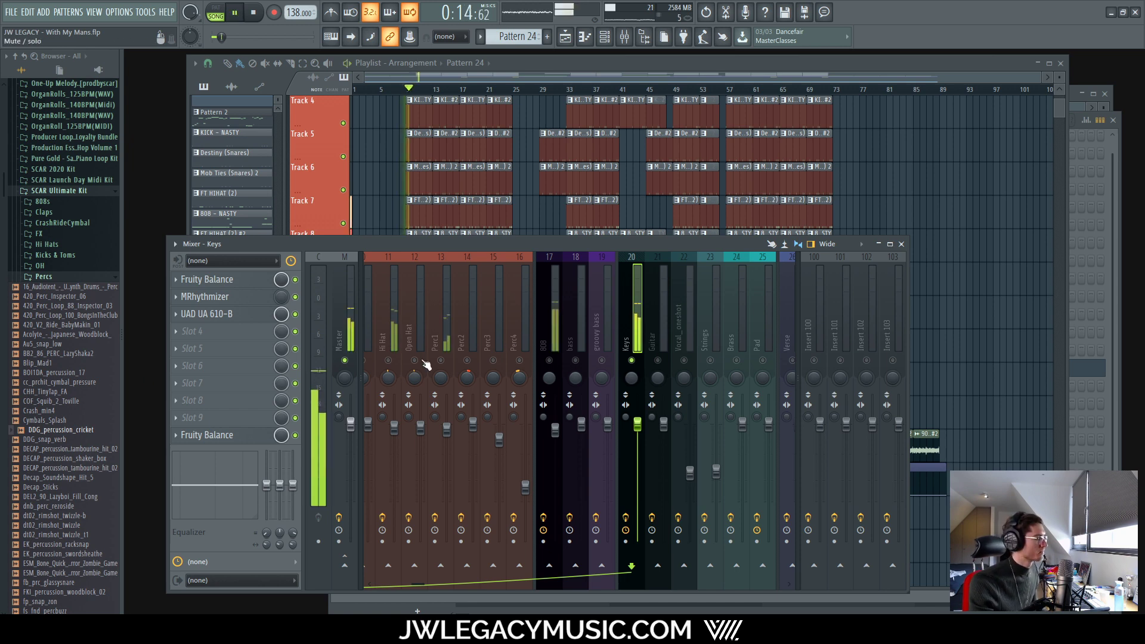
{"action": "left_click", "coordinate": [196, 329]}
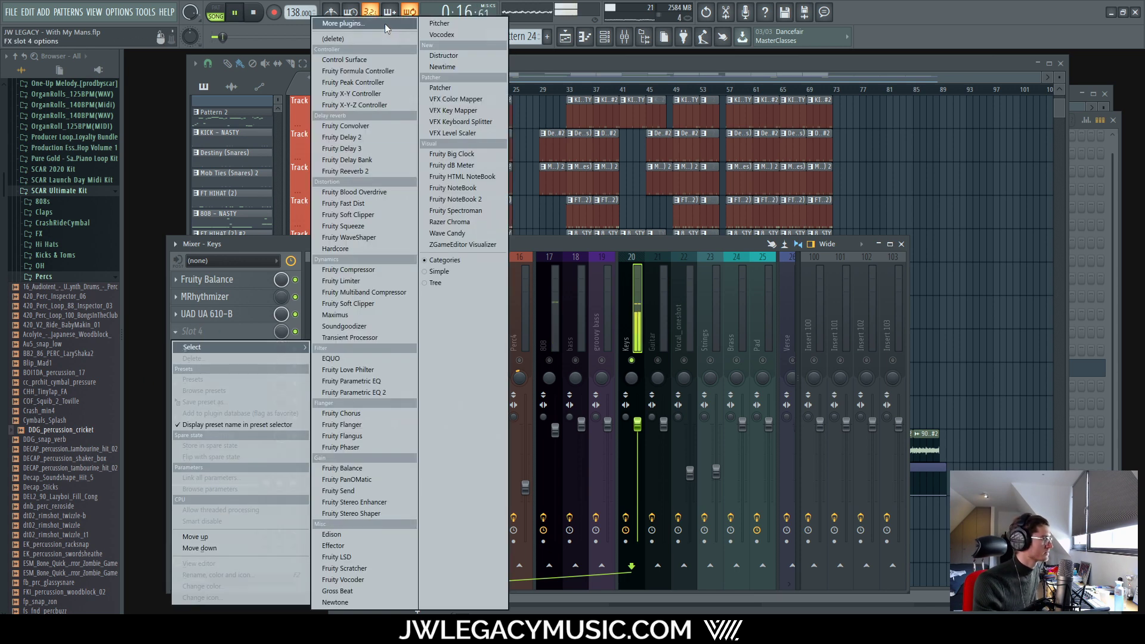
{"action": "left_click", "coordinate": [383, 24]}
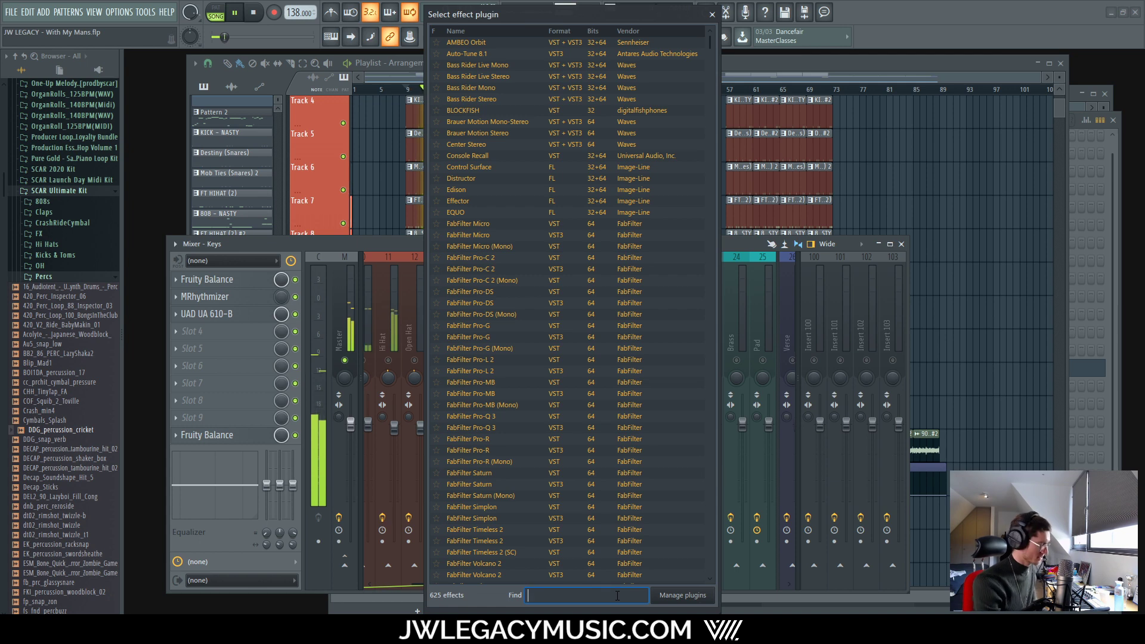
{"action": "type", "text": "pro"}
{"action": "double_click", "coordinate": [525, 200]}
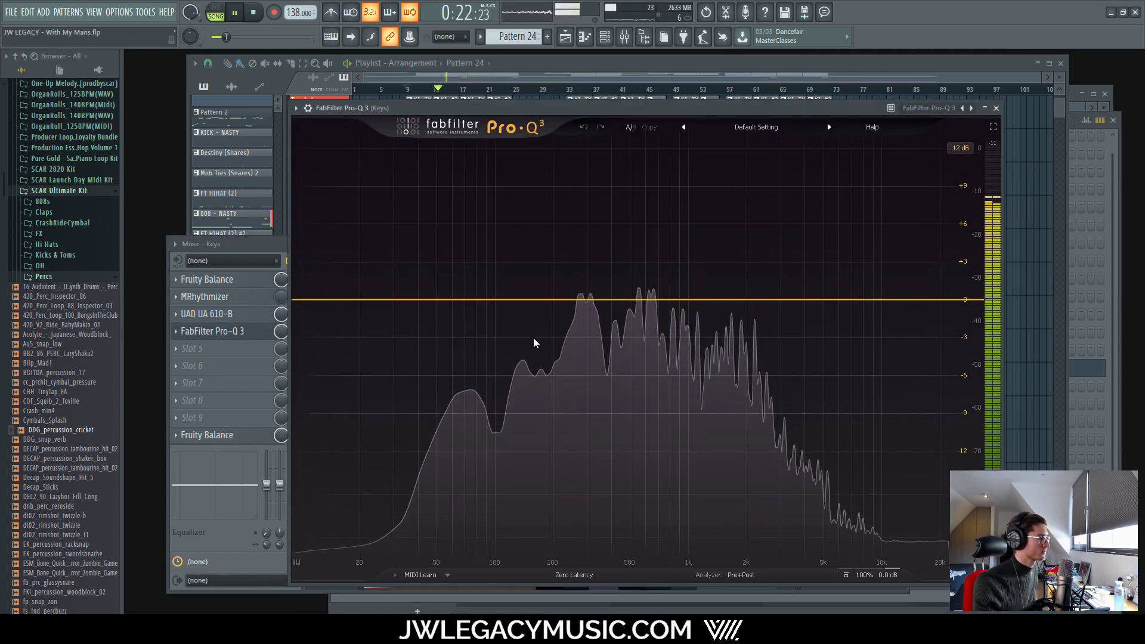
Step: Add a 6 dB/oct low-cut band in Pro-Q 3 and settle it at about 93.5 Hz
{"action": "left_click", "coordinate": [330, 301]}
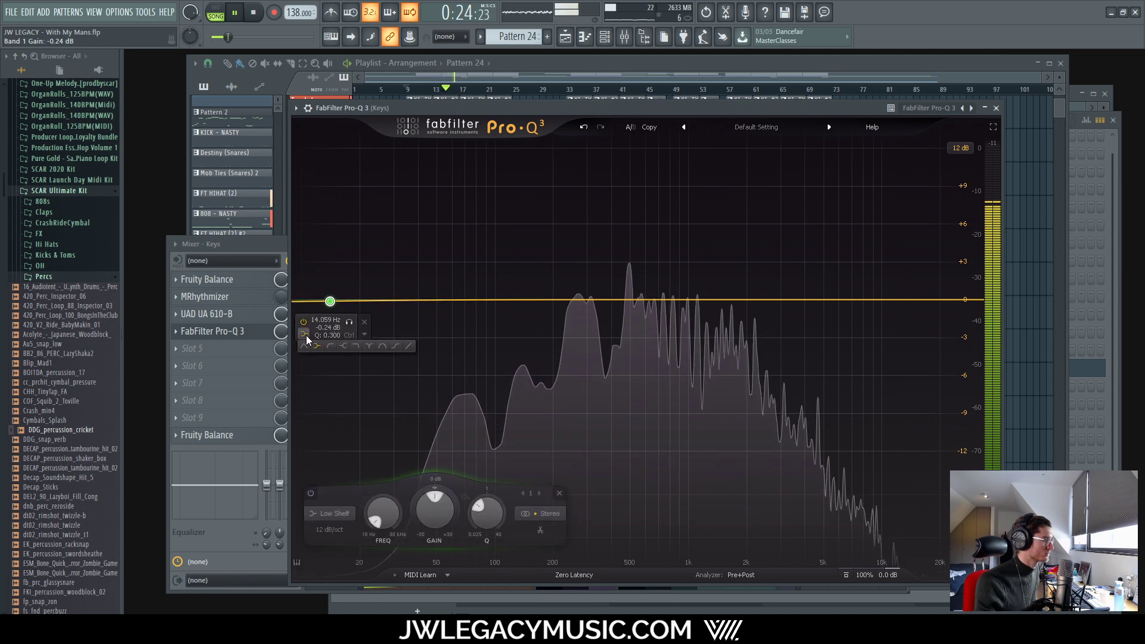
{"action": "left_click", "coordinate": [304, 334]}
{"action": "left_click", "coordinate": [335, 341]}
{"action": "left_click", "coordinate": [363, 405]}
{"action": "left_click", "coordinate": [349, 406]}
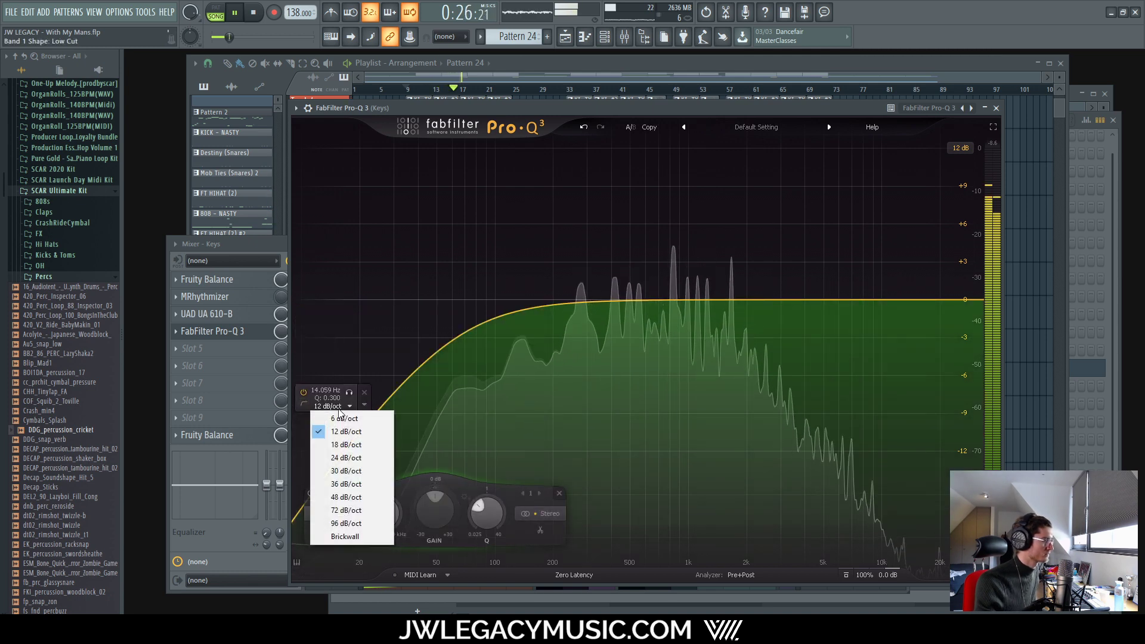
{"action": "left_click", "coordinate": [333, 417]}
{"action": "left_click_drag", "start_coordinate": [331, 301], "coordinate": [489, 301]}
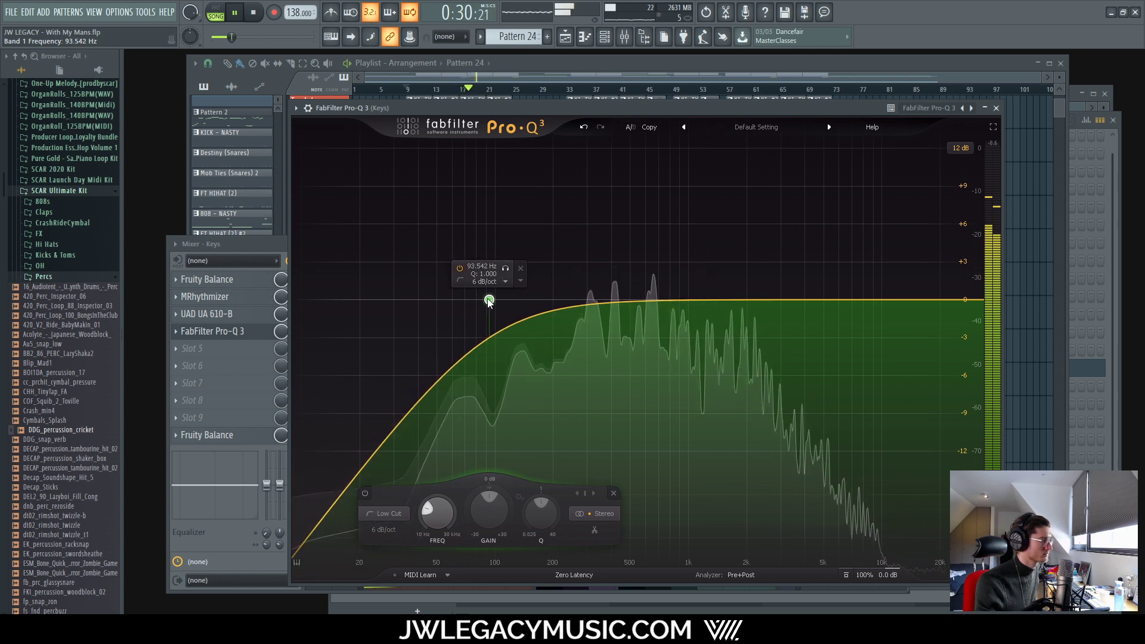
{"action": "left_click_drag", "start_coordinate": [489, 301], "coordinate": [496, 302]}
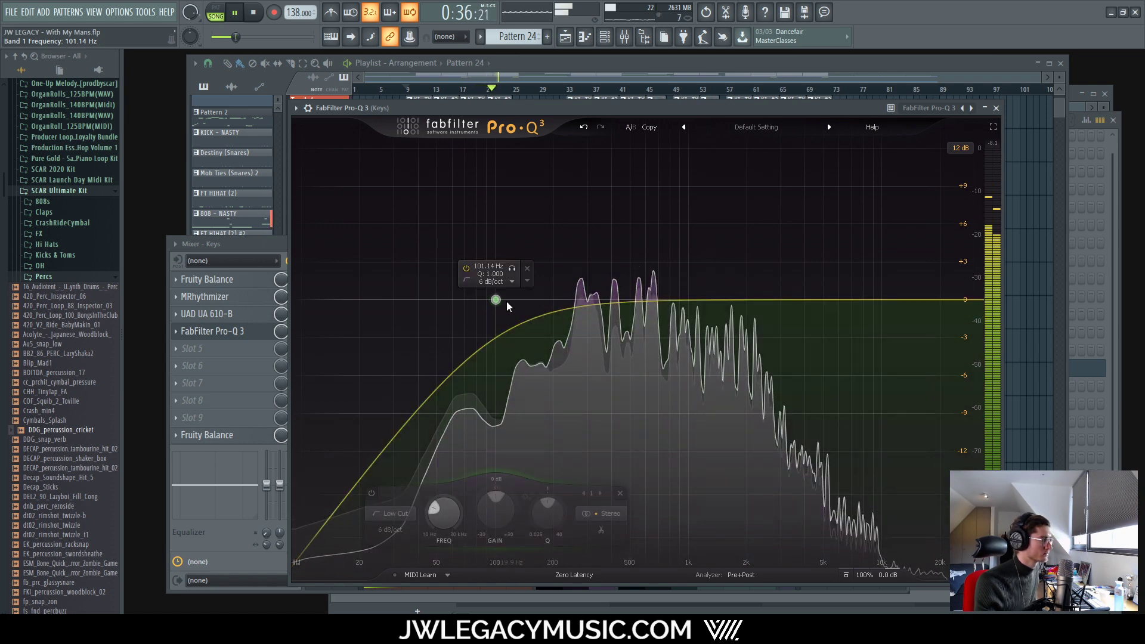
{"action": "left_click_drag", "start_coordinate": [496, 300], "coordinate": [489, 300]}
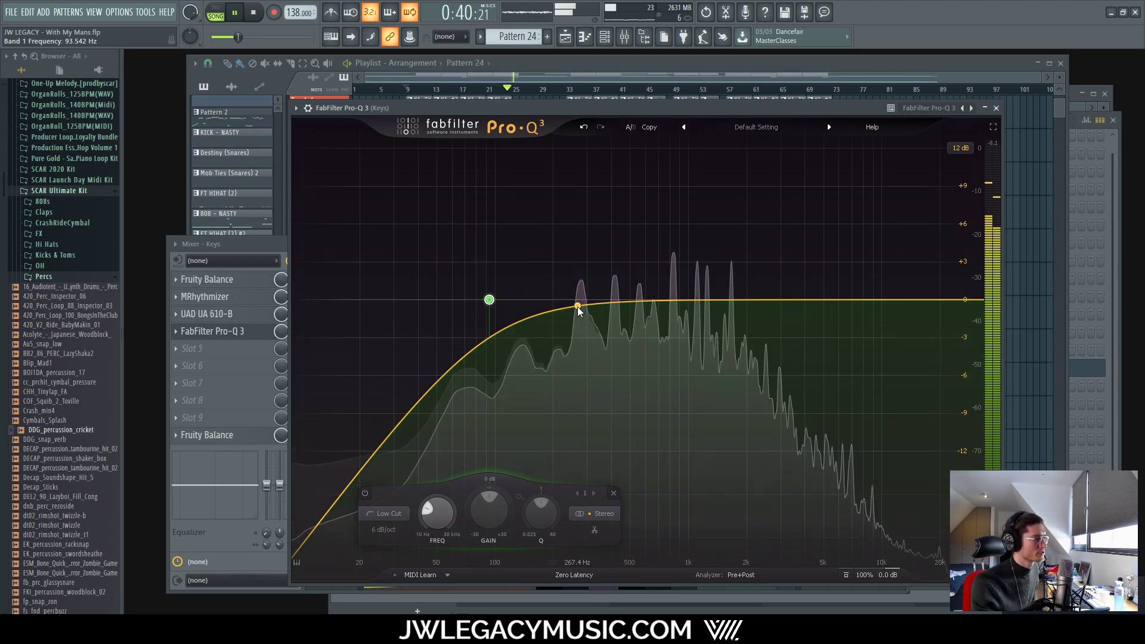
Step: Add a bell band near 256 Hz cut to -1.75 dB, then switch it off during playback to compare
{"action": "left_click", "coordinate": [577, 307]}
{"action": "key", "text": "space"}
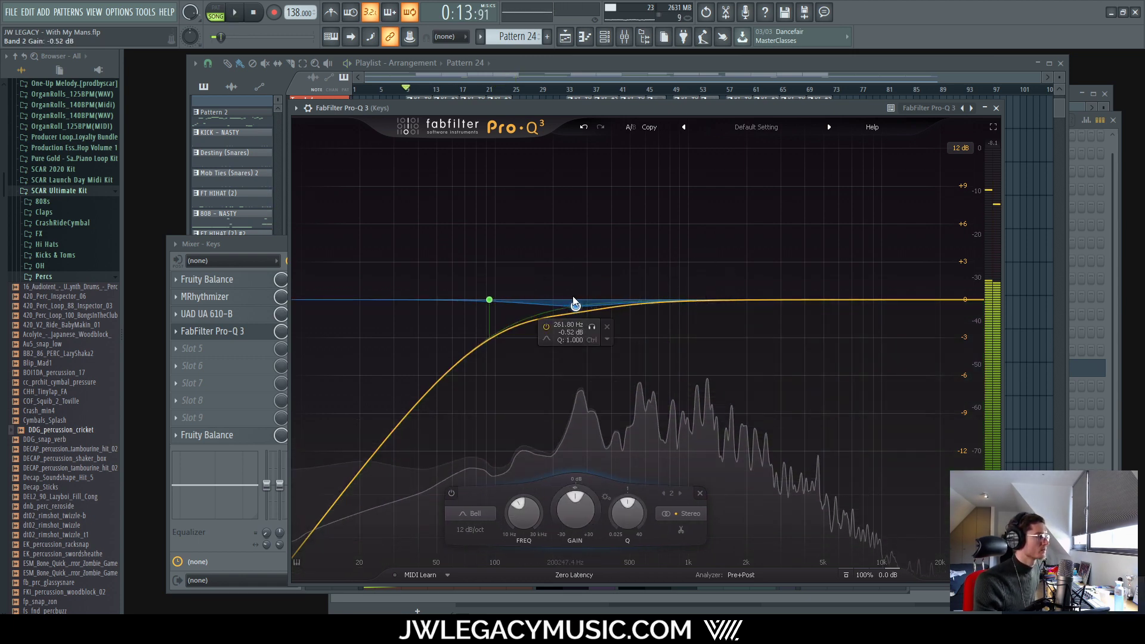
{"action": "left_click_drag", "start_coordinate": [575, 304], "coordinate": [573, 331]}
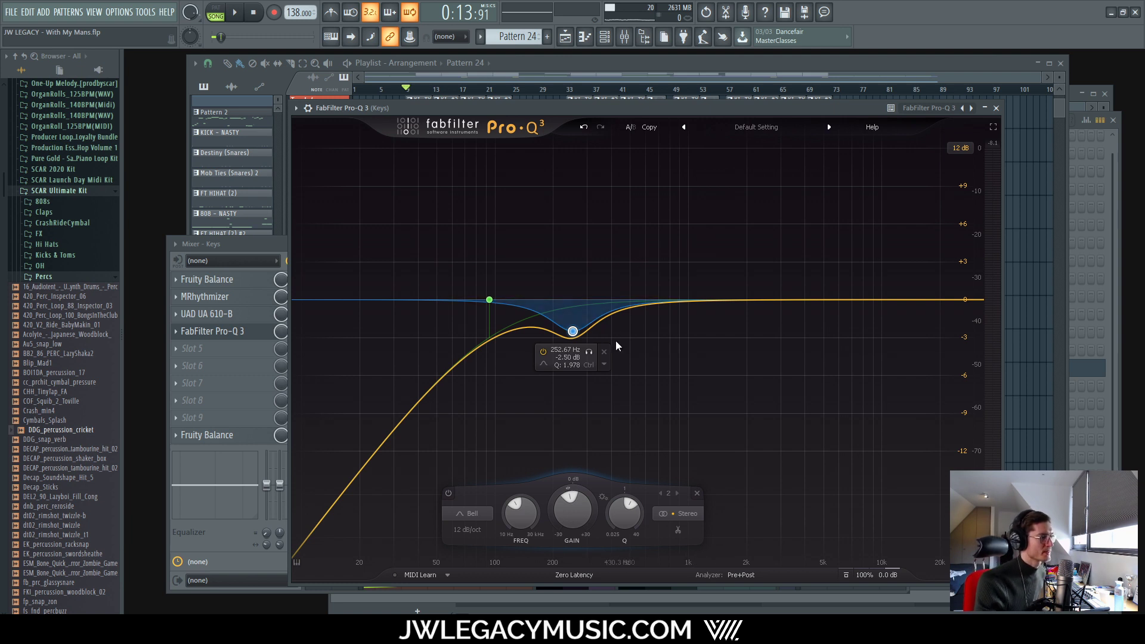
{"action": "left_click_drag", "start_coordinate": [572, 335], "coordinate": [574, 325]}
{"action": "key", "text": "space"}
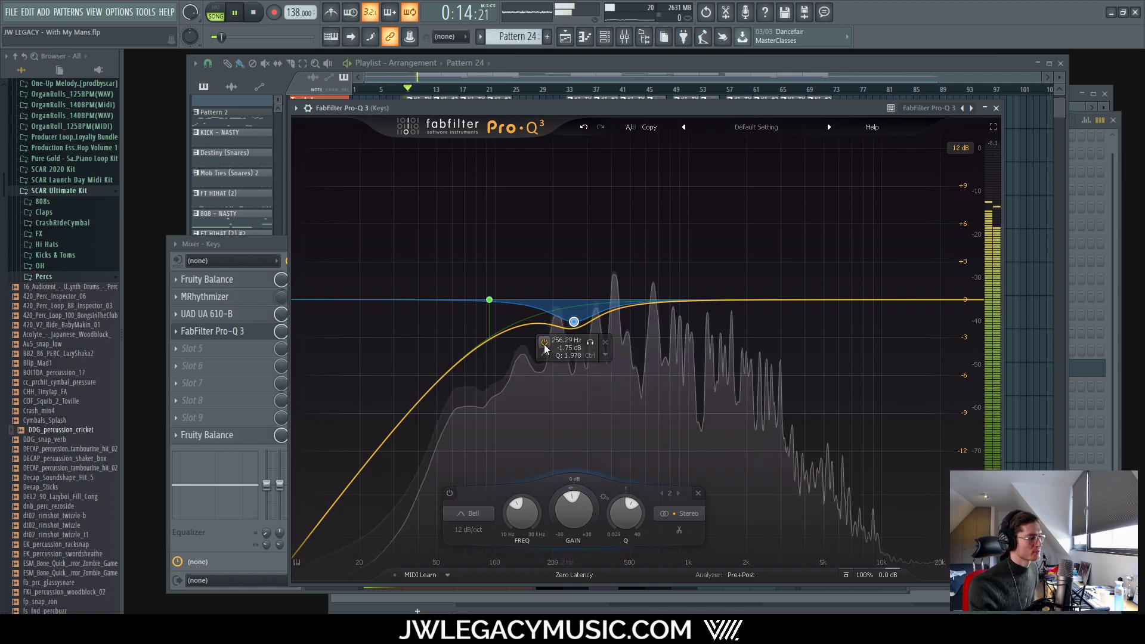
{"action": "left_click", "coordinate": [544, 343]}
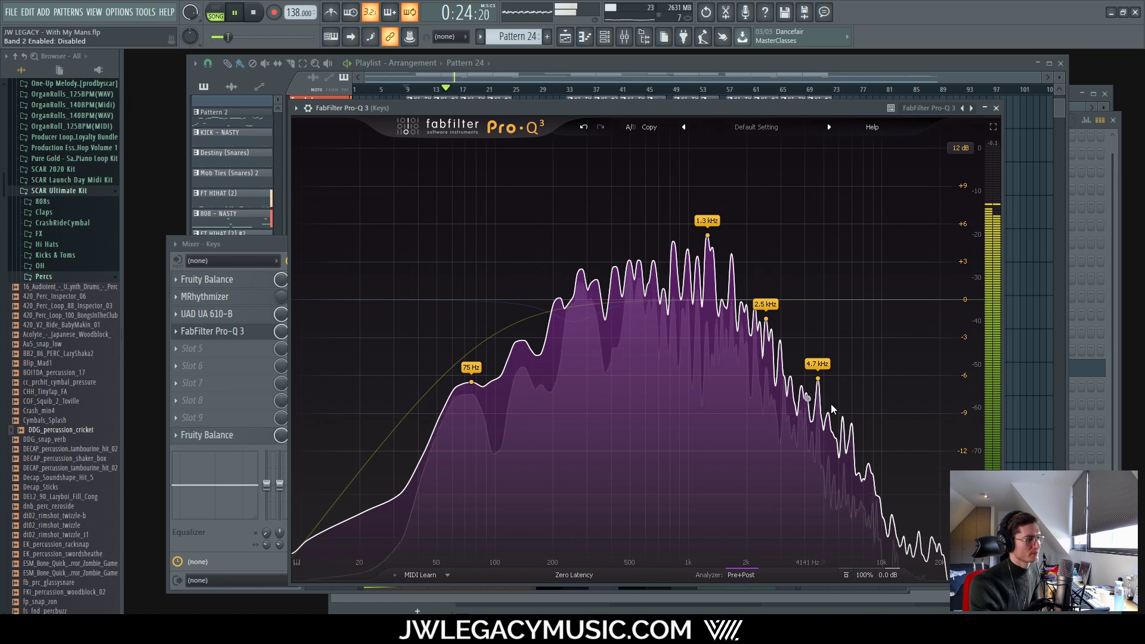
Step: Re-enable the dip band, narrow its Q, and sweep it between 167 and 285 Hz
{"action": "double_click", "coordinate": [573, 322]}
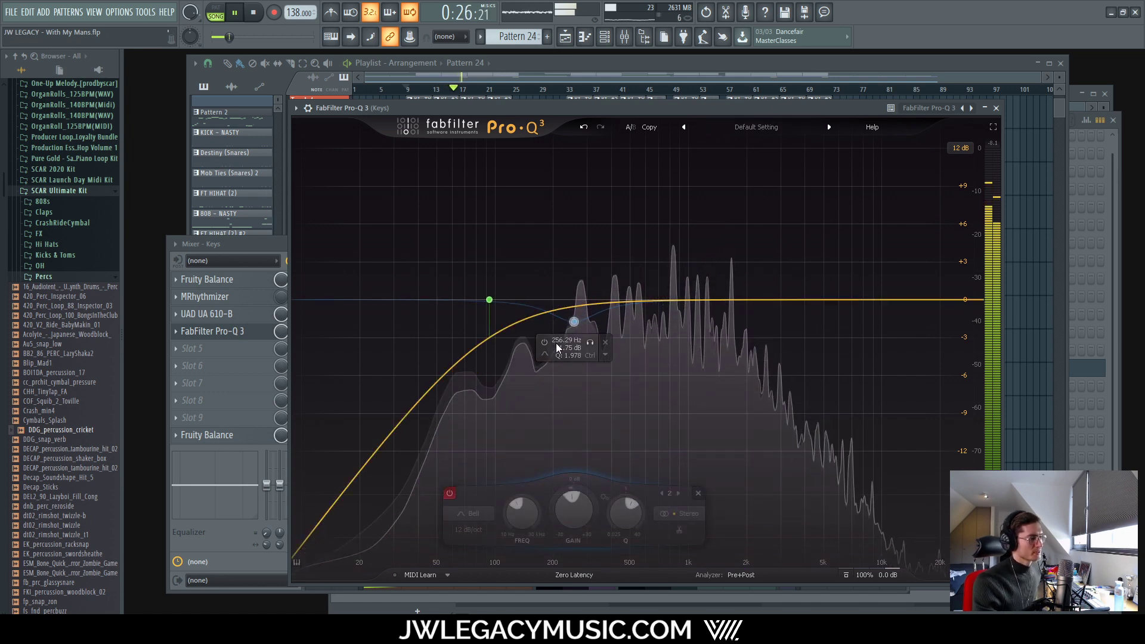
{"action": "scroll", "coordinate": [572, 323], "scroll_direction": "up", "scroll_amount": 5}
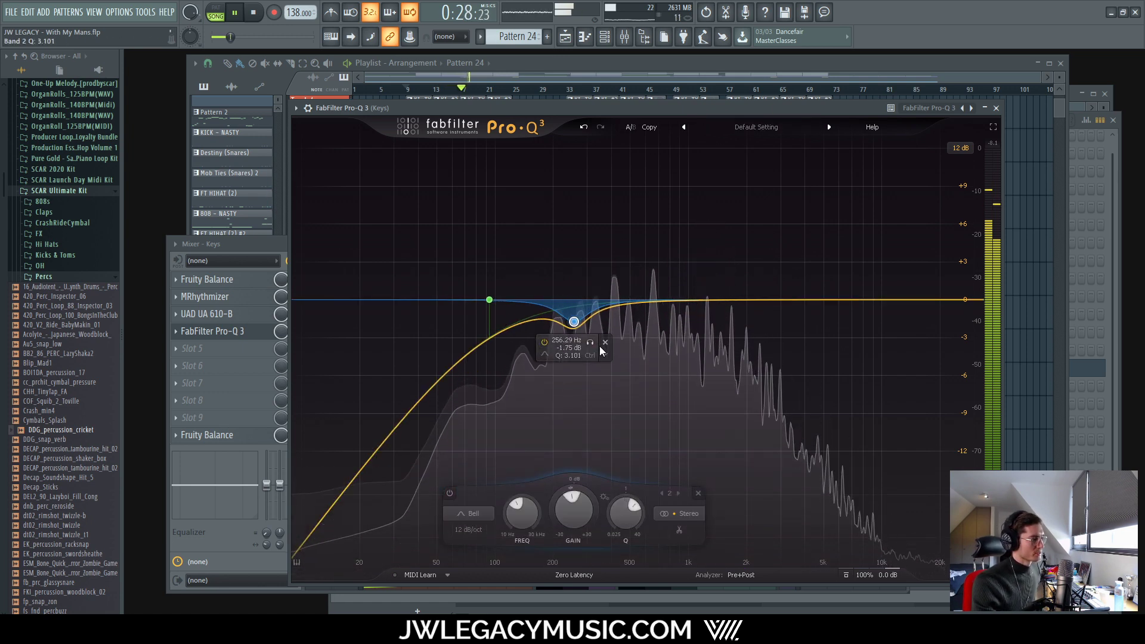
{"action": "left_click_drag", "start_coordinate": [589, 345], "coordinate": [650, 339]}
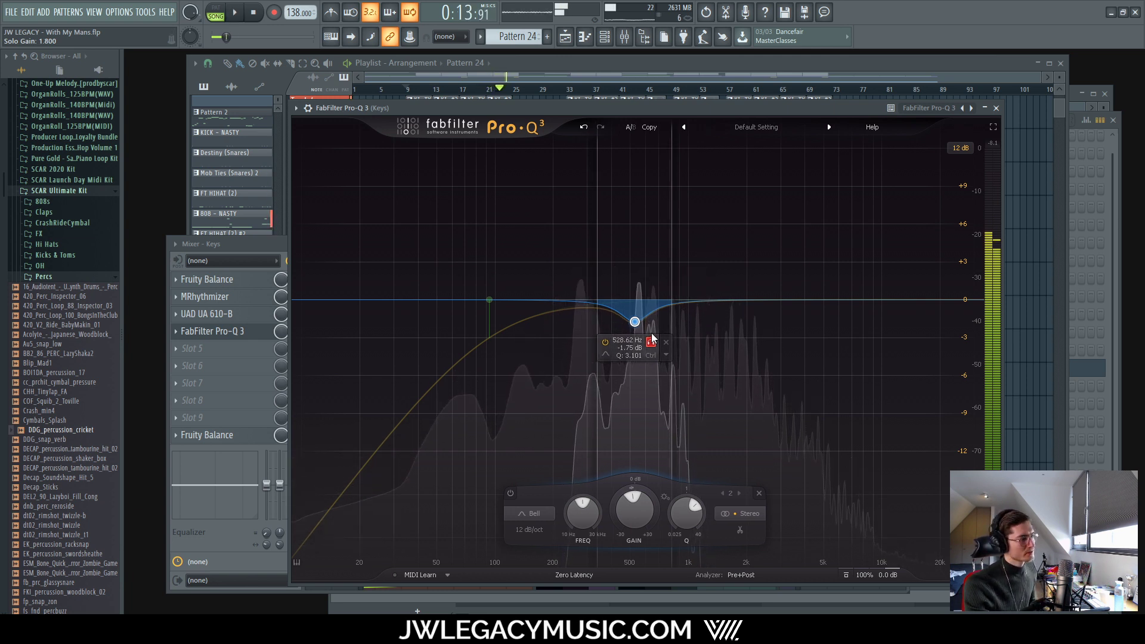
{"action": "left_click_drag", "start_coordinate": [650, 339], "coordinate": [600, 341]}
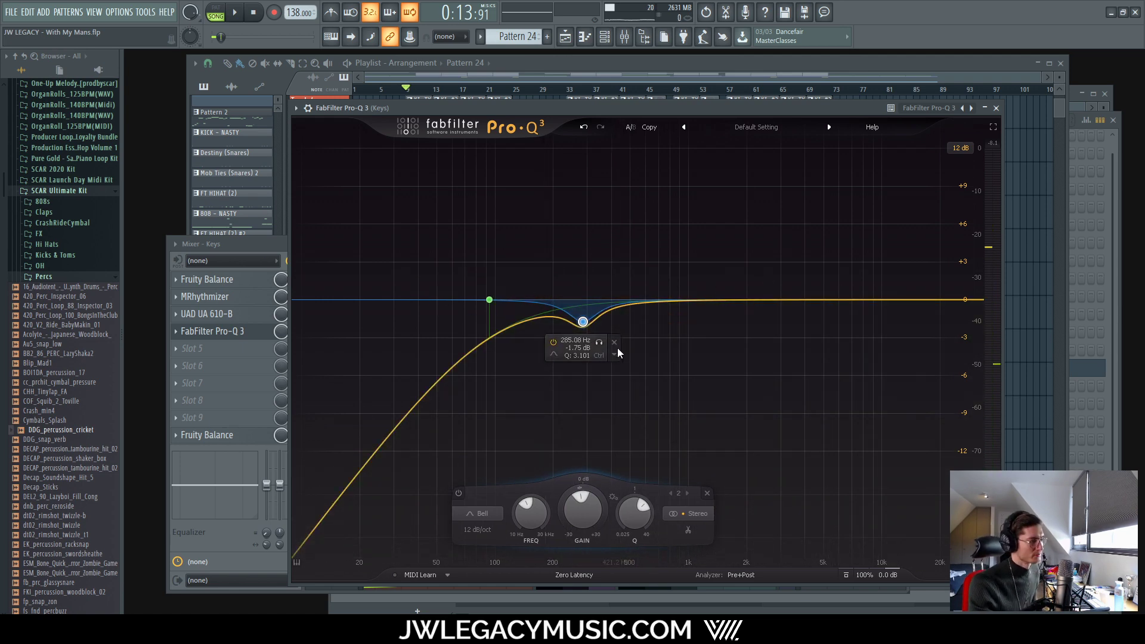
{"action": "key", "text": "space"}
Step: Settle the narrow dip at 312 Hz, -2.17 dB, then add a narrow -1.42 dB cut near 547 Hz
{"action": "mouse_move", "coordinate": [599, 342]}
{"action": "left_mouse_down"}
{"action": "mouse_move", "coordinate": [557, 355]}
{"action": "mouse_move", "coordinate": [610, 345]}
{"action": "left_mouse_up"}
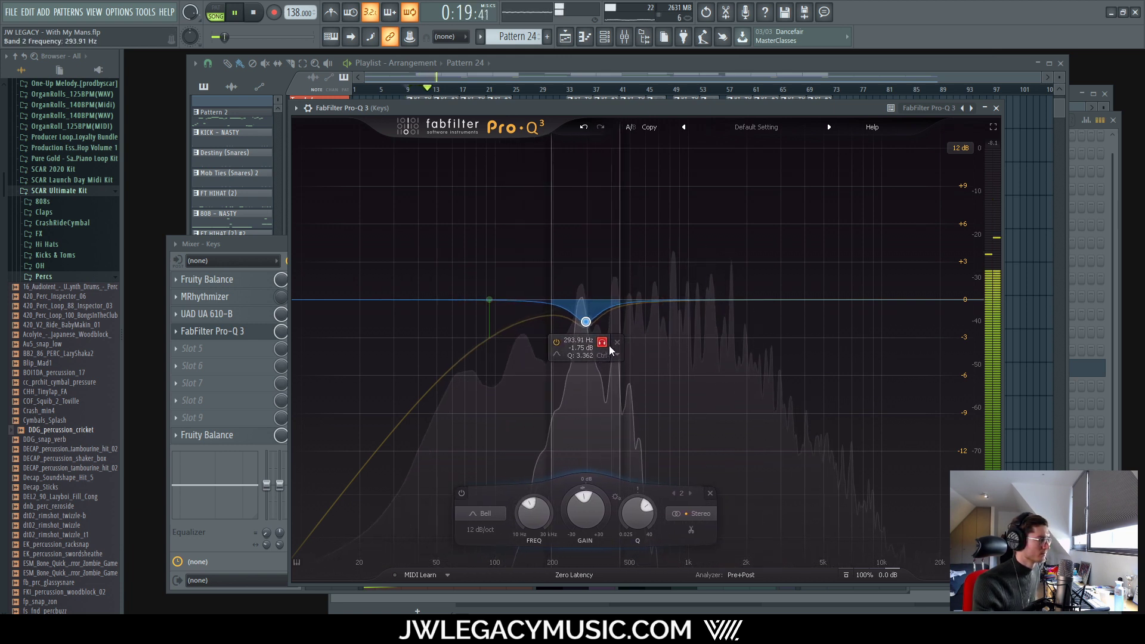
{"action": "scroll", "coordinate": [609, 345], "scroll_direction": "up", "scroll_amount": 3}
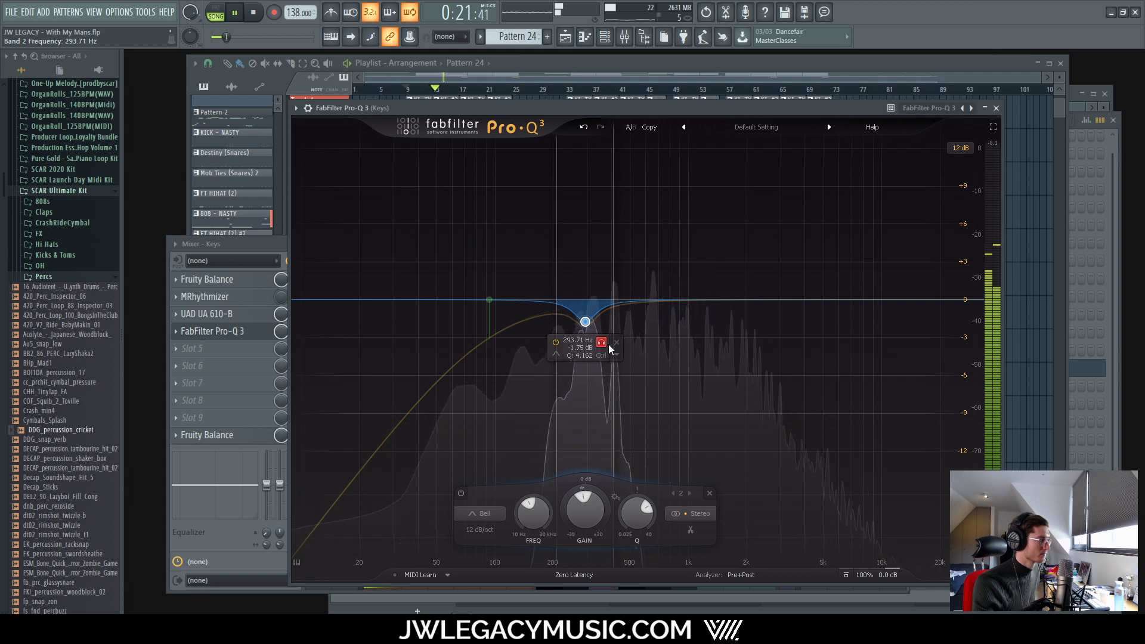
{"action": "scroll", "coordinate": [608, 349], "scroll_direction": "down", "scroll_amount": 3}
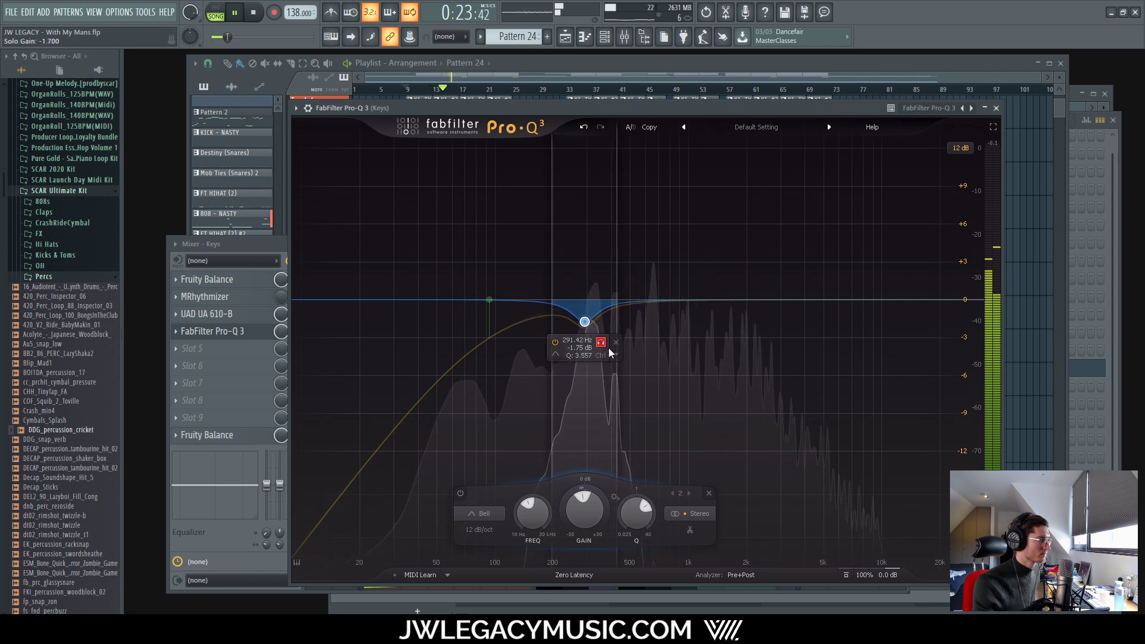
{"action": "left_click_drag", "start_coordinate": [610, 351], "coordinate": [656, 411]}
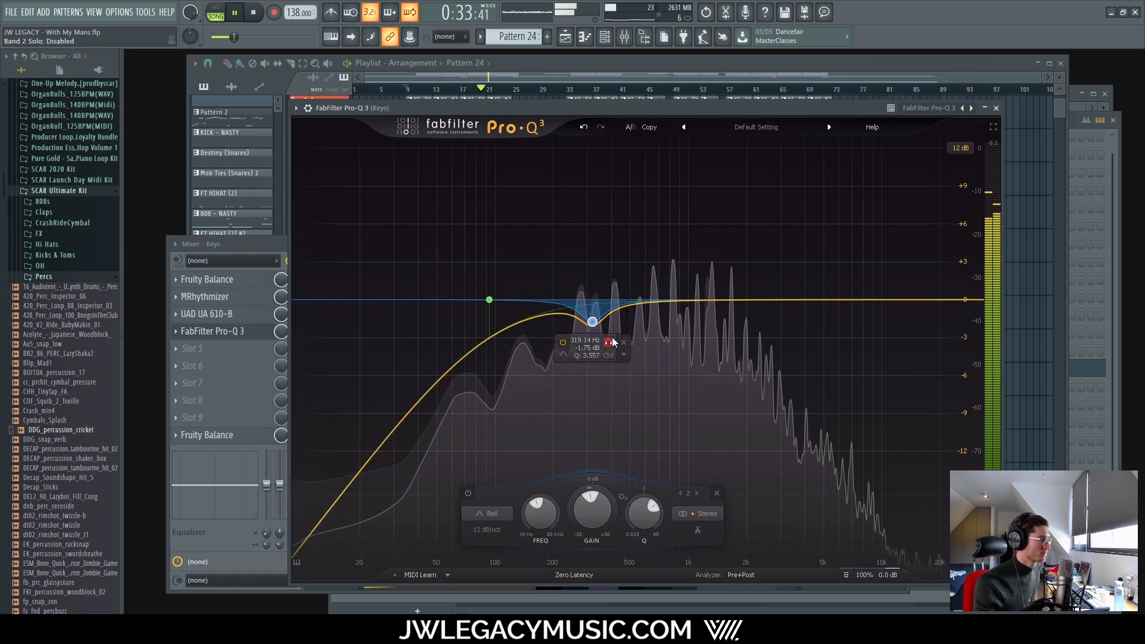
{"action": "left_click_drag", "start_coordinate": [612, 341], "coordinate": [590, 331]}
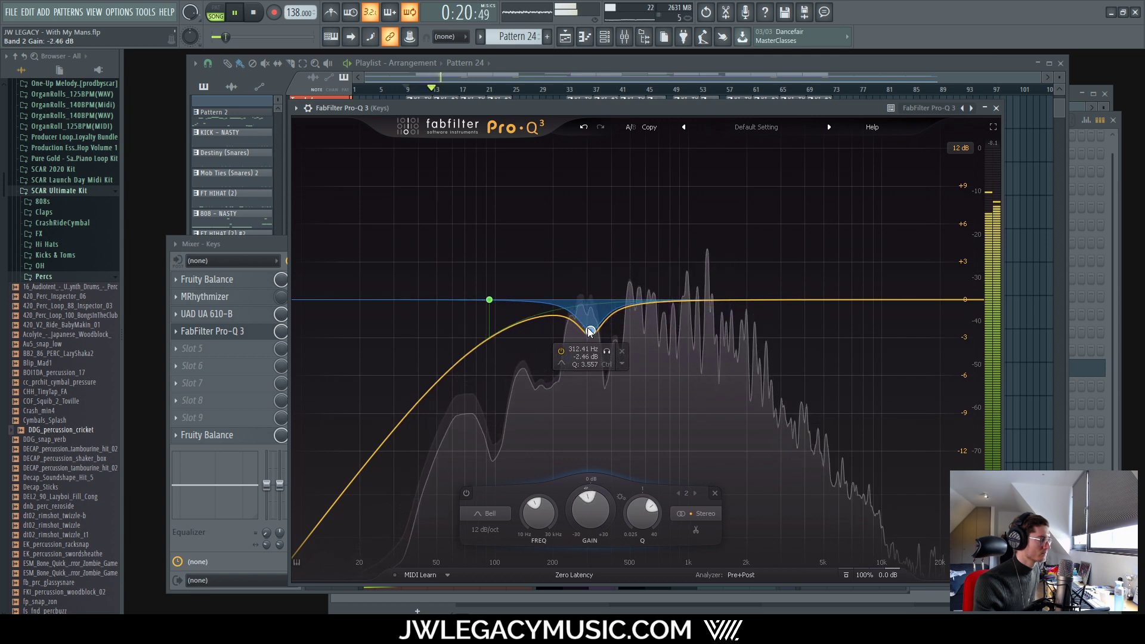
{"action": "left_click_drag", "start_coordinate": [589, 331], "coordinate": [589, 328]}
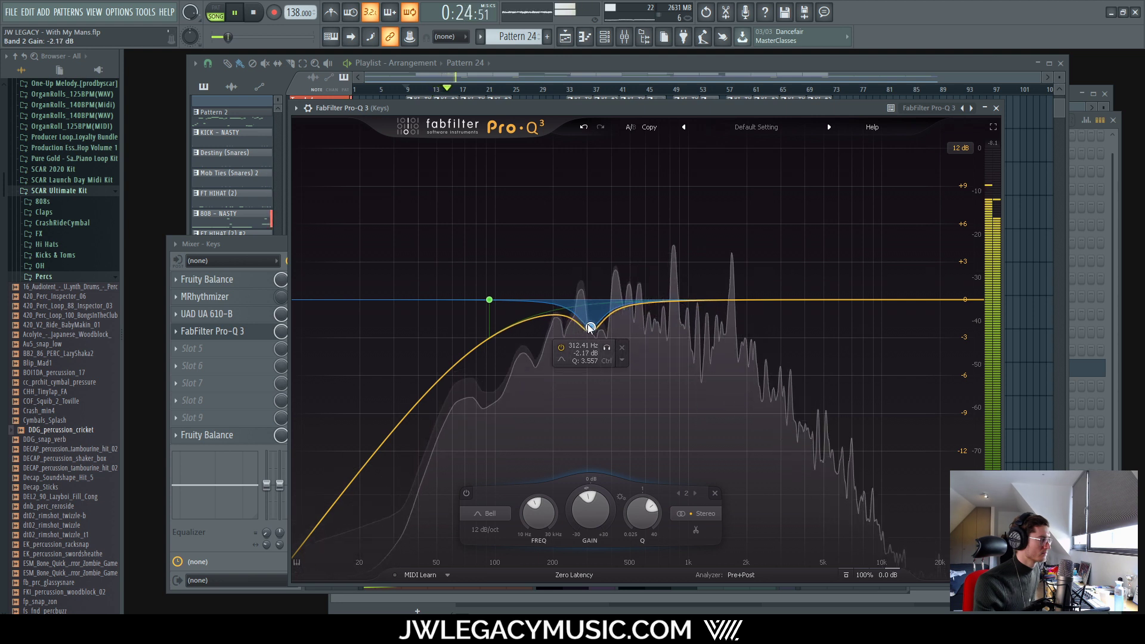
{"action": "left_click", "coordinate": [607, 348]}
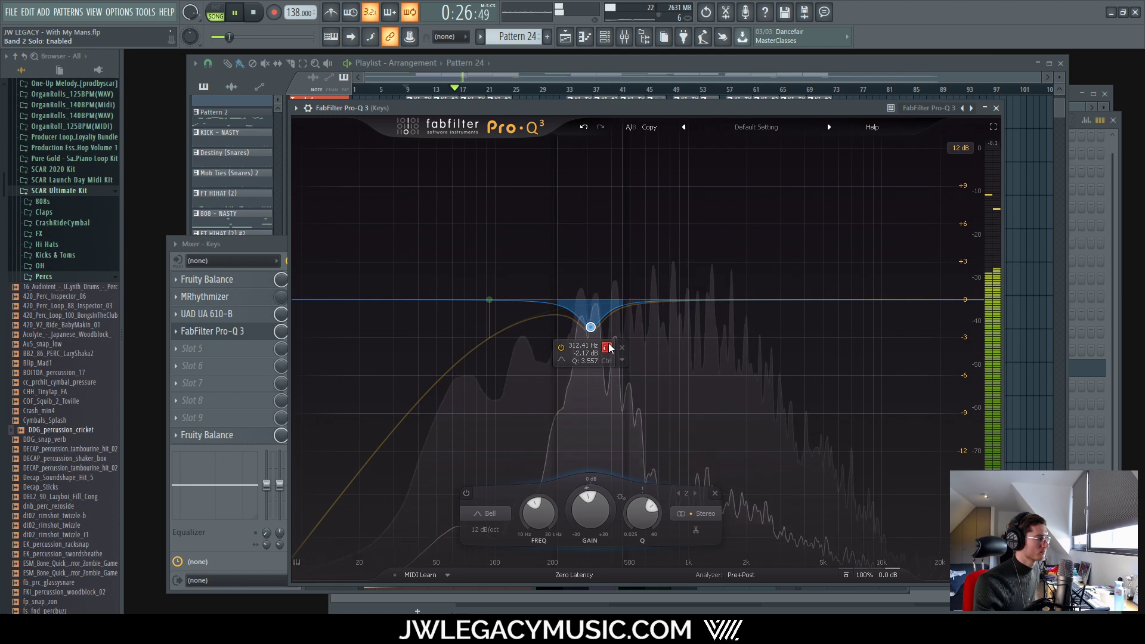
{"action": "left_click", "coordinate": [607, 347]}
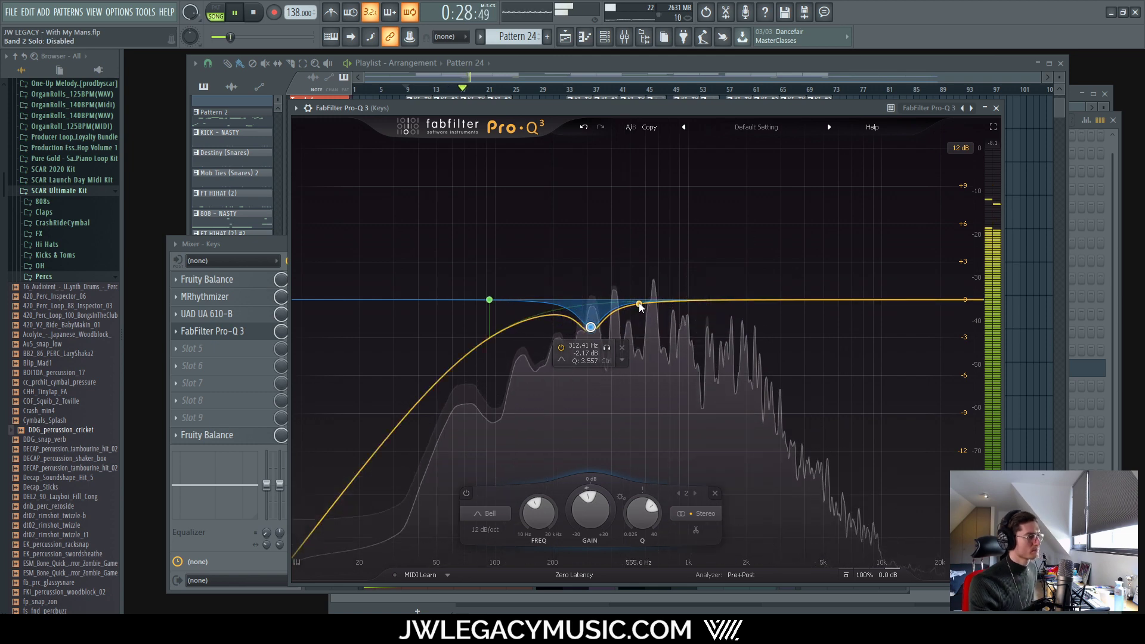
{"action": "left_click_drag", "start_coordinate": [635, 302], "coordinate": [696, 356]}
{"action": "scroll", "coordinate": [635, 321], "scroll_direction": "up", "scroll_amount": 7}
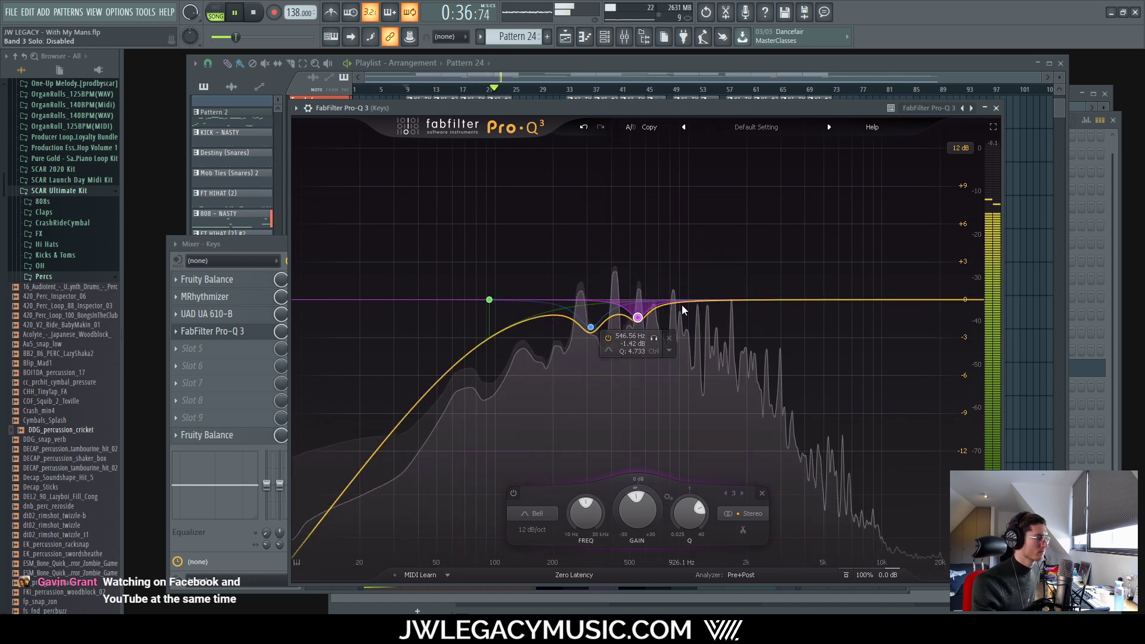
Step: Create a -1.42 dB bell cut, narrow it to Q 5.368, and tune it near 981 Hz
{"action": "left_click_drag", "start_coordinate": [681, 302], "coordinate": [711, 350]}
{"action": "scroll", "coordinate": [682, 317], "scroll_direction": "up", "scroll_amount": 4}
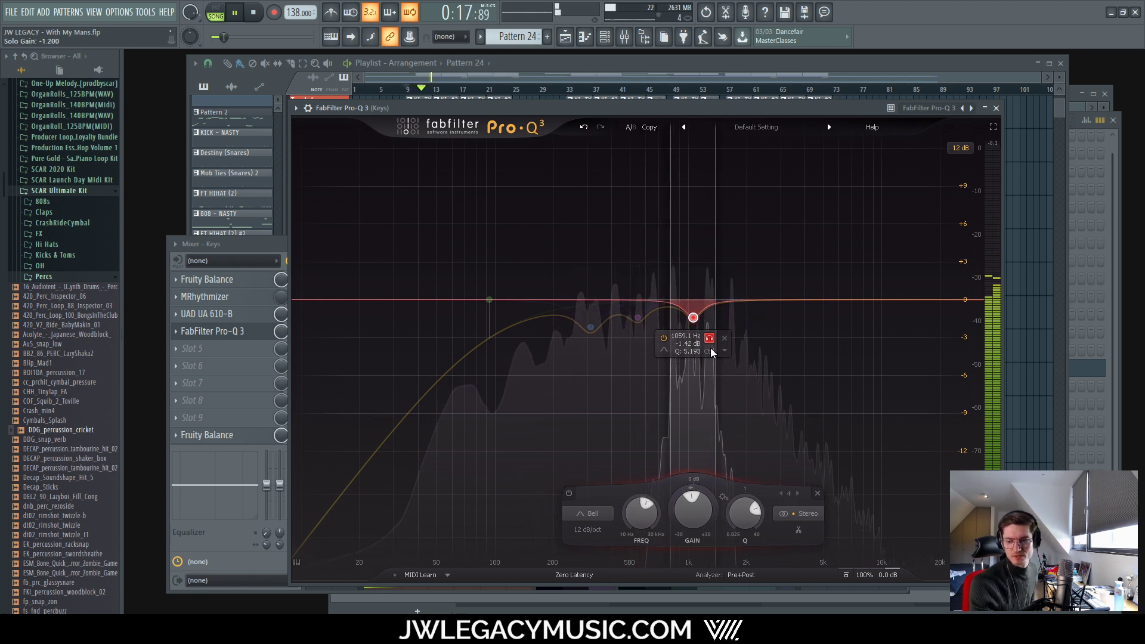
{"action": "mouse_move", "coordinate": [713, 352]}
{"action": "left_mouse_down"}
{"action": "mouse_move", "coordinate": [678, 354]}
{"action": "mouse_move", "coordinate": [725, 353]}
{"action": "mouse_move", "coordinate": [710, 345]}
{"action": "left_mouse_up"}
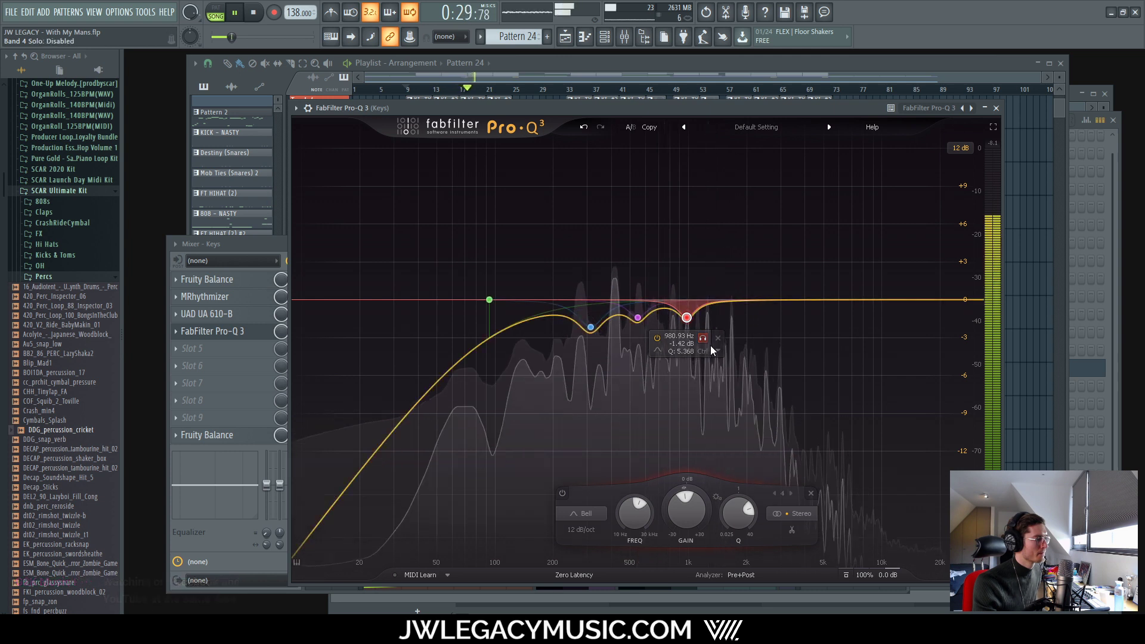
Step: Create a -0.57 dB bell band, narrow it to Q 5.617, and sweep it to about 1302 Hz
{"action": "left_click_drag", "start_coordinate": [717, 302], "coordinate": [723, 328]}
{"action": "key", "text": "space"}
{"action": "scroll", "coordinate": [718, 308], "scroll_direction": "up", "scroll_amount": 5}
{"action": "key", "text": "space"}
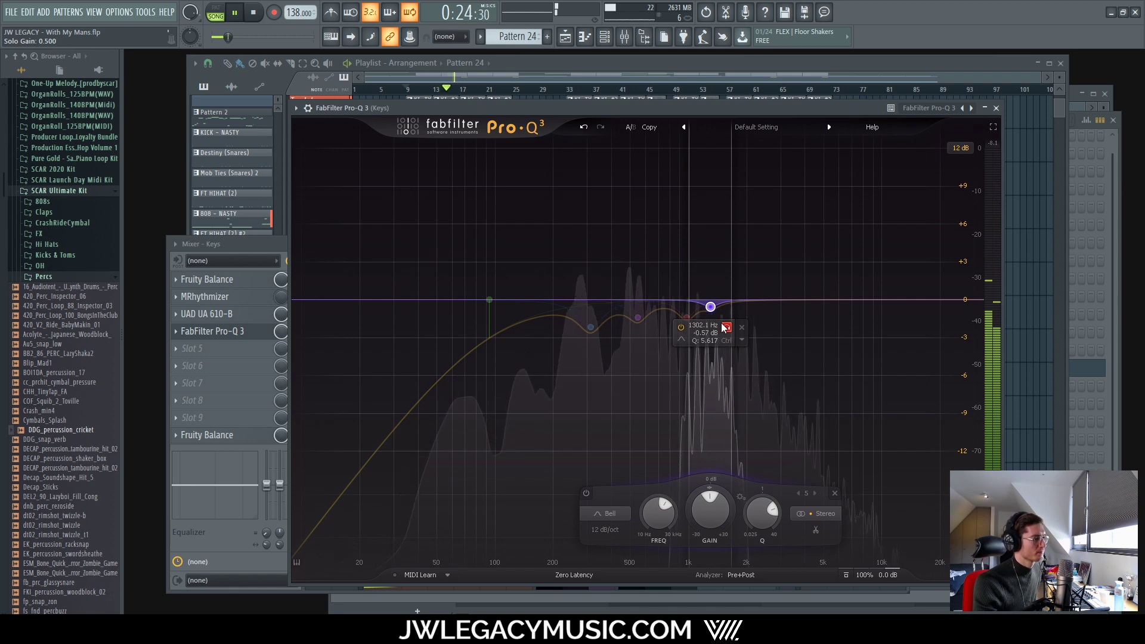
{"action": "left_click_drag", "start_coordinate": [723, 328], "coordinate": [723, 327]}
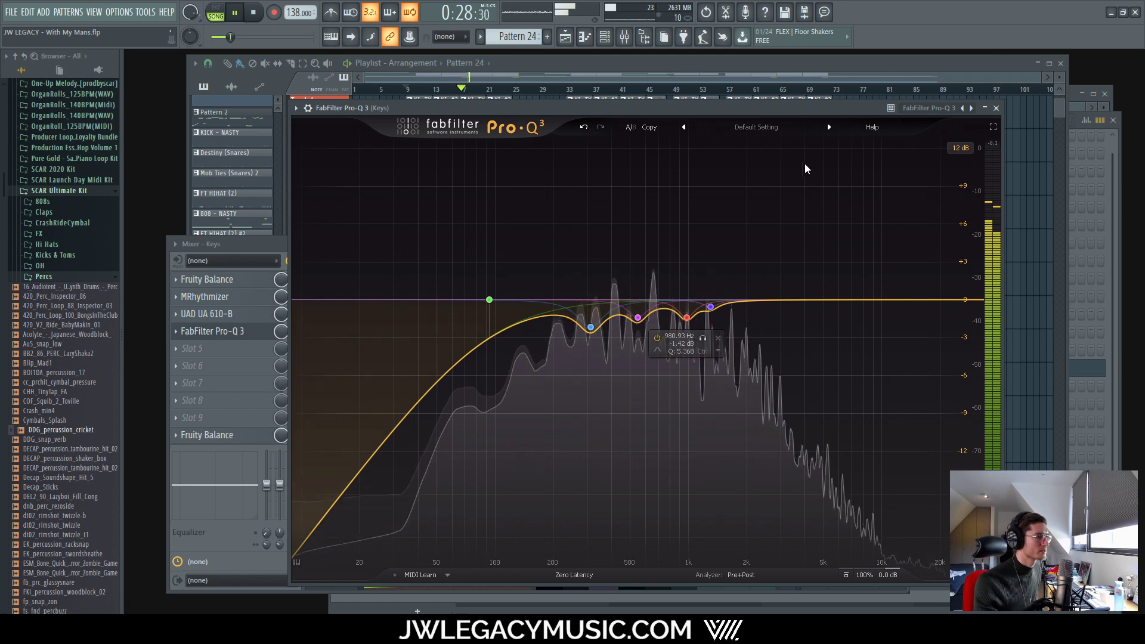
{"action": "left_click_drag", "start_coordinate": [778, 108], "coordinate": [781, 78]}
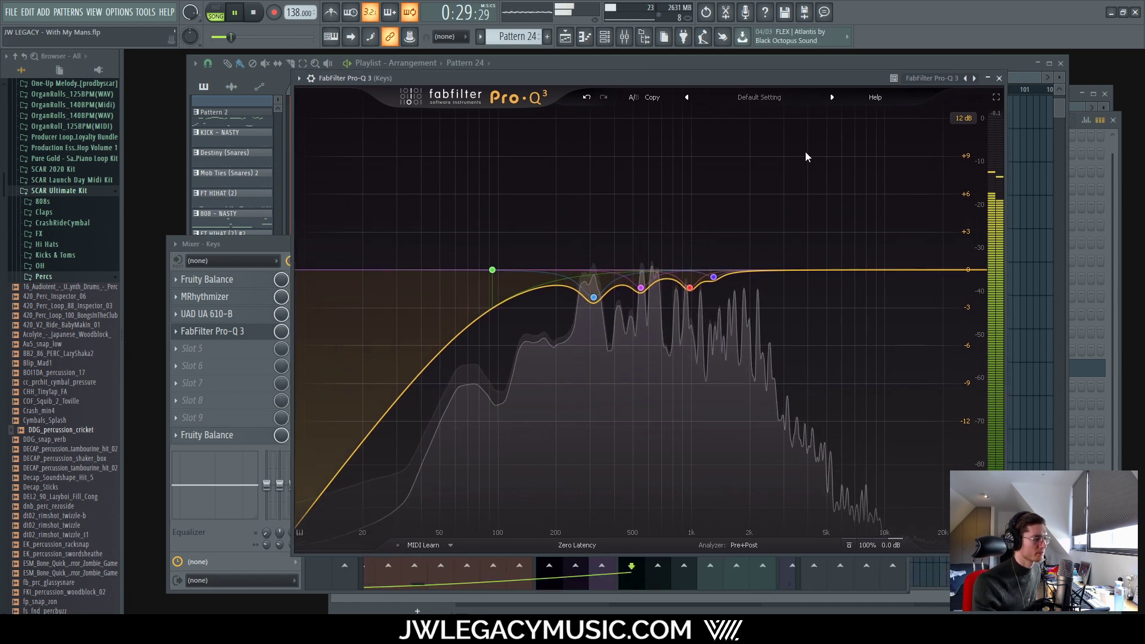
Step: A/B the Pro-Q 3 bypass several times and set the 312 Hz band's gain to -1.5 dB
{"action": "left_click", "coordinate": [849, 542]}
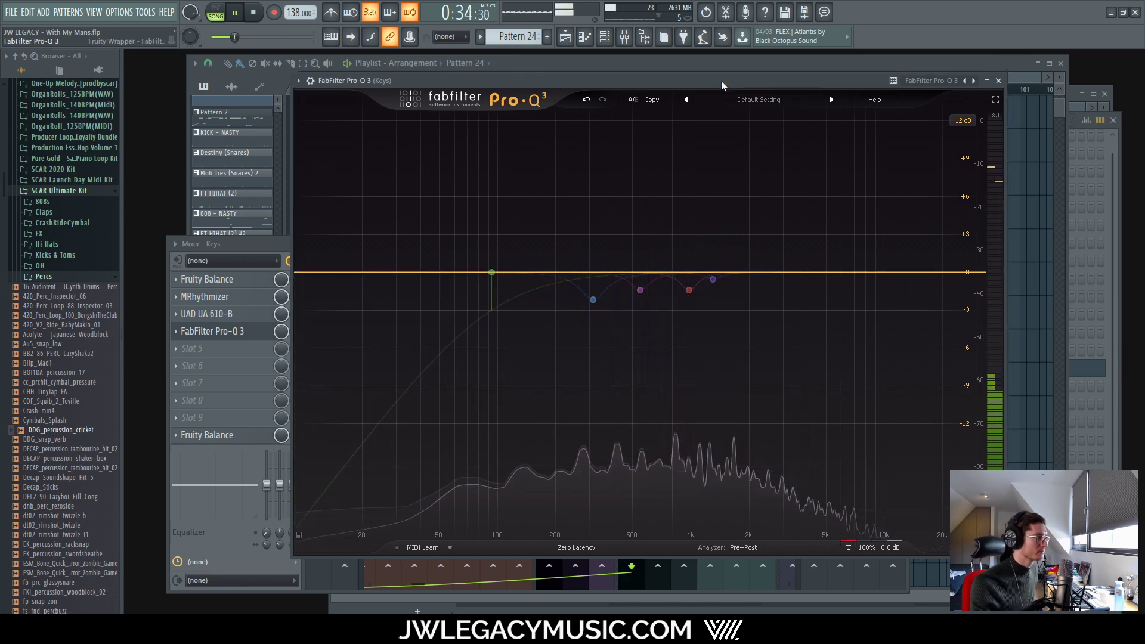
{"action": "left_click_drag", "start_coordinate": [721, 80], "coordinate": [715, 100]}
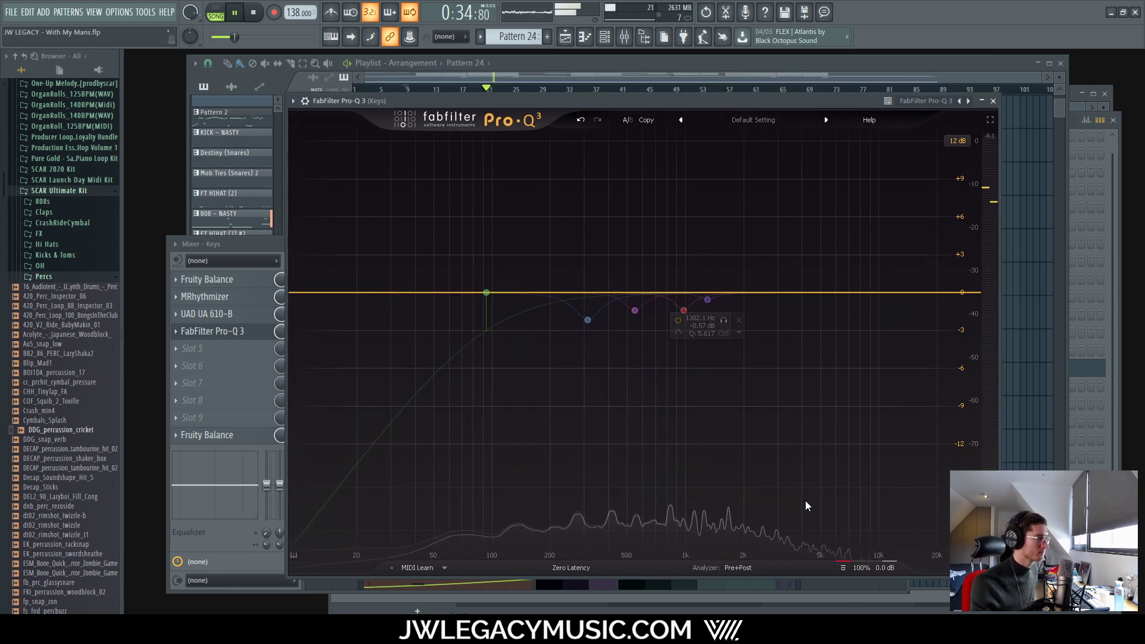
{"action": "left_click", "coordinate": [843, 568]}
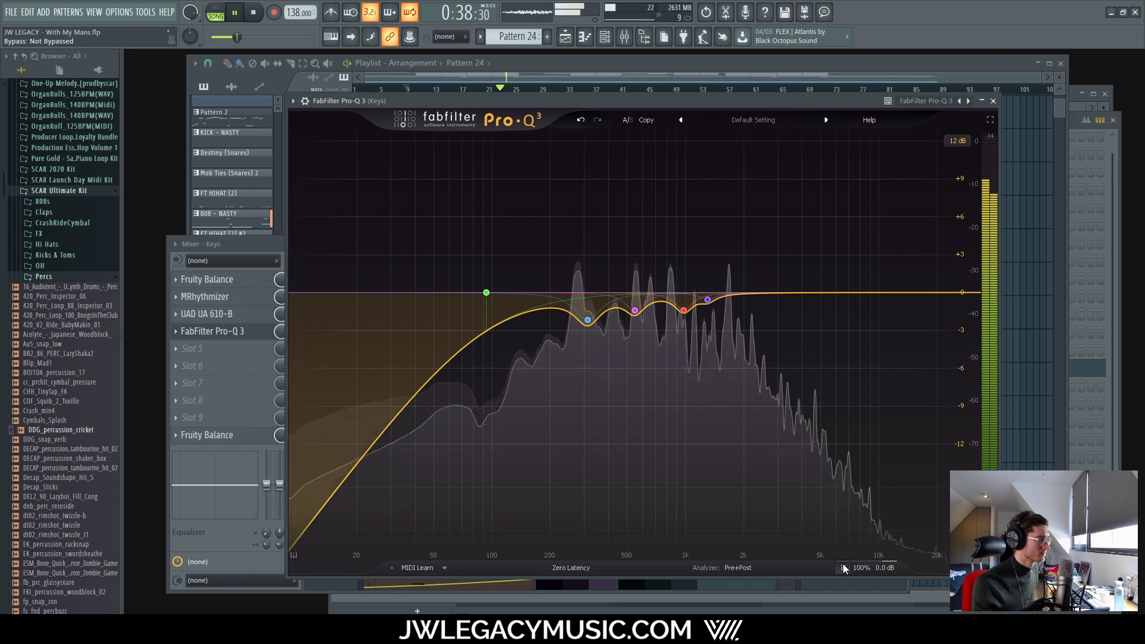
{"action": "left_click", "coordinate": [843, 567]}
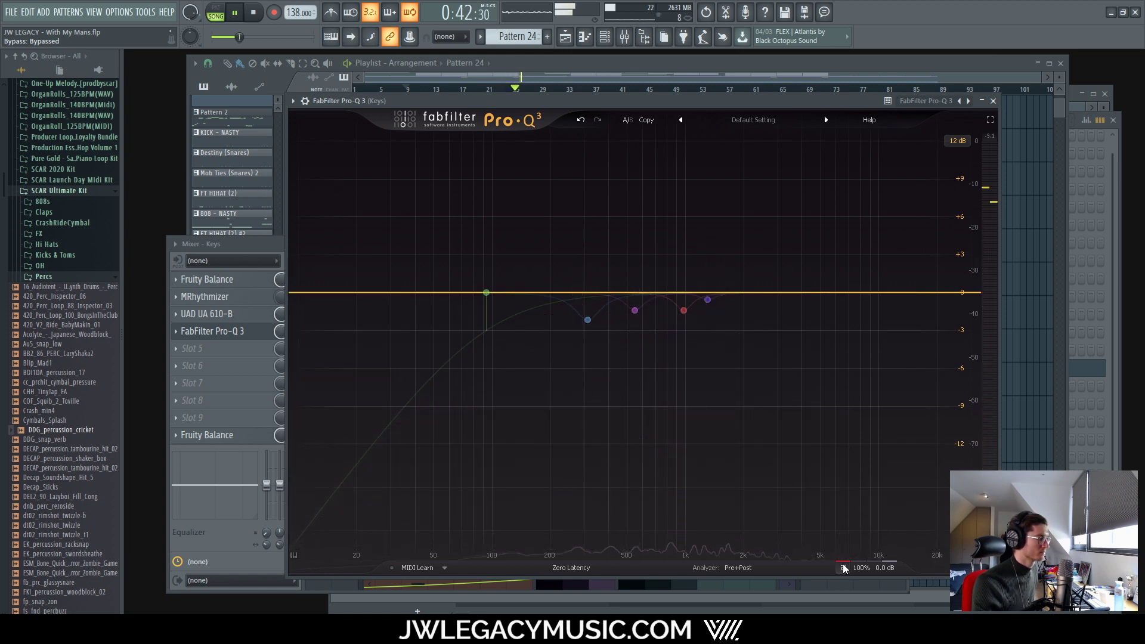
{"action": "left_click", "coordinate": [843, 568]}
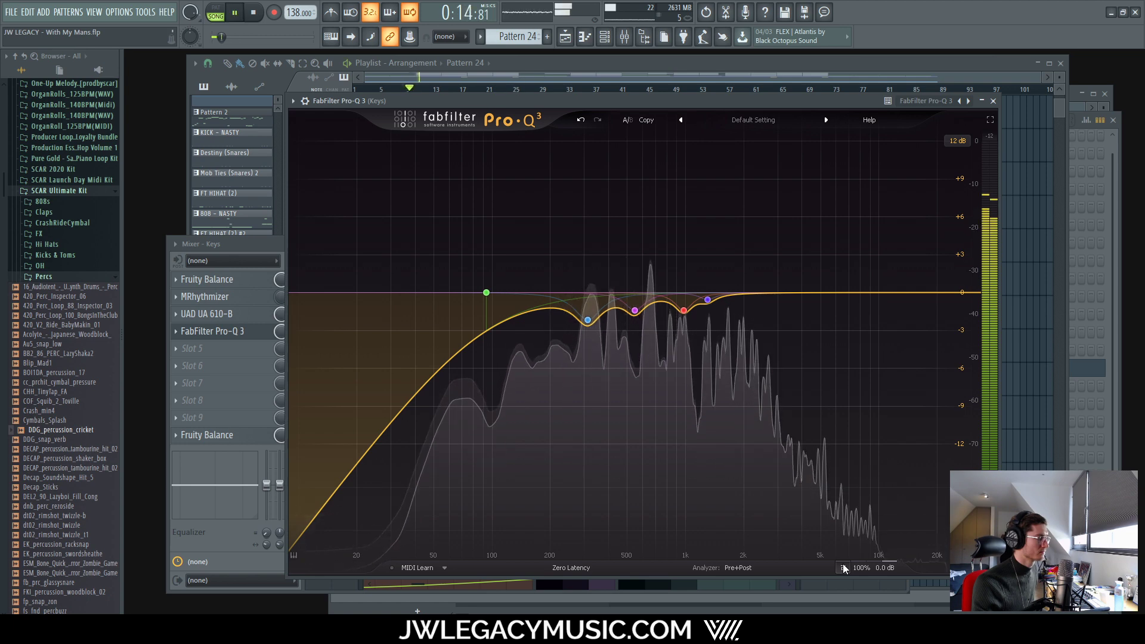
{"action": "left_click", "coordinate": [843, 568]}
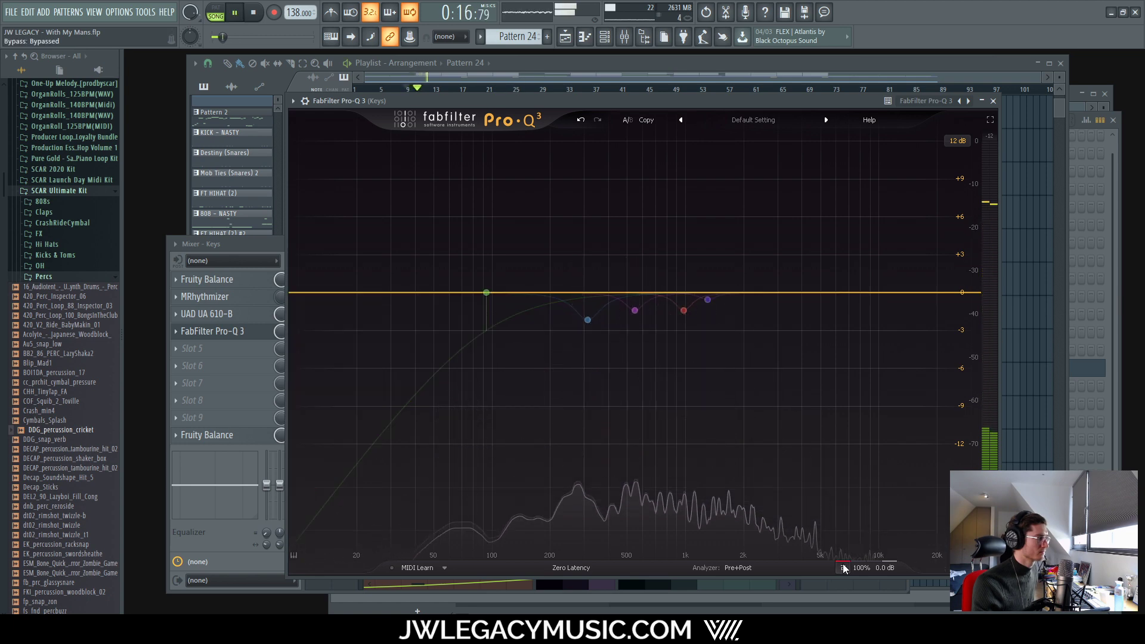
{"action": "left_click", "coordinate": [843, 567]}
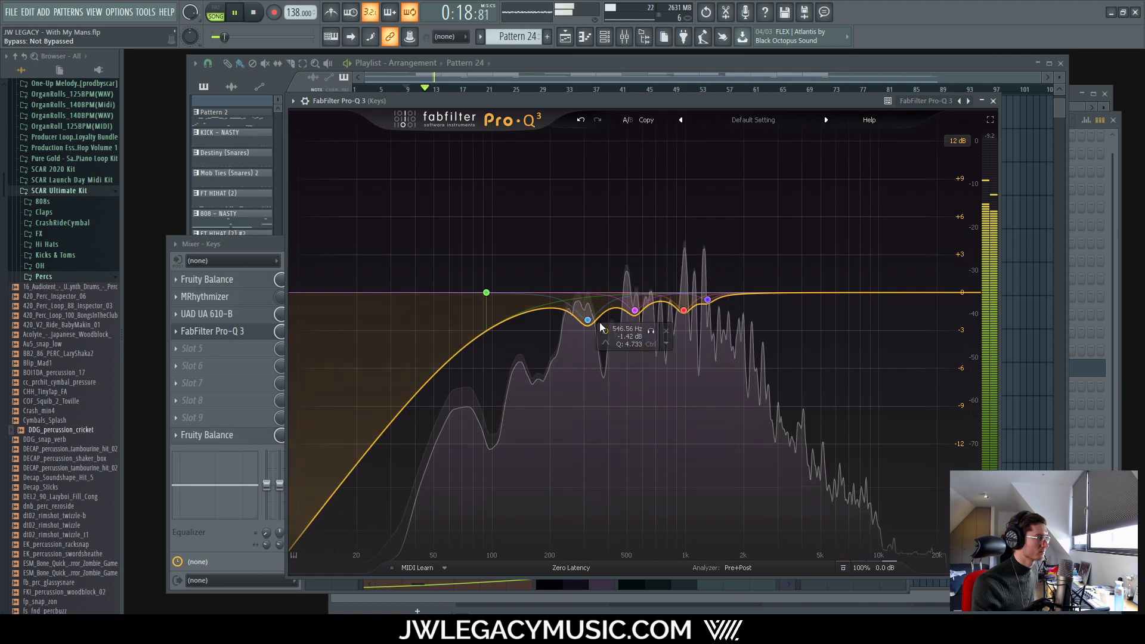
{"action": "double_click", "coordinate": [583, 346]}
{"action": "type", "text": "-1"}
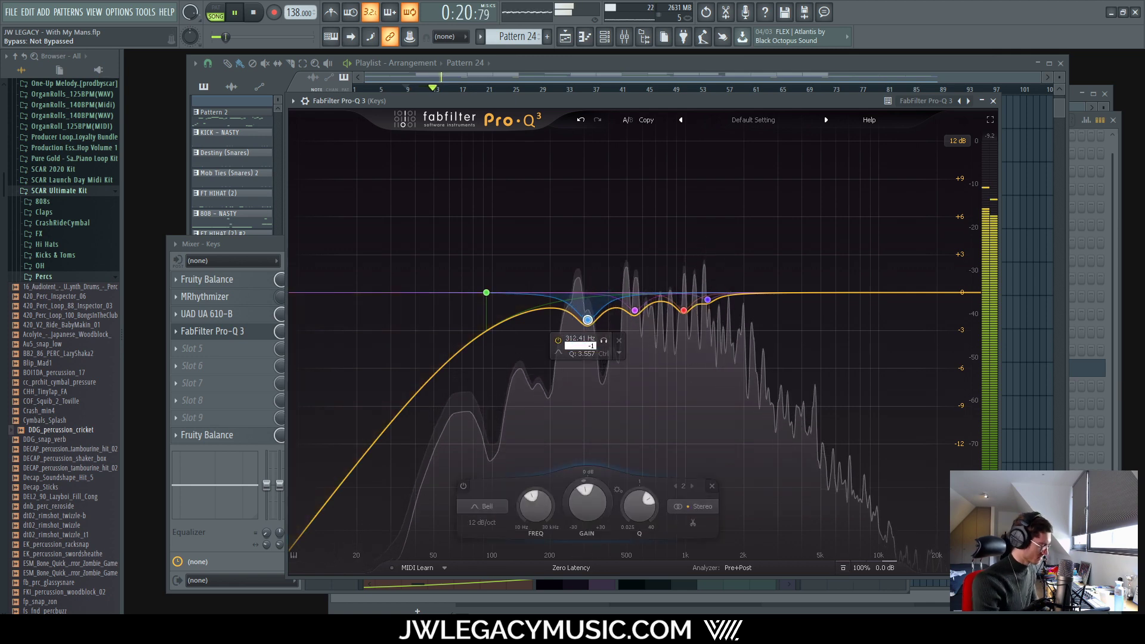
{"action": "type", "text": ".5"}
{"action": "key", "text": "Return"}
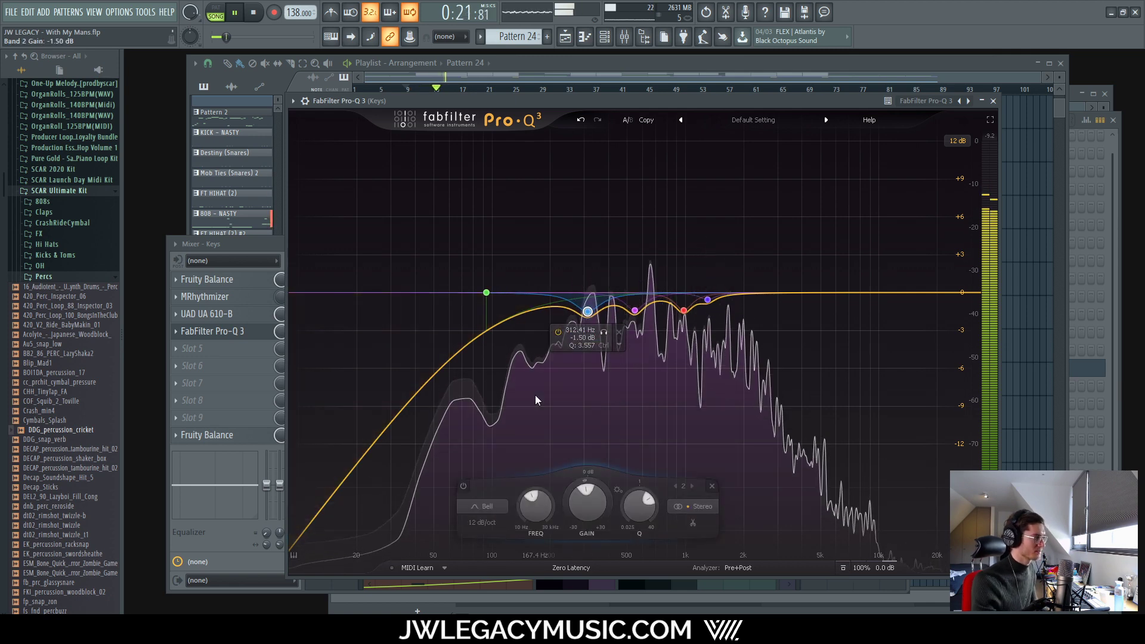
Step: Compare with bands 4 and 5 toggled off, then set the red band's gain to -1.3 dB
{"action": "left_click", "coordinate": [841, 571]}
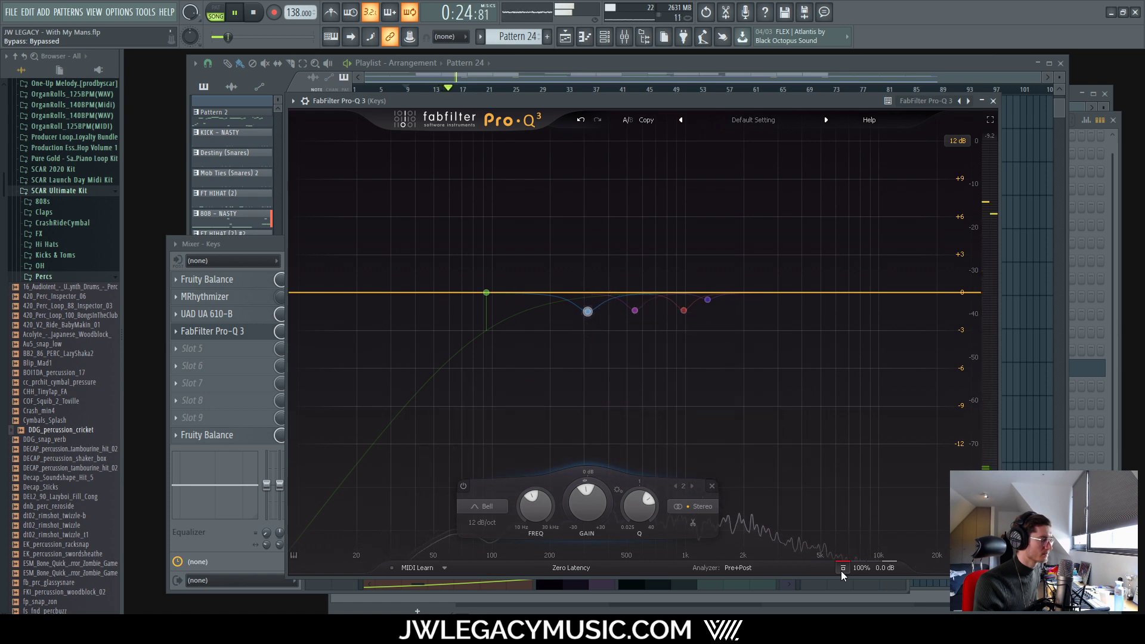
{"action": "left_click", "coordinate": [840, 571]}
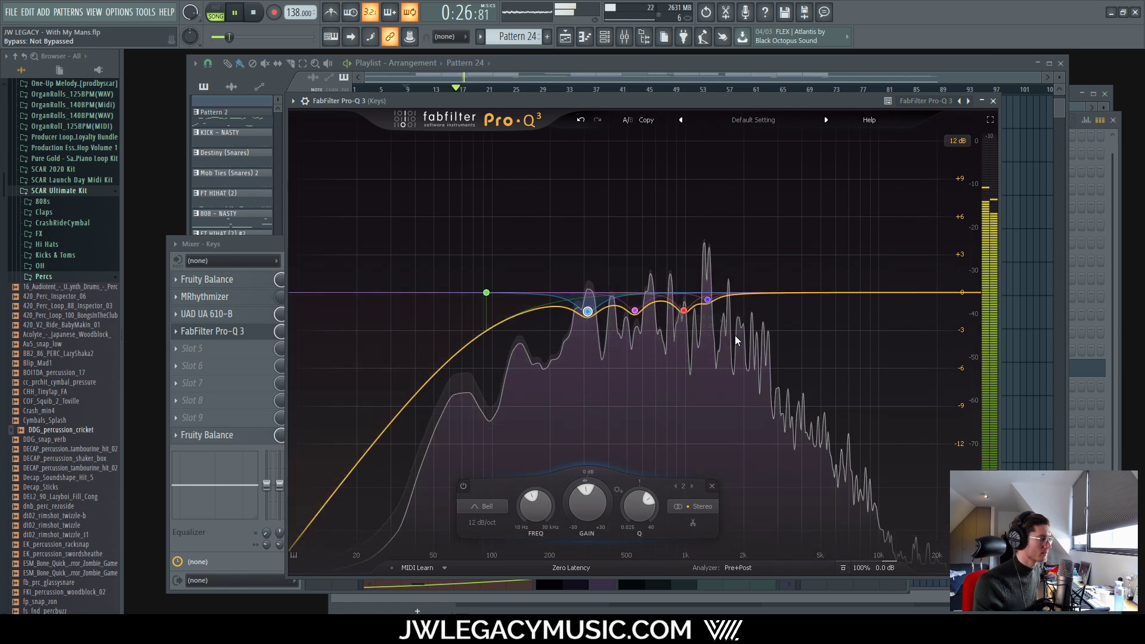
{"action": "left_click", "coordinate": [678, 320]}
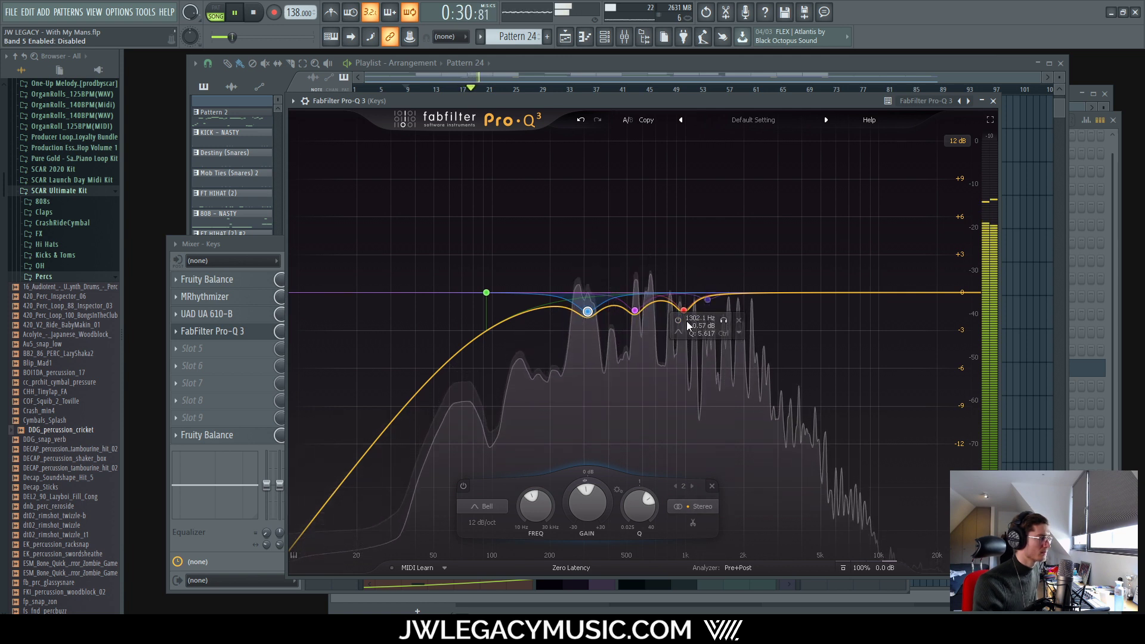
{"action": "left_click", "coordinate": [679, 321]}
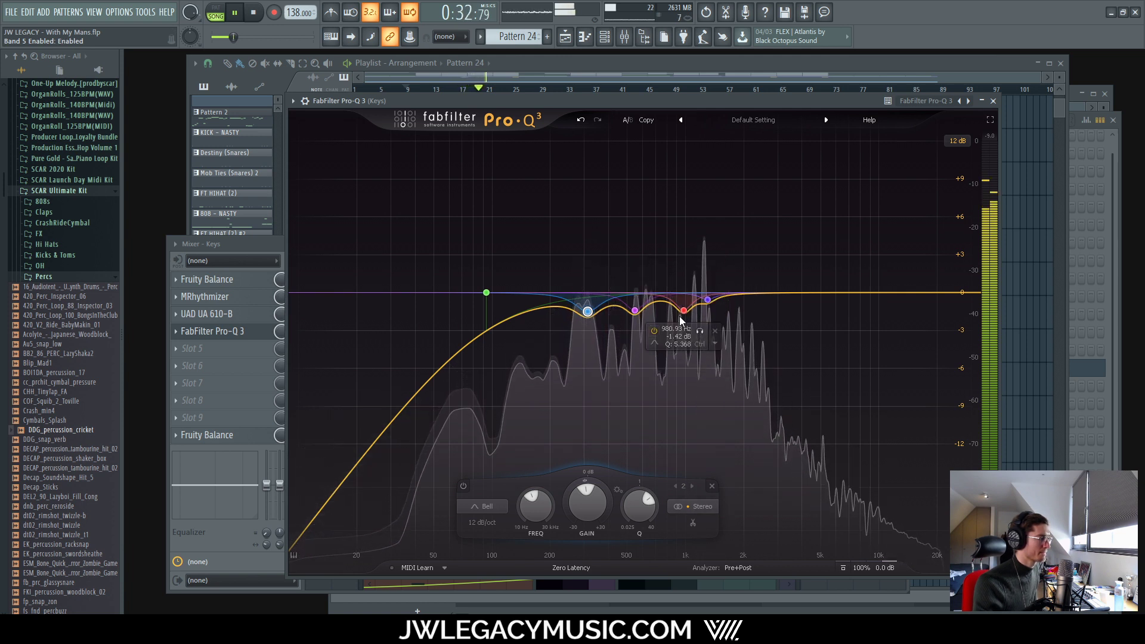
{"action": "left_click", "coordinate": [660, 328]}
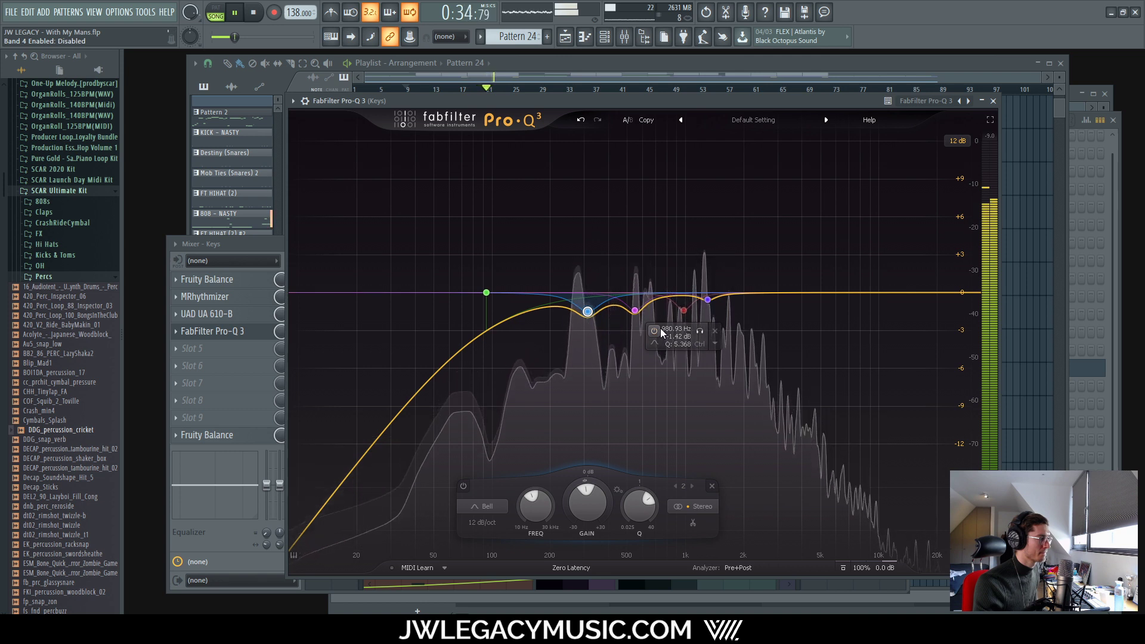
{"action": "left_click", "coordinate": [657, 328]}
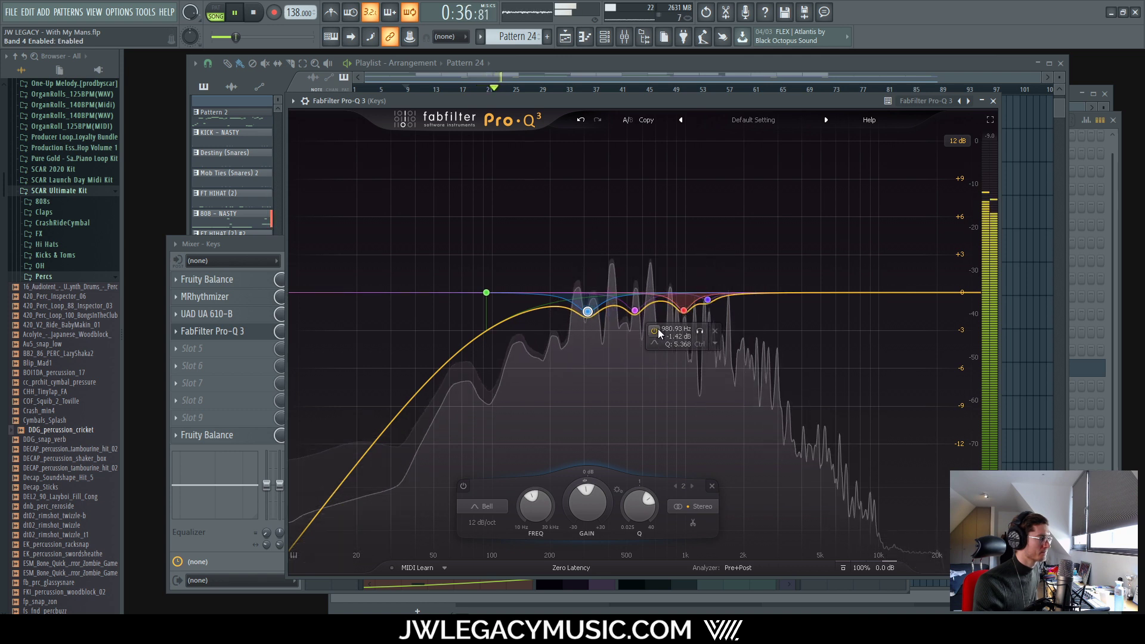
{"action": "left_click", "coordinate": [677, 336]}
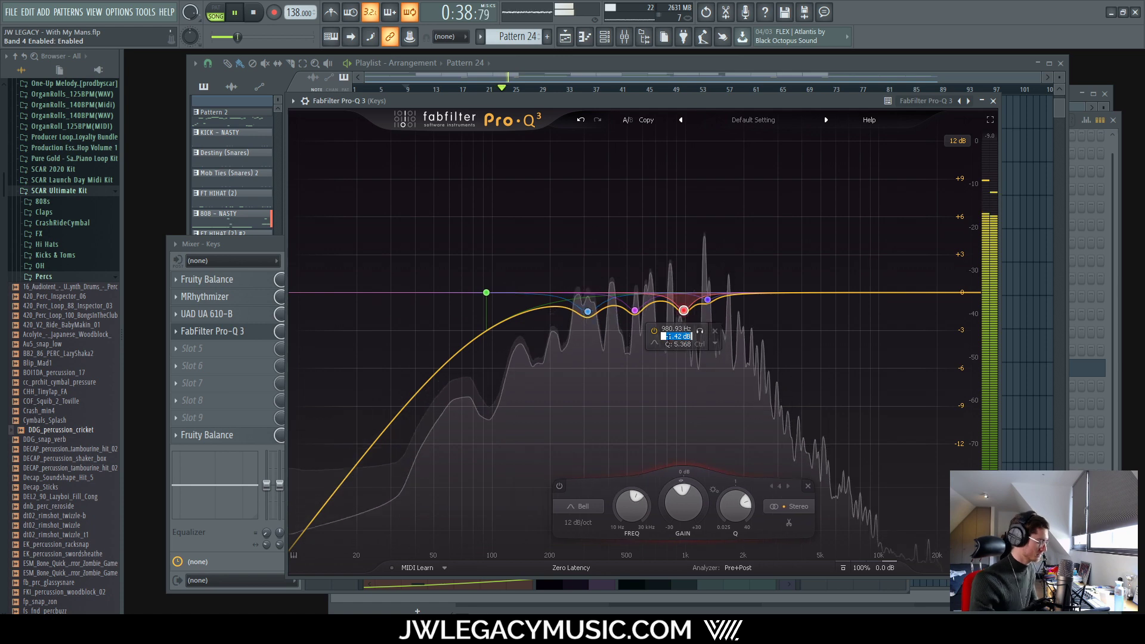
{"action": "type", "text": "-1.3"}
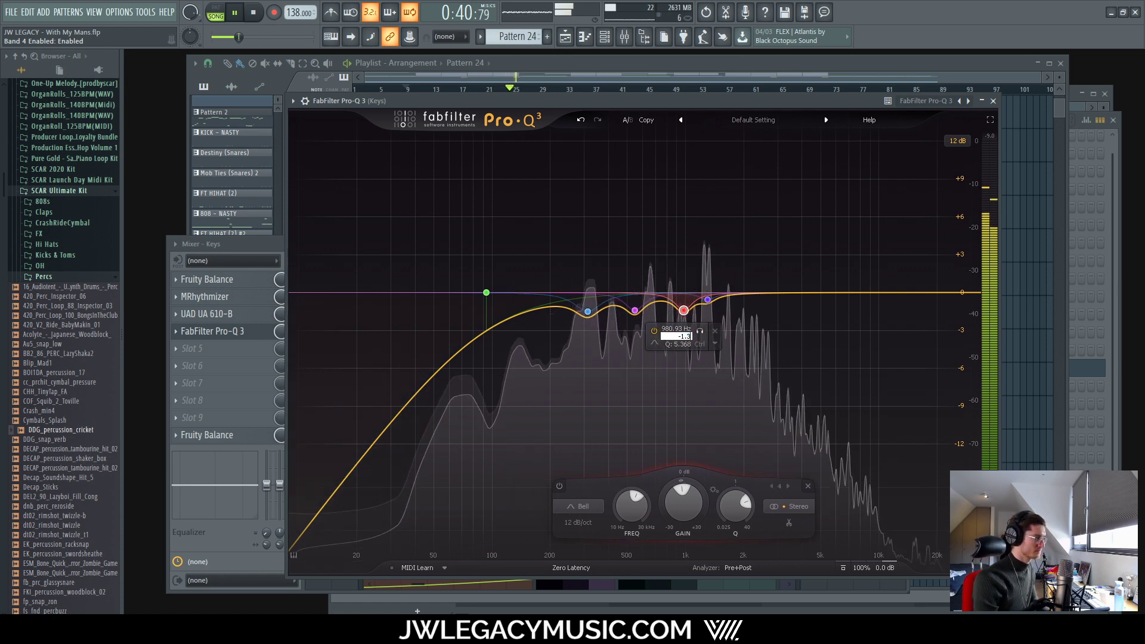
{"action": "key", "text": "Return"}
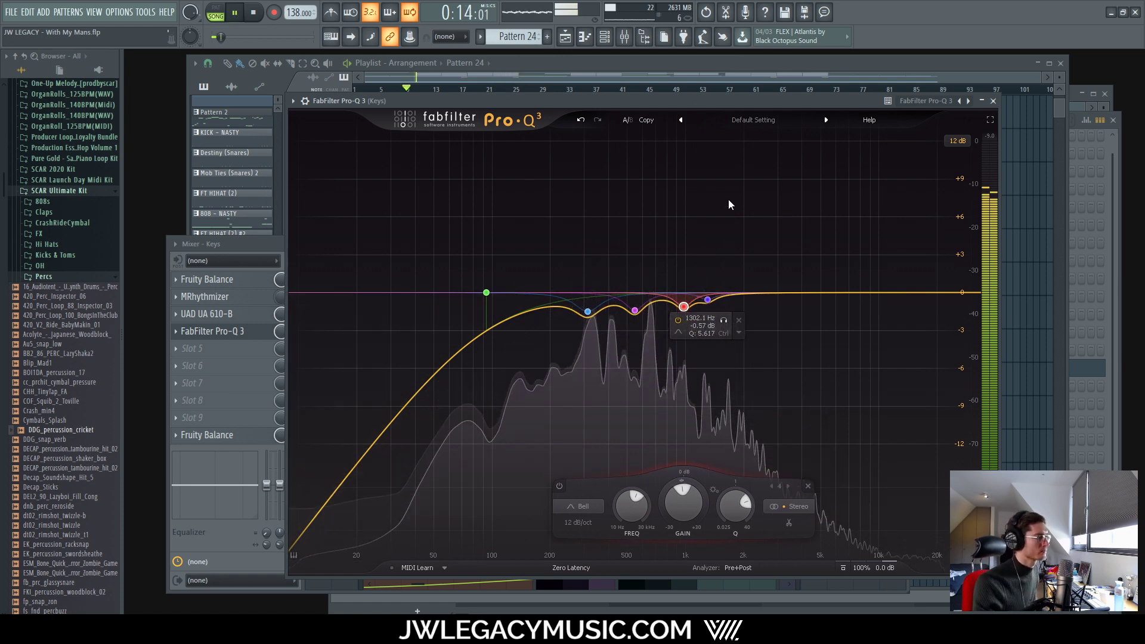
Step: Do a final before/after bypass check and close the Keys EQ window
{"action": "left_click", "coordinate": [843, 567]}
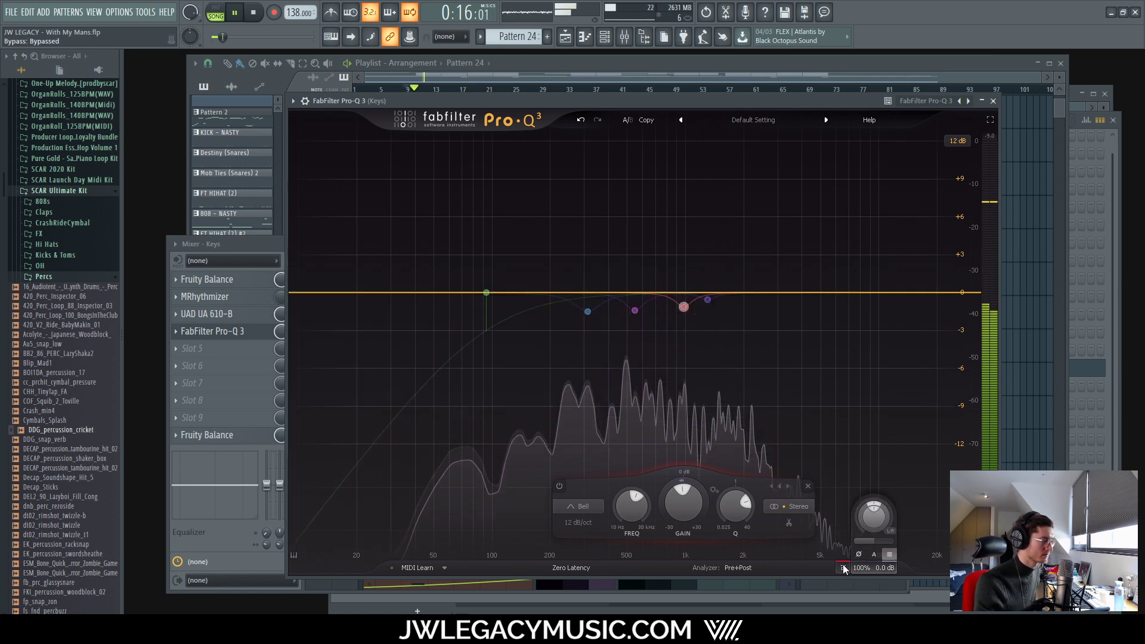
{"action": "left_click", "coordinate": [843, 567]}
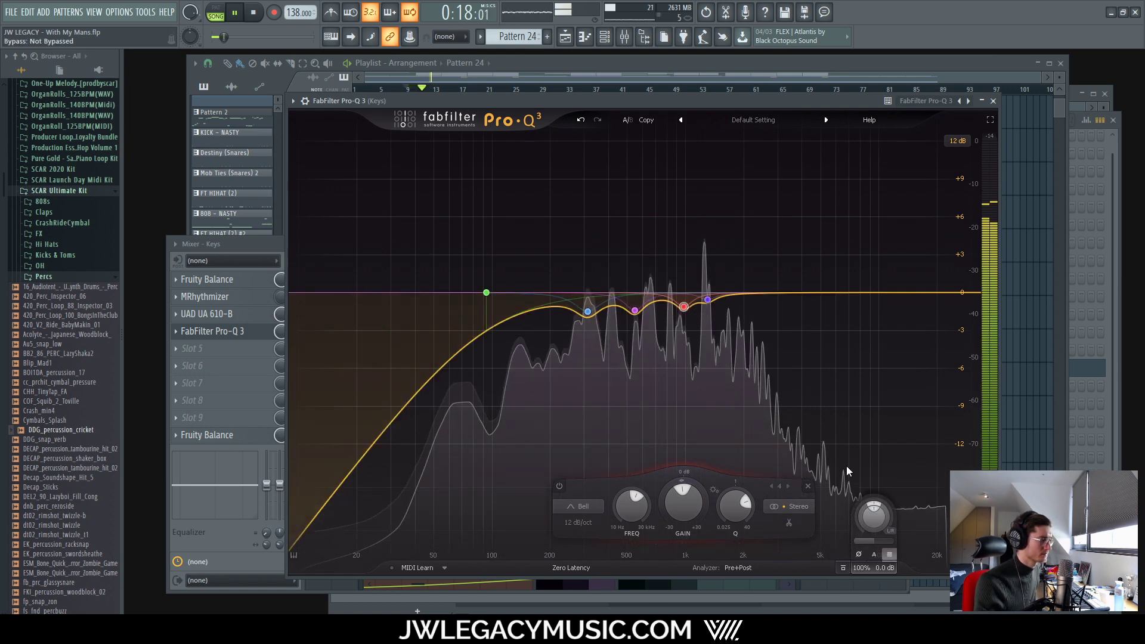
{"action": "left_click", "coordinate": [993, 101]}
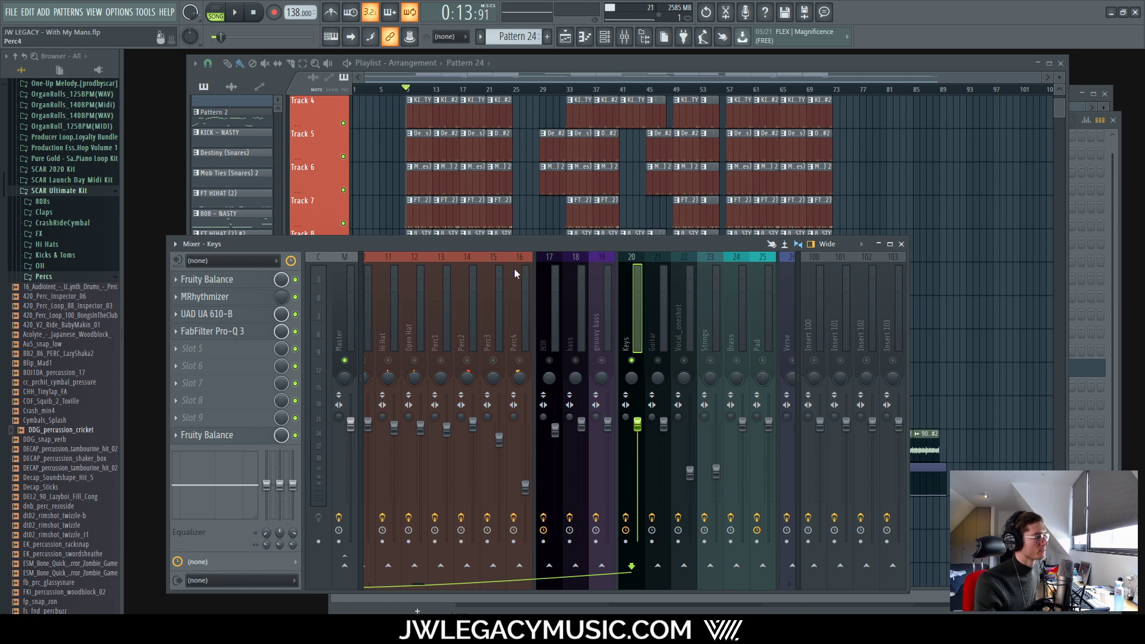
Step: With the beat playing, toggle and solo the blue band, nudge it to about 317 Hz, then close Pro-Q 3
{"action": "left_click", "coordinate": [215, 336]}
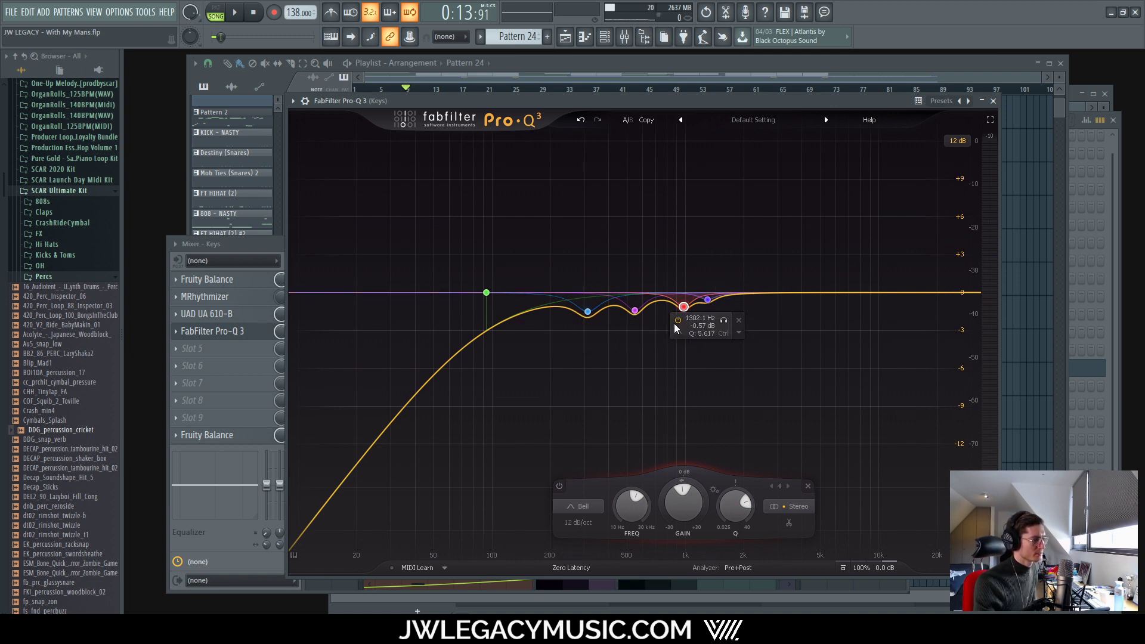
{"action": "key", "text": "space"}
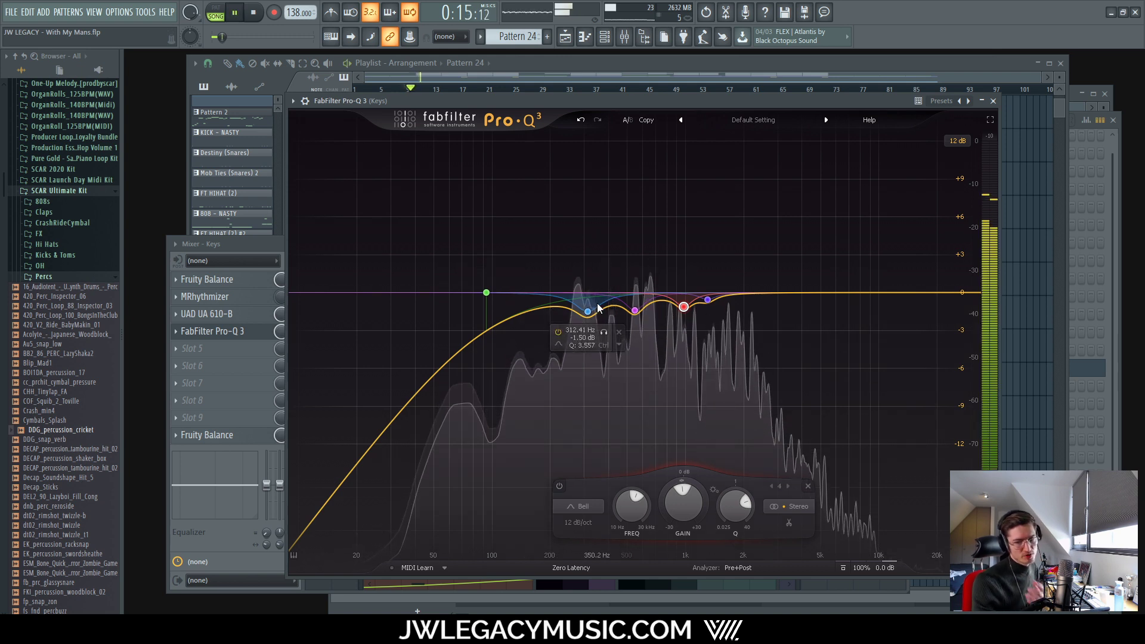
{"action": "left_click", "coordinate": [558, 331]}
{"action": "left_click", "coordinate": [559, 331]}
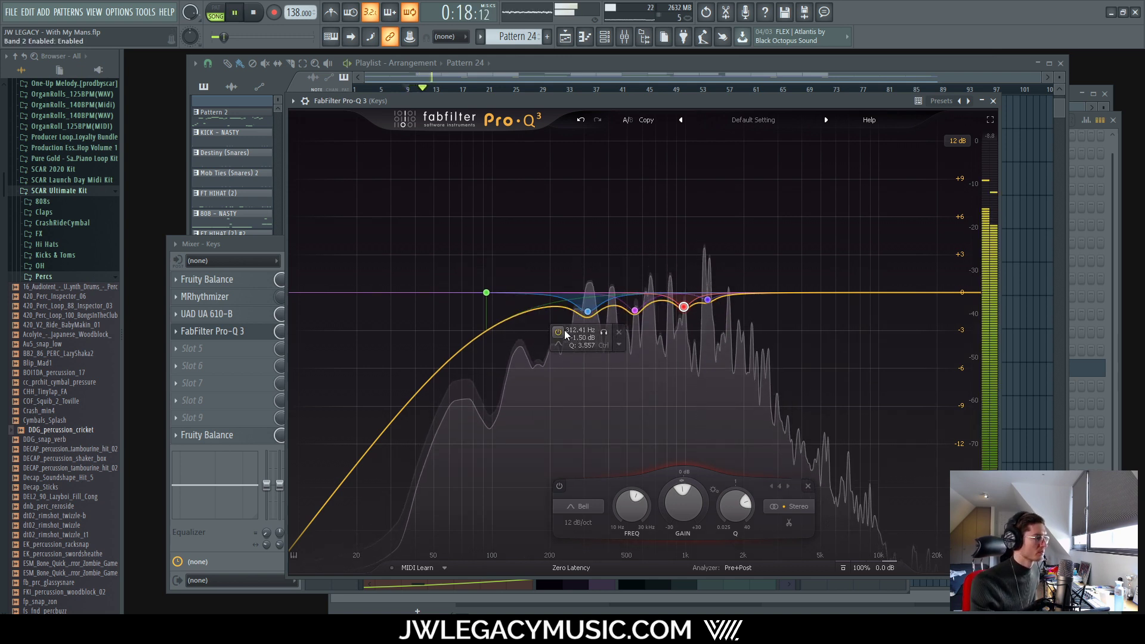
{"action": "left_click", "coordinate": [604, 332]}
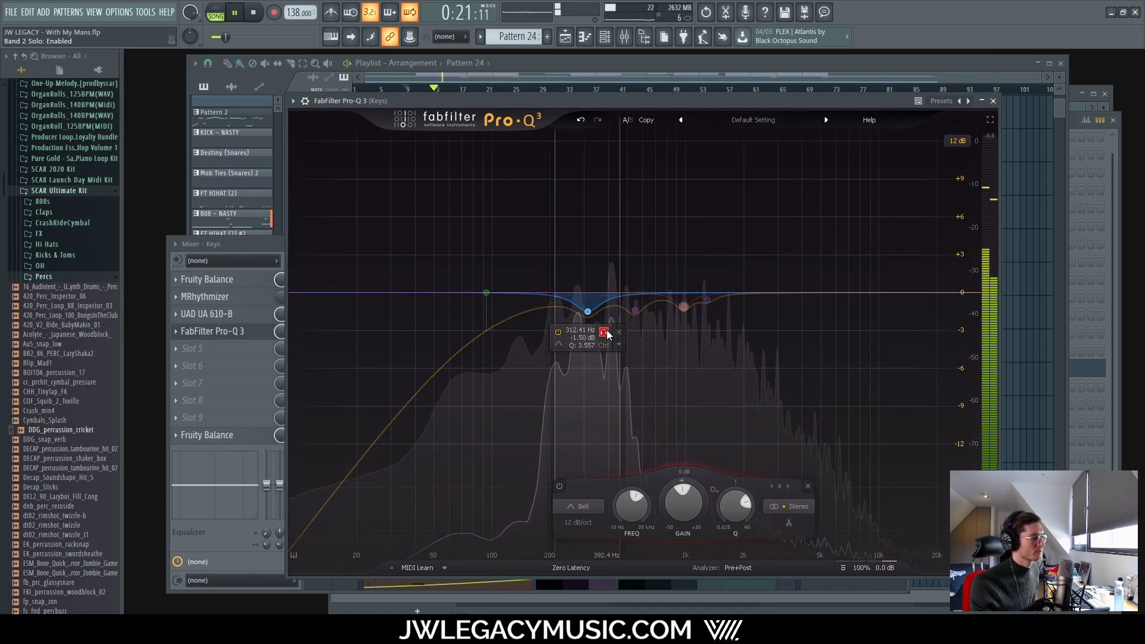
{"action": "mouse_move", "coordinate": [607, 331]}
{"action": "left_mouse_down"}
{"action": "mouse_move", "coordinate": [593, 333]}
{"action": "mouse_move", "coordinate": [604, 333]}
{"action": "left_mouse_up"}
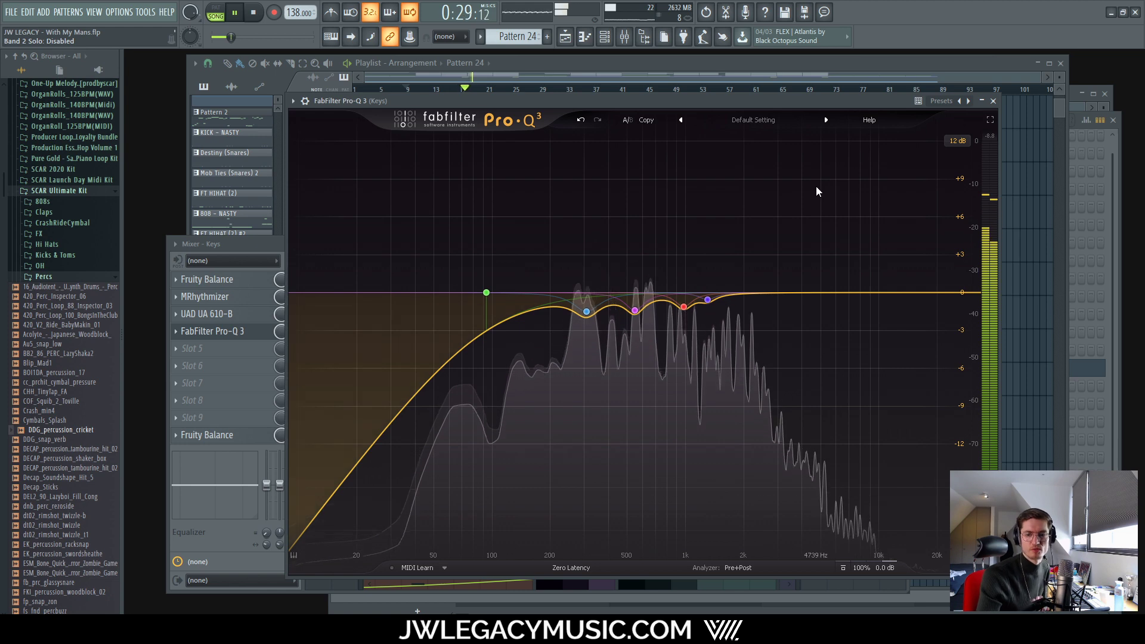
{"action": "left_click", "coordinate": [993, 101]}
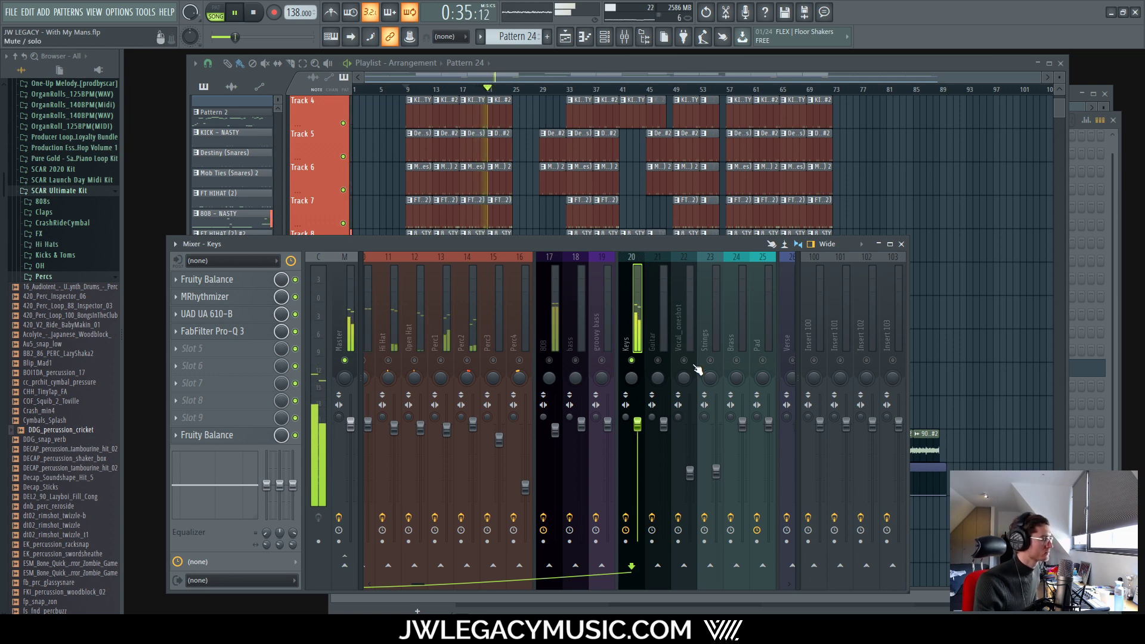
Step: Select the Vocal_oneshot mixer channel and set the song to play back from bar 16
{"action": "left_click", "coordinate": [681, 322]}
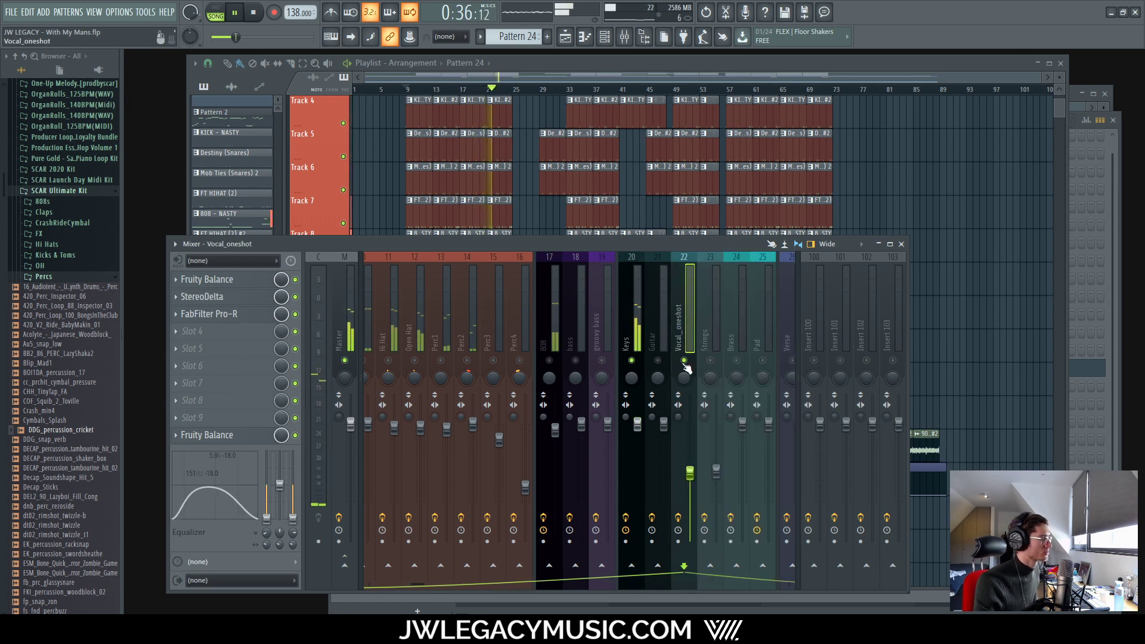
{"action": "left_click", "coordinate": [610, 68]}
{"action": "key", "text": "space"}
{"action": "scroll", "coordinate": [457, 324], "scroll_direction": "up", "scroll_amount": 8}
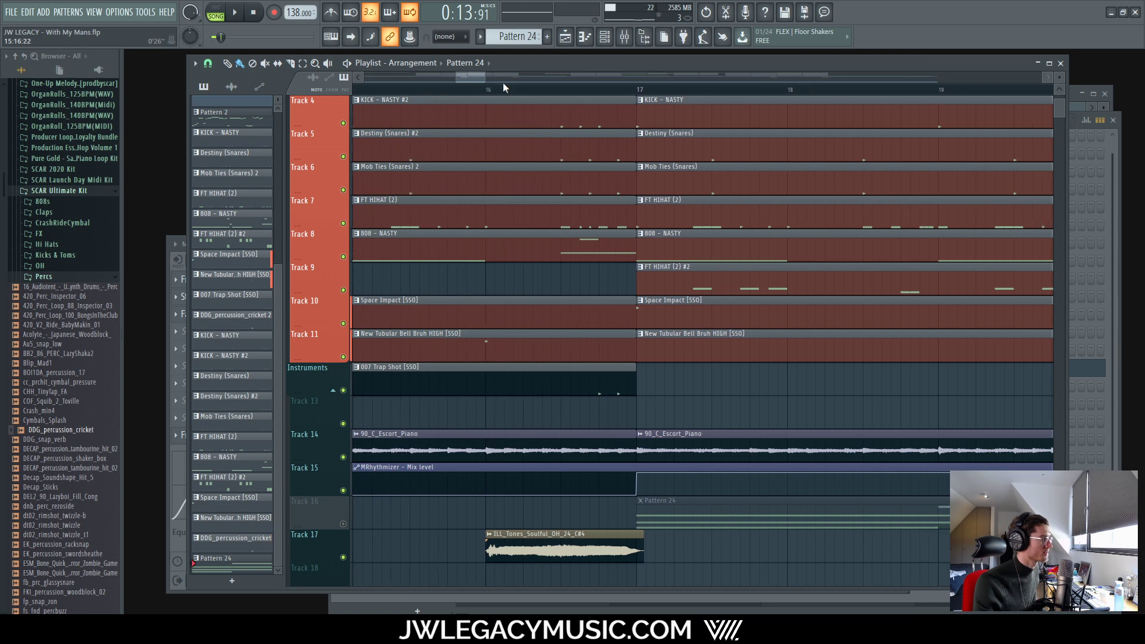
{"action": "left_click", "coordinate": [486, 90]}
{"action": "key", "text": "space"}
{"action": "scroll", "coordinate": [543, 416], "scroll_direction": "down", "scroll_amount": 8}
{"action": "left_click", "coordinate": [625, 38]}
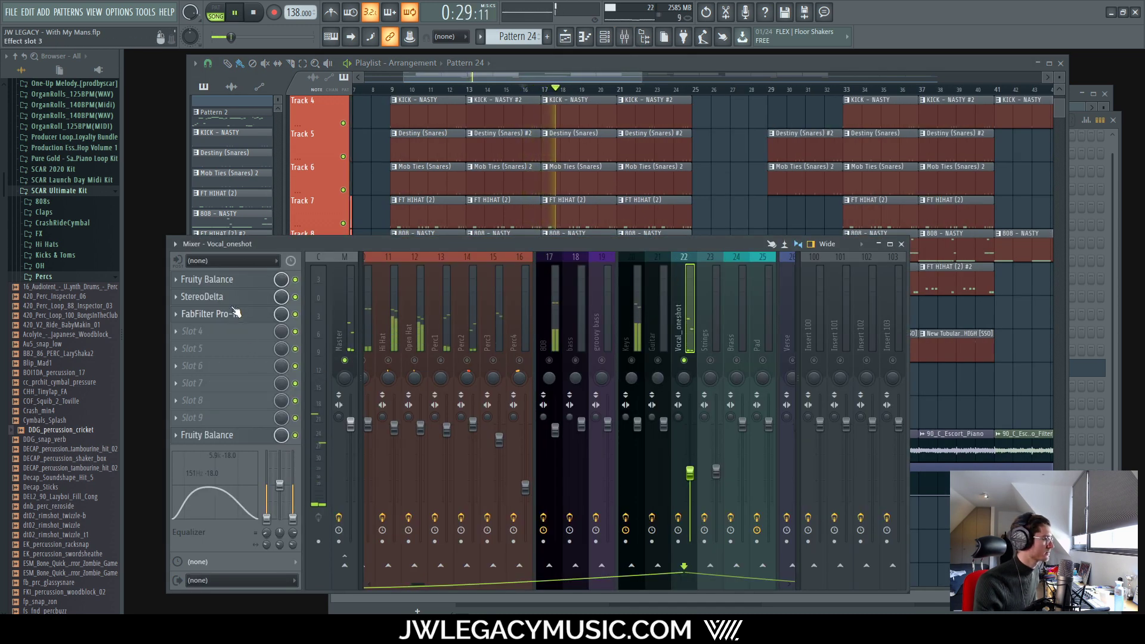
{"action": "key", "text": "space"}
{"action": "key", "text": "space"}
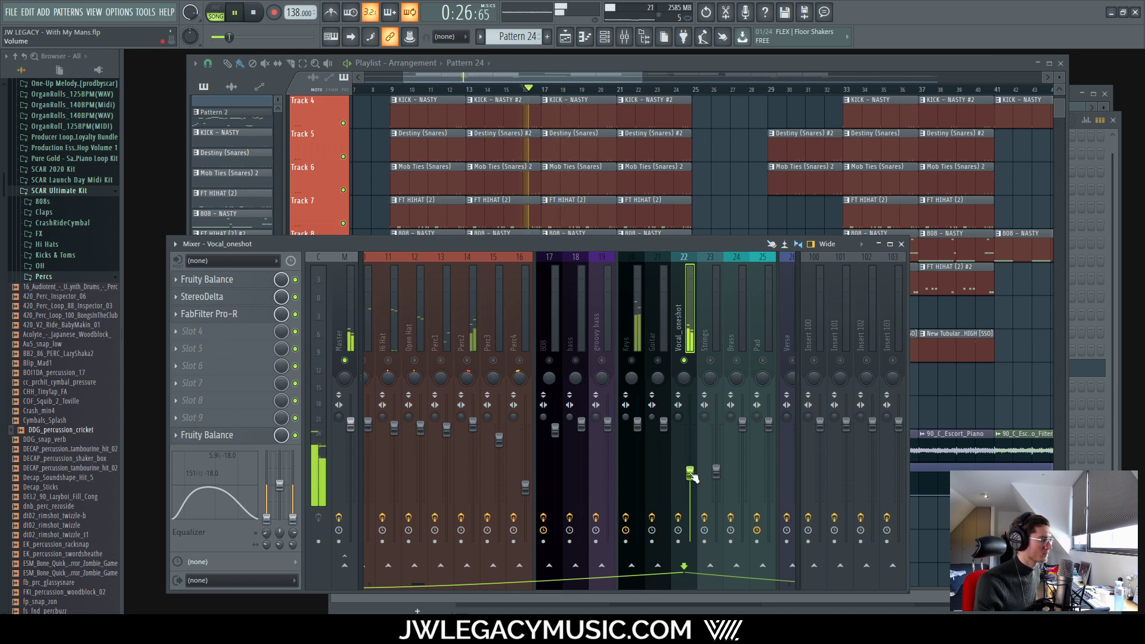
{"action": "key", "text": "space"}
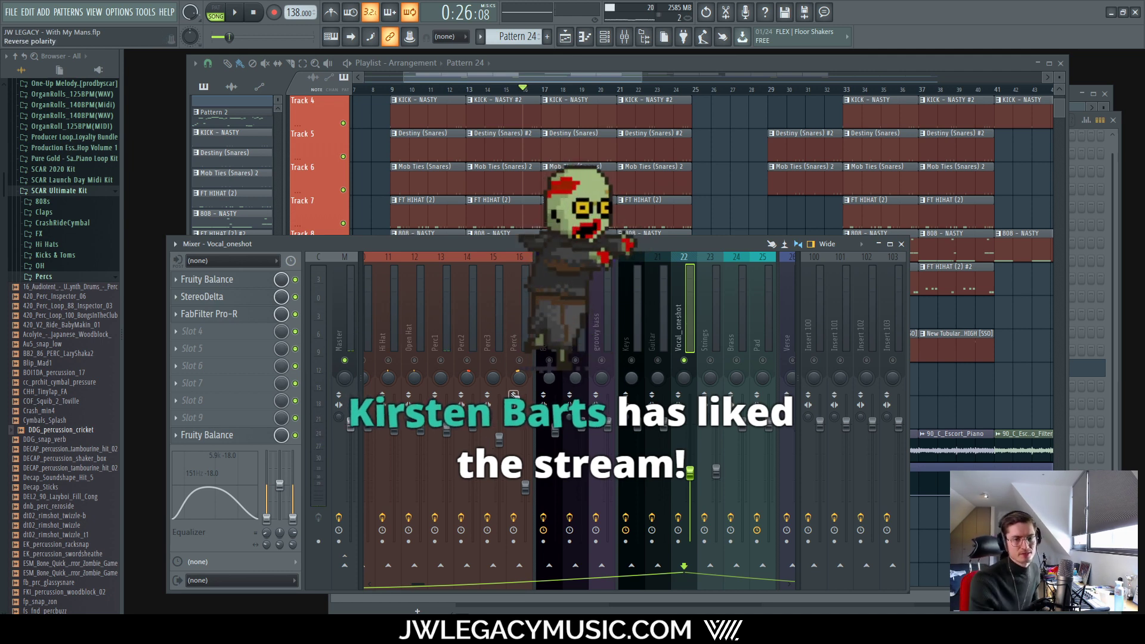
Step: Load Waves Center Stereo into Vocal_oneshot's slot 4 via a 'cent' search
{"action": "left_click", "coordinate": [217, 331]}
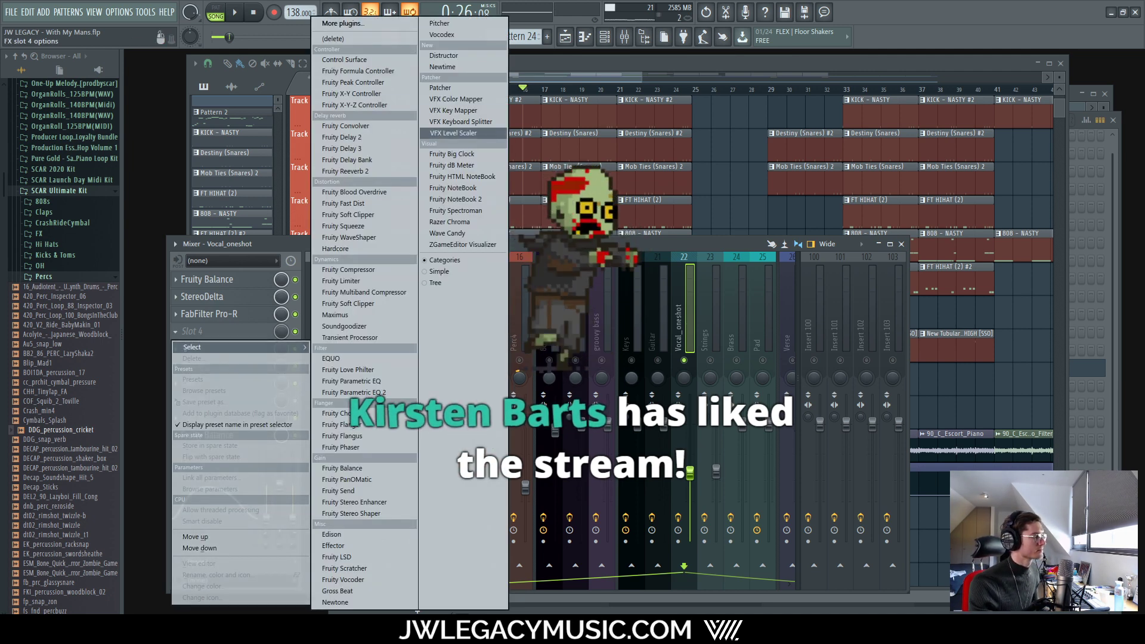
{"action": "key", "text": "Escape"}
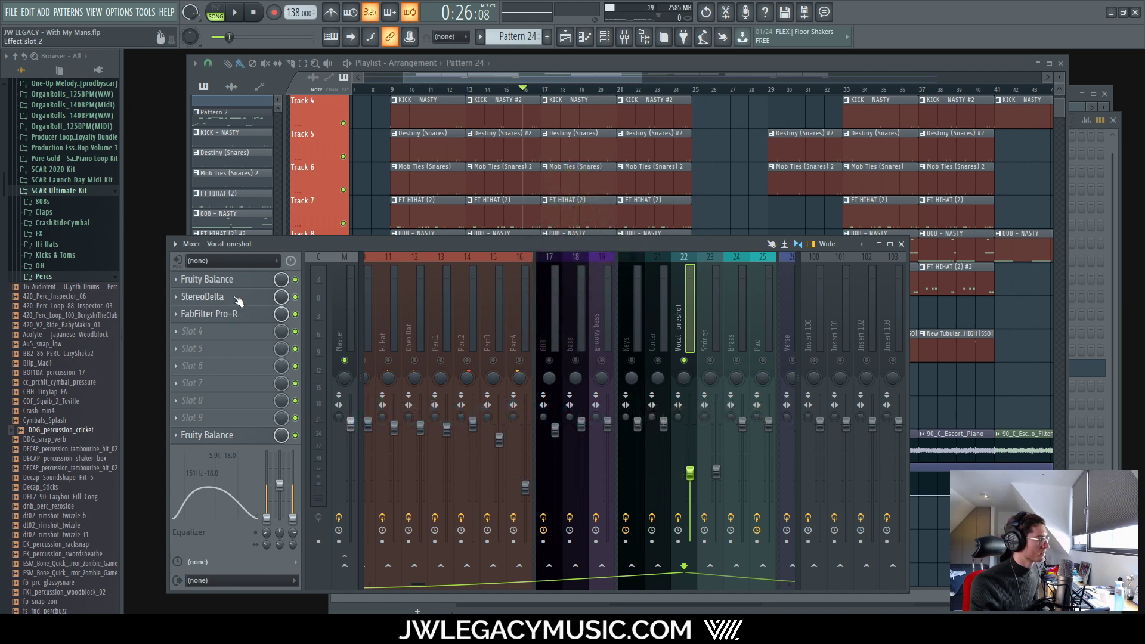
{"action": "left_click", "coordinate": [213, 332]}
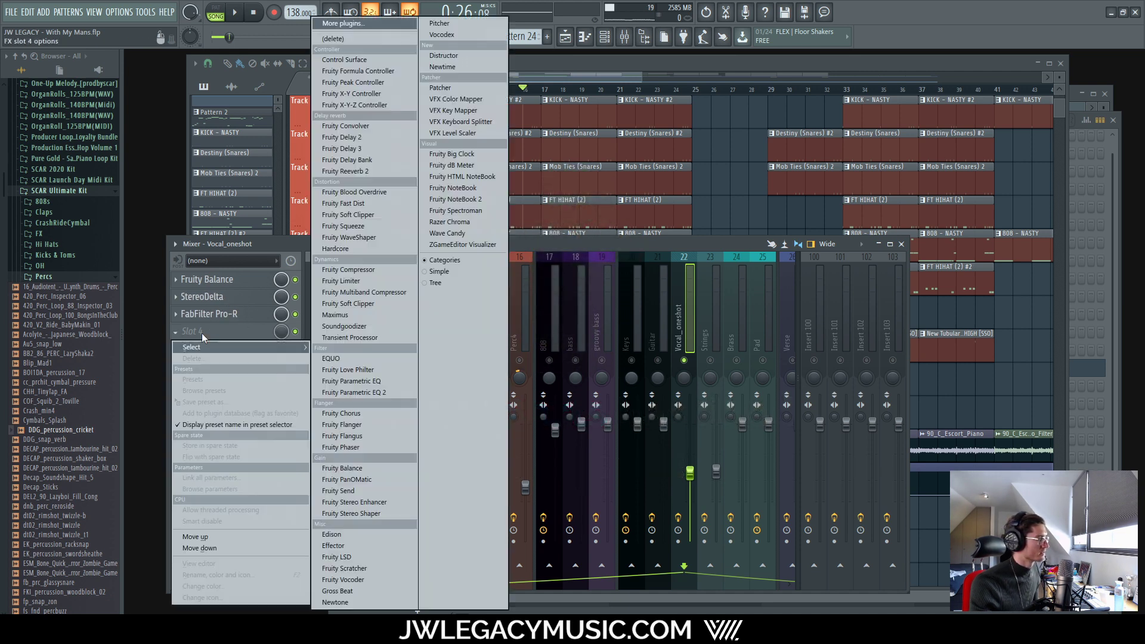
{"action": "left_click", "coordinate": [392, 22]}
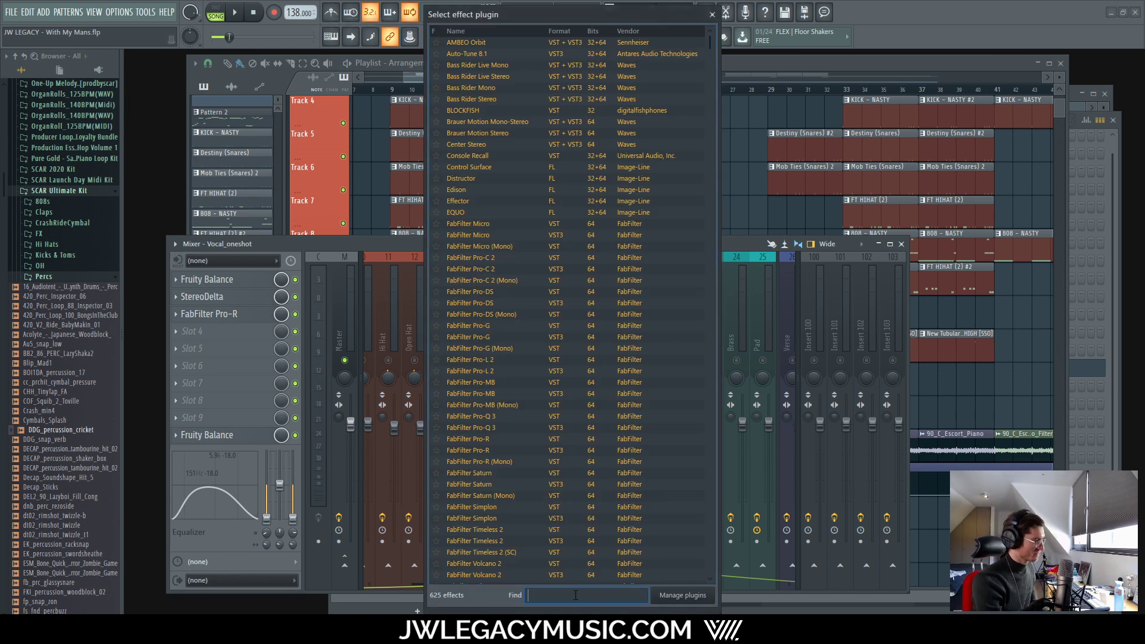
{"action": "type", "text": "center"}
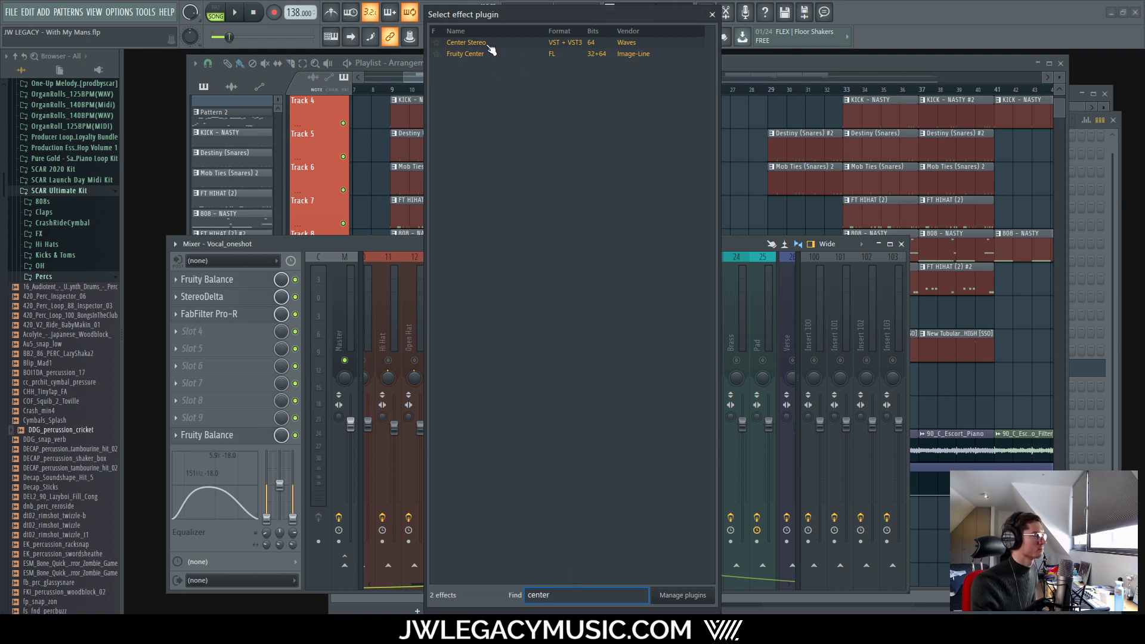
{"action": "double_click", "coordinate": [488, 44]}
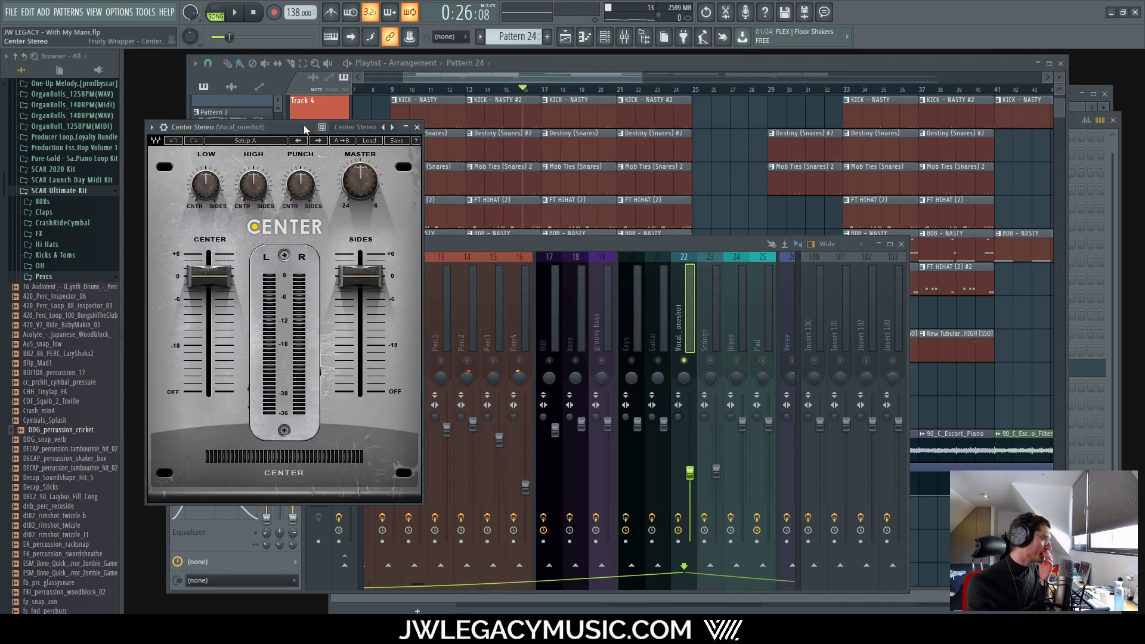
{"action": "left_click_drag", "start_coordinate": [304, 129], "coordinate": [491, 161]}
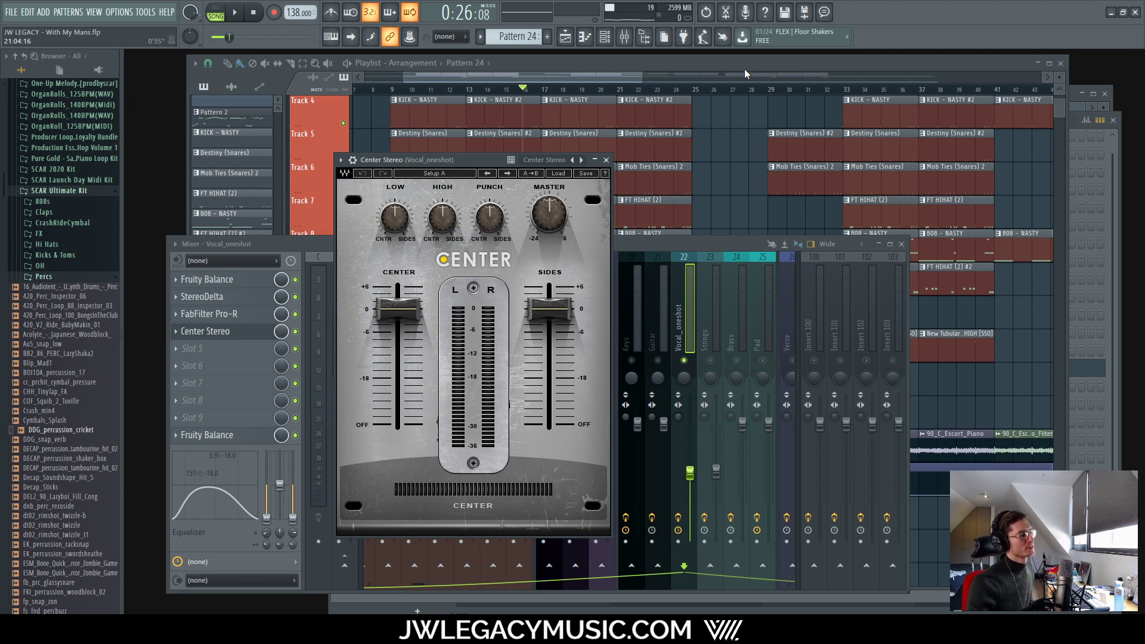
Step: Glance at StereoDelta and Center Stereo on Vocal_oneshot, bring the Mixer forward, and stop playback
{"action": "left_click_drag", "start_coordinate": [464, 165], "coordinate": [608, 145]}
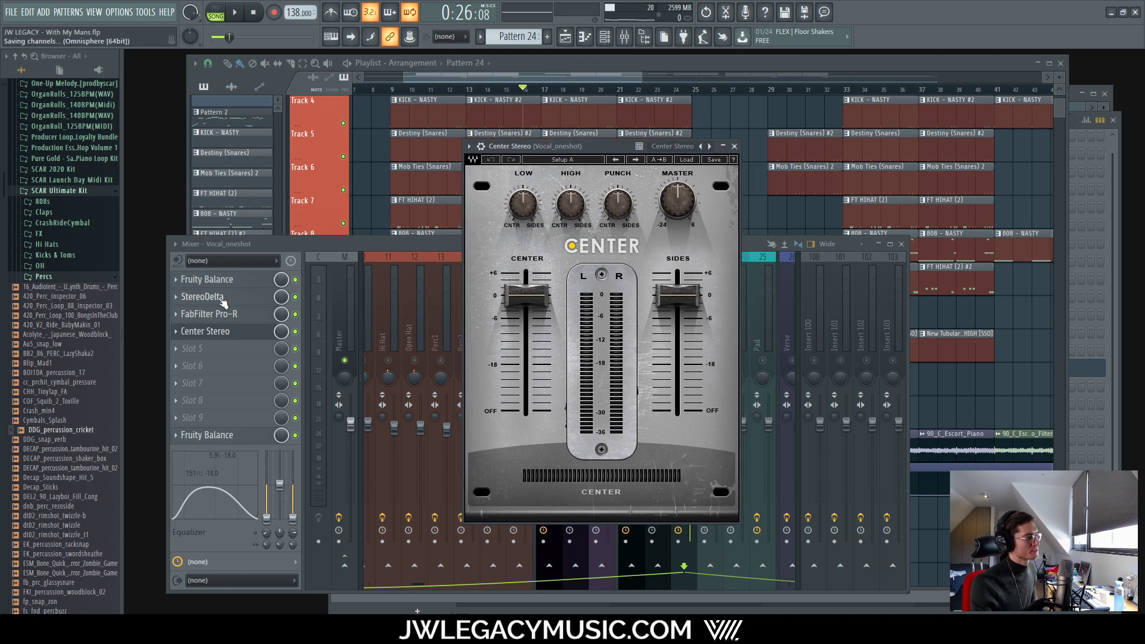
{"action": "left_click", "coordinate": [203, 297]}
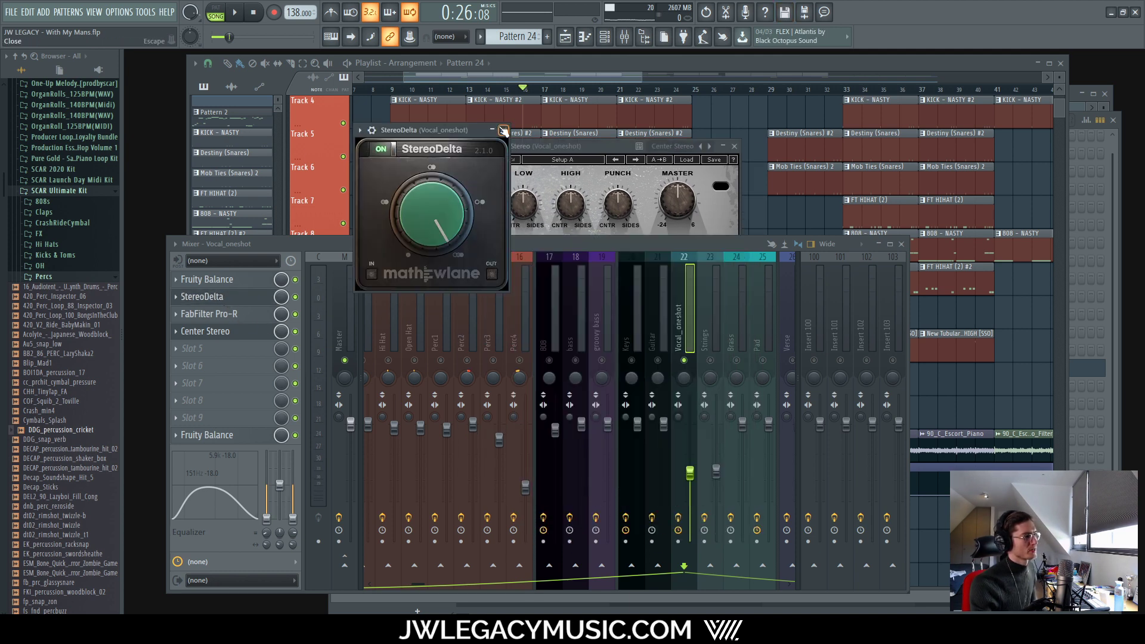
{"action": "left_click", "coordinate": [503, 130]}
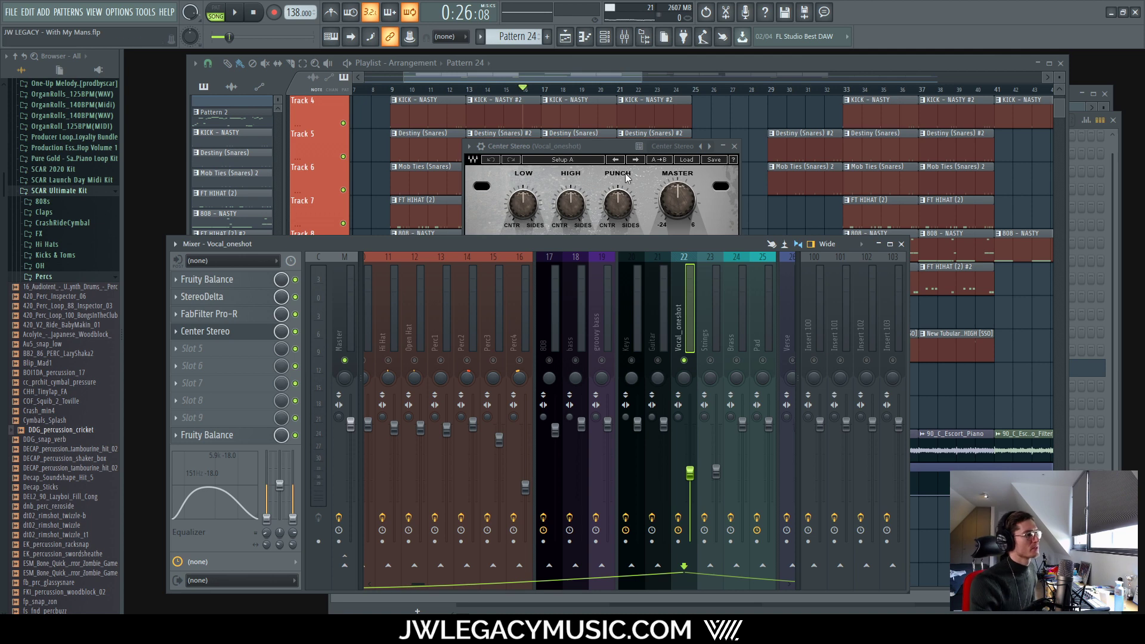
{"action": "left_click_drag", "start_coordinate": [617, 146], "coordinate": [599, 160]}
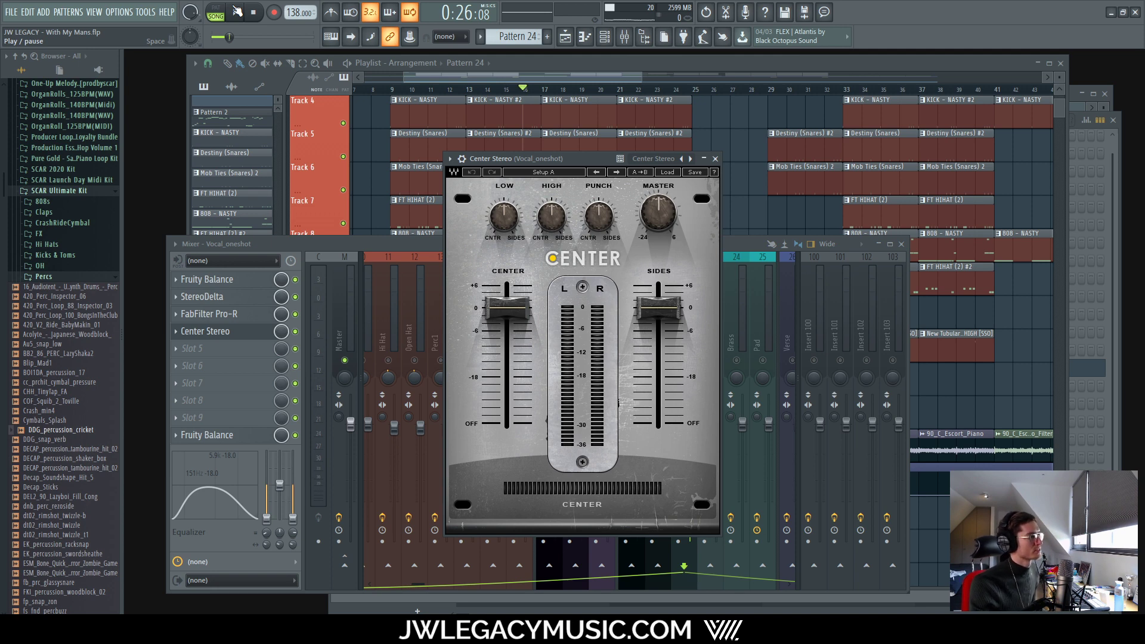
{"action": "left_click", "coordinate": [289, 339]}
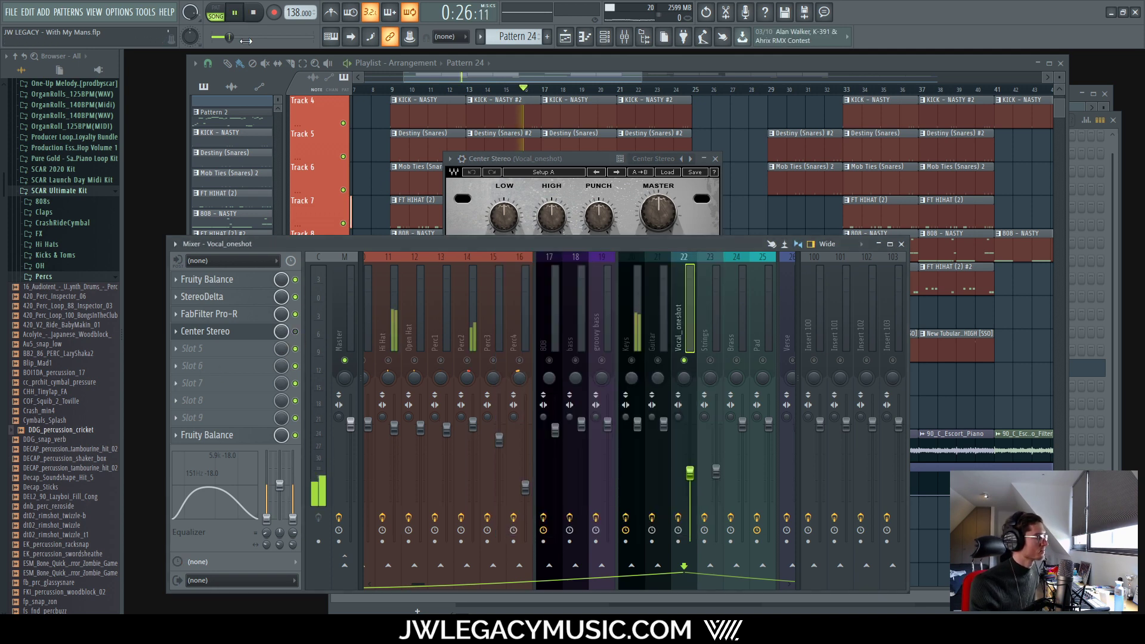
{"action": "left_click", "coordinate": [257, 21]}
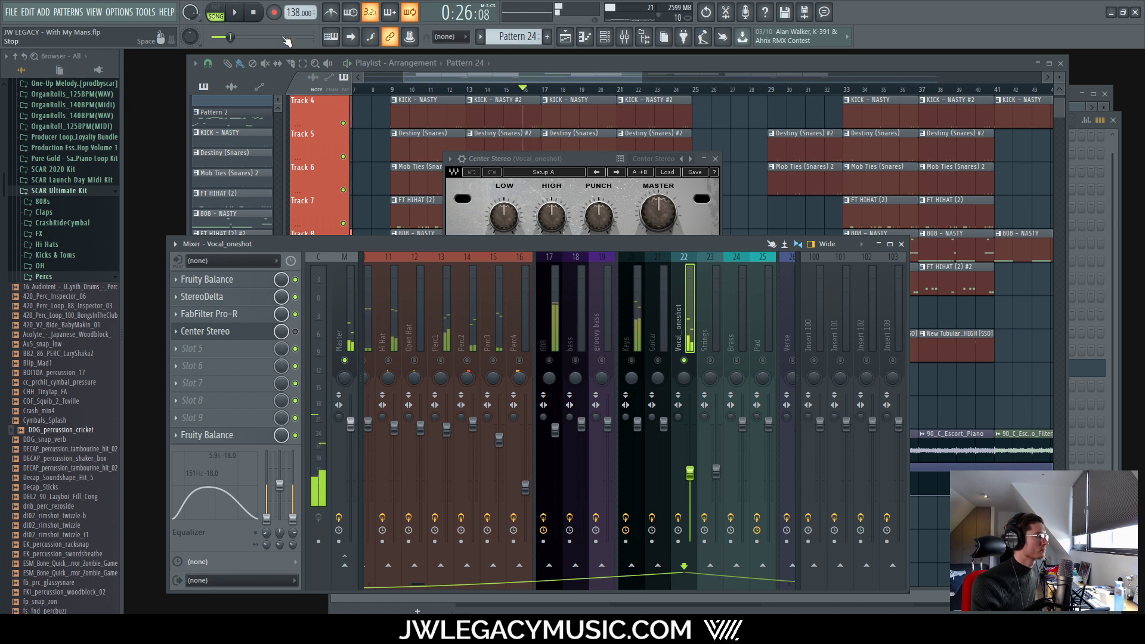
Step: Audition the Center Stereo centre level on Vocal_oneshot at -0.9, then at Off
{"action": "left_click_drag", "start_coordinate": [575, 159], "coordinate": [548, 137]}
{"action": "left_click_drag", "start_coordinate": [481, 286], "coordinate": [480, 289]}
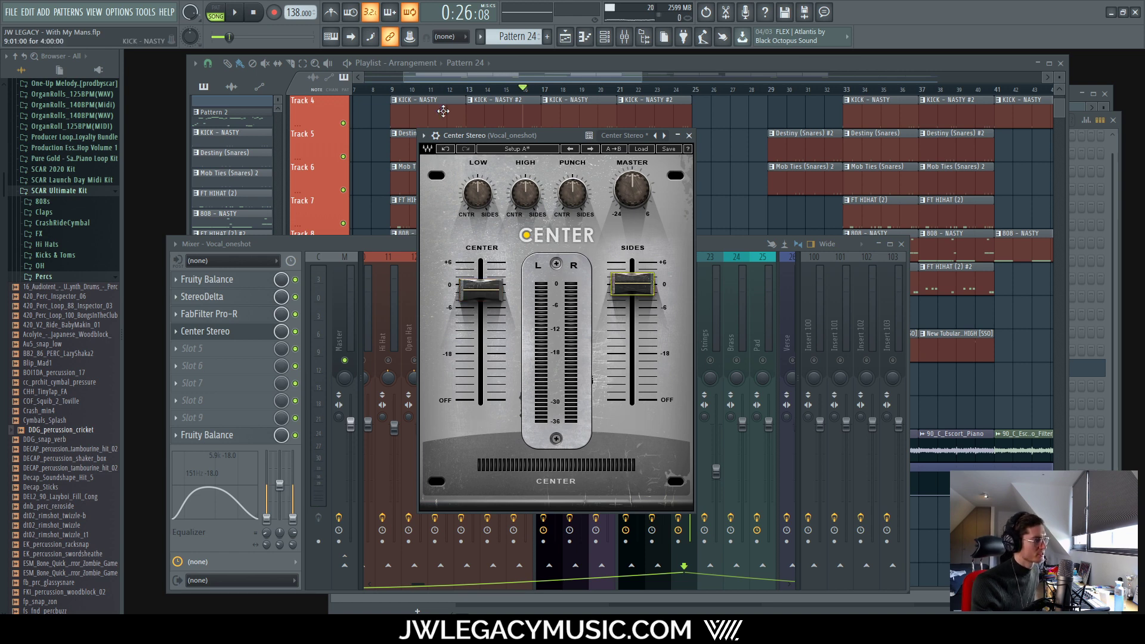
{"action": "left_click", "coordinate": [237, 12]}
{"action": "left_click_drag", "start_coordinate": [481, 287], "coordinate": [480, 401]}
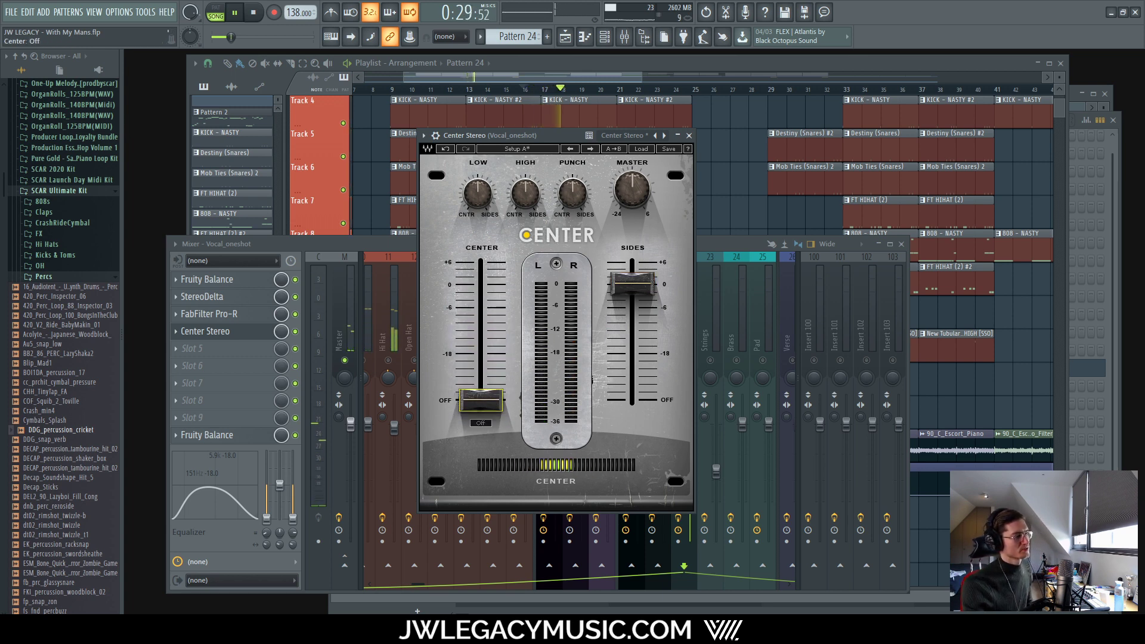
{"action": "left_click", "coordinate": [238, 12]}
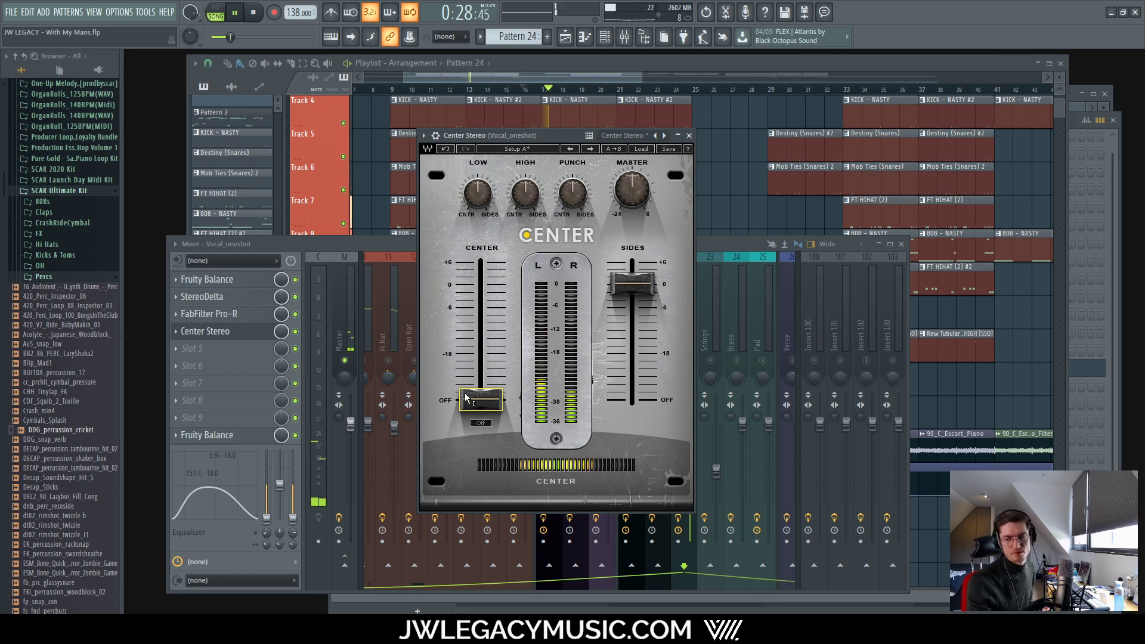
Step: Bring the centre level back up to about -3.5, compare against bypass, and close Center Stereo
{"action": "mouse_move", "coordinate": [466, 394]}
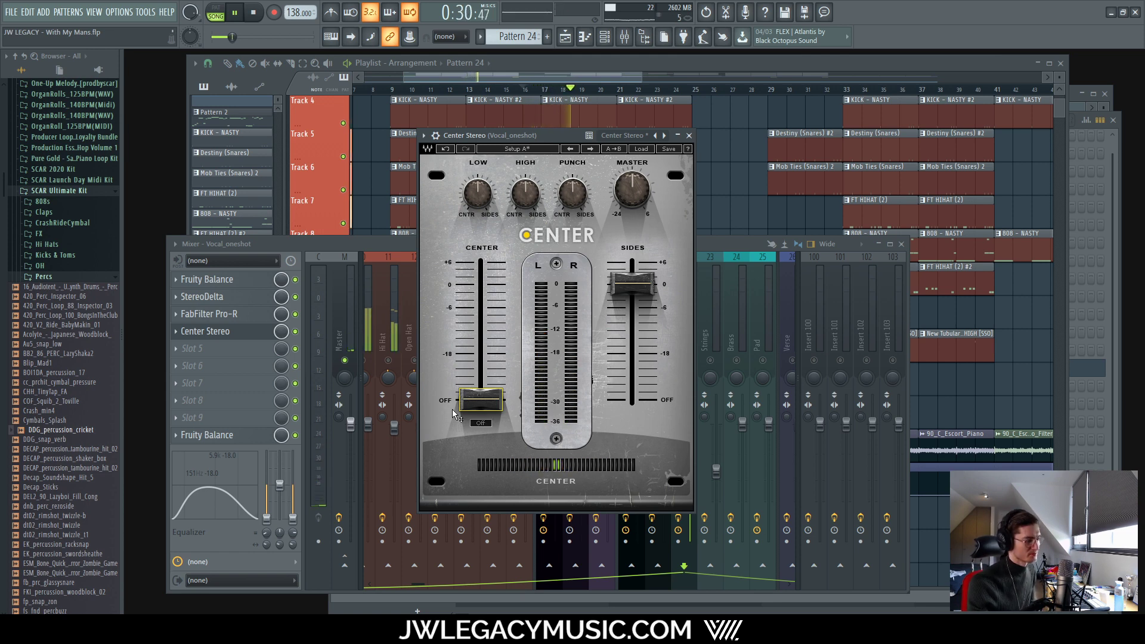
{"action": "left_click_drag", "start_coordinate": [453, 409], "coordinate": [453, 331]}
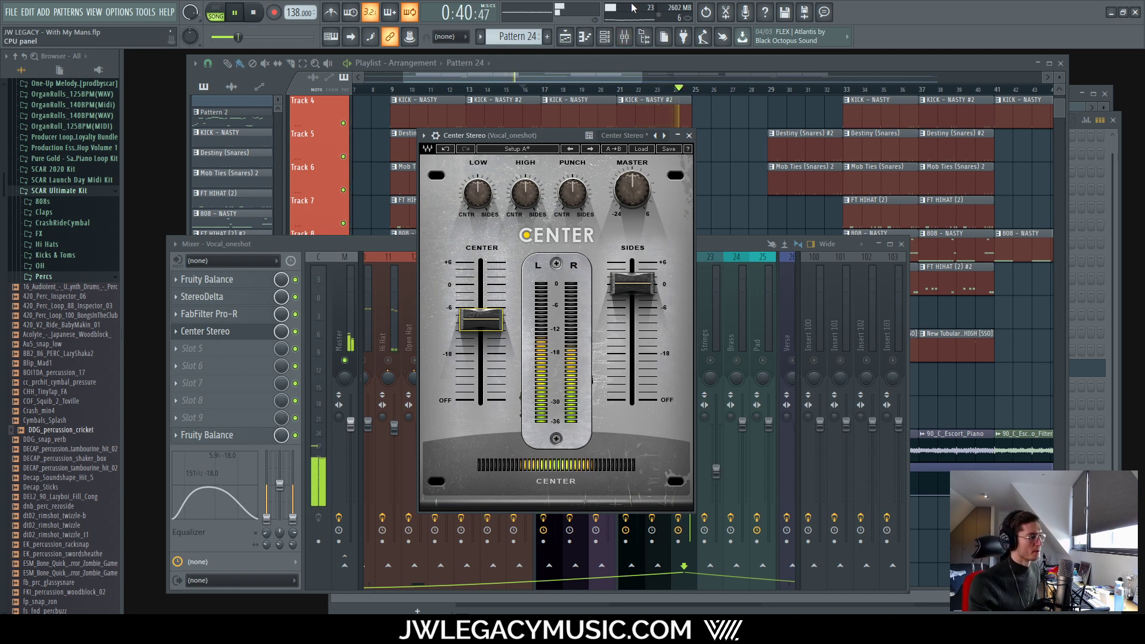
{"action": "left_click_drag", "start_coordinate": [480, 320], "coordinate": [480, 299]}
{"action": "left_click_drag", "start_coordinate": [632, 284], "coordinate": [632, 285]}
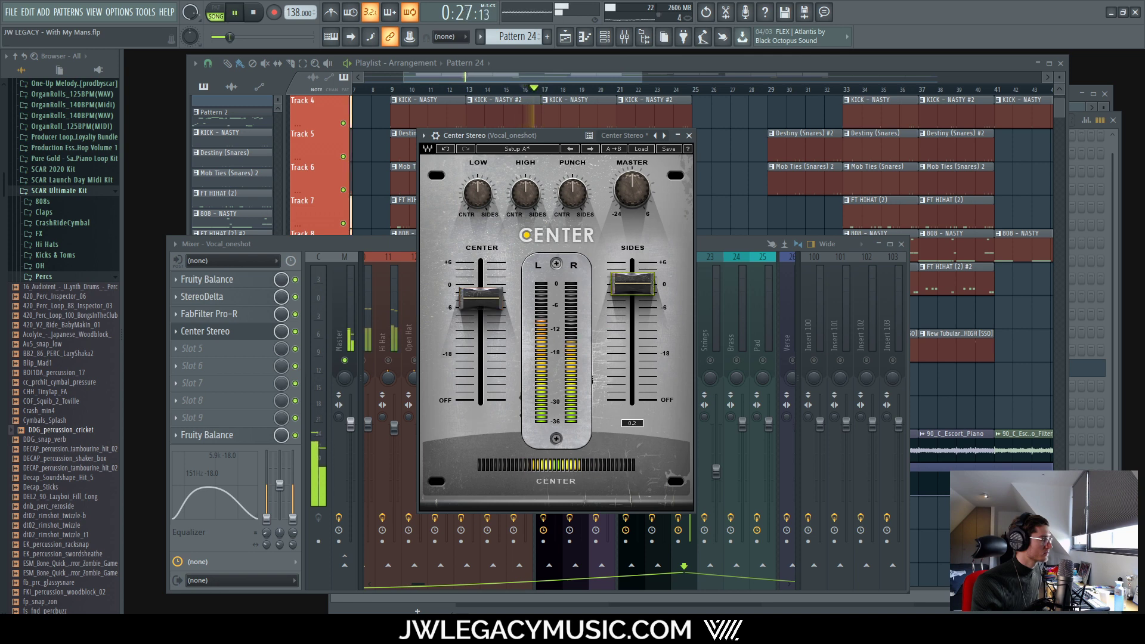
{"action": "left_click", "coordinate": [296, 332]}
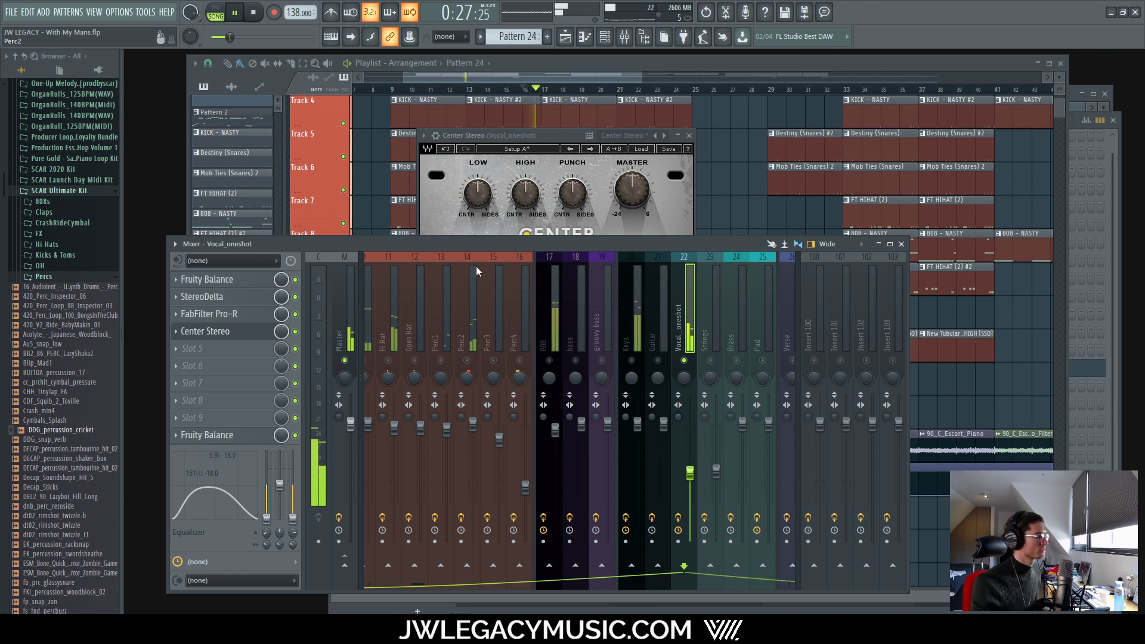
{"action": "left_click", "coordinate": [563, 138]}
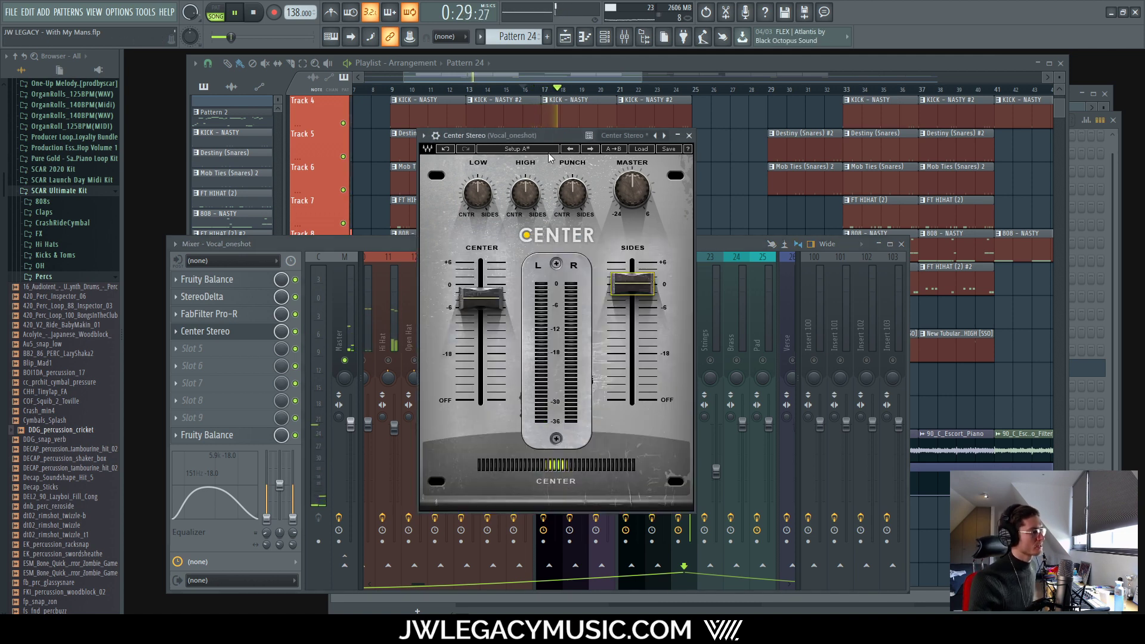
{"action": "left_click", "coordinate": [474, 303]}
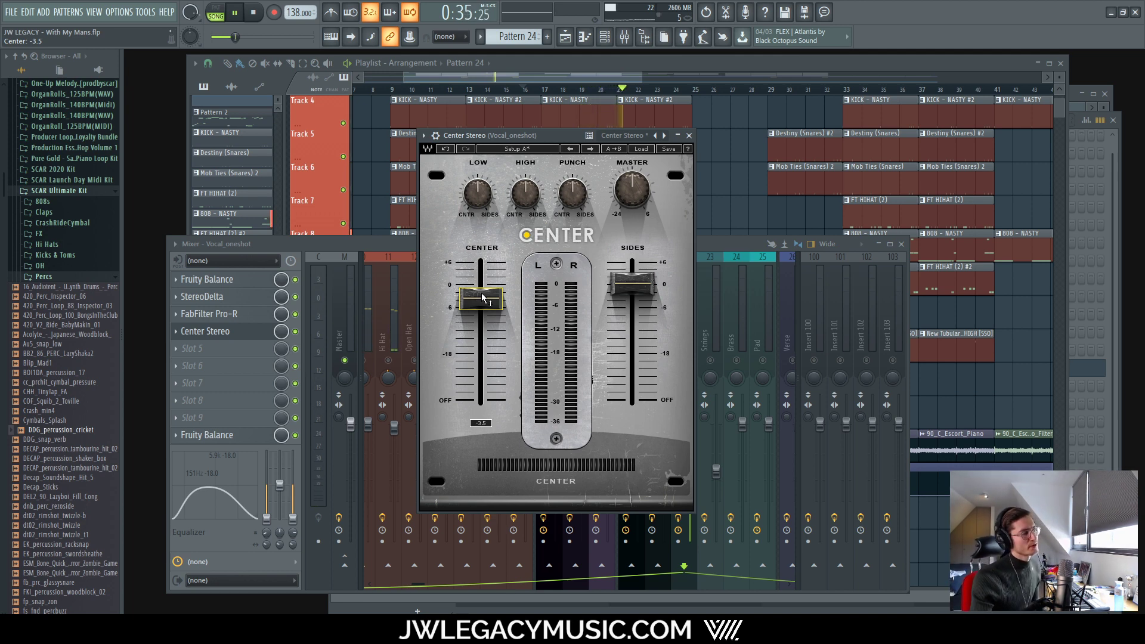
{"action": "left_click", "coordinate": [689, 136]}
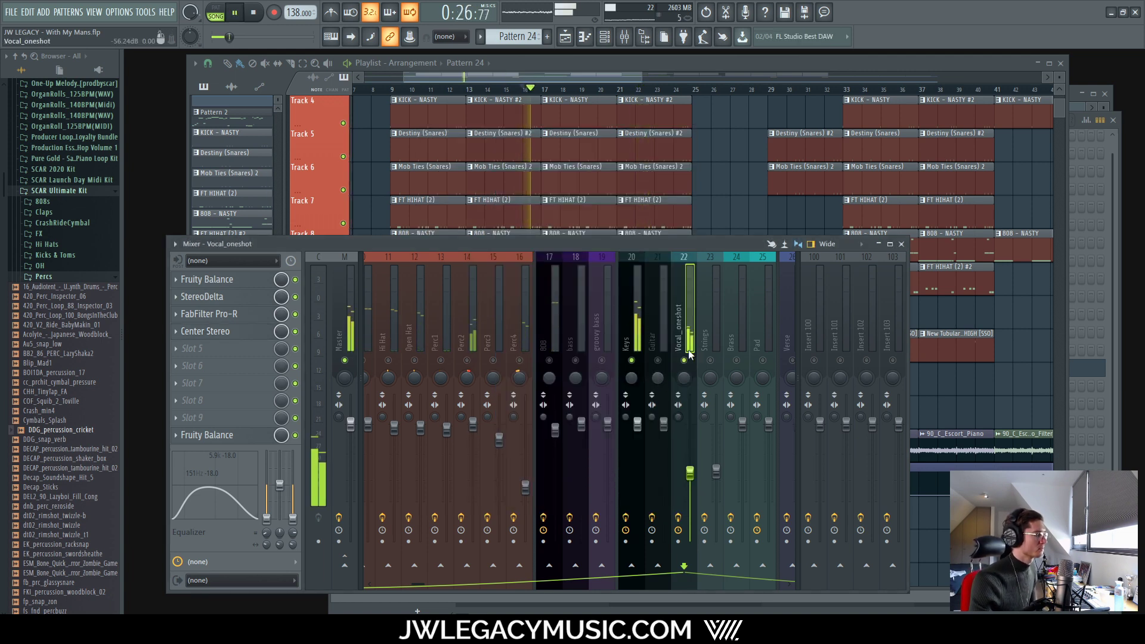
Step: Raise the Vocal_oneshot fader to about -8.2 dB and stop playback
{"action": "left_click_drag", "start_coordinate": [695, 473], "coordinate": [695, 463]}
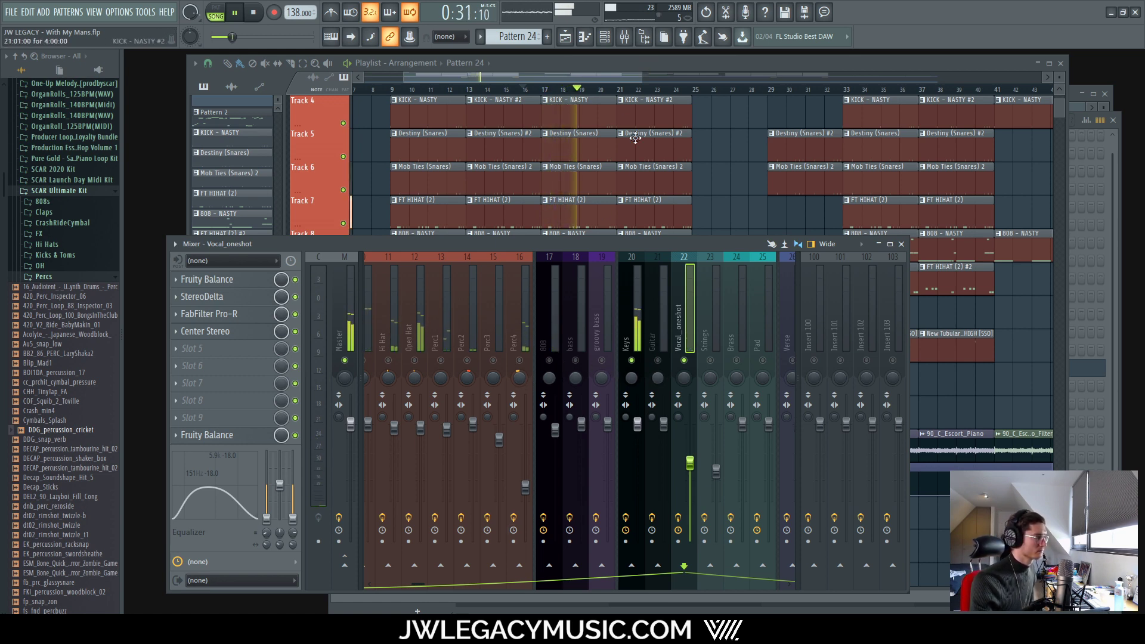
{"action": "mouse_move", "coordinate": [603, 245]}
{"action": "left_mouse_down"}
{"action": "mouse_move", "coordinate": [629, 267]}
{"action": "mouse_move", "coordinate": [604, 242]}
{"action": "left_mouse_up"}
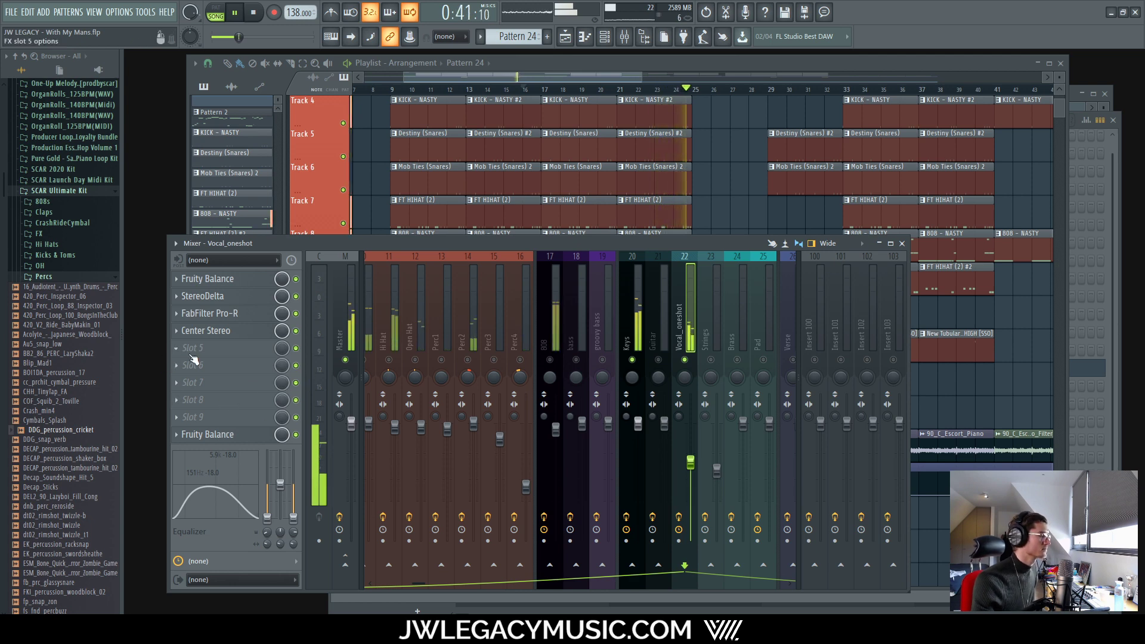
{"action": "key", "text": "space"}
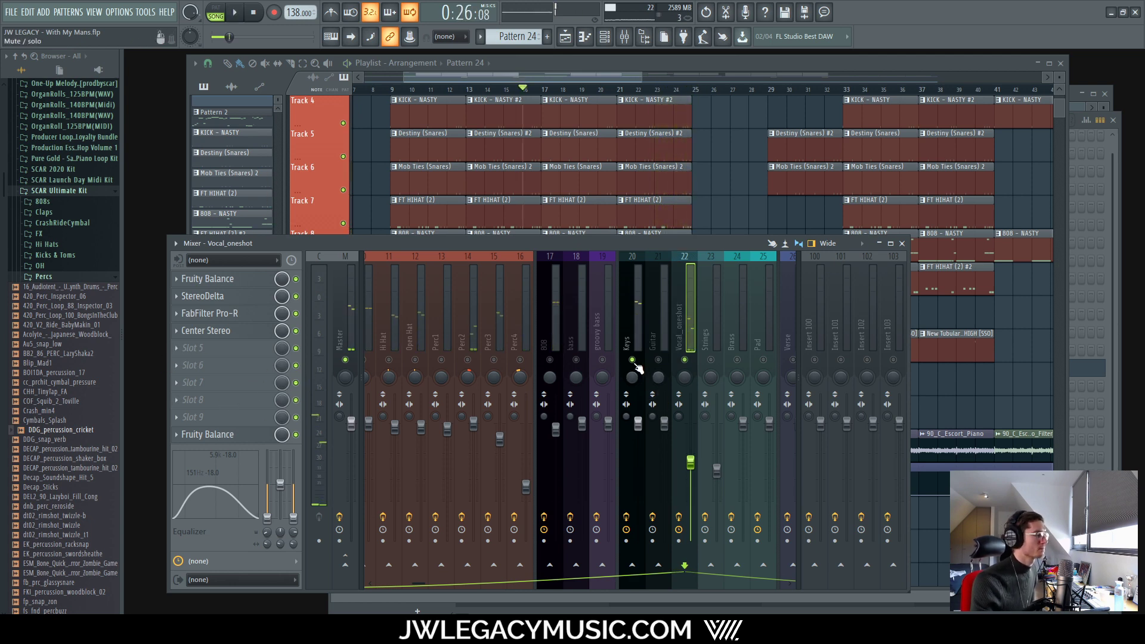
Step: Unsolo the Keys channel and move the song position back to bar 1 in the Playlist
{"action": "right_click", "coordinate": [632, 360]}
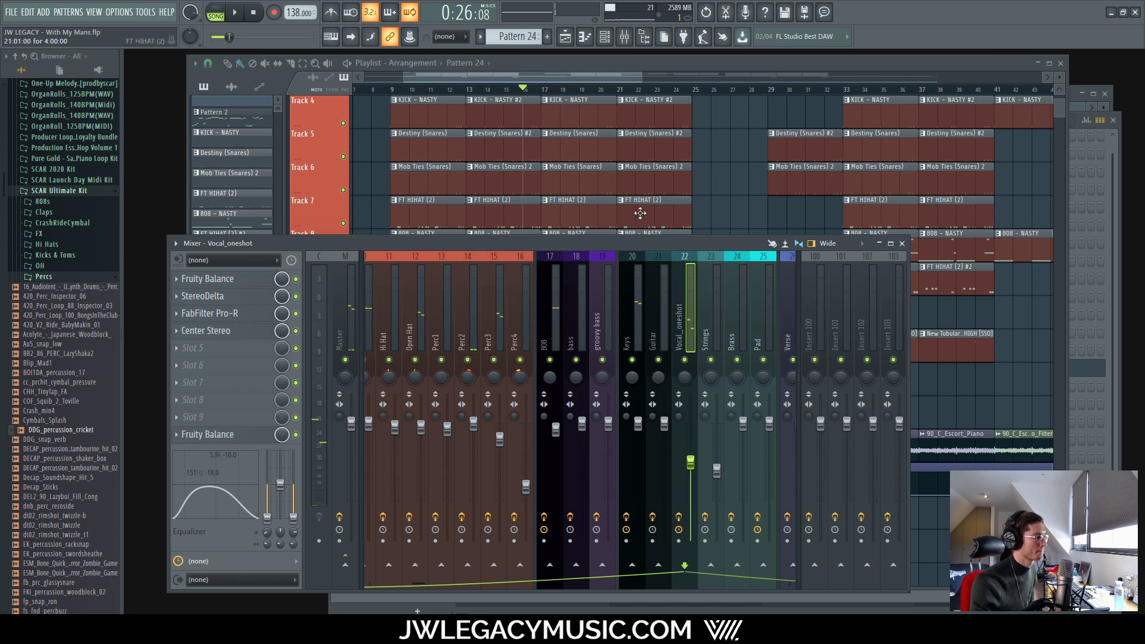
{"action": "left_click", "coordinate": [641, 68]}
{"action": "left_click_drag", "start_coordinate": [511, 90], "coordinate": [2, 108]}
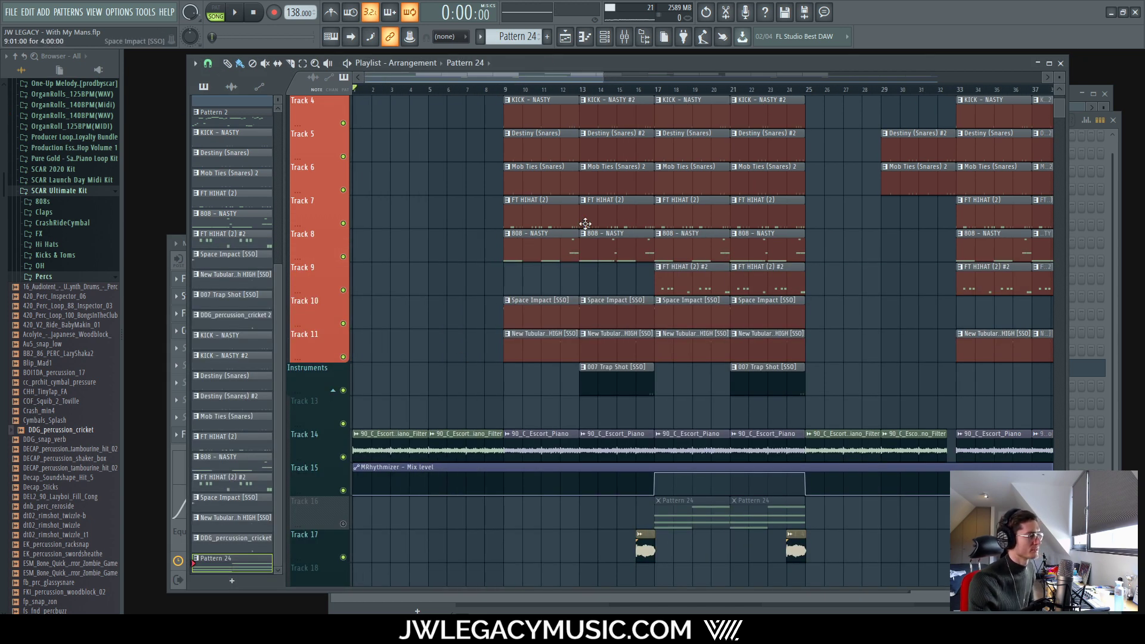
Step: Set the song position to bar 9 and start playback with the mixer over the Playlist
{"action": "left_click", "coordinate": [604, 38]}
{"action": "scroll", "coordinate": [504, 93], "scroll_direction": "up", "scroll_amount": 5}
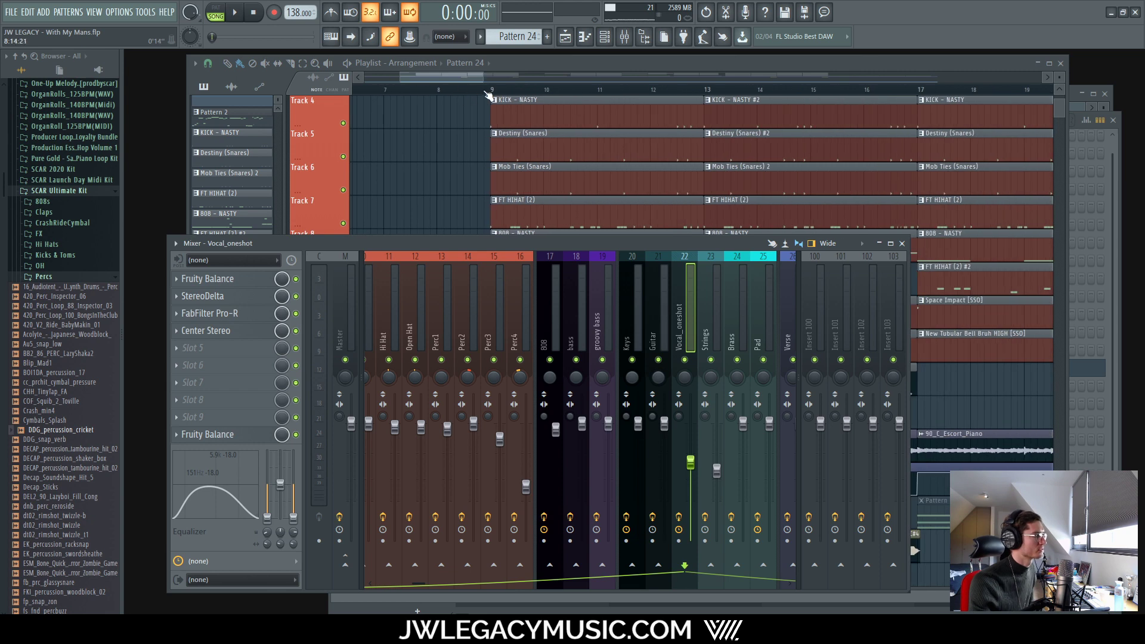
{"action": "left_click", "coordinate": [504, 90]}
{"action": "left_click", "coordinate": [604, 37]}
{"action": "left_click", "coordinate": [626, 37]}
{"action": "key", "text": "space"}
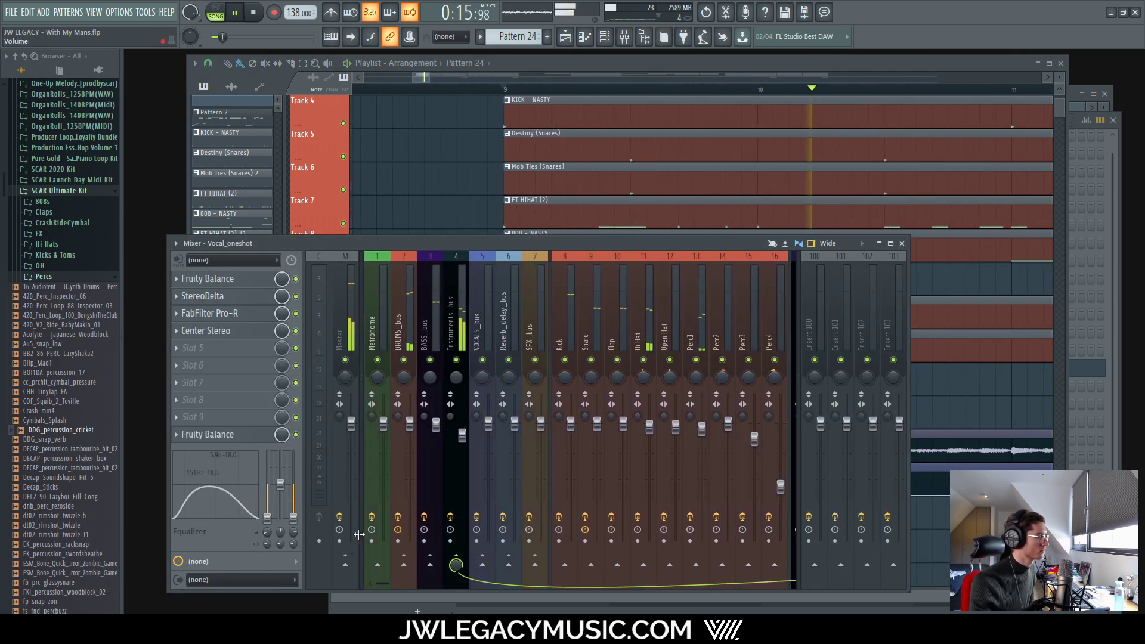
Step: Lower the Instruments_bus fader to about -2.7 dB, then check the 808 and Vocal_oneshot channels
{"action": "left_click", "coordinate": [450, 322]}
{"action": "left_click_drag", "start_coordinate": [465, 437], "coordinate": [463, 438]}
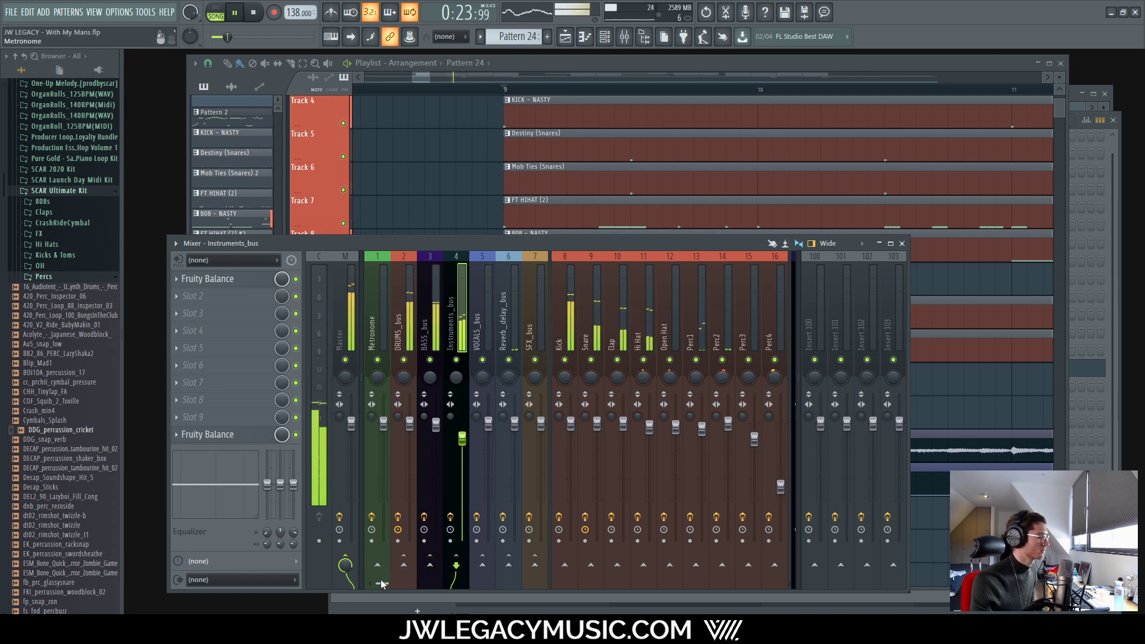
{"action": "left_click_drag", "start_coordinate": [381, 581], "coordinate": [390, 582]}
{"action": "left_click", "coordinate": [739, 444]}
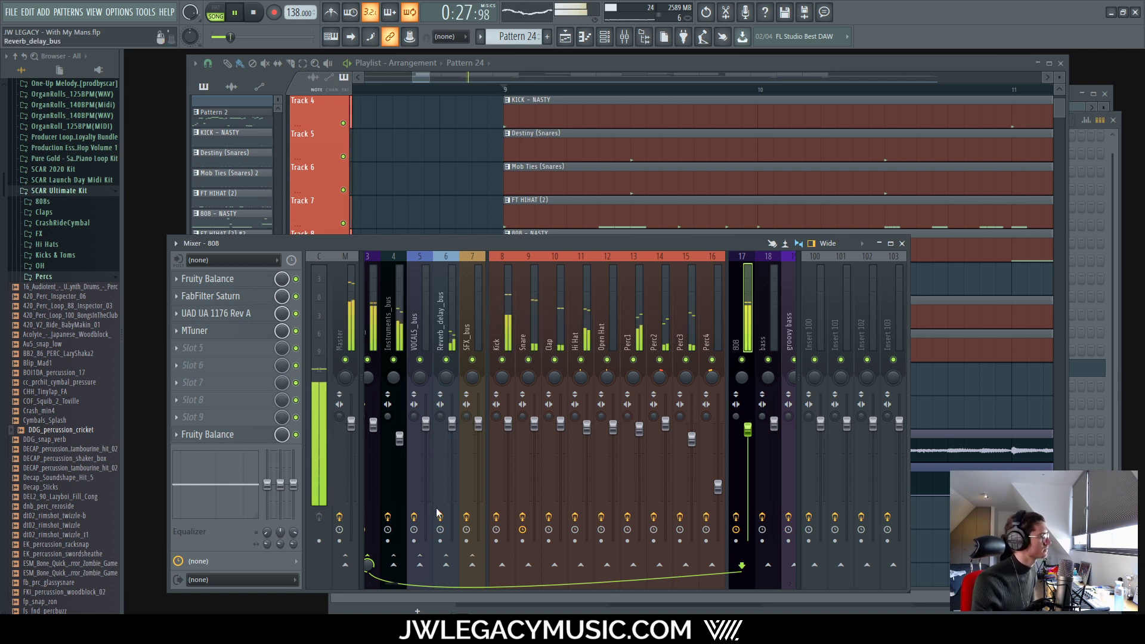
{"action": "left_click_drag", "start_coordinate": [374, 581], "coordinate": [442, 582]}
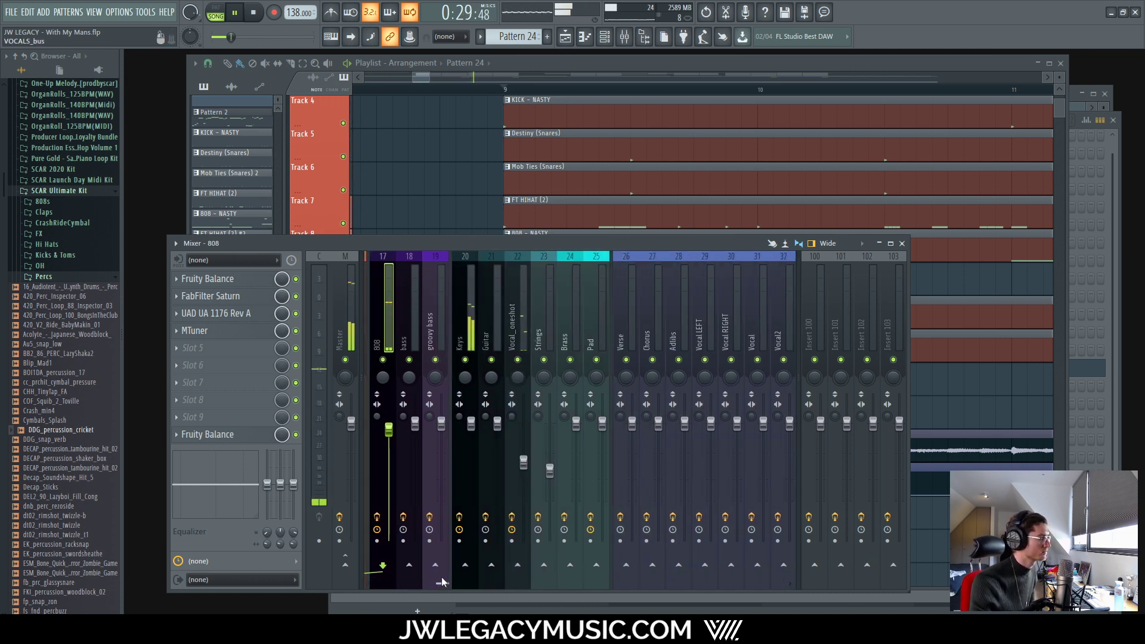
{"action": "left_click", "coordinate": [520, 330]}
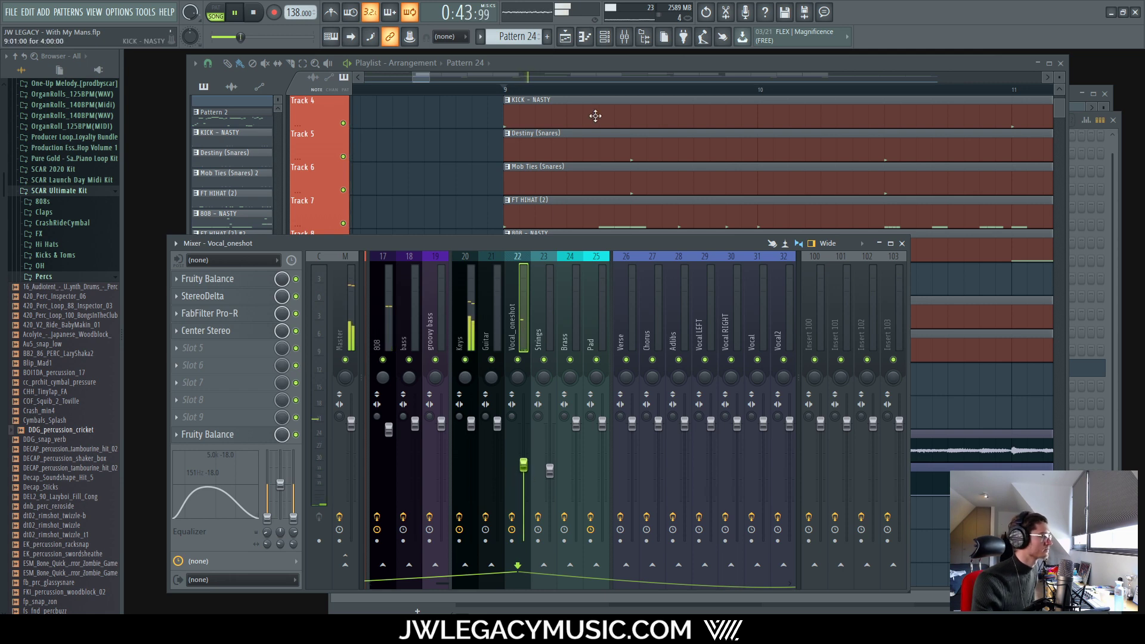
Step: Set the CENTER fader of Vocal_oneshot's Center Stereo (slot 4) to -3.0, then close the plugin
{"action": "left_click", "coordinate": [613, 58]}
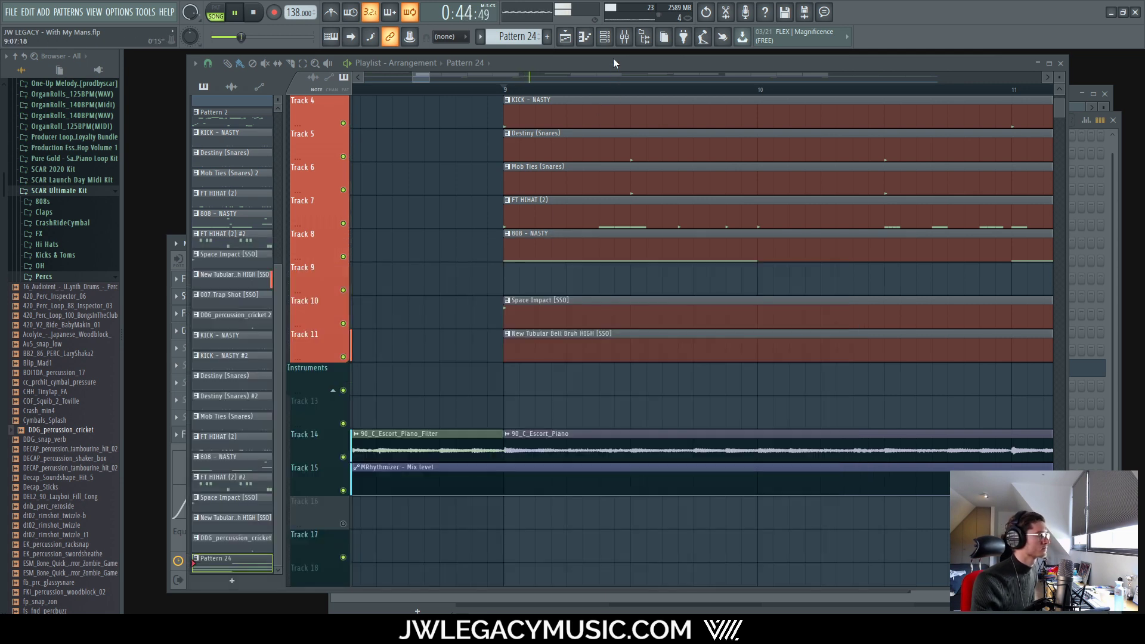
{"action": "left_click", "coordinate": [176, 335]}
{"action": "left_click", "coordinate": [224, 331]}
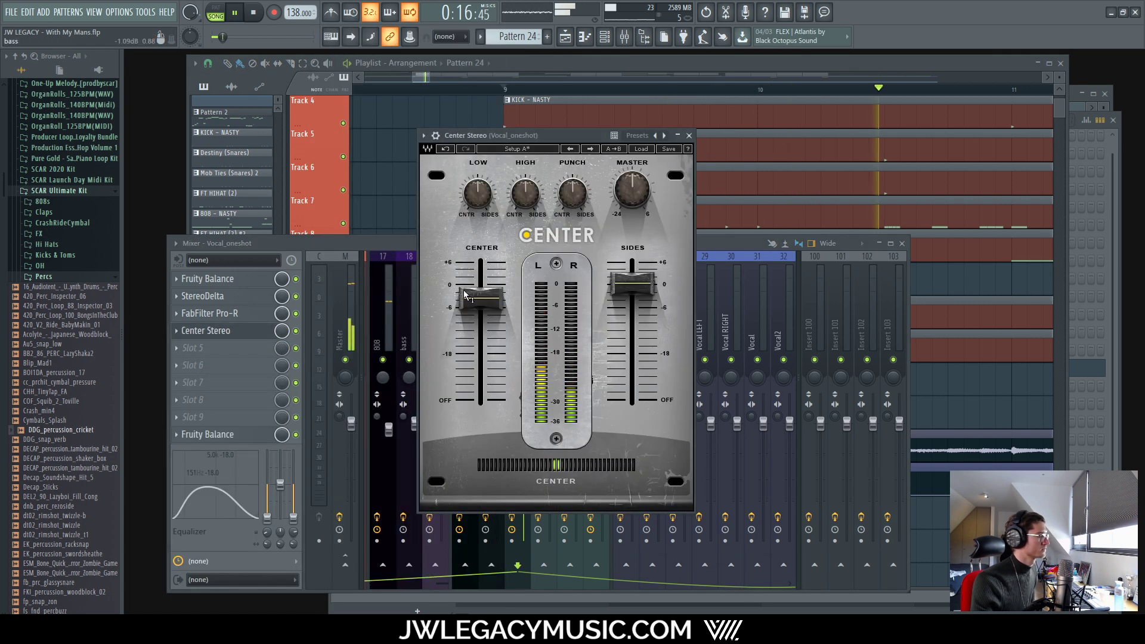
{"action": "left_click_drag", "start_coordinate": [464, 291], "coordinate": [463, 289]}
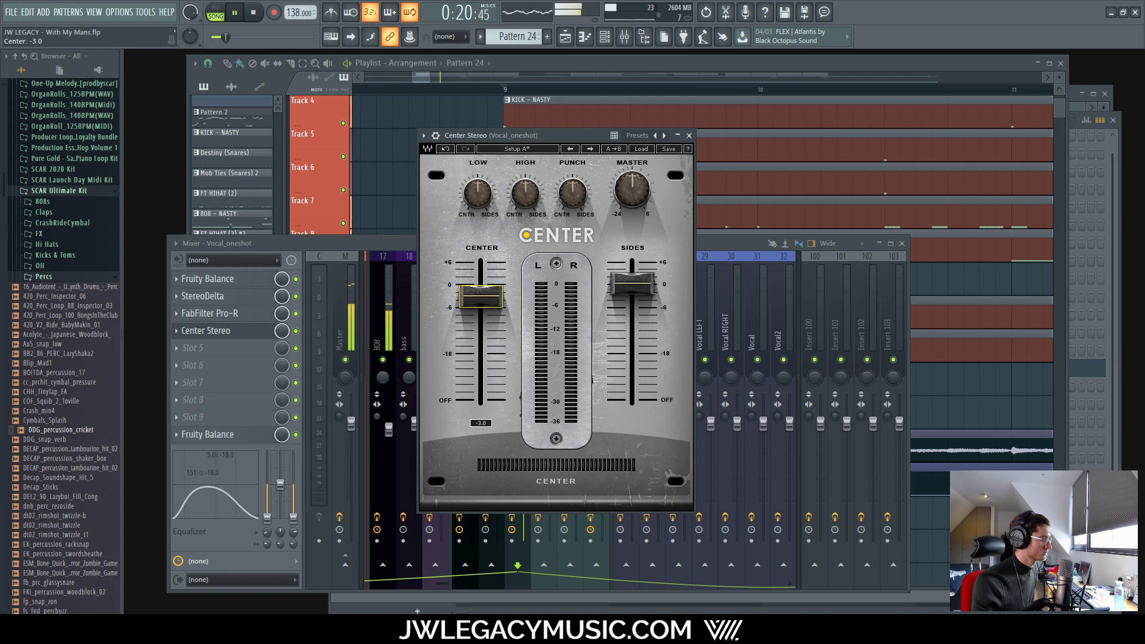
{"action": "left_click", "coordinate": [690, 137]}
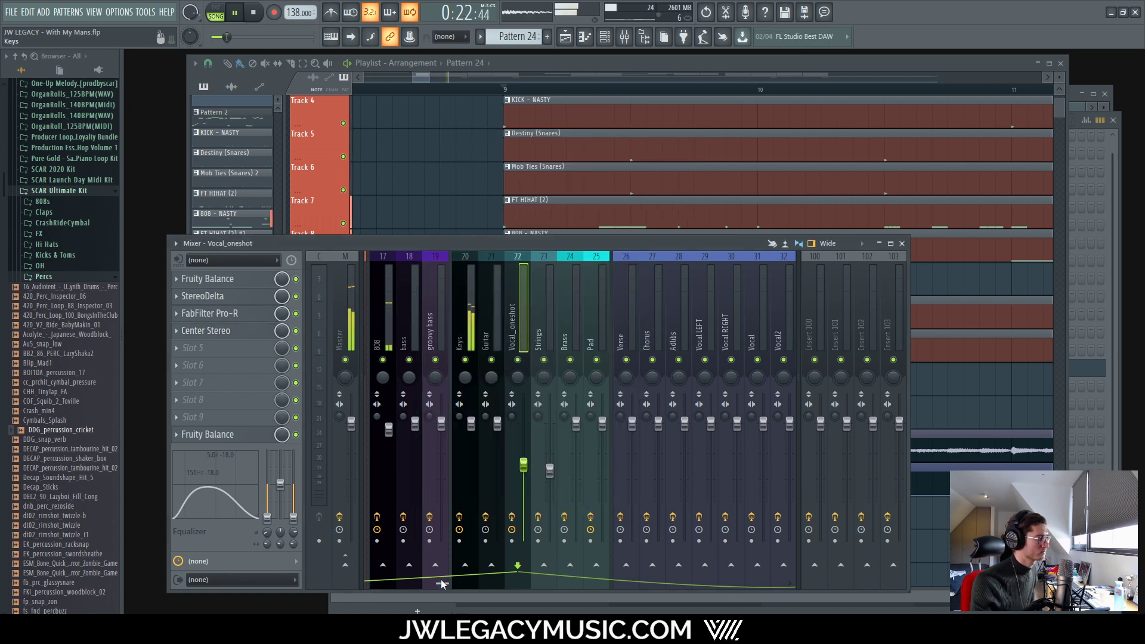
{"action": "left_click_drag", "start_coordinate": [441, 583], "coordinate": [396, 583]}
Step: Look over the Perc2, Strings and Vocal_oneshot mixer channels
{"action": "left_click", "coordinate": [619, 309]}
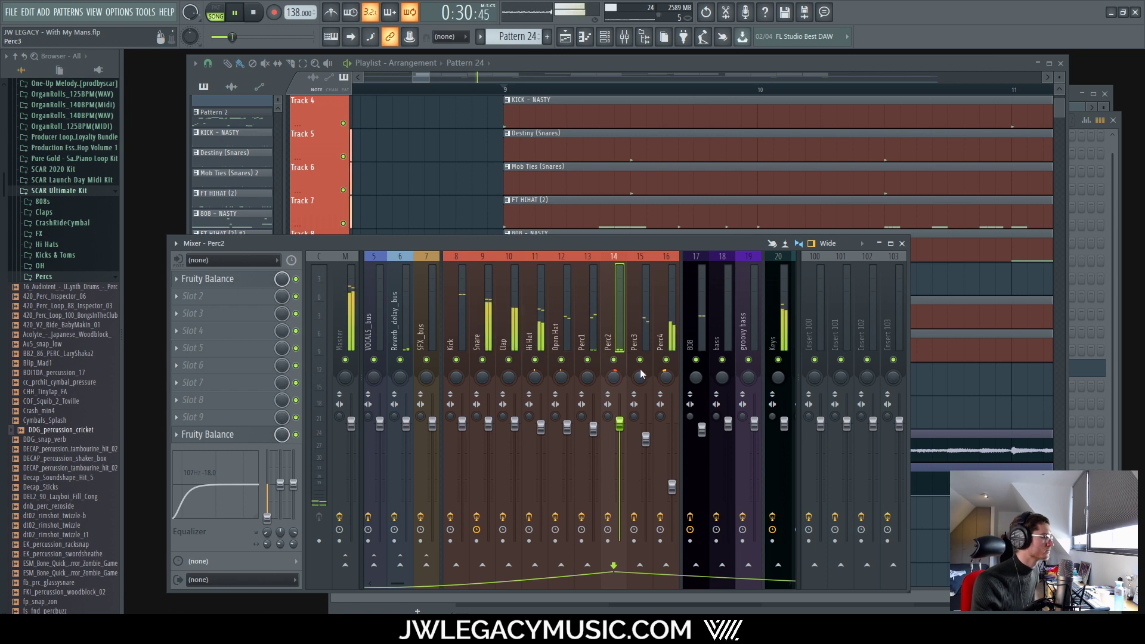
{"action": "scroll", "coordinate": [427, 595], "scroll_direction": "down", "scroll_amount": 5}
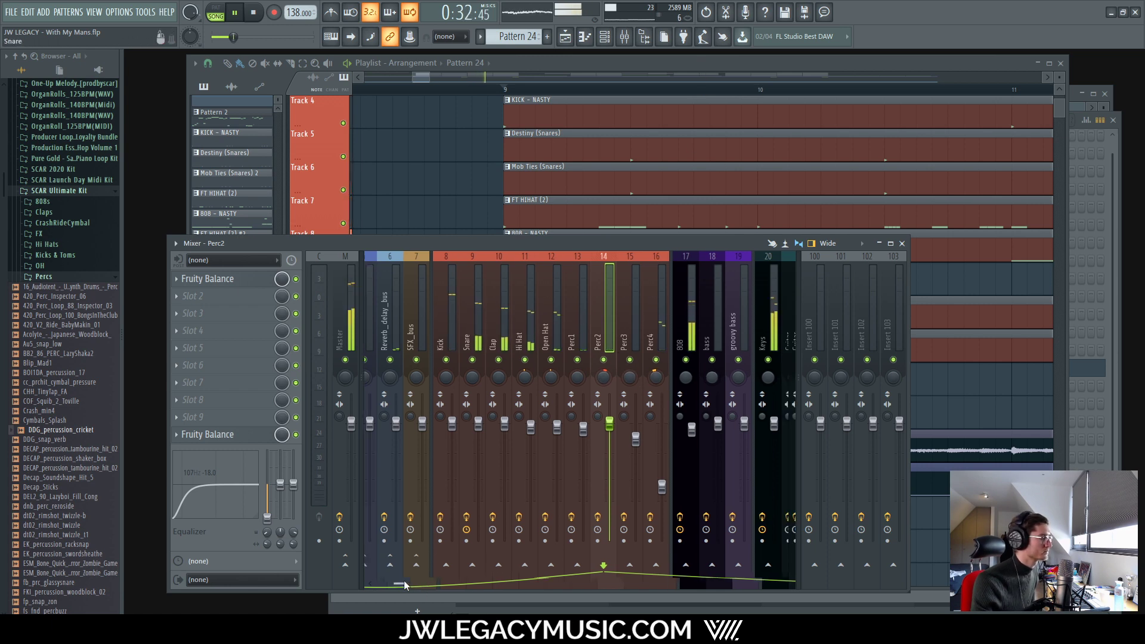
{"action": "left_click", "coordinate": [525, 312]}
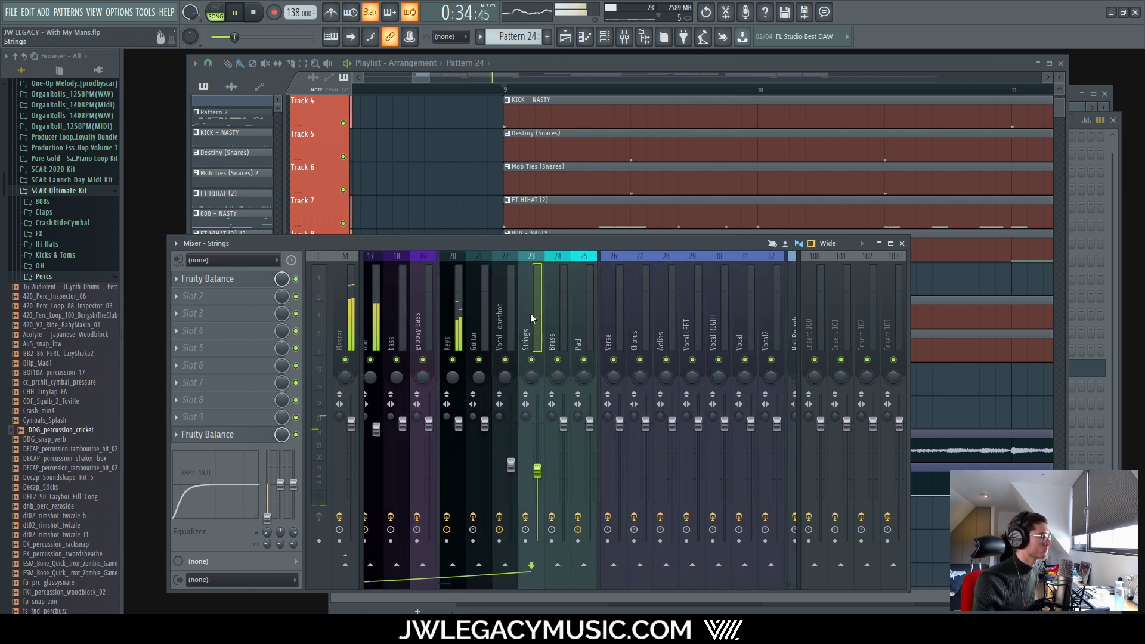
{"action": "left_click_drag", "start_coordinate": [448, 588], "coordinate": [428, 582]}
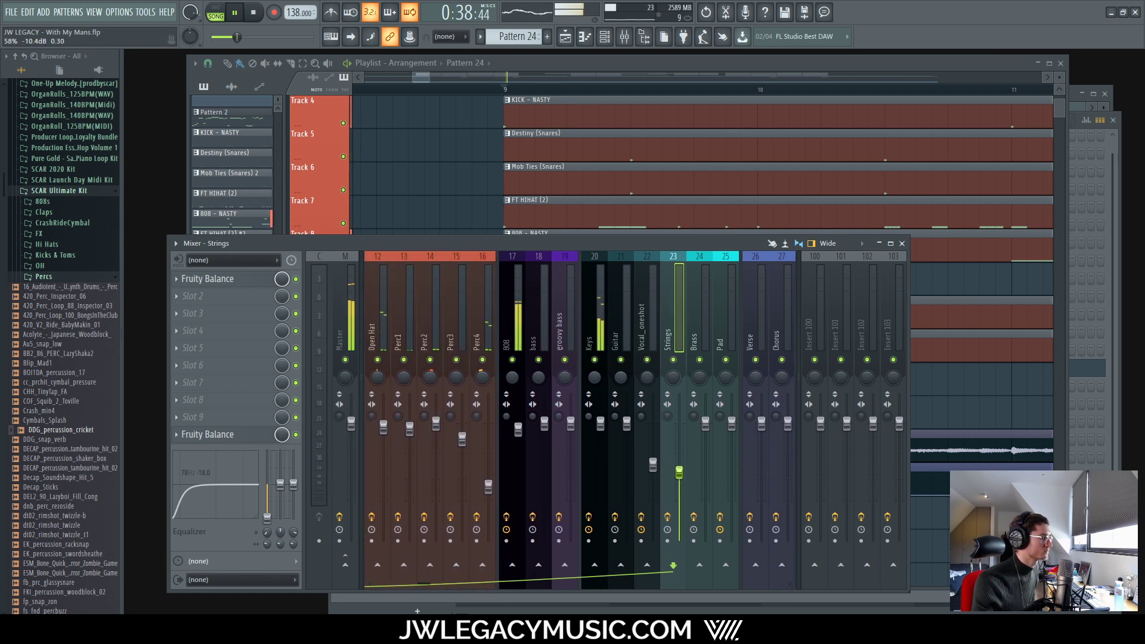
{"action": "left_click", "coordinate": [652, 465]}
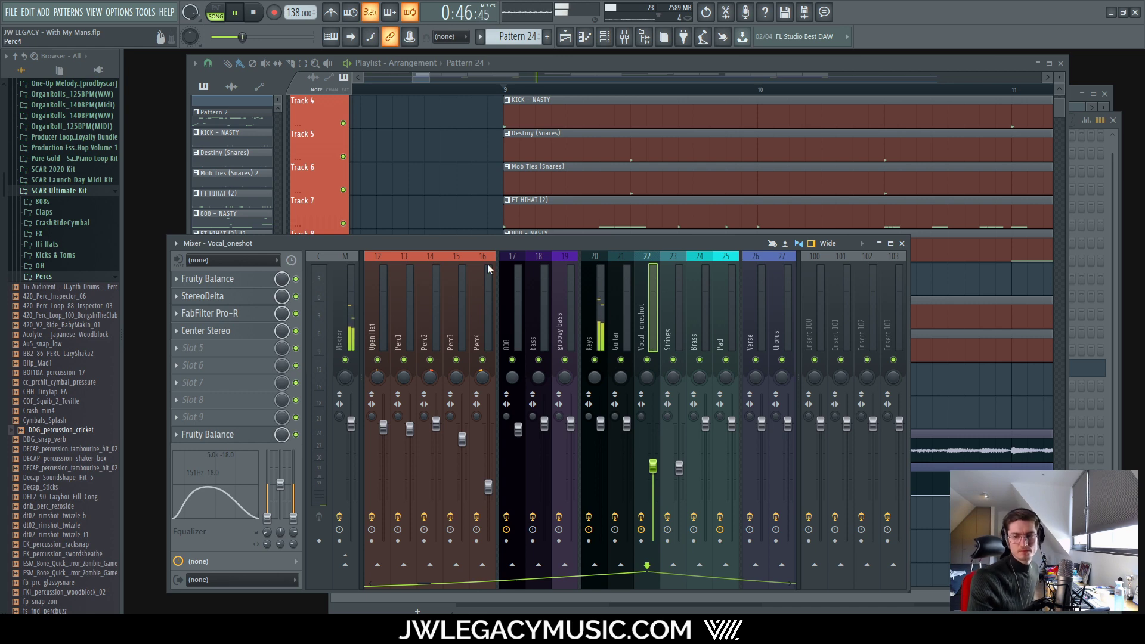
Step: Lower the Perc2 fader to 97% (-0.6 dB) and close the Mixer with F9
{"action": "left_click", "coordinate": [592, 61]}
{"action": "scroll", "coordinate": [391, 378], "scroll_direction": "down", "scroll_amount": 10}
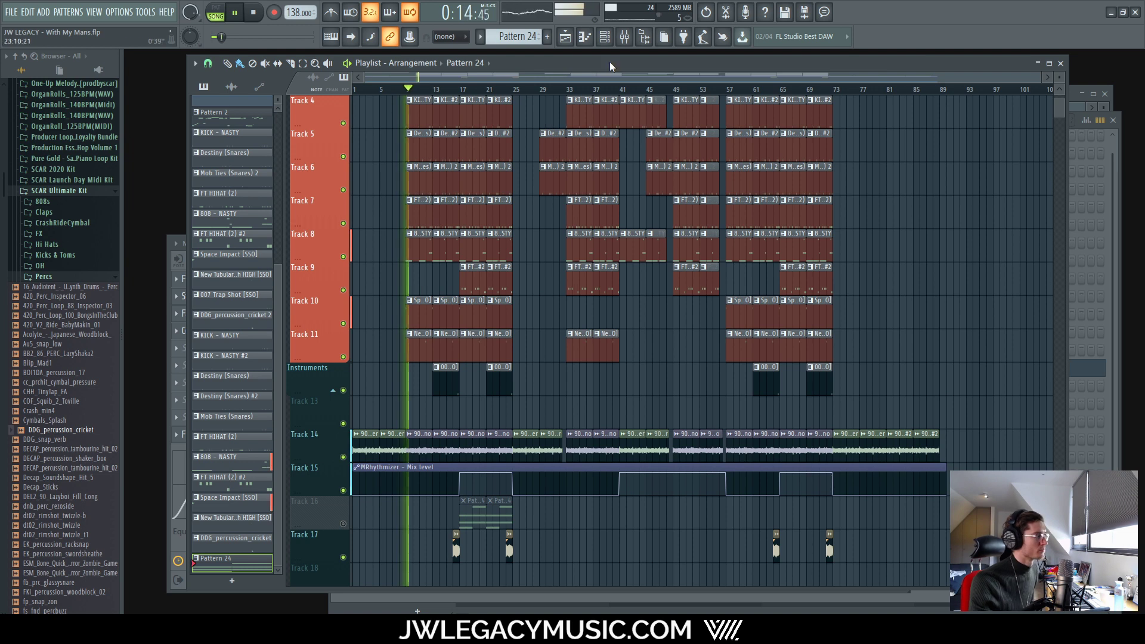
{"action": "left_click", "coordinate": [624, 37]}
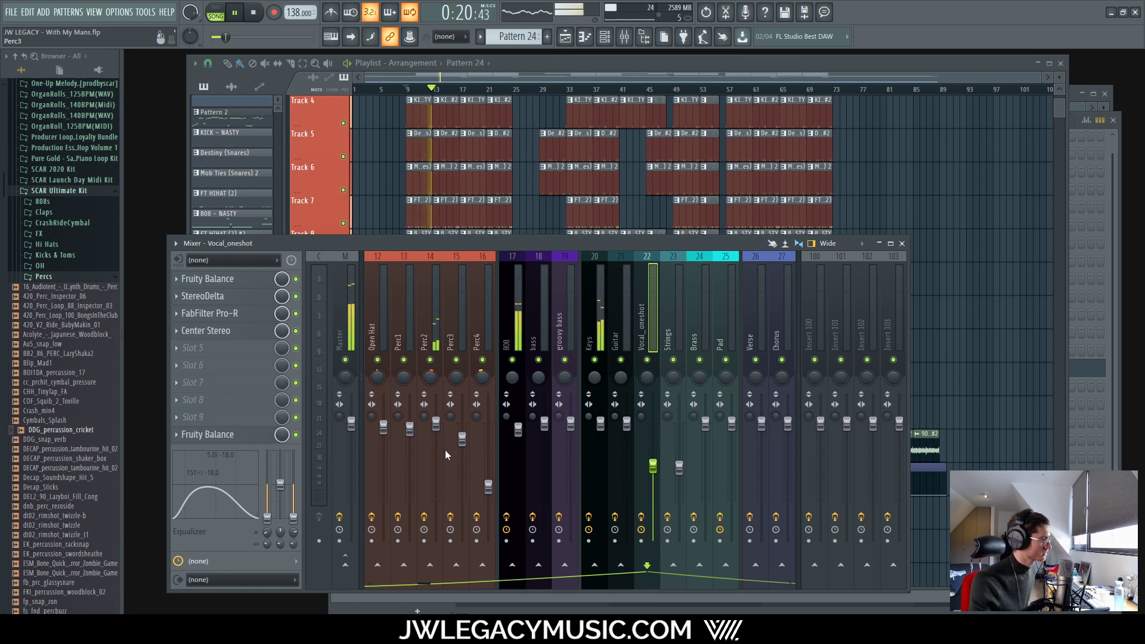
{"action": "left_click", "coordinate": [451, 367]}
{"action": "left_click", "coordinate": [441, 367]}
{"action": "left_click_drag", "start_coordinate": [436, 424], "coordinate": [436, 426]}
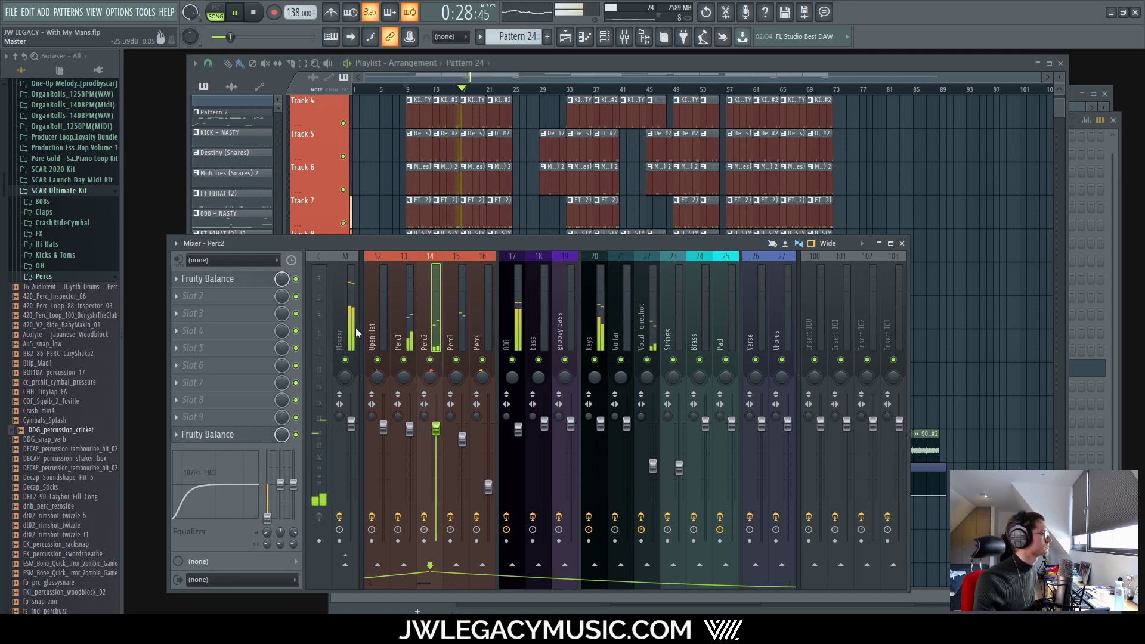
{"action": "key", "text": "F9"}
{"action": "scroll", "coordinate": [559, 80], "scroll_direction": "up", "scroll_amount": 6}
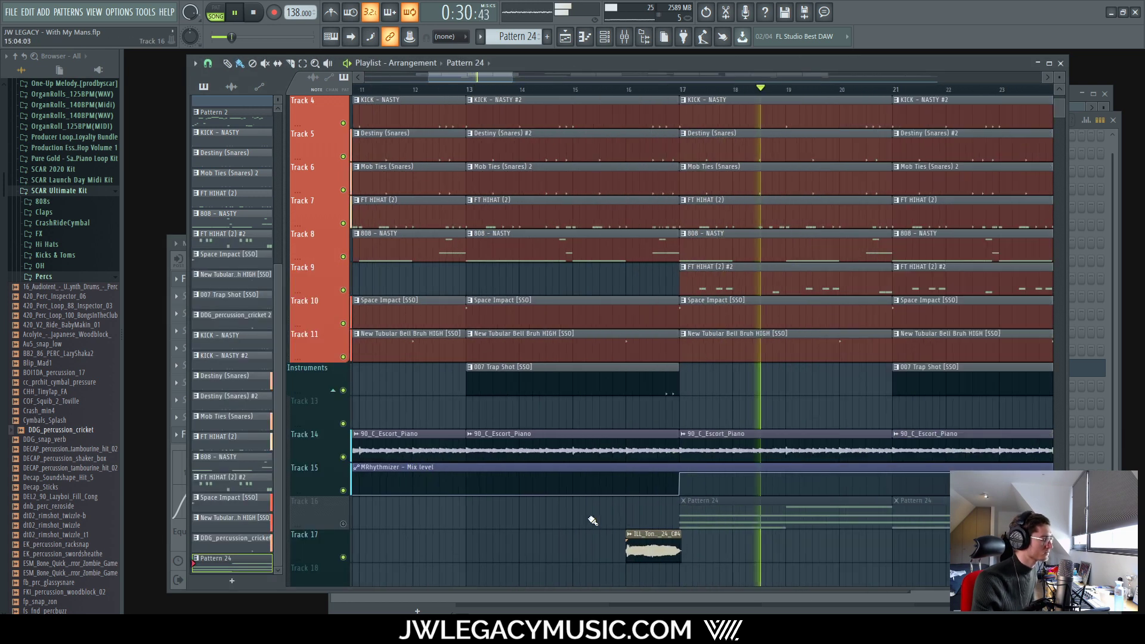
Step: Set the song position to bar 13 and play the arrangement, zooming around Track 17
{"action": "key", "text": "space"}
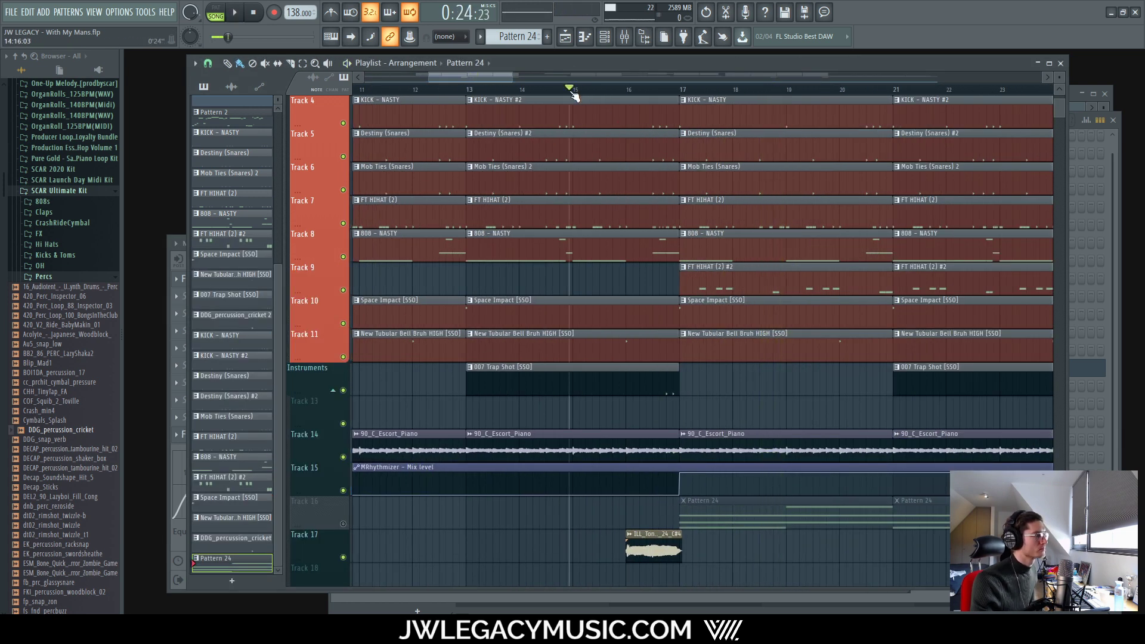
{"action": "left_click", "coordinate": [469, 91]}
{"action": "scroll", "coordinate": [477, 91], "scroll_direction": "up", "scroll_amount": 6}
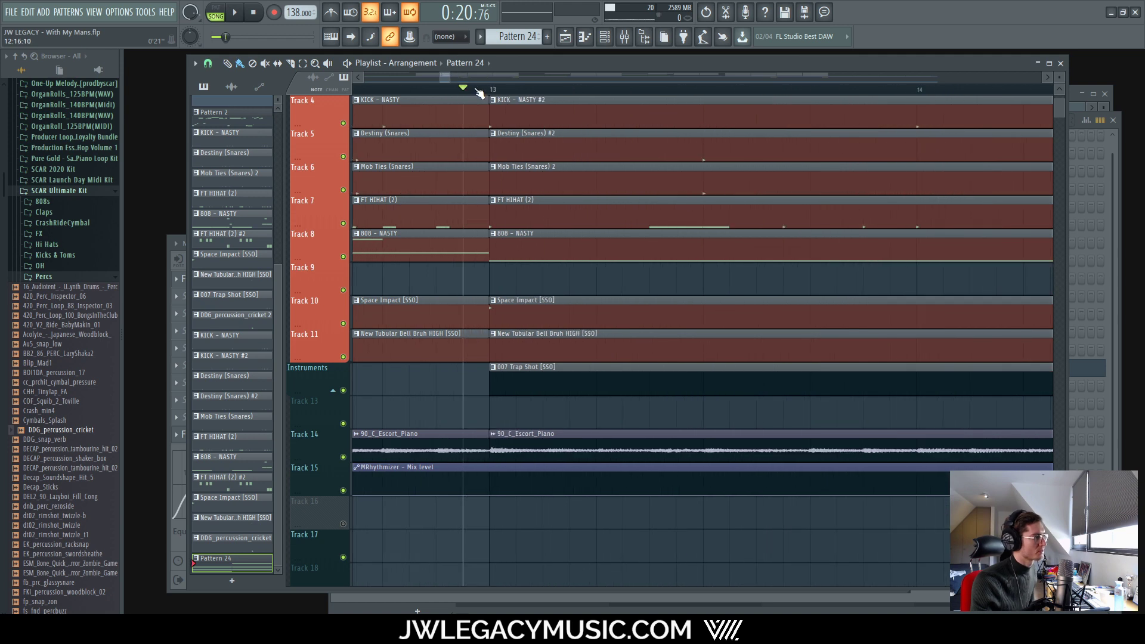
{"action": "scroll", "coordinate": [451, 205], "scroll_direction": "down", "scroll_amount": 8}
{"action": "key", "text": "space"}
{"action": "scroll", "coordinate": [479, 520], "scroll_direction": "up", "scroll_amount": 4}
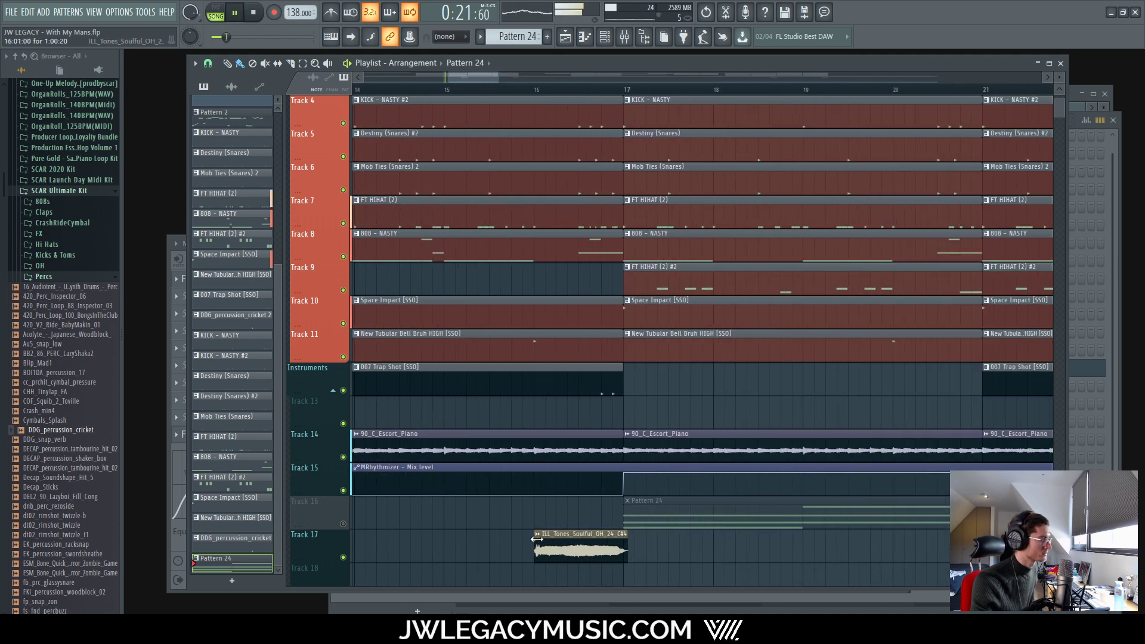
{"action": "scroll", "coordinate": [540, 539], "scroll_direction": "up", "scroll_amount": 4}
{"action": "scroll", "coordinate": [494, 543], "scroll_direction": "down", "scroll_amount": 6}
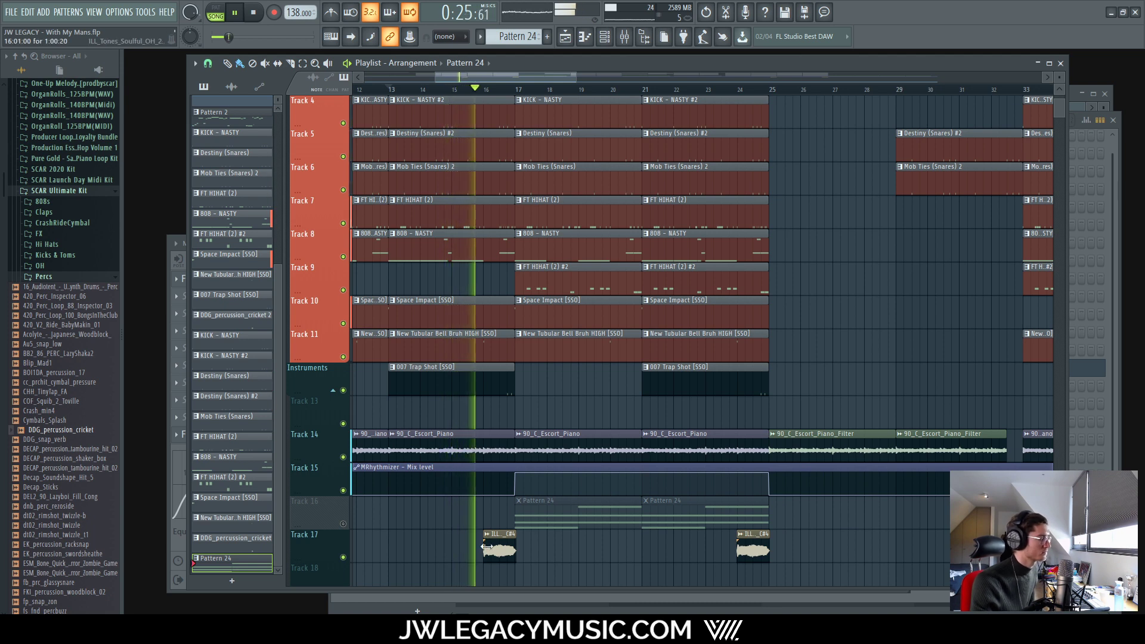
{"action": "scroll", "coordinate": [470, 552], "scroll_direction": "up", "scroll_amount": 4}
{"action": "scroll", "coordinate": [567, 531], "scroll_direction": "down", "scroll_amount": 4}
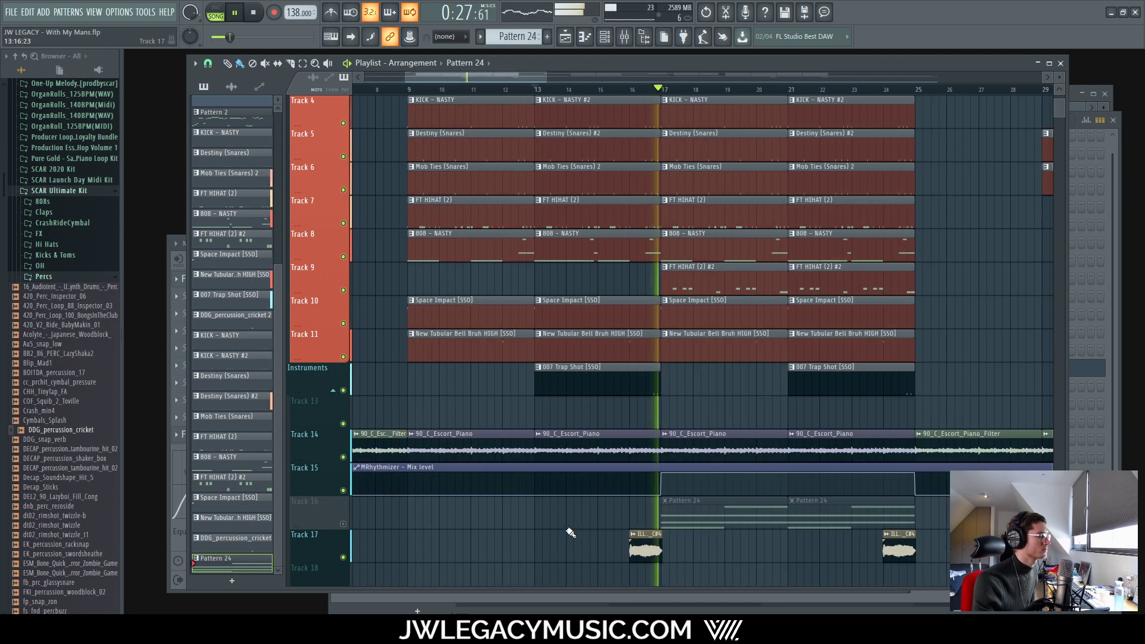
{"action": "scroll", "coordinate": [630, 549], "scroll_direction": "up", "scroll_amount": 8}
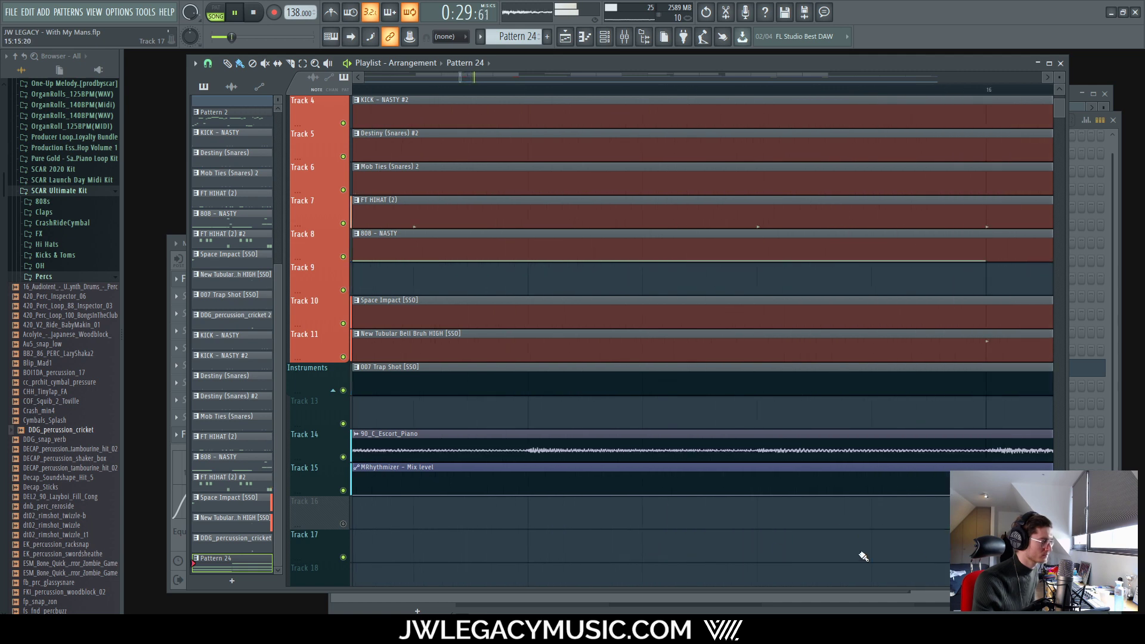
{"action": "scroll", "coordinate": [919, 549], "scroll_direction": "up", "scroll_amount": 3}
Step: Move the ILL_Tones_Soulful_OH_24_C#4 clip on Track 17 one step later and replay from bar 13
{"action": "key", "text": "space"}
{"action": "left_click_drag", "start_coordinate": [792, 553], "coordinate": [858, 551]}
{"action": "key", "text": "space"}
{"action": "scroll", "coordinate": [632, 550], "scroll_direction": "down", "scroll_amount": 8}
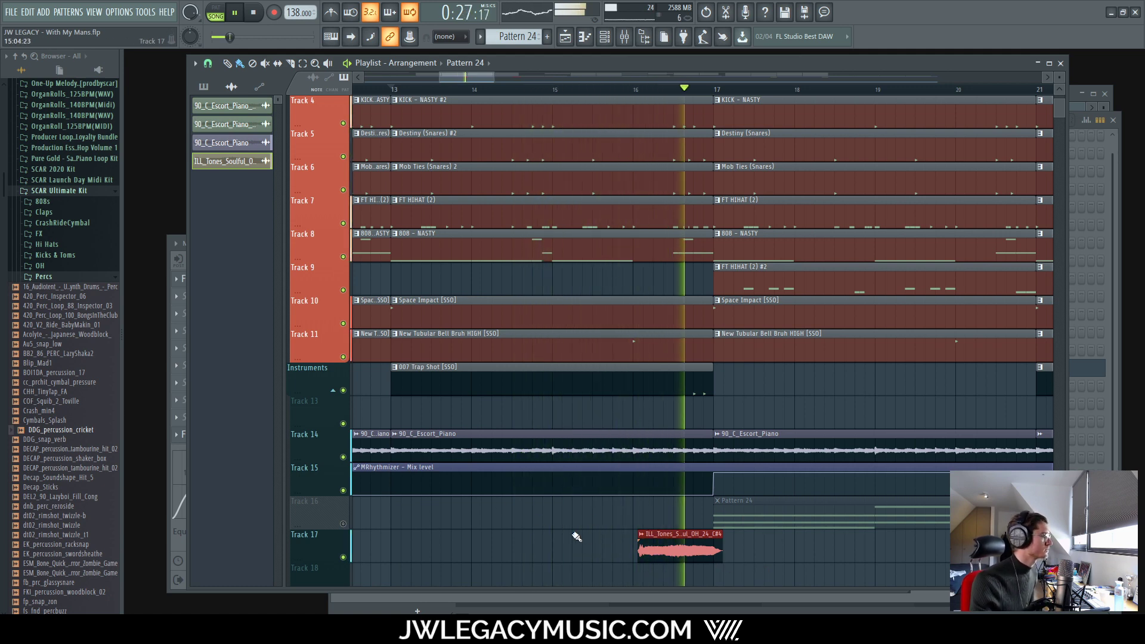
{"action": "scroll", "coordinate": [642, 551], "scroll_direction": "up", "scroll_amount": 8}
{"action": "key", "text": "space"}
Step: Return the Track 17 clip to bar 16, set snap to (none), and nudge it slightly later
{"action": "left_click_drag", "start_coordinate": [656, 554], "coordinate": [542, 553]}
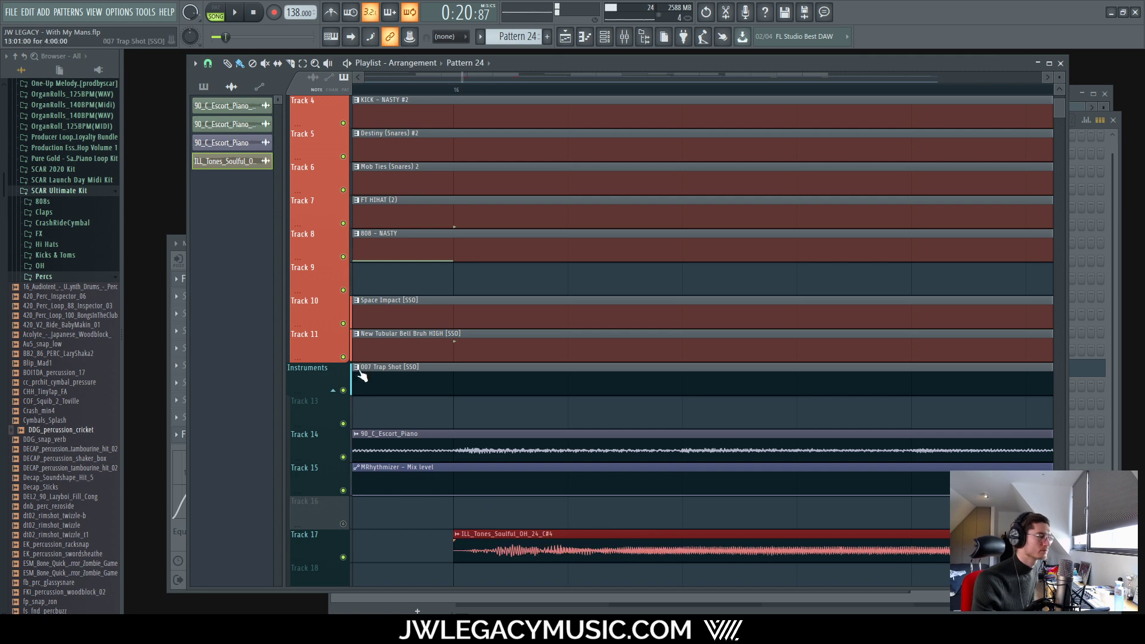
{"action": "left_click", "coordinate": [208, 64]}
{"action": "left_click", "coordinate": [227, 126]}
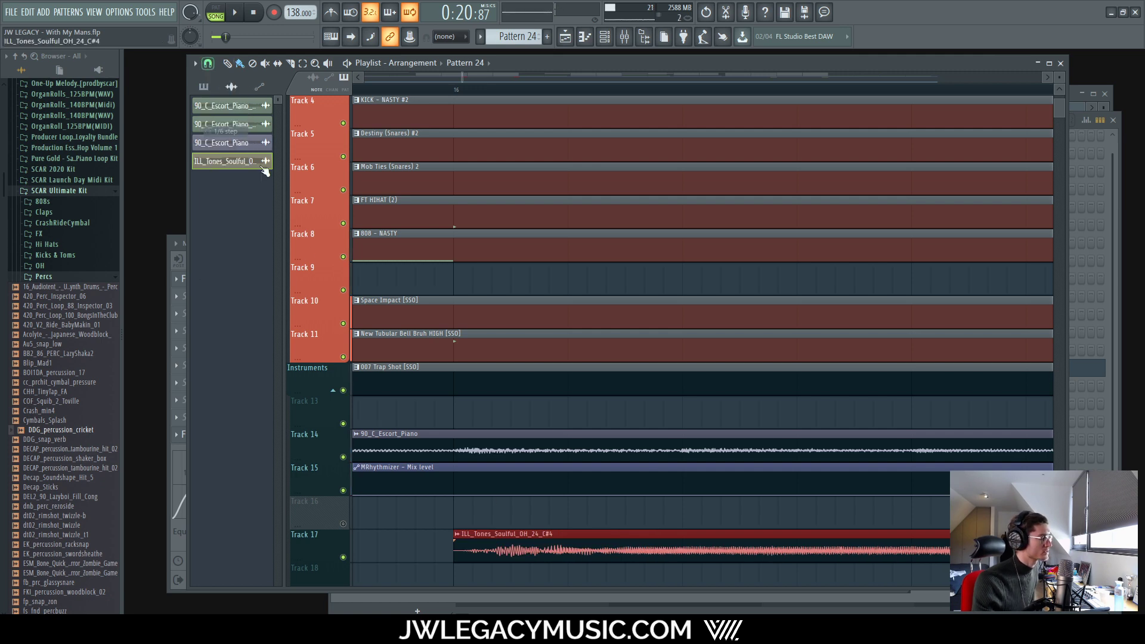
{"action": "left_click_drag", "start_coordinate": [468, 554], "coordinate": [502, 554]}
Step: Play the beat to hear the Track 17 clip's new off-grid timing
{"action": "key", "text": "space"}
{"action": "scroll", "coordinate": [516, 580], "scroll_direction": "down", "scroll_amount": 8}
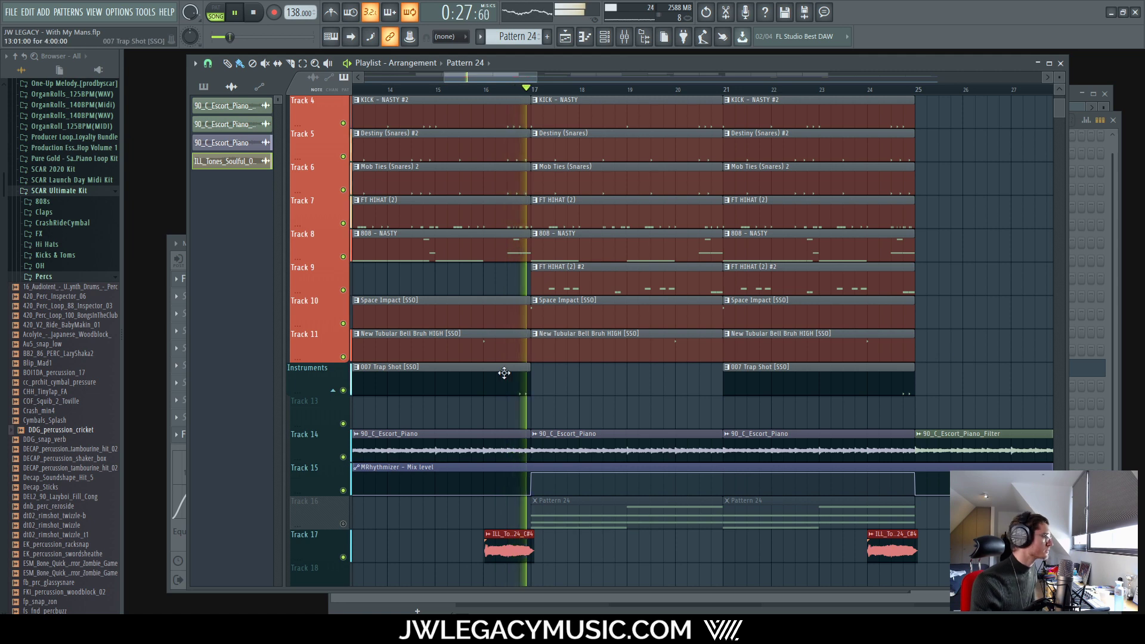
{"action": "scroll", "coordinate": [634, 551], "scroll_direction": "up", "scroll_amount": 5}
{"action": "scroll", "coordinate": [756, 539], "scroll_direction": "down", "scroll_amount": 7}
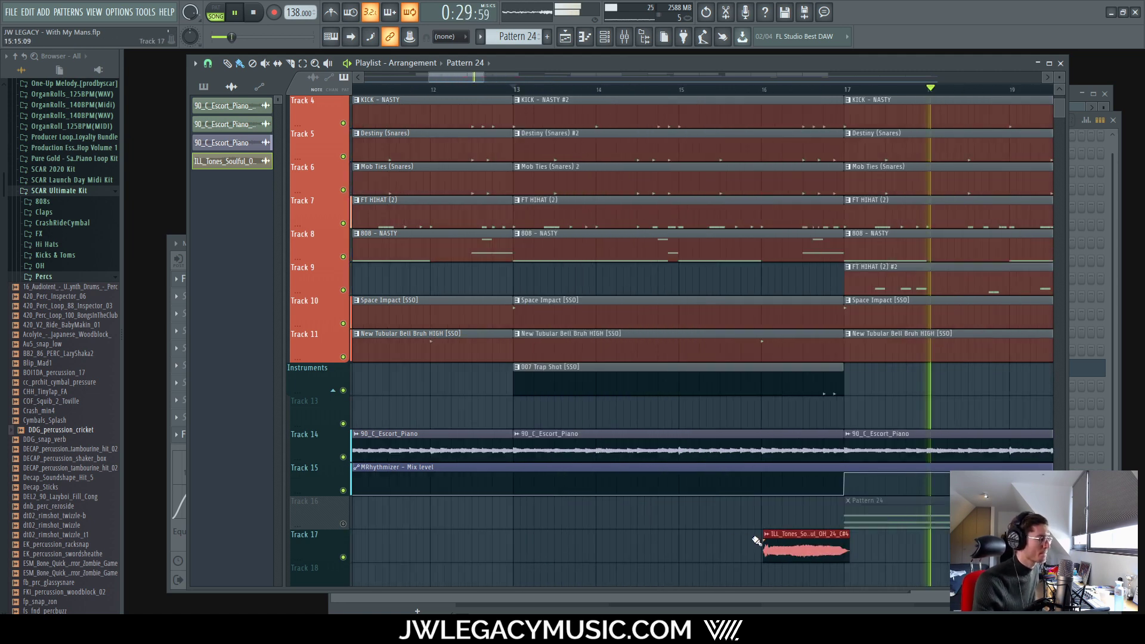
{"action": "scroll", "coordinate": [888, 545], "scroll_direction": "up", "scroll_amount": 5}
{"action": "scroll", "coordinate": [537, 556], "scroll_direction": "up", "scroll_amount": 3}
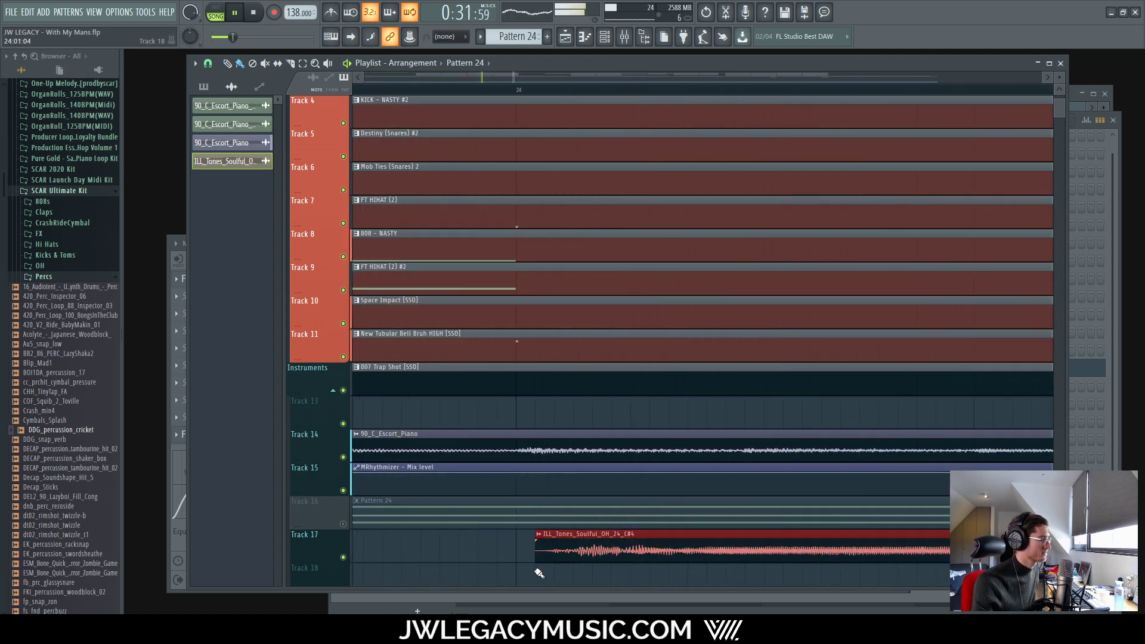
{"action": "scroll", "coordinate": [513, 555], "scroll_direction": "down", "scroll_amount": 4}
{"action": "scroll", "coordinate": [584, 555], "scroll_direction": "up", "scroll_amount": 6}
{"action": "scroll", "coordinate": [618, 554], "scroll_direction": "down", "scroll_amount": 5}
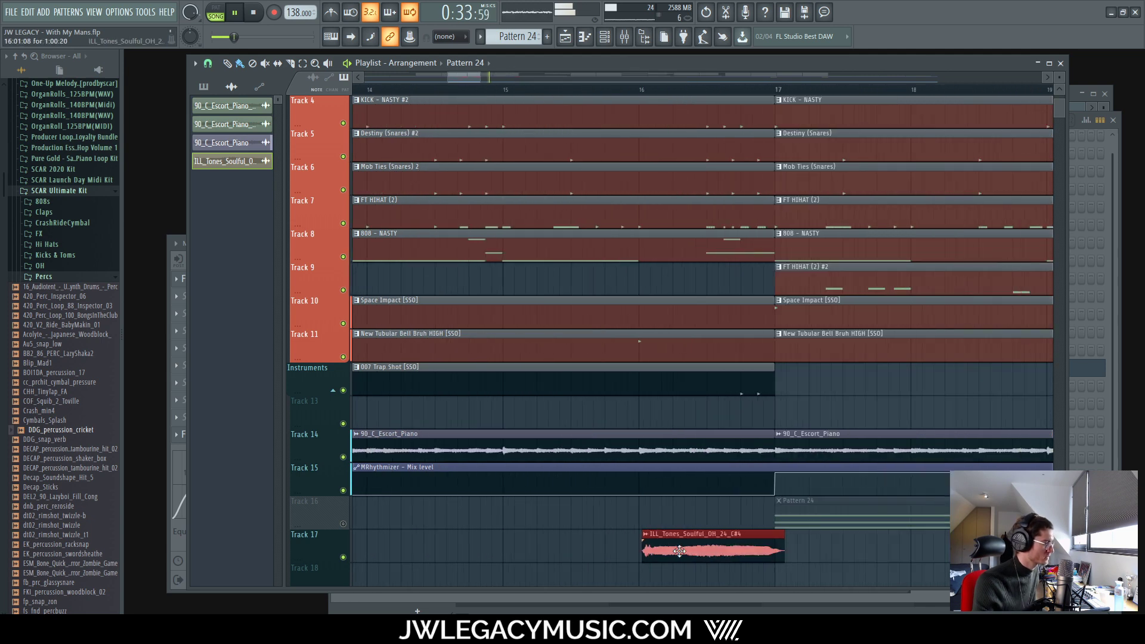
{"action": "scroll", "coordinate": [864, 554], "scroll_direction": "up", "scroll_amount": 5}
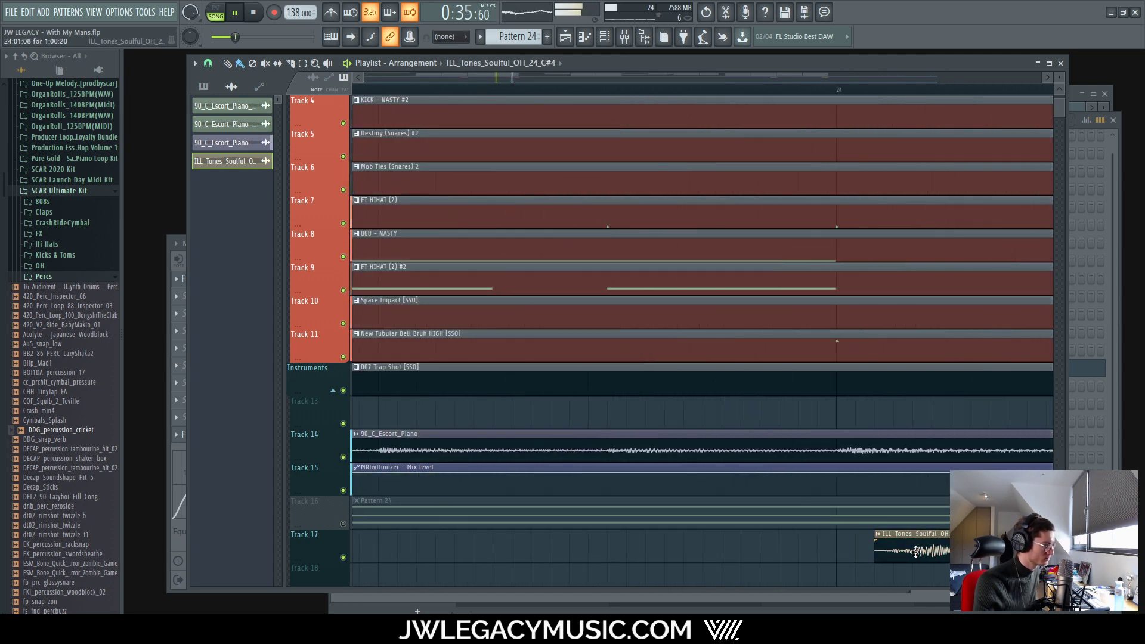
{"action": "scroll", "coordinate": [755, 541], "scroll_direction": "down", "scroll_amount": 5}
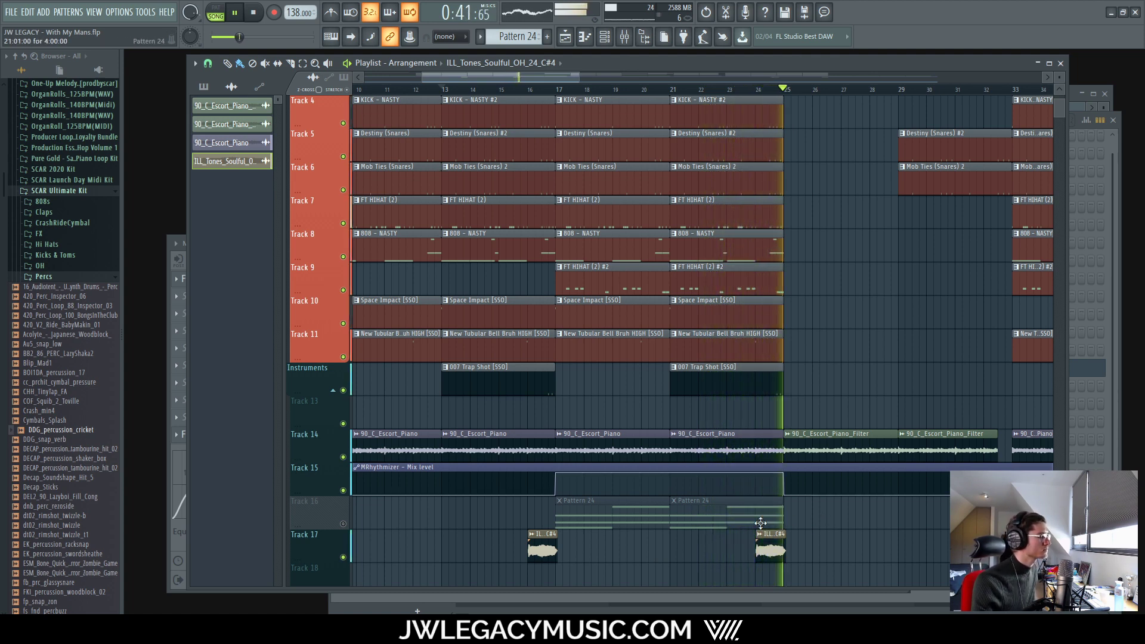
Step: Select the ILL_Tones clip on Track 17 and play the arrangement again
{"action": "left_click", "coordinate": [540, 547]}
{"action": "scroll", "coordinate": [540, 548], "scroll_direction": "up", "scroll_amount": 6}
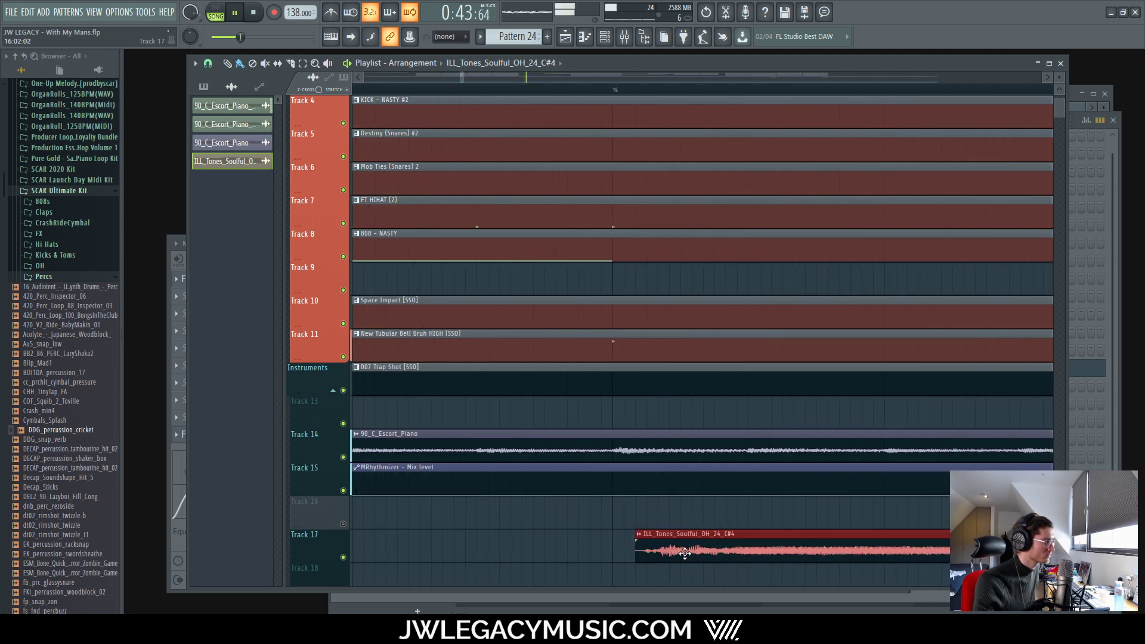
{"action": "key", "text": "space"}
{"action": "scroll", "coordinate": [672, 556], "scroll_direction": "down", "scroll_amount": 6}
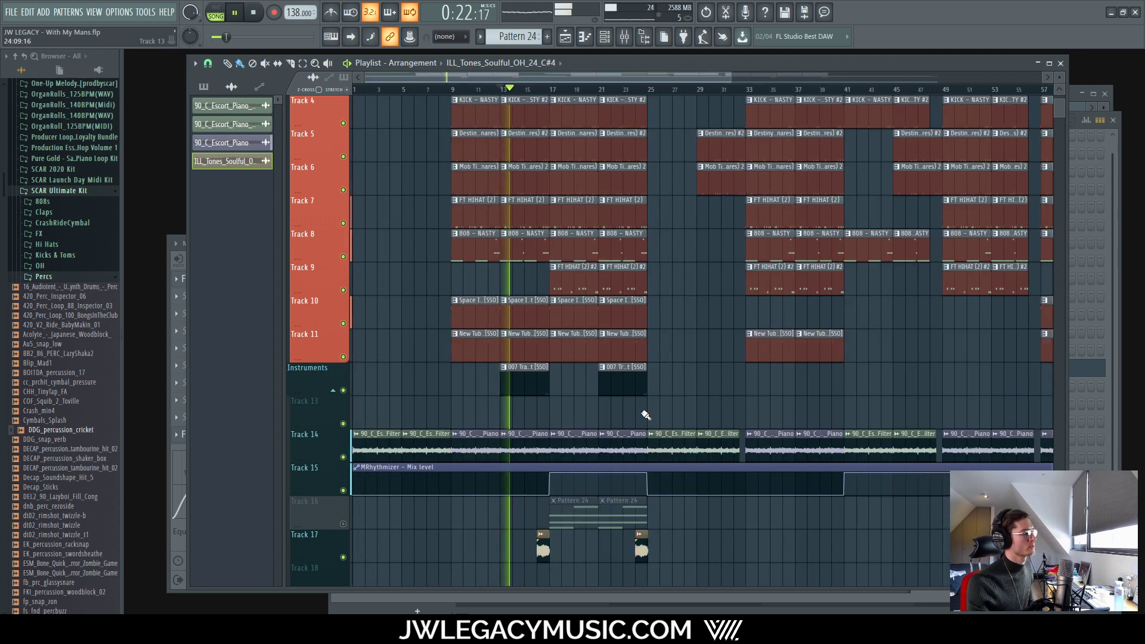
{"action": "scroll", "coordinate": [647, 403], "scroll_direction": "up", "scroll_amount": 6}
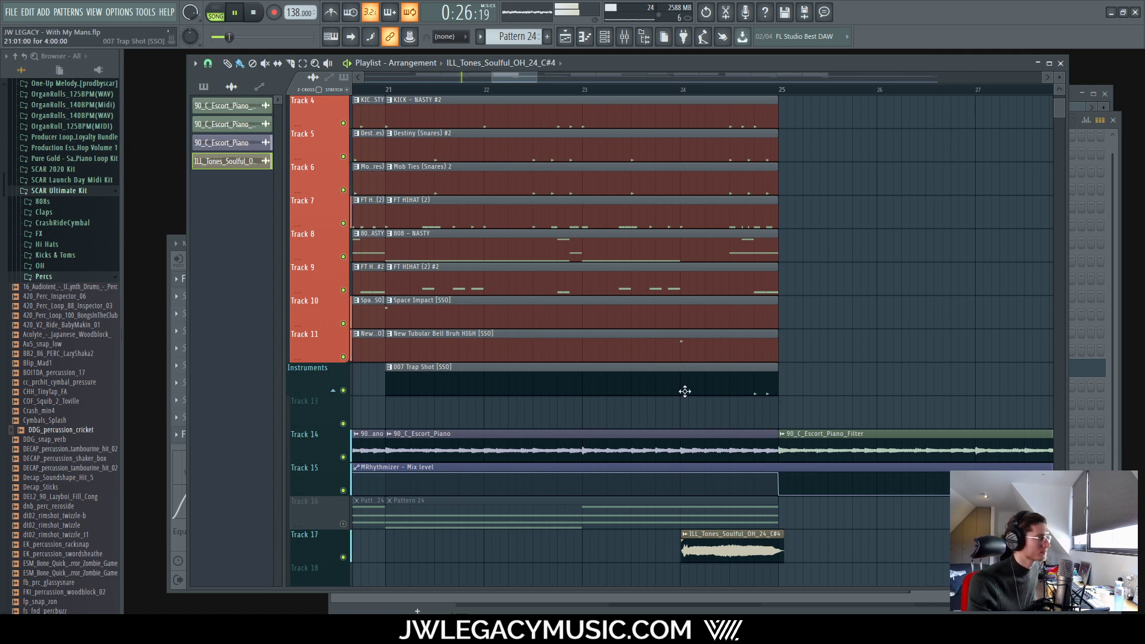
{"action": "scroll", "coordinate": [696, 394], "scroll_direction": "down", "scroll_amount": 8}
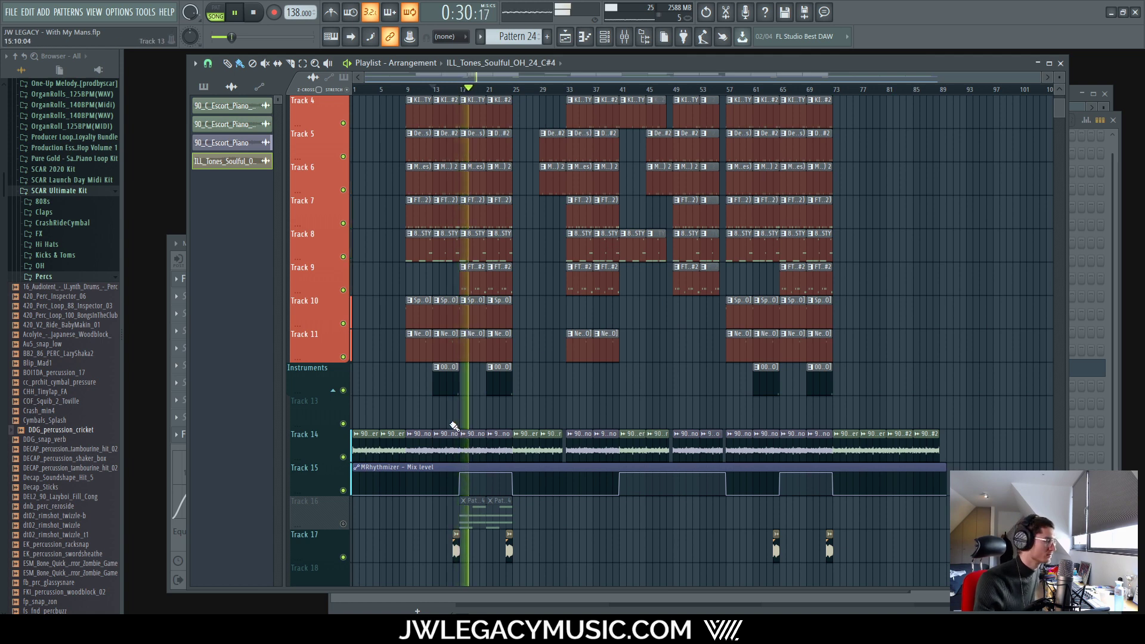
{"action": "scroll", "coordinate": [541, 362], "scroll_direction": "up", "scroll_amount": 7}
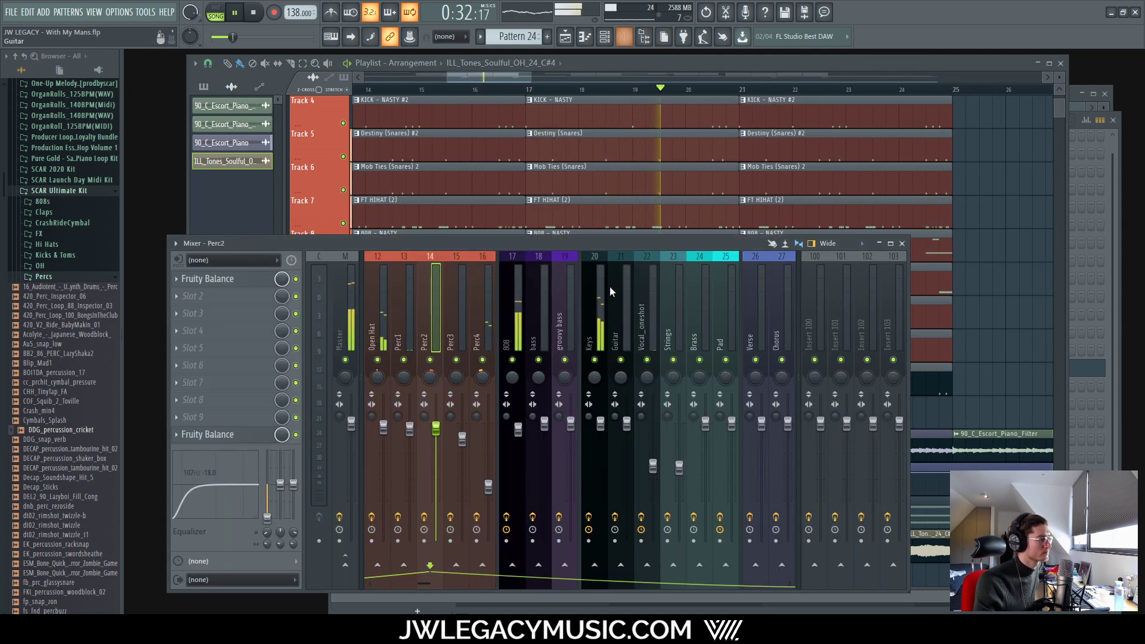
{"action": "left_click", "coordinate": [624, 36]}
{"action": "left_click", "coordinate": [481, 328]}
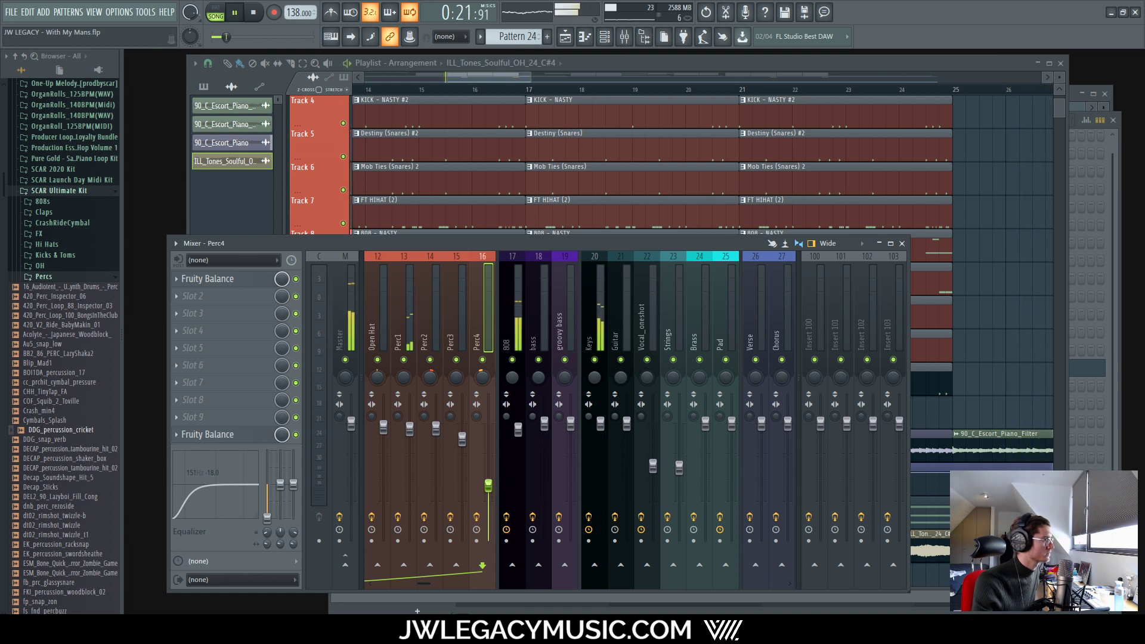
{"action": "left_click", "coordinate": [459, 310]}
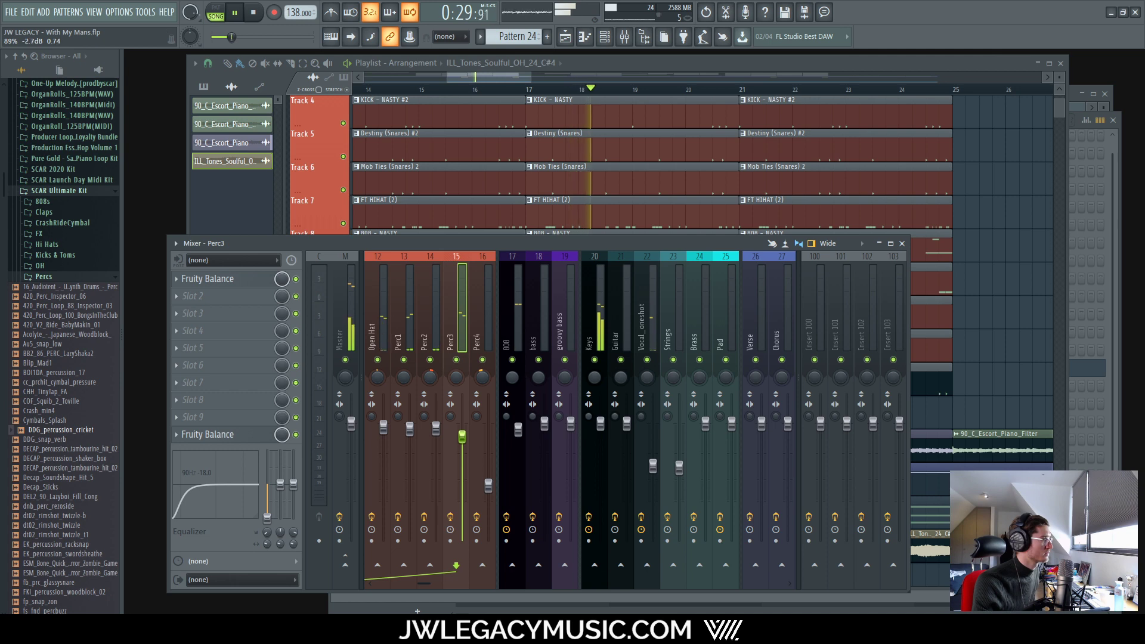
{"action": "left_click", "coordinate": [493, 454]}
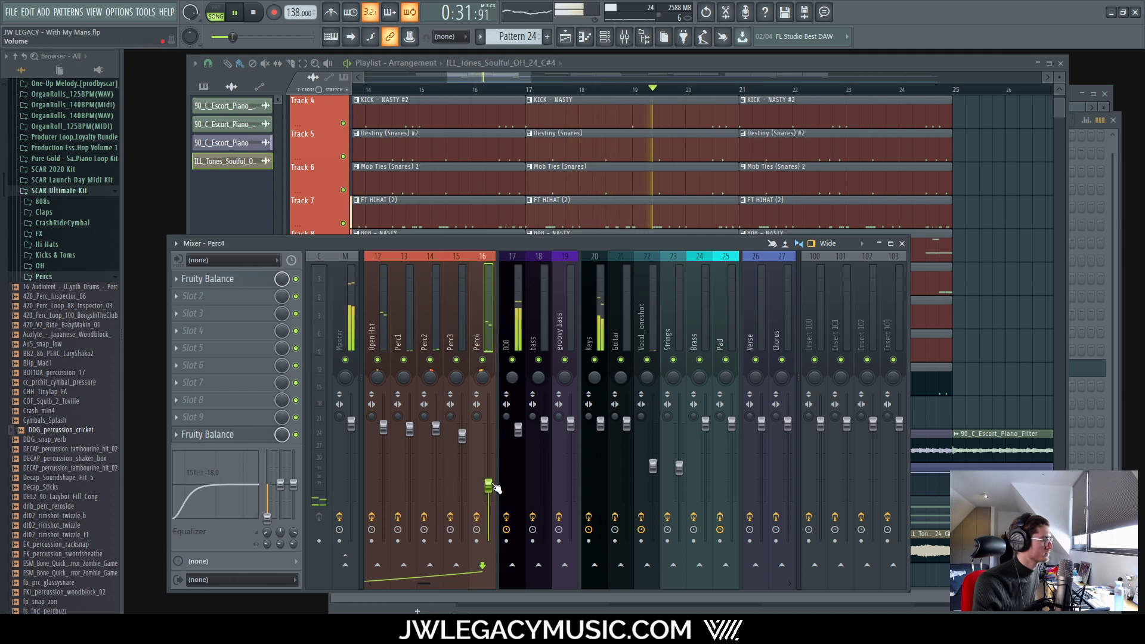
{"action": "left_click", "coordinate": [714, 69]}
{"action": "scroll", "coordinate": [663, 393], "scroll_direction": "down", "scroll_amount": 6}
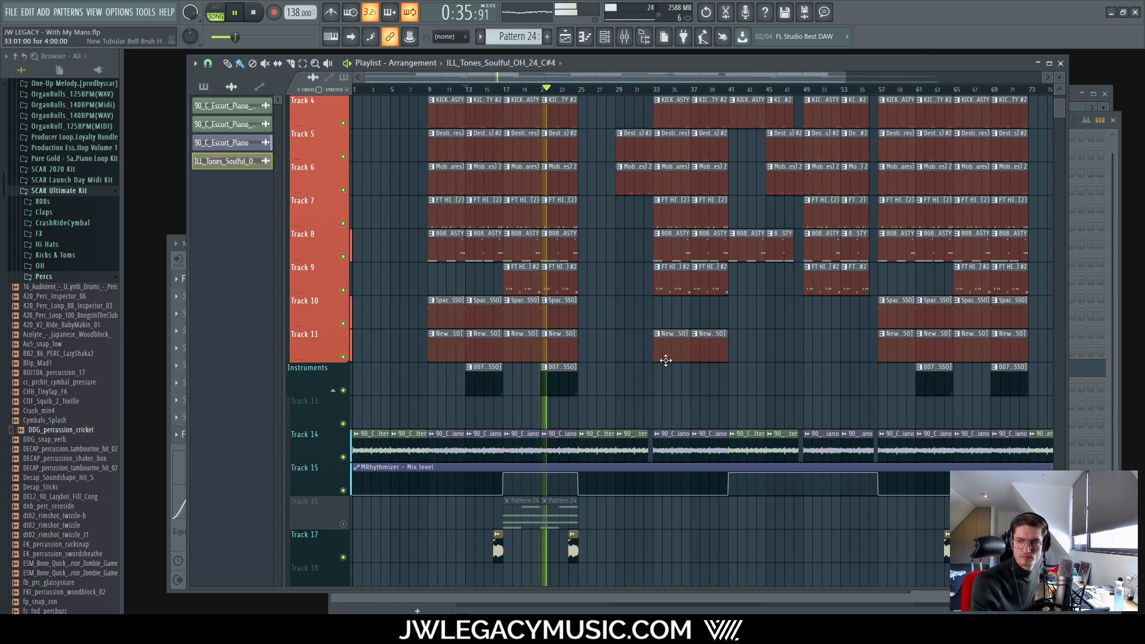
{"action": "scroll", "coordinate": [612, 379], "scroll_direction": "up", "scroll_amount": 3}
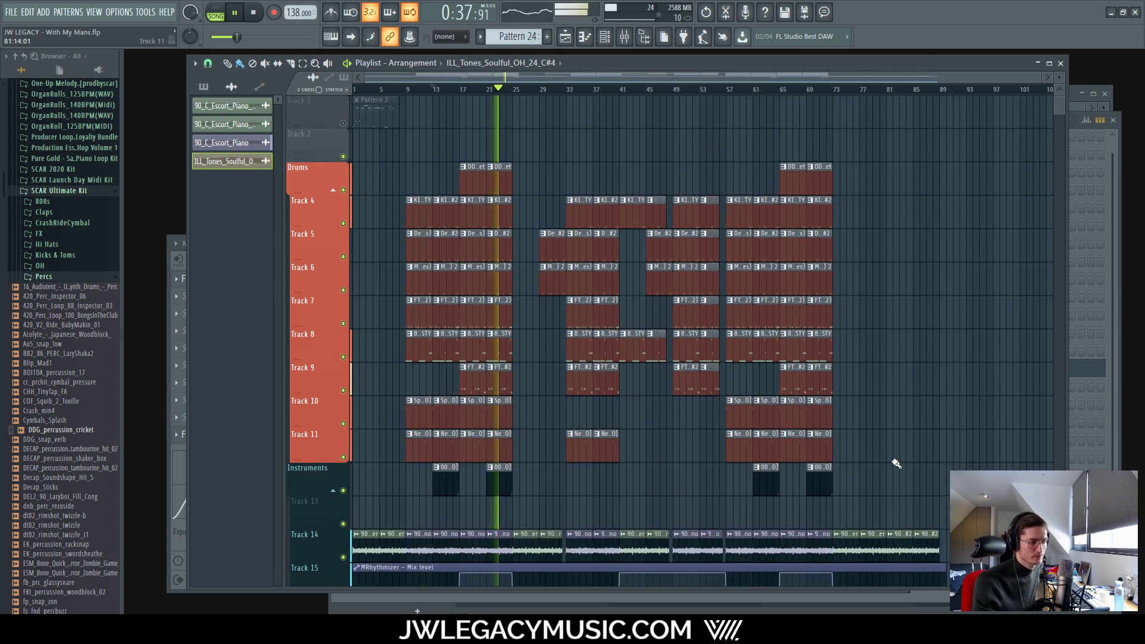
{"action": "left_click", "coordinate": [624, 37]}
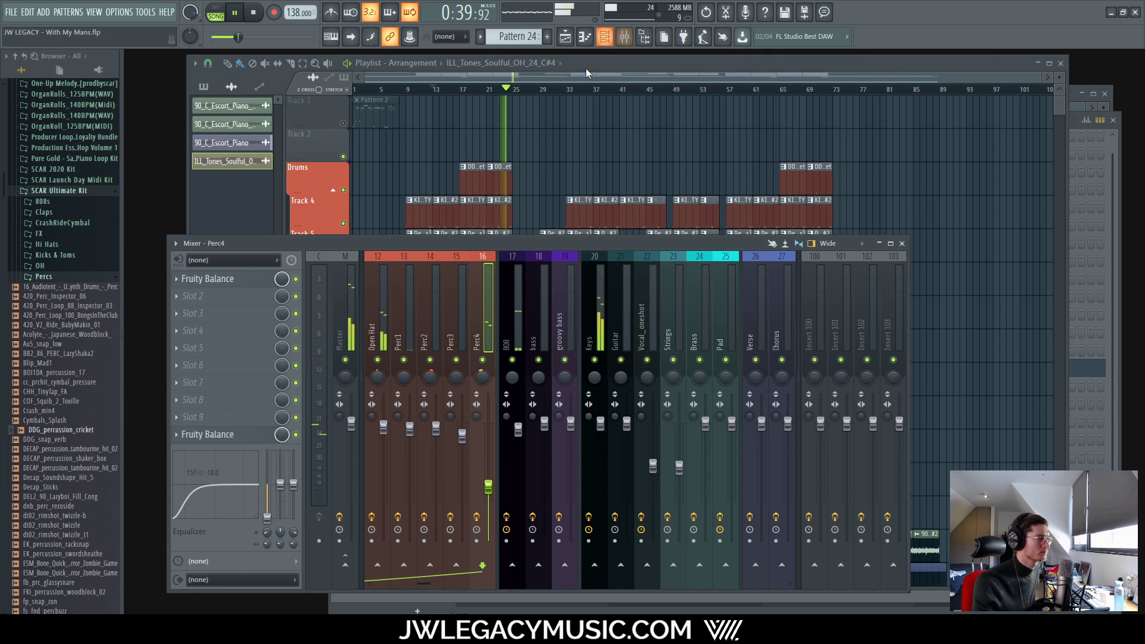
Step: Check the Vocal_oneshot, 808, Kick, Clap, Snare and Perc3 mixer inserts, then stop playback
{"action": "left_click", "coordinate": [646, 324]}
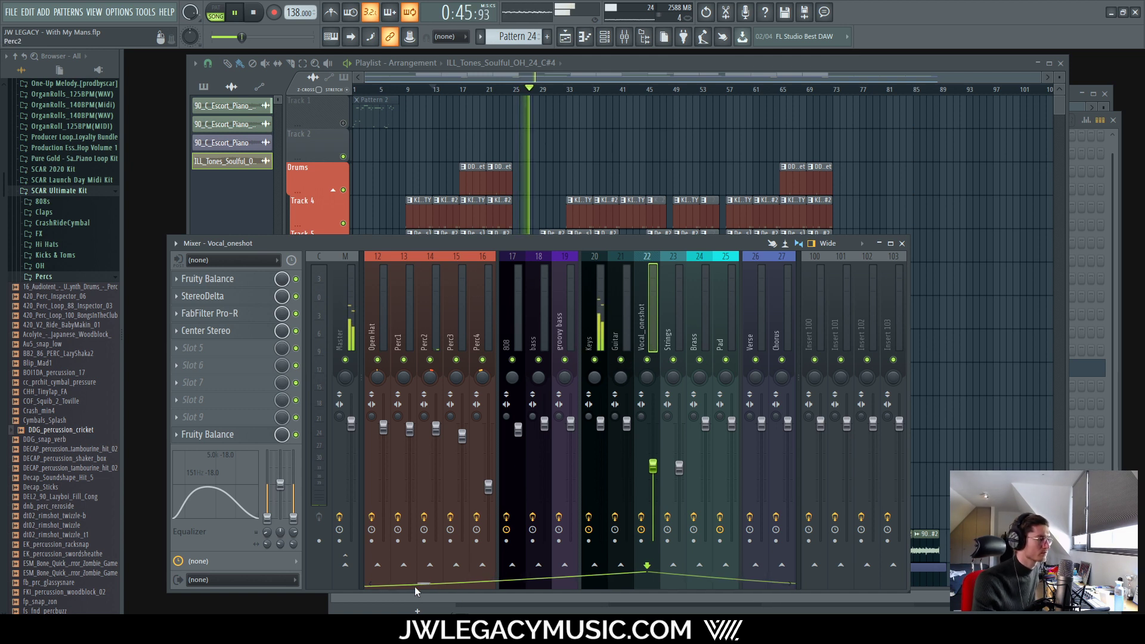
{"action": "left_click", "coordinate": [508, 415]}
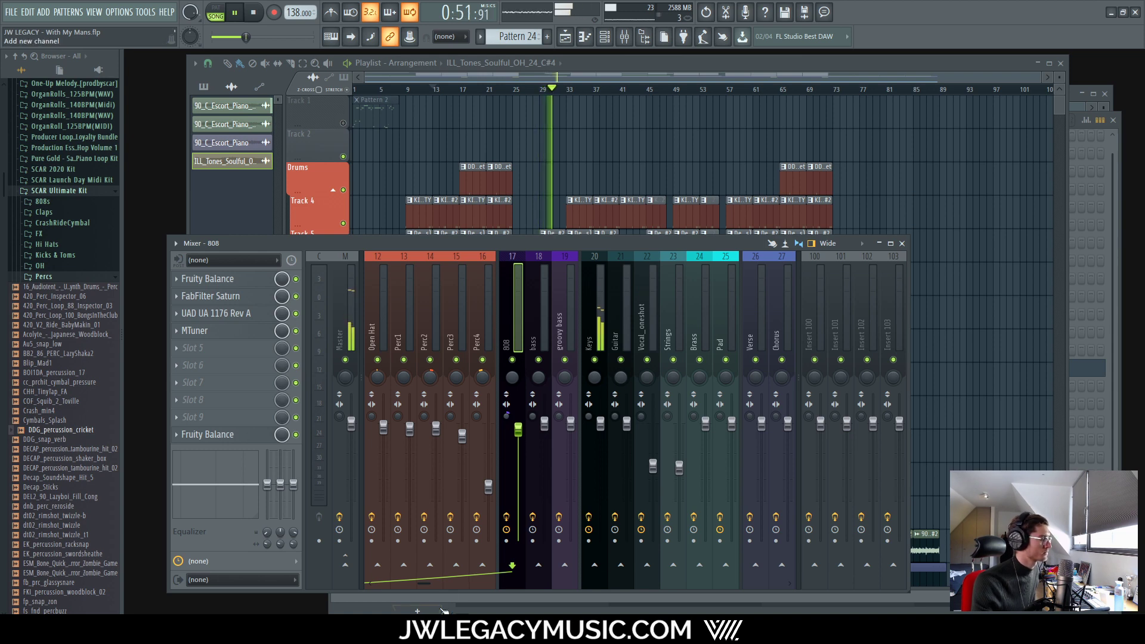
{"action": "scroll", "coordinate": [371, 562], "scroll_direction": "left", "scroll_amount": 5}
{"action": "left_click", "coordinate": [557, 420]}
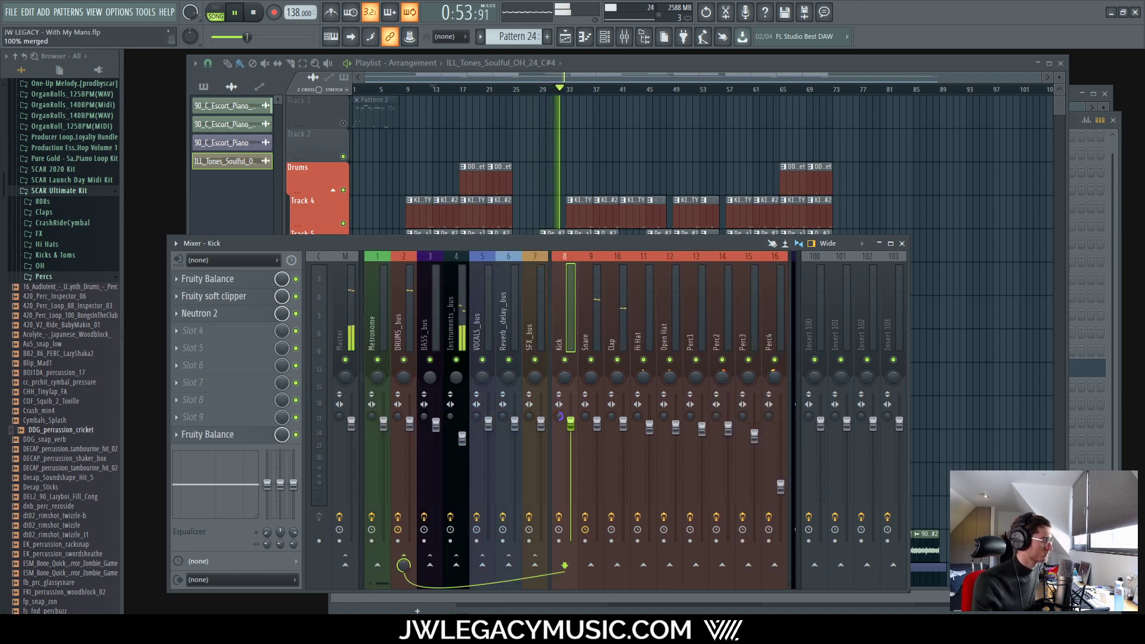
{"action": "scroll", "coordinate": [396, 585], "scroll_direction": "right", "scroll_amount": 5}
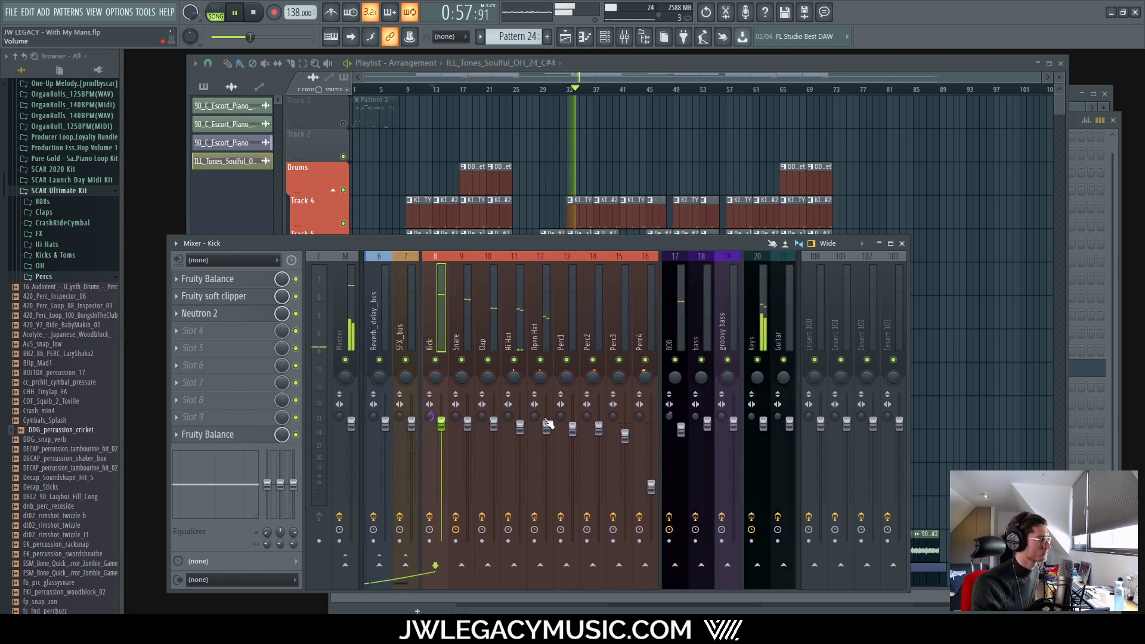
{"action": "left_click", "coordinate": [492, 379]}
{"action": "left_click", "coordinate": [465, 378]}
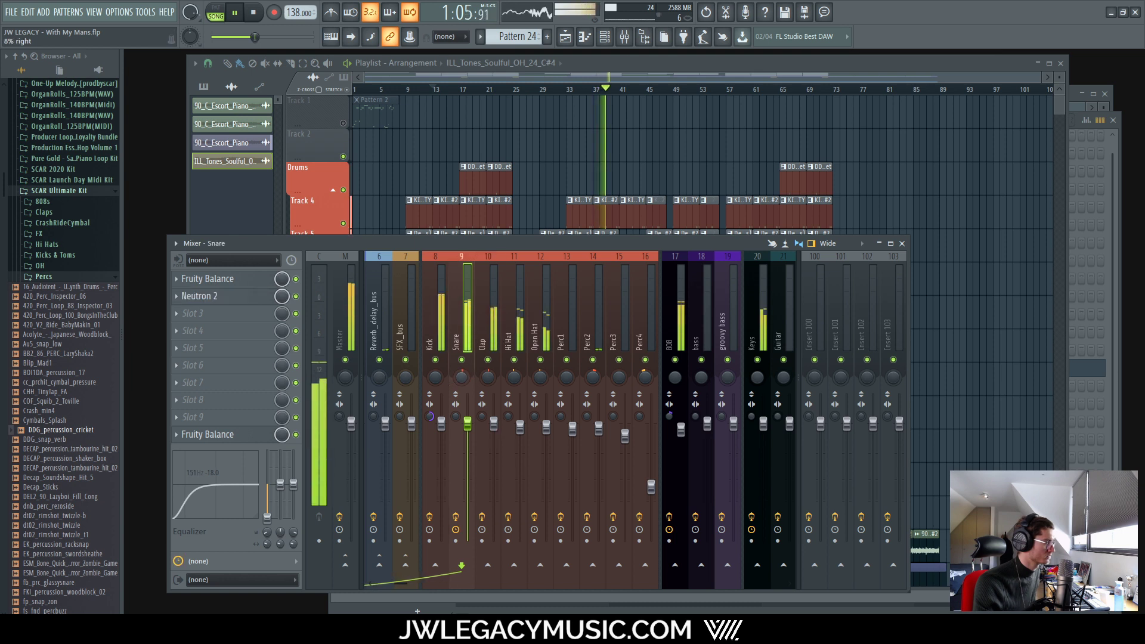
{"action": "left_click", "coordinate": [486, 389]}
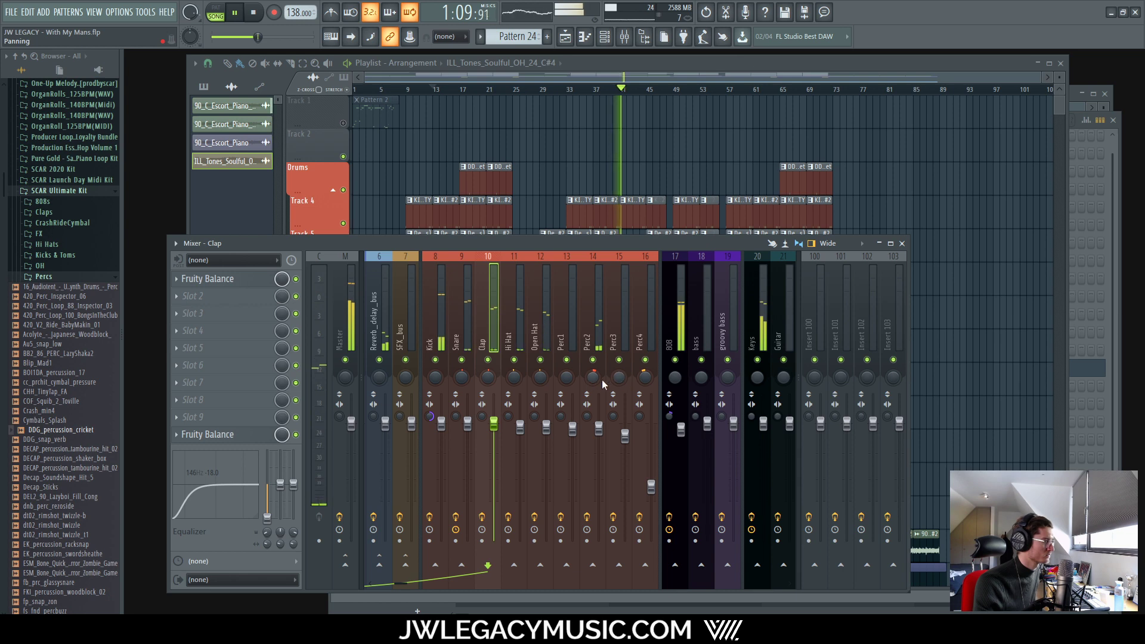
{"action": "left_click", "coordinate": [619, 379]}
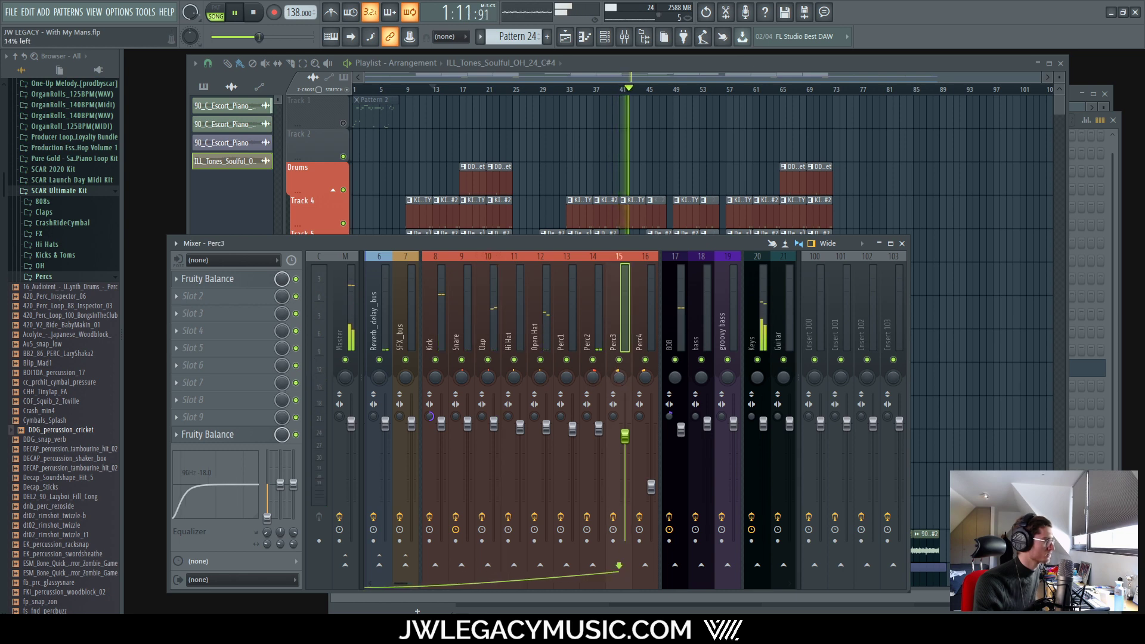
{"action": "key", "text": "space"}
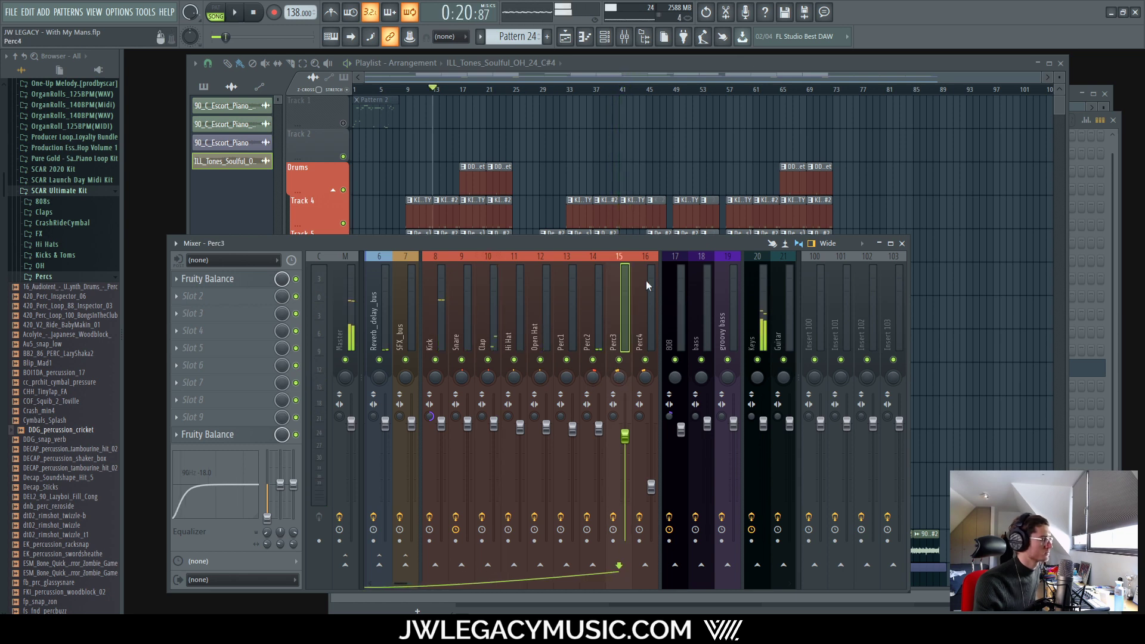
{"action": "key", "text": "space"}
Step: Start playback from bar 13 in the Playlist, then put the Mixer back on top
{"action": "left_click", "coordinate": [565, 63]}
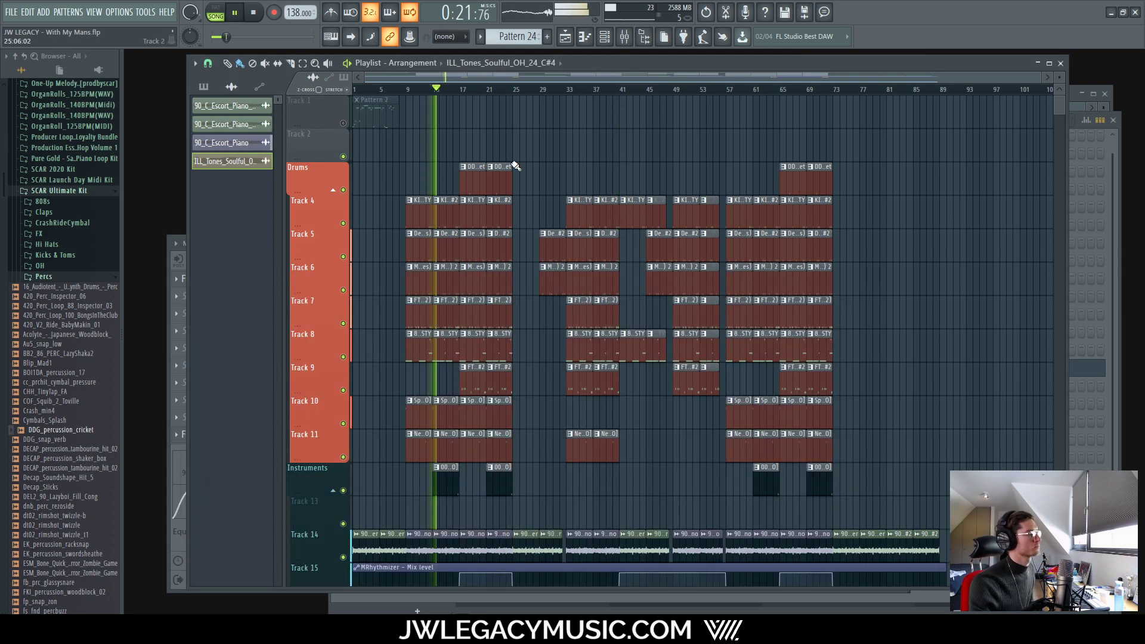
{"action": "scroll", "coordinate": [468, 348], "scroll_direction": "up", "scroll_amount": 5}
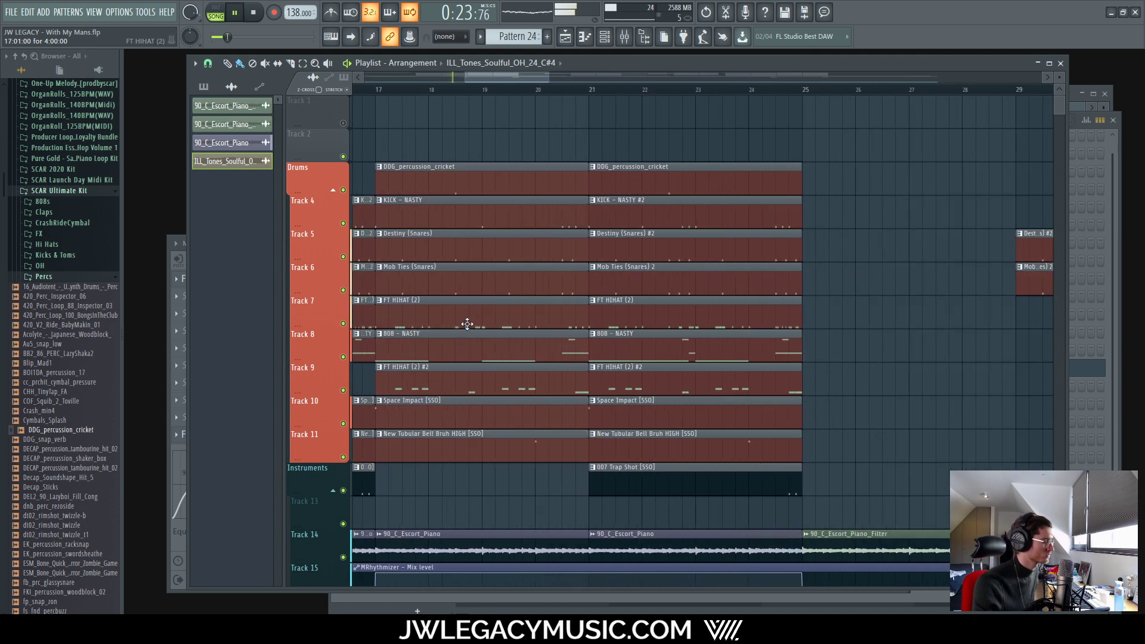
{"action": "scroll", "coordinate": [467, 324], "scroll_direction": "down", "scroll_amount": 5}
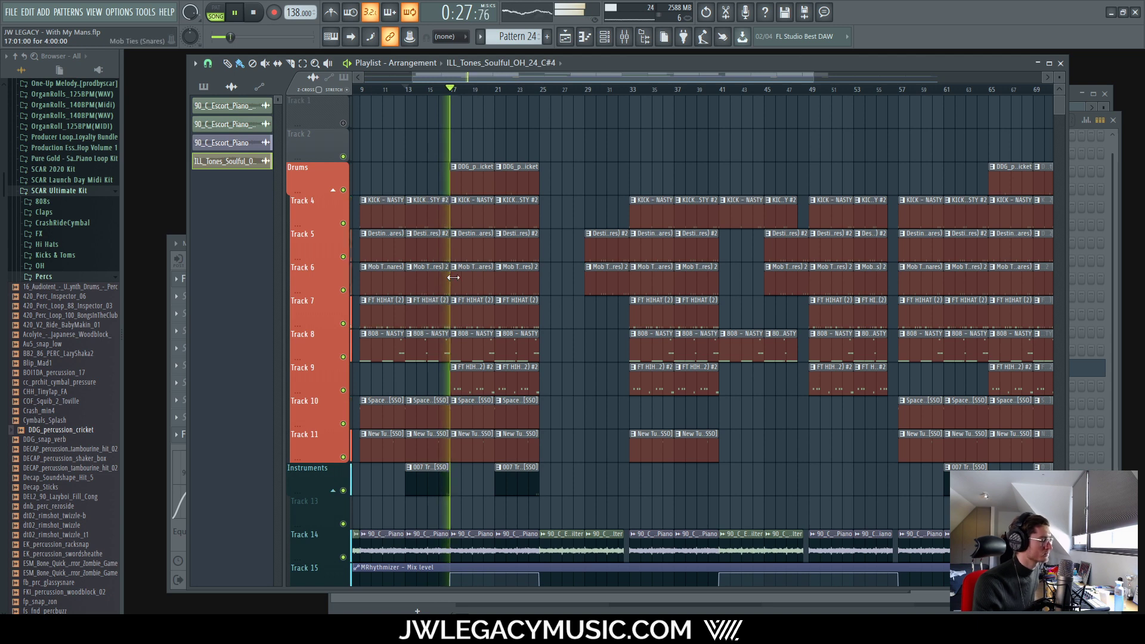
{"action": "left_click", "coordinate": [624, 36]}
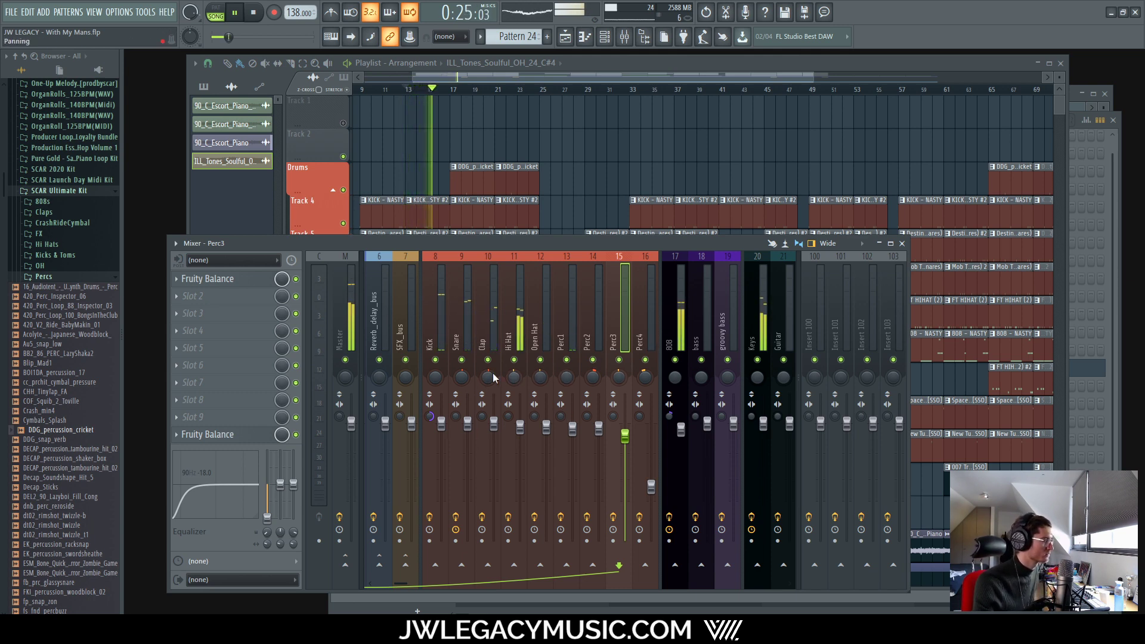
Step: Pan the Hi Hat about 8% left and Perc3 to the right, replaying the beat to check
{"action": "left_click_drag", "start_coordinate": [514, 377], "coordinate": [513, 383]}
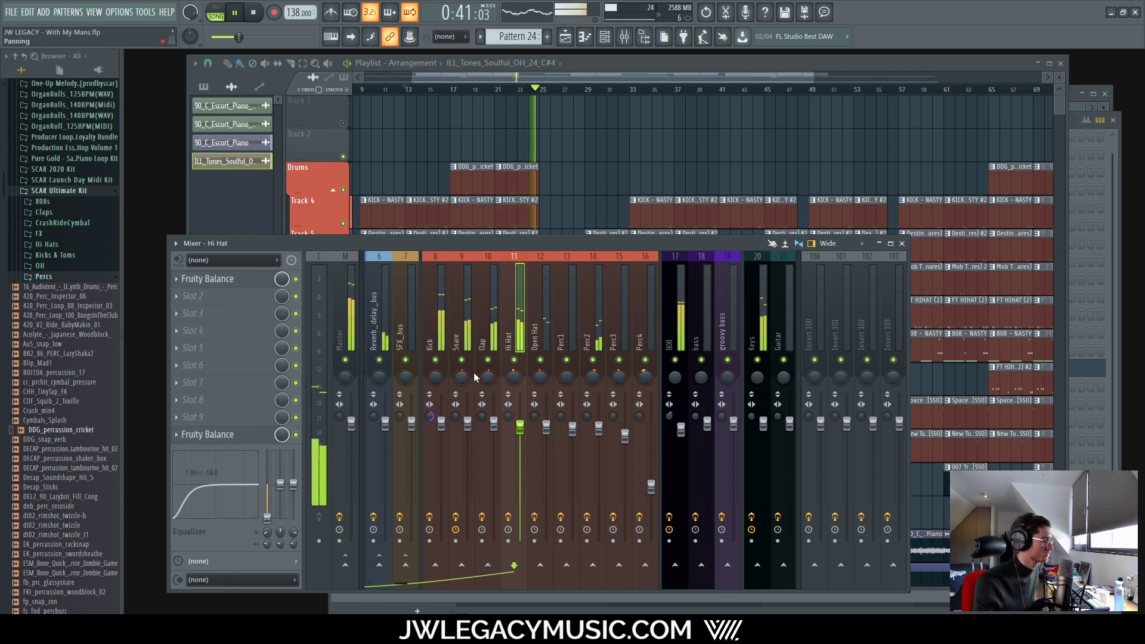
{"action": "left_click", "coordinate": [625, 388]}
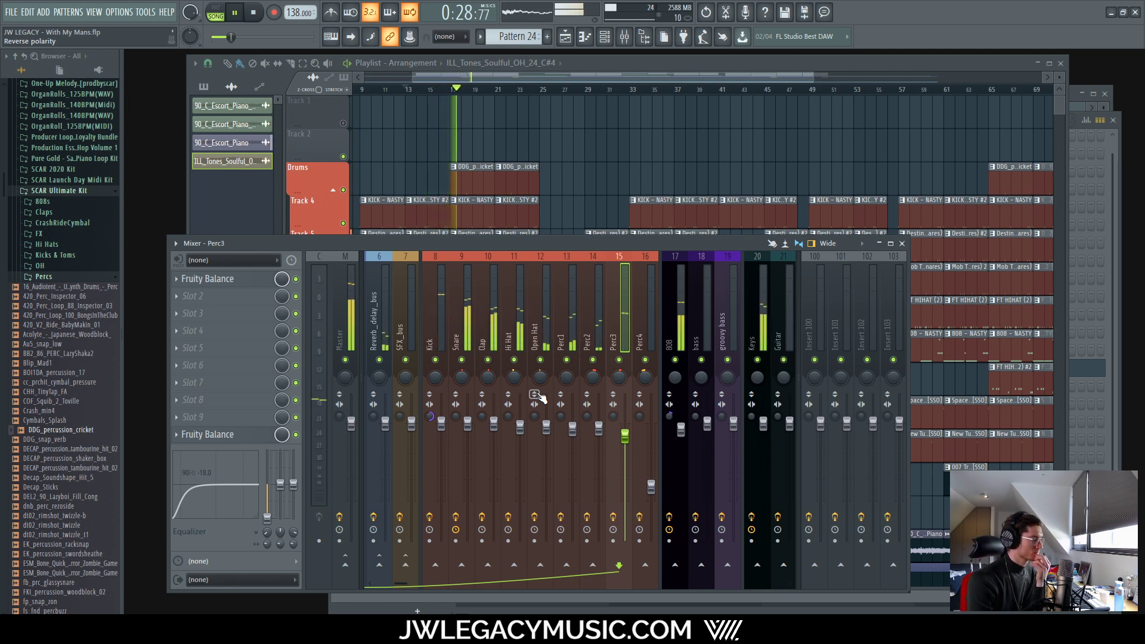
{"action": "key", "text": "space"}
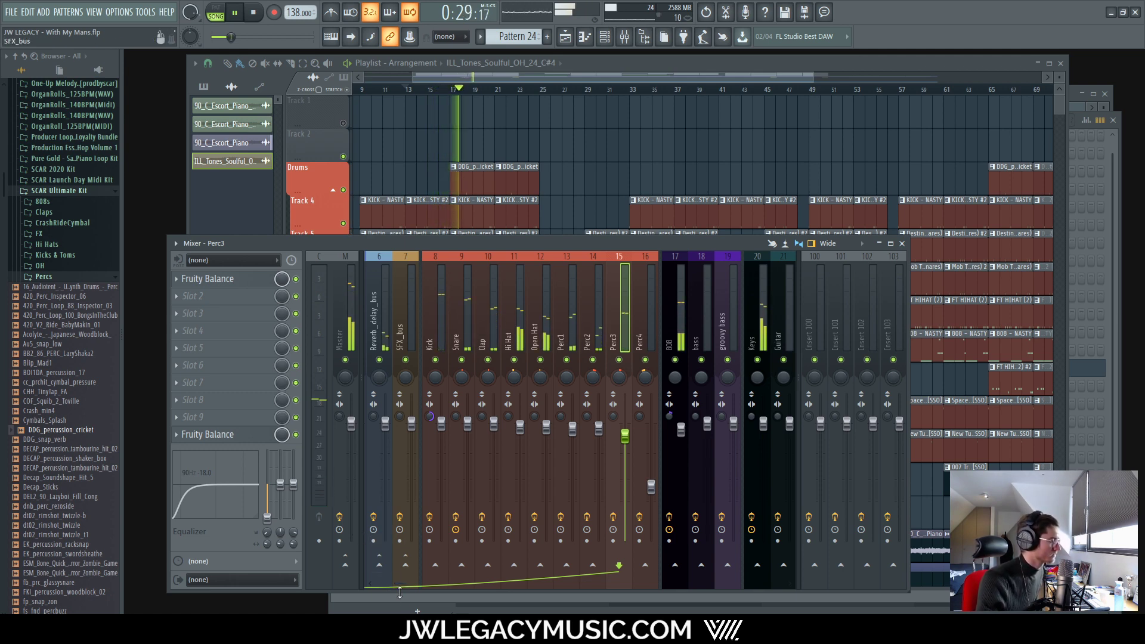
{"action": "left_click", "coordinate": [516, 342]}
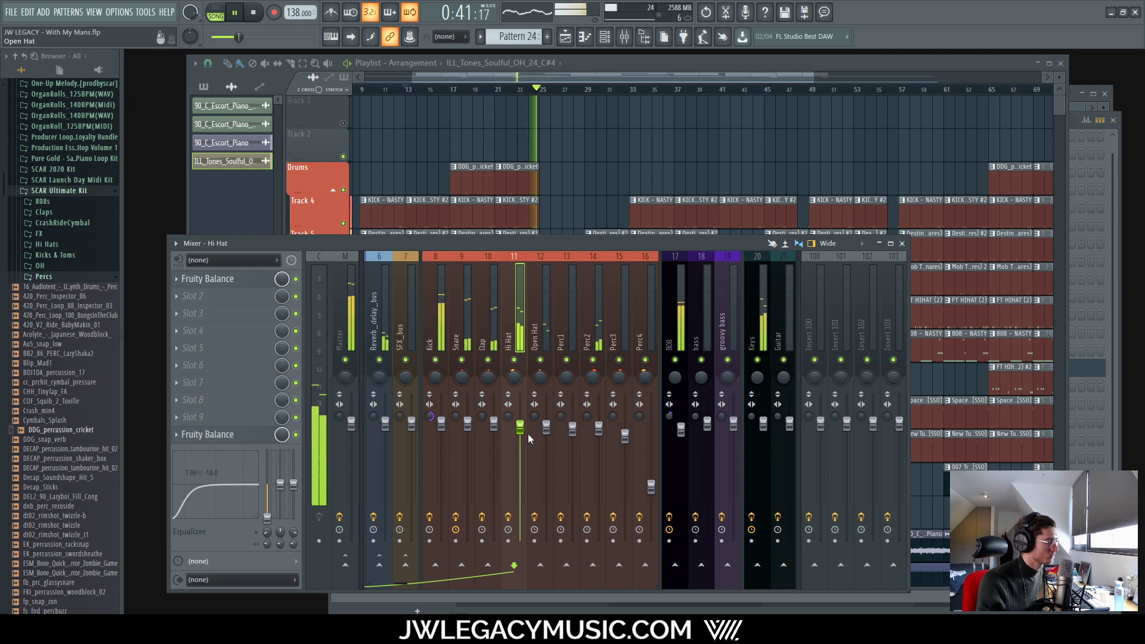
{"action": "key", "text": "space"}
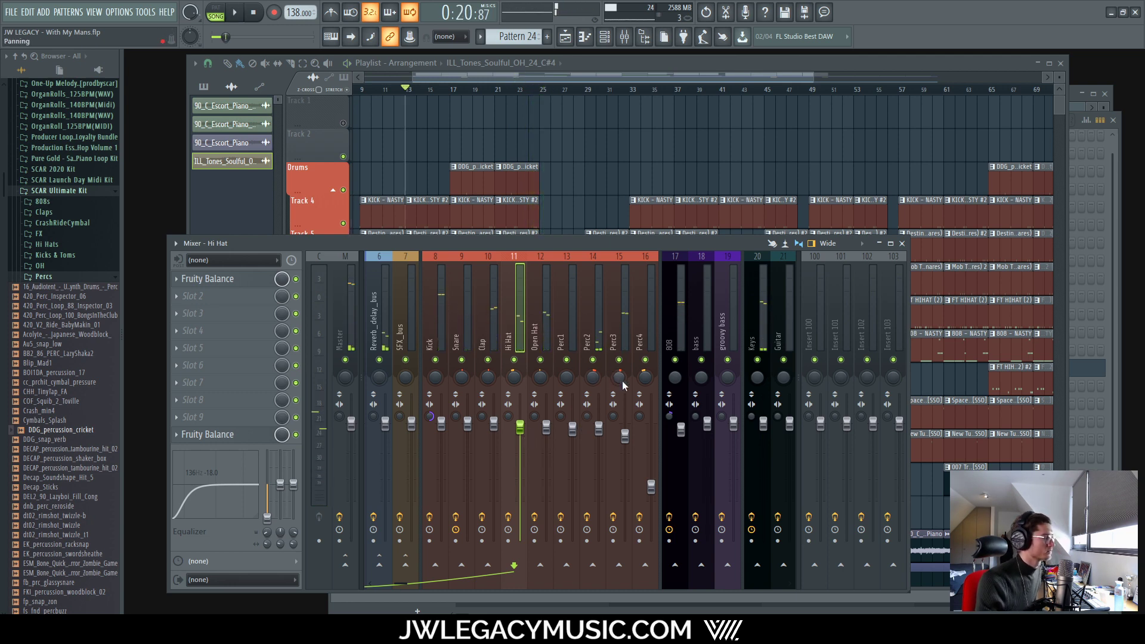
{"action": "left_click_drag", "start_coordinate": [622, 385], "coordinate": [622, 375]}
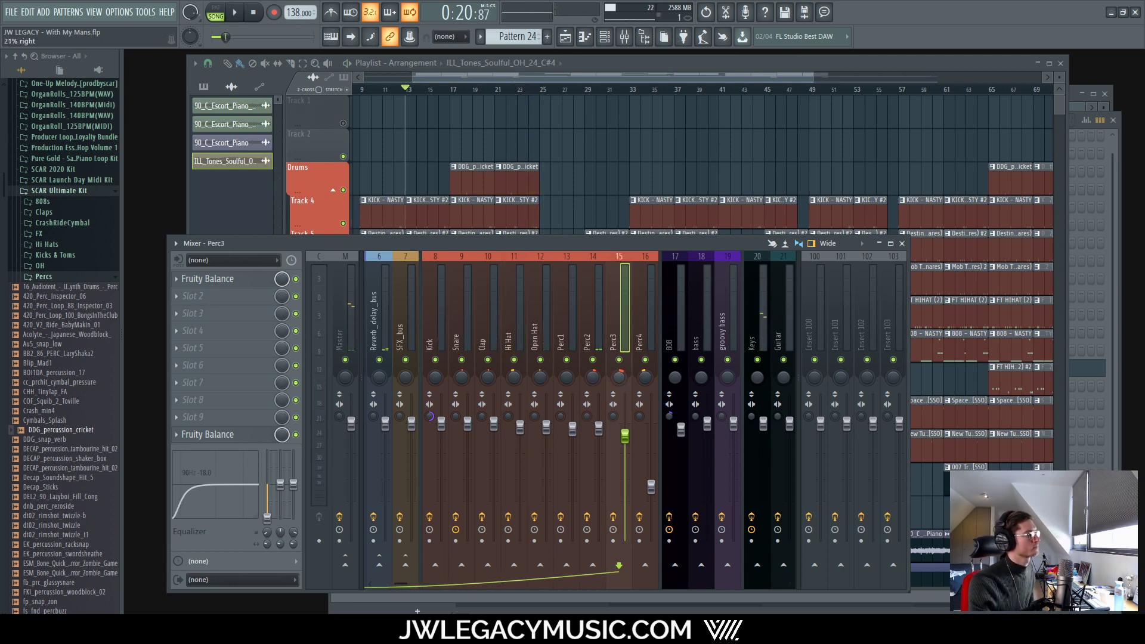
{"action": "key", "text": "space"}
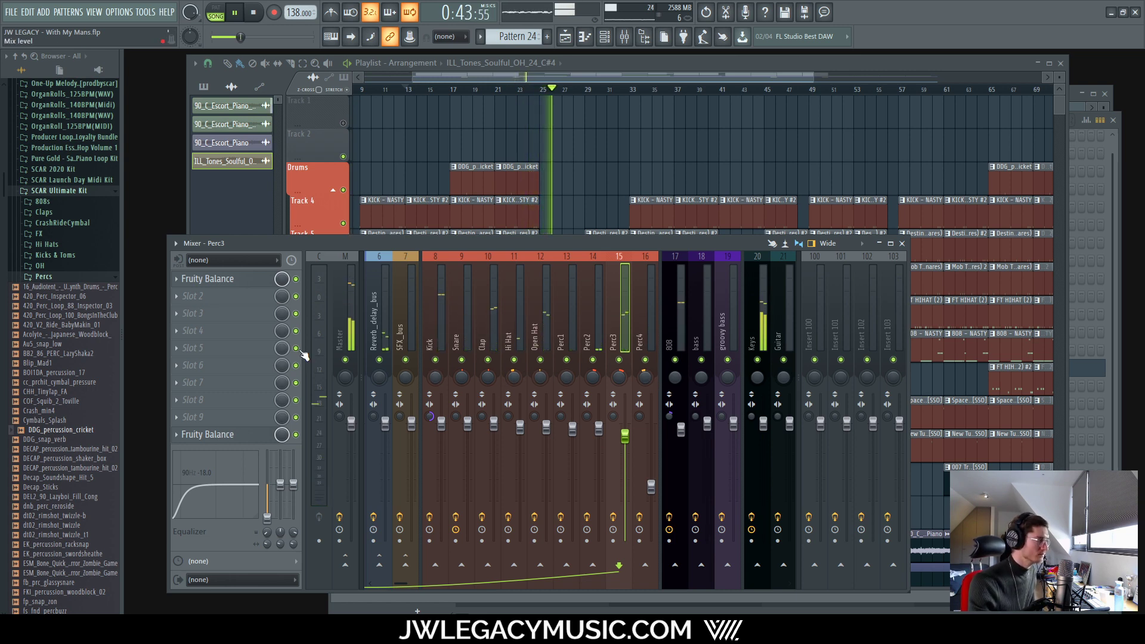
Step: Raise Perc3's low EQ frequency above 90 Hz, then review the Perc2, Perc1 and Keys inserts
{"action": "left_click_drag", "start_coordinate": [267, 532], "coordinate": [267, 527]}
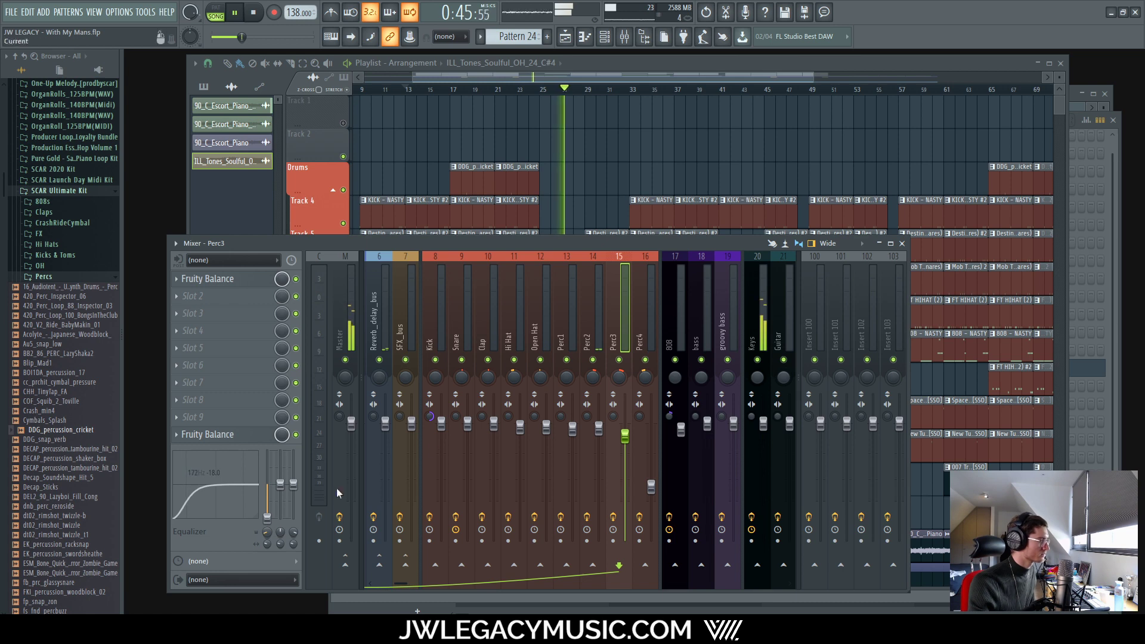
{"action": "left_click", "coordinate": [668, 311]}
{"action": "left_click", "coordinate": [641, 313]}
{"action": "left_click", "coordinate": [594, 318]}
{"action": "left_click", "coordinate": [608, 317]}
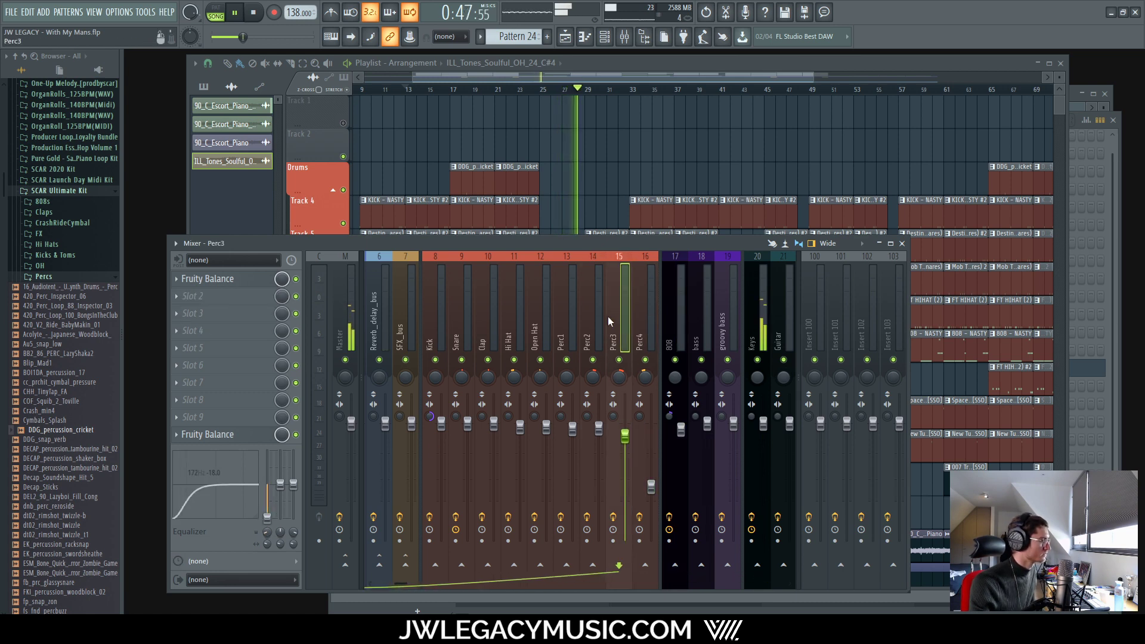
{"action": "left_click", "coordinate": [592, 319]}
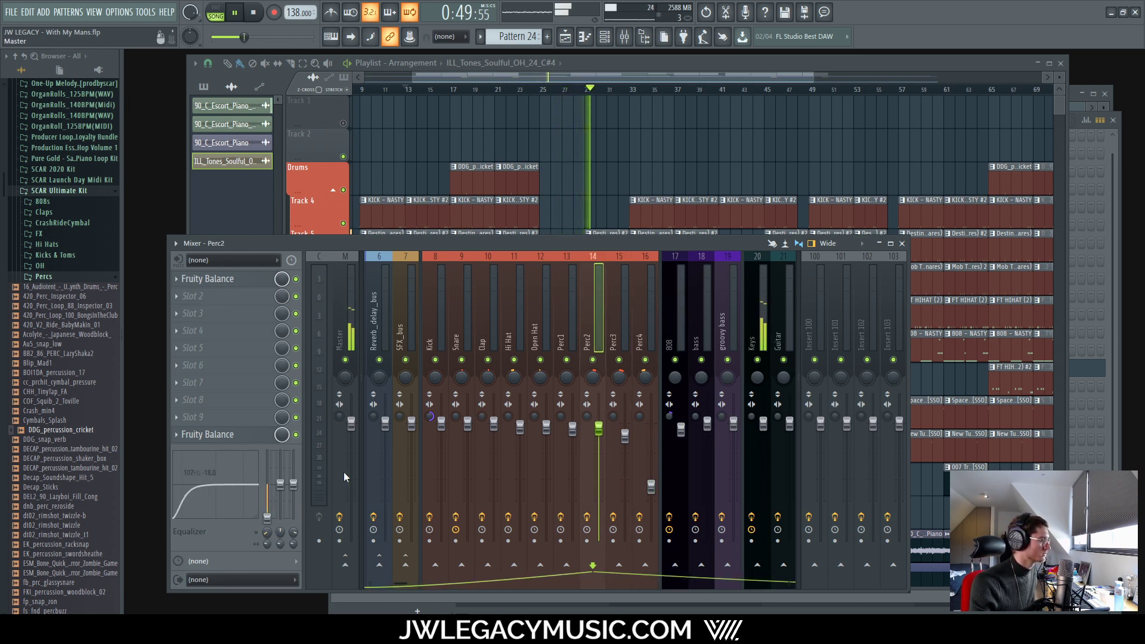
{"action": "left_click", "coordinate": [563, 327]}
{"action": "scroll", "coordinate": [398, 581], "scroll_direction": "down", "scroll_amount": 5}
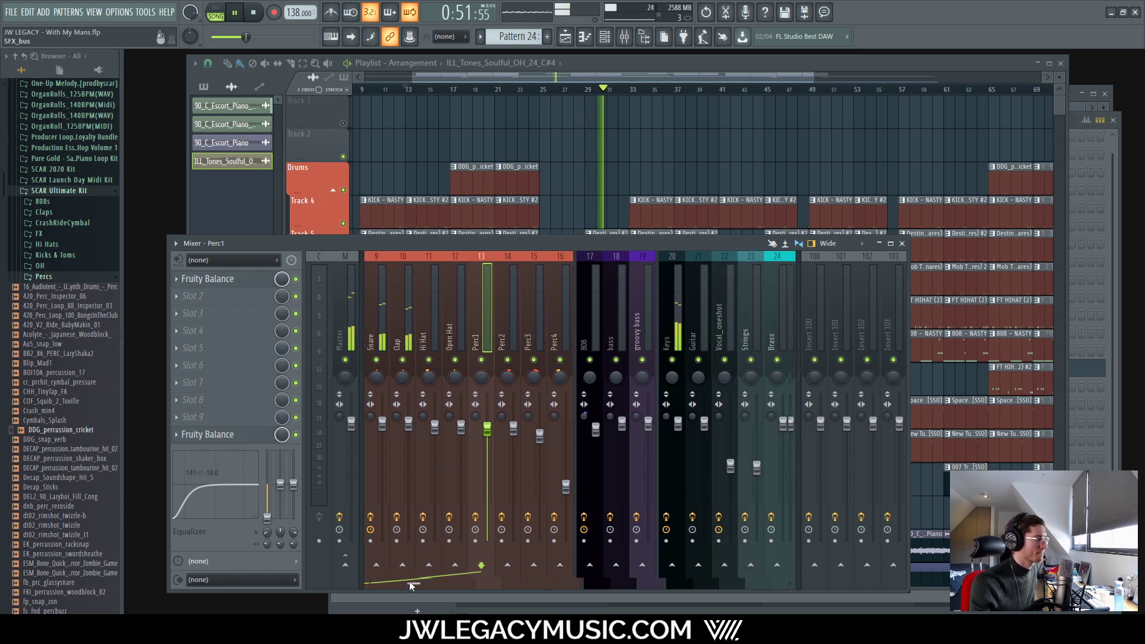
{"action": "left_click", "coordinate": [635, 431]}
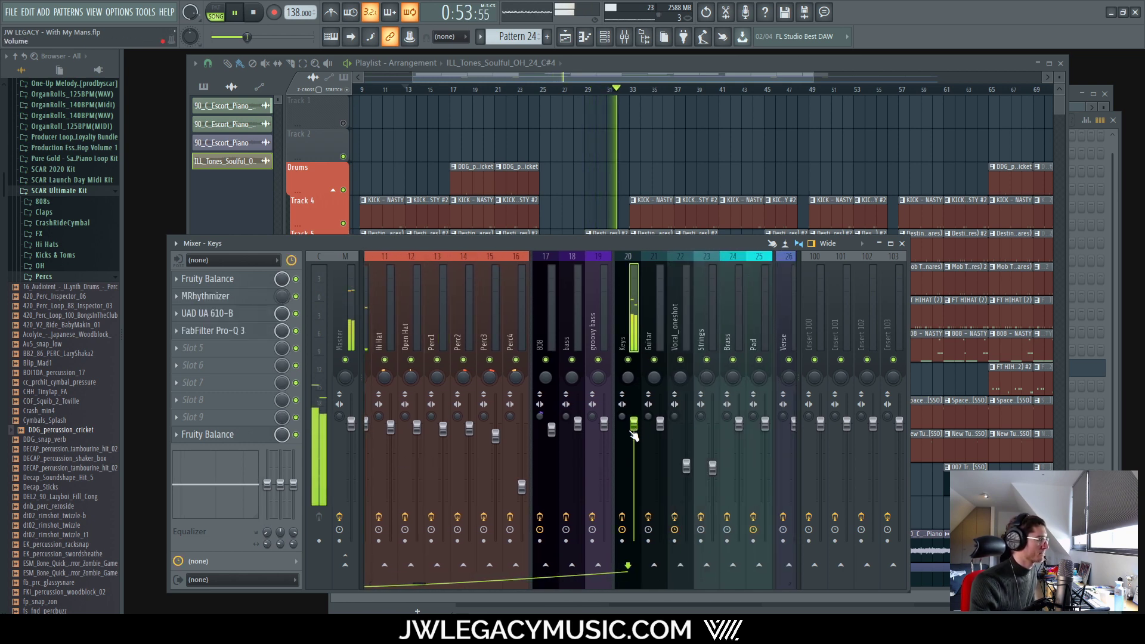
Step: Bring the Playlist in front of the mixer and show the whole song from bar 1 to 101
{"action": "left_click", "coordinate": [670, 67]}
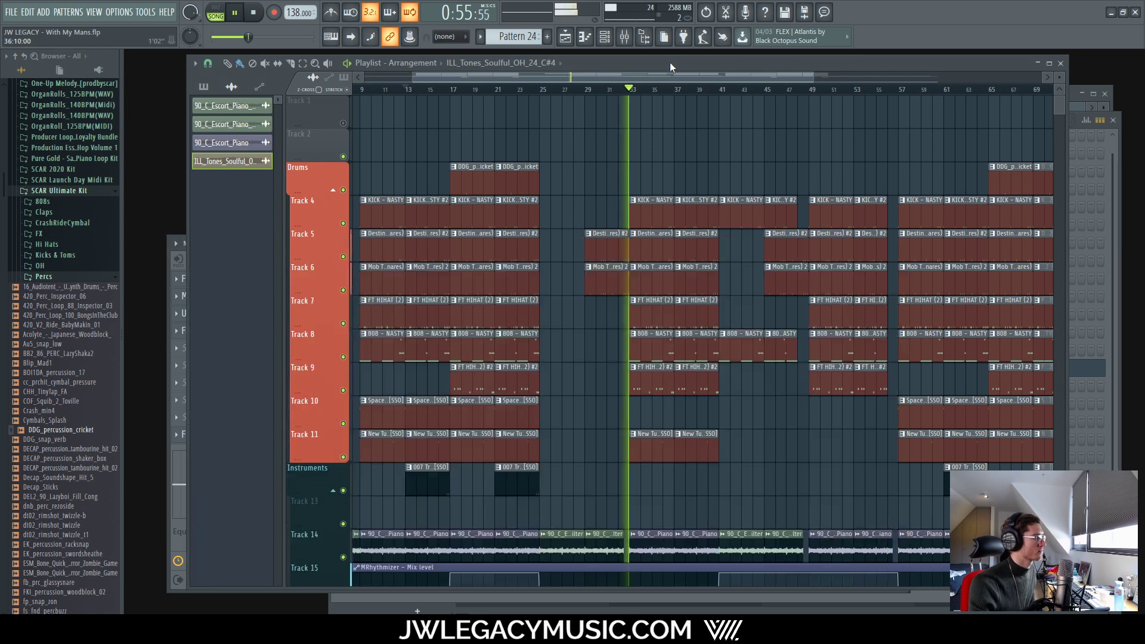
{"action": "scroll", "coordinate": [614, 387], "scroll_direction": "down", "scroll_amount": 3}
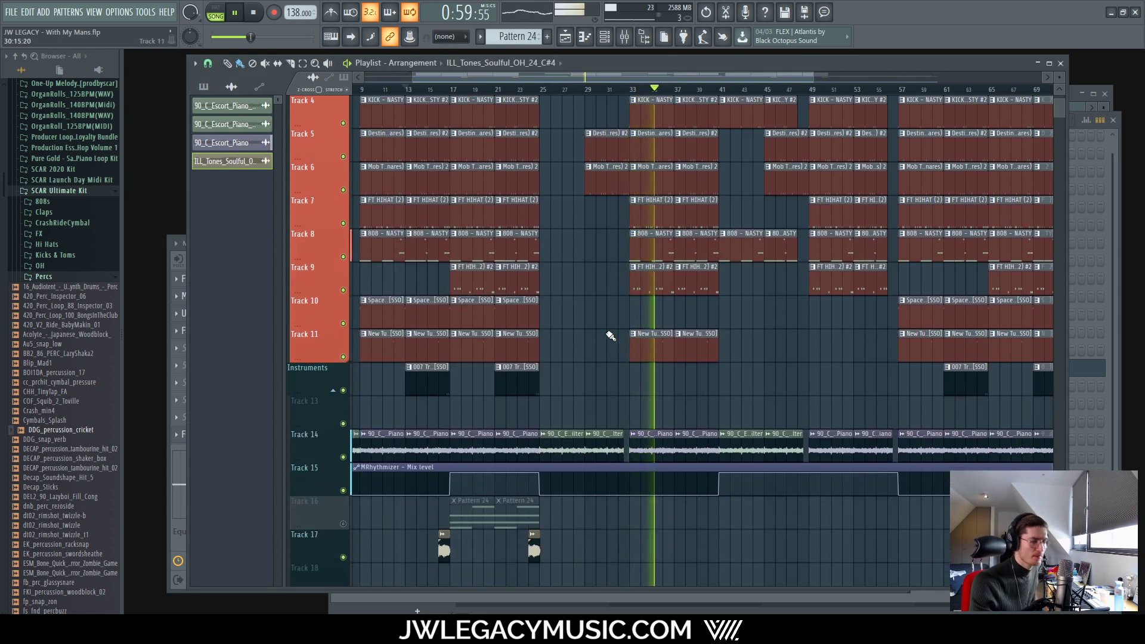
{"action": "scroll", "coordinate": [610, 336], "scroll_direction": "down", "scroll_amount": 4}
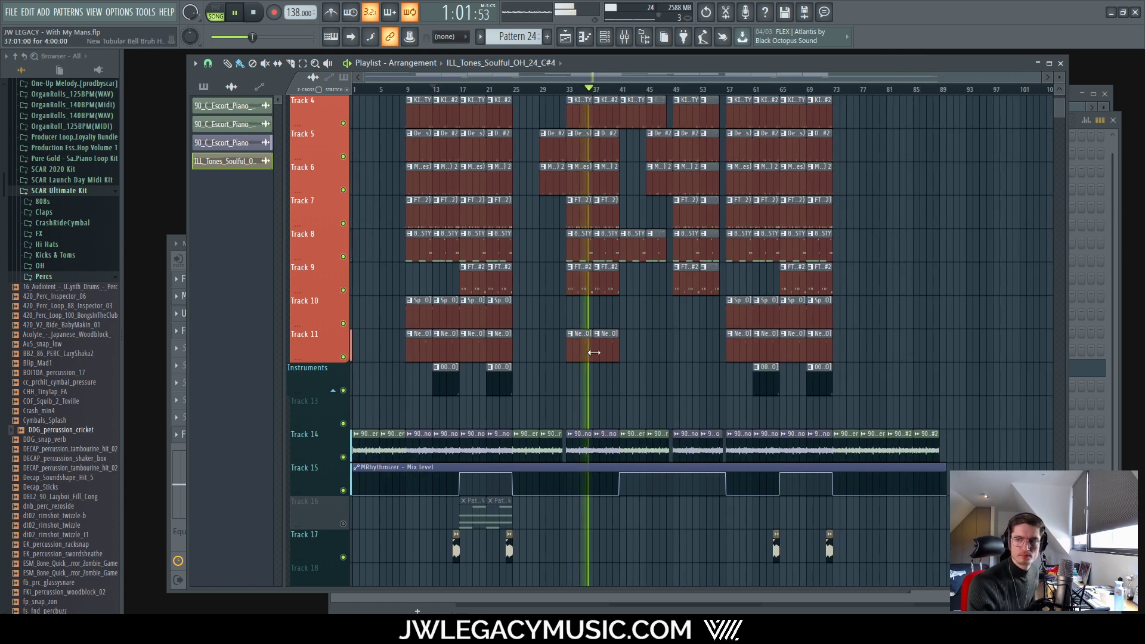
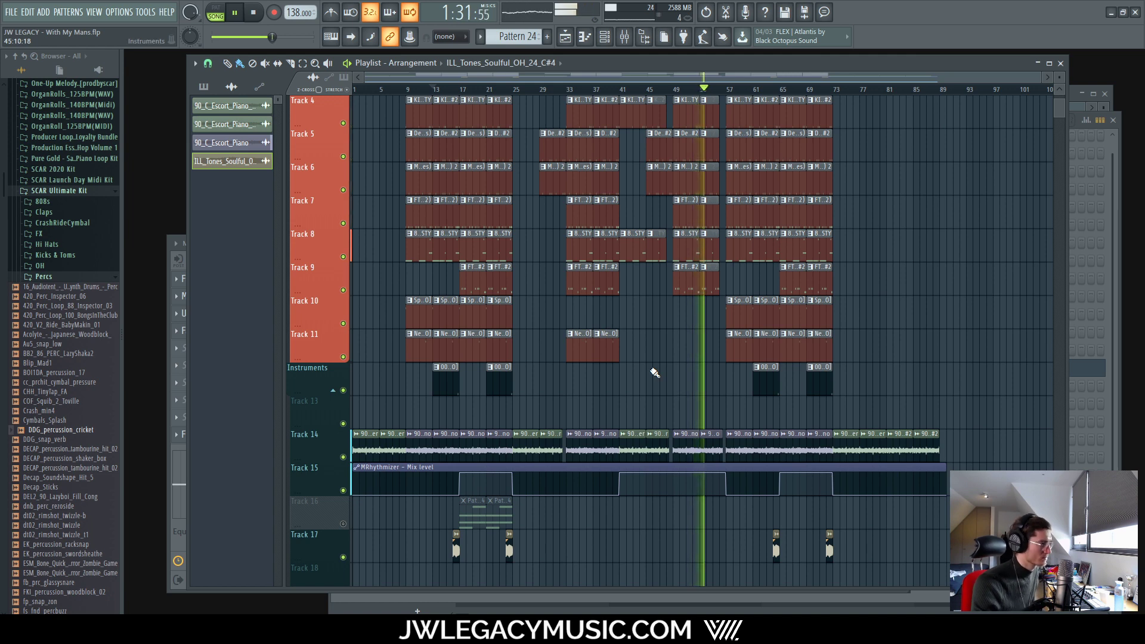
Step: Bring the mixer up over the playlist, showing the Keys channel's insert effects
{"action": "scroll", "coordinate": [697, 418], "scroll_direction": "up", "scroll_amount": 3}
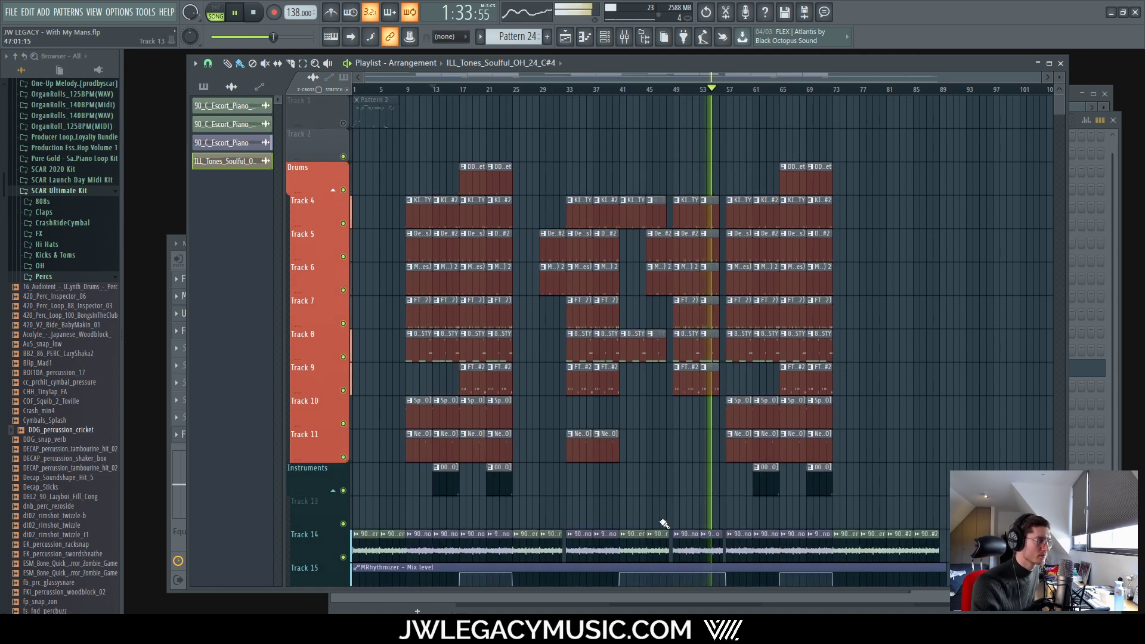
{"action": "scroll", "coordinate": [695, 460], "scroll_direction": "down", "scroll_amount": 2}
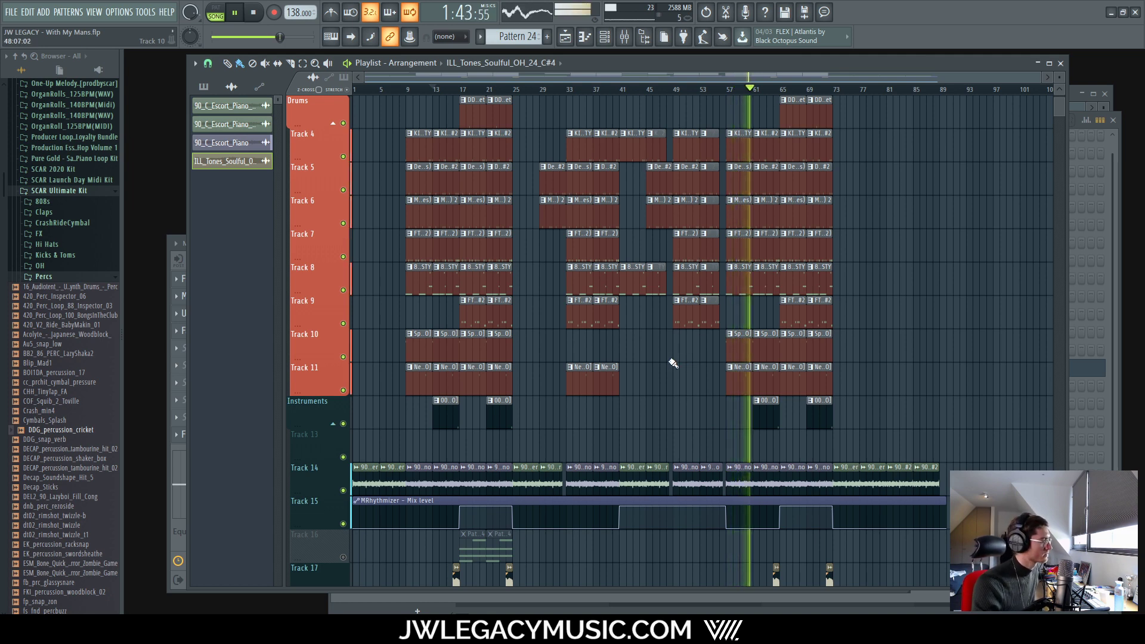
{"action": "left_click", "coordinate": [624, 38]}
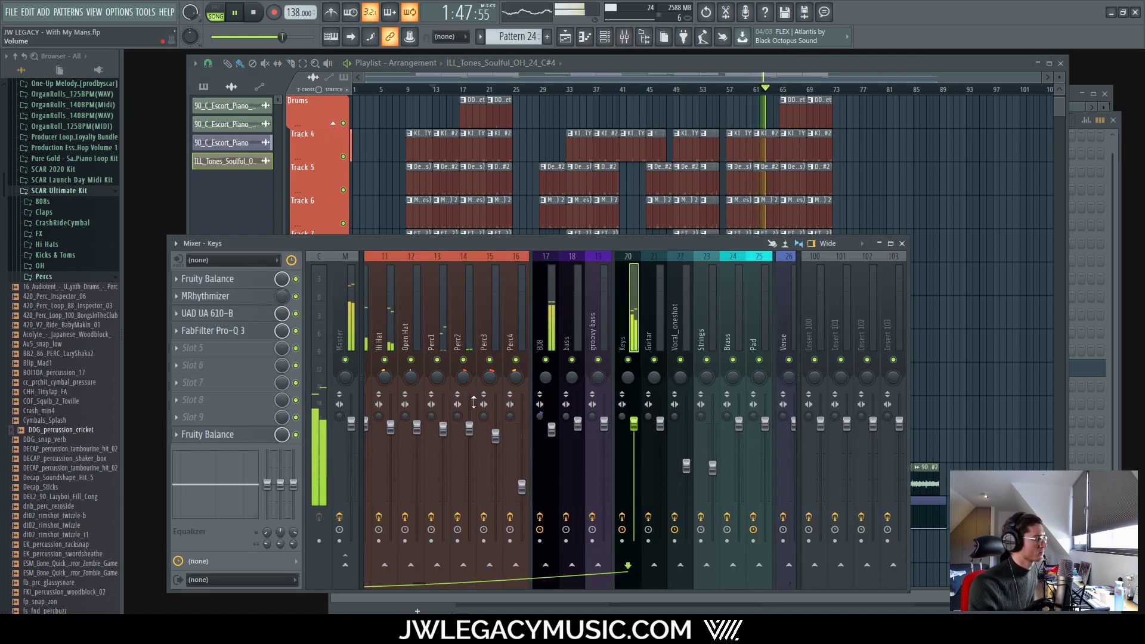
Step: Check the Hi Hat, Perc3 and Perc1 tracks, then open the full effect list for an empty Perc2 slot
{"action": "left_click", "coordinate": [385, 332]}
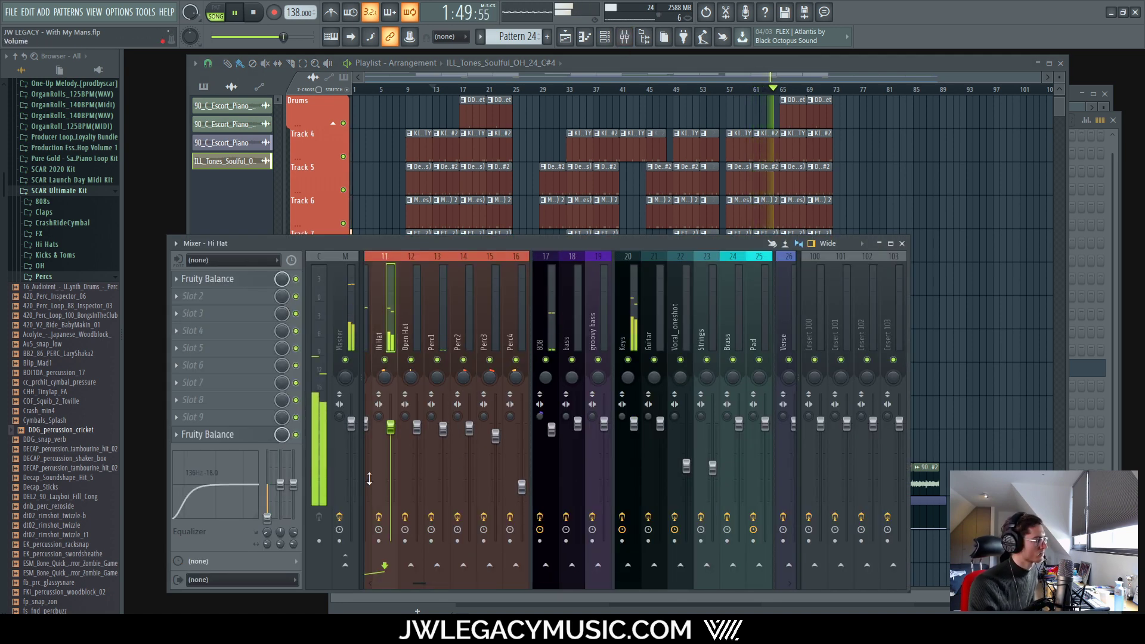
{"action": "left_click", "coordinate": [481, 315]}
{"action": "left_click", "coordinate": [464, 317]}
{"action": "left_click", "coordinate": [444, 332]}
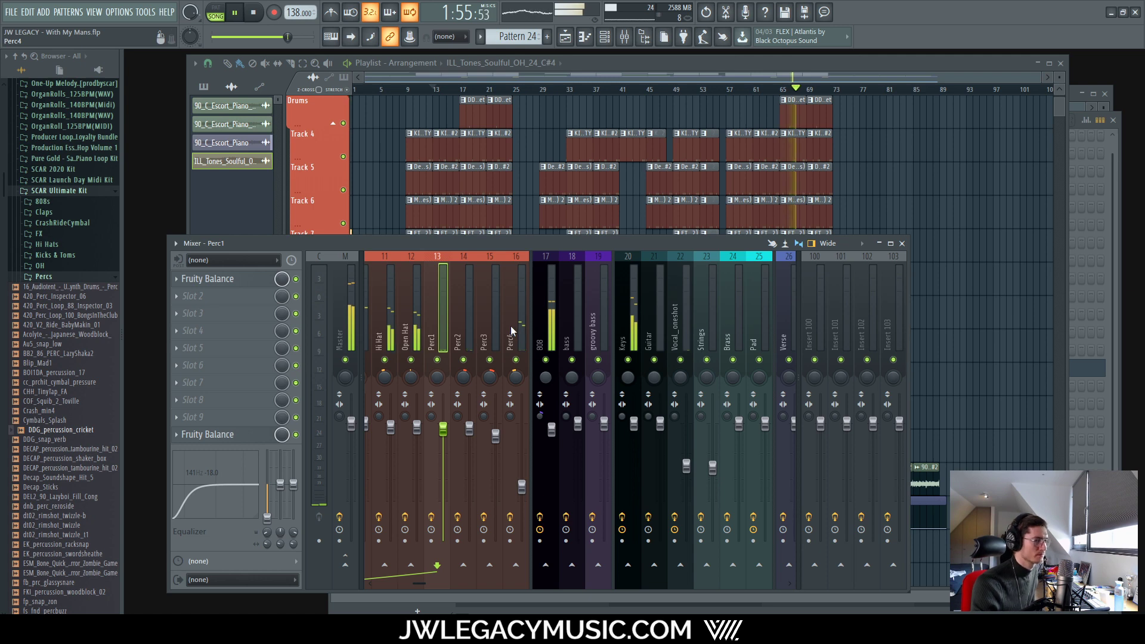
{"action": "left_click", "coordinate": [465, 316]}
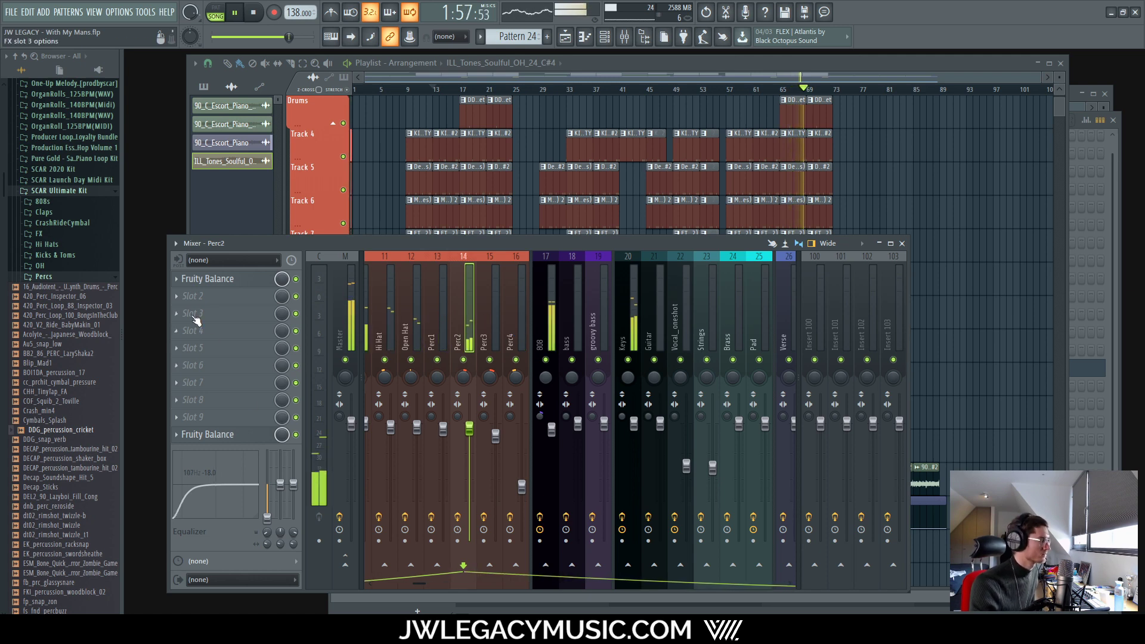
{"action": "left_click", "coordinate": [244, 295]}
{"action": "left_click", "coordinate": [363, 24]}
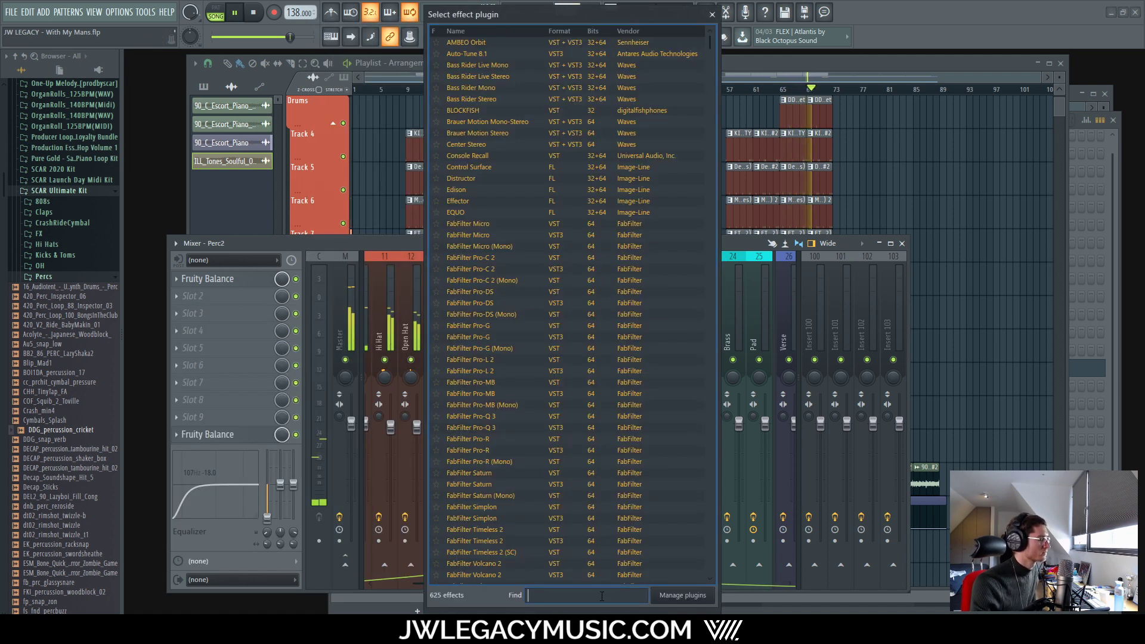
Step: Search 'pro' and load FabFilter Pro-Q 3 onto the Perc2 track
{"action": "type", "text": "pro"}
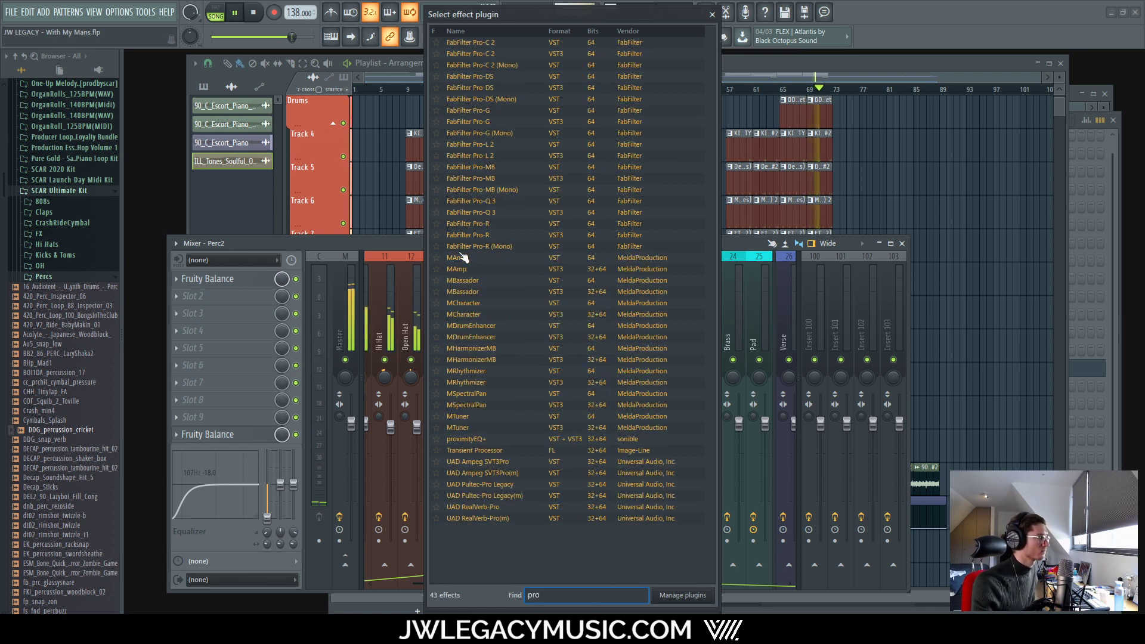
{"action": "double_click", "coordinate": [508, 212]}
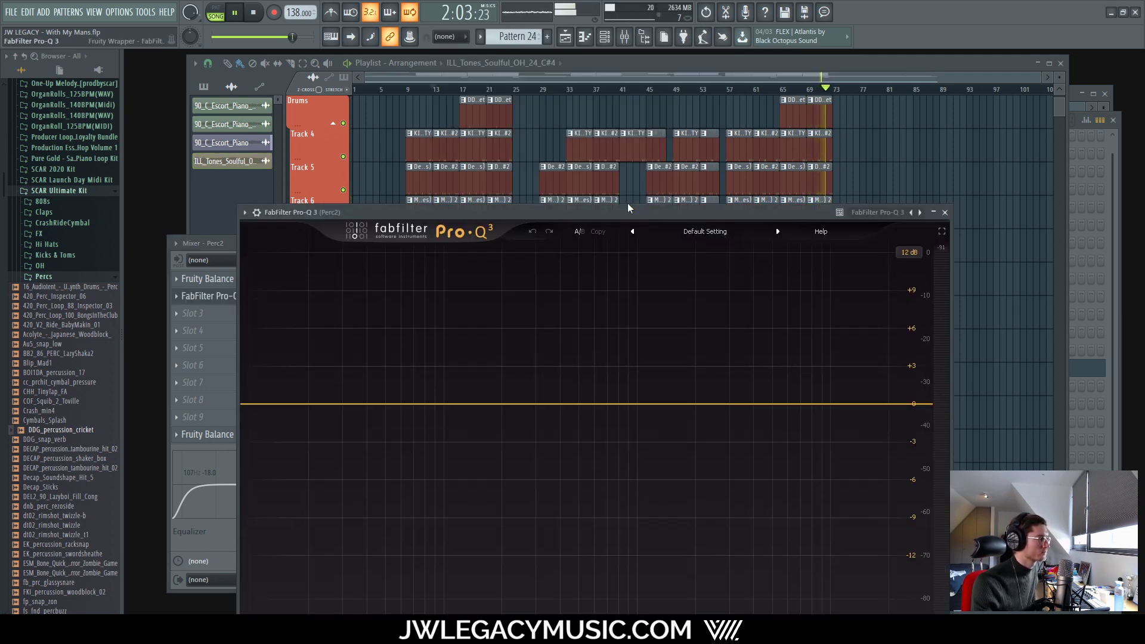
{"action": "left_click_drag", "start_coordinate": [627, 208], "coordinate": [645, 75]}
Step: Solo the Perc2 track in the mixer and stop playback
{"action": "left_click", "coordinate": [248, 253]}
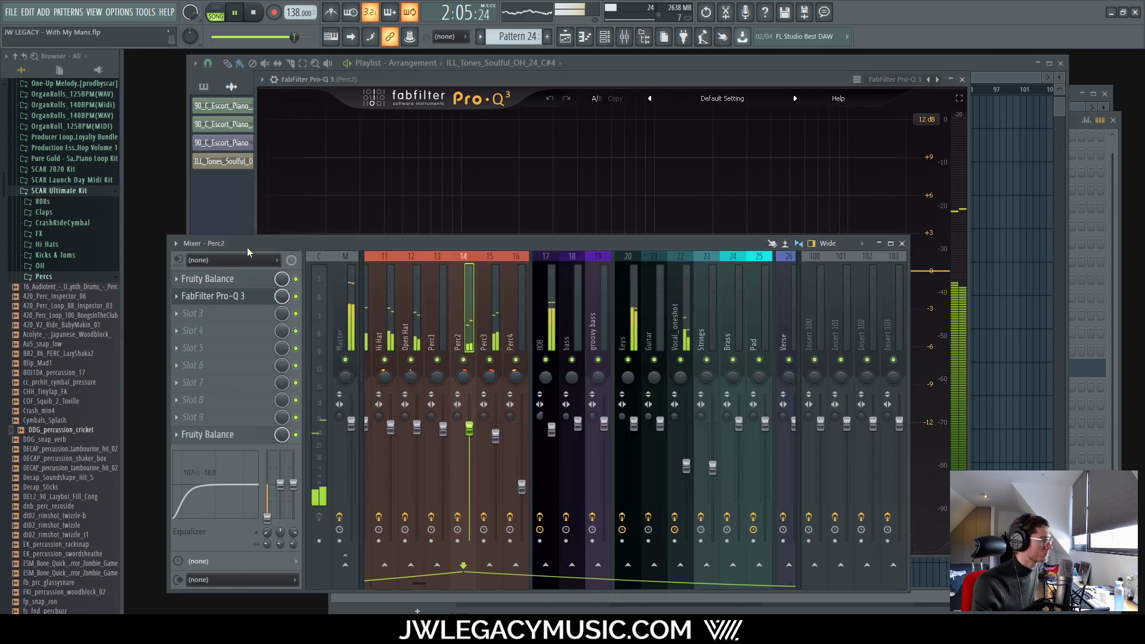
{"action": "right_click", "coordinate": [463, 359]}
{"action": "left_click_drag", "start_coordinate": [624, 75], "coordinate": [630, 96]}
{"action": "key", "text": "space"}
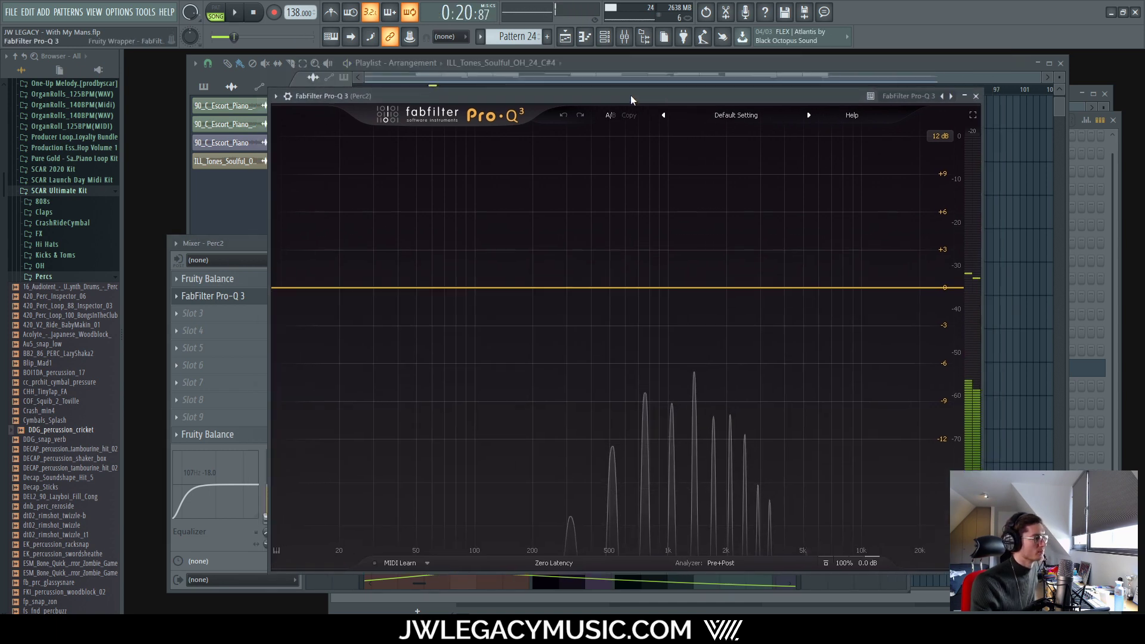
Step: Check the playlist, then return to the mixer and reopen Perc2's Pro-Q 3
{"action": "left_click", "coordinate": [589, 88]}
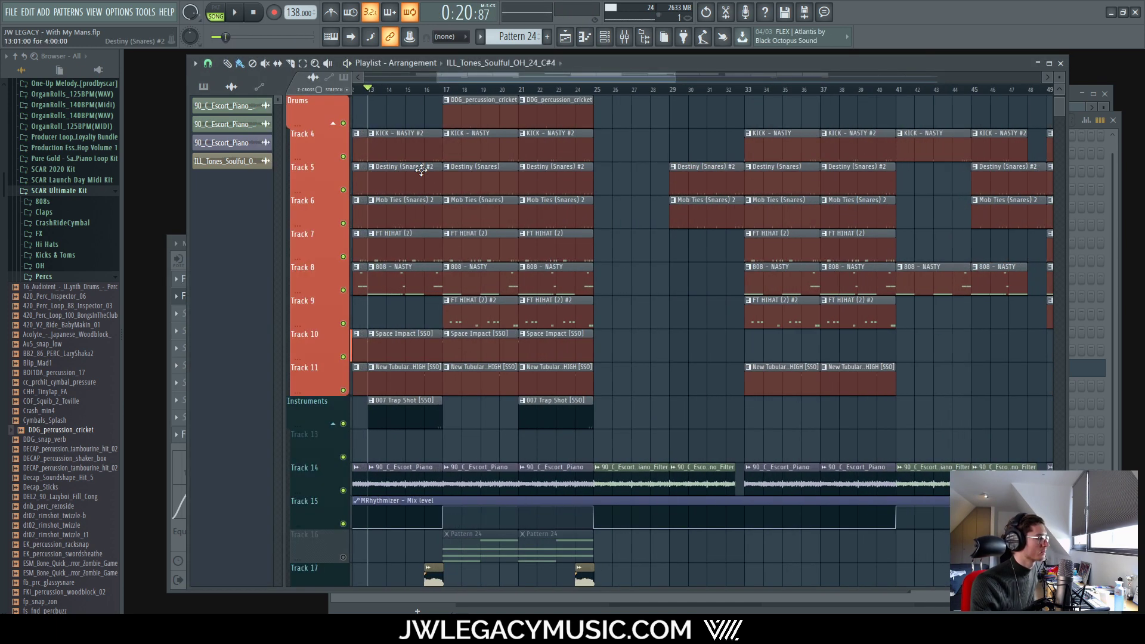
{"action": "scroll", "coordinate": [402, 420], "scroll_direction": "up", "scroll_amount": 8}
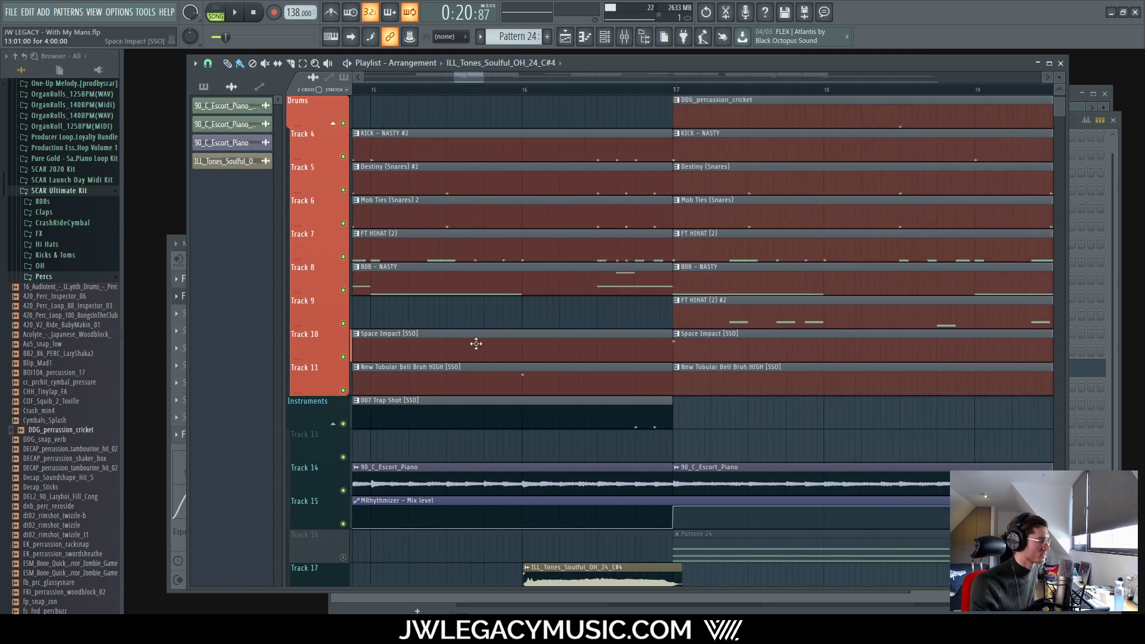
{"action": "scroll", "coordinate": [525, 94], "scroll_direction": "up", "scroll_amount": 4}
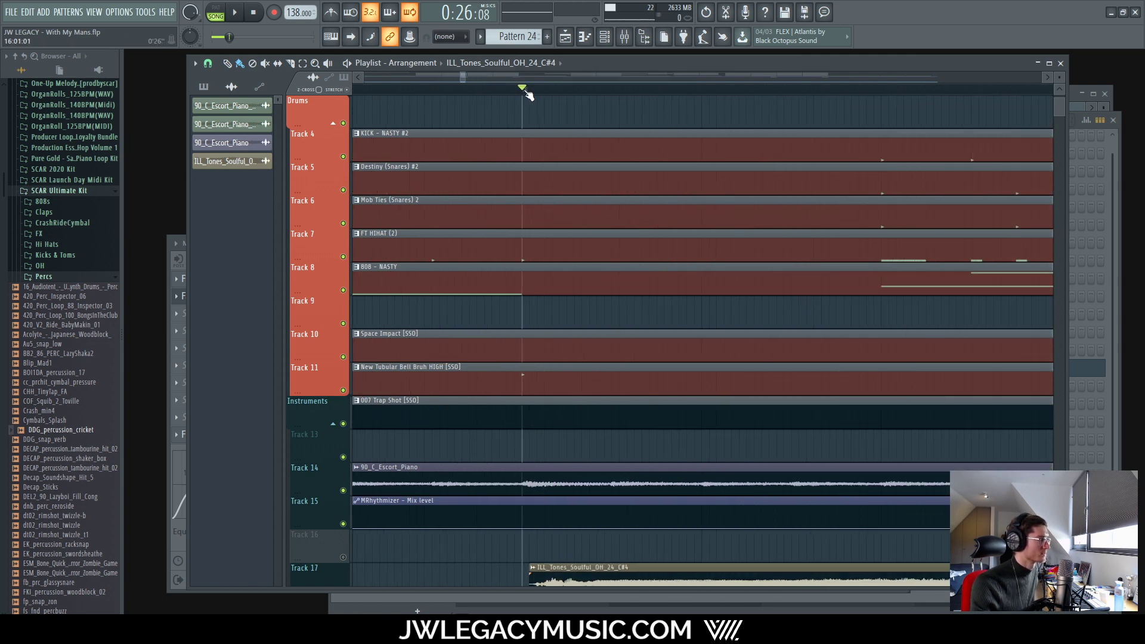
{"action": "left_click", "coordinate": [627, 37]}
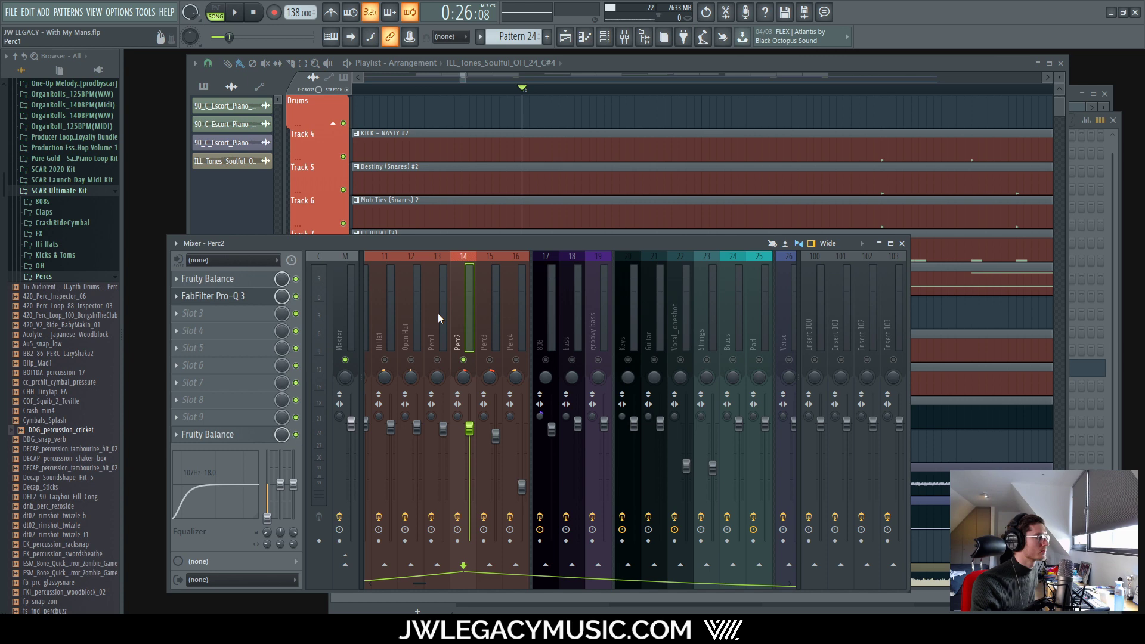
{"action": "left_click", "coordinate": [226, 300]}
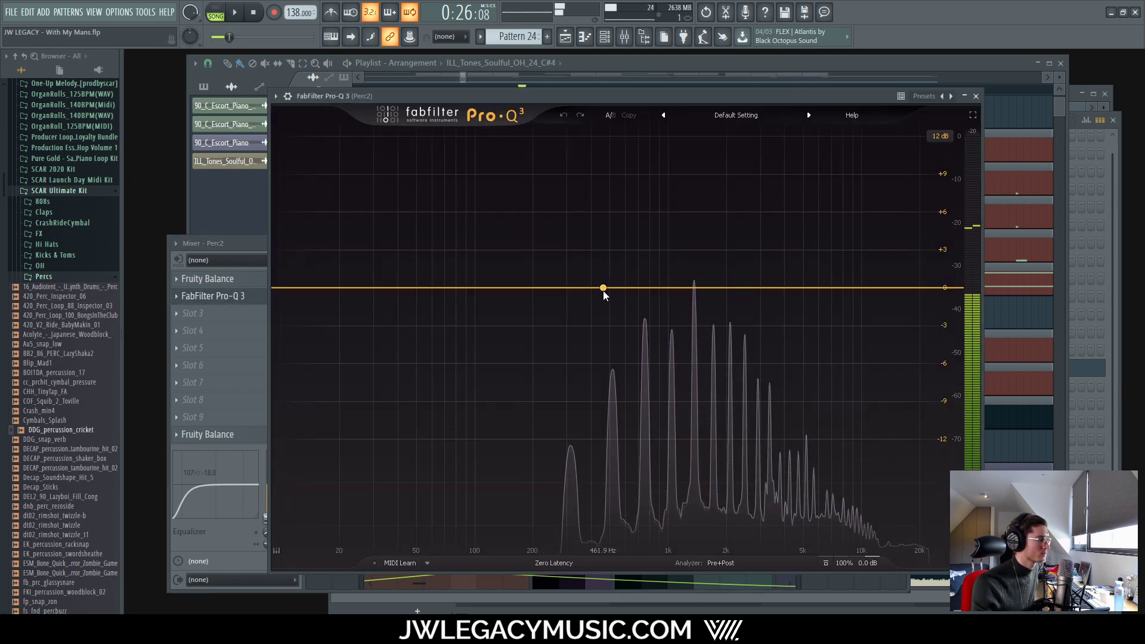
Step: Create a Pro-Q 3 bell band, solo-sweep it near 1.3 kHz, and set its gain to -2 dB
{"action": "left_click_drag", "start_coordinate": [603, 291], "coordinate": [707, 334]}
{"action": "scroll", "coordinate": [598, 292], "scroll_direction": "up", "scroll_amount": 5}
{"action": "key", "text": "space"}
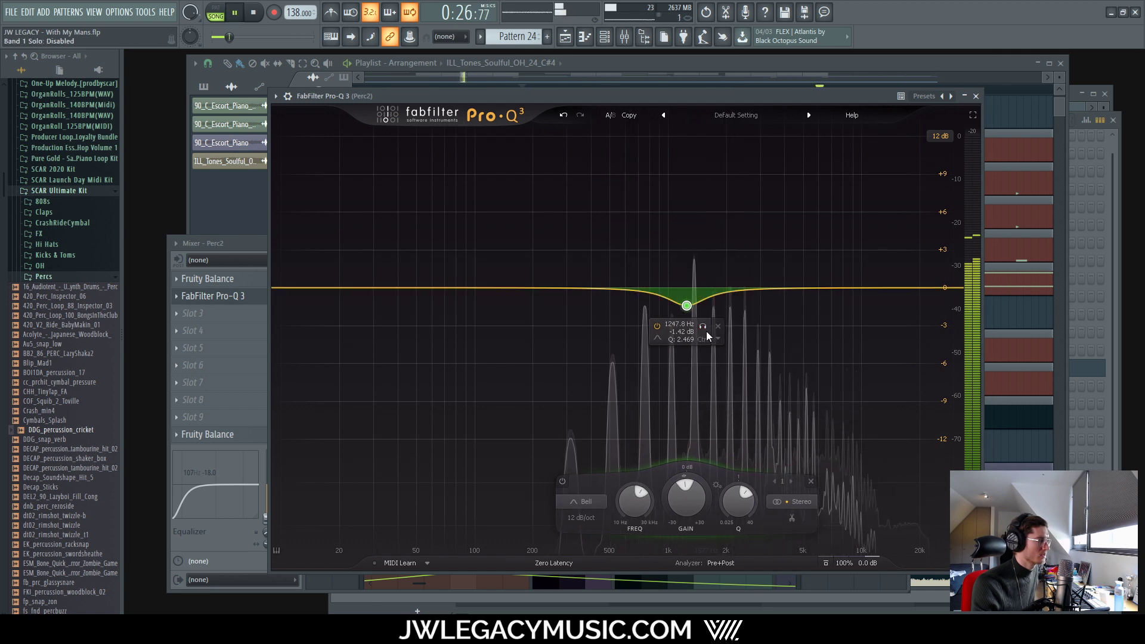
{"action": "left_click", "coordinate": [704, 329]}
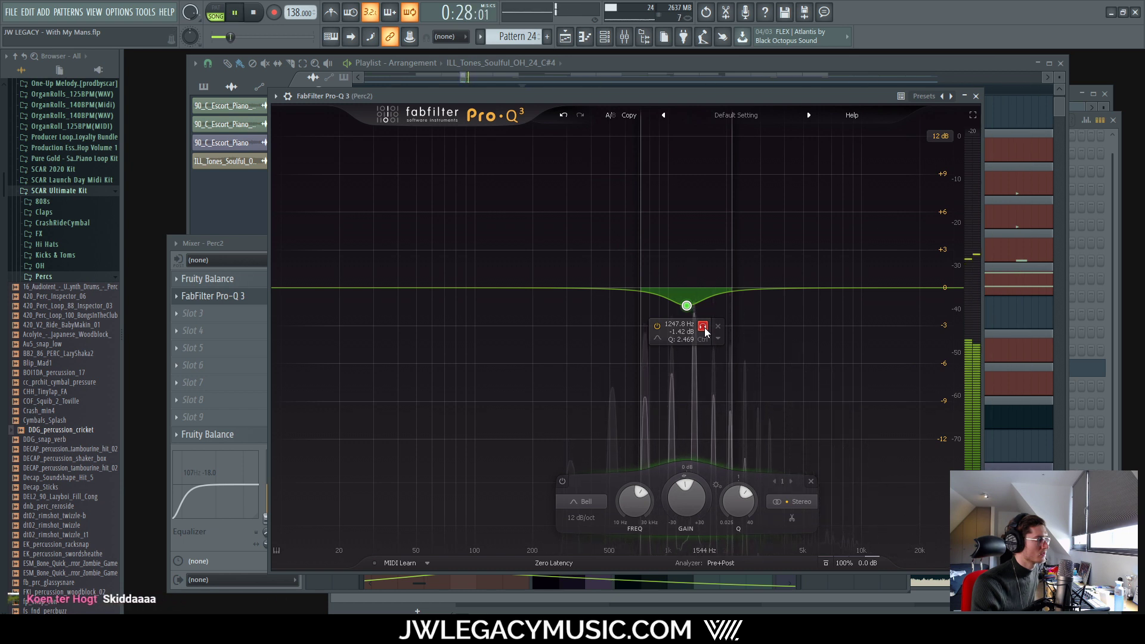
{"action": "left_click_drag", "start_coordinate": [704, 328], "coordinate": [714, 341]}
{"action": "double_click", "coordinate": [685, 332]}
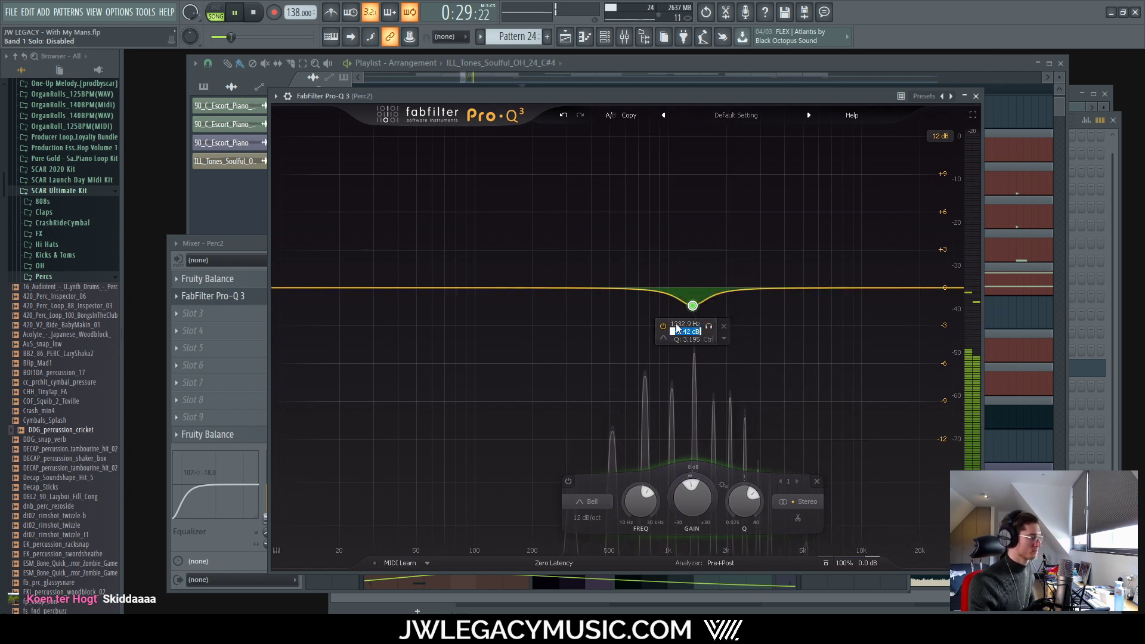
{"action": "type", "text": "-2"}
{"action": "key", "text": "Return"}
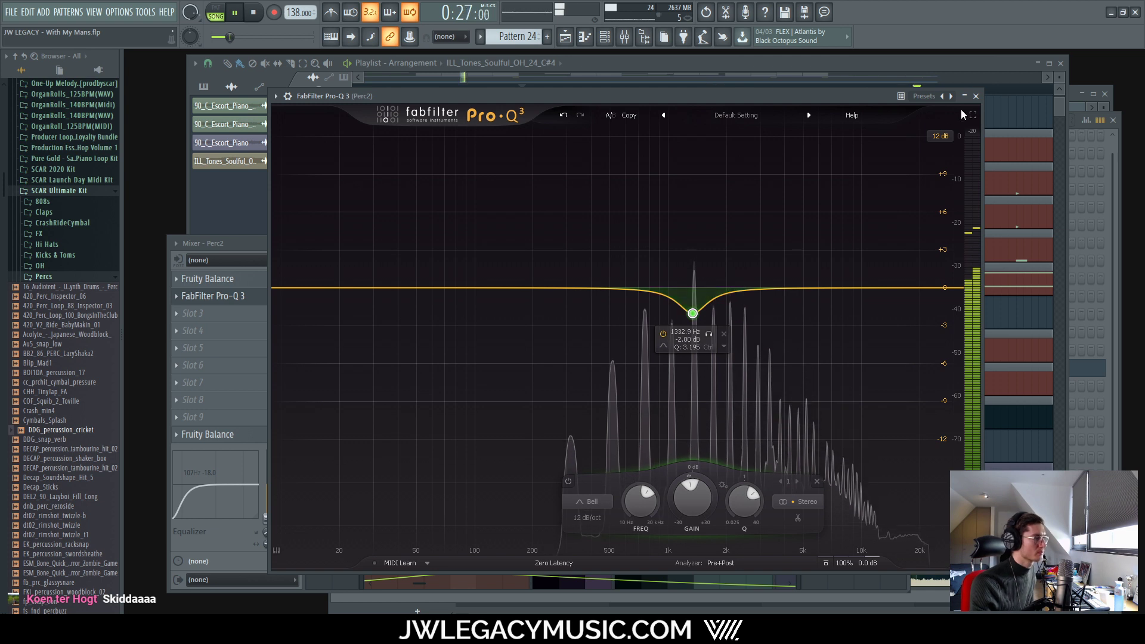
{"action": "key", "text": "space"}
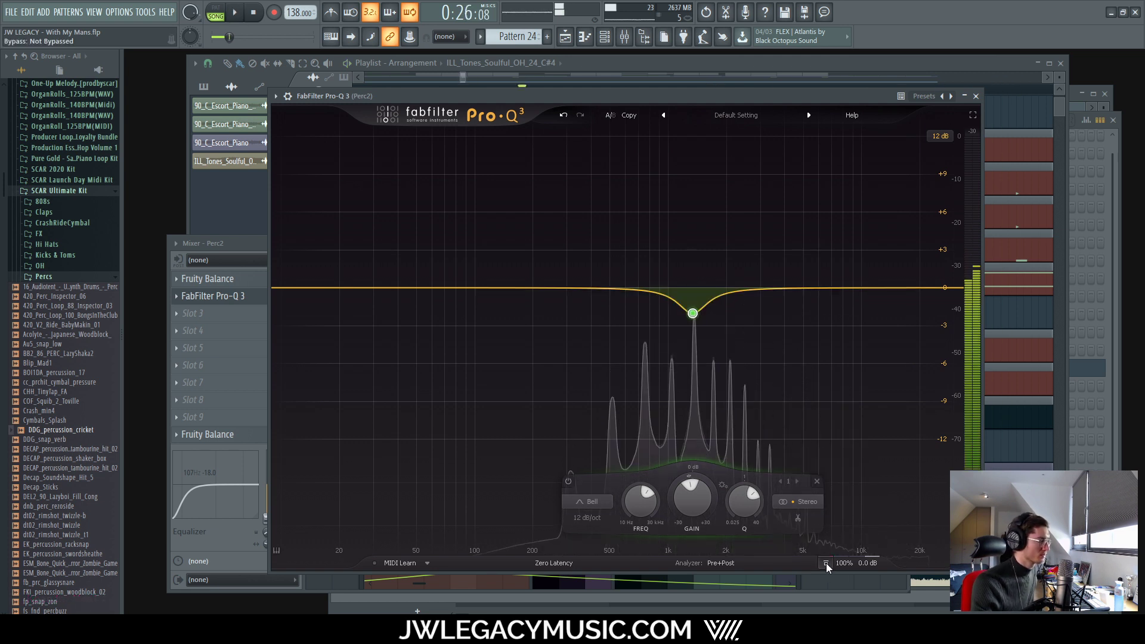
{"action": "key", "text": "space"}
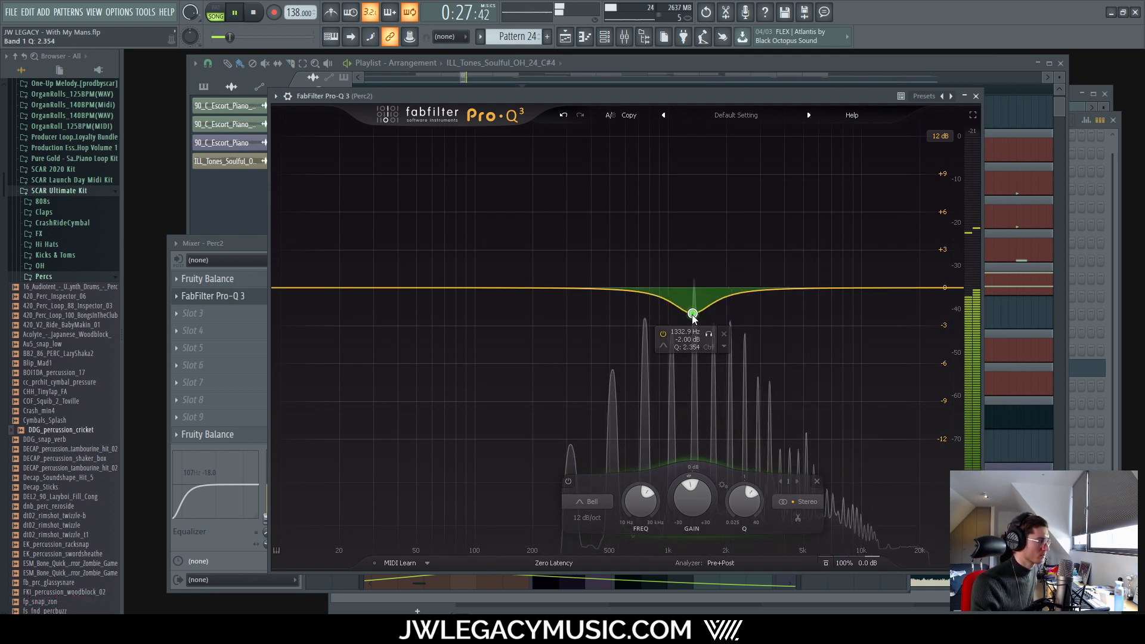
Step: Compare against the bypassed EQ, then deepen the bell to about -16 dB near 8.8 kHz
{"action": "mouse_move", "coordinate": [690, 307]}
{"action": "scroll", "coordinate": [689, 308], "scroll_direction": "down", "scroll_amount": 3}
{"action": "left_click", "coordinate": [827, 563]}
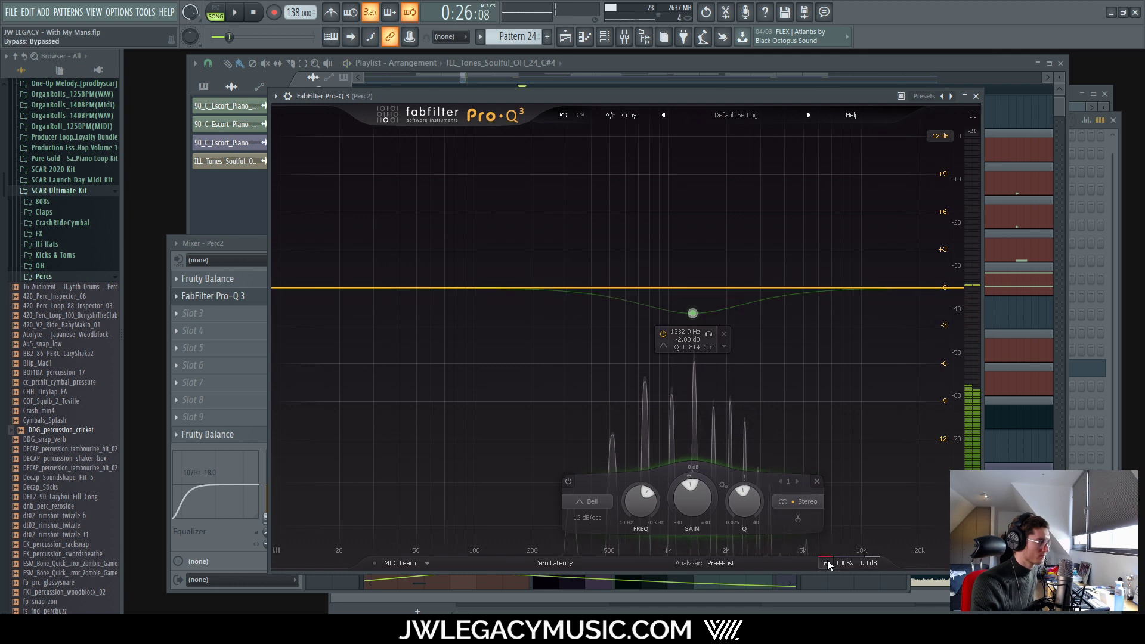
{"action": "key", "text": "space"}
{"action": "left_click", "coordinate": [826, 563]}
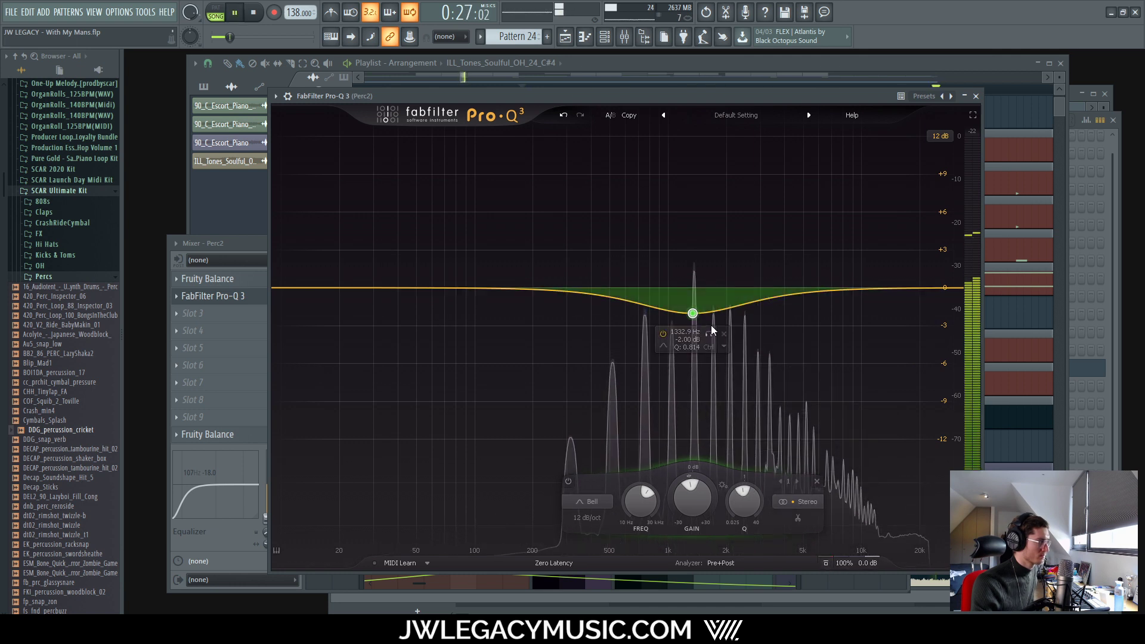
{"action": "left_click_drag", "start_coordinate": [692, 313], "coordinate": [850, 499]}
{"action": "scroll", "coordinate": [673, 352], "scroll_direction": "up", "scroll_amount": 1}
{"action": "scroll", "coordinate": [687, 327], "scroll_direction": "up", "scroll_amount": 1}
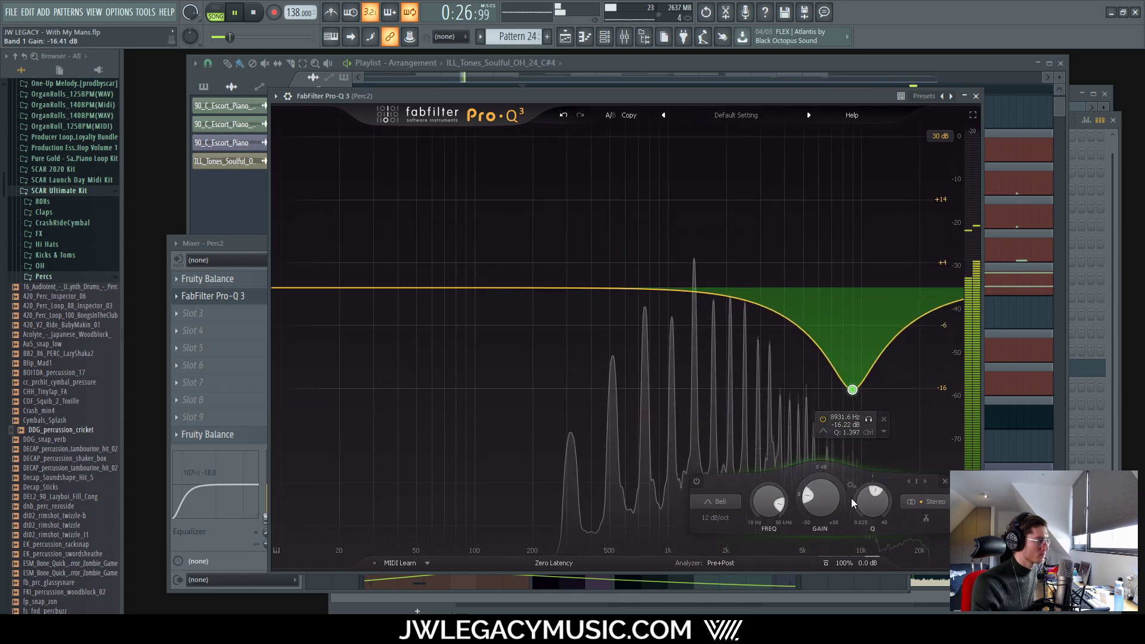
{"action": "key", "text": "space"}
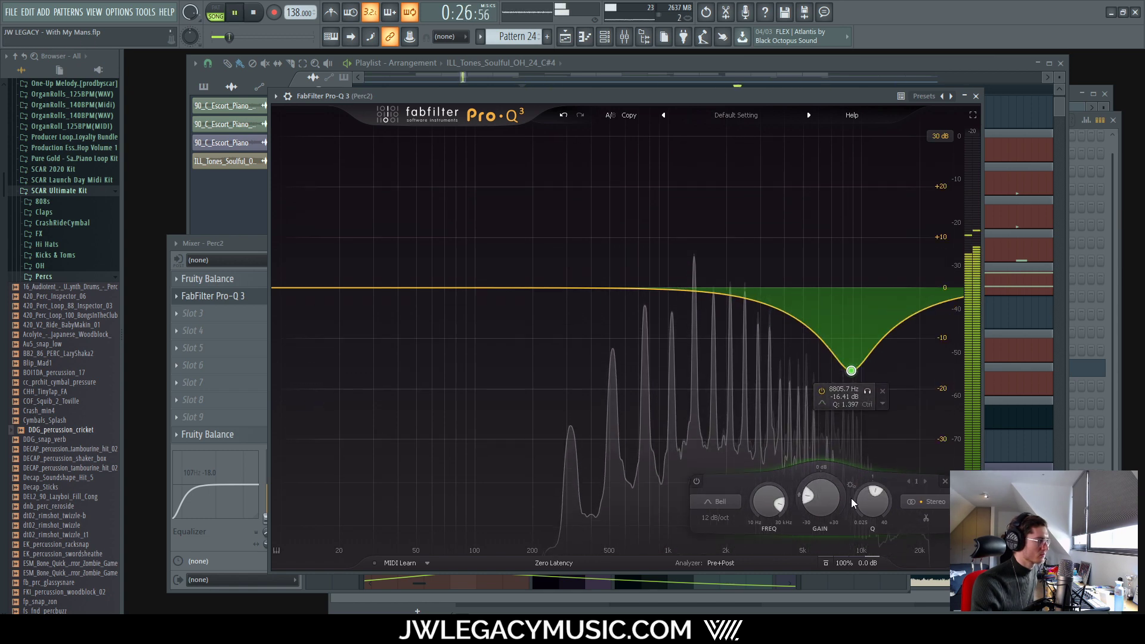
Step: Turn the Perc2 band into a high cut with a 24 dB/oct slope
{"action": "key", "text": "space"}
{"action": "left_click", "coordinate": [823, 404]}
{"action": "left_click", "coordinate": [862, 415]}
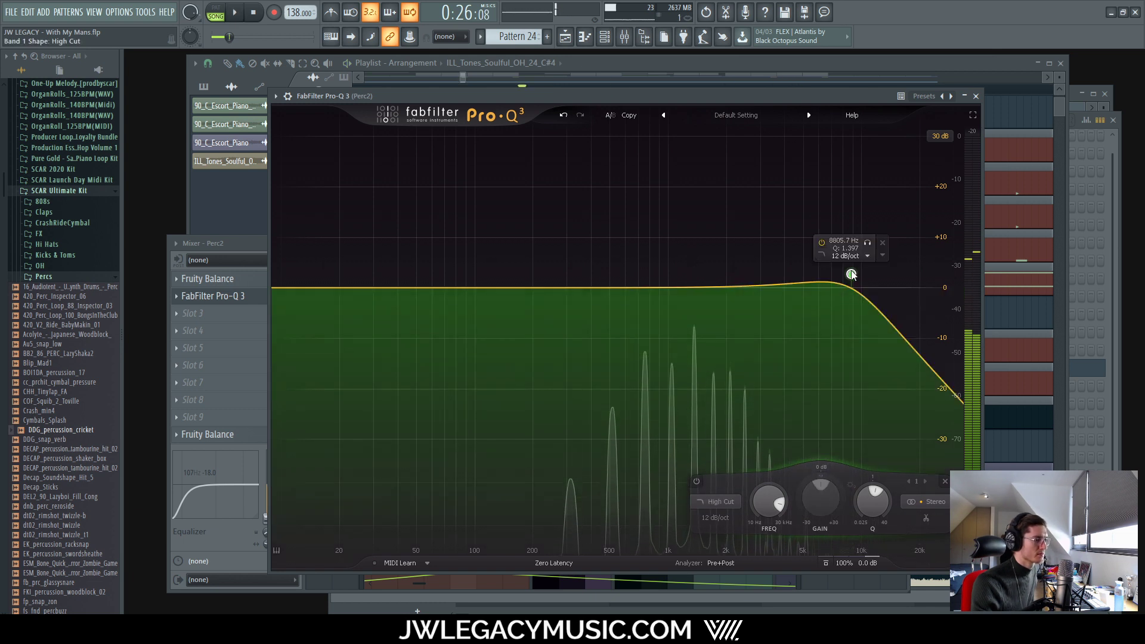
{"action": "left_click_drag", "start_coordinate": [851, 275], "coordinate": [811, 309]}
{"action": "left_click", "coordinate": [864, 295]}
{"action": "left_click", "coordinate": [864, 340]}
Step: Play the beat and lower the high cut to about 4990 Hz, then close Pro-Q 3
{"action": "key", "text": "space"}
{"action": "key", "text": "space"}
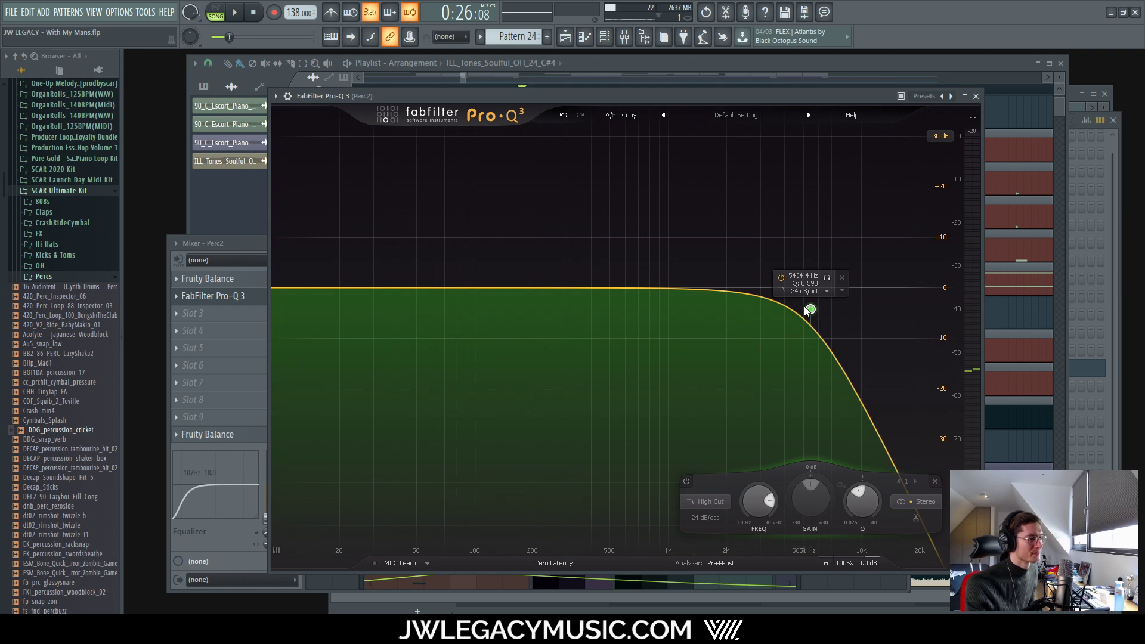
{"action": "left_click_drag", "start_coordinate": [806, 310], "coordinate": [806, 304]}
{"action": "key", "text": "space"}
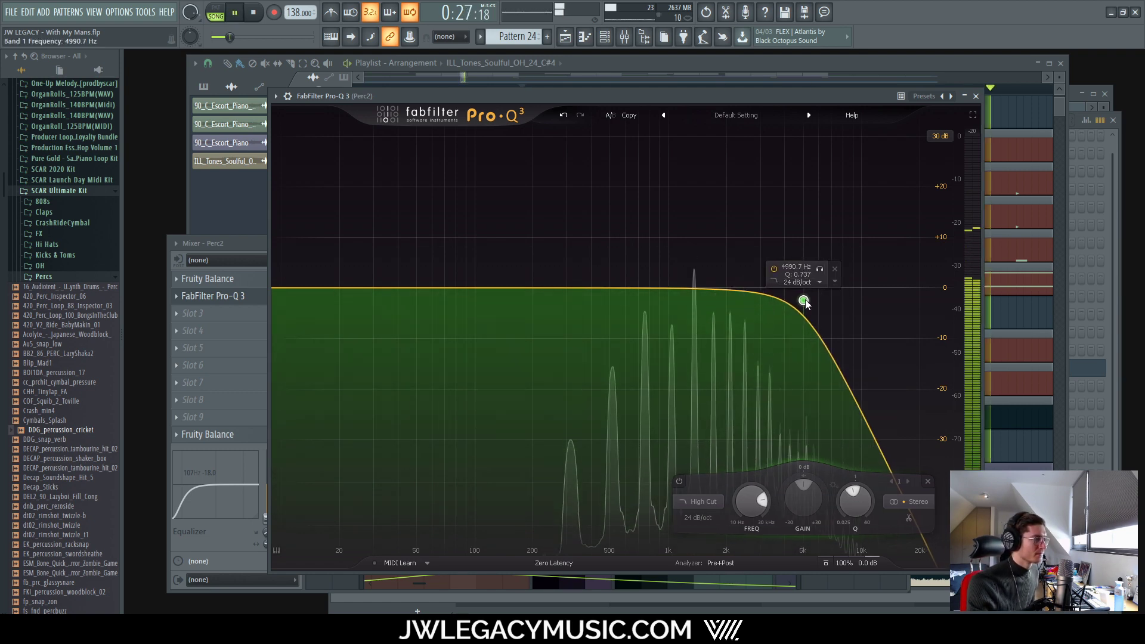
{"action": "key", "text": "Escape"}
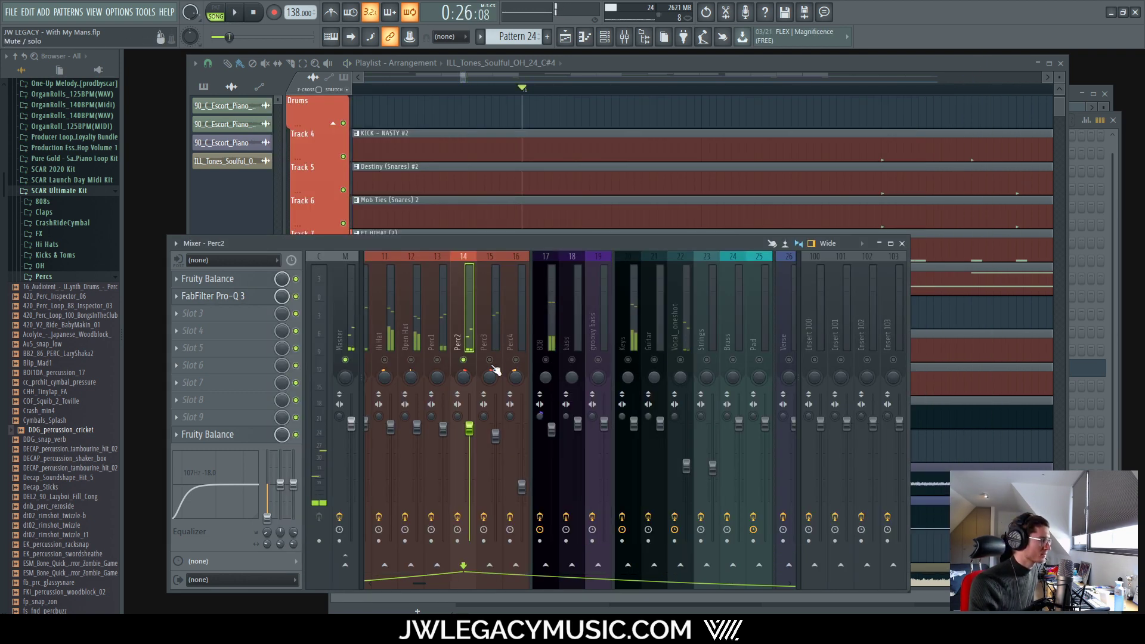
Step: Load FabFilter Pro-Q 3 into the second effect slot of the Perc3 channel
{"action": "left_click", "coordinate": [499, 322]}
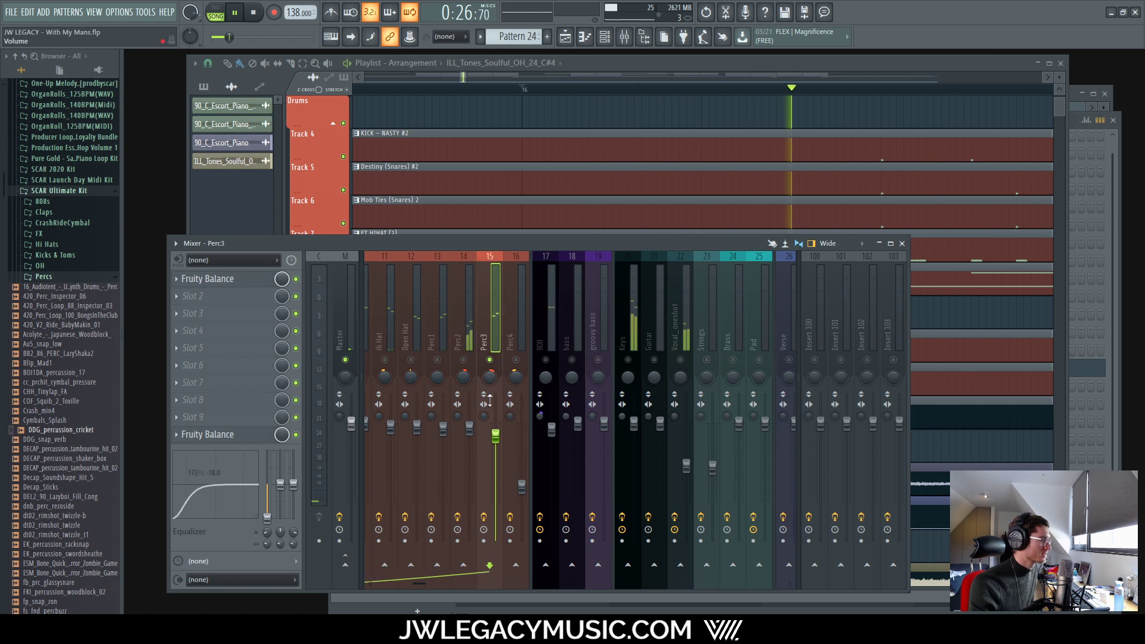
{"action": "key", "text": "space"}
{"action": "left_click", "coordinate": [227, 300]}
{"action": "mouse_move", "coordinate": [228, 311]}
{"action": "left_click", "coordinate": [394, 23]}
{"action": "type", "text": "pro"}
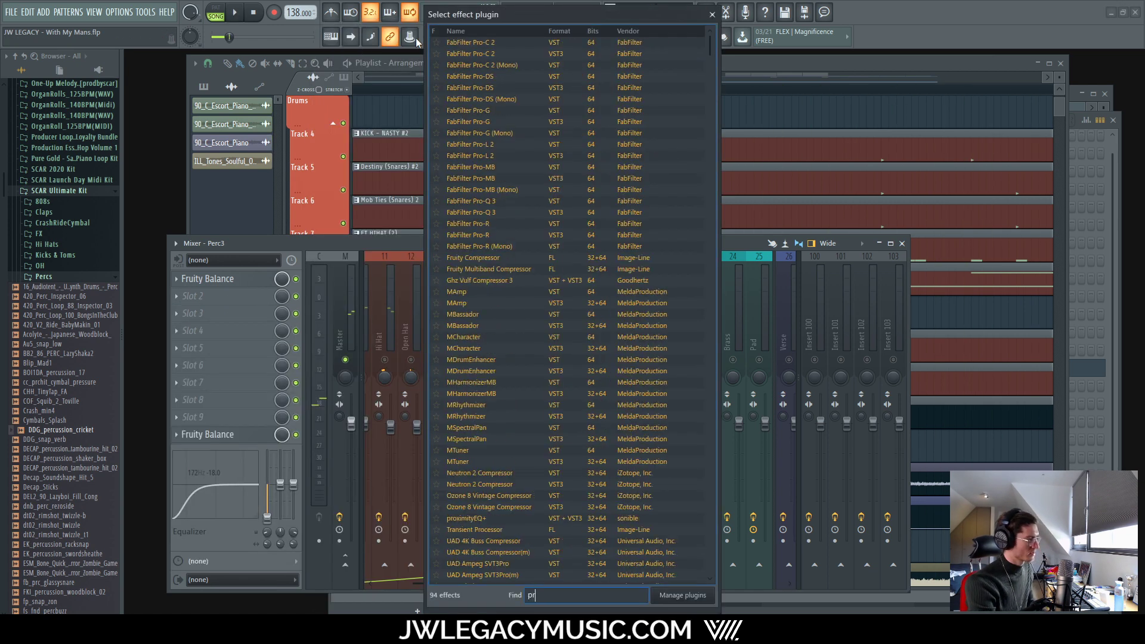
{"action": "double_click", "coordinate": [477, 212]}
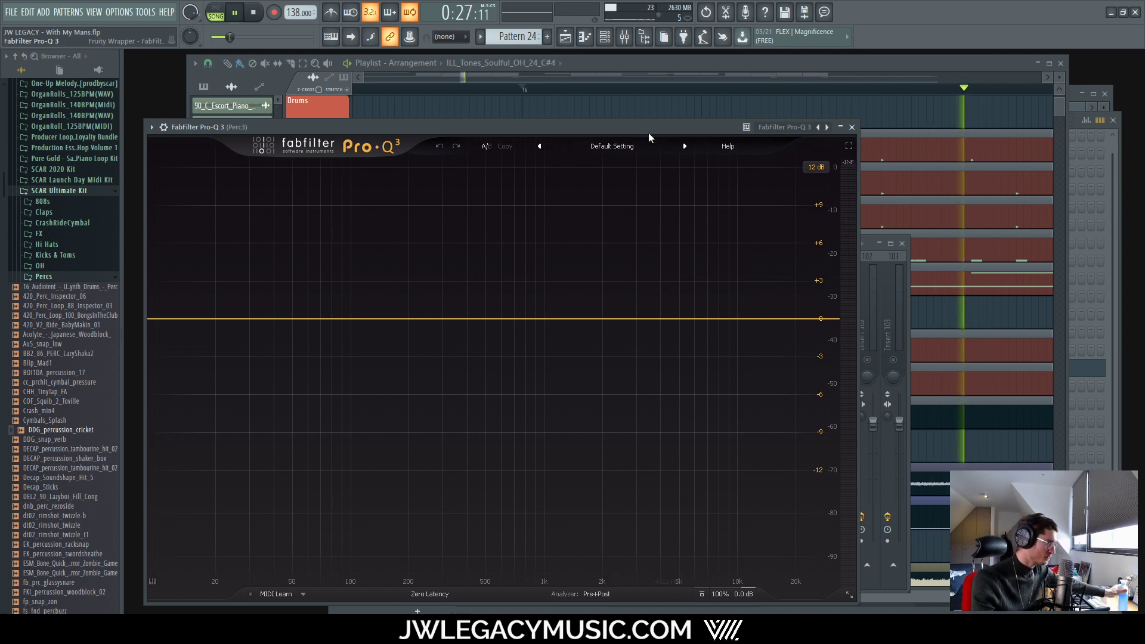
Step: Add a 12 dB/oct low cut band at about 196 Hz and close Pro-Q 3
{"action": "left_click", "coordinate": [227, 340]}
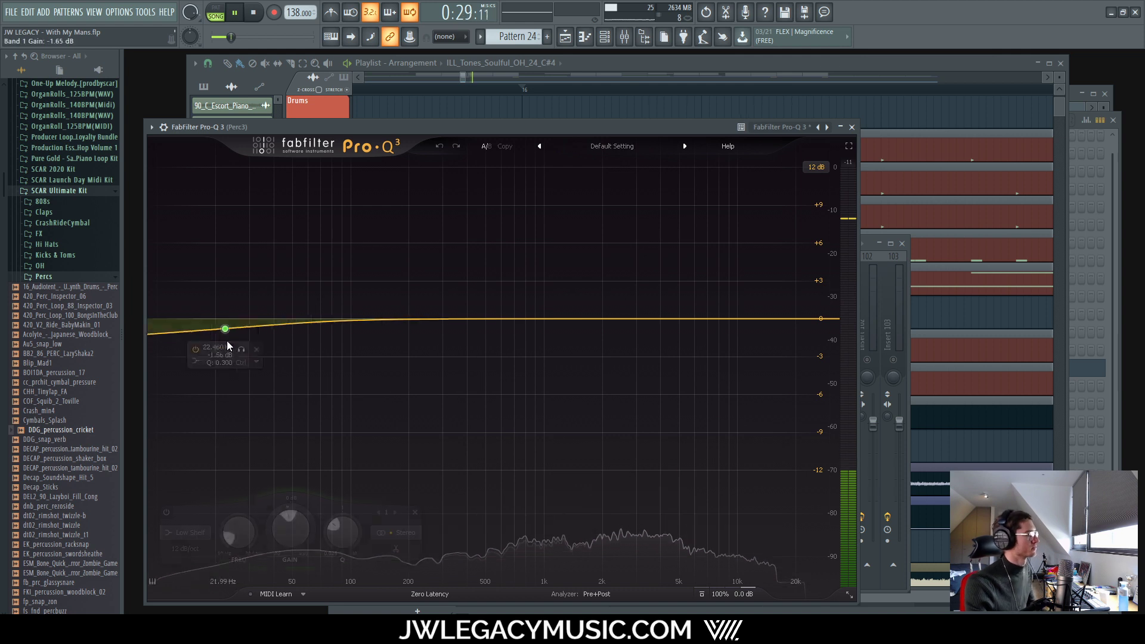
{"action": "left_click_drag", "start_coordinate": [226, 341], "coordinate": [237, 346]}
{"action": "left_click", "coordinate": [208, 363]}
{"action": "left_click", "coordinate": [235, 378]}
{"action": "left_click_drag", "start_coordinate": [239, 440], "coordinate": [407, 326]}
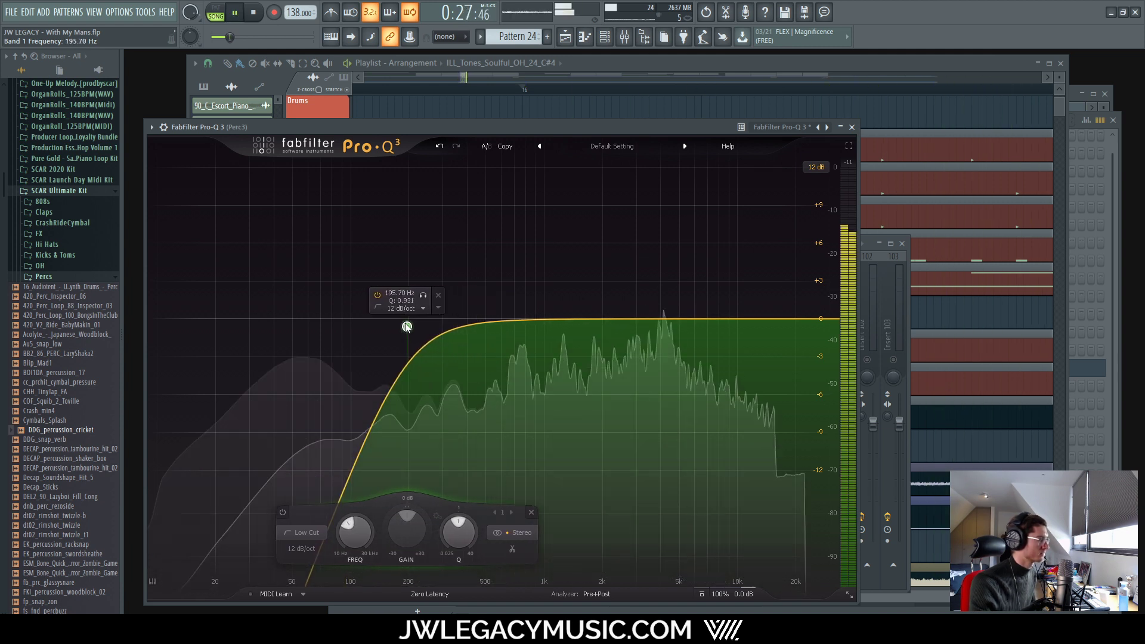
{"action": "left_click", "coordinate": [852, 128]}
Step: Bring the playlist forward and play the beat to hear the Perc3 low cut
{"action": "scroll", "coordinate": [597, 135], "scroll_direction": "down", "scroll_amount": 4}
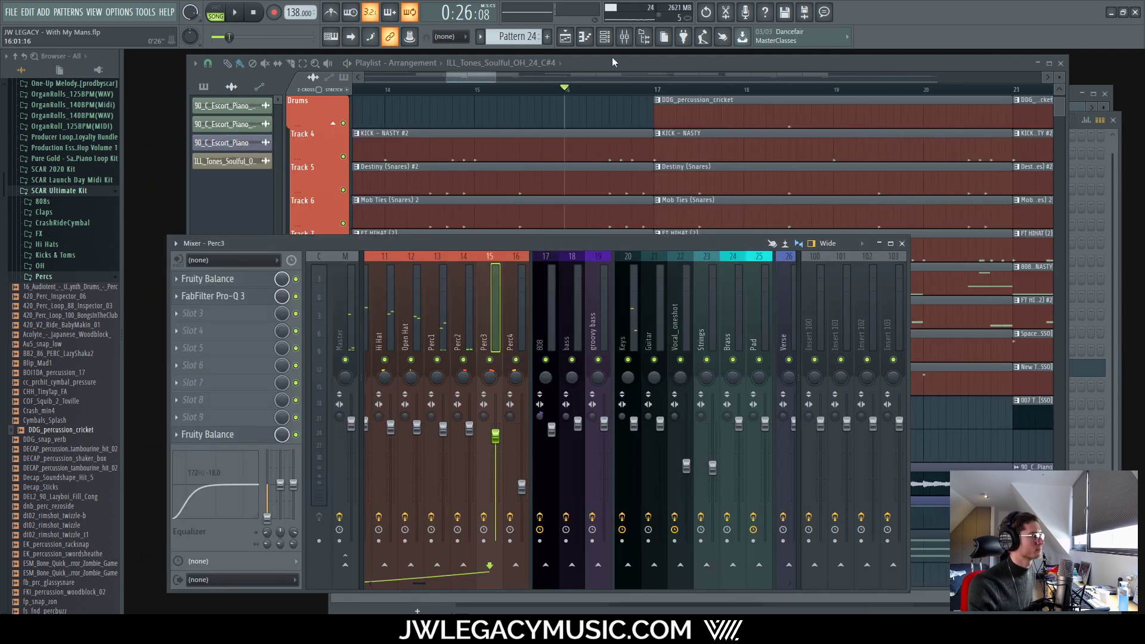
{"action": "left_click", "coordinate": [613, 61]}
{"action": "scroll", "coordinate": [527, 114], "scroll_direction": "down", "scroll_amount": 3}
{"action": "scroll", "coordinate": [382, 117], "scroll_direction": "up", "scroll_amount": 3}
{"action": "scroll", "coordinate": [554, 102], "scroll_direction": "up", "scroll_amount": 3}
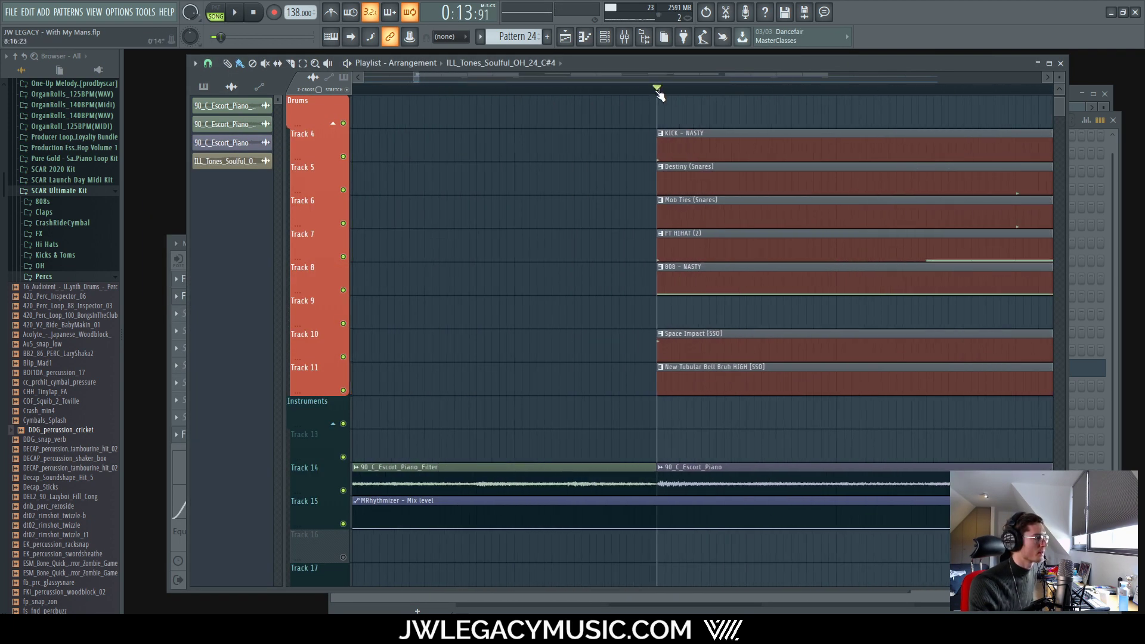
{"action": "key", "text": "space"}
{"action": "scroll", "coordinate": [512, 274], "scroll_direction": "down", "scroll_amount": 5}
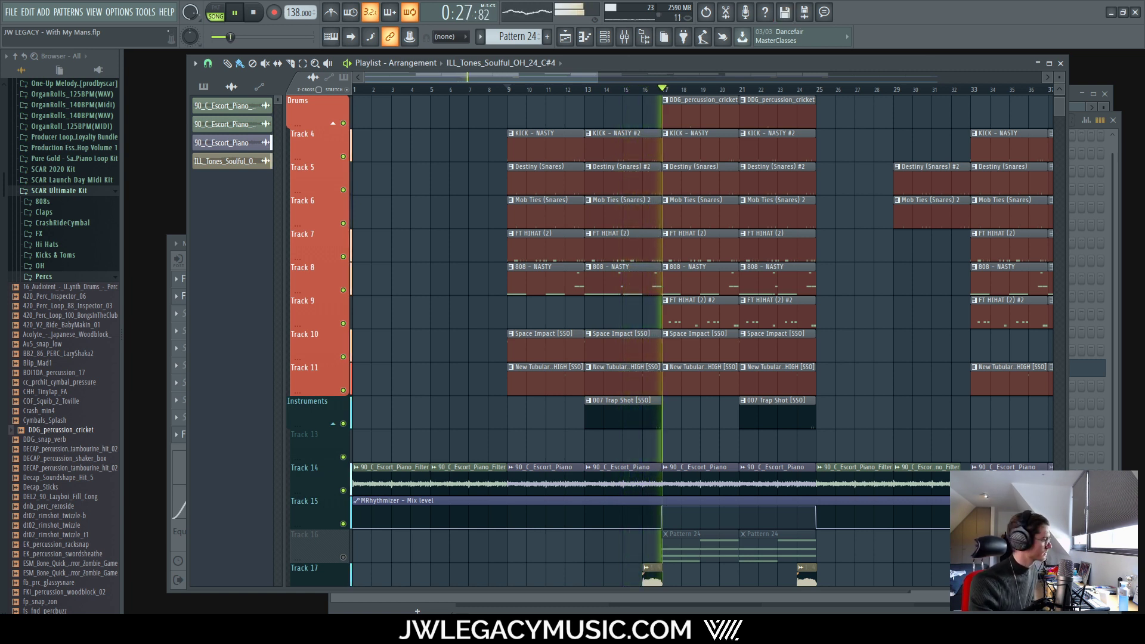
Step: Recheck Perc3's Pro-Q 3 in the mixer, then return to the playlist arrangement
{"action": "left_click", "coordinate": [626, 41]}
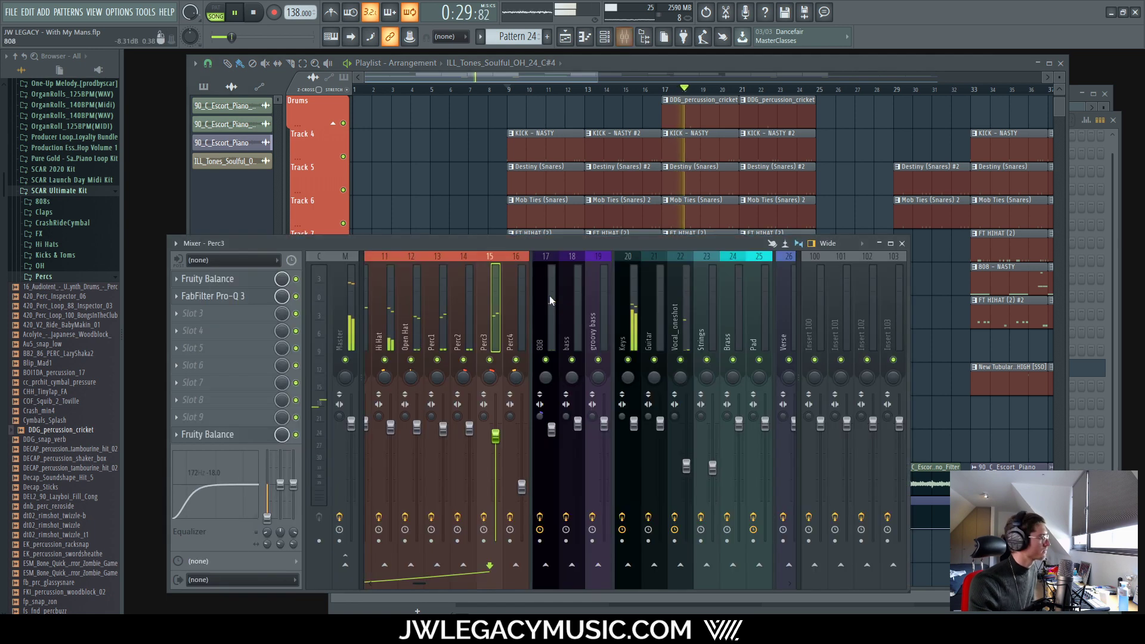
{"action": "left_click", "coordinate": [240, 296]}
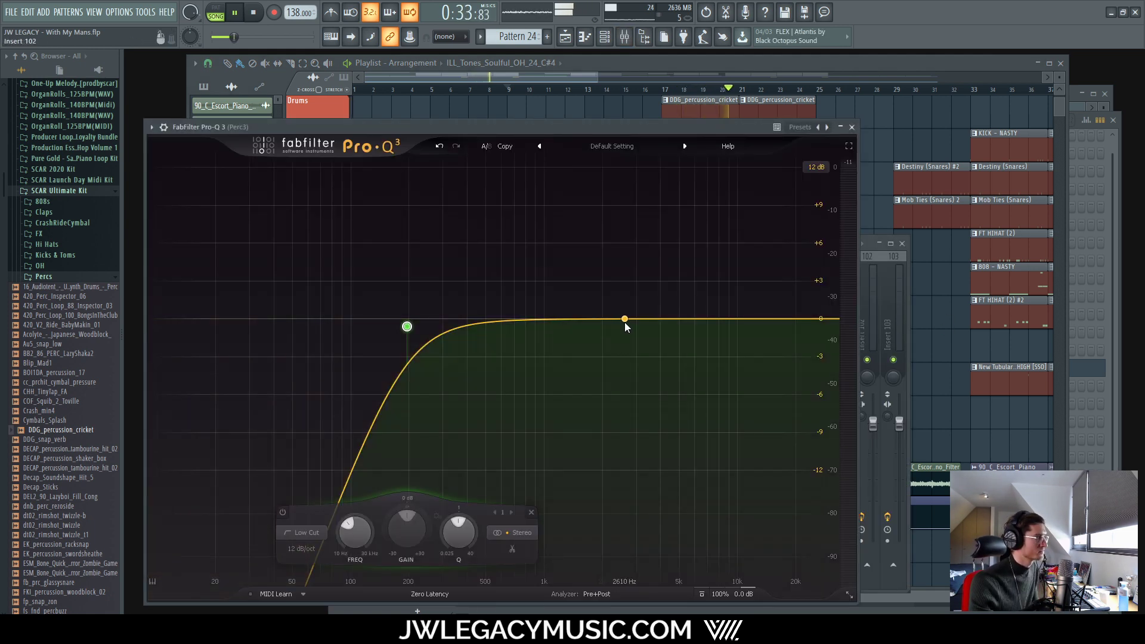
{"action": "left_click", "coordinate": [795, 67]}
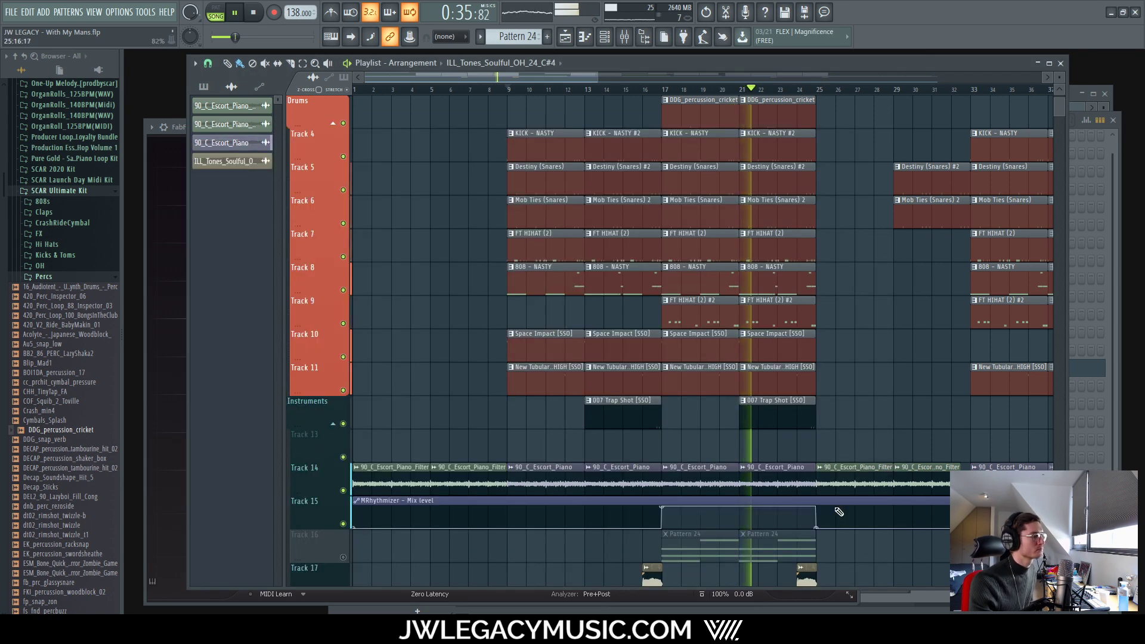
{"action": "scroll", "coordinate": [820, 471], "scroll_direction": "down", "scroll_amount": 3}
{"action": "scroll", "coordinate": [798, 430], "scroll_direction": "down", "scroll_amount": 4}
{"action": "scroll", "coordinate": [618, 401], "scroll_direction": "up", "scroll_amount": 2}
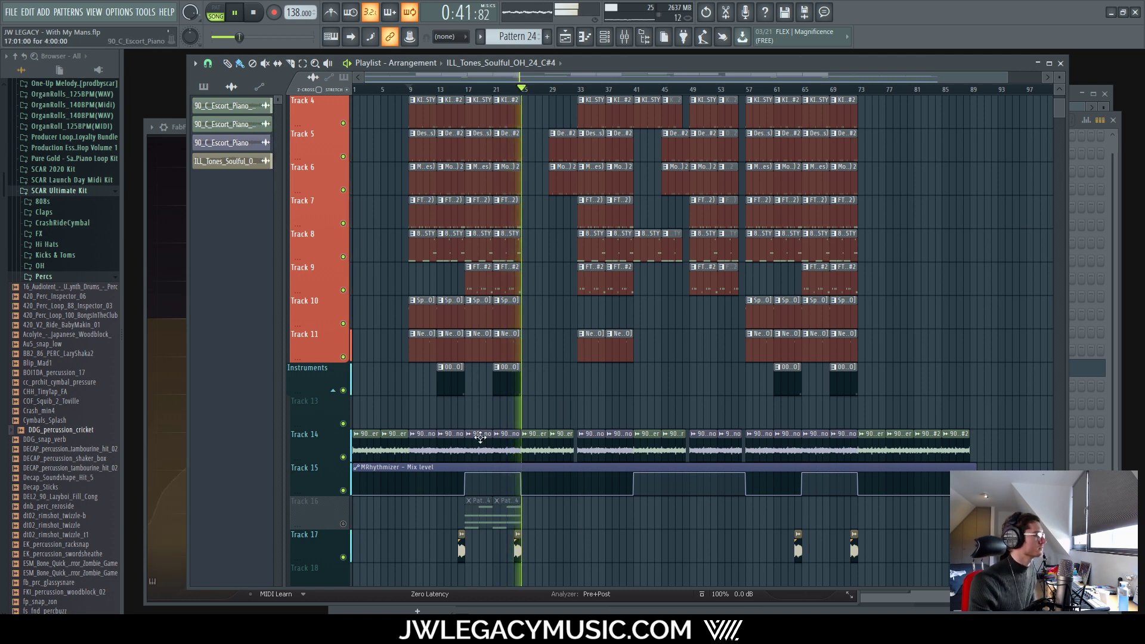
{"action": "scroll", "coordinate": [520, 565], "scroll_direction": "up", "scroll_amount": 5}
{"action": "scroll", "coordinate": [520, 566], "scroll_direction": "up", "scroll_amount": 3}
{"action": "scroll", "coordinate": [660, 550], "scroll_direction": "down", "scroll_amount": 6}
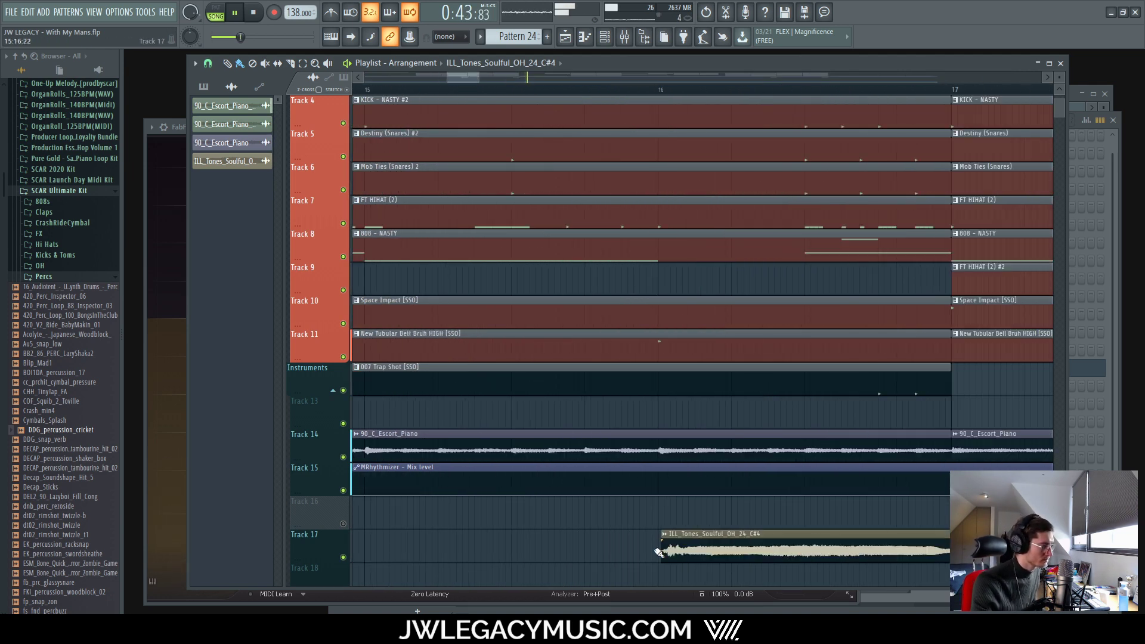
{"action": "scroll", "coordinate": [888, 552], "scroll_direction": "up", "scroll_amount": 4}
{"action": "scroll", "coordinate": [812, 552], "scroll_direction": "down", "scroll_amount": 7}
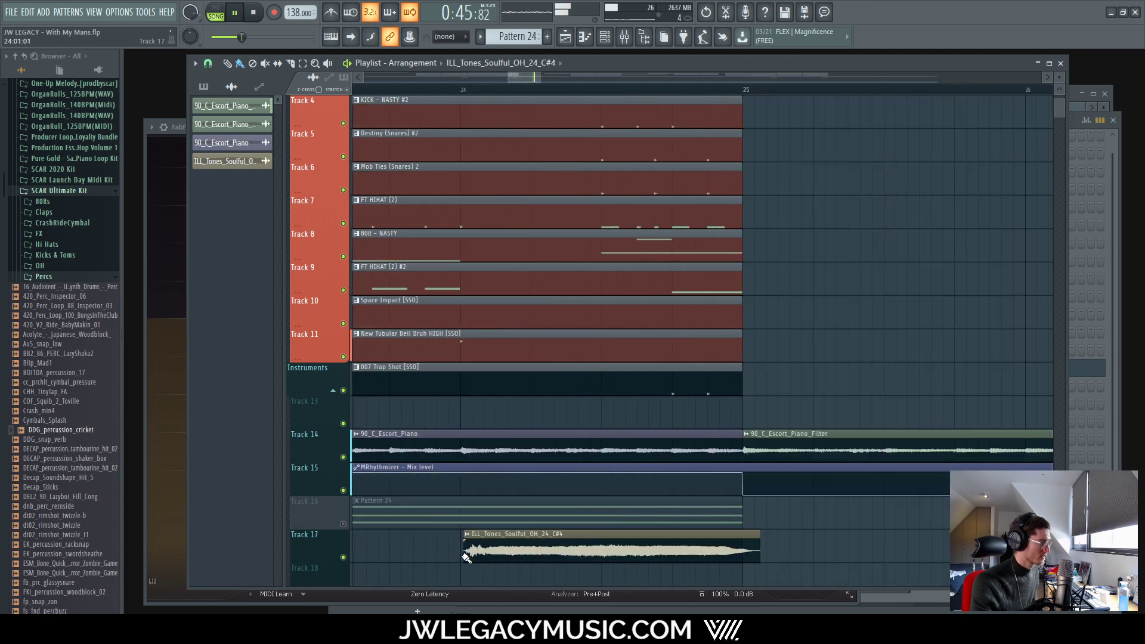
{"action": "scroll", "coordinate": [745, 556], "scroll_direction": "up", "scroll_amount": 6}
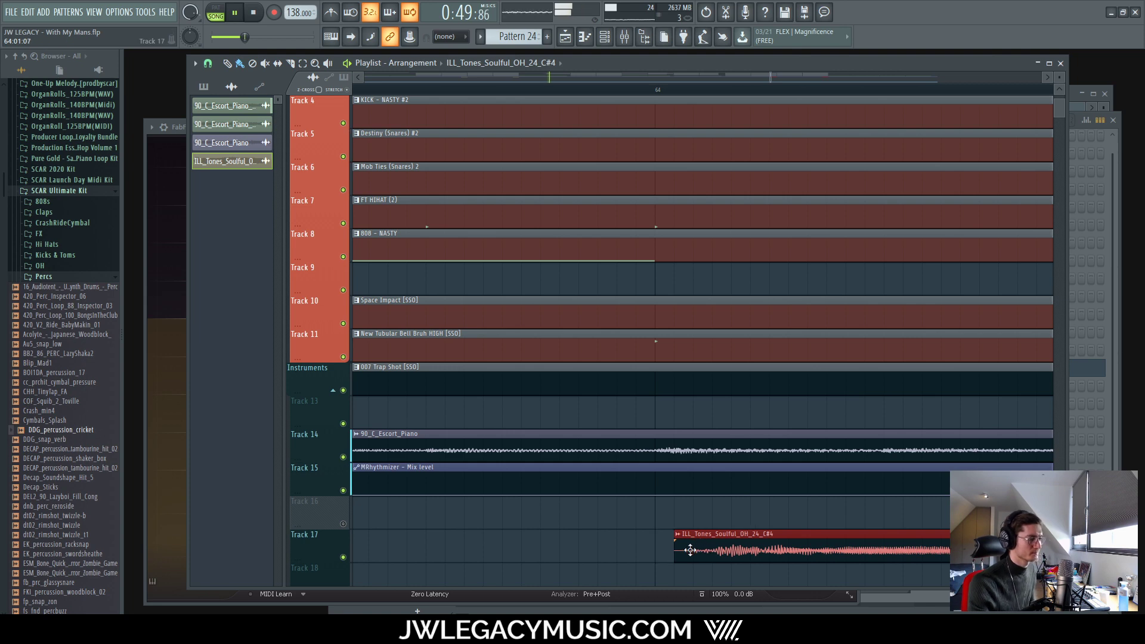
{"action": "scroll", "coordinate": [656, 543], "scroll_direction": "down", "scroll_amount": 6}
{"action": "scroll", "coordinate": [567, 495], "scroll_direction": "up", "scroll_amount": 2}
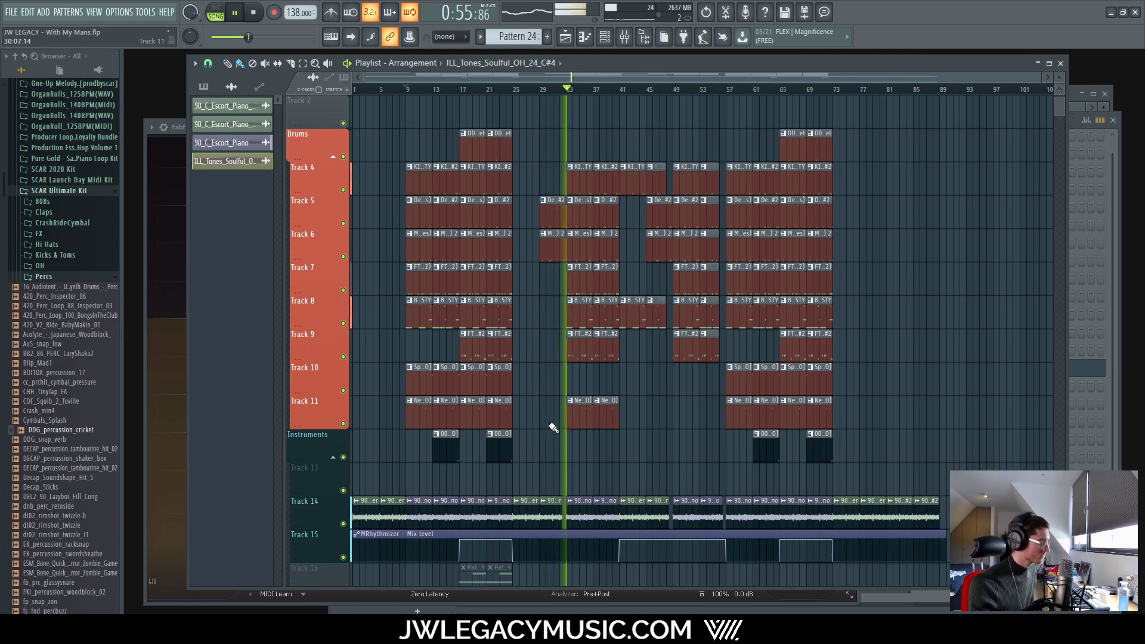
{"action": "scroll", "coordinate": [435, 340], "scroll_direction": "up", "scroll_amount": 1}
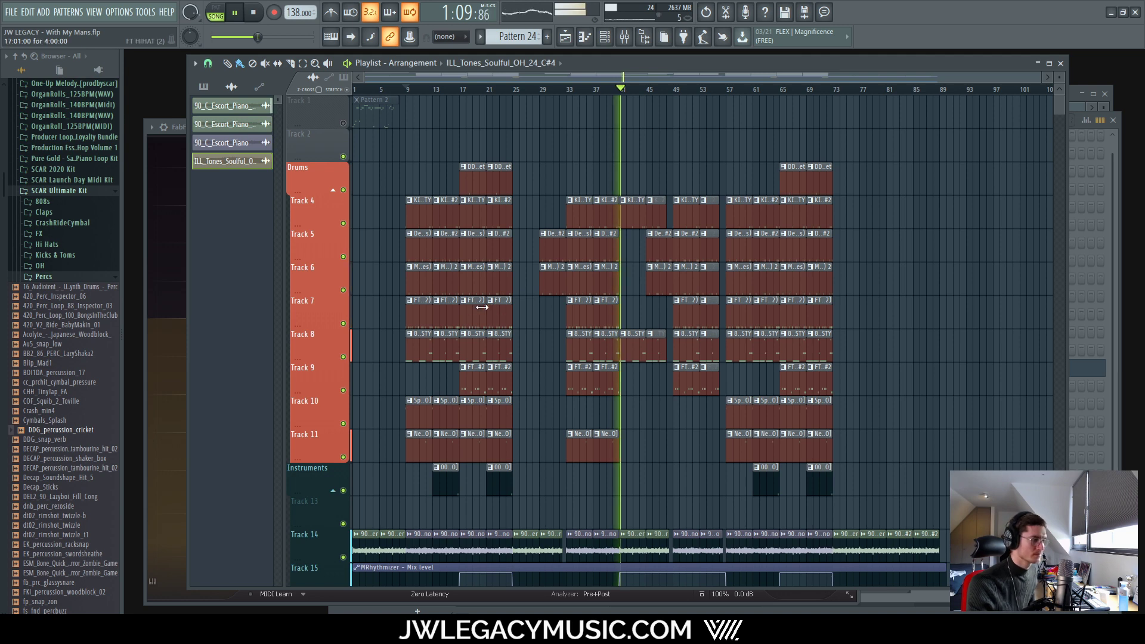
{"action": "scroll", "coordinate": [549, 373], "scroll_direction": "down", "scroll_amount": 3}
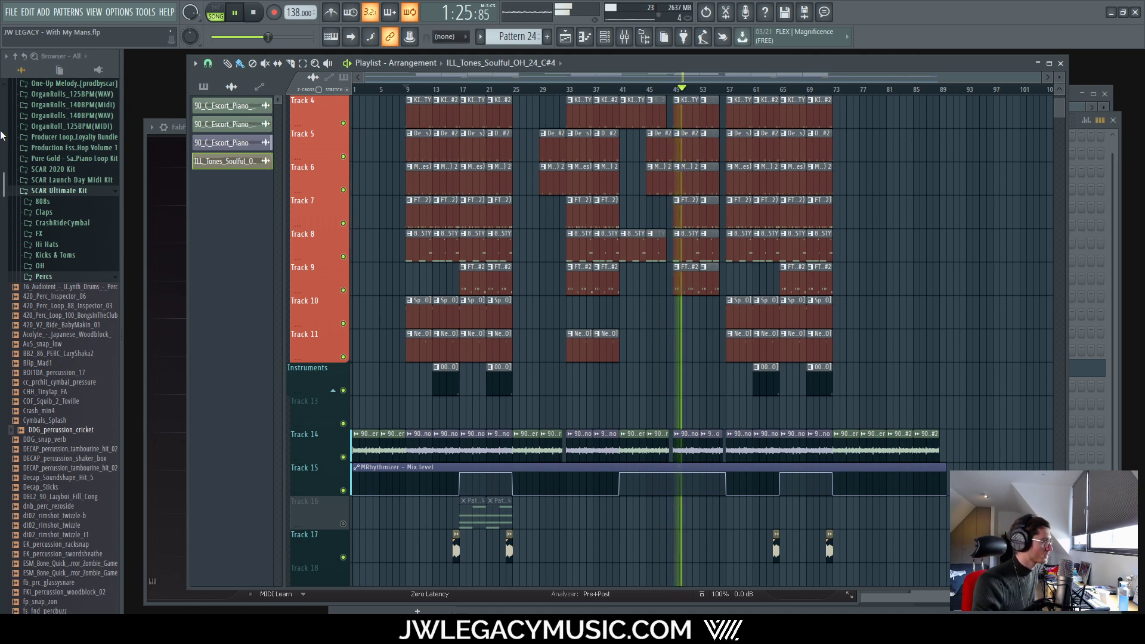
{"action": "scroll", "coordinate": [792, 396], "scroll_direction": "down", "scroll_amount": 3}
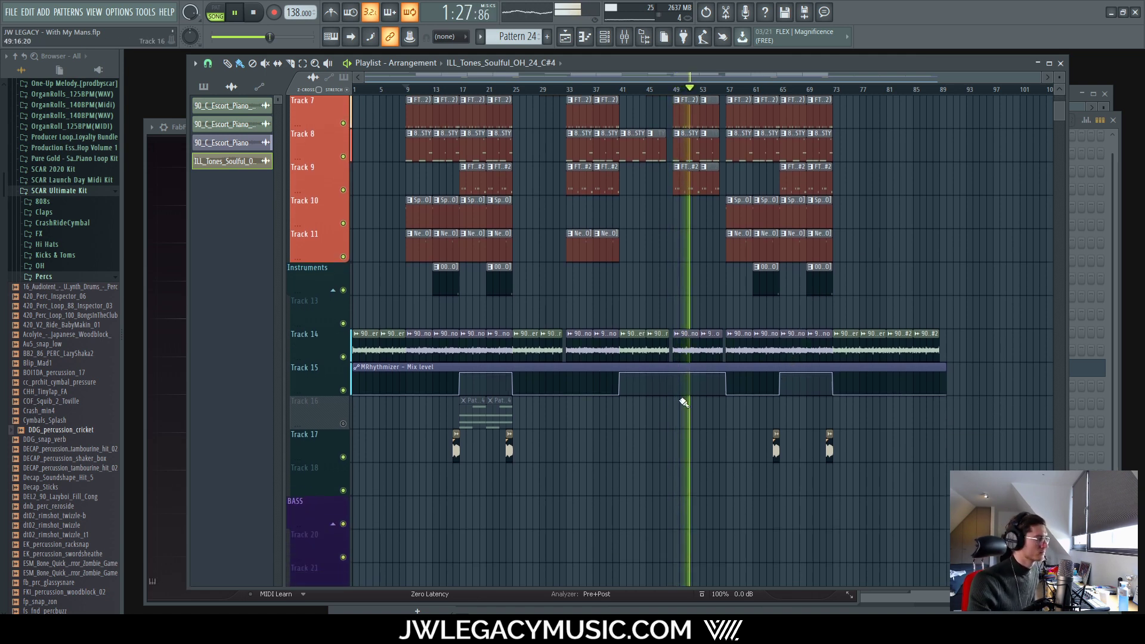
{"action": "scroll", "coordinate": [682, 399], "scroll_direction": "up", "scroll_amount": 4}
{"action": "scroll", "coordinate": [751, 513], "scroll_direction": "up", "scroll_amount": 2}
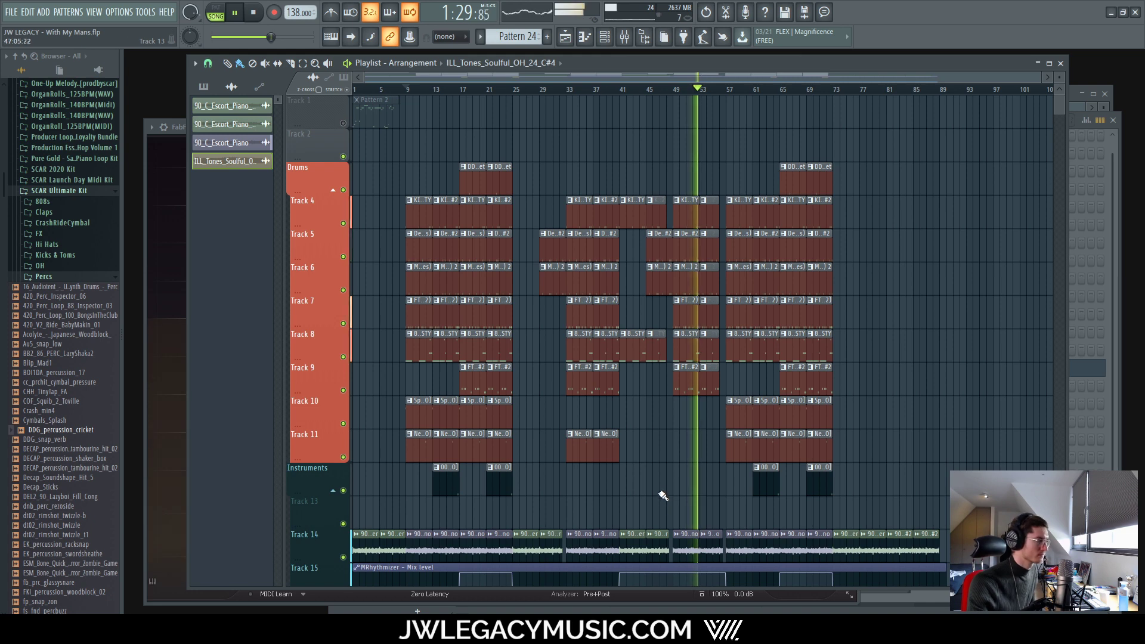
{"action": "scroll", "coordinate": [669, 500], "scroll_direction": "down", "scroll_amount": 4}
{"action": "scroll", "coordinate": [675, 450], "scroll_direction": "up", "scroll_amount": 5}
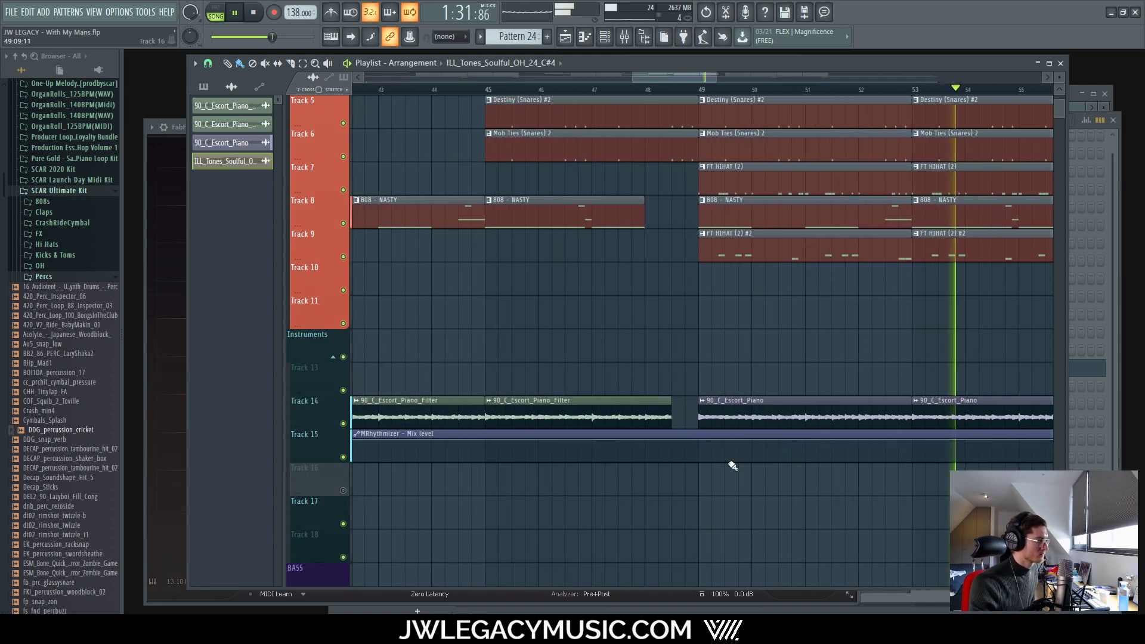
{"action": "key", "text": "space"}
{"action": "scroll", "coordinate": [703, 447], "scroll_direction": "up", "scroll_amount": 2}
{"action": "left_click_drag", "start_coordinate": [700, 441], "coordinate": [705, 549]}
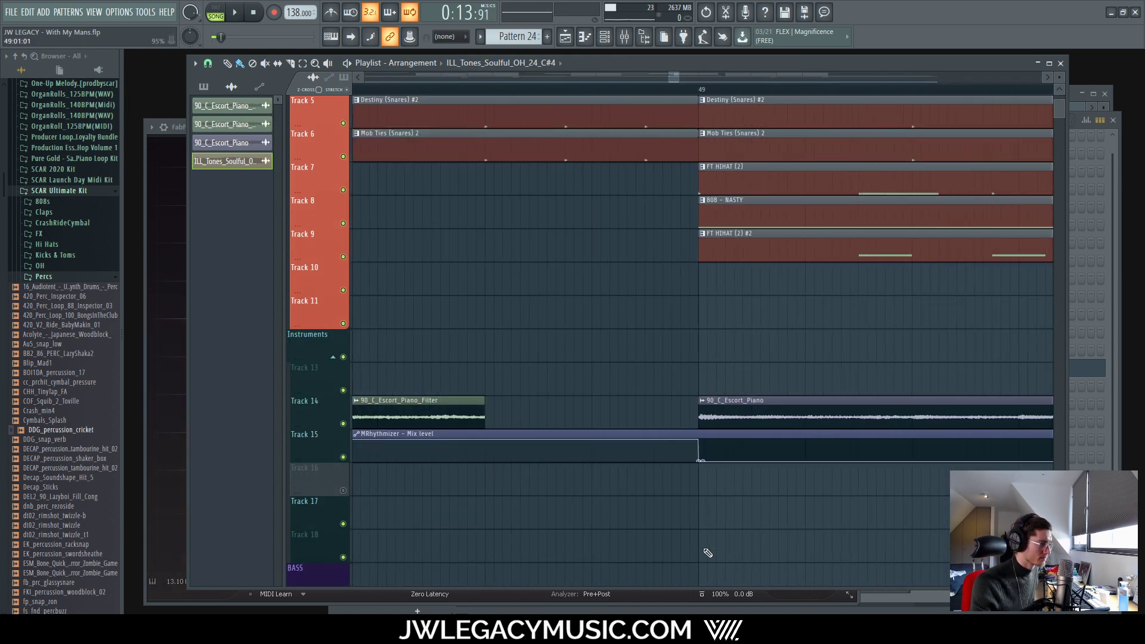
{"action": "scroll", "coordinate": [738, 450], "scroll_direction": "down", "scroll_amount": 7}
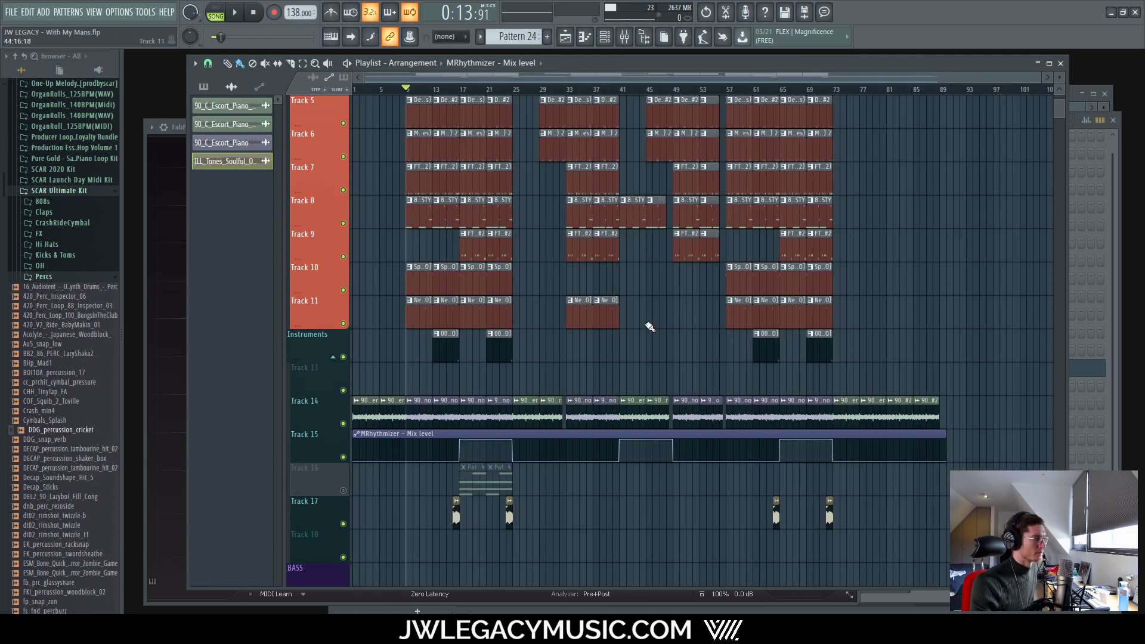
{"action": "scroll", "coordinate": [649, 327], "scroll_direction": "up", "scroll_amount": 4}
{"action": "left_click", "coordinate": [607, 89]}
{"action": "scroll", "coordinate": [607, 88], "scroll_direction": "up", "scroll_amount": 6}
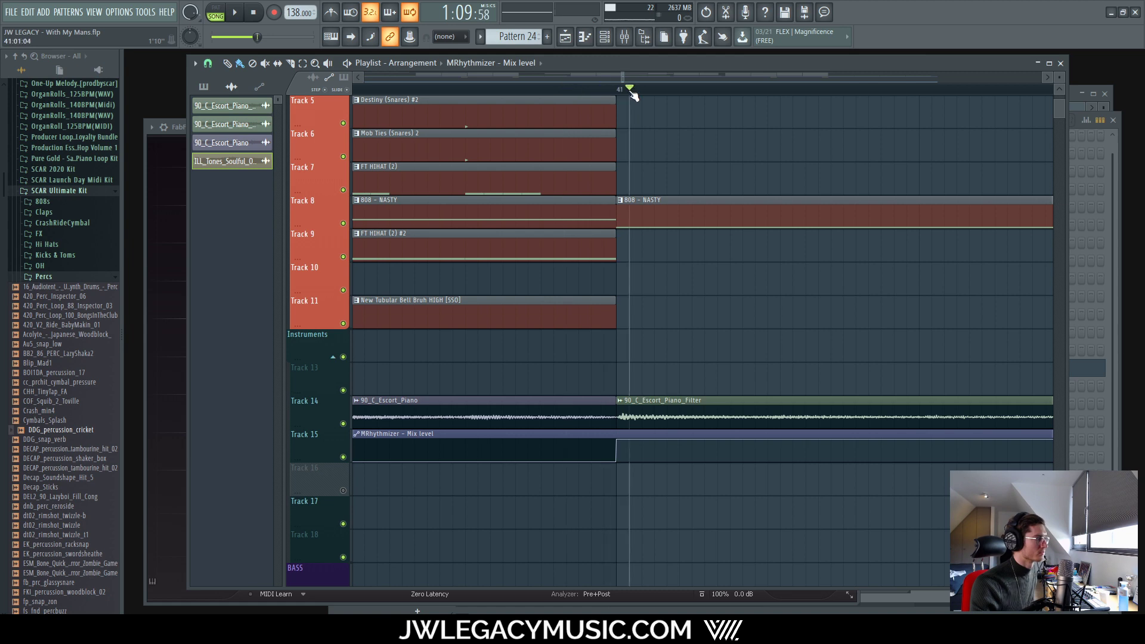
{"action": "key", "text": "space"}
{"action": "scroll", "coordinate": [632, 358], "scroll_direction": "down", "scroll_amount": 7}
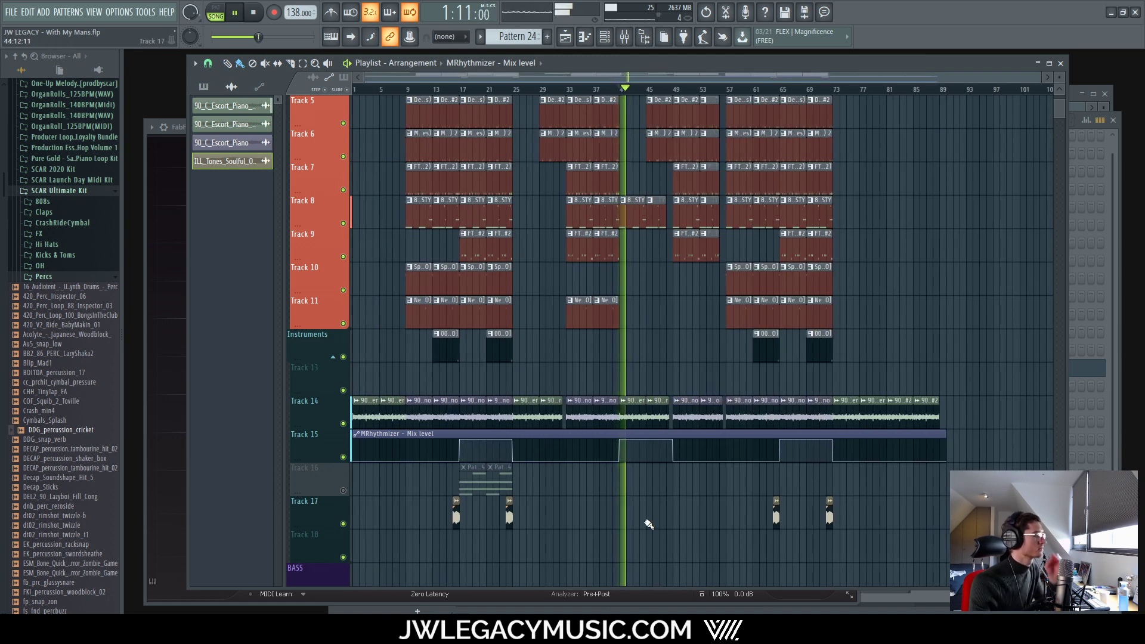
{"action": "scroll", "coordinate": [662, 504], "scroll_direction": "up", "scroll_amount": 4}
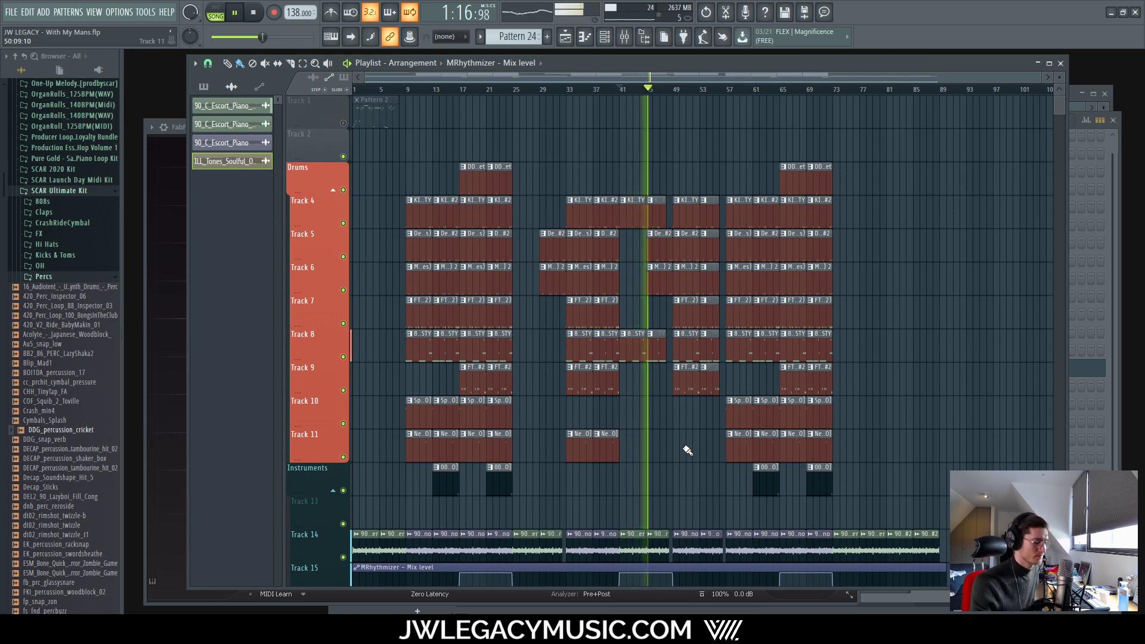
{"action": "scroll", "coordinate": [689, 424], "scroll_direction": "down", "scroll_amount": 3}
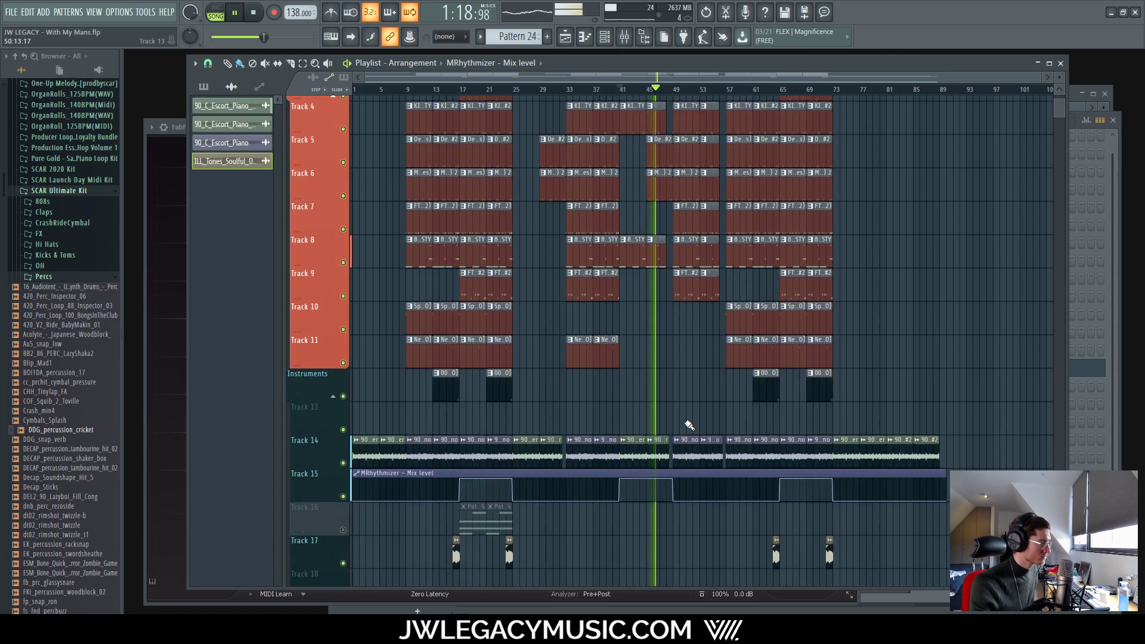
{"action": "scroll", "coordinate": [723, 352], "scroll_direction": "down", "scroll_amount": 1}
{"action": "scroll", "coordinate": [735, 271], "scroll_direction": "up", "scroll_amount": 4}
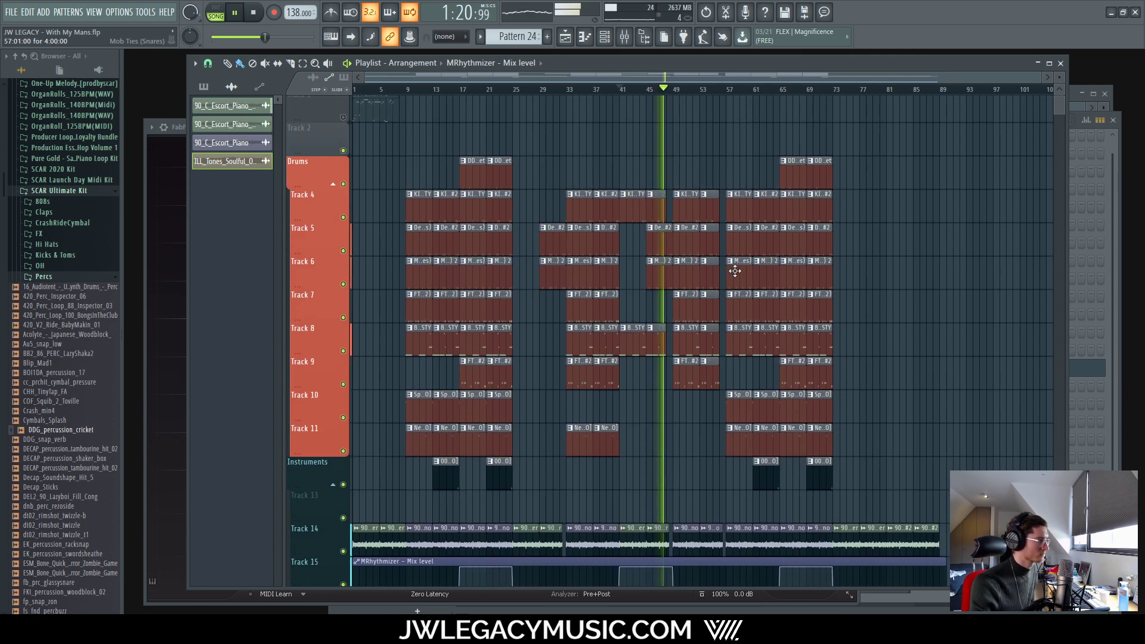
{"action": "scroll", "coordinate": [734, 272], "scroll_direction": "down", "scroll_amount": 1}
{"action": "scroll", "coordinate": [655, 429], "scroll_direction": "down", "scroll_amount": 2}
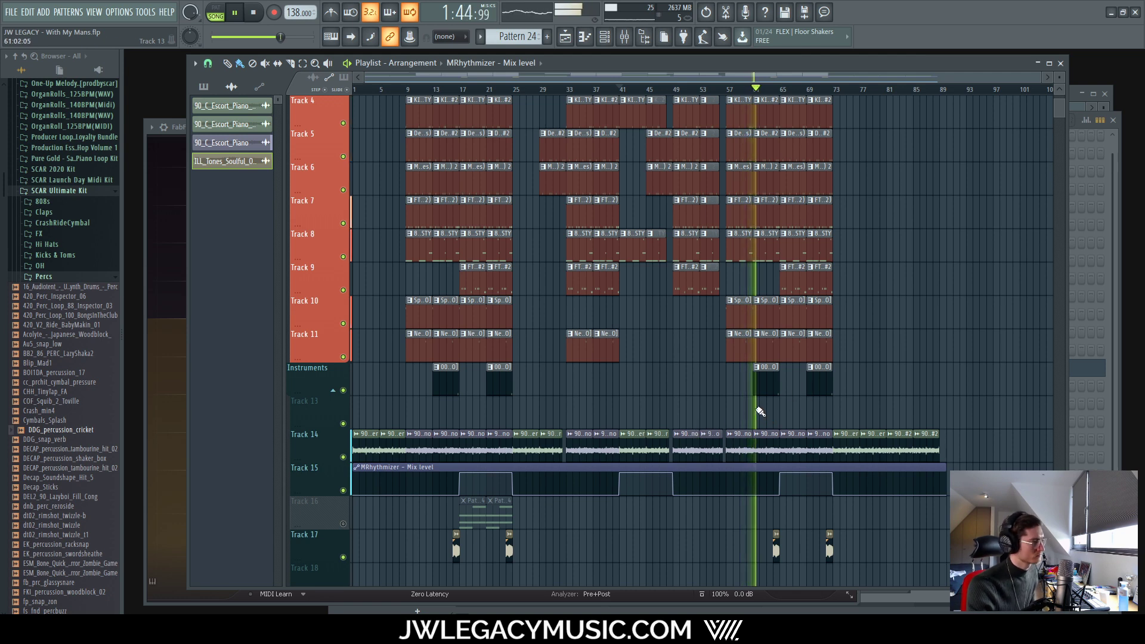
{"action": "scroll", "coordinate": [591, 358], "scroll_direction": "up", "scroll_amount": 3}
{"action": "scroll", "coordinate": [591, 359], "scroll_direction": "down", "scroll_amount": 4}
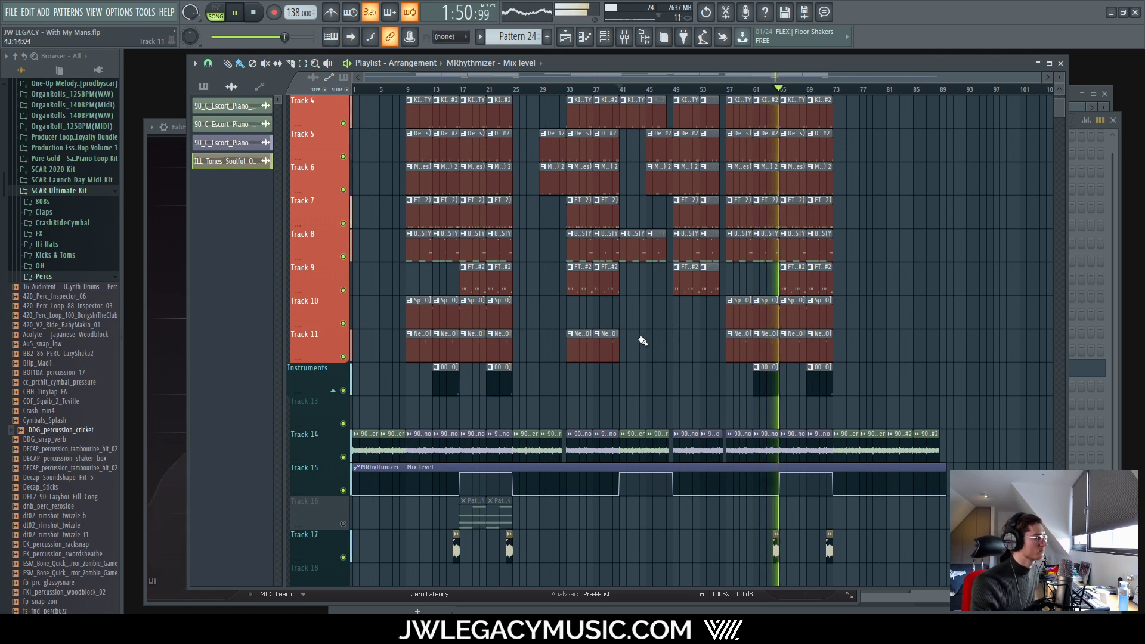
{"action": "scroll", "coordinate": [650, 452], "scroll_direction": "up", "scroll_amount": 3}
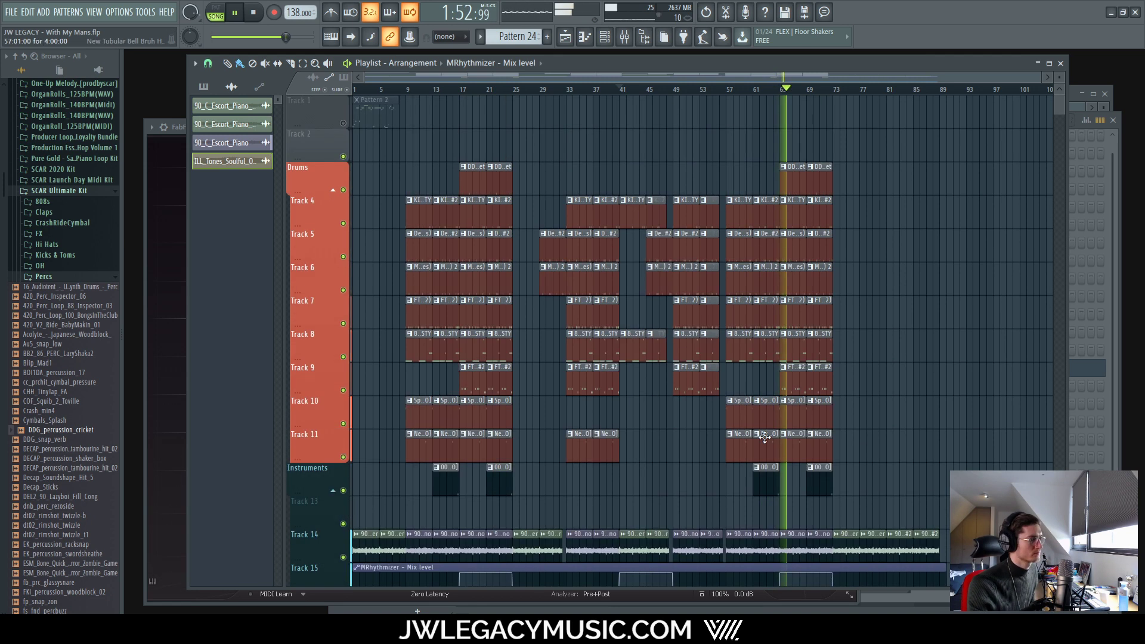
{"action": "scroll", "coordinate": [835, 450], "scroll_direction": "down", "scroll_amount": 4}
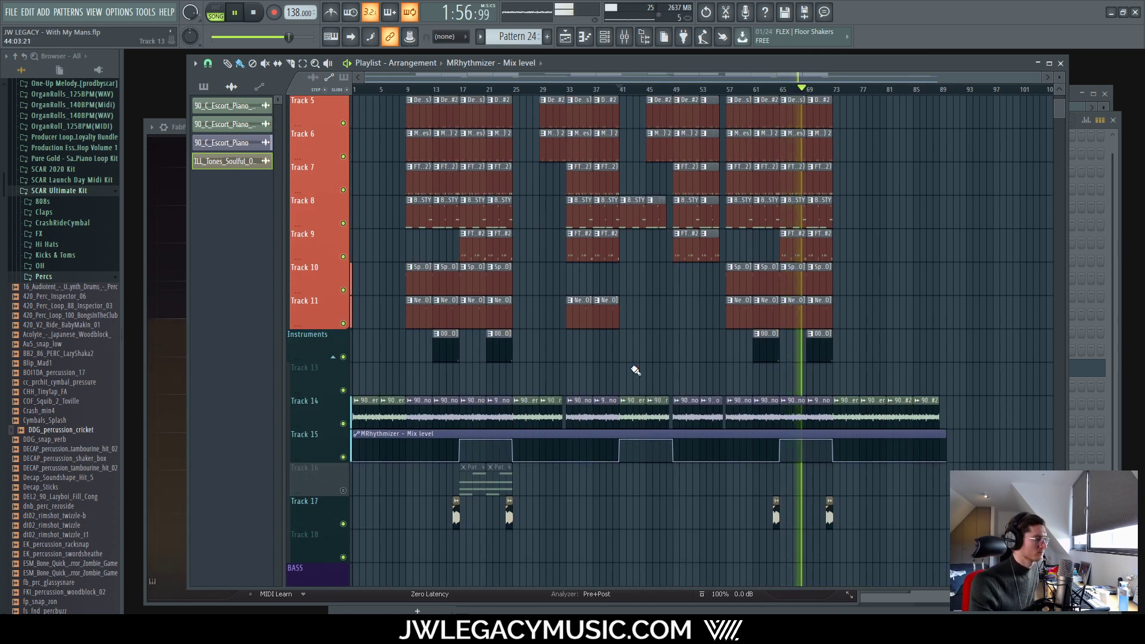
{"action": "scroll", "coordinate": [634, 366], "scroll_direction": "up", "scroll_amount": 4}
Step: Mute the Keys channel, review the Vocal_oneshot and Keys effects, and stop playback
{"action": "left_click", "coordinate": [620, 39]}
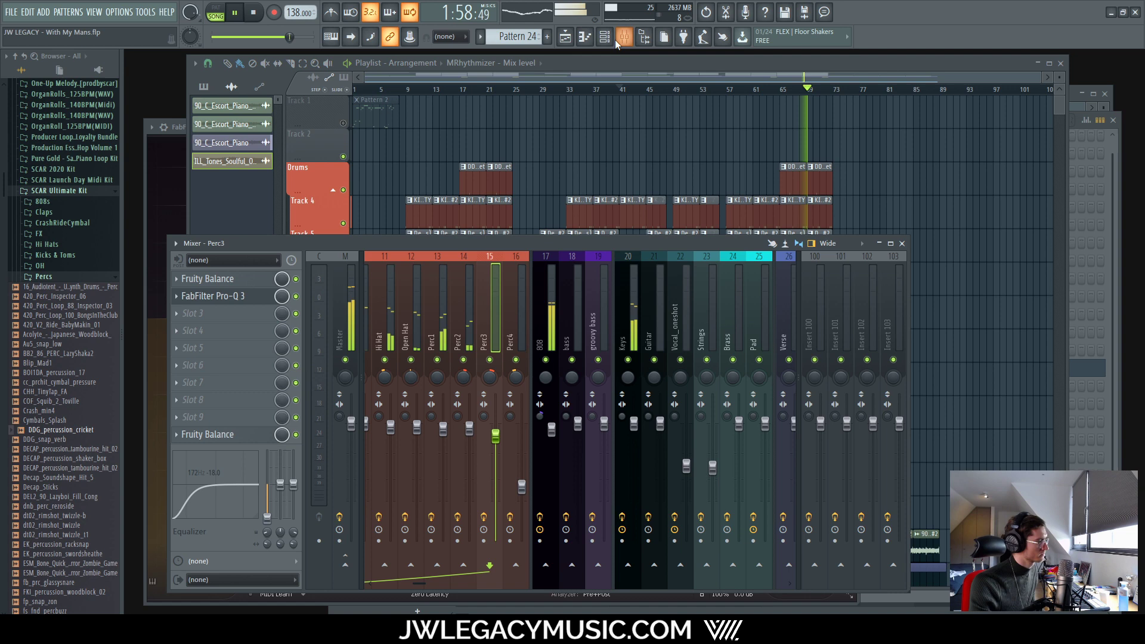
{"action": "left_click", "coordinate": [629, 360]}
{"action": "left_click", "coordinate": [671, 313]}
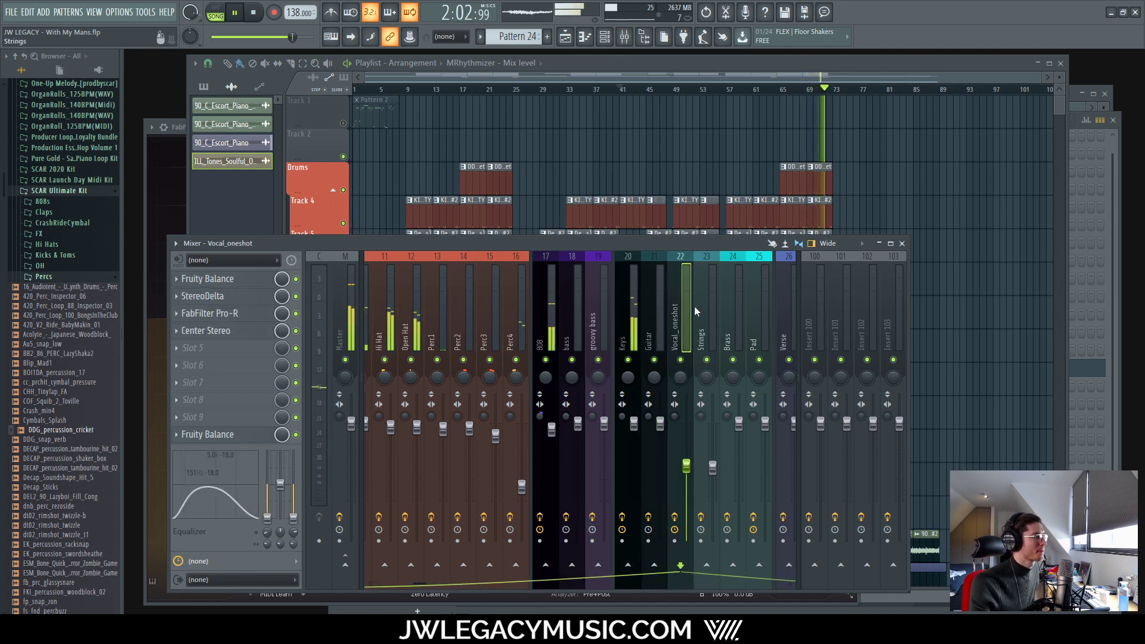
{"action": "scroll", "coordinate": [478, 589], "scroll_direction": "down", "scroll_amount": 5}
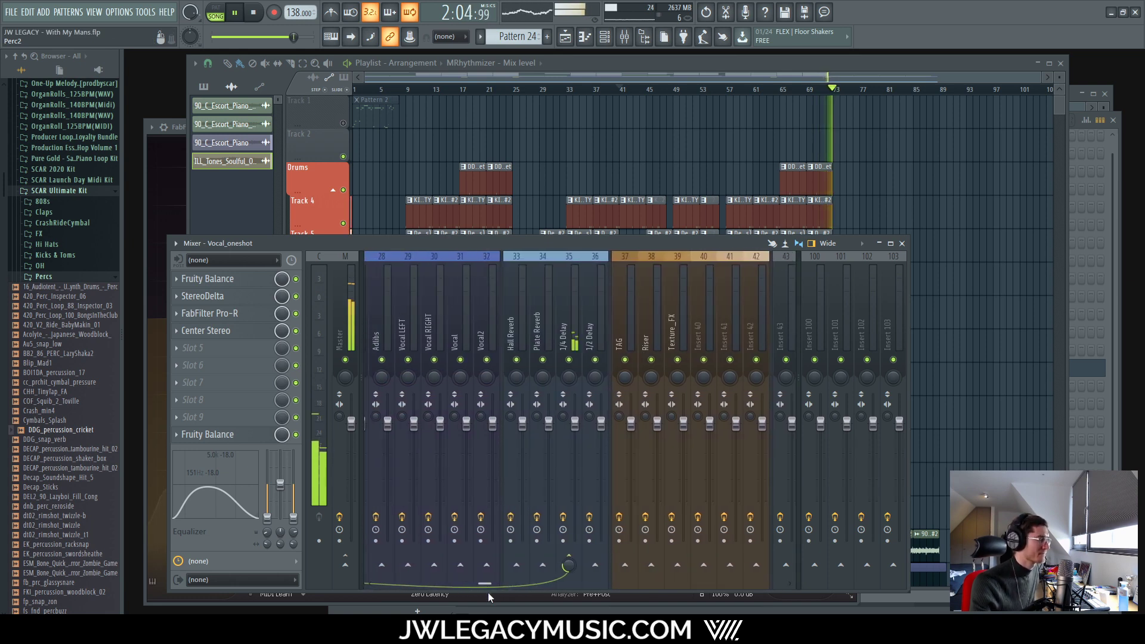
{"action": "scroll", "coordinate": [487, 592], "scroll_direction": "up", "scroll_amount": 6}
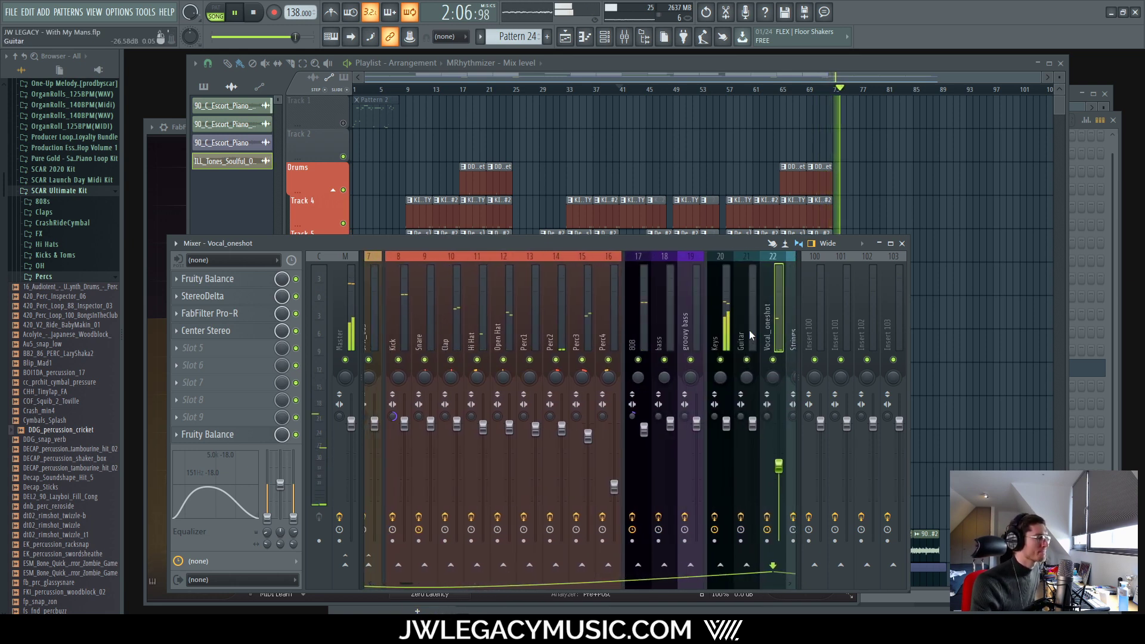
{"action": "left_click", "coordinate": [728, 327]}
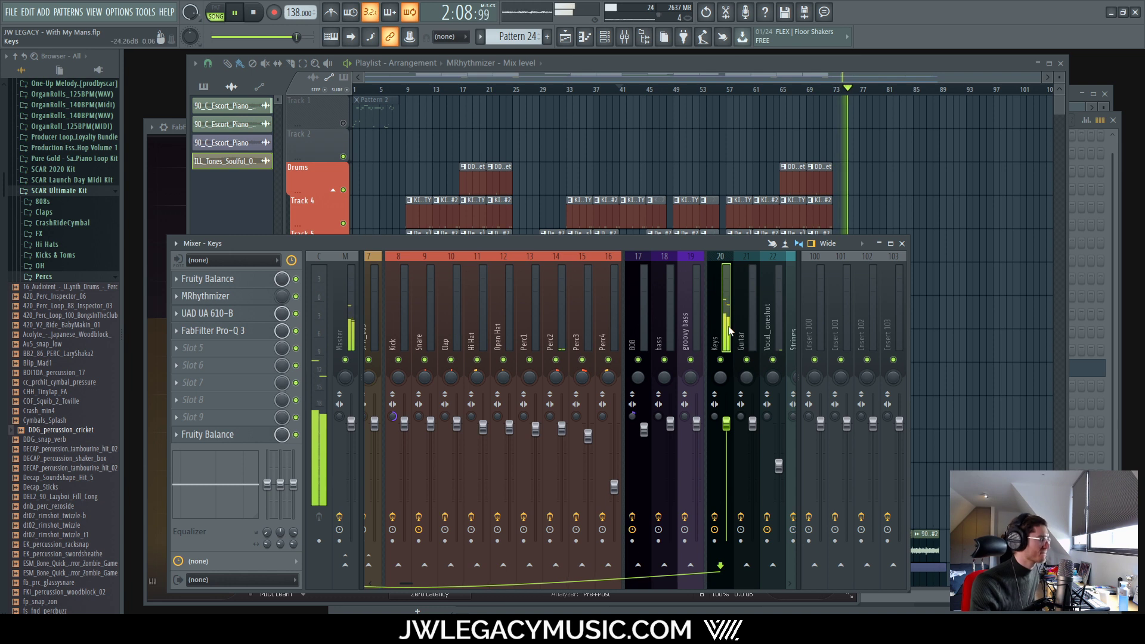
{"action": "key", "text": "space"}
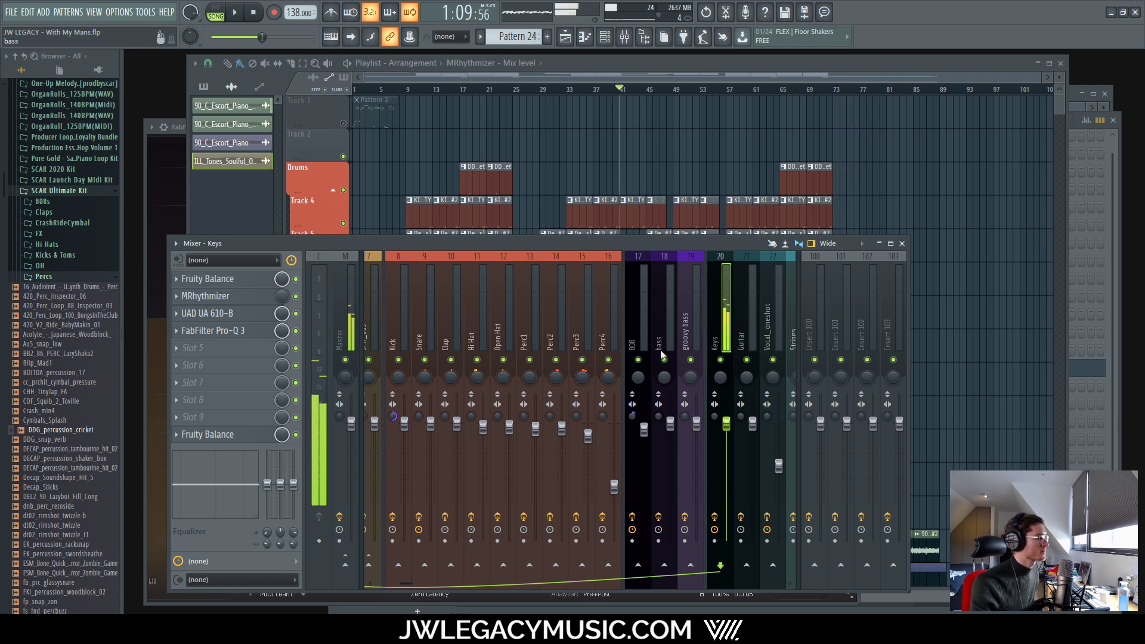
Step: Select the Snare channel and solo it in the mixer
{"action": "left_click", "coordinate": [409, 324]}
{"action": "left_click", "coordinate": [444, 320]}
{"action": "left_click", "coordinate": [433, 321]}
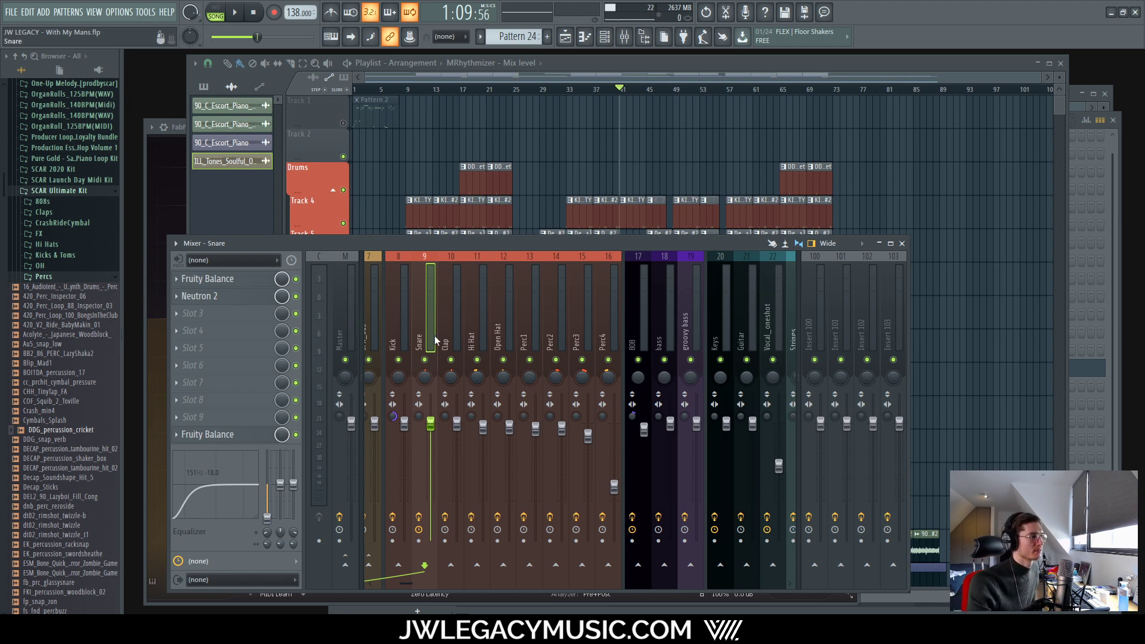
{"action": "right_click", "coordinate": [425, 360]}
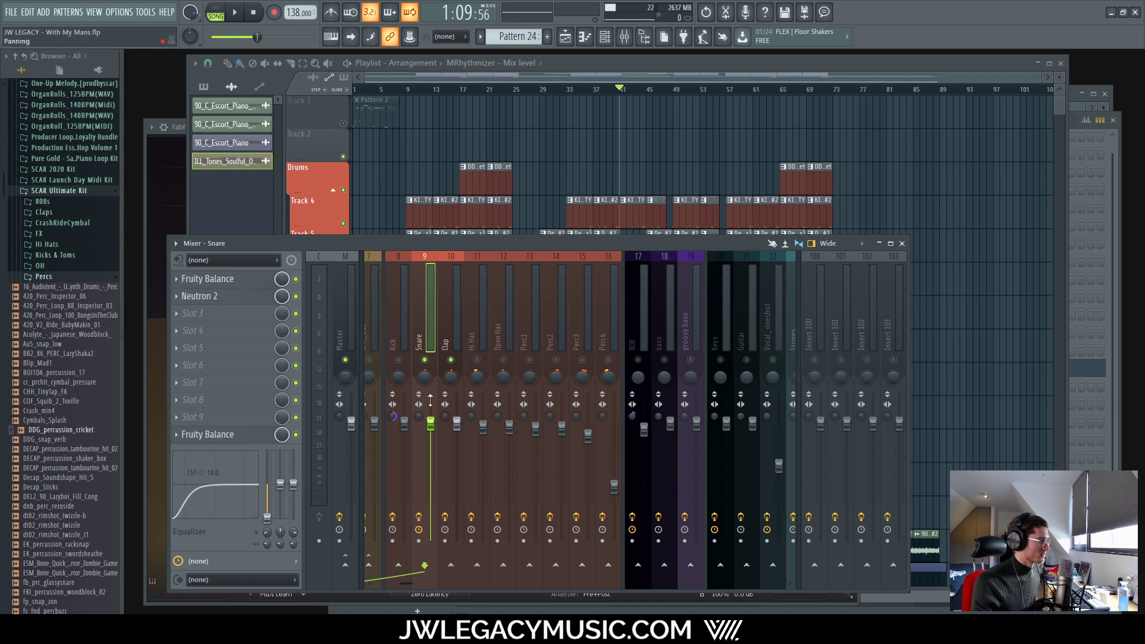
Step: Glance at the arrangement, then scroll the mixer to select the Plate Reverb channel
{"action": "left_click", "coordinate": [586, 66]}
{"action": "scroll", "coordinate": [470, 139], "scroll_direction": "up", "scroll_amount": 6}
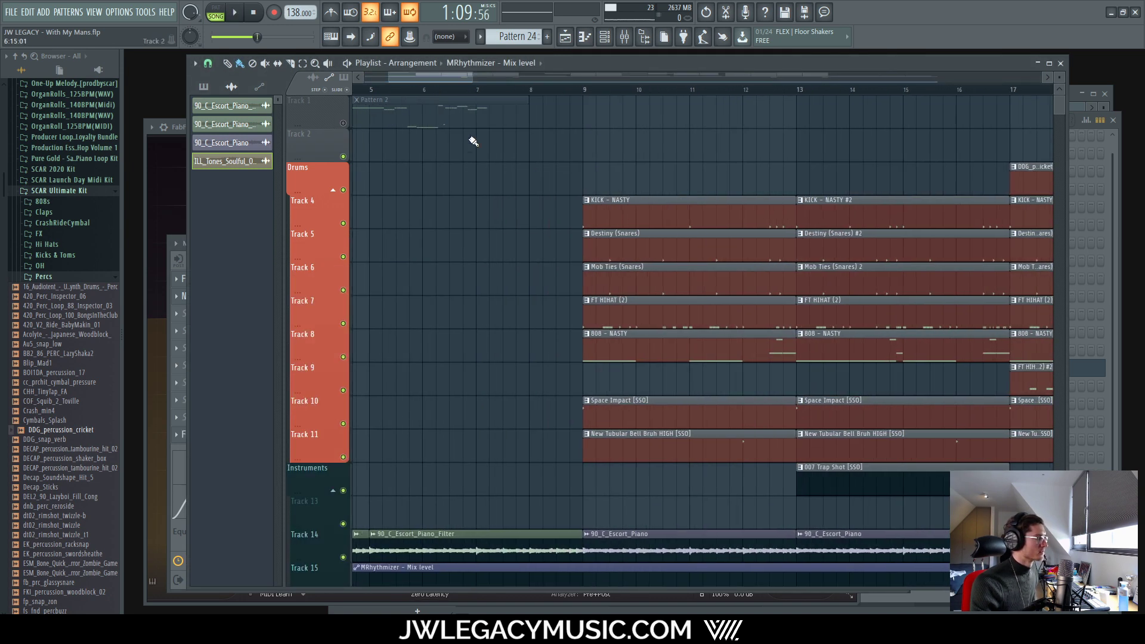
{"action": "scroll", "coordinate": [846, 118], "scroll_direction": "right", "scroll_amount": 8}
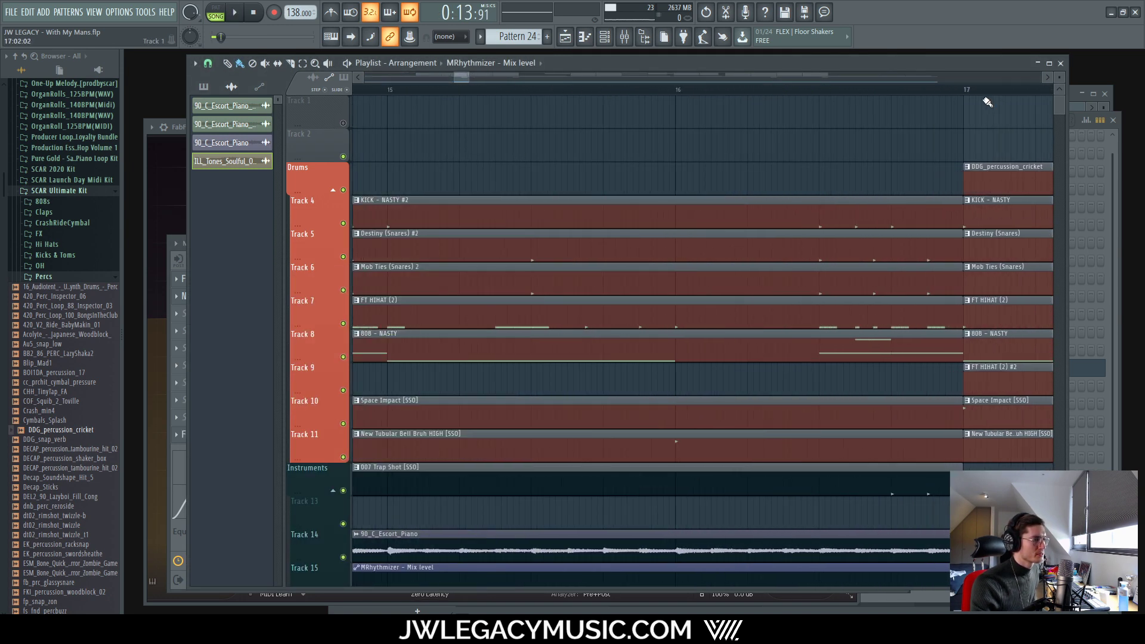
{"action": "left_click", "coordinate": [604, 36]}
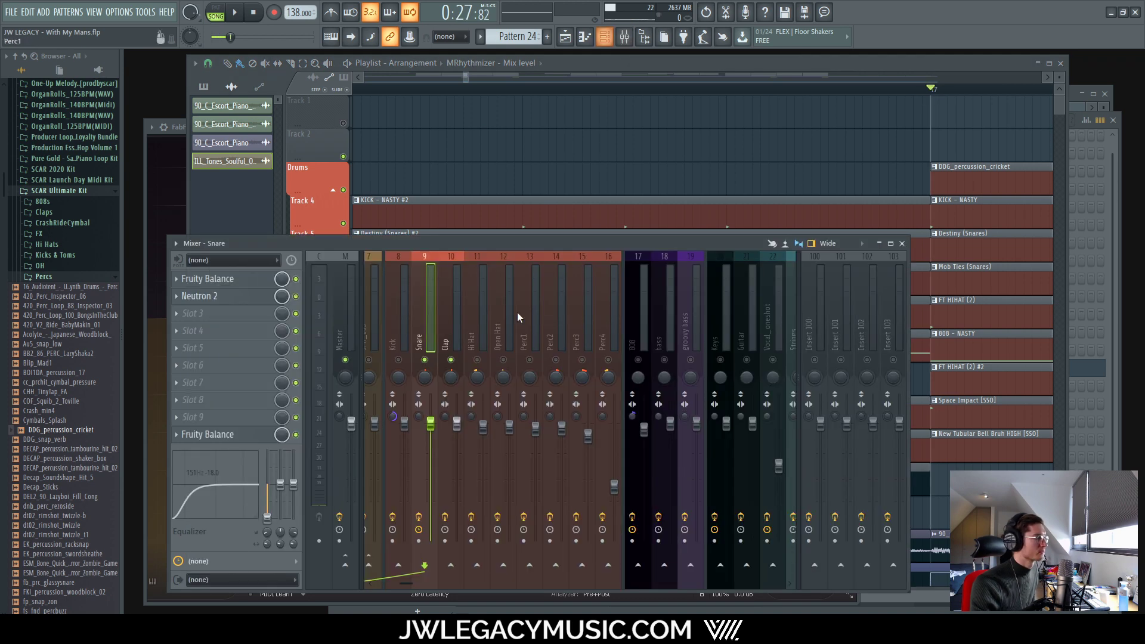
{"action": "scroll", "coordinate": [409, 575], "scroll_direction": "up", "scroll_amount": 5}
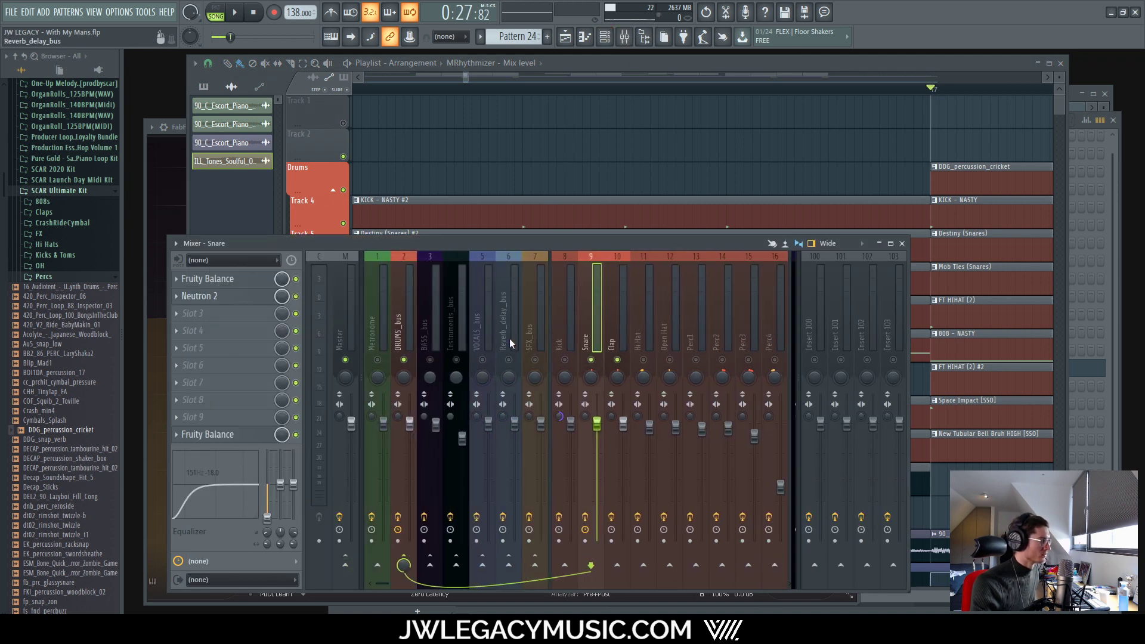
{"action": "left_click", "coordinate": [509, 345]}
{"action": "left_click", "coordinate": [591, 358]}
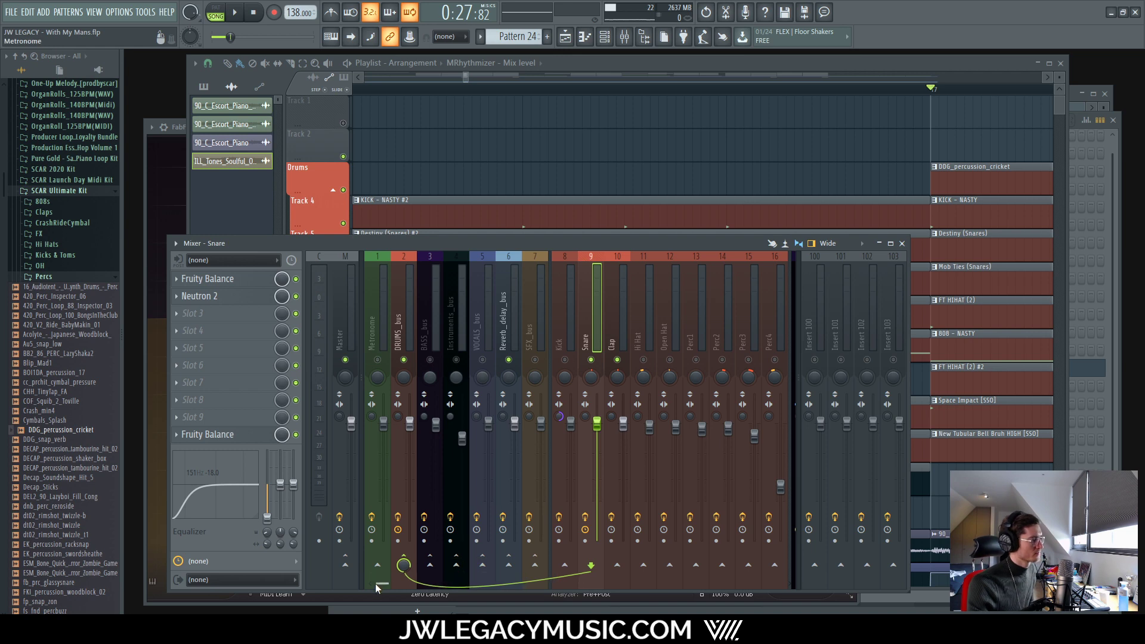
{"action": "left_click_drag", "start_coordinate": [376, 585], "coordinate": [488, 583]}
{"action": "left_click", "coordinate": [527, 362]}
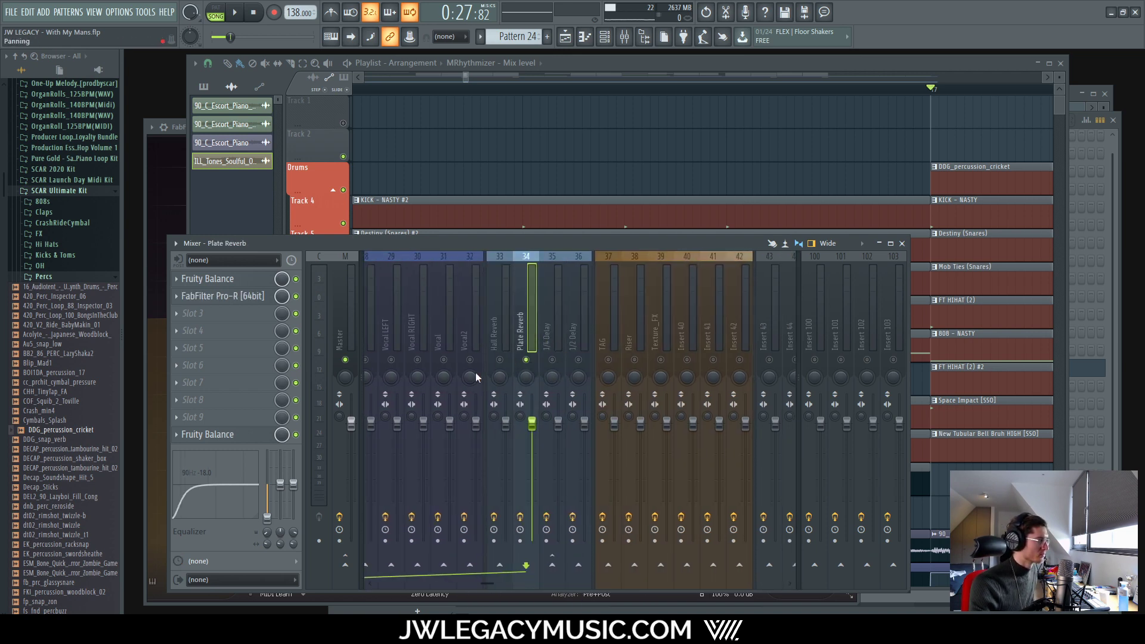
Step: Review the Plate Reverb's Pro-R settings, then play the beat briefly
{"action": "left_click", "coordinate": [248, 298]}
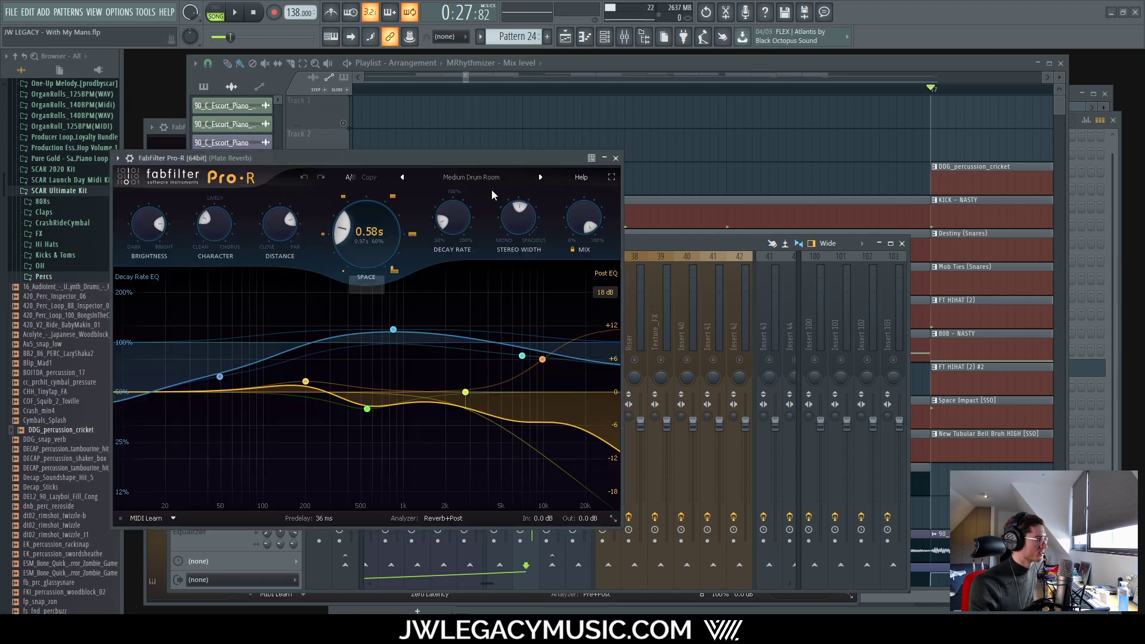
{"action": "left_click", "coordinate": [615, 158]}
{"action": "scroll", "coordinate": [371, 553], "scroll_direction": "up", "scroll_amount": 20}
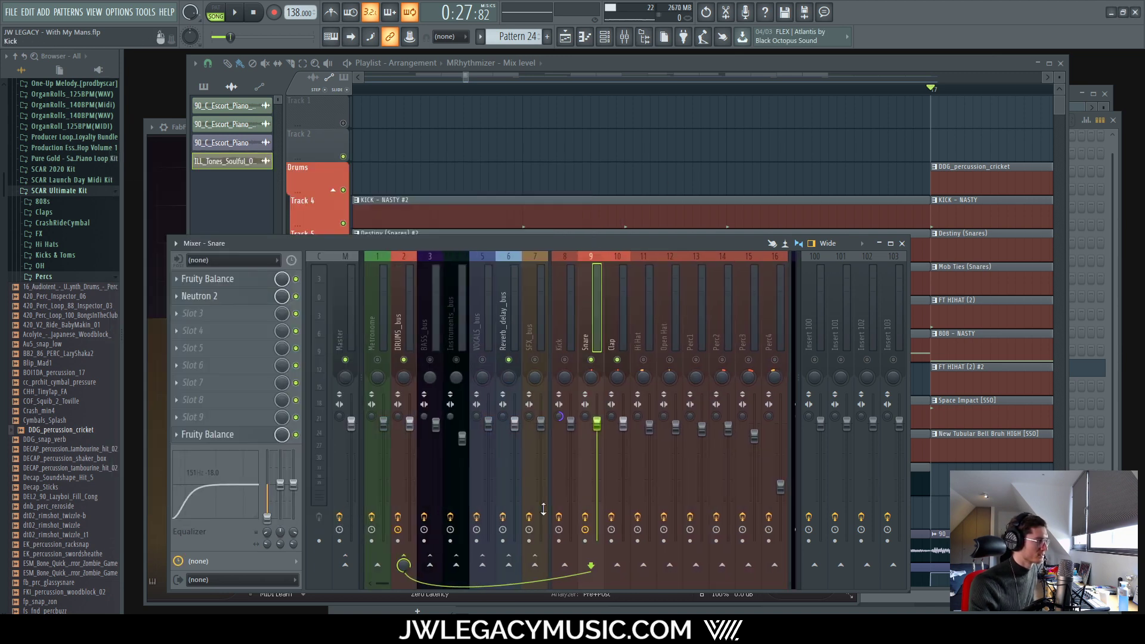
{"action": "left_click_drag", "start_coordinate": [388, 581], "coordinate": [468, 585]}
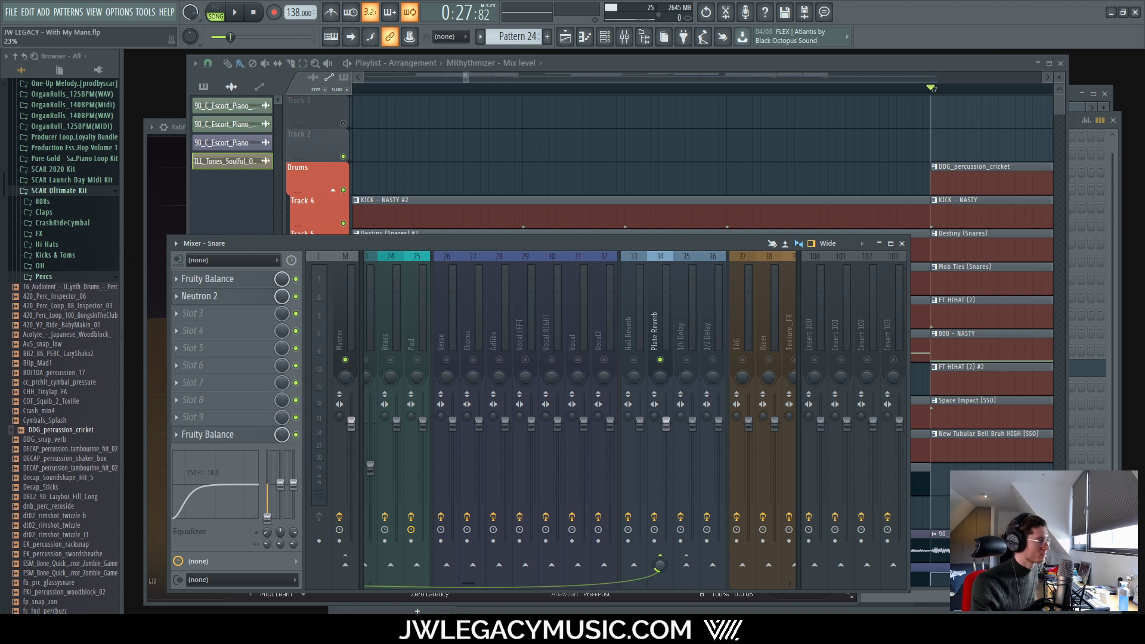
{"action": "key", "text": "space"}
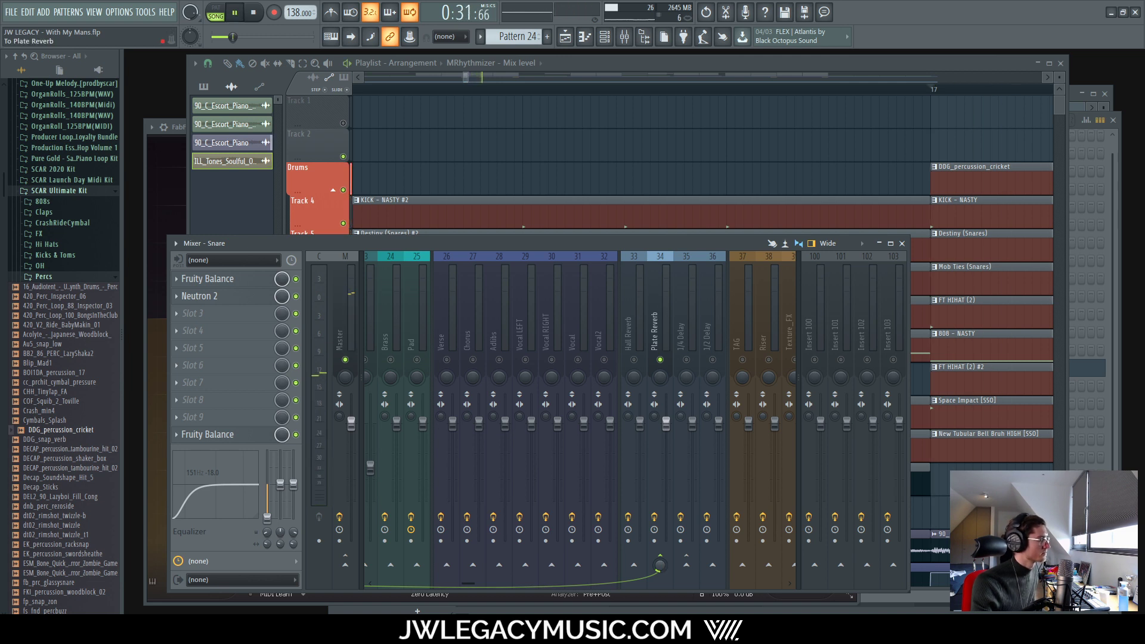
{"action": "key", "text": "space"}
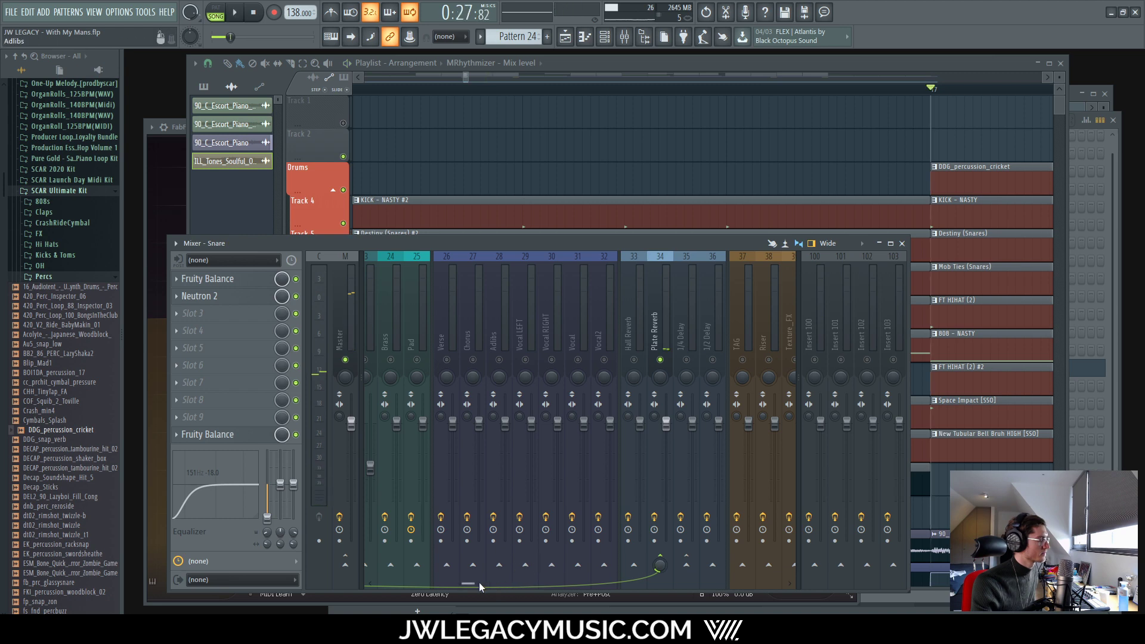
Step: Route the Clap channel to the Plate Reverb and replay the beat with it
{"action": "mouse_move", "coordinate": [471, 584]}
{"action": "left_mouse_down"}
{"action": "mouse_move", "coordinate": [365, 587]}
{"action": "mouse_move", "coordinate": [479, 583]}
{"action": "left_mouse_up"}
{"action": "left_click", "coordinate": [614, 346]}
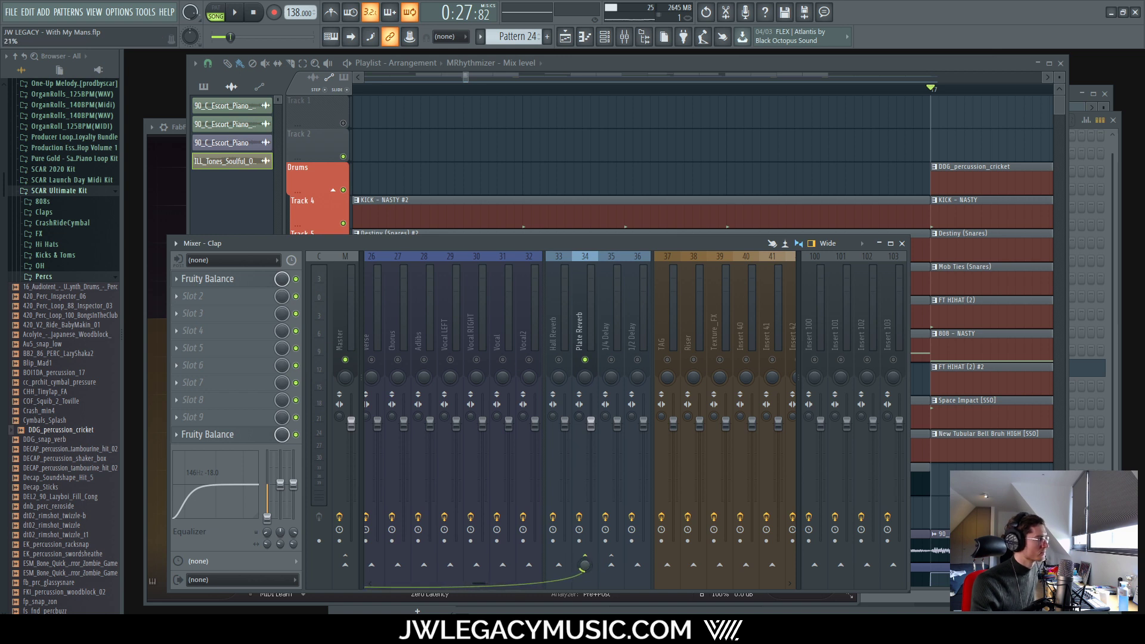
{"action": "key", "text": "space"}
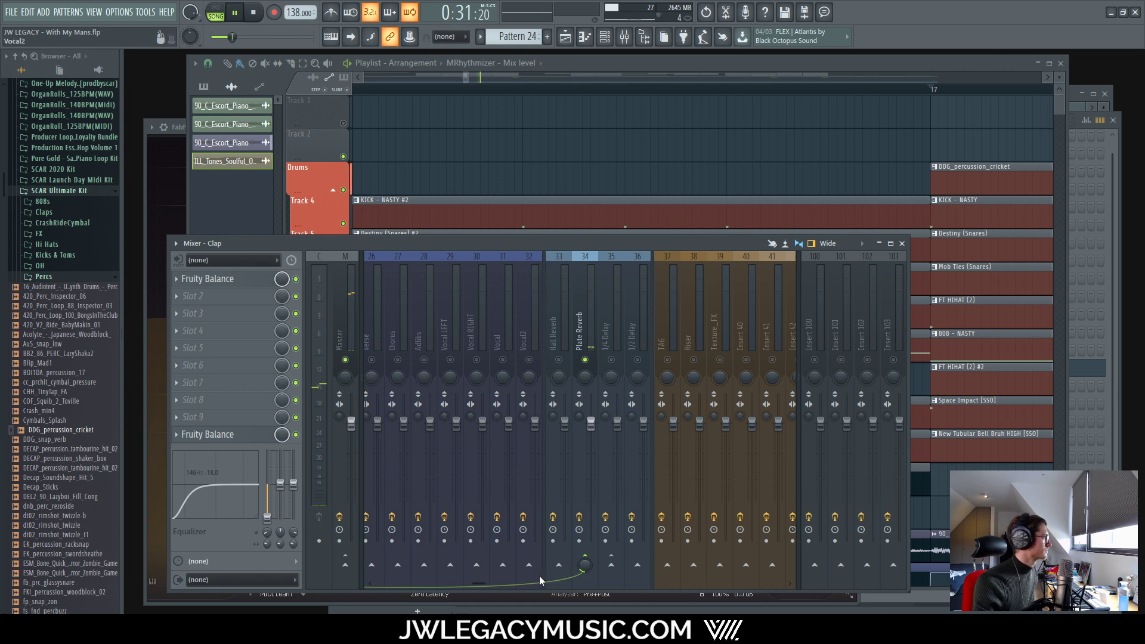
{"action": "left_click", "coordinate": [580, 322]}
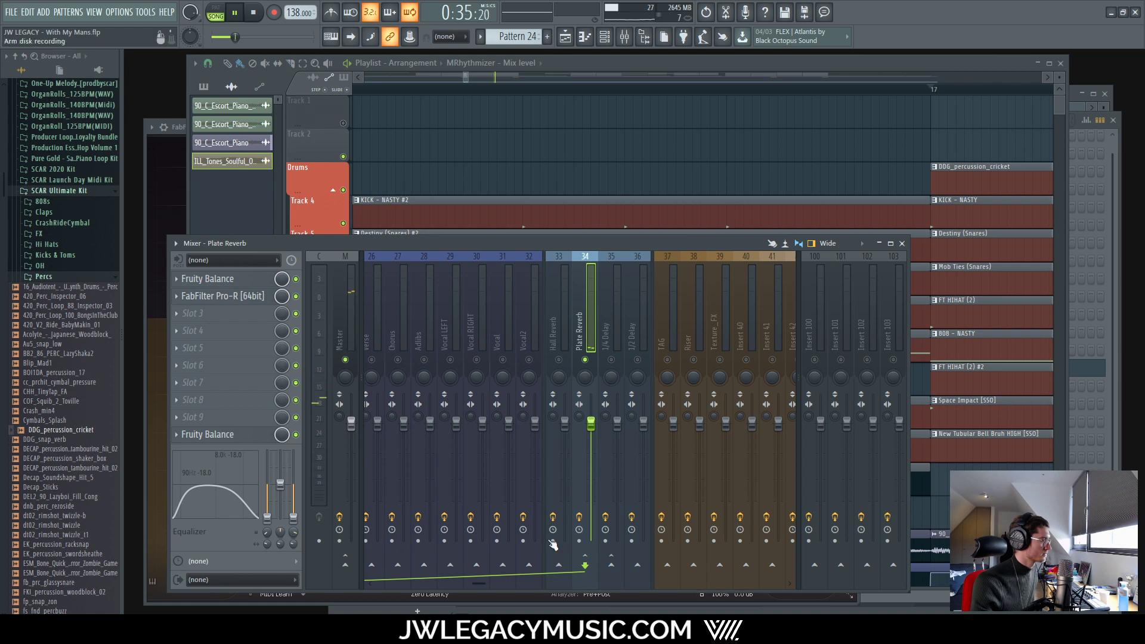
Step: Send the Hi Hat and Open Hat channels to the Plate Reverb while the beat plays
{"action": "left_click_drag", "start_coordinate": [476, 587], "coordinate": [381, 587]}
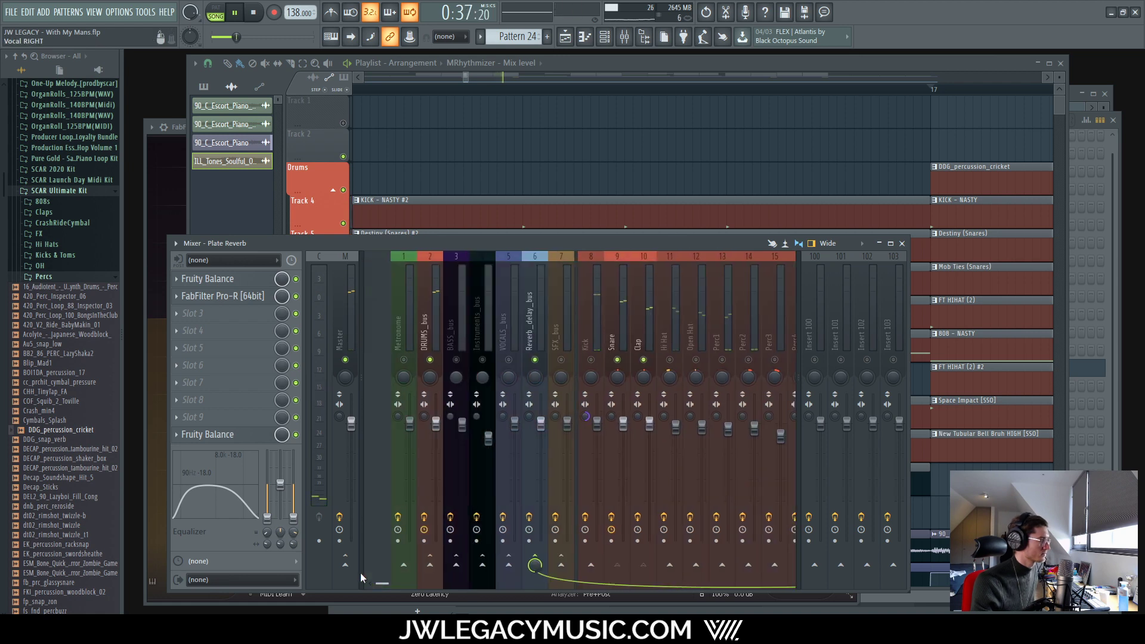
{"action": "left_click", "coordinate": [647, 368]}
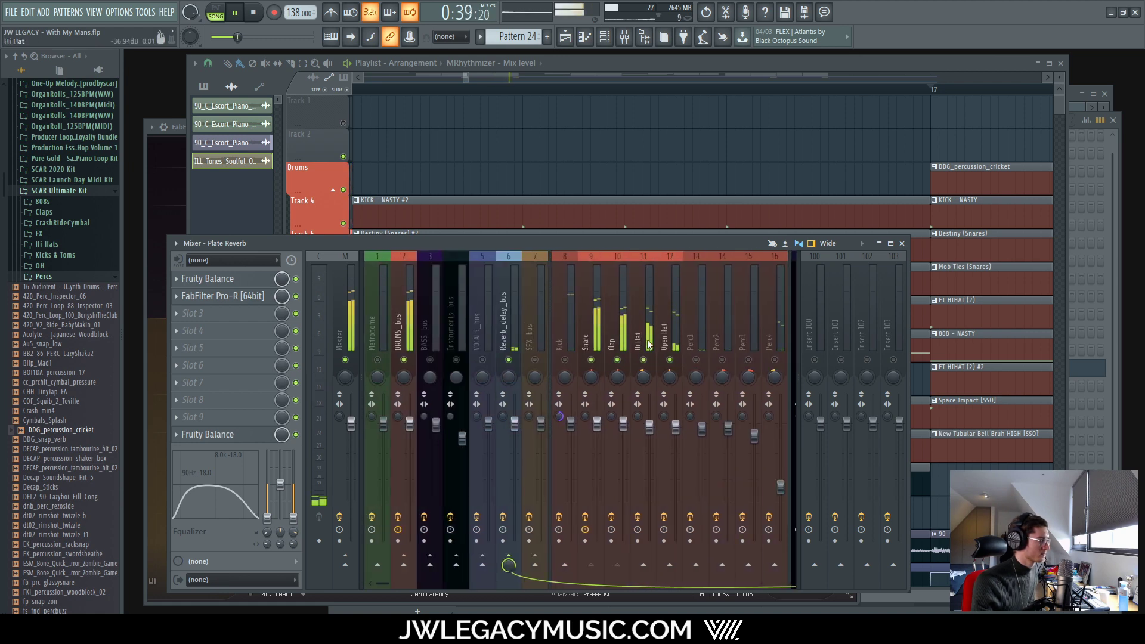
{"action": "left_click_drag", "start_coordinate": [385, 584], "coordinate": [472, 585]}
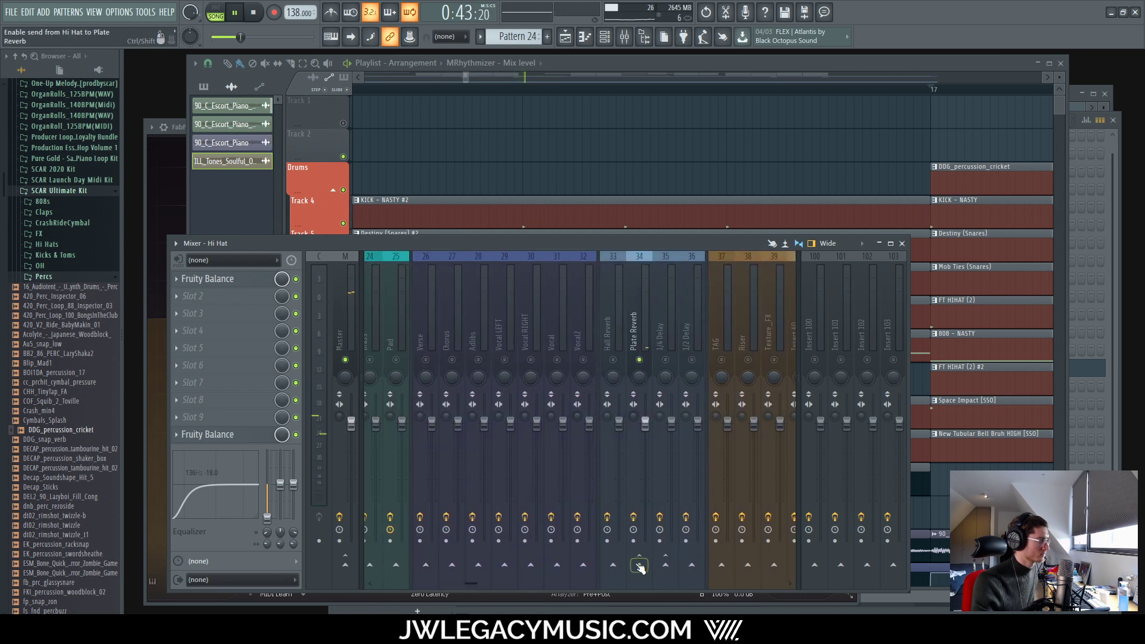
{"action": "left_click", "coordinate": [639, 563]}
{"action": "key", "text": "space"}
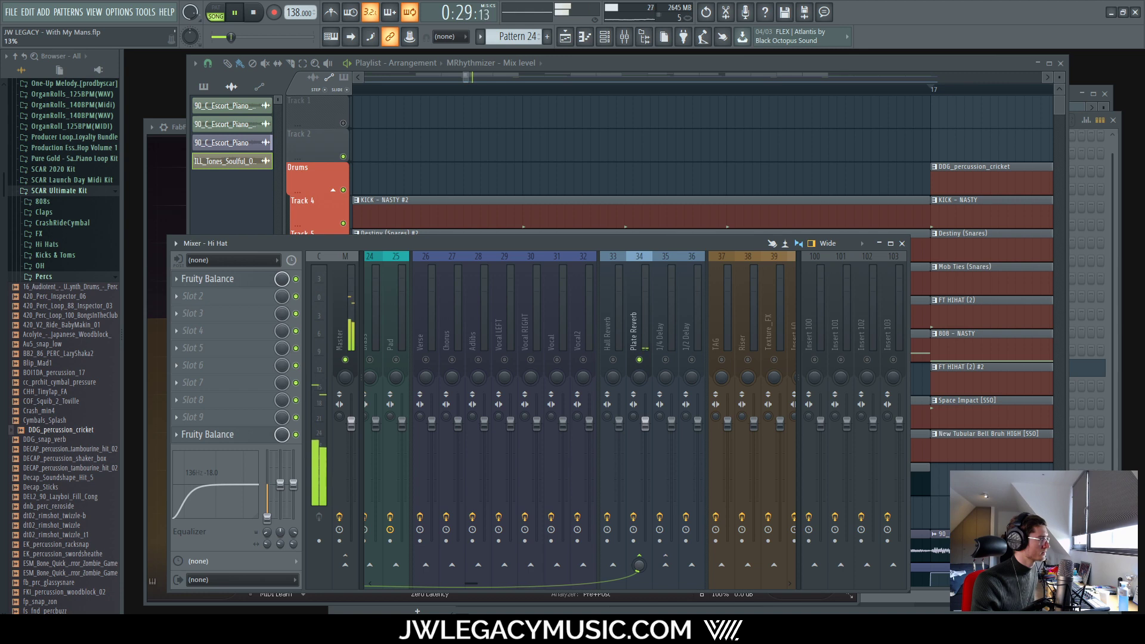
{"action": "mouse_move", "coordinate": [480, 582]}
{"action": "left_mouse_down"}
{"action": "mouse_move", "coordinate": [379, 586]}
{"action": "mouse_move", "coordinate": [482, 596]}
{"action": "left_mouse_up"}
{"action": "left_click", "coordinate": [669, 304]}
{"action": "left_click", "coordinate": [555, 565]}
{"action": "left_click_drag", "start_coordinate": [555, 564], "coordinate": [554, 603]}
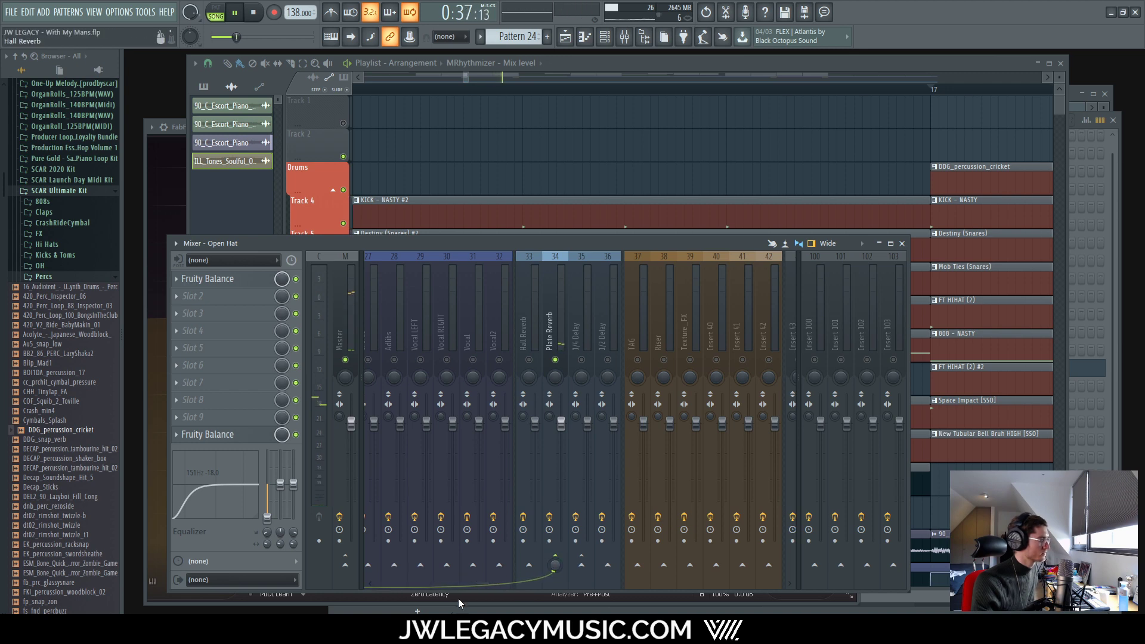
{"action": "left_click_drag", "start_coordinate": [485, 585], "coordinate": [385, 585]}
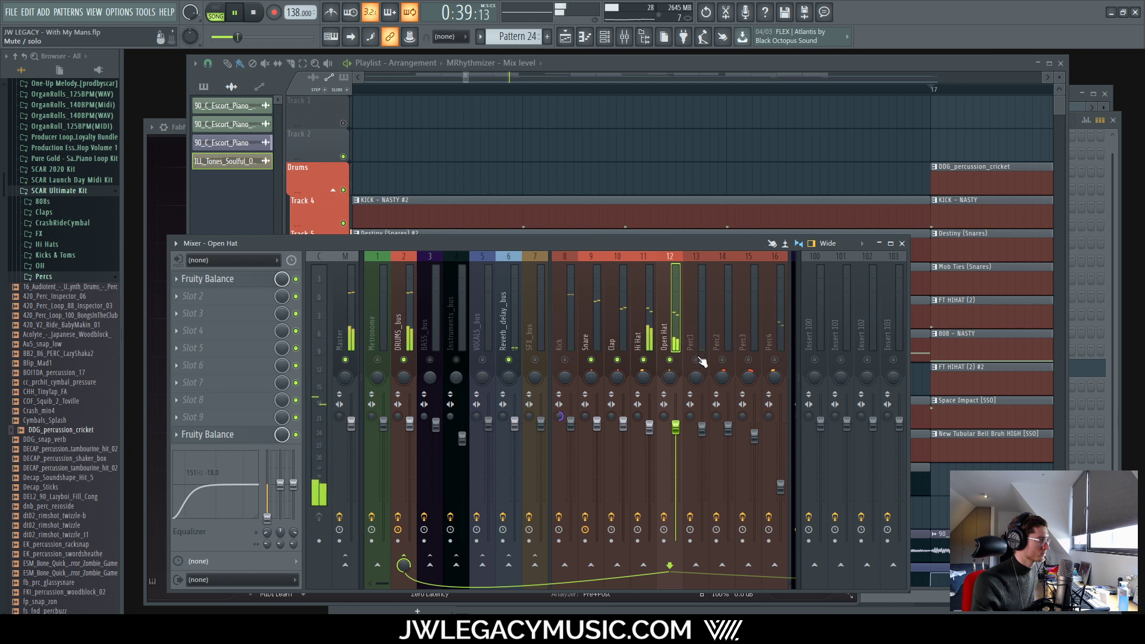
Step: Review the Perc2 and Perc4 chains, then lower the Kick fader to about -0.4 dB
{"action": "left_click", "coordinate": [711, 360]}
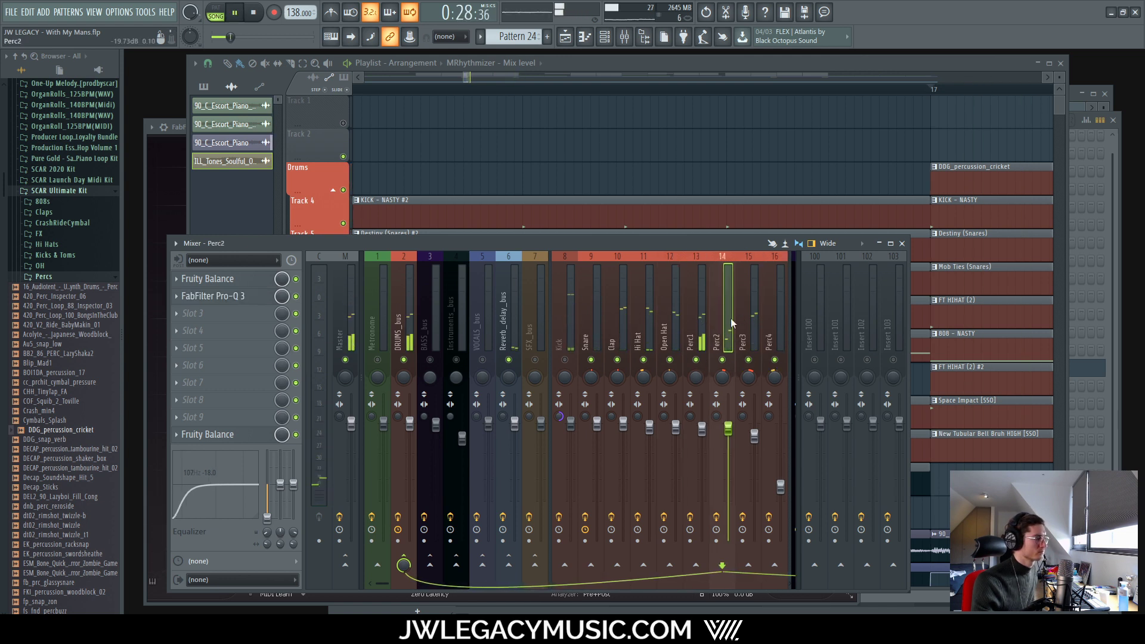
{"action": "left_click", "coordinate": [769, 314]}
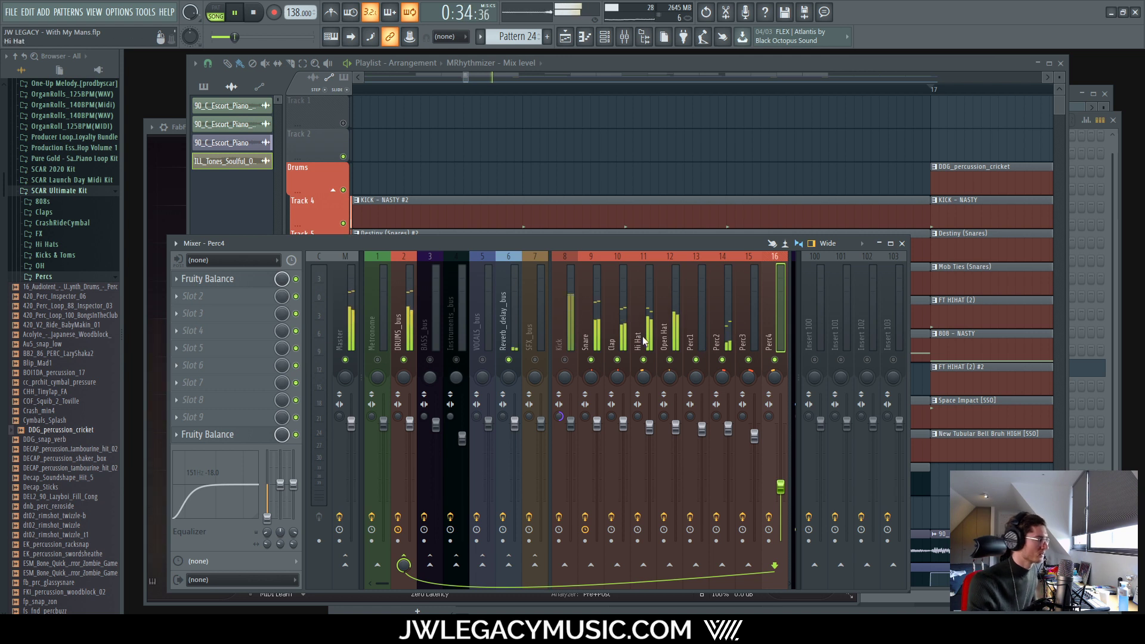
{"action": "left_click", "coordinate": [560, 343]}
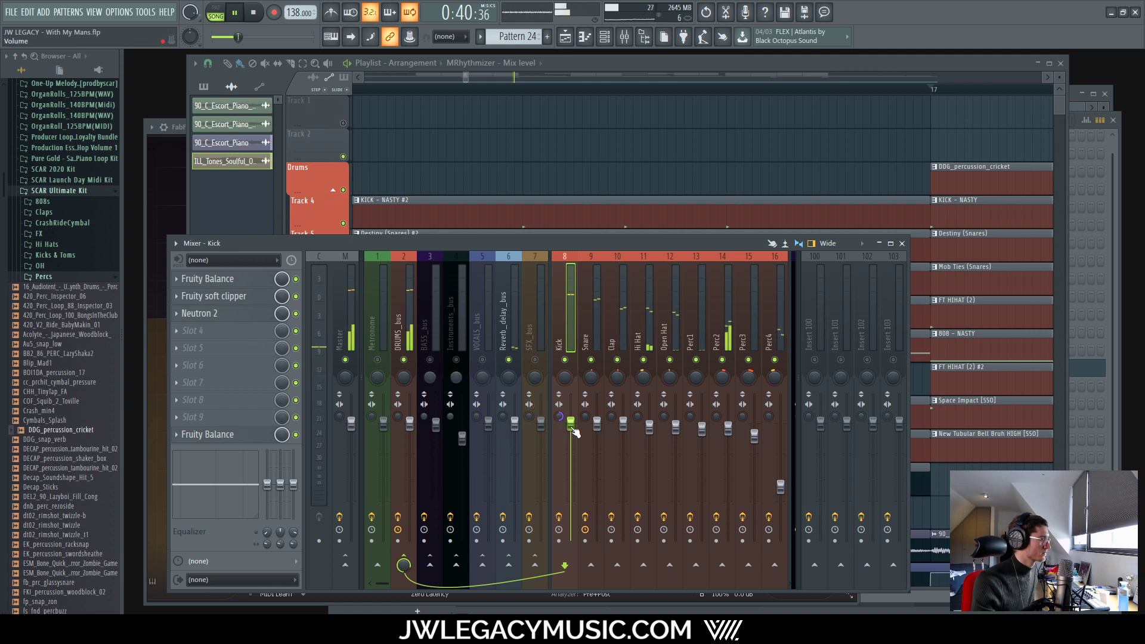
{"action": "left_click_drag", "start_coordinate": [572, 427], "coordinate": [572, 429]}
{"action": "key", "text": "space"}
{"action": "key", "text": "space"}
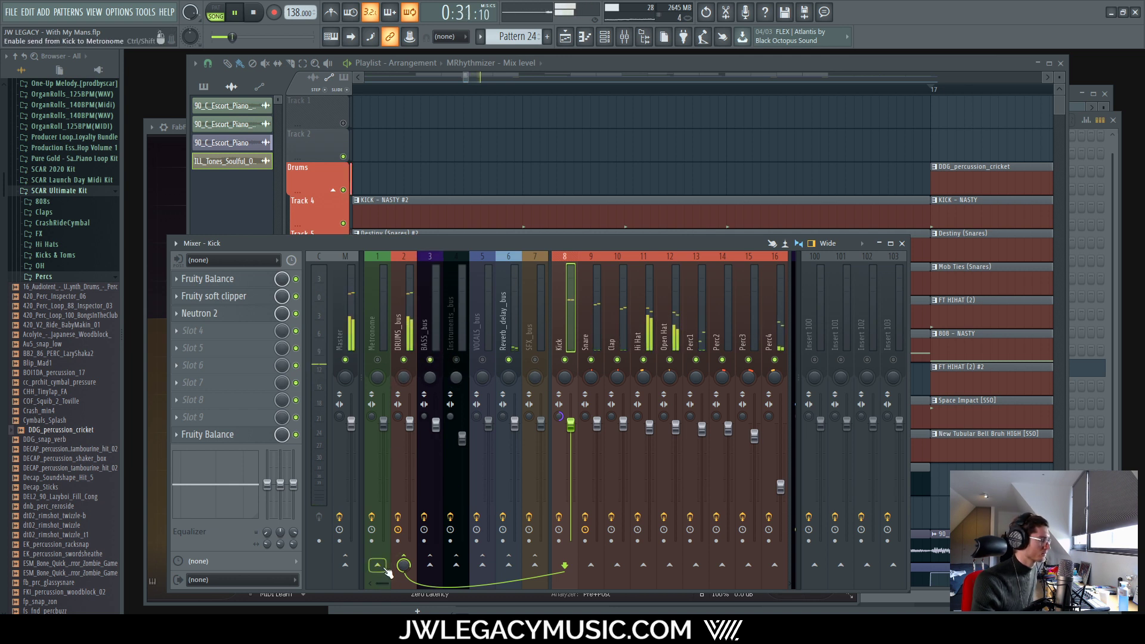
Step: Stop playback and enable a send from Kick to VOCALS_bus
{"action": "mouse_move", "coordinate": [384, 584]}
{"action": "left_mouse_down"}
{"action": "mouse_move", "coordinate": [416, 584]}
{"action": "mouse_move", "coordinate": [398, 587]}
{"action": "left_mouse_up"}
{"action": "key", "text": "space"}
{"action": "key", "text": "space"}
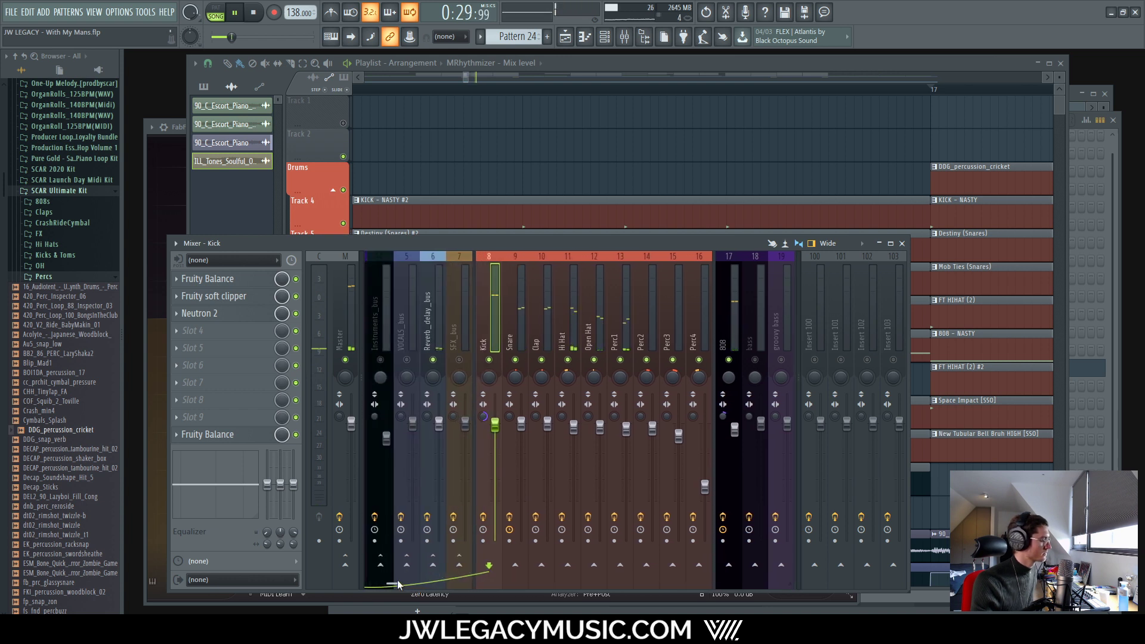
{"action": "left_click", "coordinate": [406, 566]}
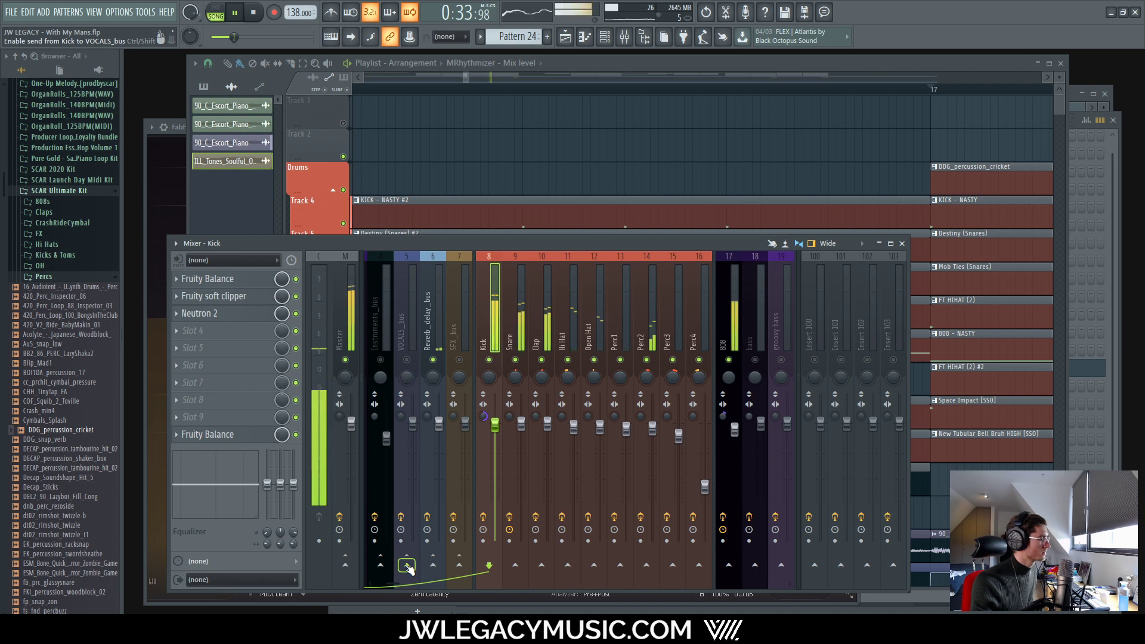
Step: Load FabFilter Pro-C 2 into an empty effect slot on the 808 track
{"action": "left_click", "coordinate": [724, 322]}
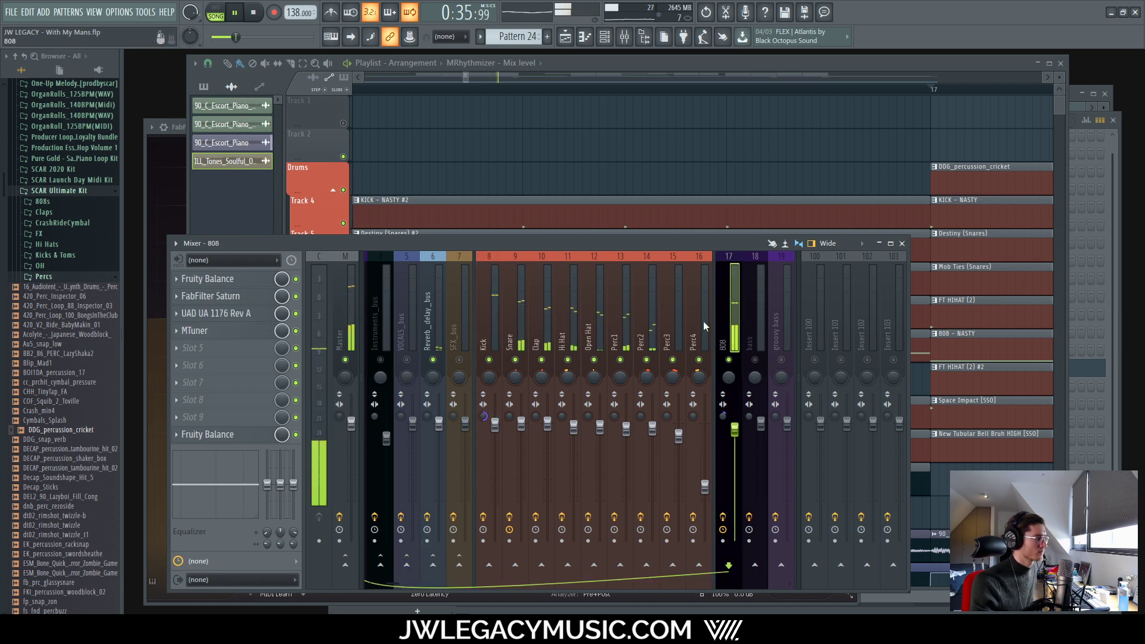
{"action": "key", "text": "space"}
{"action": "left_click", "coordinate": [227, 333]}
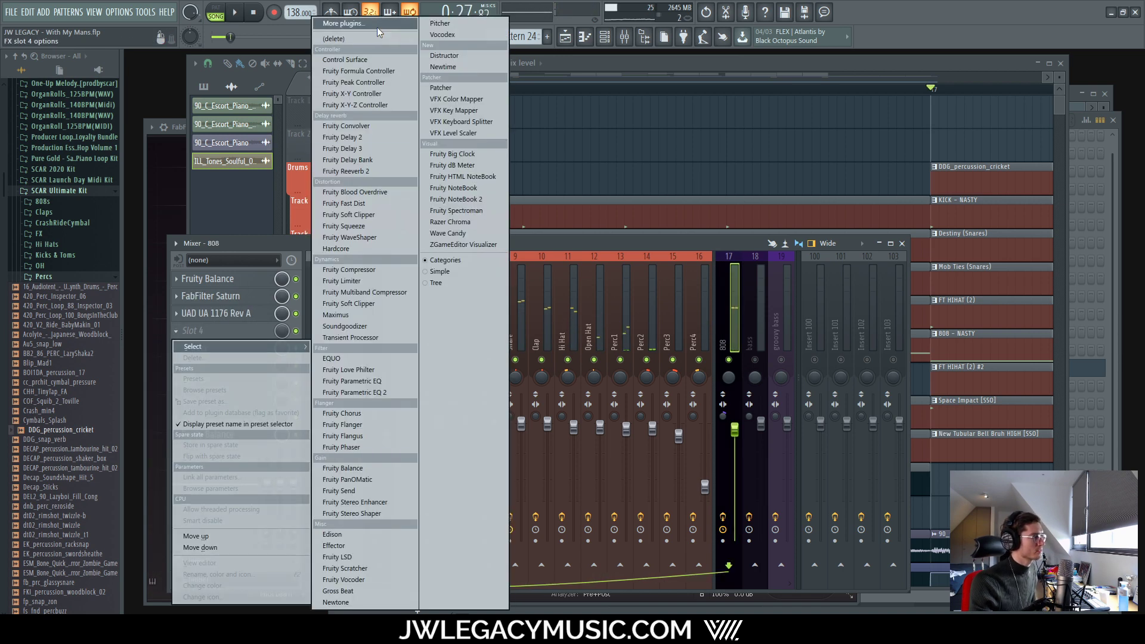
{"action": "left_click", "coordinate": [397, 24]}
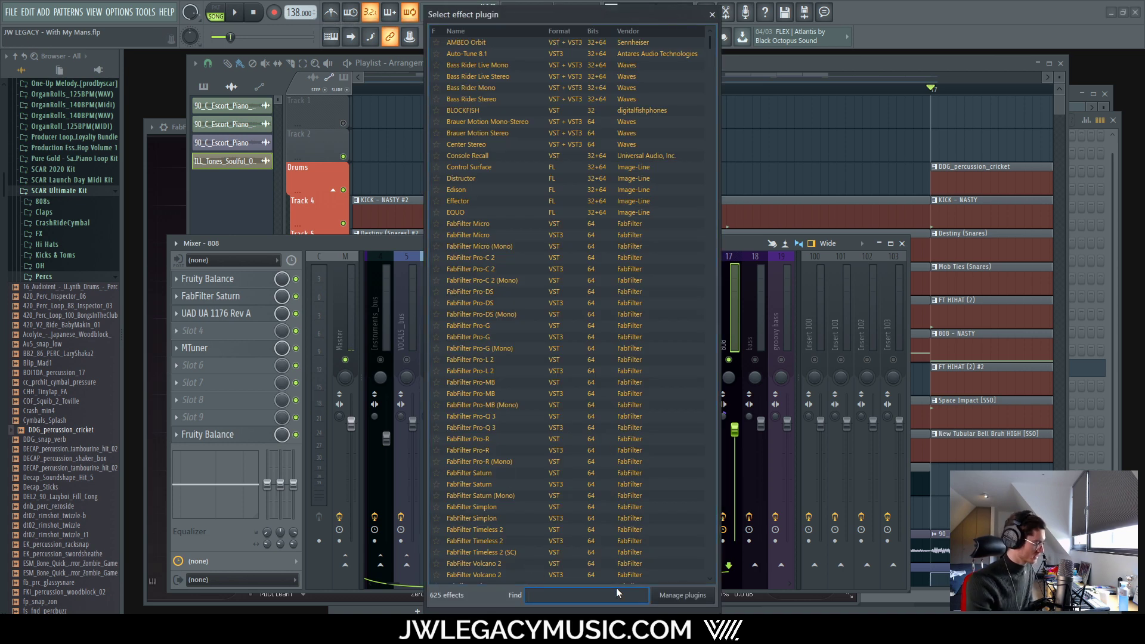
{"action": "type", "text": "pro"}
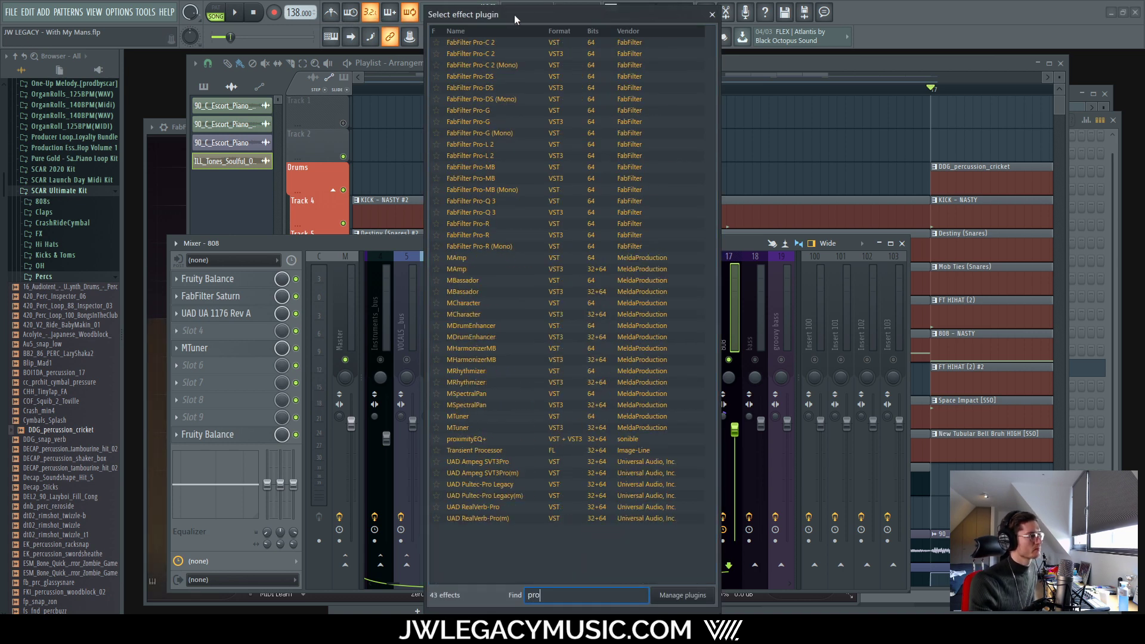
{"action": "double_click", "coordinate": [497, 53]}
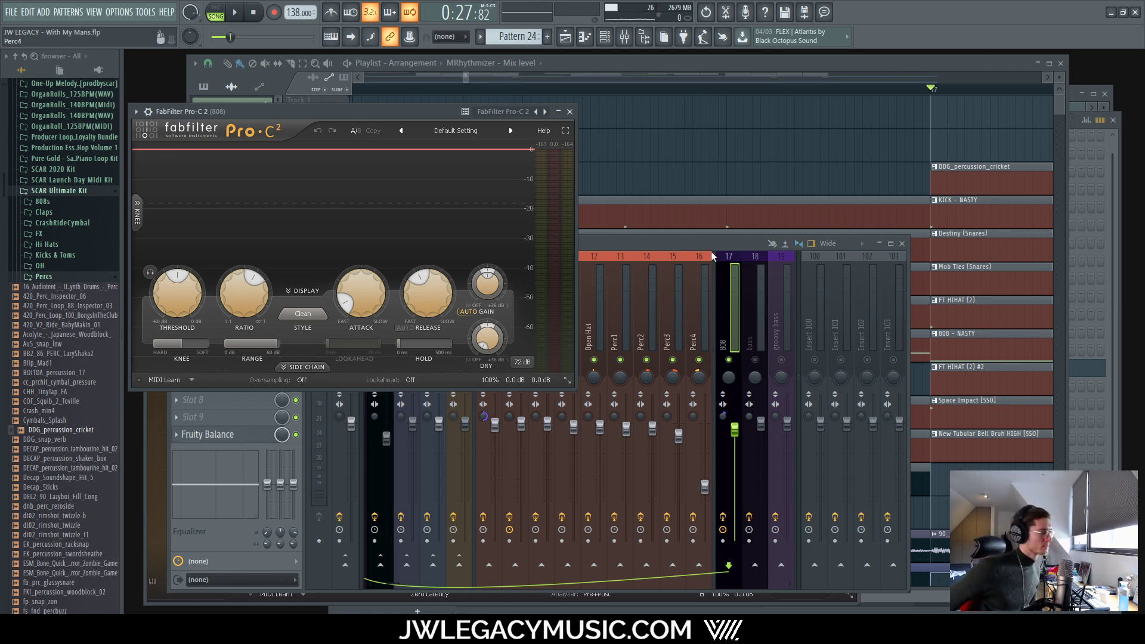
Step: Route the Kick's send to the 808 track as a sidechain
{"action": "left_click", "coordinate": [618, 245]}
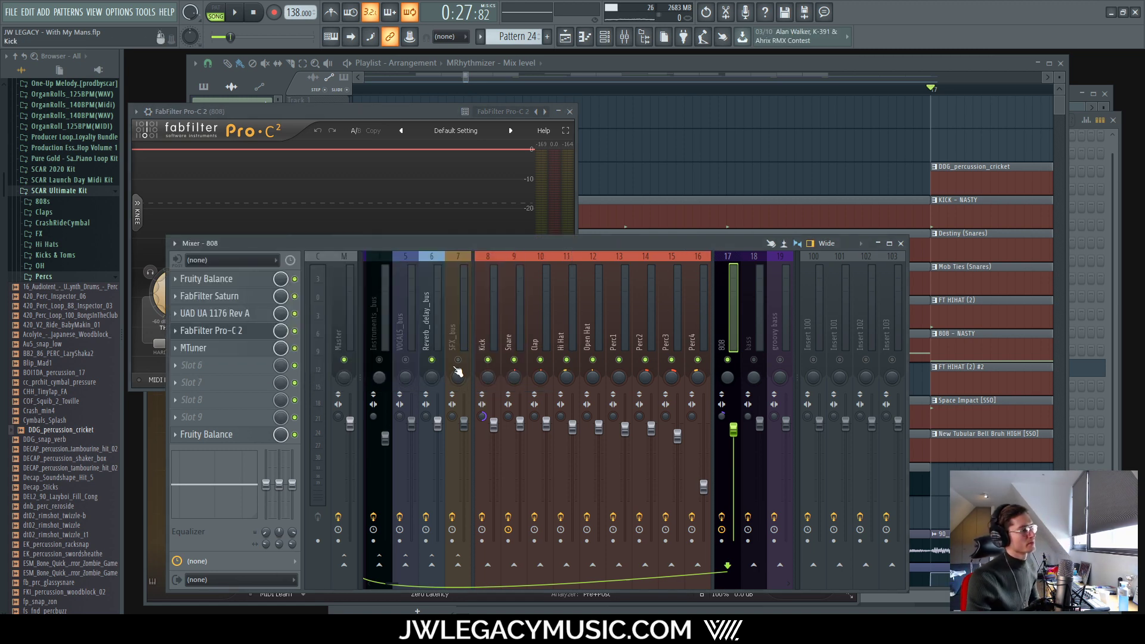
{"action": "left_click", "coordinate": [496, 278]}
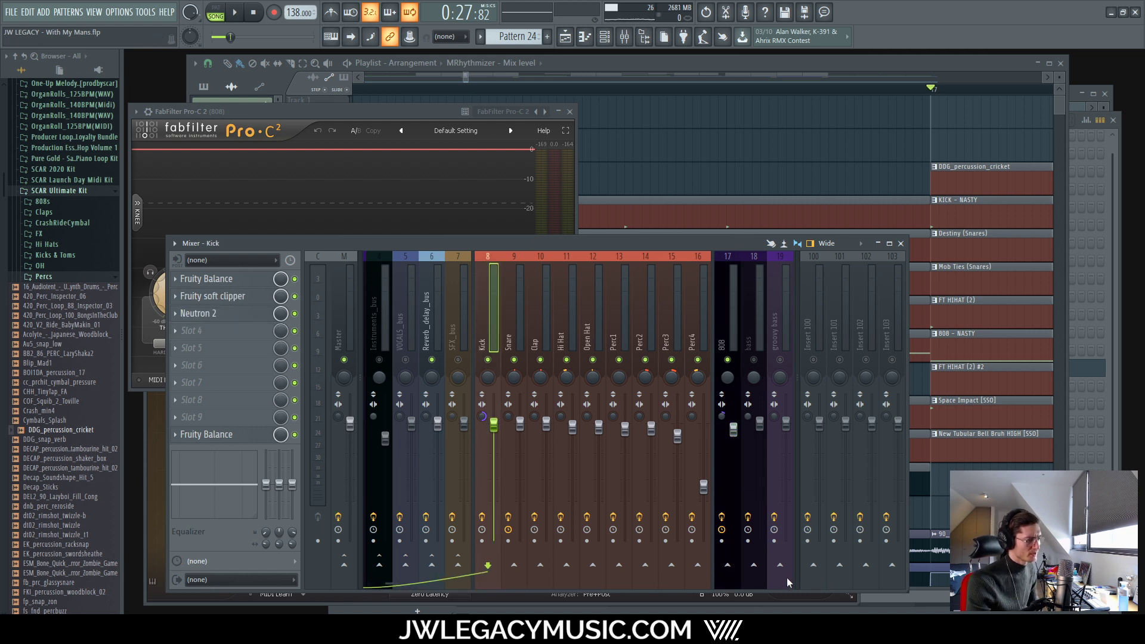
{"action": "right_click", "coordinate": [728, 564]}
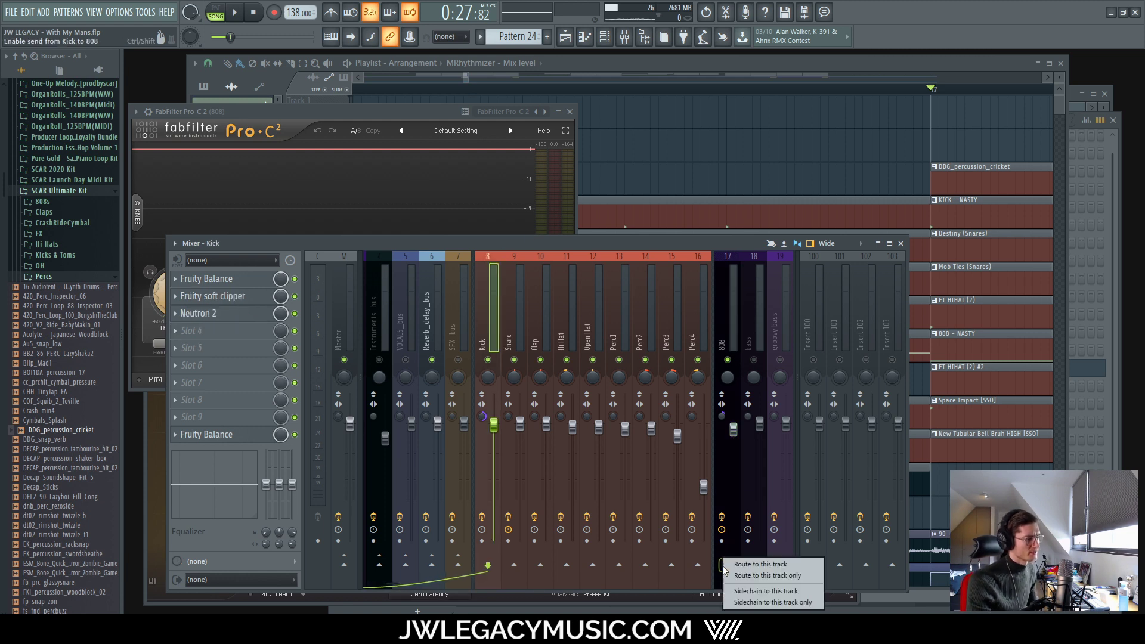
{"action": "left_click", "coordinate": [778, 591]}
Step: Enable Pro-C 2's side chain input, set ratio to about 2.13:1 and style to Classic
{"action": "left_click", "coordinate": [728, 317]}
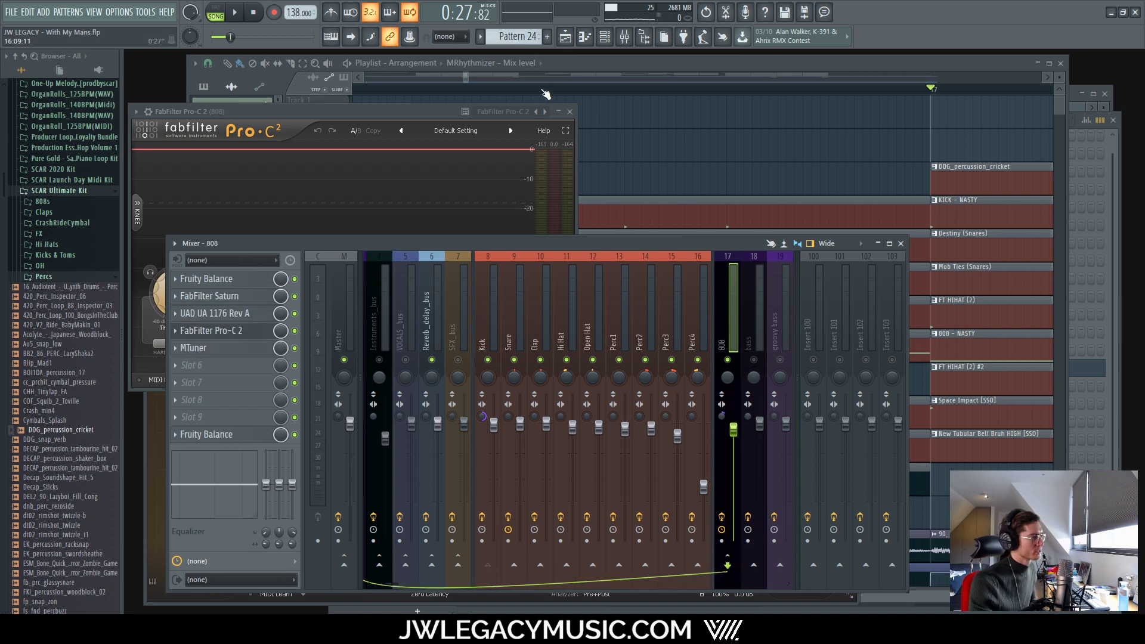
{"action": "left_click_drag", "start_coordinate": [391, 112], "coordinate": [608, 143]}
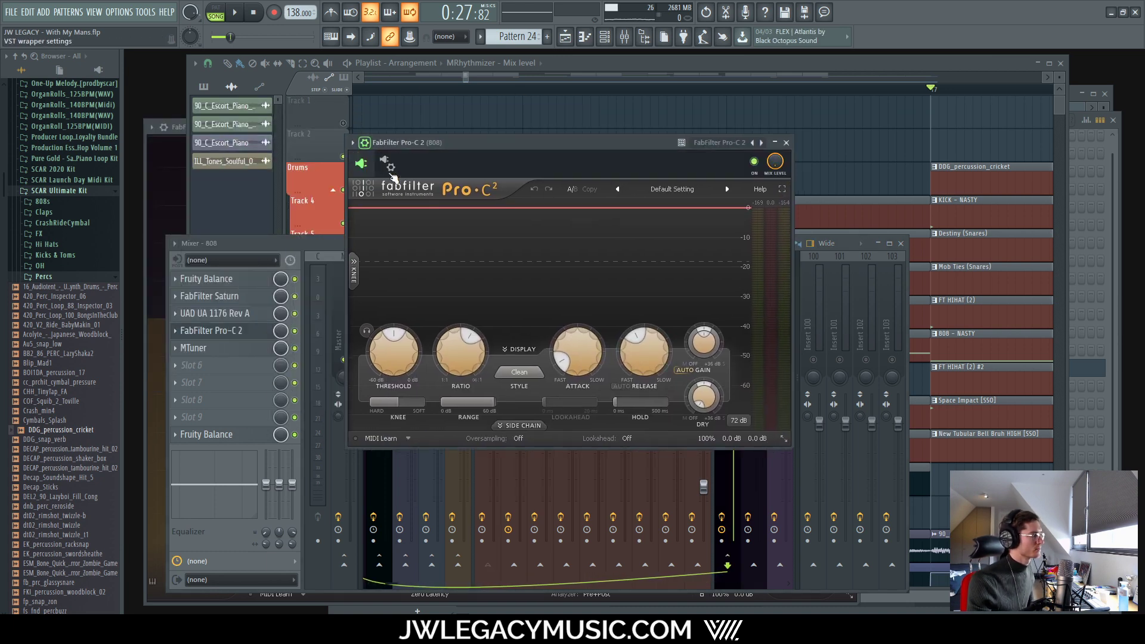
{"action": "left_click", "coordinate": [365, 143]}
{"action": "left_click", "coordinate": [401, 189]}
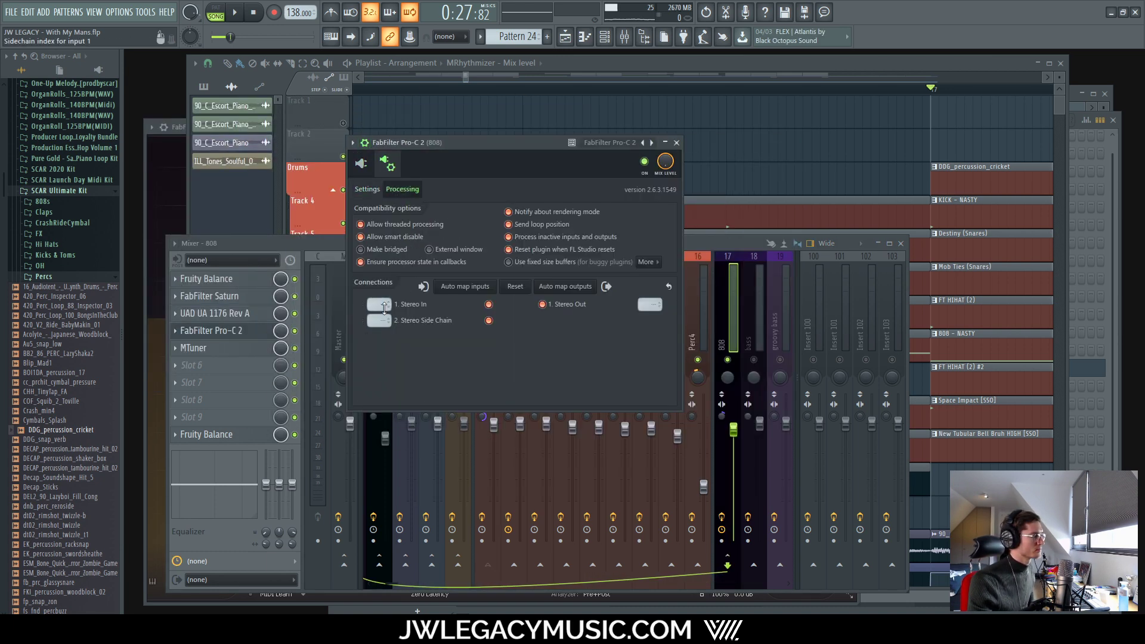
{"action": "left_click", "coordinate": [365, 166]}
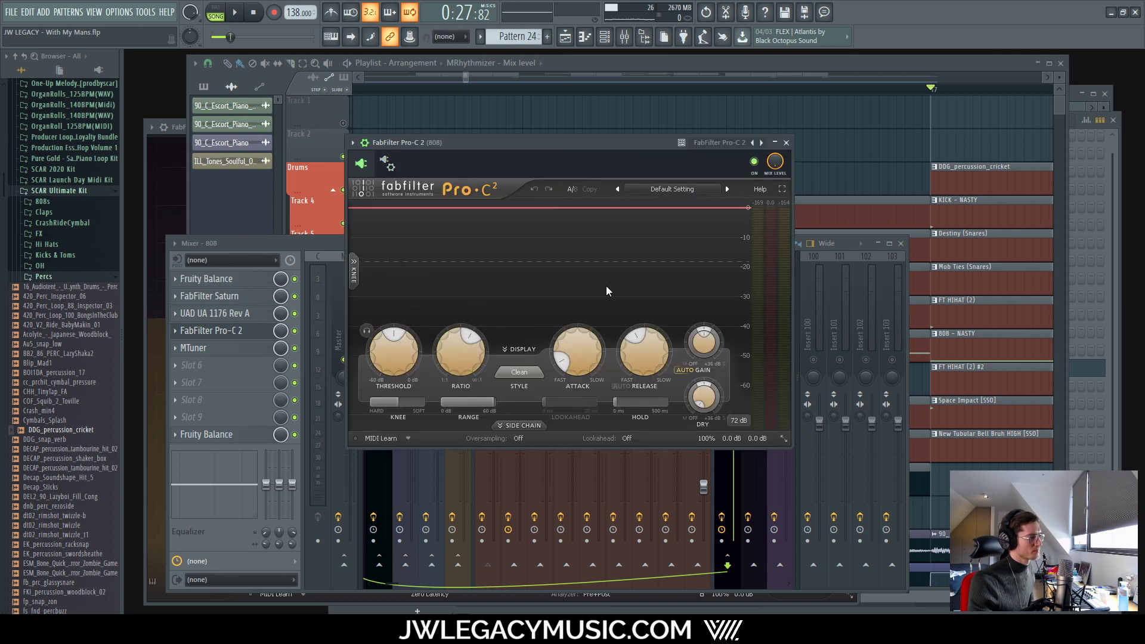
{"action": "left_click", "coordinate": [511, 425]}
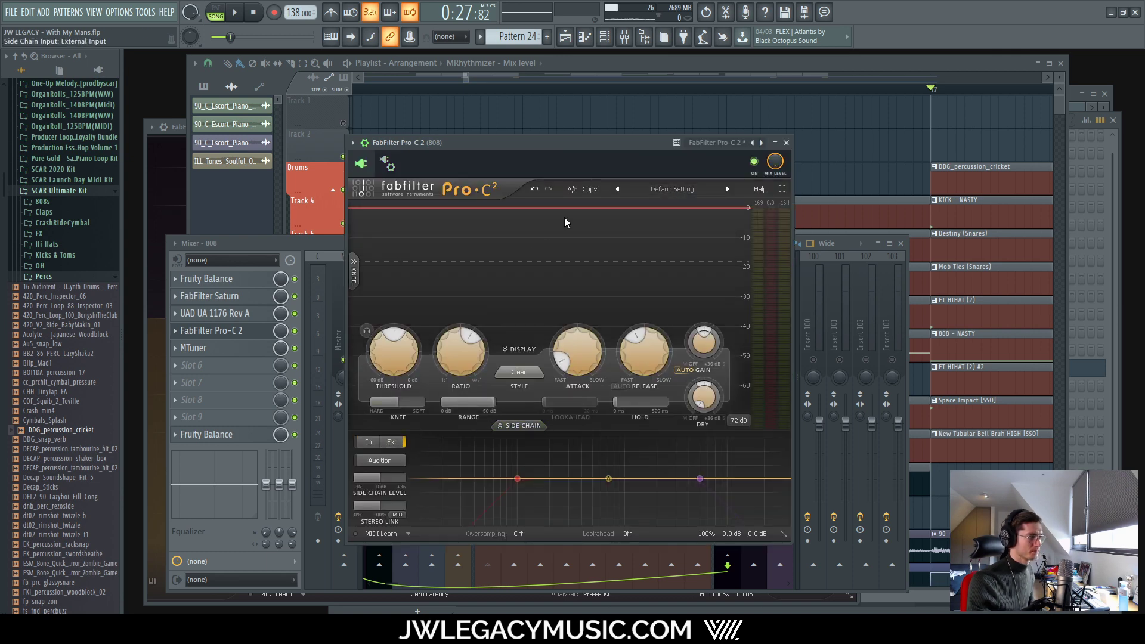
{"action": "left_click_drag", "start_coordinate": [444, 331], "coordinate": [445, 330]}
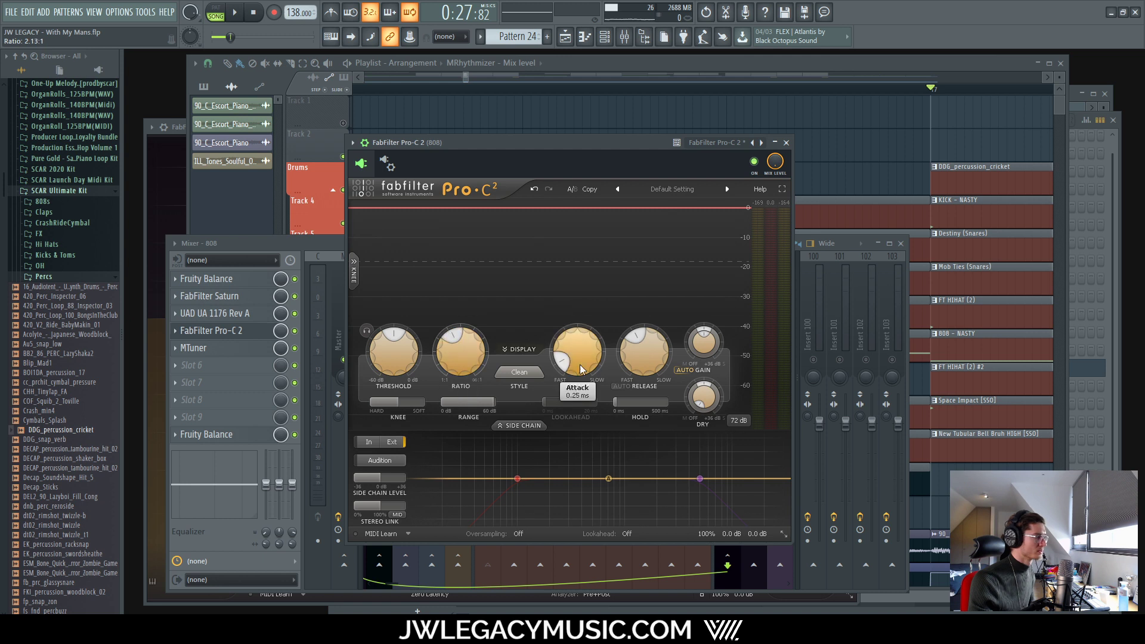
{"action": "left_click", "coordinate": [519, 372]}
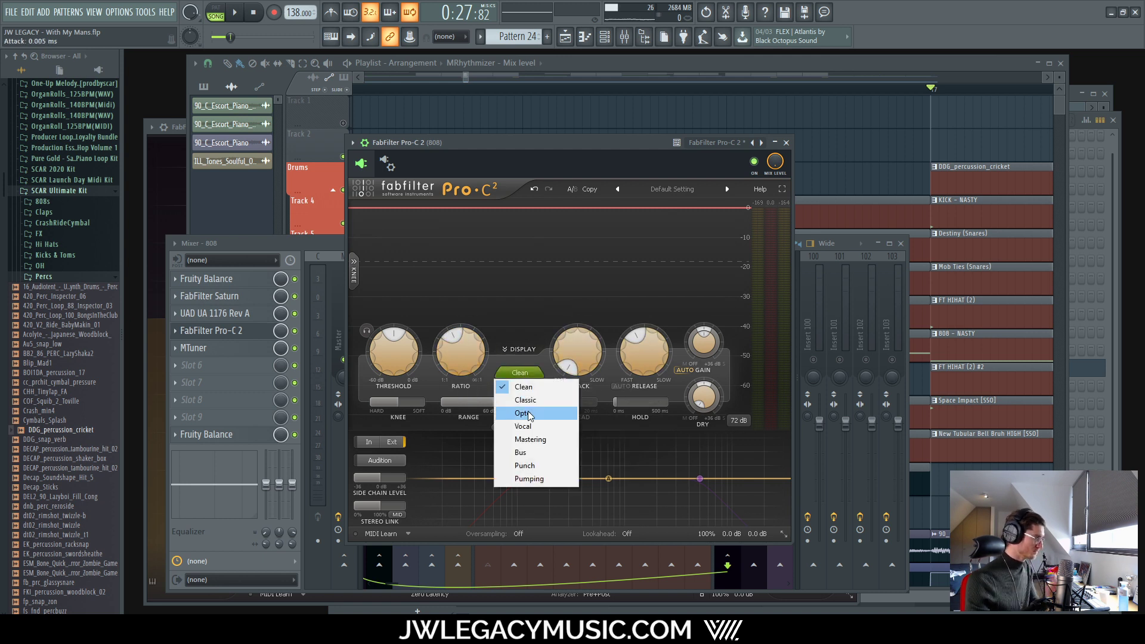
{"action": "left_click", "coordinate": [525, 399]}
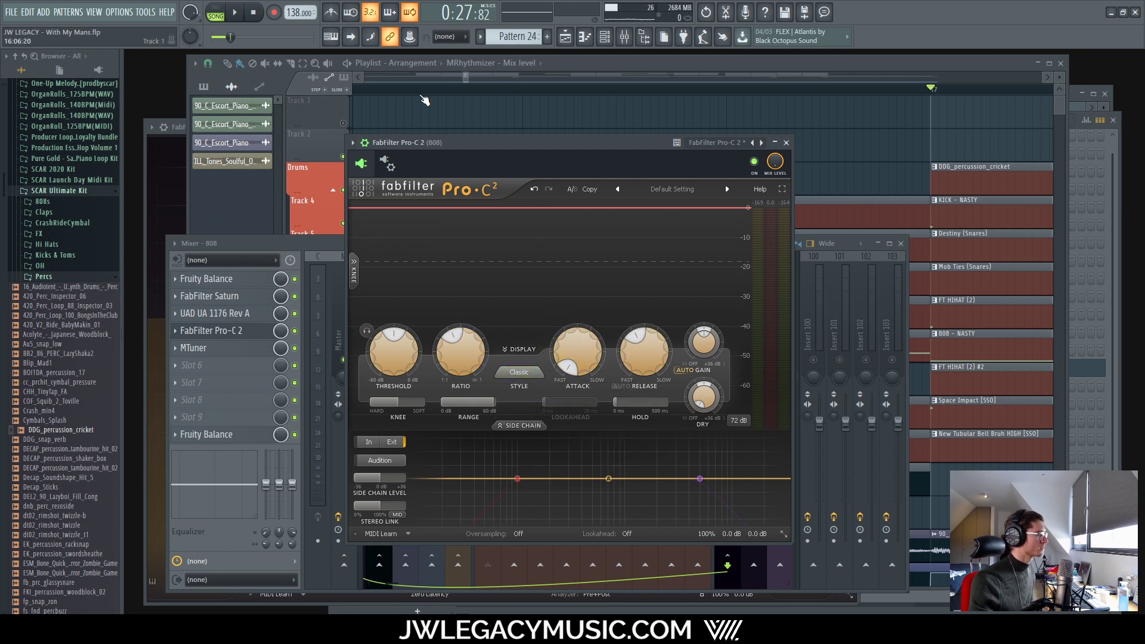
Step: Check KICK - NASTY's Envelope and Sample settings, then return to the mixer with 808 selected
{"action": "left_click", "coordinate": [629, 37]}
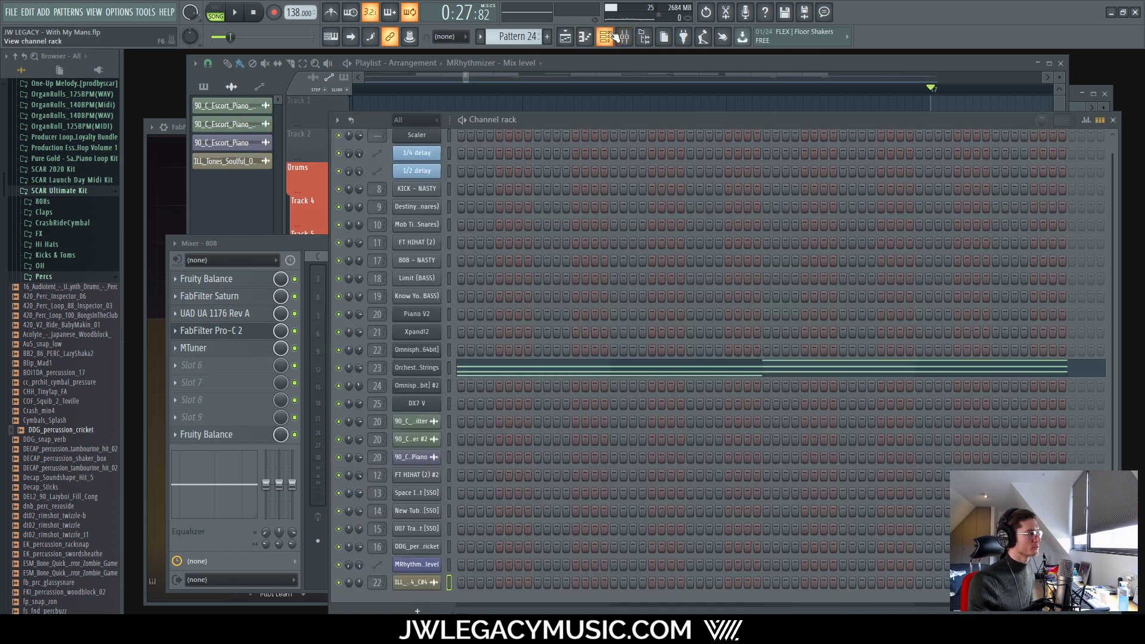
{"action": "left_click", "coordinate": [417, 191]}
{"action": "left_click", "coordinate": [638, 138]}
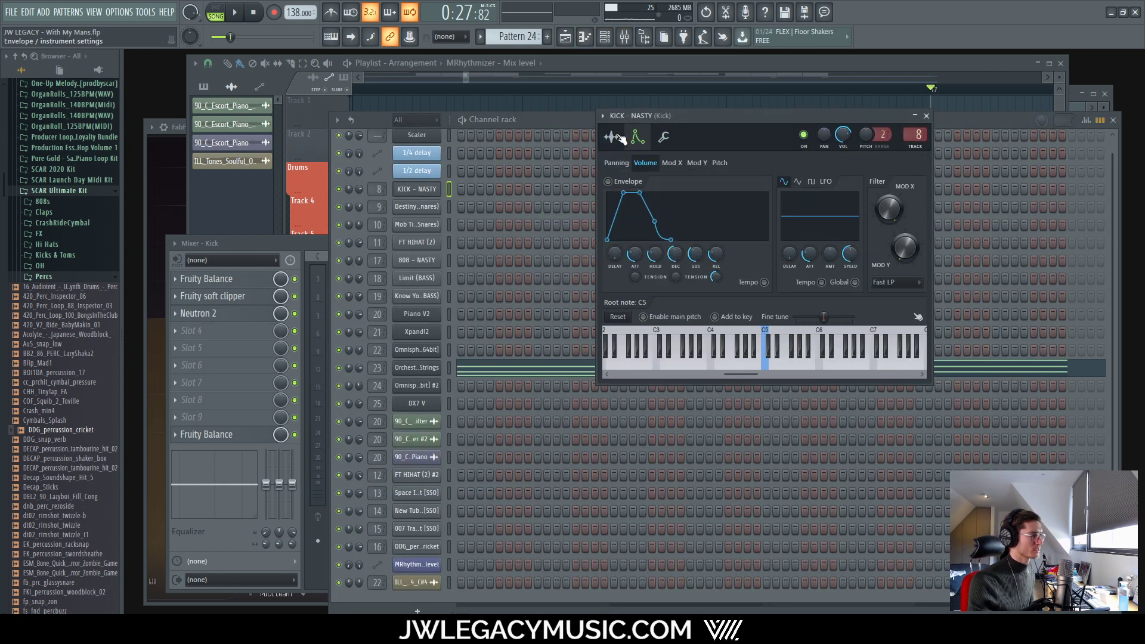
{"action": "left_click", "coordinate": [611, 137]}
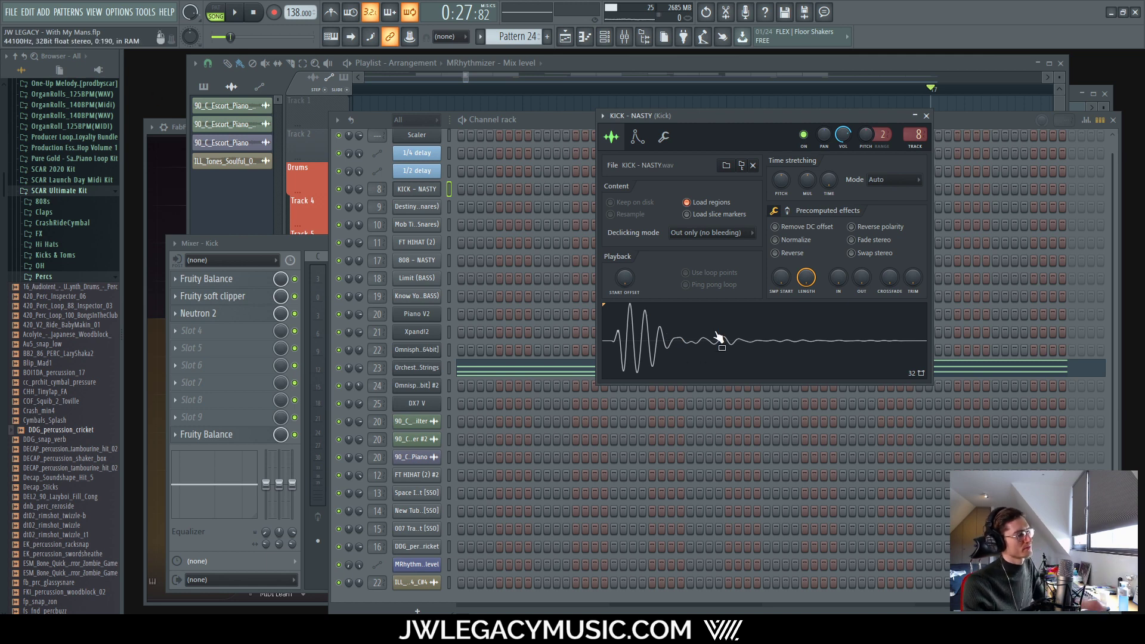
{"action": "left_click", "coordinate": [927, 116]}
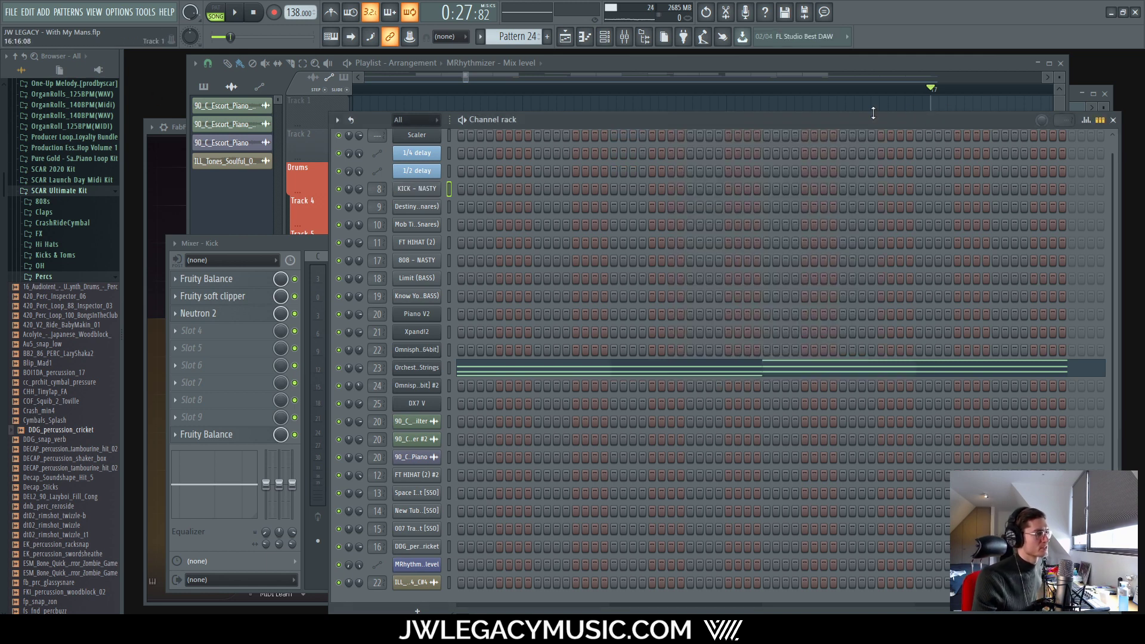
{"action": "left_click", "coordinate": [645, 39]}
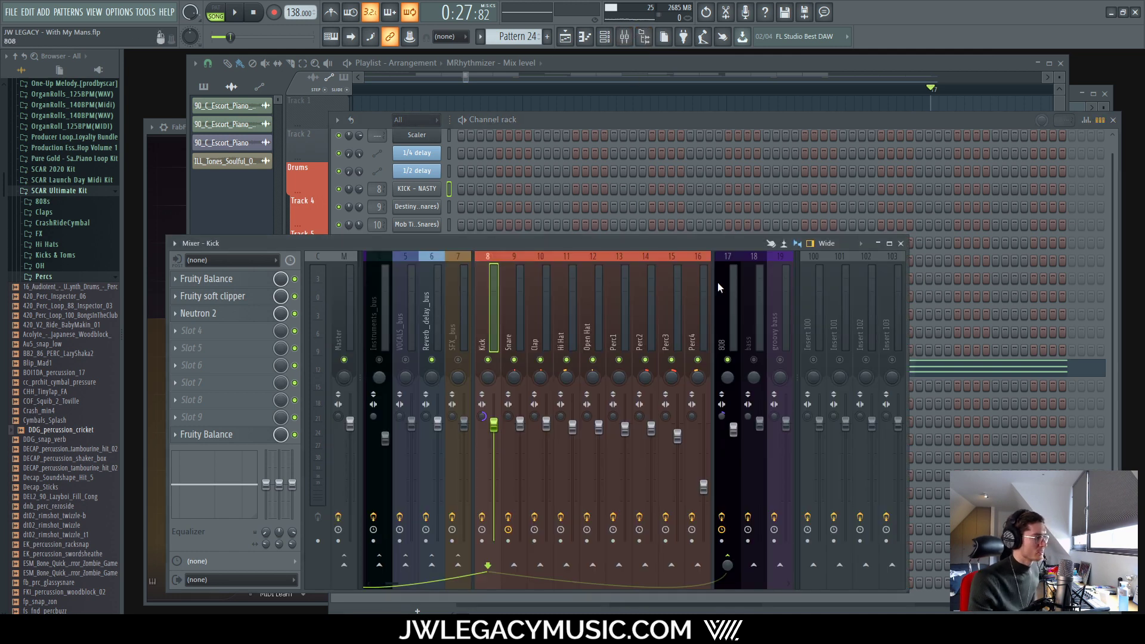
{"action": "left_click", "coordinate": [719, 284]}
Step: Lower the 808 Pro-C 2 threshold to about -20.7 dB during playback
{"action": "left_click", "coordinate": [233, 330]}
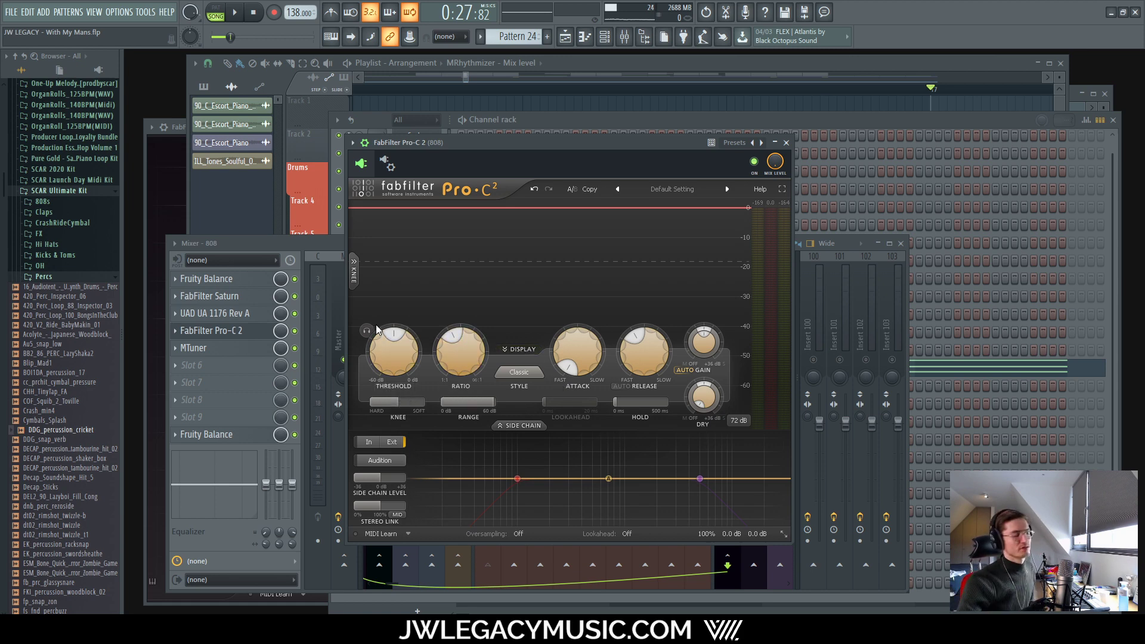
{"action": "key", "text": "space"}
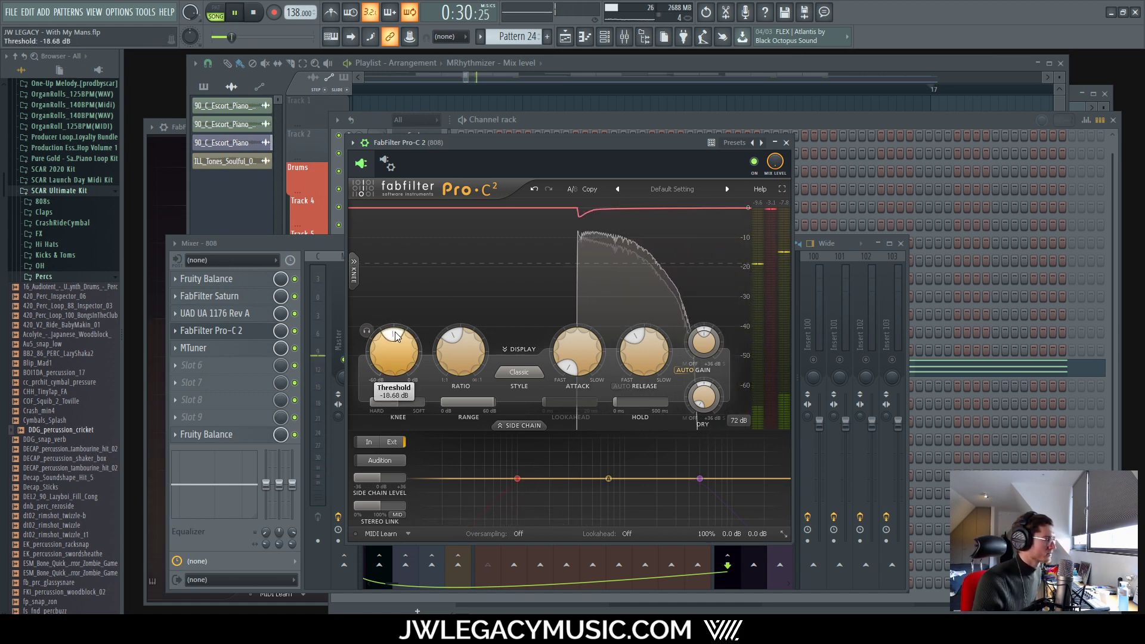
{"action": "left_click_drag", "start_coordinate": [396, 335], "coordinate": [391, 336]}
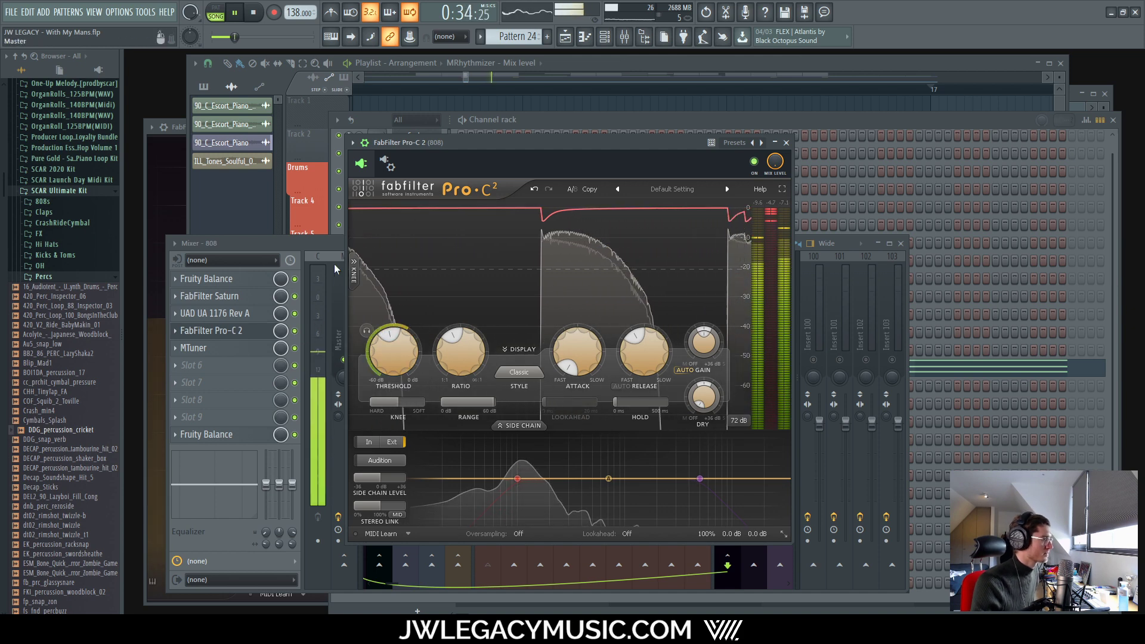
Step: Solo the Kick track and restart playback with the compressor in front
{"action": "left_click", "coordinate": [335, 241]}
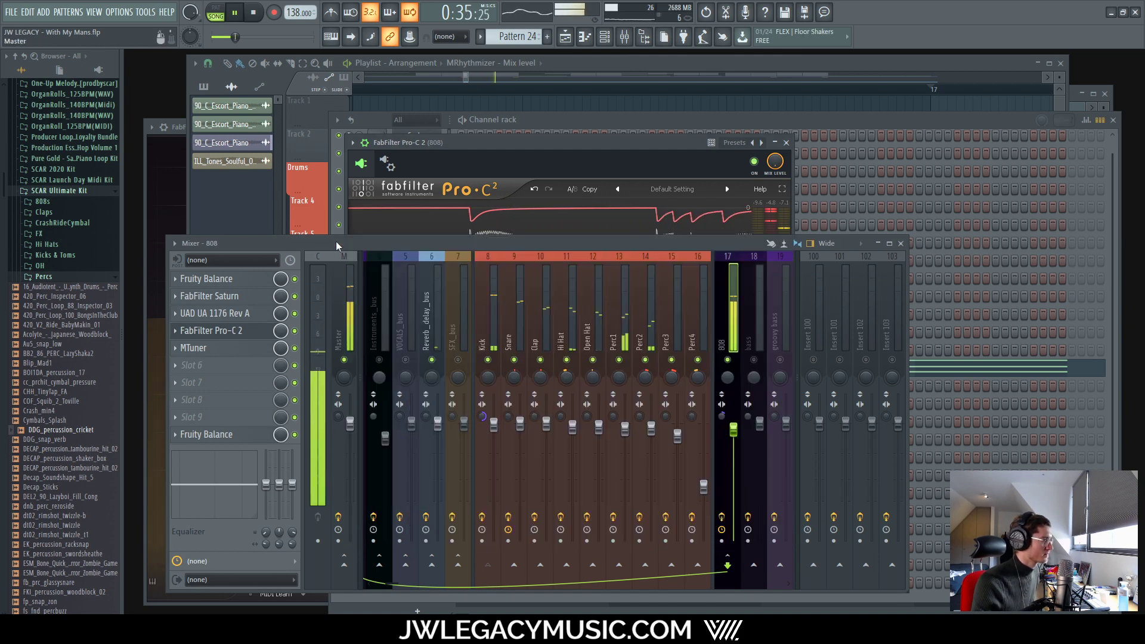
{"action": "right_click", "coordinate": [488, 360]}
{"action": "left_click", "coordinate": [657, 143]}
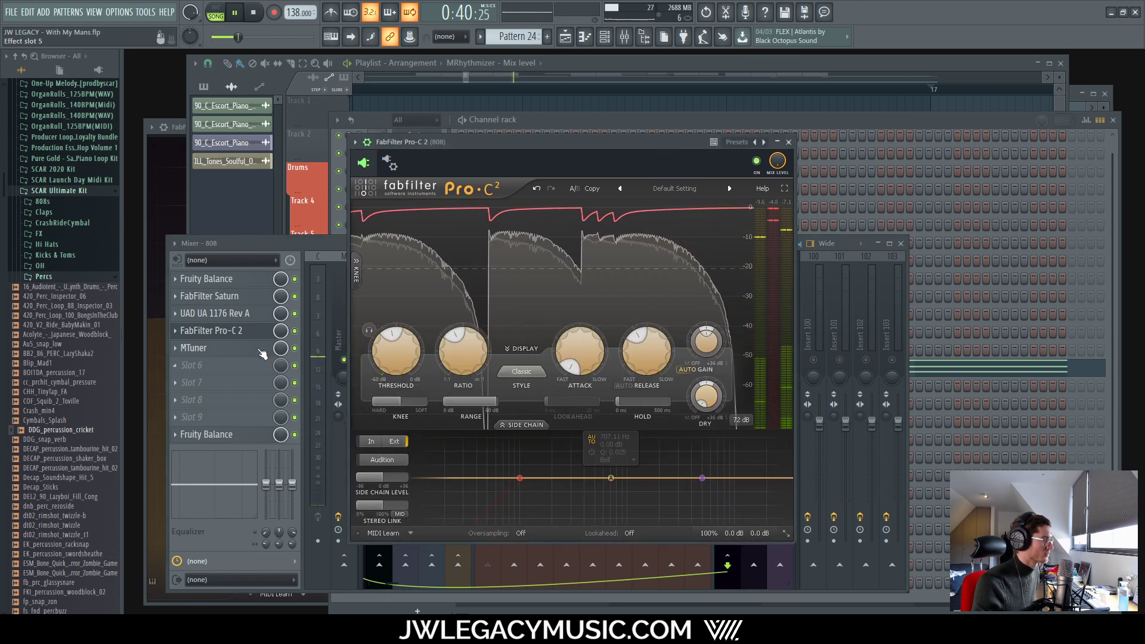
{"action": "key", "text": "space"}
{"action": "left_click", "coordinate": [297, 334]}
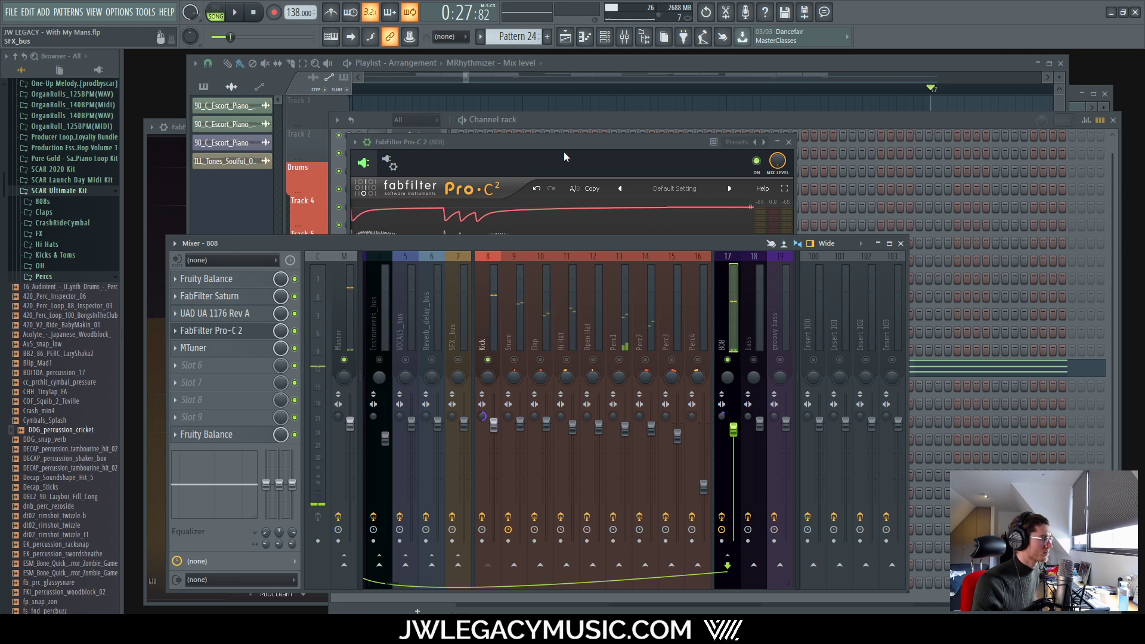
{"action": "left_click", "coordinate": [564, 151]}
{"action": "key", "text": "space"}
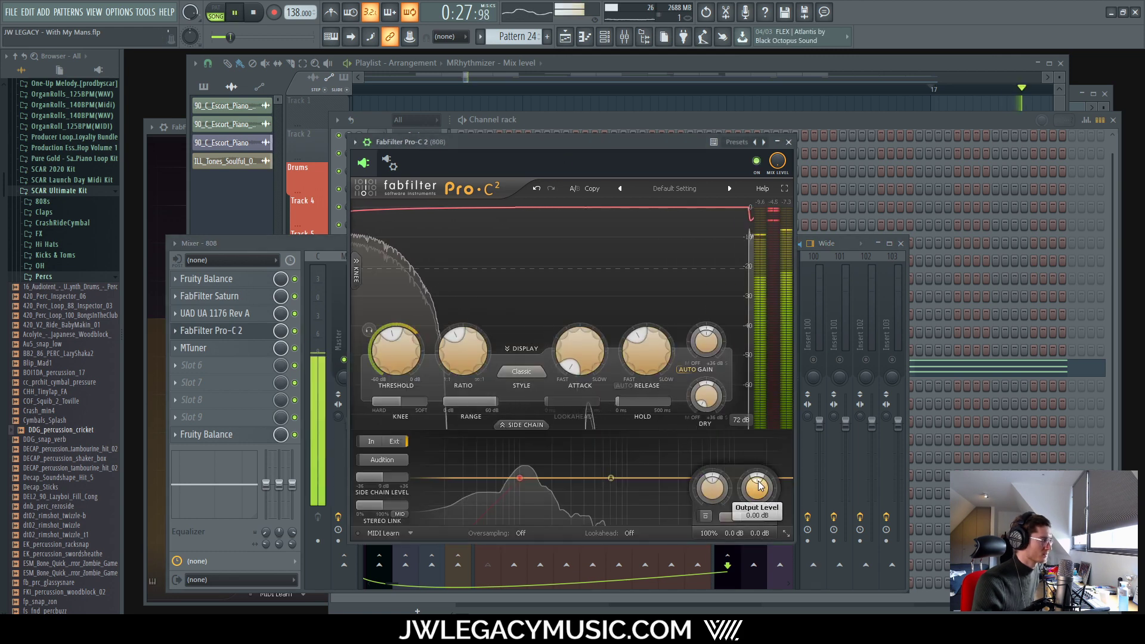
Step: Lower the compressor's output level to about -2.3 dB, A/B with bypass, then close it
{"action": "scroll", "coordinate": [756, 486], "scroll_direction": "down", "scroll_amount": 3}
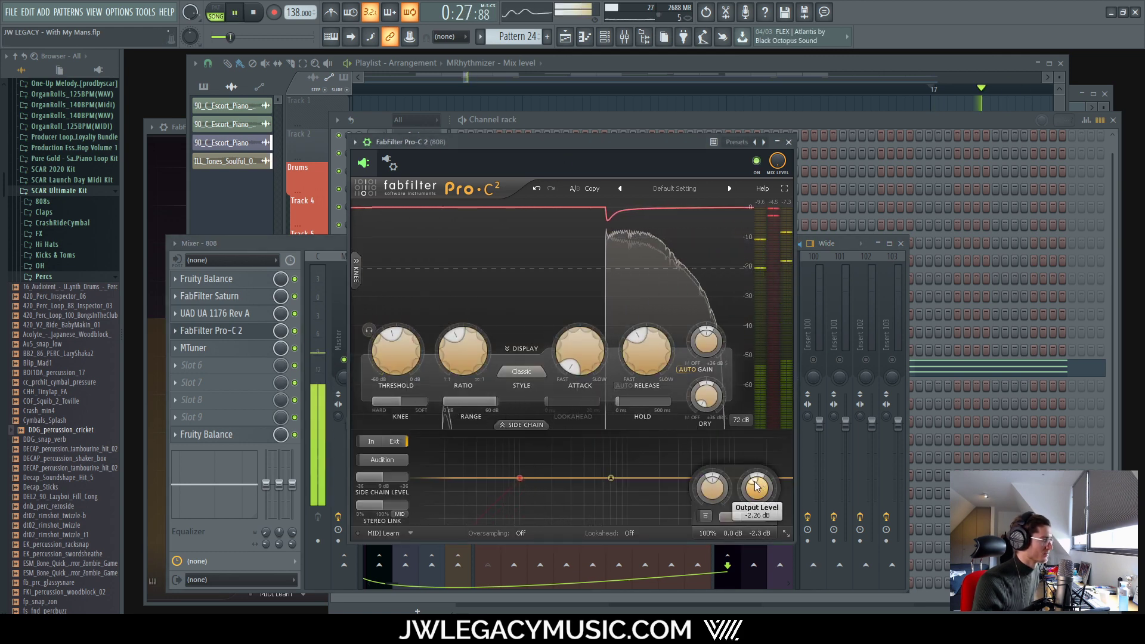
{"action": "left_click", "coordinate": [295, 331]}
{"action": "left_click", "coordinate": [295, 331]}
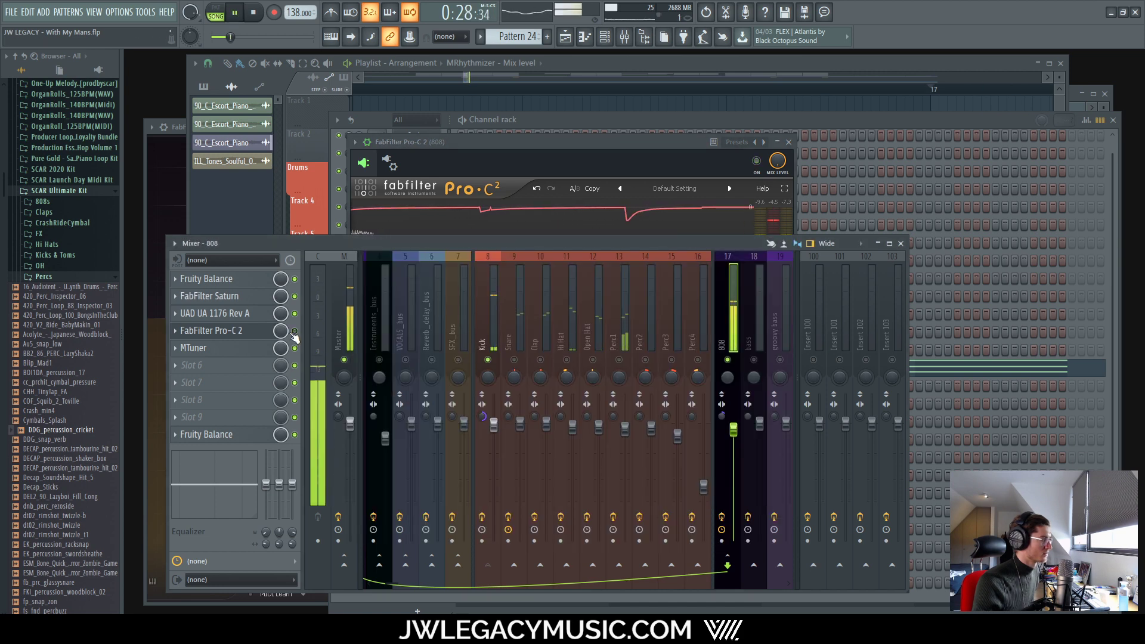
{"action": "key", "text": "space"}
{"action": "left_click_drag", "start_coordinate": [550, 148], "coordinate": [634, 114]}
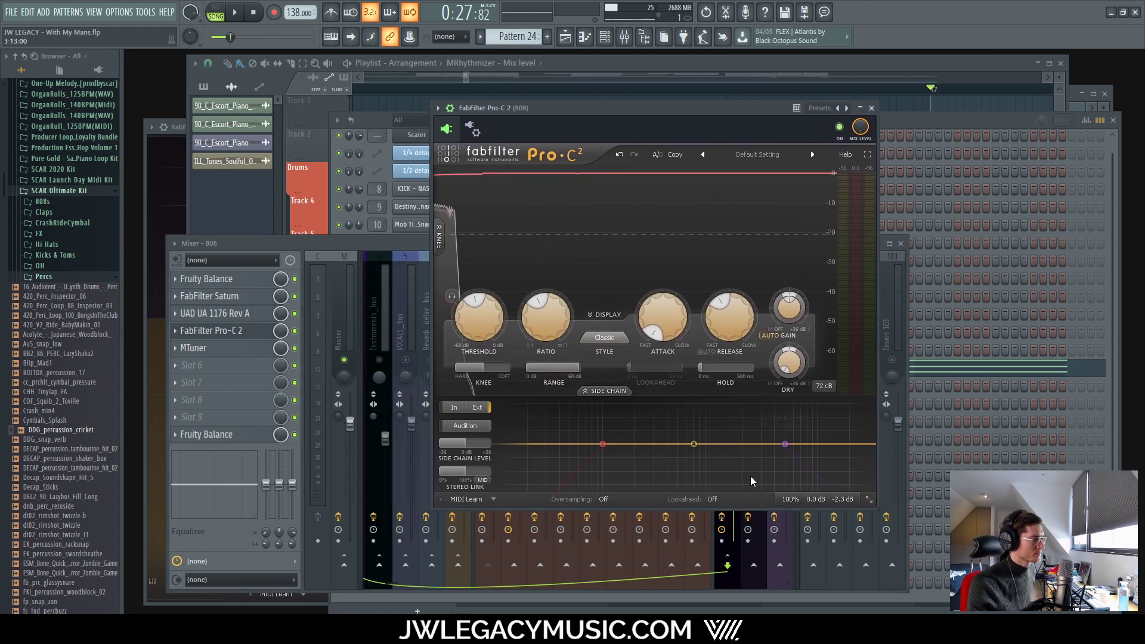
{"action": "key", "text": "space"}
{"action": "left_click", "coordinate": [871, 108]}
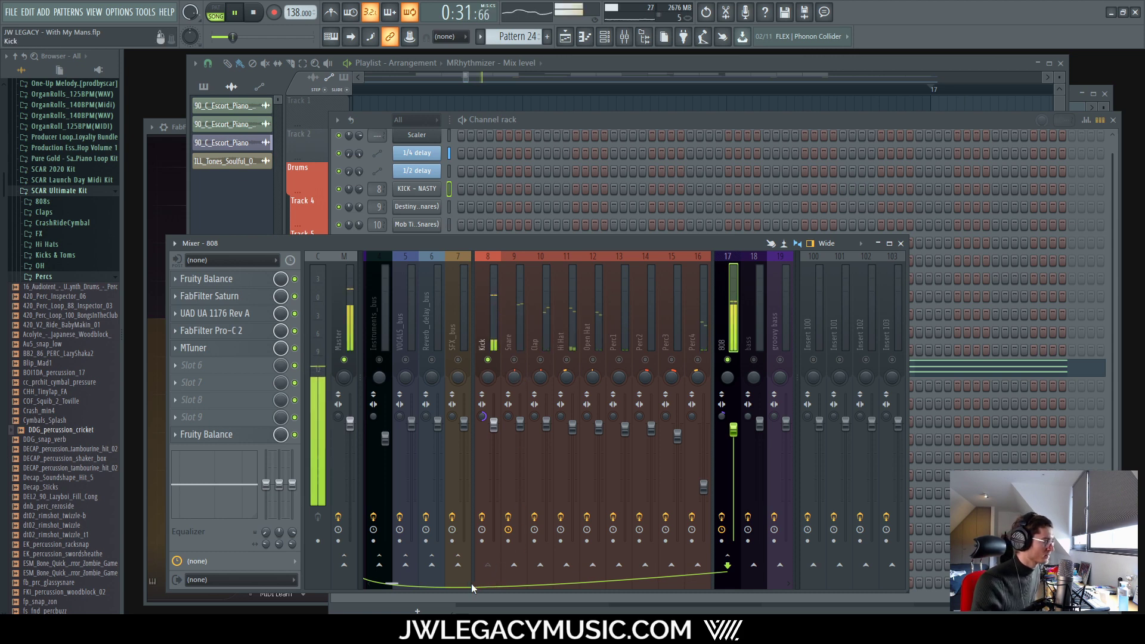
{"action": "mouse_move", "coordinate": [393, 583]}
{"action": "left_mouse_down"}
{"action": "mouse_move", "coordinate": [358, 581]}
{"action": "mouse_move", "coordinate": [382, 582]}
{"action": "left_mouse_up"}
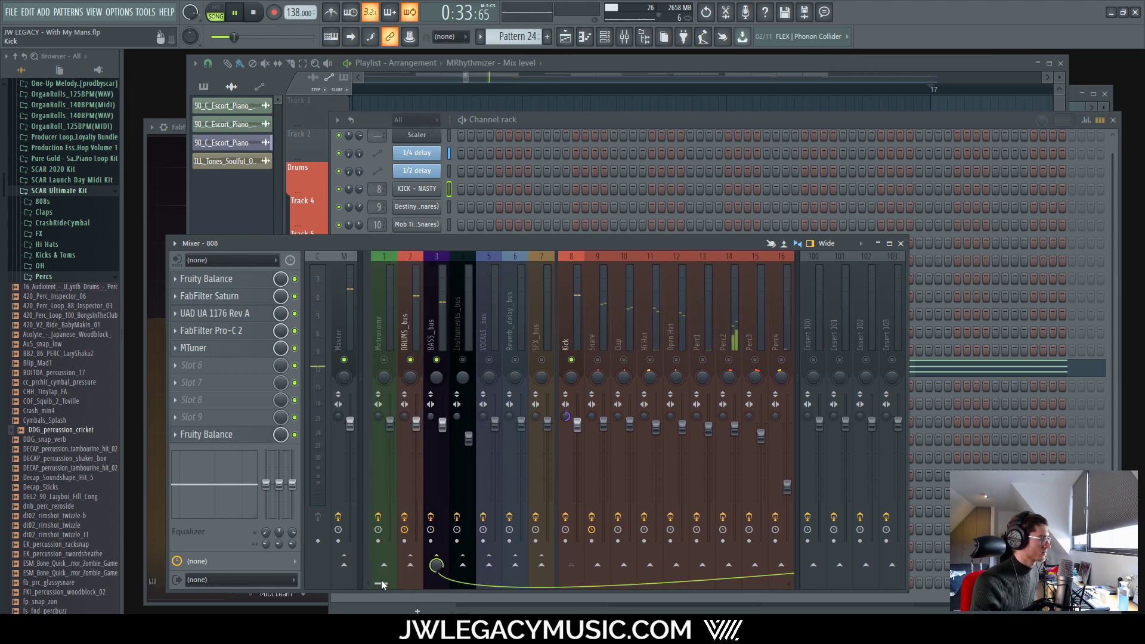
{"action": "left_click", "coordinate": [295, 331]}
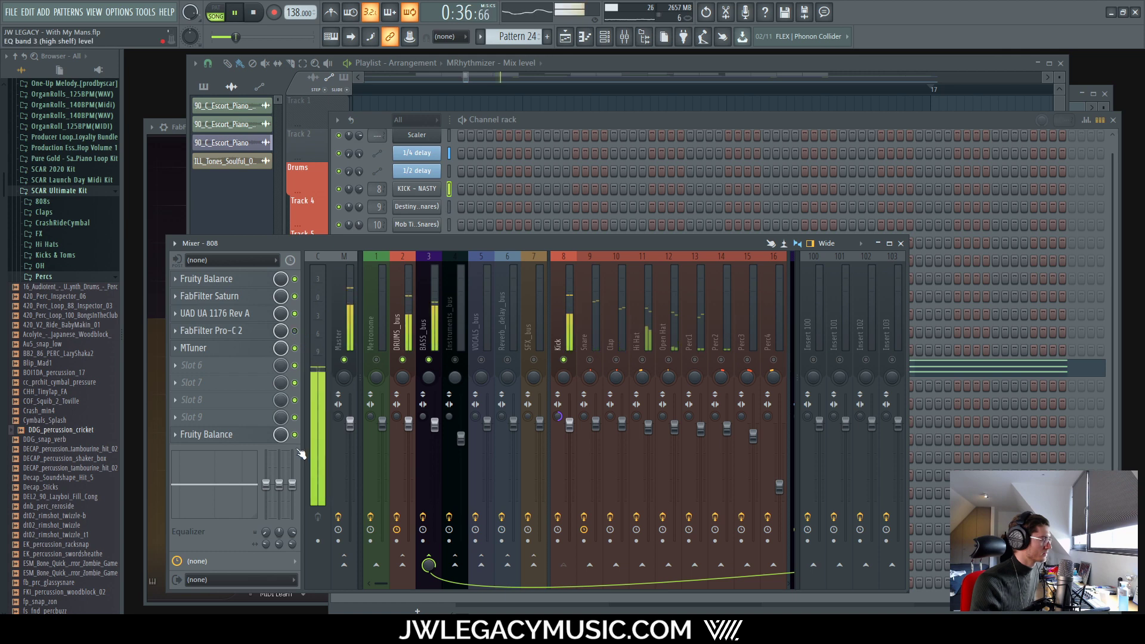
{"action": "left_click", "coordinate": [295, 331]}
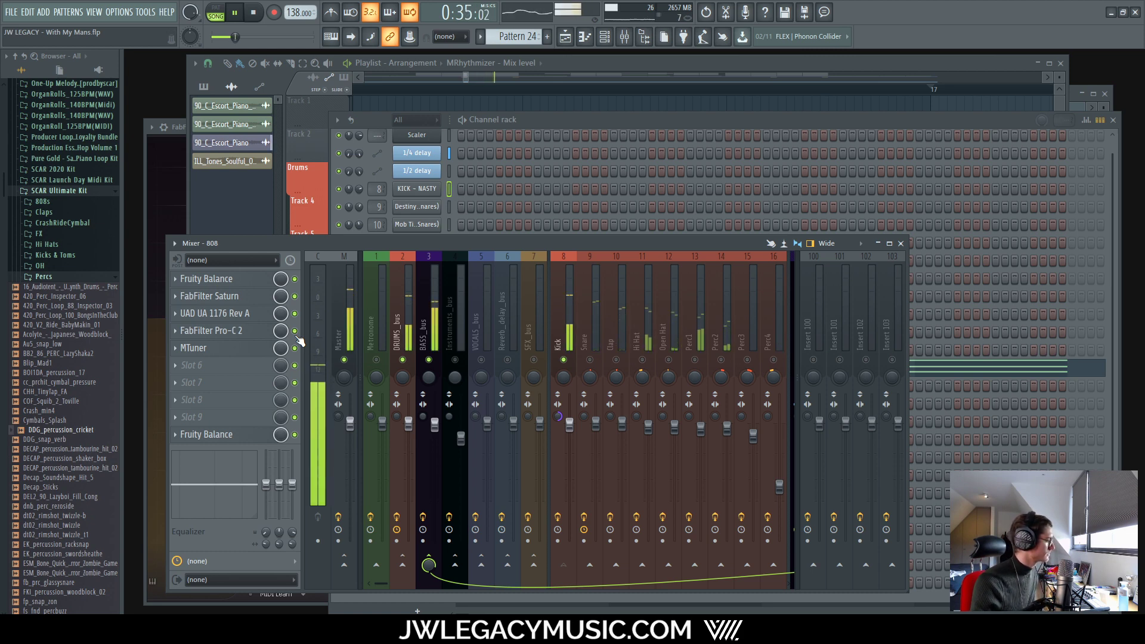
{"action": "left_click", "coordinate": [296, 335]}
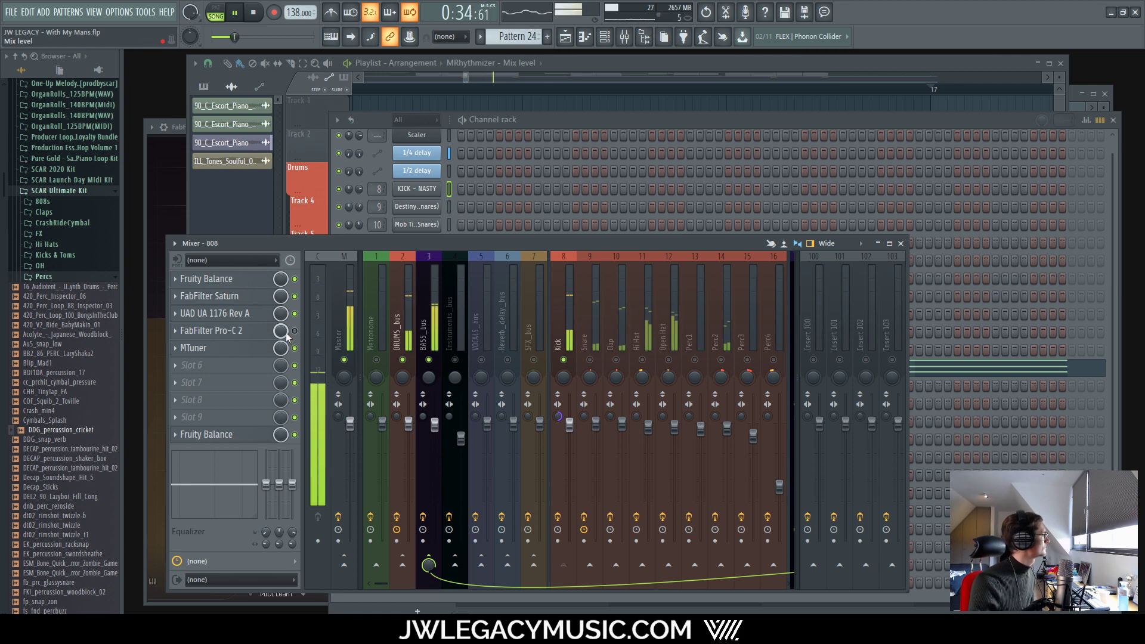
{"action": "left_click", "coordinate": [295, 330]}
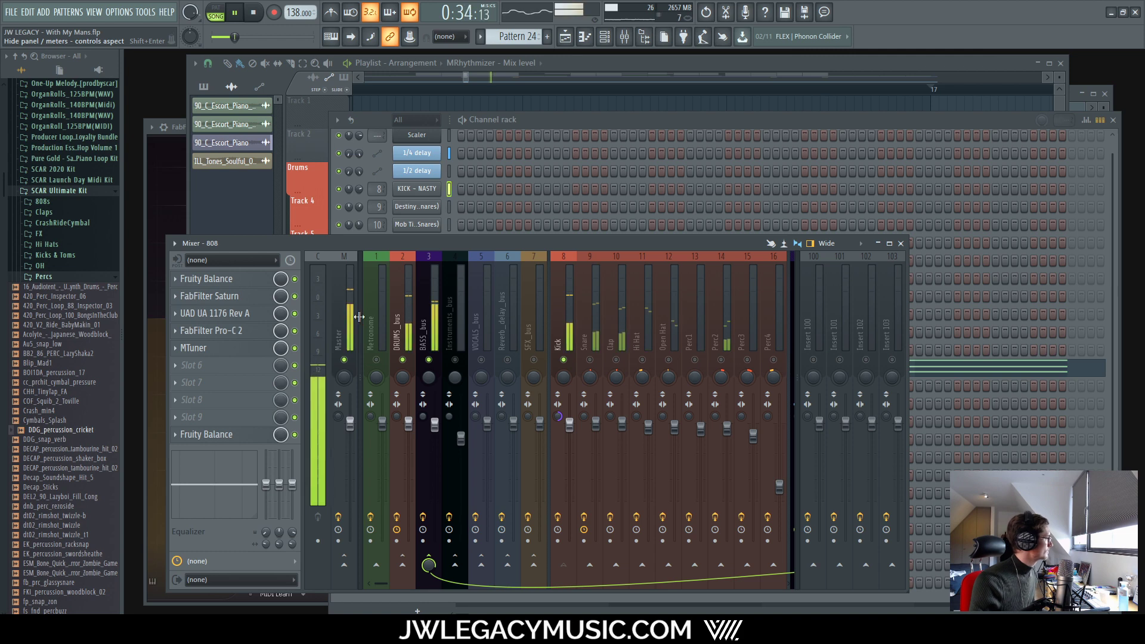
Step: Nudge the 808 Pro-C 2 ratio down from 2.43:1 to about 2.27:1
{"action": "left_click", "coordinate": [223, 316]}
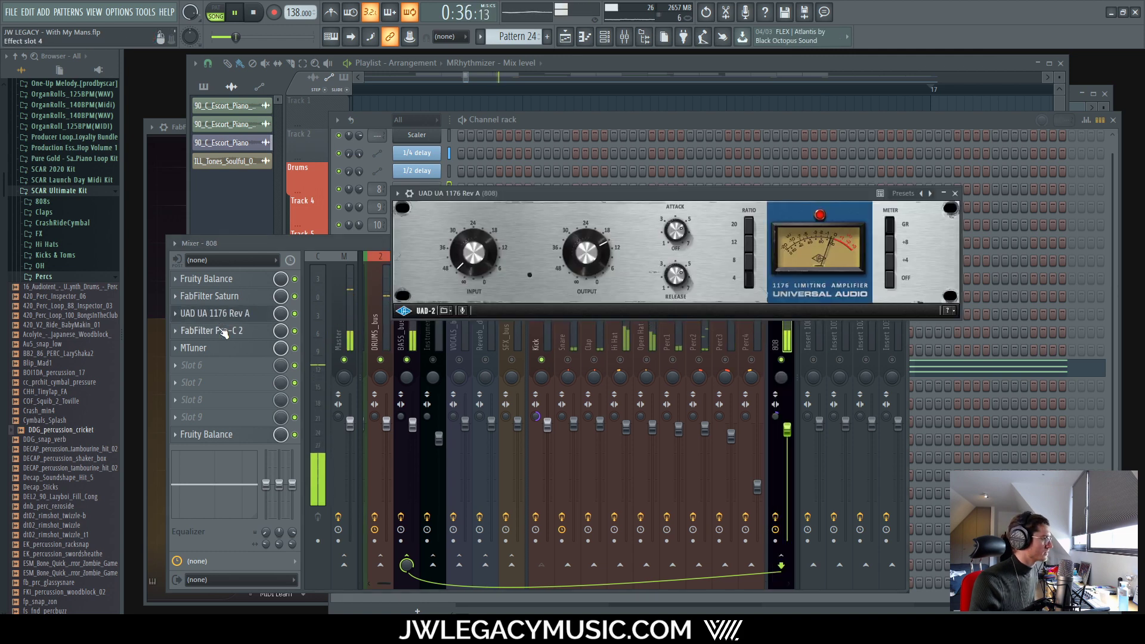
{"action": "left_click", "coordinate": [224, 317]}
{"action": "left_click", "coordinate": [224, 330]}
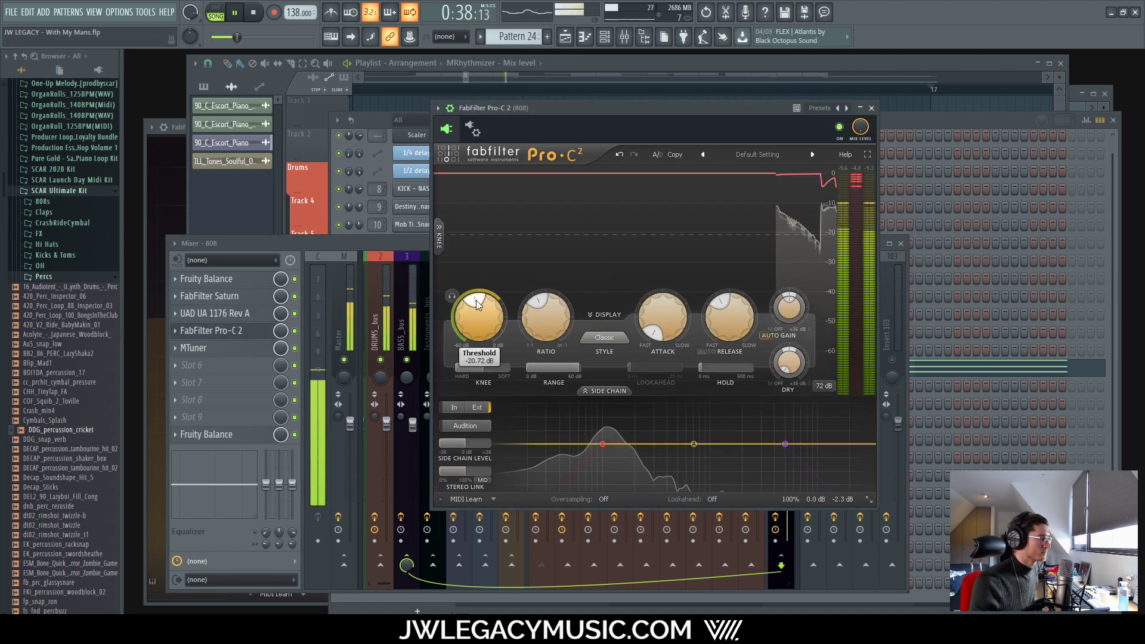
{"action": "left_click_drag", "start_coordinate": [540, 302], "coordinate": [538, 304]}
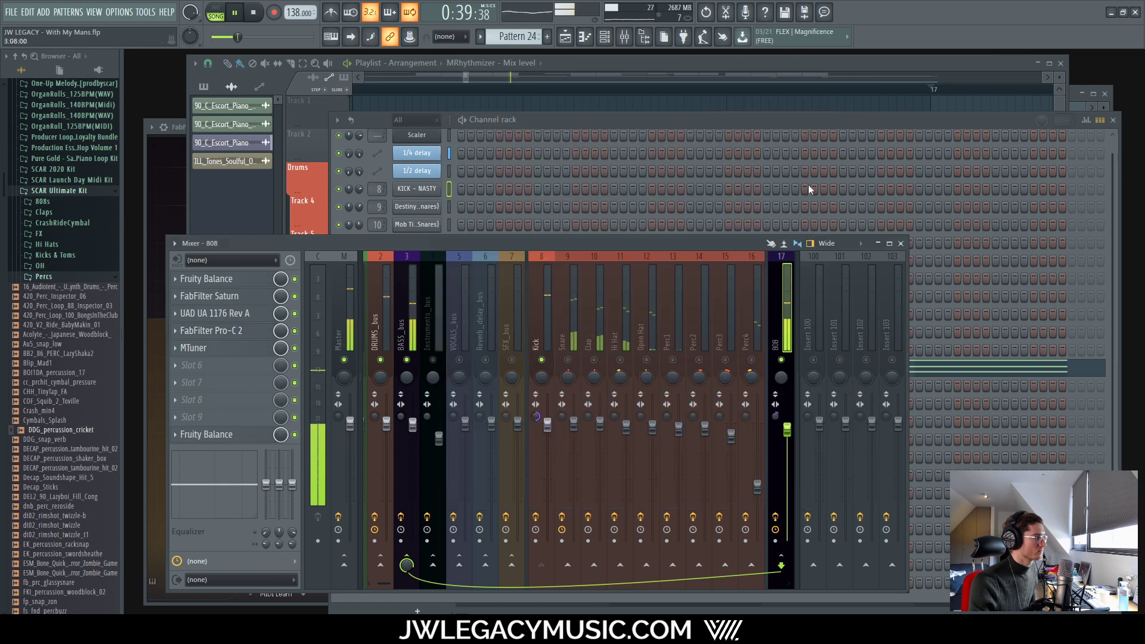
Step: Stop playback and load the MASTER CHAIN 3.0 mixer track state onto the Master track
{"action": "right_click", "coordinate": [548, 425]}
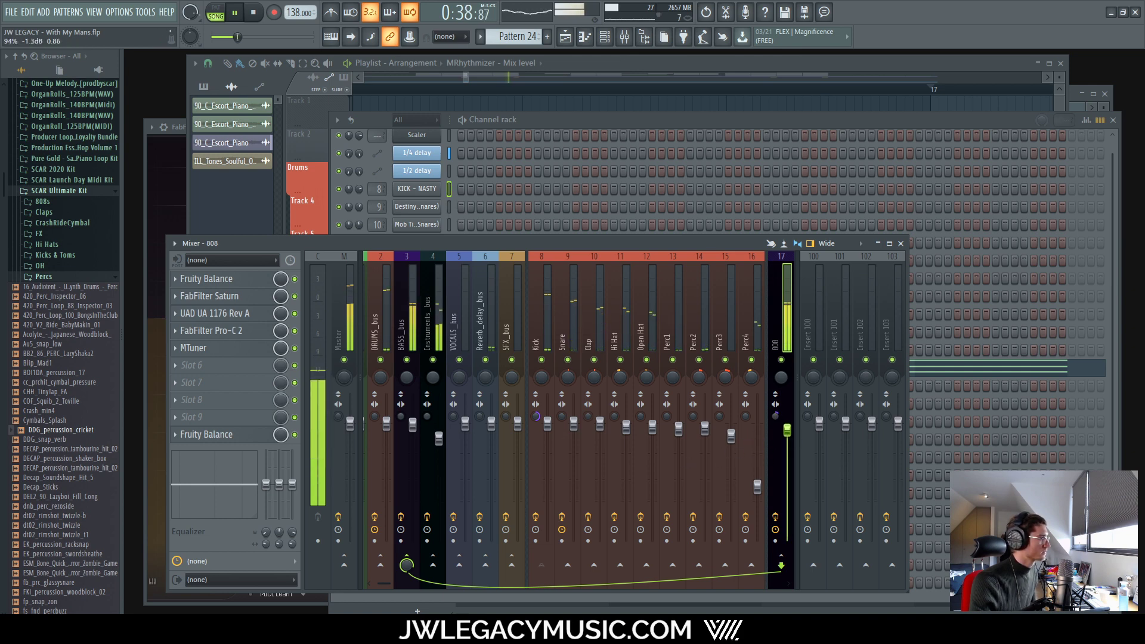
{"action": "left_click_drag", "start_coordinate": [384, 583], "coordinate": [281, 580]}
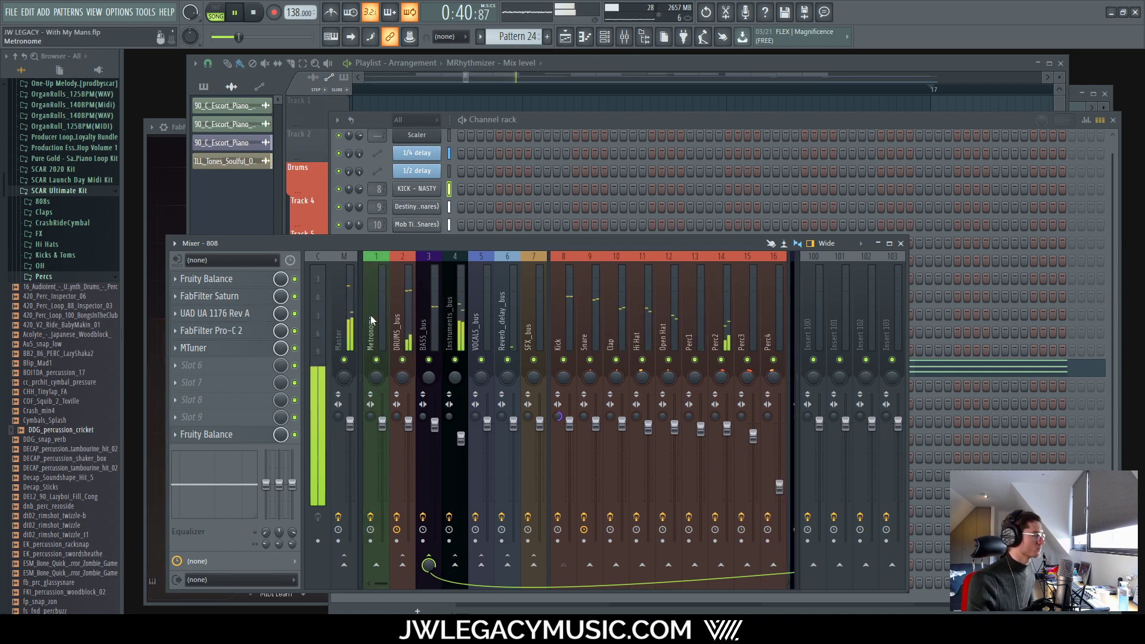
{"action": "left_click", "coordinate": [349, 306]}
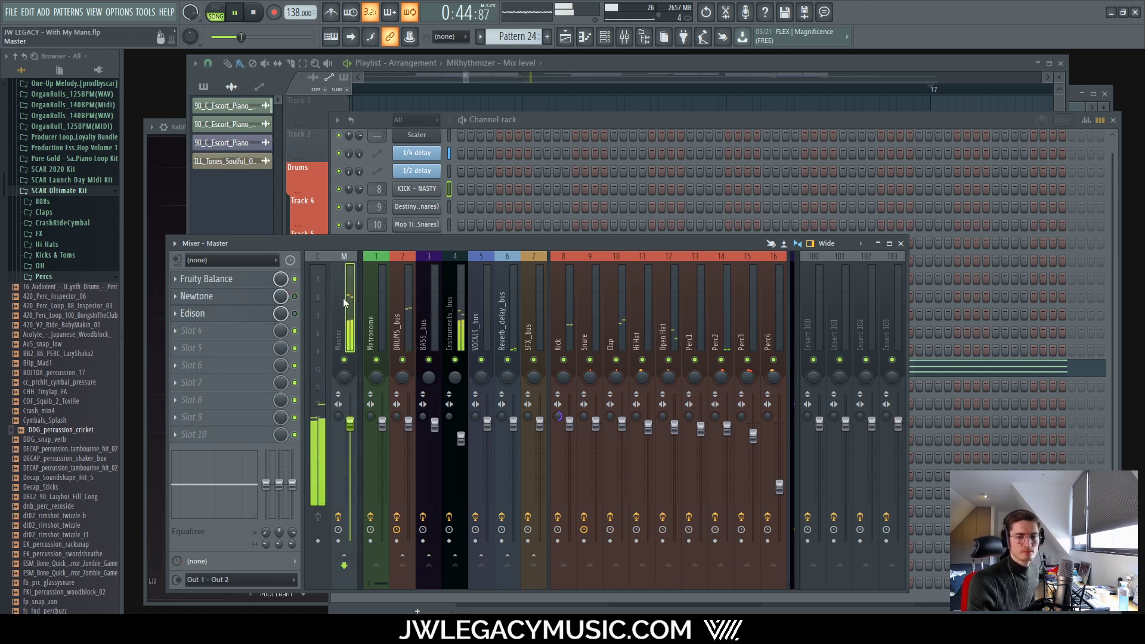
{"action": "left_click", "coordinate": [612, 66]}
{"action": "scroll", "coordinate": [609, 187], "scroll_direction": "down", "scroll_amount": 5}
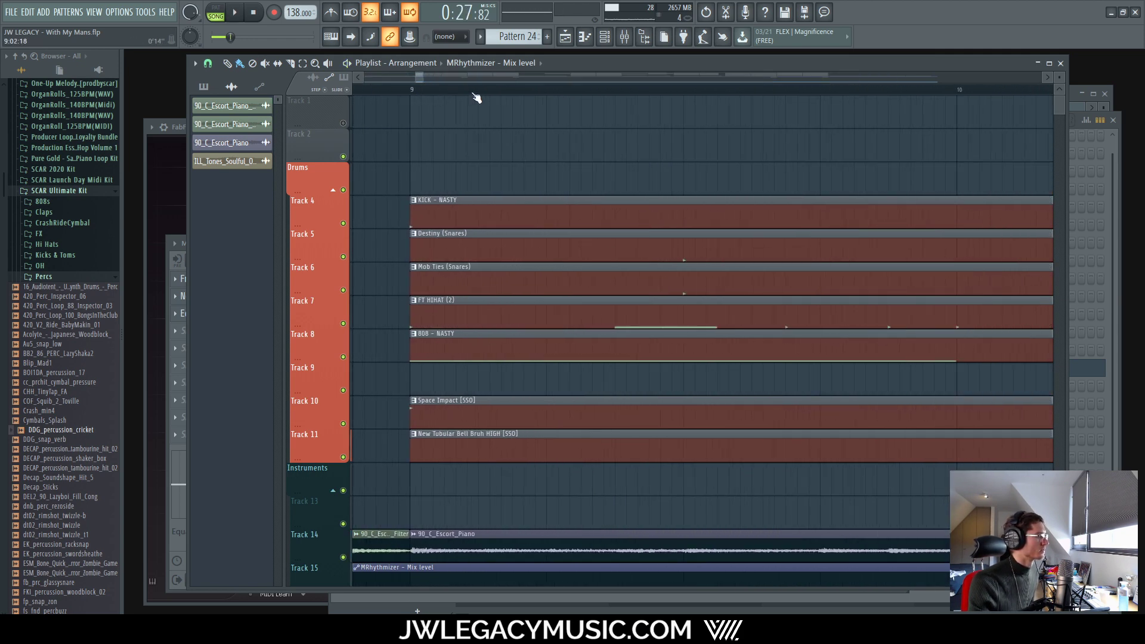
{"action": "key", "text": "space"}
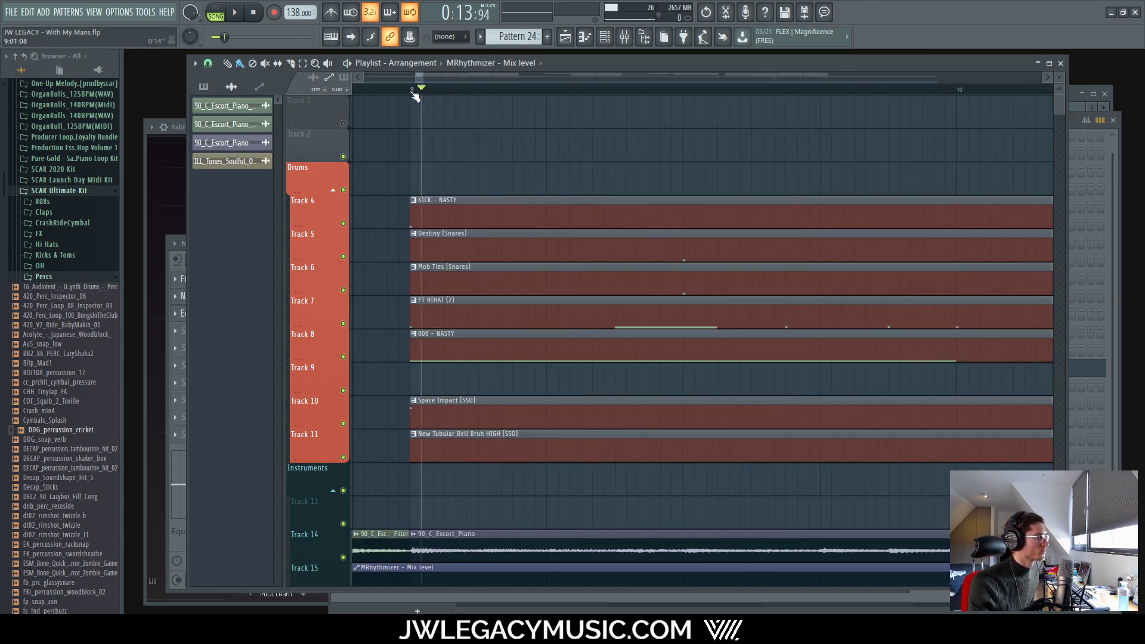
{"action": "left_click", "coordinate": [624, 36]}
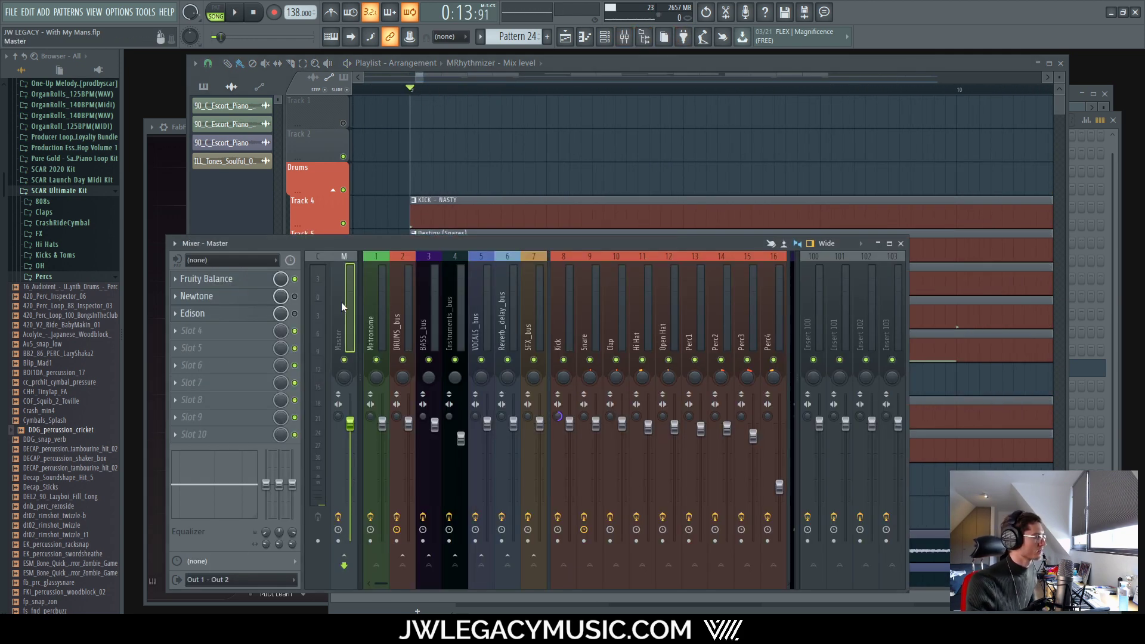
{"action": "right_click", "coordinate": [341, 302]}
{"action": "mouse_move", "coordinate": [439, 320]}
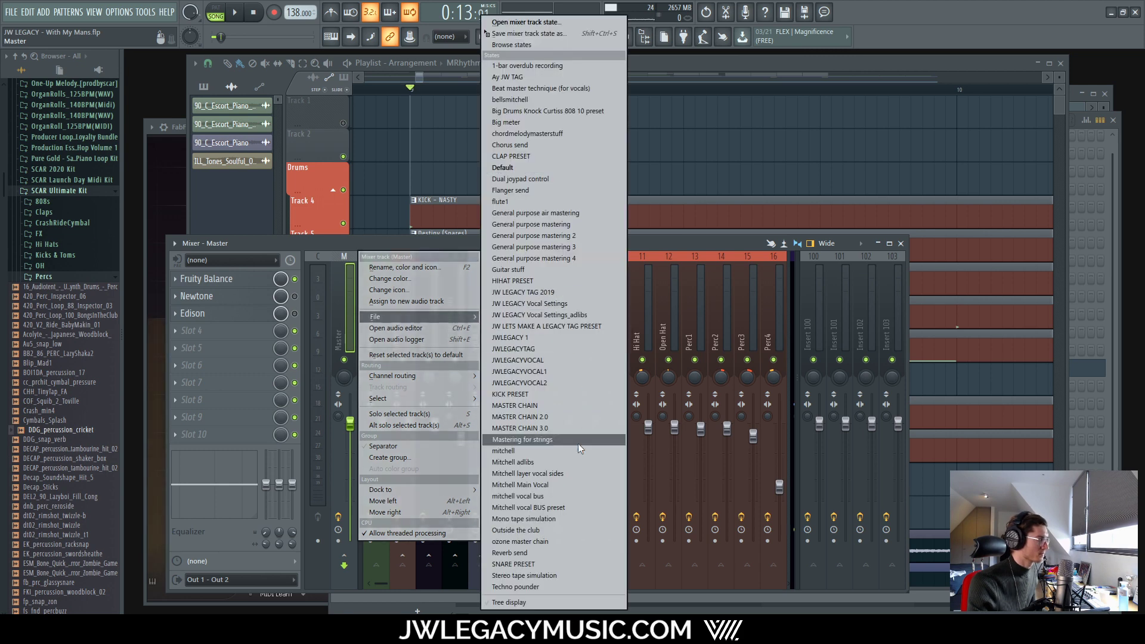
{"action": "left_click", "coordinate": [520, 428]}
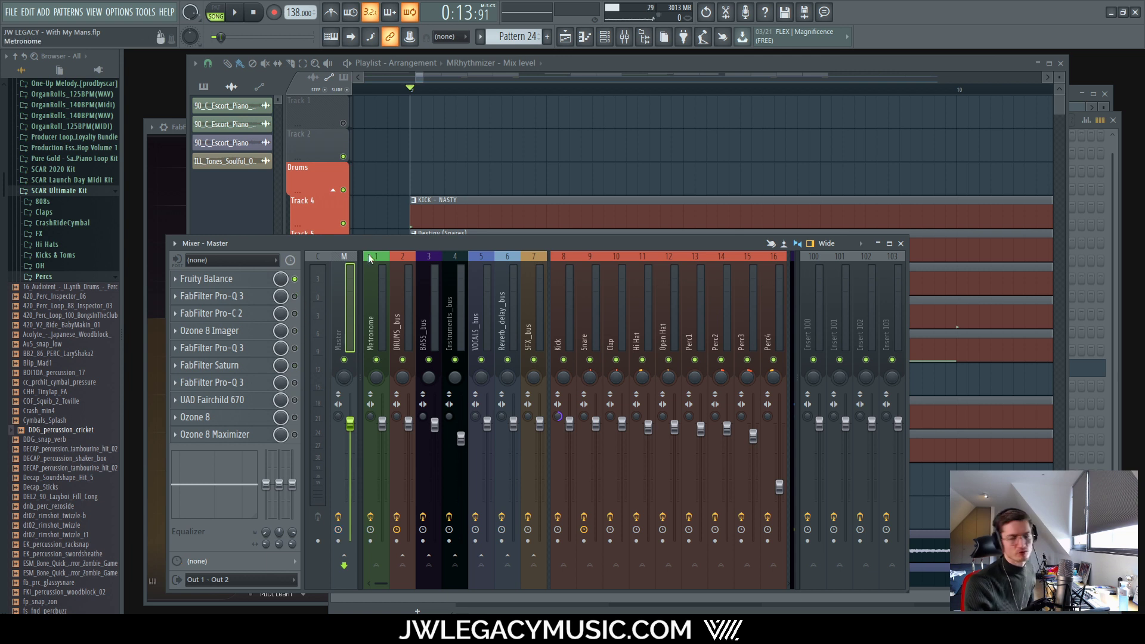
Step: Drag the Master's Fruity Balance volume to about -2.4 dB while playing, then close it
{"action": "key", "text": "space"}
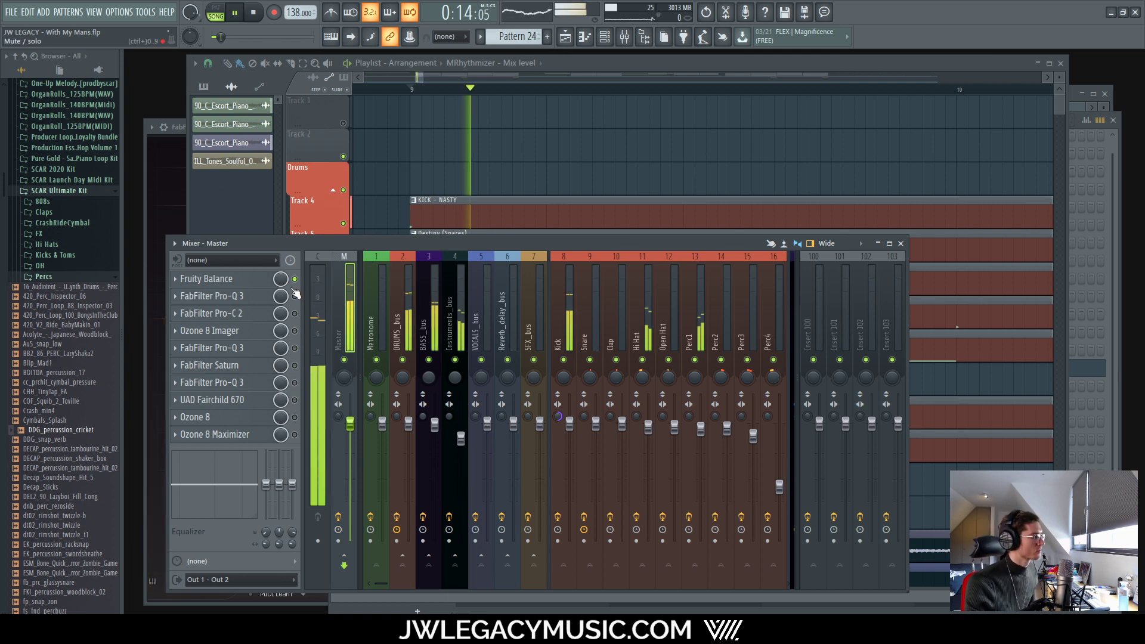
{"action": "key", "text": "space"}
{"action": "left_click", "coordinate": [253, 284]}
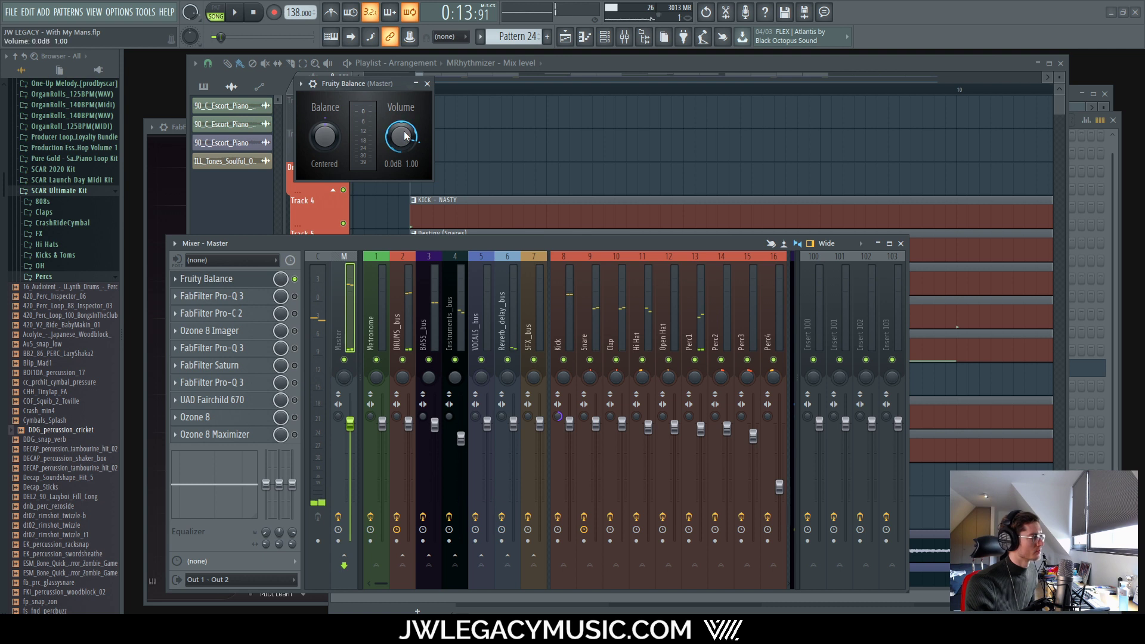
{"action": "scroll", "coordinate": [401, 136], "scroll_direction": "down", "scroll_amount": 1}
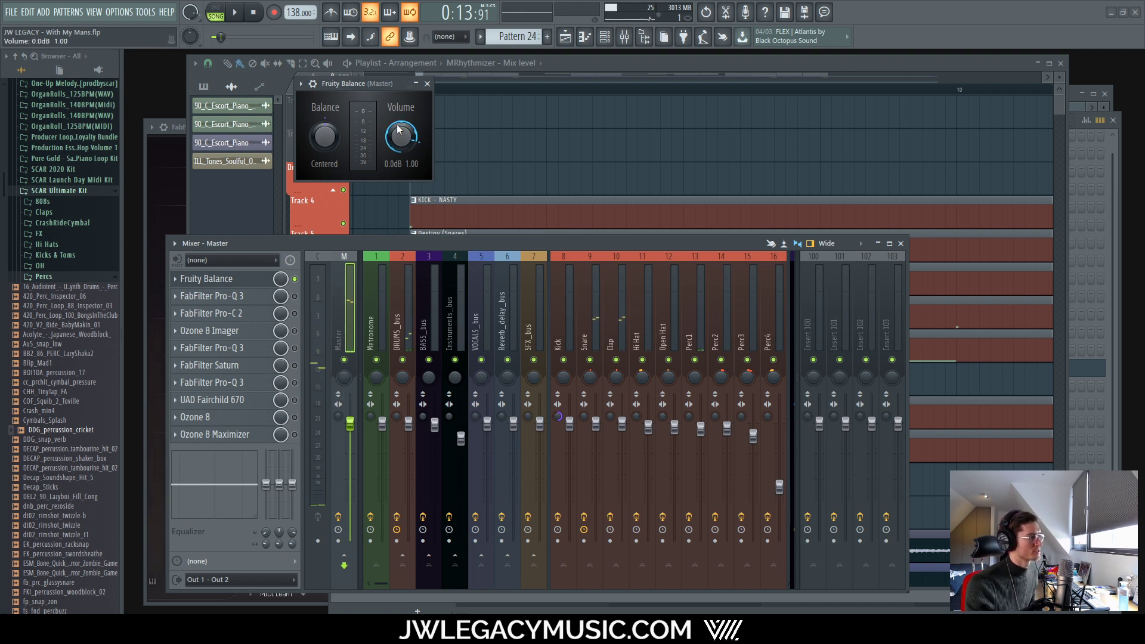
{"action": "key", "text": "space"}
{"action": "left_click_drag", "start_coordinate": [401, 137], "coordinate": [401, 156]}
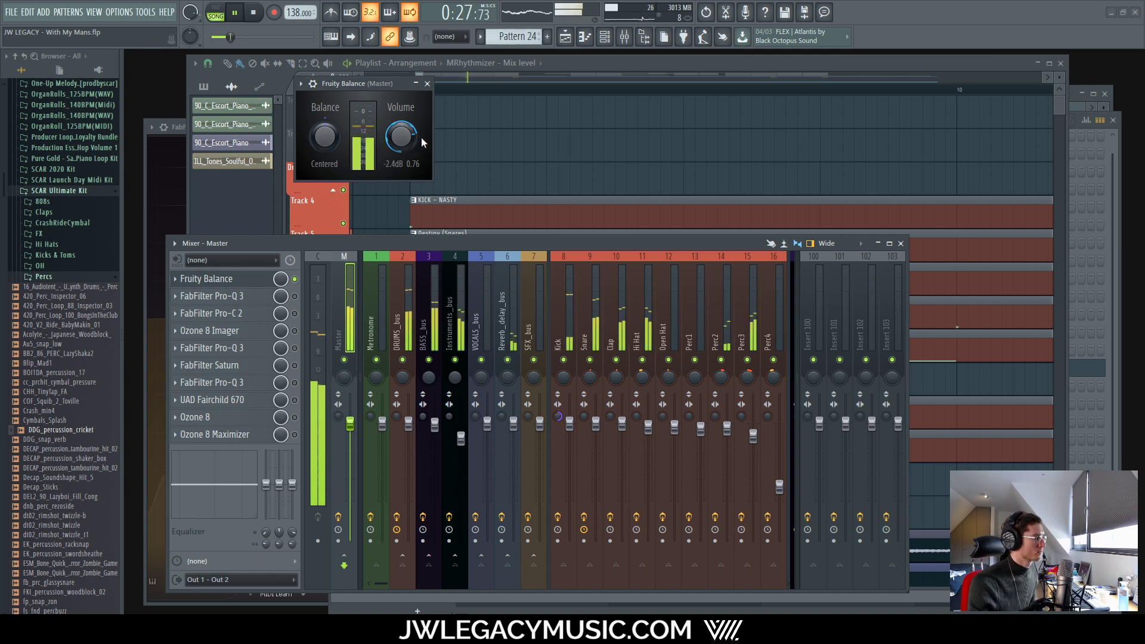
{"action": "left_click", "coordinate": [428, 84]}
{"action": "key", "text": "space"}
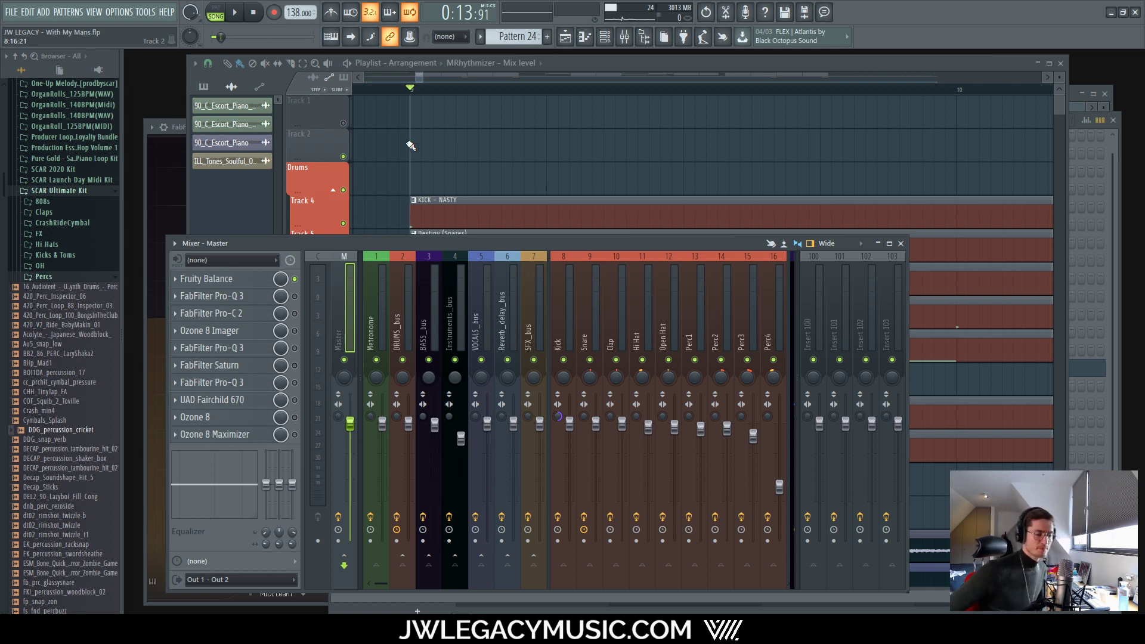
{"action": "key", "text": "space"}
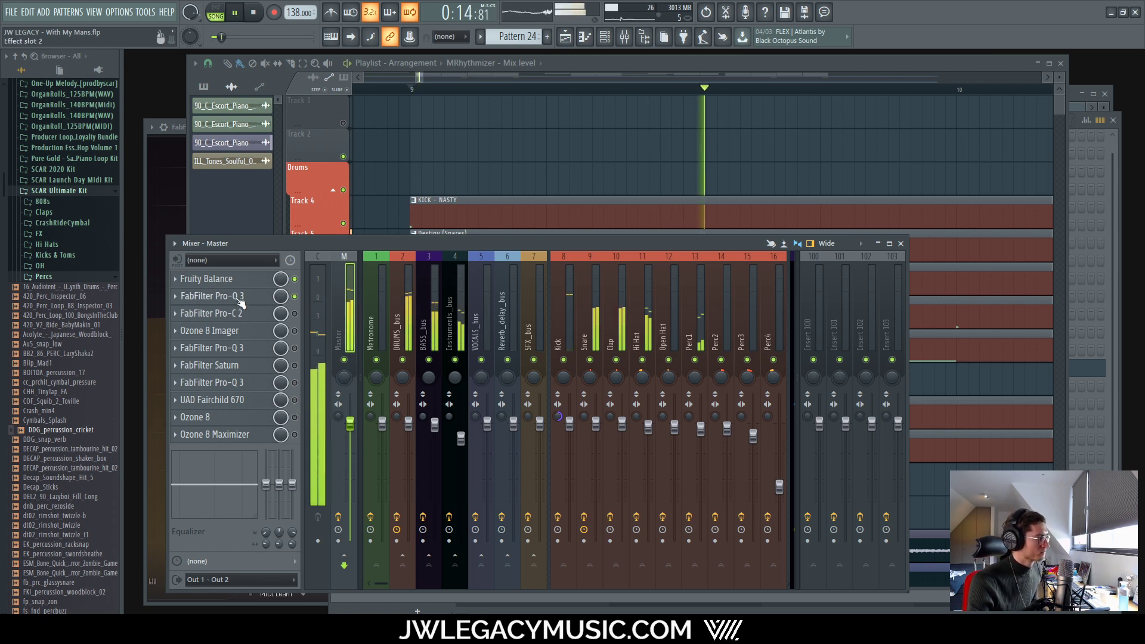
Step: Solo and unsolo the Master Pro-Q 3's 150 Hz low-cut band, then A/B the plugin bypass
{"action": "left_click", "coordinate": [212, 296]}
{"action": "left_click_drag", "start_coordinate": [681, 256], "coordinate": [673, 85]}
{"action": "key", "text": "space"}
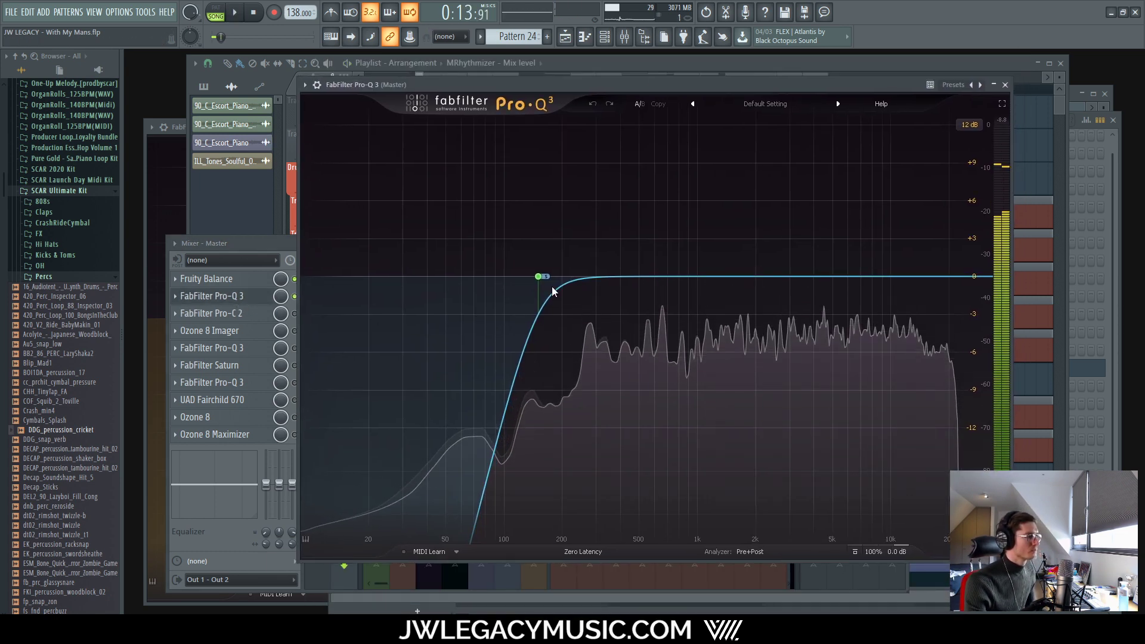
{"action": "mouse_move", "coordinate": [539, 276]}
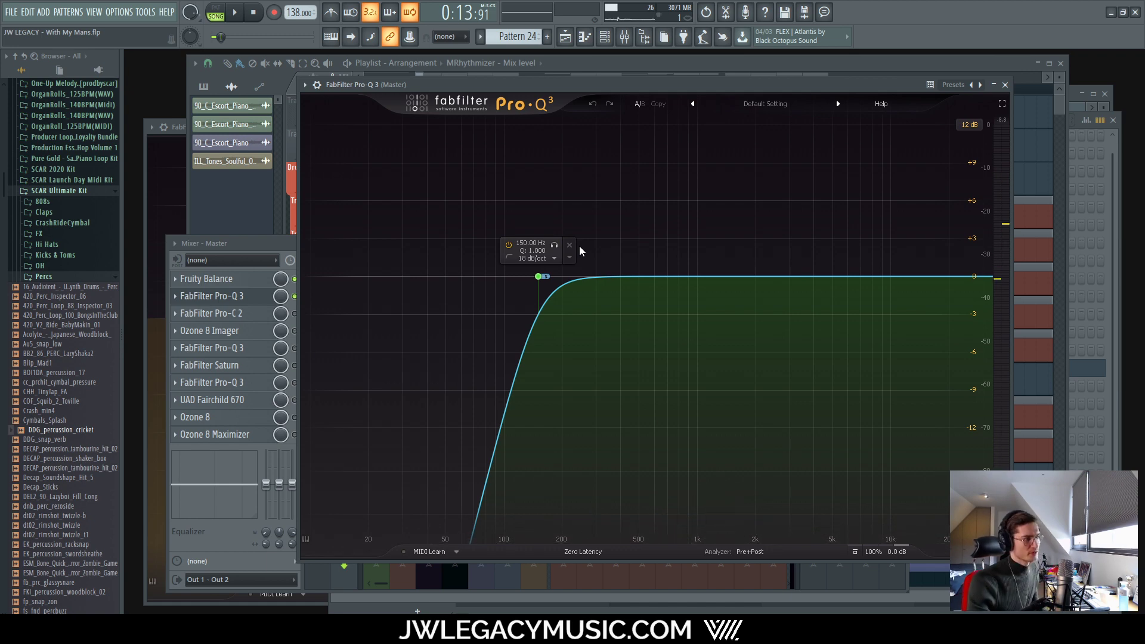
{"action": "left_click", "coordinate": [555, 245]}
{"action": "key", "text": "space"}
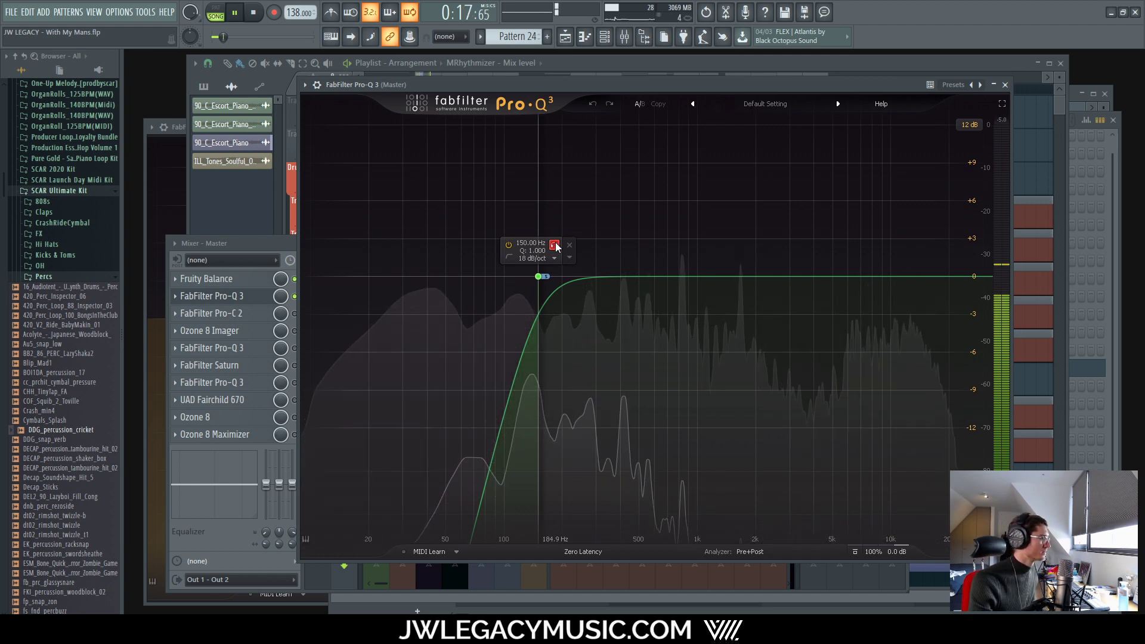
{"action": "left_click", "coordinate": [555, 246]}
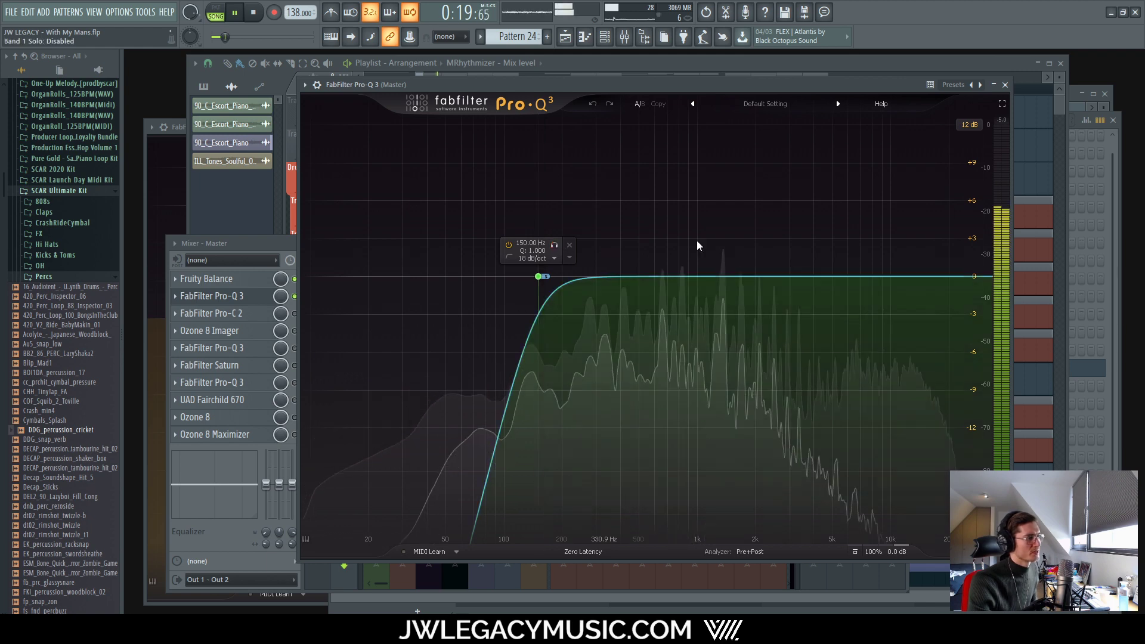
{"action": "left_click", "coordinate": [296, 299]}
{"action": "left_click", "coordinate": [295, 299]}
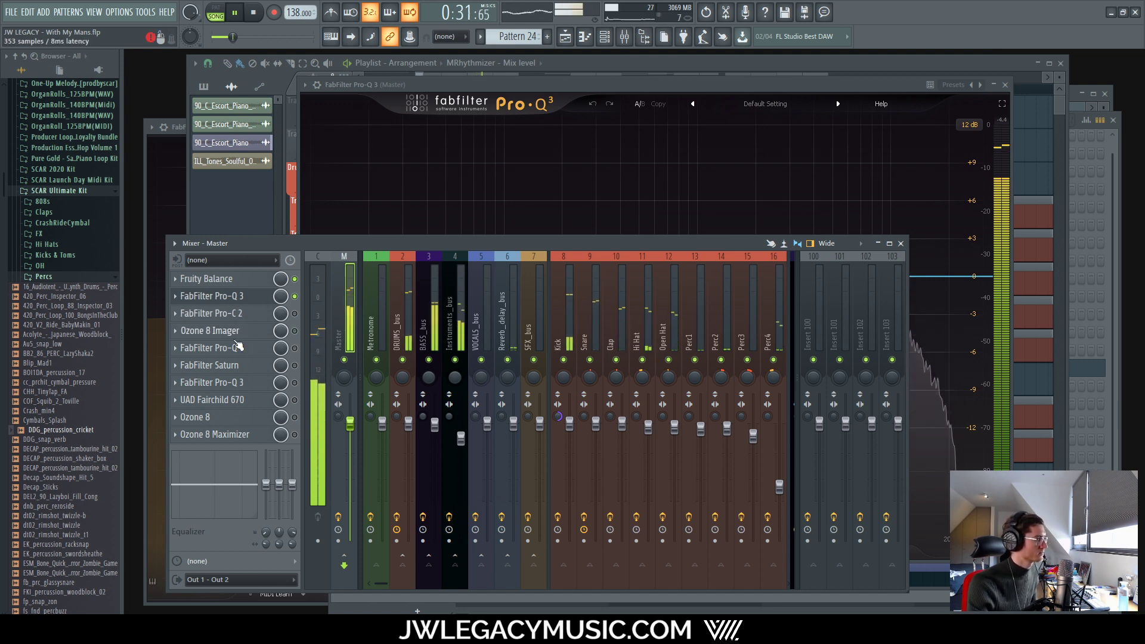
Step: Look over the Keys track's effect chain, then go back to the Master track
{"action": "left_click_drag", "start_coordinate": [378, 583], "coordinate": [427, 576]}
{"action": "left_click", "coordinate": [538, 417]}
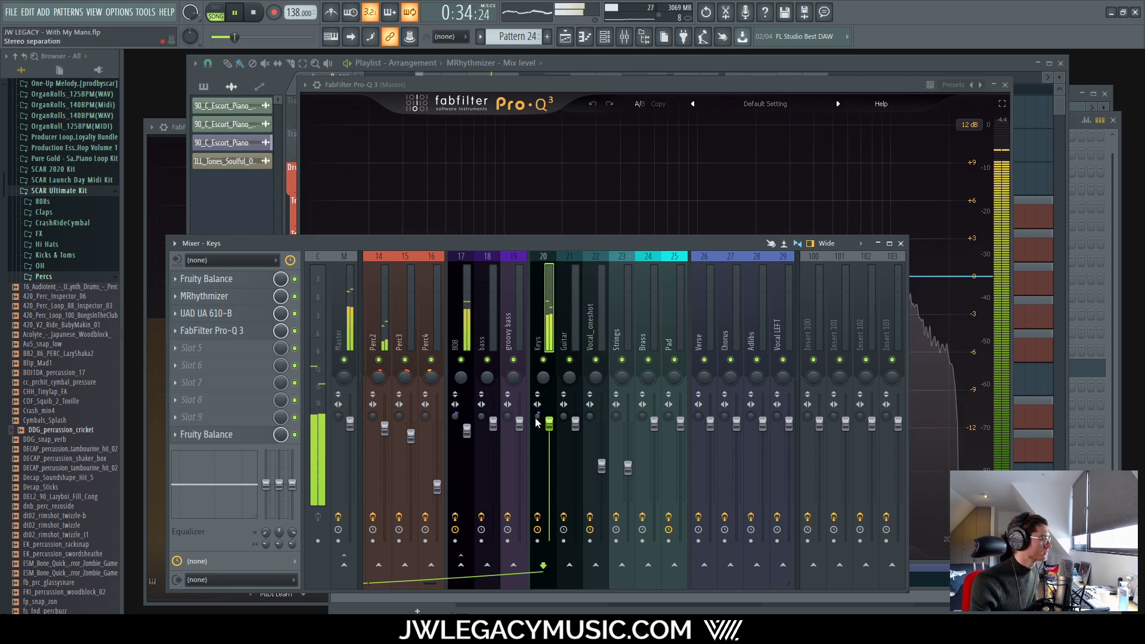
{"action": "left_click", "coordinate": [338, 414]}
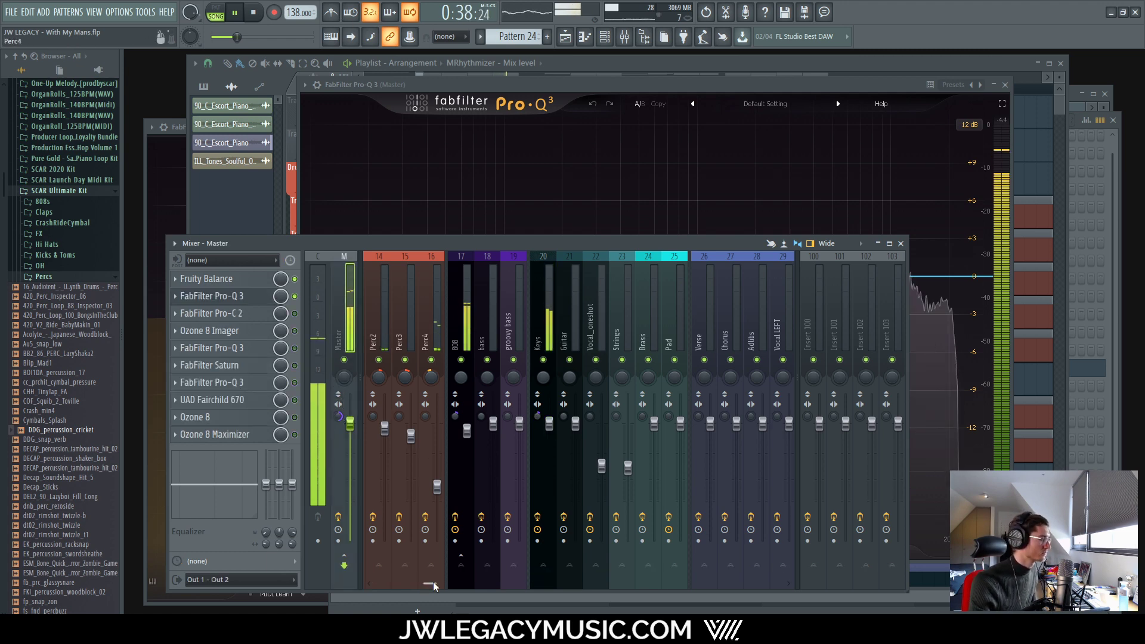
Step: Pull the Perc1 fader down from about 91% to 80% while the song plays
{"action": "left_click_drag", "start_coordinate": [430, 584], "coordinate": [392, 574]}
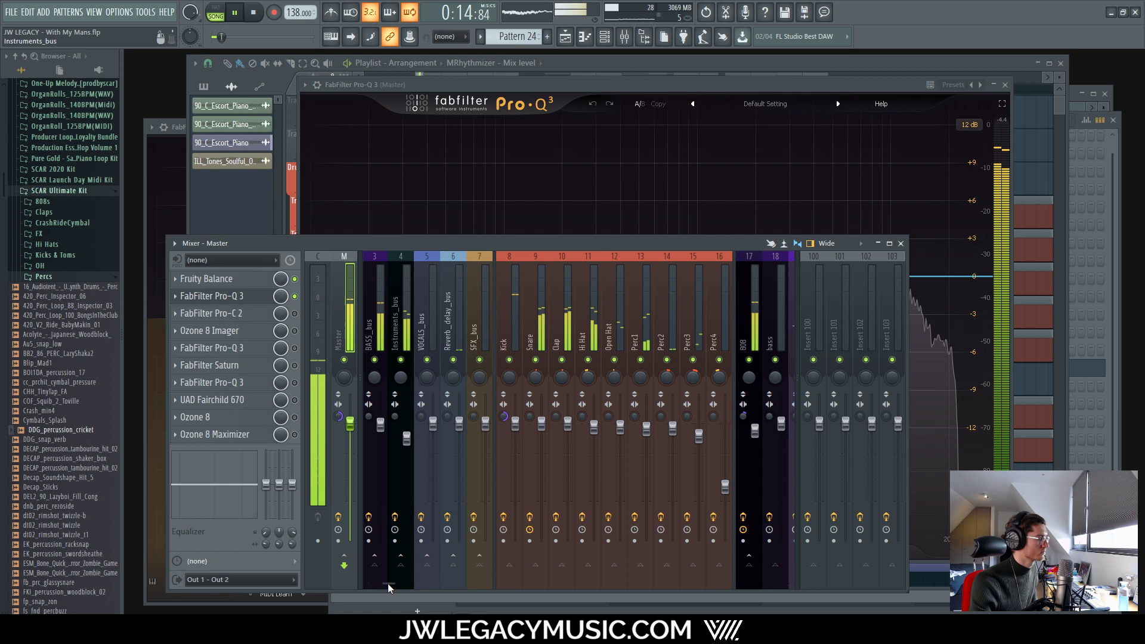
{"action": "left_click_drag", "start_coordinate": [387, 583], "coordinate": [395, 585]}
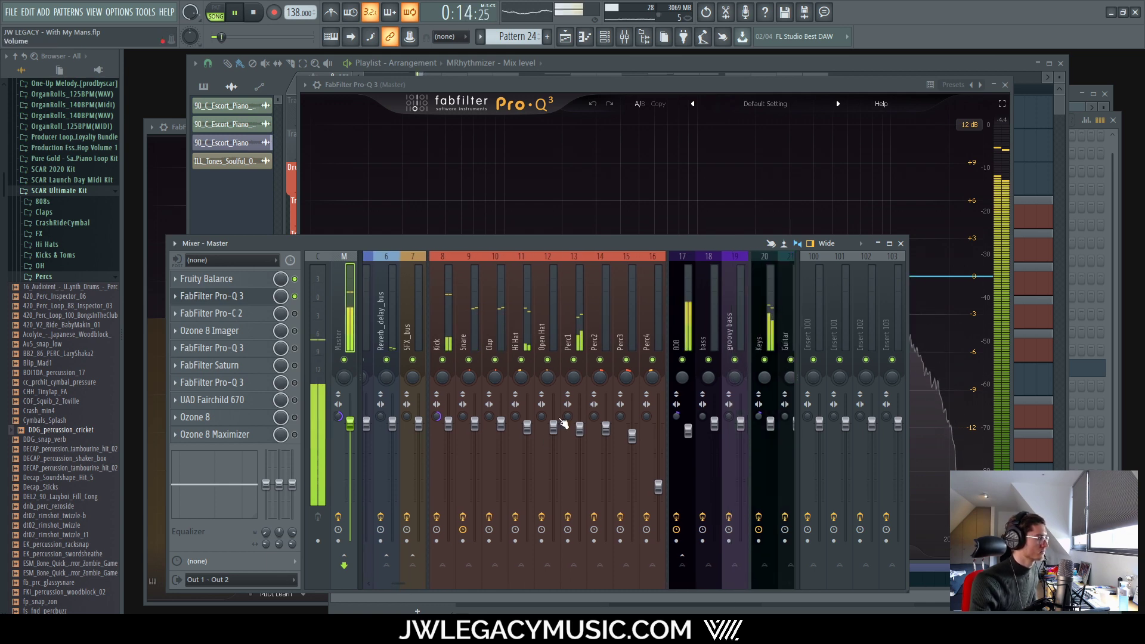
{"action": "left_click", "coordinate": [579, 434]}
{"action": "key", "text": "space"}
{"action": "key", "text": "space"}
{"action": "key", "text": "space"}
{"action": "mouse_move", "coordinate": [579, 433]}
{"action": "left_mouse_down"}
{"action": "mouse_move", "coordinate": [579, 458]}
{"action": "mouse_move", "coordinate": [579, 435]}
{"action": "left_mouse_up"}
{"action": "key", "text": "space"}
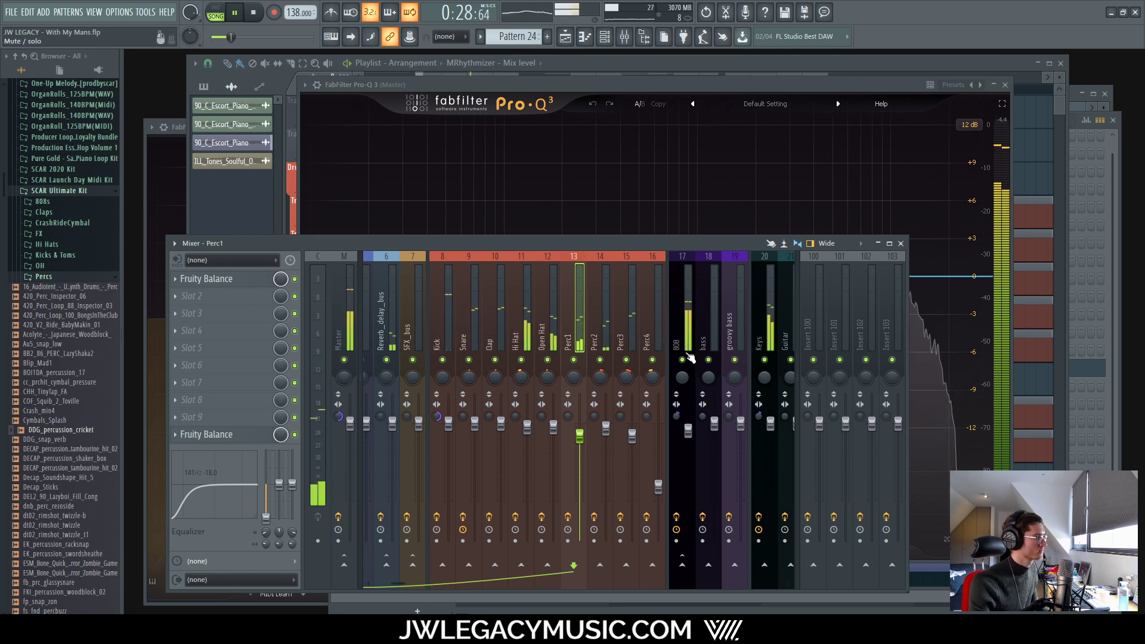
Step: Adjust the 808 level and lower Hi Hat and Open Hat together to about -1.5 dB
{"action": "left_click", "coordinate": [686, 324]}
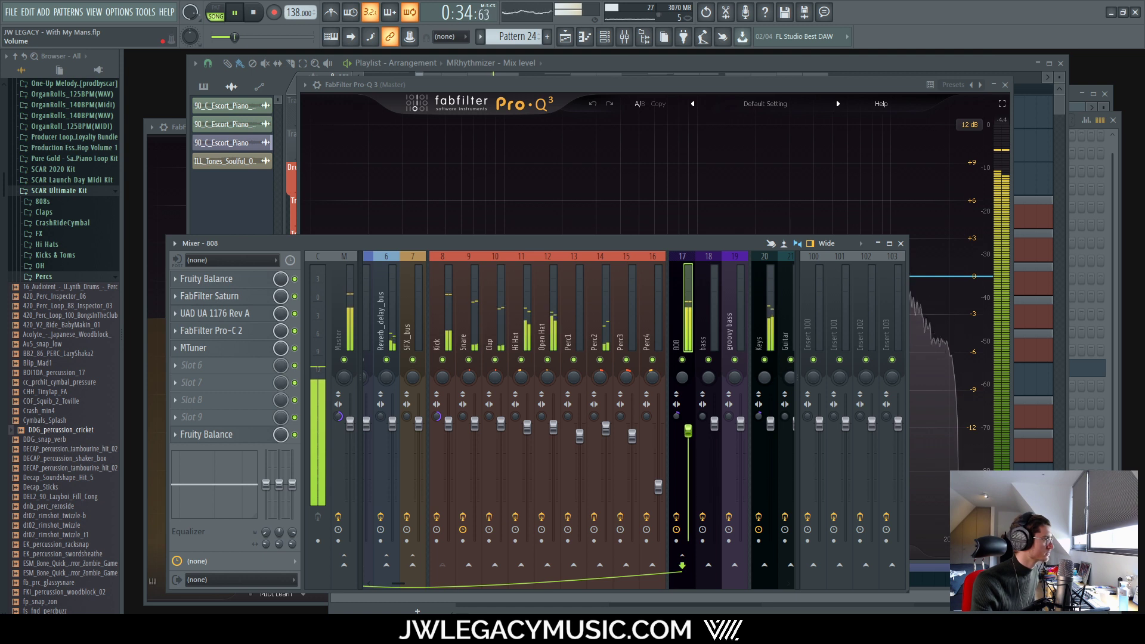
{"action": "left_click_drag", "start_coordinate": [688, 433], "coordinate": [688, 433]}
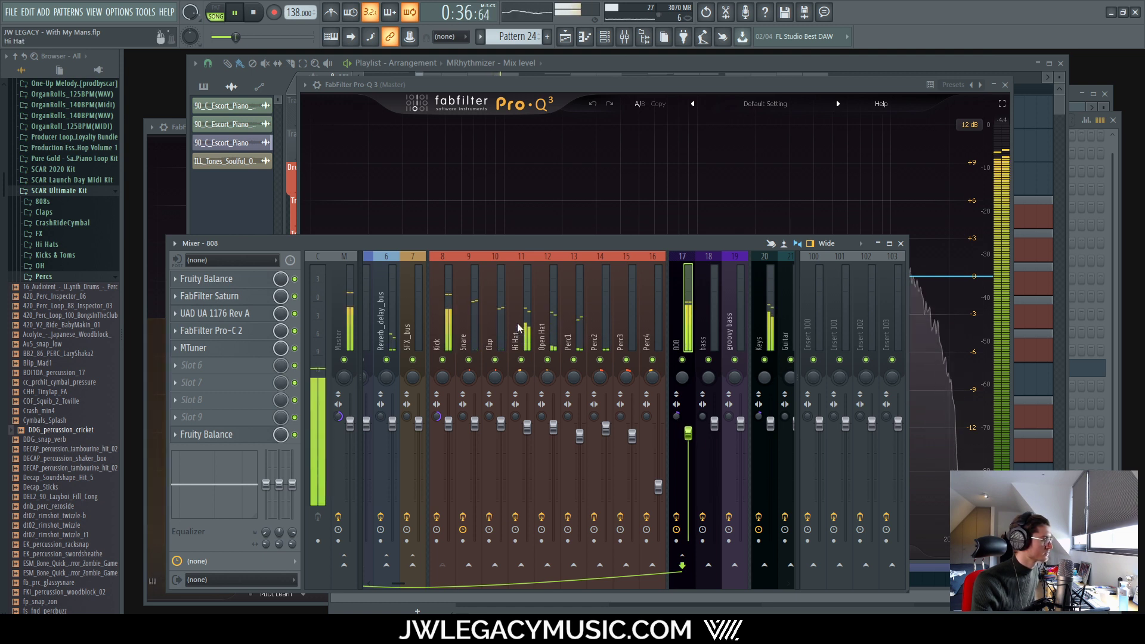
{"action": "left_click_drag", "start_coordinate": [524, 328], "coordinate": [537, 339]}
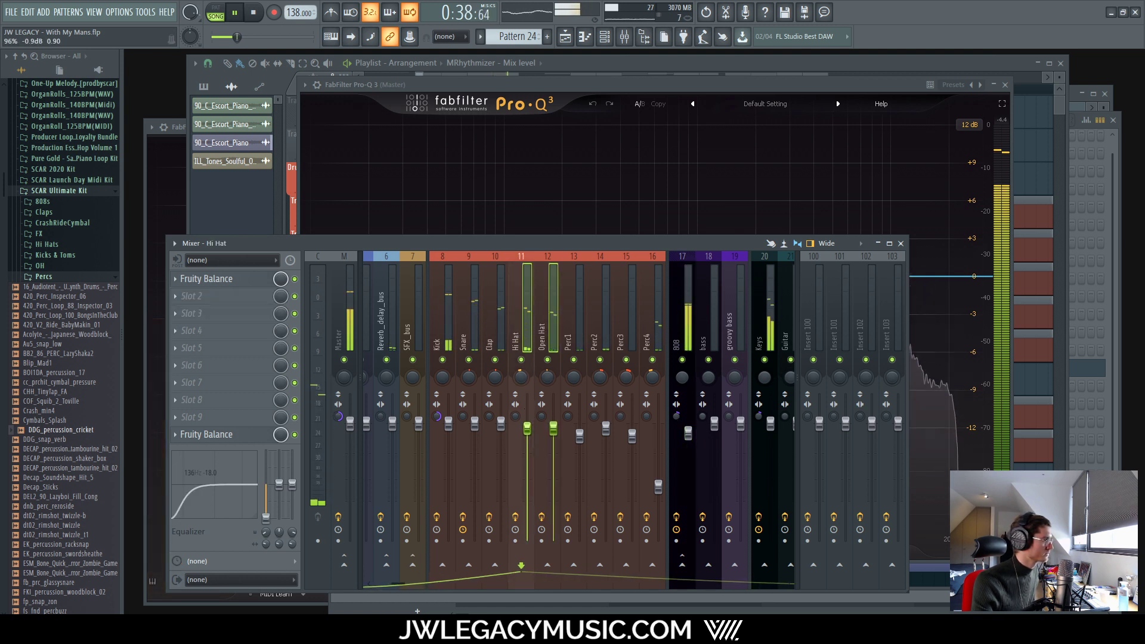
{"action": "left_click_drag", "start_coordinate": [532, 433], "coordinate": [532, 440]}
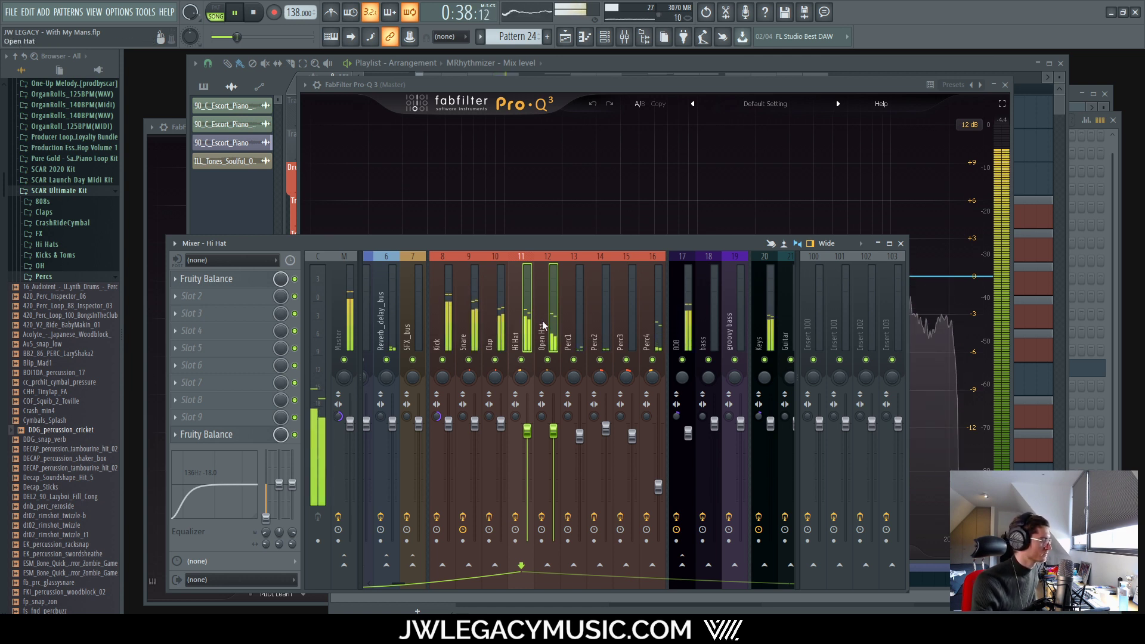
Step: Check Perc4 and Perc3 during playback, then return to the Master track
{"action": "left_click", "coordinate": [658, 487]}
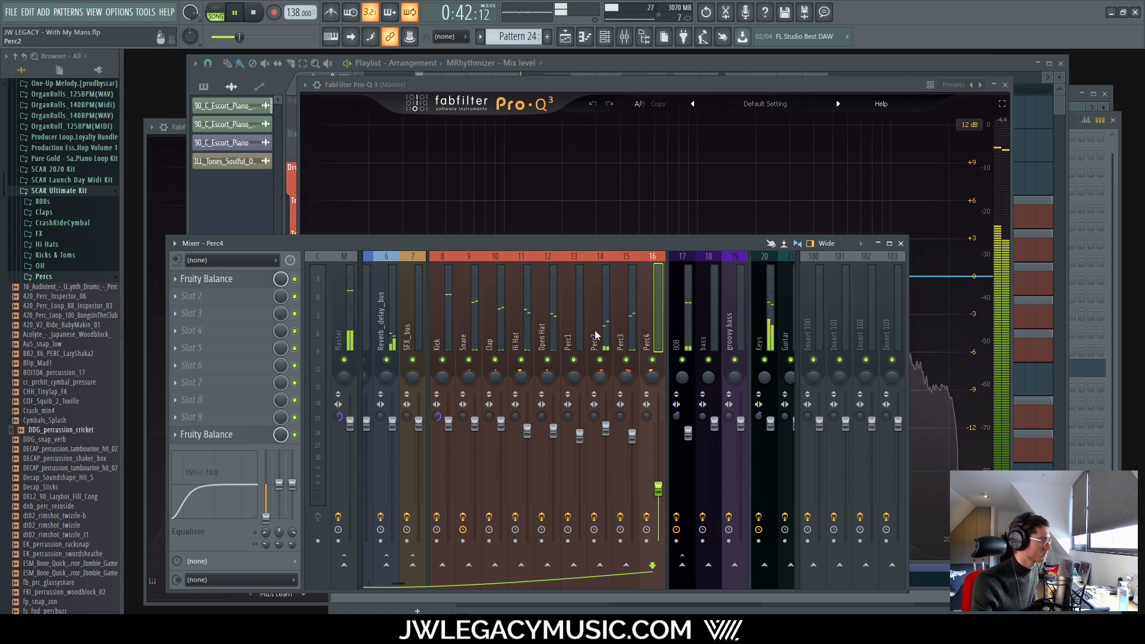
{"action": "left_click", "coordinate": [633, 436]}
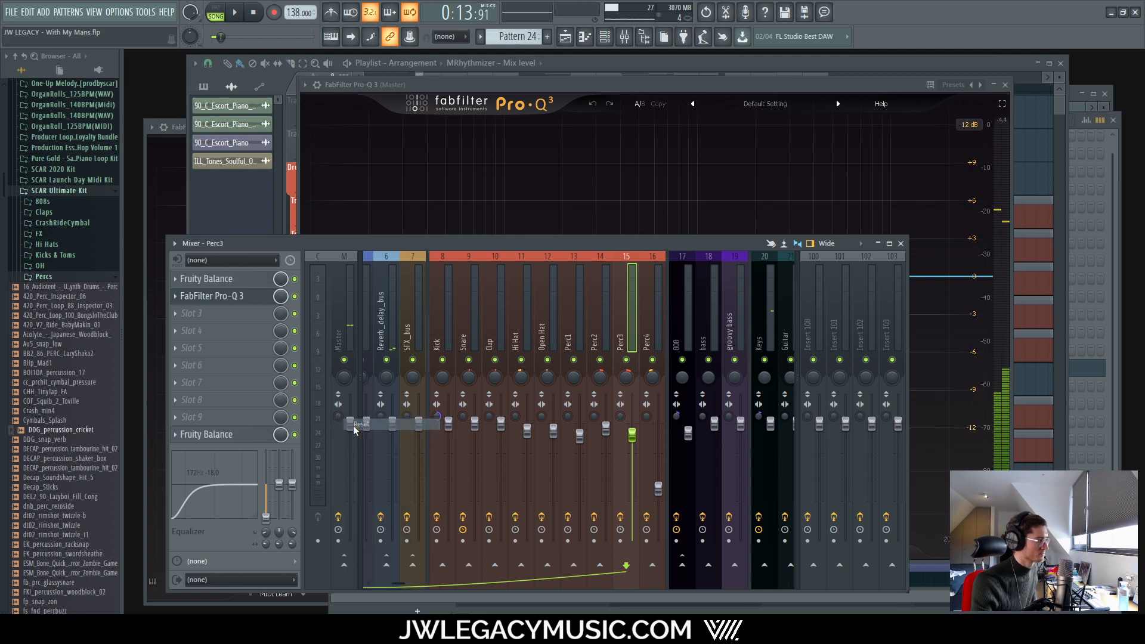
{"action": "key", "text": "space"}
{"action": "key", "text": "space"}
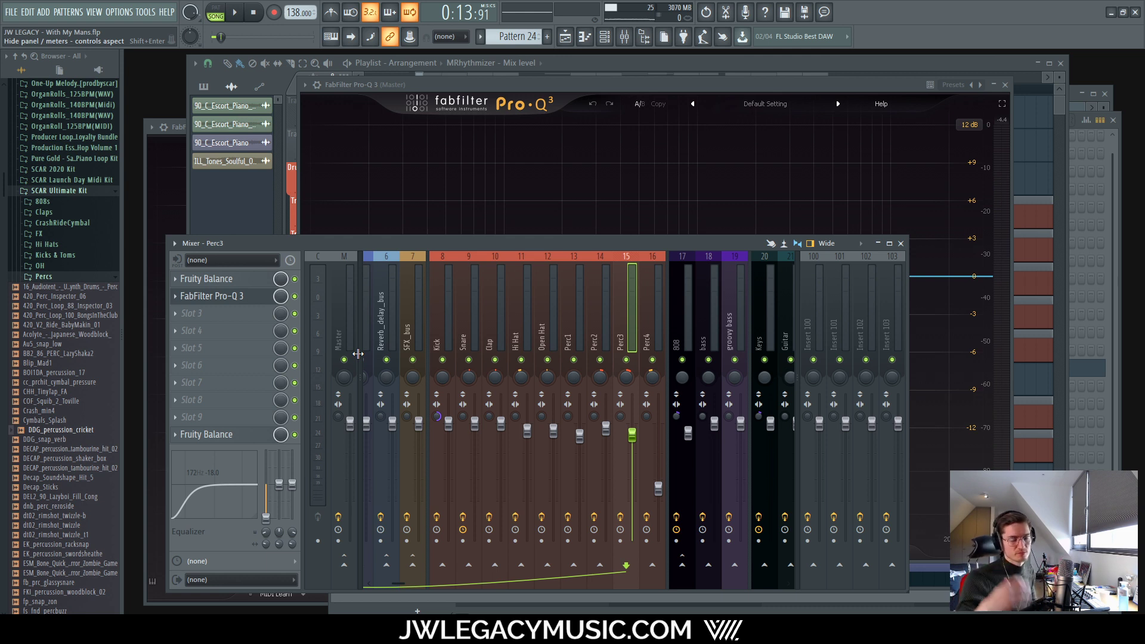
{"action": "left_click", "coordinate": [340, 418]}
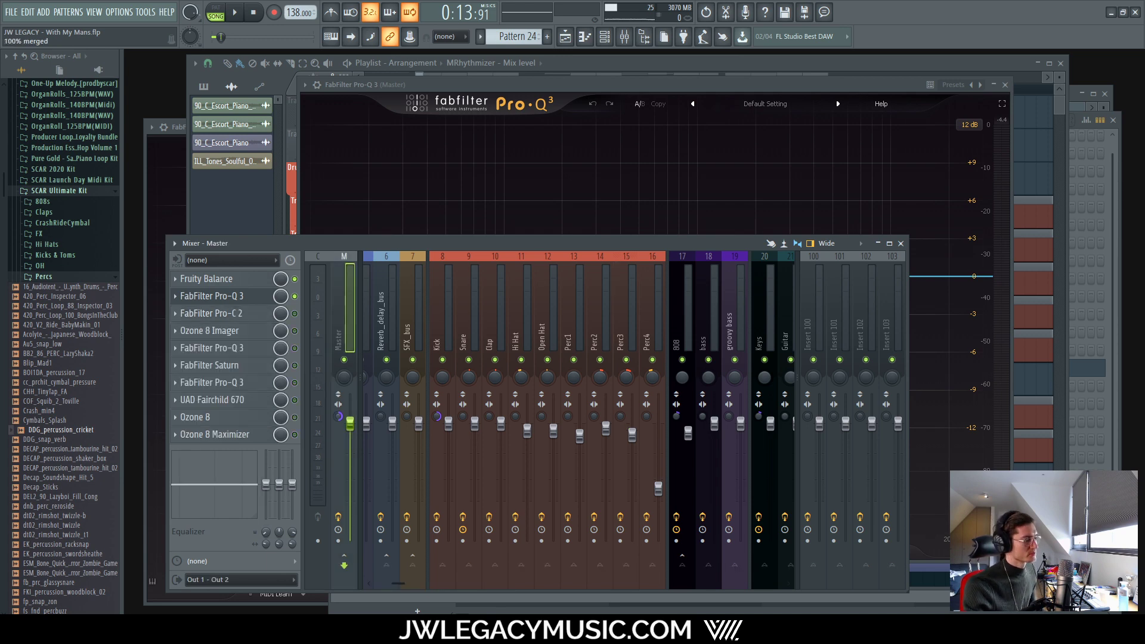
Step: Play from bar 15, then reset the Master stereo separation to centre
{"action": "left_click", "coordinate": [637, 63]}
{"action": "scroll", "coordinate": [597, 191], "scroll_direction": "down", "scroll_amount": 8}
{"action": "scroll", "coordinate": [833, 233], "scroll_direction": "up", "scroll_amount": 3}
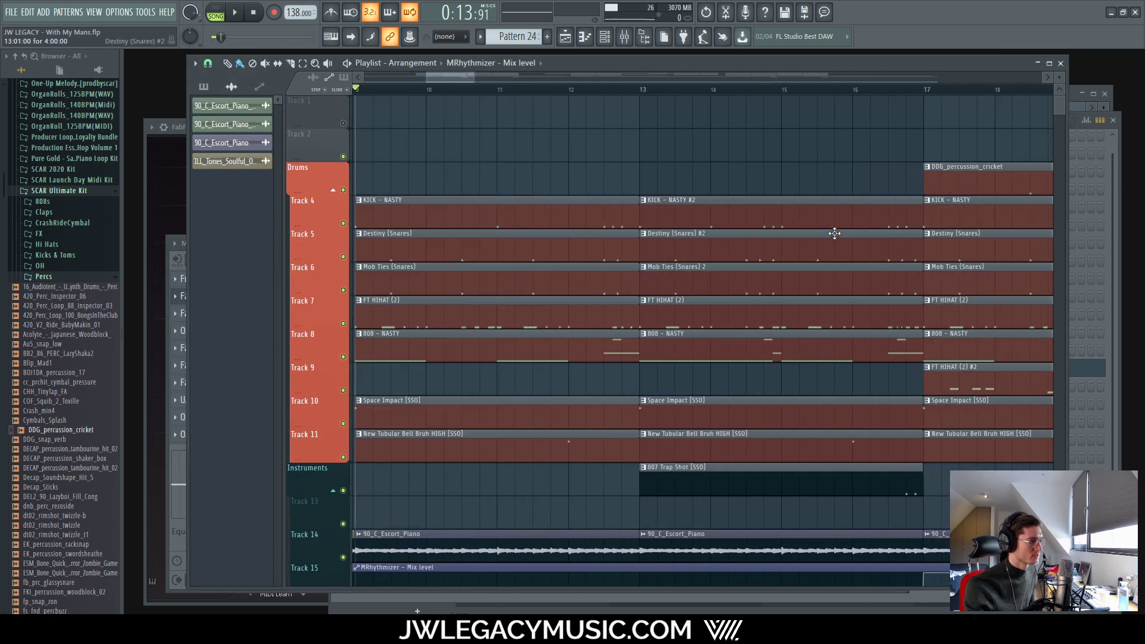
{"action": "scroll", "coordinate": [834, 233], "scroll_direction": "up", "scroll_amount": 1}
{"action": "key", "text": "space"}
{"action": "scroll", "coordinate": [767, 129], "scroll_direction": "down", "scroll_amount": 6}
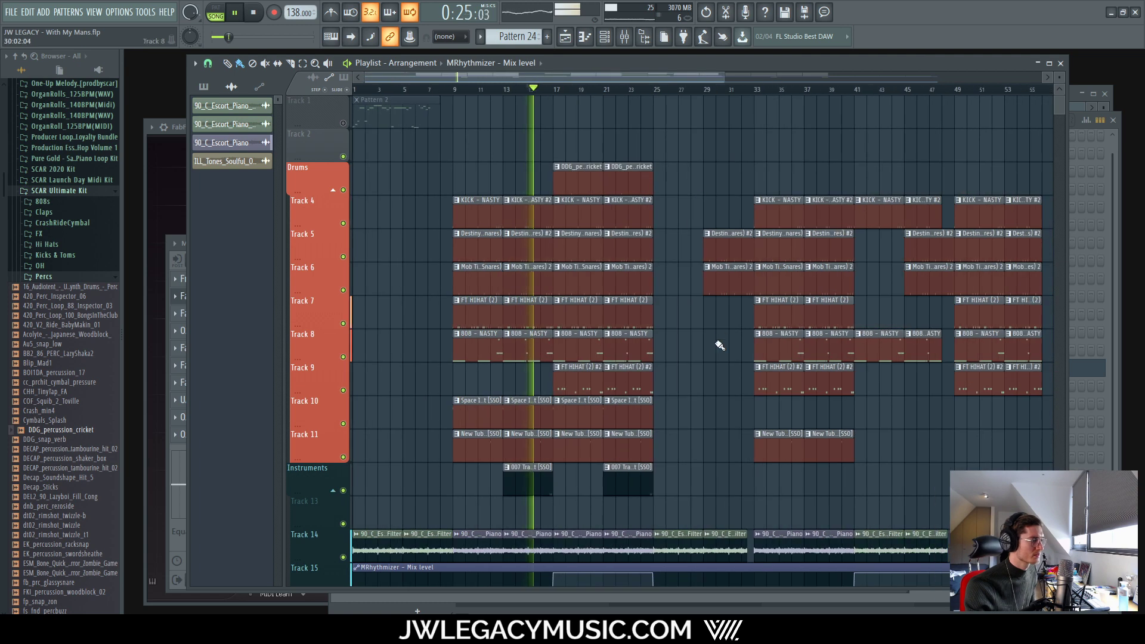
{"action": "scroll", "coordinate": [656, 316], "scroll_direction": "down", "scroll_amount": 3}
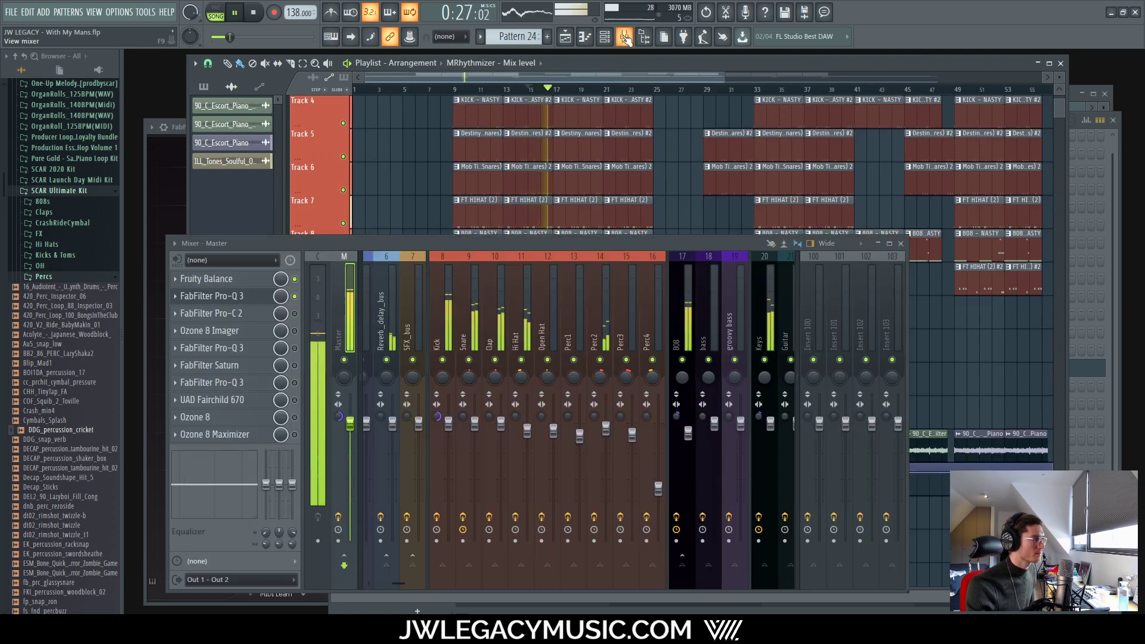
{"action": "key", "text": "F9"}
{"action": "key", "text": "space"}
{"action": "right_click", "coordinate": [338, 417]}
{"action": "left_click", "coordinate": [356, 424]}
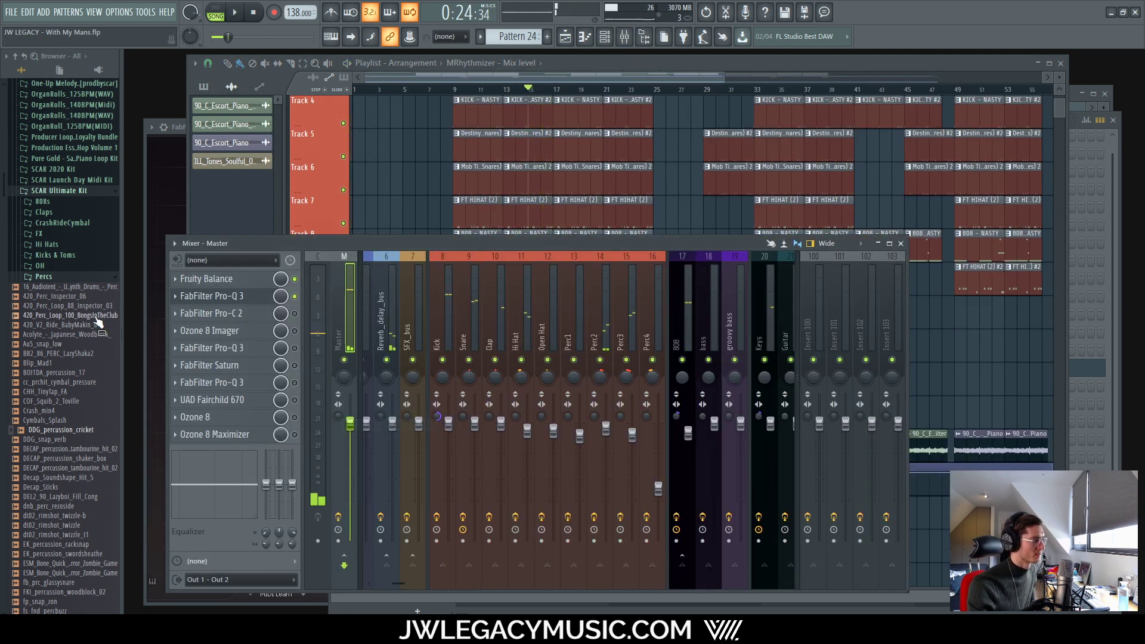
Step: Enter a 1.30:1 ratio on the Master's Pro-C 2 compressor
{"action": "left_click", "coordinate": [212, 314]}
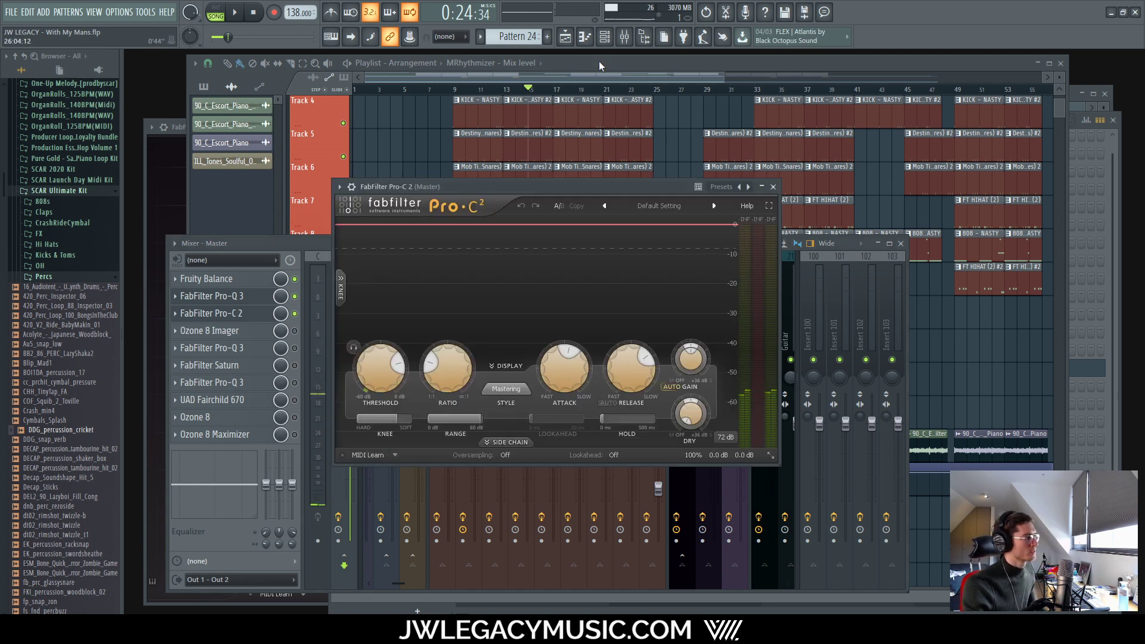
{"action": "left_click", "coordinate": [254, 297]}
{"action": "left_click_drag", "start_coordinate": [583, 181], "coordinate": [572, 146]}
{"action": "key", "text": "space"}
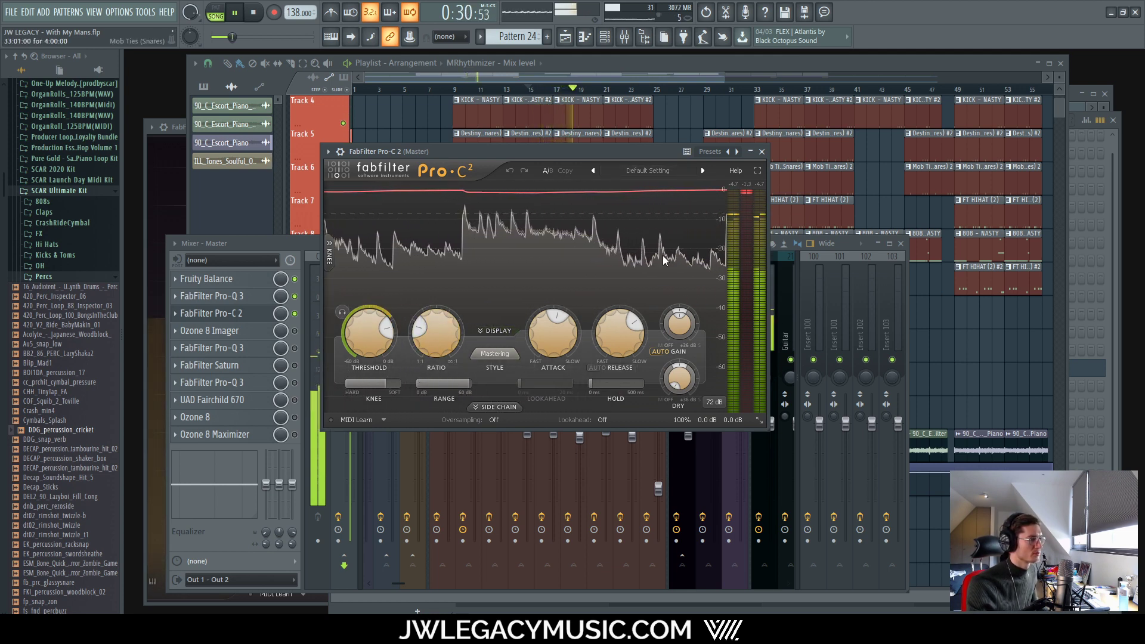
{"action": "double_click", "coordinate": [400, 333]}
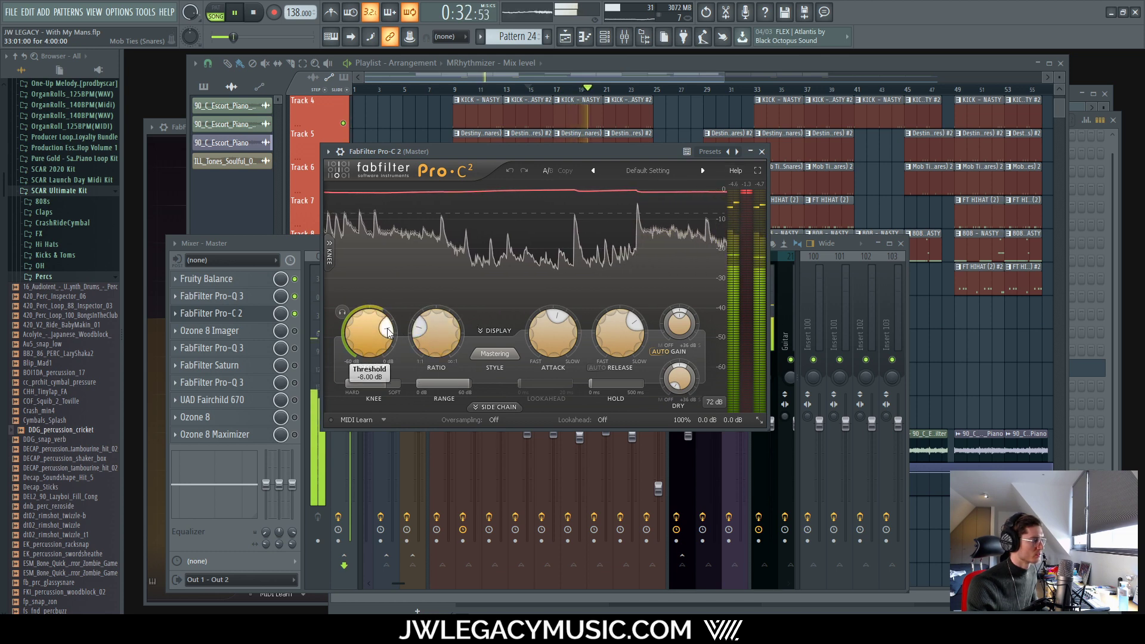
{"action": "double_click", "coordinate": [432, 332]}
{"action": "type", "text": "1.3"}
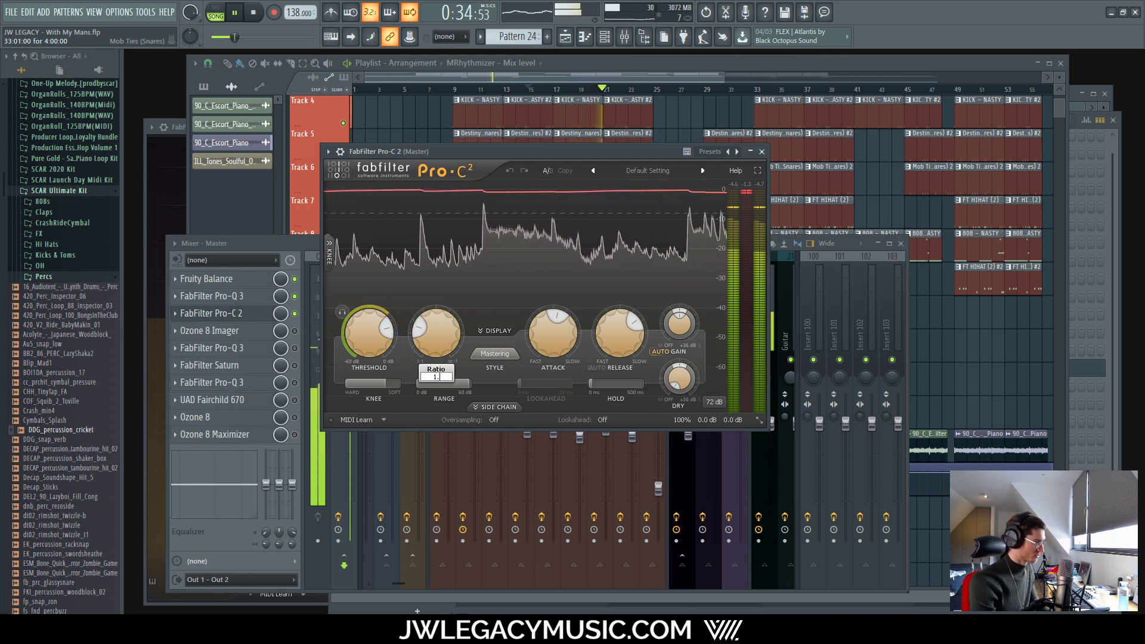
{"action": "key", "text": "Return"}
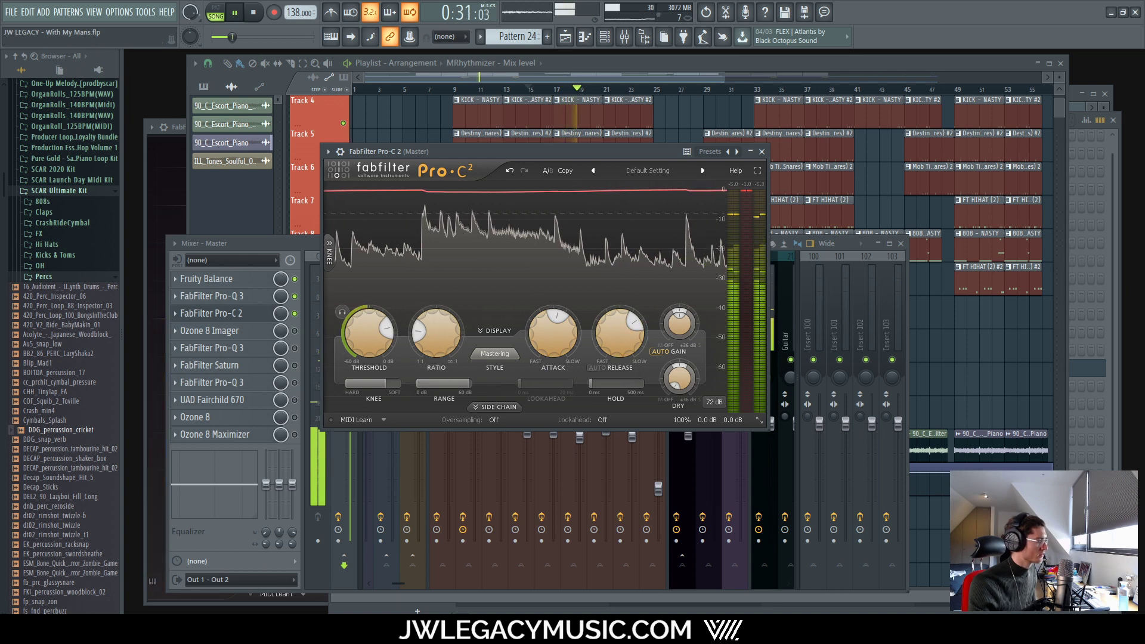
Step: Launch Calculator, compute 60000 ÷ 138 = 434.78, and switch back to FL Studio
{"action": "key", "text": "super"}
{"action": "type", "text": "calc"}
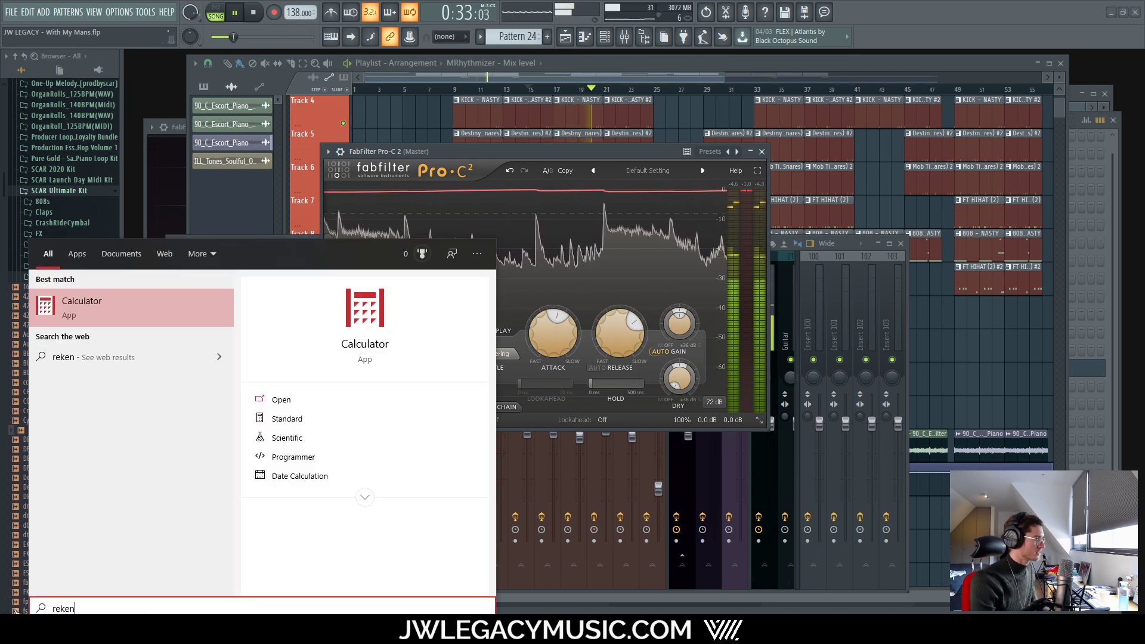
{"action": "key", "text": "Return"}
{"action": "type", "text": "60000 ÷ "}
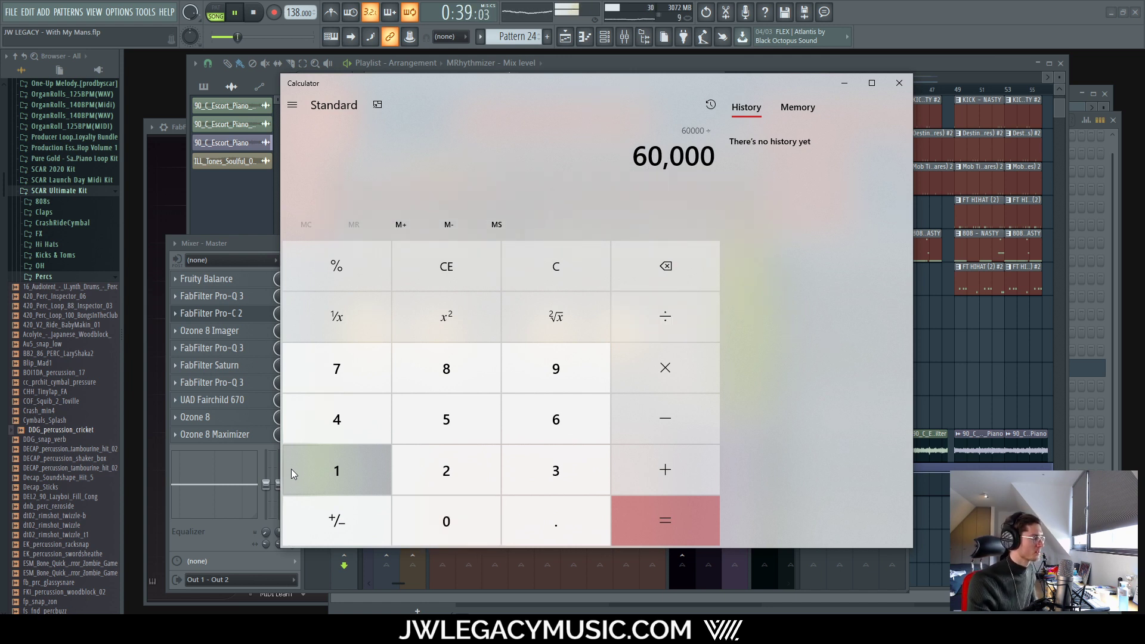
{"action": "type", "text": "138"}
{"action": "key", "text": "Return"}
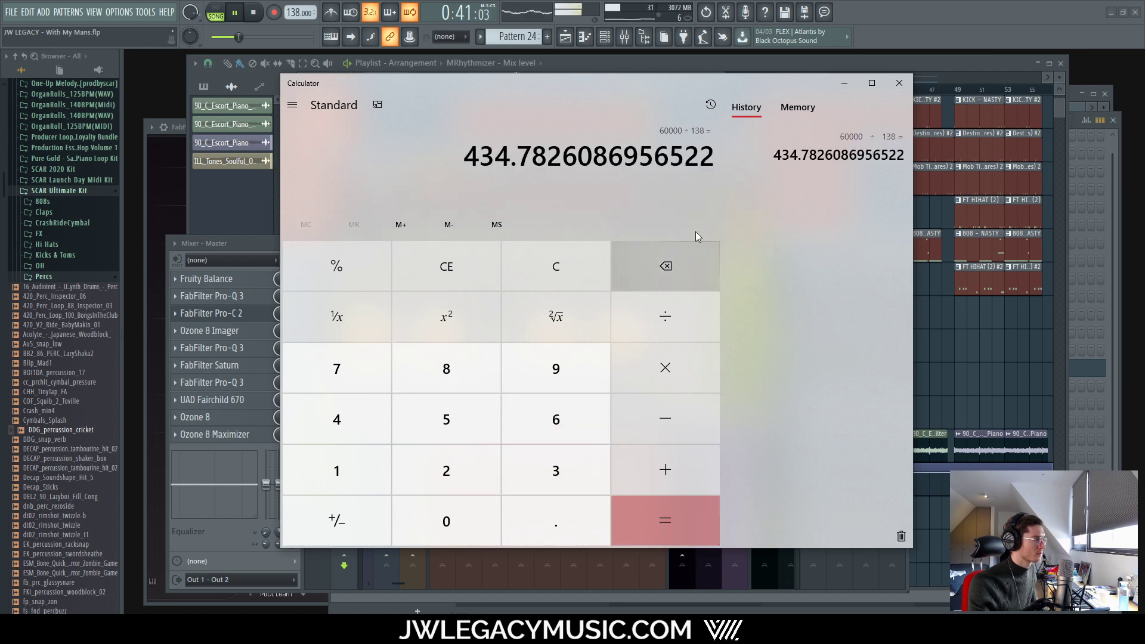
{"action": "left_click", "coordinate": [280, 629]}
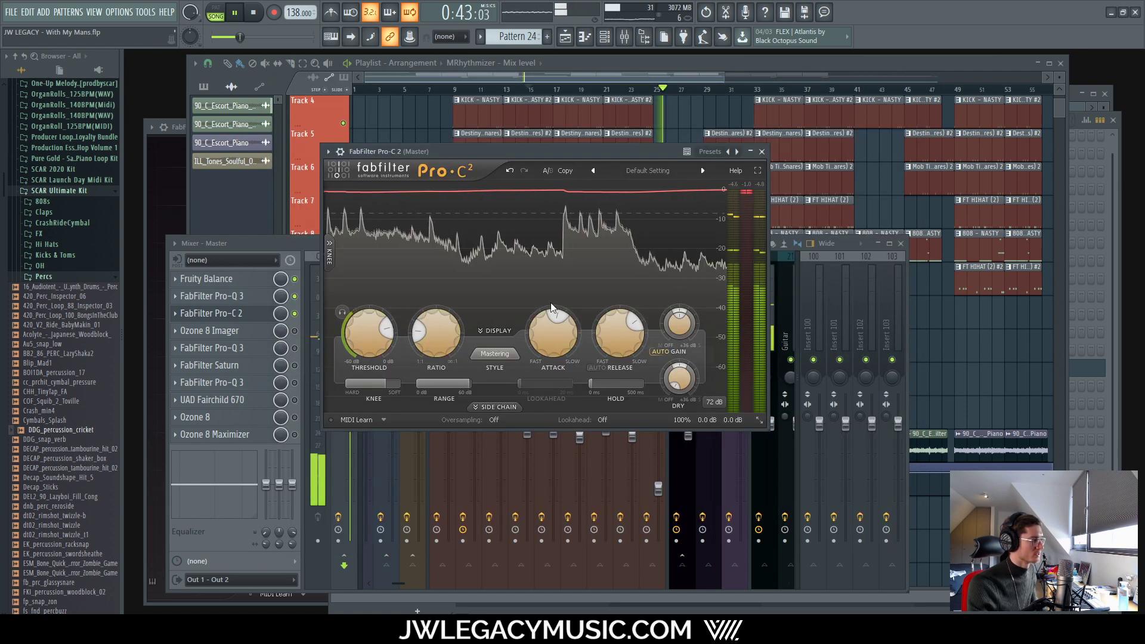
Step: Set the Pro-C 2 release to 450 ms and the ratio to 1.356 (1.35:1)
{"action": "double_click", "coordinate": [632, 342]}
{"action": "key", "text": "Left"}
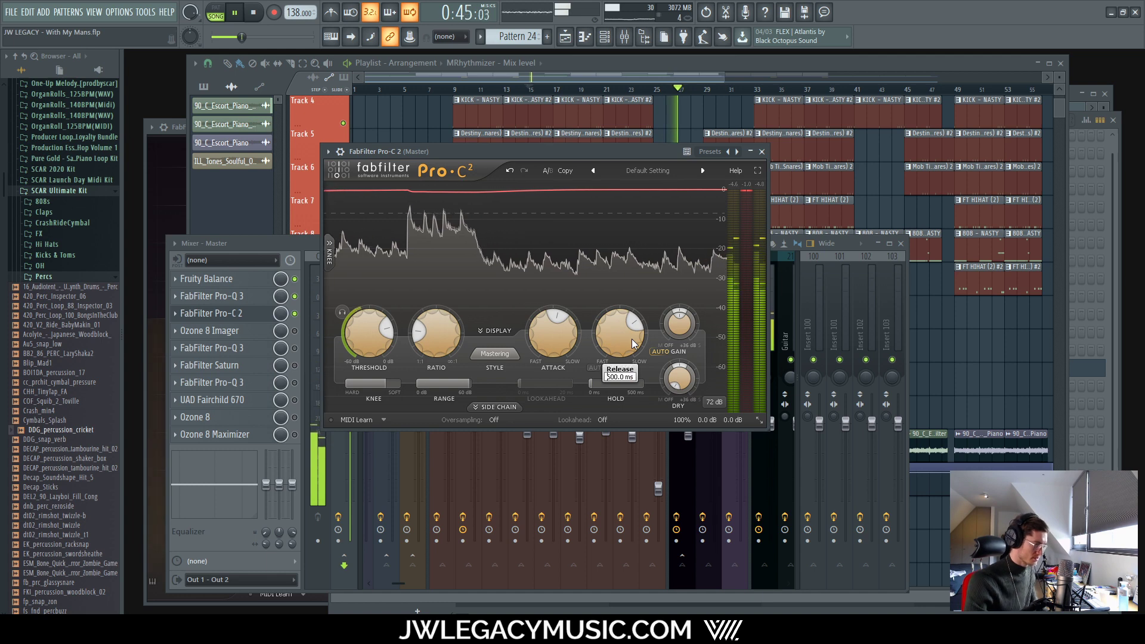
{"action": "double_click", "coordinate": [637, 326]}
{"action": "key", "text": "Left"}
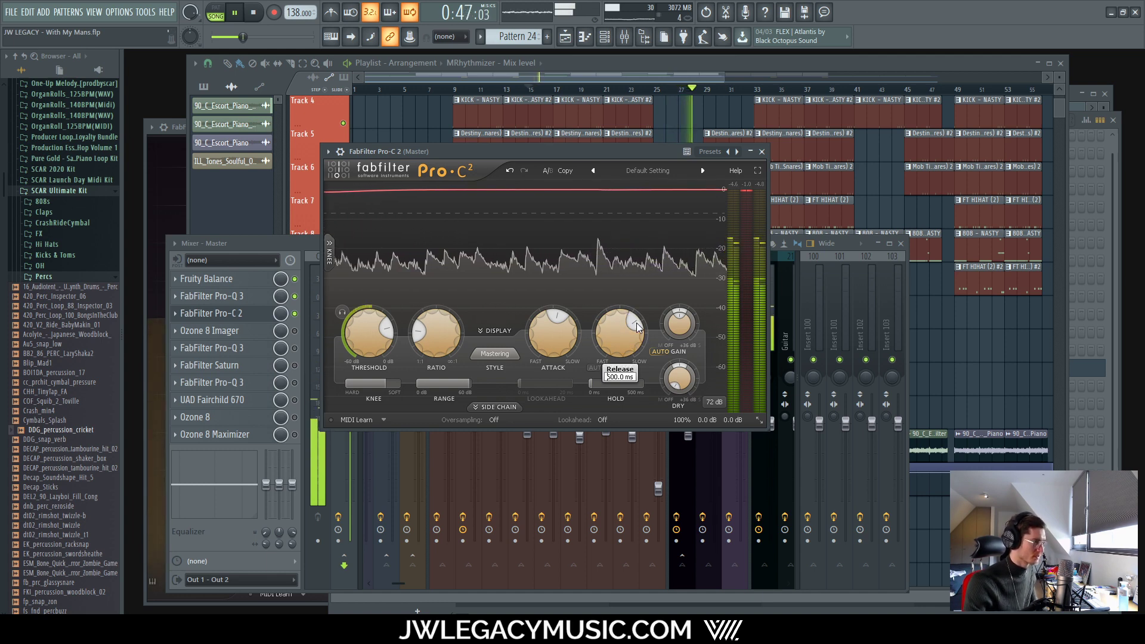
{"action": "key", "text": "Delete"}
{"action": "key", "text": "Delete"}
{"action": "key", "text": "Delete"}
{"action": "key", "text": "Delete"}
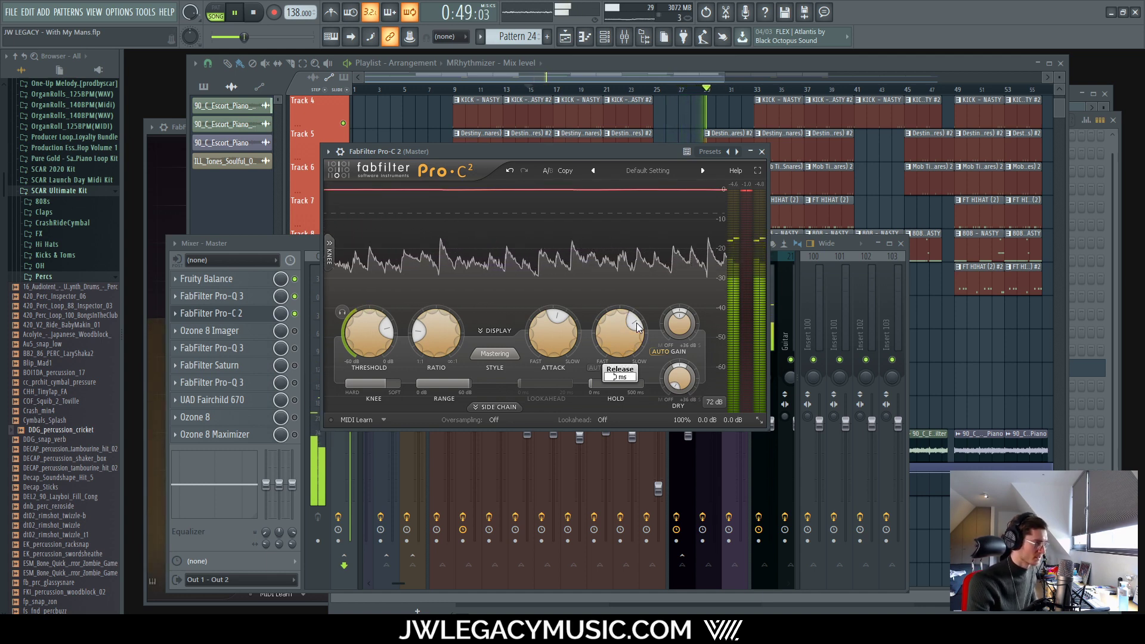
{"action": "type", "text": "45"}
{"action": "key", "text": "Return"}
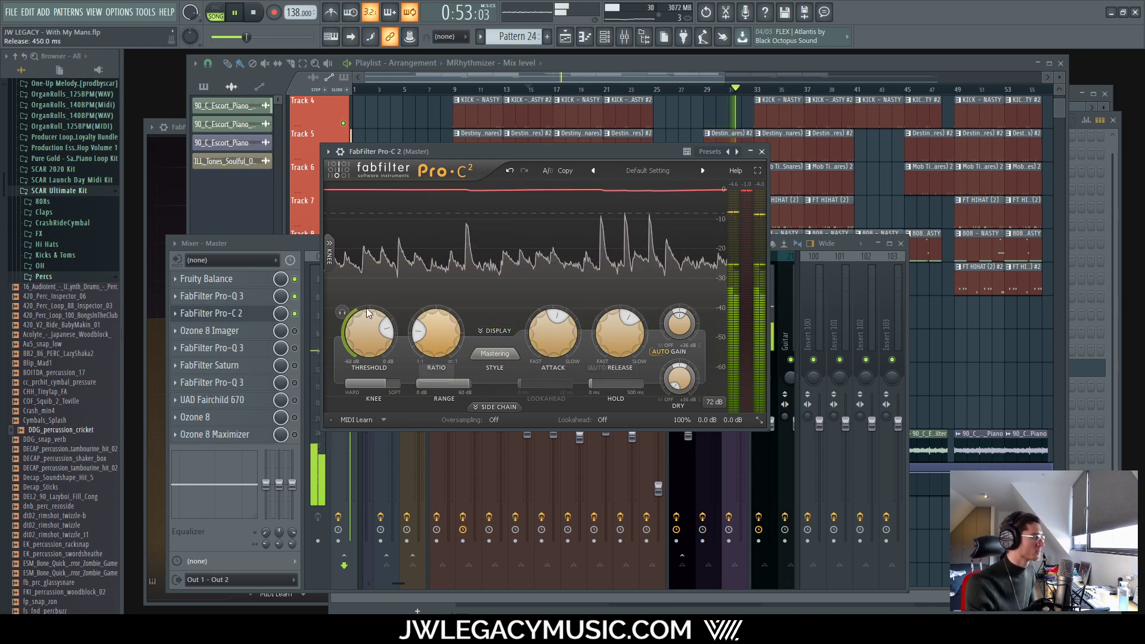
{"action": "double_click", "coordinate": [419, 338]}
{"action": "type", "text": "1.356"}
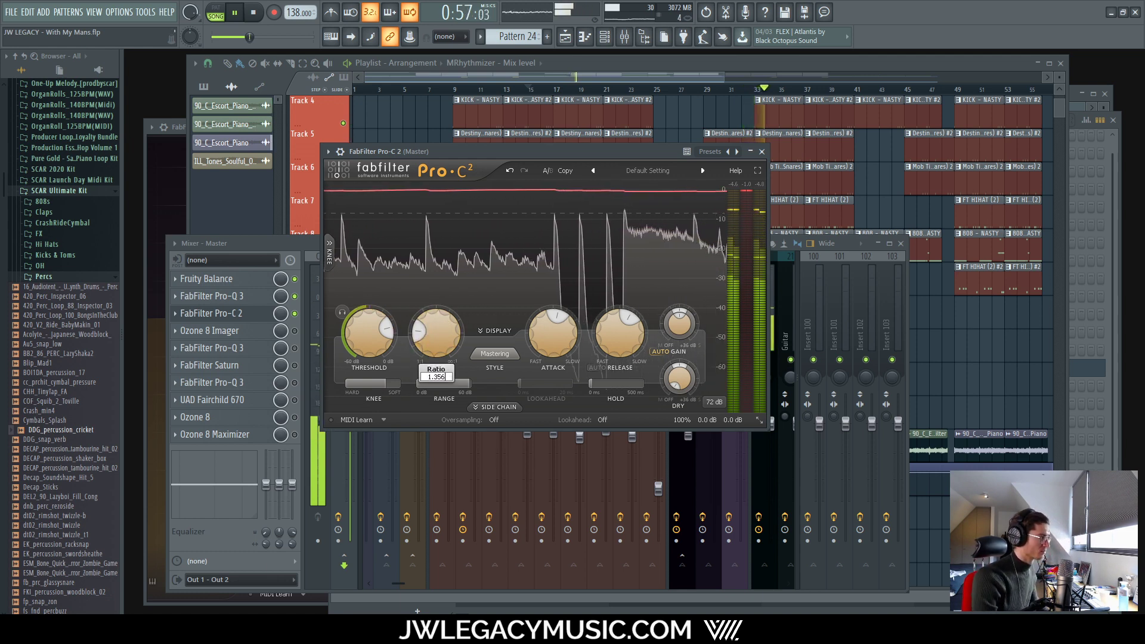
{"action": "key", "text": "Return"}
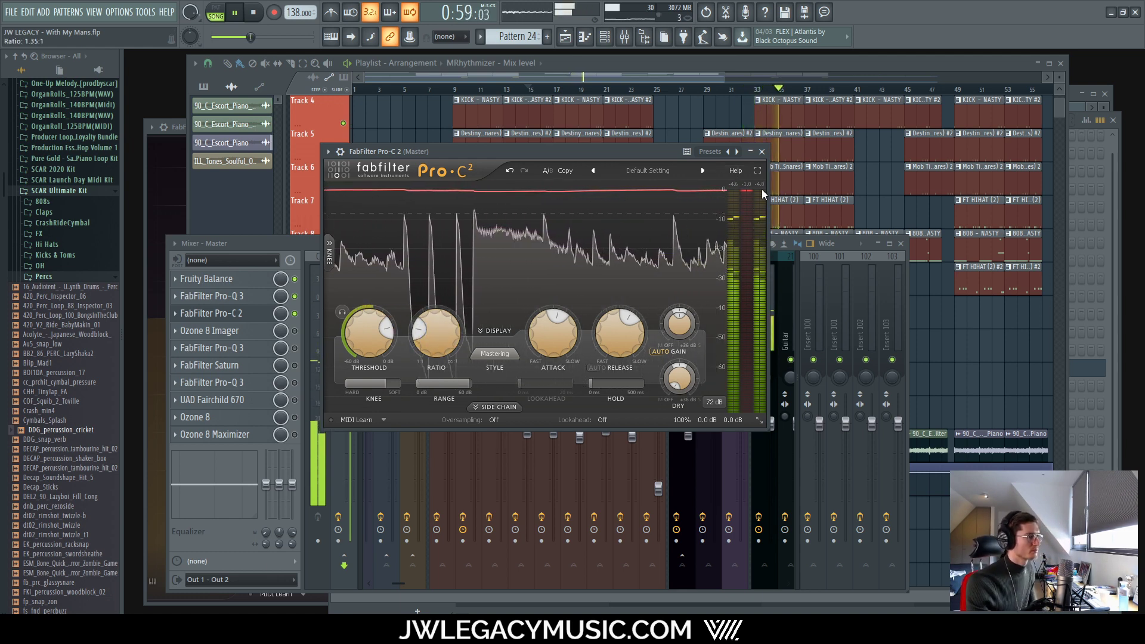
Step: Replay the beat from the start, A/B the compressor bypassed and active, then close Pro-C 2
{"action": "key", "text": "space"}
{"action": "key", "text": "ctrl+s"}
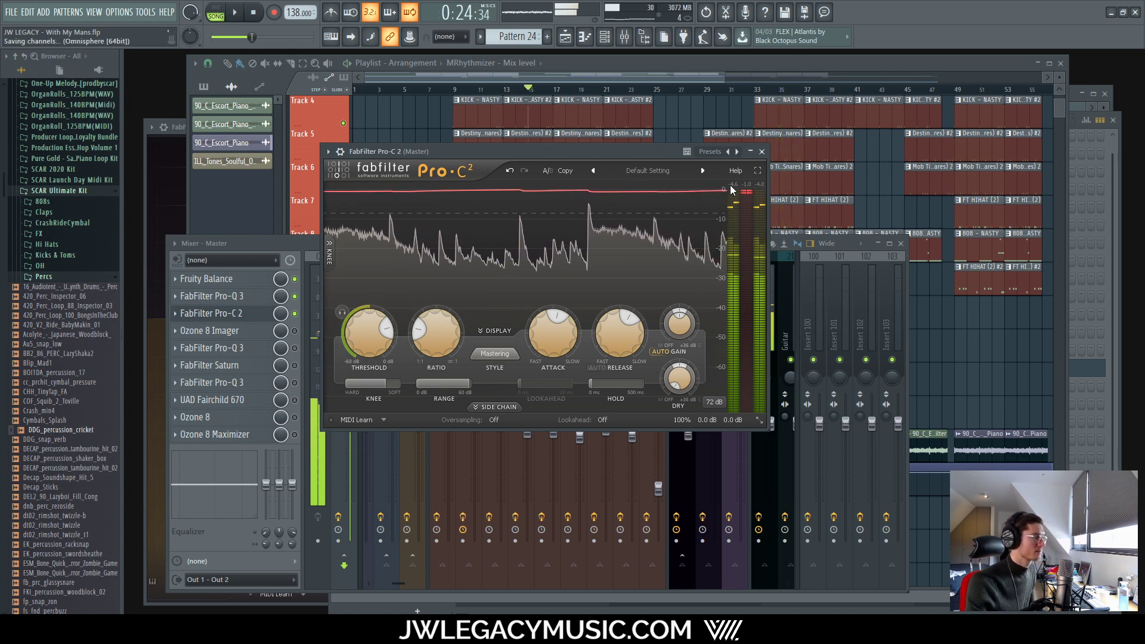
{"action": "key", "text": "space"}
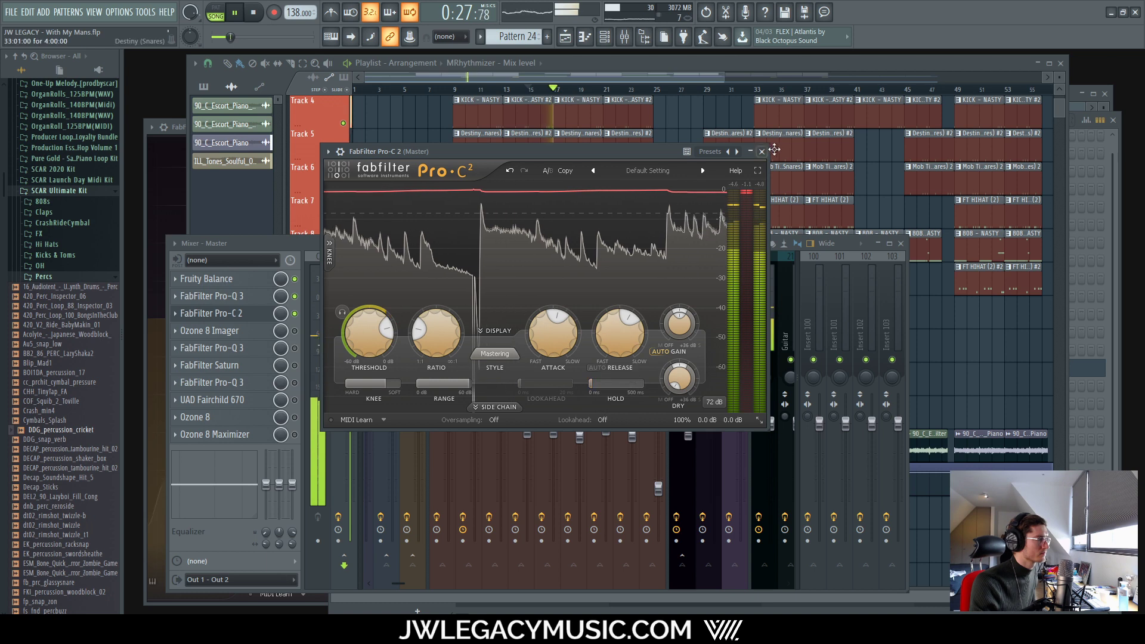
{"action": "left_click", "coordinate": [305, 329]}
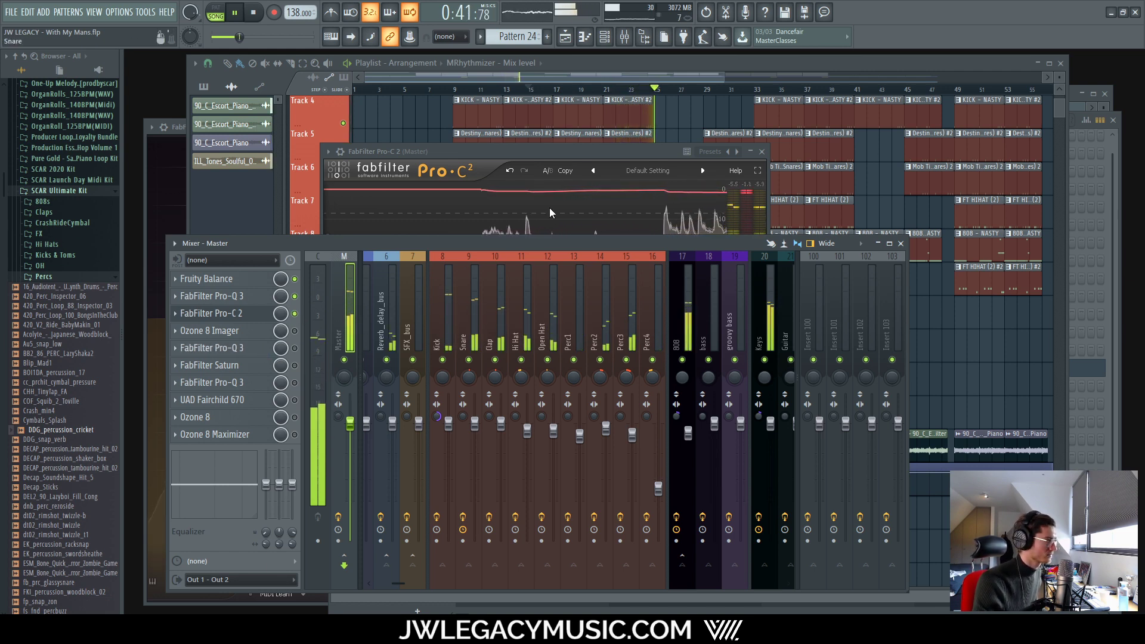
{"action": "left_click", "coordinate": [294, 314]}
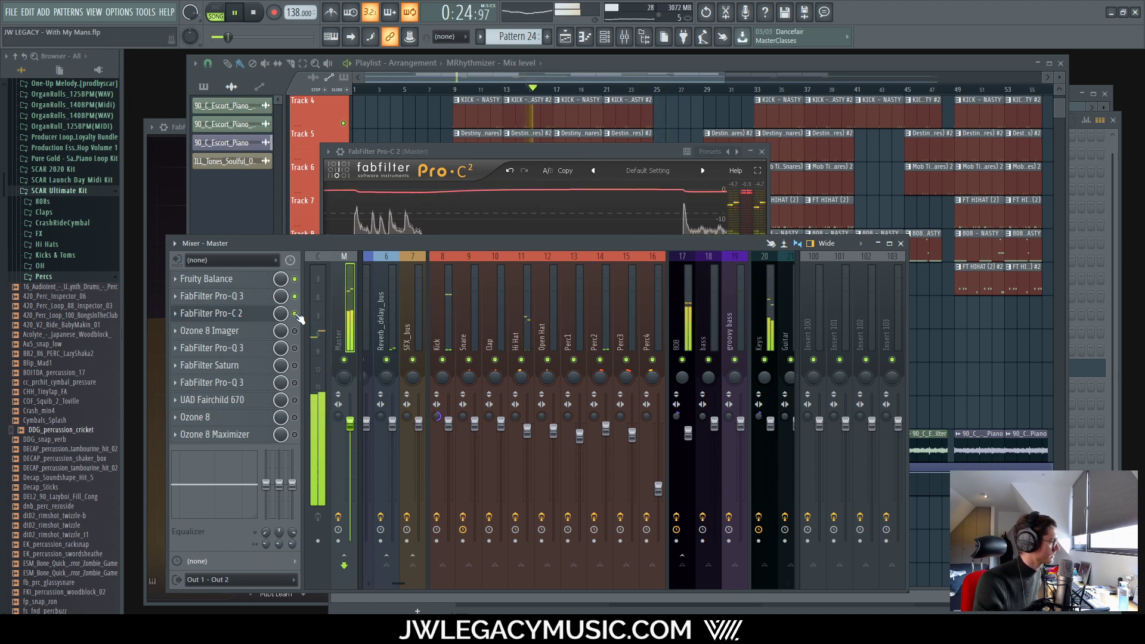
{"action": "left_click", "coordinate": [294, 313]}
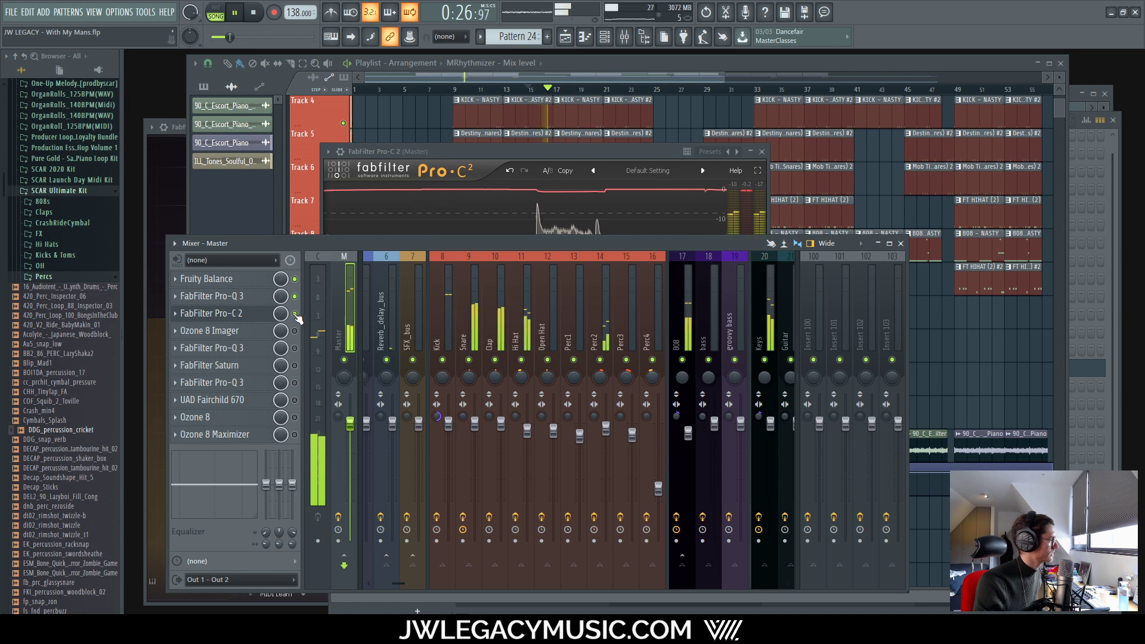
{"action": "key", "text": "space"}
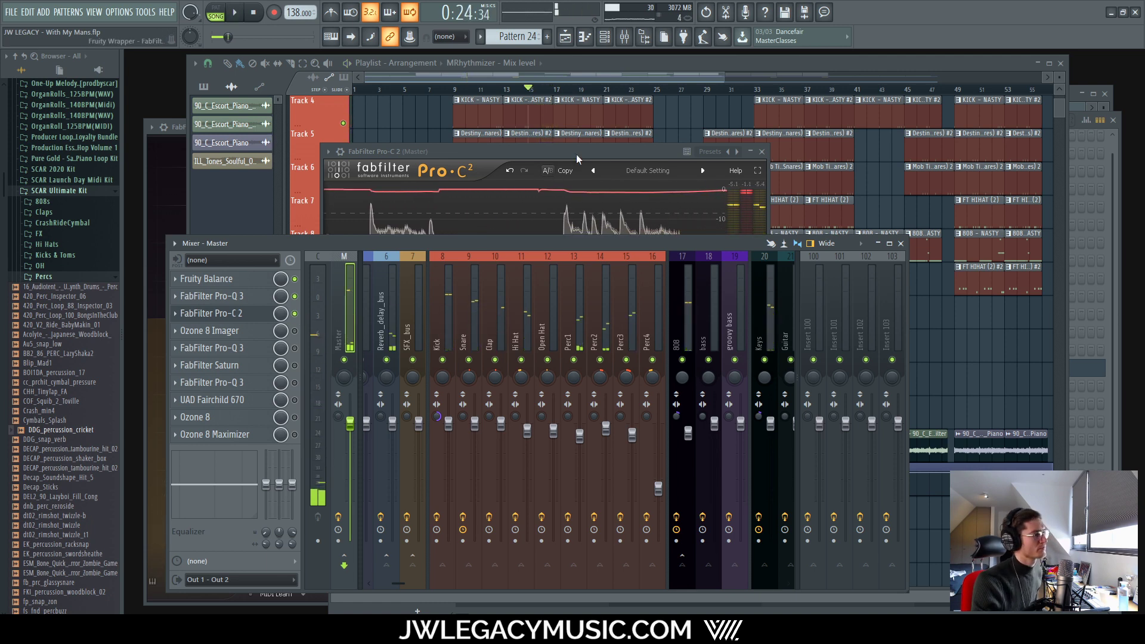
{"action": "left_click_drag", "start_coordinate": [576, 153], "coordinate": [578, 152]}
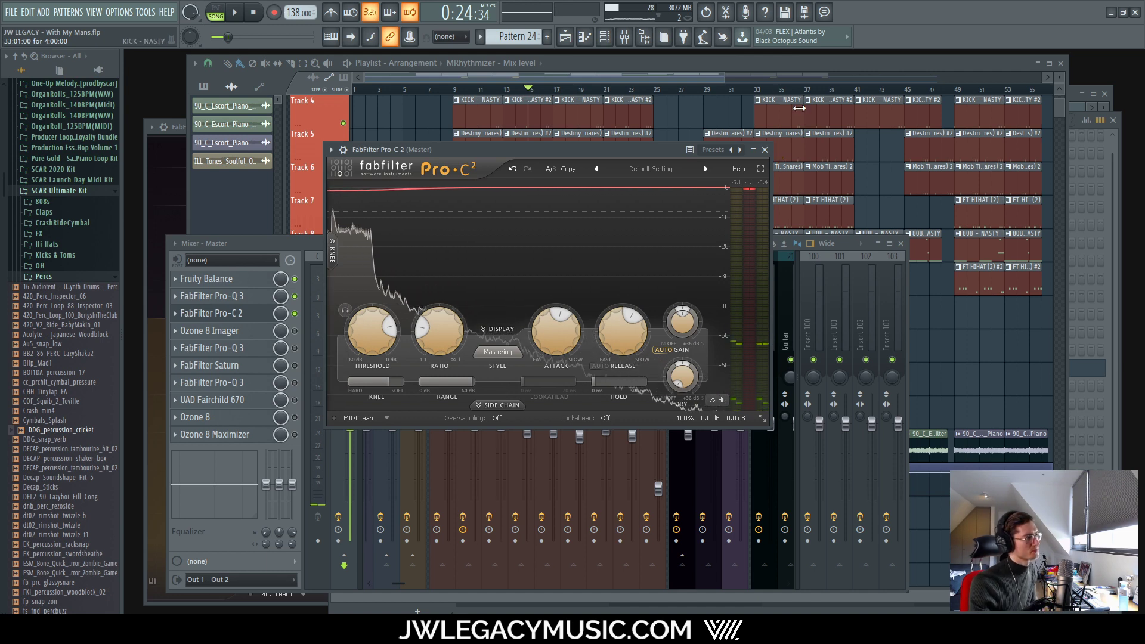
{"action": "left_click", "coordinate": [764, 151]}
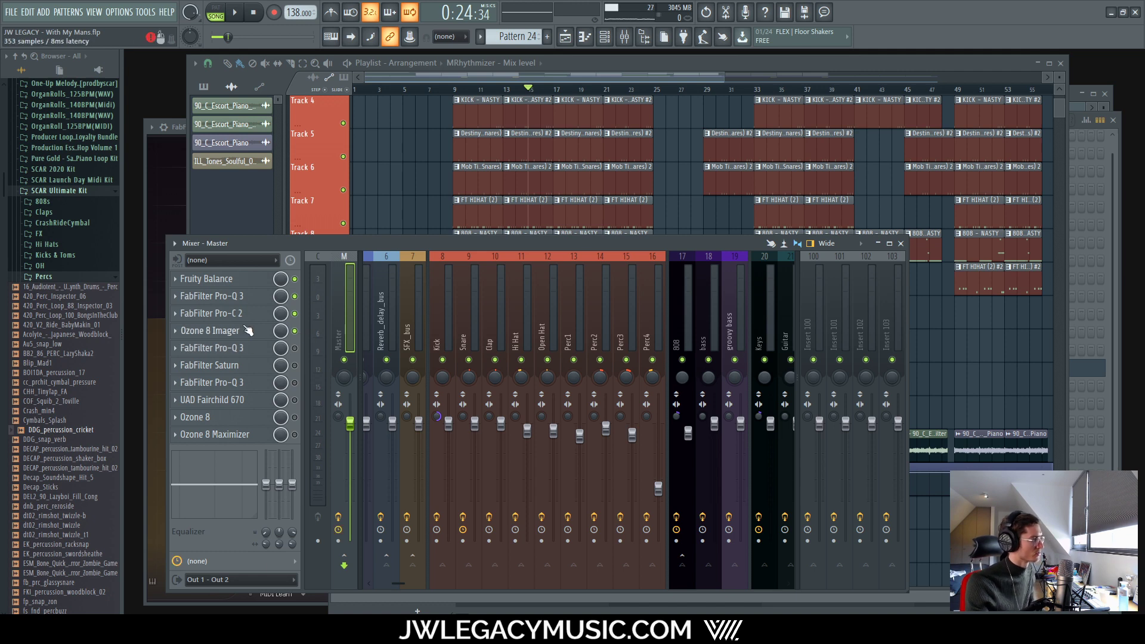
Step: With the beat playing, narrow the Ozone 8 Imager's Band 1 width to -11.4
{"action": "left_click", "coordinate": [209, 330]}
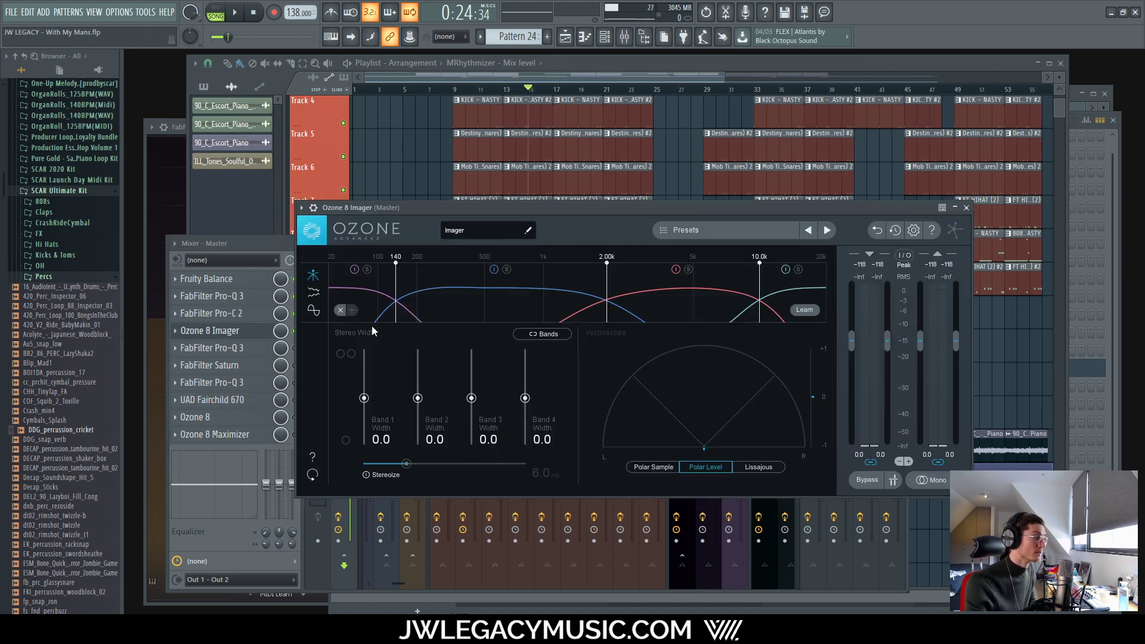
{"action": "left_click_drag", "start_coordinate": [613, 209], "coordinate": [606, 197]}
{"action": "key", "text": "space"}
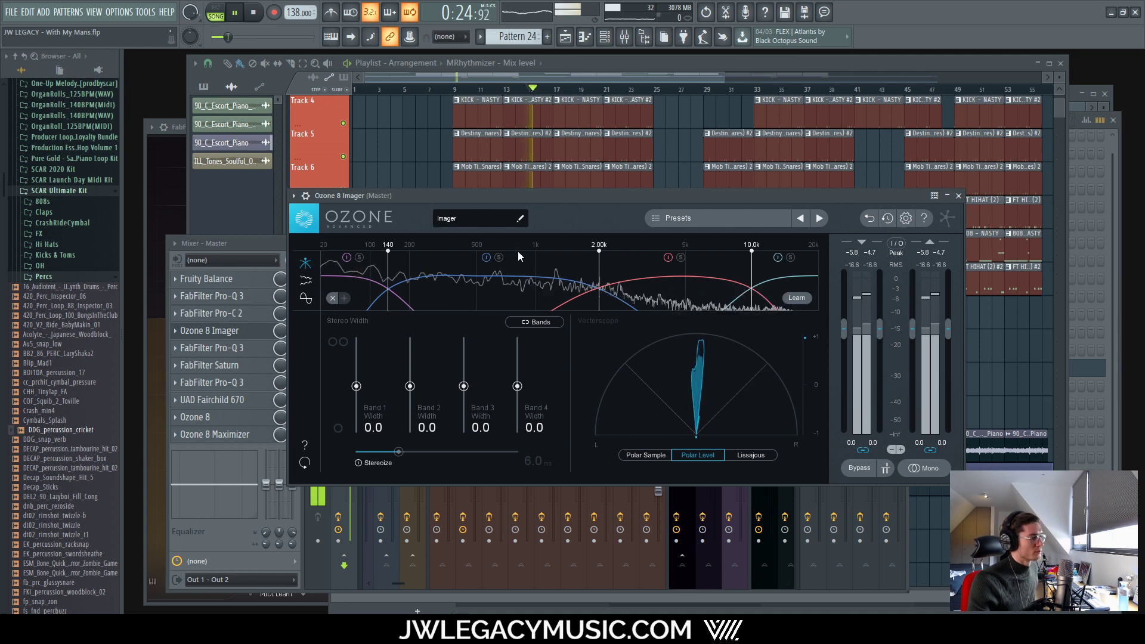
{"action": "left_click", "coordinate": [305, 298]}
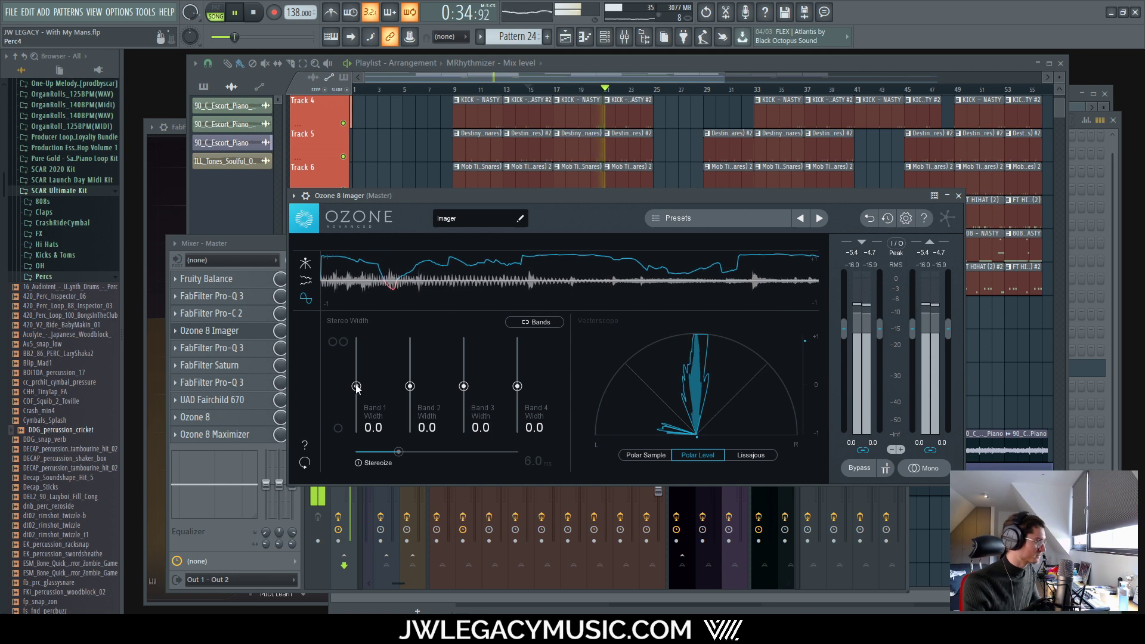
{"action": "left_click_drag", "start_coordinate": [355, 386], "coordinate": [358, 394]}
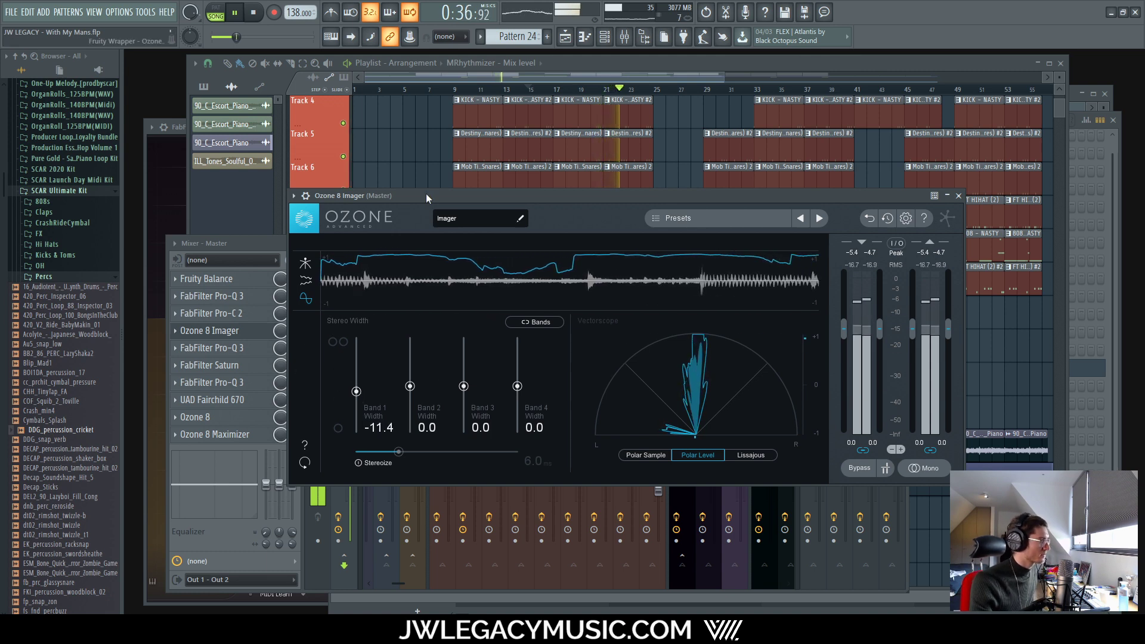
{"action": "left_click_drag", "start_coordinate": [429, 195], "coordinate": [528, 168]}
{"action": "key", "text": "space"}
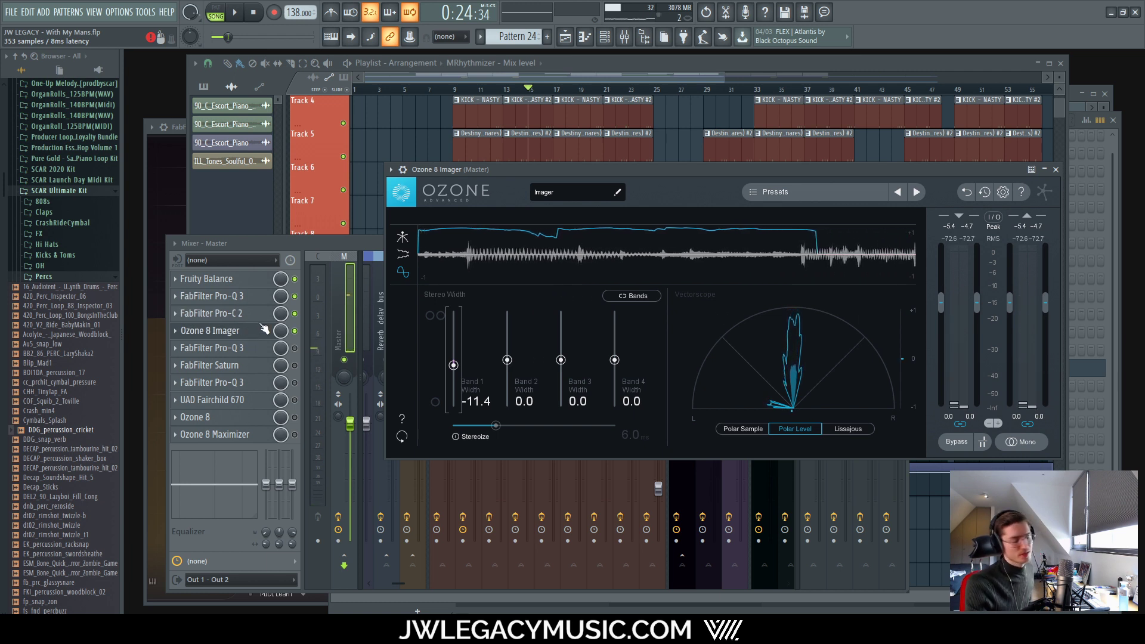
Step: Try the Imager in slot 2, return it to slot 4, and replay with Pro-Q 3 enabled
{"action": "left_click_drag", "start_coordinate": [251, 330], "coordinate": [246, 296]}
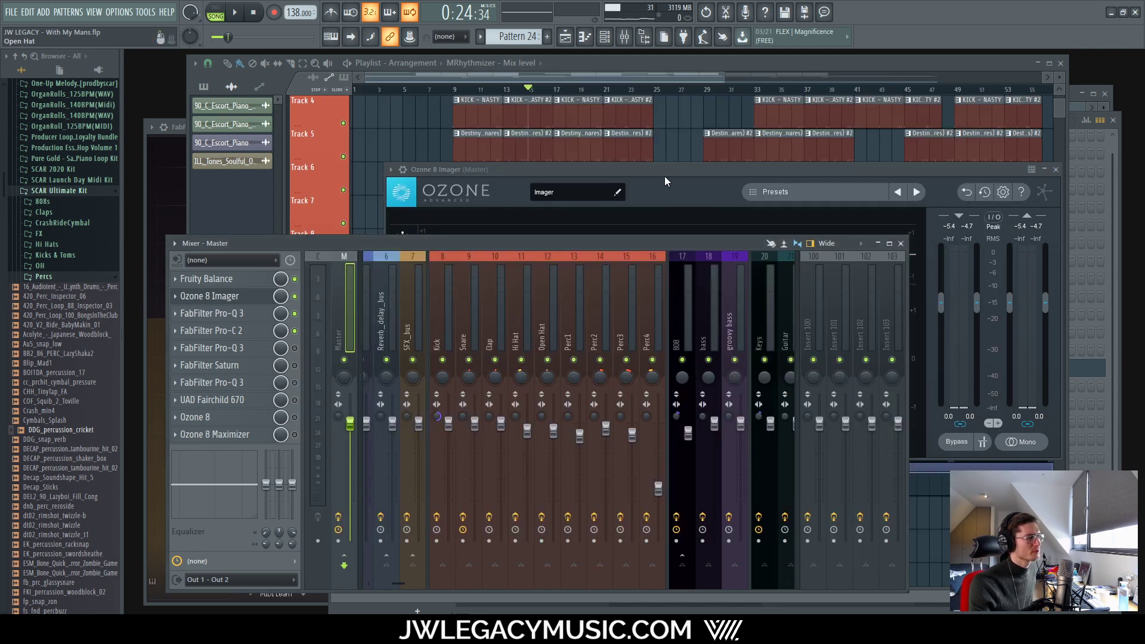
{"action": "left_click_drag", "start_coordinate": [663, 173], "coordinate": [650, 171]}
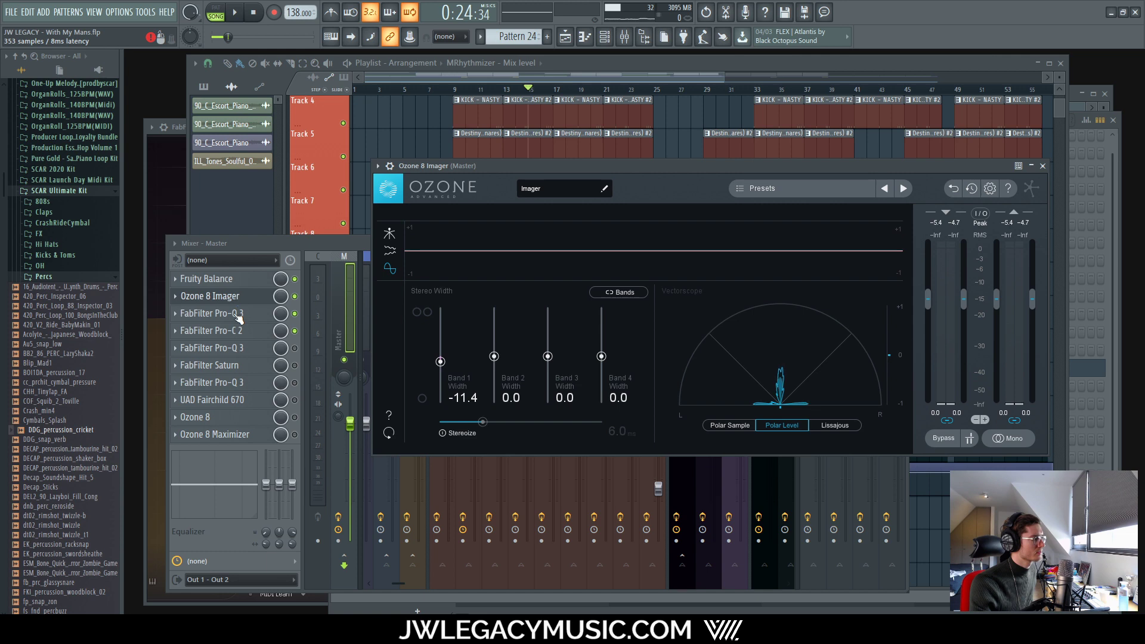
{"action": "left_click_drag", "start_coordinate": [238, 318], "coordinate": [235, 331]}
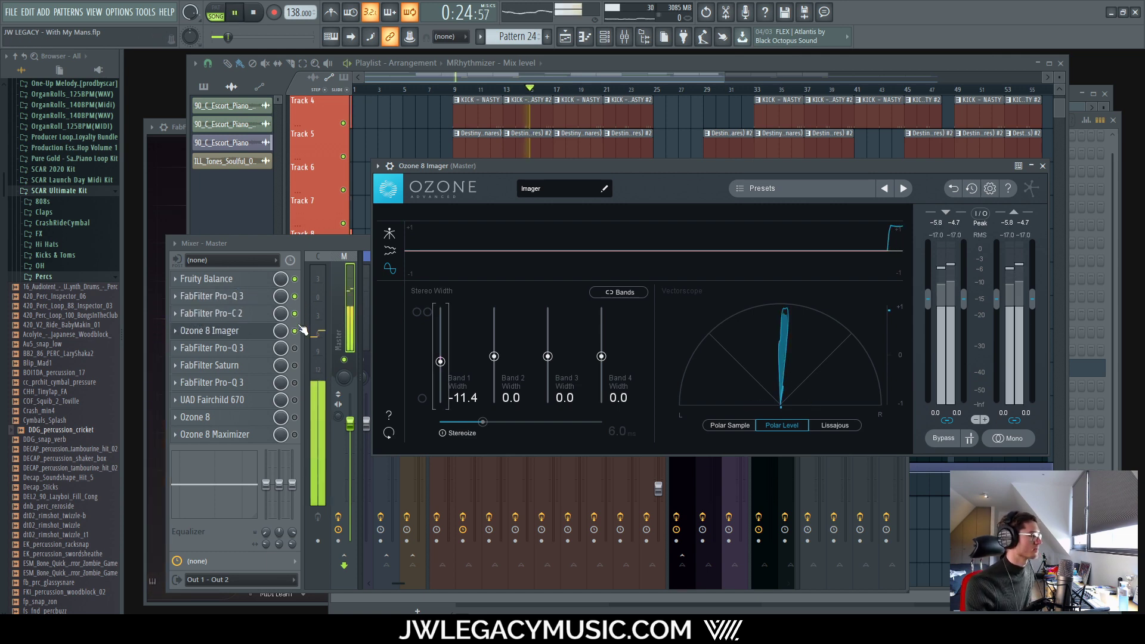
{"action": "left_click", "coordinate": [302, 241]}
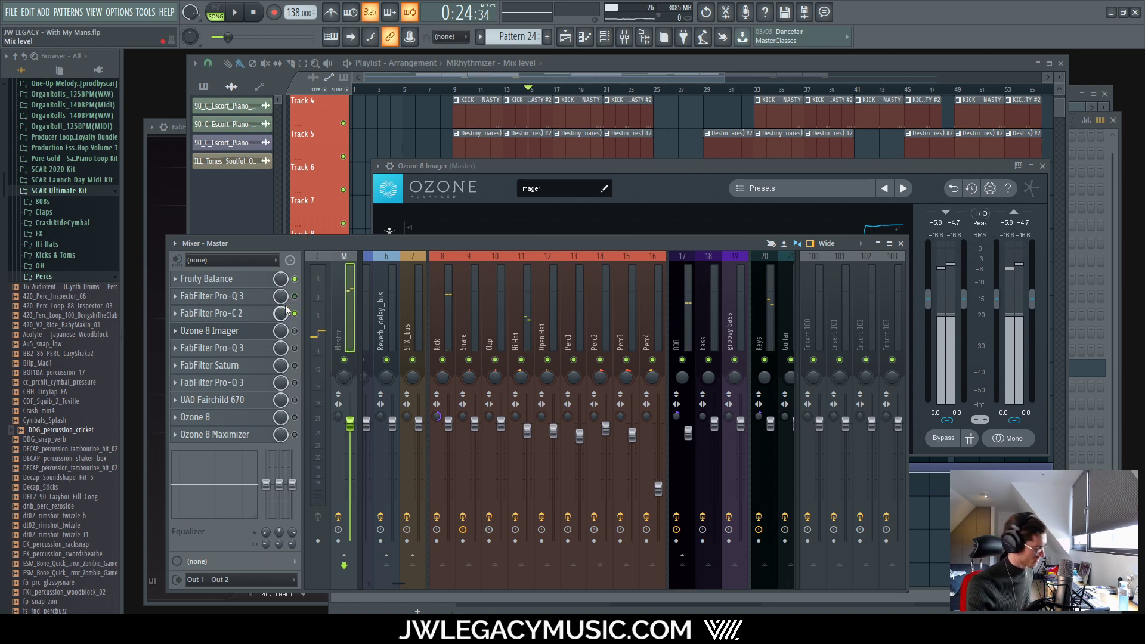
{"action": "key", "text": "space"}
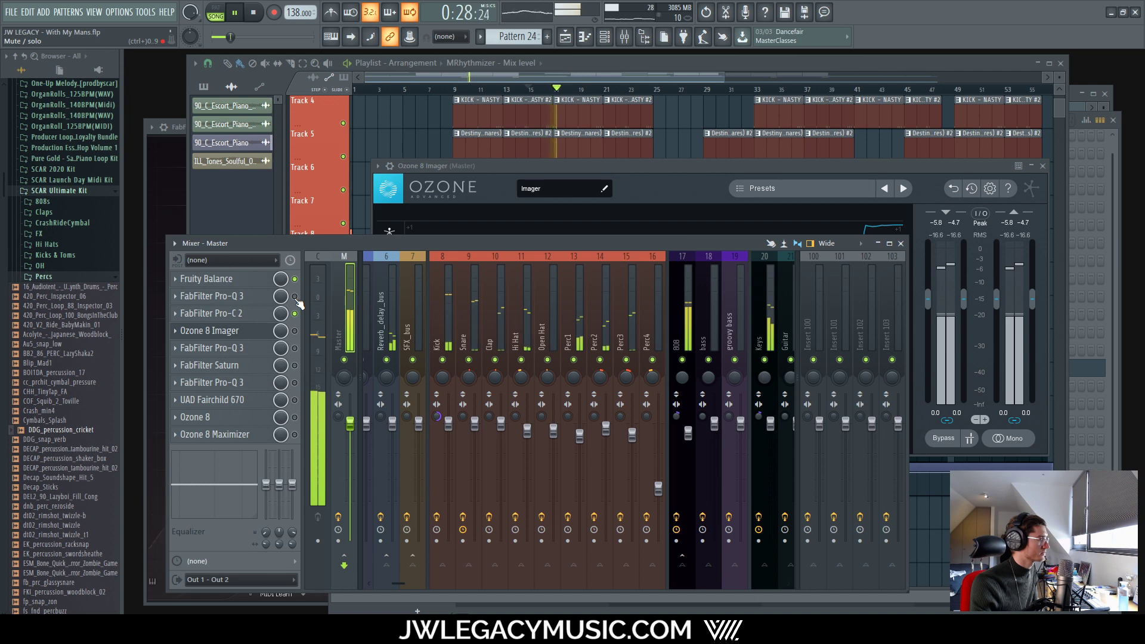
{"action": "left_click", "coordinate": [295, 296]}
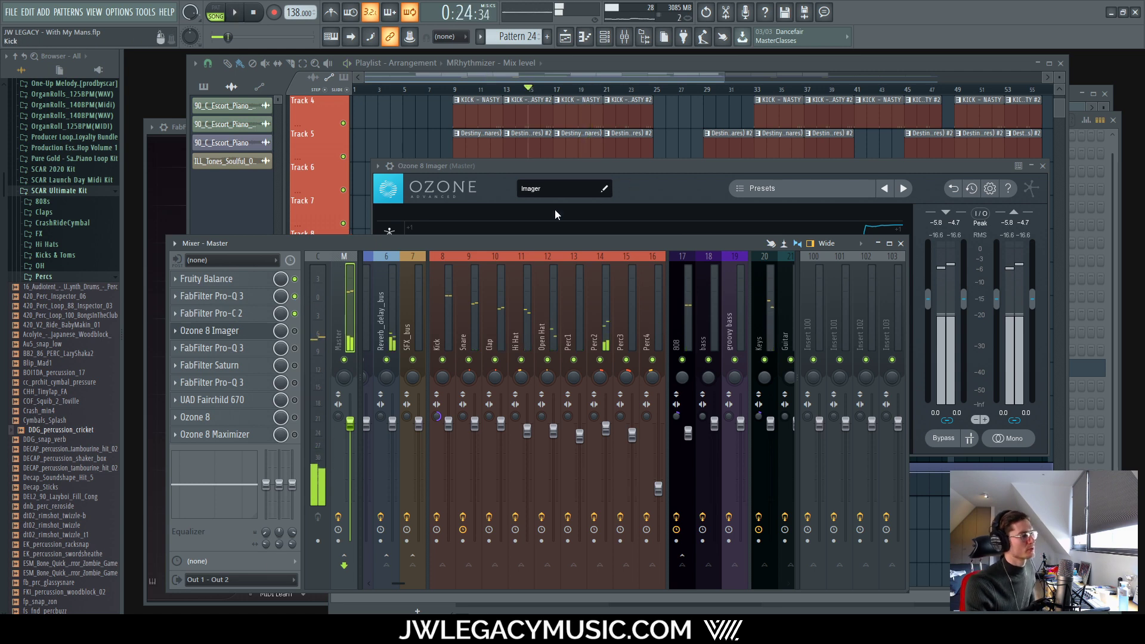
Step: Add a new Pro-Q 3 band around 1.1 kHz with stereo placement
{"action": "left_click", "coordinate": [238, 296]}
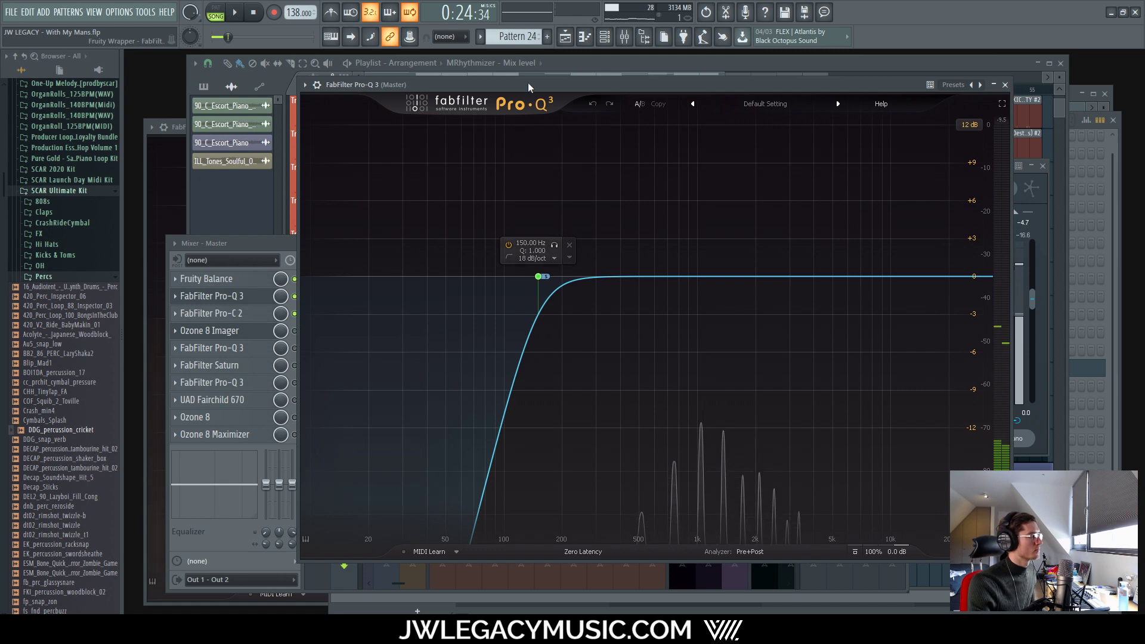
{"action": "left_click_drag", "start_coordinate": [528, 88], "coordinate": [565, 82]}
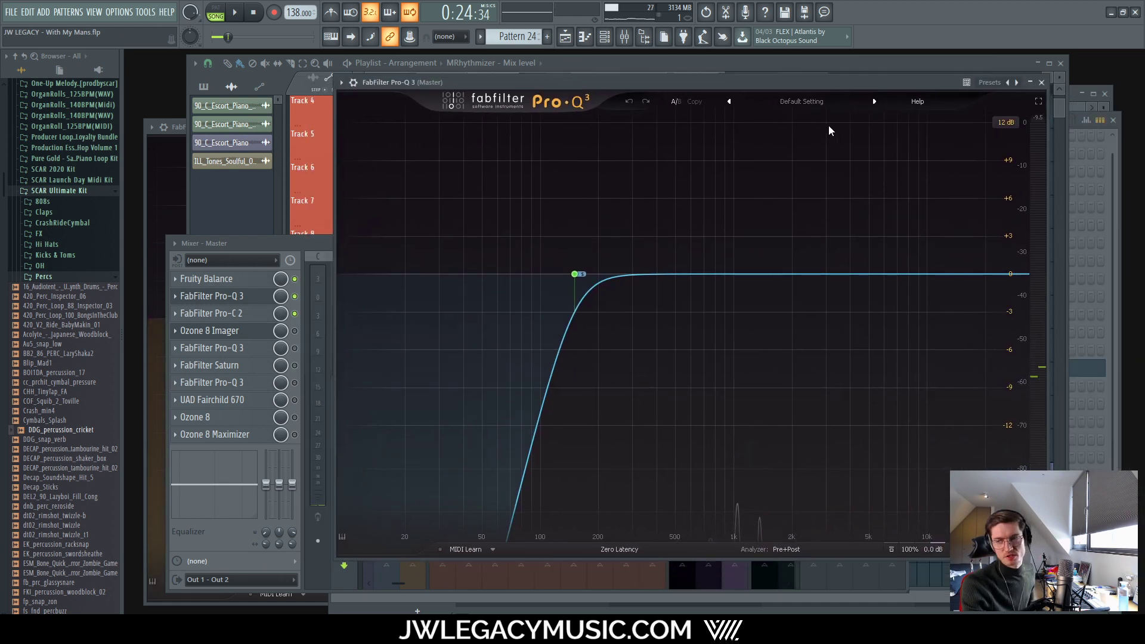
{"action": "double_click", "coordinate": [747, 282]}
{"action": "left_click", "coordinate": [774, 315]}
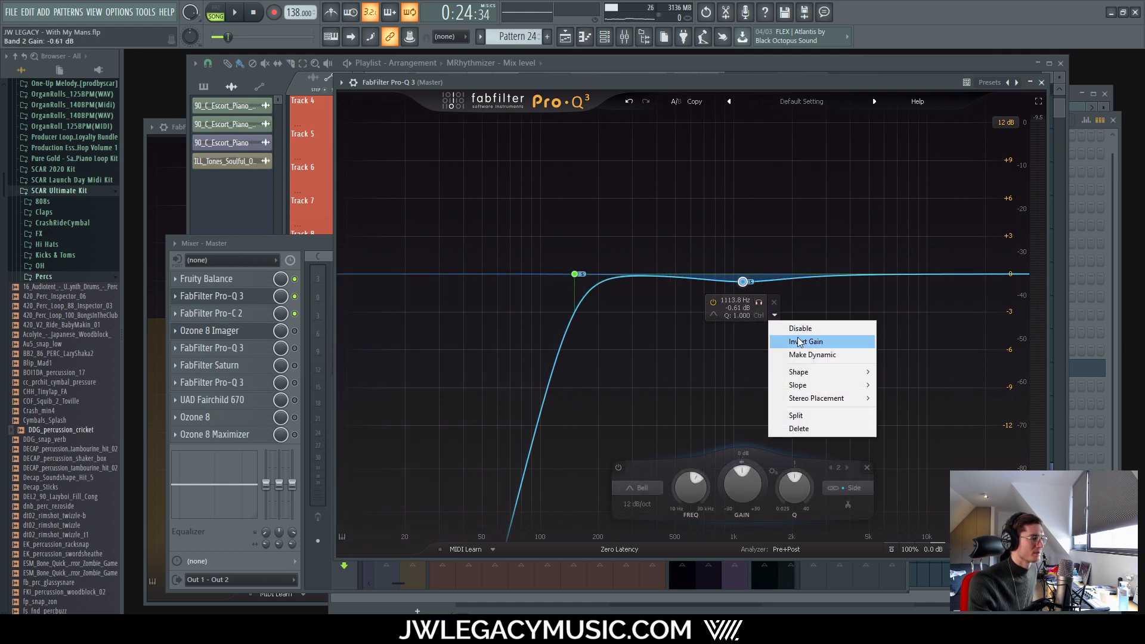
{"action": "mouse_move", "coordinate": [816, 398]}
{"action": "left_click", "coordinate": [903, 424]}
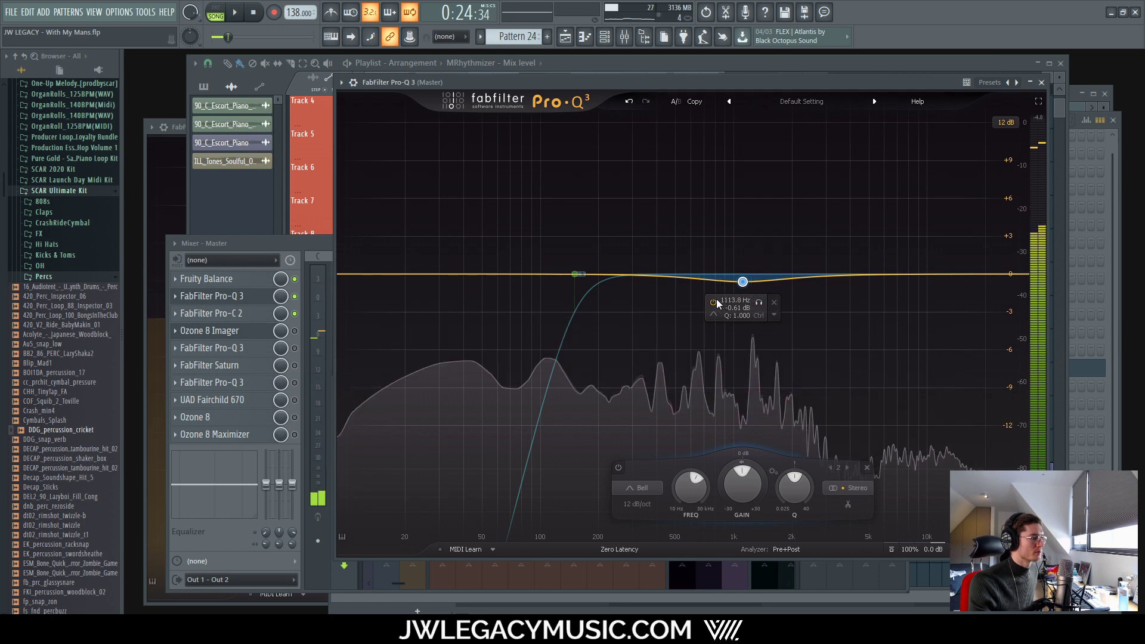
Step: Compare band 2 bypassed, then solo it and sweep it to about 535 Hz
{"action": "left_click", "coordinate": [757, 303]}
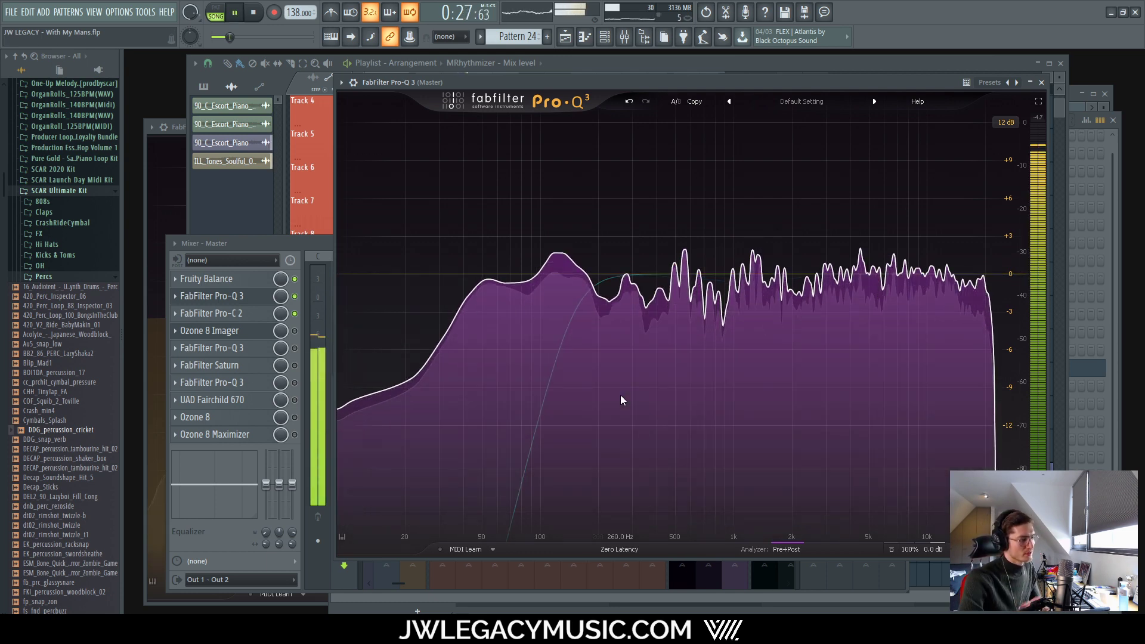
{"action": "mouse_move", "coordinate": [620, 395]}
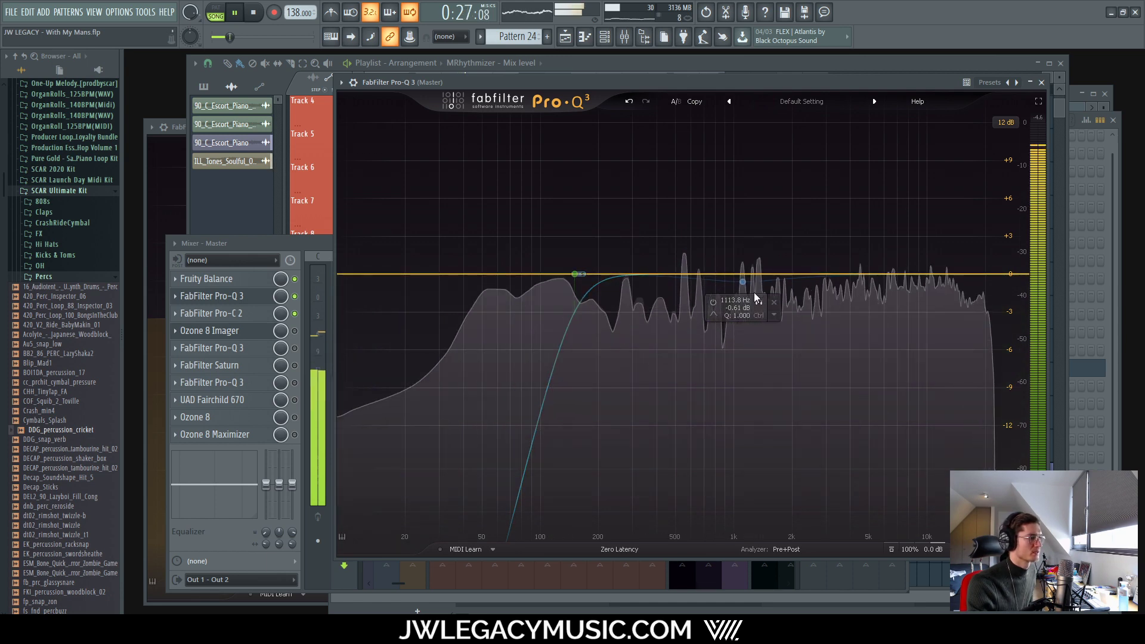
{"action": "left_click_drag", "start_coordinate": [759, 302], "coordinate": [705, 341]}
{"action": "key", "text": "space"}
{"action": "key", "text": "space"}
{"action": "scroll", "coordinate": [707, 334], "scroll_direction": "up", "scroll_amount": 4}
Step: Set band 2 to 560 Hz, then add a band near 1.3 kHz and sweep it lower
{"action": "left_click", "coordinate": [668, 303]}
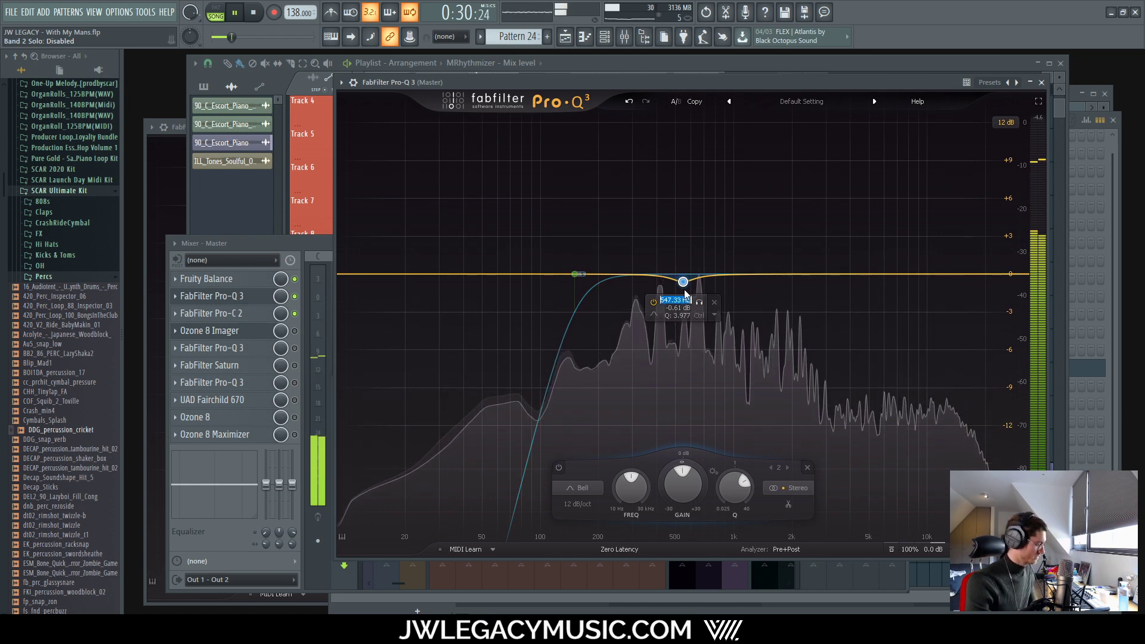
{"action": "type", "text": "560"}
{"action": "key", "text": "Return"}
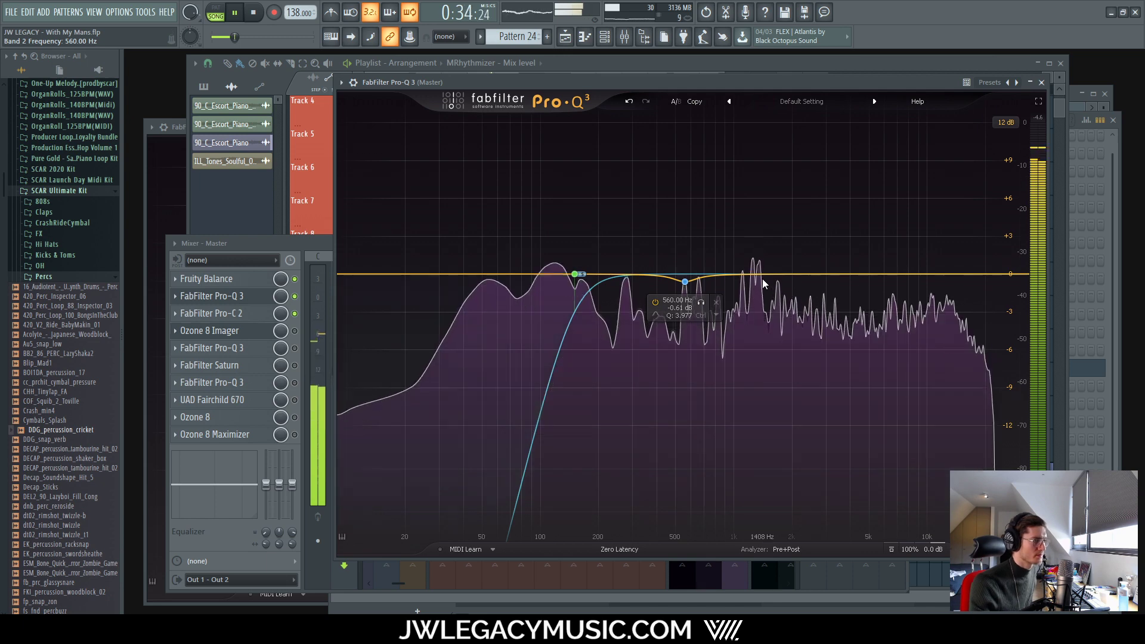
{"action": "left_click", "coordinate": [754, 275]}
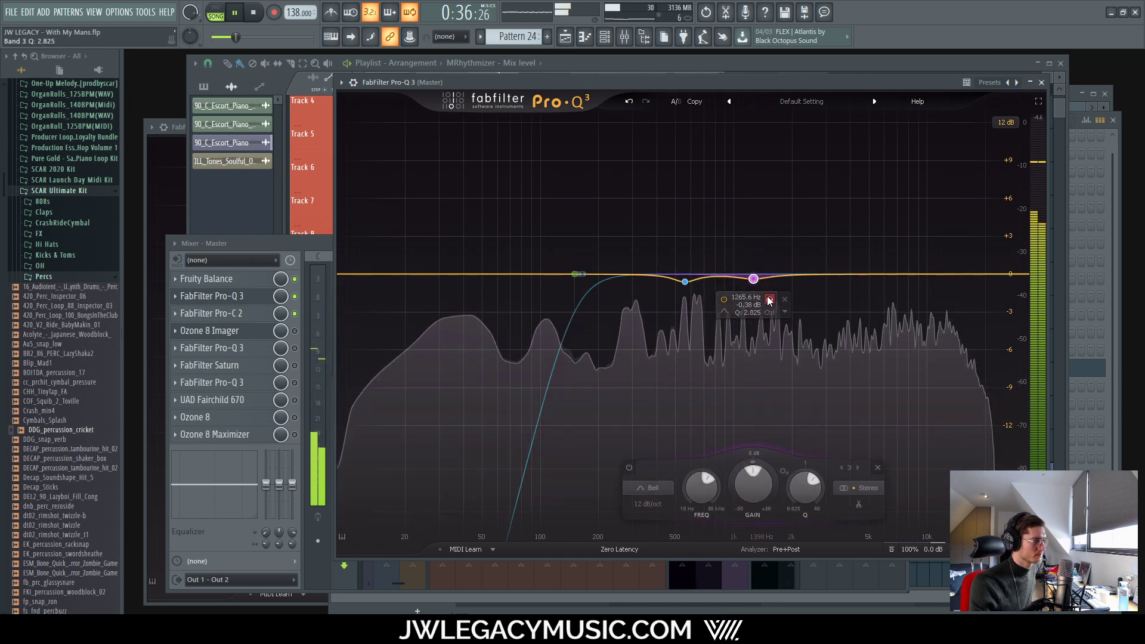
{"action": "left_click_drag", "start_coordinate": [769, 300], "coordinate": [761, 324]}
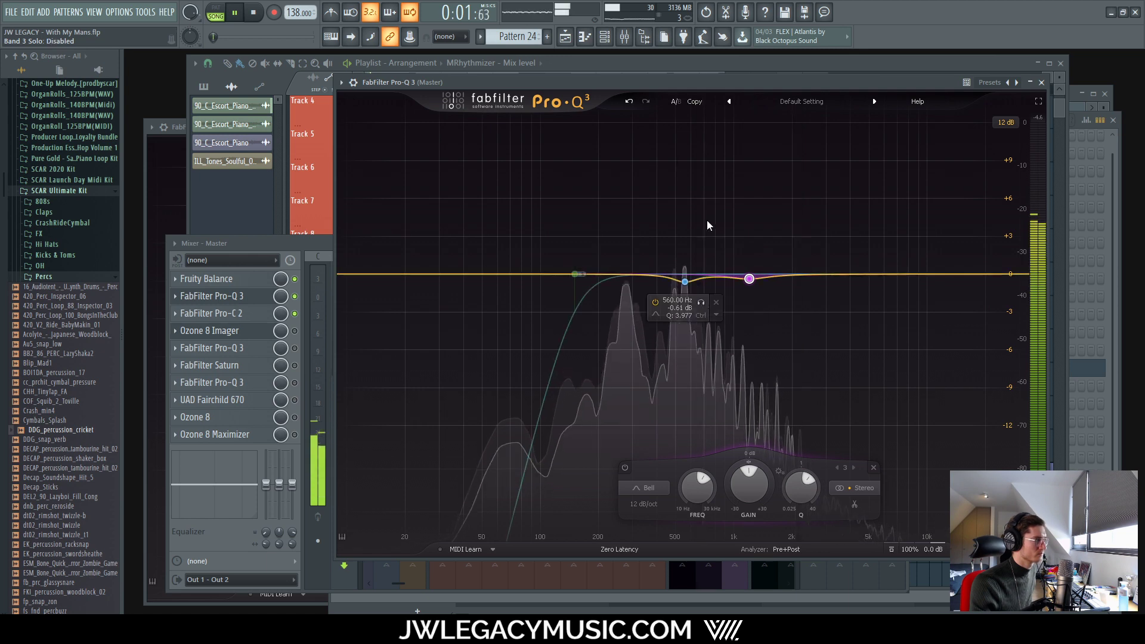
Step: Cycle through the channel rack, piano roll and playlist, stop playback, and bring up the mixer
{"action": "left_click", "coordinate": [604, 38]}
{"action": "left_click", "coordinate": [585, 38]}
{"action": "left_click", "coordinate": [567, 39]}
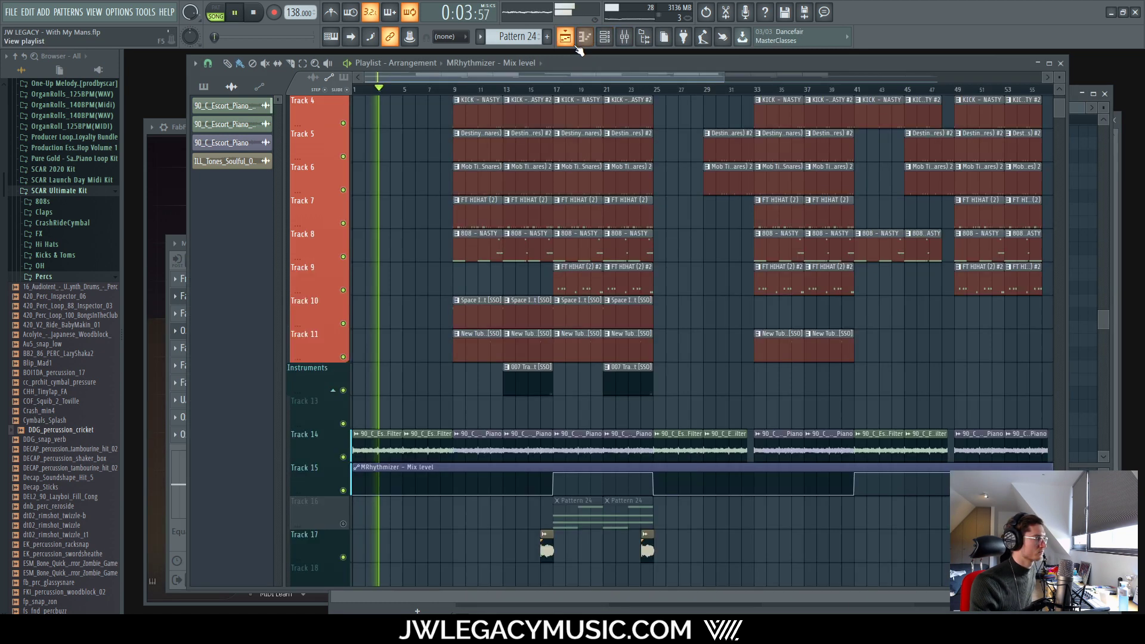
{"action": "scroll", "coordinate": [436, 243], "scroll_direction": "up", "scroll_amount": 4}
{"action": "key", "text": "space"}
{"action": "scroll", "coordinate": [769, 126], "scroll_direction": "down", "scroll_amount": 3}
{"action": "scroll", "coordinate": [745, 100], "scroll_direction": "up", "scroll_amount": 6}
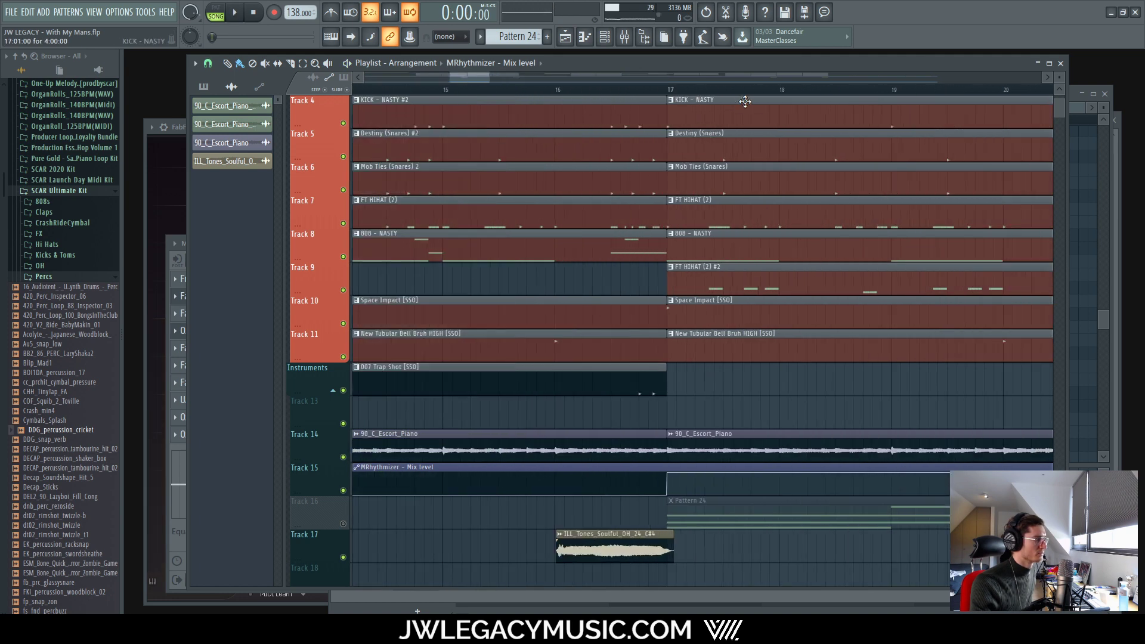
{"action": "left_click", "coordinate": [626, 39]}
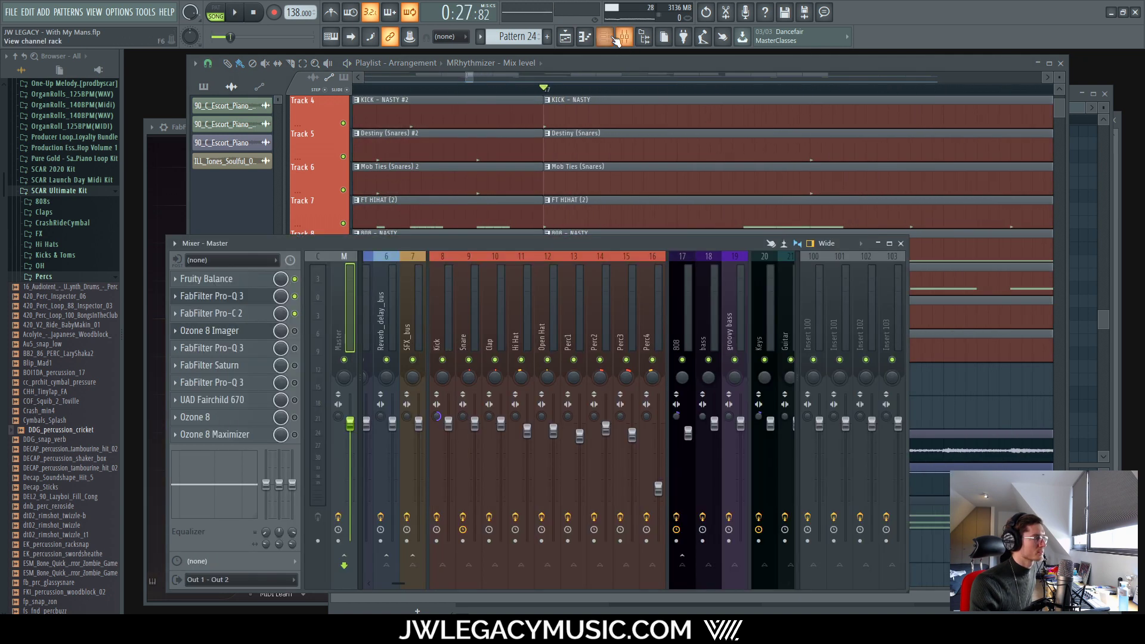
Step: With playback running, sweep soloed band 3 to about 1.3 kHz and adjust its gain
{"action": "left_click", "coordinate": [263, 296]}
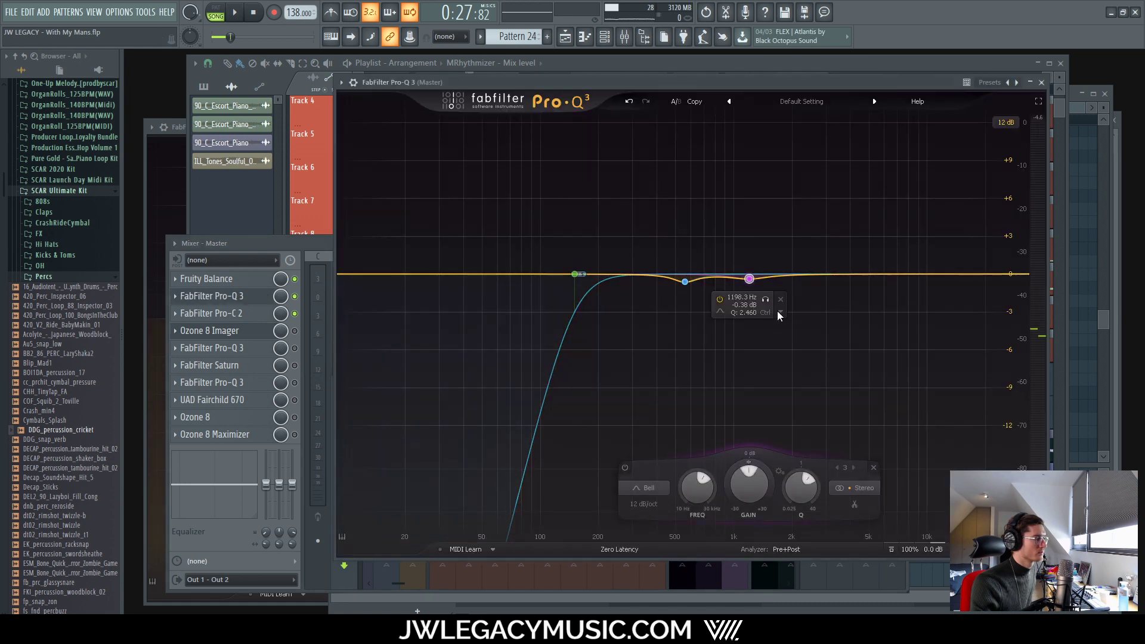
{"action": "key", "text": "space"}
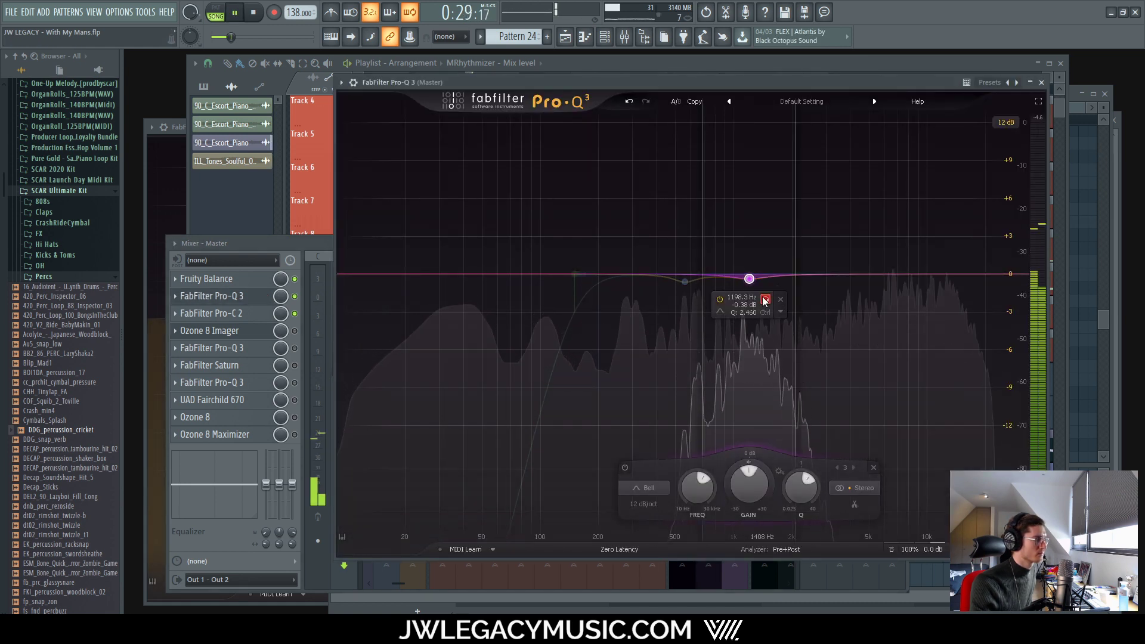
{"action": "left_click_drag", "start_coordinate": [765, 301], "coordinate": [767, 300]}
{"action": "double_click", "coordinate": [745, 304]}
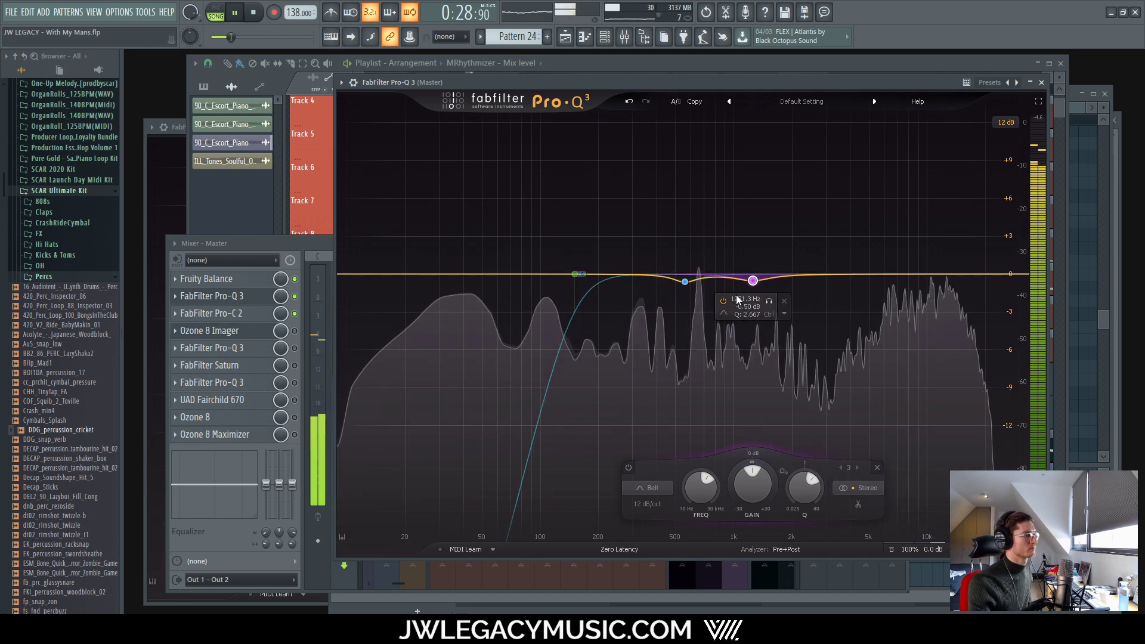
{"action": "left_click_drag", "start_coordinate": [769, 305], "coordinate": [769, 305]}
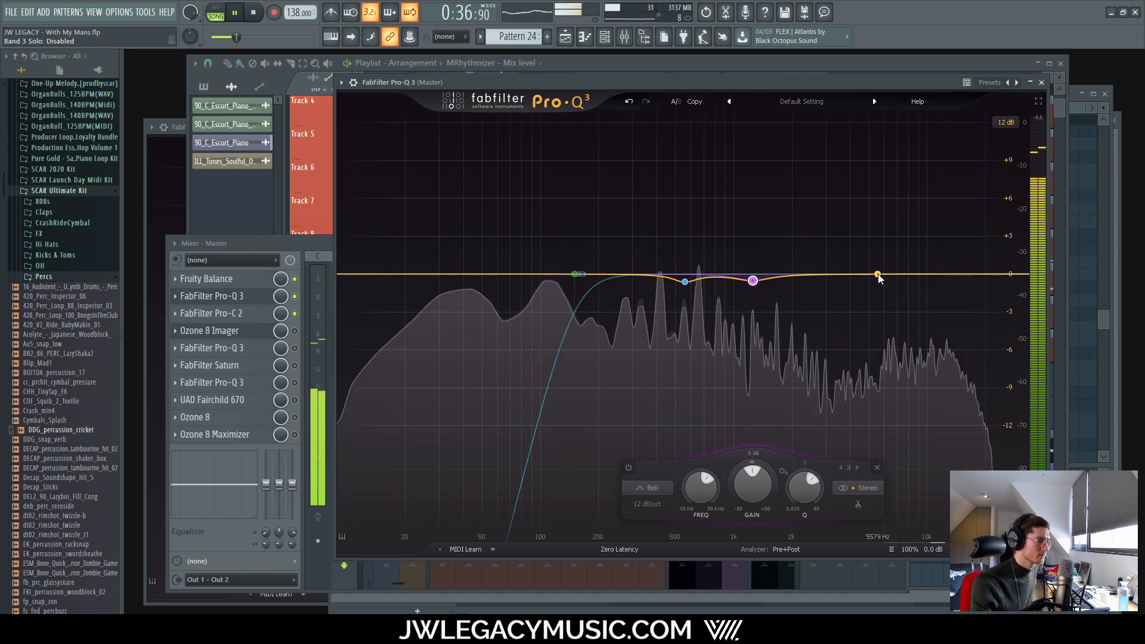
Step: Add a band 4 dip near 5 kHz, settling at 5134 Hz, -0.61 dB
{"action": "left_click_drag", "start_coordinate": [878, 273], "coordinate": [896, 348]}
{"action": "left_click_drag", "start_coordinate": [896, 303], "coordinate": [880, 304]}
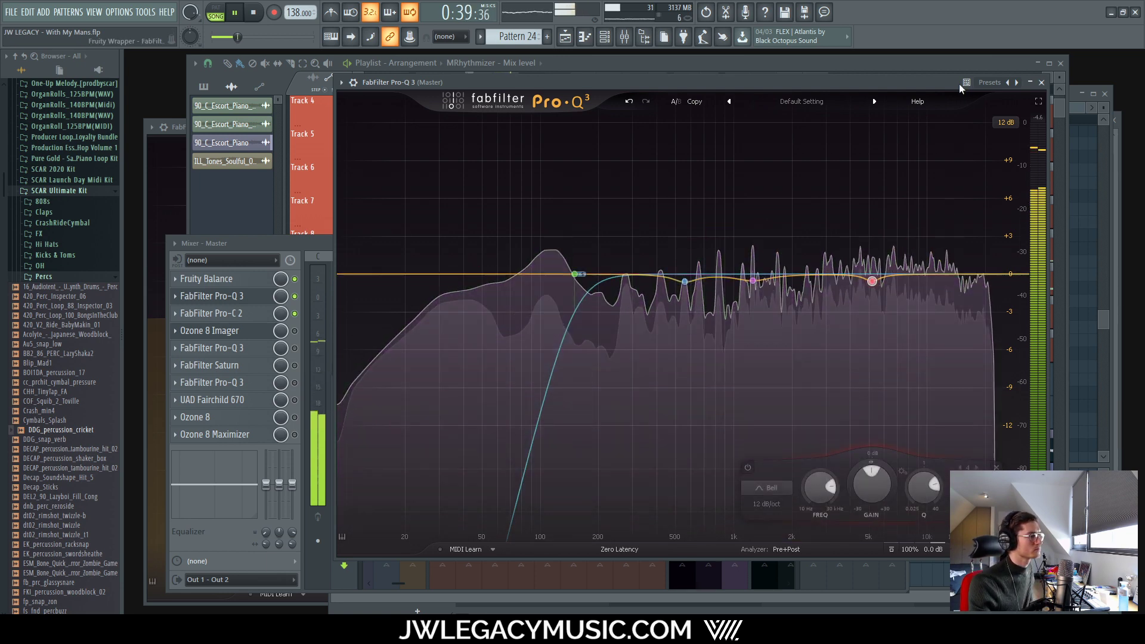
{"action": "mouse_move", "coordinate": [874, 288]}
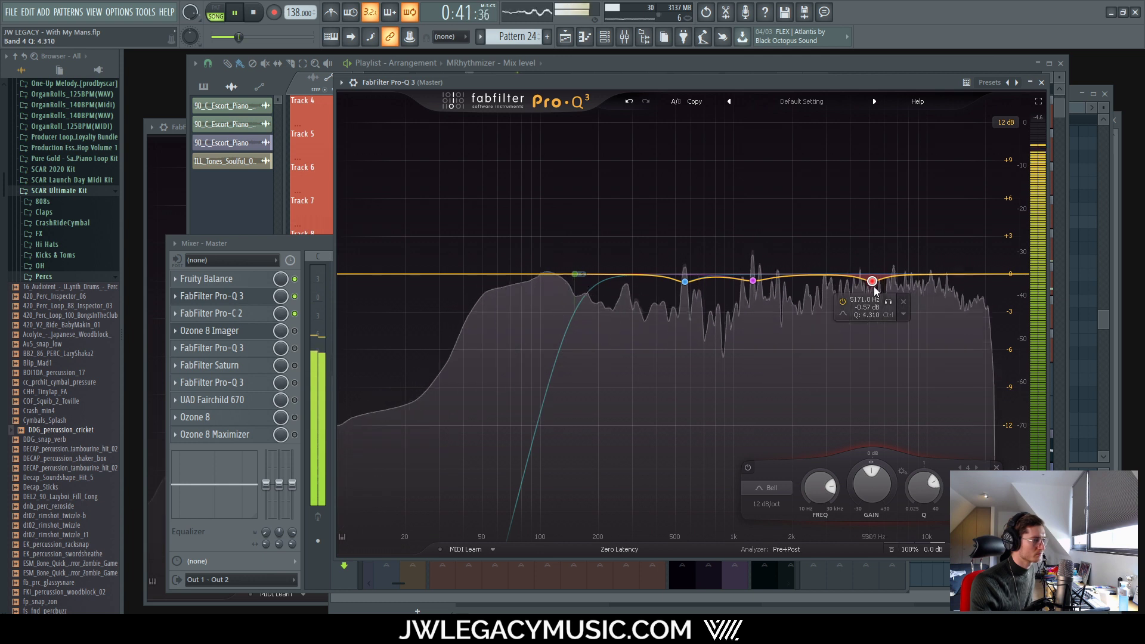
{"action": "left_click_drag", "start_coordinate": [873, 284], "coordinate": [879, 306]}
{"action": "key", "text": "space"}
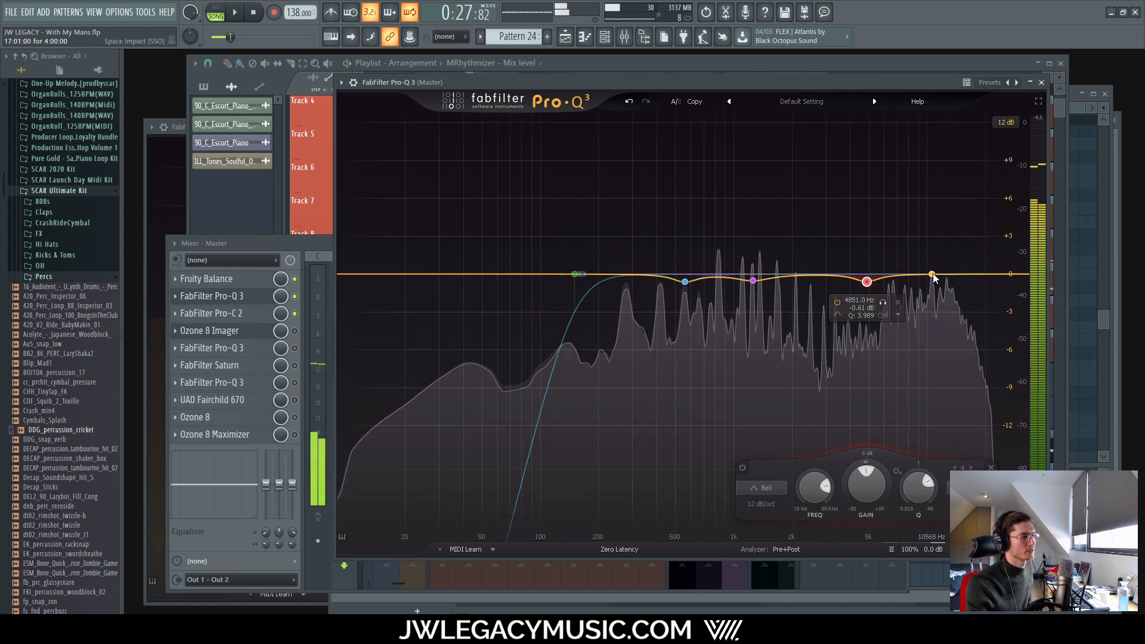
Step: Add a -0.99 dB bell dip near 8.4 kHz and sweep it higher while listening
{"action": "left_click", "coordinate": [932, 275]}
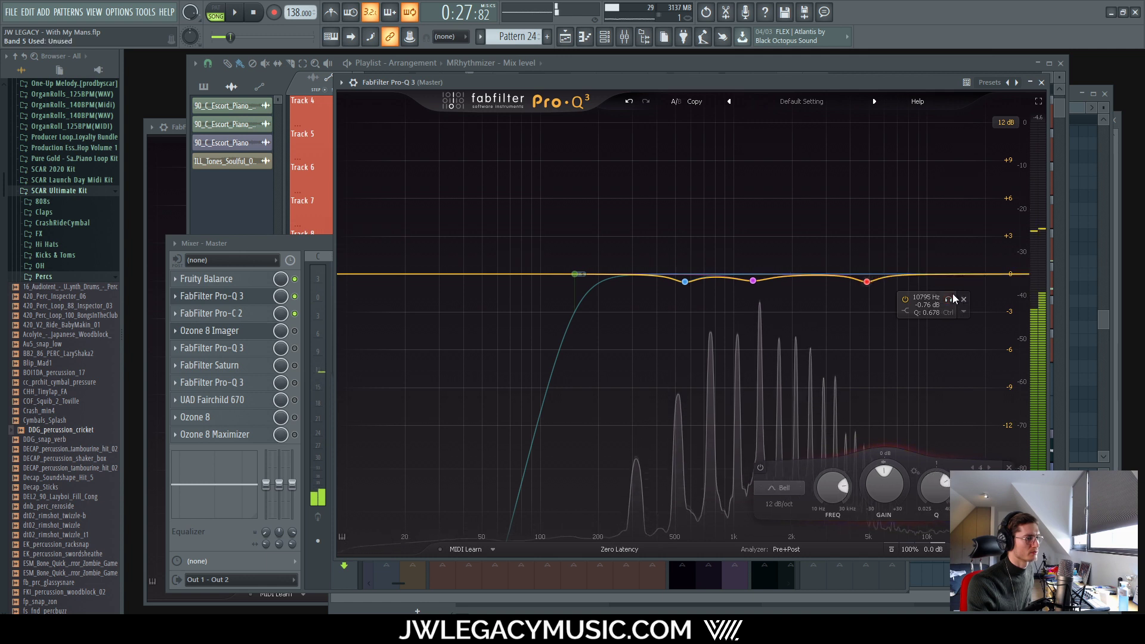
{"action": "left_click_drag", "start_coordinate": [912, 275], "coordinate": [912, 287]}
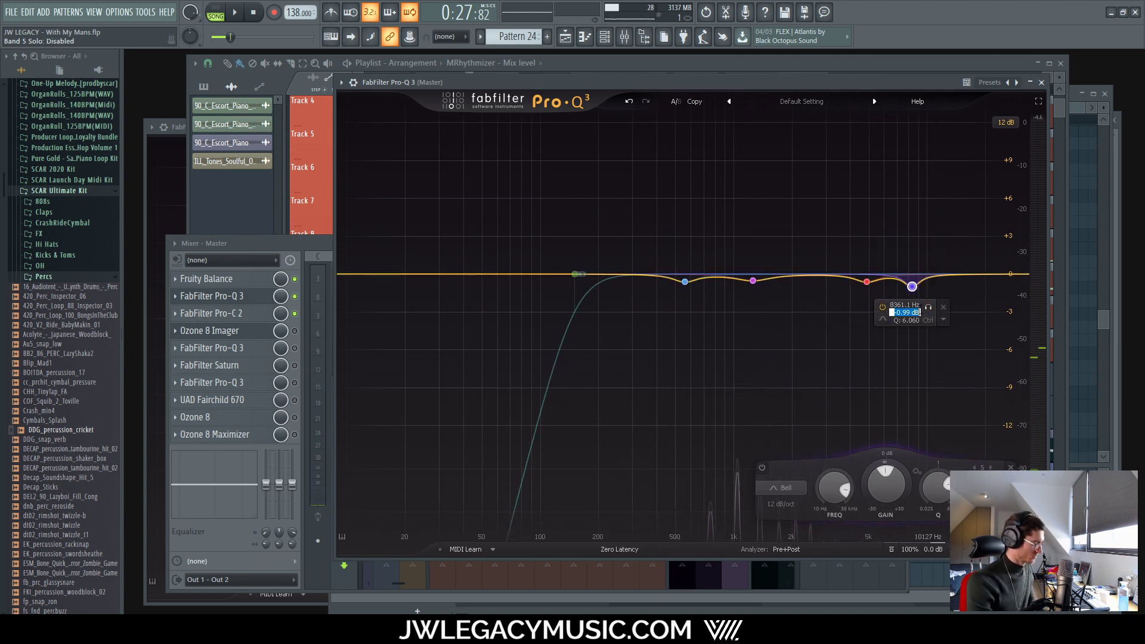
{"action": "left_click_drag", "start_coordinate": [928, 300], "coordinate": [964, 321]}
{"action": "key", "text": "space"}
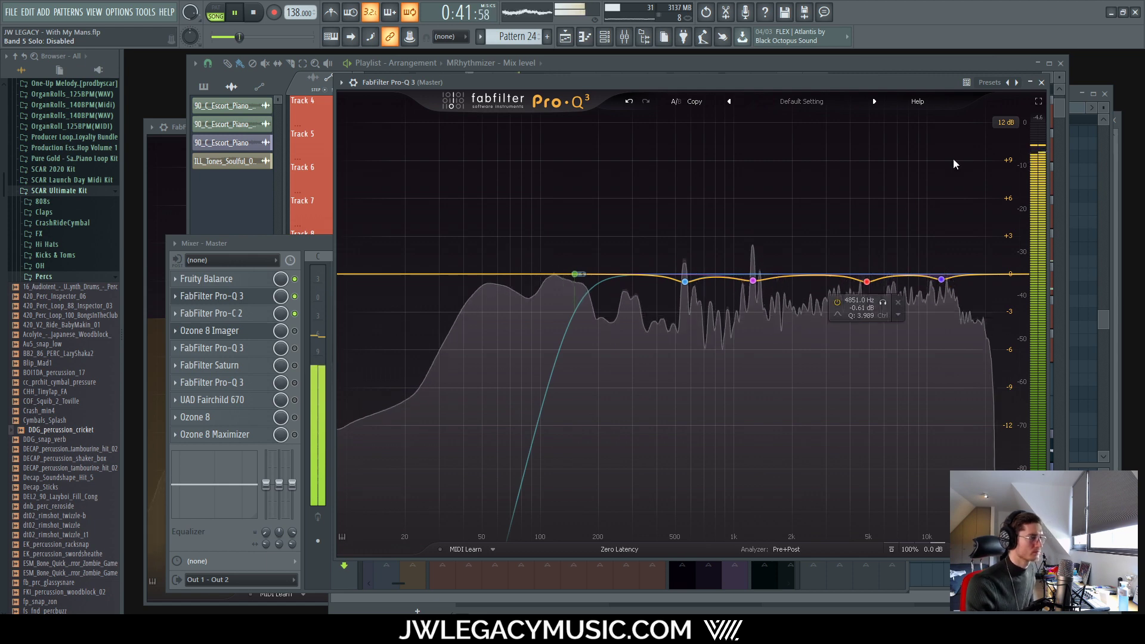
Step: Set the master Pro-C 2 ratio to 1.4, then close it to reveal the Ozone 8 Imager
{"action": "left_click", "coordinate": [1042, 82]}
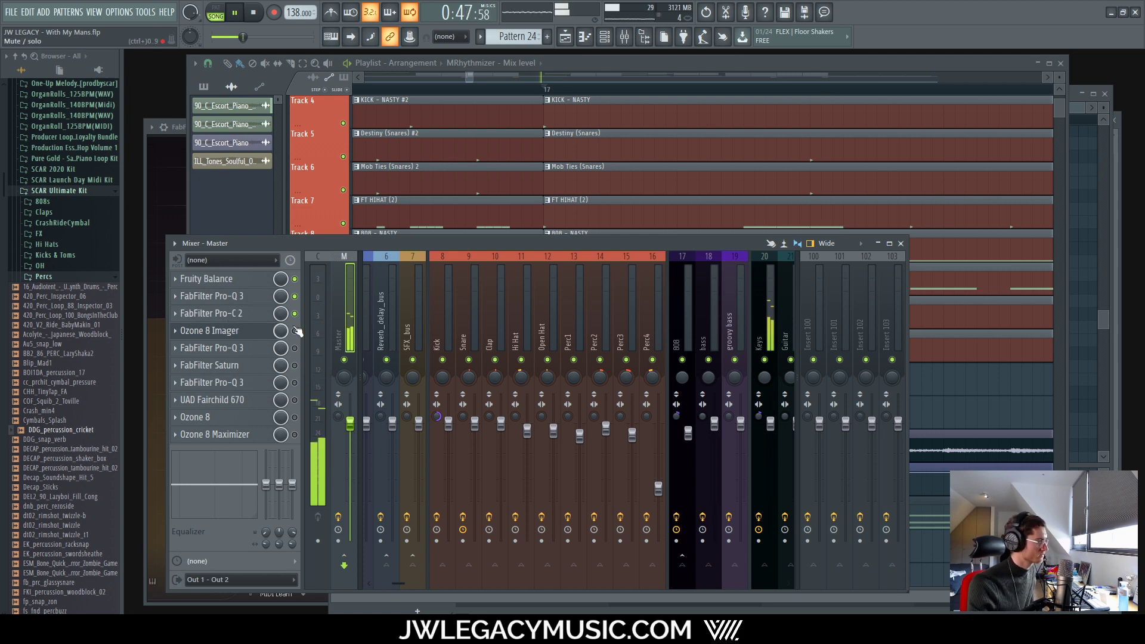
{"action": "left_click", "coordinate": [243, 314]}
{"action": "left_click", "coordinate": [243, 314]}
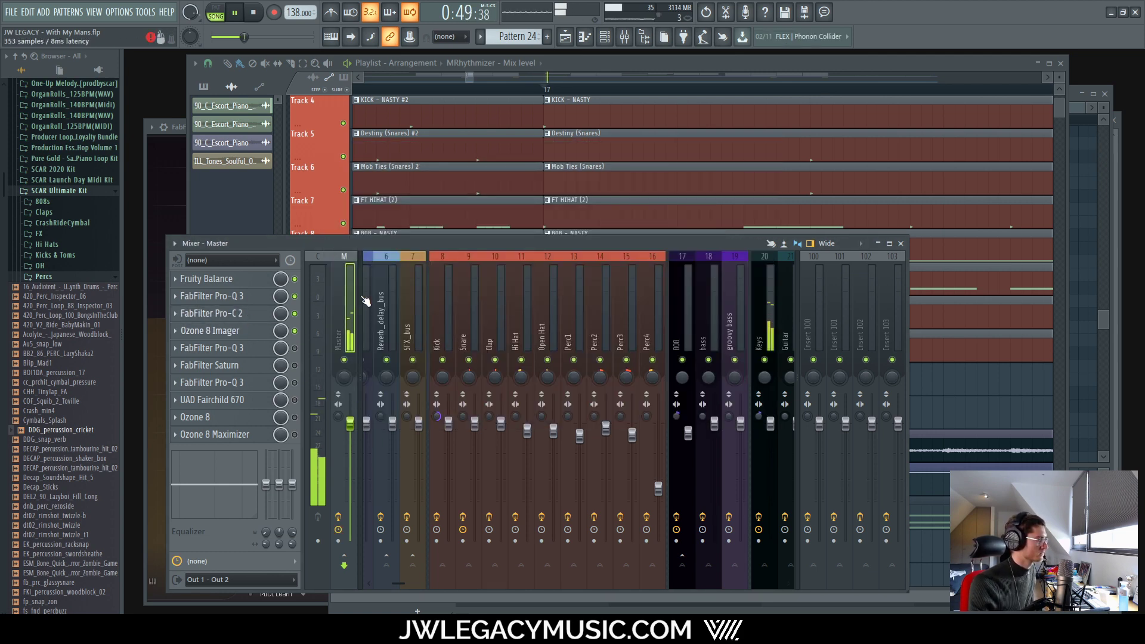
{"action": "left_click", "coordinate": [208, 331]}
{"action": "left_click", "coordinate": [210, 314]}
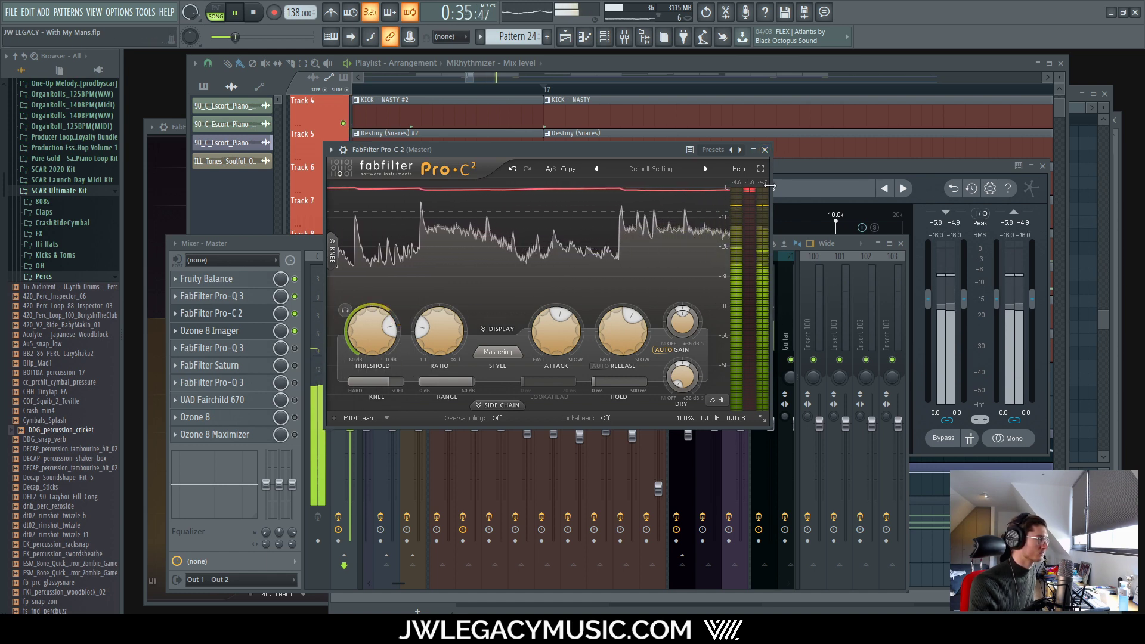
{"action": "double_click", "coordinate": [427, 324]}
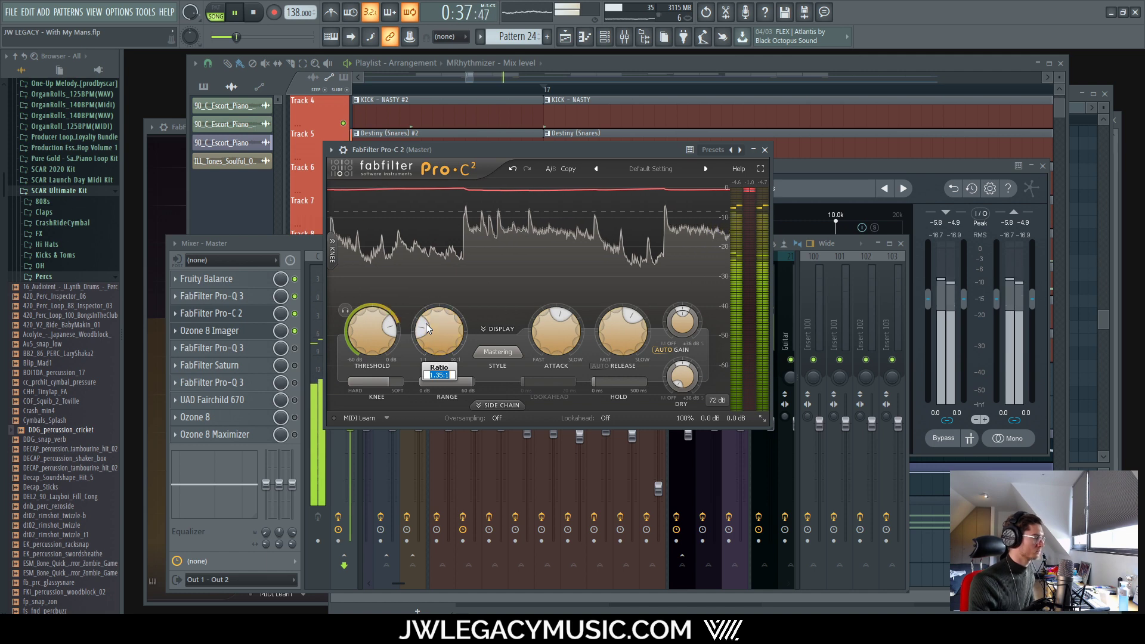
{"action": "type", "text": "1.4"}
{"action": "key", "text": "Return"}
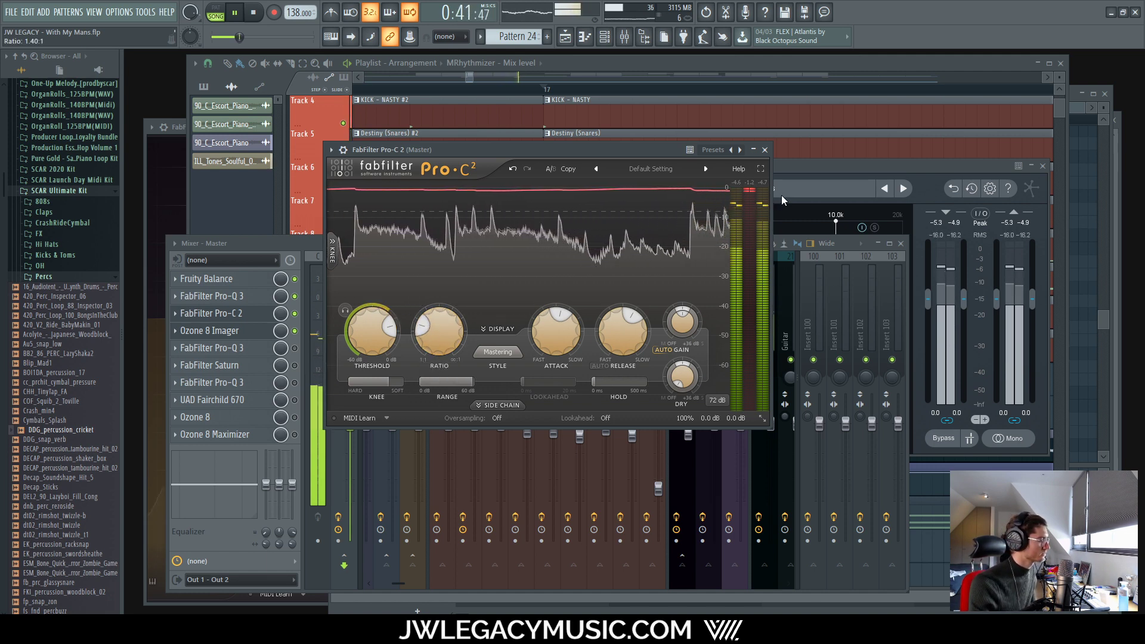
{"action": "left_click", "coordinate": [825, 168]}
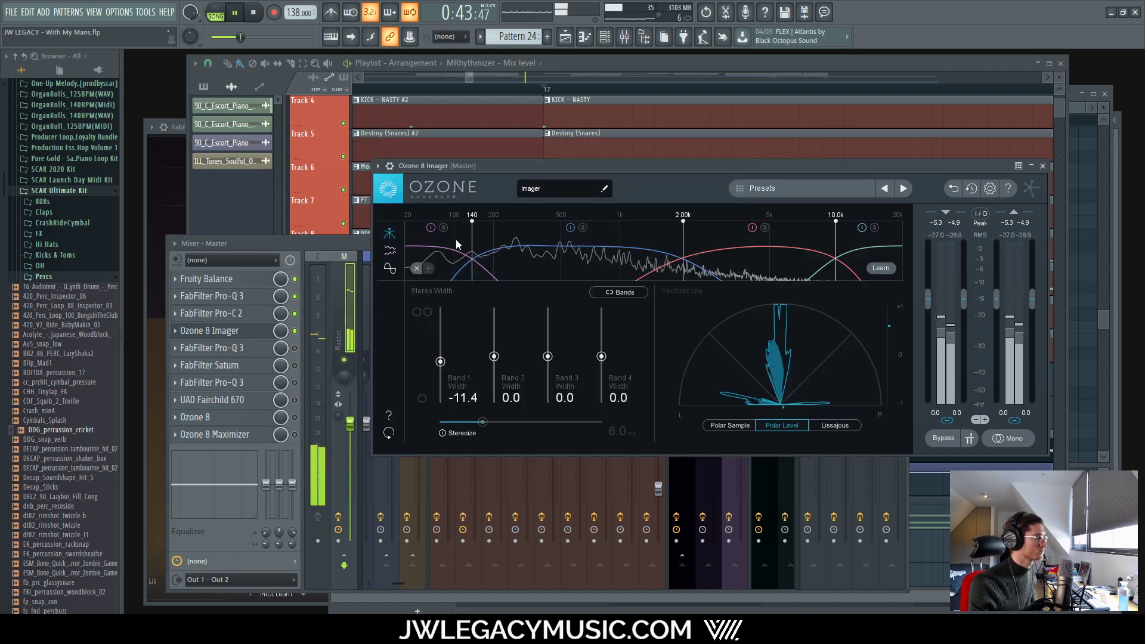
Step: Audition the Imager's Band 1 solo, then switch to the stereo width history view
{"action": "left_click", "coordinate": [443, 228]}
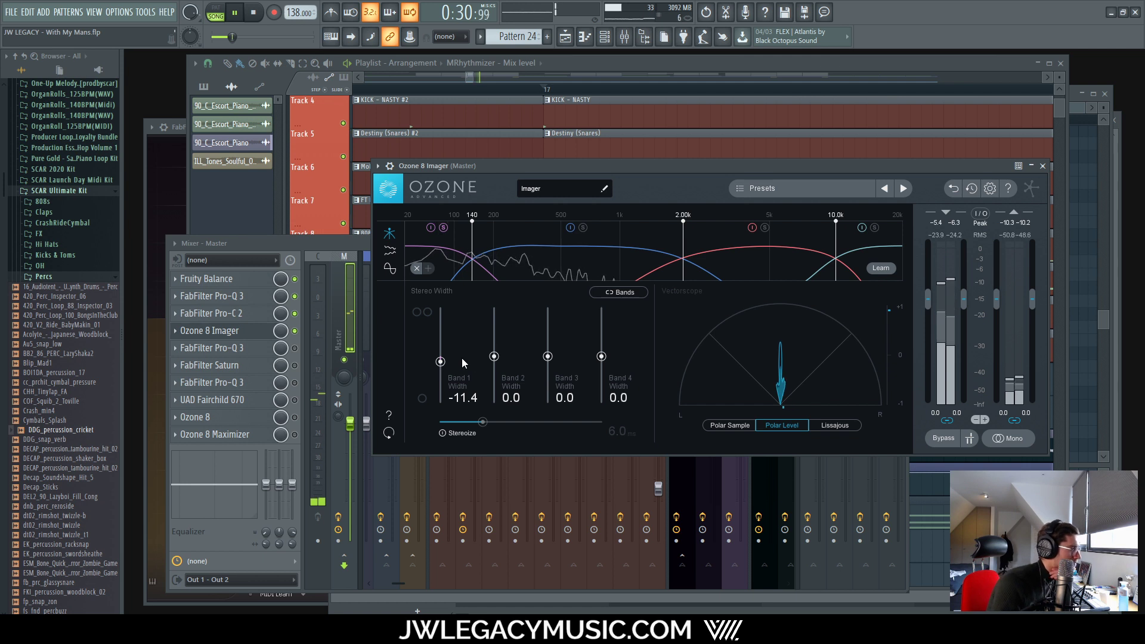
{"action": "left_click", "coordinate": [443, 227]}
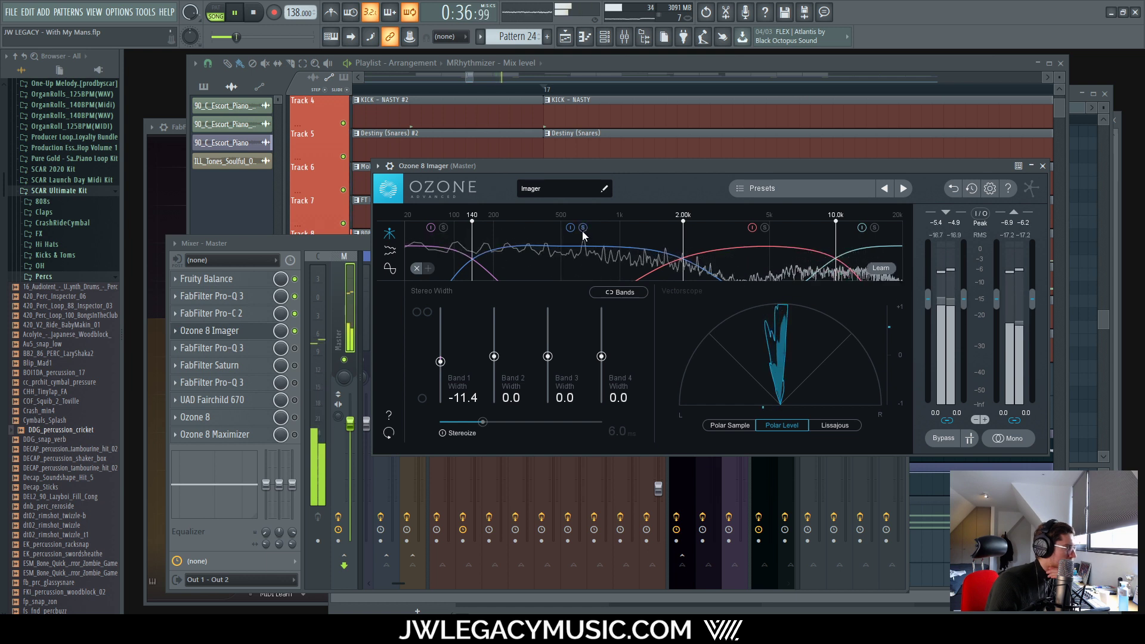
{"action": "left_click", "coordinate": [391, 271]}
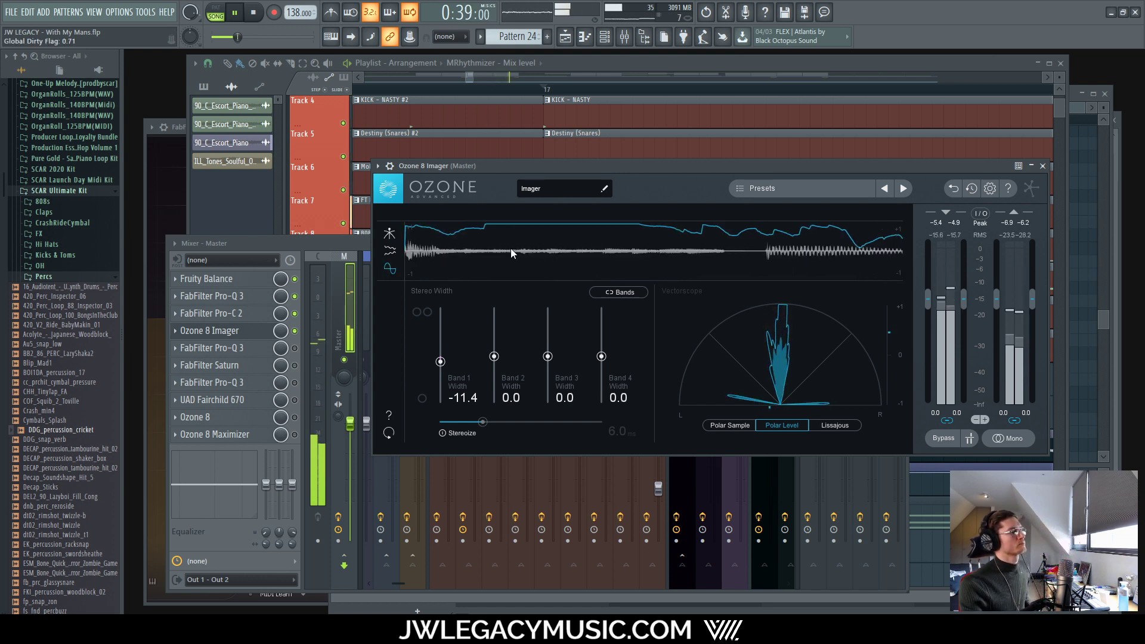
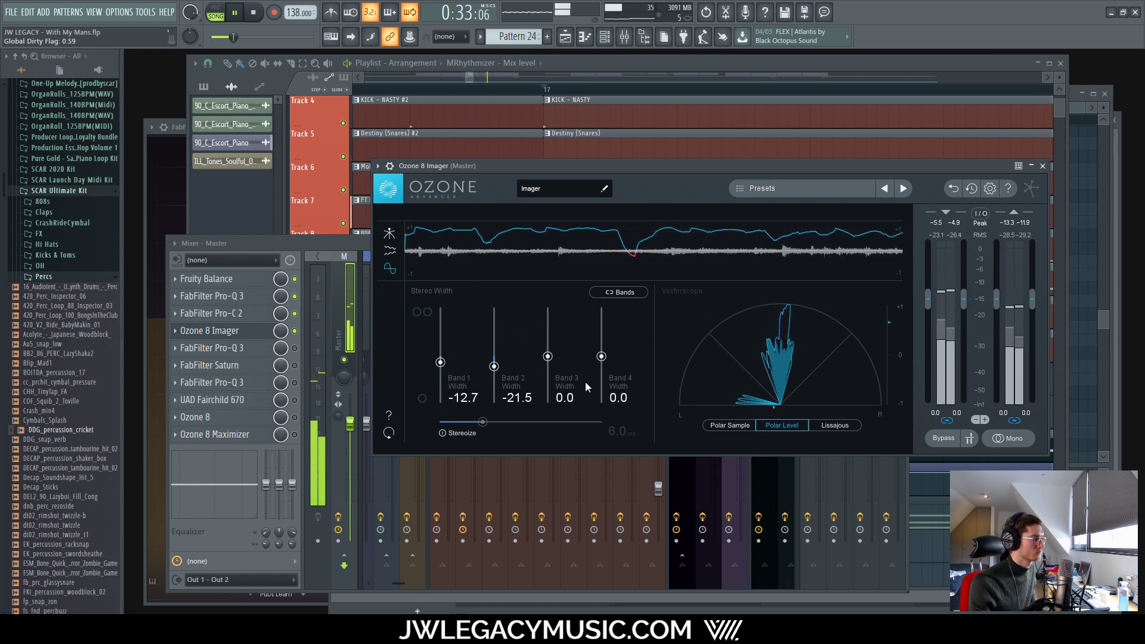
Step: Check the master in mono, then narrow Imager Band 2 width to -30.4 and Band 3 to -10.1
{"action": "left_click", "coordinate": [1003, 439]}
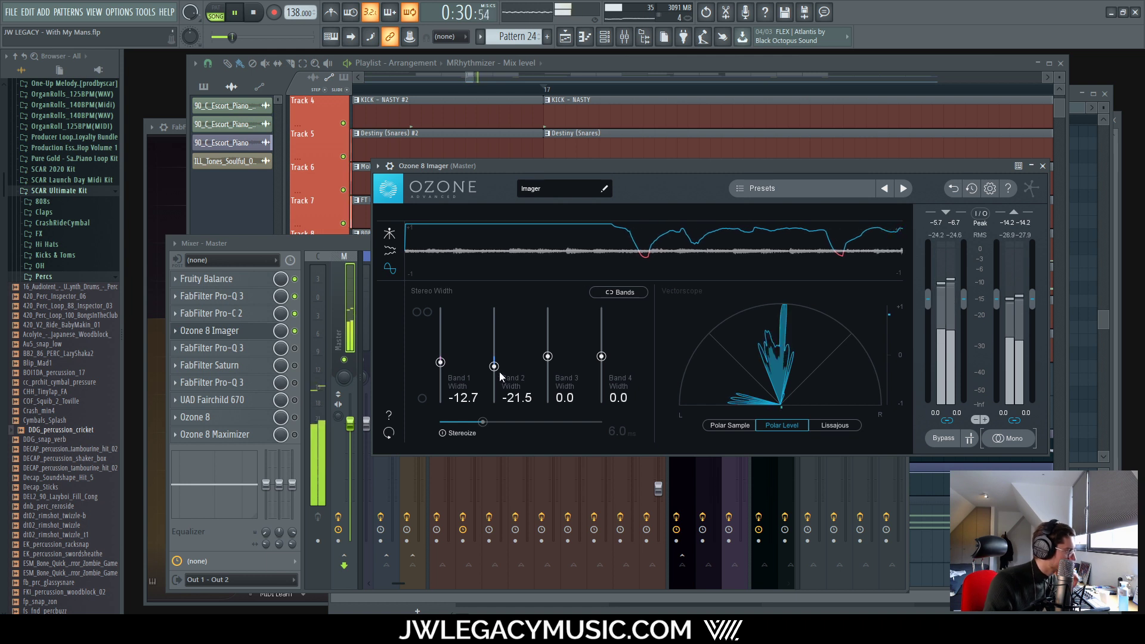
{"action": "left_click_drag", "start_coordinate": [496, 371], "coordinate": [489, 376]}
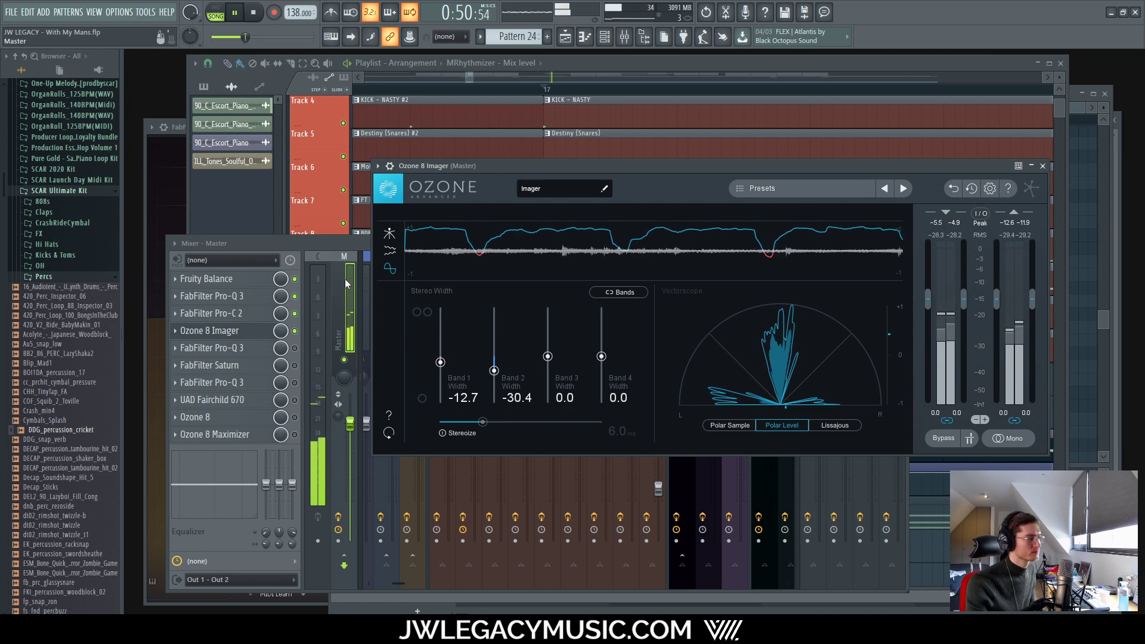
{"action": "left_click", "coordinate": [391, 232]}
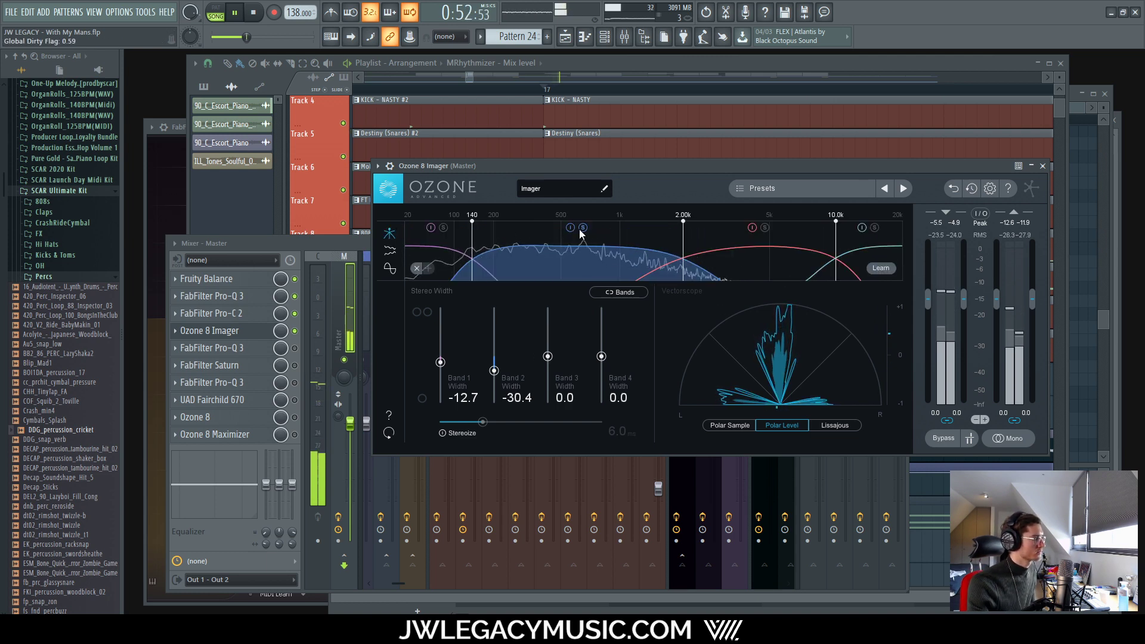
{"action": "left_click", "coordinate": [765, 227]}
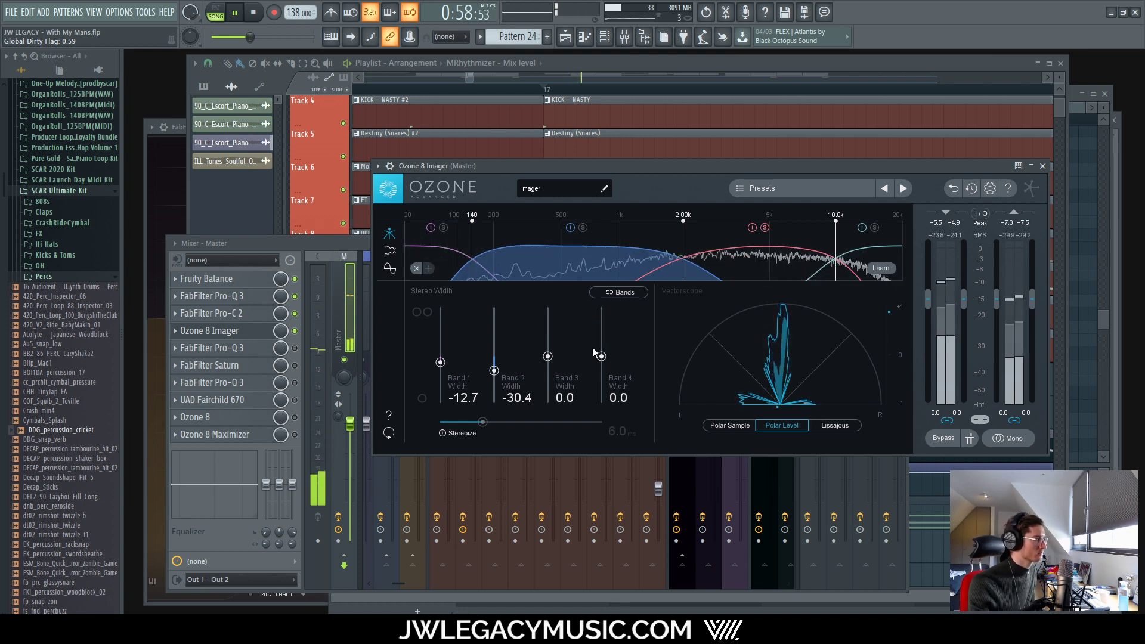
{"action": "left_click", "coordinate": [390, 268]}
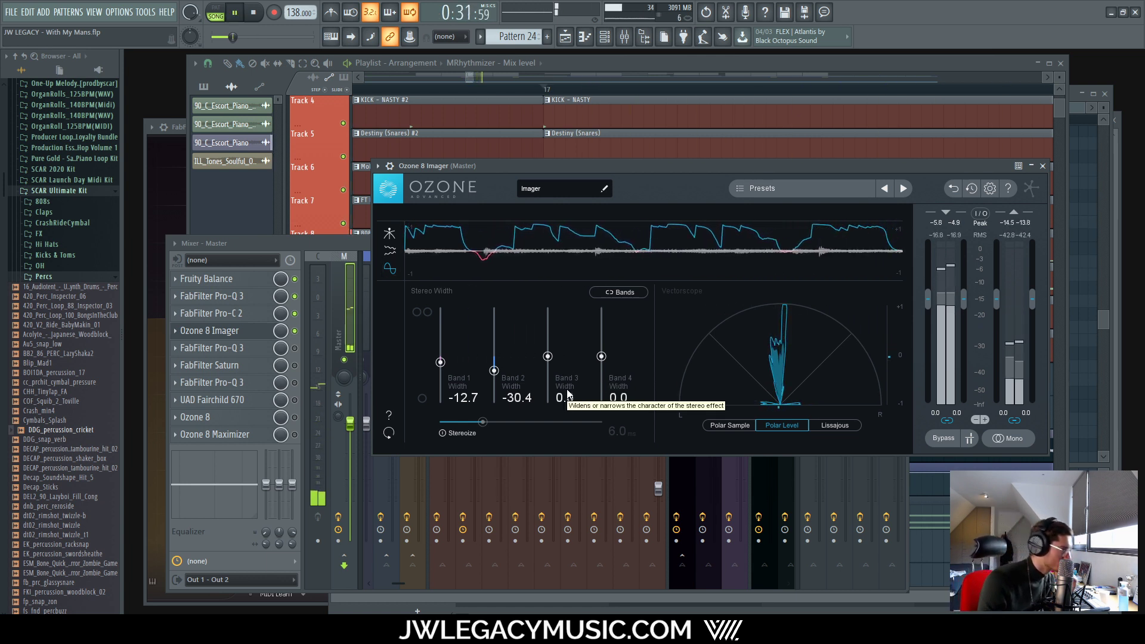
{"action": "left_click_drag", "start_coordinate": [547, 356], "coordinate": [547, 361]}
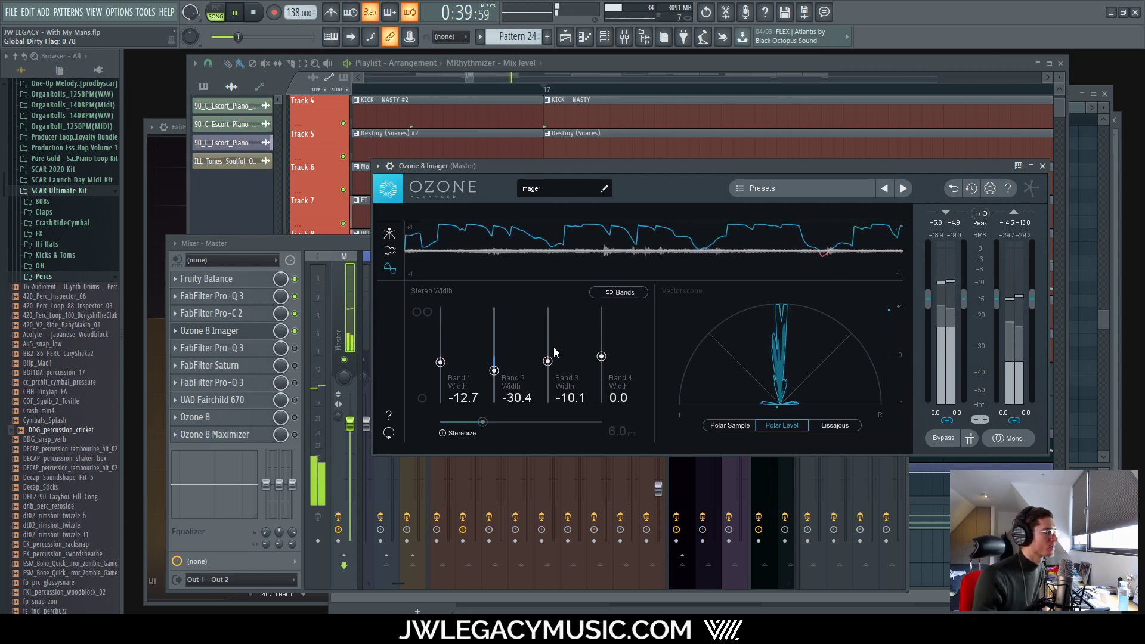
{"action": "left_click", "coordinate": [338, 240]}
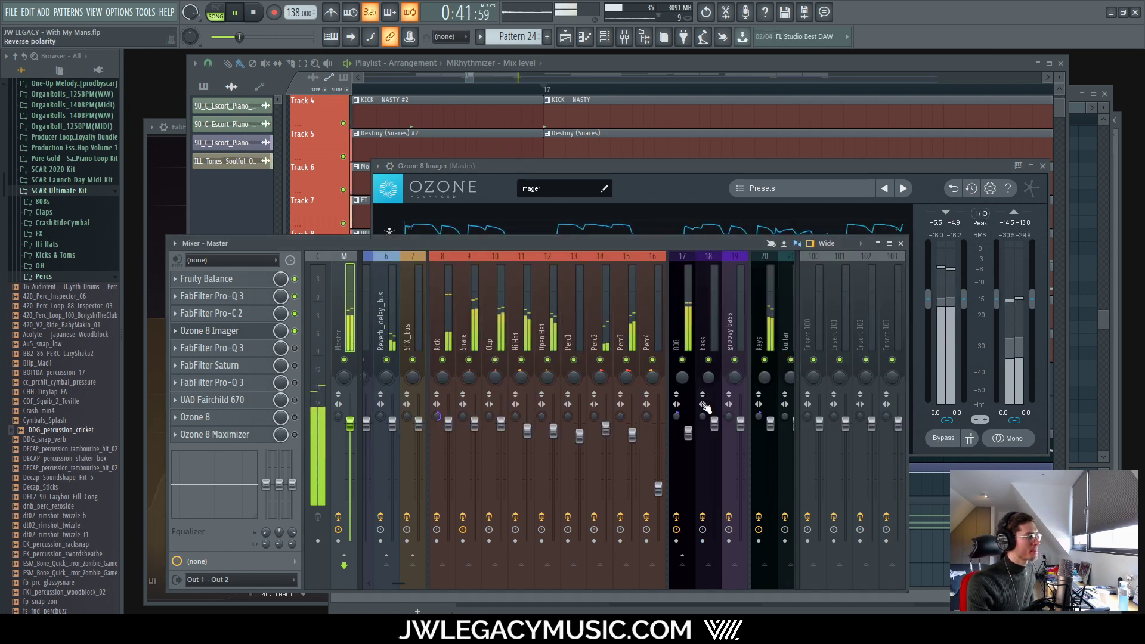
{"action": "scroll", "coordinate": [414, 572], "scroll_direction": "up", "scroll_amount": 5}
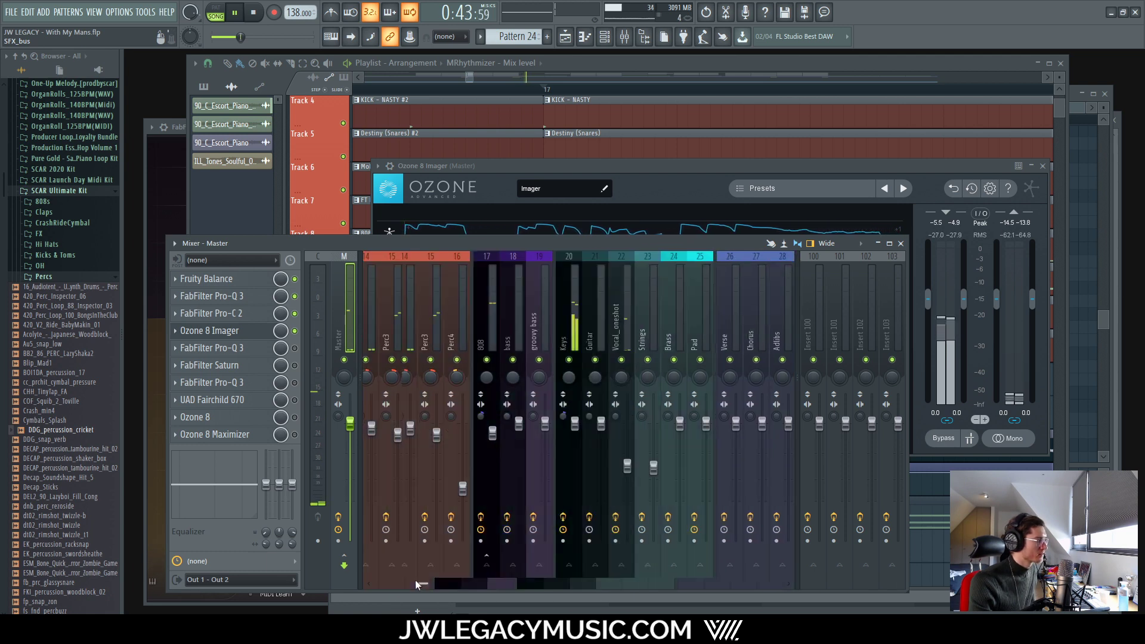
{"action": "left_click", "coordinate": [697, 212]}
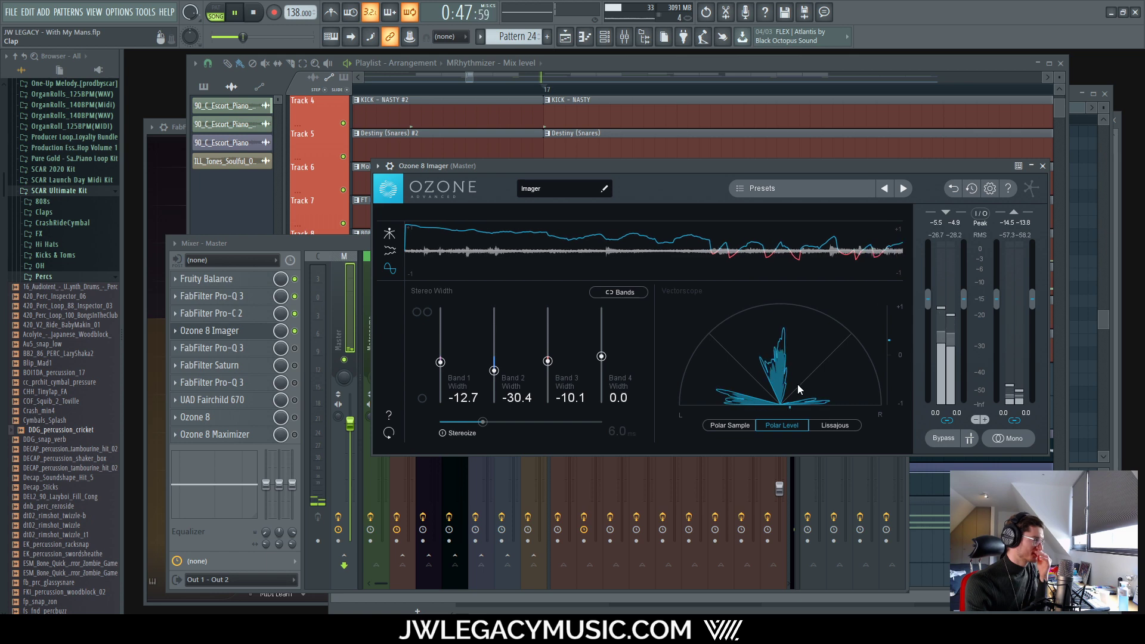
{"action": "left_click", "coordinate": [301, 239]}
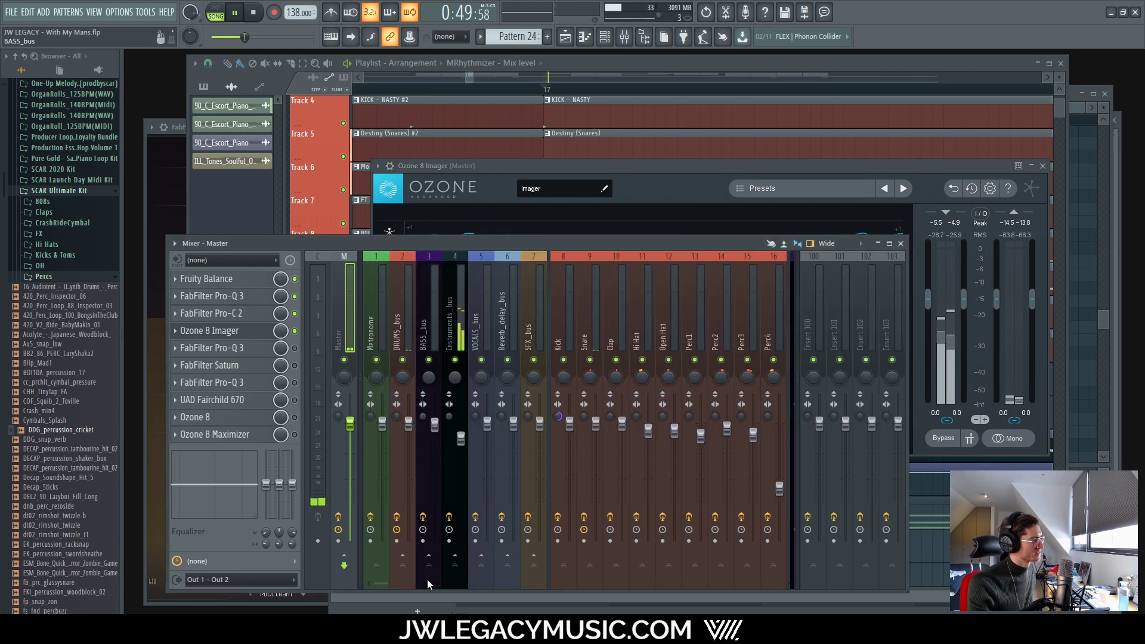
{"action": "left_click_drag", "start_coordinate": [388, 583], "coordinate": [459, 581]}
{"action": "left_click", "coordinate": [521, 388]}
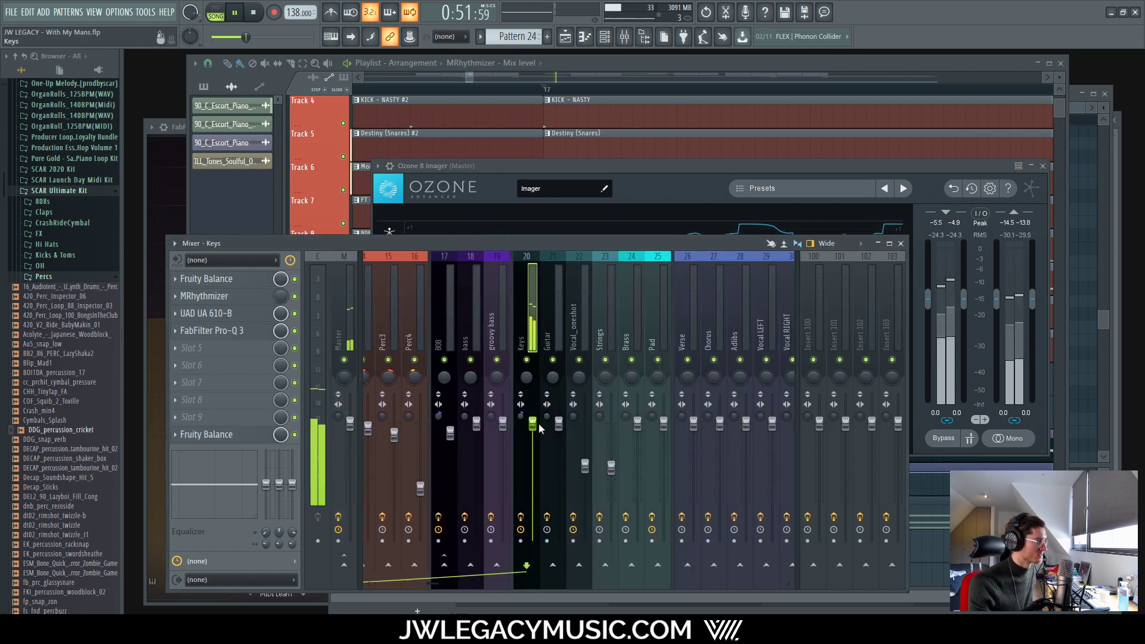
{"action": "left_click", "coordinate": [520, 416]}
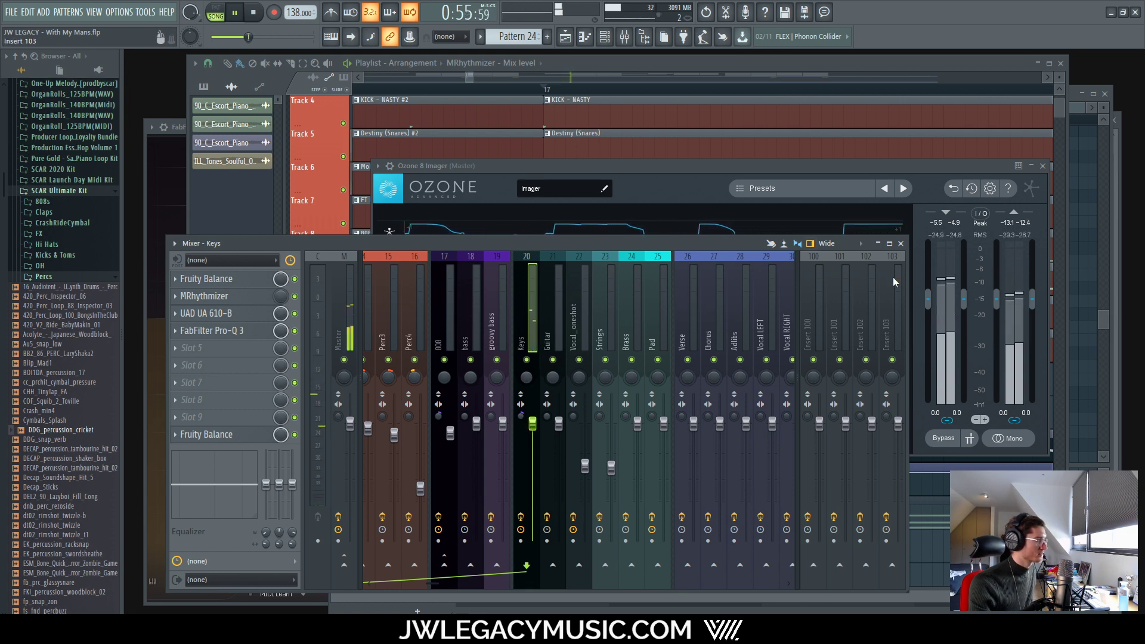
{"action": "left_click", "coordinate": [997, 436]}
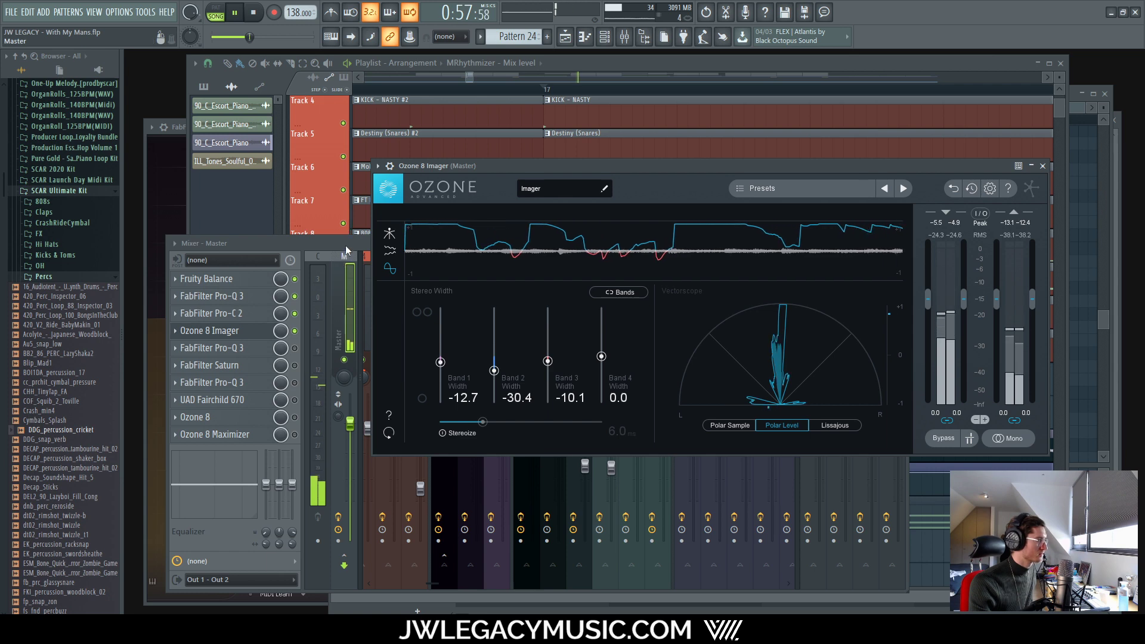
{"action": "left_click", "coordinate": [346, 247]}
{"action": "left_click", "coordinate": [695, 180]}
{"action": "left_click", "coordinate": [390, 234]}
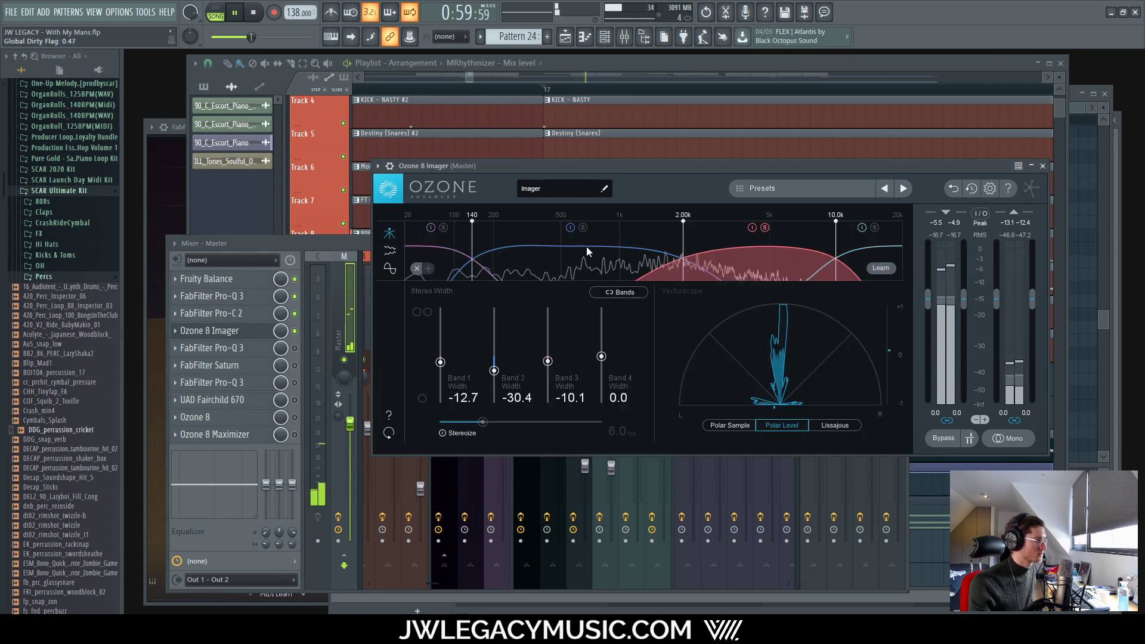
{"action": "left_click", "coordinate": [323, 267]}
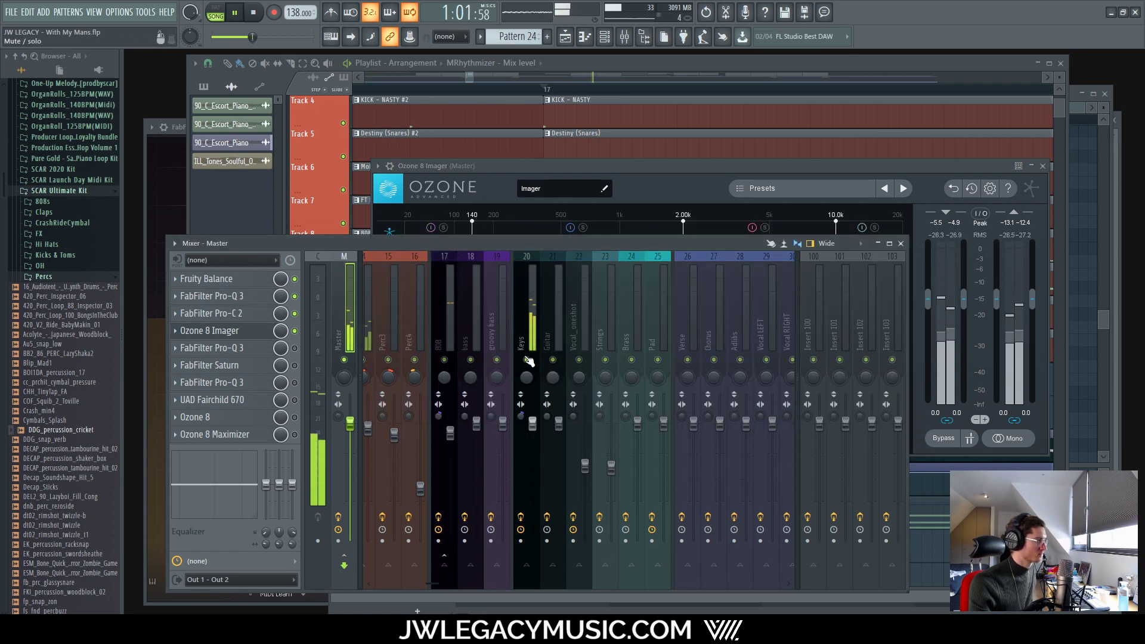
{"action": "left_click", "coordinate": [671, 165]}
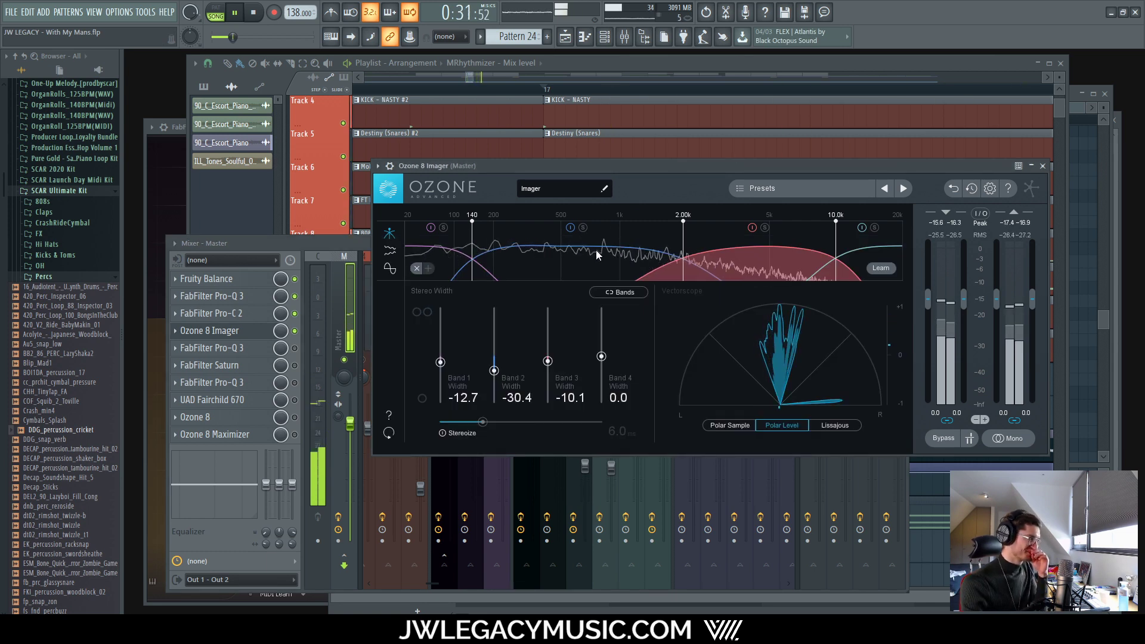
{"action": "left_click", "coordinate": [392, 269]}
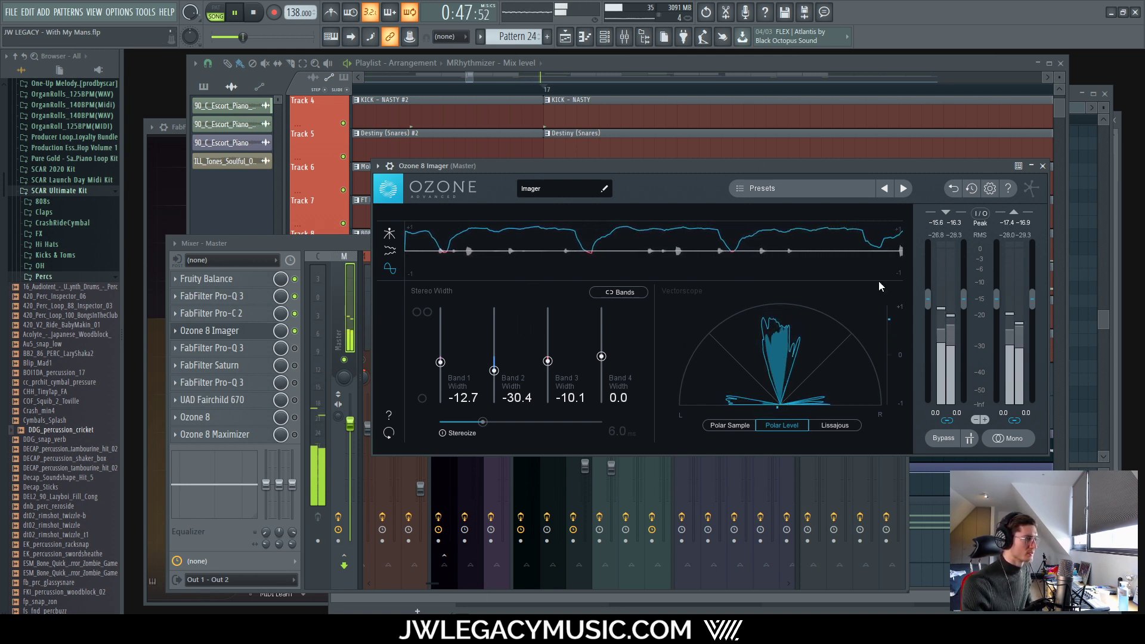
{"action": "left_click", "coordinate": [389, 268]}
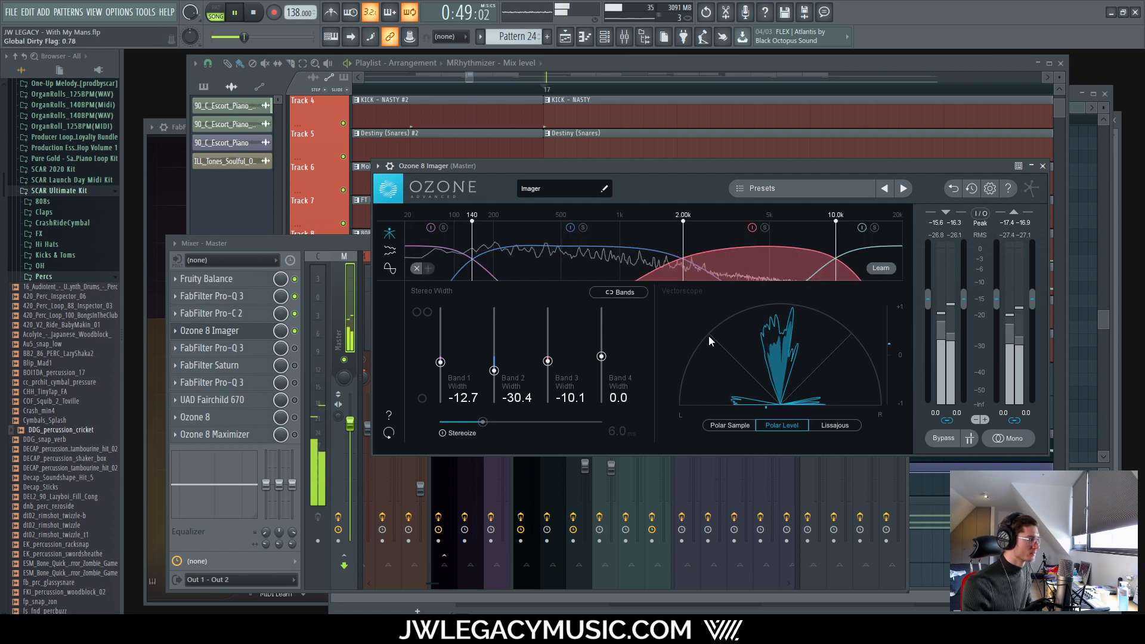
Step: Solo Imager Band 4, narrow its width to -7.6, and close the plugin window
{"action": "left_click", "coordinate": [334, 255]}
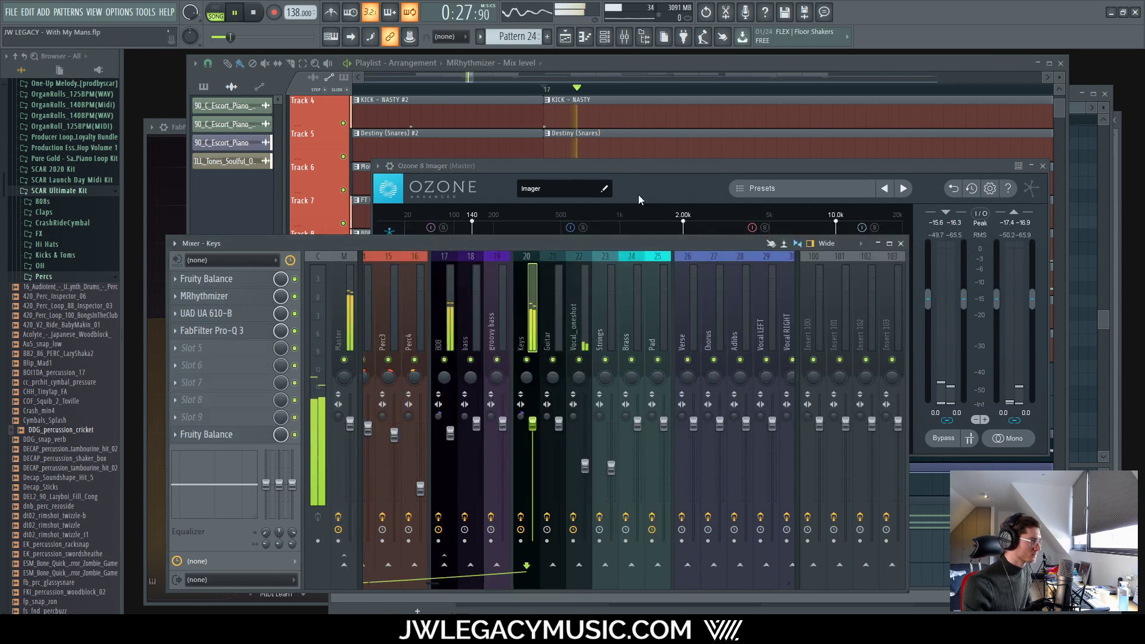
{"action": "left_click", "coordinate": [638, 194]}
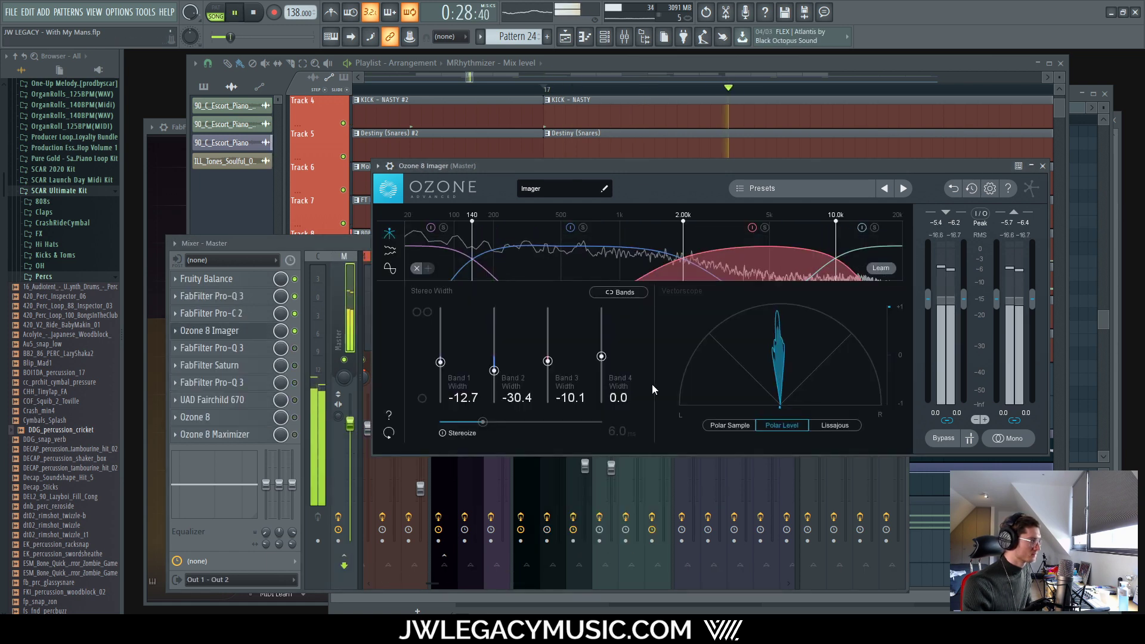
{"action": "left_click", "coordinate": [873, 227]}
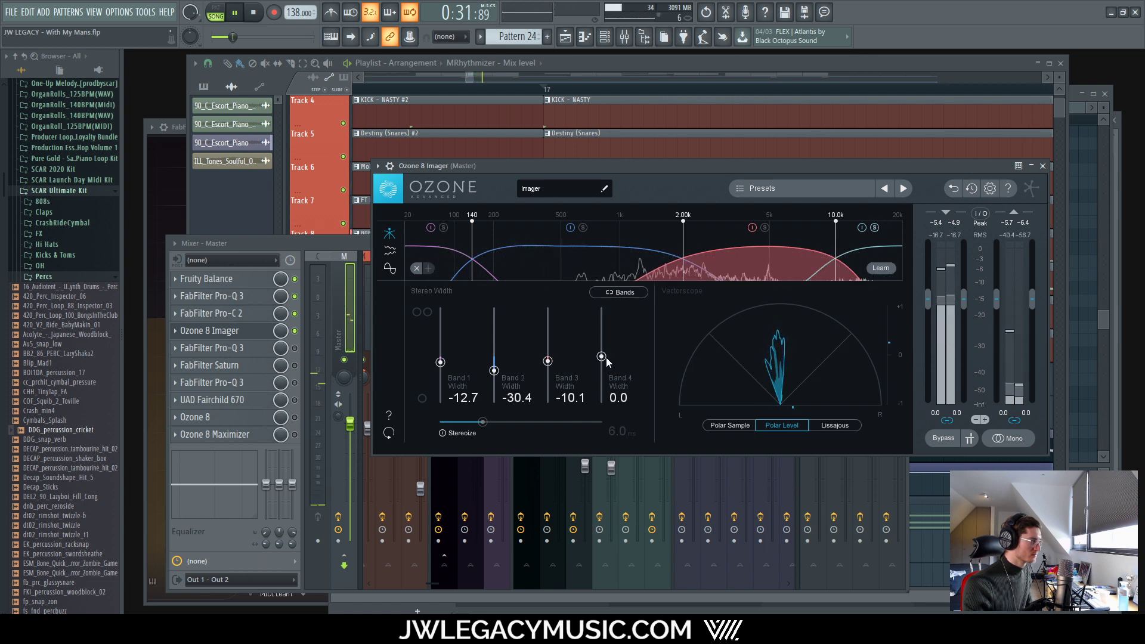
{"action": "left_click_drag", "start_coordinate": [602, 357], "coordinate": [599, 362]}
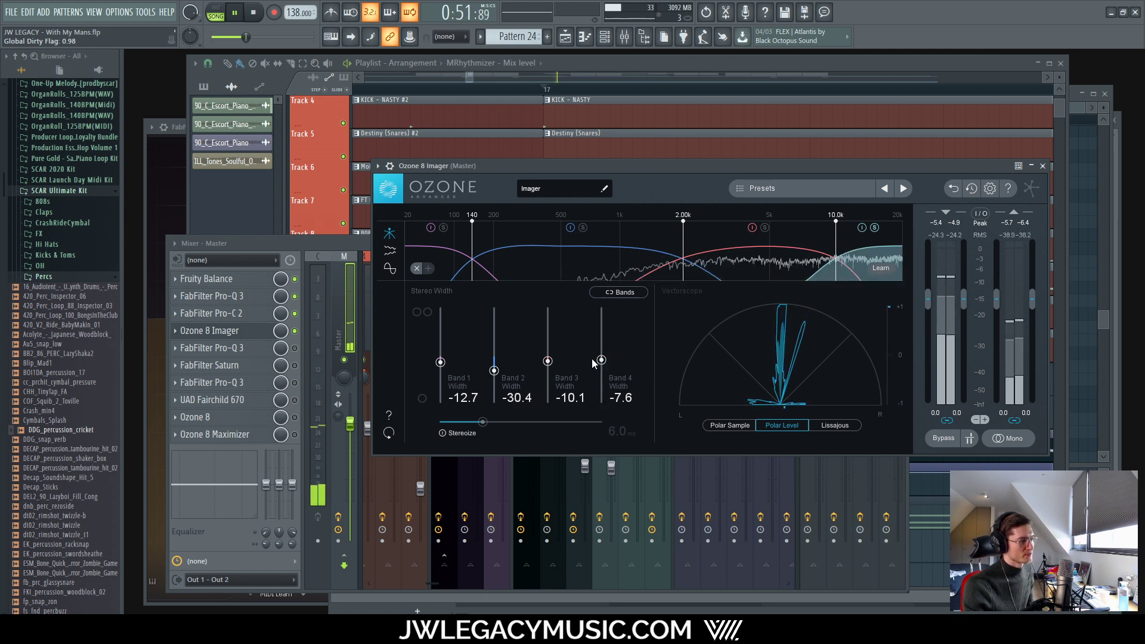
{"action": "left_click_drag", "start_coordinate": [601, 360], "coordinate": [601, 360]}
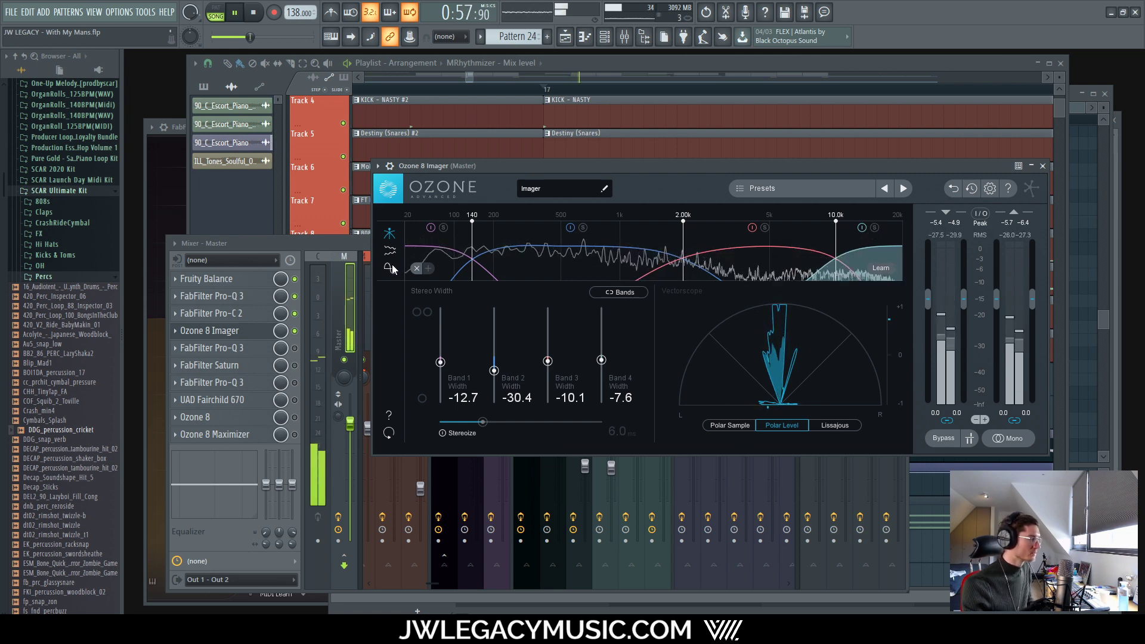
{"action": "left_click", "coordinate": [1042, 165]}
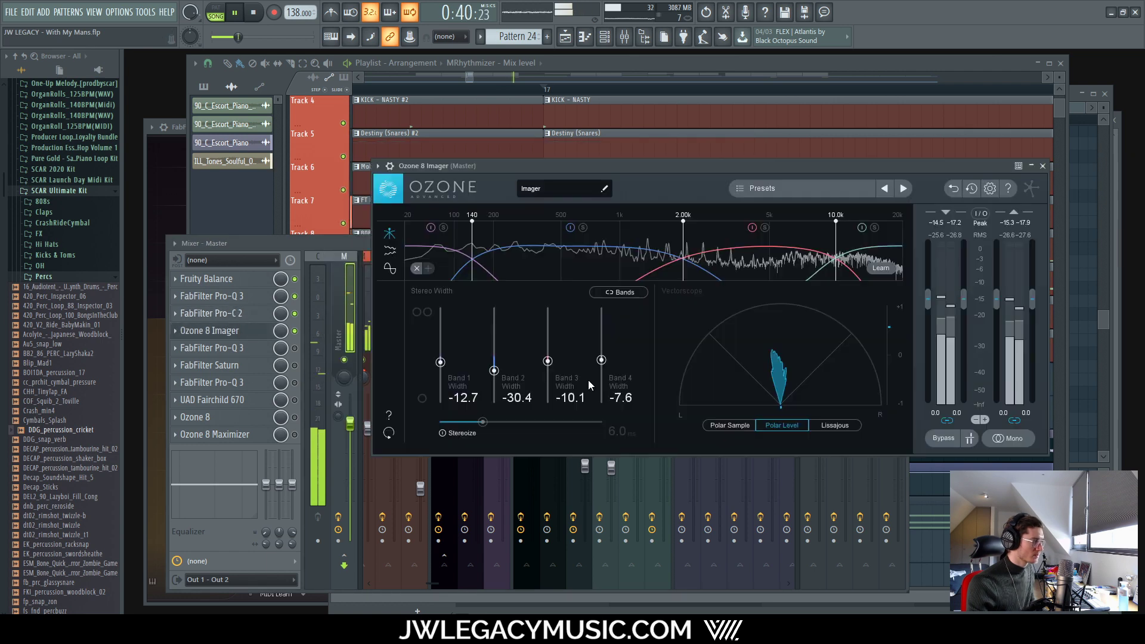
Step: Rework Imager Band 2 width, settling on -24.1, then switch the master to mono
{"action": "left_click_drag", "start_coordinate": [493, 374], "coordinate": [495, 372]}
{"action": "key", "text": "space"}
{"action": "key", "text": "space"}
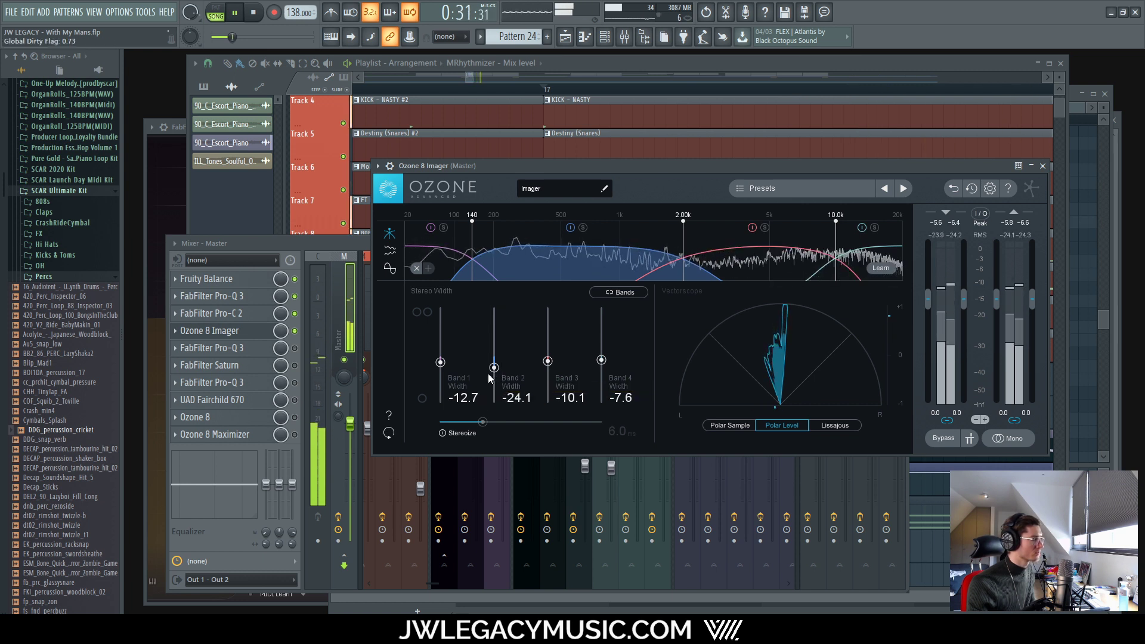
{"action": "left_click", "coordinate": [386, 271]}
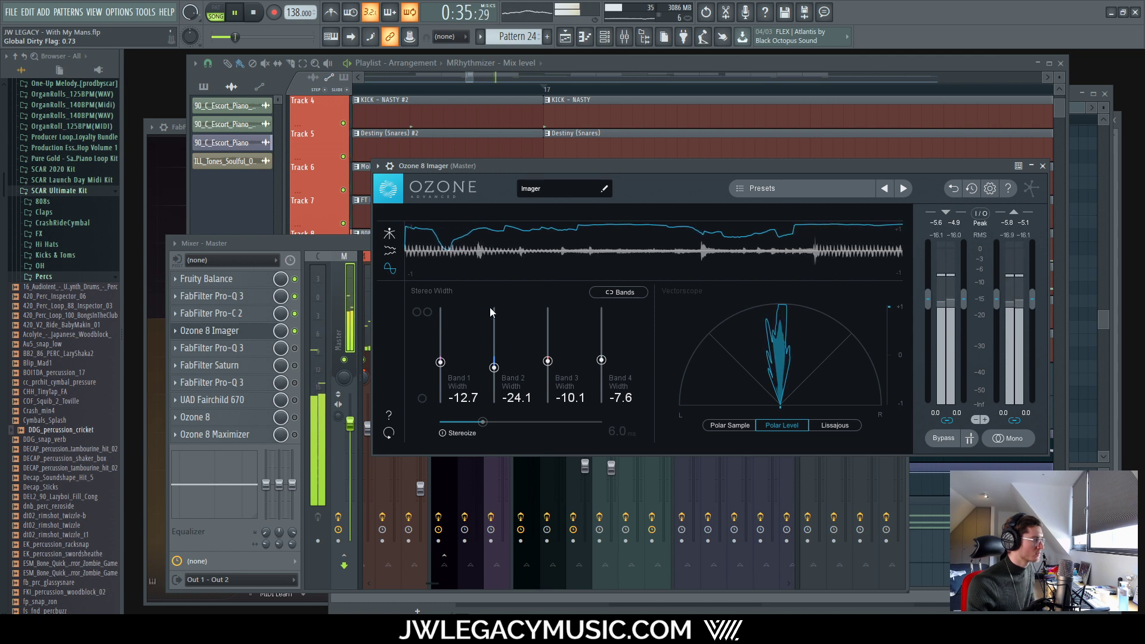
{"action": "left_click", "coordinate": [389, 232]}
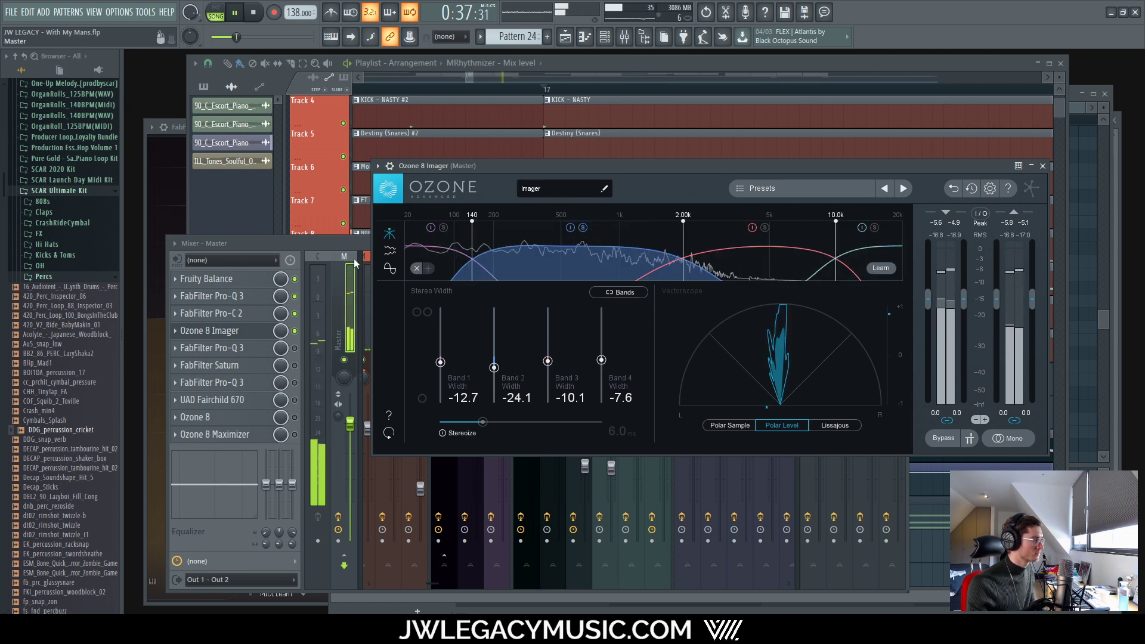
{"action": "left_click", "coordinate": [390, 269]}
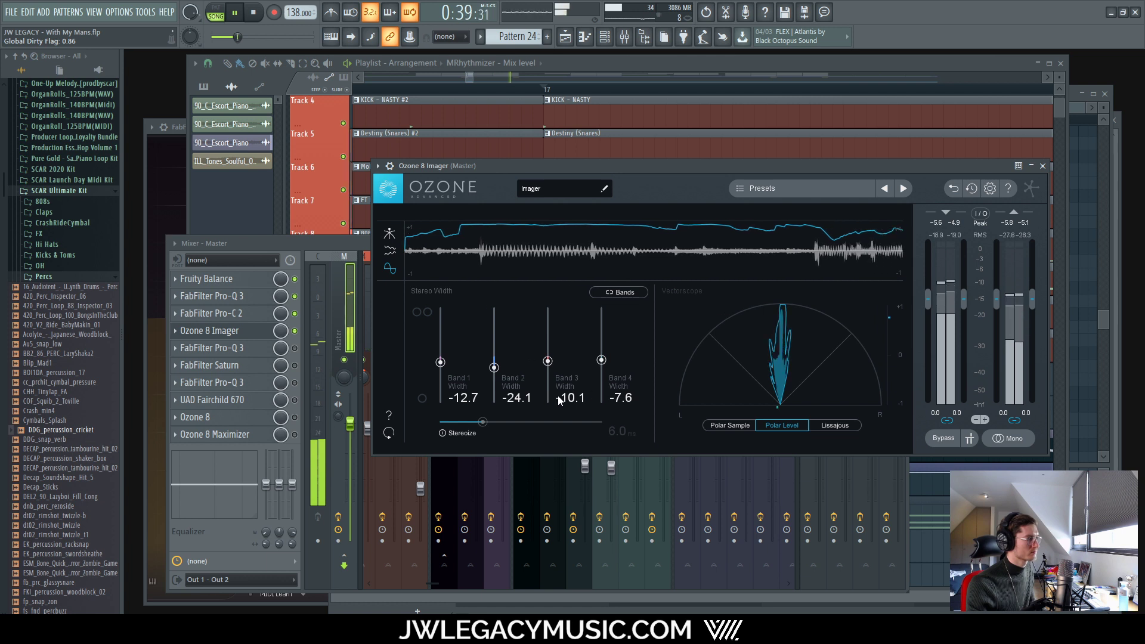
{"action": "left_click_drag", "start_coordinate": [493, 367], "coordinate": [498, 367]}
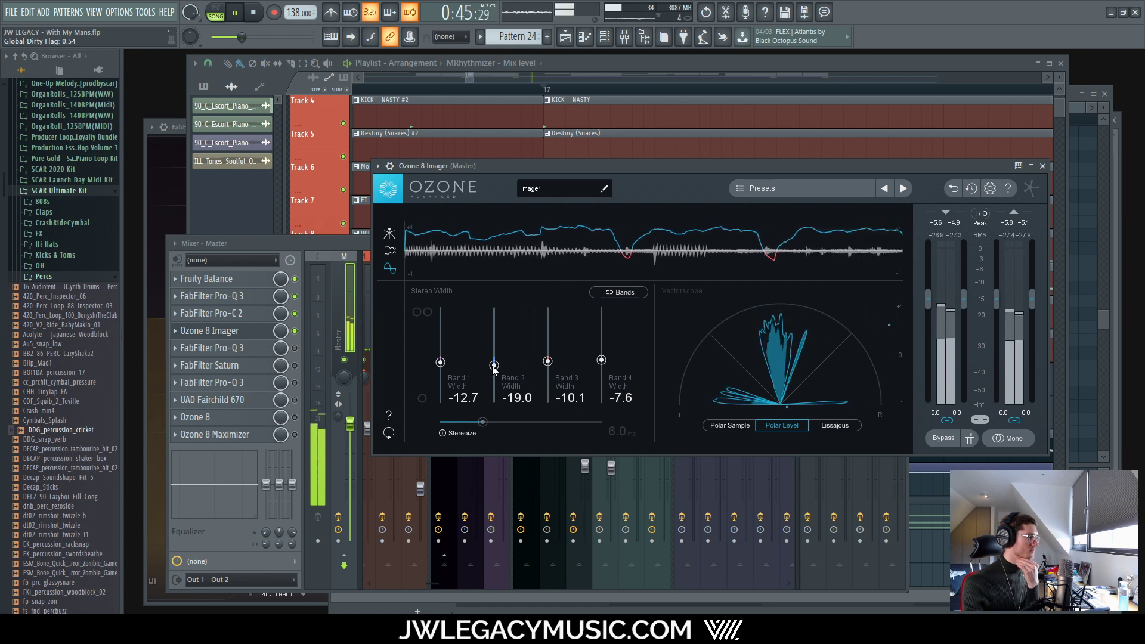
{"action": "left_click_drag", "start_coordinate": [493, 366], "coordinate": [491, 369]}
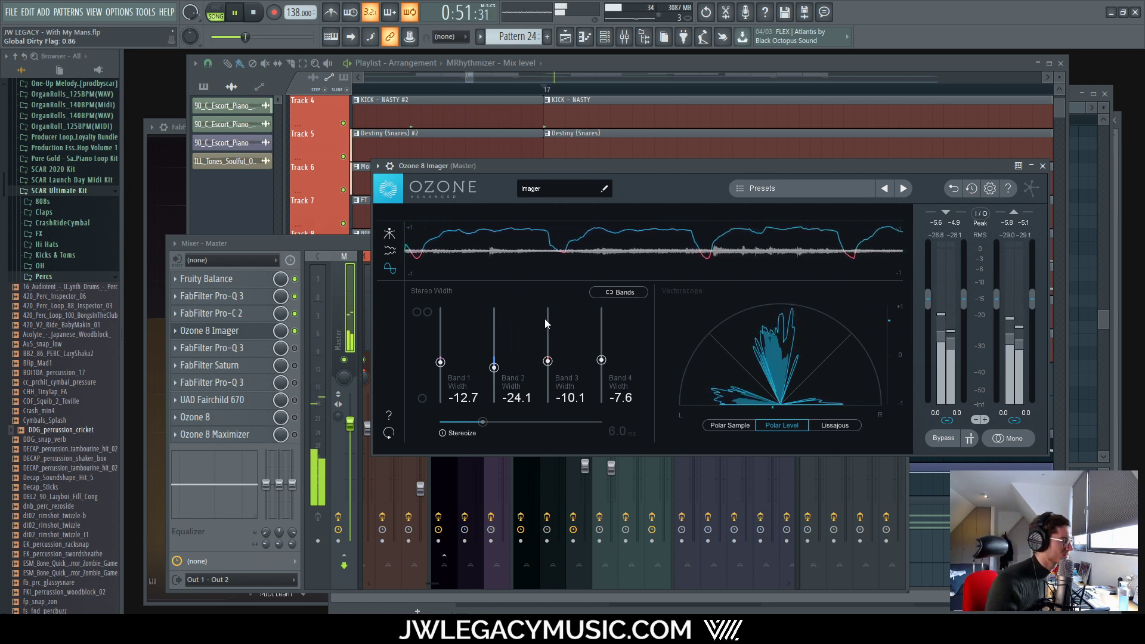
{"action": "left_click", "coordinate": [1008, 438]}
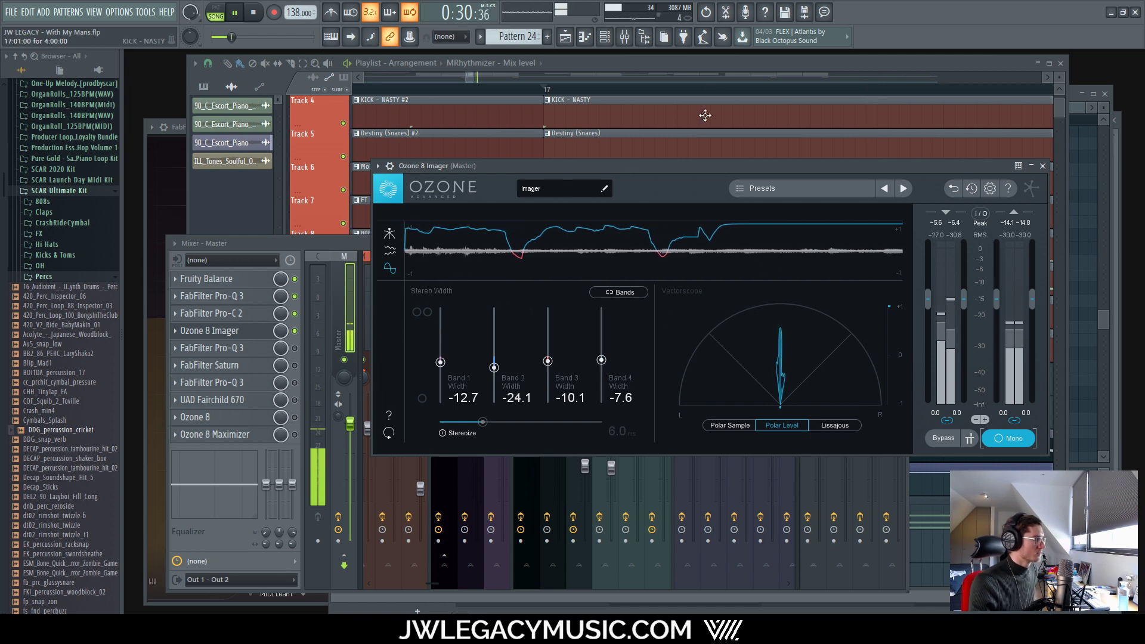
Step: Return the master Imager to stereo monitoring and toggle its correlation and spectrum views
{"action": "left_click", "coordinate": [707, 66]}
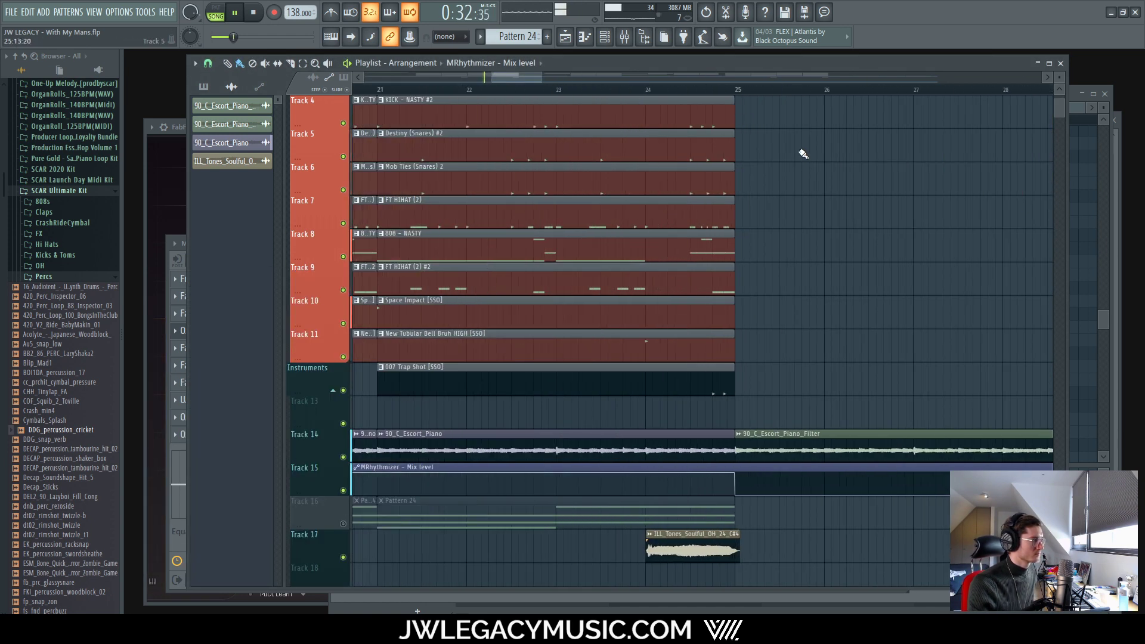
{"action": "key", "text": "space"}
{"action": "scroll", "coordinate": [800, 151], "scroll_direction": "up", "scroll_amount": 5}
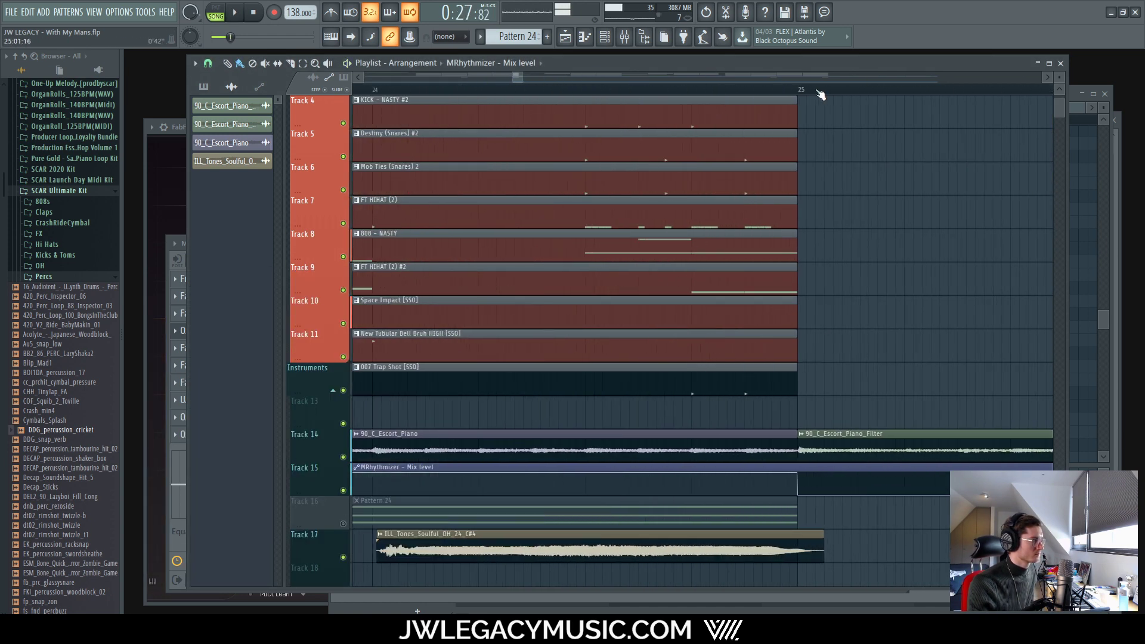
{"action": "left_click", "coordinate": [624, 37]}
{"action": "left_click", "coordinate": [222, 336]}
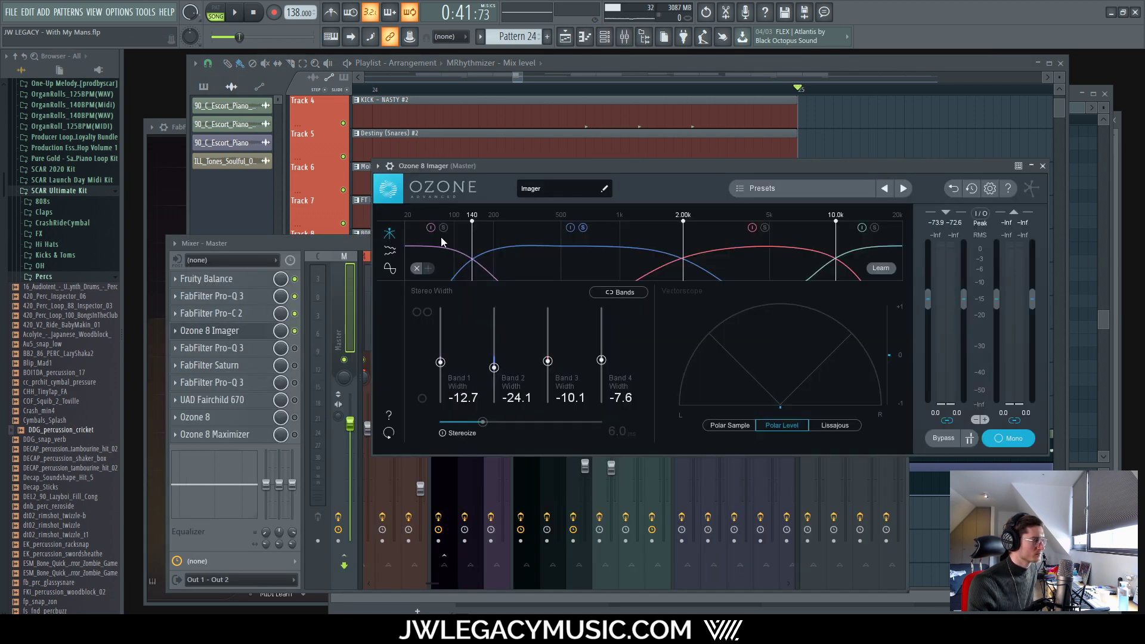
{"action": "key", "text": "space"}
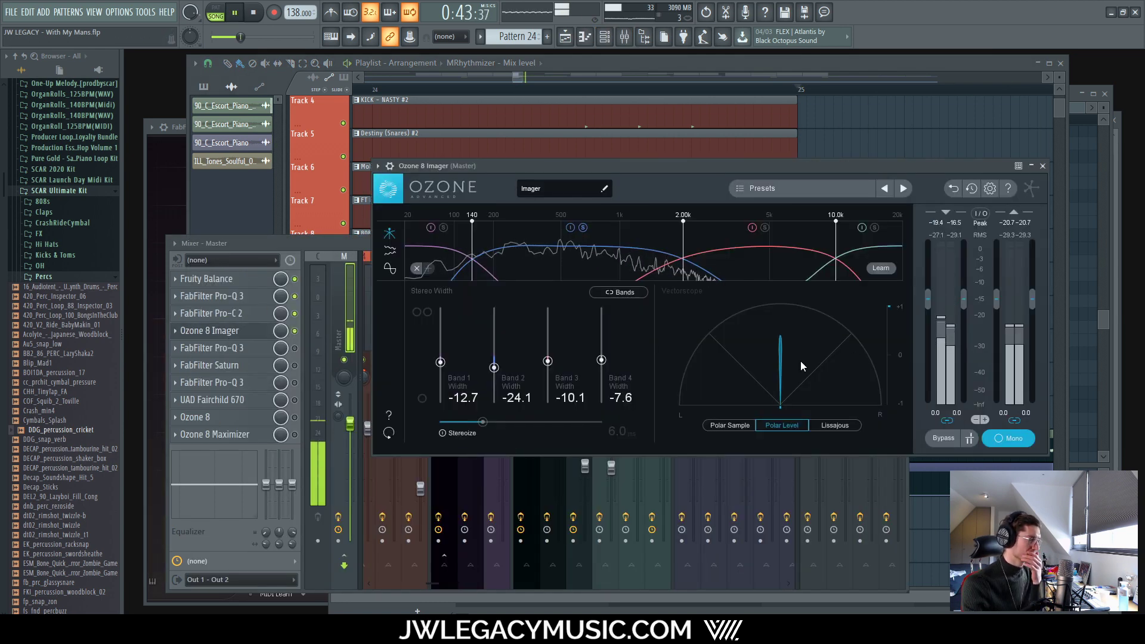
{"action": "left_click", "coordinate": [1007, 439]}
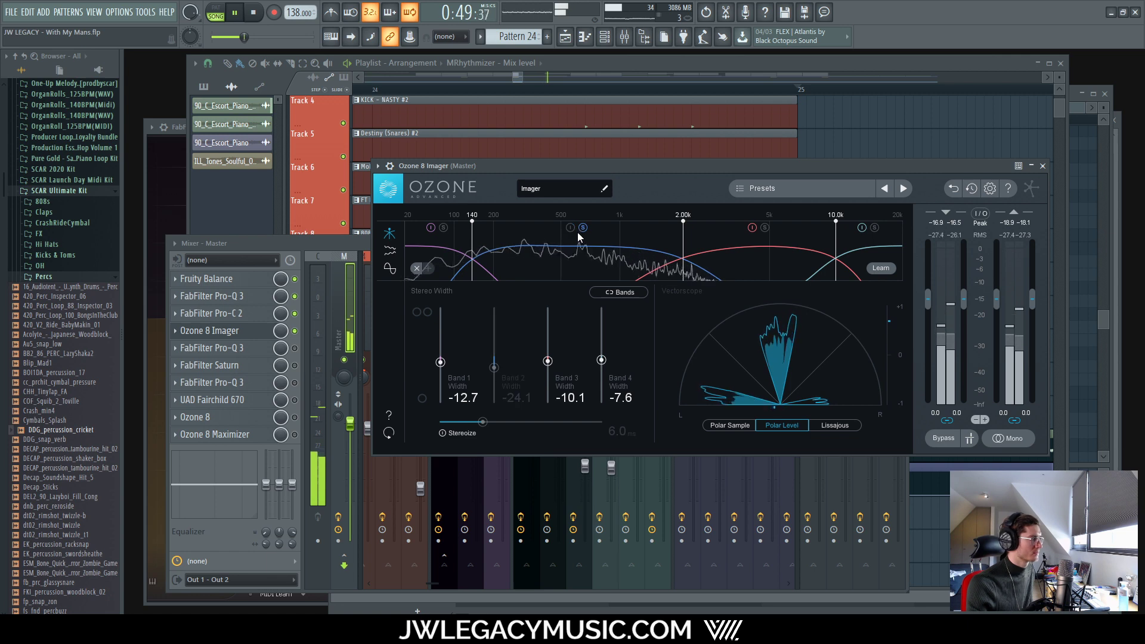
{"action": "left_click", "coordinate": [389, 268]}
{"action": "left_click", "coordinate": [389, 233]}
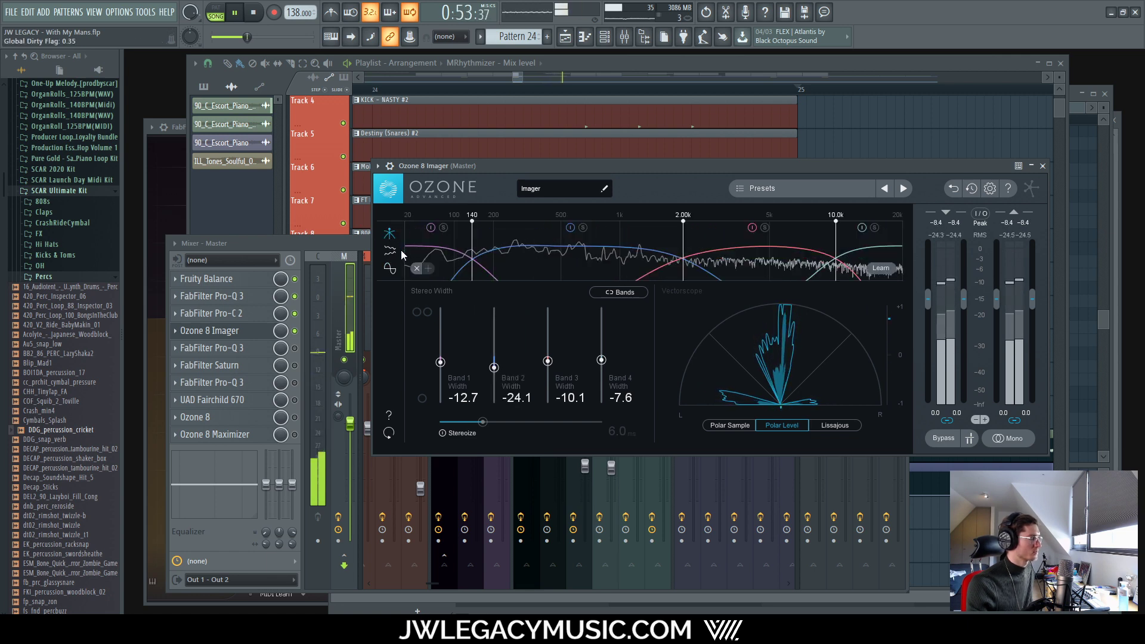
{"action": "left_click", "coordinate": [371, 368]}
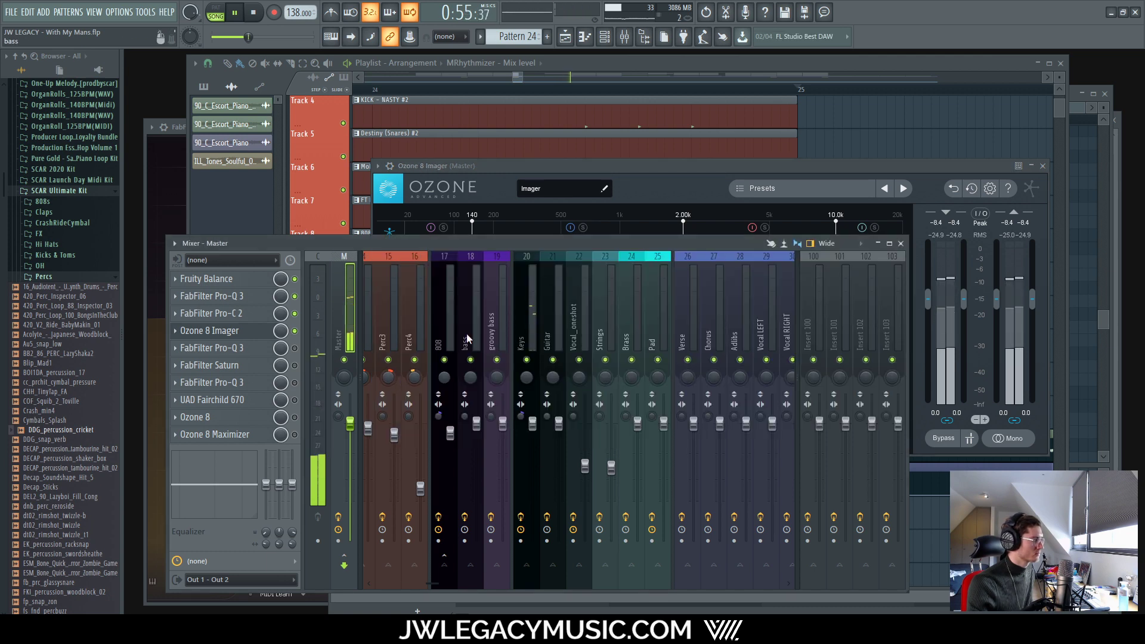
Step: Play the arrangement from bar 17 and open the master's FabFilter Pro-Q 3
{"action": "left_click", "coordinate": [680, 68]}
{"action": "scroll", "coordinate": [444, 283], "scroll_direction": "down", "scroll_amount": 5}
{"action": "scroll", "coordinate": [446, 284], "scroll_direction": "down", "scroll_amount": 5}
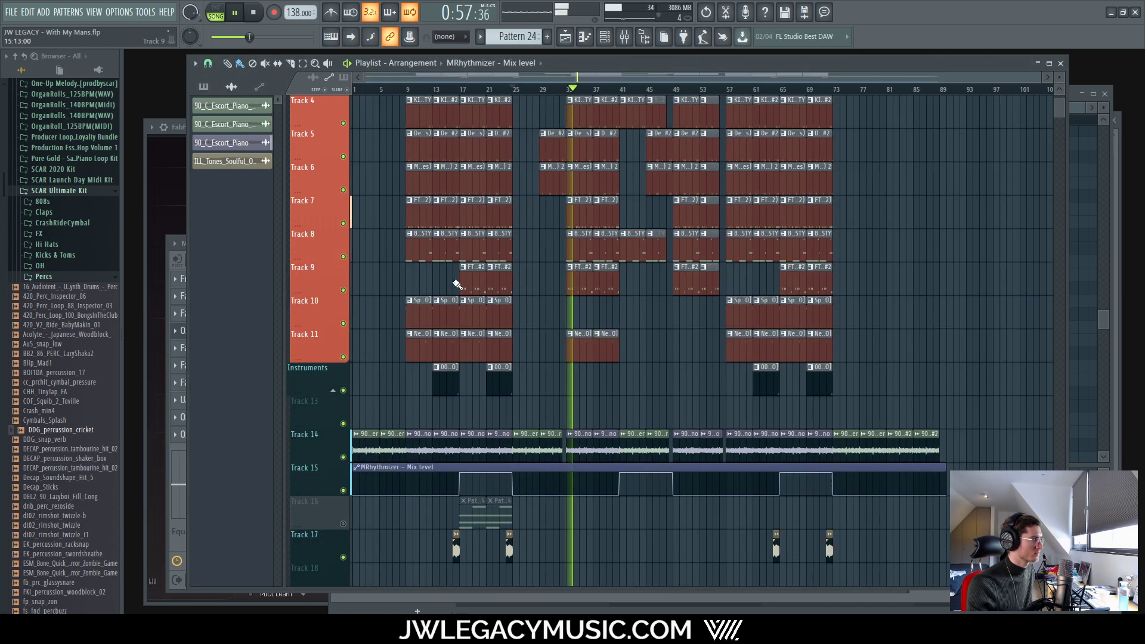
{"action": "scroll", "coordinate": [439, 216], "scroll_direction": "up", "scroll_amount": 8}
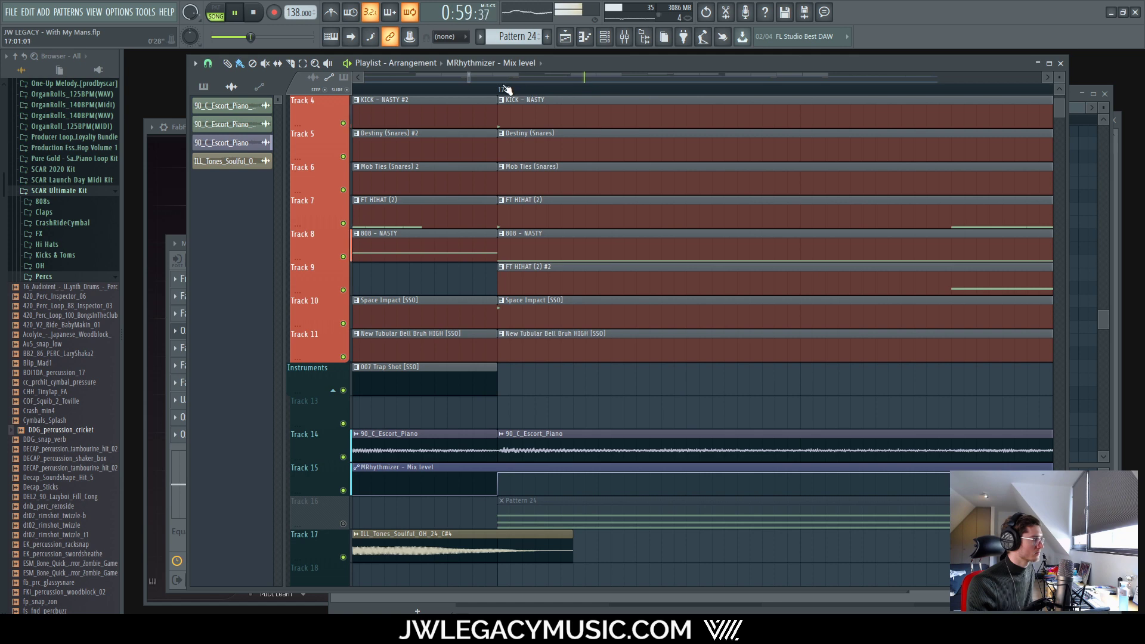
{"action": "left_click", "coordinate": [502, 90]}
{"action": "key", "text": "space"}
{"action": "scroll", "coordinate": [601, 385], "scroll_direction": "down", "scroll_amount": 8}
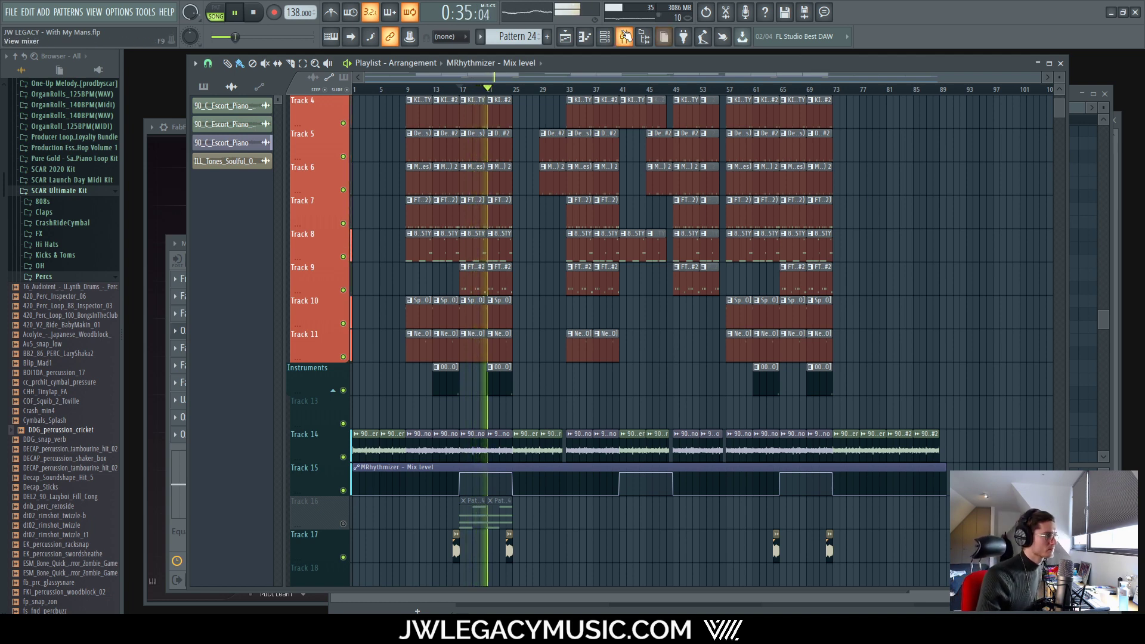
{"action": "left_click", "coordinate": [604, 36]}
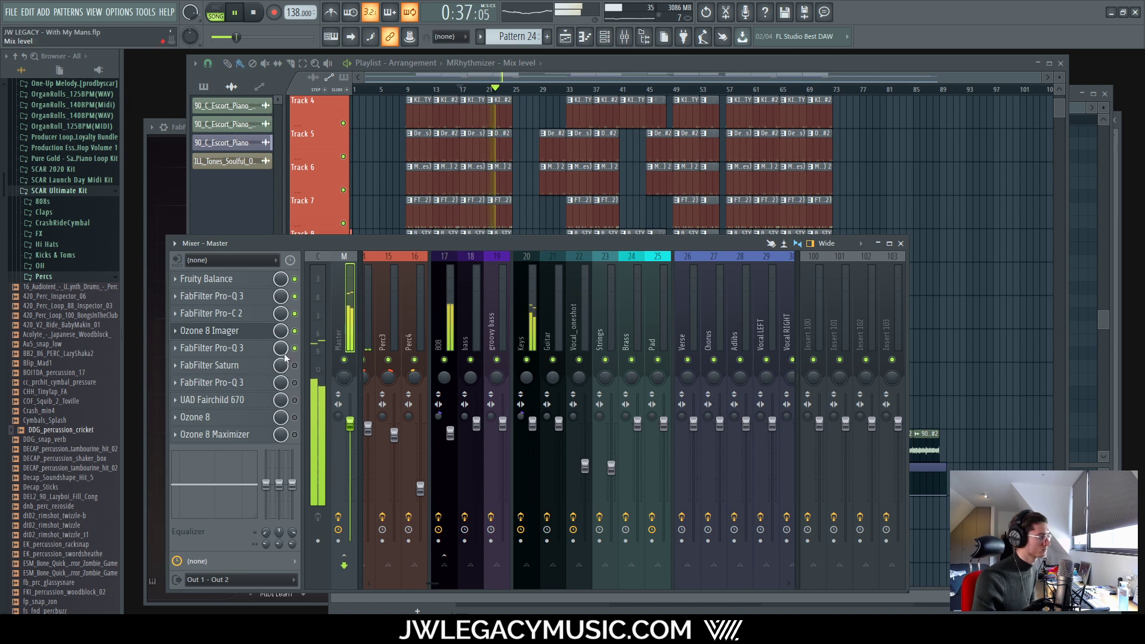
{"action": "left_click", "coordinate": [231, 351]}
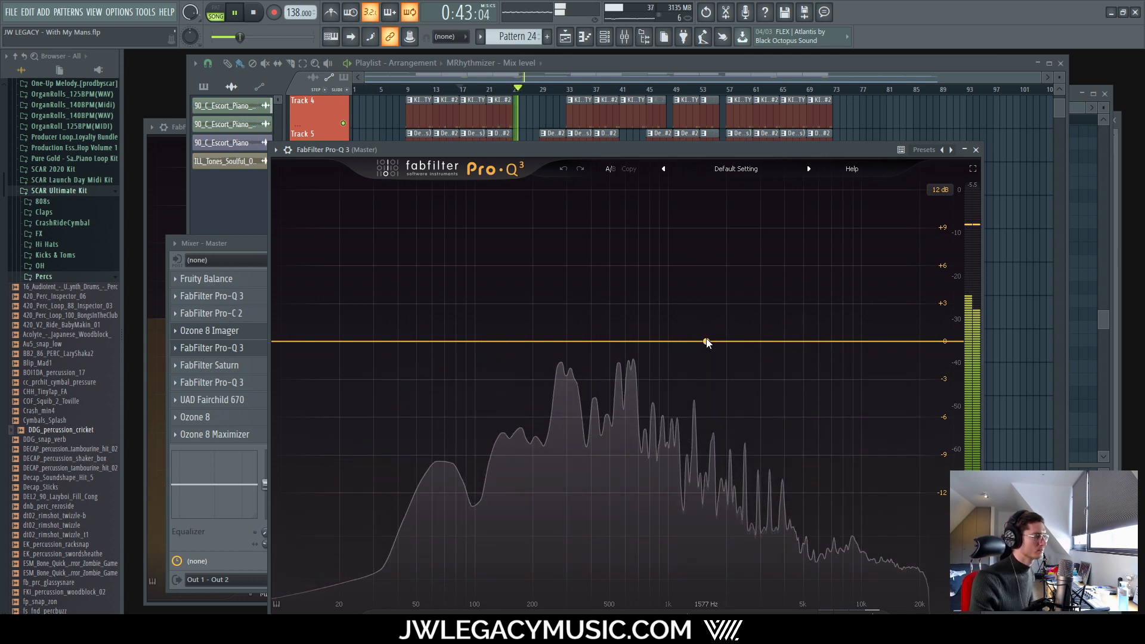
Step: Create a Side-only Pro-Q 3 bell band at +3.59 dB and solo-sweep it around 1.5–2.4 kHz
{"action": "key", "text": "space"}
{"action": "left_click_drag", "start_coordinate": [709, 343], "coordinate": [715, 333]}
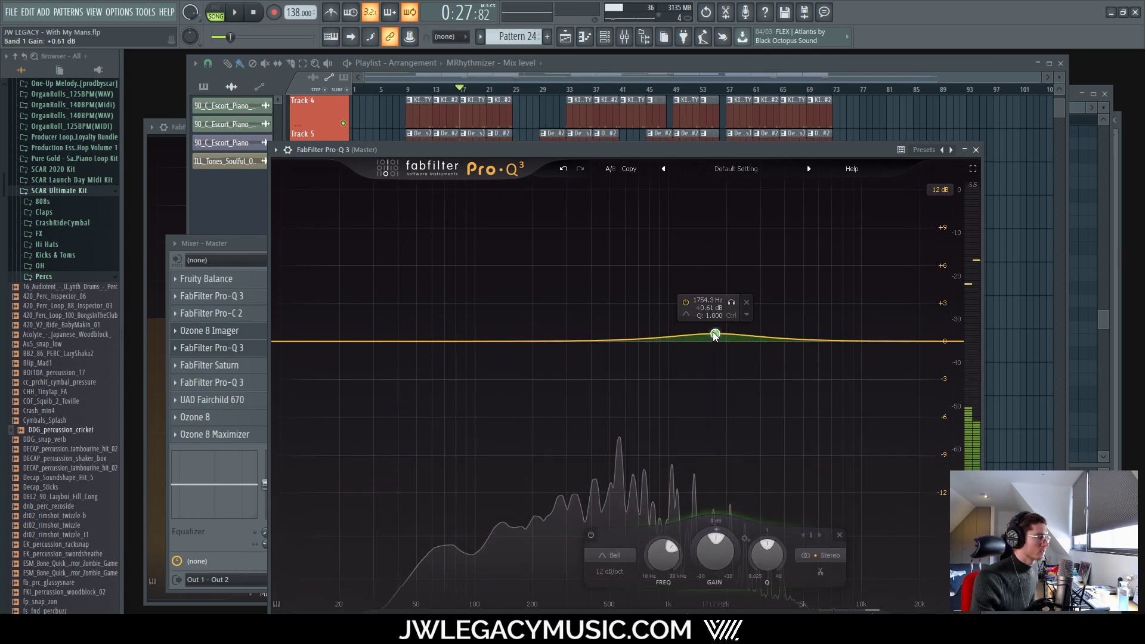
{"action": "left_click", "coordinate": [748, 315]}
{"action": "mouse_move", "coordinate": [785, 404]}
{"action": "left_click", "coordinate": [874, 451]}
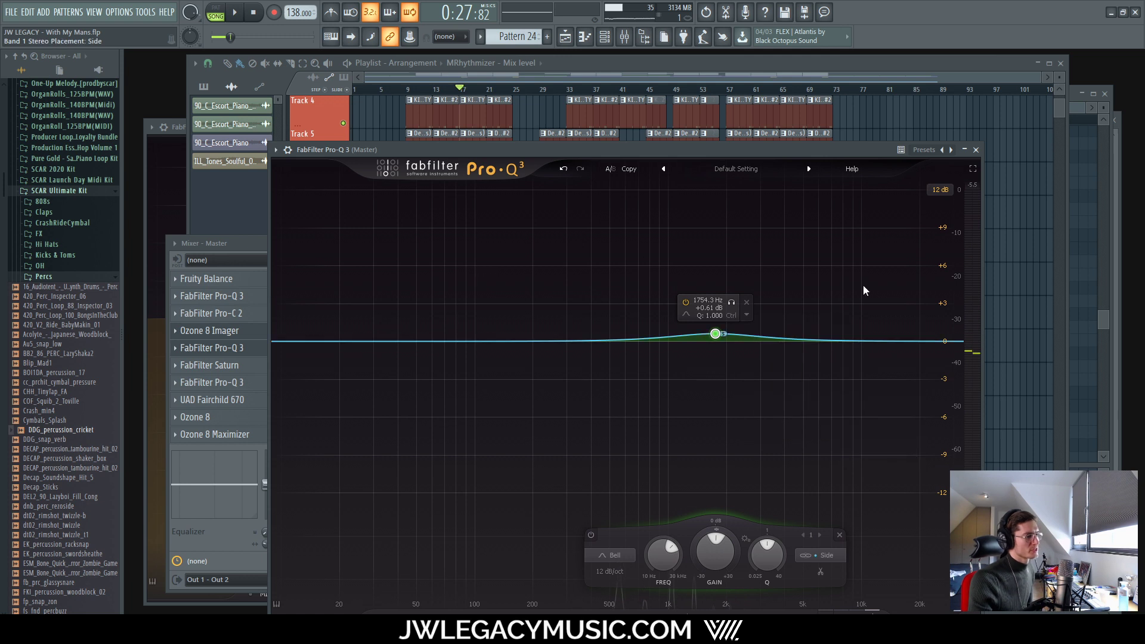
{"action": "left_click_drag", "start_coordinate": [707, 337], "coordinate": [674, 300]}
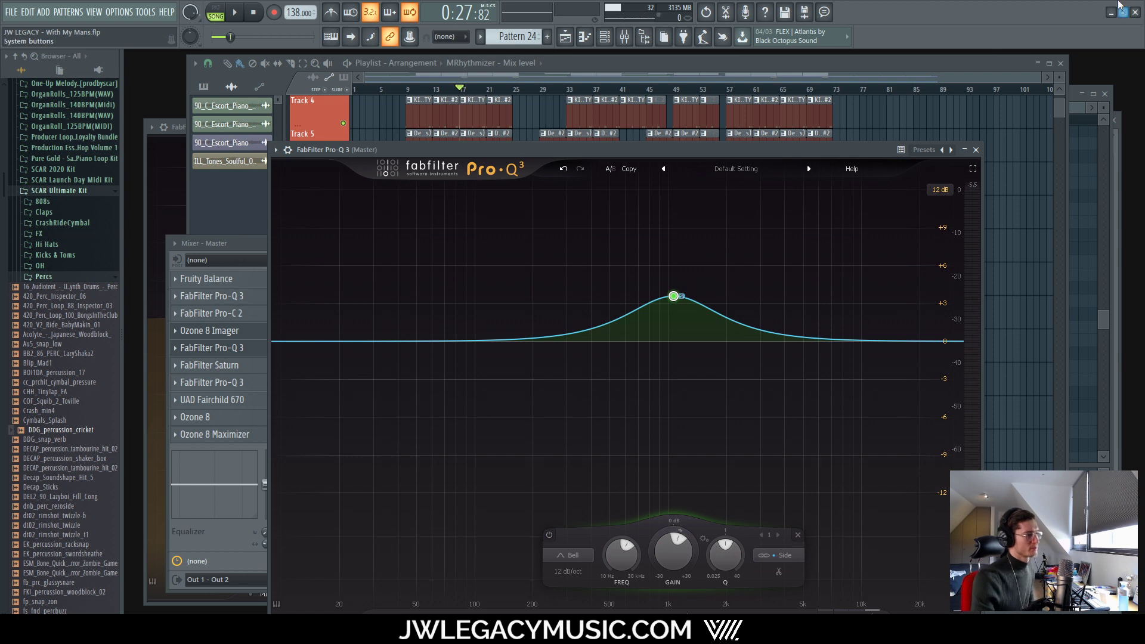
{"action": "left_click_drag", "start_coordinate": [690, 264], "coordinate": [673, 295]}
{"action": "key", "text": "space"}
{"action": "key", "text": "space"}
Step: Solo the Vocal_oneshot mixer channel and reopen the master Pro-Q 3
{"action": "left_click", "coordinate": [582, 65]}
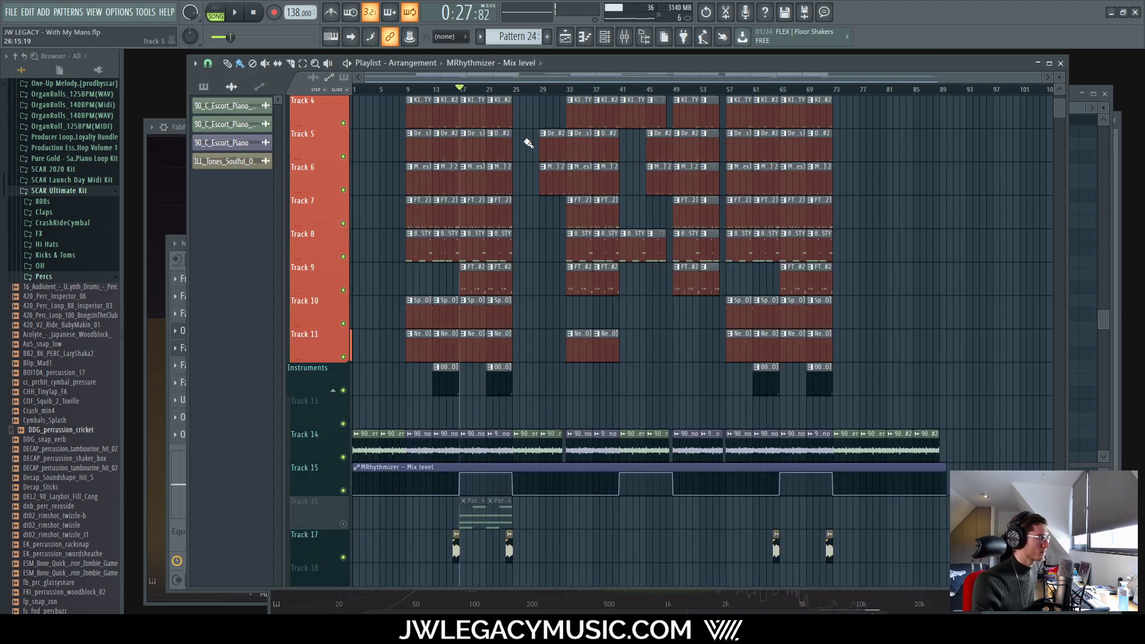
{"action": "scroll", "coordinate": [500, 142], "scroll_direction": "up", "scroll_amount": 4}
{"action": "left_click", "coordinate": [640, 37]}
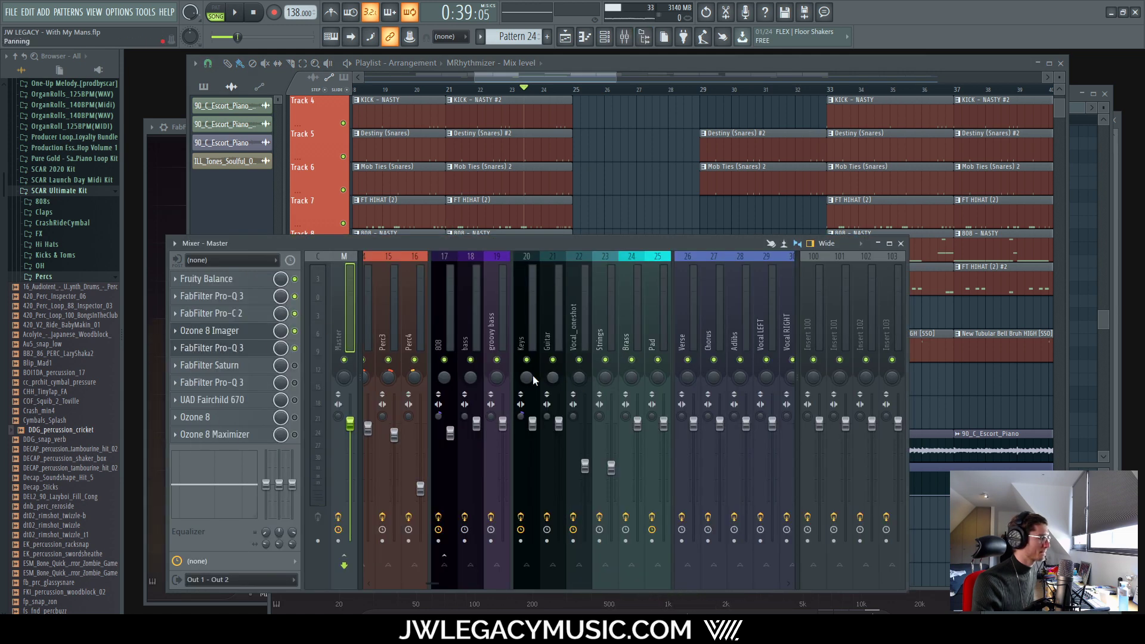
{"action": "right_click", "coordinate": [581, 361]}
{"action": "left_click", "coordinate": [234, 351]}
Step: Solo-sweep the Pro-Q 3 bell band up to about 2.9 kHz during playback
{"action": "left_click", "coordinate": [234, 350]}
{"action": "key", "text": "space"}
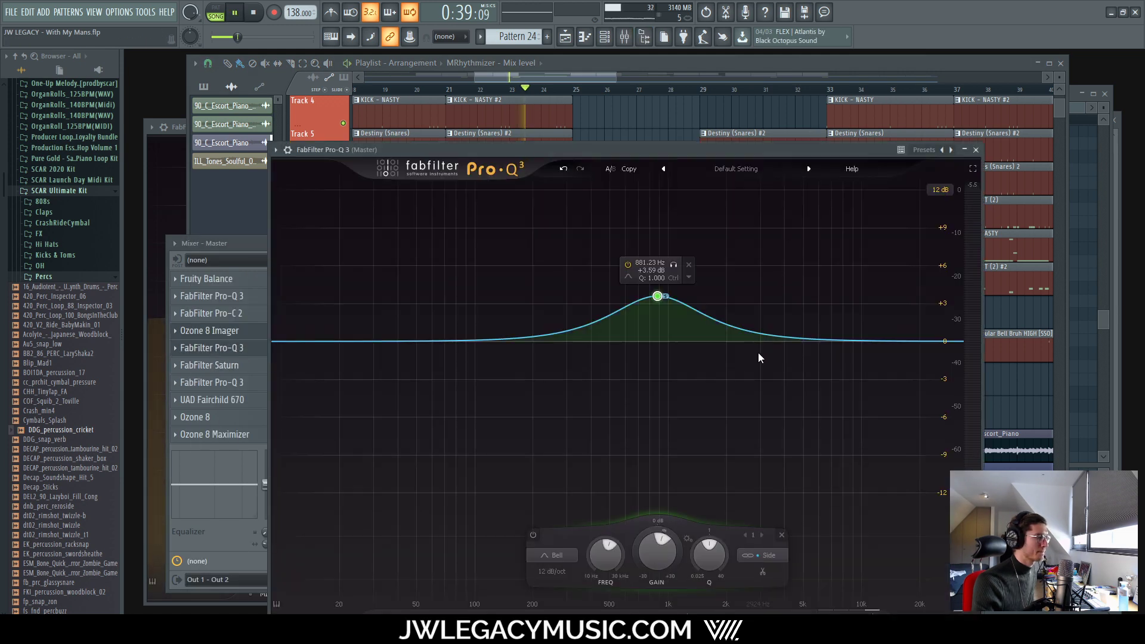
{"action": "left_click_drag", "start_coordinate": [673, 266], "coordinate": [686, 323]}
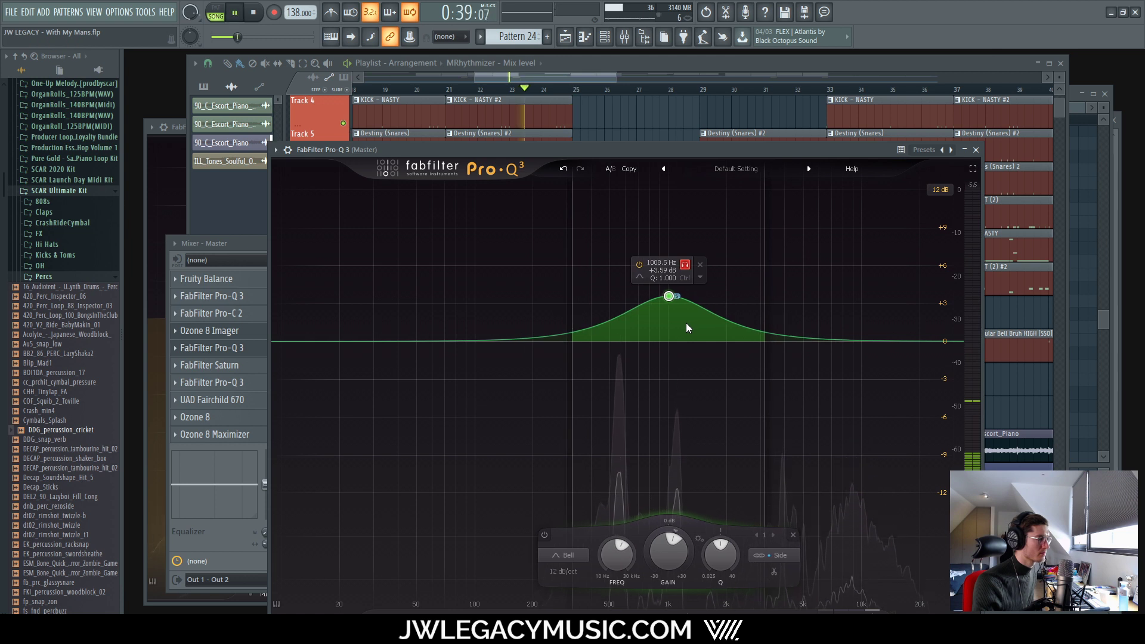
{"action": "scroll", "coordinate": [661, 326], "scroll_direction": "up", "scroll_amount": 4}
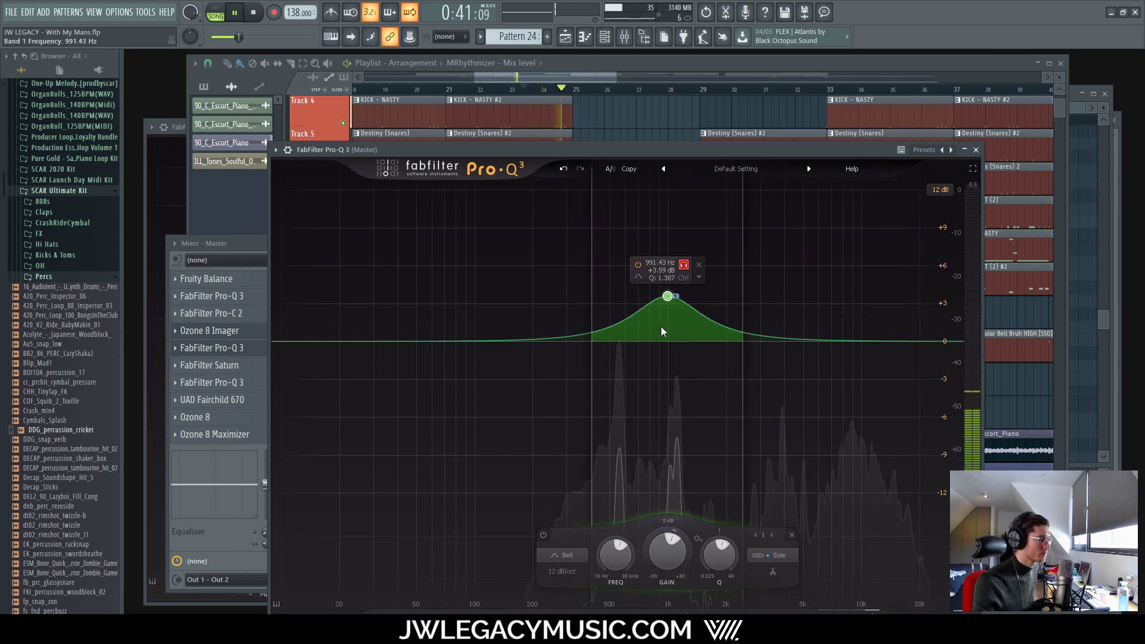
{"action": "left_click_drag", "start_coordinate": [670, 326], "coordinate": [724, 296]}
{"action": "key", "text": "space"}
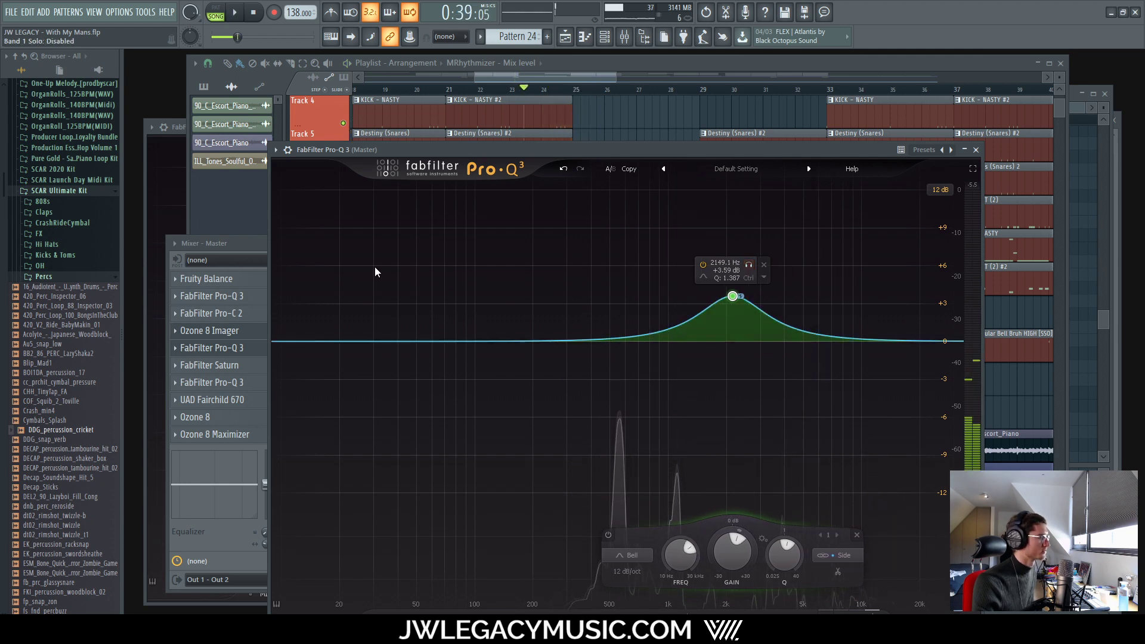
Step: Briefly open and close the master Ozone 8 Imager, then return to Pro-Q 3
{"action": "left_click", "coordinate": [254, 244]}
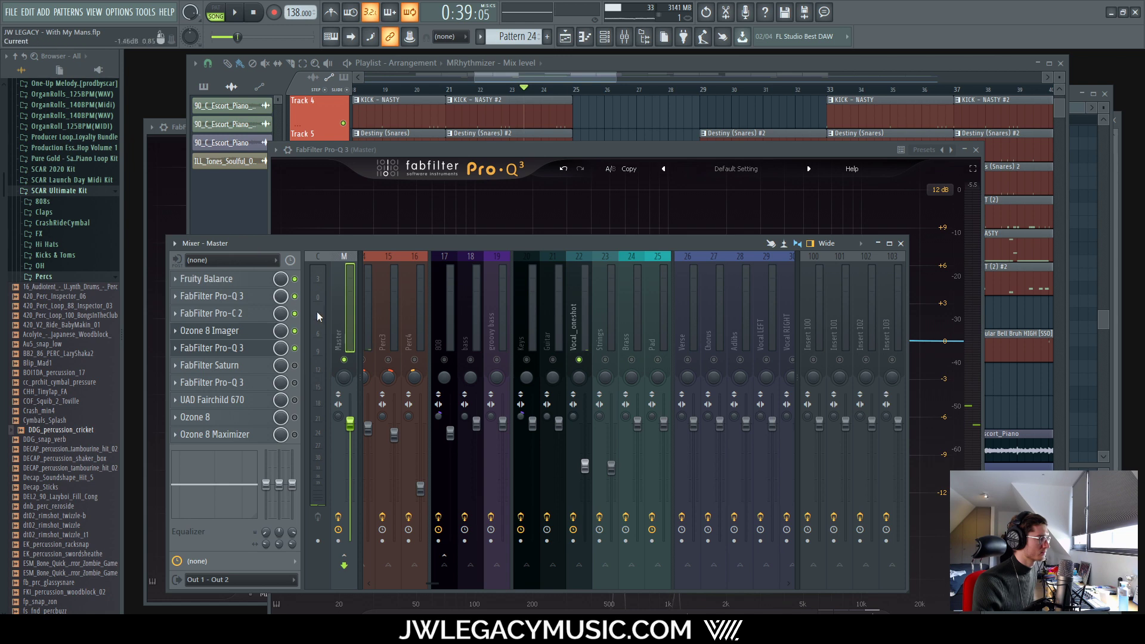
{"action": "left_click", "coordinate": [237, 330]}
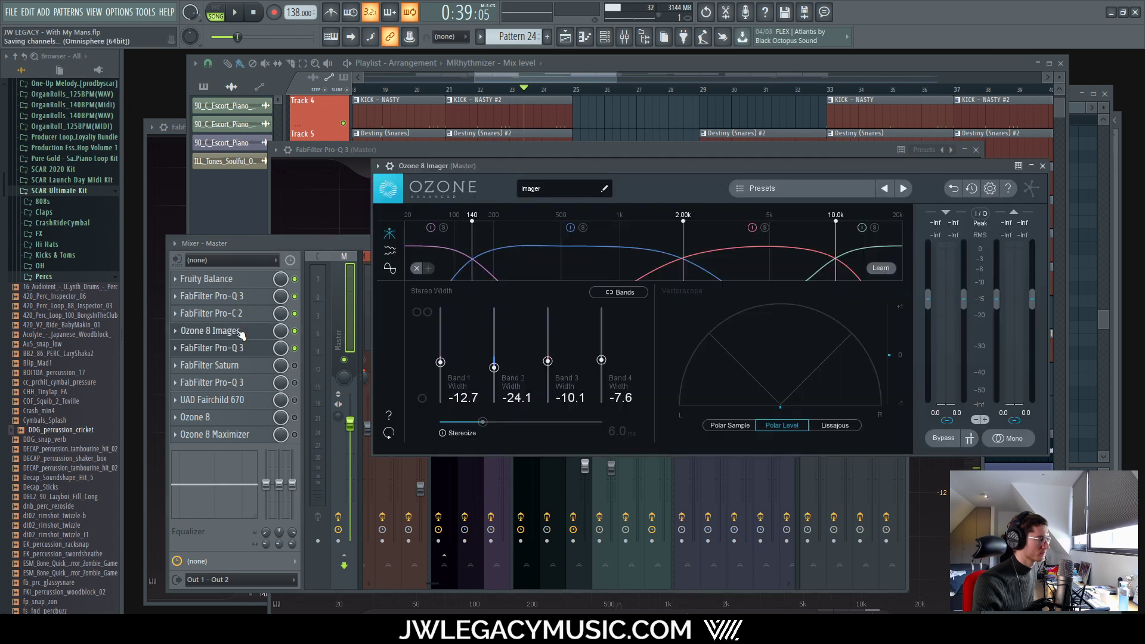
{"action": "left_click", "coordinate": [237, 331]}
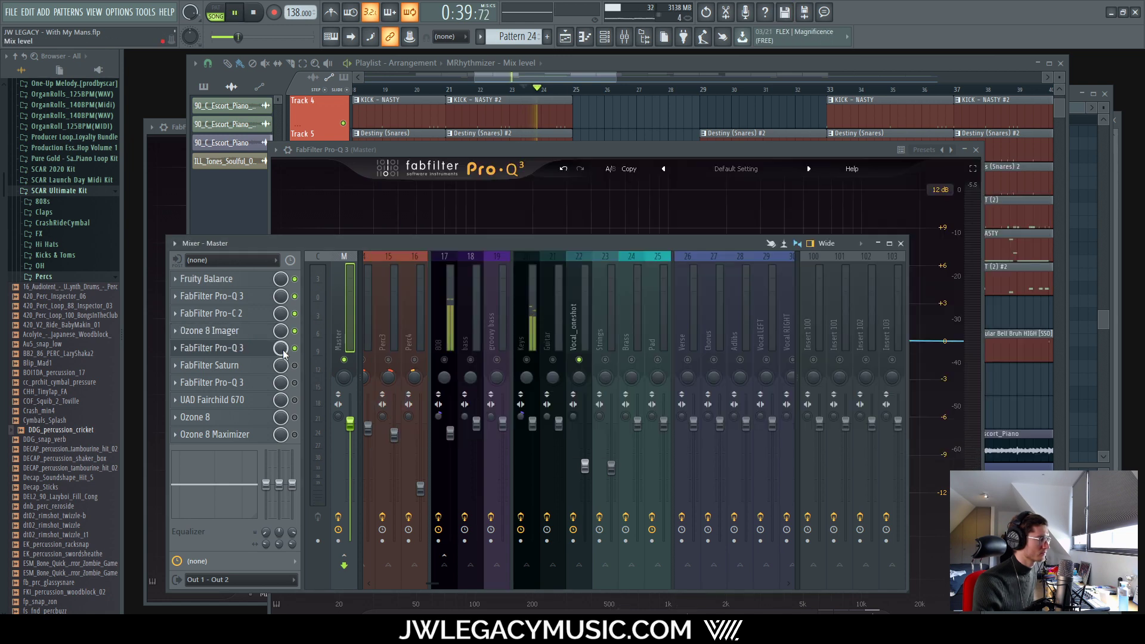
{"action": "left_click", "coordinate": [618, 210]}
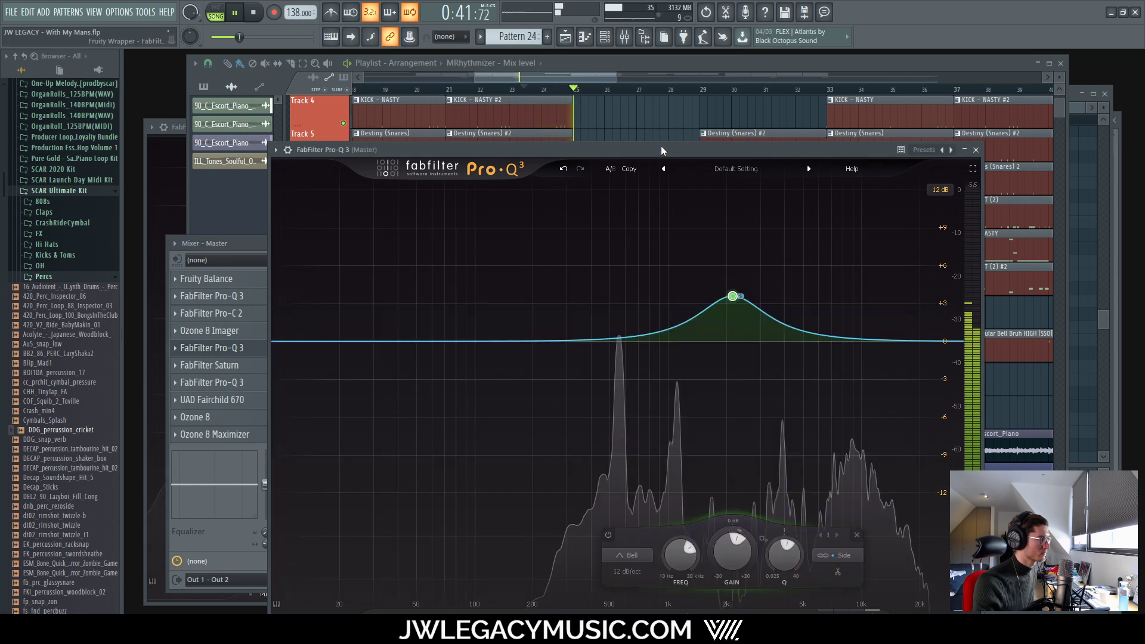
Step: Solo the bell band and settle it at 2071.2 Hz with a wider Q of 0.749
{"action": "mouse_move", "coordinate": [733, 295]}
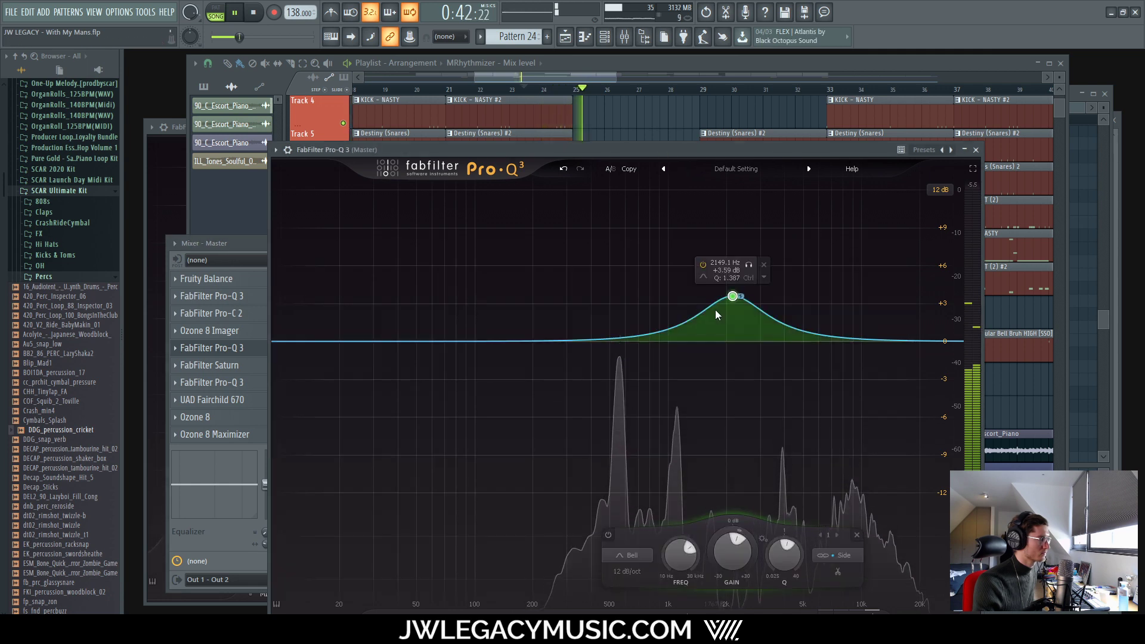
{"action": "left_click", "coordinate": [748, 265]}
{"action": "left_click", "coordinate": [748, 265]}
{"action": "key", "text": "space"}
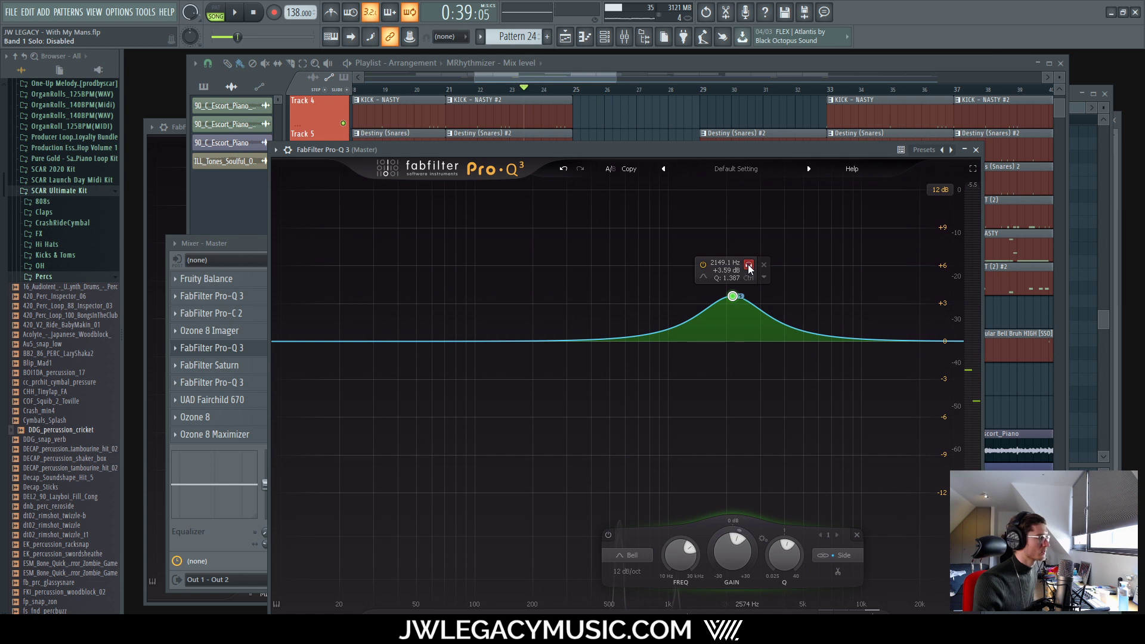
{"action": "key", "text": "space"}
{"action": "left_click_drag", "start_coordinate": [750, 268], "coordinate": [784, 312]}
{"action": "scroll", "coordinate": [732, 292], "scroll_direction": "down", "scroll_amount": 4}
{"action": "scroll", "coordinate": [749, 291], "scroll_direction": "down", "scroll_amount": 1}
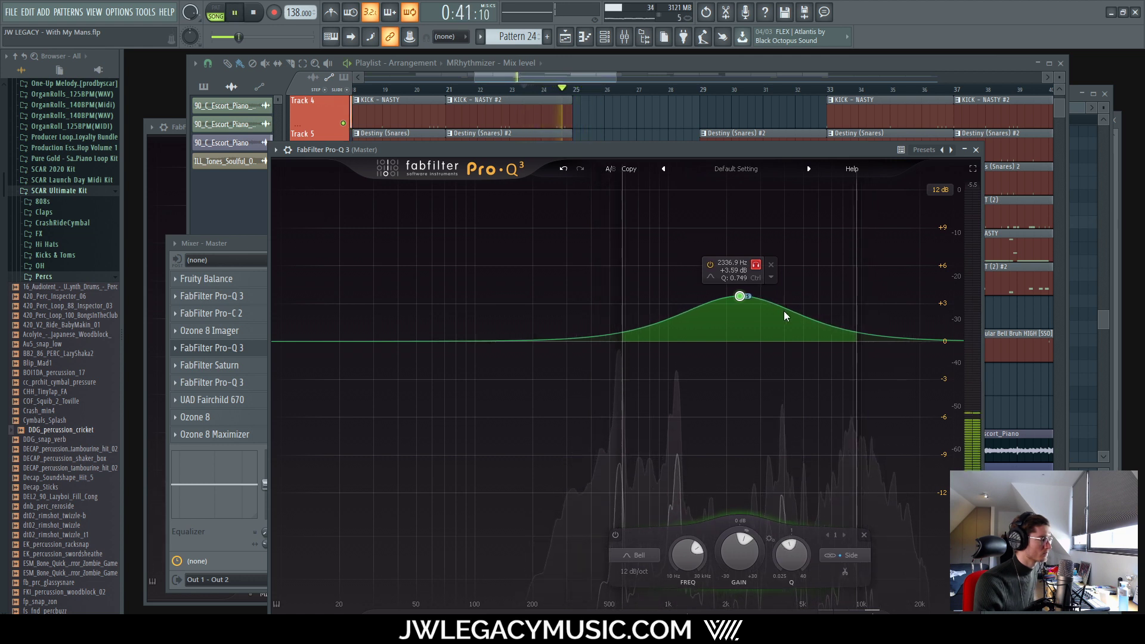
{"action": "left_click_drag", "start_coordinate": [783, 310], "coordinate": [774, 314]}
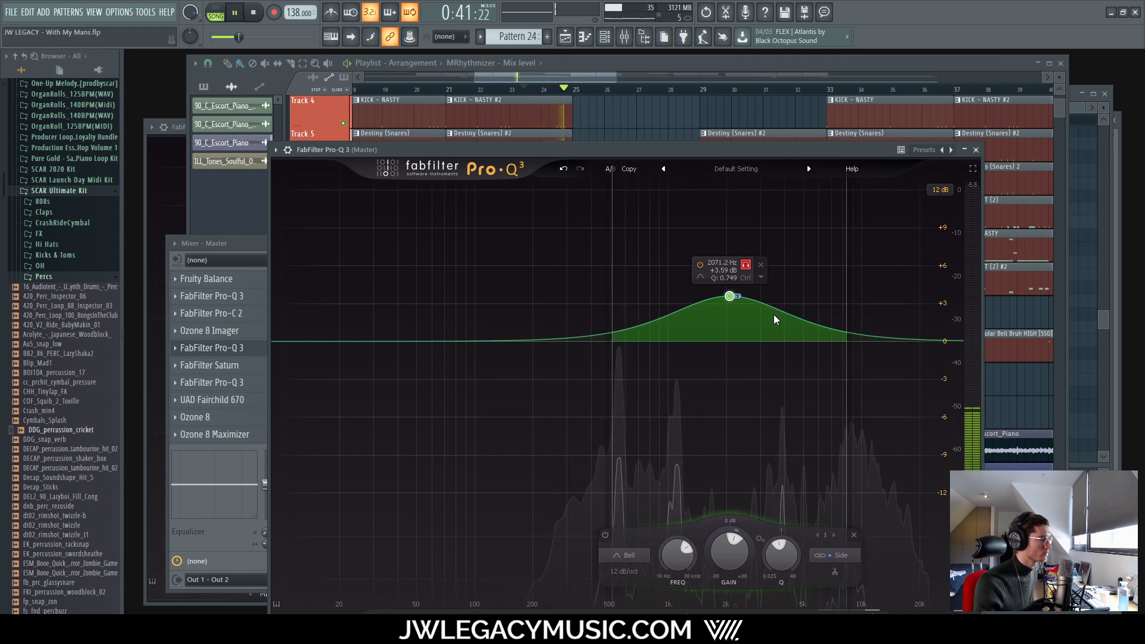
{"action": "left_click", "coordinate": [745, 264]}
{"action": "key", "text": "space"}
Step: Set the bell band's gain to +1.20 dB and audition it soloed and in the mix
{"action": "left_click", "coordinate": [232, 242]}
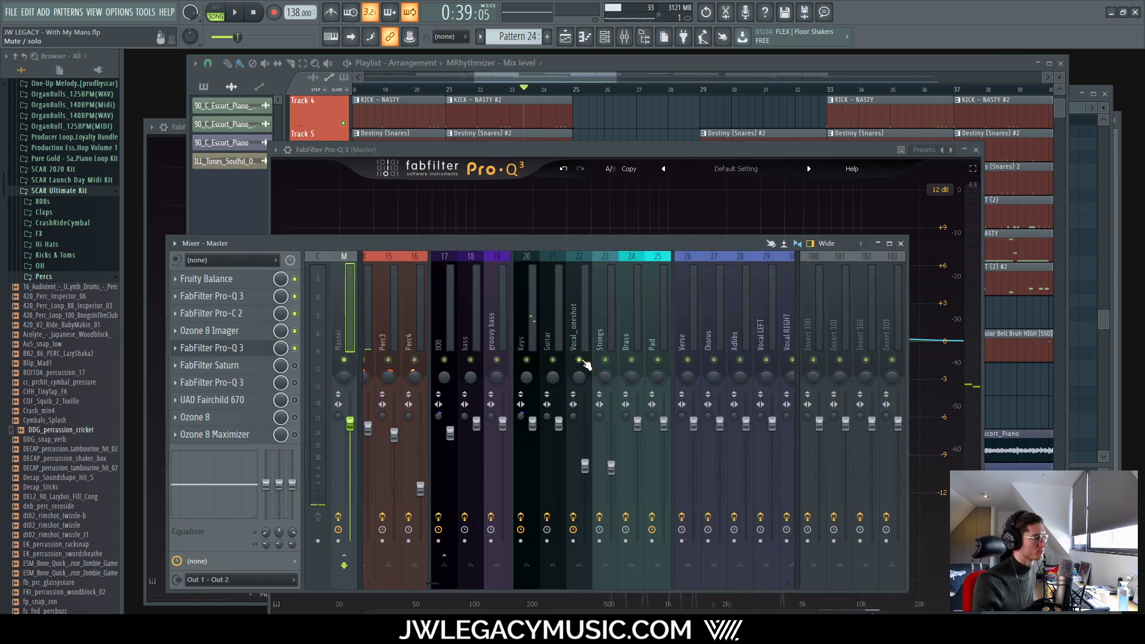
{"action": "left_click", "coordinate": [688, 150]}
{"action": "left_click", "coordinate": [745, 264]}
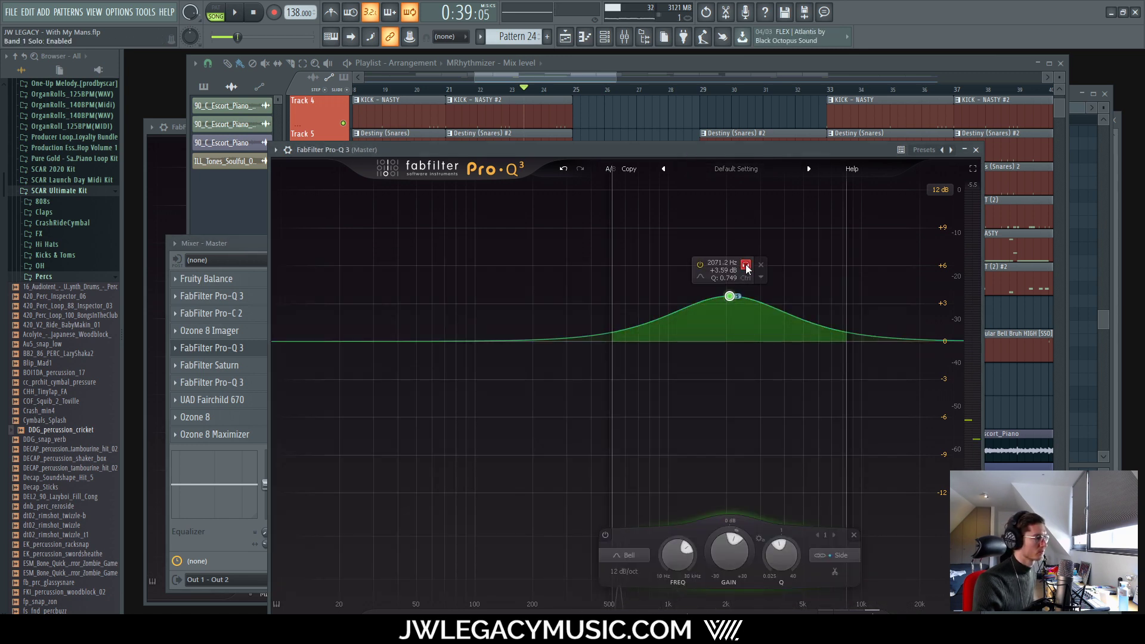
{"action": "key", "text": "space"}
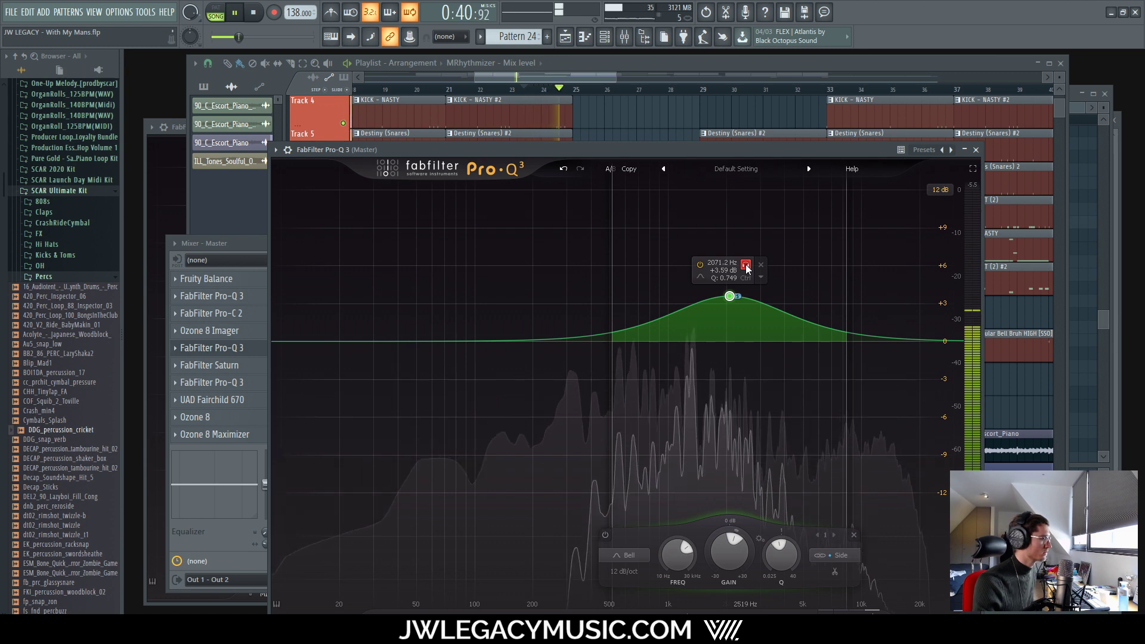
{"action": "left_click", "coordinate": [746, 265]}
{"action": "double_click", "coordinate": [724, 270]}
{"action": "type", "text": "1.2"}
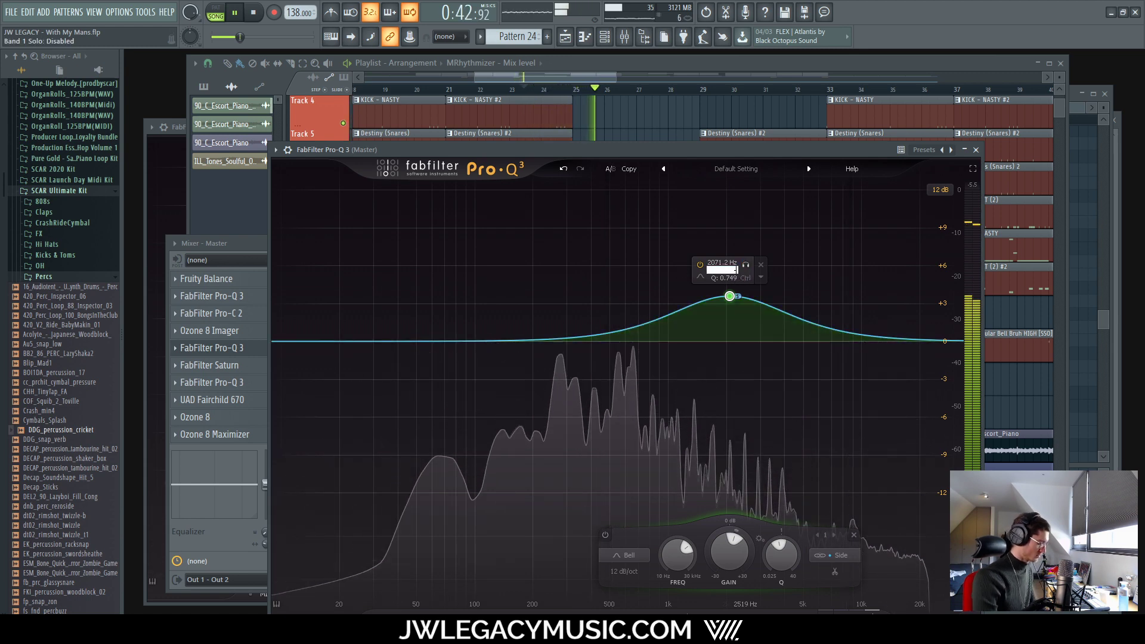
{"action": "key", "text": "Return"}
{"action": "key", "text": "space"}
{"action": "key", "text": "space"}
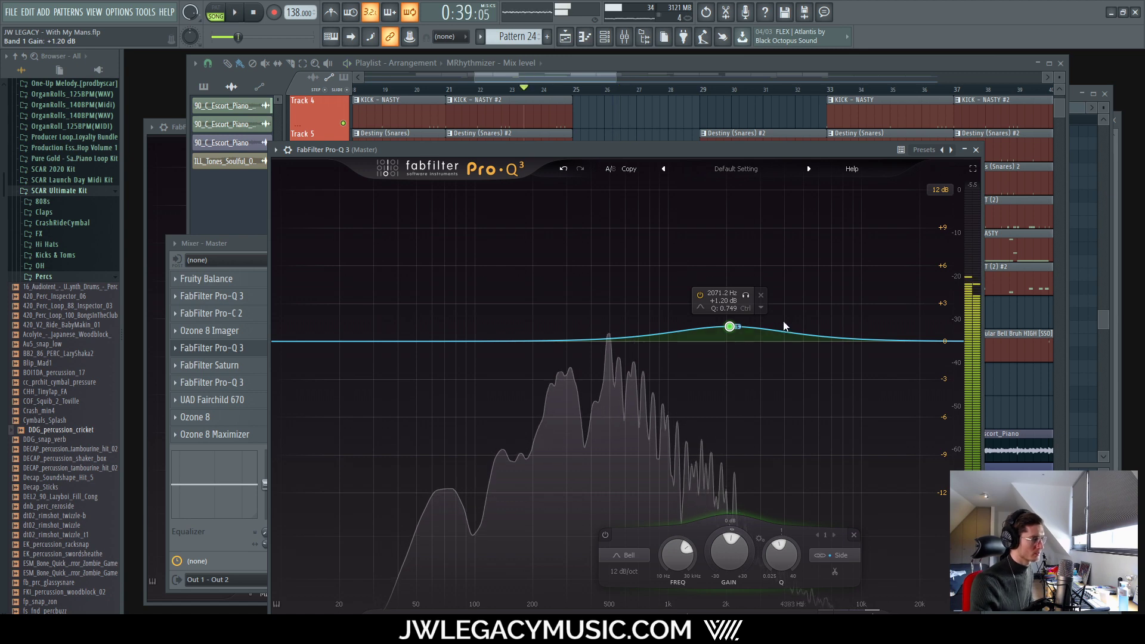
{"action": "left_click", "coordinate": [745, 295]}
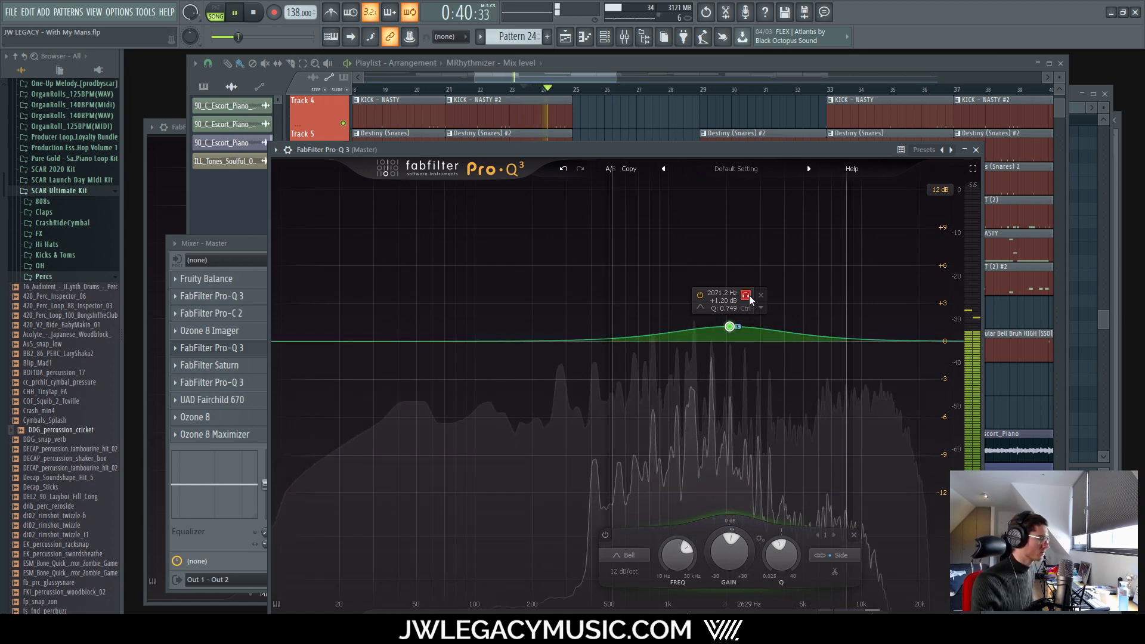
{"action": "left_click", "coordinate": [746, 295]}
{"action": "key", "text": "space"}
{"action": "key", "text": "space"}
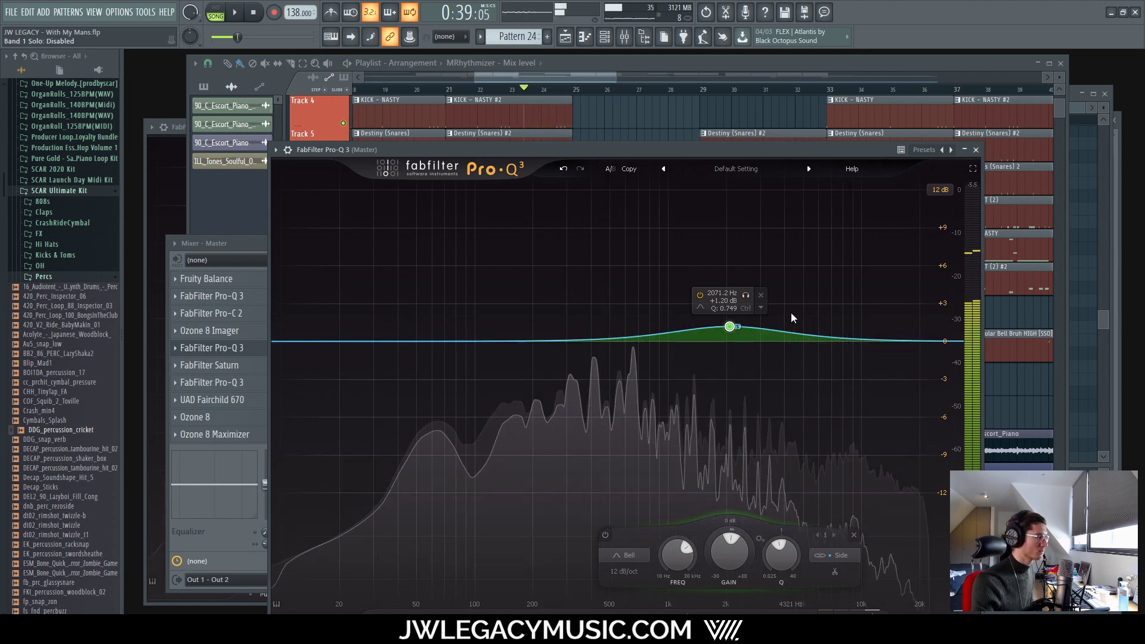
Step: Close the Pro-Q 3 equaliser and audition the mix without it open
{"action": "left_click", "coordinate": [978, 150]}
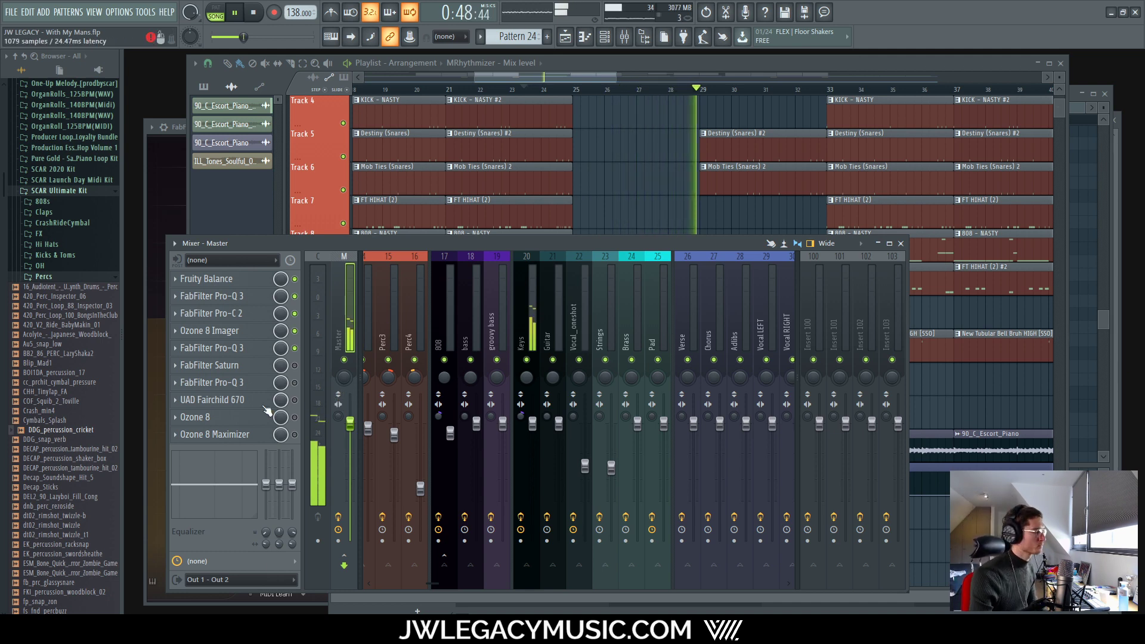
{"action": "key", "text": "space"}
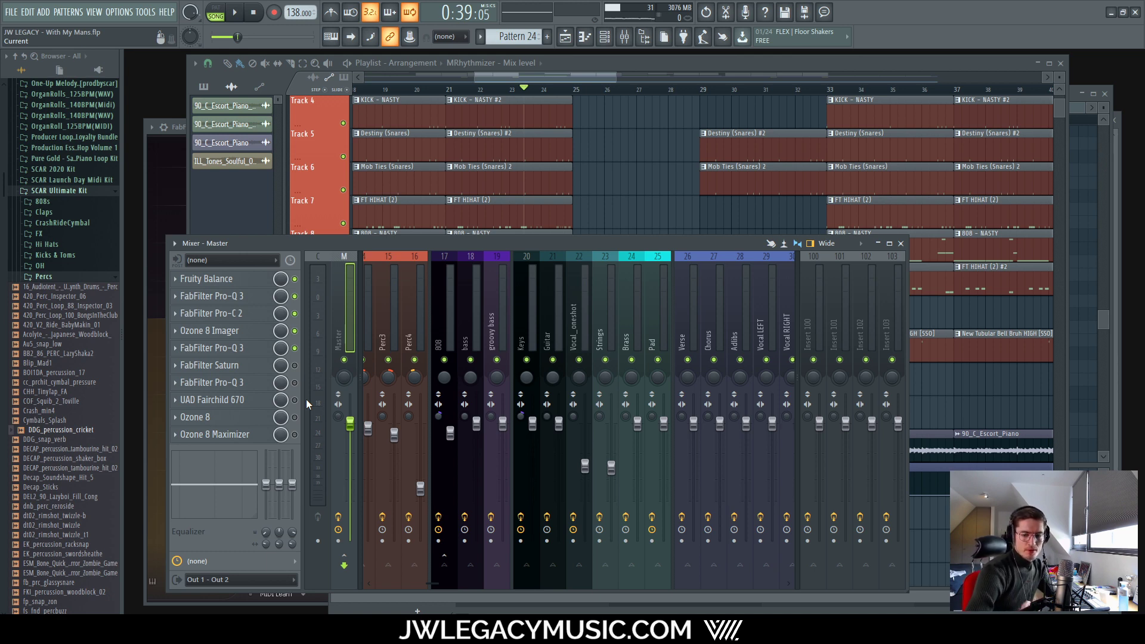
{"action": "key", "text": "space"}
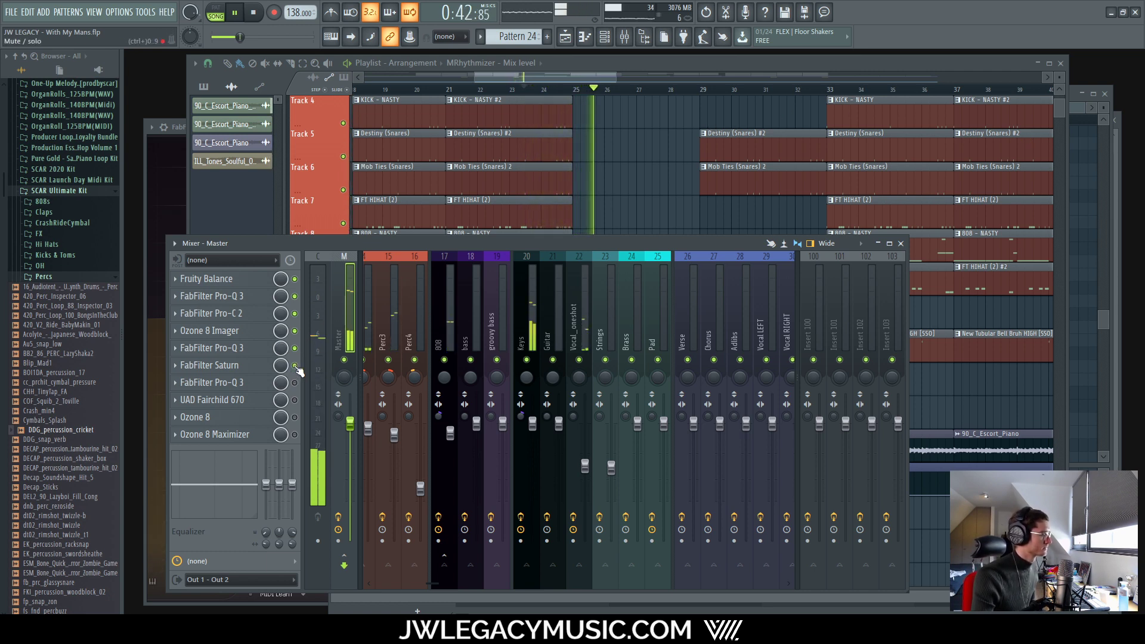
{"action": "key", "text": "space"}
Step: Move the playlist song position back to the start of bar 17
{"action": "left_click", "coordinate": [459, 89]}
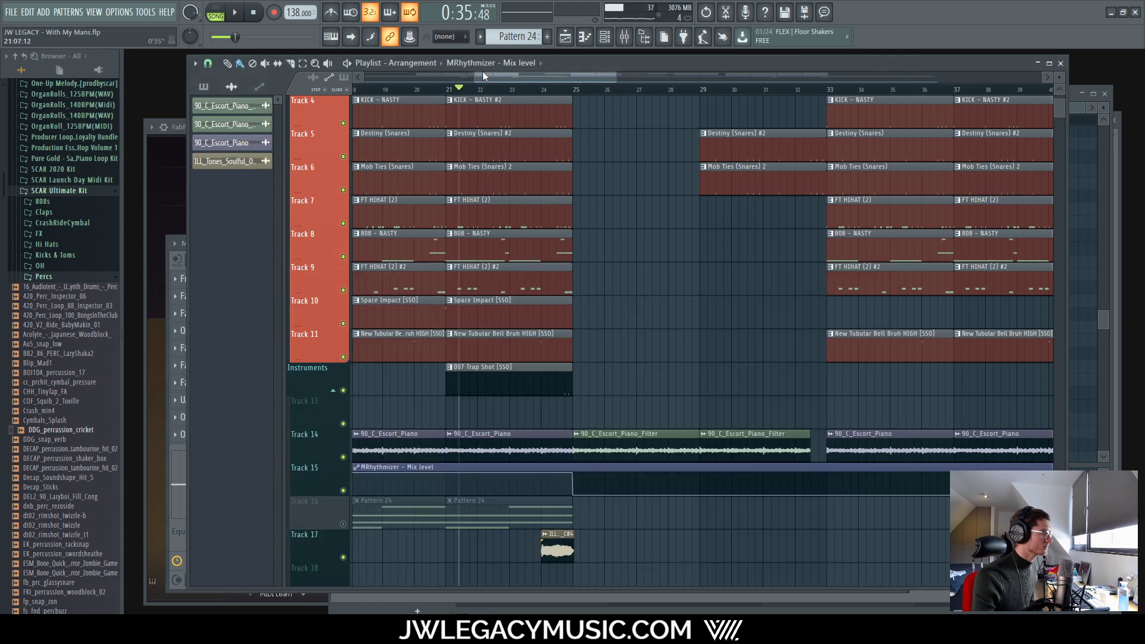
{"action": "left_click_drag", "start_coordinate": [465, 89], "coordinate": [428, 106]}
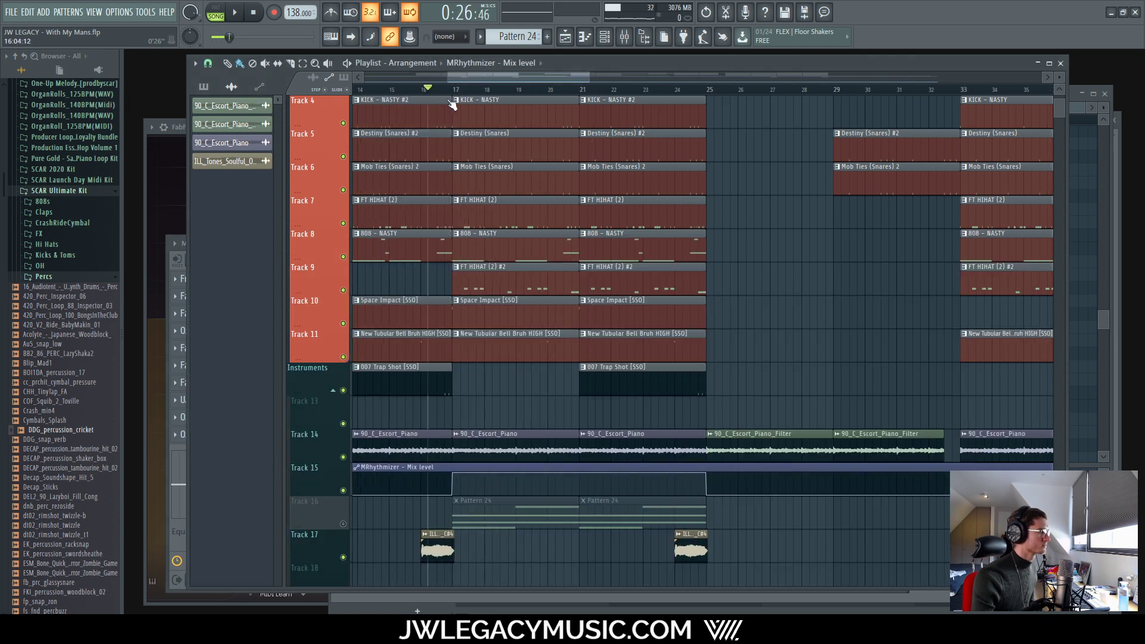
{"action": "scroll", "coordinate": [441, 102], "scroll_direction": "up", "scroll_amount": 8, "text": "ctrl"}
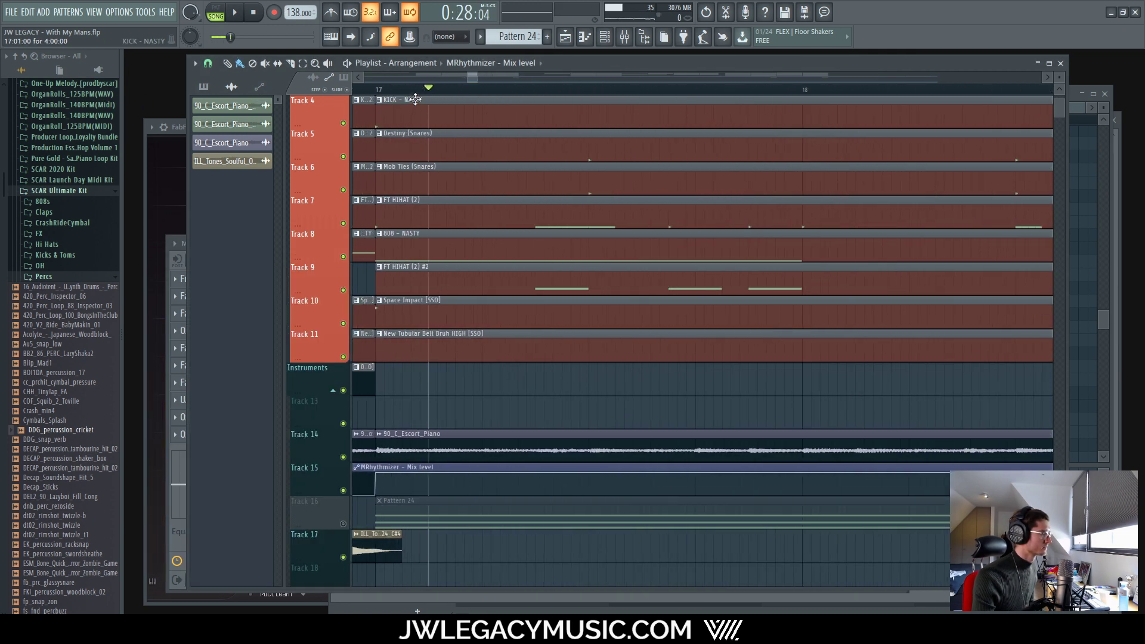
{"action": "scroll", "coordinate": [416, 100], "scroll_direction": "up", "scroll_amount": 4, "text": "ctrl"}
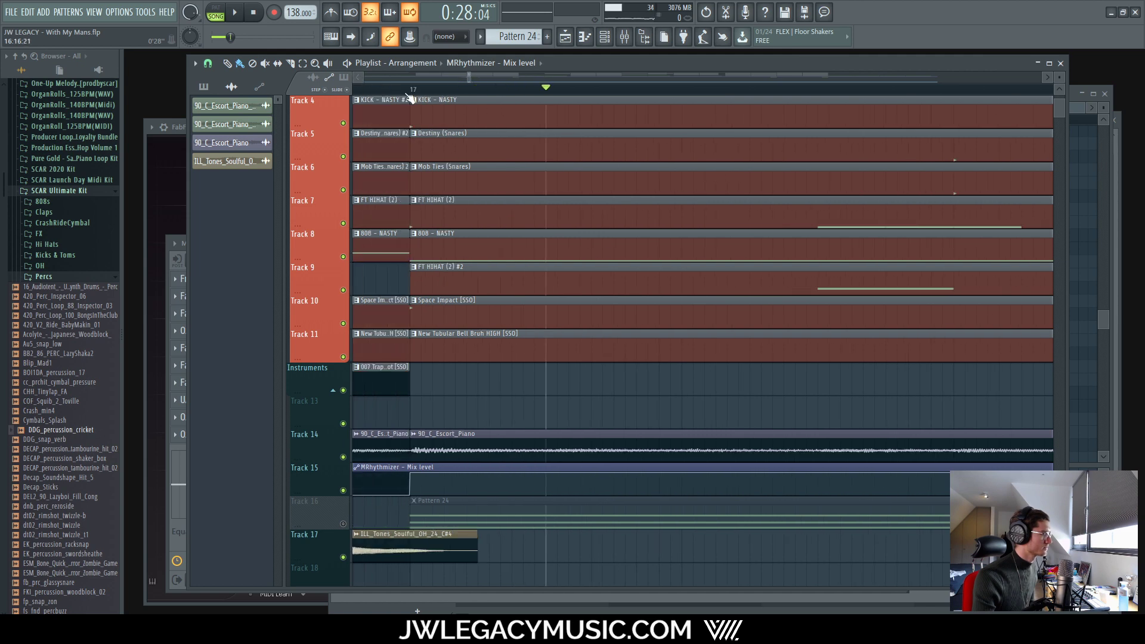
{"action": "left_click", "coordinate": [411, 88]}
Step: Open the master's FabFilter Saturn, reposition its window, and start playback
{"action": "left_click", "coordinate": [623, 37]}
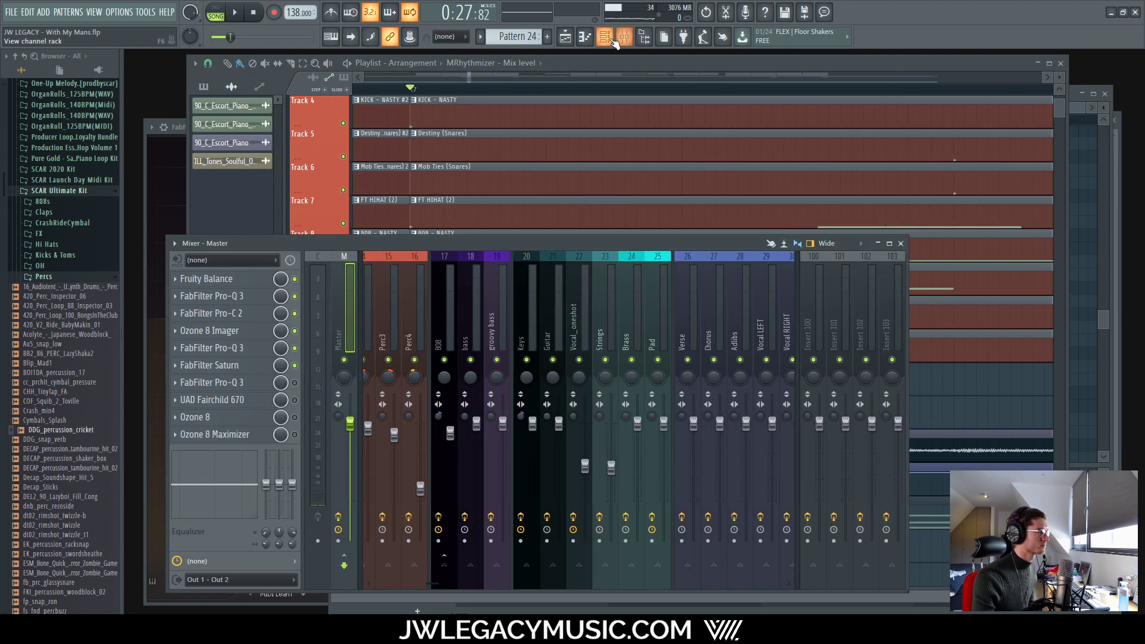
{"action": "left_click", "coordinate": [608, 37]}
{"action": "left_click", "coordinate": [301, 291]}
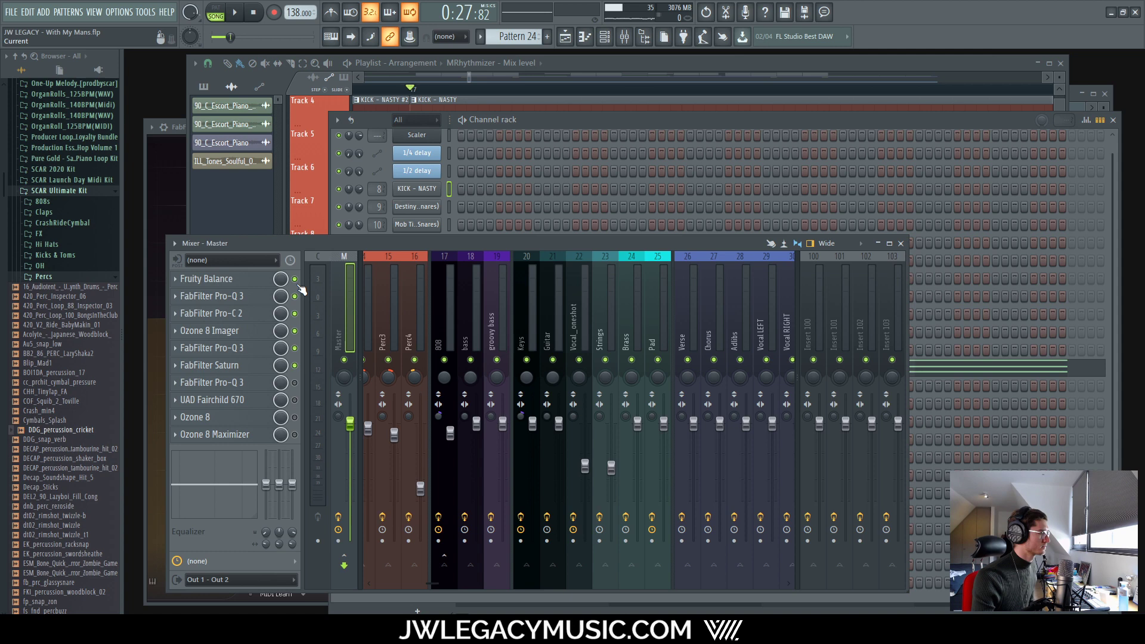
{"action": "left_click", "coordinate": [236, 367]}
{"action": "left_click_drag", "start_coordinate": [544, 206], "coordinate": [671, 174]}
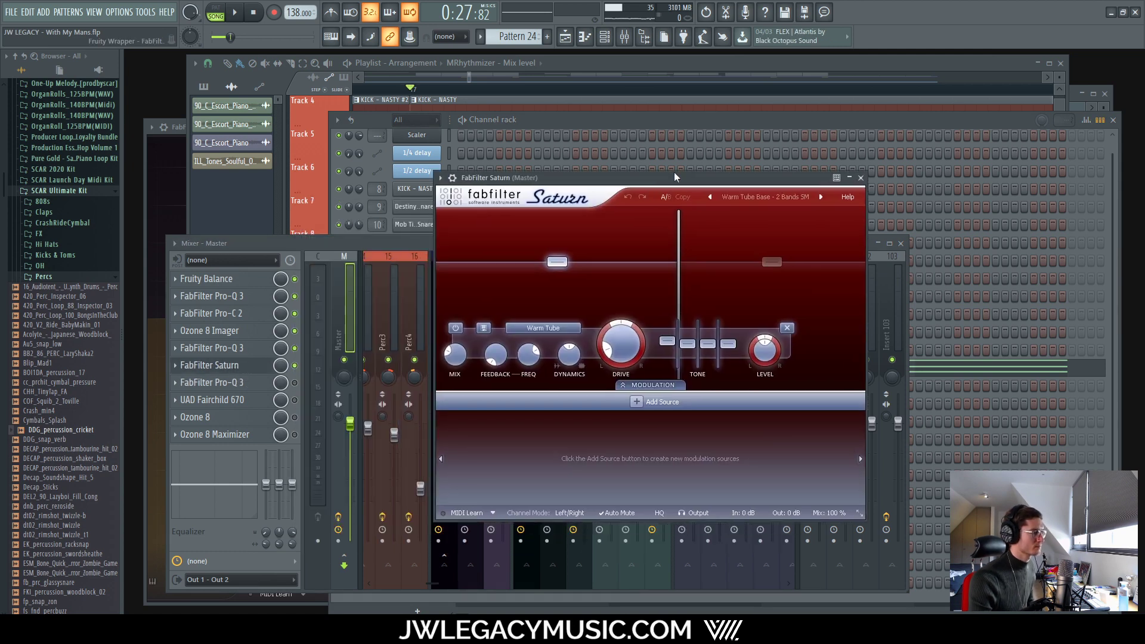
{"action": "key", "text": "space"}
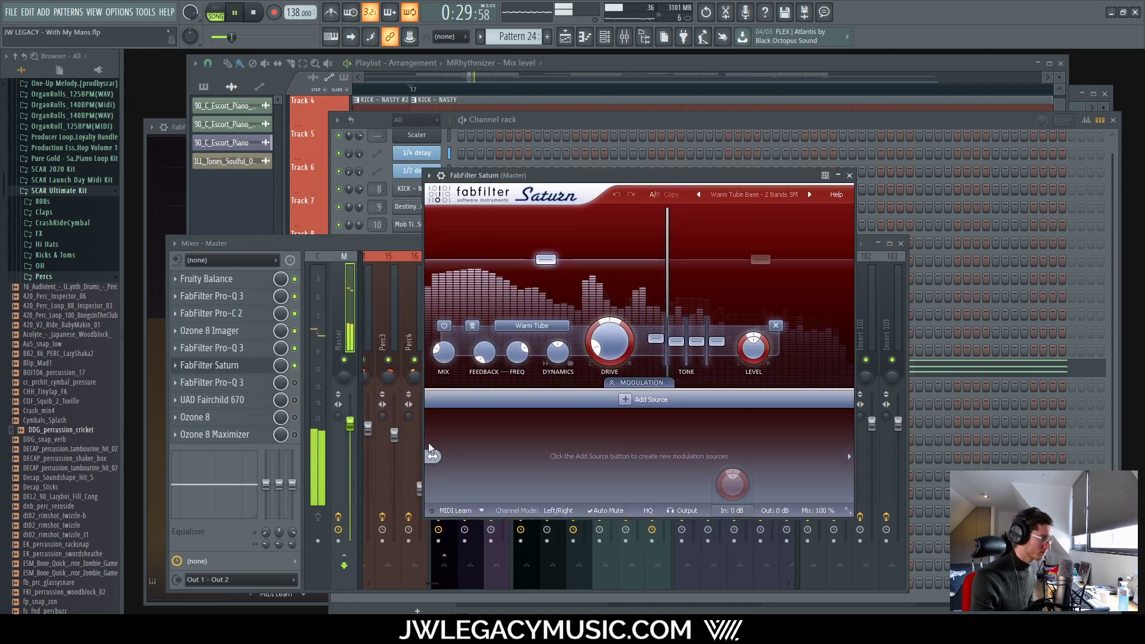
{"action": "left_click", "coordinate": [296, 366]}
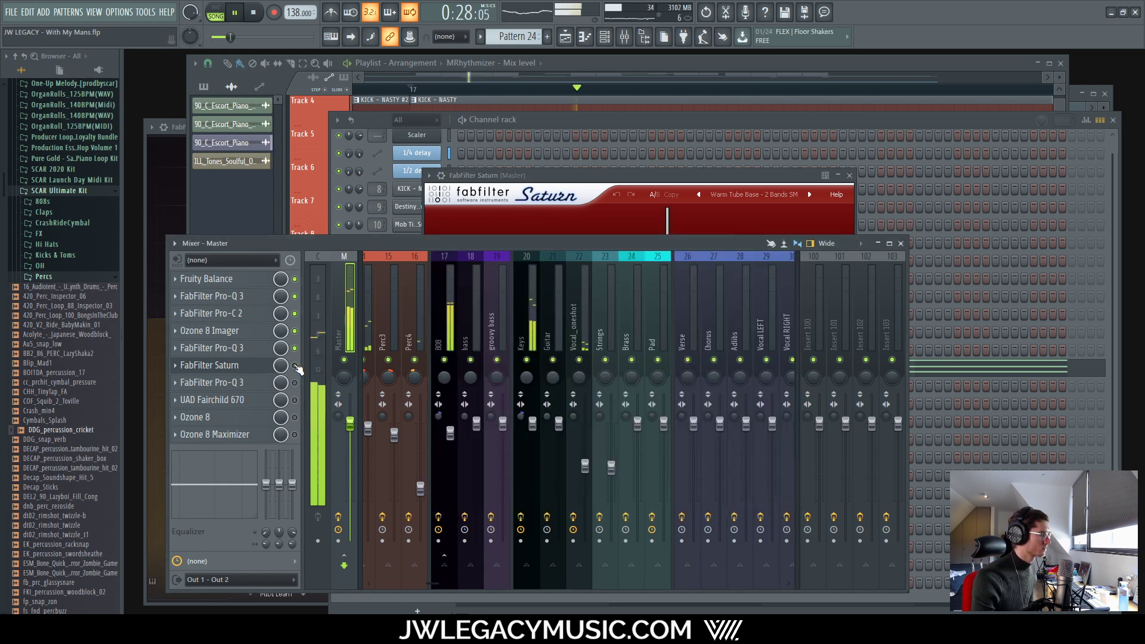
{"action": "key", "text": "space"}
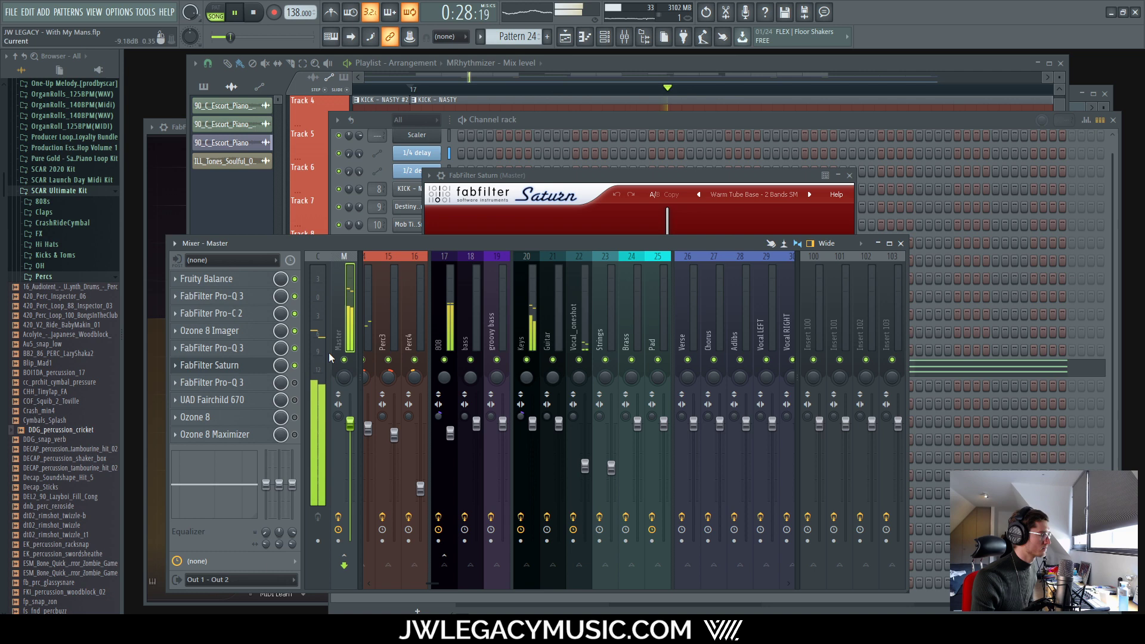
{"action": "left_click", "coordinate": [612, 179]}
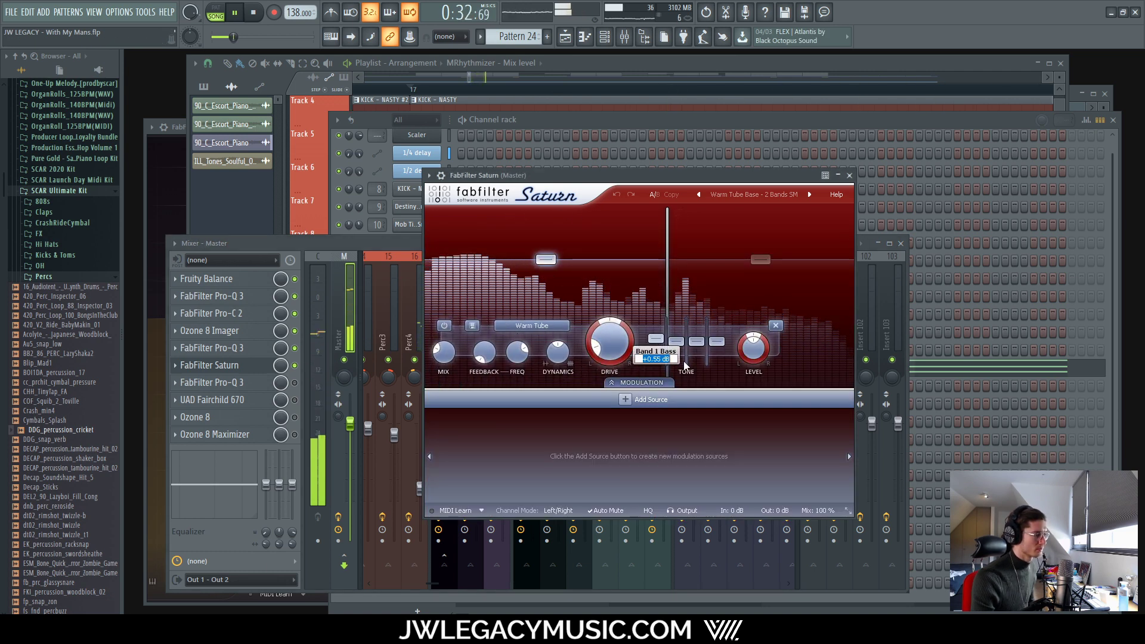
Step: Set Saturn Band 1 mix to 30% and lower its drive to about 9%, A/B comparing soloed
{"action": "type", "text": "0"}
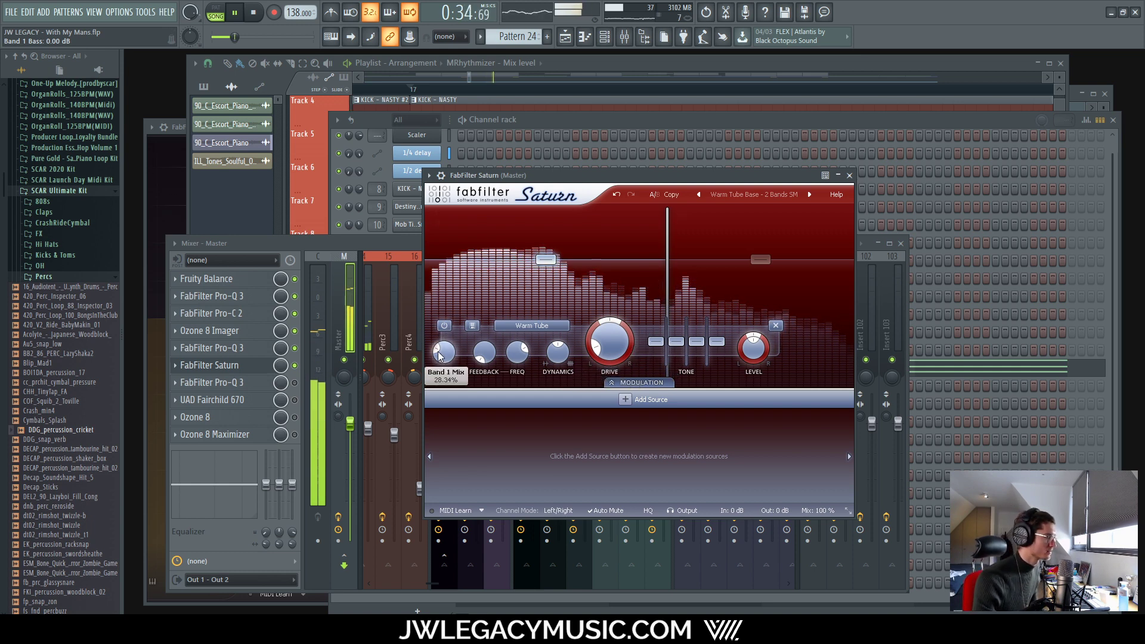
{"action": "type", "text": "30"}
{"action": "key", "text": "Return"}
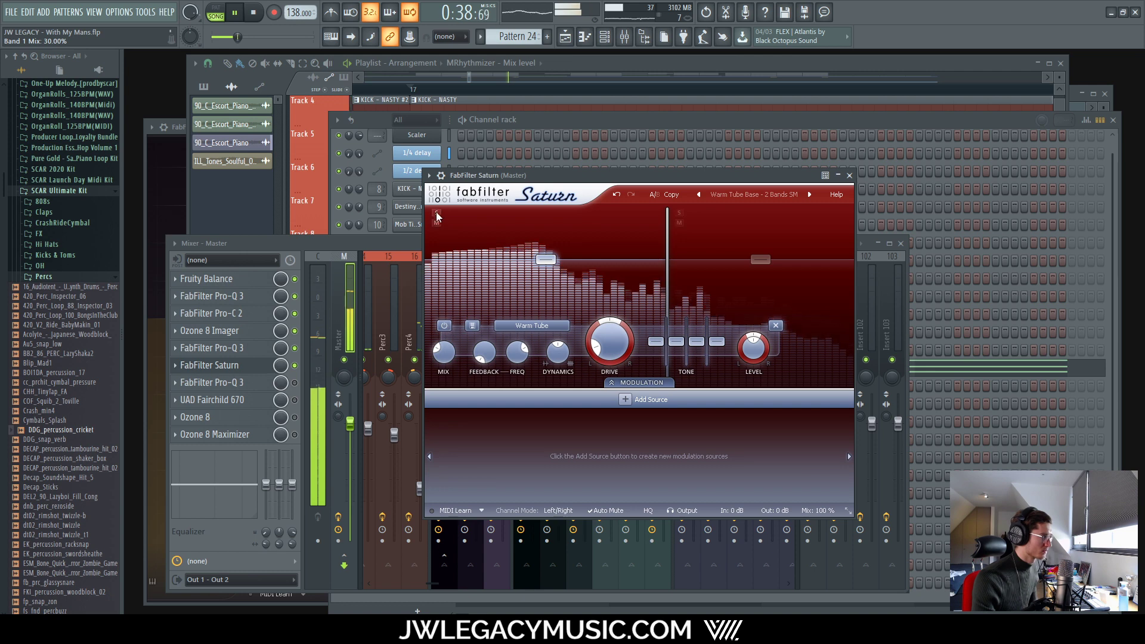
{"action": "left_click", "coordinate": [436, 213]}
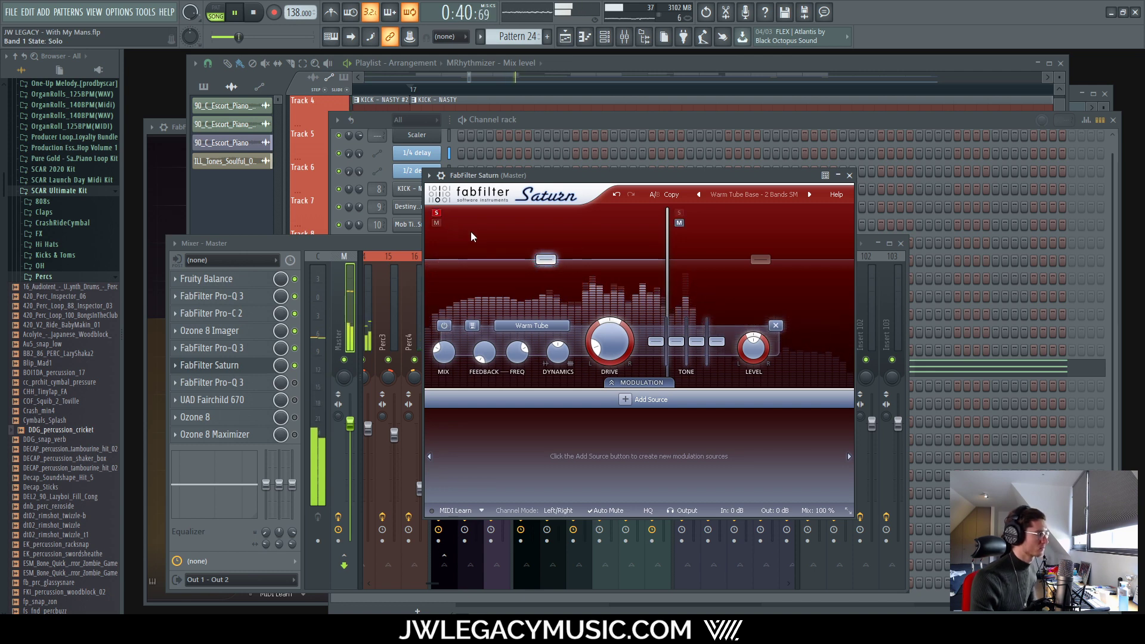
{"action": "left_click", "coordinate": [444, 327]}
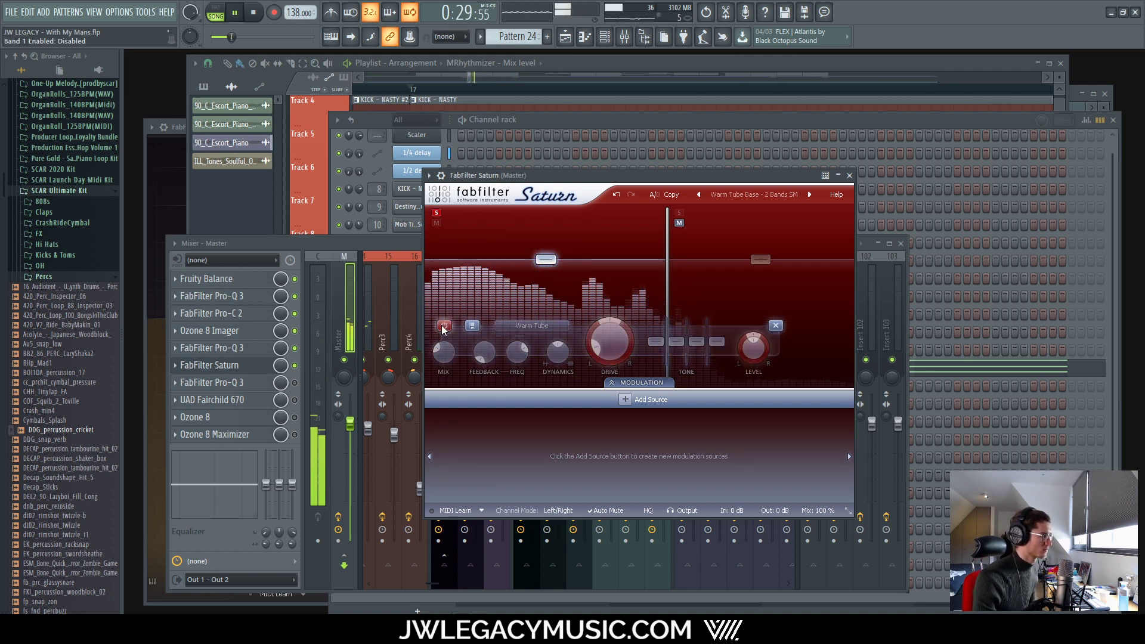
{"action": "left_click", "coordinate": [443, 326]}
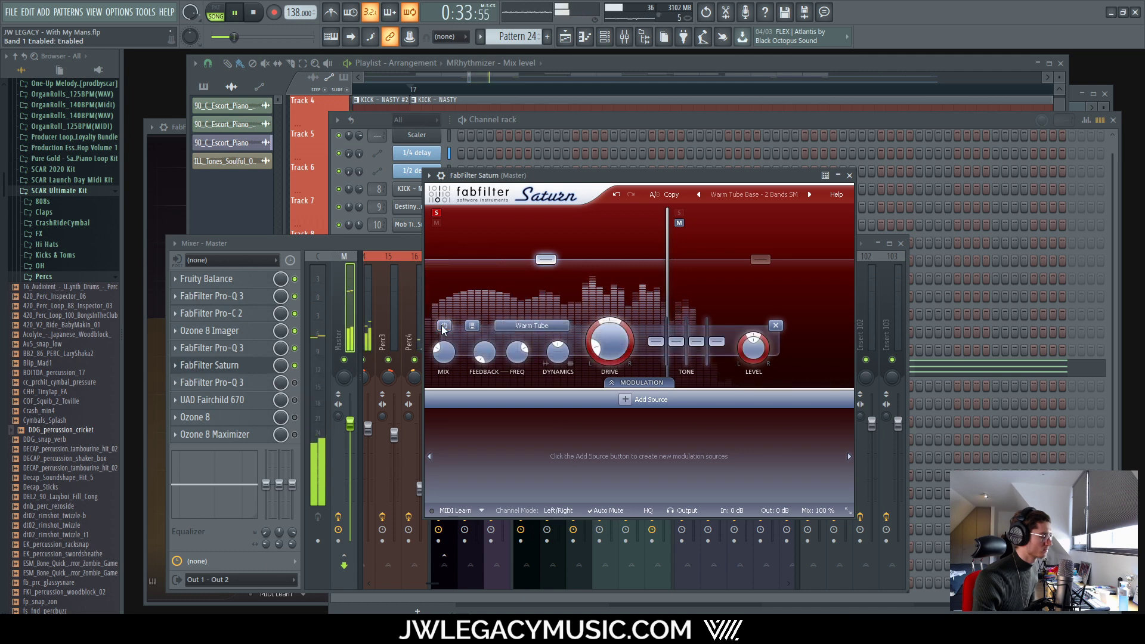
{"action": "left_click", "coordinate": [600, 353]}
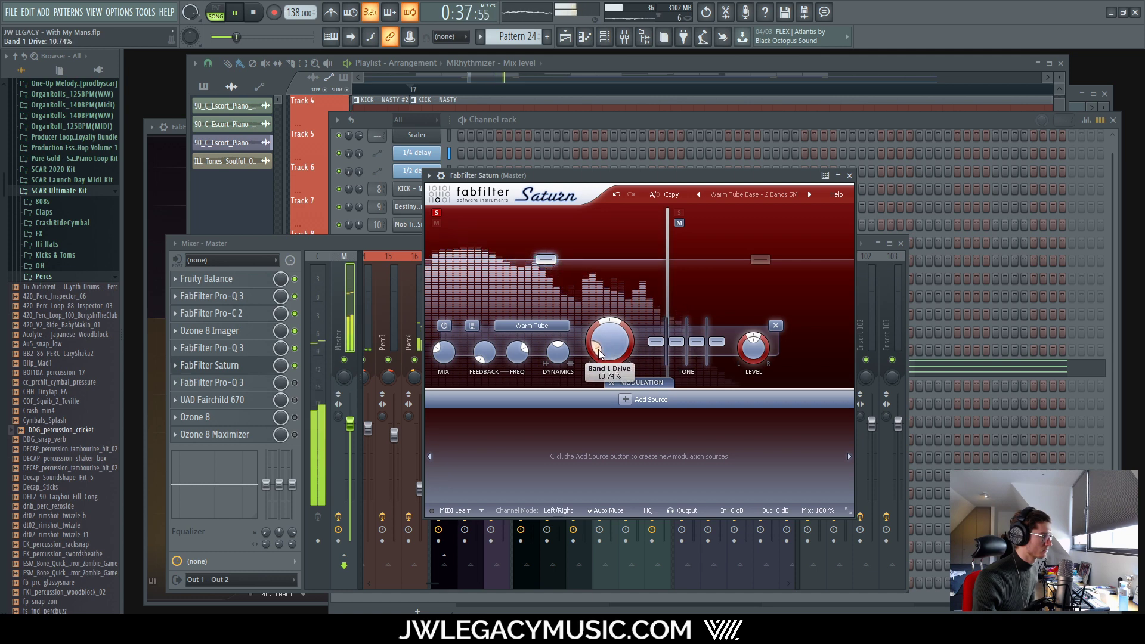
{"action": "left_click_drag", "start_coordinate": [600, 354], "coordinate": [598, 357]}
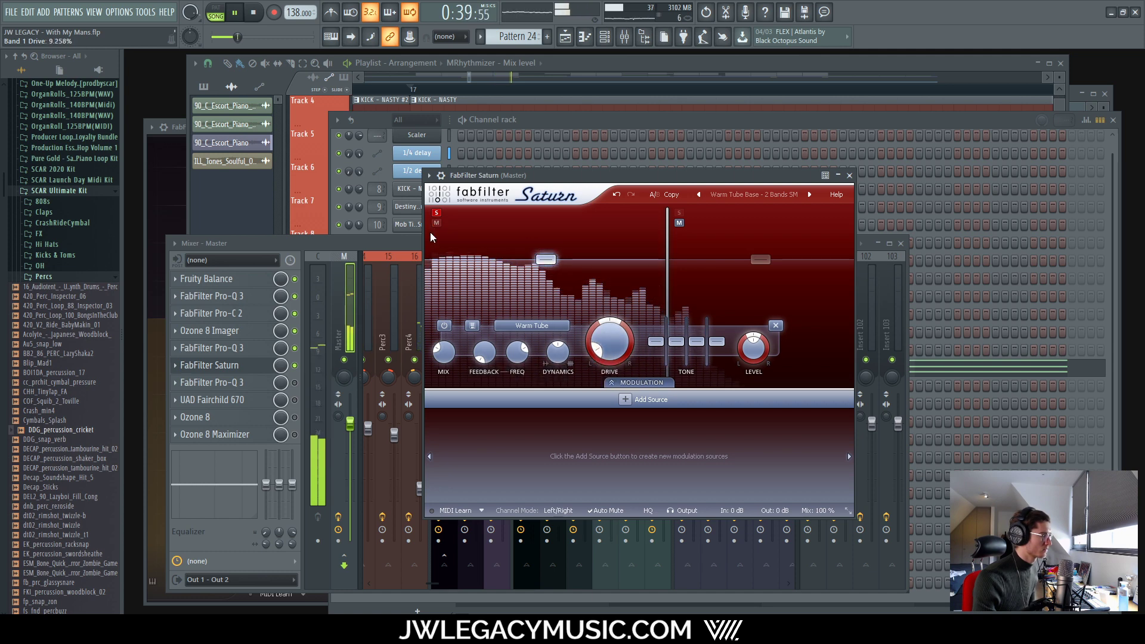
{"action": "left_click", "coordinate": [444, 327]}
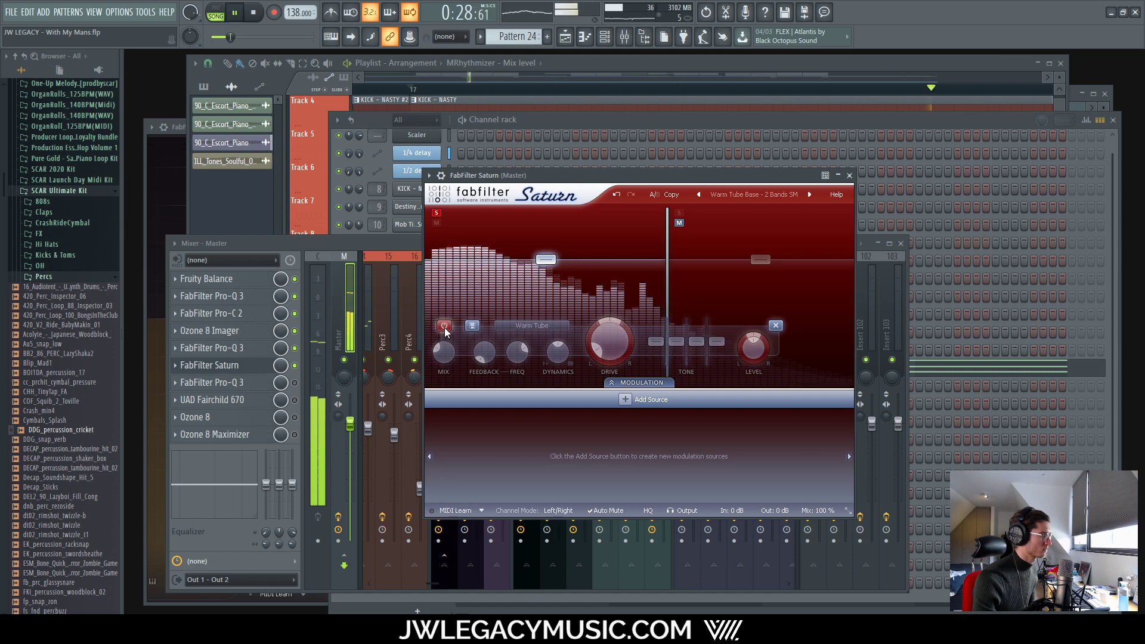
{"action": "left_click", "coordinate": [445, 327]}
{"action": "left_click", "coordinate": [445, 327]}
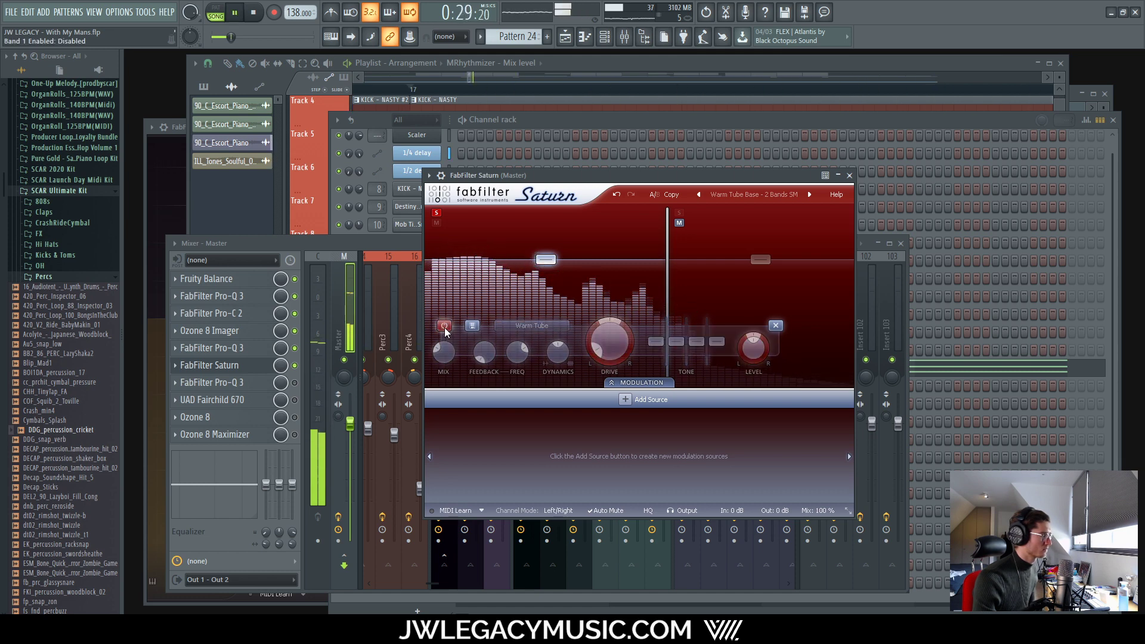
{"action": "left_click", "coordinate": [444, 327]}
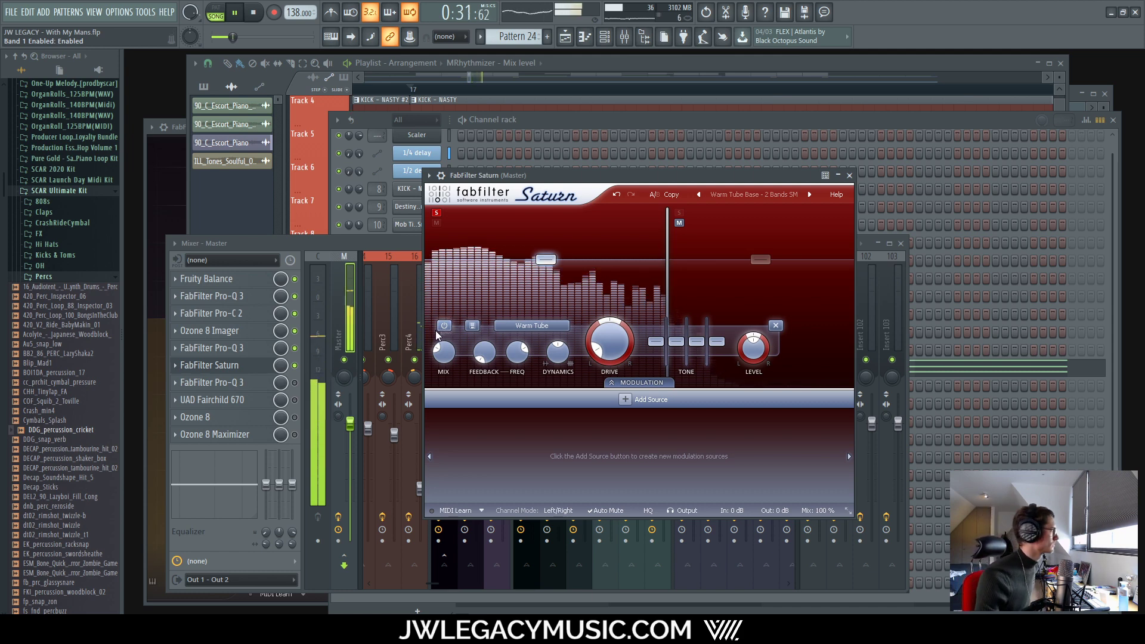
{"action": "left_click", "coordinate": [438, 215]}
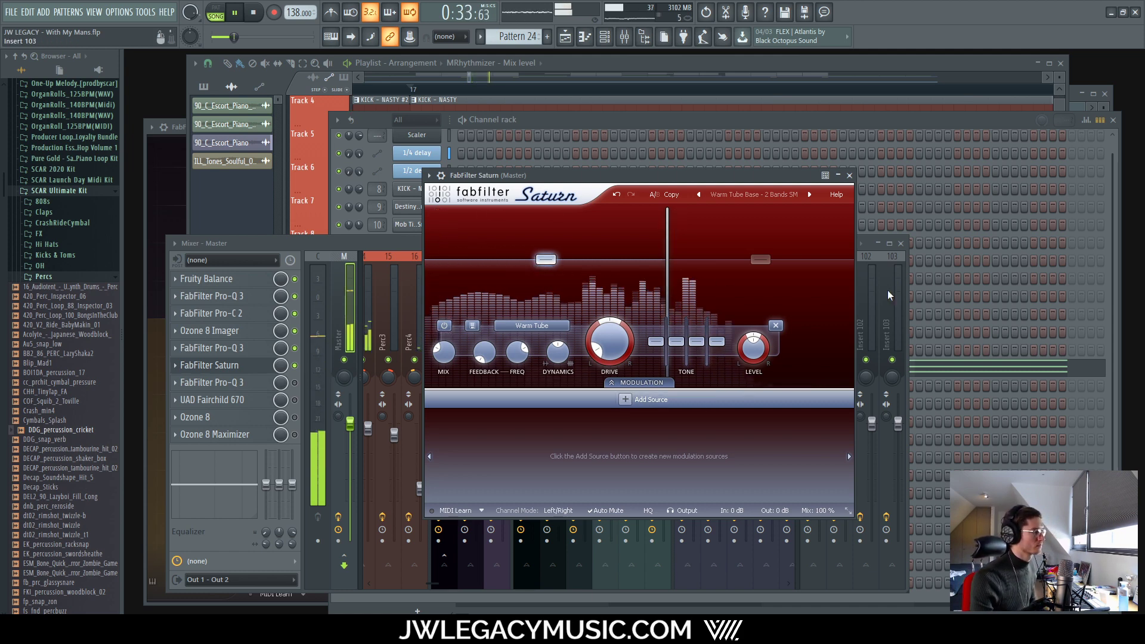
Step: Solo Saturn Band 2, raise its drive to 23.87%, compare with bypass, and close Saturn
{"action": "left_click", "coordinate": [758, 261]}
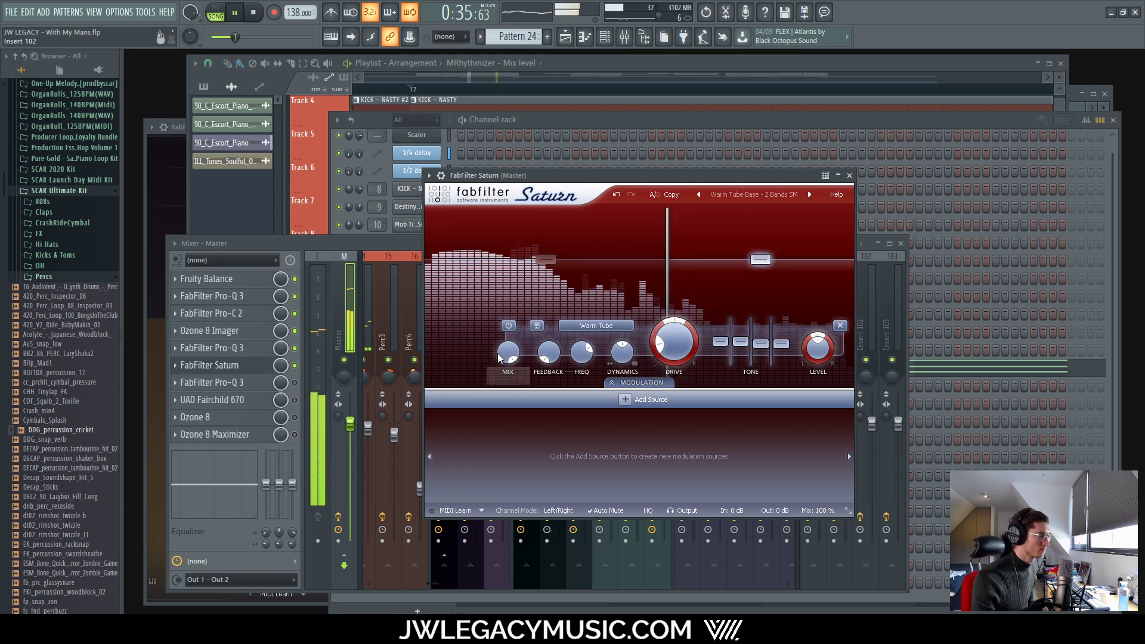
{"action": "left_click", "coordinate": [728, 215]}
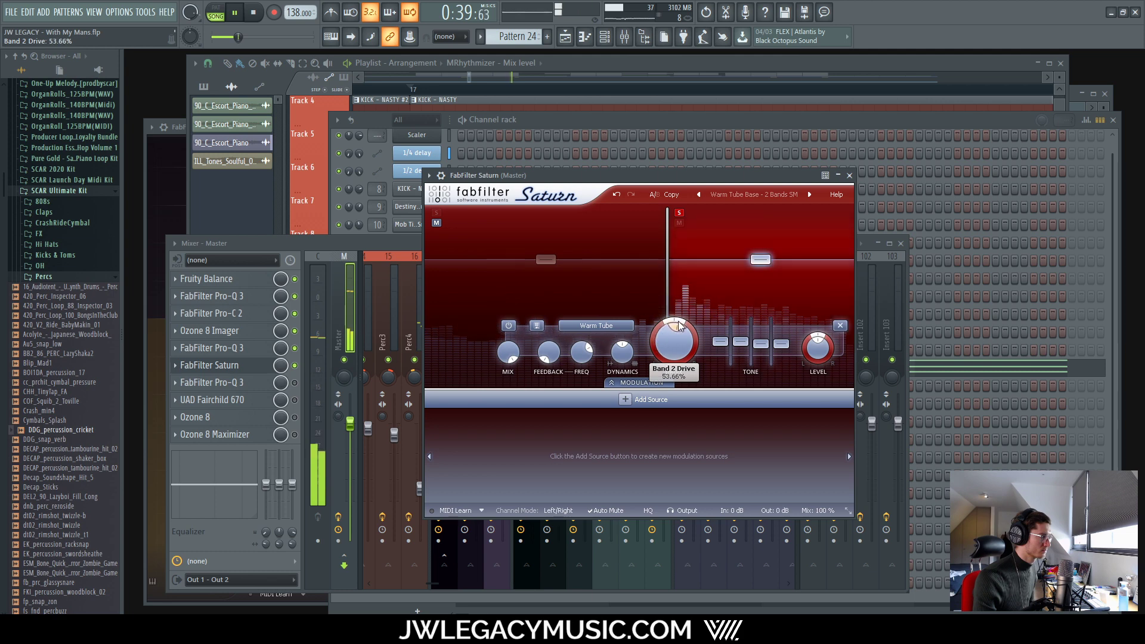
{"action": "mouse_move", "coordinate": [660, 348]}
{"action": "left_mouse_down"}
{"action": "mouse_move", "coordinate": [652, 341]}
{"action": "mouse_move", "coordinate": [645, 365]}
{"action": "left_mouse_up"}
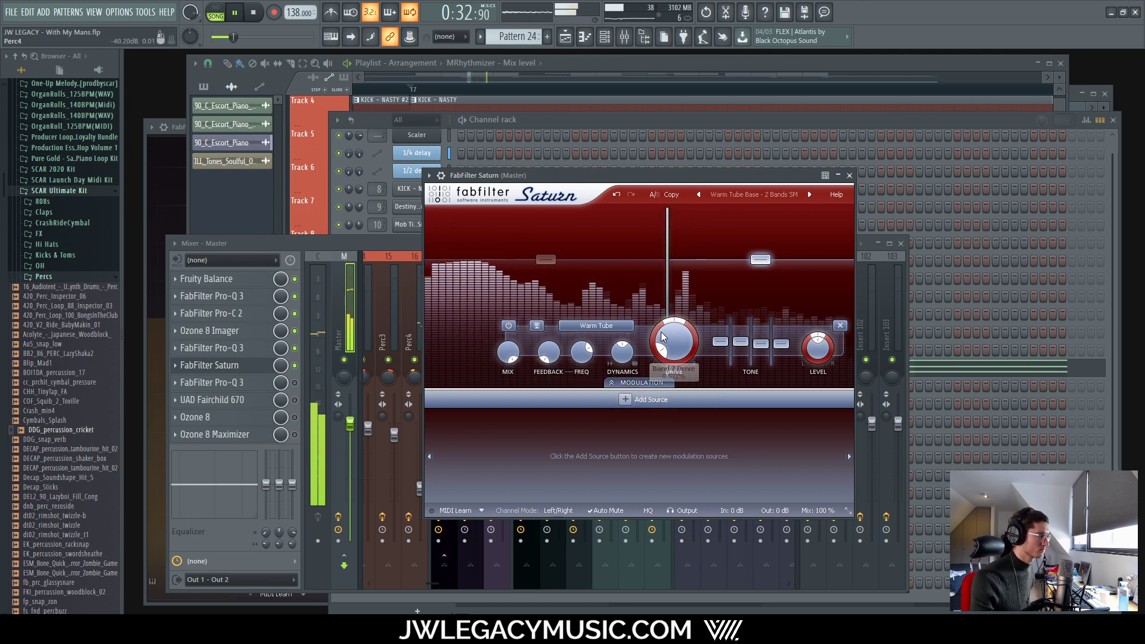
{"action": "left_click", "coordinate": [508, 326]}
{"action": "left_click", "coordinate": [508, 325]}
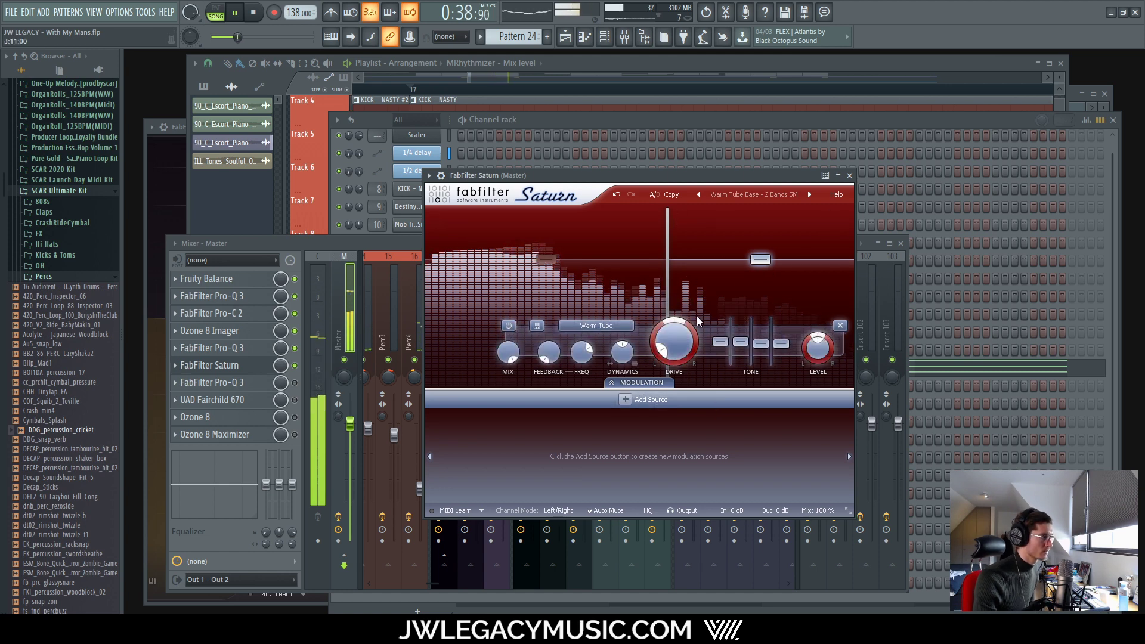
{"action": "left_click", "coordinate": [849, 175]}
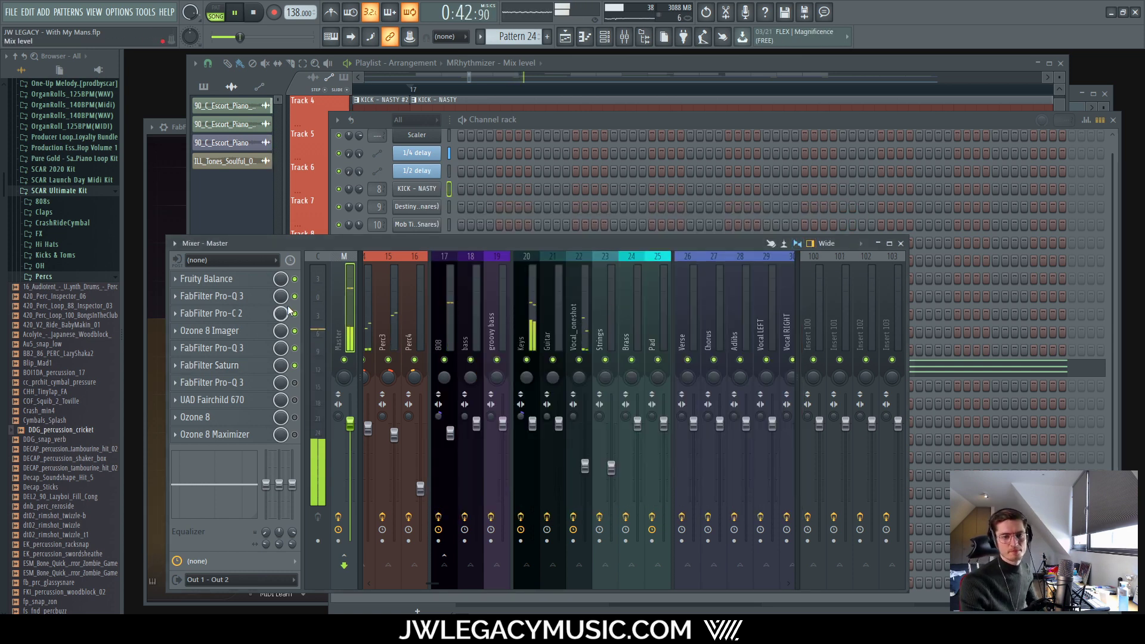
Step: Inspect and close the master's UAD Fairchild 670, then scroll the mixer to the 1/4 Delay channel
{"action": "left_click", "coordinate": [241, 403]}
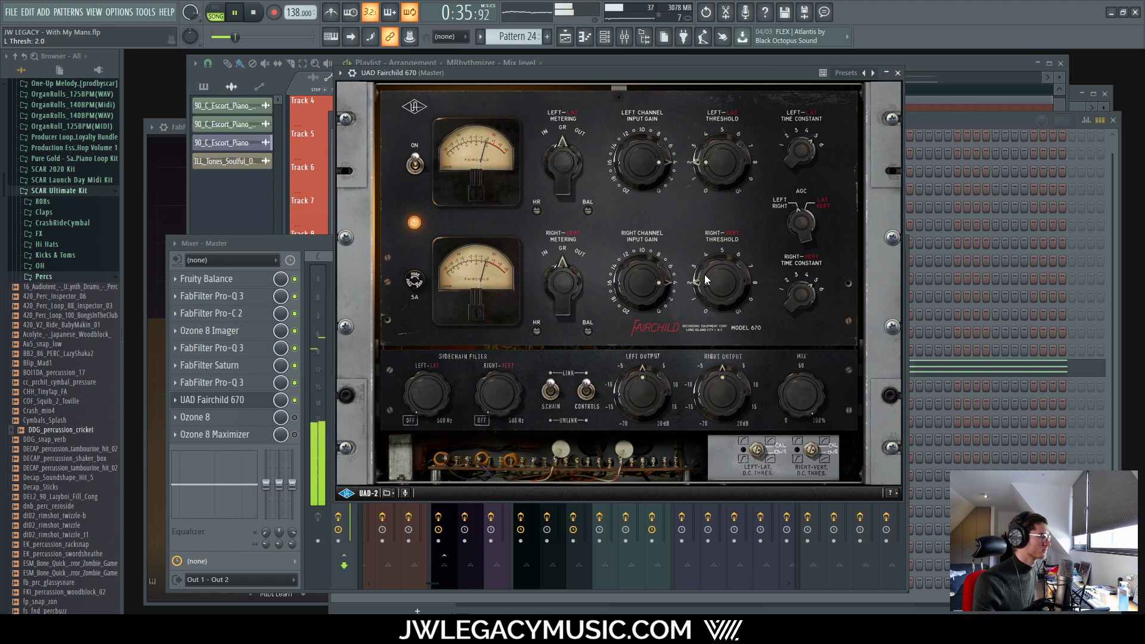
{"action": "left_click", "coordinate": [897, 72]}
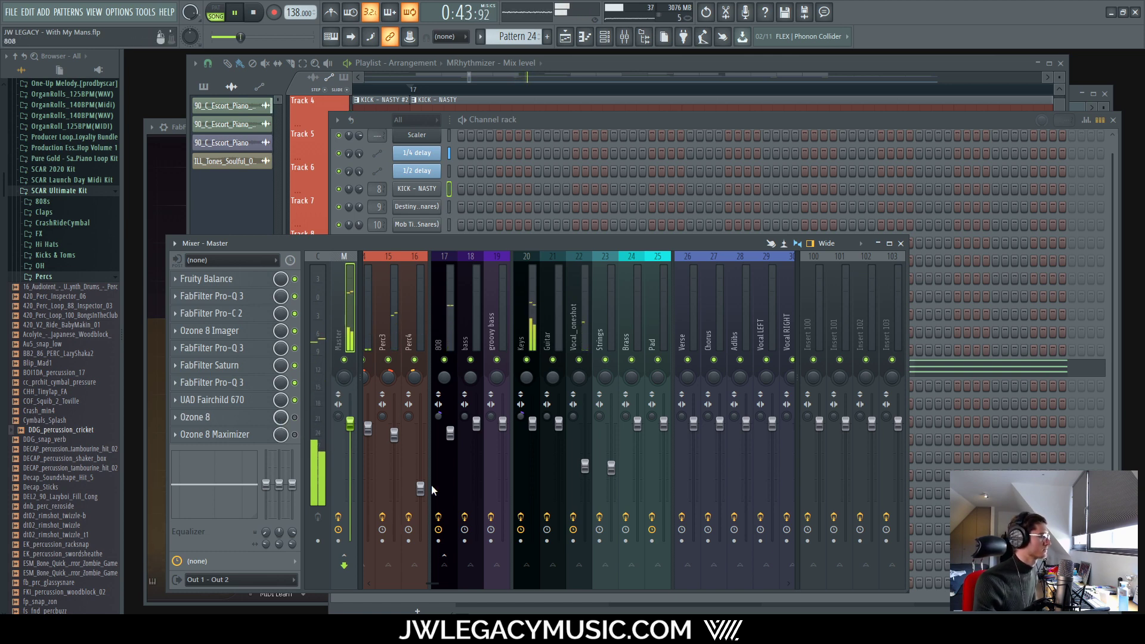
{"action": "left_click_drag", "start_coordinate": [435, 584], "coordinate": [472, 584]}
Step: Cut the 1/4 Delay channel's high EQ band by 18 dB, then select the Master strip
{"action": "left_click", "coordinate": [618, 307]}
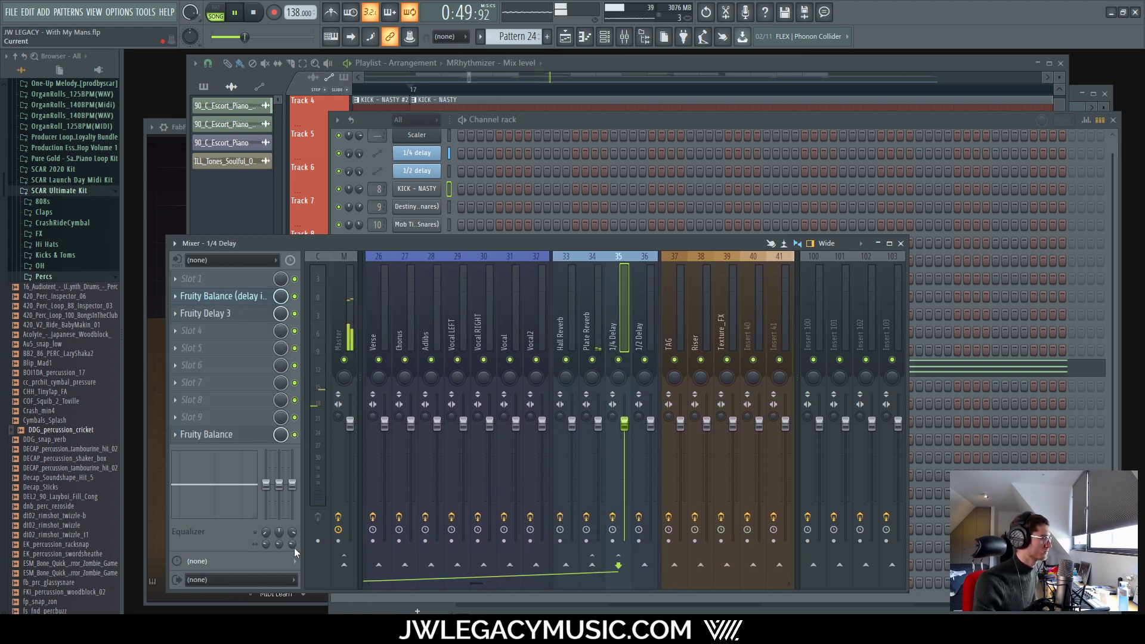
{"action": "left_click_drag", "start_coordinate": [291, 483], "coordinate": [292, 517]}
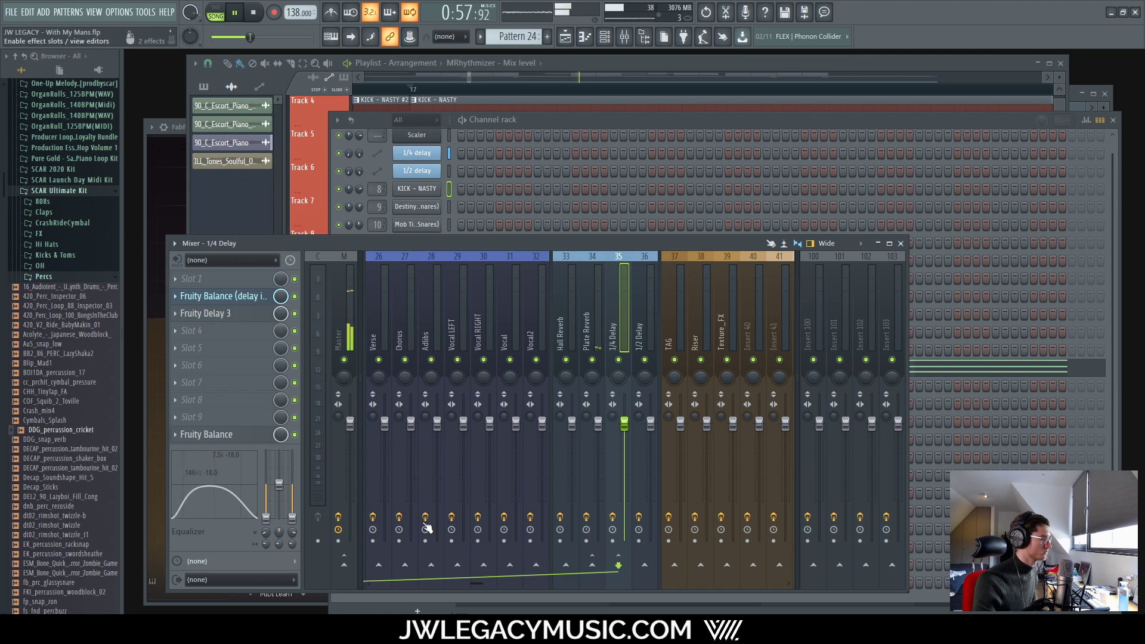
{"action": "left_click_drag", "start_coordinate": [475, 584], "coordinate": [429, 588]}
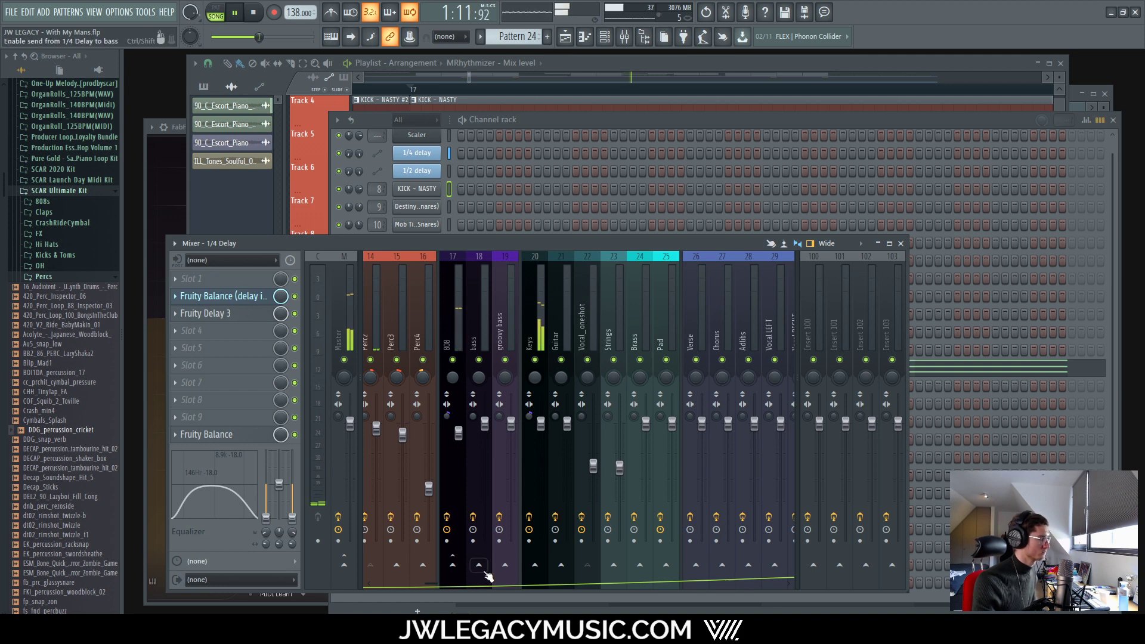
{"action": "left_click_drag", "start_coordinate": [438, 586], "coordinate": [317, 567]}
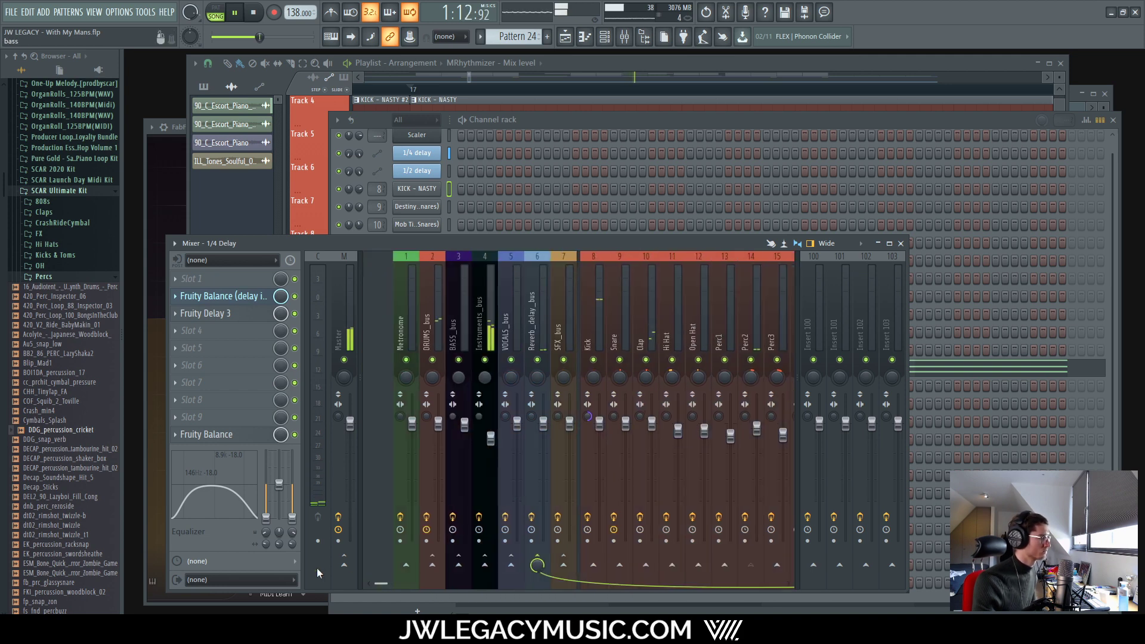
{"action": "left_click", "coordinate": [352, 302]}
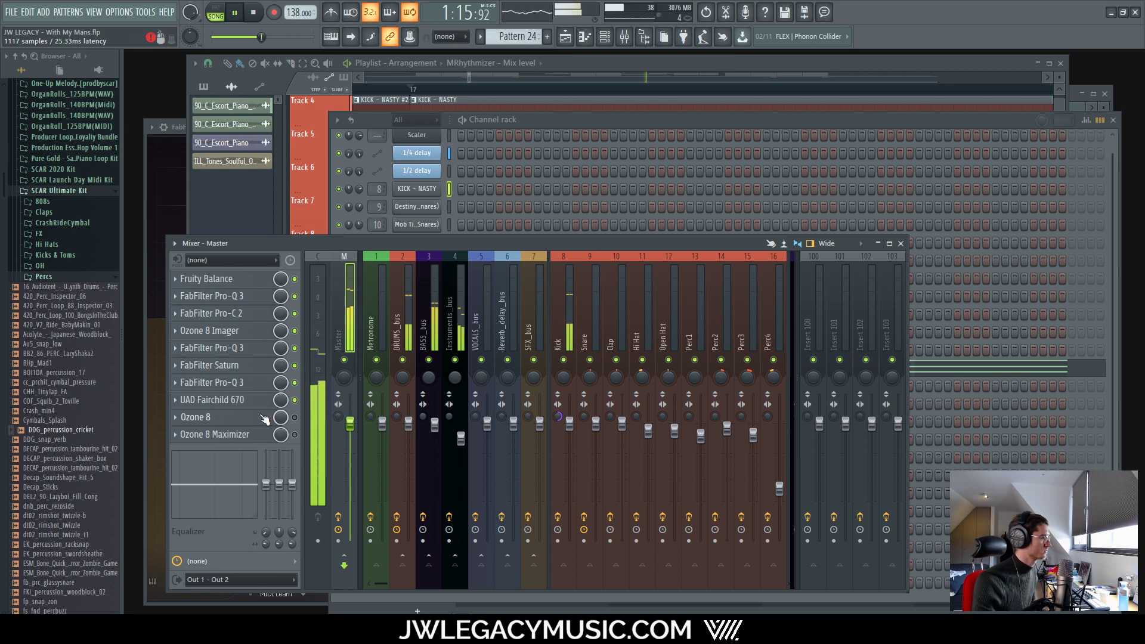
Step: Check the Center Stereo plugin on the Vocal_oneshot channel
{"action": "left_click_drag", "start_coordinate": [377, 583], "coordinate": [461, 588]}
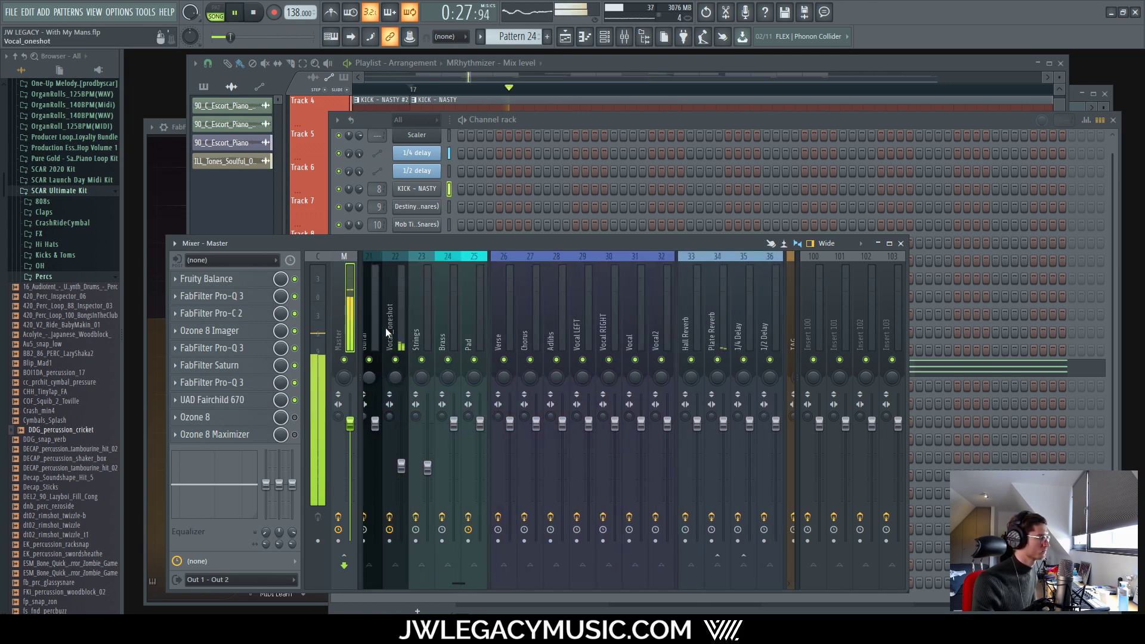
{"action": "left_click", "coordinate": [388, 332]}
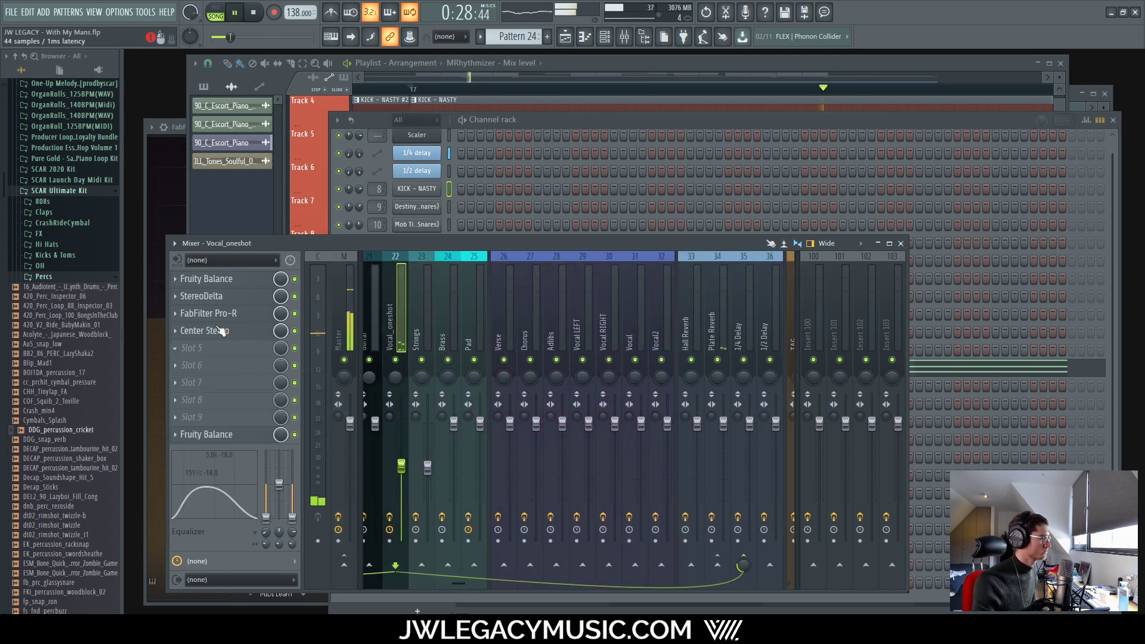
{"action": "left_click", "coordinate": [216, 331]}
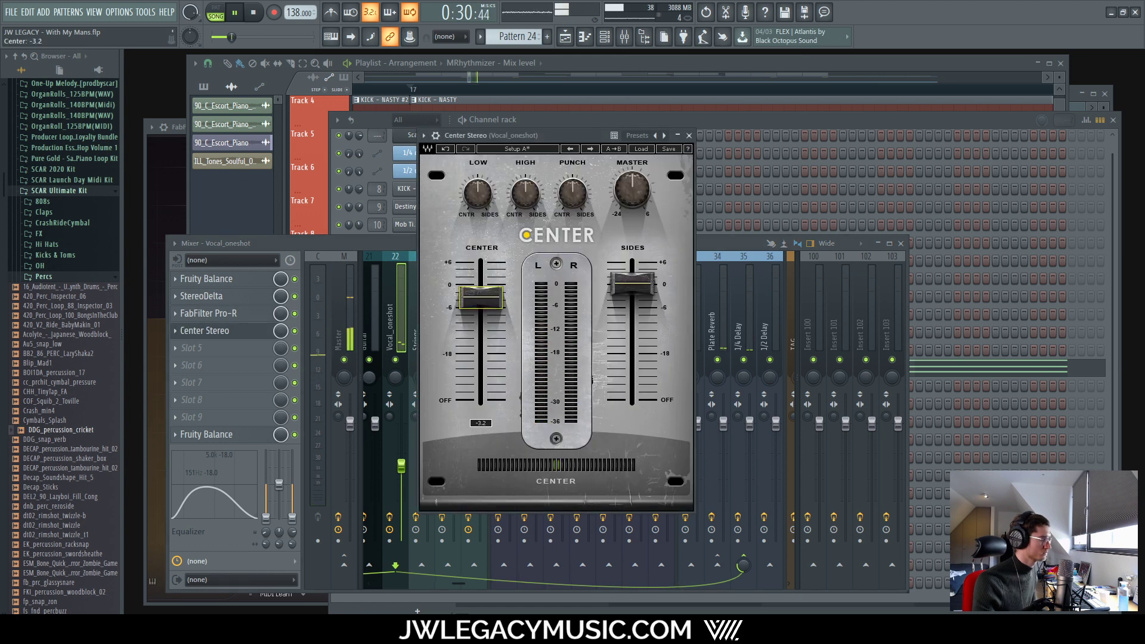
{"action": "left_click", "coordinate": [690, 135]}
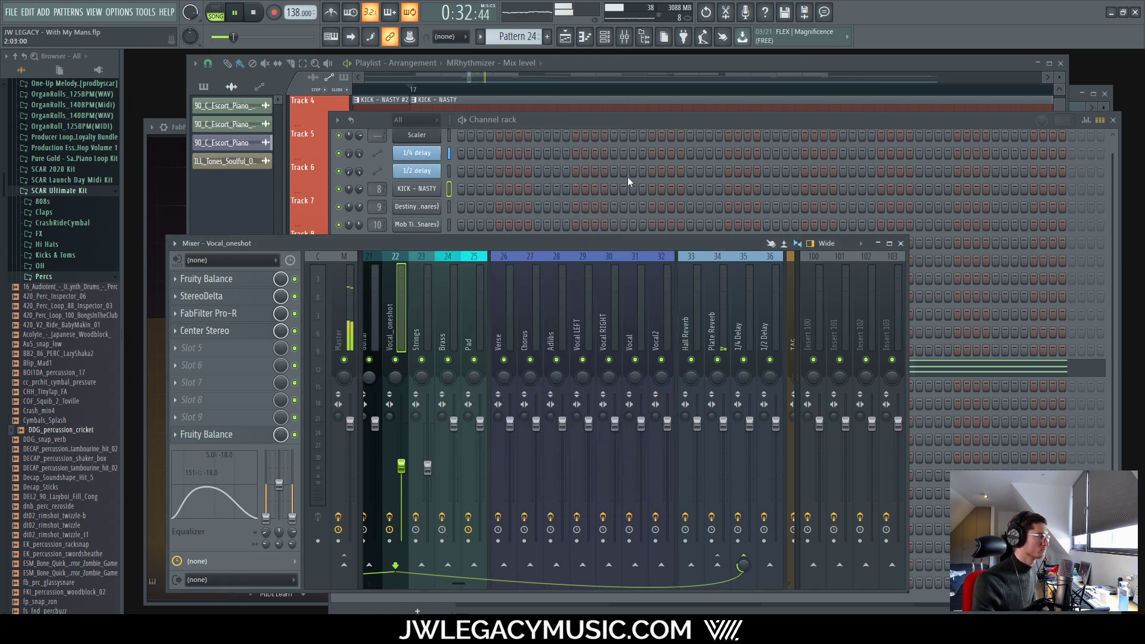
Step: Enable the Ozone 8 effect on the Master channel
{"action": "left_click_drag", "start_coordinate": [452, 589], "coordinate": [155, 593]}
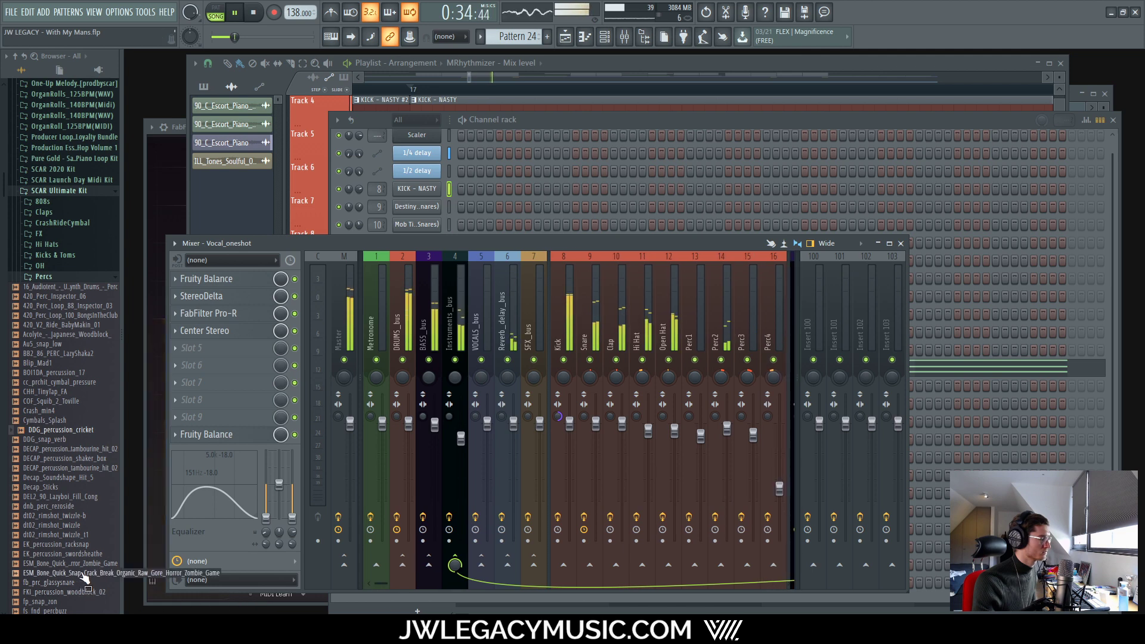
{"action": "left_click", "coordinate": [341, 307]}
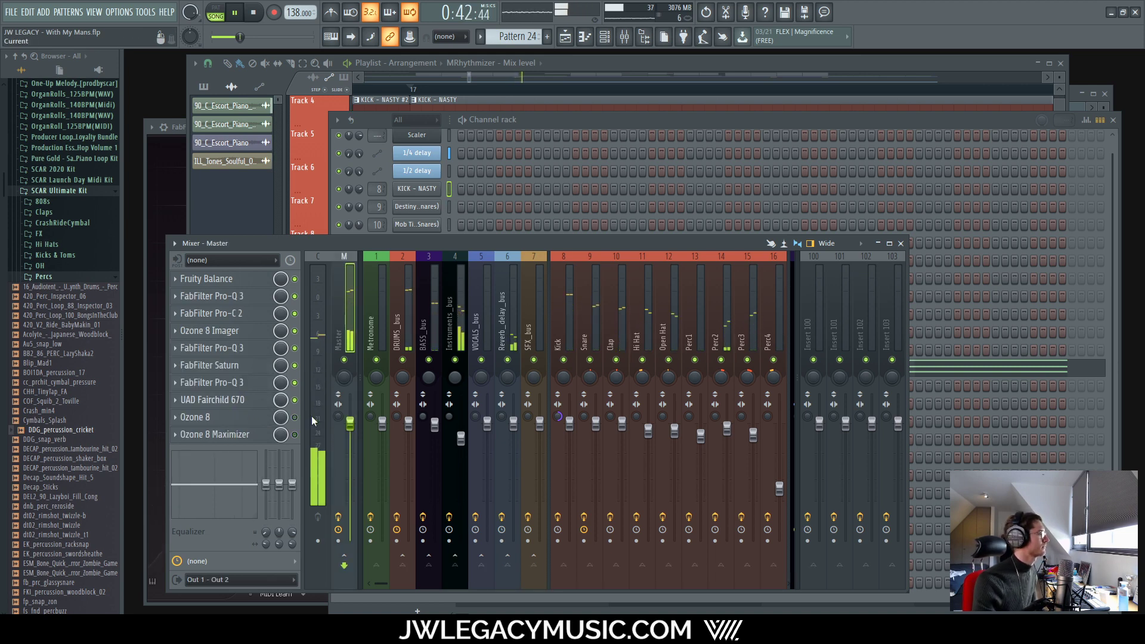
{"action": "left_click", "coordinate": [295, 418]}
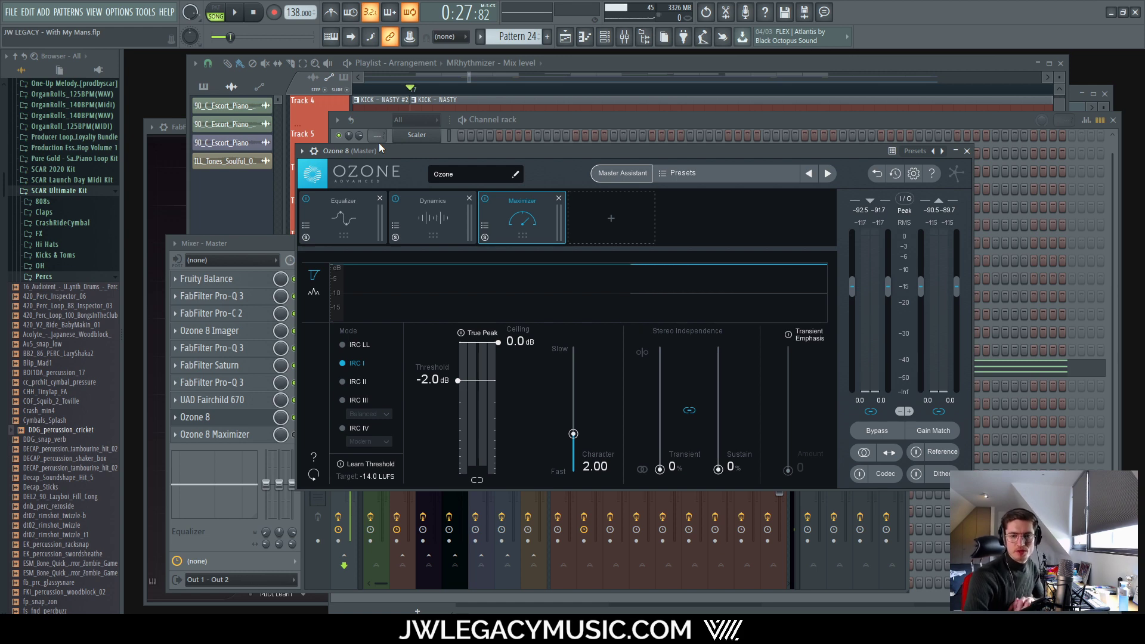
Step: Let Ozone 8's Master Assistant listen to playback and accept its Equalizer, Dynamics, Dynamic EQ and Maximizer chain
{"action": "left_click", "coordinate": [637, 175]}
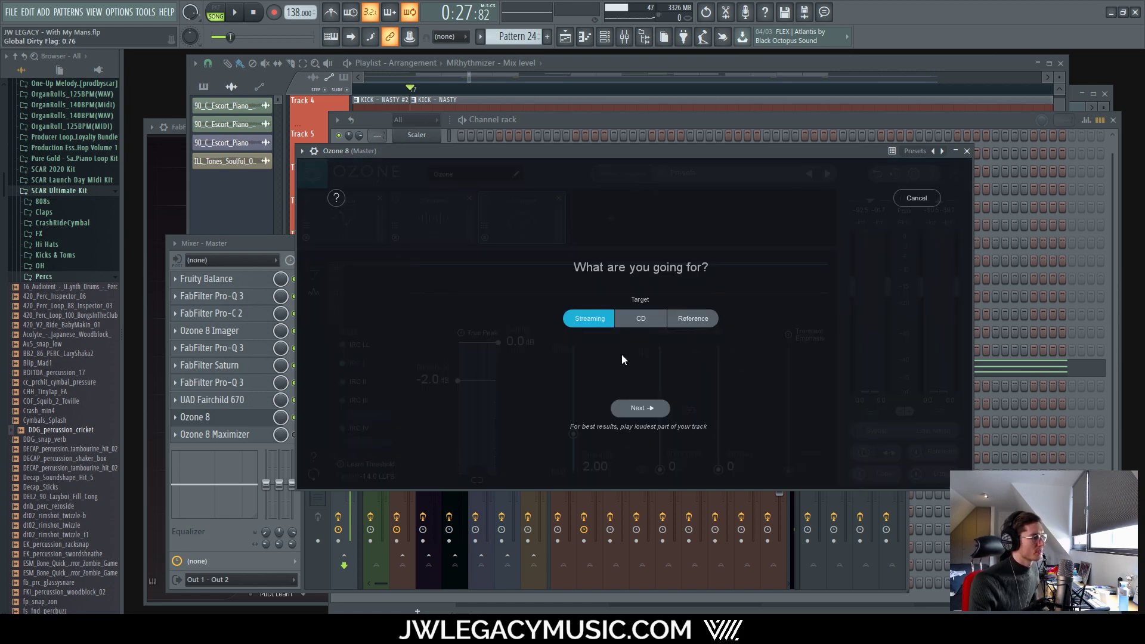
{"action": "left_click", "coordinate": [647, 411]}
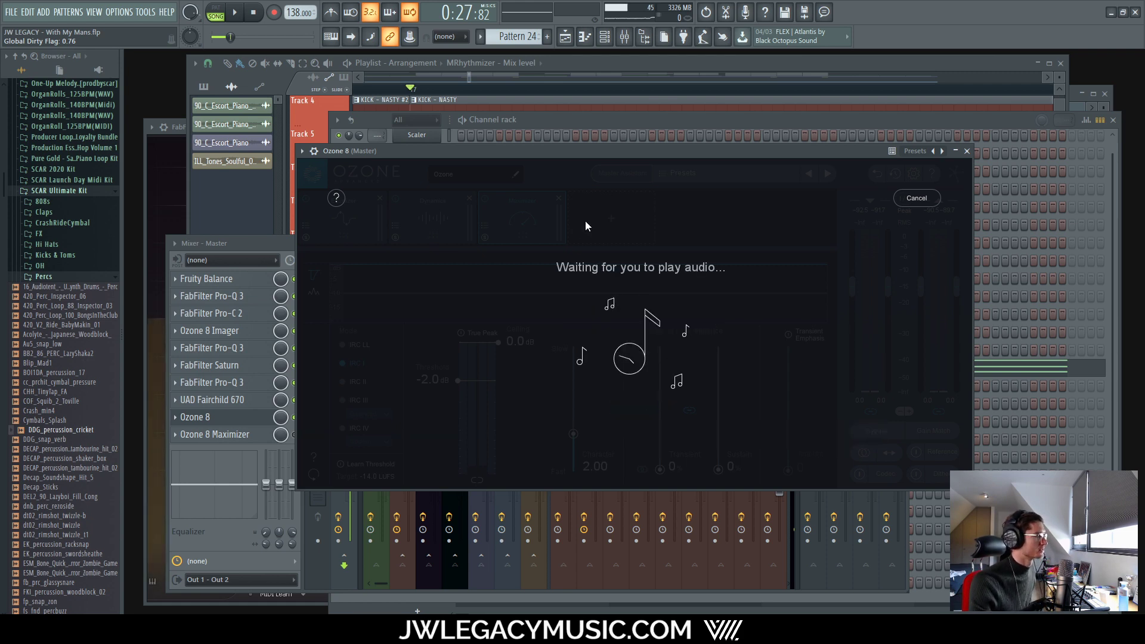
{"action": "key", "text": "space"}
{"action": "left_click", "coordinate": [613, 61]}
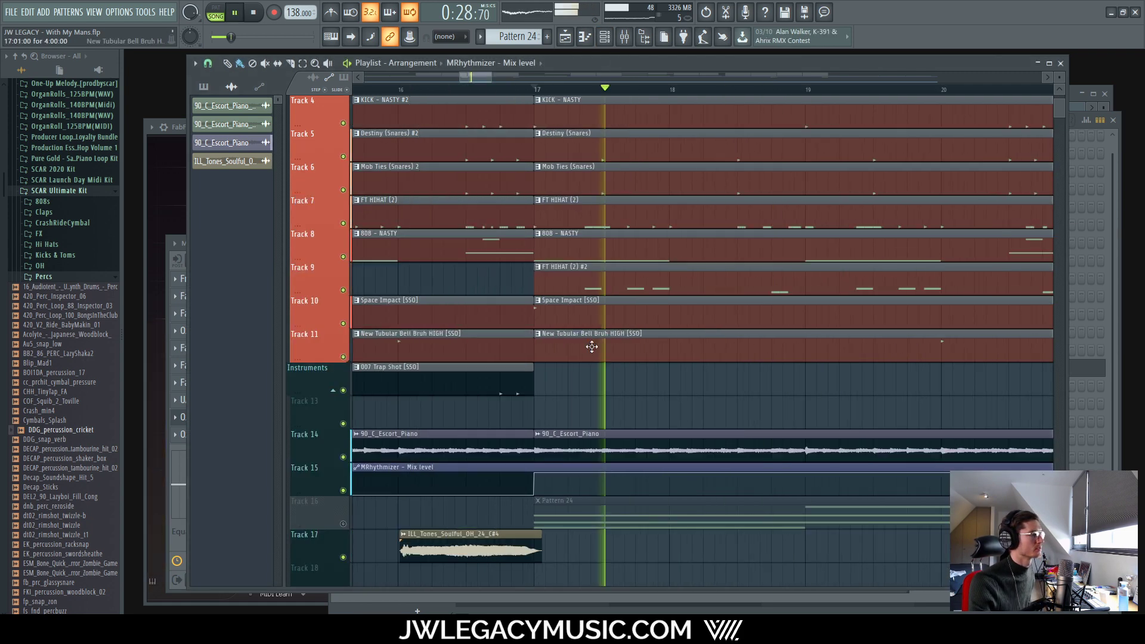
{"action": "scroll", "coordinate": [583, 352], "scroll_direction": "down", "scroll_amount": 2}
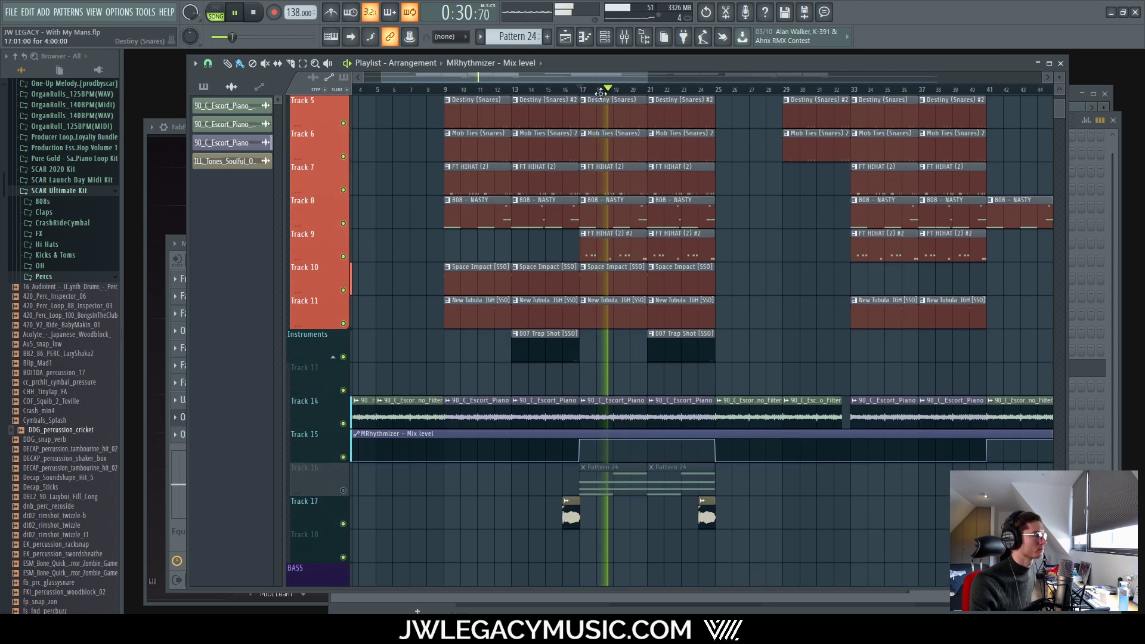
{"action": "left_click", "coordinate": [605, 38]}
{"action": "left_click", "coordinate": [624, 36]}
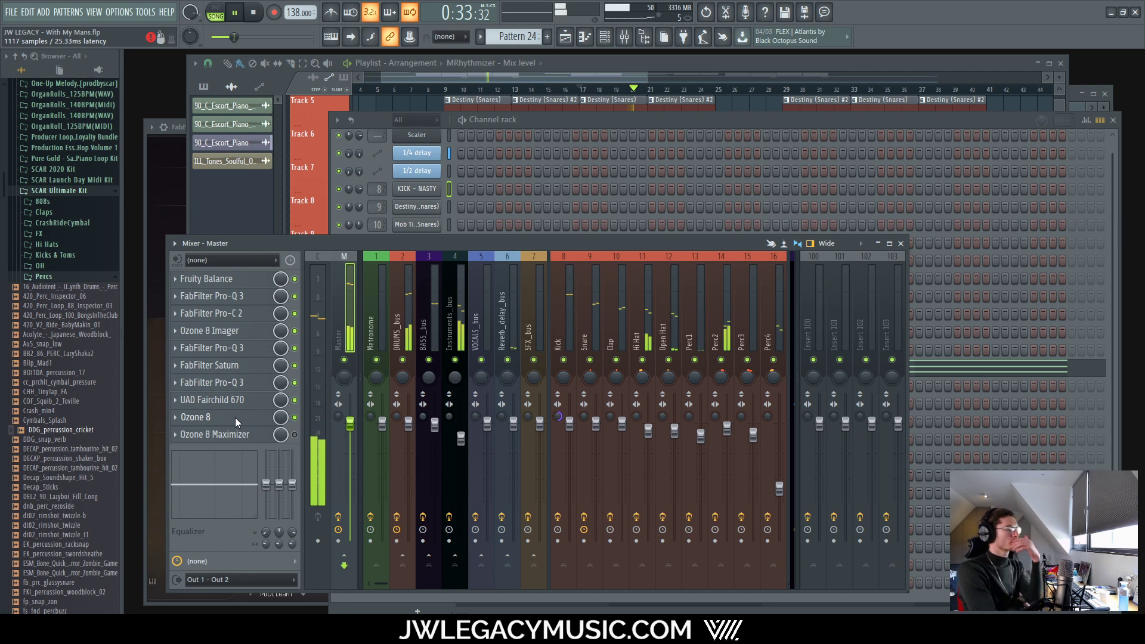
{"action": "left_click", "coordinate": [235, 418]}
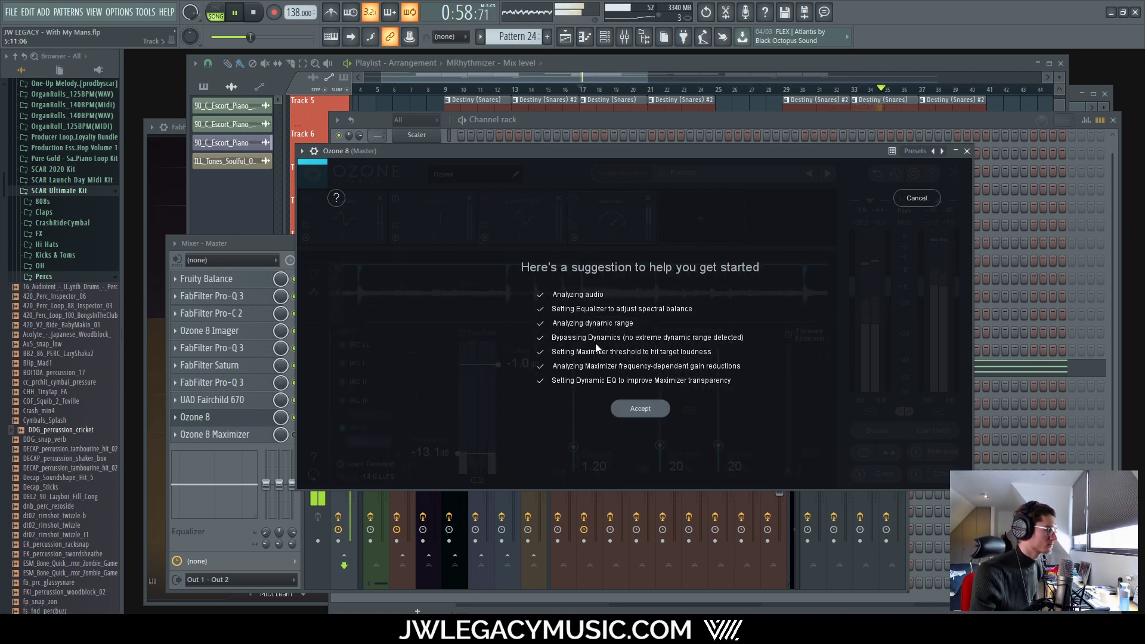
{"action": "left_click", "coordinate": [630, 409]}
Step: Bypass Ozone's Maximizer and A/B the Equalizer during playback from bar 17
{"action": "left_click", "coordinate": [343, 210]}
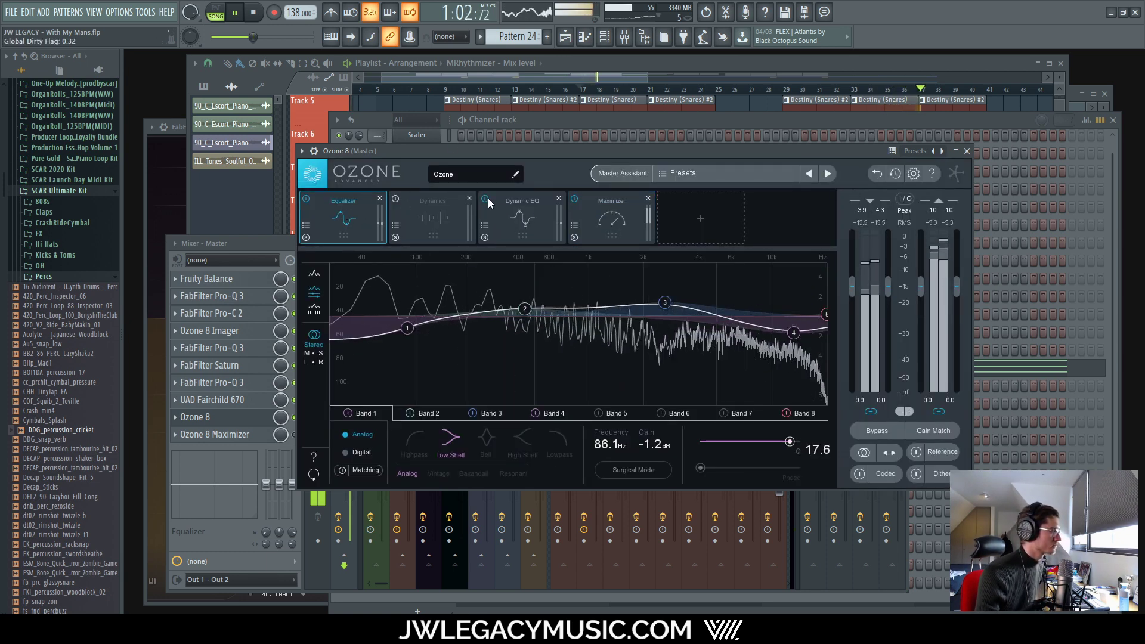
{"action": "left_click", "coordinate": [574, 199]}
{"action": "key", "text": "space"}
{"action": "key", "text": "space"}
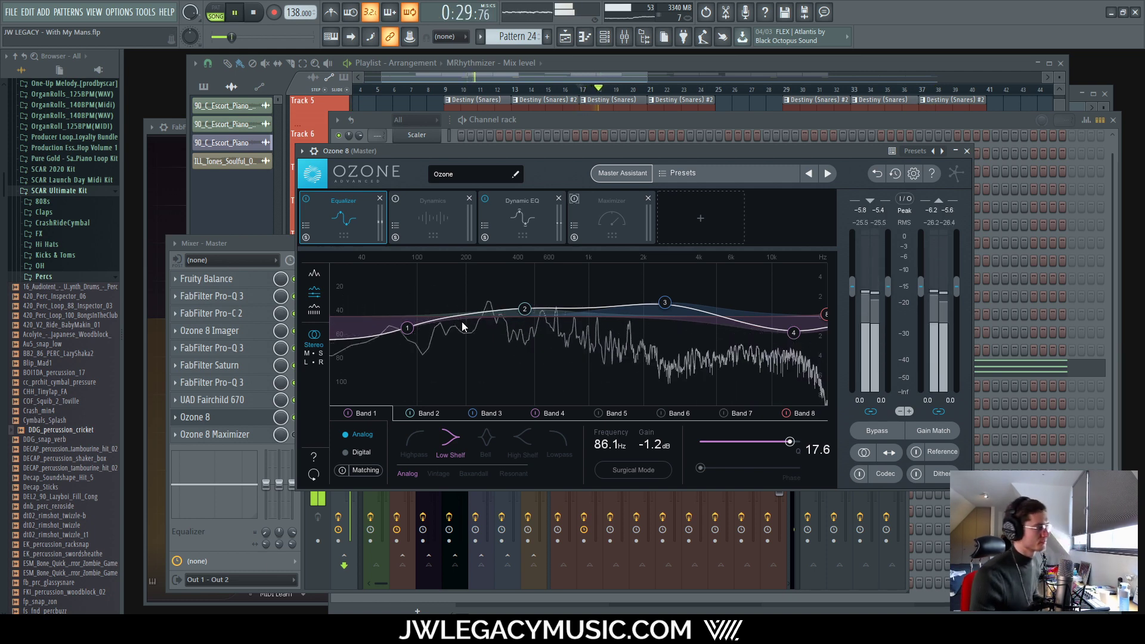
{"action": "left_click", "coordinate": [307, 199]}
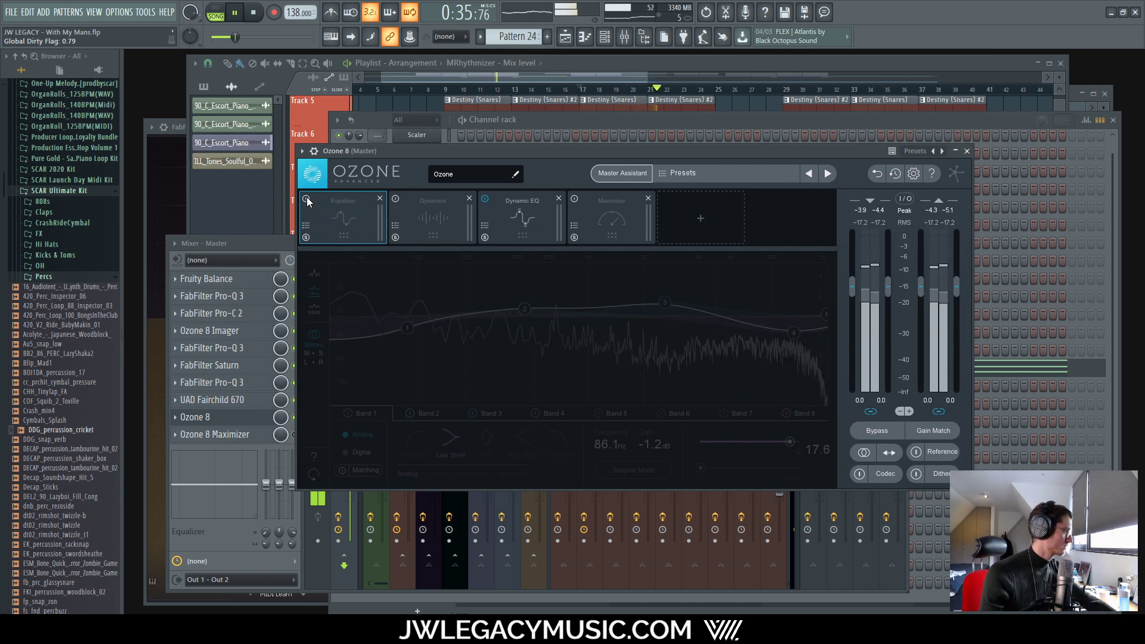
{"action": "left_click", "coordinate": [306, 199]}
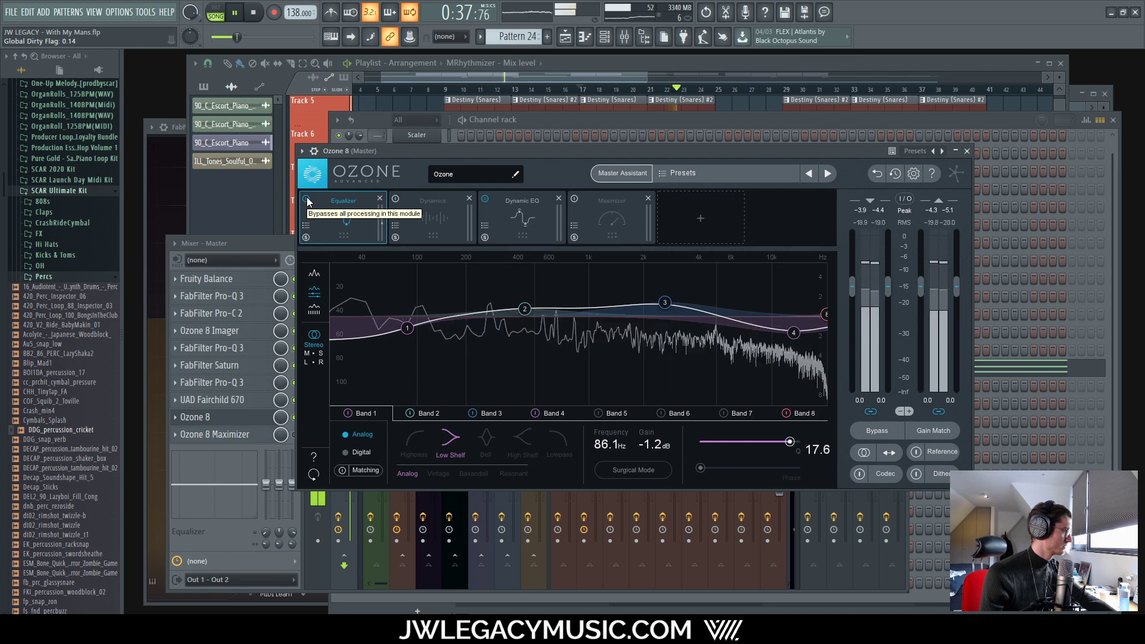
{"action": "left_click", "coordinate": [307, 199]}
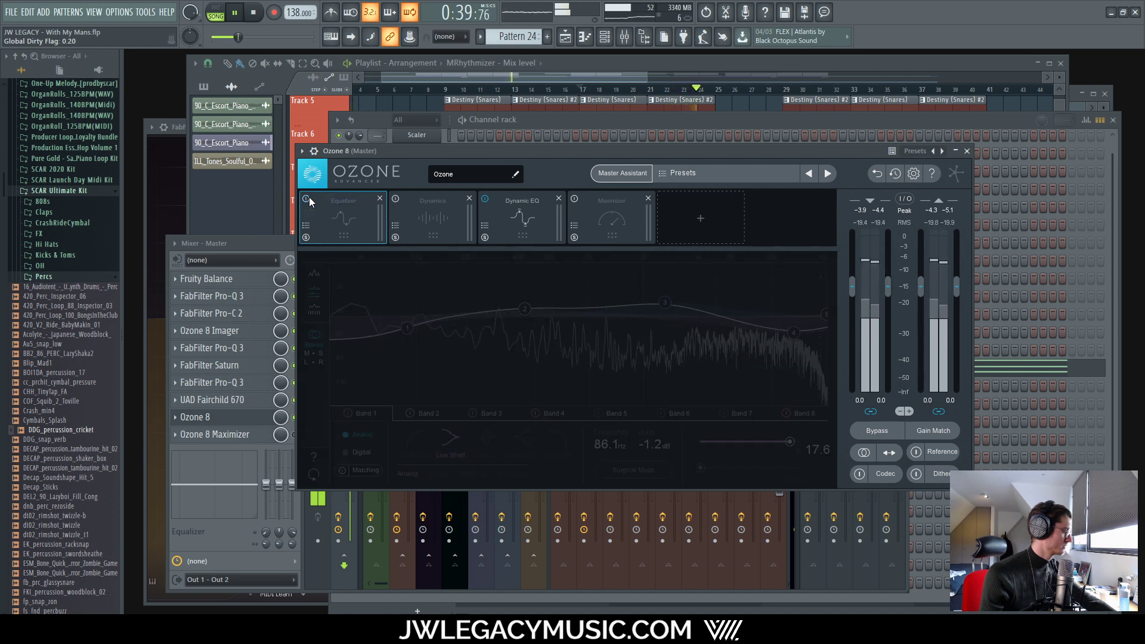
{"action": "left_click", "coordinate": [308, 199]}
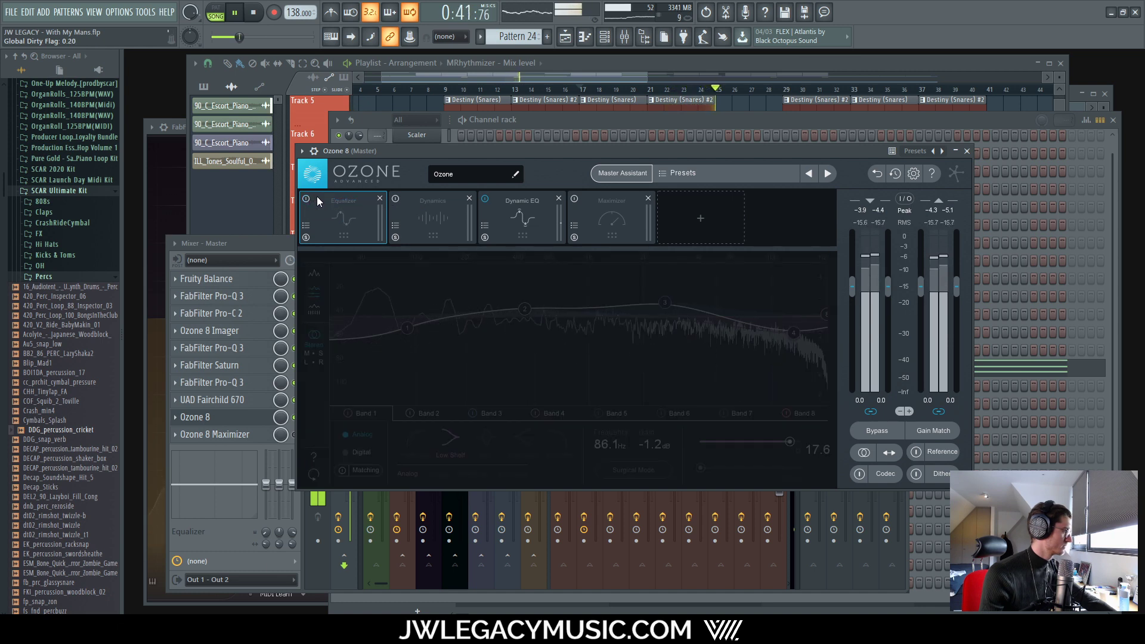
{"action": "left_click", "coordinate": [306, 200]}
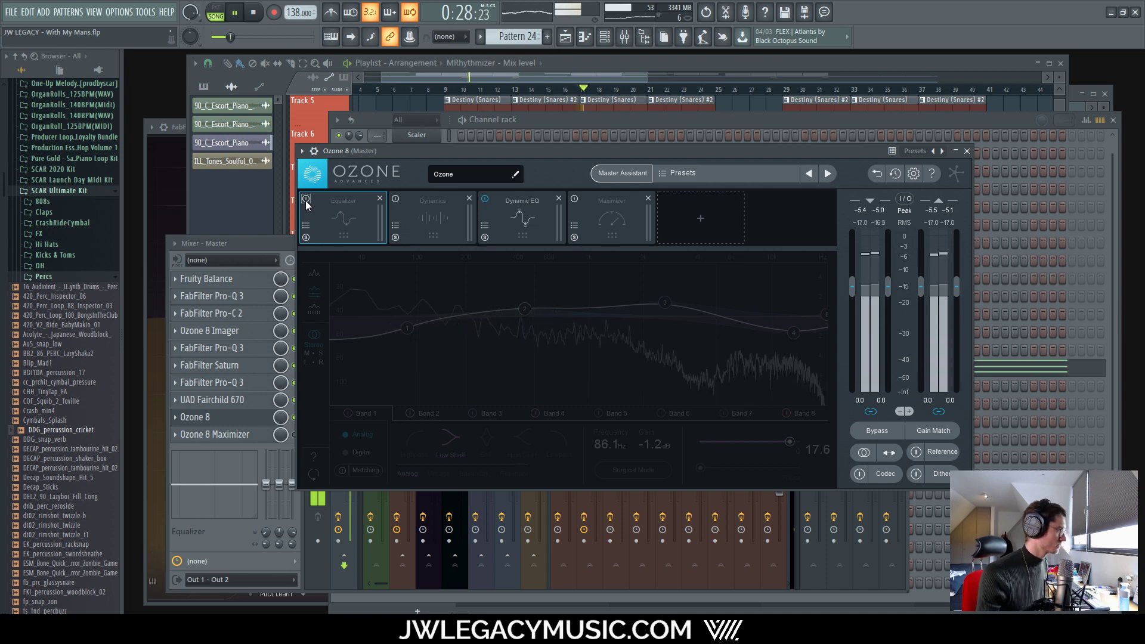
{"action": "left_click", "coordinate": [306, 200]}
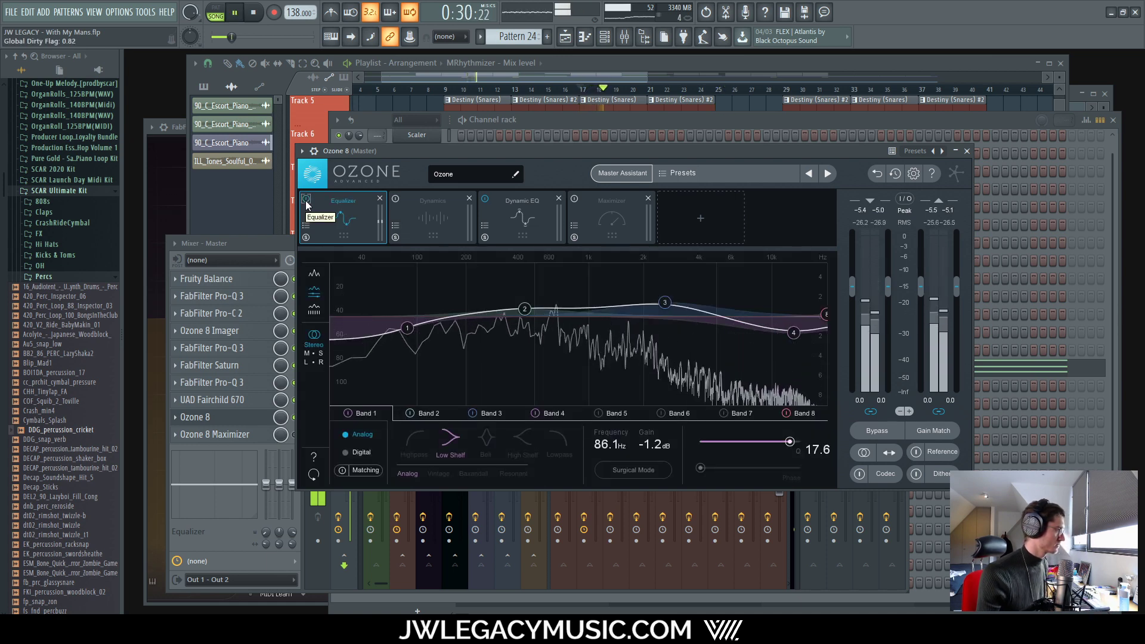
Step: Set EQ Band 1 to -0.2 dB, turn Band 2 off and lower Band 3 to 0.7 dB
{"action": "left_click_drag", "start_coordinate": [656, 444], "coordinate": [658, 439]}
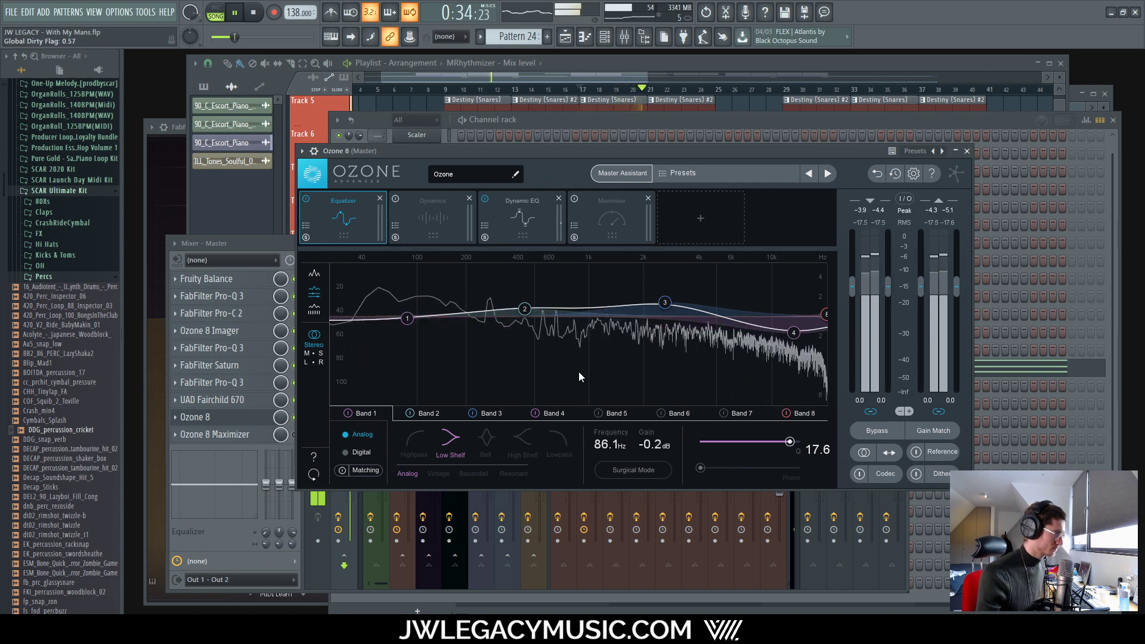
{"action": "left_click", "coordinate": [409, 413]}
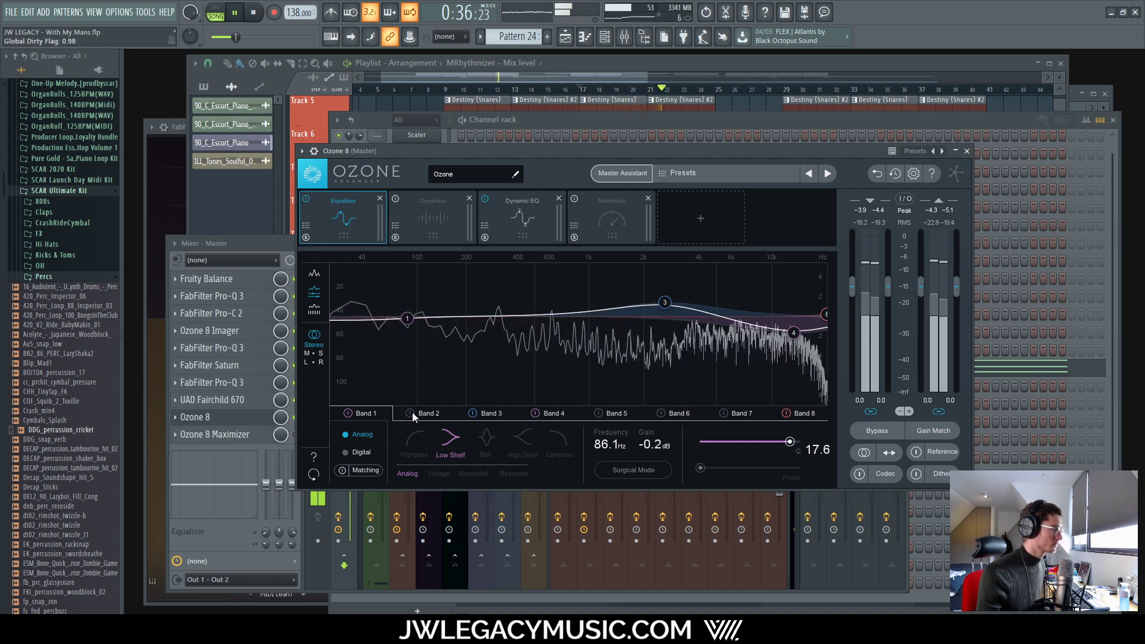
{"action": "left_click", "coordinate": [472, 413]}
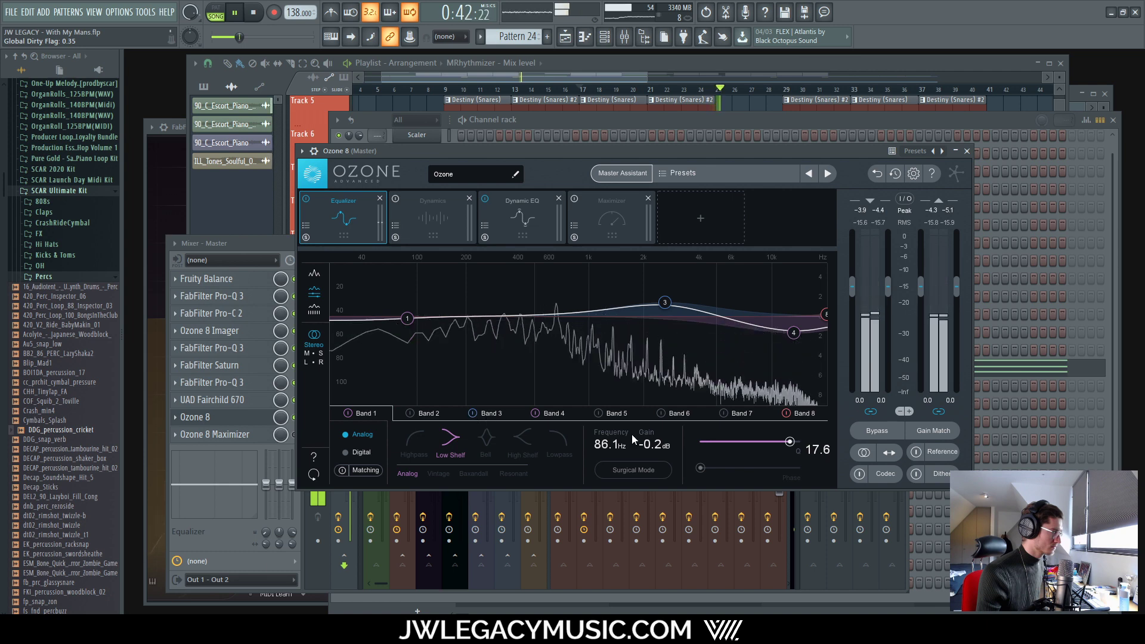
{"action": "left_click", "coordinate": [485, 410]}
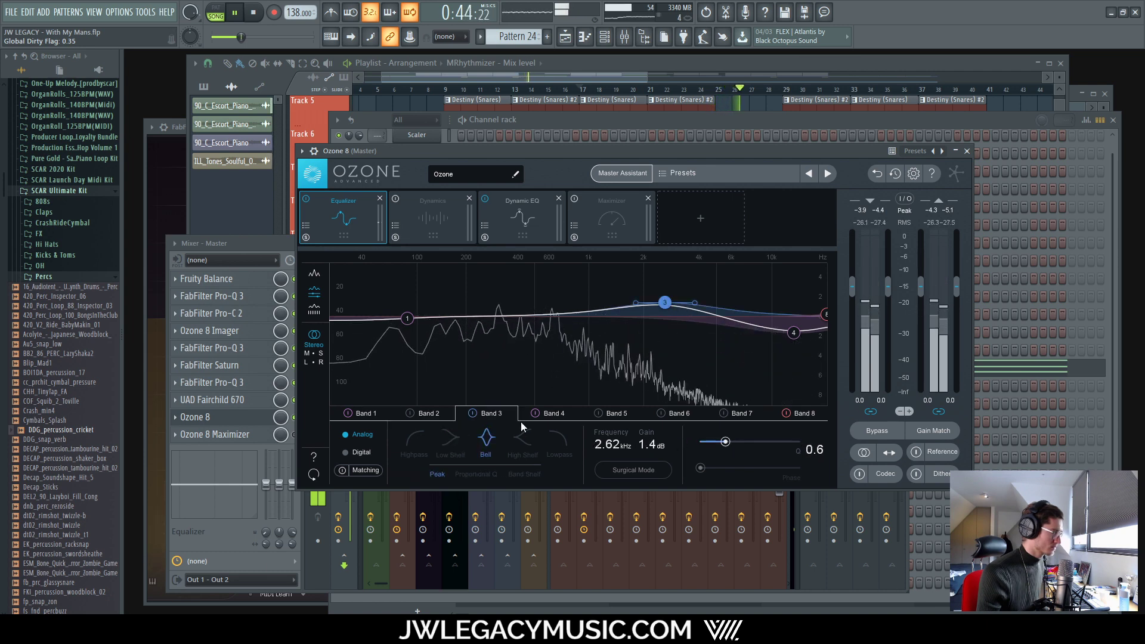
{"action": "left_click_drag", "start_coordinate": [650, 444], "coordinate": [653, 453]}
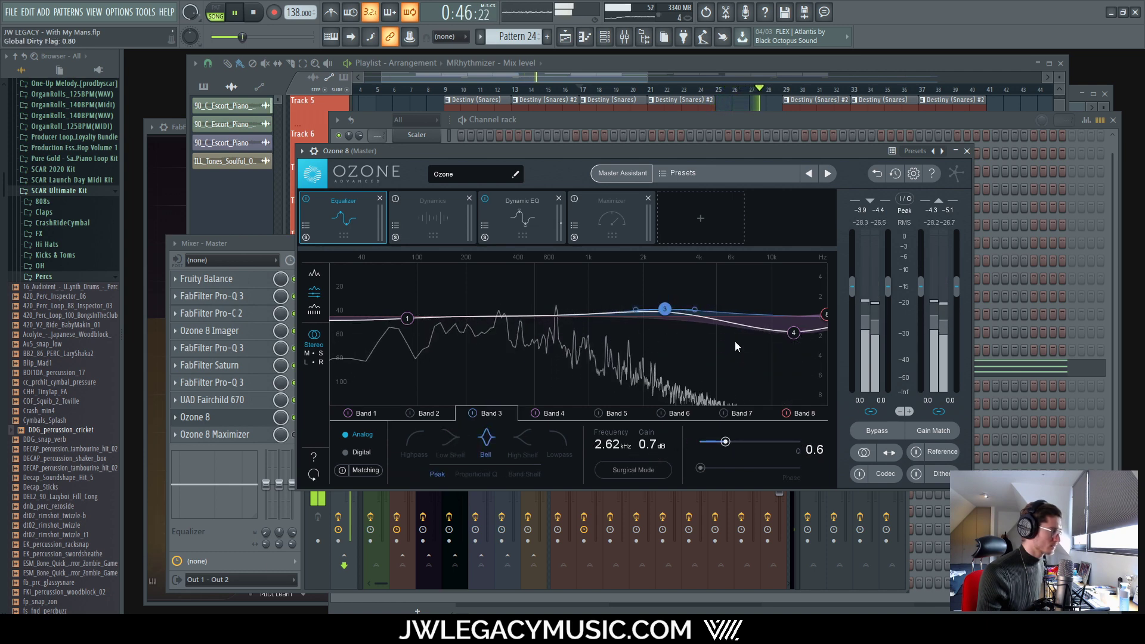
{"action": "left_click", "coordinate": [549, 414]}
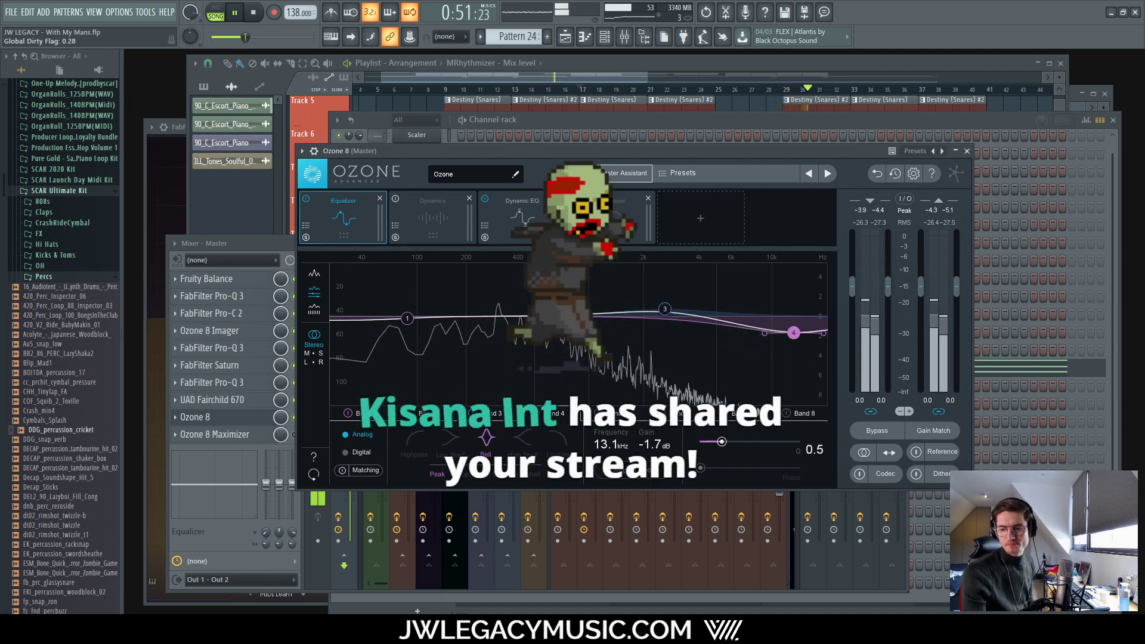
{"action": "key", "text": "space"}
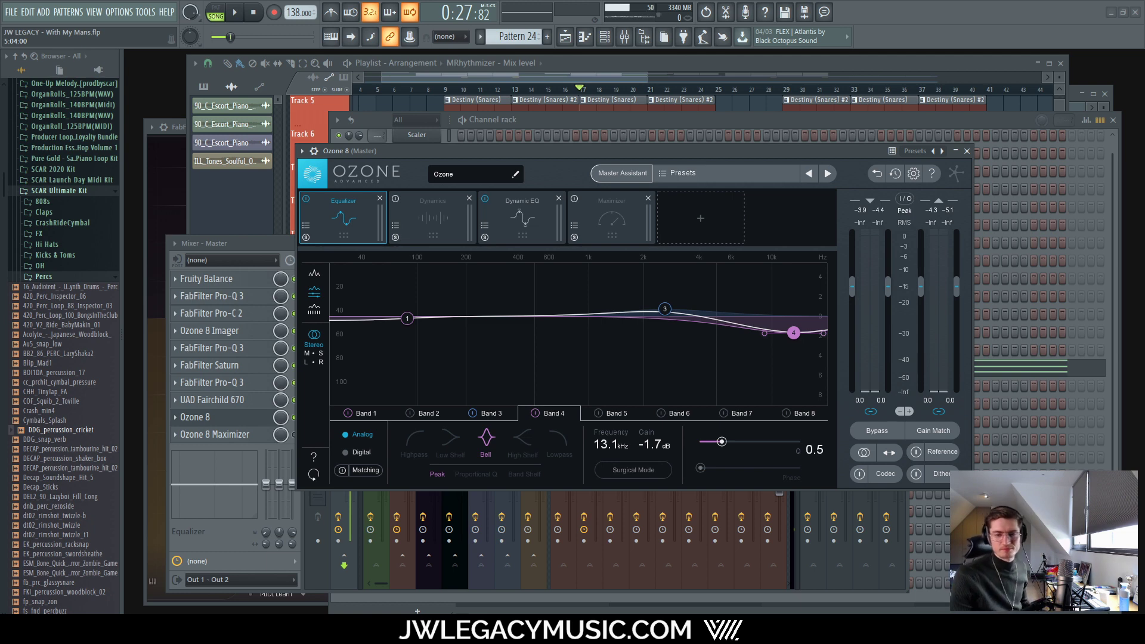
Step: Lower Ozone EQ Band 4 gain to about -2.4 dB and review Dynamic EQ Band 6
{"action": "left_click", "coordinate": [237, 12]}
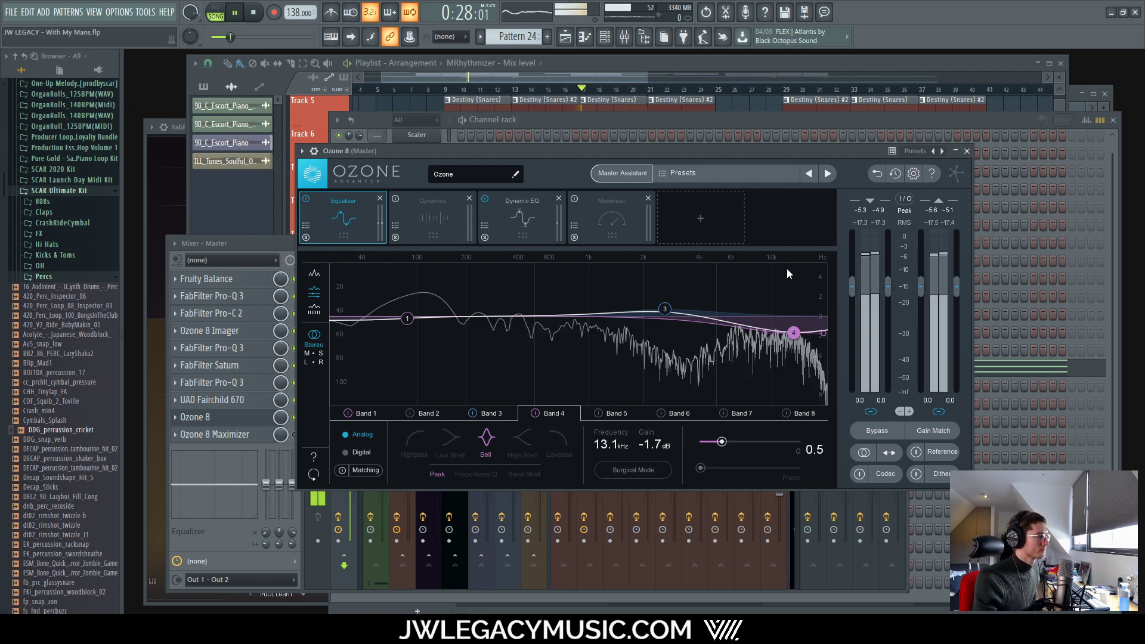
{"action": "left_click_drag", "start_coordinate": [664, 149], "coordinate": [659, 136]}
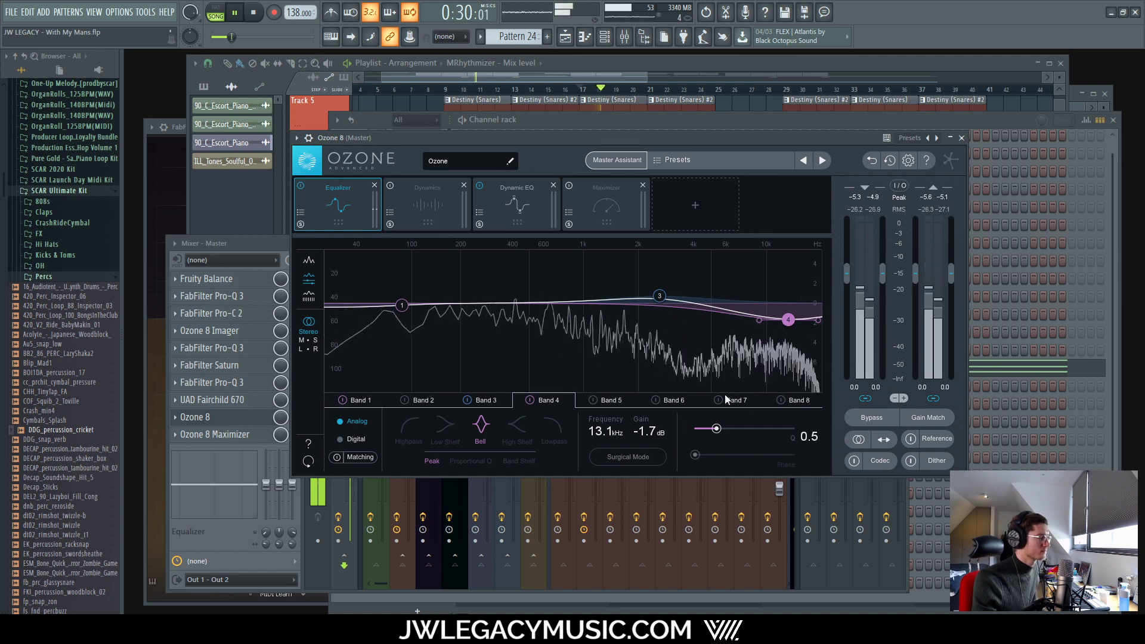
{"action": "left_click_drag", "start_coordinate": [636, 434], "coordinate": [635, 430]}
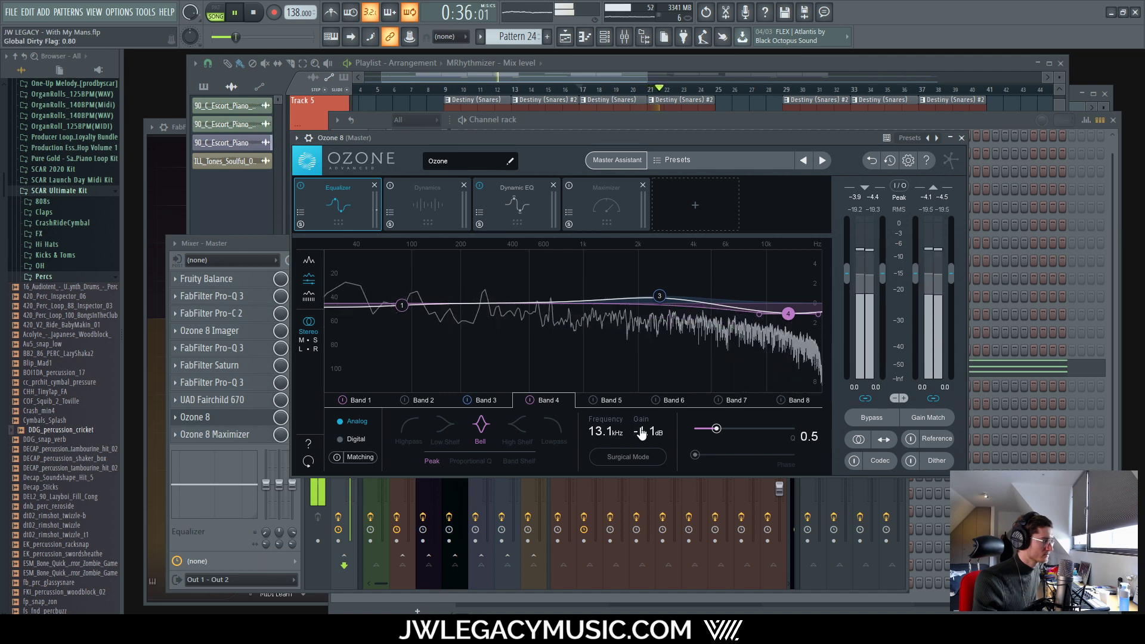
{"action": "left_click", "coordinate": [530, 198]}
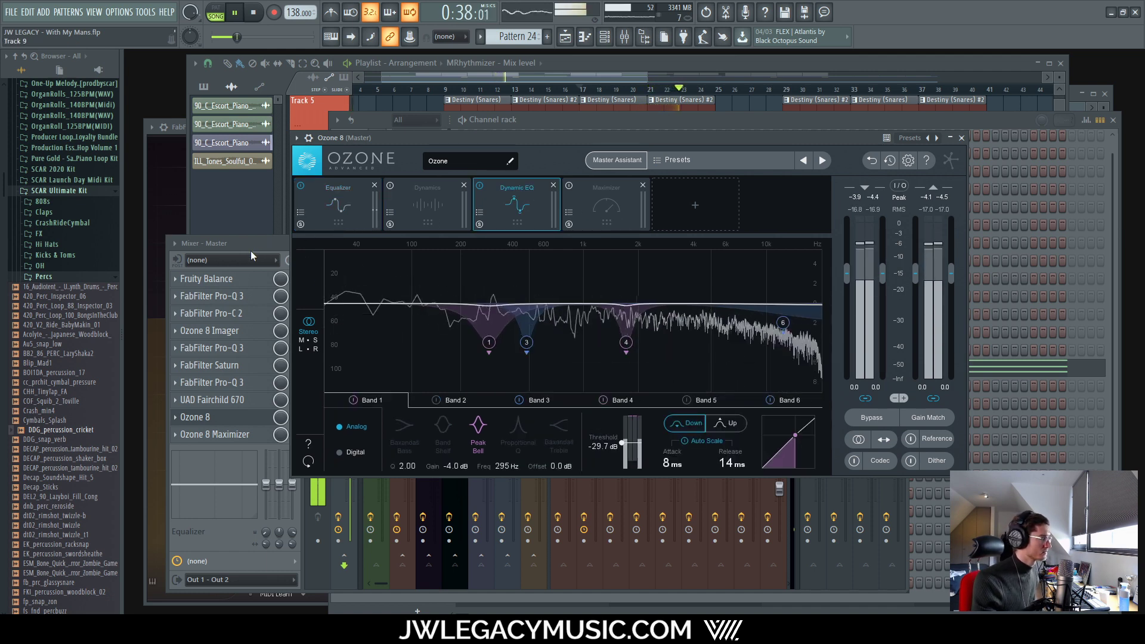
{"action": "left_click", "coordinate": [783, 324]}
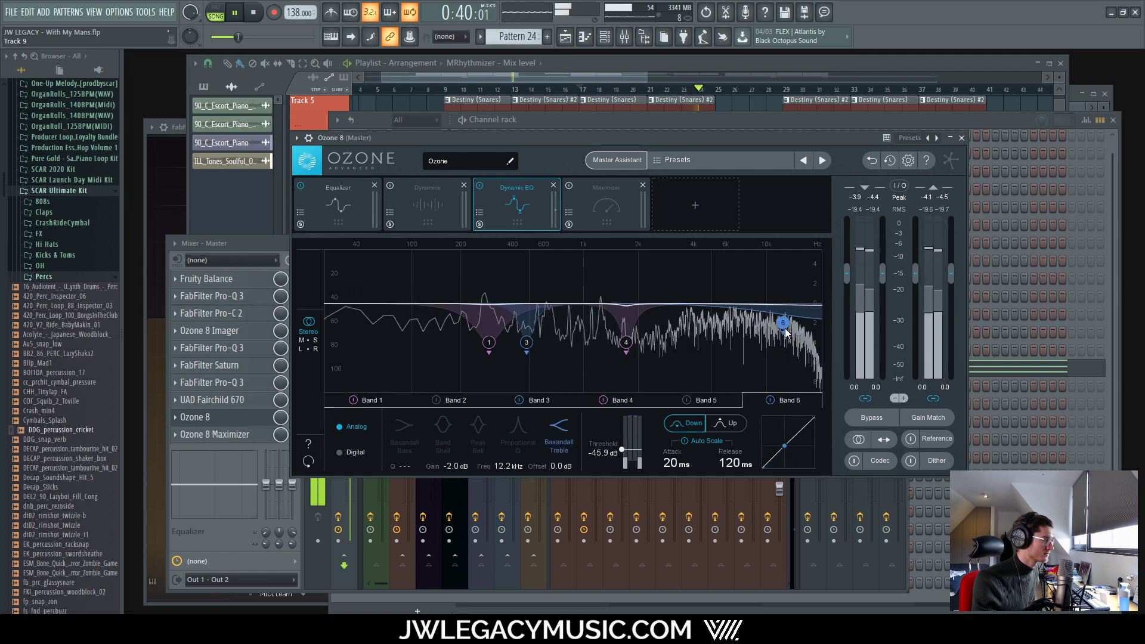
Step: Raise the Maximizer threshold to -10.5 dB and set its IRC IV style to Modern
{"action": "left_click", "coordinate": [603, 196]}
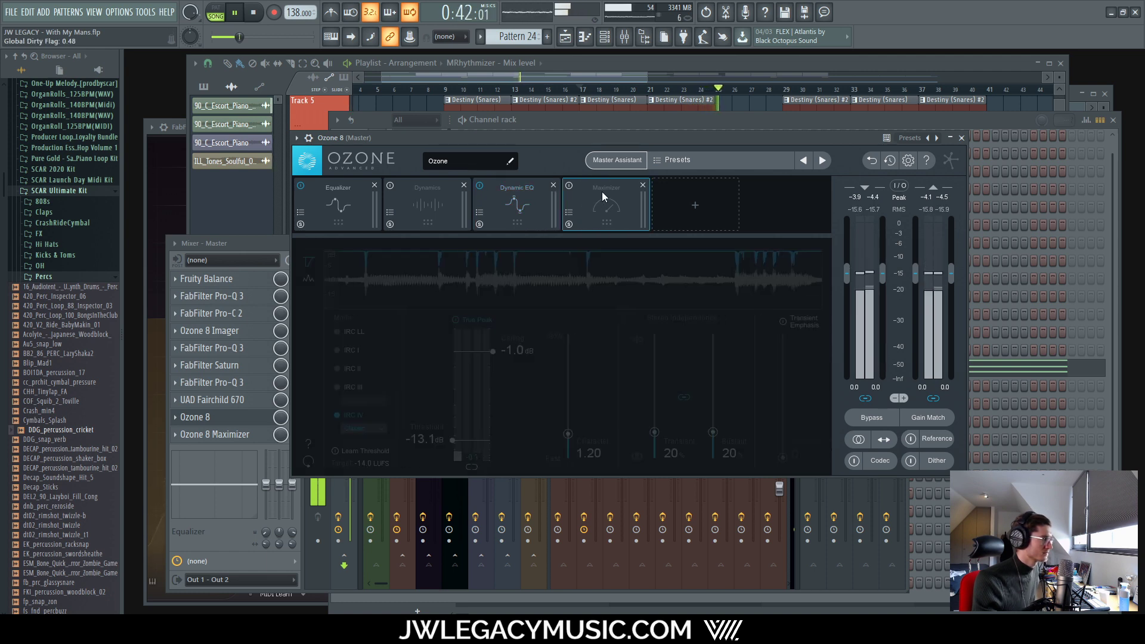
{"action": "left_click", "coordinate": [533, 202]}
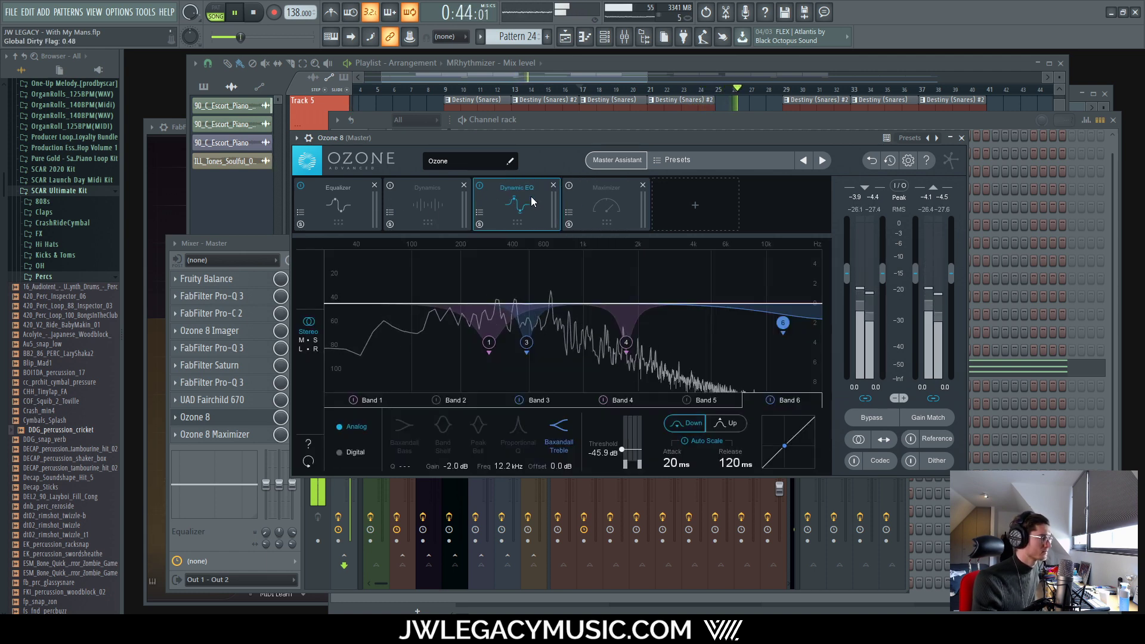
{"action": "left_click", "coordinate": [603, 197]}
{"action": "key", "text": "space"}
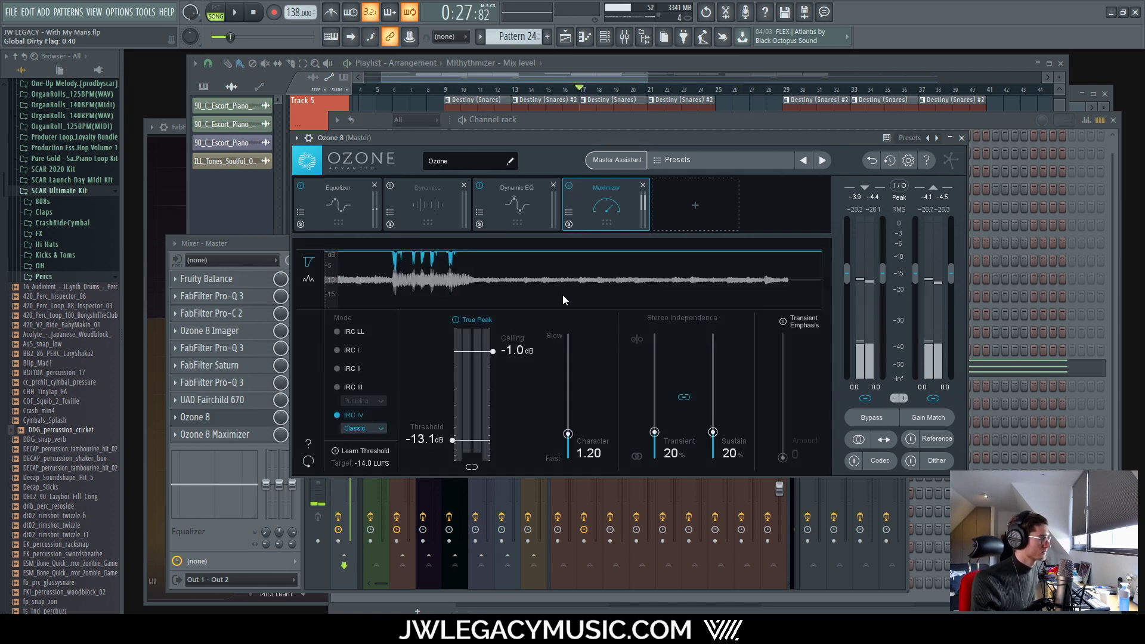
{"action": "left_click_drag", "start_coordinate": [474, 441], "coordinate": [471, 431]}
{"action": "left_click", "coordinate": [364, 428]}
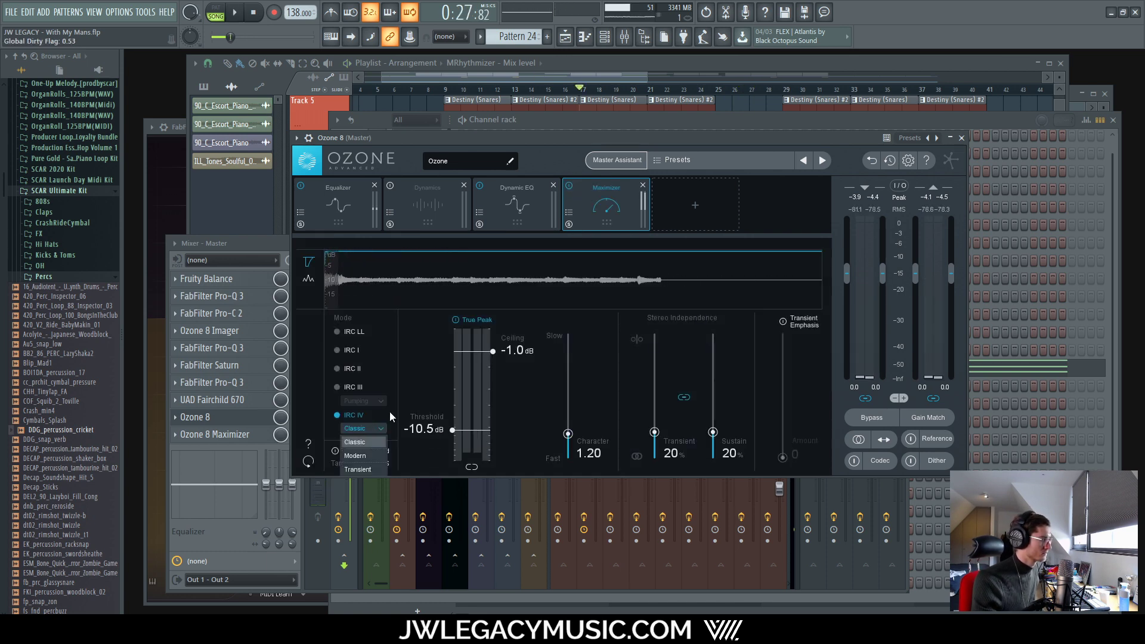
{"action": "left_click", "coordinate": [355, 456]}
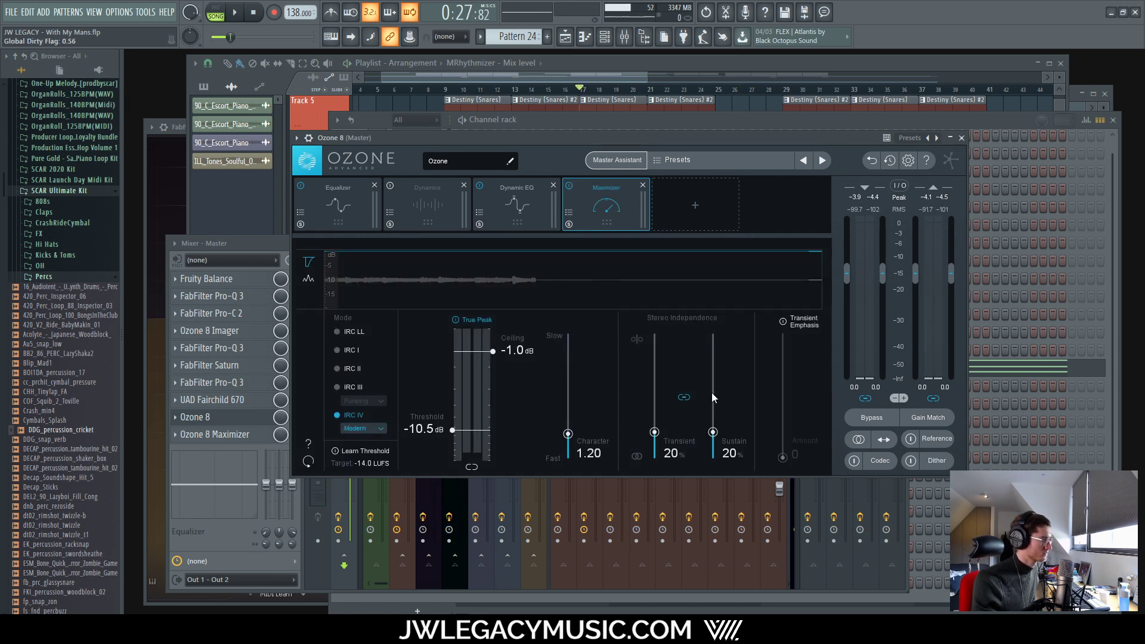
Step: Set the separate Ozone 8 Maximizer's Character to 1.20 and Transient/Sustain to 20%
{"action": "left_click", "coordinate": [219, 440]}
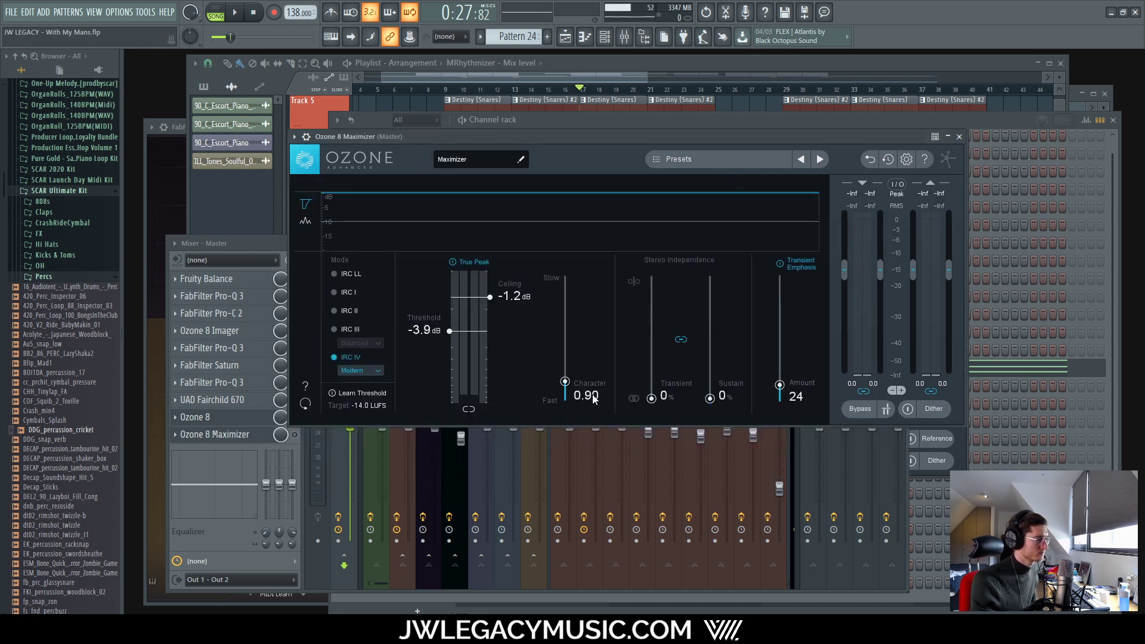
{"action": "double_click", "coordinate": [592, 395]}
{"action": "type", "text": "1.2"}
{"action": "key", "text": "Return"}
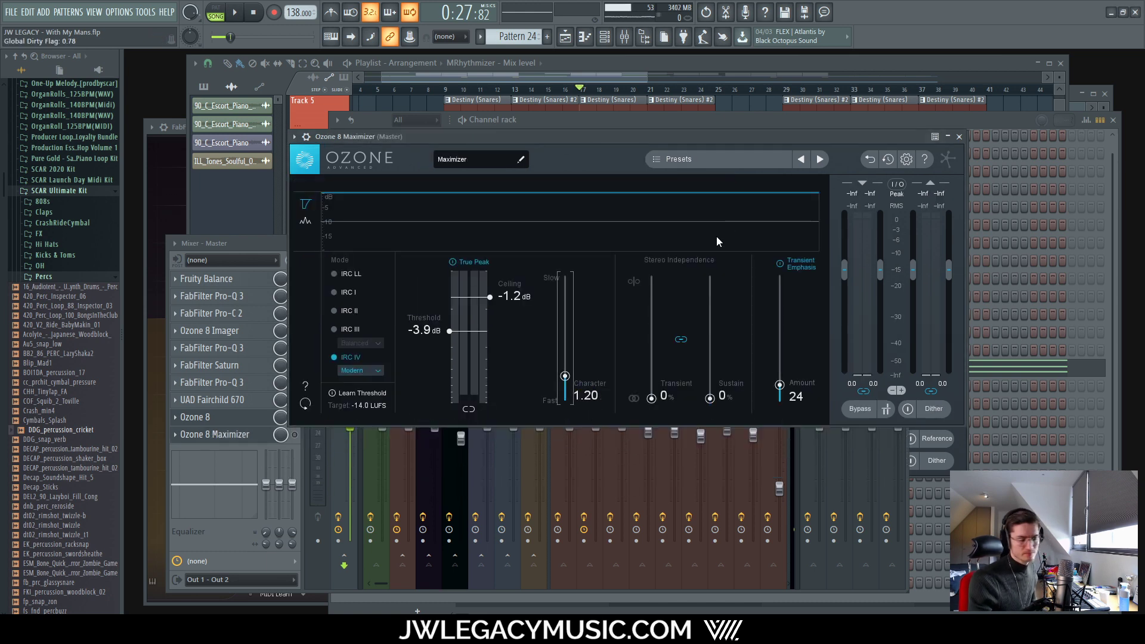
{"action": "left_click_drag", "start_coordinate": [650, 397], "coordinate": [647, 374]}
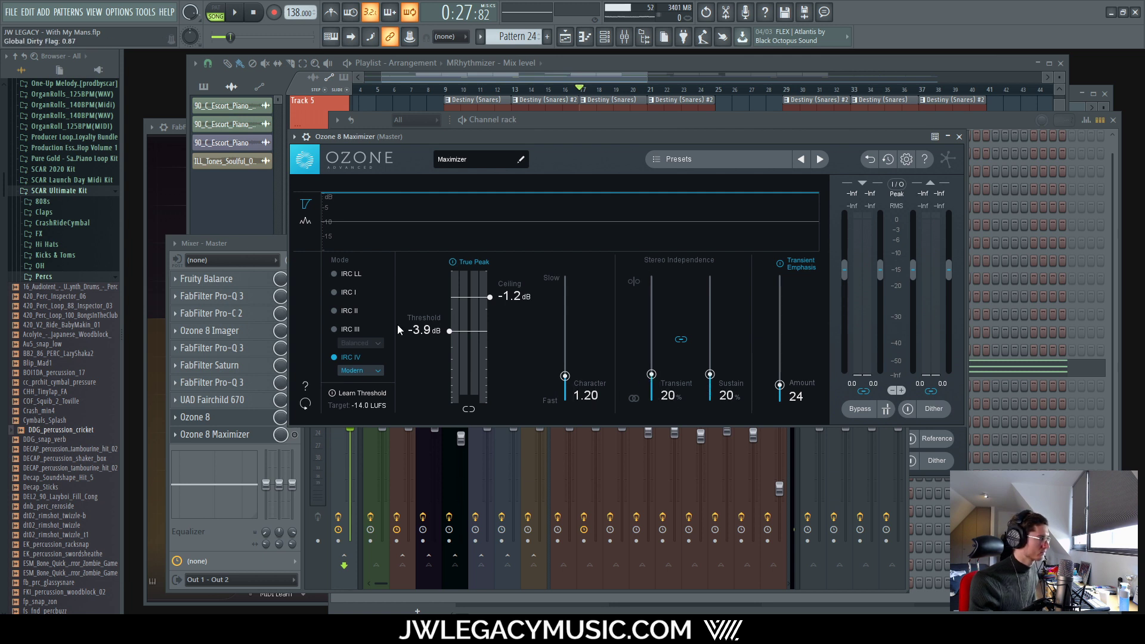
Step: Close the channel rack and arrange the Maximizer and master Ozone 8 windows side by side
{"action": "left_click_drag", "start_coordinate": [564, 122], "coordinate": [531, 166]}
{"action": "left_click", "coordinate": [1077, 165]}
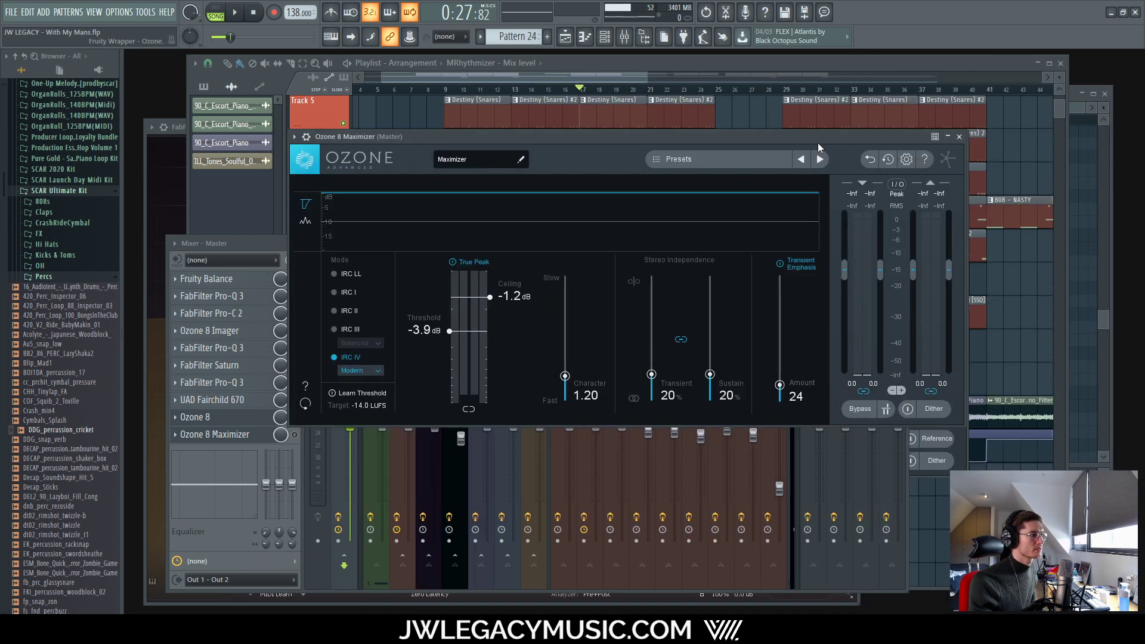
{"action": "left_click_drag", "start_coordinate": [817, 141], "coordinate": [622, 219]}
{"action": "left_click_drag", "start_coordinate": [735, 150], "coordinate": [893, 77]}
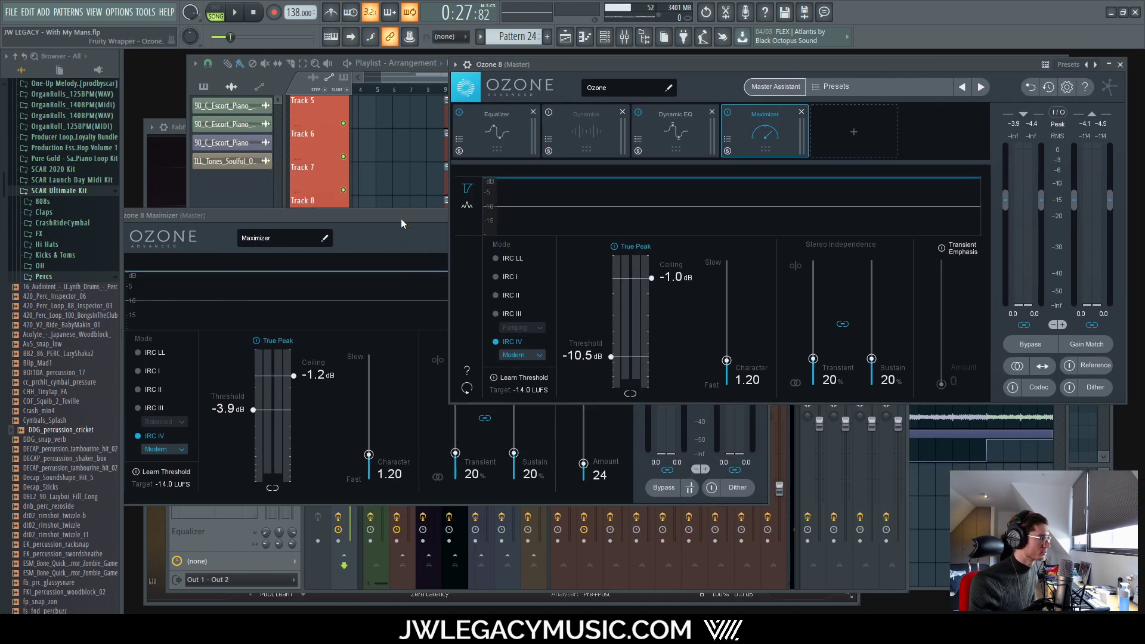
{"action": "left_click_drag", "start_coordinate": [400, 218], "coordinate": [450, 240]}
{"action": "left_click_drag", "start_coordinate": [852, 63], "coordinate": [860, 33]}
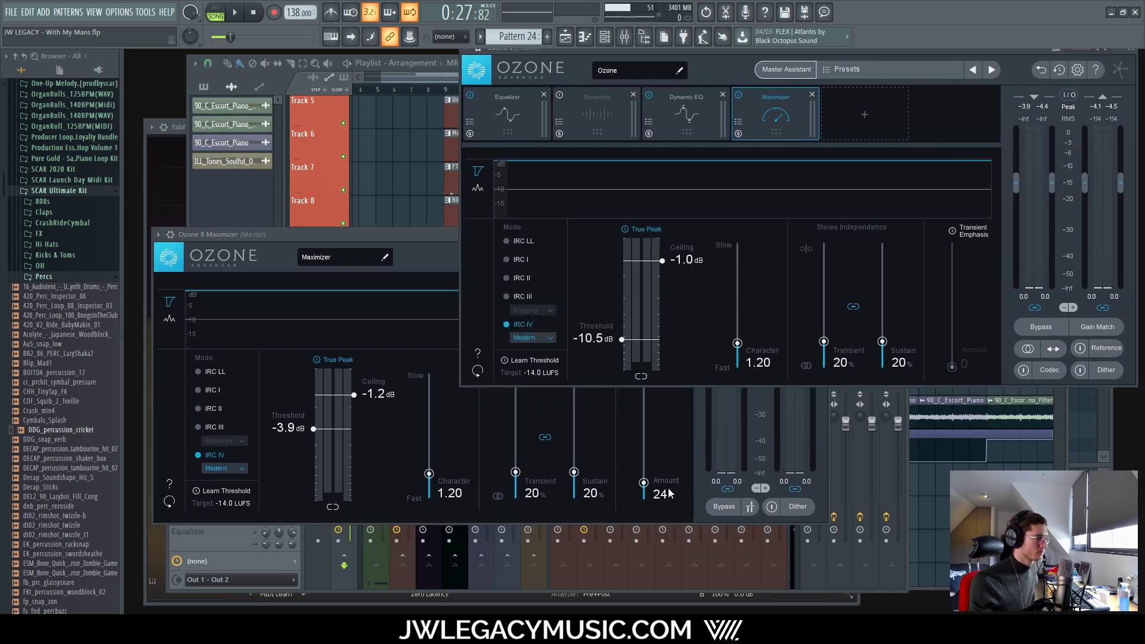
{"action": "left_click", "coordinate": [657, 471]}
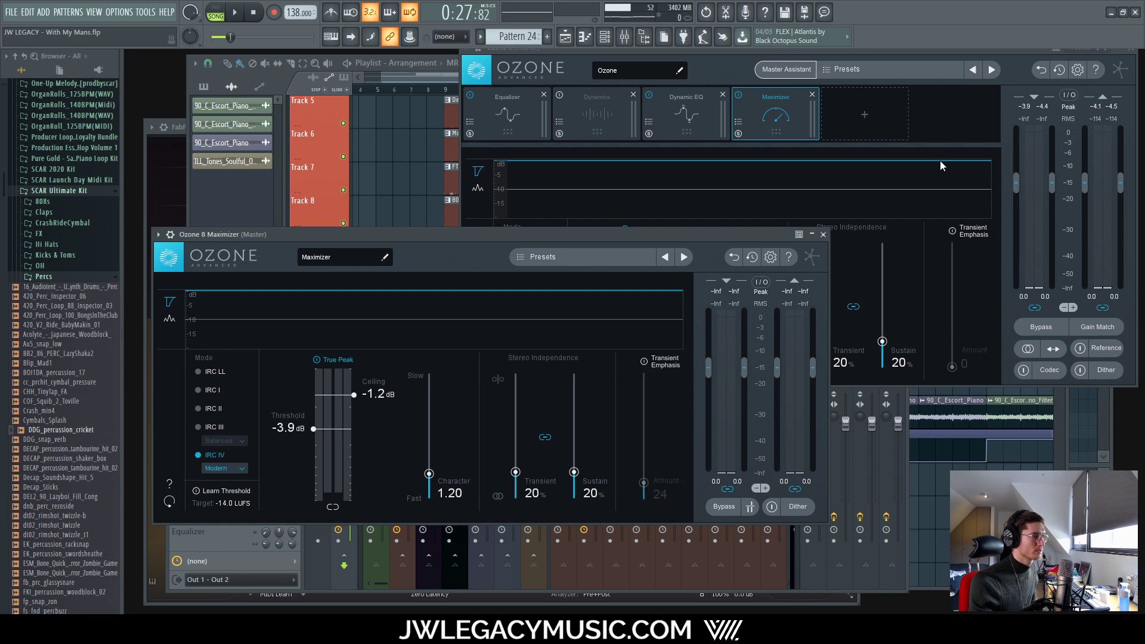
{"action": "left_click_drag", "start_coordinate": [948, 54], "coordinate": [921, 81]}
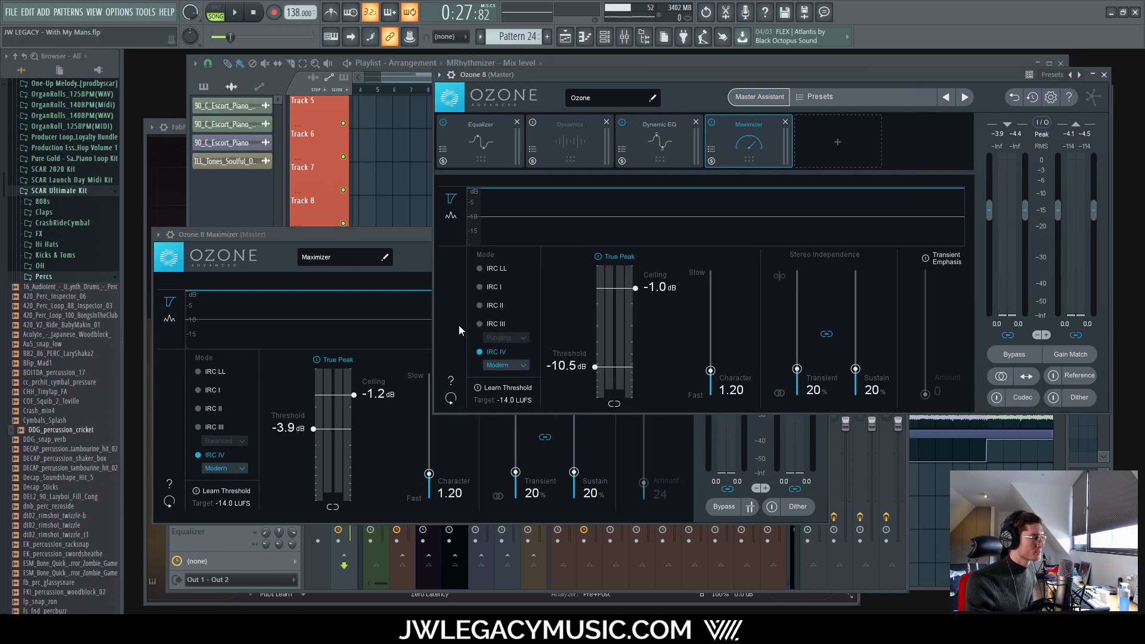
{"action": "left_click_drag", "start_coordinate": [406, 232], "coordinate": [411, 218]}
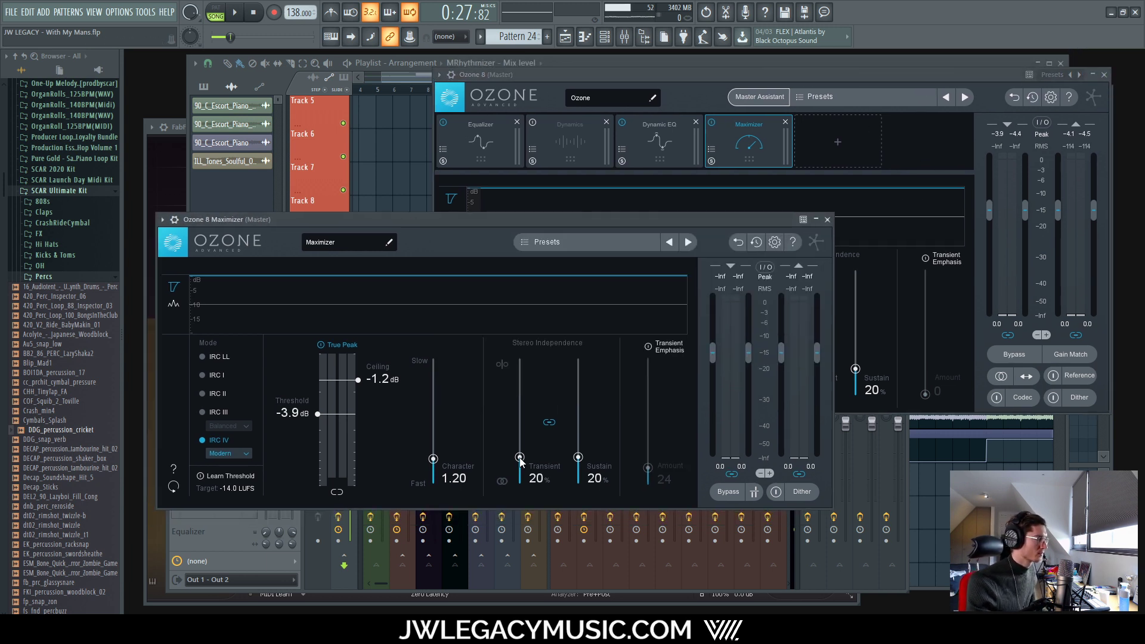
{"action": "left_click", "coordinate": [885, 151]}
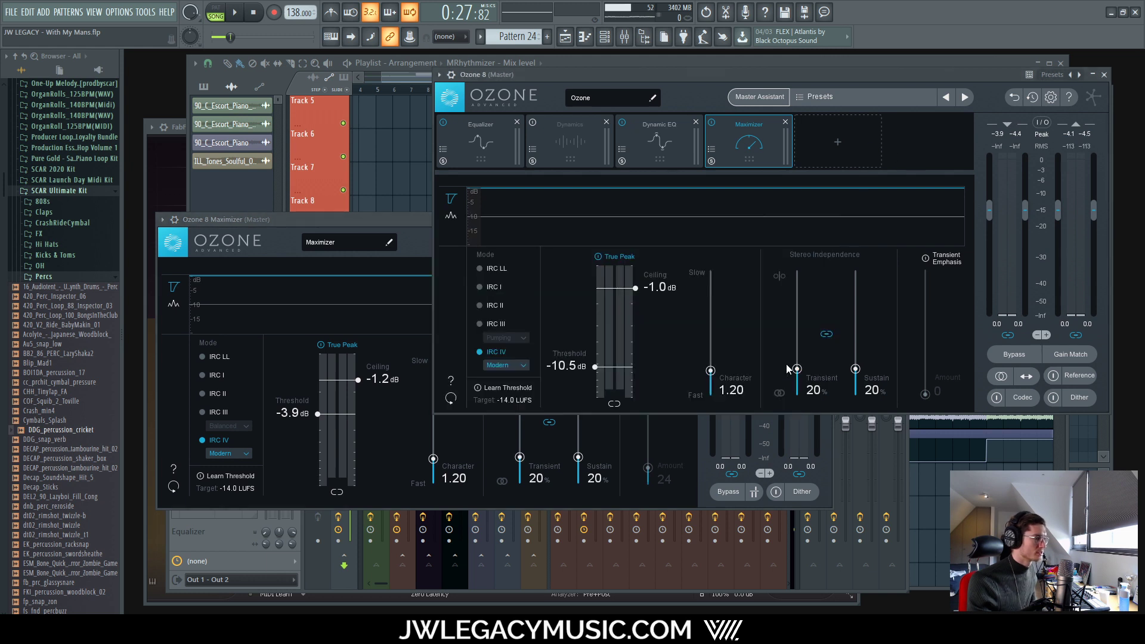
Step: In the master Ozone 8 Maximizer, set transients to 0% and threshold to -8.2 dB
{"action": "left_click_drag", "start_coordinate": [786, 365], "coordinate": [793, 395]}
{"action": "key", "text": "space"}
{"action": "left_click_drag", "start_coordinate": [620, 368], "coordinate": [620, 360]}
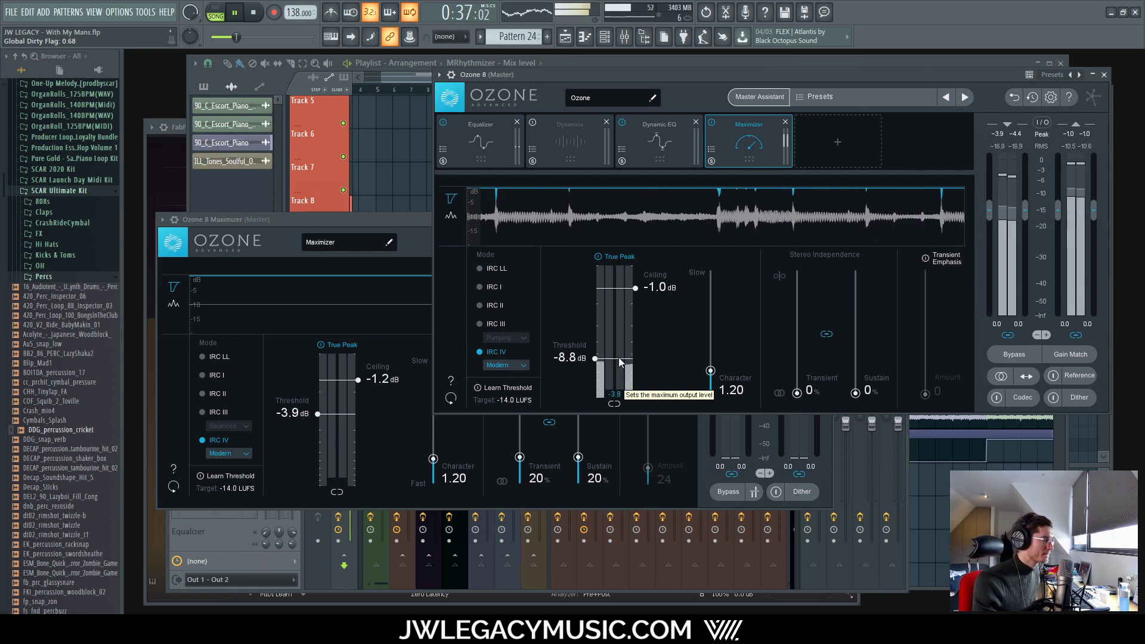
{"action": "left_click_drag", "start_coordinate": [620, 362], "coordinate": [613, 355]}
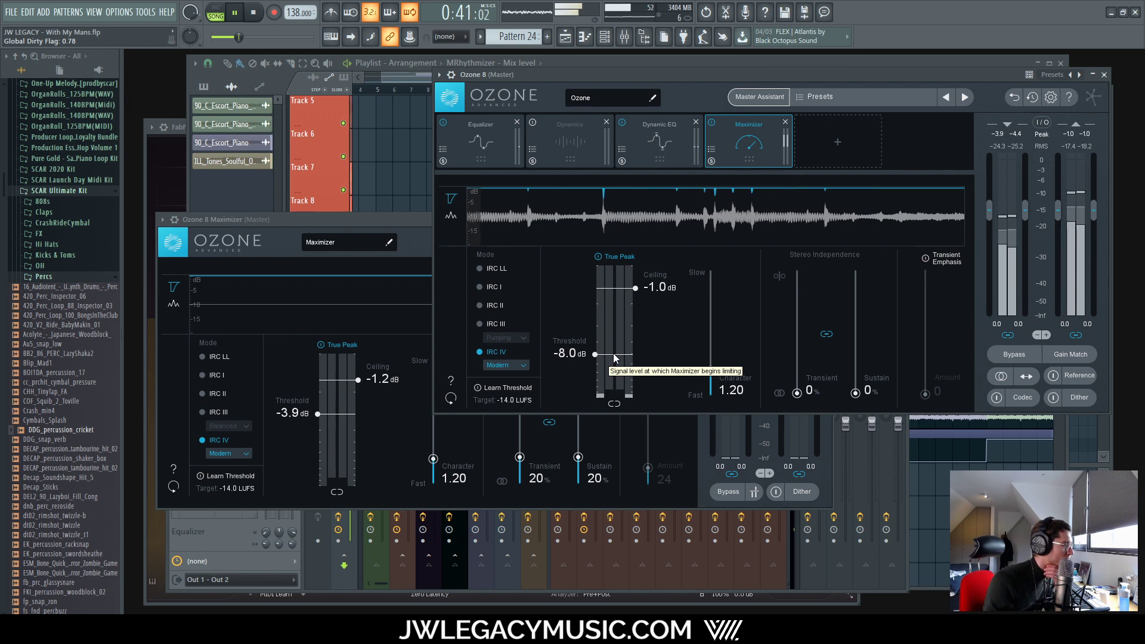
{"action": "left_click_drag", "start_coordinate": [614, 356], "coordinate": [607, 354]}
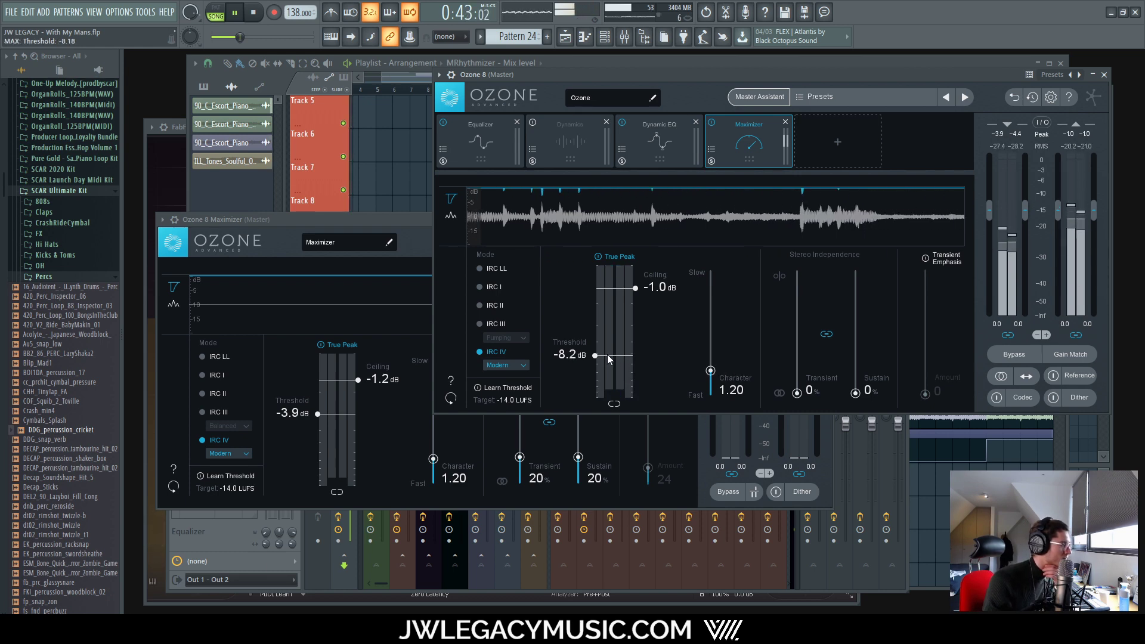
Step: Raise the separate Ozone 8 Maximizer plugin's threshold to -3.0 dB
{"action": "left_click_drag", "start_coordinate": [377, 220], "coordinate": [530, 118]}
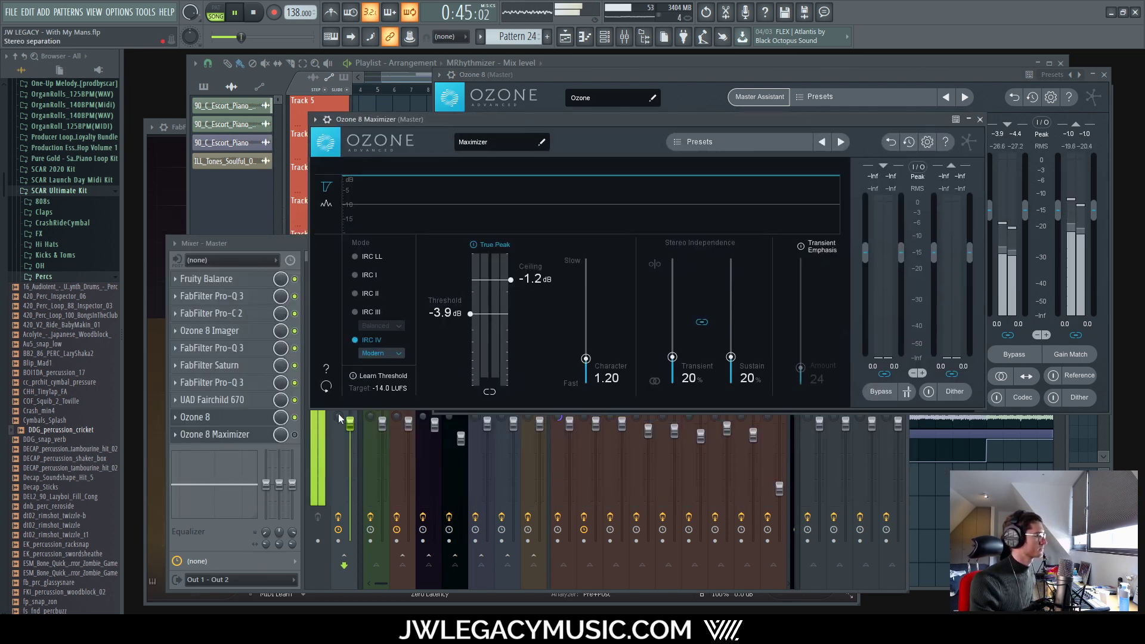
{"action": "left_click", "coordinate": [295, 435]}
{"action": "key", "text": "space"}
{"action": "key", "text": "space"}
{"action": "left_click_drag", "start_coordinate": [609, 120], "coordinate": [595, 134]}
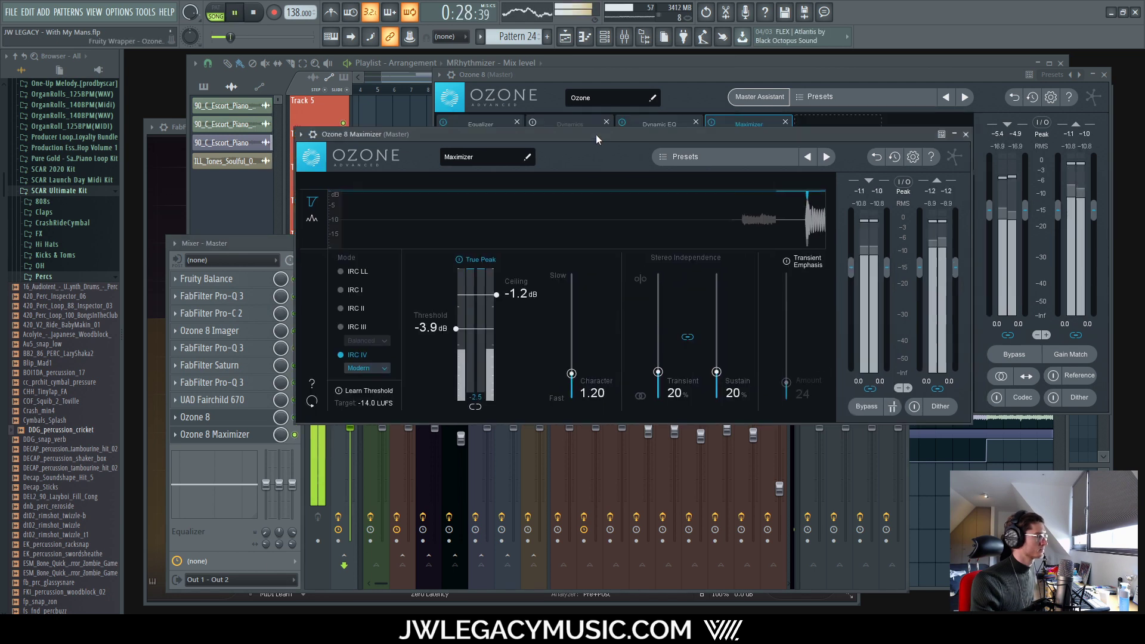
{"action": "left_click_drag", "start_coordinate": [471, 330], "coordinate": [473, 321]}
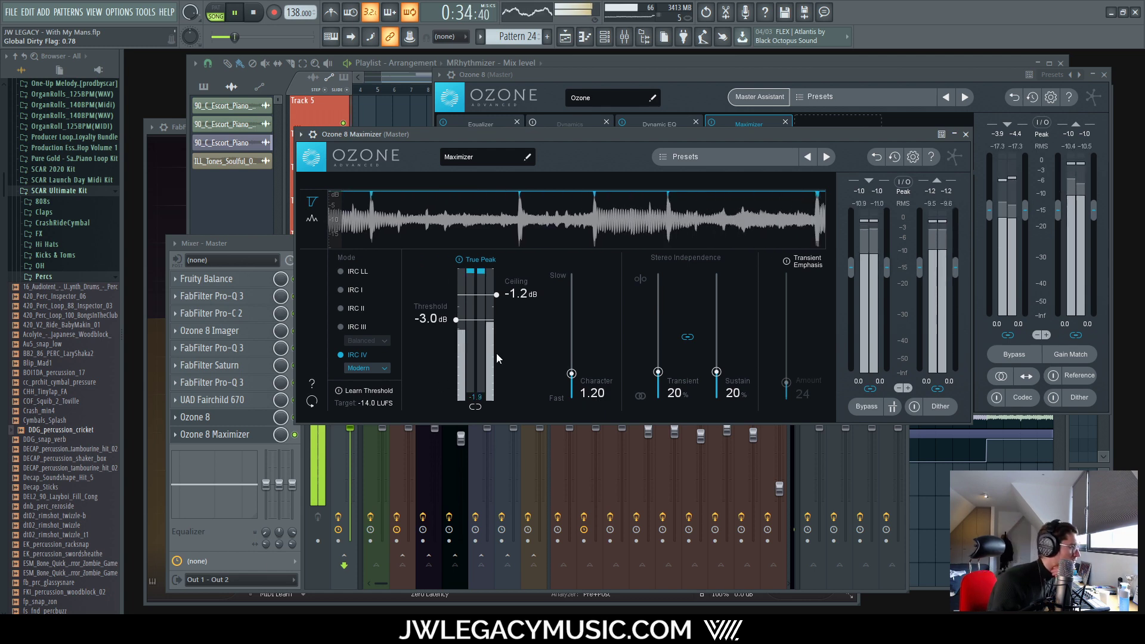
Step: Close the Ozone windows and load Youlean Loudness Meter 2 on an empty mixer track
{"action": "left_click", "coordinate": [965, 134]}
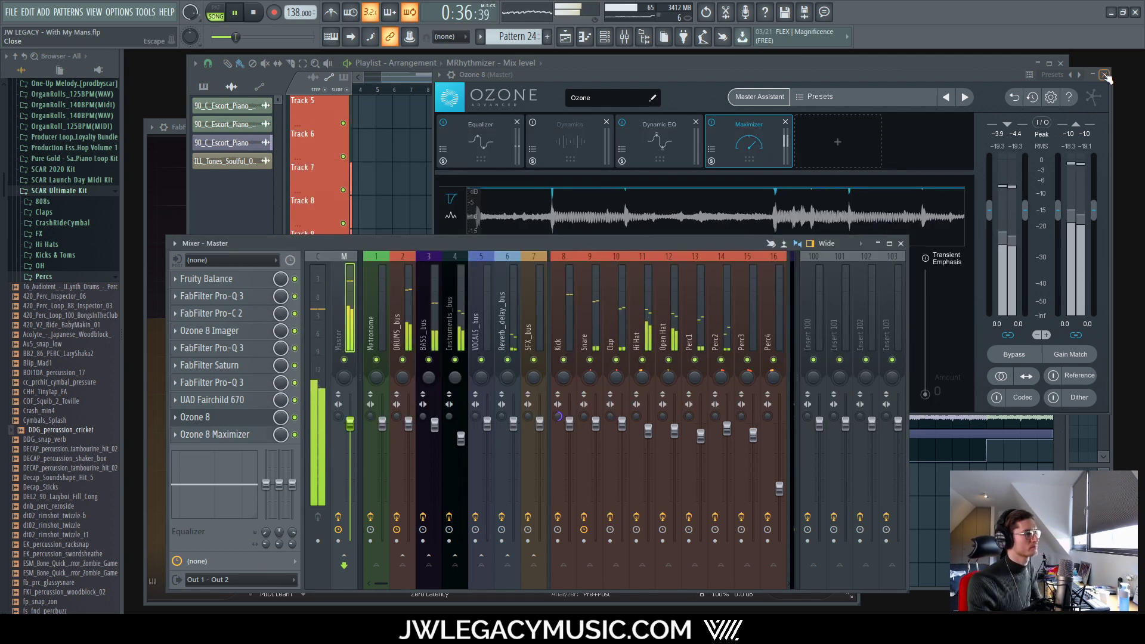
{"action": "left_click", "coordinate": [1104, 75]}
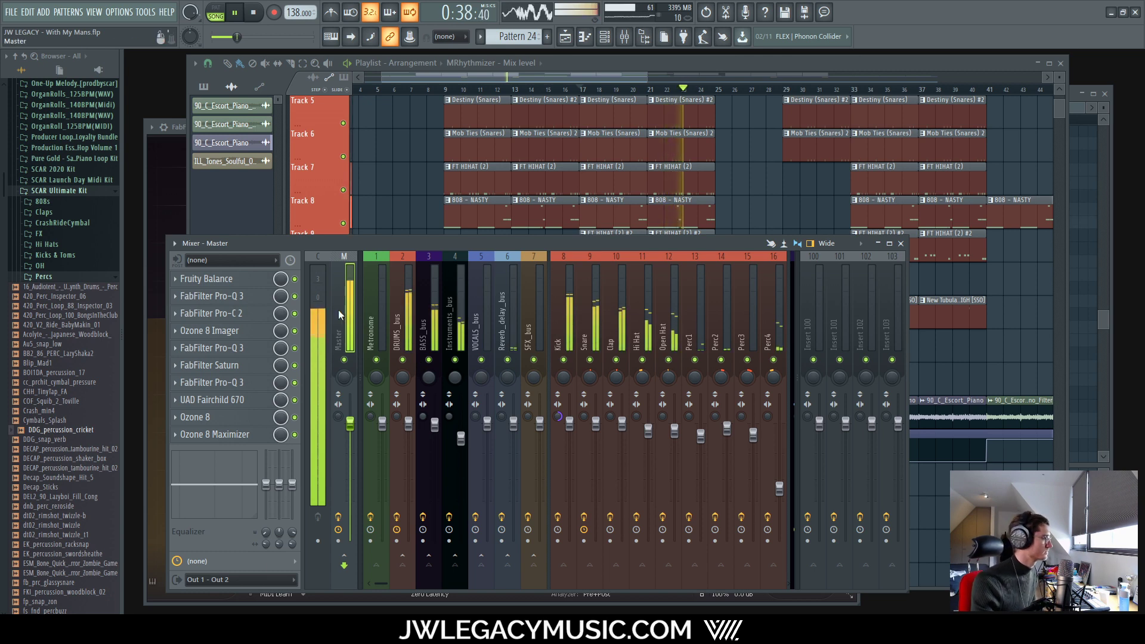
{"action": "left_click", "coordinate": [319, 307]}
{"action": "left_click", "coordinate": [220, 280]}
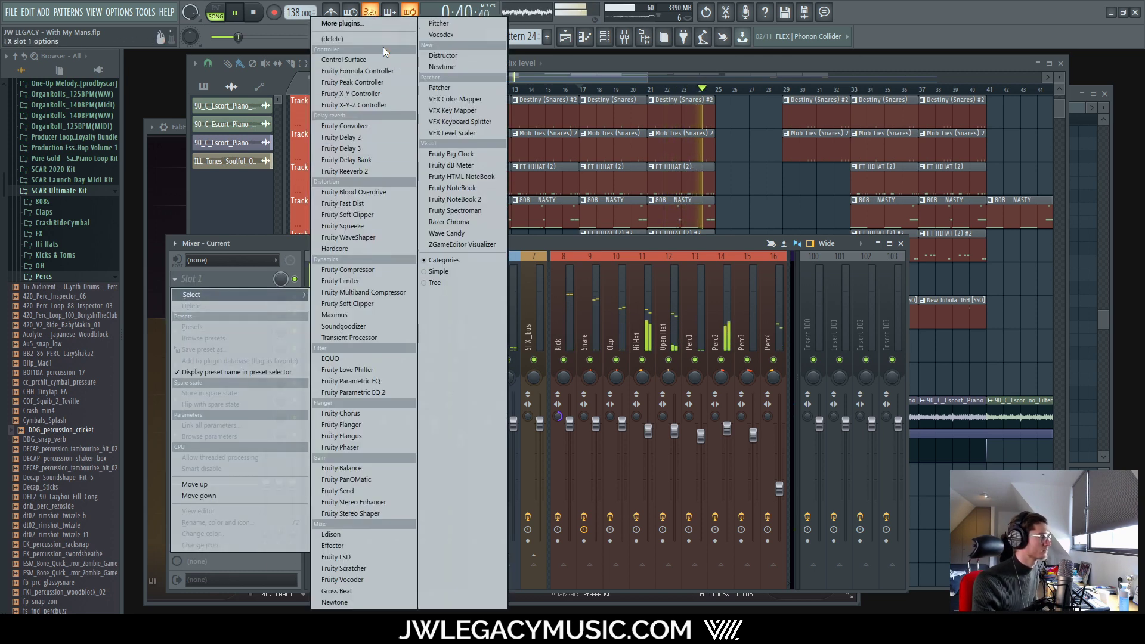
{"action": "left_click", "coordinate": [378, 21]}
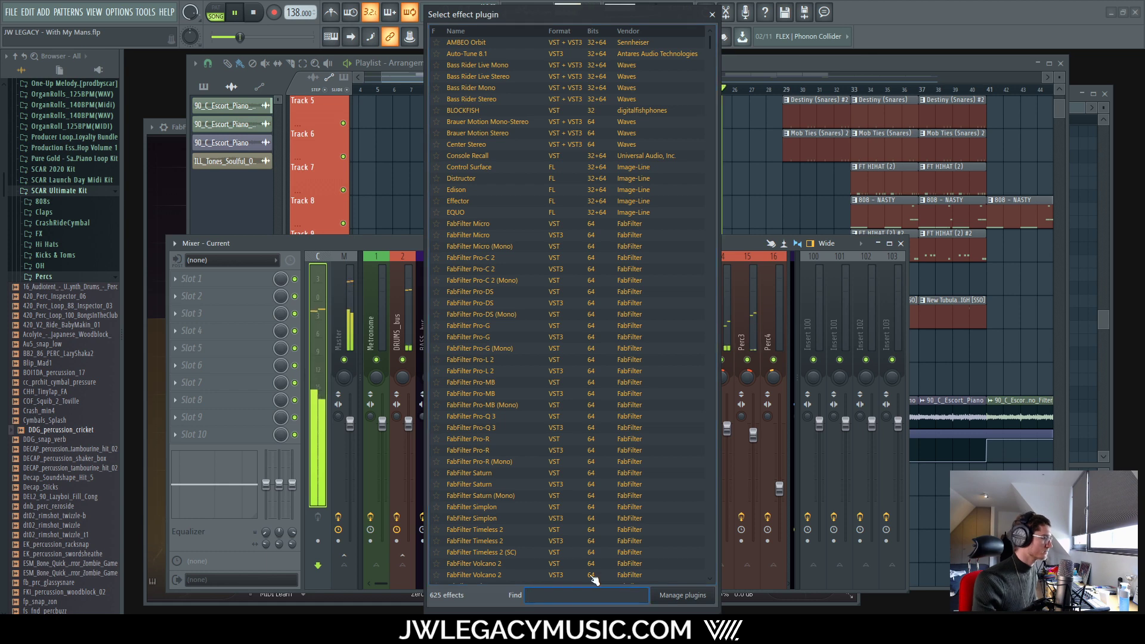
{"action": "type", "text": "youlean"}
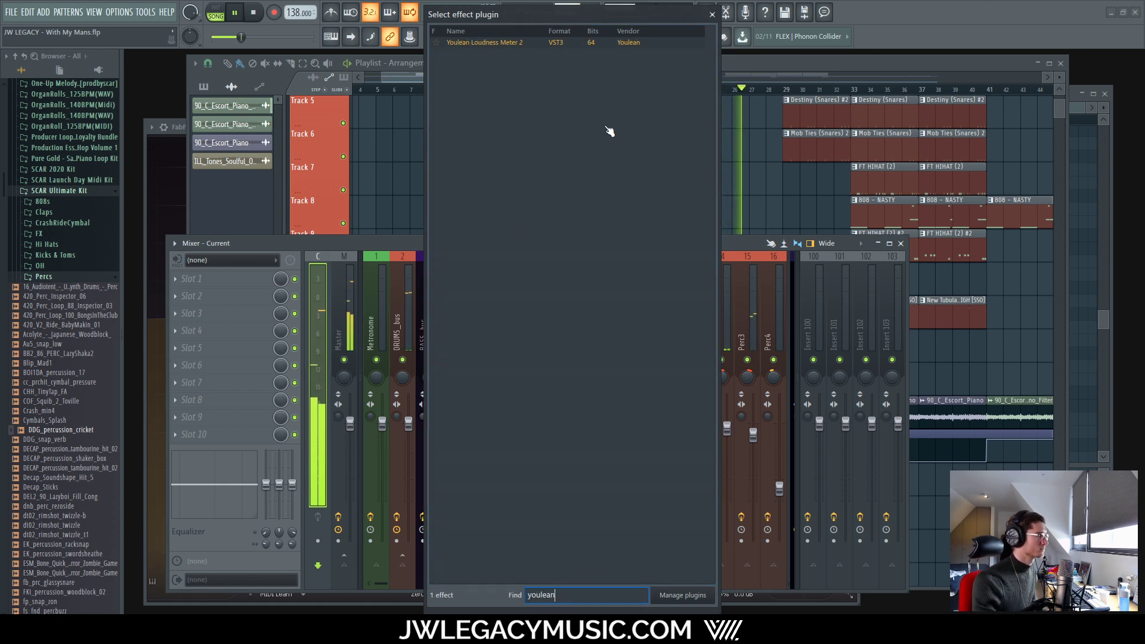
{"action": "double_click", "coordinate": [531, 43]}
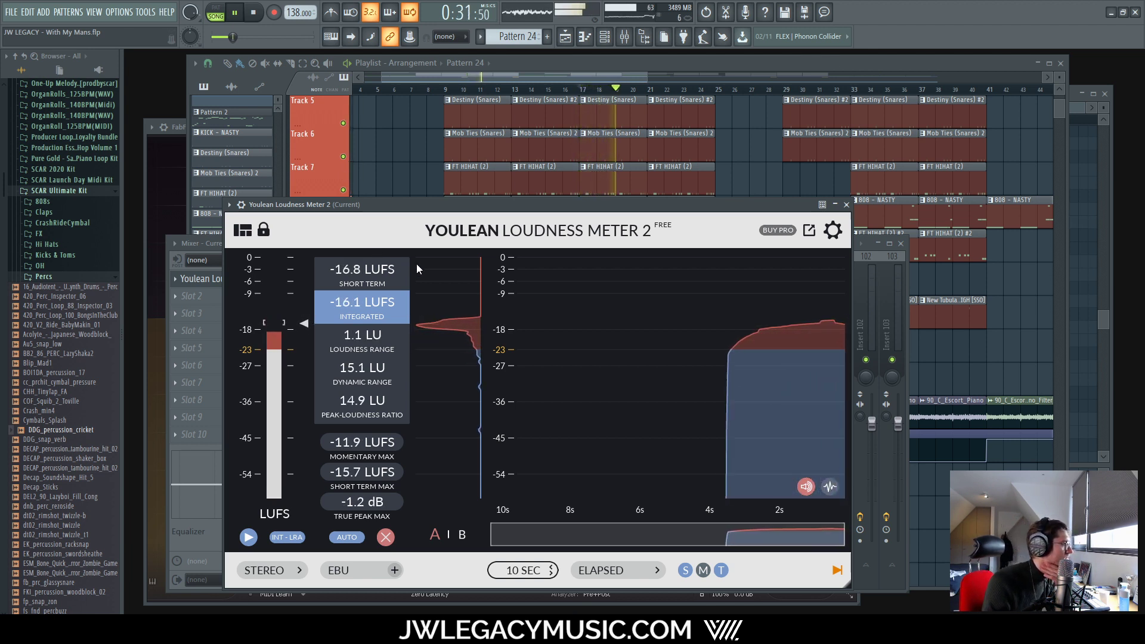
{"action": "left_click_drag", "start_coordinate": [423, 213], "coordinate": [578, 148]}
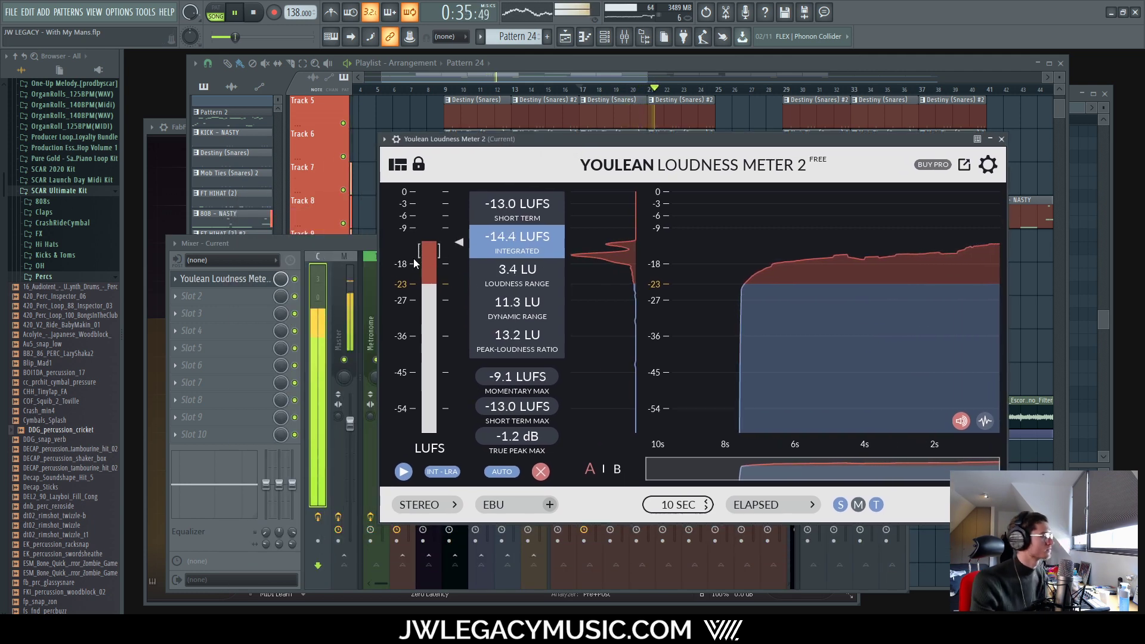
Step: Switch off Ozone 8 on the master and play to measure loudness in Youlean
{"action": "left_click", "coordinate": [354, 285]}
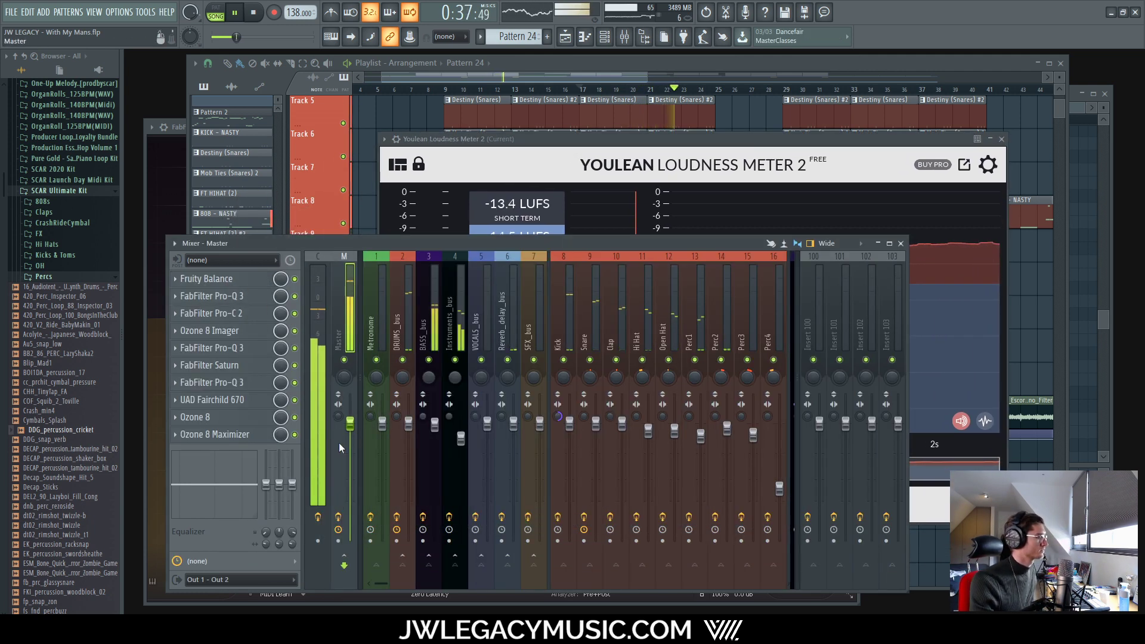
{"action": "key", "text": "space"}
{"action": "left_click", "coordinate": [294, 417]}
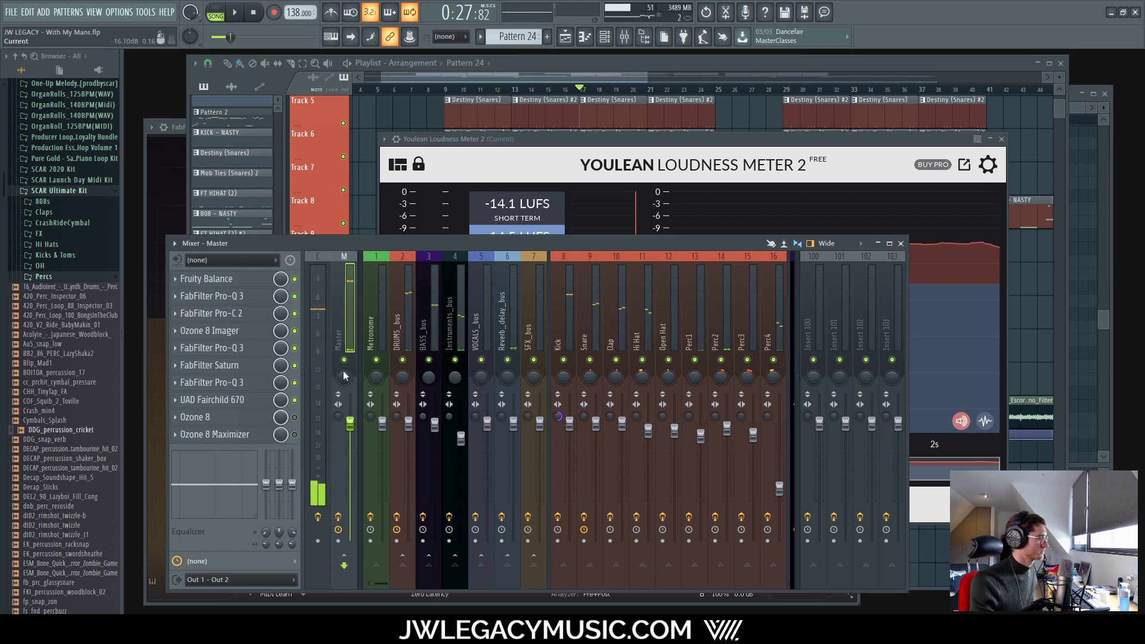
{"action": "left_click", "coordinate": [642, 140]}
{"action": "key", "text": "space"}
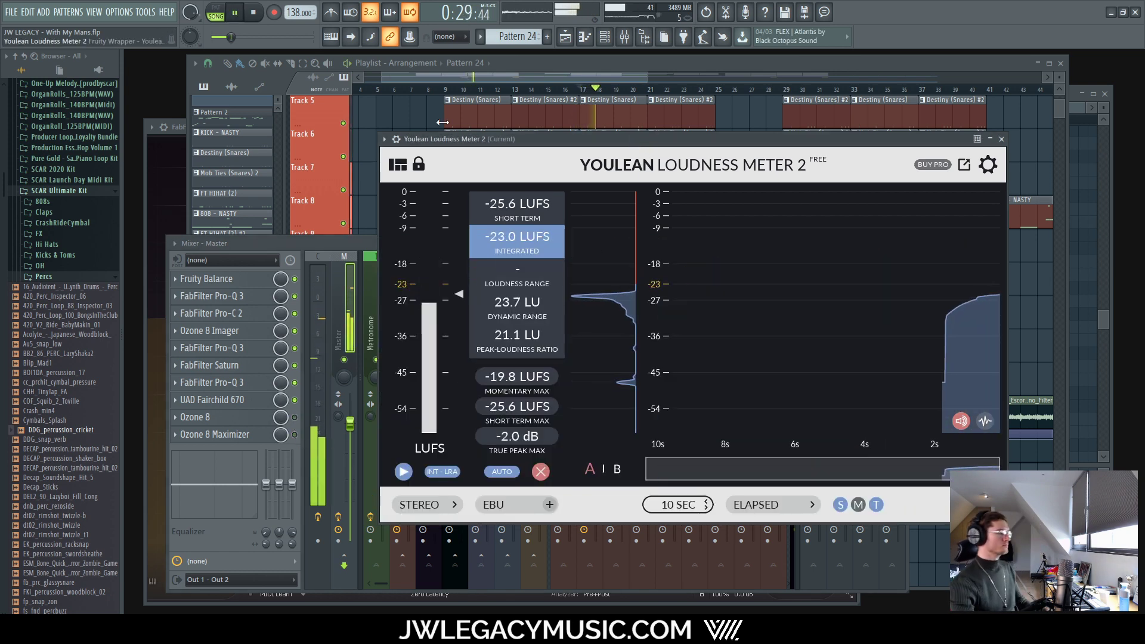
{"action": "key", "text": "space"}
{"action": "key", "text": "space"}
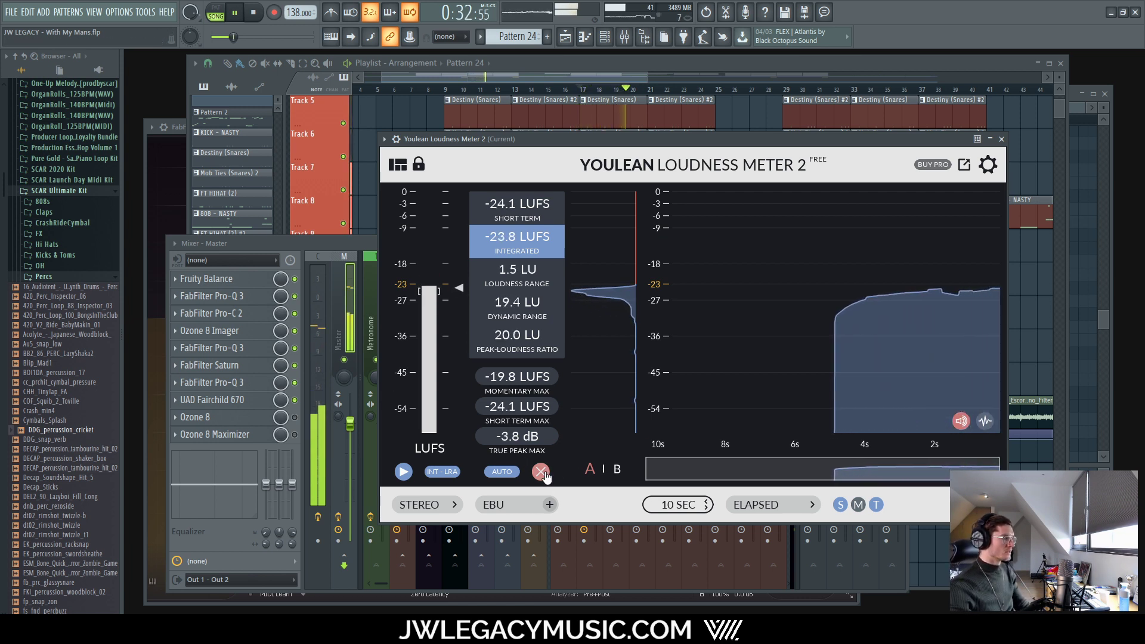
{"action": "key", "text": "space"}
{"action": "left_click", "coordinate": [300, 425]}
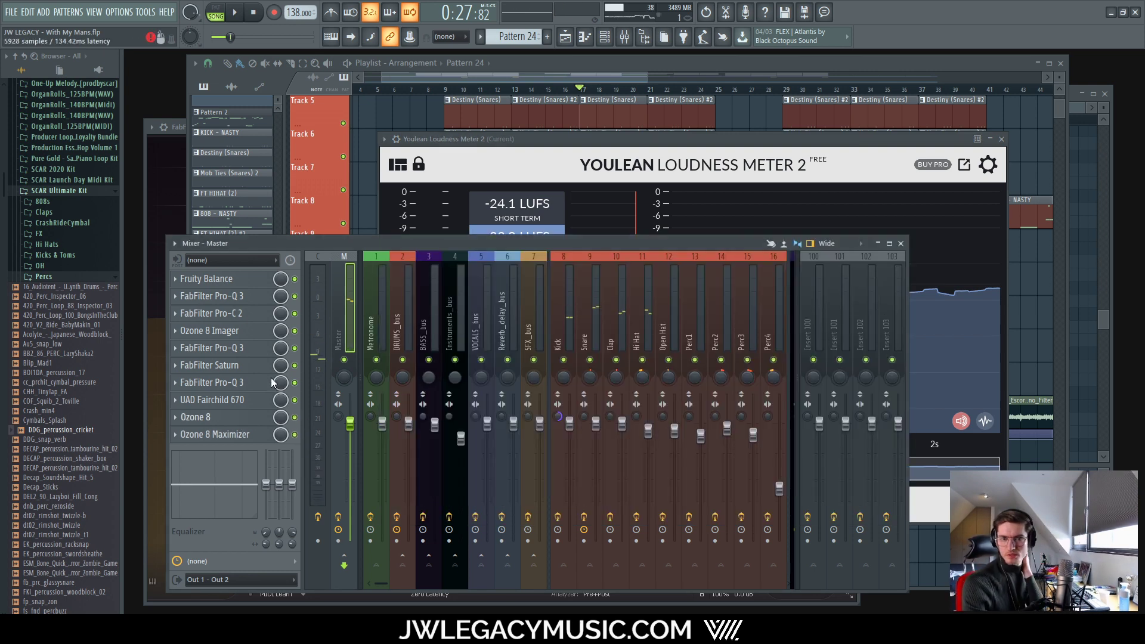
Step: Lower Ozone 8's Maximizer threshold to -8.5 dB and the Ozone 8 Maximizer plugin's to -3.4 dB
{"action": "left_click", "coordinate": [268, 417]}
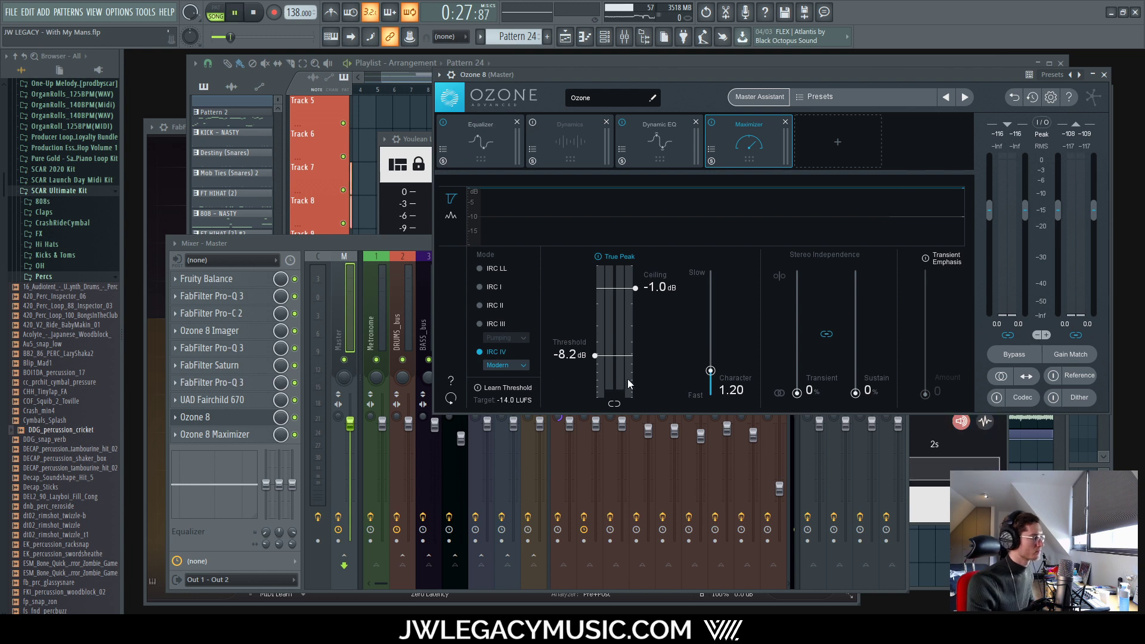
{"action": "key", "text": "space"}
{"action": "left_click_drag", "start_coordinate": [617, 353], "coordinate": [614, 356]}
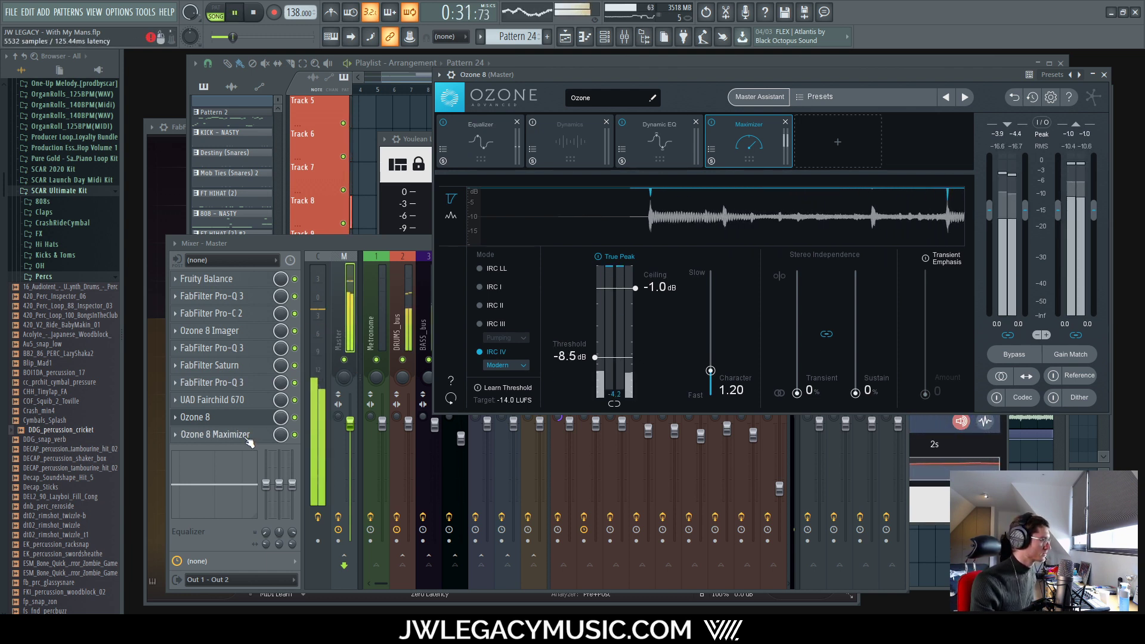
{"action": "left_click", "coordinate": [215, 434]}
{"action": "left_click_drag", "start_coordinate": [466, 318], "coordinate": [463, 322]}
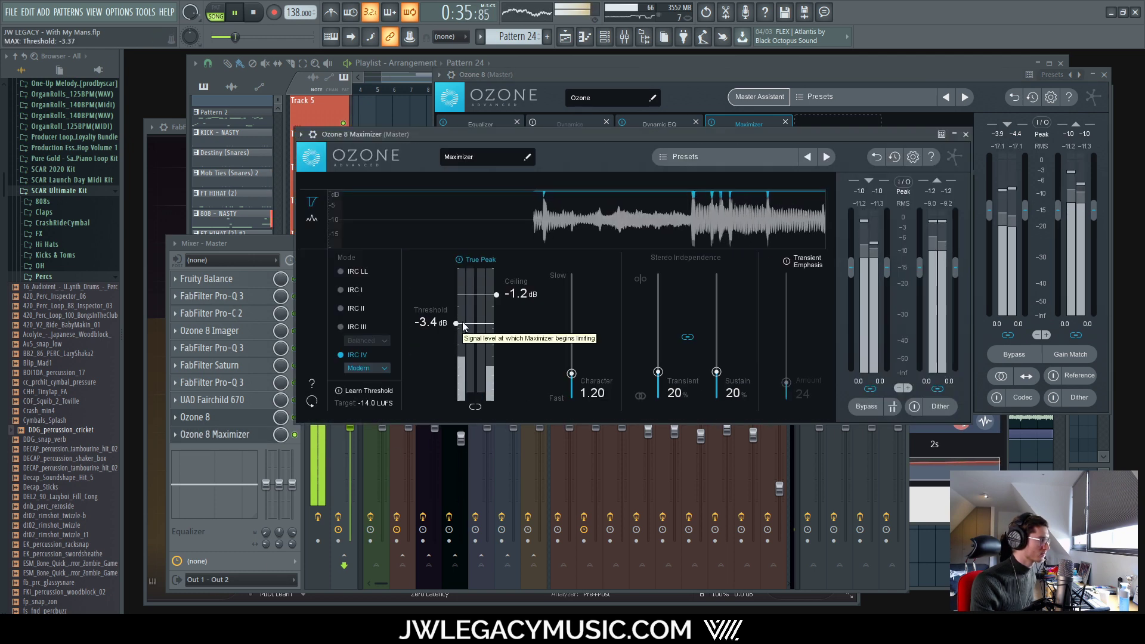
Step: Bring up the Youlean loudness meter on the Current track to read the loudness
{"action": "left_click", "coordinate": [316, 292]}
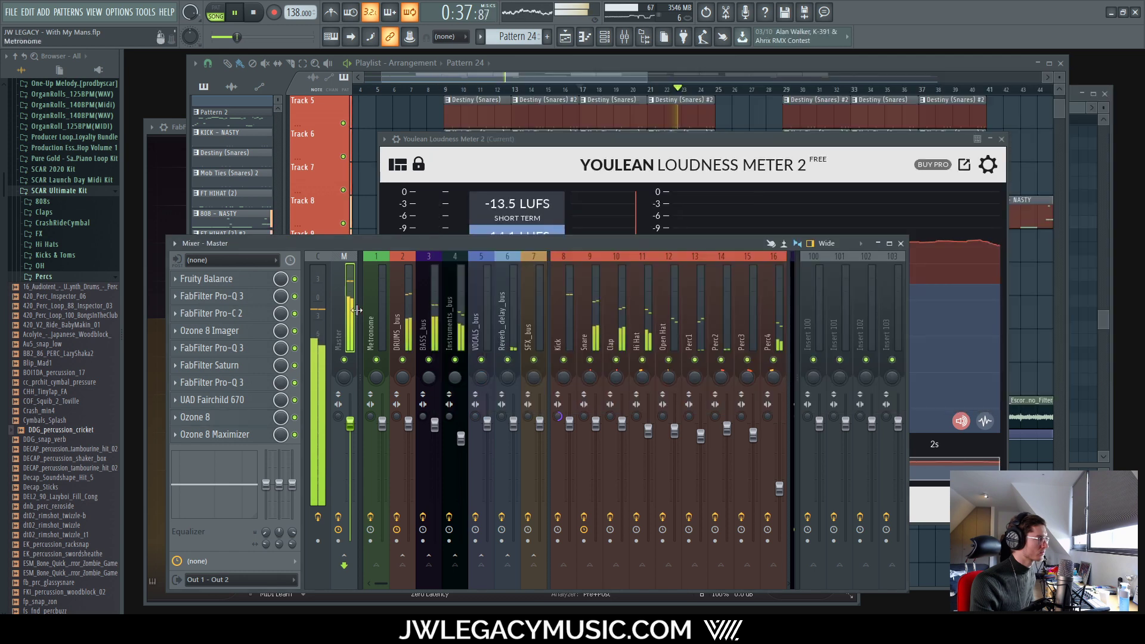
{"action": "left_click", "coordinate": [251, 281]}
{"action": "left_click", "coordinate": [251, 281]}
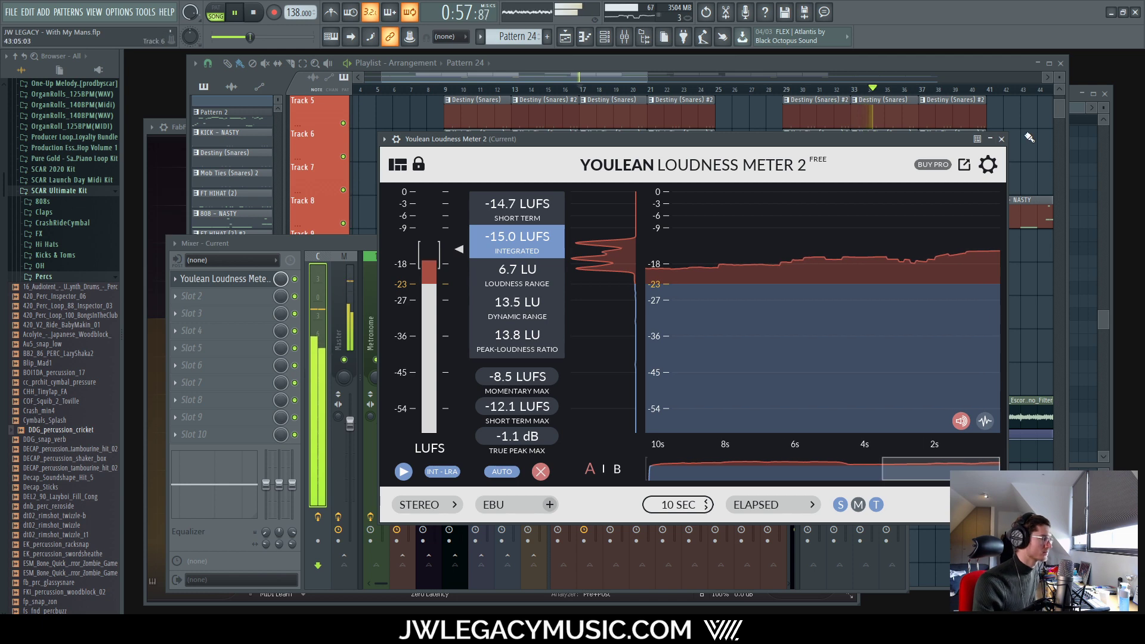
Step: Close Youlean and pull the DRUMS_bus fader down slightly
{"action": "left_click", "coordinate": [1001, 139]}
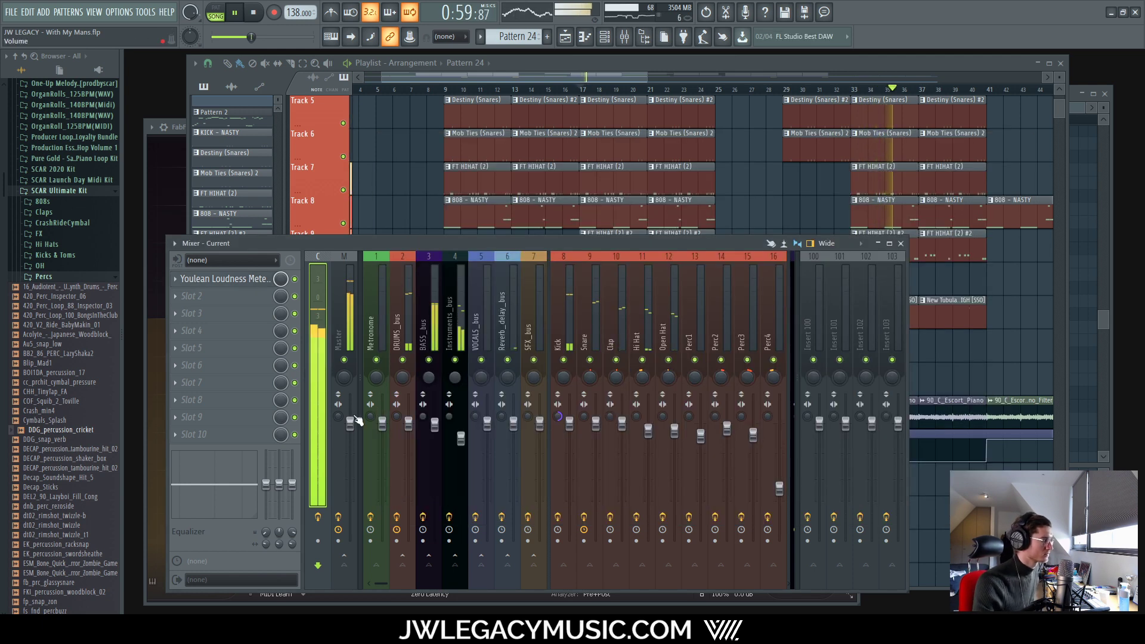
{"action": "left_click", "coordinate": [406, 317]}
{"action": "left_click_drag", "start_coordinate": [410, 422], "coordinate": [408, 427]}
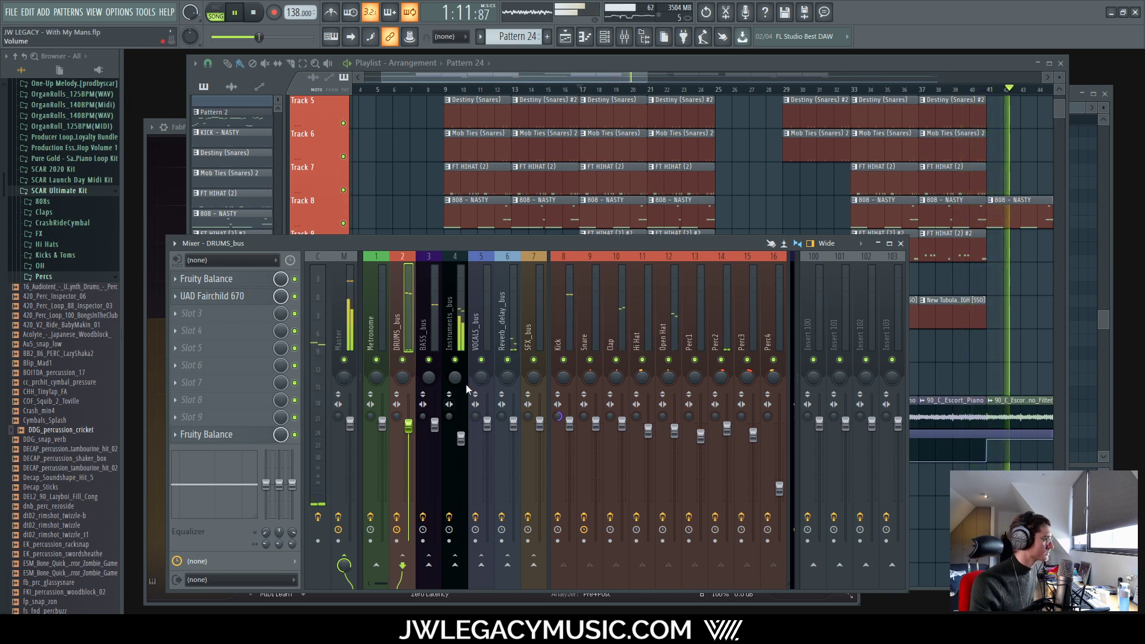
Step: Recheck the Youlean Loudness Meter on its track, then return to the mixer
{"action": "left_click", "coordinate": [345, 302]}
{"action": "left_click", "coordinate": [316, 291]}
{"action": "left_click", "coordinate": [275, 280]}
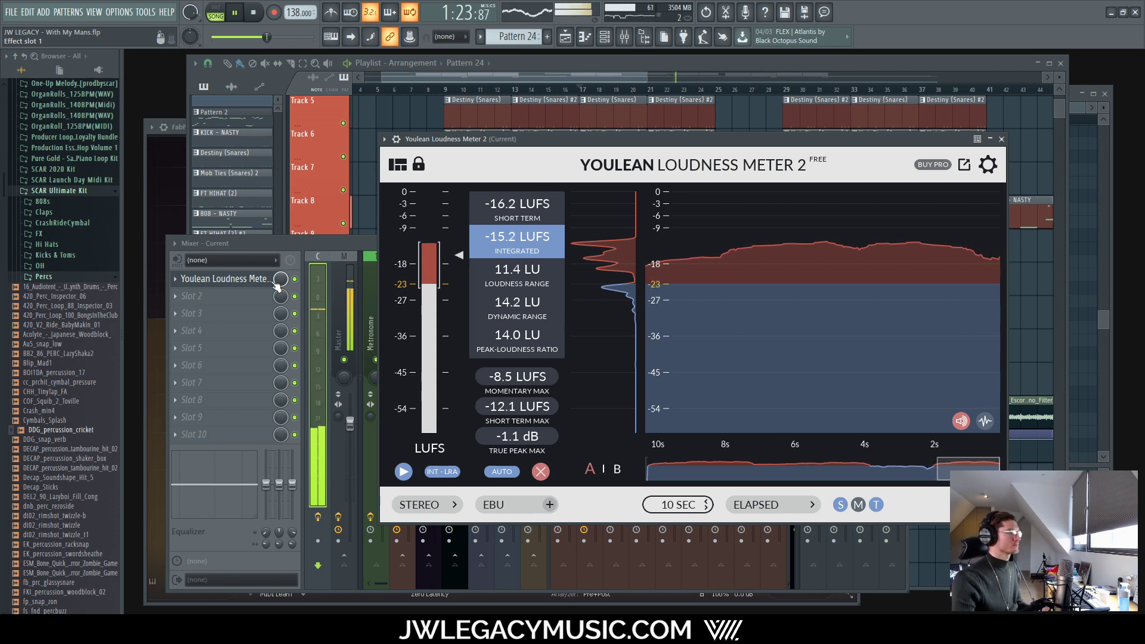
{"action": "left_click", "coordinate": [341, 288]}
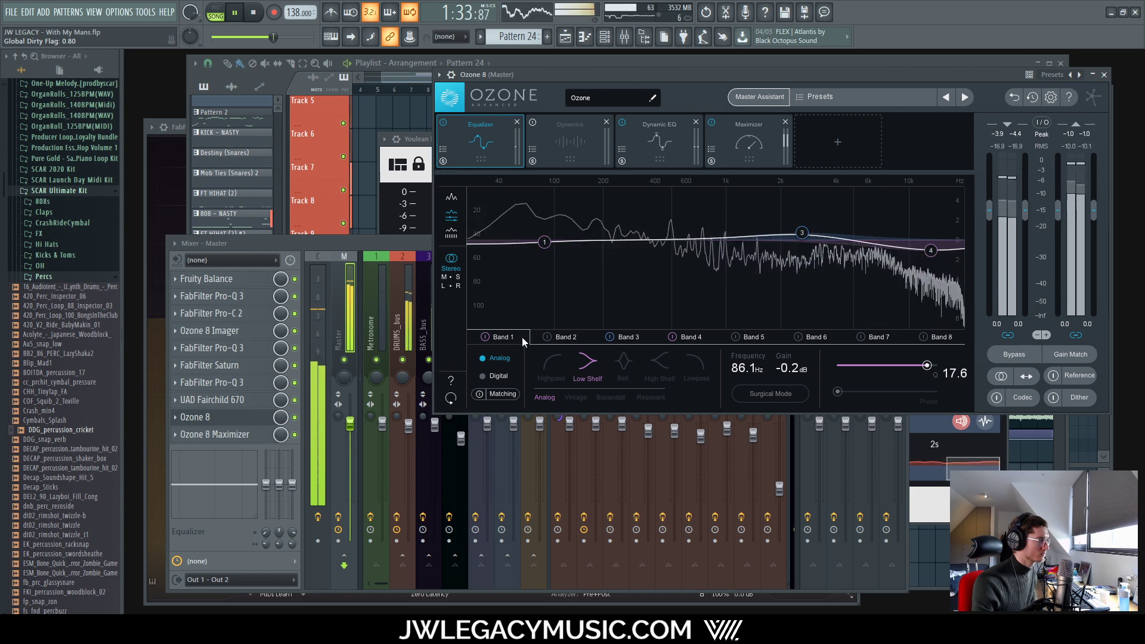
Step: Adjust Ozone 8's EQ Band 1 low-shelf gain at 86.1 Hz from -0.2 dB to -0.3 dB
{"action": "scroll", "coordinate": [786, 371], "scroll_direction": "down", "scroll_amount": 7}
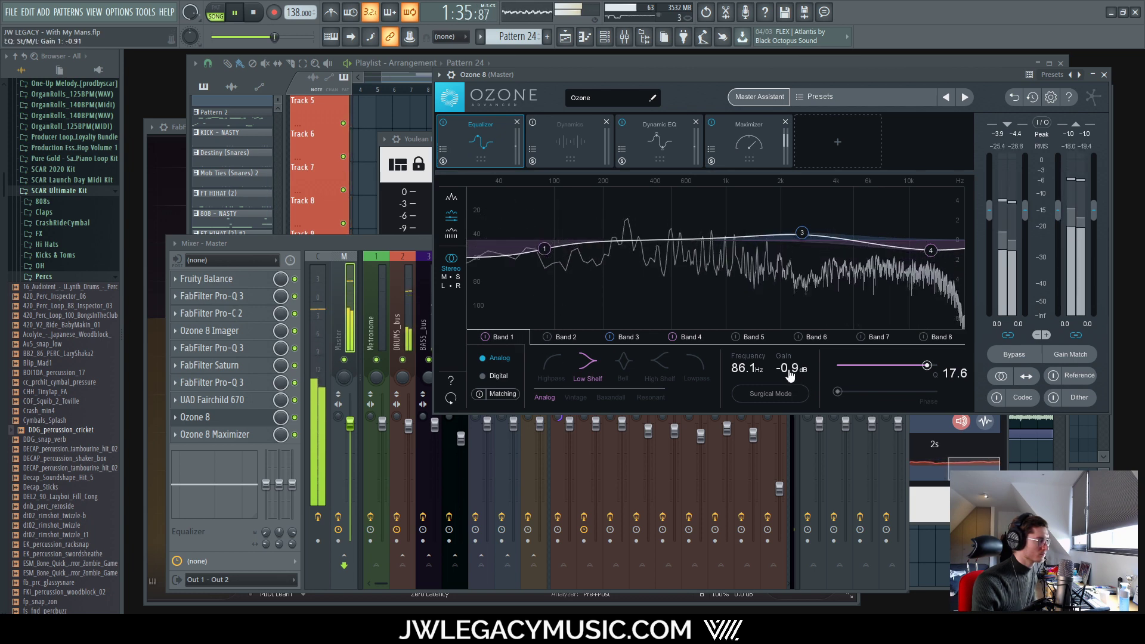
{"action": "scroll", "coordinate": [791, 374], "scroll_direction": "up", "scroll_amount": 3}
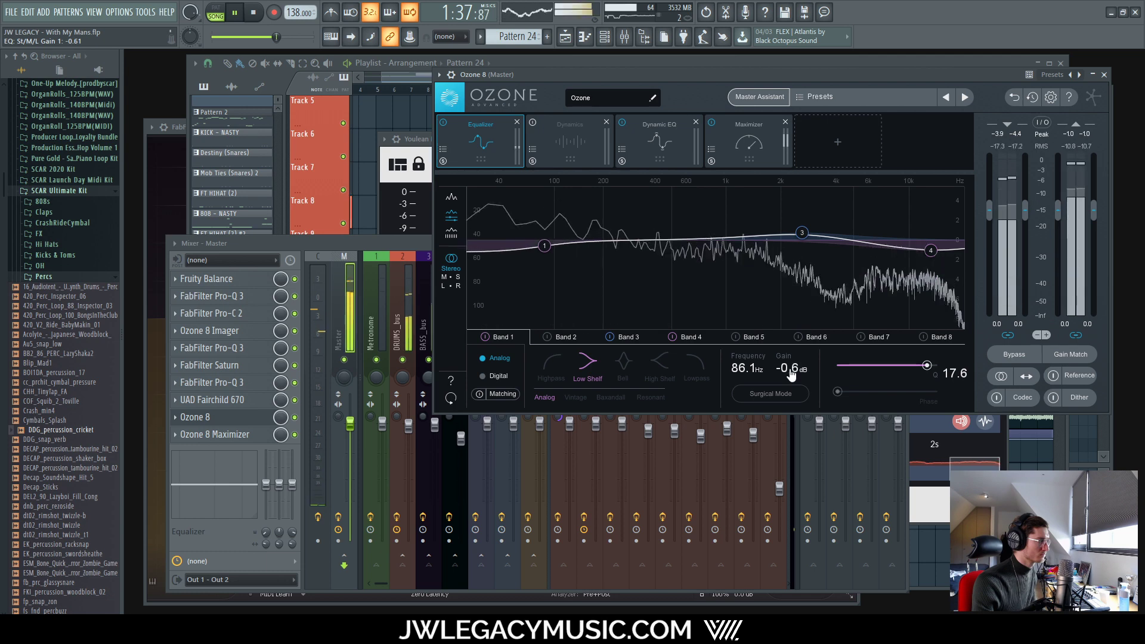
{"action": "scroll", "coordinate": [790, 372], "scroll_direction": "up", "scroll_amount": 3}
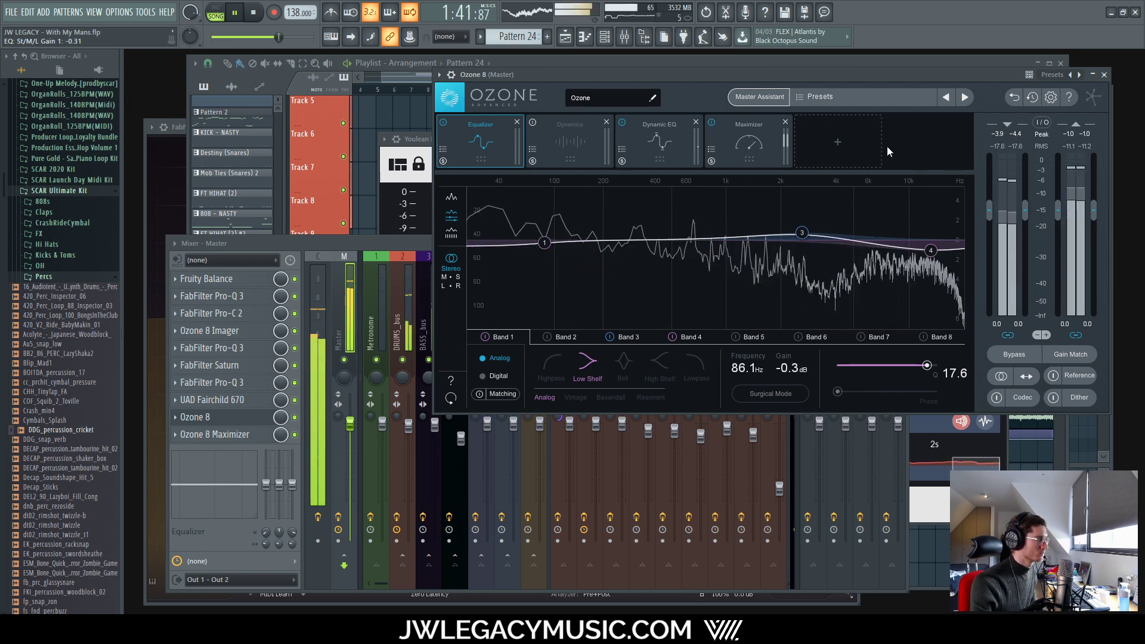
Step: Close Ozone 8, check Youlean and Master's Fruity Balance, then show the Instruments_bus track in the mixer
{"action": "left_click", "coordinate": [1104, 74]}
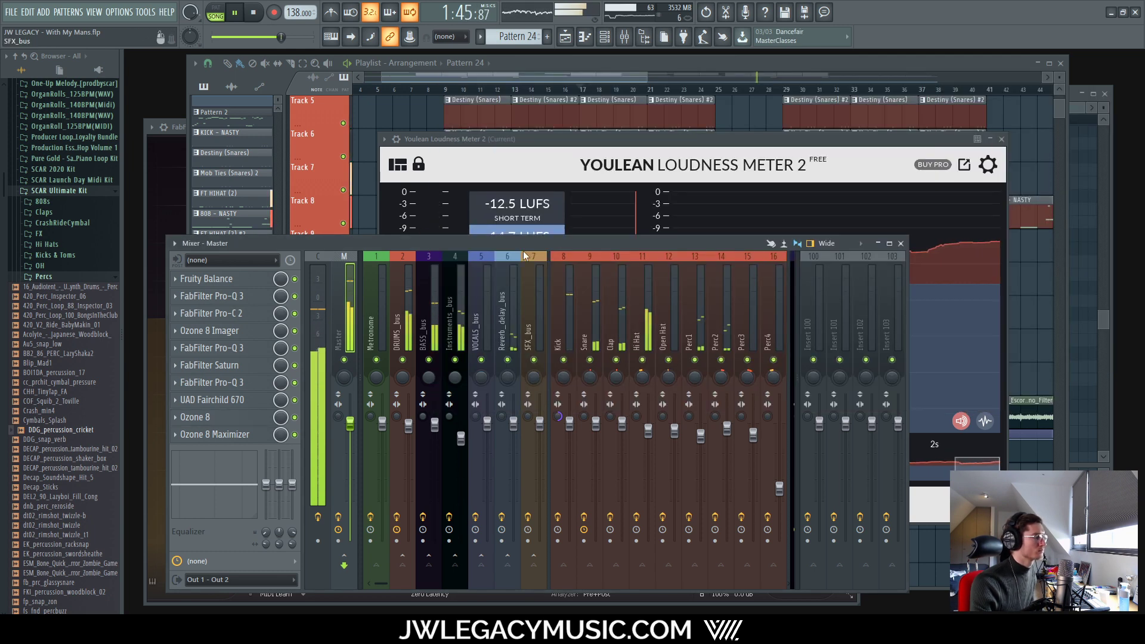
{"action": "left_click", "coordinate": [763, 136]}
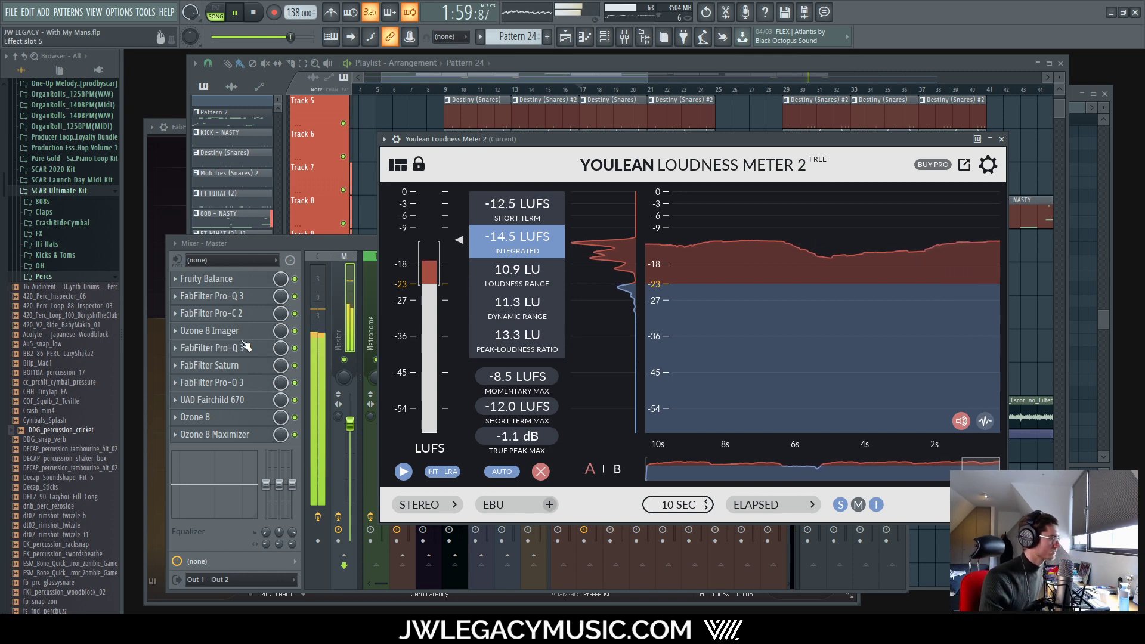
{"action": "left_click", "coordinate": [206, 278]}
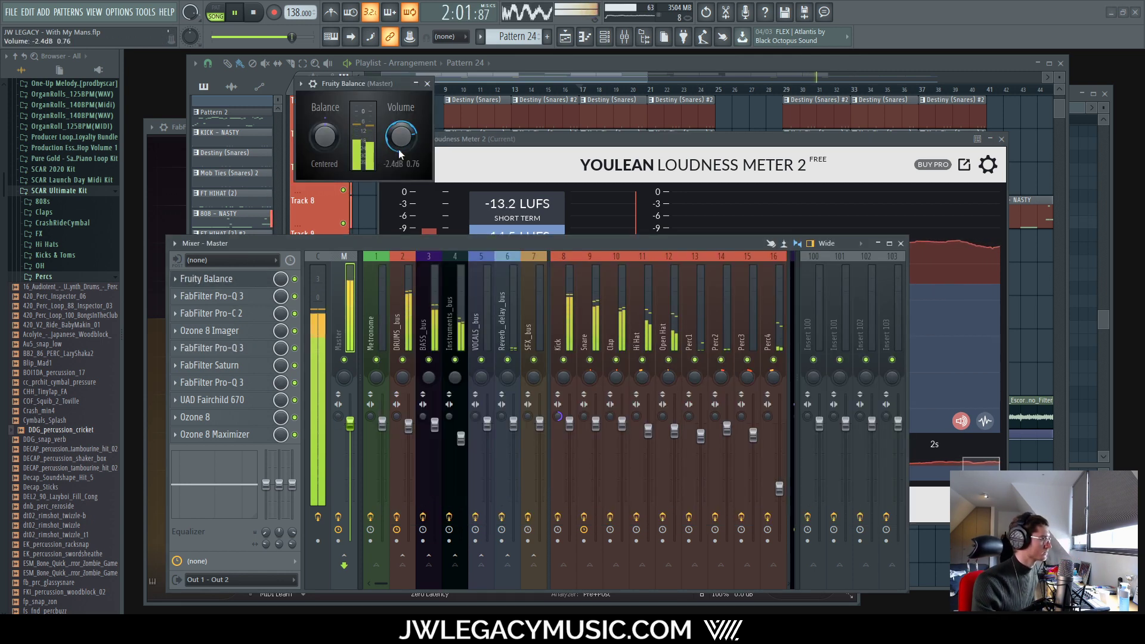
{"action": "left_click", "coordinate": [427, 83]}
{"action": "left_click", "coordinate": [595, 170]}
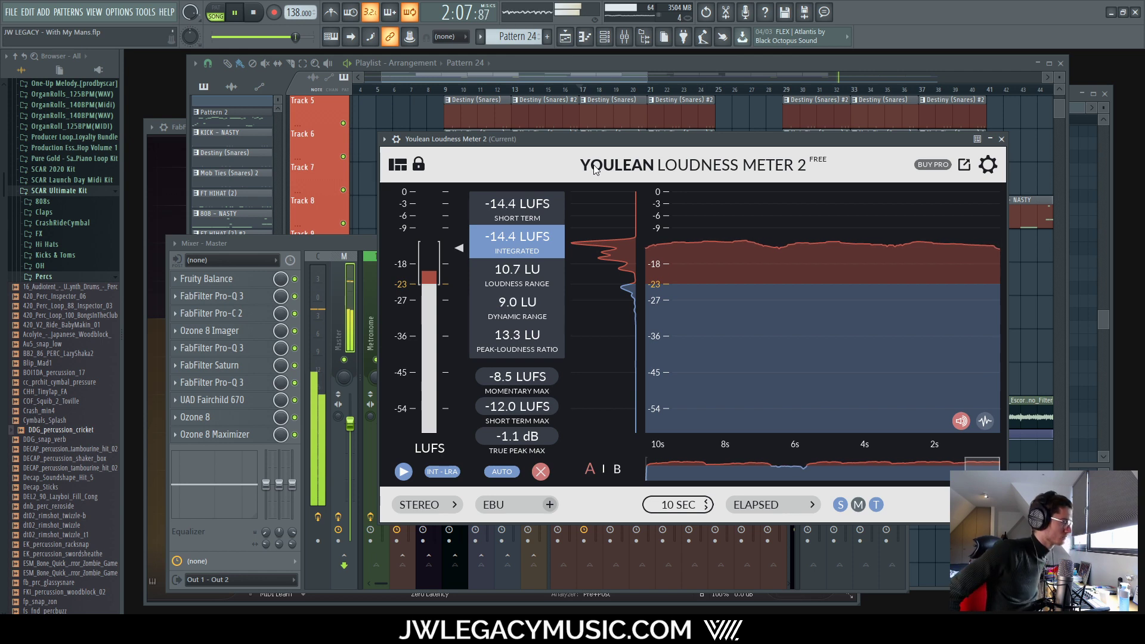
{"action": "left_click", "coordinate": [272, 246]}
{"action": "left_click", "coordinate": [455, 322]}
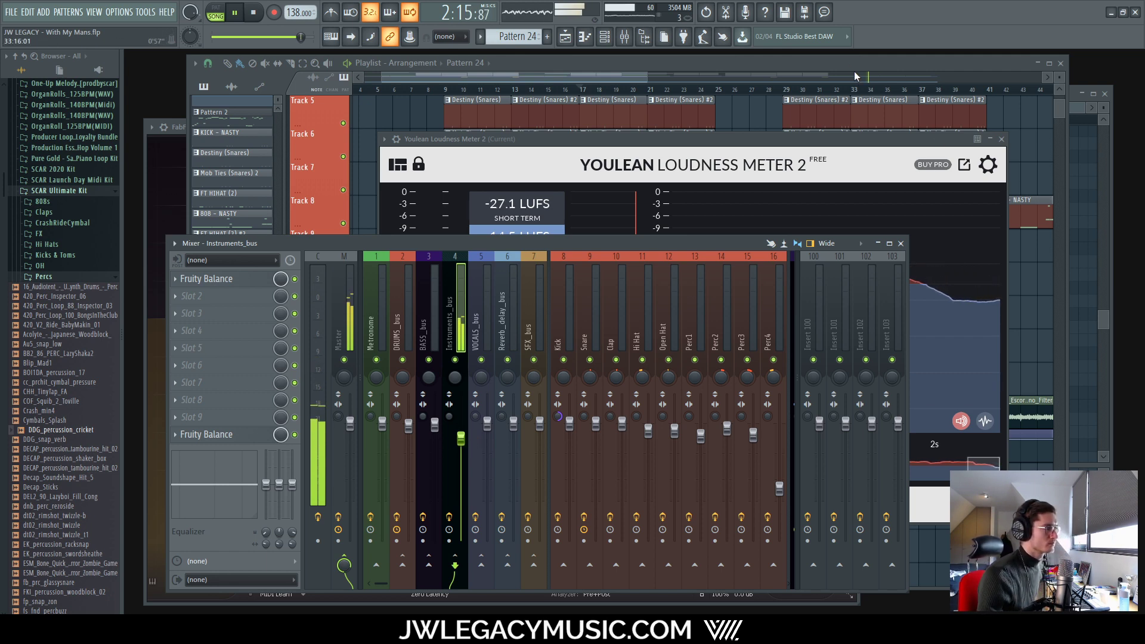
Step: Zoom out the playlist, restart playback from bar 17, and bring the mixer up on Master
{"action": "left_click", "coordinate": [837, 64]}
{"action": "scroll", "coordinate": [668, 442], "scroll_direction": "down", "scroll_amount": 3}
{"action": "key", "text": "space"}
{"action": "key", "text": "space"}
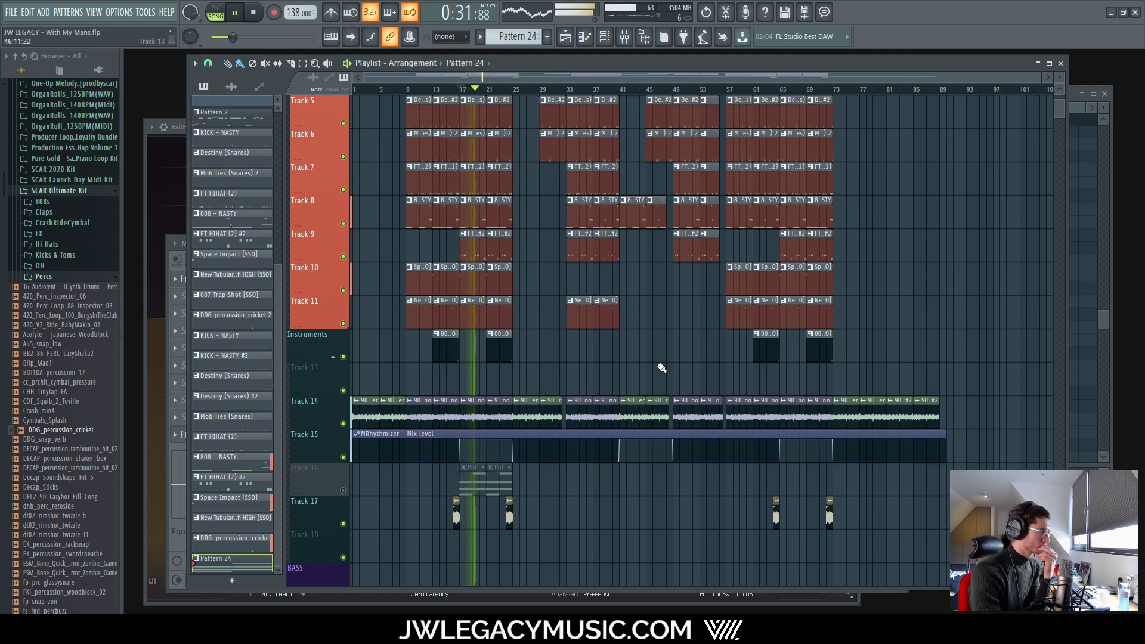
{"action": "left_click", "coordinate": [624, 37]}
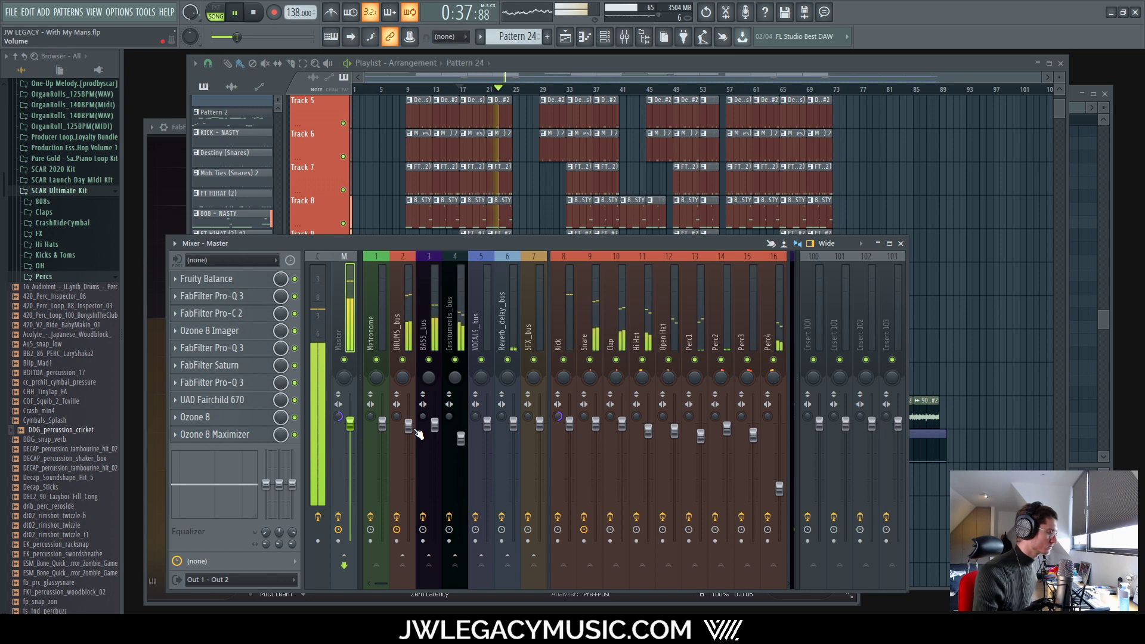
Step: Inspect the Instruments_bus, DRUMS_bus and Snare-to-Open Hat mixer tracks, stopping and restarting playback
{"action": "left_click", "coordinate": [458, 317]}
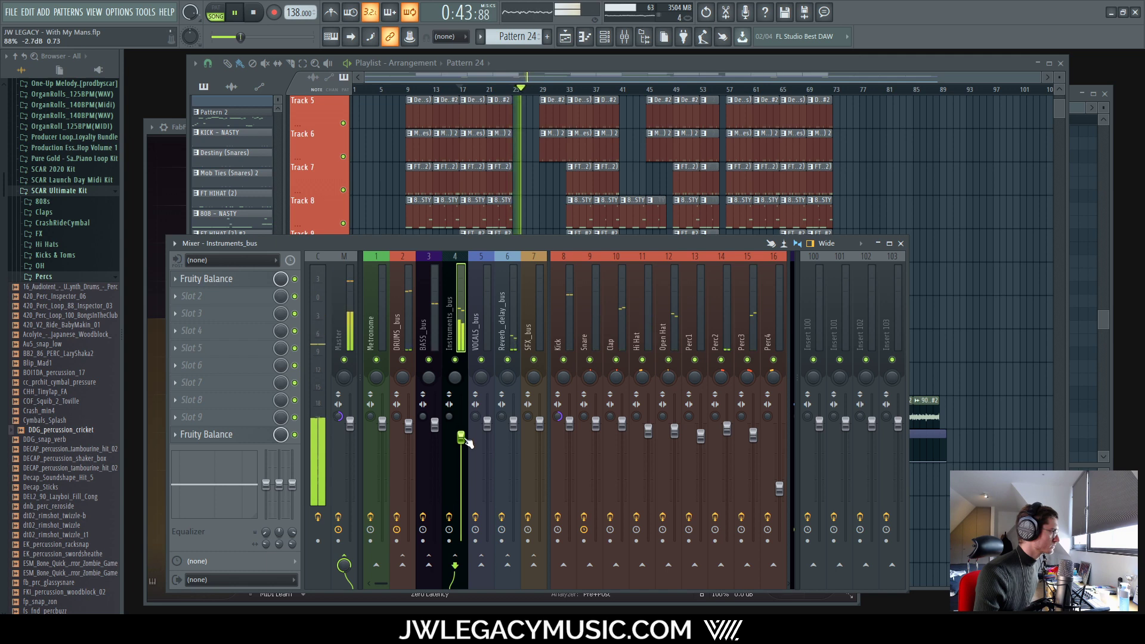
{"action": "left_click", "coordinate": [402, 335]}
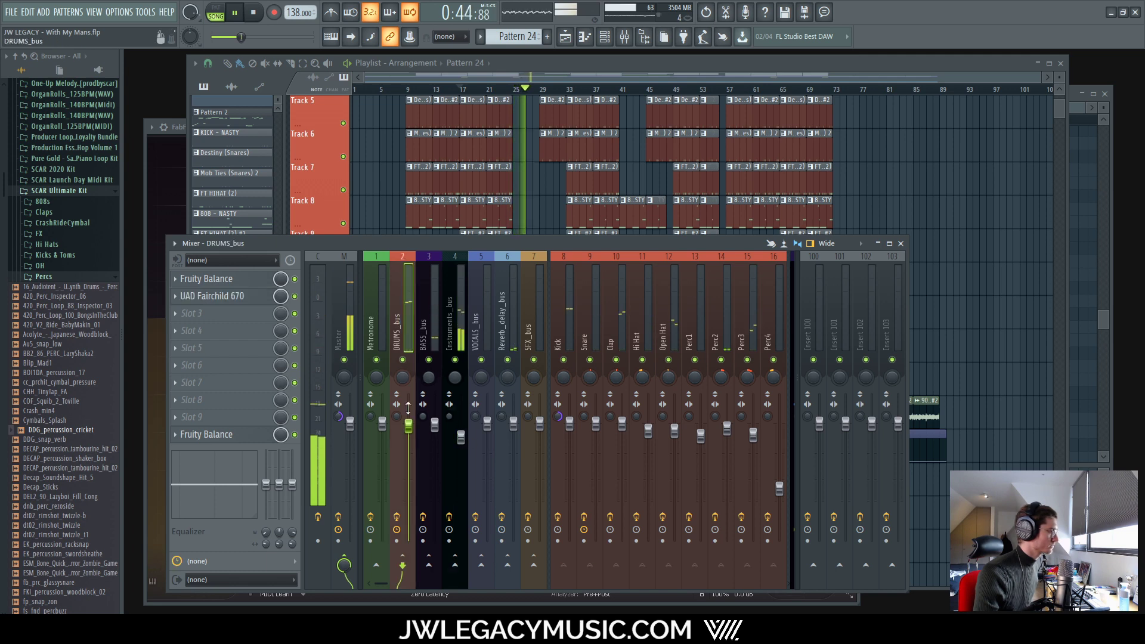
{"action": "key", "text": "space"}
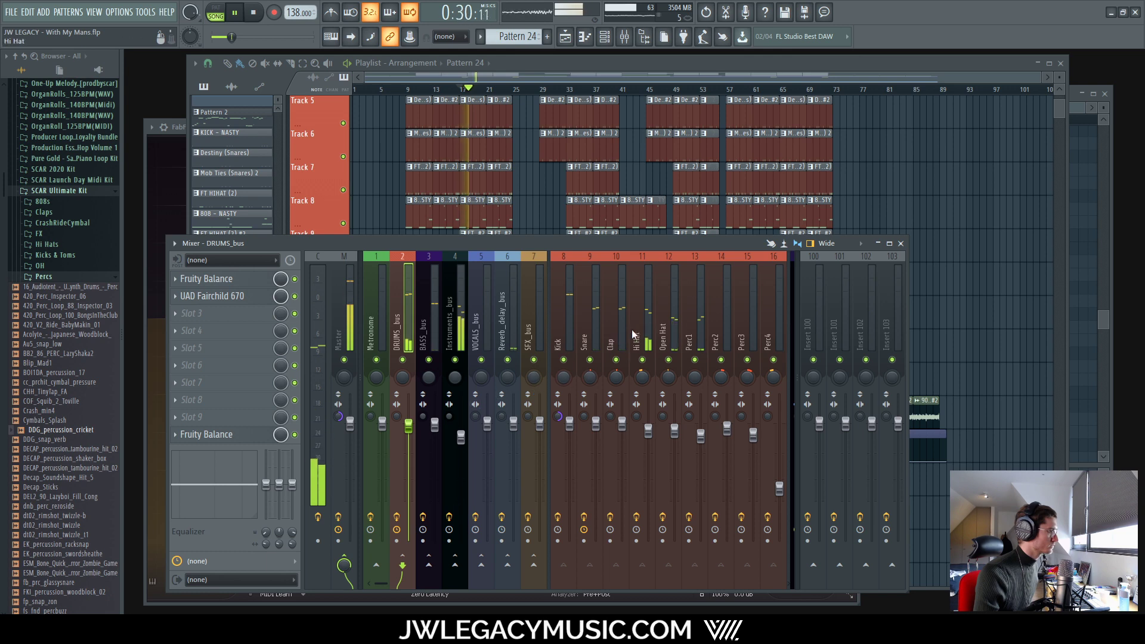
{"action": "left_click_drag", "start_coordinate": [637, 331], "coordinate": [667, 329]}
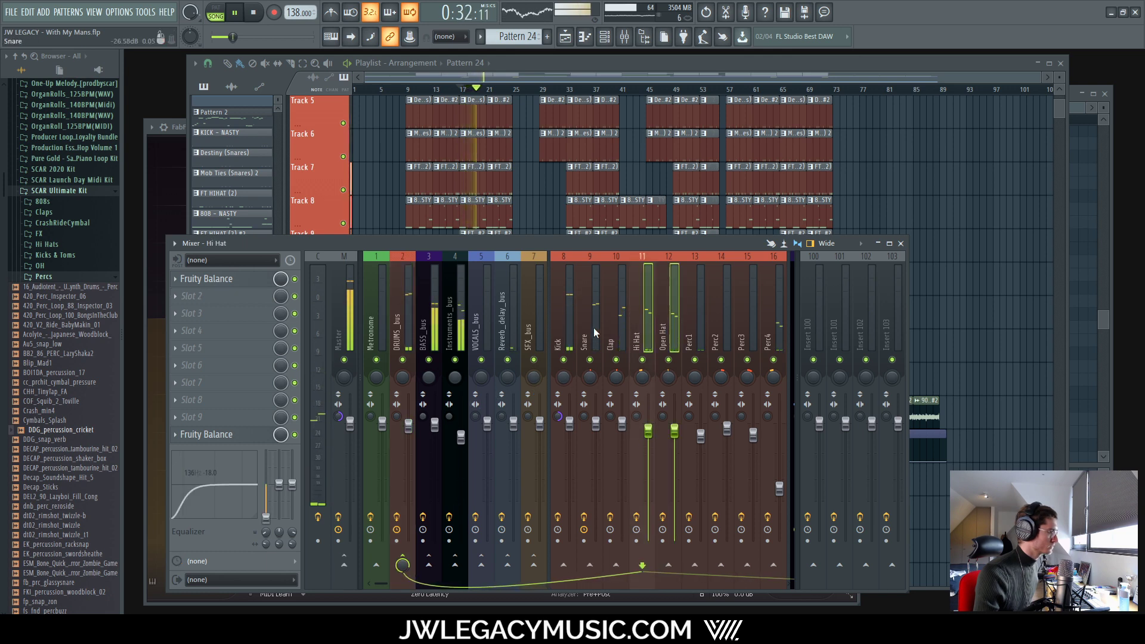
{"action": "left_click_drag", "start_coordinate": [592, 321], "coordinate": [659, 320]}
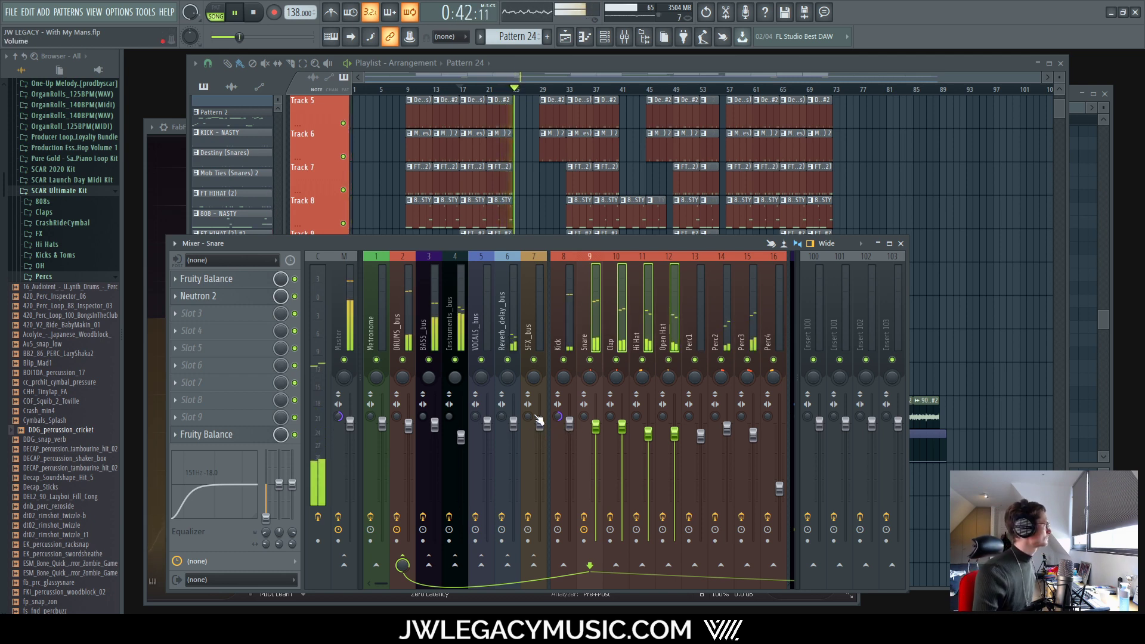
{"action": "key", "text": "space"}
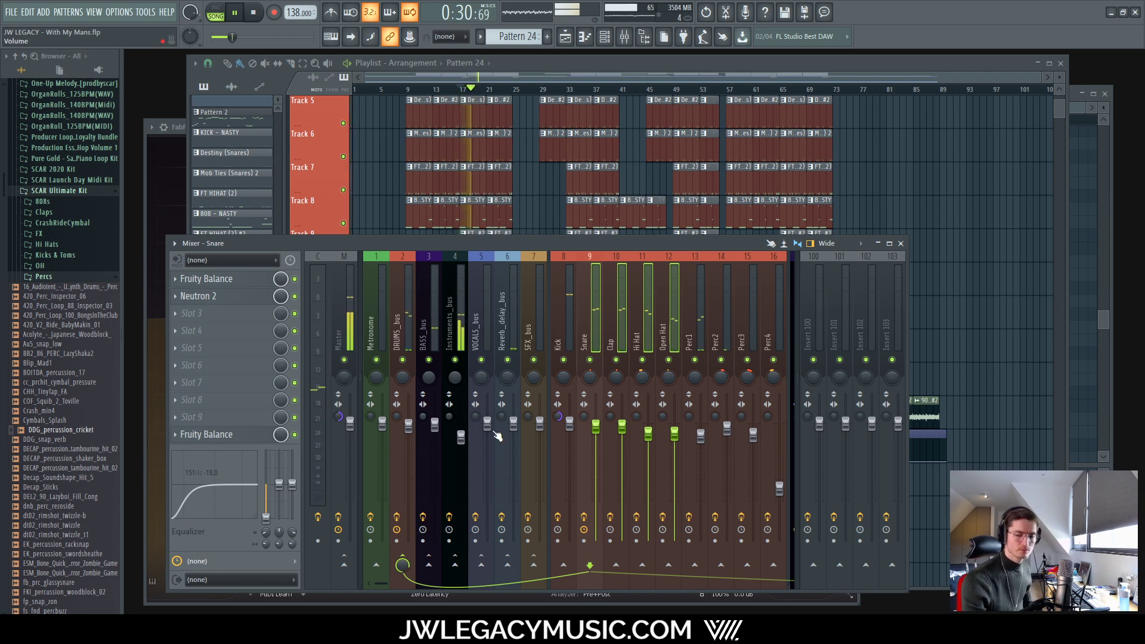
Step: Reset the Master track's stereo separation to its default
{"action": "right_click", "coordinate": [338, 415]}
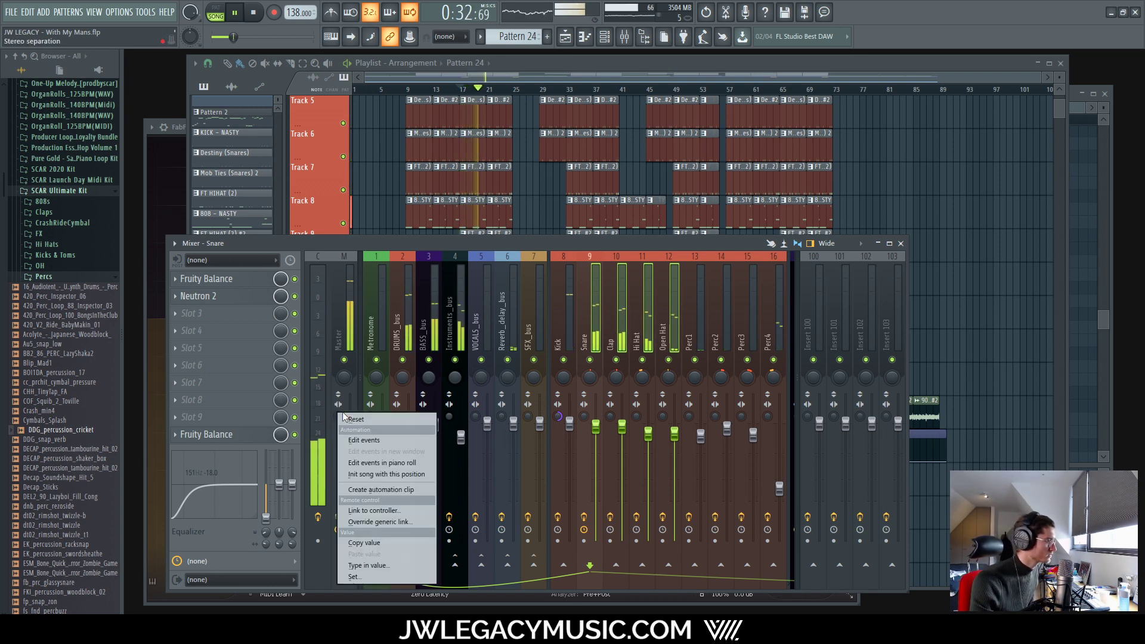
{"action": "left_click", "coordinate": [348, 420]}
{"action": "left_click", "coordinate": [345, 330]}
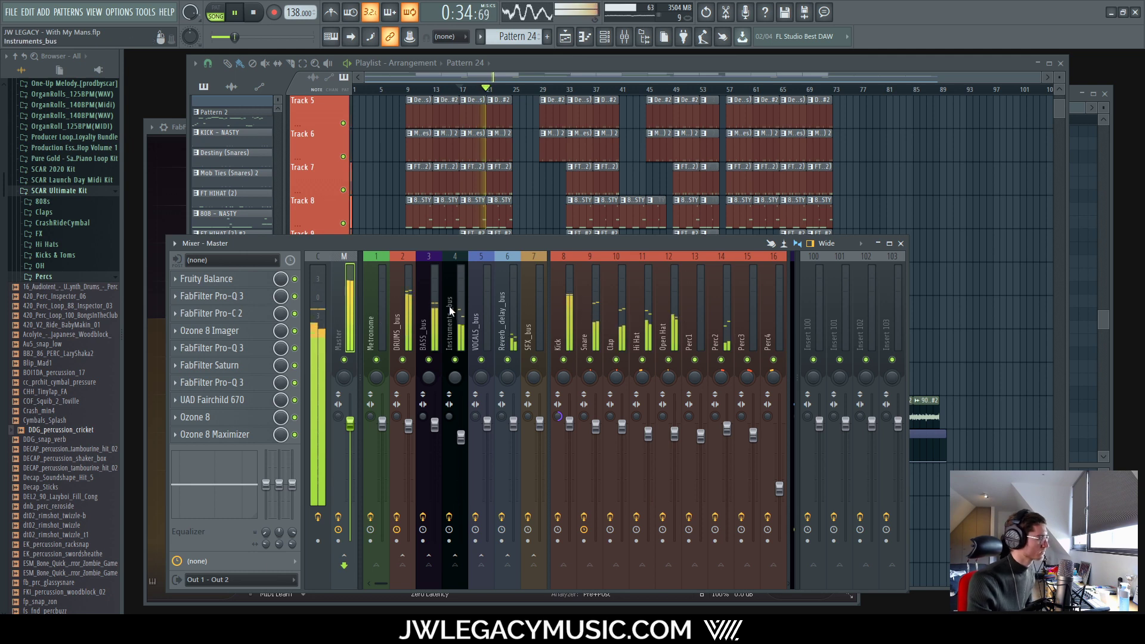
Step: Reopen the Youlean Loudness Meter, now reading -13.5 LUFS integrated and -1.2 dB true peak
{"action": "mouse_move", "coordinate": [382, 582]}
{"action": "left_mouse_down"}
{"action": "mouse_move", "coordinate": [400, 582]}
{"action": "mouse_move", "coordinate": [371, 579]}
{"action": "left_mouse_up"}
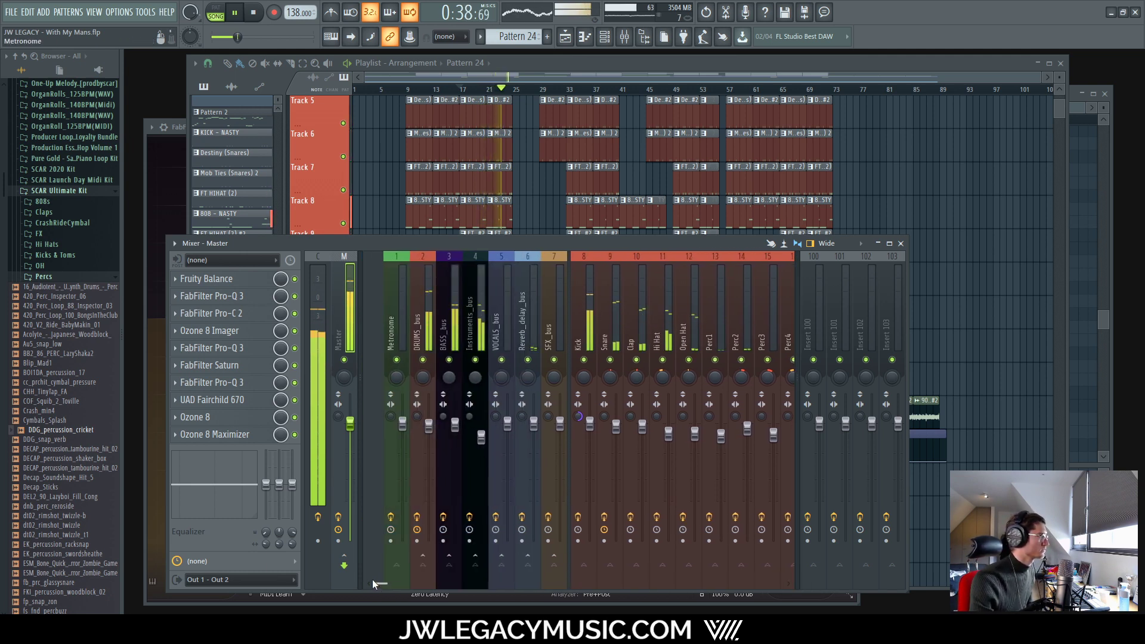
{"action": "left_click_drag", "start_coordinate": [372, 578], "coordinate": [376, 576]}
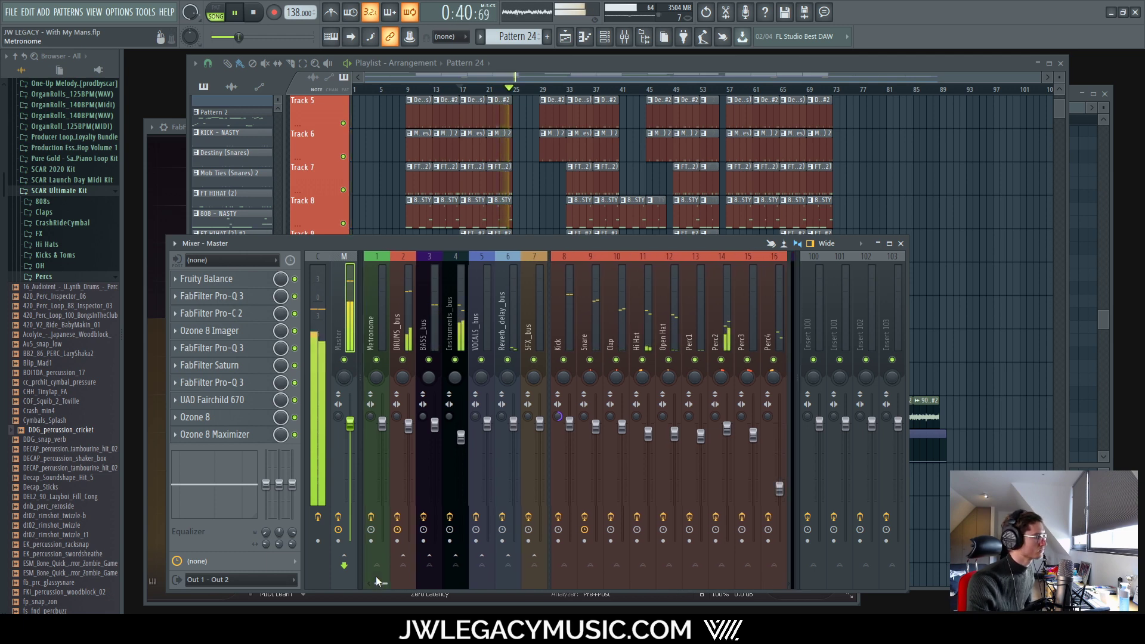
{"action": "left_click", "coordinate": [461, 437]}
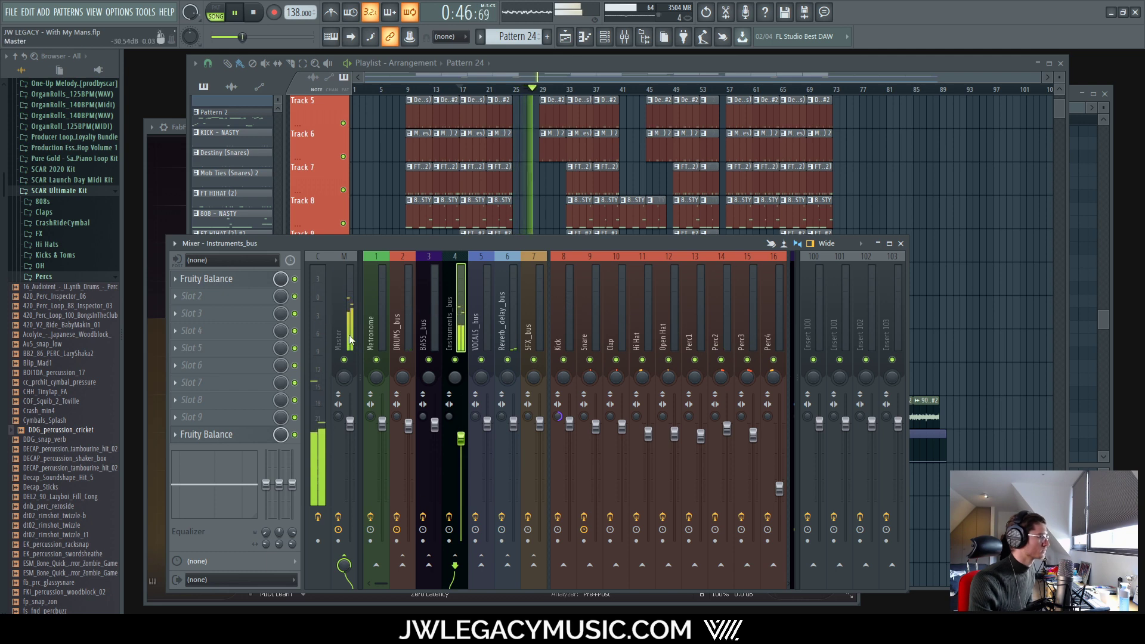
{"action": "left_click", "coordinate": [320, 309]}
{"action": "left_click", "coordinate": [241, 277]}
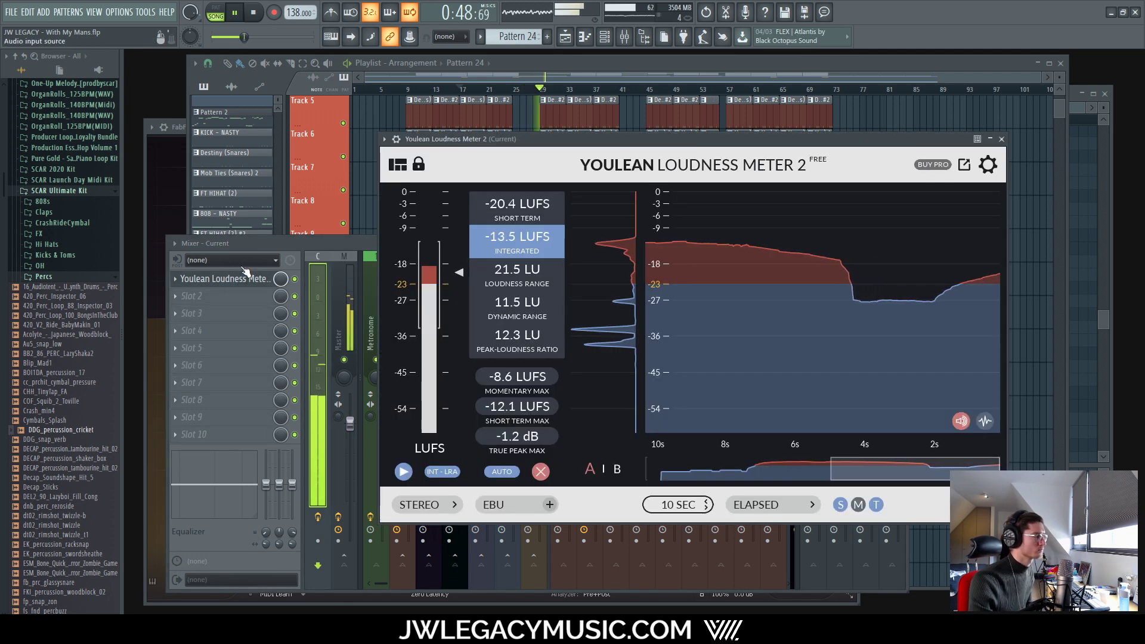
Step: Put the mixer in front of the loudness meter, showing the Master track's effect chain
{"action": "left_click", "coordinate": [349, 309]}
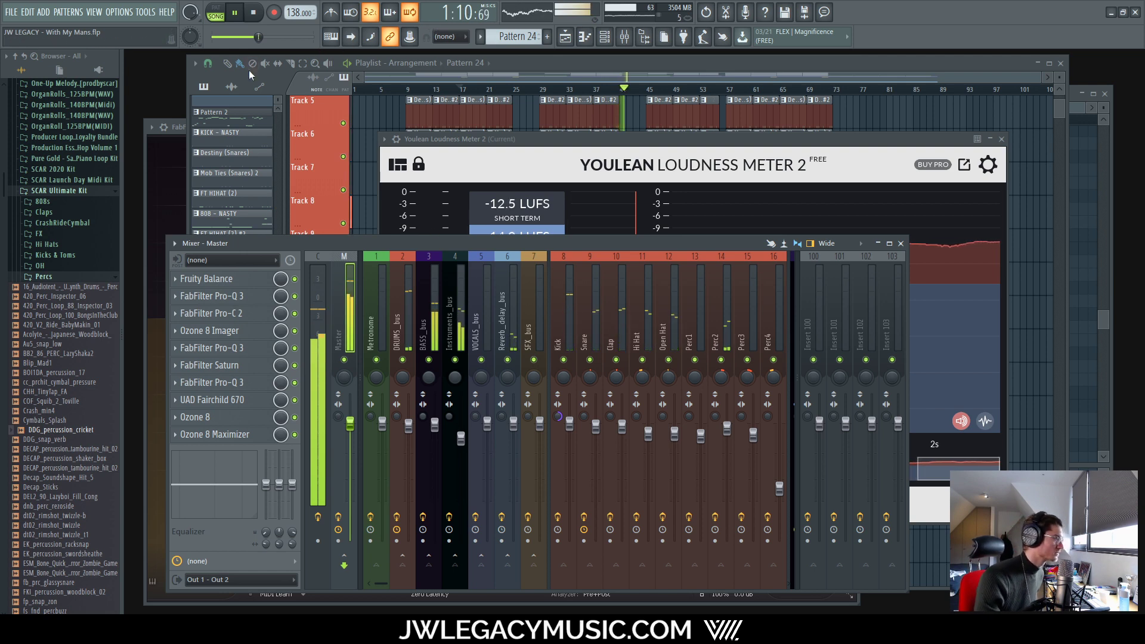
Step: With the playlist in front and the song playing, collapse the Percs folder in the browser
{"action": "left_click", "coordinate": [854, 67]}
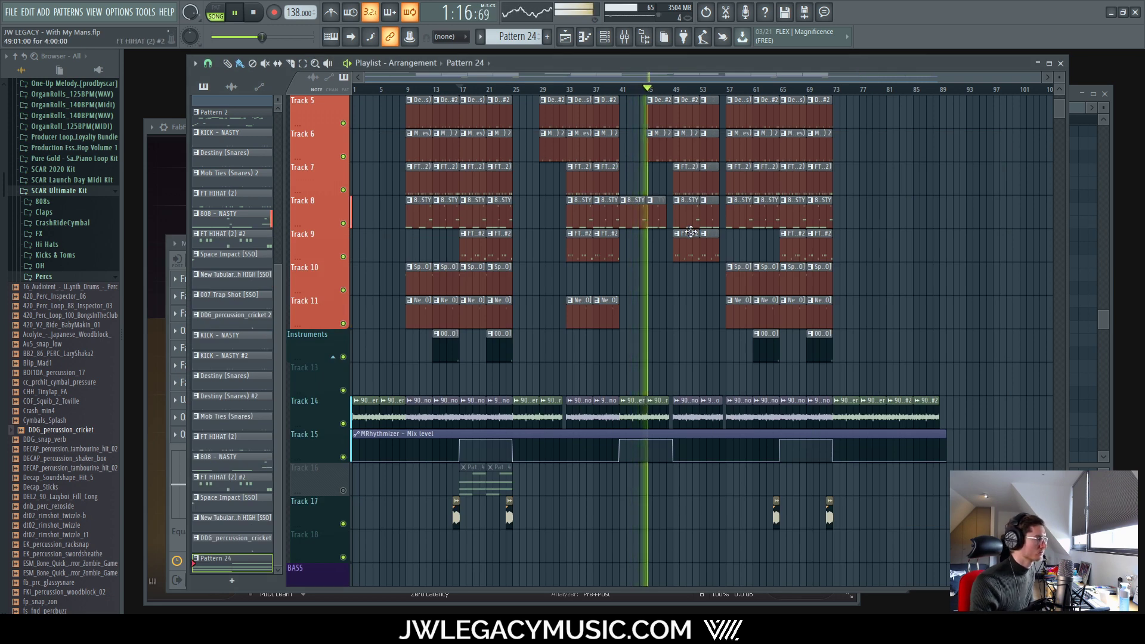
{"action": "scroll", "coordinate": [667, 254], "scroll_direction": "up", "scroll_amount": 5}
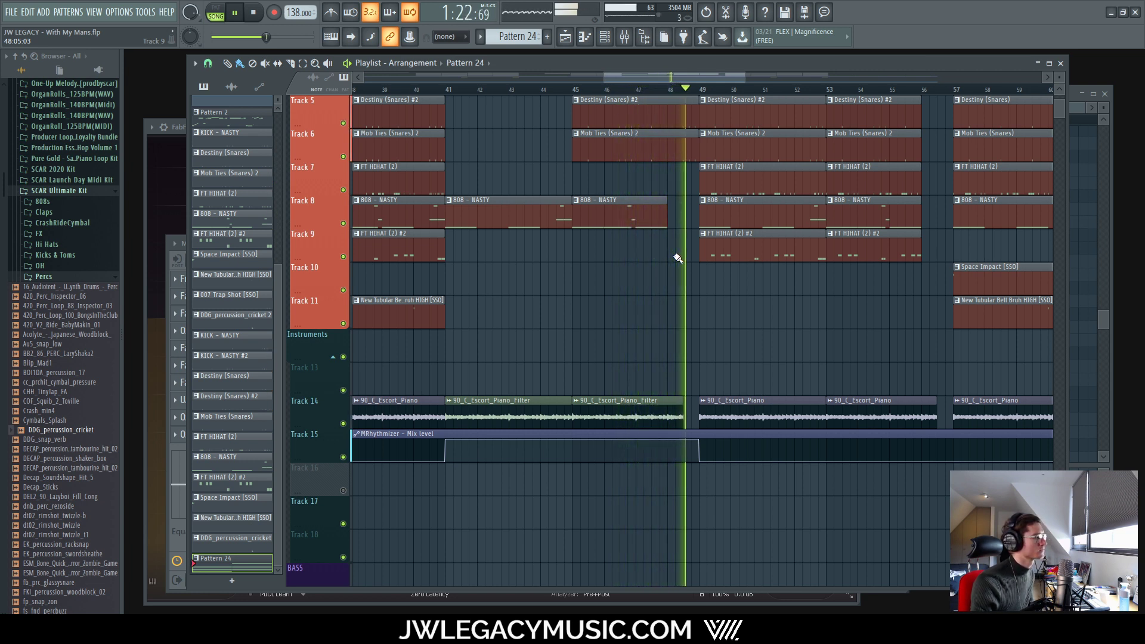
{"action": "scroll", "coordinate": [677, 158], "scroll_direction": "down", "scroll_amount": 5}
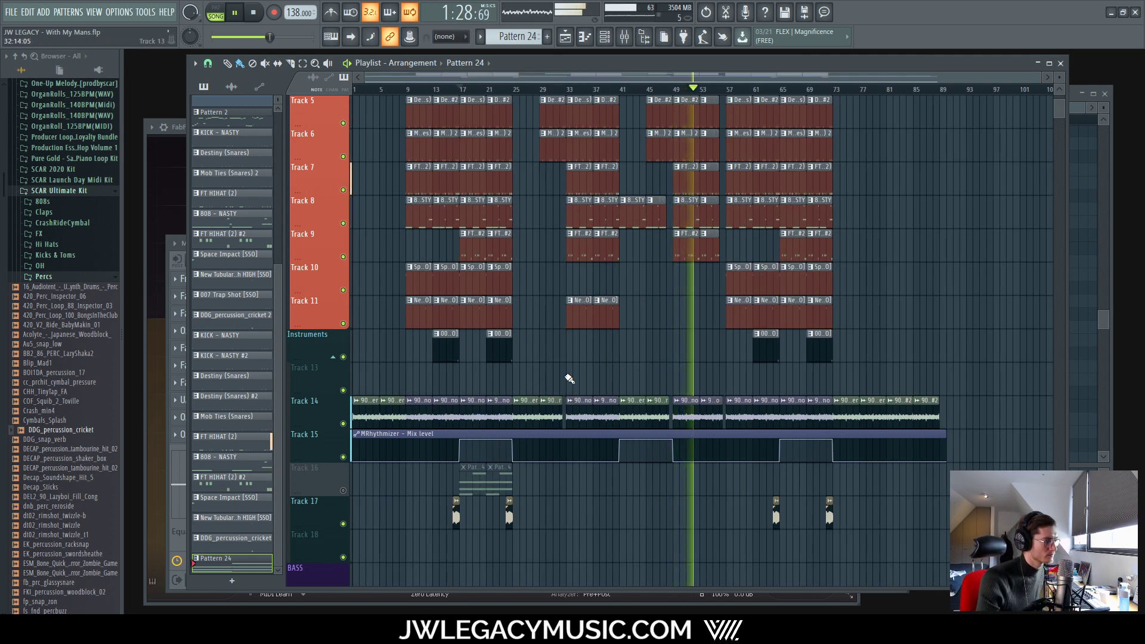
{"action": "scroll", "coordinate": [608, 399], "scroll_direction": "up", "scroll_amount": 4}
{"action": "scroll", "coordinate": [642, 418], "scroll_direction": "down", "scroll_amount": 4}
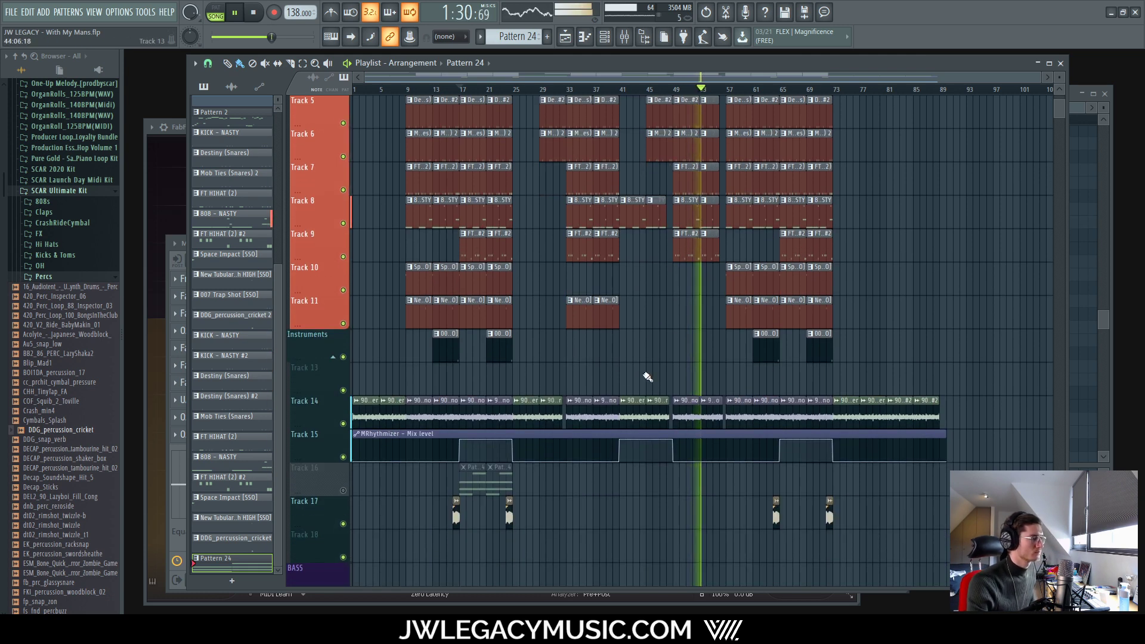
{"action": "scroll", "coordinate": [662, 350], "scroll_direction": "up", "scroll_amount": 4}
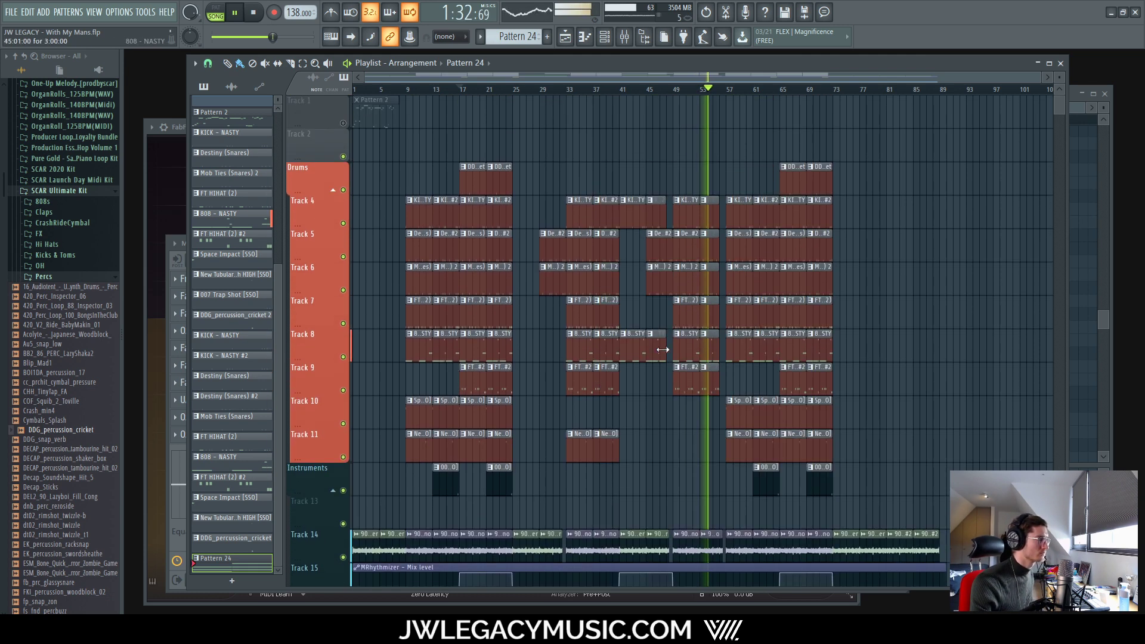
{"action": "scroll", "coordinate": [662, 349], "scroll_direction": "down", "scroll_amount": 4}
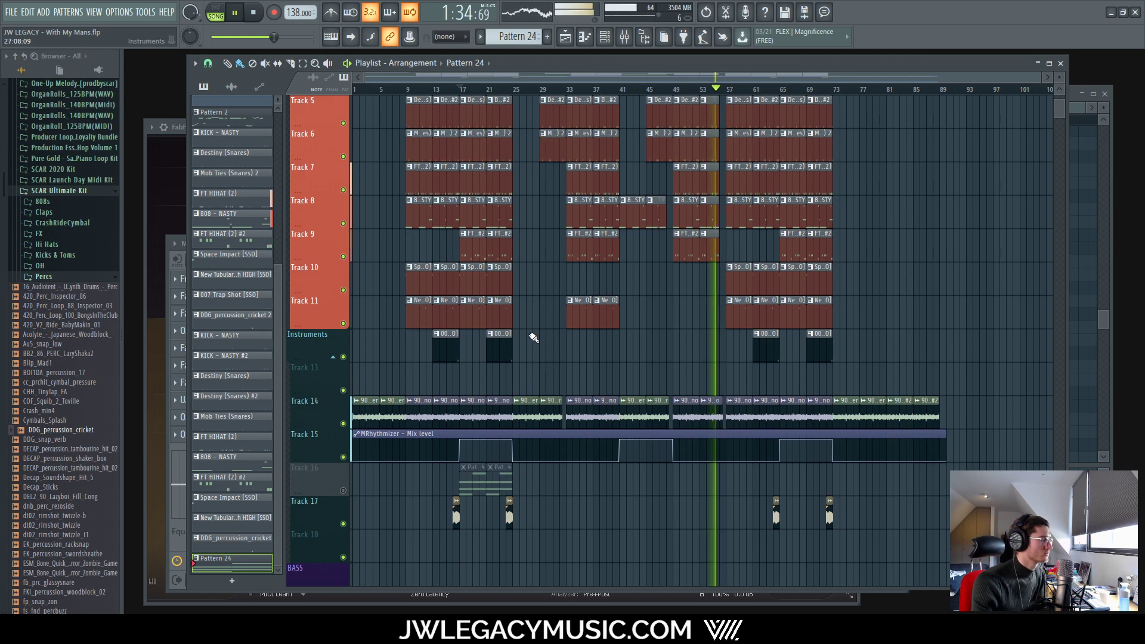
{"action": "scroll", "coordinate": [534, 338], "scroll_direction": "up", "scroll_amount": 1}
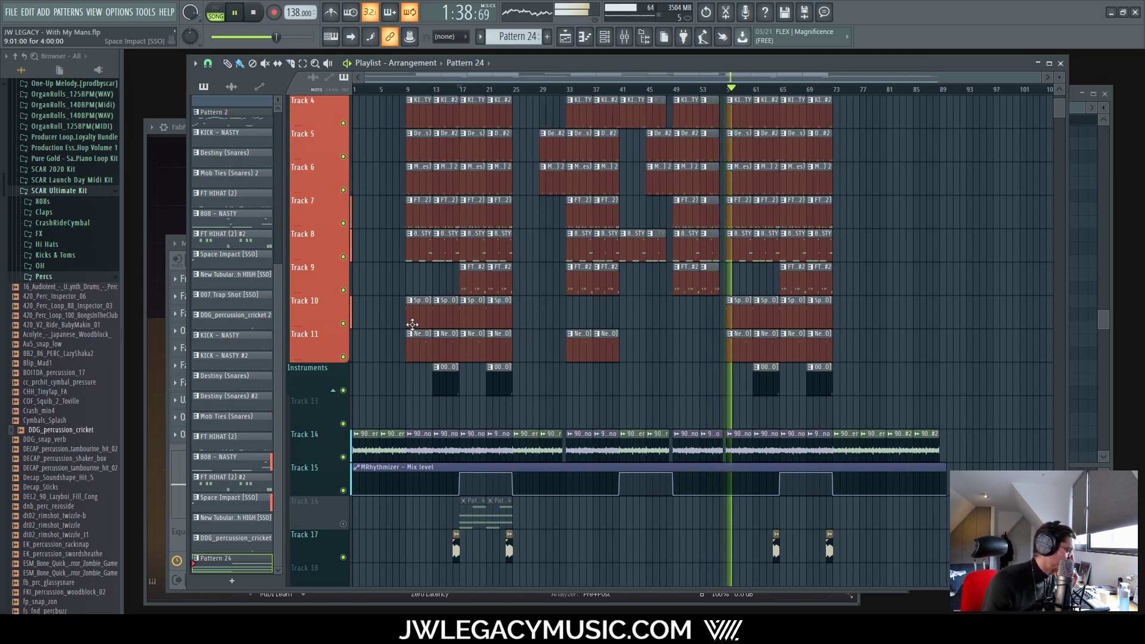
{"action": "left_click", "coordinate": [69, 278]}
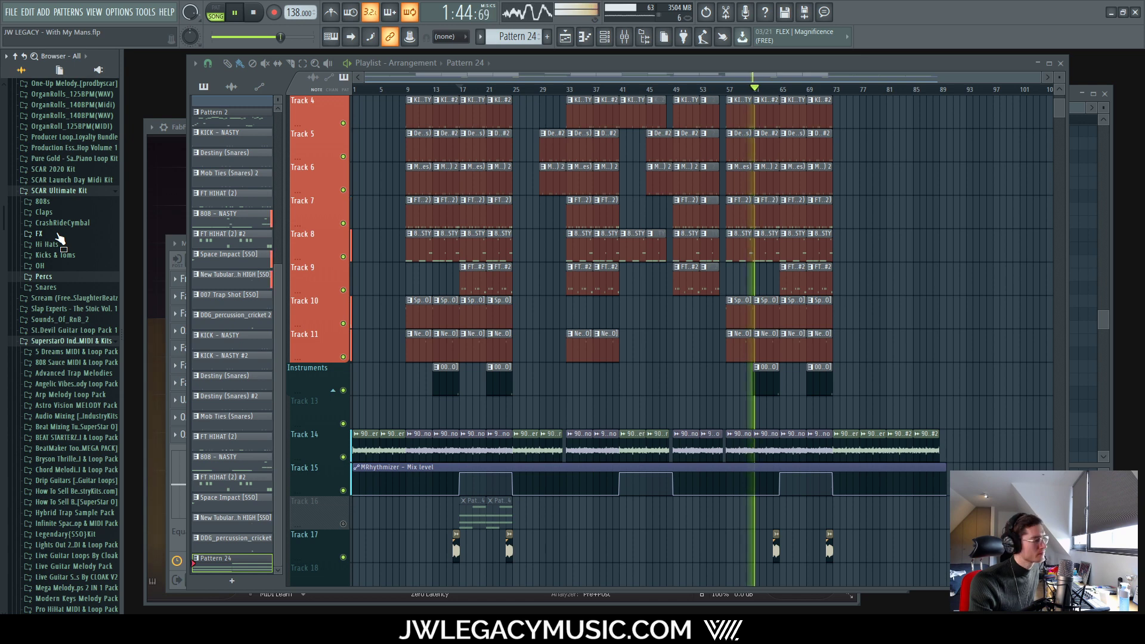
Step: Stop playback, peek into the FX, CrashRideCymbal and Claps folders, then collapse them and Percs [SSO]
{"action": "key", "text": "space"}
{"action": "left_click", "coordinate": [58, 234]}
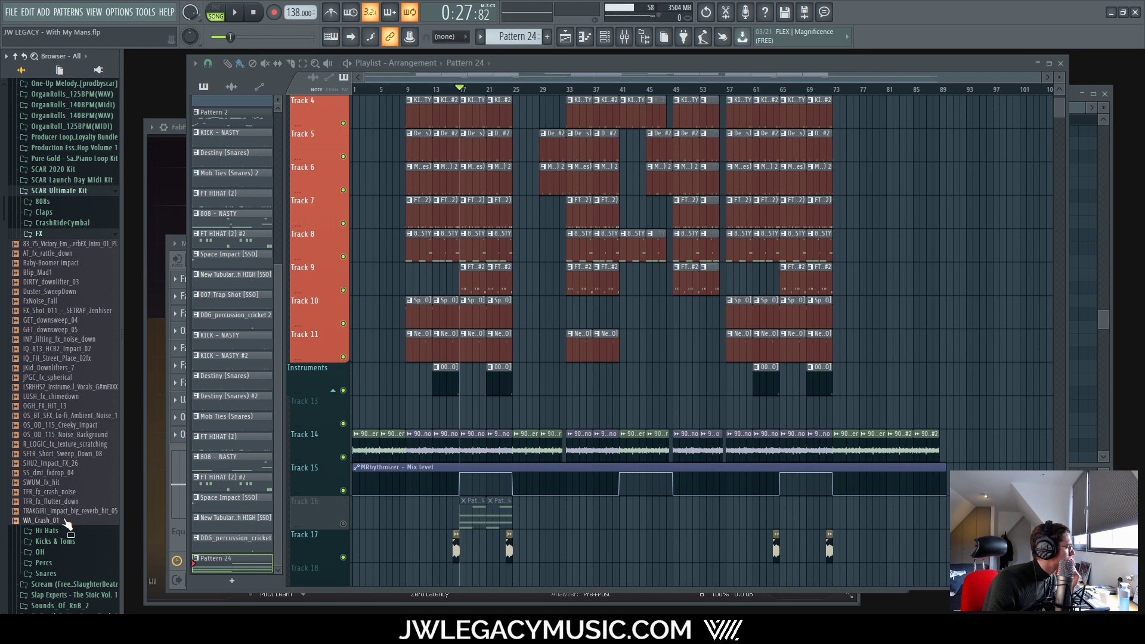
{"action": "left_click", "coordinate": [83, 223]}
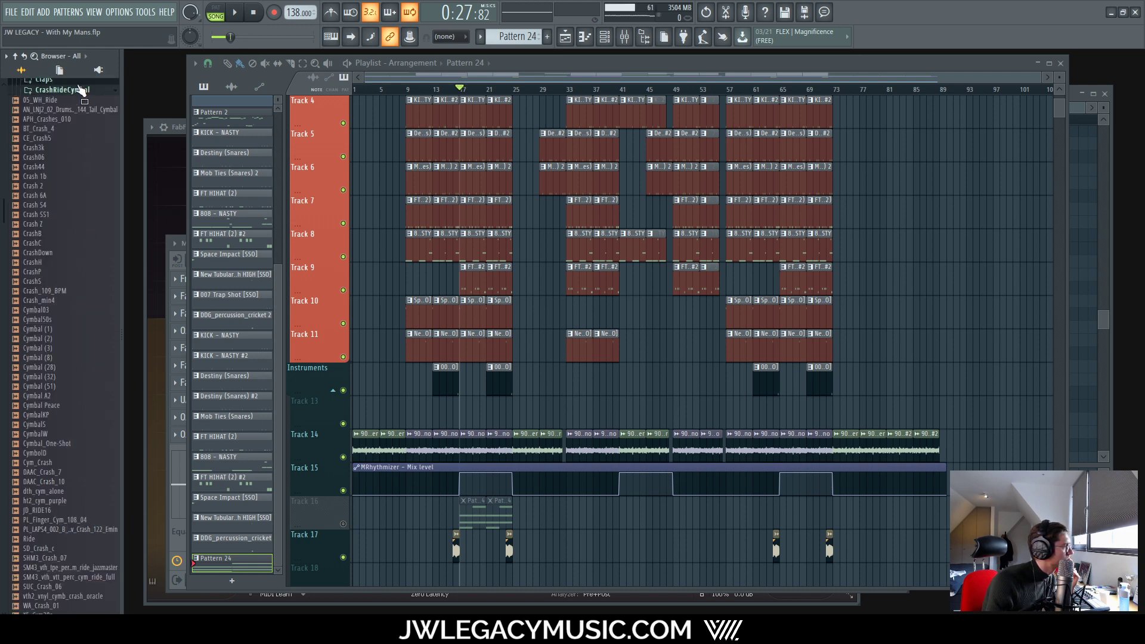
{"action": "left_click", "coordinate": [80, 81]}
{"action": "left_click", "coordinate": [77, 86]}
{"action": "left_click", "coordinate": [73, 96]}
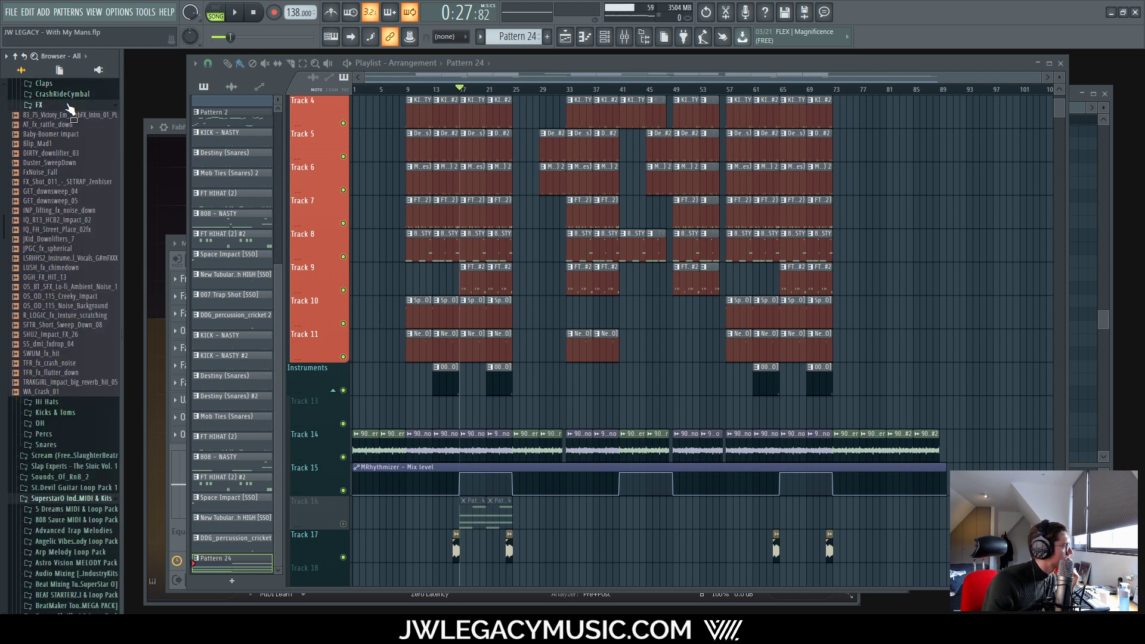
{"action": "left_click", "coordinate": [68, 106]}
{"action": "scroll", "coordinate": [93, 343], "scroll_direction": "down", "scroll_amount": 3}
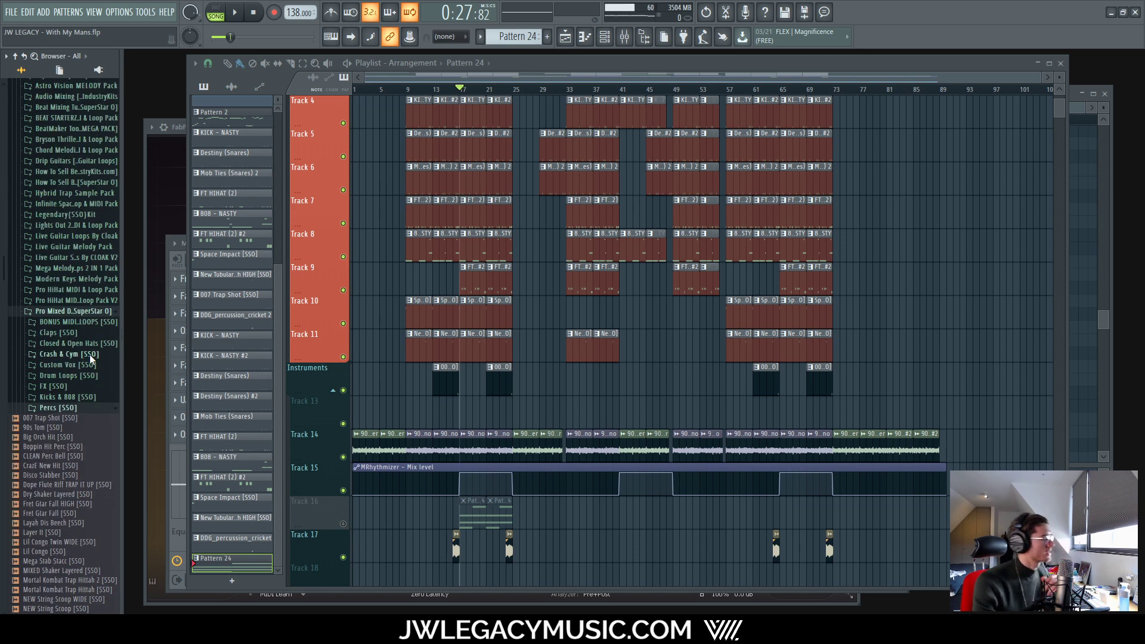
{"action": "left_click", "coordinate": [61, 407]}
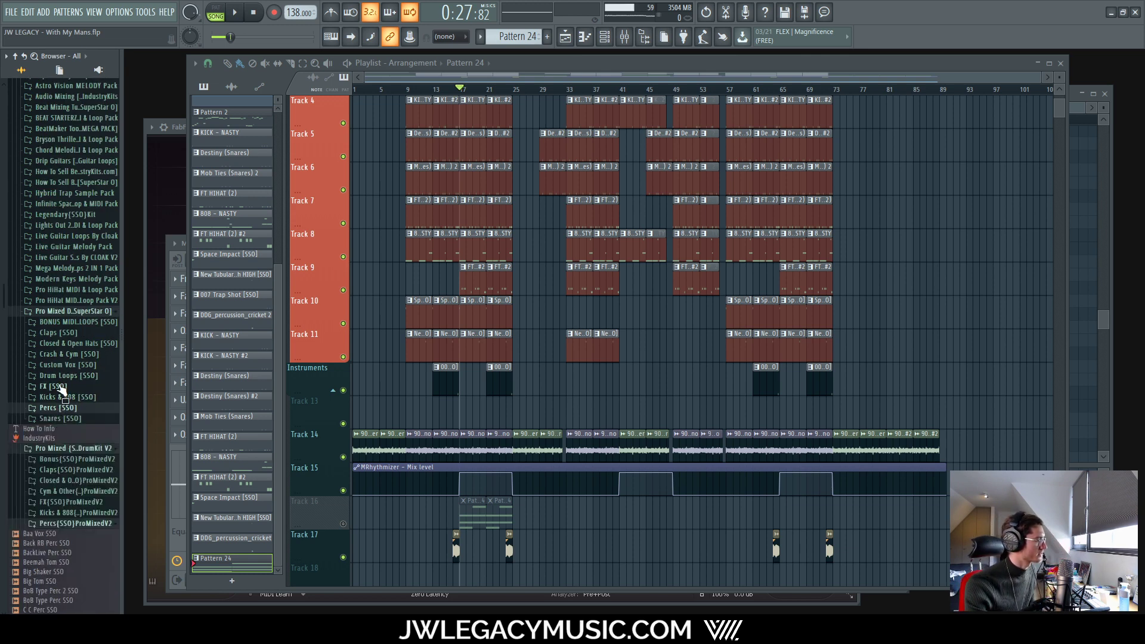
Step: Open FX [SSO] and preview samples like Dope FX, Thin Chop, Transform, Madness and HUGE Impact
{"action": "left_click", "coordinate": [62, 387]}
{"action": "left_click", "coordinate": [76, 301]}
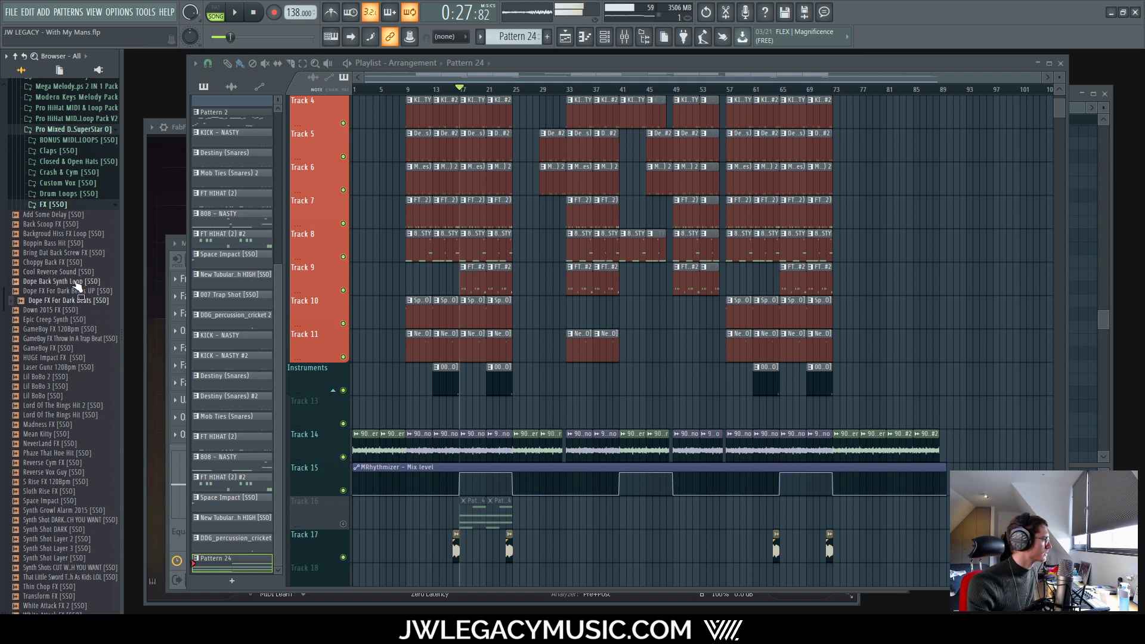
{"action": "left_click", "coordinate": [70, 234]}
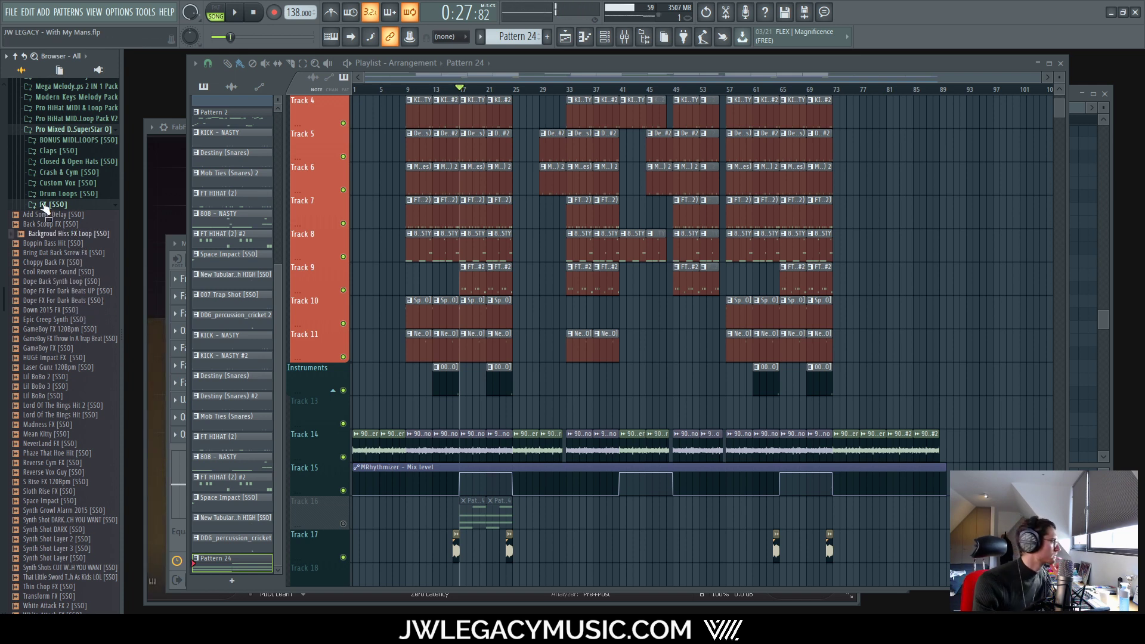
{"action": "scroll", "coordinate": [81, 251], "scroll_direction": "down", "scroll_amount": 10}
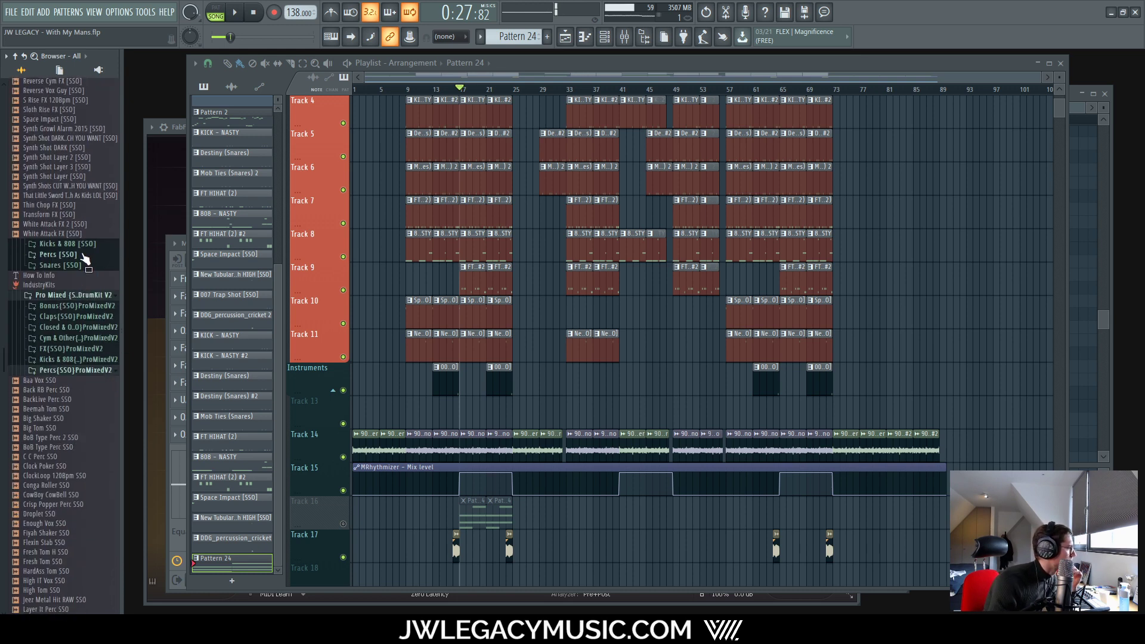
{"action": "left_click", "coordinate": [58, 206]}
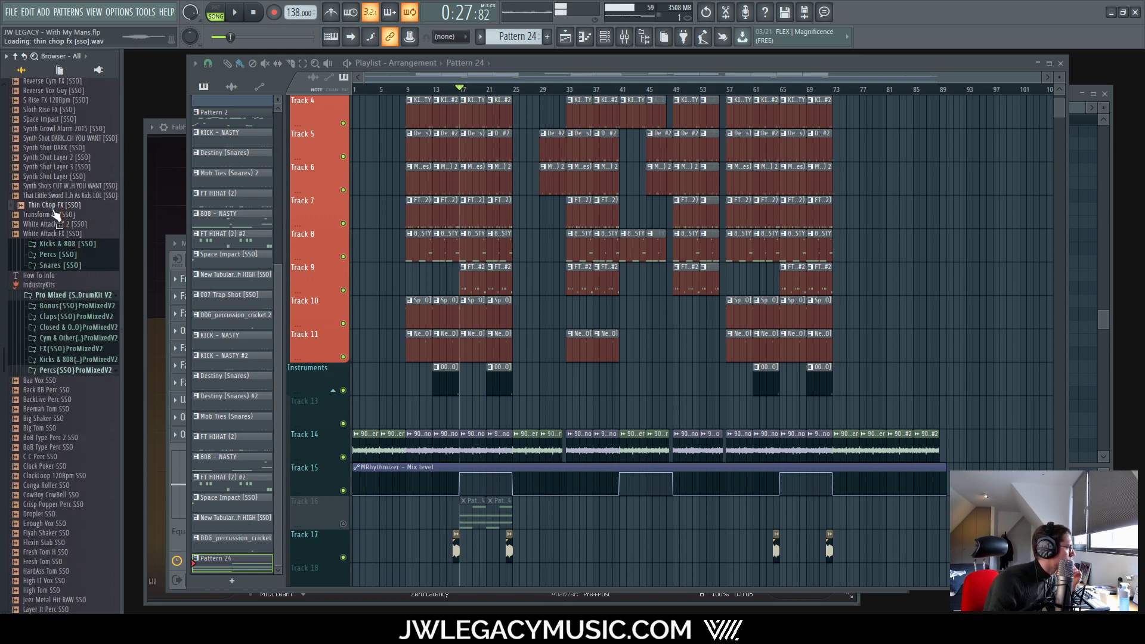
{"action": "left_click", "coordinate": [51, 217]}
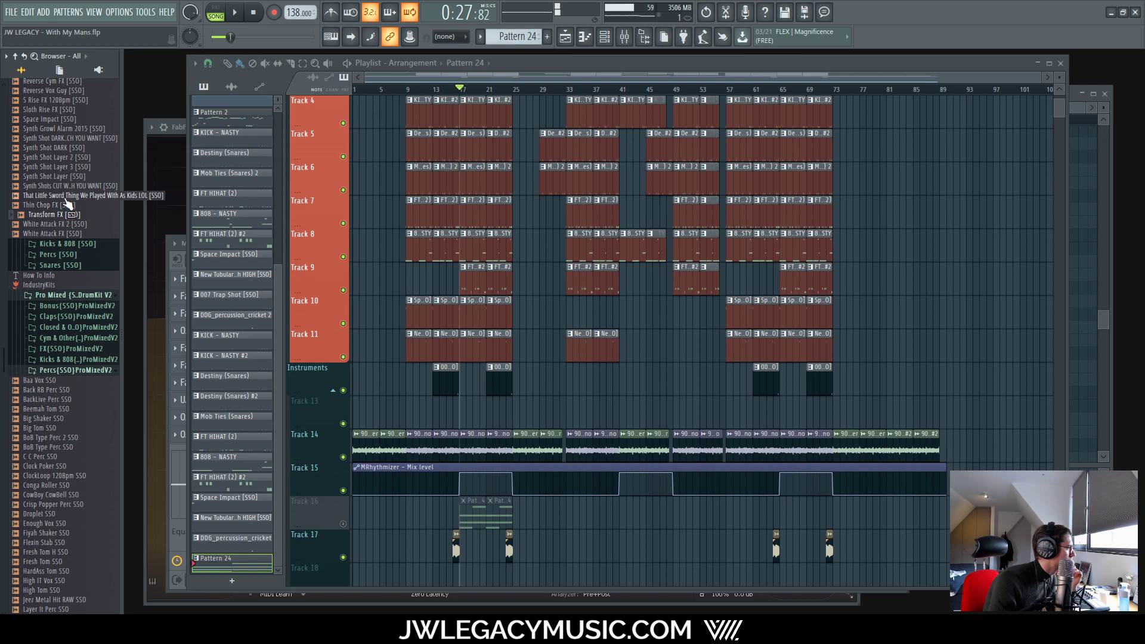
{"action": "left_click", "coordinate": [56, 195]}
{"action": "left_click", "coordinate": [58, 185]}
{"action": "scroll", "coordinate": [71, 239], "scroll_direction": "up", "scroll_amount": 7}
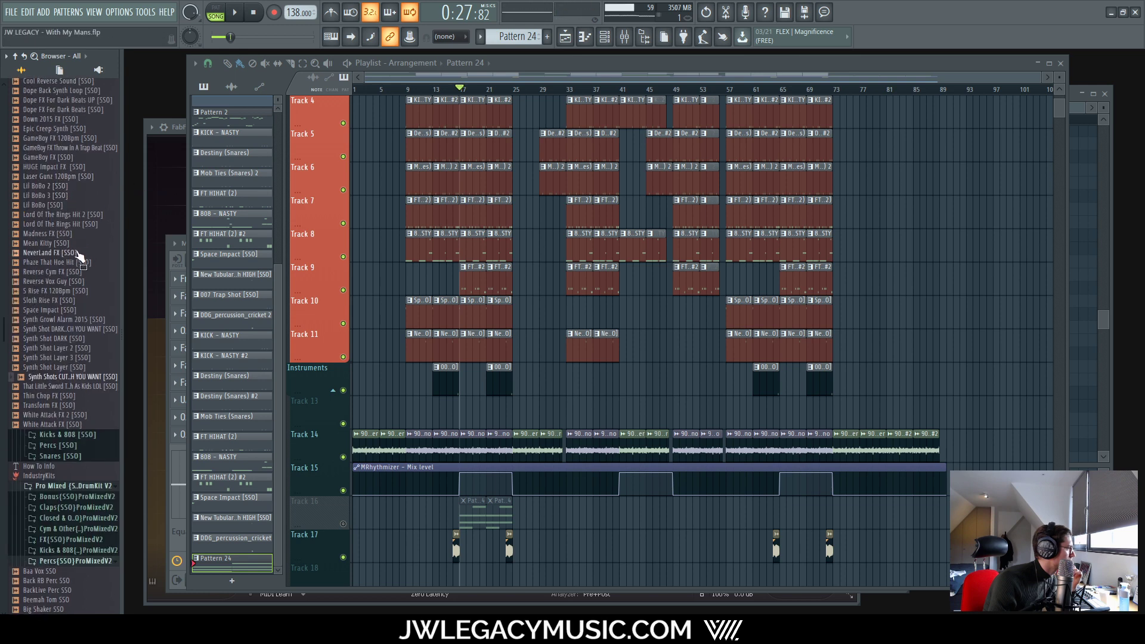
{"action": "left_click", "coordinate": [61, 233]}
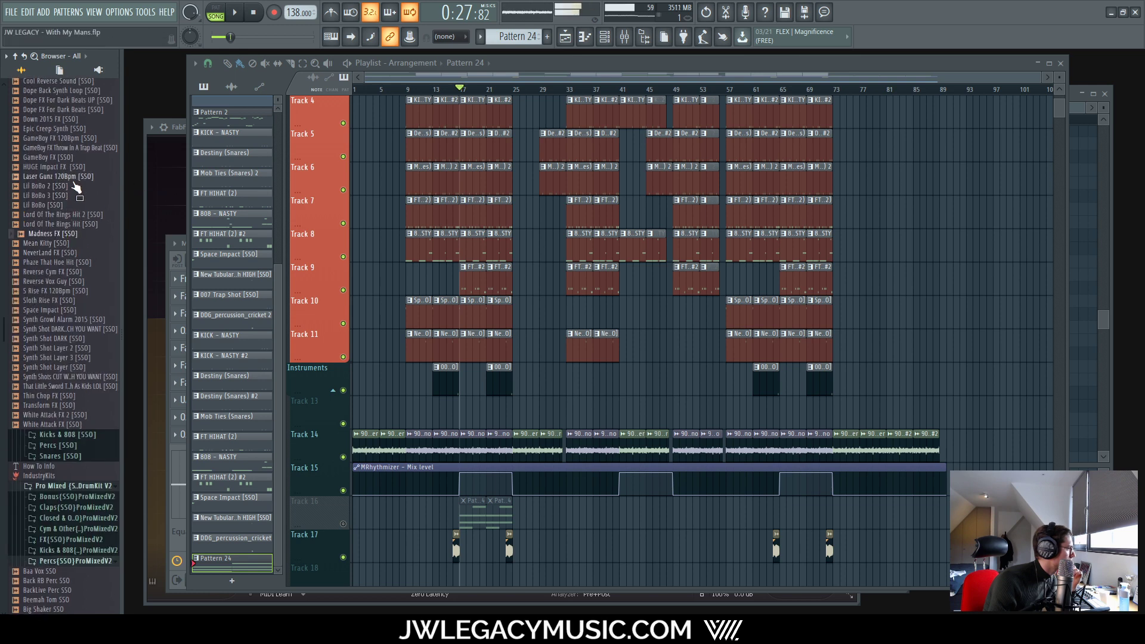
{"action": "left_click", "coordinate": [60, 167]}
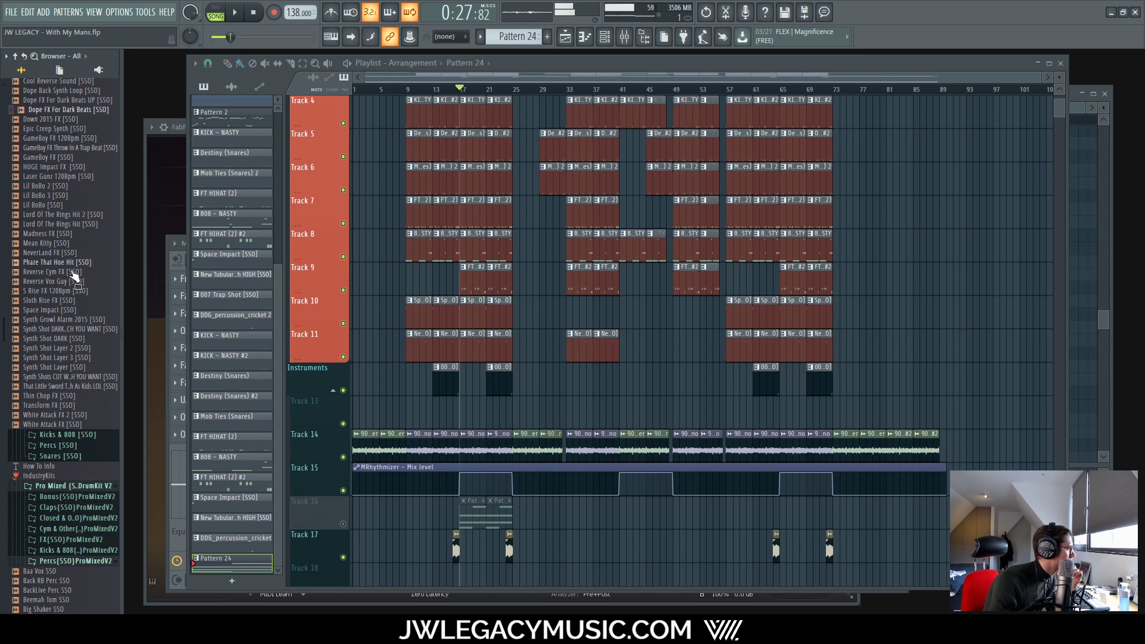
Step: Open FX{SSO}ProMixedV2 and preview Trap Lazer, The Rumble, SpaceFall, Skip Master Rise, PhazeFall and Gate Rise
{"action": "scroll", "coordinate": [68, 307], "scroll_direction": "down", "scroll_amount": 13}
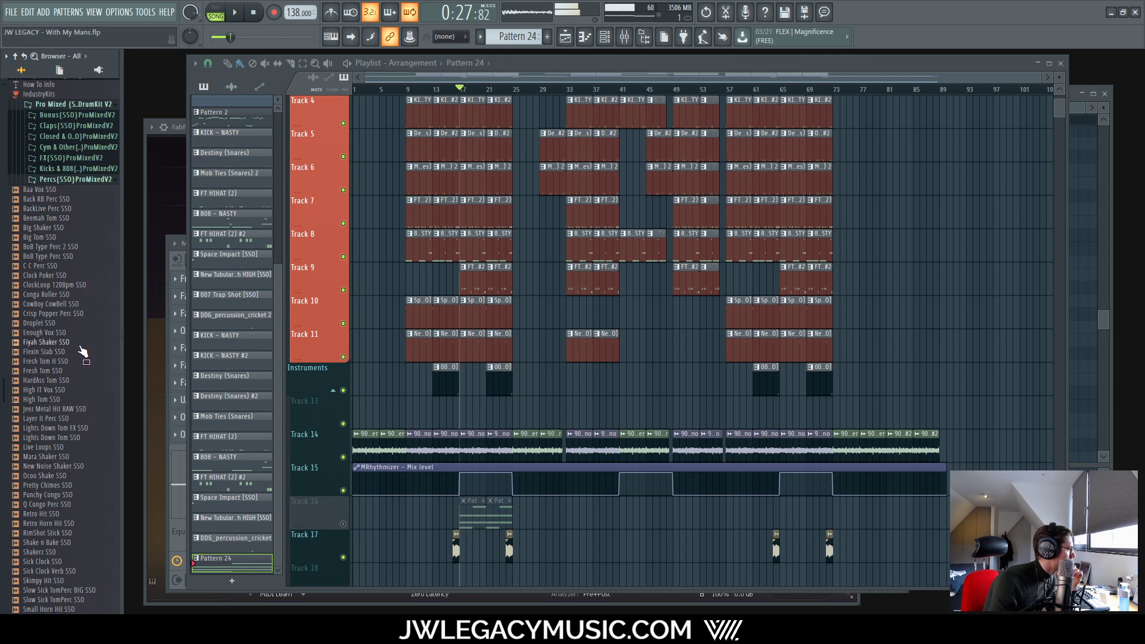
{"action": "scroll", "coordinate": [82, 352], "scroll_direction": "up", "scroll_amount": 7}
{"action": "left_click", "coordinate": [53, 369]}
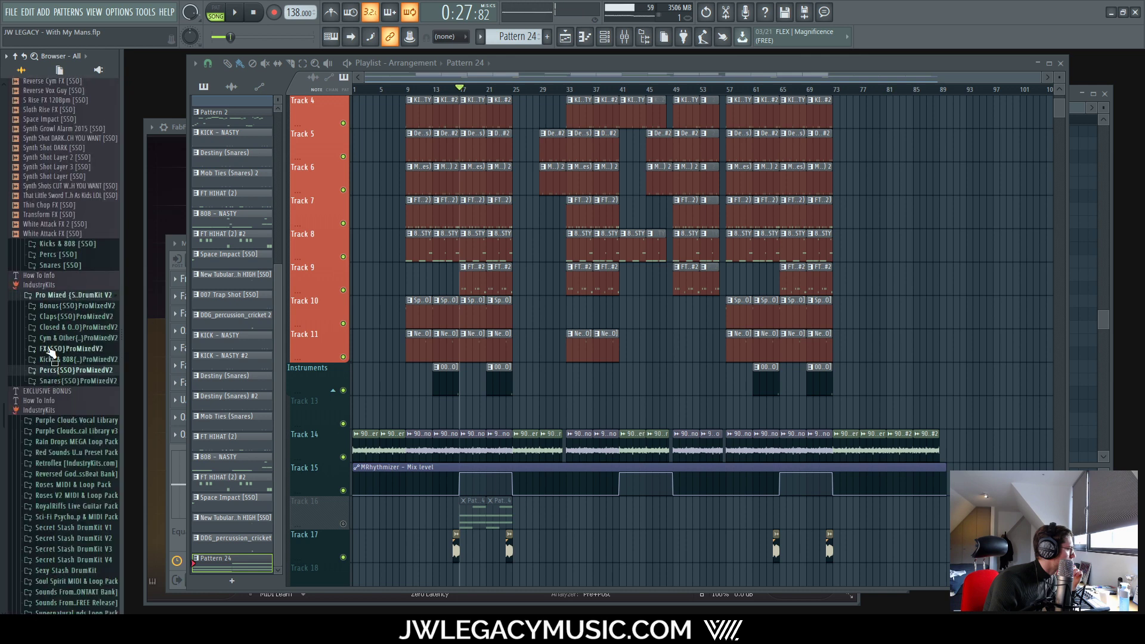
{"action": "left_click", "coordinate": [51, 350]}
{"action": "scroll", "coordinate": [70, 360], "scroll_direction": "down", "scroll_amount": 7}
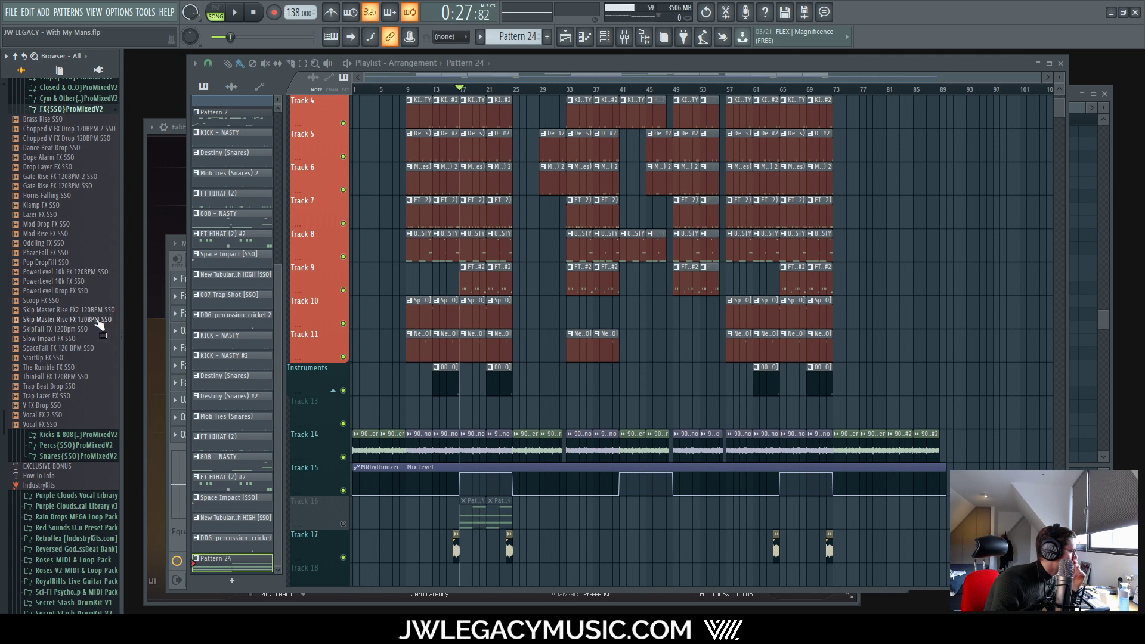
{"action": "left_click", "coordinate": [56, 398]}
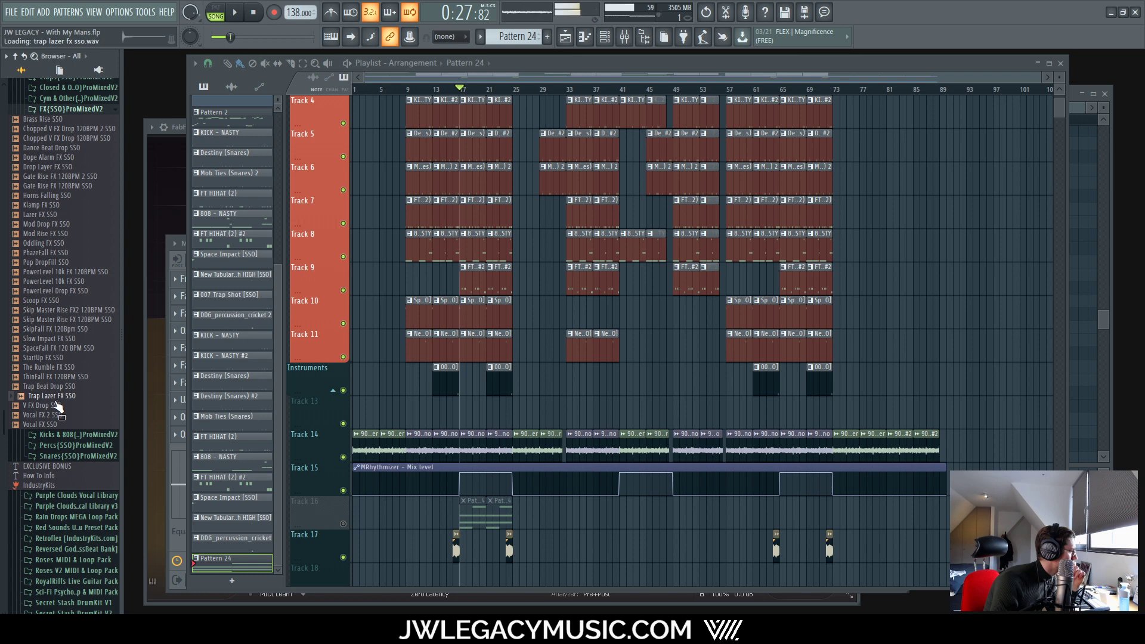
{"action": "left_click", "coordinate": [53, 366]}
{"action": "left_click", "coordinate": [54, 348]}
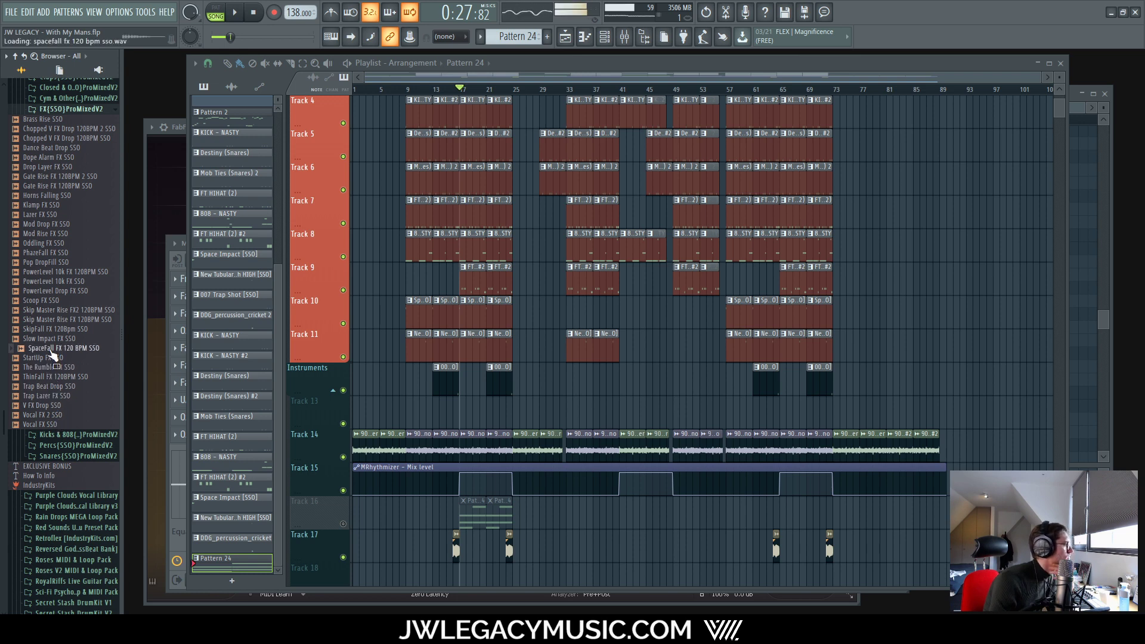
{"action": "left_click", "coordinate": [63, 320]}
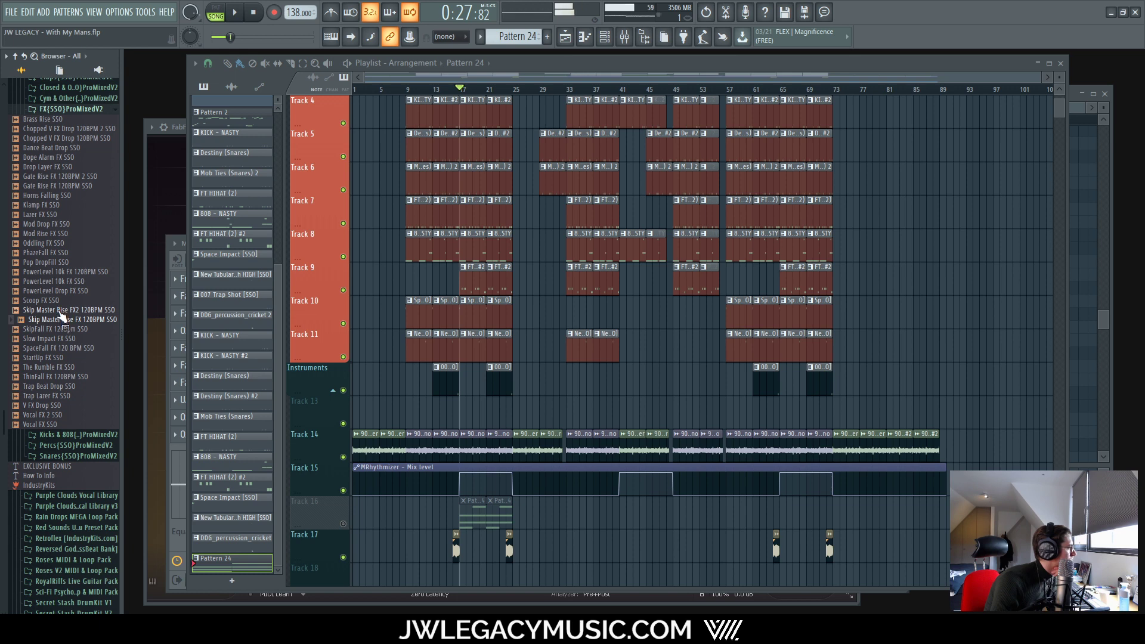
{"action": "left_click", "coordinate": [59, 311]}
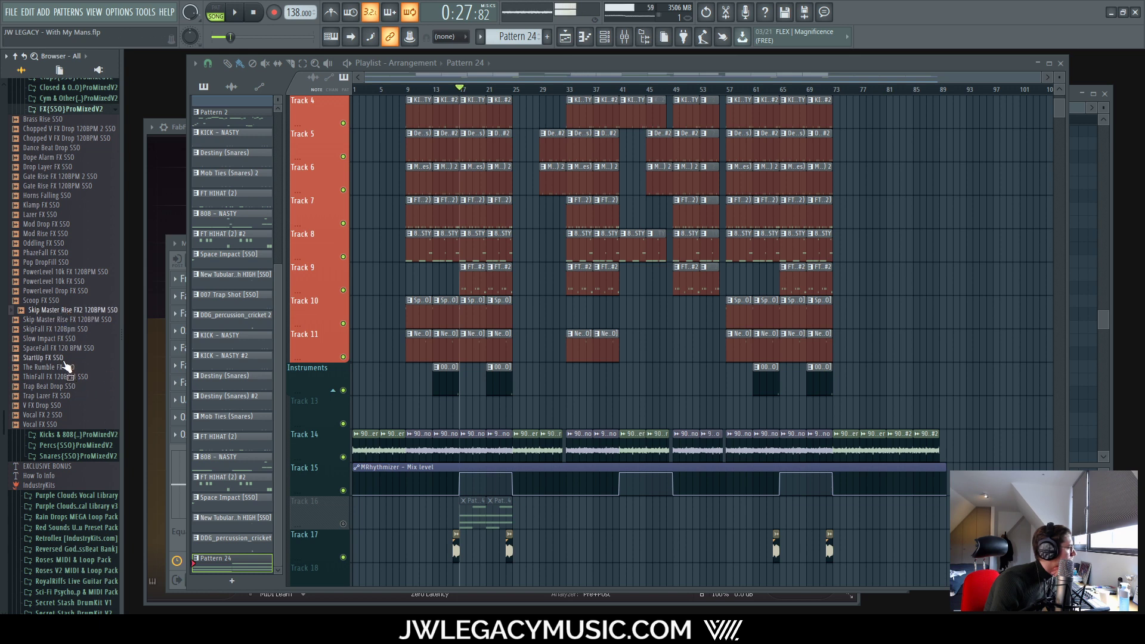
{"action": "left_click", "coordinate": [70, 282]}
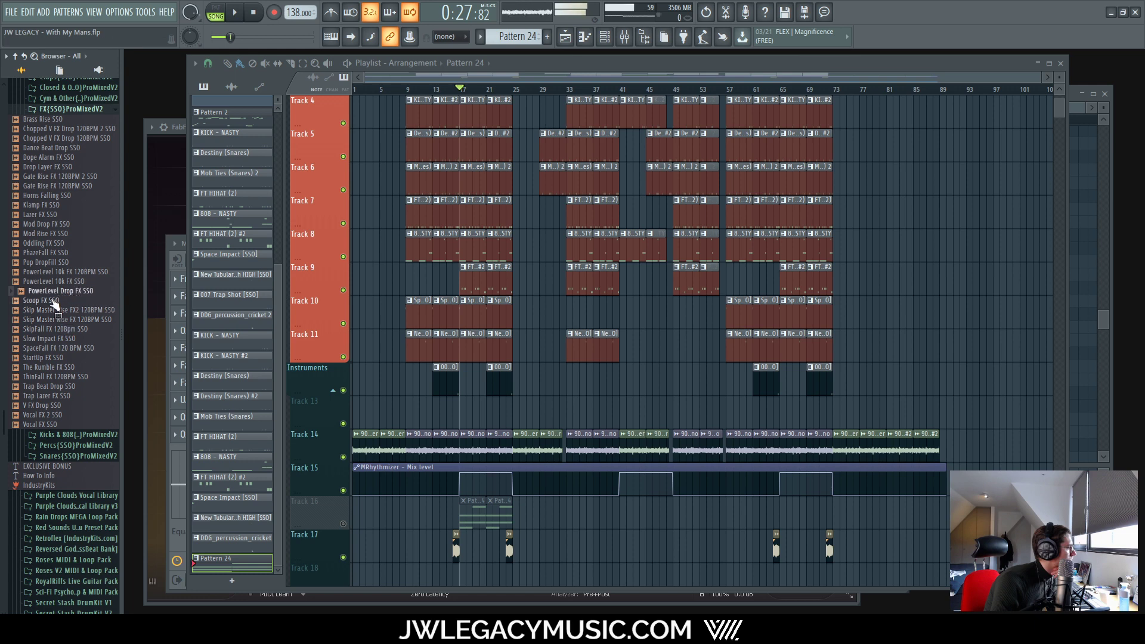
{"action": "left_click", "coordinate": [60, 253]}
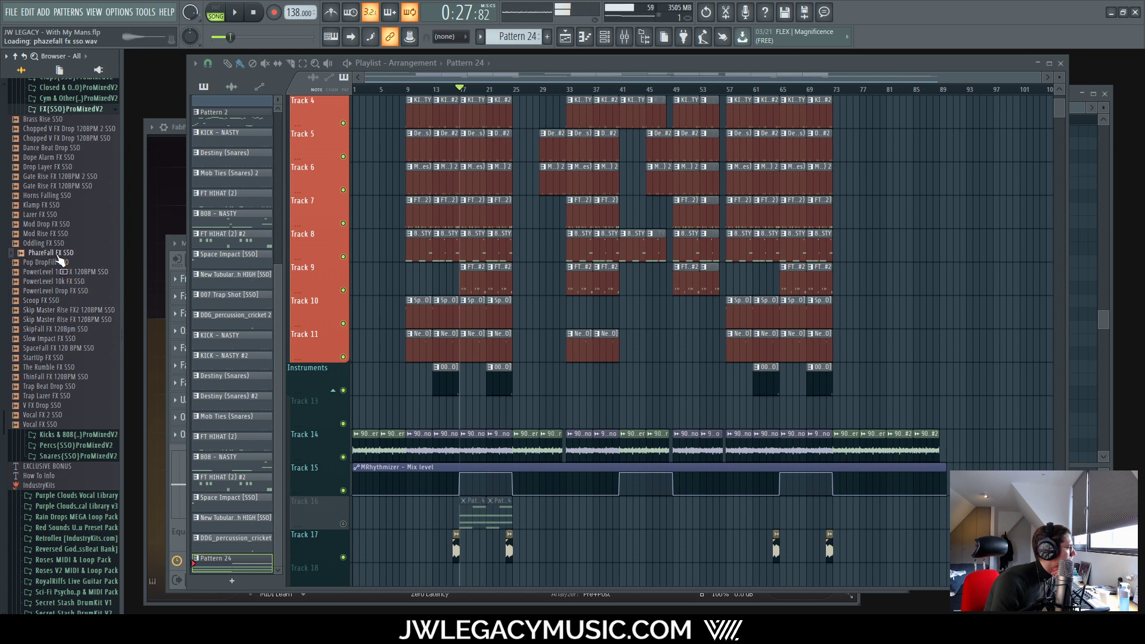
{"action": "left_click", "coordinate": [69, 185]}
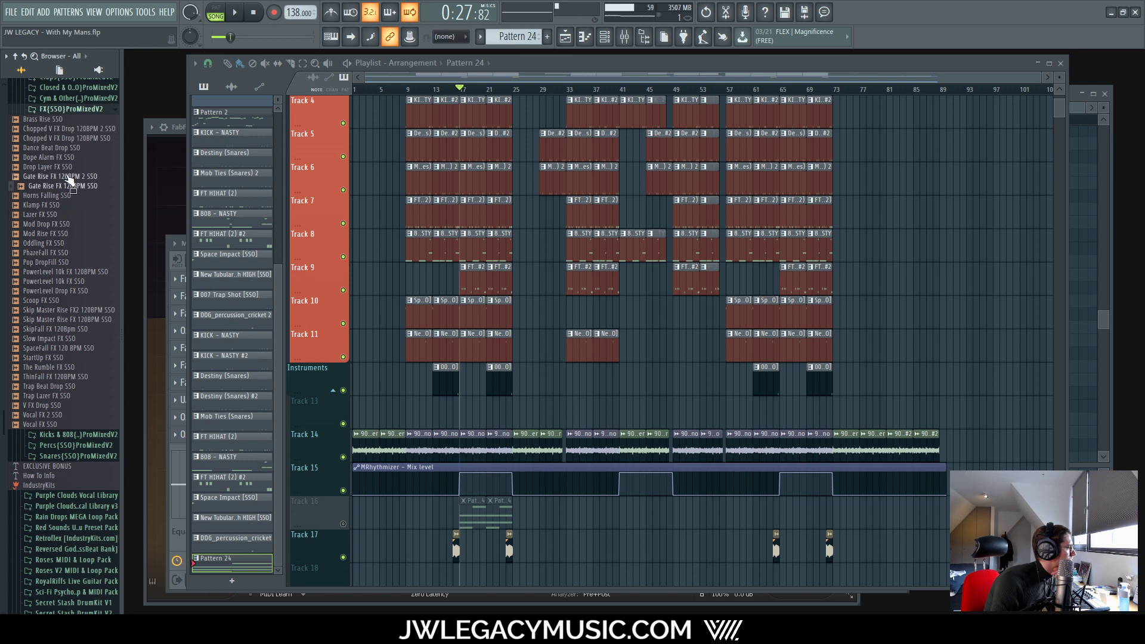
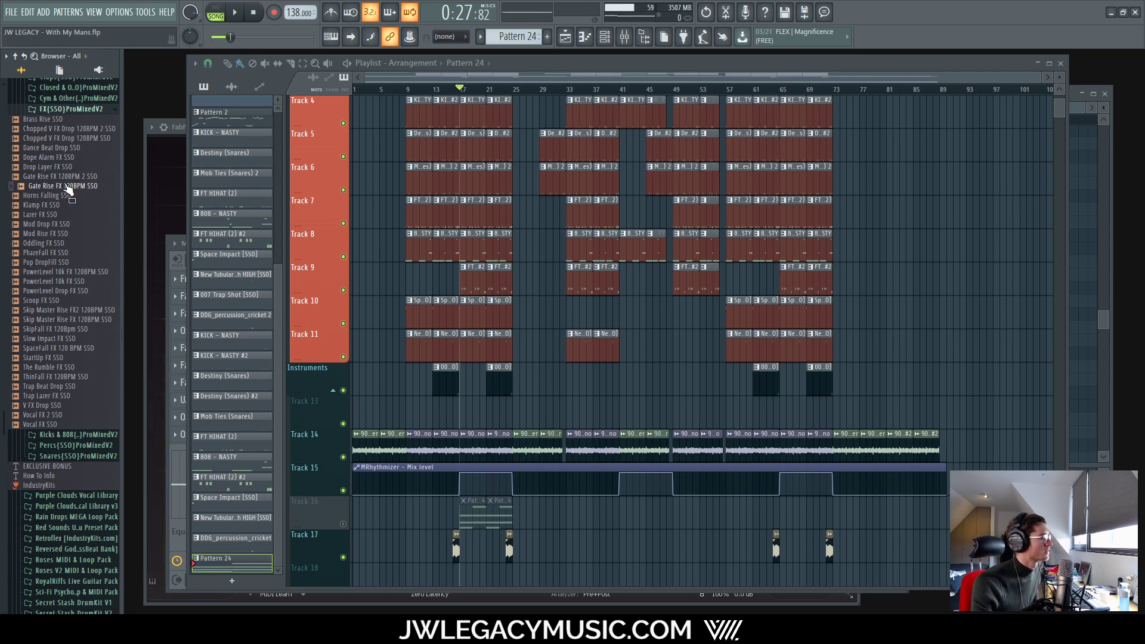
Step: Drop the Gate Rise FX 120BPM SSO riser onto Track 18, around bar 13
{"action": "left_click_drag", "start_coordinate": [68, 187], "coordinate": [442, 450]}
{"action": "scroll", "coordinate": [437, 450], "scroll_direction": "up", "scroll_amount": 6}
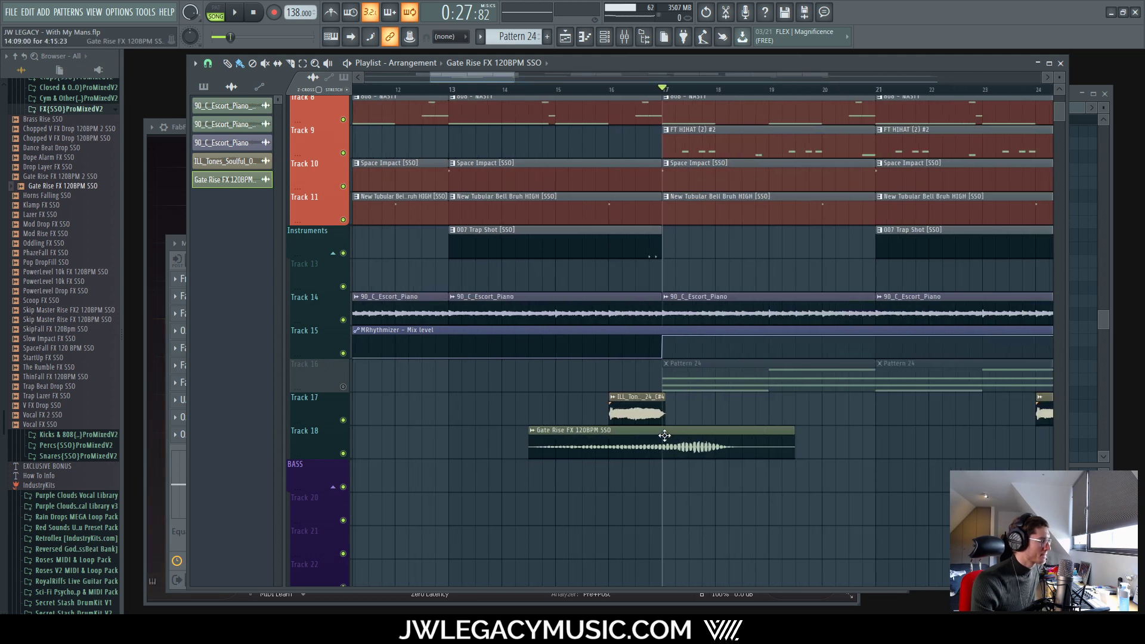
{"action": "double_click", "coordinate": [664, 436]}
{"action": "left_click", "coordinate": [538, 188]}
{"action": "left_click_drag", "start_coordinate": [574, 436], "coordinate": [496, 435]}
Step: Set the riser's time stretching mode to Auto and shorten it with the TIME knob
{"action": "scroll", "coordinate": [504, 432], "scroll_direction": "down", "scroll_amount": 3}
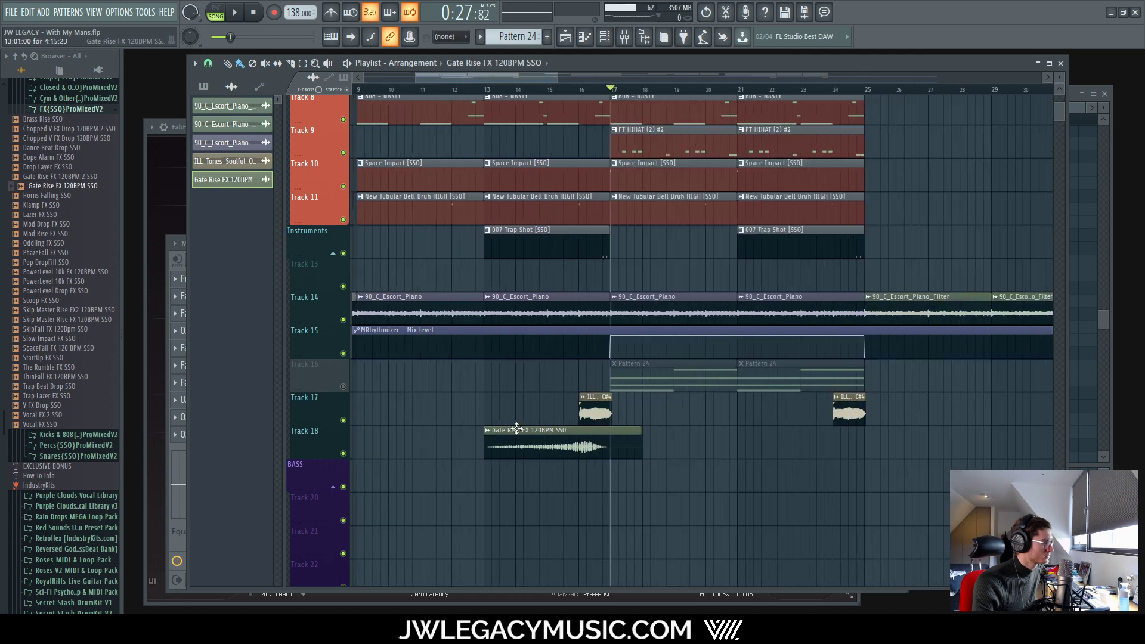
{"action": "double_click", "coordinate": [591, 434]}
{"action": "left_click", "coordinate": [498, 263]}
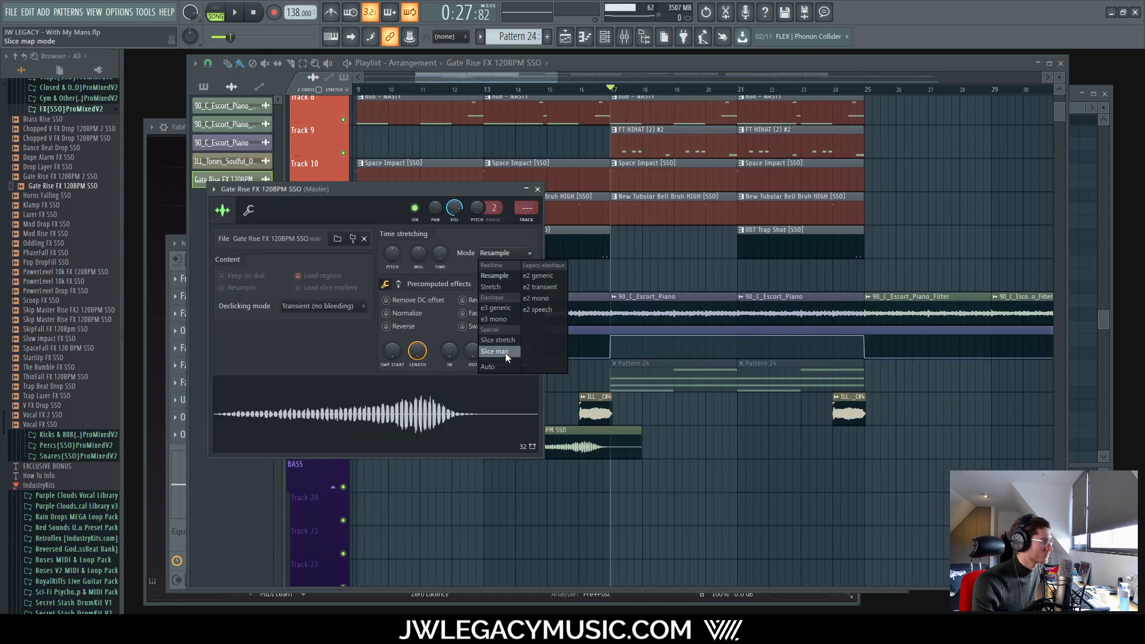
{"action": "left_click", "coordinate": [496, 368]}
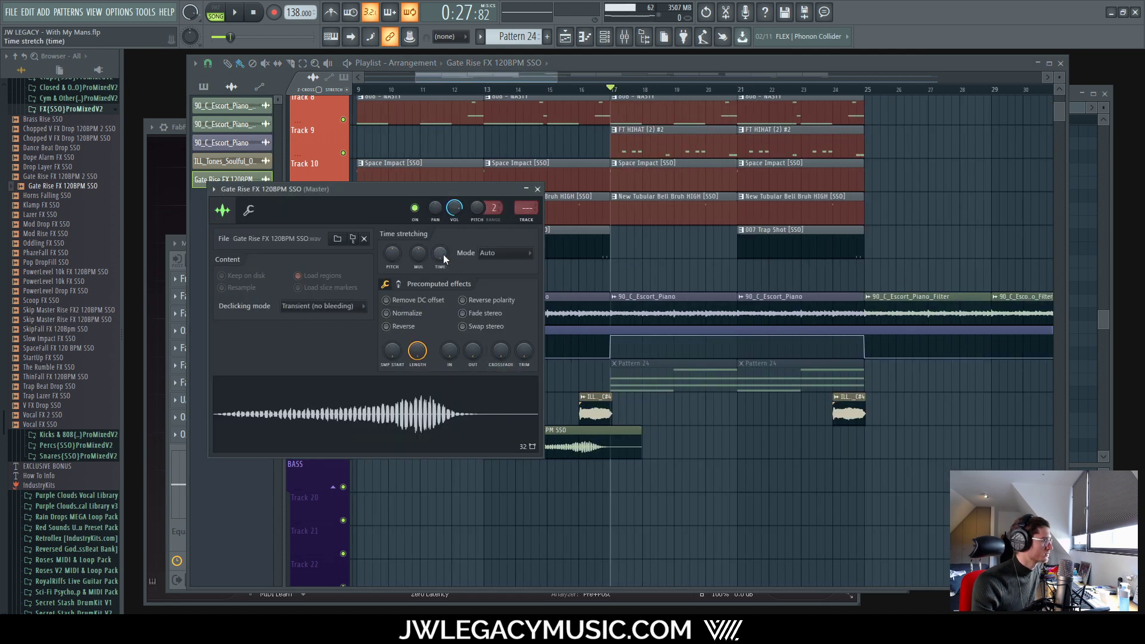
{"action": "left_click_drag", "start_coordinate": [443, 255], "coordinate": [443, 250]}
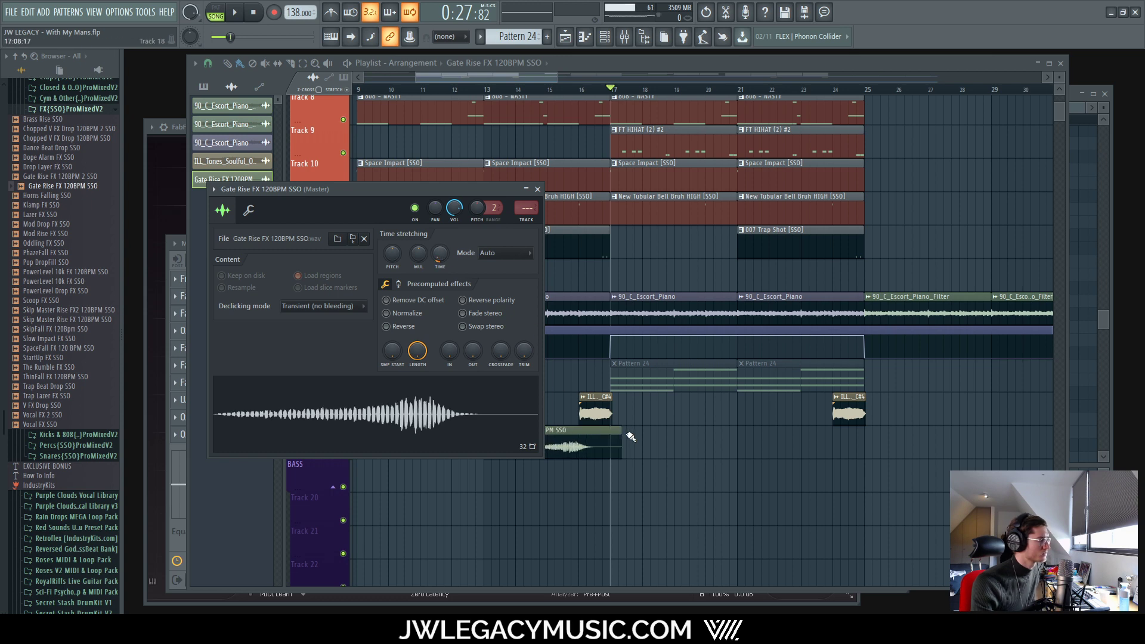
{"action": "left_click", "coordinate": [537, 190]}
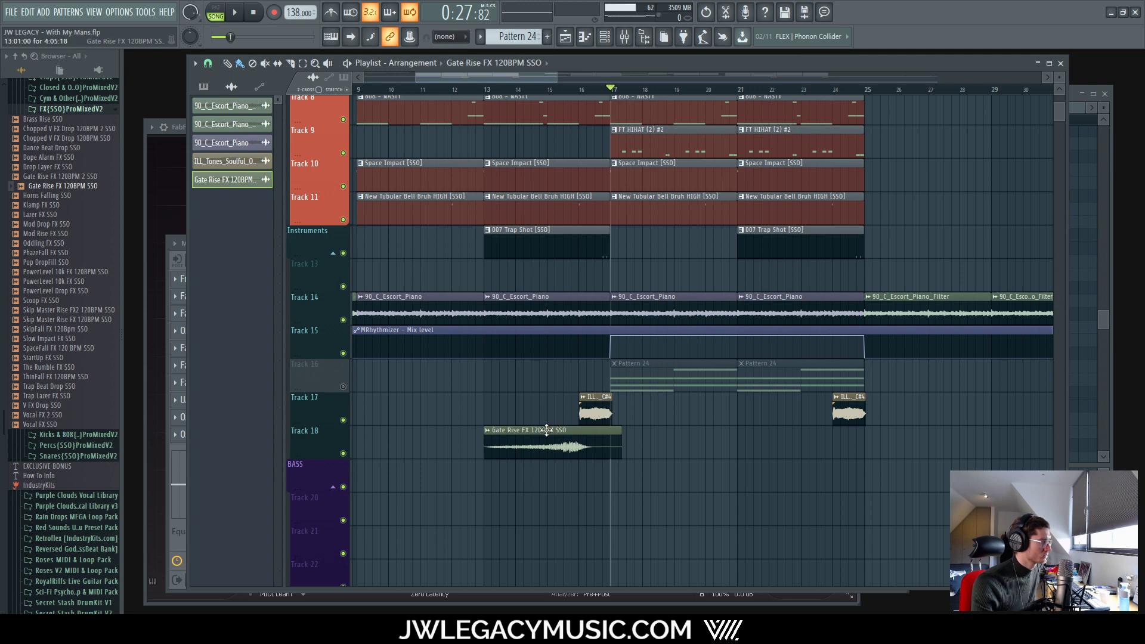
Step: Play the riser back from around bar 13, briefly checking the mixer
{"action": "key", "text": "space"}
{"action": "left_click", "coordinate": [501, 89]}
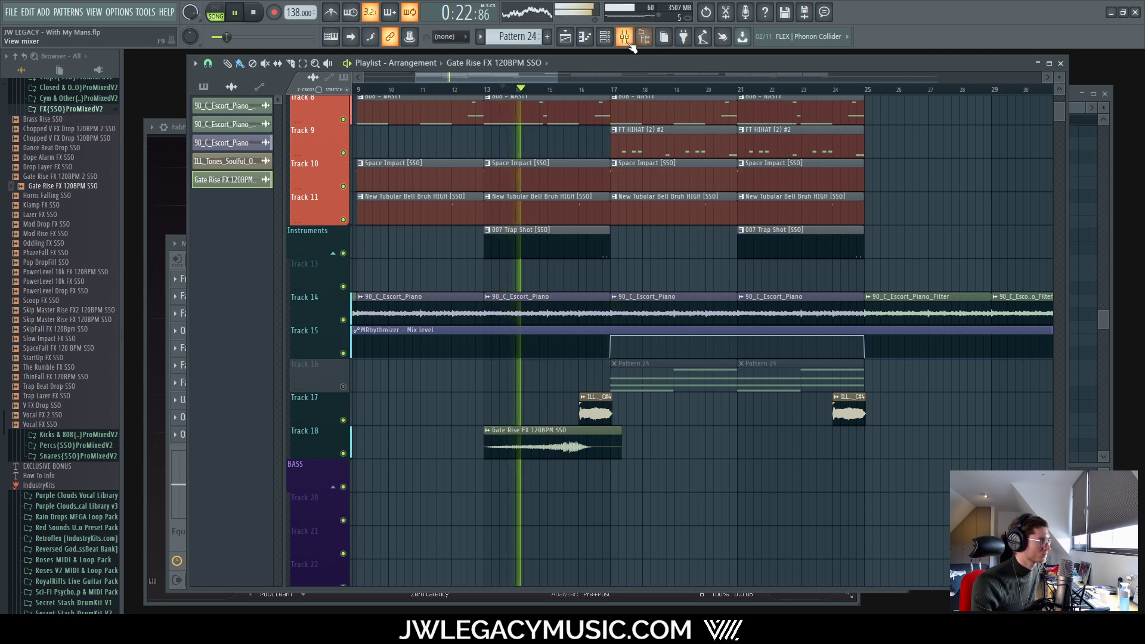
{"action": "left_click", "coordinate": [624, 38]}
{"action": "left_click", "coordinate": [624, 38]}
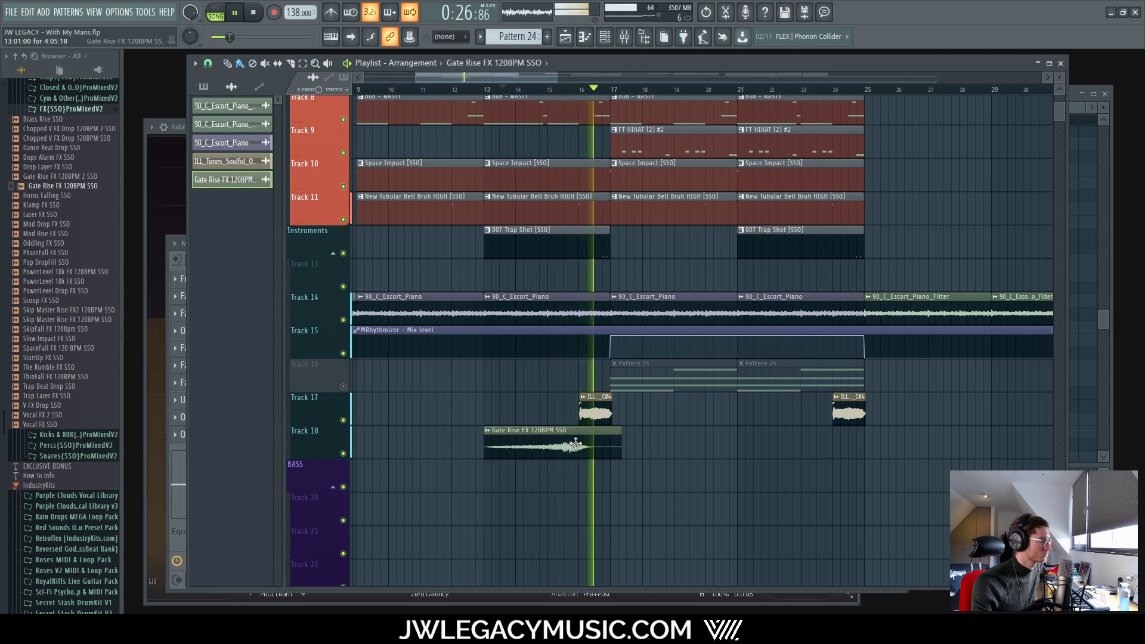
{"action": "scroll", "coordinate": [576, 444], "scroll_direction": "down", "scroll_amount": 5}
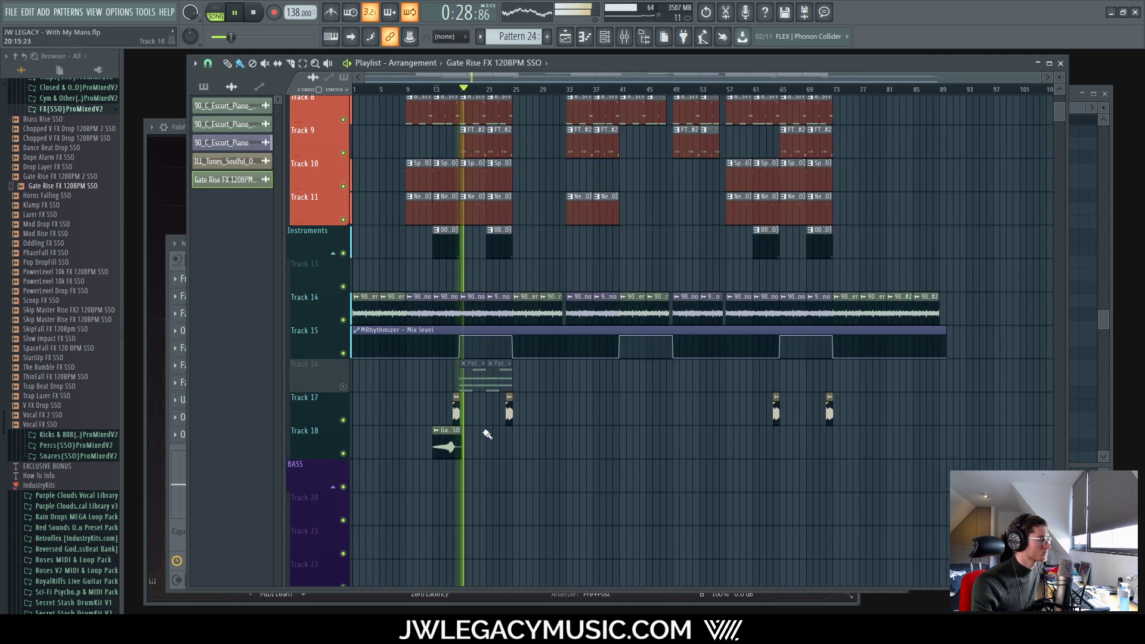
{"action": "key", "text": "space"}
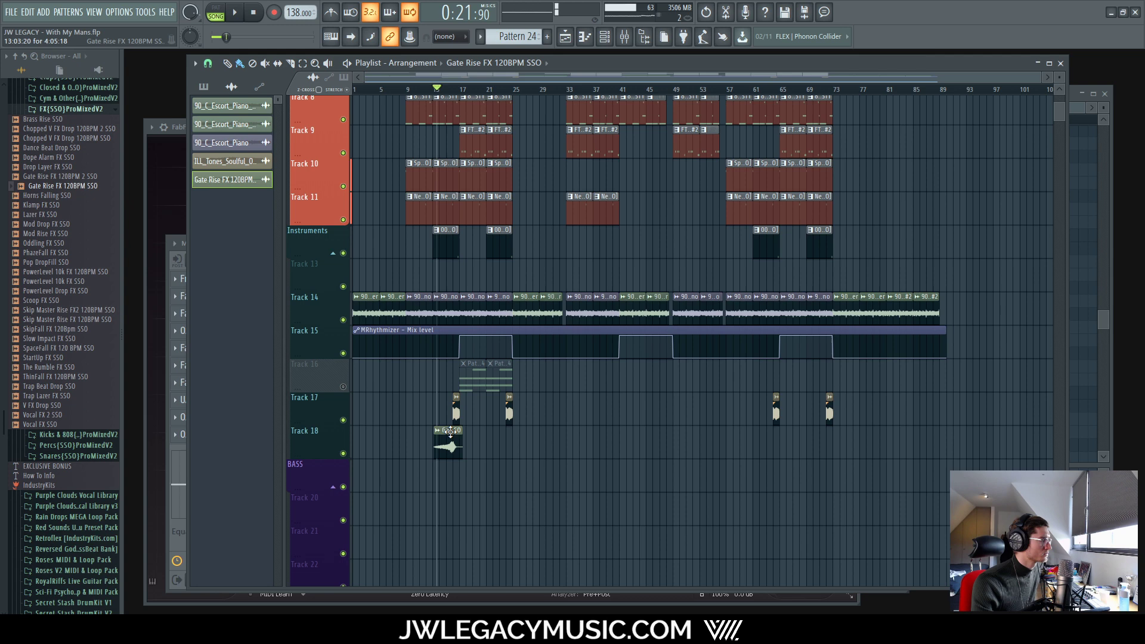
Step: Move the riser clip to just before bar 6 and play from bar 6
{"action": "left_click_drag", "start_coordinate": [450, 431], "coordinate": [424, 437]}
{"action": "scroll", "coordinate": [399, 440], "scroll_direction": "up", "scroll_amount": 5}
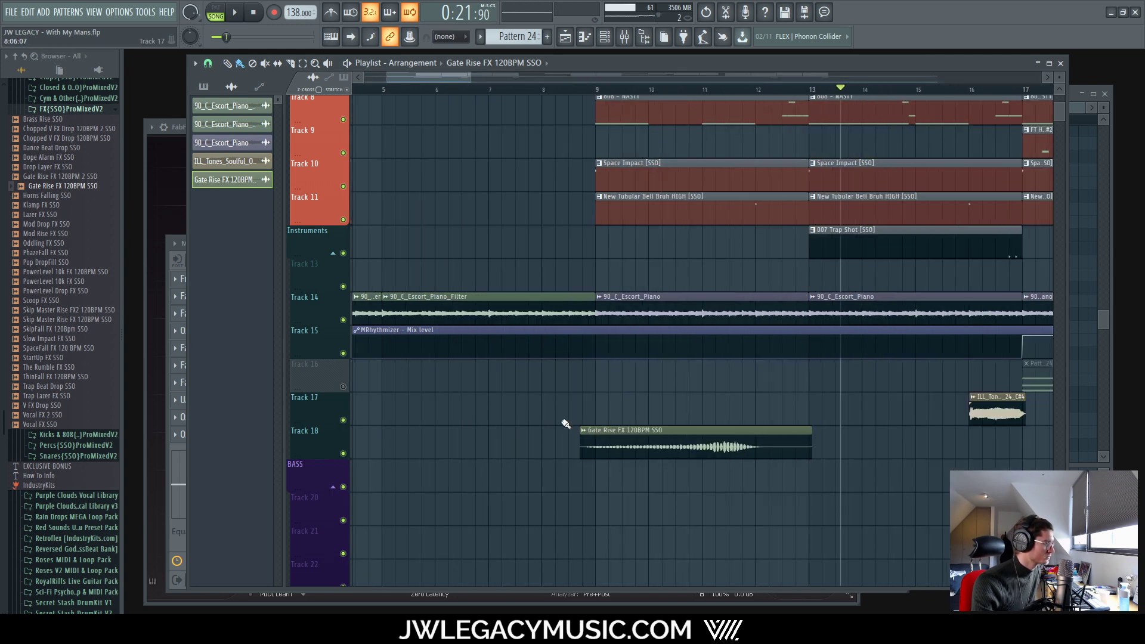
{"action": "left_click_drag", "start_coordinate": [634, 434], "coordinate": [495, 432]}
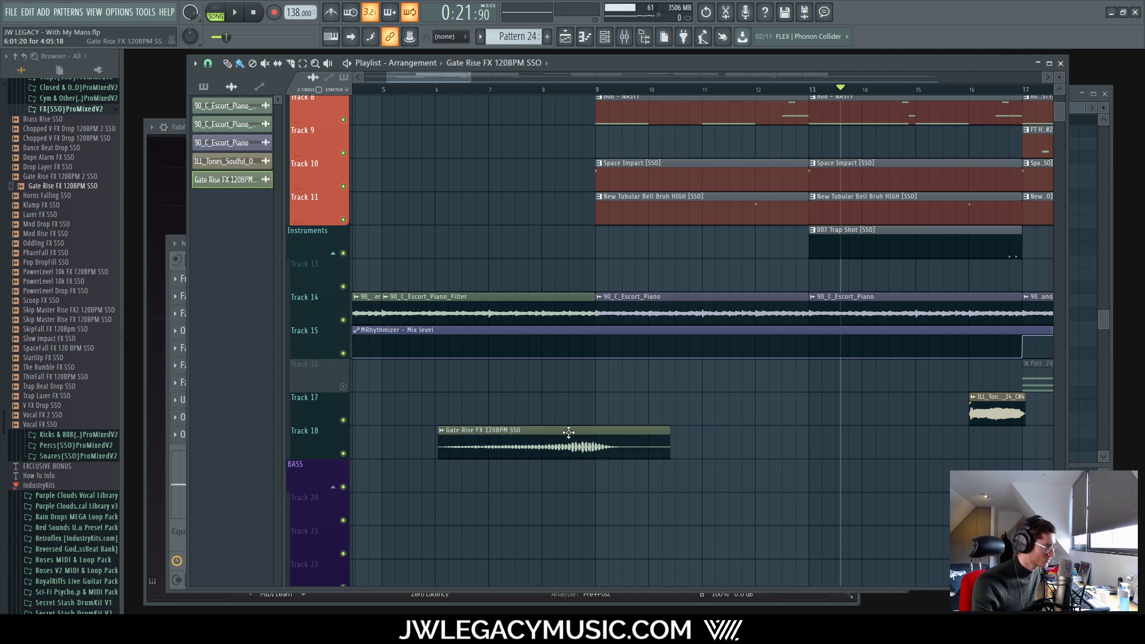
{"action": "mouse_move", "coordinate": [568, 433]}
{"action": "left_mouse_down"}
{"action": "mouse_move", "coordinate": [554, 437]}
{"action": "mouse_move", "coordinate": [564, 436]}
{"action": "left_mouse_up"}
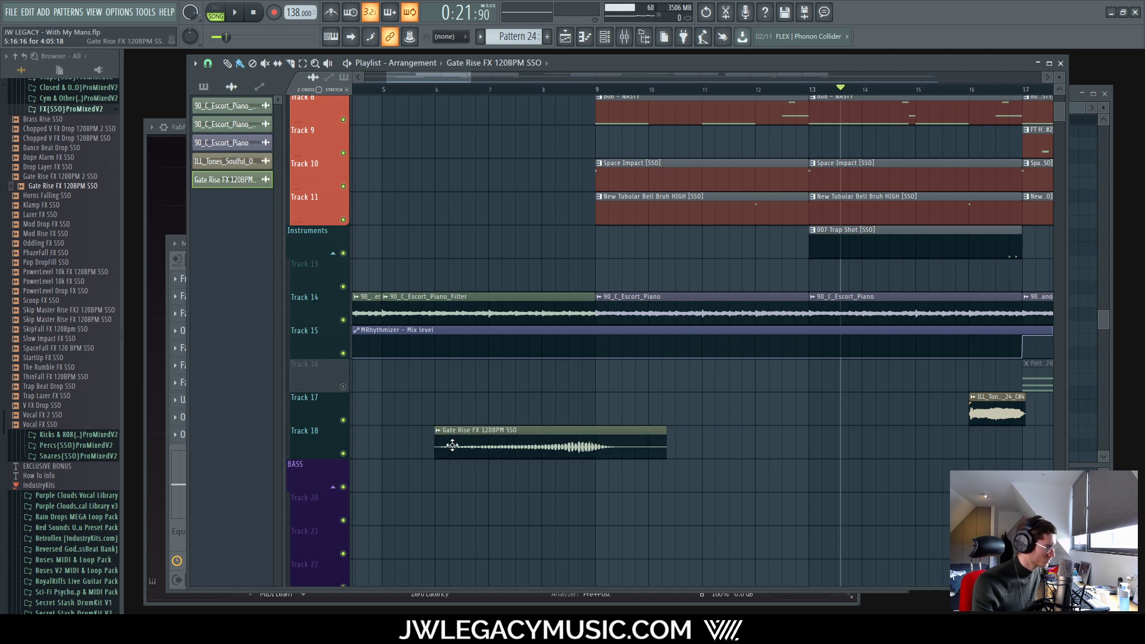
{"action": "scroll", "coordinate": [452, 445], "scroll_direction": "up", "scroll_amount": 3}
{"action": "scroll", "coordinate": [441, 439], "scroll_direction": "down", "scroll_amount": 5}
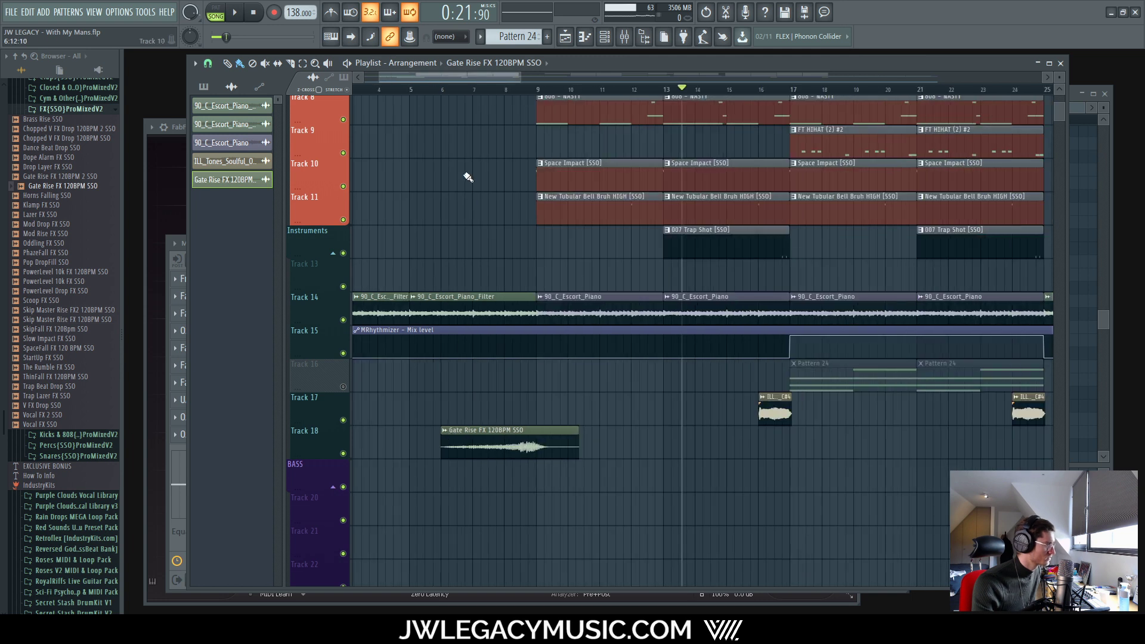
{"action": "left_click", "coordinate": [447, 91]}
{"action": "key", "text": "space"}
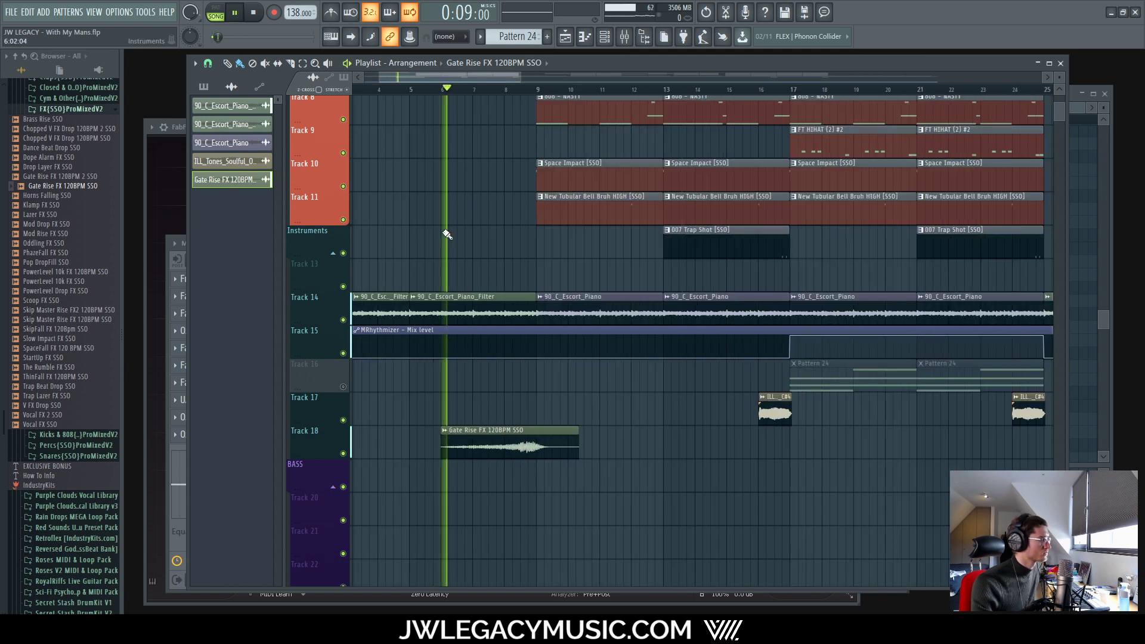
Step: Check the mixer and the Gate Rise channel settings, then show the mixer
{"action": "left_click", "coordinate": [623, 38]}
{"action": "left_click", "coordinate": [589, 62]}
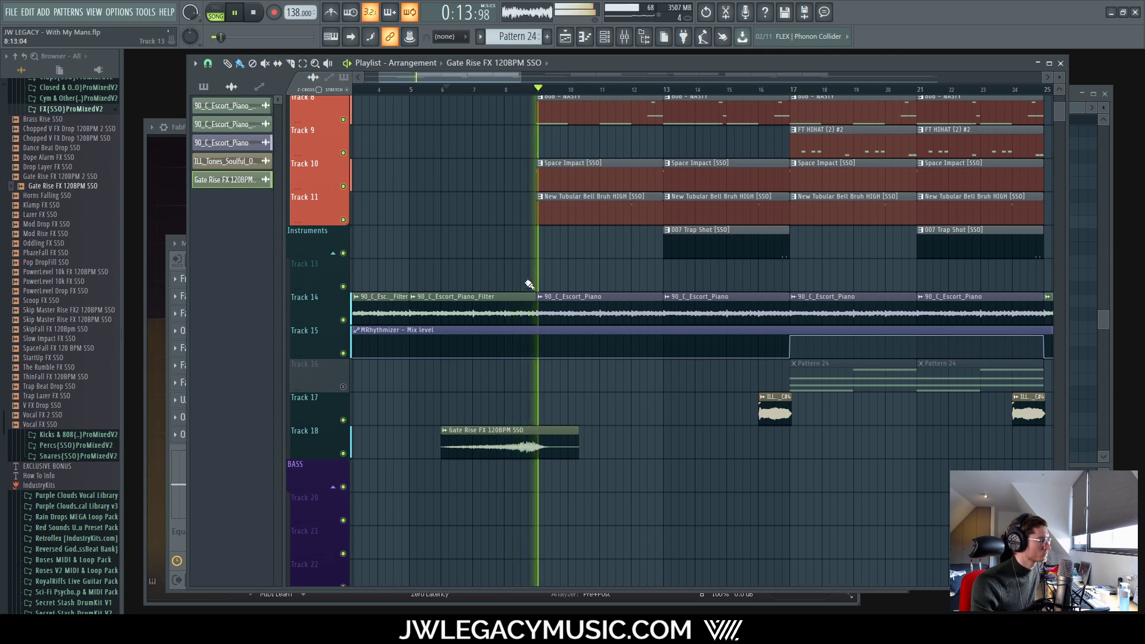
{"action": "scroll", "coordinate": [549, 438], "scroll_direction": "down", "scroll_amount": 4}
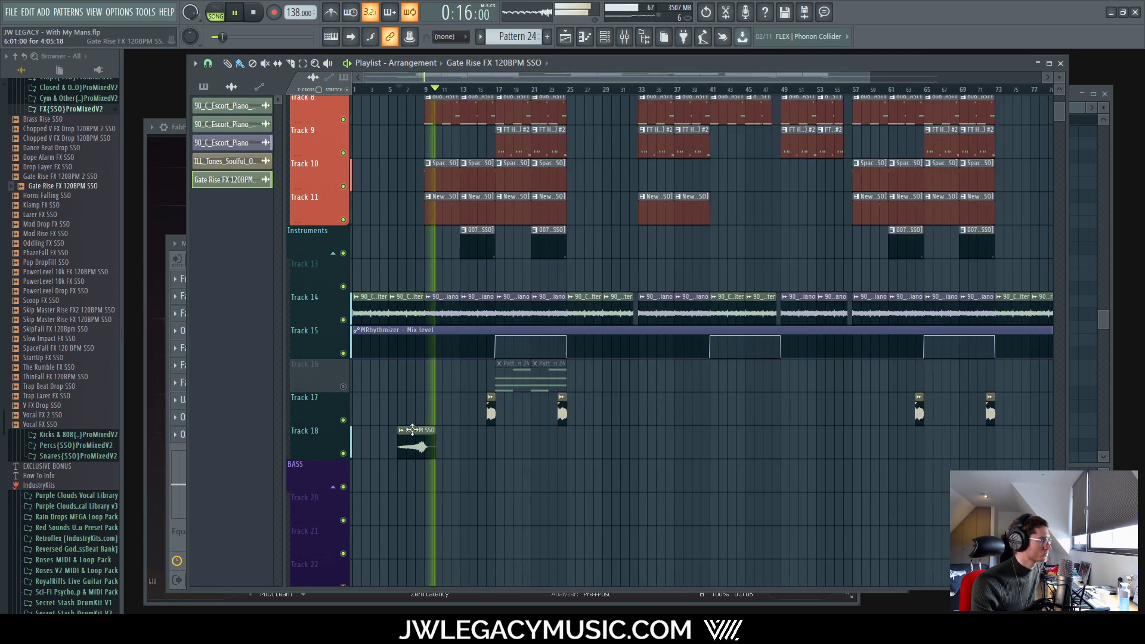
{"action": "key", "text": "space"}
{"action": "double_click", "coordinate": [419, 437]}
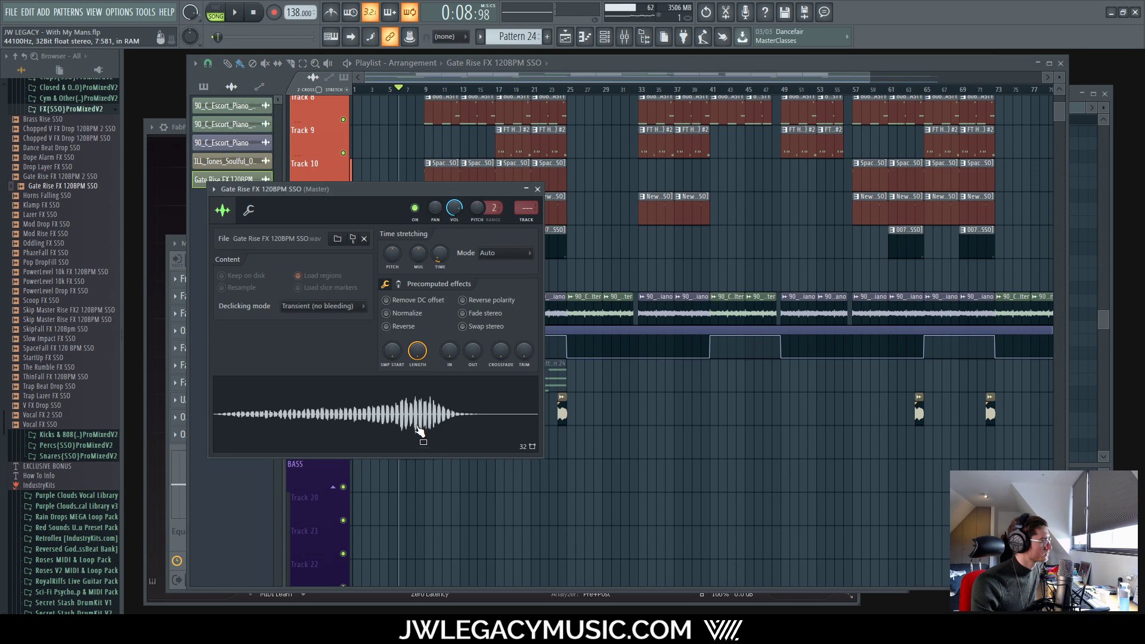
{"action": "left_click", "coordinate": [537, 189]}
{"action": "scroll", "coordinate": [408, 430], "scroll_direction": "up", "scroll_amount": 4}
{"action": "scroll", "coordinate": [409, 436], "scroll_direction": "down", "scroll_amount": 4}
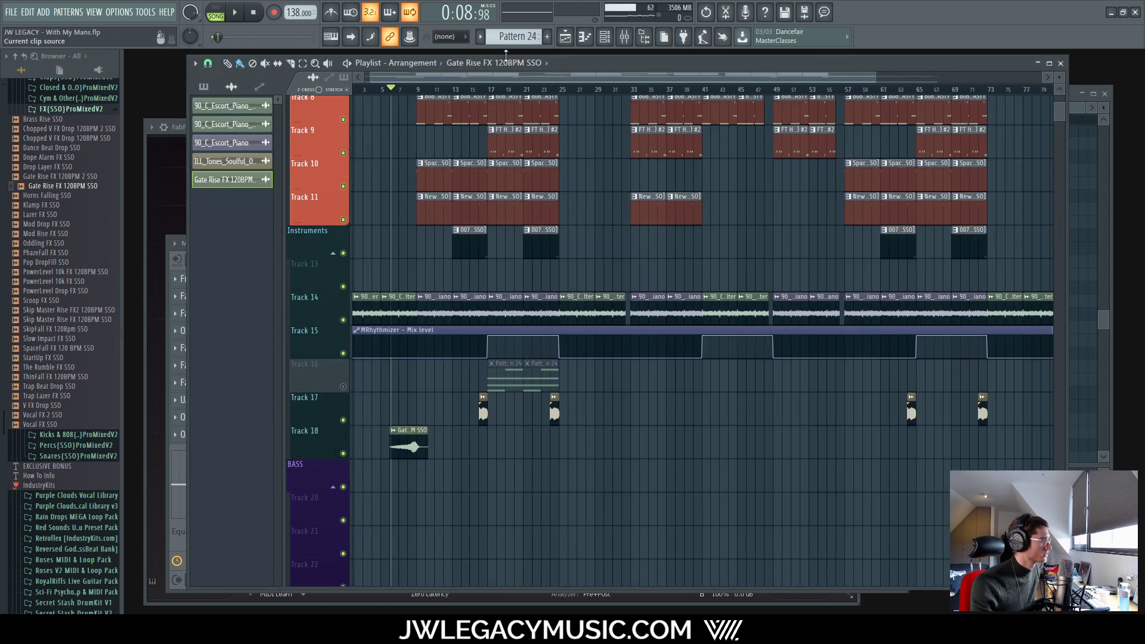
{"action": "left_click", "coordinate": [618, 38]}
Step: Route the Gate Rise channel to the Riser mixer track and raise its EQ low band to 178 Hz
{"action": "left_click", "coordinate": [605, 39]}
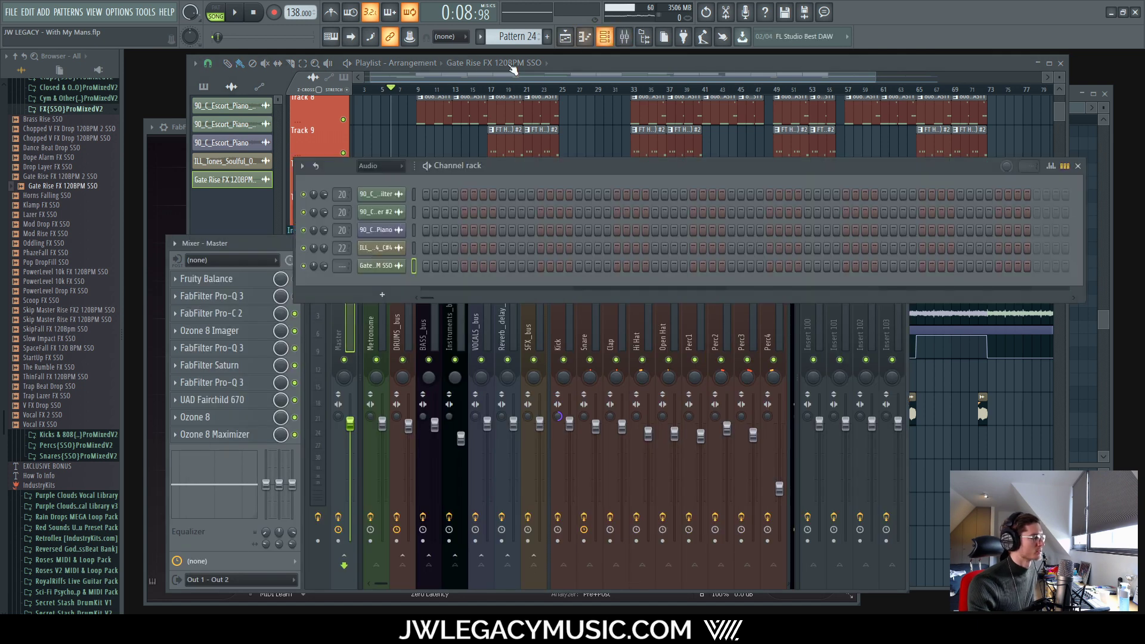
{"action": "mouse_move", "coordinate": [339, 265]}
{"action": "left_mouse_down"}
{"action": "mouse_move", "coordinate": [340, 240]}
{"action": "mouse_move", "coordinate": [348, 273]}
{"action": "left_mouse_up"}
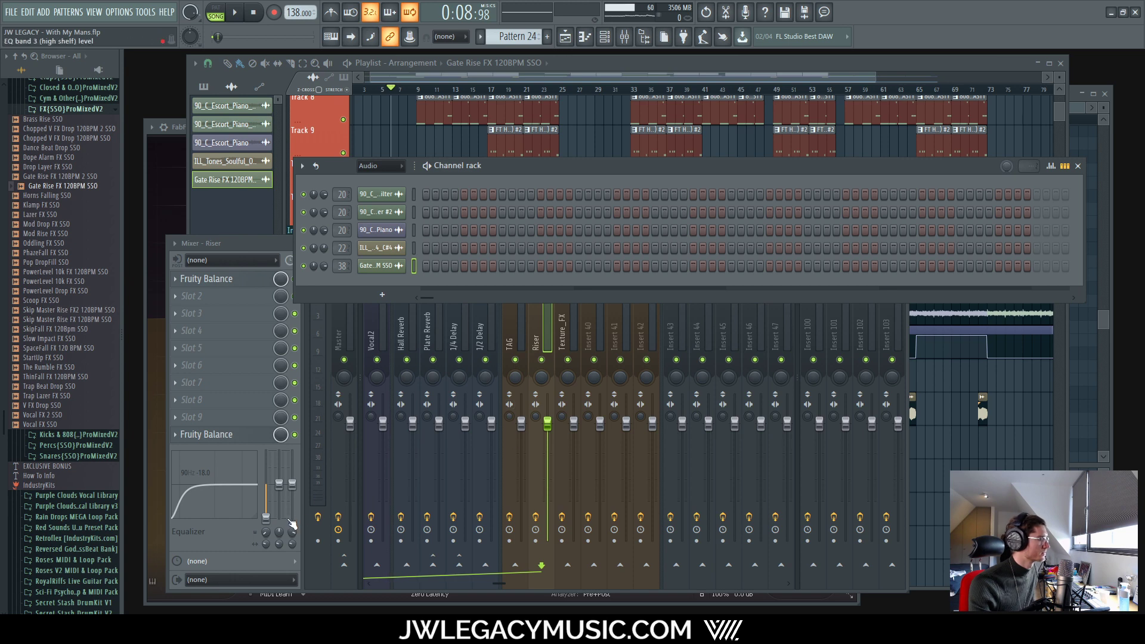
{"action": "left_click_drag", "start_coordinate": [266, 533], "coordinate": [265, 524]}
{"action": "key", "text": "space"}
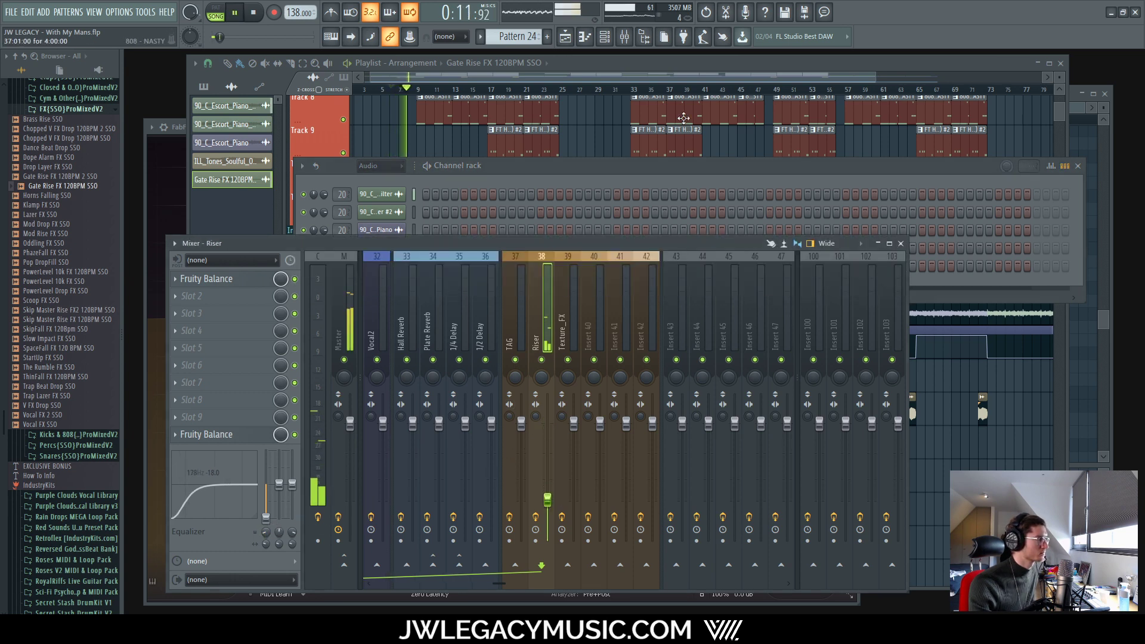
{"action": "left_click", "coordinate": [654, 67]}
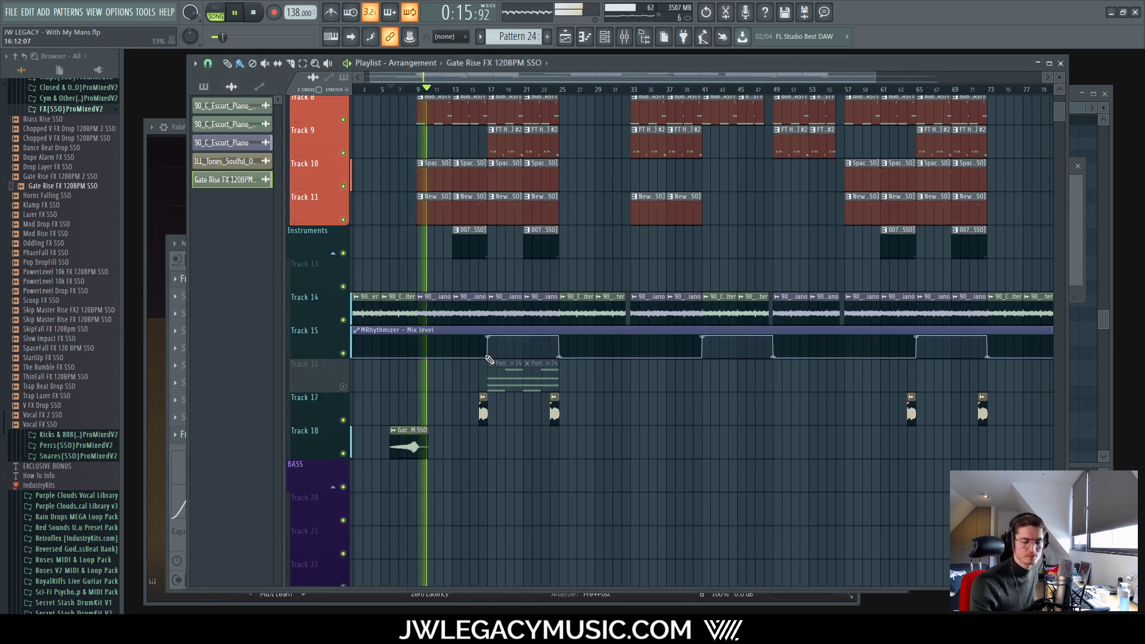
Step: Fine-tune the riser clip's position around bar 6 on Track 18
{"action": "key", "text": "space"}
{"action": "scroll", "coordinate": [399, 438], "scroll_direction": "up", "scroll_amount": 4}
{"action": "scroll", "coordinate": [561, 427], "scroll_direction": "up", "scroll_amount": 3}
{"action": "left_click_drag", "start_coordinate": [589, 429], "coordinate": [551, 427]}
{"action": "scroll", "coordinate": [459, 444], "scroll_direction": "down", "scroll_amount": 5}
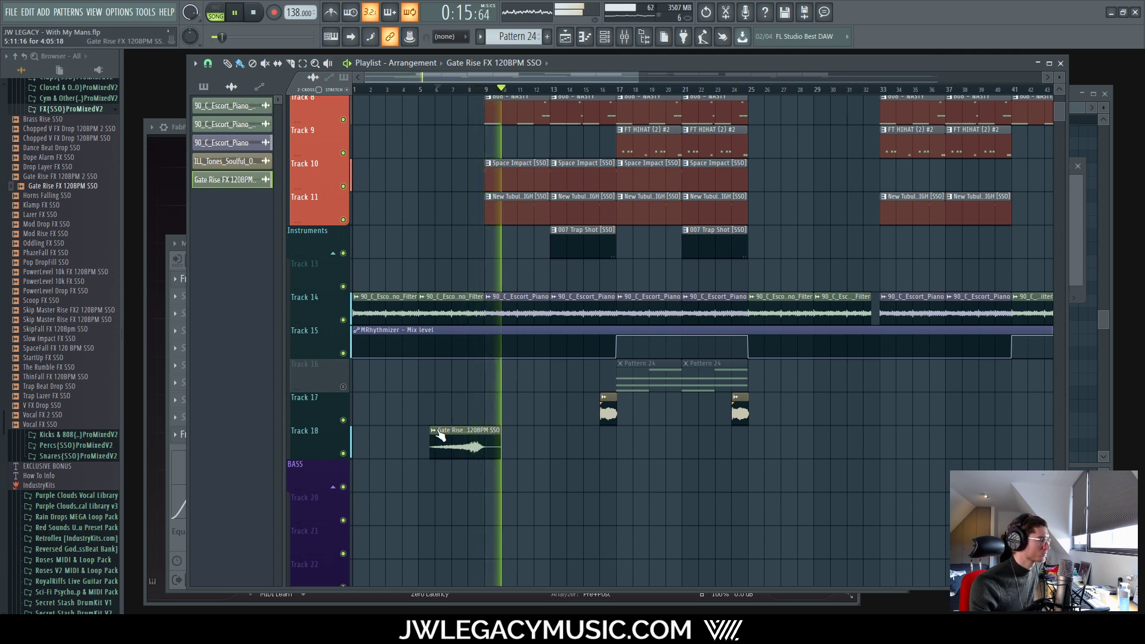
{"action": "scroll", "coordinate": [460, 446], "scroll_direction": "up", "scroll_amount": 5}
{"action": "key", "text": "space"}
{"action": "left_click_drag", "start_coordinate": [504, 429], "coordinate": [546, 430]}
{"action": "scroll", "coordinate": [546, 430], "scroll_direction": "down", "scroll_amount": 5}
{"action": "scroll", "coordinate": [589, 426], "scroll_direction": "up", "scroll_amount": 4}
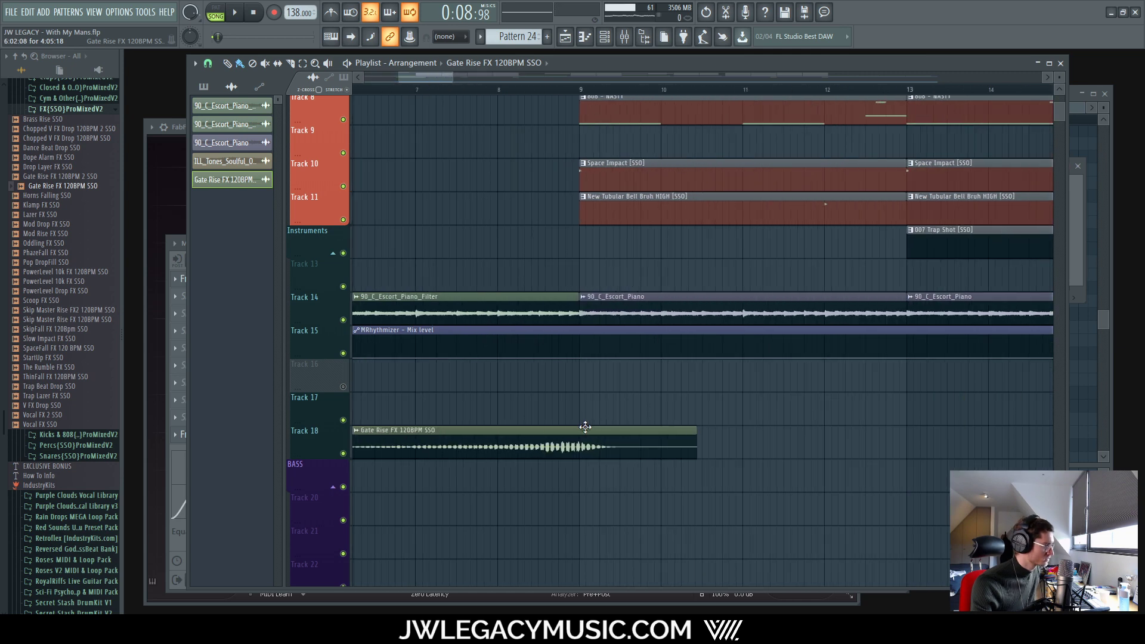
Step: Delete the stray Gate Rise clip on Track 17 and nudge the Track 18 riser left
{"action": "key", "text": "space"}
{"action": "scroll", "coordinate": [583, 438], "scroll_direction": "down", "scroll_amount": 4}
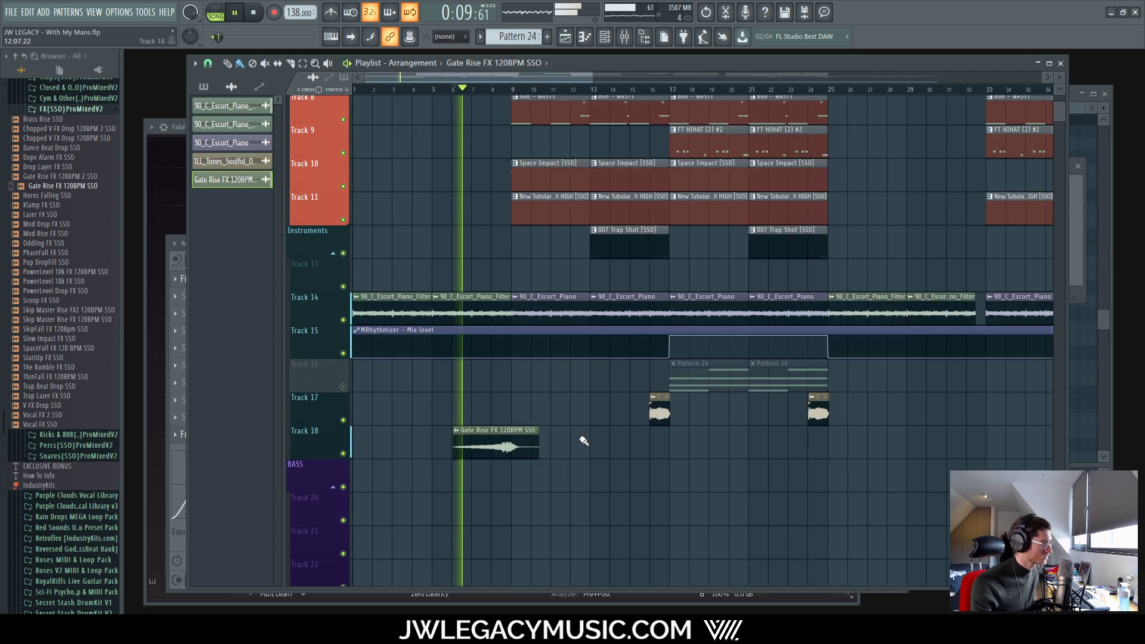
{"action": "scroll", "coordinate": [598, 441], "scroll_direction": "up", "scroll_amount": 5}
{"action": "scroll", "coordinate": [598, 441], "scroll_direction": "up", "scroll_amount": 3}
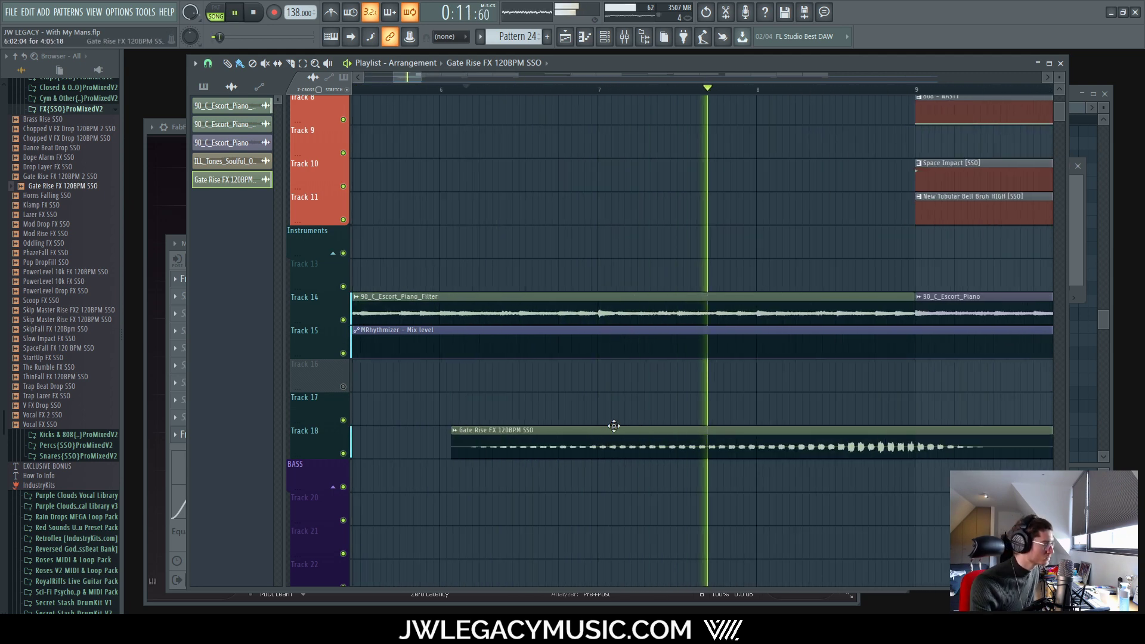
{"action": "key", "text": "space"}
{"action": "right_click", "coordinate": [617, 424]}
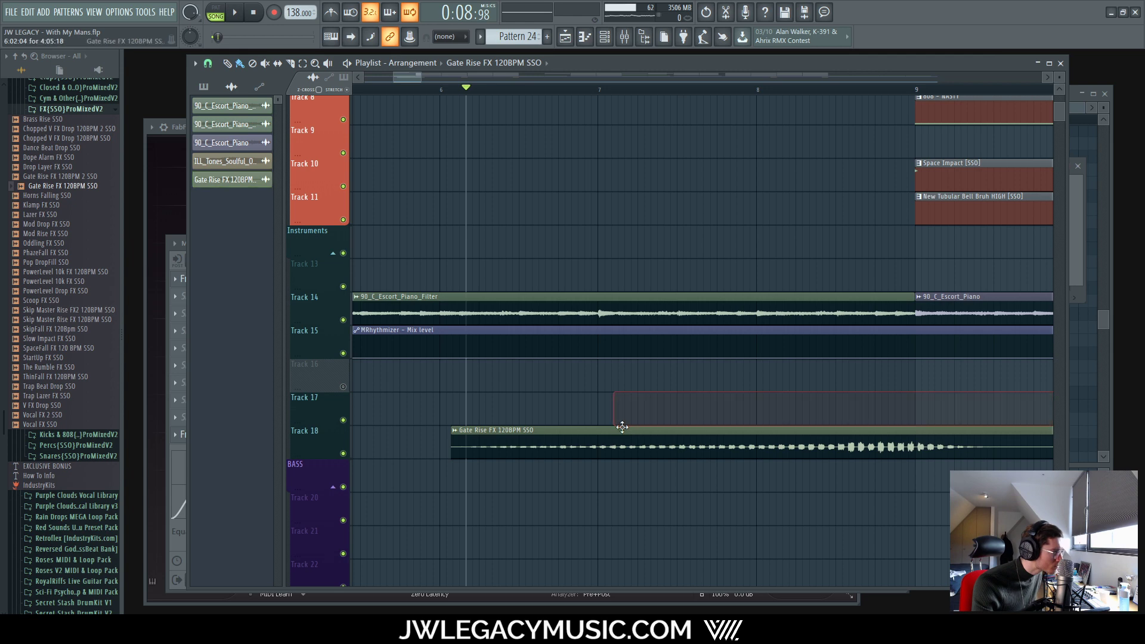
{"action": "left_click_drag", "start_coordinate": [621, 428], "coordinate": [605, 434]}
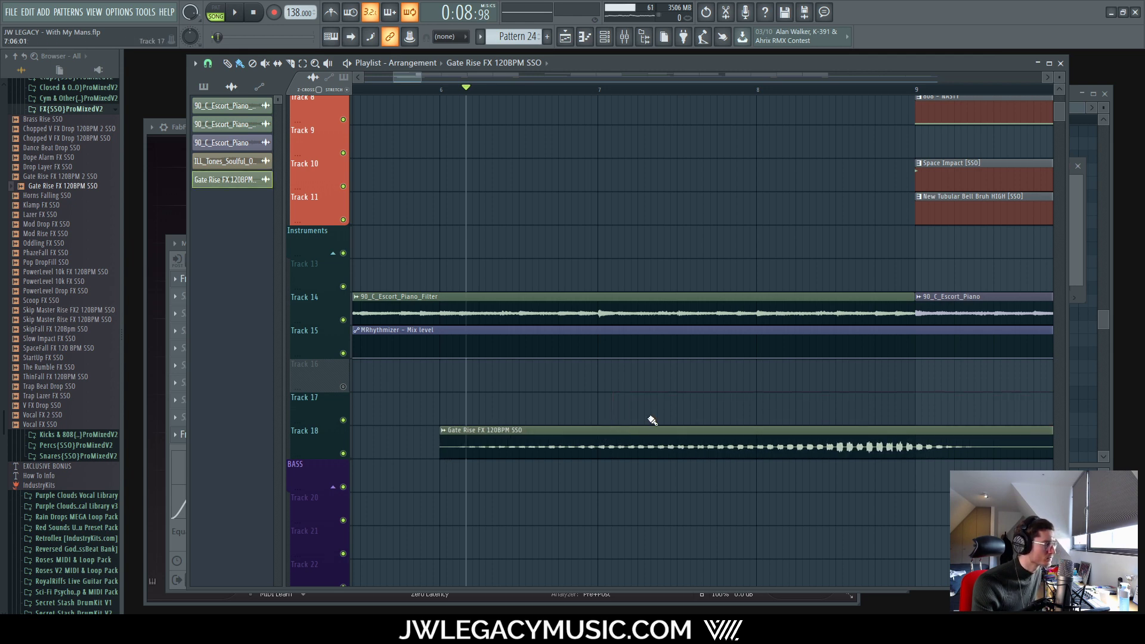
{"action": "scroll", "coordinate": [829, 427], "scroll_direction": "down", "scroll_amount": 8}
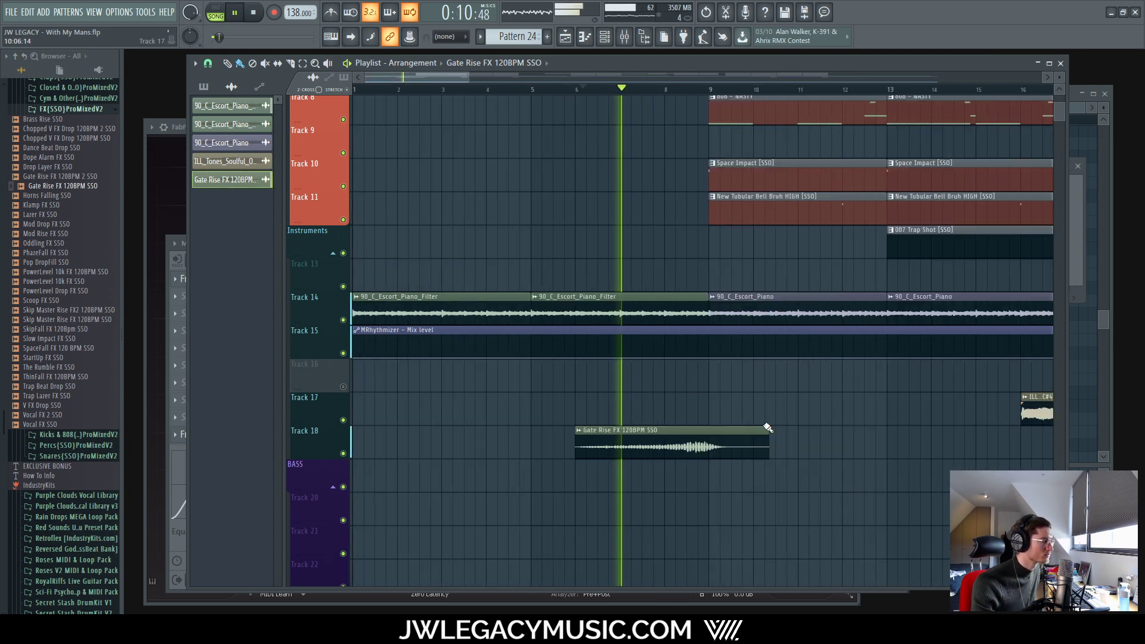
{"action": "left_click", "coordinate": [625, 37]}
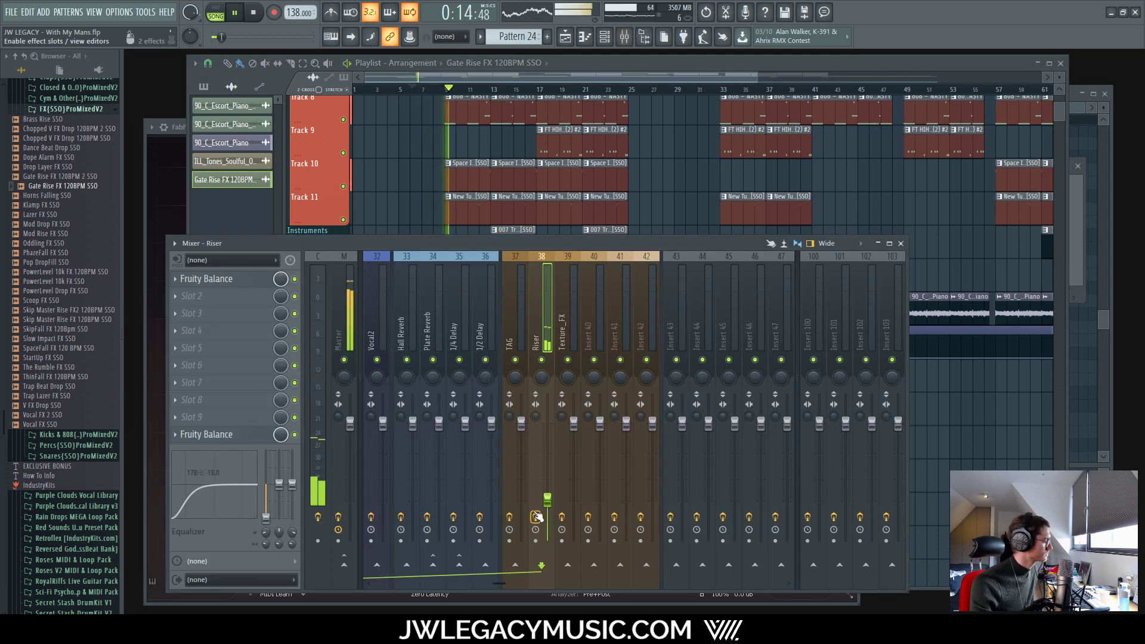
{"action": "key", "text": "space"}
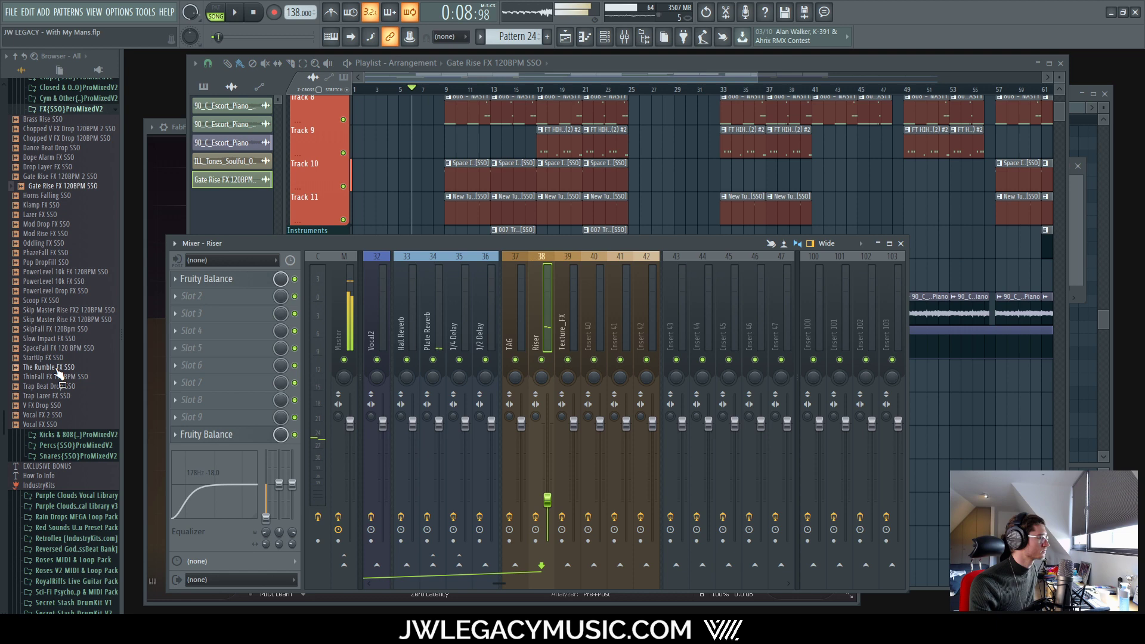
Step: Preview Gate Rise FX 120BPM 2, Drop Layer FX and the Chopped V FX Drop samples
{"action": "left_click", "coordinate": [78, 176]}
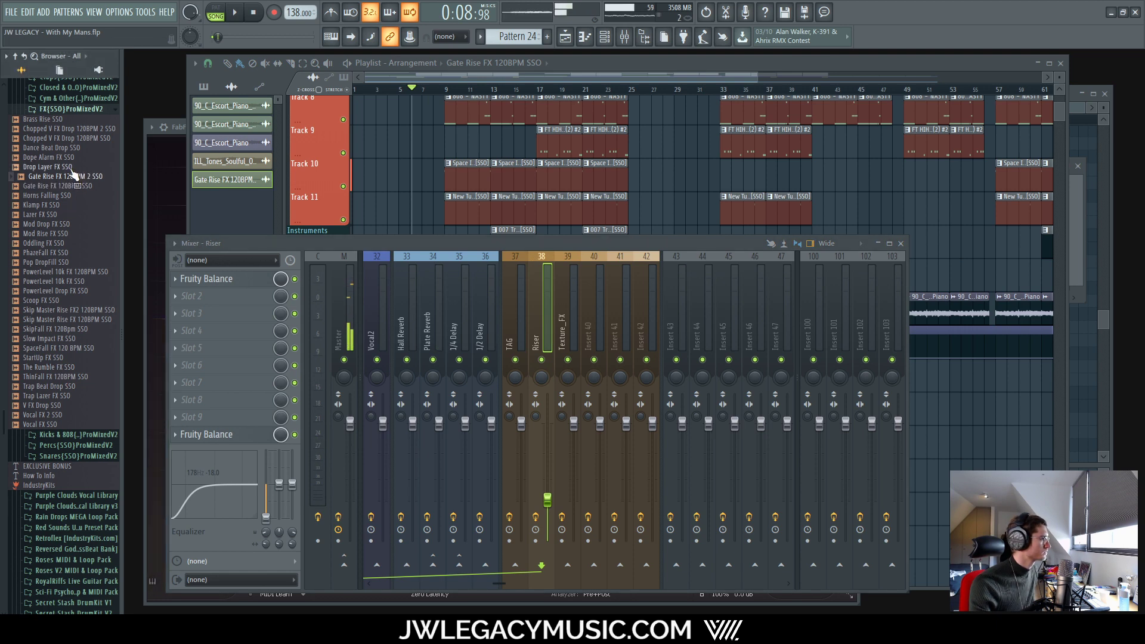
{"action": "left_click", "coordinate": [71, 166]}
{"action": "left_click", "coordinate": [69, 130]}
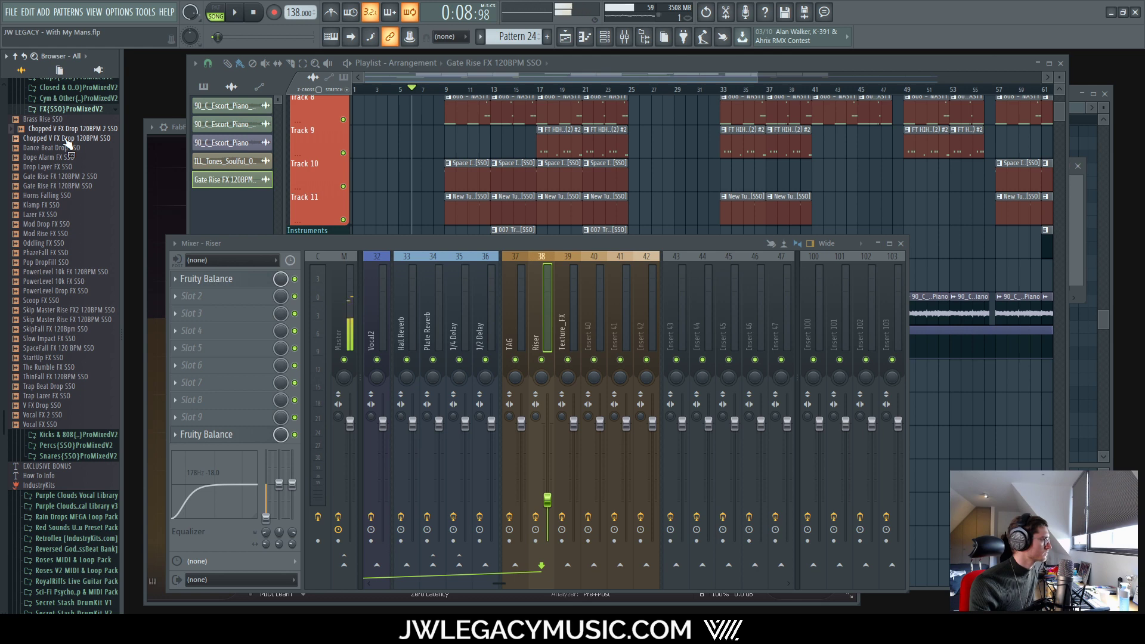
{"action": "left_click", "coordinate": [581, 65]}
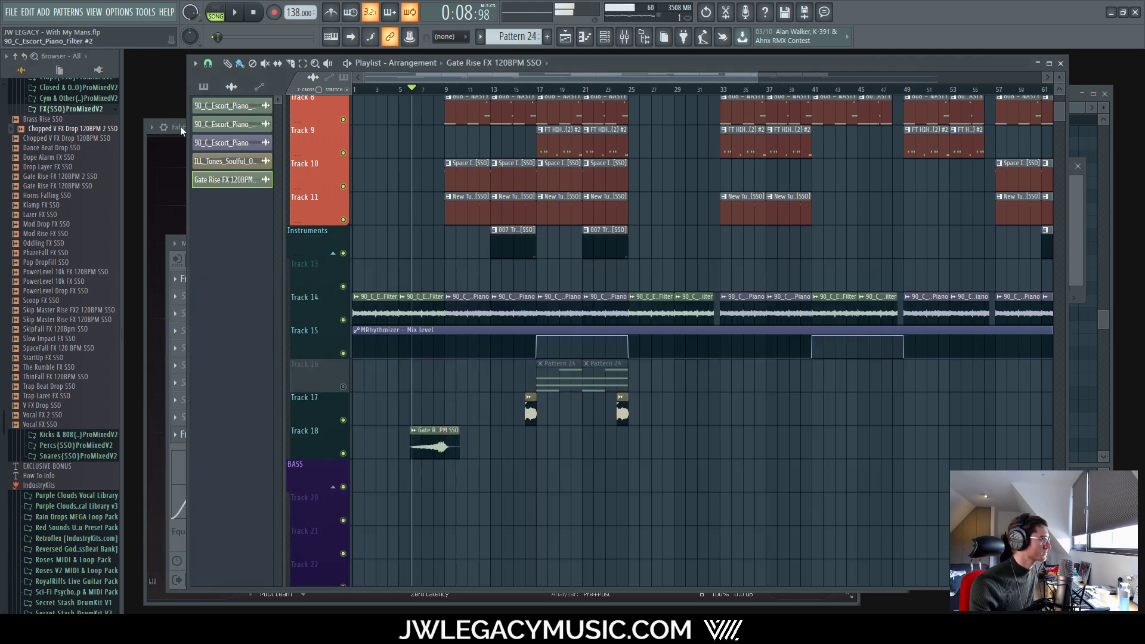
{"action": "left_click", "coordinate": [70, 138]}
{"action": "left_click", "coordinate": [78, 130]}
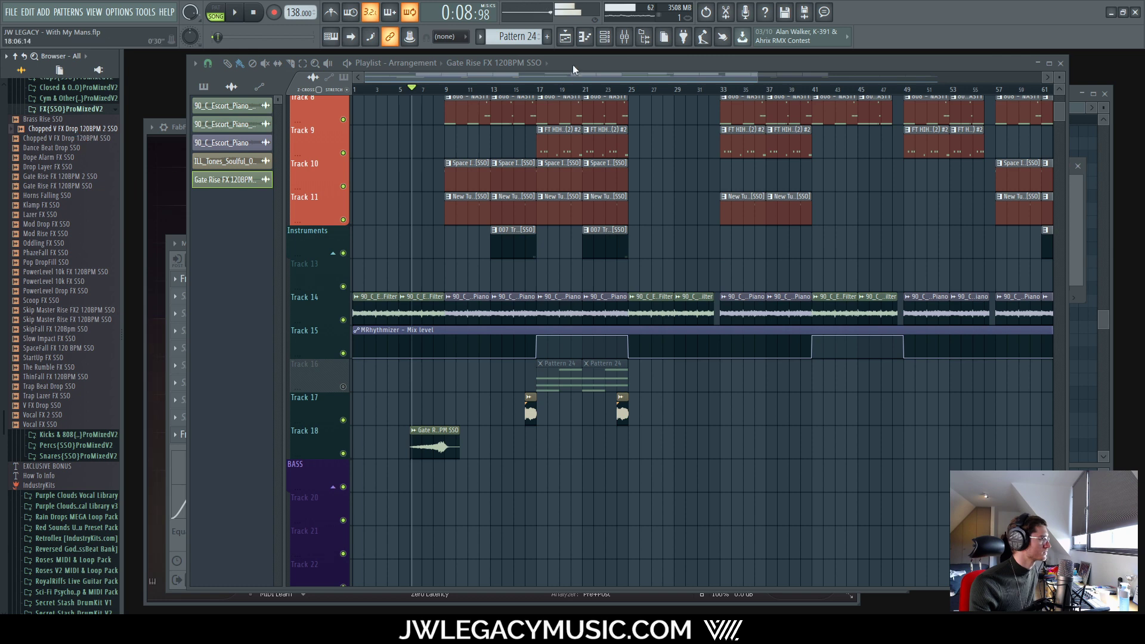
Step: Load Chopped V FX Drop 120BPM 2 SSO onto the riser channel in the Channel Rack
{"action": "left_click", "coordinate": [604, 36]}
{"action": "left_click_drag", "start_coordinate": [70, 128], "coordinate": [378, 270]}
{"action": "key", "text": "space"}
{"action": "scroll", "coordinate": [416, 430], "scroll_direction": "up", "scroll_amount": 4}
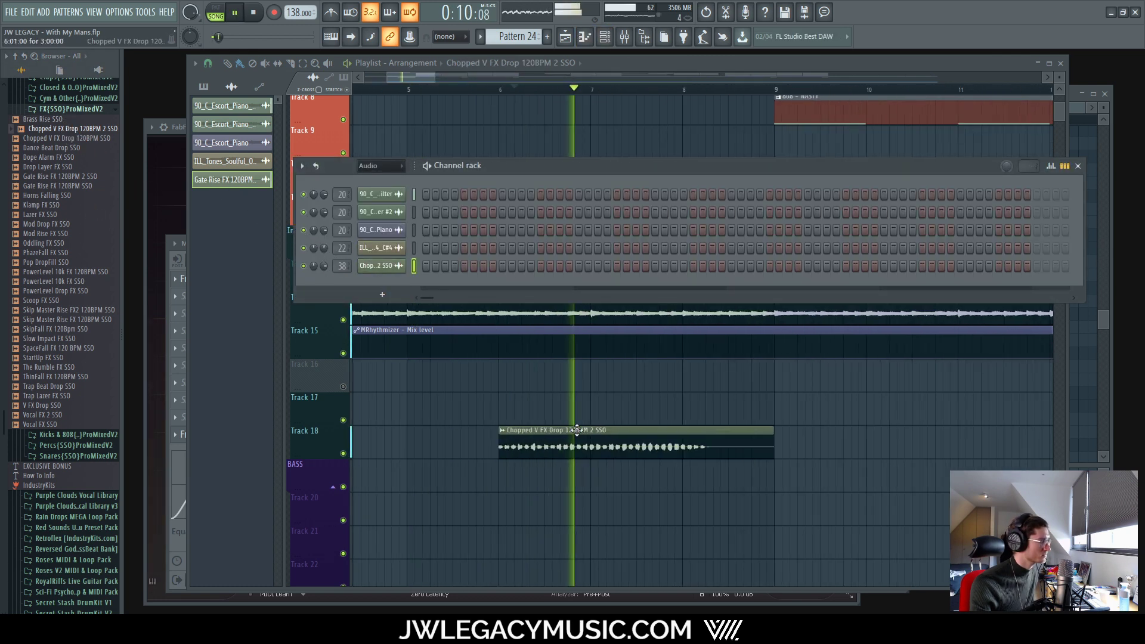
{"action": "key", "text": "space"}
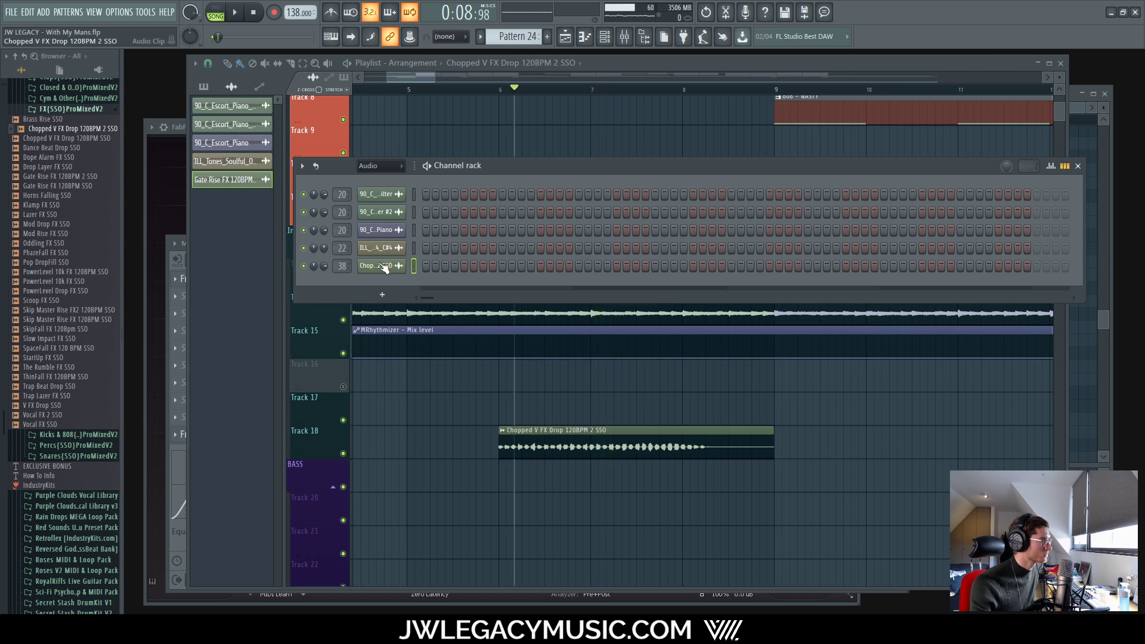
Step: Time-stretch the riser to end at bar 9 and move the clip later on Track 18
{"action": "double_click", "coordinate": [606, 430]}
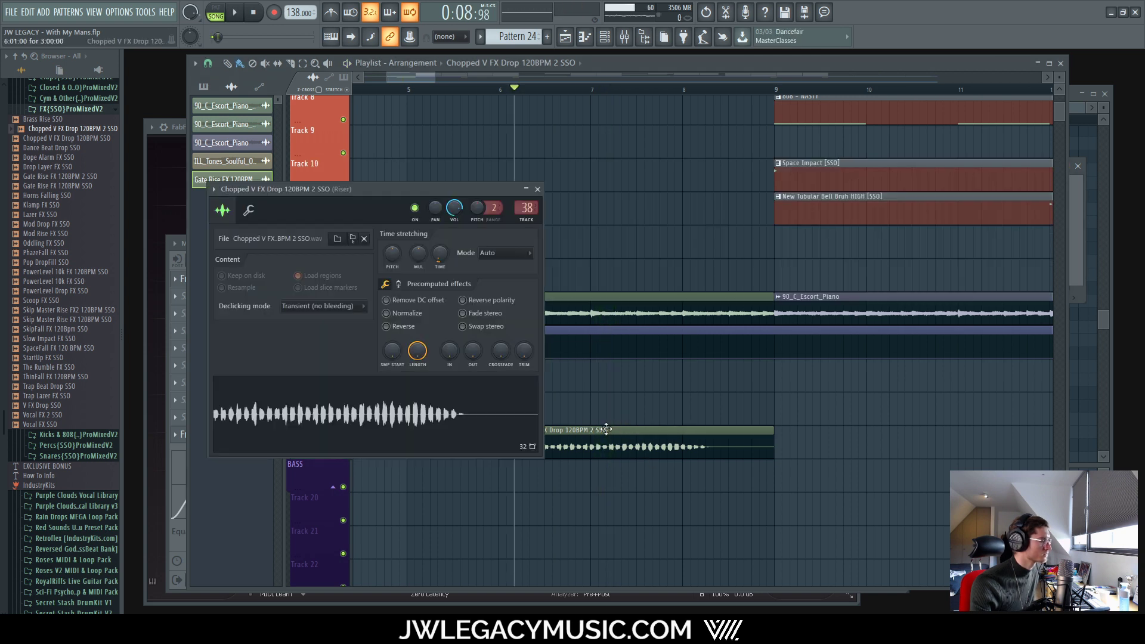
{"action": "left_click_drag", "start_coordinate": [440, 254], "coordinate": [440, 254]}
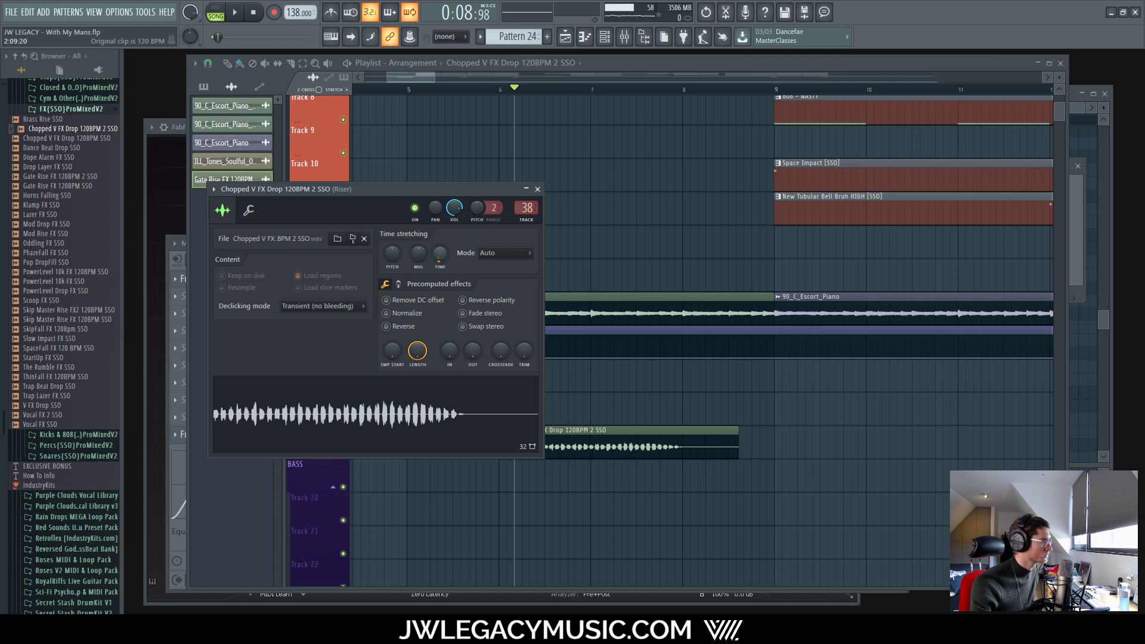
{"action": "left_click", "coordinate": [538, 189]}
{"action": "left_click_drag", "start_coordinate": [518, 427], "coordinate": [610, 416]}
{"action": "scroll", "coordinate": [611, 424], "scroll_direction": "up", "scroll_amount": 5}
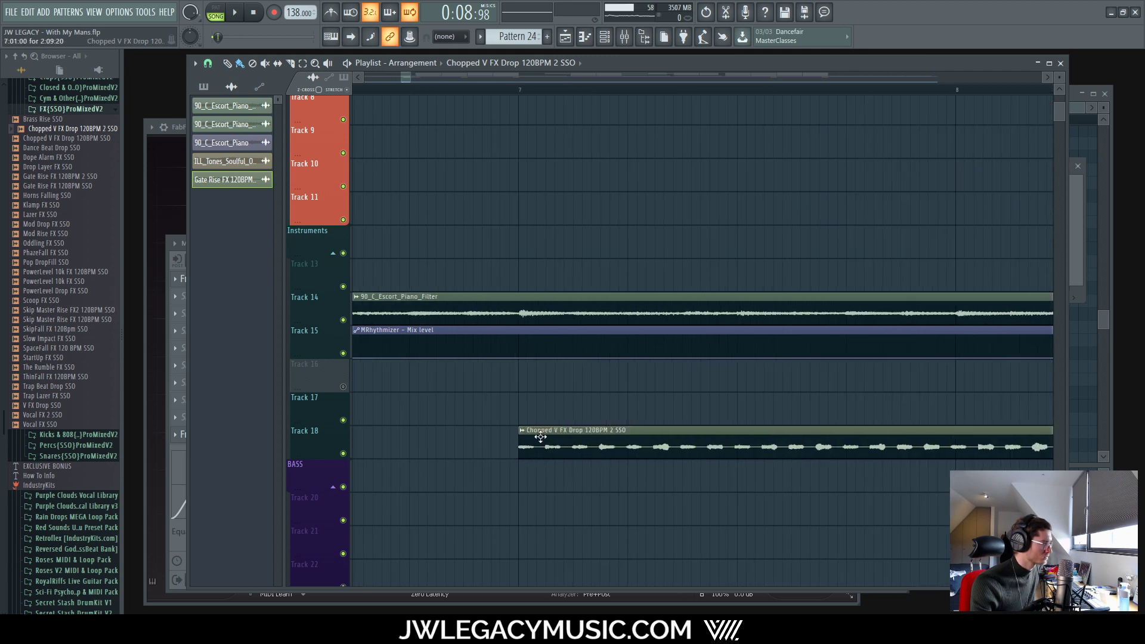
{"action": "key", "text": "space"}
{"action": "scroll", "coordinate": [540, 437], "scroll_direction": "down", "scroll_amount": 8}
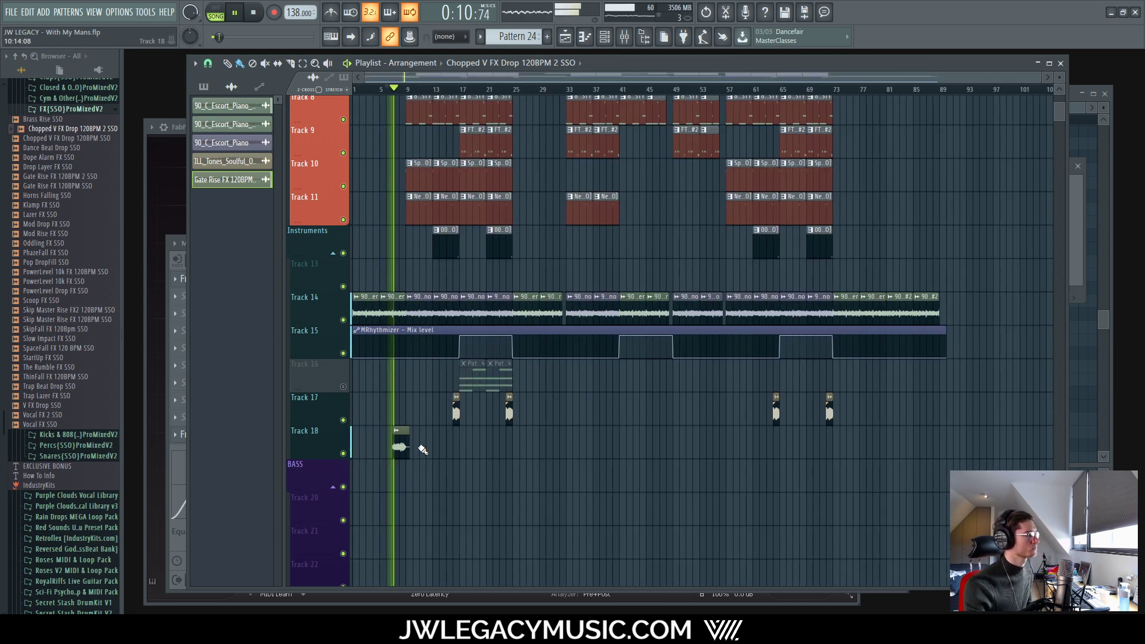
{"action": "scroll", "coordinate": [388, 421], "scroll_direction": "up", "scroll_amount": 5}
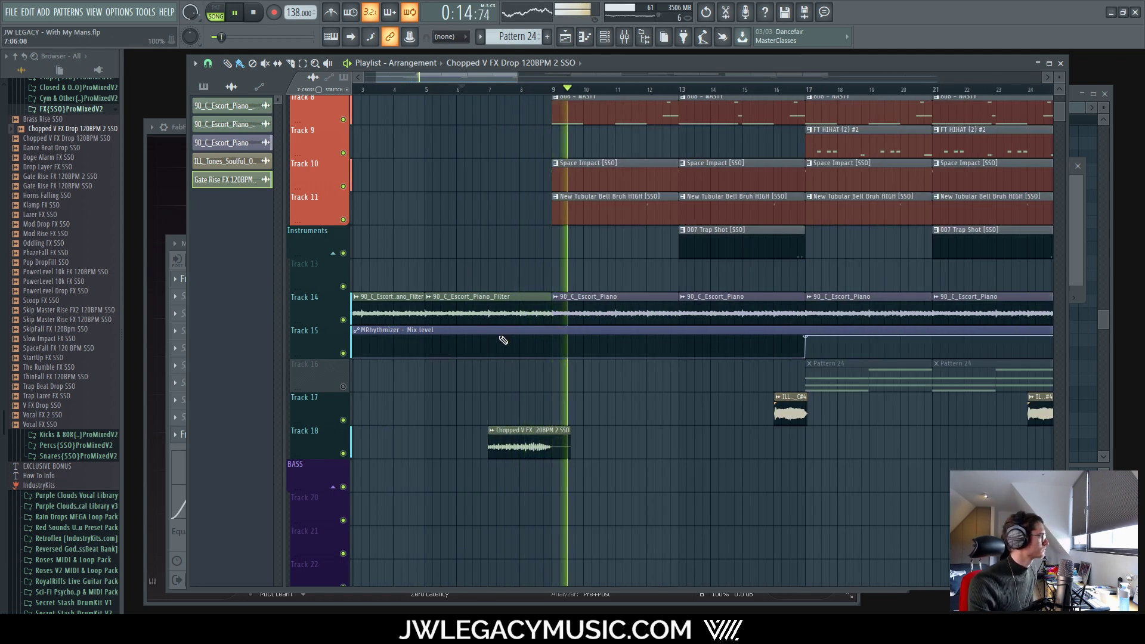
{"action": "scroll", "coordinate": [503, 340], "scroll_direction": "down", "scroll_amount": 4}
Step: Raise the Riser mixer fader to -10.9 dB during playback
{"action": "left_click", "coordinate": [624, 37]}
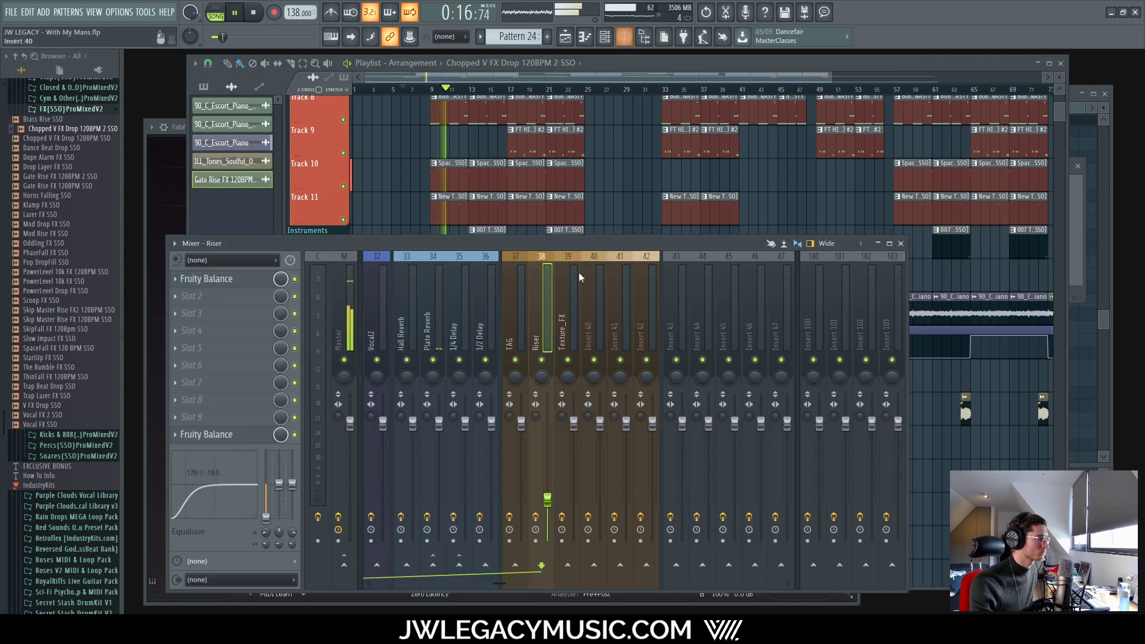
{"action": "key", "text": "space"}
{"action": "key", "text": "space"}
{"action": "left_click_drag", "start_coordinate": [548, 500], "coordinate": [548, 476]}
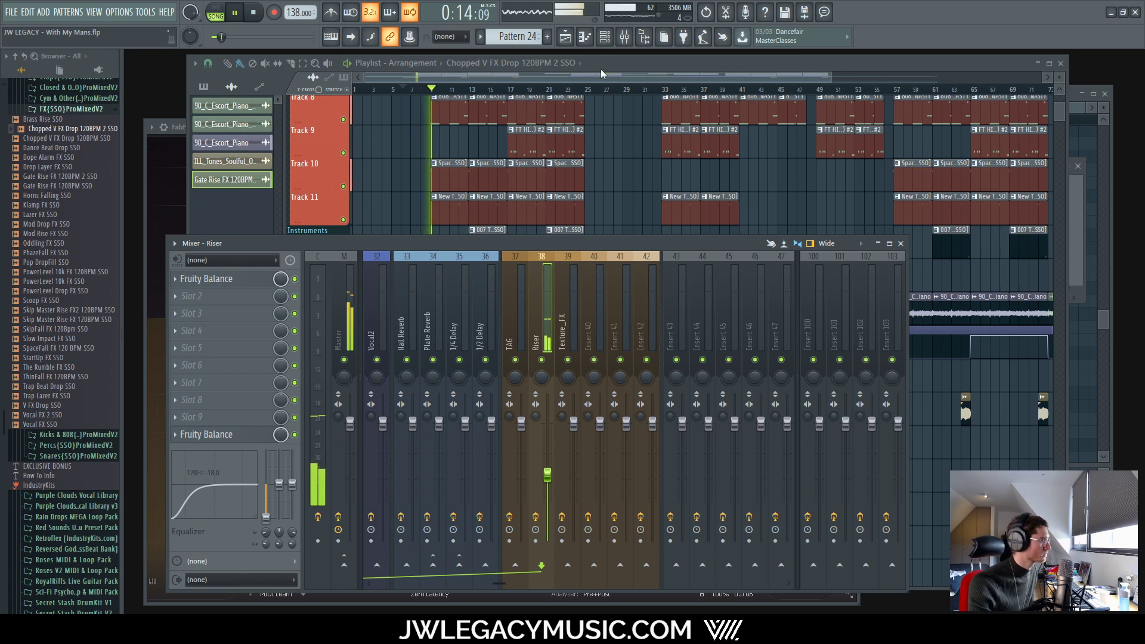
{"action": "key", "text": "F9"}
Step: Nudge the Chopped V FX Drop clip slightly later on Track 18
{"action": "scroll", "coordinate": [459, 422], "scroll_direction": "up", "scroll_amount": 5}
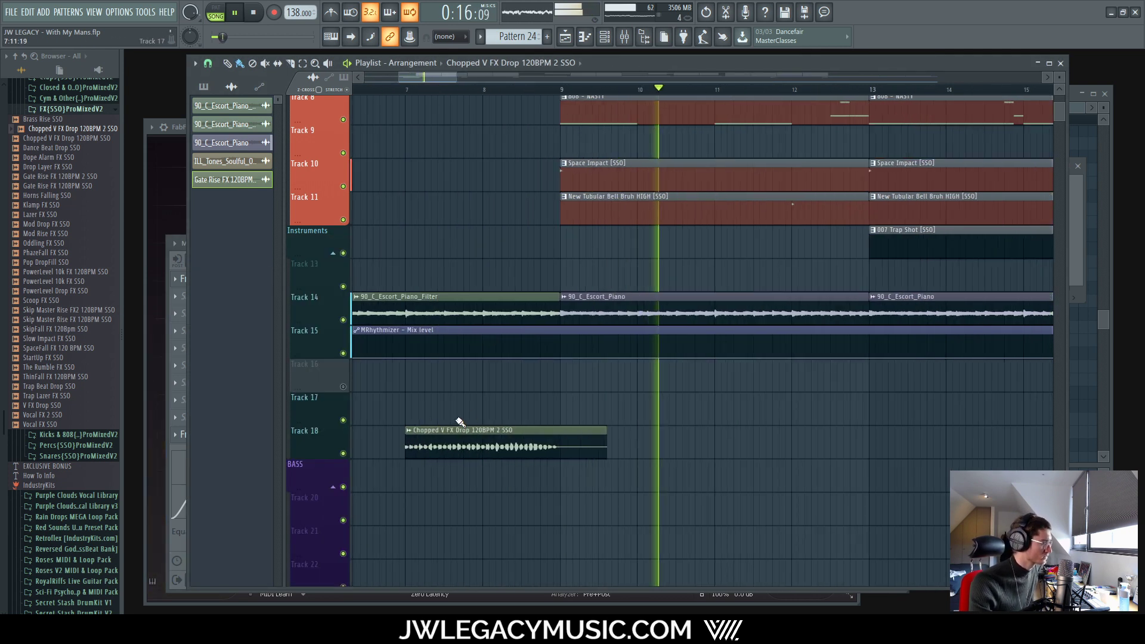
{"action": "scroll", "coordinate": [453, 424], "scroll_direction": "up", "scroll_amount": 3}
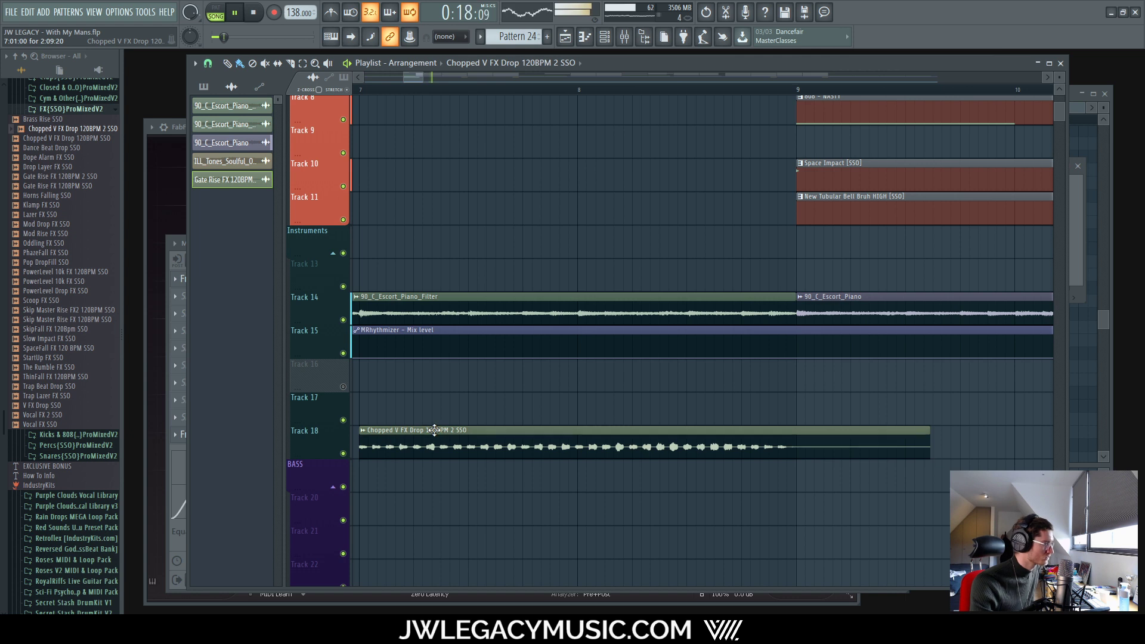
{"action": "mouse_move", "coordinate": [434, 430]}
{"action": "left_mouse_down"}
{"action": "mouse_move", "coordinate": [489, 438]}
{"action": "mouse_move", "coordinate": [451, 434]}
{"action": "left_mouse_up"}
{"action": "key", "text": "space"}
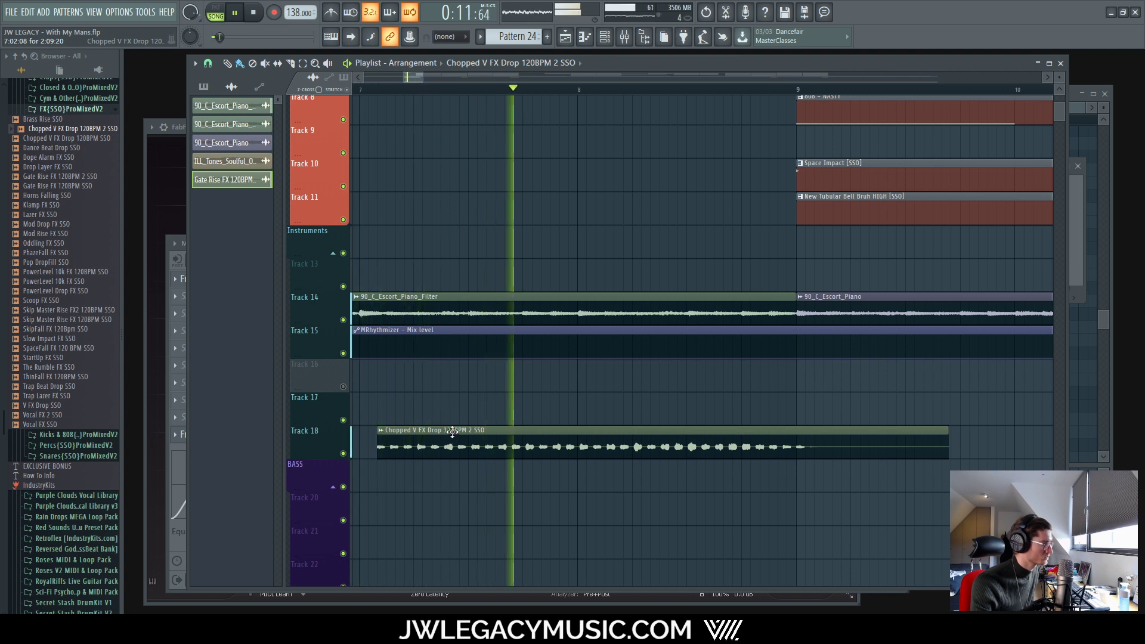
{"action": "scroll", "coordinate": [462, 421], "scroll_direction": "down", "scroll_amount": 4}
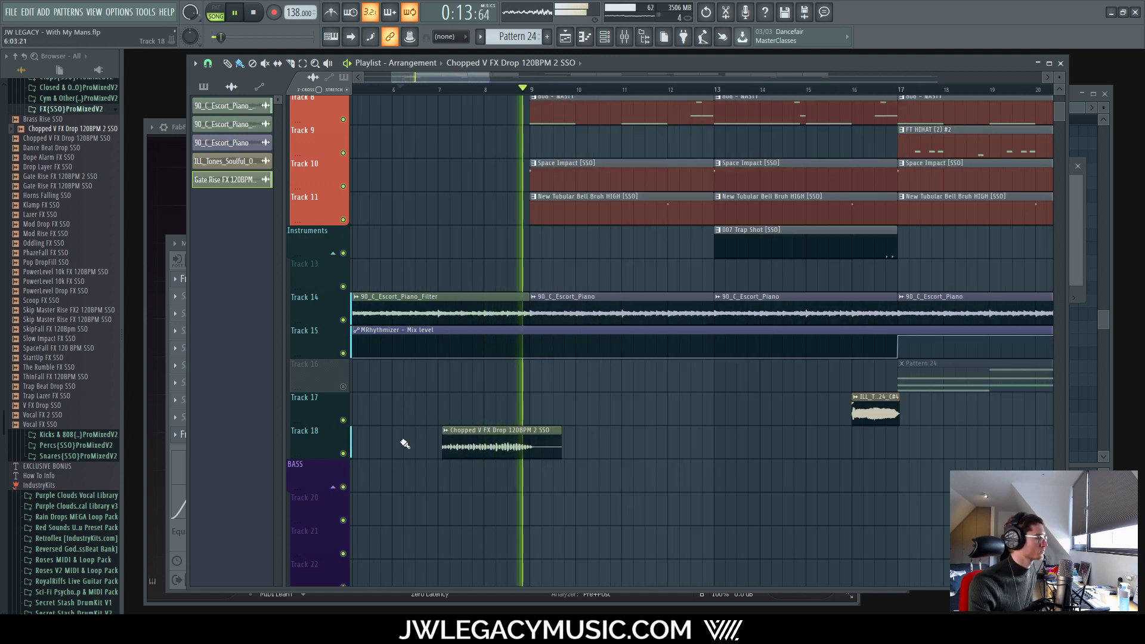
{"action": "scroll", "coordinate": [386, 439], "scroll_direction": "up", "scroll_amount": 5}
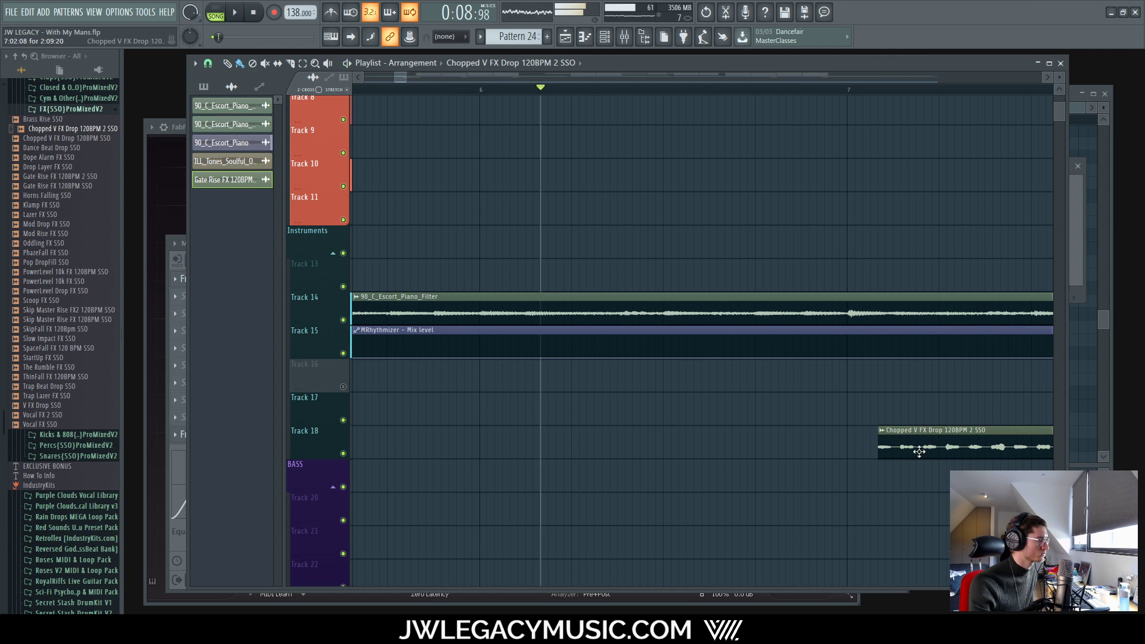
{"action": "scroll", "coordinate": [745, 446], "scroll_direction": "down", "scroll_amount": 8}
{"action": "key", "text": "space"}
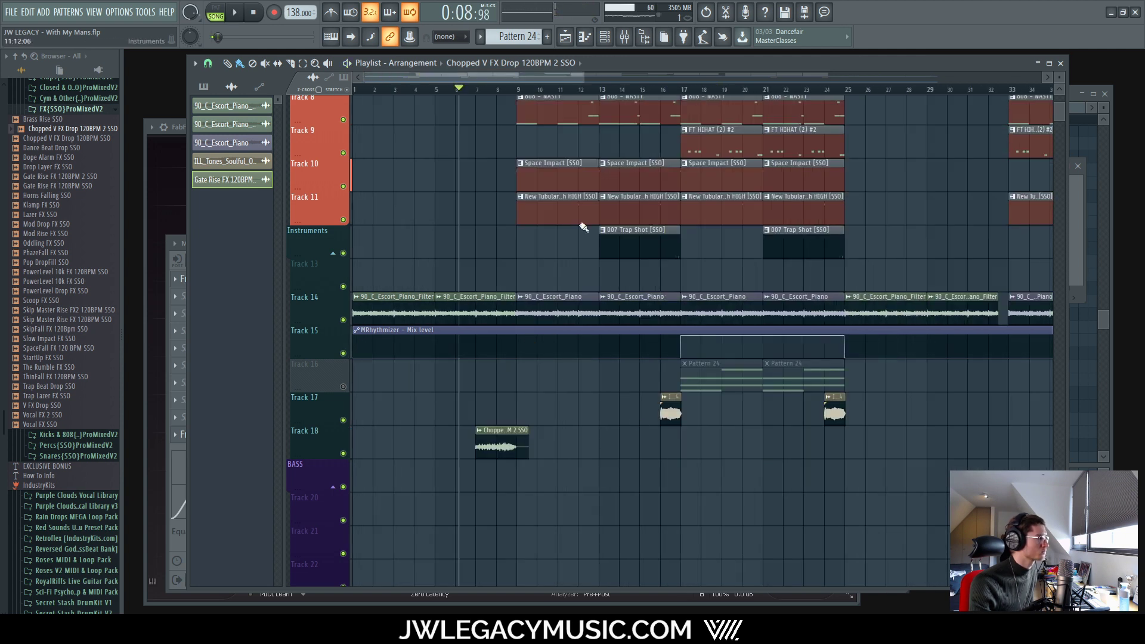
Step: Lower the Riser fader to -11.1 dB, try an -18 dB high-shelf cut, then reset it
{"action": "key", "text": "space"}
{"action": "left_click", "coordinate": [624, 37]}
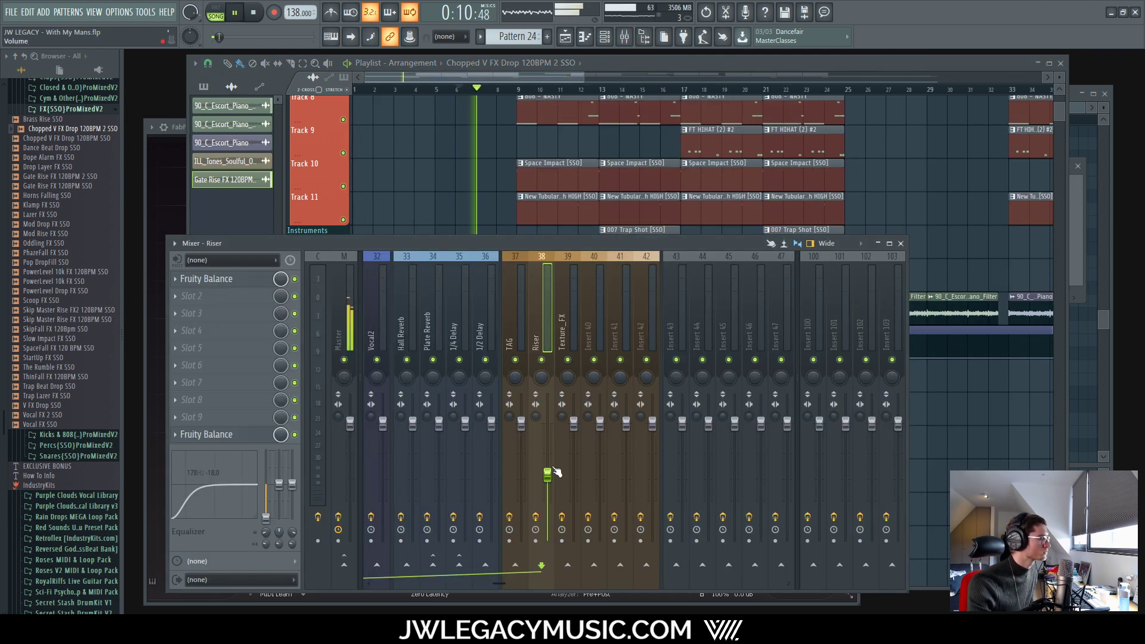
{"action": "left_click_drag", "start_coordinate": [548, 475], "coordinate": [547, 479]}
{"action": "left_click_drag", "start_coordinate": [292, 485], "coordinate": [292, 519]}
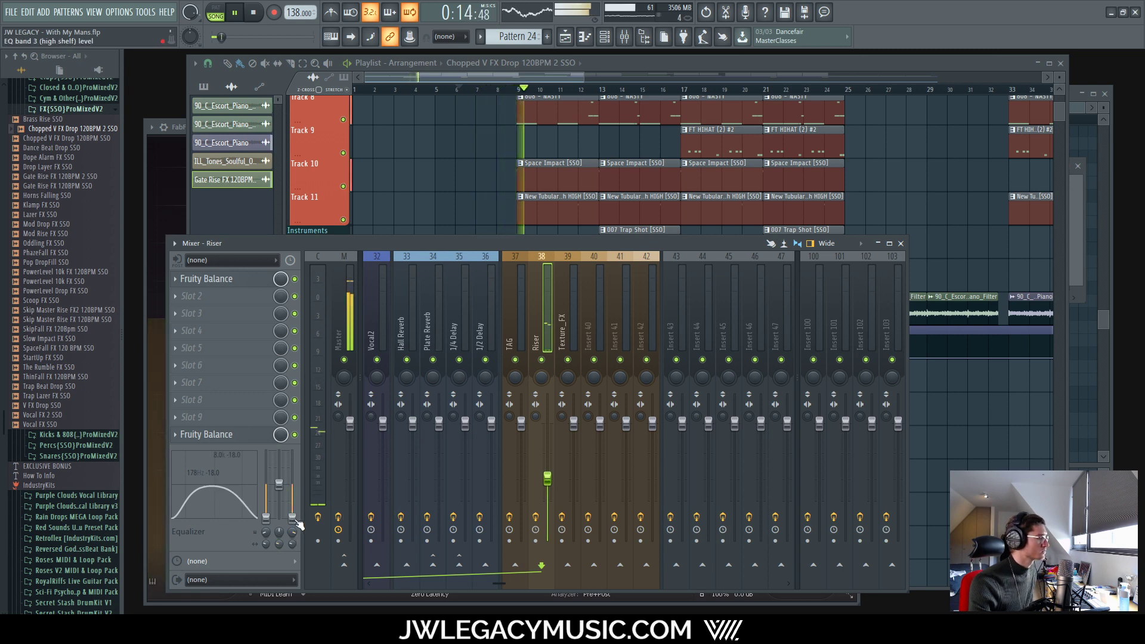
{"action": "right_click", "coordinate": [292, 518]}
{"action": "left_click", "coordinate": [315, 445]}
{"action": "left_click", "coordinate": [610, 63]}
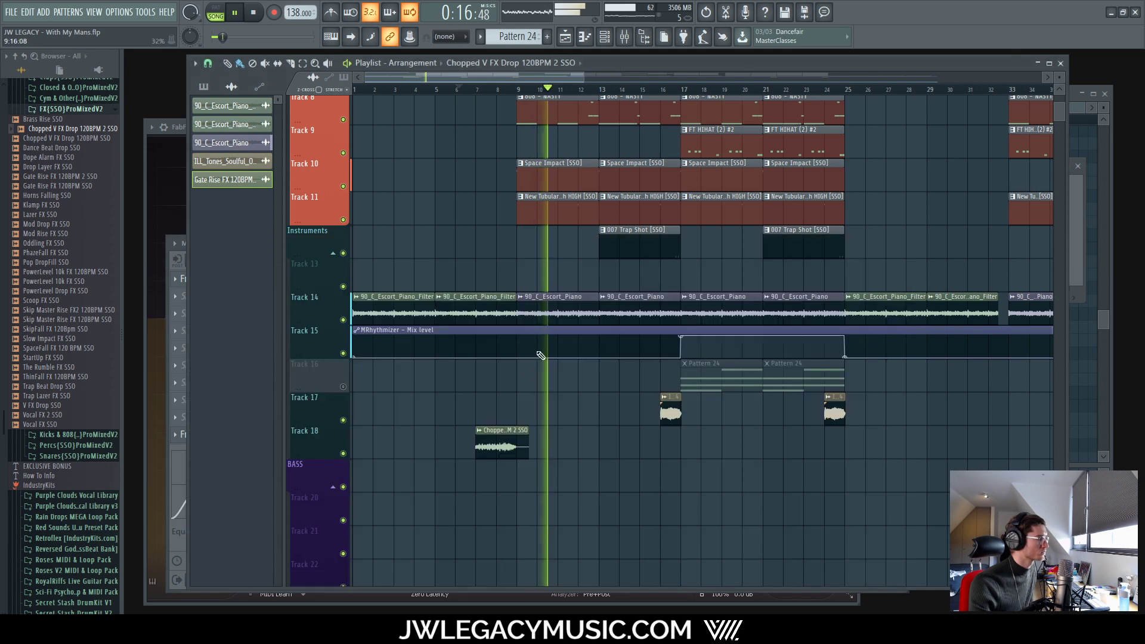
{"action": "left_click", "coordinate": [624, 37]}
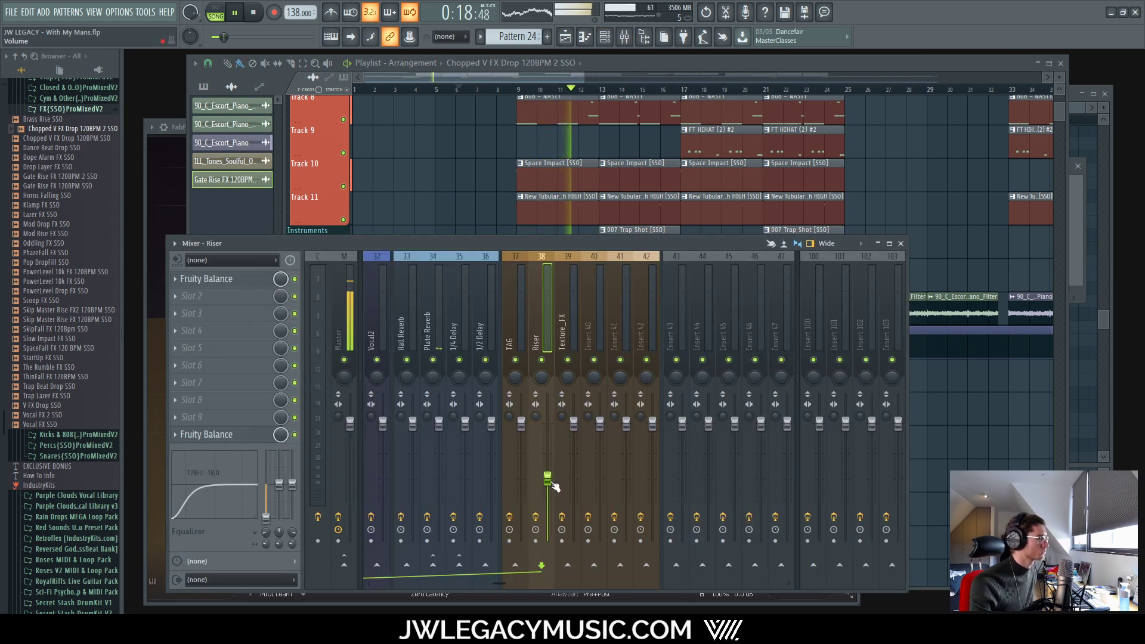
{"action": "key", "text": "space"}
{"action": "key", "text": "space"}
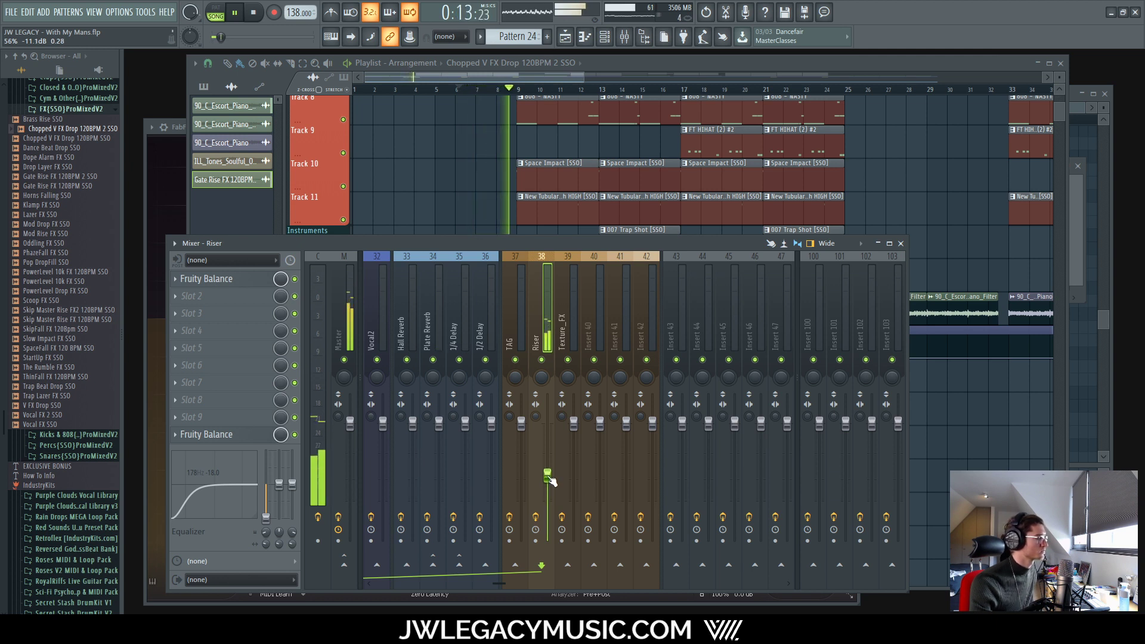
Step: Collapse the FX{SSO}ProMixedV2 and FX [SSO] sample folders
{"action": "key", "text": "space"}
{"action": "scroll", "coordinate": [44, 284], "scroll_direction": "up", "scroll_amount": 5}
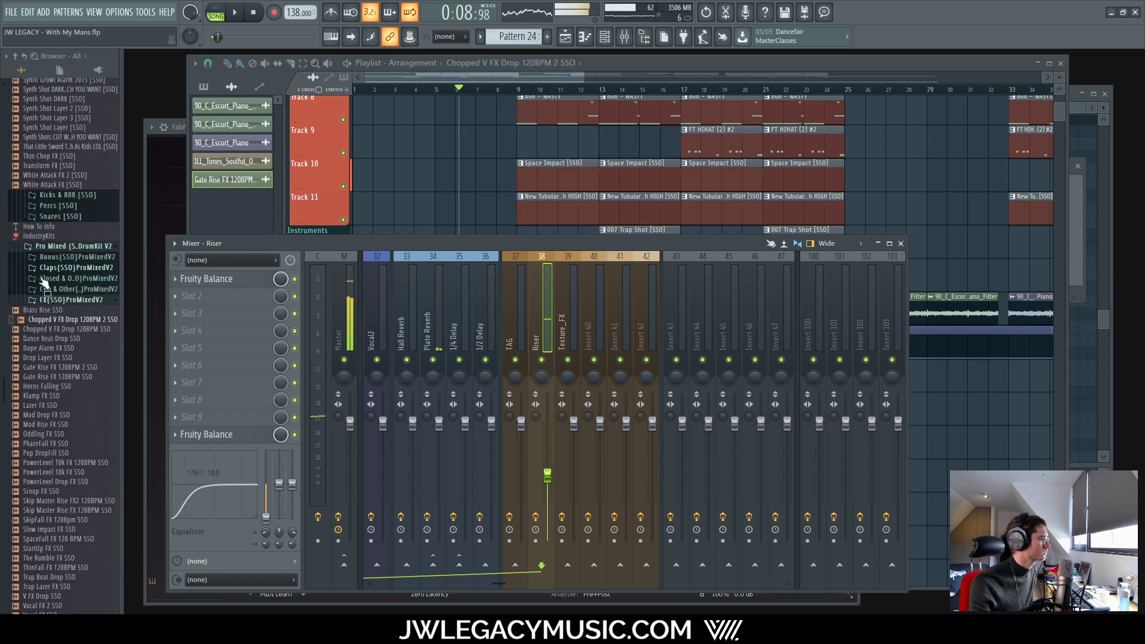
{"action": "left_click", "coordinate": [54, 301]}
{"action": "scroll", "coordinate": [55, 301], "scroll_direction": "up", "scroll_amount": 10}
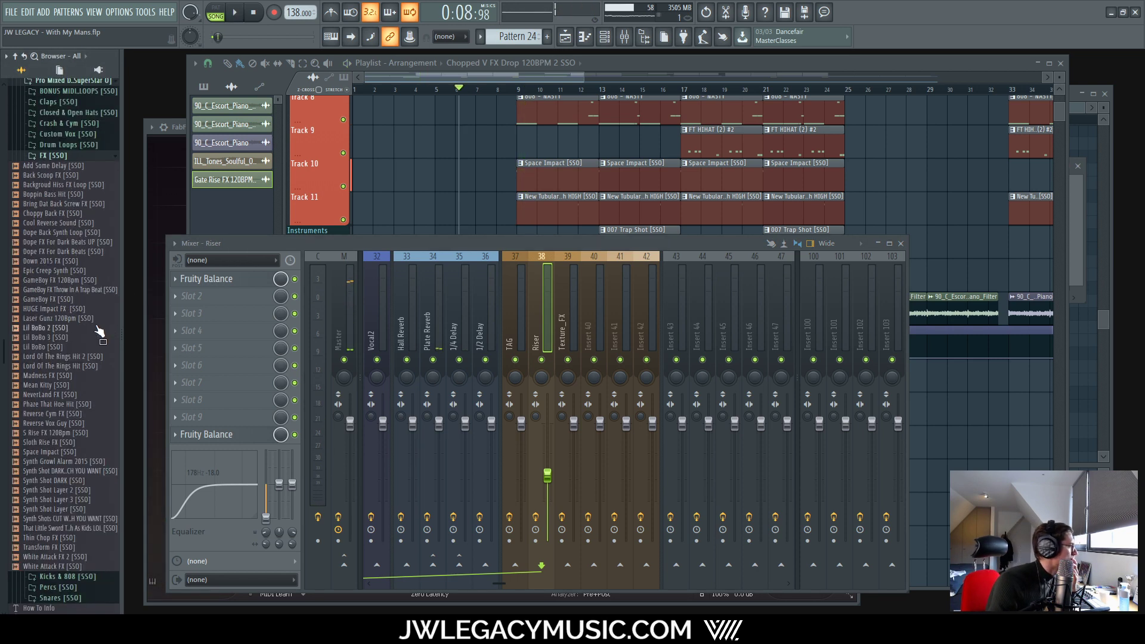
{"action": "left_click", "coordinate": [79, 158]}
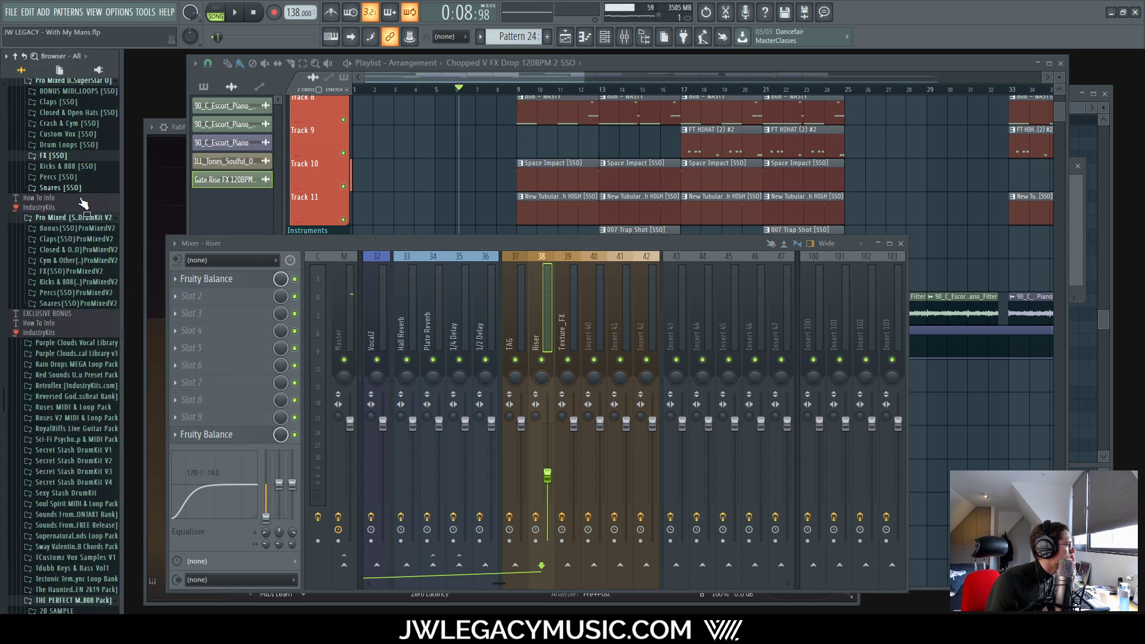
{"action": "scroll", "coordinate": [82, 205], "scroll_direction": "up", "scroll_amount": 9}
{"action": "scroll", "coordinate": [79, 274], "scroll_direction": "up", "scroll_amount": 5}
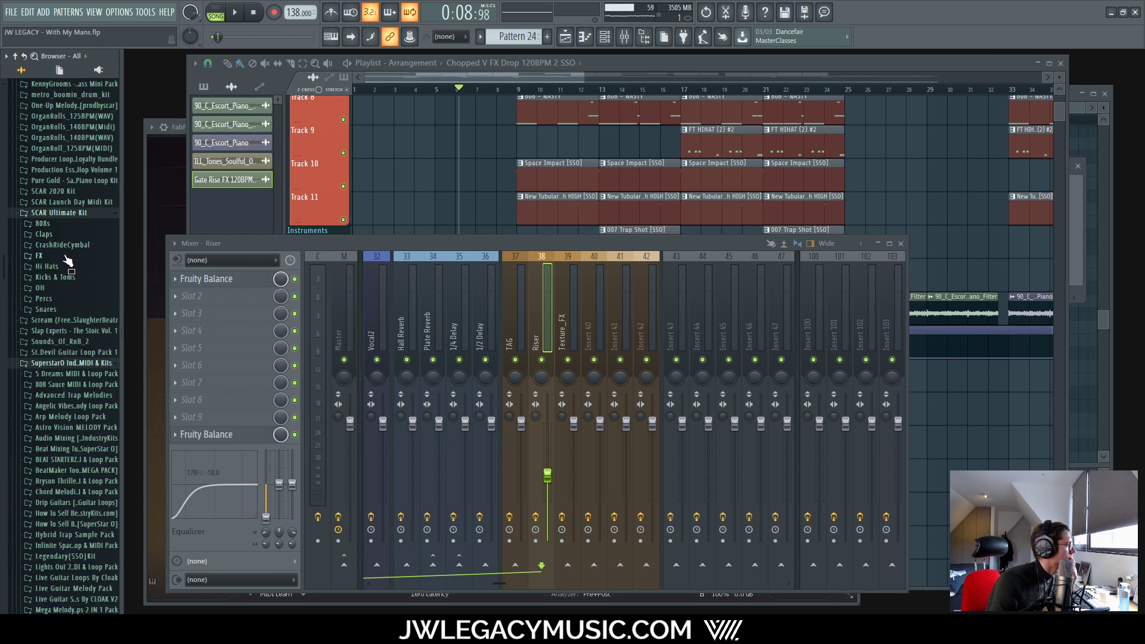
Step: Preview SCAR Ultimate Kit FX samples from Baby-Boomer through OS_OD_115_Creeky_Impact
{"action": "left_click", "coordinate": [65, 256]}
{"action": "left_click", "coordinate": [69, 286]}
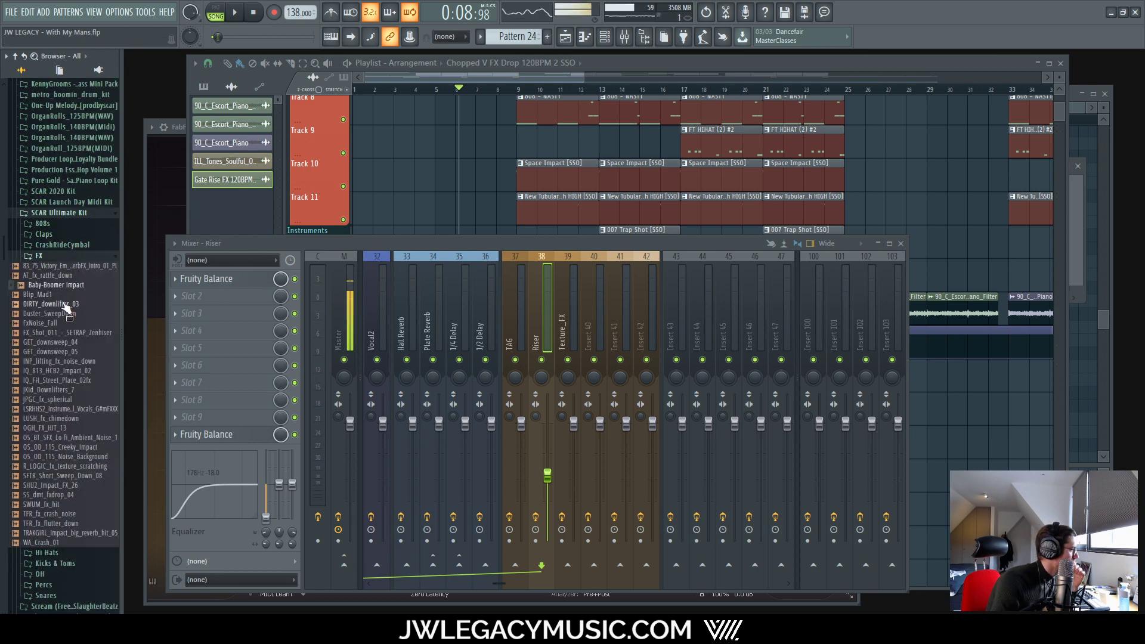
{"action": "left_click", "coordinate": [70, 304]}
{"action": "left_click", "coordinate": [71, 323]}
{"action": "left_click", "coordinate": [73, 333]}
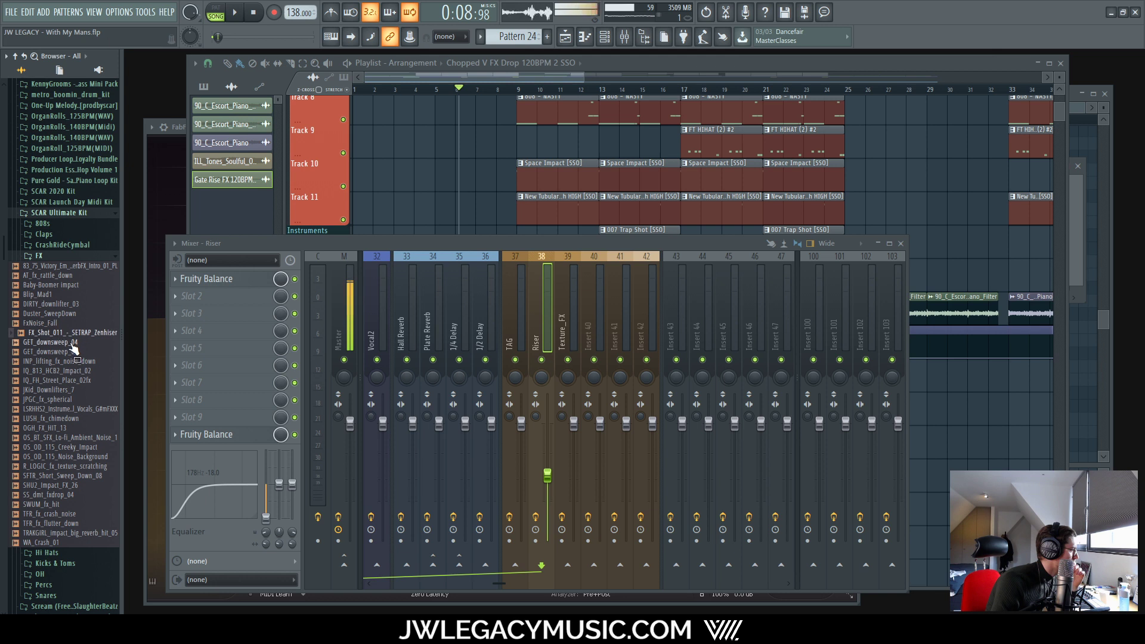
{"action": "left_click", "coordinate": [74, 370]}
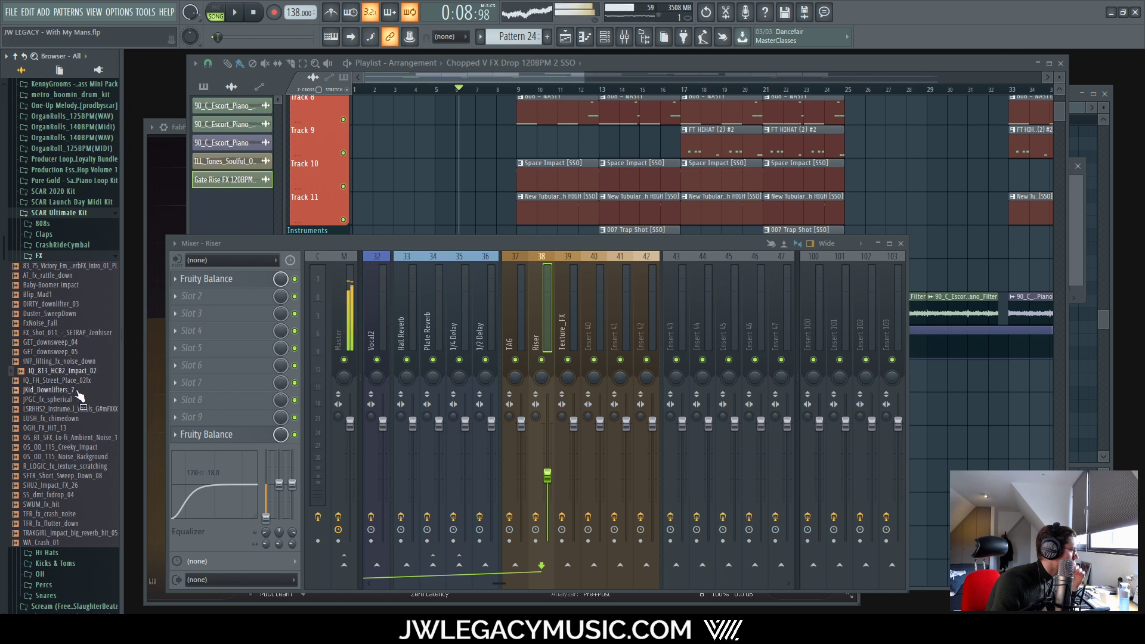
{"action": "left_click", "coordinate": [73, 379]}
{"action": "left_click", "coordinate": [73, 389]}
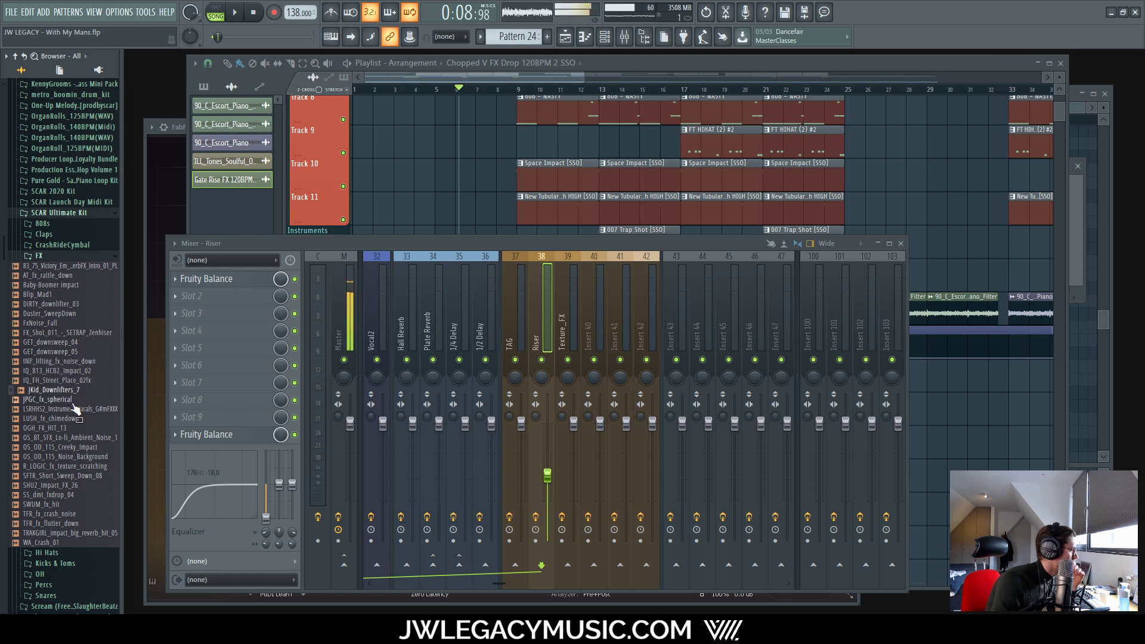
{"action": "left_click", "coordinate": [74, 399]}
{"action": "left_click", "coordinate": [76, 428]}
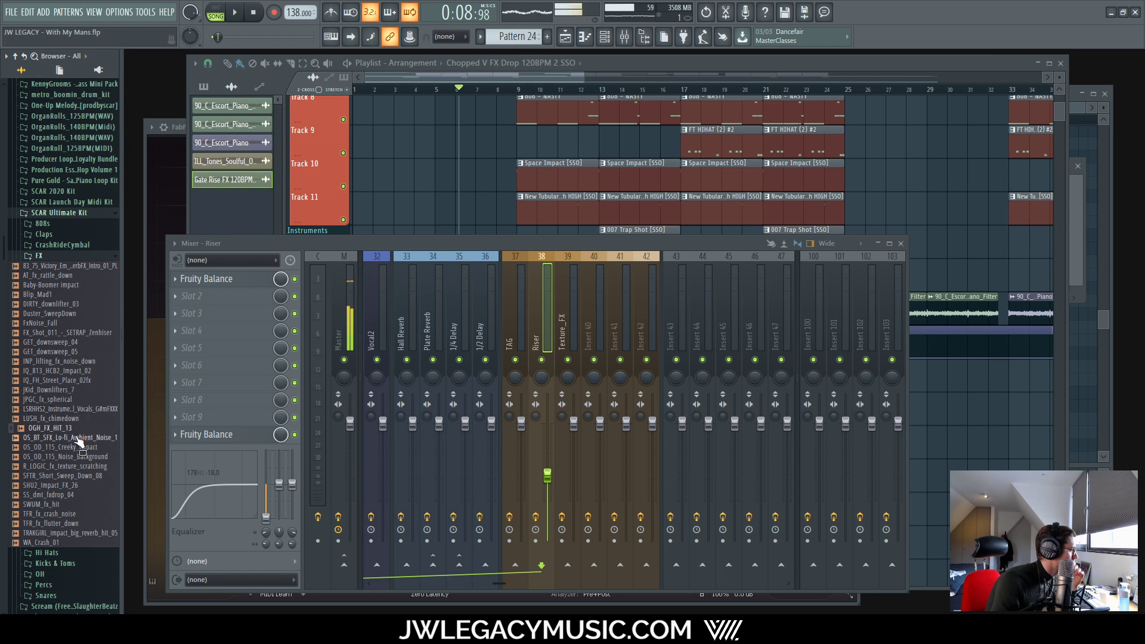
{"action": "left_click", "coordinate": [78, 438]}
{"action": "left_click", "coordinate": [83, 447]}
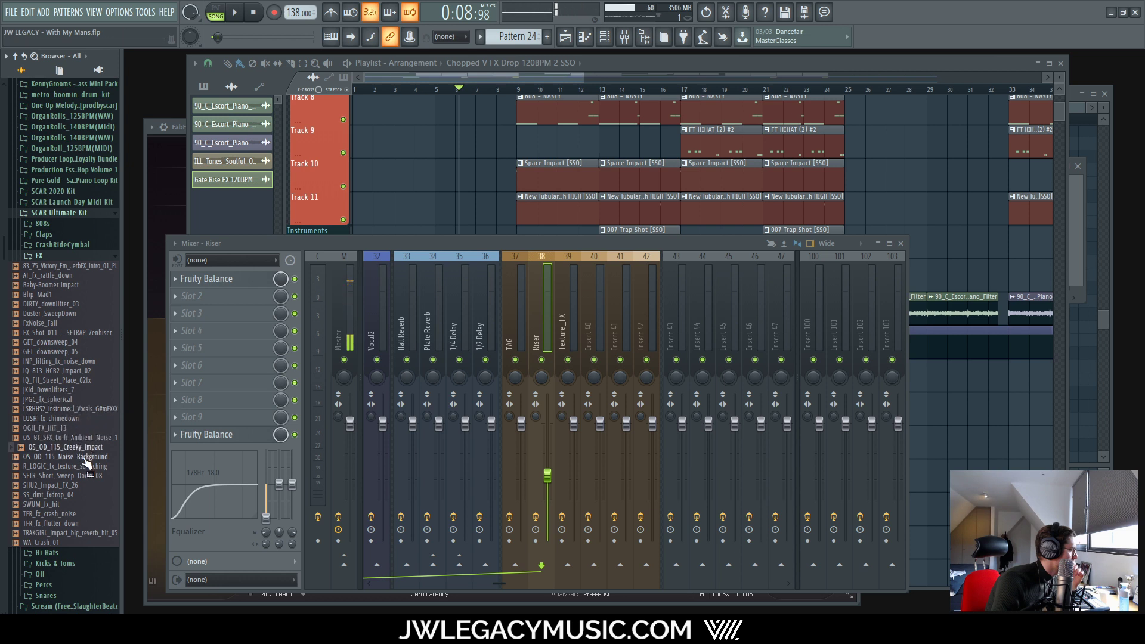
Step: Preview OS_OD_115_Noise_Background through TFR_fx_crash_noise, then collapse the FX folder
{"action": "left_click", "coordinate": [85, 457]}
{"action": "left_click", "coordinate": [88, 466]}
{"action": "left_click", "coordinate": [90, 476]}
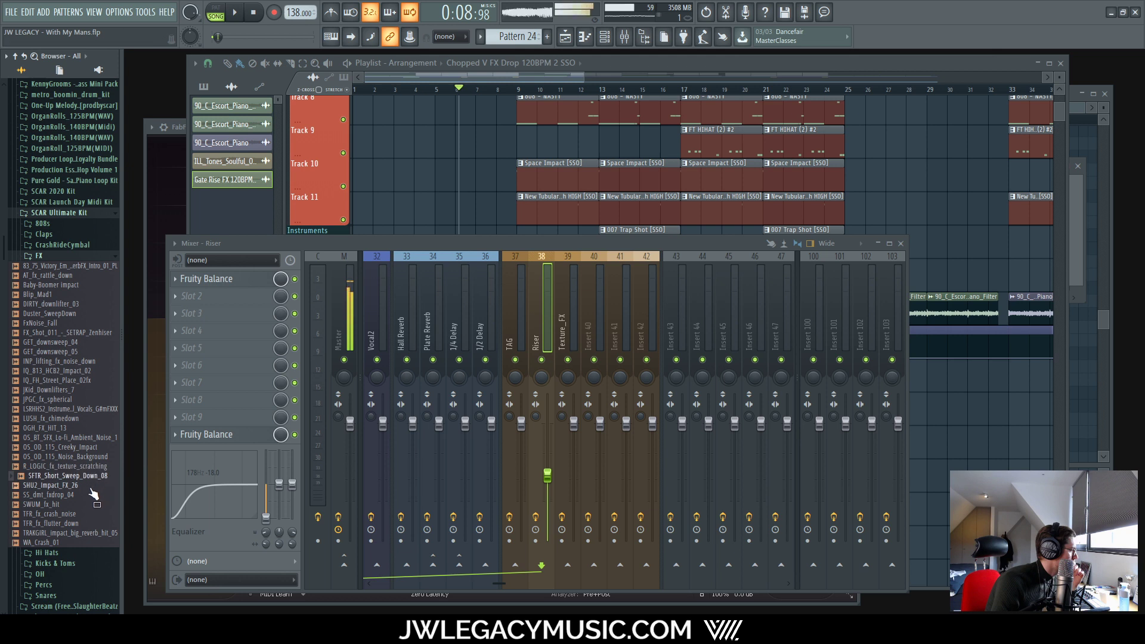
{"action": "left_click", "coordinate": [89, 485]}
{"action": "left_click", "coordinate": [81, 495]}
{"action": "left_click", "coordinate": [69, 505]}
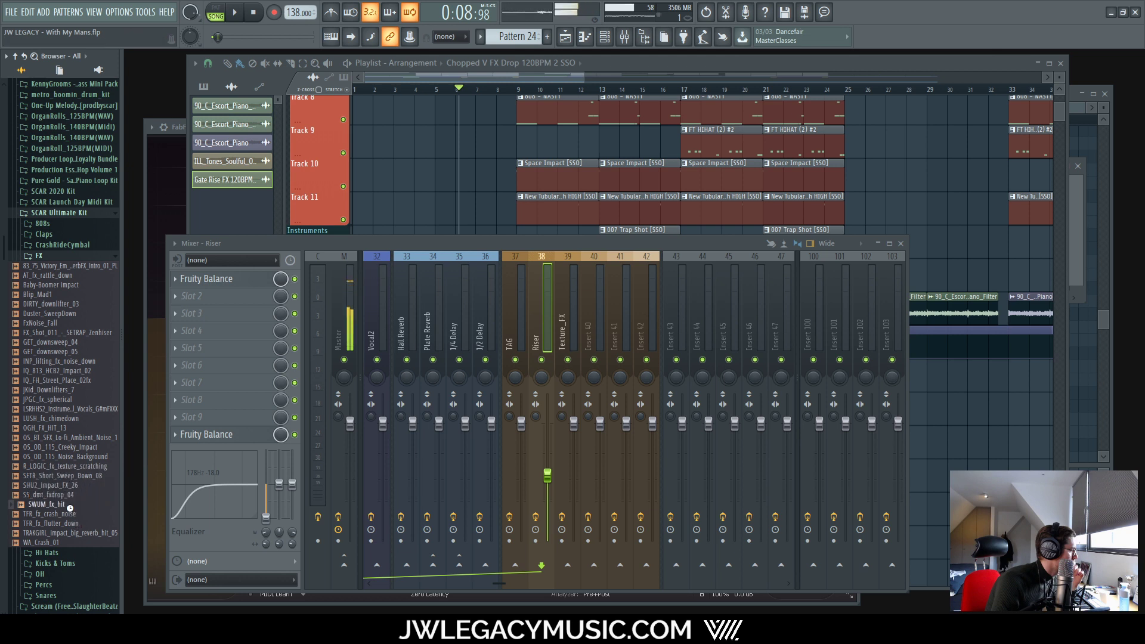
{"action": "left_click", "coordinate": [70, 495]}
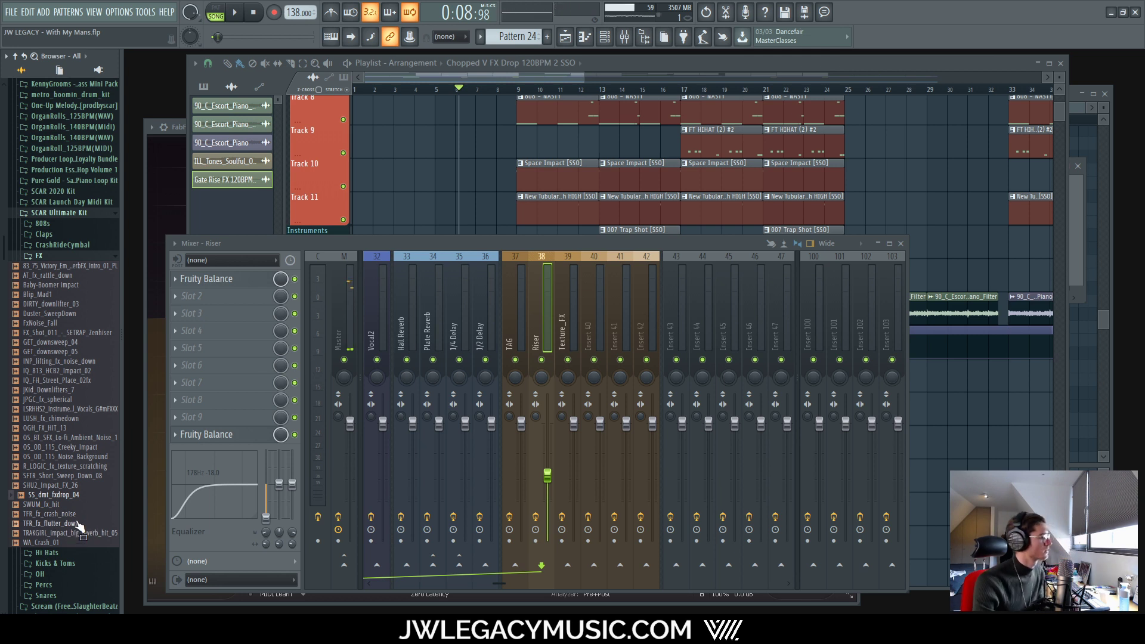
{"action": "left_click", "coordinate": [81, 524]}
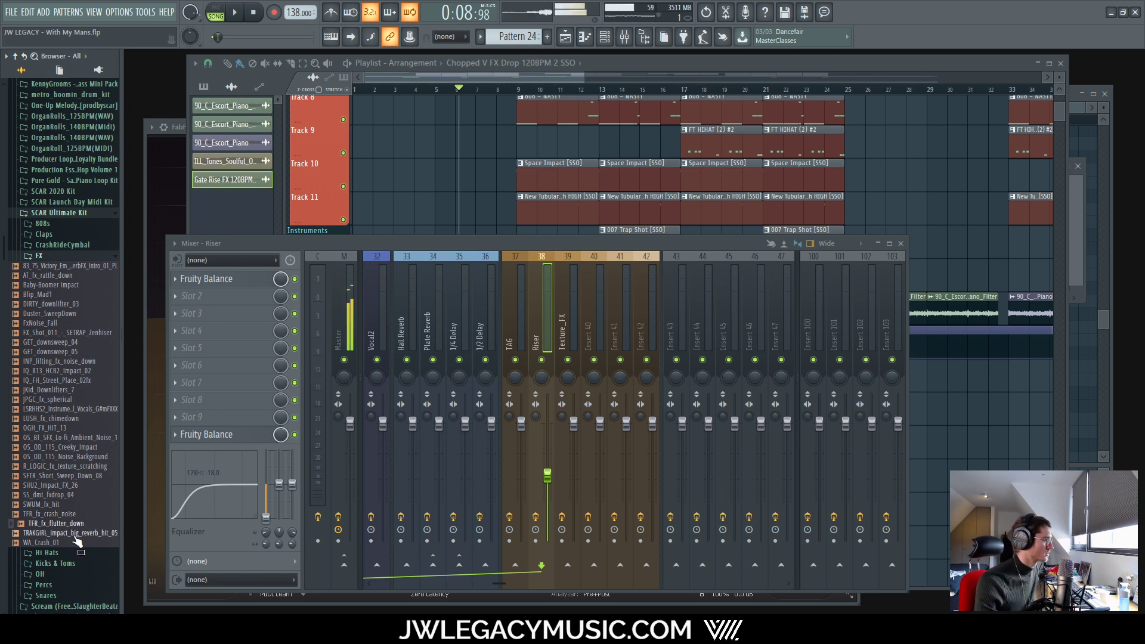
{"action": "left_click", "coordinate": [76, 534]}
{"action": "left_click", "coordinate": [65, 514]}
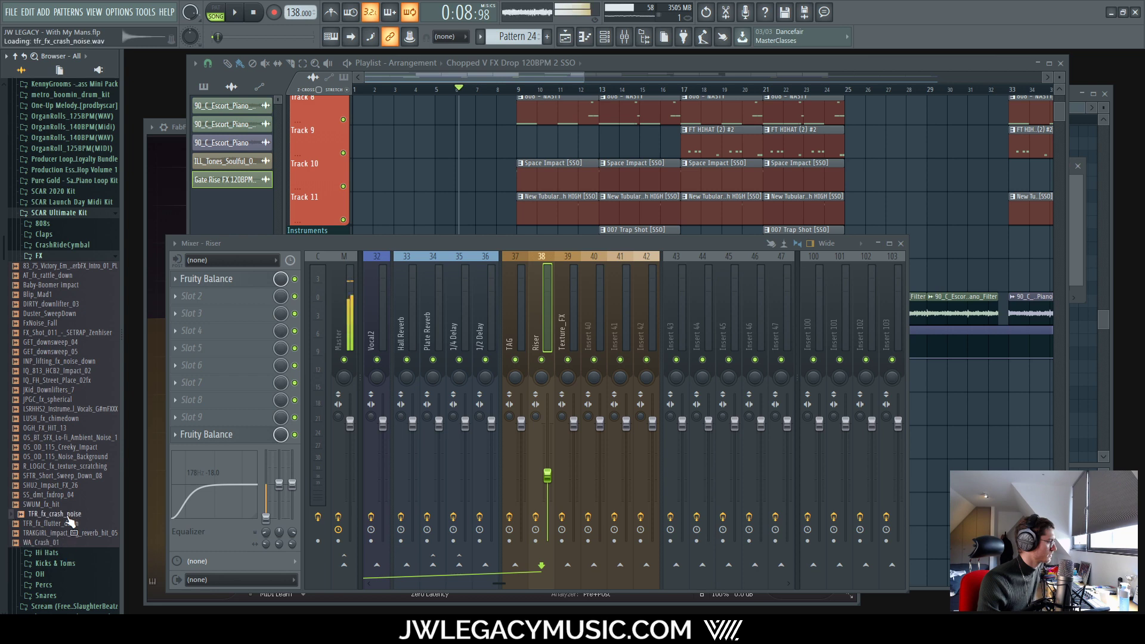
{"action": "left_click", "coordinate": [46, 258]}
Step: Open FX Risers and preview SJM_Brook_Riser_FX and NoiseRiser02_FX
{"action": "scroll", "coordinate": [76, 289], "scroll_direction": "up", "scroll_amount": 12}
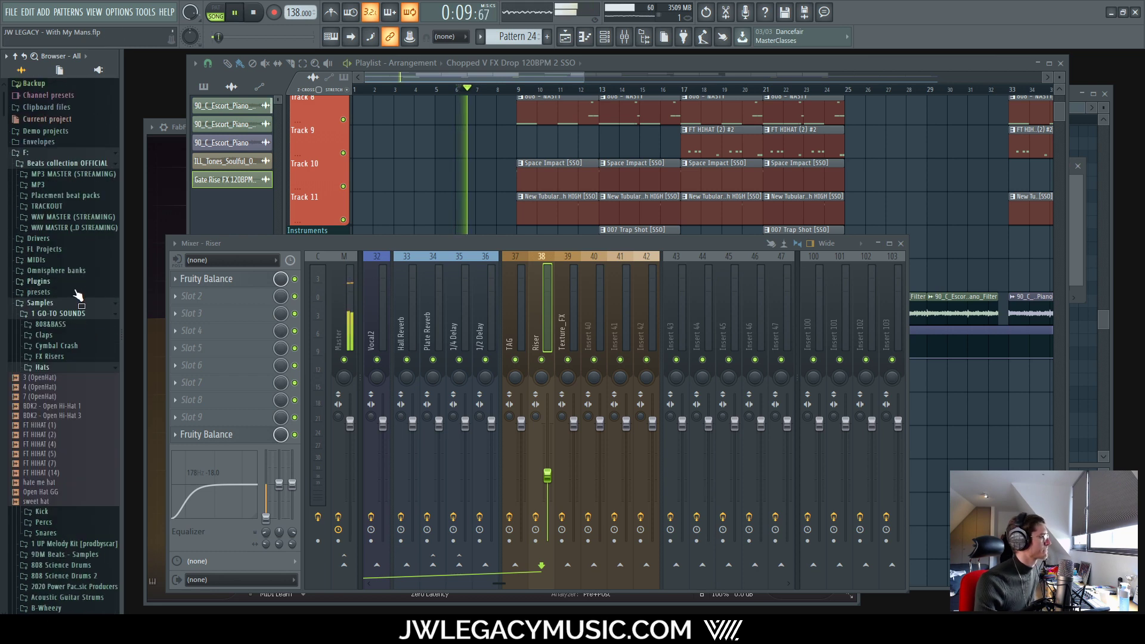
{"action": "left_click", "coordinate": [51, 356]}
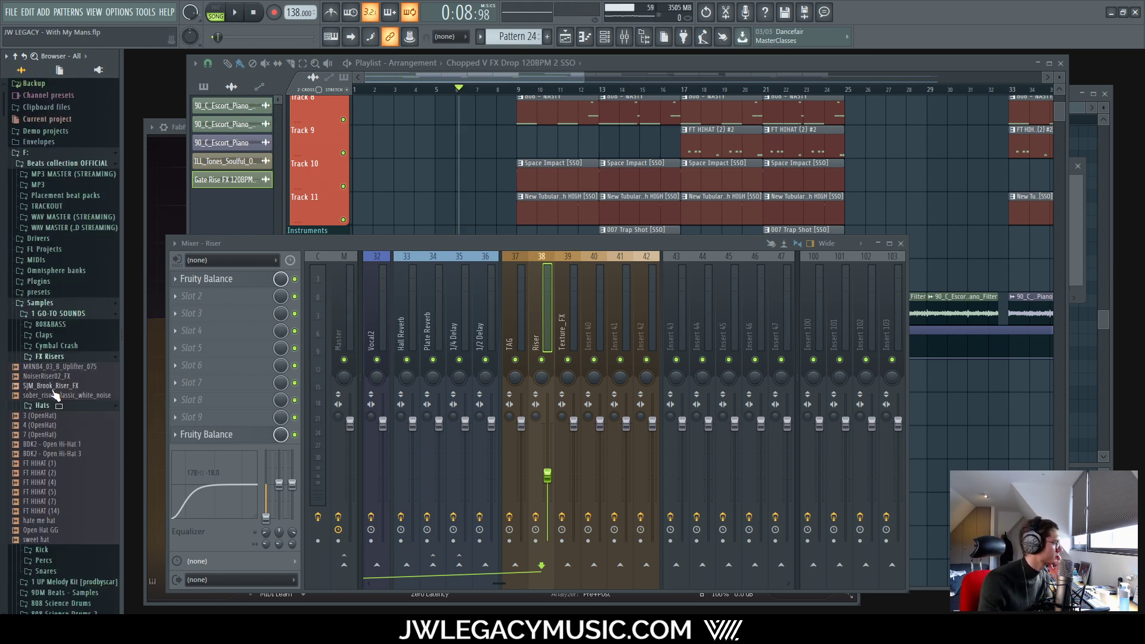
{"action": "left_click", "coordinate": [55, 386]}
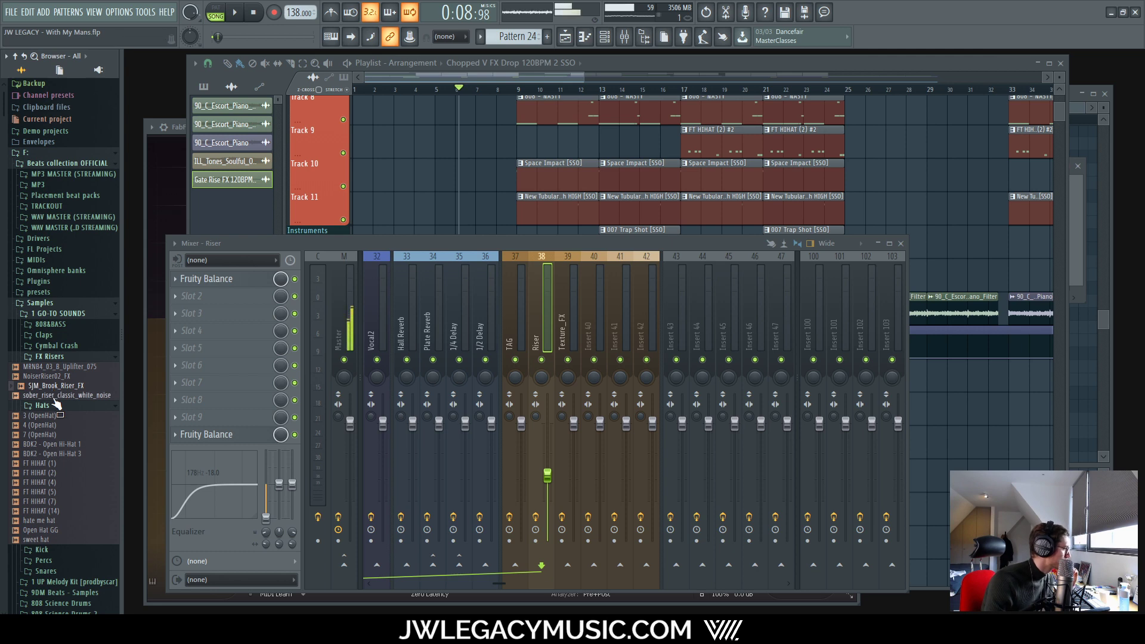
{"action": "left_click", "coordinate": [53, 378]}
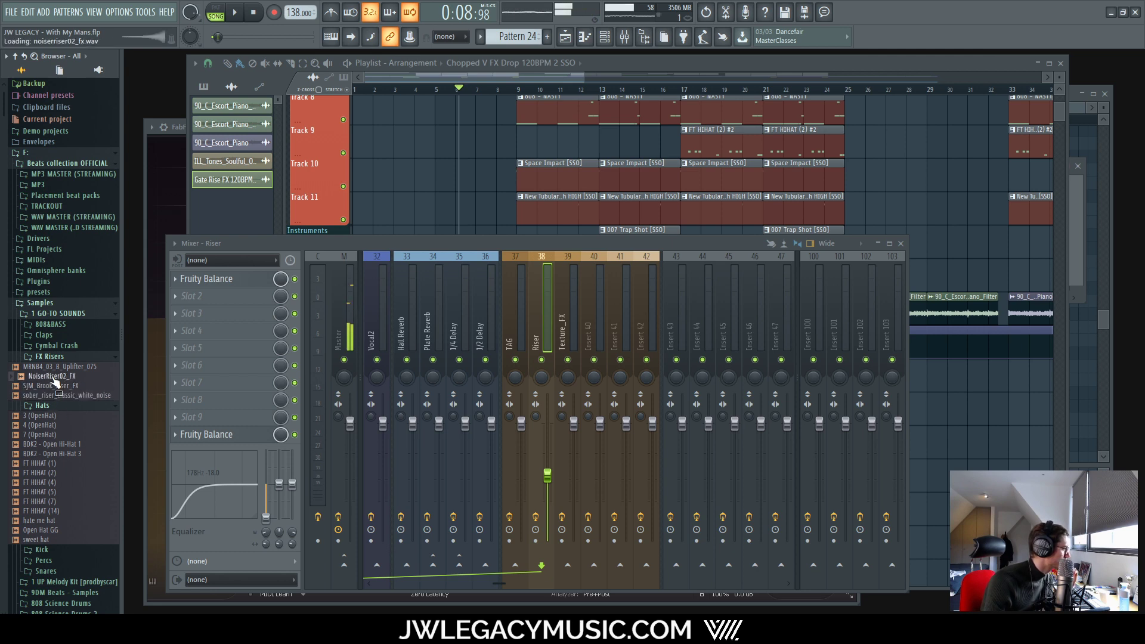
{"action": "scroll", "coordinate": [60, 383], "scroll_direction": "down", "scroll_amount": 20}
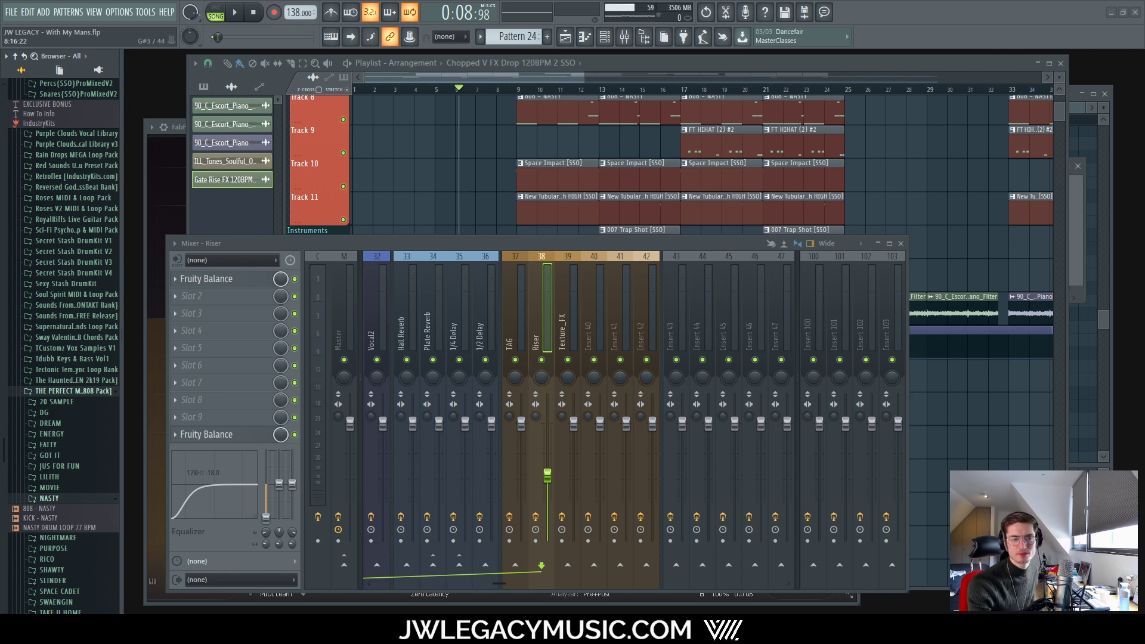
Step: Load LL_build_crazy onto the fifth channel, replacing the Chopped V FX Drop riser, and preview it
{"action": "left_click", "coordinate": [749, 66]}
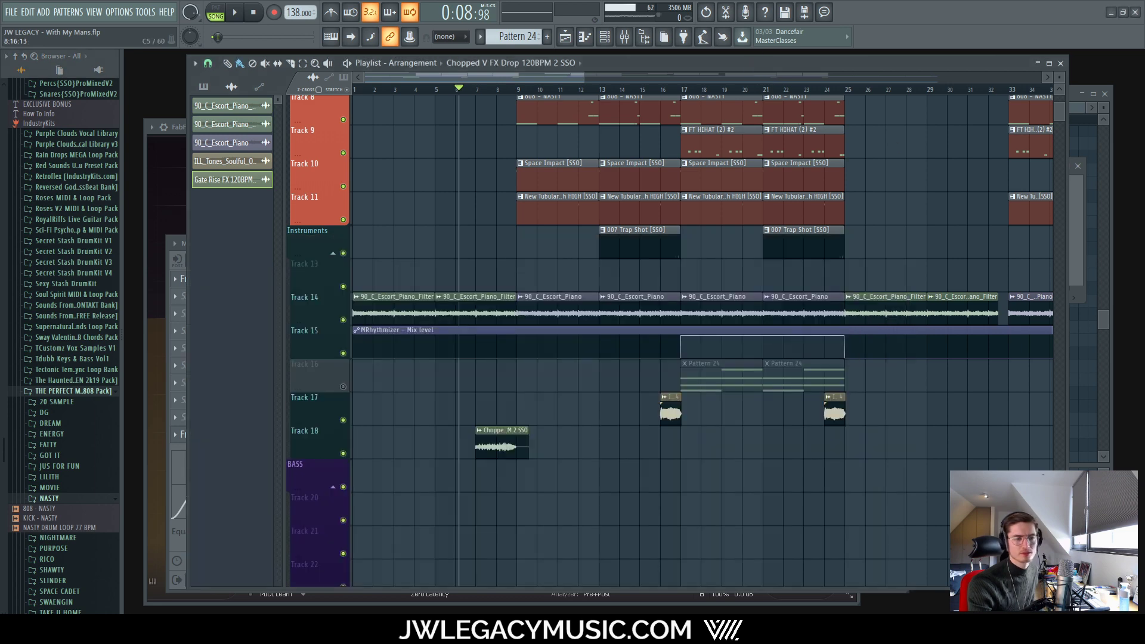
{"action": "scroll", "coordinate": [460, 454], "scroll_direction": "right", "scroll_amount": 2}
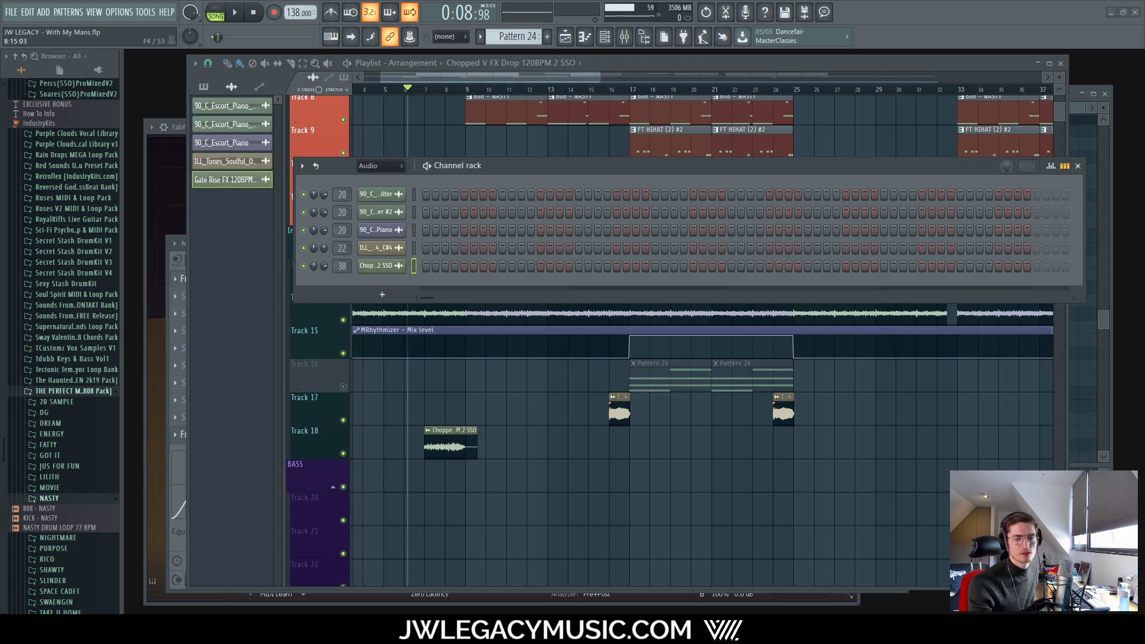
{"action": "left_click_drag", "start_coordinate": [1144, 229], "coordinate": [392, 268]}
{"action": "key", "text": "space"}
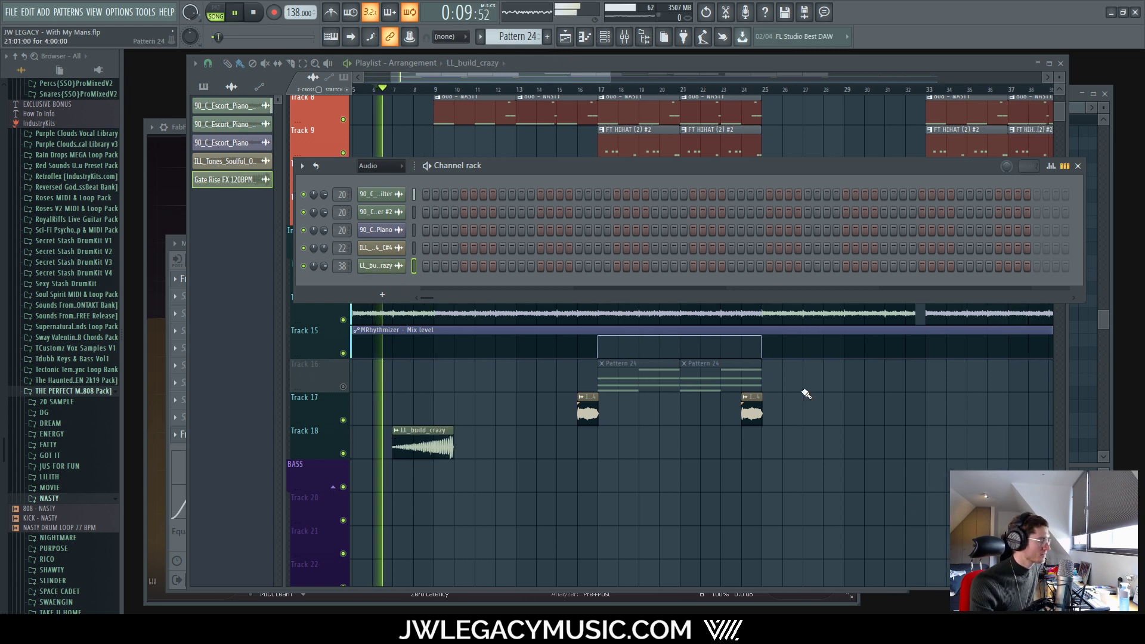
{"action": "key", "text": "space"}
{"action": "scroll", "coordinate": [417, 435], "scroll_direction": "up", "scroll_amount": 5}
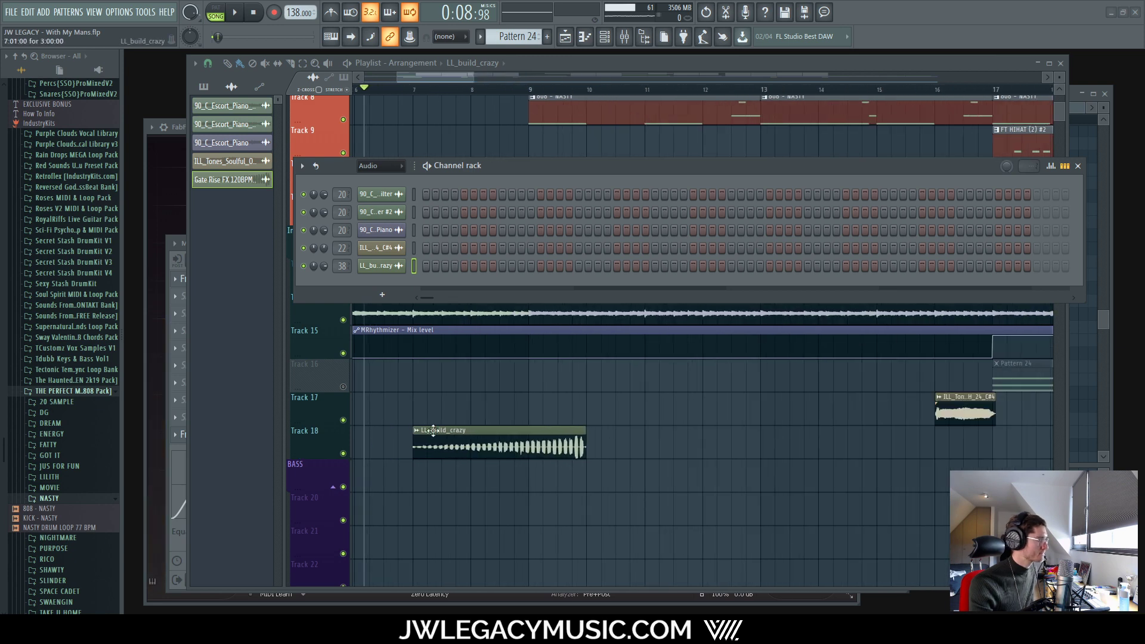
Step: Reset the LL_build_crazy time stretch and move the clip earlier on Track 18
{"action": "double_click", "coordinate": [530, 433]}
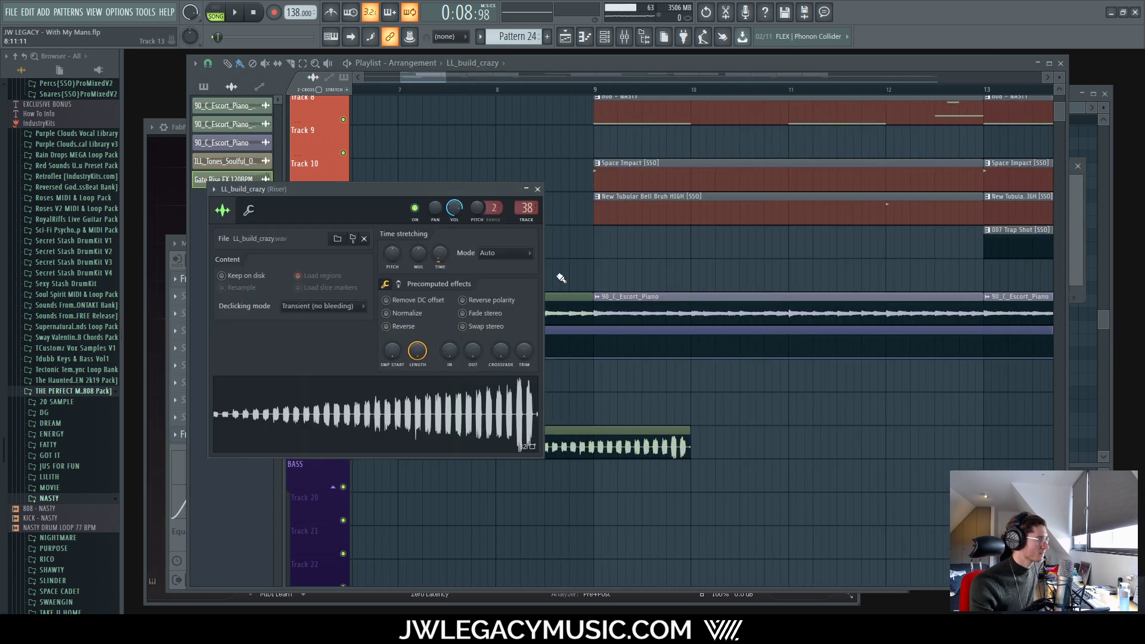
{"action": "right_click", "coordinate": [438, 249]}
{"action": "left_click", "coordinate": [452, 255]}
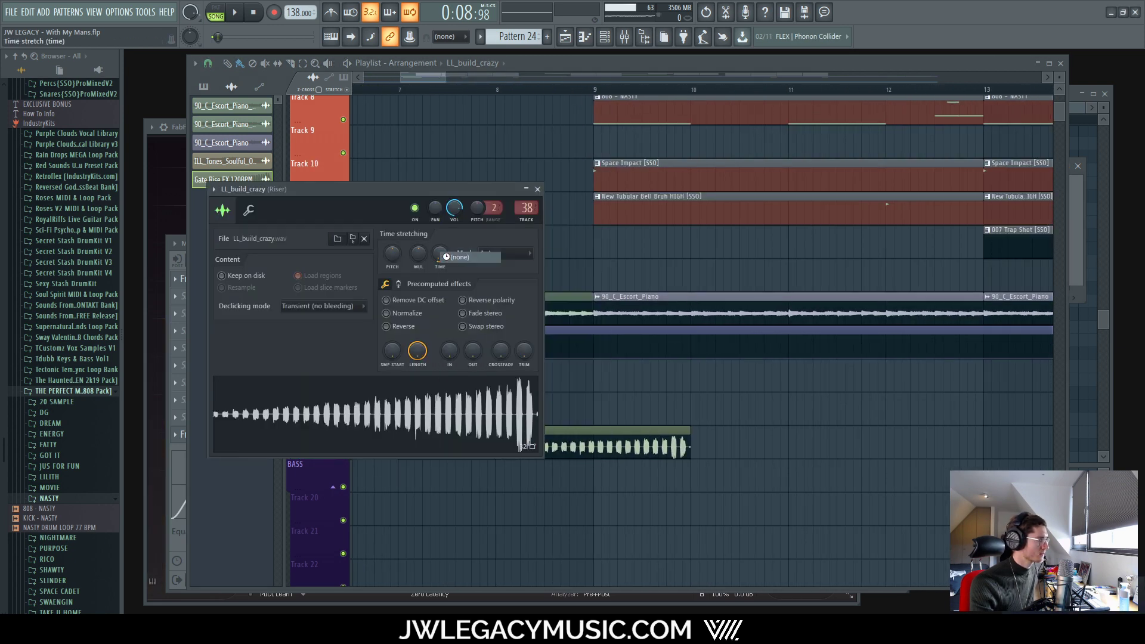
{"action": "left_click", "coordinate": [537, 189]}
{"action": "scroll", "coordinate": [500, 428], "scroll_direction": "down", "scroll_amount": 5}
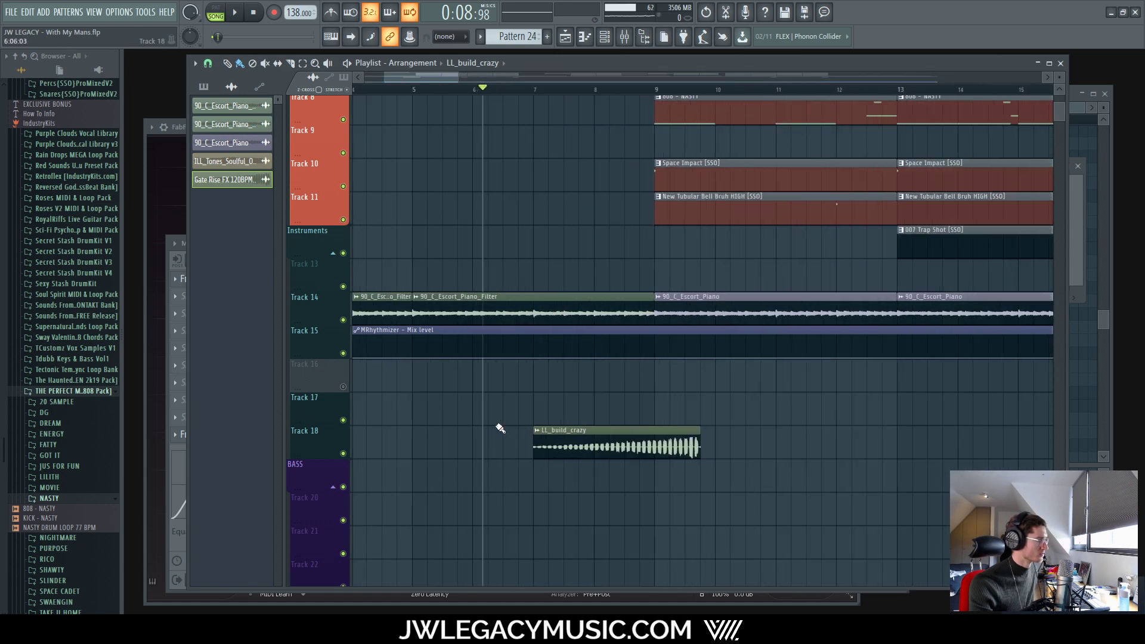
{"action": "left_click_drag", "start_coordinate": [622, 429], "coordinate": [515, 431]}
{"action": "scroll", "coordinate": [498, 435], "scroll_direction": "up", "scroll_amount": 4}
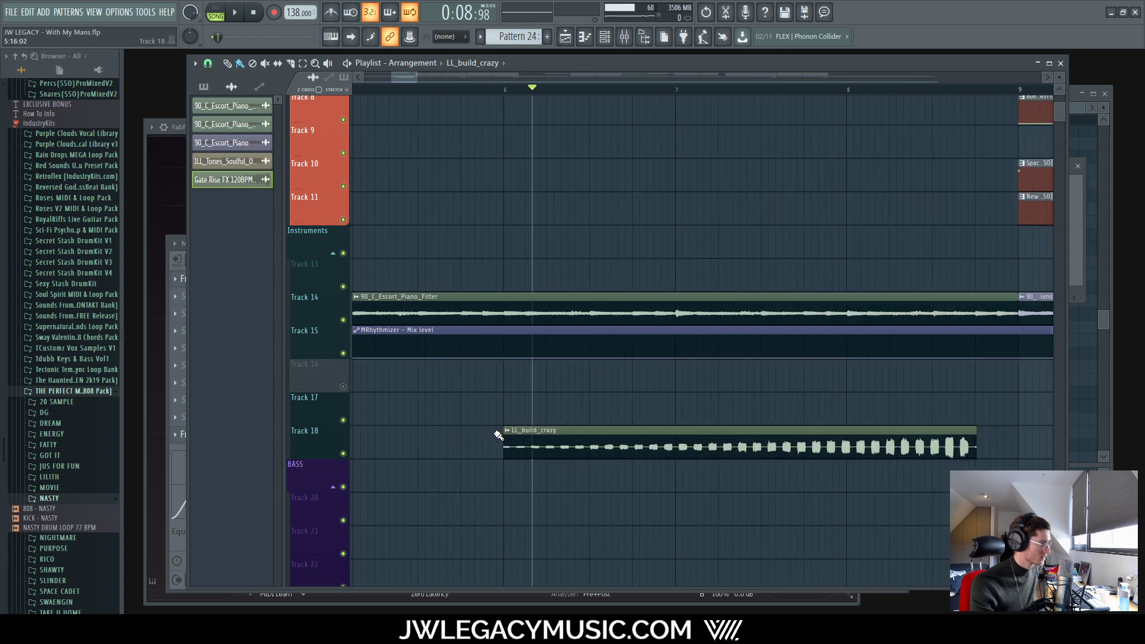
Step: Recheck the riser's sample settings and shift the LL_build_crazy clip later
{"action": "double_click", "coordinate": [561, 432]}
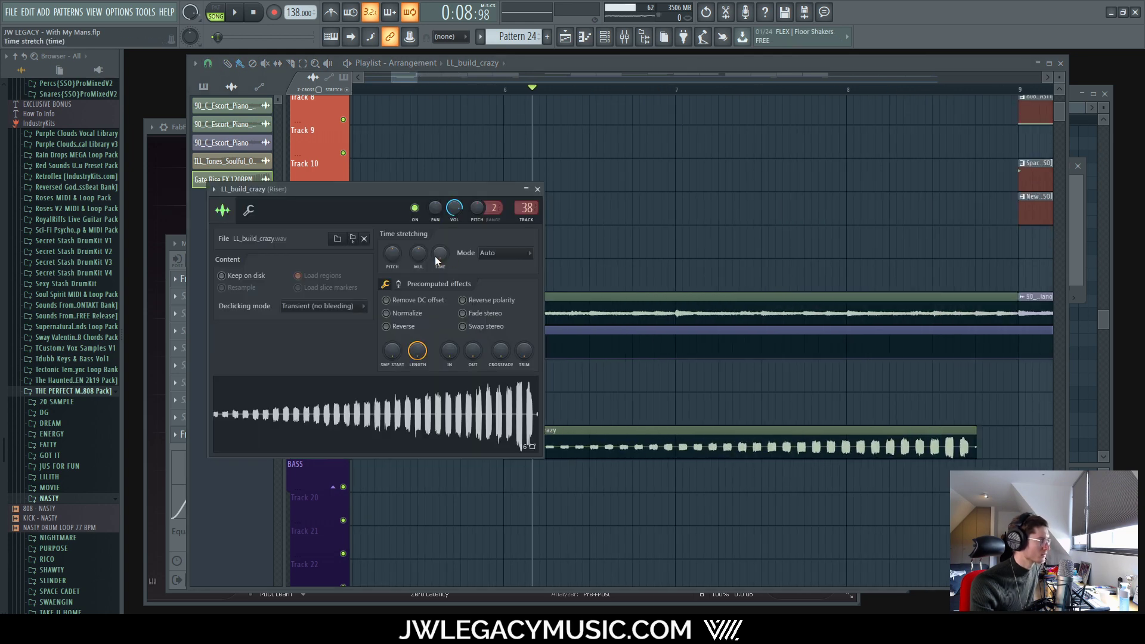
{"action": "scroll", "coordinate": [667, 367], "scroll_direction": "down", "scroll_amount": 4}
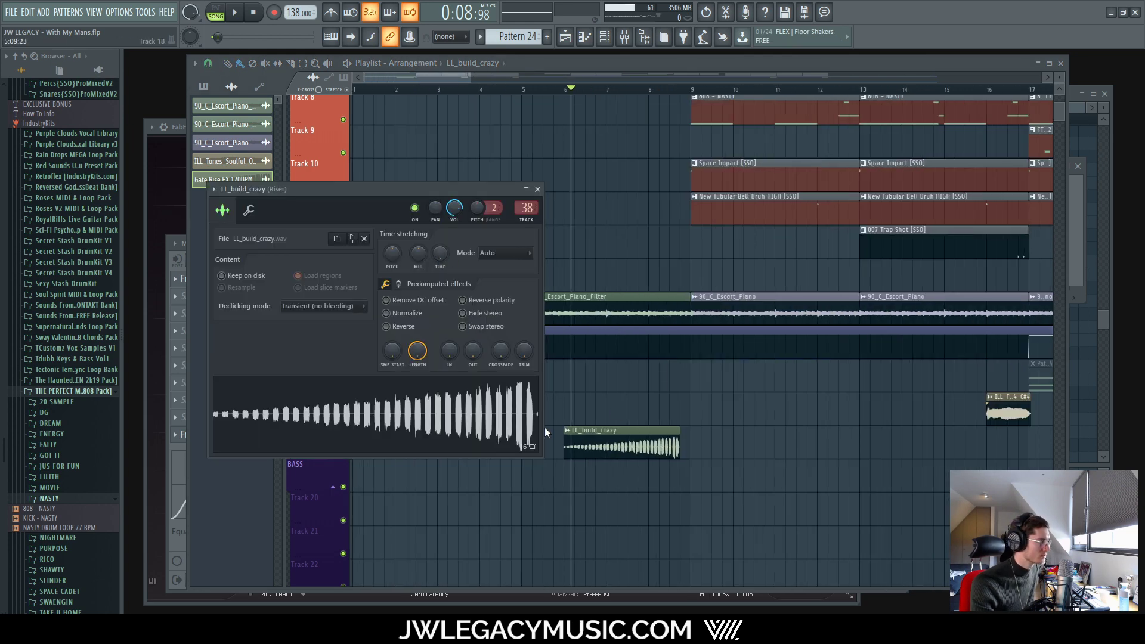
{"action": "scroll", "coordinate": [545, 427], "scroll_direction": "down", "scroll_amount": 3}
{"action": "left_click", "coordinate": [537, 190]}
{"action": "scroll", "coordinate": [447, 435], "scroll_direction": "up", "scroll_amount": 7}
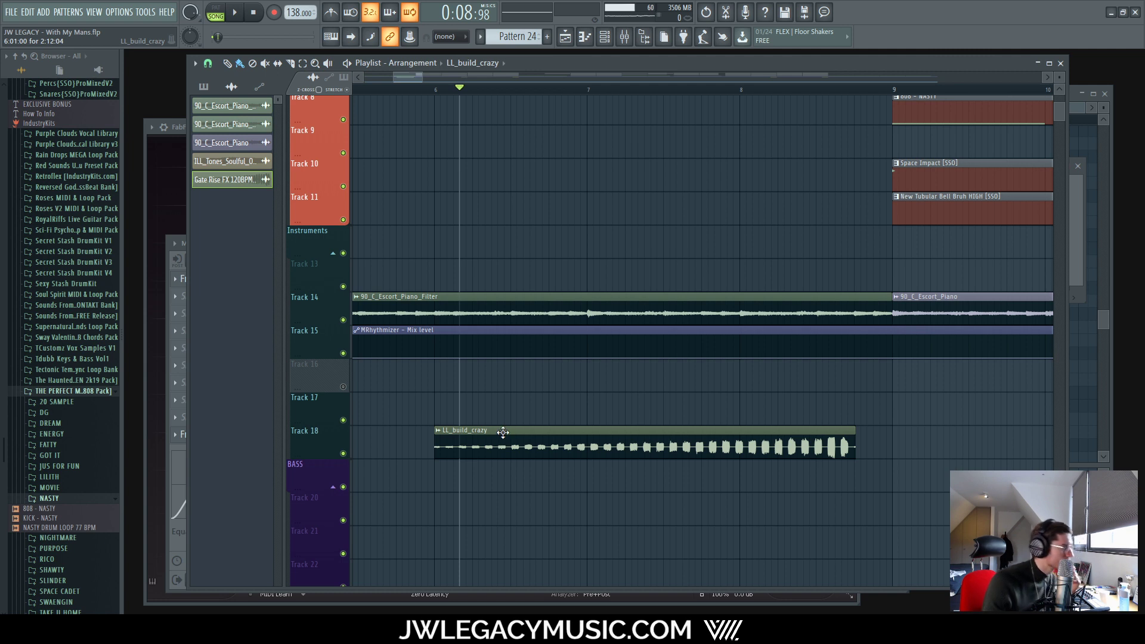
{"action": "left_click_drag", "start_coordinate": [502, 432], "coordinate": [656, 441]}
{"action": "scroll", "coordinate": [573, 448], "scroll_direction": "down", "scroll_amount": 2}
Step: Stretch the riser to end at bar 9, audition it, then reset the stretch and move it later
{"action": "double_click", "coordinate": [698, 430]}
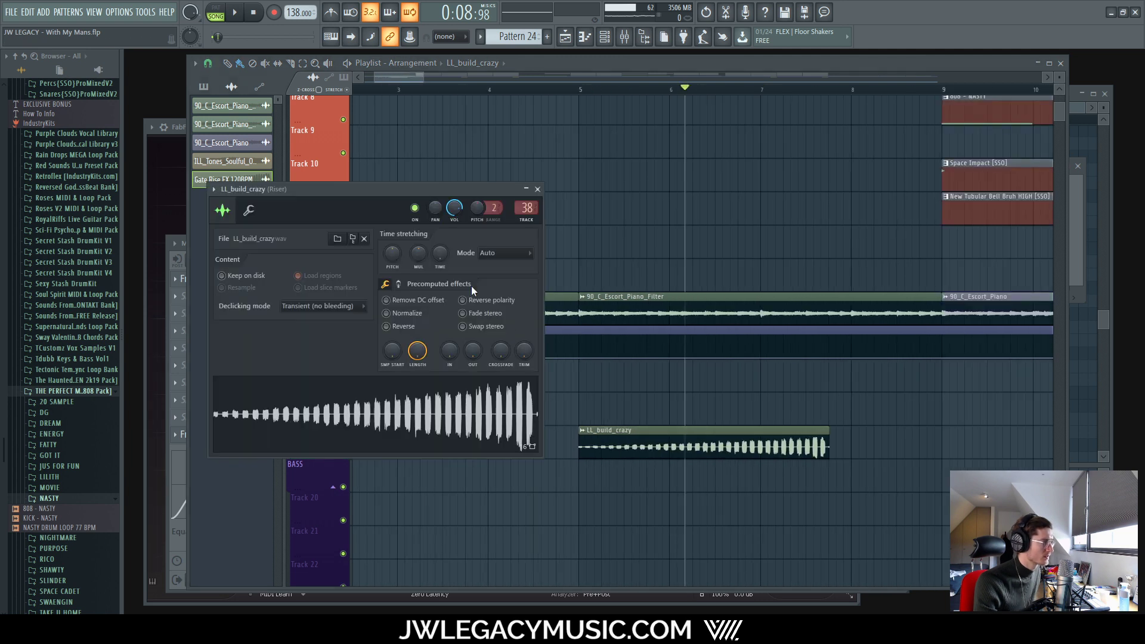
{"action": "left_click_drag", "start_coordinate": [440, 253], "coordinate": [440, 233]}
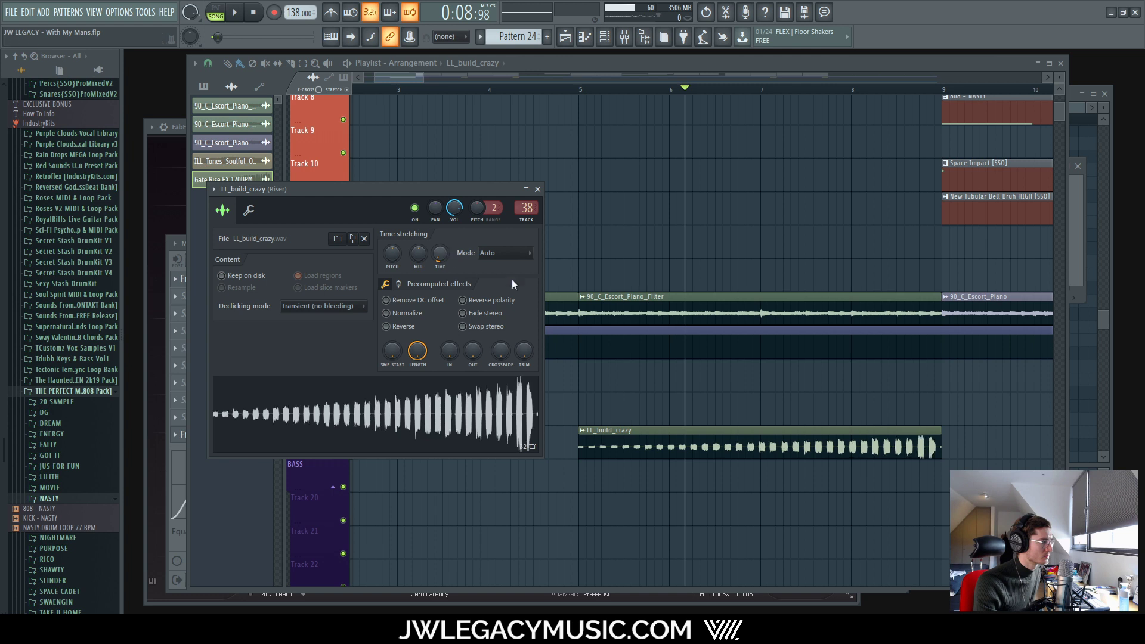
{"action": "key", "text": "space"}
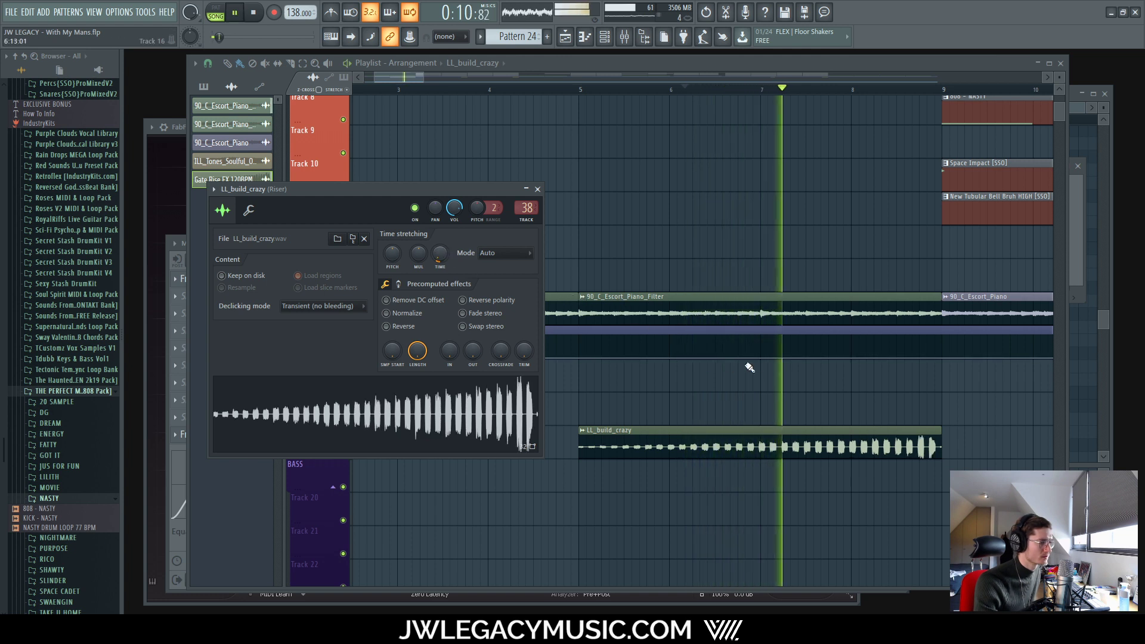
{"action": "key", "text": "space"}
{"action": "right_click", "coordinate": [441, 255]}
{"action": "left_click", "coordinate": [442, 258]}
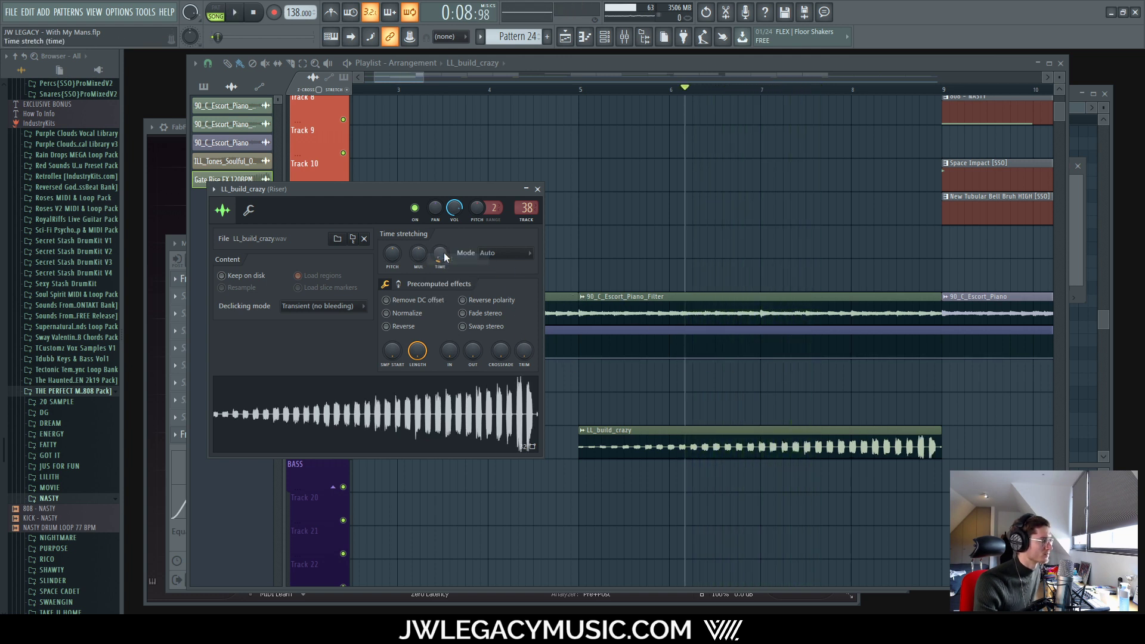
{"action": "right_click", "coordinate": [441, 254]}
{"action": "left_click", "coordinate": [451, 260]}
{"action": "left_click_drag", "start_coordinate": [684, 433], "coordinate": [799, 424]}
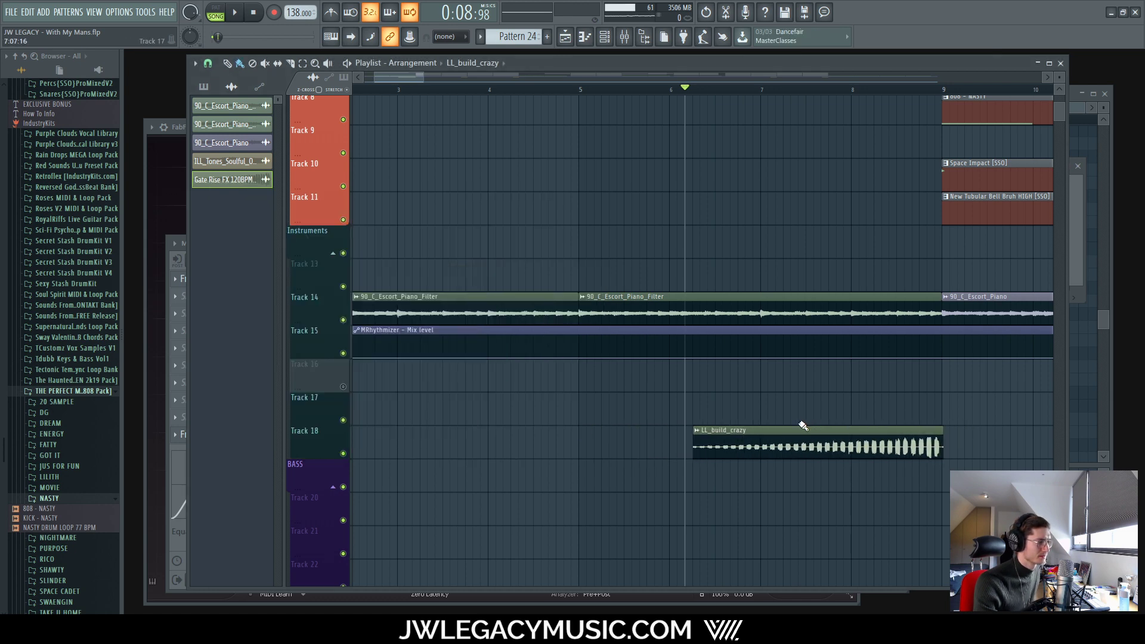
Step: Audition the riser and move the LL_build_crazy clip to about bar 6
{"action": "scroll", "coordinate": [937, 456], "scroll_direction": "up", "scroll_amount": 4}
{"action": "key", "text": "space"}
{"action": "scroll", "coordinate": [899, 449], "scroll_direction": "down", "scroll_amount": 4}
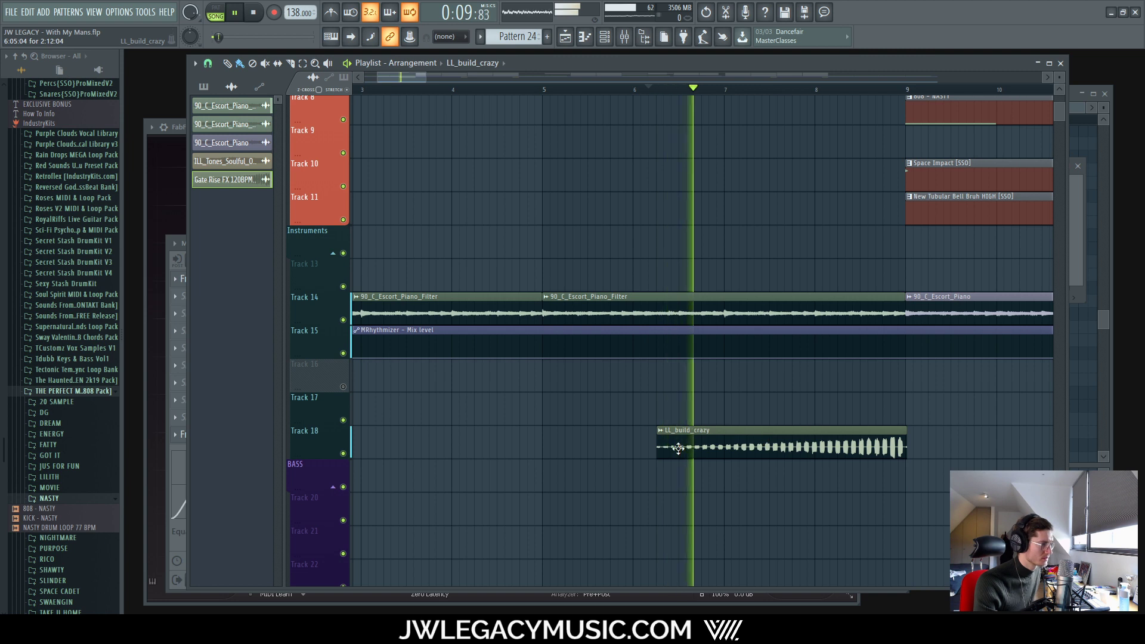
{"action": "key", "text": "space"}
{"action": "scroll", "coordinate": [692, 441], "scroll_direction": "up", "scroll_amount": 2}
{"action": "scroll", "coordinate": [692, 441], "scroll_direction": "up", "scroll_amount": 2}
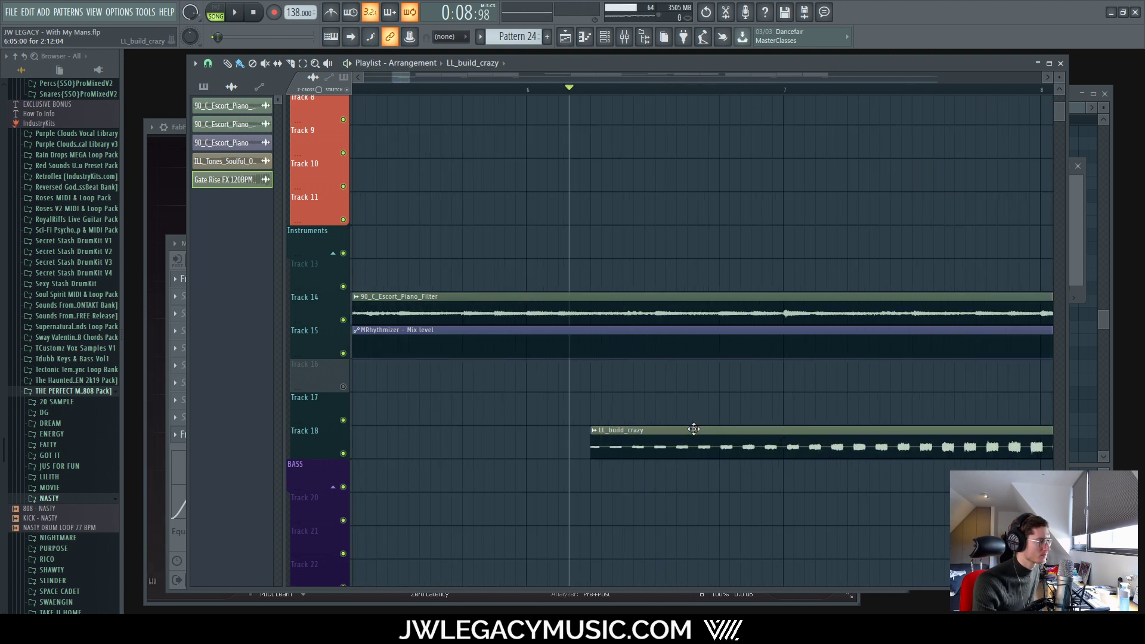
{"action": "left_click_drag", "start_coordinate": [692, 442], "coordinate": [632, 429]}
Step: Stretch the riser so it ends at bar 9 and play it back
{"action": "scroll", "coordinate": [830, 444], "scroll_direction": "down", "scroll_amount": 5}
{"action": "scroll", "coordinate": [753, 427], "scroll_direction": "up", "scroll_amount": 4}
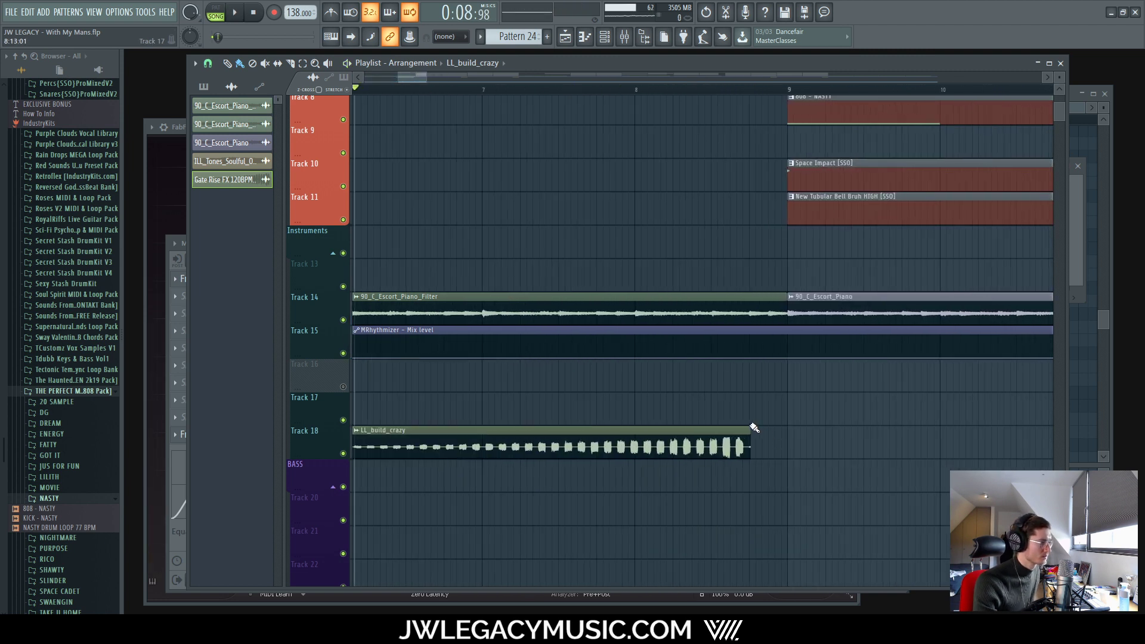
{"action": "left_click_drag", "start_coordinate": [748, 430], "coordinate": [785, 433]}
{"action": "key", "text": "space"}
{"action": "scroll", "coordinate": [775, 433], "scroll_direction": "down", "scroll_amount": 5}
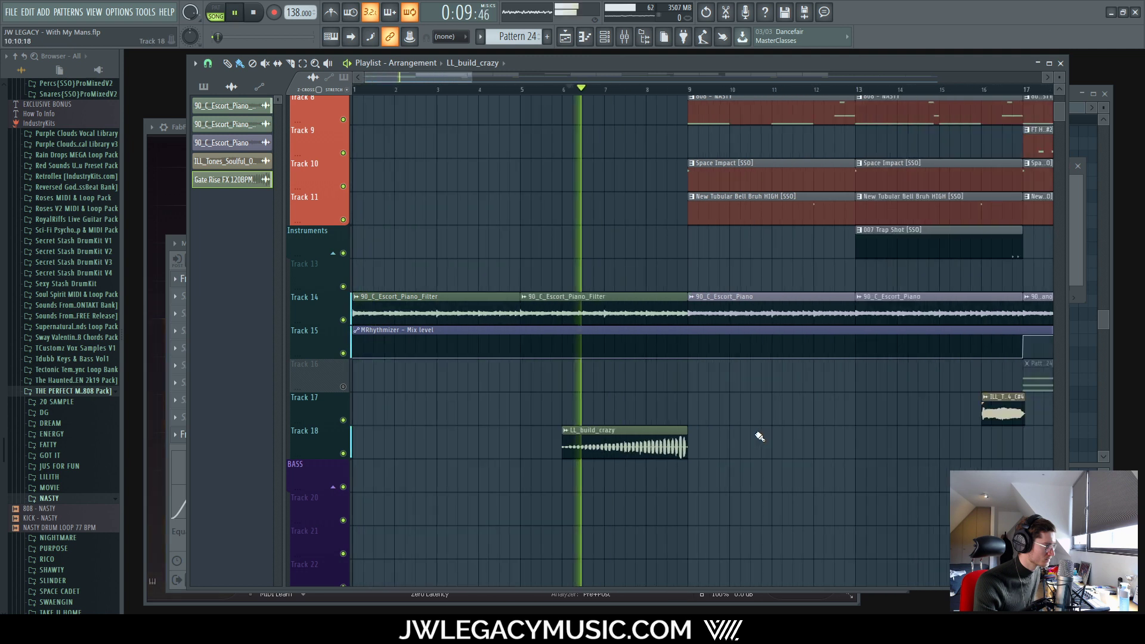
{"action": "scroll", "coordinate": [707, 430], "scroll_direction": "up", "scroll_amount": 6}
{"action": "key", "text": "space"}
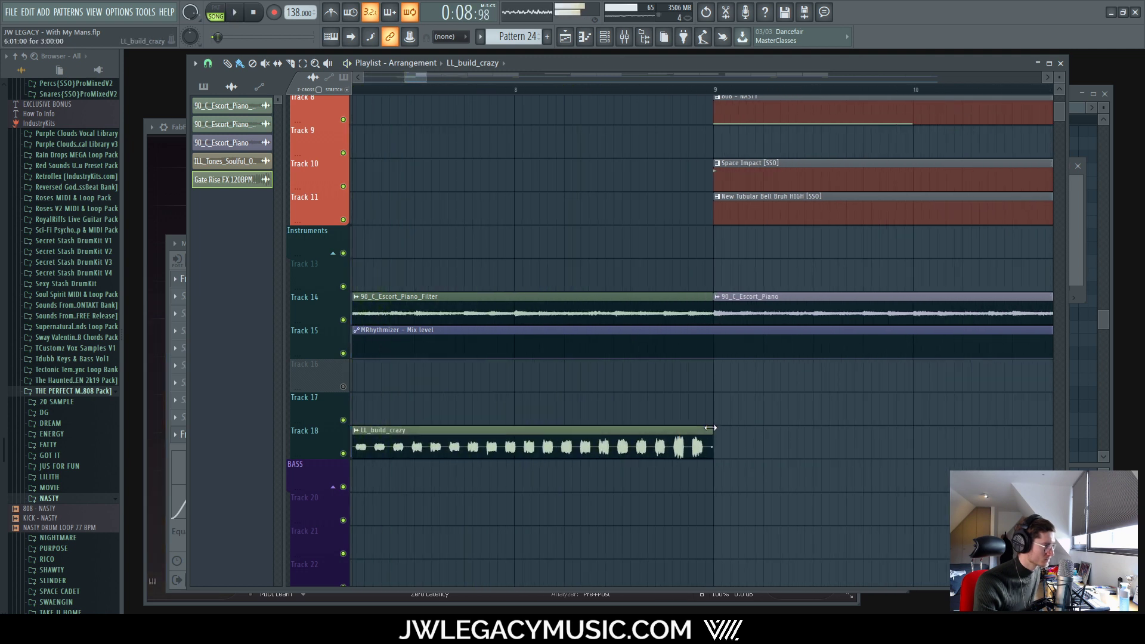
Step: Fine-tune the riser's stretched length so it ends just short of bar 9
{"action": "left_click_drag", "start_coordinate": [714, 429], "coordinate": [721, 428]}
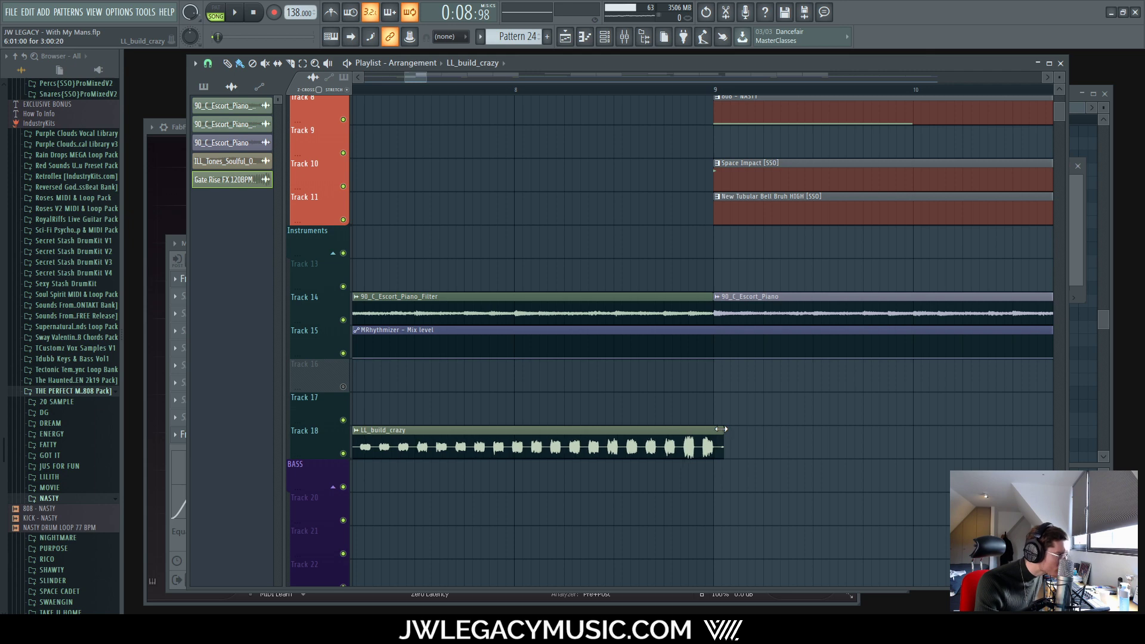
{"action": "scroll", "coordinate": [661, 437], "scroll_direction": "down", "scroll_amount": 5}
{"action": "scroll", "coordinate": [427, 437], "scroll_direction": "up", "scroll_amount": 5}
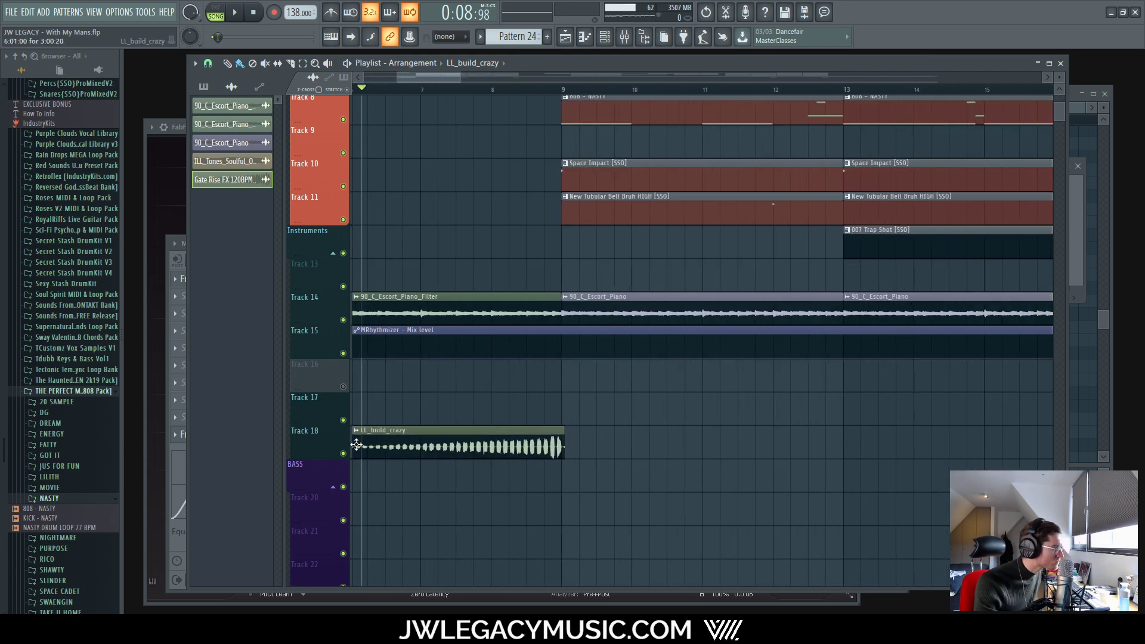
{"action": "left_click_drag", "start_coordinate": [404, 77], "coordinate": [402, 77]}
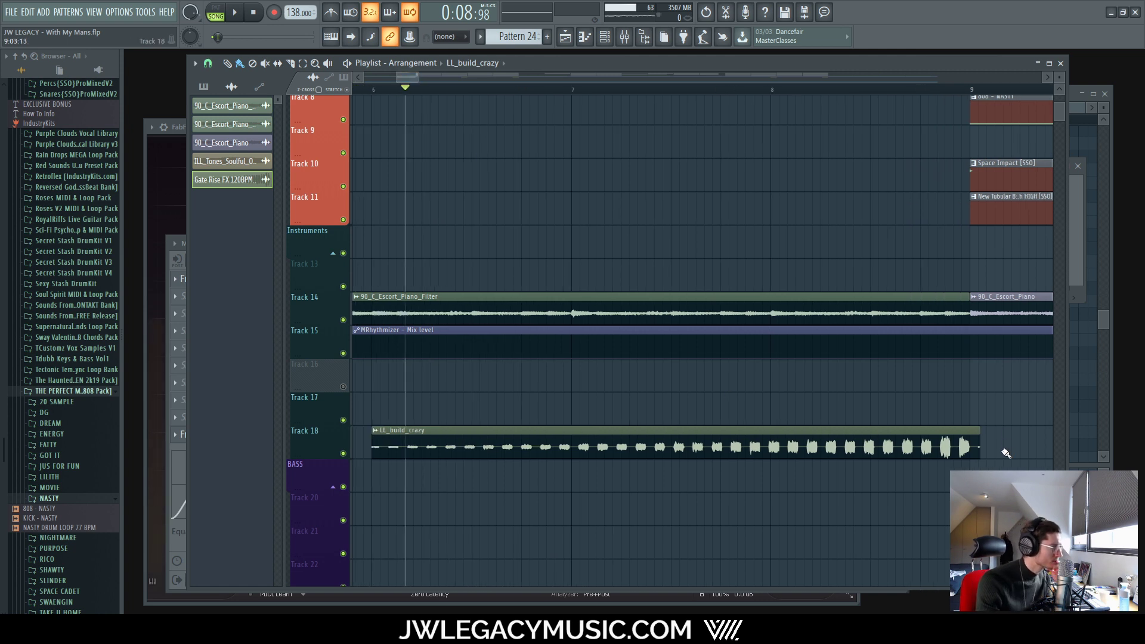
{"action": "left_click_drag", "start_coordinate": [978, 429], "coordinate": [905, 444]}
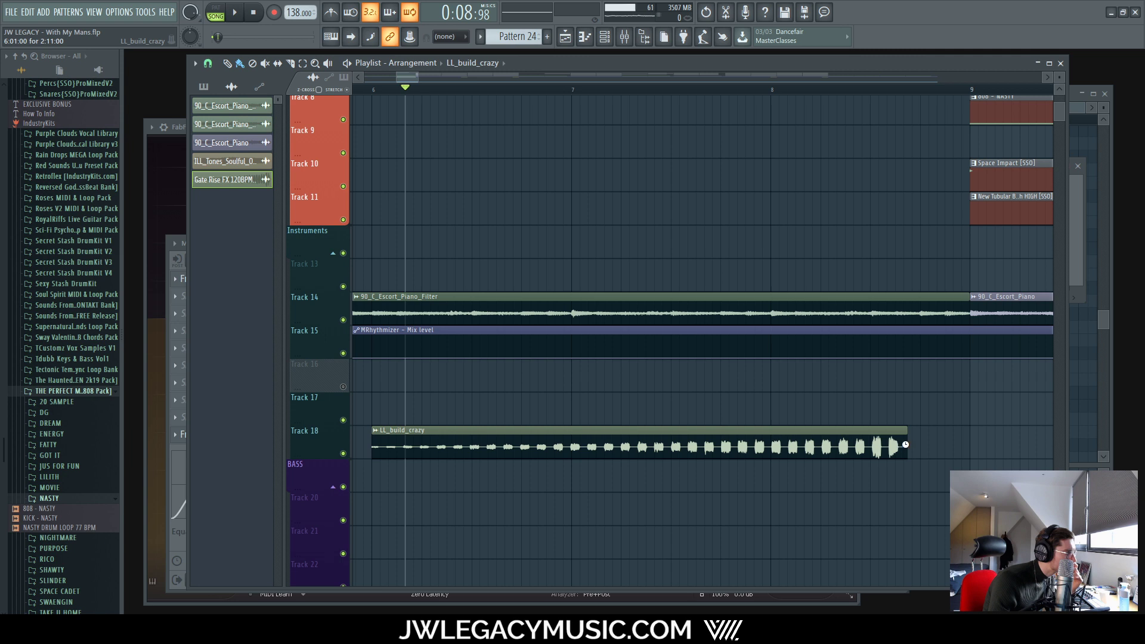
Step: Move the riser clip later on Track 18, audition it, then nudge it back earlier
{"action": "left_click_drag", "start_coordinate": [800, 425], "coordinate": [862, 425]}
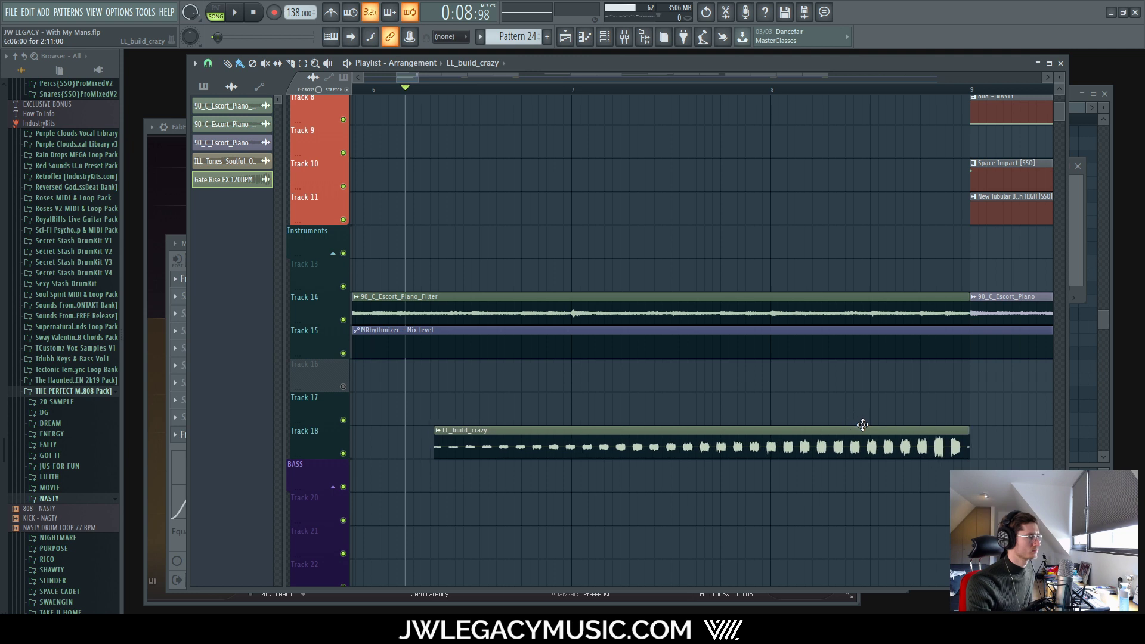
{"action": "key", "text": "space"}
{"action": "scroll", "coordinate": [736, 429], "scroll_direction": "down", "scroll_amount": 6}
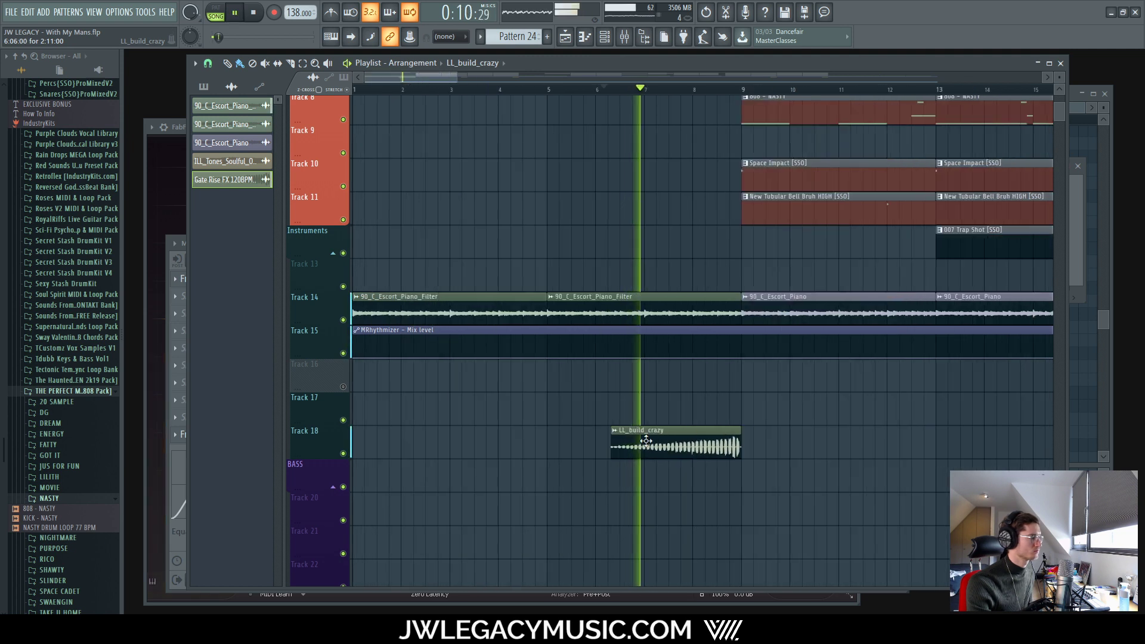
{"action": "scroll", "coordinate": [647, 431], "scroll_direction": "up", "scroll_amount": 6}
{"action": "key", "text": "space"}
{"action": "mouse_move", "coordinate": [650, 425]}
{"action": "left_mouse_down"}
{"action": "mouse_move", "coordinate": [659, 427]}
{"action": "mouse_move", "coordinate": [631, 416]}
{"action": "left_mouse_up"}
{"action": "scroll", "coordinate": [631, 416], "scroll_direction": "down", "scroll_amount": 3}
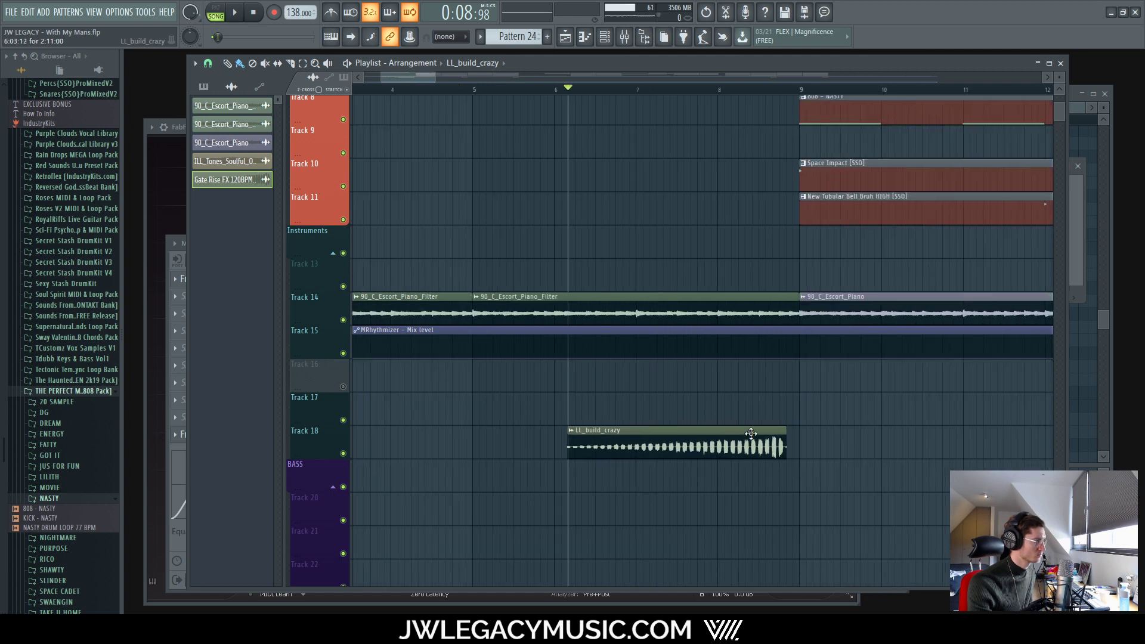
{"action": "scroll", "coordinate": [738, 434], "scroll_direction": "up", "scroll_amount": 2}
Step: Shift the riser one snap step later and listen to it in the arrangement
{"action": "left_click_drag", "start_coordinate": [721, 434], "coordinate": [733, 435]}
{"action": "key", "text": "space"}
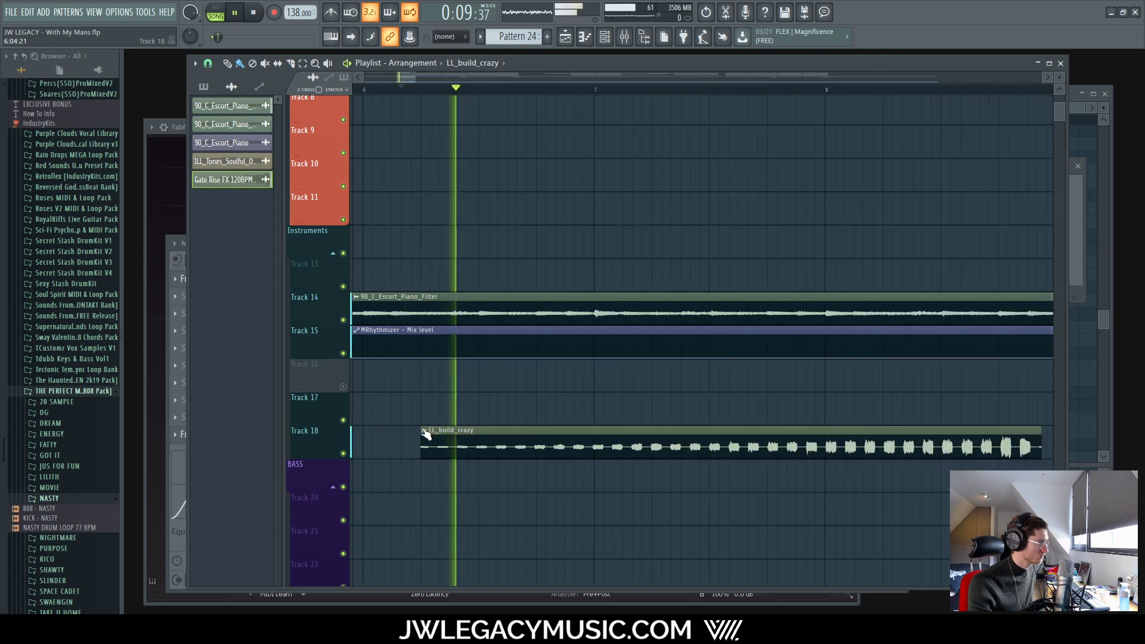
{"action": "scroll", "coordinate": [454, 429], "scroll_direction": "down", "scroll_amount": 6}
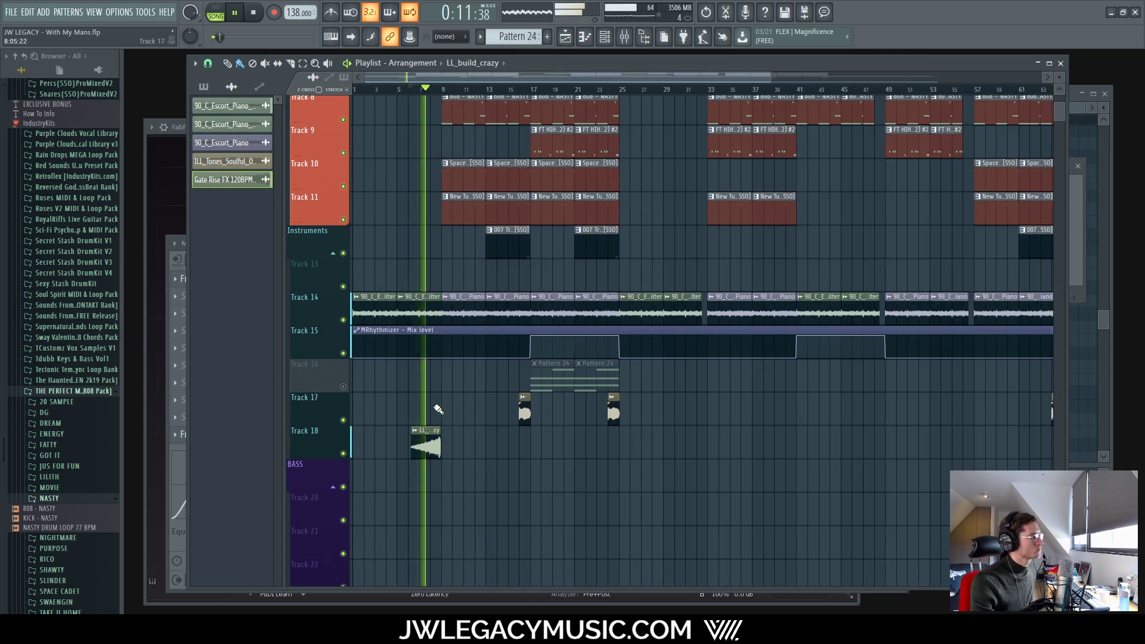
{"action": "scroll", "coordinate": [378, 375], "scroll_direction": "up", "scroll_amount": 3}
{"action": "scroll", "coordinate": [617, 394], "scroll_direction": "up", "scroll_amount": 3}
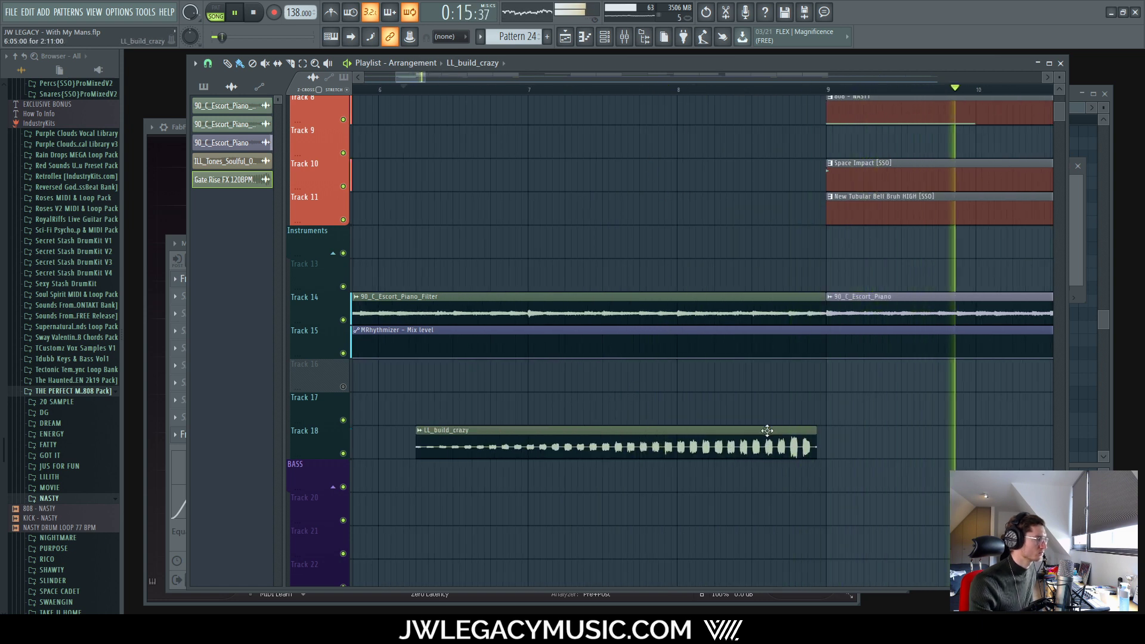
{"action": "key", "text": "space"}
Step: Nudge the riser slightly later and play it into the drop at bar 9
{"action": "left_click_drag", "start_coordinate": [767, 434], "coordinate": [792, 437]}
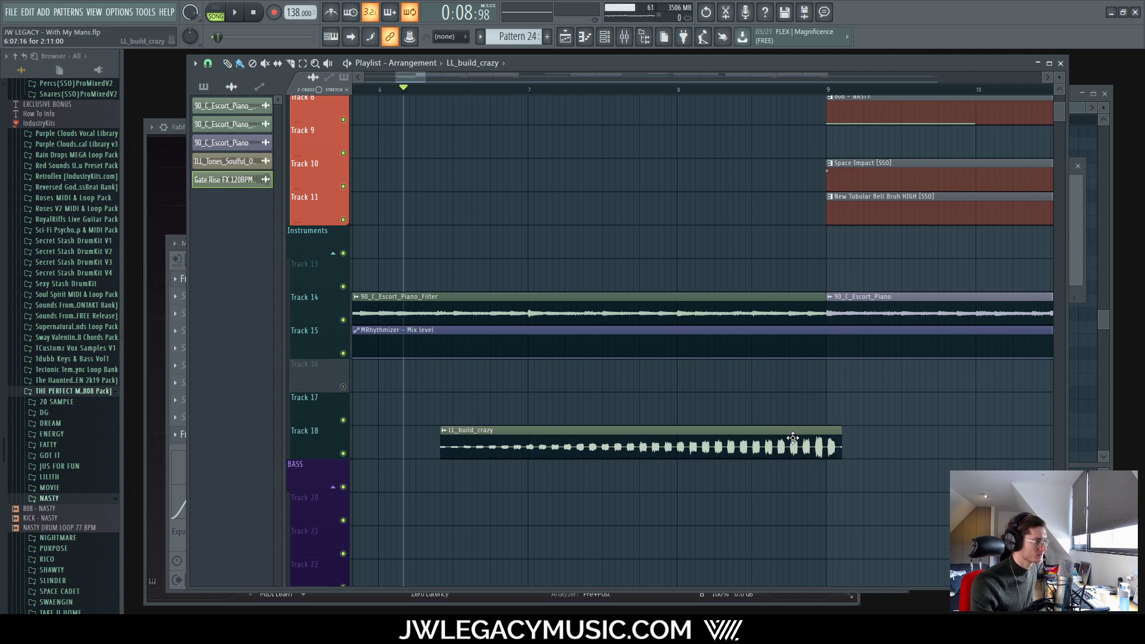
{"action": "key", "text": "space"}
{"action": "scroll", "coordinate": [832, 429], "scroll_direction": "up", "scroll_amount": 4}
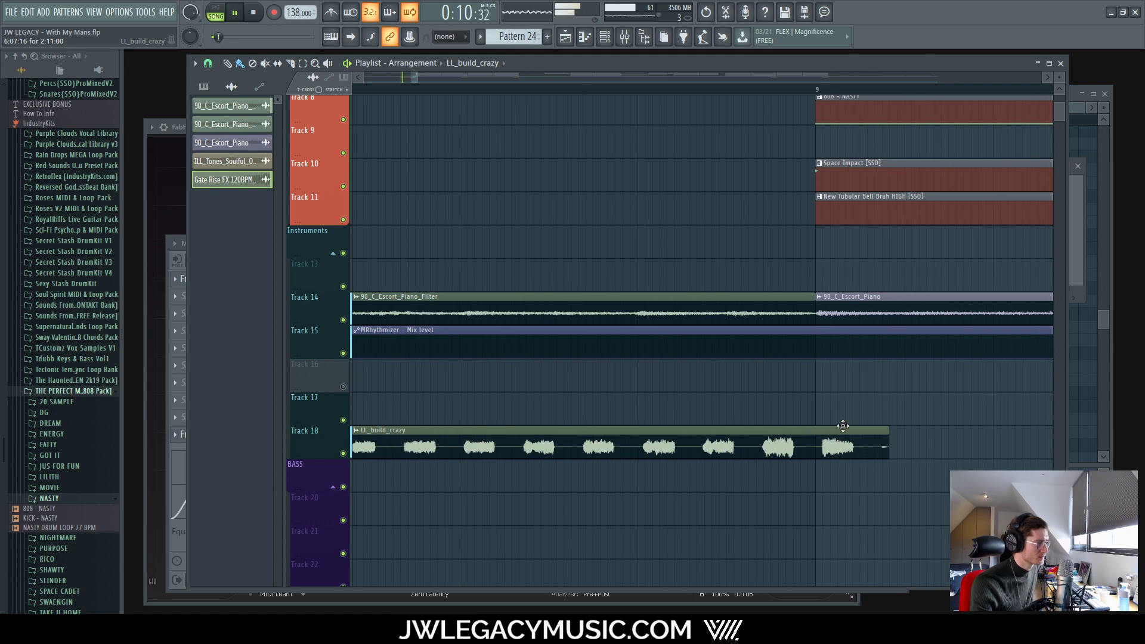
{"action": "scroll", "coordinate": [842, 426], "scroll_direction": "down", "scroll_amount": 5}
{"action": "scroll", "coordinate": [706, 414], "scroll_direction": "up", "scroll_amount": 4}
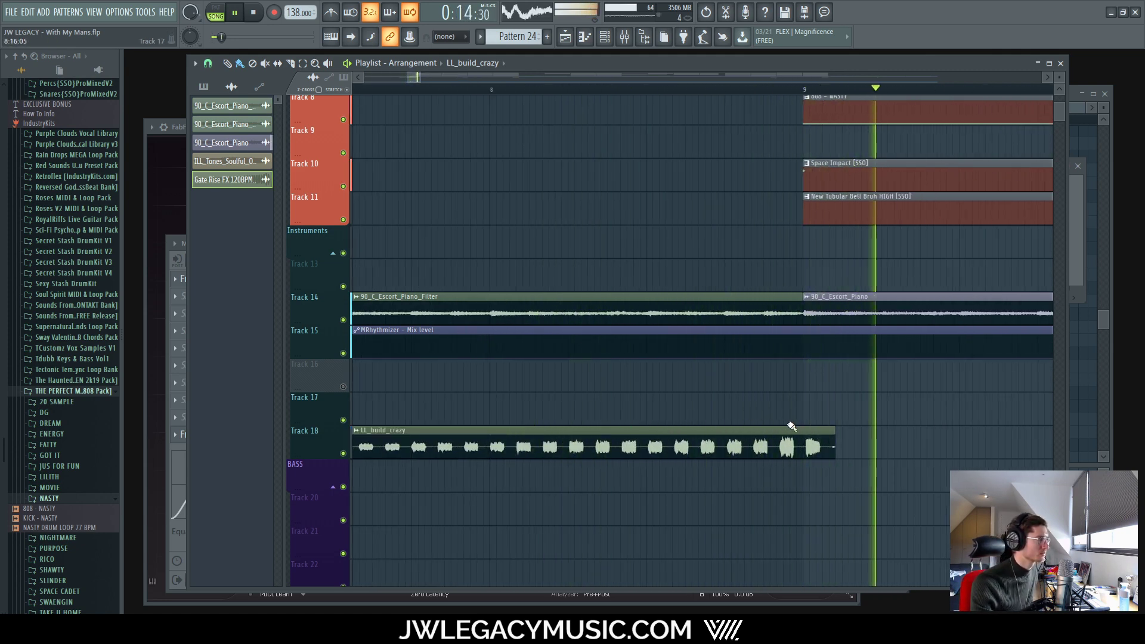
{"action": "scroll", "coordinate": [687, 427], "scroll_direction": "down", "scroll_amount": 4}
{"action": "key", "text": "space"}
Step: Nudge the riser clip earlier and add the LL_riser_pink sample as a new channel
{"action": "left_click_drag", "start_coordinate": [597, 432], "coordinate": [586, 432]}
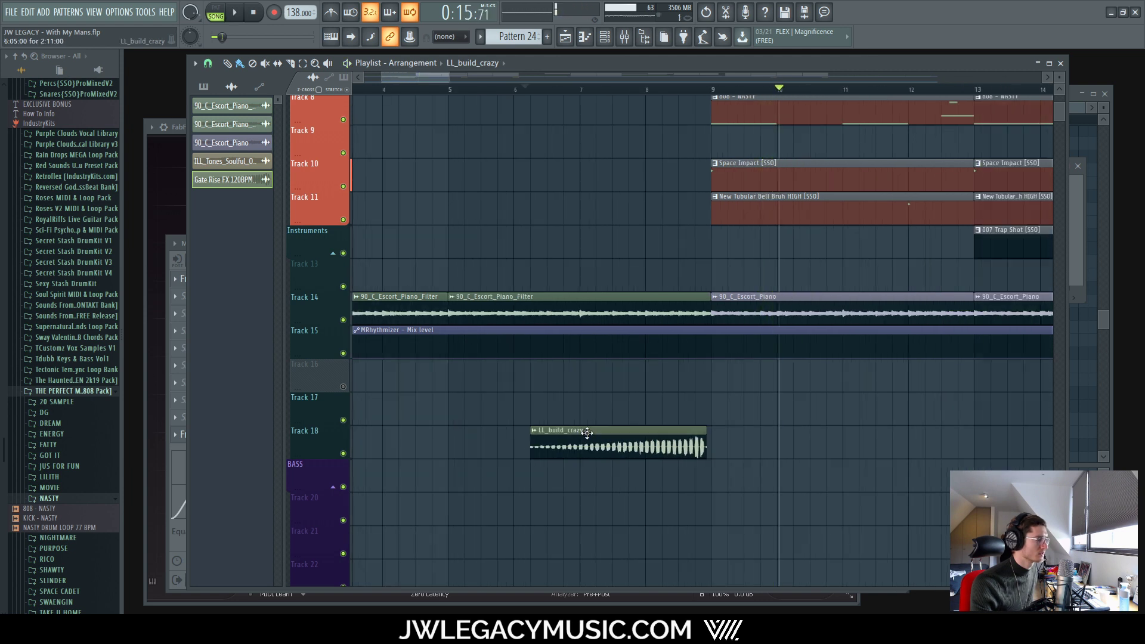
{"action": "double_click", "coordinate": [589, 429]}
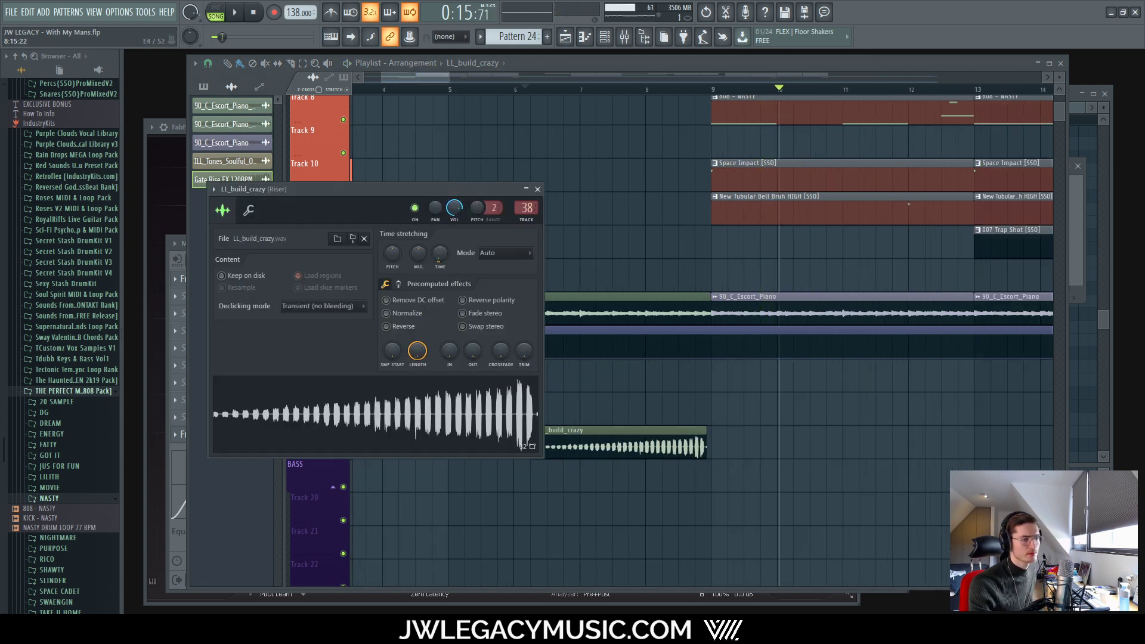
{"action": "left_click", "coordinate": [627, 35]}
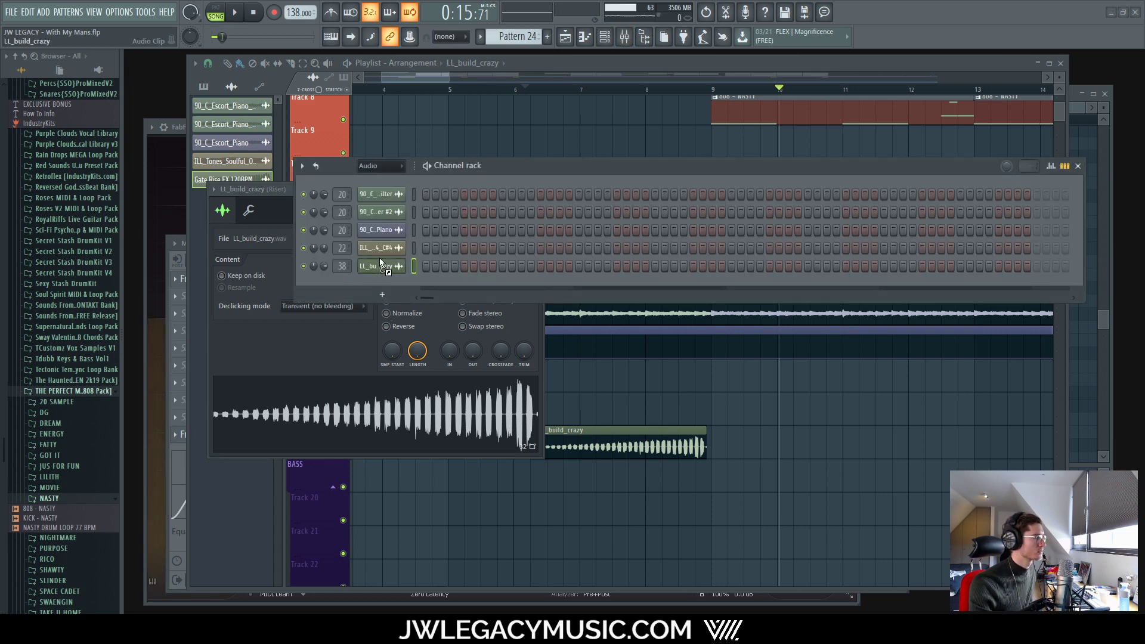
{"action": "left_click_drag", "start_coordinate": [379, 258], "coordinate": [382, 290]}
{"action": "left_click", "coordinate": [271, 350]}
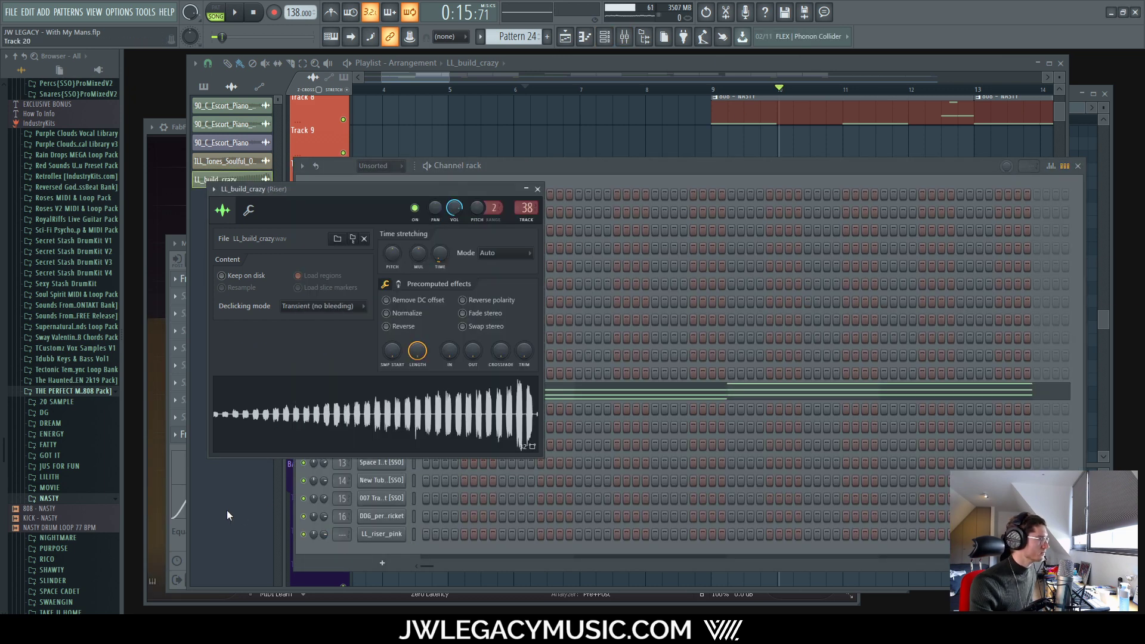
Step: Reset the riser's time stretch and return to the arrangement
{"action": "right_click", "coordinate": [449, 249]}
{"action": "left_click", "coordinate": [458, 256]}
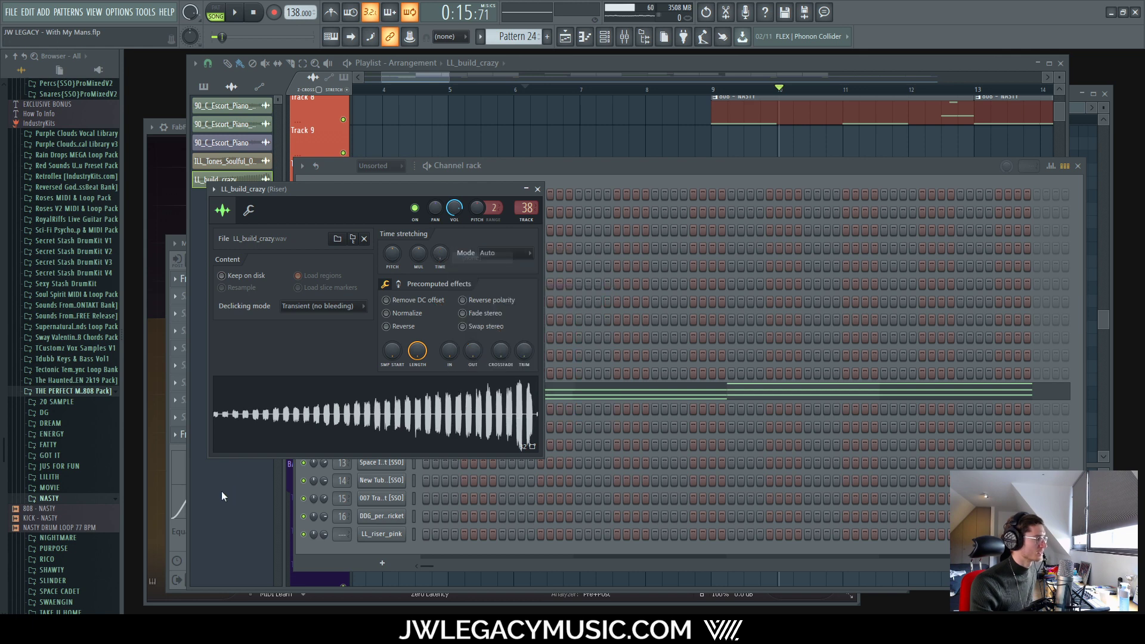
{"action": "left_click", "coordinate": [221, 492]}
{"action": "scroll", "coordinate": [562, 453], "scroll_direction": "up", "scroll_amount": 4}
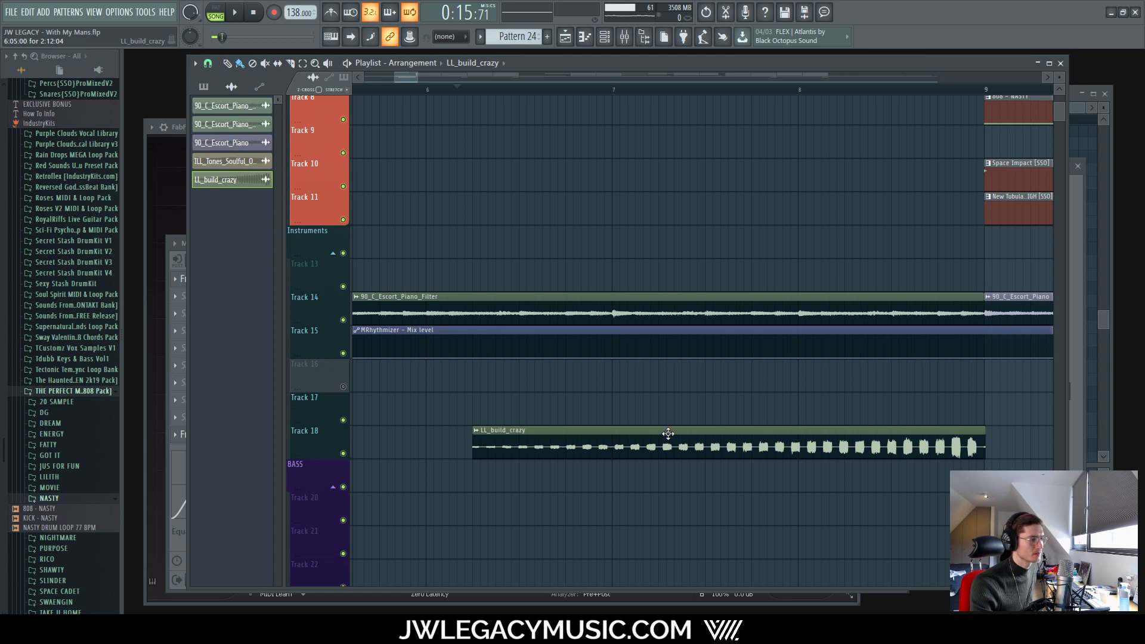
Step: Show channels from all groups and delete the LL_riser_pink channel
{"action": "left_click", "coordinate": [605, 38]}
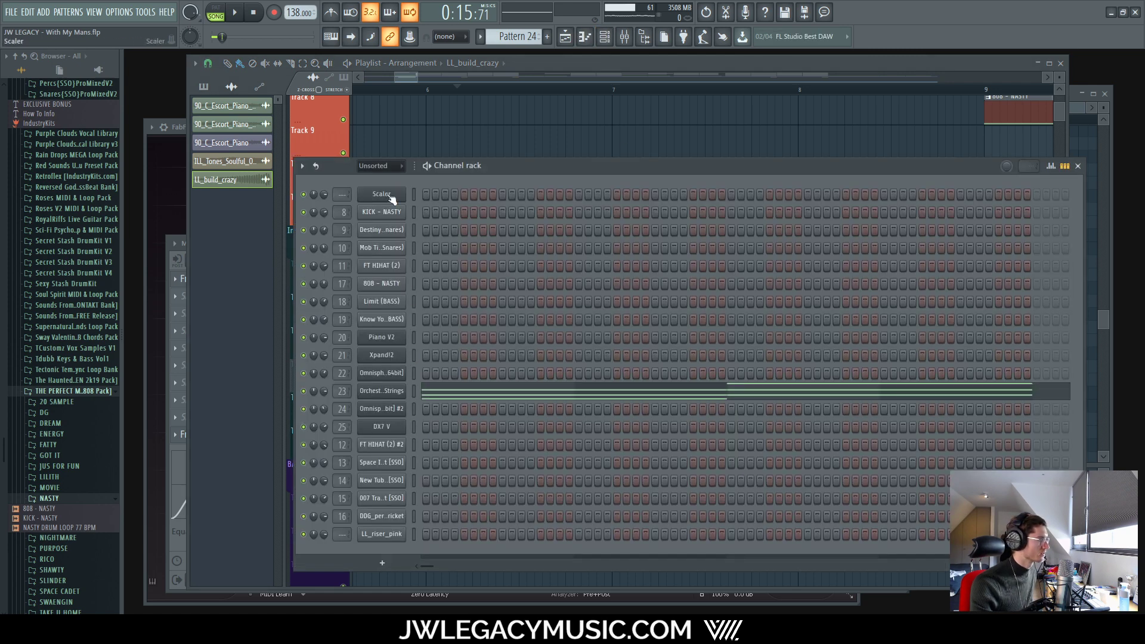
{"action": "left_click", "coordinate": [380, 166]}
{"action": "left_click", "coordinate": [383, 177]}
{"action": "scroll", "coordinate": [417, 566], "scroll_direction": "down", "scroll_amount": 3}
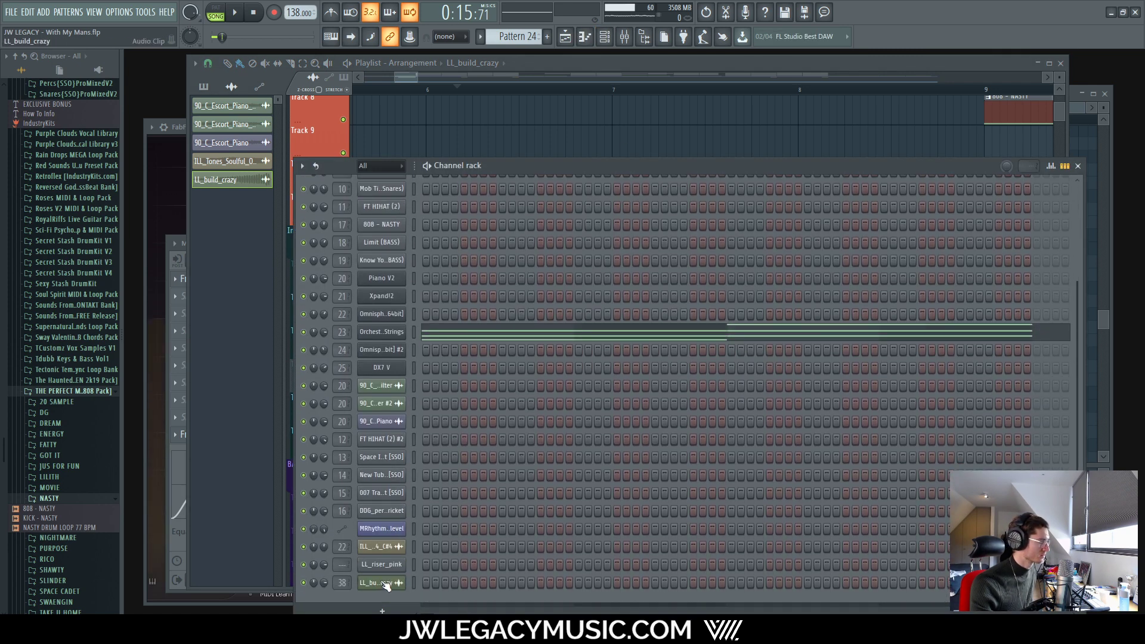
{"action": "right_click", "coordinate": [382, 565]}
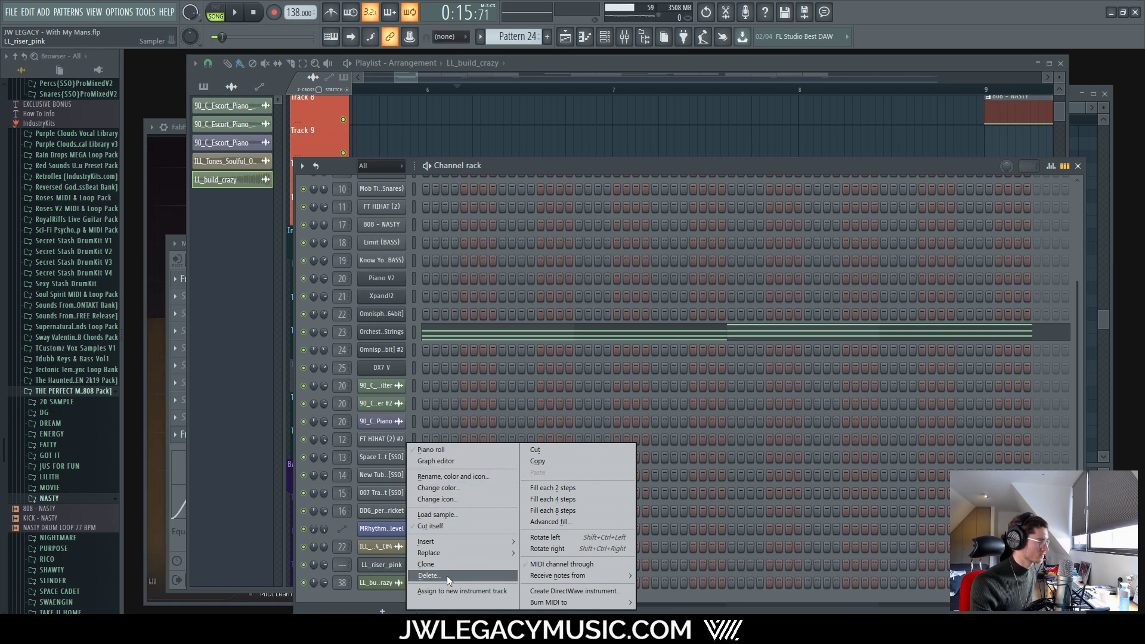
{"action": "left_click", "coordinate": [428, 575]}
{"action": "left_click", "coordinate": [626, 355]}
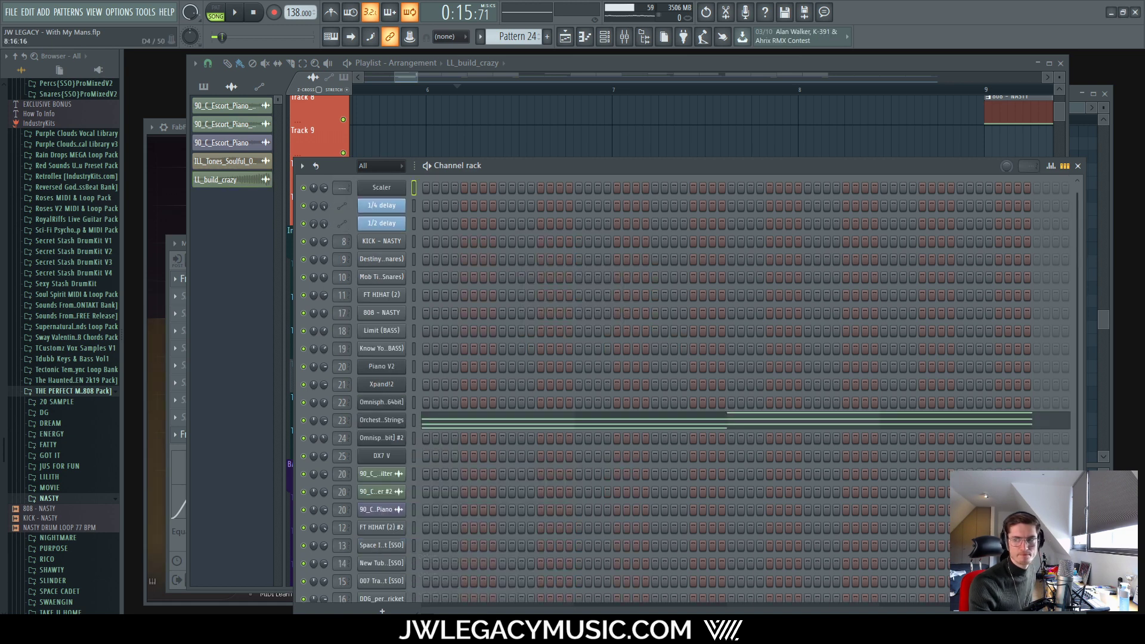
Step: Enlarge the Channel rack so the full channel list is visible
{"action": "left_click", "coordinate": [392, 599]}
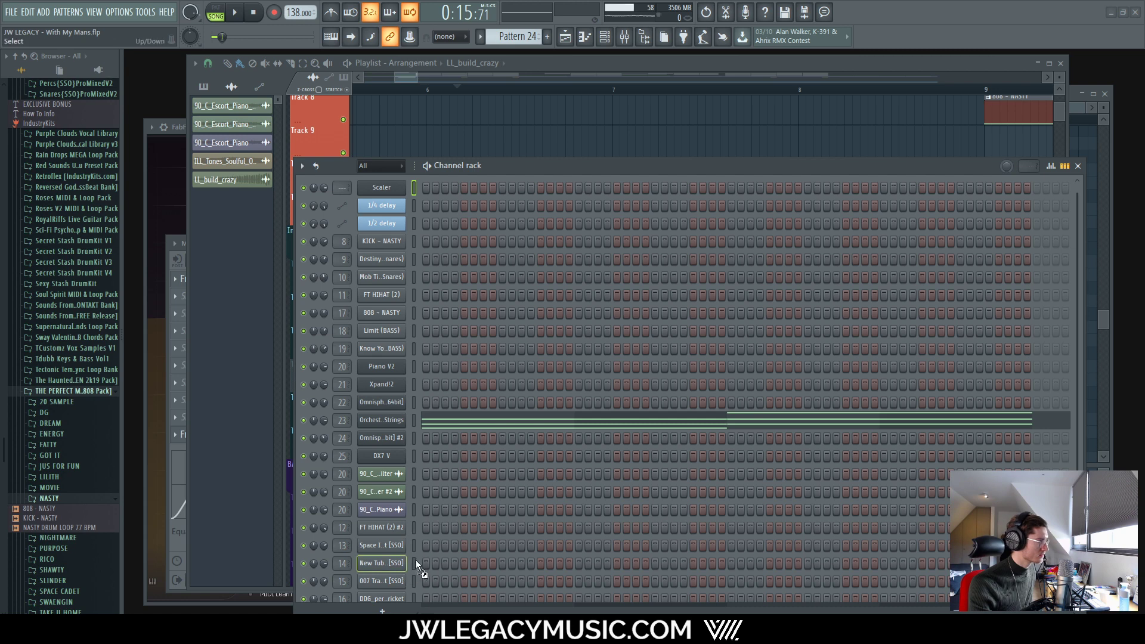
{"action": "left_click_drag", "start_coordinate": [682, 166], "coordinate": [682, 74]}
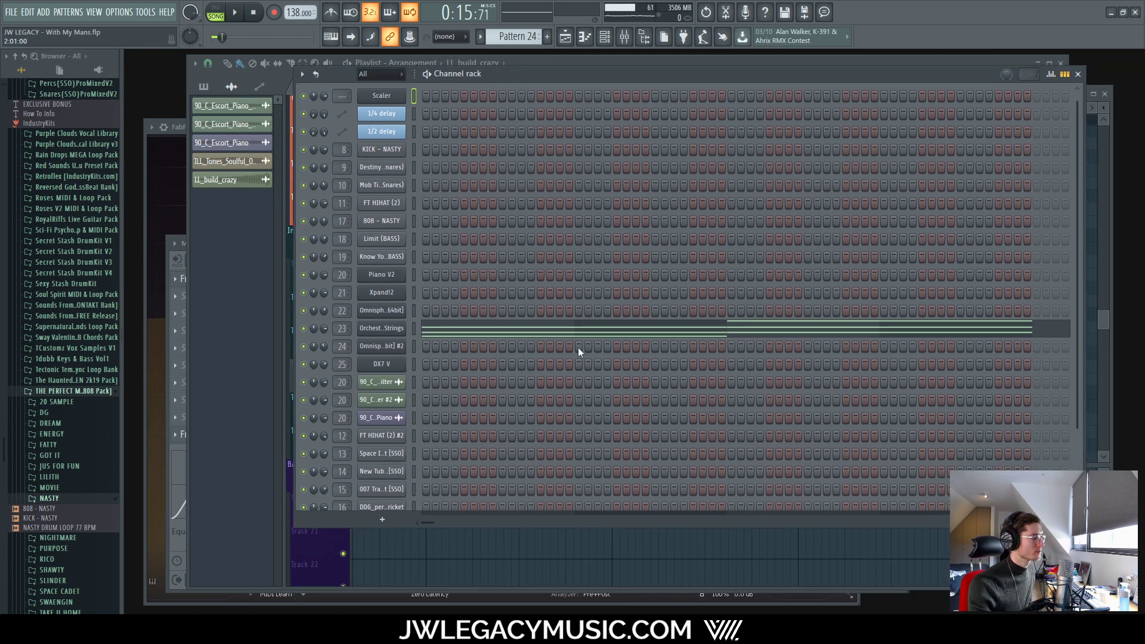
{"action": "scroll", "coordinate": [572, 351], "scroll_direction": "down", "scroll_amount": 4}
{"action": "left_click_drag", "start_coordinate": [487, 526], "coordinate": [491, 578]}
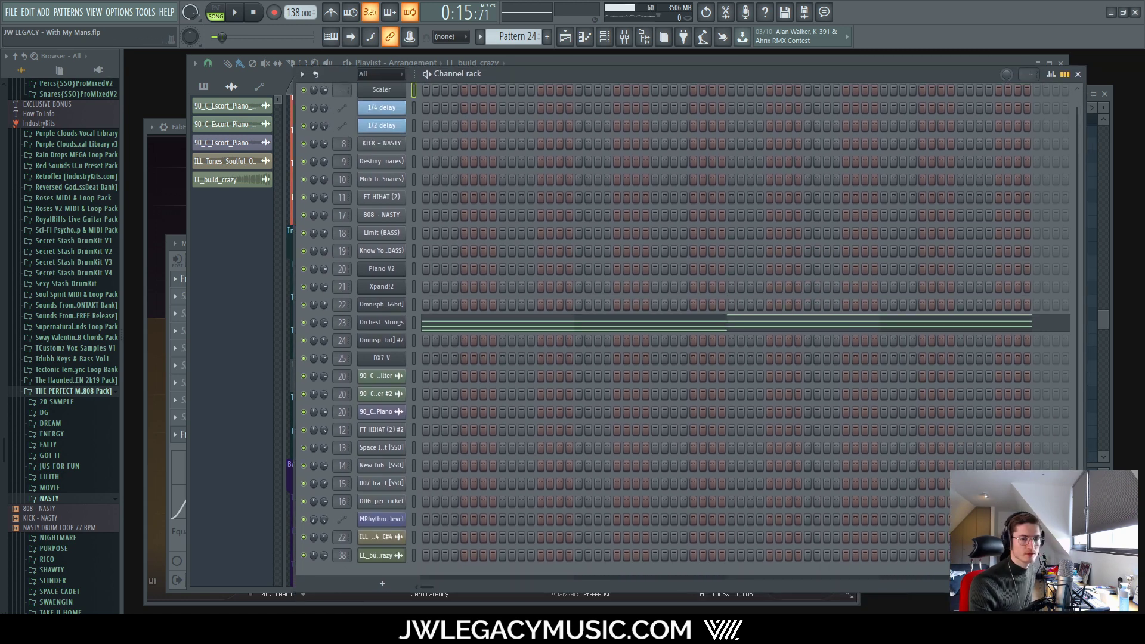
Step: Return to the arrangement and inspect the riser clip's sample settings
{"action": "left_click", "coordinate": [382, 558]}
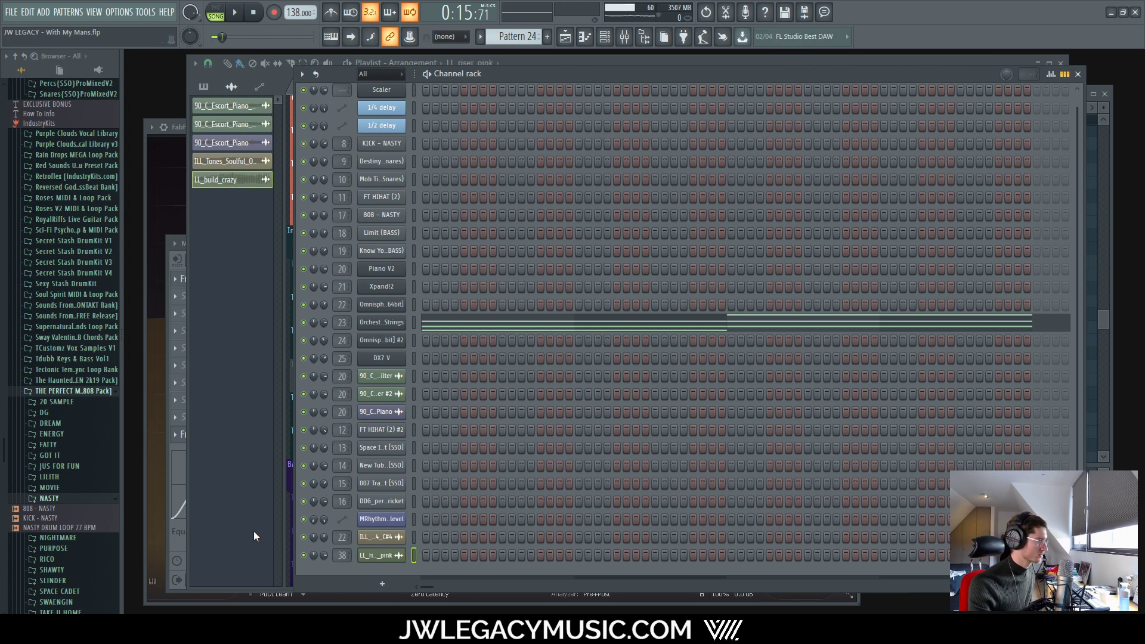
{"action": "left_click", "coordinate": [253, 530]}
{"action": "double_click", "coordinate": [630, 432]}
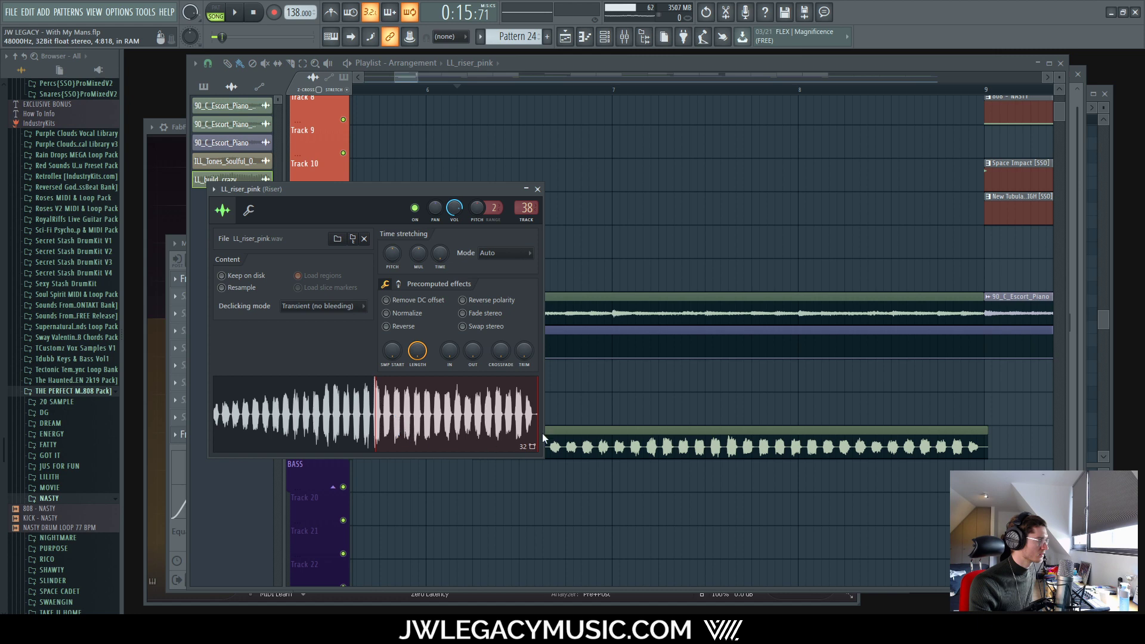
{"action": "scroll", "coordinate": [598, 407], "scroll_direction": "down", "scroll_amount": 6}
{"action": "left_click", "coordinate": [539, 190]}
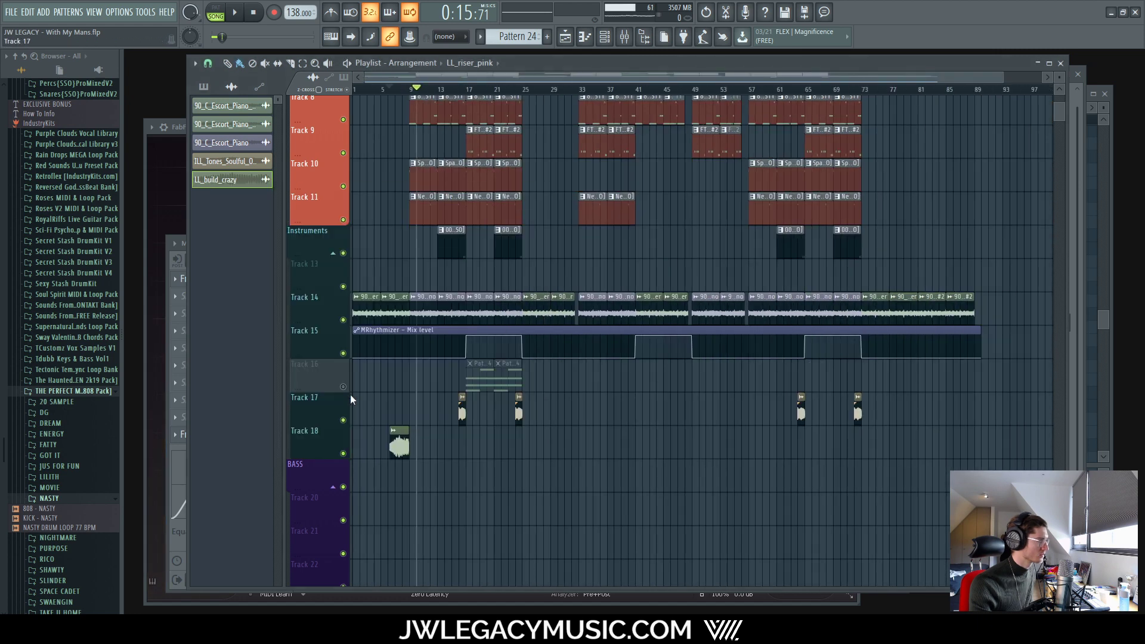
{"action": "scroll", "coordinate": [478, 434], "scroll_direction": "up", "scroll_amount": 4}
{"action": "scroll", "coordinate": [530, 434], "scroll_direction": "up", "scroll_amount": 4}
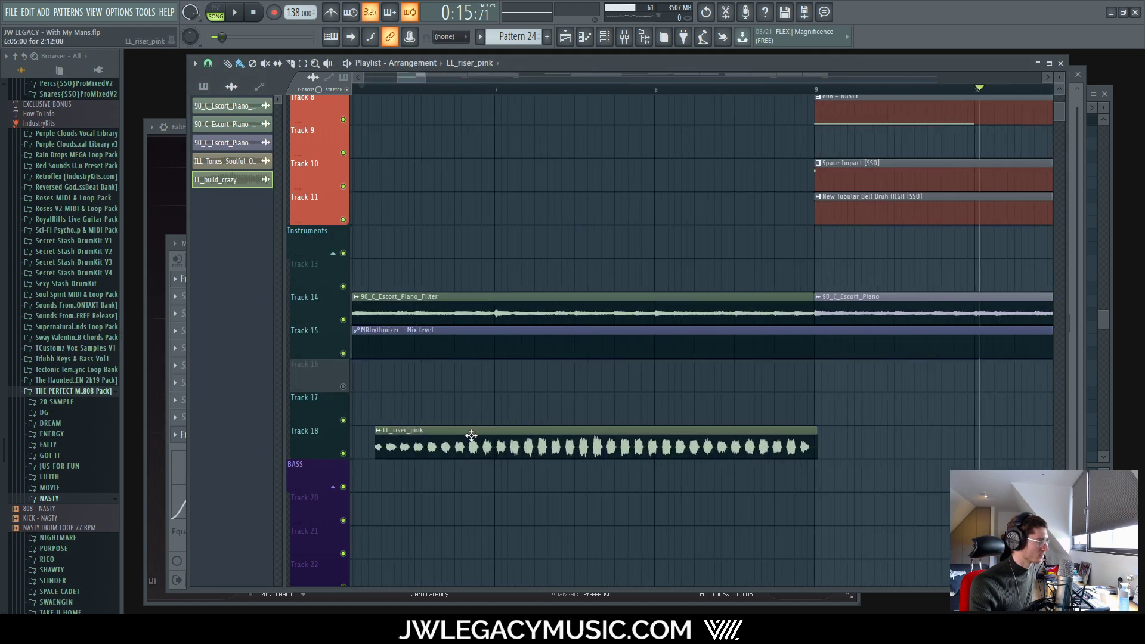
{"action": "double_click", "coordinate": [655, 430]}
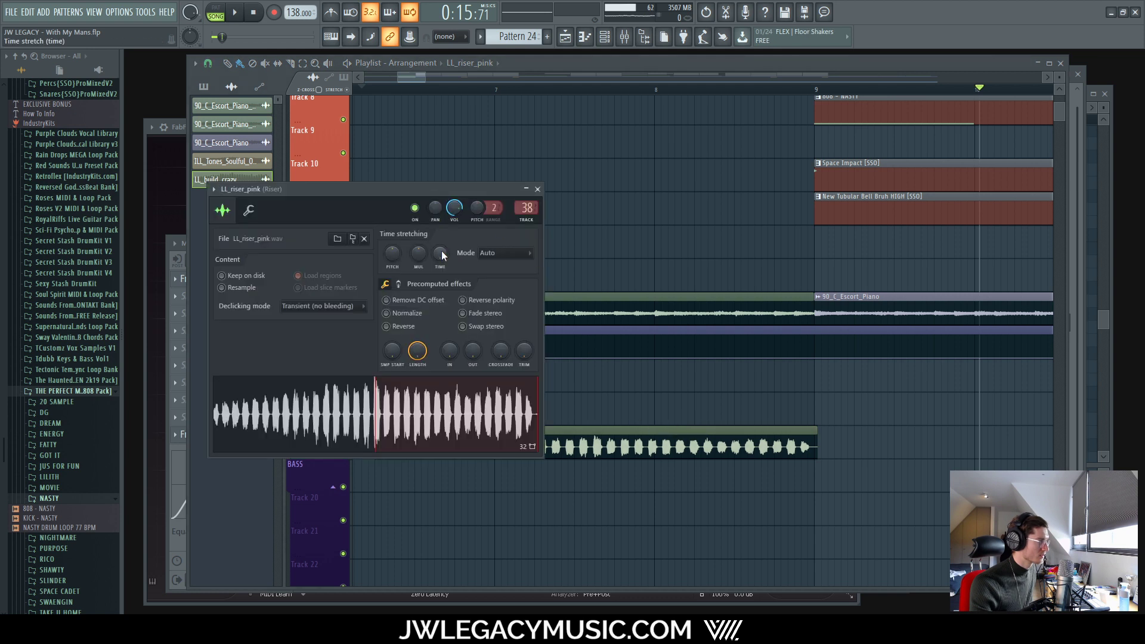
{"action": "left_click", "coordinate": [538, 189]}
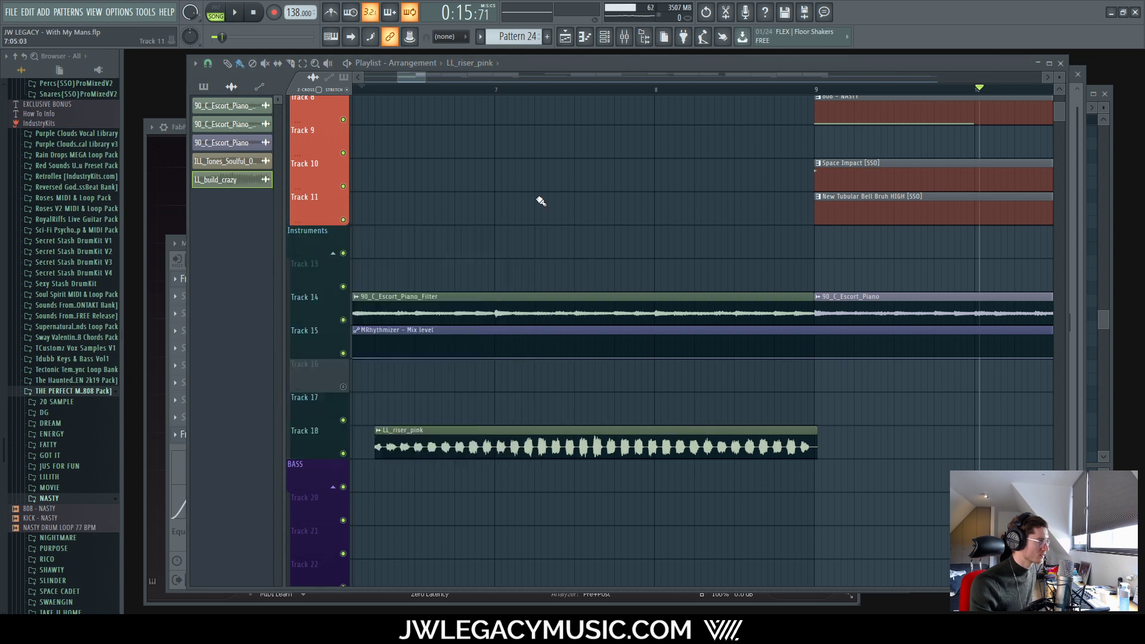
Step: Play from just before the riser to audition it
{"action": "left_click", "coordinate": [378, 89]}
{"action": "key", "text": "space"}
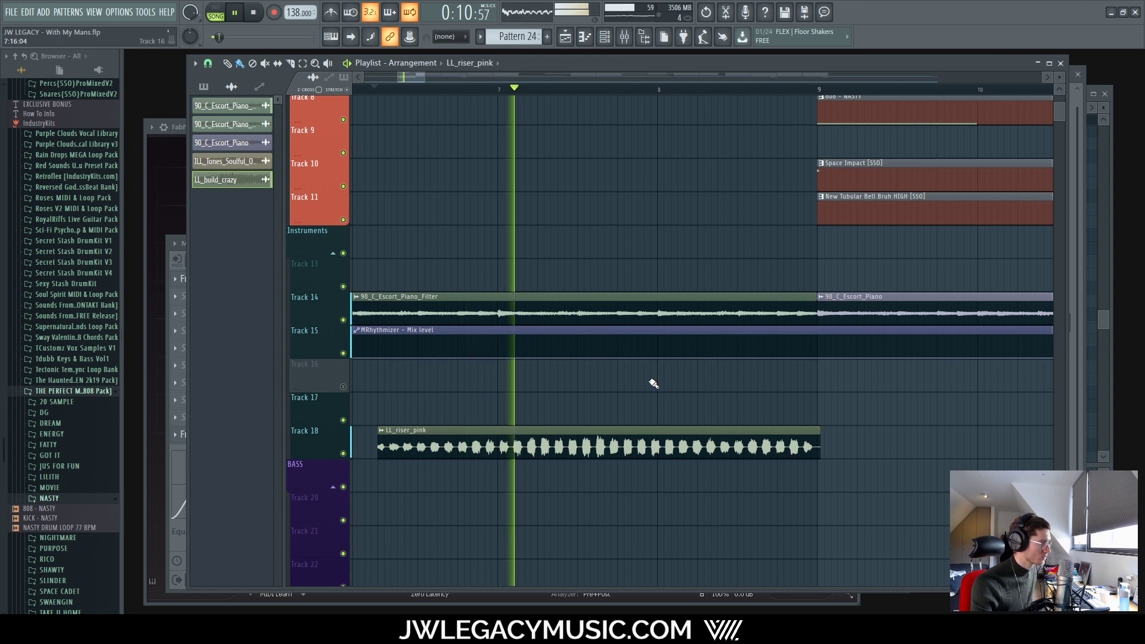
{"action": "scroll", "coordinate": [685, 454], "scroll_direction": "up", "scroll_amount": 1}
{"action": "scroll", "coordinate": [582, 452], "scroll_direction": "down", "scroll_amount": 5}
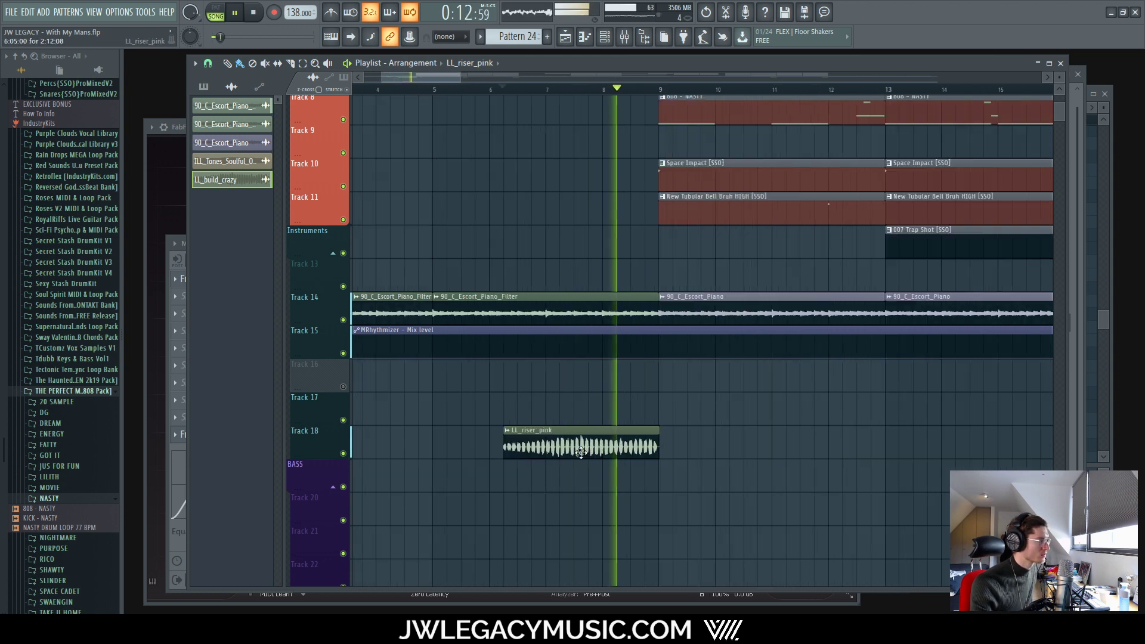
{"action": "scroll", "coordinate": [581, 452], "scroll_direction": "up", "scroll_amount": 4}
{"action": "key", "text": "space"}
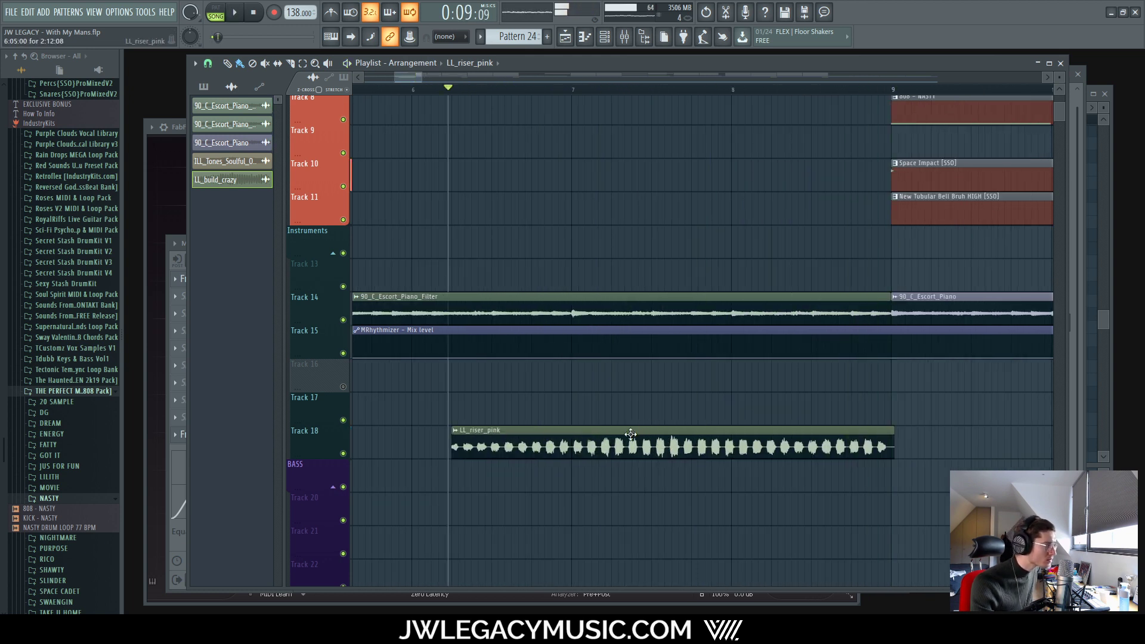
Step: Move the LL_riser_pink clip to about bar 7 and trim it to end at bar 9
{"action": "left_click_drag", "start_coordinate": [630, 433], "coordinate": [749, 433]}
{"action": "scroll", "coordinate": [591, 436], "scroll_direction": "up", "scroll_amount": 4}
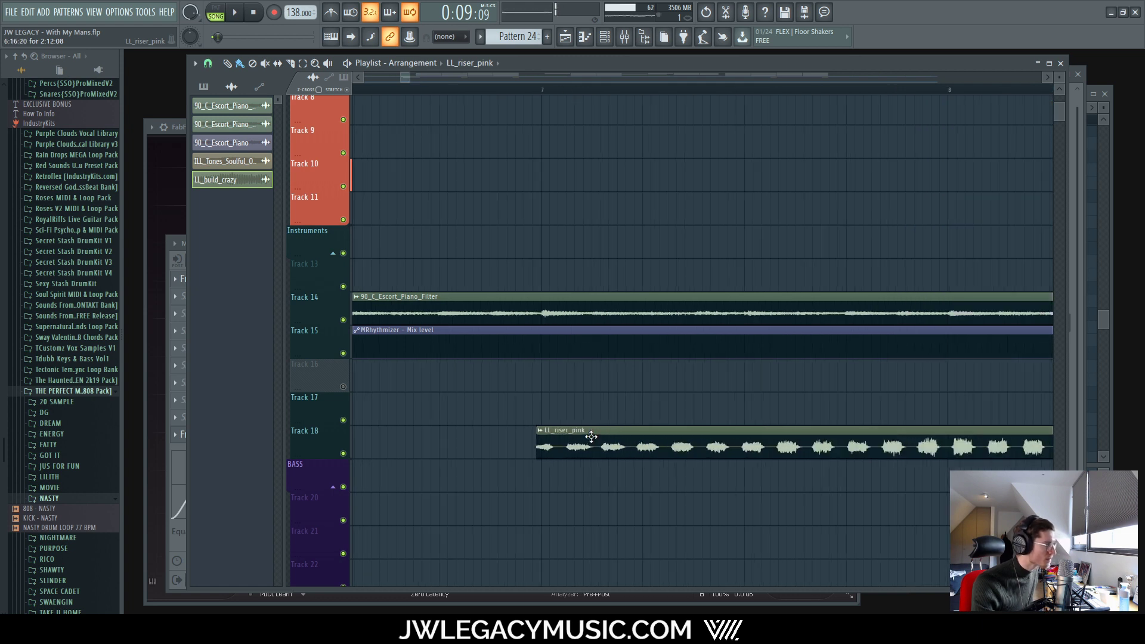
{"action": "scroll", "coordinate": [590, 437], "scroll_direction": "down", "scroll_amount": 4}
{"action": "left_click_drag", "start_coordinate": [835, 431], "coordinate": [764, 427]}
{"action": "scroll", "coordinate": [745, 429], "scroll_direction": "up", "scroll_amount": 3}
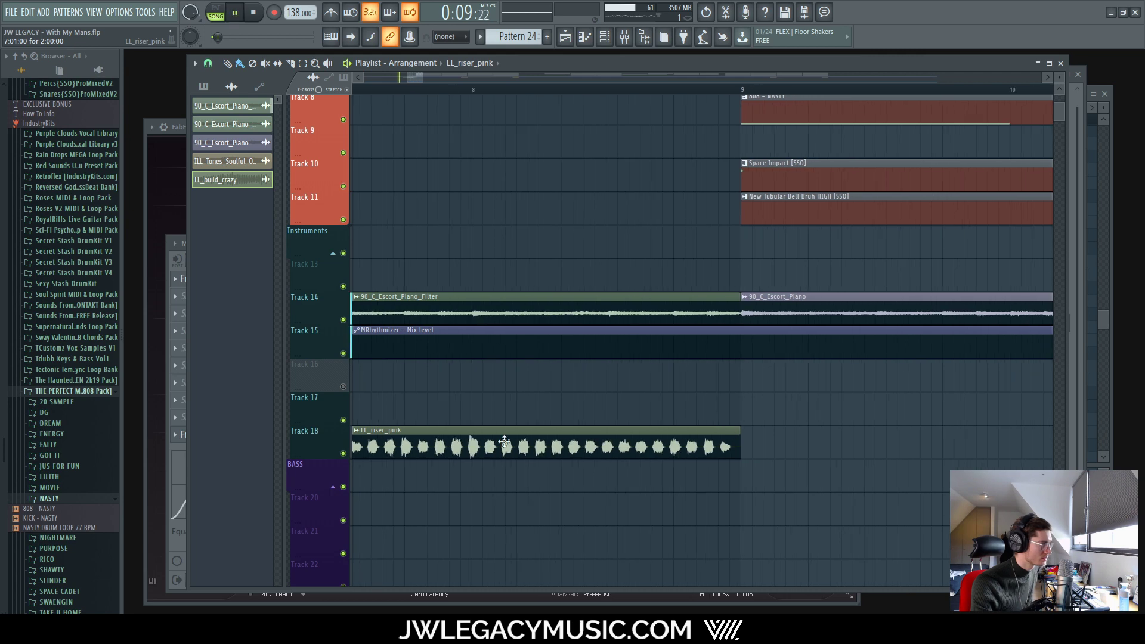
{"action": "scroll", "coordinate": [420, 432], "scroll_direction": "down", "scroll_amount": 3}
Step: Audition the arrangement around the repositioned riser
{"action": "key", "text": "space"}
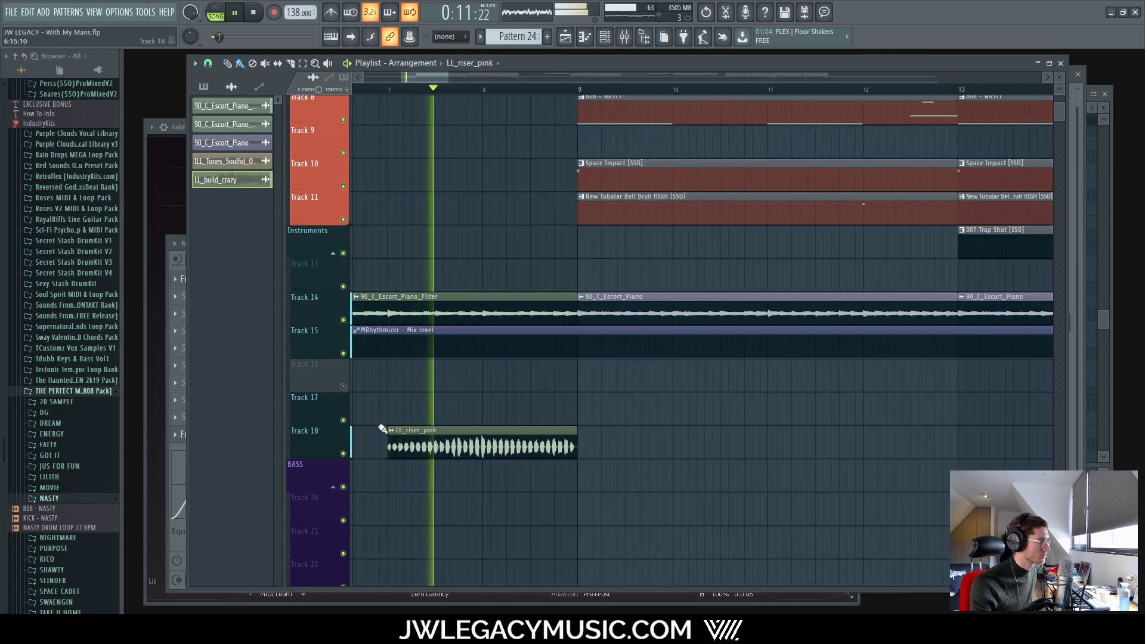
{"action": "scroll", "coordinate": [387, 429], "scroll_direction": "up", "scroll_amount": 3}
{"action": "scroll", "coordinate": [462, 422], "scroll_direction": "down", "scroll_amount": 3}
{"action": "scroll", "coordinate": [463, 422], "scroll_direction": "down", "scroll_amount": 3}
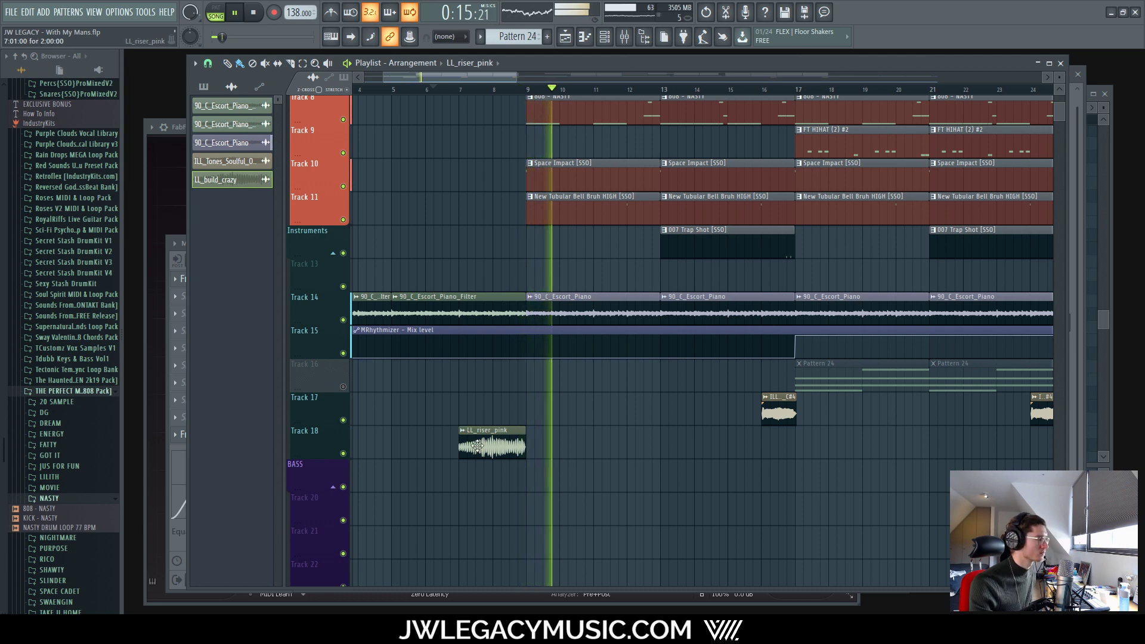
{"action": "key", "text": "space"}
{"action": "scroll", "coordinate": [498, 429], "scroll_direction": "up", "scroll_amount": 4}
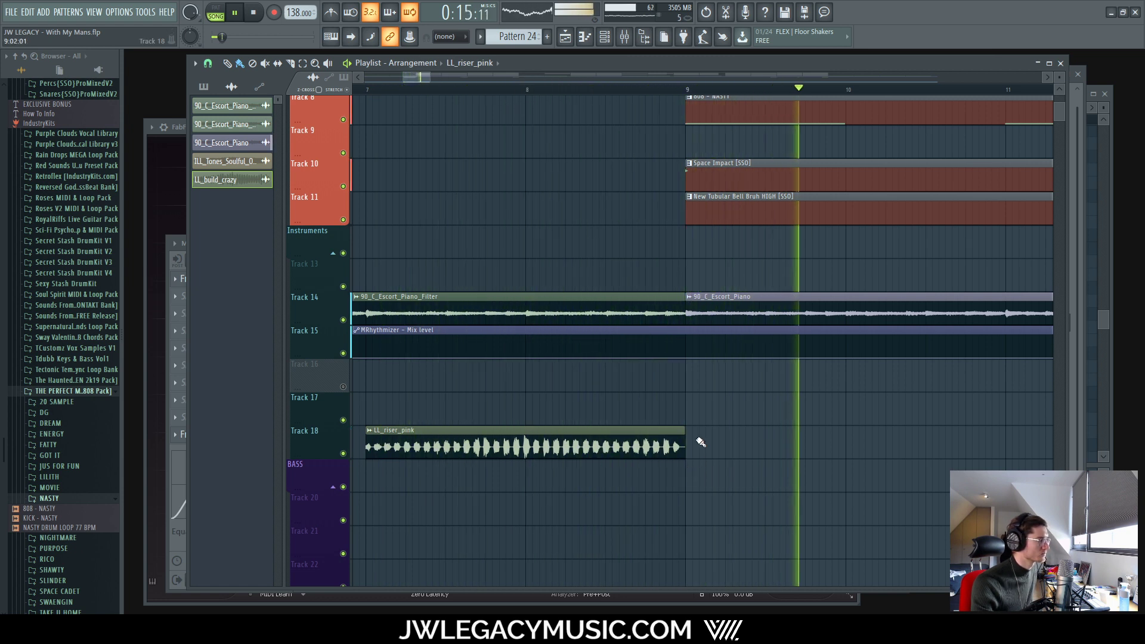
{"action": "key", "text": "space"}
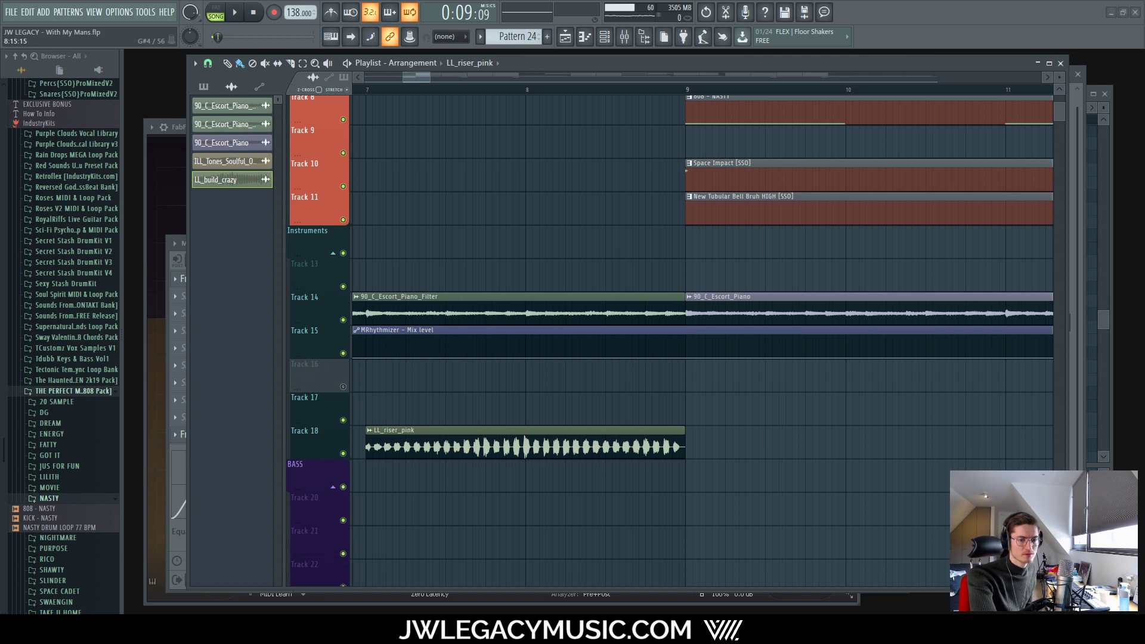
Step: Remove the LL_riser_pink channel from the Channel rack and play the arrangement without it
{"action": "left_click", "coordinate": [623, 38]}
{"action": "left_click", "coordinate": [603, 38]}
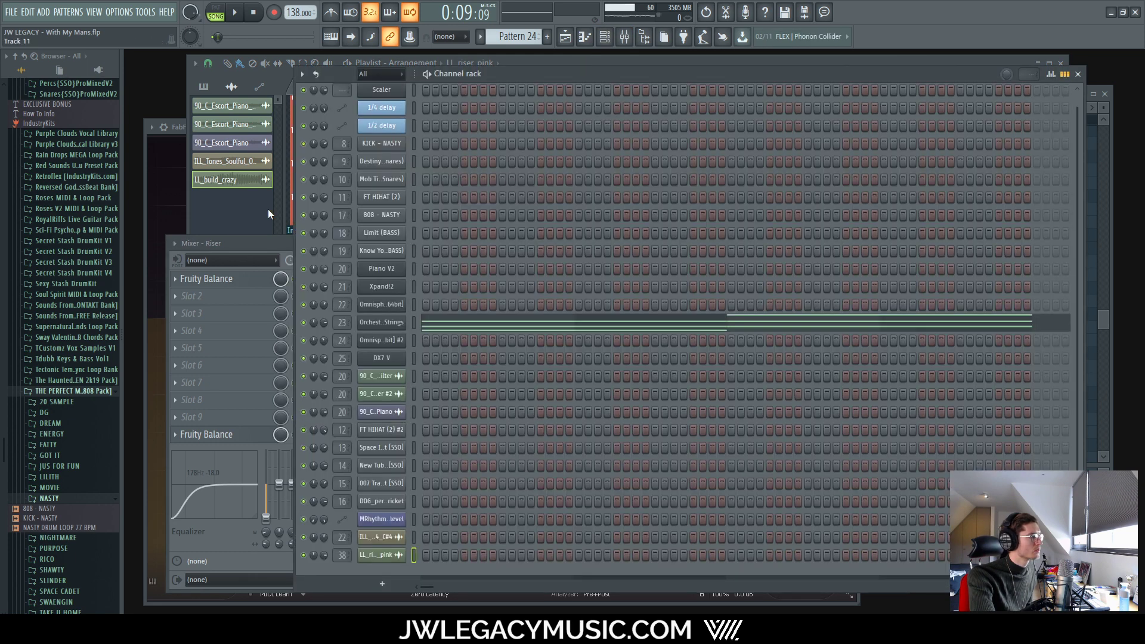
{"action": "left_click", "coordinate": [625, 40]}
{"action": "left_click", "coordinate": [573, 78]}
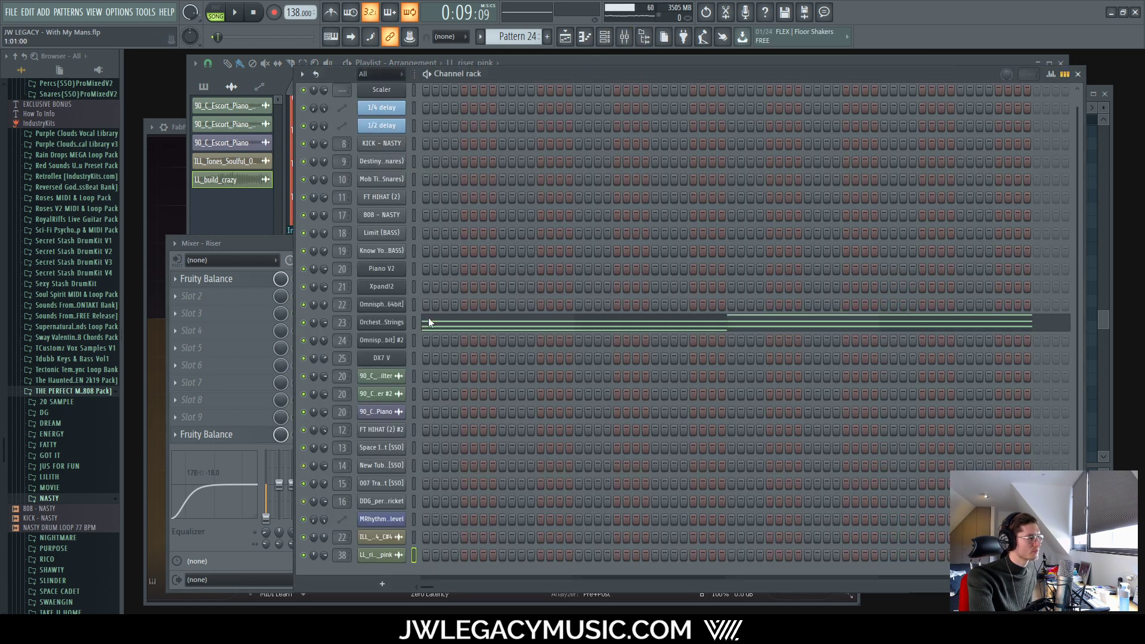
{"action": "right_click", "coordinate": [379, 557]}
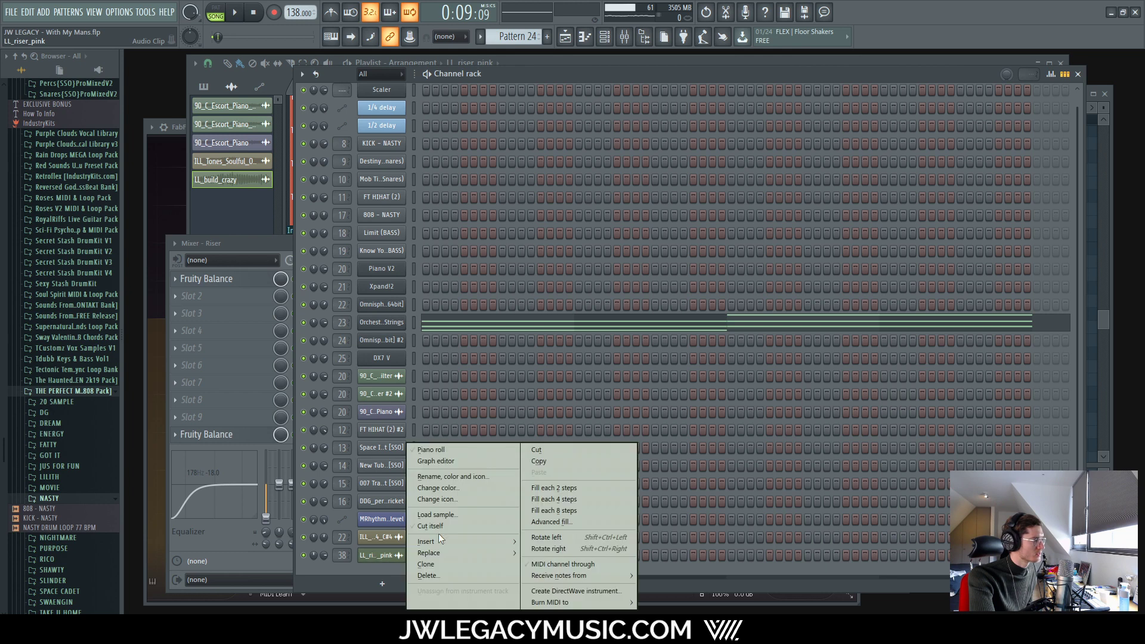
{"action": "left_click", "coordinate": [452, 575]}
{"action": "left_click", "coordinate": [631, 355]}
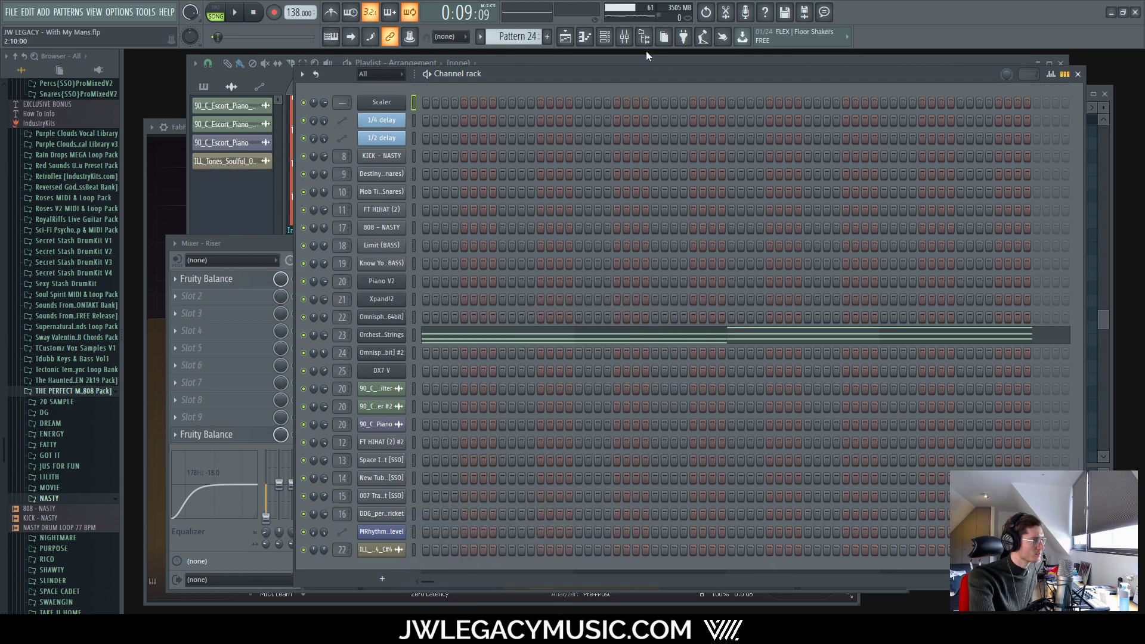
{"action": "key", "text": "F5"}
{"action": "scroll", "coordinate": [417, 469], "scroll_direction": "up", "scroll_amount": 4}
{"action": "key", "text": "space"}
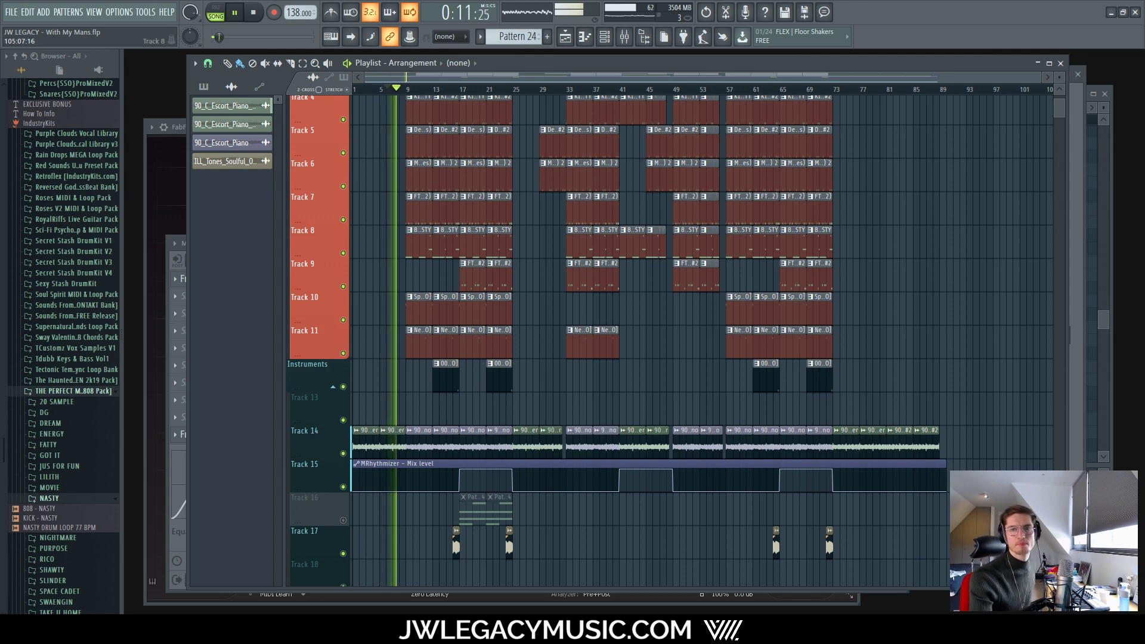
Step: Open the Youlean Loudness Meter on the Current mixer insert
{"action": "left_click", "coordinate": [611, 38]}
{"action": "left_click", "coordinate": [625, 37]}
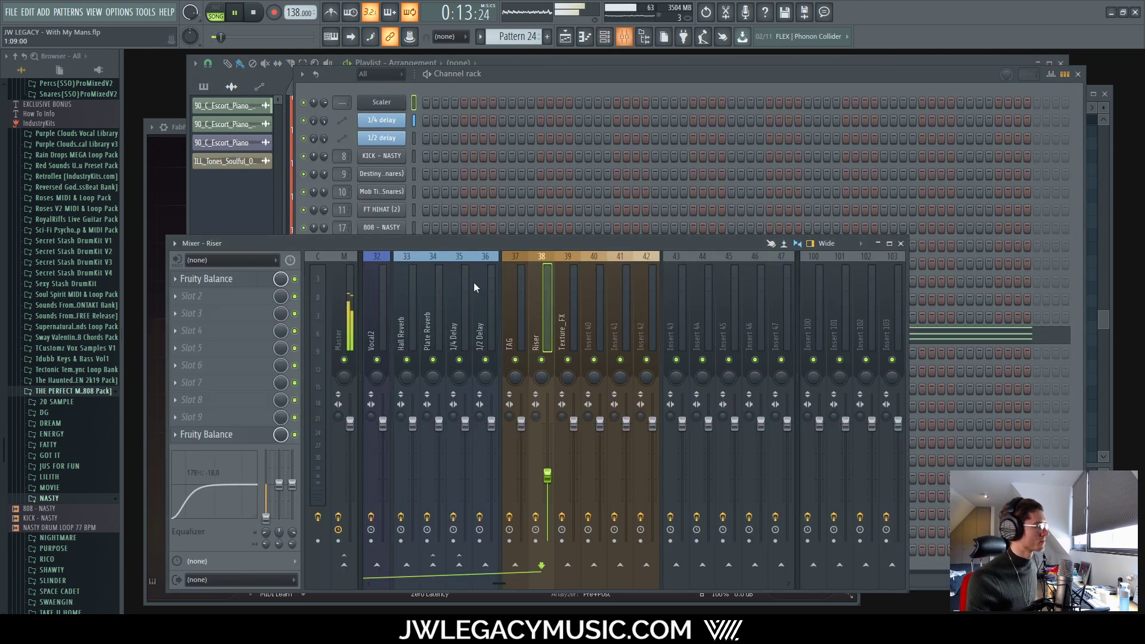
{"action": "left_click", "coordinate": [331, 325]}
{"action": "left_click", "coordinate": [316, 313]}
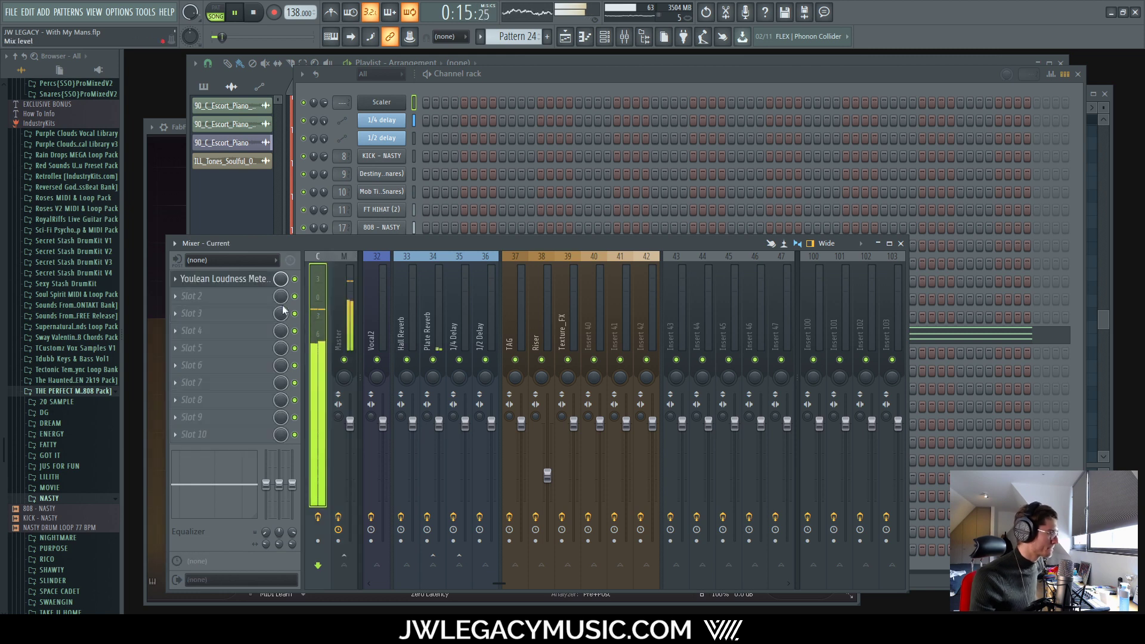
{"action": "left_click", "coordinate": [241, 285]}
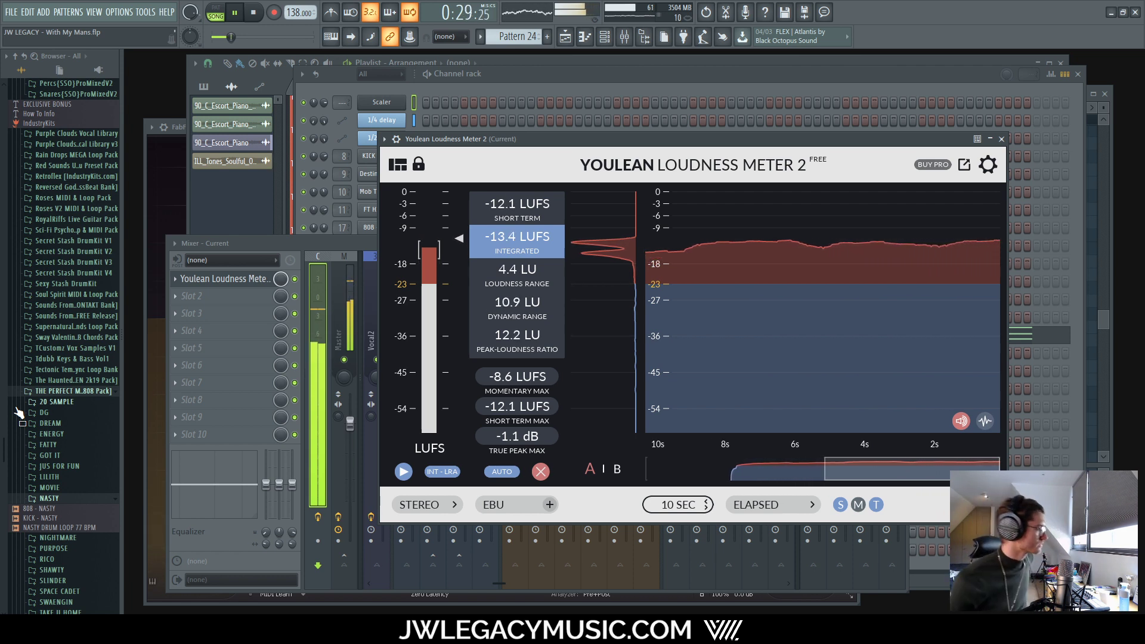
Step: Review the -13.8 LUFS integrated reading, close the mixer and open the KICK - NASTY piano roll
{"action": "left_click", "coordinate": [388, 267]}
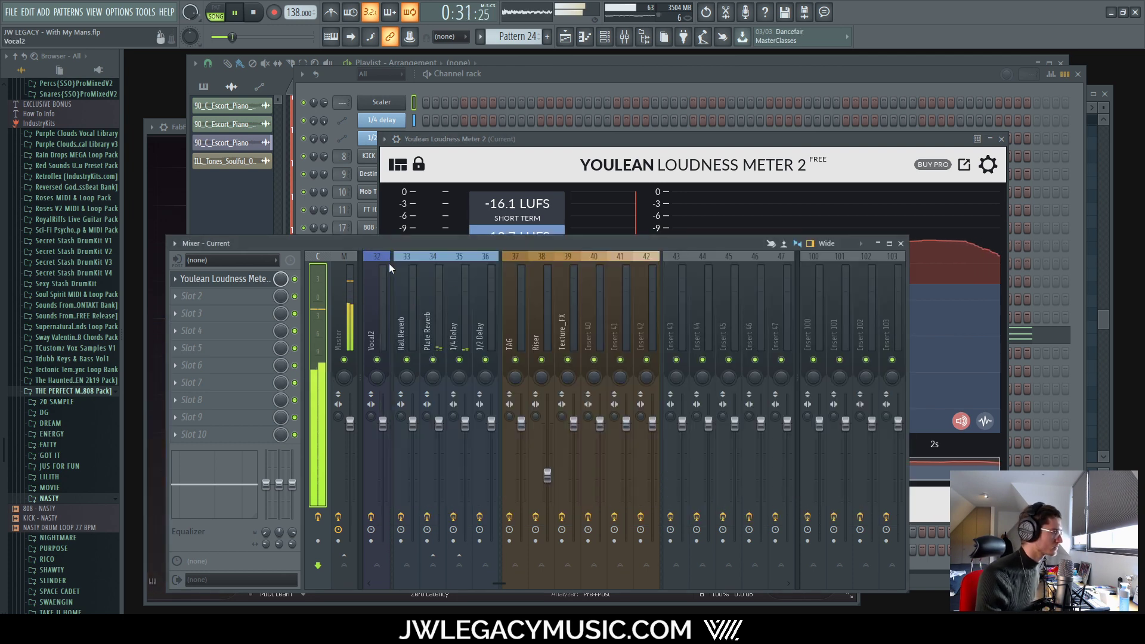
{"action": "mouse_move", "coordinate": [492, 587]}
{"action": "left_mouse_down"}
{"action": "mouse_move", "coordinate": [431, 564]}
{"action": "mouse_move", "coordinate": [512, 580]}
{"action": "left_mouse_up"}
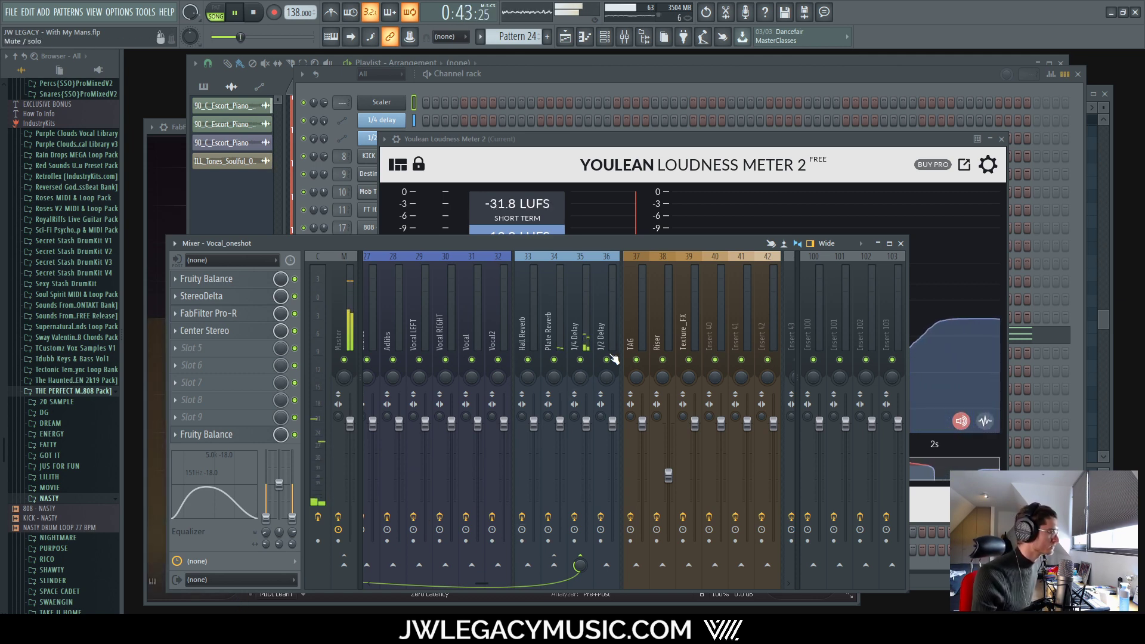
{"action": "left_click_drag", "start_coordinate": [480, 585], "coordinate": [375, 585]}
{"action": "left_click", "coordinate": [899, 244]}
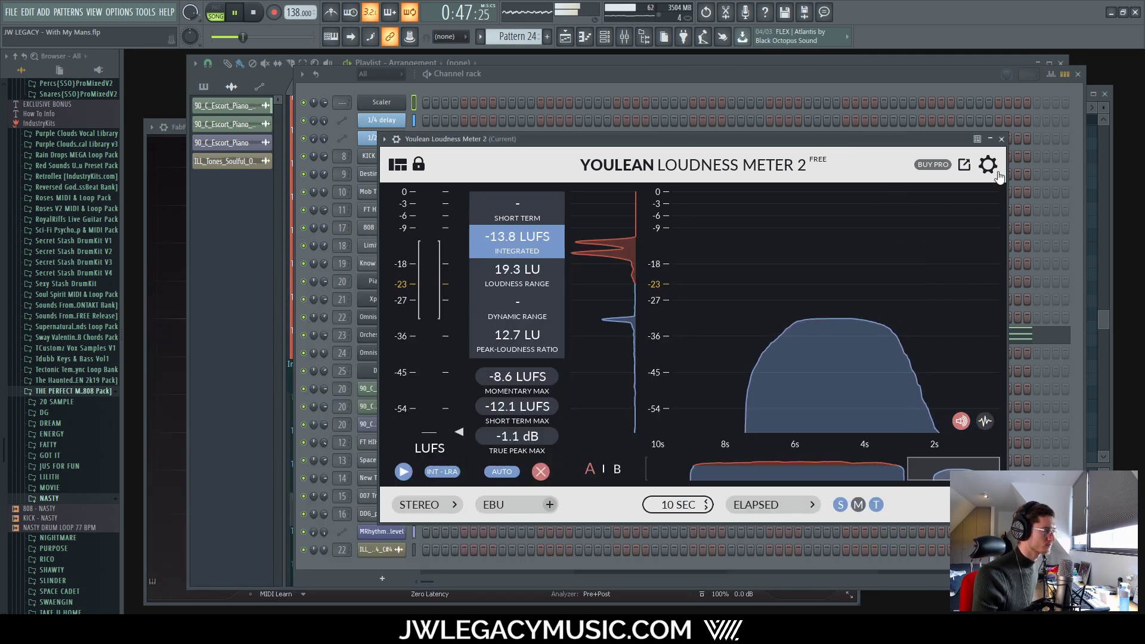
{"action": "key", "text": "F7"}
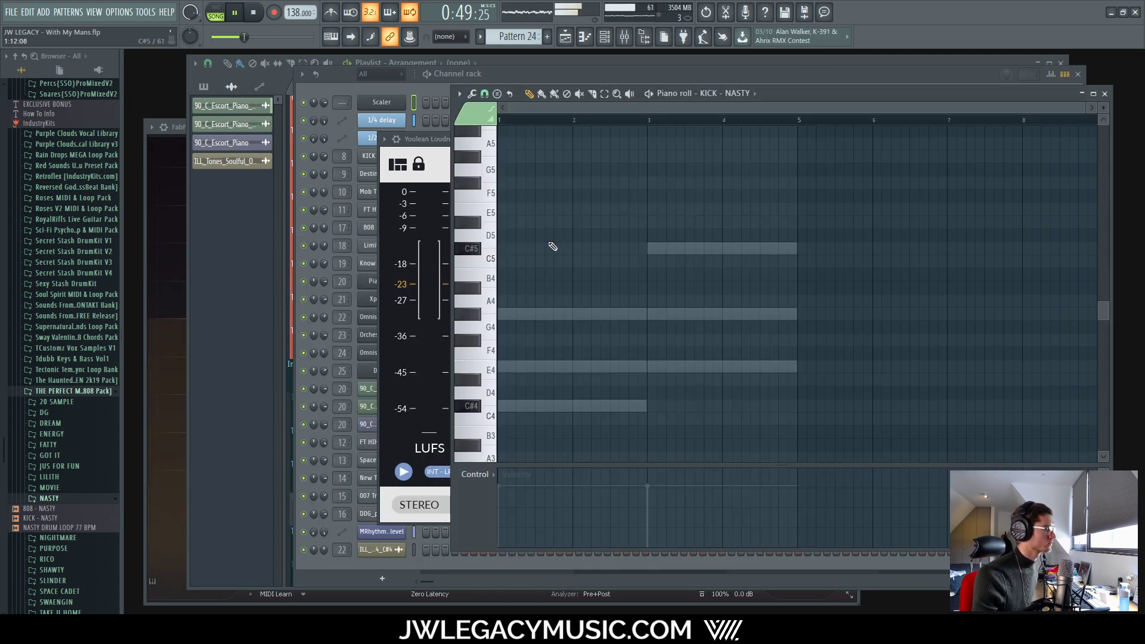
Step: Close the Perc3 FabFilter Pro-Q 3 EQ window
{"action": "left_click", "coordinate": [234, 288]}
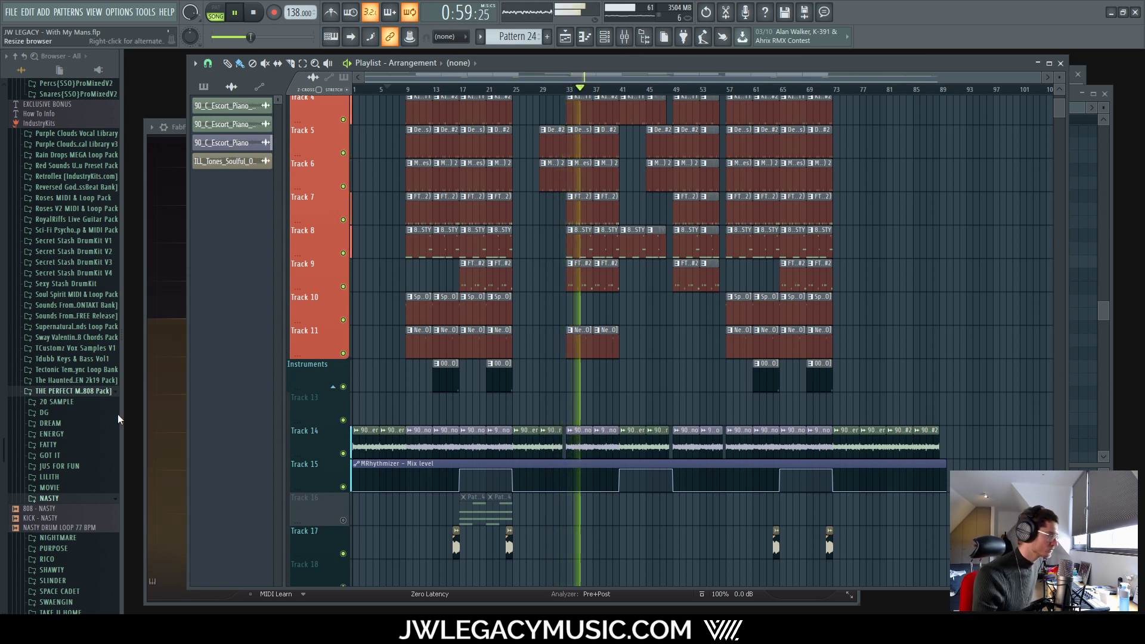
{"action": "left_click", "coordinate": [181, 130]}
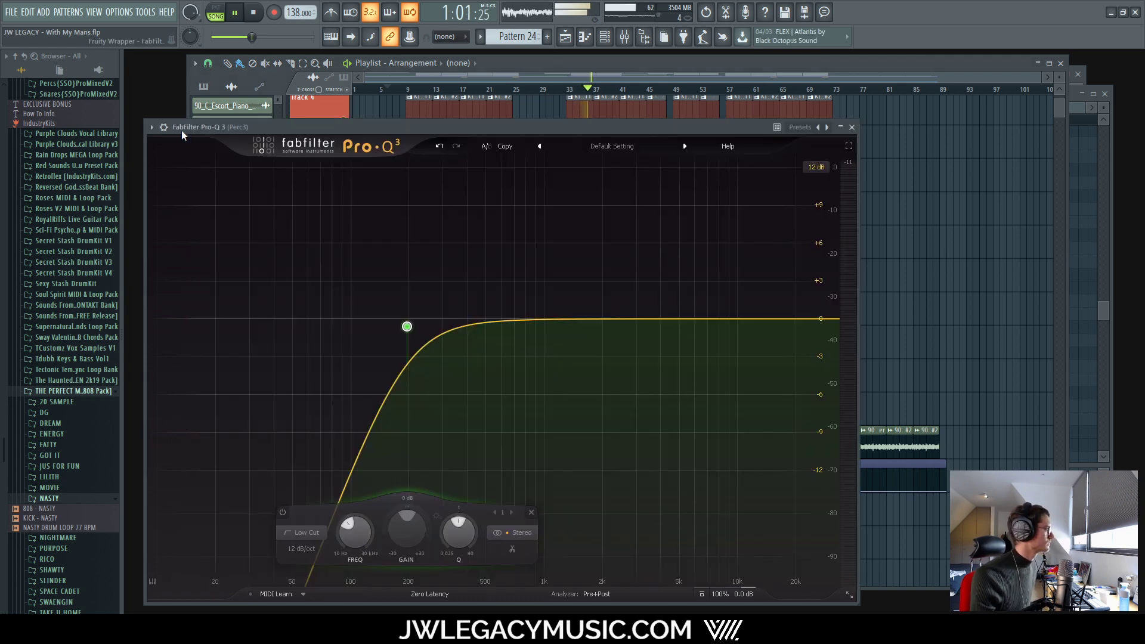
{"action": "left_click", "coordinate": [851, 127]}
Step: Check the Master channel's effect chain in the Mixer, then return to the Playlist
{"action": "left_click", "coordinate": [604, 36]}
{"action": "left_click", "coordinate": [624, 36]}
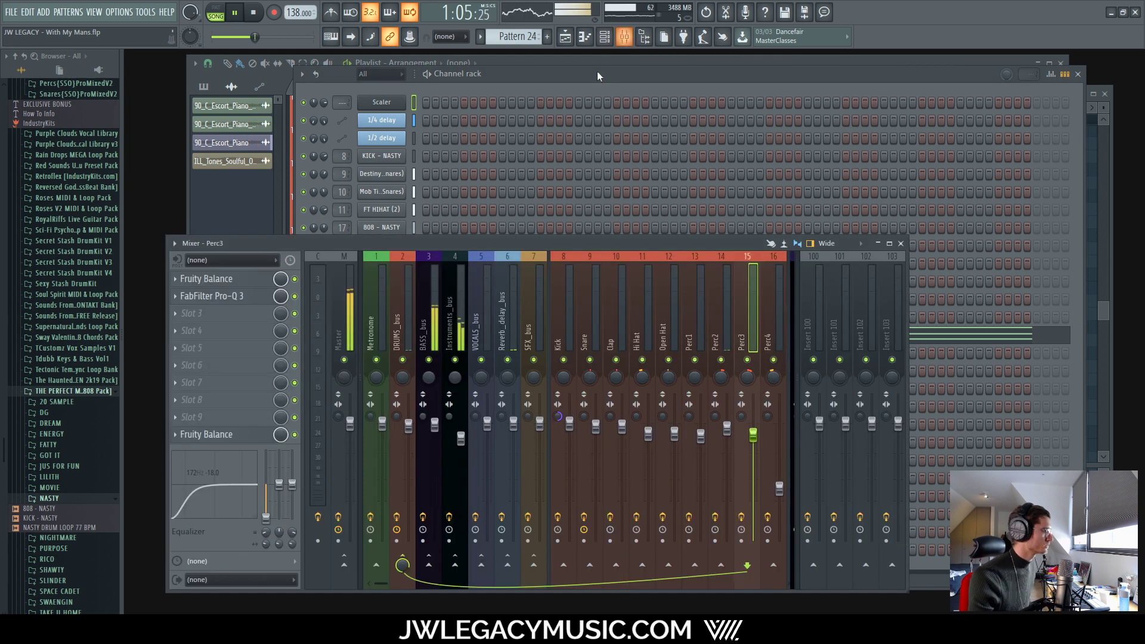
{"action": "left_click", "coordinate": [342, 288]}
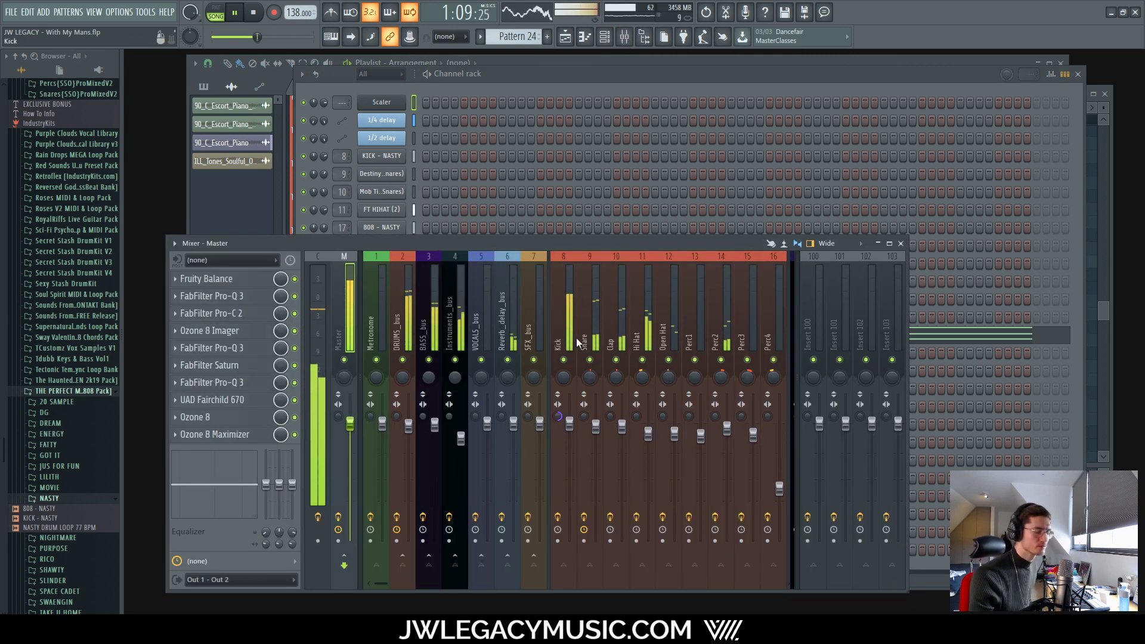
{"action": "left_click", "coordinate": [666, 62]}
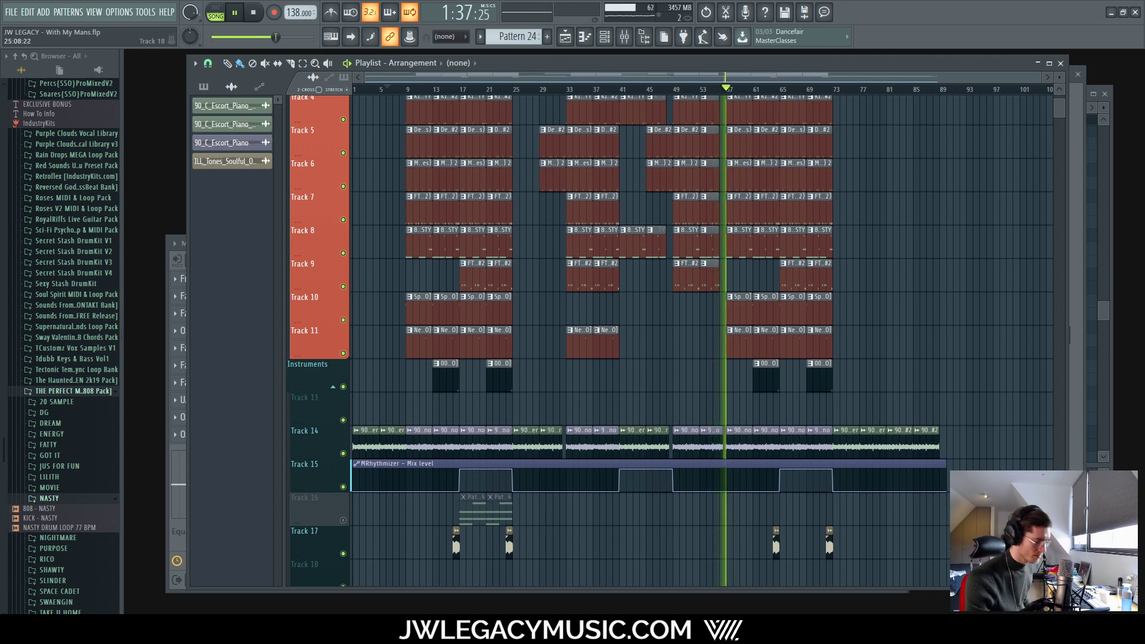
Step: Stop playback and drag the Track 14 90_C_Escort_Piano clip's right edge out to bar 57
{"action": "scroll", "coordinate": [761, 439], "scroll_direction": "up", "scroll_amount": 7}
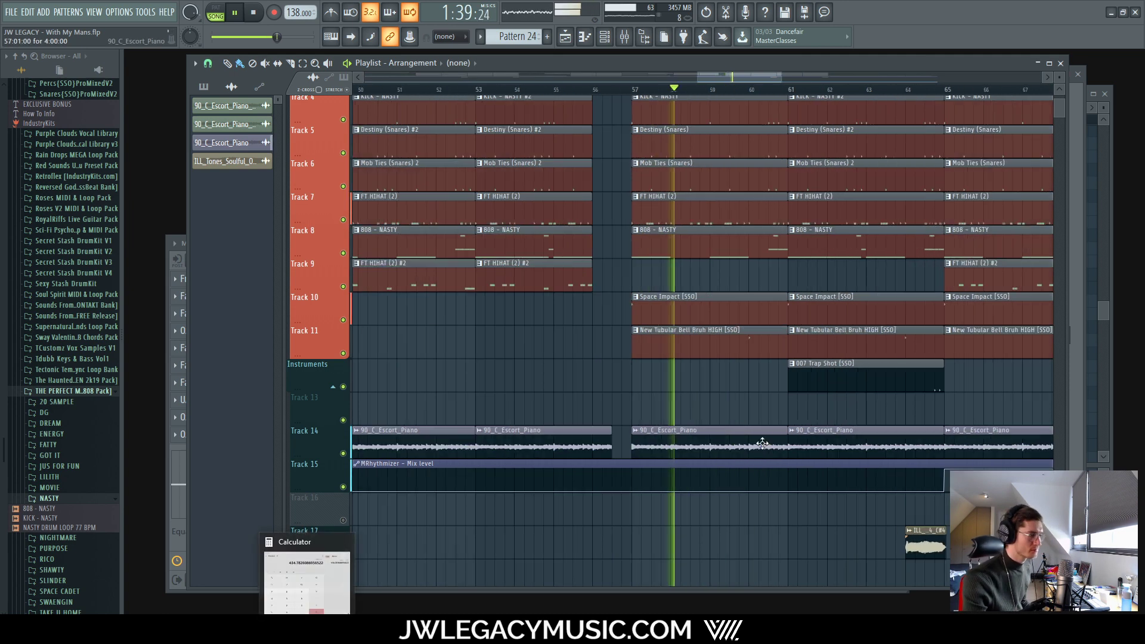
{"action": "key", "text": "space"}
{"action": "left_click_drag", "start_coordinate": [558, 436], "coordinate": [584, 434]}
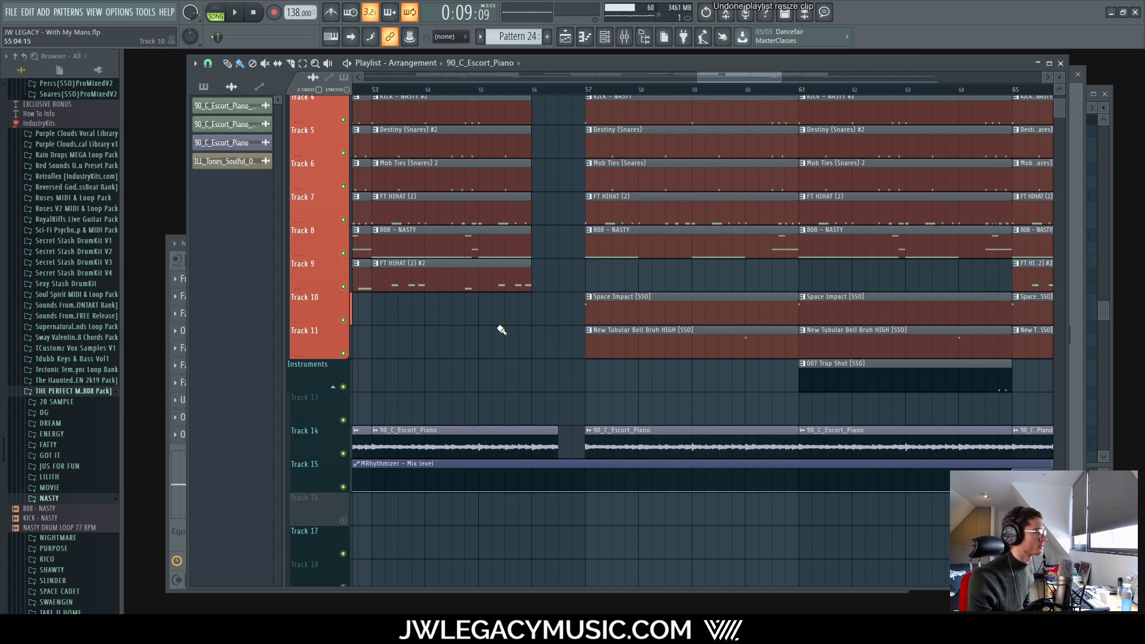
{"action": "scroll", "coordinate": [598, 433], "scroll_direction": "up", "scroll_amount": 4}
{"action": "left_click_drag", "start_coordinate": [620, 436], "coordinate": [730, 444]}
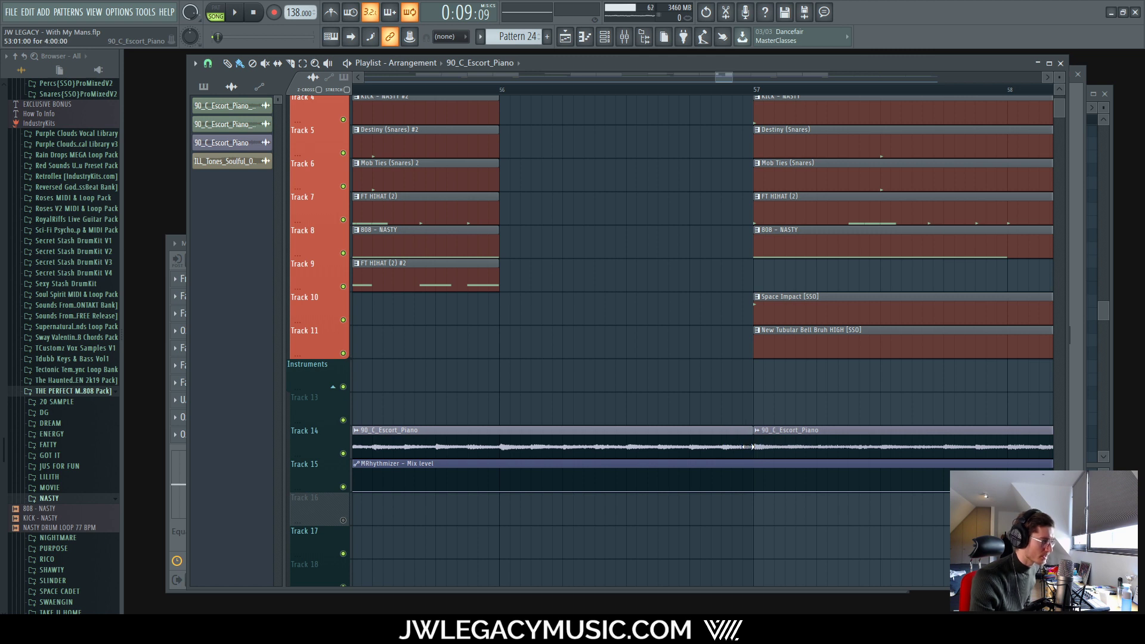
Step: Play back the bar 56 break to hear the extended piano clip
{"action": "scroll", "coordinate": [747, 446], "scroll_direction": "down", "scroll_amount": 5}
{"action": "scroll", "coordinate": [616, 95], "scroll_direction": "up", "scroll_amount": 5}
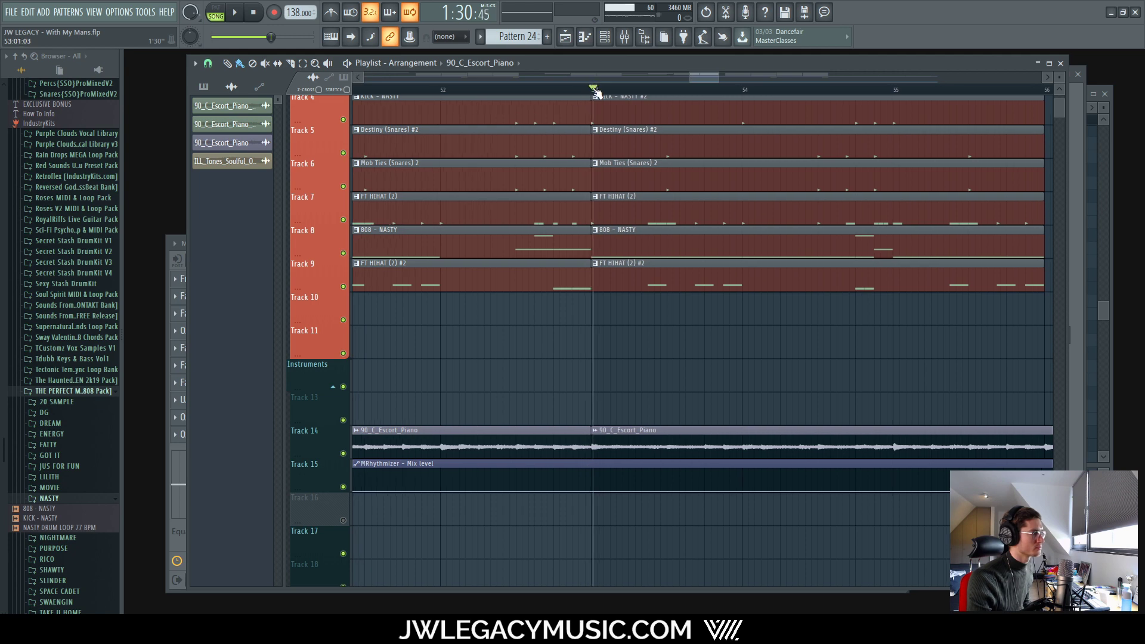
{"action": "key", "text": "space"}
{"action": "scroll", "coordinate": [507, 322], "scroll_direction": "down", "scroll_amount": 10}
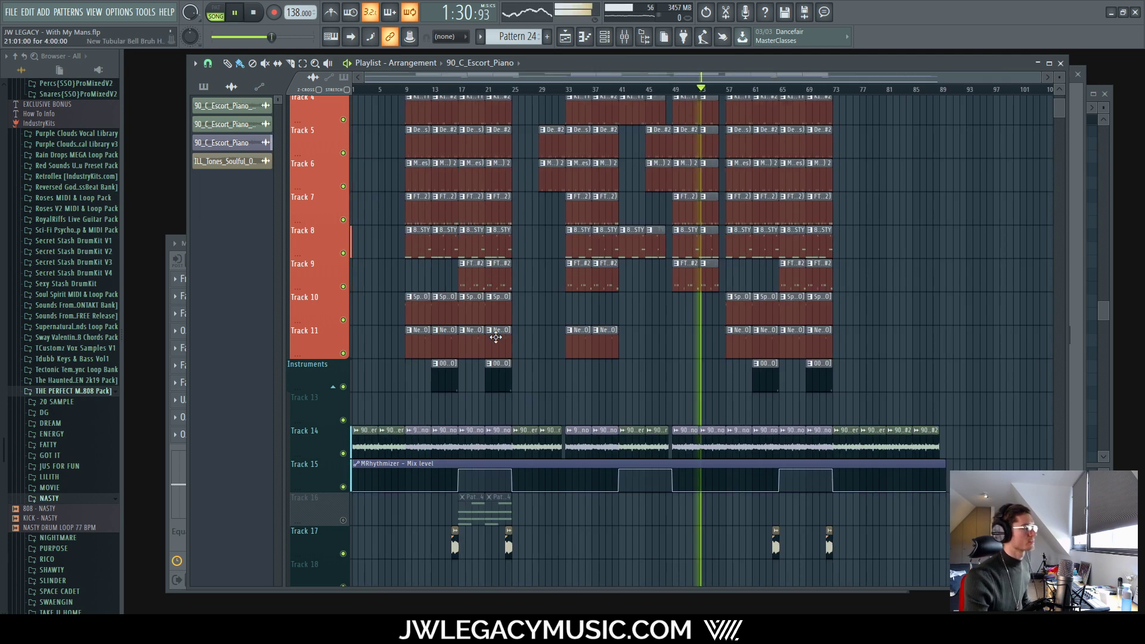
{"action": "key", "text": "space"}
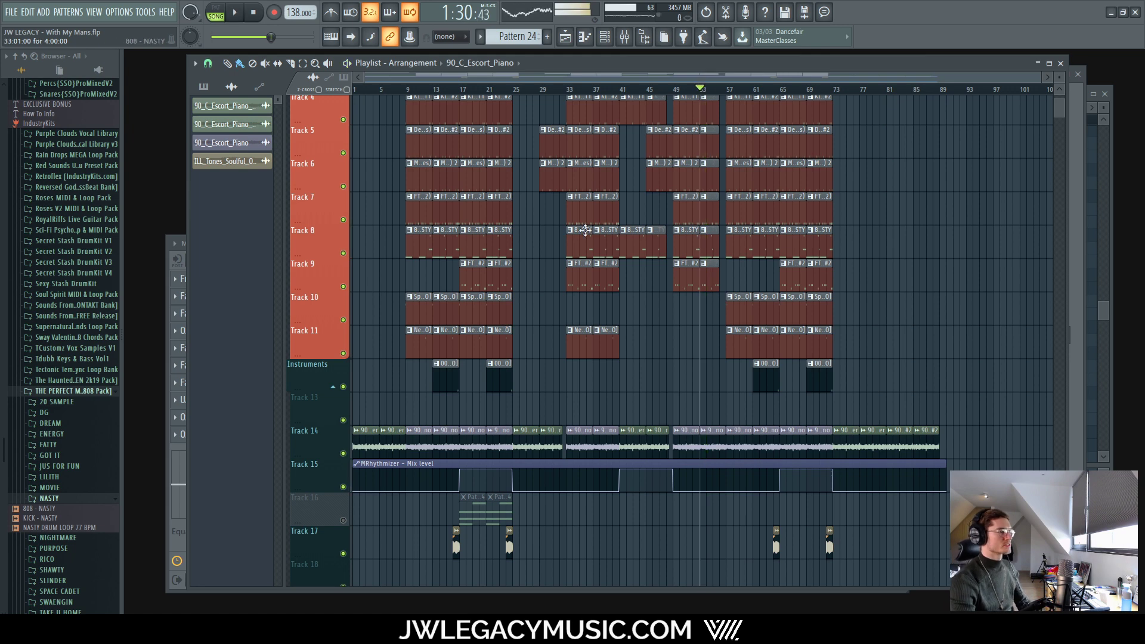
{"action": "scroll", "coordinate": [670, 239], "scroll_direction": "up", "scroll_amount": 10}
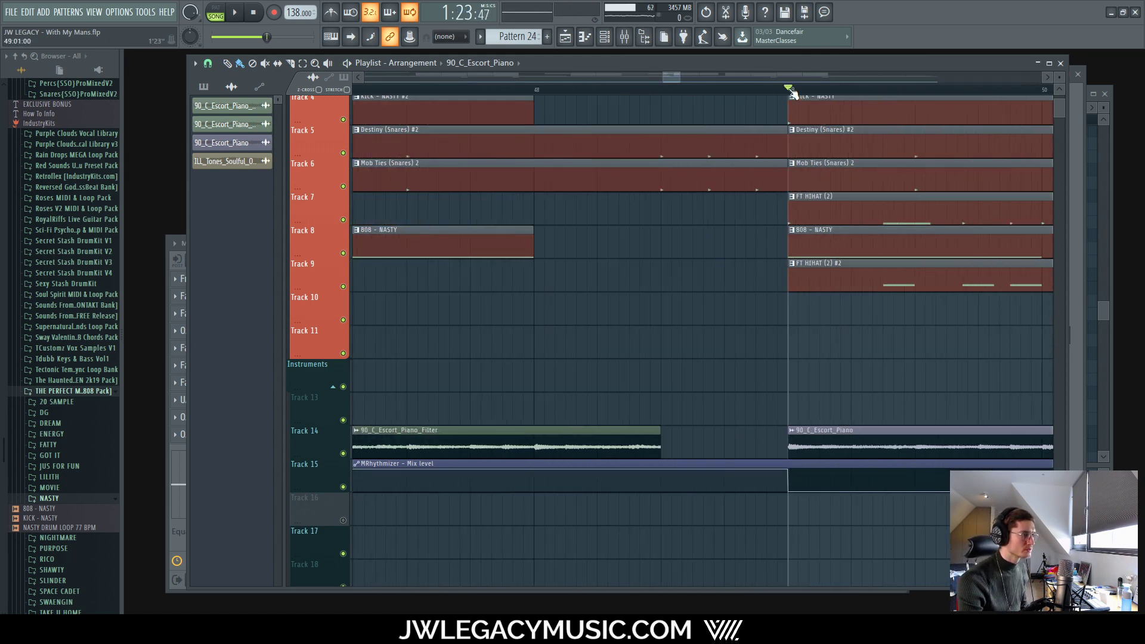
{"action": "key", "text": "space"}
{"action": "scroll", "coordinate": [754, 320], "scroll_direction": "down", "scroll_amount": 10}
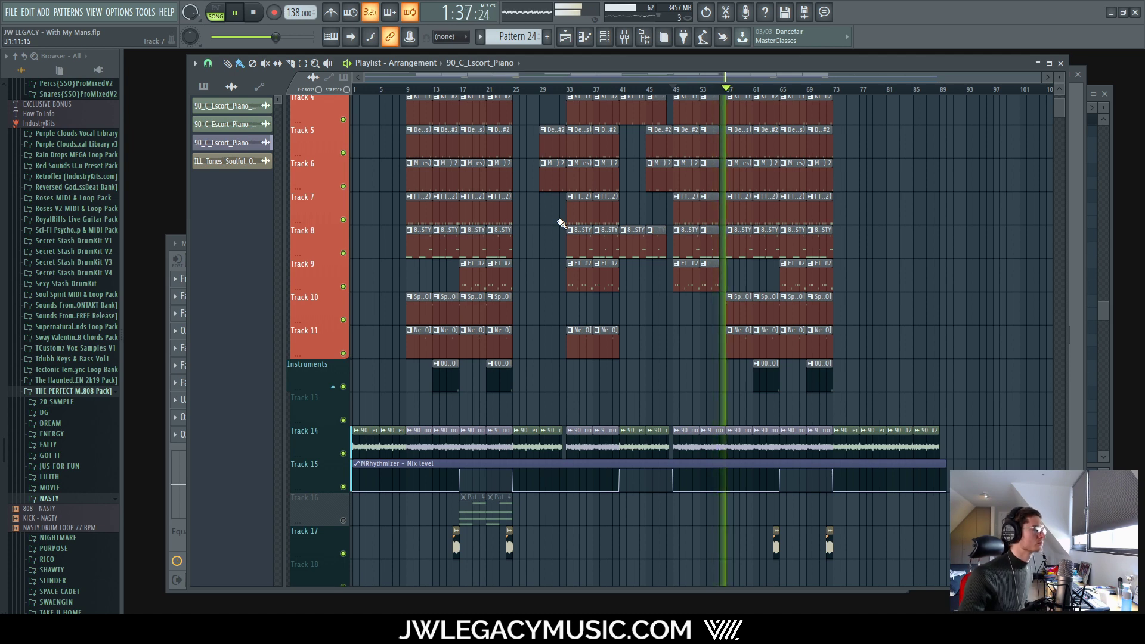
Step: Select the Track 14 piano clip and trim its end back to just before bar 57
{"action": "key", "text": "space"}
{"action": "scroll", "coordinate": [715, 434], "scroll_direction": "up", "scroll_amount": 10}
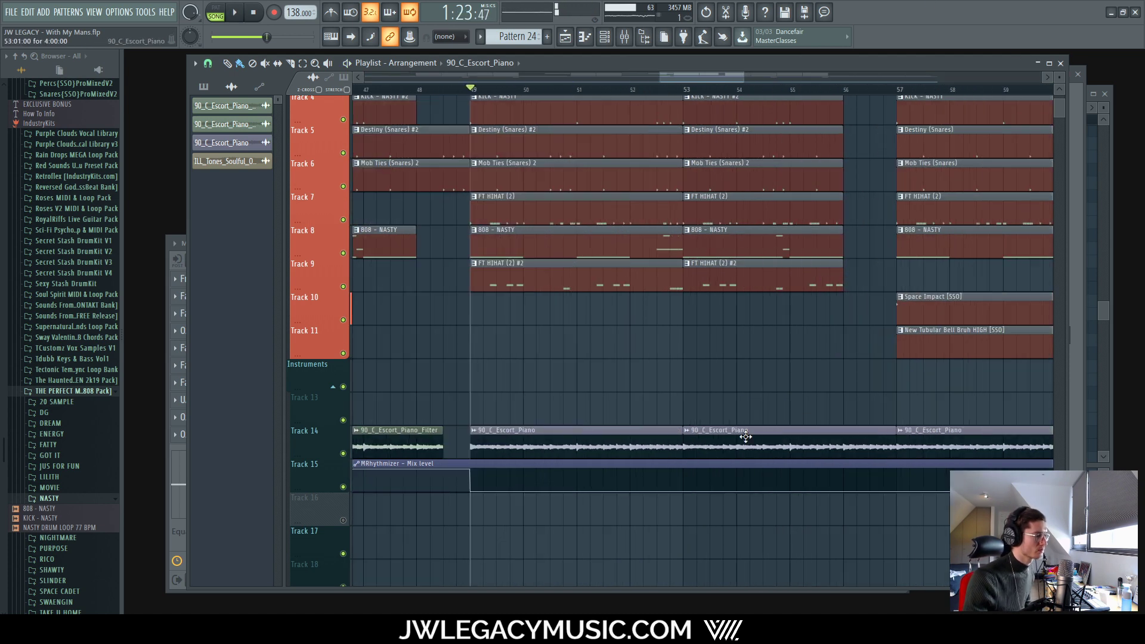
{"action": "left_click_drag", "start_coordinate": [817, 421], "coordinate": [823, 454]}
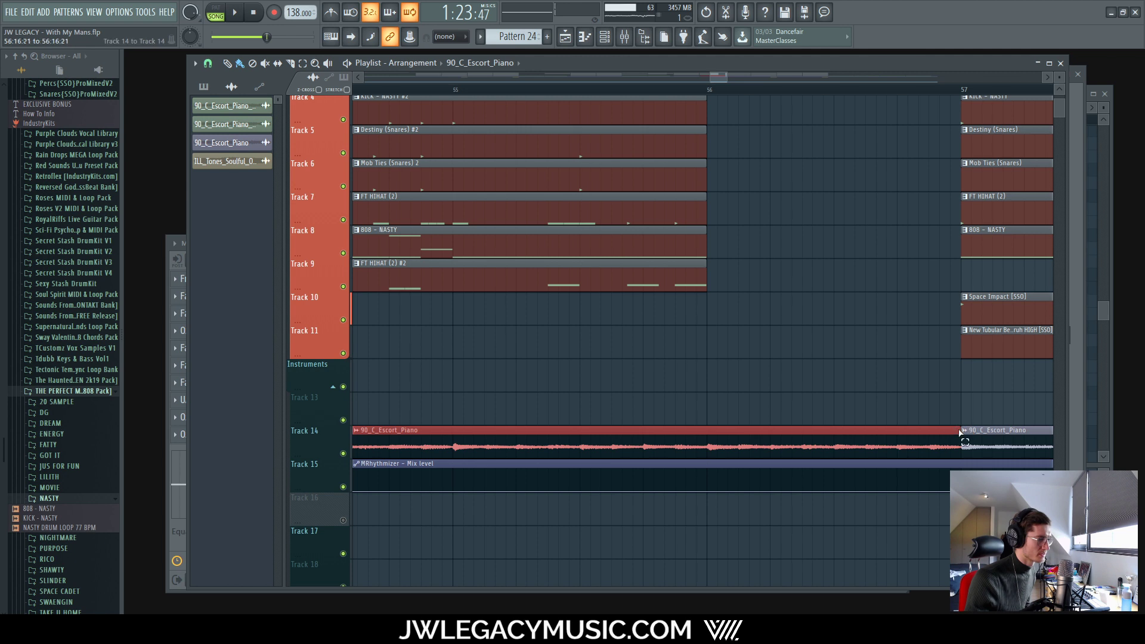
{"action": "left_click_drag", "start_coordinate": [956, 430], "coordinate": [861, 433]}
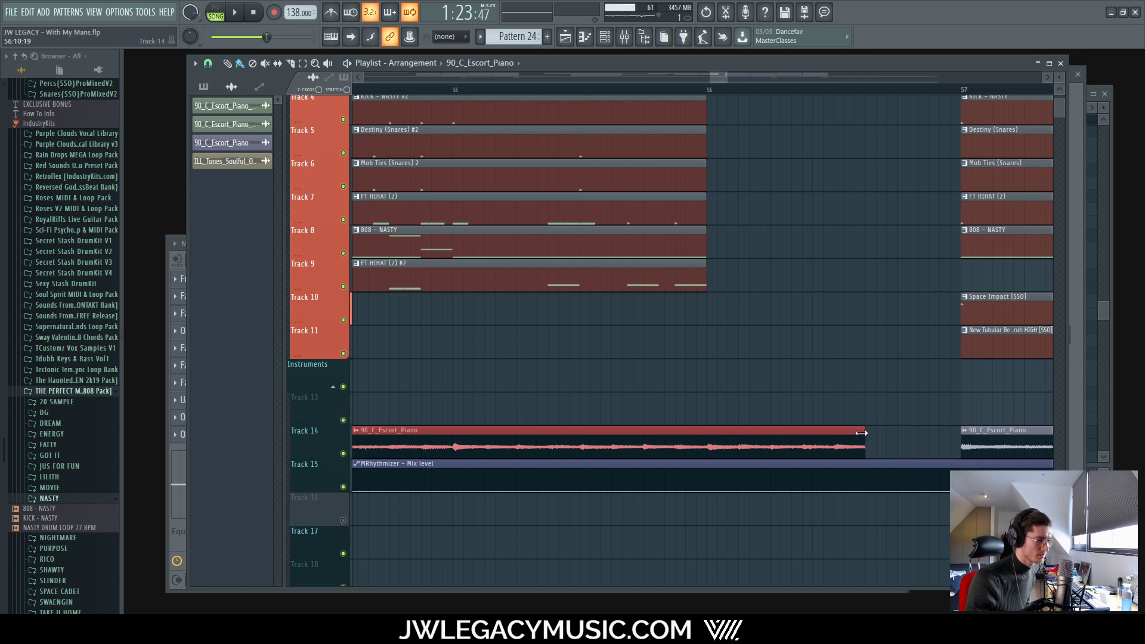
Step: Play the trimmed piano, then bring up the Mixer with F6 and F9
{"action": "scroll", "coordinate": [831, 436], "scroll_direction": "down", "scroll_amount": 8}
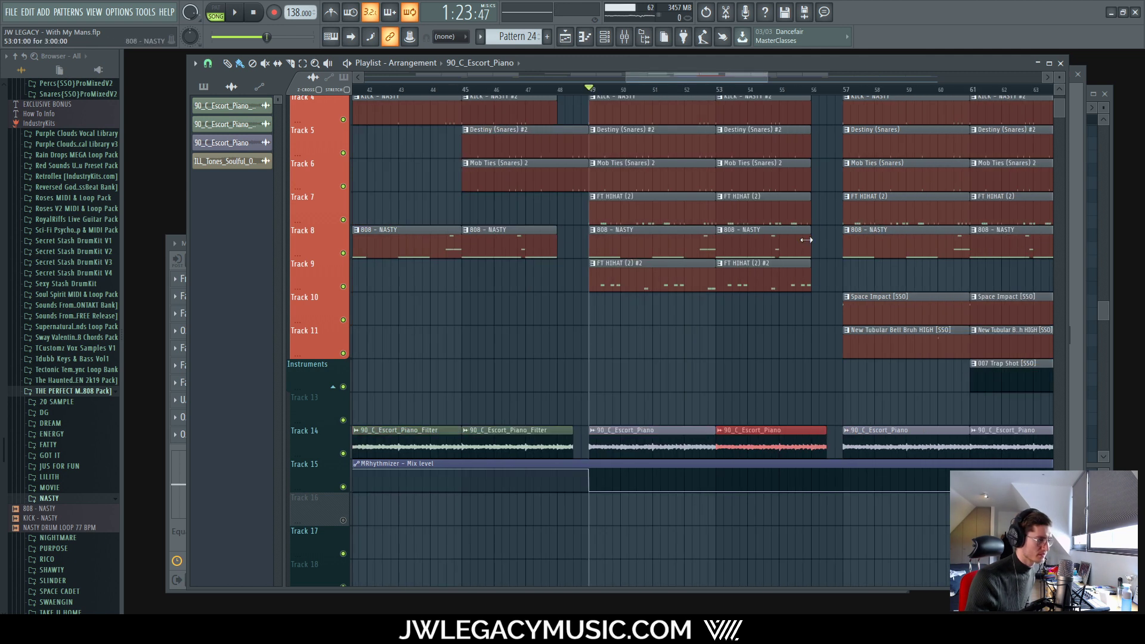
{"action": "key", "text": "space"}
{"action": "scroll", "coordinate": [731, 143], "scroll_direction": "down", "scroll_amount": 3}
{"action": "scroll", "coordinate": [874, 424], "scroll_direction": "up", "scroll_amount": 8}
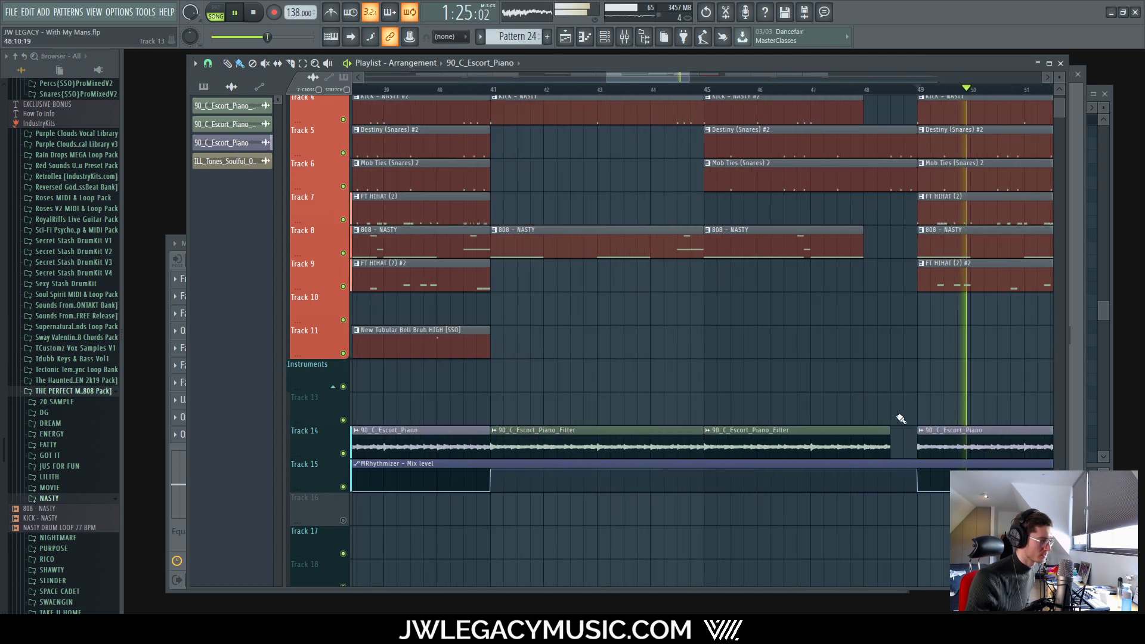
{"action": "scroll", "coordinate": [901, 417], "scroll_direction": "down", "scroll_amount": 6}
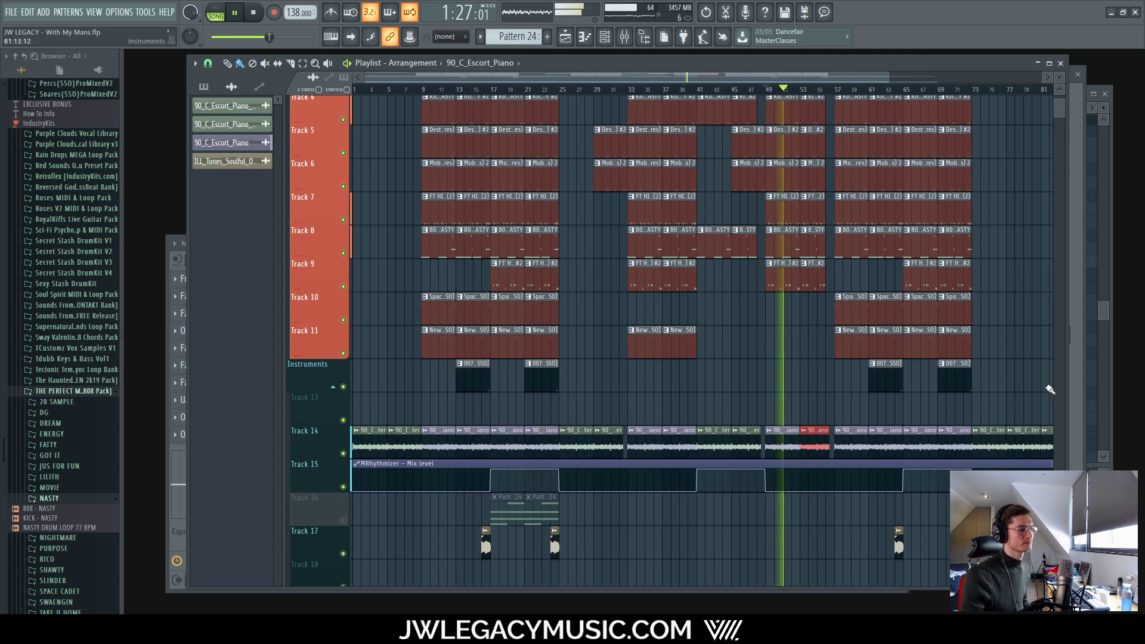
{"action": "scroll", "coordinate": [1013, 372], "scroll_direction": "down", "scroll_amount": 2}
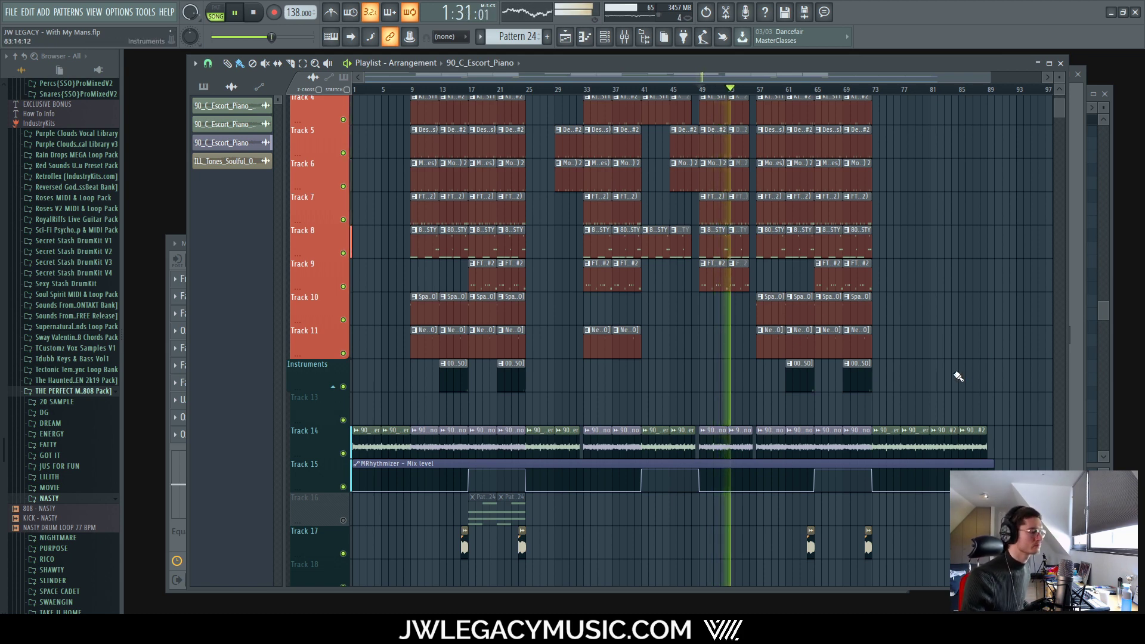
{"action": "scroll", "coordinate": [1014, 251], "scroll_direction": "up", "scroll_amount": 3}
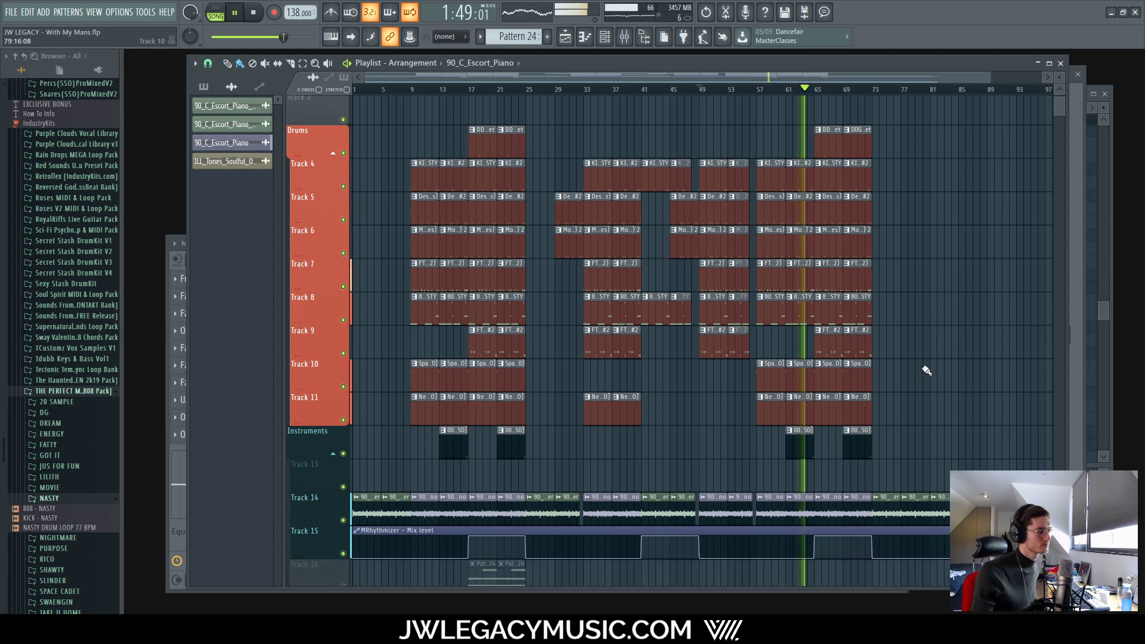
{"action": "scroll", "coordinate": [924, 365], "scroll_direction": "down", "scroll_amount": 1}
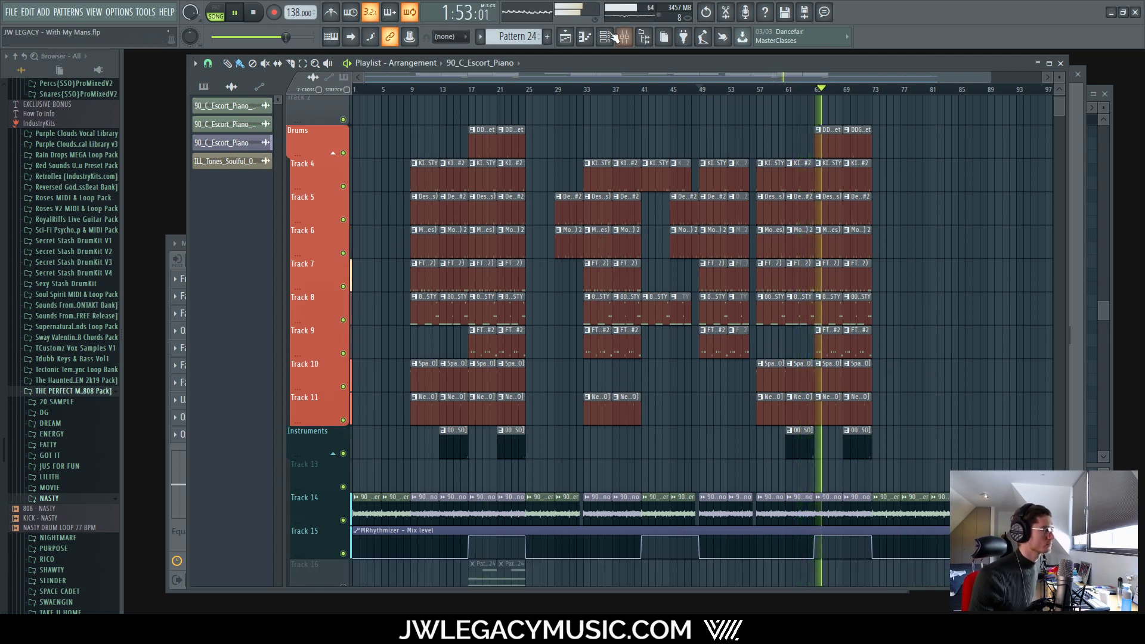
{"action": "key", "text": "F6"}
{"action": "key", "text": "F9"}
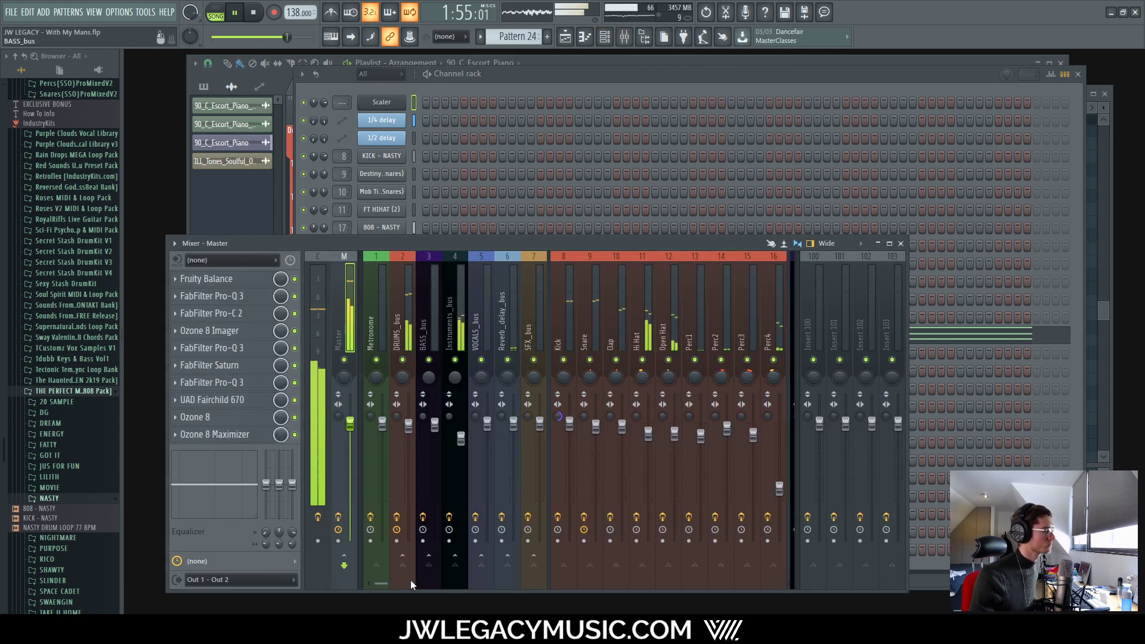
Step: Select the Vocal_oneshot mixer insert and start playback
{"action": "left_click_drag", "start_coordinate": [384, 582], "coordinate": [432, 583]}
{"action": "left_click", "coordinate": [593, 465]}
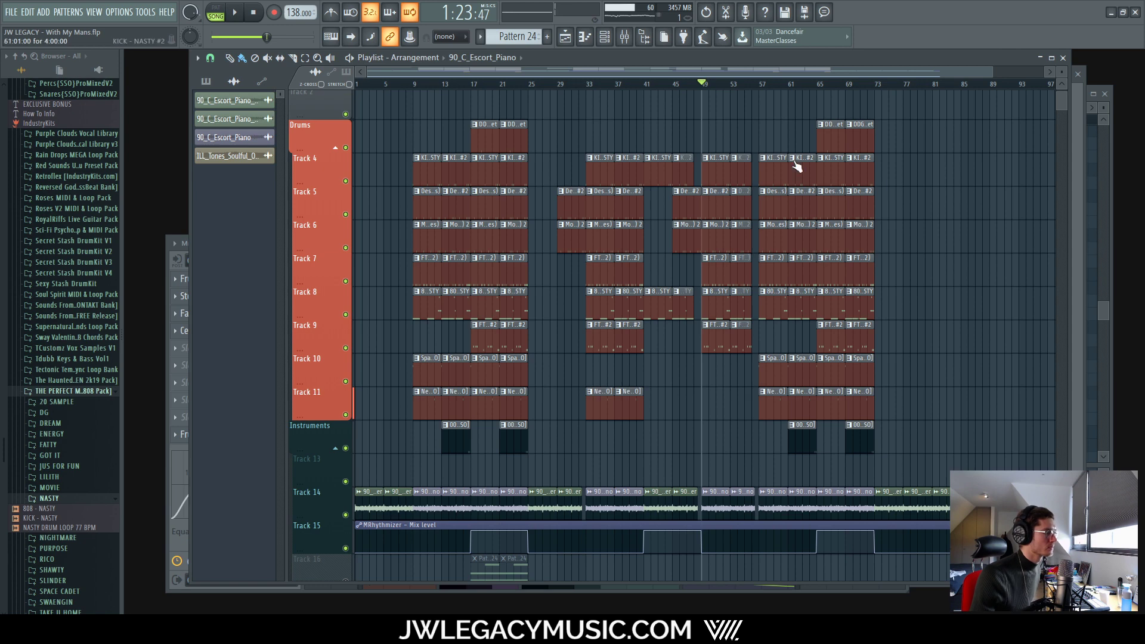
{"action": "scroll", "coordinate": [826, 158], "scroll_direction": "up", "scroll_amount": 5, "text": "ctrl"}
{"action": "scroll", "coordinate": [745, 126], "scroll_direction": "down", "scroll_amount": 3}
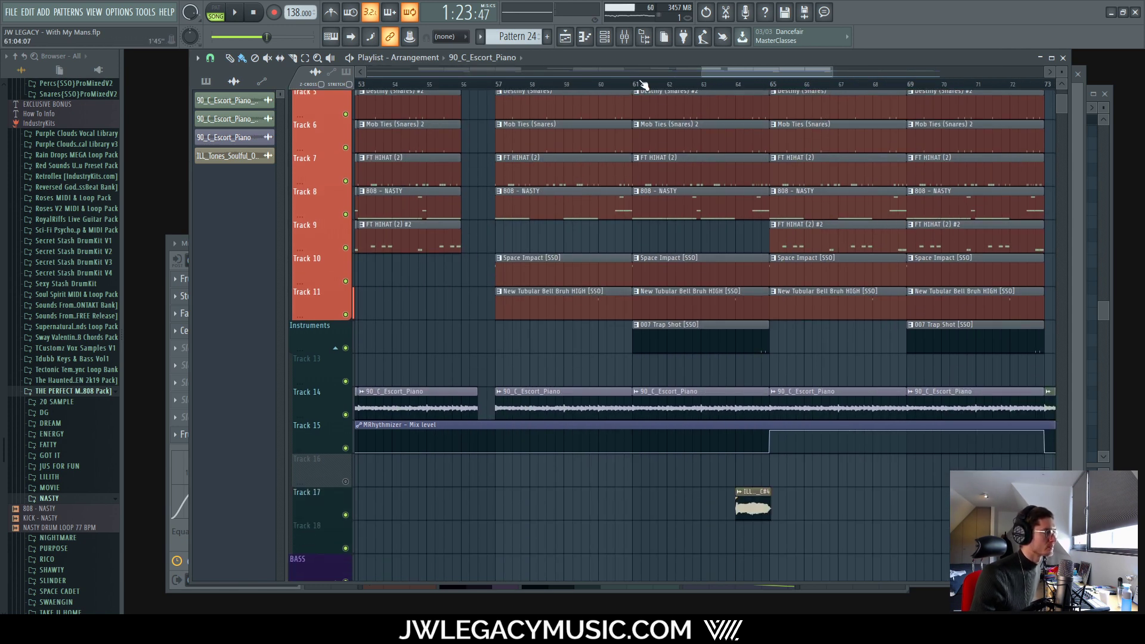
{"action": "scroll", "coordinate": [637, 87], "scroll_direction": "up", "scroll_amount": 5}
{"action": "scroll", "coordinate": [637, 87], "scroll_direction": "up", "scroll_amount": 2}
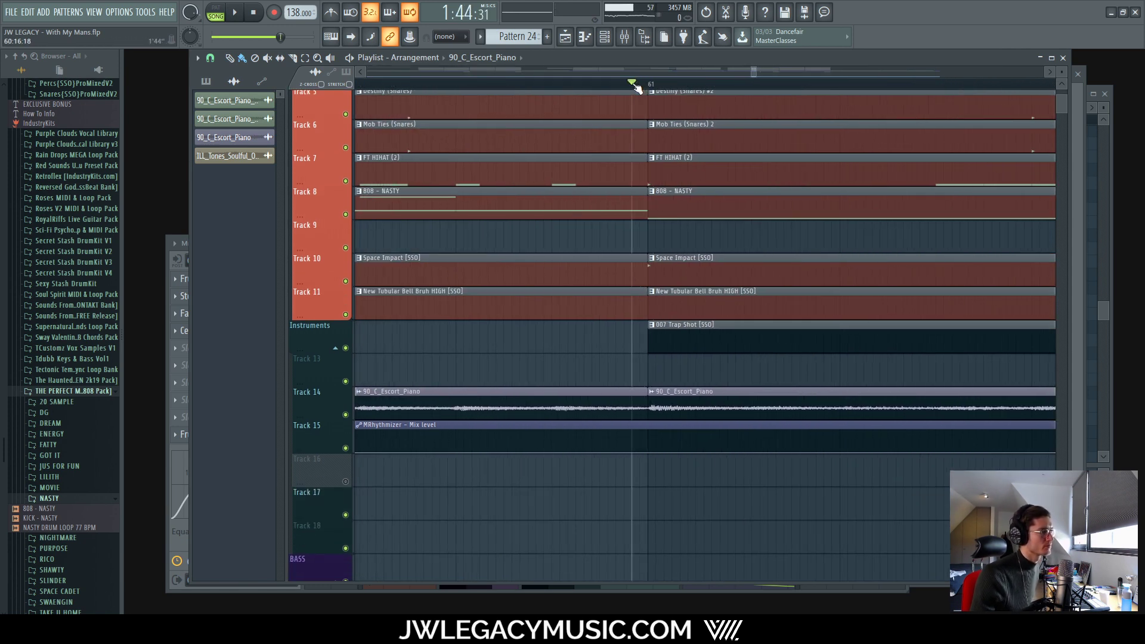
{"action": "key", "text": "space"}
Step: Set the playback position on the ruler to about bar 73, where the drums end
{"action": "scroll", "coordinate": [648, 88], "scroll_direction": "down", "scroll_amount": 10}
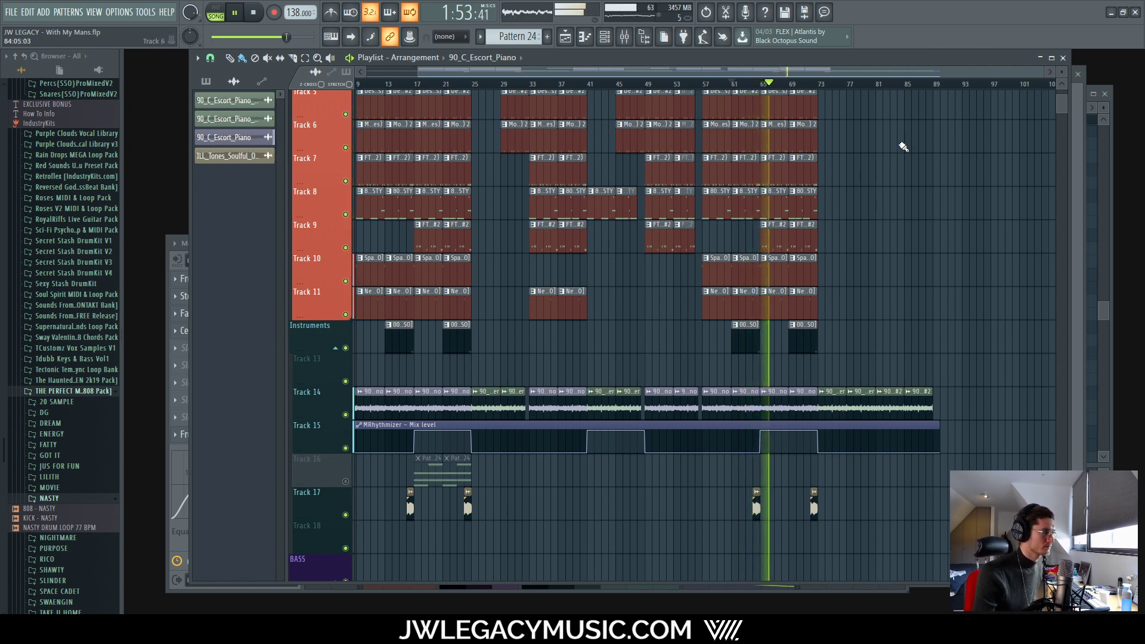
{"action": "scroll", "coordinate": [899, 135], "scroll_direction": "up", "scroll_amount": 2}
{"action": "scroll", "coordinate": [847, 96], "scroll_direction": "up", "scroll_amount": 3}
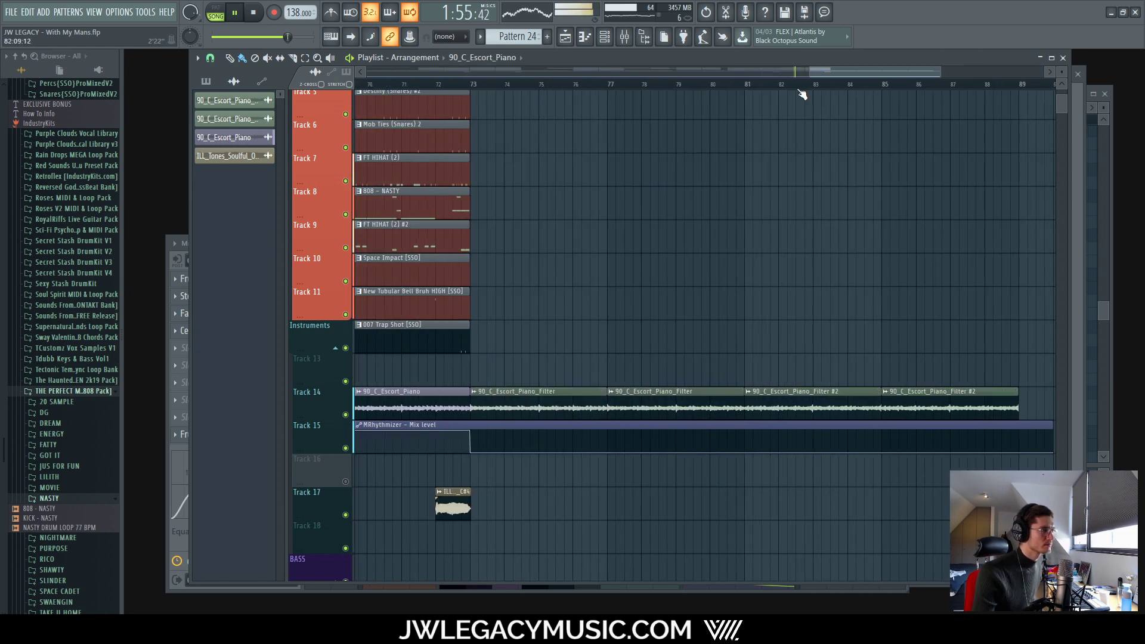
{"action": "left_click_drag", "start_coordinate": [477, 84], "coordinate": [466, 84]}
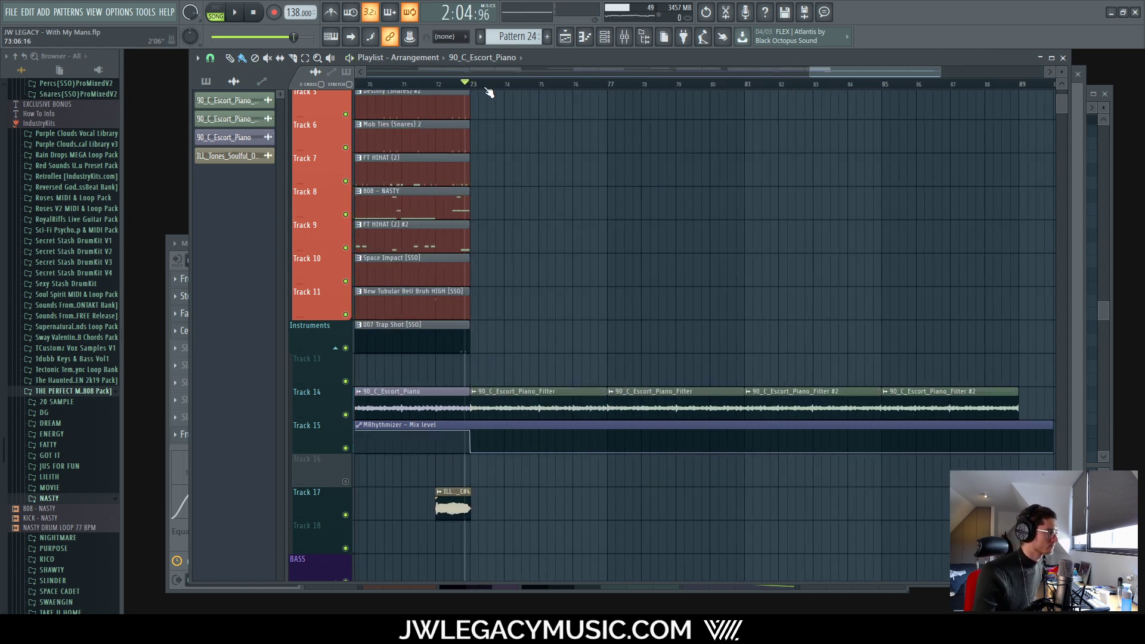
{"action": "scroll", "coordinate": [524, 289], "scroll_direction": "down", "scroll_amount": 6}
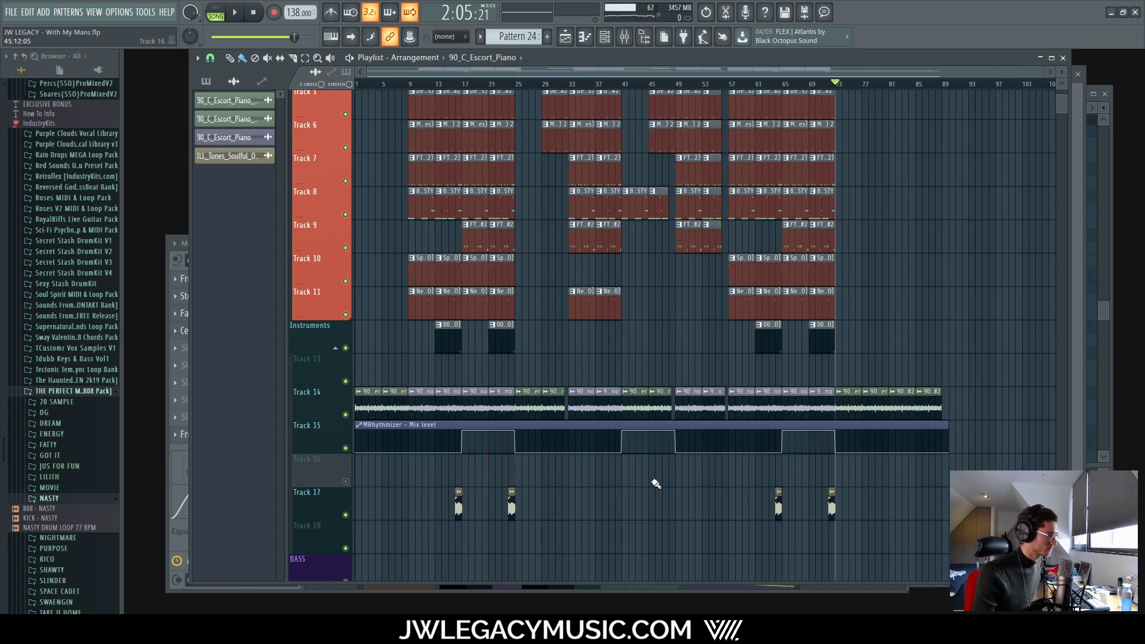
Step: Move the two Pattern 24 clips on Track 16 to bars 81–89 and play
{"action": "left_click_drag", "start_coordinate": [467, 482], "coordinate": [893, 484]}
{"action": "left_click", "coordinate": [346, 482]}
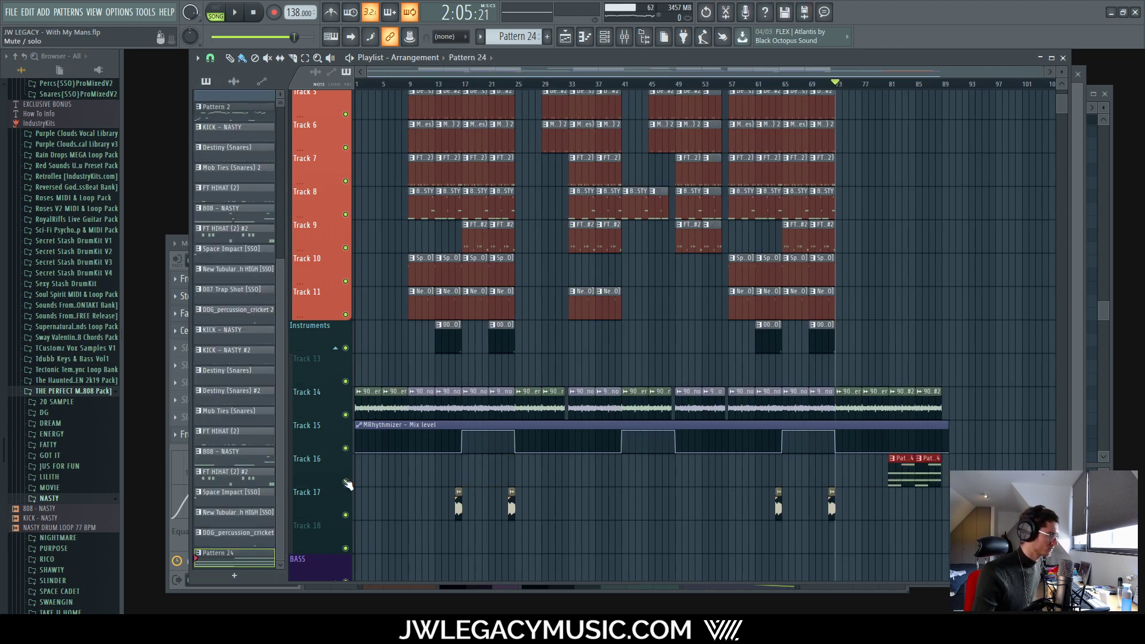
{"action": "scroll", "coordinate": [805, 460], "scroll_direction": "up", "scroll_amount": 6}
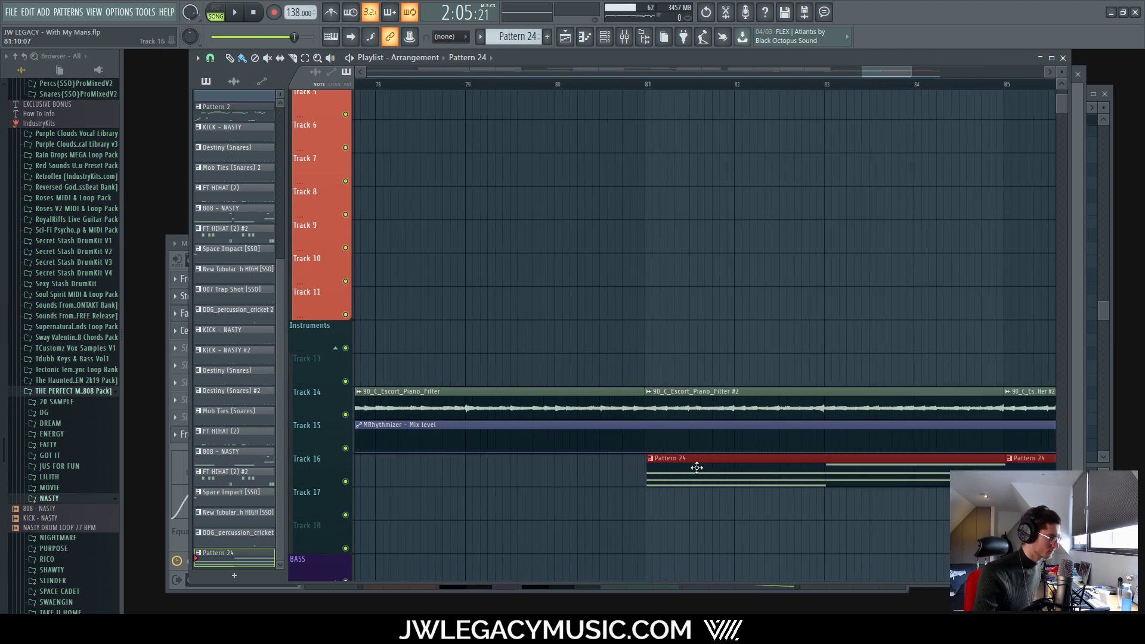
{"action": "scroll", "coordinate": [701, 471], "scroll_direction": "up", "scroll_amount": 3}
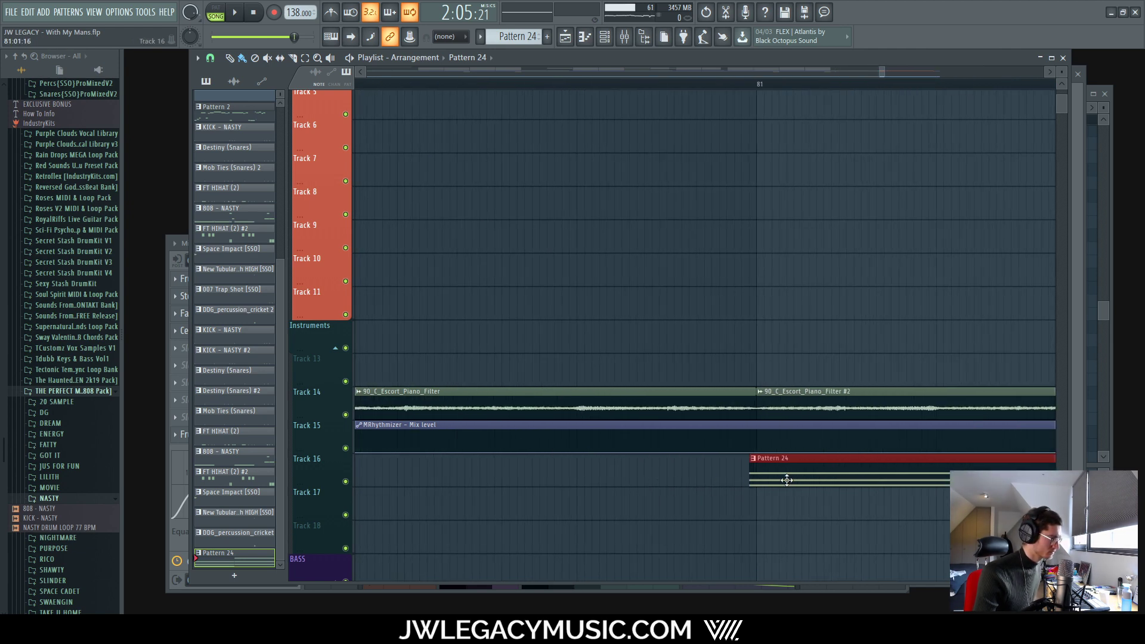
{"action": "scroll", "coordinate": [692, 492], "scroll_direction": "down", "scroll_amount": 9}
{"action": "key", "text": "space"}
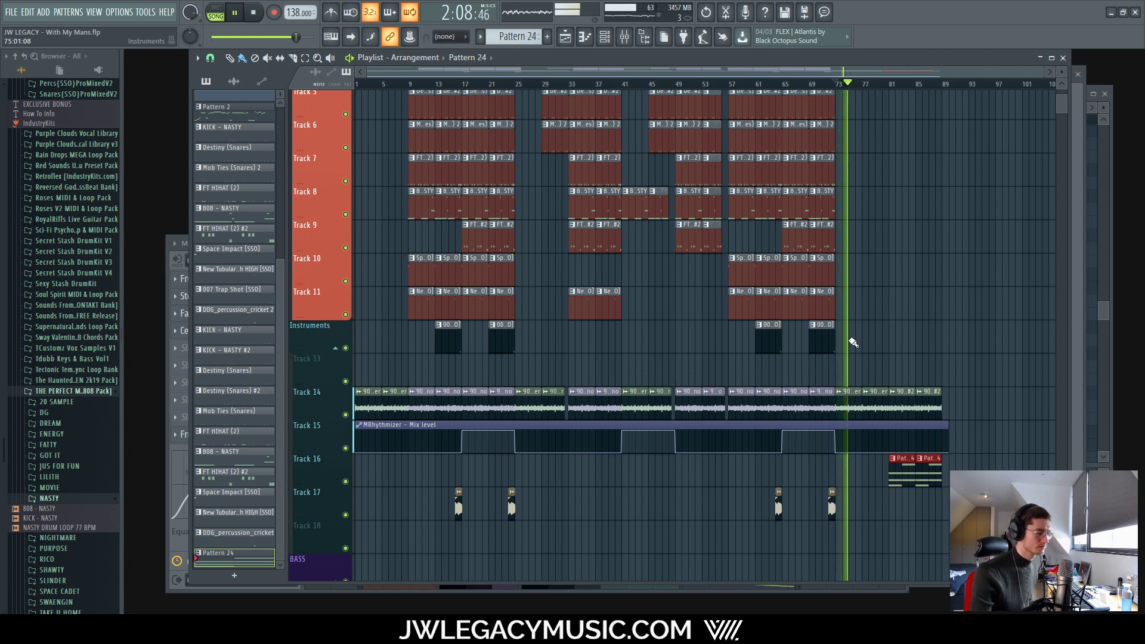
Step: Lower the Strings insert fader in the Mixer to about -14.3 dB
{"action": "key", "text": "F9"}
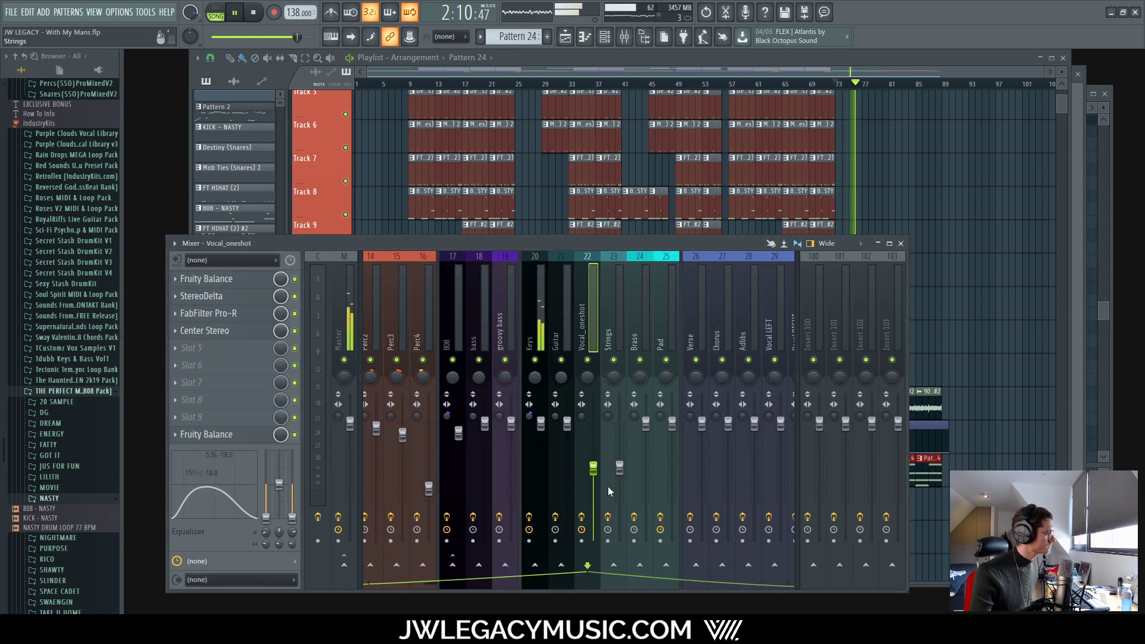
{"action": "left_click_drag", "start_coordinate": [620, 469], "coordinate": [619, 479]}
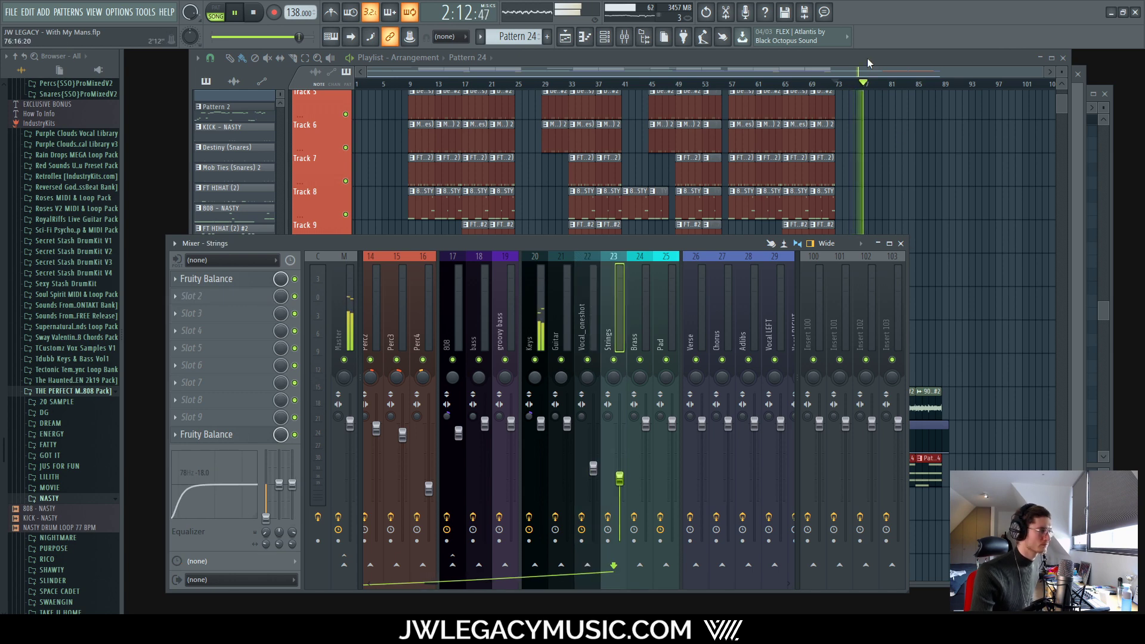
{"action": "key", "text": "F9"}
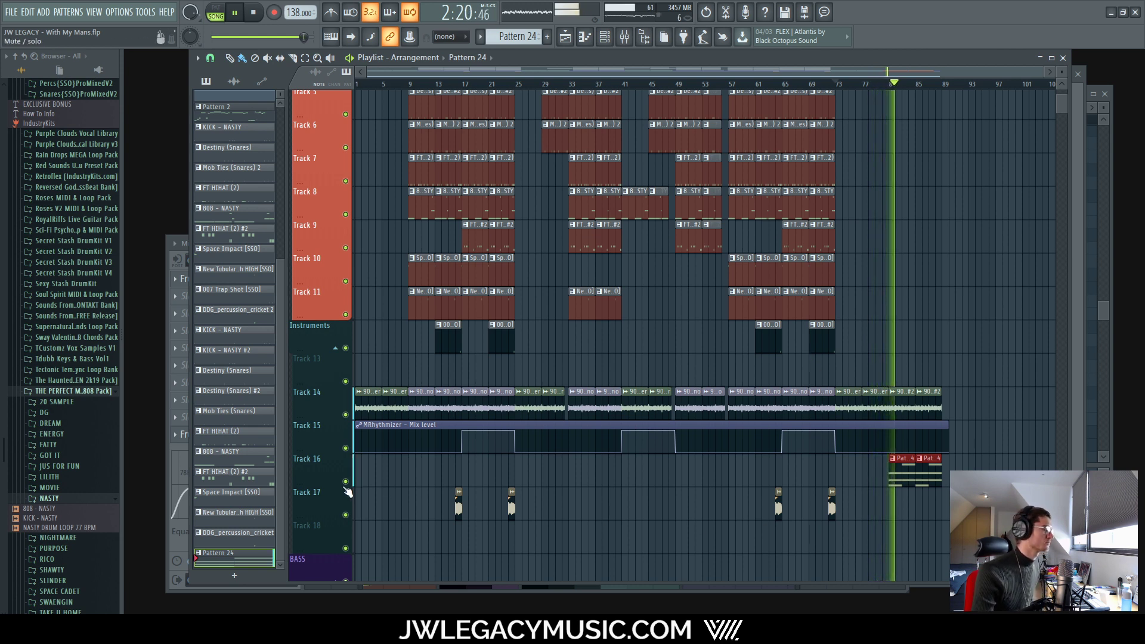
{"action": "left_click", "coordinate": [623, 37]}
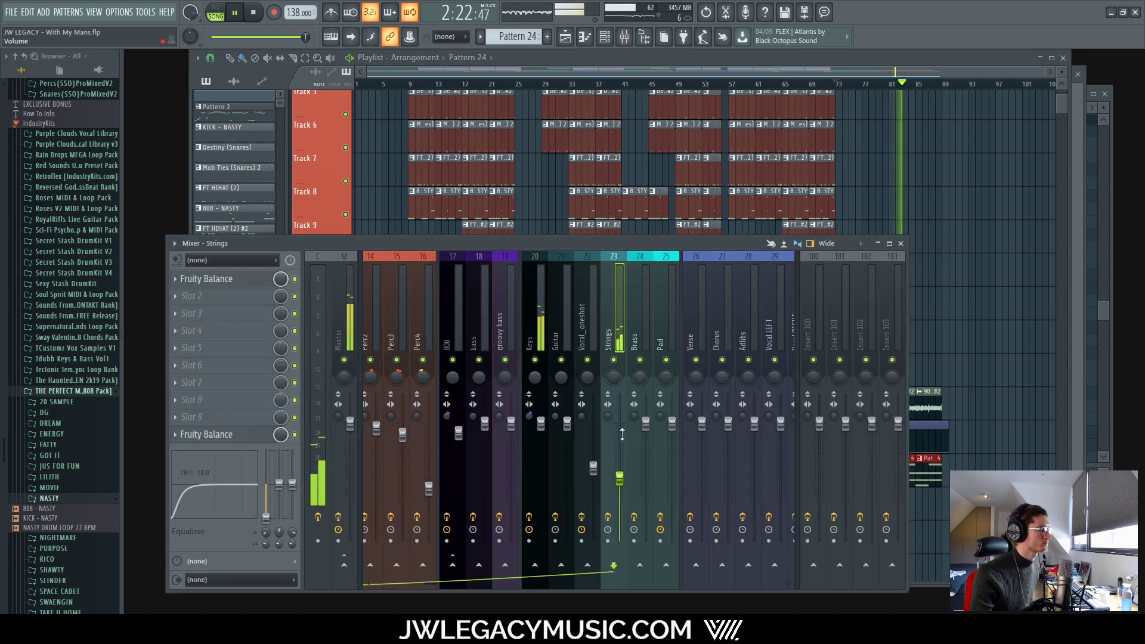
{"action": "left_click_drag", "start_coordinate": [619, 477], "coordinate": [620, 488]}
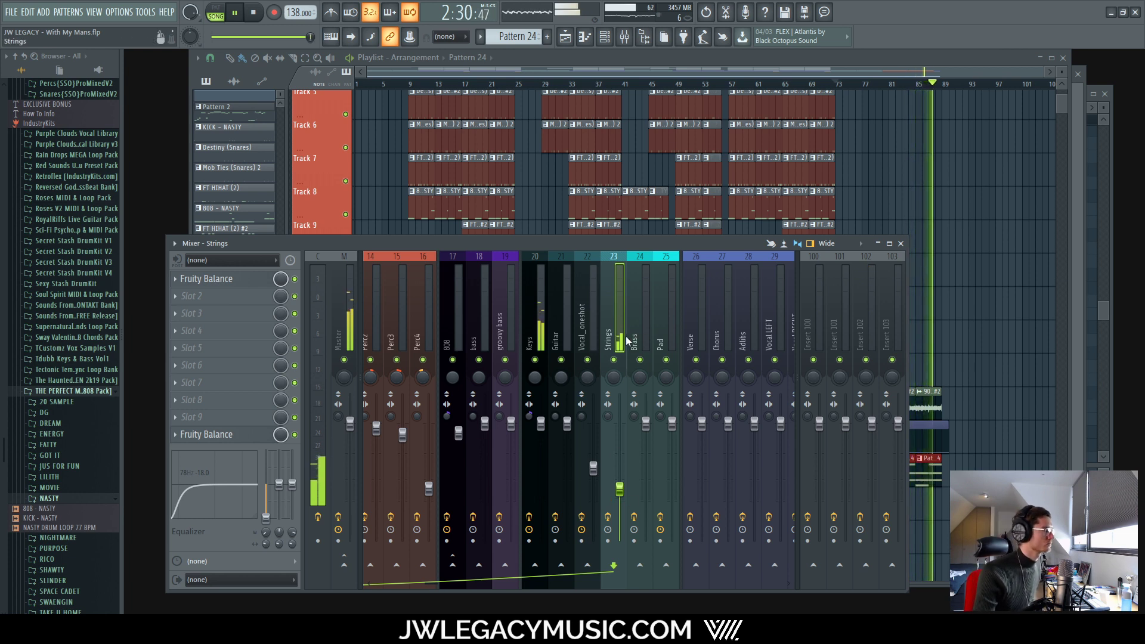
{"action": "key", "text": "space"}
Step: Play the arrangement from bar 81 to hear the string ending
{"action": "left_click", "coordinate": [896, 62]}
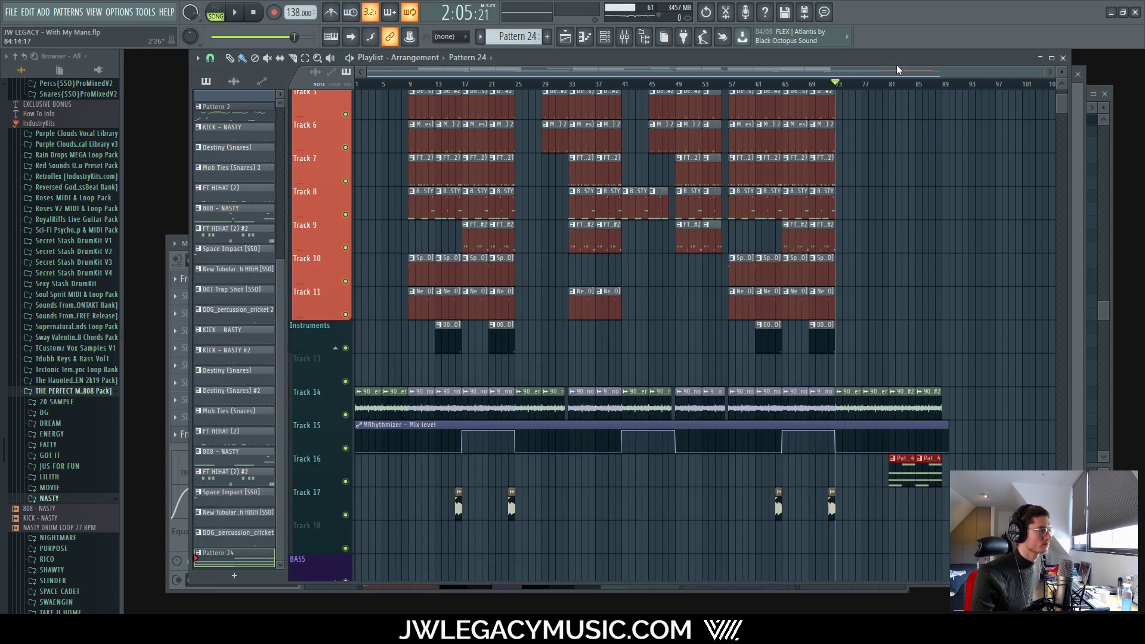
{"action": "scroll", "coordinate": [881, 394], "scroll_direction": "up", "scroll_amount": 5}
{"action": "left_click", "coordinate": [915, 87]}
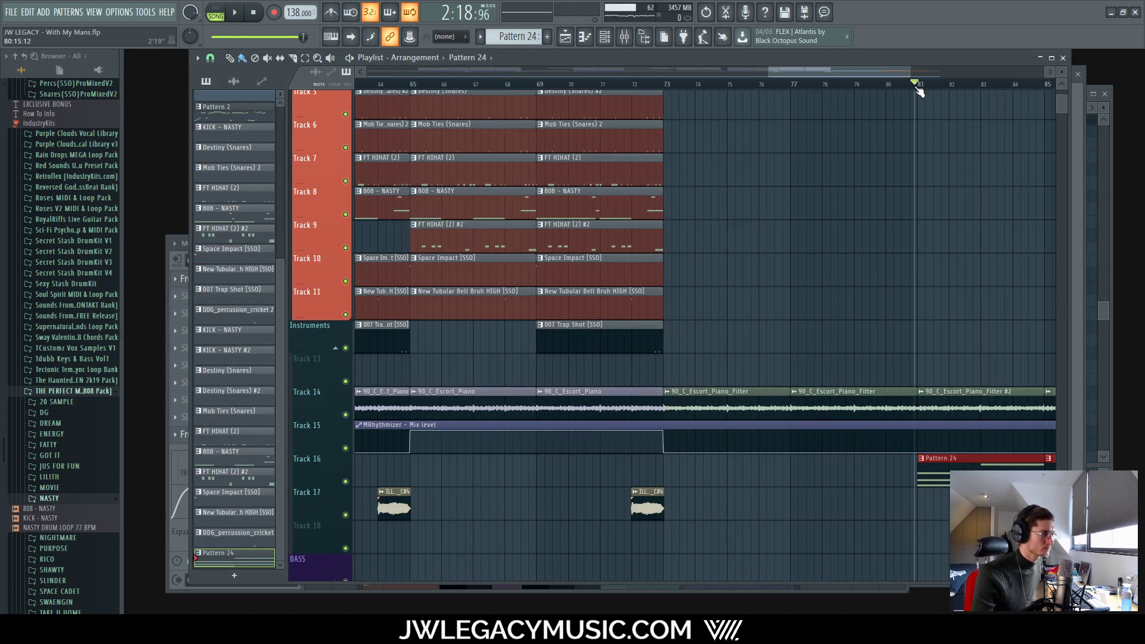
{"action": "key", "text": "space"}
{"action": "scroll", "coordinate": [899, 153], "scroll_direction": "down", "scroll_amount": 5}
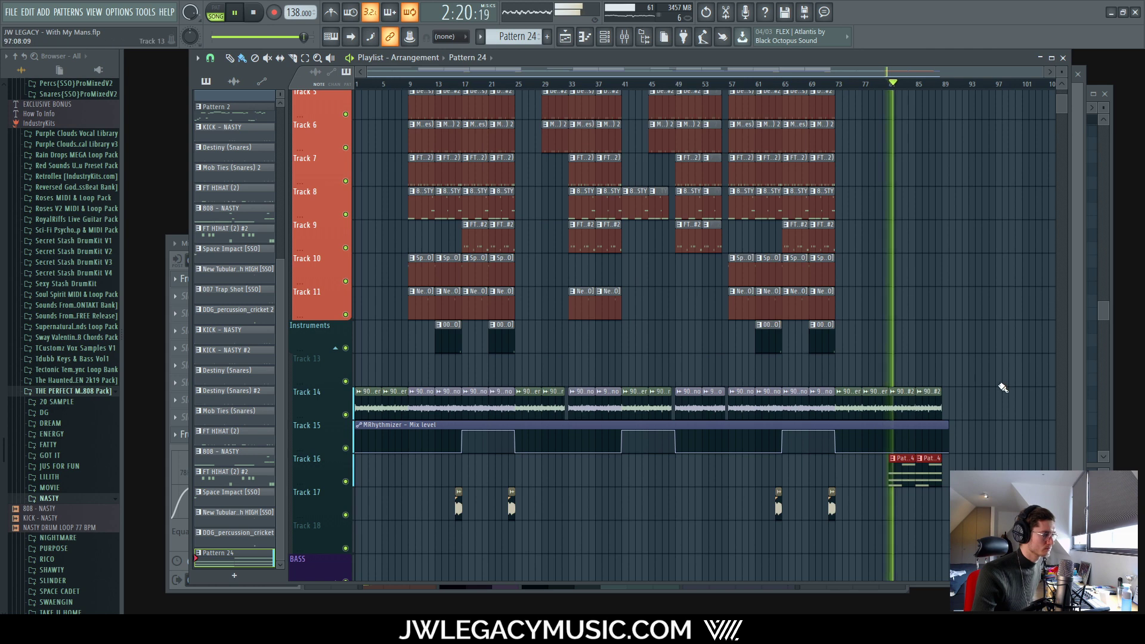
{"action": "scroll", "coordinate": [1008, 388], "scroll_direction": "up", "scroll_amount": 3}
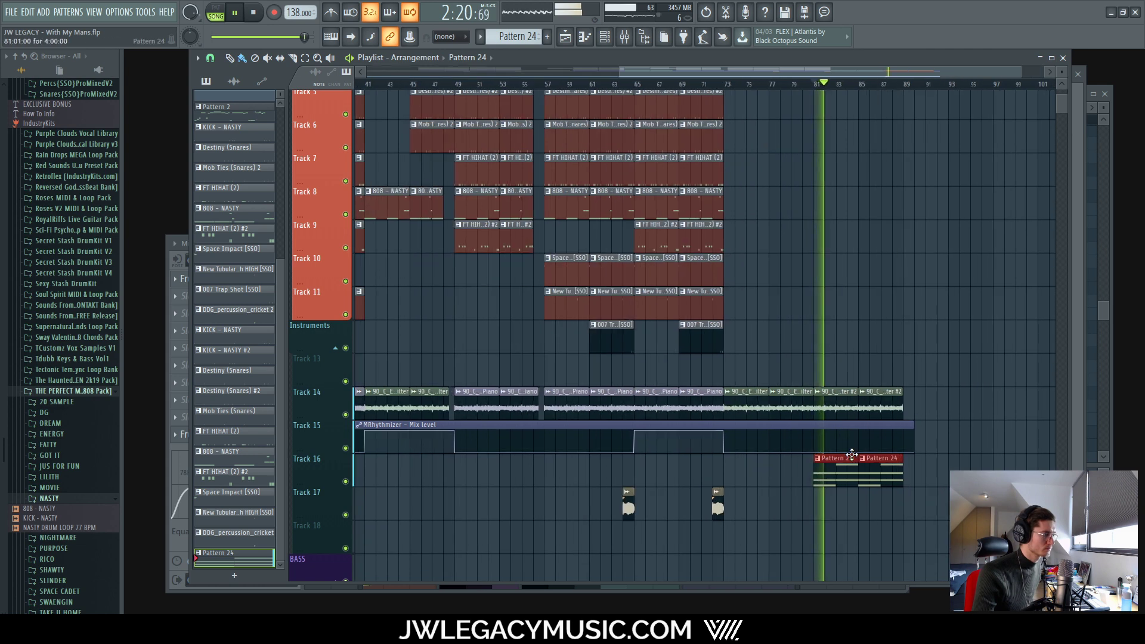
{"action": "left_click", "coordinate": [624, 36]}
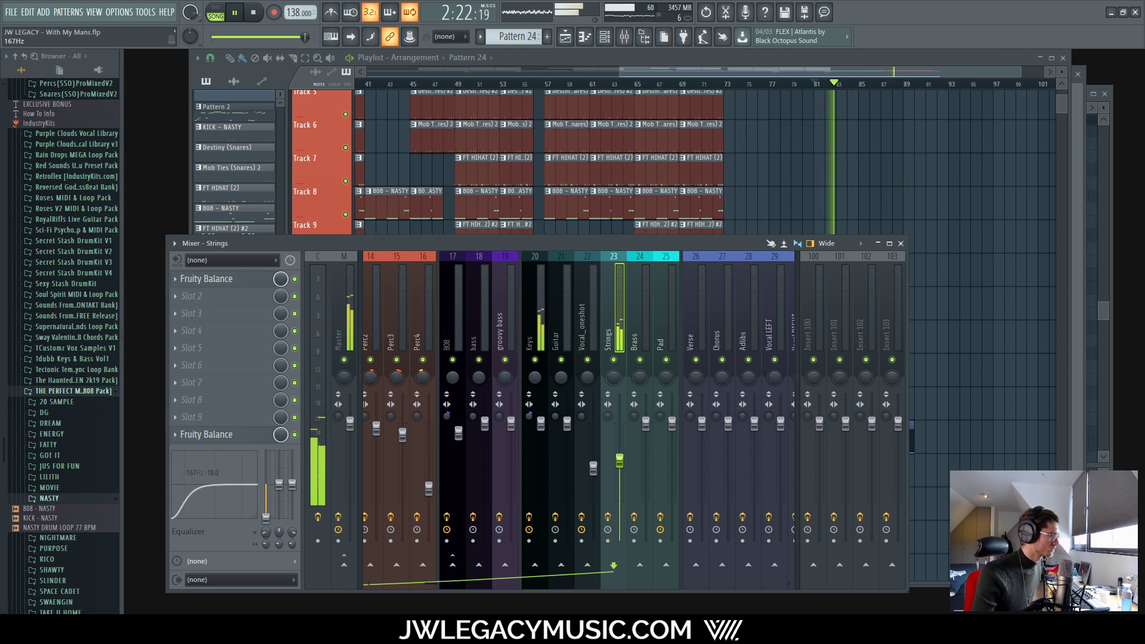
{"action": "left_click", "coordinate": [846, 60]}
Step: Open the Pattern 24 string notes and slice the chord at bar 4
{"action": "key", "text": "space"}
{"action": "double_click", "coordinate": [831, 459]}
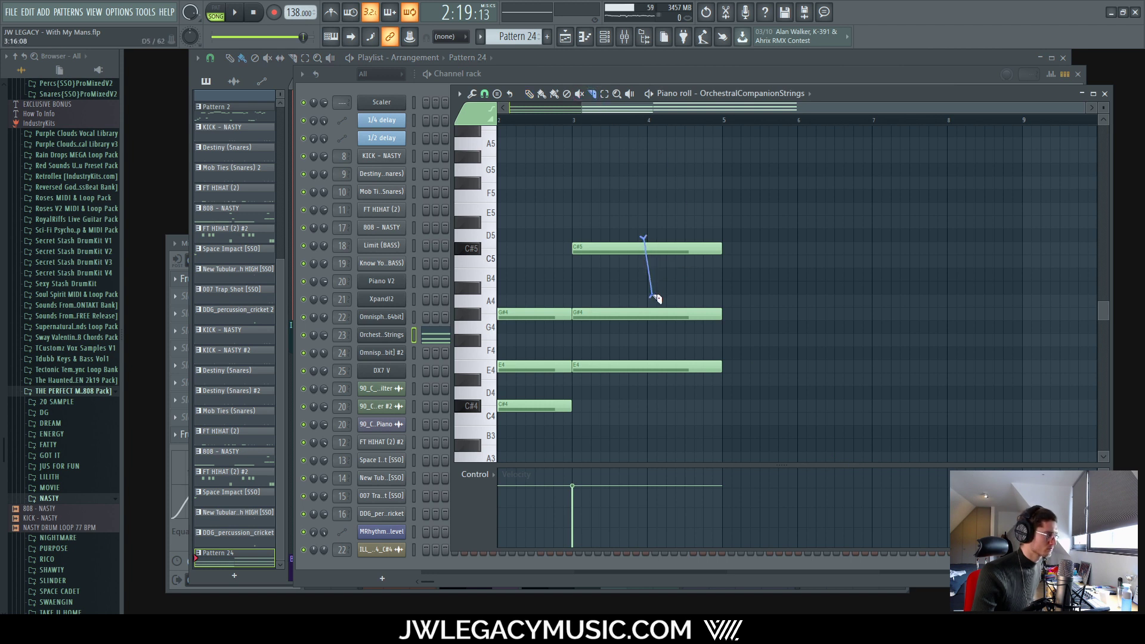
{"action": "left_click", "coordinate": [484, 94]}
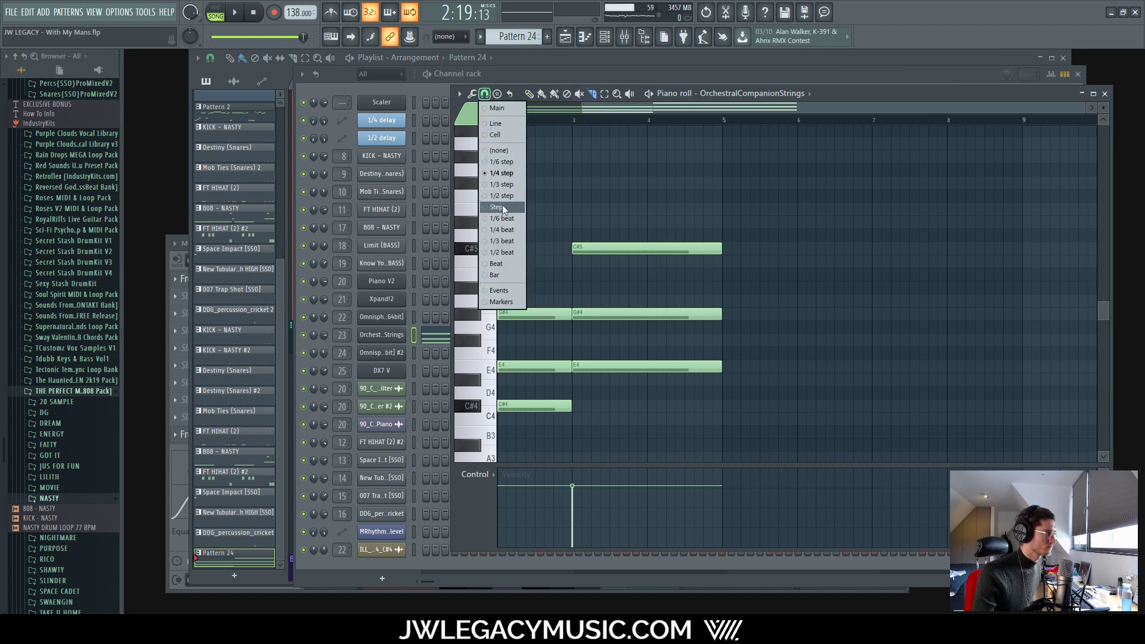
{"action": "left_click", "coordinate": [503, 209]}
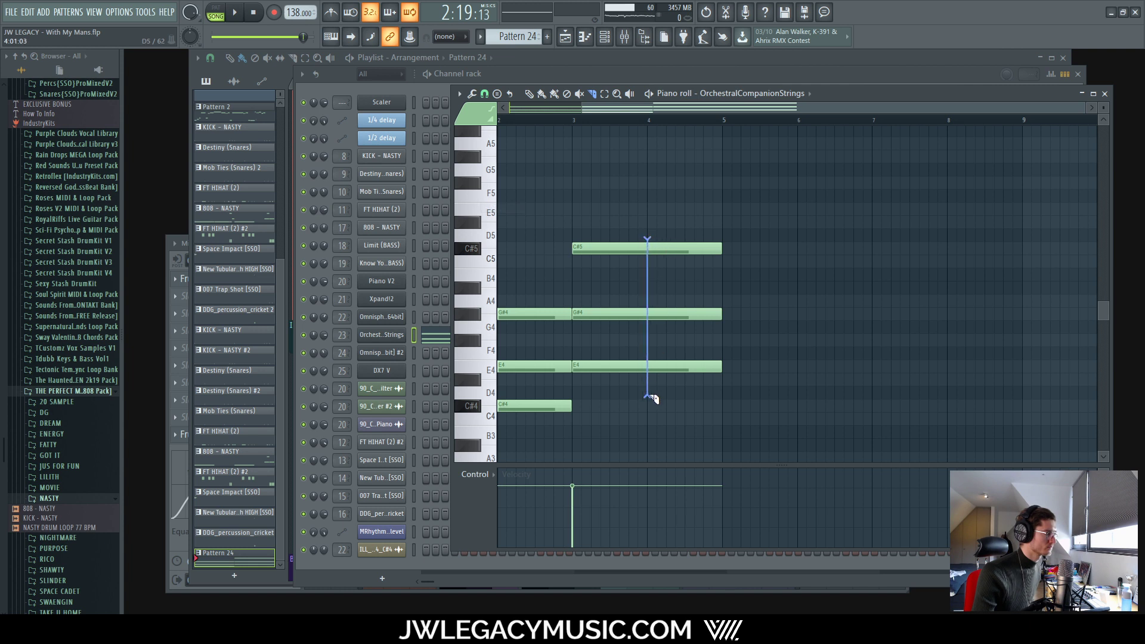
{"action": "left_click_drag", "start_coordinate": [651, 398], "coordinate": [651, 400]}
{"action": "left_click", "coordinate": [485, 93]}
{"action": "left_click", "coordinate": [523, 153]}
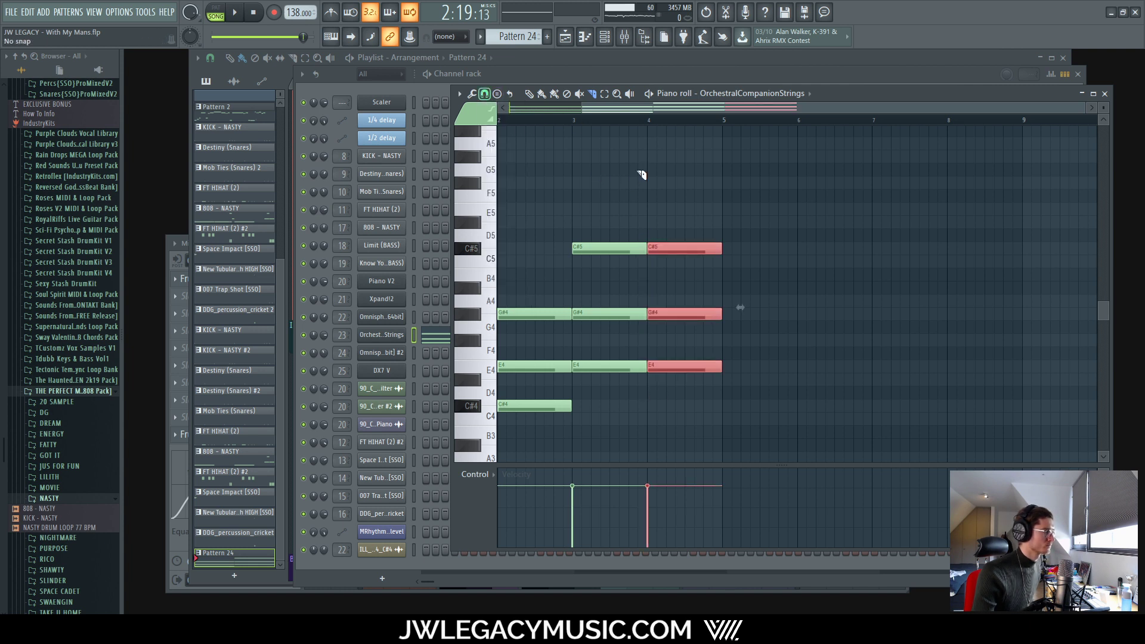
{"action": "left_click_drag", "start_coordinate": [678, 204], "coordinate": [677, 412]}
{"action": "scroll", "coordinate": [680, 411], "scroll_direction": "left", "scroll_amount": 2}
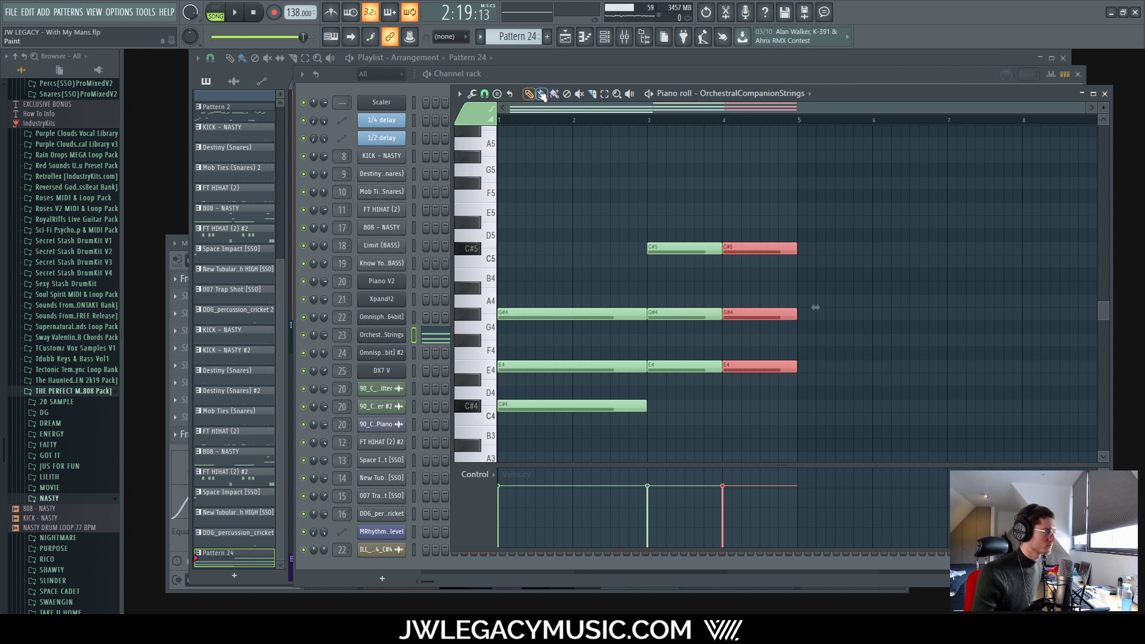
Step: Transpose the bar-4 halves, lowering the top A5 note a semitone, and audition
{"action": "key", "text": "Up"}
{"action": "key", "text": "Up"}
{"action": "key", "text": "Up"}
{"action": "key", "text": "Up"}
{"action": "key", "text": "Up"}
{"action": "key", "text": "Up"}
{"action": "key", "text": "Up"}
{"action": "key", "text": "Up"}
{"action": "key", "text": "Up"}
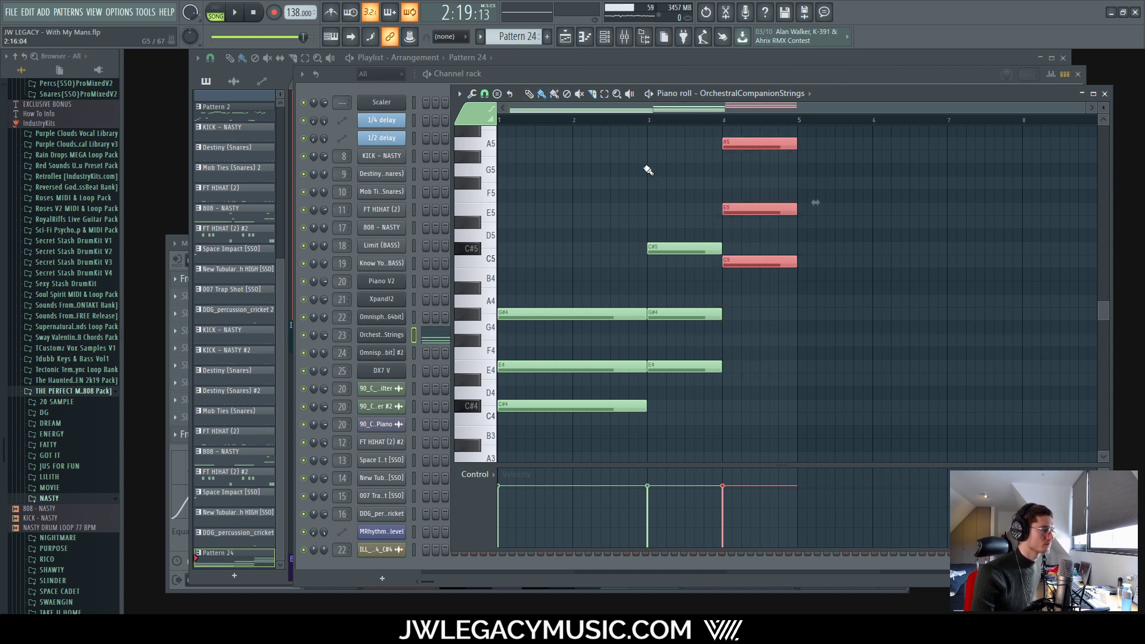
{"action": "scroll", "coordinate": [764, 244], "scroll_direction": "up", "scroll_amount": 3}
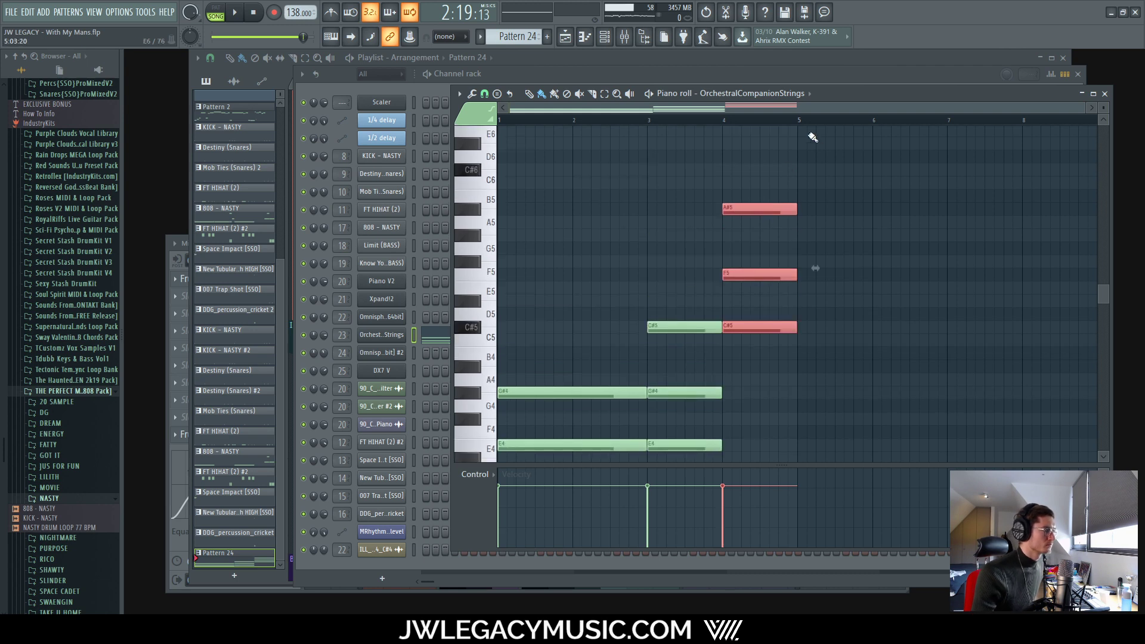
{"action": "left_click_drag", "start_coordinate": [761, 181], "coordinate": [729, 284]}
{"action": "key", "text": "shift+Down"}
{"action": "key", "text": "space"}
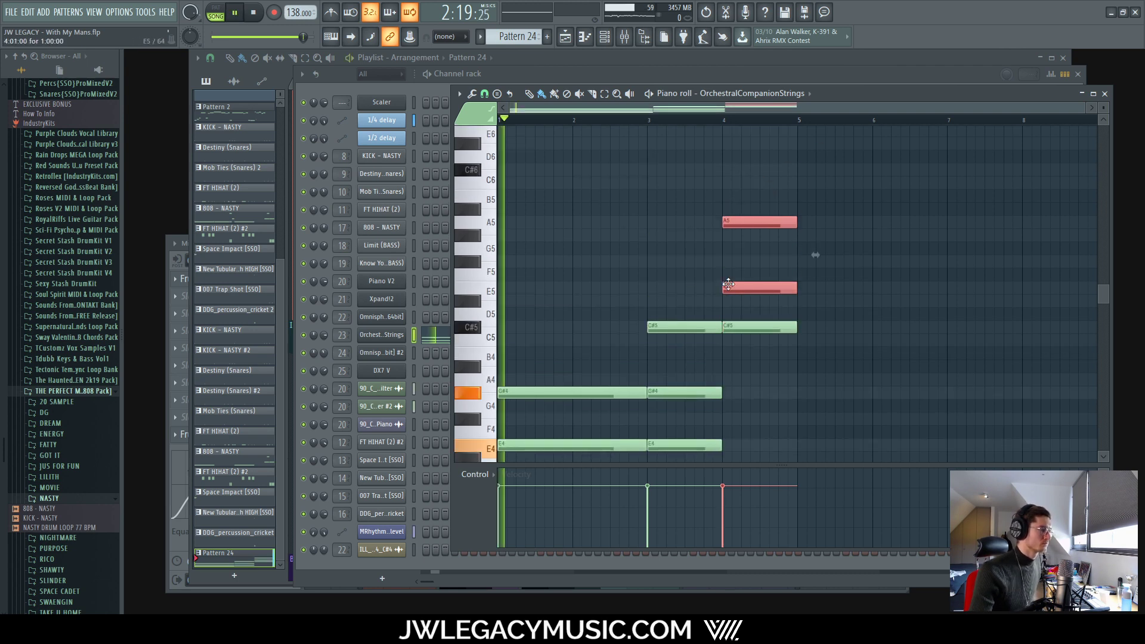
{"action": "left_click_drag", "start_coordinate": [970, 127], "coordinate": [737, 248]}
{"action": "key", "text": "shift+Down"}
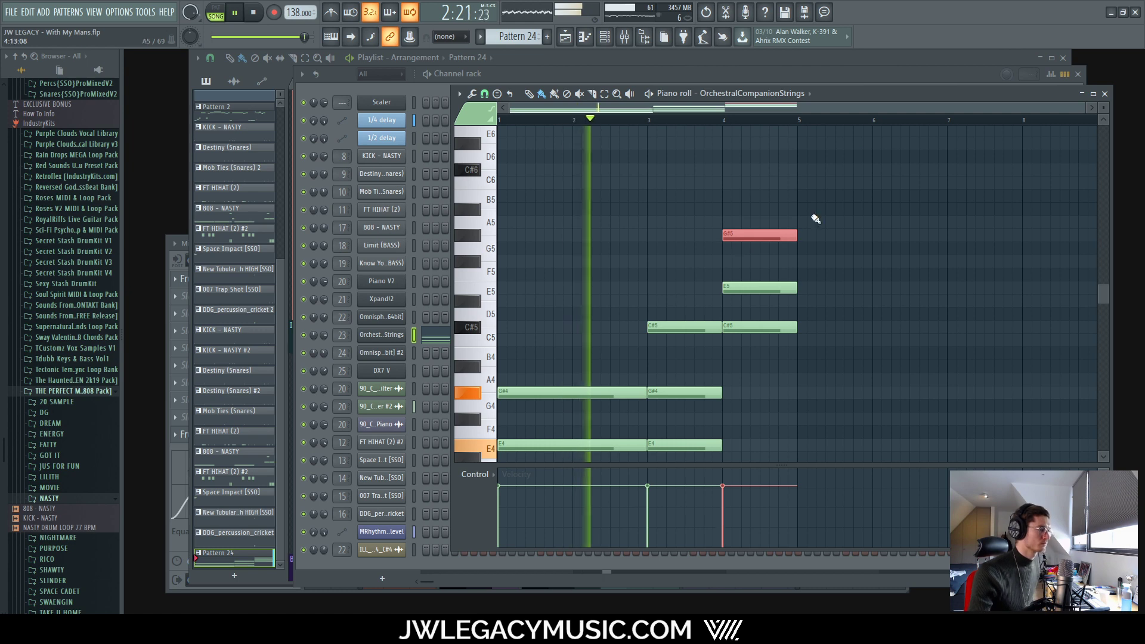
{"action": "scroll", "coordinate": [782, 373], "scroll_direction": "down", "scroll_amount": 4}
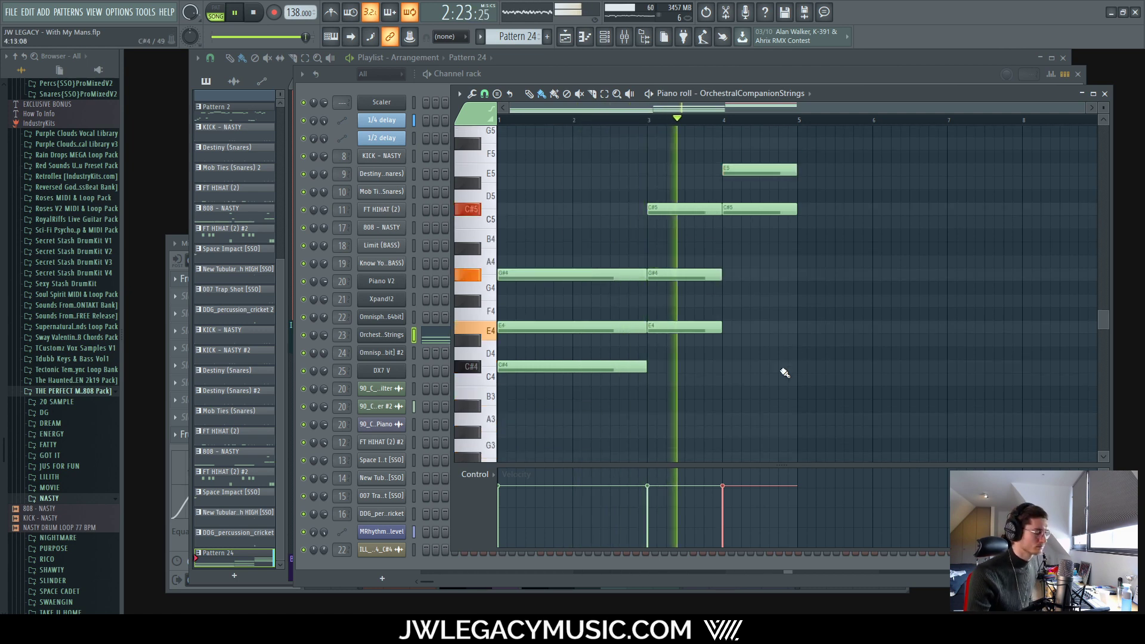
{"action": "scroll", "coordinate": [775, 364], "scroll_direction": "up", "scroll_amount": 4}
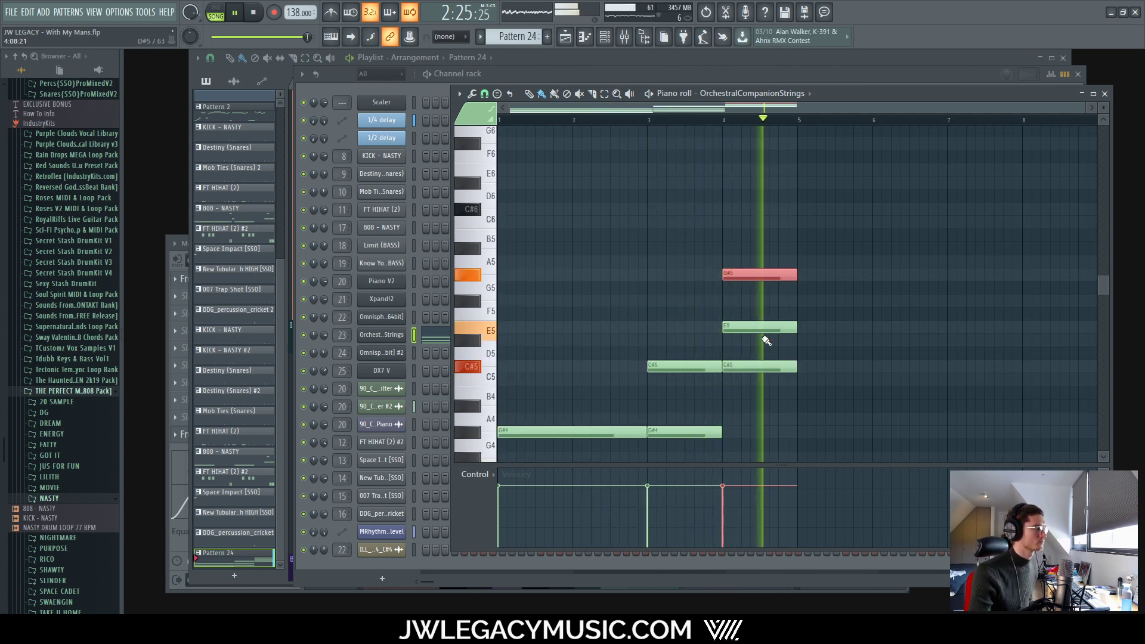
{"action": "scroll", "coordinate": [763, 298], "scroll_direction": "down", "scroll_amount": 5}
{"action": "key", "text": "space"}
Step: Drop the three bar-4 notes and raise the top to D#5, forming F#4–A4–D#5
{"action": "left_click_drag", "start_coordinate": [771, 148], "coordinate": [755, 294], "text": "ctrl"}
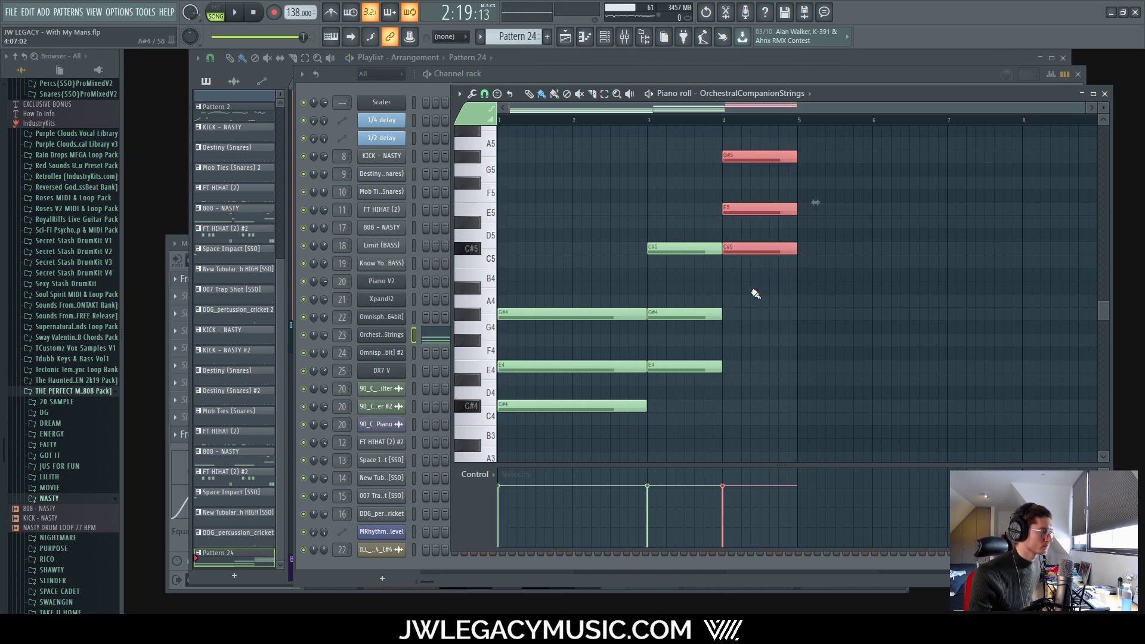
{"action": "key", "text": "Down"}
{"action": "key", "text": "Down"}
{"action": "key", "text": "Down"}
{"action": "key", "text": "Down"}
{"action": "key", "text": "Down"}
{"action": "key", "text": "Down"}
{"action": "key", "text": "Down"}
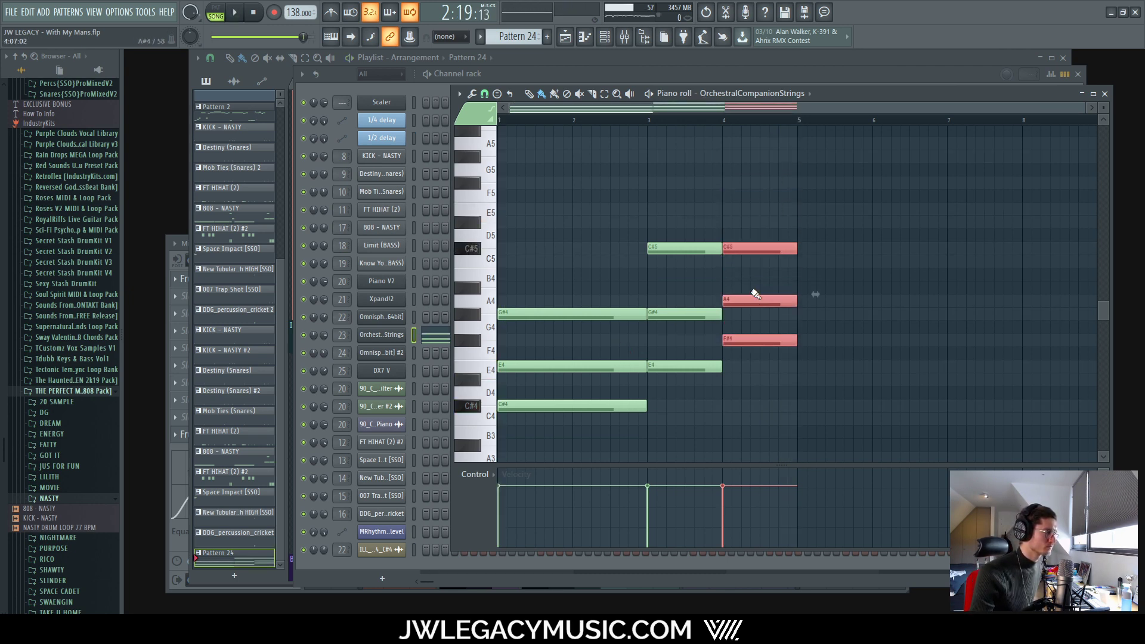
{"action": "left_click", "coordinate": [874, 246]}
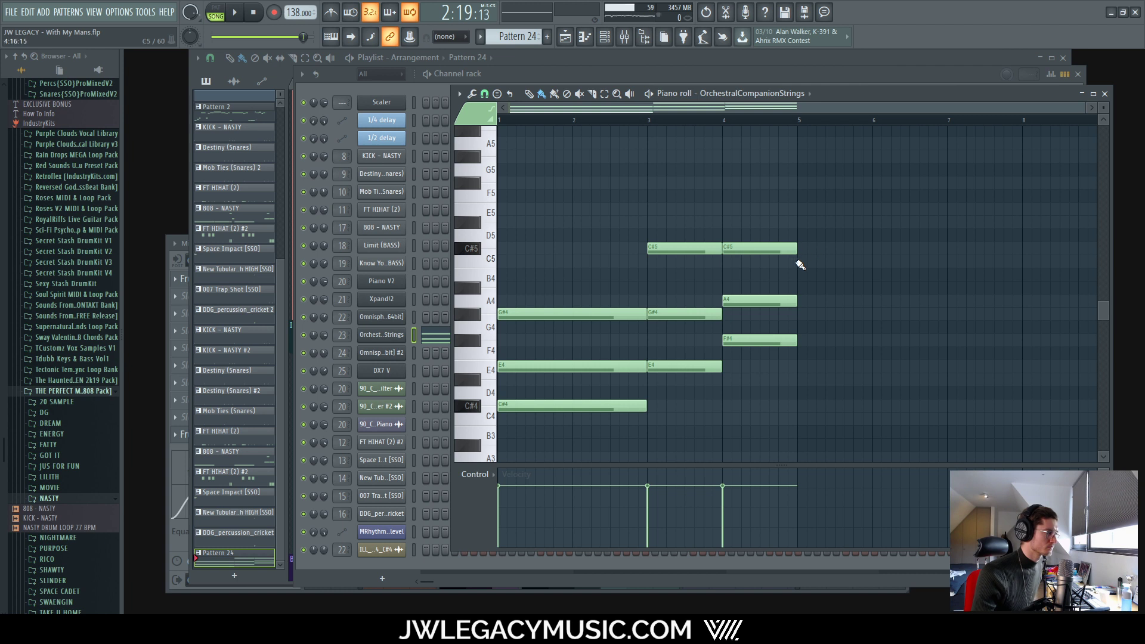
{"action": "left_click_drag", "start_coordinate": [775, 247], "coordinate": [775, 220]}
{"action": "key", "text": "space"}
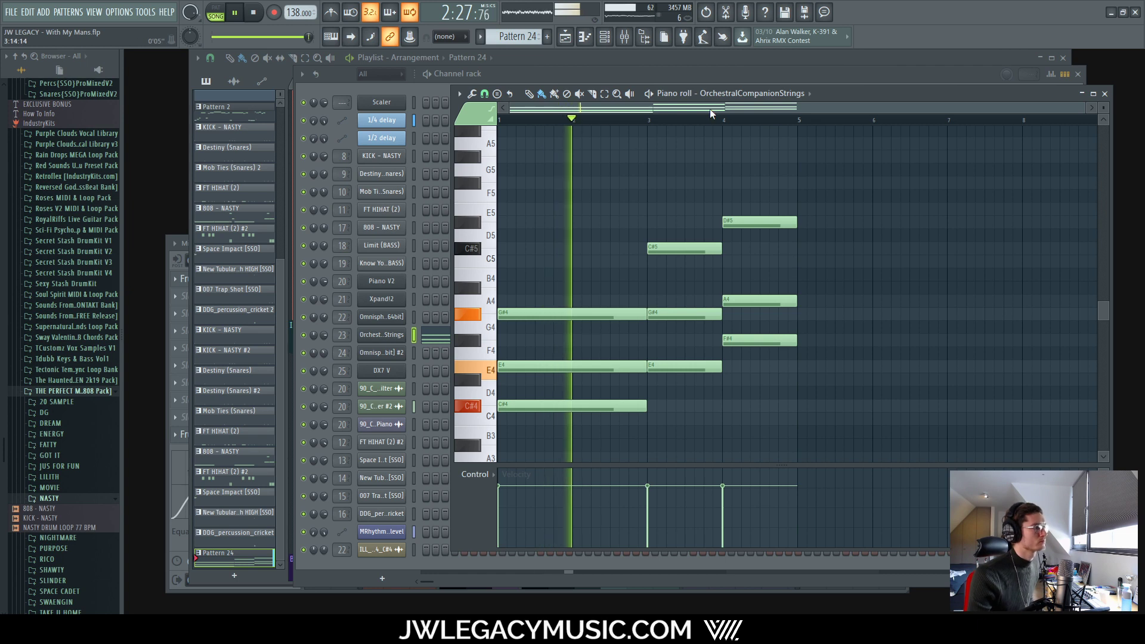
Step: Close the OrchestralCompanionStrings piano roll, stop playback, and bring up the Playlist
{"action": "left_click", "coordinate": [624, 36]}
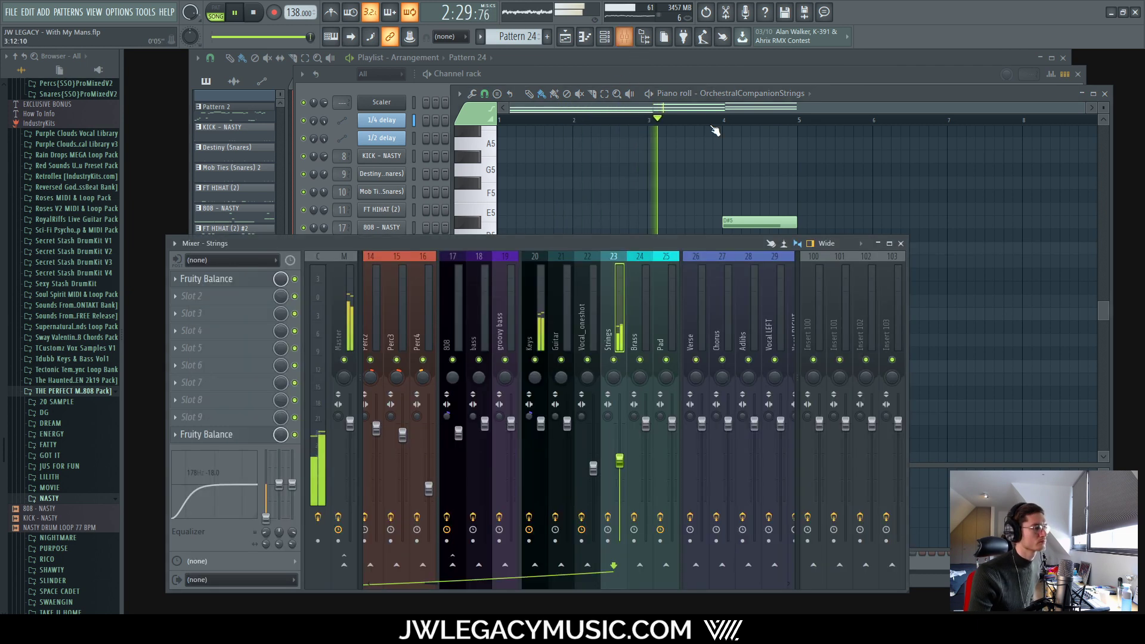
{"action": "left_click", "coordinate": [644, 37]}
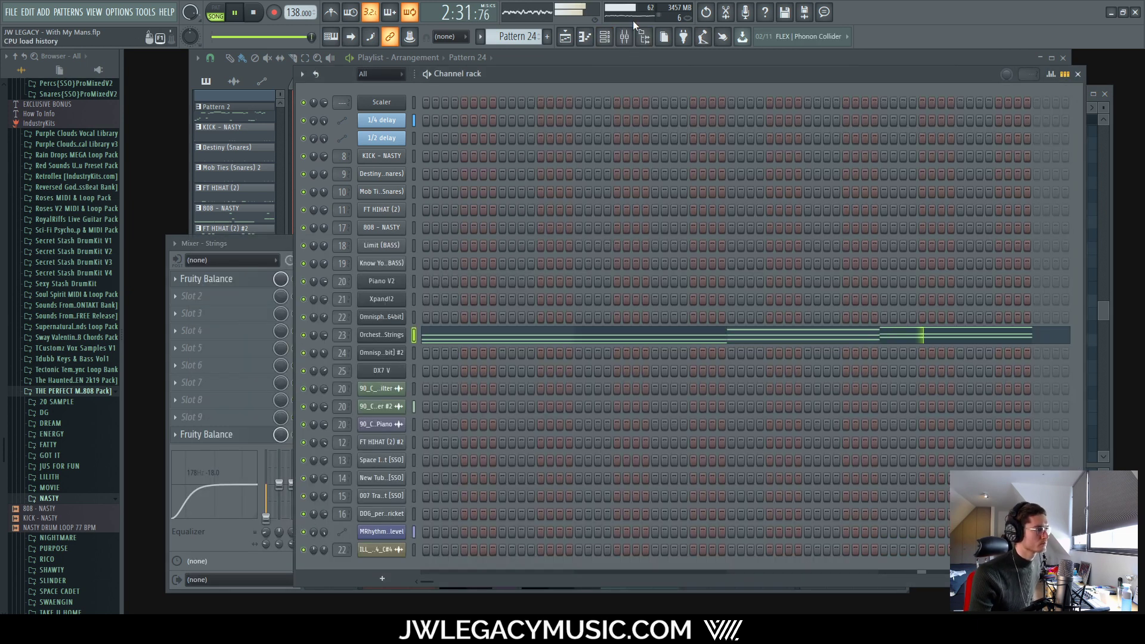
{"action": "key", "text": "space"}
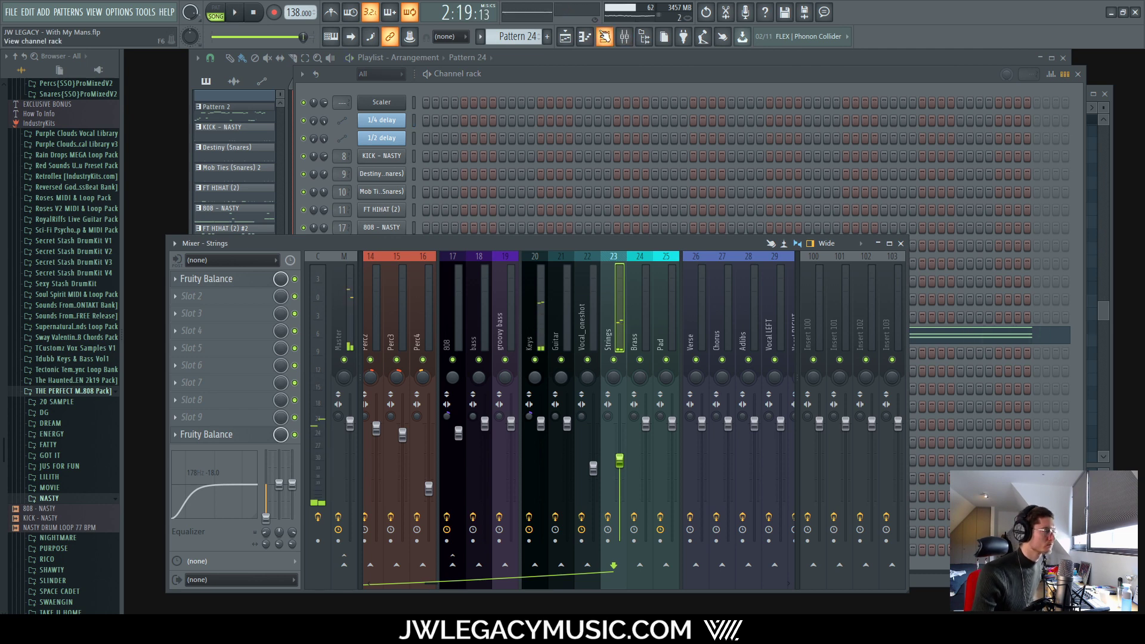
{"action": "left_click", "coordinate": [605, 36]}
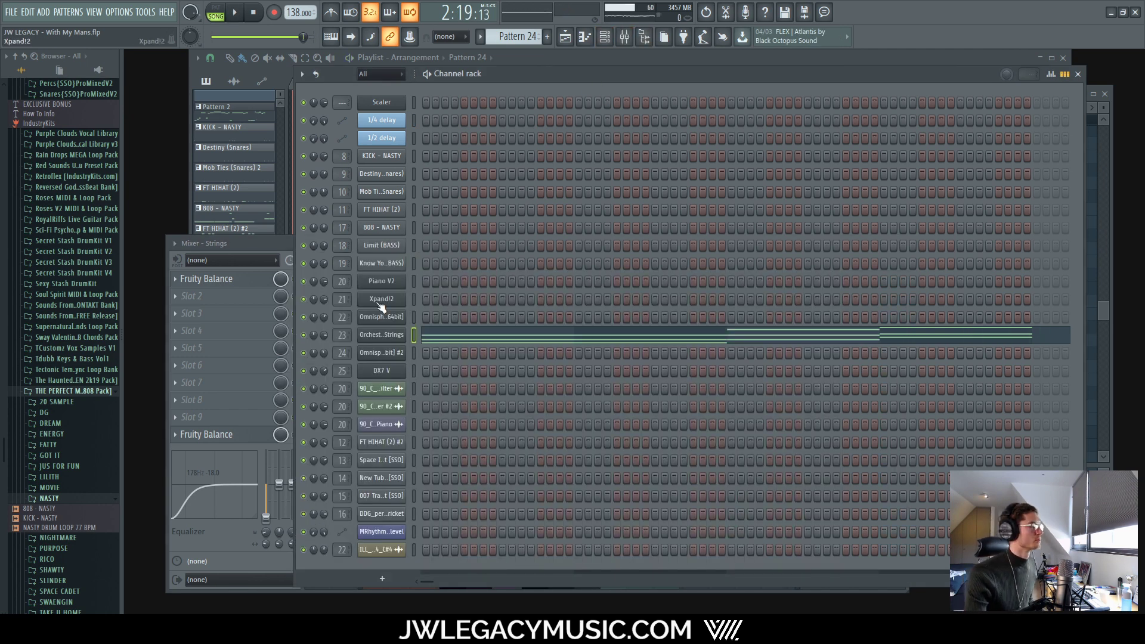
{"action": "left_click", "coordinate": [375, 335]}
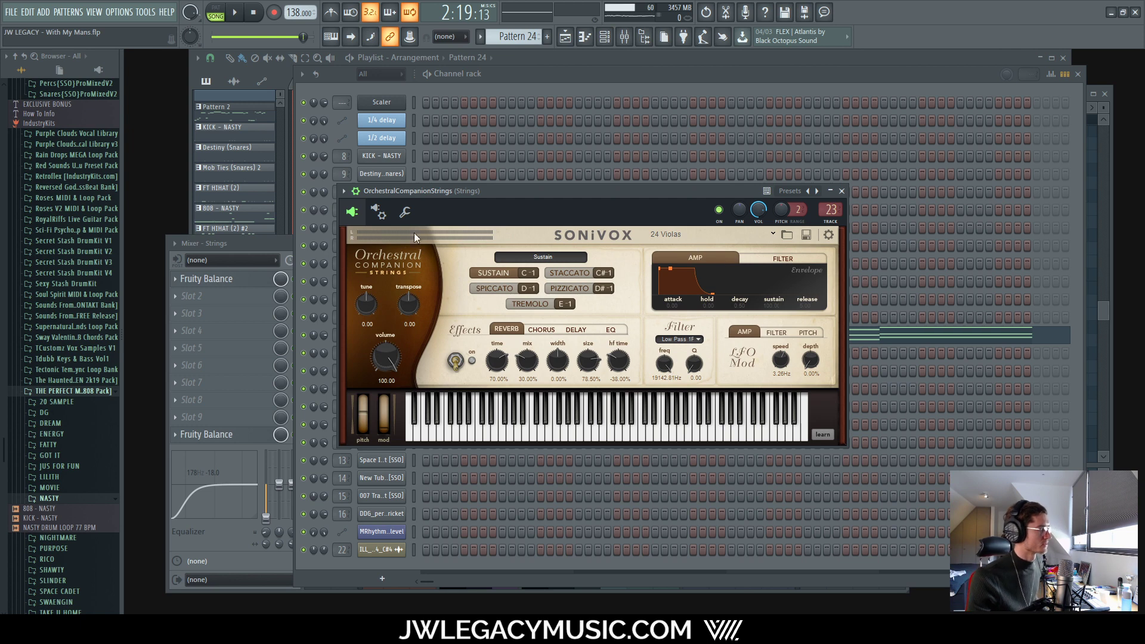
{"action": "left_click", "coordinate": [624, 36]}
{"action": "left_click", "coordinate": [604, 36]}
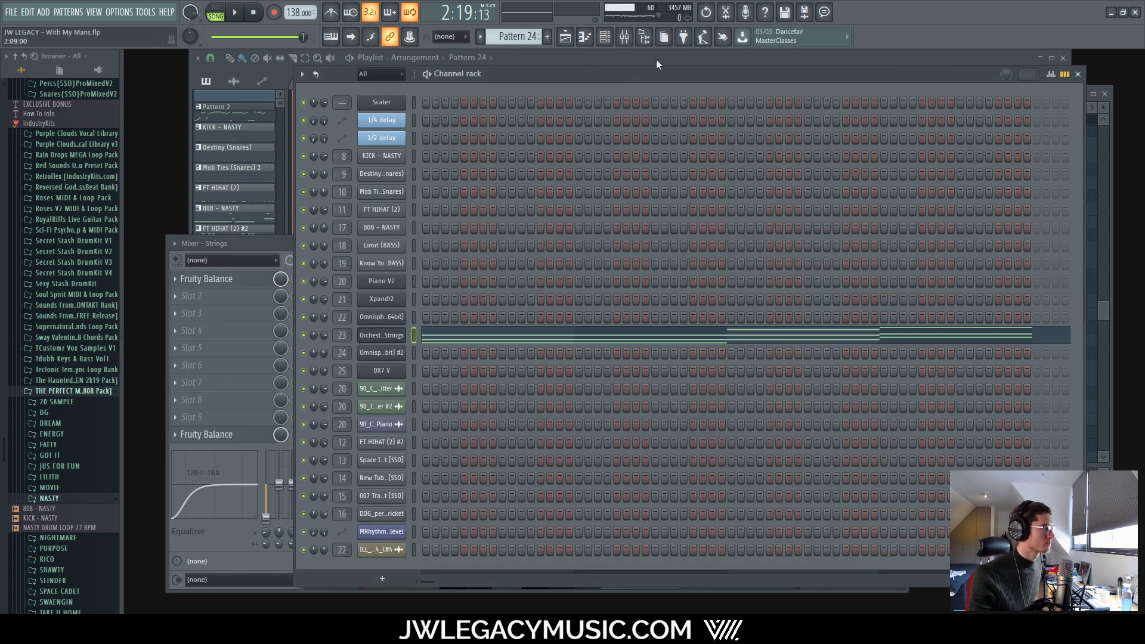
{"action": "left_click", "coordinate": [625, 36]}
{"action": "left_click", "coordinate": [564, 36]}
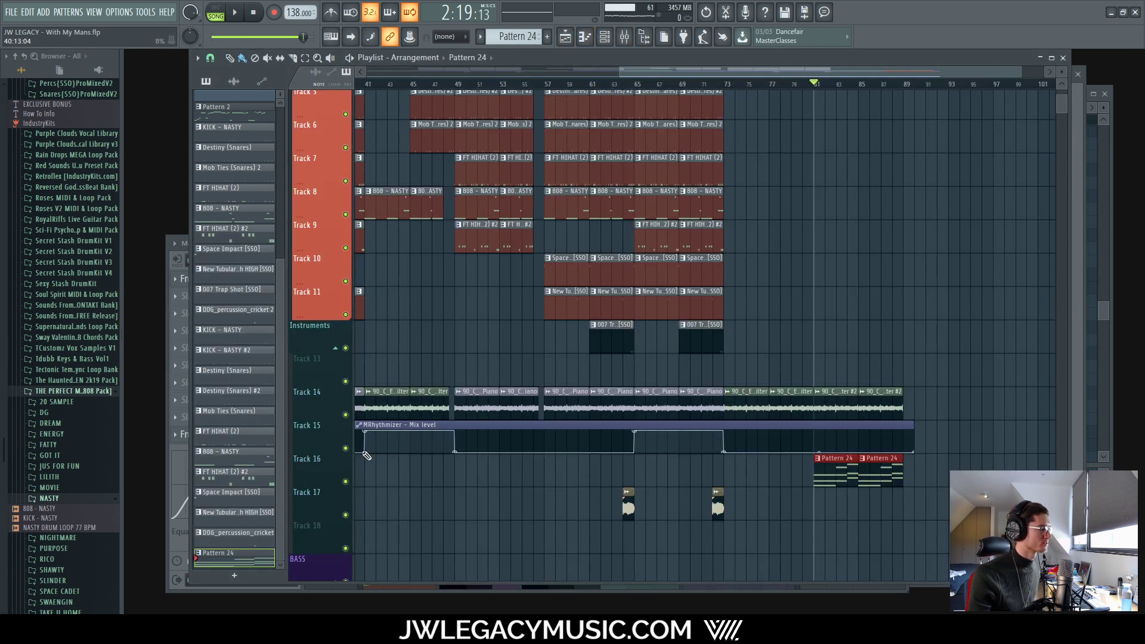
Step: Solo Track 16 and briefly play it
{"action": "right_click", "coordinate": [345, 481]}
{"action": "key", "text": "space"}
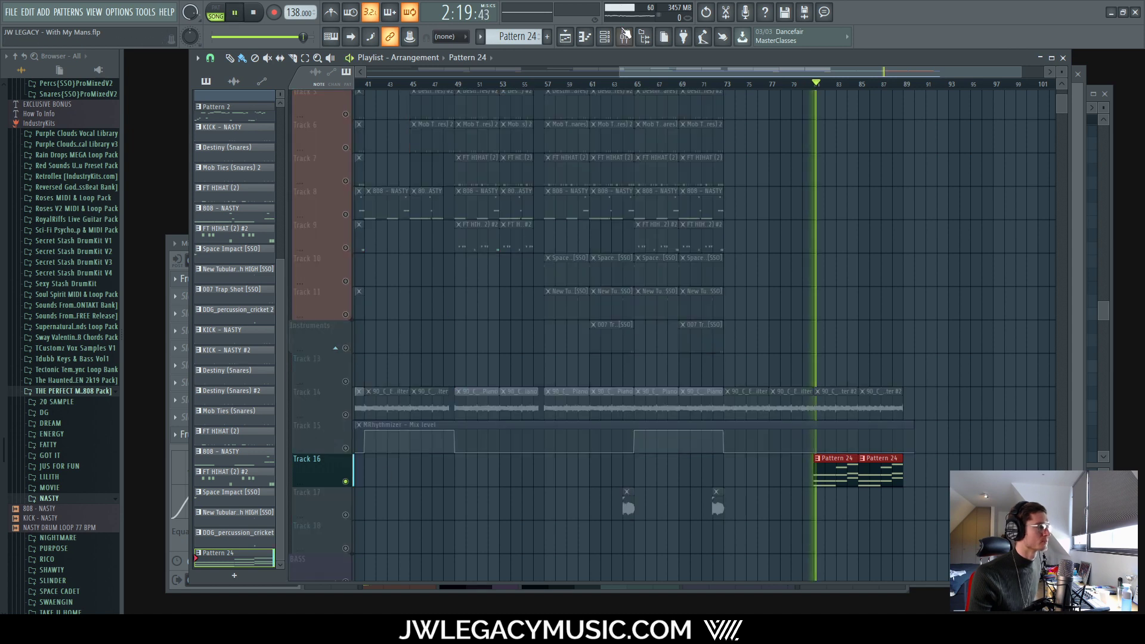
{"action": "left_click", "coordinate": [624, 36]}
{"action": "key", "text": "space"}
{"action": "key", "text": "F6"}
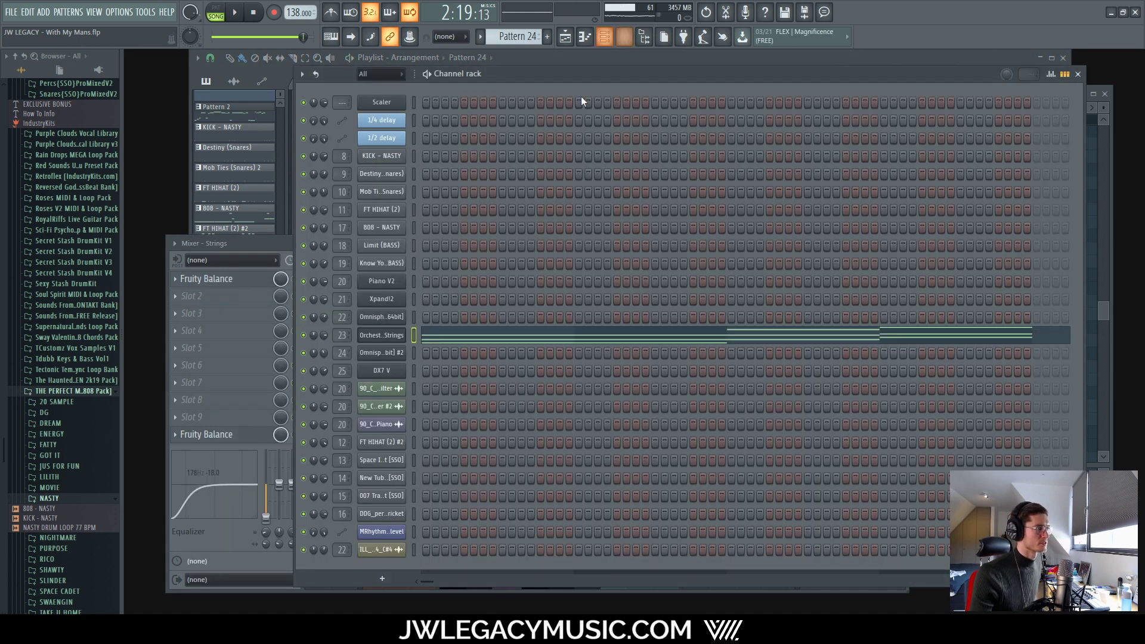
Step: Open the Sonivox strings and audition the 52 Contra Bass Espressivo preset
{"action": "left_click", "coordinate": [384, 336]}
{"action": "left_click", "coordinate": [702, 231]}
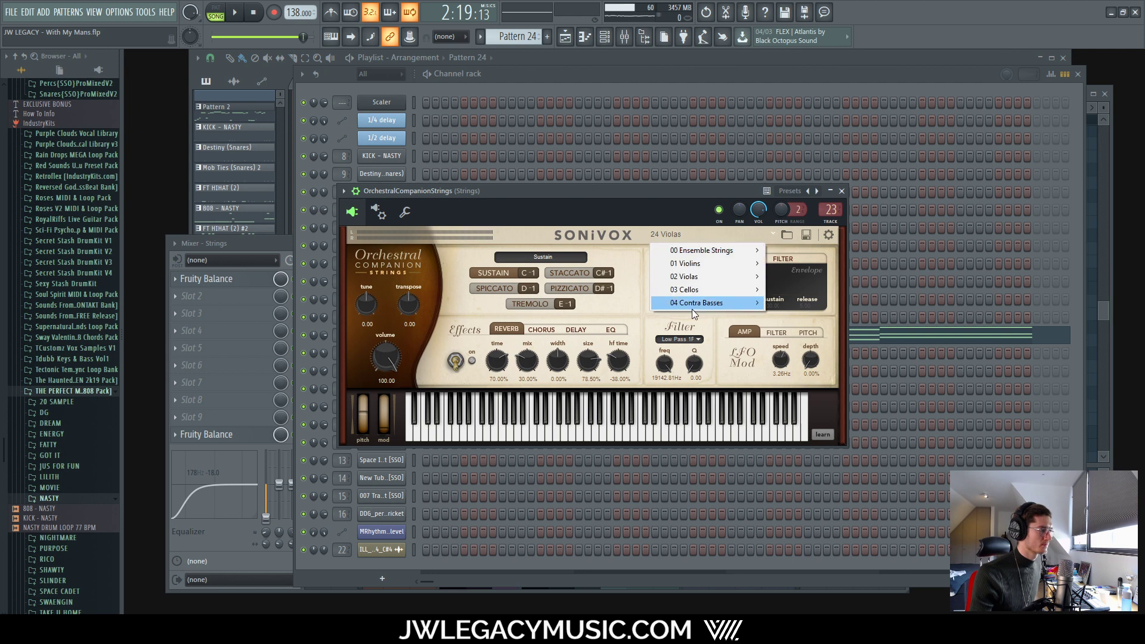
{"action": "mouse_move", "coordinate": [692, 303]}
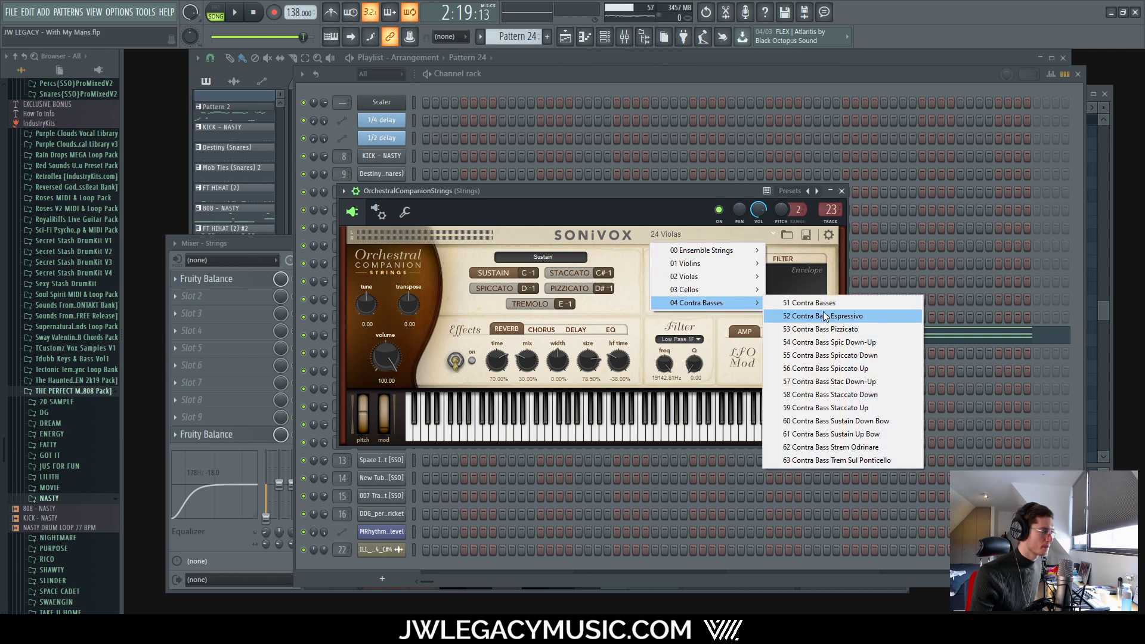
{"action": "left_click", "coordinate": [811, 316]}
{"action": "key", "text": "space"}
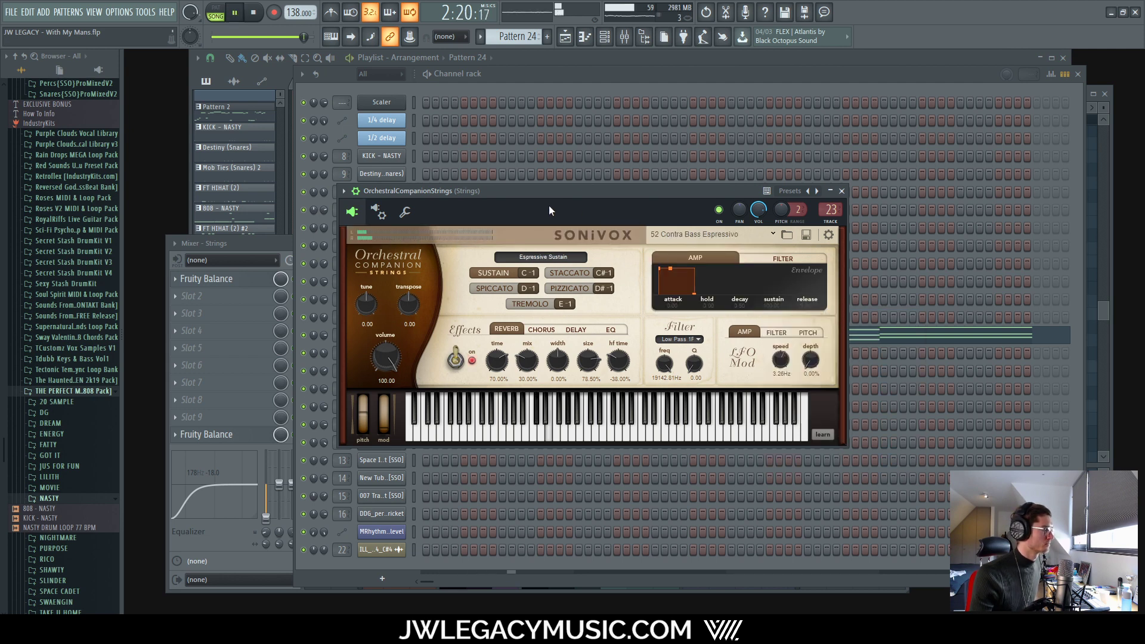
{"action": "key", "text": "space"}
{"action": "left_click", "coordinate": [749, 232]}
{"action": "mouse_move", "coordinate": [730, 304]}
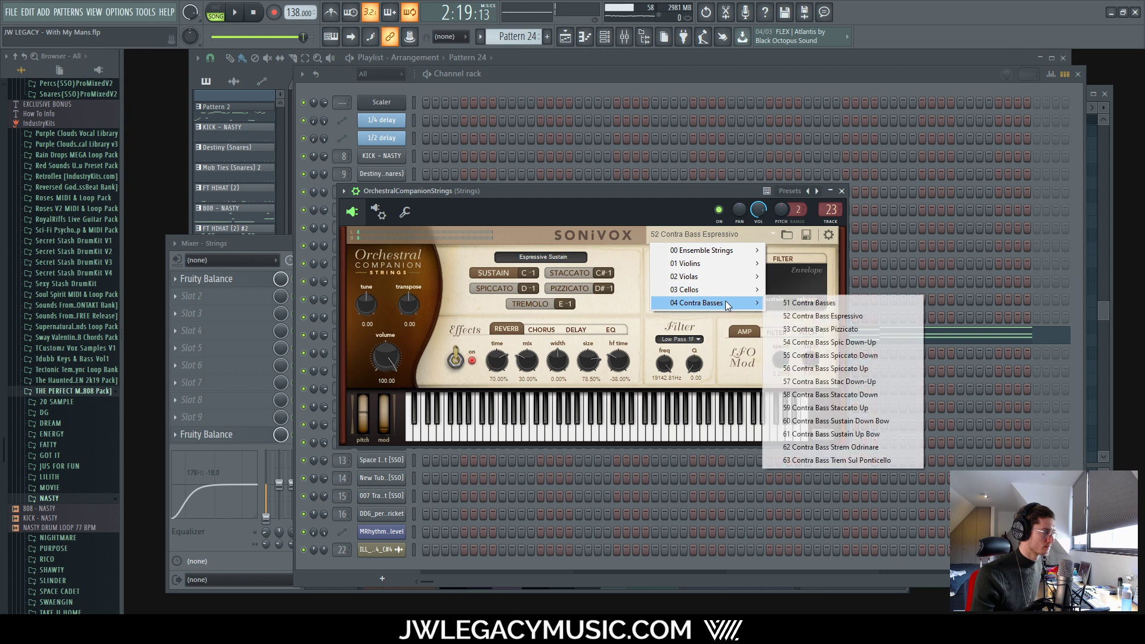
Step: Load 61 Contra Bass Sustain Up Bow and lower the strings EQ band to 131Hz
{"action": "left_click", "coordinate": [871, 434]}
{"action": "key", "text": "space"}
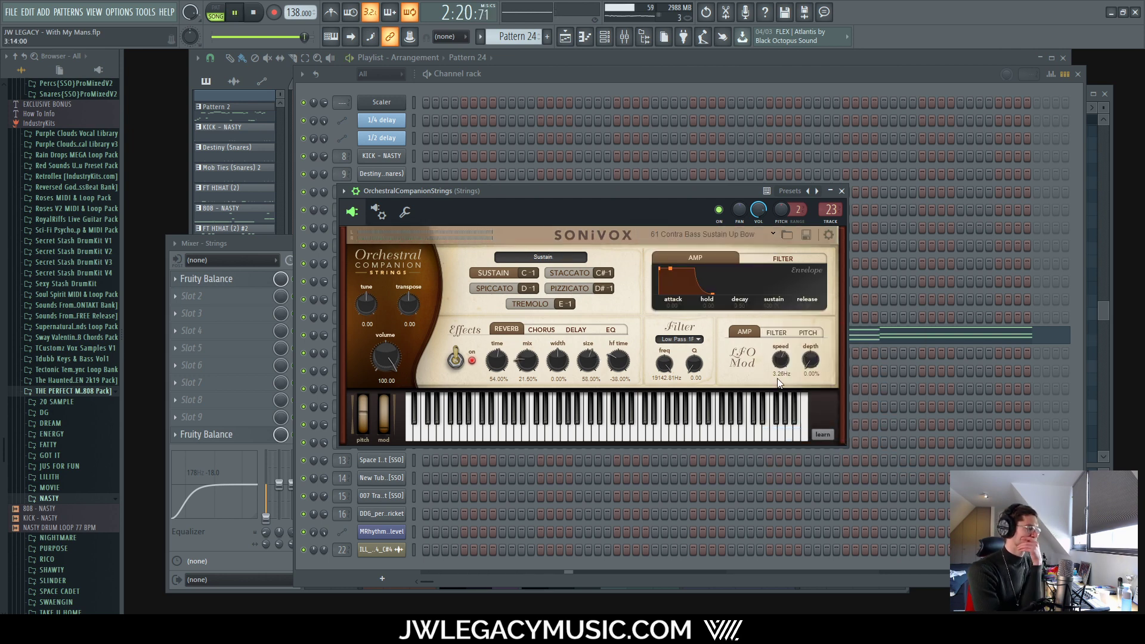
{"action": "key", "text": "space"}
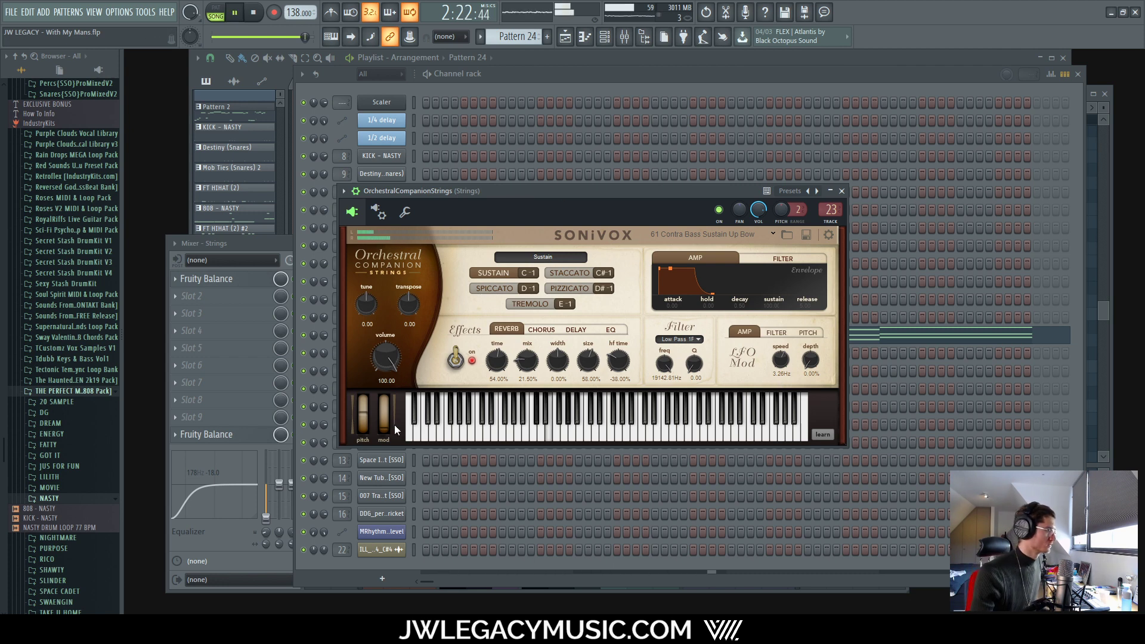
{"action": "left_click_drag", "start_coordinate": [281, 531], "coordinate": [280, 540]}
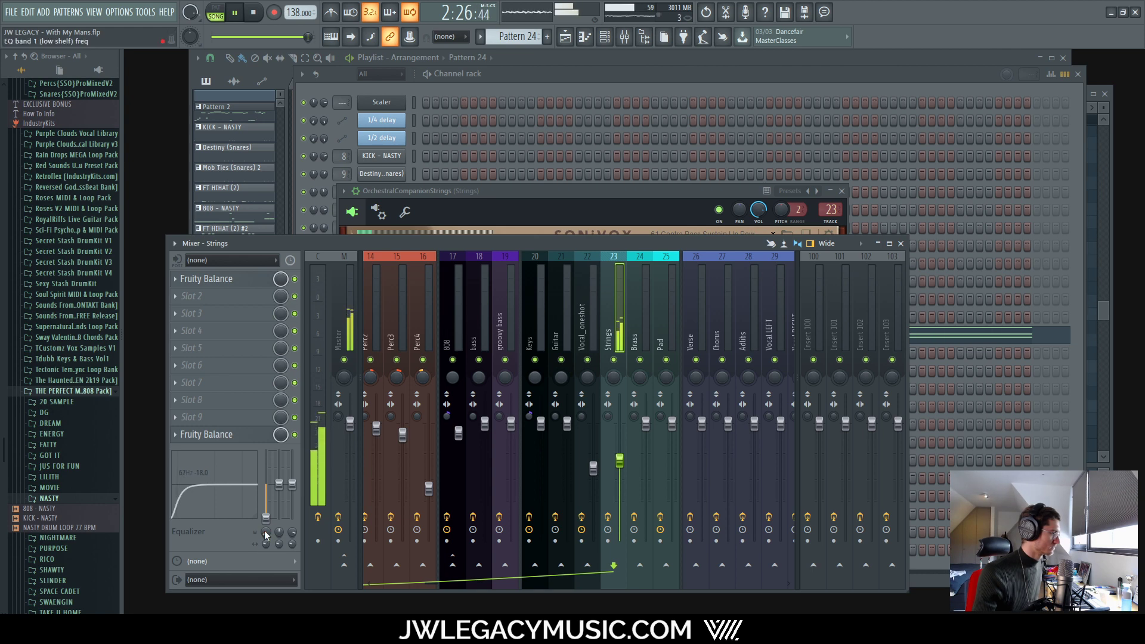
Step: Reset the strings insert's low-shelf EQ level to 0
{"action": "right_click", "coordinate": [266, 520]}
{"action": "left_click", "coordinate": [281, 444]}
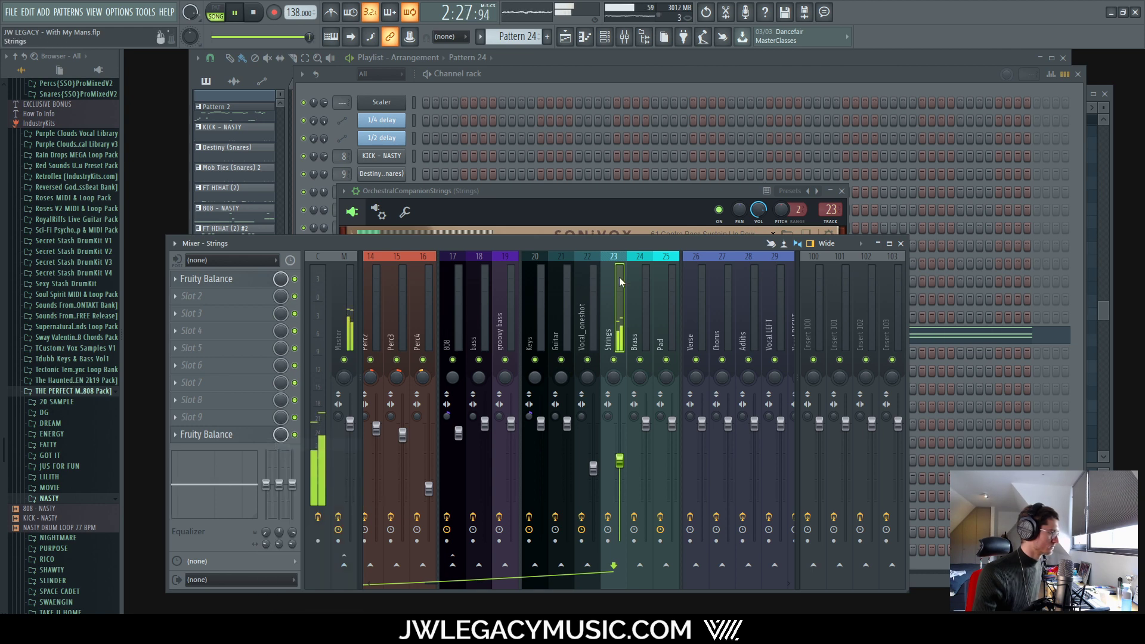
{"action": "left_click", "coordinate": [643, 199]}
Step: Try 11 Violins, settle on 02 Ensemble Strings, audition it, and close the instrument
{"action": "left_click", "coordinate": [740, 234]}
{"action": "mouse_move", "coordinate": [722, 263]}
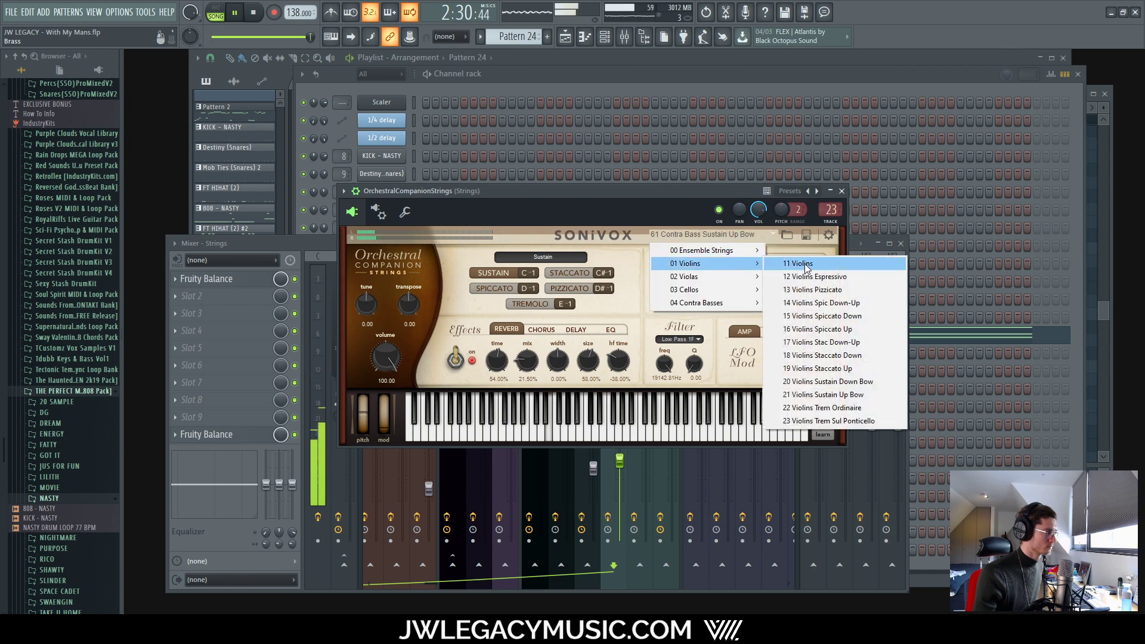
{"action": "left_click", "coordinate": [805, 265]}
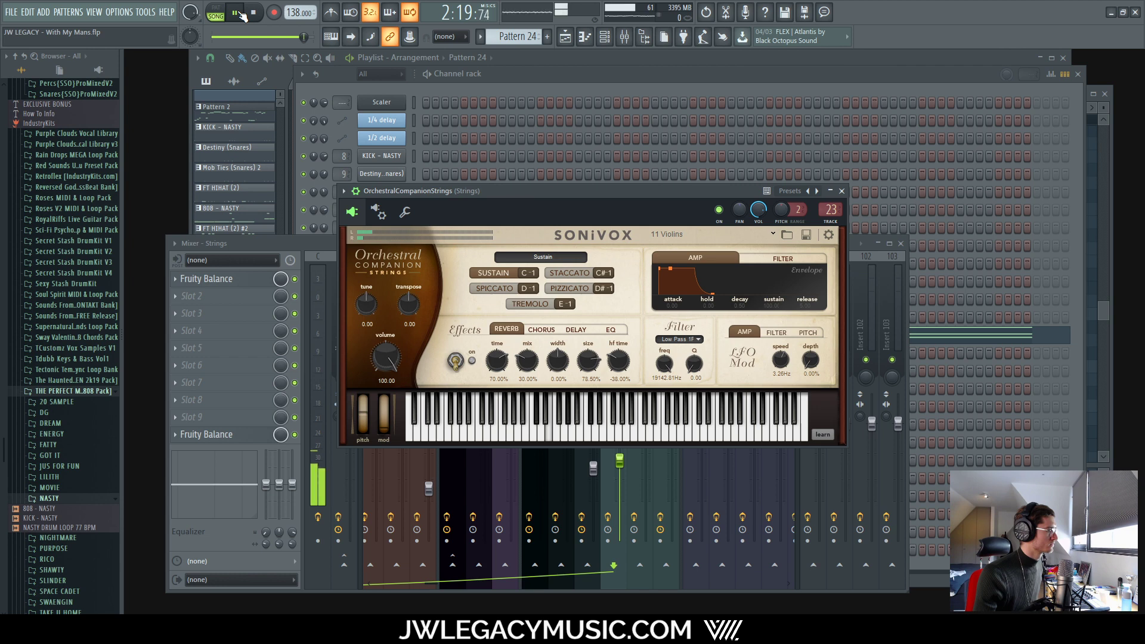
{"action": "left_click", "coordinate": [727, 239]}
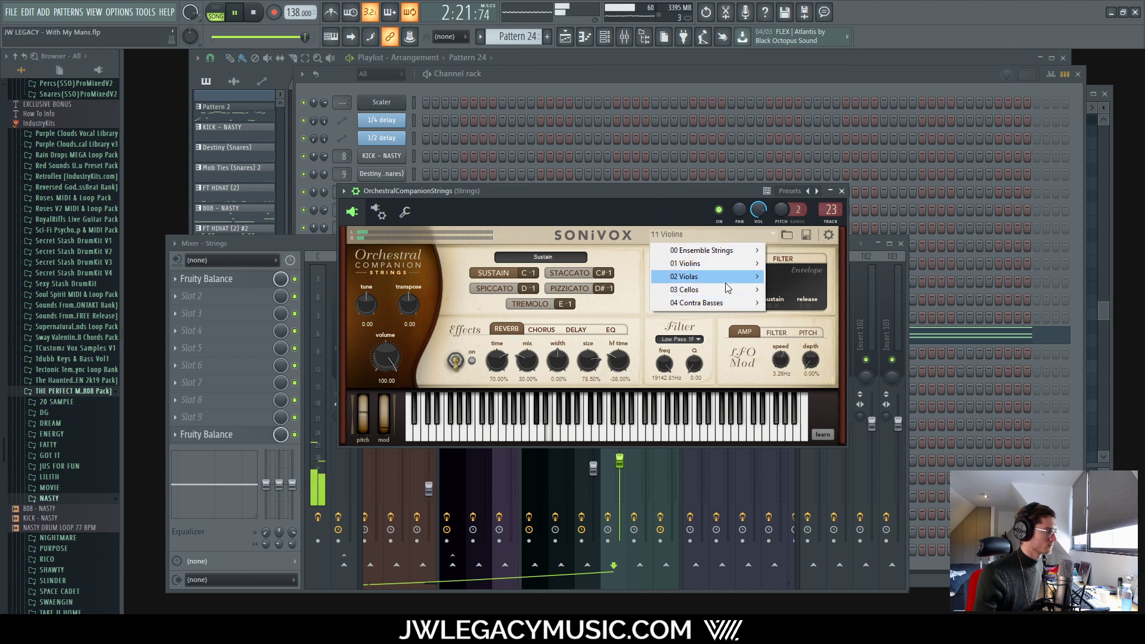
{"action": "mouse_move", "coordinate": [719, 265]}
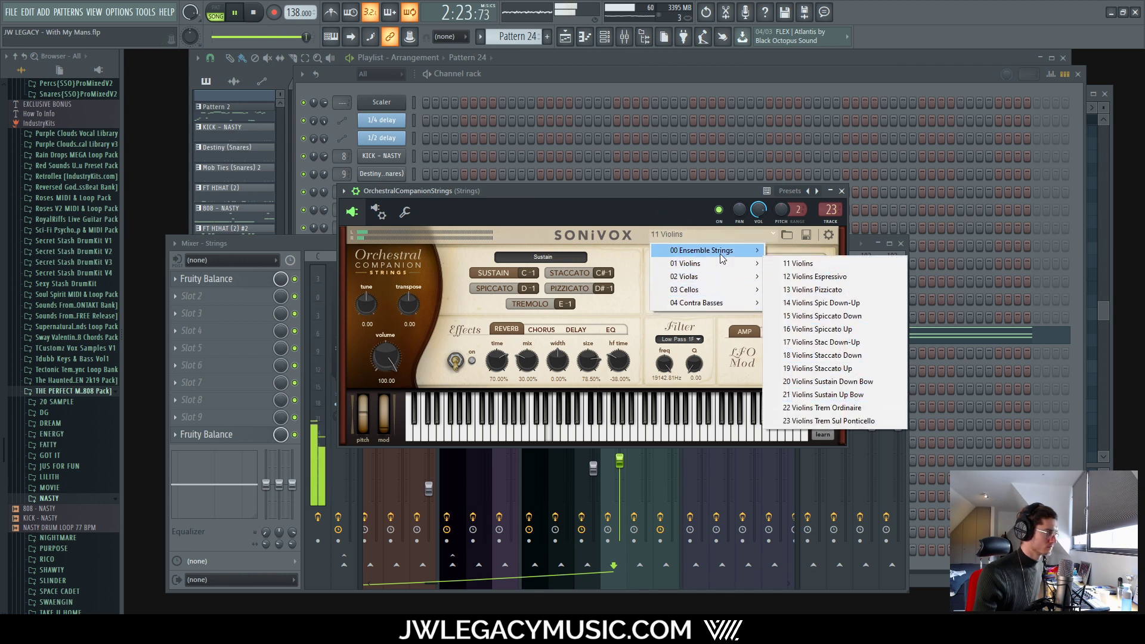
{"action": "left_click", "coordinate": [828, 265]}
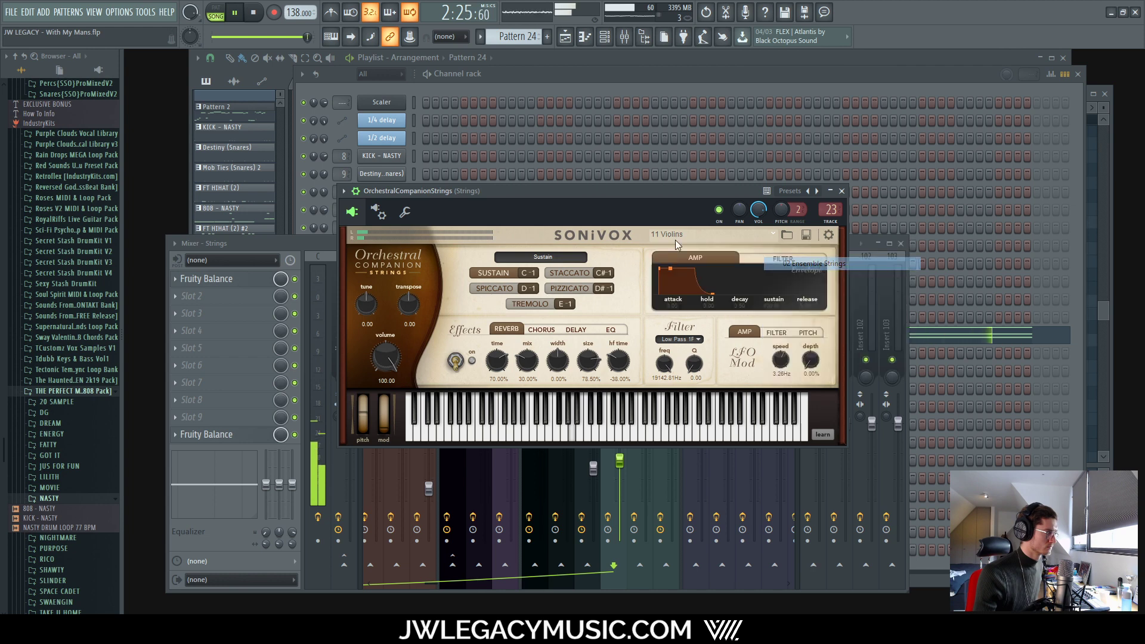
{"action": "left_click", "coordinate": [251, 13]}
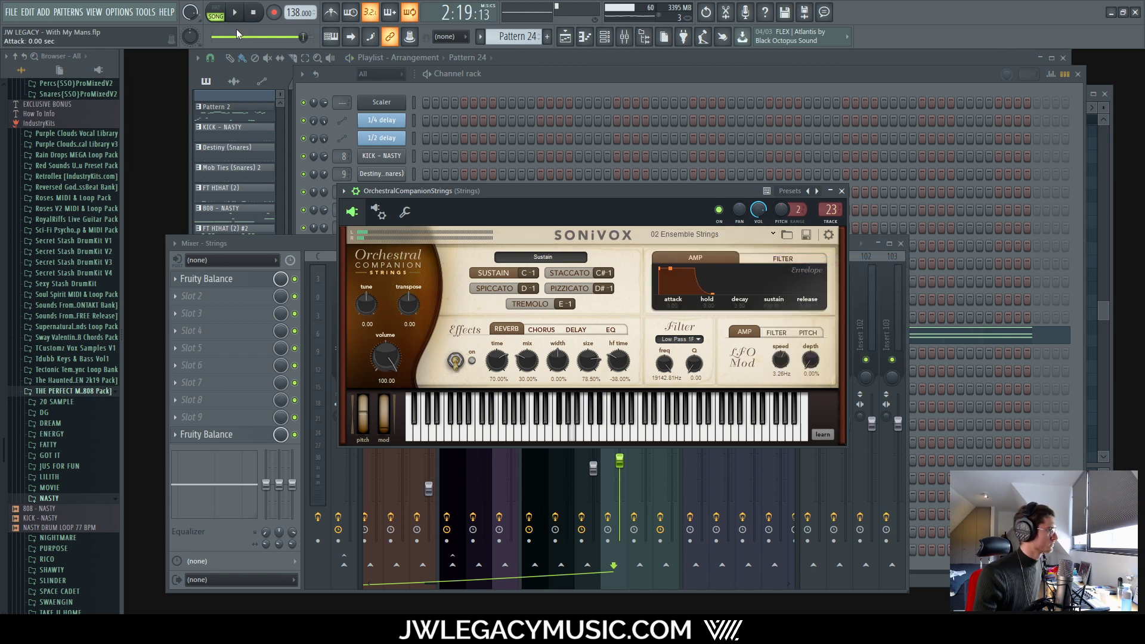
{"action": "left_click", "coordinate": [254, 14]}
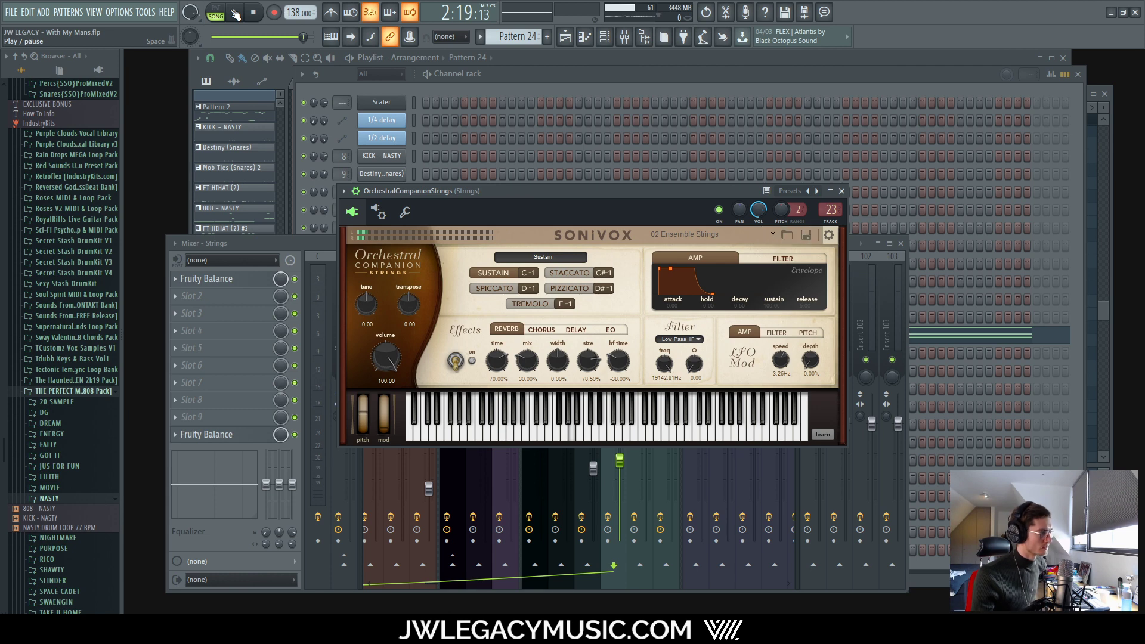
{"action": "left_click", "coordinate": [236, 13]}
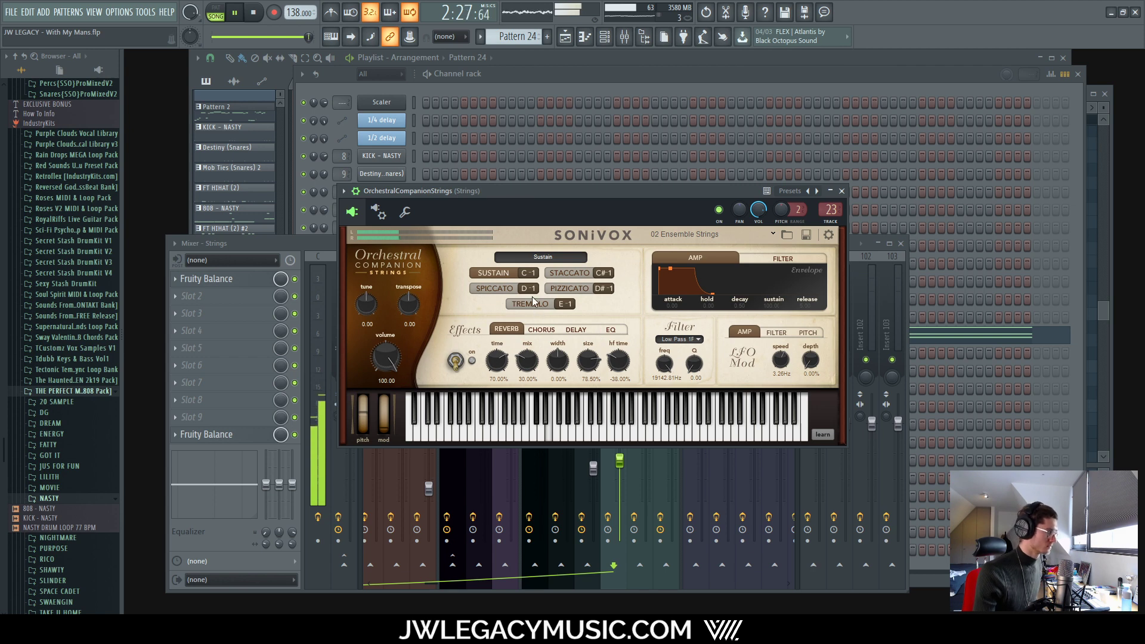
{"action": "left_click", "coordinate": [840, 192]}
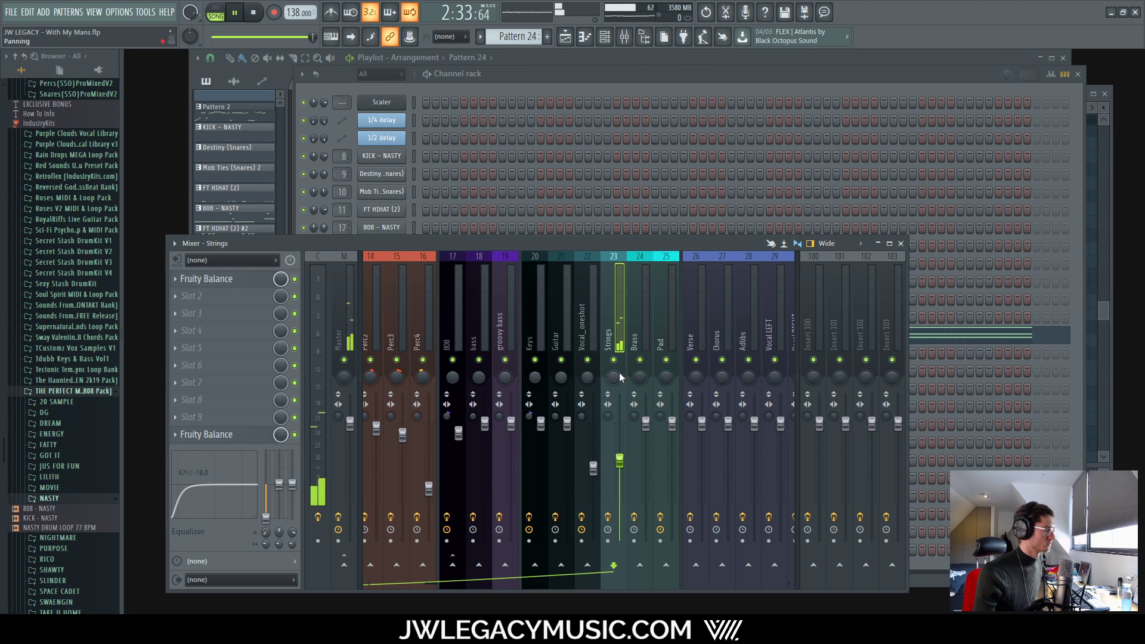
Step: Play the song and pull the Strings mixer fader down to -21.1 dB
{"action": "left_click", "coordinate": [626, 38]}
{"action": "left_click", "coordinate": [605, 37]}
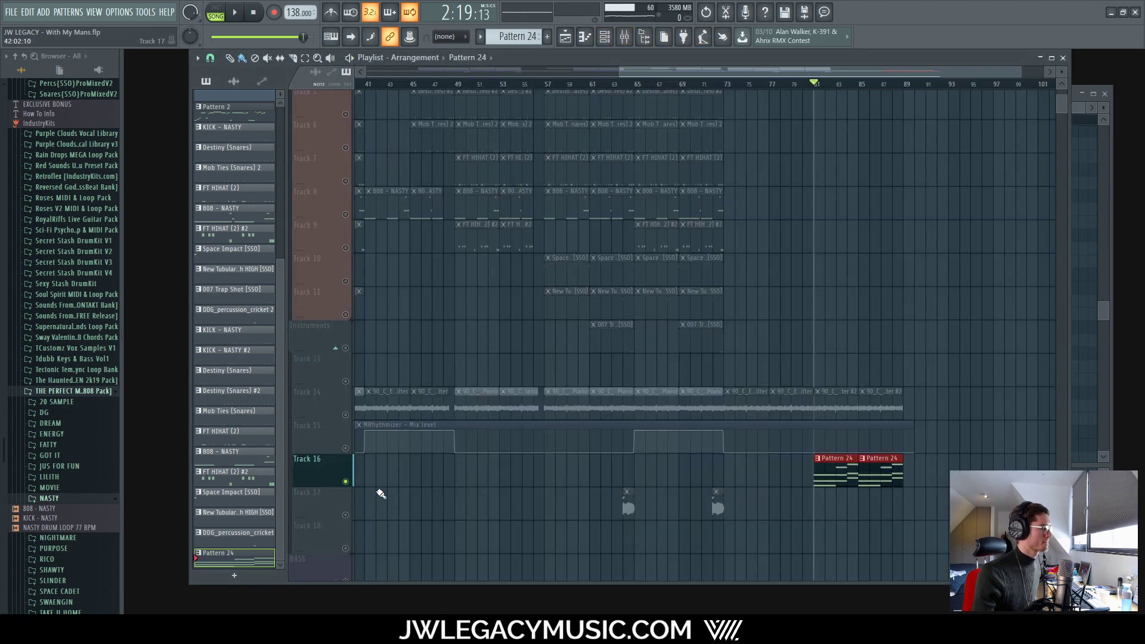
{"action": "key", "text": "space"}
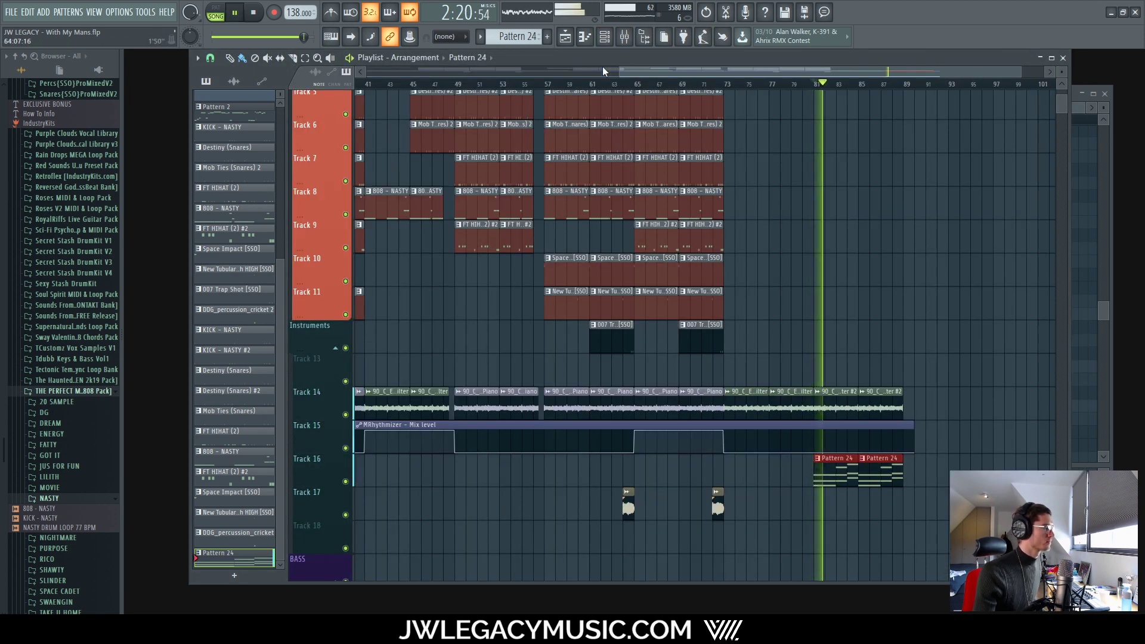
{"action": "left_click", "coordinate": [624, 37]}
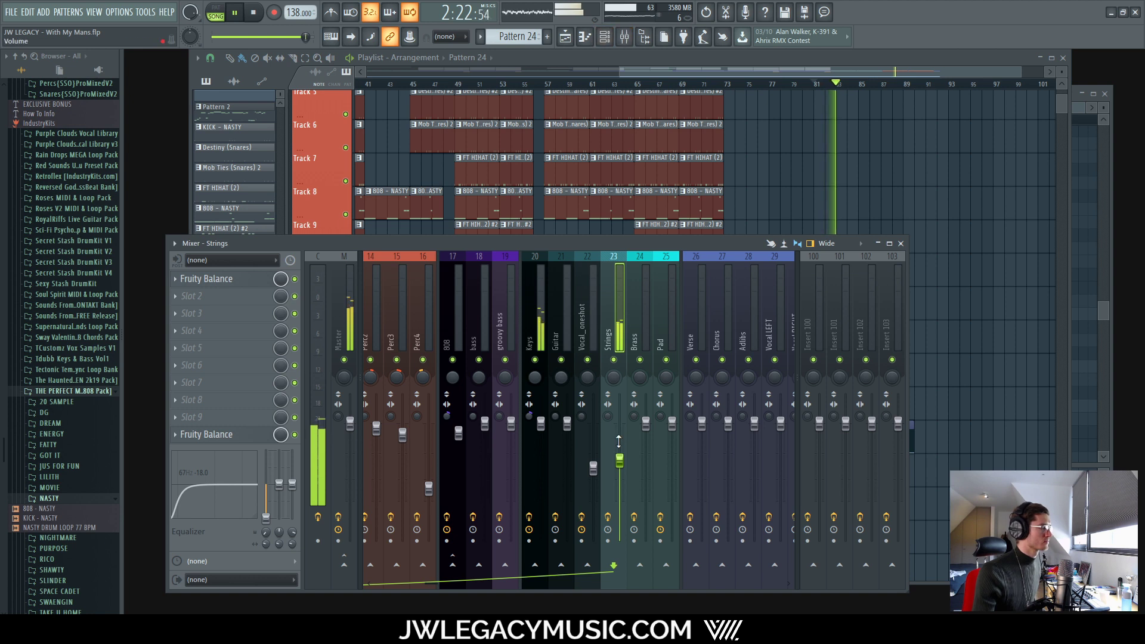
{"action": "left_click_drag", "start_coordinate": [619, 460], "coordinate": [619, 484]}
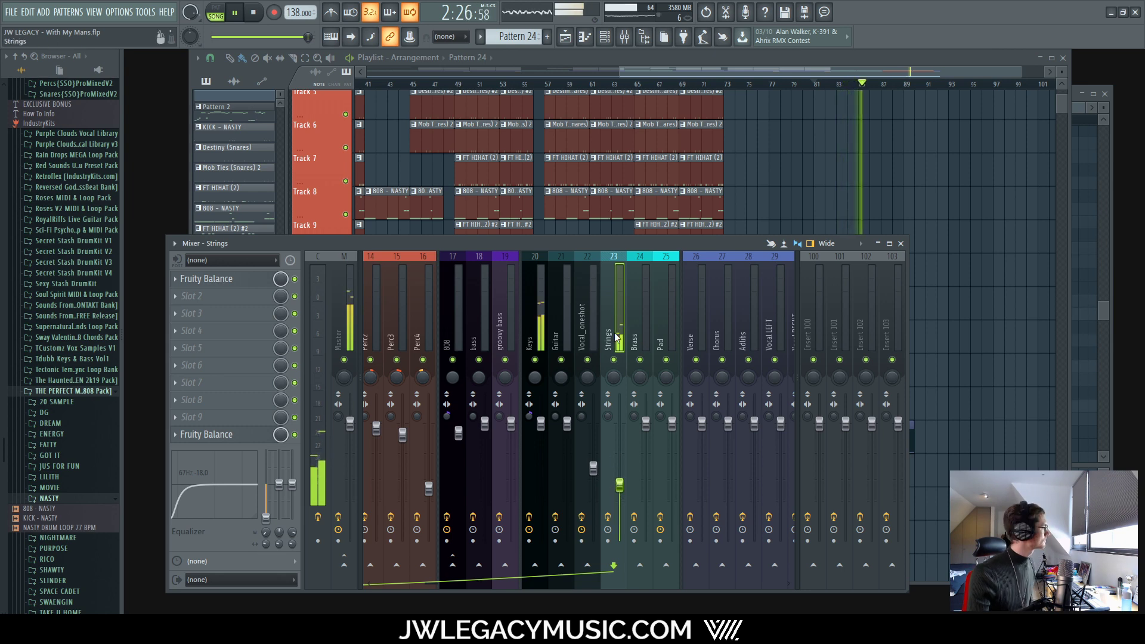
Step: Open the OrchestralCompanionStrings piano roll and lower the velocity of the beat-3 notes
{"action": "left_click", "coordinate": [604, 37]}
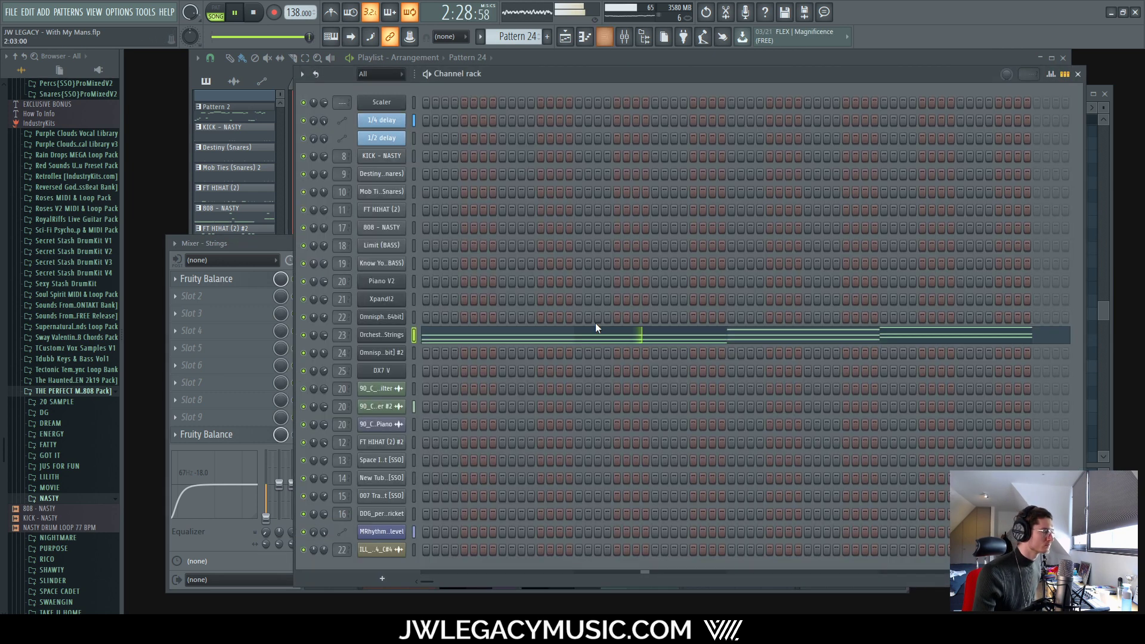
{"action": "right_click", "coordinate": [385, 339]}
{"action": "left_click", "coordinate": [417, 334]}
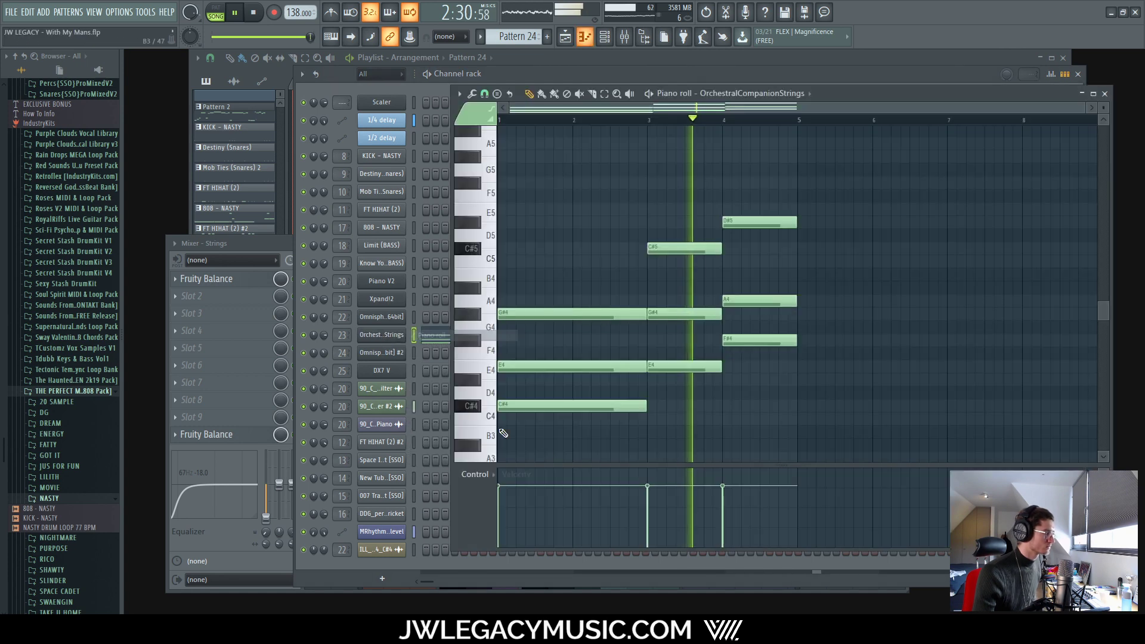
{"action": "key", "text": "space"}
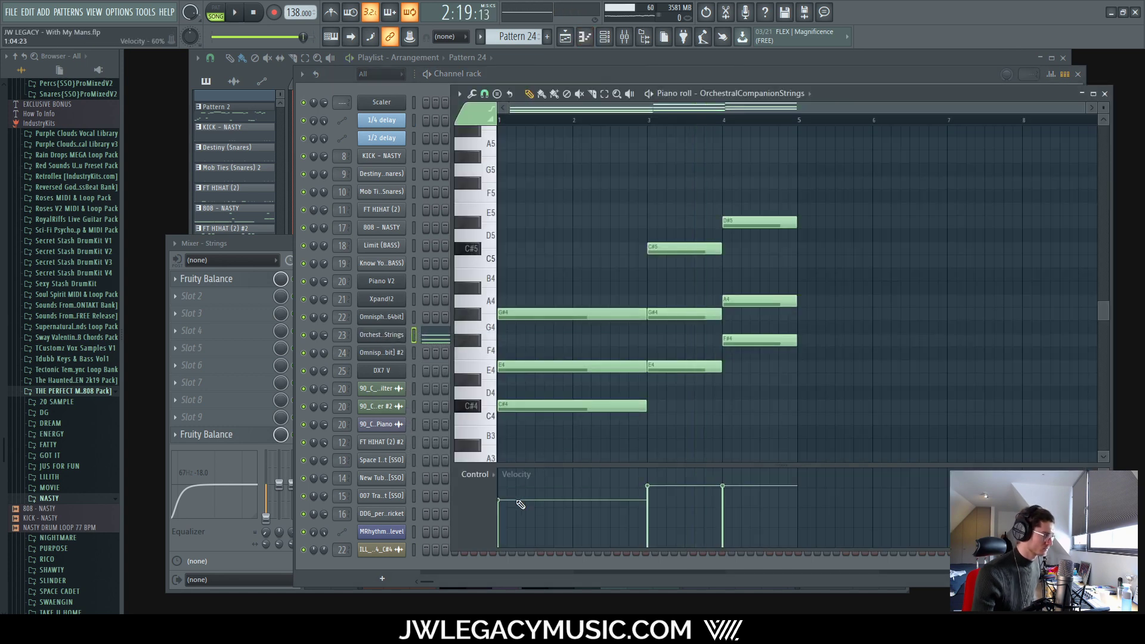
{"action": "key", "text": "space"}
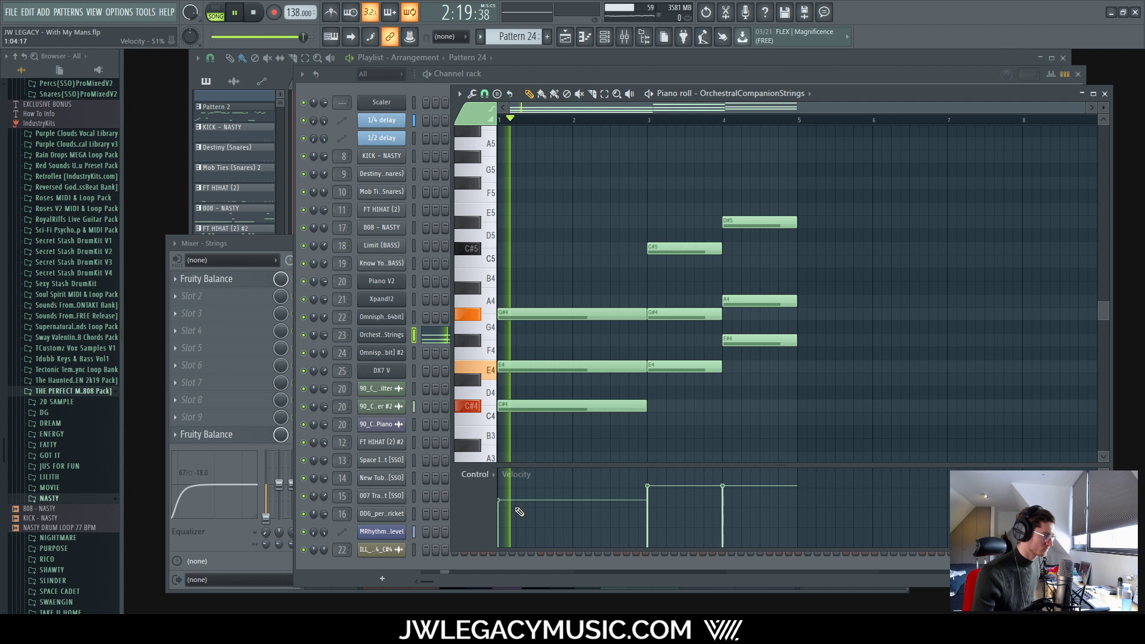
{"action": "left_click", "coordinate": [648, 497]}
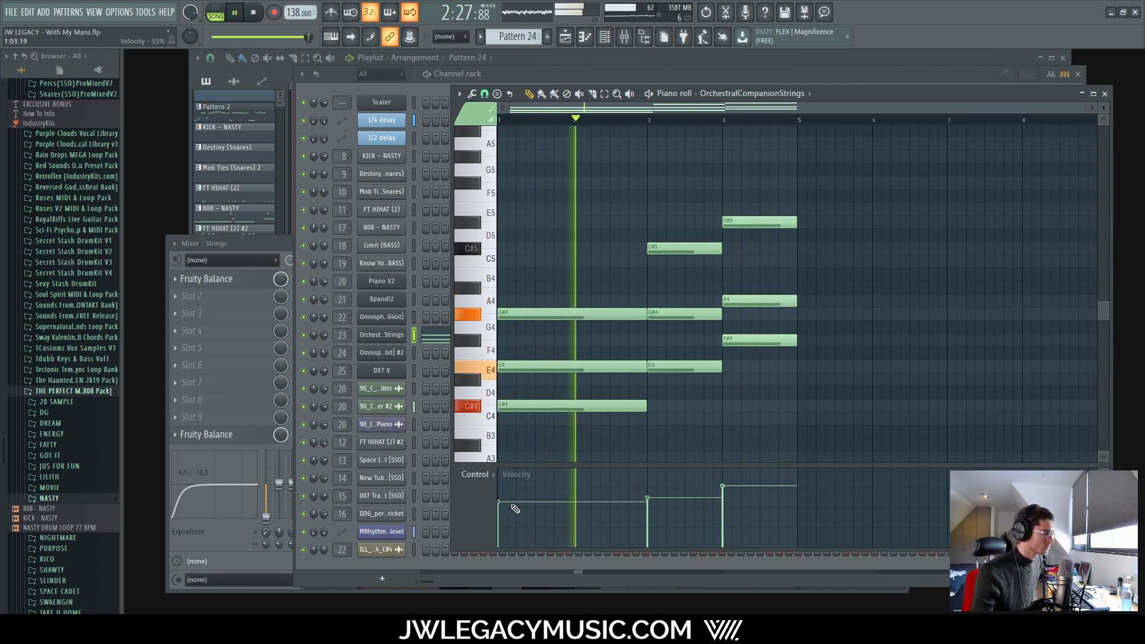
Step: Randomize the levels of all nine string chord notes, then return to the Playlist
{"action": "left_click_drag", "start_coordinate": [471, 153], "coordinate": [805, 417]}
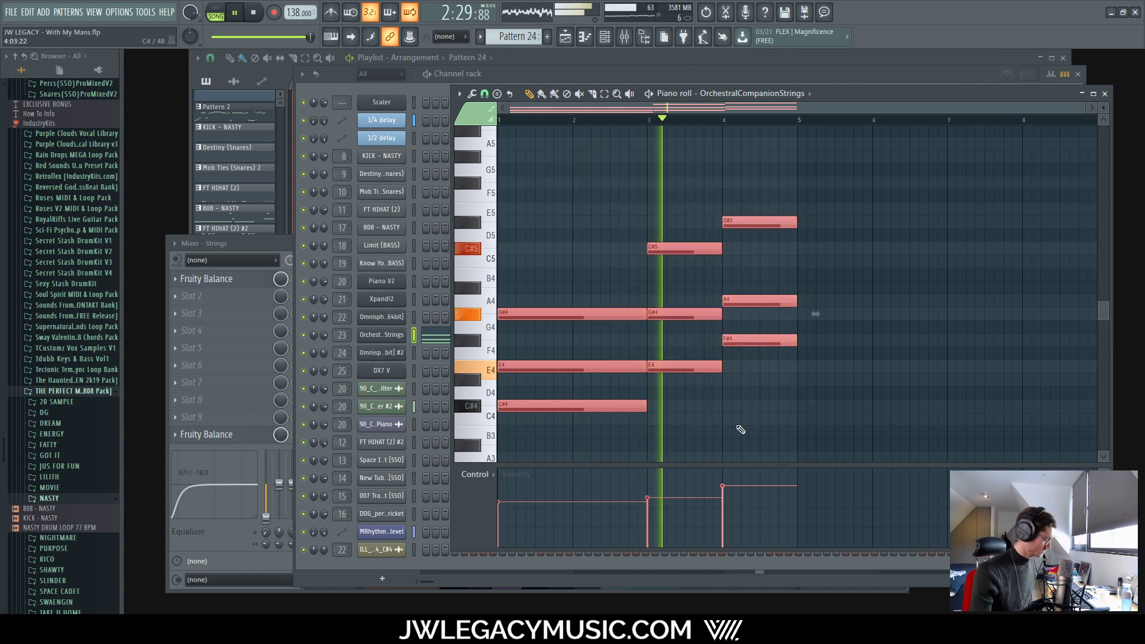
{"action": "key", "text": "alt+r"}
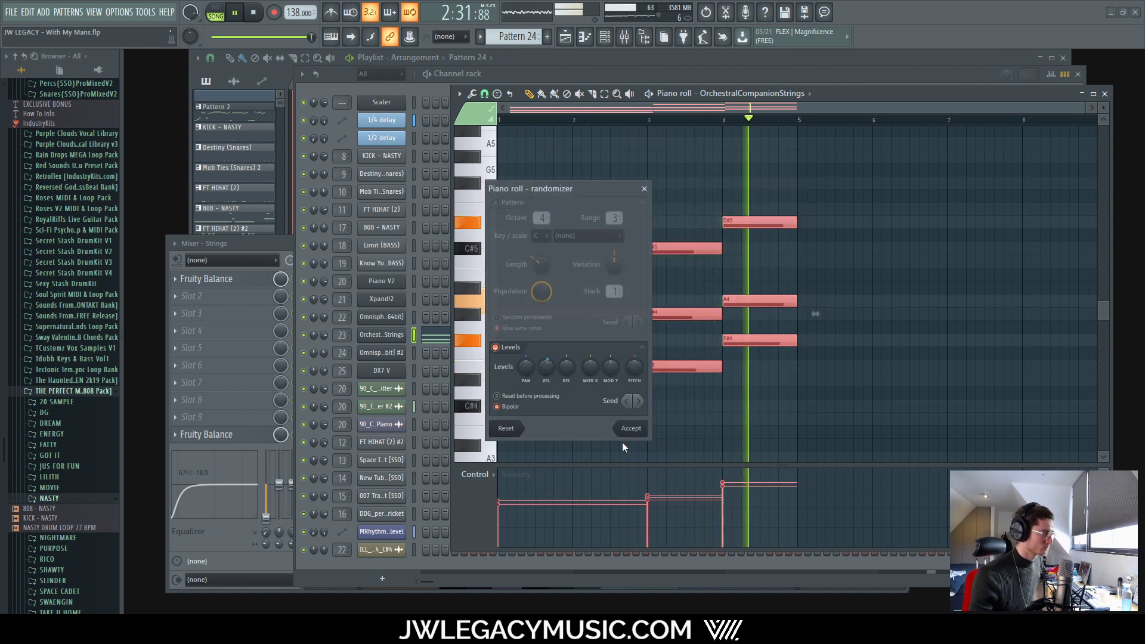
{"action": "left_click", "coordinate": [632, 428]}
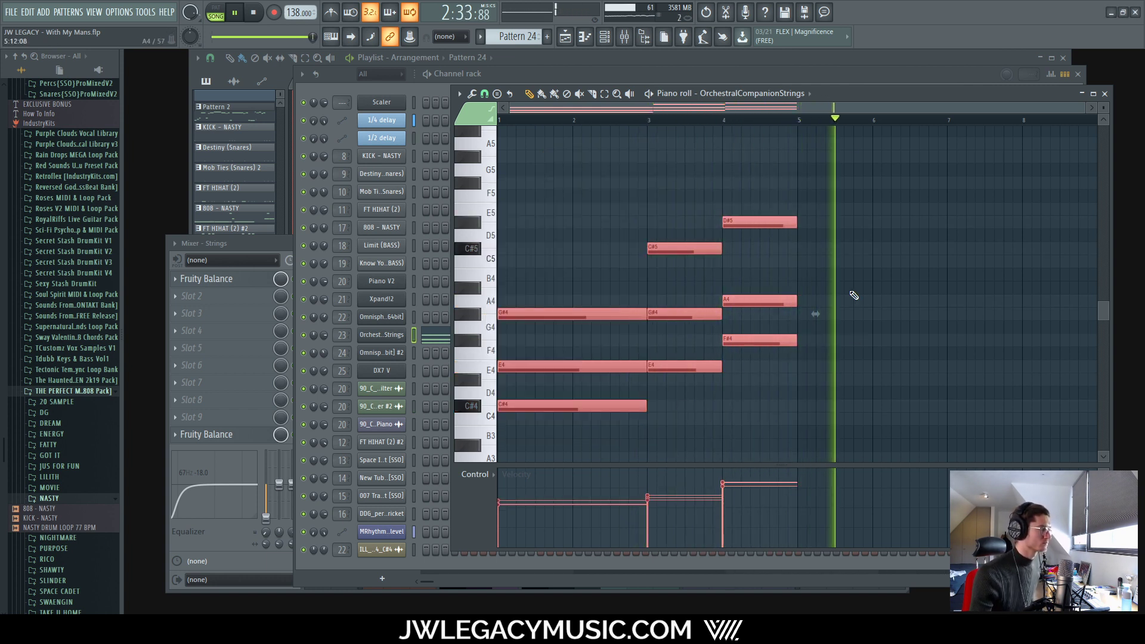
{"action": "left_click", "coordinate": [812, 75]}
{"action": "left_click", "coordinate": [812, 63]}
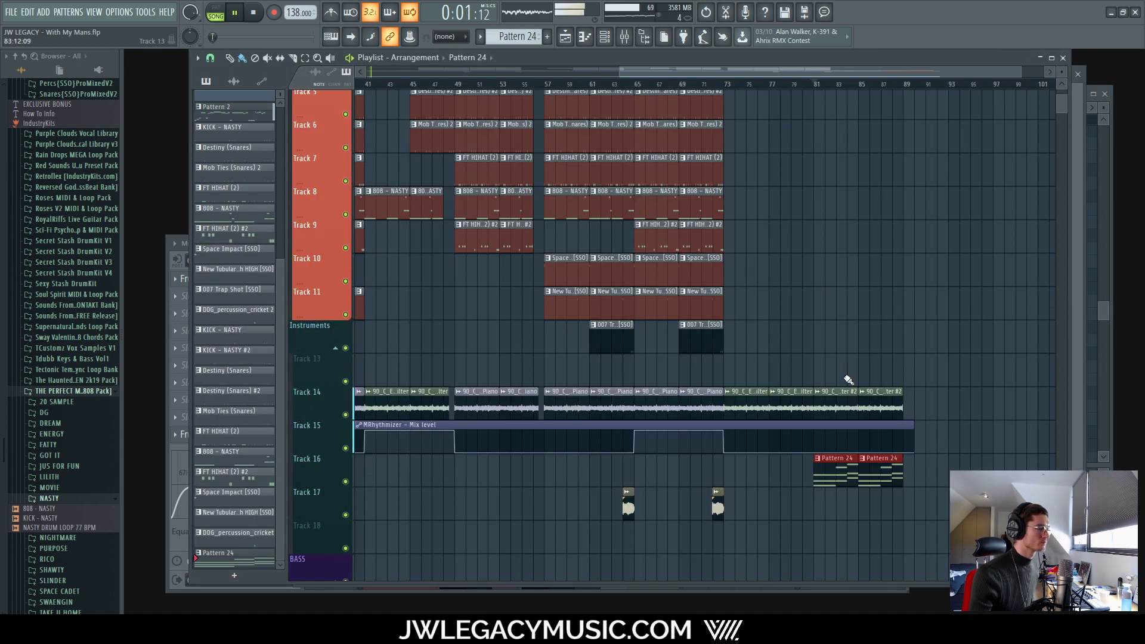
Step: Delete the Pattern 2 clip on Track 1 of the Playlist
{"action": "scroll", "coordinate": [875, 338], "scroll_direction": "down", "scroll_amount": 3, "text": "ctrl"}
{"action": "scroll", "coordinate": [761, 312], "scroll_direction": "up", "scroll_amount": 4}
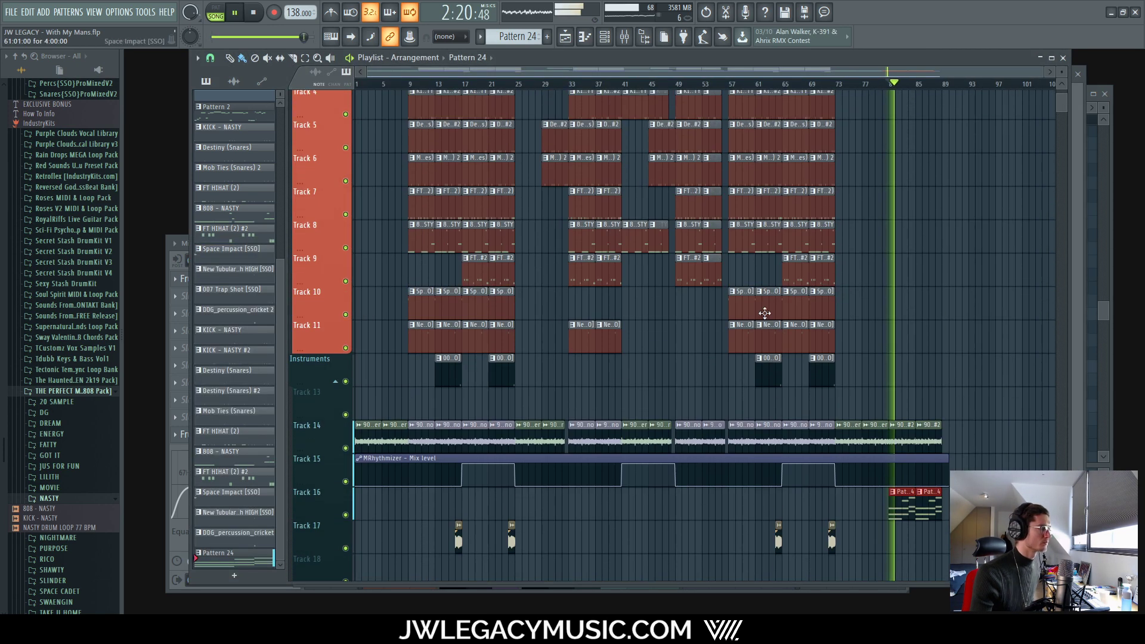
{"action": "right_click", "coordinate": [350, 118]}
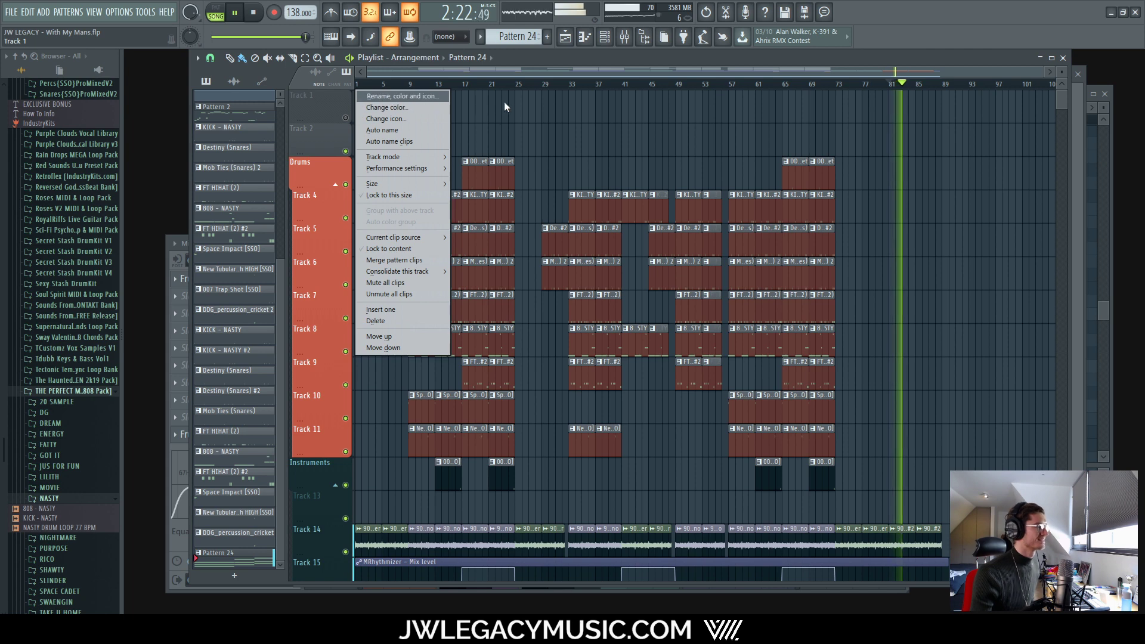
{"action": "left_click", "coordinate": [543, 59]}
{"action": "right_click", "coordinate": [391, 99]}
Step: Replay the song's ending from bar 73, then bring up the Mixer on the Strings insert
{"action": "scroll", "coordinate": [1014, 324], "scroll_direction": "down", "scroll_amount": 5}
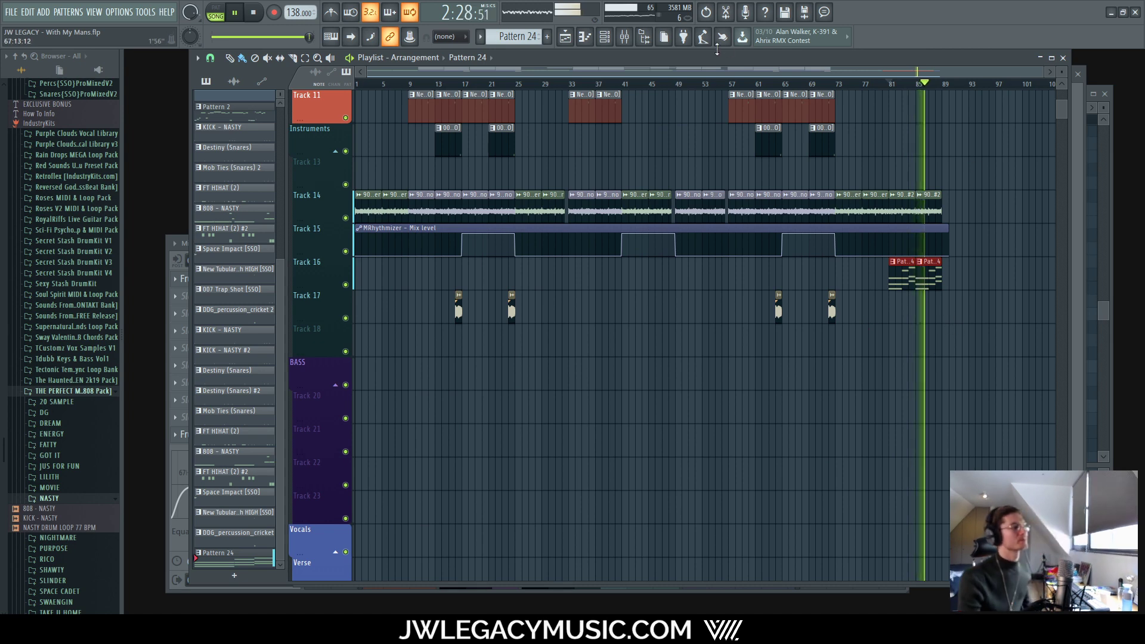
{"action": "scroll", "coordinate": [942, 322], "scroll_direction": "up", "scroll_amount": 5}
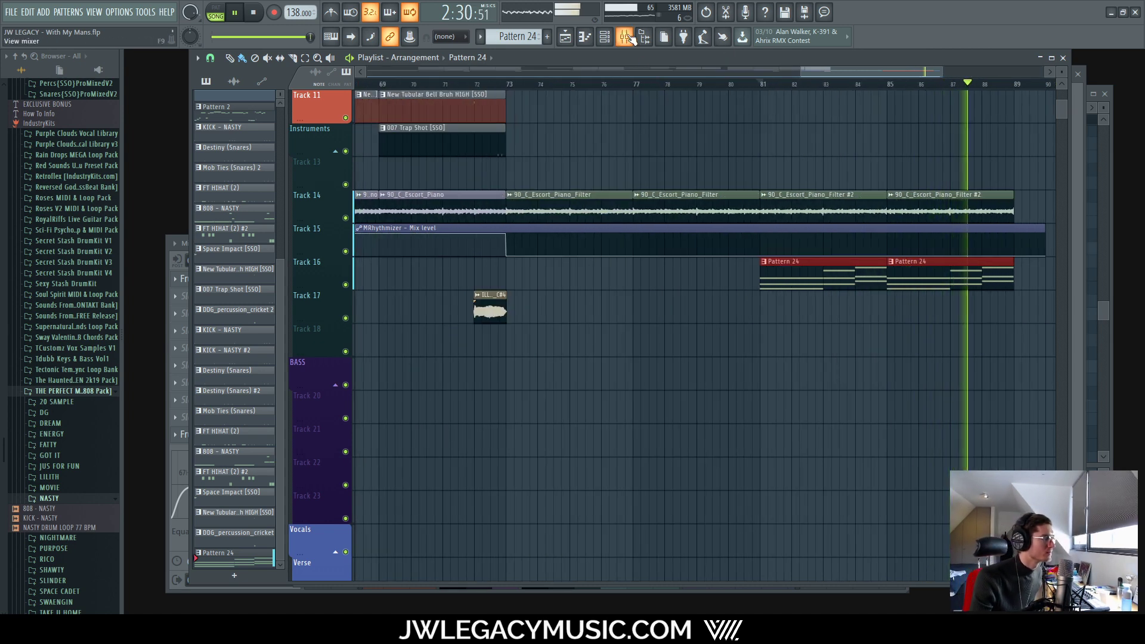
{"action": "left_click", "coordinate": [758, 83]}
{"action": "key", "text": "space"}
{"action": "left_click_drag", "start_coordinate": [634, 85], "coordinate": [507, 85]}
{"action": "scroll", "coordinate": [509, 85], "scroll_direction": "up", "scroll_amount": 5}
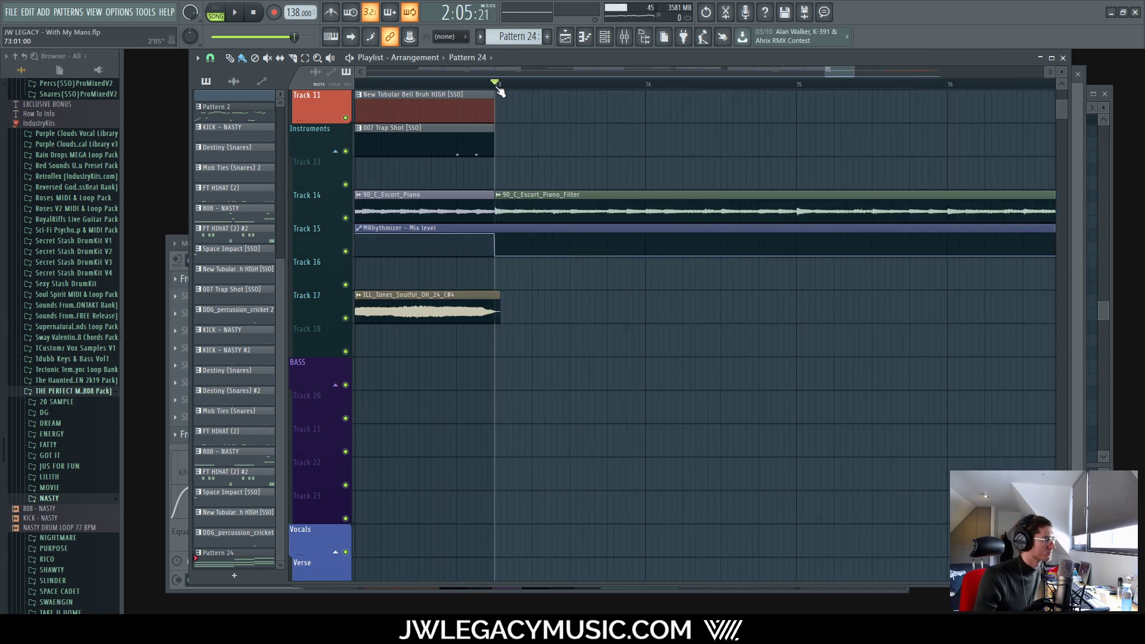
{"action": "key", "text": "space"}
{"action": "scroll", "coordinate": [602, 96], "scroll_direction": "down", "scroll_amount": 5}
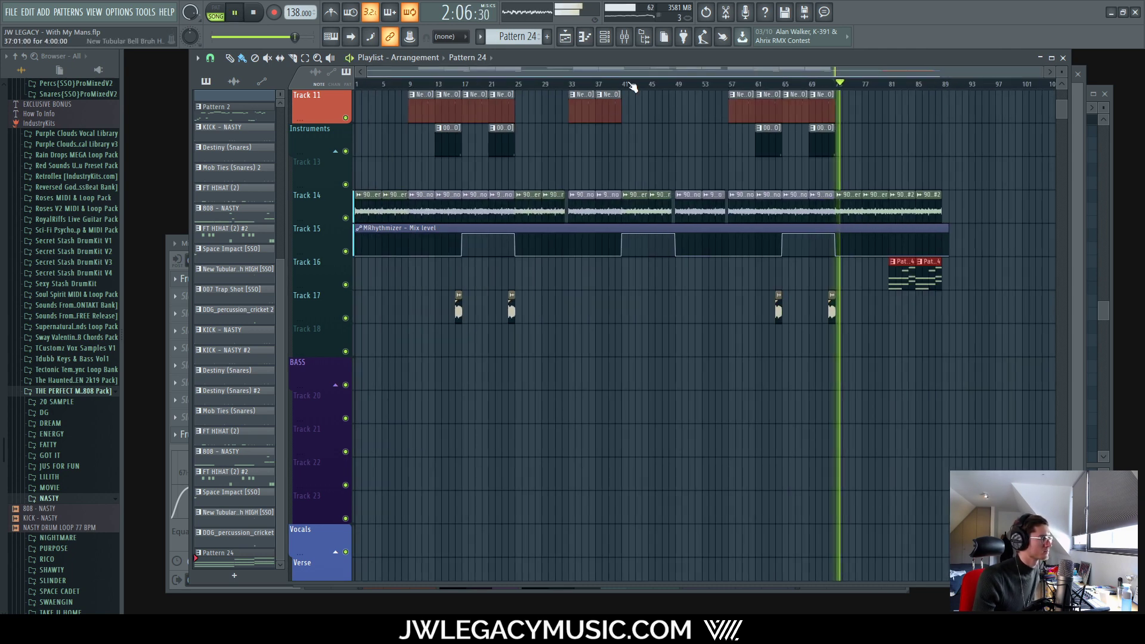
{"action": "scroll", "coordinate": [632, 87], "scroll_direction": "up", "scroll_amount": 5}
{"action": "left_click", "coordinate": [626, 37]}
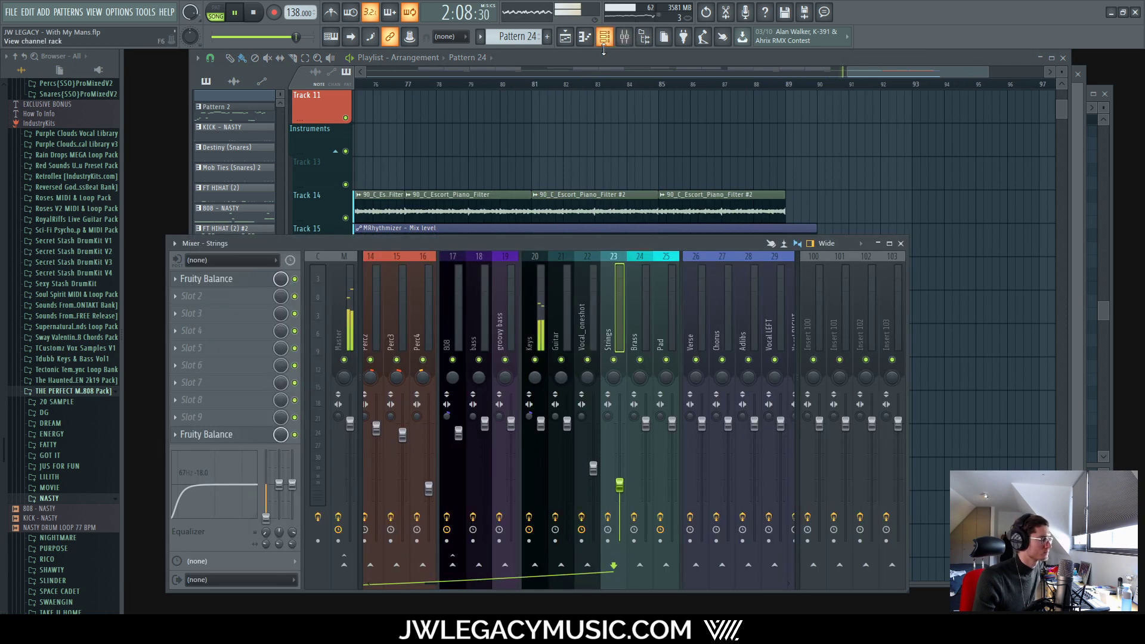
Step: Load StereoDelta into an empty effect slot on the Strings insert
{"action": "left_click", "coordinate": [220, 296]}
{"action": "left_click", "coordinate": [361, 24]}
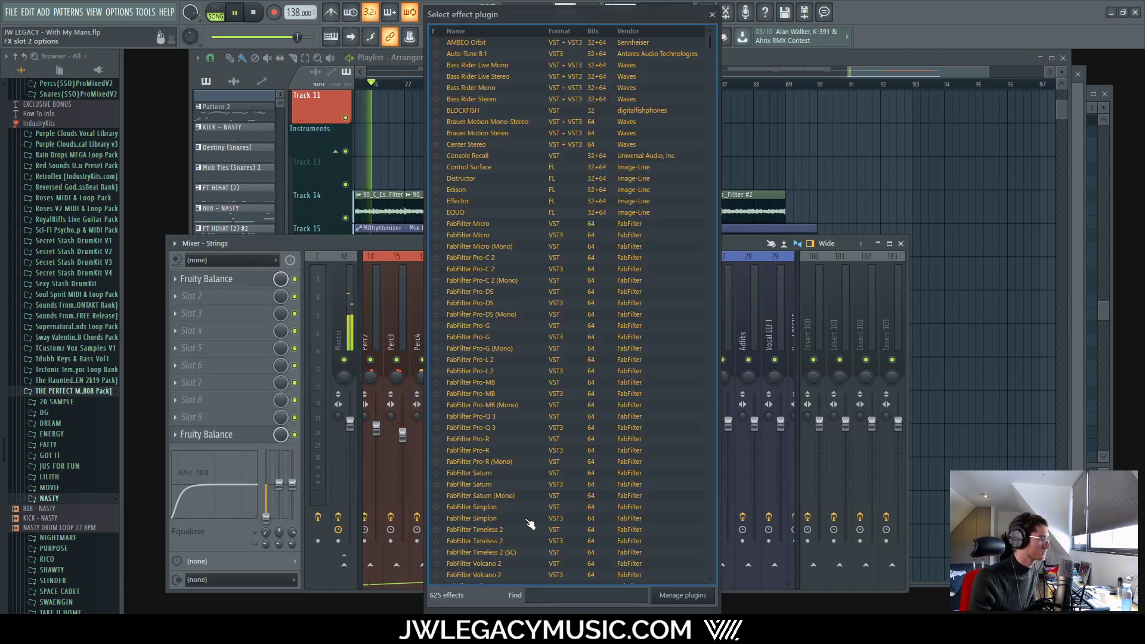
{"action": "type", "text": "stere"}
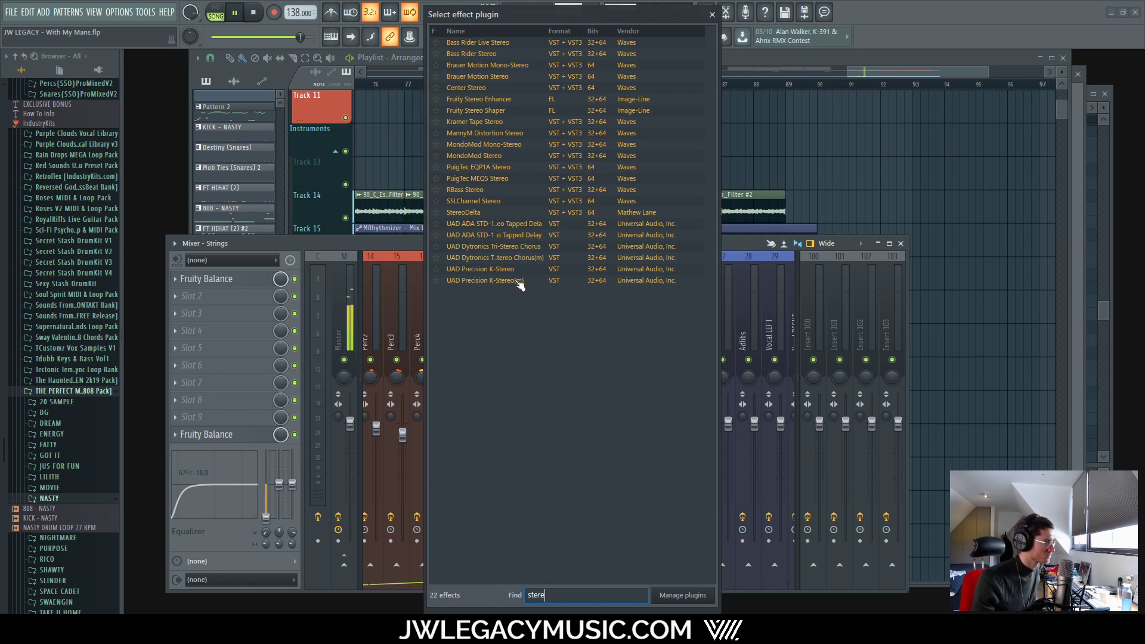
{"action": "double_click", "coordinate": [492, 213]}
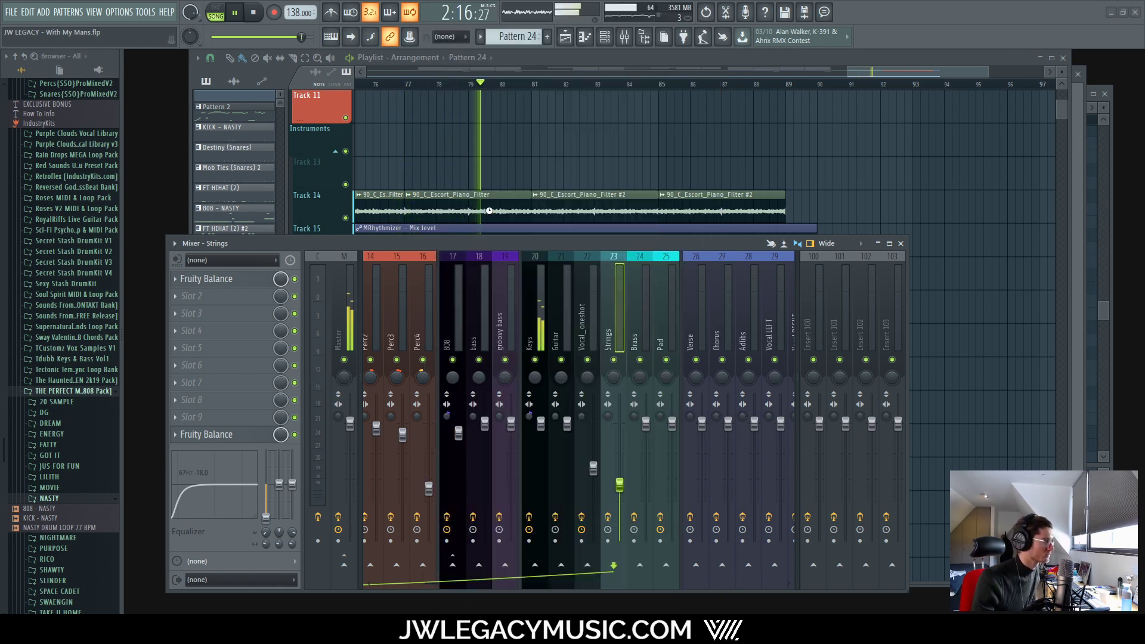
Step: Widen the strings' stereo spread with StereoDelta, compare it bypassed, and close its window
{"action": "left_click_drag", "start_coordinate": [226, 177], "coordinate": [224, 167]}
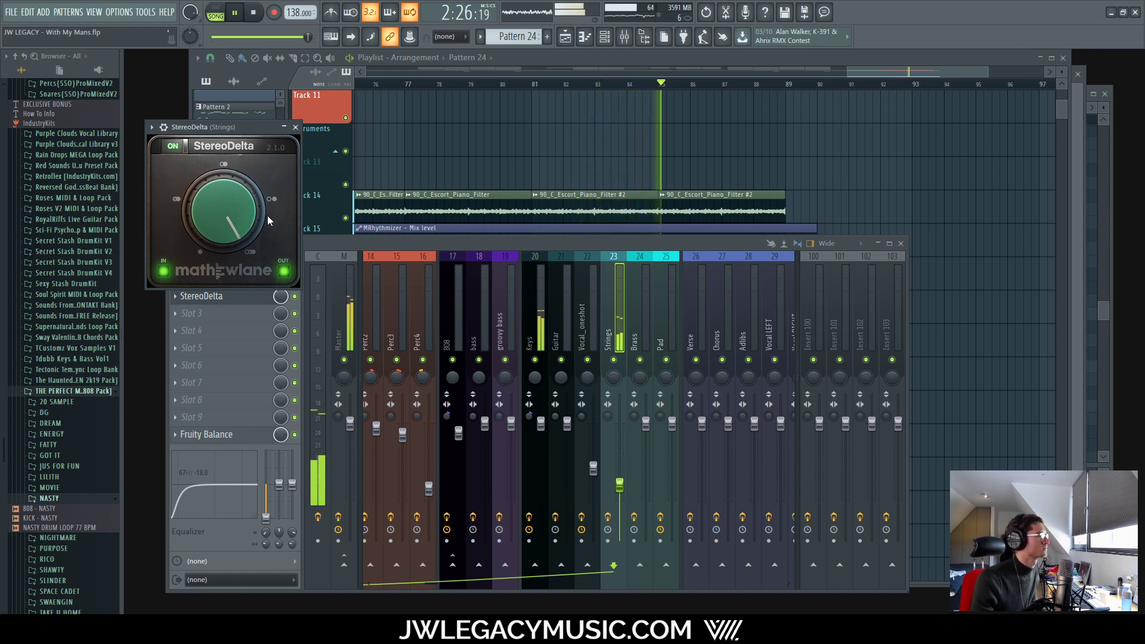
{"action": "left_click_drag", "start_coordinate": [267, 216], "coordinate": [250, 205]}
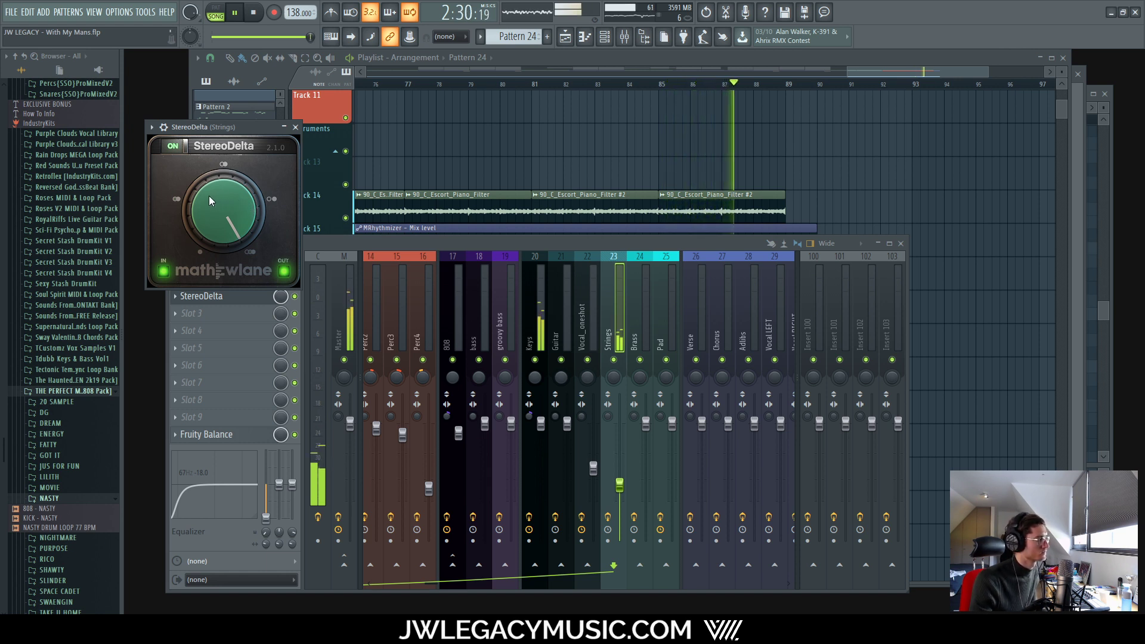
{"action": "left_click", "coordinate": [295, 296]}
{"action": "key", "text": "space"}
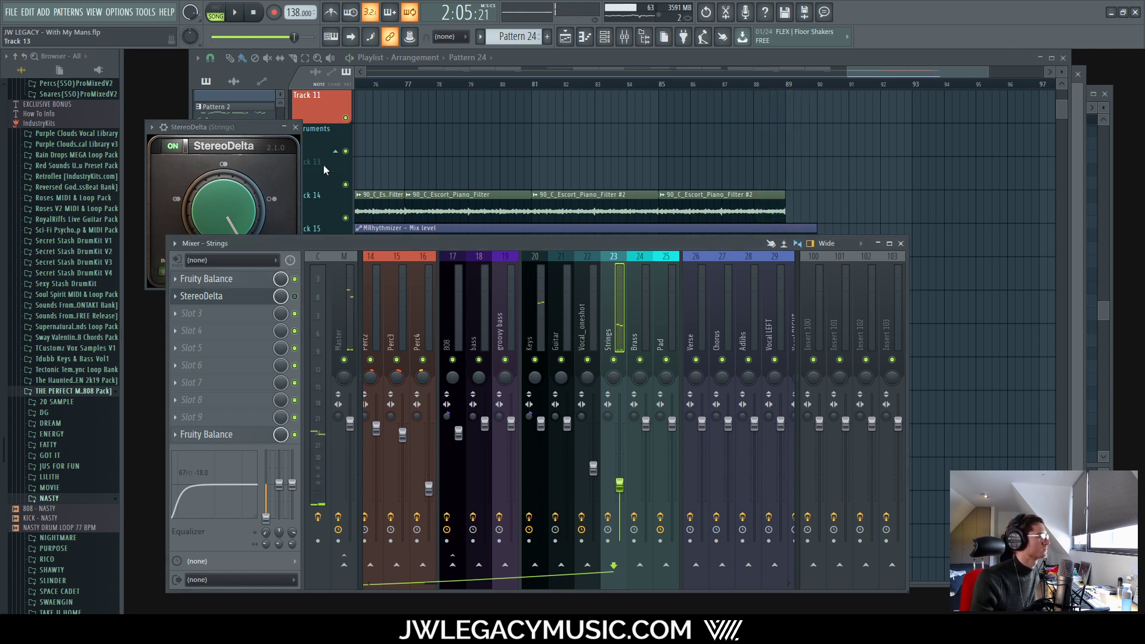
{"action": "key", "text": "space"}
{"action": "left_click", "coordinate": [295, 127]}
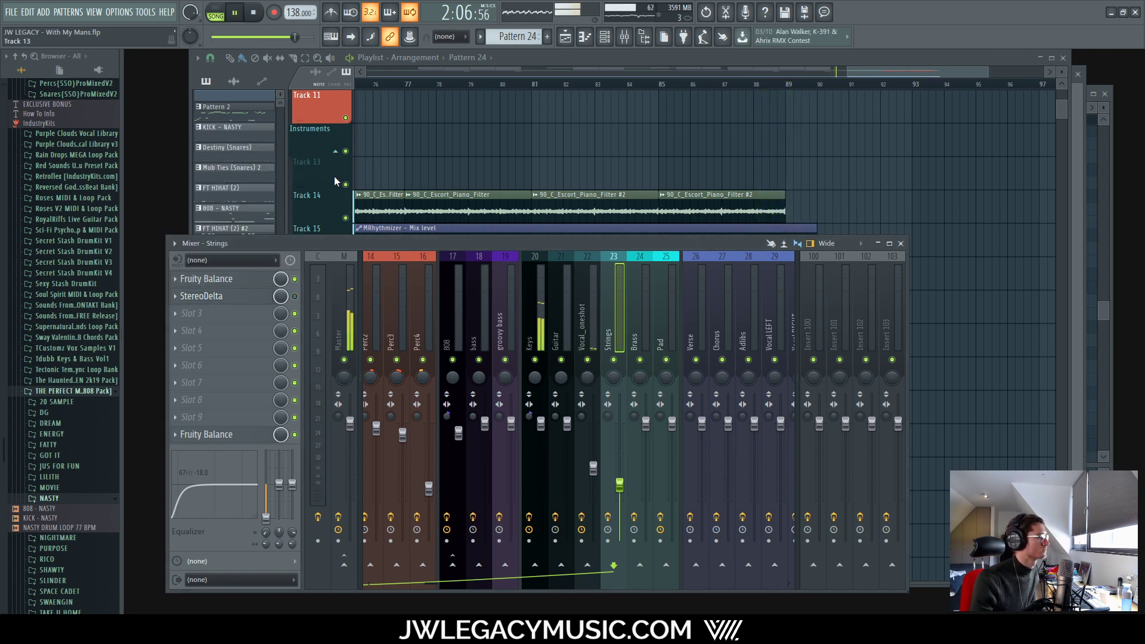
{"action": "left_click", "coordinate": [675, 65]}
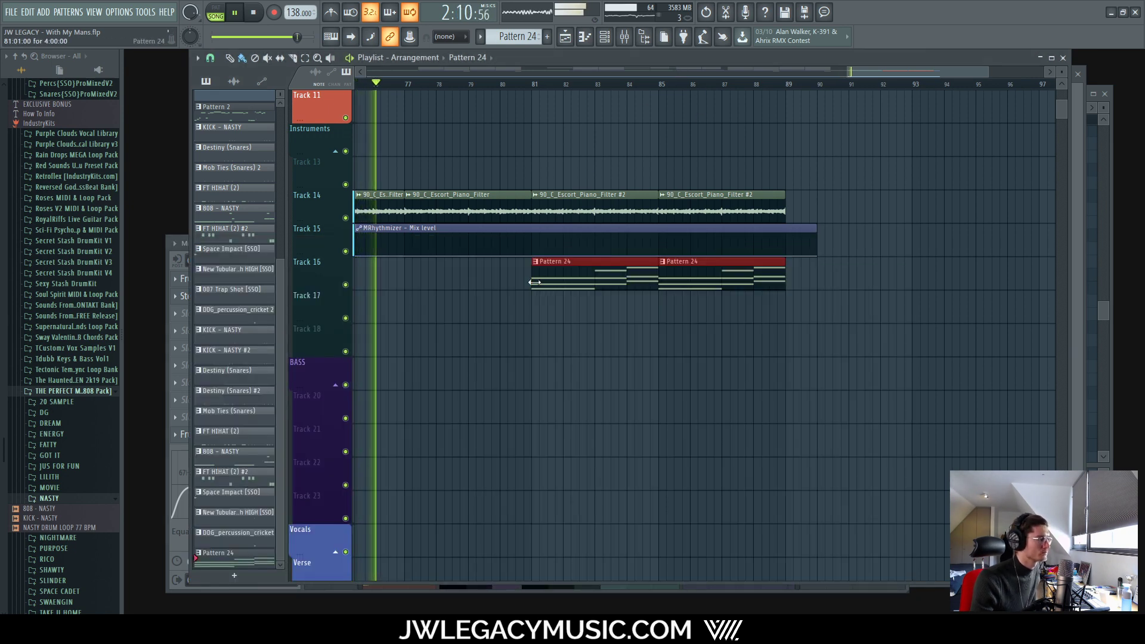
{"action": "scroll", "coordinate": [494, 306], "scroll_direction": "down", "scroll_amount": 5}
{"action": "scroll", "coordinate": [935, 311], "scroll_direction": "up", "scroll_amount": 3}
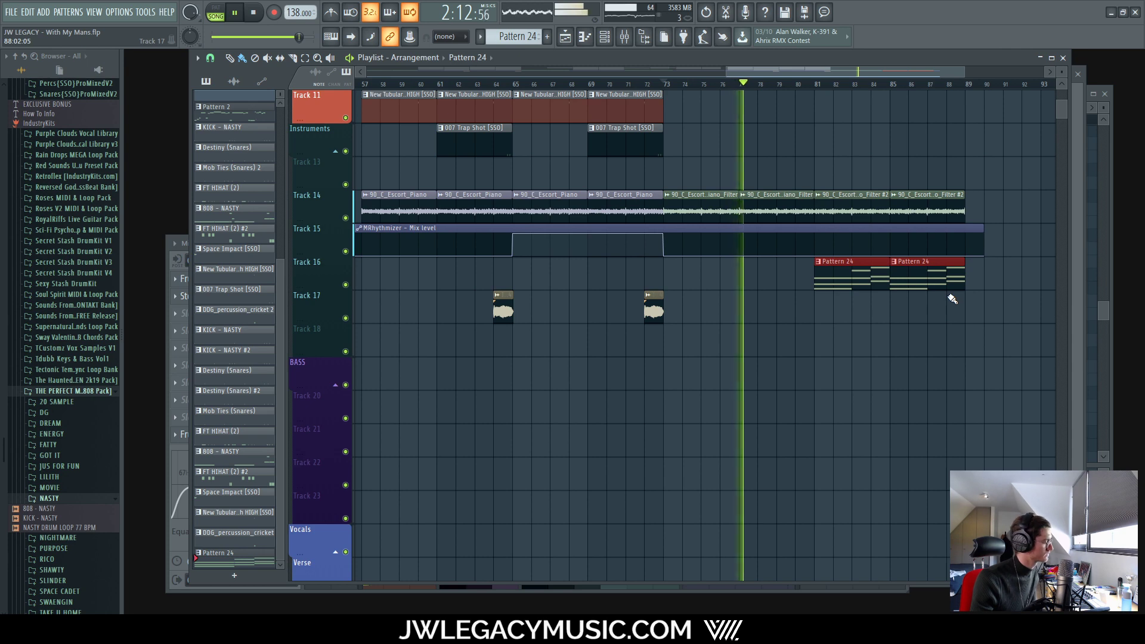
{"action": "scroll", "coordinate": [925, 299], "scroll_direction": "down", "scroll_amount": 4}
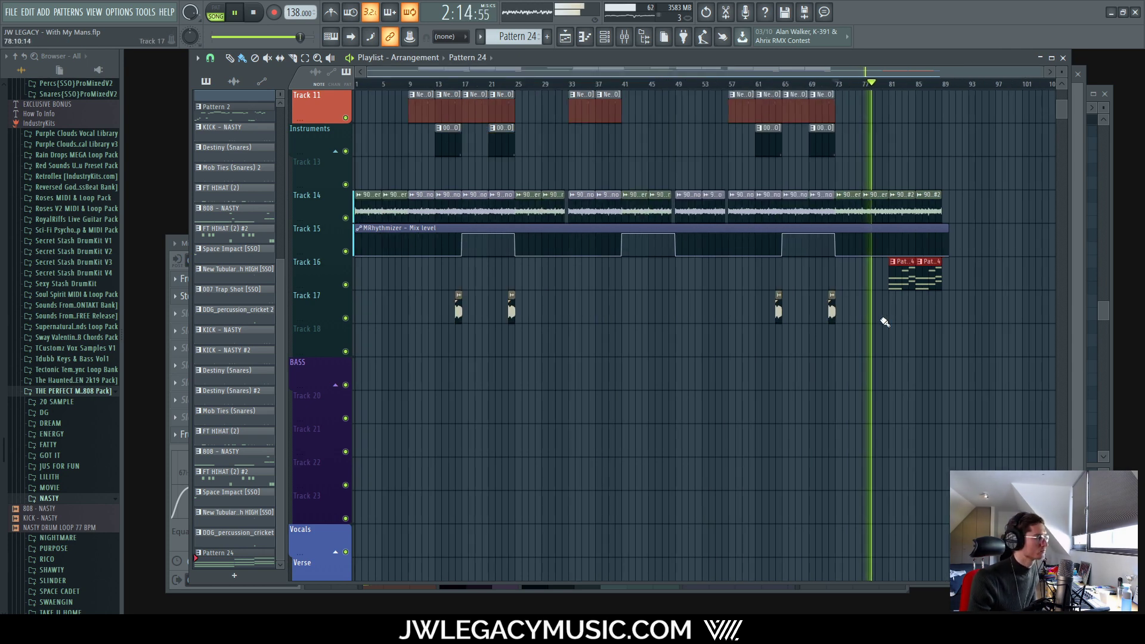
{"action": "scroll", "coordinate": [906, 298], "scroll_direction": "up", "scroll_amount": 3}
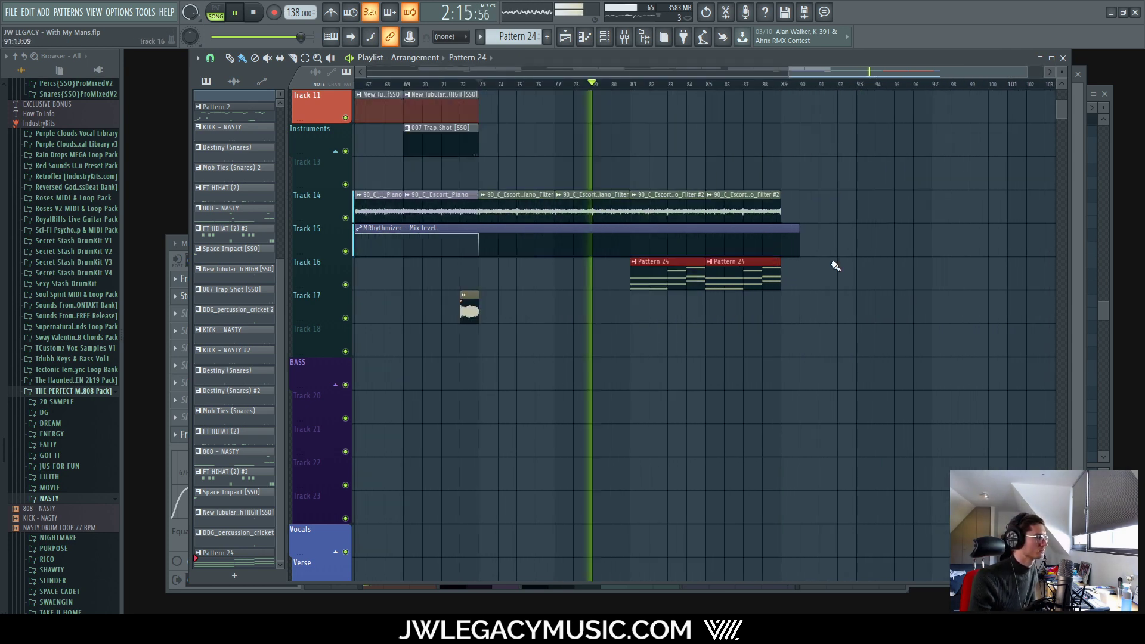
{"action": "left_click", "coordinate": [625, 37]}
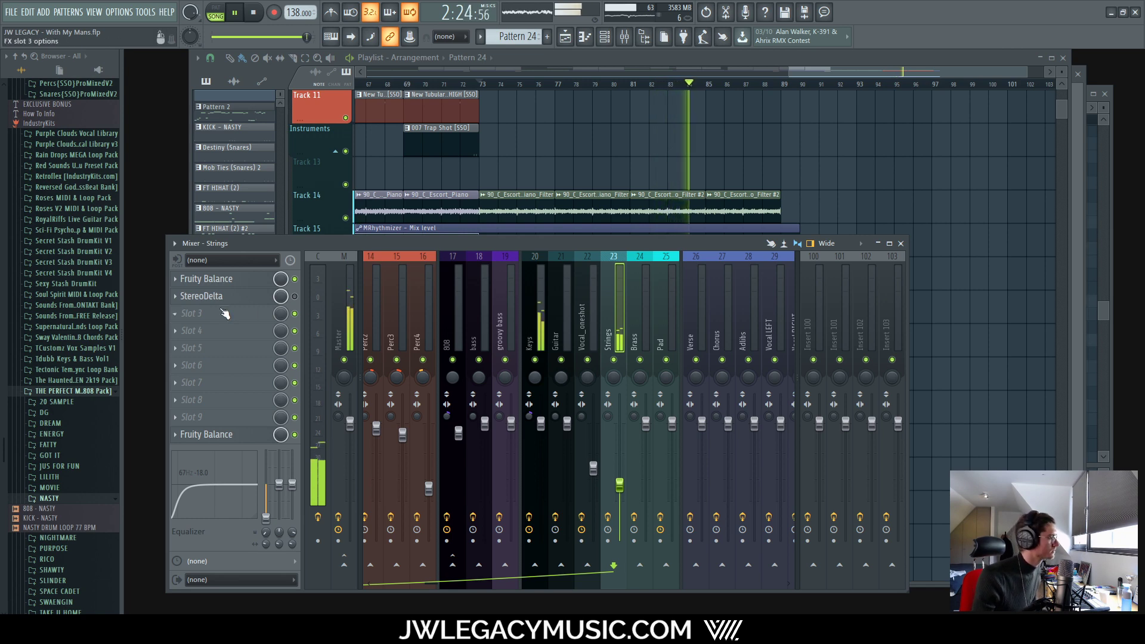
Step: Swap StereoDelta for Center Stereo on the Strings insert, then stop playback and show the Playlist
{"action": "left_click", "coordinate": [185, 300]}
{"action": "left_click", "coordinate": [174, 296]}
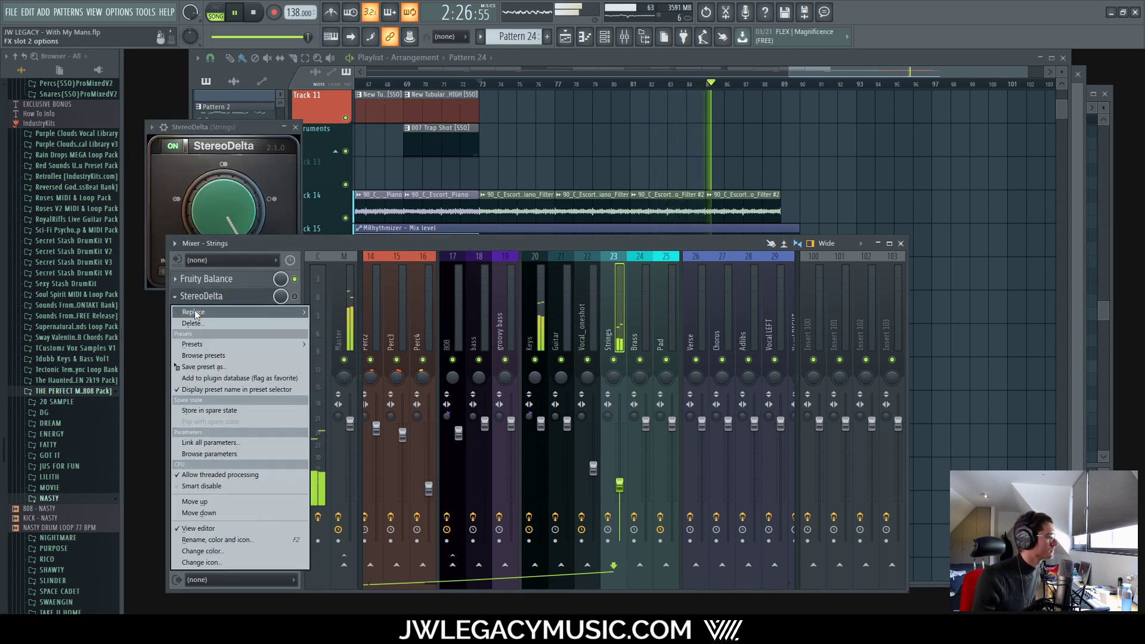
{"action": "mouse_move", "coordinate": [195, 312]}
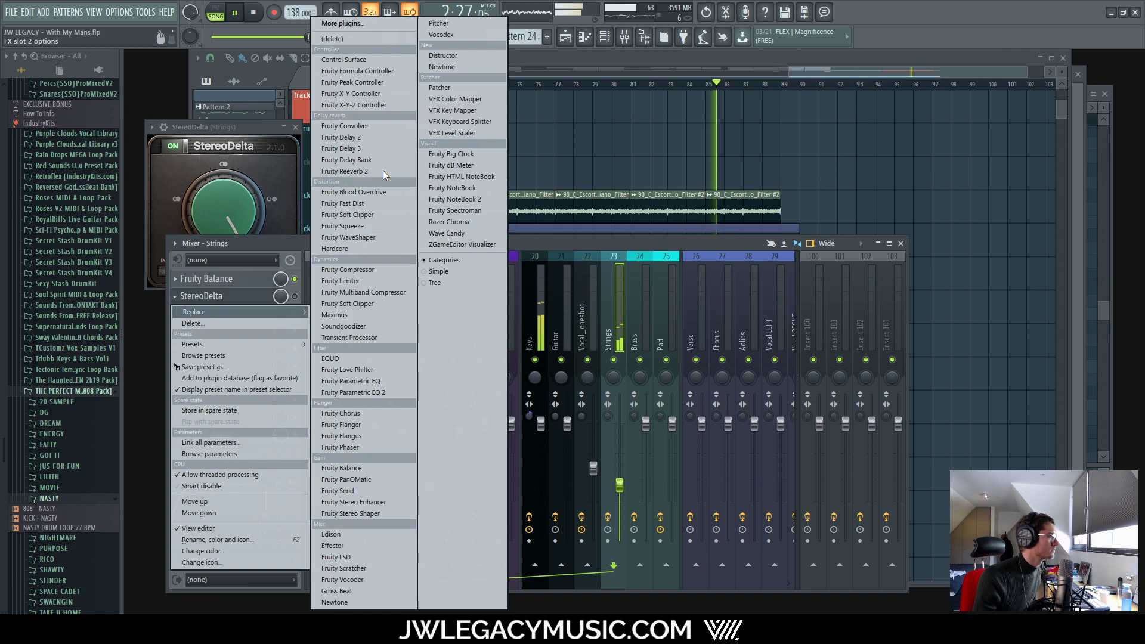
{"action": "left_click", "coordinate": [373, 26]}
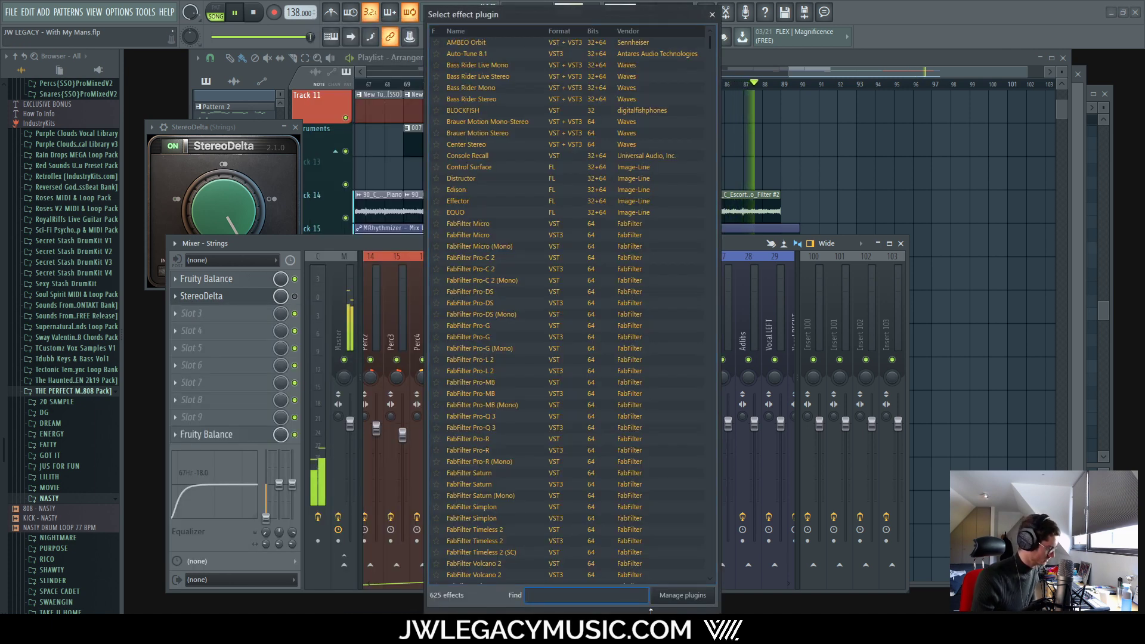
{"action": "type", "text": "center"}
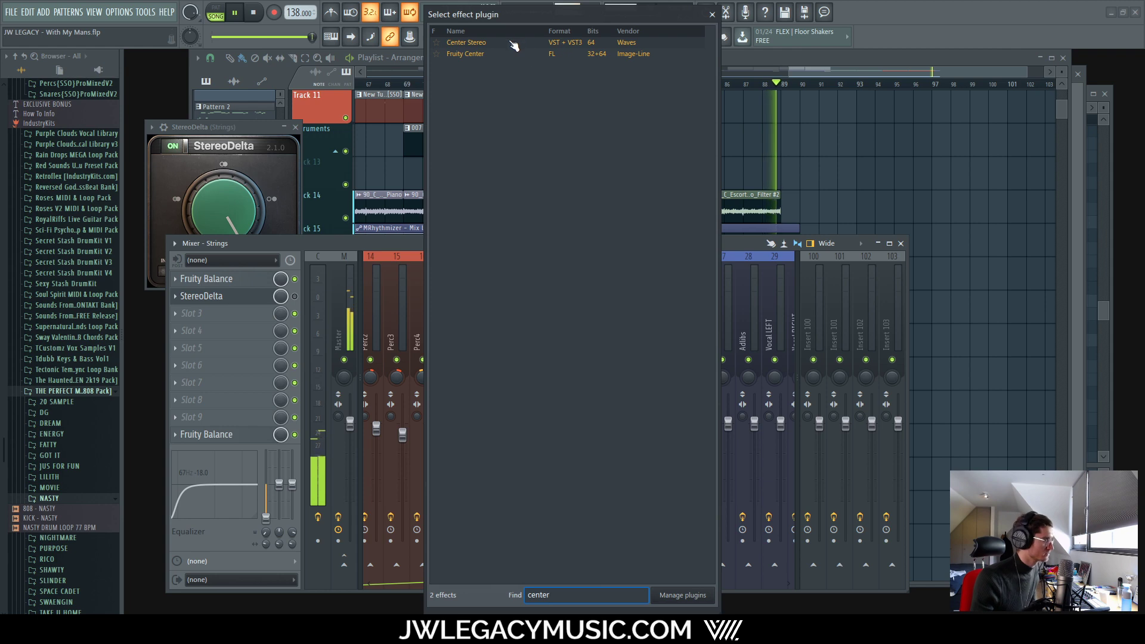
{"action": "double_click", "coordinate": [513, 43]}
{"action": "key", "text": "space"}
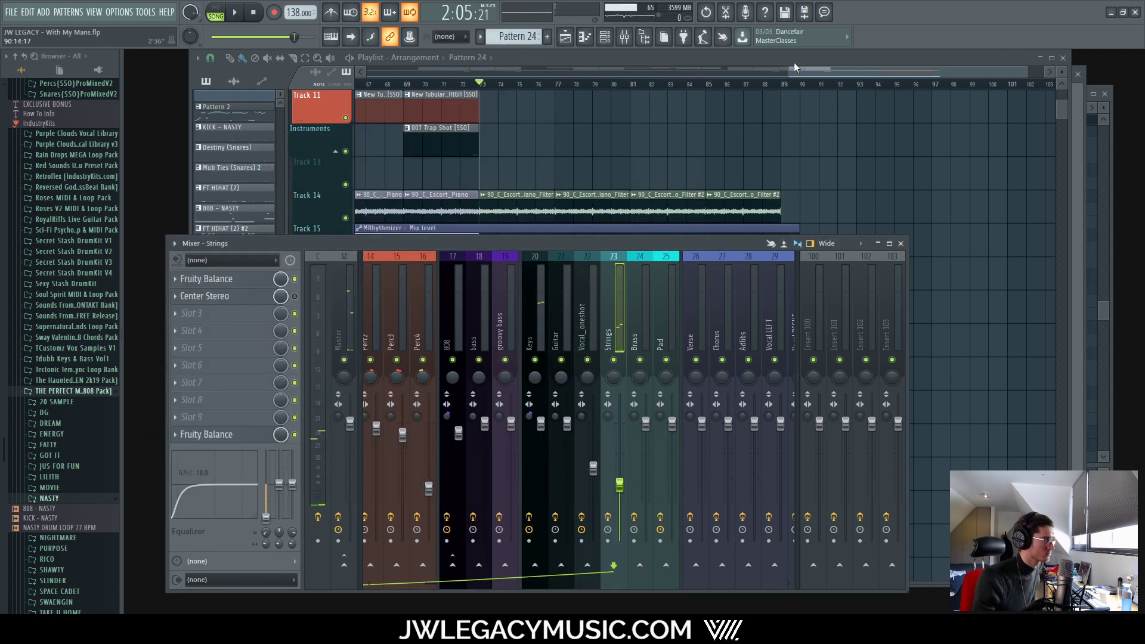
{"action": "left_click", "coordinate": [794, 66]}
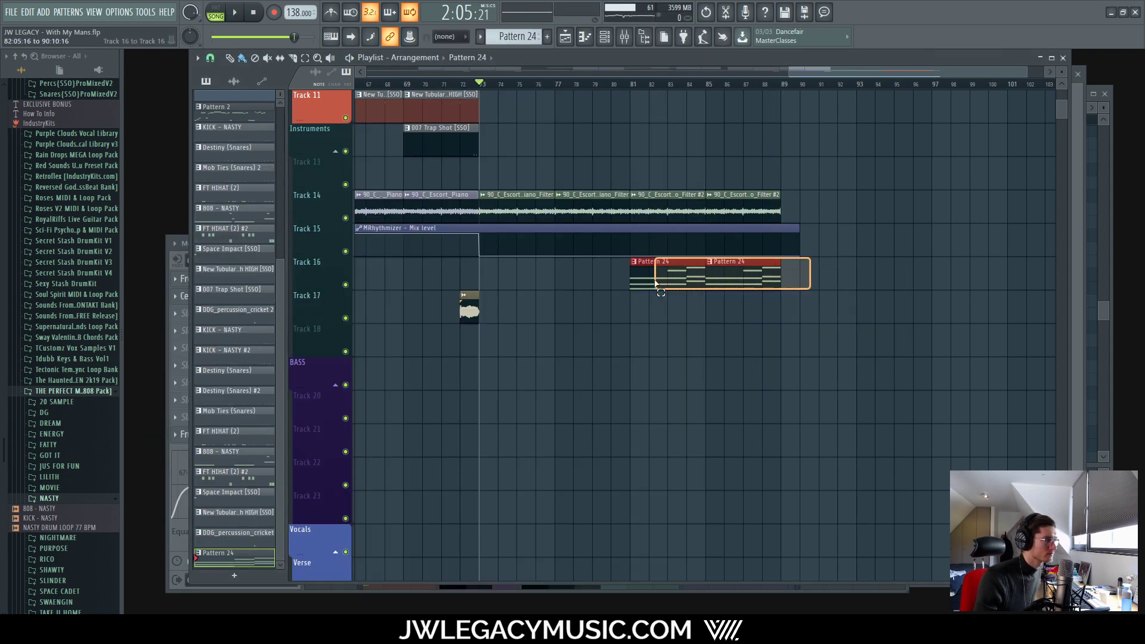
Step: Duplicate Track 16's two Pattern 24 clips and audition from around bar 88
{"action": "key", "text": "ctrl+b"}
{"action": "left_click", "coordinate": [768, 84]}
{"action": "key", "text": "space"}
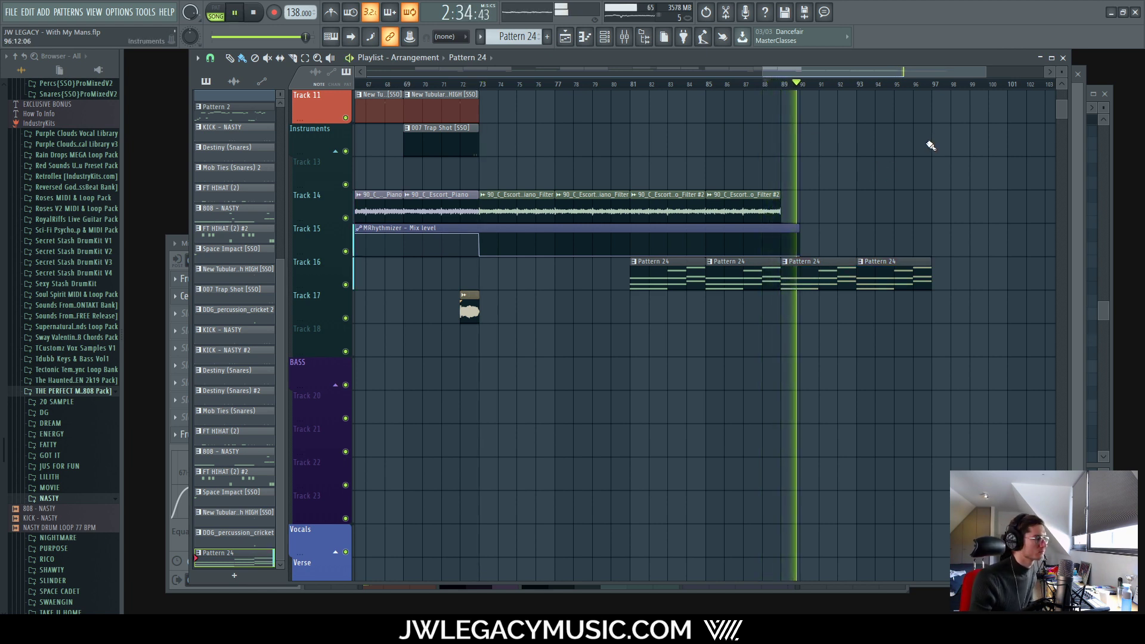
{"action": "key", "text": "space"}
Step: Duplicate the last Track 14 piano clips, delete the extra Pattern 24 copies, and replay from bar 81
{"action": "left_click_drag", "start_coordinate": [799, 213], "coordinate": [693, 205]}
{"action": "key", "text": "ctrl+b"}
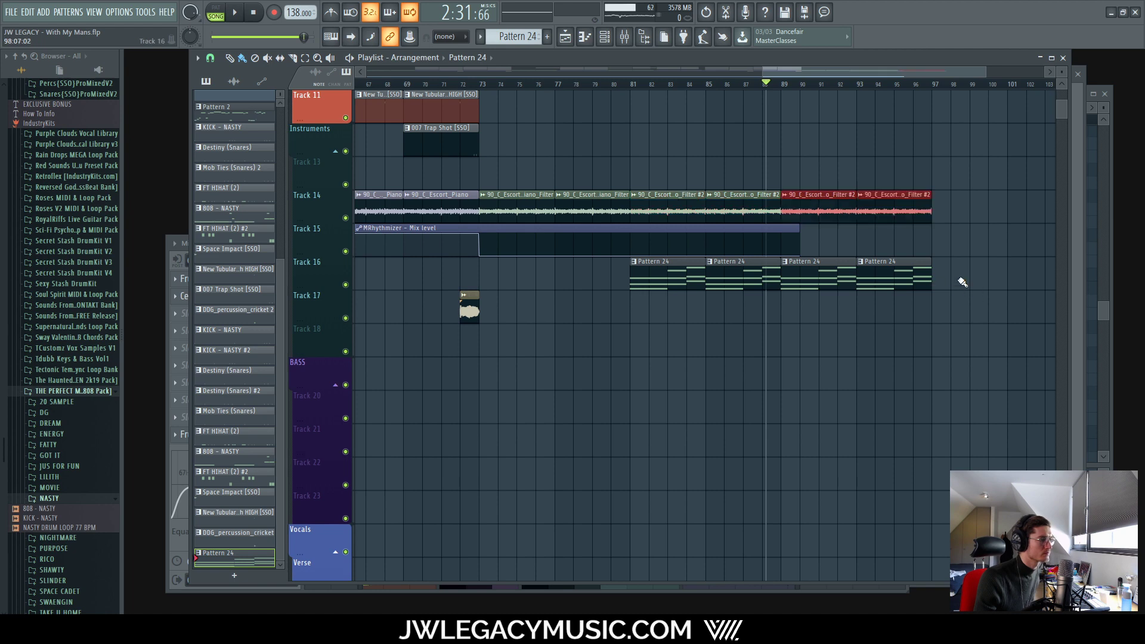
{"action": "right_click", "coordinate": [894, 279]}
{"action": "right_click", "coordinate": [835, 278]}
{"action": "left_click", "coordinate": [633, 88]}
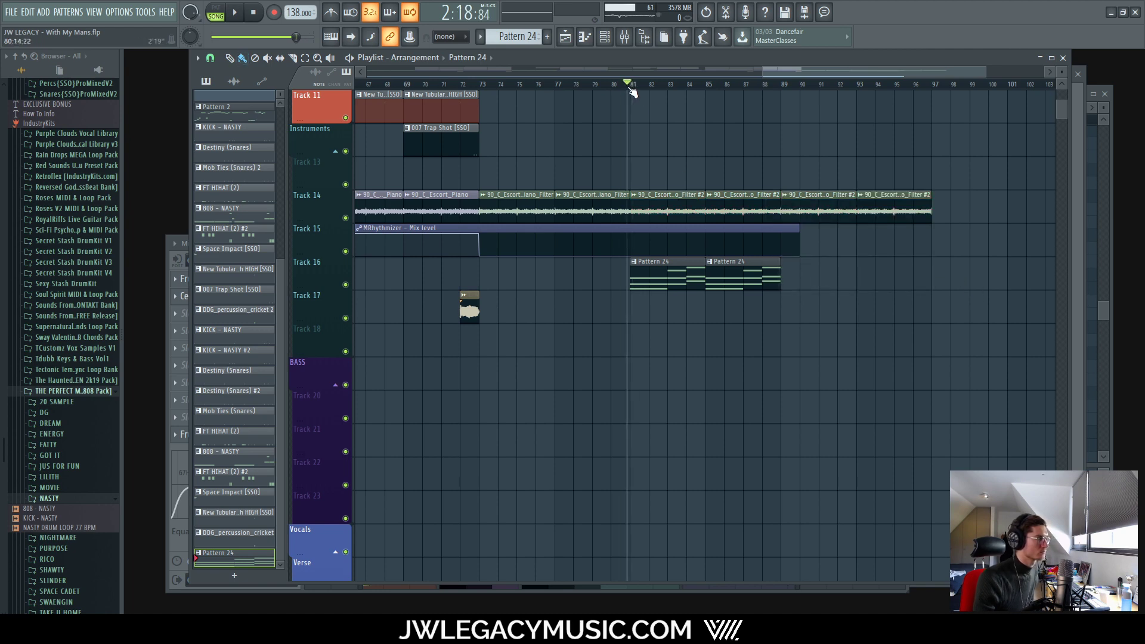
{"action": "key", "text": "space"}
{"action": "scroll", "coordinate": [690, 99], "scroll_direction": "up", "scroll_amount": 4}
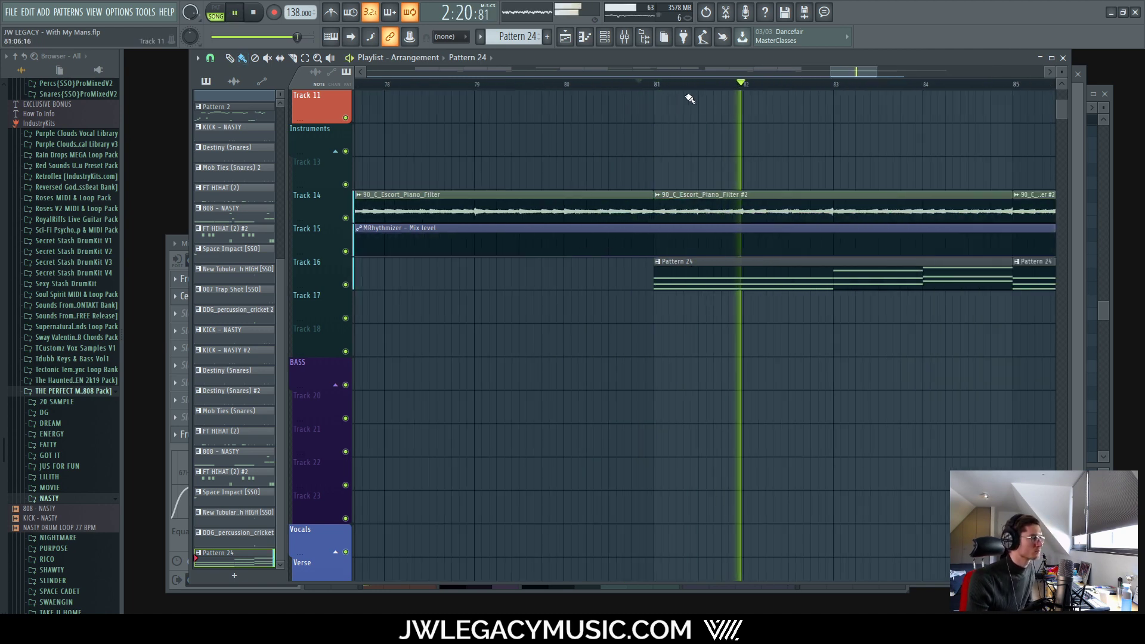
{"action": "scroll", "coordinate": [690, 99], "scroll_direction": "down", "scroll_amount": 5}
{"action": "key", "text": "F9"}
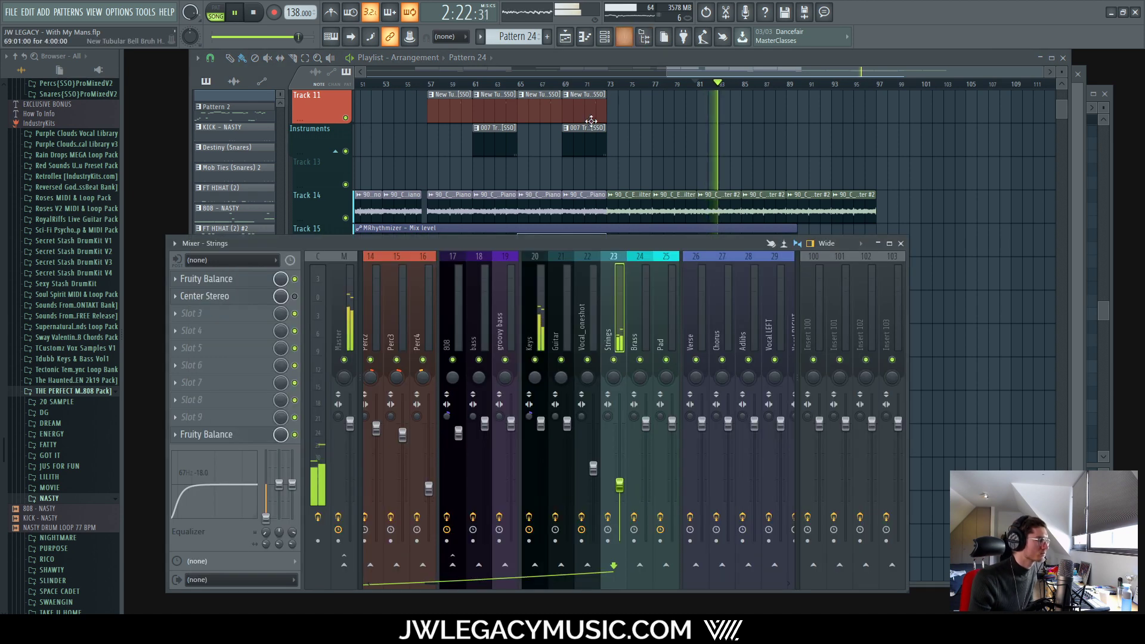
Step: Open Center Stereo on Strings and lower its CENTER level to about -16.5
{"action": "left_click", "coordinate": [250, 296]}
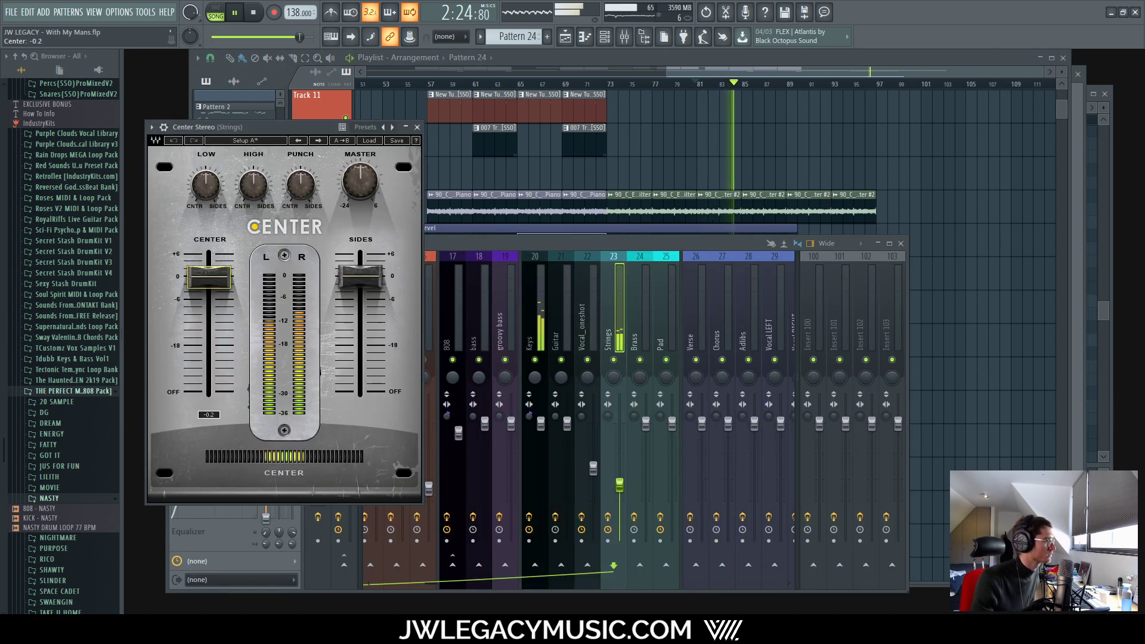
{"action": "left_click_drag", "start_coordinate": [209, 277], "coordinate": [208, 340]}
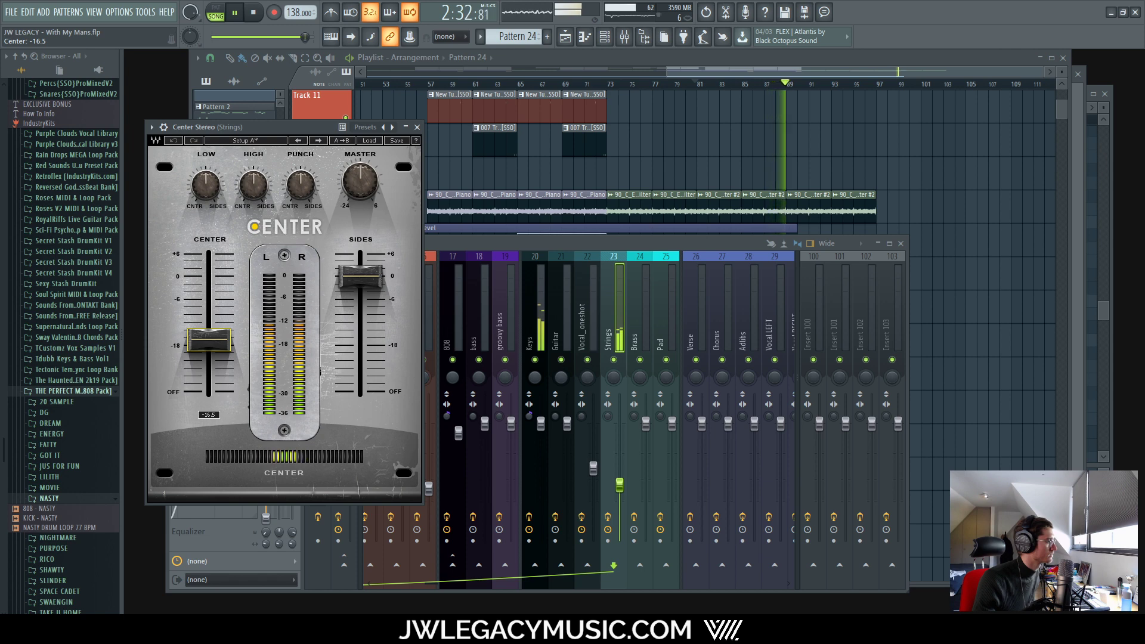
{"action": "key", "text": "space"}
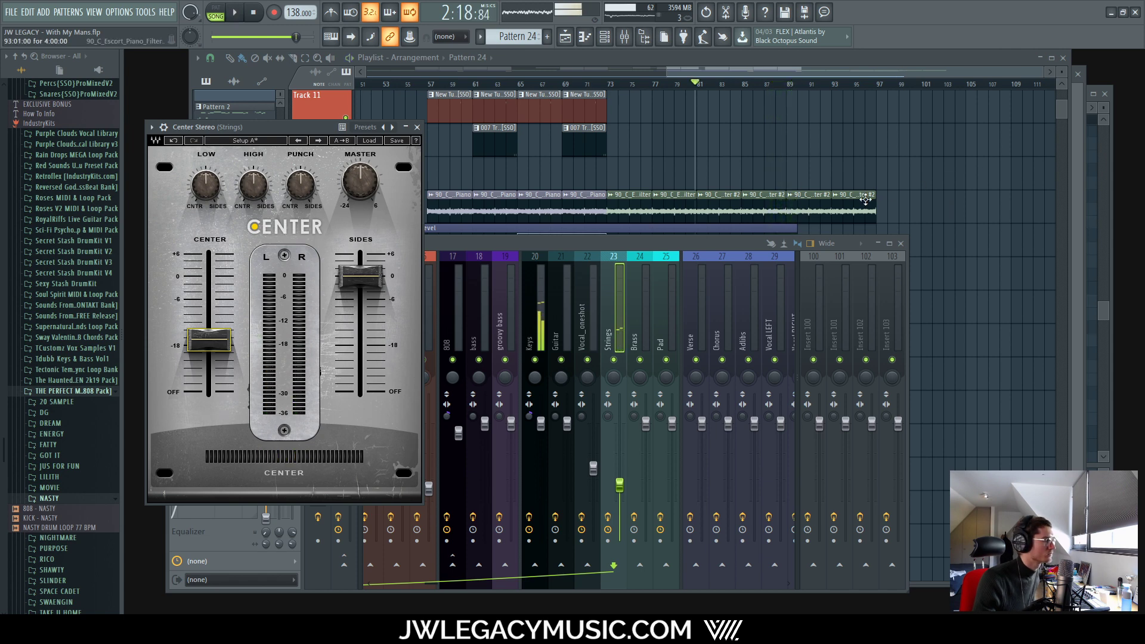
{"action": "key", "text": "F5"}
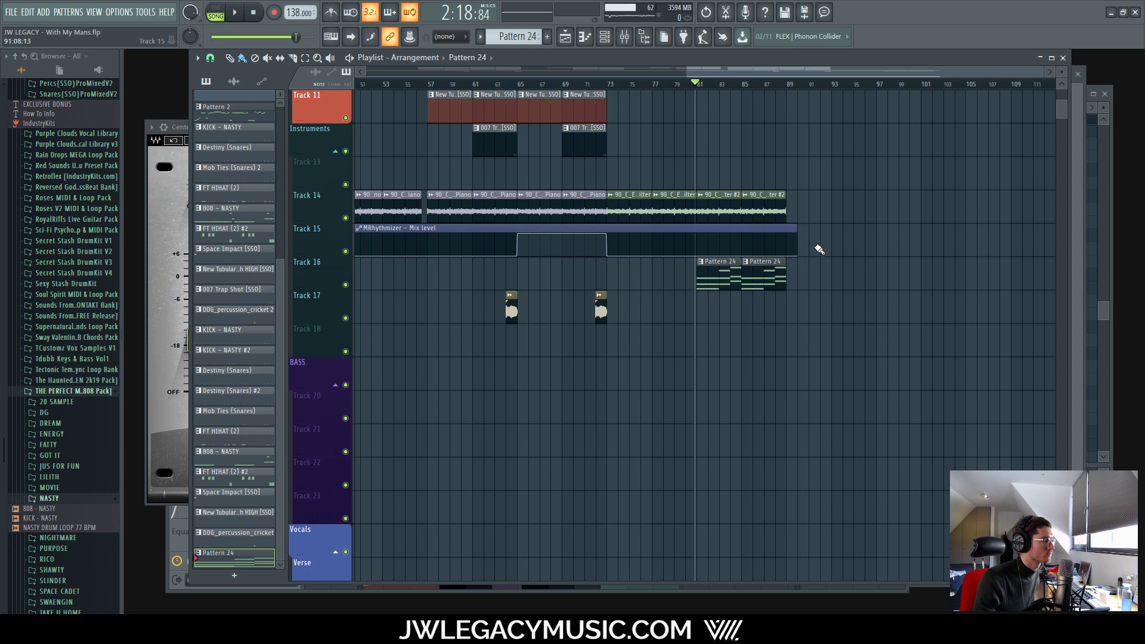
Step: Duplicate Track 16's two Pattern 24 clips into bars 89–97 and reopen Center Stereo
{"action": "key", "text": "space"}
{"action": "left_click_drag", "start_coordinate": [816, 285], "coordinate": [732, 271]}
{"action": "key", "text": "ctrl+b"}
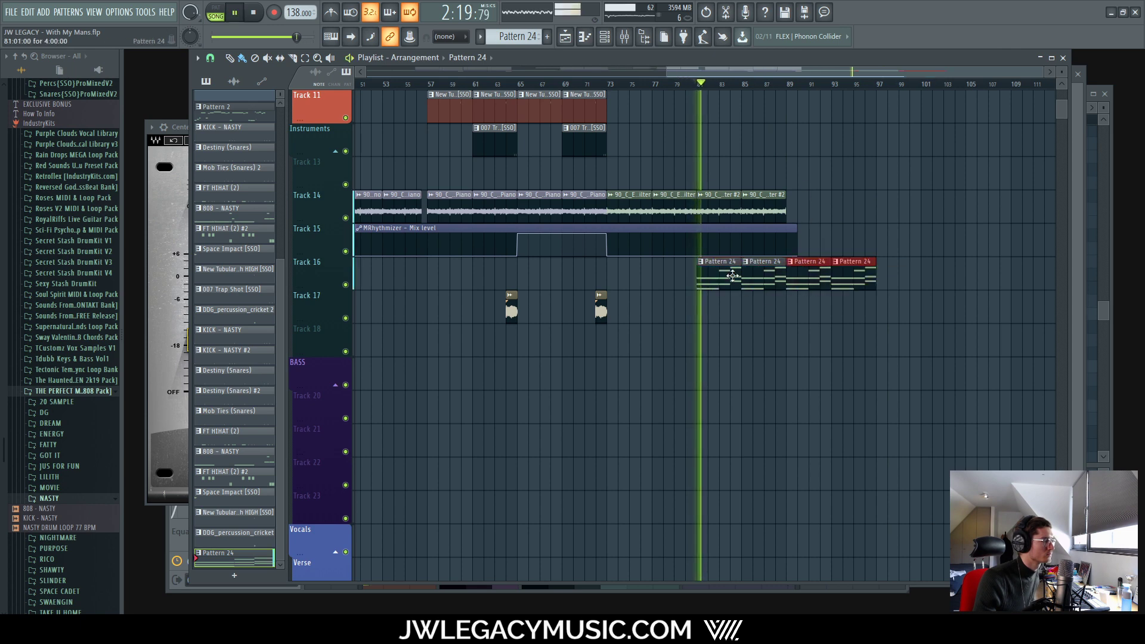
{"action": "left_click", "coordinate": [631, 36]}
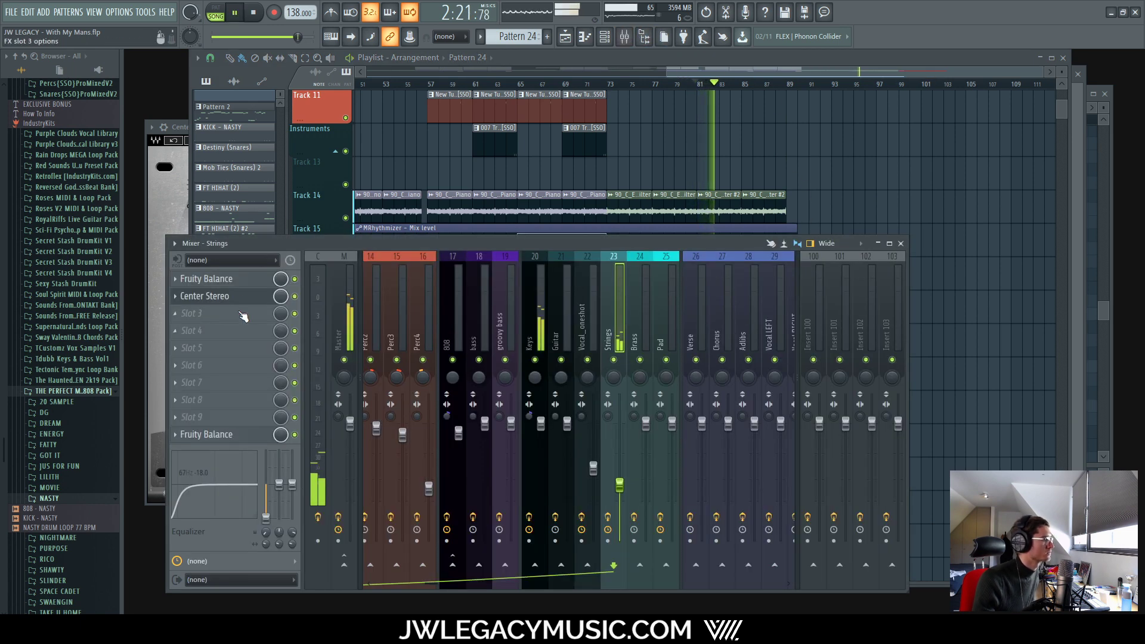
{"action": "left_click", "coordinate": [226, 296]}
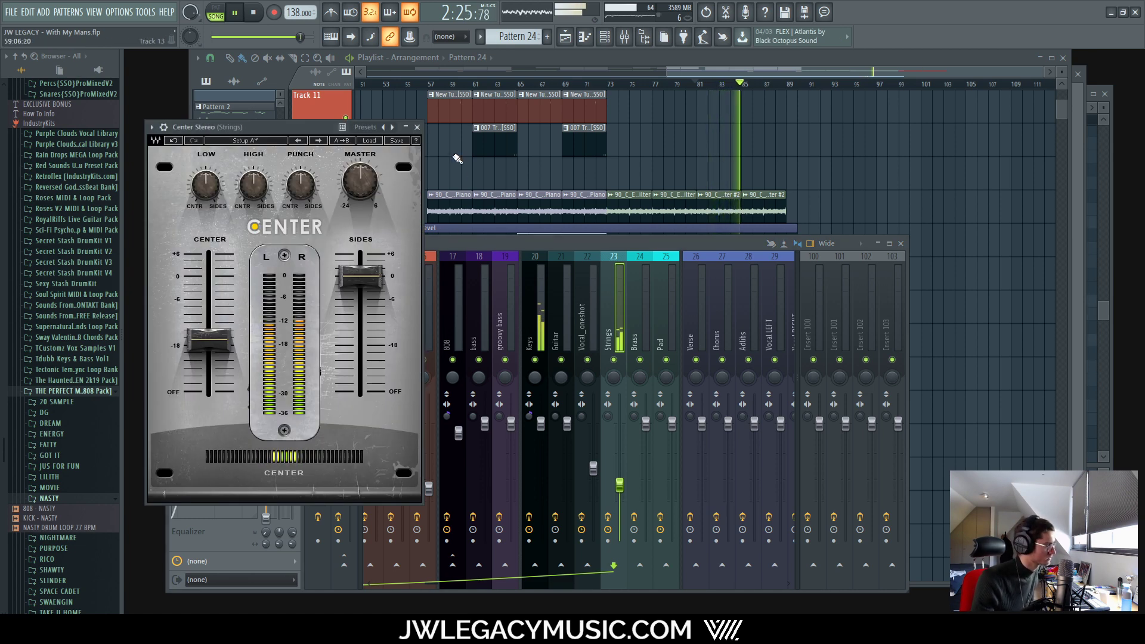
Step: Nudge Center Stereo's CENTER level up to -16.0, then close the plugin and hide the Mixer
{"action": "mouse_move", "coordinate": [207, 347]}
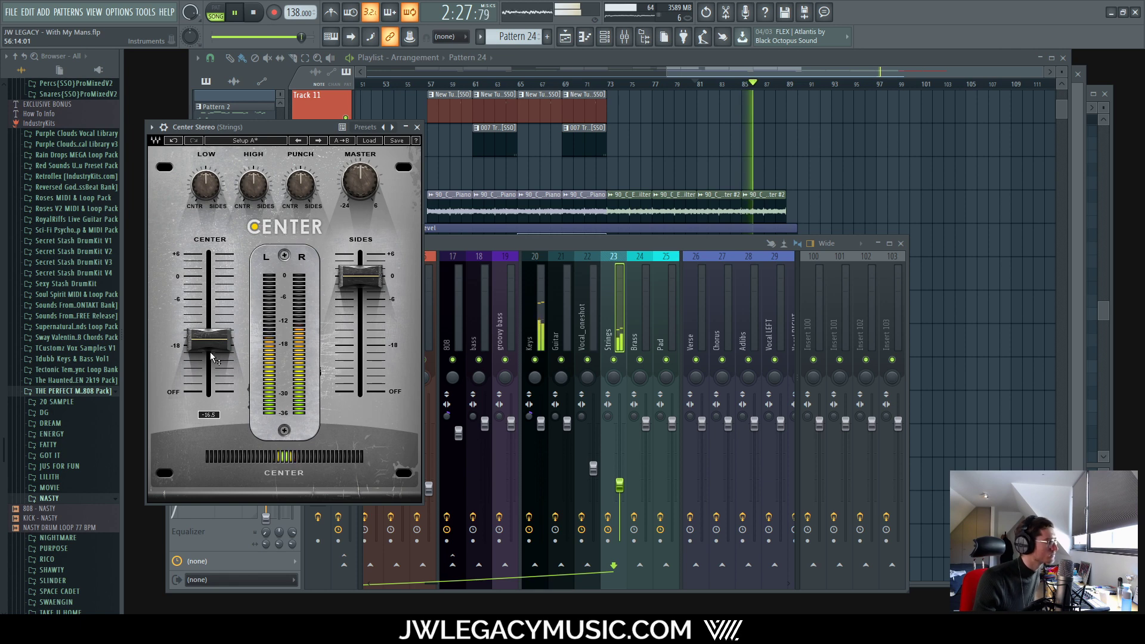
{"action": "left_click_drag", "start_coordinate": [201, 340], "coordinate": [201, 338]}
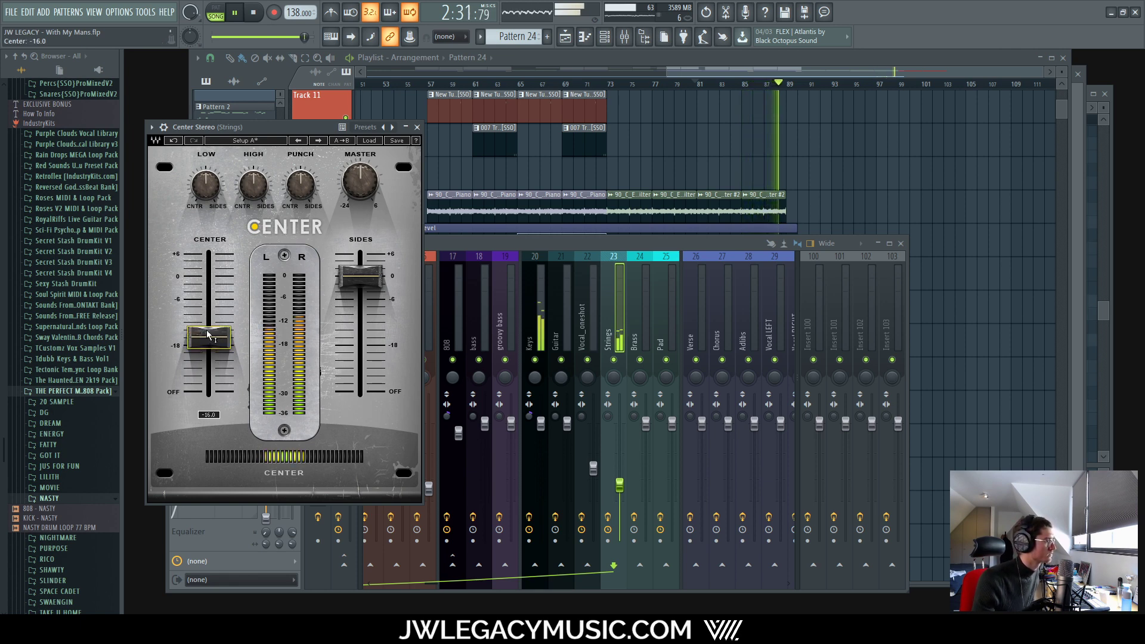
{"action": "left_click", "coordinate": [417, 128]}
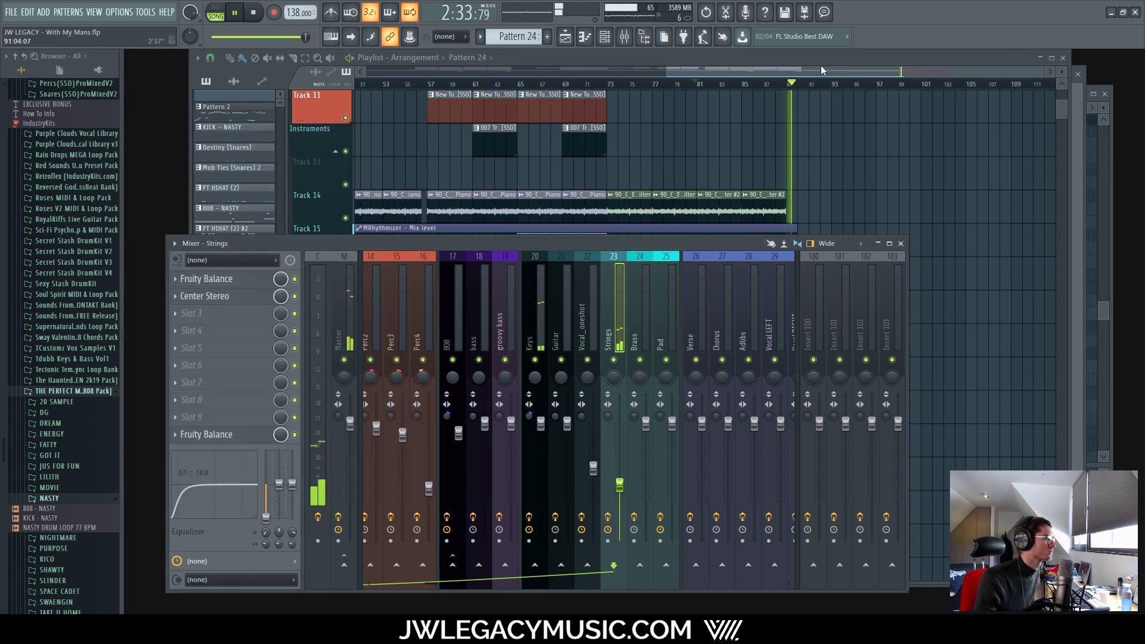
{"action": "key", "text": "F9"}
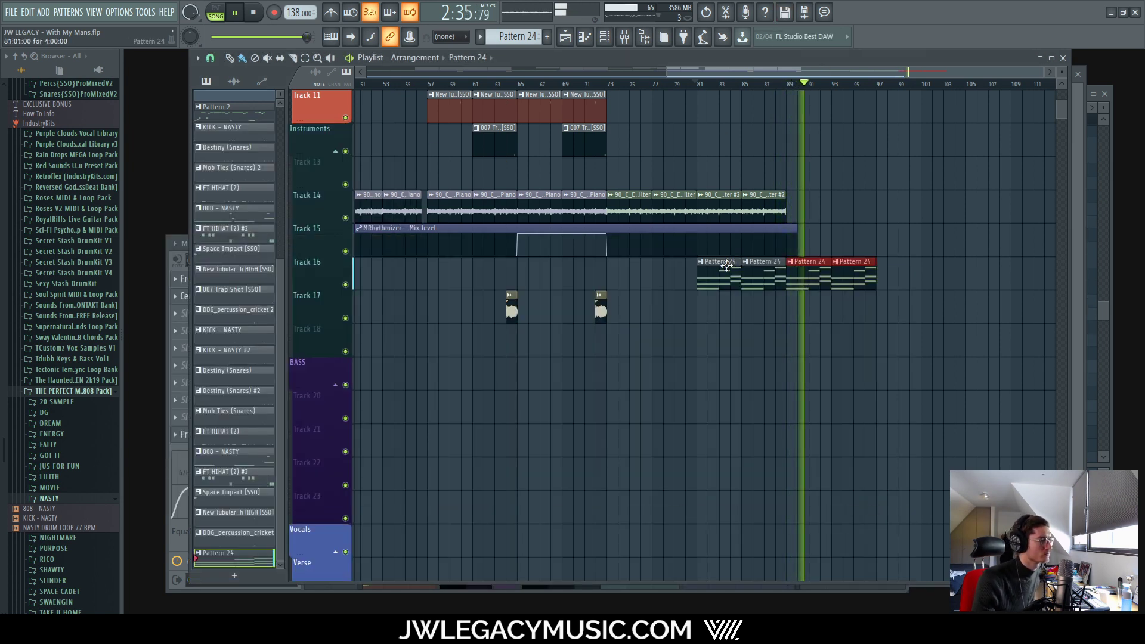
Step: Glance at a Pattern 24 clip's notes, return to the Playlist, and open the Mixer
{"action": "double_click", "coordinate": [799, 260]}
{"action": "left_click", "coordinate": [1105, 94]}
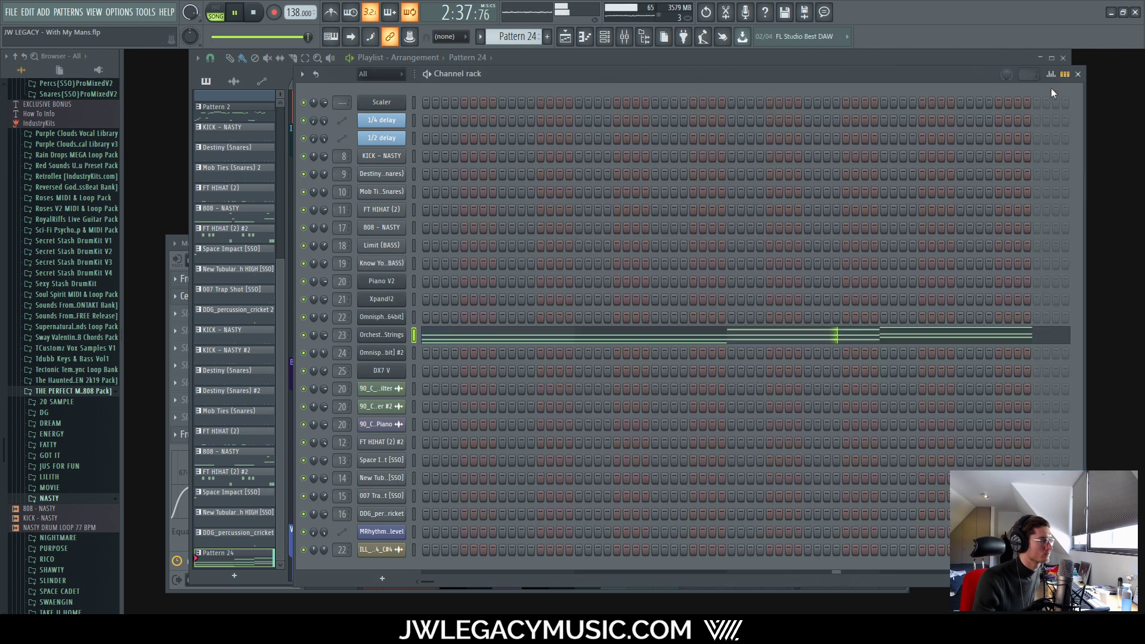
{"action": "left_click", "coordinate": [947, 57]}
{"action": "scroll", "coordinate": [796, 221], "scroll_direction": "down", "scroll_amount": 3}
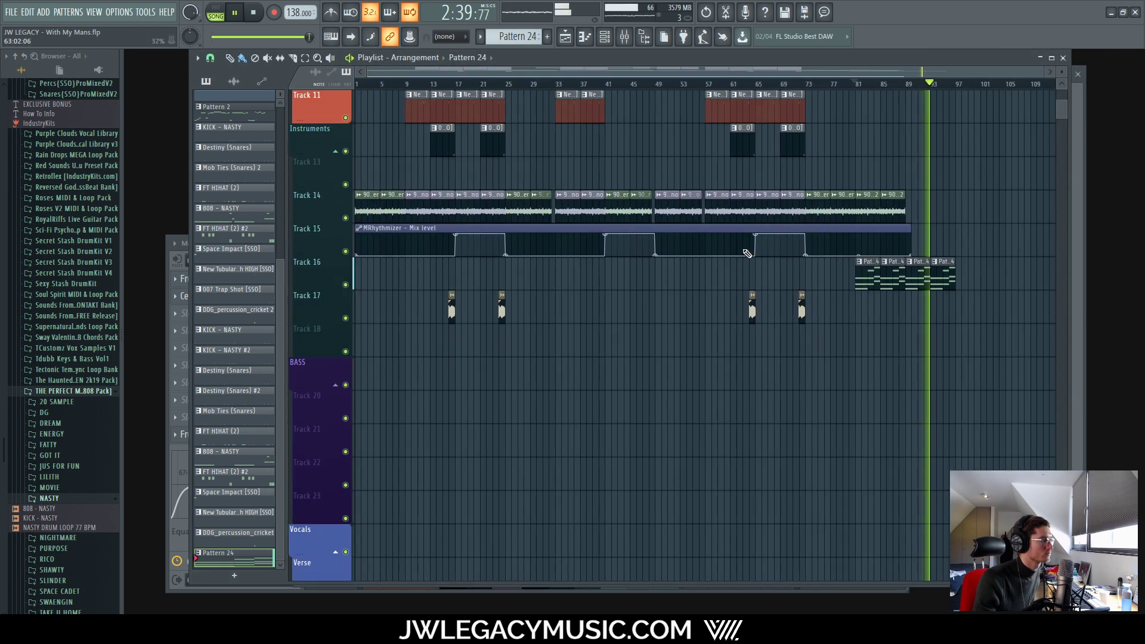
{"action": "scroll", "coordinate": [632, 339], "scroll_direction": "up", "scroll_amount": 4}
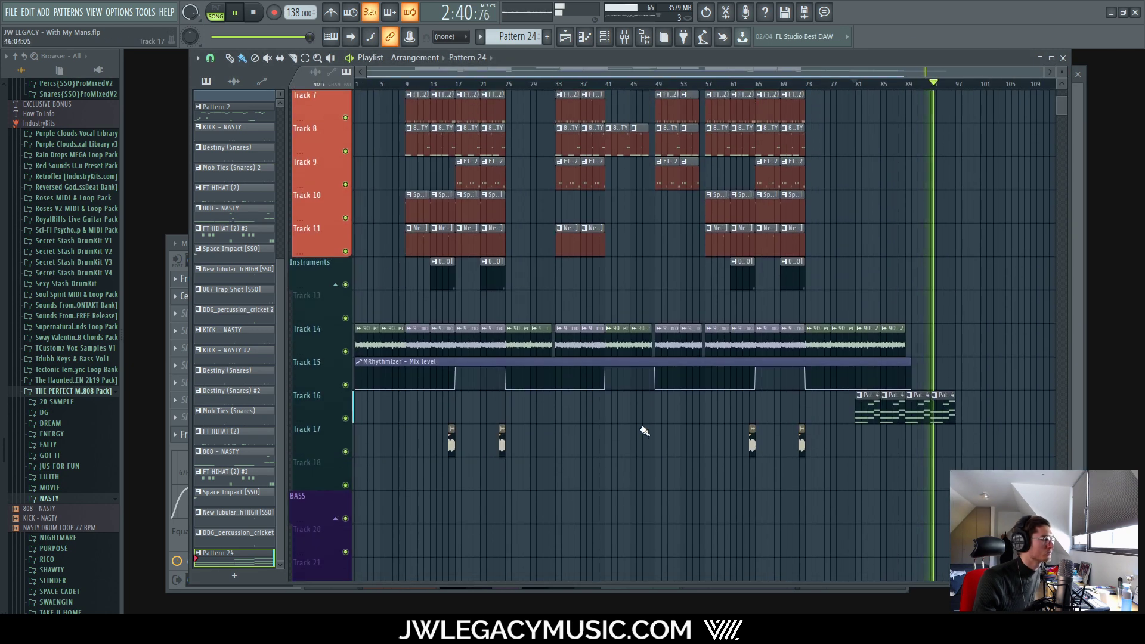
{"action": "left_click", "coordinate": [624, 36]}
Step: Select the Keys insert and load FabFilter Pro-Q 3 into its next free slot
{"action": "left_click", "coordinate": [576, 316]}
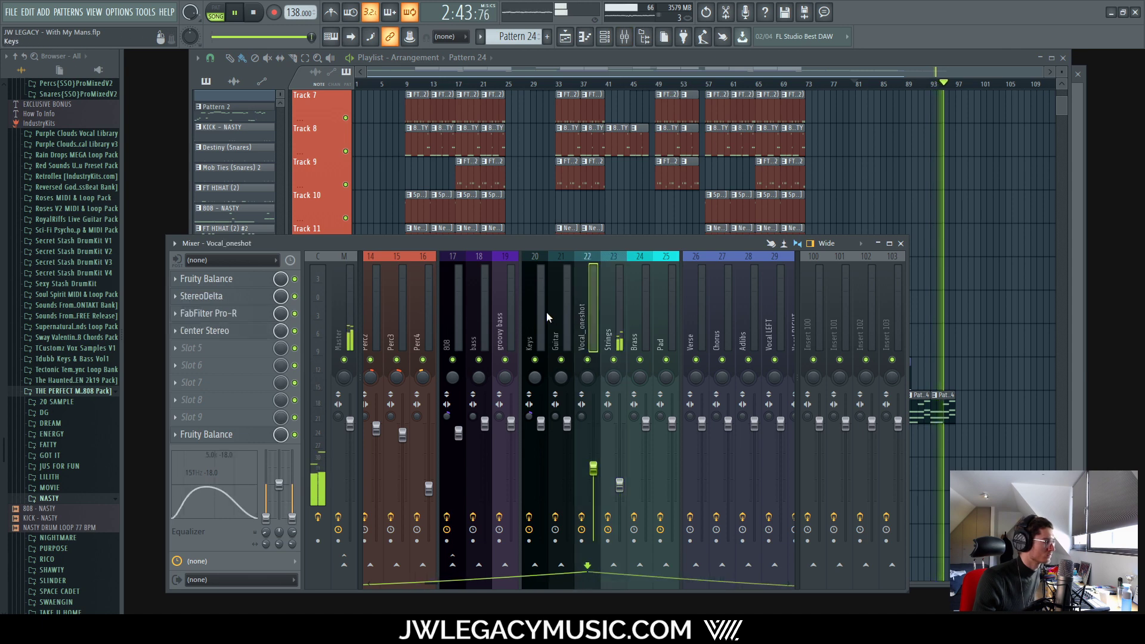
{"action": "left_click", "coordinate": [524, 307]}
{"action": "key", "text": "space"}
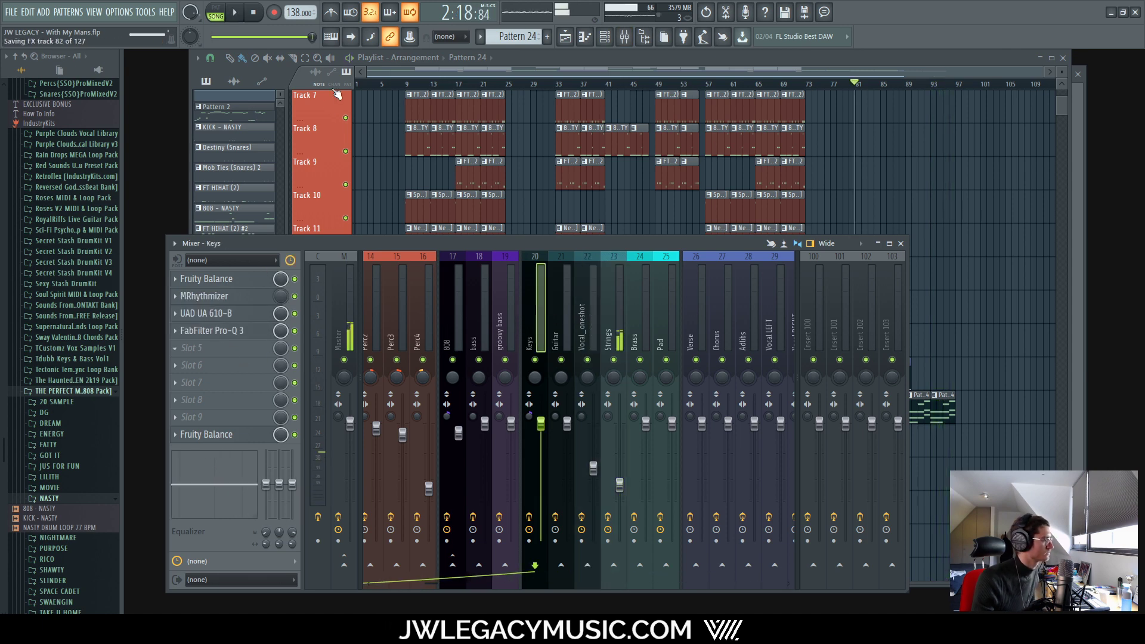
{"action": "left_click", "coordinate": [391, 24]}
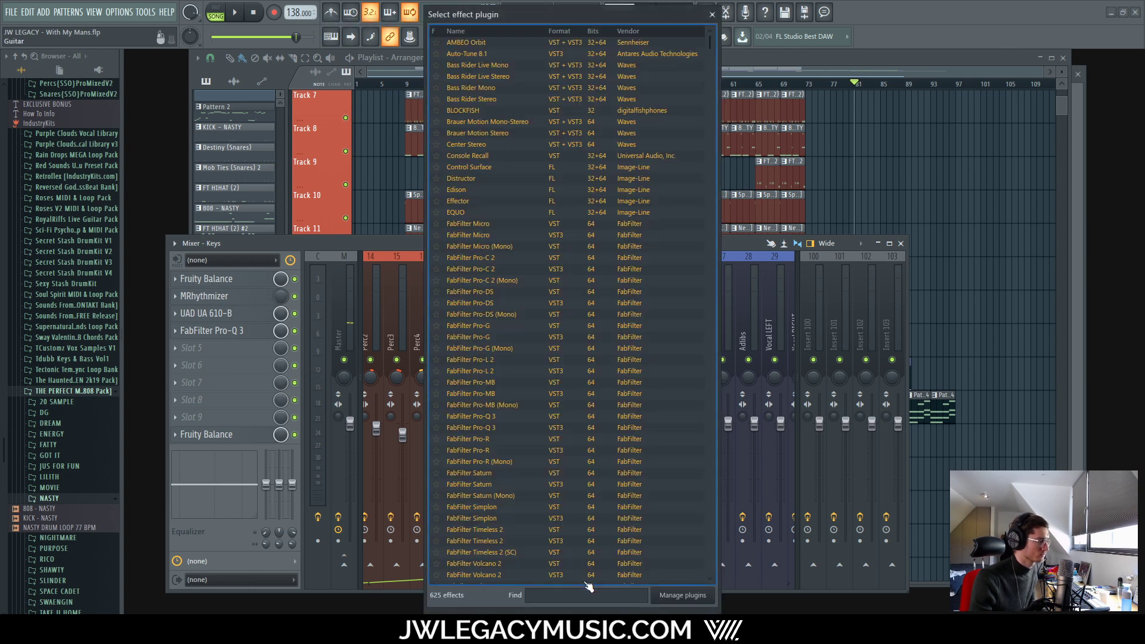
{"action": "type", "text": "pro"}
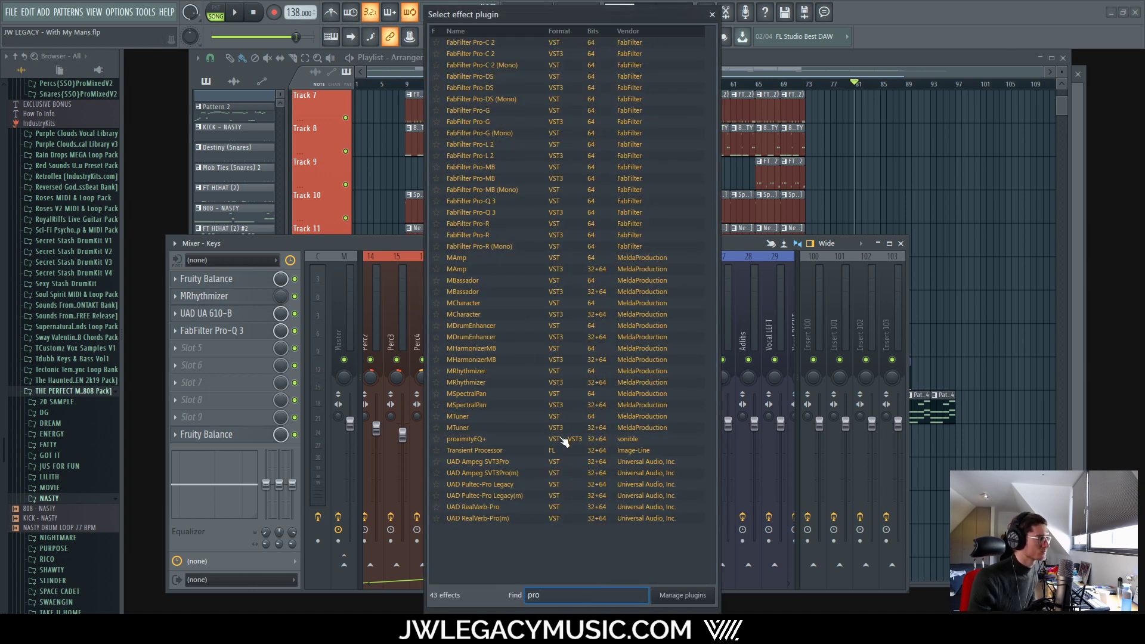
{"action": "double_click", "coordinate": [498, 215]}
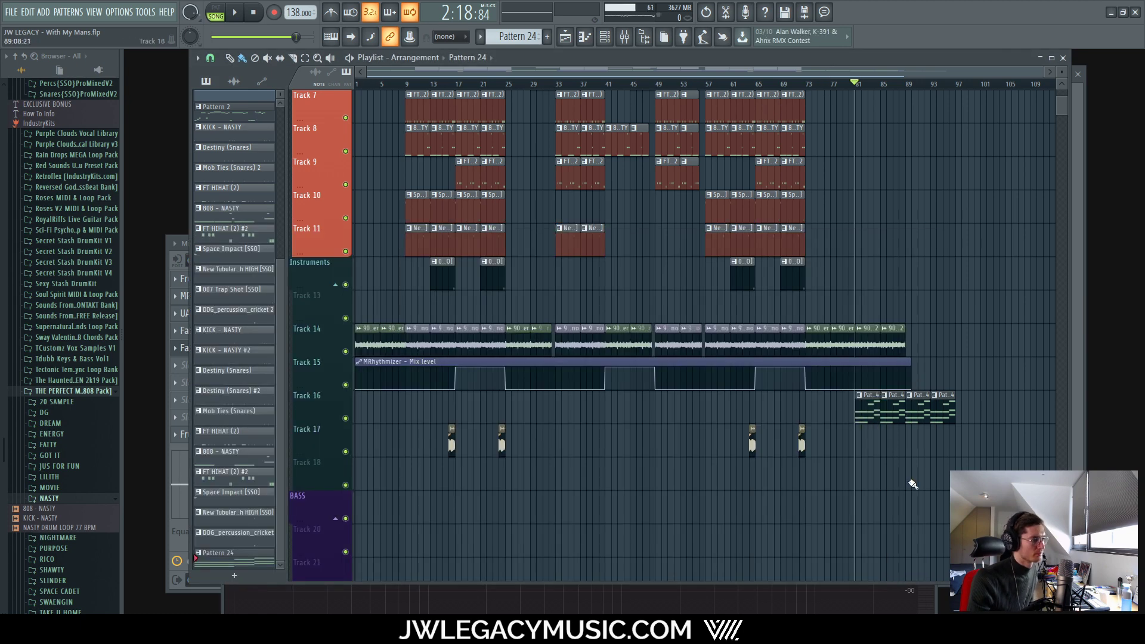
{"action": "scroll", "coordinate": [679, 81], "scroll_direction": "up", "scroll_amount": 5}
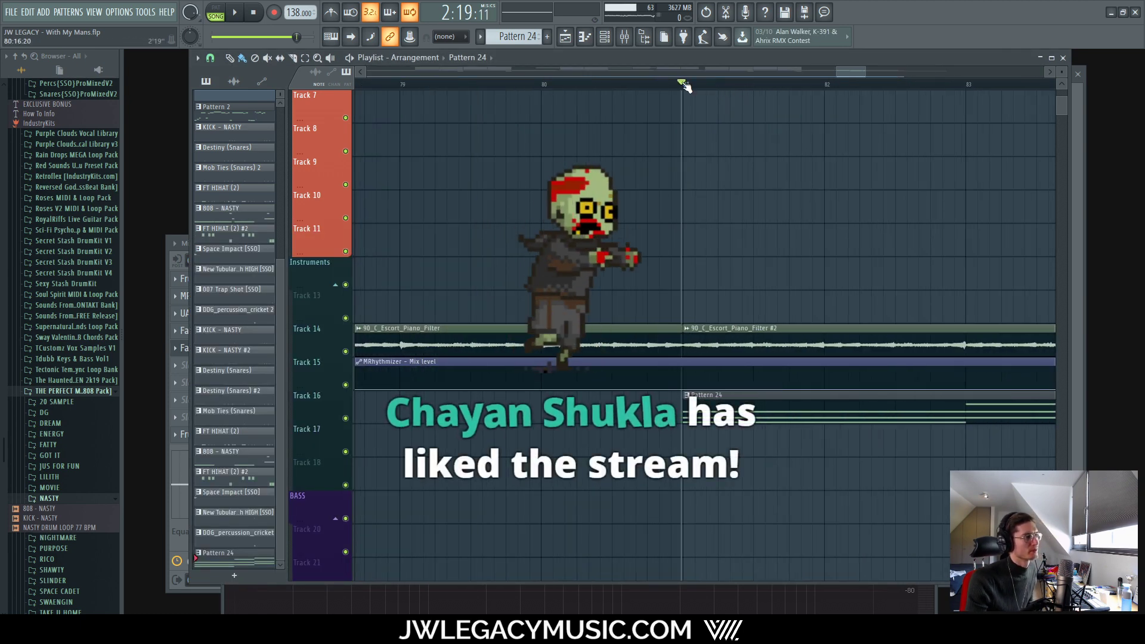
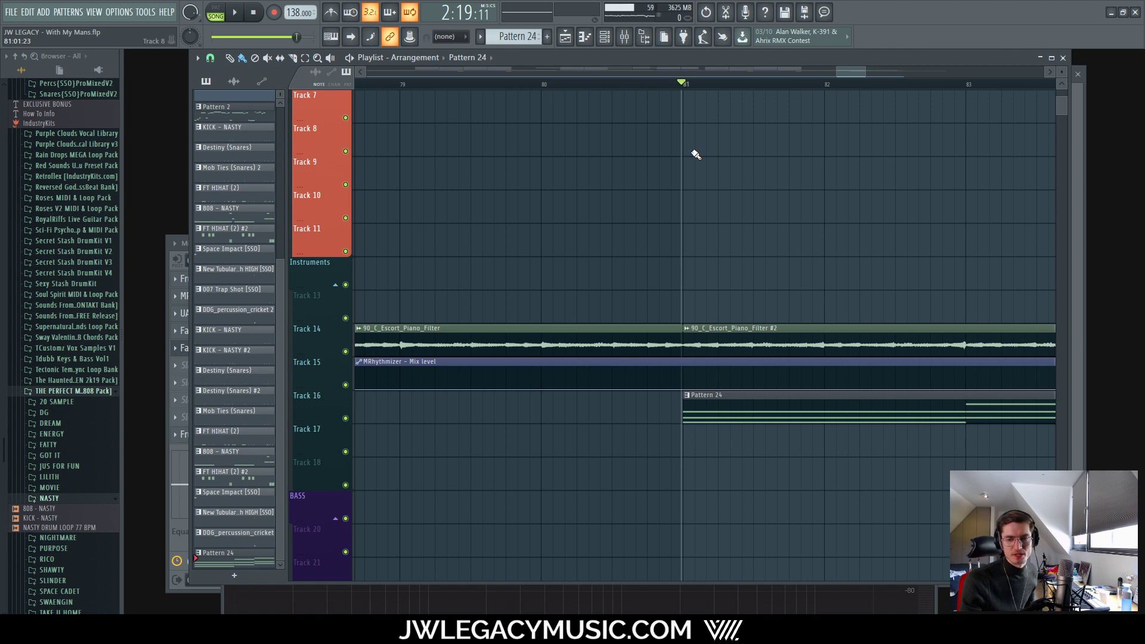
Step: Duplicate the last two Track 14 piano clips so they fill bars 89–96
{"action": "scroll", "coordinate": [661, 148], "scroll_direction": "up", "scroll_amount": 4}
{"action": "scroll", "coordinate": [825, 92], "scroll_direction": "up", "scroll_amount": 2}
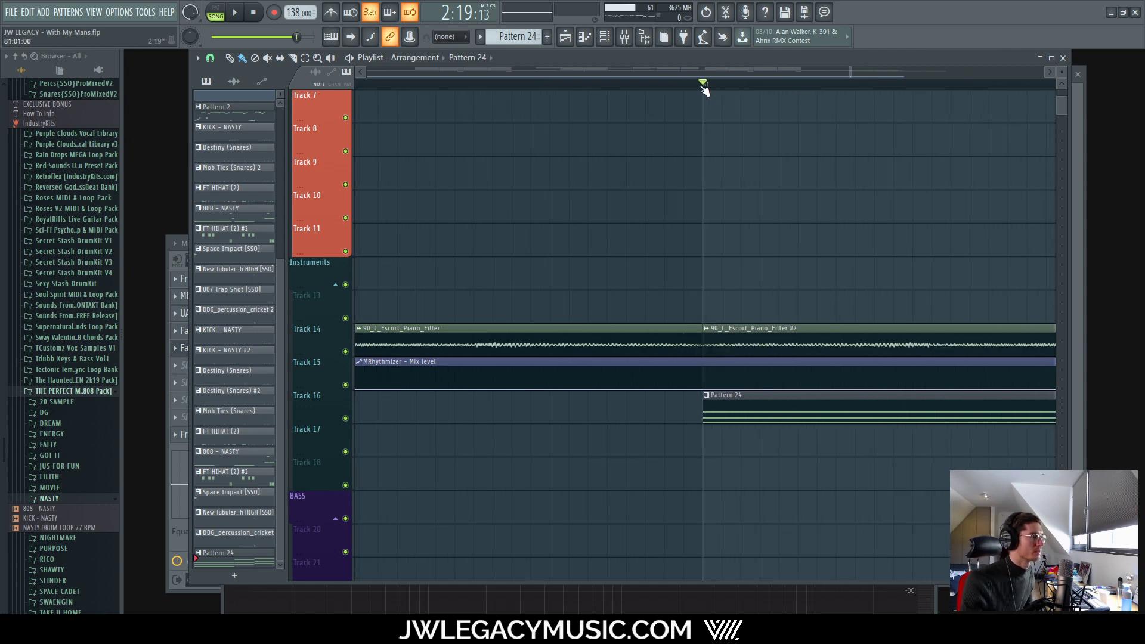
{"action": "scroll", "coordinate": [697, 188], "scroll_direction": "down", "scroll_amount": 5}
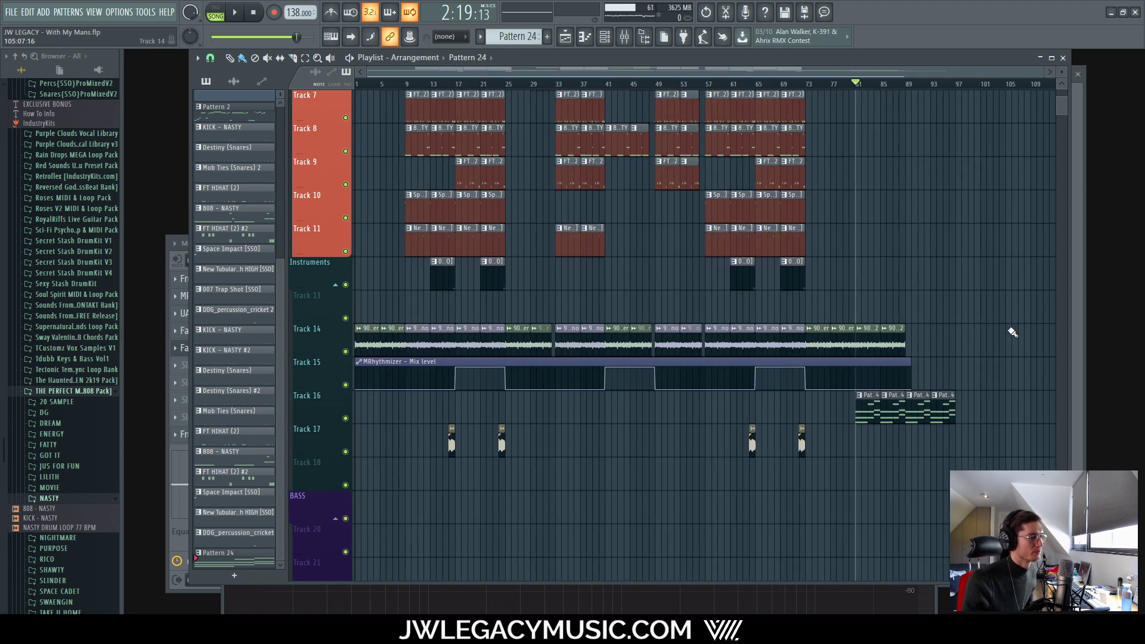
{"action": "scroll", "coordinate": [1007, 199], "scroll_direction": "up", "scroll_amount": 2}
{"action": "scroll", "coordinate": [971, 411], "scroll_direction": "down", "scroll_amount": 2}
{"action": "left_click_drag", "start_coordinate": [928, 346], "coordinate": [868, 344]}
{"action": "key", "text": "ctrl+b"}
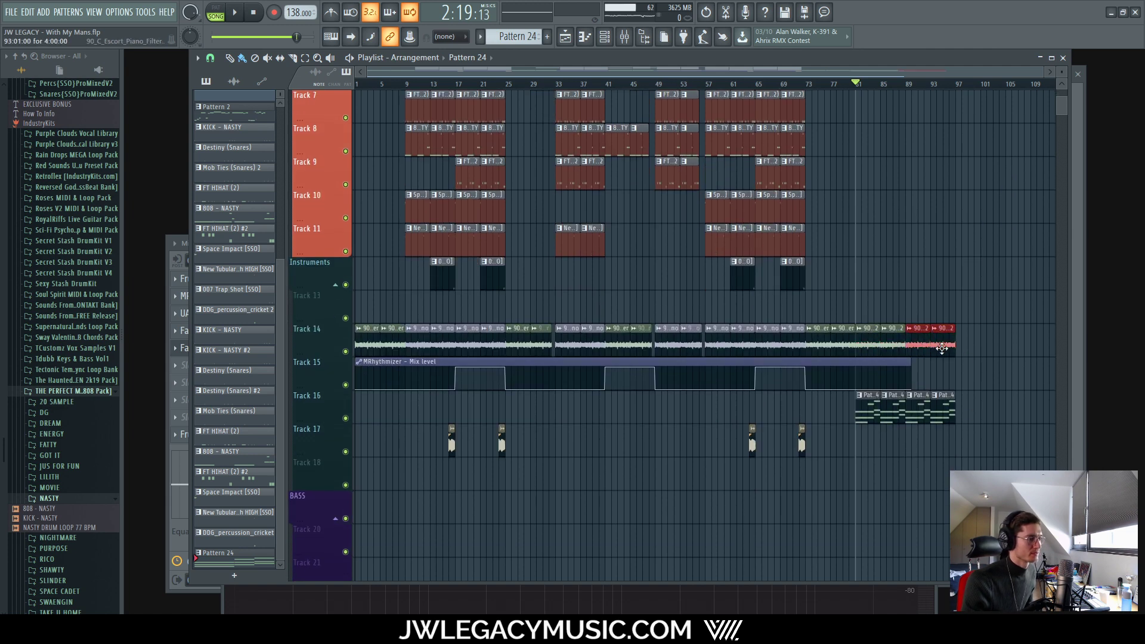
Step: On the Keys Pro-Q 3, pull a high-shelf band down about 5.4 dB near 5123 Hz
{"action": "left_click", "coordinate": [628, 42]}
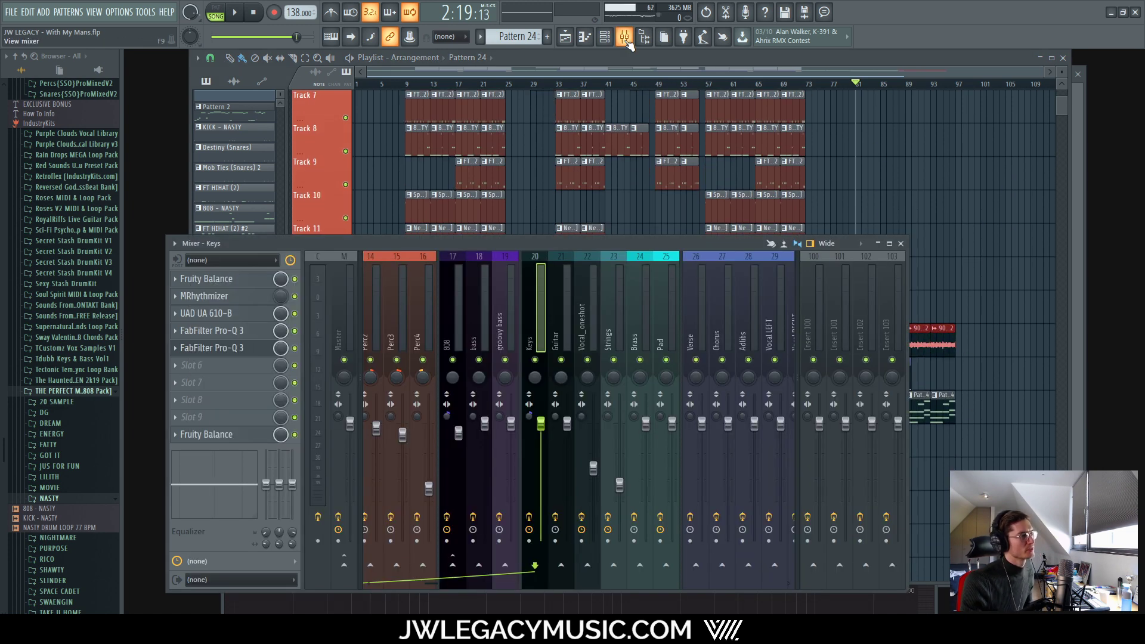
{"action": "left_click", "coordinate": [241, 352]}
{"action": "left_click_drag", "start_coordinate": [821, 205], "coordinate": [829, 86]}
{"action": "key", "text": "space"}
{"action": "left_click_drag", "start_coordinate": [881, 277], "coordinate": [756, 351]}
Step: Turn the Keys EQ band into a high cut at exactly 500 Hz
{"action": "mouse_move", "coordinate": [745, 349]}
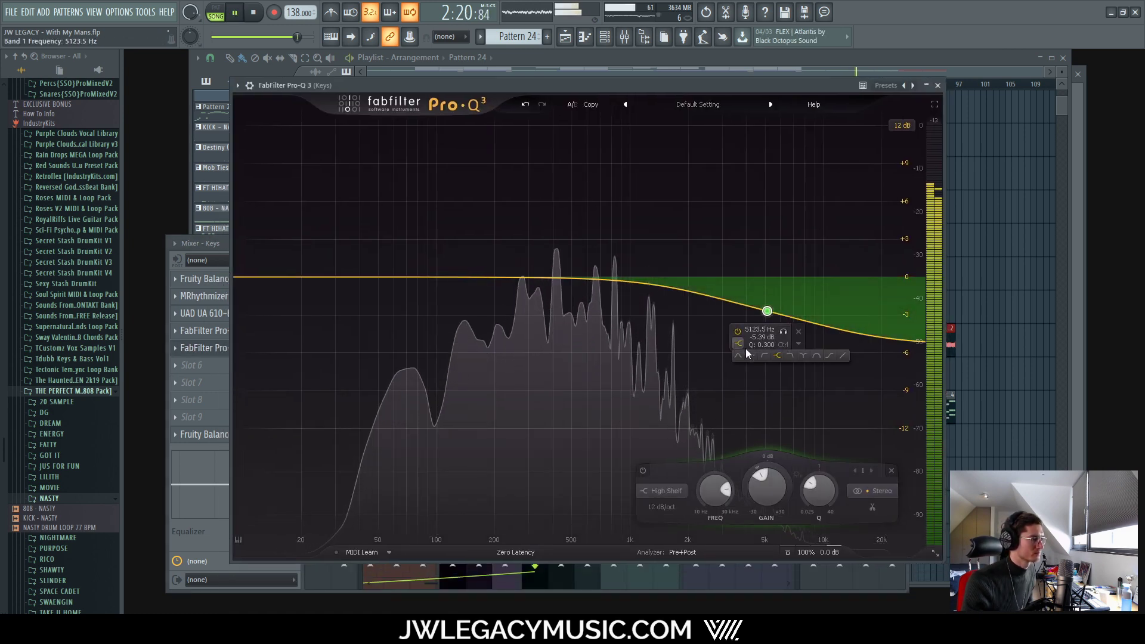
{"action": "left_click", "coordinate": [792, 353]}
{"action": "left_click_drag", "start_coordinate": [766, 402], "coordinate": [546, 263]}
{"action": "double_click", "coordinate": [548, 261]}
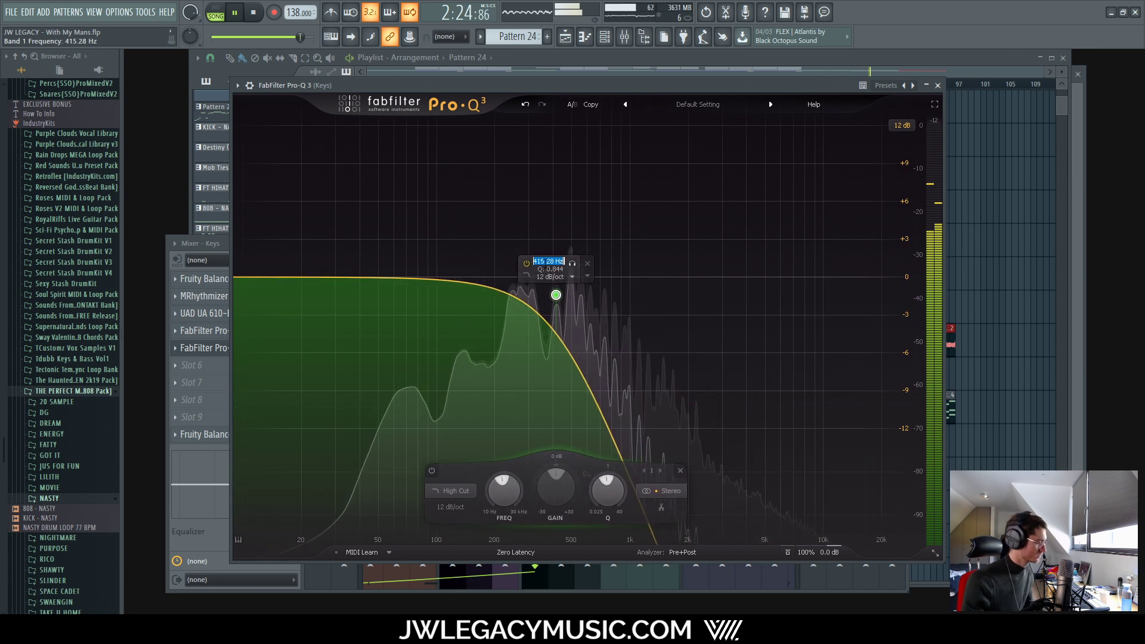
{"action": "type", "text": "500"}
{"action": "key", "text": "Return"}
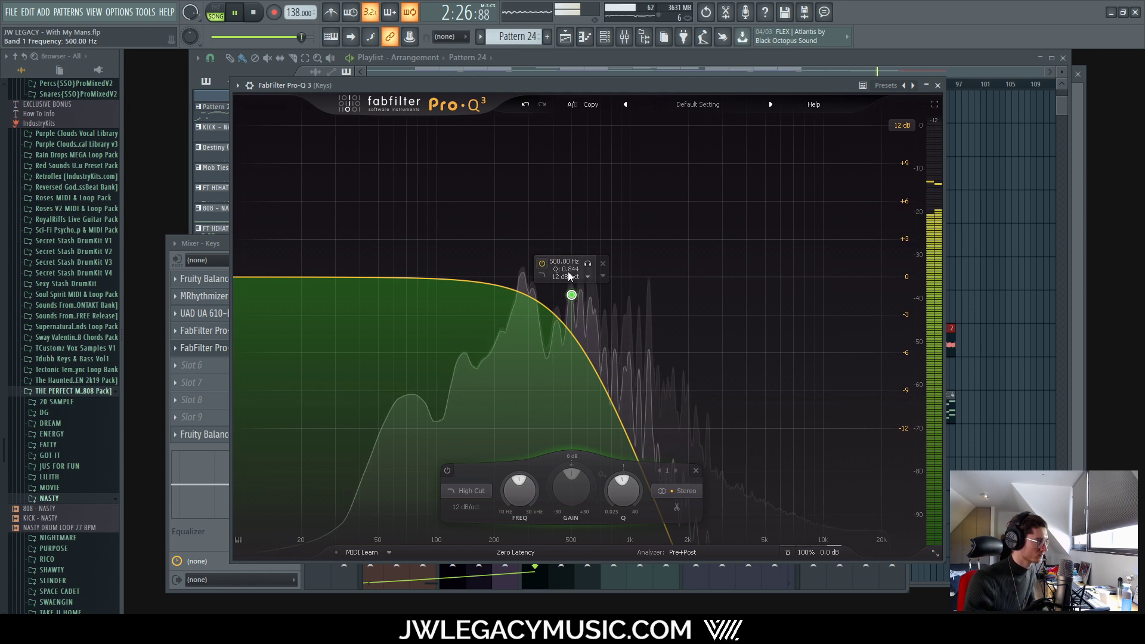
Step: Raise the band's Q to 1.000 and, after trying 6 dB/oct, keep a 12 dB/oct slope
{"action": "left_click_drag", "start_coordinate": [571, 294], "coordinate": [571, 277]}
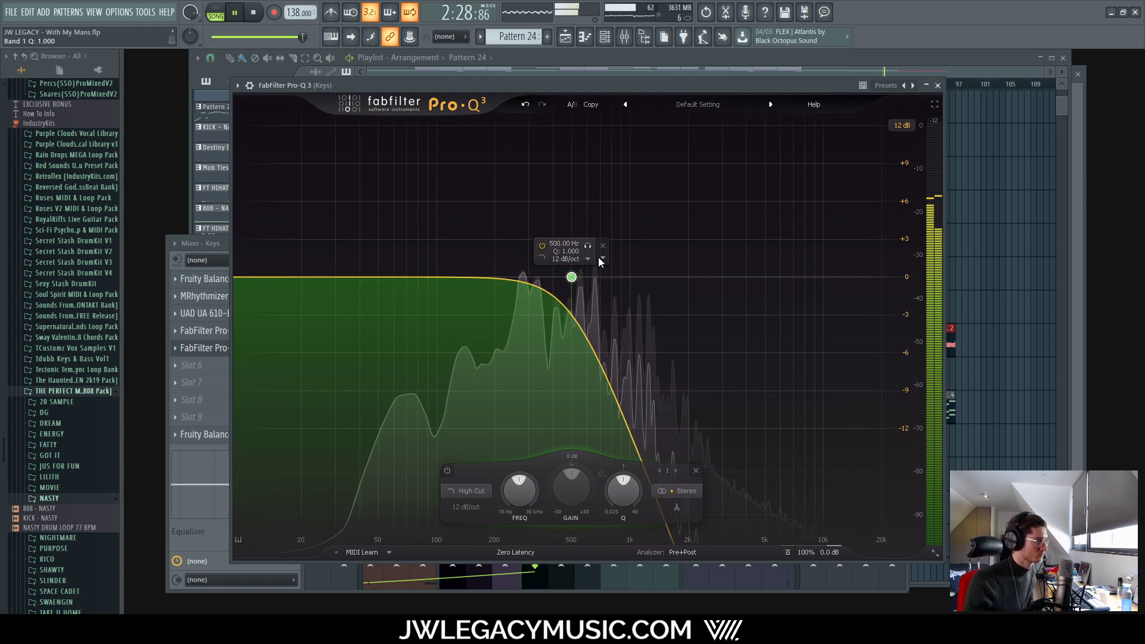
{"action": "left_click", "coordinate": [587, 259]}
{"action": "left_click", "coordinate": [576, 269]}
{"action": "left_click", "coordinate": [587, 259]}
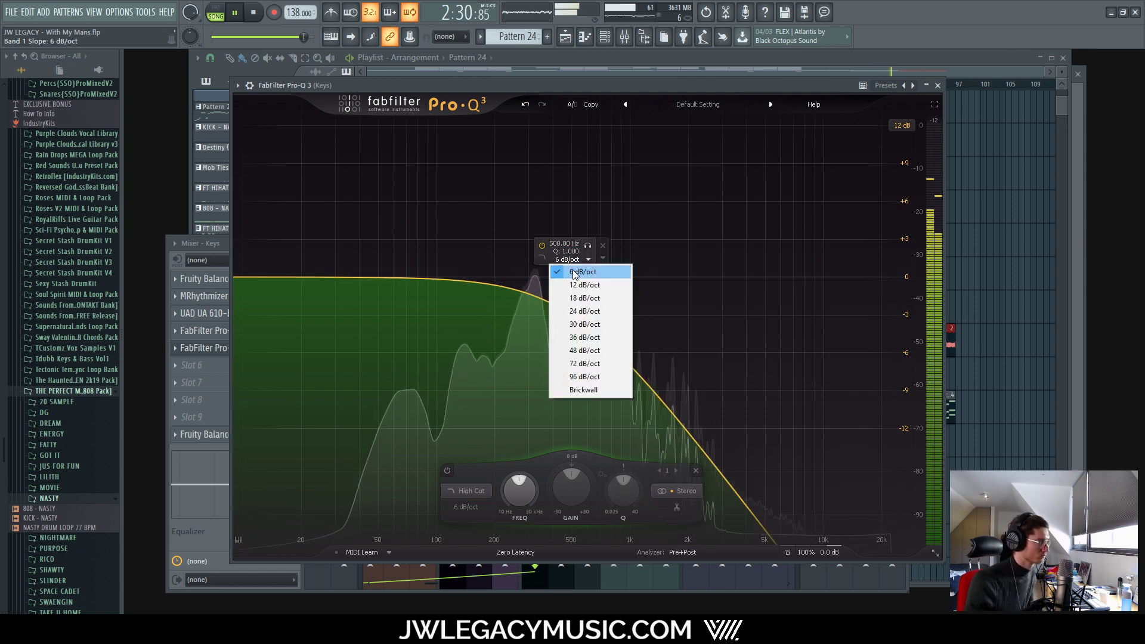
{"action": "left_click", "coordinate": [576, 280]}
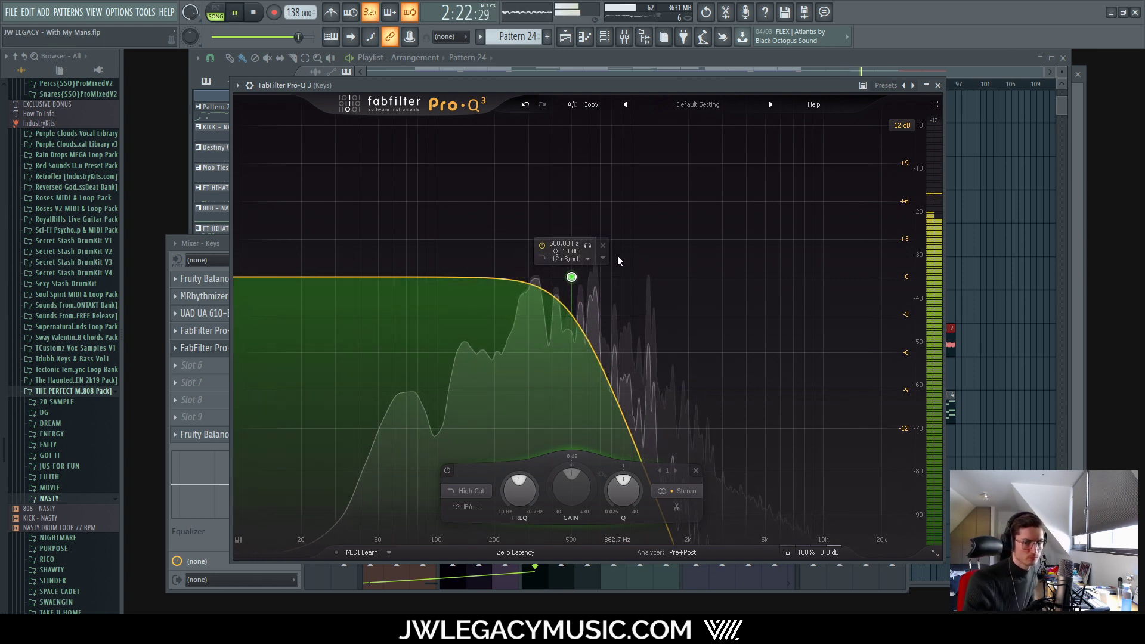
Step: Tune the high-cut frequency by ear to around 281 Hz, then close Pro-Q 3
{"action": "left_click_drag", "start_coordinate": [571, 277], "coordinate": [540, 297]}
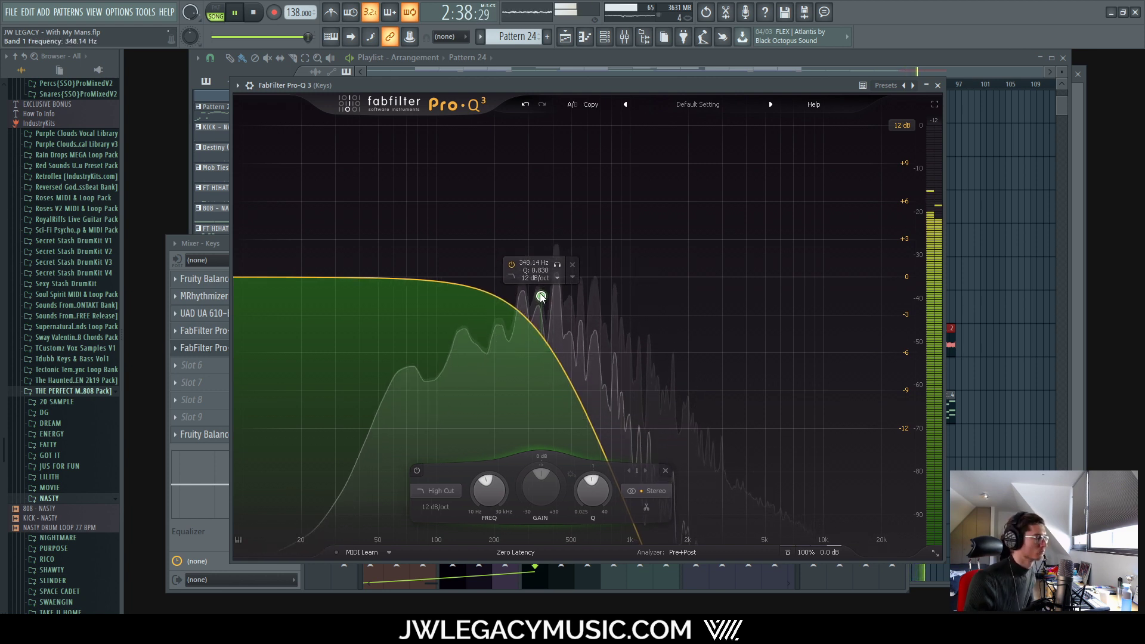
{"action": "left_click_drag", "start_coordinate": [540, 297], "coordinate": [514, 293]}
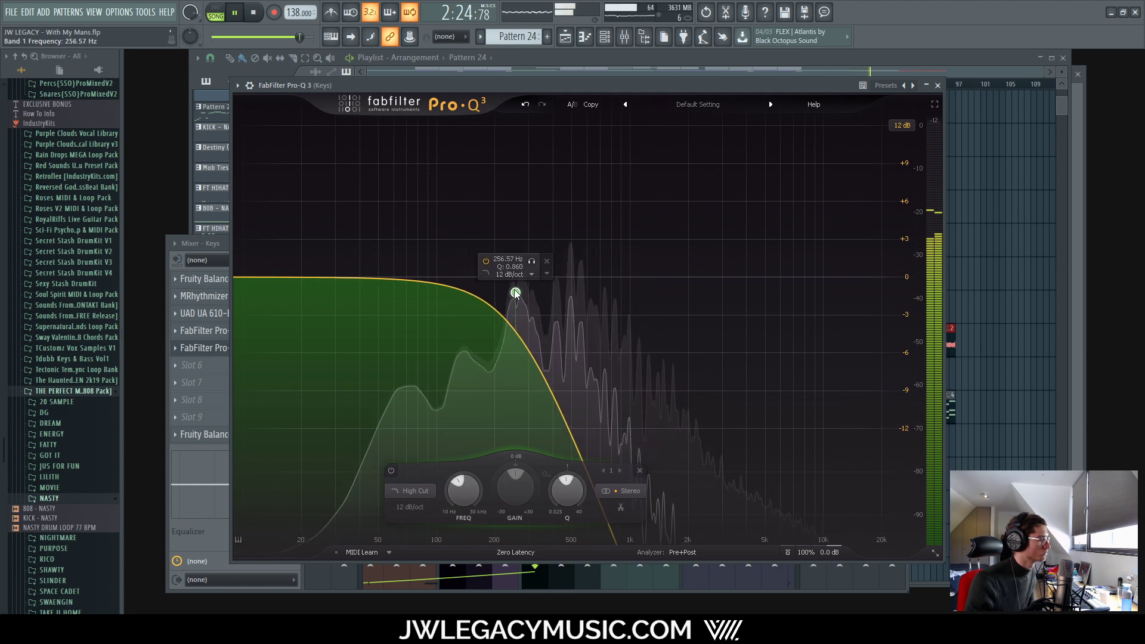
{"action": "mouse_move", "coordinate": [516, 294]}
{"action": "left_mouse_down"}
{"action": "mouse_move", "coordinate": [532, 299]}
{"action": "mouse_move", "coordinate": [514, 301]}
{"action": "mouse_move", "coordinate": [523, 292]}
{"action": "left_mouse_up"}
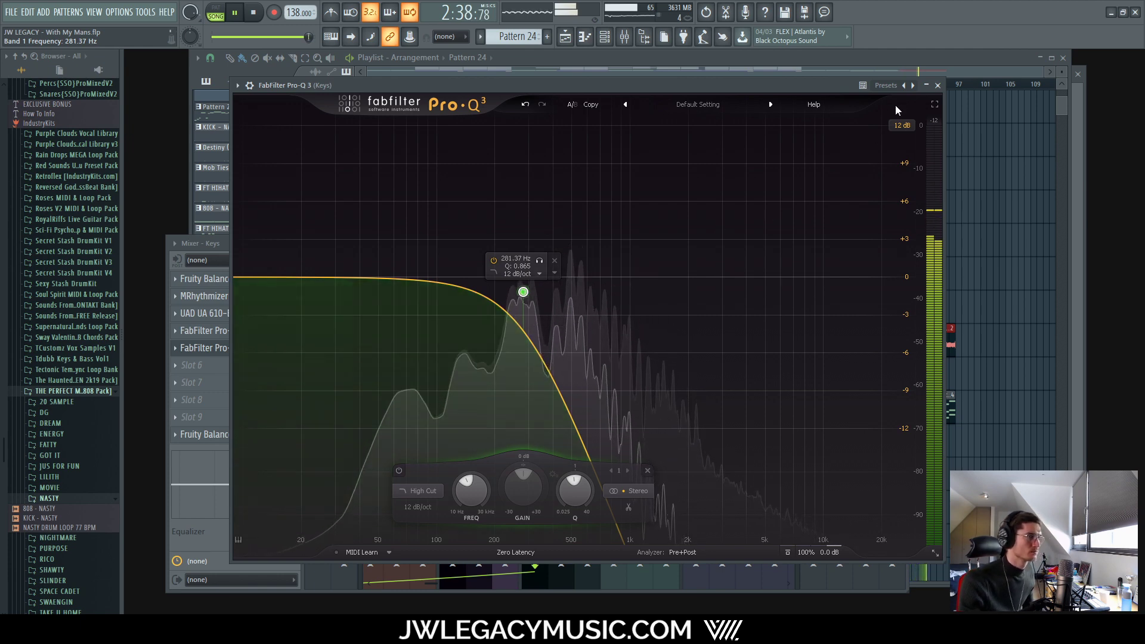
{"action": "left_click", "coordinate": [937, 85]}
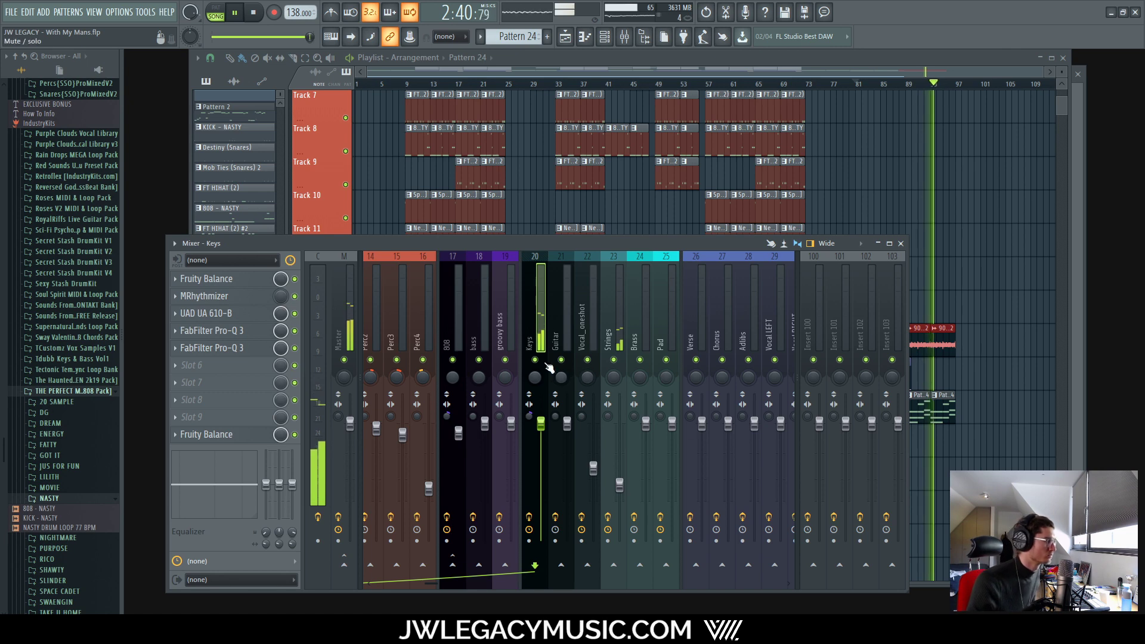
Step: Create an automation clip for the Keys Pro-Q 3 mix level and position it on Track 13
{"action": "key", "text": "space"}
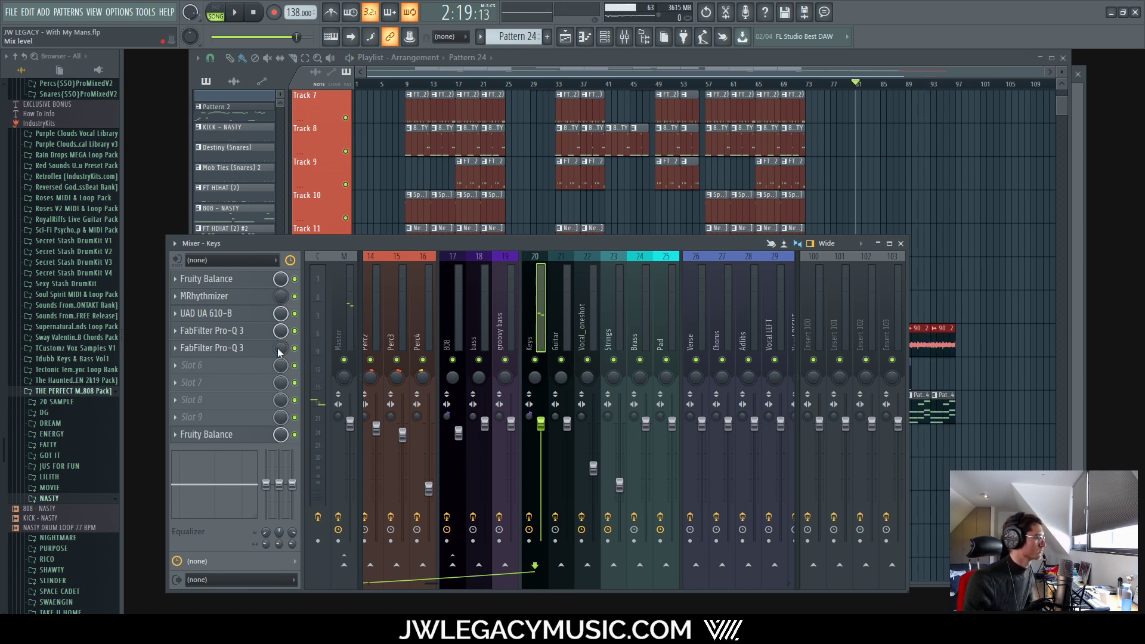
{"action": "right_click", "coordinate": [278, 350]}
{"action": "left_click", "coordinate": [308, 411]}
{"action": "right_click", "coordinate": [280, 350]}
{"action": "left_click", "coordinate": [310, 425]}
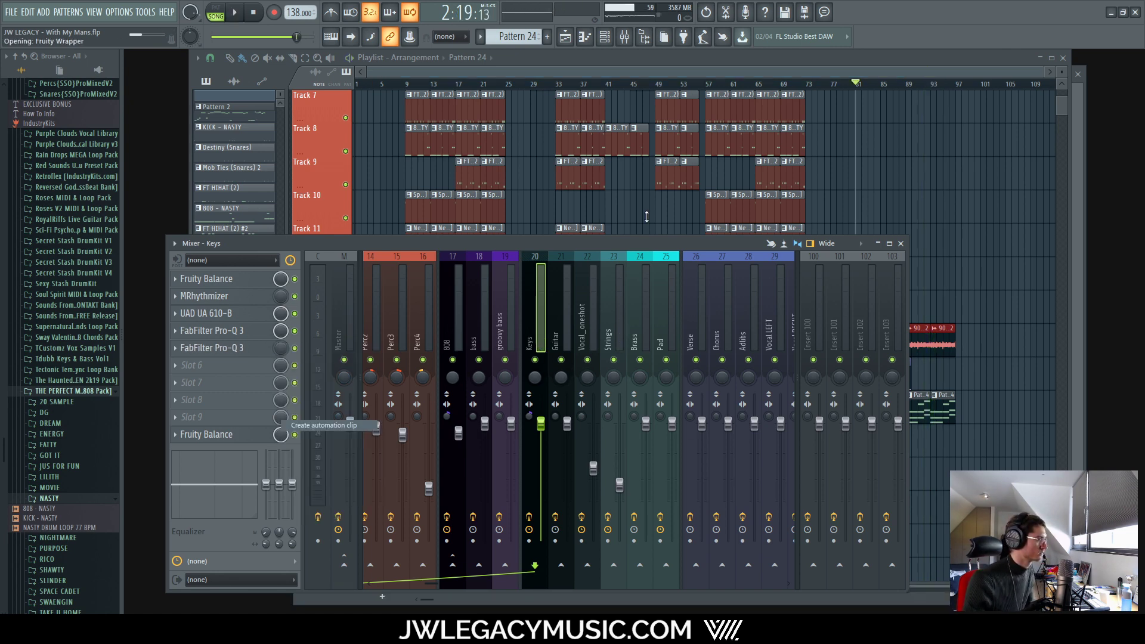
{"action": "left_click", "coordinate": [750, 60]}
{"action": "scroll", "coordinate": [565, 416], "scroll_direction": "down", "scroll_amount": 2}
{"action": "scroll", "coordinate": [609, 448], "scroll_direction": "up", "scroll_amount": 5}
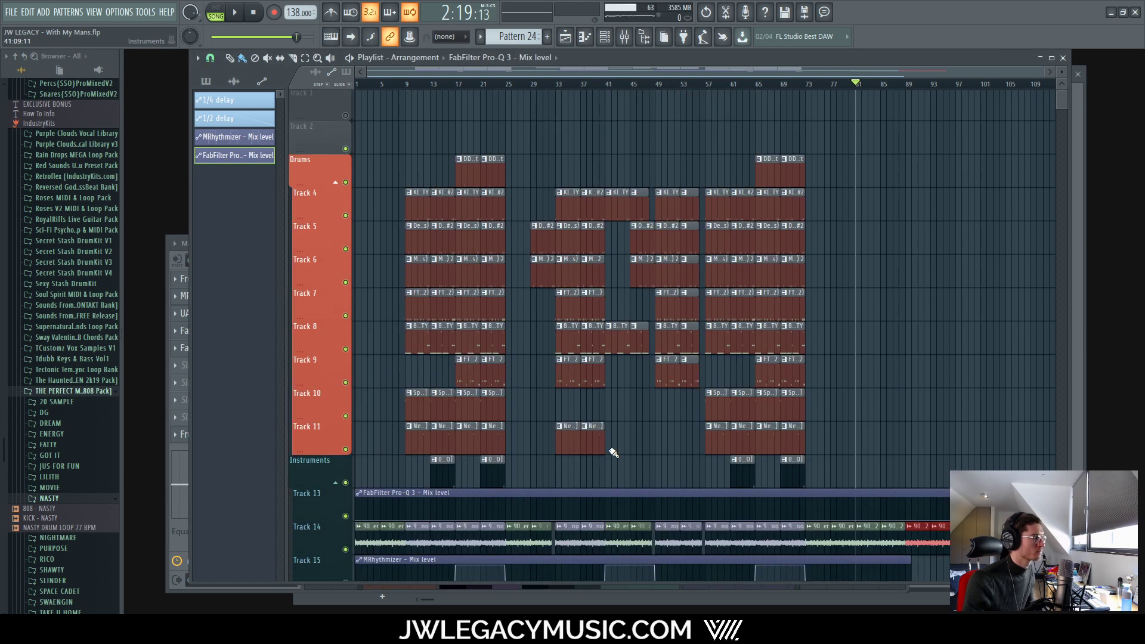
{"action": "scroll", "coordinate": [621, 340], "scroll_direction": "down", "scroll_amount": 5}
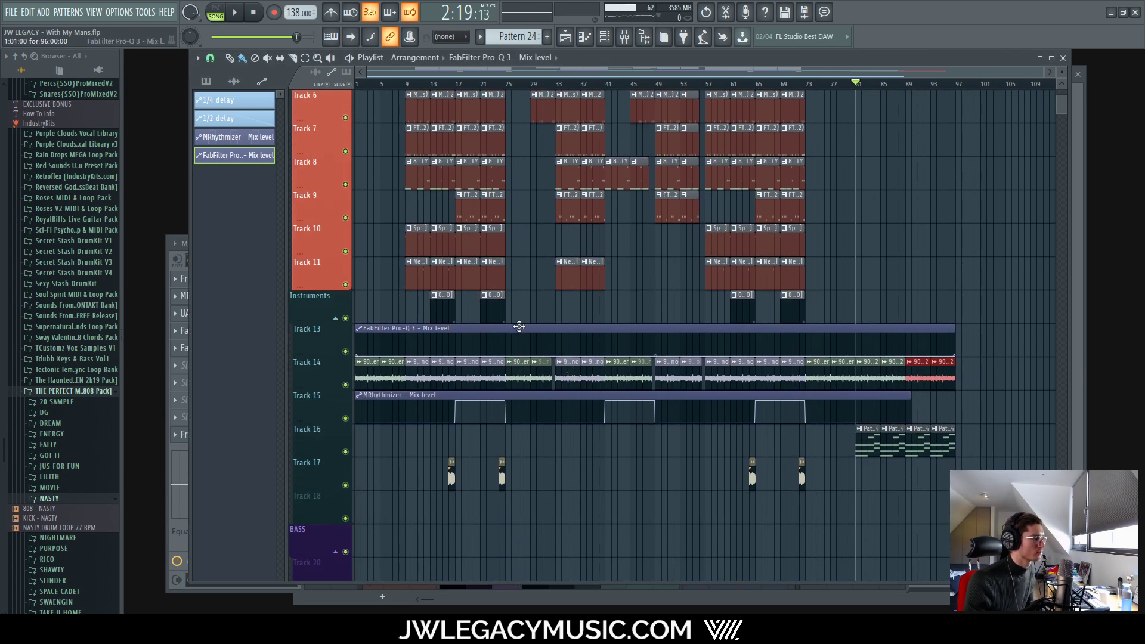
{"action": "left_click_drag", "start_coordinate": [518, 326], "coordinate": [351, 325]}
Step: Change the grid snap and add a raised automation point at bar 89
{"action": "scroll", "coordinate": [759, 354], "scroll_direction": "up", "scroll_amount": 5}
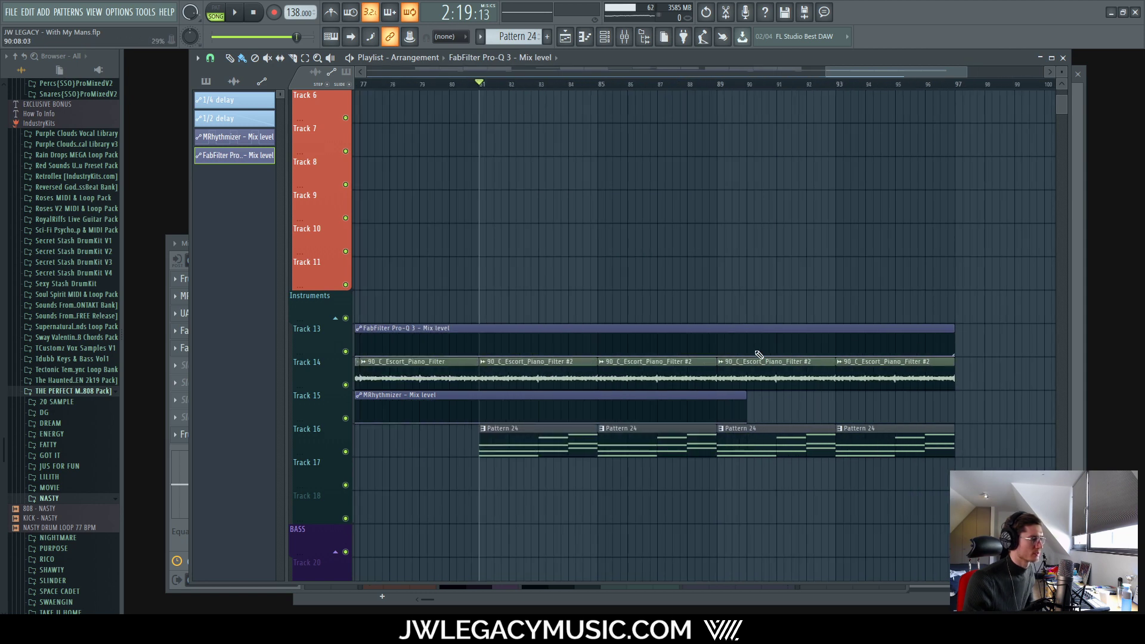
{"action": "scroll", "coordinate": [759, 354], "scroll_direction": "up", "scroll_amount": 5}
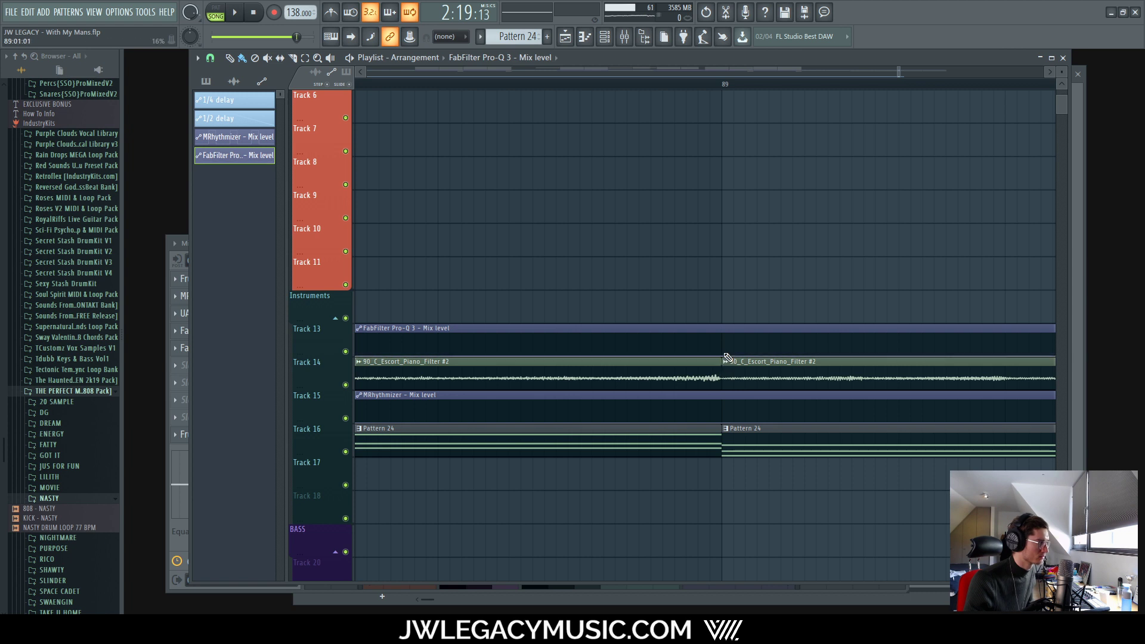
{"action": "scroll", "coordinate": [763, 349], "scroll_direction": "down", "scroll_amount": 5}
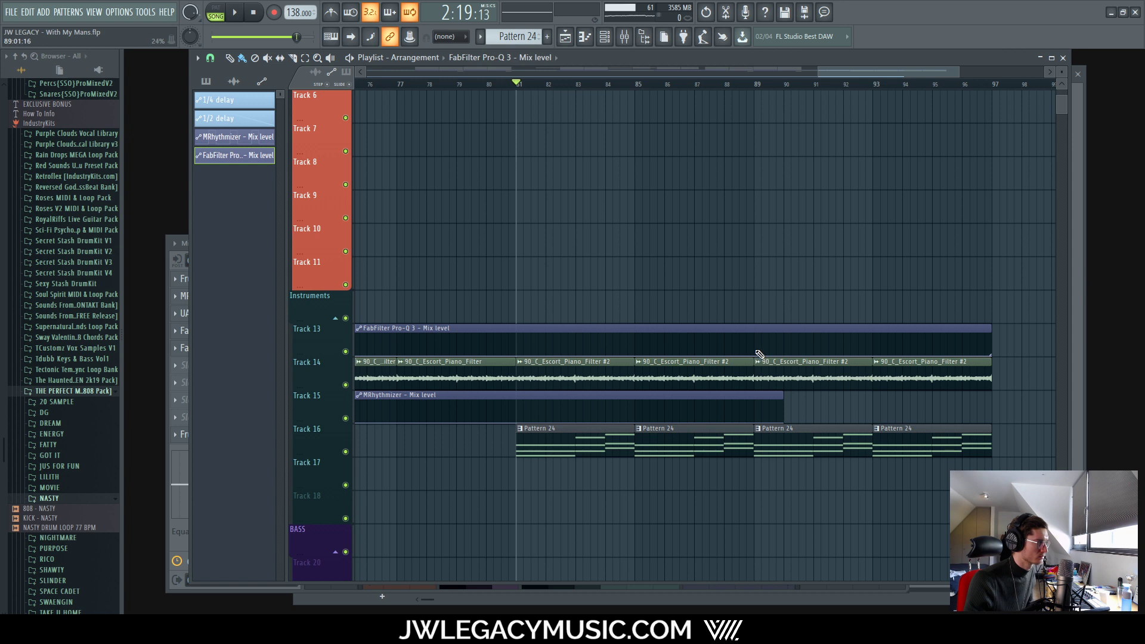
{"action": "left_click_drag", "start_coordinate": [760, 354], "coordinate": [761, 338]}
{"action": "scroll", "coordinate": [757, 346], "scroll_direction": "up", "scroll_amount": 5}
{"action": "key", "text": "ctrl+z"}
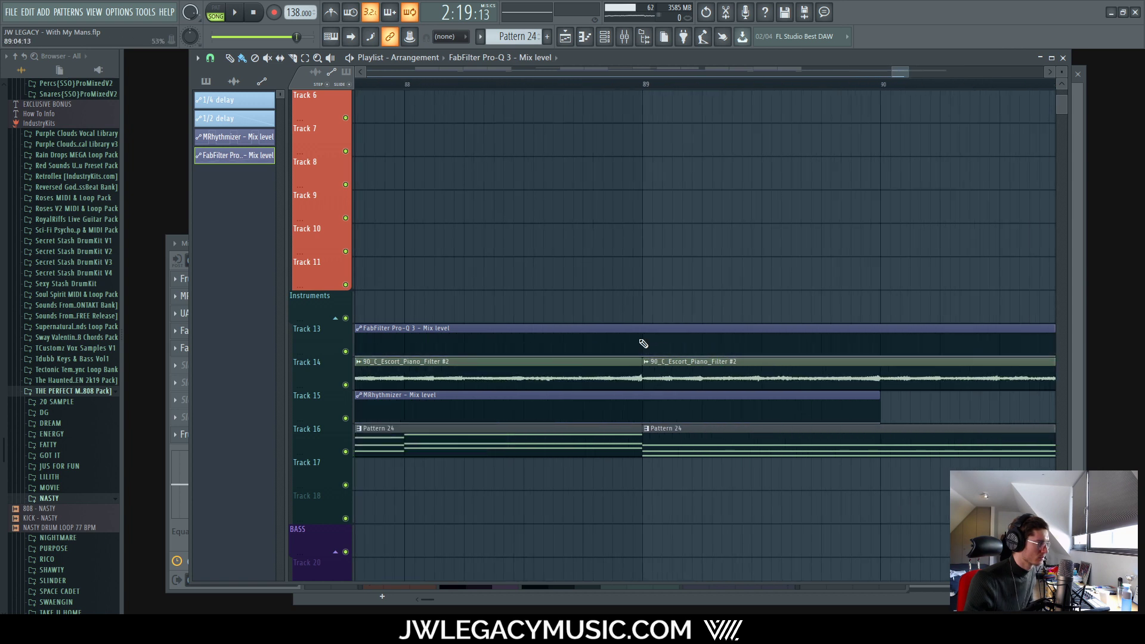
{"action": "left_click", "coordinate": [210, 57]}
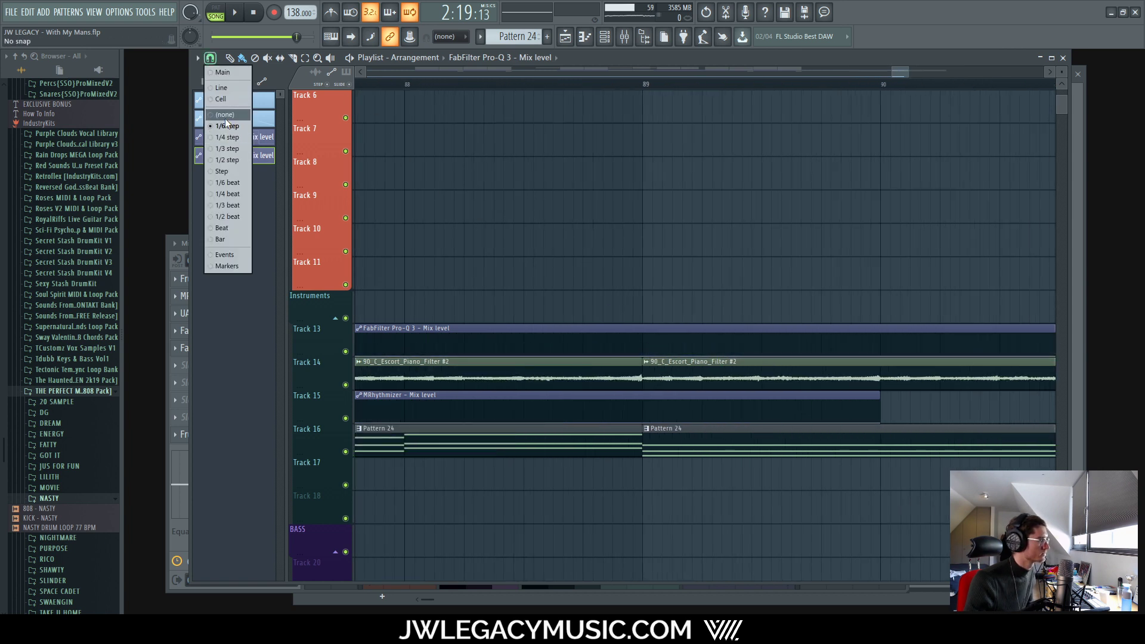
{"action": "left_click", "coordinate": [223, 174]}
{"action": "left_click_drag", "start_coordinate": [645, 338], "coordinate": [643, 319]}
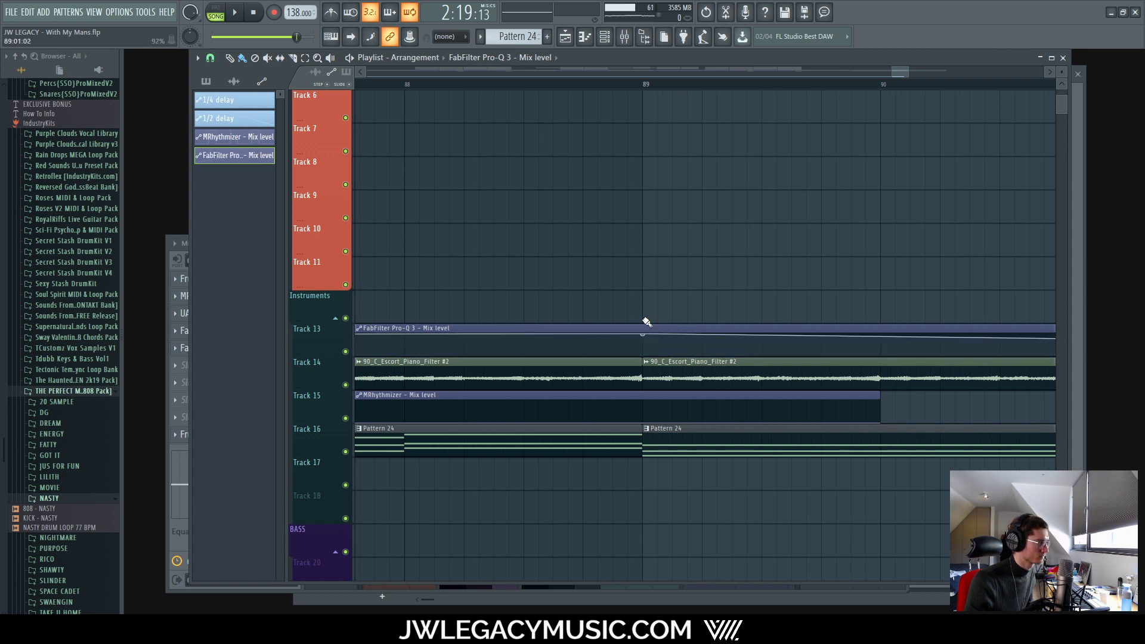
Step: Raise the bar 97 end point to maximum, shape the ramp, and play it back
{"action": "scroll", "coordinate": [644, 319], "scroll_direction": "down", "scroll_amount": 5}
{"action": "scroll", "coordinate": [838, 325], "scroll_direction": "up", "scroll_amount": 5}
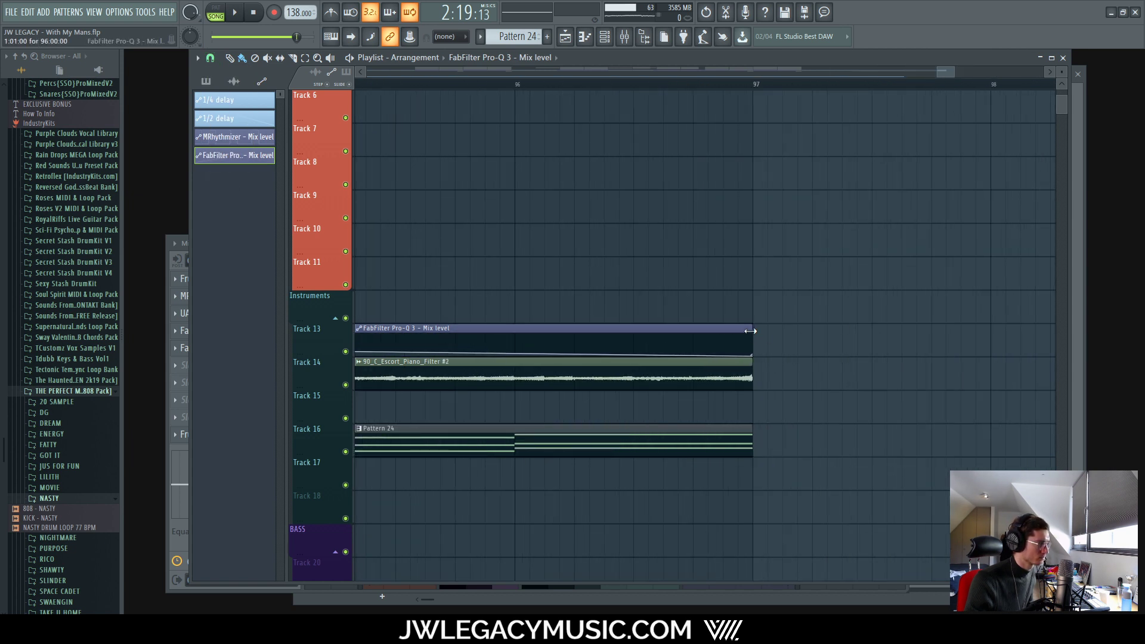
{"action": "left_click_drag", "start_coordinate": [753, 339], "coordinate": [755, 333]}
{"action": "scroll", "coordinate": [758, 349], "scroll_direction": "down", "scroll_amount": 5}
{"action": "scroll", "coordinate": [666, 367], "scroll_direction": "down", "scroll_amount": 5}
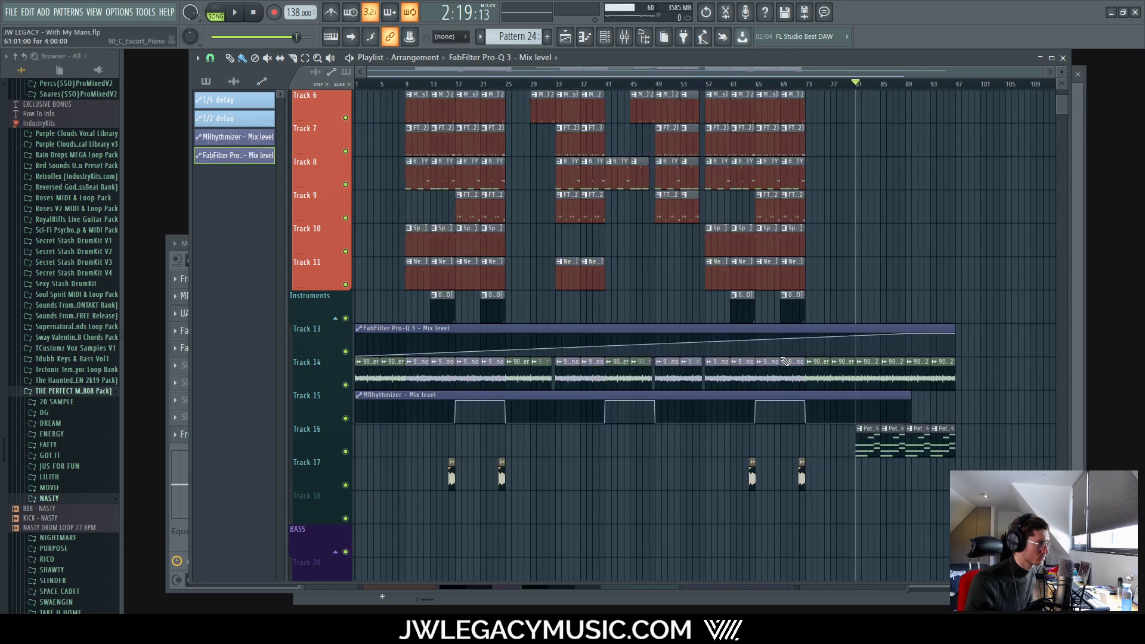
{"action": "scroll", "coordinate": [871, 360], "scroll_direction": "up", "scroll_amount": 6}
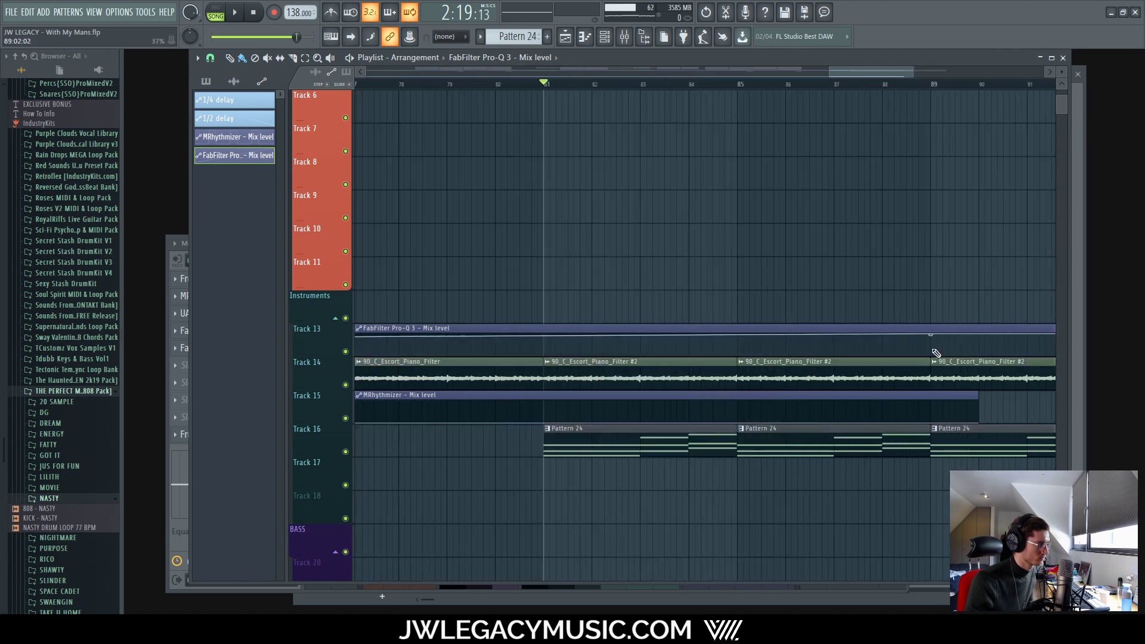
{"action": "left_click_drag", "start_coordinate": [830, 354], "coordinate": [832, 358]}
{"action": "key", "text": "space"}
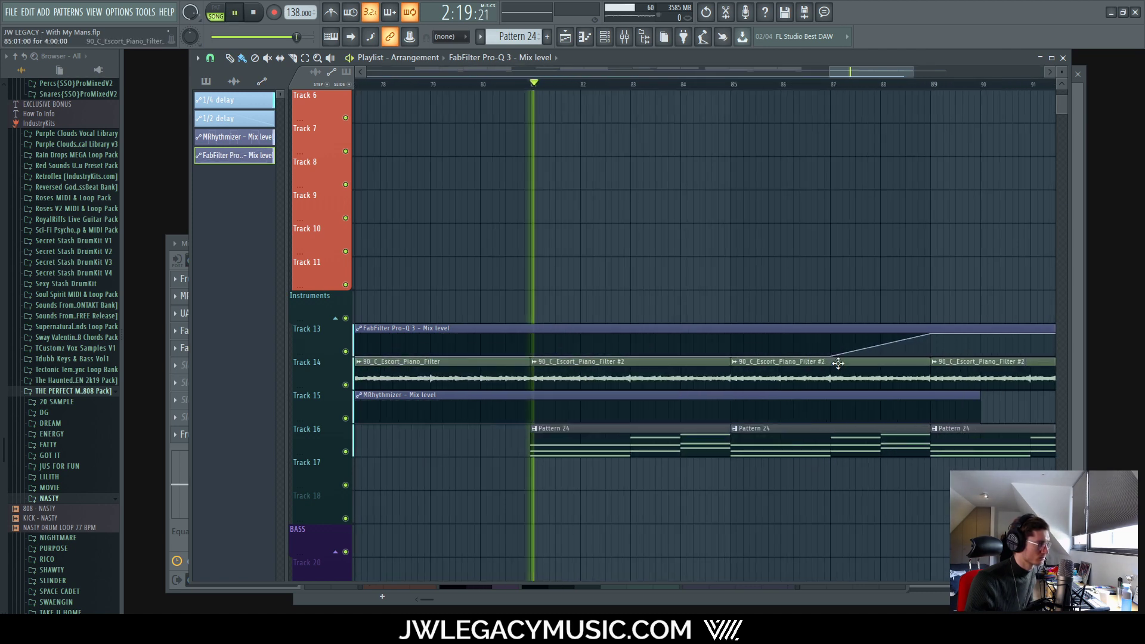
{"action": "scroll", "coordinate": [850, 356], "scroll_direction": "down", "scroll_amount": 3}
{"action": "scroll", "coordinate": [850, 356], "scroll_direction": "up", "scroll_amount": 3}
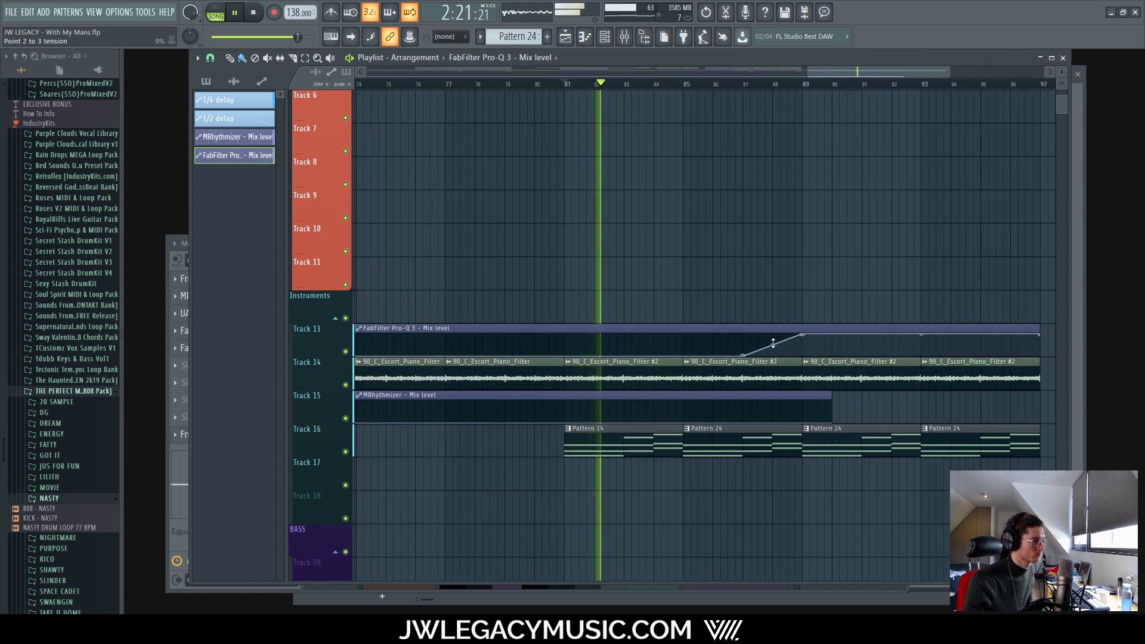
{"action": "scroll", "coordinate": [799, 353], "scroll_direction": "down", "scroll_amount": 5}
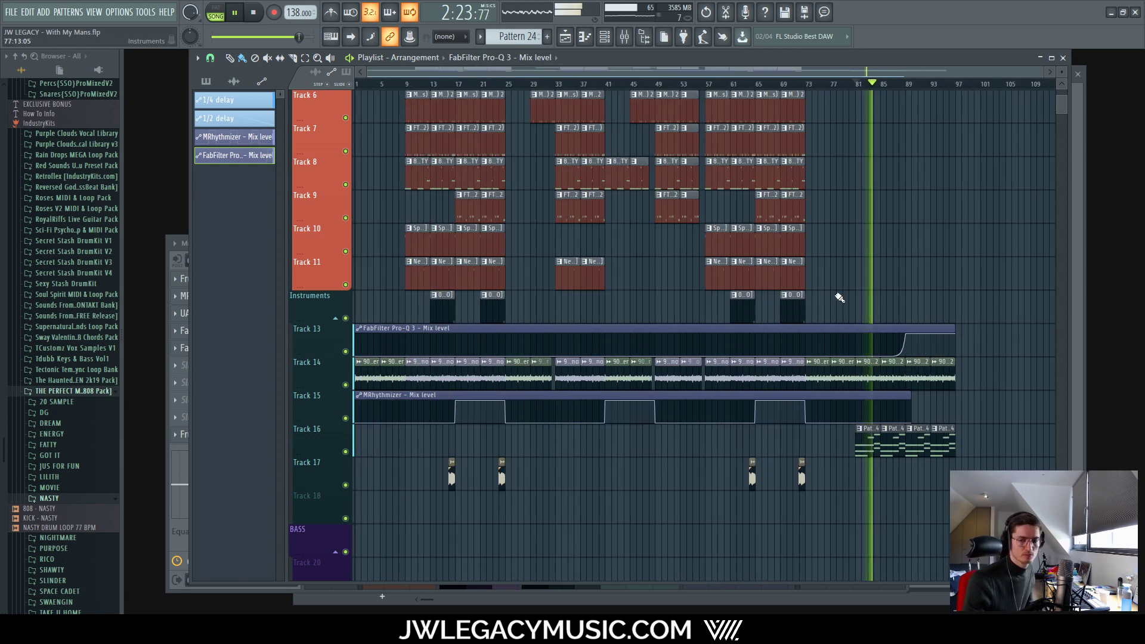
Step: Open OrchestralCompanionStrings (02 Ensemble Strings) from the Strings insert, audition it with the beat, then close it
{"action": "left_click", "coordinate": [624, 36]}
{"action": "left_click", "coordinate": [625, 464]}
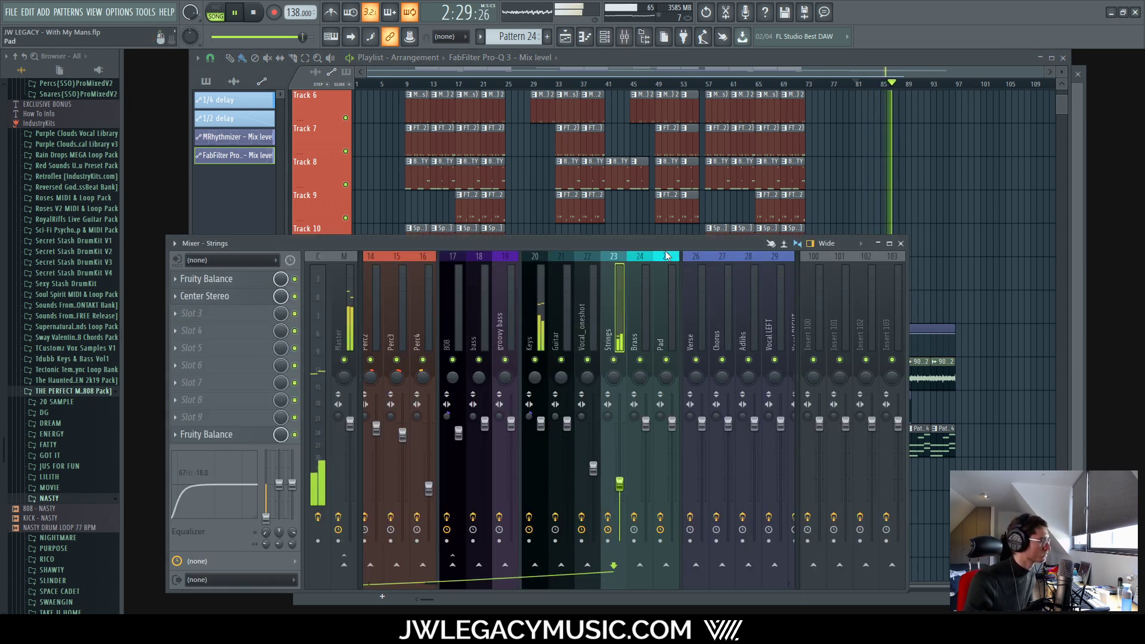
{"action": "left_click", "coordinate": [605, 37]}
{"action": "left_click", "coordinate": [389, 334]}
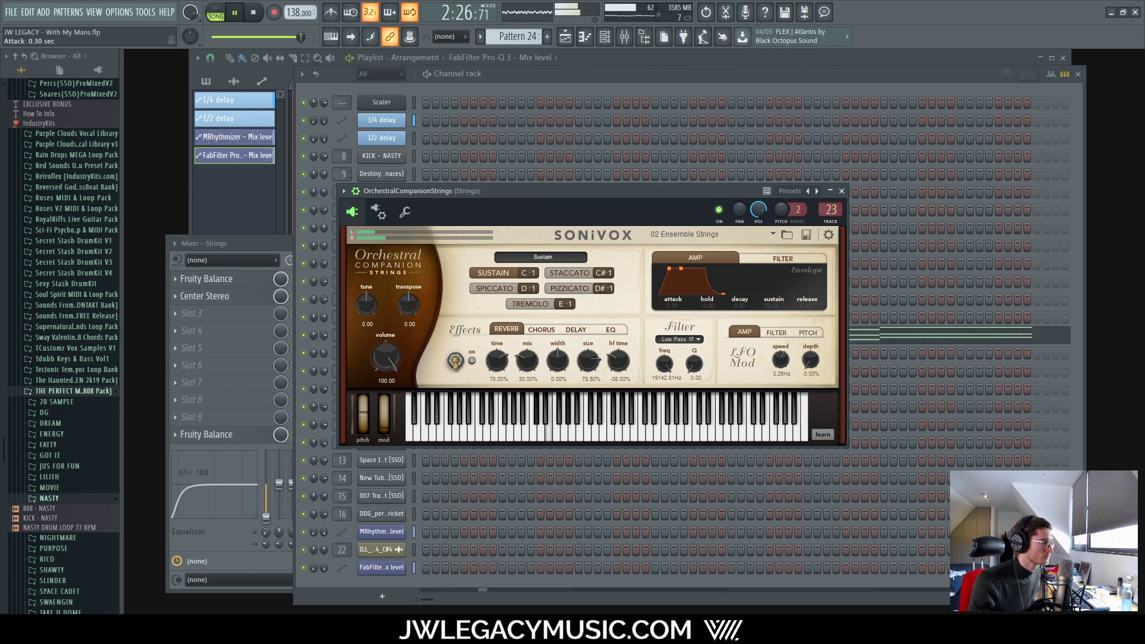
{"action": "key", "text": "space"}
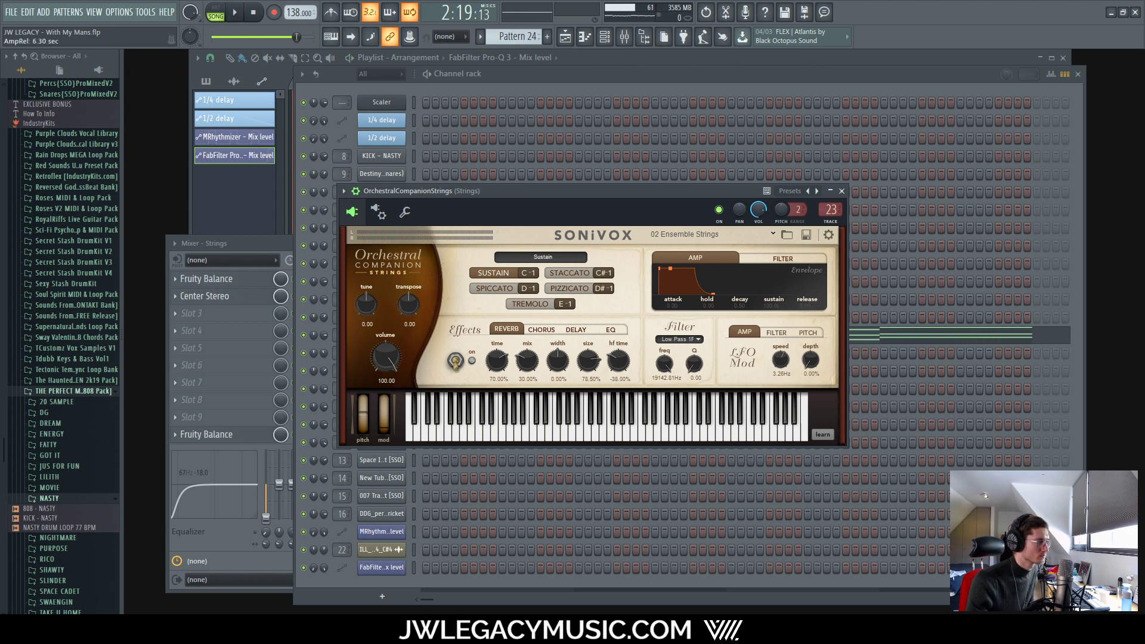
{"action": "key", "text": "space"}
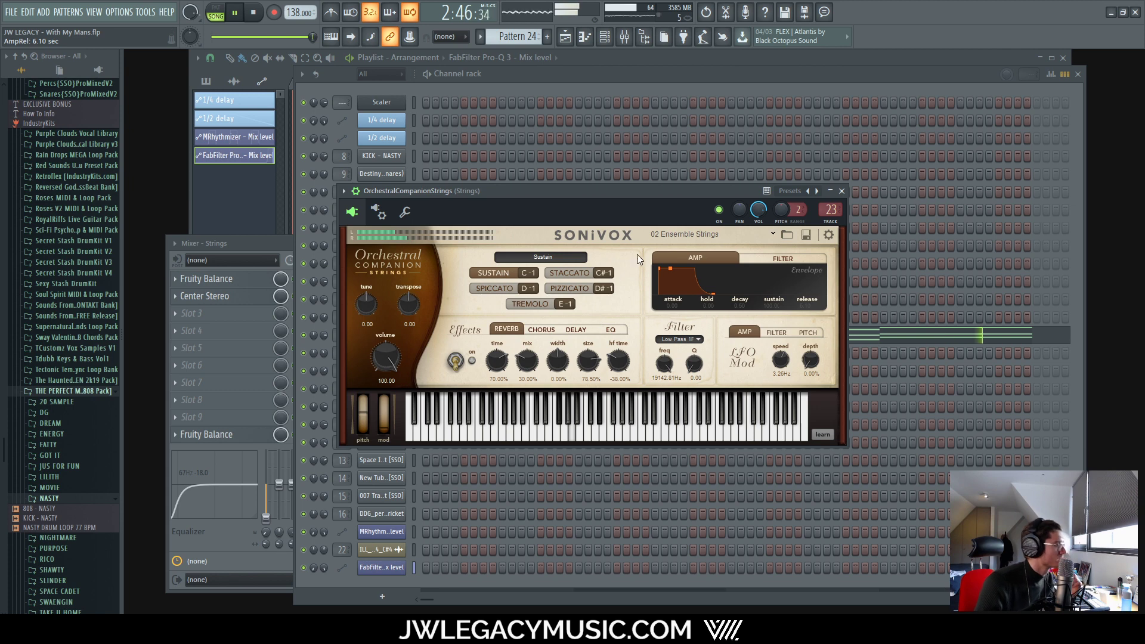
{"action": "key", "text": "space"}
{"action": "left_click", "coordinate": [586, 81]}
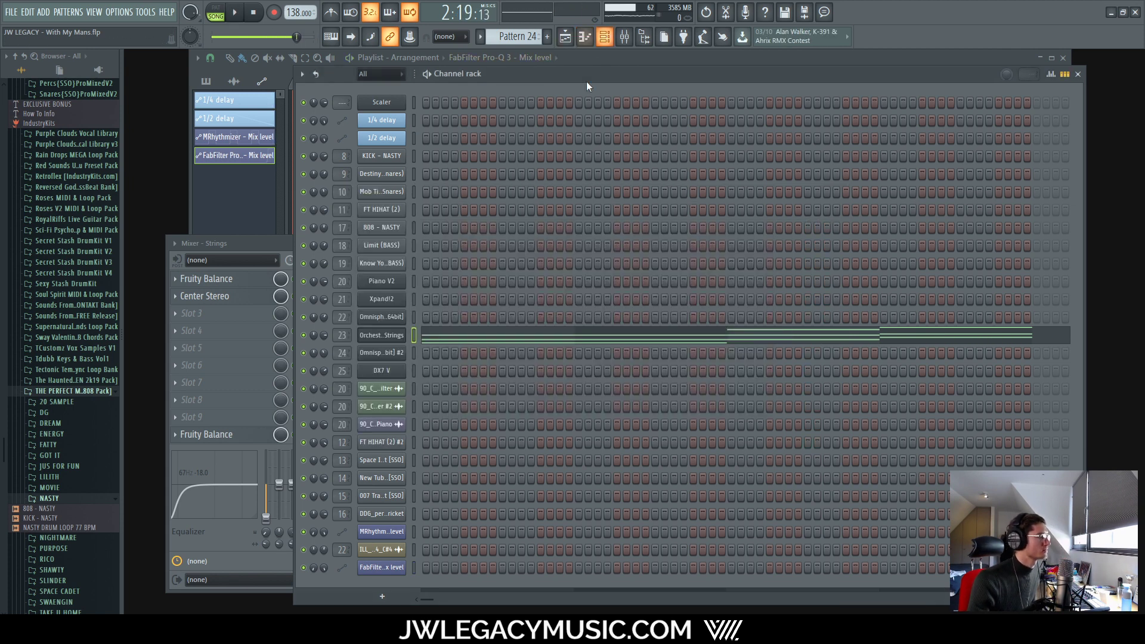
Step: Open the Strings notes in the piano roll and set the grid snap to 1/6 step
{"action": "right_click", "coordinate": [400, 336]}
{"action": "left_click", "coordinate": [432, 336]}
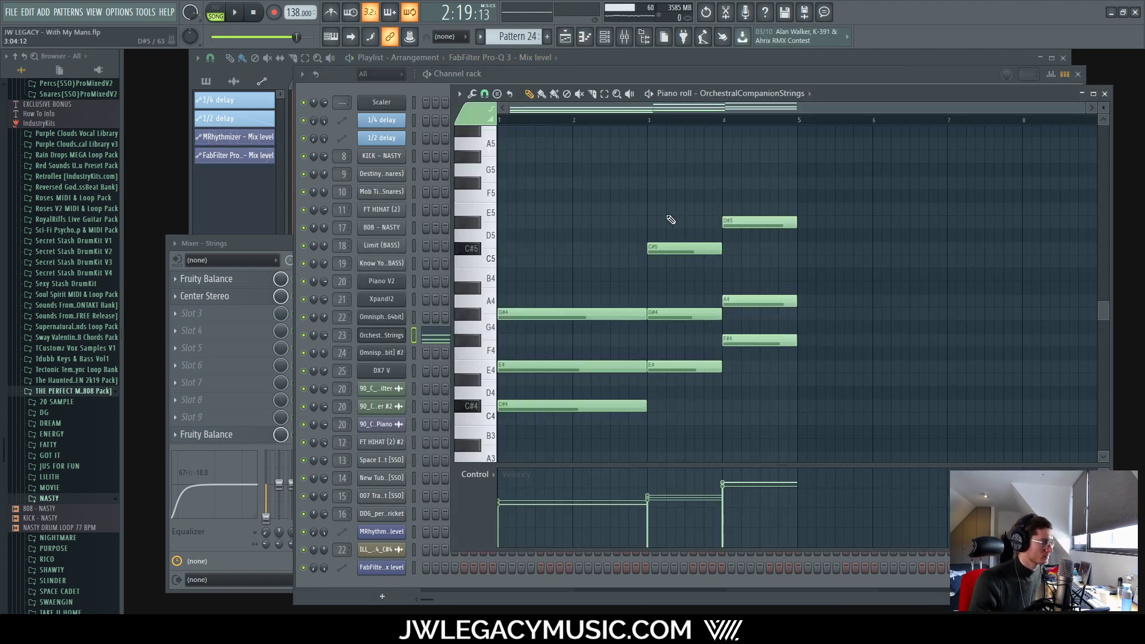
{"action": "left_click_drag", "start_coordinate": [669, 206], "coordinate": [810, 417]}
{"action": "scroll", "coordinate": [649, 378], "scroll_direction": "up", "scroll_amount": 5}
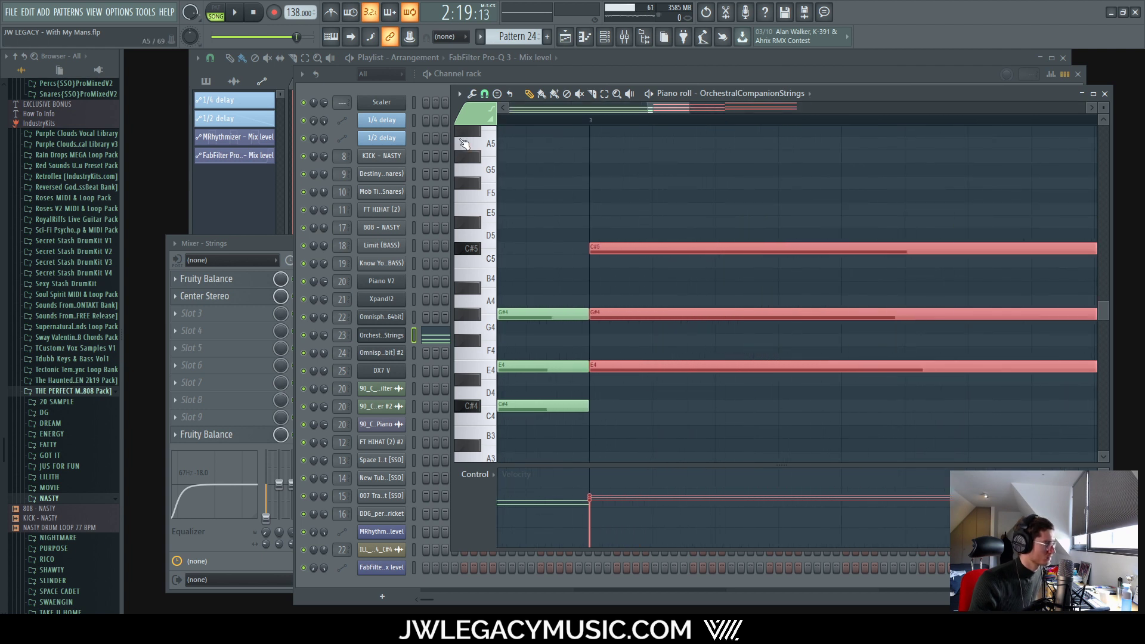
{"action": "left_click", "coordinate": [472, 94]}
{"action": "left_click", "coordinate": [484, 94]}
{"action": "left_click", "coordinate": [515, 162]}
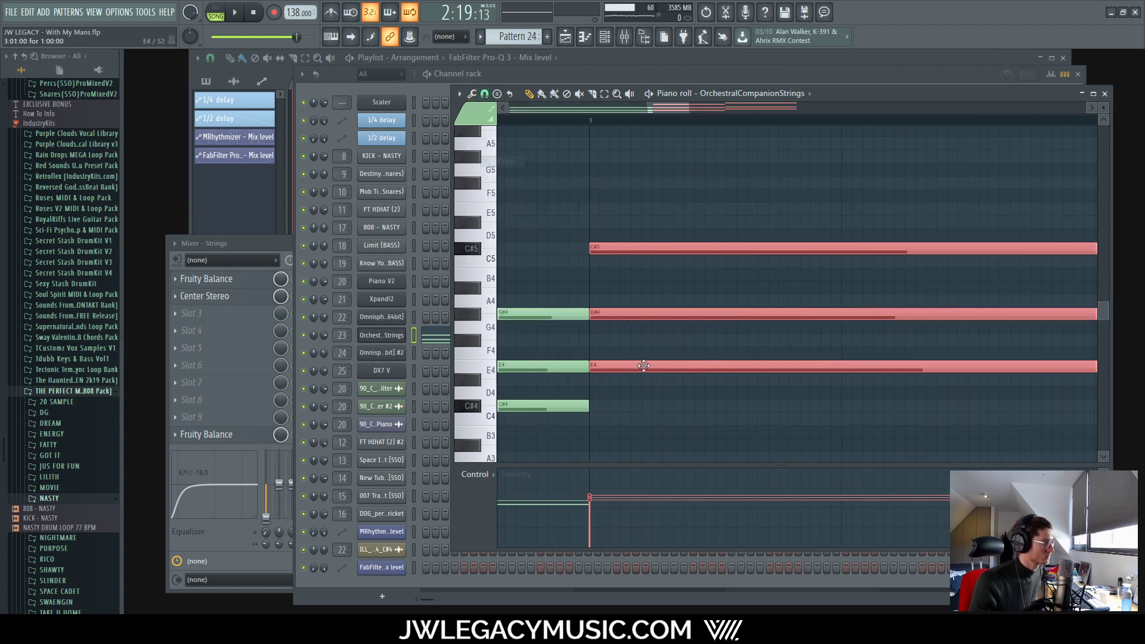
Step: Trim the later notes' starts and stretch the first chord's notes to bar 3
{"action": "left_click_drag", "start_coordinate": [591, 365], "coordinate": [607, 360]}
{"action": "left_click_drag", "start_coordinate": [598, 292], "coordinate": [572, 460]}
{"action": "key", "text": "space"}
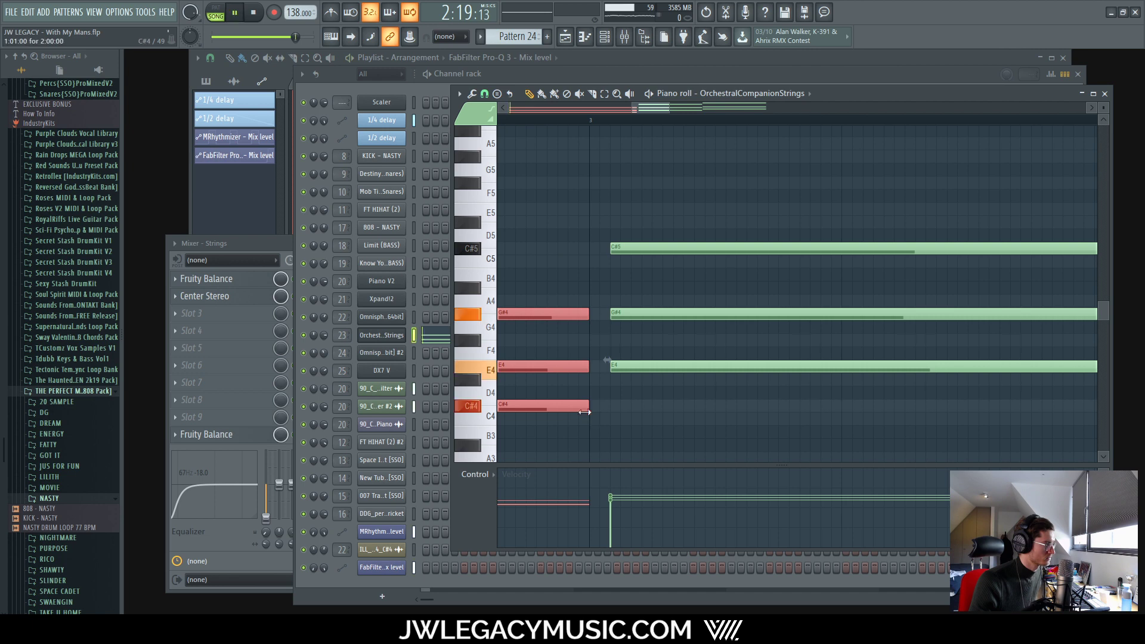
{"action": "left_click_drag", "start_coordinate": [584, 412], "coordinate": [609, 411]}
{"action": "scroll", "coordinate": [632, 429], "scroll_direction": "down", "scroll_amount": 5}
{"action": "left_click", "coordinate": [710, 429]}
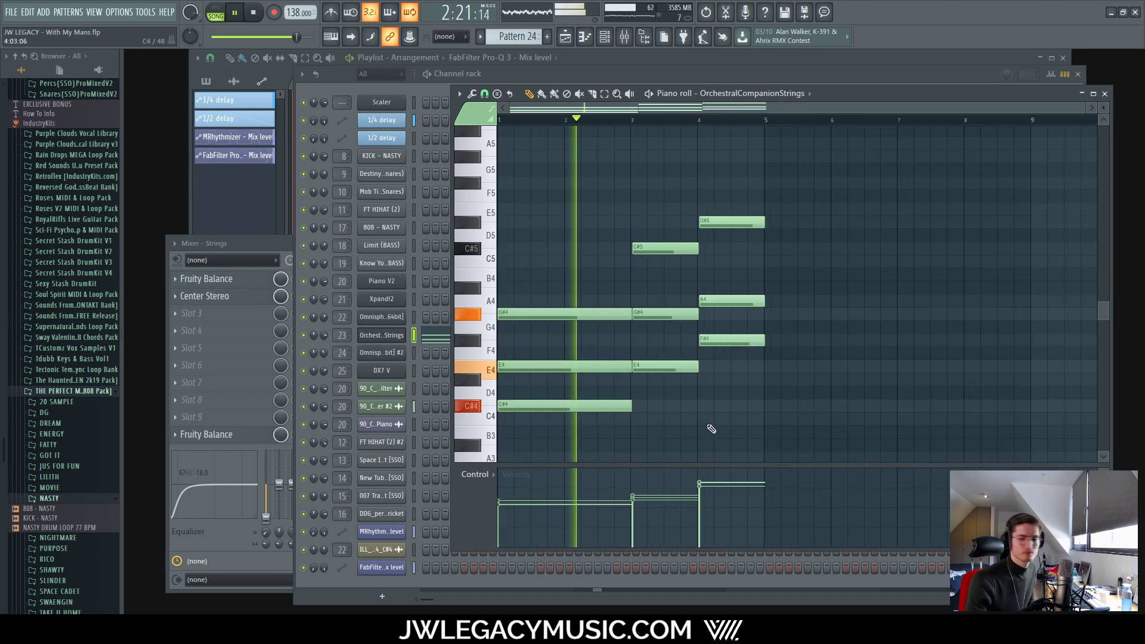
{"action": "scroll", "coordinate": [724, 325], "scroll_direction": "up", "scroll_amount": 5}
{"action": "left_click_drag", "start_coordinate": [791, 177], "coordinate": [799, 385]}
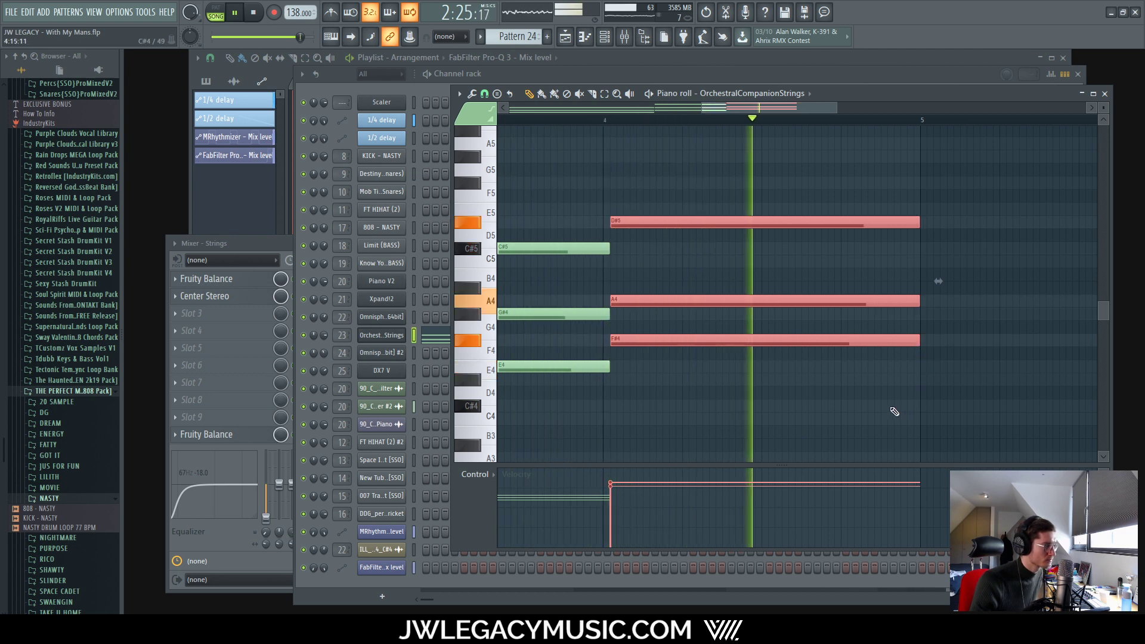
{"action": "scroll", "coordinate": [888, 411], "scroll_direction": "down", "scroll_amount": 5}
{"action": "left_click", "coordinate": [713, 436], "text": "ctrl"}
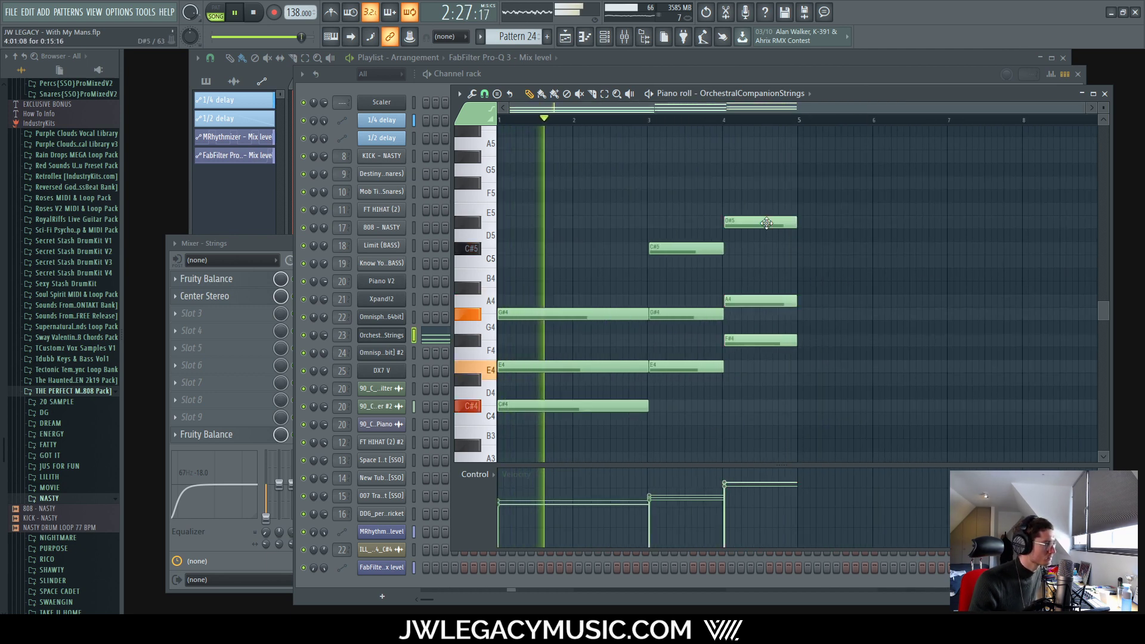
{"action": "left_click_drag", "start_coordinate": [616, 269], "coordinate": [618, 447]}
{"action": "scroll", "coordinate": [656, 417], "scroll_direction": "up", "scroll_amount": 5}
{"action": "key", "text": "space"}
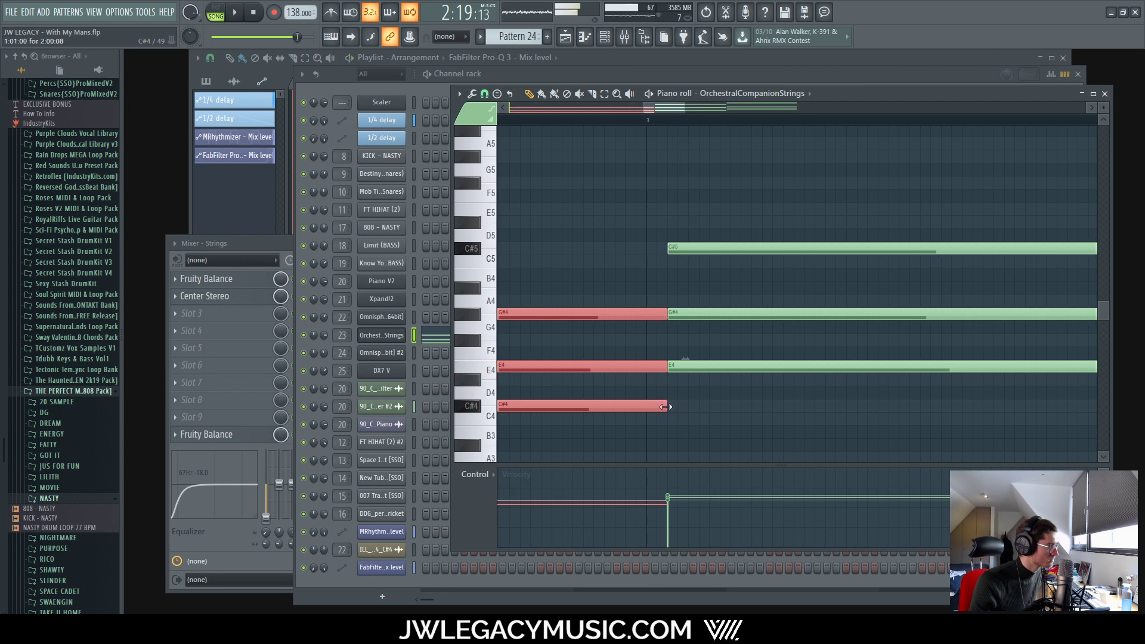
{"action": "scroll", "coordinate": [661, 401], "scroll_direction": "down", "scroll_amount": 5}
Step: Move the later chords left to meet the first chord and play them back
{"action": "left_click_drag", "start_coordinate": [769, 202], "coordinate": [894, 392]}
{"action": "scroll", "coordinate": [666, 373], "scroll_direction": "up", "scroll_amount": 6}
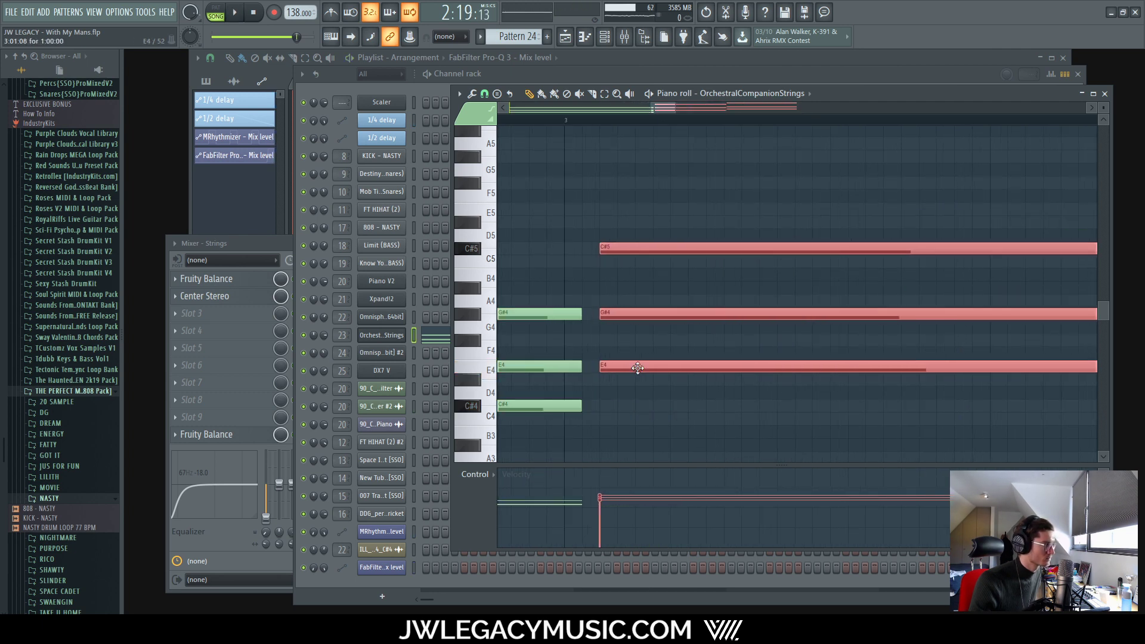
{"action": "left_click_drag", "start_coordinate": [638, 368], "coordinate": [629, 376]}
{"action": "scroll", "coordinate": [632, 379], "scroll_direction": "down", "scroll_amount": 5}
{"action": "key", "text": "space"}
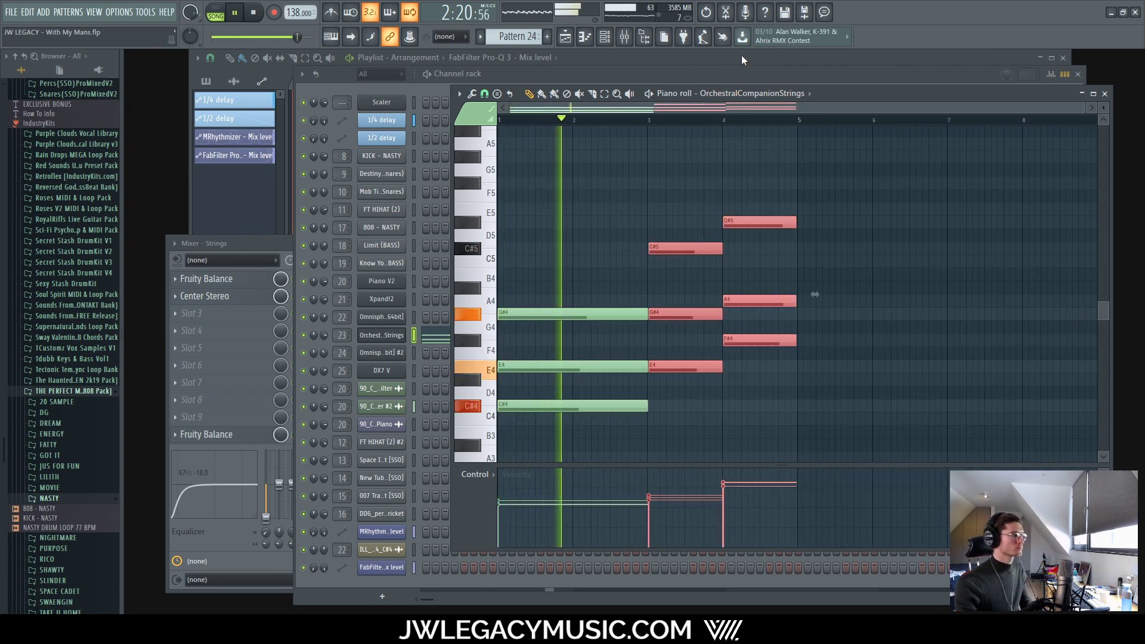
Step: Return to the Playlist arrangement view
{"action": "left_click", "coordinate": [634, 39]}
{"action": "left_click", "coordinate": [649, 63]}
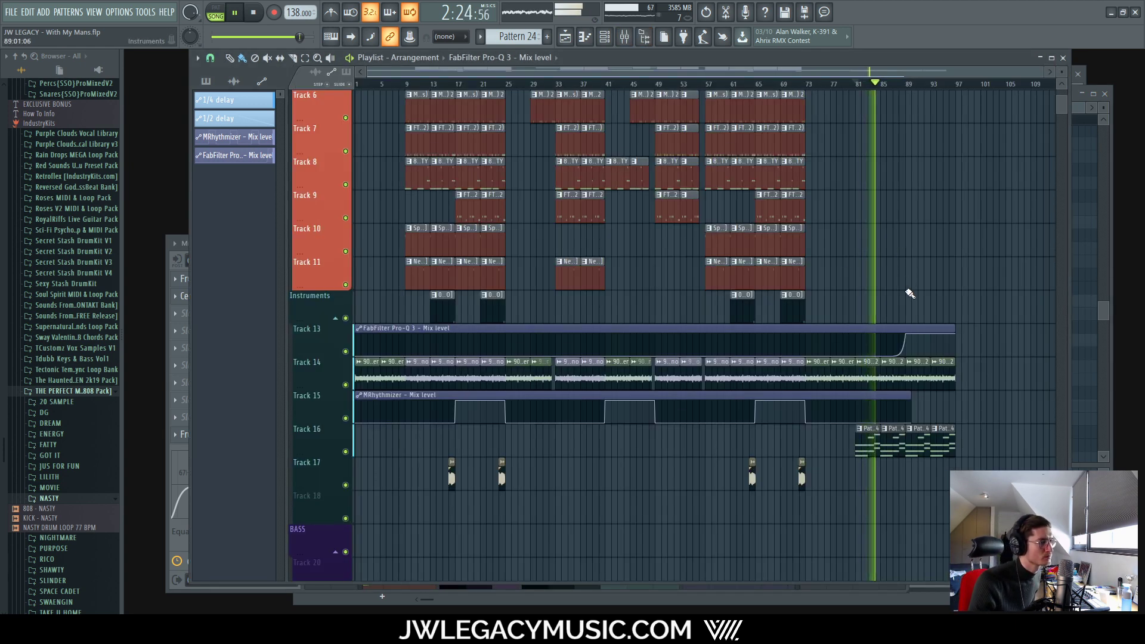
{"action": "scroll", "coordinate": [949, 338], "scroll_direction": "up", "scroll_amount": 6}
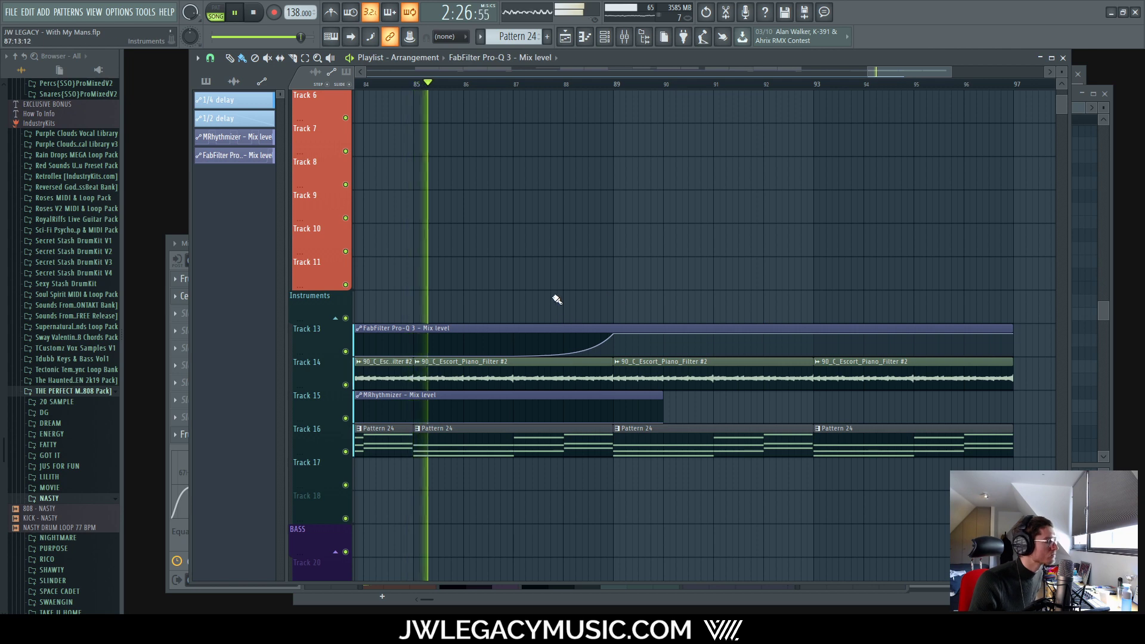
{"action": "scroll", "coordinate": [557, 299], "scroll_direction": "down", "scroll_amount": 6}
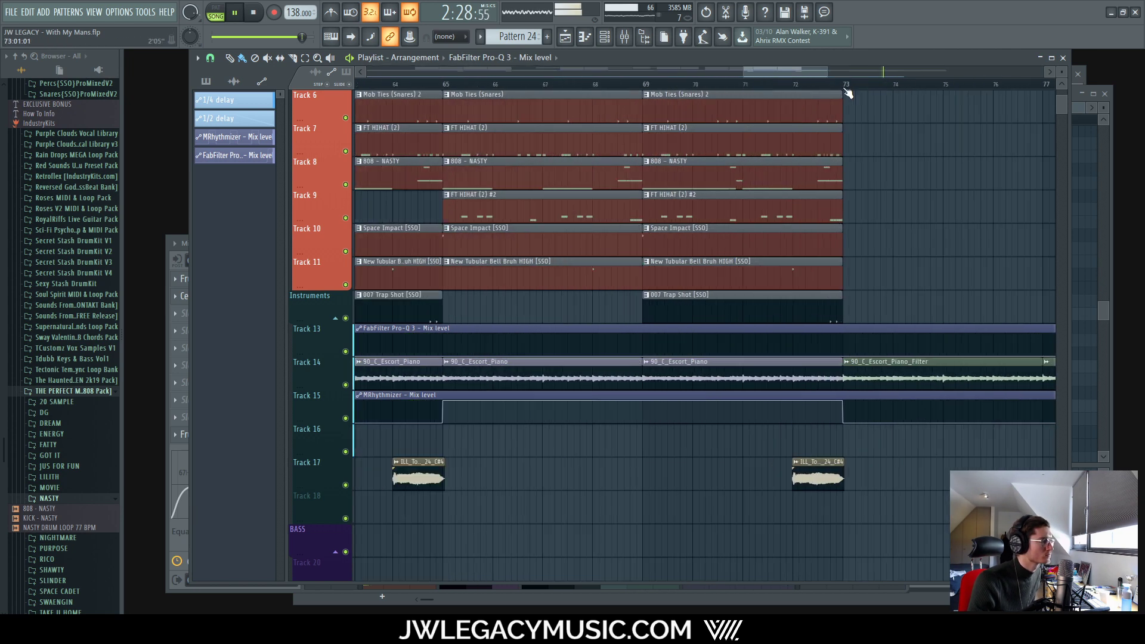
Step: Close the Center Stereo window and the Mixer, then reopen OrchestralCompanionStrings from the channel rack
{"action": "scroll", "coordinate": [846, 137], "scroll_direction": "down", "scroll_amount": 1}
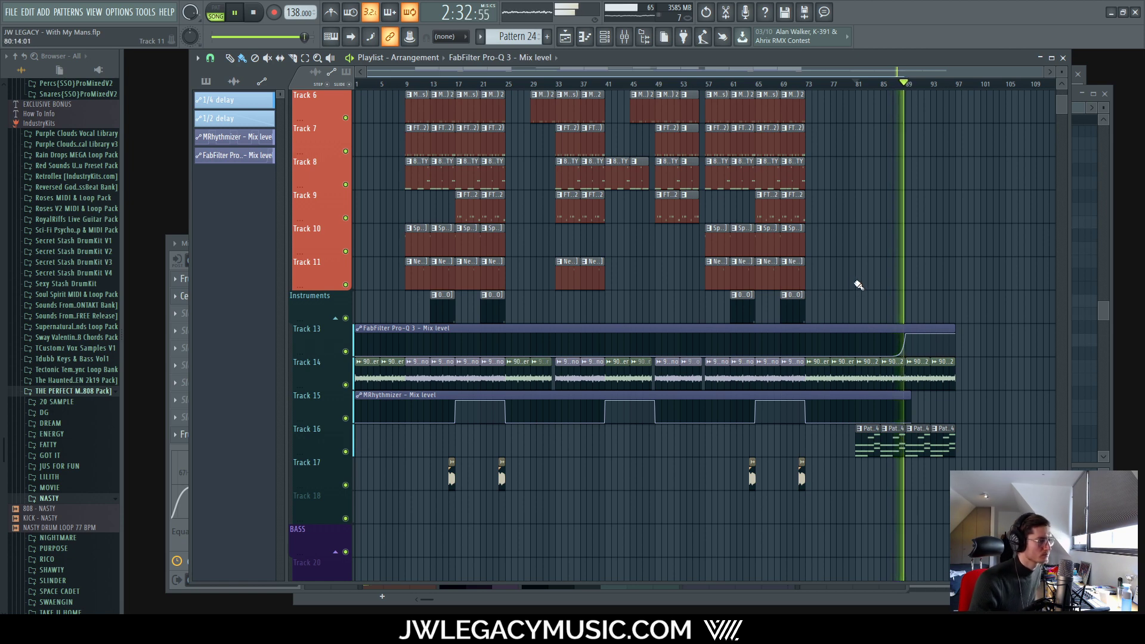
{"action": "left_click", "coordinate": [623, 37]}
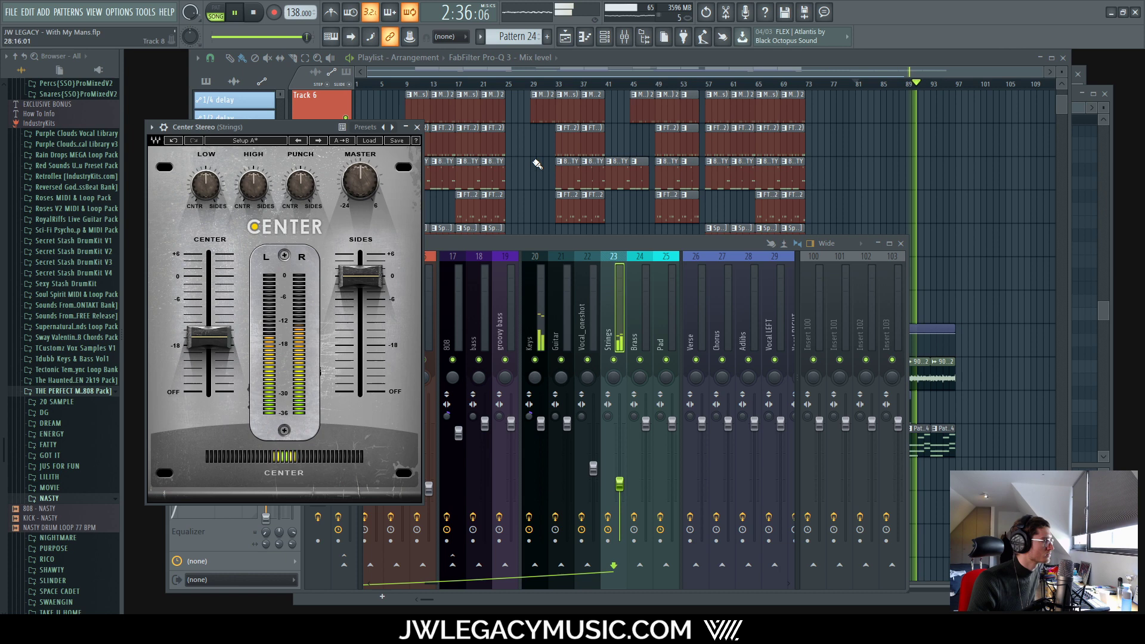
{"action": "left_click", "coordinate": [416, 127]}
{"action": "left_click", "coordinate": [620, 37]}
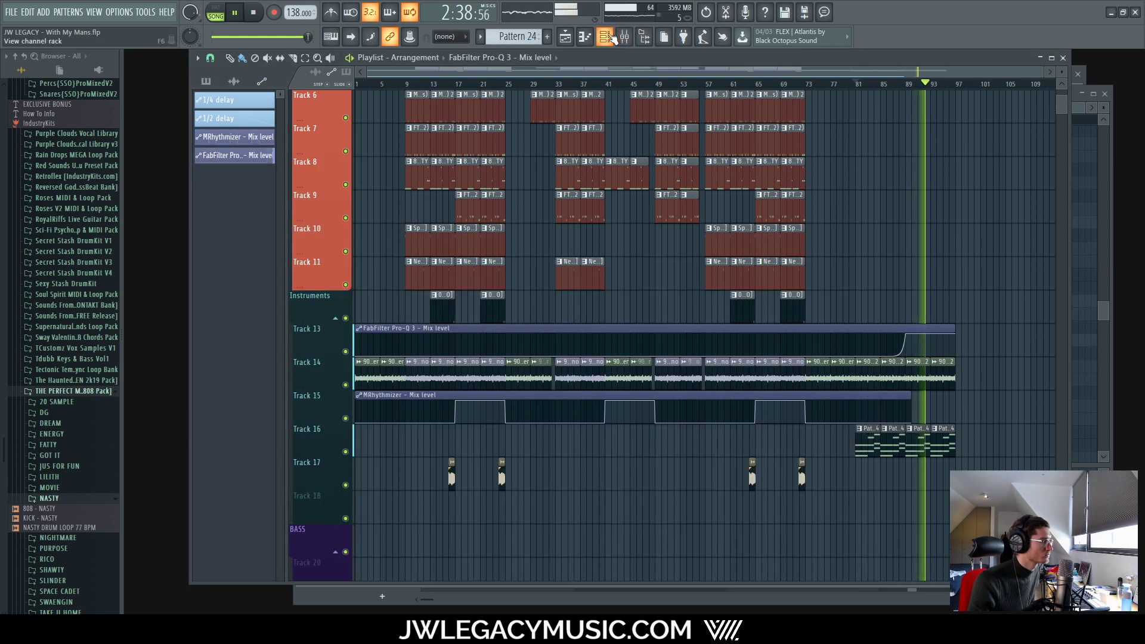
{"action": "left_click", "coordinate": [604, 37]}
{"action": "left_click", "coordinate": [397, 338]}
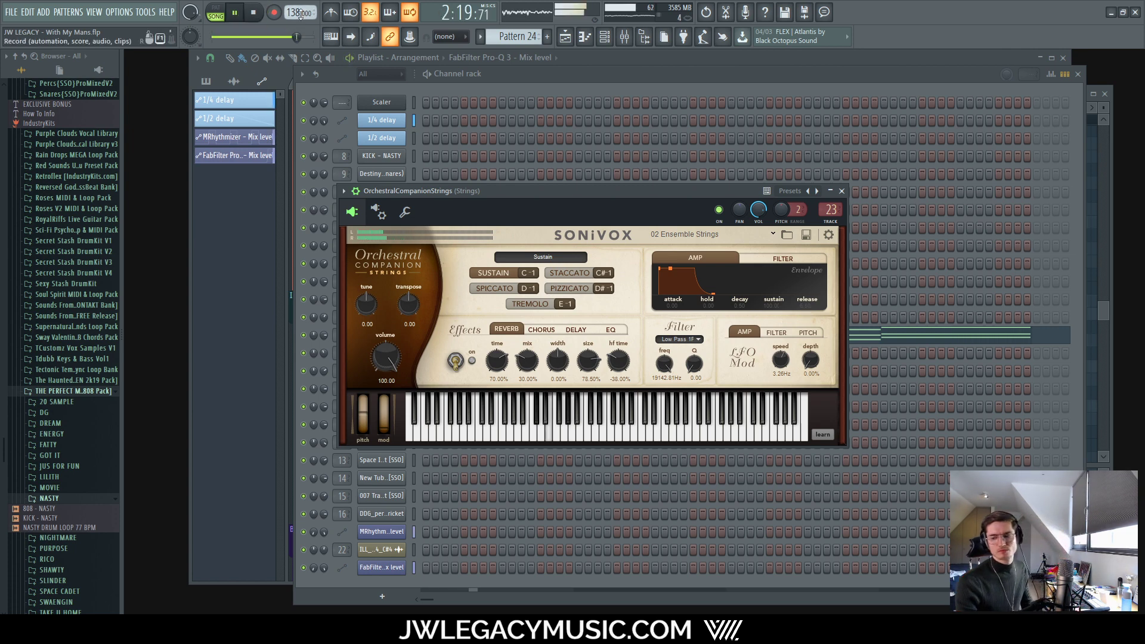
Step: In the Strings piano roll, move the second chord to start on bar 3
{"action": "left_click", "coordinate": [1095, 127]}
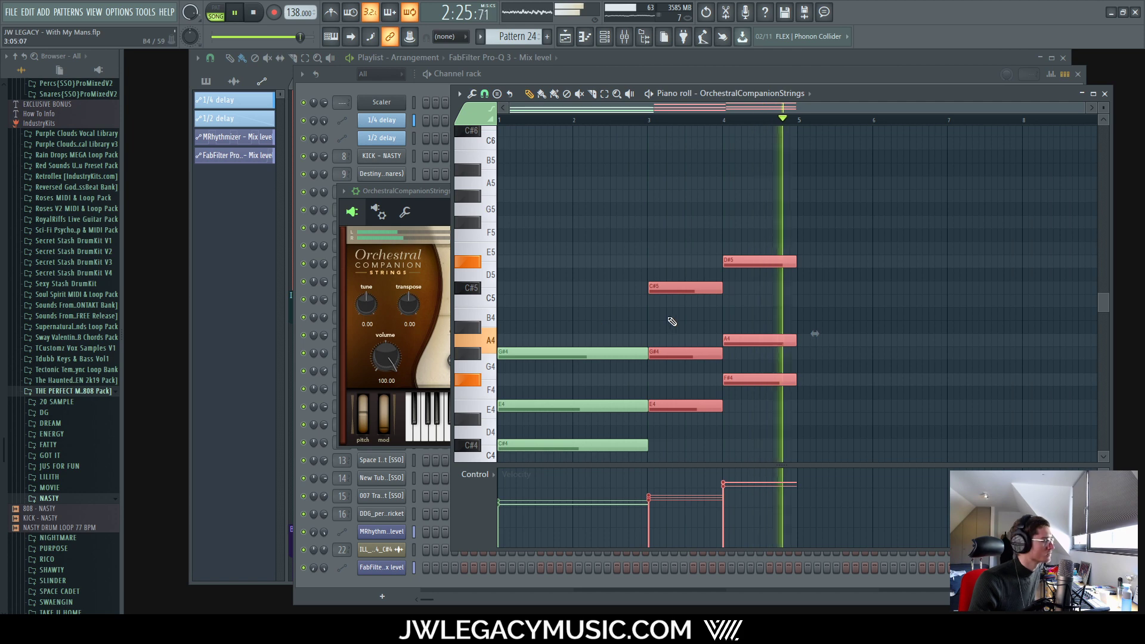
{"action": "scroll", "coordinate": [672, 322], "scroll_direction": "up", "scroll_amount": 5}
{"action": "scroll", "coordinate": [817, 314], "scroll_direction": "down", "scroll_amount": 5}
{"action": "scroll", "coordinate": [742, 352], "scroll_direction": "up", "scroll_amount": 5}
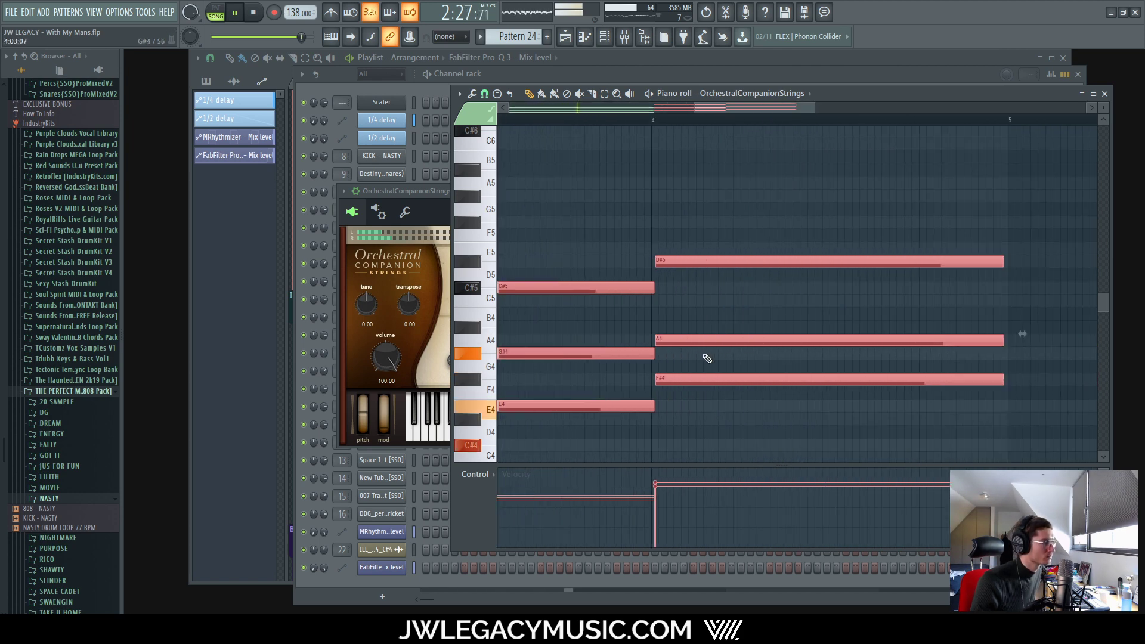
{"action": "left_click", "coordinate": [683, 413], "text": "ctrl"}
{"action": "key", "text": "space"}
{"action": "scroll", "coordinate": [669, 399], "scroll_direction": "down", "scroll_amount": 5}
{"action": "scroll", "coordinate": [622, 300], "scroll_direction": "up", "scroll_amount": 3}
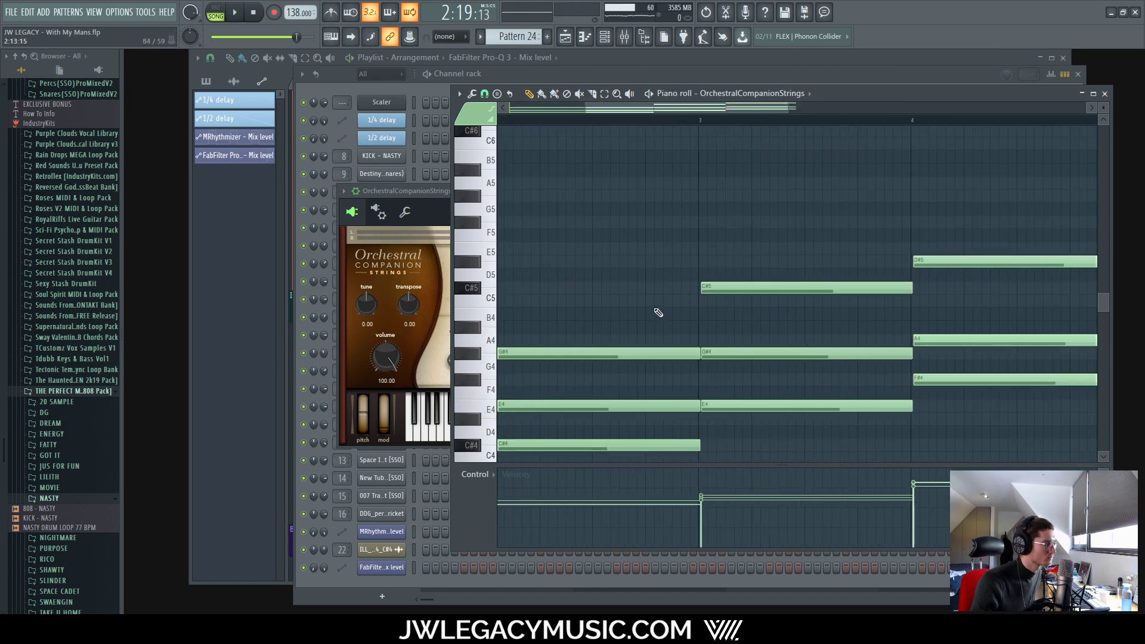
{"action": "left_click_drag", "start_coordinate": [655, 310], "coordinate": [686, 458]}
{"action": "scroll", "coordinate": [688, 440], "scroll_direction": "up", "scroll_amount": 5}
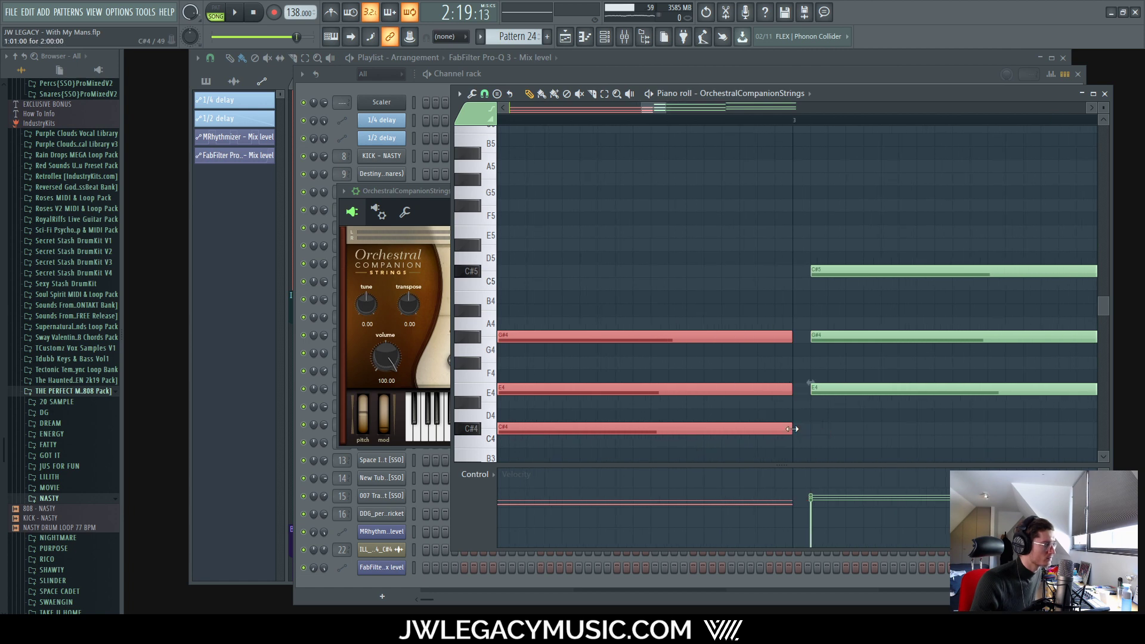
{"action": "scroll", "coordinate": [792, 417], "scroll_direction": "down", "scroll_amount": 5}
{"action": "scroll", "coordinate": [830, 389], "scroll_direction": "up", "scroll_amount": 5}
{"action": "left_click_drag", "start_coordinate": [871, 215], "coordinate": [787, 387]}
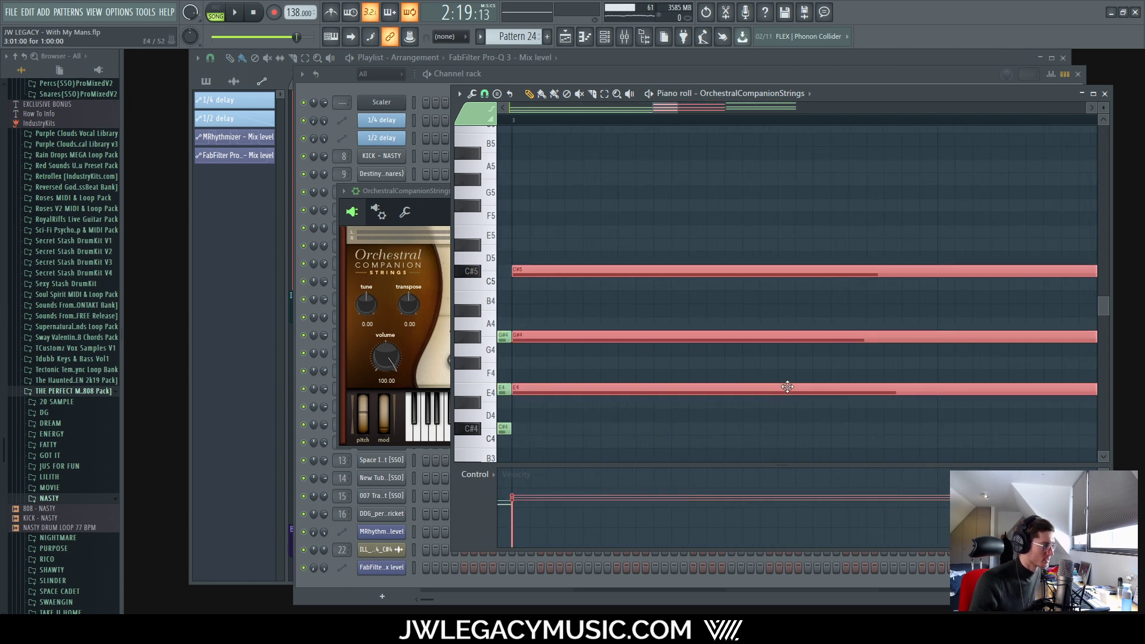
Step: Shift the D#5–A4–F#4 chord slightly earlier and lengthen the C#5–G#4–E4 chord
{"action": "key", "text": "space"}
{"action": "scroll", "coordinate": [776, 405], "scroll_direction": "down", "scroll_amount": 5}
{"action": "scroll", "coordinate": [792, 344], "scroll_direction": "up", "scroll_amount": 2}
{"action": "left_click_drag", "start_coordinate": [745, 187], "coordinate": [737, 363]}
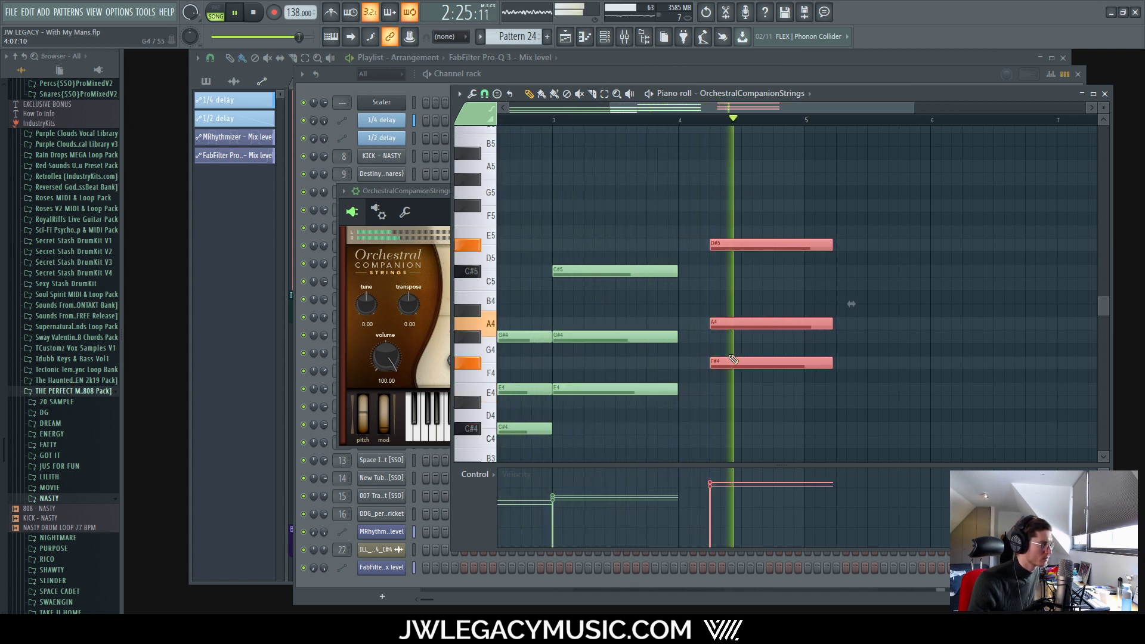
{"action": "key", "text": "space"}
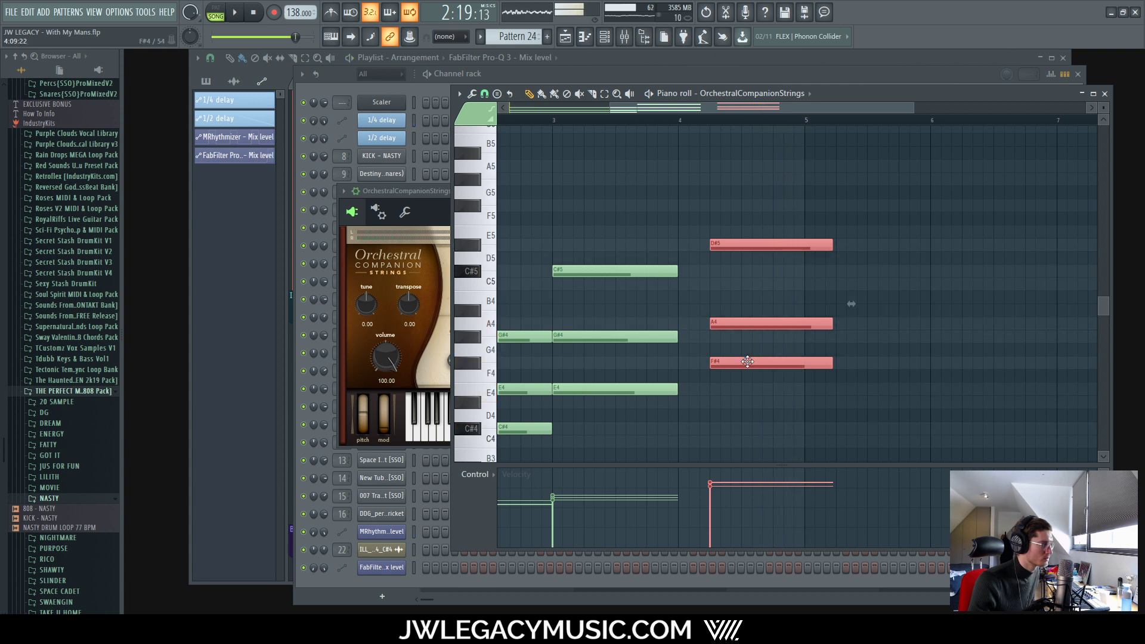
{"action": "mouse_move", "coordinate": [748, 362]}
{"action": "left_mouse_down"}
{"action": "mouse_move", "coordinate": [727, 360]}
{"action": "mouse_move", "coordinate": [739, 362]}
{"action": "left_mouse_up"}
{"action": "scroll", "coordinate": [698, 368], "scroll_direction": "up", "scroll_amount": 3}
{"action": "left_click_drag", "start_coordinate": [639, 258], "coordinate": [699, 395]}
{"action": "key", "text": "space"}
{"action": "scroll", "coordinate": [702, 400], "scroll_direction": "down", "scroll_amount": 3}
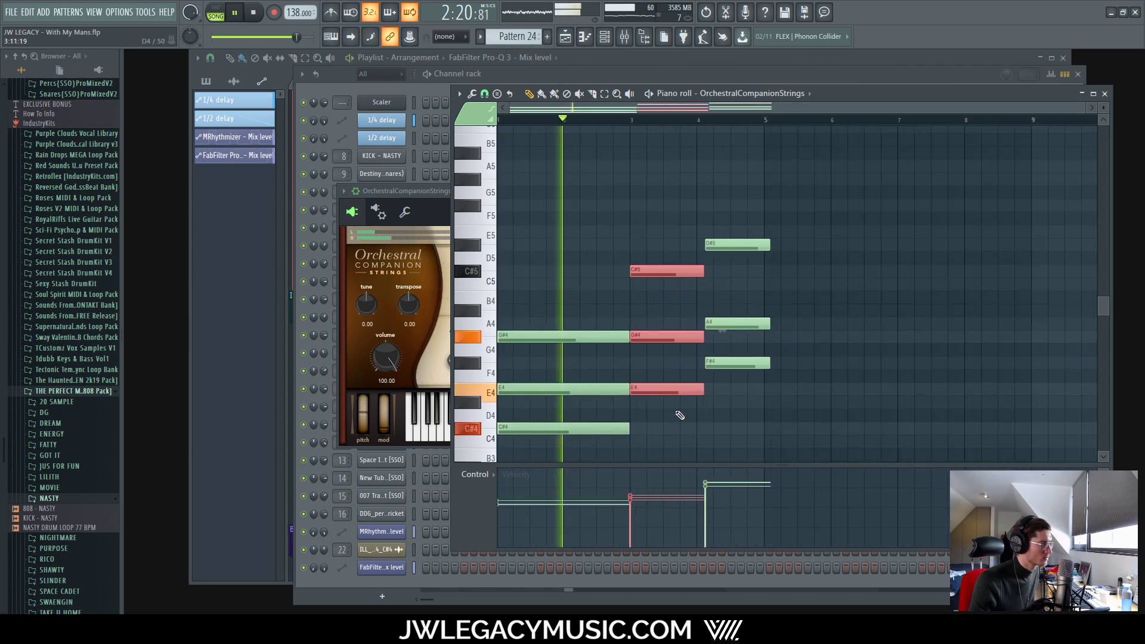
{"action": "scroll", "coordinate": [724, 399], "scroll_direction": "up", "scroll_amount": 3}
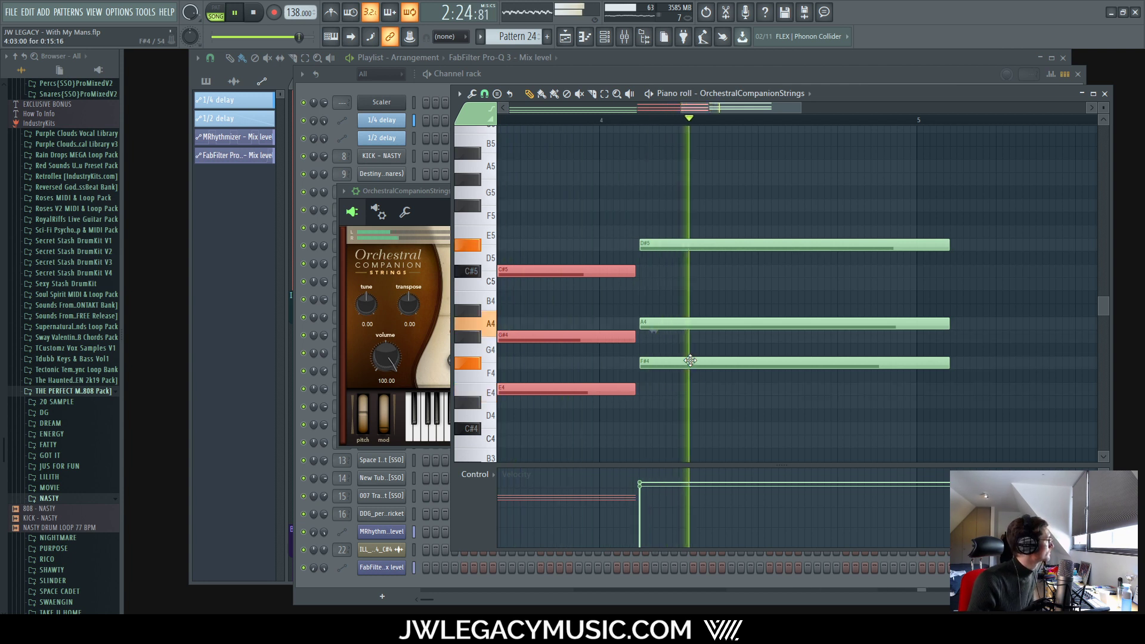
Step: Shorten the D#5–A4–F#4 chord to end at bar 5 and stretch C#5–G#4–E4 up to it
{"action": "left_click_drag", "start_coordinate": [713, 218], "coordinate": [820, 373]}
{"action": "key", "text": "space"}
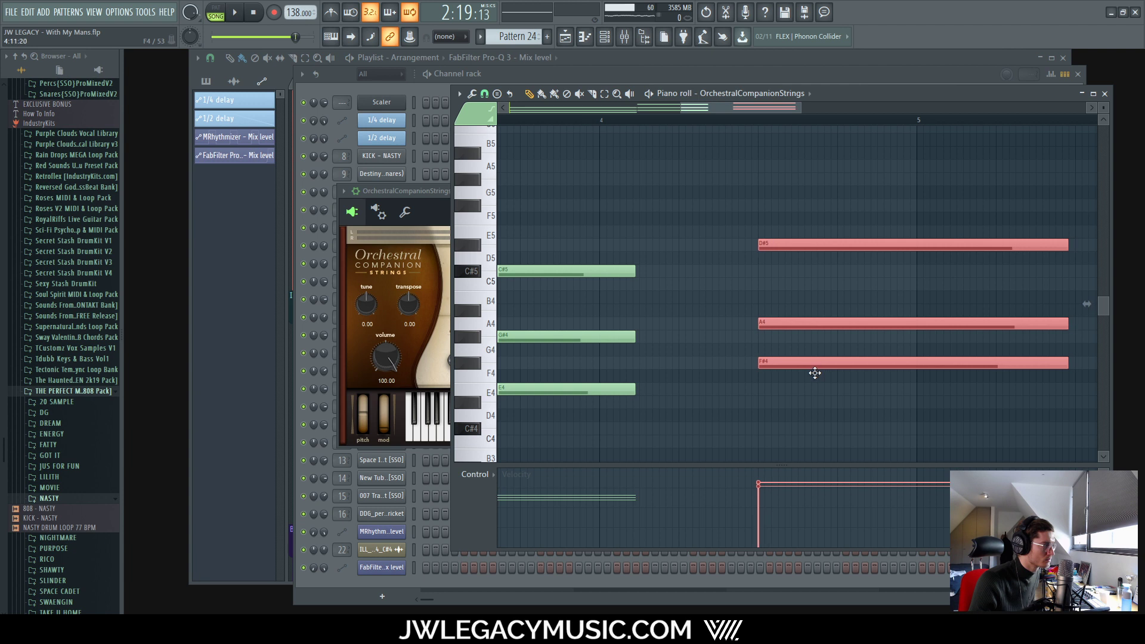
{"action": "left_click_drag", "start_coordinate": [1067, 362], "coordinate": [1071, 362]}
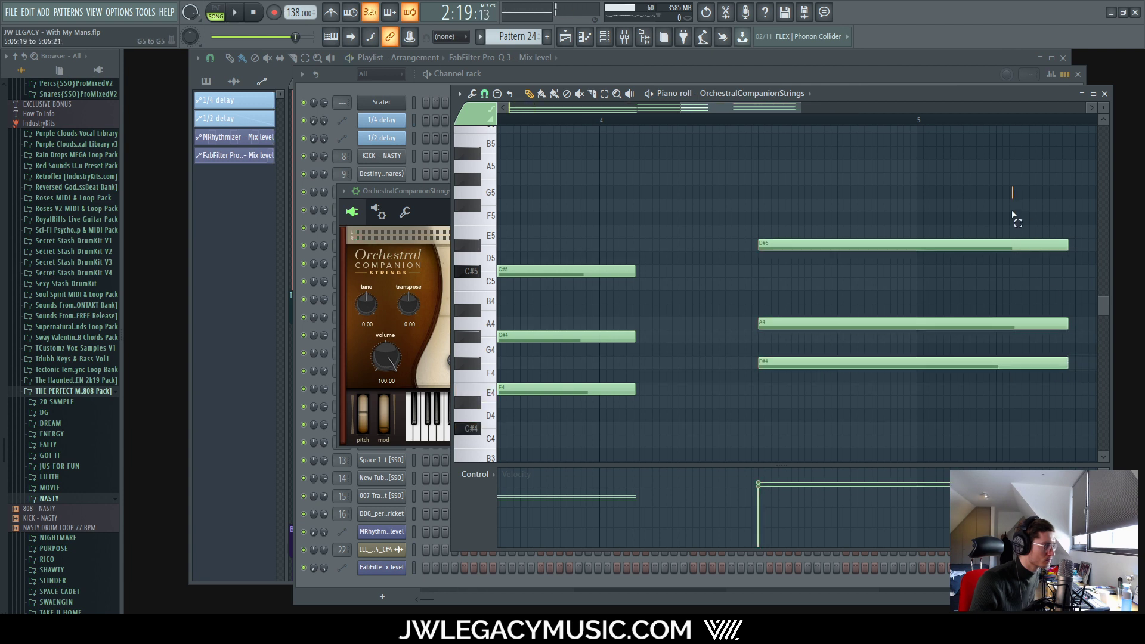
{"action": "left_click_drag", "start_coordinate": [1012, 215], "coordinate": [910, 376]}
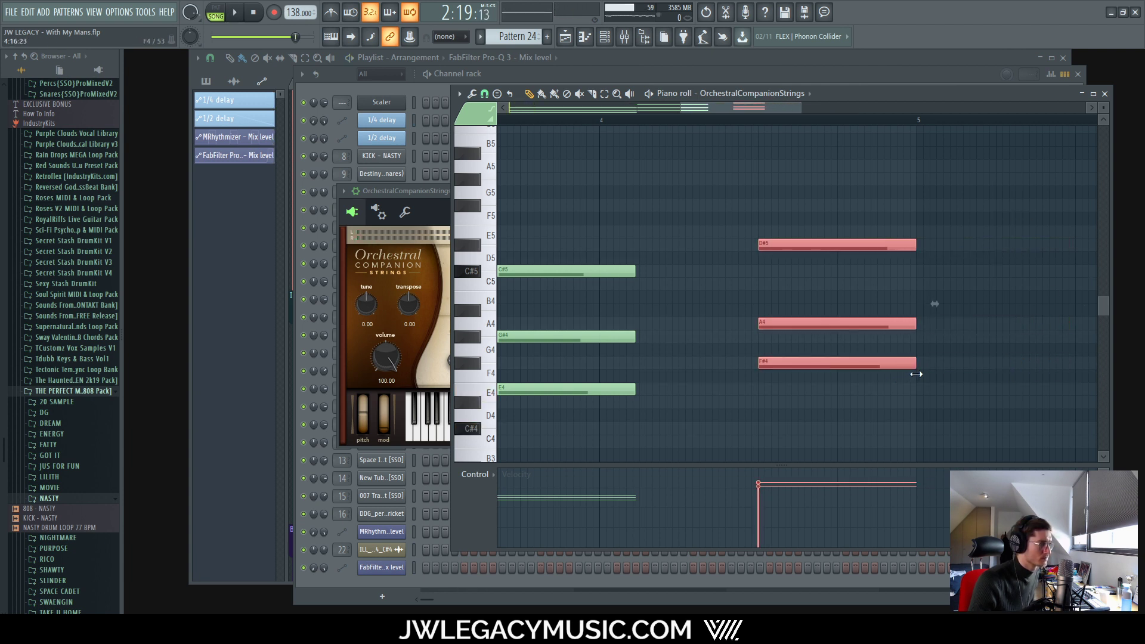
{"action": "left_click_drag", "start_coordinate": [606, 187], "coordinate": [779, 412]}
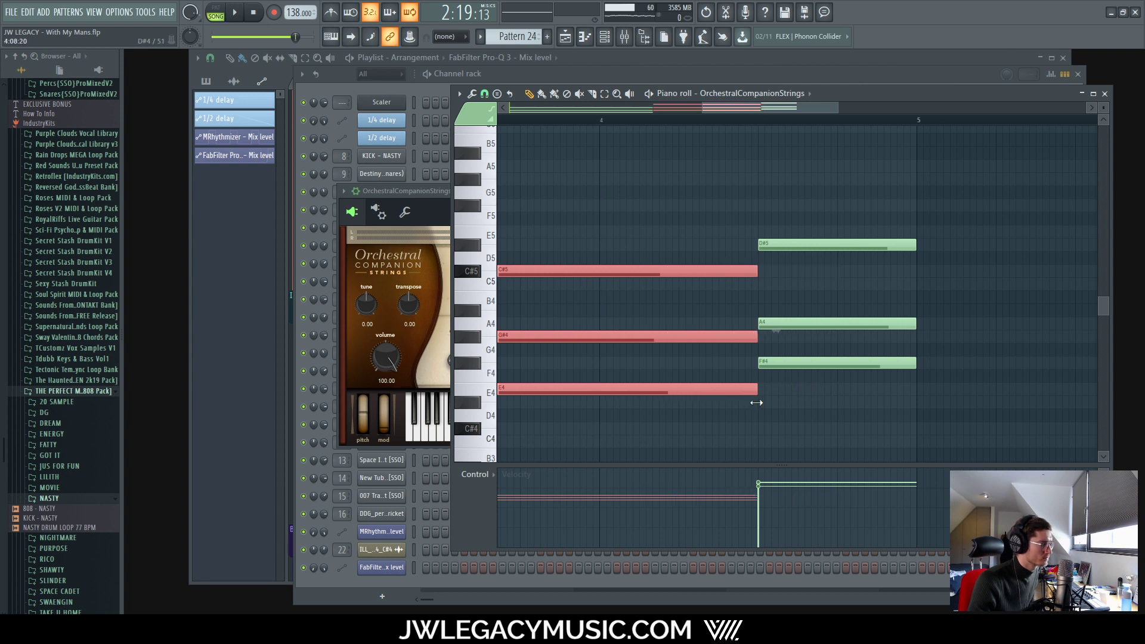
{"action": "scroll", "coordinate": [756, 402], "scroll_direction": "down", "scroll_amount": 3}
{"action": "key", "text": "space"}
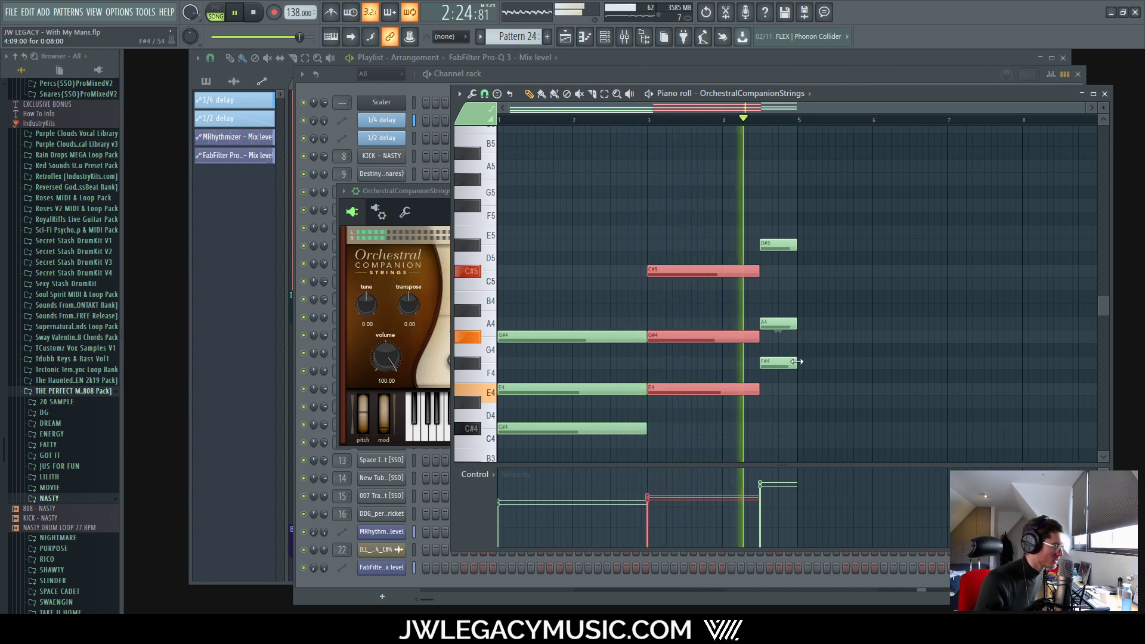
Step: Move the D#5–A4–F#4 chord earlier against the bar-3 chord and lengthen its notes
{"action": "left_click_drag", "start_coordinate": [717, 228], "coordinate": [669, 390]}
{"action": "key", "text": "space"}
{"action": "scroll", "coordinate": [763, 395], "scroll_direction": "up", "scroll_amount": 4}
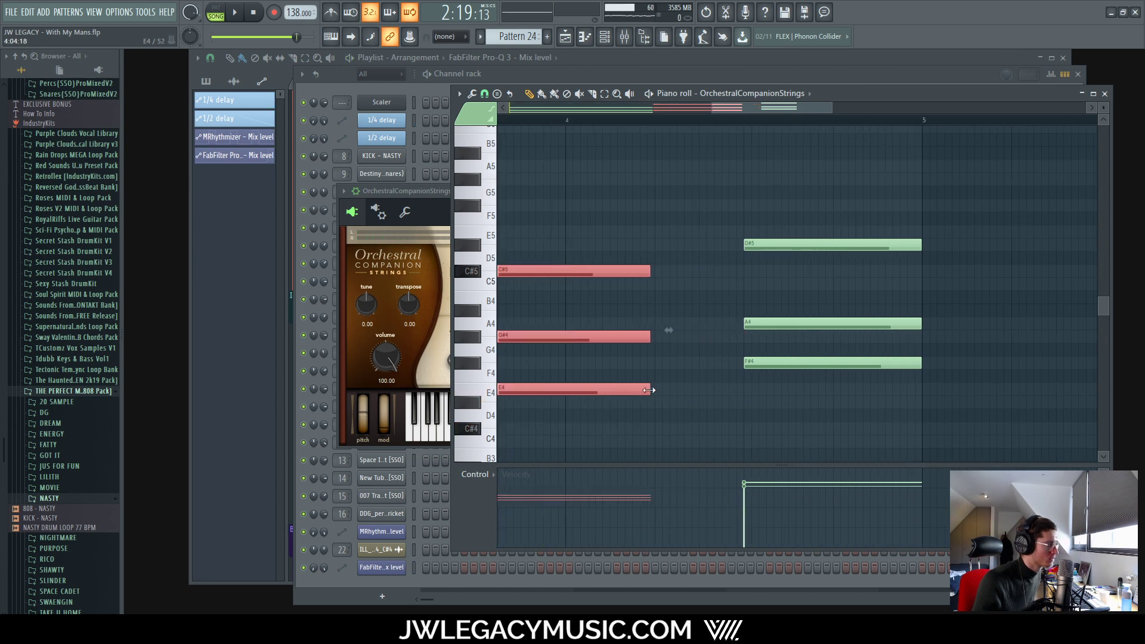
{"action": "left_click_drag", "start_coordinate": [754, 212], "coordinate": [769, 395]}
{"action": "left_click_drag", "start_coordinate": [814, 362], "coordinate": [726, 359]}
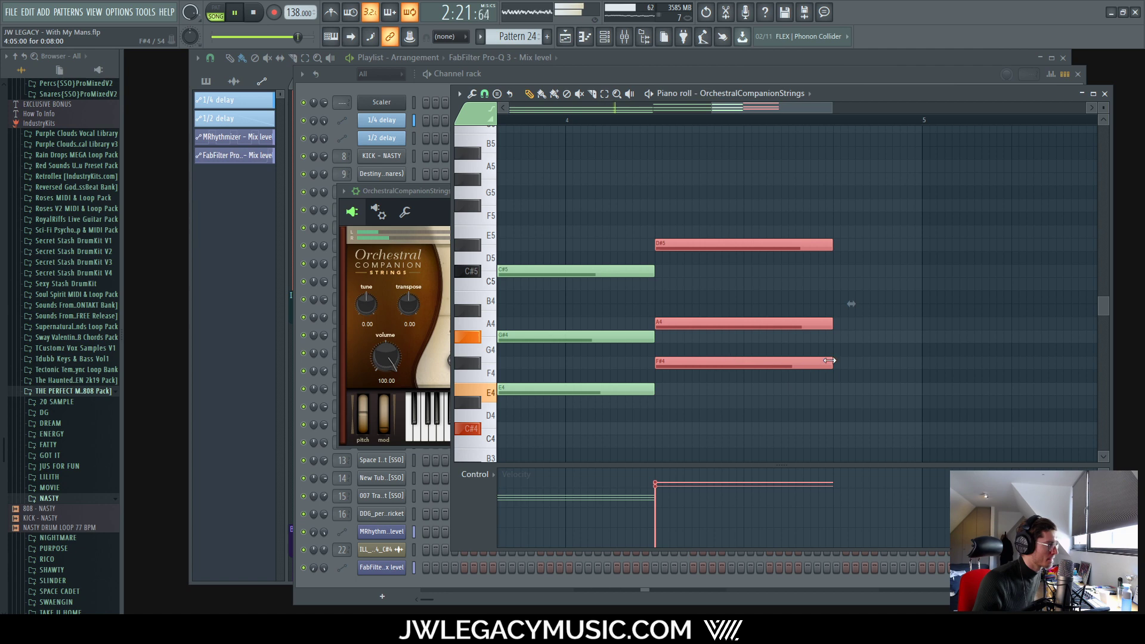
{"action": "left_click_drag", "start_coordinate": [829, 360], "coordinate": [908, 369]}
{"action": "scroll", "coordinate": [841, 393], "scroll_direction": "down", "scroll_amount": 4}
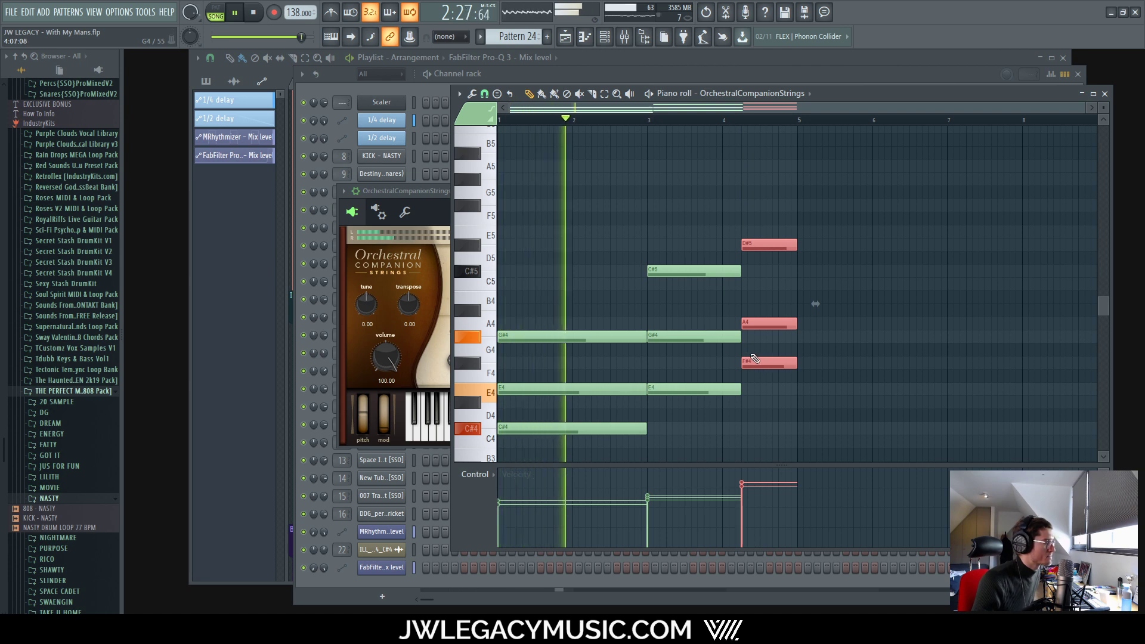
{"action": "scroll", "coordinate": [679, 355], "scroll_direction": "up", "scroll_amount": 4}
Step: Shorten the C#5–G#4–E4 chord to fill bar 3, with the lengthened D#5–A4–F#4 chord right after it
{"action": "left_click_drag", "start_coordinate": [709, 202], "coordinate": [693, 406]}
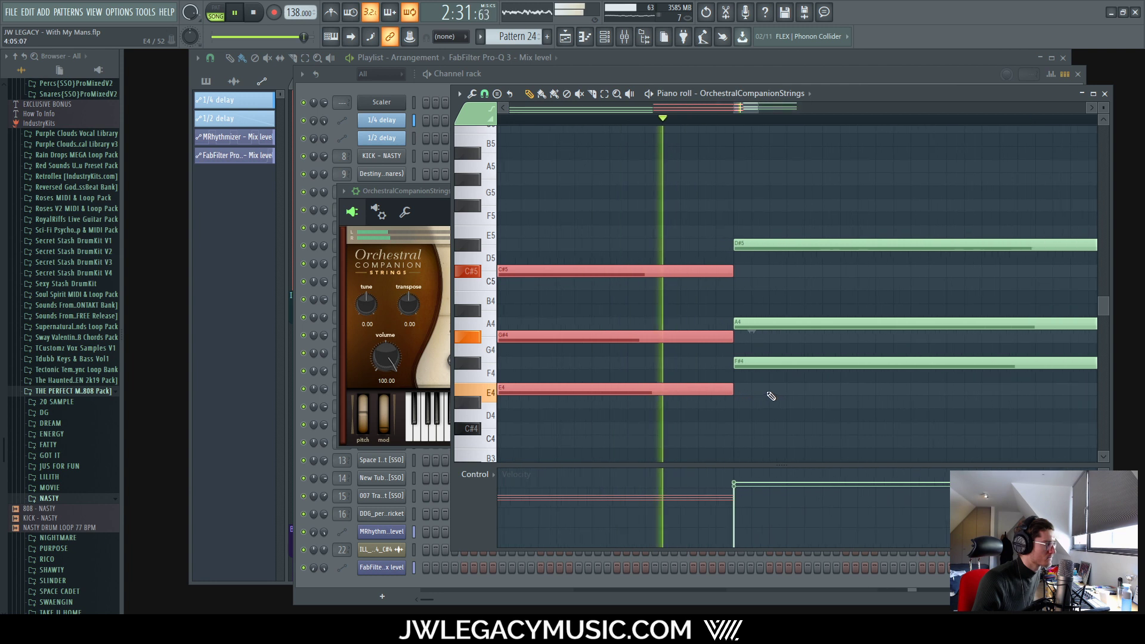
{"action": "scroll", "coordinate": [659, 392], "scroll_direction": "down", "scroll_amount": 3}
{"action": "scroll", "coordinate": [659, 393], "scroll_direction": "up", "scroll_amount": 3}
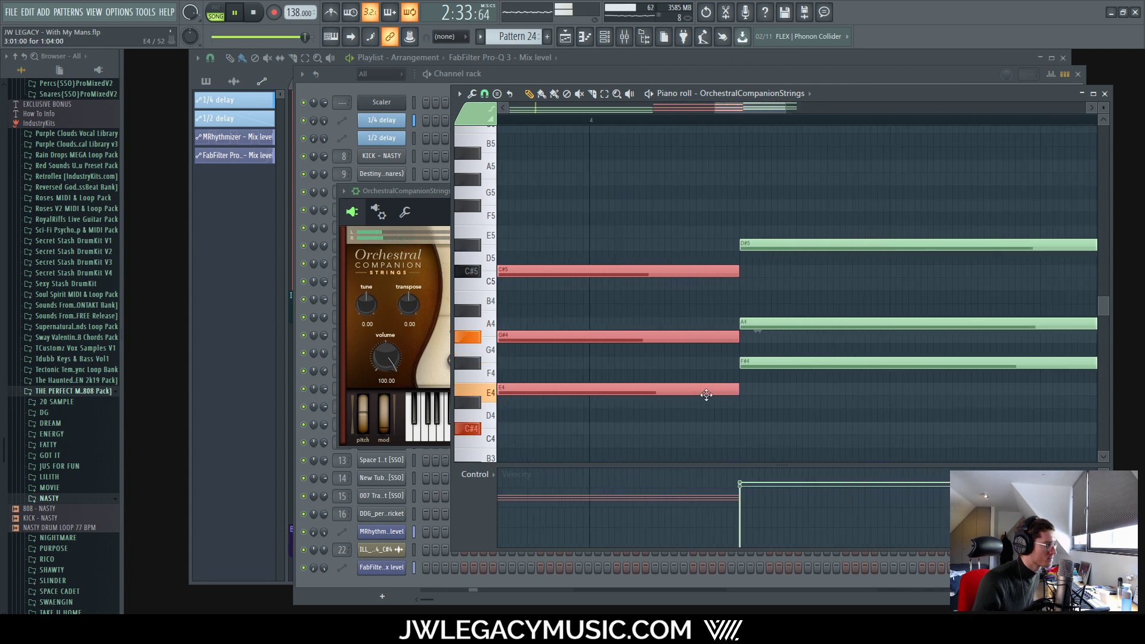
{"action": "key", "text": "space"}
{"action": "left_click_drag", "start_coordinate": [739, 391], "coordinate": [583, 403]}
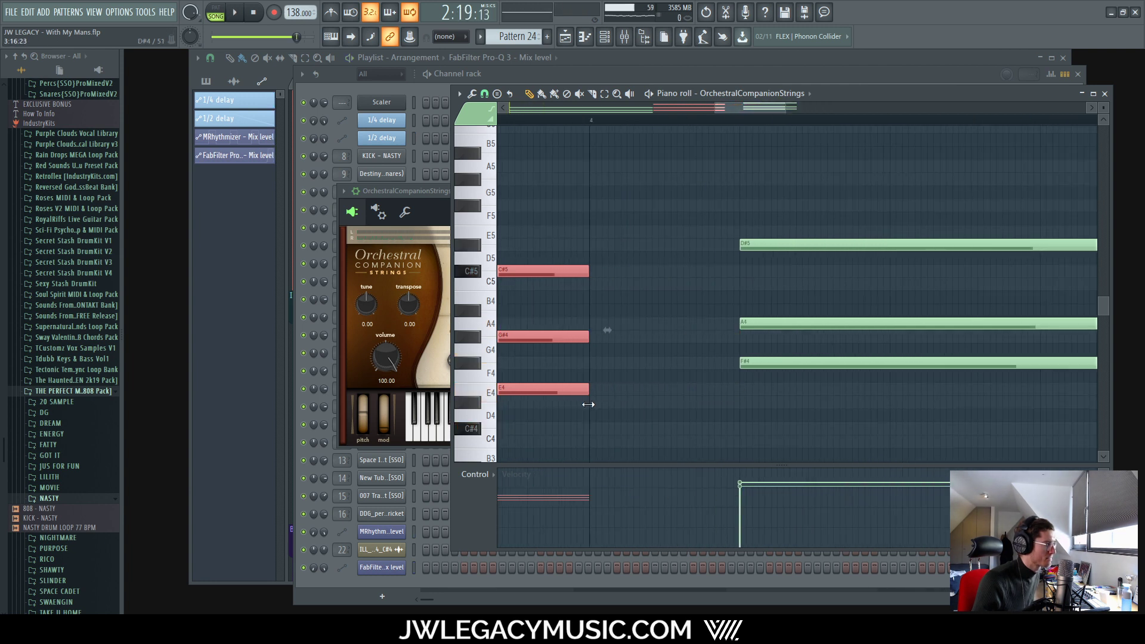
{"action": "left_click_drag", "start_coordinate": [790, 249], "coordinate": [622, 365]}
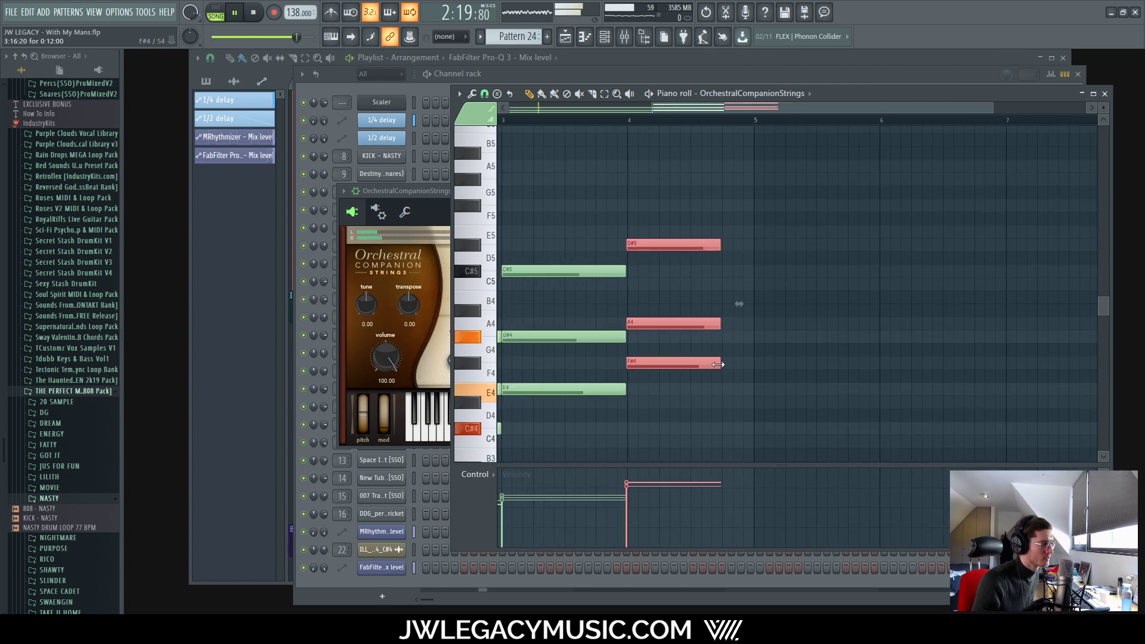
{"action": "left_click_drag", "start_coordinate": [717, 363], "coordinate": [750, 366]}
{"action": "scroll", "coordinate": [753, 366], "scroll_direction": "up", "scroll_amount": 4}
{"action": "scroll", "coordinate": [760, 372], "scroll_direction": "down", "scroll_amount": 5}
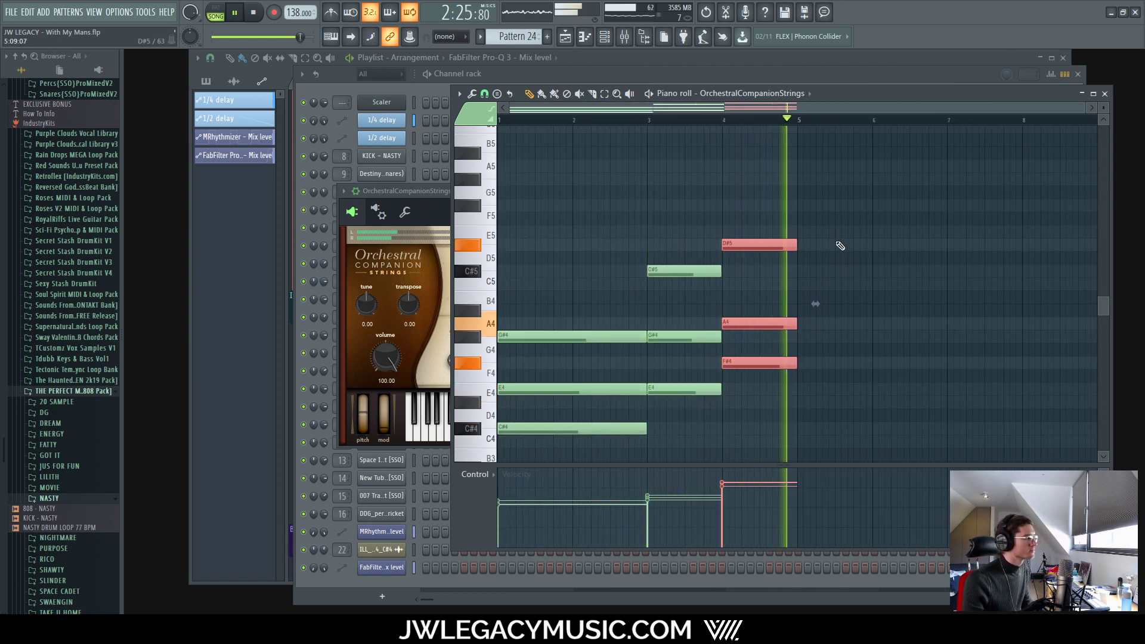
Step: Audition the retimed chords, deselect all notes, and bring the OrchestralCompanionStrings window forward
{"action": "scroll", "coordinate": [641, 224], "scroll_direction": "up", "scroll_amount": 4}
{"action": "left_click_drag", "start_coordinate": [529, 248], "coordinate": [507, 403]}
{"action": "key", "text": "space"}
{"action": "scroll", "coordinate": [514, 385], "scroll_direction": "up", "scroll_amount": 3}
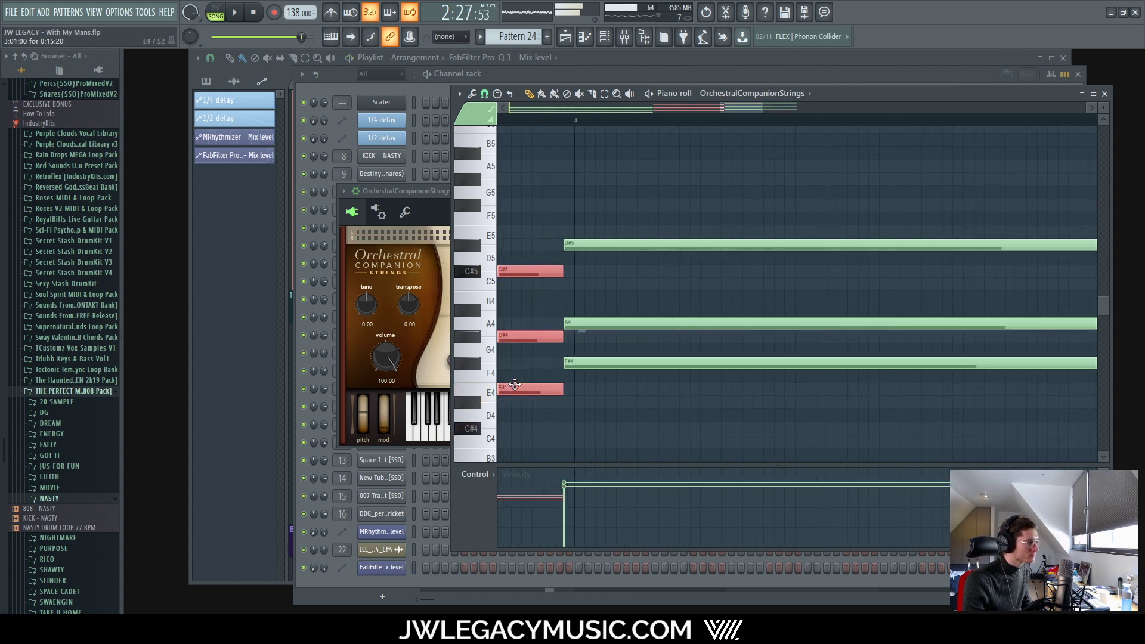
{"action": "left_click_drag", "start_coordinate": [678, 165], "coordinate": [633, 360]}
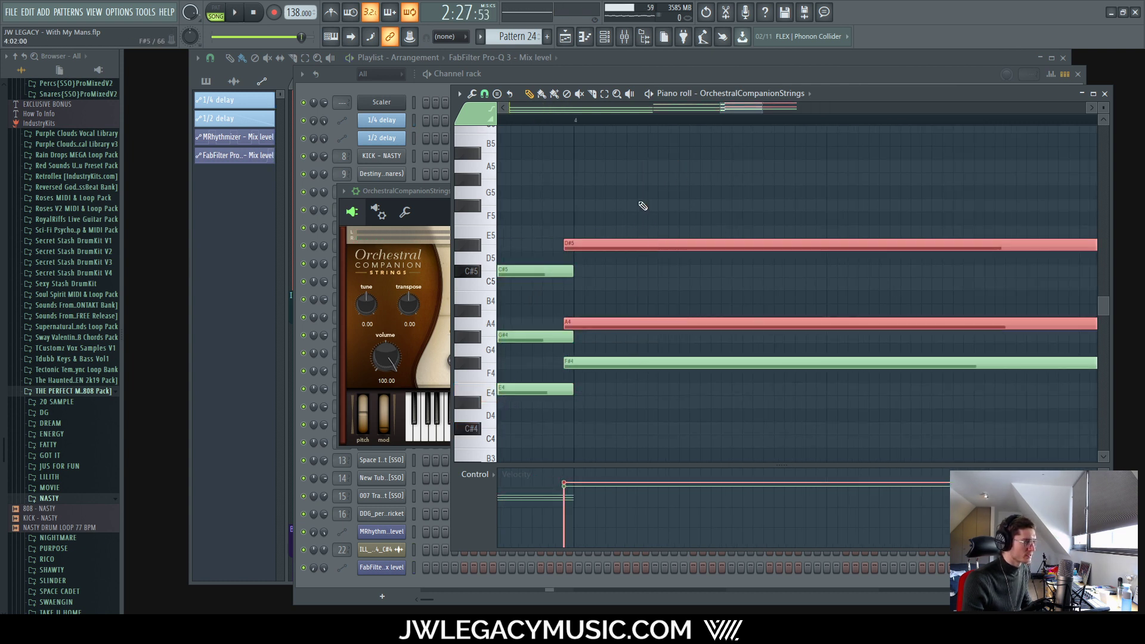
{"action": "key", "text": "space"}
{"action": "scroll", "coordinate": [661, 358], "scroll_direction": "down", "scroll_amount": 5}
{"action": "scroll", "coordinate": [822, 332], "scroll_direction": "up", "scroll_amount": 3}
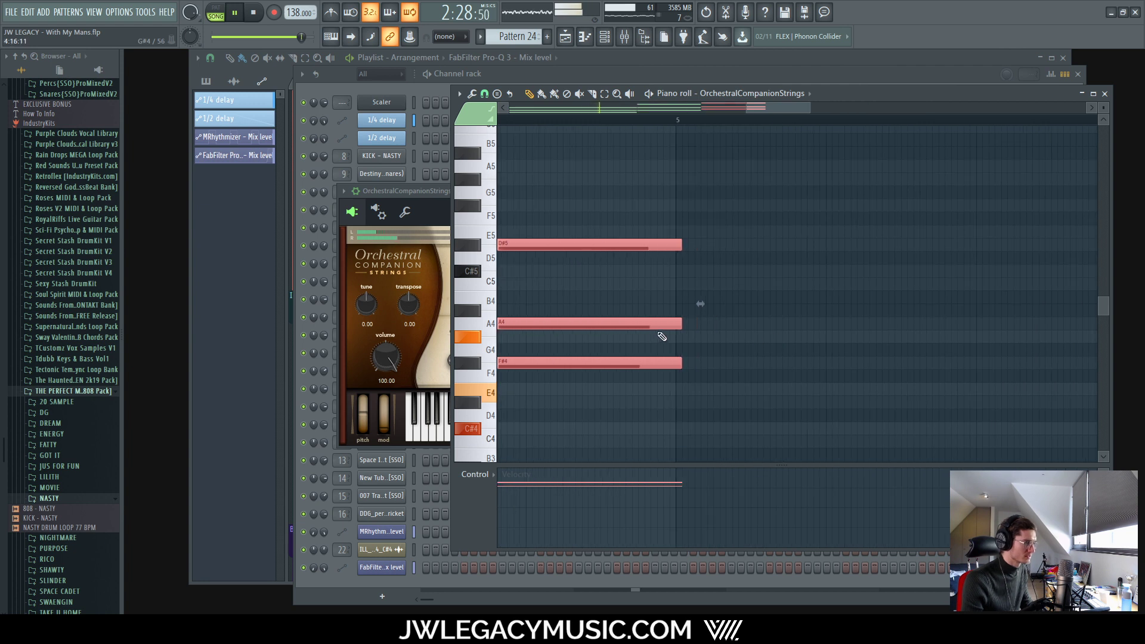
{"action": "scroll", "coordinate": [661, 335], "scroll_direction": "up", "scroll_amount": 3}
{"action": "scroll", "coordinate": [720, 343], "scroll_direction": "down", "scroll_amount": 5}
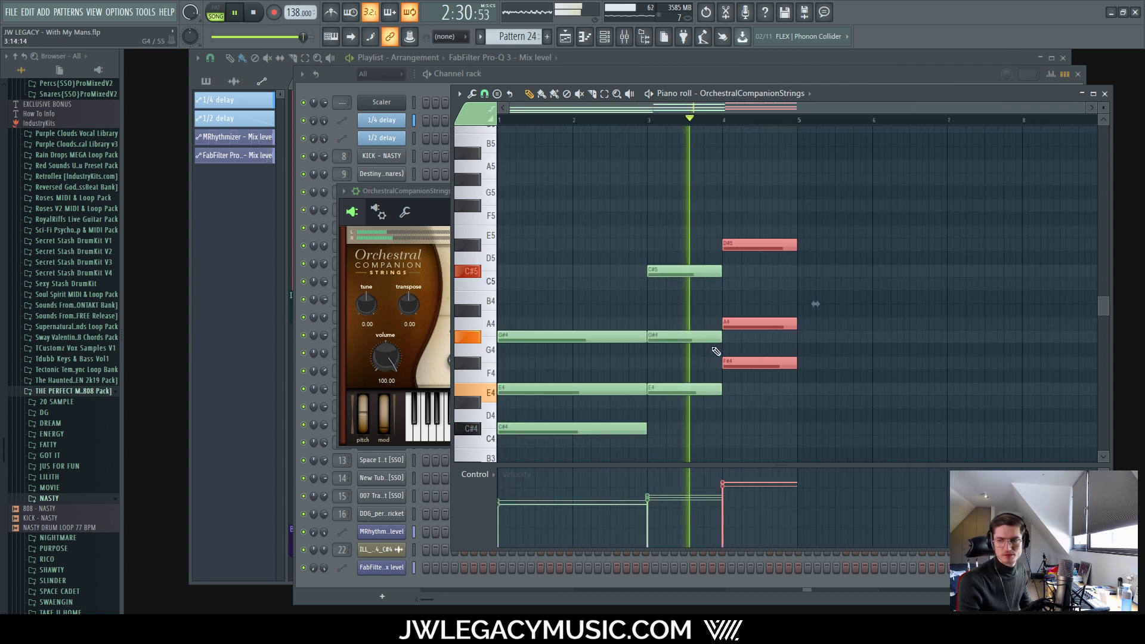
{"action": "right_click", "coordinate": [815, 278]}
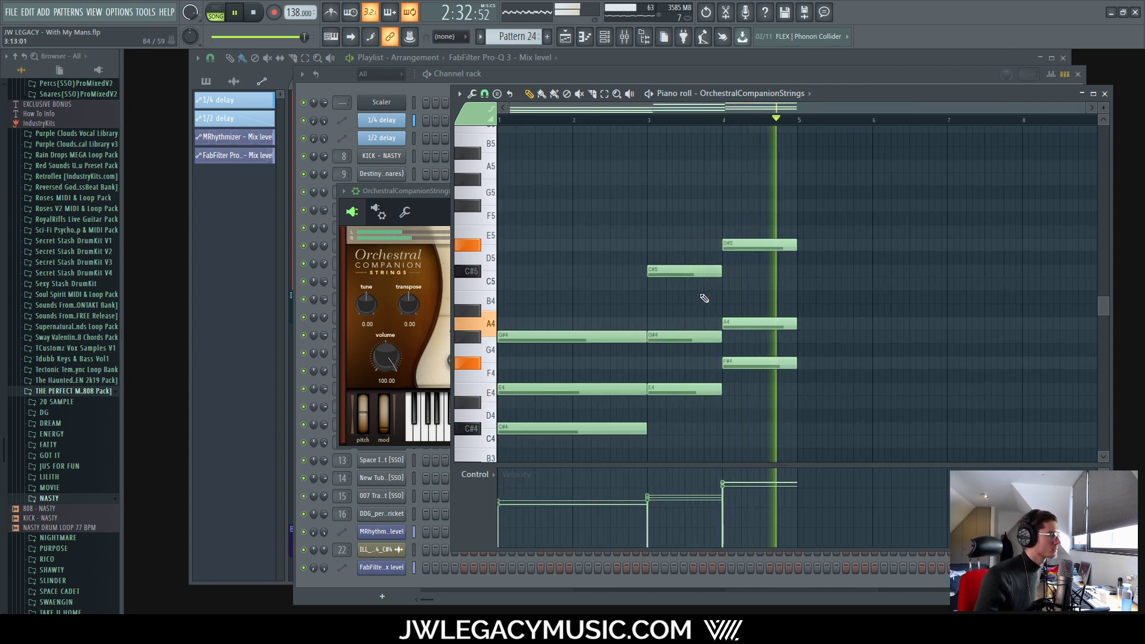
{"action": "left_click", "coordinate": [435, 208]}
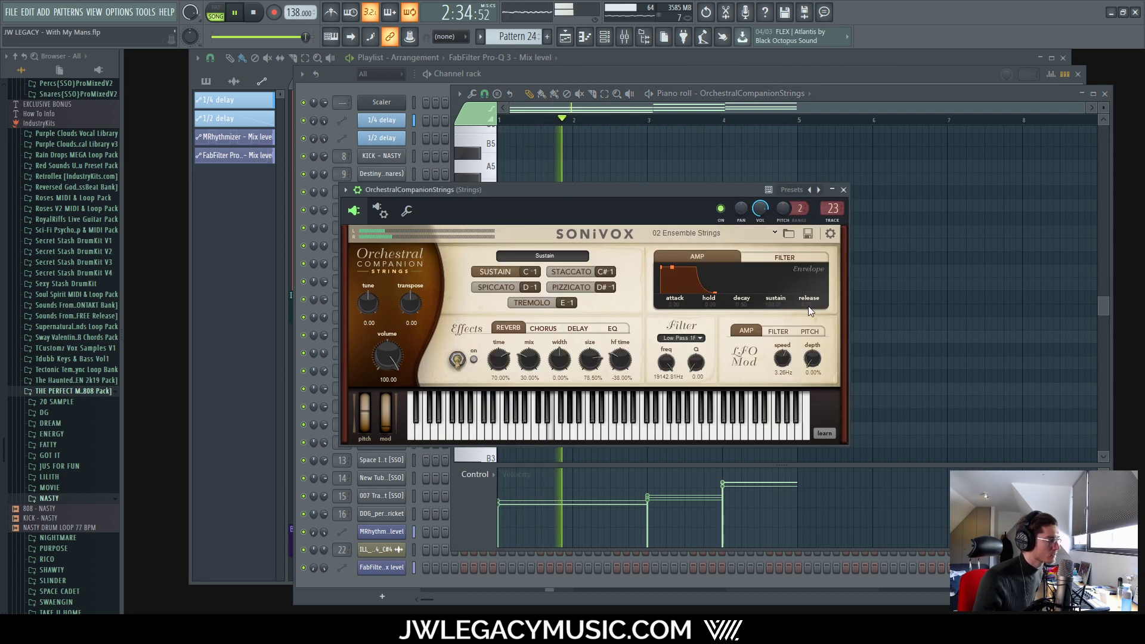
Step: Set the strings' amp envelope decay to 1.80 sec and reopen the Orchestral Companion Strings instrument
{"action": "left_click_drag", "start_coordinate": [811, 306], "coordinate": [817, 298]}
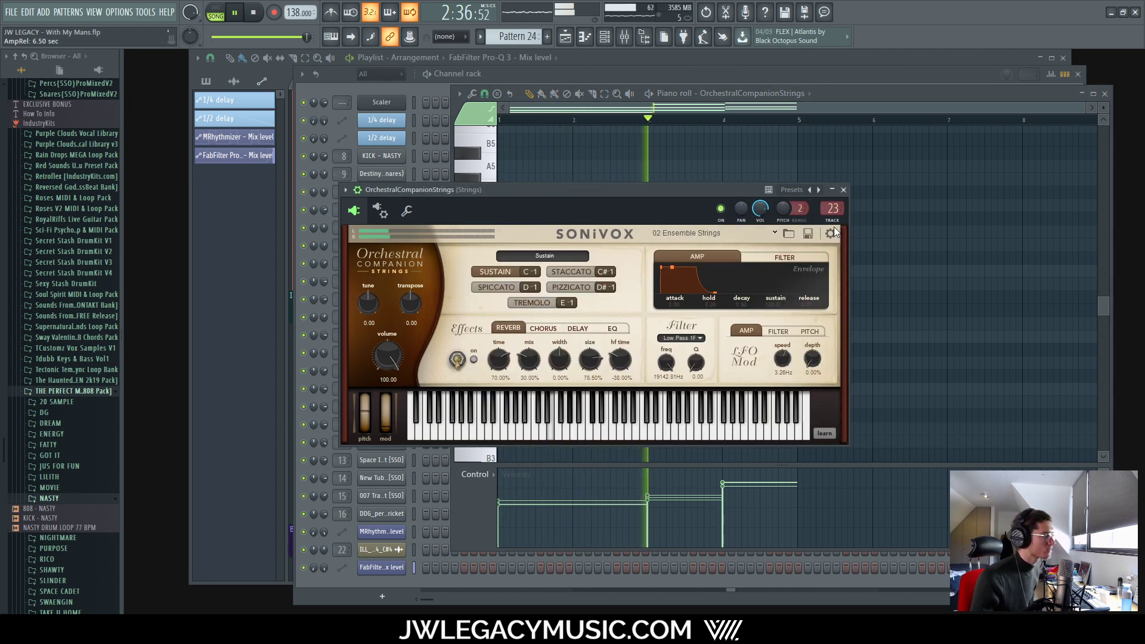
{"action": "left_click", "coordinate": [845, 190]}
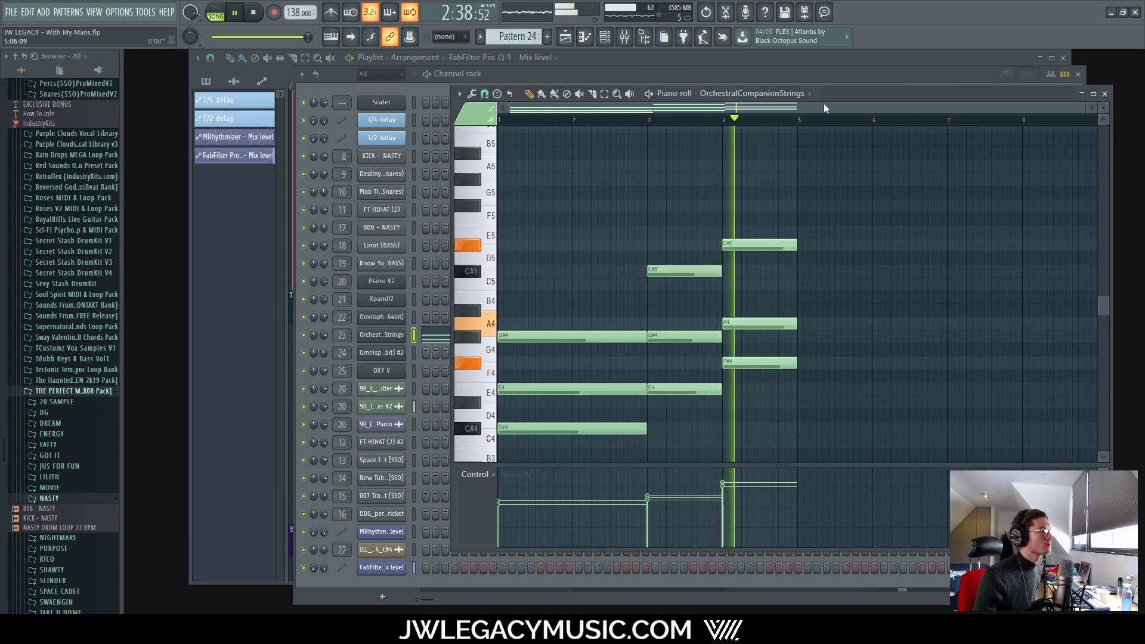
{"action": "left_click", "coordinate": [817, 72]}
{"action": "left_click", "coordinate": [403, 332]}
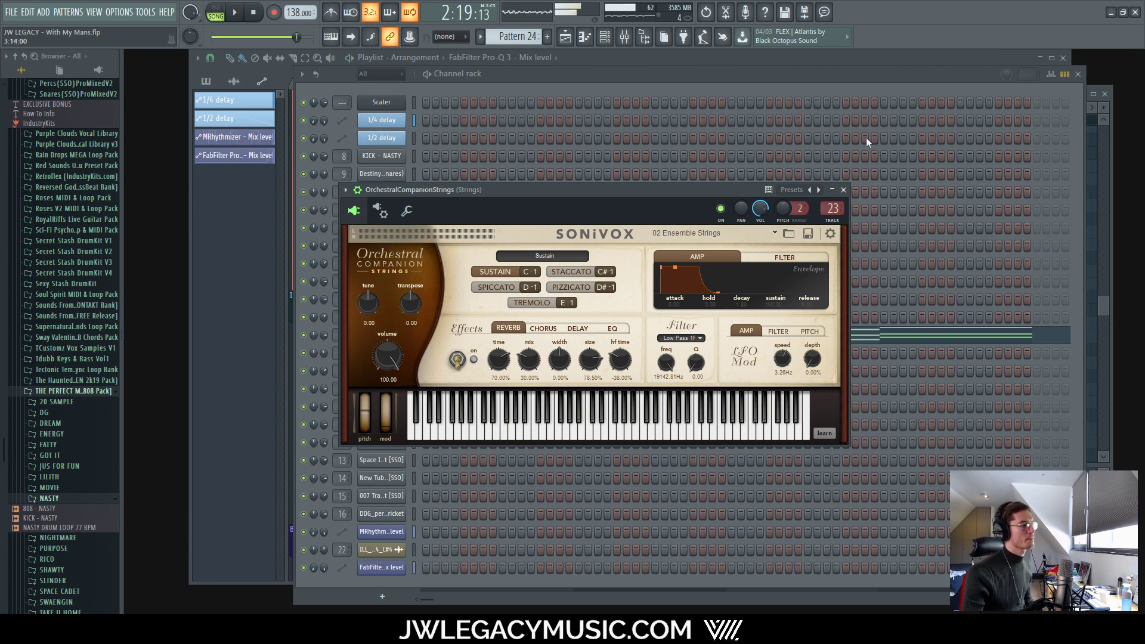
Step: Switch through the mixer and channel rack back to the arrangement playlist
{"action": "left_click", "coordinate": [623, 36]}
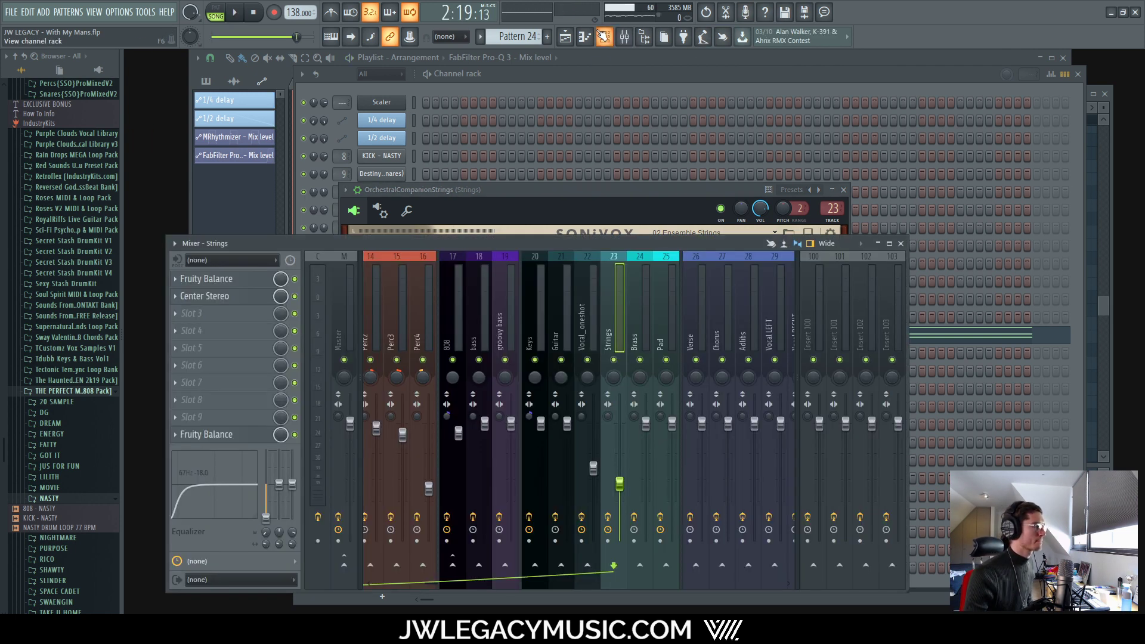
{"action": "left_click", "coordinate": [603, 36]}
{"action": "left_click", "coordinate": [564, 36]}
Step: Play the arrangement starting from bar 73
{"action": "scroll", "coordinate": [652, 97], "scroll_direction": "up", "scroll_amount": 5}
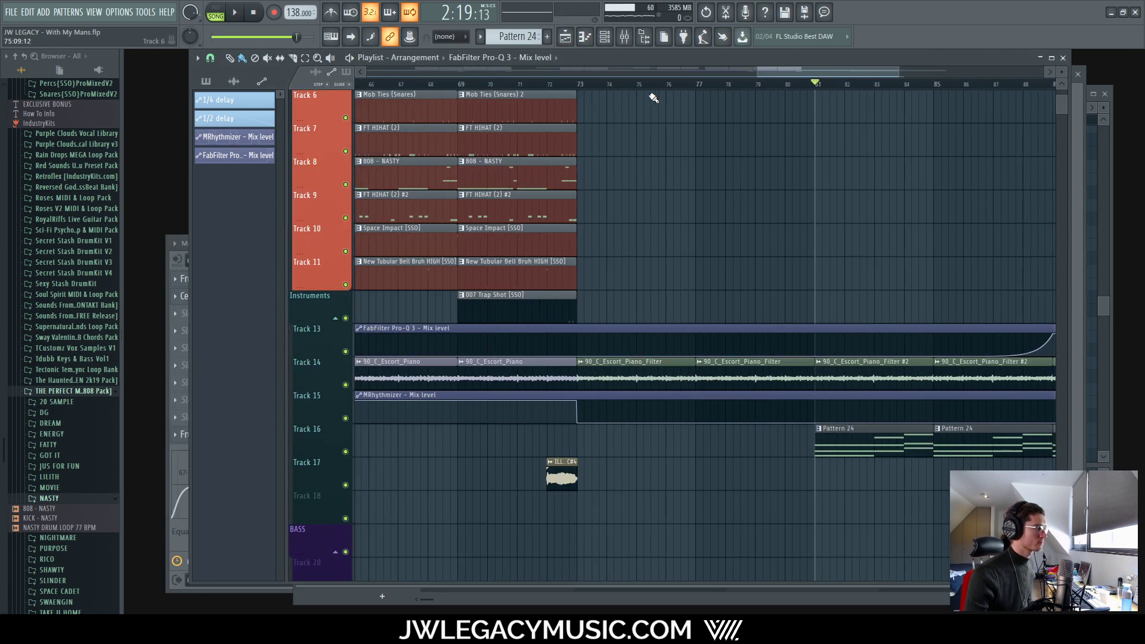
{"action": "left_click", "coordinate": [638, 85]}
{"action": "key", "text": "space"}
{"action": "scroll", "coordinate": [737, 184], "scroll_direction": "down", "scroll_amount": 6}
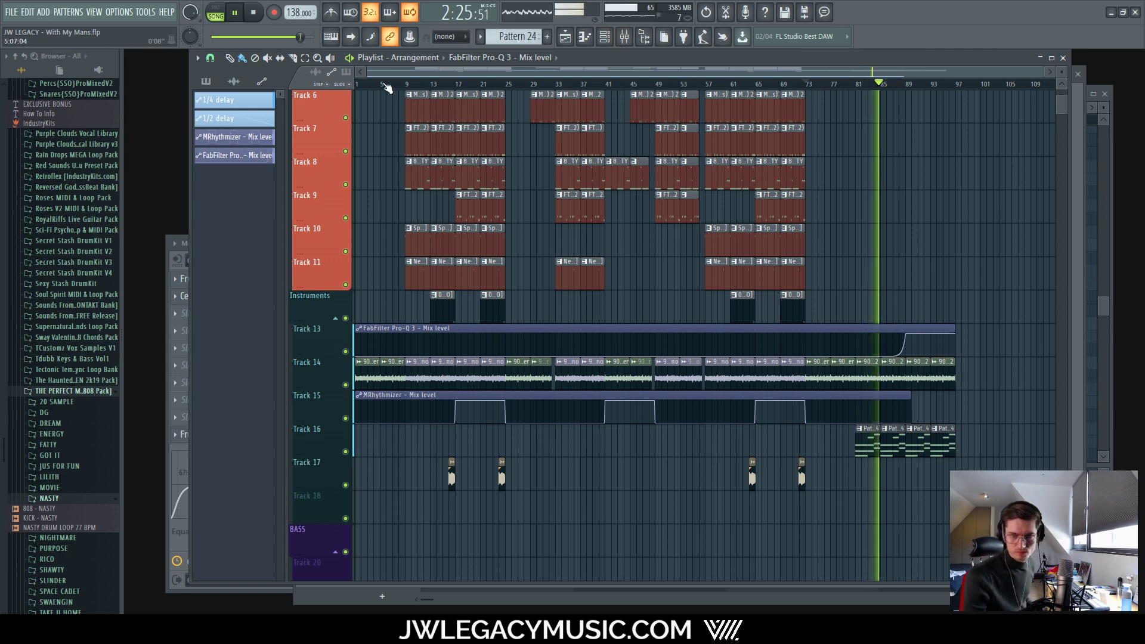
Step: Show the mixer, then reopen OrchestralCompanionStrings from the channel rack
{"action": "key", "text": "F9"}
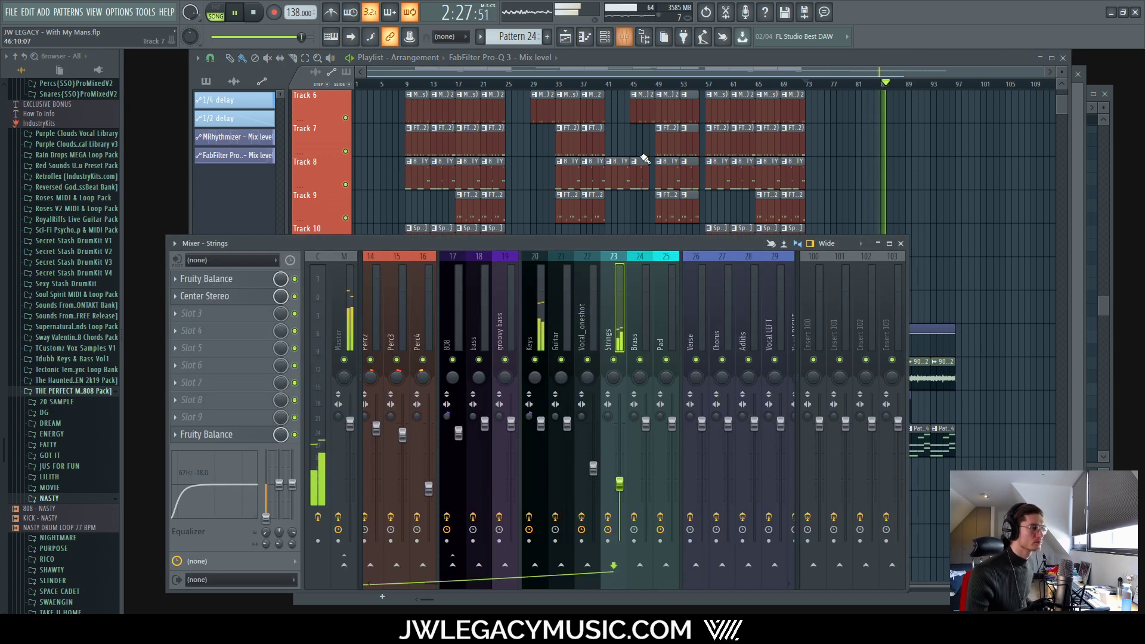
{"action": "left_click", "coordinate": [604, 38]}
{"action": "left_click", "coordinate": [388, 336]}
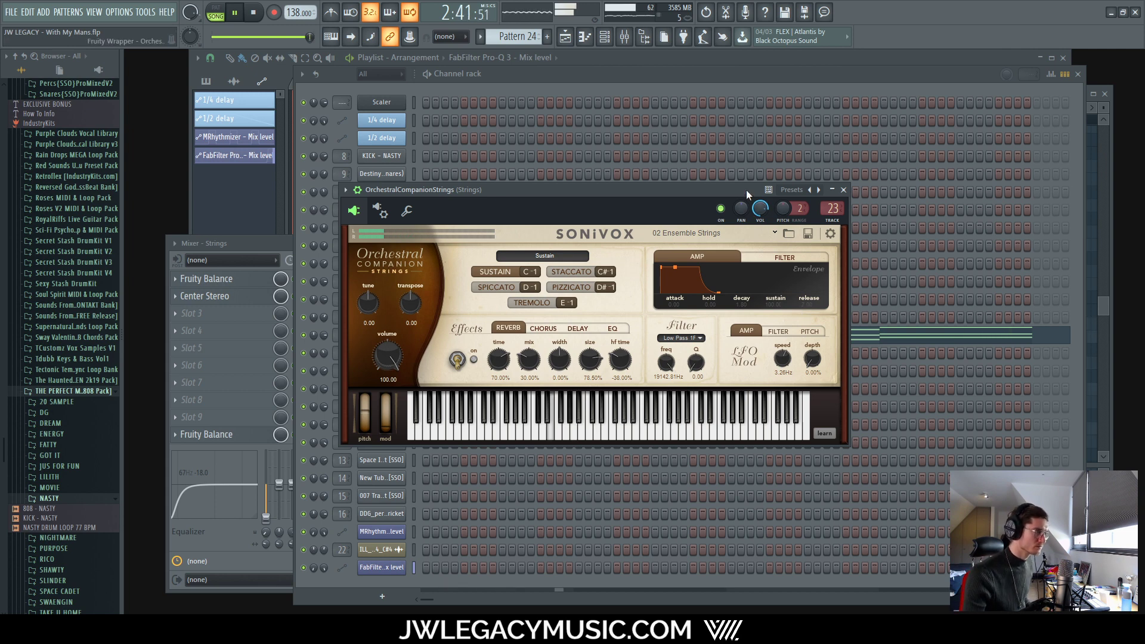
Step: Mark bars 84–96 in the playlist and open Pattern 24's string chords in the piano roll
{"action": "left_click", "coordinate": [778, 59]}
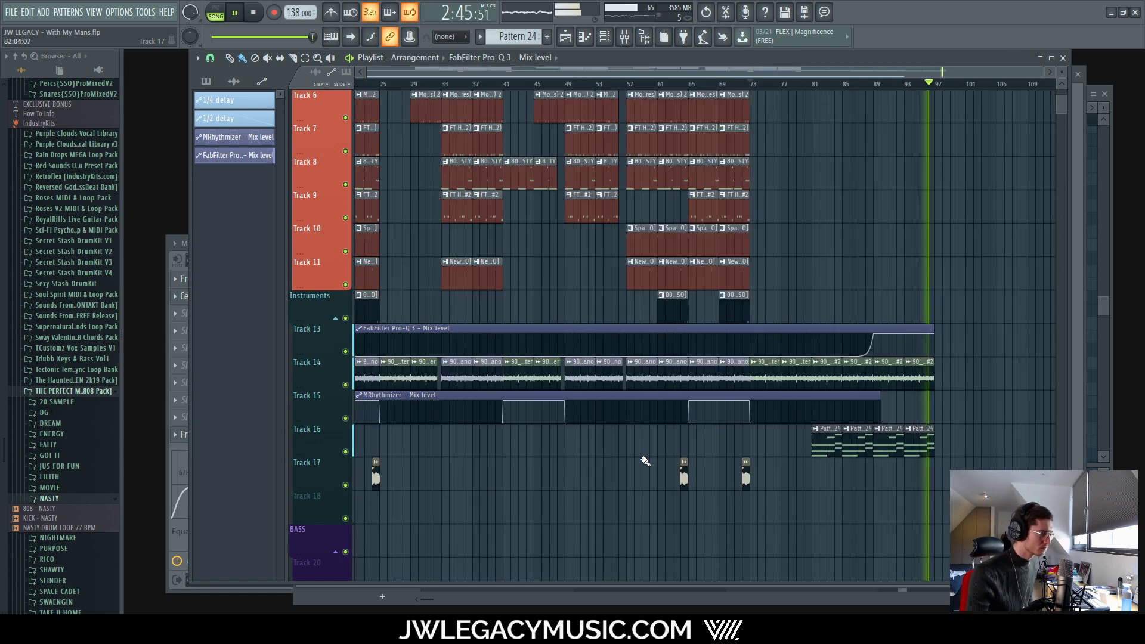
{"action": "left_click_drag", "start_coordinate": [866, 484], "coordinate": [421, 426]}
{"action": "double_click", "coordinate": [493, 429]}
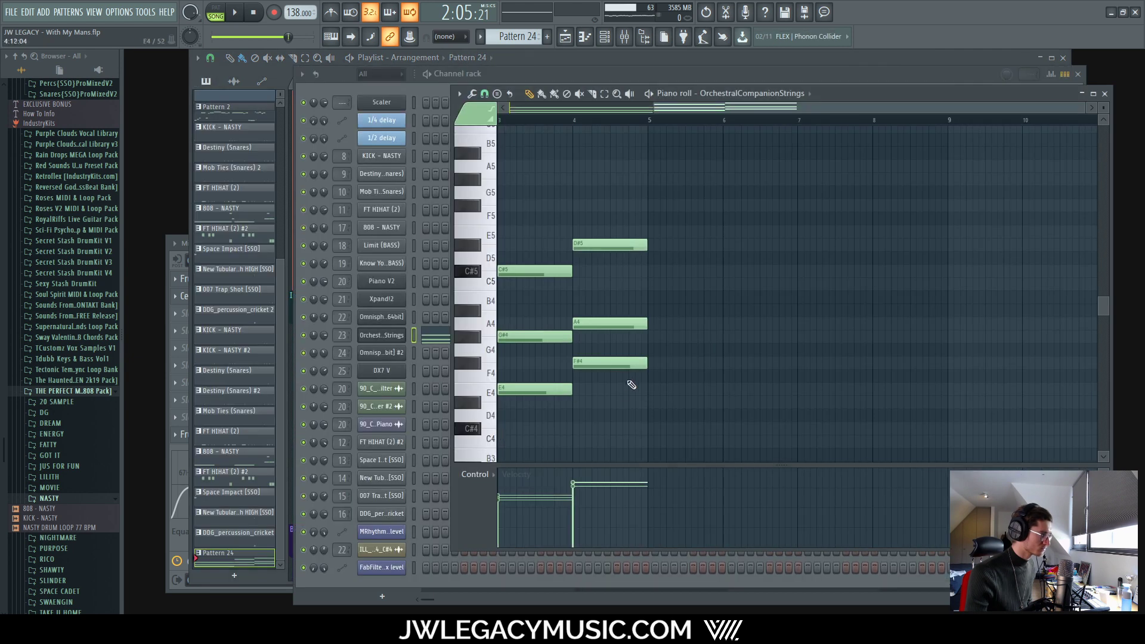
{"action": "left_click_drag", "start_coordinate": [657, 220], "coordinate": [600, 382]}
{"action": "scroll", "coordinate": [656, 369], "scroll_direction": "up", "scroll_amount": 4}
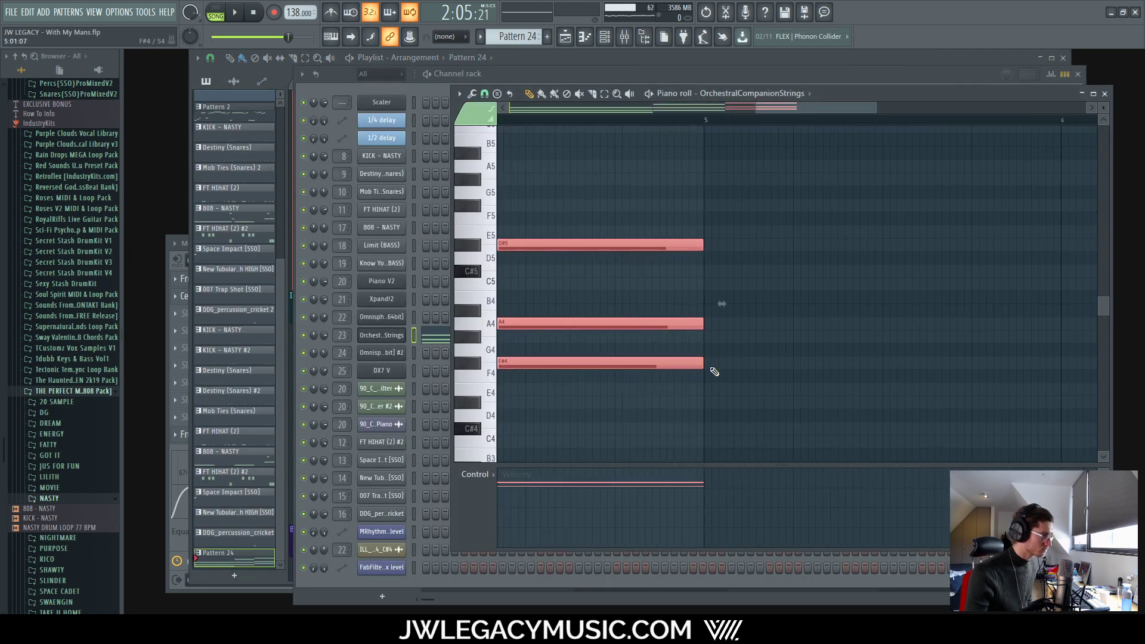
{"action": "scroll", "coordinate": [715, 367], "scroll_direction": "down", "scroll_amount": 5}
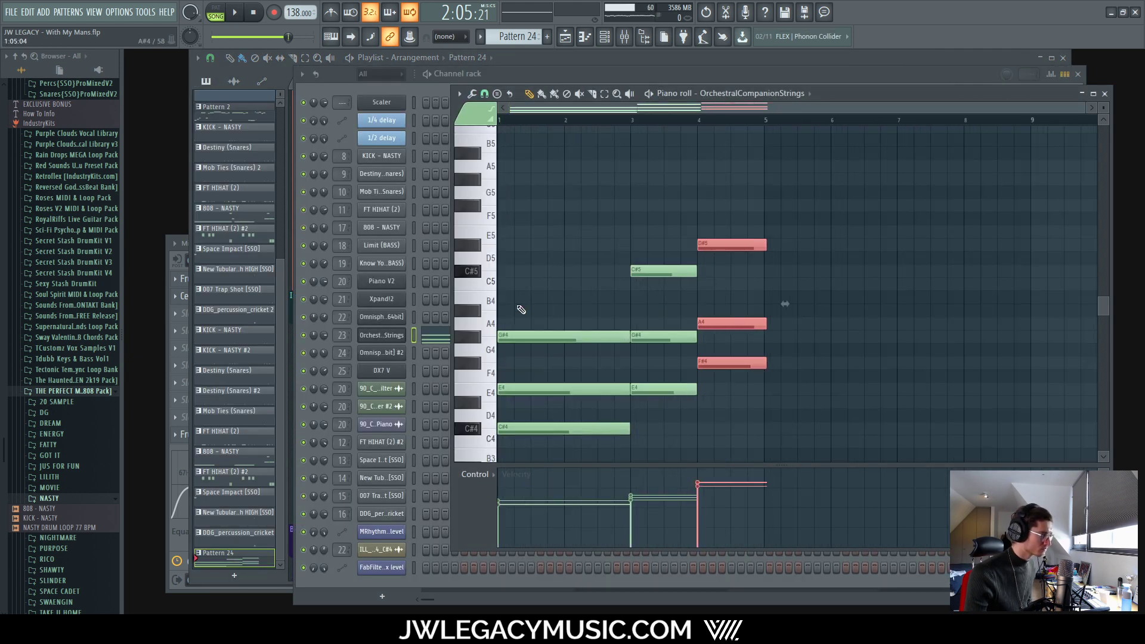
{"action": "left_click_drag", "start_coordinate": [516, 292], "coordinate": [499, 462]}
{"action": "scroll", "coordinate": [500, 420], "scroll_direction": "up", "scroll_amount": 5}
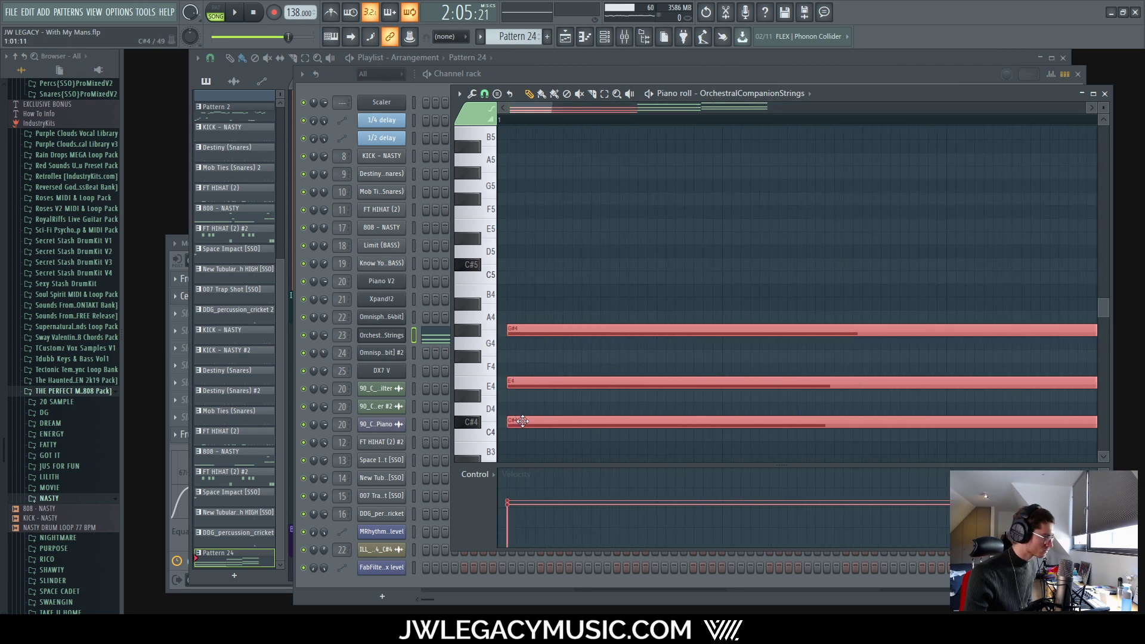
{"action": "scroll", "coordinate": [535, 417], "scroll_direction": "down", "scroll_amount": 3}
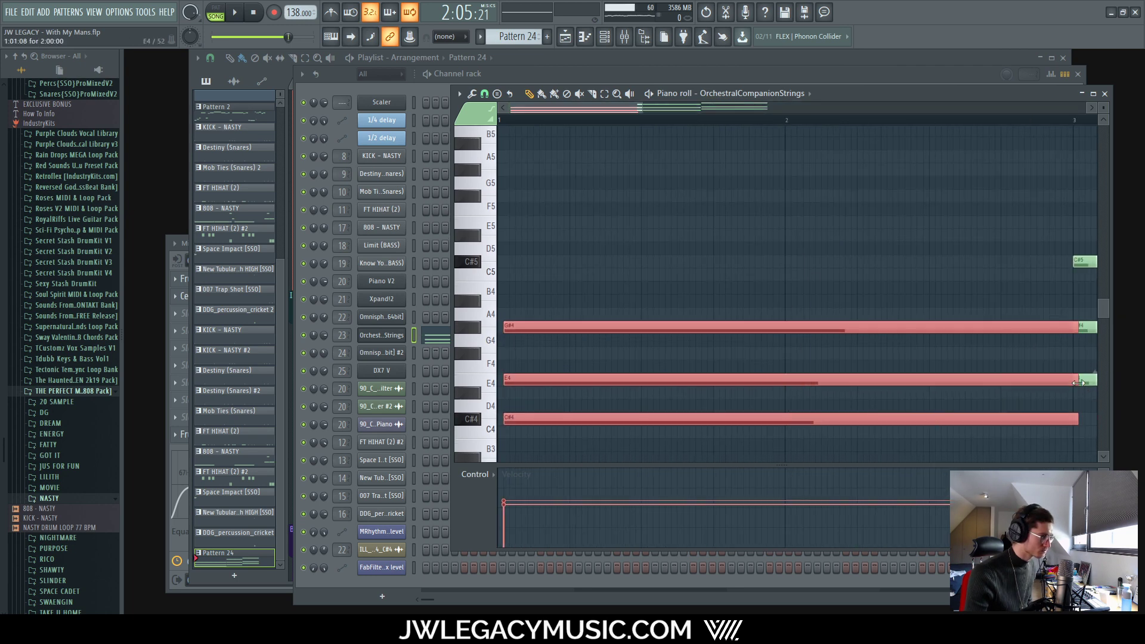
Step: Deselect the Pattern 24 clips, reopen the pattern, and select the first chord's three long notes
{"action": "left_click", "coordinate": [910, 64]}
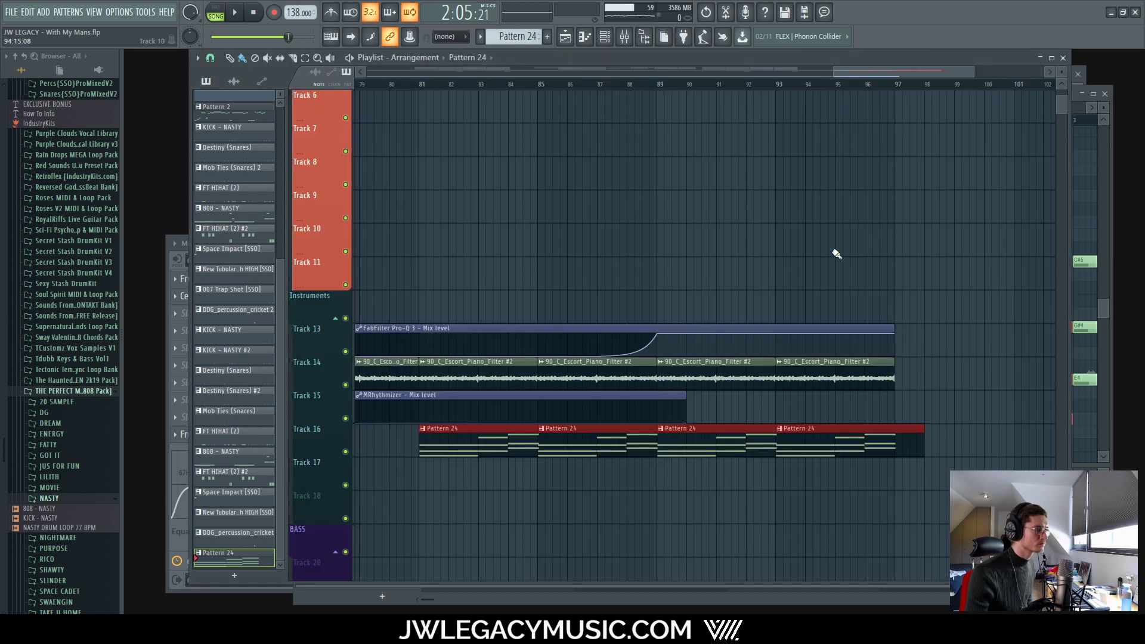
{"action": "scroll", "coordinate": [649, 494], "scroll_direction": "up", "scroll_amount": 4}
{"action": "left_click", "coordinate": [684, 508], "text": "ctrl"}
{"action": "scroll", "coordinate": [684, 507], "scroll_direction": "up", "scroll_amount": 4}
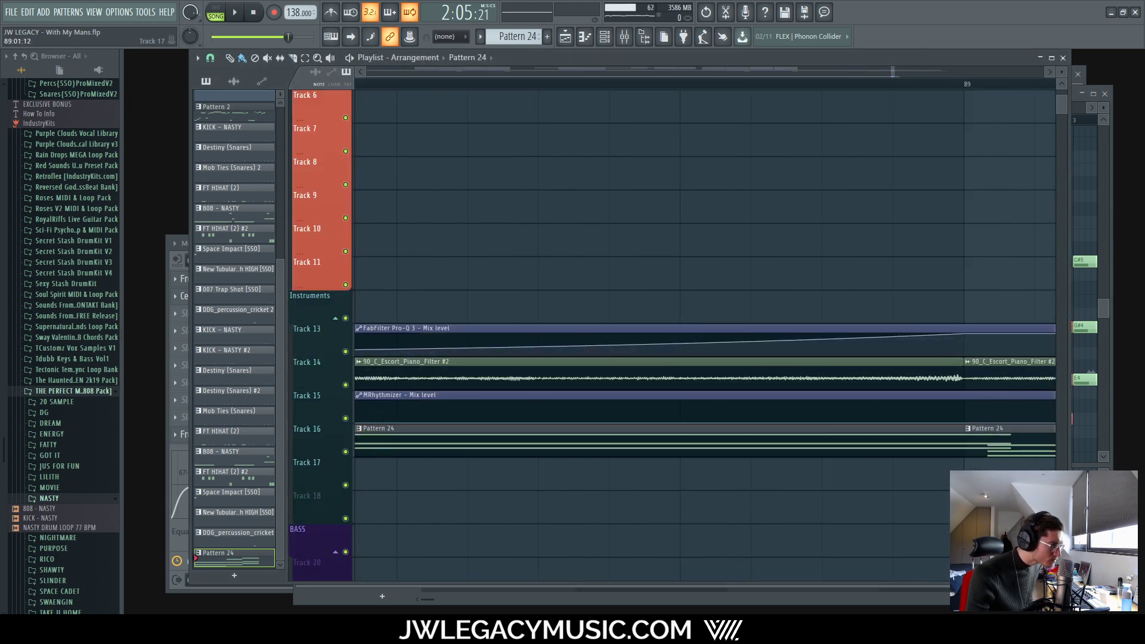
{"action": "scroll", "coordinate": [923, 470], "scroll_direction": "down", "scroll_amount": 4}
{"action": "scroll", "coordinate": [821, 455], "scroll_direction": "up", "scroll_amount": 4}
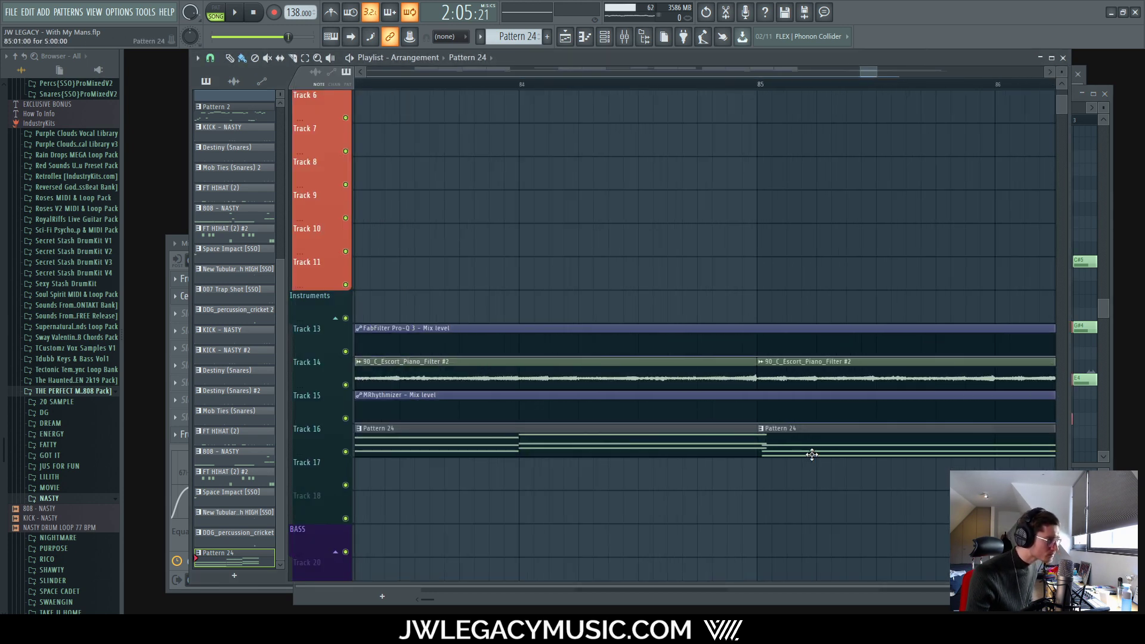
{"action": "double_click", "coordinate": [791, 428]}
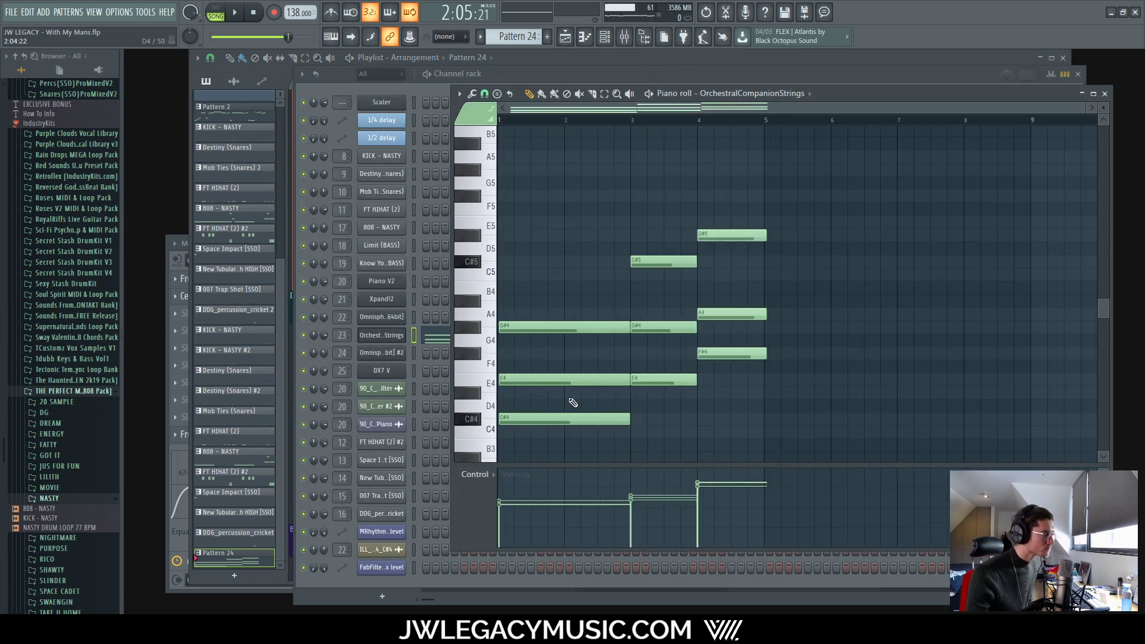
{"action": "left_click_drag", "start_coordinate": [572, 230], "coordinate": [548, 423]}
{"action": "scroll", "coordinate": [585, 406], "scroll_direction": "down", "scroll_amount": 5}
{"action": "scroll", "coordinate": [567, 406], "scroll_direction": "up", "scroll_amount": 1}
{"action": "scroll", "coordinate": [555, 406], "scroll_direction": "up", "scroll_amount": 3}
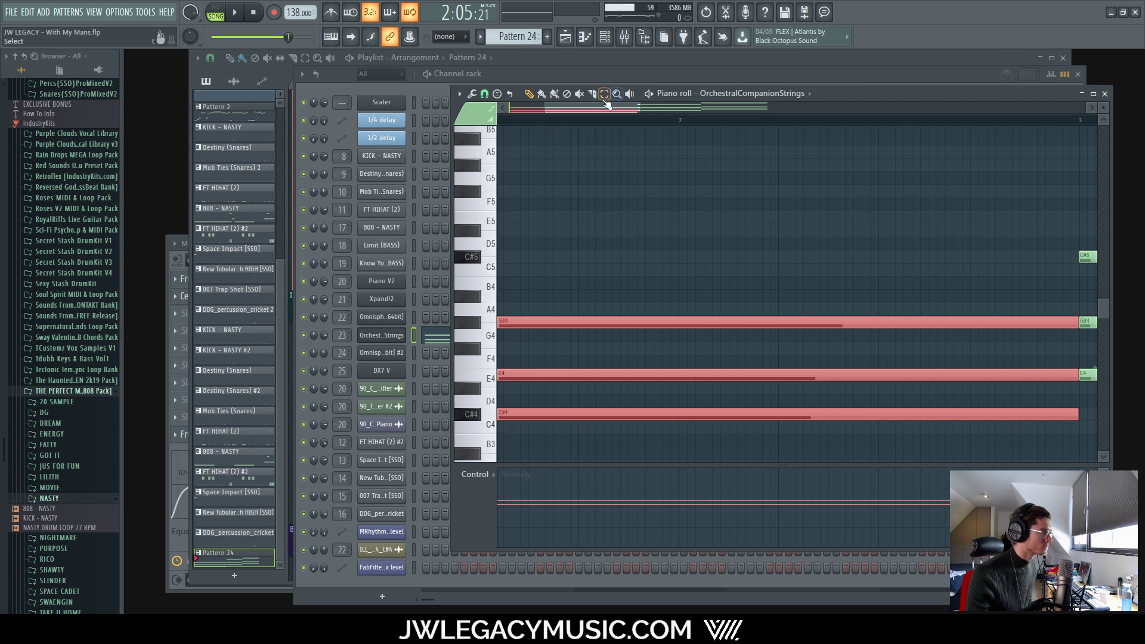
Step: Resize the opening G#4, E4 and C#4 chord notes to their new length
{"action": "left_click_drag", "start_coordinate": [604, 107], "coordinate": [551, 110]}
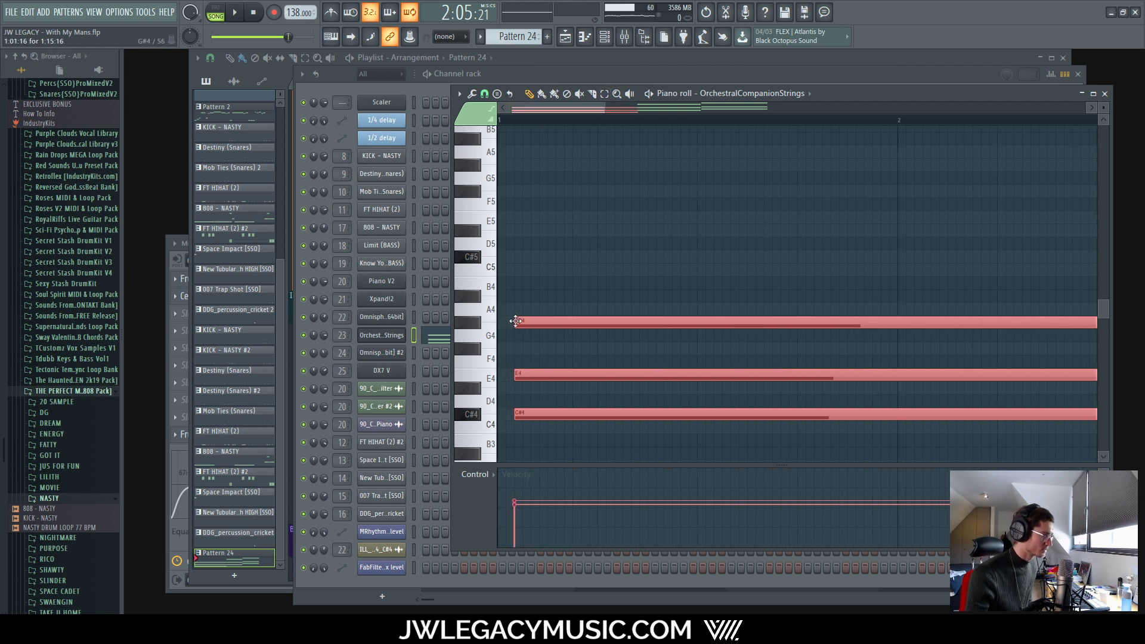
{"action": "scroll", "coordinate": [517, 329], "scroll_direction": "down", "scroll_amount": 3}
{"action": "scroll", "coordinate": [521, 338], "scroll_direction": "up", "scroll_amount": 2}
{"action": "scroll", "coordinate": [974, 345], "scroll_direction": "down", "scroll_amount": 3}
{"action": "scroll", "coordinate": [983, 345], "scroll_direction": "up", "scroll_amount": 4}
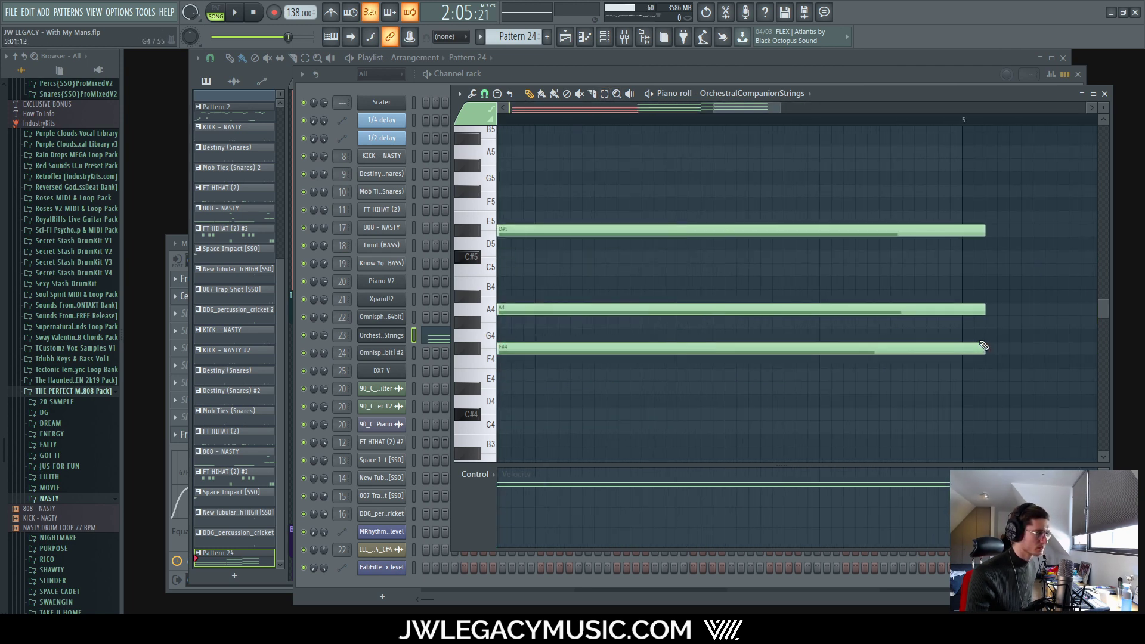
{"action": "scroll", "coordinate": [981, 340], "scroll_direction": "up", "scroll_amount": 3}
{"action": "scroll", "coordinate": [972, 338], "scroll_direction": "down", "scroll_amount": 6}
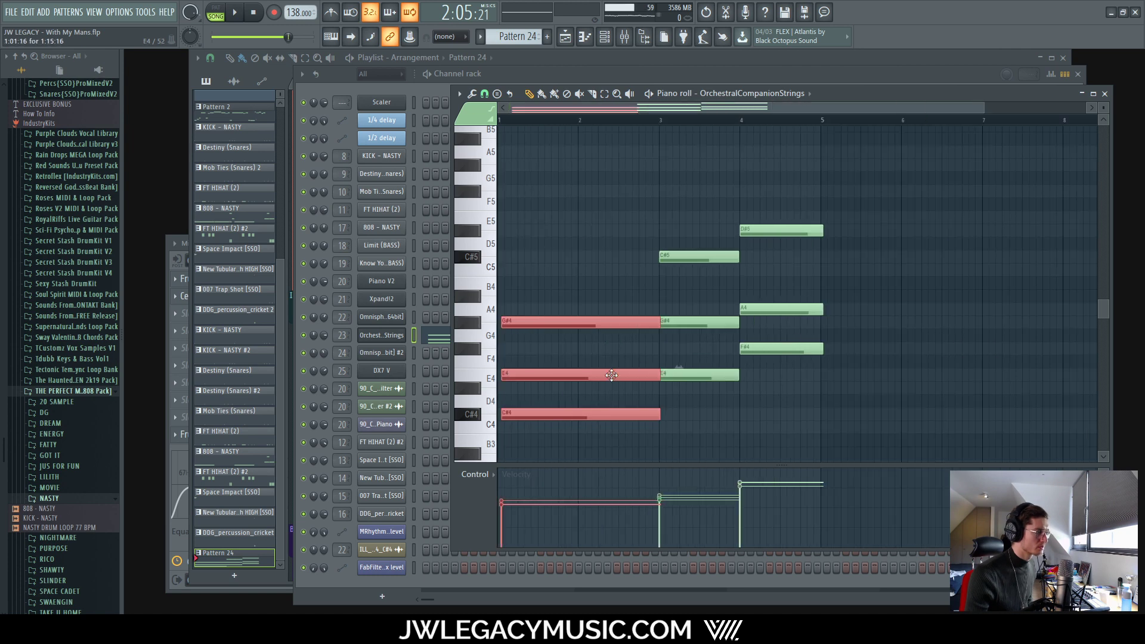
{"action": "scroll", "coordinate": [507, 401], "scroll_direction": "up", "scroll_amount": 4}
{"action": "left_click_drag", "start_coordinate": [548, 110], "coordinate": [313, 114]}
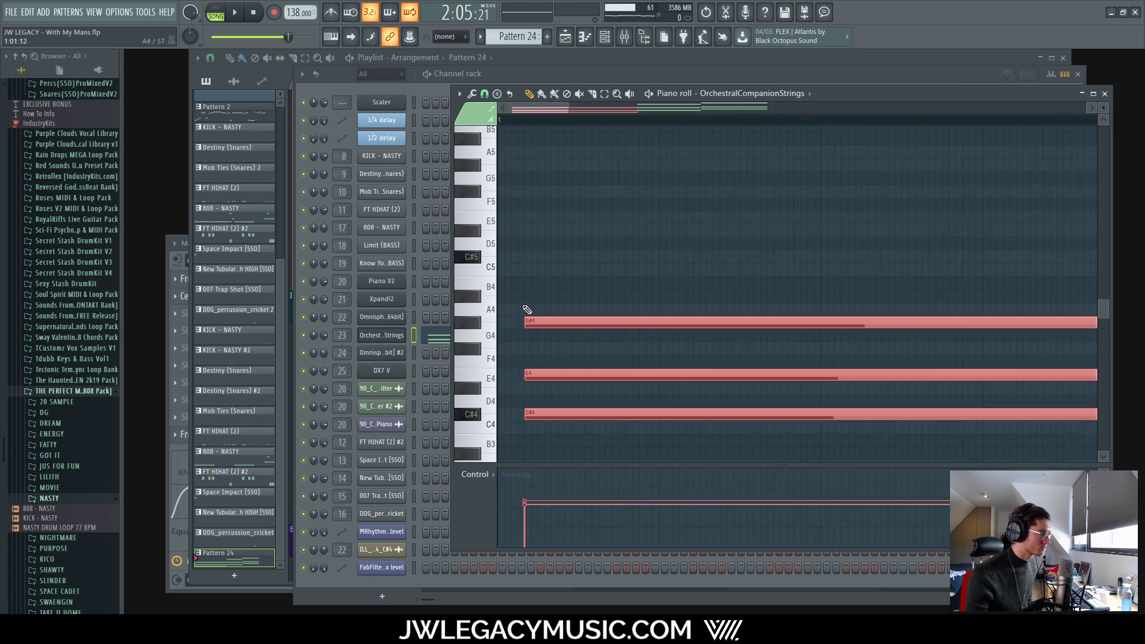
{"action": "scroll", "coordinate": [715, 358], "scroll_direction": "down", "scroll_amount": 3}
{"action": "left_click_drag", "start_coordinate": [763, 372], "coordinate": [743, 373]}
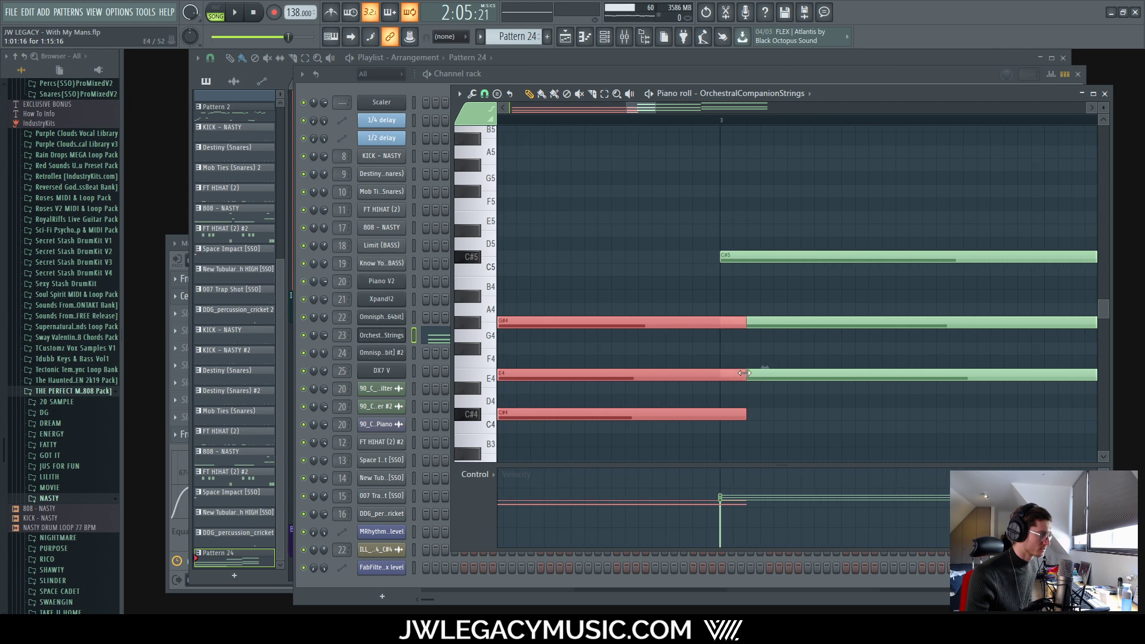
{"action": "scroll", "coordinate": [763, 419], "scroll_direction": "down", "scroll_amount": 5}
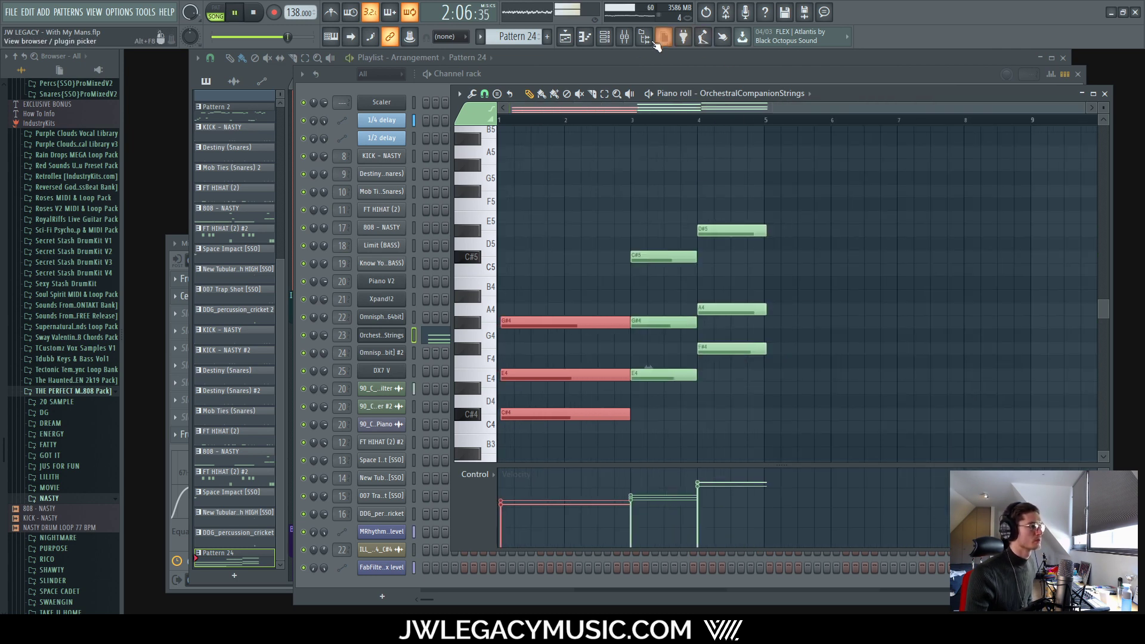
Step: Return to the playlist and listen to the song through the Pattern 24 clips on Track 16
{"action": "left_click", "coordinate": [604, 36]}
{"action": "left_click", "coordinate": [565, 37]}
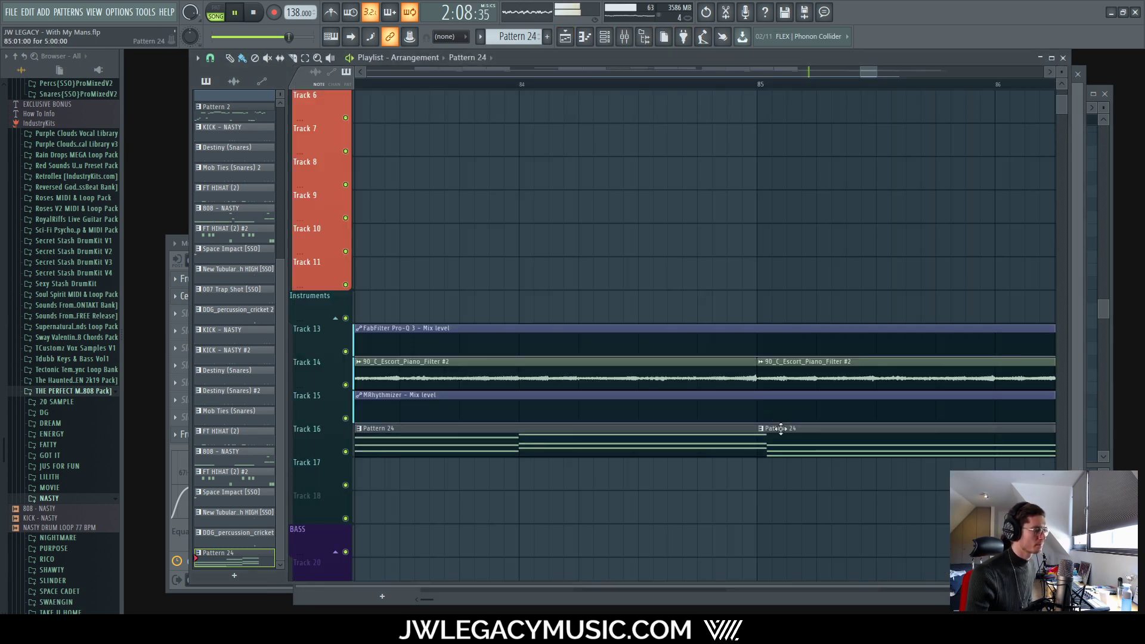
{"action": "scroll", "coordinate": [613, 470], "scroll_direction": "down", "scroll_amount": 5}
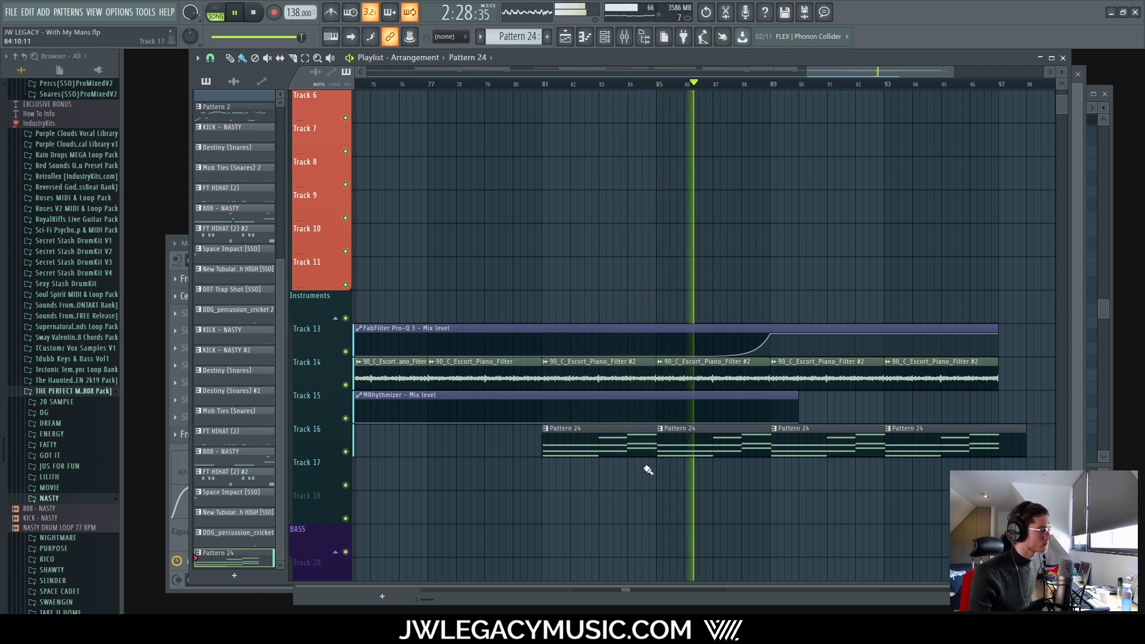
{"action": "scroll", "coordinate": [648, 470], "scroll_direction": "up", "scroll_amount": 4}
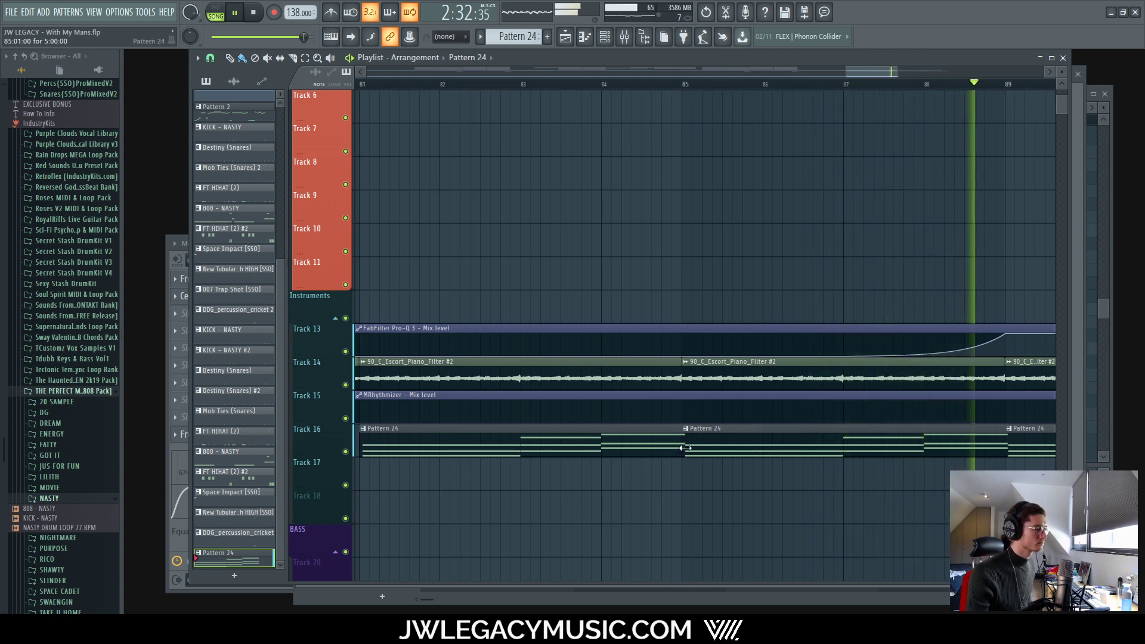
Step: Stop the song, reopen Pattern 24, and select the bar-2 and bar-3 string chords
{"action": "key", "text": "space"}
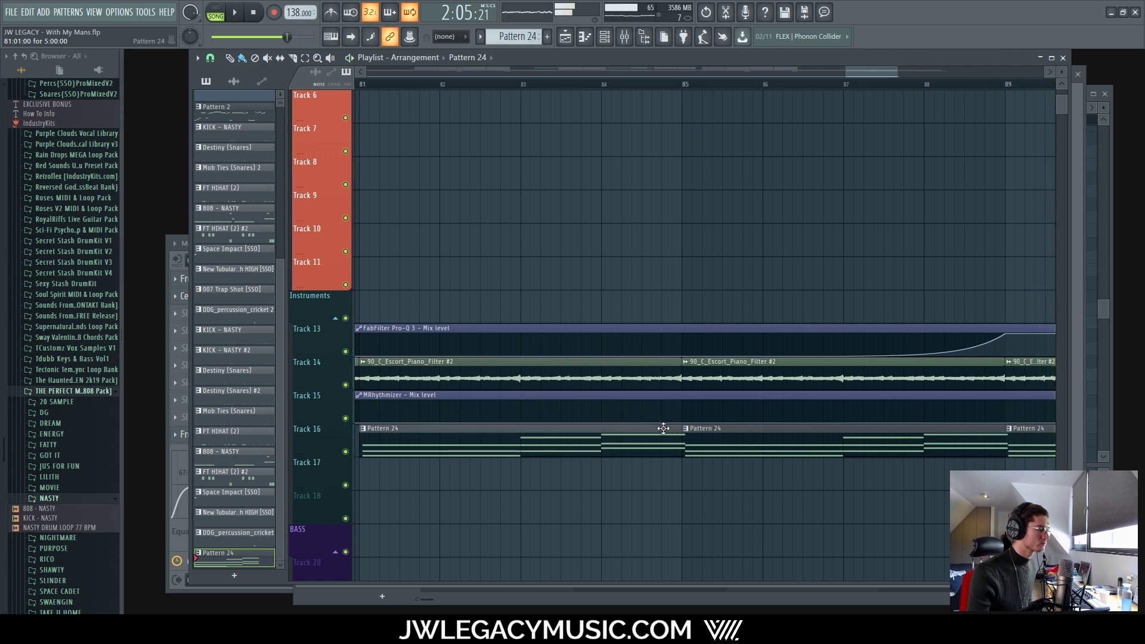
{"action": "double_click", "coordinate": [663, 428]}
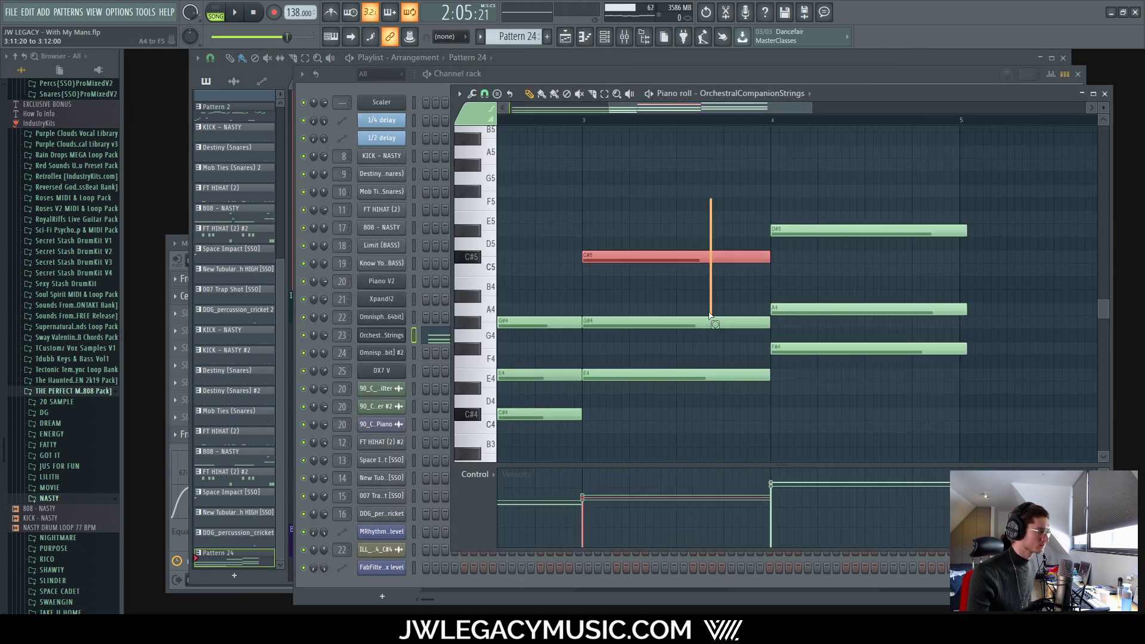
{"action": "left_click_drag", "start_coordinate": [711, 315], "coordinate": [584, 396]}
{"action": "left_click_drag", "start_coordinate": [571, 299], "coordinate": [573, 451]}
{"action": "scroll", "coordinate": [584, 410], "scroll_direction": "up", "scroll_amount": 3}
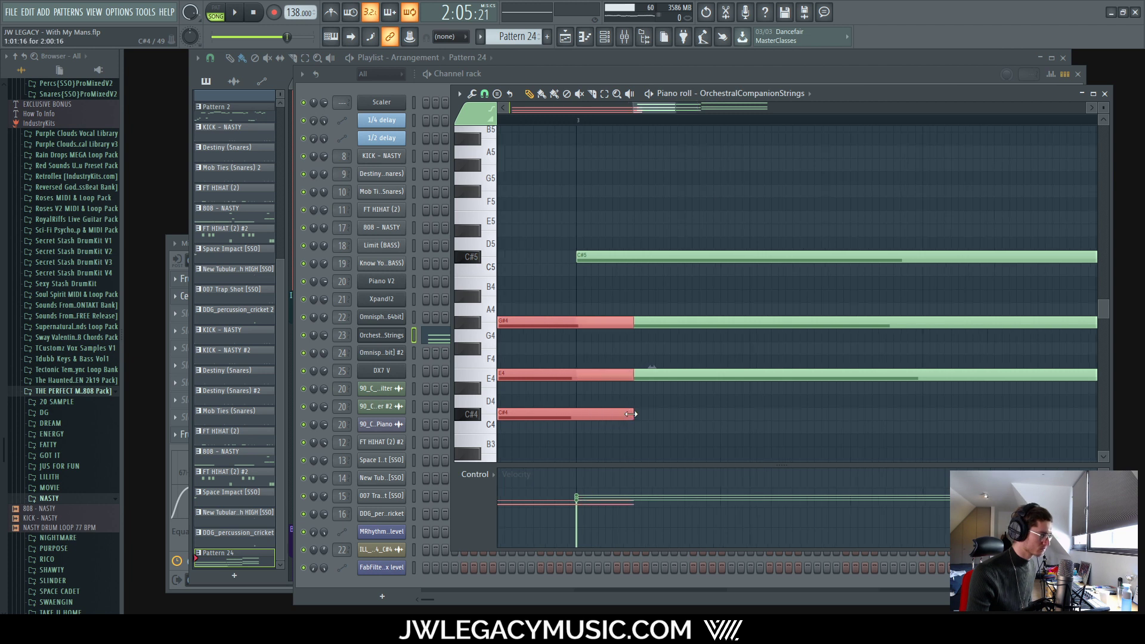
{"action": "scroll", "coordinate": [630, 414], "scroll_direction": "up", "scroll_amount": 2}
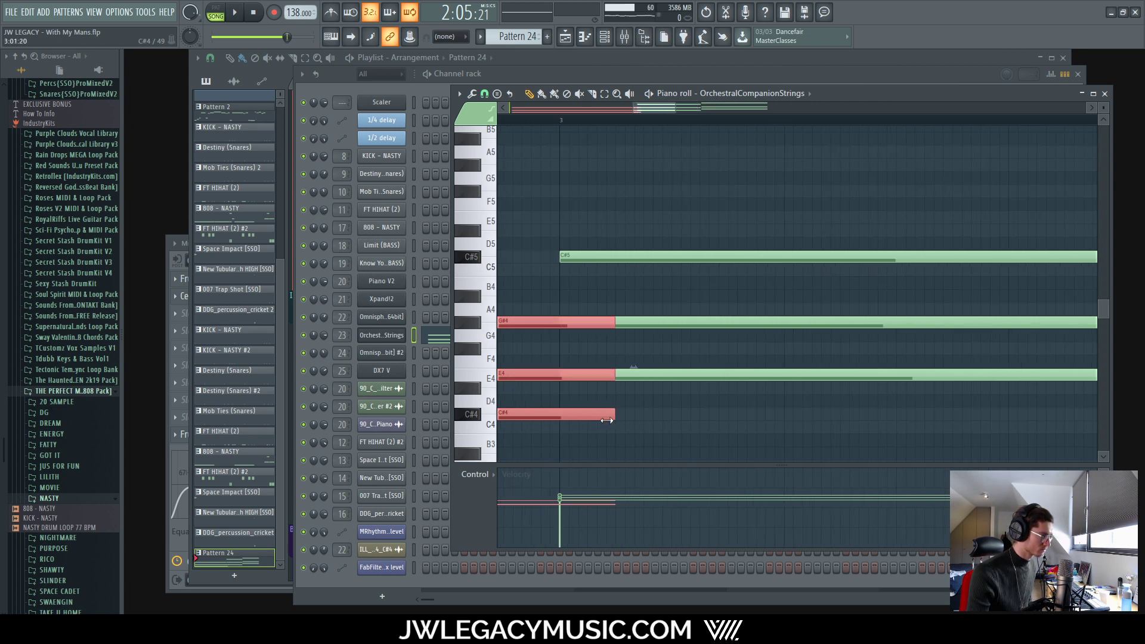
{"action": "left_click_drag", "start_coordinate": [662, 231], "coordinate": [645, 402]}
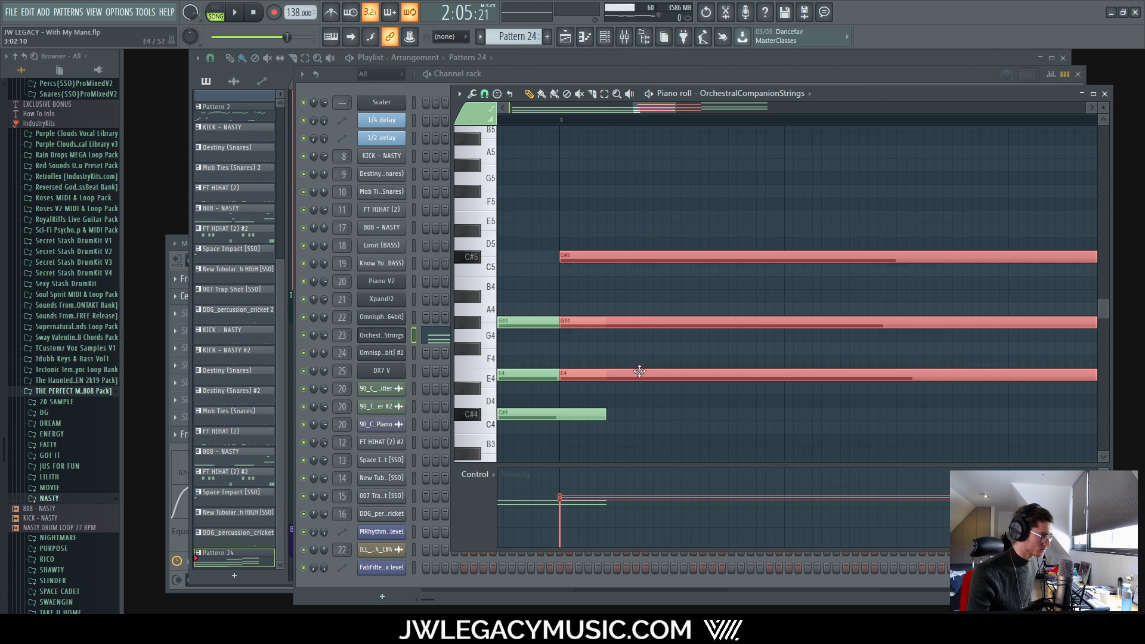
{"action": "scroll", "coordinate": [673, 369], "scroll_direction": "down", "scroll_amount": 3}
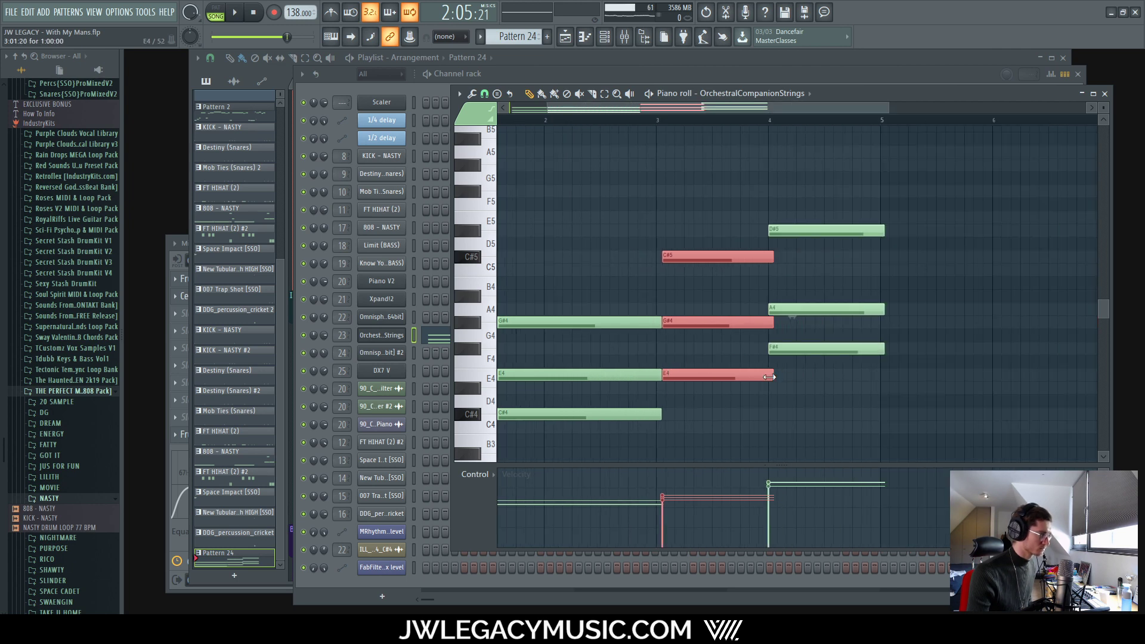
{"action": "scroll", "coordinate": [766, 381], "scroll_direction": "up", "scroll_amount": 3}
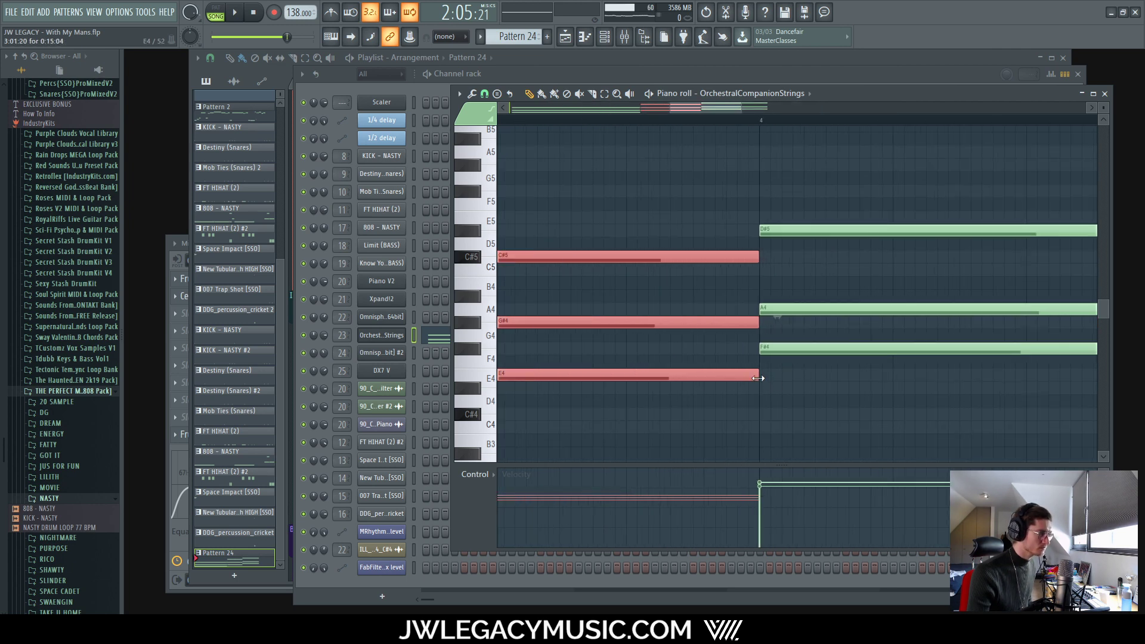
Step: Play the Pattern 24 string chords to hear them
{"action": "key", "text": "space"}
{"action": "scroll", "coordinate": [757, 382], "scroll_direction": "down", "scroll_amount": 4}
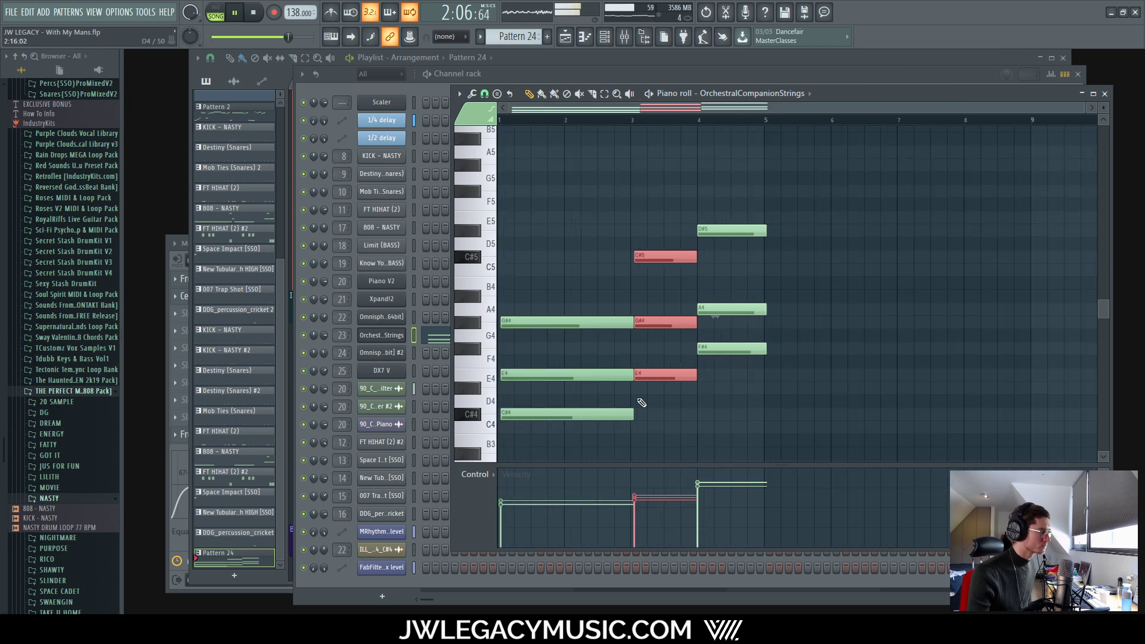
{"action": "scroll", "coordinate": [769, 370], "scroll_direction": "up", "scroll_amount": 4}
{"action": "scroll", "coordinate": [766, 371], "scroll_direction": "down", "scroll_amount": 4}
{"action": "scroll", "coordinate": [749, 387], "scroll_direction": "up", "scroll_amount": 4}
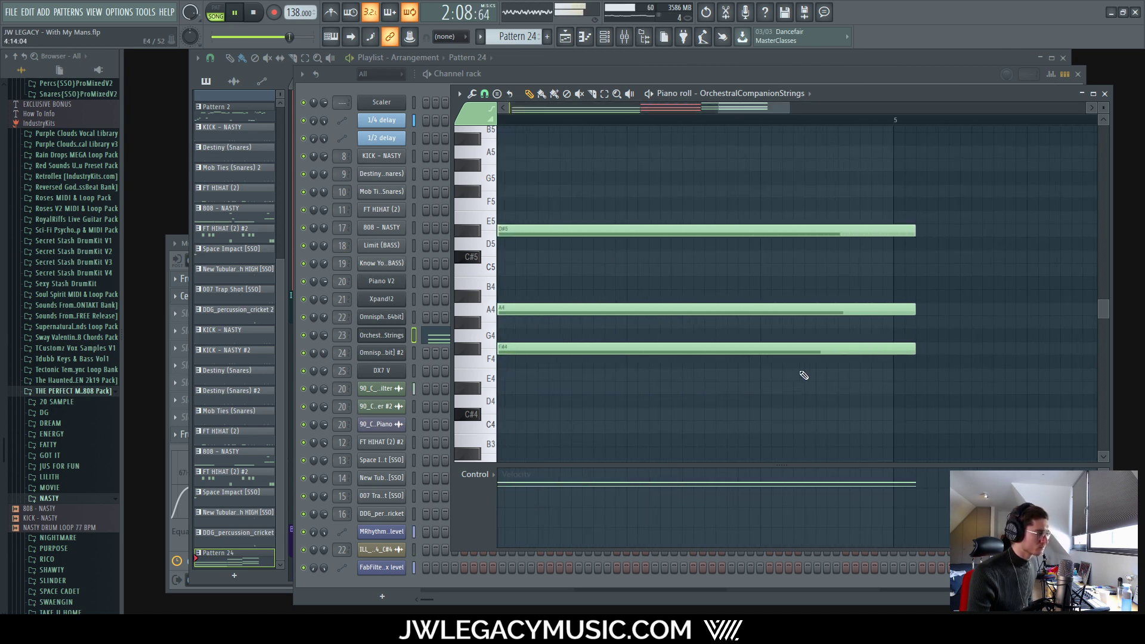
{"action": "scroll", "coordinate": [741, 357], "scroll_direction": "down", "scroll_amount": 4}
{"action": "scroll", "coordinate": [529, 370], "scroll_direction": "up", "scroll_amount": 4}
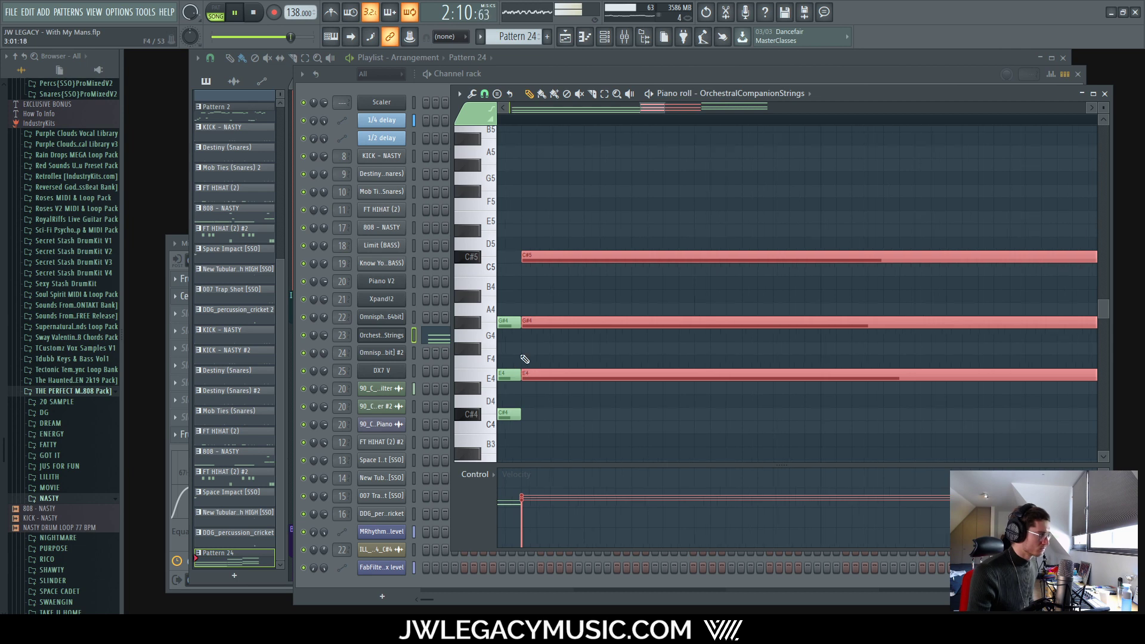
{"action": "left_click_drag", "start_coordinate": [655, 109], "coordinate": [646, 110]}
{"action": "scroll", "coordinate": [732, 325], "scroll_direction": "down", "scroll_amount": 4}
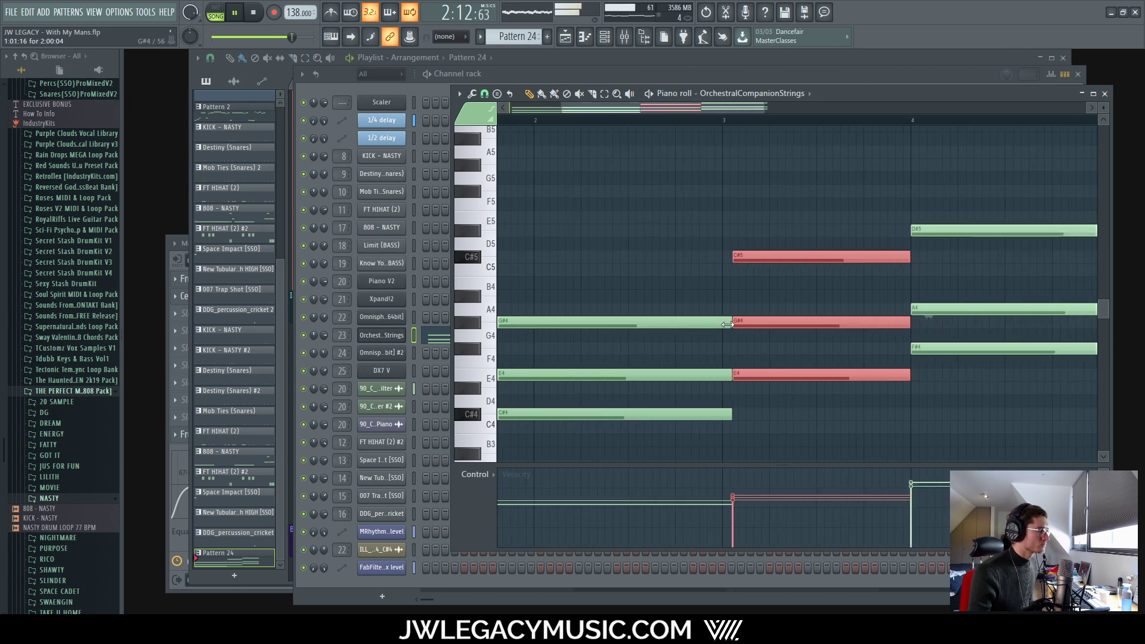
{"action": "scroll", "coordinate": [732, 325], "scroll_direction": "up", "scroll_amount": 3}
Step: Select the G#4–E4–C#4 and C#5–G#4–E4 chords and restart playback to audition them
{"action": "left_click_drag", "start_coordinate": [681, 296], "coordinate": [689, 444]}
{"action": "left_click_drag", "start_coordinate": [721, 189], "coordinate": [744, 397]}
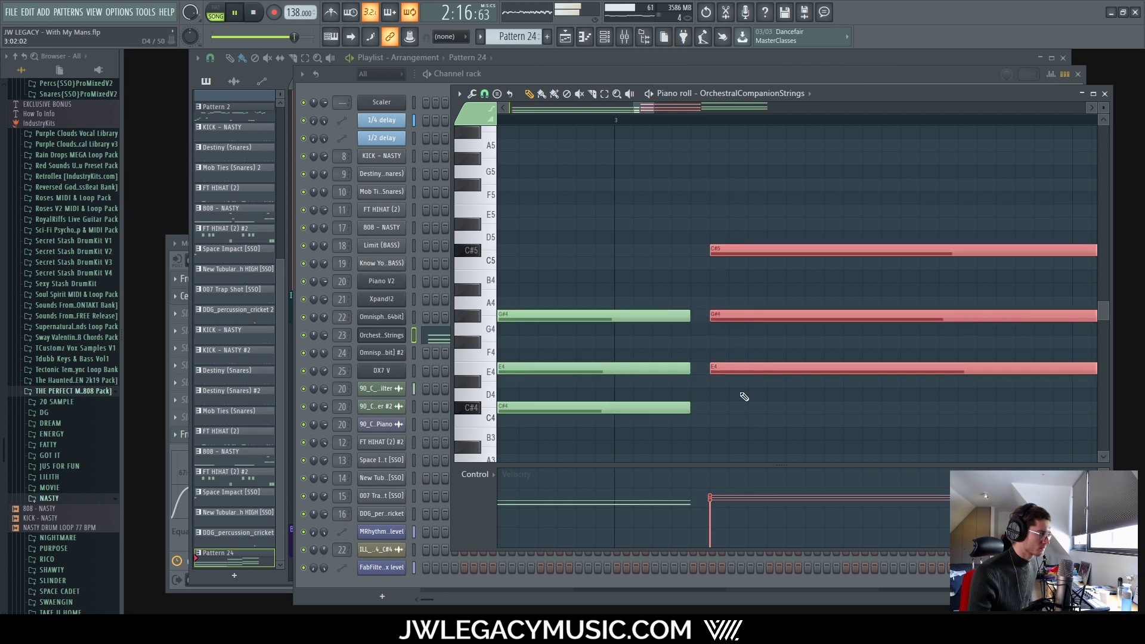
{"action": "scroll", "coordinate": [732, 367], "scroll_direction": "down", "scroll_amount": 4}
{"action": "scroll", "coordinate": [761, 320], "scroll_direction": "up", "scroll_amount": 5}
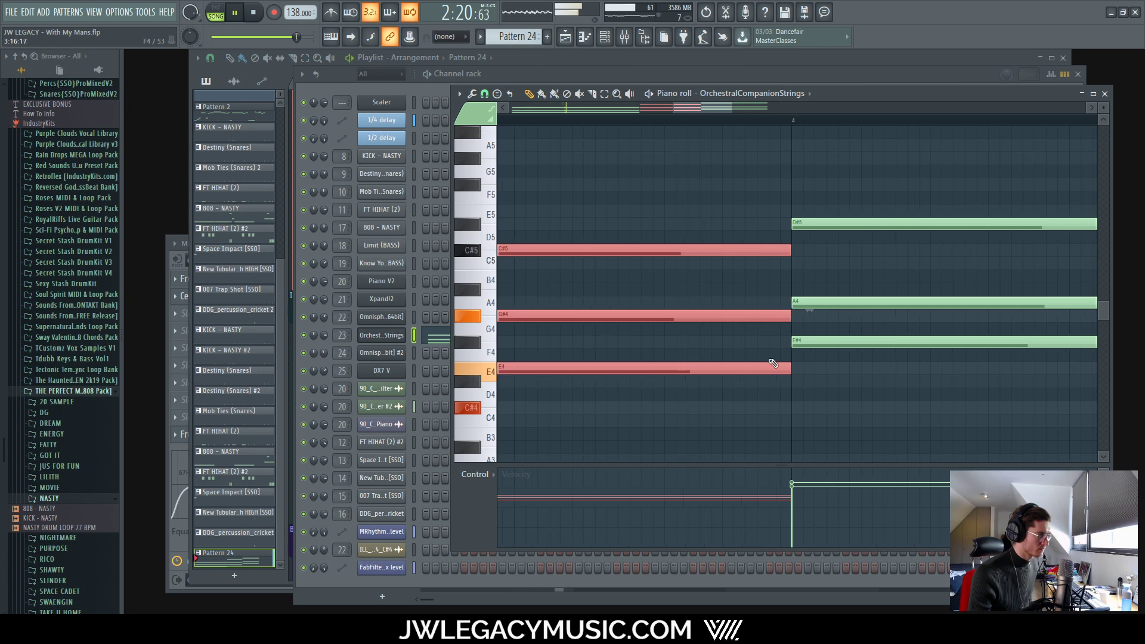
{"action": "scroll", "coordinate": [769, 370], "scroll_direction": "down", "scroll_amount": 5}
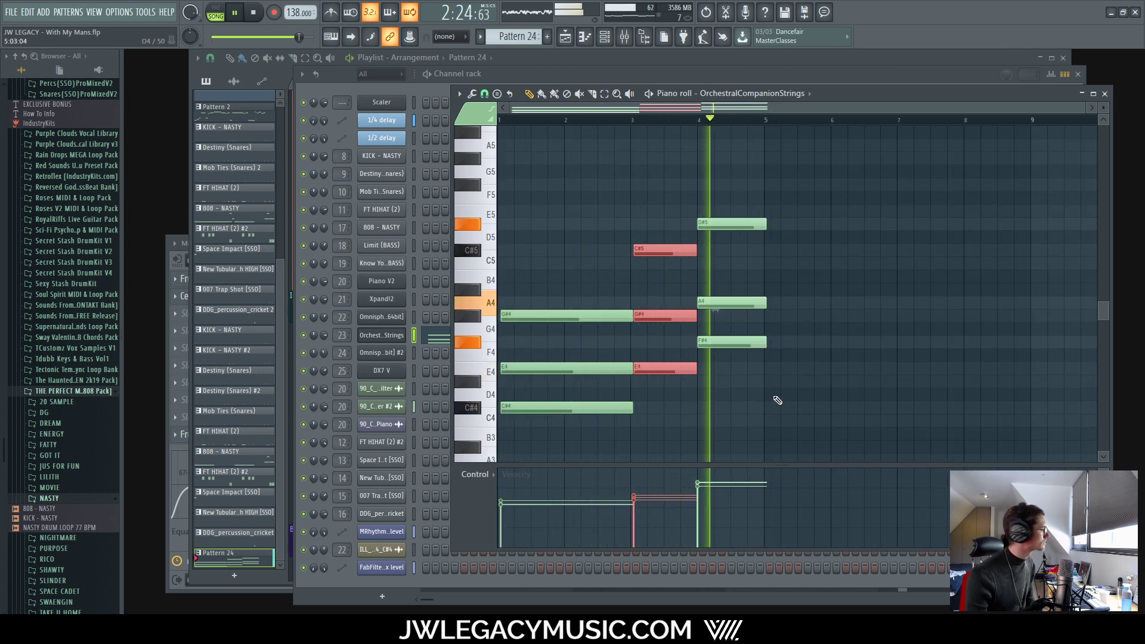
{"action": "scroll", "coordinate": [626, 320], "scroll_direction": "up", "scroll_amount": 5}
{"action": "scroll", "coordinate": [619, 284], "scroll_direction": "down", "scroll_amount": 2}
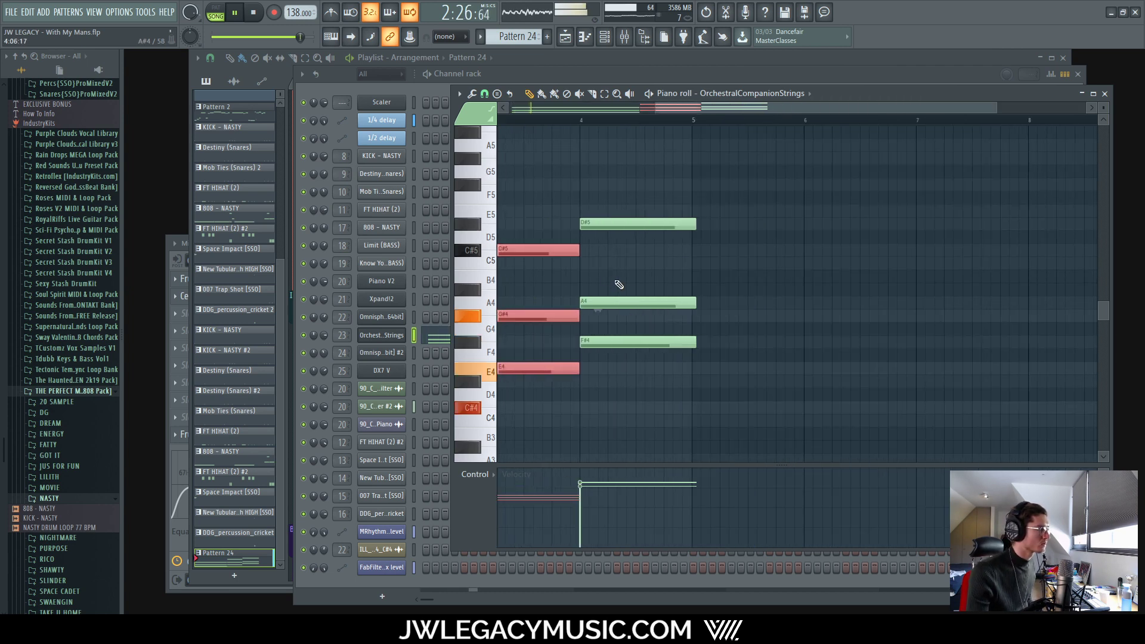
{"action": "scroll", "coordinate": [619, 285], "scroll_direction": "up", "scroll_amount": 4}
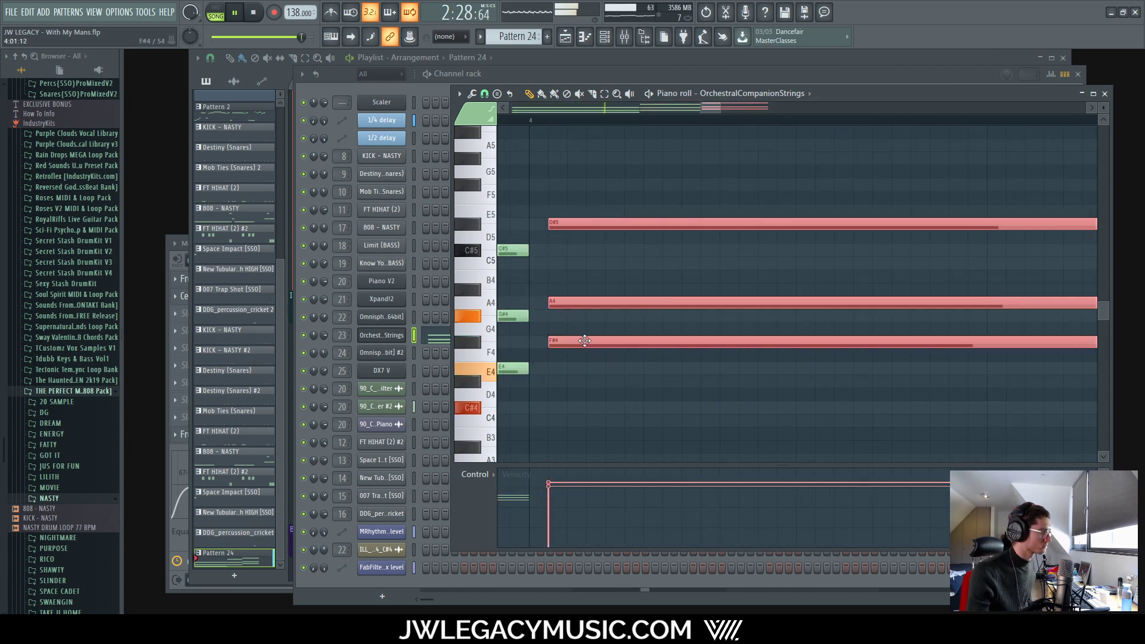
{"action": "left_click_drag", "start_coordinate": [538, 216], "coordinate": [513, 405]}
{"action": "key", "text": "space"}
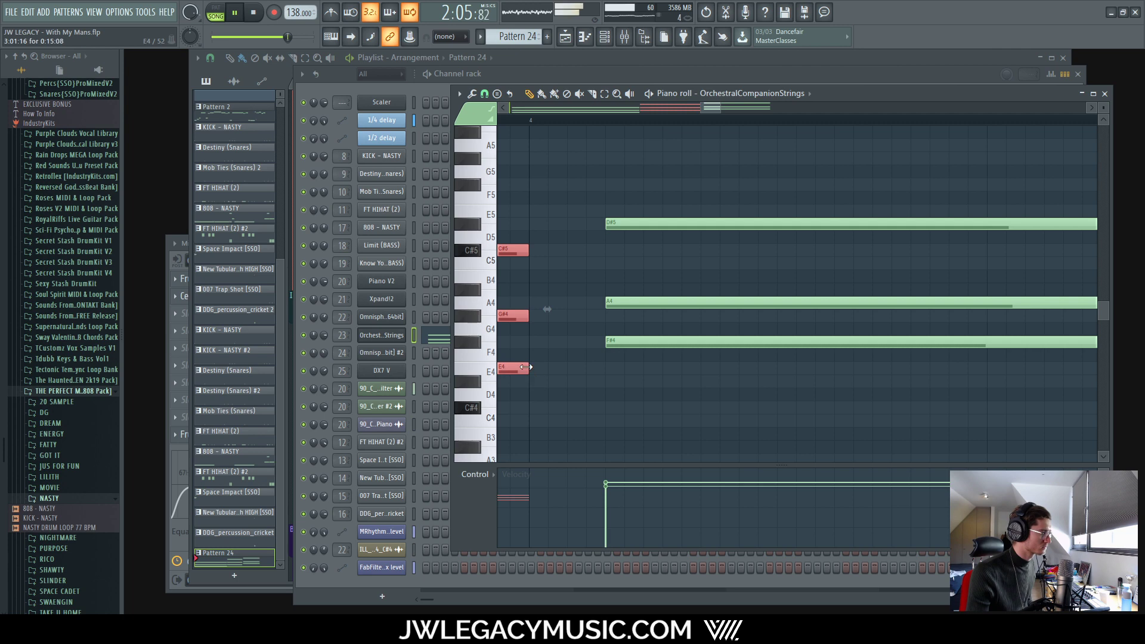
{"action": "scroll", "coordinate": [631, 370], "scroll_direction": "down", "scroll_amount": 4}
{"action": "scroll", "coordinate": [869, 257], "scroll_direction": "up", "scroll_amount": 4}
Step: Extend the closing D#5–A4–F#4 chord to end at bar 5 and bring back the playlist
{"action": "left_click_drag", "start_coordinate": [832, 179], "coordinate": [889, 359]}
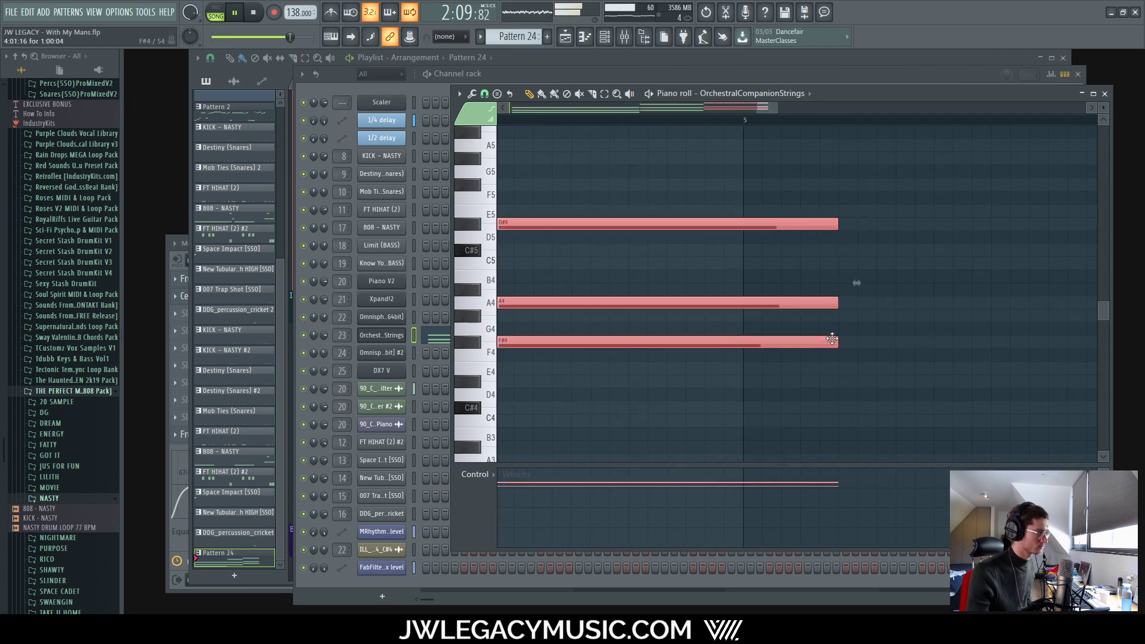
{"action": "scroll", "coordinate": [846, 364], "scroll_direction": "down", "scroll_amount": 4}
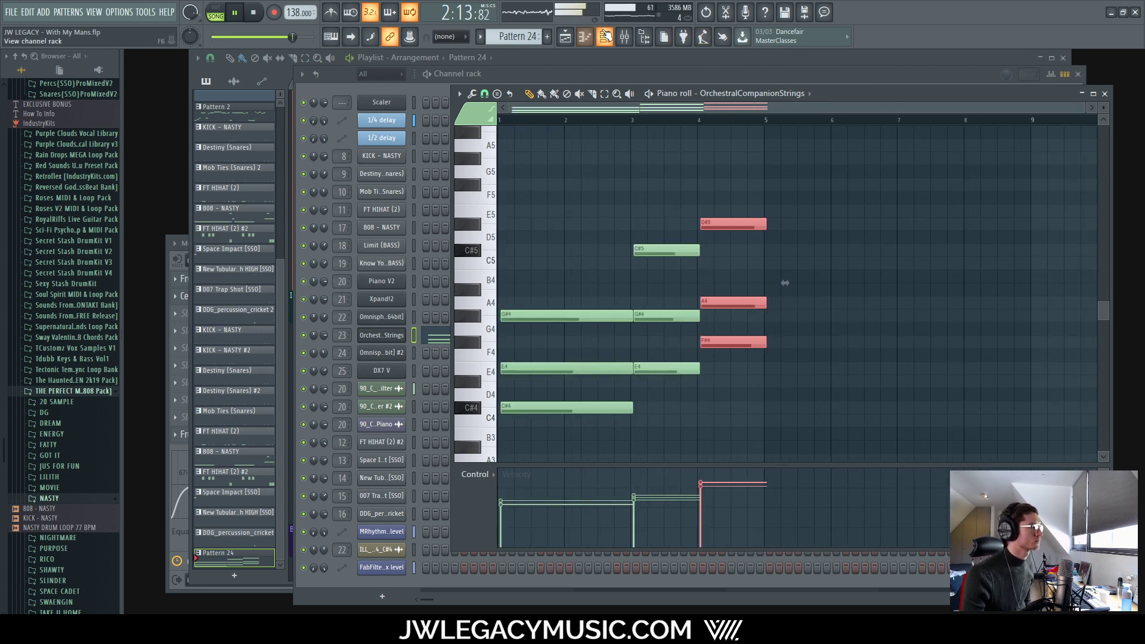
{"action": "key", "text": "F6"}
{"action": "key", "text": "F5"}
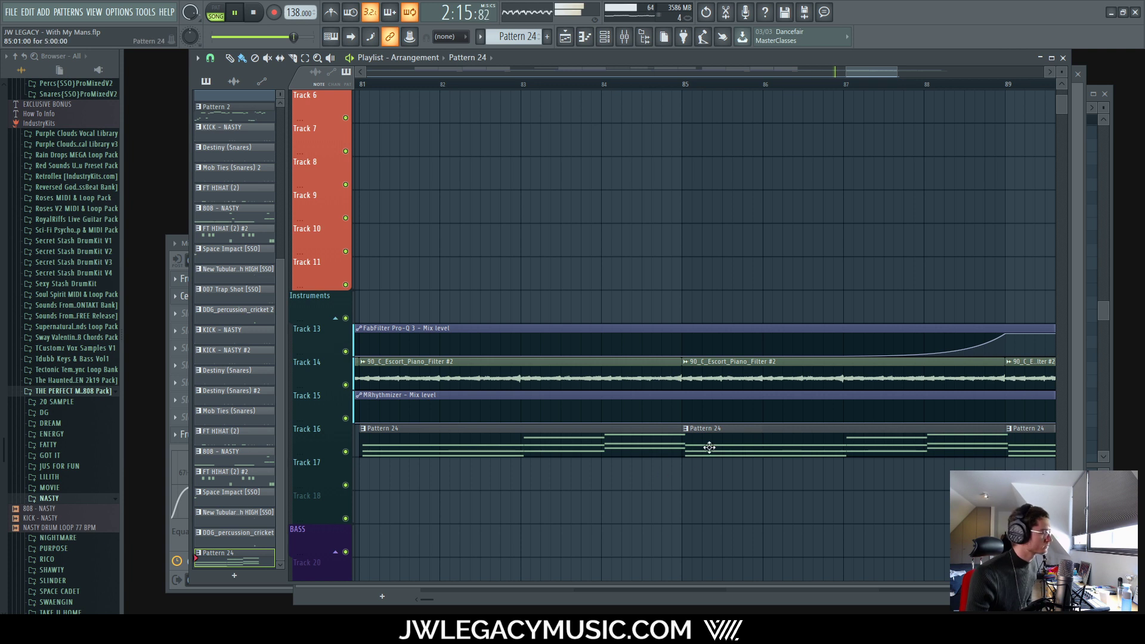
{"action": "scroll", "coordinate": [778, 459], "scroll_direction": "down", "scroll_amount": 5}
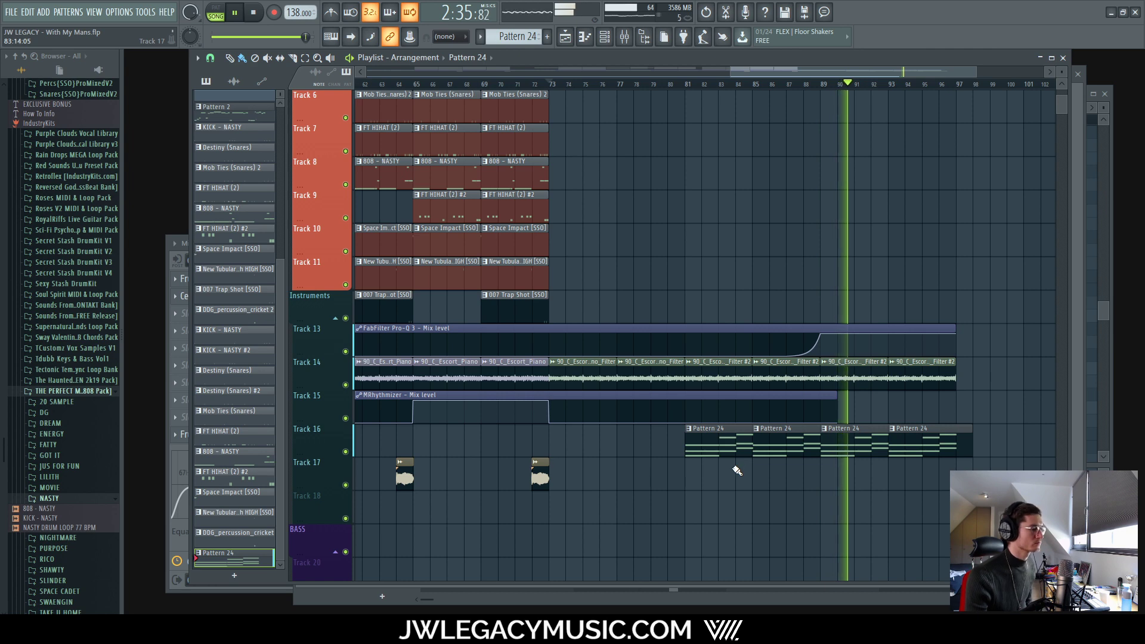
{"action": "key", "text": "space"}
{"action": "key", "text": "space"}
{"action": "scroll", "coordinate": [722, 399], "scroll_direction": "up", "scroll_amount": 6}
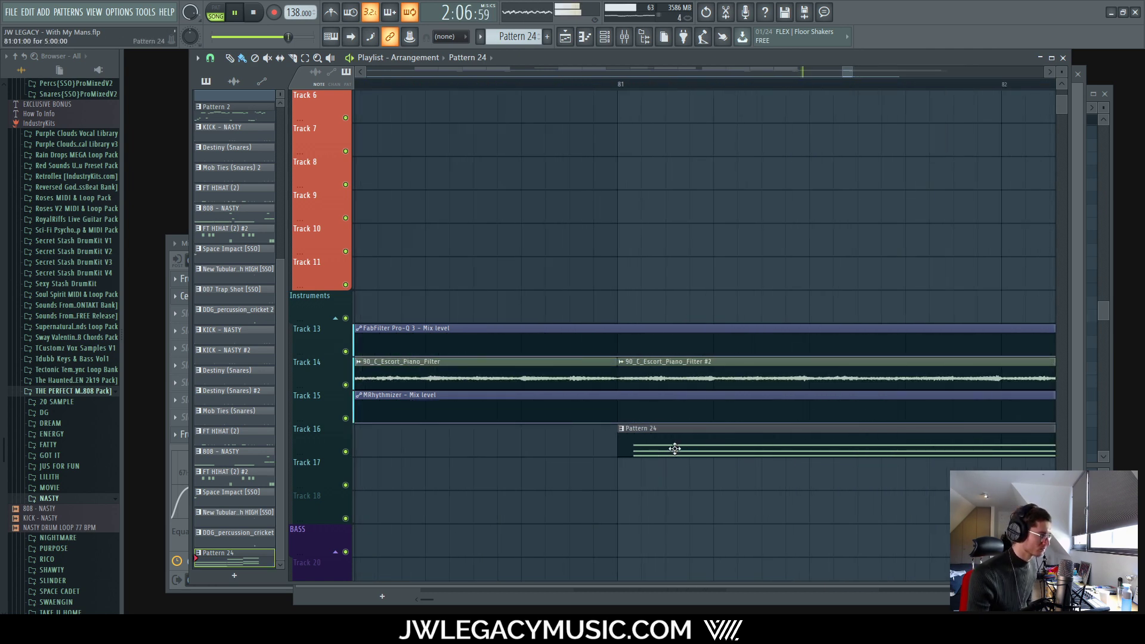
{"action": "scroll", "coordinate": [674, 448], "scroll_direction": "down", "scroll_amount": 6}
{"action": "double_click", "coordinate": [690, 441]}
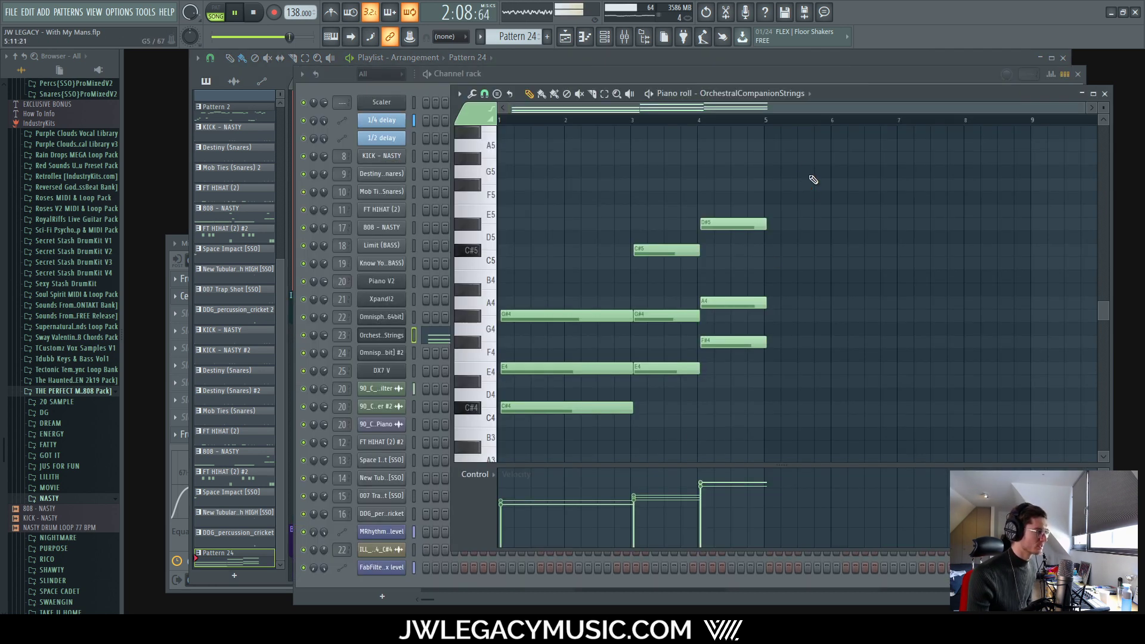
{"action": "left_click_drag", "start_coordinate": [802, 166], "coordinate": [486, 439]}
{"action": "scroll", "coordinate": [483, 437], "scroll_direction": "up", "scroll_amount": 8}
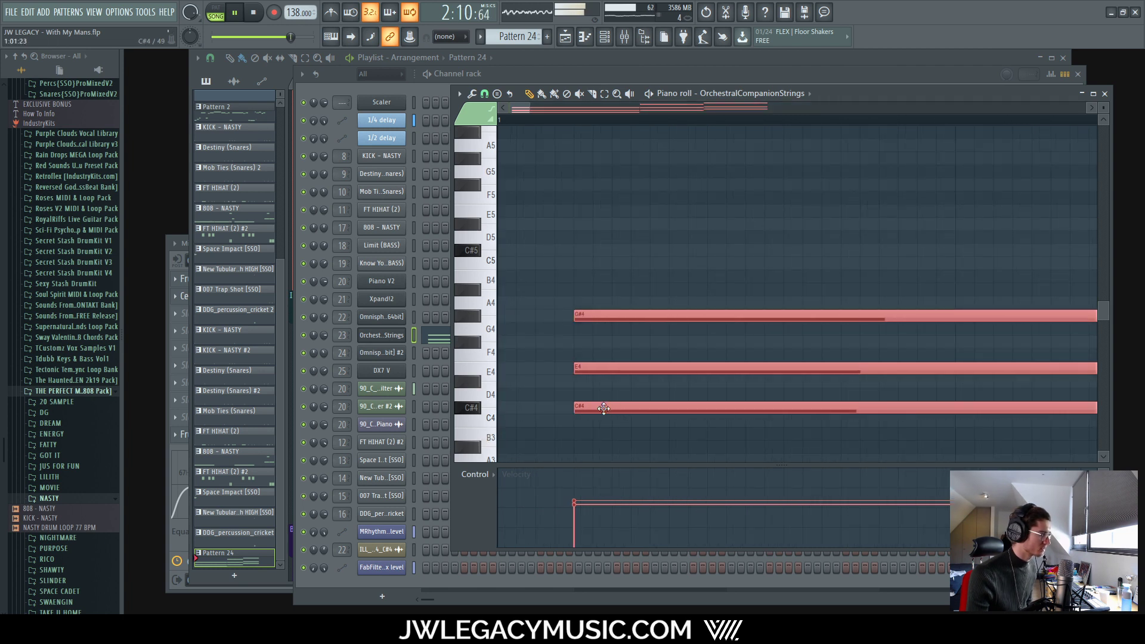
{"action": "scroll", "coordinate": [581, 441], "scroll_direction": "down", "scroll_amount": 8}
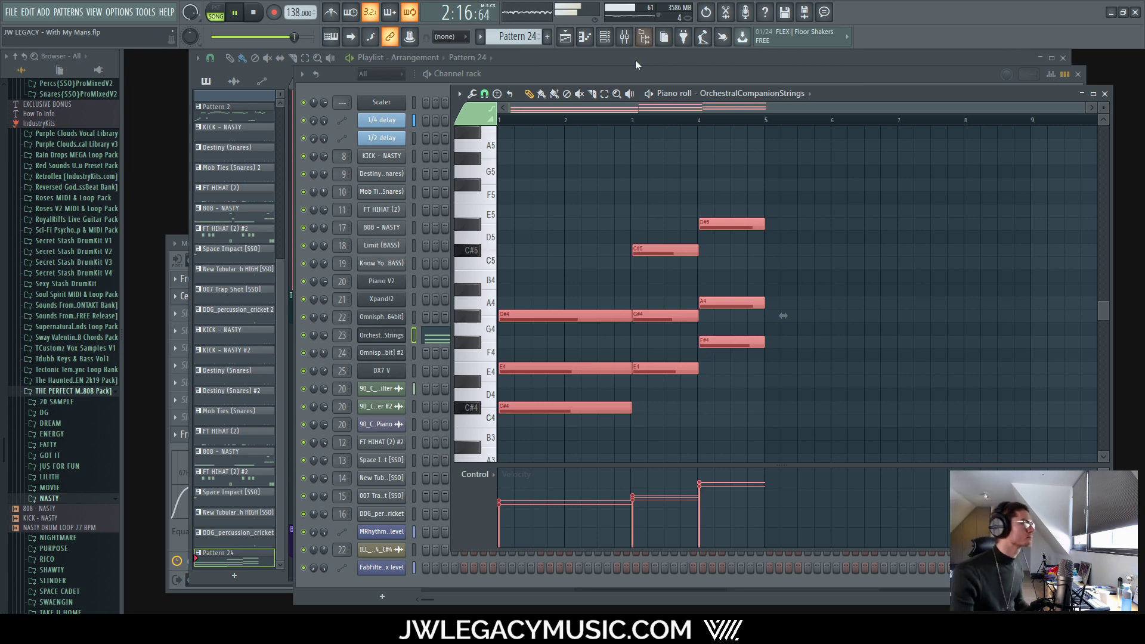
{"action": "left_click", "coordinate": [578, 38]}
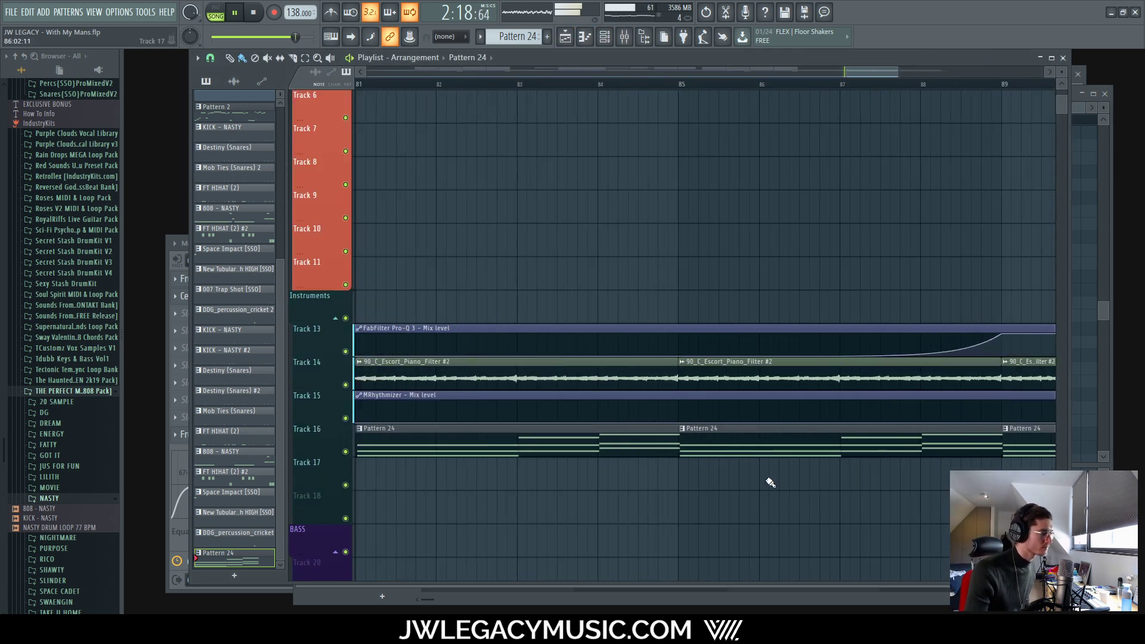
{"action": "scroll", "coordinate": [612, 489], "scroll_direction": "down", "scroll_amount": 10}
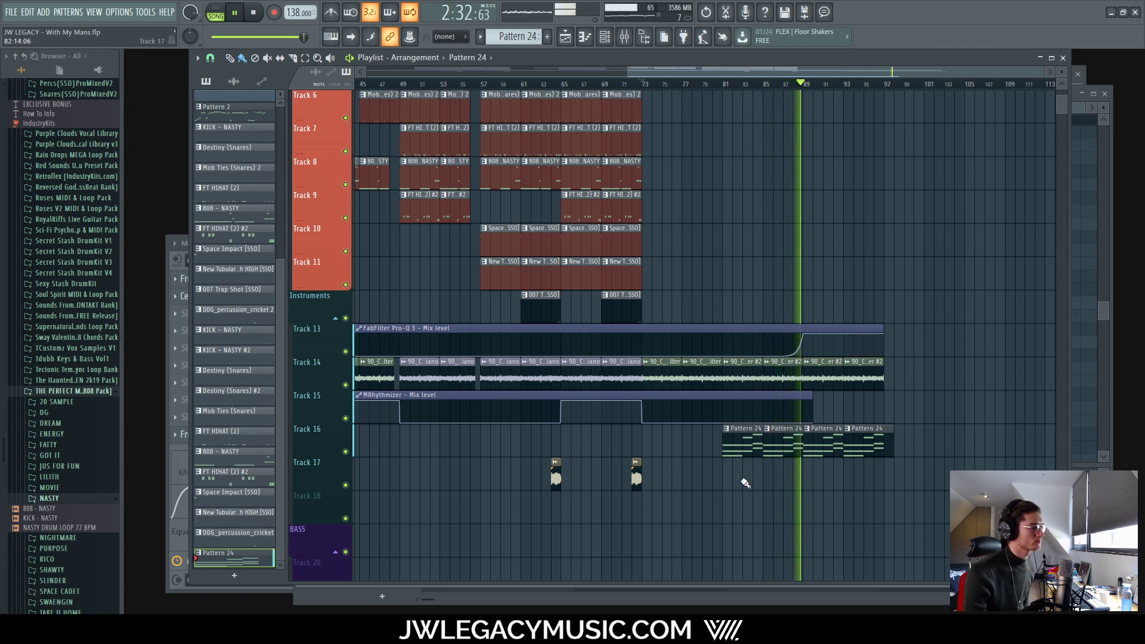
{"action": "scroll", "coordinate": [799, 355], "scroll_direction": "up", "scroll_amount": 5}
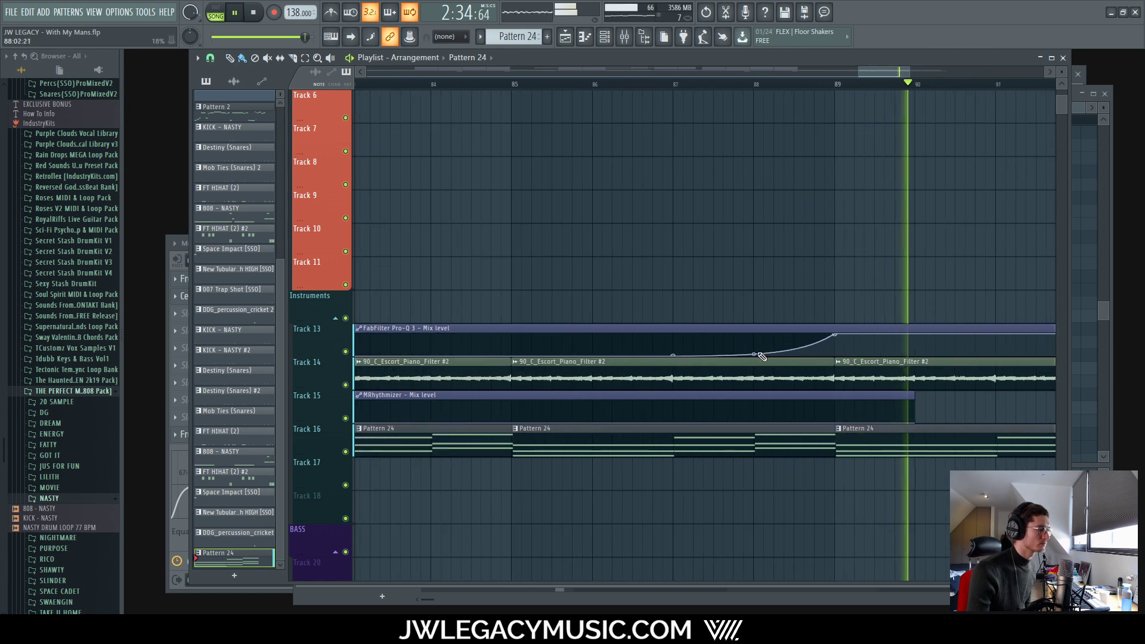
Step: Steepen Track 13's Pro-Q 3 mix-level ramp and set the playhead to bar 85
{"action": "left_click_drag", "start_coordinate": [754, 350], "coordinate": [754, 361]}
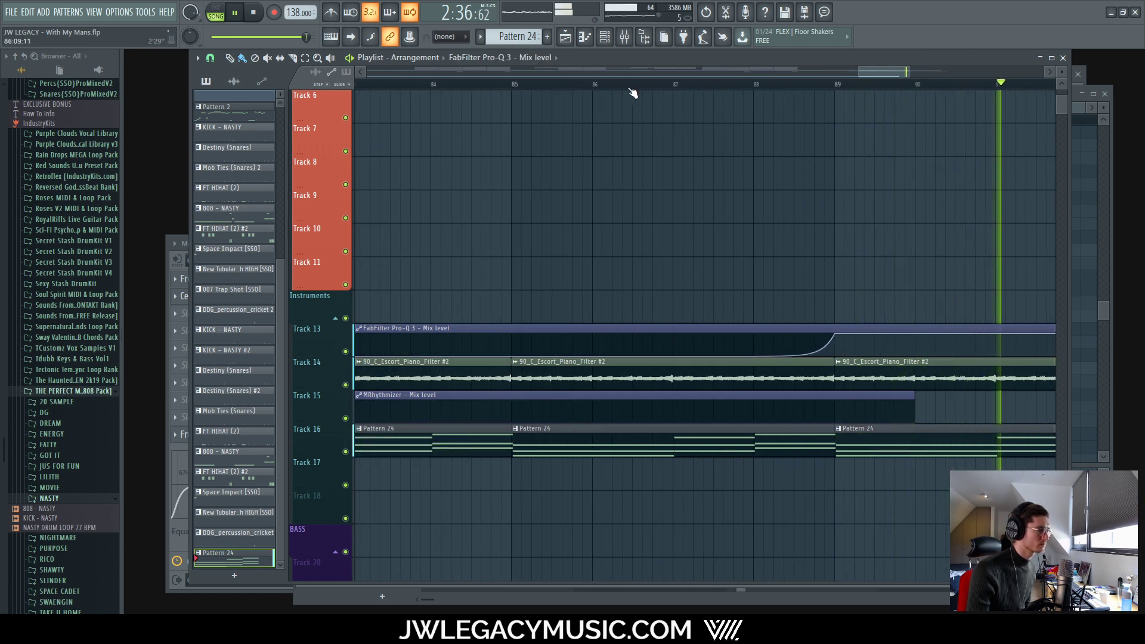
{"action": "left_click", "coordinate": [519, 88]}
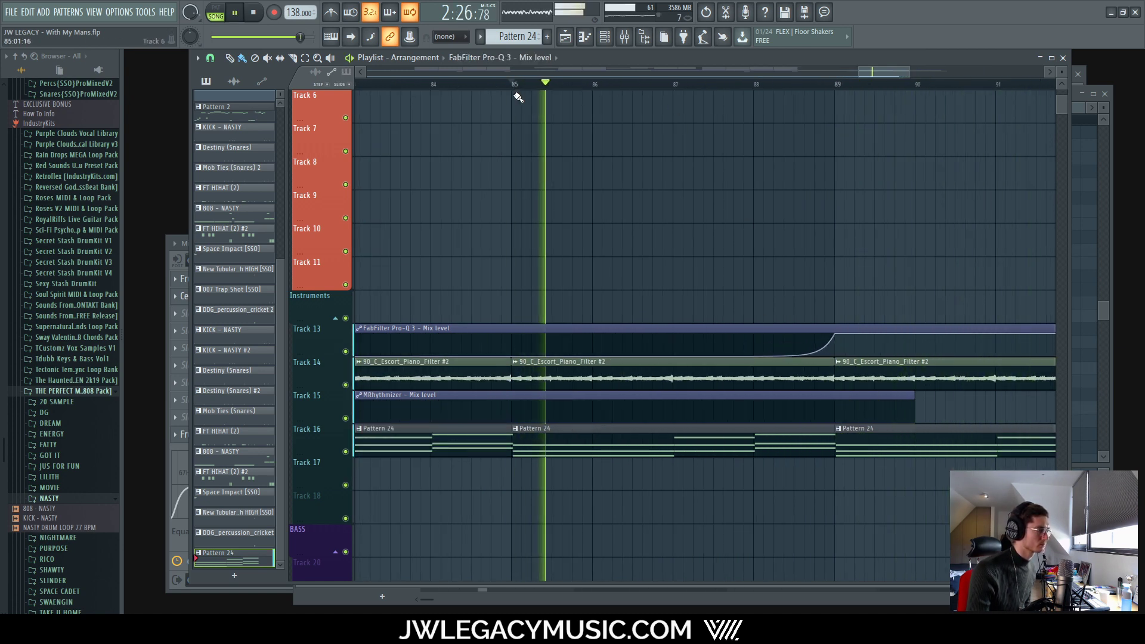
{"action": "scroll", "coordinate": [502, 90], "scroll_direction": "down", "scroll_amount": 2}
{"action": "key", "text": "space"}
{"action": "scroll", "coordinate": [632, 217], "scroll_direction": "down", "scroll_amount": 4}
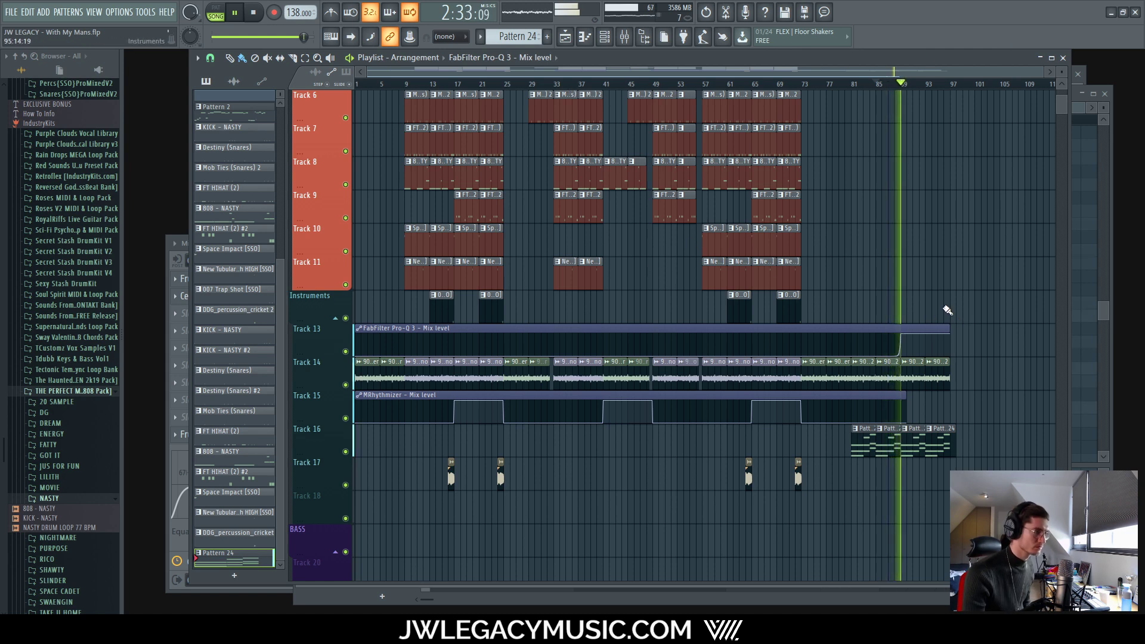
Step: Open Track 16's Pattern 24 strings notes in the piano roll
{"action": "scroll", "coordinate": [911, 322], "scroll_direction": "up", "scroll_amount": 6}
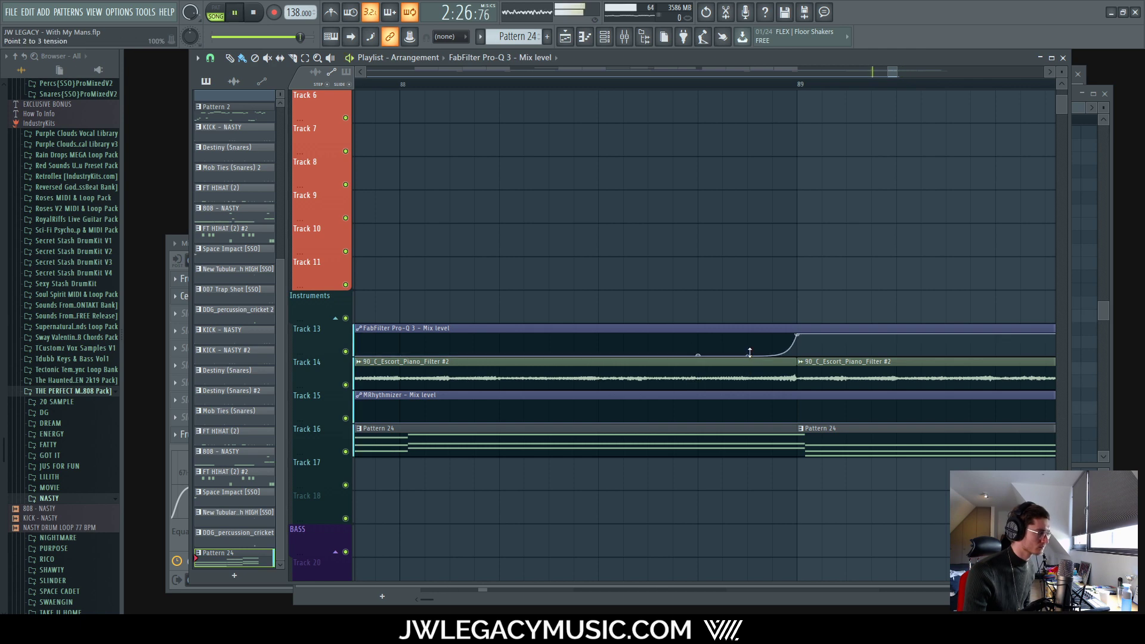
{"action": "scroll", "coordinate": [747, 350], "scroll_direction": "down", "scroll_amount": 3}
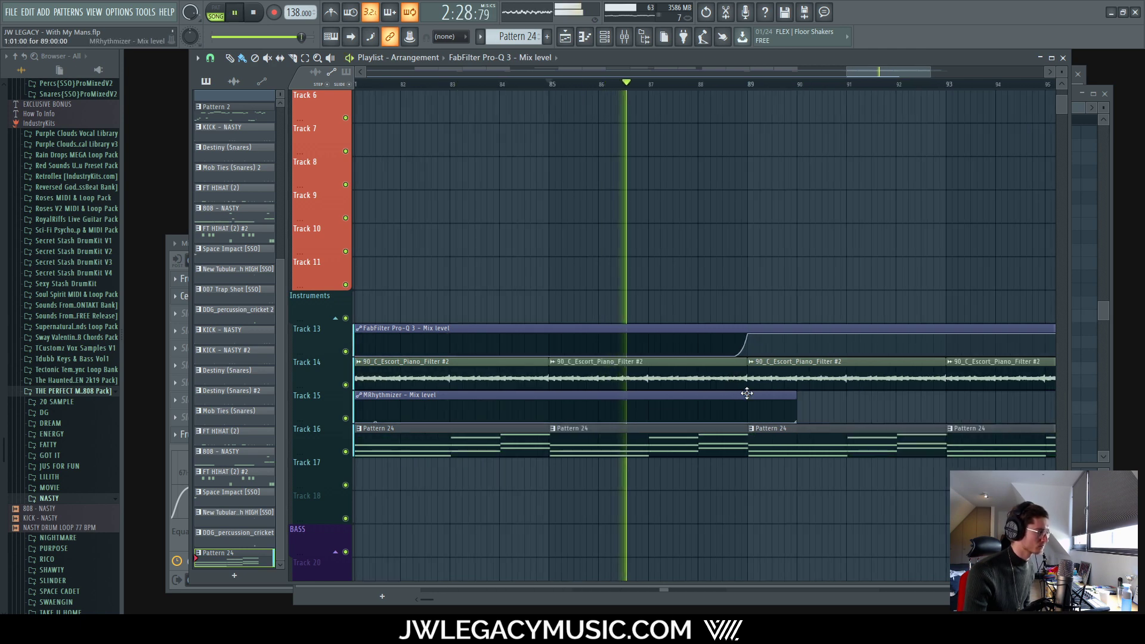
{"action": "scroll", "coordinate": [730, 384], "scroll_direction": "down", "scroll_amount": 4}
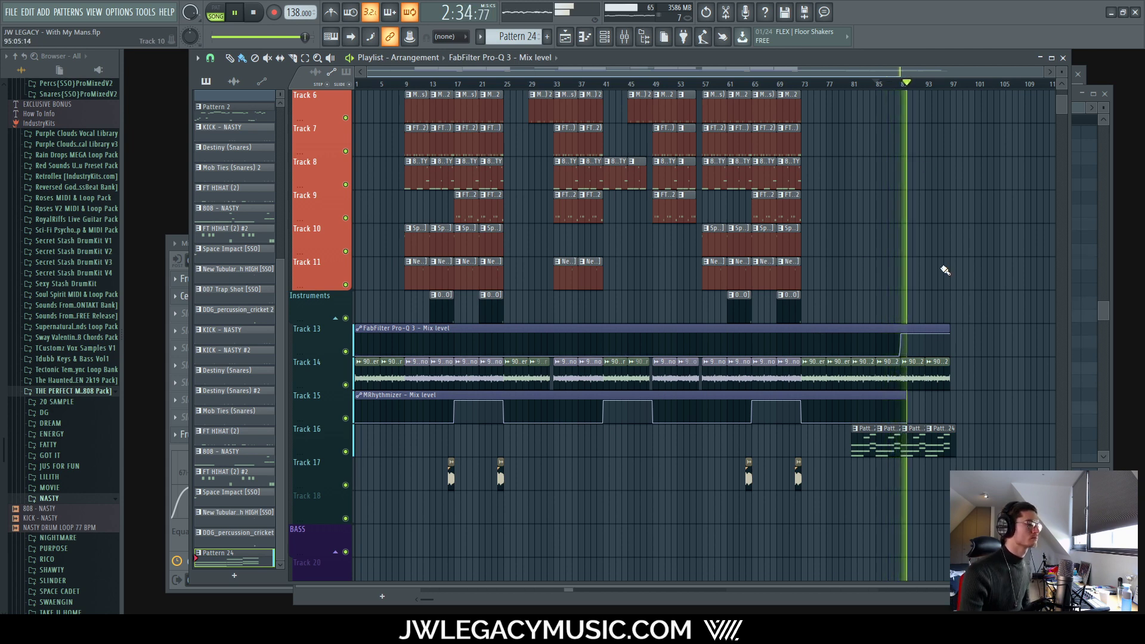
{"action": "scroll", "coordinate": [981, 417], "scroll_direction": "up", "scroll_amount": 3}
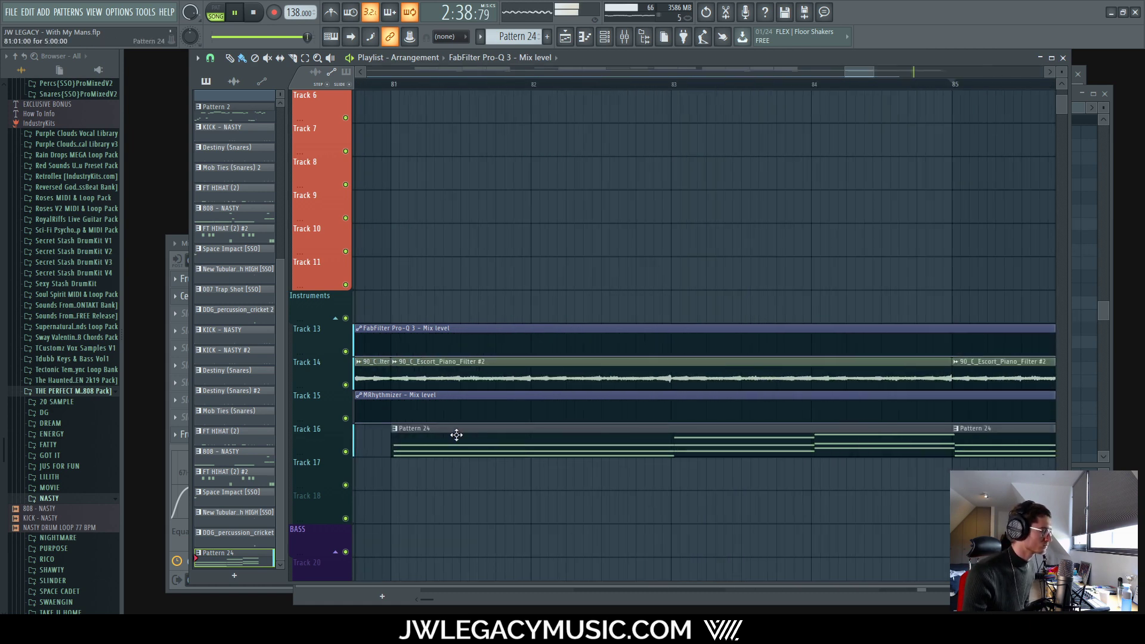
{"action": "double_click", "coordinate": [456, 436]}
Step: Select all Pattern 24 string notes, play them from bar 1, then return to the playlist
{"action": "key", "text": "ctrl+a"}
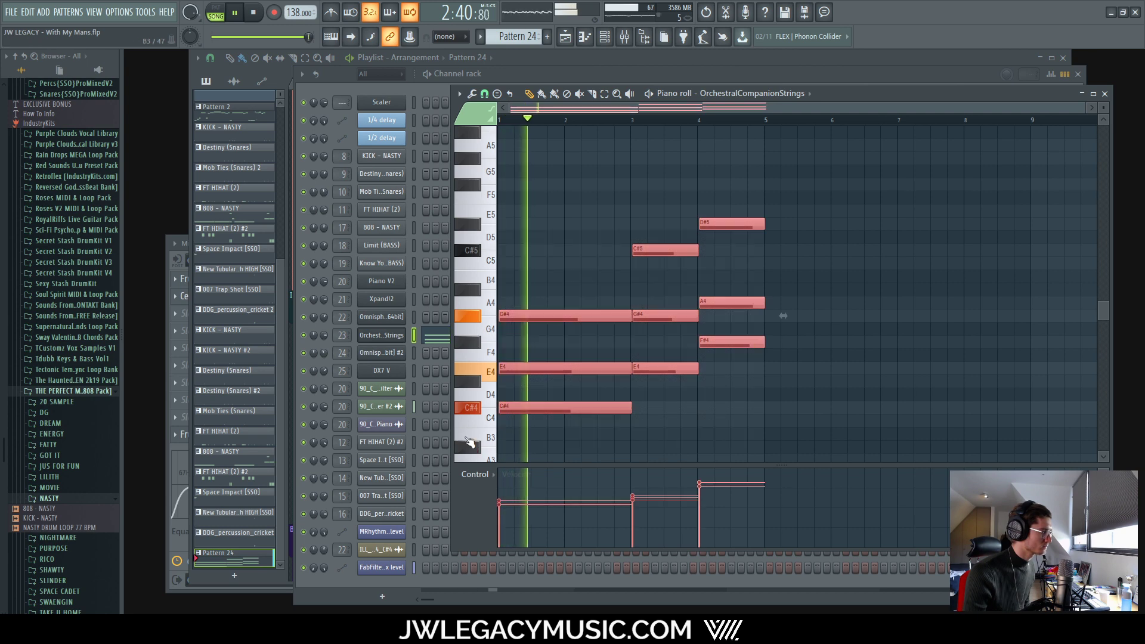
{"action": "key", "text": "space"}
{"action": "key", "text": "space"}
{"action": "left_click", "coordinate": [670, 421]}
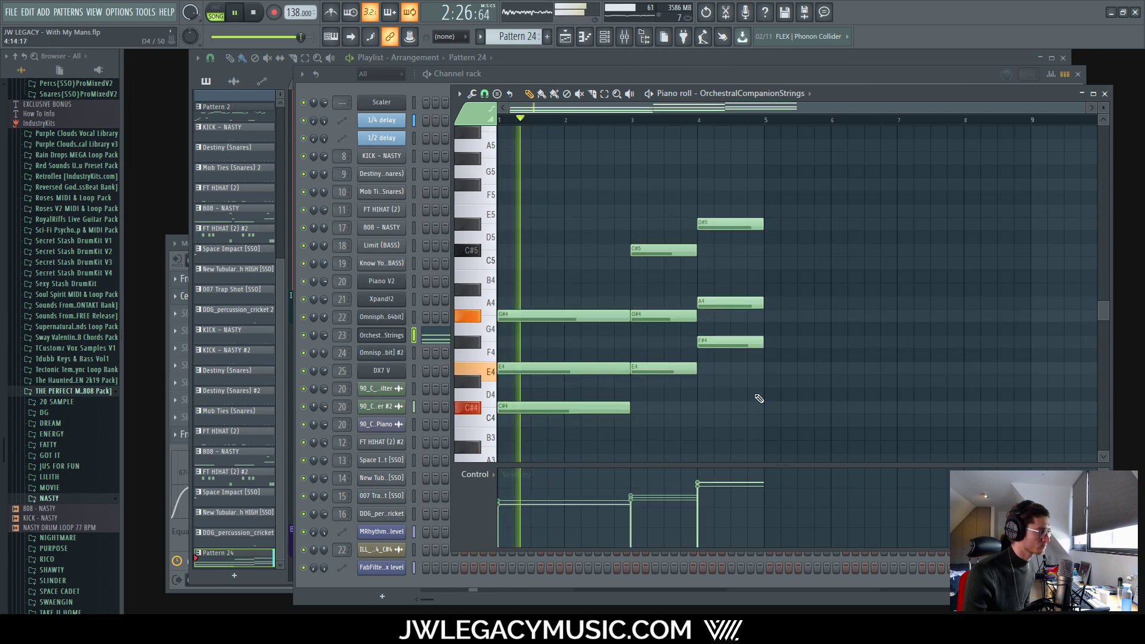
{"action": "key", "text": "F9"}
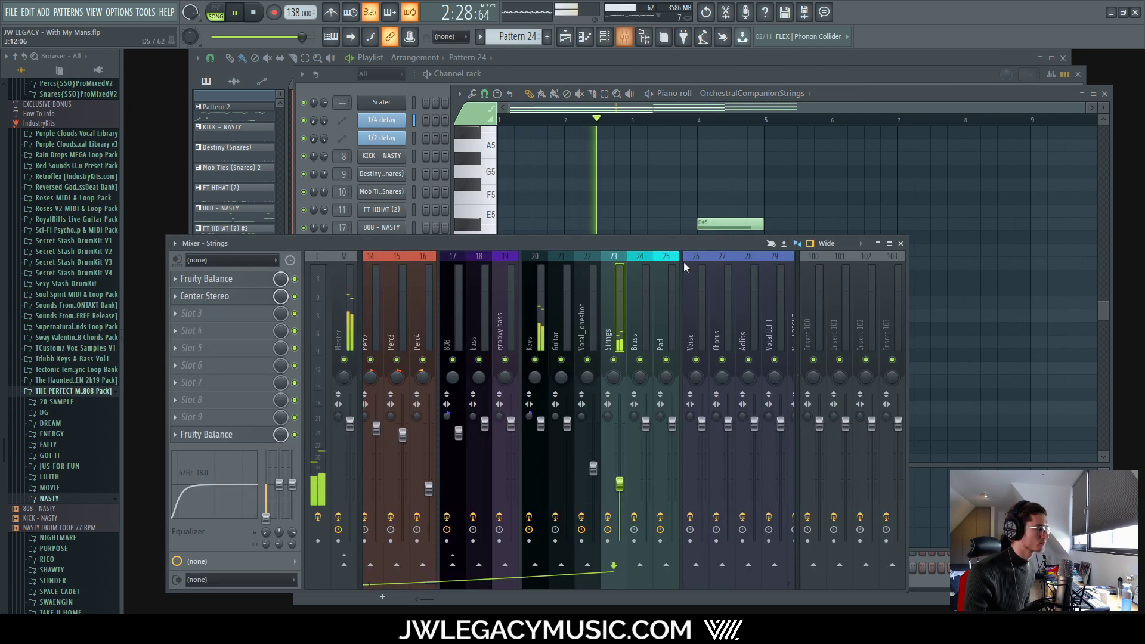
{"action": "key", "text": "F6"}
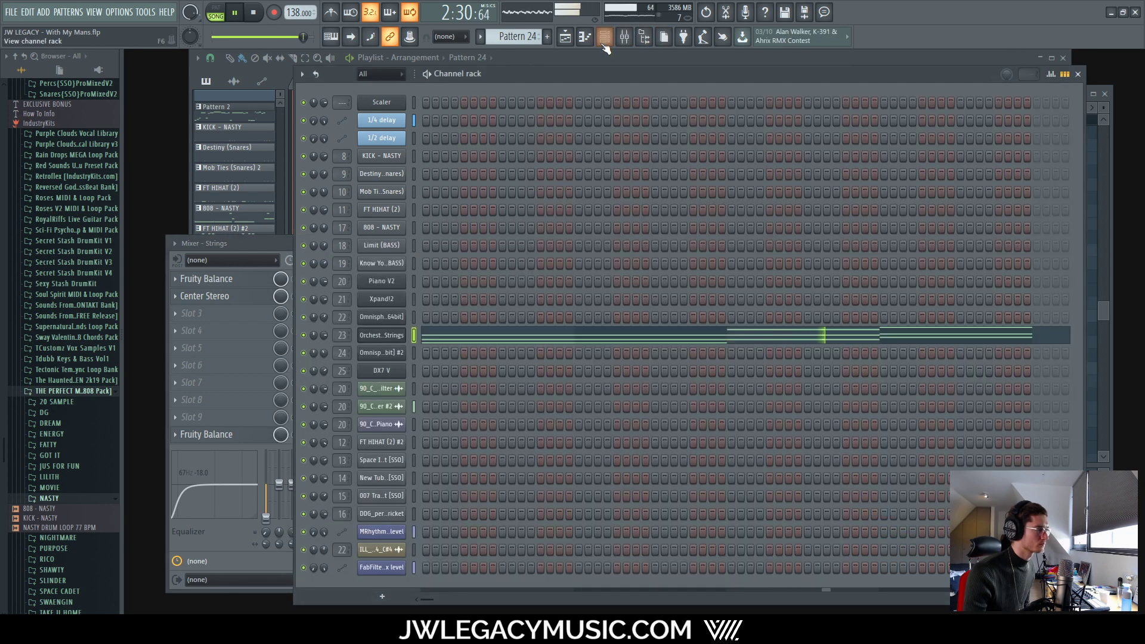
{"action": "key", "text": "F5"}
Step: Select the Pro-Q 3 mix-level automation clip, play from around bar 73, and open the mixer on Strings
{"action": "scroll", "coordinate": [728, 353], "scroll_direction": "down", "scroll_amount": 10}
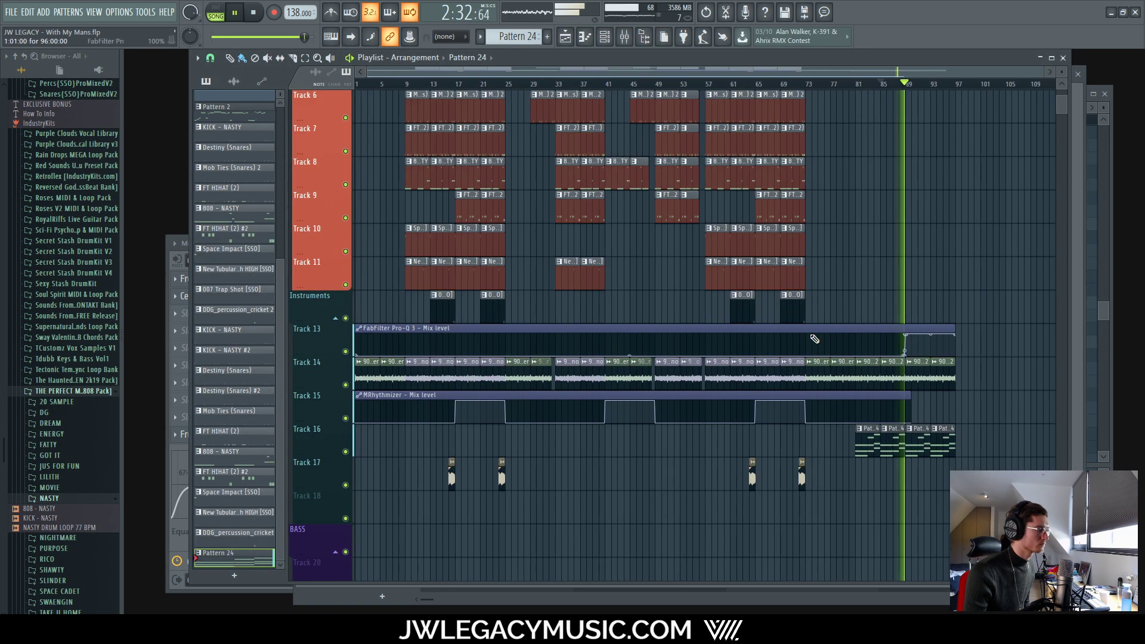
{"action": "scroll", "coordinate": [851, 350], "scroll_direction": "up", "scroll_amount": 10}
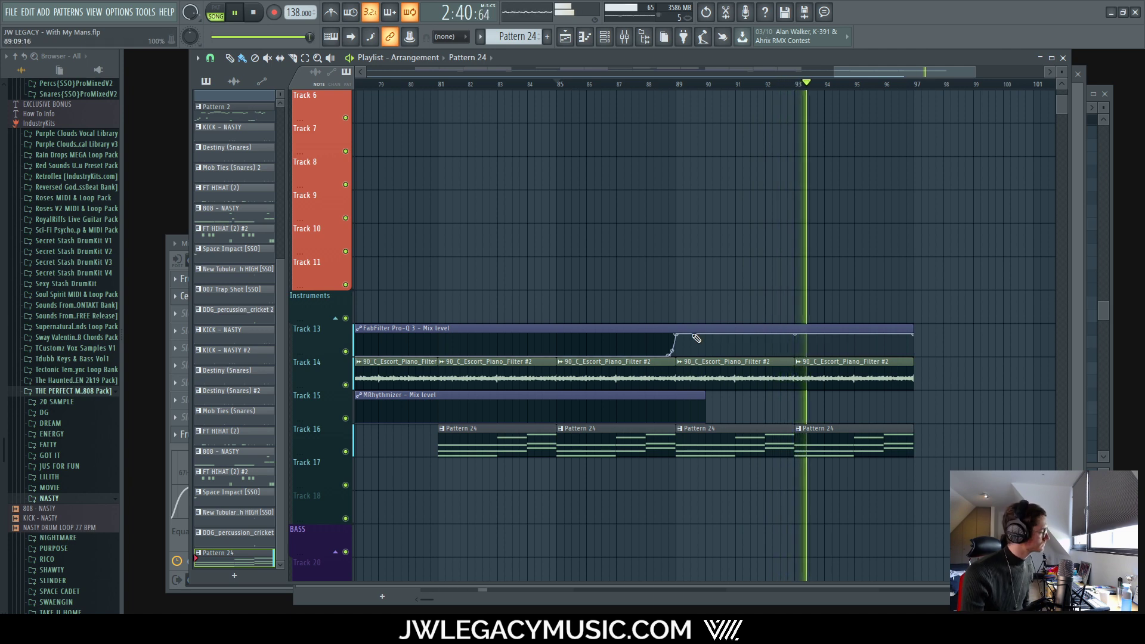
{"action": "scroll", "coordinate": [707, 380], "scroll_direction": "down", "scroll_amount": 5}
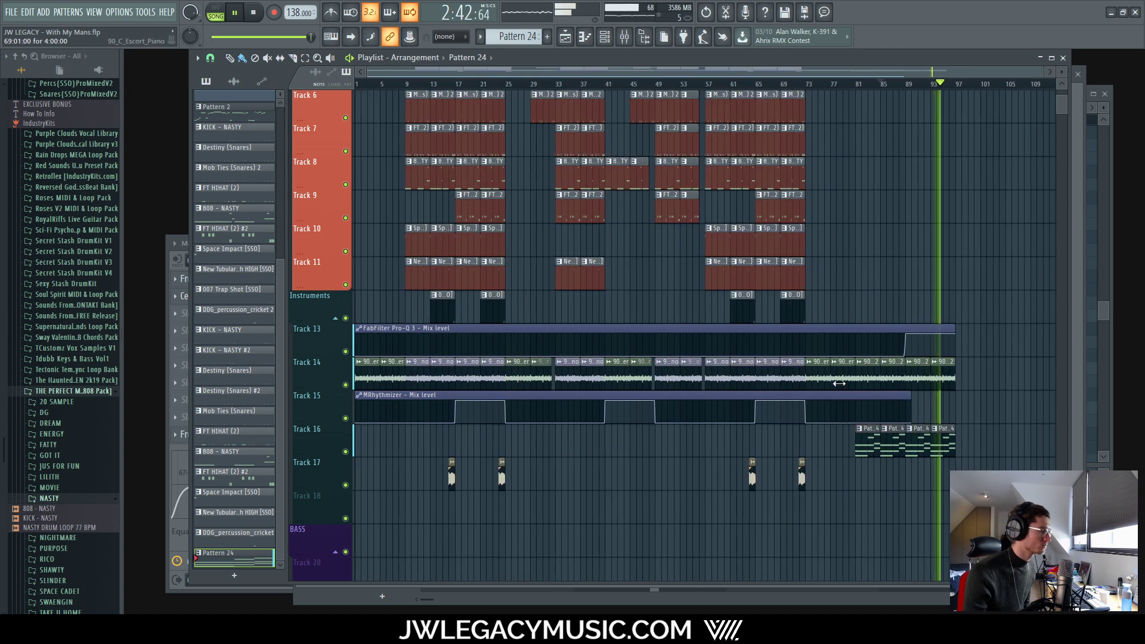
{"action": "scroll", "coordinate": [737, 466], "scroll_direction": "up", "scroll_amount": 5}
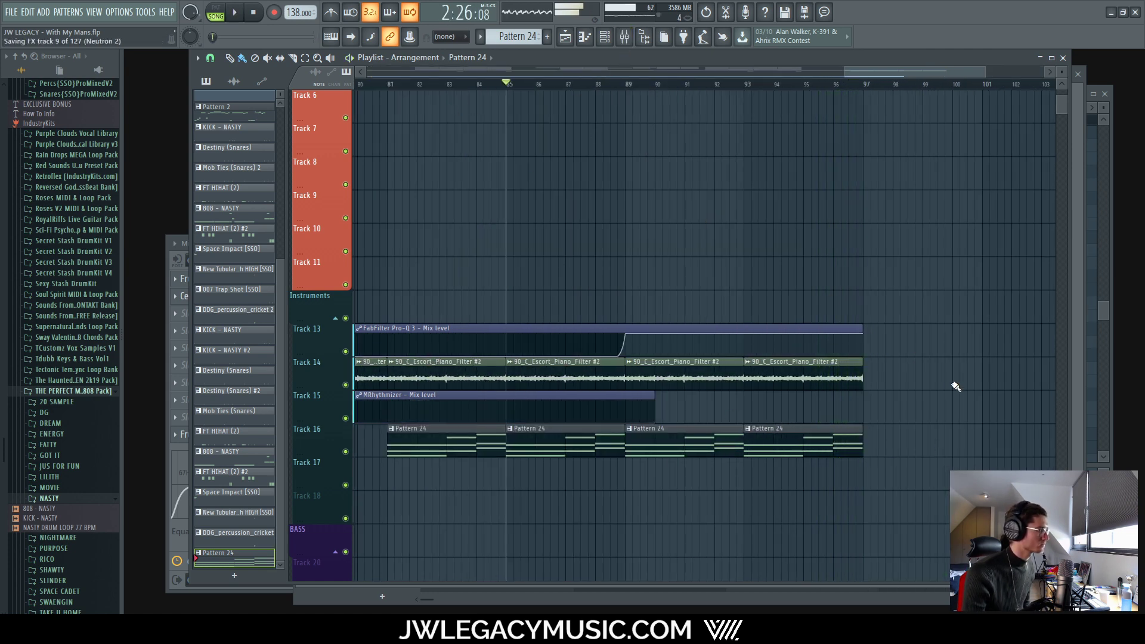
{"action": "left_click", "coordinate": [860, 327]}
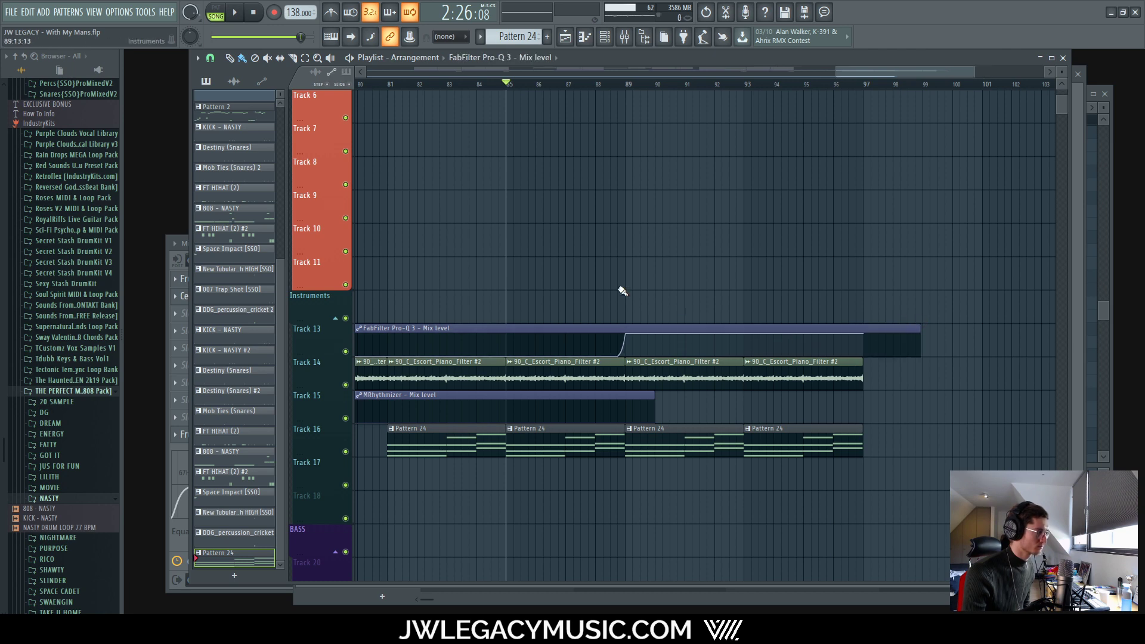
{"action": "scroll", "coordinate": [621, 288], "scroll_direction": "down", "scroll_amount": 5}
{"action": "scroll", "coordinate": [804, 85], "scroll_direction": "up", "scroll_amount": 10}
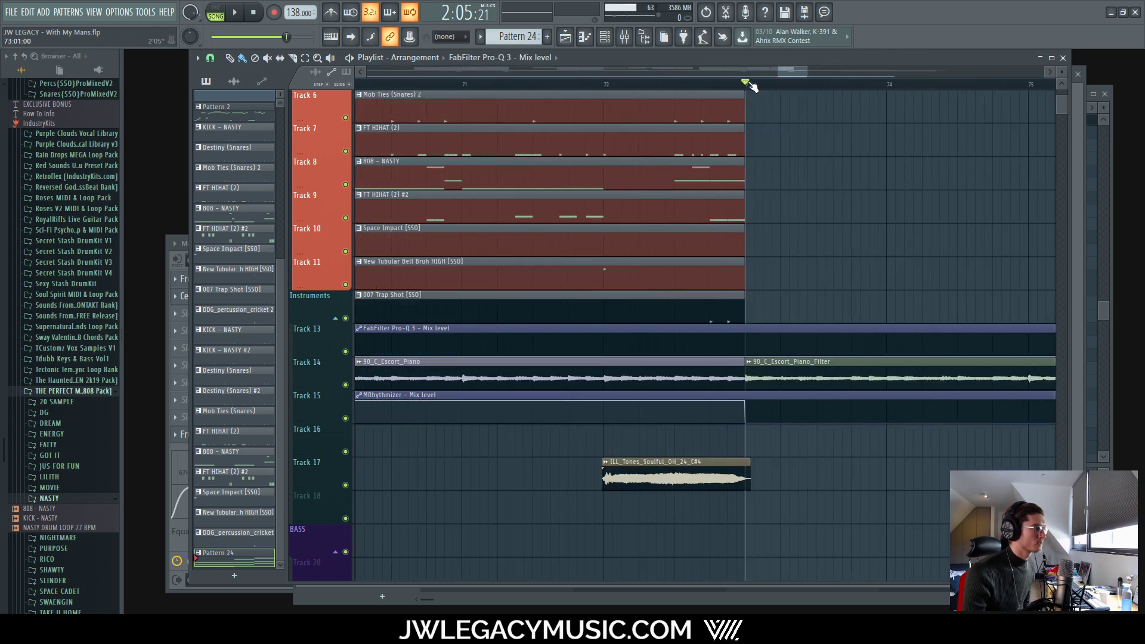
{"action": "scroll", "coordinate": [793, 191], "scroll_direction": "down", "scroll_amount": 10}
{"action": "key", "text": "space"}
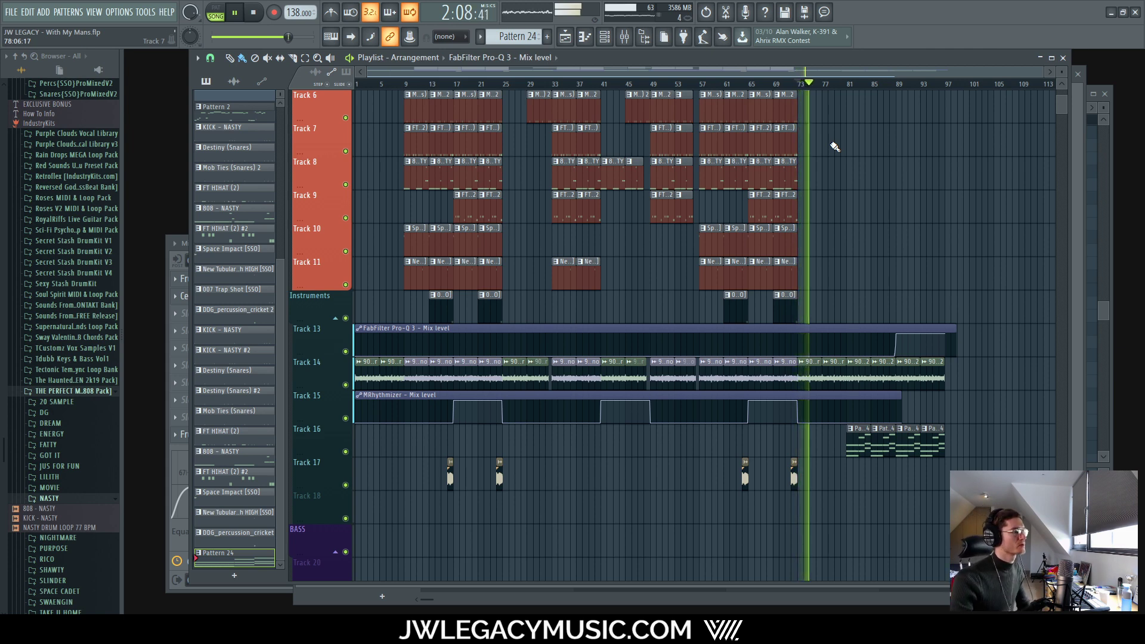
{"action": "left_click", "coordinate": [627, 38]}
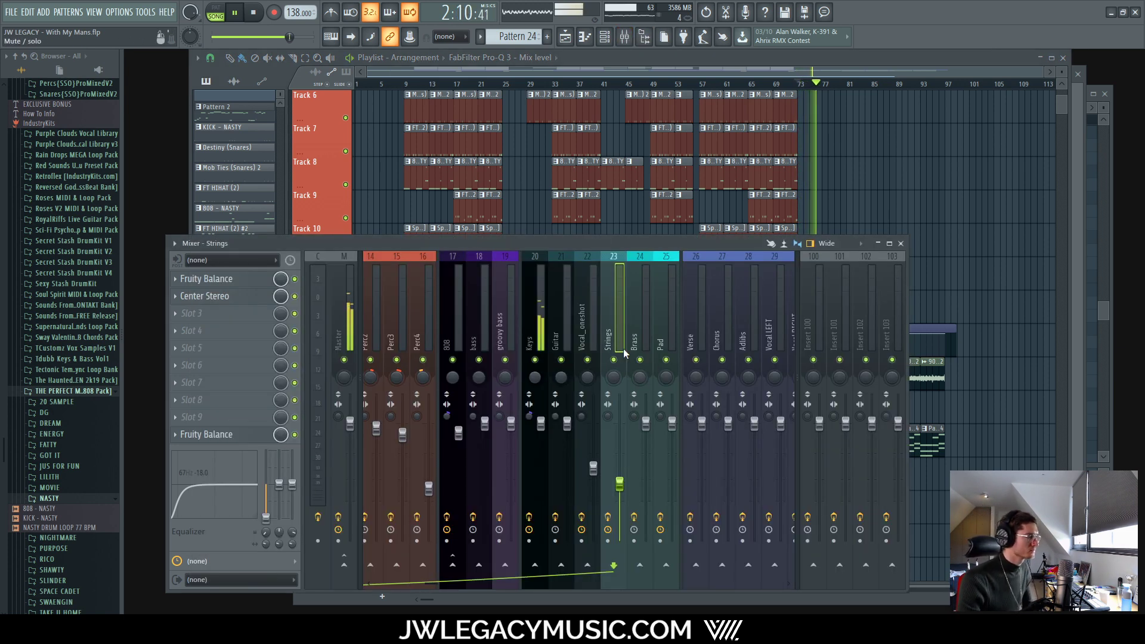
Step: Load FabFilter Pro-Q 3 into an empty Strings insert slot via More plugins
{"action": "left_click", "coordinate": [217, 298]}
{"action": "left_click", "coordinate": [368, 25]}
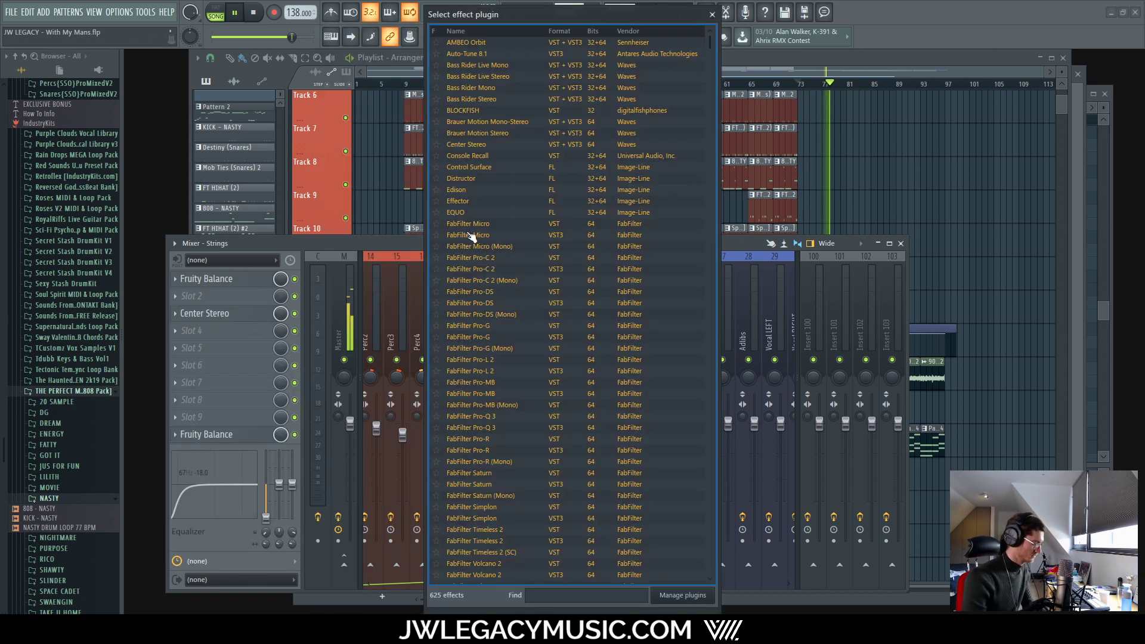
{"action": "type", "text": "pro"}
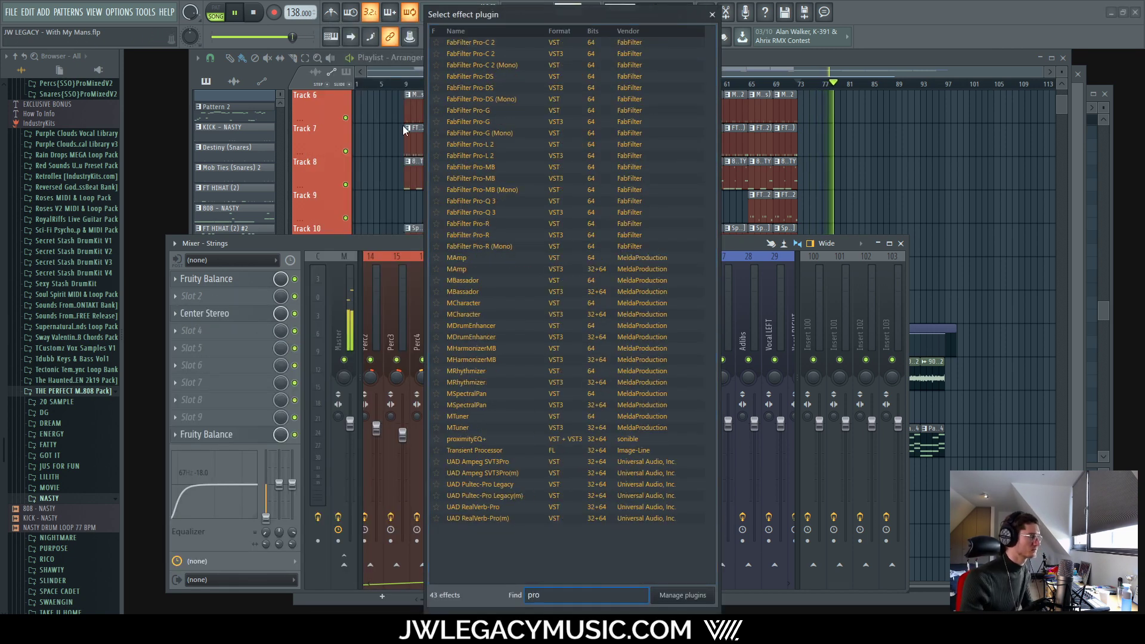
{"action": "double_click", "coordinate": [500, 213]}
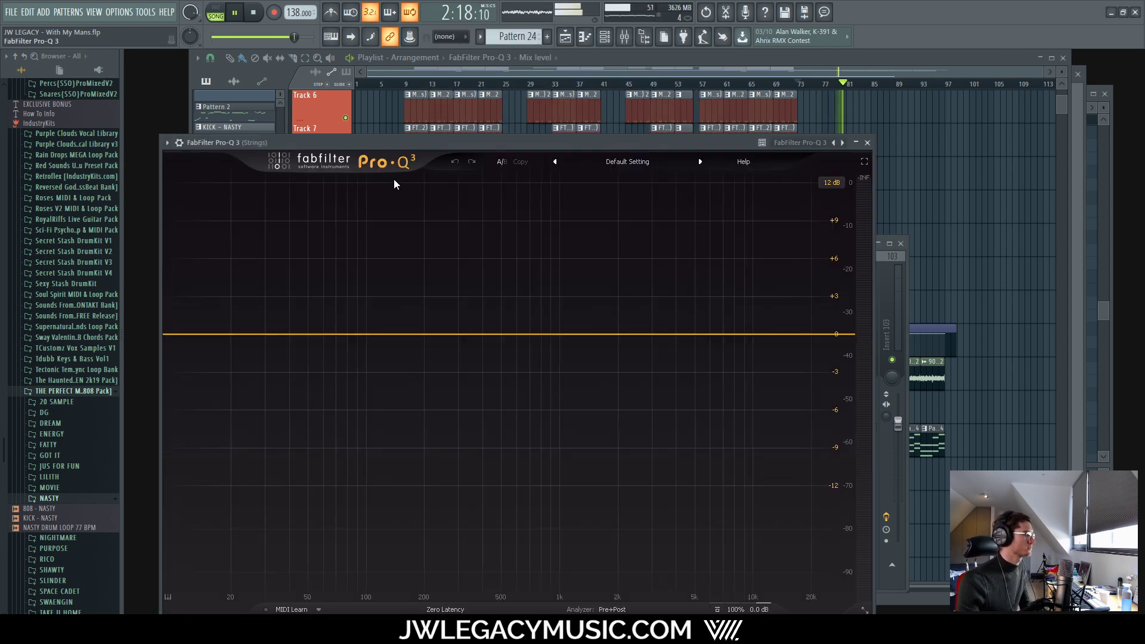
{"action": "left_click_drag", "start_coordinate": [398, 143], "coordinate": [460, 90]}
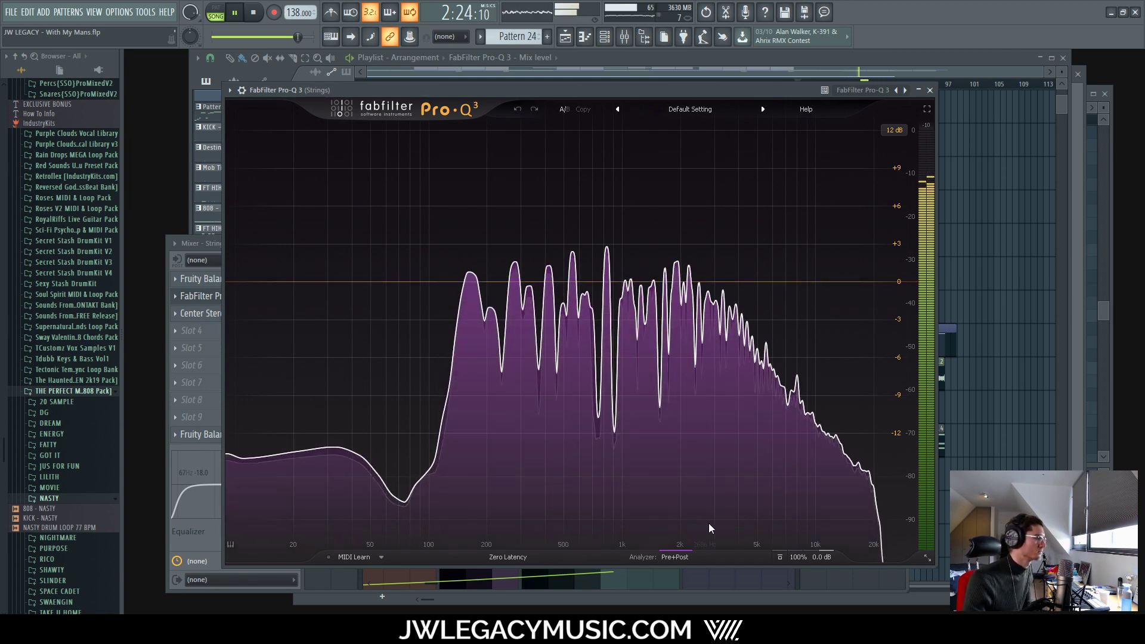
Step: Use the other Pro-Q's spectrum as analyzer reference and pull a bell cut near 260 Hz
{"action": "left_click", "coordinate": [672, 559]}
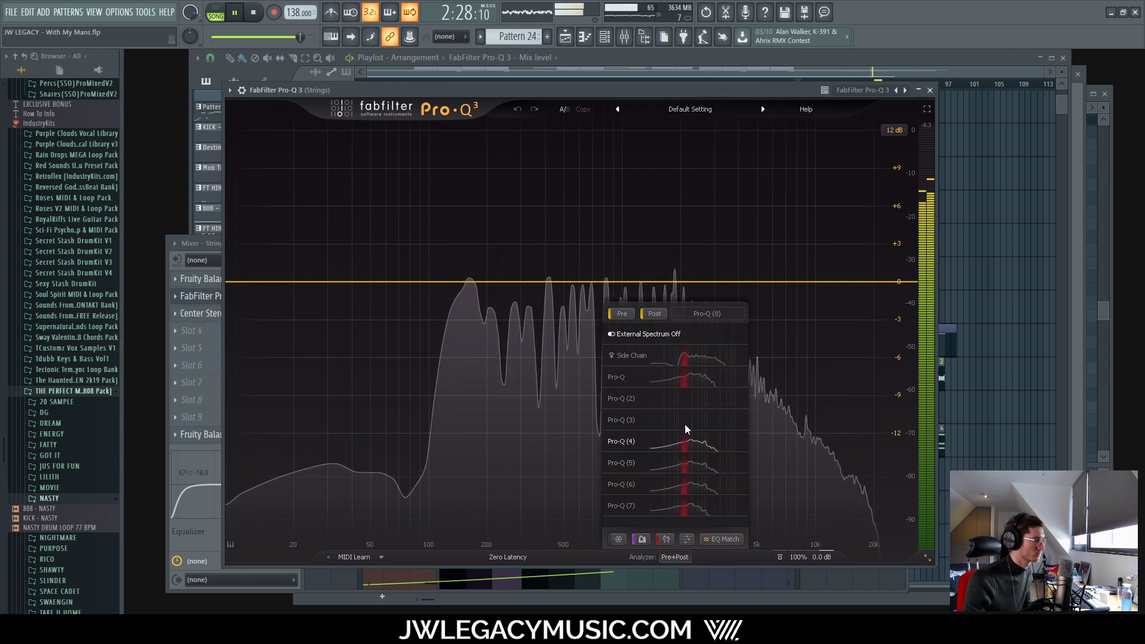
{"action": "left_click", "coordinate": [687, 396]}
{"action": "left_click", "coordinate": [690, 381]}
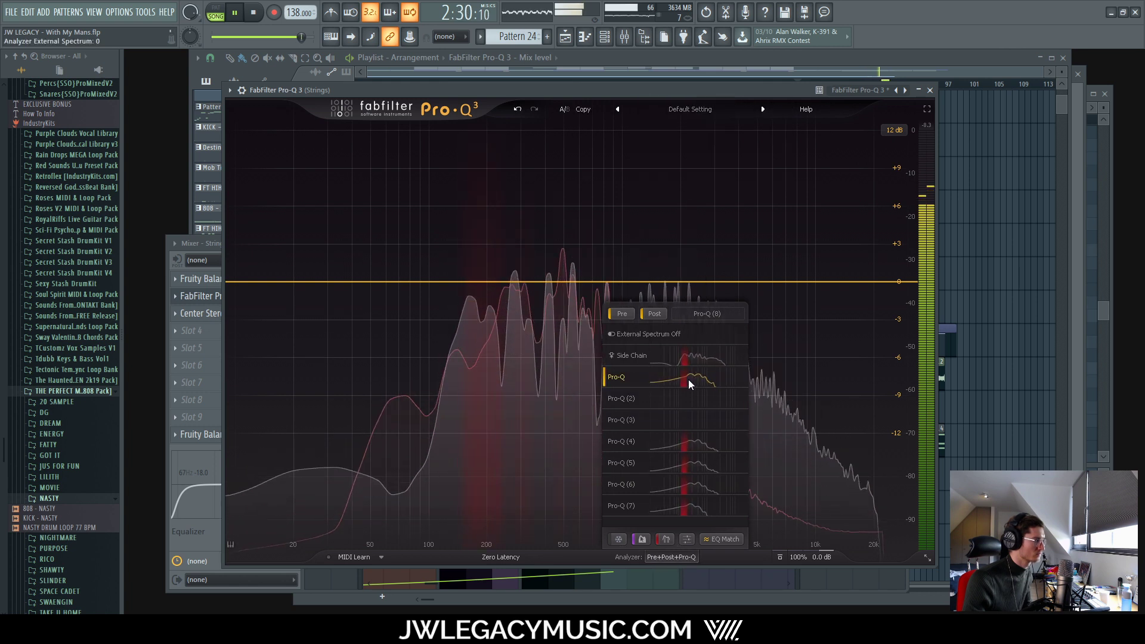
{"action": "left_click_drag", "start_coordinate": [519, 281], "coordinate": [513, 354]}
{"action": "key", "text": "space"}
{"action": "key", "text": "space"}
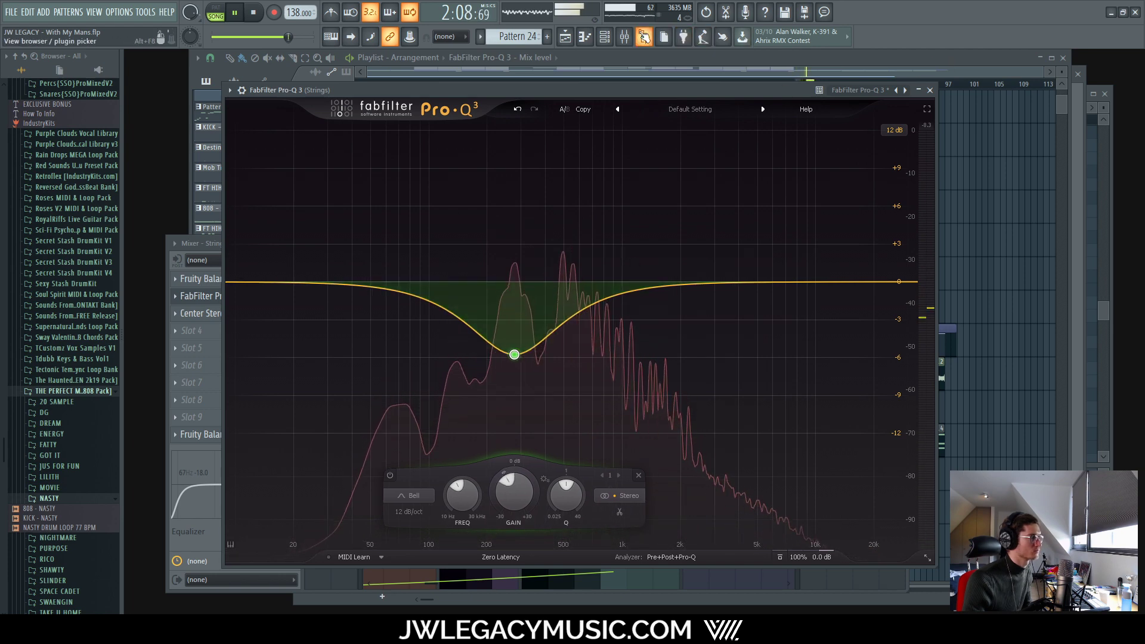
Step: Cycle through the mixer, channel rack and playlist, ending with the mixer in front
{"action": "left_click", "coordinate": [625, 37]}
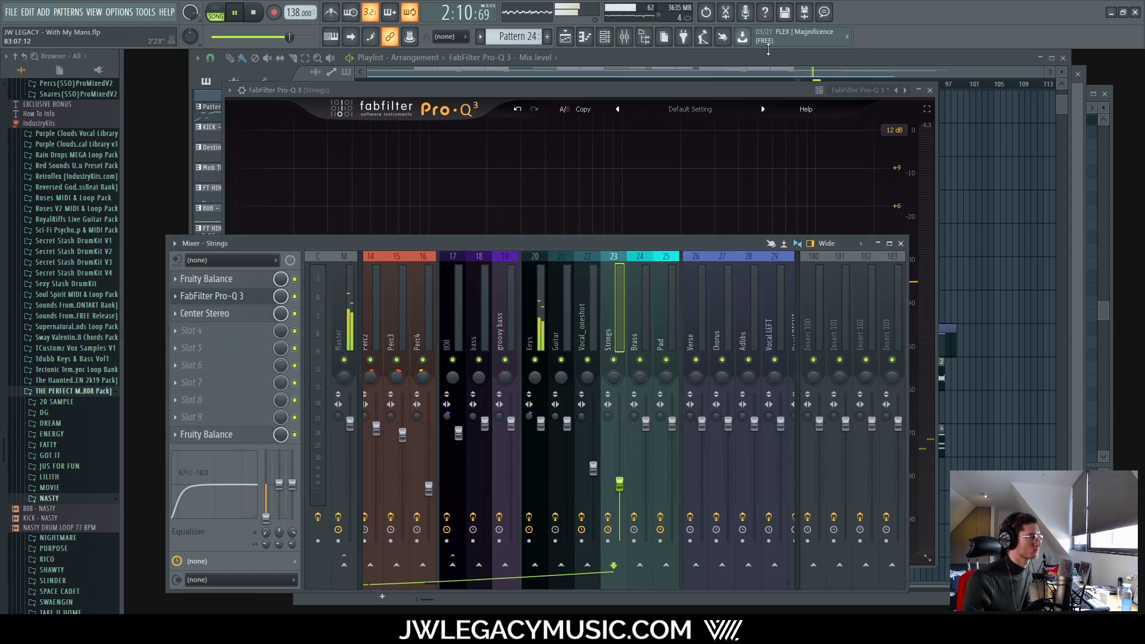
{"action": "left_click", "coordinate": [605, 38]}
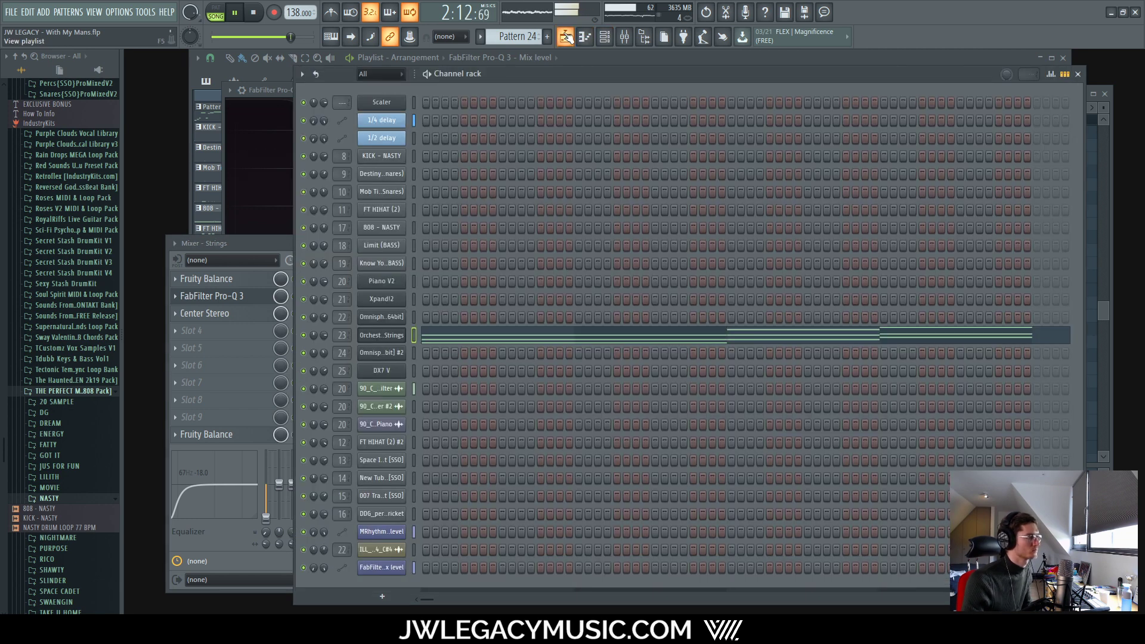
{"action": "left_click", "coordinate": [566, 37]}
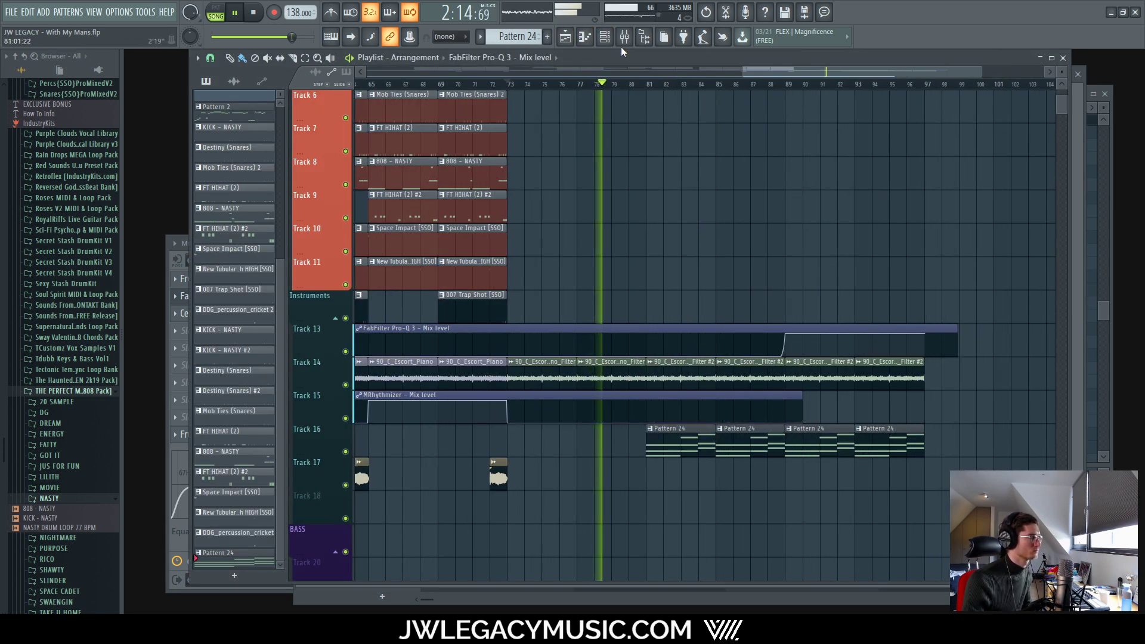
{"action": "left_click", "coordinate": [624, 38]}
Step: Reopen the Strings Pro-Q 3 and reshape the bell cut, making it shallower near 245 Hz
{"action": "left_click", "coordinate": [245, 295]}
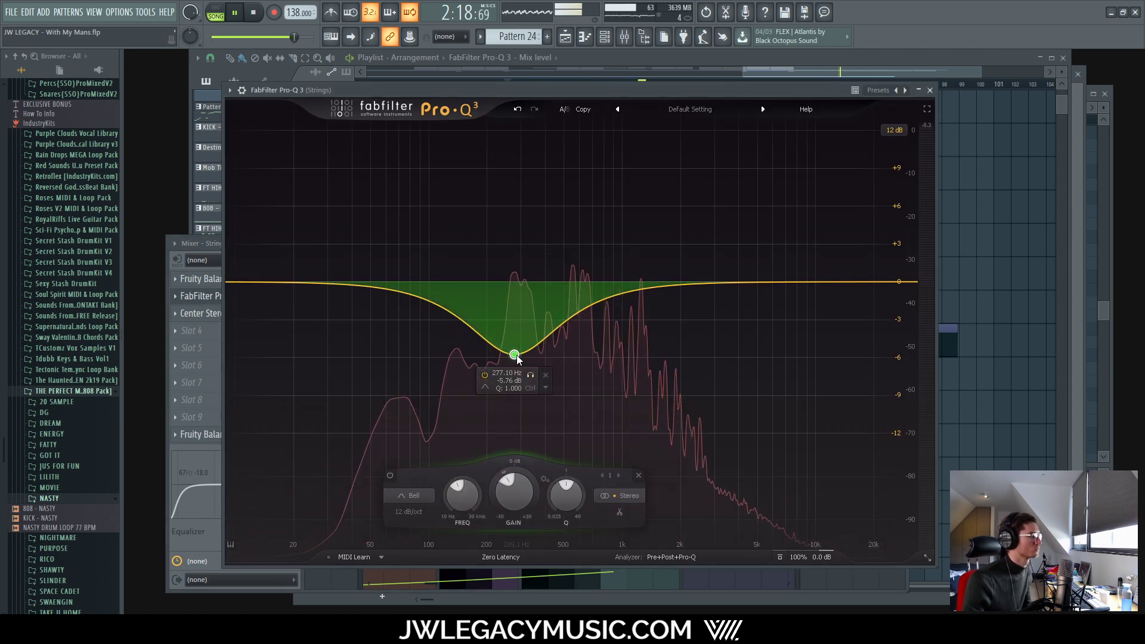
{"action": "mouse_move", "coordinate": [516, 356]}
{"action": "left_mouse_down"}
{"action": "mouse_move", "coordinate": [526, 340]}
{"action": "mouse_move", "coordinate": [519, 355]}
{"action": "left_mouse_up"}
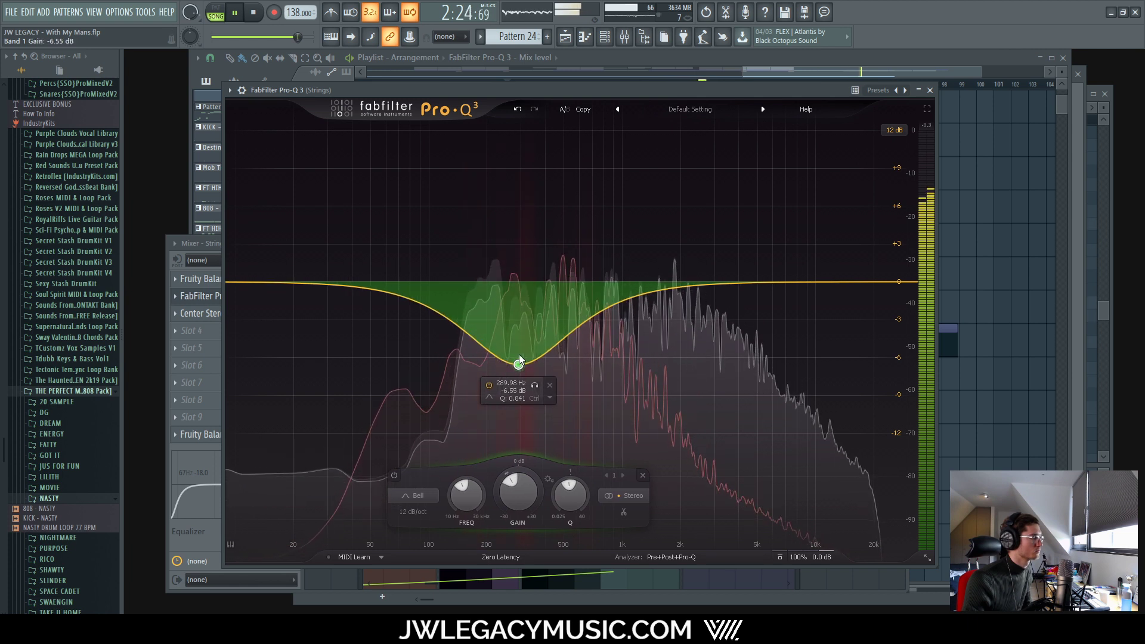
{"action": "left_click_drag", "start_coordinate": [519, 355], "coordinate": [522, 610]}
{"action": "left_click_drag", "start_coordinate": [522, 417], "coordinate": [508, 337]}
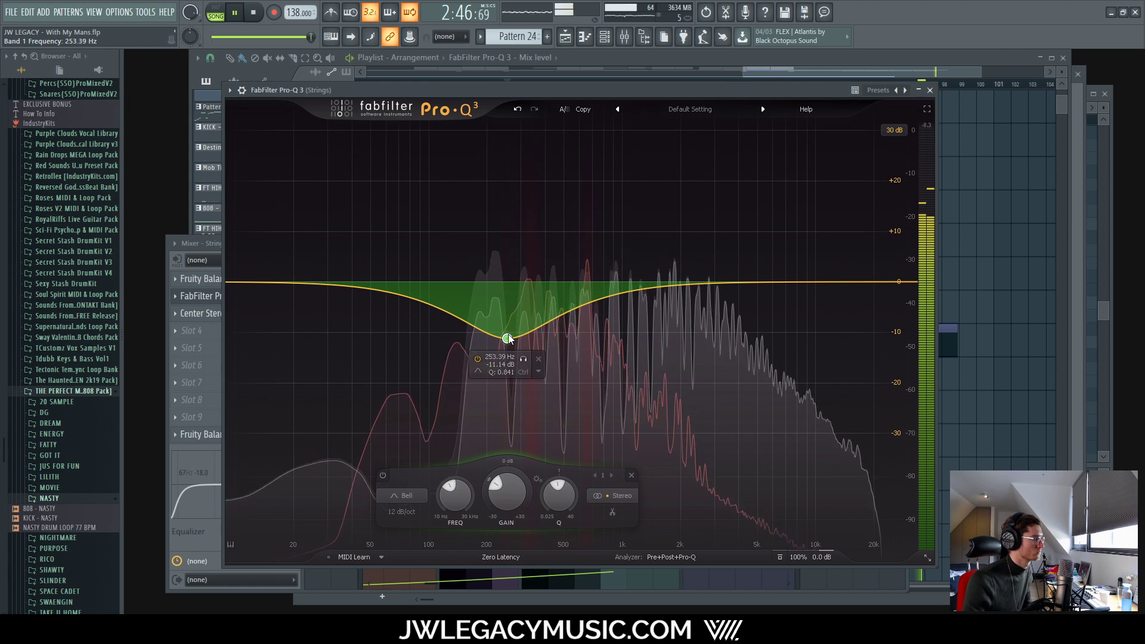
Step: Solo the bell band and restart playback to audition it
{"action": "left_click", "coordinate": [524, 359]}
{"action": "key", "text": "space"}
{"action": "key", "text": "space"}
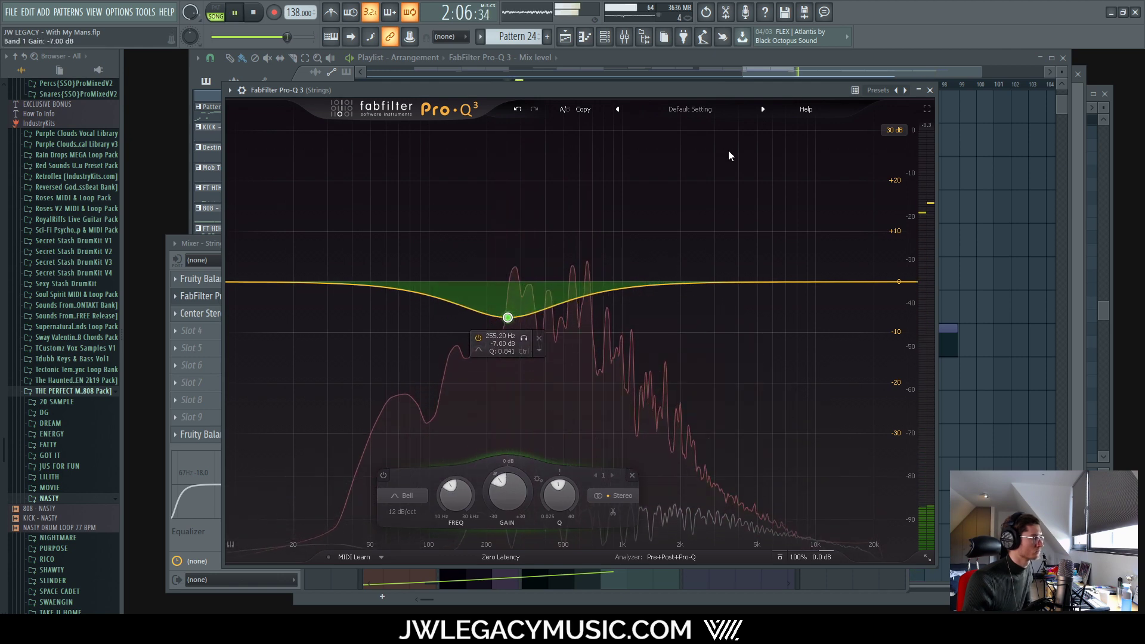
{"action": "left_click", "coordinate": [911, 62]}
{"action": "scroll", "coordinate": [661, 250], "scroll_direction": "up", "scroll_amount": 10}
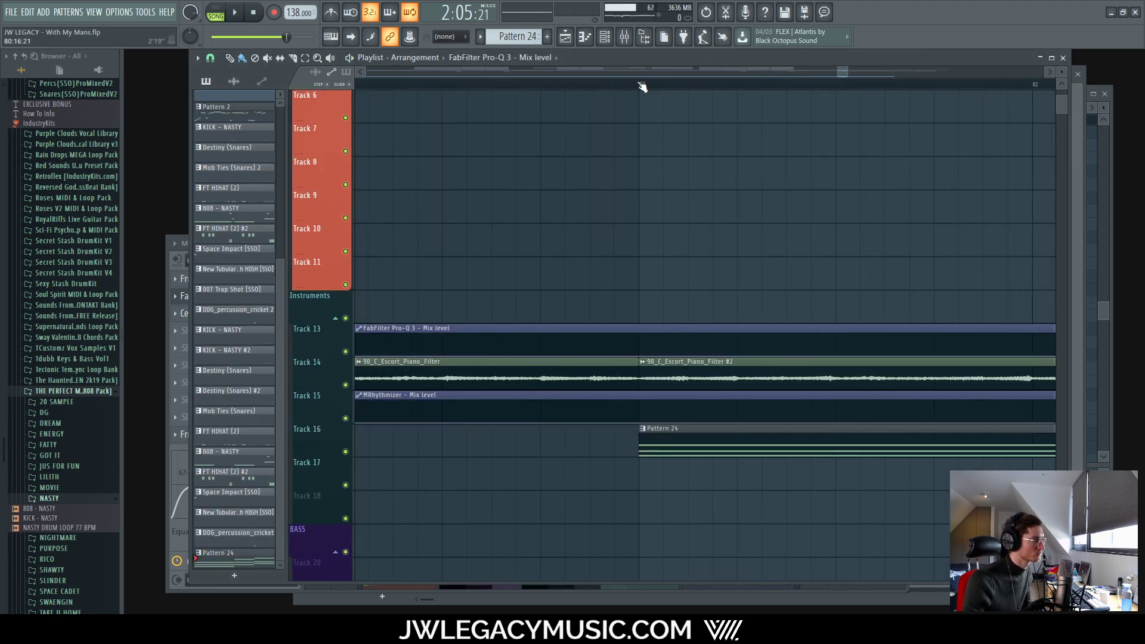
{"action": "left_click", "coordinate": [624, 37]}
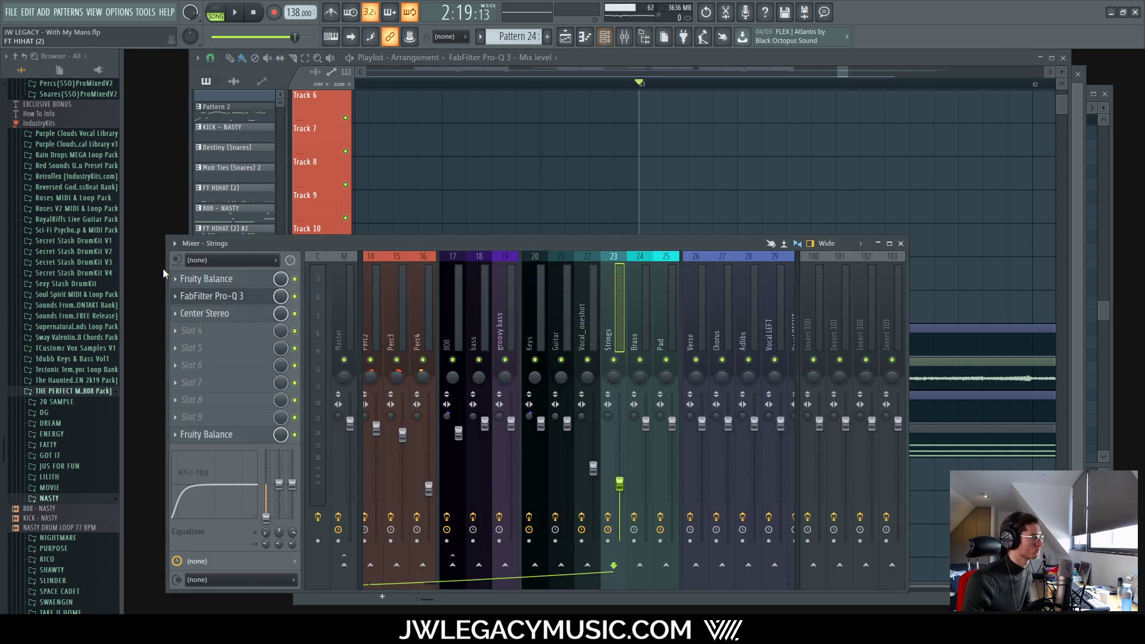
Step: Solo the band again, sweep it up to about 351 Hz at -7 dB, then unsolo
{"action": "left_click", "coordinate": [233, 297]}
{"action": "mouse_move", "coordinate": [508, 318]}
{"action": "left_click", "coordinate": [524, 338]}
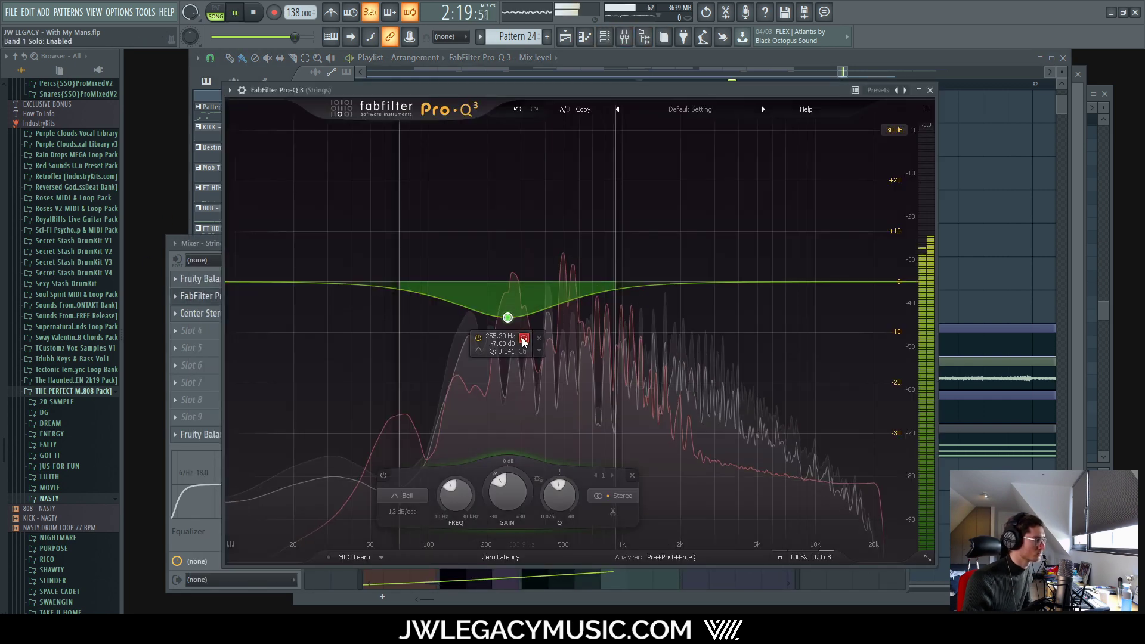
{"action": "left_click_drag", "start_coordinate": [524, 341], "coordinate": [552, 324]}
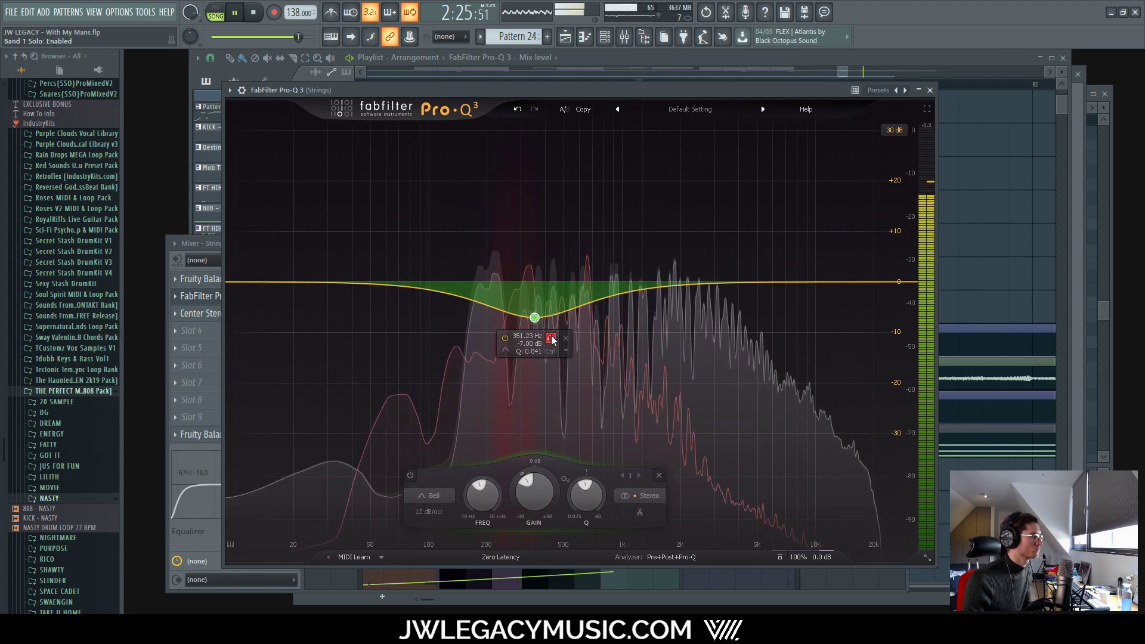
{"action": "left_click", "coordinate": [551, 338]}
{"action": "left_click", "coordinate": [551, 339]}
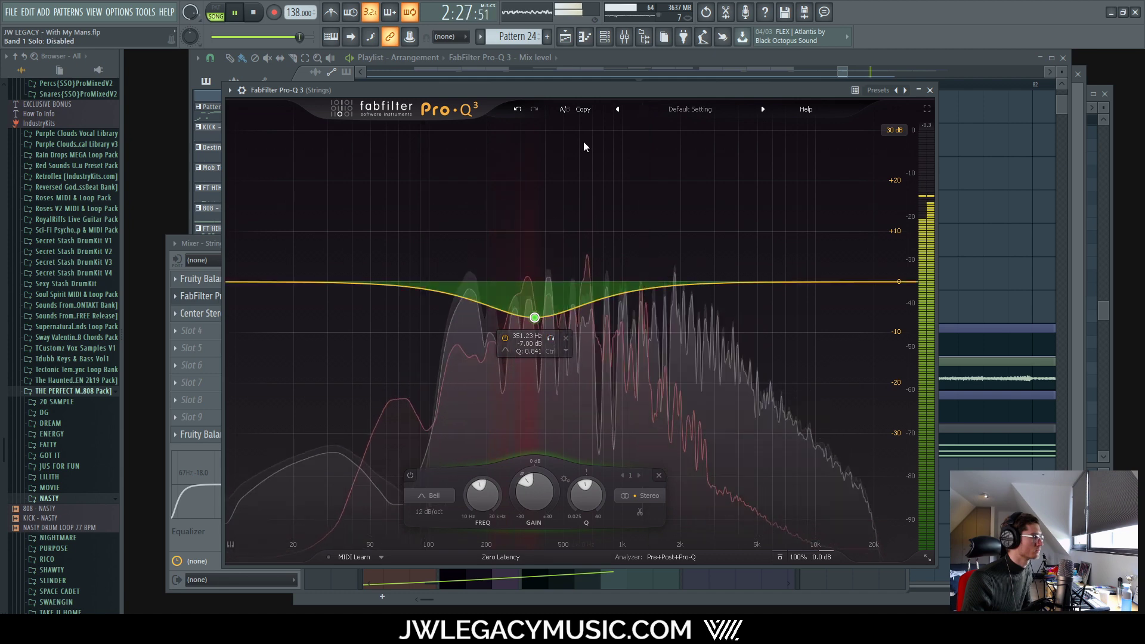
Step: Solo the Strings mixer track and bring the mixer back to the front
{"action": "left_click", "coordinate": [618, 33]}
{"action": "right_click", "coordinate": [613, 360]}
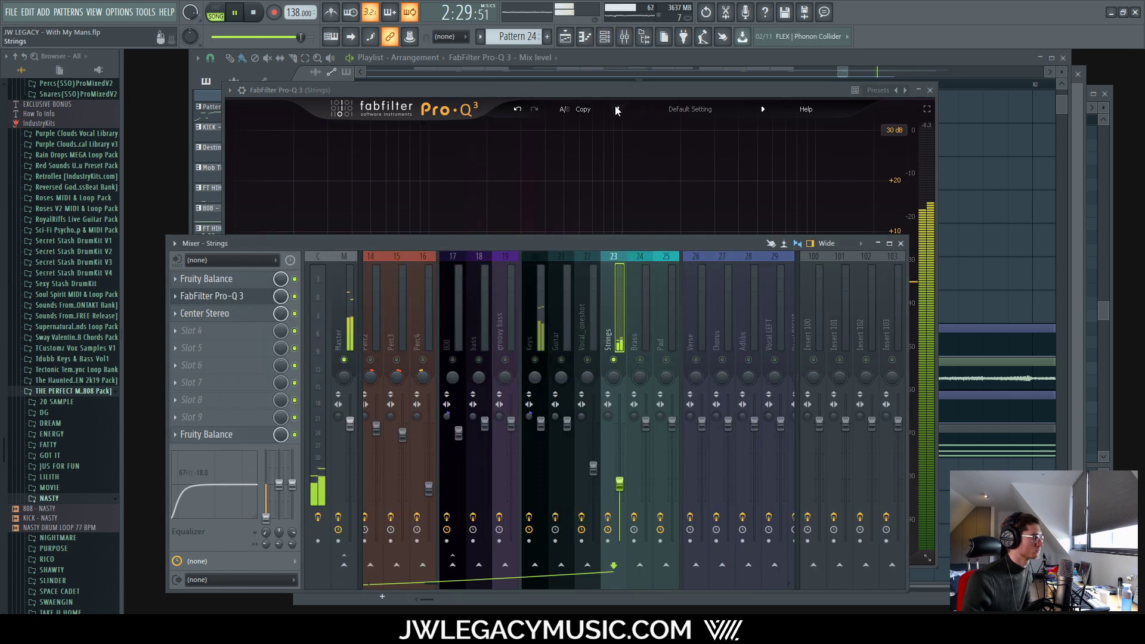
{"action": "left_click", "coordinate": [614, 81]}
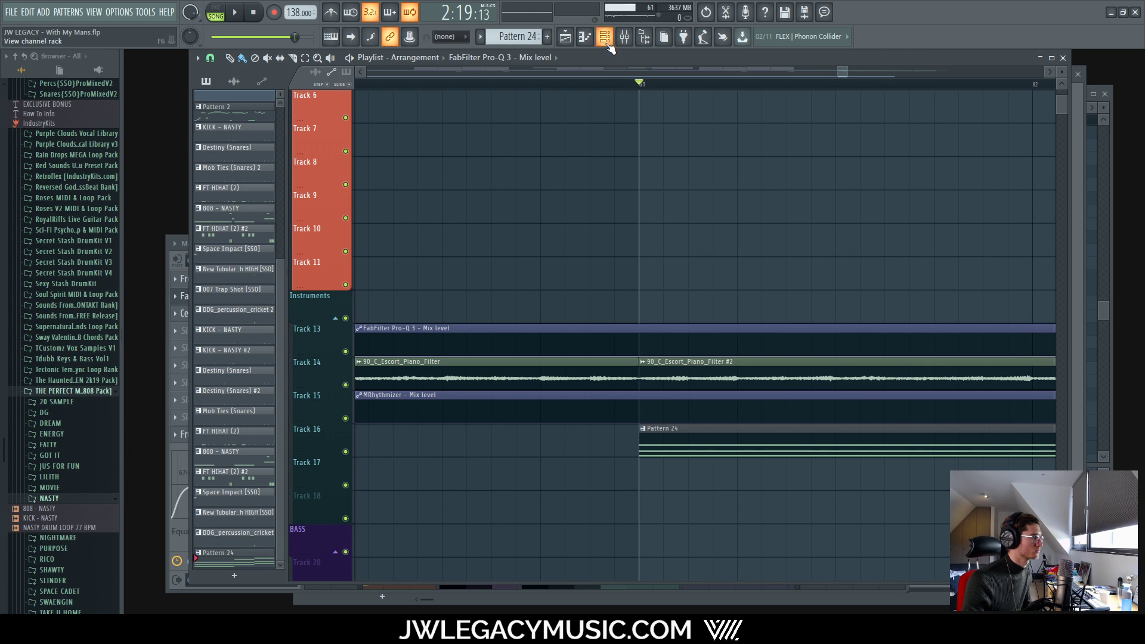
{"action": "left_click", "coordinate": [603, 37]}
{"action": "left_click", "coordinate": [624, 37]}
Step: Audition the existing band, then move it to a shallower dip near 1.9 kHz
{"action": "left_click", "coordinate": [264, 301]}
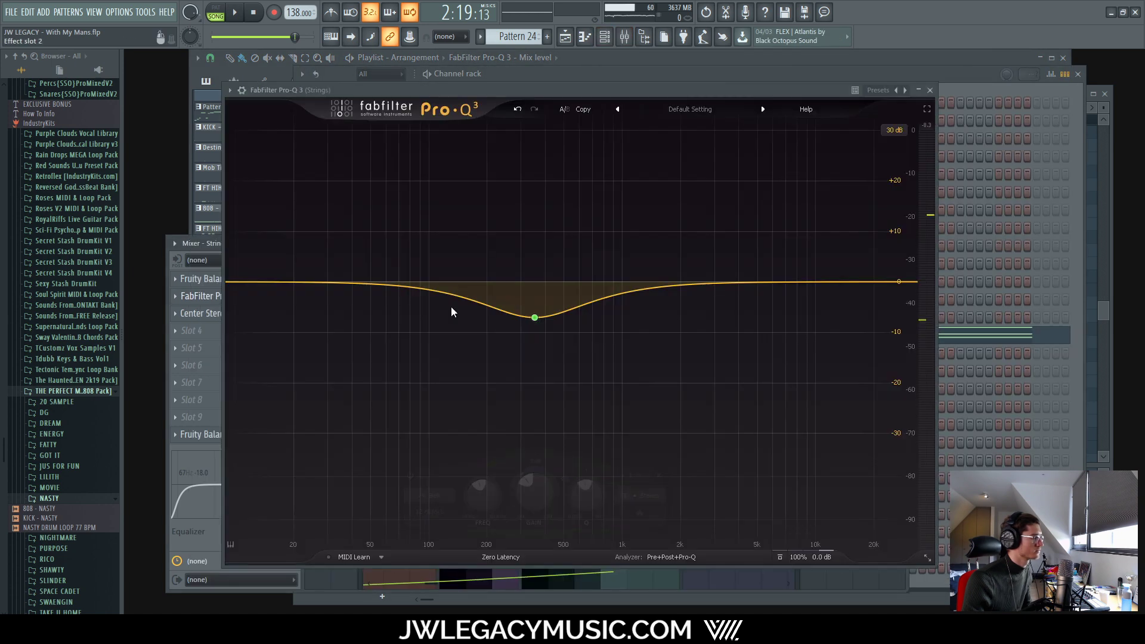
{"action": "key", "text": "space"}
{"action": "left_click", "coordinate": [549, 338]}
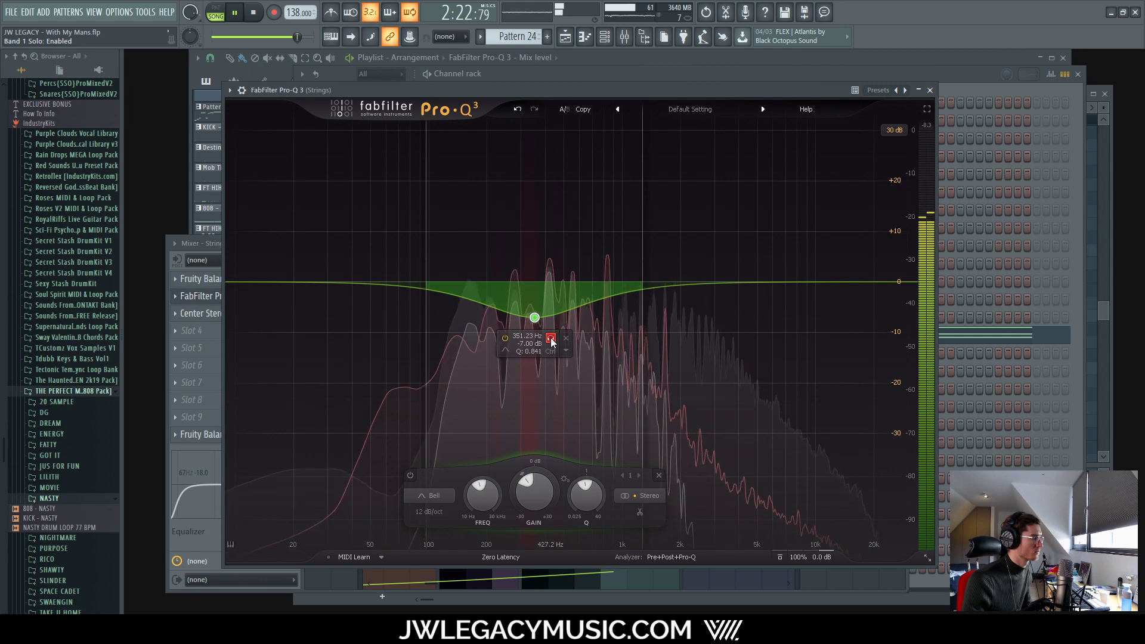
{"action": "left_click", "coordinate": [551, 339]}
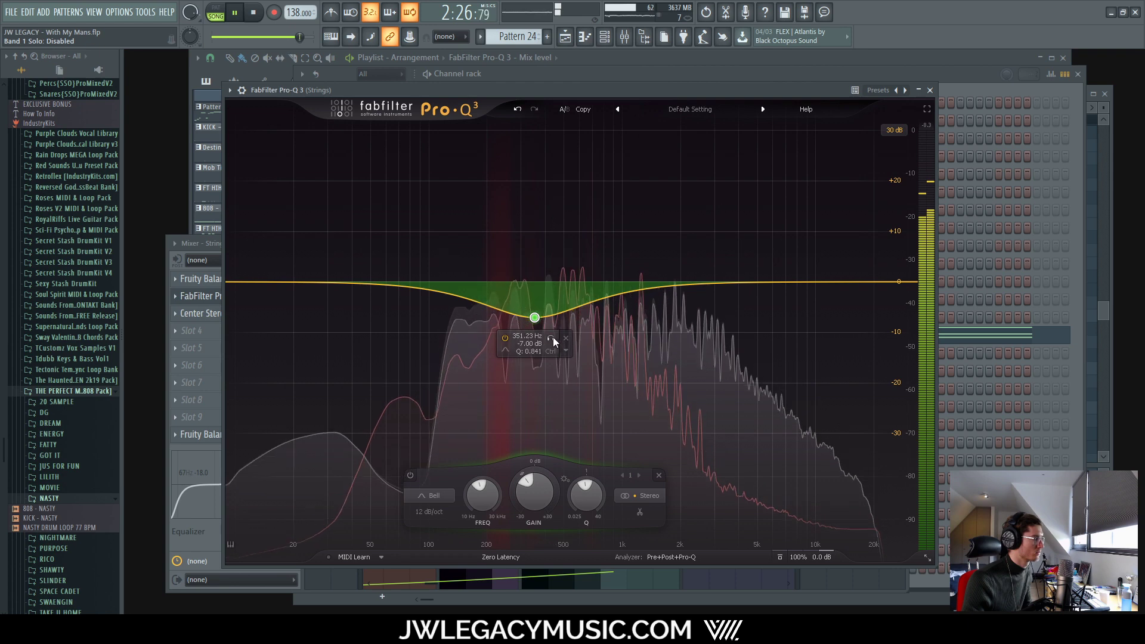
{"action": "scroll", "coordinate": [535, 319], "scroll_direction": "up", "scroll_amount": 5}
{"action": "left_click_drag", "start_coordinate": [543, 332], "coordinate": [693, 353]}
{"action": "left_click_drag", "start_coordinate": [674, 318], "coordinate": [683, 305]}
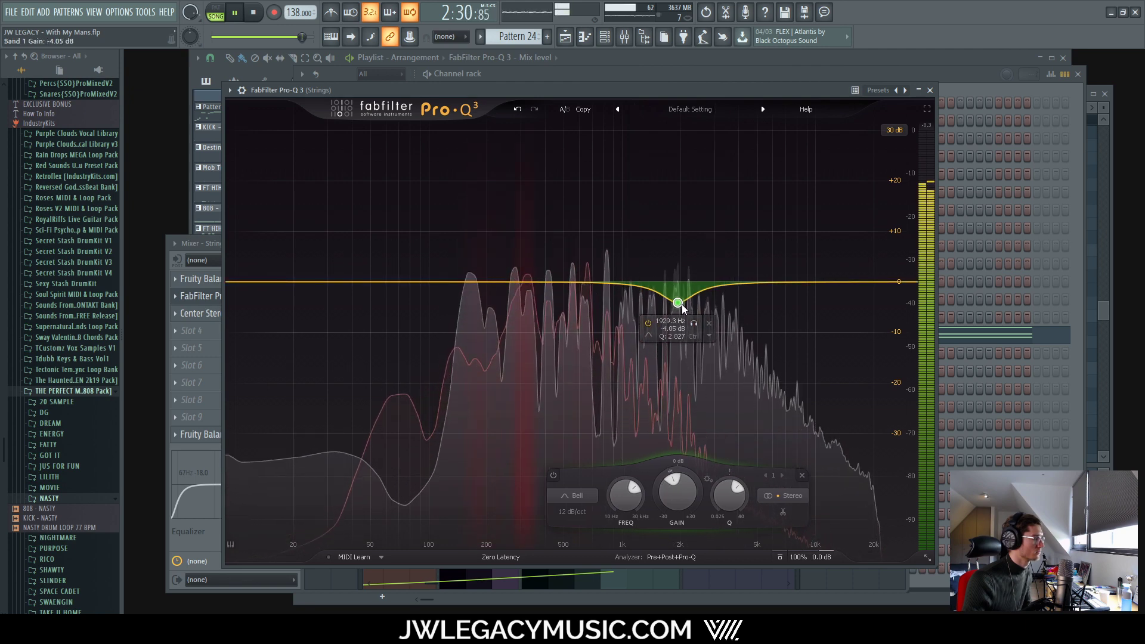
Step: Add a second bell cut and settle it near 304 Hz at about -4.6 dB
{"action": "left_click_drag", "start_coordinate": [519, 280], "coordinate": [511, 307]}
{"action": "scroll", "coordinate": [511, 307], "scroll_direction": "up", "scroll_amount": 2}
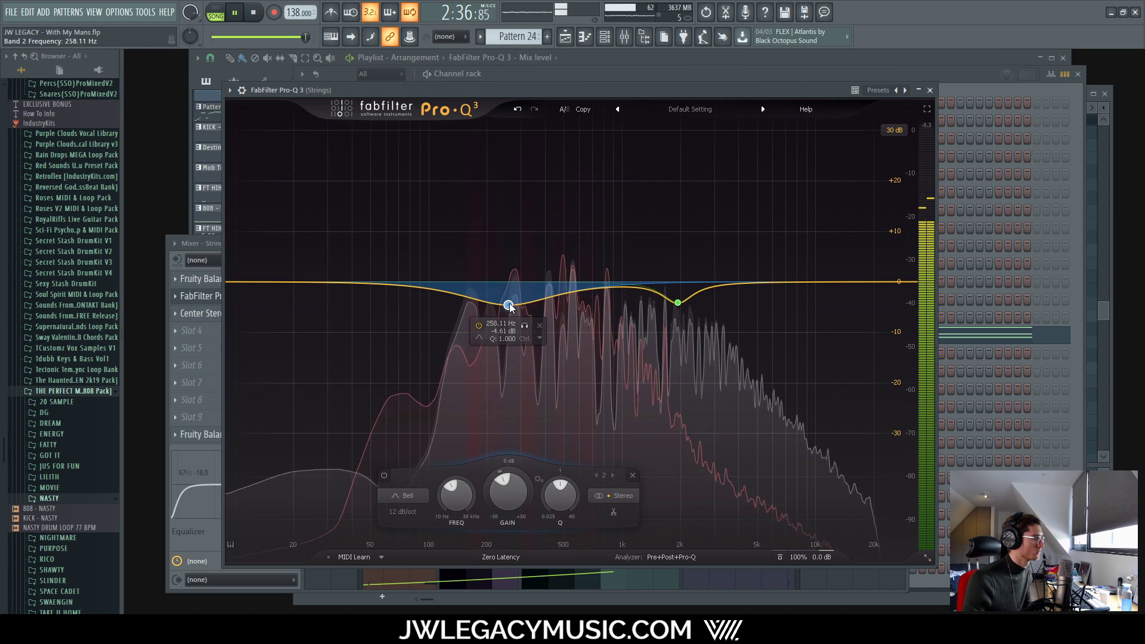
{"action": "left_click_drag", "start_coordinate": [525, 323], "coordinate": [547, 326]}
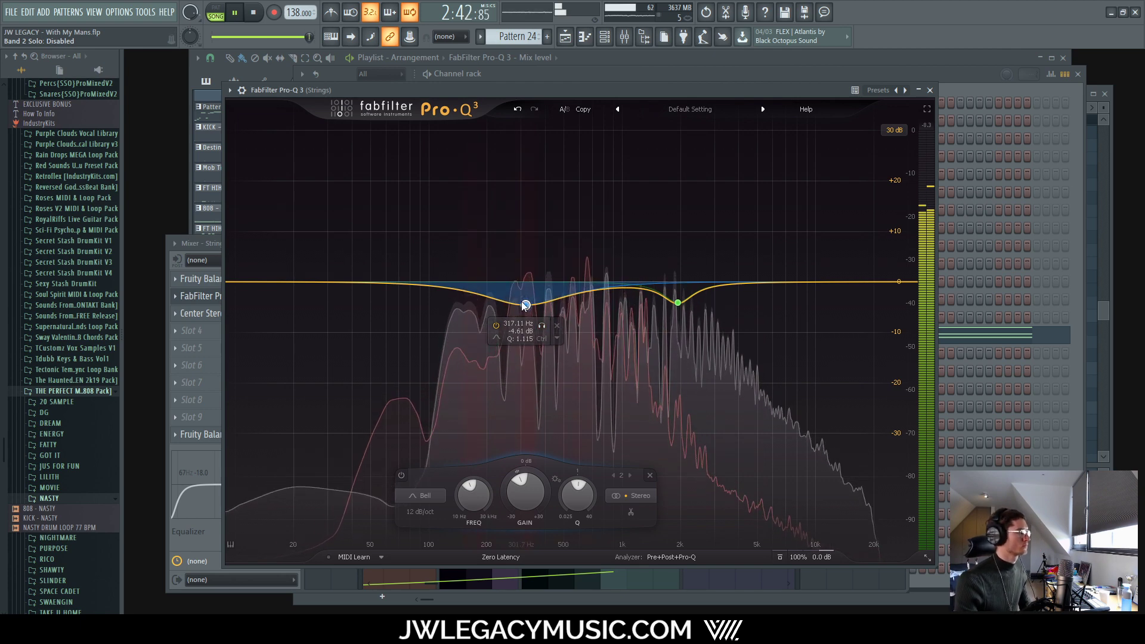
{"action": "scroll", "coordinate": [526, 307], "scroll_direction": "down", "scroll_amount": 1}
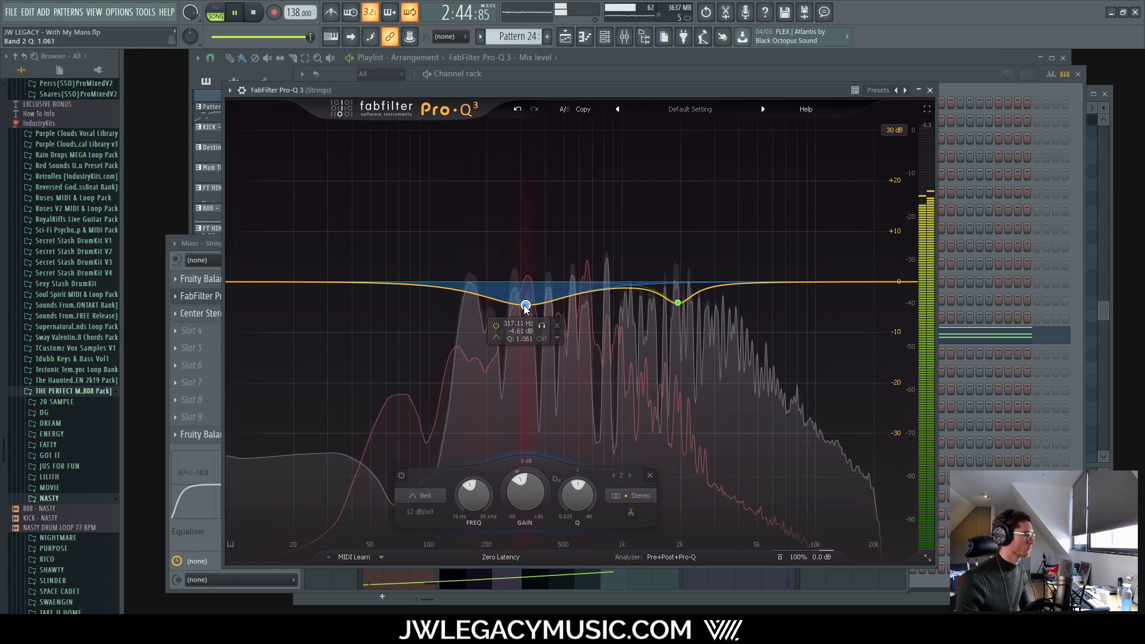
{"action": "left_click_drag", "start_coordinate": [527, 305], "coordinate": [522, 305]}
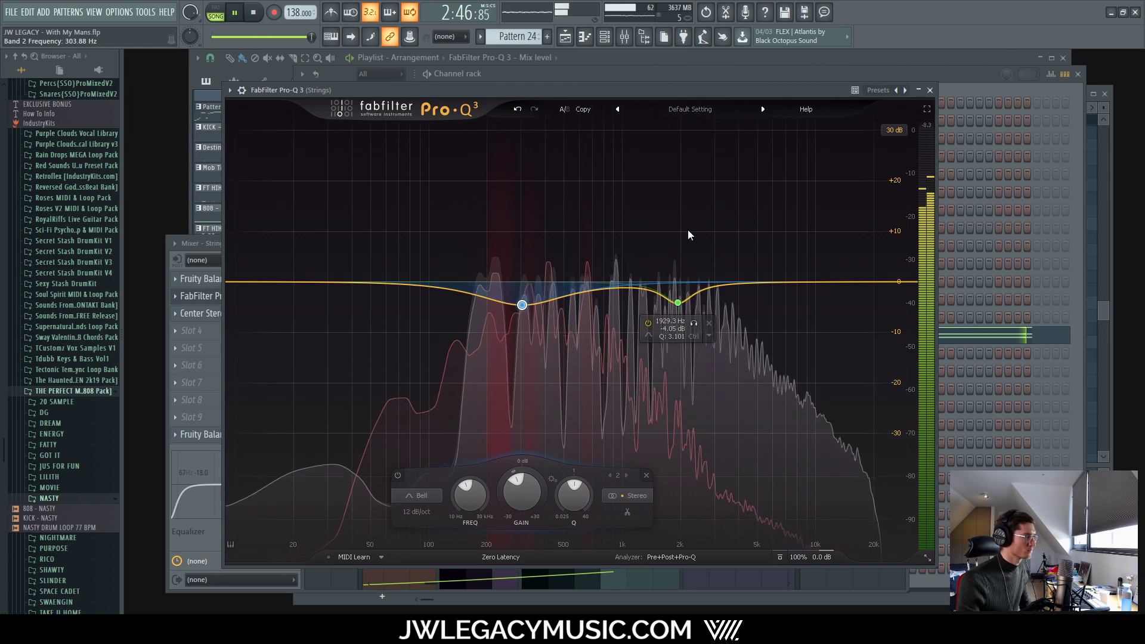
Step: Stop playback and A/B the Strings EQ by bypassing and re-enabling it
{"action": "key", "text": "space"}
{"action": "key", "text": "space"}
{"action": "left_click", "coordinate": [780, 557]}
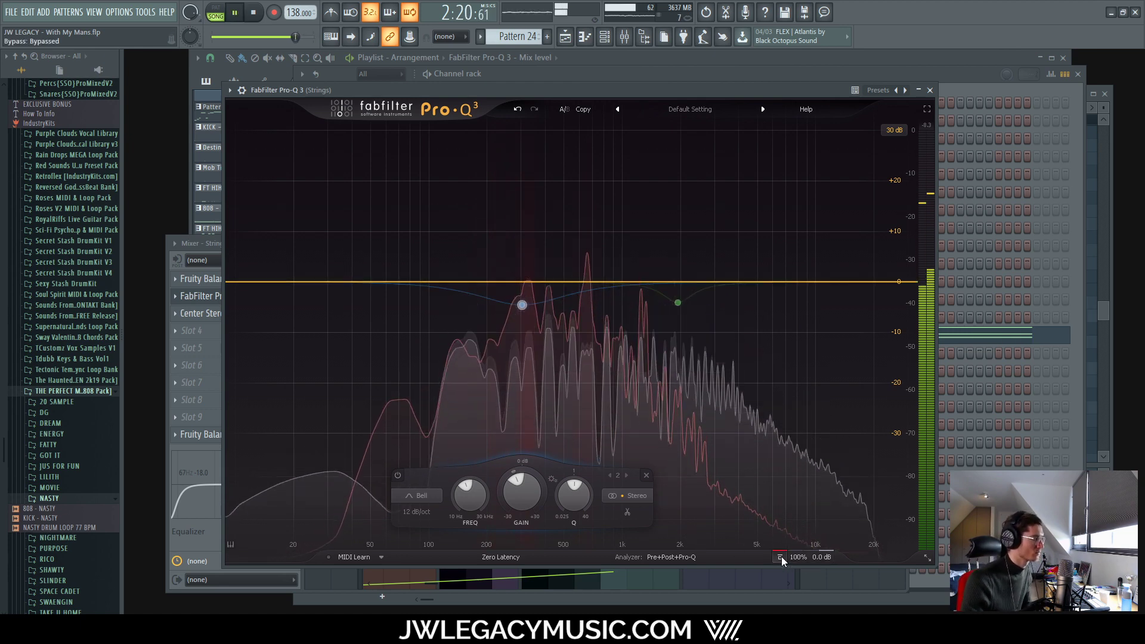
{"action": "left_click", "coordinate": [781, 556]}
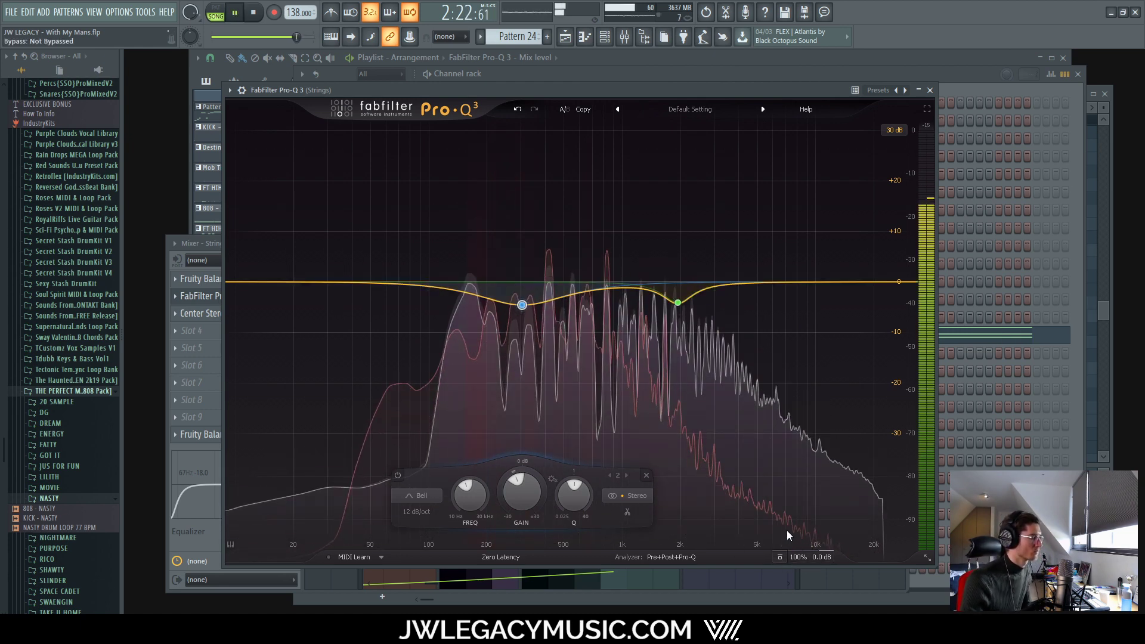
Step: Close the Strings Pro-Q 3 and briefly check the Center Stereo effect
{"action": "left_click", "coordinate": [930, 90]}
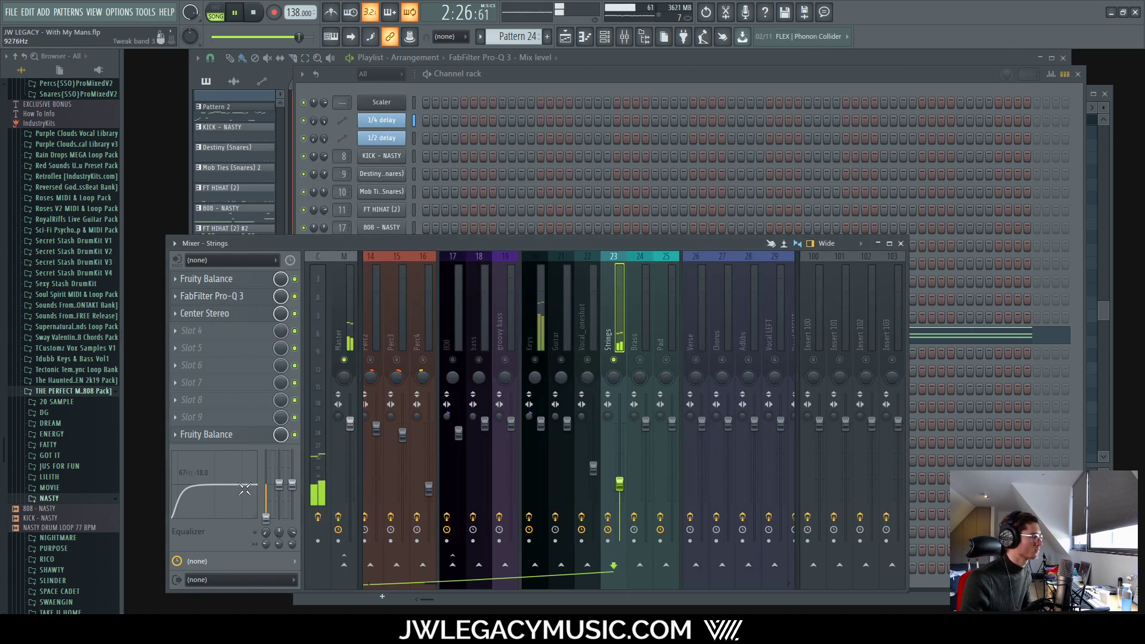
{"action": "left_click", "coordinate": [227, 314]}
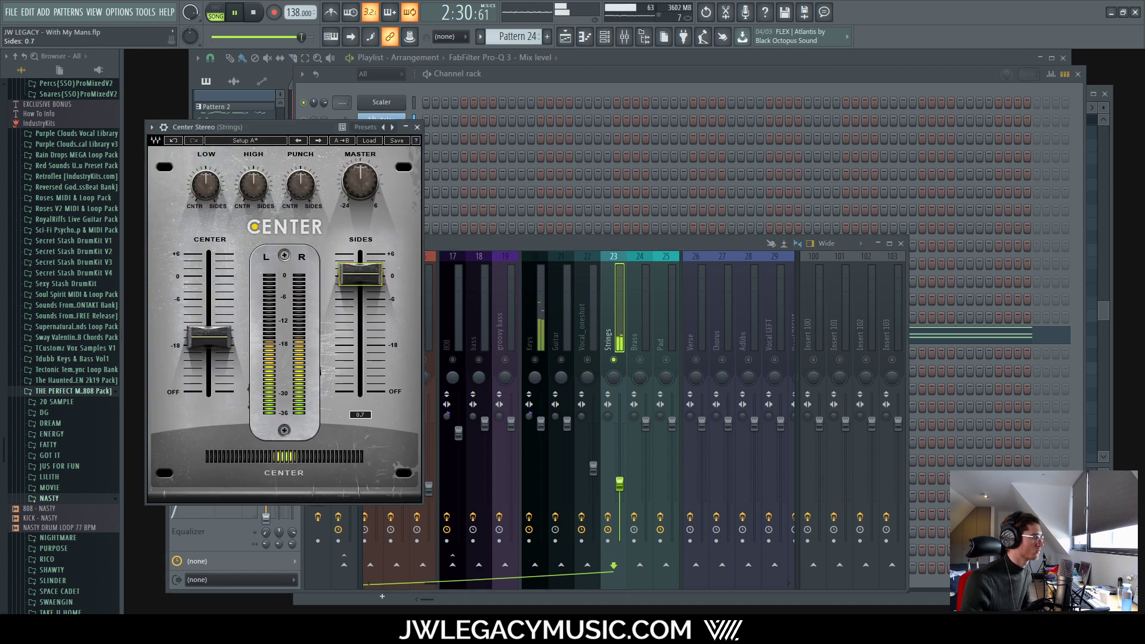
{"action": "left_click", "coordinate": [417, 128]}
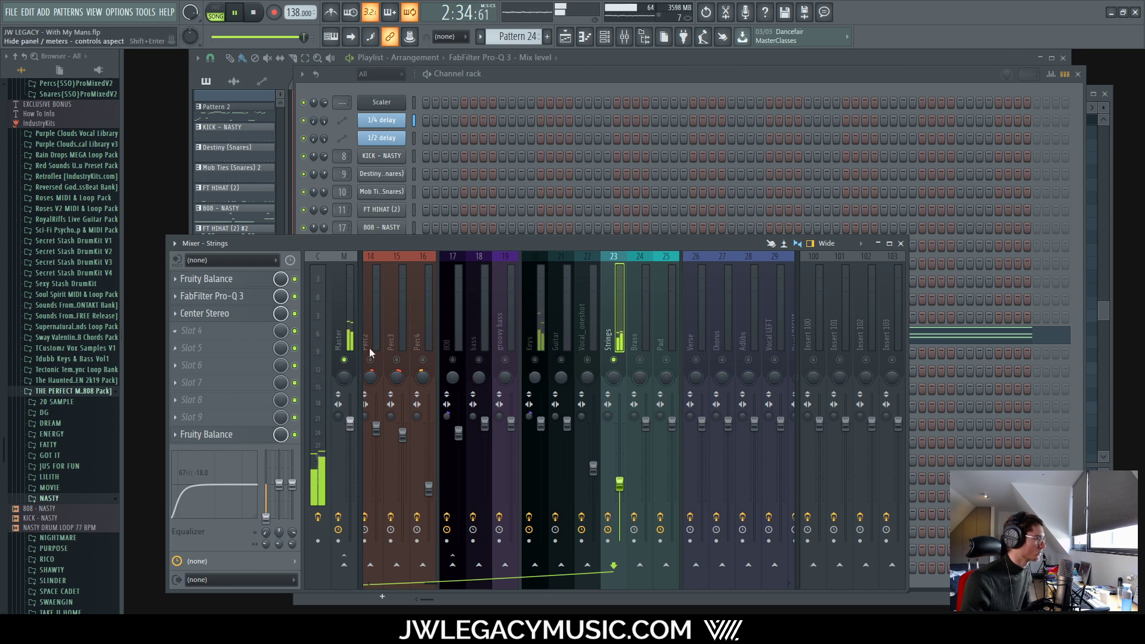
Step: Unmute all mixer tracks, then reopen the mixer over the zoomed-out playlist
{"action": "right_click", "coordinate": [536, 361]}
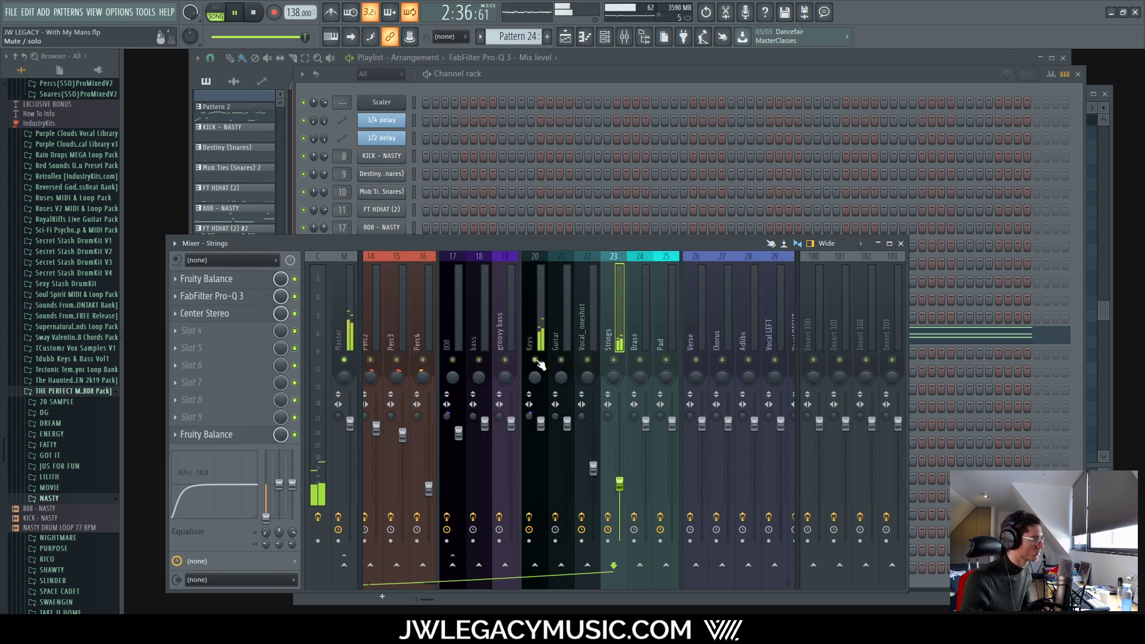
{"action": "left_click", "coordinate": [633, 58]}
{"action": "scroll", "coordinate": [542, 495], "scroll_direction": "down", "scroll_amount": 10}
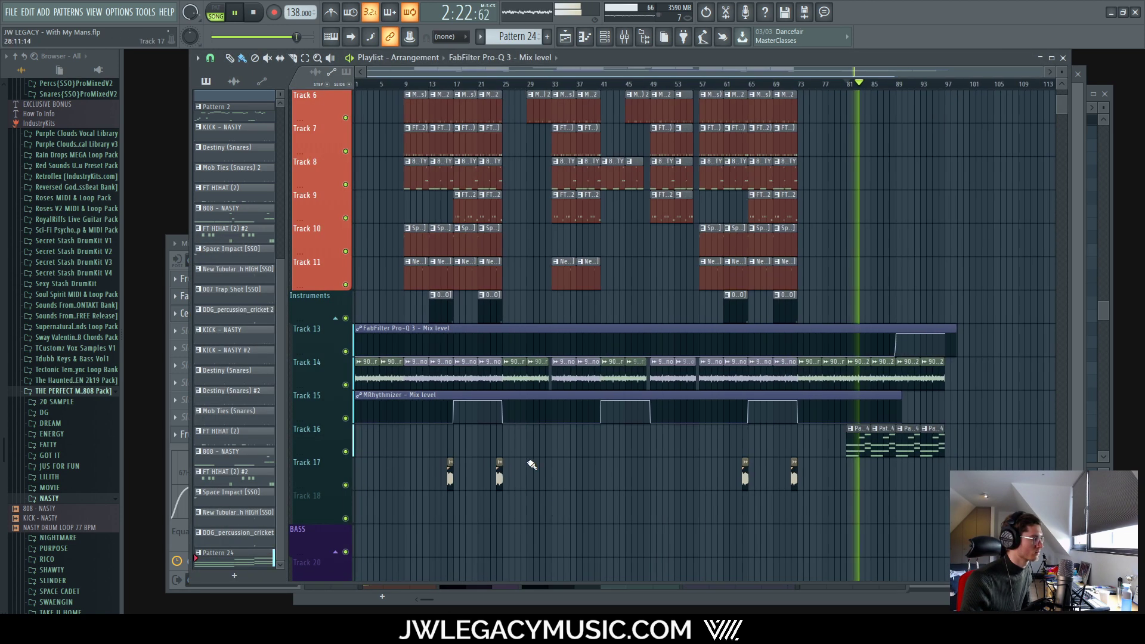
{"action": "left_click", "coordinate": [624, 37]}
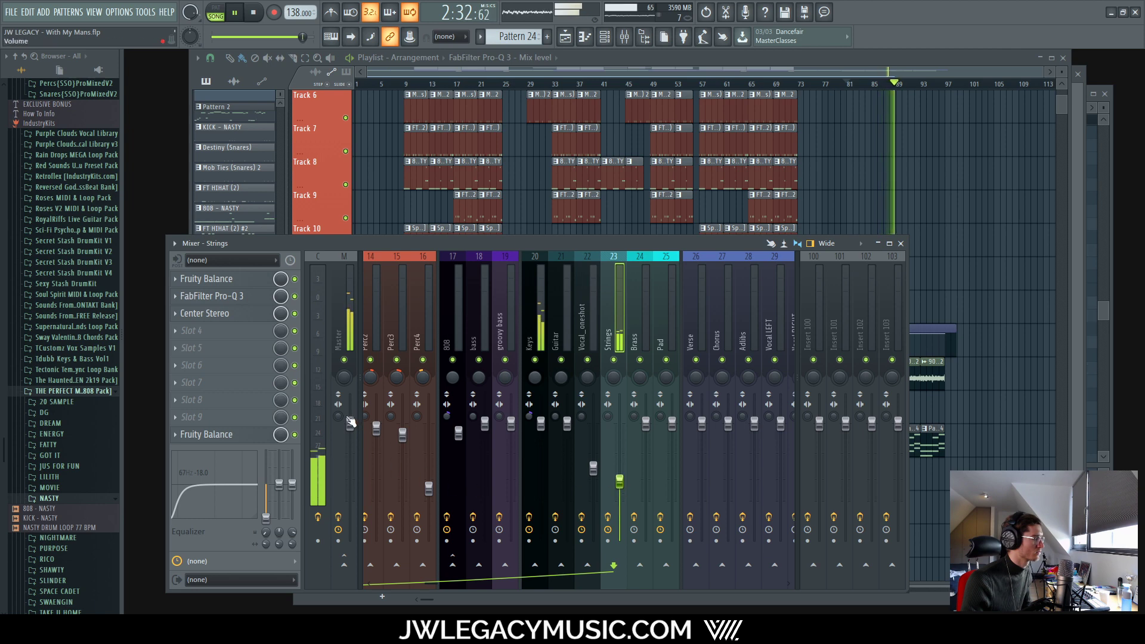
Step: Type -3 dB gain into both the low-mid cut and the 1.9 kHz band, narrowing the latter to Q 3.442
{"action": "left_click", "coordinate": [237, 296]}
{"action": "double_click", "coordinate": [510, 331]}
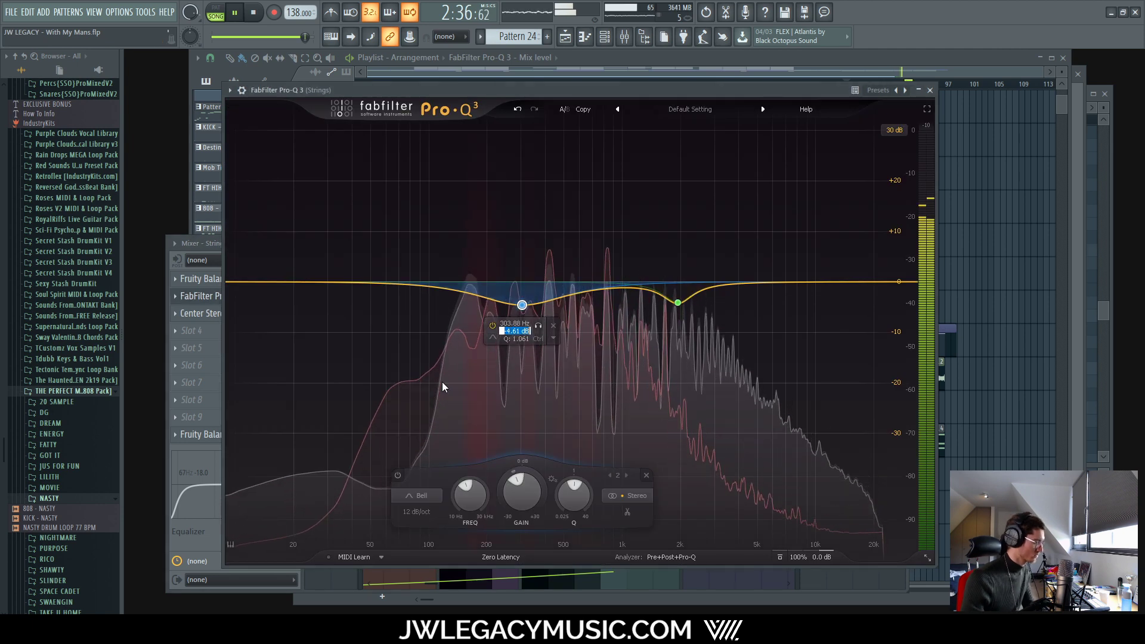
{"action": "type", "text": "-3"}
{"action": "key", "text": "Return"}
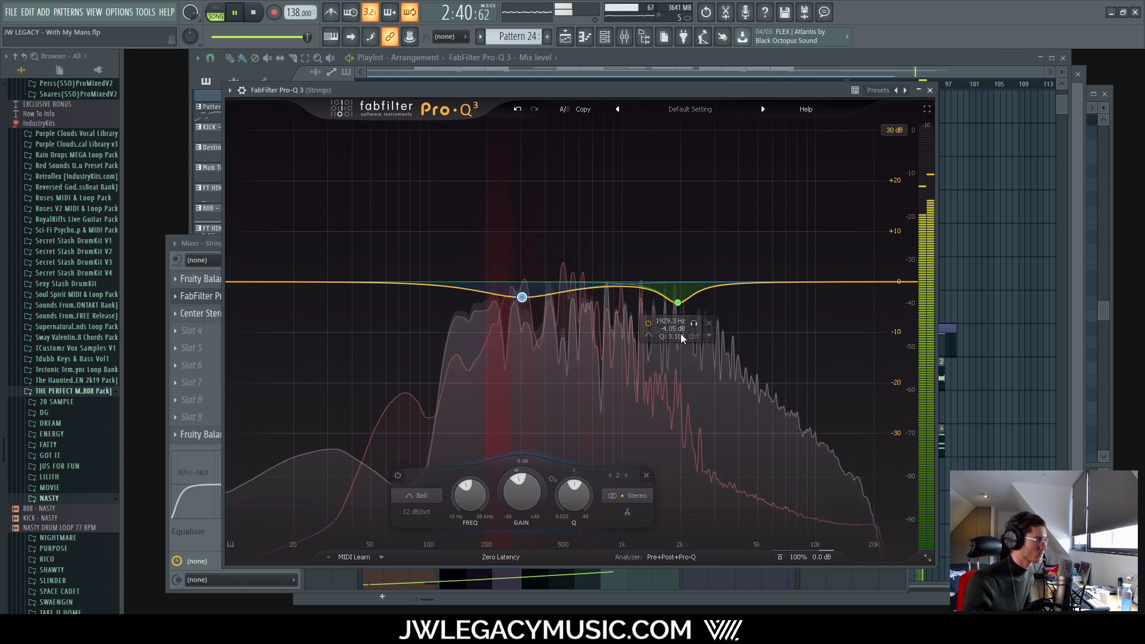
{"action": "scroll", "coordinate": [680, 303], "scroll_direction": "up", "scroll_amount": 1}
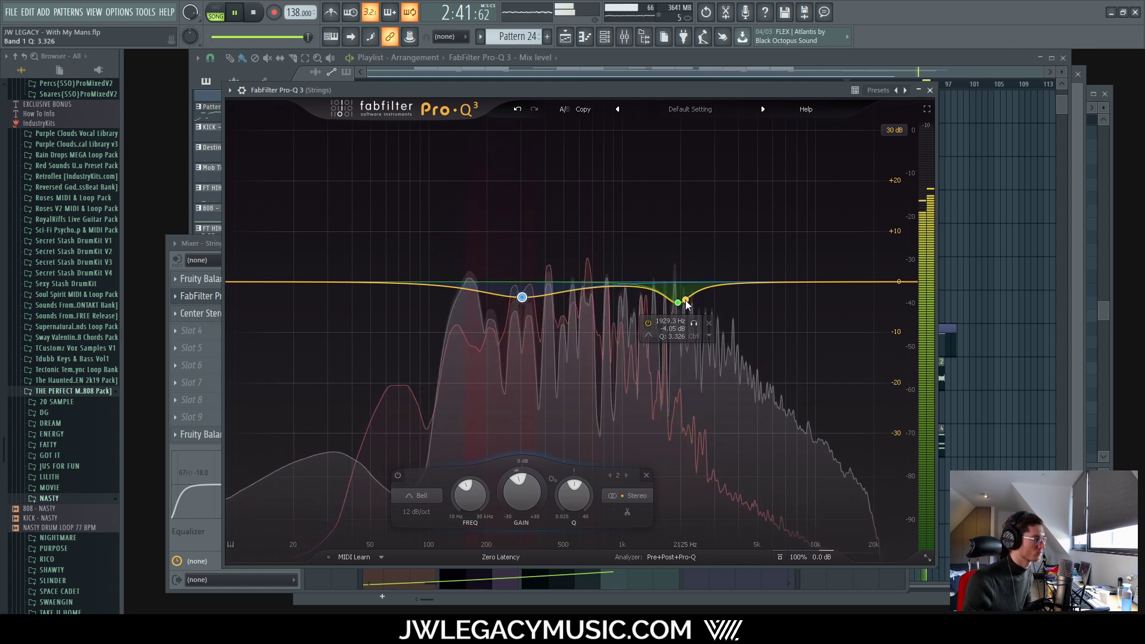
{"action": "double_click", "coordinate": [672, 329]}
{"action": "type", "text": "-"}
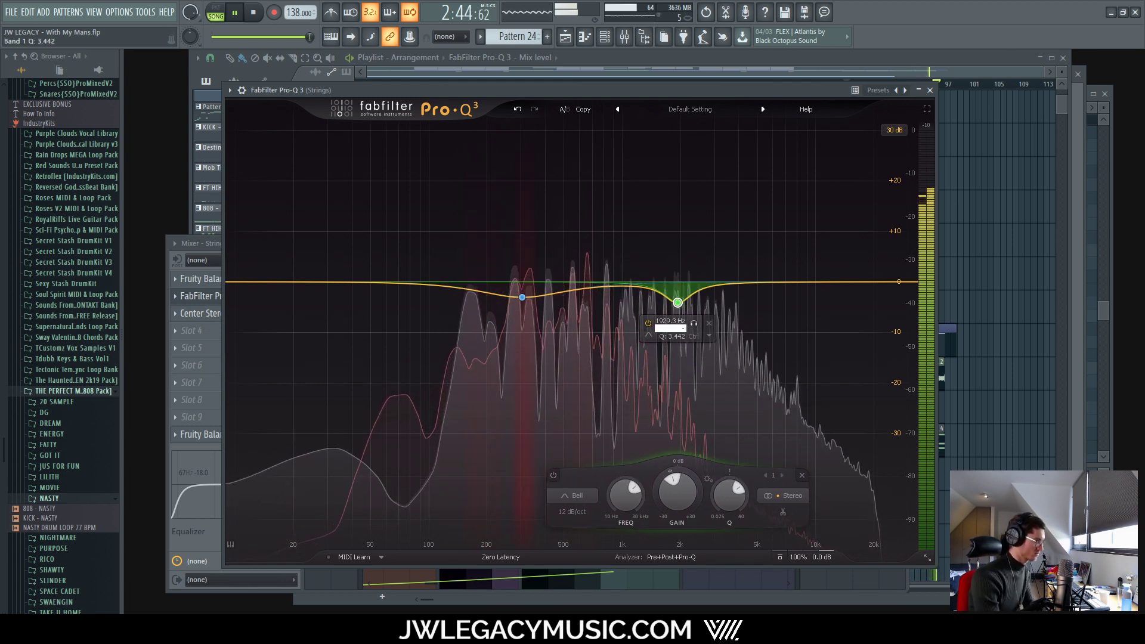
{"action": "type", "text": "3"}
{"action": "key", "text": "Return"}
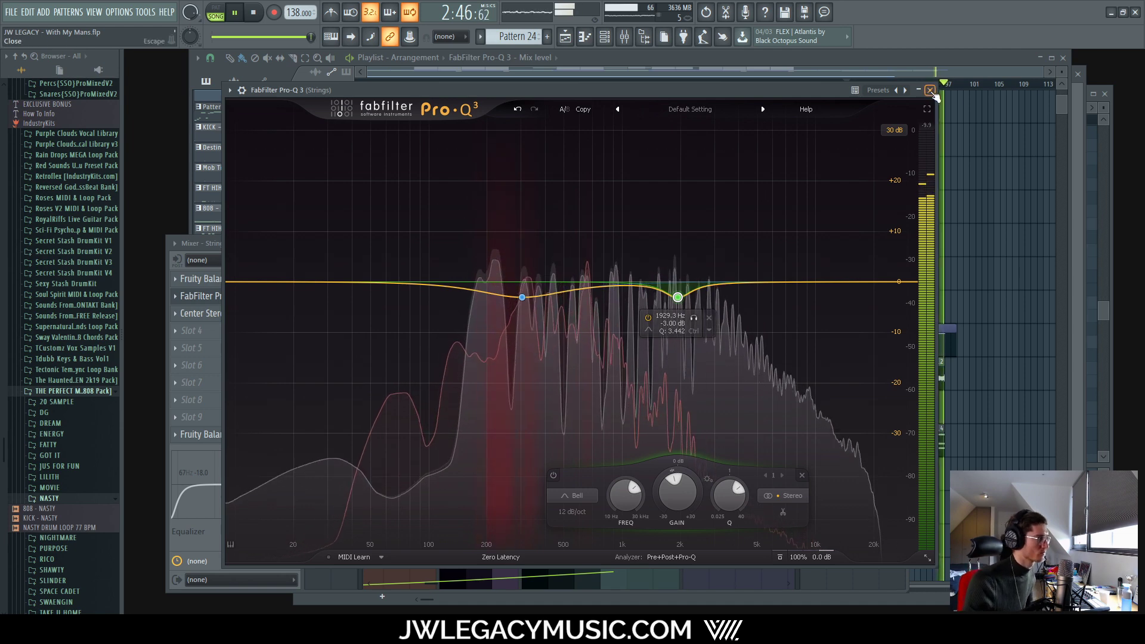
Step: Close the Strings EQ and restart playback from the bar-81 marker
{"action": "left_click", "coordinate": [930, 90]}
{"action": "left_click", "coordinate": [884, 60]}
{"action": "key", "text": "space"}
{"action": "key", "text": "space"}
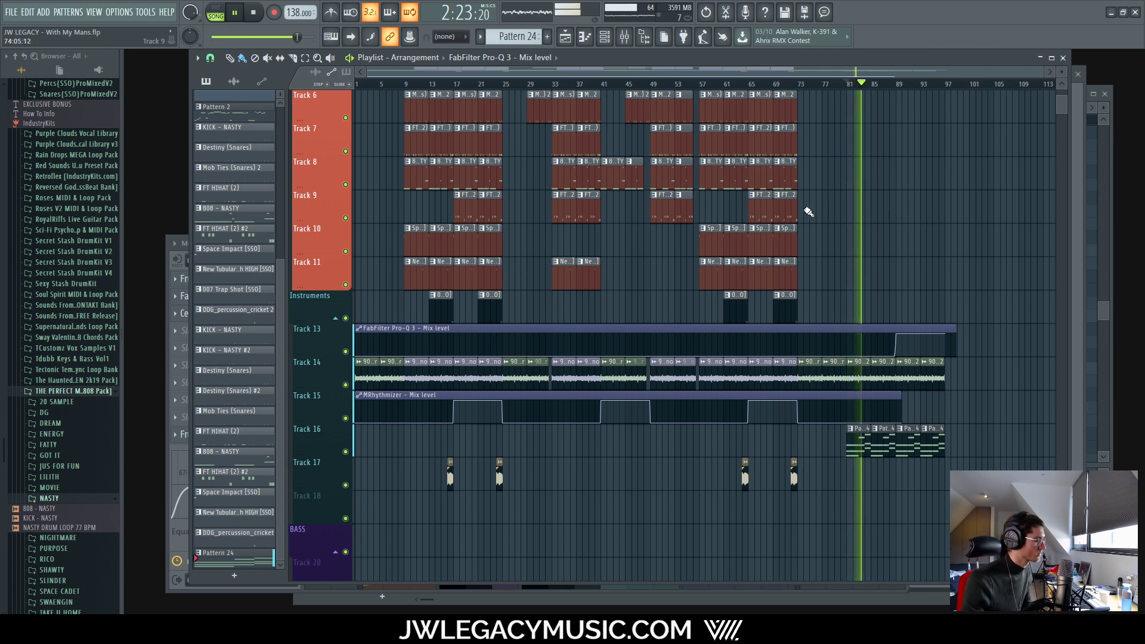
Step: Inspect the Keys track's Pro-Q 3 cuts, then return to the Strings insert
{"action": "left_click", "coordinate": [605, 38]}
{"action": "left_click", "coordinate": [625, 38]}
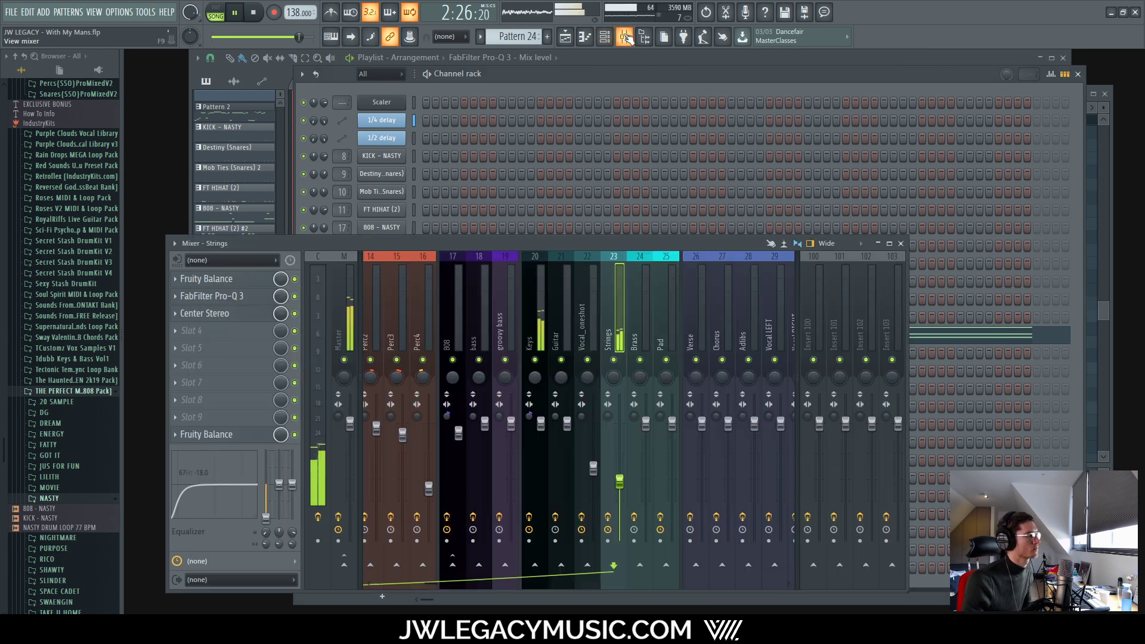
{"action": "left_click", "coordinate": [545, 346]}
{"action": "left_click", "coordinate": [242, 335]}
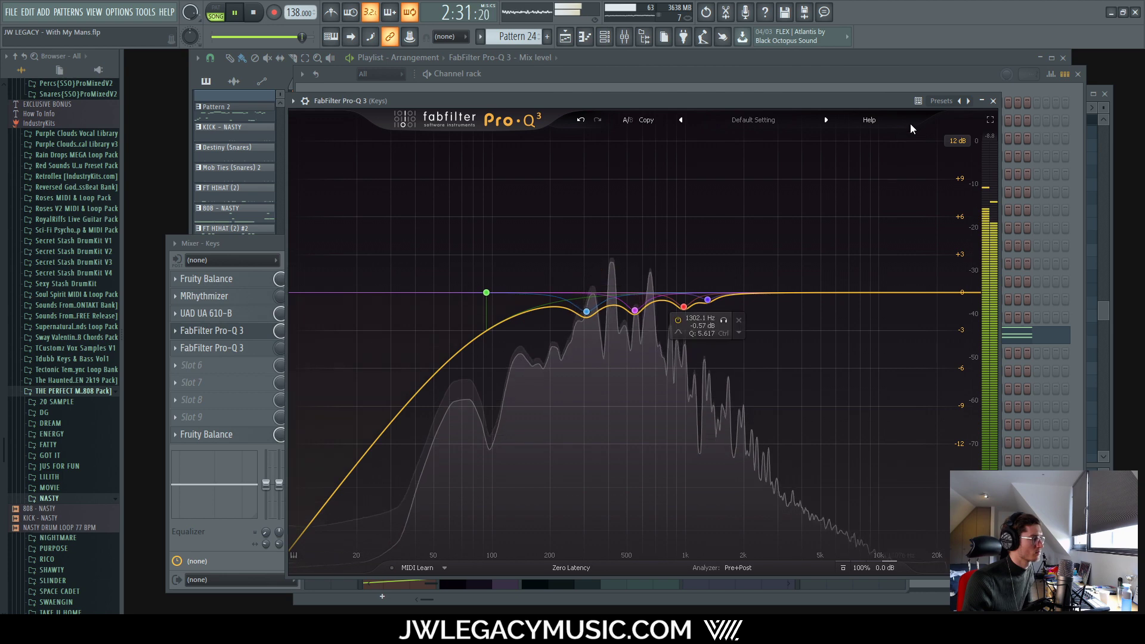
{"action": "left_click", "coordinate": [992, 101]}
{"action": "left_click", "coordinate": [614, 340]}
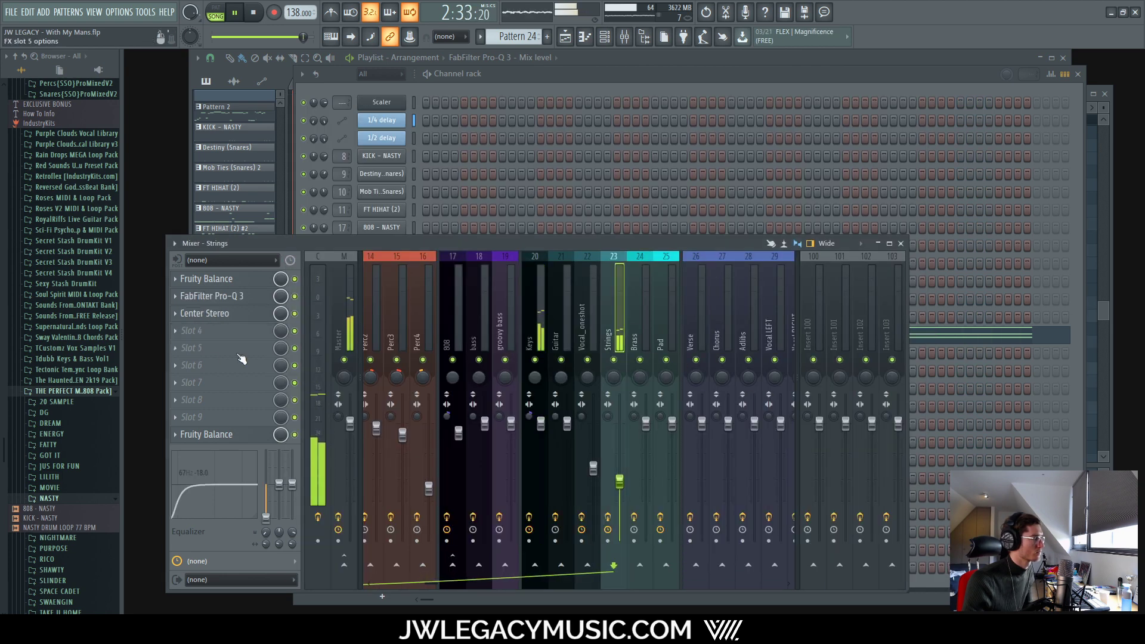
Step: Deepen the Strings low-mid cut to about -7.25 dB near 267 Hz, Q 1.391, and close the mixer
{"action": "left_click", "coordinate": [237, 296]}
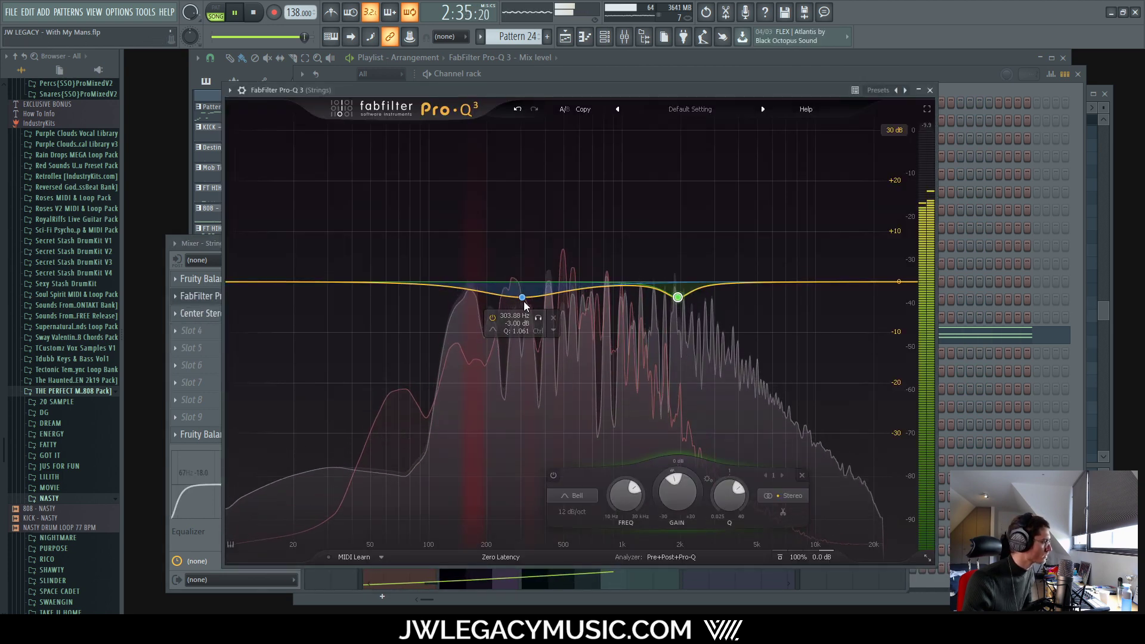
{"action": "left_click_drag", "start_coordinate": [524, 301], "coordinate": [510, 327]}
{"action": "left_click_drag", "start_coordinate": [510, 330], "coordinate": [517, 329]}
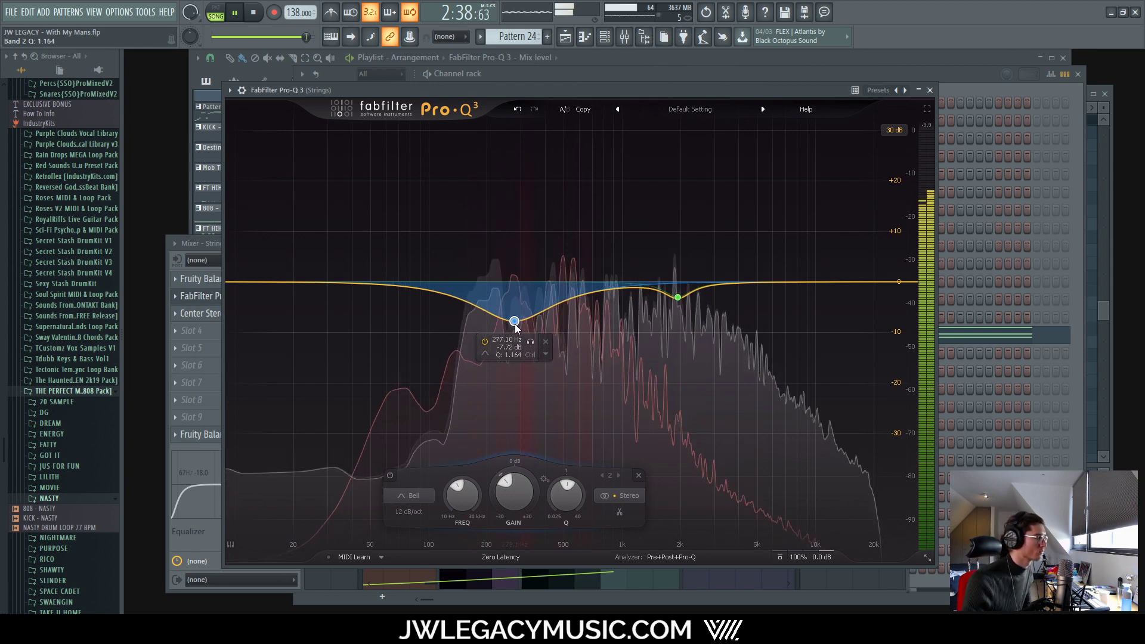
{"action": "scroll", "coordinate": [514, 322], "scroll_direction": "up", "scroll_amount": 3}
{"action": "left_click_drag", "start_coordinate": [515, 322], "coordinate": [510, 319]}
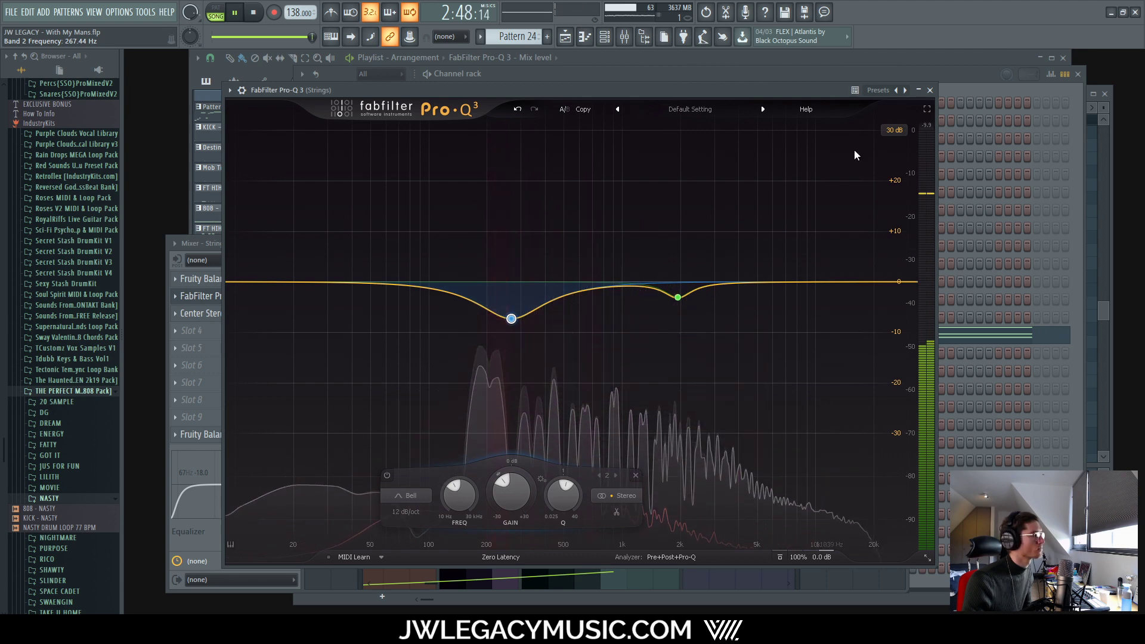
{"action": "left_click", "coordinate": [930, 90]}
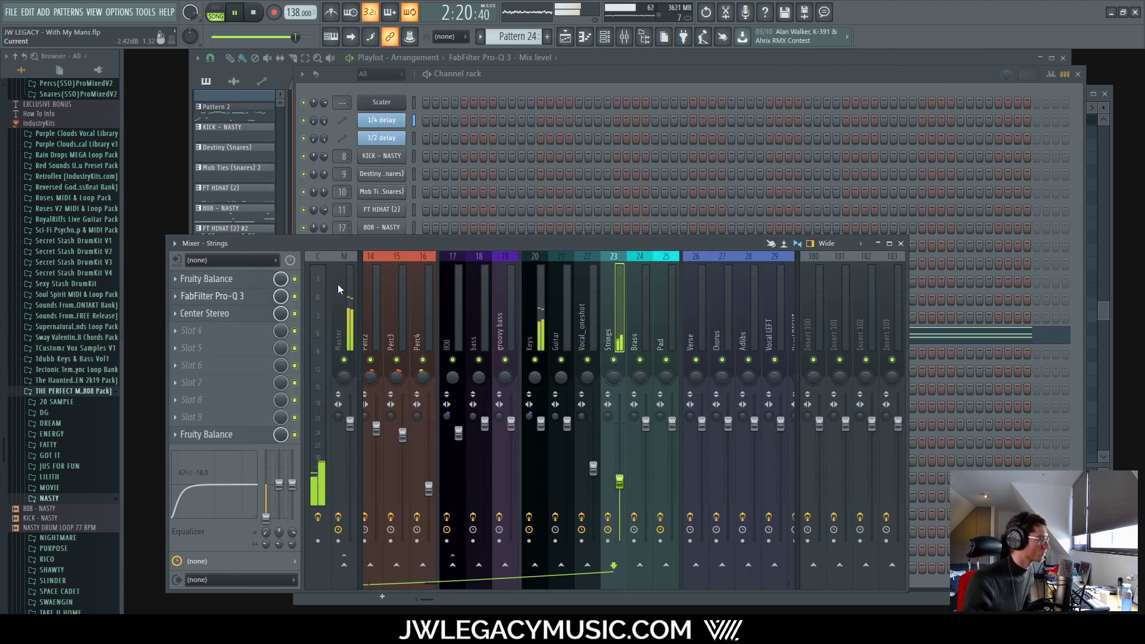
{"action": "left_click", "coordinate": [638, 37]}
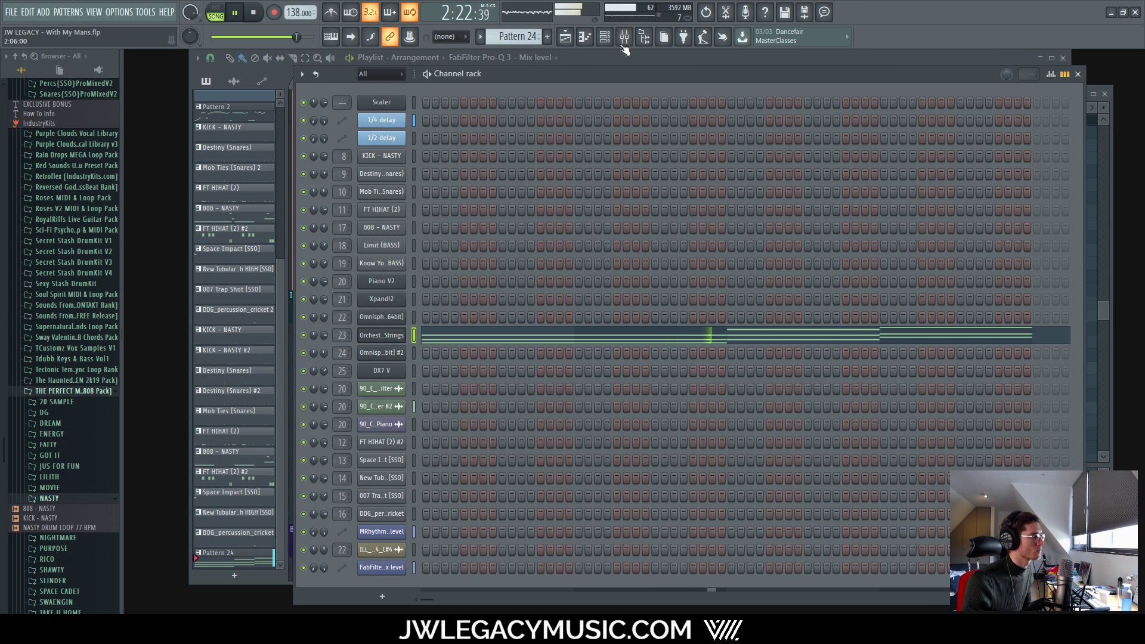
Step: In the strings piano roll, drop E4, F#4 and C#4 an octave to E3, F#3 and C#3
{"action": "left_click", "coordinate": [604, 37]}
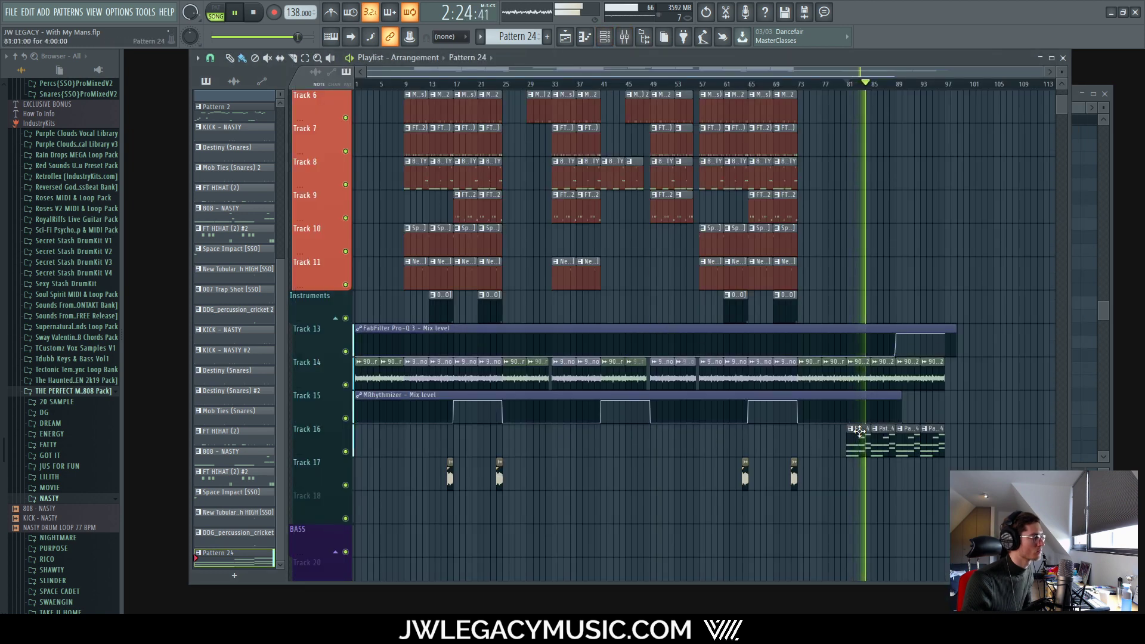
{"action": "key", "text": "F7"}
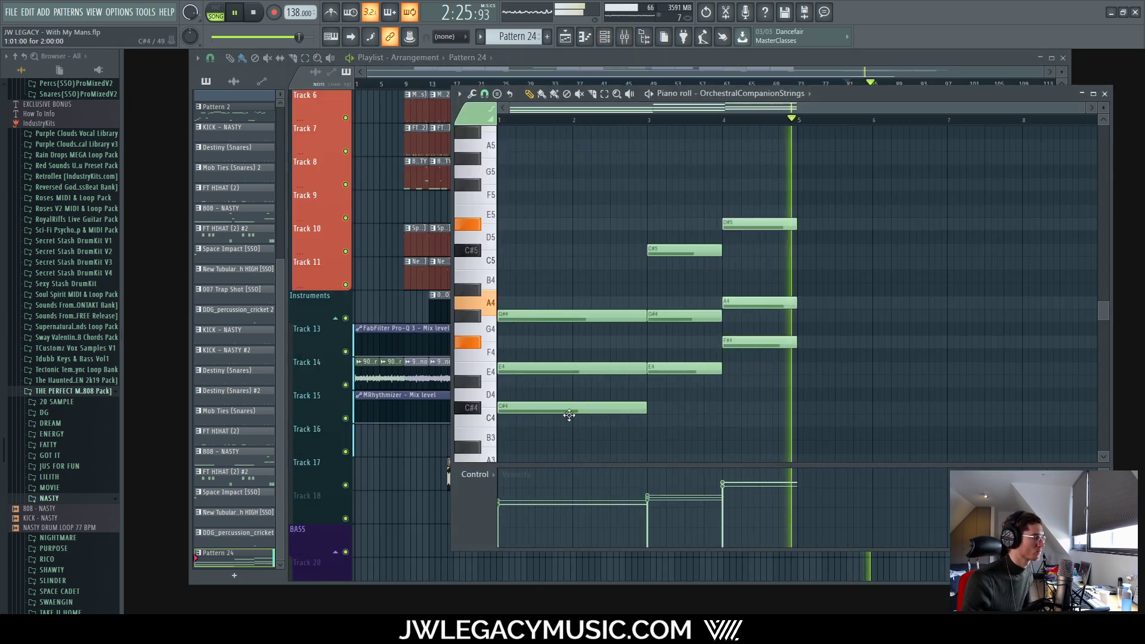
{"action": "scroll", "coordinate": [516, 387], "scroll_direction": "down", "scroll_amount": 2}
{"action": "key", "text": "space"}
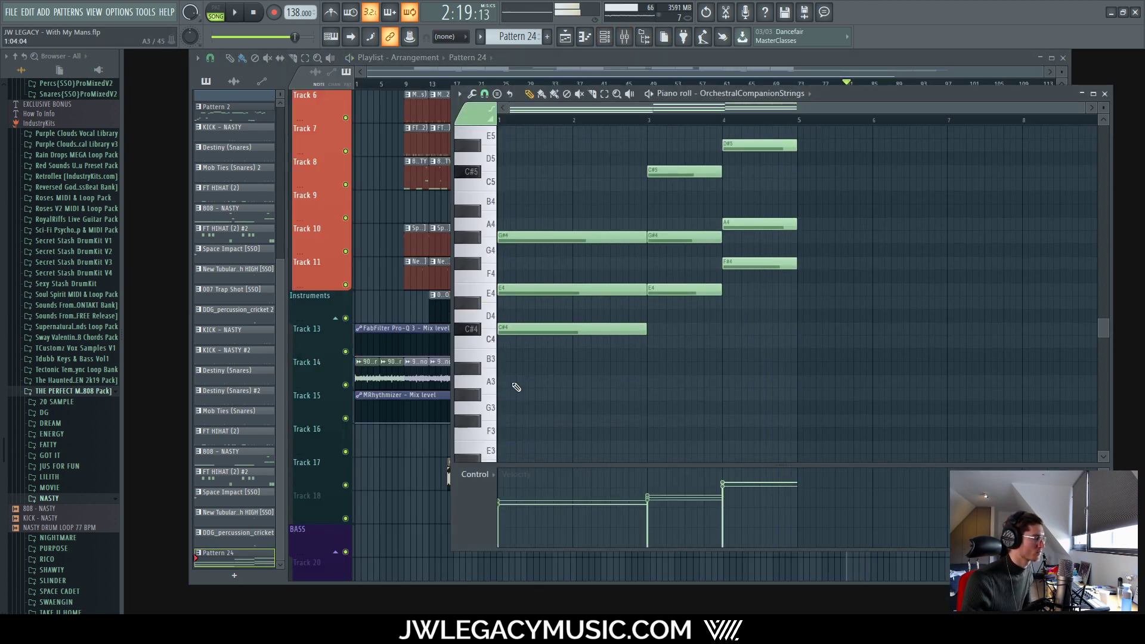
{"action": "scroll", "coordinate": [524, 433], "scroll_direction": "down", "scroll_amount": 2}
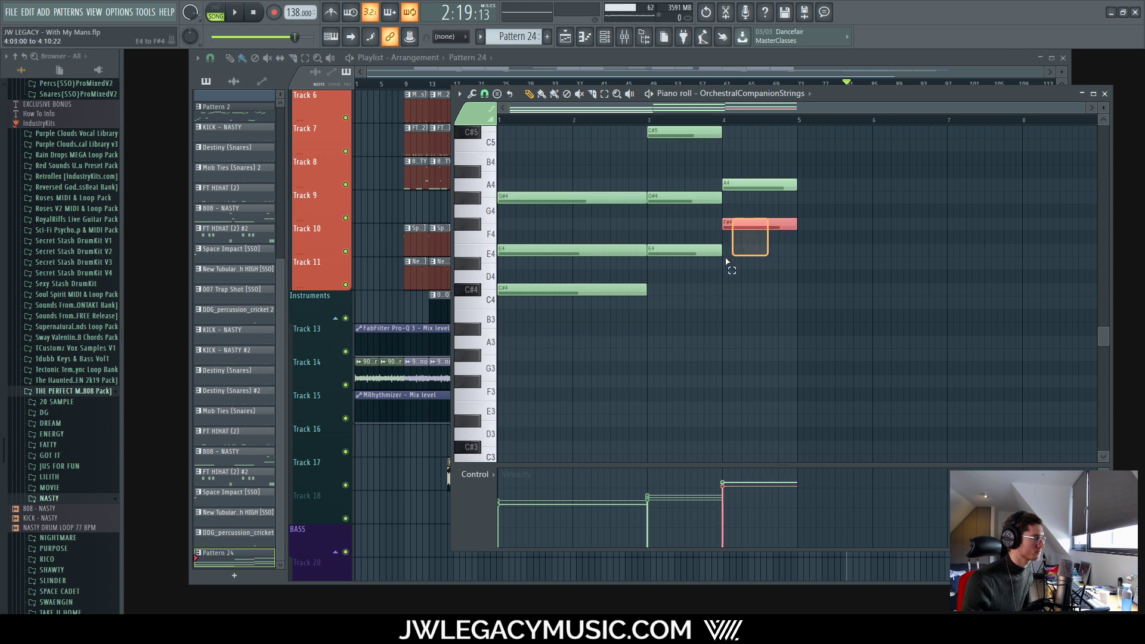
{"action": "left_click_drag", "start_coordinate": [725, 259], "coordinate": [669, 305]}
{"action": "key", "text": "ctrl+Down"}
{"action": "left_click_drag", "start_coordinate": [584, 280], "coordinate": [556, 286]}
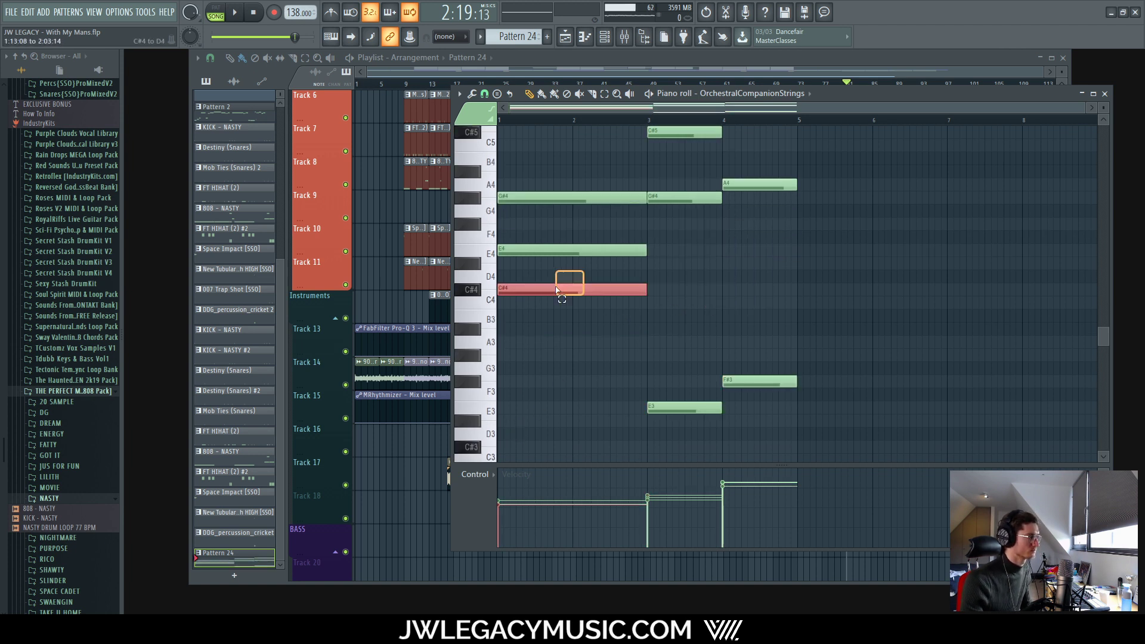
{"action": "key", "text": "ctrl+Down"}
Step: Play back the revised chords with the mixer showing the Strings insert
{"action": "key", "text": "space"}
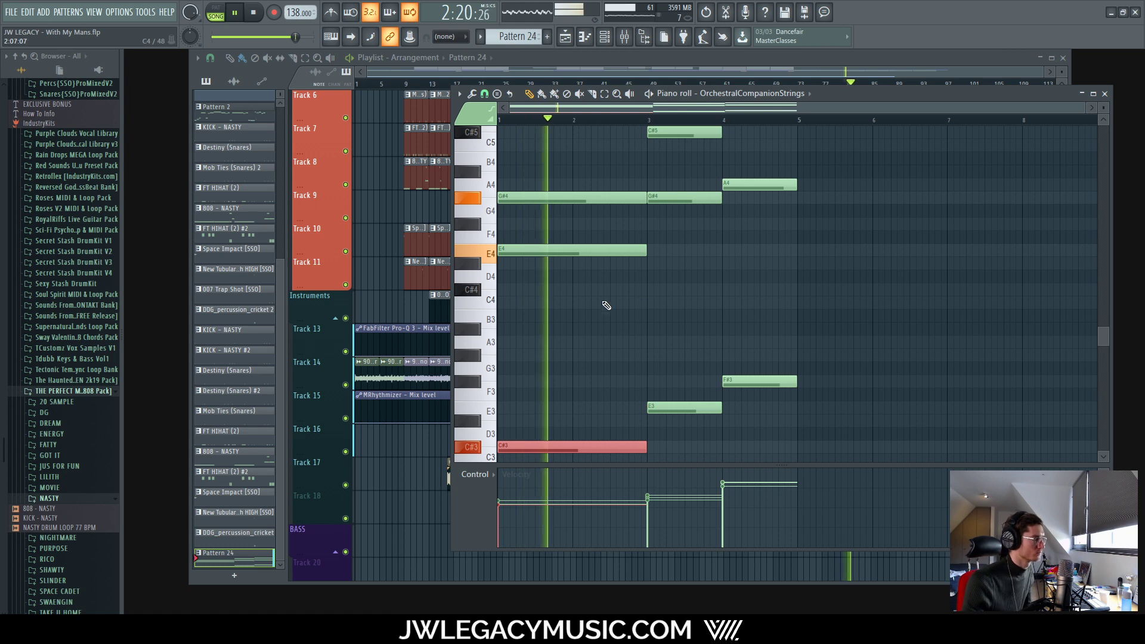
{"action": "scroll", "coordinate": [605, 313], "scroll_direction": "down", "scroll_amount": 6}
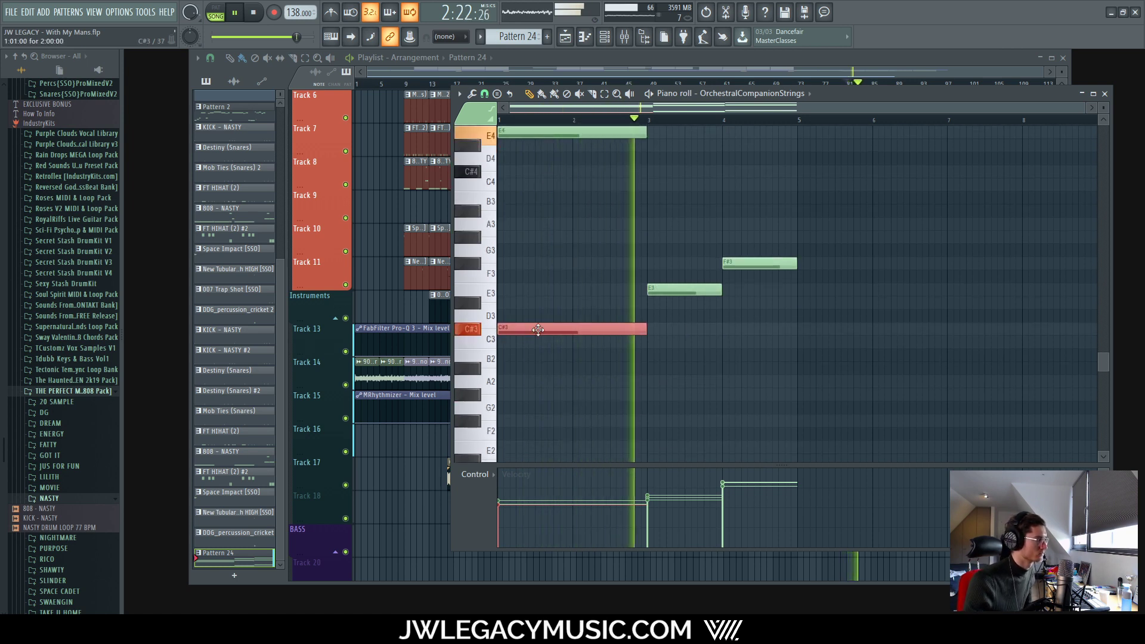
{"action": "scroll", "coordinate": [618, 290], "scroll_direction": "up", "scroll_amount": 6}
{"action": "key", "text": "F9"}
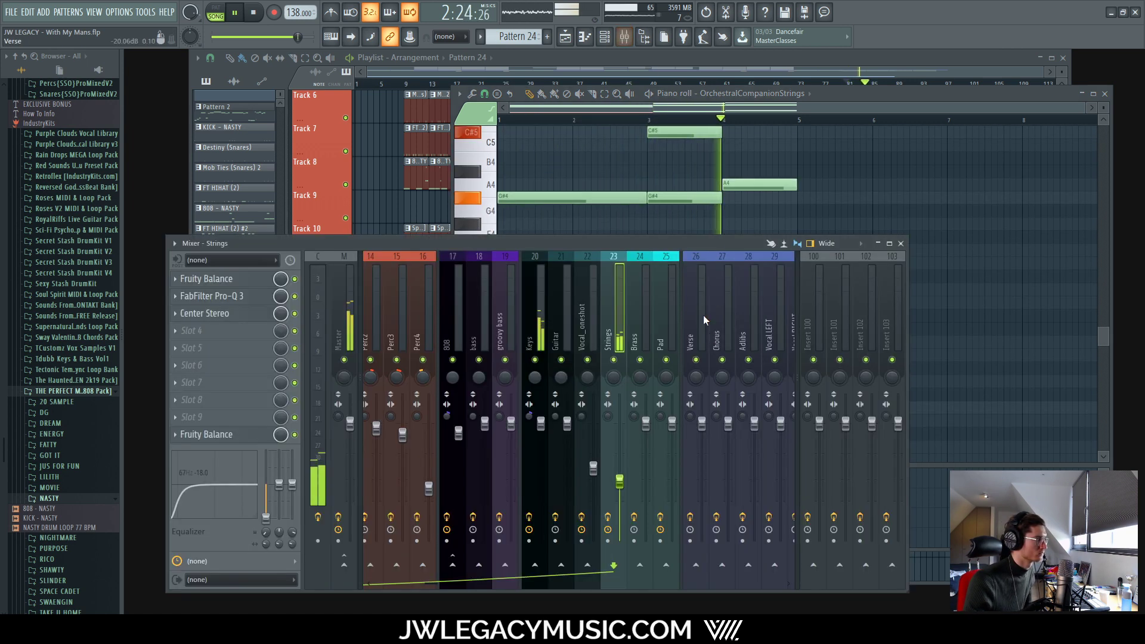
{"action": "key", "text": "space"}
{"action": "left_click", "coordinate": [841, 93]}
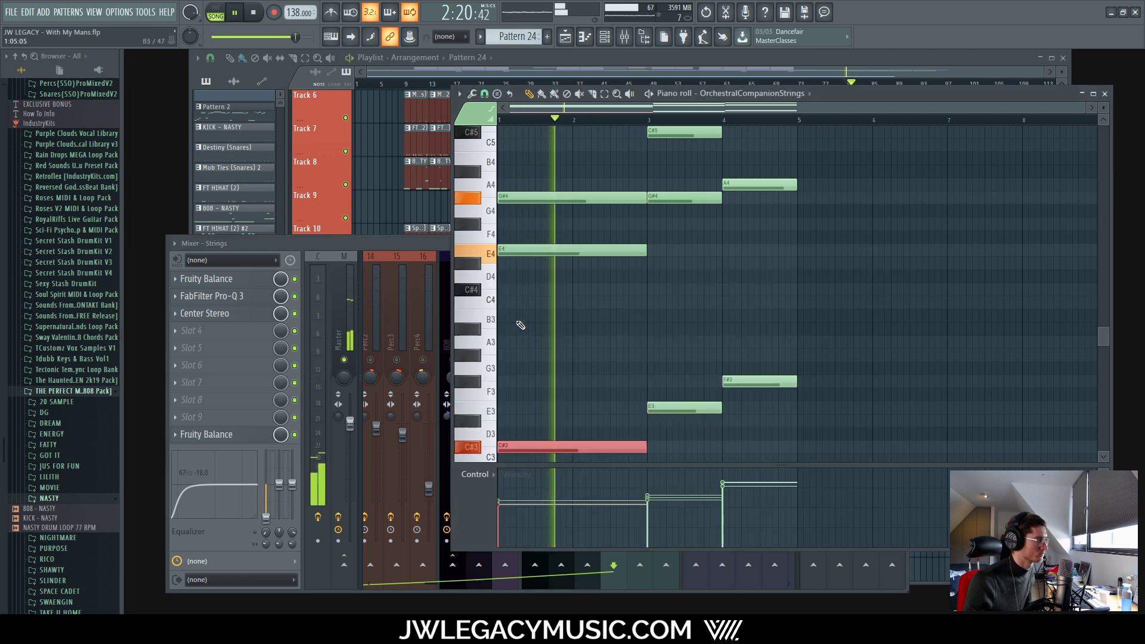
Step: Mute and then unmute the G#4 and E4 notes to compare, returning to draw mode
{"action": "left_click_drag", "start_coordinate": [525, 166], "coordinate": [567, 302]}
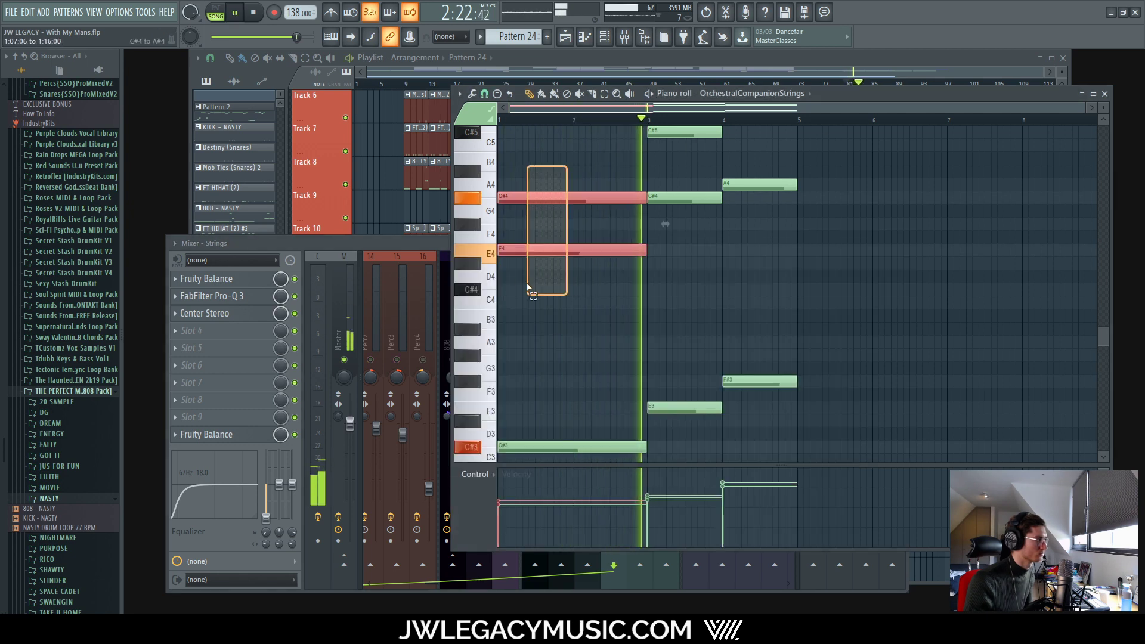
{"action": "left_click", "coordinate": [579, 94]}
{"action": "left_click_drag", "start_coordinate": [563, 190], "coordinate": [557, 287]}
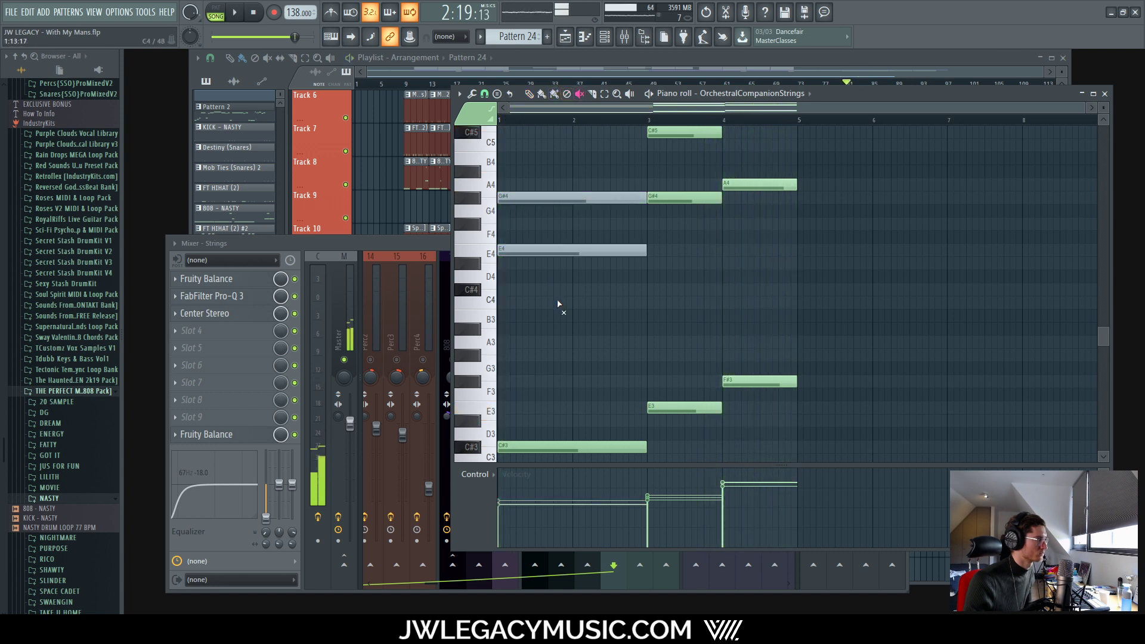
{"action": "left_click_drag", "start_coordinate": [534, 186], "coordinate": [522, 293]}
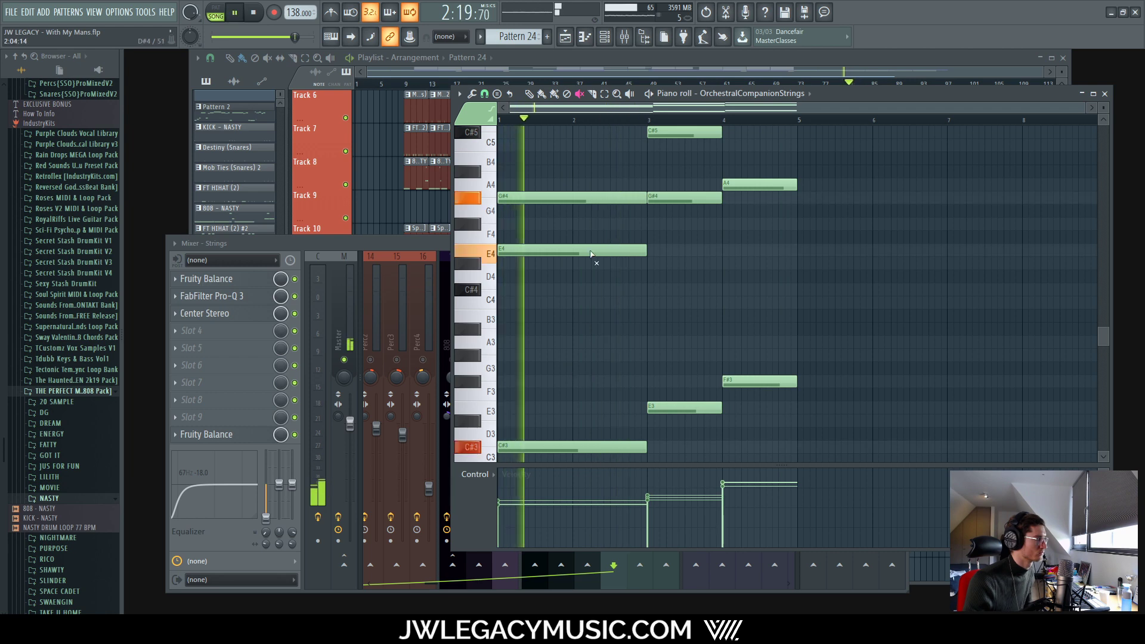
{"action": "key", "text": "b"}
{"action": "scroll", "coordinate": [634, 358], "scroll_direction": "up", "scroll_amount": 3}
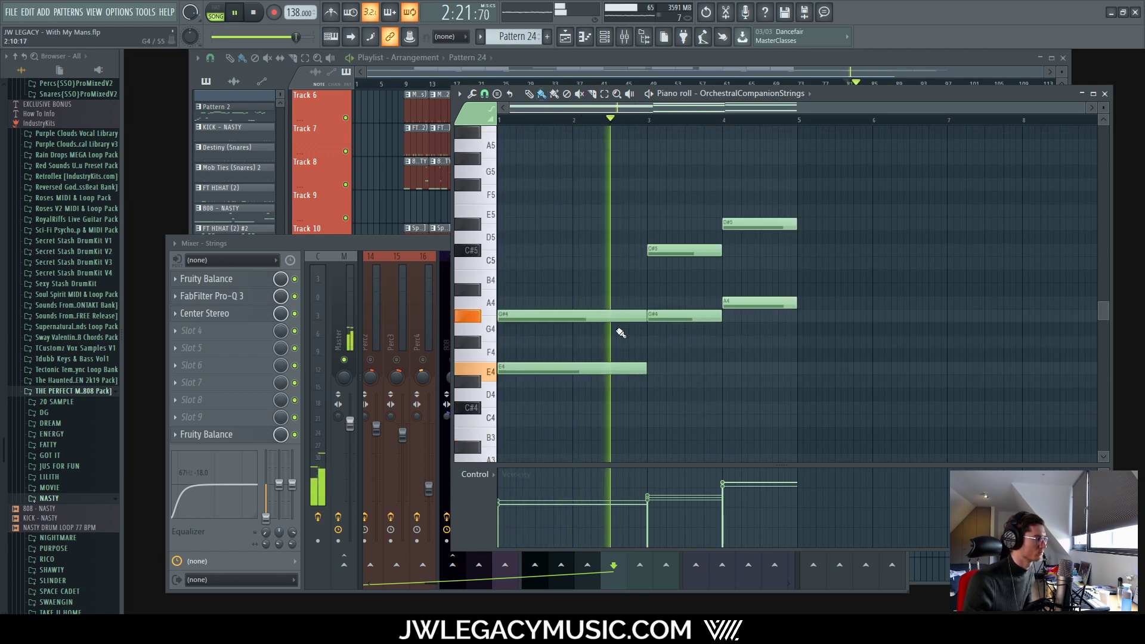
{"action": "key", "text": "space"}
{"action": "scroll", "coordinate": [531, 326], "scroll_direction": "up", "scroll_amount": 1}
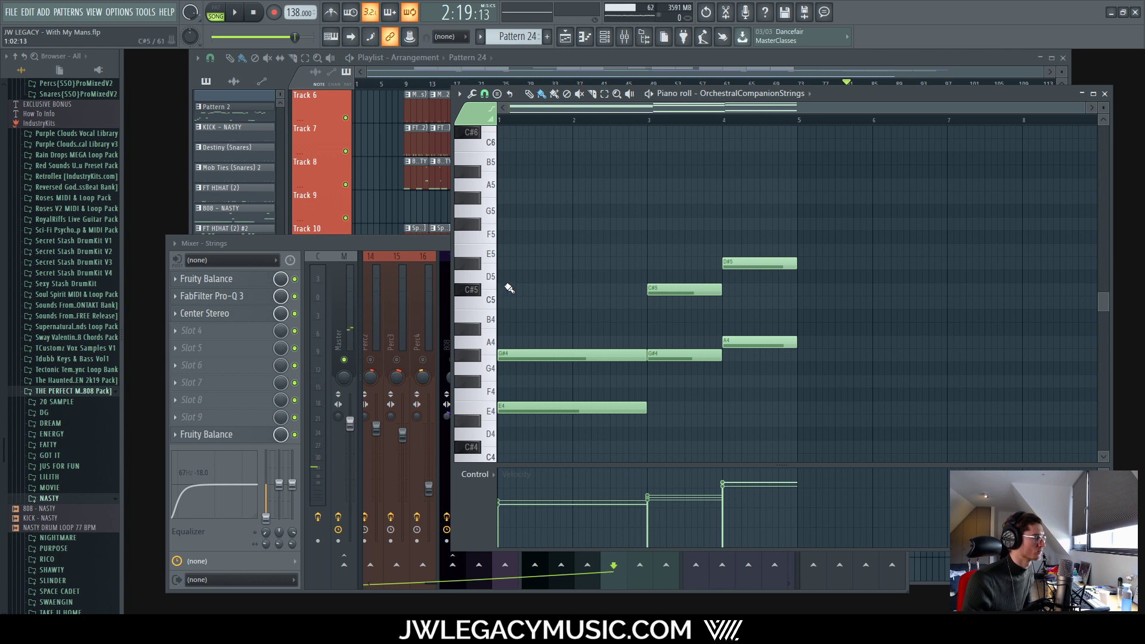
{"action": "scroll", "coordinate": [590, 334], "scroll_direction": "down", "scroll_amount": 2}
Step: Duplicate the three low string notes and shift the copies up an octave
{"action": "scroll", "coordinate": [575, 358], "scroll_direction": "down", "scroll_amount": 4}
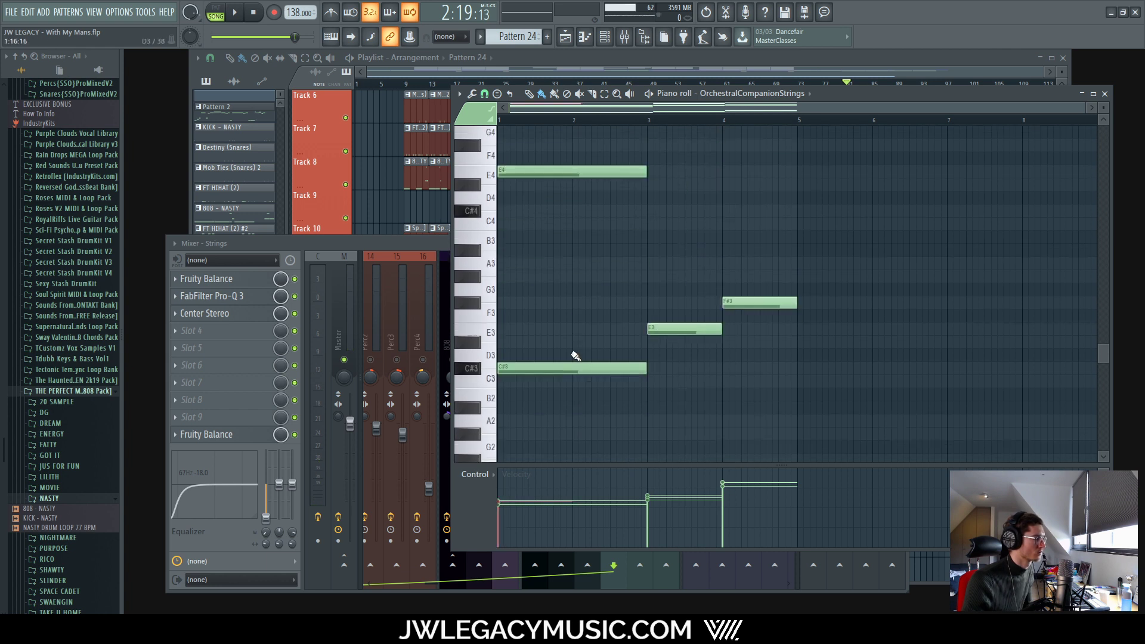
{"action": "scroll", "coordinate": [608, 187], "scroll_direction": "up", "scroll_amount": 3}
{"action": "scroll", "coordinate": [751, 419], "scroll_direction": "down", "scroll_amount": 2}
{"action": "scroll", "coordinate": [752, 419], "scroll_direction": "down", "scroll_amount": 1}
{"action": "left_click_drag", "start_coordinate": [825, 244], "coordinate": [502, 387]}
{"action": "key", "text": "ctrl+c"}
{"action": "key", "text": "ctrl+v"}
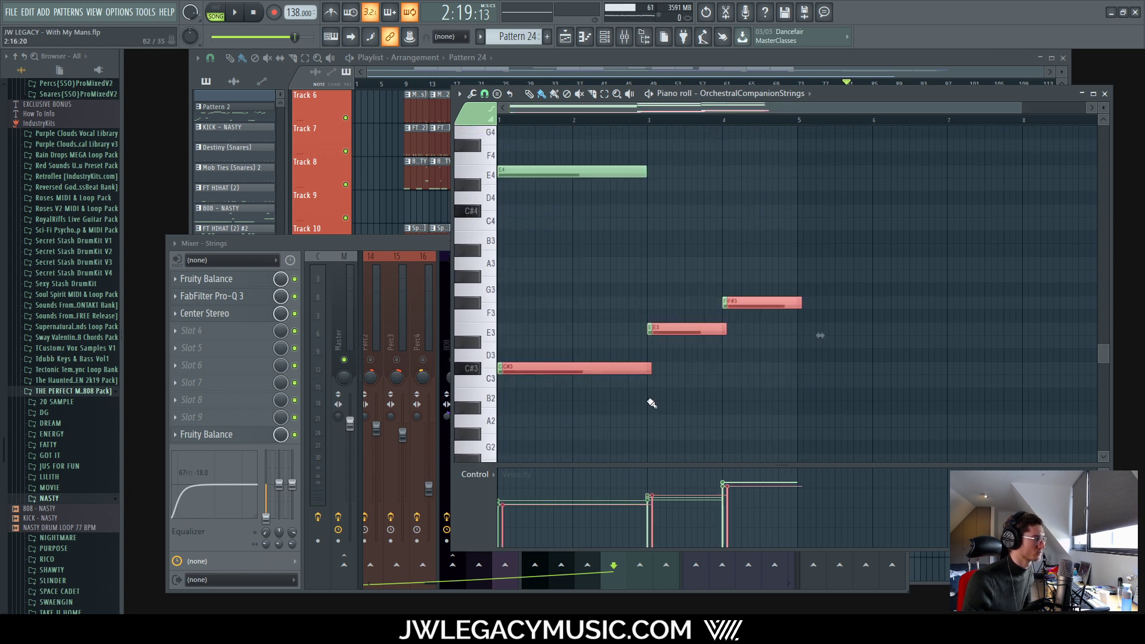
{"action": "key", "text": "ctrl+Up"}
{"action": "key", "text": "ctrl+Up"}
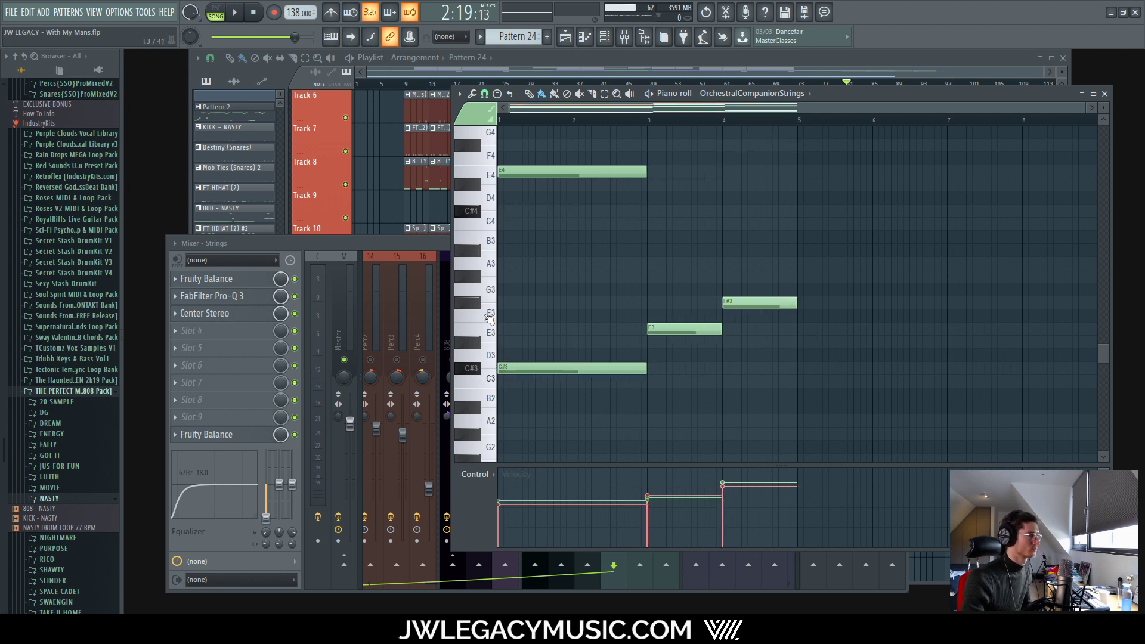
{"action": "key", "text": "space"}
Step: Transpose the copied notes down to C#4, E4 and F#4
{"action": "scroll", "coordinate": [636, 279], "scroll_direction": "up", "scroll_amount": 7}
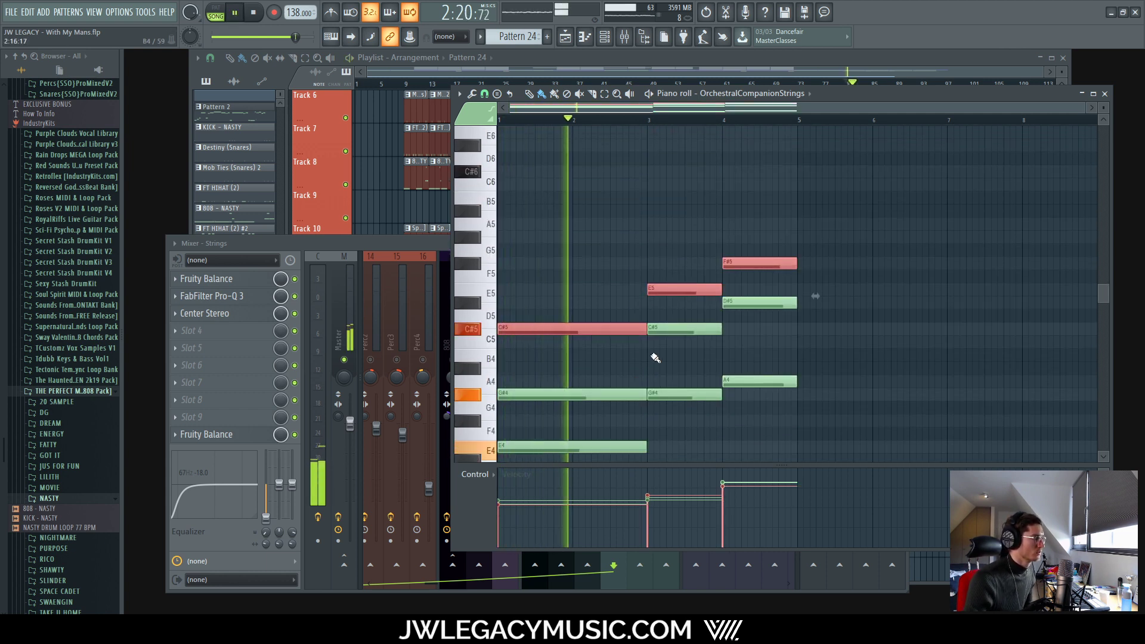
{"action": "scroll", "coordinate": [685, 364], "scroll_direction": "down", "scroll_amount": 1}
{"action": "scroll", "coordinate": [691, 370], "scroll_direction": "down", "scroll_amount": 2}
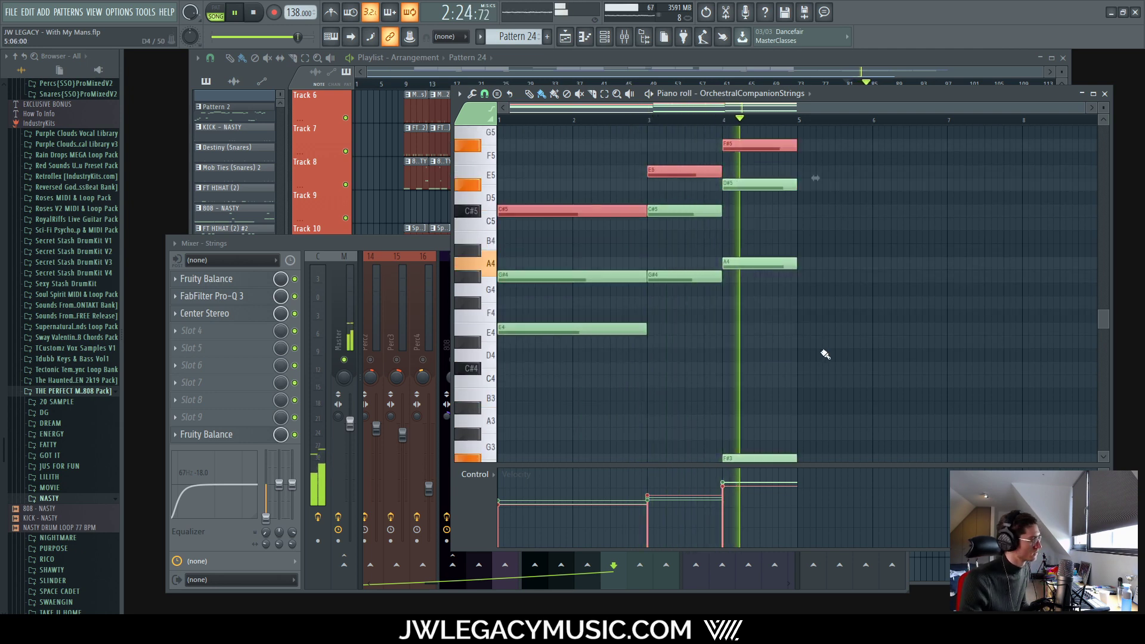
{"action": "scroll", "coordinate": [769, 388], "scroll_direction": "down", "scroll_amount": 4}
{"action": "scroll", "coordinate": [765, 335], "scroll_direction": "up", "scroll_amount": 4}
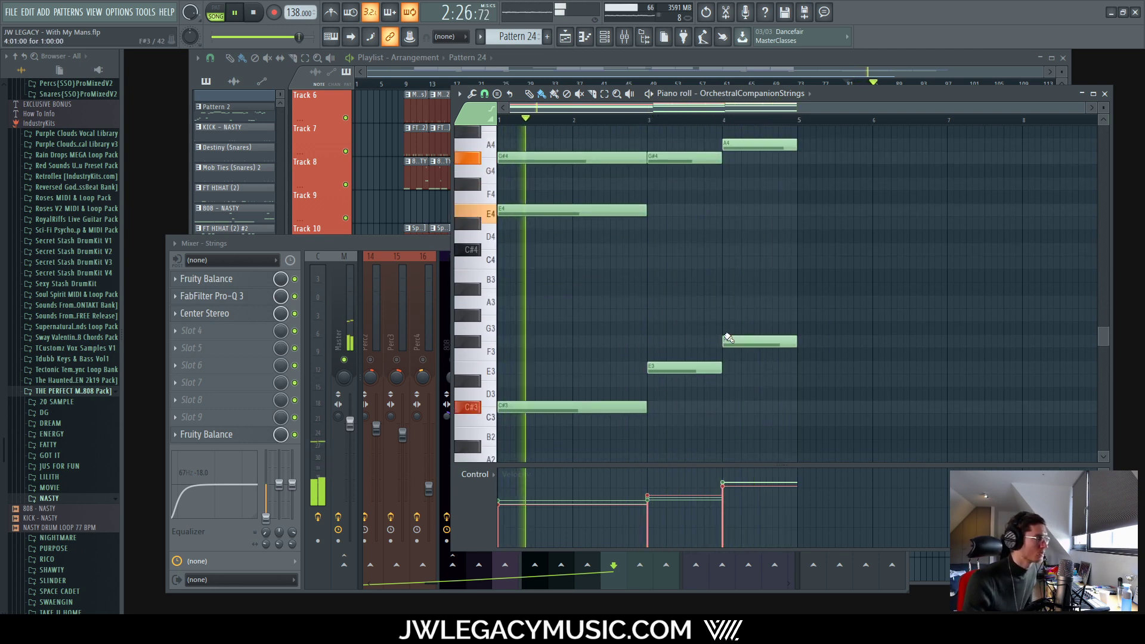
{"action": "key", "text": "shift+Down"}
{"action": "key", "text": "shift+Down"}
{"action": "key", "text": "shift+Down"}
{"action": "key", "text": "shift+Down"}
{"action": "key", "text": "shift+Down"}
{"action": "key", "text": "shift+Down"}
{"action": "key", "text": "shift+Down"}
{"action": "key", "text": "shift+Down"}
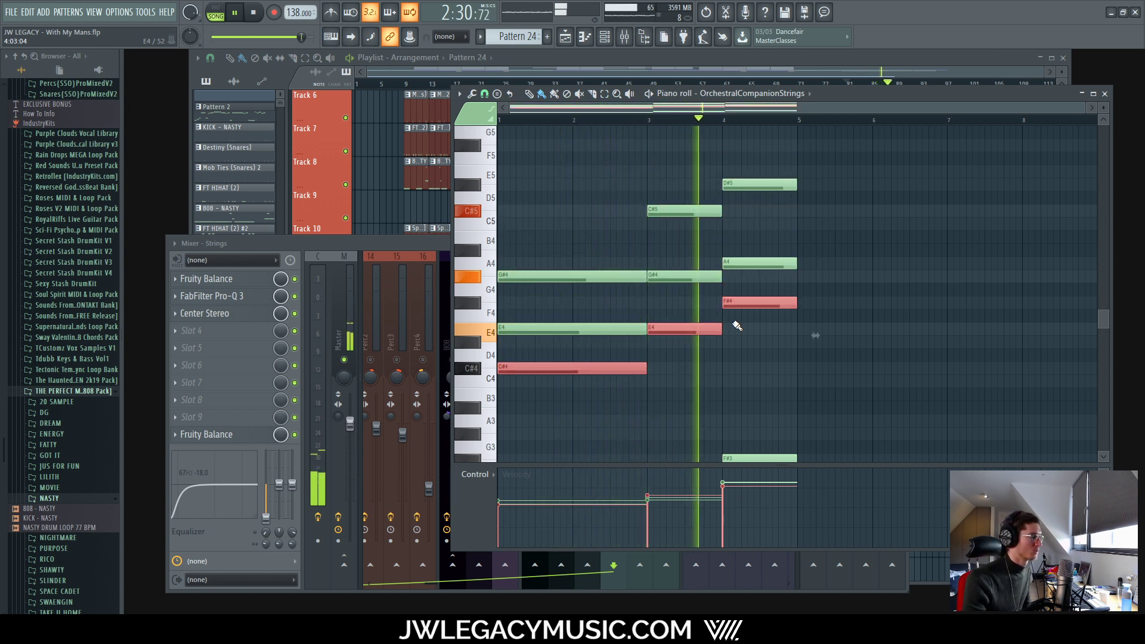
Step: Mute and delete the copied notes, undoing once to compare, then close the piano roll
{"action": "scroll", "coordinate": [769, 319], "scroll_direction": "down", "scroll_amount": 2}
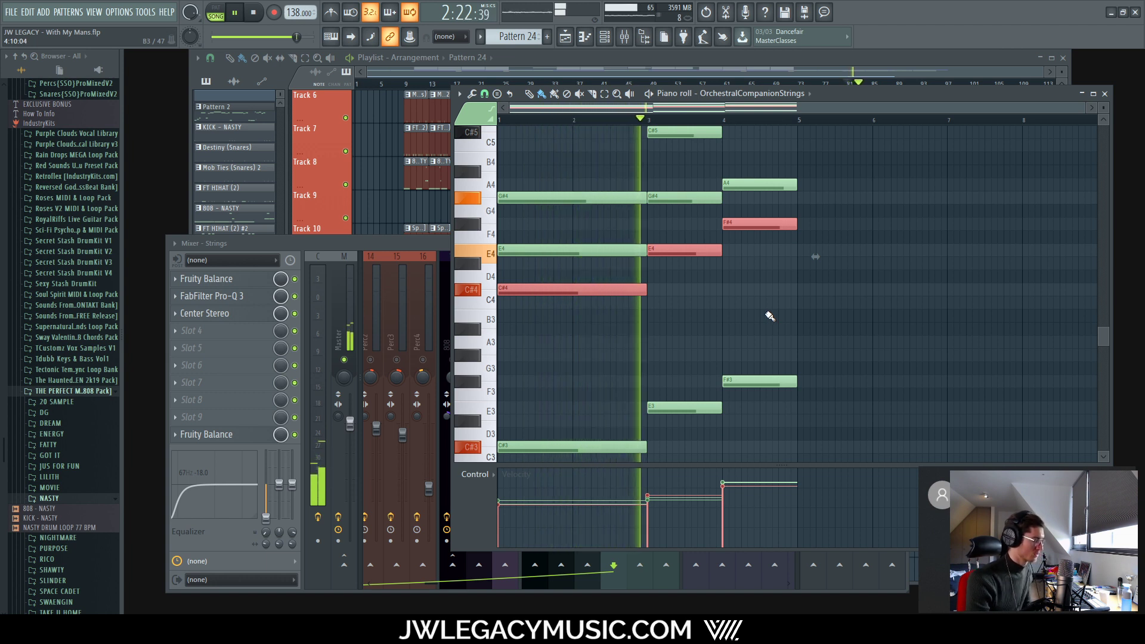
{"action": "key", "text": "alt+m"}
{"action": "key", "text": "Delete"}
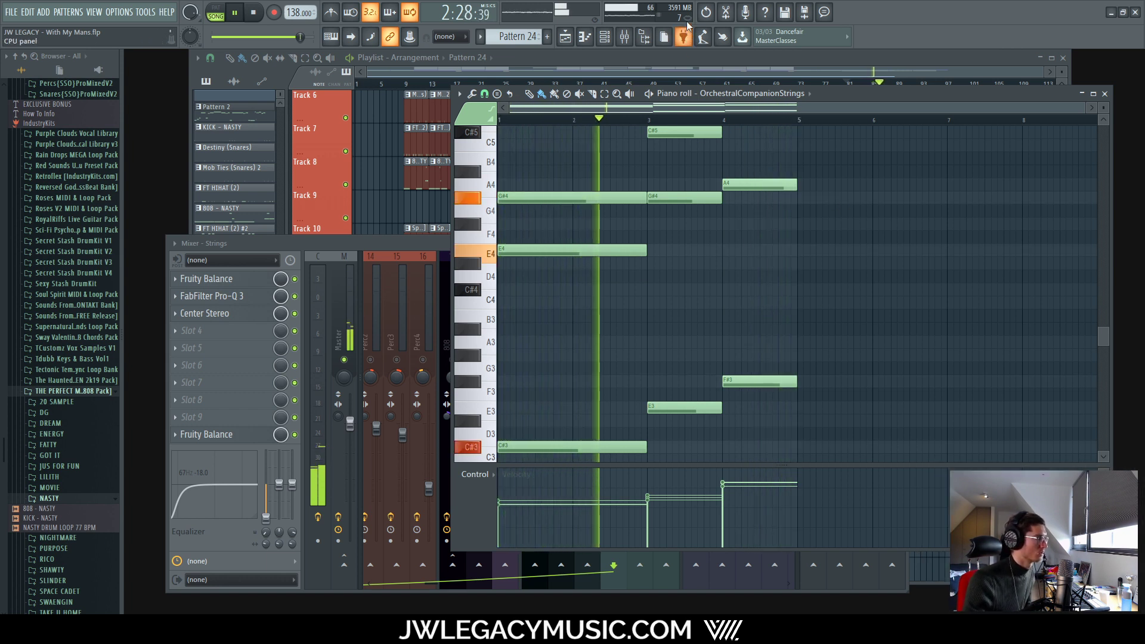
{"action": "key", "text": "ctrl+z"}
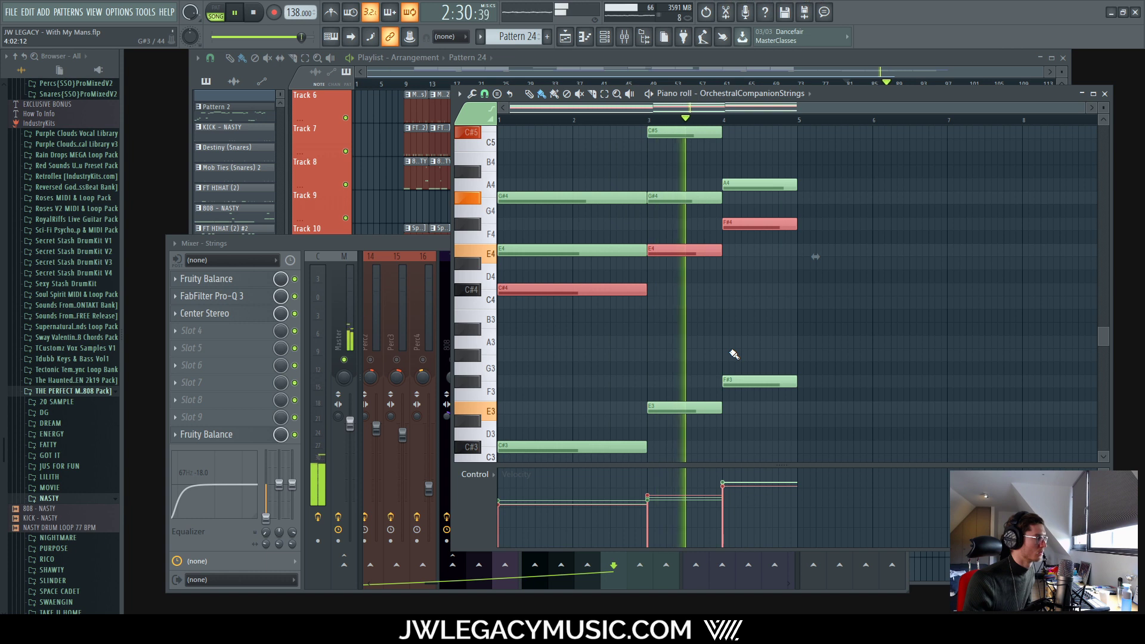
{"action": "key", "text": "Delete"}
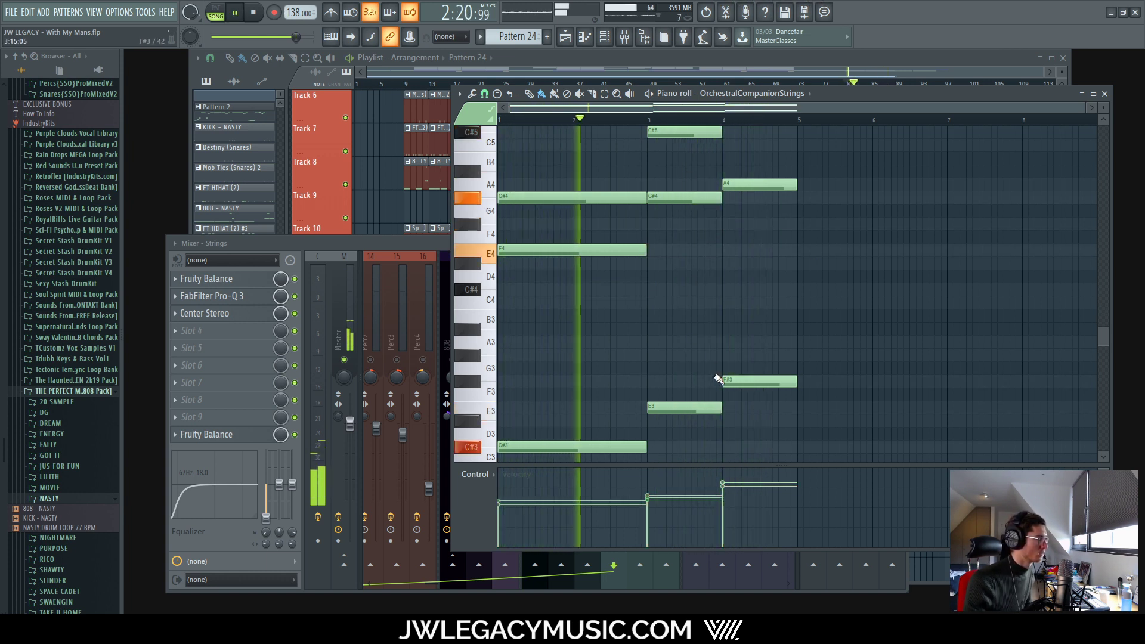
{"action": "scroll", "coordinate": [680, 352], "scroll_direction": "up", "scroll_amount": 5}
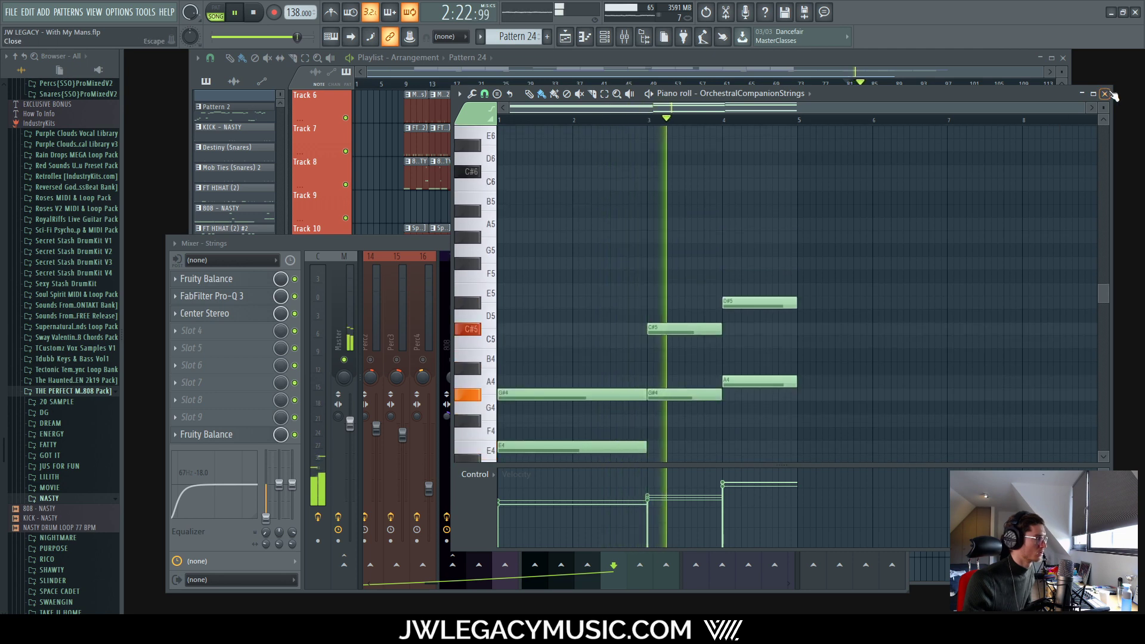
{"action": "key", "text": "F7"}
Step: Unsolo the Strings track, glance at its Pro-Q 3, and close the mixer
{"action": "right_click", "coordinate": [620, 366]}
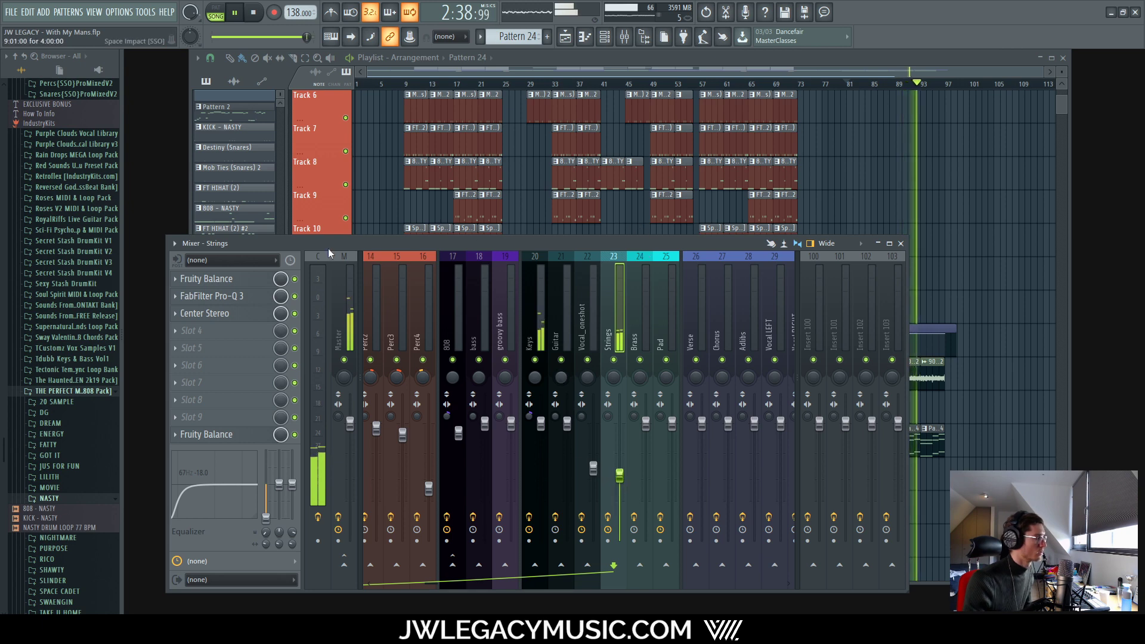
{"action": "left_click", "coordinate": [205, 296]}
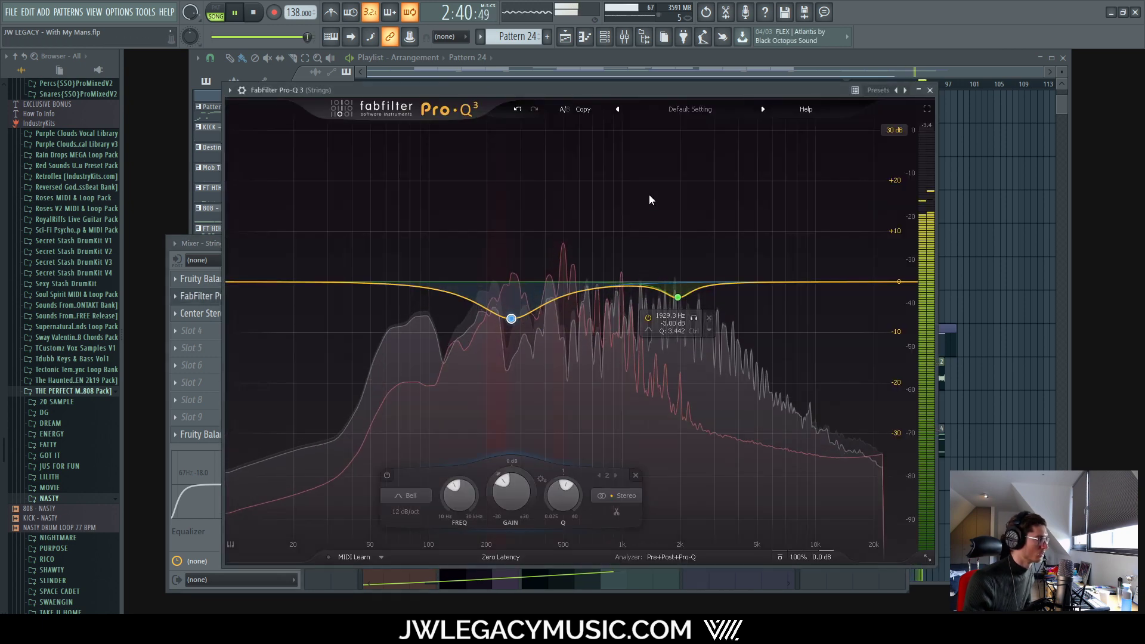
{"action": "left_click", "coordinate": [930, 91]}
{"action": "left_click", "coordinate": [901, 243]}
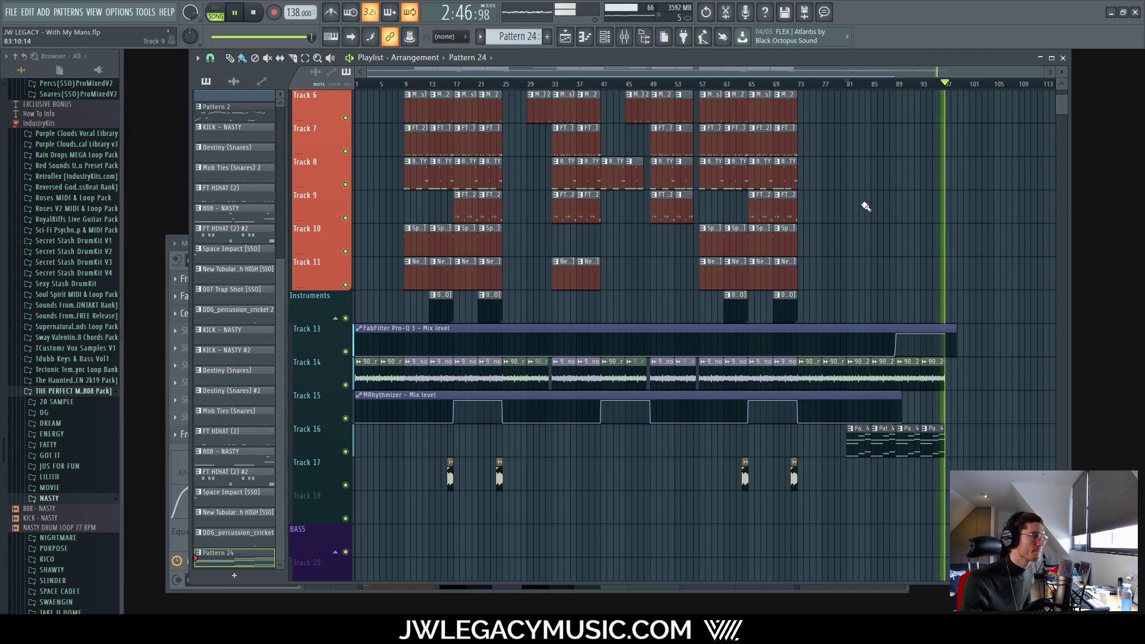
Step: Delete the first two Pattern 24 clips on Track 16 while the arrangement plays
{"action": "key", "text": "space"}
{"action": "scroll", "coordinate": [951, 417], "scroll_direction": "up", "scroll_amount": 3}
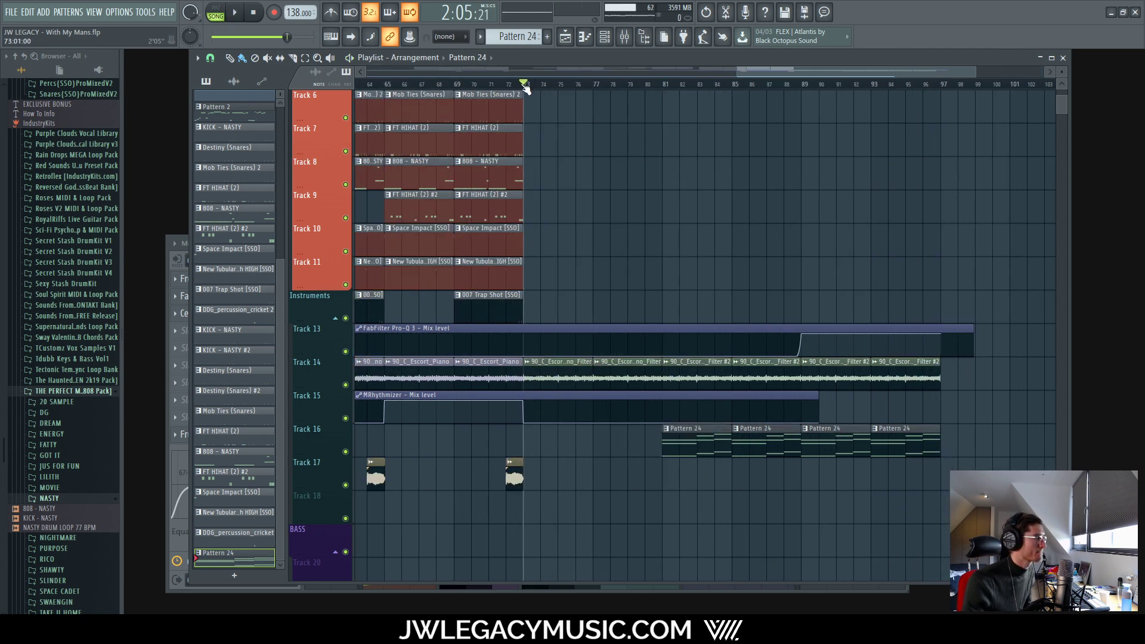
{"action": "scroll", "coordinate": [525, 89], "scroll_direction": "up", "scroll_amount": 4}
{"action": "key", "text": "space"}
{"action": "scroll", "coordinate": [608, 83], "scroll_direction": "down", "scroll_amount": 4}
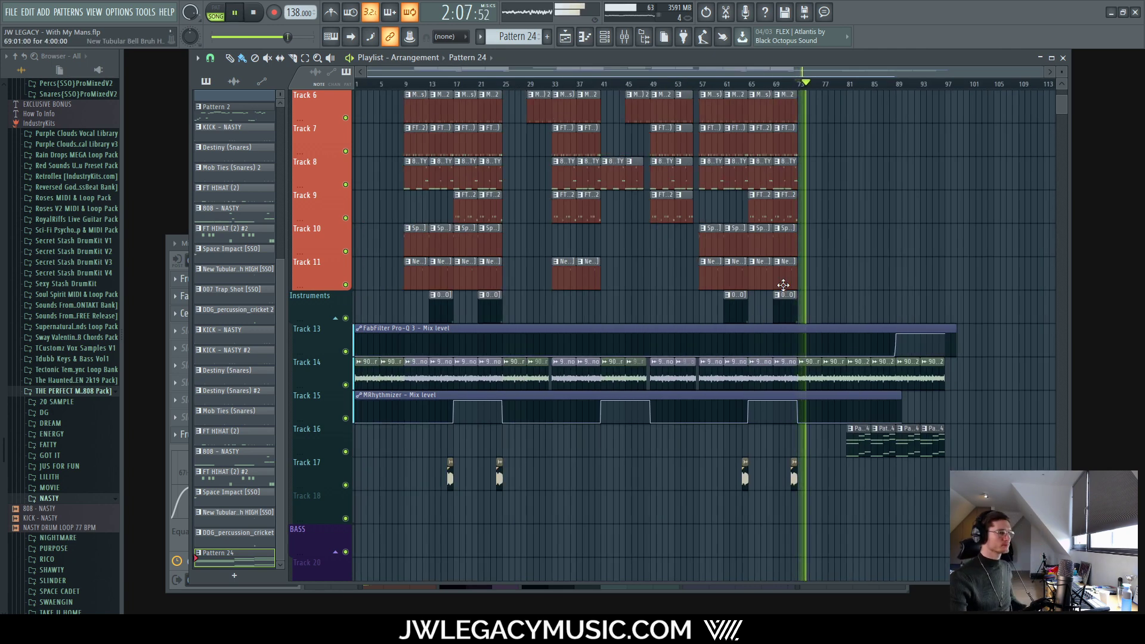
{"action": "right_click", "coordinate": [858, 444]}
{"action": "right_click", "coordinate": [885, 445]}
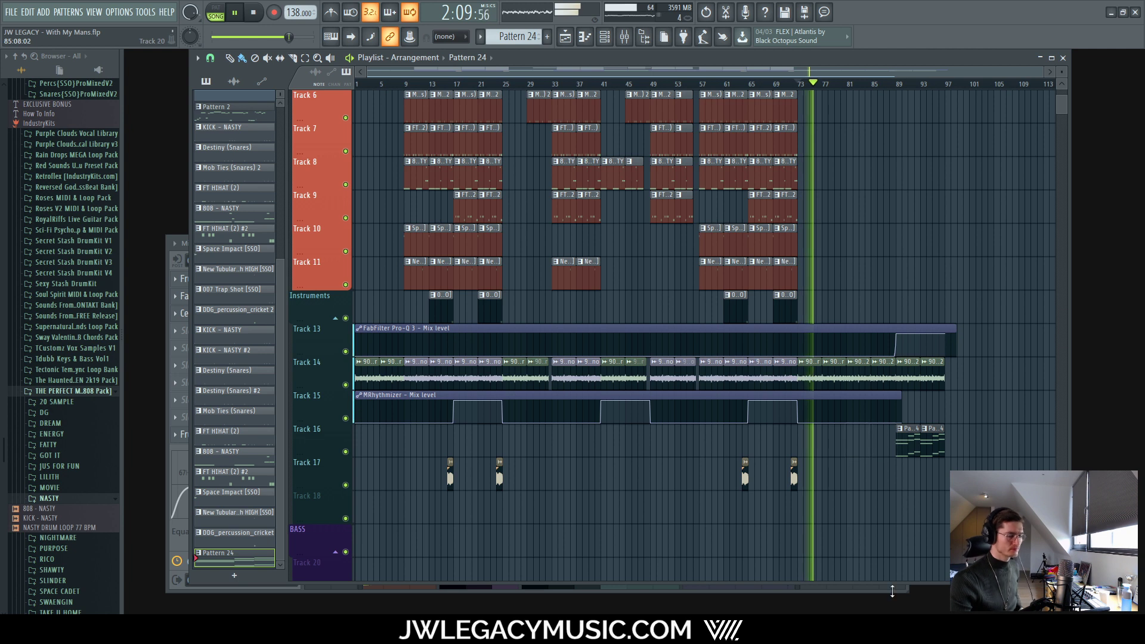
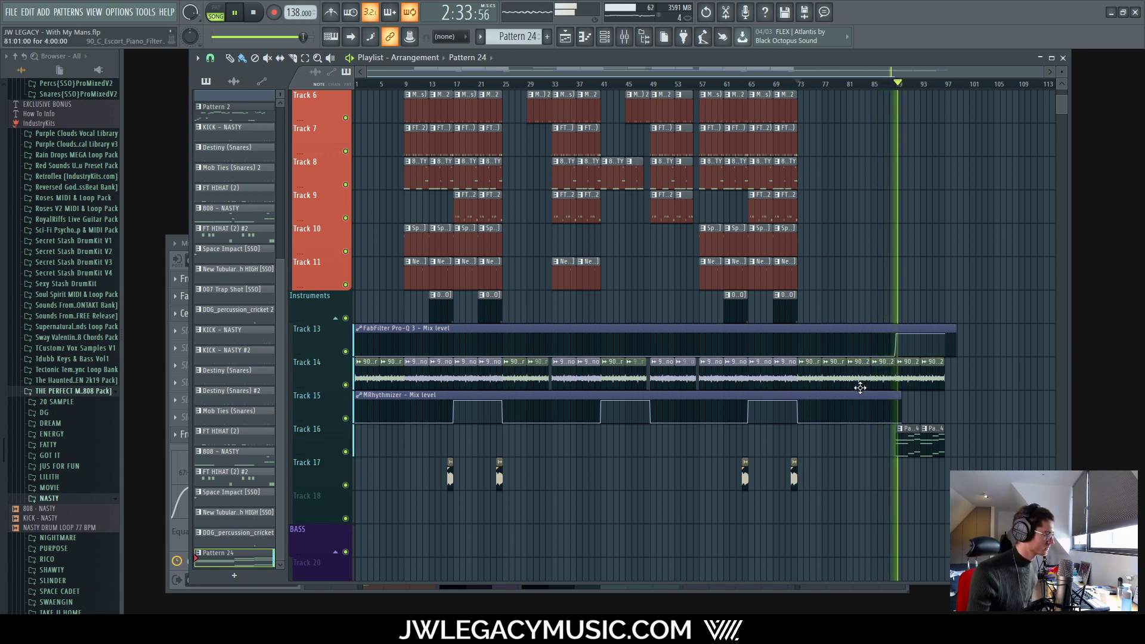
Step: Undo the deletion to restore the removed Pattern 24 clips on Track 16
{"action": "scroll", "coordinate": [835, 364], "scroll_direction": "up", "scroll_amount": 5}
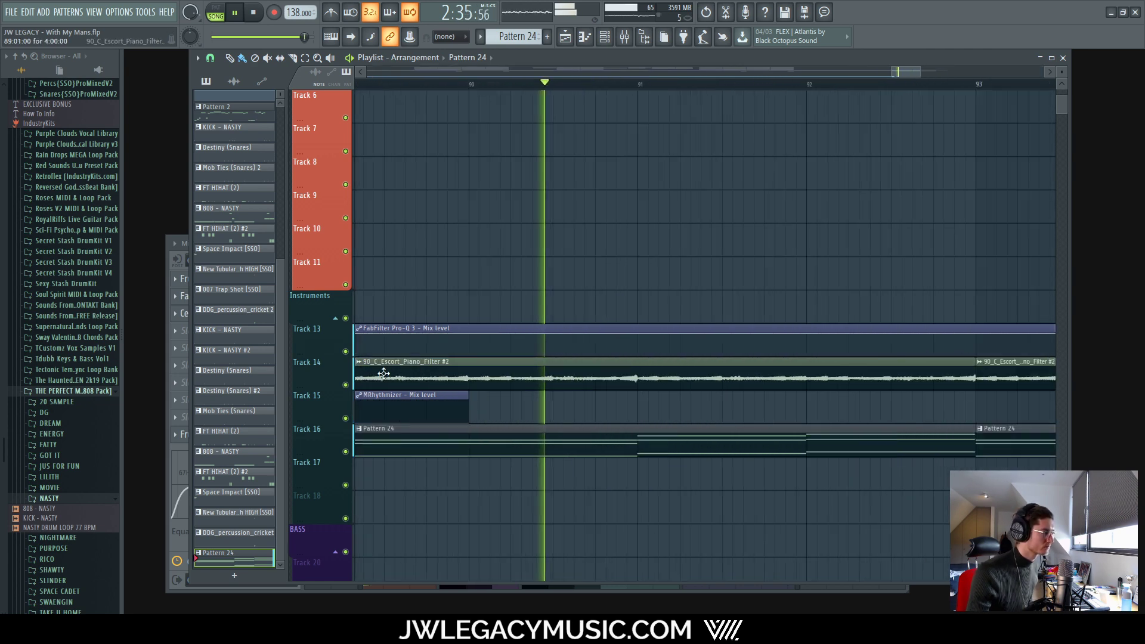
{"action": "scroll", "coordinate": [325, 343], "scroll_direction": "down", "scroll_amount": 4}
{"action": "scroll", "coordinate": [794, 369], "scroll_direction": "up", "scroll_amount": 5}
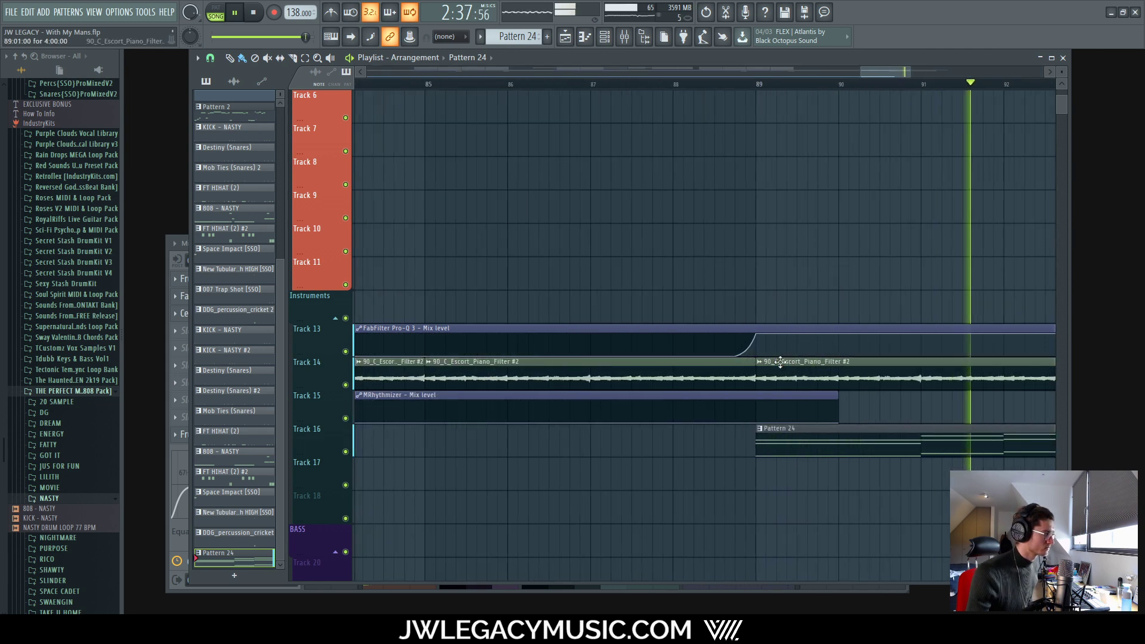
{"action": "scroll", "coordinate": [762, 348], "scroll_direction": "down", "scroll_amount": 5}
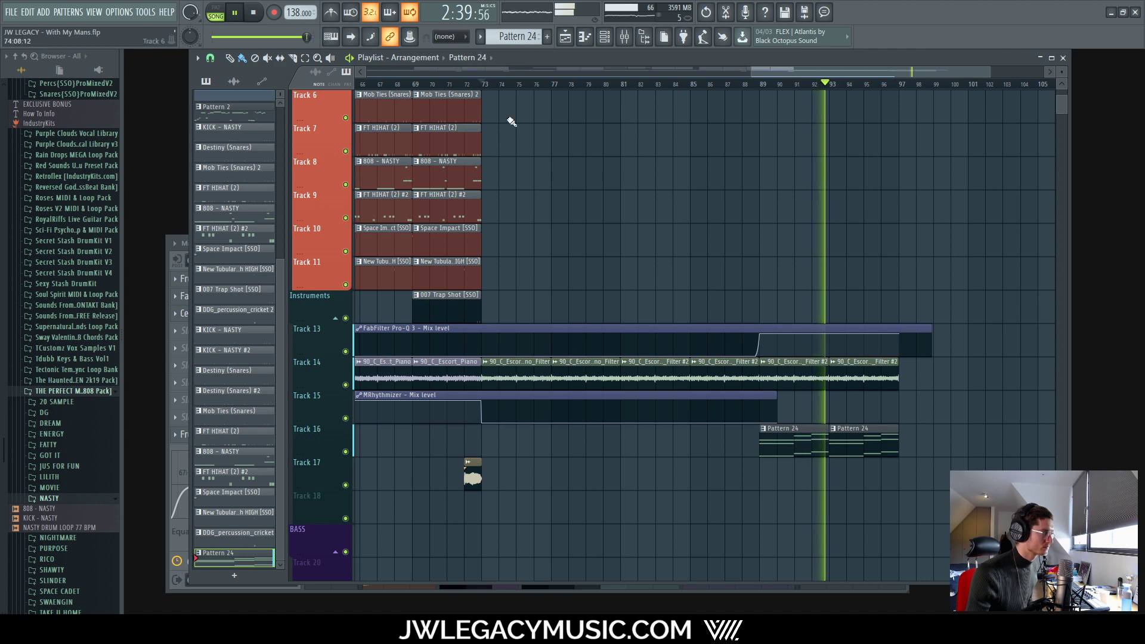
{"action": "left_click", "coordinate": [705, 13]}
{"action": "key", "text": "space"}
{"action": "key", "text": "space"}
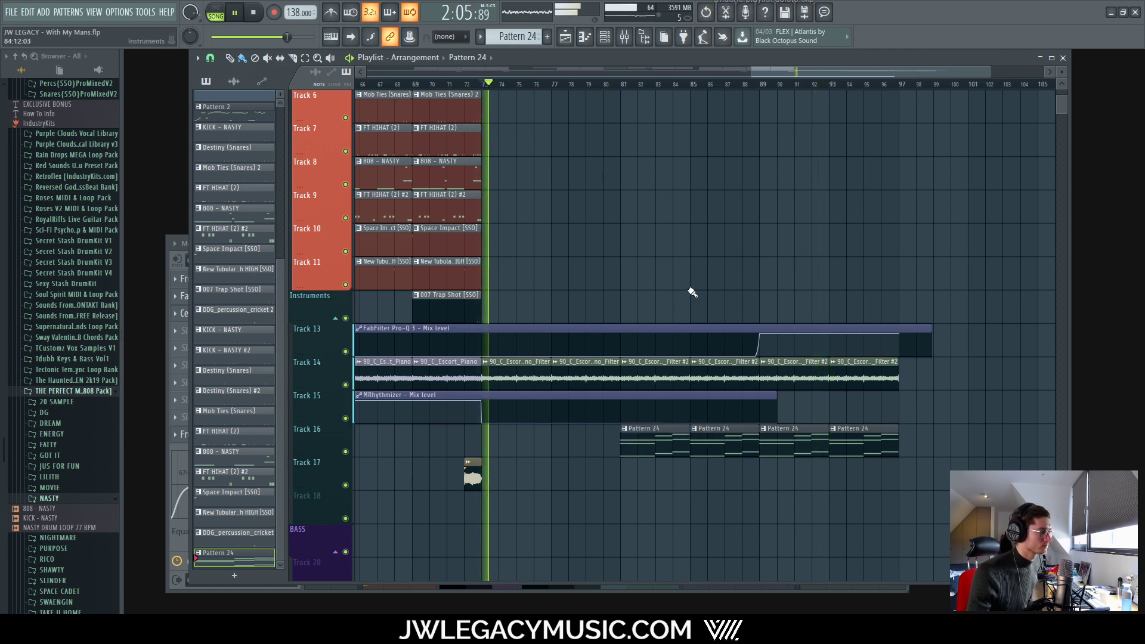
{"action": "scroll", "coordinate": [789, 348], "scroll_direction": "up", "scroll_amount": 5}
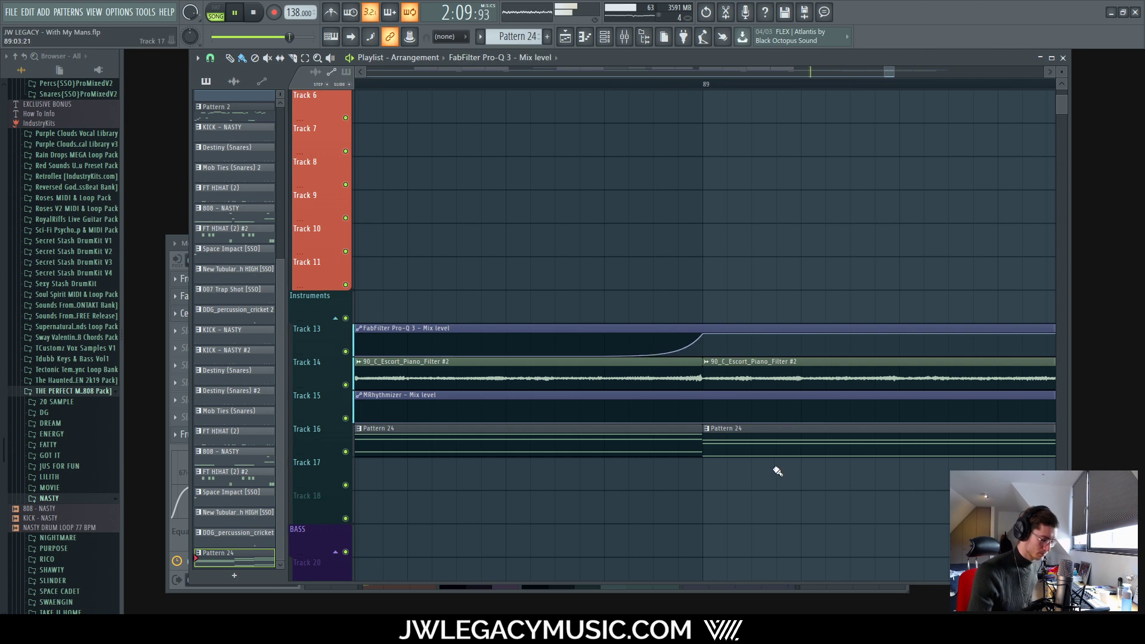
Step: Delete two Pro-Q 3 Mix points, hold the curve low before bar 89, raise it to full after
{"action": "left_click", "coordinate": [605, 356], "text": "alt"}
{"action": "left_click", "coordinate": [703, 335], "text": "alt"}
{"action": "left_click_drag", "start_coordinate": [706, 351], "coordinate": [702, 376]}
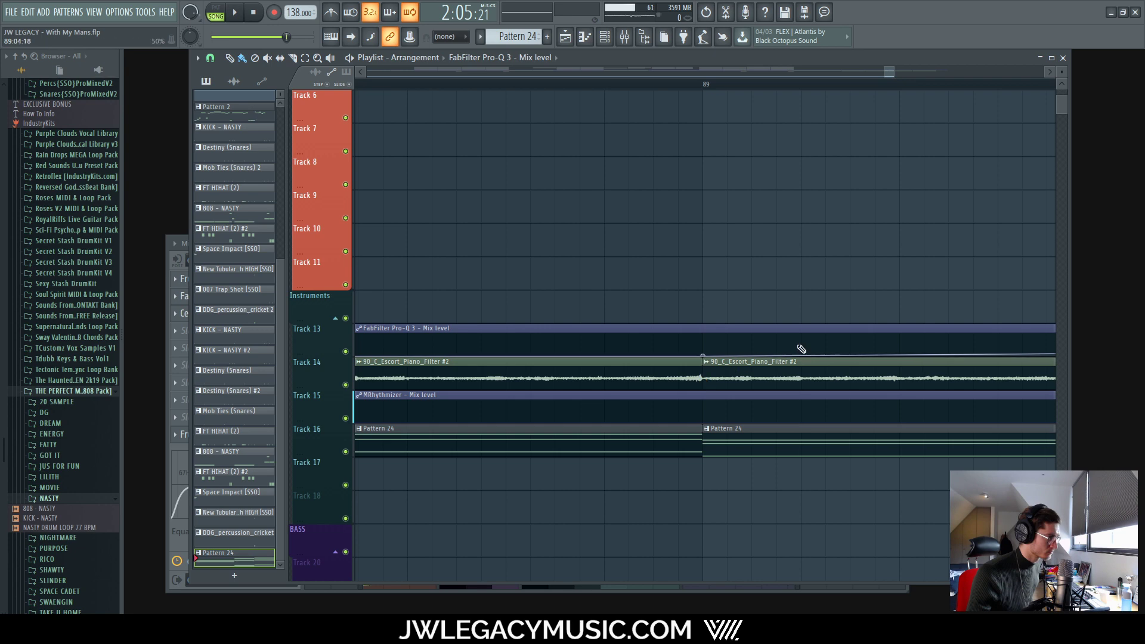
{"action": "key", "text": "space"}
{"action": "left_click_drag", "start_coordinate": [800, 349], "coordinate": [805, 334]}
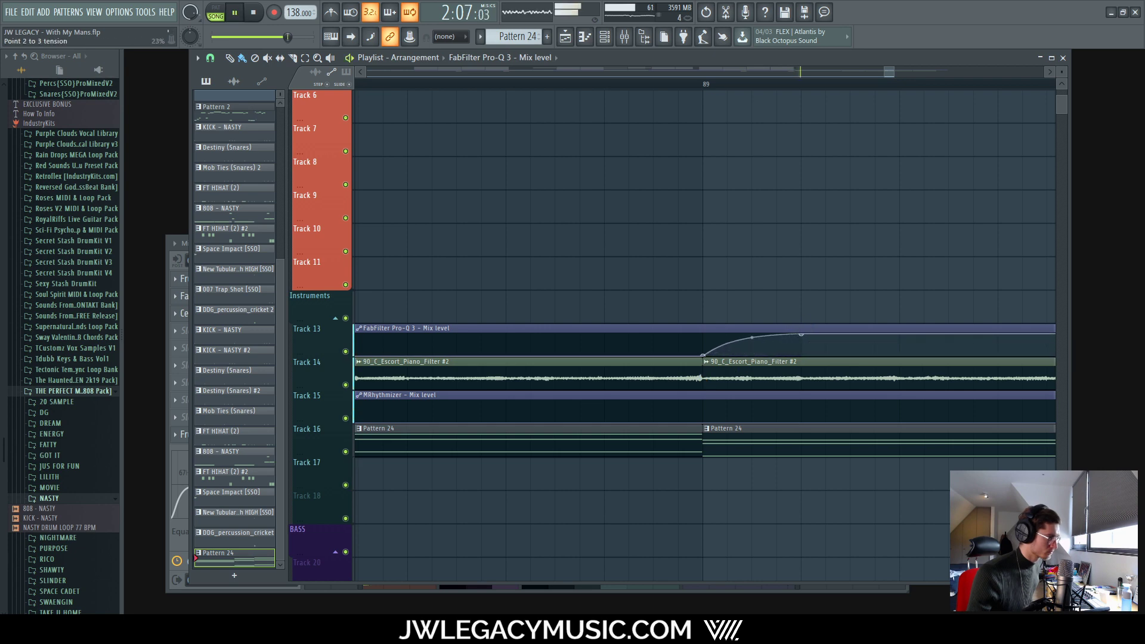
{"action": "scroll", "coordinate": [708, 406], "scroll_direction": "down", "scroll_amount": 8}
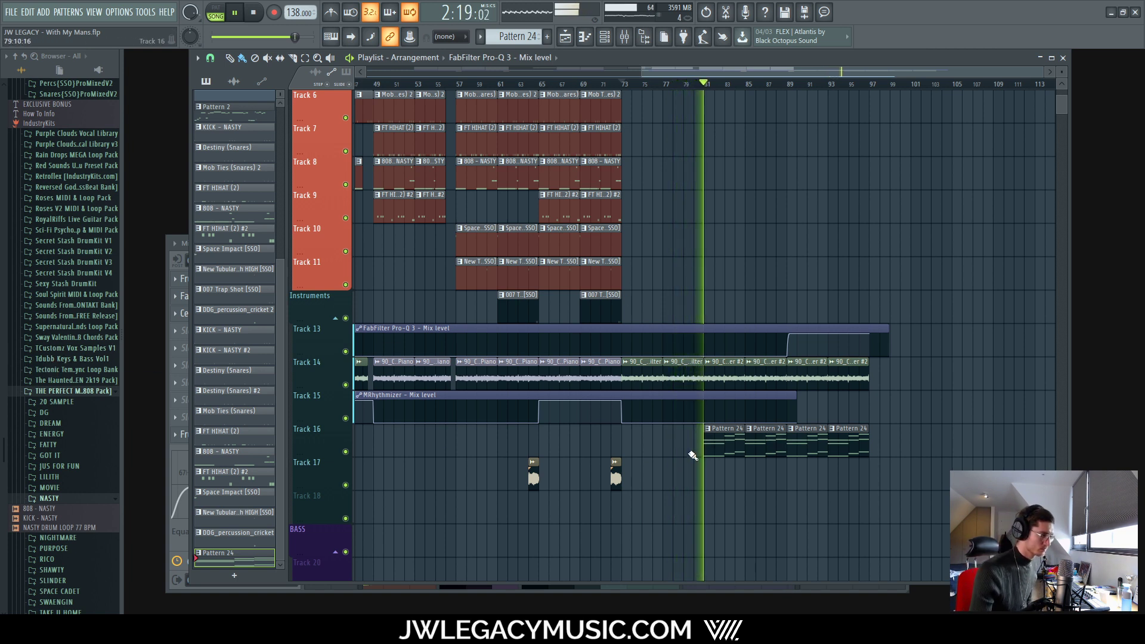
Step: Check the Xpand!2 channel in the channel rack, then return to the playlist
{"action": "left_click", "coordinate": [622, 37]}
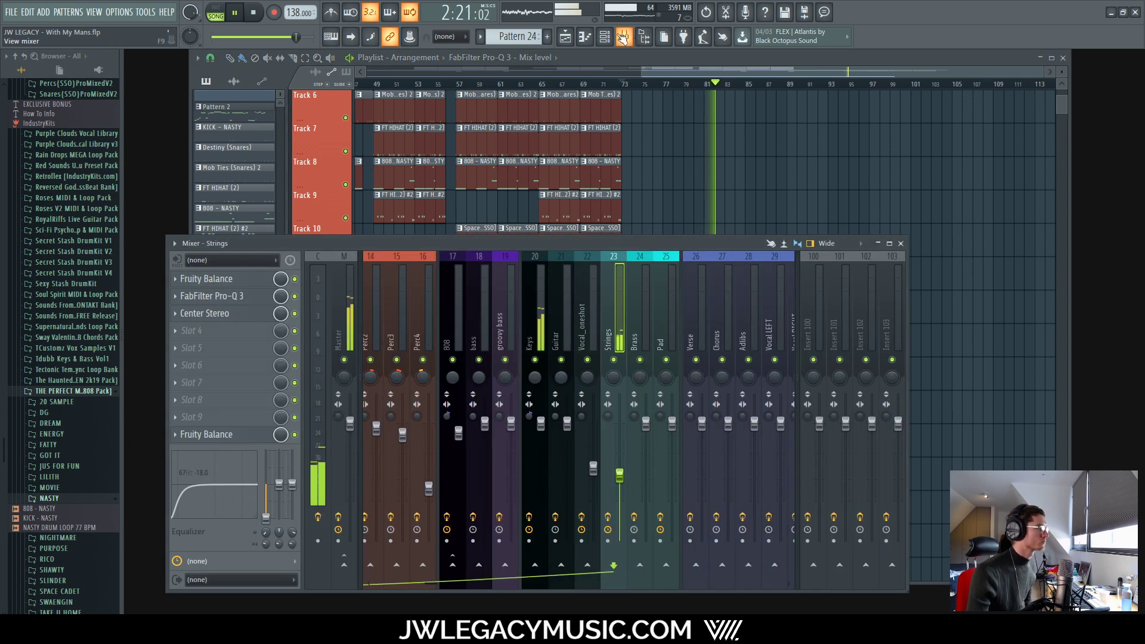
{"action": "left_click", "coordinate": [614, 38]}
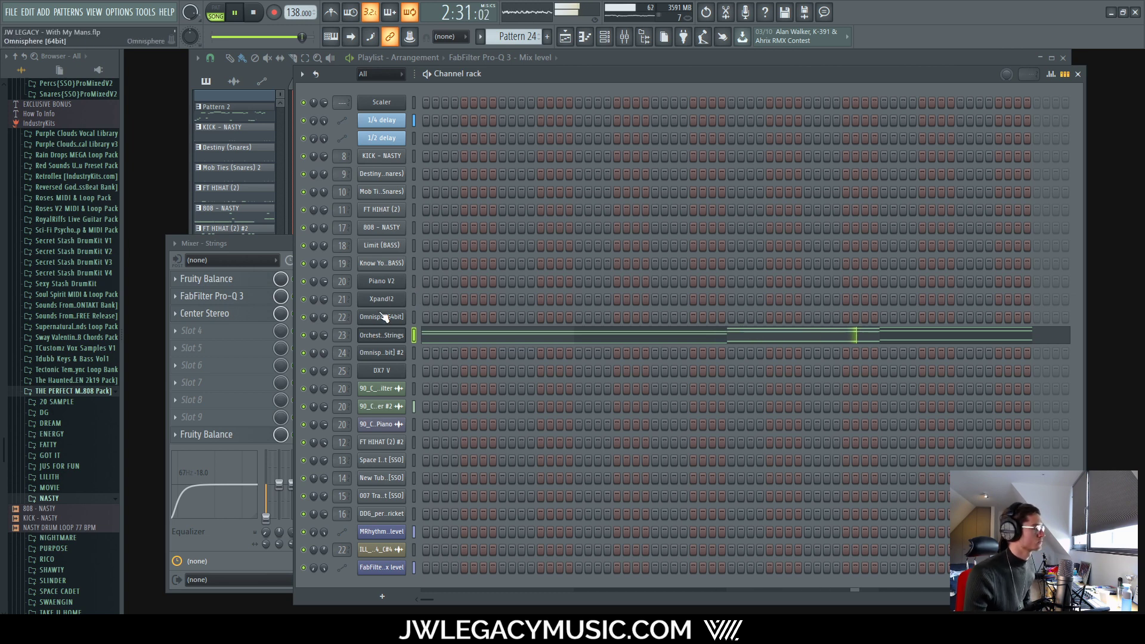
{"action": "left_click", "coordinate": [414, 299]}
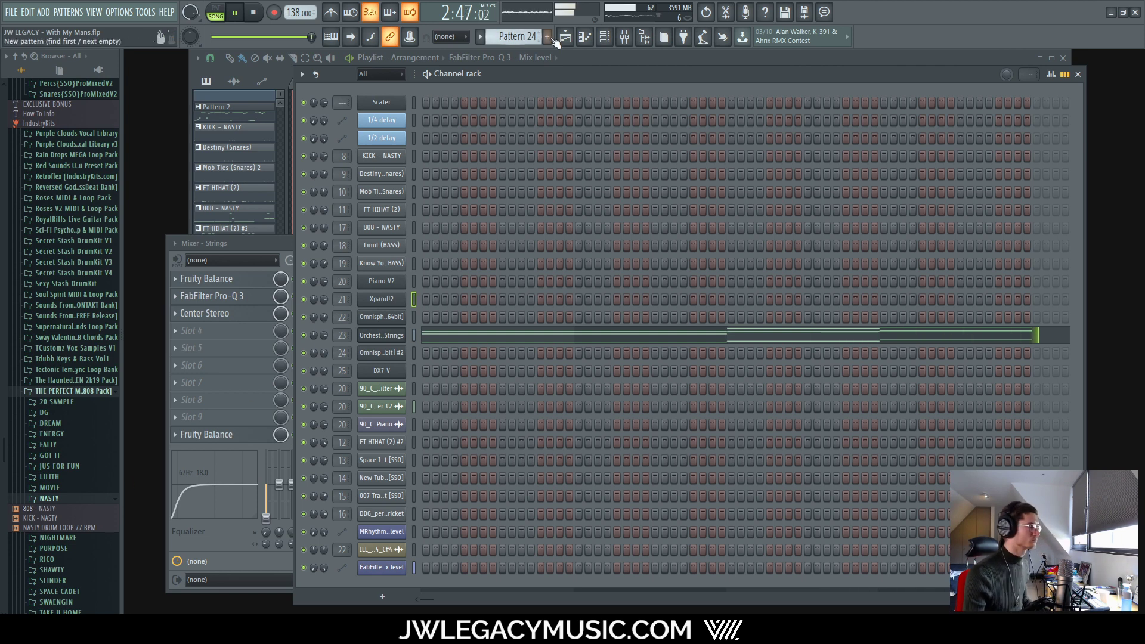
{"action": "left_click", "coordinate": [623, 37]}
{"action": "left_click", "coordinate": [608, 38]}
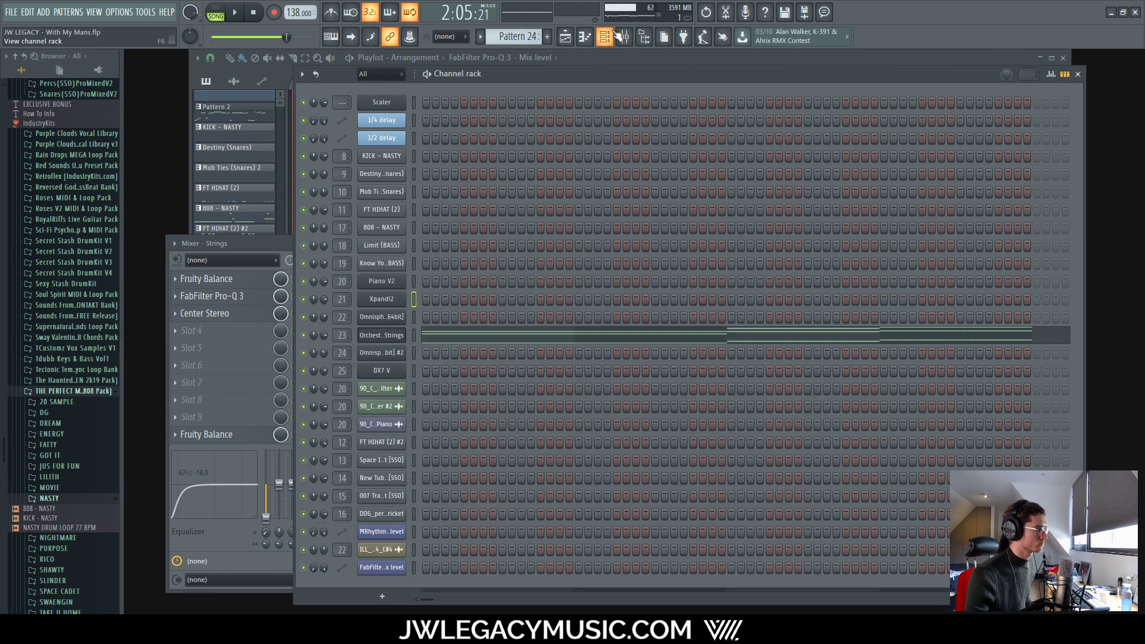
{"action": "left_click", "coordinate": [588, 40]}
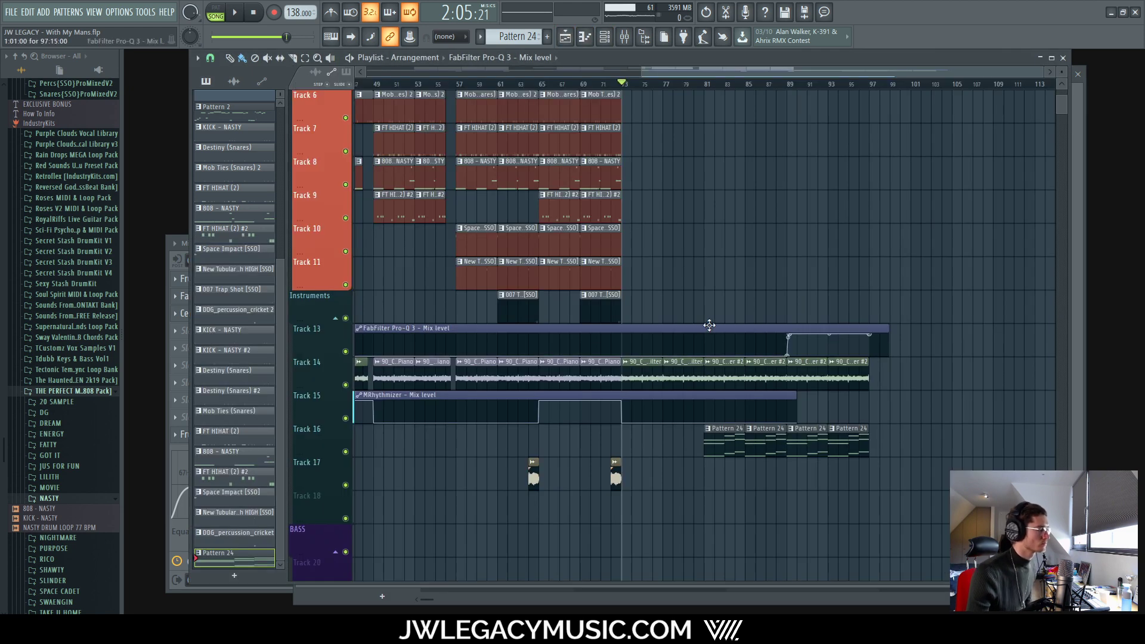
Step: Play the arrangement from bar 81, then move the song position to bar 89
{"action": "left_click", "coordinate": [257, 13]}
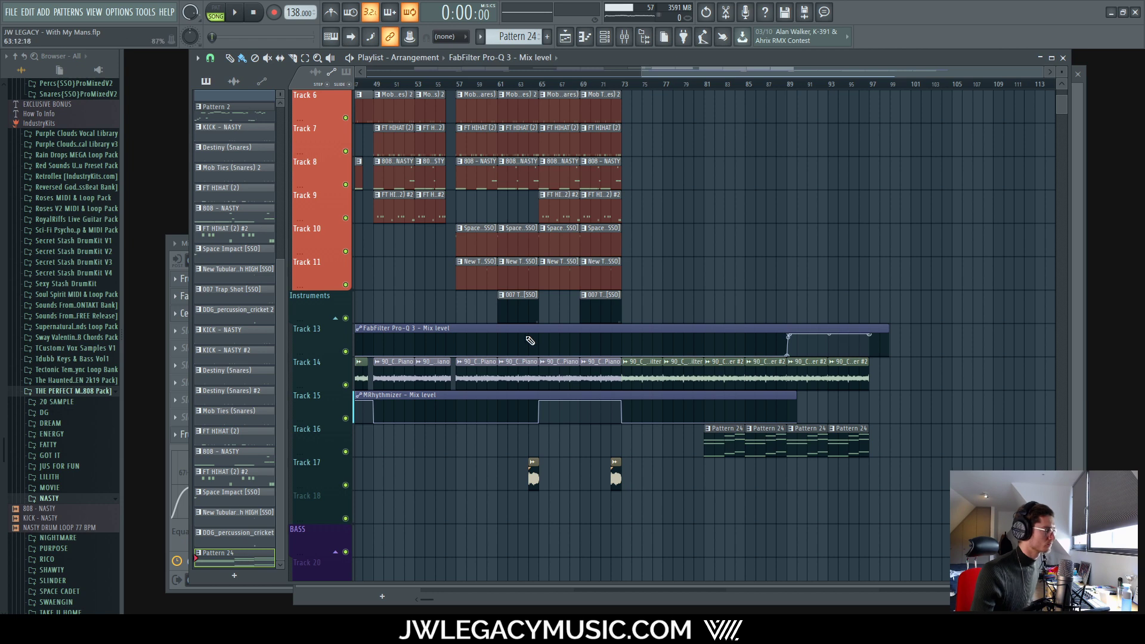
{"action": "scroll", "coordinate": [713, 93], "scroll_direction": "up", "scroll_amount": 7}
{"action": "left_click", "coordinate": [733, 87]}
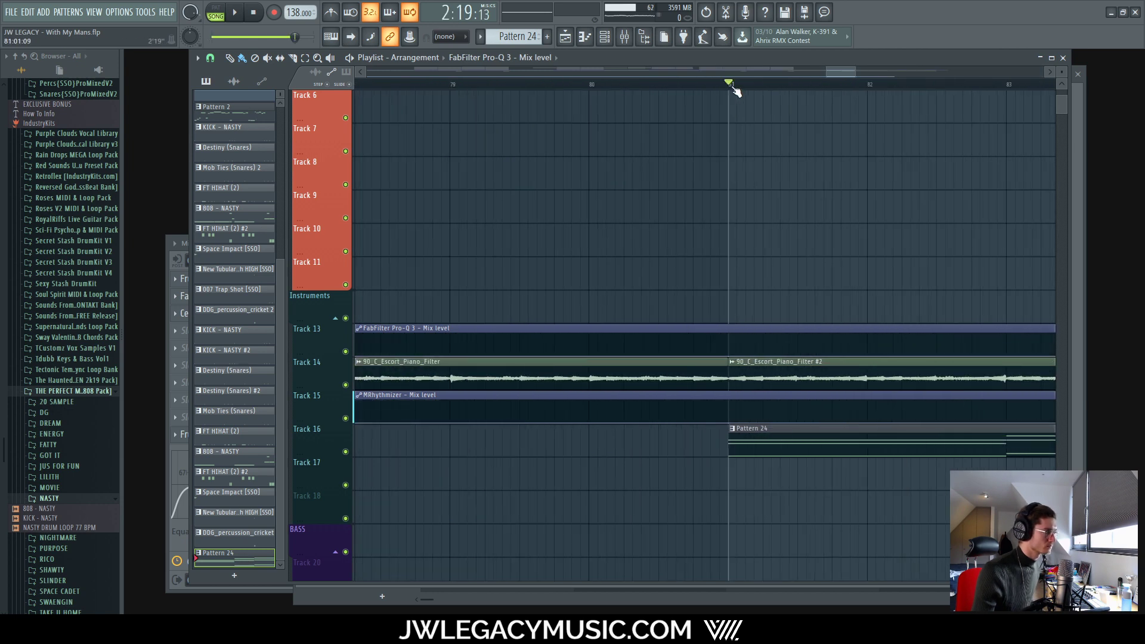
{"action": "key", "text": "space"}
{"action": "scroll", "coordinate": [720, 268], "scroll_direction": "down", "scroll_amount": 5}
{"action": "scroll", "coordinate": [917, 257], "scroll_direction": "down", "scroll_amount": 4}
{"action": "scroll", "coordinate": [986, 248], "scroll_direction": "up", "scroll_amount": 6}
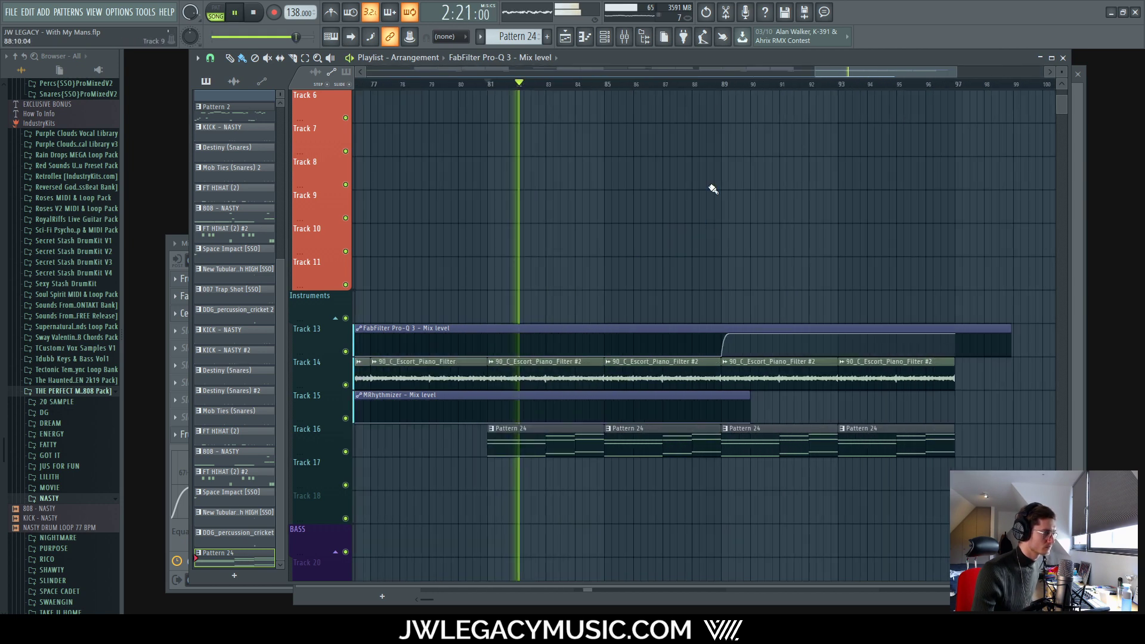
{"action": "left_click", "coordinate": [725, 88]}
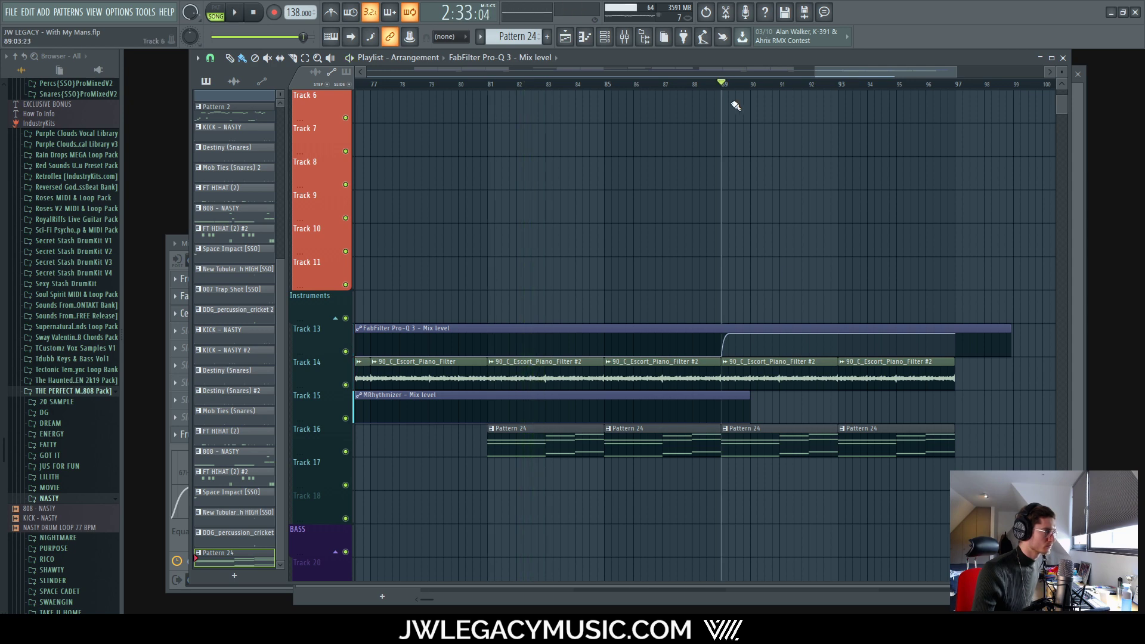
Step: Stop playback and create a new empty Pattern 25 with F4
{"action": "left_click", "coordinate": [626, 39]}
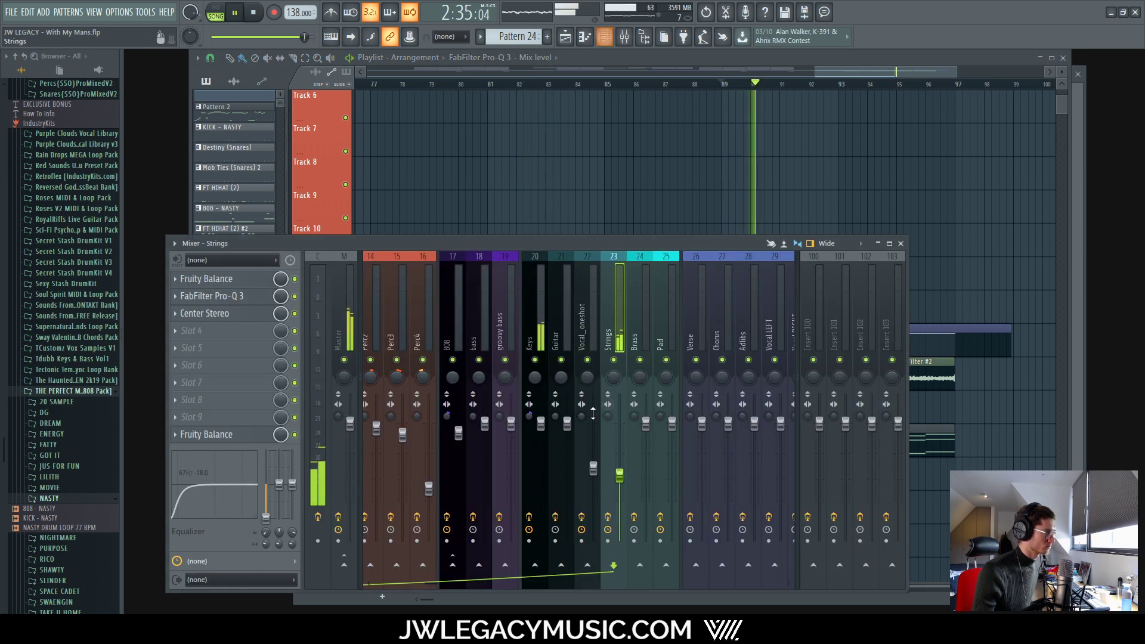
{"action": "key", "text": "space"}
{"action": "left_click", "coordinate": [654, 65]}
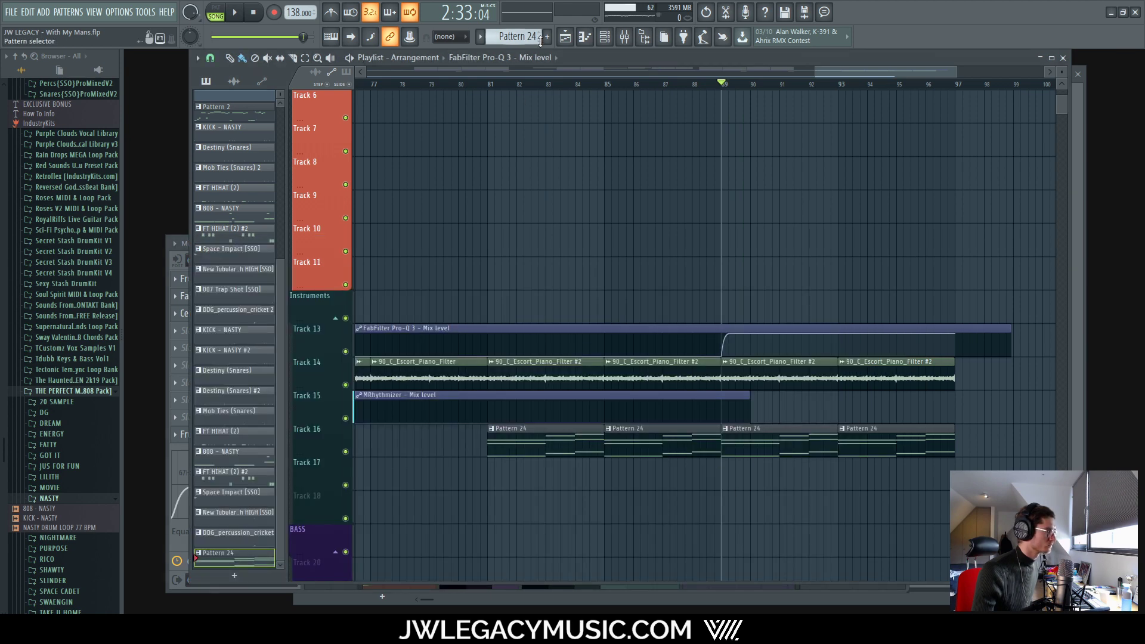
{"action": "key", "text": "F4"}
Step: Paint a Pattern 25 clip on Track 17 spanning bars 89 to 92
{"action": "scroll", "coordinate": [732, 469], "scroll_direction": "up", "scroll_amount": 5}
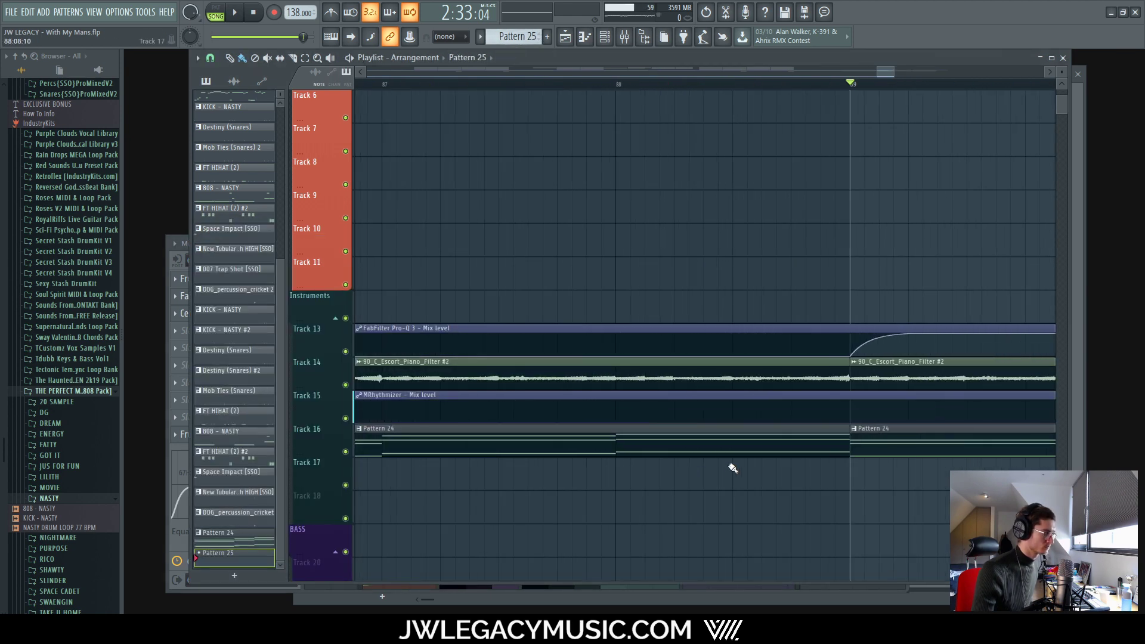
{"action": "left_click", "coordinate": [859, 472]}
{"action": "scroll", "coordinate": [859, 472], "scroll_direction": "down", "scroll_amount": 6}
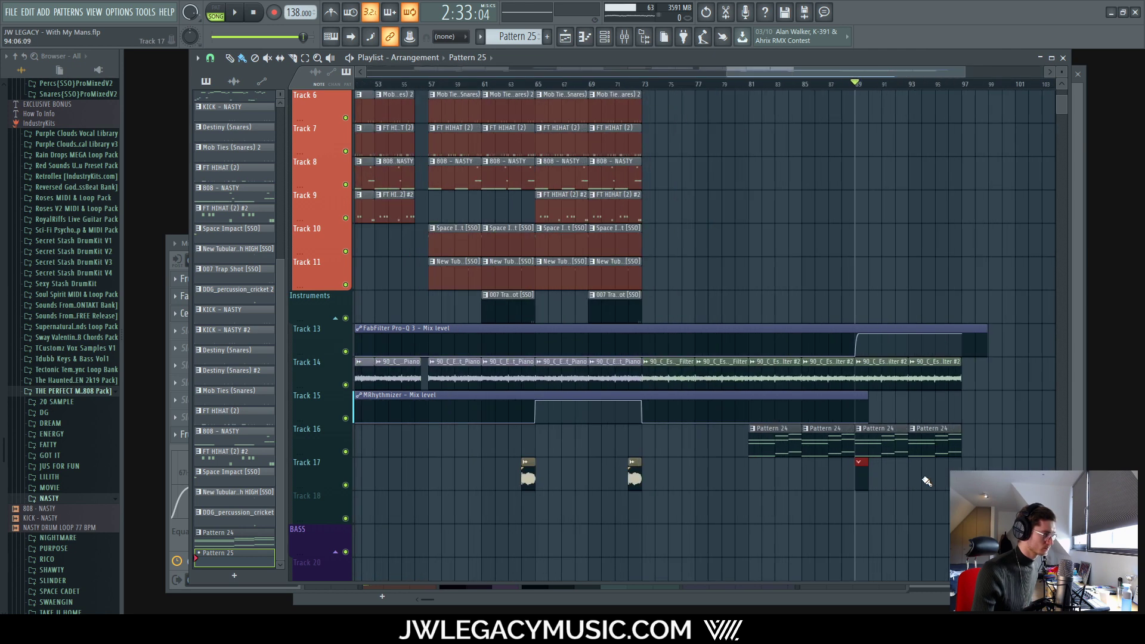
{"action": "left_click_drag", "start_coordinate": [800, 463], "coordinate": [856, 463]}
{"action": "scroll", "coordinate": [882, 464], "scroll_direction": "up", "scroll_amount": 6}
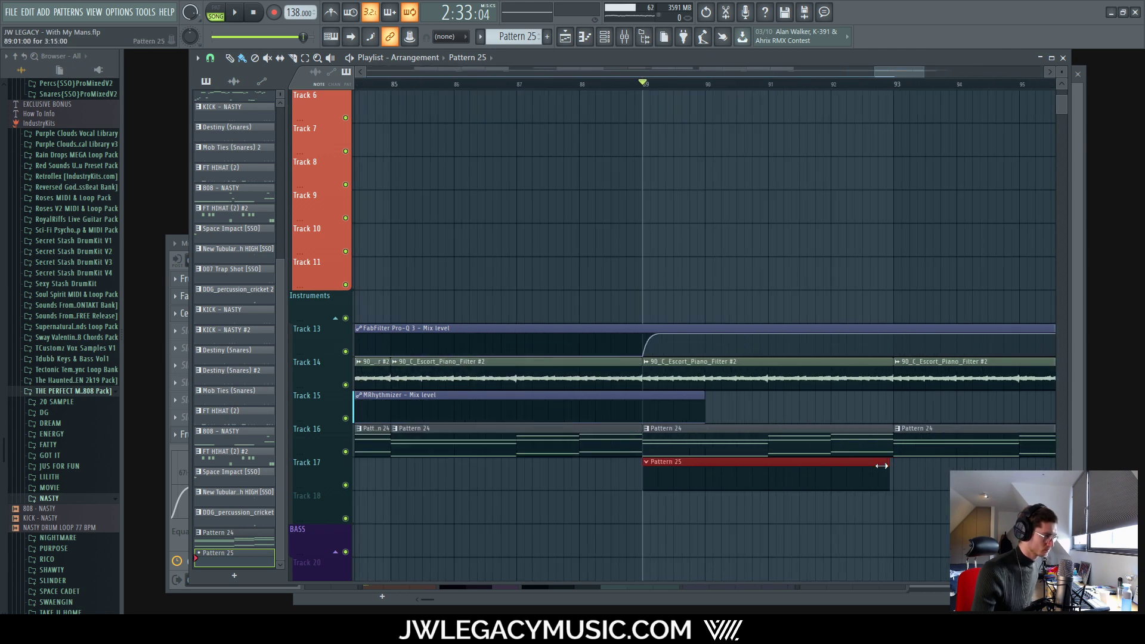
{"action": "scroll", "coordinate": [864, 465], "scroll_direction": "down", "scroll_amount": 5}
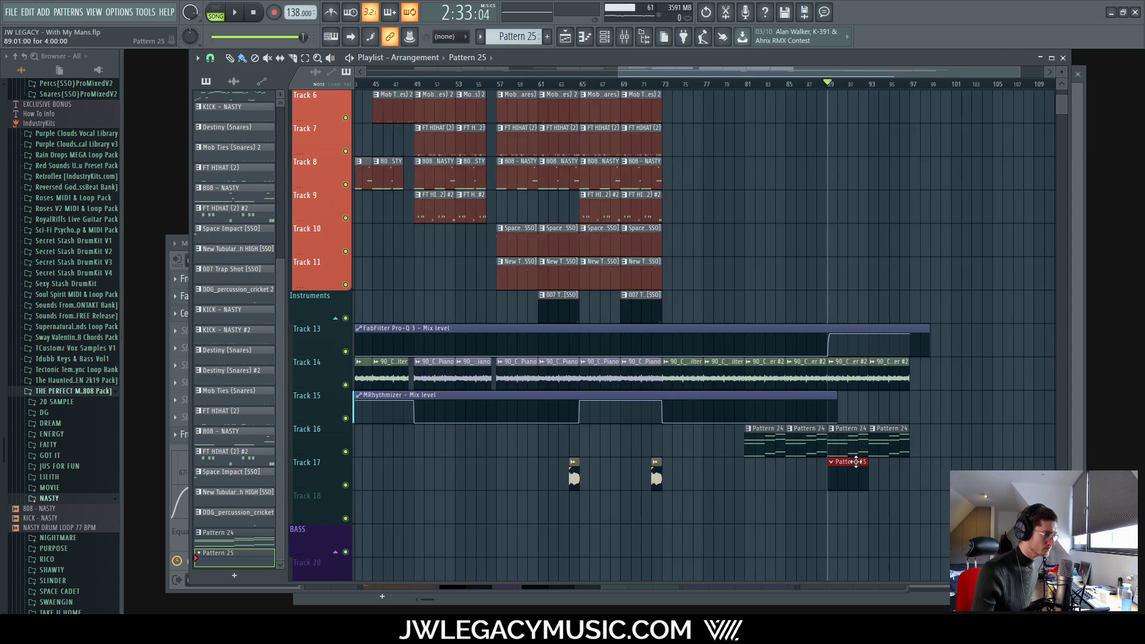
Step: In the channel rack, view the orchestral strings' notes and open the Limit (BASS) channel options
{"action": "key", "text": "F6"}
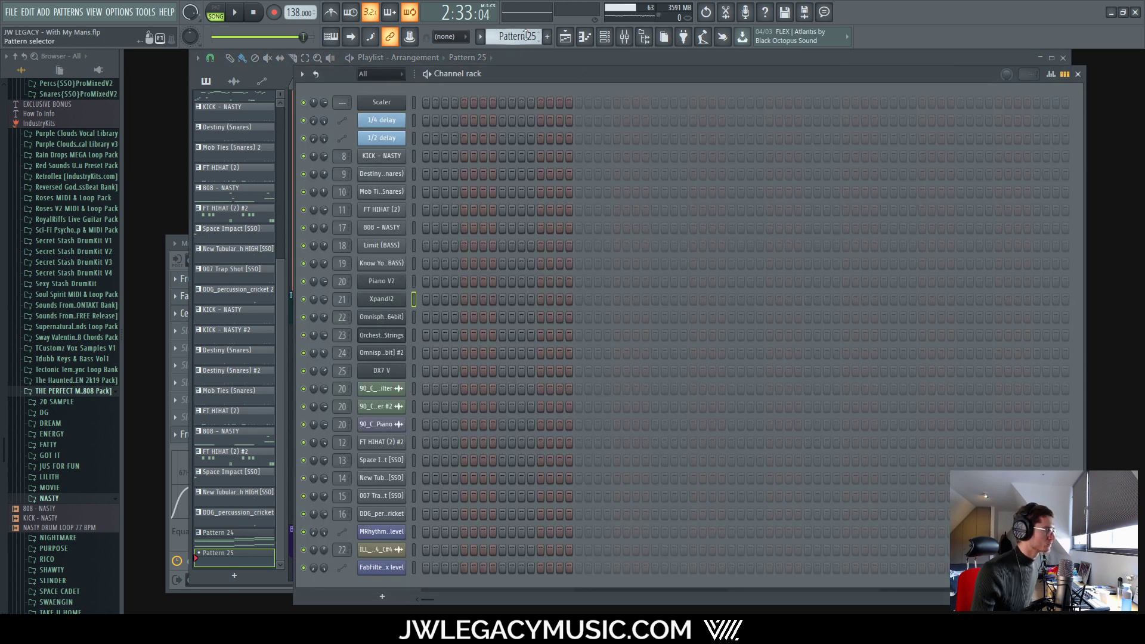
{"action": "scroll", "coordinate": [523, 36], "scroll_direction": "down", "scroll_amount": 1}
{"action": "right_click", "coordinate": [381, 347]}
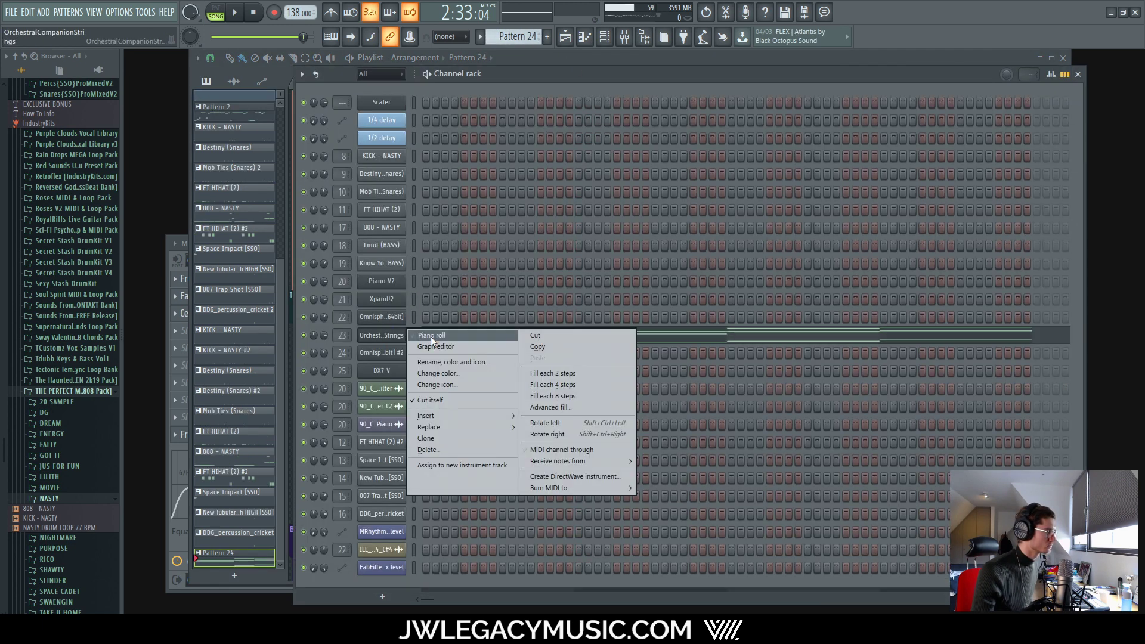
{"action": "left_click", "coordinate": [431, 336]}
{"action": "scroll", "coordinate": [642, 364], "scroll_direction": "down", "scroll_amount": 5}
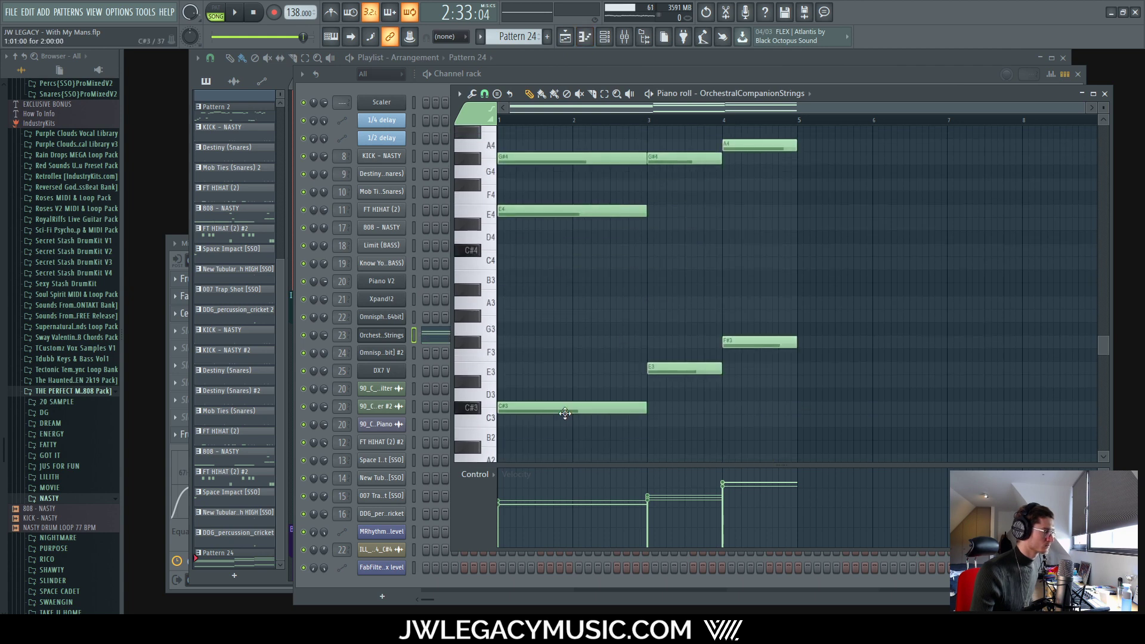
{"action": "right_click", "coordinate": [391, 246]}
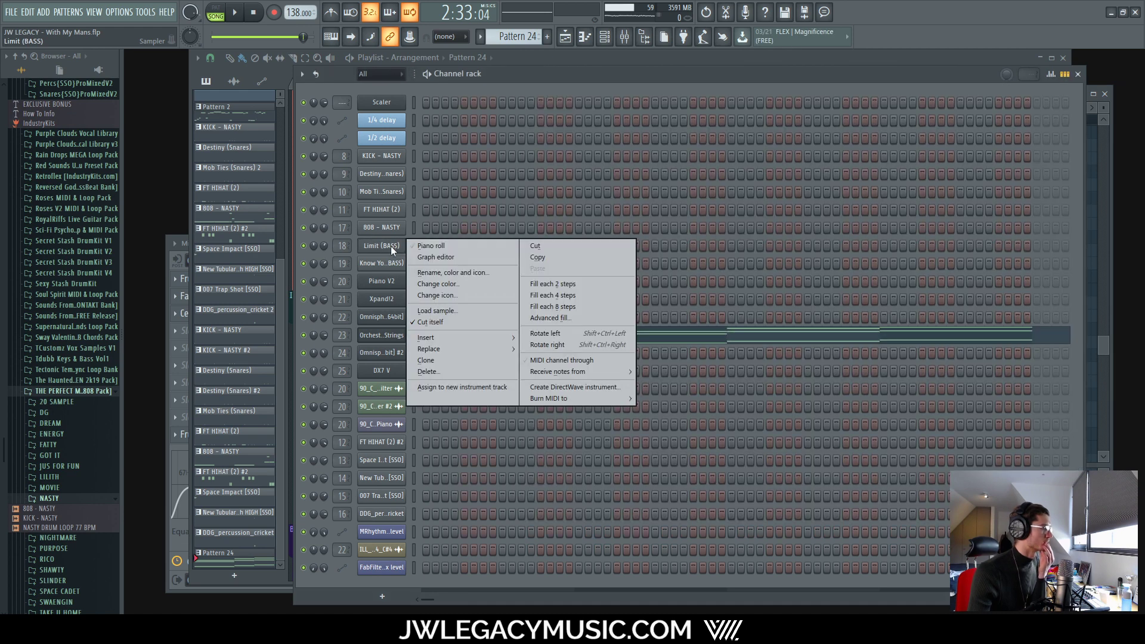
Step: Add a Limit (BASS) note at bar 1 and raise it two octaves to C#5
{"action": "left_click", "coordinate": [441, 246]}
{"action": "left_click", "coordinate": [510, 412]}
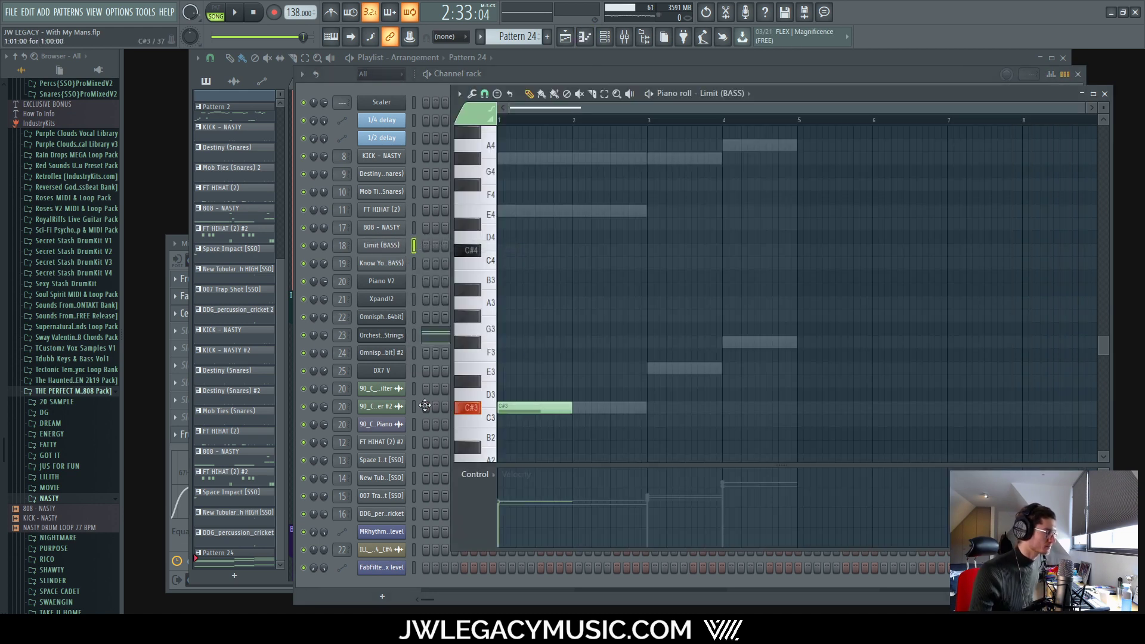
{"action": "left_click_drag", "start_coordinate": [424, 406], "coordinate": [386, 251]}
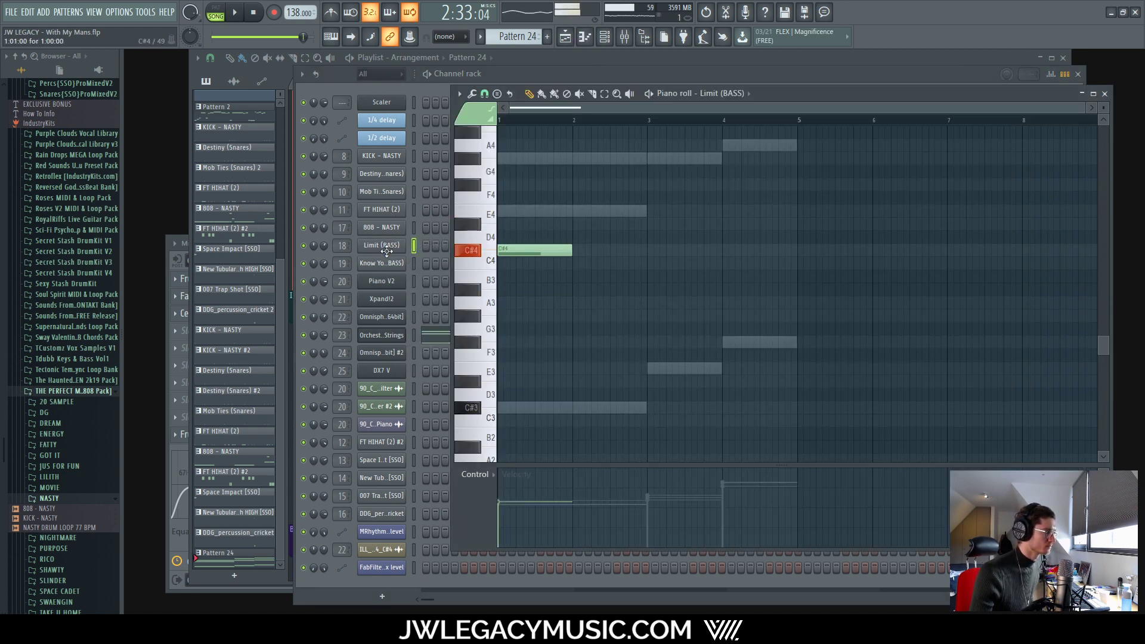
{"action": "scroll", "coordinate": [531, 269], "scroll_direction": "up", "scroll_amount": 3}
{"action": "left_click_drag", "start_coordinate": [519, 369], "coordinate": [478, 211]}
{"action": "scroll", "coordinate": [512, 224], "scroll_direction": "up", "scroll_amount": 2}
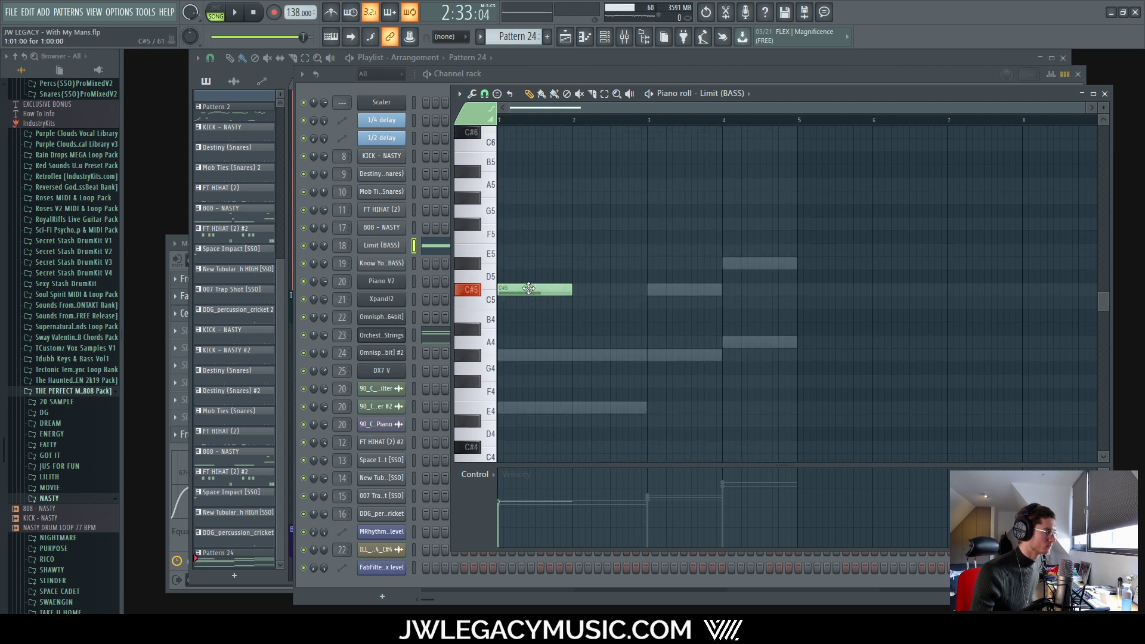
Step: Add E5 and F#5 notes after it, then drop all three an octave to C#4–E4–F#4
{"action": "left_click", "coordinate": [667, 249]}
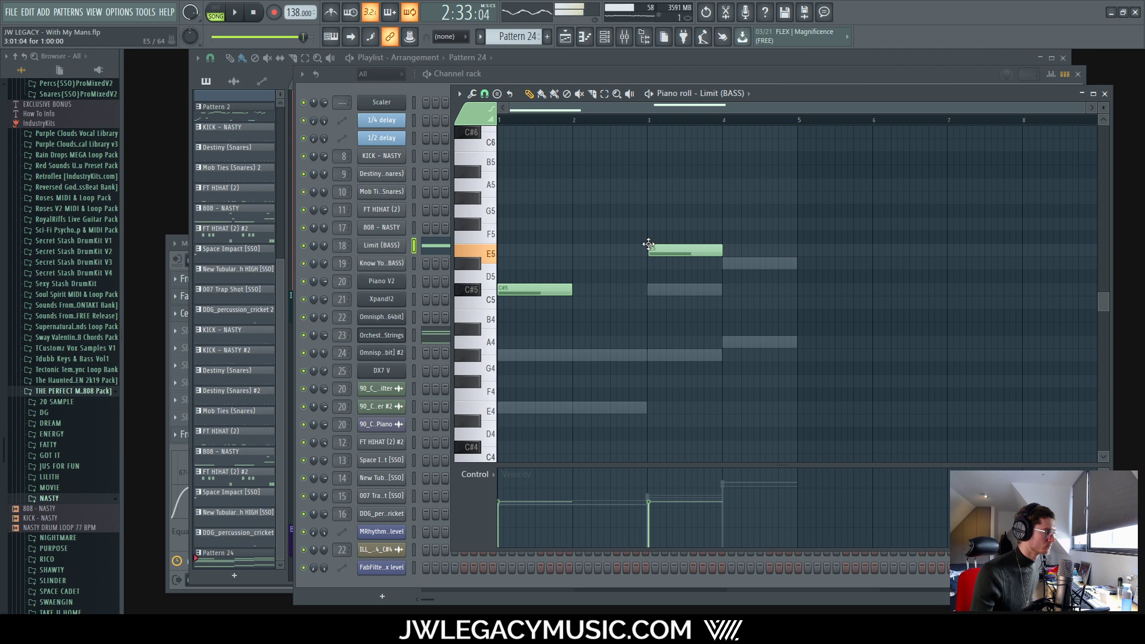
{"action": "left_click", "coordinate": [727, 226]}
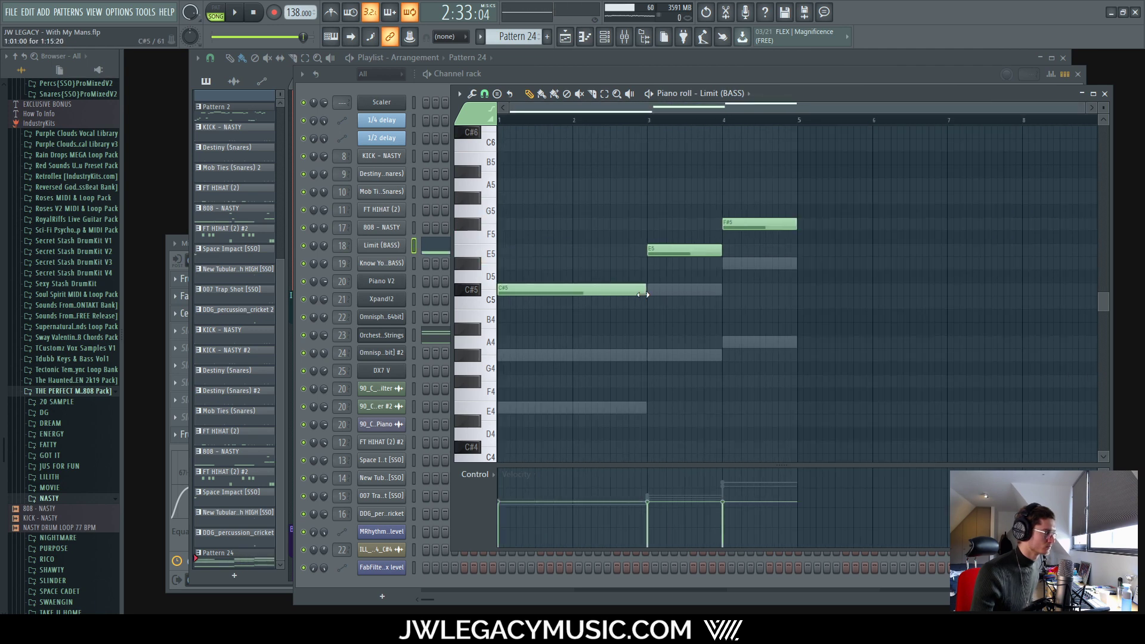
{"action": "scroll", "coordinate": [643, 295], "scroll_direction": "up", "scroll_amount": 4}
{"action": "scroll", "coordinate": [697, 301], "scroll_direction": "down", "scroll_amount": 4}
{"action": "left_click_drag", "start_coordinate": [802, 184], "coordinate": [498, 315]}
{"action": "key", "text": "ctrl+Down"}
{"action": "key", "text": "space"}
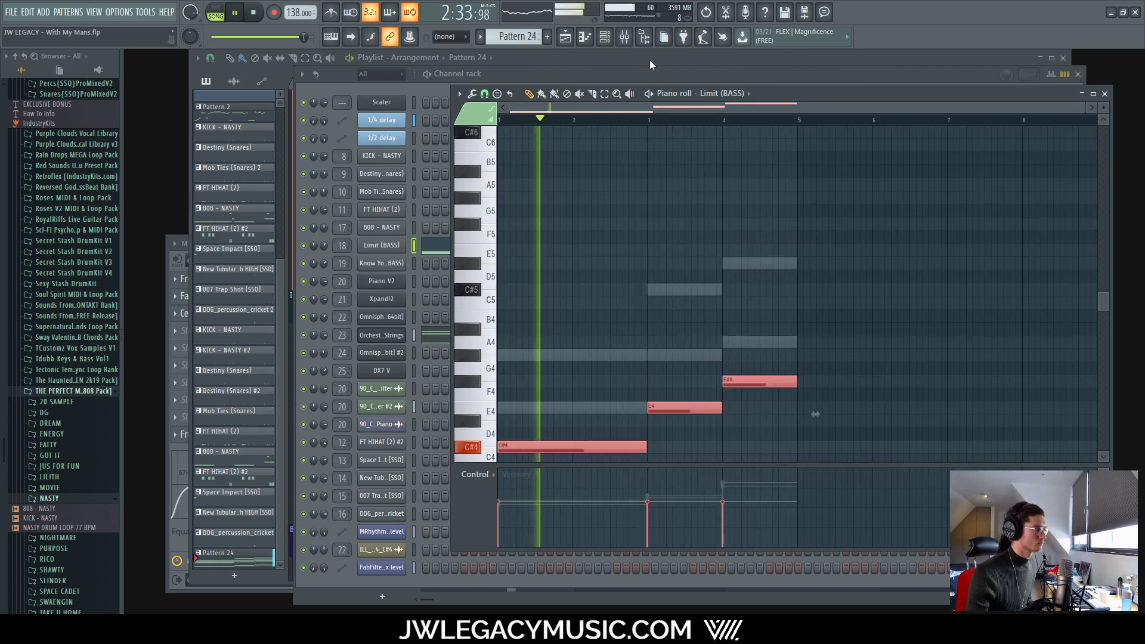
{"action": "key", "text": "F9"}
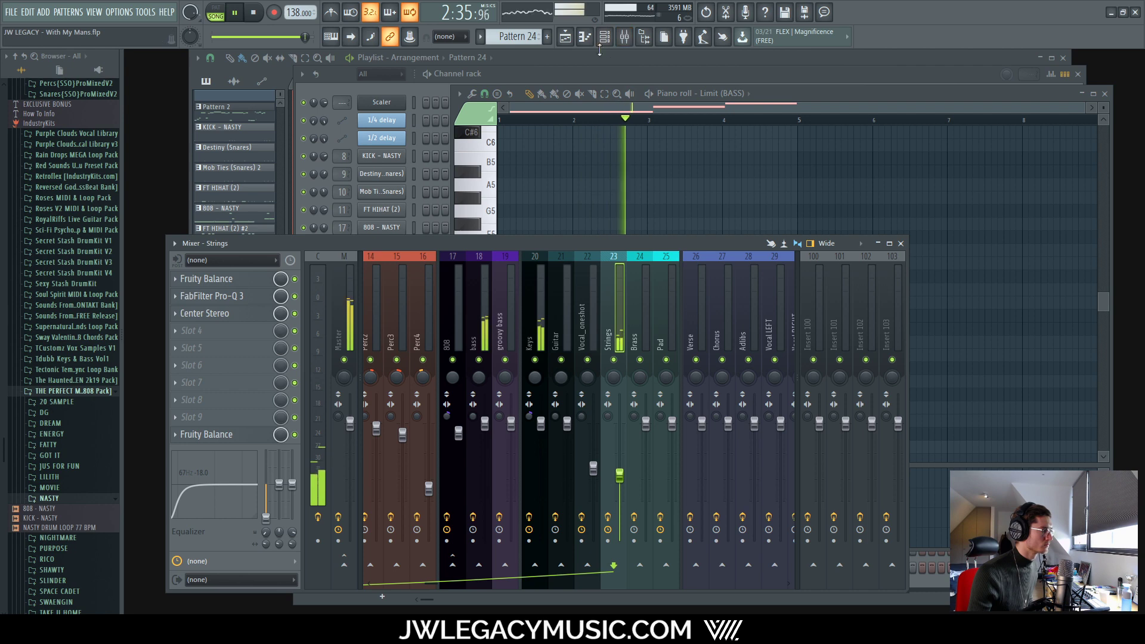
Step: Delete the three new bass notes from Pattern 24, keeping them only in Pattern 25
{"action": "key", "text": "F6"}
{"action": "key", "text": "F5"}
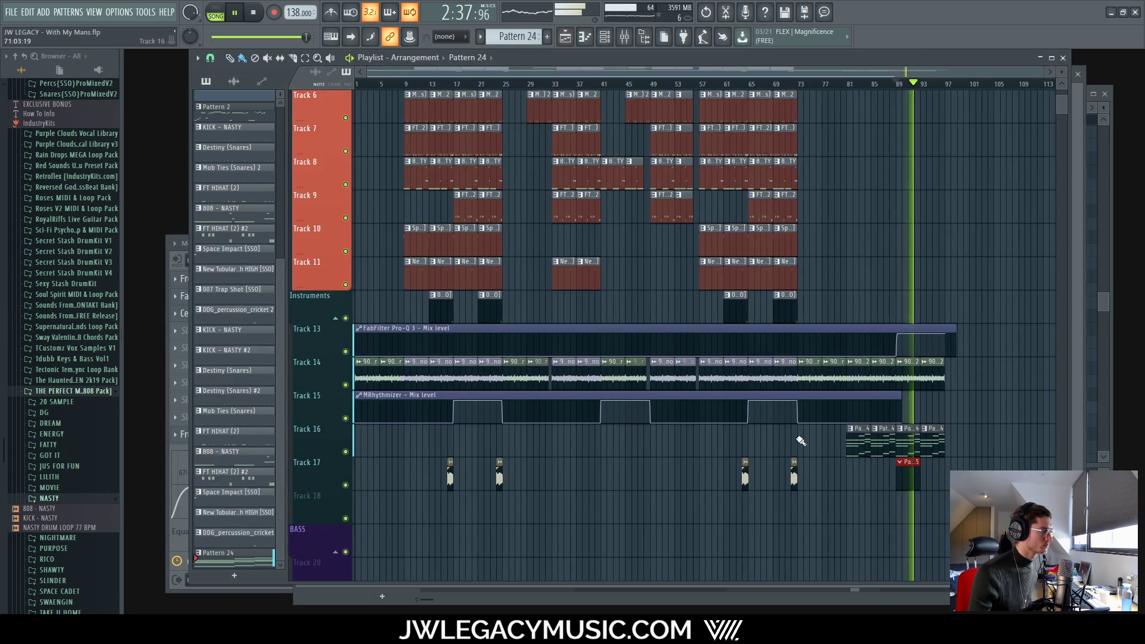
{"action": "double_click", "coordinate": [560, 434]}
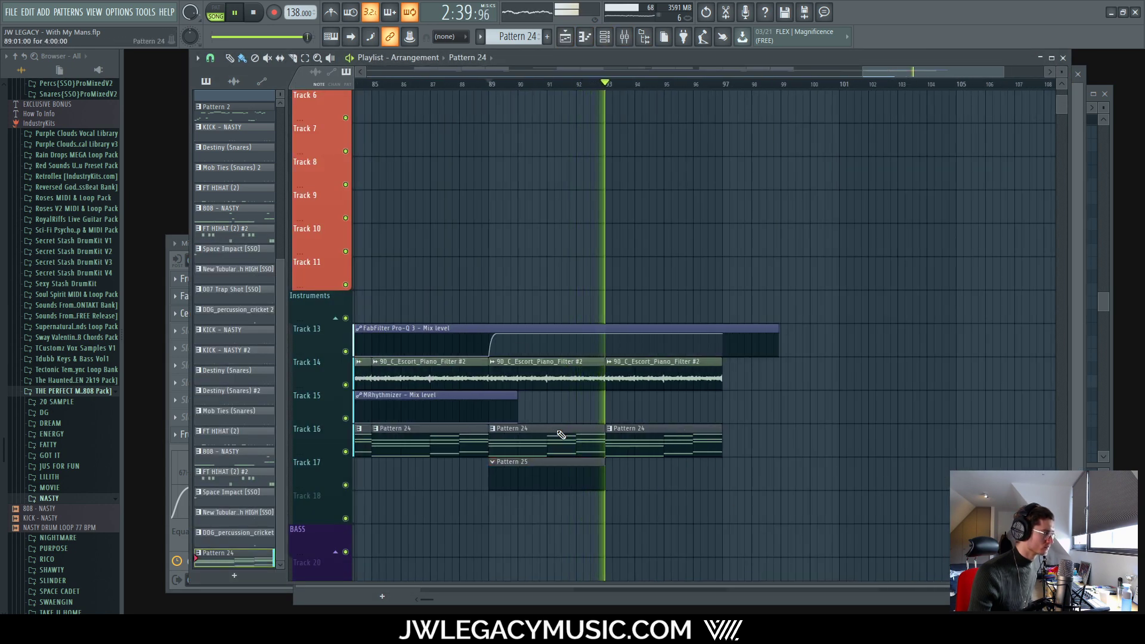
{"action": "scroll", "coordinate": [759, 387], "scroll_direction": "down", "scroll_amount": 4}
{"action": "left_click_drag", "start_coordinate": [831, 179], "coordinate": [498, 308]}
{"action": "key", "text": "space"}
{"action": "key", "text": "Delete"}
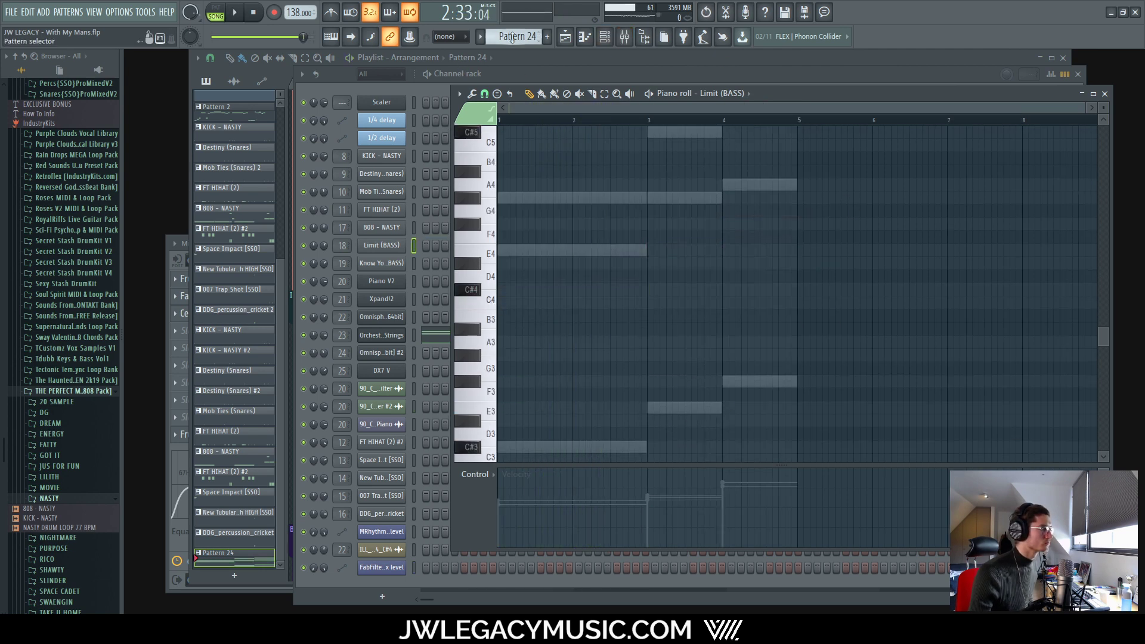
{"action": "scroll", "coordinate": [512, 37], "scroll_direction": "down", "scroll_amount": 1}
{"action": "key", "text": "space"}
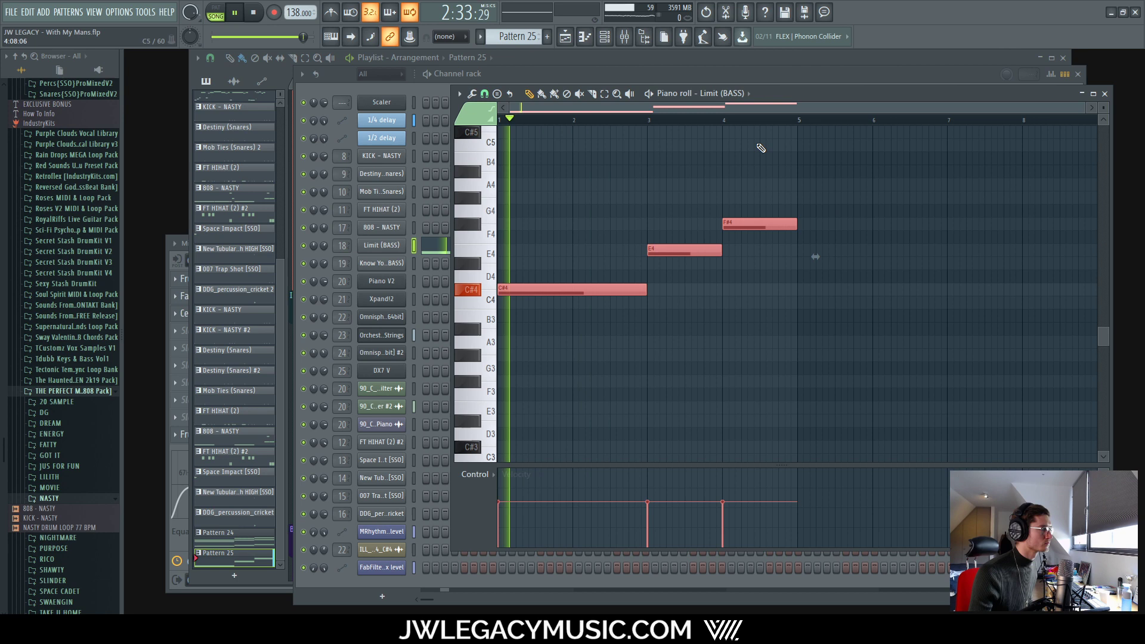
Step: Paint a second Pattern 25 clip on Track 17 and open it in the piano roll
{"action": "left_click", "coordinate": [641, 37]}
{"action": "left_click", "coordinate": [571, 37]}
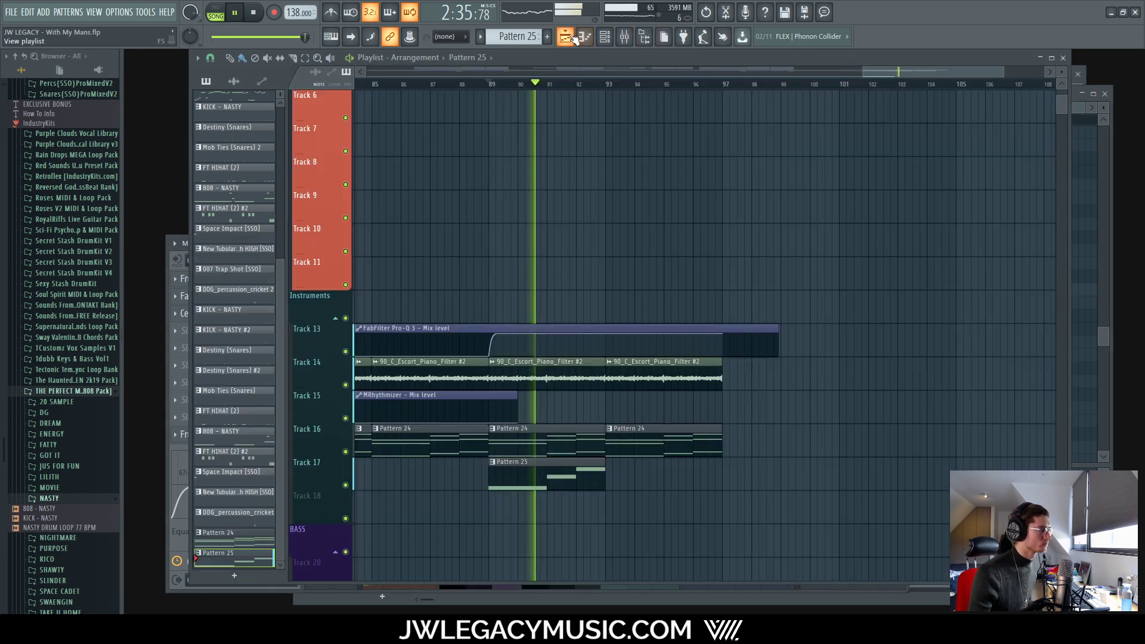
{"action": "left_click_drag", "start_coordinate": [581, 467], "coordinate": [628, 471]}
{"action": "scroll", "coordinate": [616, 471], "scroll_direction": "down", "scroll_amount": 4}
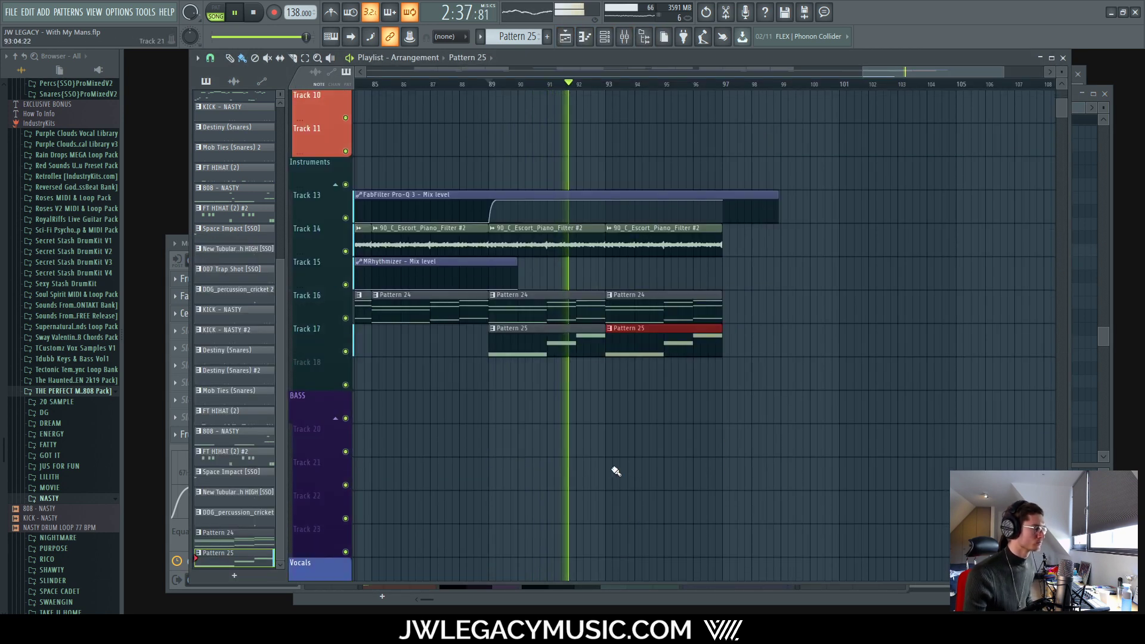
{"action": "double_click", "coordinate": [544, 332]}
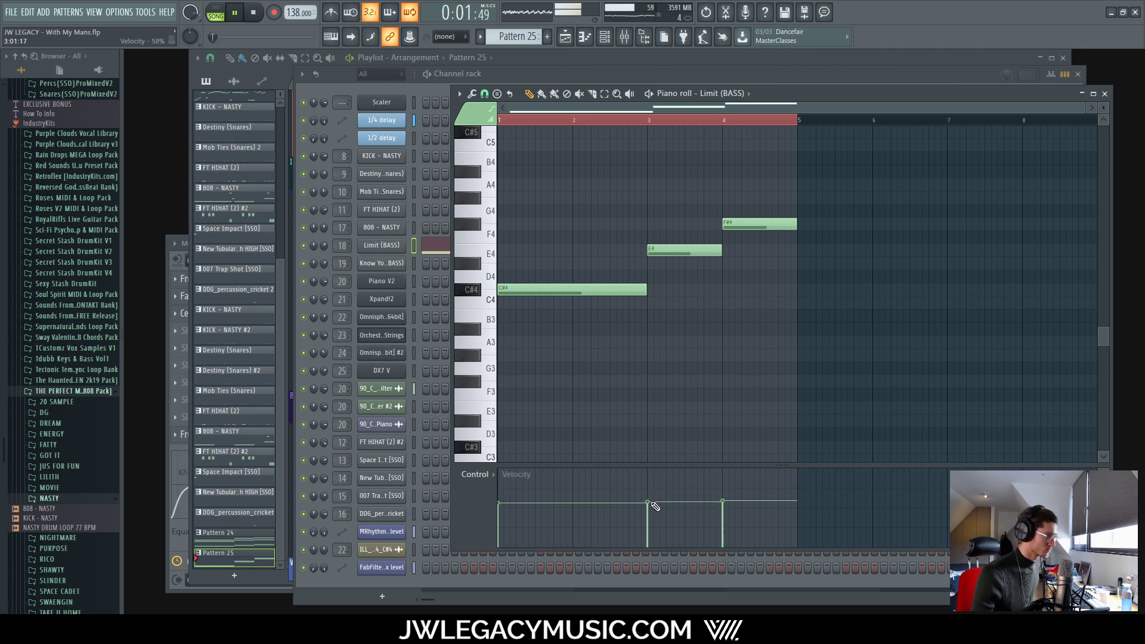
Step: Enable the Strings track's send to the 1/4 Delay bus in the mixer
{"action": "key", "text": "space"}
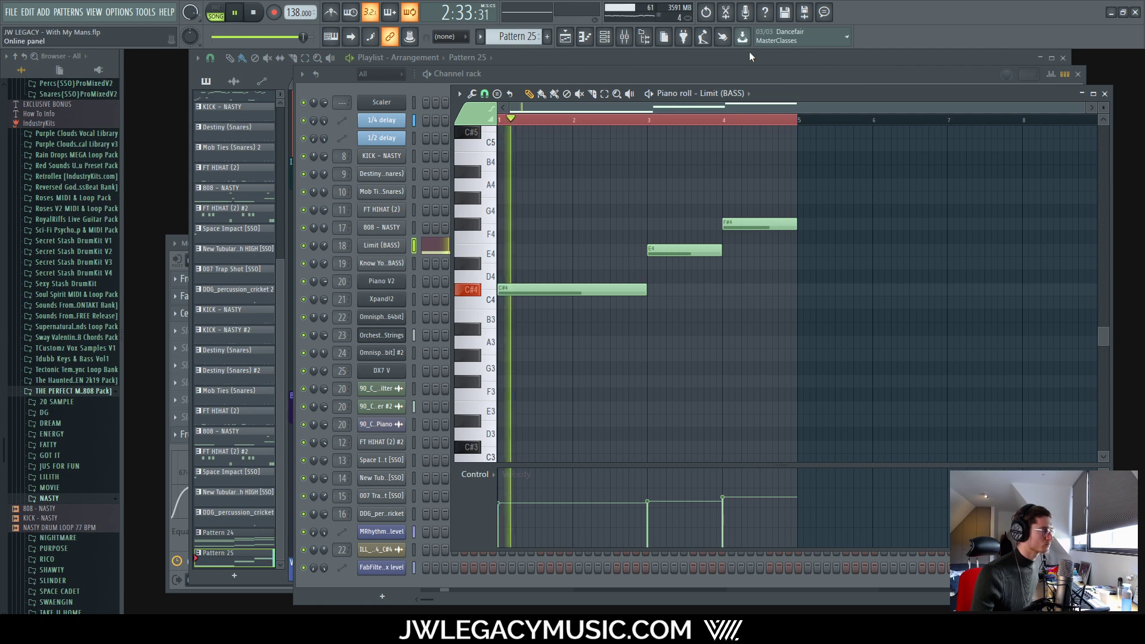
{"action": "left_click", "coordinate": [739, 70]}
{"action": "left_click", "coordinate": [737, 61]}
{"action": "scroll", "coordinate": [677, 367], "scroll_direction": "down", "scroll_amount": 5}
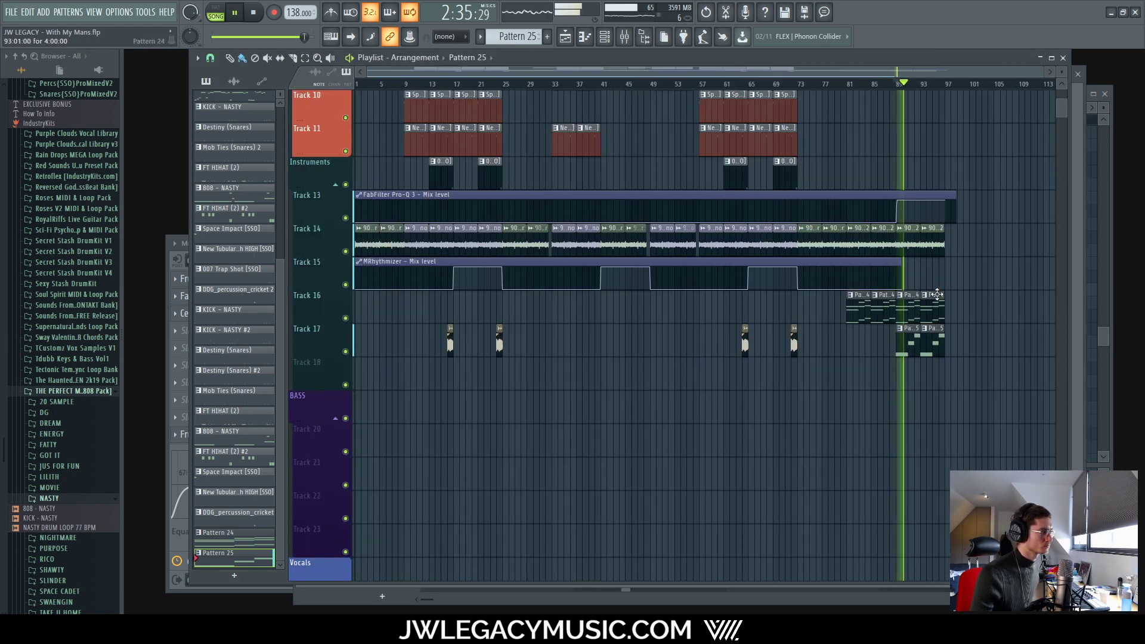
{"action": "scroll", "coordinate": [882, 297], "scroll_direction": "up", "scroll_amount": 4}
{"action": "scroll", "coordinate": [924, 310], "scroll_direction": "down", "scroll_amount": 4}
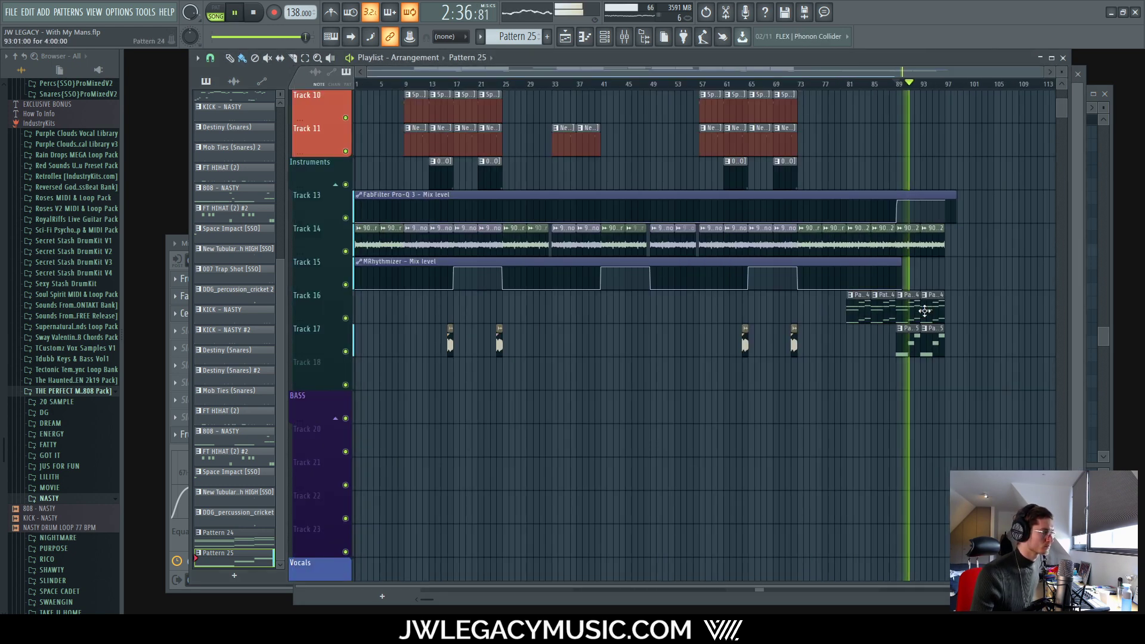
{"action": "left_click", "coordinate": [625, 36]}
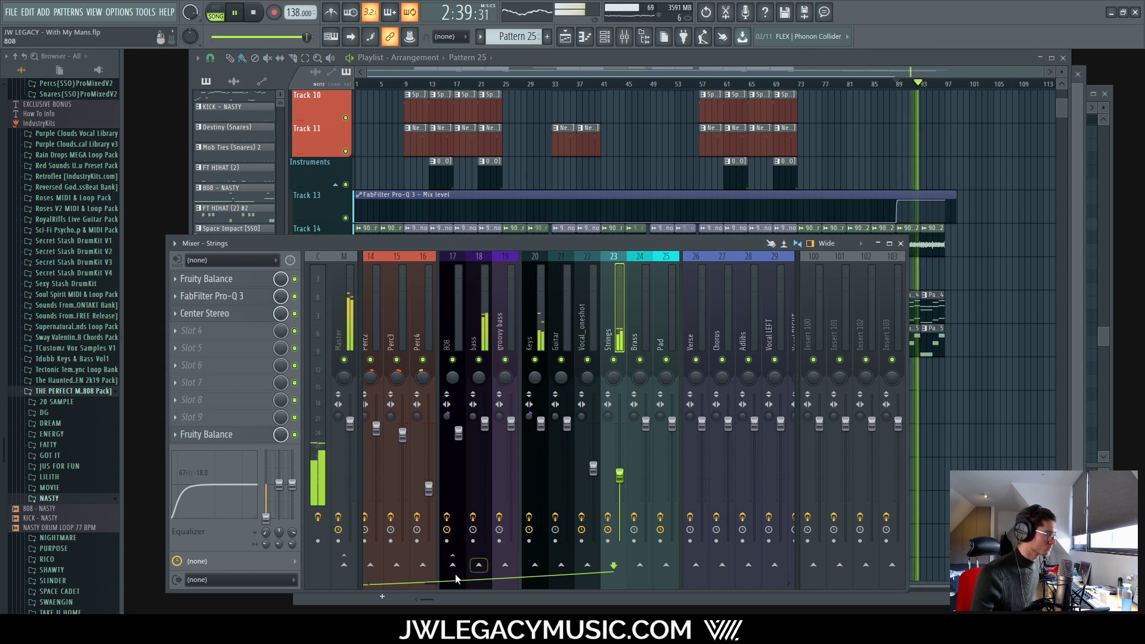
{"action": "scroll", "coordinate": [459, 575], "scroll_direction": "down", "scroll_amount": 5}
{"action": "left_click", "coordinate": [651, 564]}
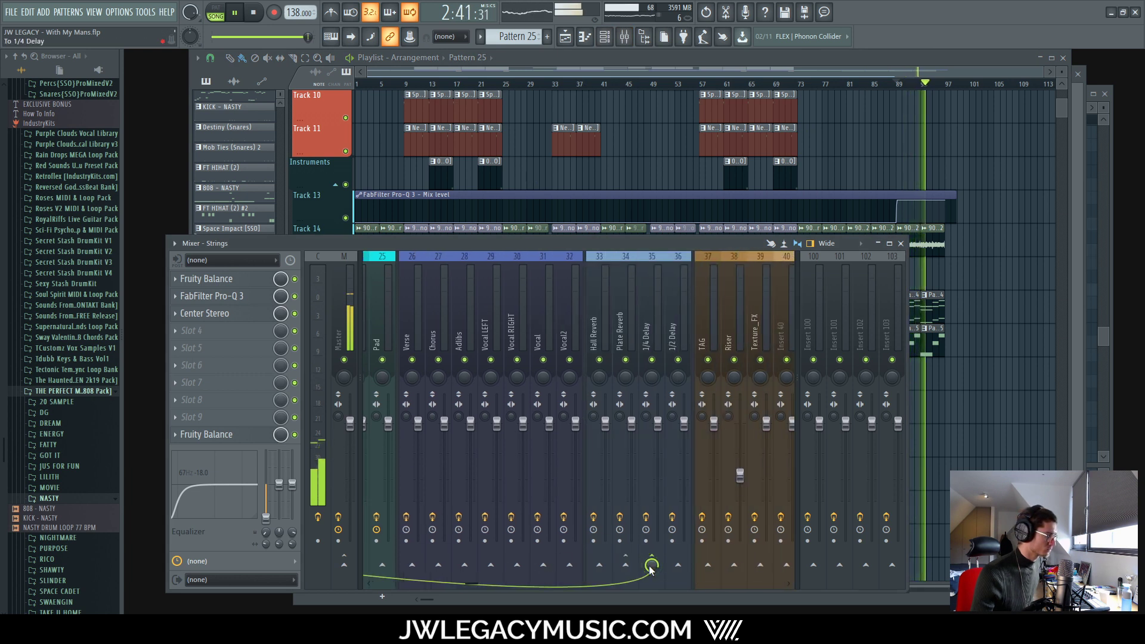
{"action": "right_click", "coordinate": [652, 564]}
{"action": "left_click", "coordinate": [676, 268]}
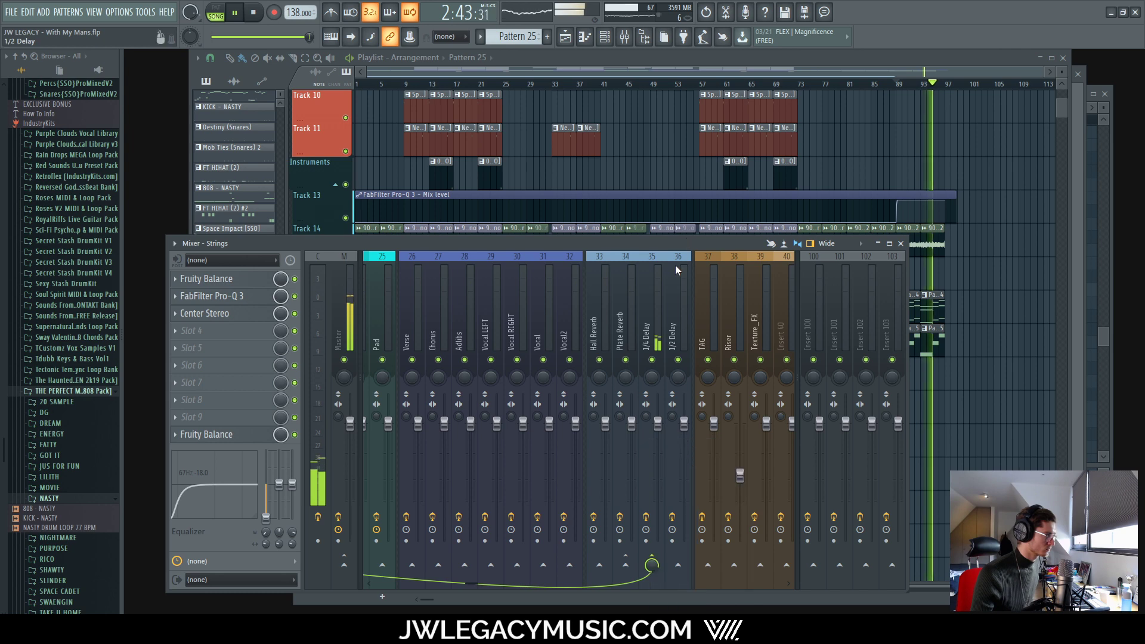
Step: Create a send automation clip held at zero until bar 96, rising at bar 97, and play it
{"action": "key", "text": "space"}
{"action": "right_click", "coordinate": [655, 563]}
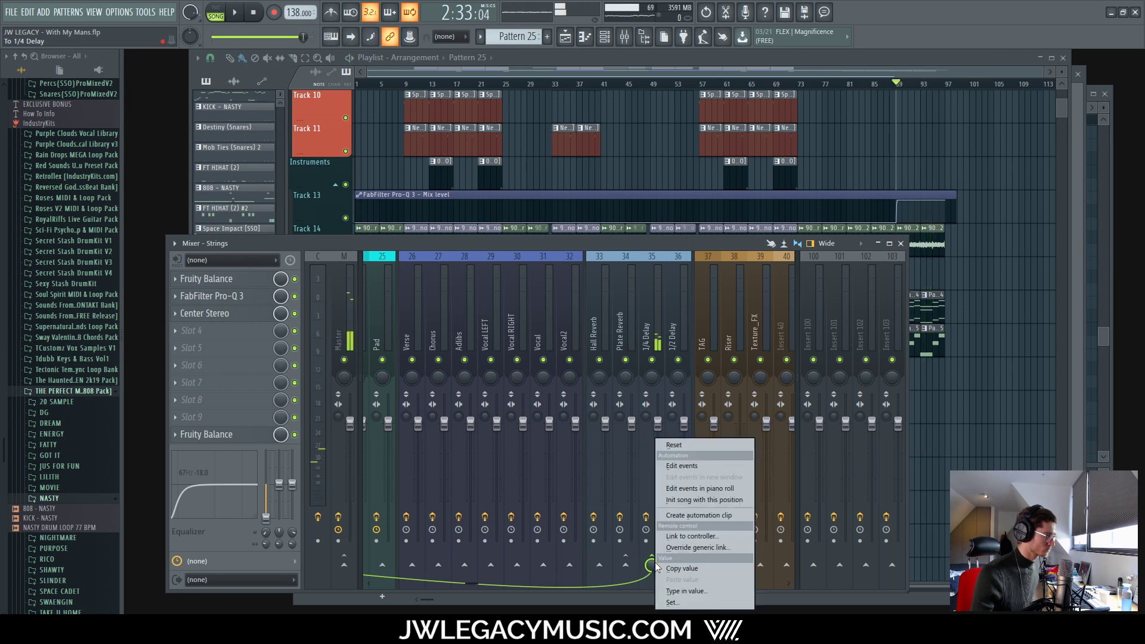
{"action": "left_click", "coordinate": [697, 515]}
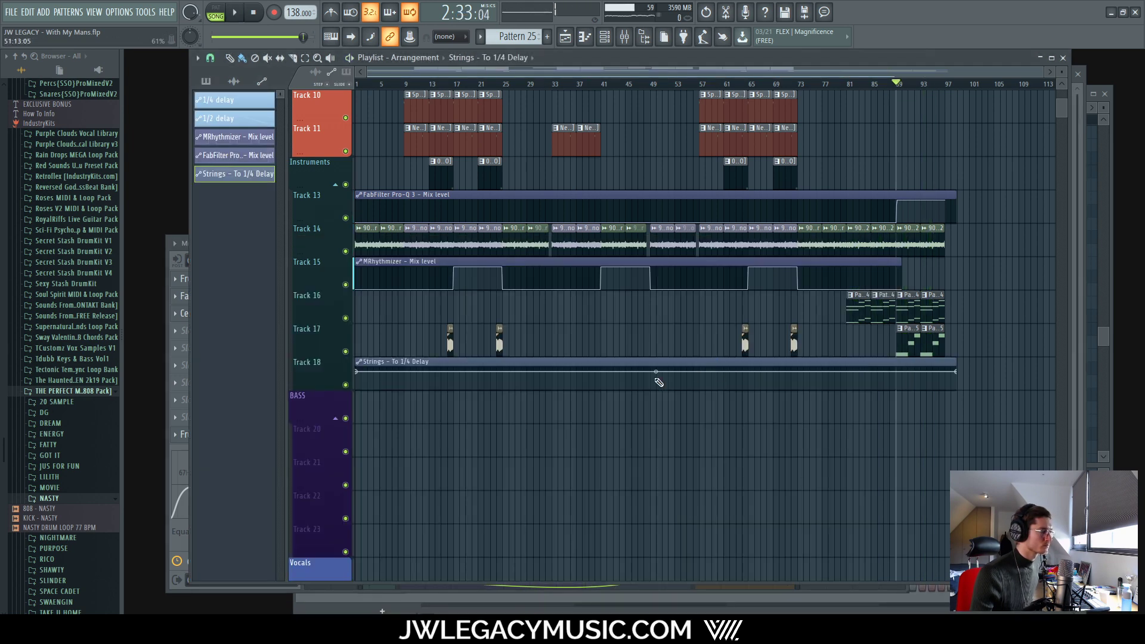
{"action": "left_click_drag", "start_coordinate": [359, 374], "coordinate": [833, 488]}
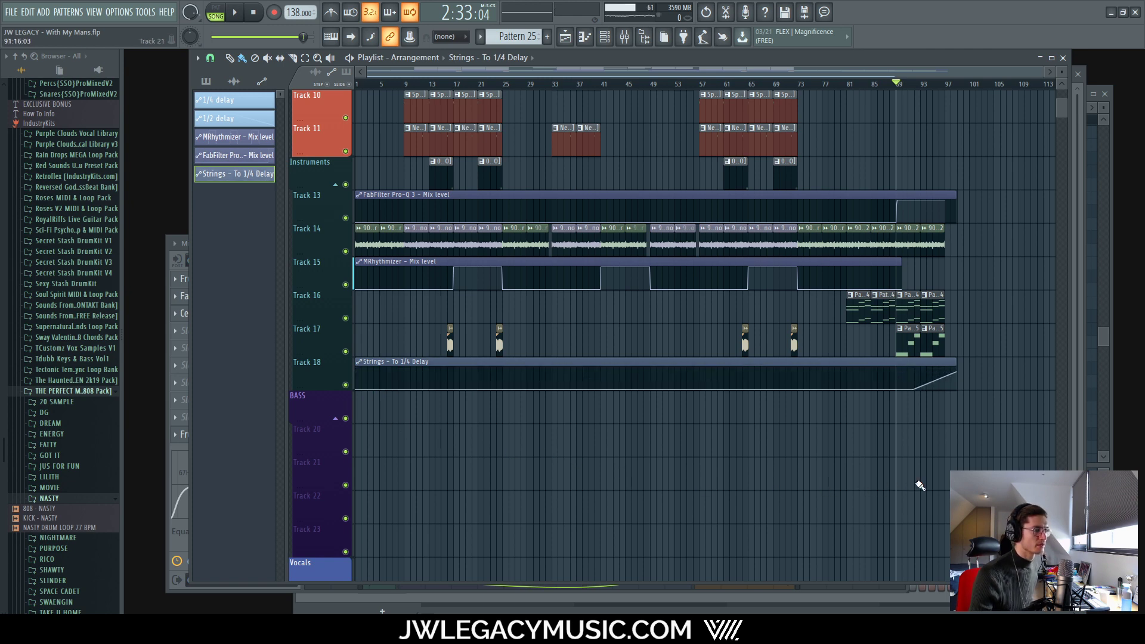
{"action": "scroll", "coordinate": [961, 370], "scroll_direction": "up", "scroll_amount": 5, "text": "ctrl"}
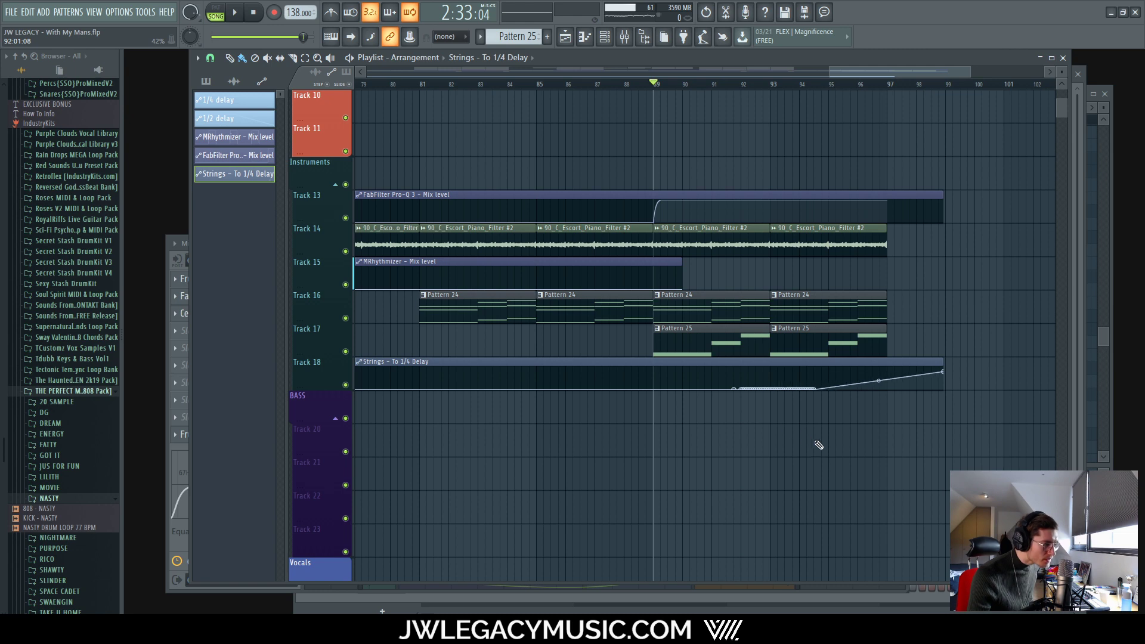
{"action": "scroll", "coordinate": [825, 388], "scroll_direction": "up", "scroll_amount": 5, "text": "ctrl"}
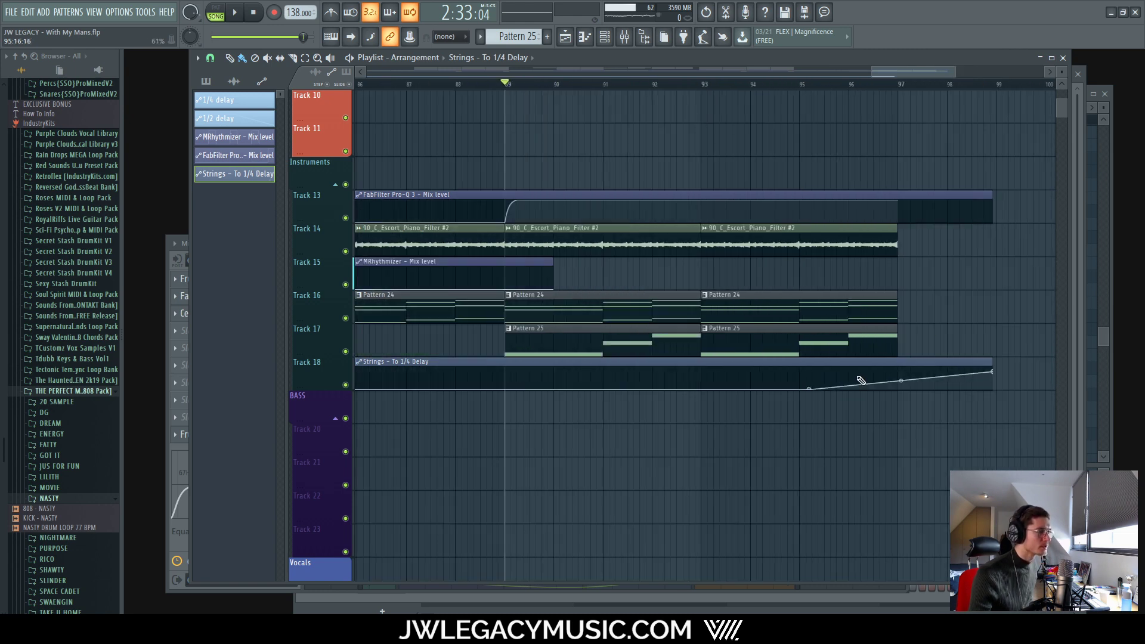
{"action": "left_click_drag", "start_coordinate": [694, 389], "coordinate": [703, 406]}
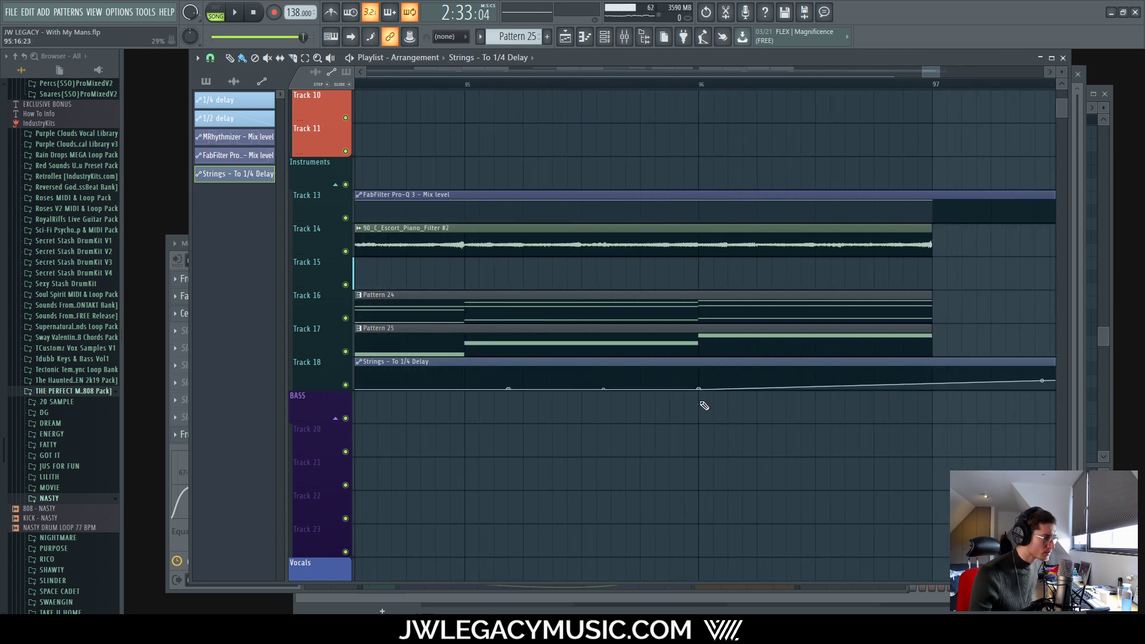
{"action": "right_click", "coordinate": [934, 375]}
{"action": "scroll", "coordinate": [902, 409], "scroll_direction": "down", "scroll_amount": 5, "text": "ctrl"}
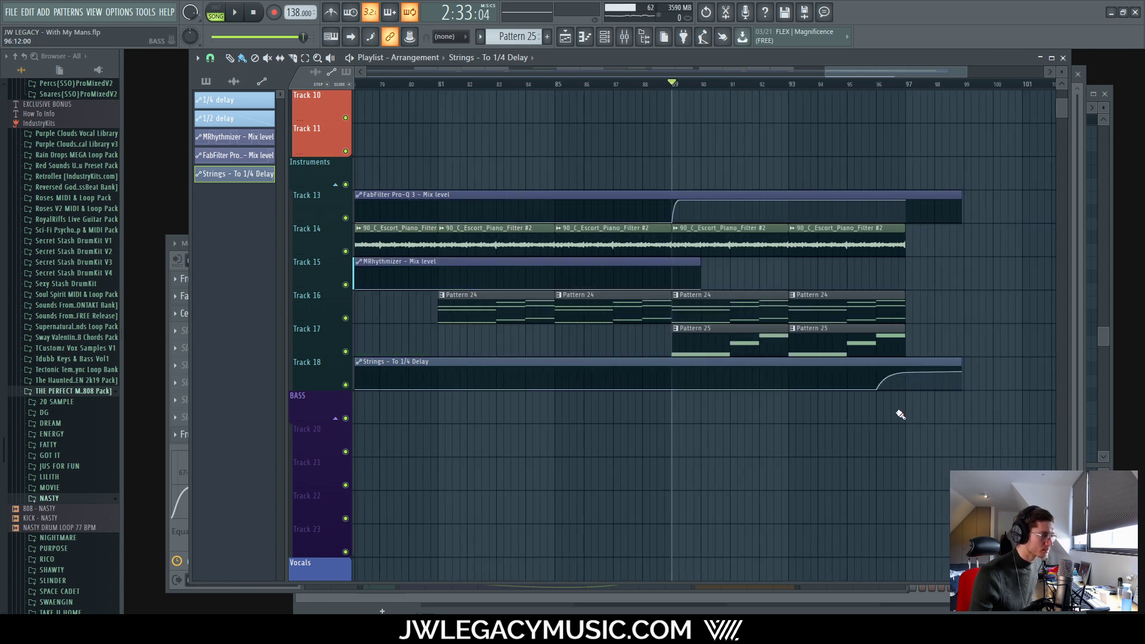
{"action": "key", "text": "space"}
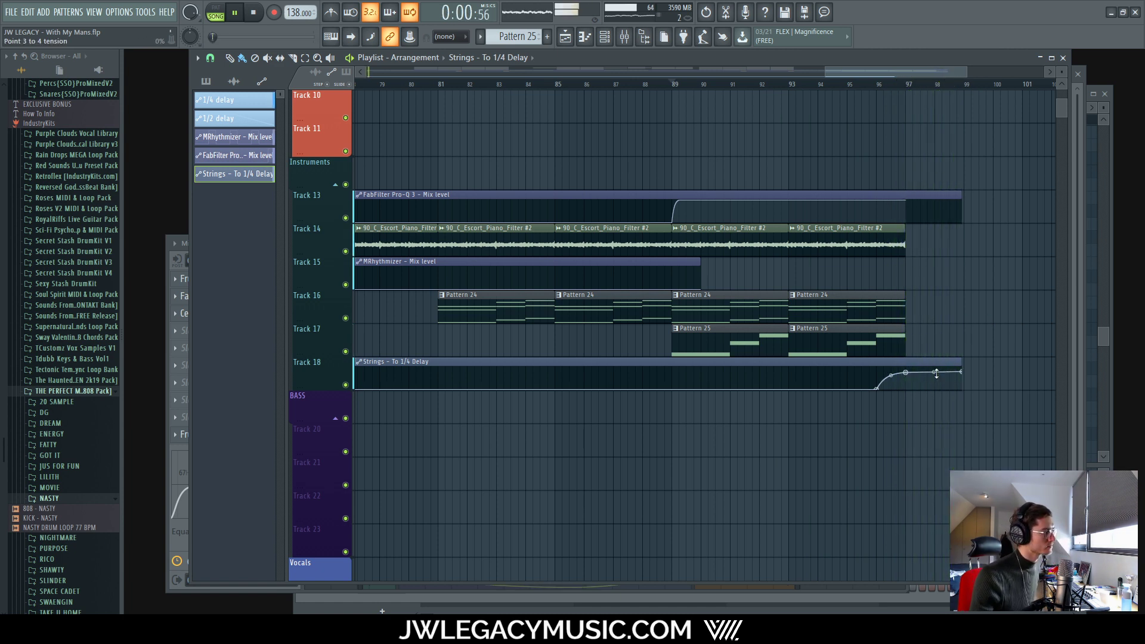
{"action": "key", "text": "space"}
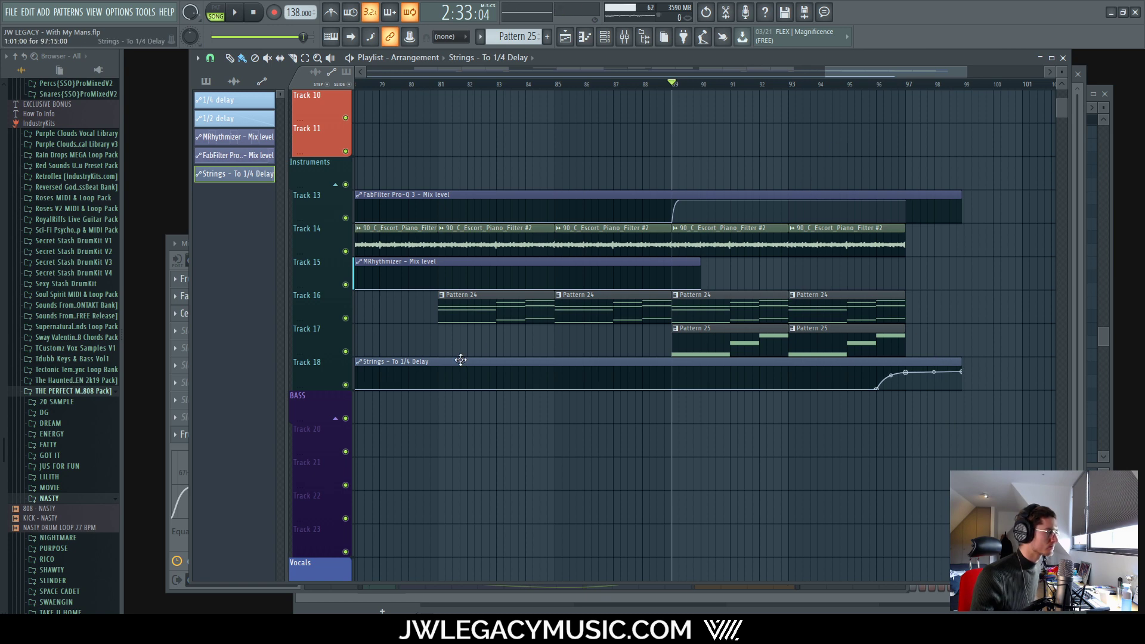
Step: Delete an unneeded channel from the channel rack
{"action": "left_click", "coordinate": [605, 37]}
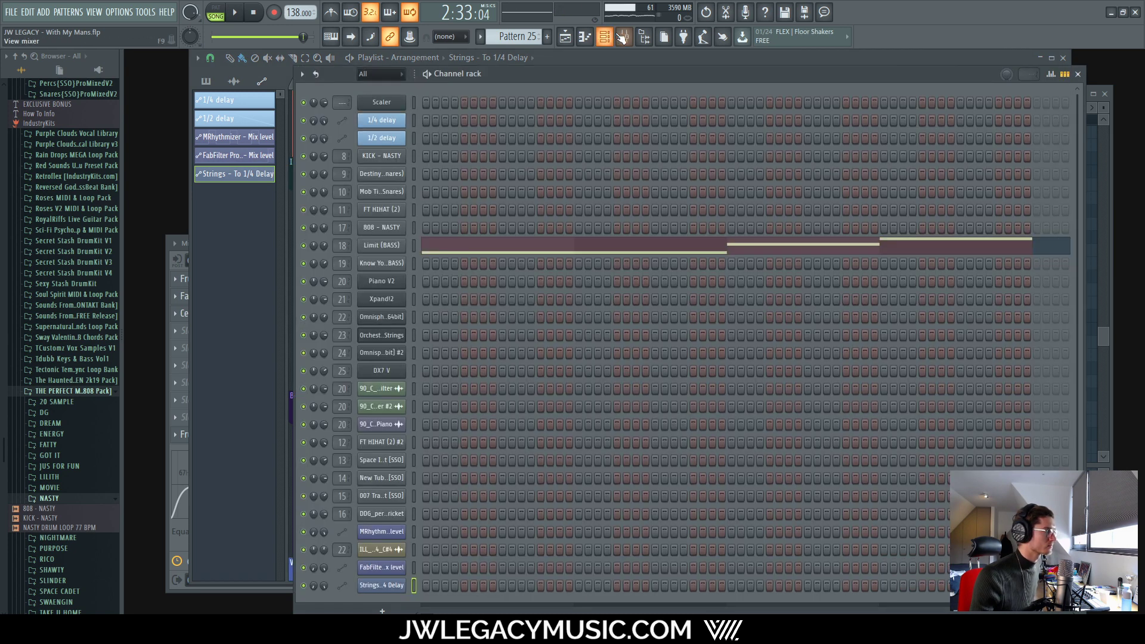
{"action": "left_click", "coordinate": [624, 37]}
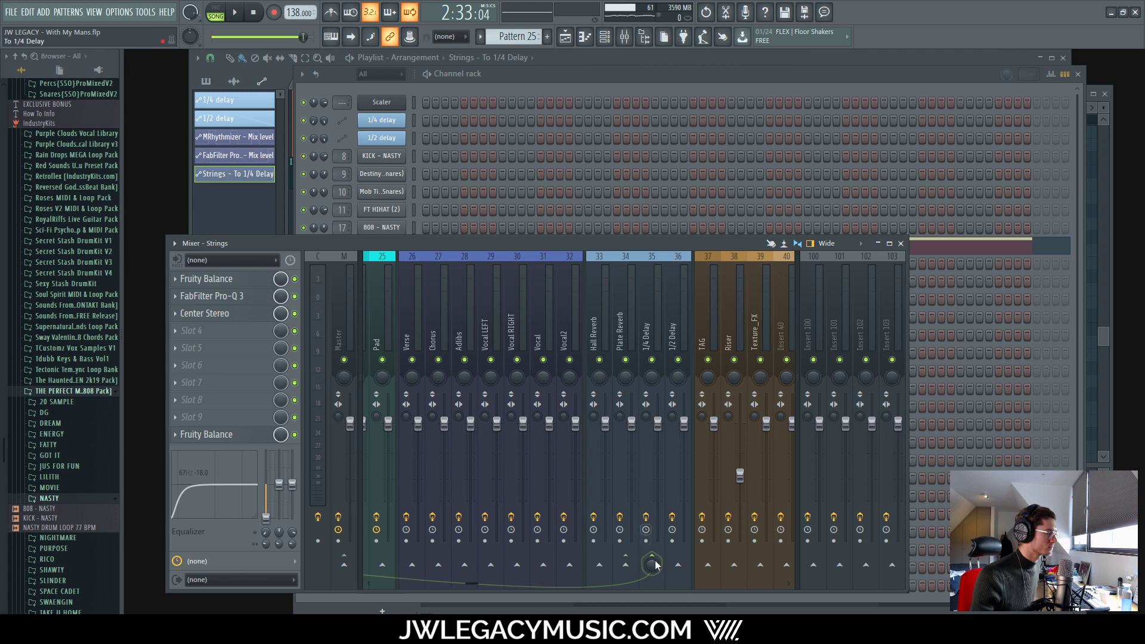
{"action": "right_click", "coordinate": [237, 182]}
{"action": "left_click", "coordinate": [264, 278]}
{"action": "left_click", "coordinate": [636, 352]}
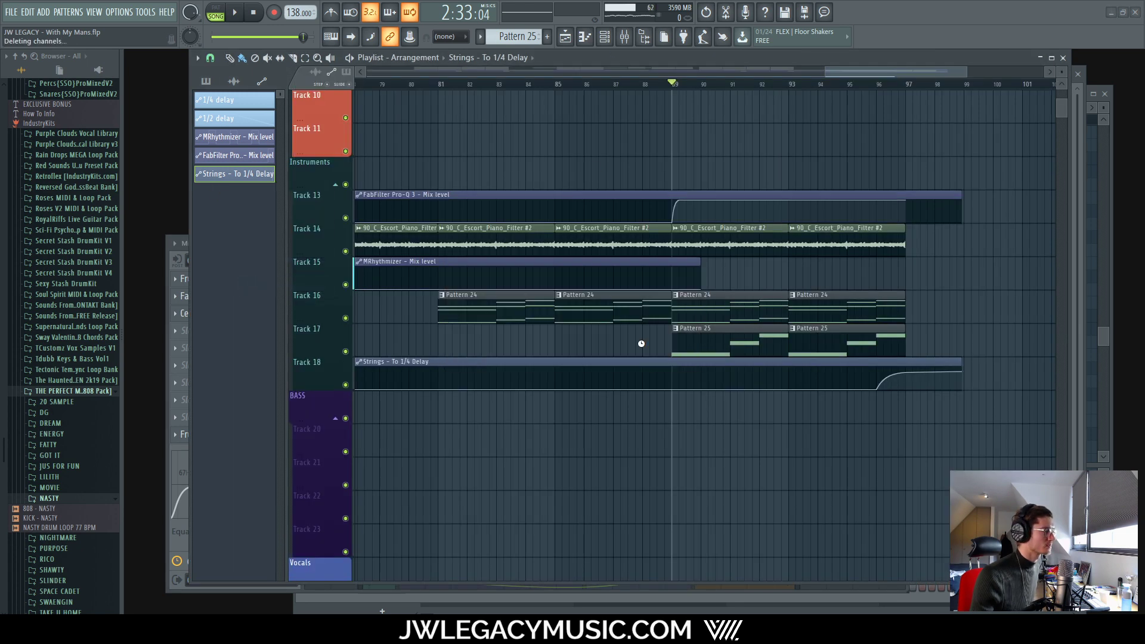
Step: Remove the Strings send to 1/4 Delay and inspect the 1/2 Delay bus's delay effect
{"action": "left_click", "coordinate": [653, 562]}
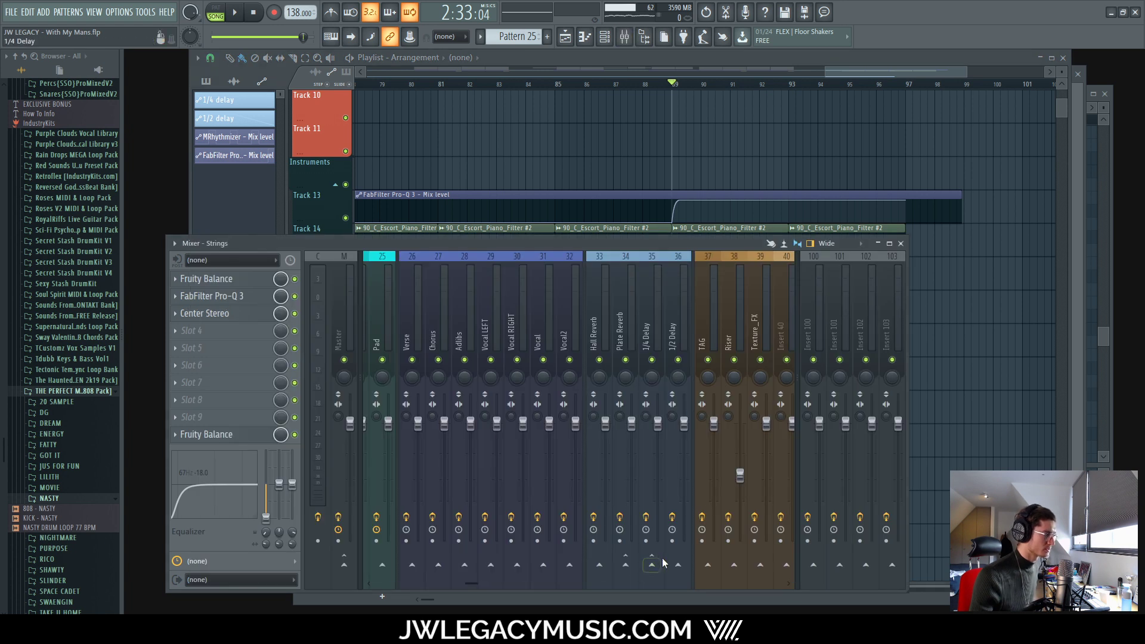
{"action": "left_click", "coordinate": [677, 316]}
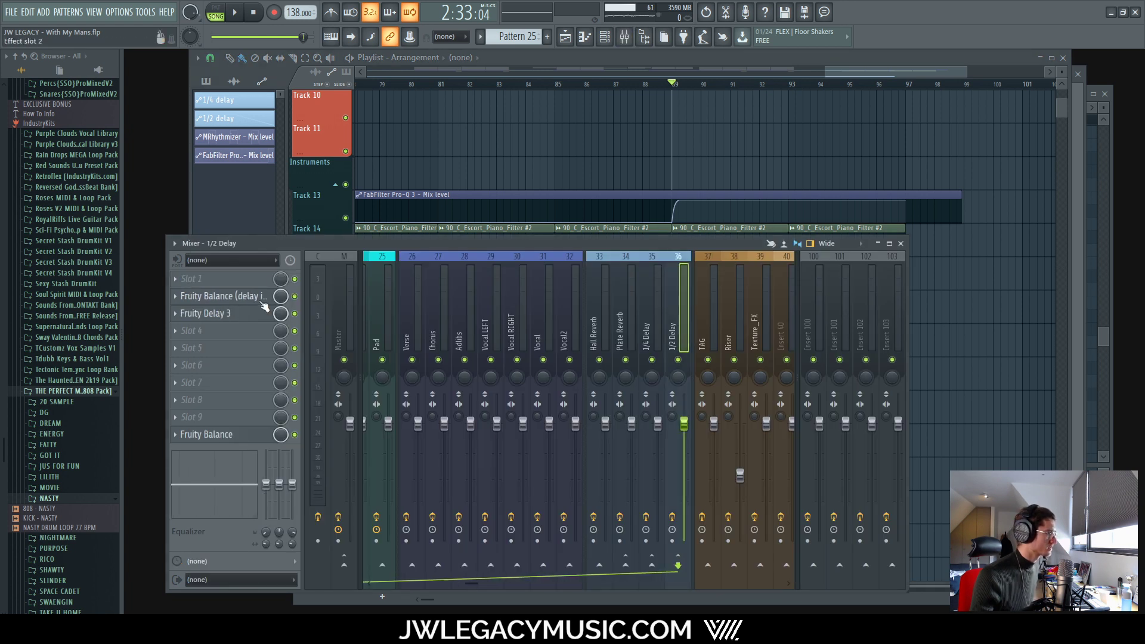
{"action": "left_click", "coordinate": [236, 314]}
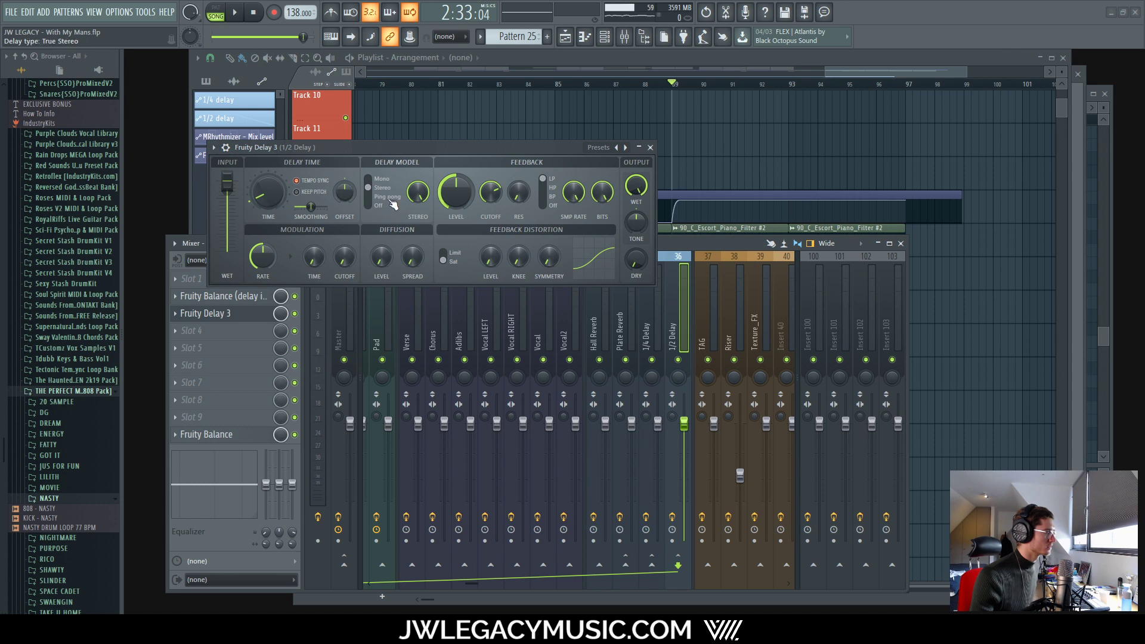
{"action": "left_click", "coordinate": [650, 147]}
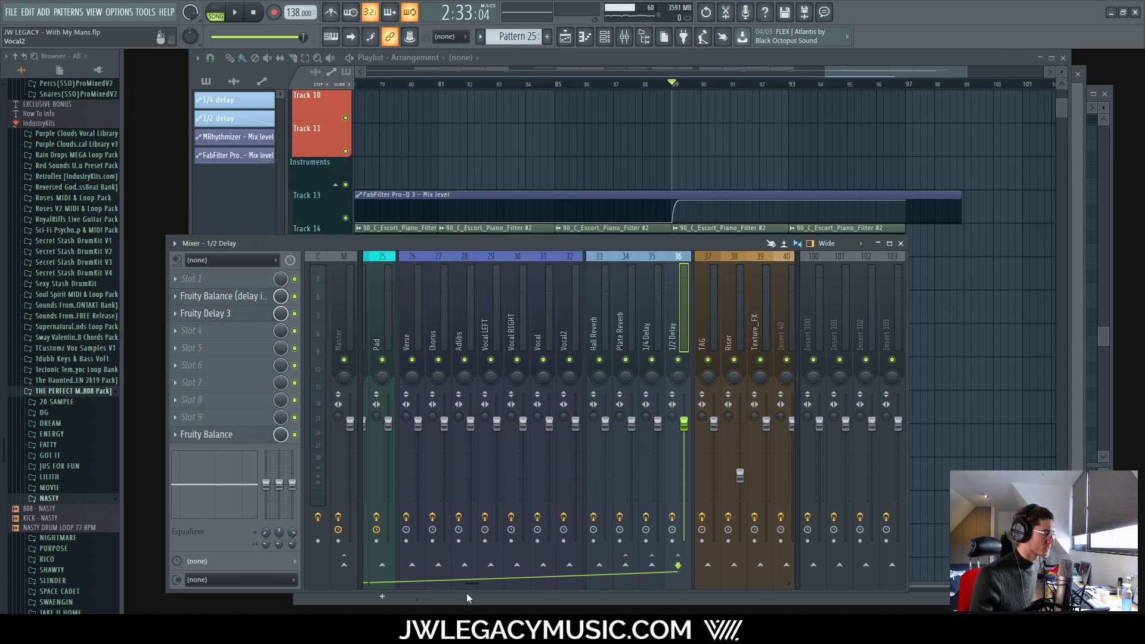
{"action": "left_click_drag", "start_coordinate": [470, 584], "coordinate": [411, 581]}
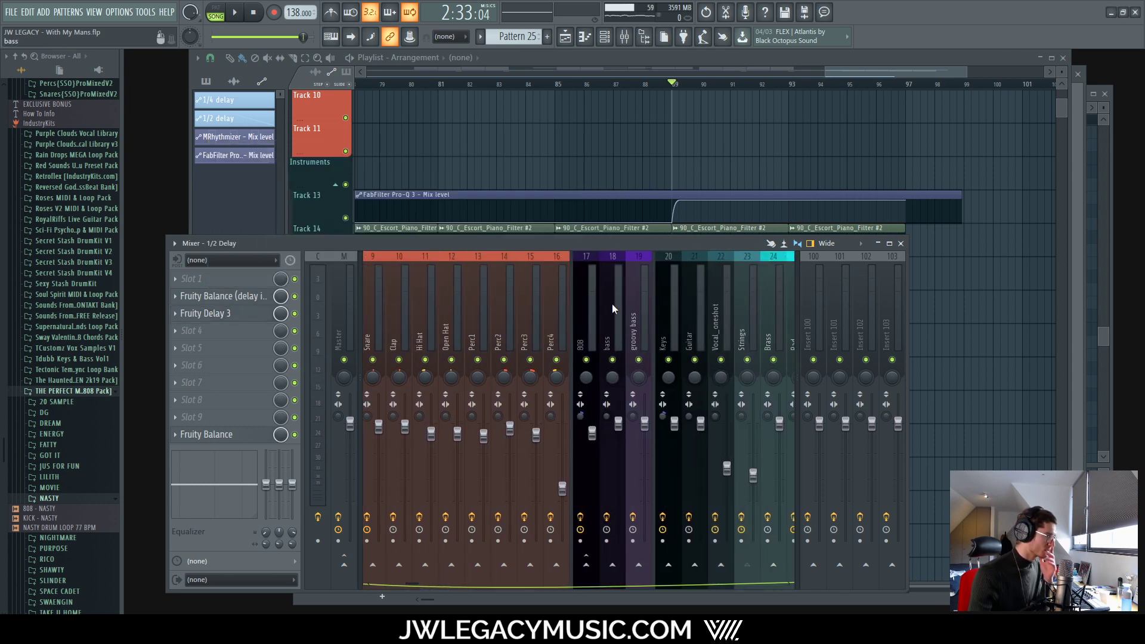
{"action": "key", "text": "space"}
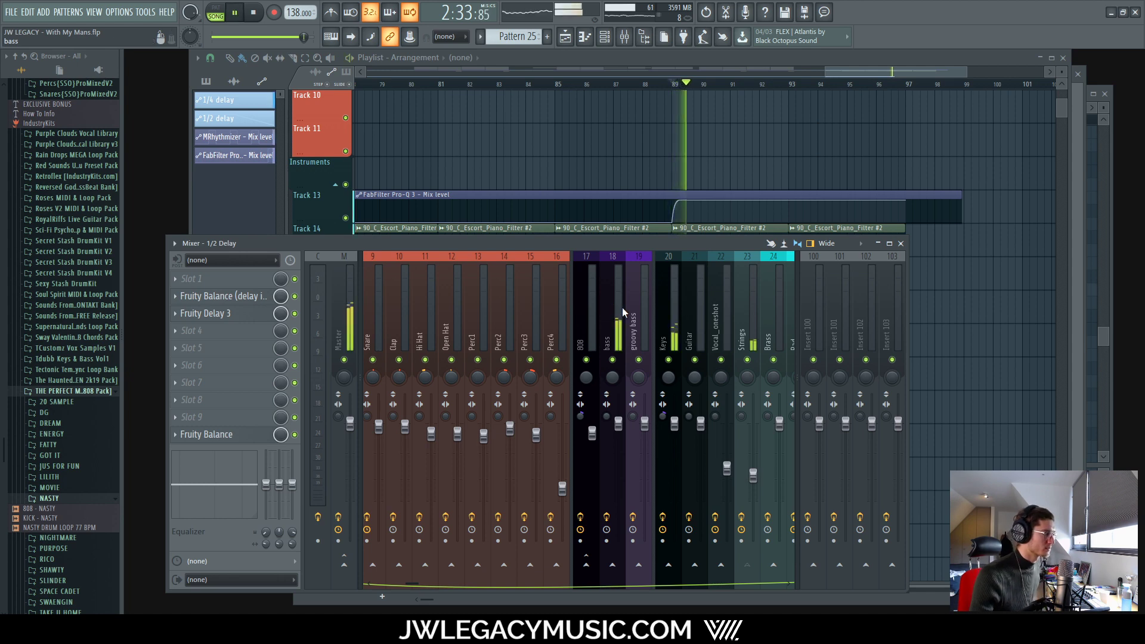
Step: Check the tuner effect on the bass insert while the mix plays
{"action": "left_click", "coordinate": [621, 306]}
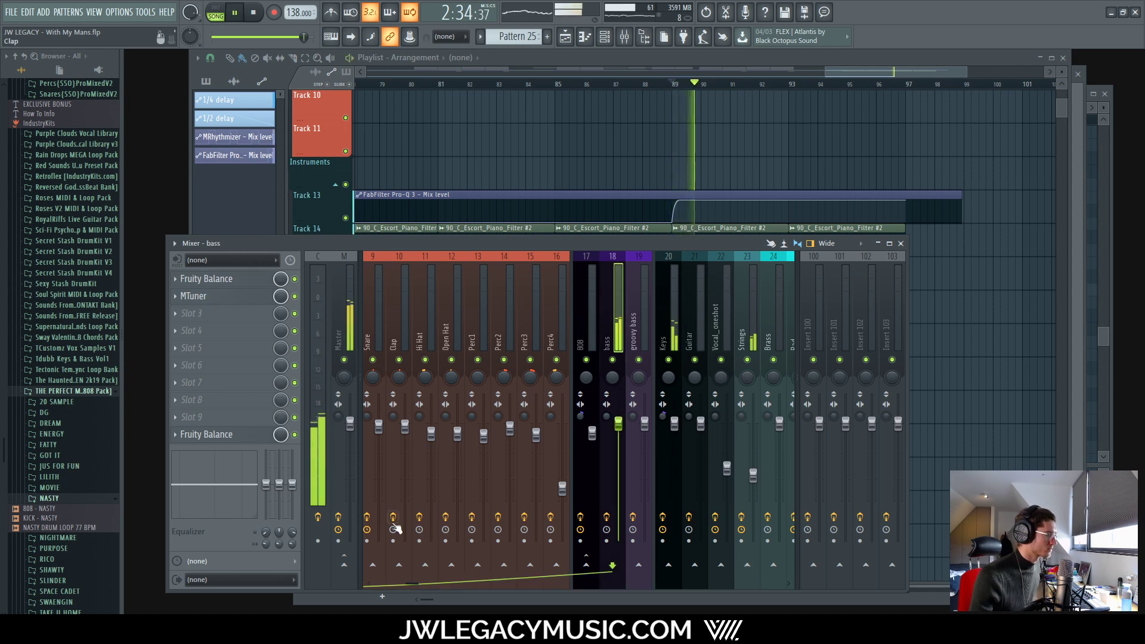
{"action": "left_click", "coordinate": [202, 298]}
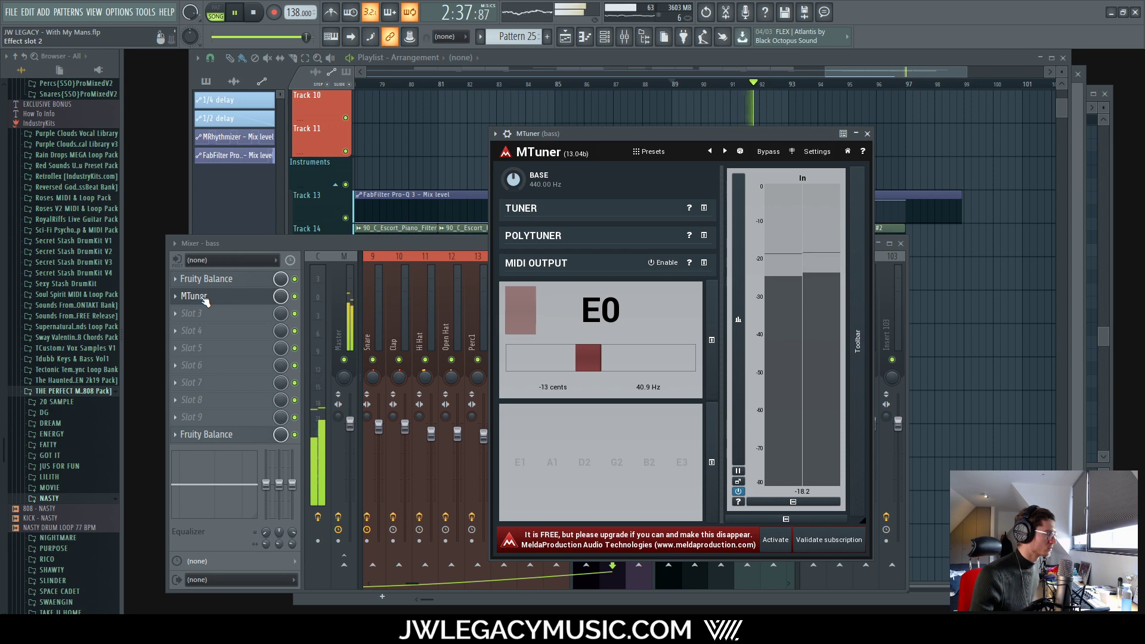
{"action": "left_click", "coordinate": [197, 296]}
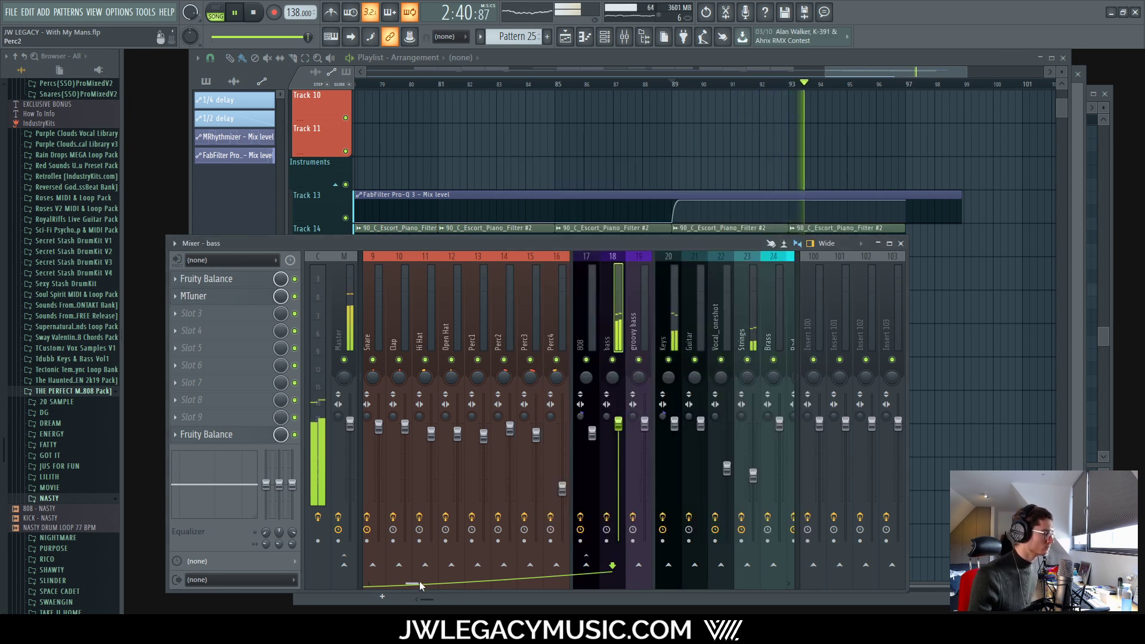
{"action": "left_click_drag", "start_coordinate": [420, 582], "coordinate": [488, 584]}
{"action": "key", "text": "space"}
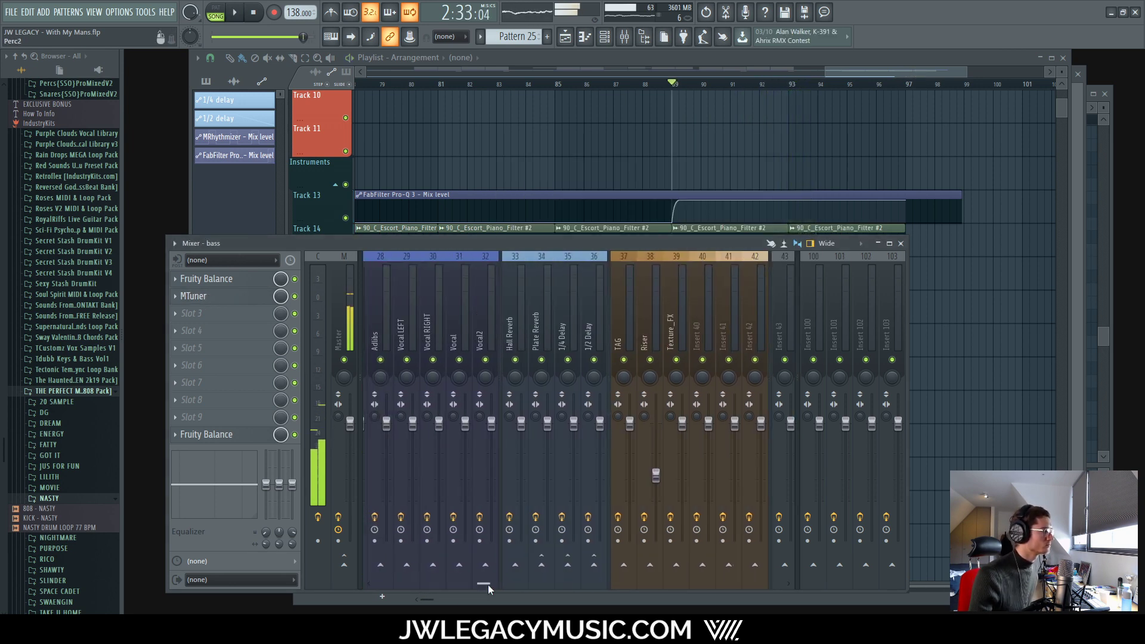
Step: Send the bass to the 1/2 Delay bus and automate the send low, ramping at the end
{"action": "left_click", "coordinate": [593, 565]}
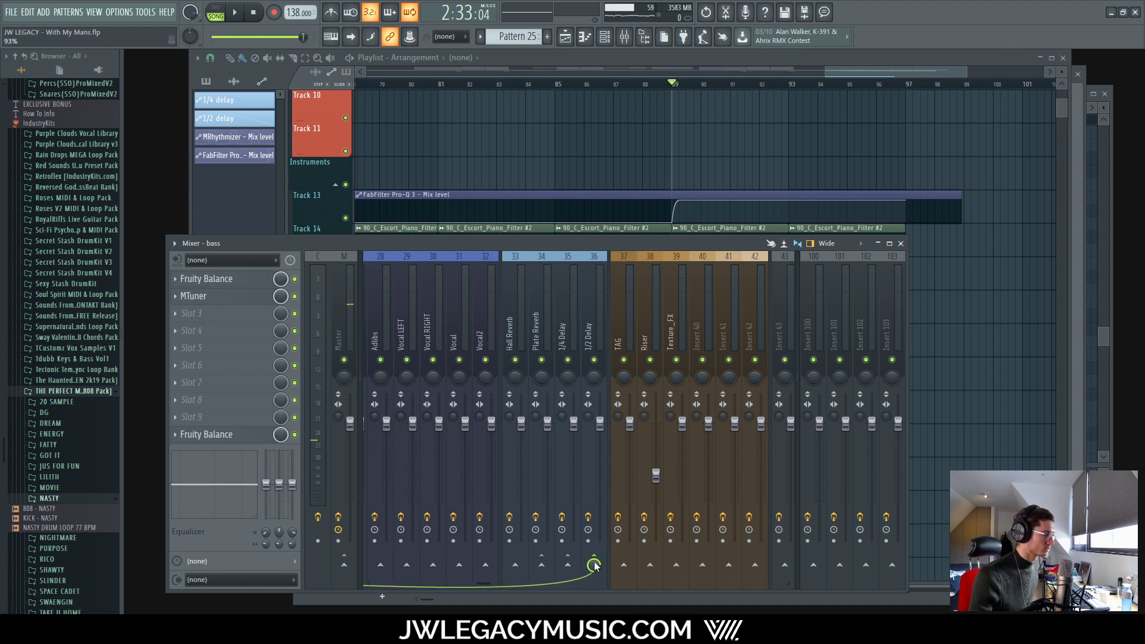
{"action": "right_click", "coordinate": [593, 564]}
{"action": "left_click", "coordinate": [634, 514]}
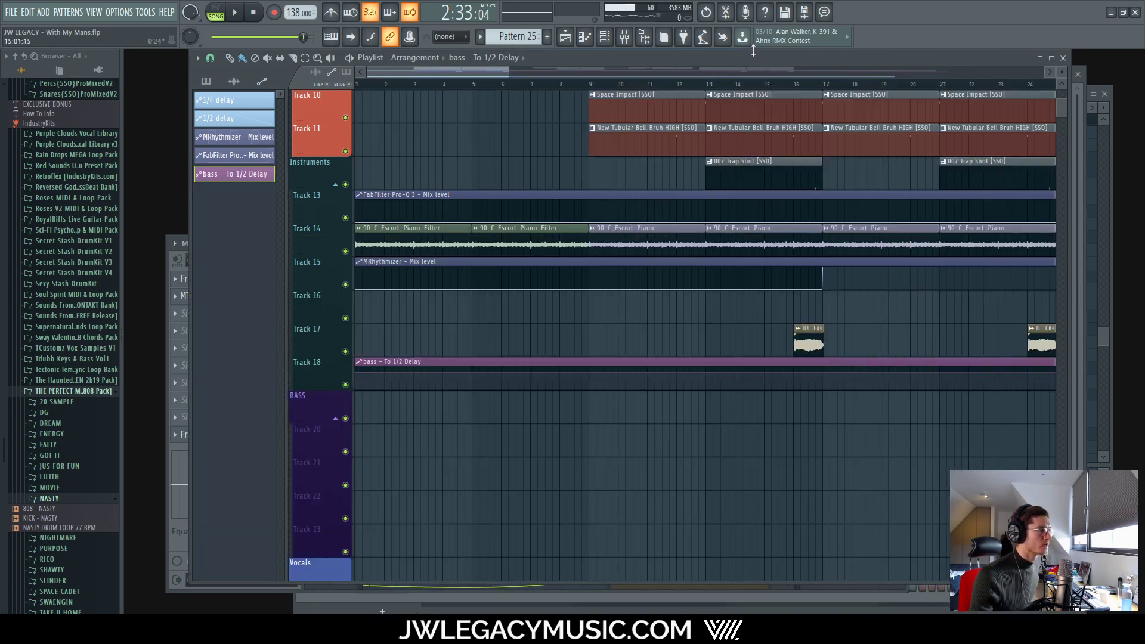
{"action": "scroll", "coordinate": [595, 459], "scroll_direction": "down", "scroll_amount": 5}
{"action": "left_click_drag", "start_coordinate": [373, 377], "coordinate": [813, 547]}
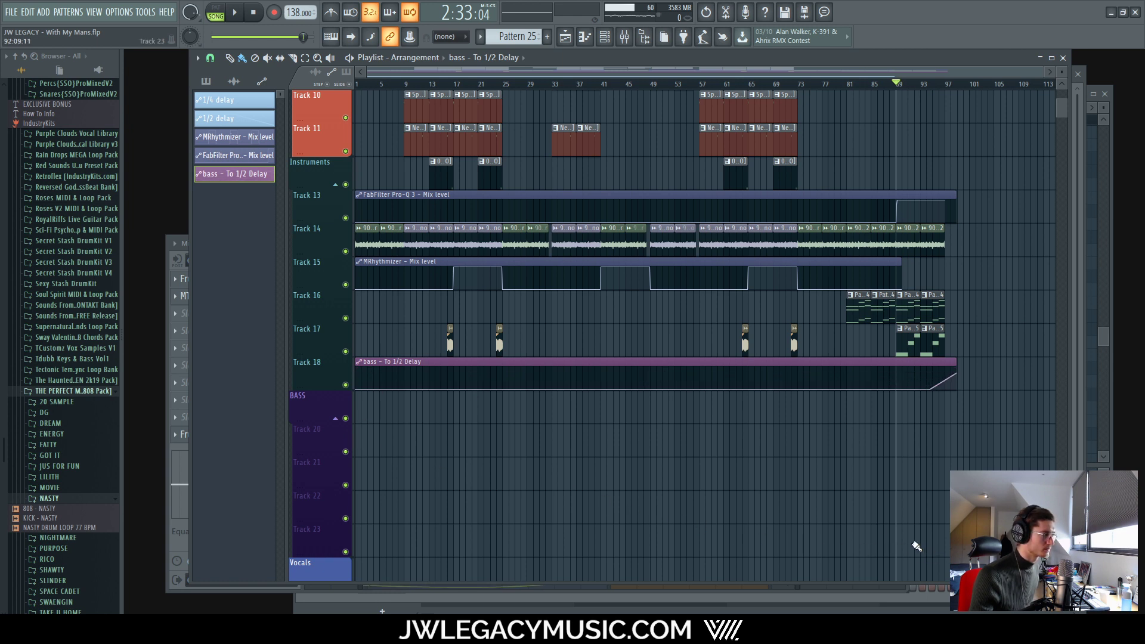
Step: Delete the bass send automation clip and bring the mixer back
{"action": "right_click", "coordinate": [236, 175]}
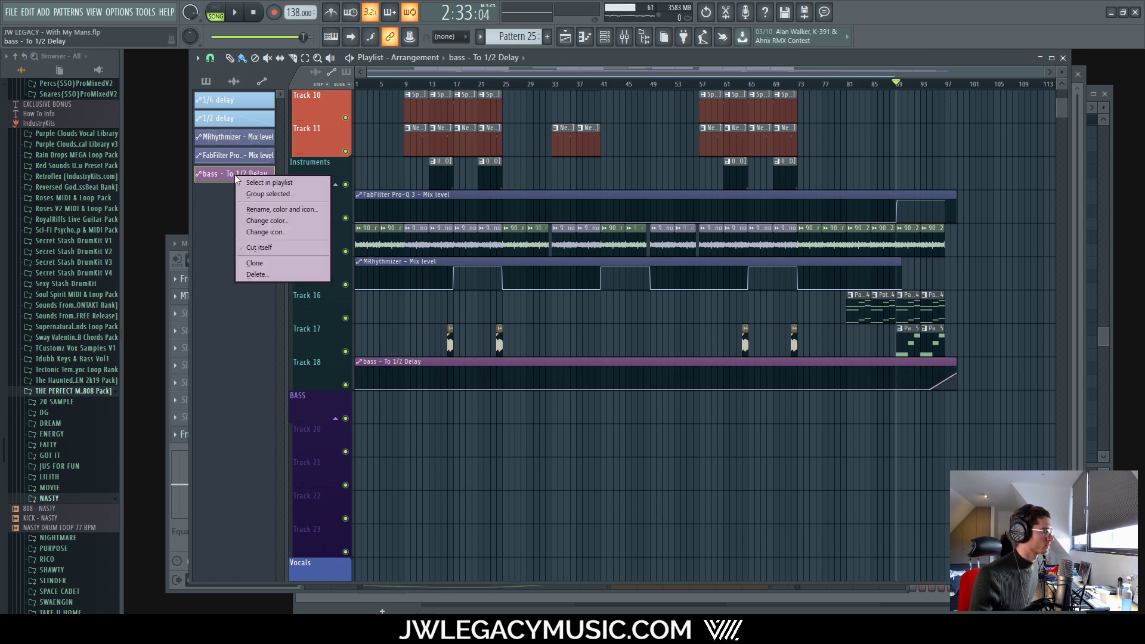
{"action": "left_click", "coordinate": [288, 275]}
{"action": "left_click", "coordinate": [620, 356]}
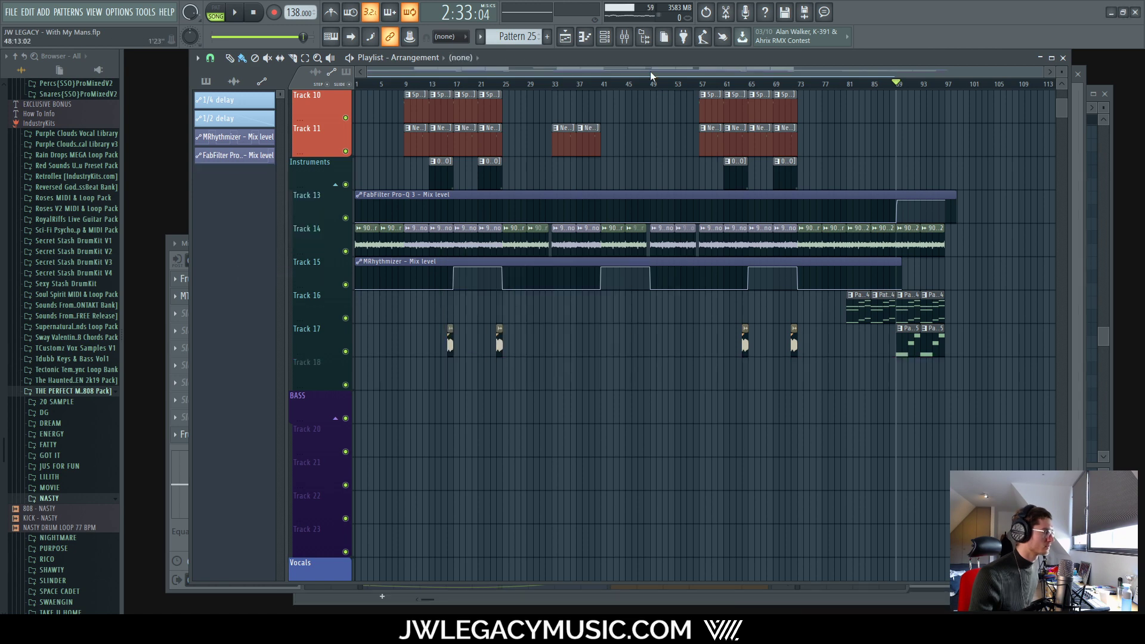
{"action": "left_click", "coordinate": [609, 37]}
{"action": "left_click", "coordinate": [624, 38]}
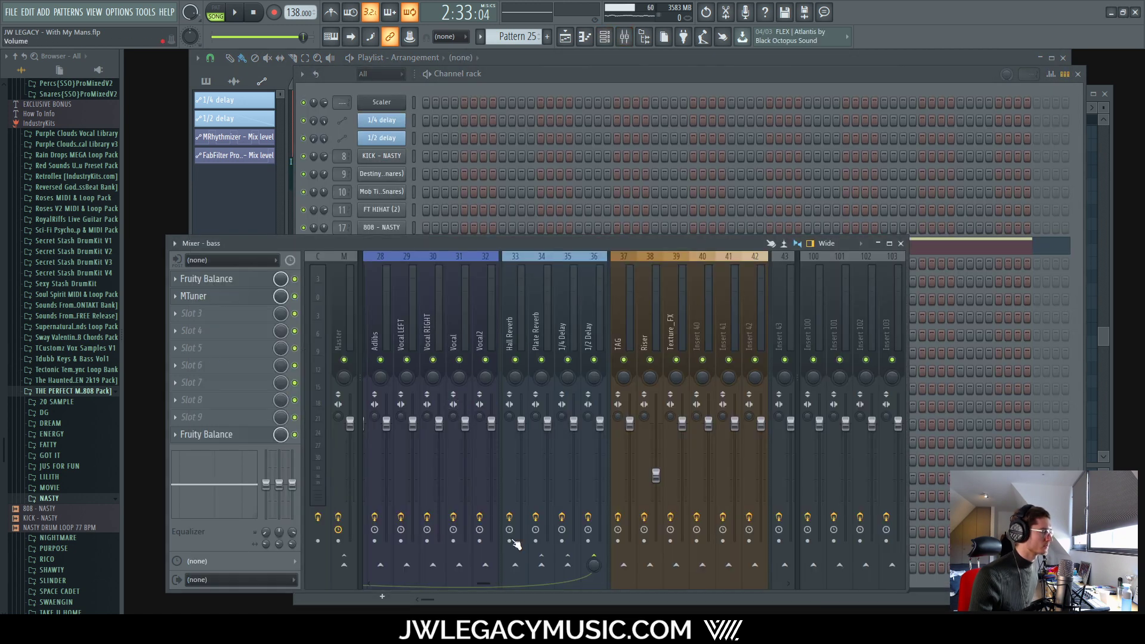
Step: Turn off the bass send and create an automation clip for the Strings 1/2 Delay send
{"action": "left_click_drag", "start_coordinate": [481, 578], "coordinate": [508, 583]}
{"action": "left_click", "coordinate": [597, 558]}
{"action": "left_click", "coordinate": [508, 474]}
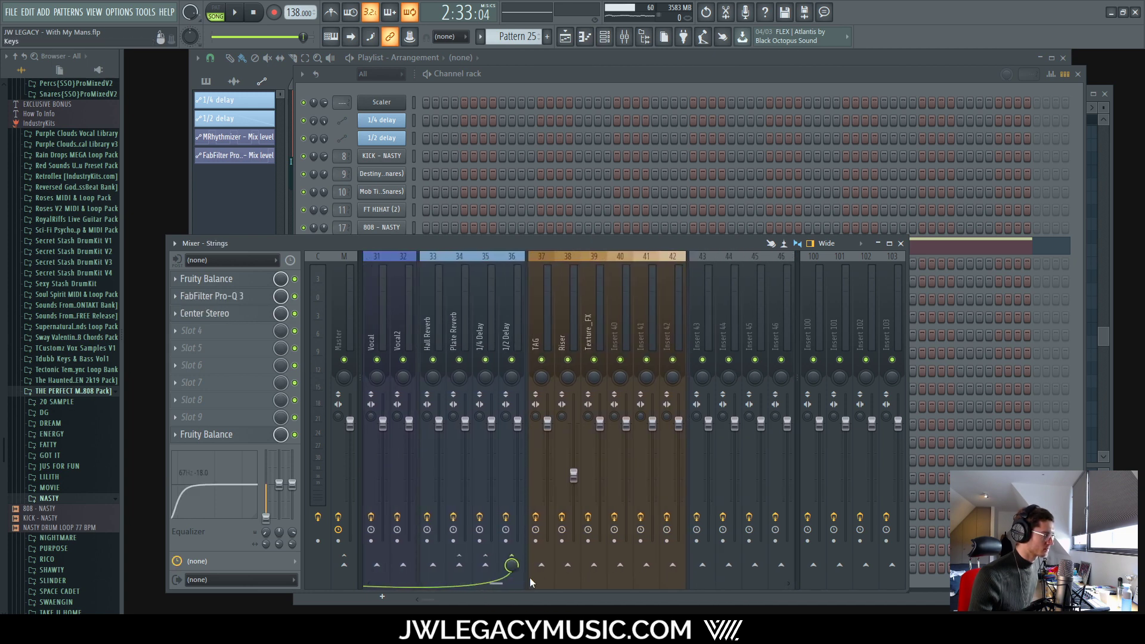
{"action": "right_click", "coordinate": [453, 563]}
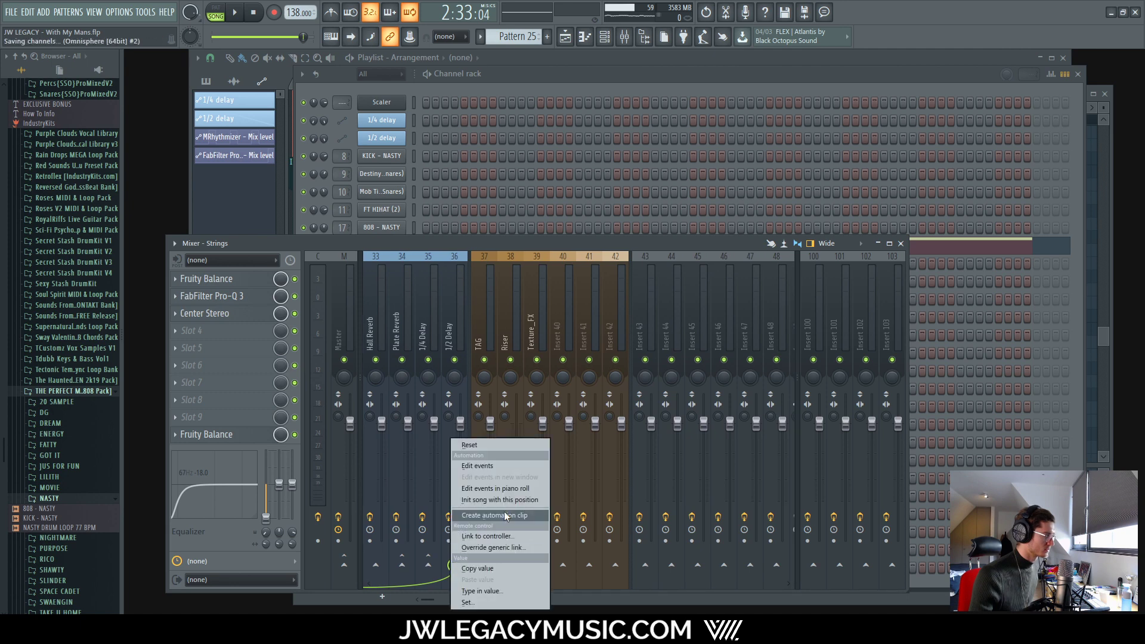
{"action": "left_click", "coordinate": [505, 516]}
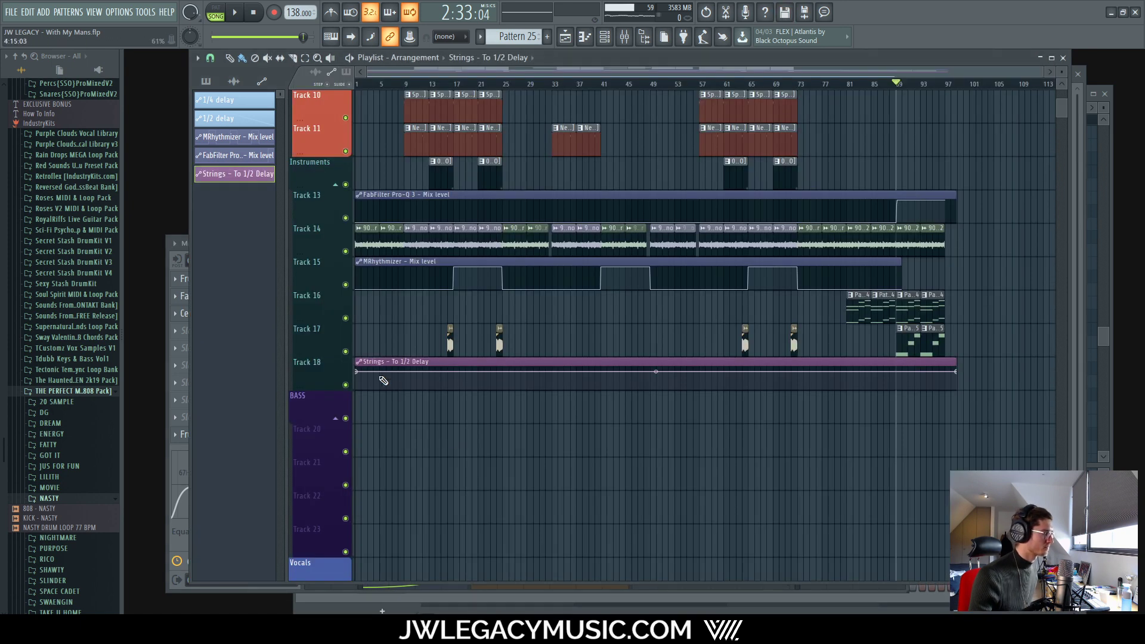
Step: Hold the Strings send automation at zero until bar 95, curve the end ramp upward, and play
{"action": "mouse_move", "coordinate": [383, 380]}
{"action": "left_mouse_down"}
{"action": "mouse_move", "coordinate": [294, 478]}
{"action": "mouse_move", "coordinate": [880, 588]}
{"action": "mouse_move", "coordinate": [937, 577]}
{"action": "left_mouse_up"}
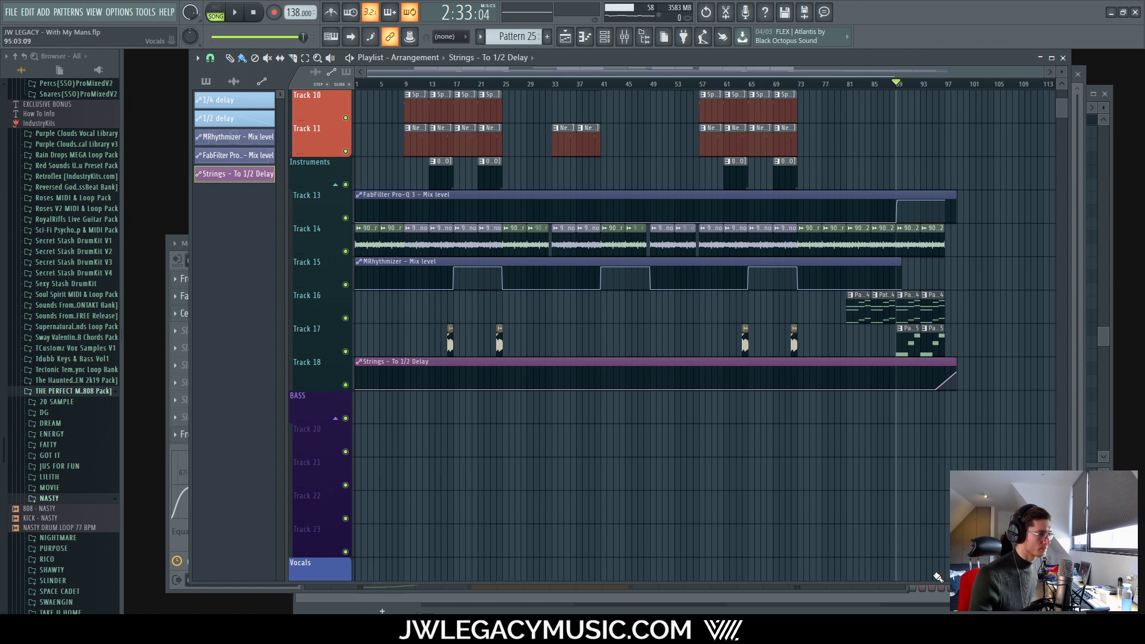
{"action": "scroll", "coordinate": [938, 577], "scroll_direction": "up", "scroll_amount": 6}
{"action": "scroll", "coordinate": [735, 396], "scroll_direction": "up", "scroll_amount": 3}
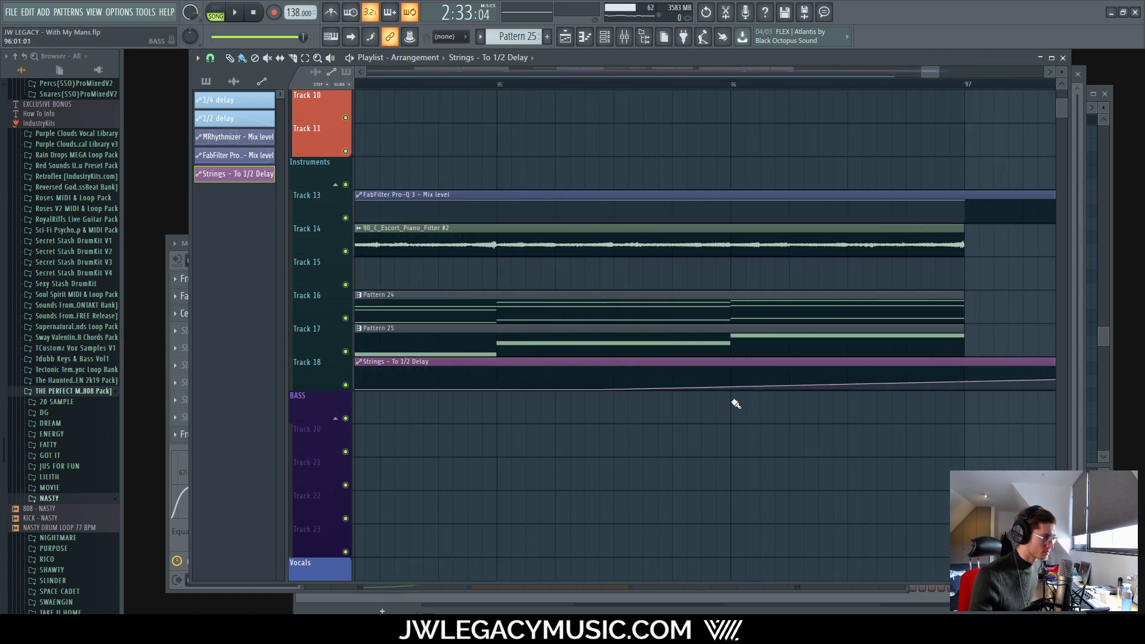
{"action": "right_click", "coordinate": [967, 370]}
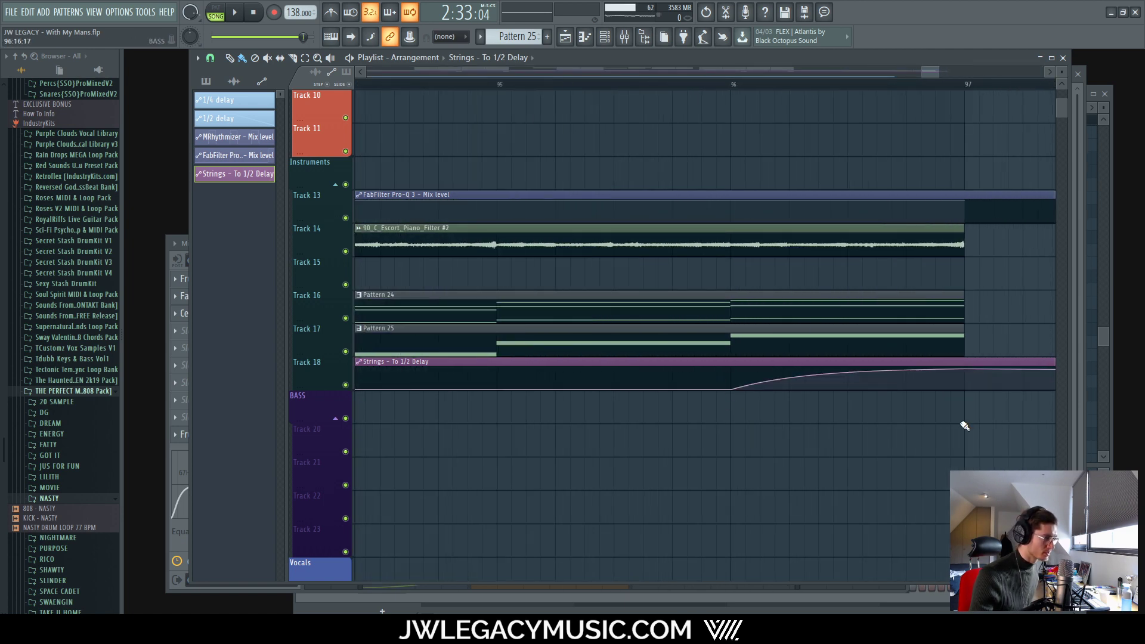
{"action": "scroll", "coordinate": [951, 417], "scroll_direction": "down", "scroll_amount": 5}
{"action": "scroll", "coordinate": [954, 375], "scroll_direction": "up", "scroll_amount": 4}
{"action": "scroll", "coordinate": [954, 382], "scroll_direction": "down", "scroll_amount": 6}
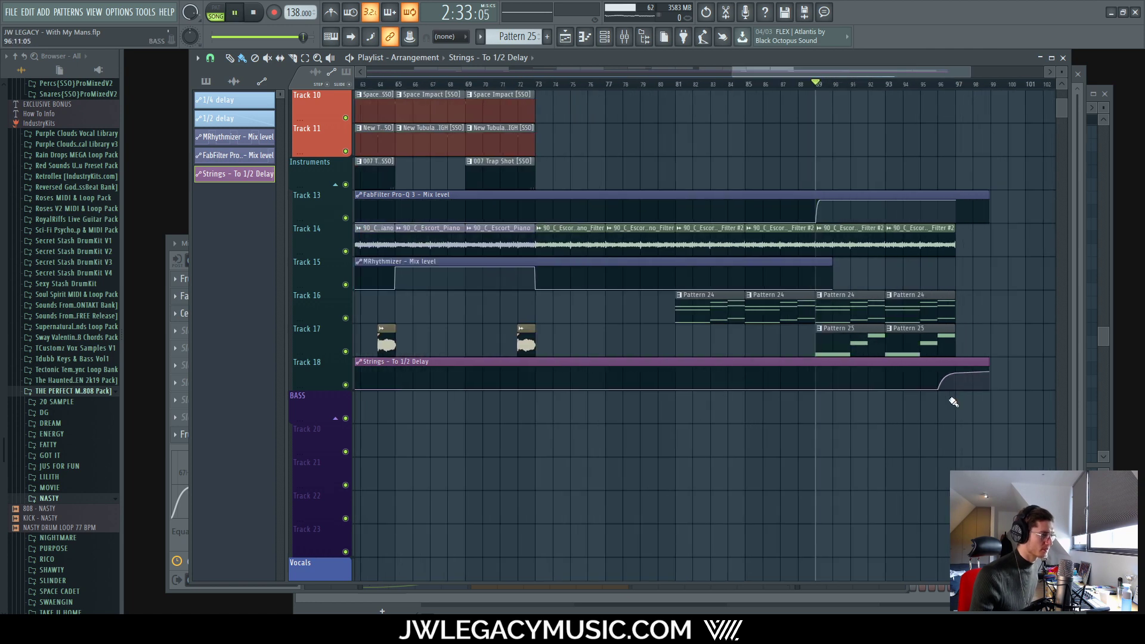
{"action": "key", "text": "space"}
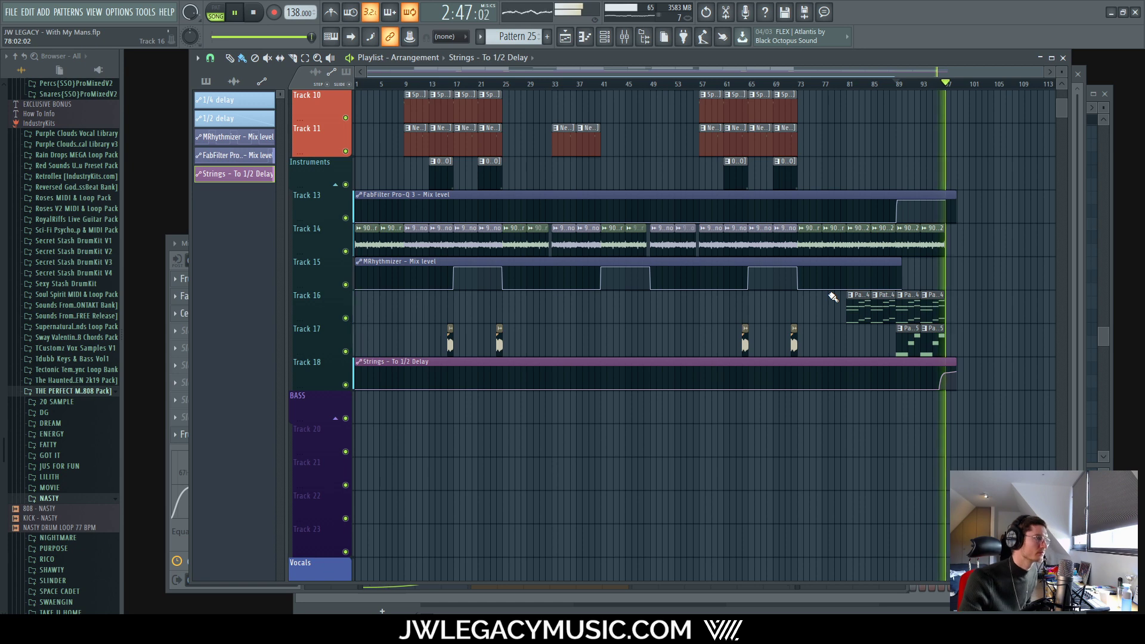
Step: Stop playback and place the 1/2 delay automation clip on its 1/2 delay row near bar 89
{"action": "key", "text": "space"}
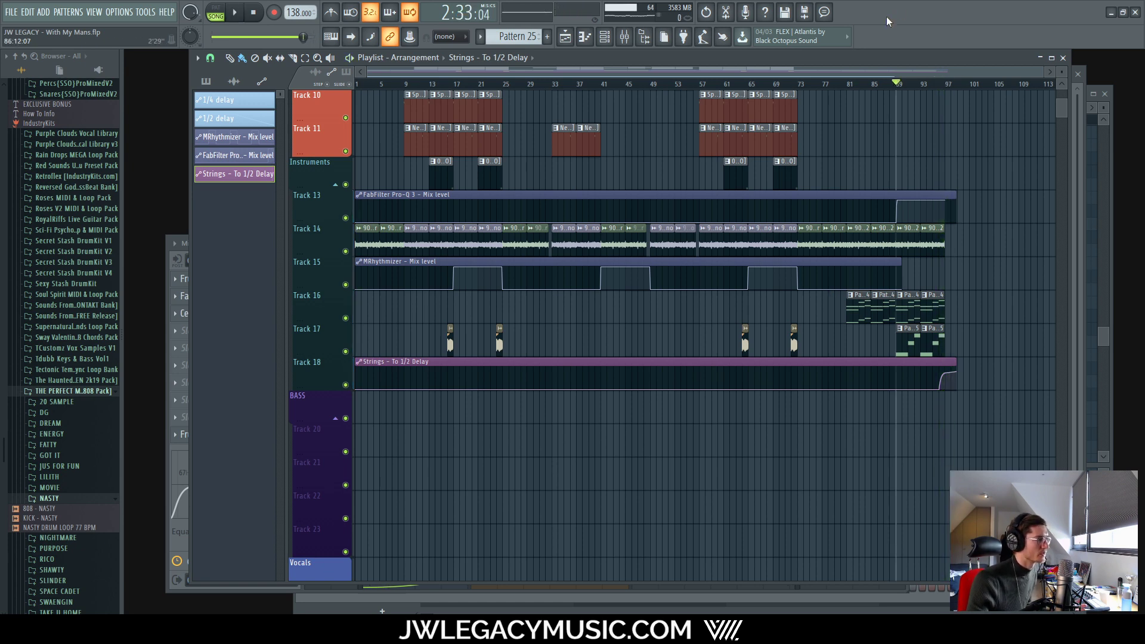
{"action": "scroll", "coordinate": [651, 378], "scroll_direction": "down", "scroll_amount": 6}
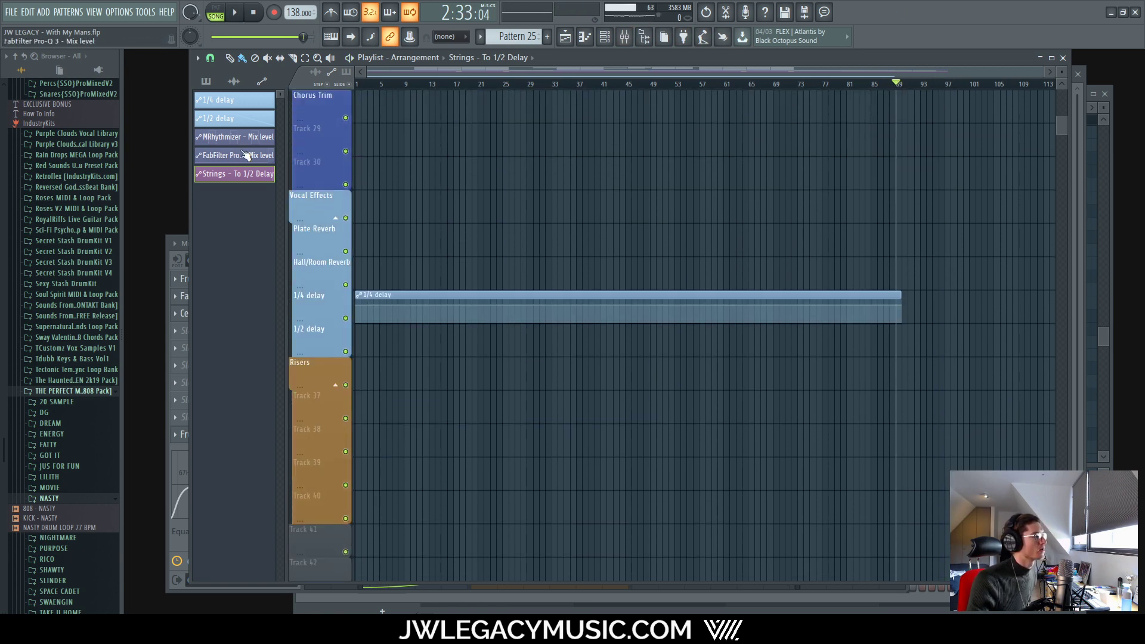
{"action": "left_click_drag", "start_coordinate": [219, 120], "coordinate": [281, 296]}
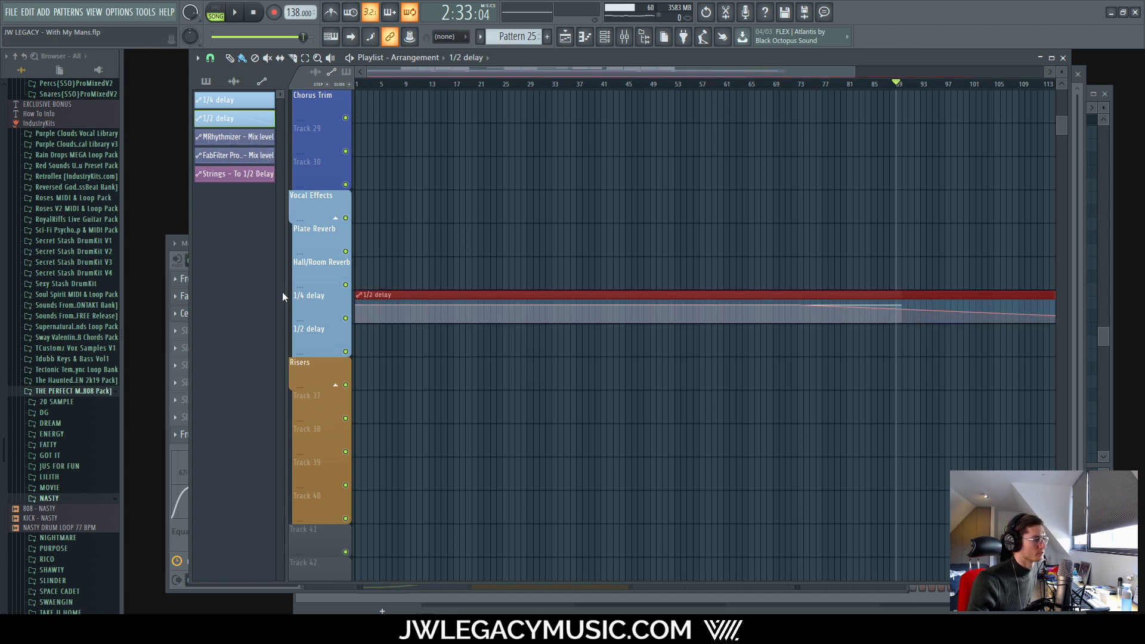
{"action": "left_click_drag", "start_coordinate": [595, 290], "coordinate": [495, 331]}
{"action": "scroll", "coordinate": [970, 347], "scroll_direction": "up", "scroll_amount": 6}
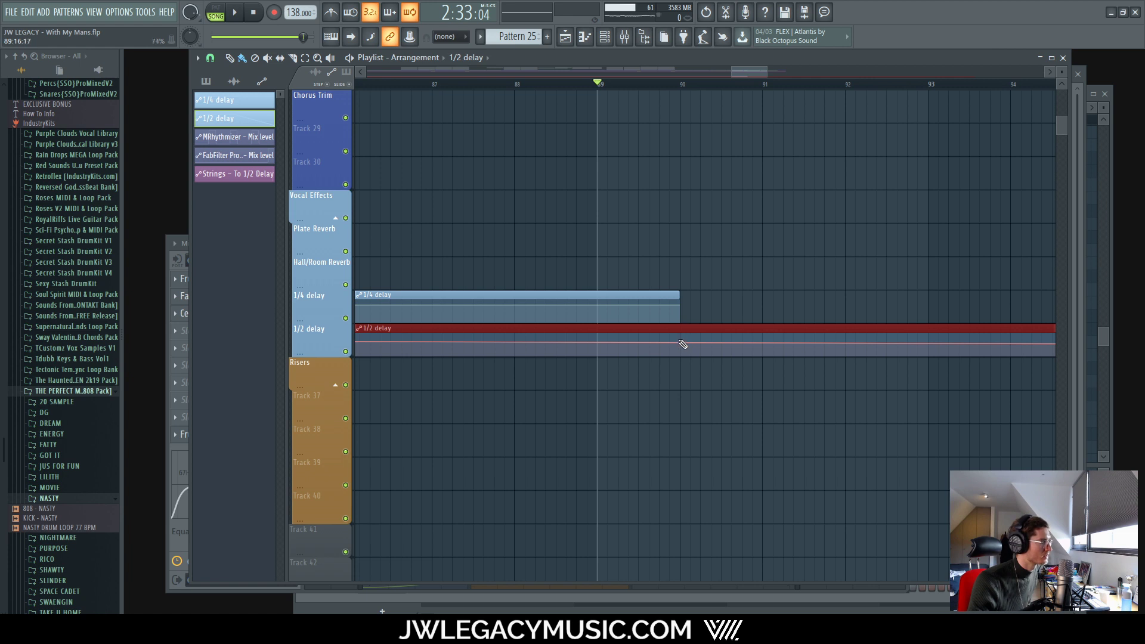
{"action": "left_click", "coordinate": [683, 344]}
Step: Trim the 1/2 delay clip so it ends around bar 90, just past the 1/4 delay clip
{"action": "scroll", "coordinate": [685, 341], "scroll_direction": "down", "scroll_amount": 7}
{"action": "scroll", "coordinate": [345, 340], "scroll_direction": "up", "scroll_amount": 4}
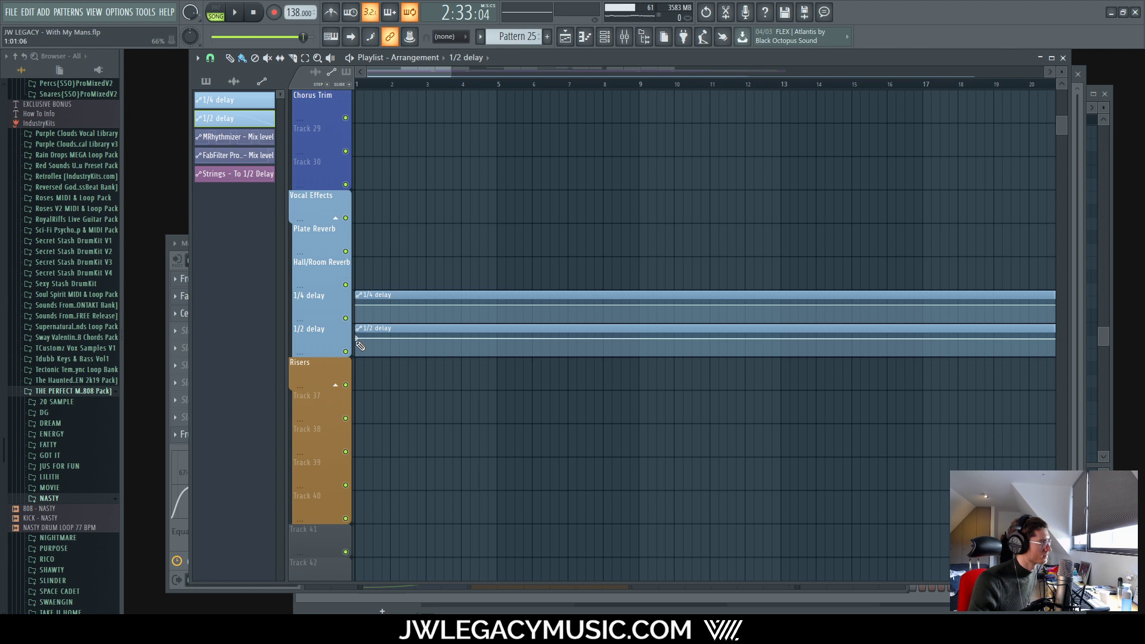
{"action": "scroll", "coordinate": [358, 341], "scroll_direction": "down", "scroll_amount": 8, "text": "ctrl"}
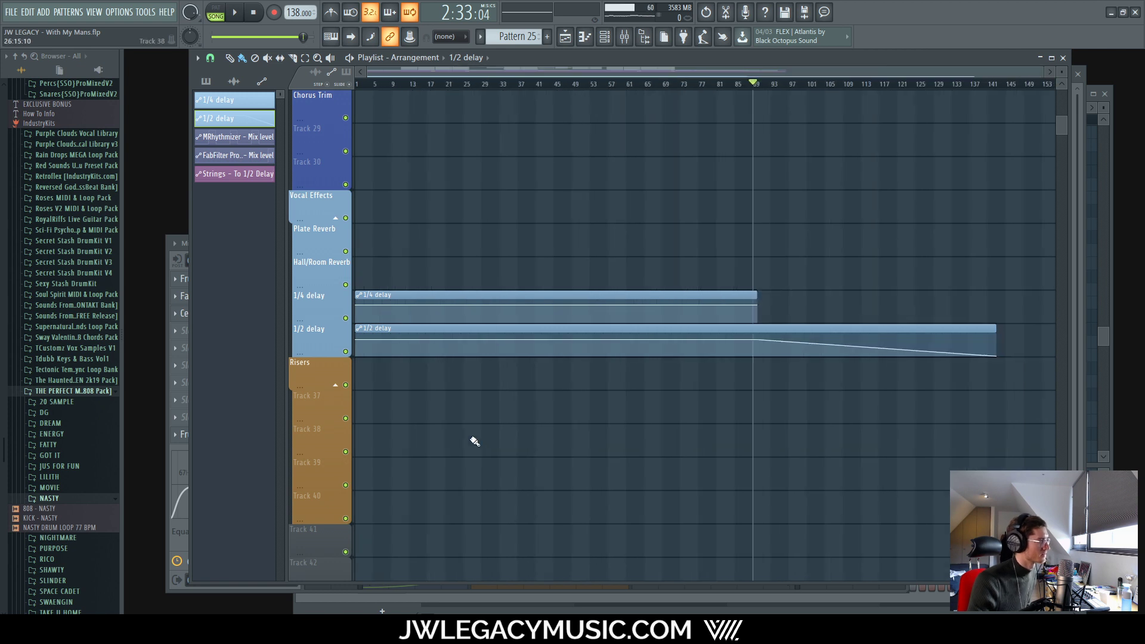
{"action": "mouse_move", "coordinate": [916, 279]}
{"action": "left_mouse_down", "text": "ctrl"}
{"action": "mouse_move", "coordinate": [992, 327]}
{"action": "mouse_move", "coordinate": [746, 327]}
{"action": "left_mouse_up", "text": "ctrl"}
{"action": "scroll", "coordinate": [752, 329], "scroll_direction": "up", "scroll_amount": 8, "text": "ctrl"}
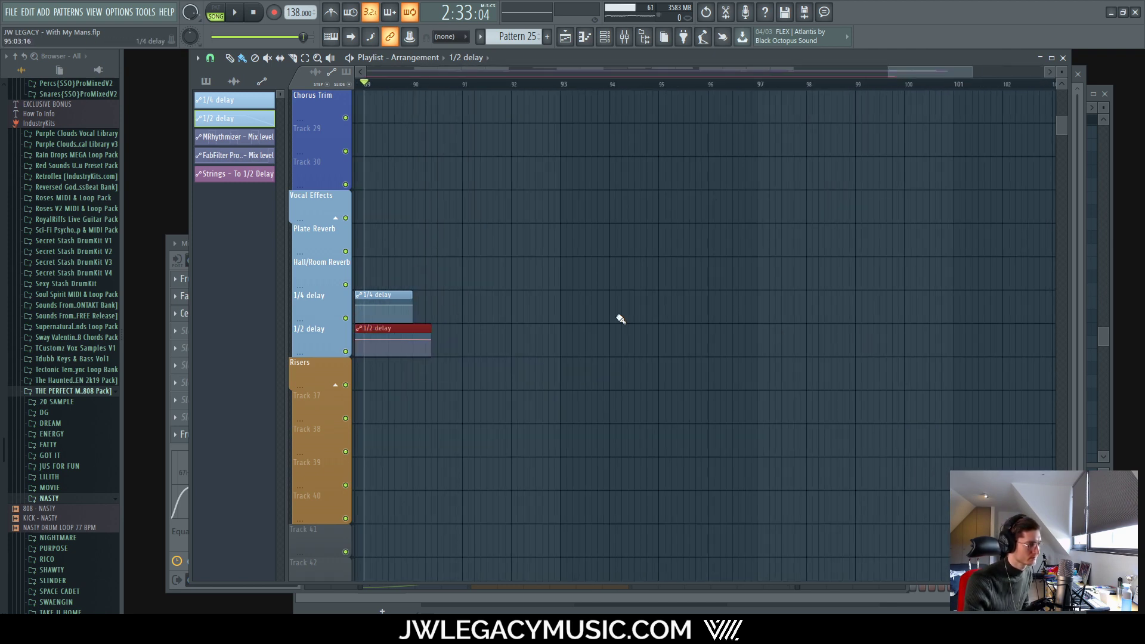
{"action": "scroll", "coordinate": [480, 331], "scroll_direction": "up", "scroll_amount": 3, "text": "ctrl"}
Step: Audition the delay section, then extend both delay automation clips out to bar 98
{"action": "key", "text": "space"}
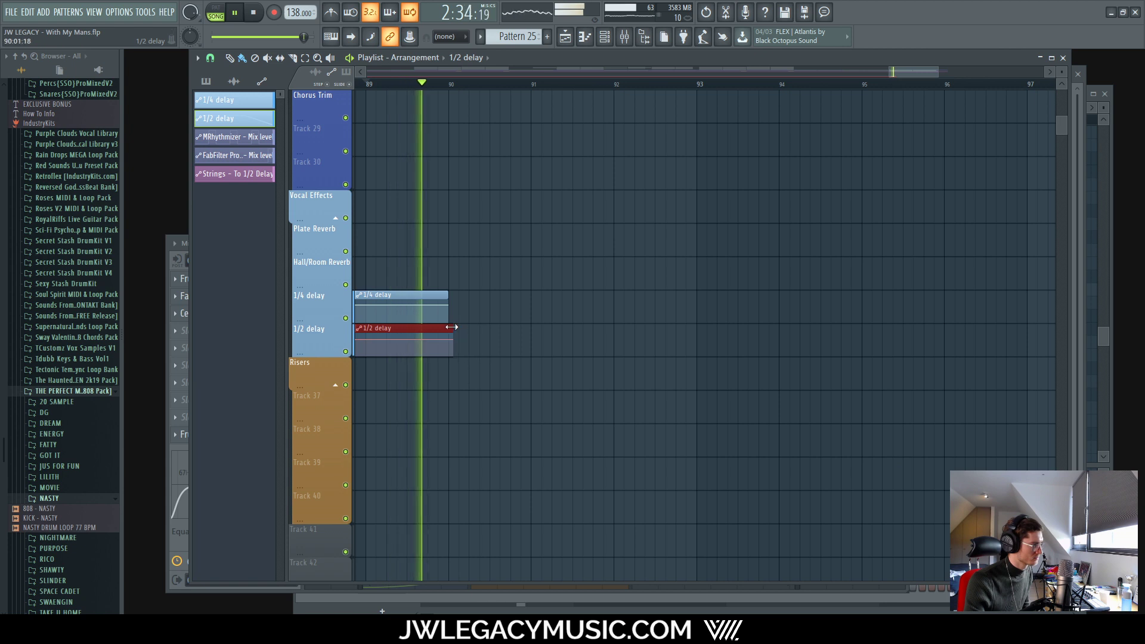
{"action": "scroll", "coordinate": [899, 324], "scroll_direction": "down", "scroll_amount": 5, "text": "ctrl"}
{"action": "scroll", "coordinate": [874, 370], "scroll_direction": "up", "scroll_amount": 10}
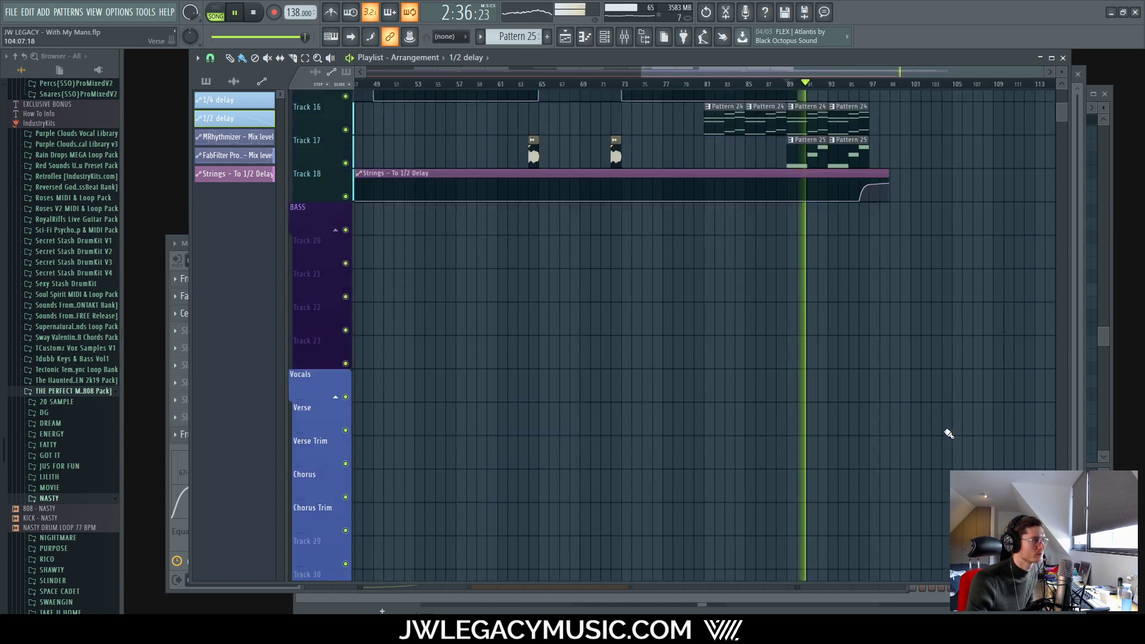
{"action": "scroll", "coordinate": [924, 422], "scroll_direction": "down", "scroll_amount": 10}
{"action": "key", "text": "space"}
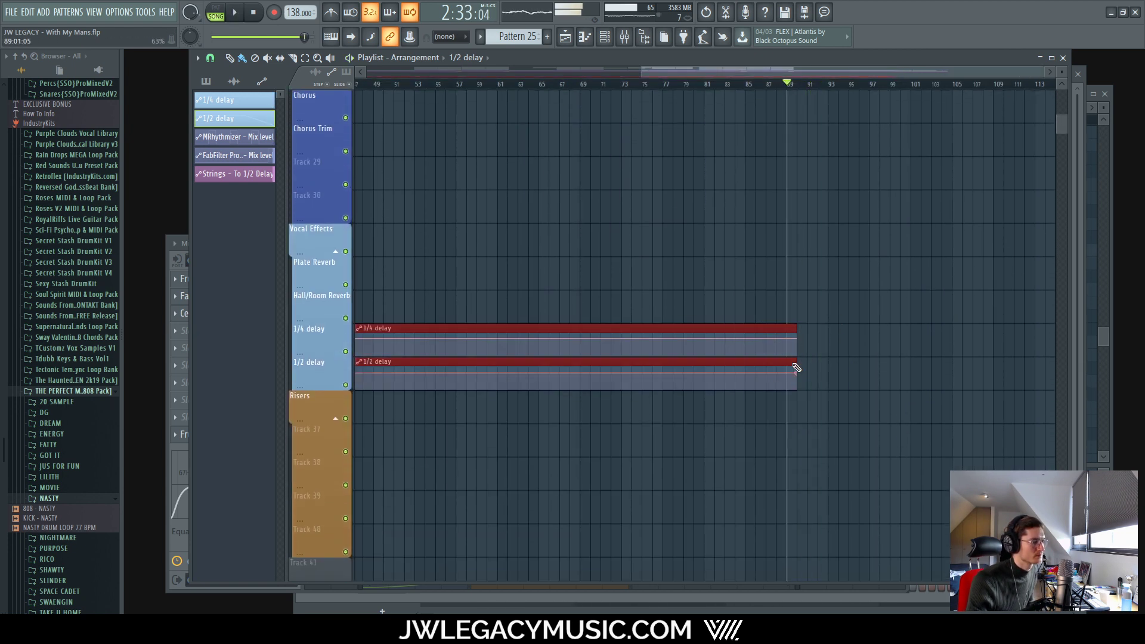
{"action": "left_click_drag", "start_coordinate": [792, 327], "coordinate": [883, 323]}
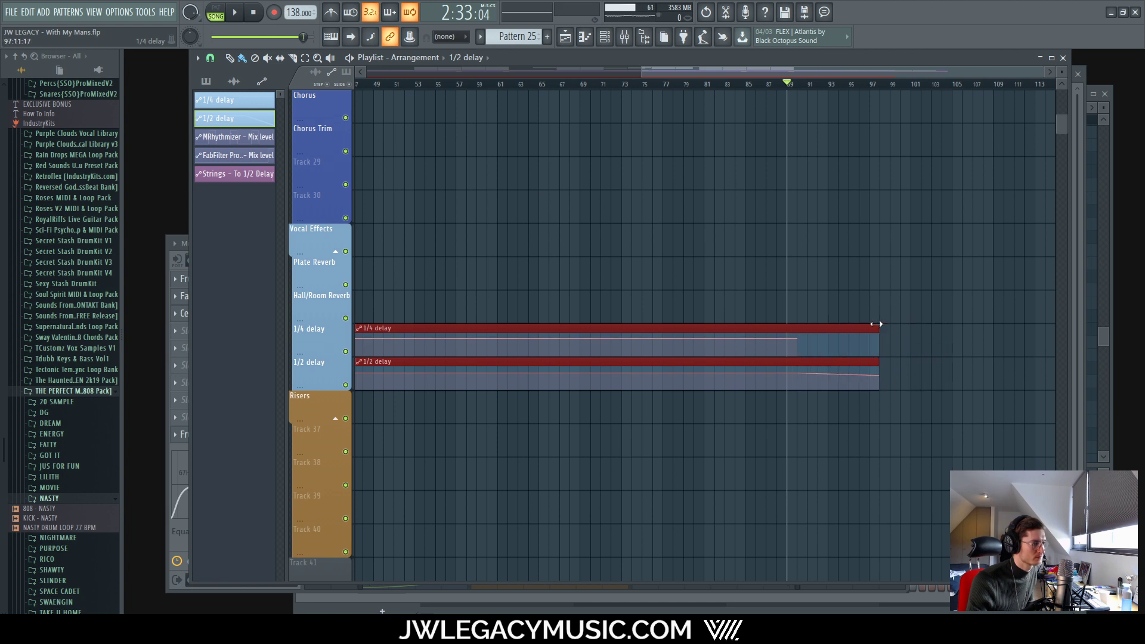
{"action": "scroll", "coordinate": [887, 341], "scroll_direction": "up", "scroll_amount": 6, "text": "ctrl"}
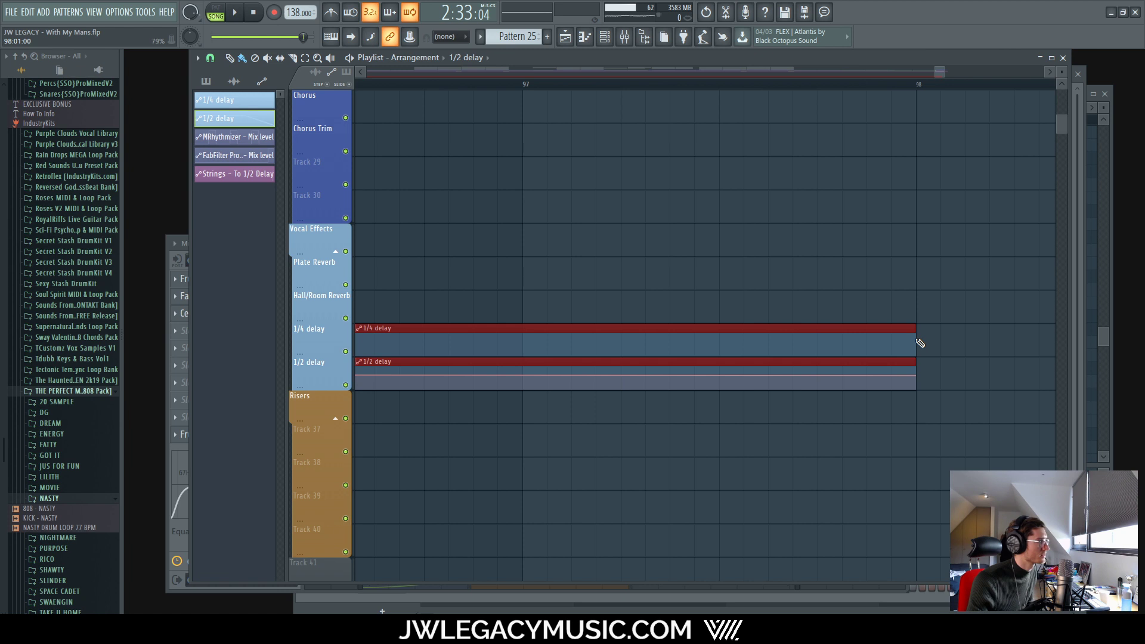
{"action": "left_click", "coordinate": [920, 343]}
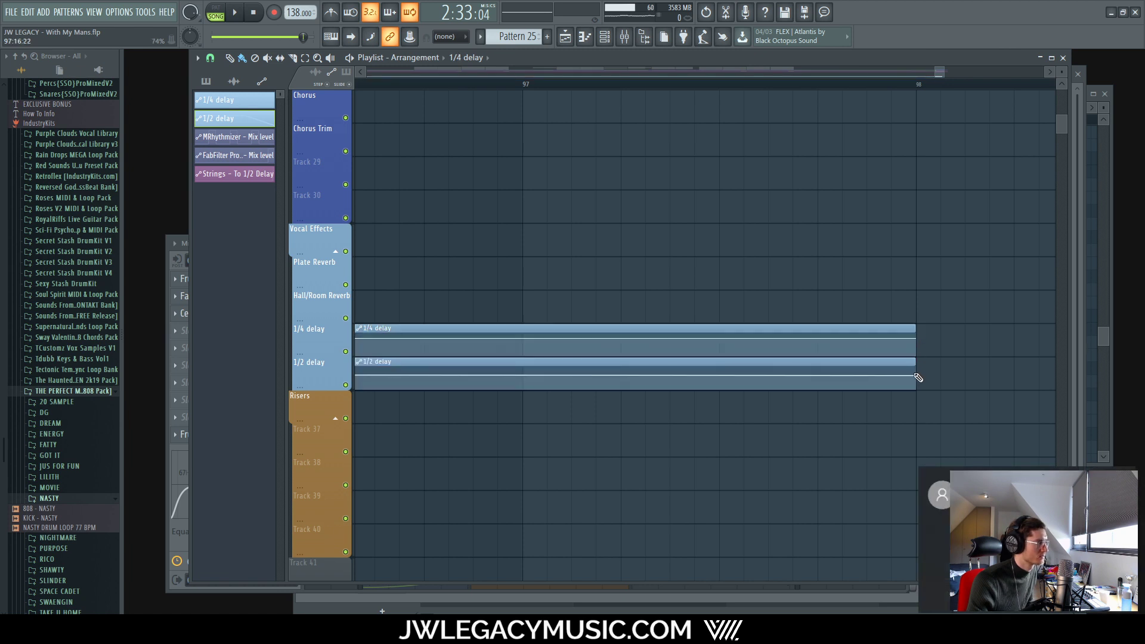
Step: Raise the 1/2 delay automation level slightly and play back to audition the change
{"action": "left_click_drag", "start_coordinate": [916, 376], "coordinate": [917, 374]}
{"action": "scroll", "coordinate": [848, 396], "scroll_direction": "down", "scroll_amount": 4, "text": "ctrl"}
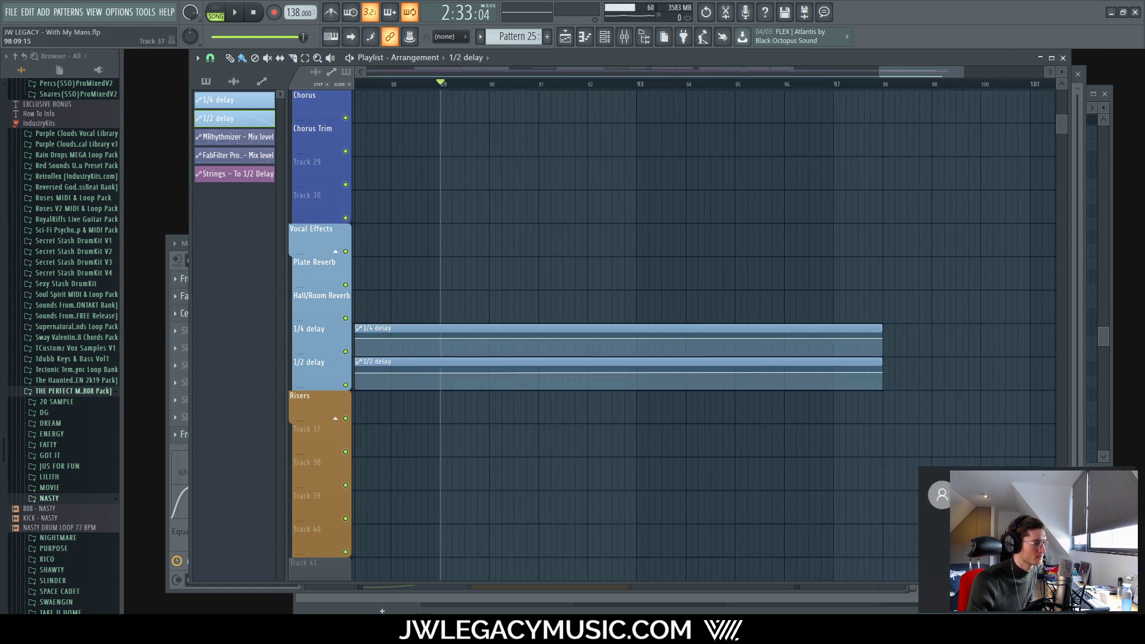
{"action": "left_click", "coordinate": [1124, 478]}
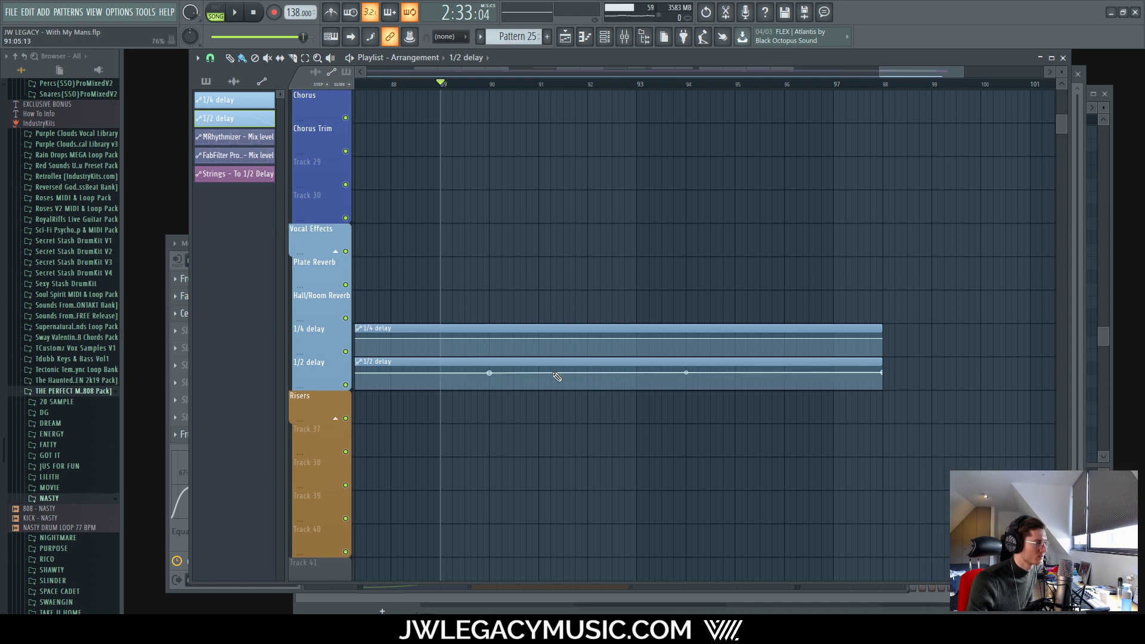
{"action": "scroll", "coordinate": [882, 387], "scroll_direction": "down", "scroll_amount": 5, "text": "ctrl"}
{"action": "key", "text": "space"}
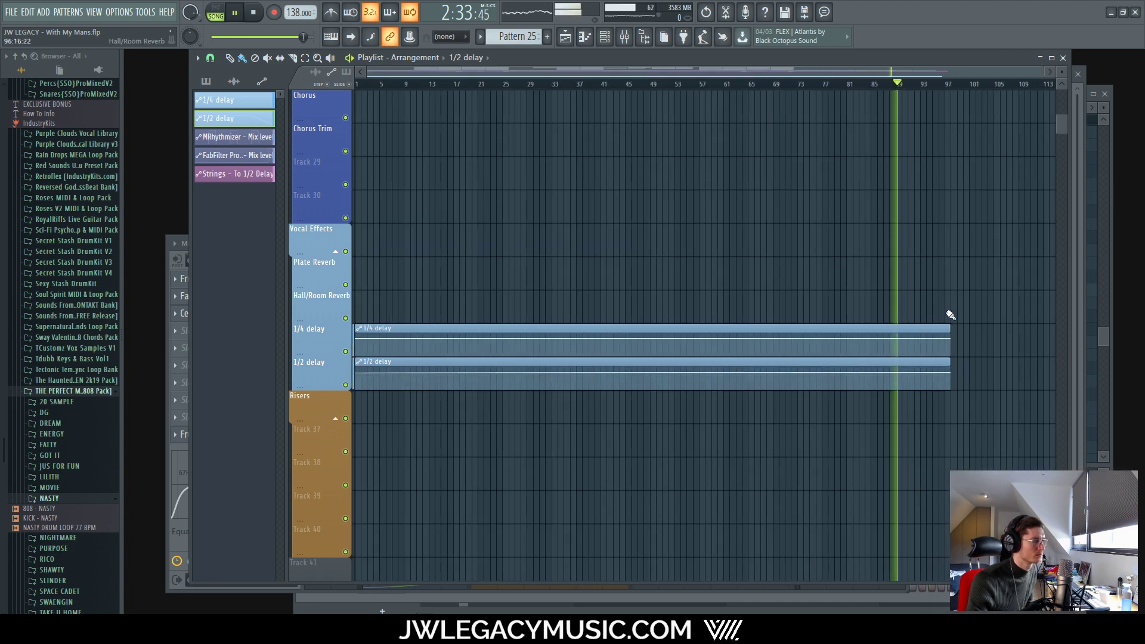
{"action": "scroll", "coordinate": [959, 328], "scroll_direction": "up", "scroll_amount": 5}
{"action": "scroll", "coordinate": [954, 334], "scroll_direction": "up", "scroll_amount": 4, "text": "ctrl"}
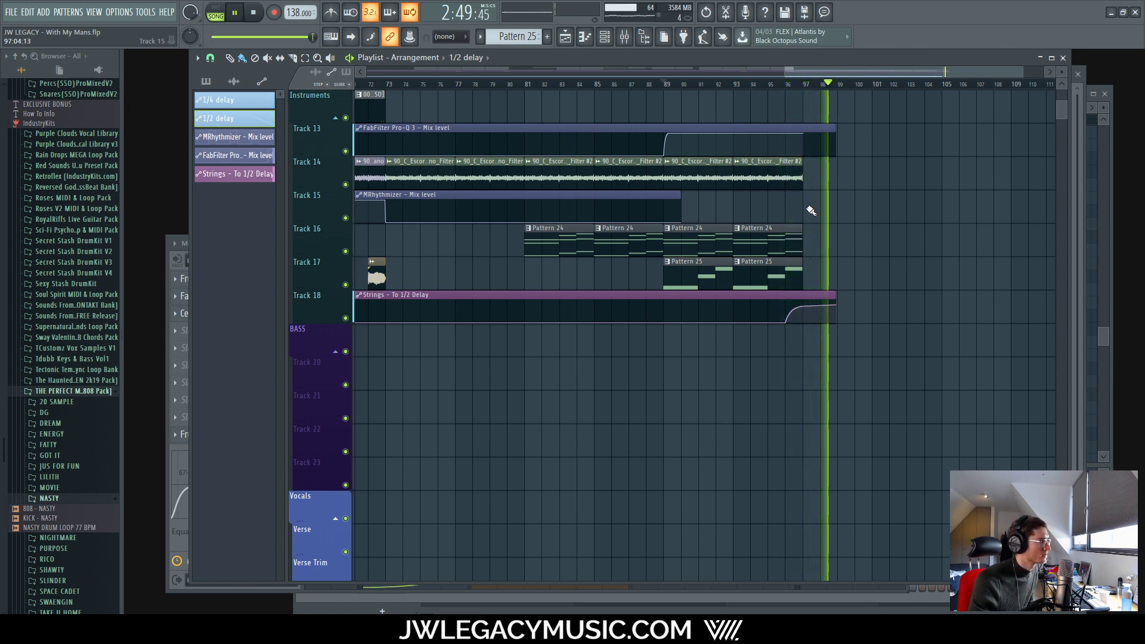
{"action": "double_click", "coordinate": [800, 292]}
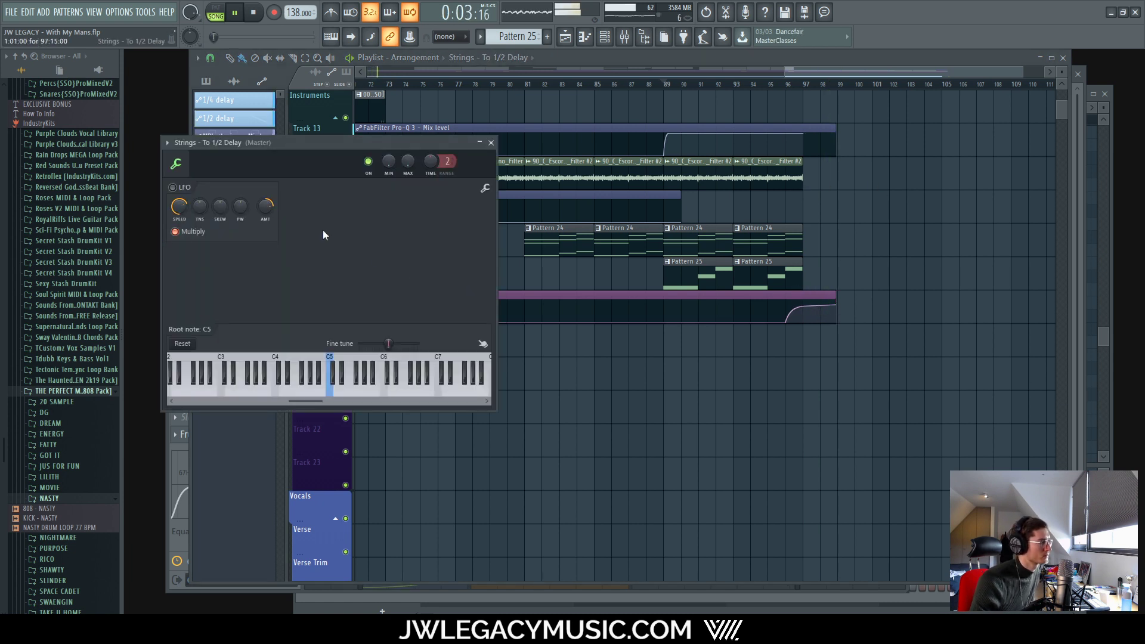
{"action": "left_click", "coordinate": [491, 143]}
{"action": "left_click", "coordinate": [623, 37]}
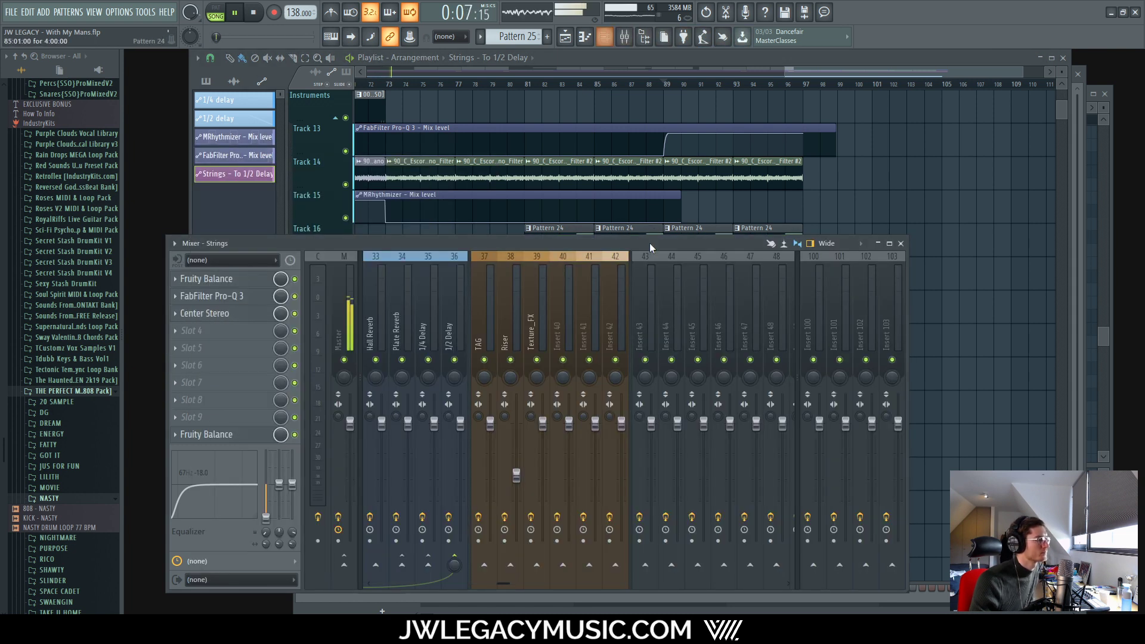
{"action": "left_click", "coordinate": [452, 385]}
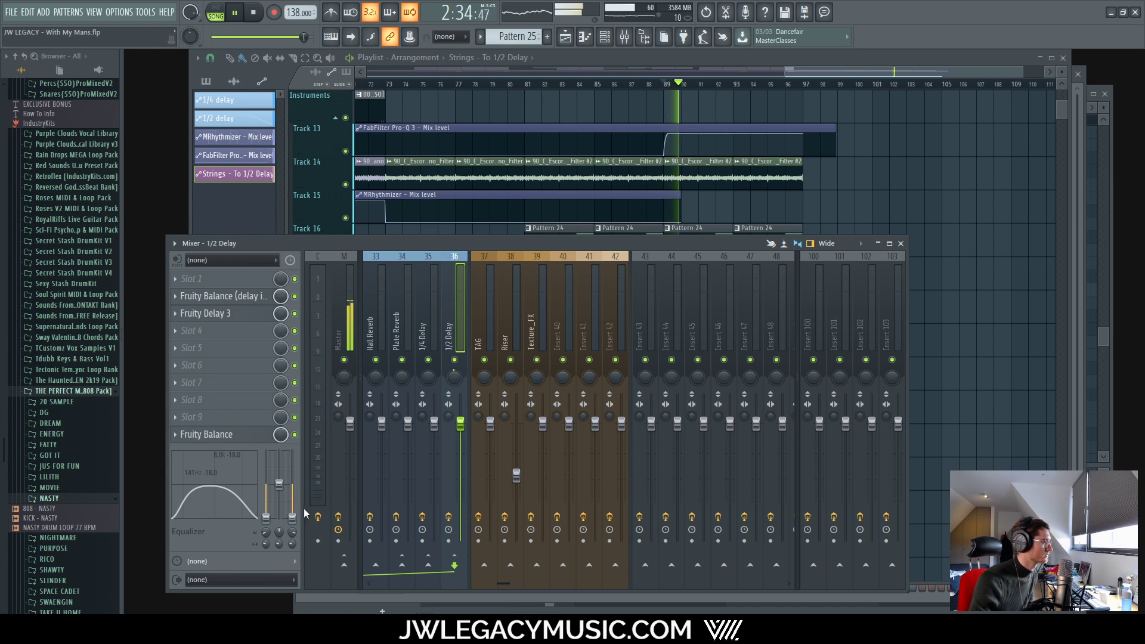
{"action": "left_click", "coordinate": [691, 70]}
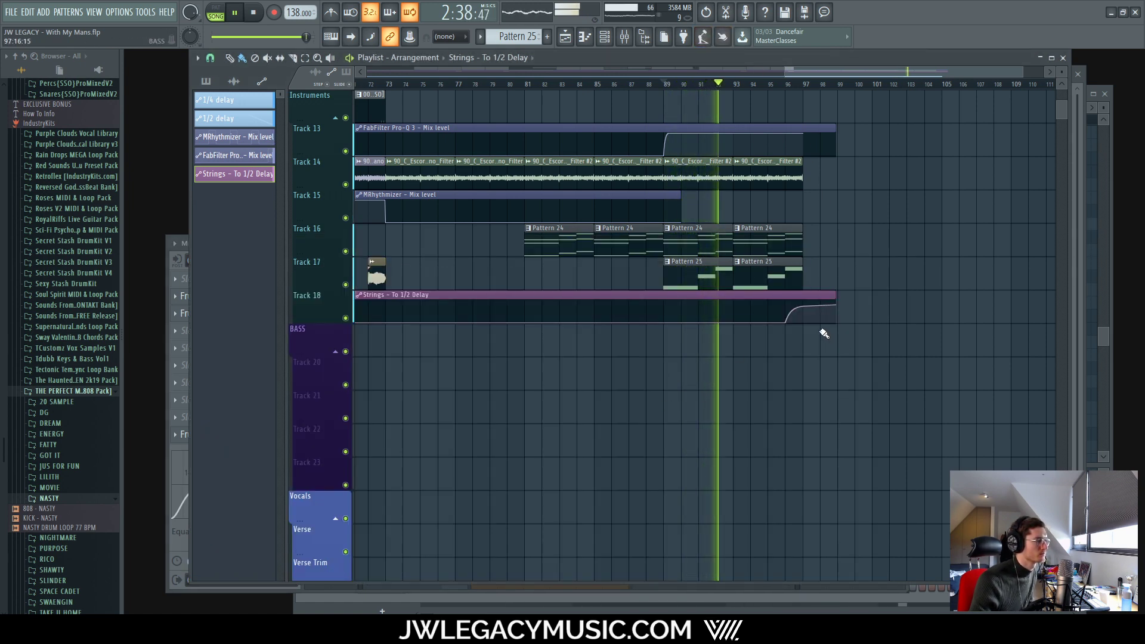
{"action": "scroll", "coordinate": [787, 316], "scroll_direction": "up", "scroll_amount": 5}
{"action": "scroll", "coordinate": [948, 333], "scroll_direction": "down", "scroll_amount": 6}
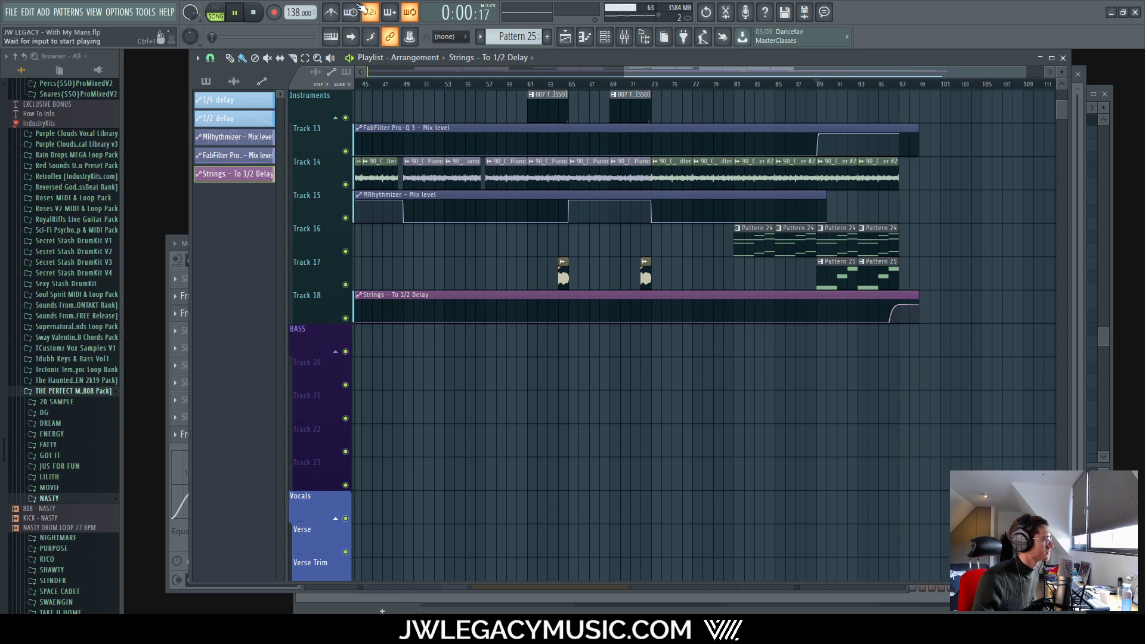
Step: Stop playback, return to the song start, and save the project via File > Save
{"action": "left_click", "coordinate": [254, 13]}
{"action": "left_click", "coordinate": [254, 13]}
{"action": "scroll", "coordinate": [466, 308], "scroll_direction": "down", "scroll_amount": 3}
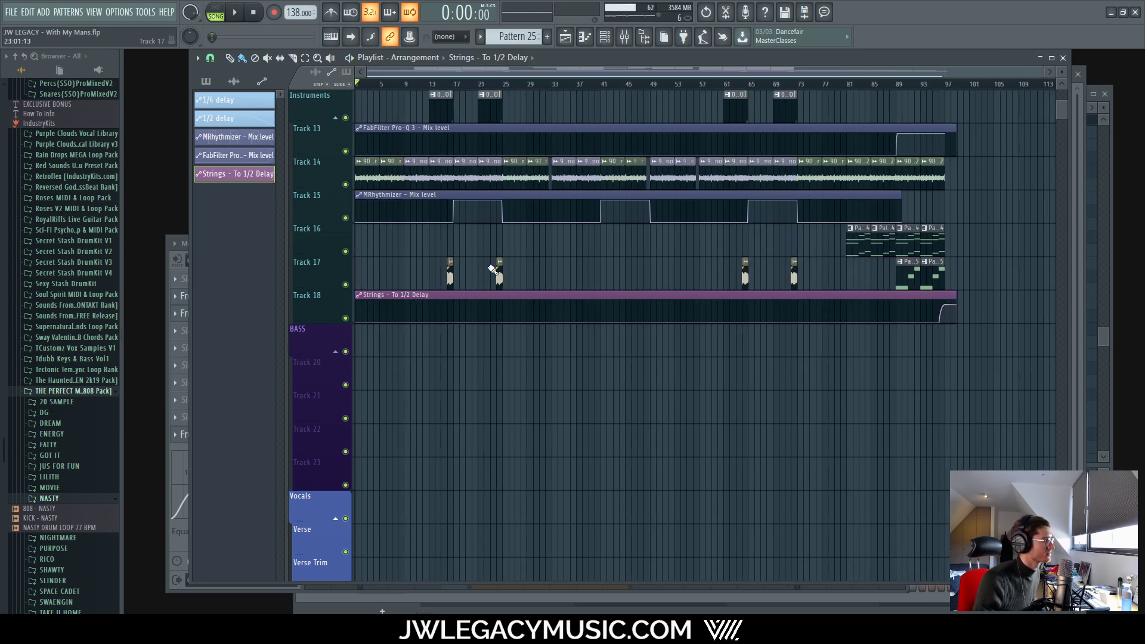
{"action": "scroll", "coordinate": [352, 224], "scroll_direction": "up", "scroll_amount": 4}
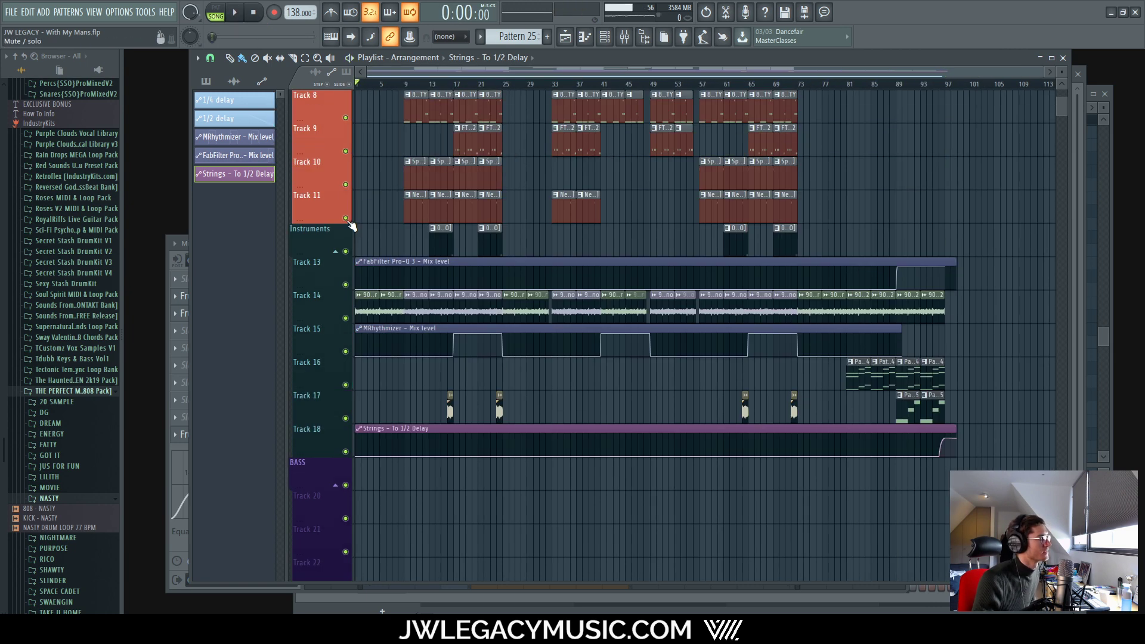
{"action": "scroll", "coordinate": [352, 224], "scroll_direction": "up", "scroll_amount": 5}
{"action": "left_click", "coordinate": [19, 10]}
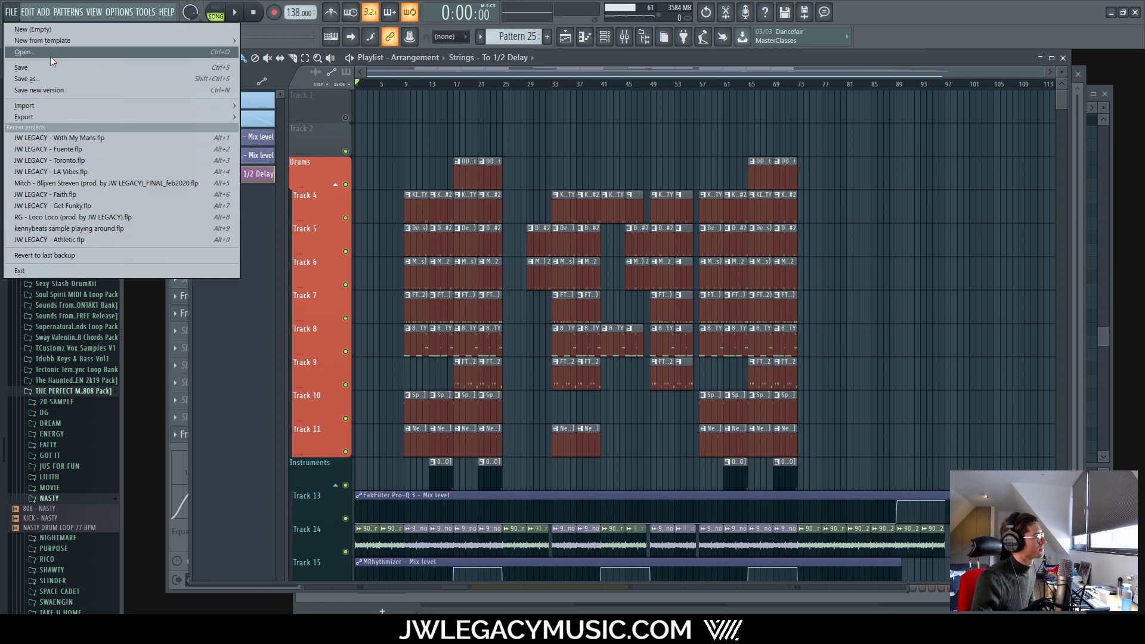
{"action": "left_click", "coordinate": [38, 65]}
Step: Inspect the Master channel's effect chain in the mixer, then return to the playlist and play
{"action": "scroll", "coordinate": [921, 400], "scroll_direction": "down", "scroll_amount": 4}
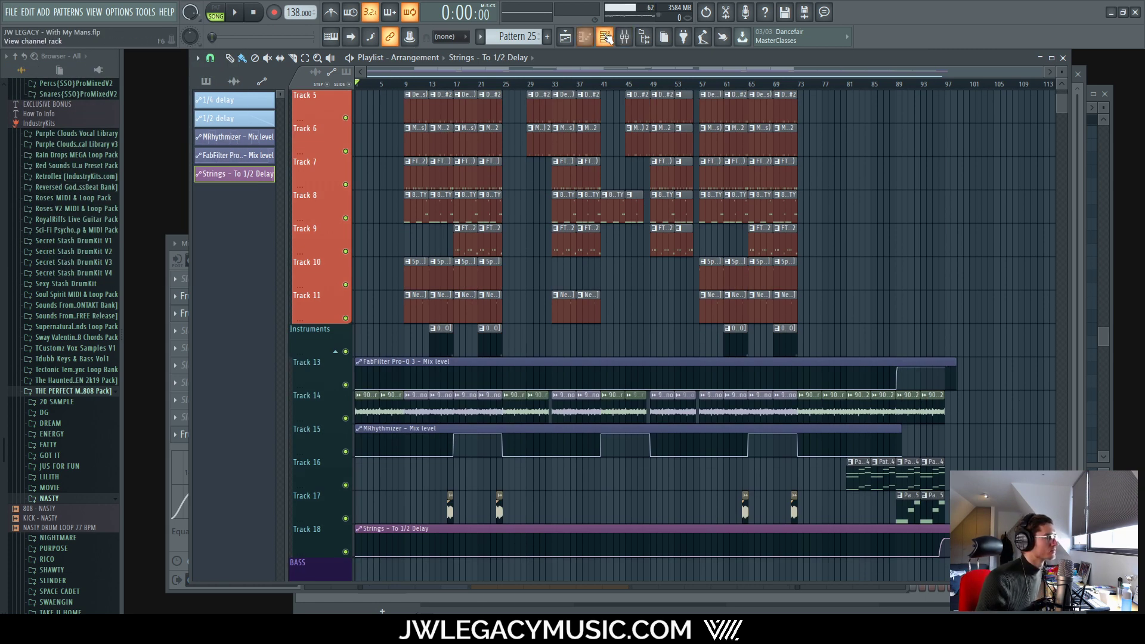
{"action": "left_click", "coordinate": [624, 36]}
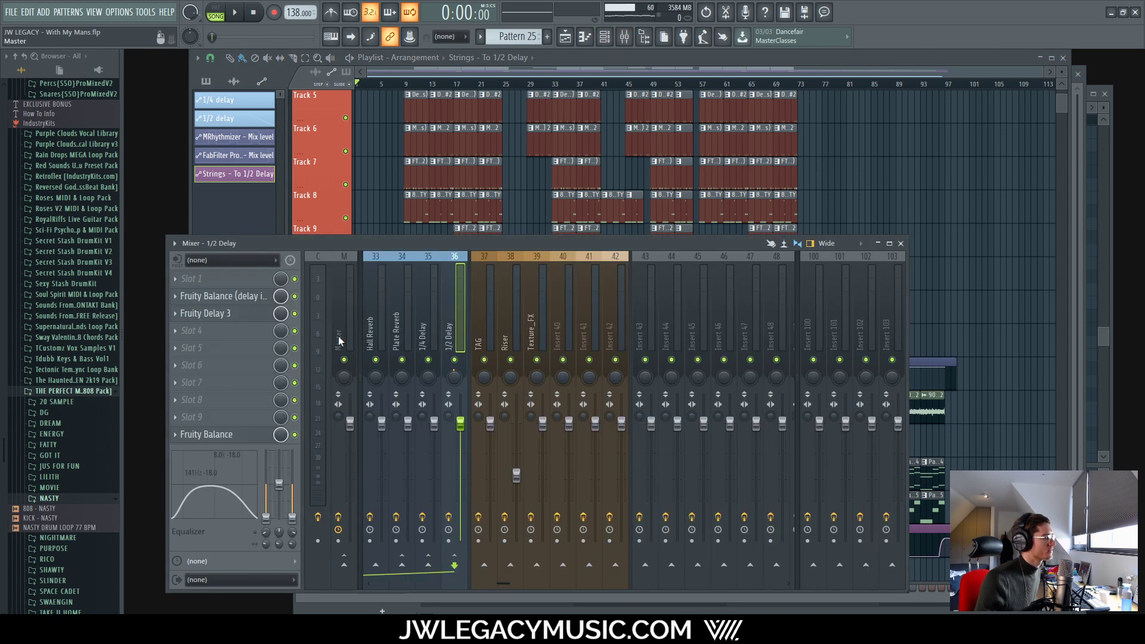
{"action": "left_click", "coordinate": [350, 424]}
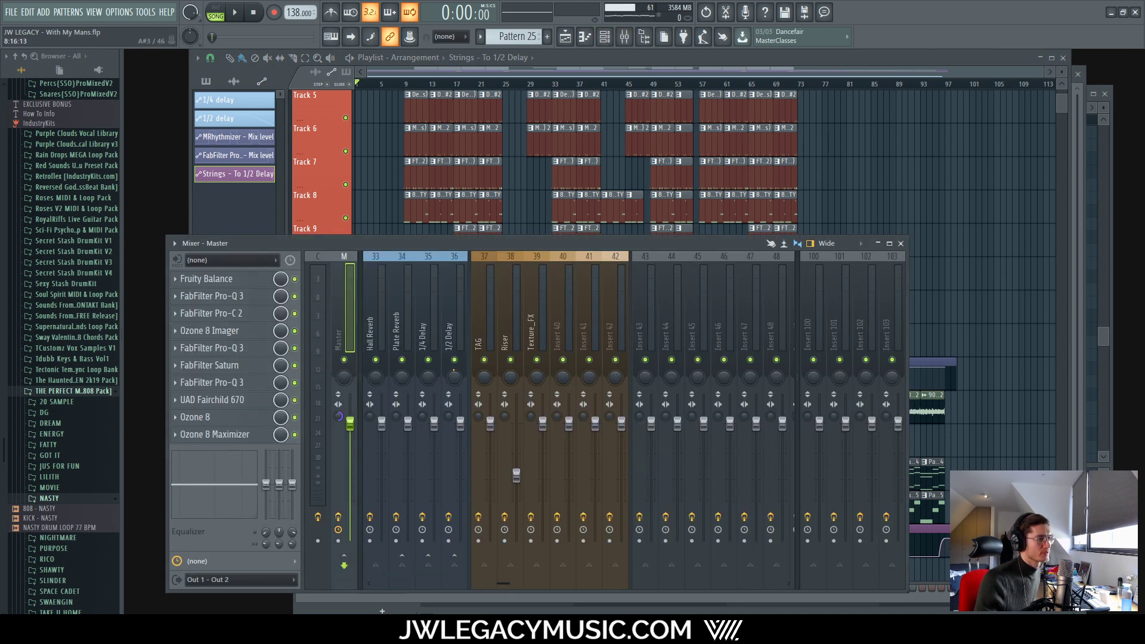
{"action": "left_click", "coordinate": [1004, 244]}
{"action": "scroll", "coordinate": [1004, 245], "scroll_direction": "up", "scroll_amount": 3}
{"action": "scroll", "coordinate": [400, 246], "scroll_direction": "up", "scroll_amount": 1}
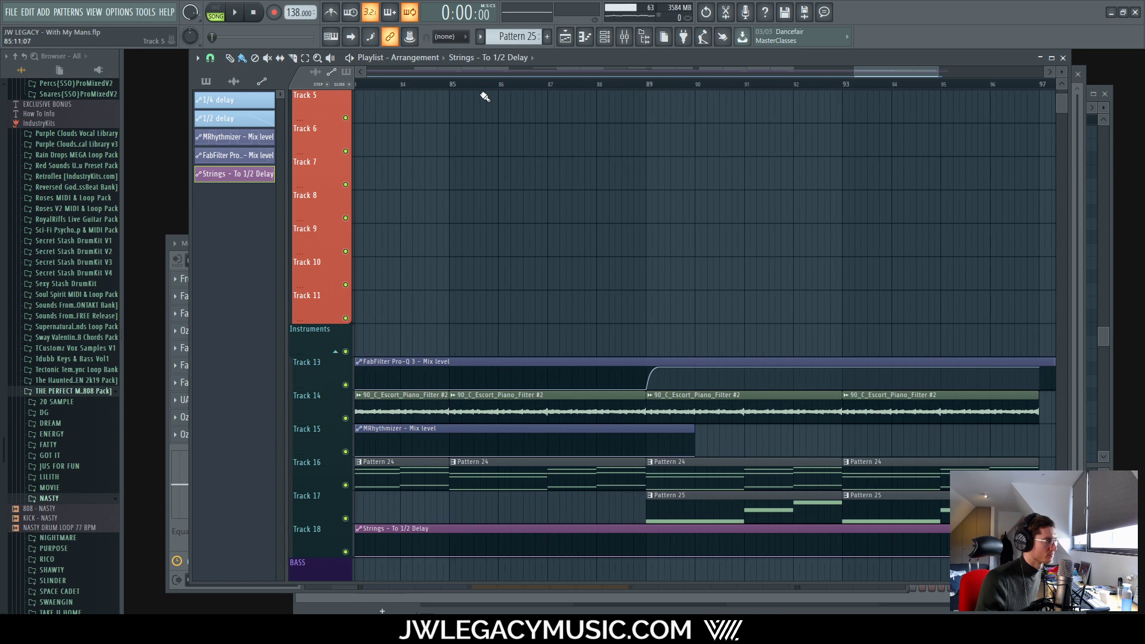
{"action": "key", "text": "space"}
{"action": "scroll", "coordinate": [608, 217], "scroll_direction": "down", "scroll_amount": 5}
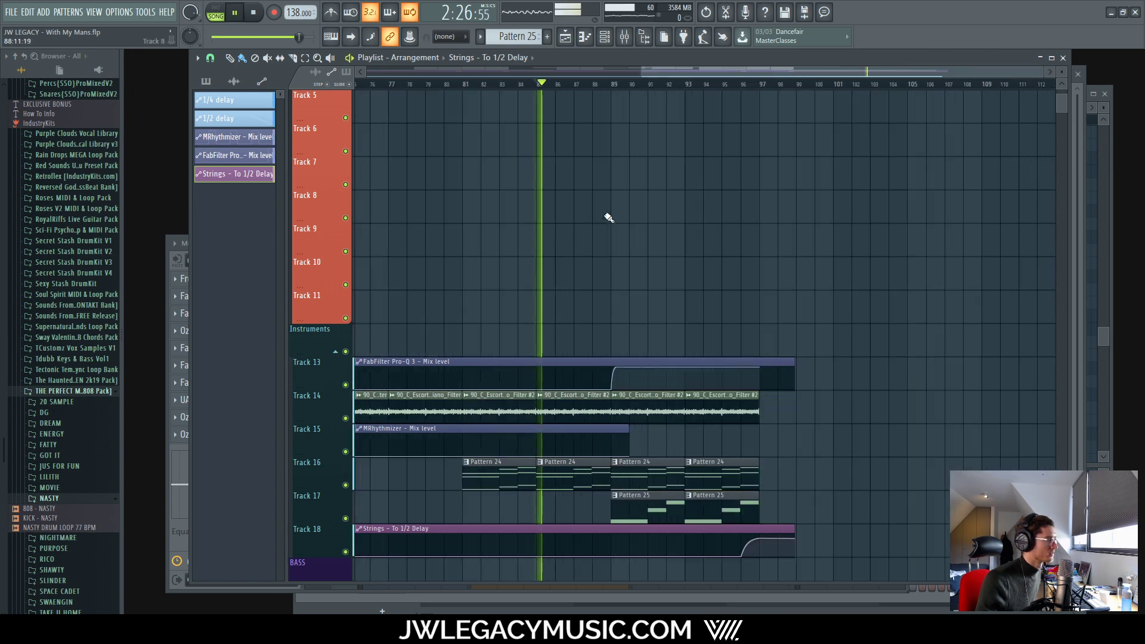
Step: Check the bass and Strings channels' effects in the mixer while the song plays
{"action": "left_click", "coordinate": [623, 42]}
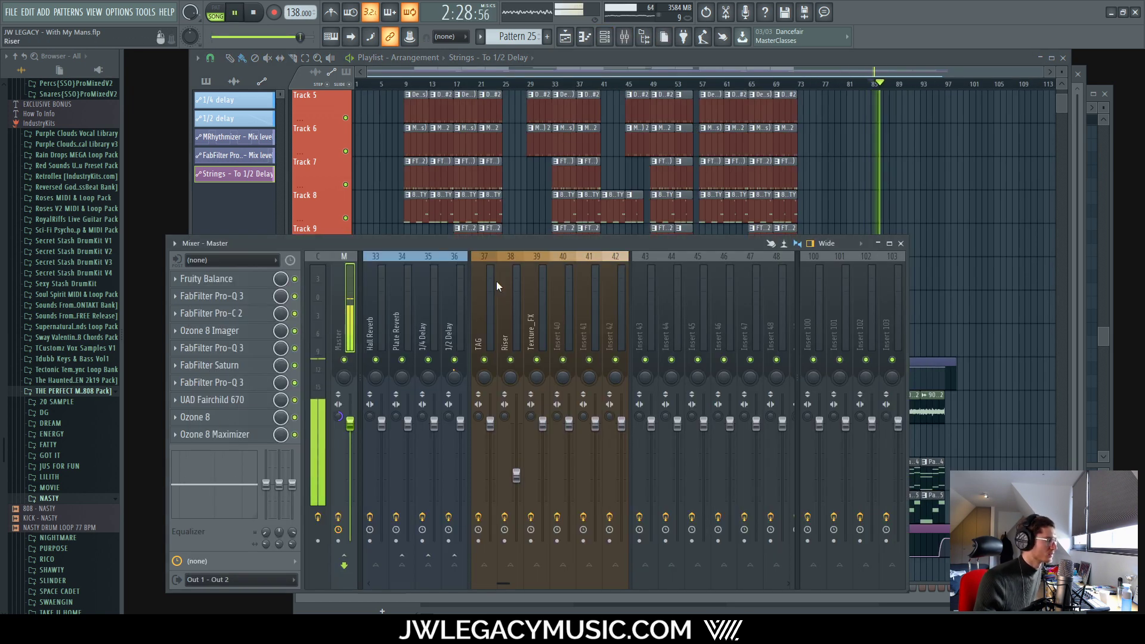
{"action": "left_click_drag", "start_coordinate": [507, 586], "coordinate": [425, 613]}
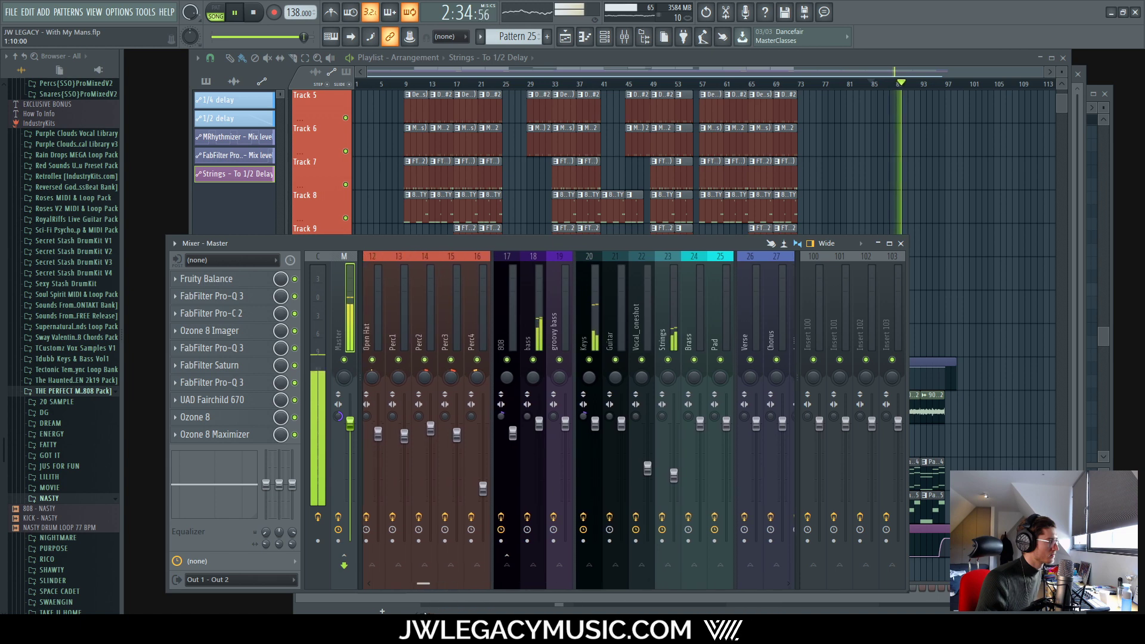
{"action": "left_click", "coordinate": [540, 425]}
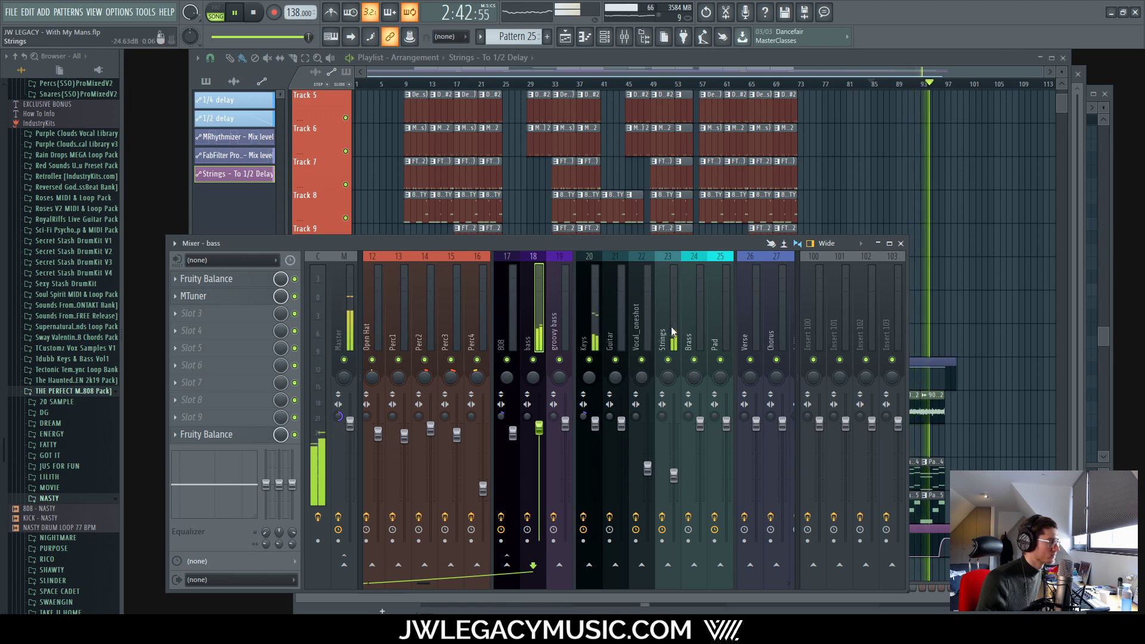
{"action": "left_click", "coordinate": [675, 461]}
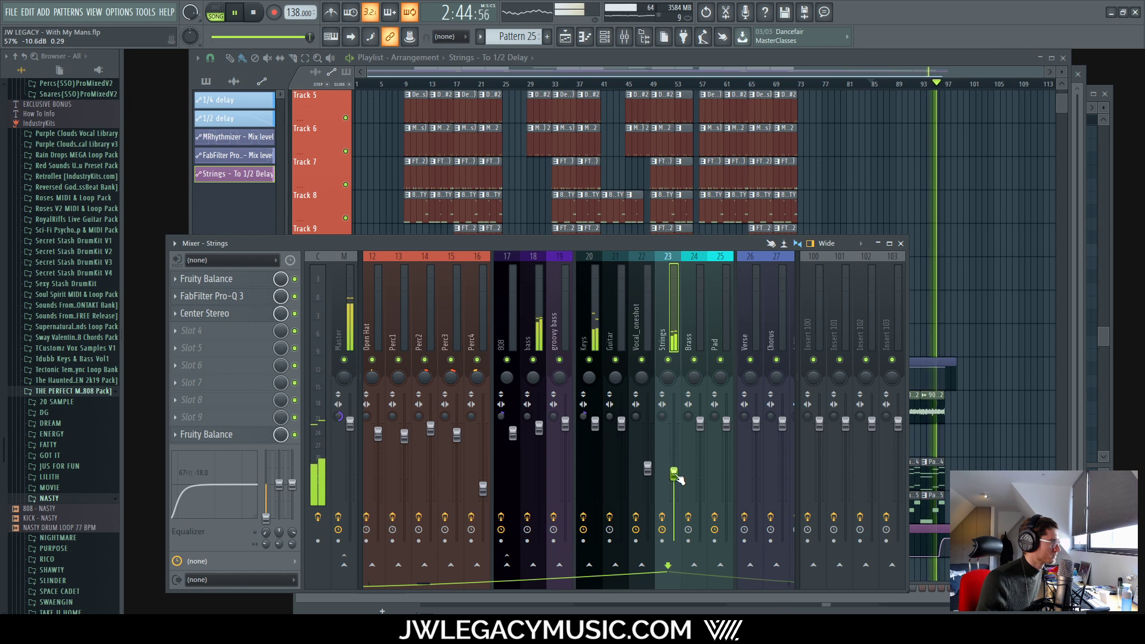
{"action": "left_click_drag", "start_coordinate": [423, 586], "coordinate": [306, 592]}
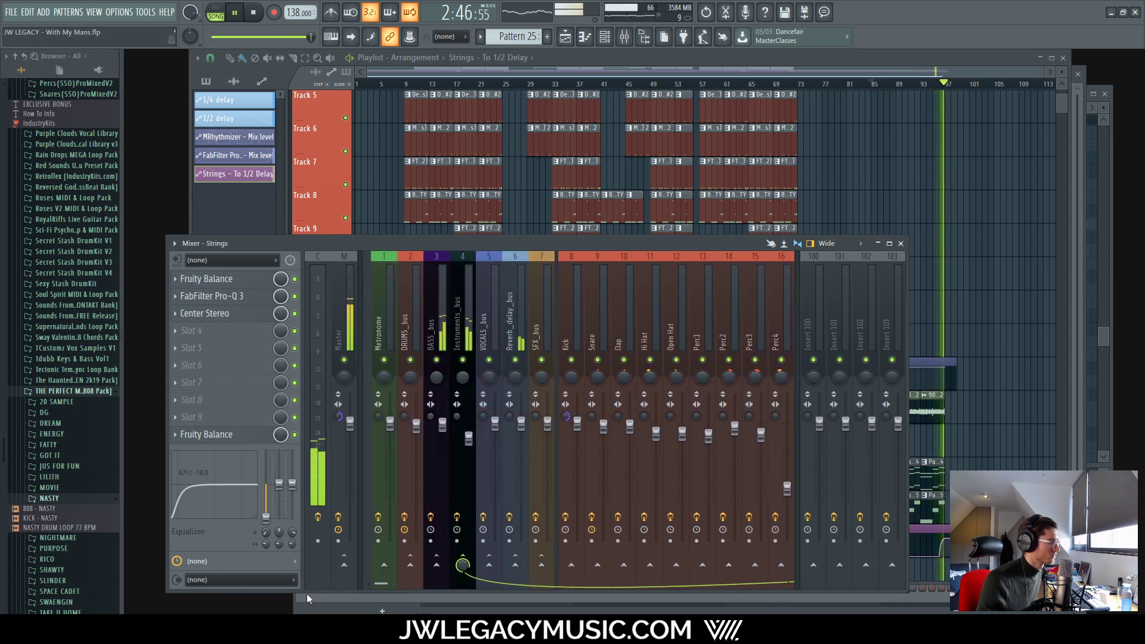
Step: Reset the Master strip's stereo separation to default, then resume playback in the playlist
{"action": "key", "text": "space"}
{"action": "right_click", "coordinate": [338, 417]}
{"action": "left_click", "coordinate": [355, 431]}
{"action": "key", "text": "space"}
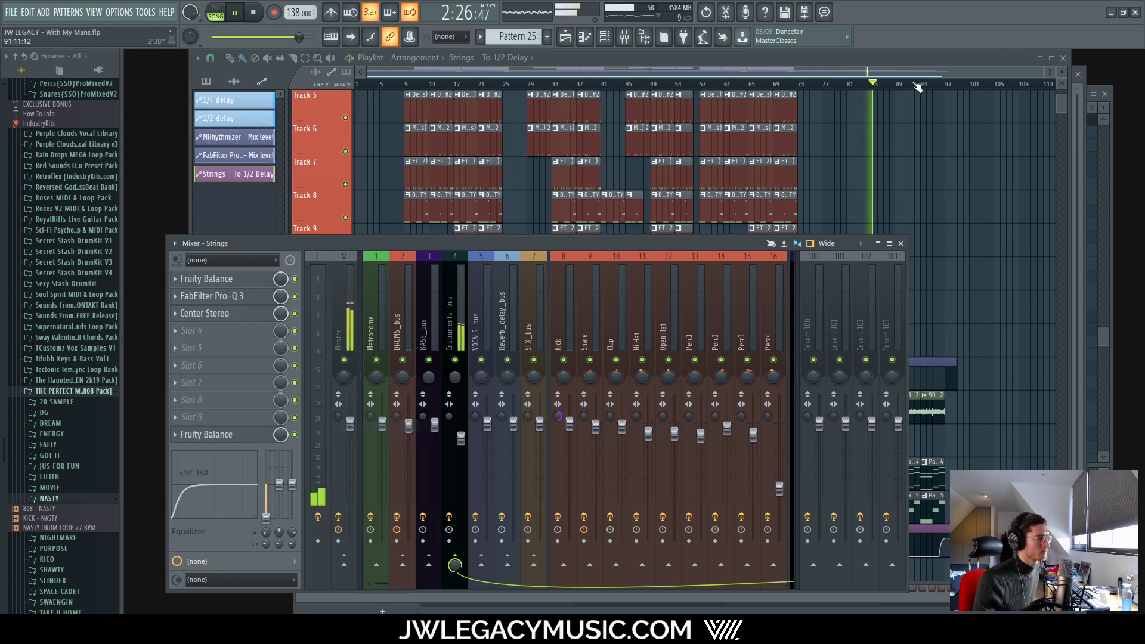
{"action": "left_click", "coordinate": [883, 58]}
{"action": "scroll", "coordinate": [799, 84], "scroll_direction": "up", "scroll_amount": 8}
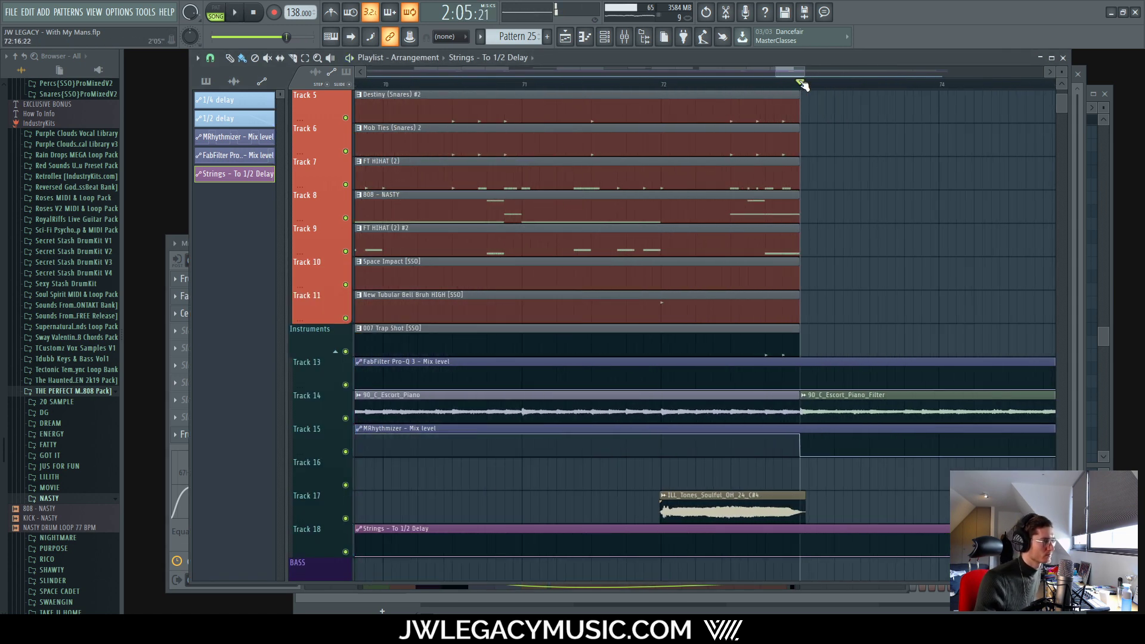
Step: Play the song, select bass insert 18 in the mixer, then return to the playlist
{"action": "key", "text": "space"}
{"action": "scroll", "coordinate": [864, 288], "scroll_direction": "down", "scroll_amount": 8}
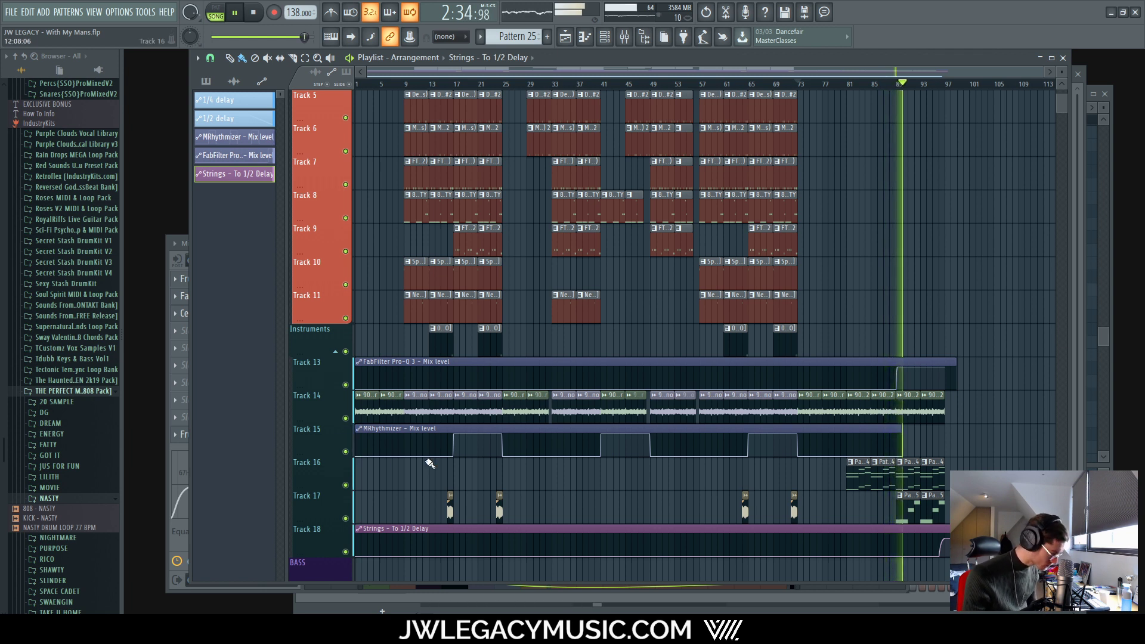
{"action": "key", "text": "F9"}
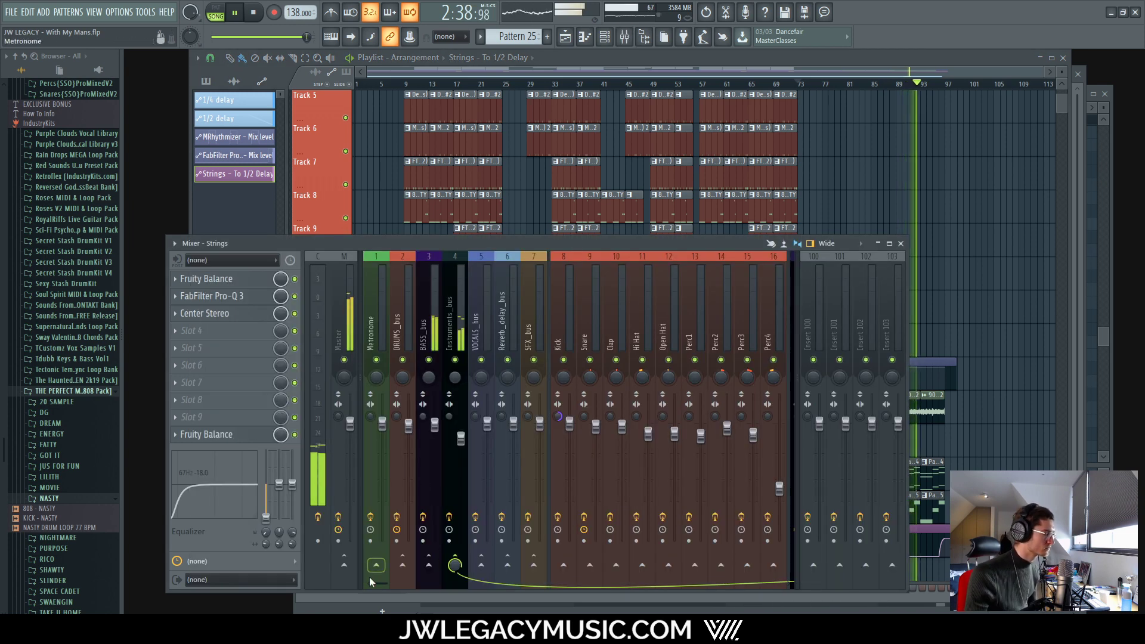
{"action": "left_click_drag", "start_coordinate": [370, 578], "coordinate": [412, 578]}
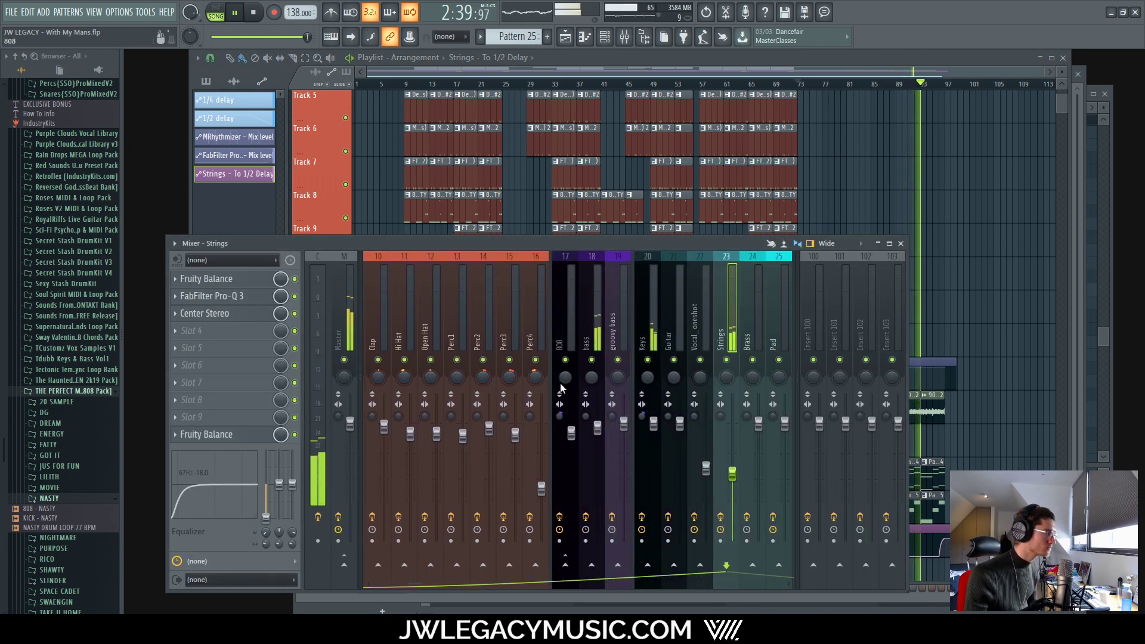
{"action": "left_click", "coordinate": [597, 427]}
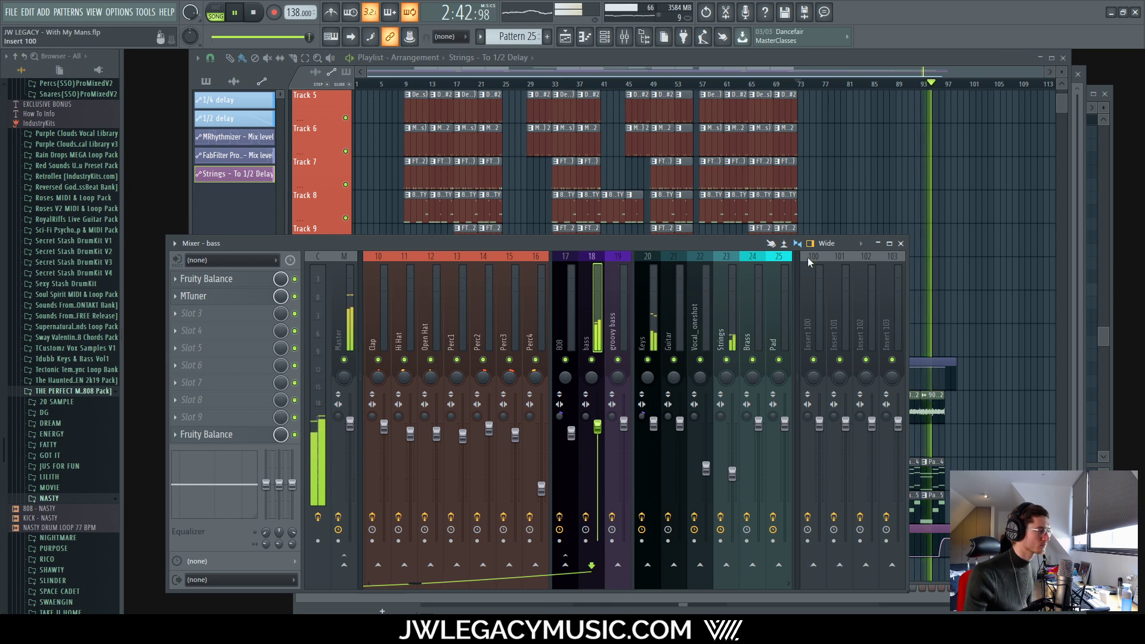
{"action": "left_click", "coordinate": [720, 60]}
{"action": "scroll", "coordinate": [968, 507], "scroll_direction": "up", "scroll_amount": 4}
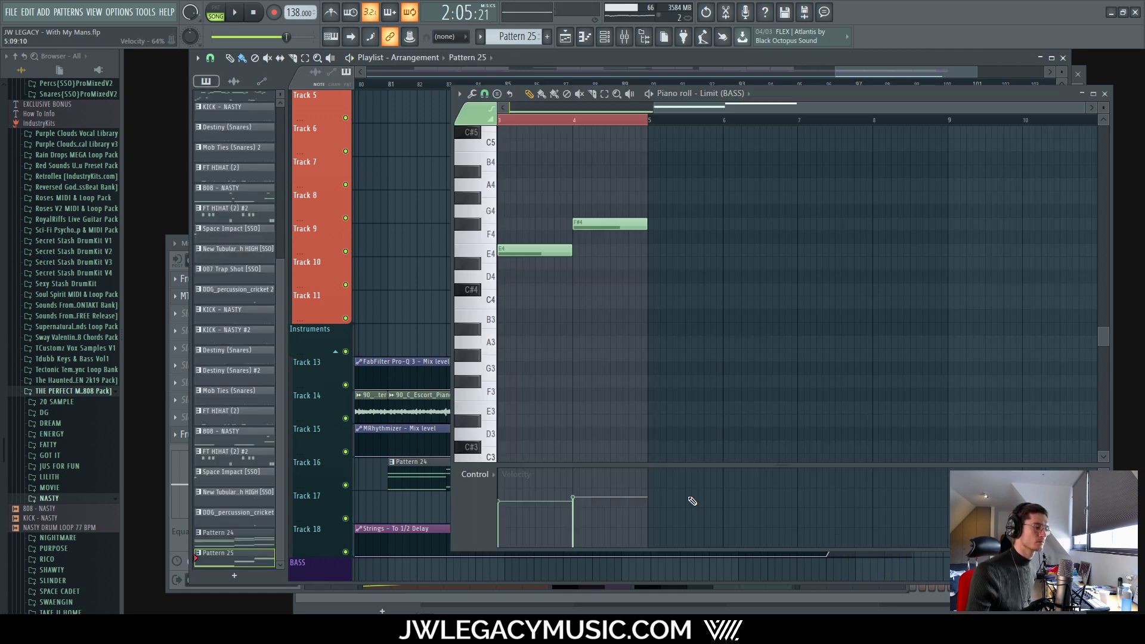
Step: Scroll the Limit (BASS) piano roll back to bar 1 and close it, leaving Pattern 25's channel rack
{"action": "key", "text": "F6"}
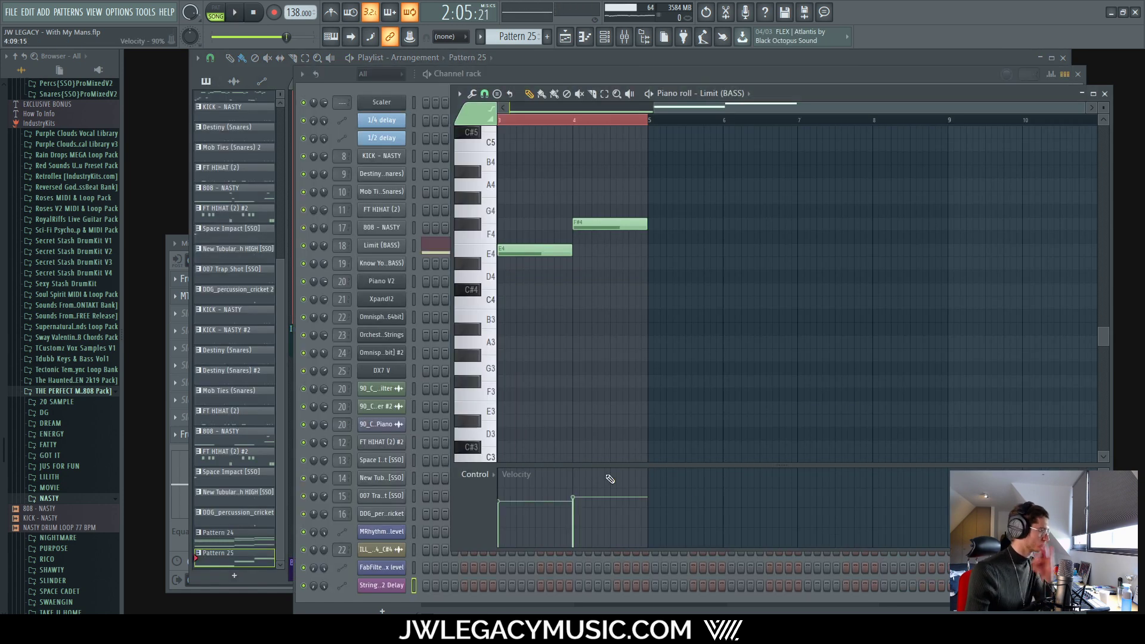
{"action": "scroll", "coordinate": [564, 493], "scroll_direction": "left", "scroll_amount": 3}
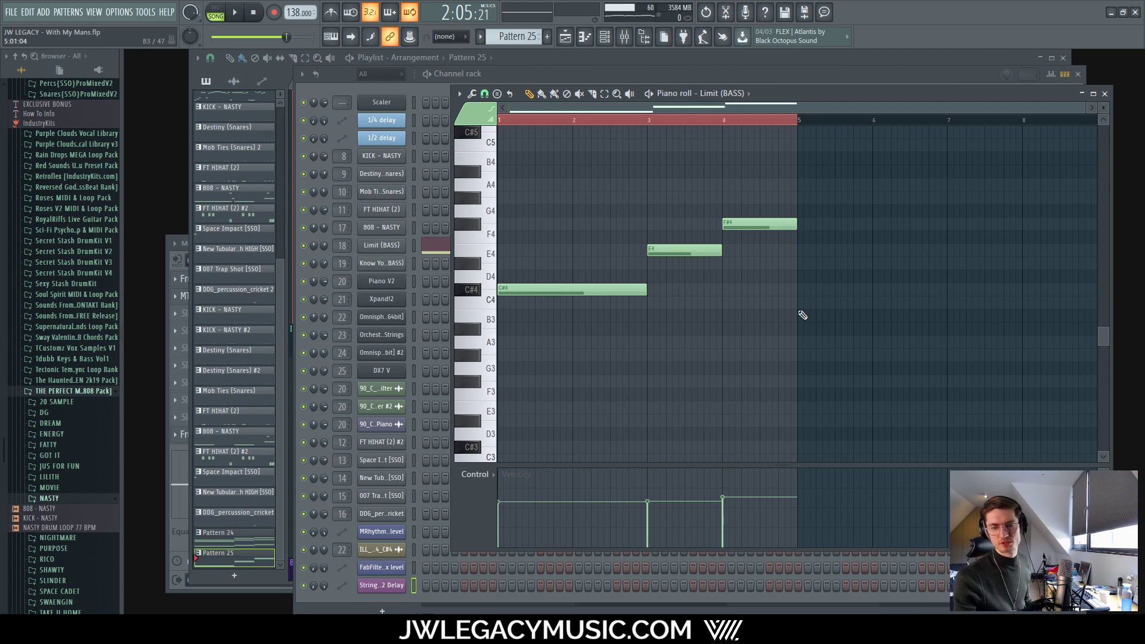
{"action": "left_click", "coordinate": [1104, 94]}
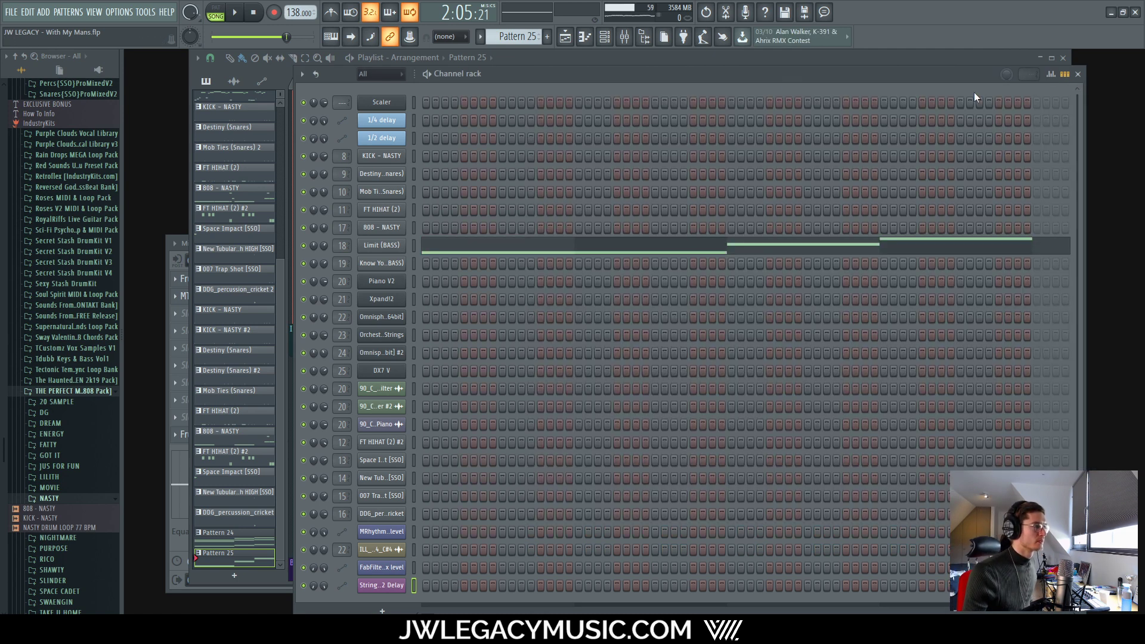
Step: Add the JW LEGACY – TAG_OFFICIAL_EQd WAV to Track 16 and move it earlier into the intro
{"action": "left_click", "coordinate": [778, 67]}
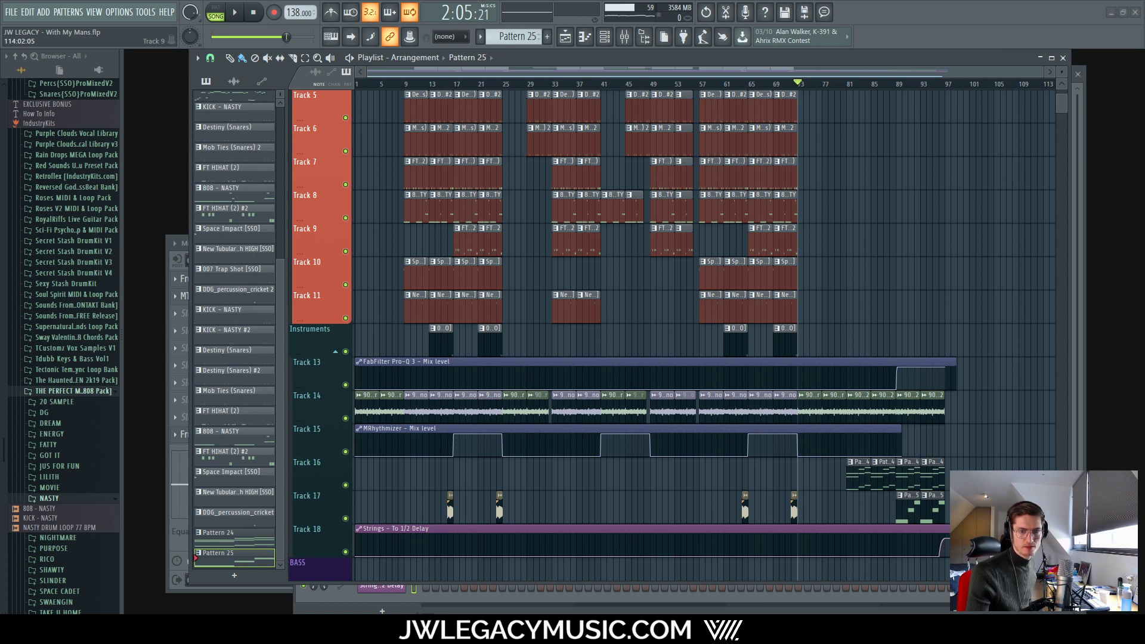
{"action": "left_click_drag", "start_coordinate": [4, 445], "coordinate": [392, 477]}
{"action": "scroll", "coordinate": [384, 488], "scroll_direction": "up", "scroll_amount": 4}
{"action": "scroll", "coordinate": [417, 477], "scroll_direction": "up", "scroll_amount": 3}
{"action": "scroll", "coordinate": [500, 468], "scroll_direction": "up", "scroll_amount": 3}
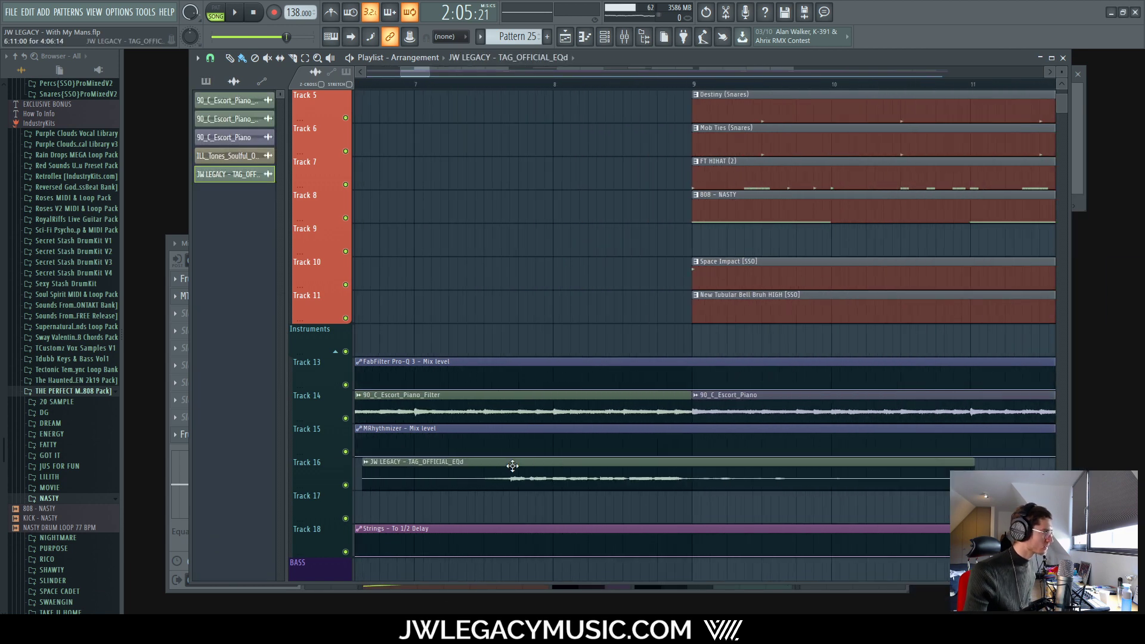
{"action": "left_click_drag", "start_coordinate": [531, 471], "coordinate": [447, 470]}
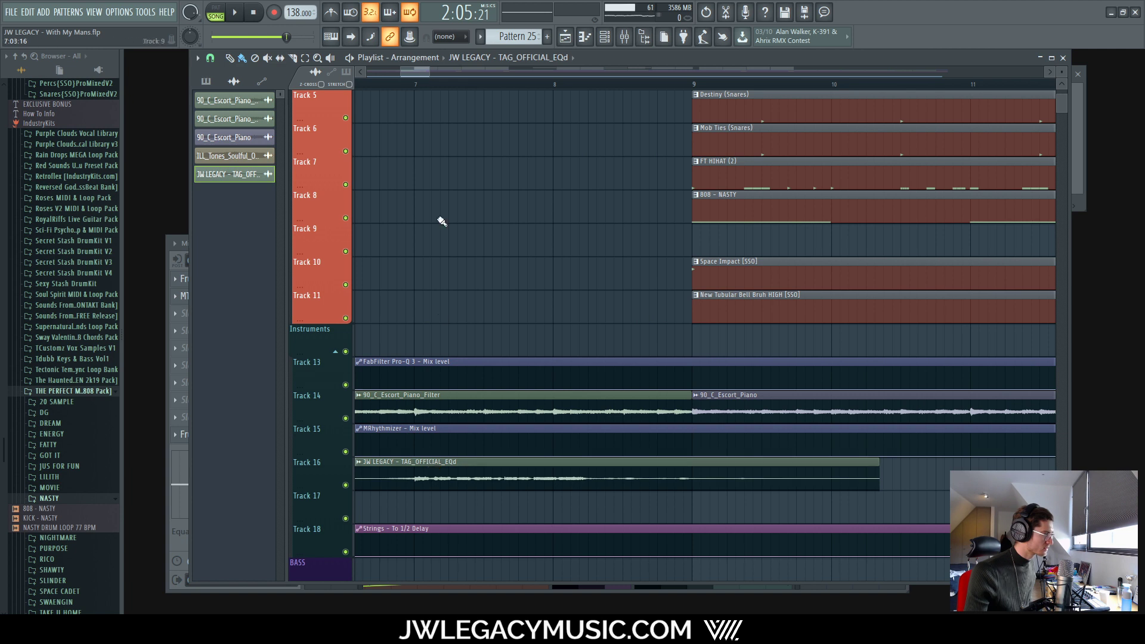
Step: Switch to STRETCH mode and lengthen the tag clip so it ends past bar 11
{"action": "left_click_drag", "start_coordinate": [350, 83], "coordinate": [354, 84]}
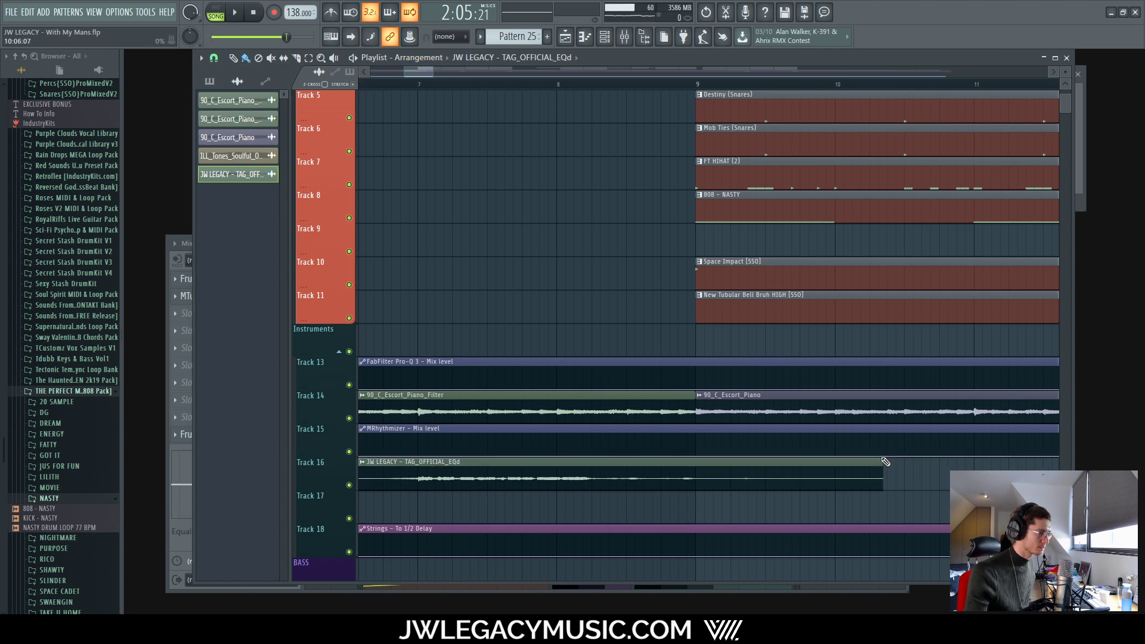
{"action": "left_click_drag", "start_coordinate": [879, 468], "coordinate": [948, 468]}
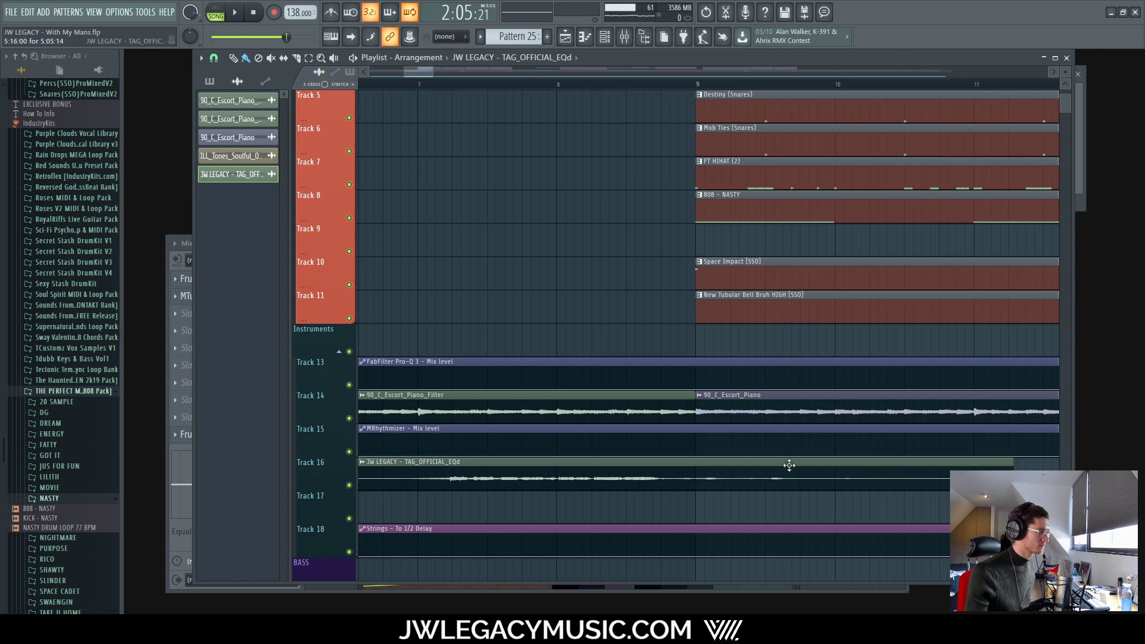
{"action": "left_click_drag", "start_coordinate": [789, 464], "coordinate": [763, 467]}
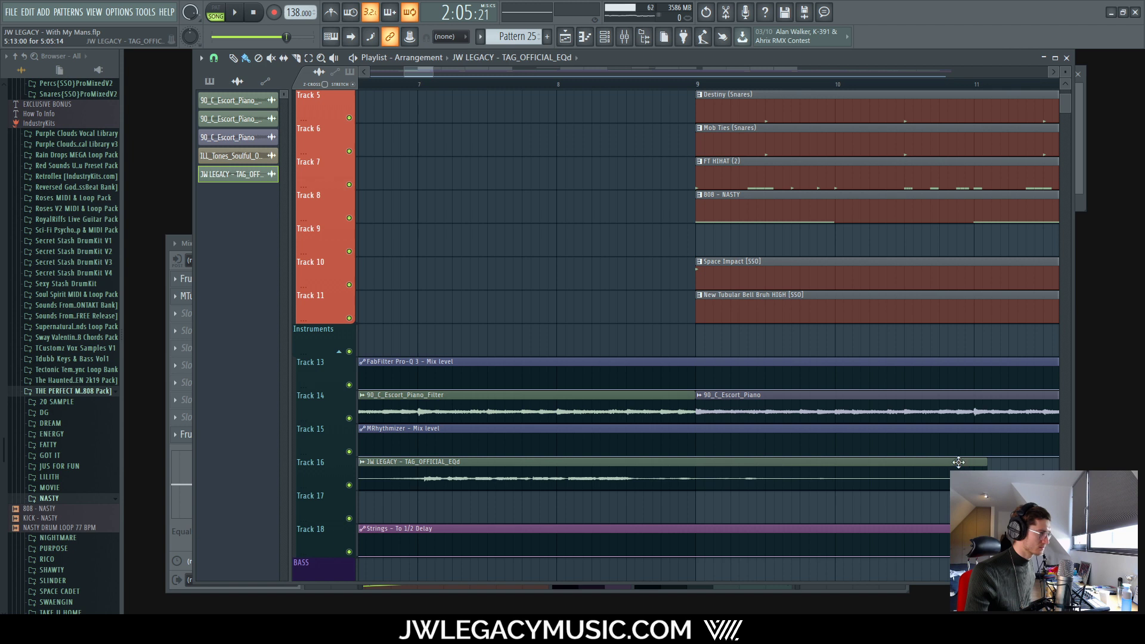
{"action": "left_click_drag", "start_coordinate": [988, 462], "coordinate": [1032, 466]}
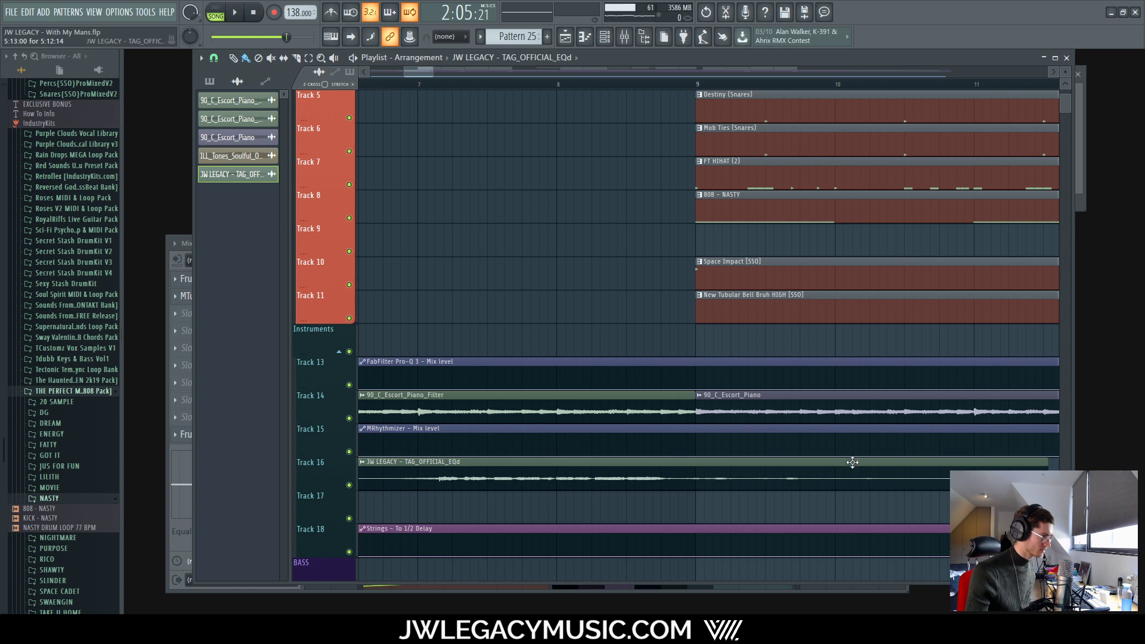
{"action": "double_click", "coordinate": [852, 462]}
Step: Set the tag clip's time-stretch mode to Auto and route its channel to mixer insert 37
{"action": "left_click", "coordinate": [462, 229]}
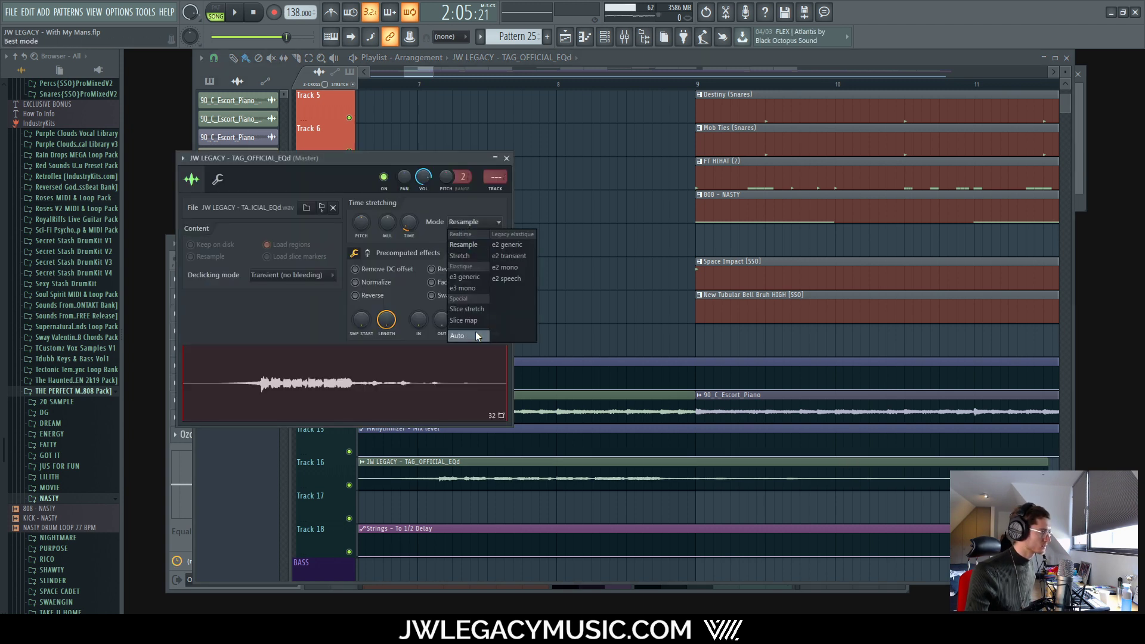
{"action": "left_click", "coordinate": [475, 331]}
{"action": "left_click", "coordinate": [638, 35]}
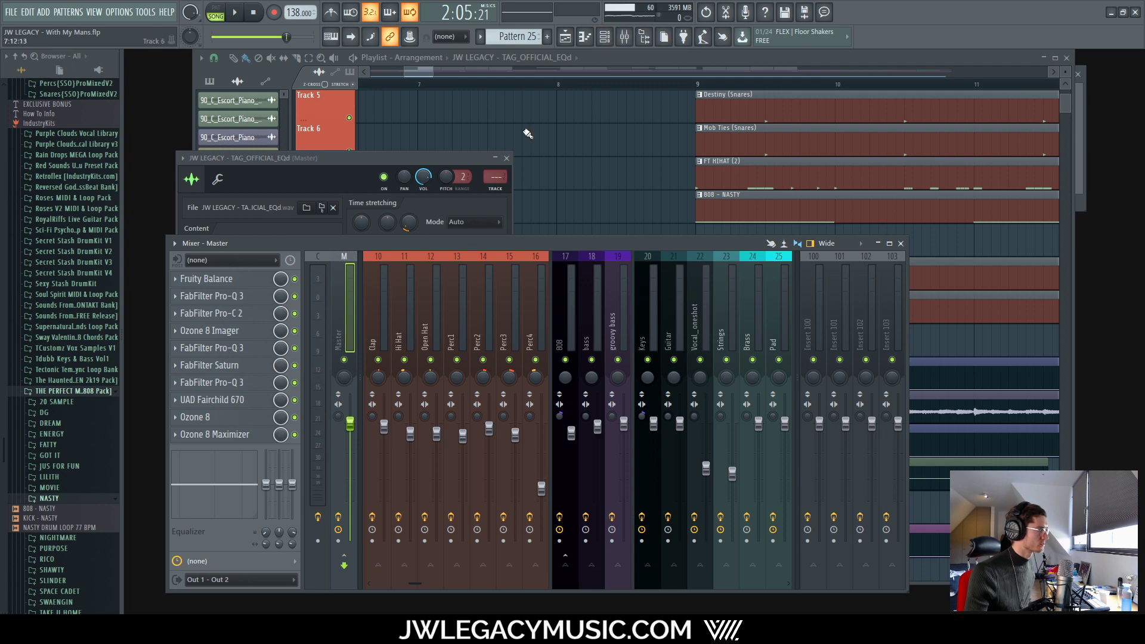
{"action": "left_click", "coordinate": [605, 37]}
{"action": "left_click_drag", "start_coordinate": [342, 175], "coordinate": [342, 108]}
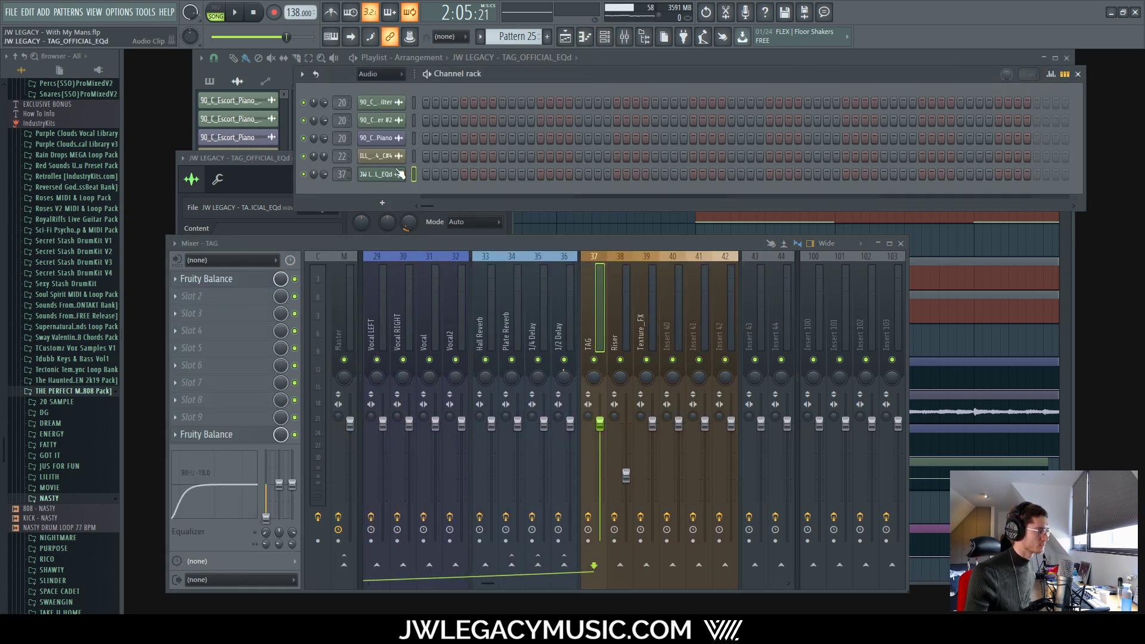
Step: Lower the TAG insert's fader, start playback, and return to the playlist
{"action": "left_click_drag", "start_coordinate": [603, 426], "coordinate": [588, 463]}
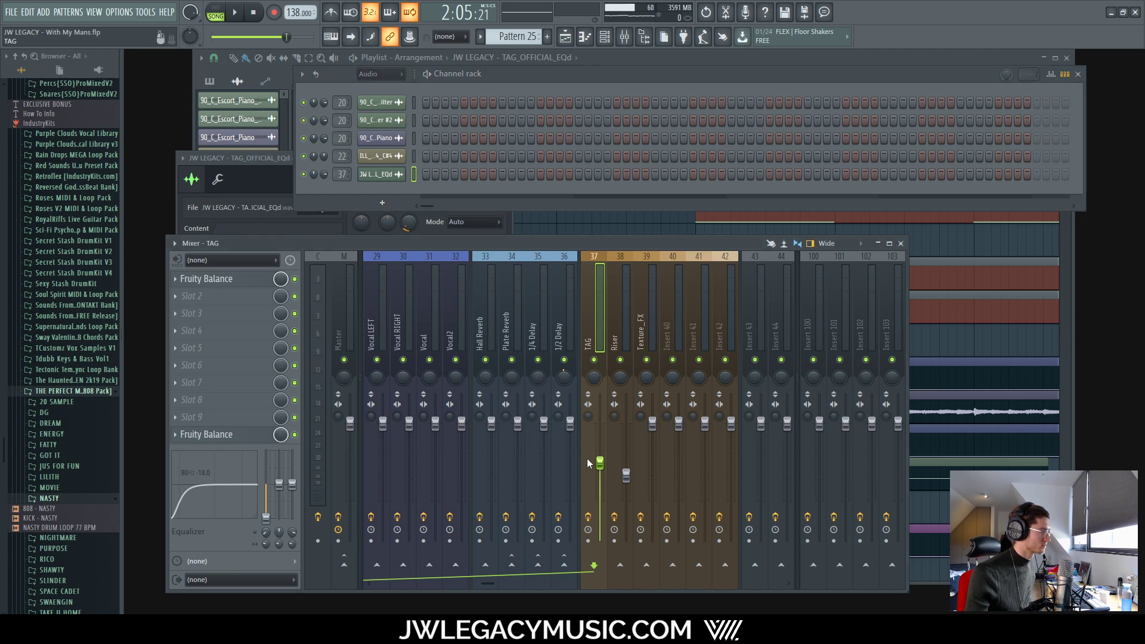
{"action": "right_click", "coordinate": [266, 517]}
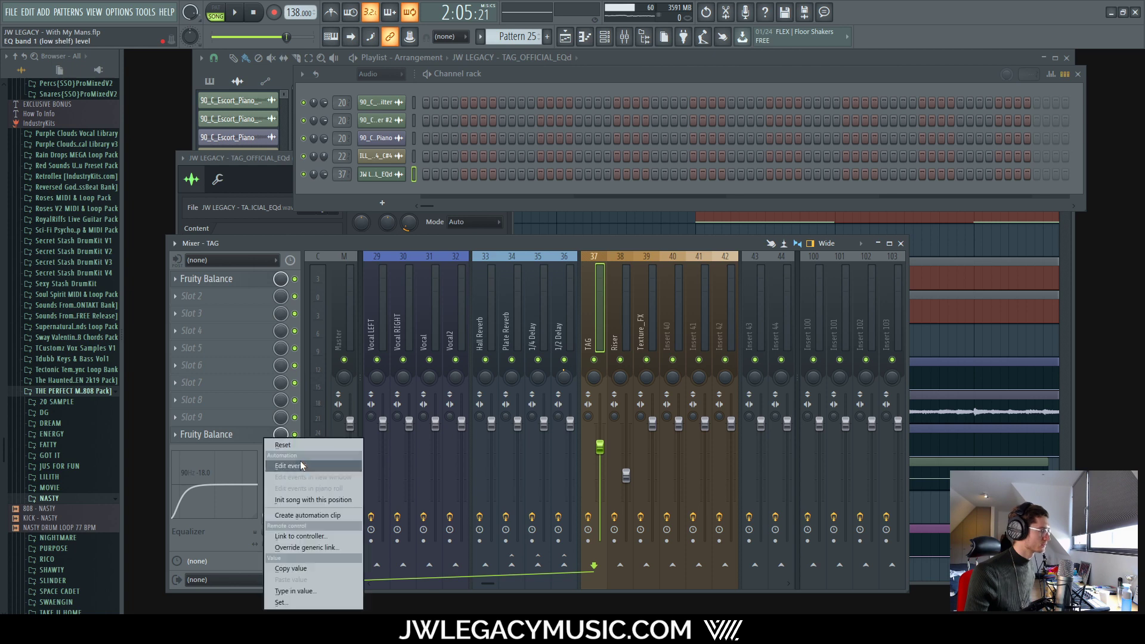
{"action": "left_click", "coordinate": [241, 510]}
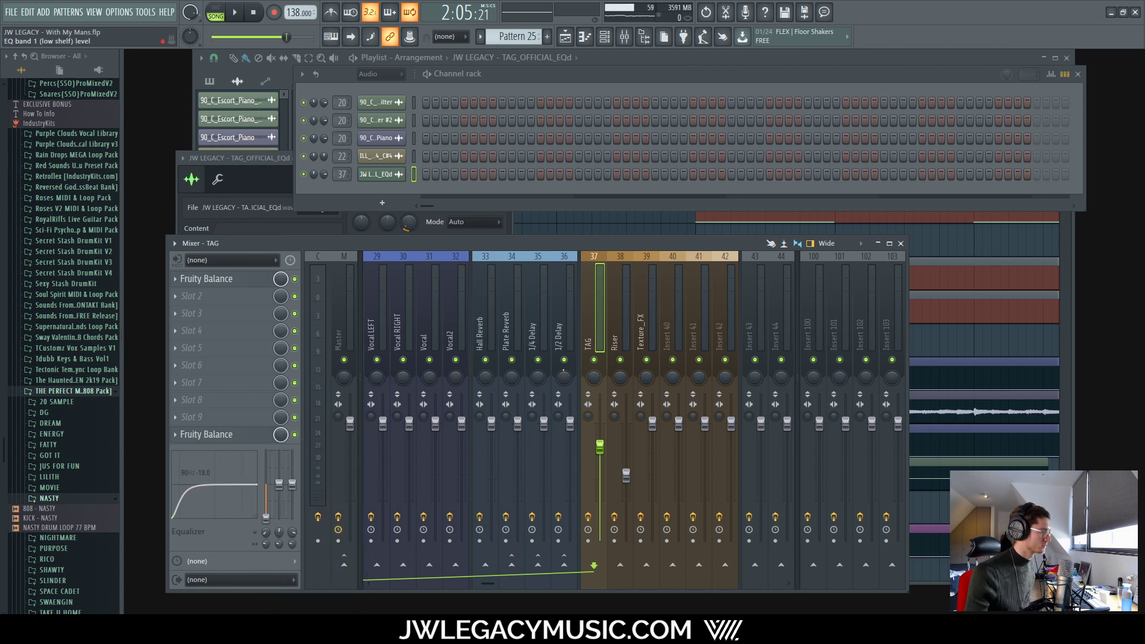
{"action": "key", "text": "space"}
{"action": "left_click", "coordinate": [633, 59]}
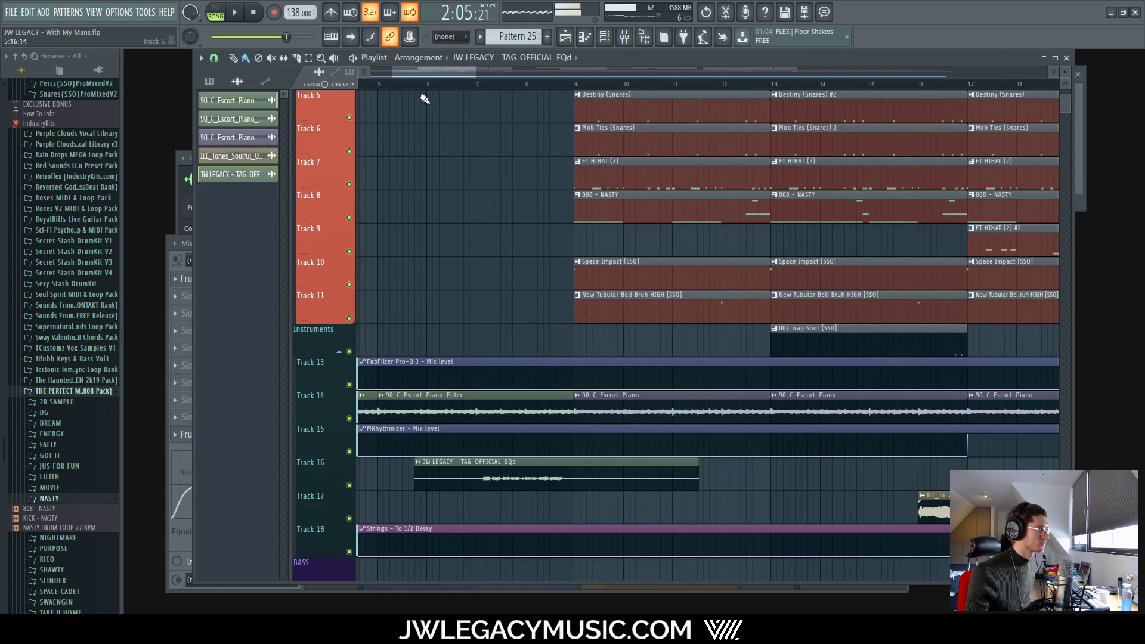
{"action": "left_click", "coordinate": [432, 86]}
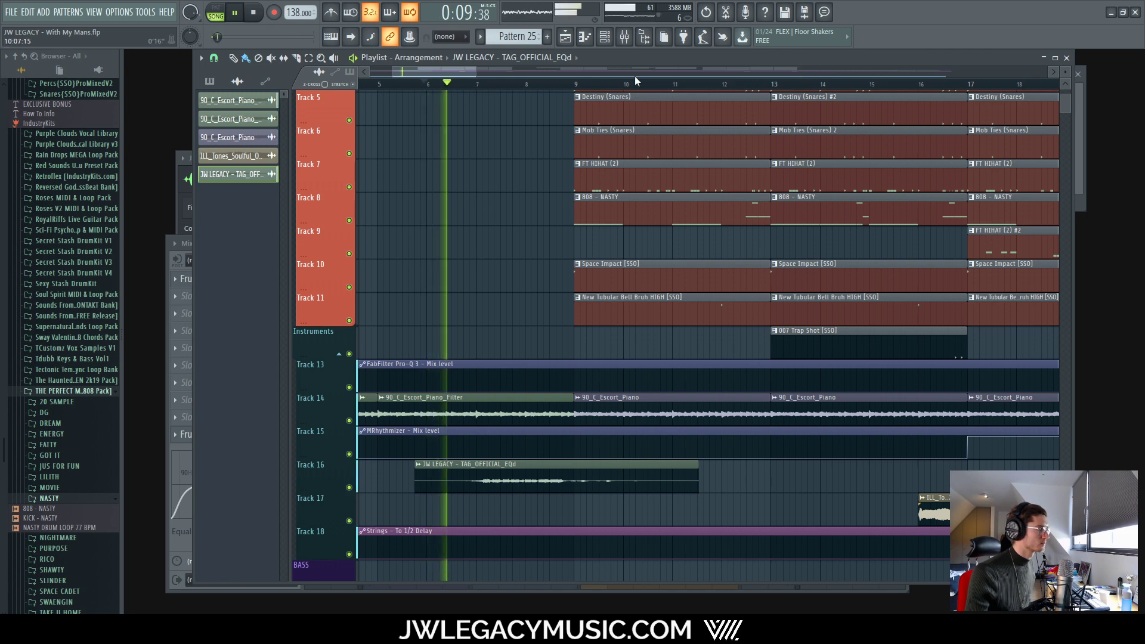
{"action": "left_click", "coordinate": [604, 37]}
{"action": "left_click", "coordinate": [624, 37]}
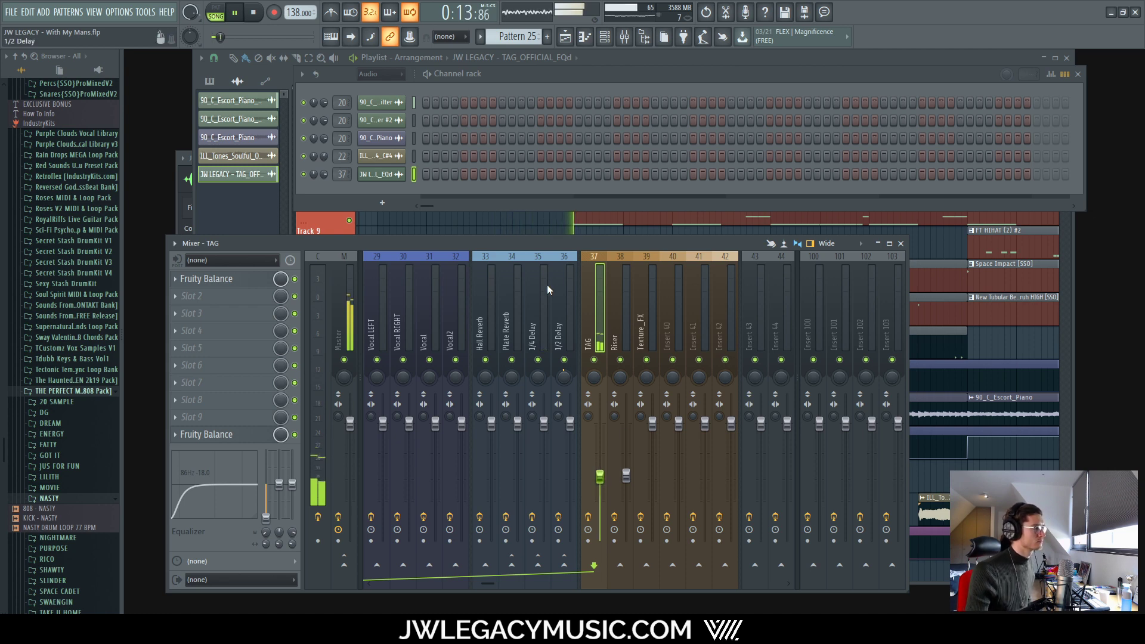
{"action": "left_click", "coordinate": [235, 212]}
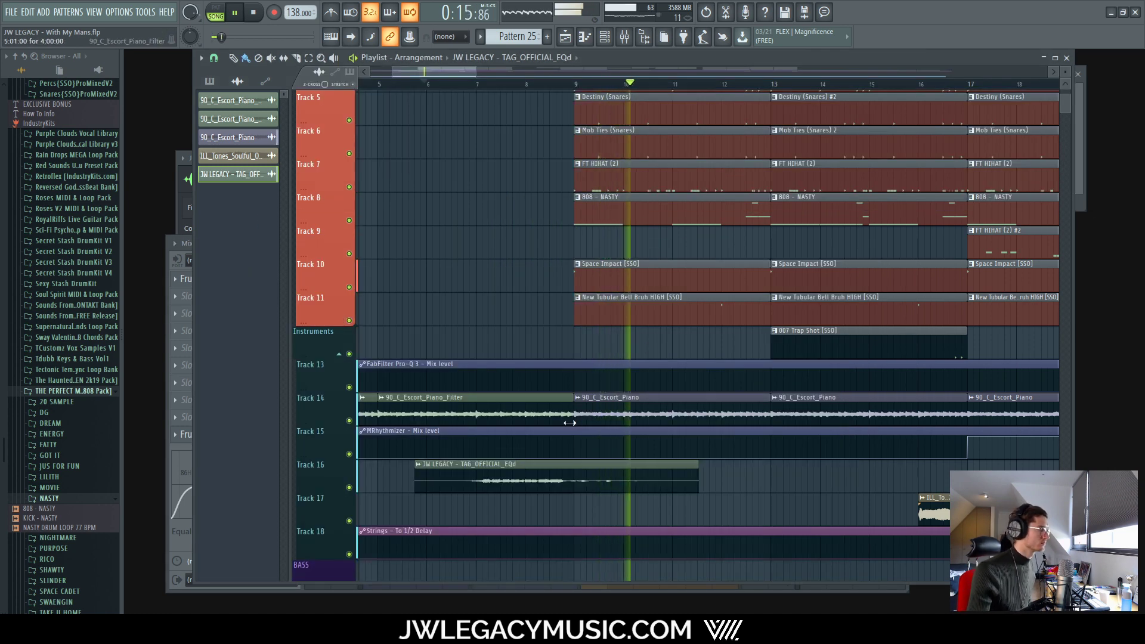
{"action": "scroll", "coordinate": [509, 480], "scroll_direction": "up", "scroll_amount": 2}
{"action": "key", "text": "space"}
{"action": "left_click_drag", "start_coordinate": [539, 470], "coordinate": [549, 471]}
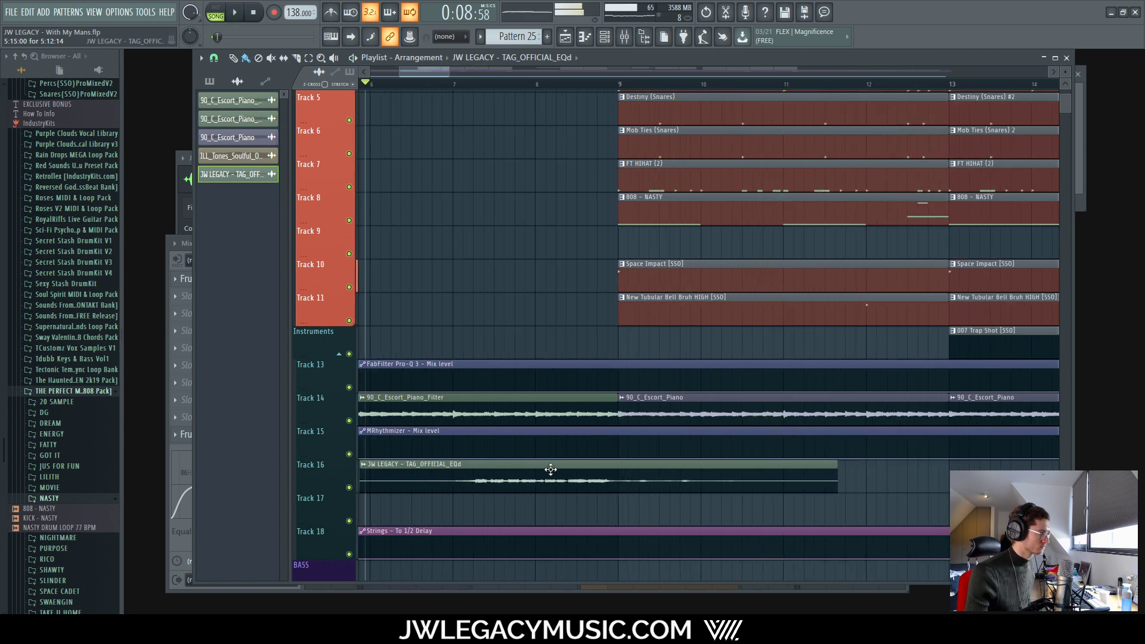
{"action": "left_click_drag", "start_coordinate": [837, 463], "coordinate": [830, 465]}
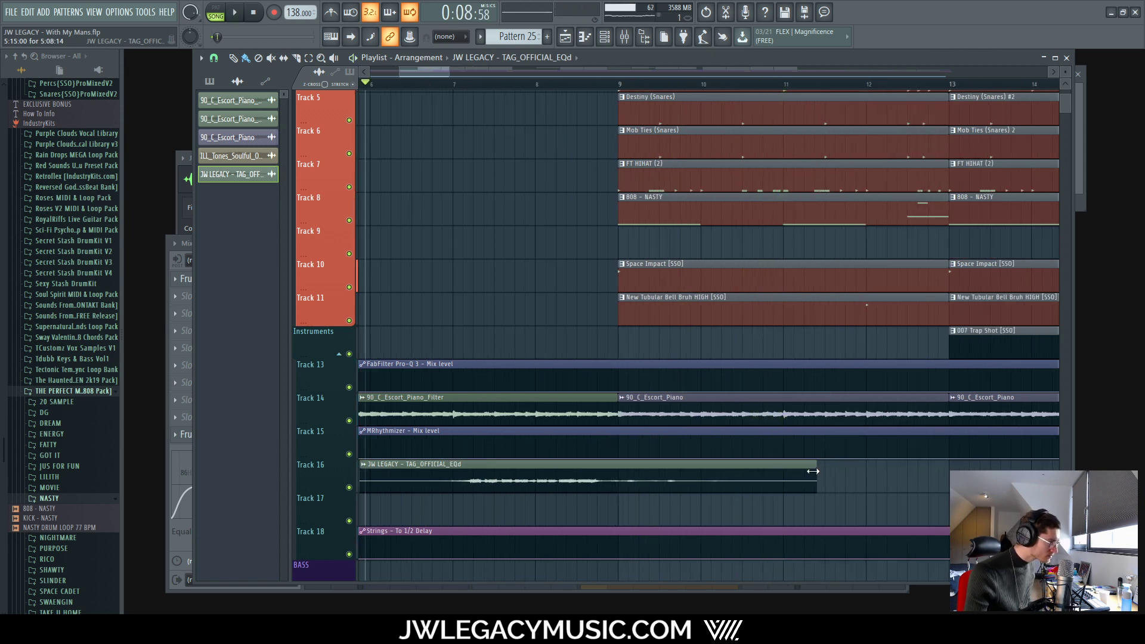
{"action": "key", "text": "space"}
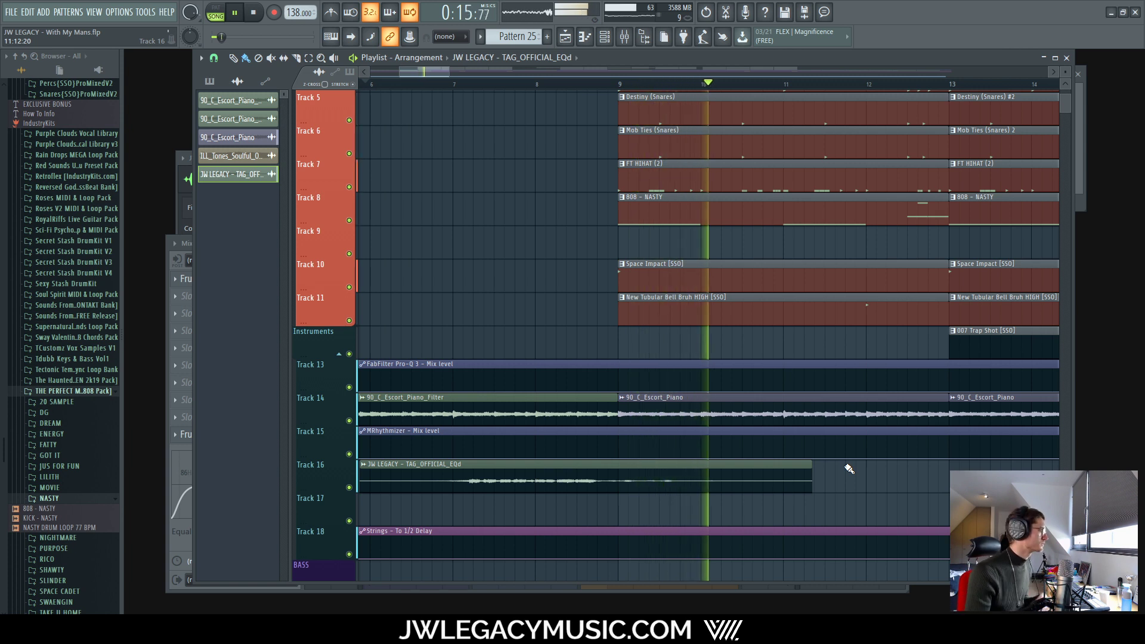
{"action": "key", "text": "space"}
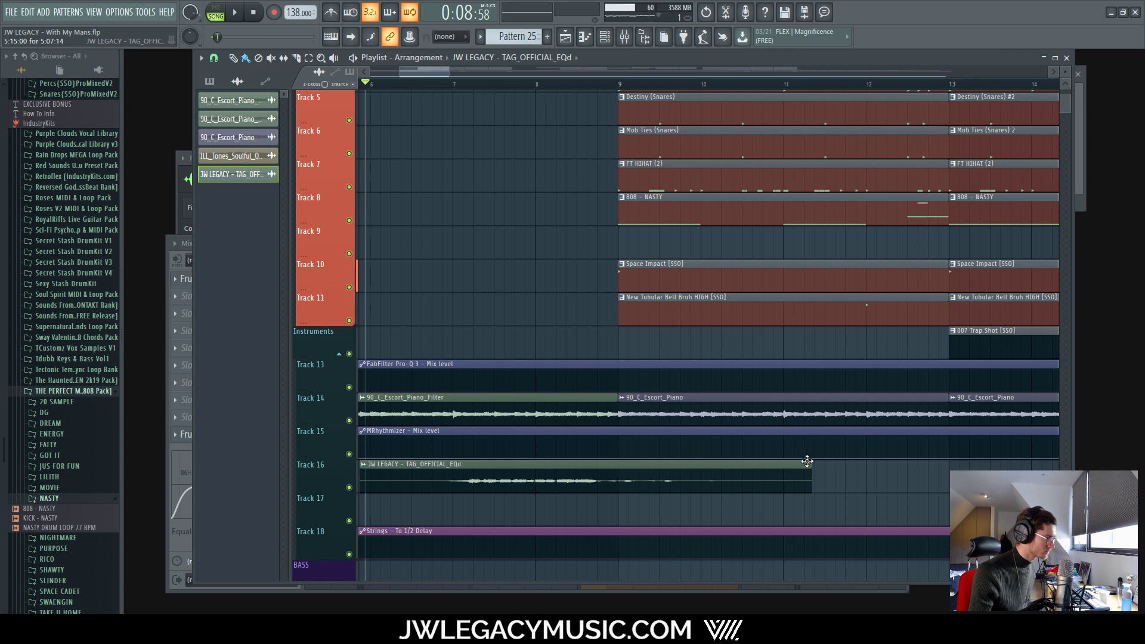
{"action": "mouse_move", "coordinate": [810, 464]}
{"action": "left_mouse_down"}
{"action": "mouse_move", "coordinate": [750, 468]}
{"action": "mouse_move", "coordinate": [798, 470]}
{"action": "left_mouse_up"}
{"action": "key", "text": "space"}
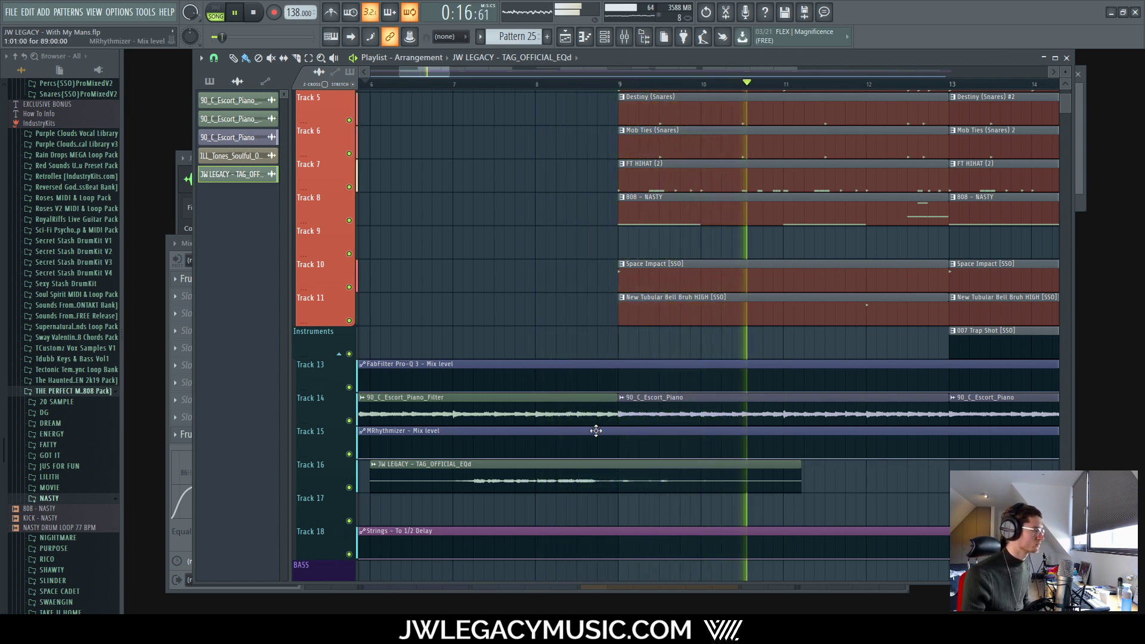
{"action": "key", "text": "space"}
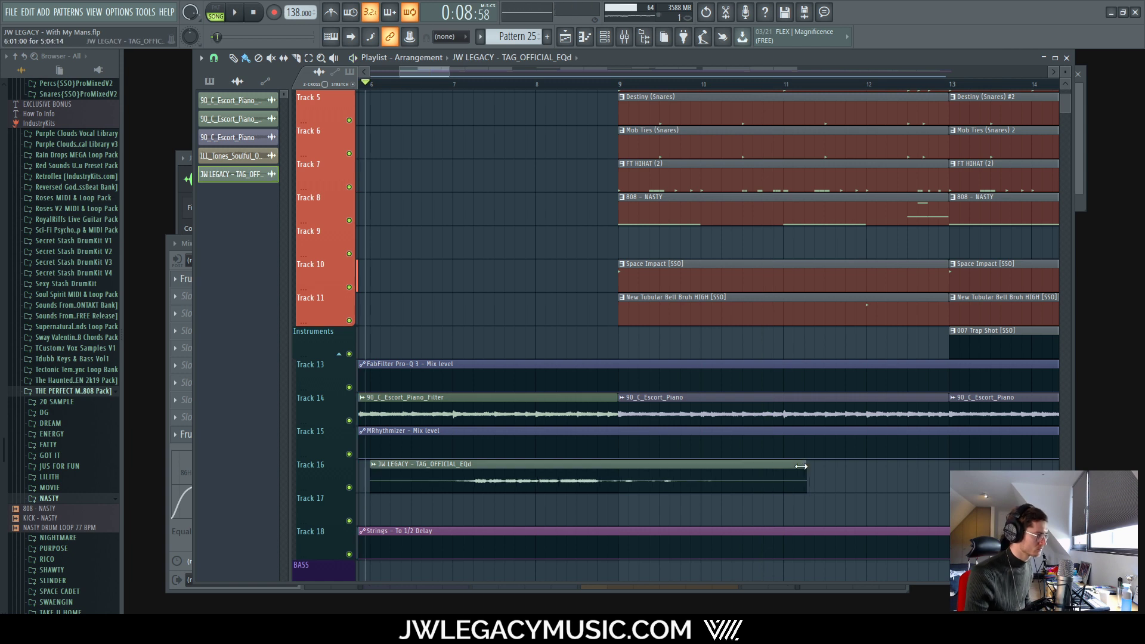
{"action": "key", "text": "space"}
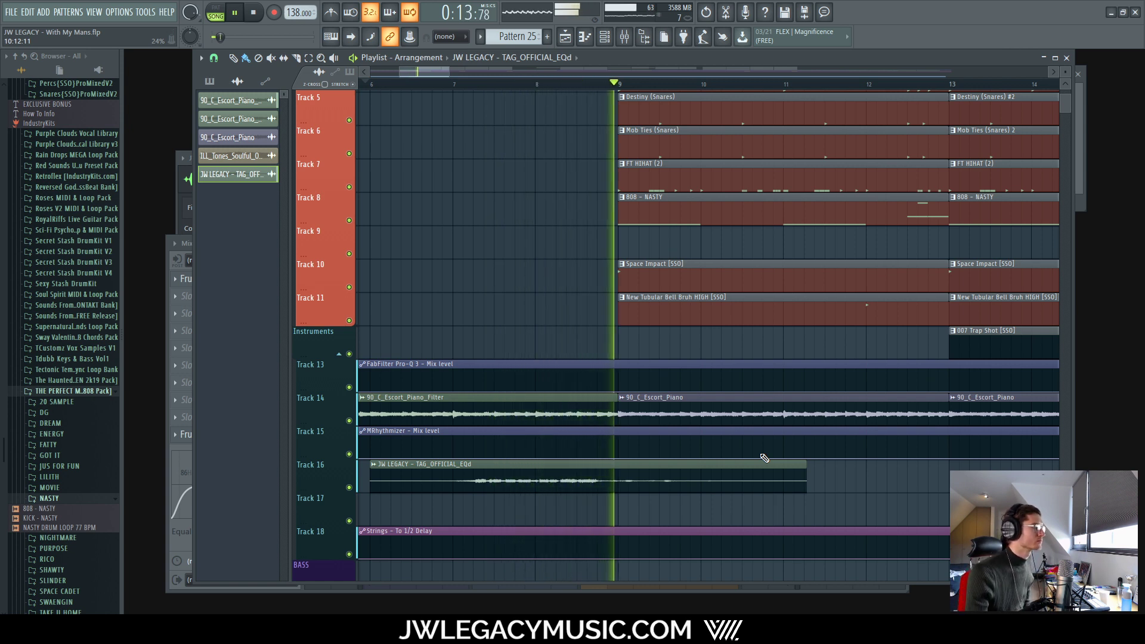
{"action": "key", "text": "space"}
Step: Set a finer snap resolution, slip the tag audio earlier inside its Track 16 clip, and audition
{"action": "left_click", "coordinate": [214, 58]}
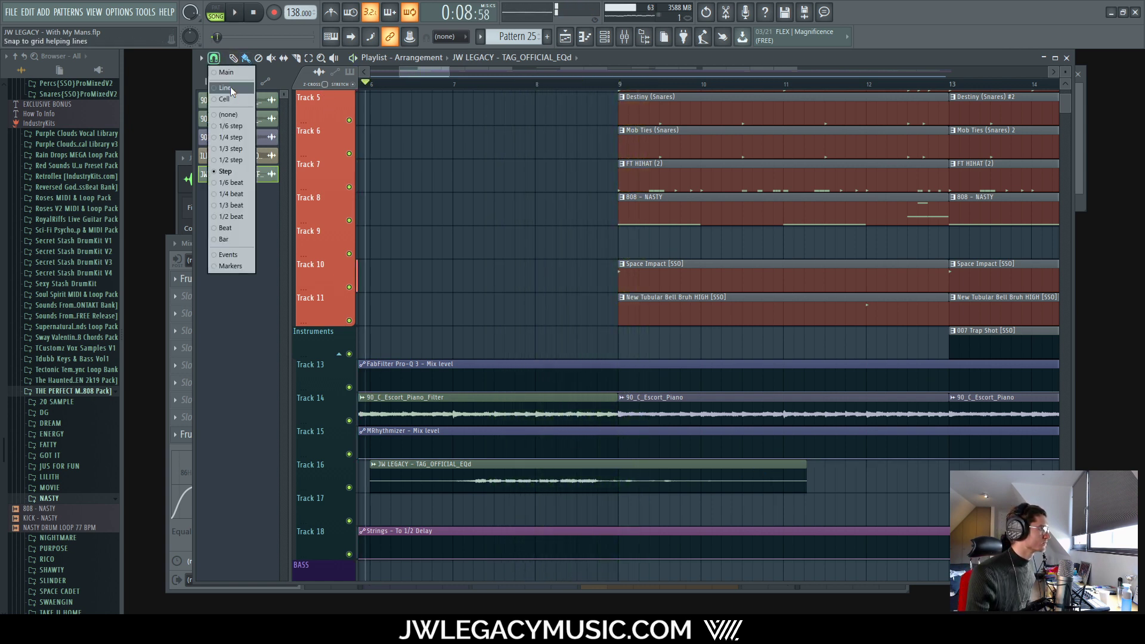
{"action": "left_click", "coordinate": [231, 126]}
{"action": "scroll", "coordinate": [536, 476], "scroll_direction": "up", "scroll_amount": 5}
{"action": "left_click_drag", "start_coordinate": [540, 476], "coordinate": [600, 481]}
{"action": "scroll", "coordinate": [603, 482], "scroll_direction": "down", "scroll_amount": 5}
{"action": "key", "text": "space"}
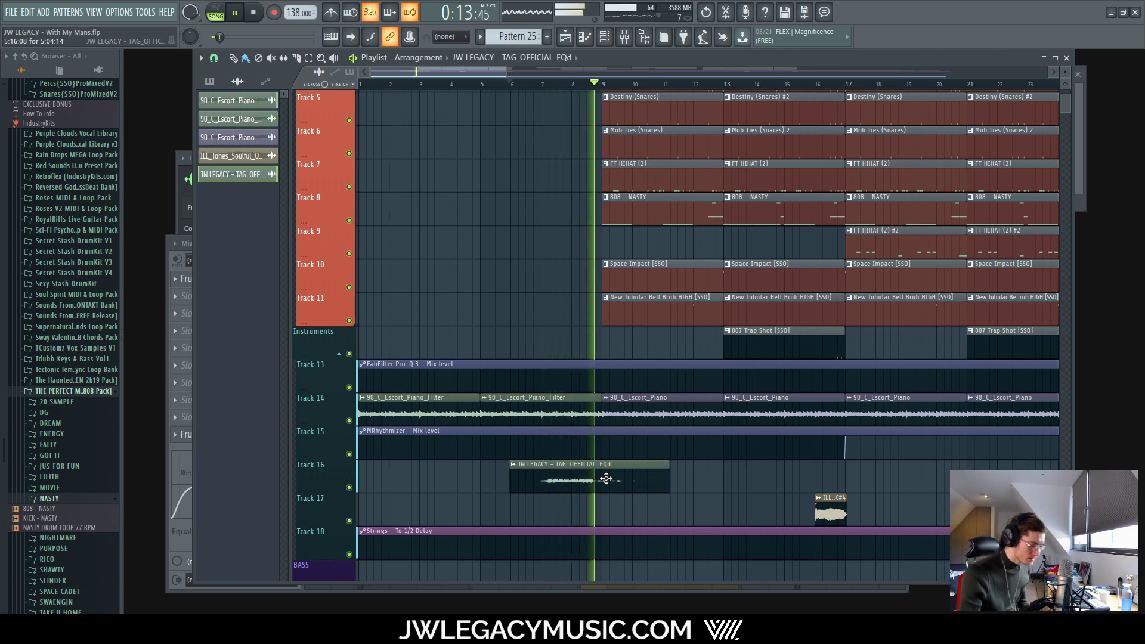
{"action": "scroll", "coordinate": [608, 456], "scroll_direction": "up", "scroll_amount": 5}
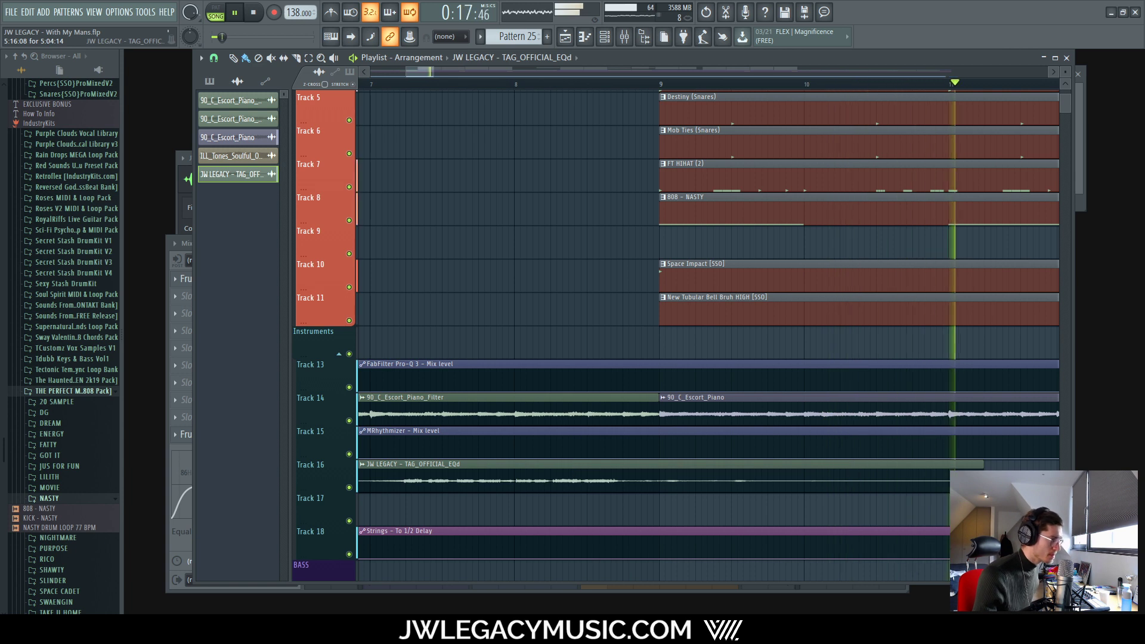
{"action": "key", "text": "space"}
Step: Extend the tag clip's end a little, move playback to bar 1, and show the mixer's TAG insert
{"action": "left_click_drag", "start_coordinate": [982, 469], "coordinate": [995, 469]}
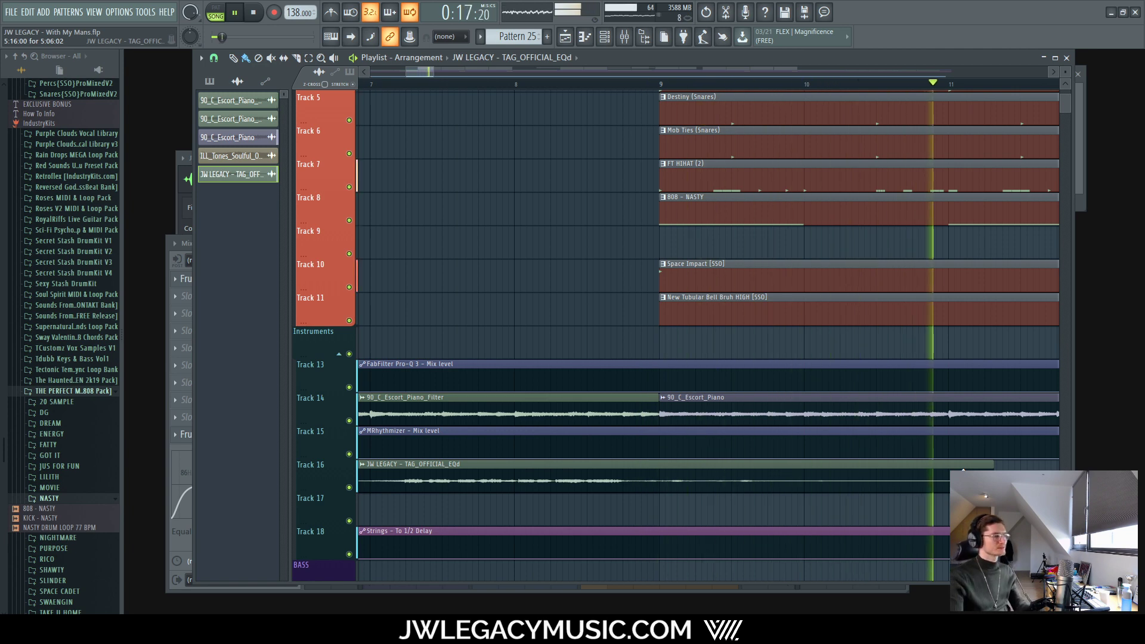
{"action": "scroll", "coordinate": [609, 340], "scroll_direction": "down", "scroll_amount": 5}
{"action": "scroll", "coordinate": [609, 340], "scroll_direction": "down", "scroll_amount": 3}
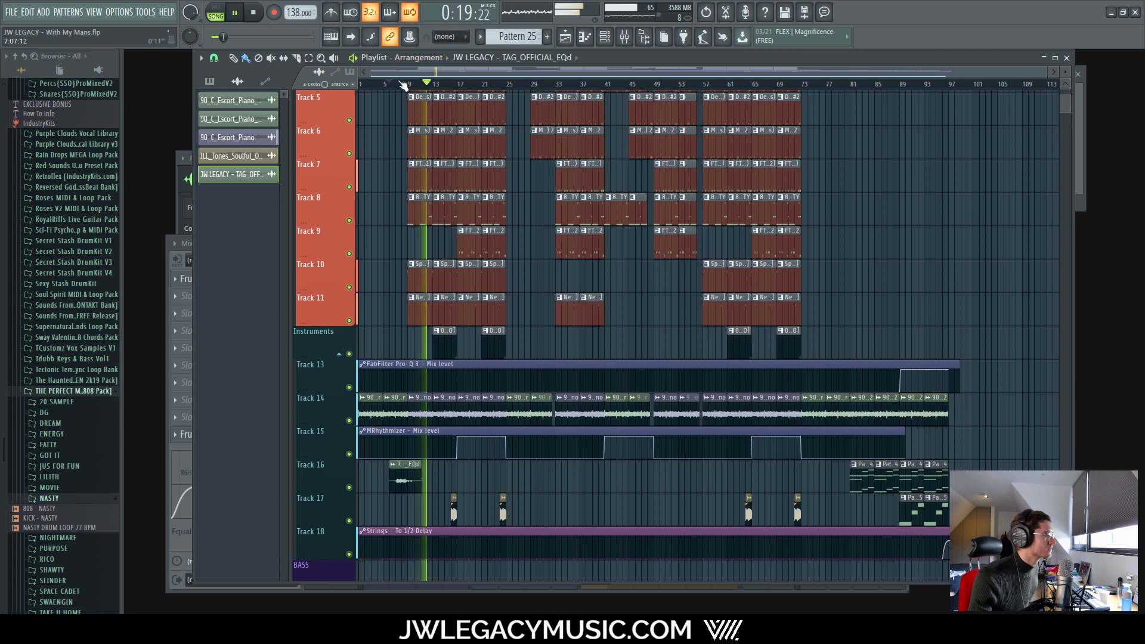
{"action": "left_click_drag", "start_coordinate": [403, 84], "coordinate": [210, 81]}
{"action": "scroll", "coordinate": [391, 281], "scroll_direction": "up", "scroll_amount": 4}
{"action": "scroll", "coordinate": [358, 292], "scroll_direction": "down", "scroll_amount": 4}
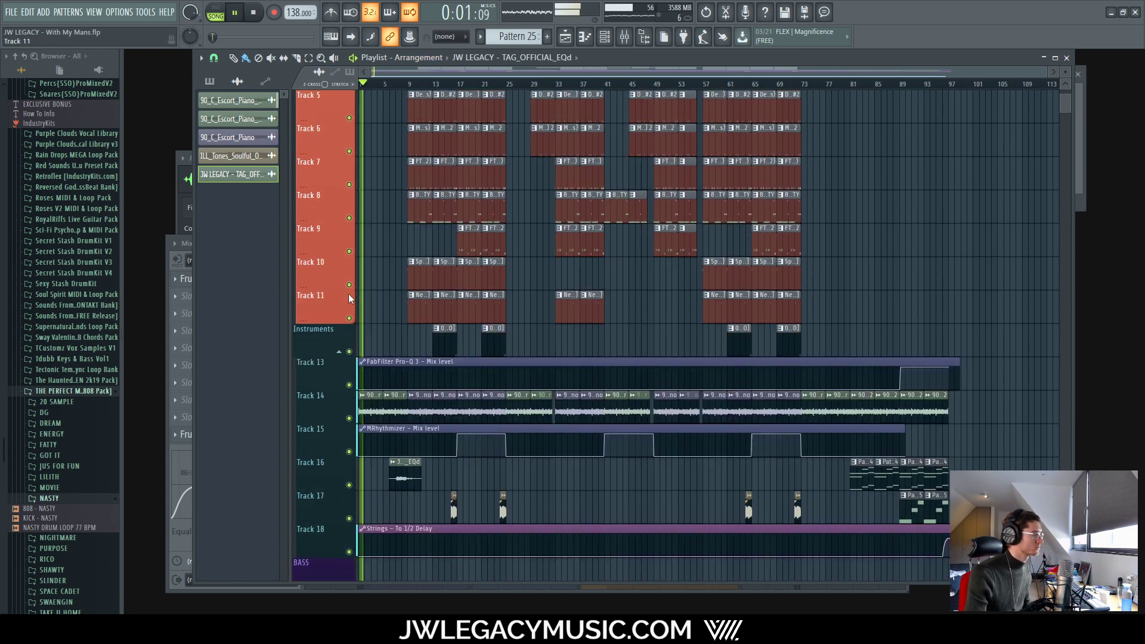
{"action": "scroll", "coordinate": [344, 306], "scroll_direction": "up", "scroll_amount": 3}
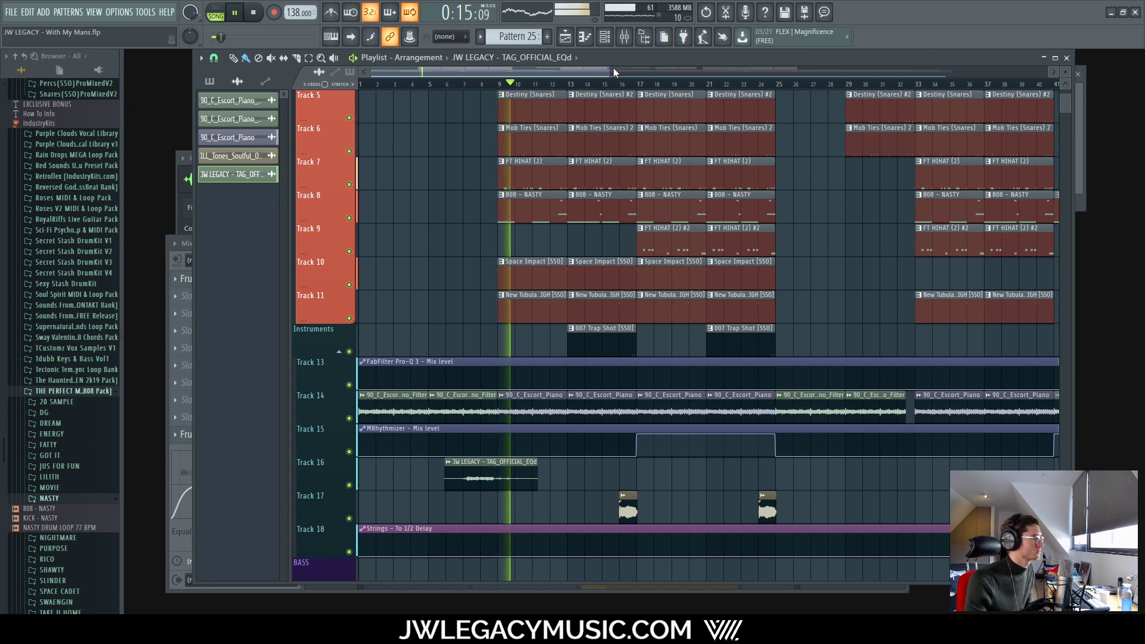
{"action": "left_click", "coordinate": [624, 37]}
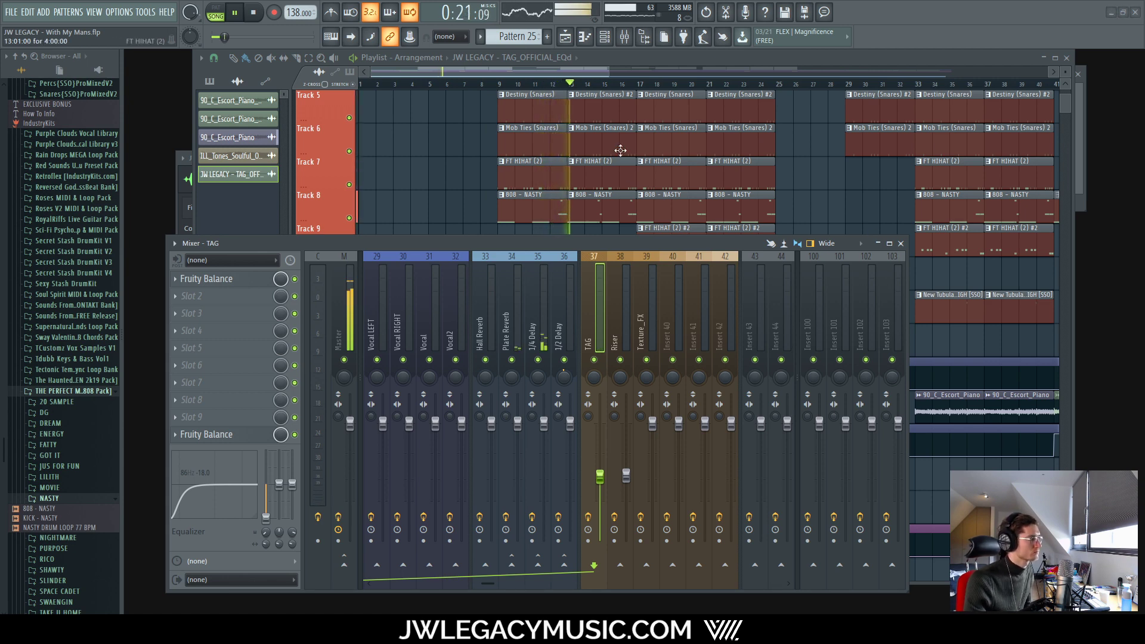
Step: Check the tag sample's channel settings, then stretch the Track 16 tag clip to end just past bar 11
{"action": "key", "text": "F6"}
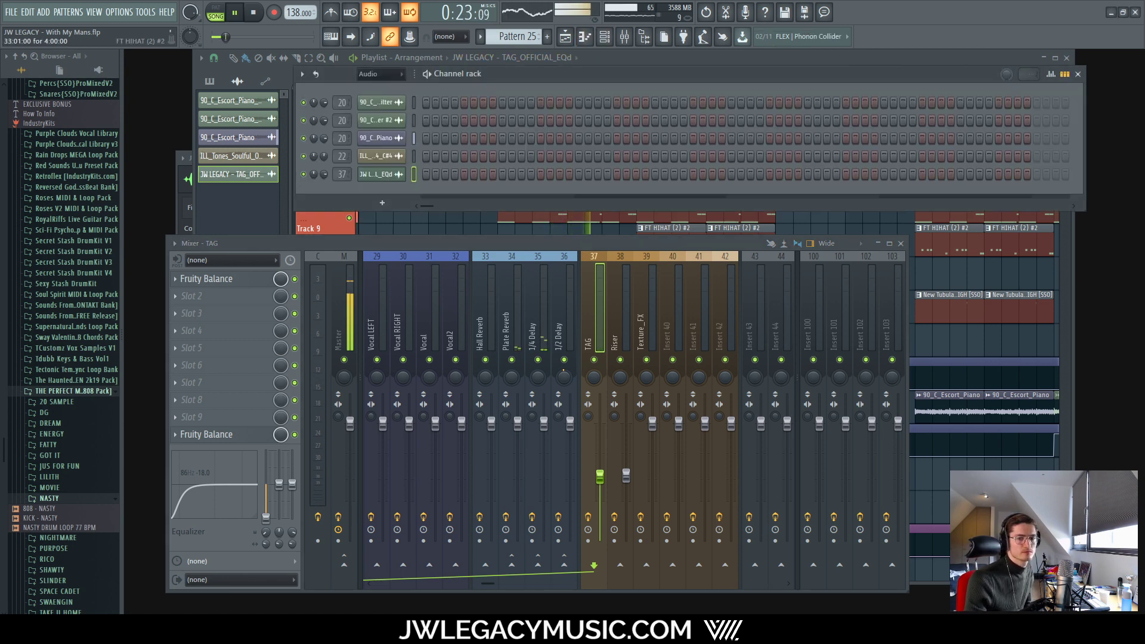
{"action": "left_click", "coordinate": [263, 232]}
{"action": "key", "text": "space"}
{"action": "scroll", "coordinate": [465, 462], "scroll_direction": "up", "scroll_amount": 5}
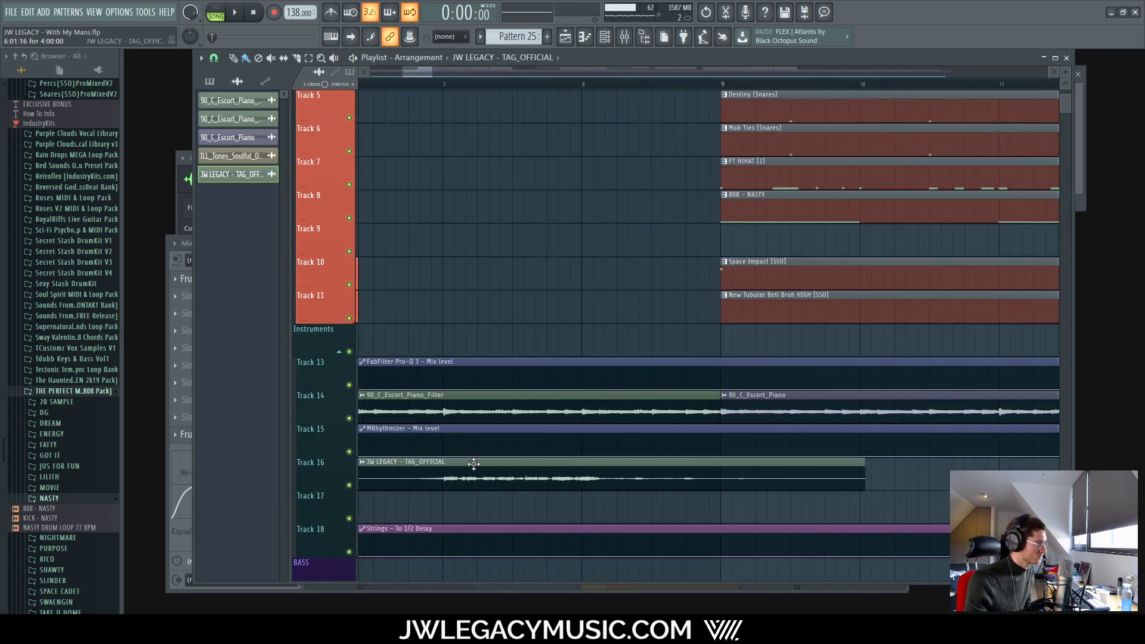
{"action": "double_click", "coordinate": [474, 463]}
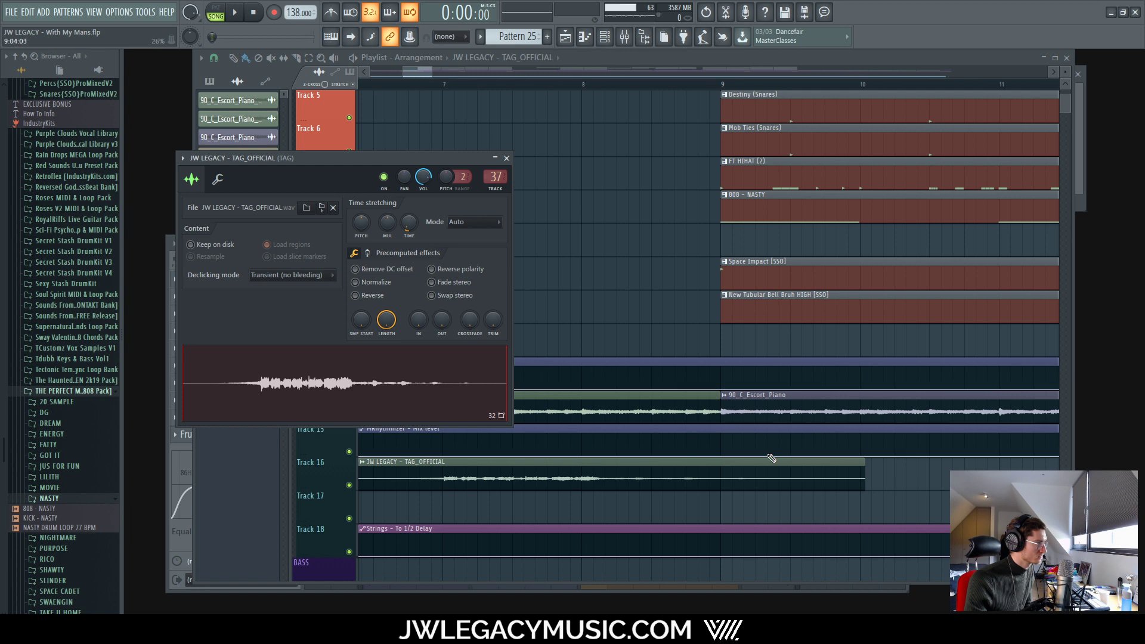
{"action": "left_click_drag", "start_coordinate": [864, 468], "coordinate": [1023, 470]}
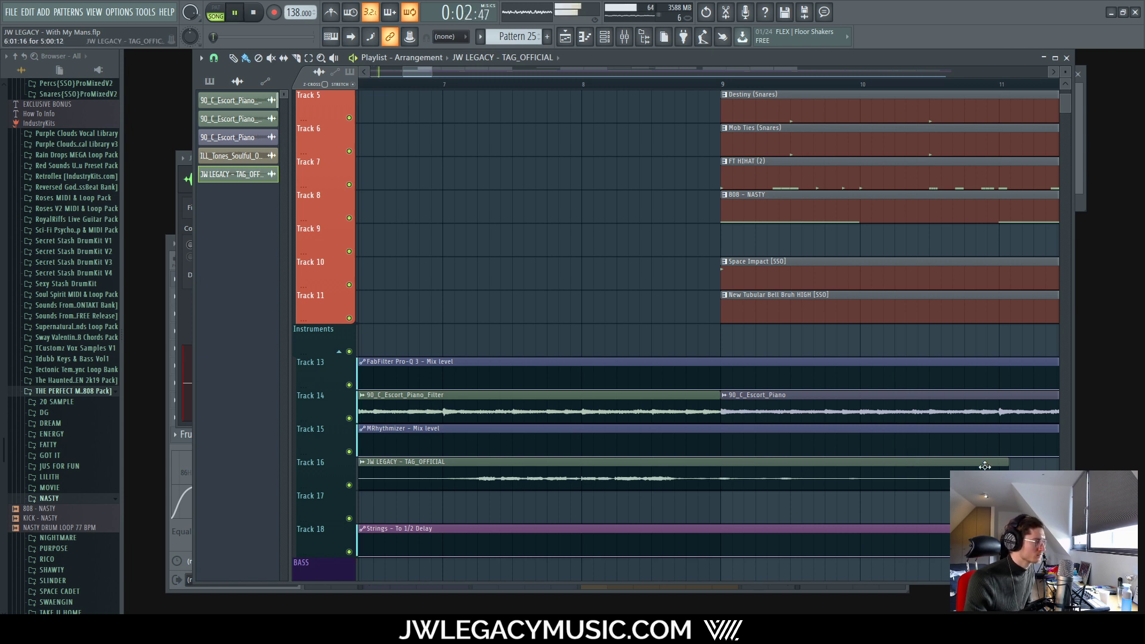
{"action": "left_click_drag", "start_coordinate": [985, 465], "coordinate": [959, 464]}
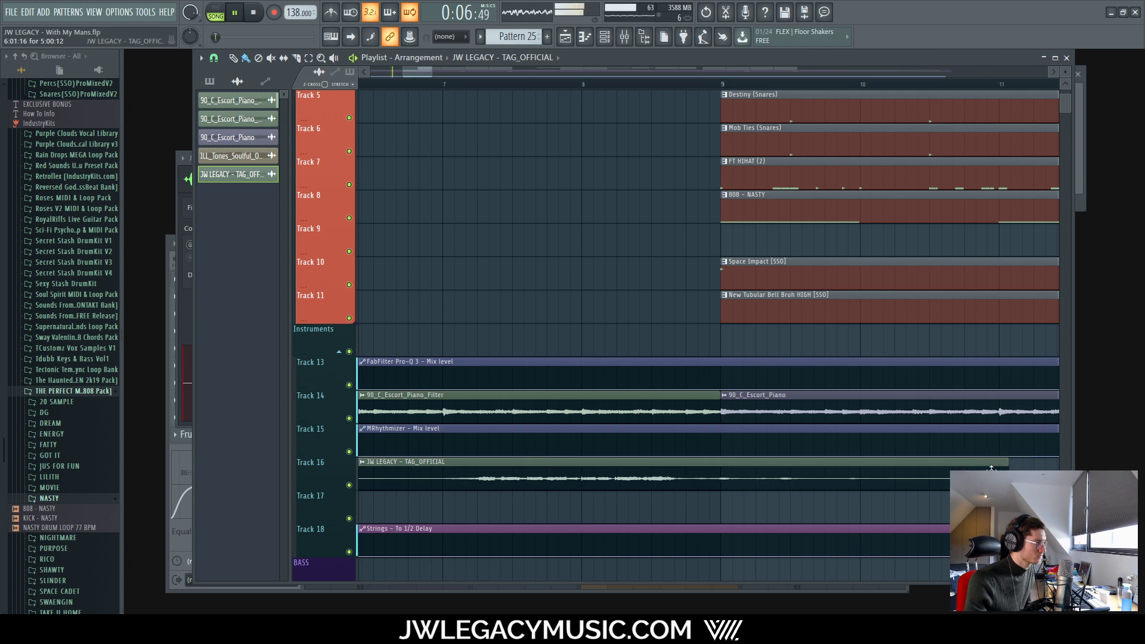
{"action": "left_click_drag", "start_coordinate": [1007, 468], "coordinate": [1031, 467]}
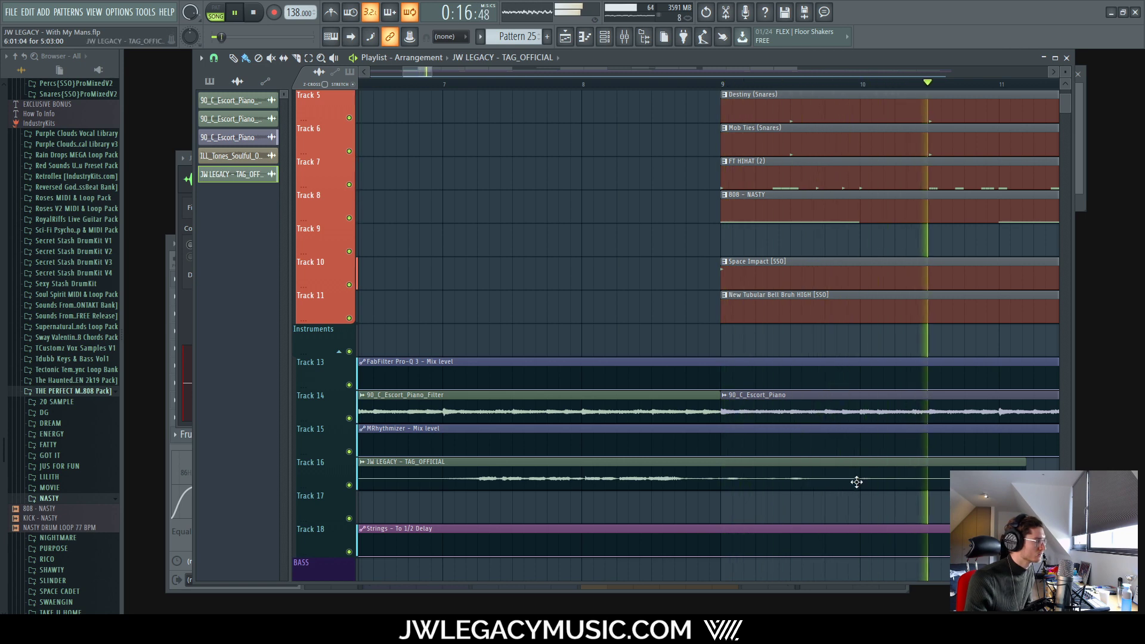
{"action": "scroll", "coordinate": [767, 466], "scroll_direction": "down", "scroll_amount": 5}
{"action": "key", "text": "space"}
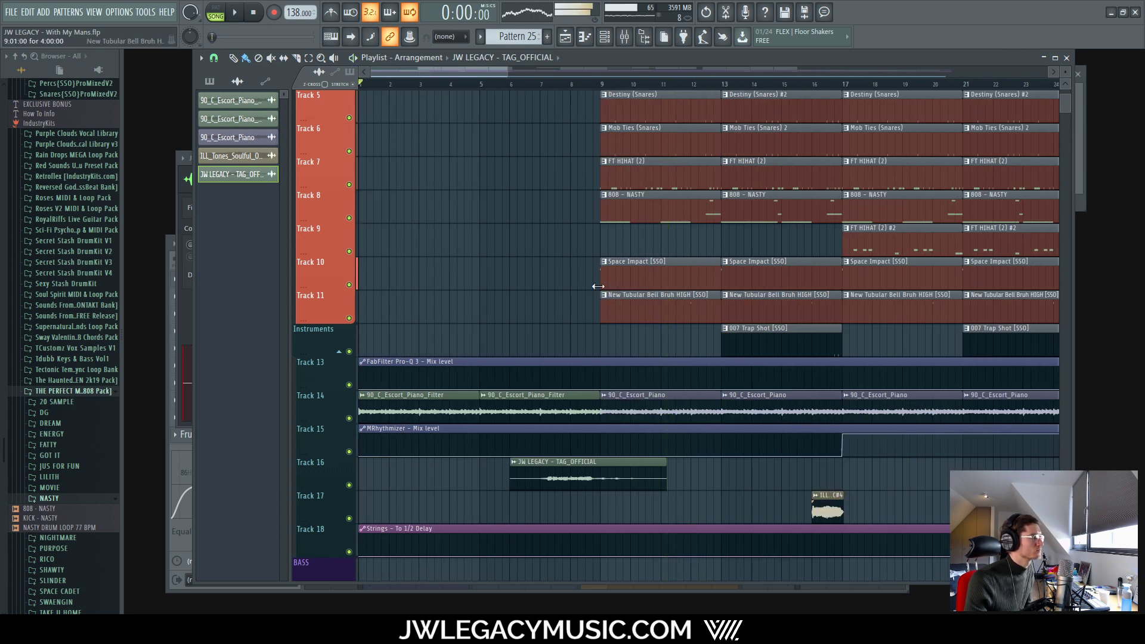
{"action": "key", "text": "space"}
{"action": "left_click", "coordinate": [624, 36]}
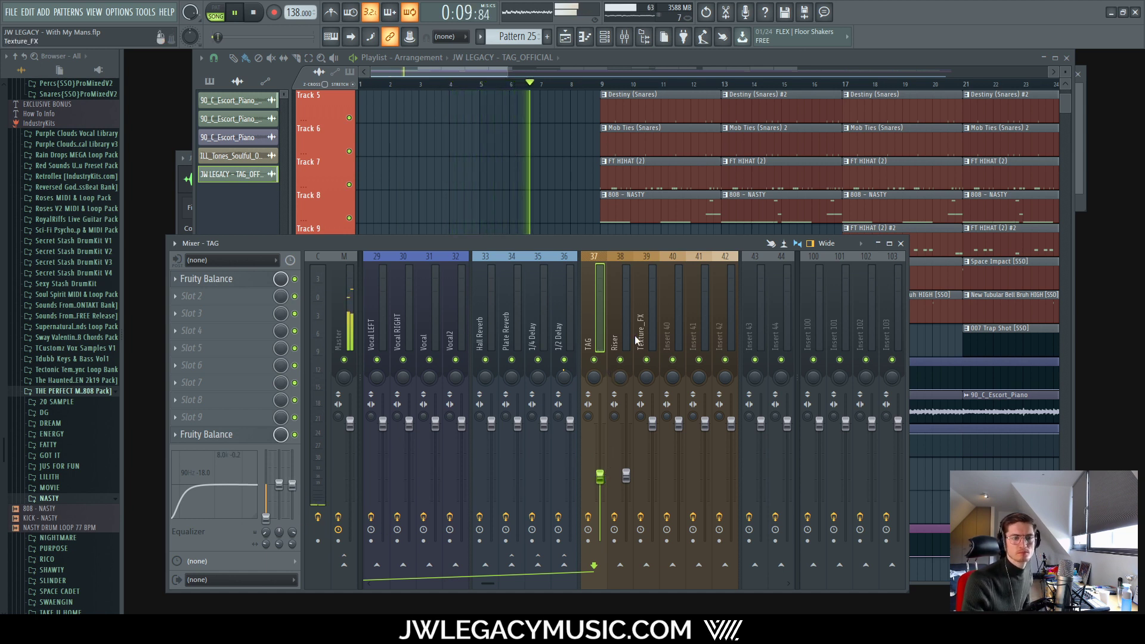
{"action": "left_click", "coordinate": [670, 55]}
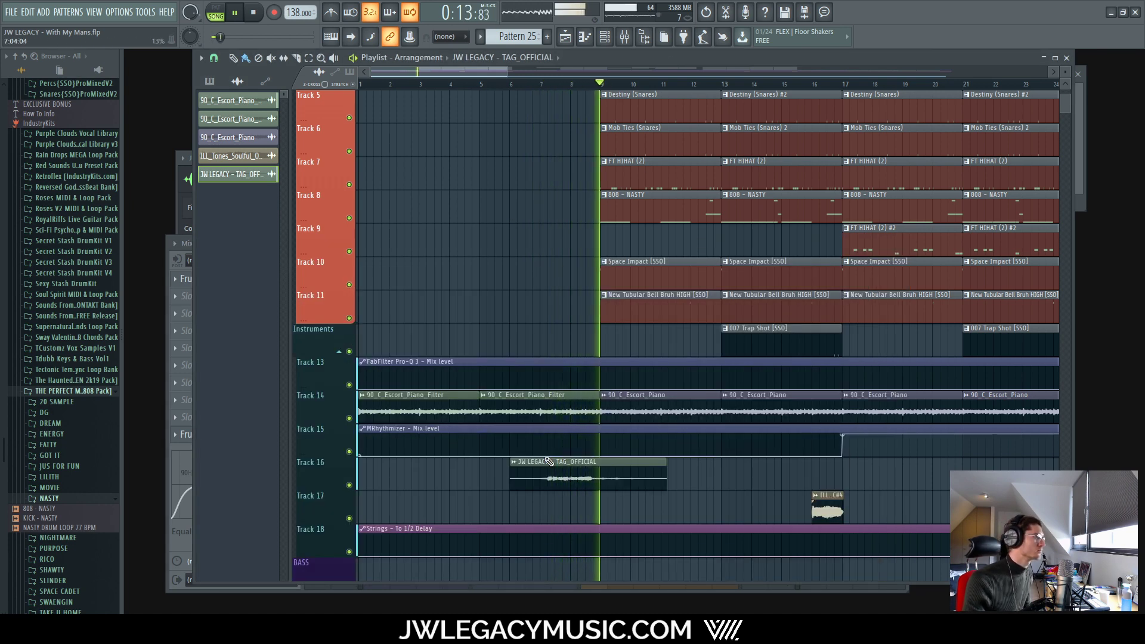
{"action": "scroll", "coordinate": [656, 484], "scroll_direction": "up", "scroll_amount": 5}
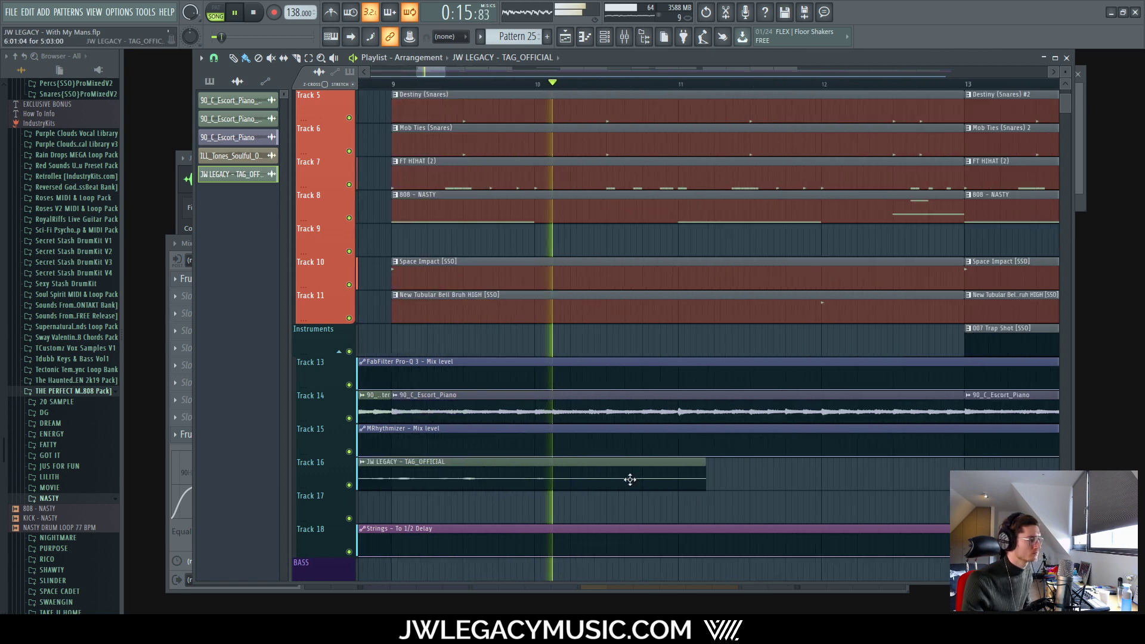
{"action": "key", "text": "space"}
{"action": "scroll", "coordinate": [457, 471], "scroll_direction": "up", "scroll_amount": 4}
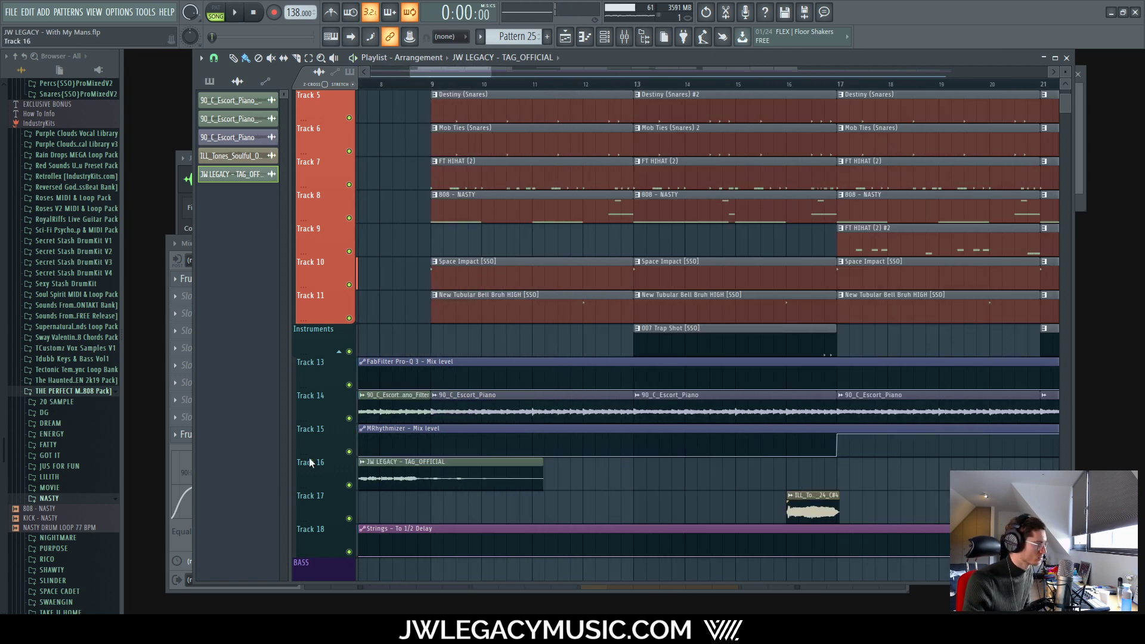
{"action": "key", "text": "space"}
{"action": "scroll", "coordinate": [441, 468], "scroll_direction": "down", "scroll_amount": 5}
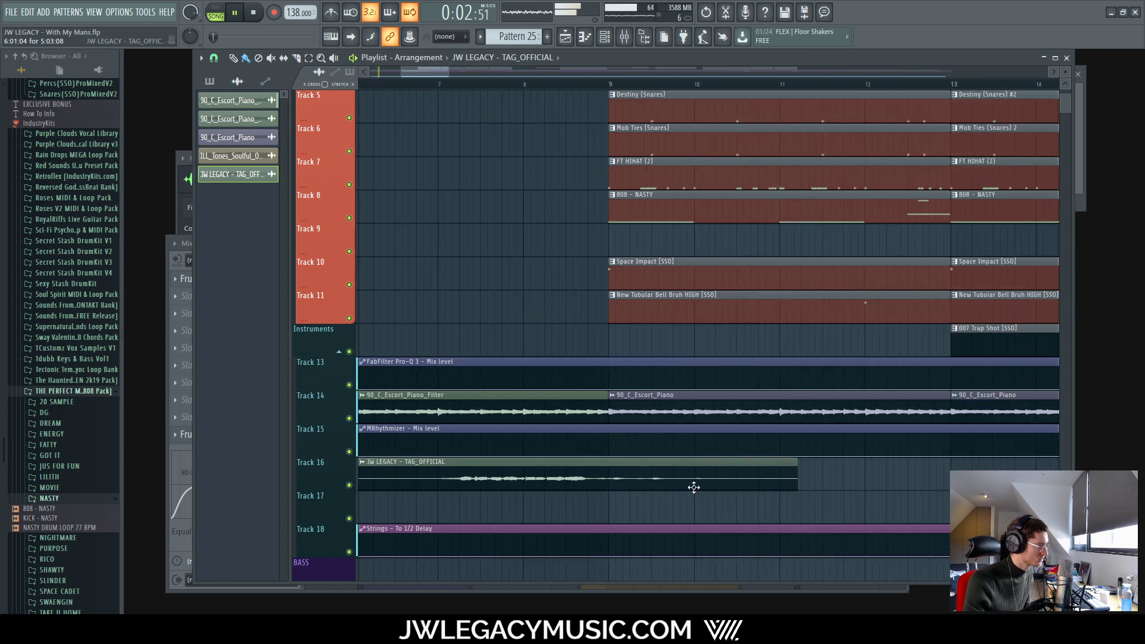
{"action": "key", "text": "space"}
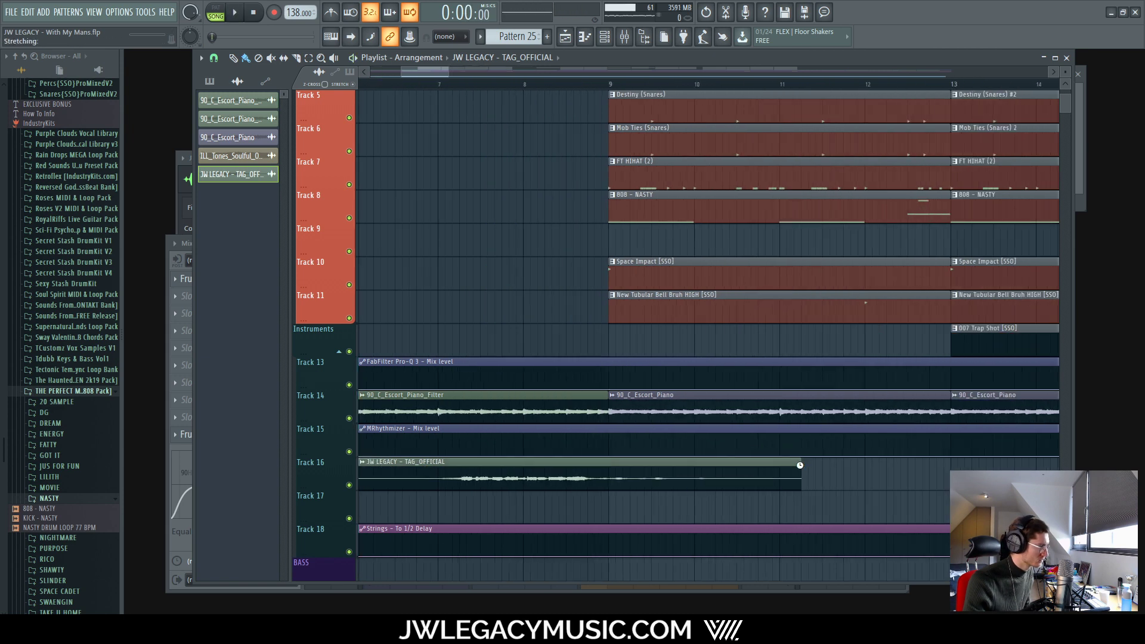
{"action": "key", "text": "space"}
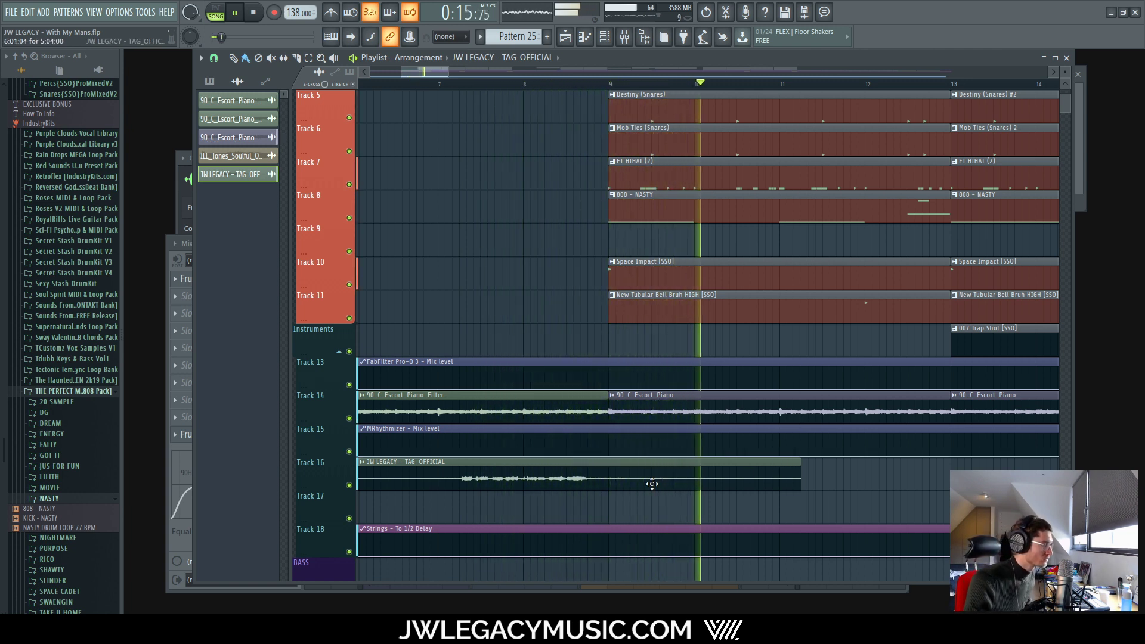
{"action": "key", "text": "space"}
{"action": "scroll", "coordinate": [550, 473], "scroll_direction": "up", "scroll_amount": 3}
{"action": "key", "text": "space"}
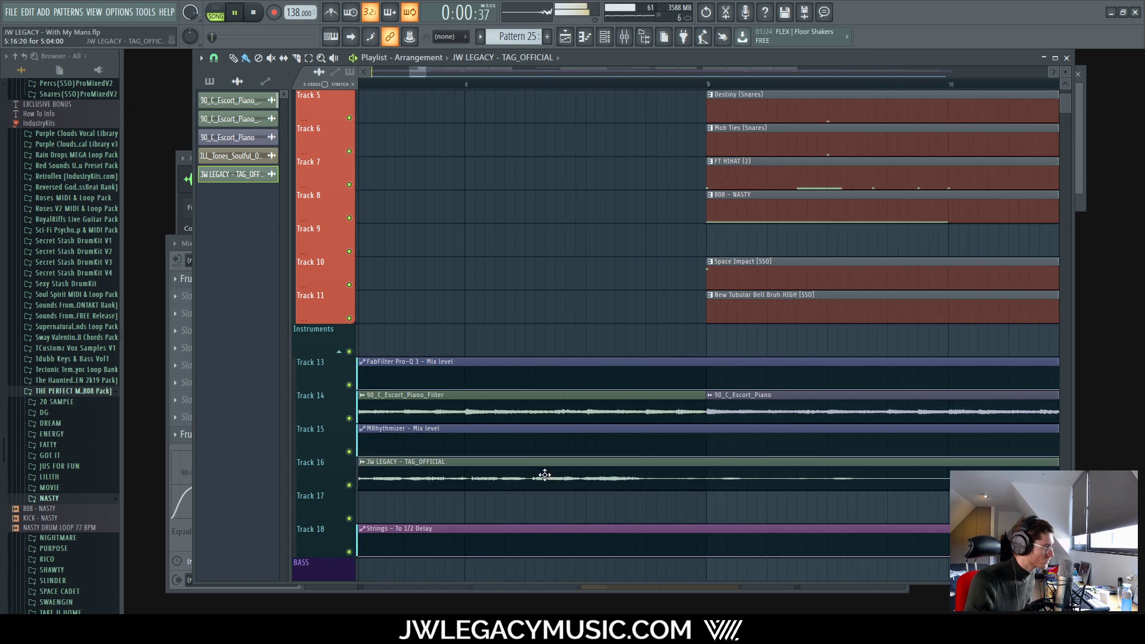
{"action": "scroll", "coordinate": [539, 475], "scroll_direction": "down", "scroll_amount": 5}
{"action": "scroll", "coordinate": [496, 476], "scroll_direction": "up", "scroll_amount": 2}
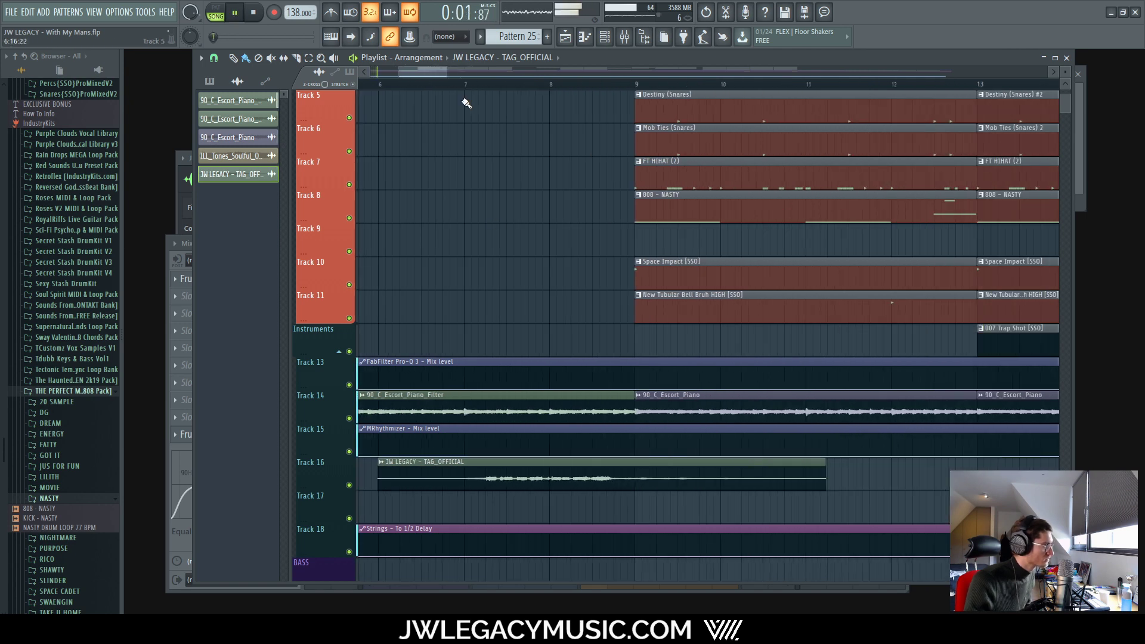
{"action": "left_click", "coordinate": [389, 87]}
{"action": "key", "text": "space"}
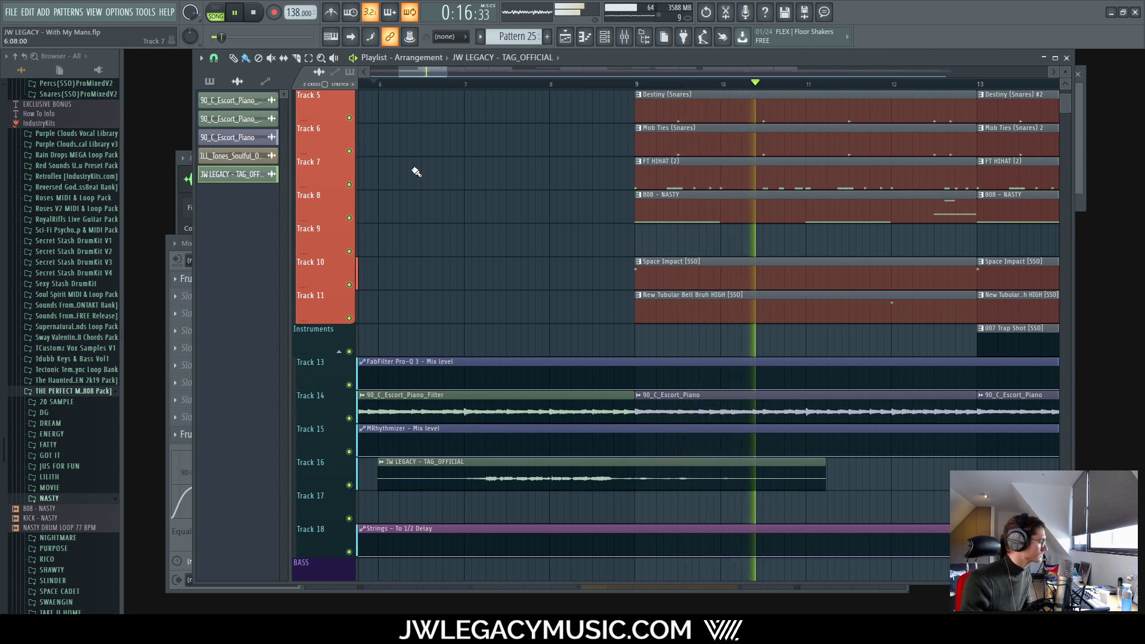
Step: Move the tag clip about a bar later, shorten it from the end, and audition
{"action": "key", "text": "space"}
{"action": "left_click_drag", "start_coordinate": [638, 473], "coordinate": [696, 473]}
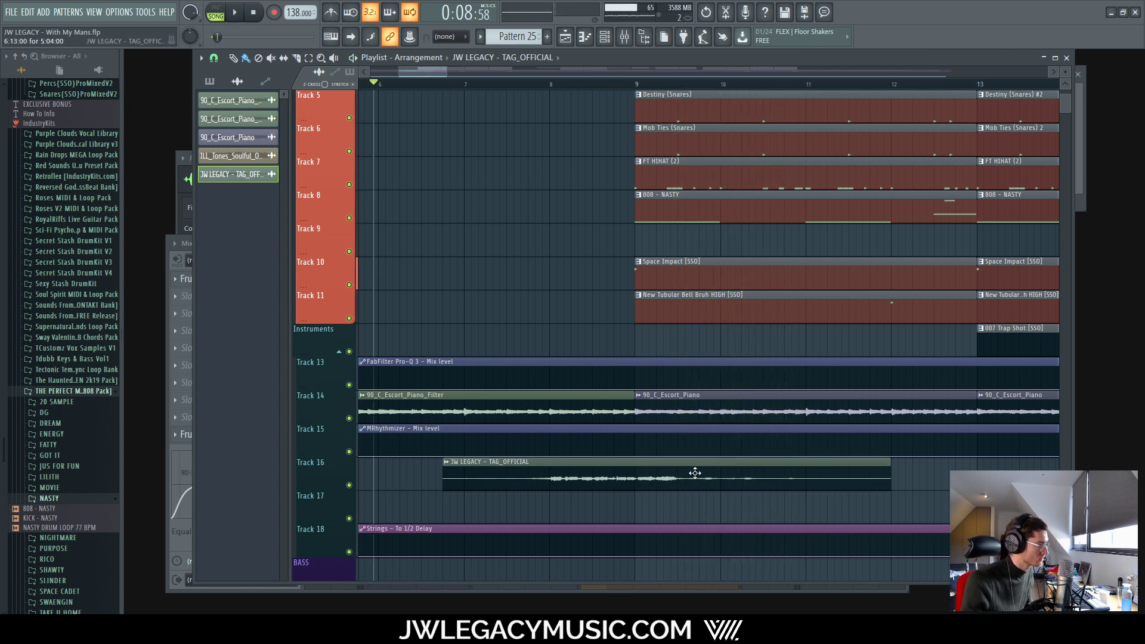
{"action": "left_click_drag", "start_coordinate": [891, 468], "coordinate": [716, 470]}
{"action": "key", "text": "space"}
{"action": "key", "text": "space"}
{"action": "key", "text": "space"}
{"action": "key", "text": "space"}
{"action": "key", "text": "space"}
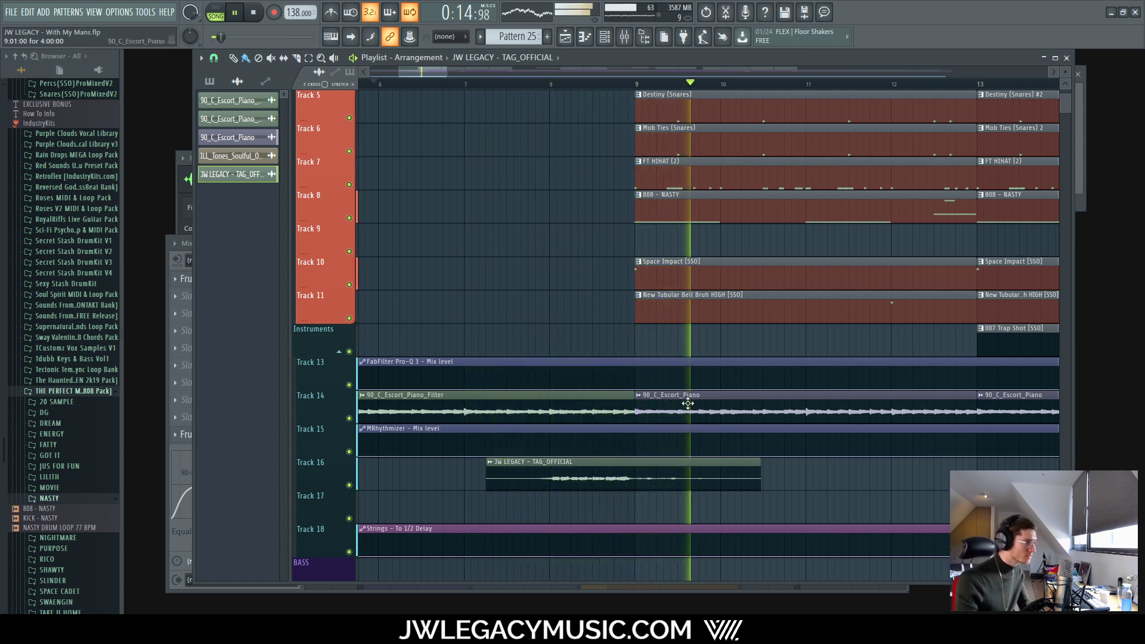
{"action": "key", "text": "space"}
Step: Move the tag clip earlier and re-stretch its right edge in small increments
{"action": "left_click_drag", "start_coordinate": [633, 462], "coordinate": [571, 452]}
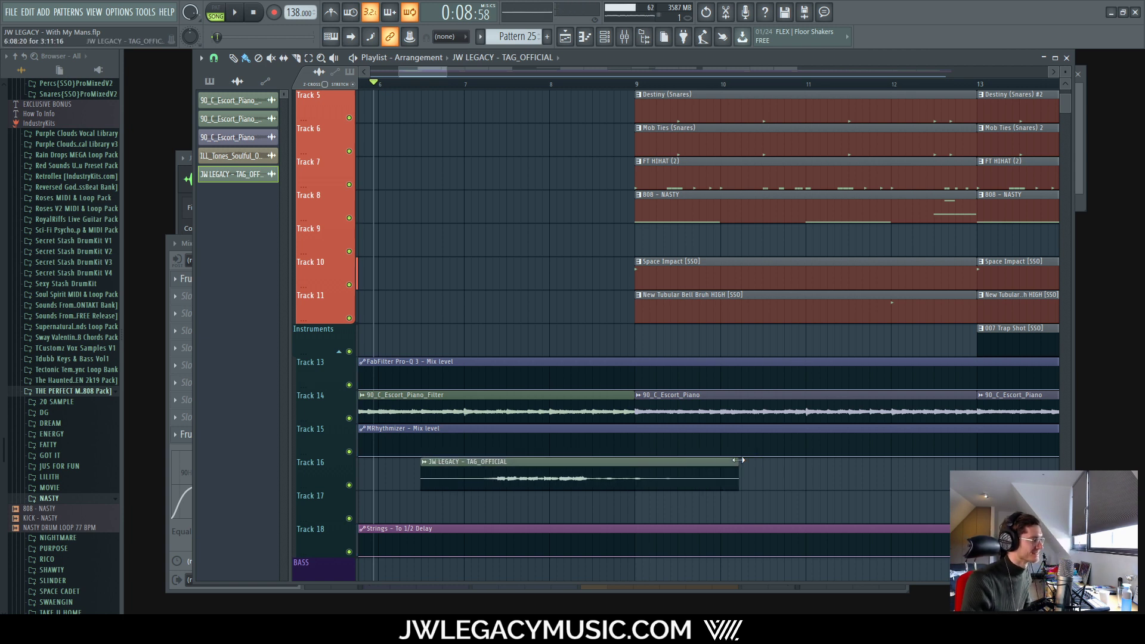
{"action": "left_click_drag", "start_coordinate": [732, 461], "coordinate": [756, 460]}
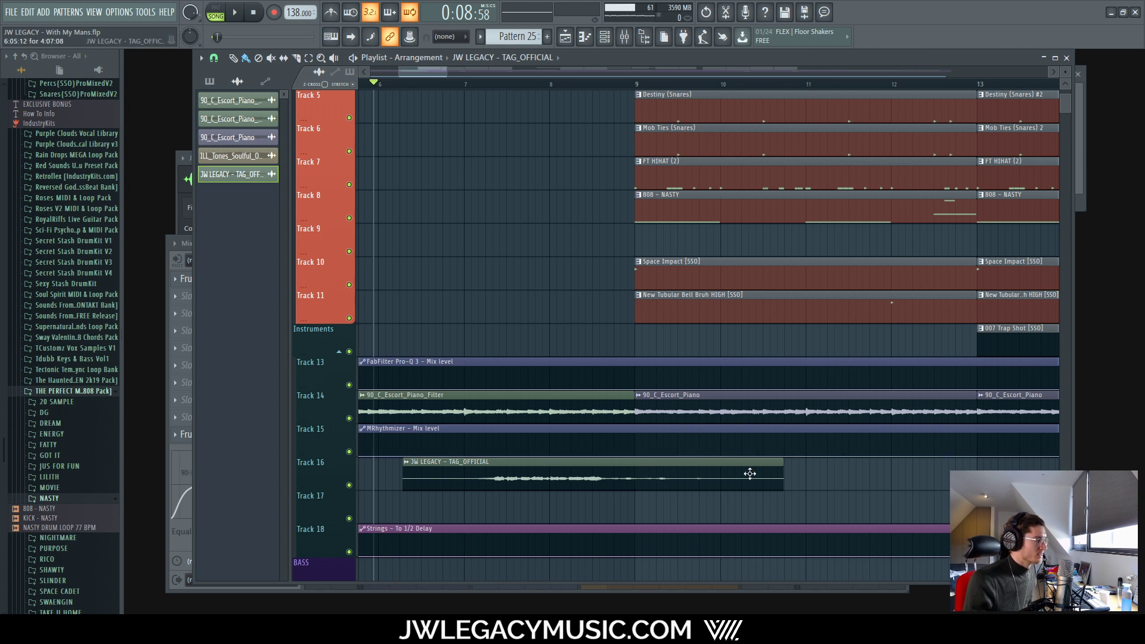
{"action": "left_click_drag", "start_coordinate": [781, 461], "coordinate": [791, 461]}
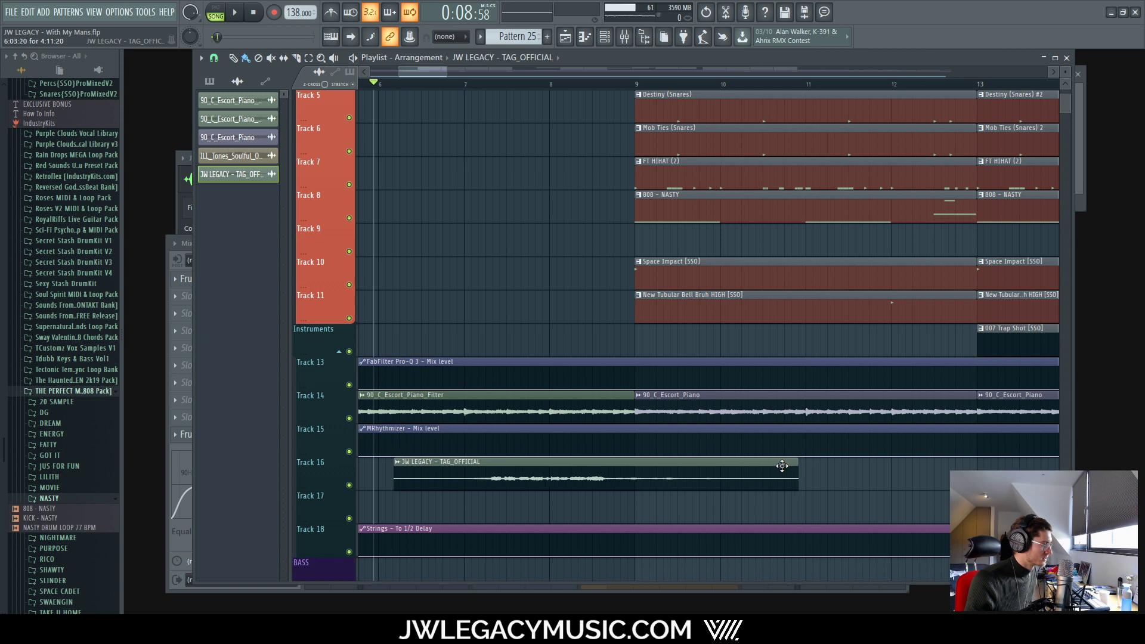
{"action": "left_click_drag", "start_coordinate": [782, 466], "coordinate": [805, 468]}
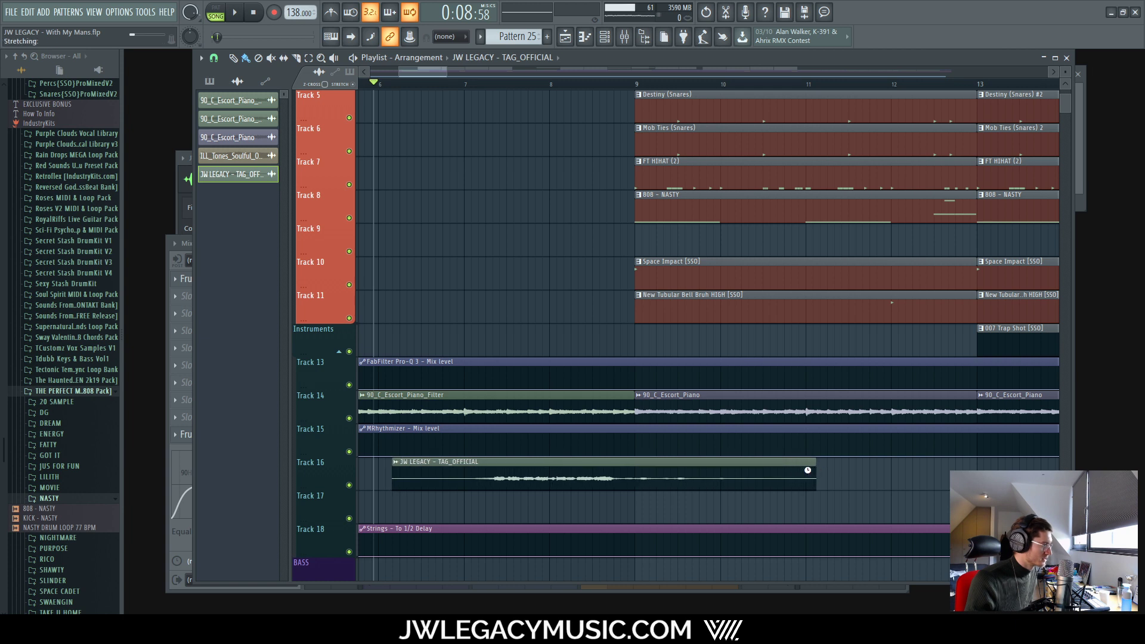
{"action": "left_click_drag", "start_coordinate": [643, 477], "coordinate": [668, 464]}
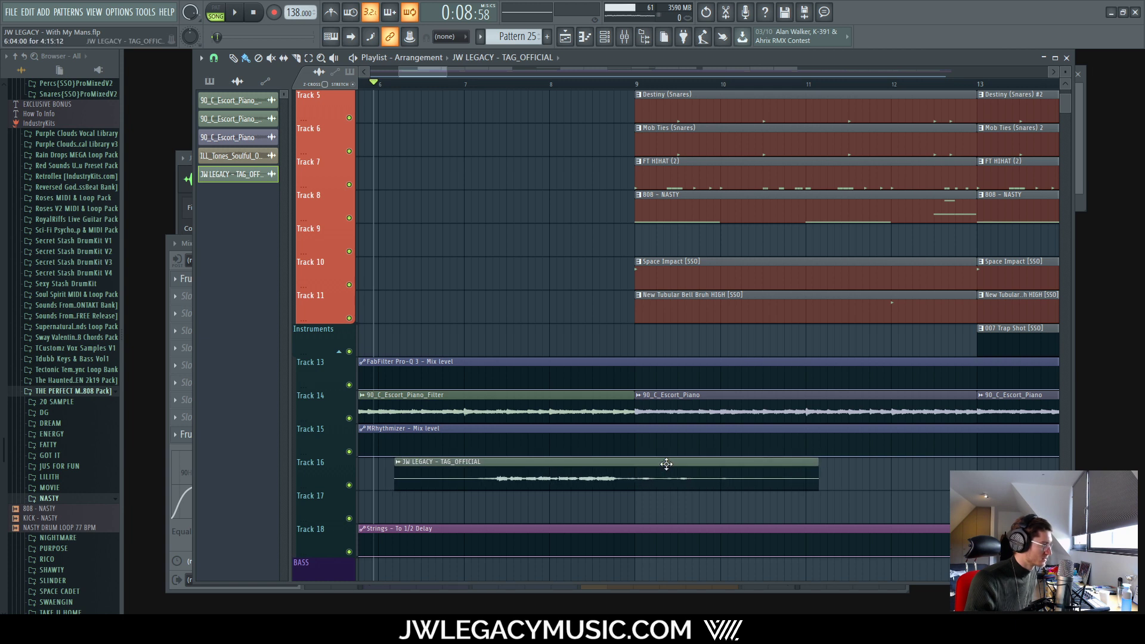
{"action": "mouse_move", "coordinate": [816, 467]}
{"action": "left_mouse_down"}
{"action": "mouse_move", "coordinate": [827, 467]}
{"action": "mouse_move", "coordinate": [798, 471]}
{"action": "left_mouse_up"}
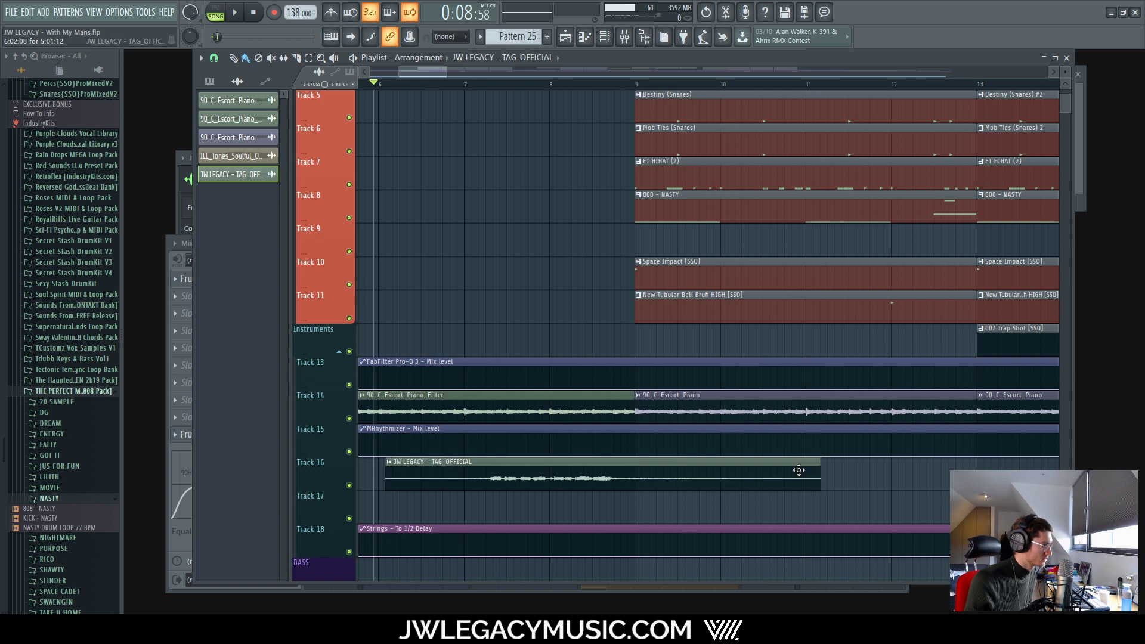
Step: Audition the intro repeatedly and nudge the tag clip slightly left so it starts a touch earlier
{"action": "key", "text": "space"}
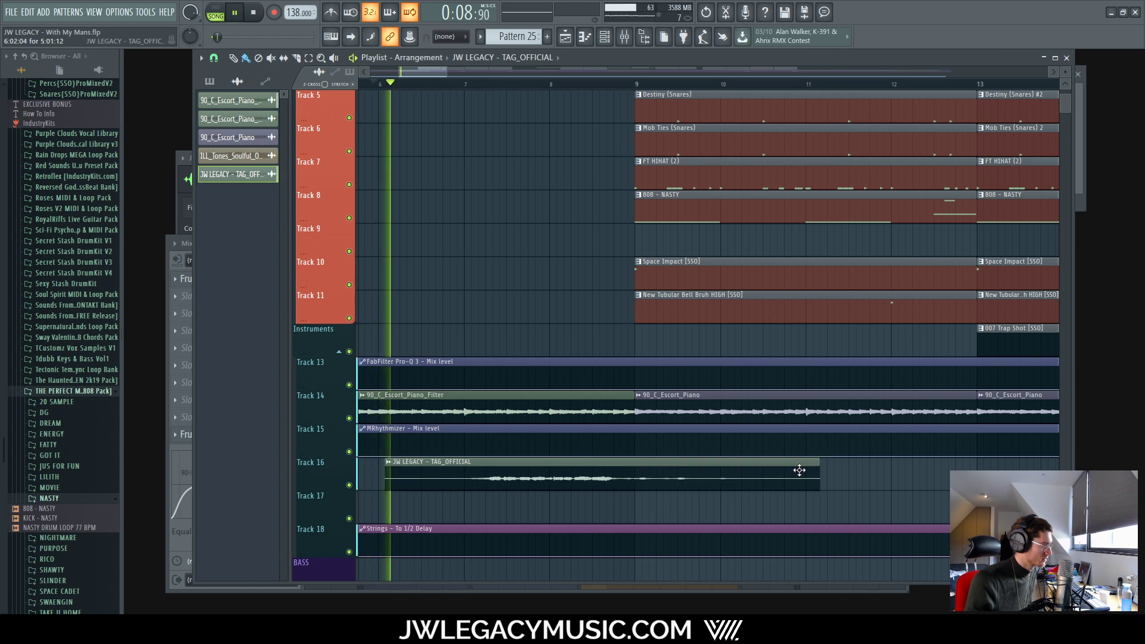
{"action": "key", "text": "space"}
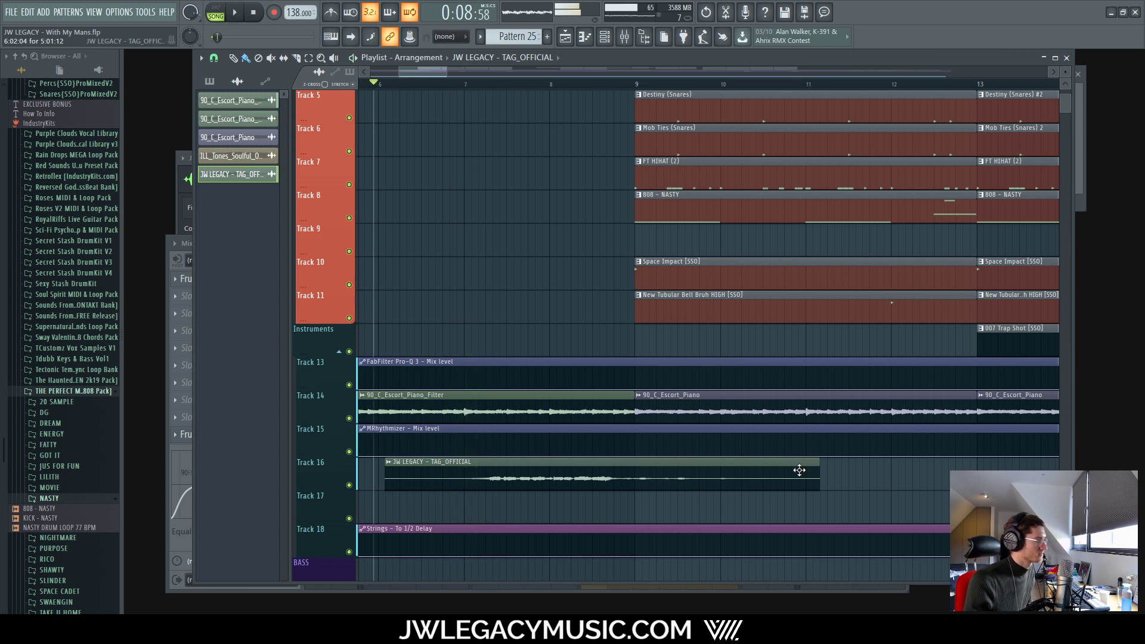
{"action": "key", "text": "space"}
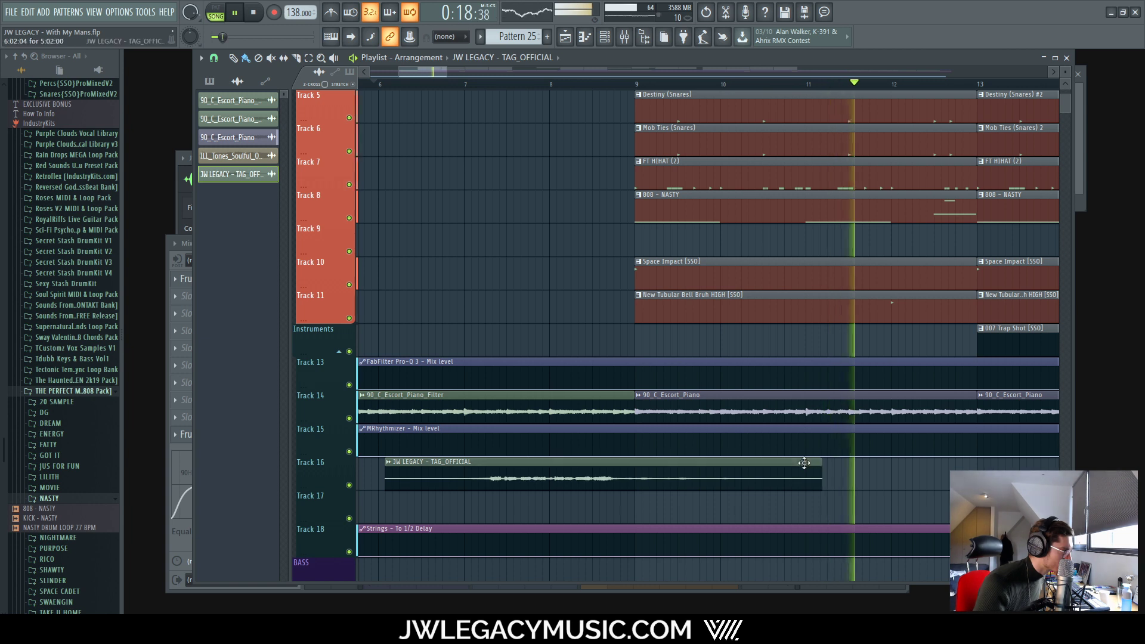
{"action": "left_click_drag", "start_coordinate": [805, 463], "coordinate": [802, 464]}
{"action": "key", "text": "space"}
{"action": "key", "text": "space"}
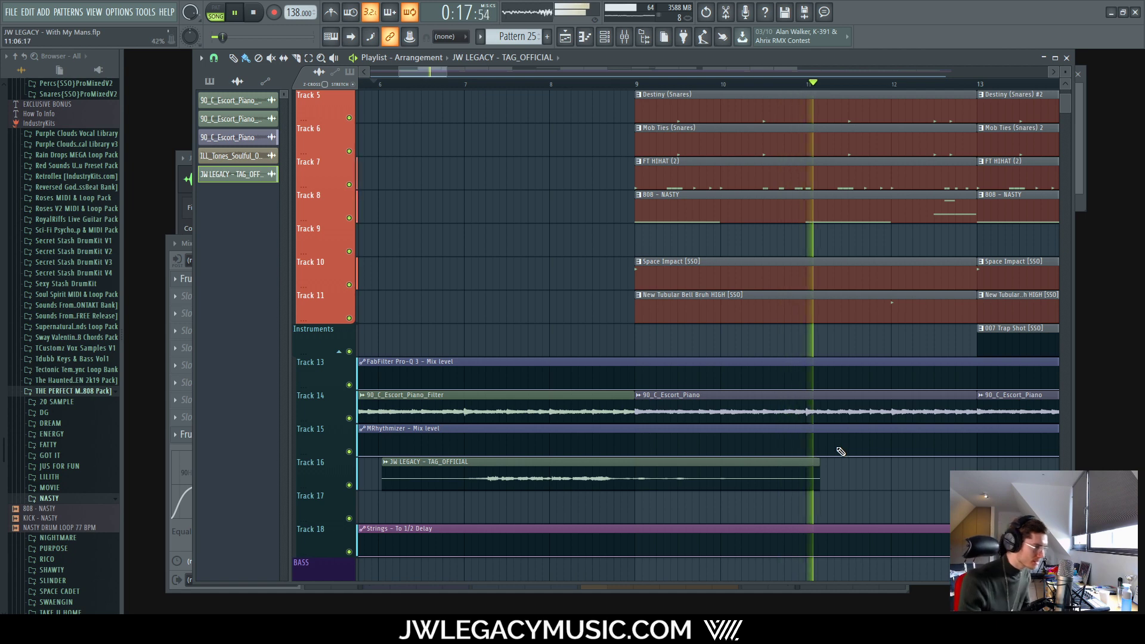
{"action": "scroll", "coordinate": [779, 478], "scroll_direction": "down", "scroll_amount": 8}
{"action": "key", "text": "space"}
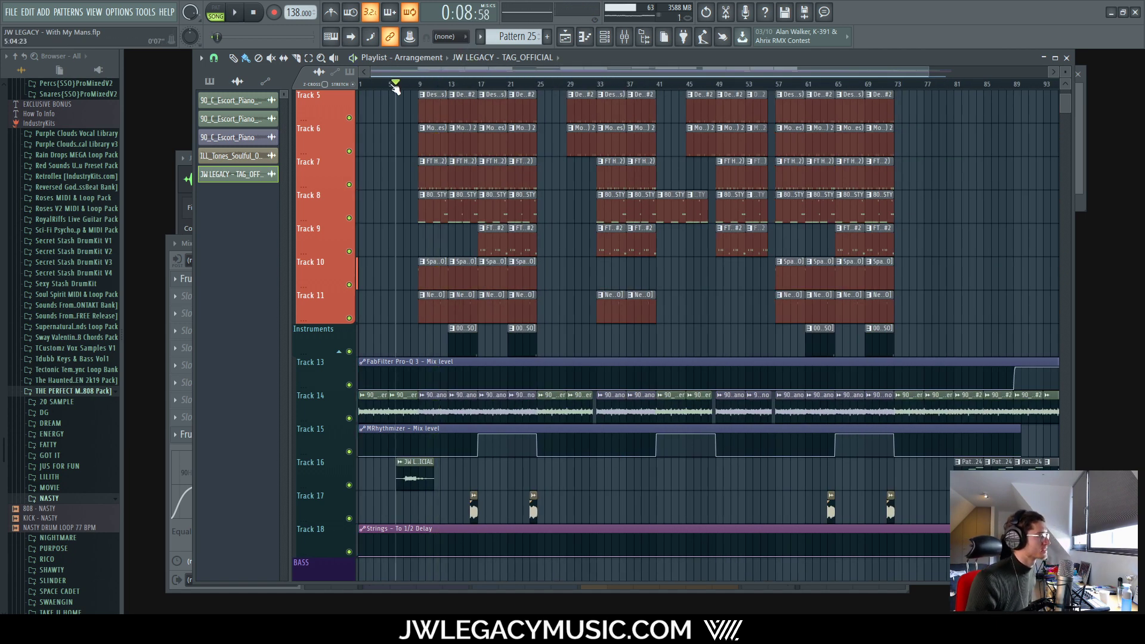
Step: Save the project, then inspect the Master and TAG mixer inserts during playback
{"action": "left_click", "coordinate": [20, 10]}
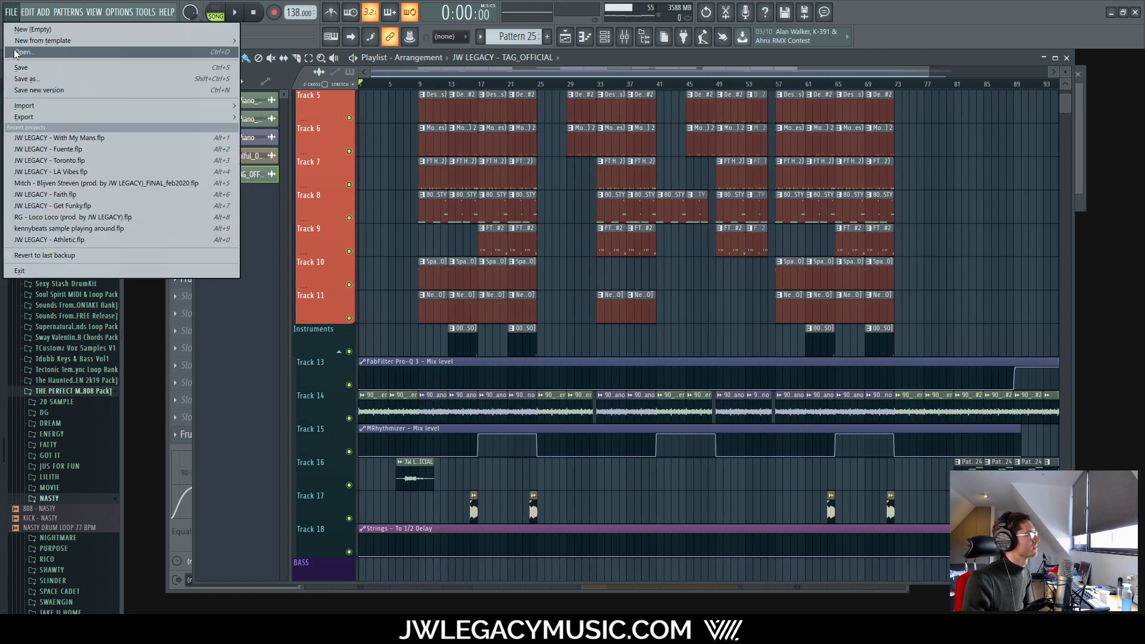
{"action": "left_click", "coordinate": [27, 68]}
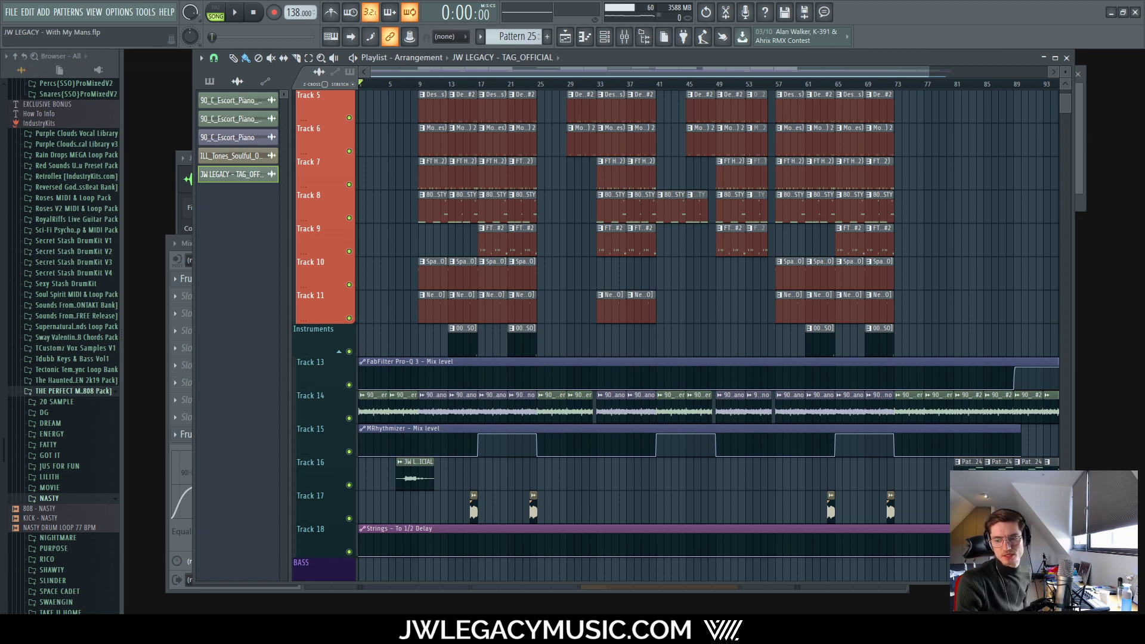
{"action": "key", "text": "F9"}
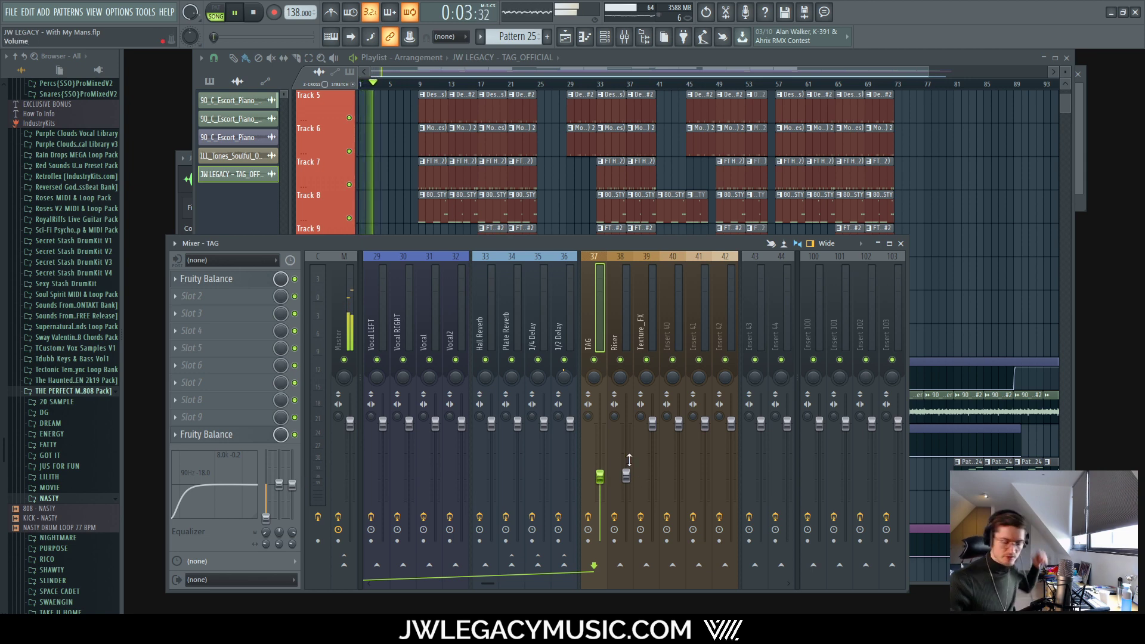
{"action": "left_click", "coordinate": [346, 294]}
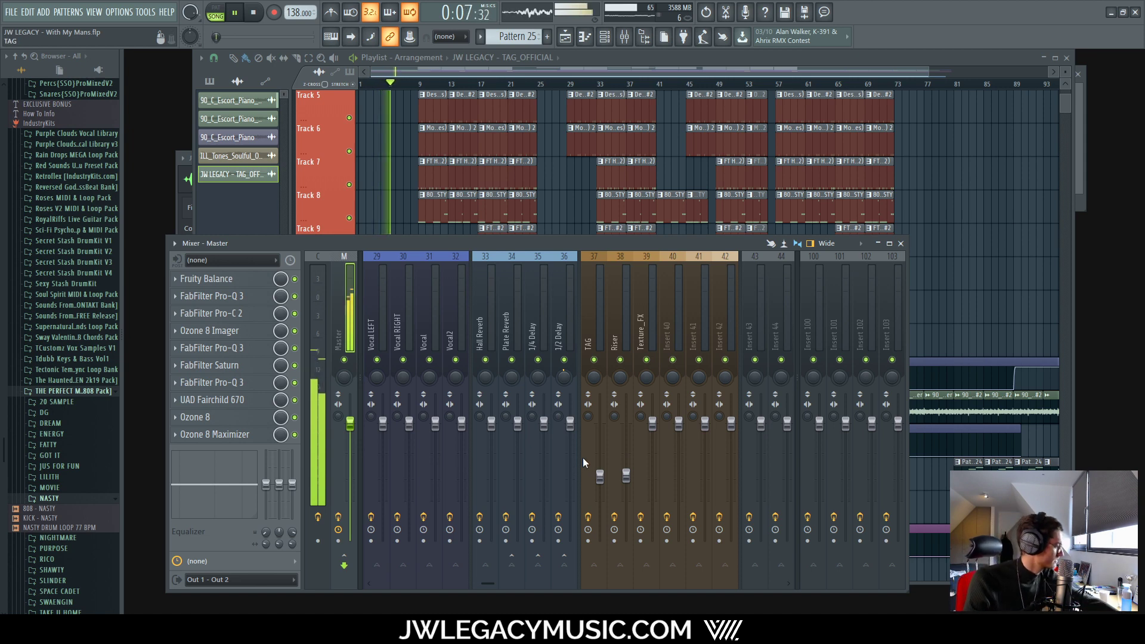
{"action": "left_click", "coordinate": [600, 477]}
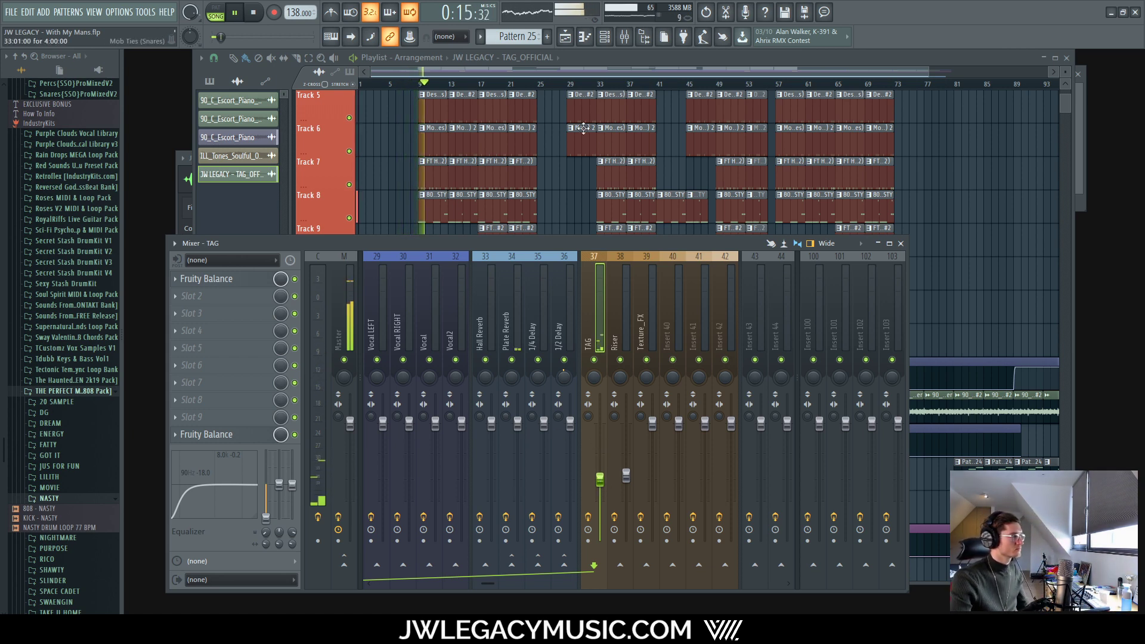
{"action": "left_click_drag", "start_coordinate": [609, 52], "coordinate": [610, 45]}
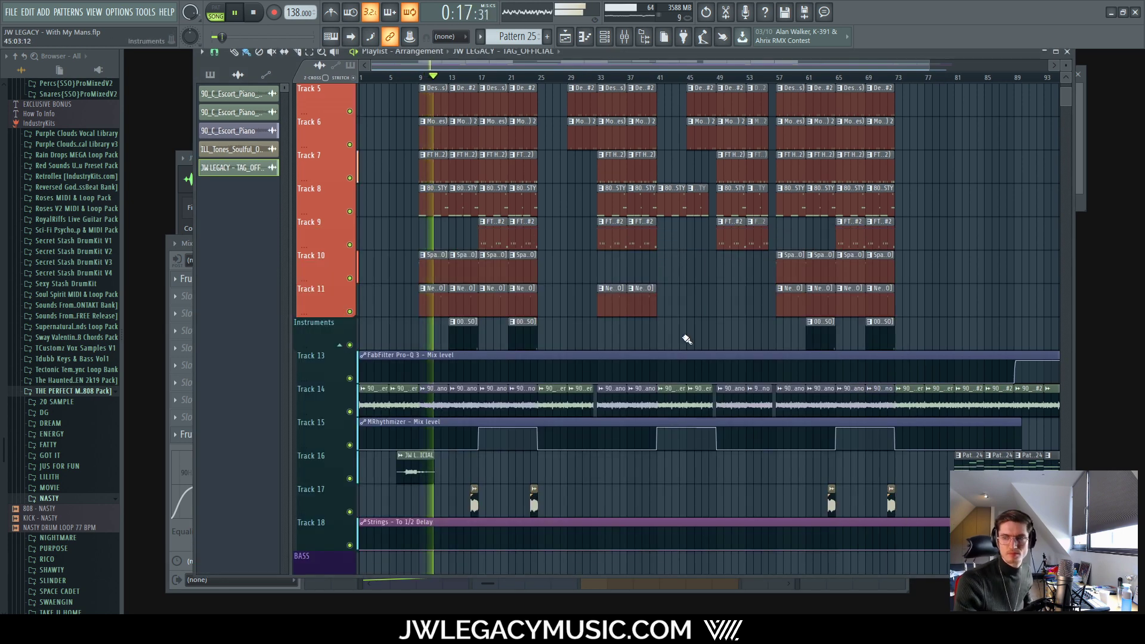
Step: Check the Perc1 and Perc2 mixer channels among inserts 1–16
{"action": "scroll", "coordinate": [585, 442], "scroll_direction": "down", "scroll_amount": 2}
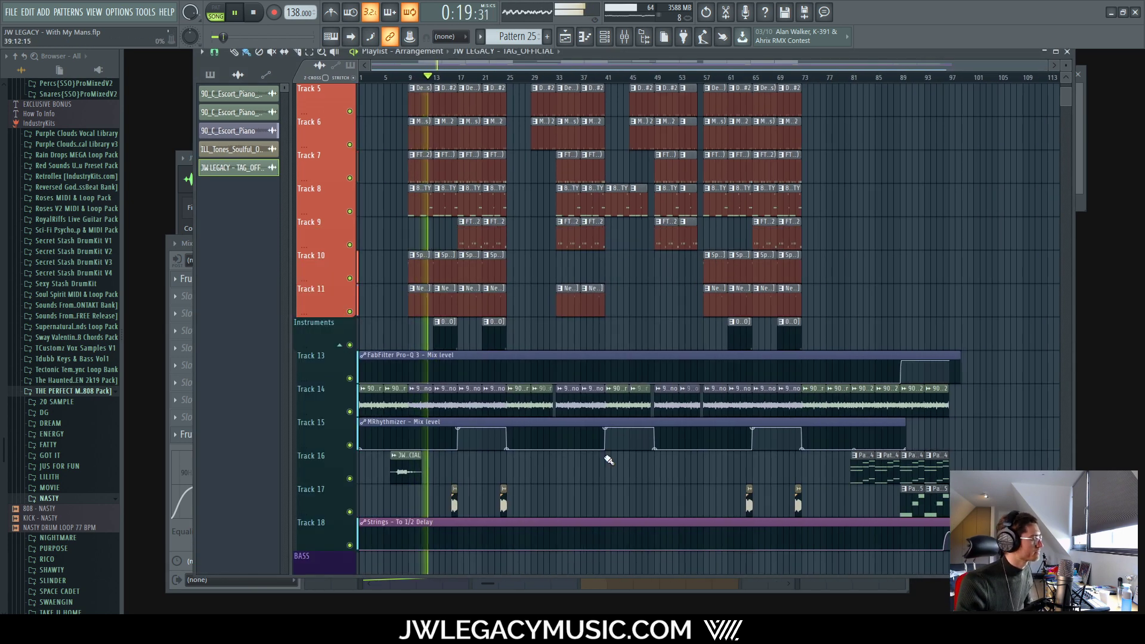
{"action": "left_click", "coordinate": [624, 37]}
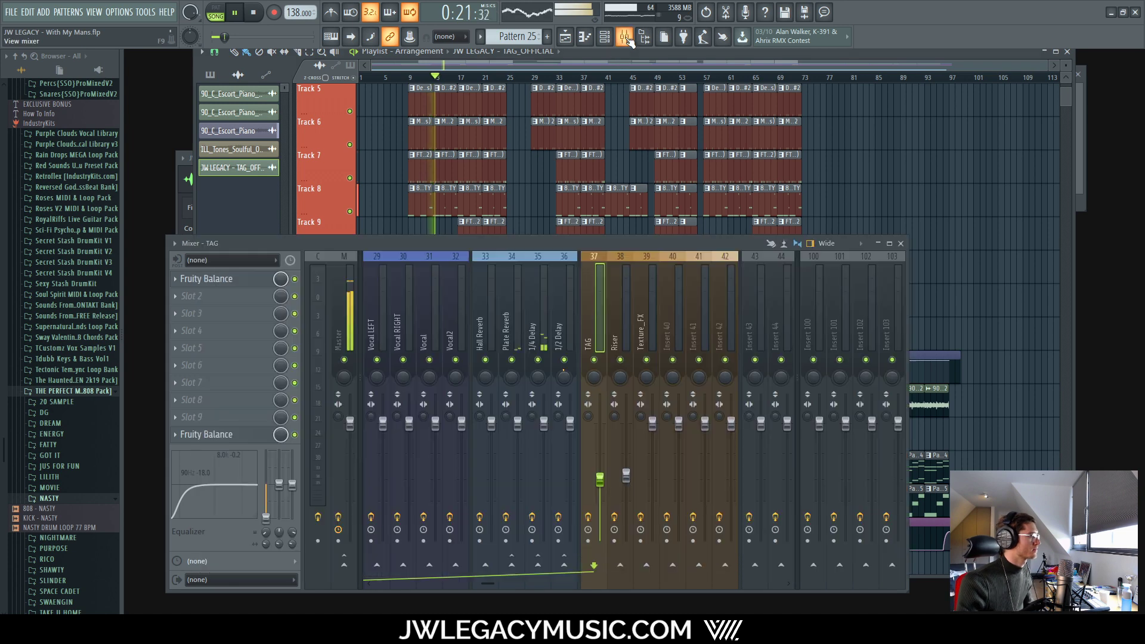
{"action": "left_click_drag", "start_coordinate": [474, 585], "coordinate": [380, 584]}
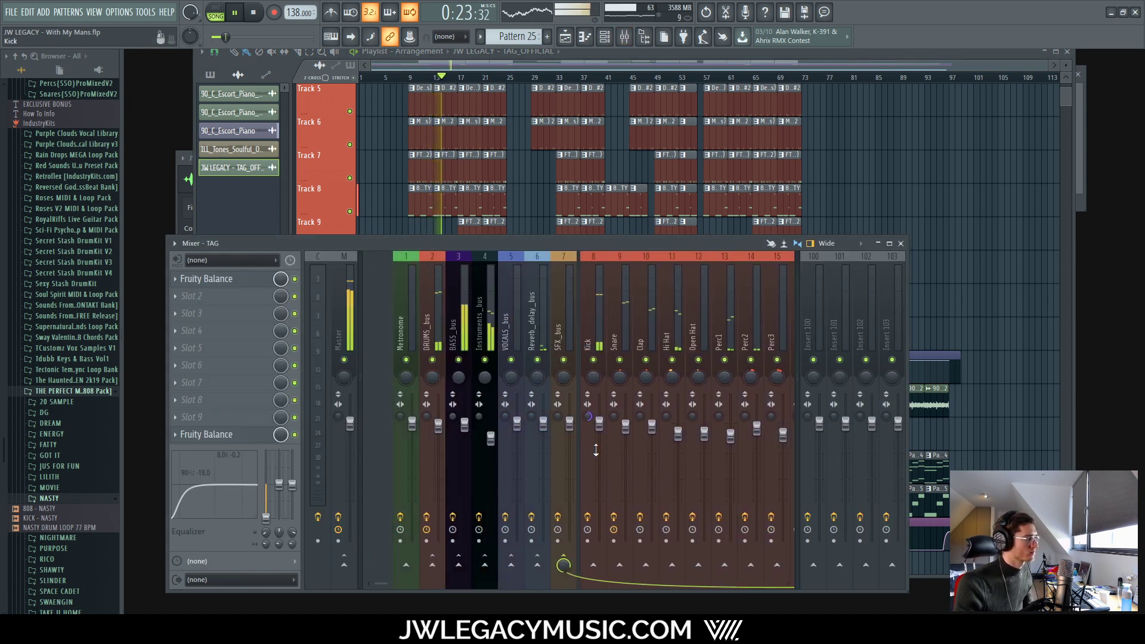
{"action": "left_click", "coordinate": [694, 320]}
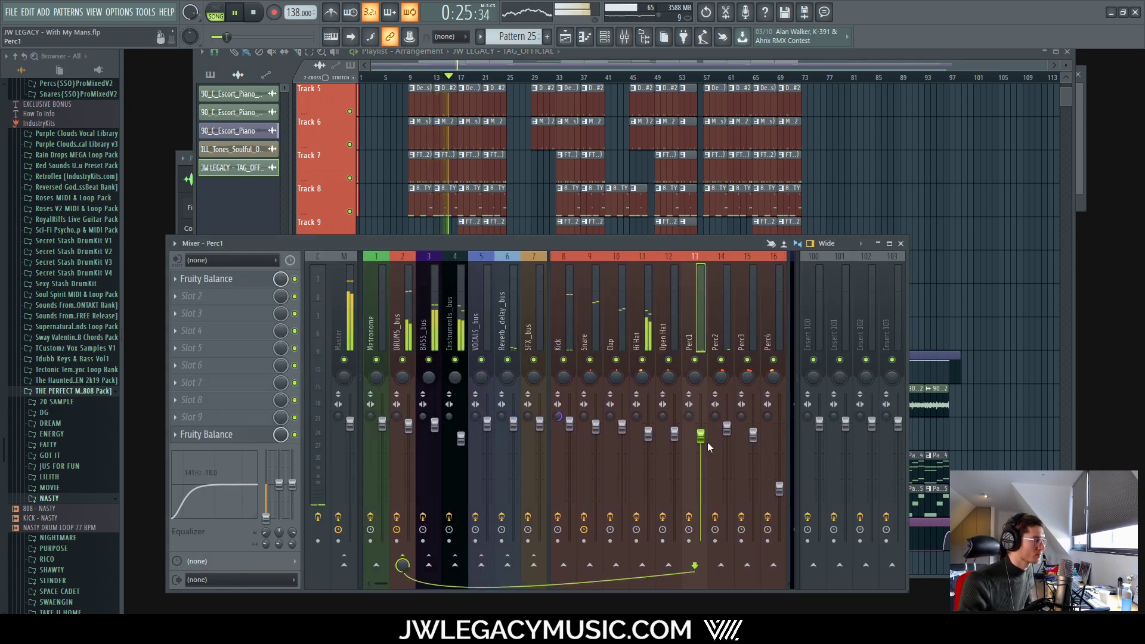
{"action": "left_click", "coordinate": [724, 312]}
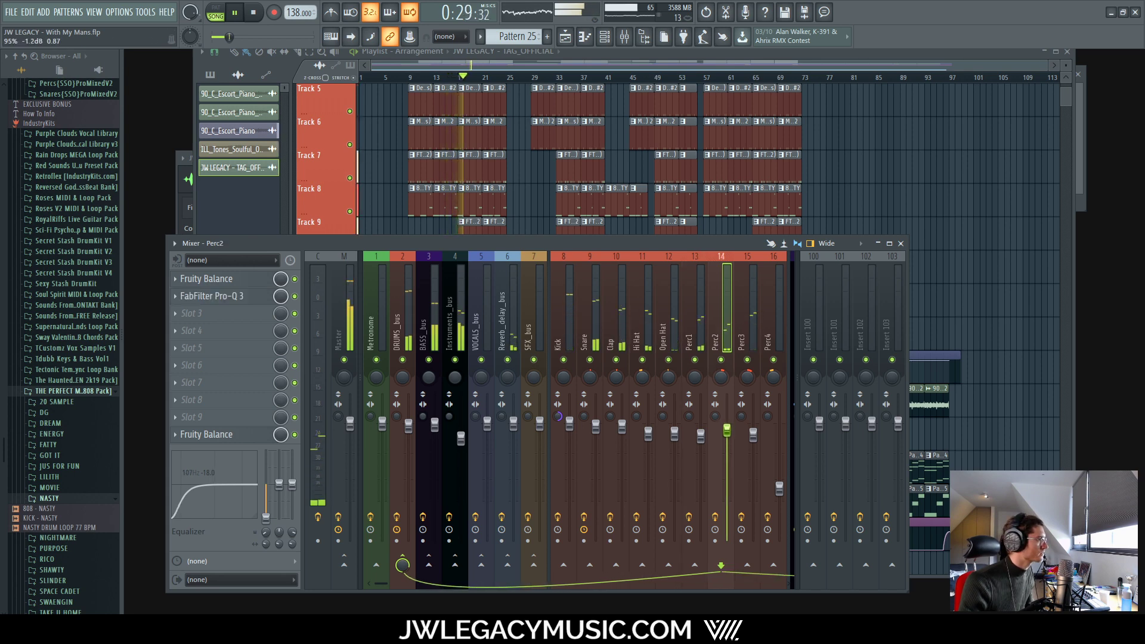
Step: Lower the Vocal_oneshot channel fader slightly, to about -9.5 dB
{"action": "scroll", "coordinate": [453, 589], "scroll_direction": "right", "scroll_amount": 5}
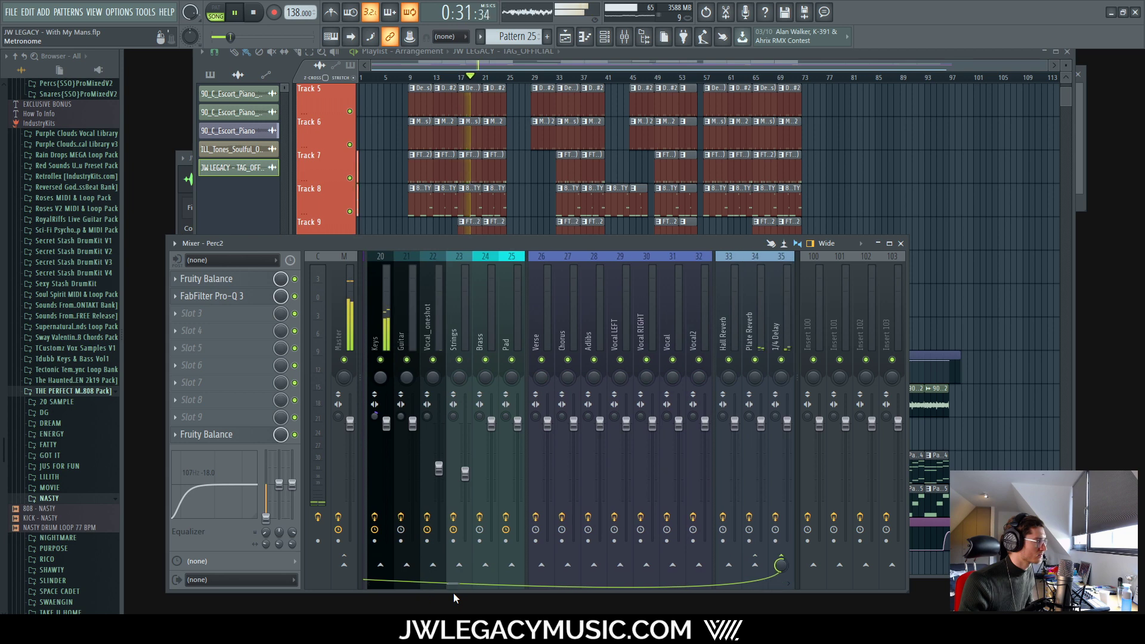
{"action": "left_click", "coordinate": [444, 464]}
{"action": "left_click_drag", "start_coordinate": [439, 468], "coordinate": [439, 470]}
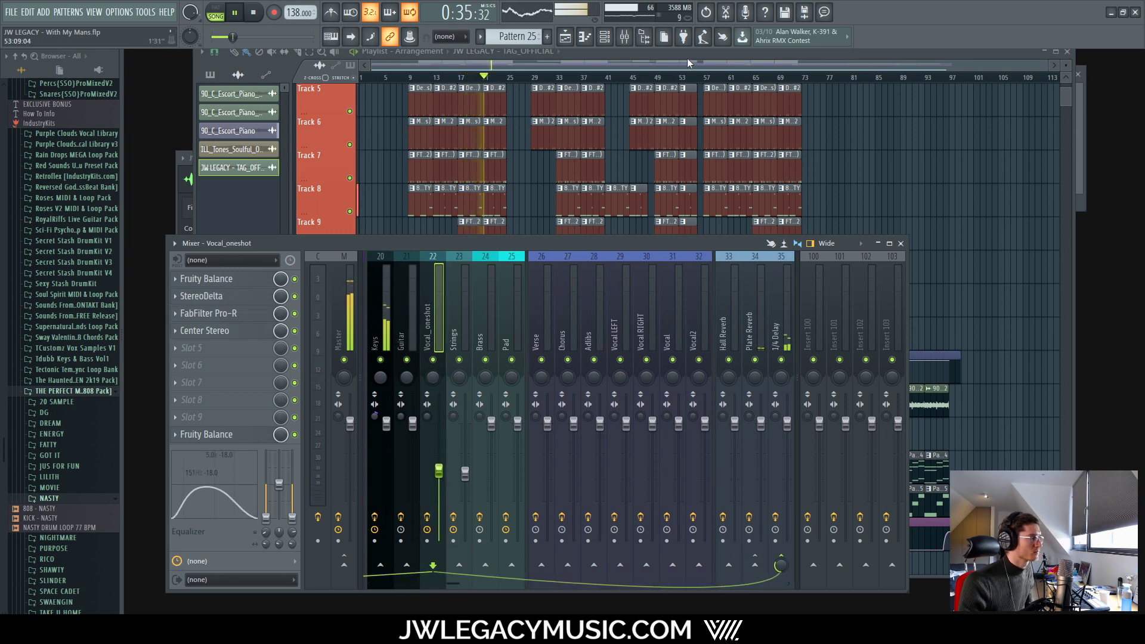
{"action": "left_click_drag", "start_coordinate": [687, 56], "coordinate": [689, 69]}
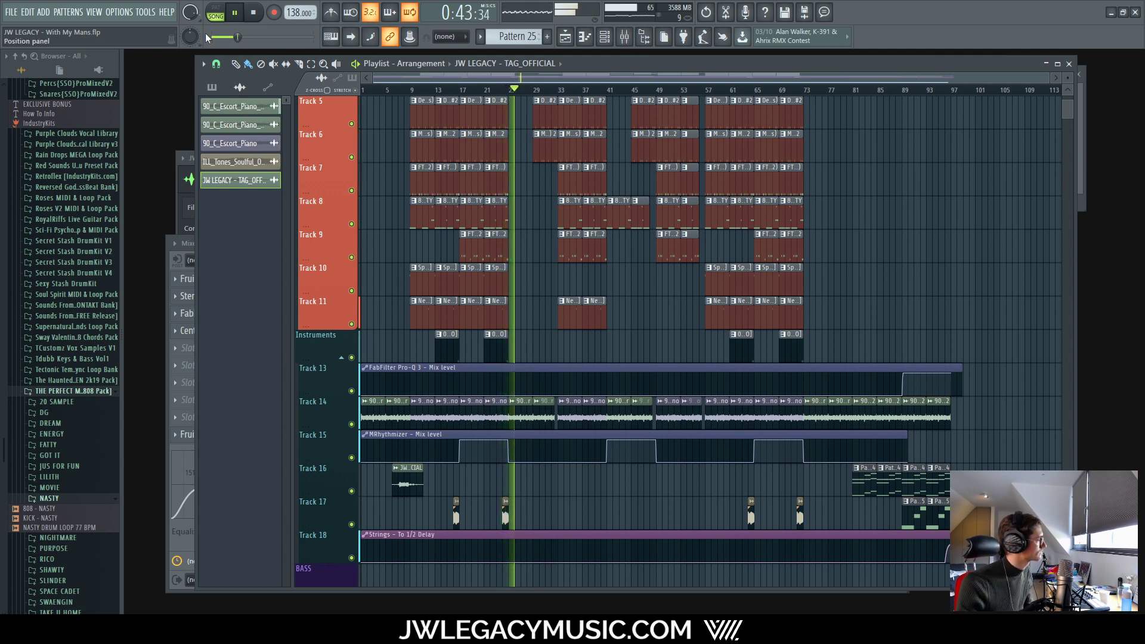
Step: Review the mixer again and select the Perc2 channel
{"action": "key", "text": "F9"}
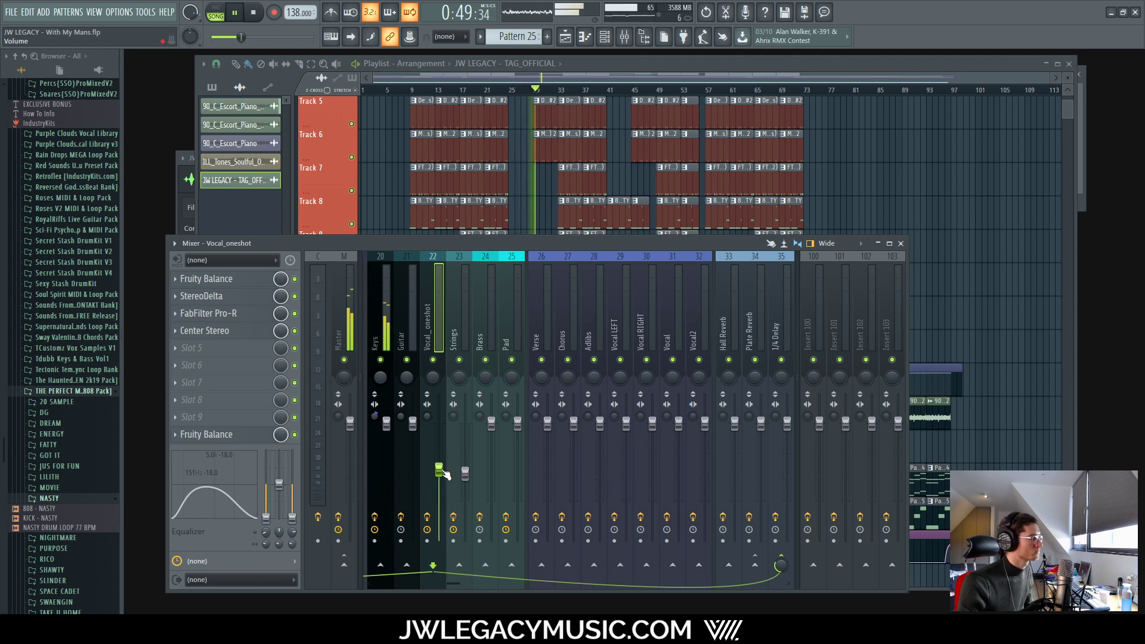
{"action": "left_click", "coordinate": [669, 66]}
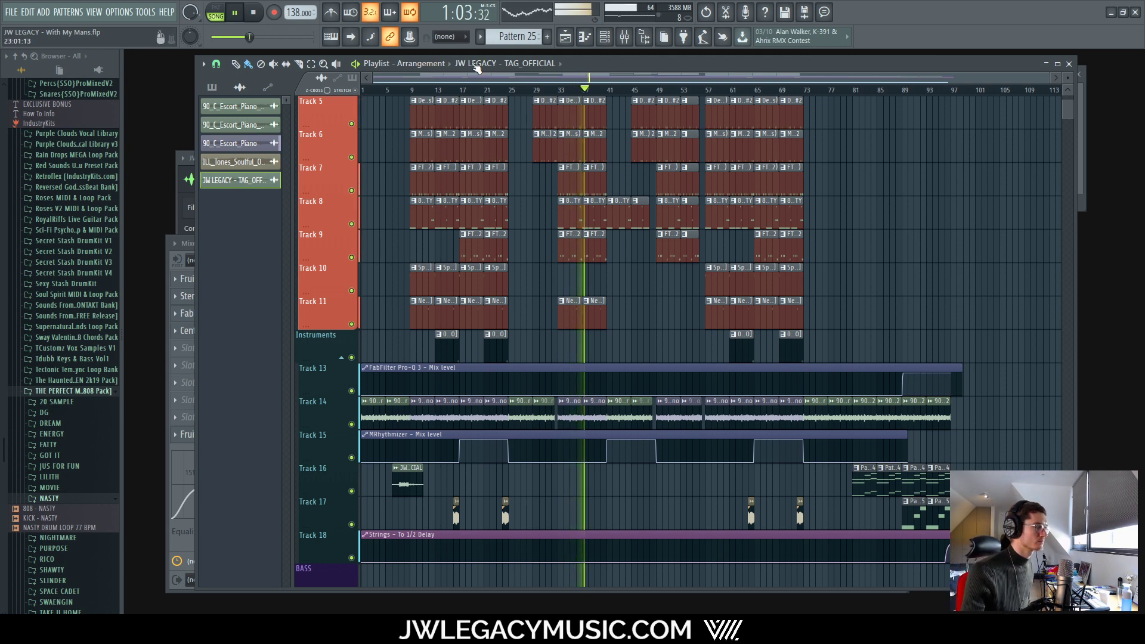
{"action": "left_click", "coordinate": [624, 38]}
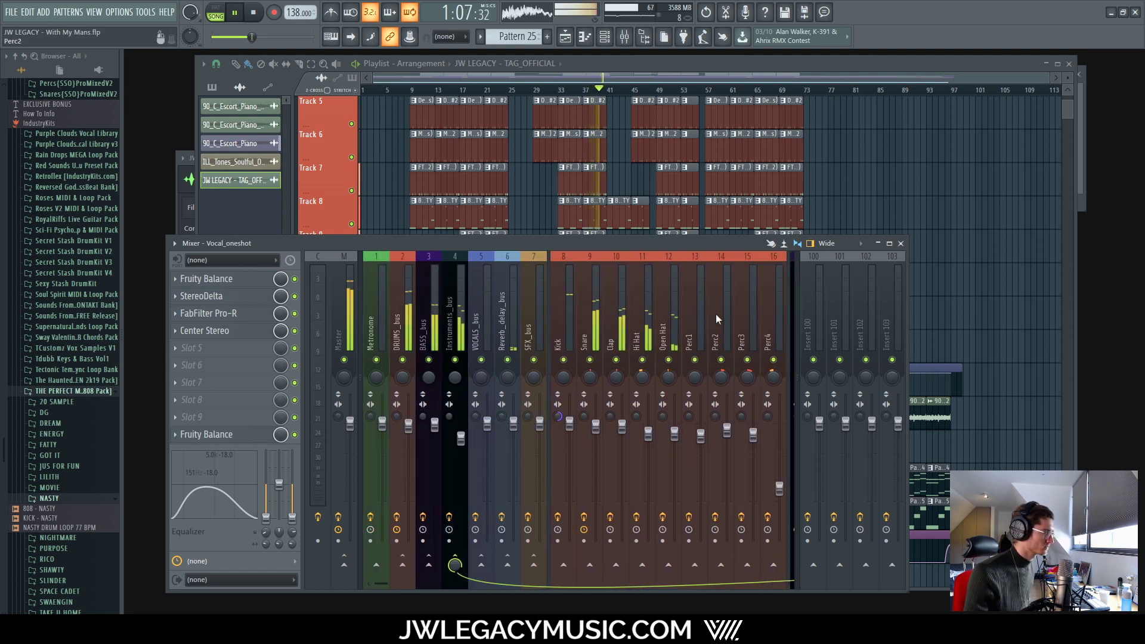
{"action": "left_click", "coordinate": [726, 429]}
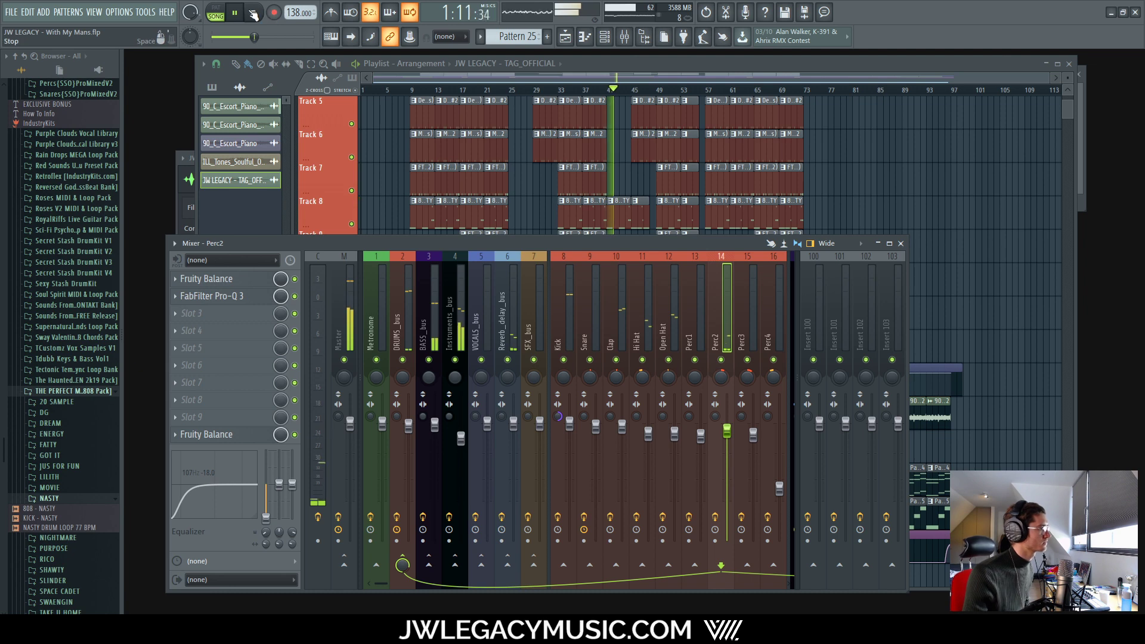
Step: Stop playback and save the project as JW LEGACY - With My Mans.flp
{"action": "left_click", "coordinate": [253, 12]}
{"action": "left_click", "coordinate": [11, 11]}
{"action": "left_click", "coordinate": [23, 68]}
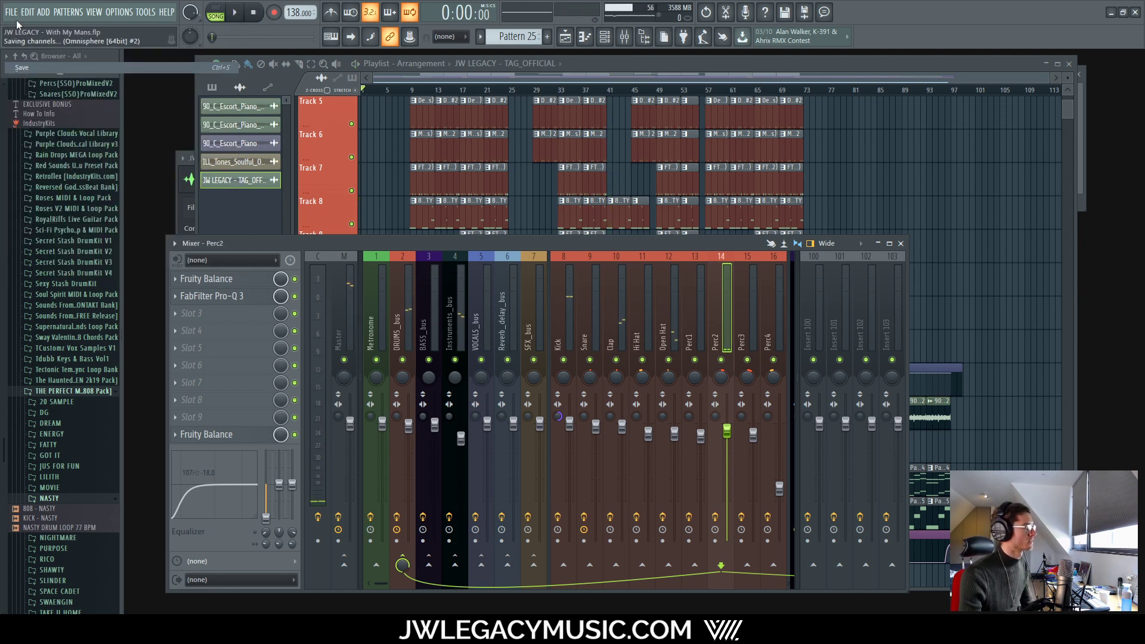
{"action": "left_click", "coordinate": [10, 12]}
{"action": "left_click", "coordinate": [710, 64]}
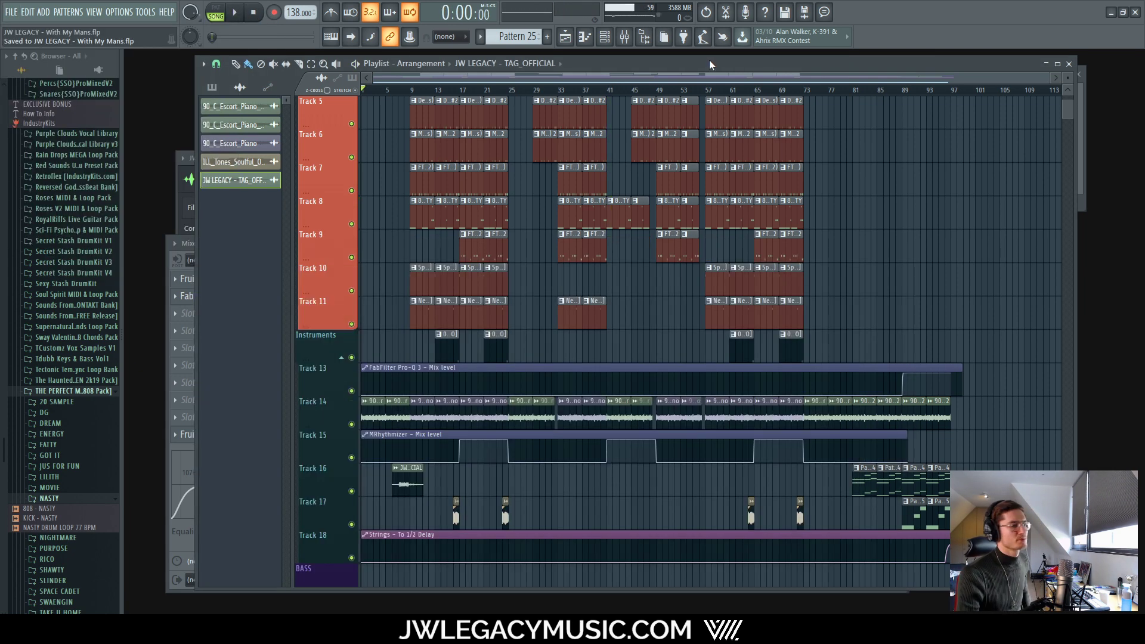